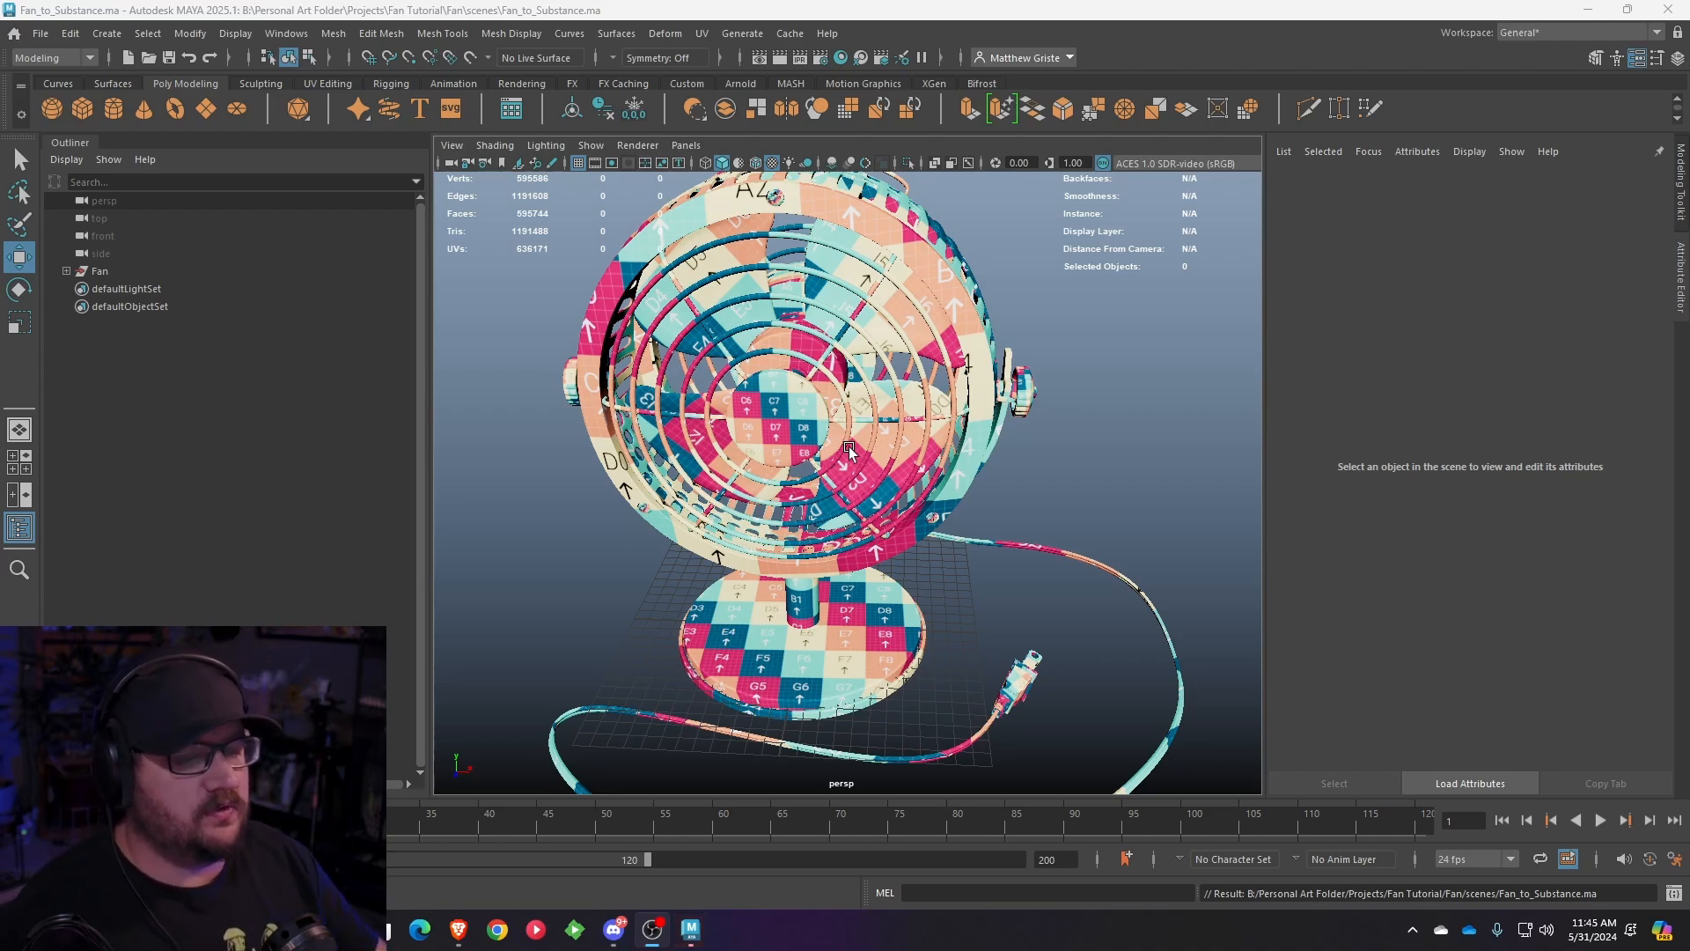
- Look through the parts inside the Fan group, collapse the group again and view the fan from another angle
left_click(66, 271)
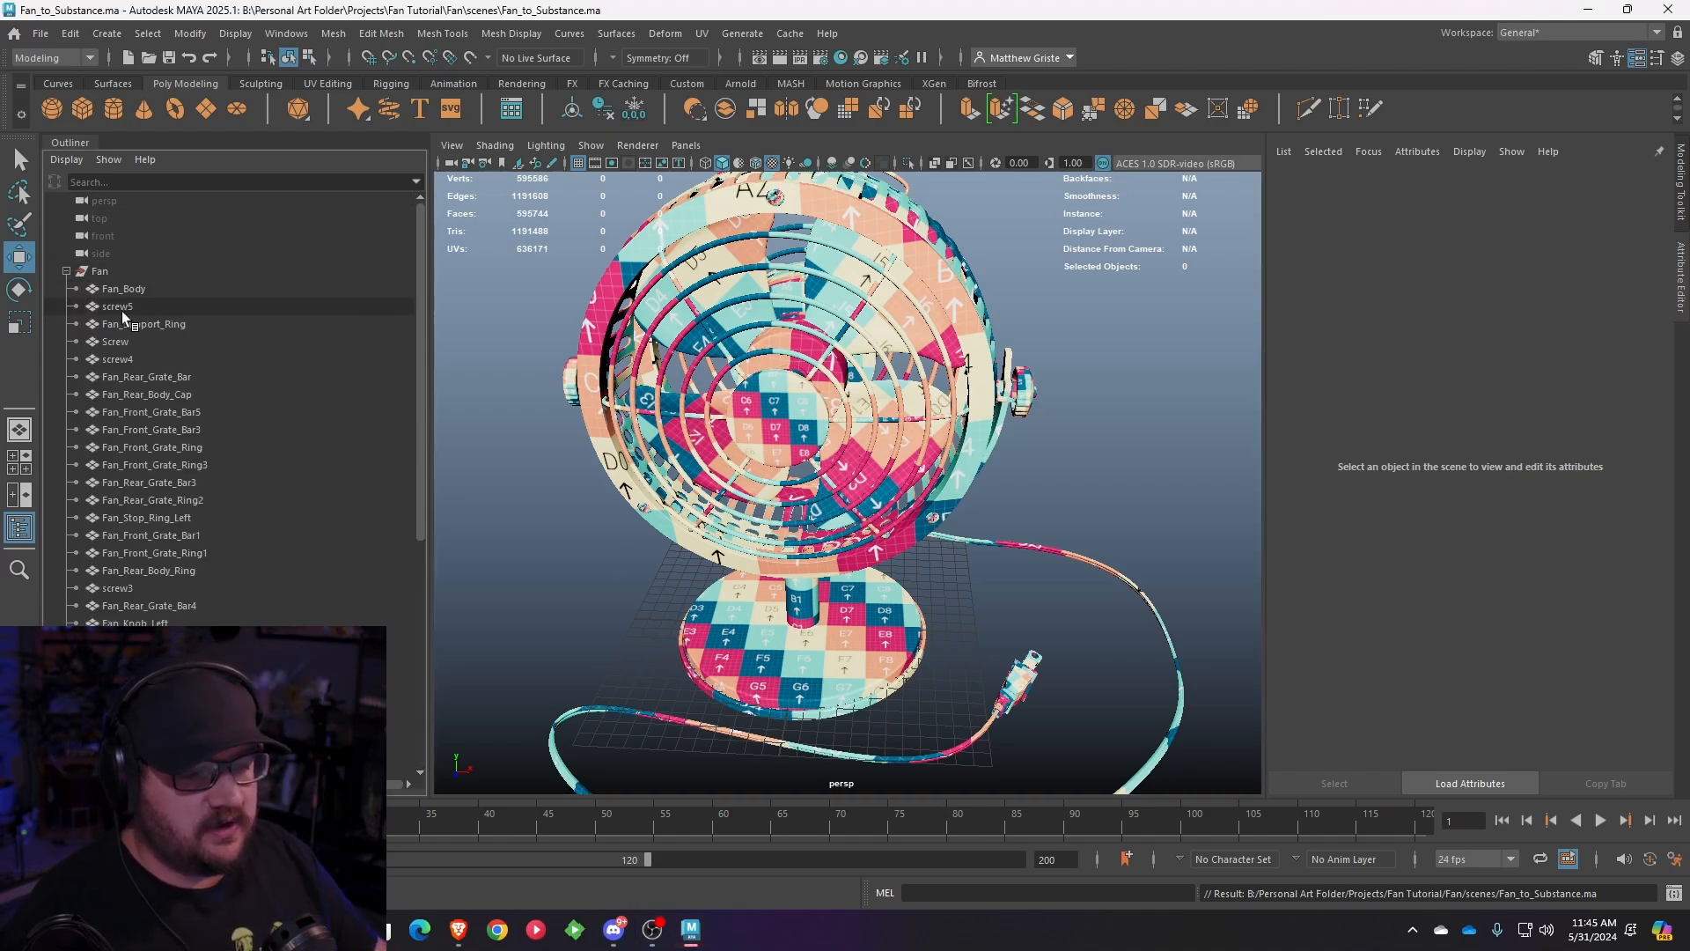
left_click(67, 272)
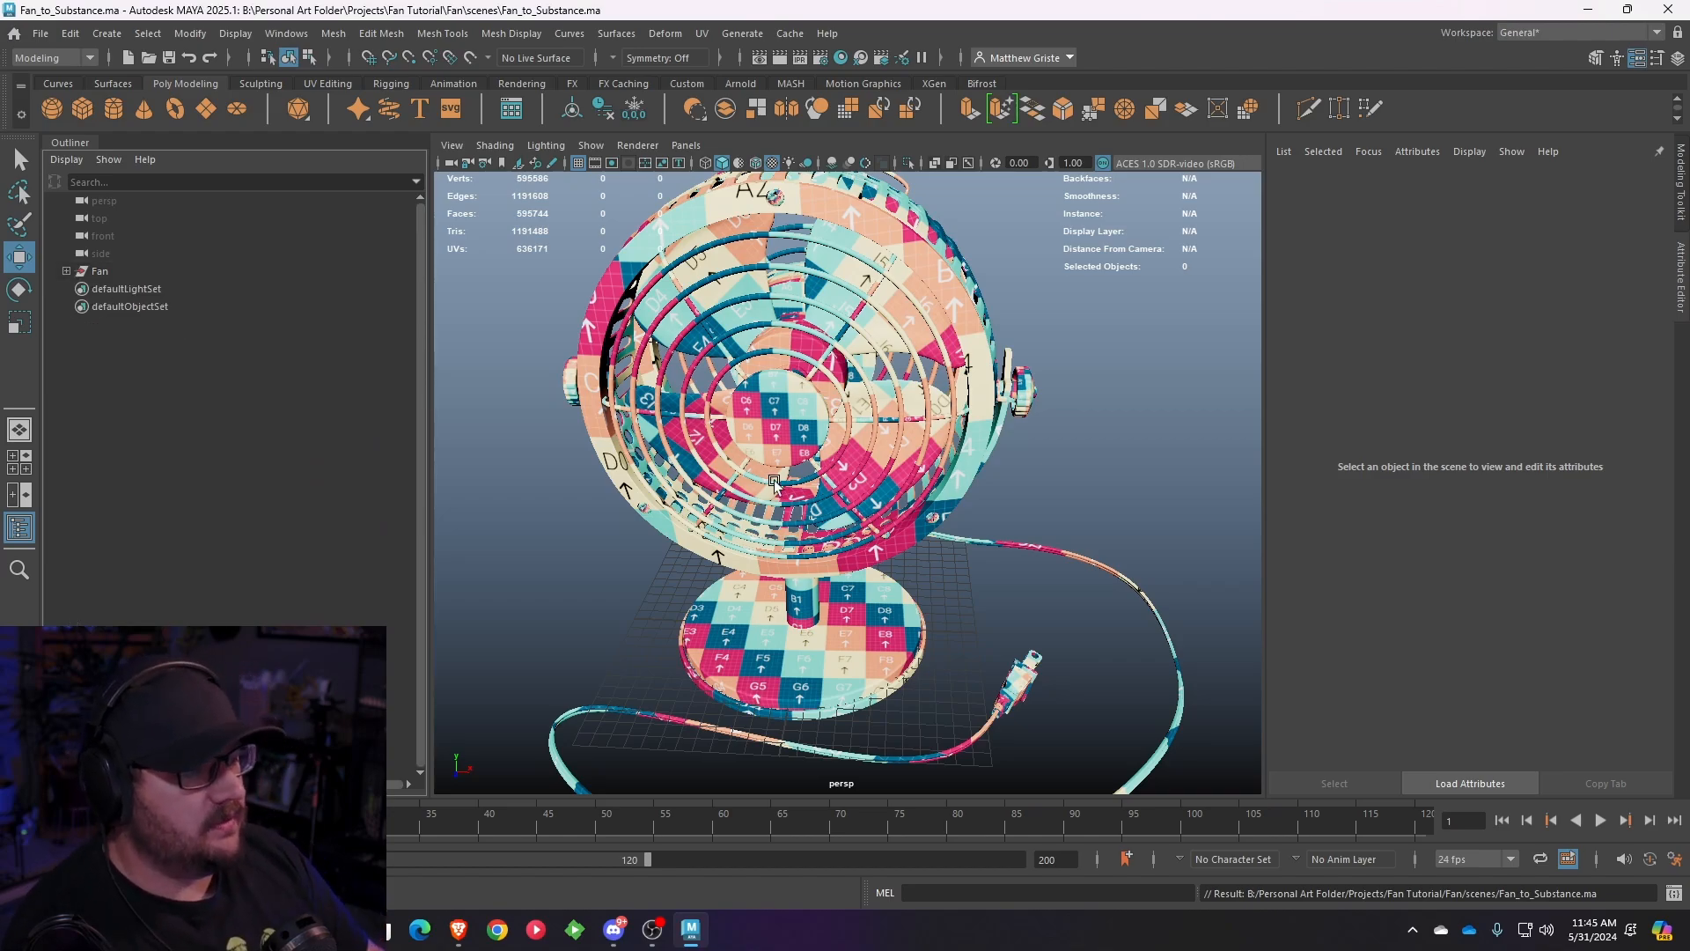
left_click_drag(766, 480, 846, 466, "alt")
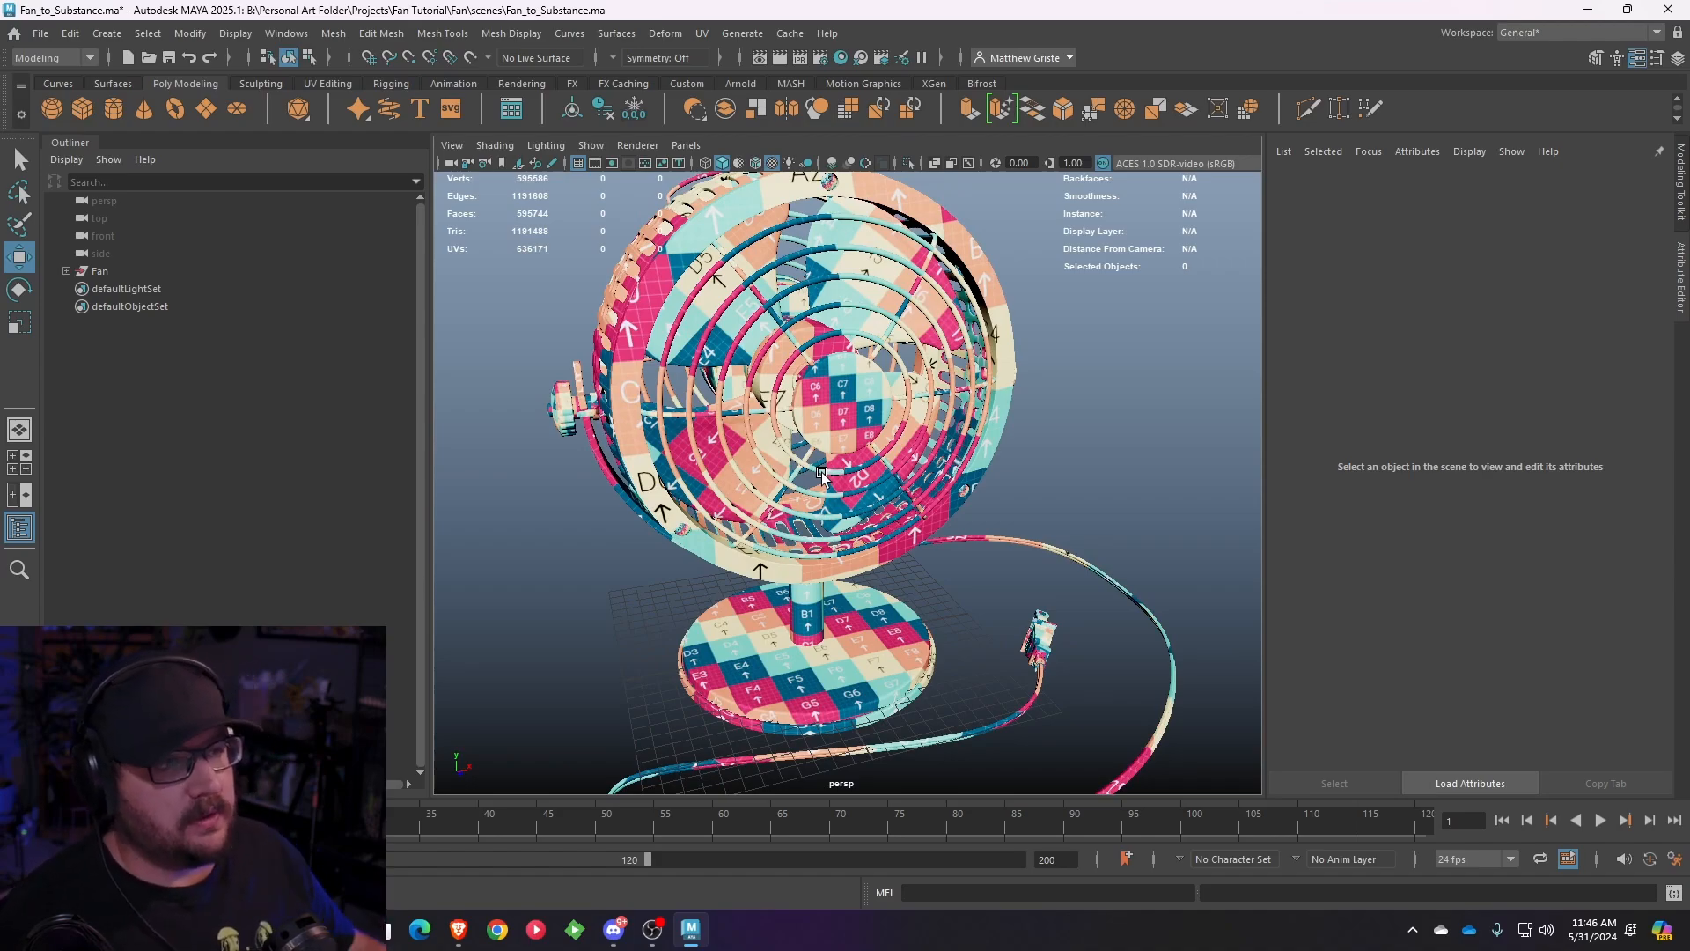
- Open the UV Editor and select every part of the fan, including the cord, to display all of its UVs
left_click(701, 34)
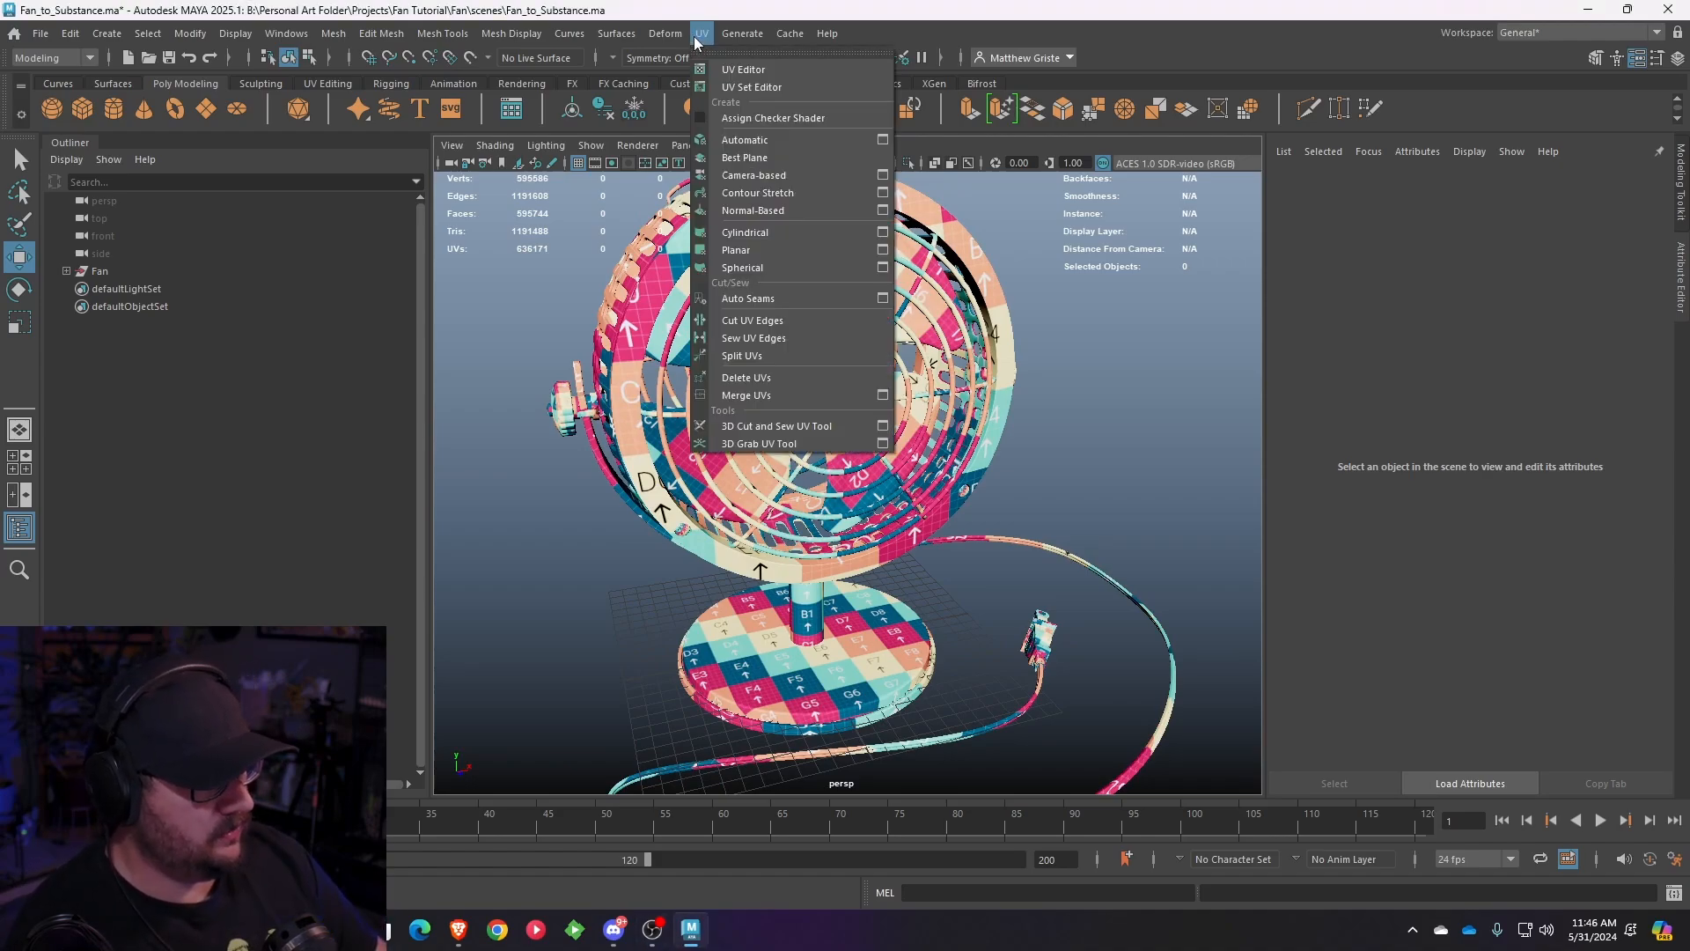
left_click(736, 71)
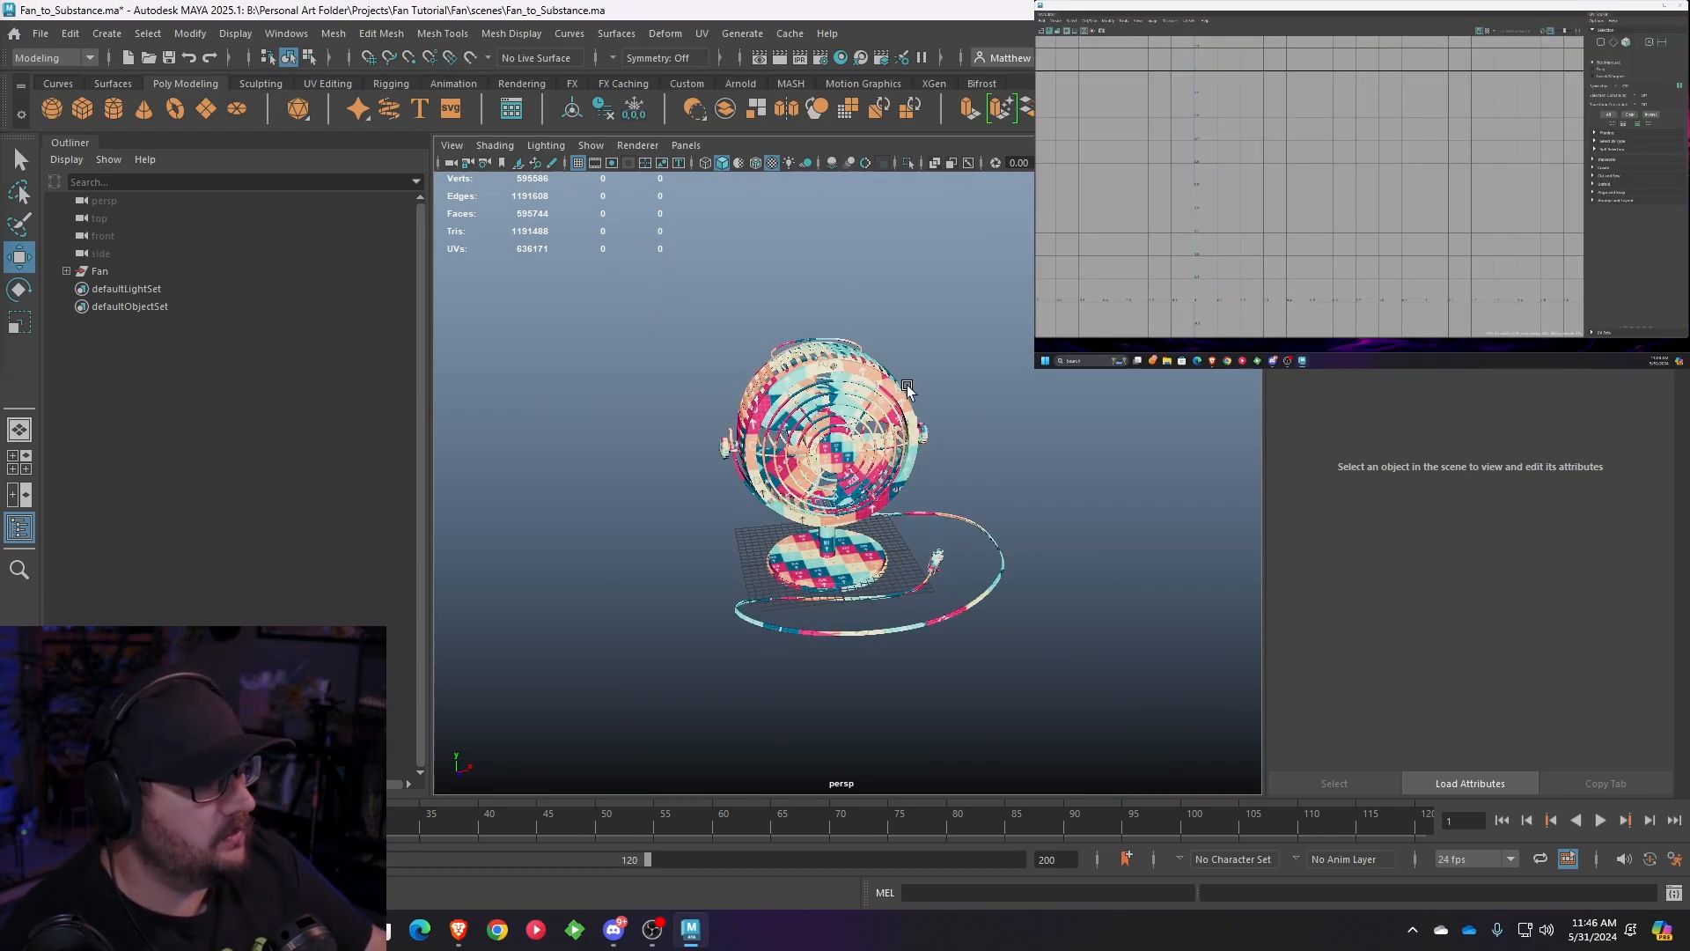
middle_click_drag(906, 388, 864, 332, "alt")
scroll(845, 342, "down", 4)
scroll(858, 352, "up", 6)
left_click_drag(858, 357, 827, 362, "alt")
scroll(930, 515, "down", 3)
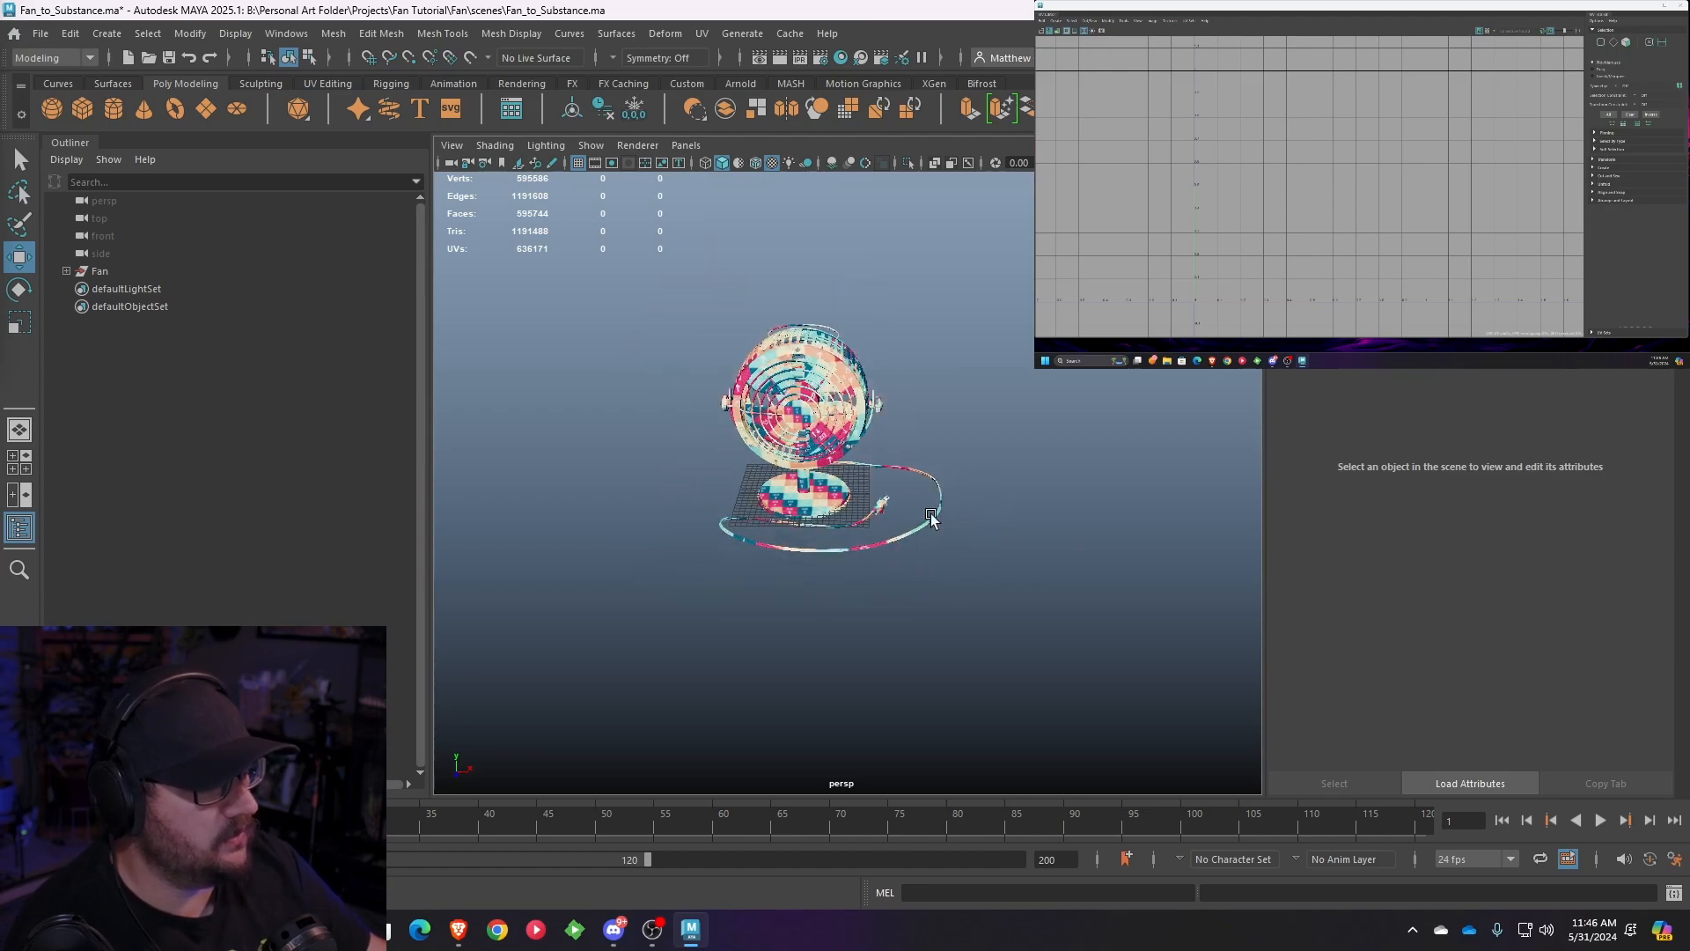
left_click_drag(999, 646, 720, 321)
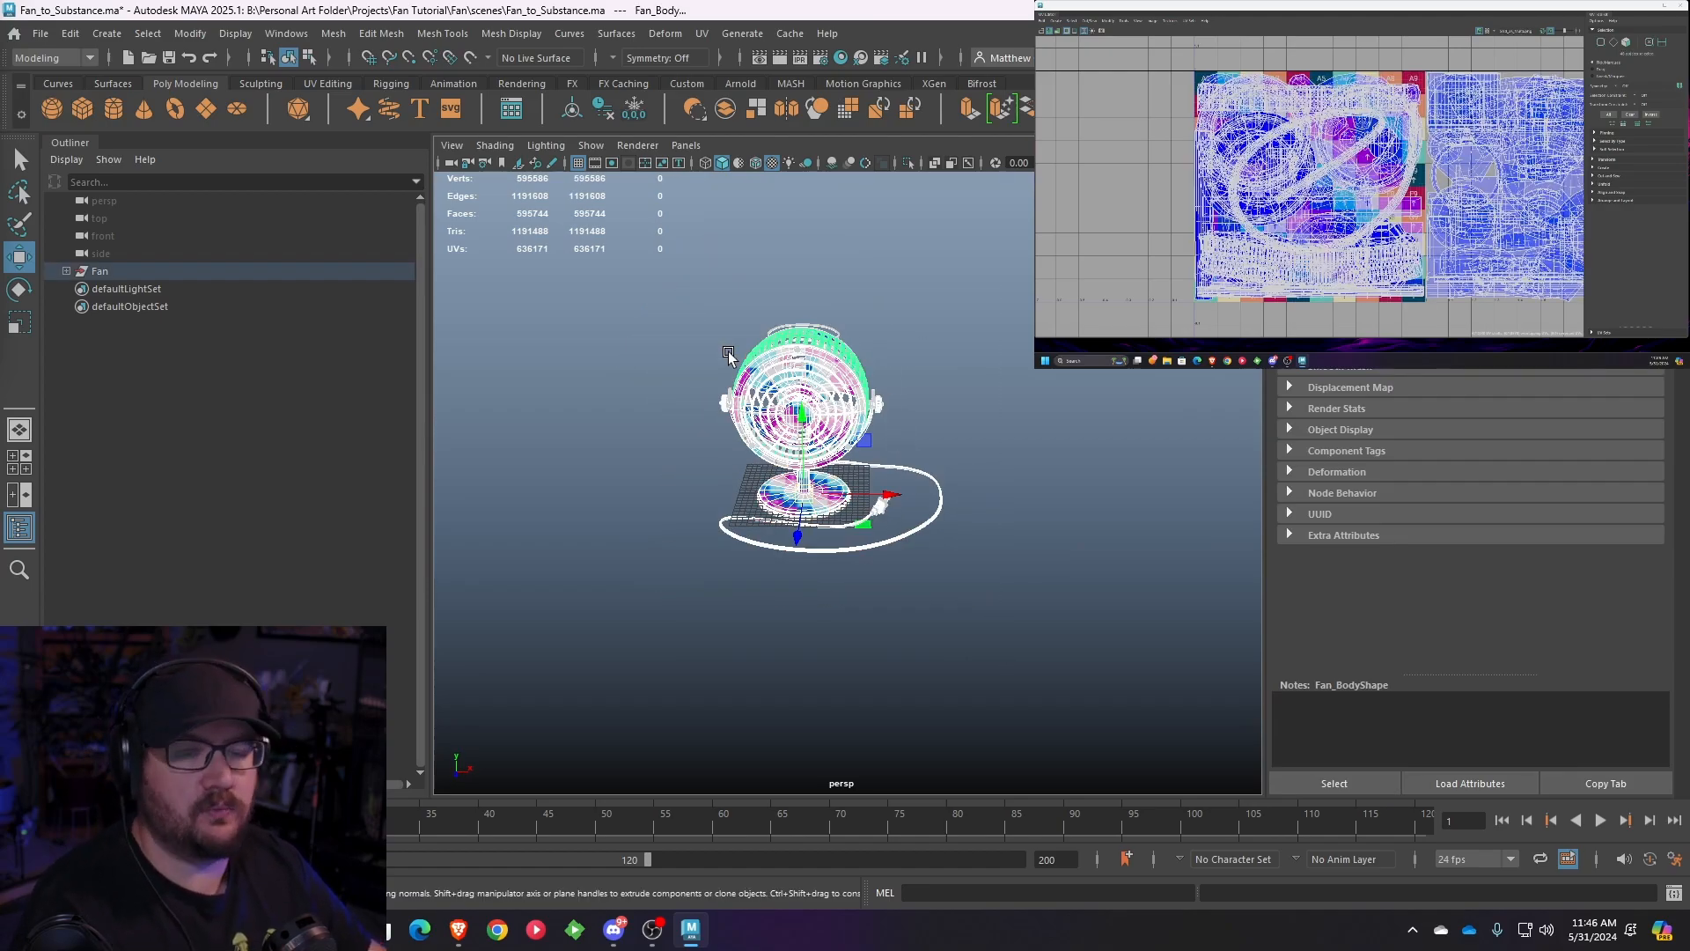
scroll(1375, 258, "down", 1)
middle_click_drag(1307, 187, 1265, 175, "alt")
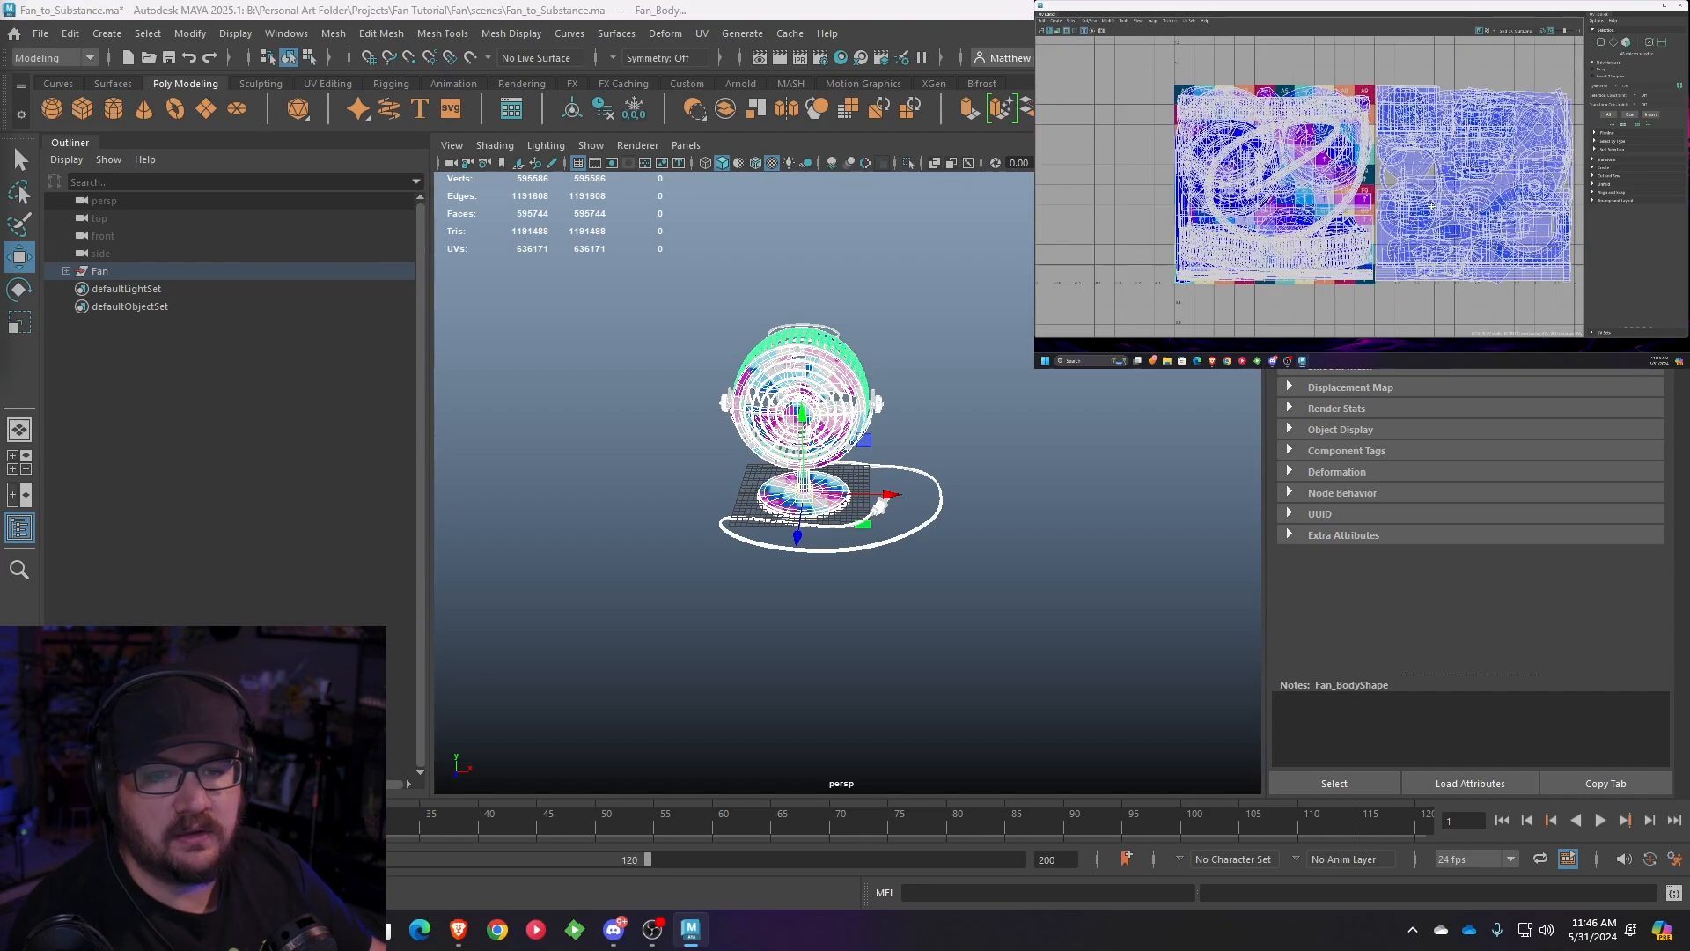
scroll(1265, 175, "down", 1)
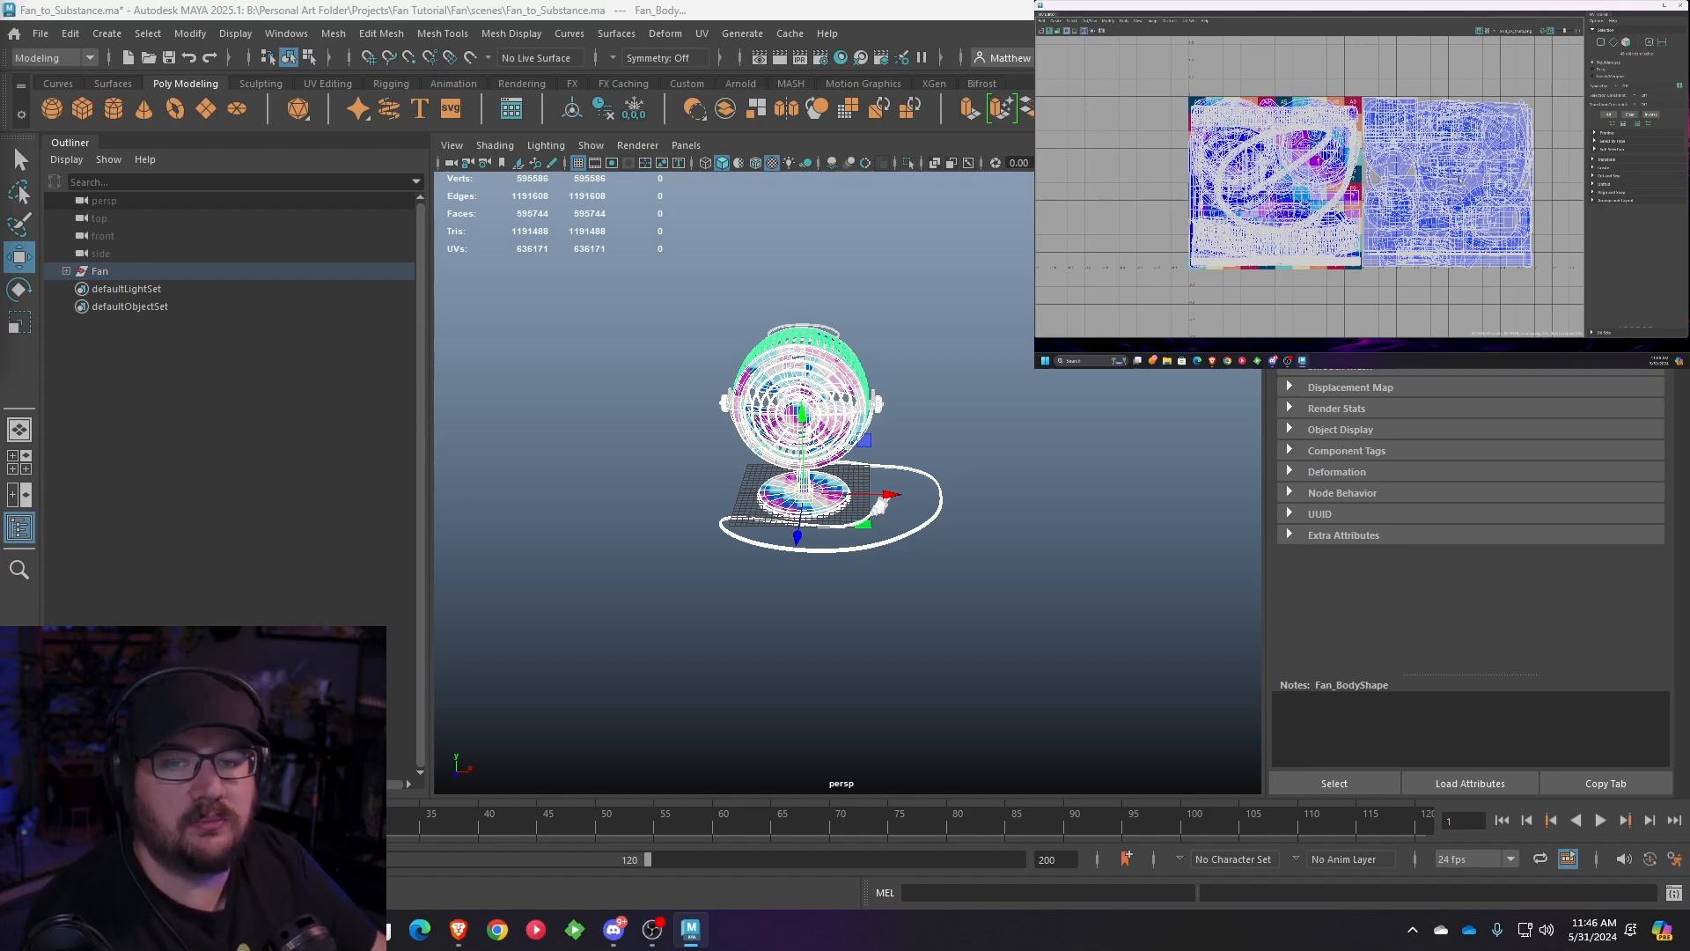
left_click(1107, 24)
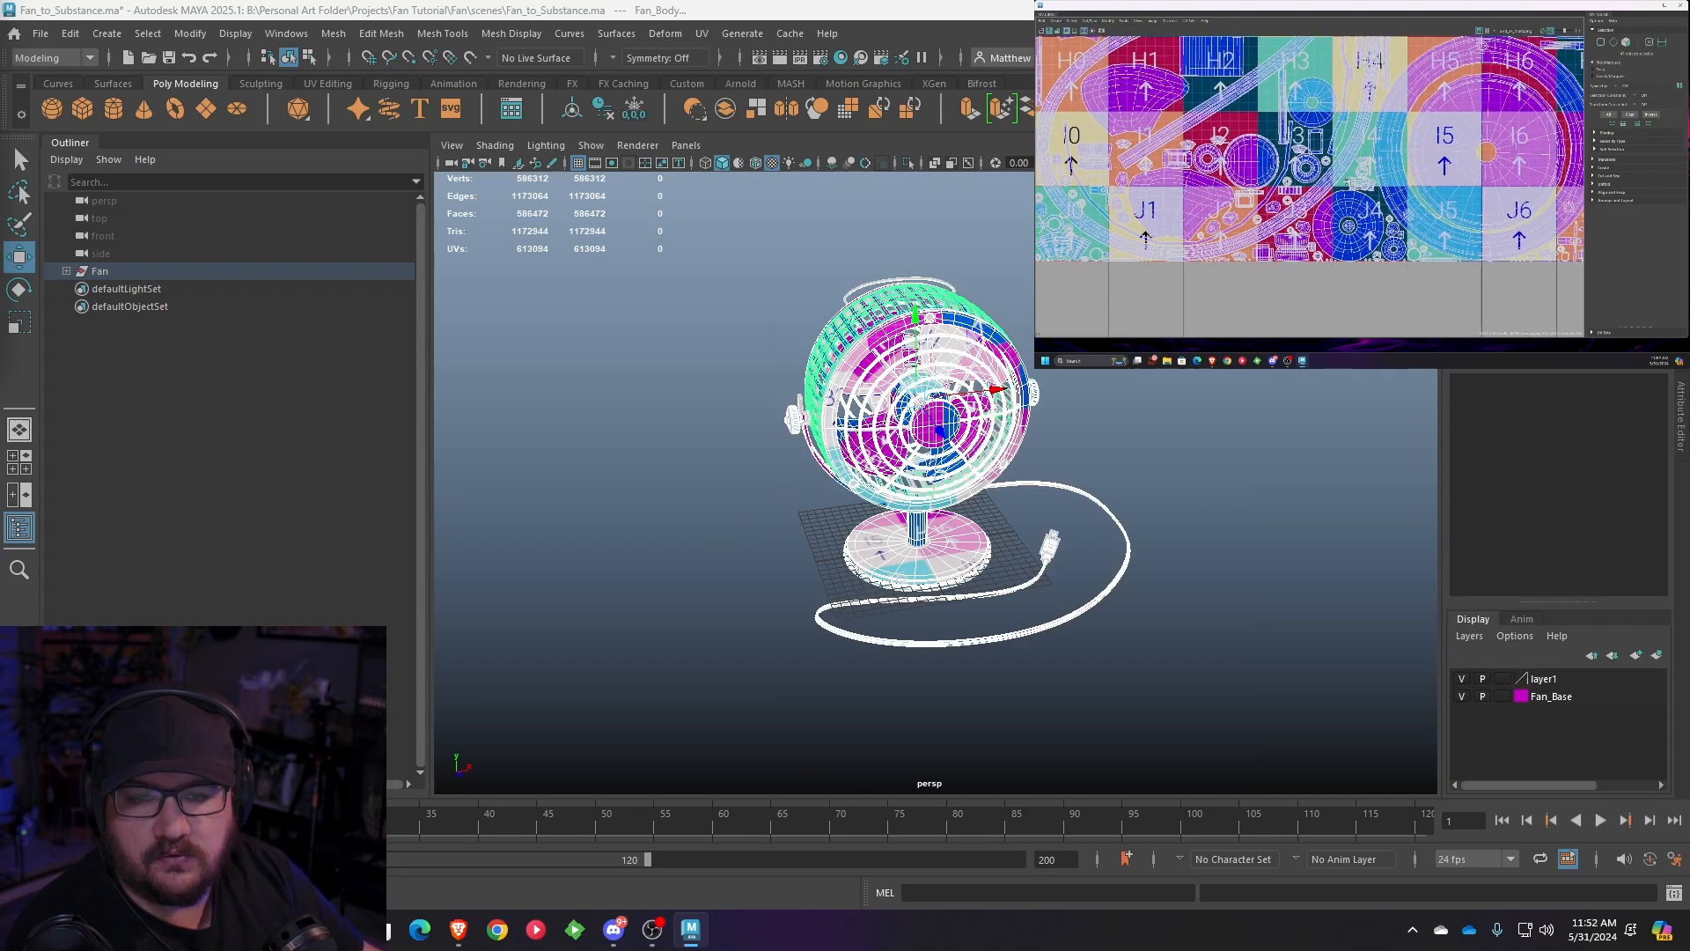
- Examine the fan's UV shells up close across the whole tile, checking their arrangement, spacing and orientation
scroll(1439, 169, "up", 2)
middle_click_drag(1353, 60, 1350, 111, "alt")
scroll(1310, 187, "down", 3)
middle_click_drag(1320, 194, 1176, 312, "alt")
scroll(1210, 230, "up", 2)
scroll(1219, 136, "down", 3)
middle_click_drag(1219, 136, 1295, 175, "alt")
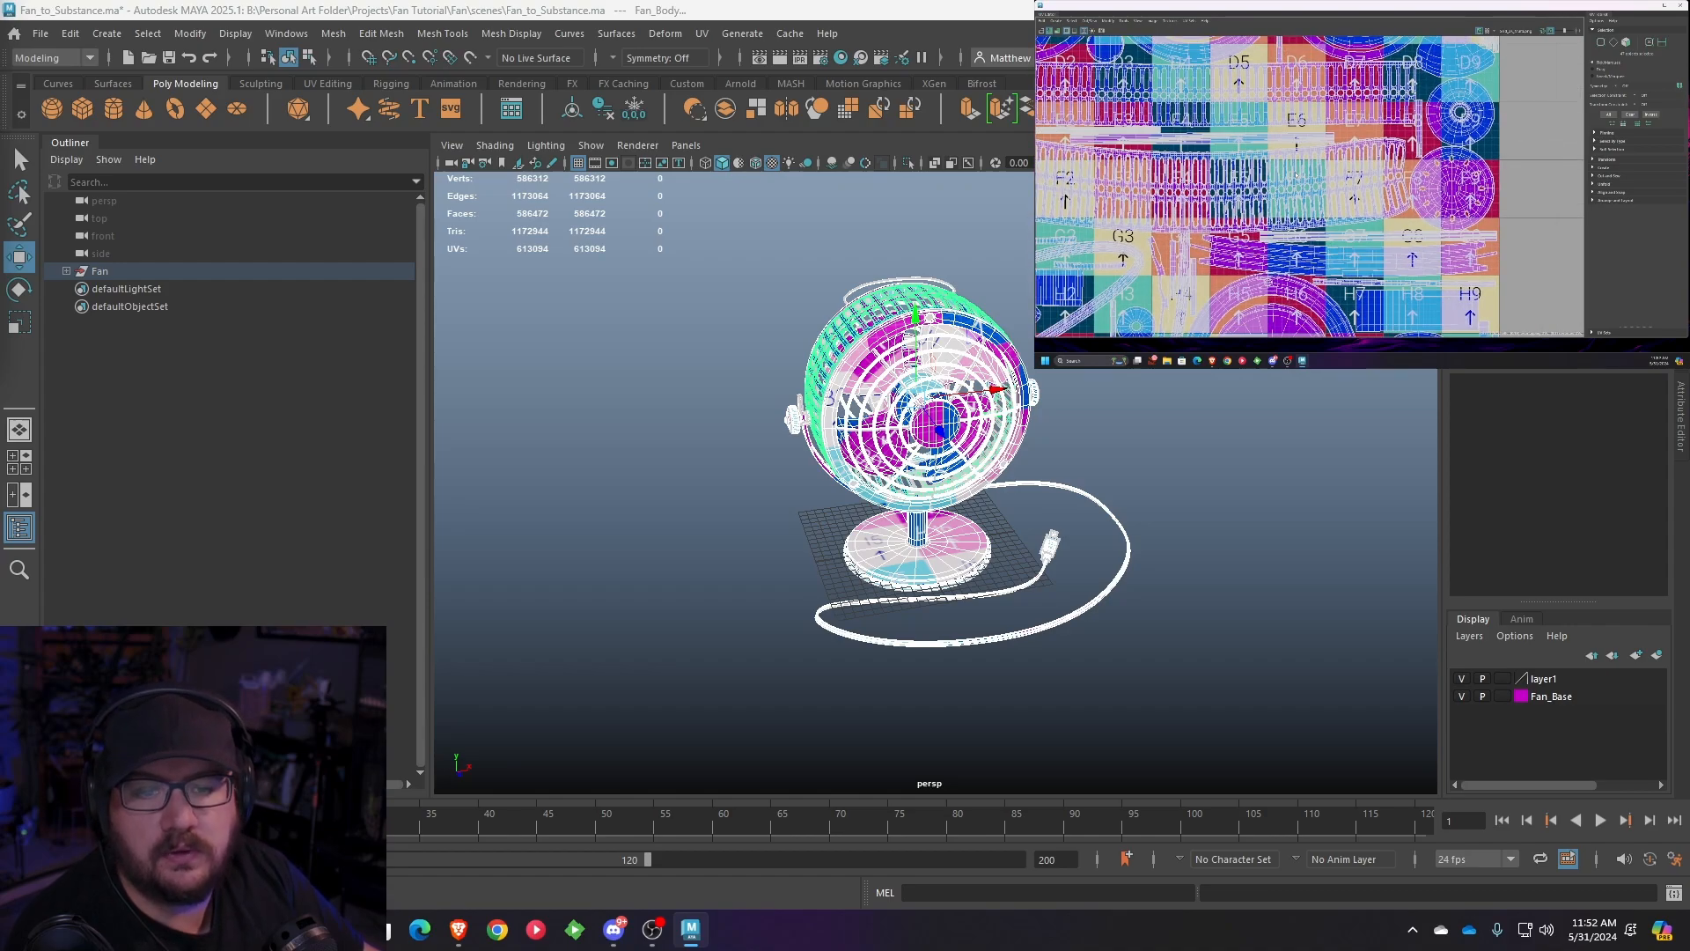
scroll(1297, 175, "up", 5)
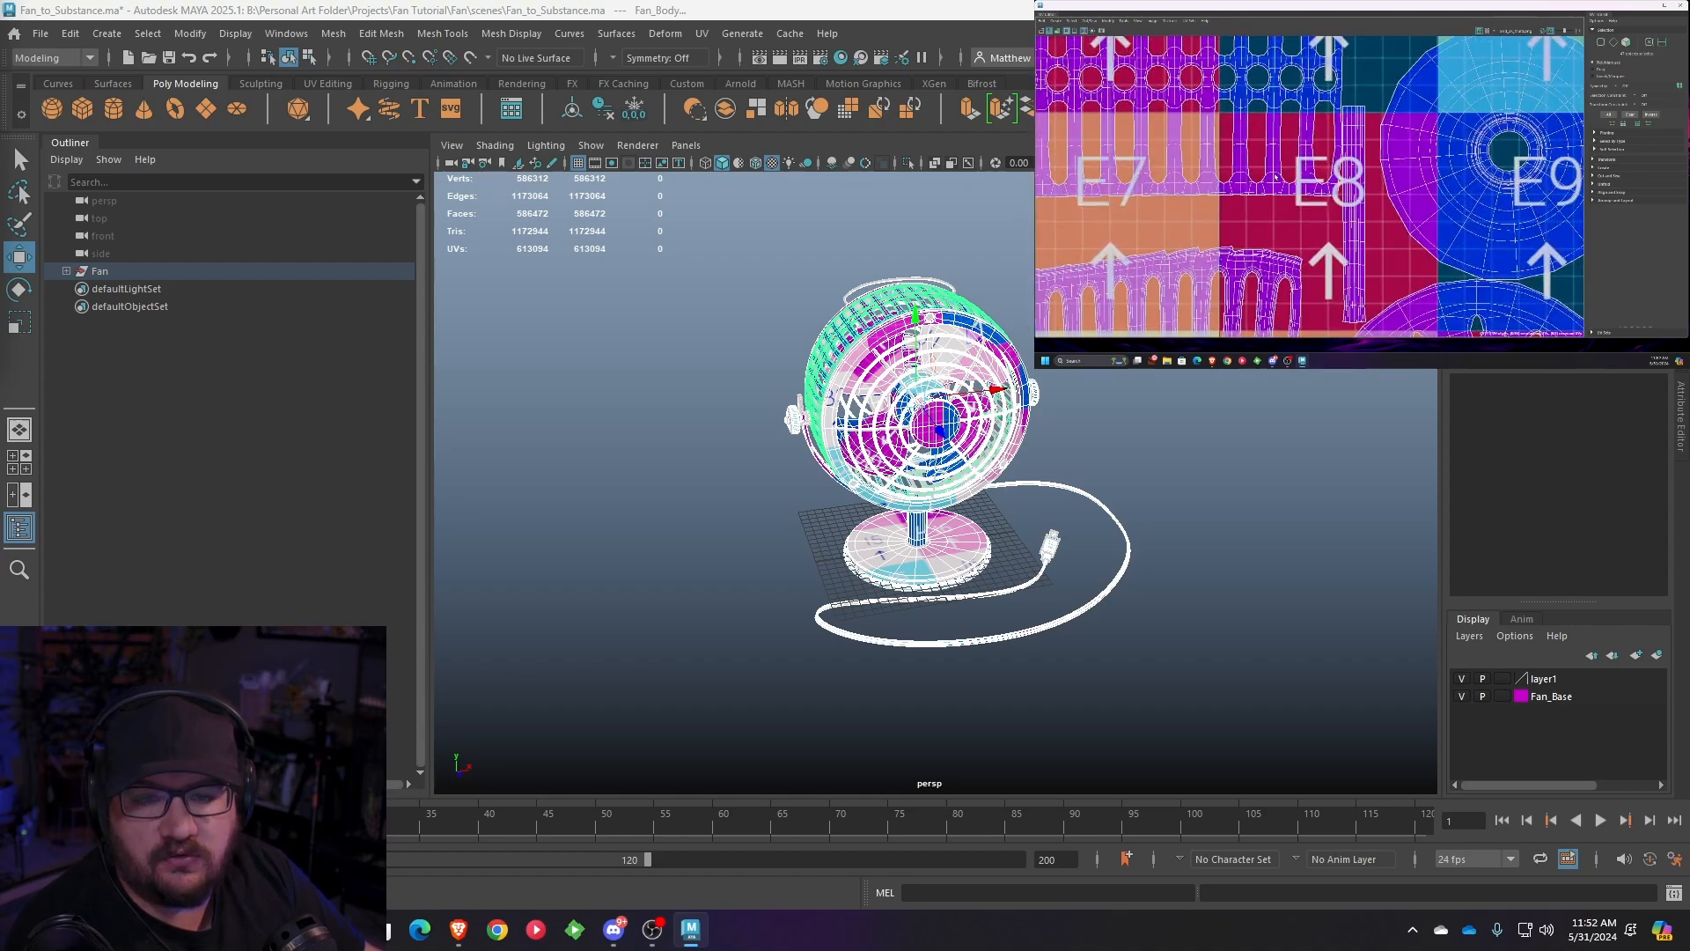
scroll(1276, 176, "up", 2)
scroll(1276, 178, "down", 7)
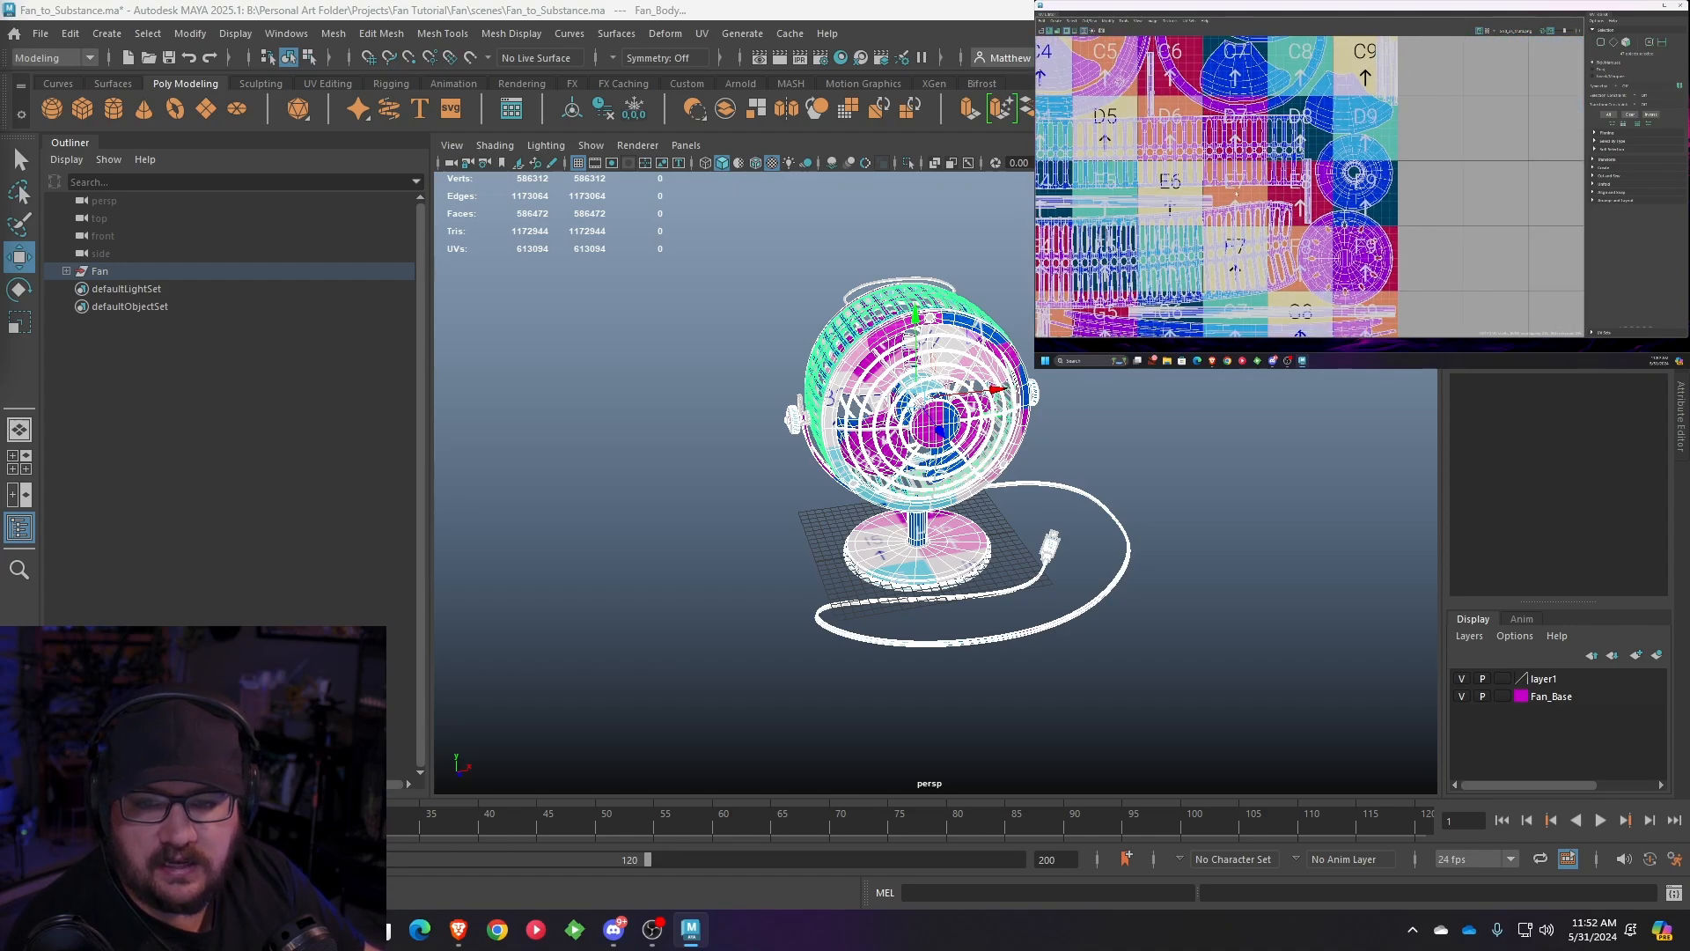
middle_click_drag(1276, 178, 1441, 211, "alt")
scroll(1403, 200, "up", 8)
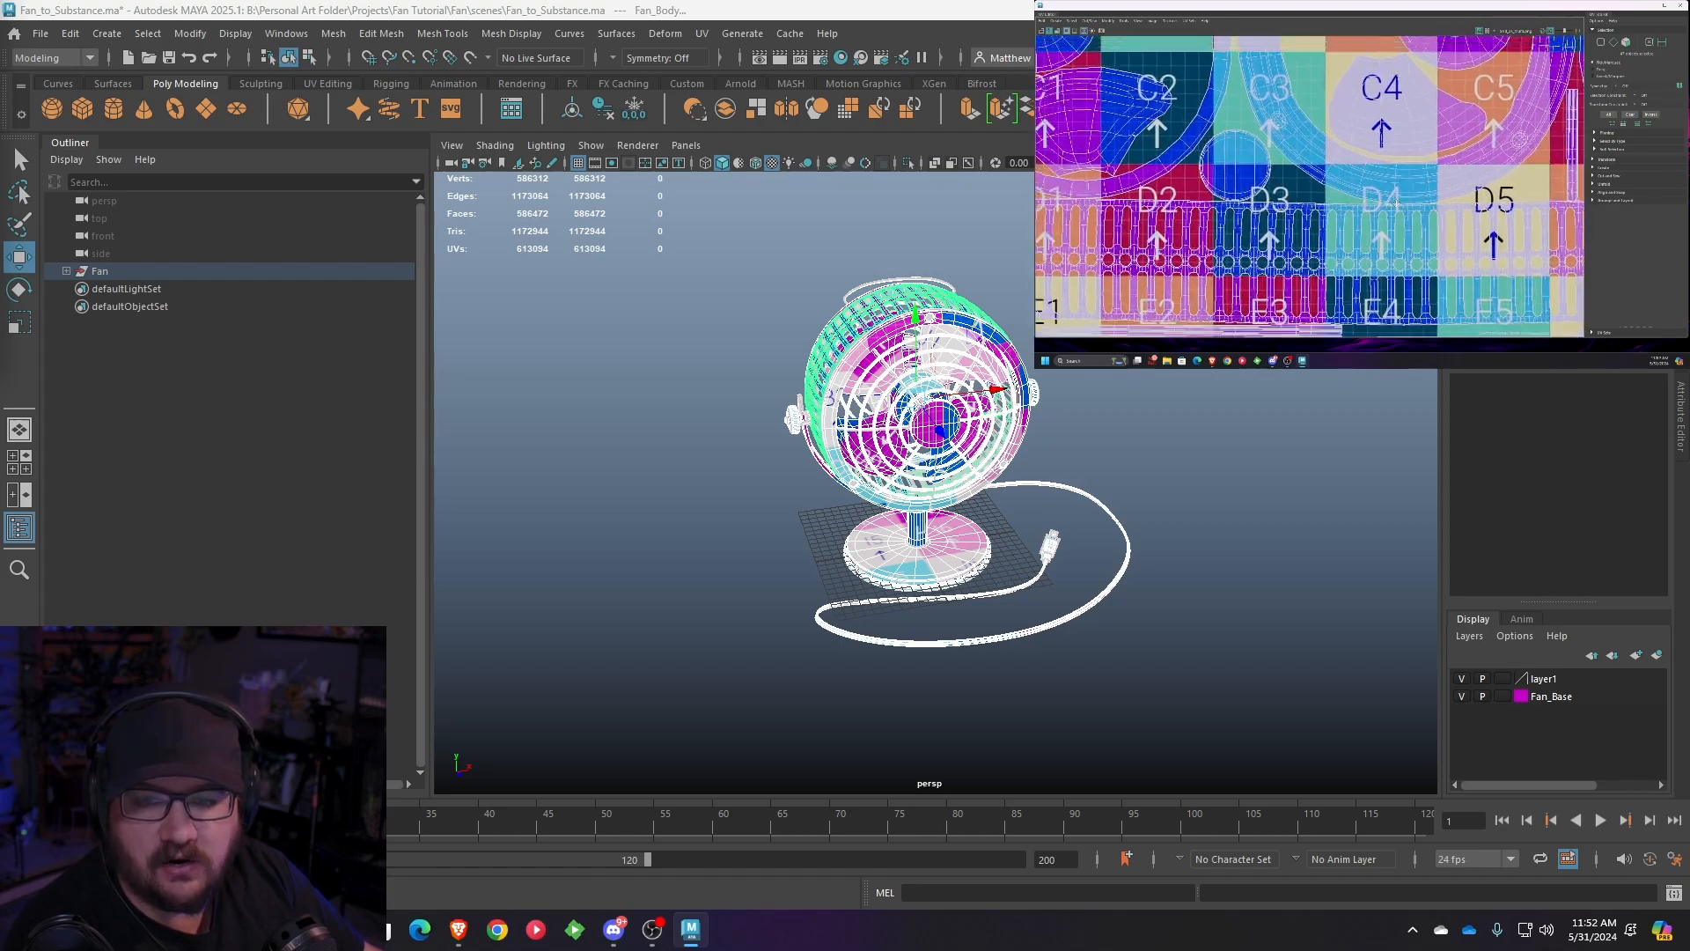
scroll(1402, 201, "up", 2)
scroll(1382, 193, "down", 6)
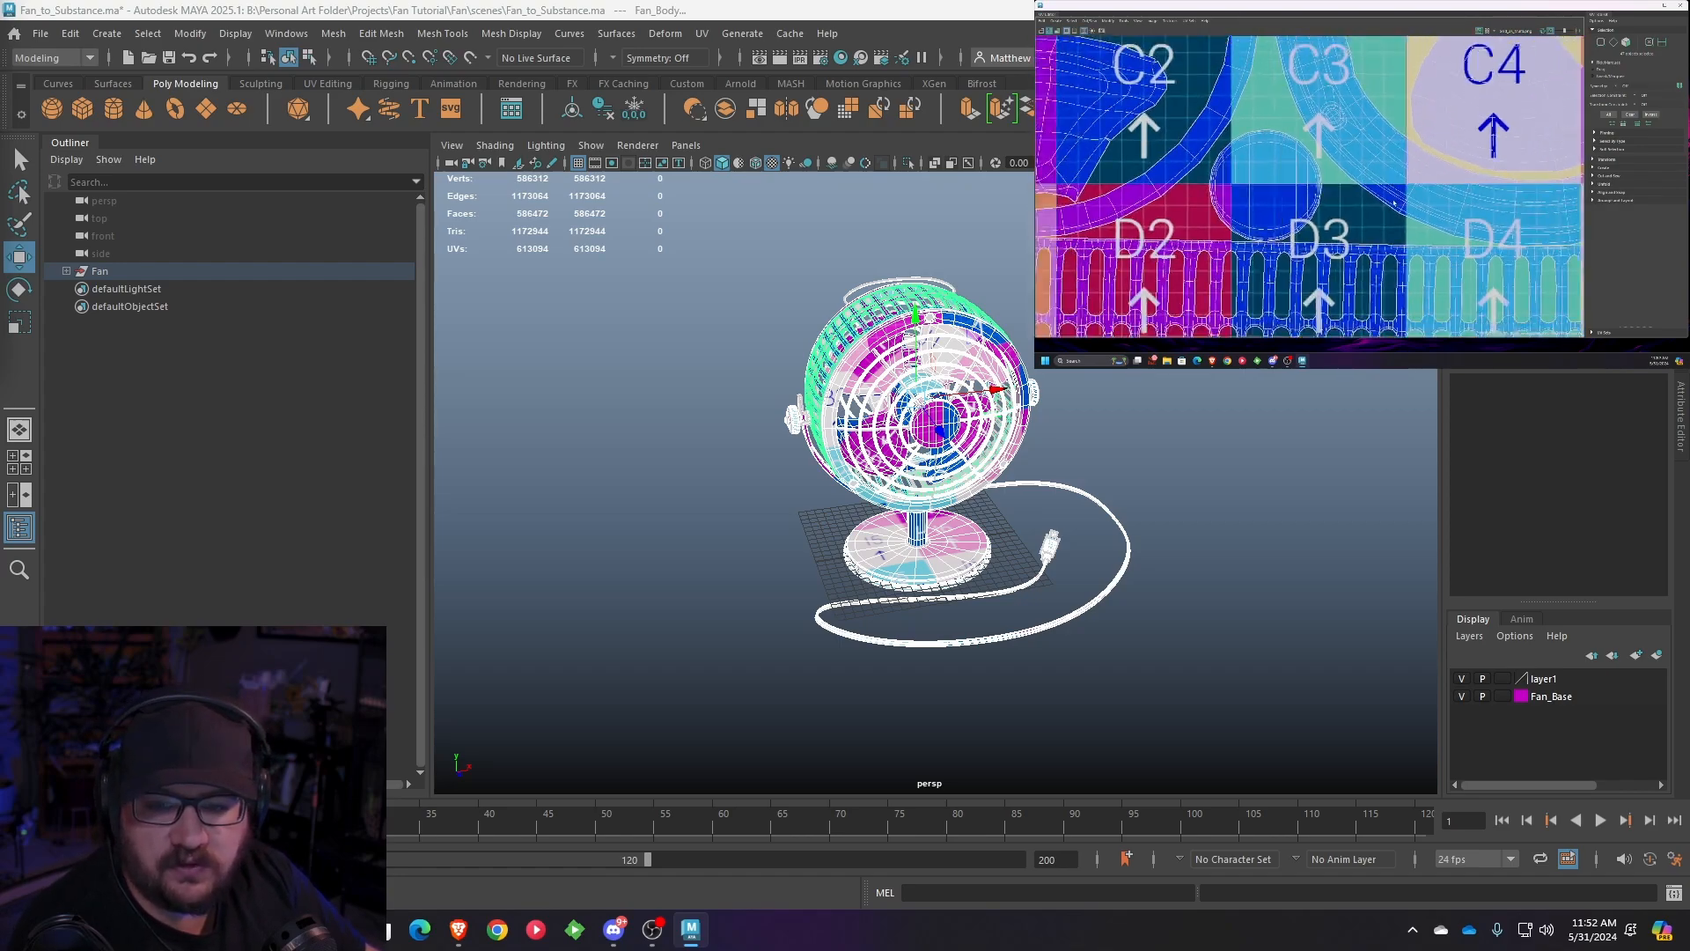
middle_click_drag(1377, 189, 1277, 289, "alt")
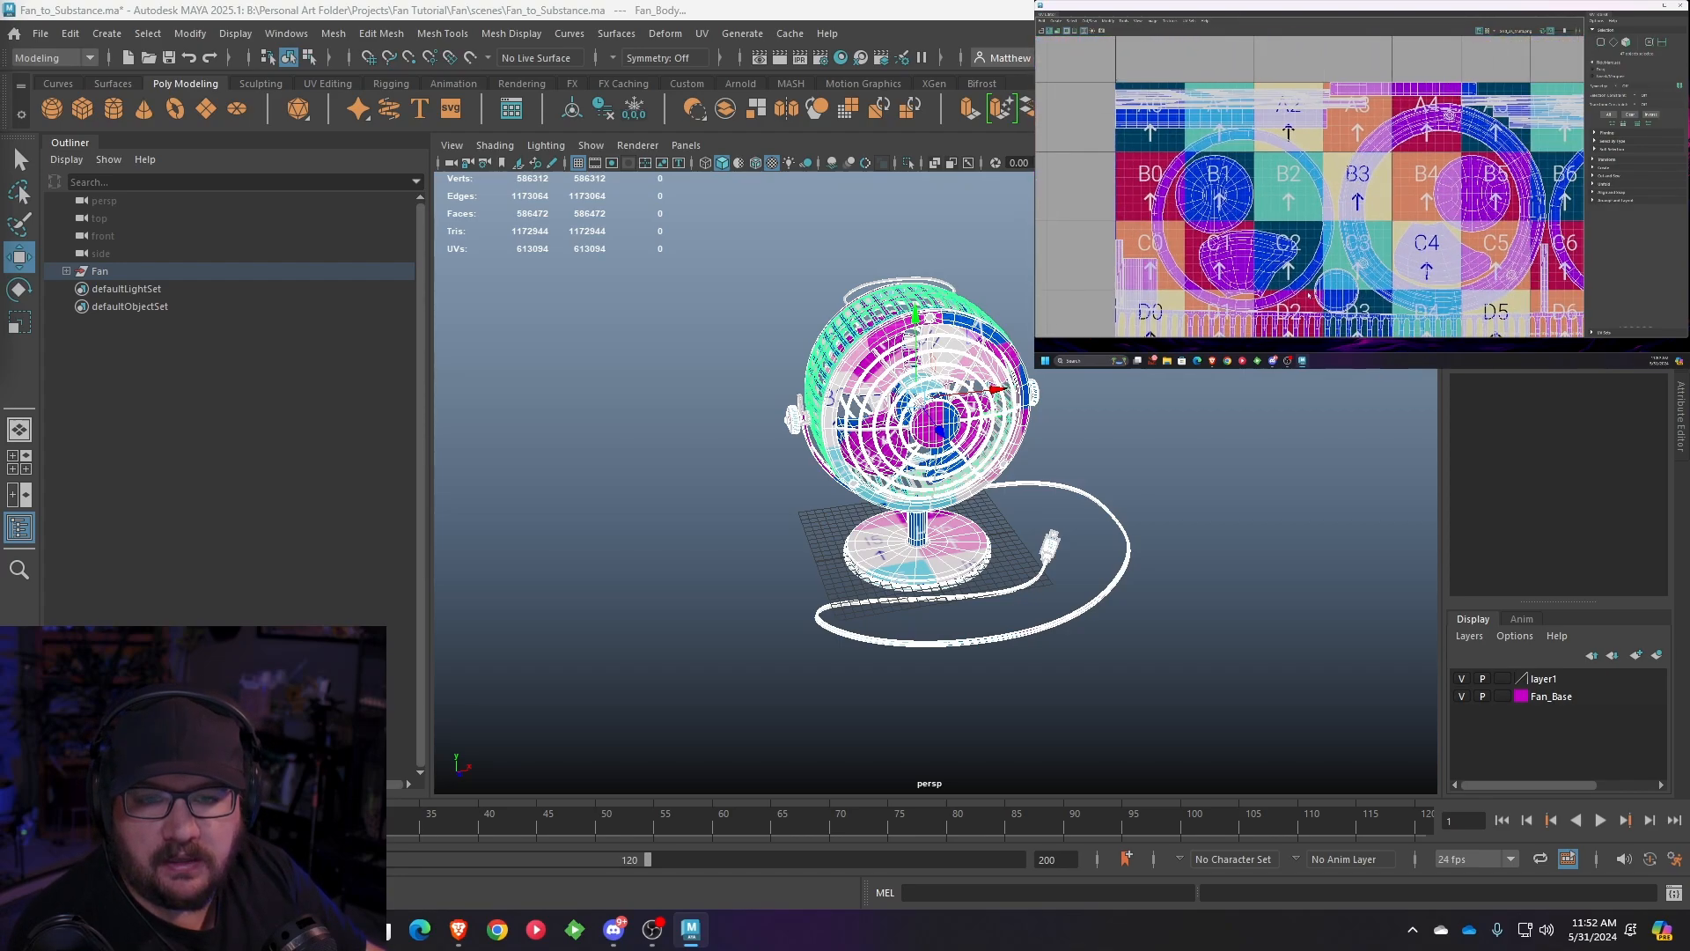
scroll(1426, 286, "down", 3)
middle_click_drag(1426, 268, 1256, 216, "alt")
scroll(1389, 125, "down", 4)
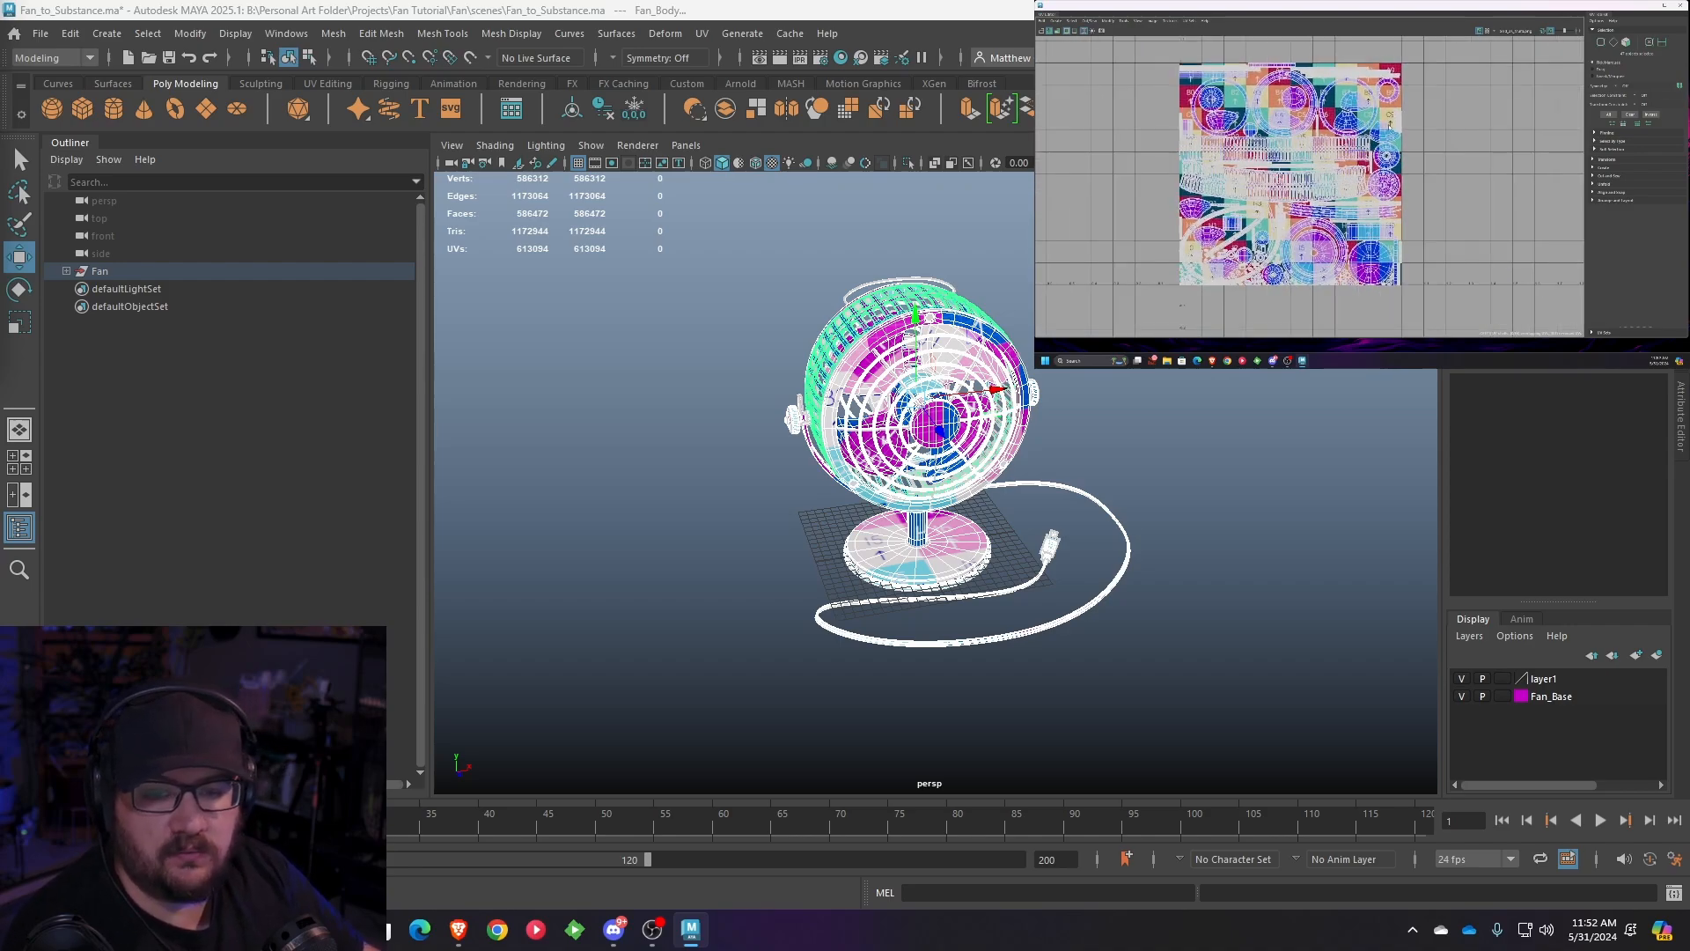
scroll(1405, 128, "down", 3)
scroll(1405, 127, "up", 2)
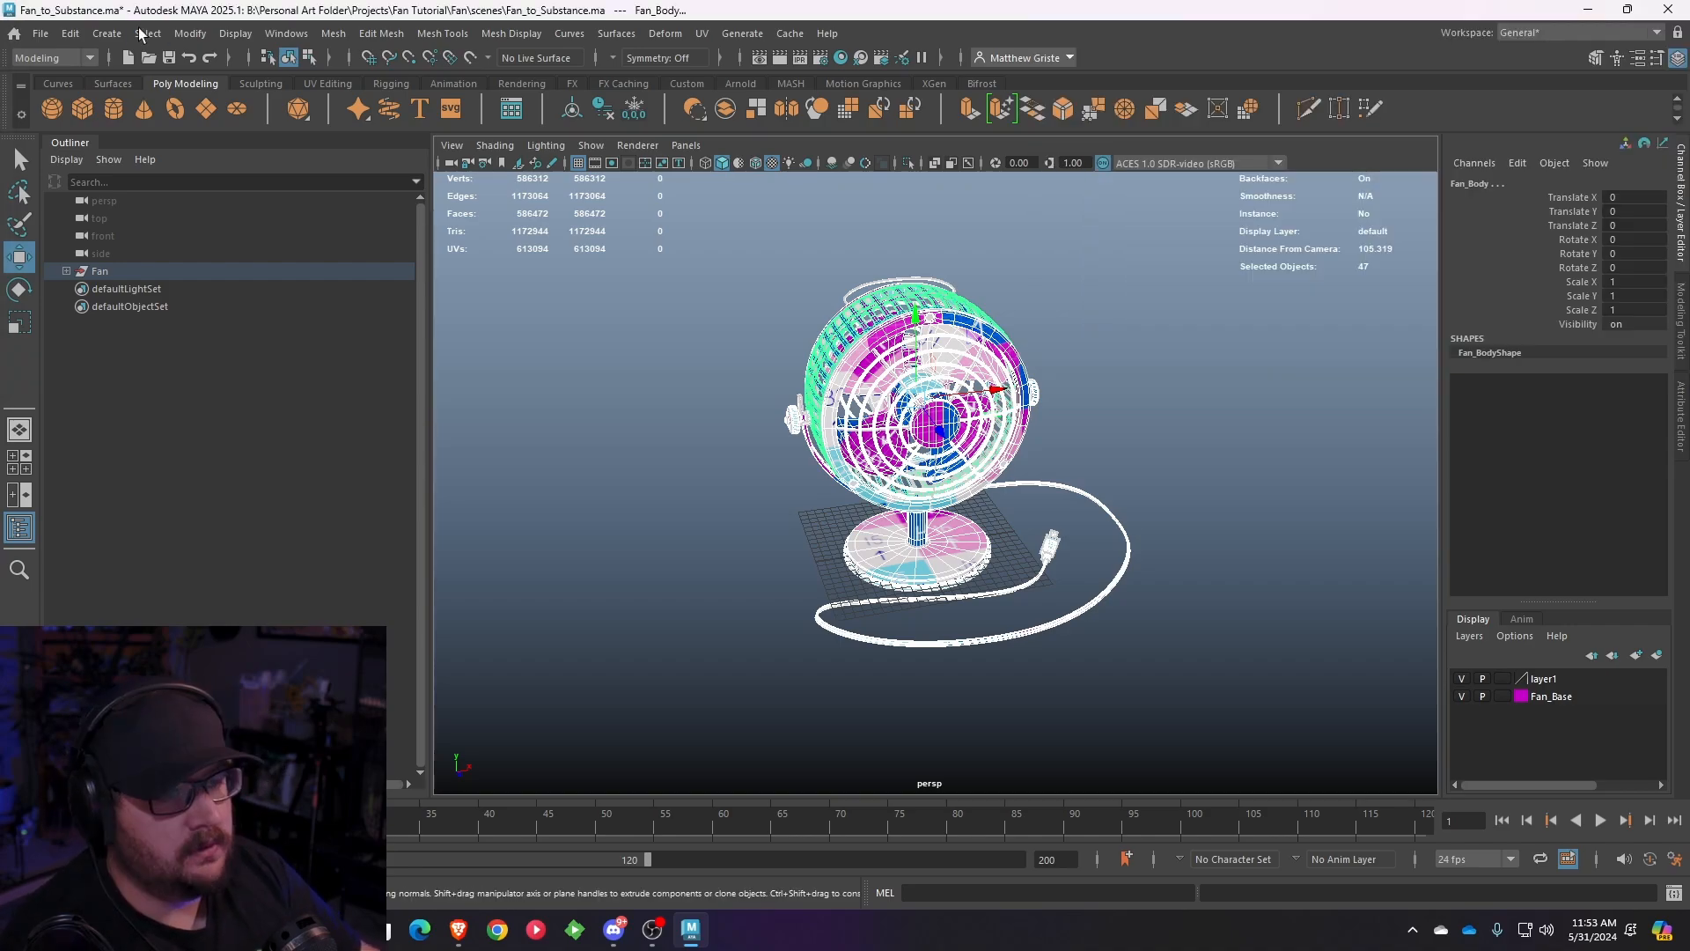
- Save the Fan_to_Substance.ma scene
left_click(41, 33)
left_click(211, 107)
key("w")
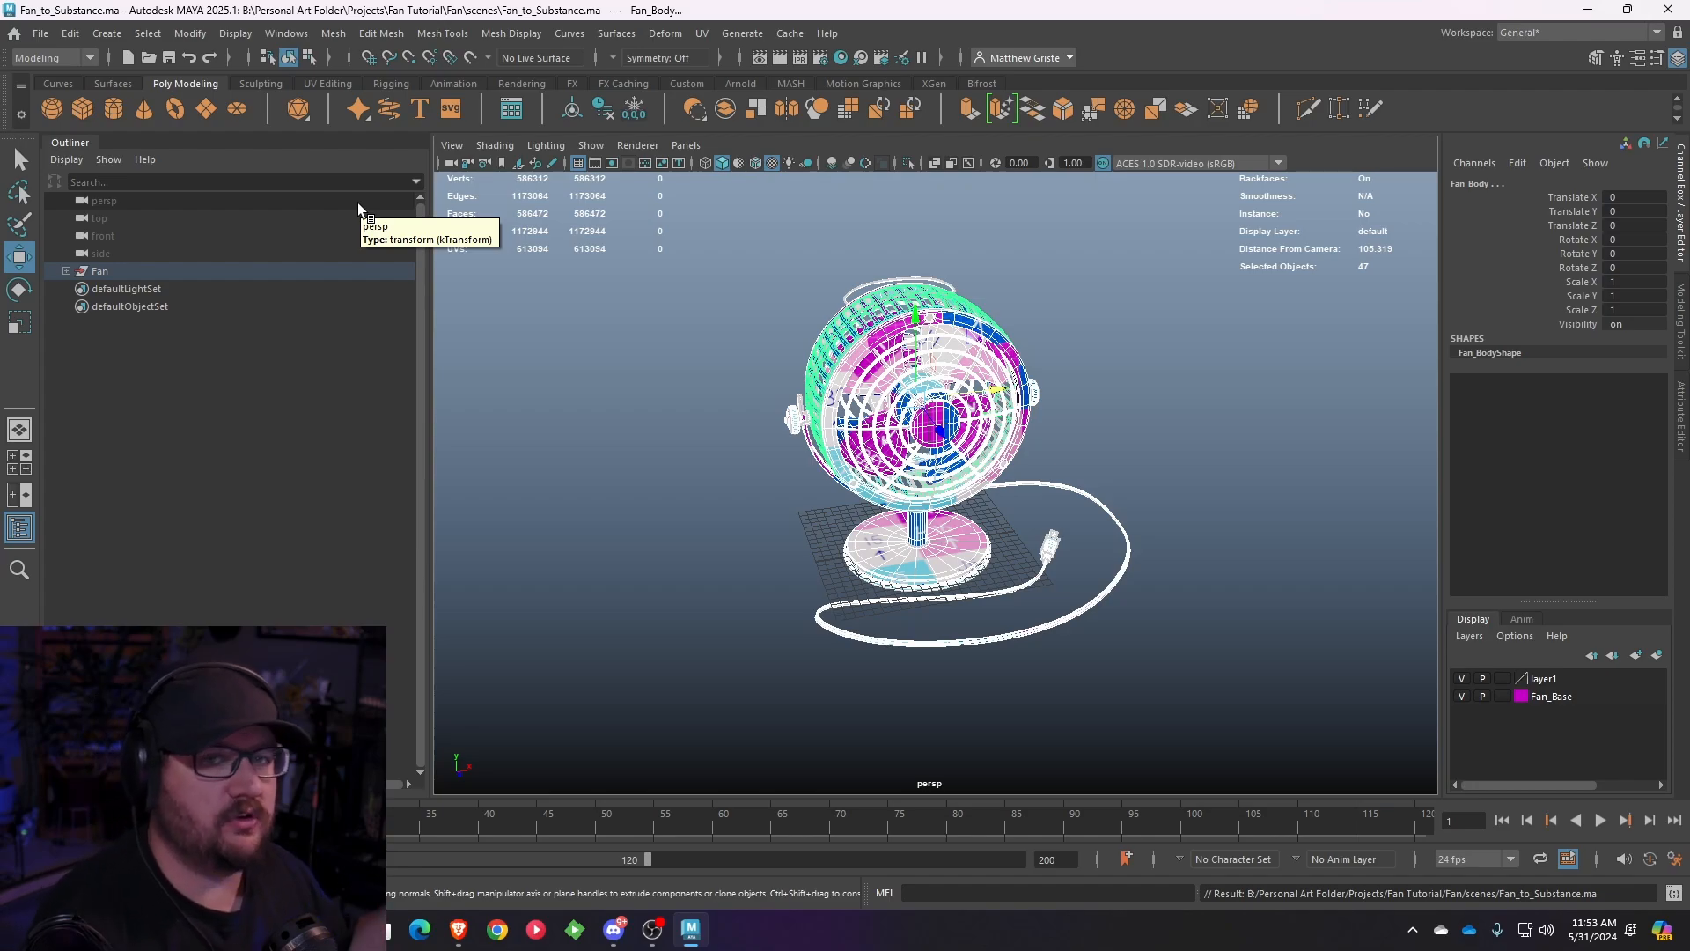
- Deselect the fan and examine the checker pattern on its grate, body, base and cord from several angles
middle_click_drag(1083, 541, 978, 489, "alt")
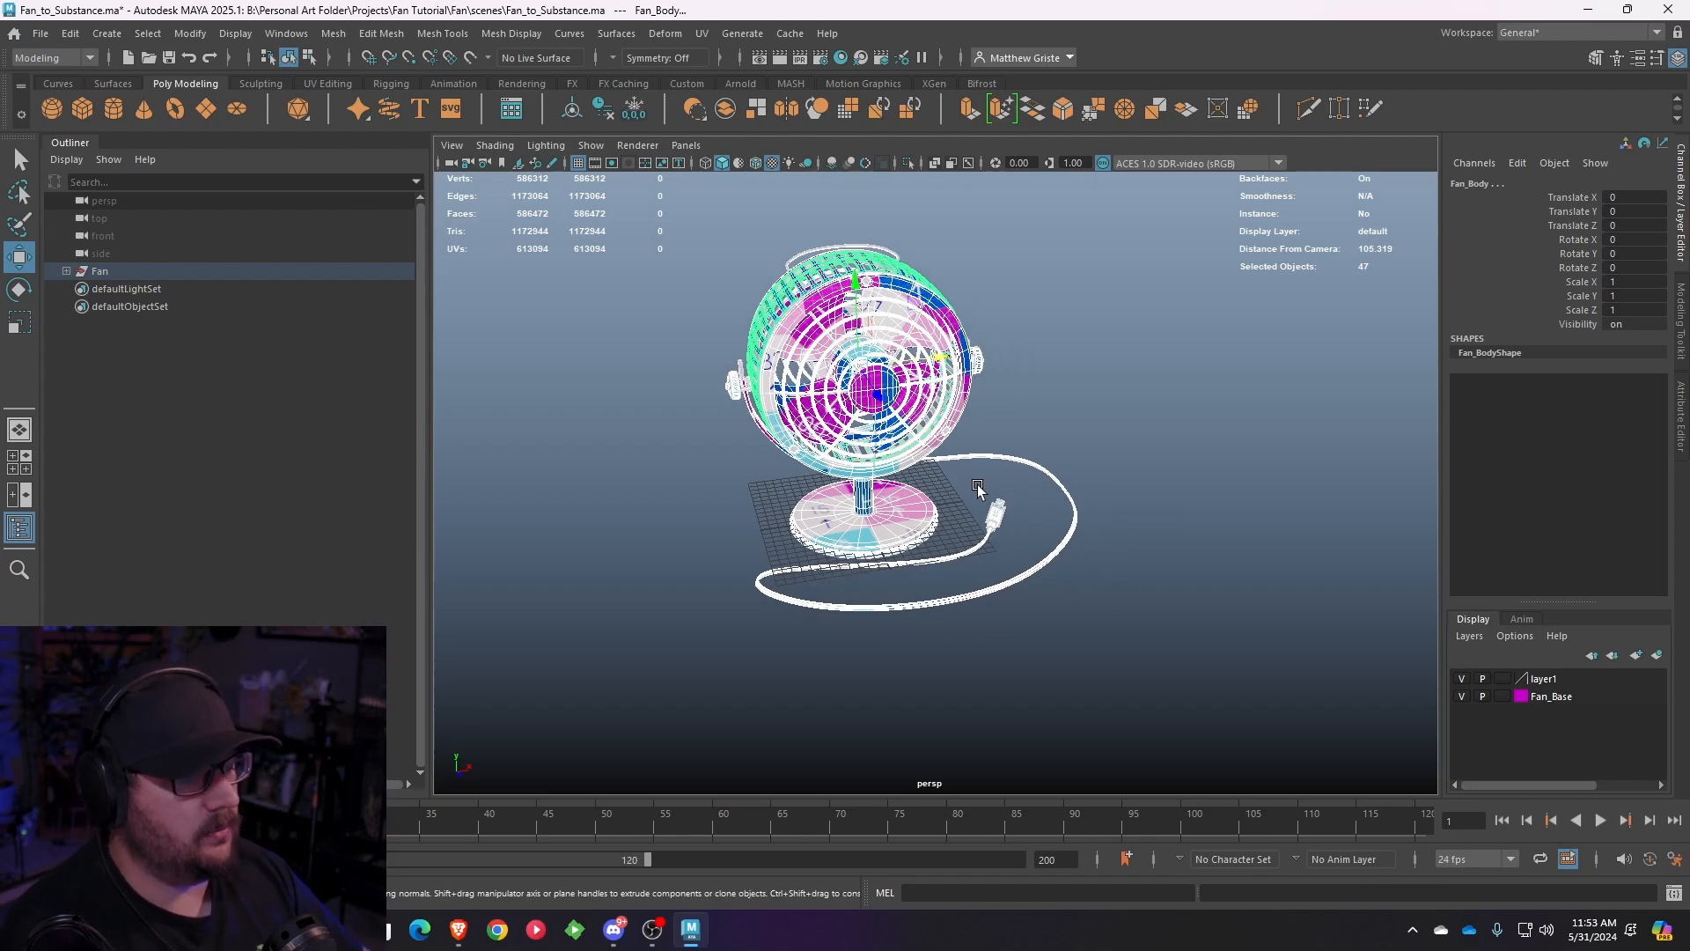
left_click(977, 486)
scroll(977, 486, "up", 5)
left_click_drag(977, 489, 855, 191, "alt")
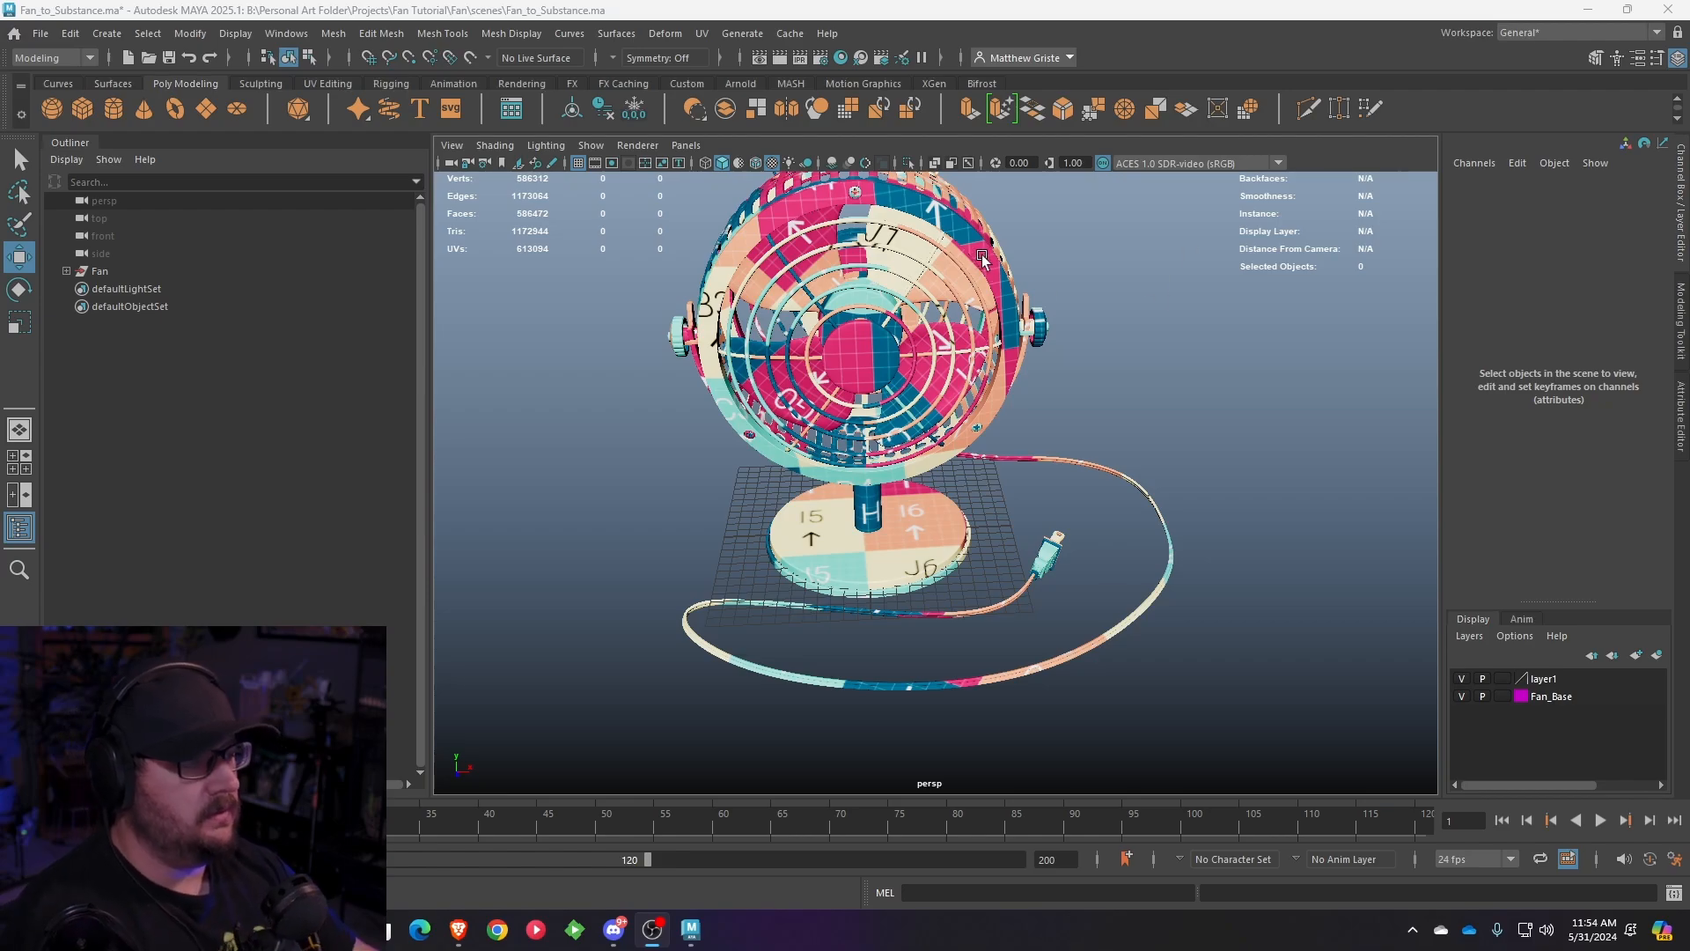
left_click_drag(1121, 317, 1003, 291, "alt")
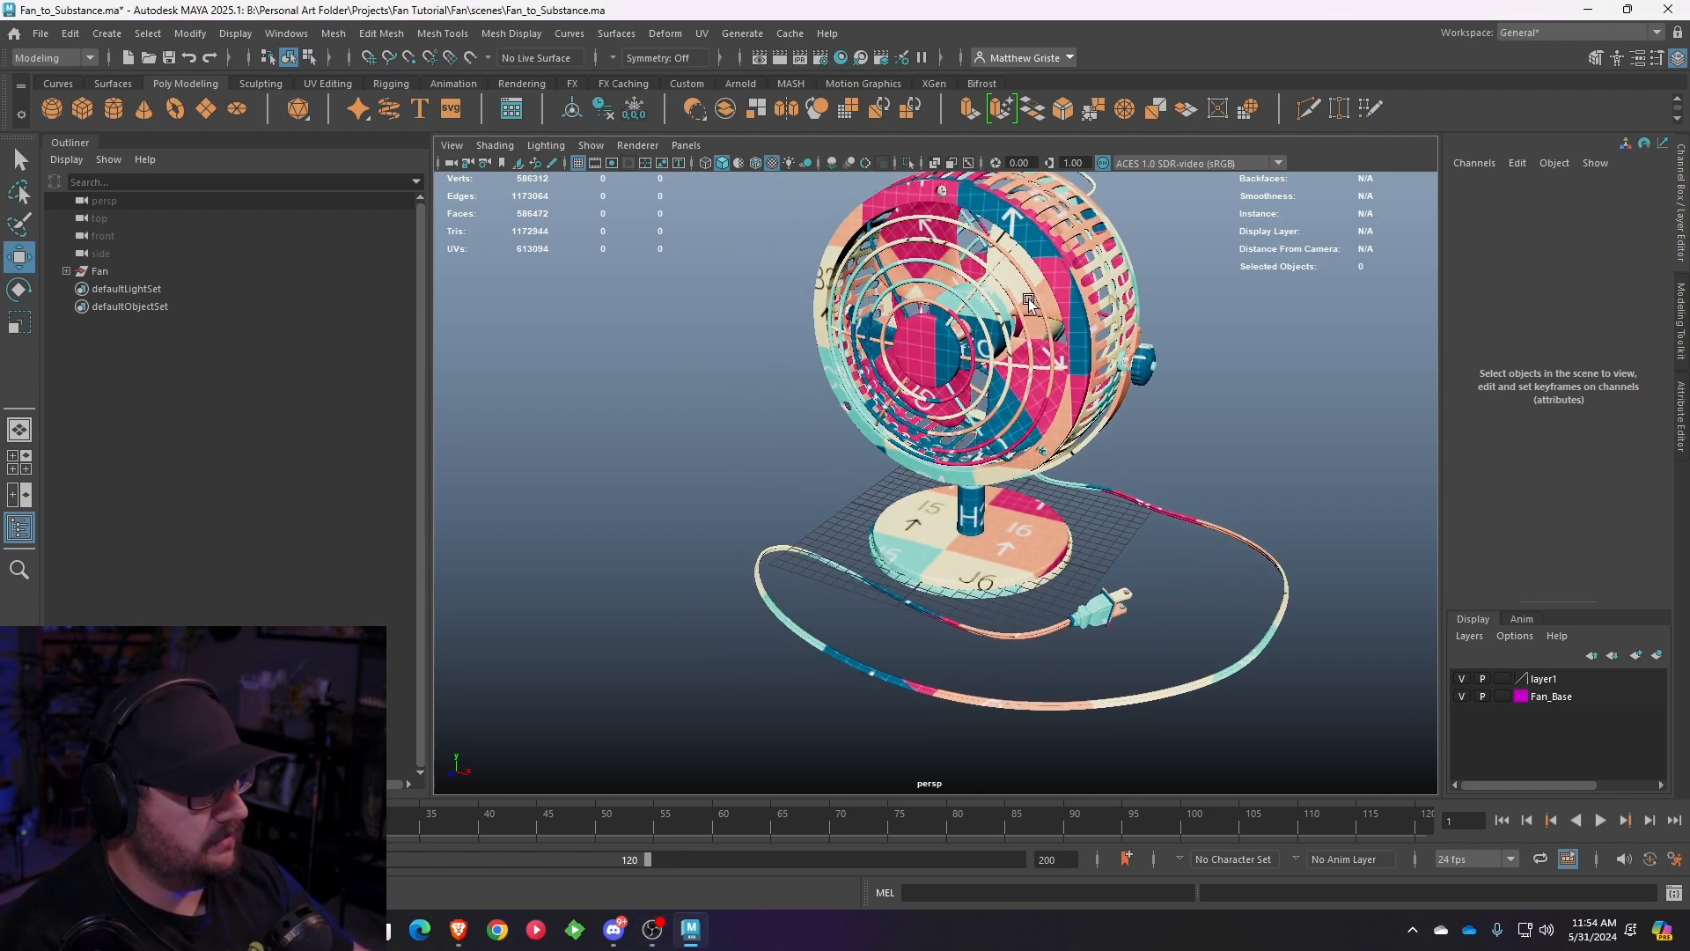
scroll(1003, 291, "up", 3)
middle_click_drag(1003, 290, 880, 396, "alt")
scroll(879, 397, "down", 3)
scroll(889, 393, "up", 4)
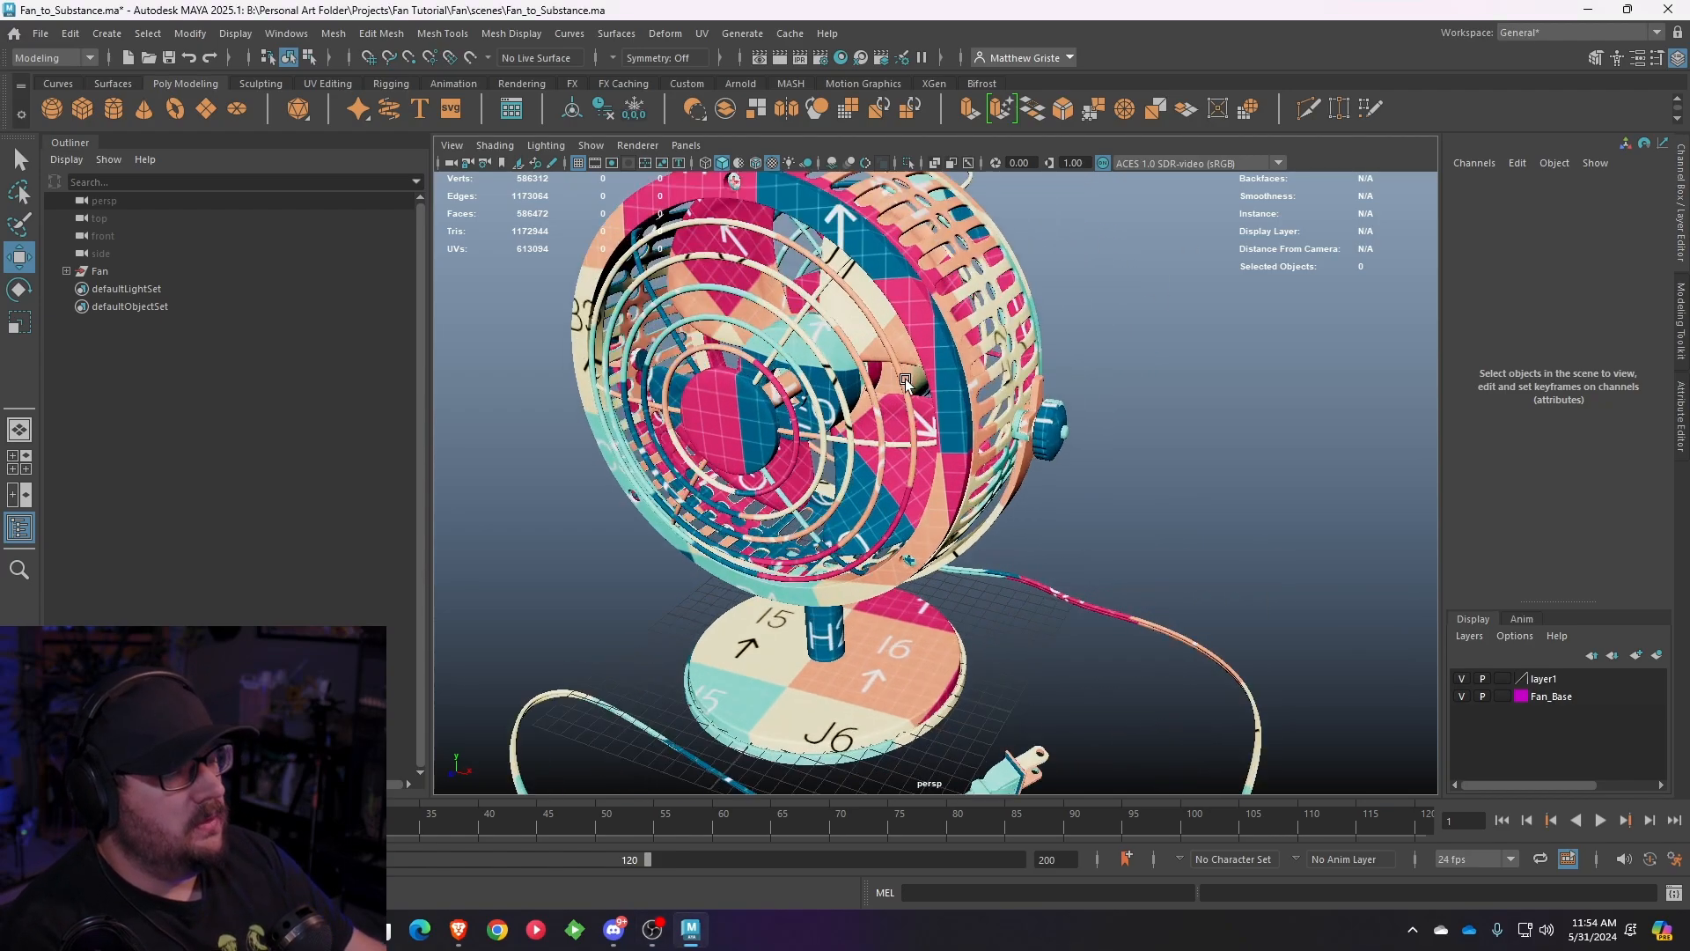
scroll(906, 391, "down", 3)
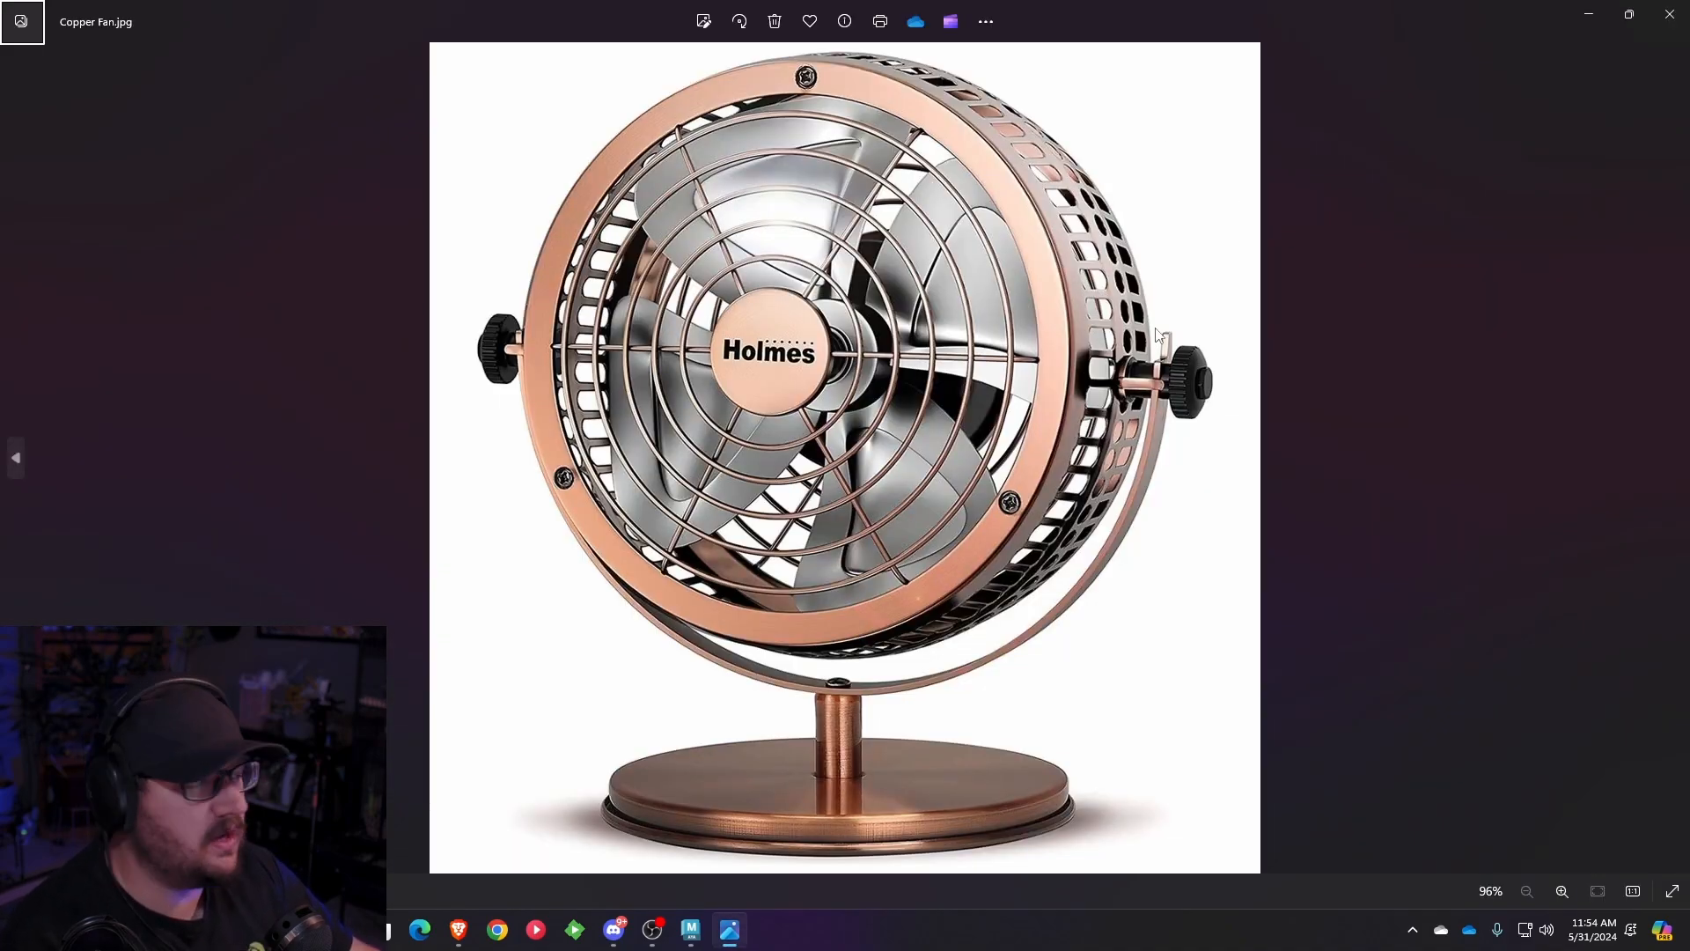
- Move the Copper Fan.jpg reference photo to the other display and select the fan's front body ring in Maya
left_click_drag(1536, 20, 0, 264)
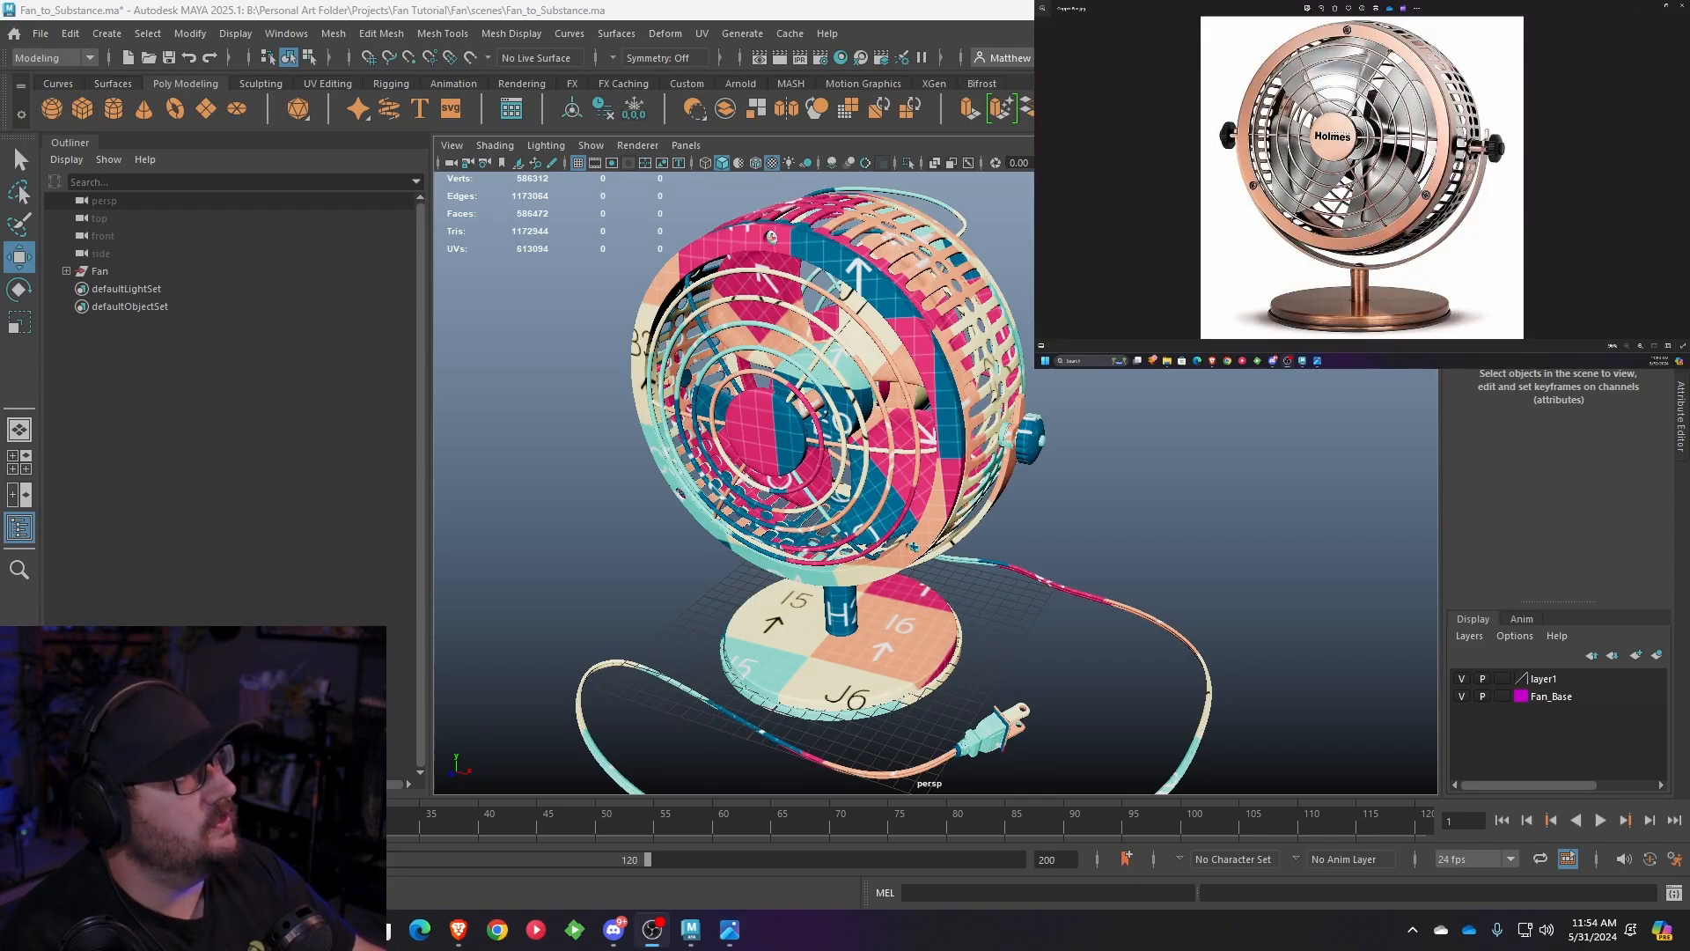
left_click_drag(928, 370, 986, 360, "alt")
scroll(985, 331, "up", 3)
left_click(961, 360)
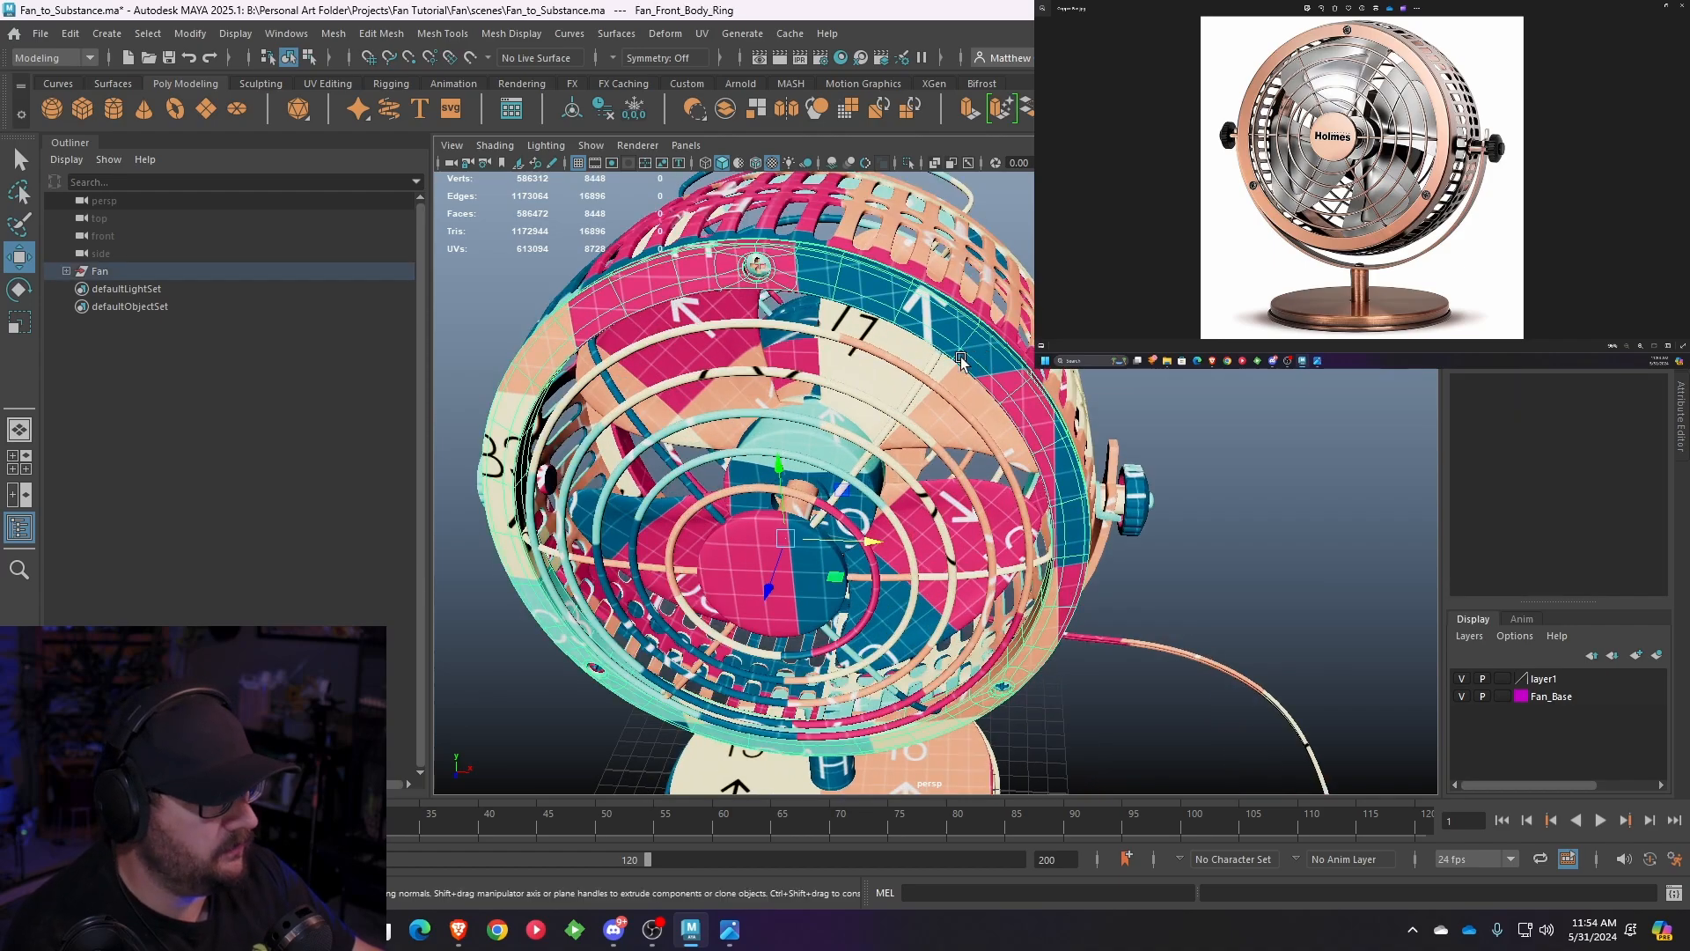
- Add the five concentric front grate rings to the selection, from the outermost to the innermost
left_click(773, 335, "shift")
key("ctrl+z")
left_click(766, 328, "shift")
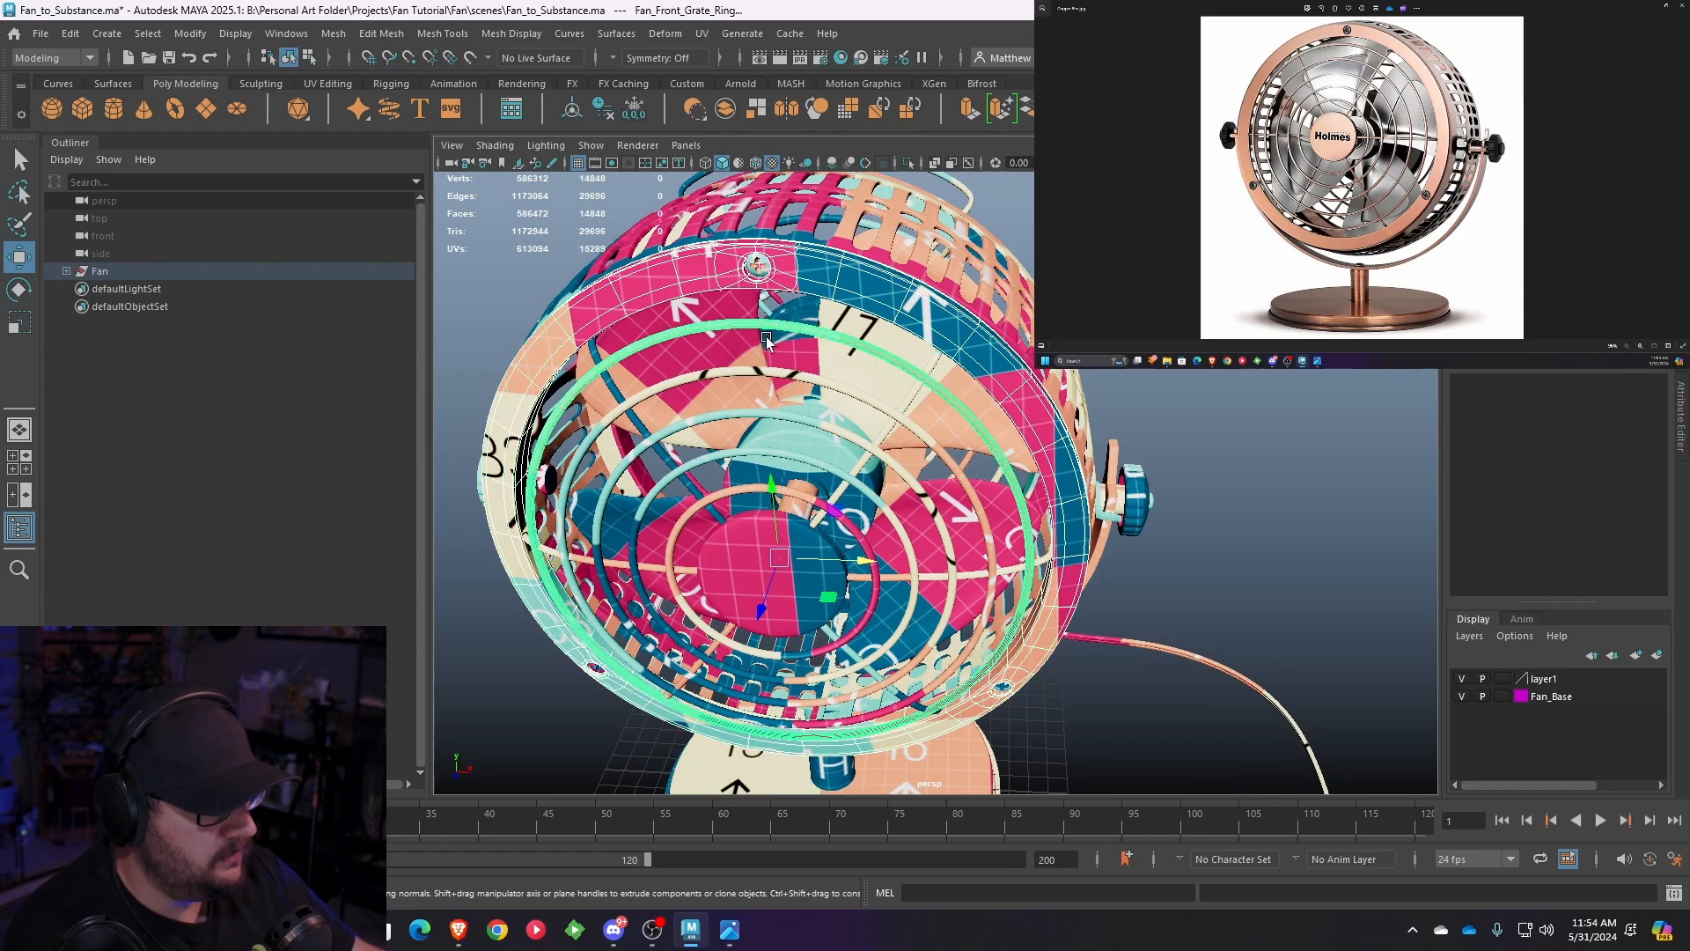
left_click(752, 372, "shift")
left_click(748, 405, "shift")
left_click(732, 453, "shift")
left_click(730, 487, "shift")
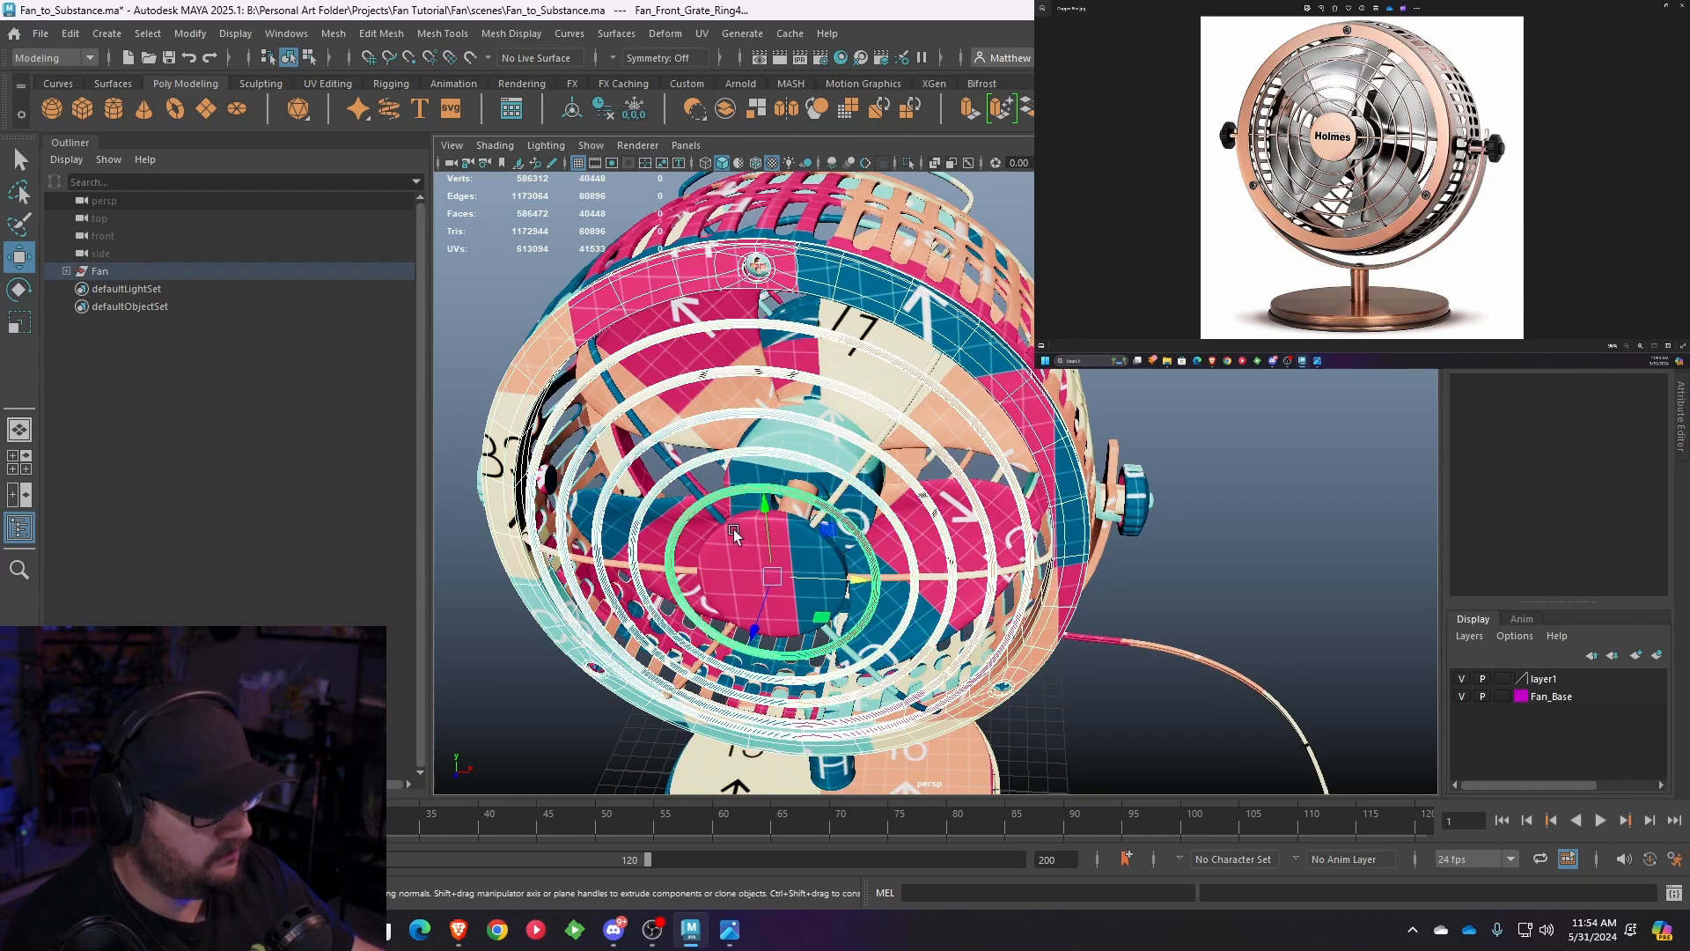
- Add the round front centre cap and the radial front grate bars to the selection
left_click(718, 530, "shift")
left_click(684, 476, "shift")
left_click(668, 464, "shift")
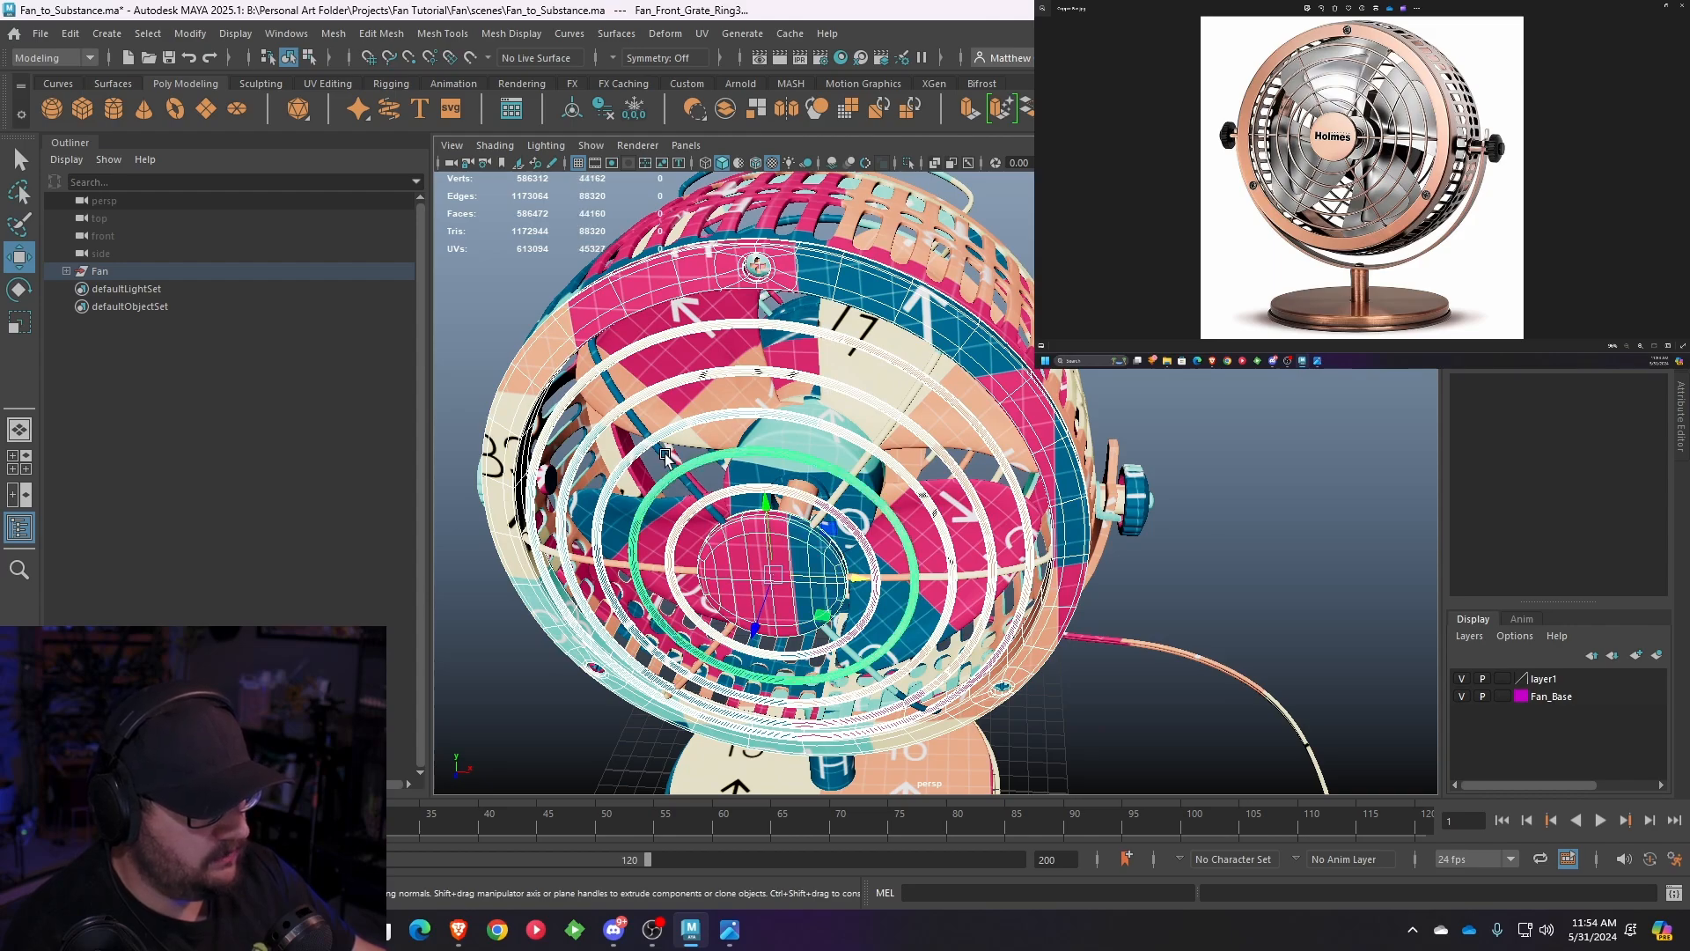
left_click(854, 469, "shift")
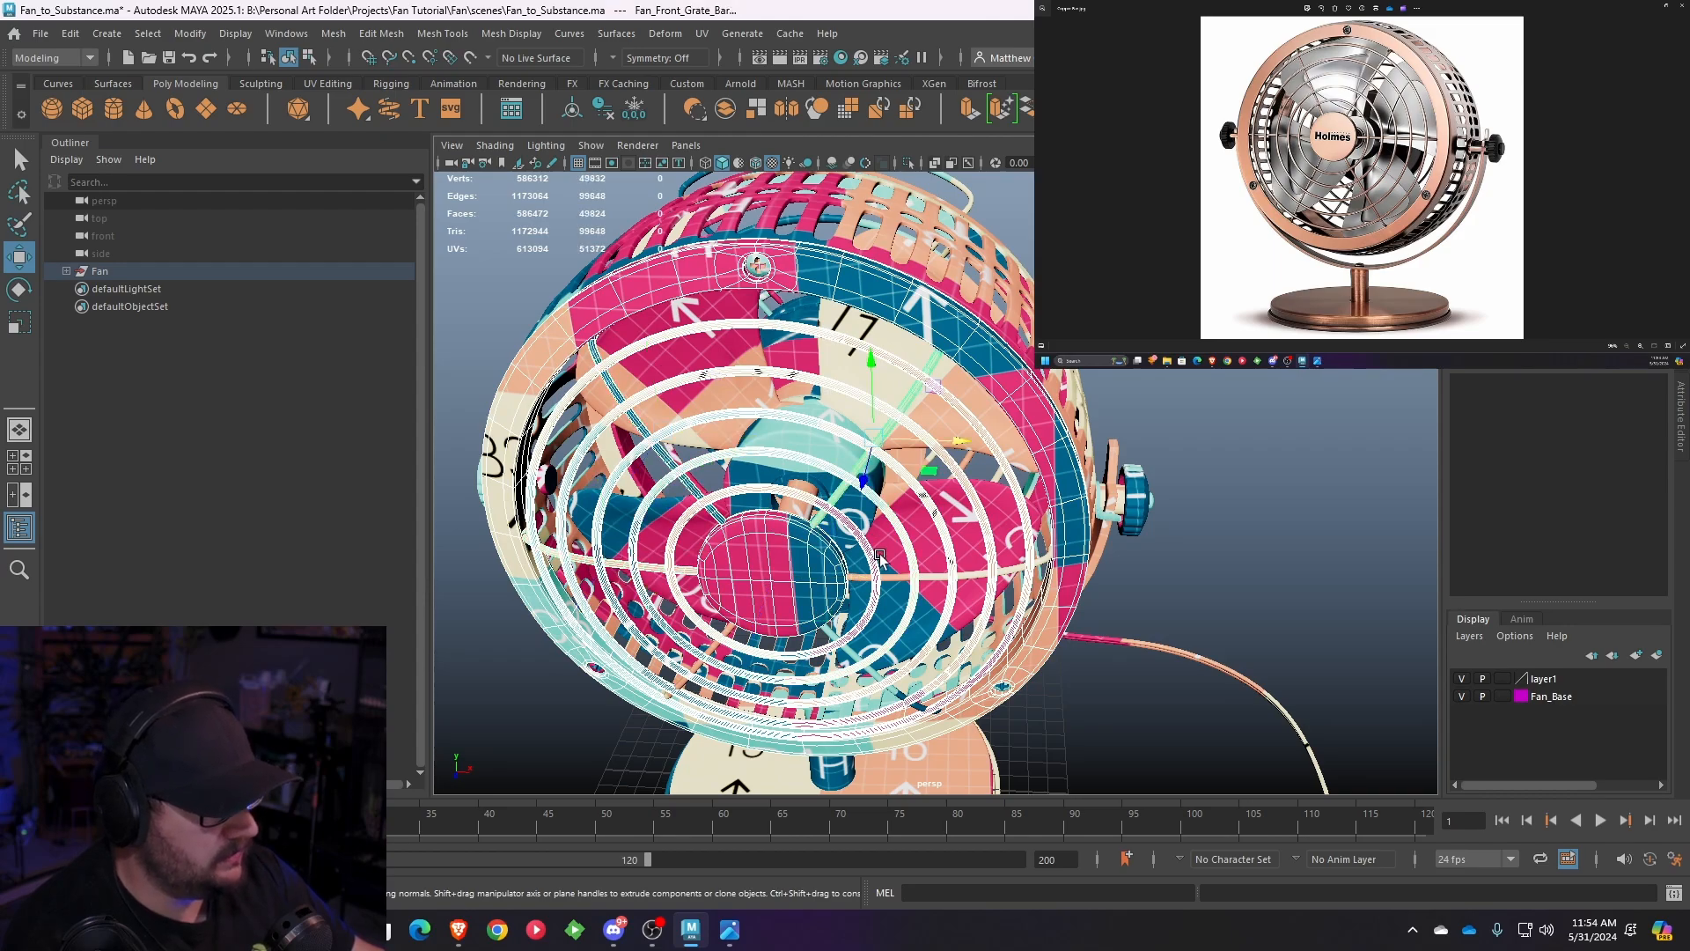
left_click(883, 576, "shift")
left_click_drag(883, 576, 844, 535, "alt")
left_click(842, 552, "shift")
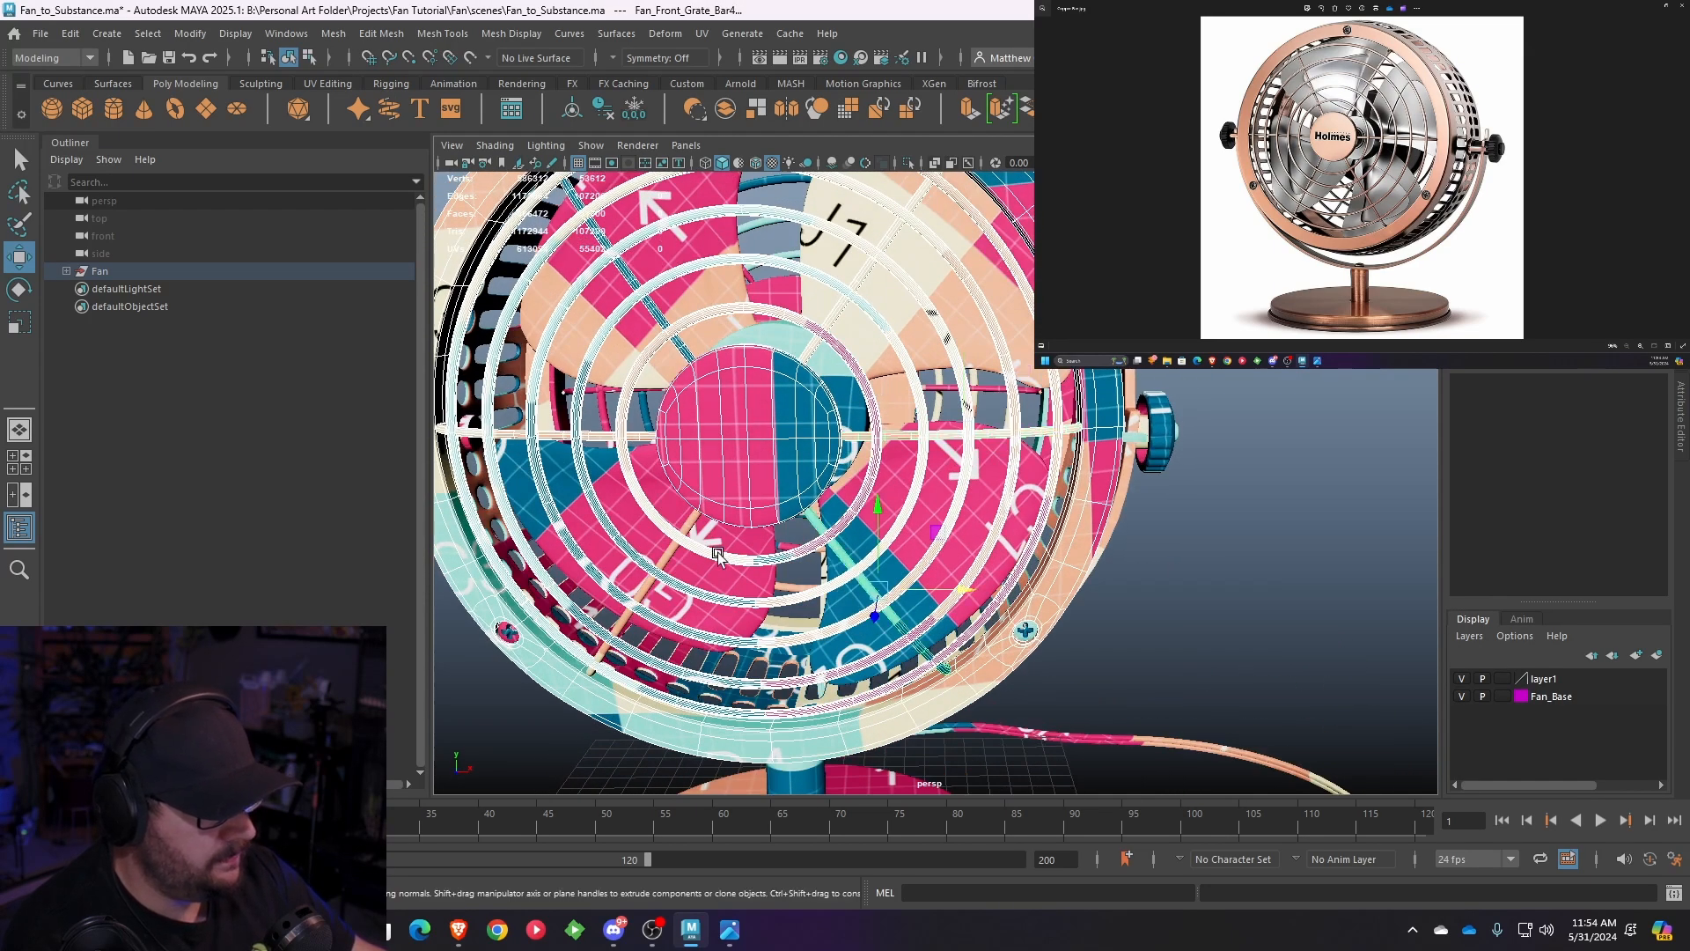
left_click(670, 548, "shift")
- Add the perforated fan body and the rear body ring to the selection
scroll(671, 547, "down", 4)
left_click_drag(671, 547, 915, 421, "alt")
left_click(1022, 392, "shift")
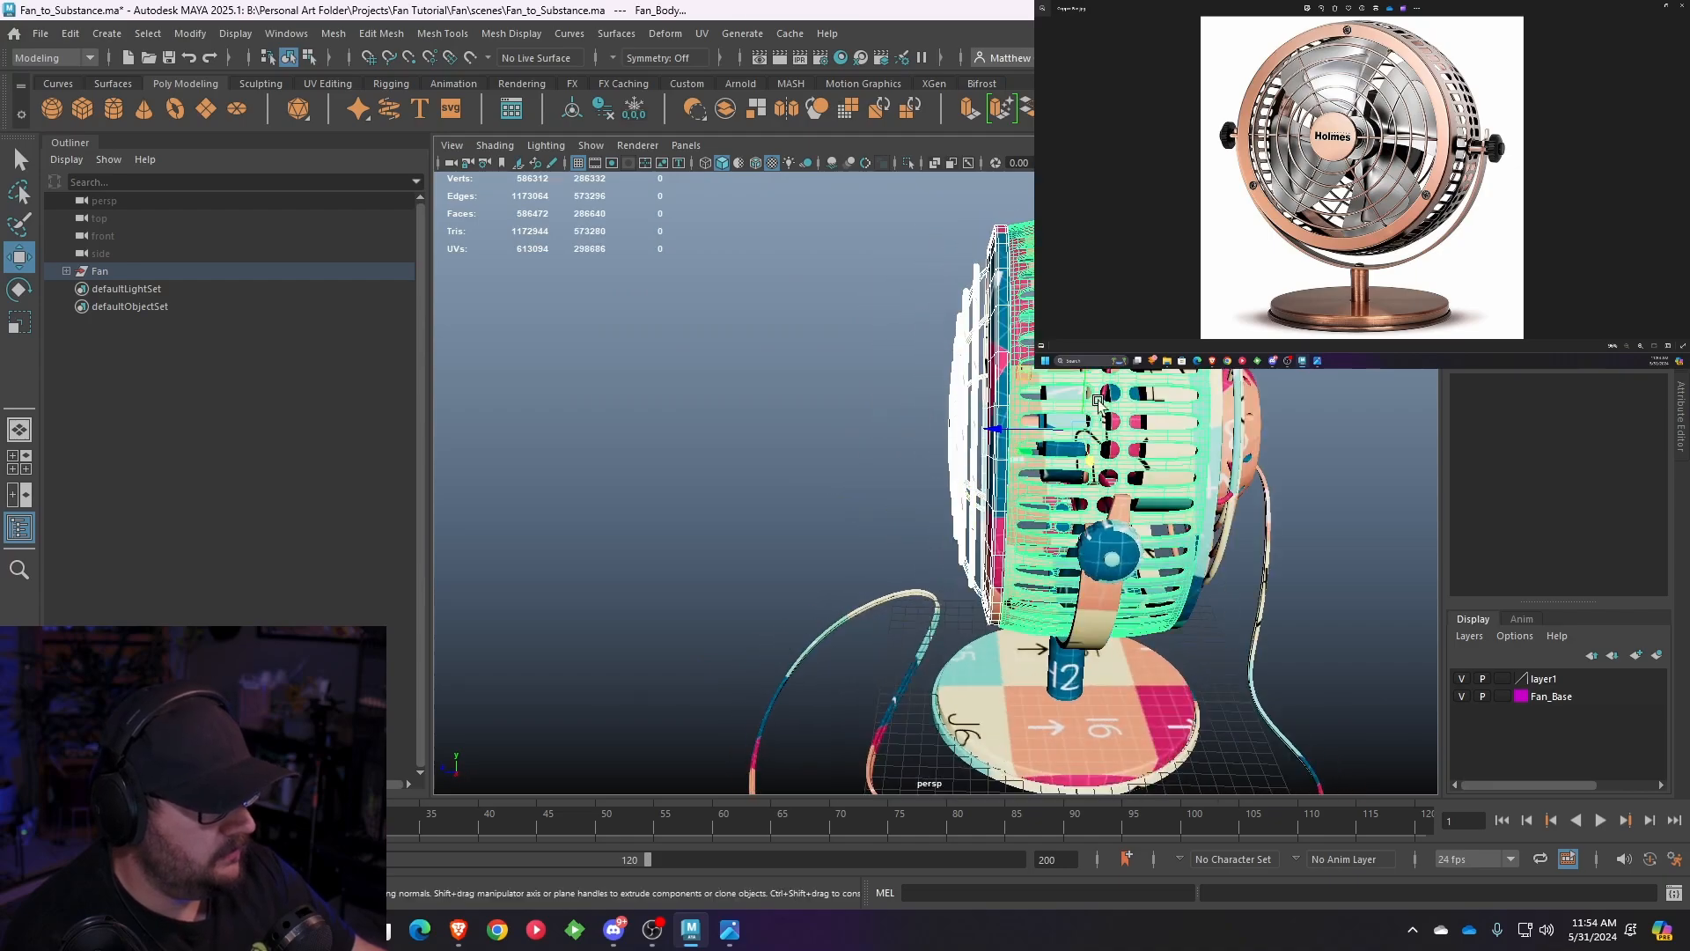
left_click_drag(1022, 391, 1068, 401, "alt")
left_click(1054, 400, "shift")
scroll(1054, 400, "up", 3)
middle_click_drag(1054, 401, 941, 403, "alt")
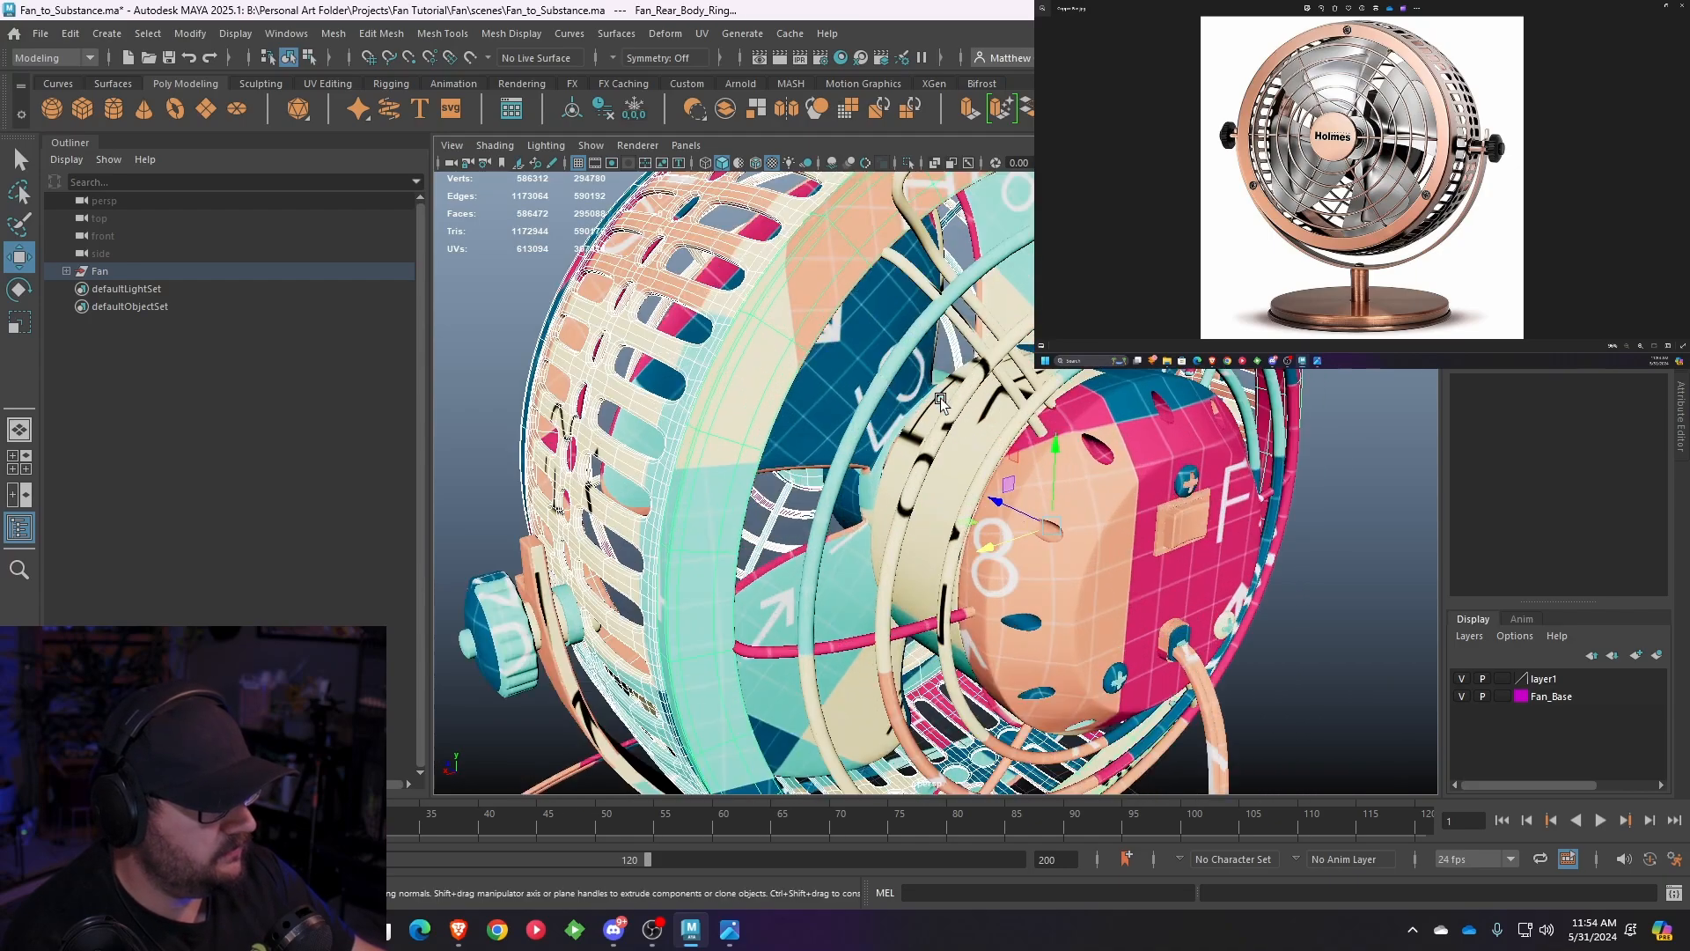
- Add the concentric rear grate rings around the motor housing to the copper-part selection
left_click(957, 337, "shift")
left_click(969, 388, "shift")
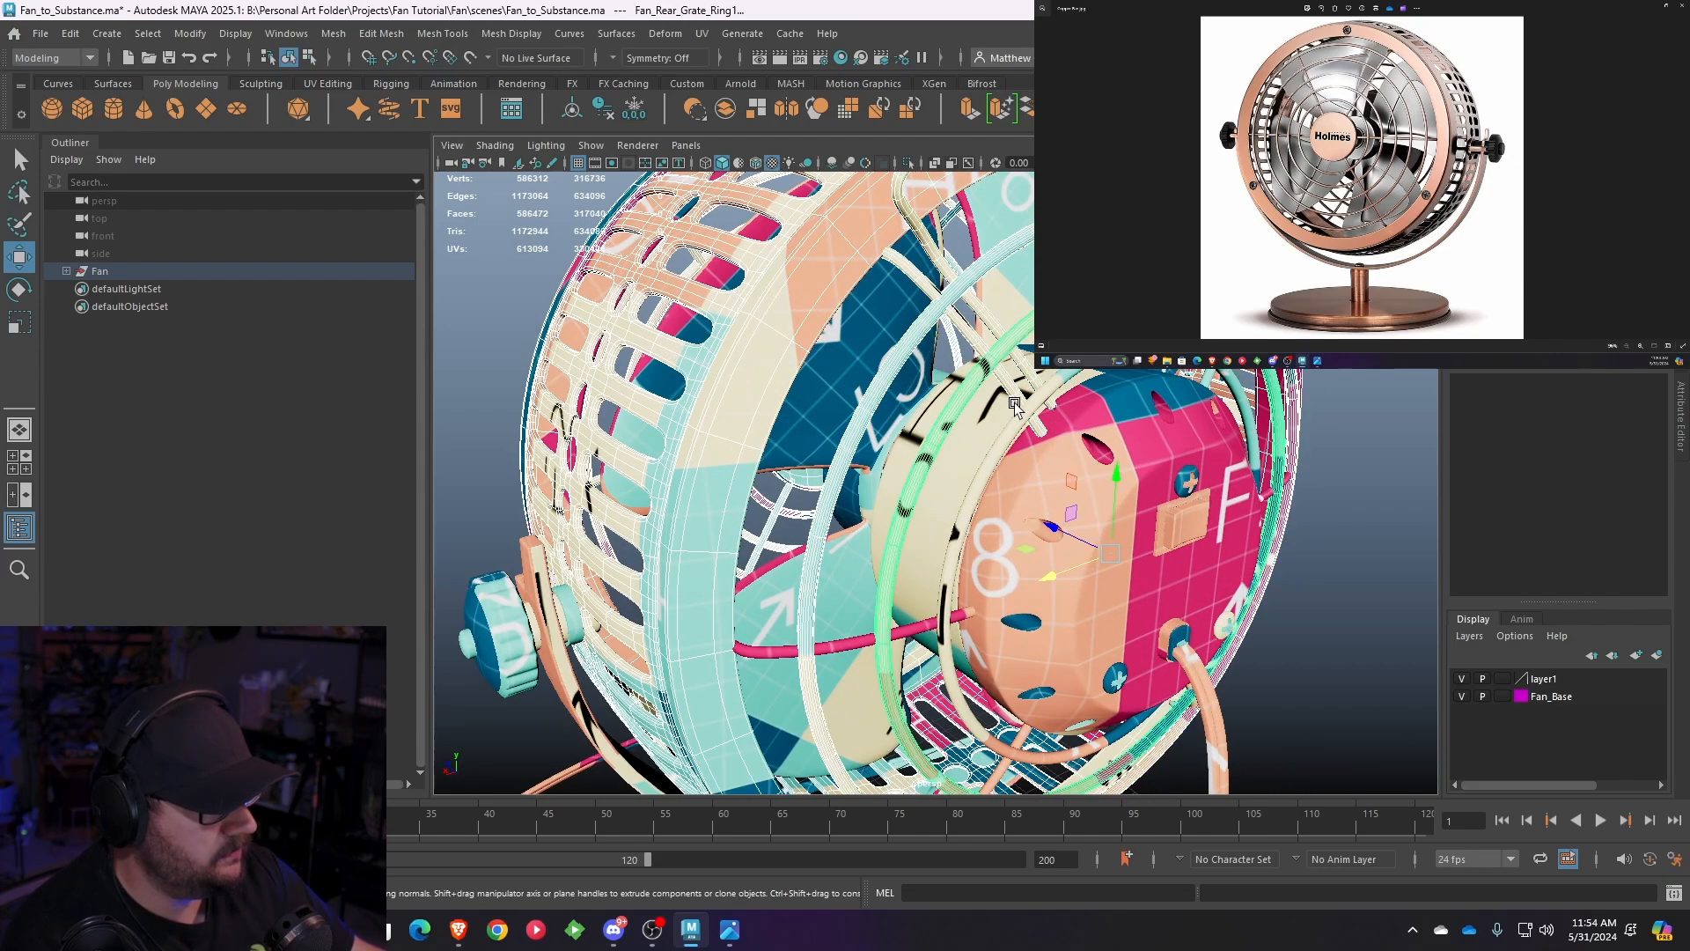
left_click(1051, 392, "shift")
middle_click_drag(1051, 391, 872, 192, "alt")
- Add the radial rear grate bars and the rear body cap to the selection
left_click(730, 421, "shift")
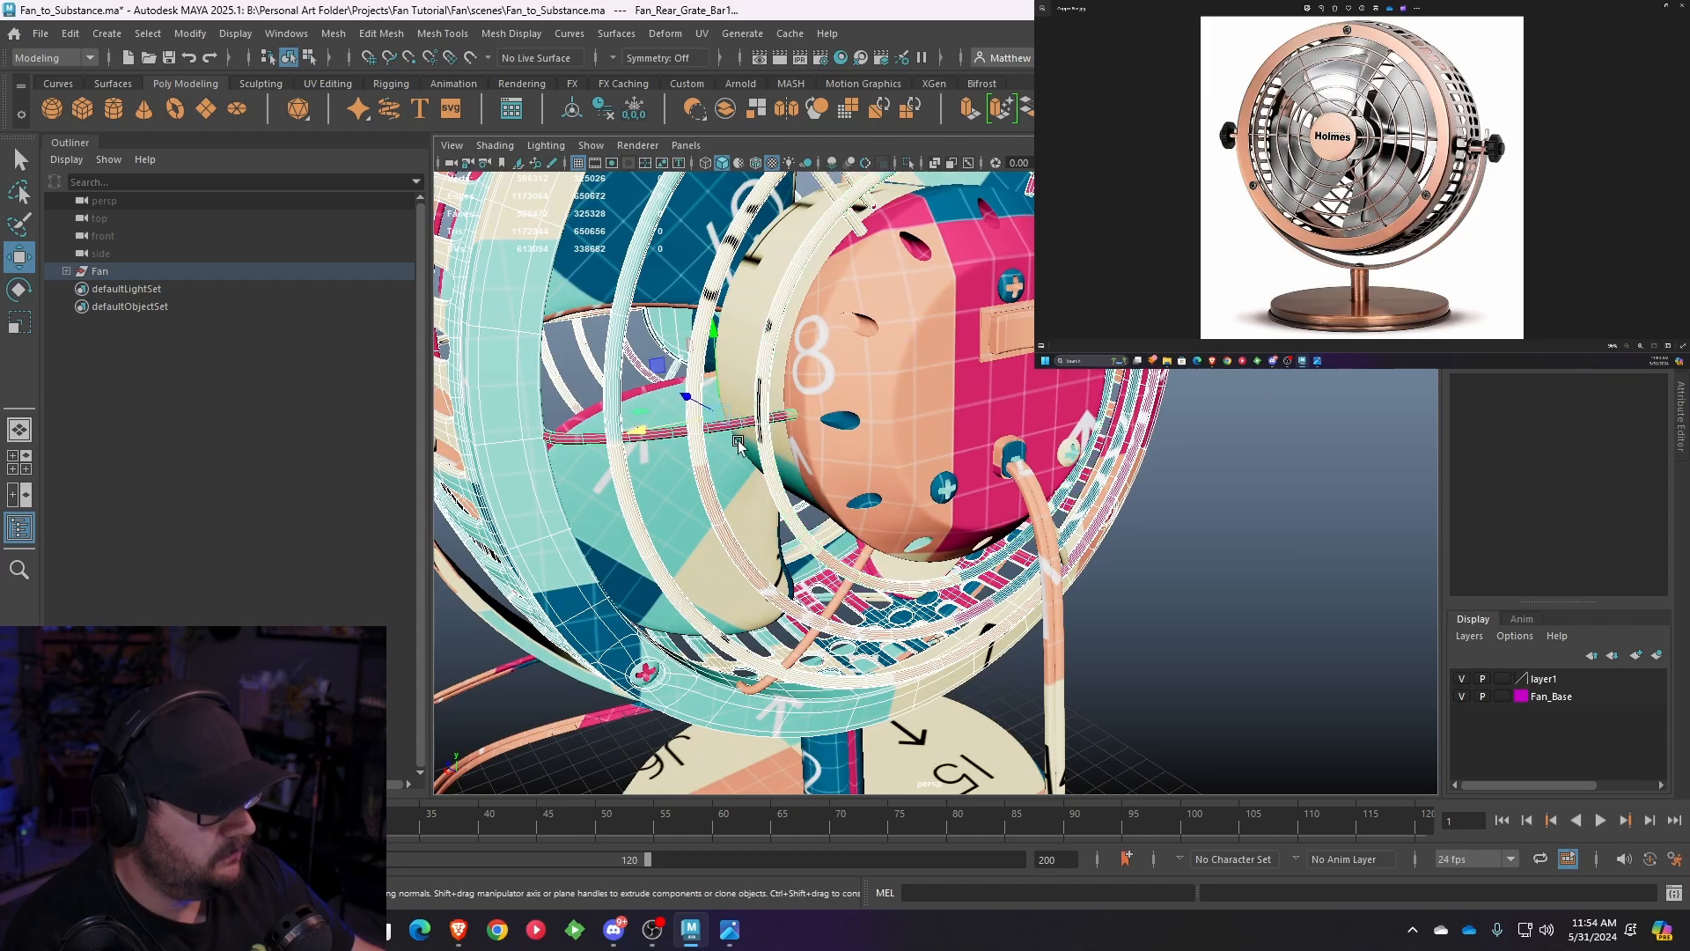
left_click(836, 598, "shift")
left_click_drag(1012, 579, 926, 532, "alt")
left_click(931, 499, "shift")
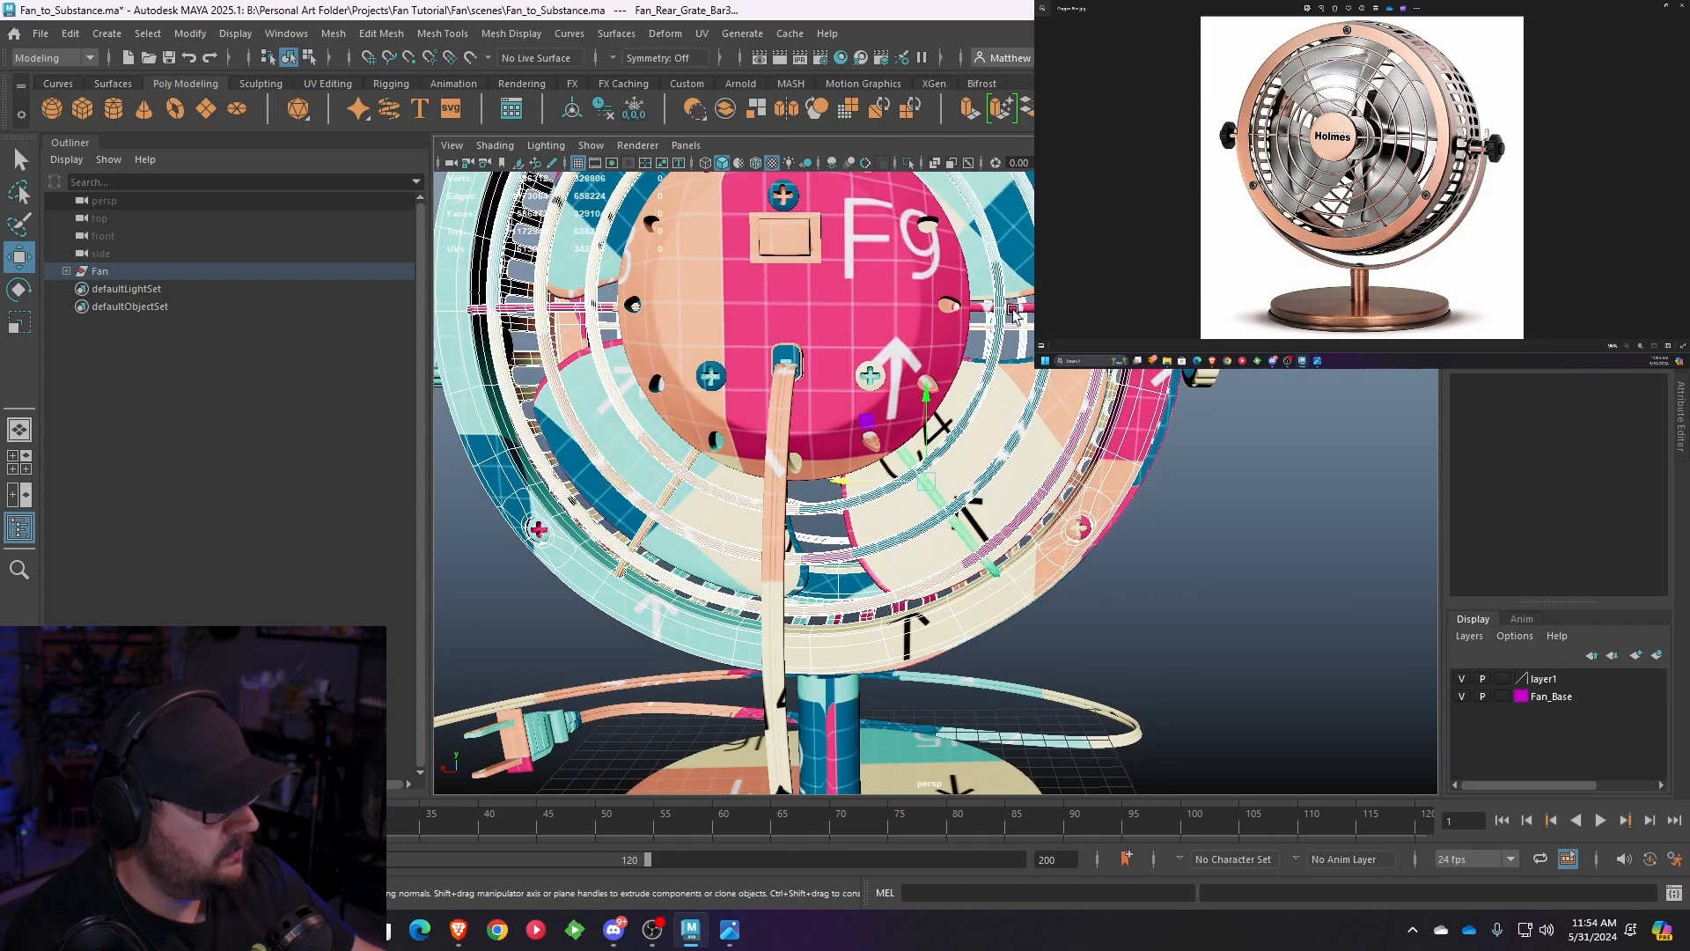
left_click_drag(1012, 224, 817, 329, "alt")
left_click(817, 330, "shift")
left_click_drag(968, 286, 866, 388, "alt")
scroll(866, 387, "down", 5)
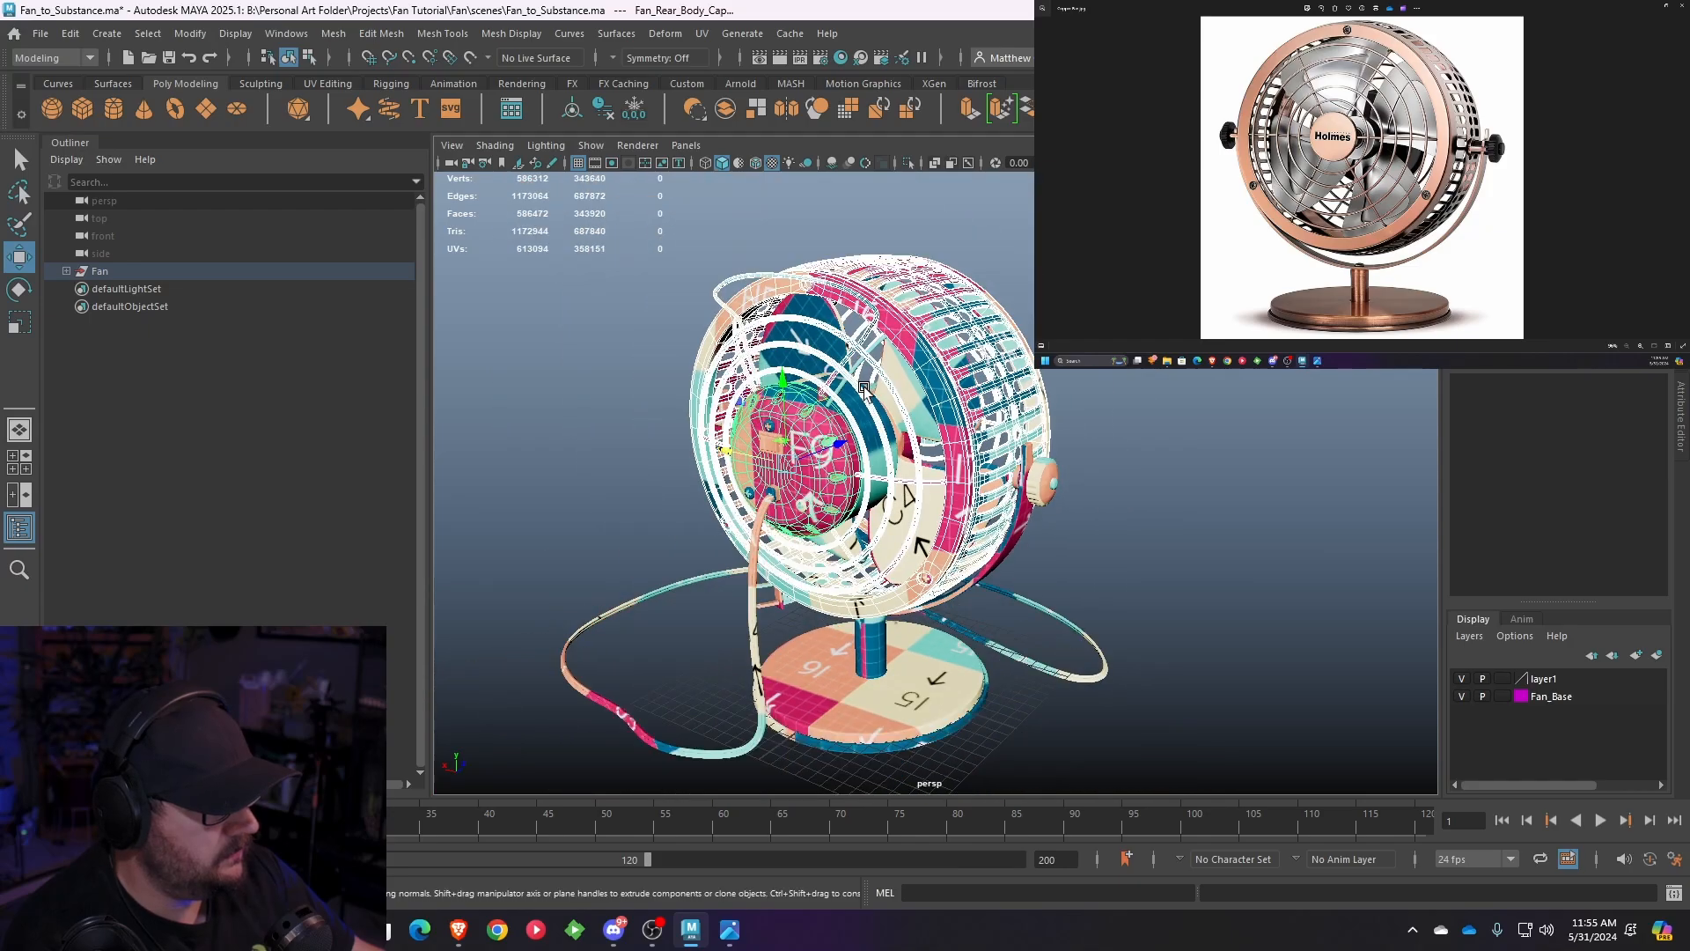
- Add the support ring, the stand post and the round base to the selection
left_click_drag(907, 490, 920, 388, "alt")
left_click(1022, 489, "shift")
middle_click_drag(1022, 490, 1022, 344, "alt")
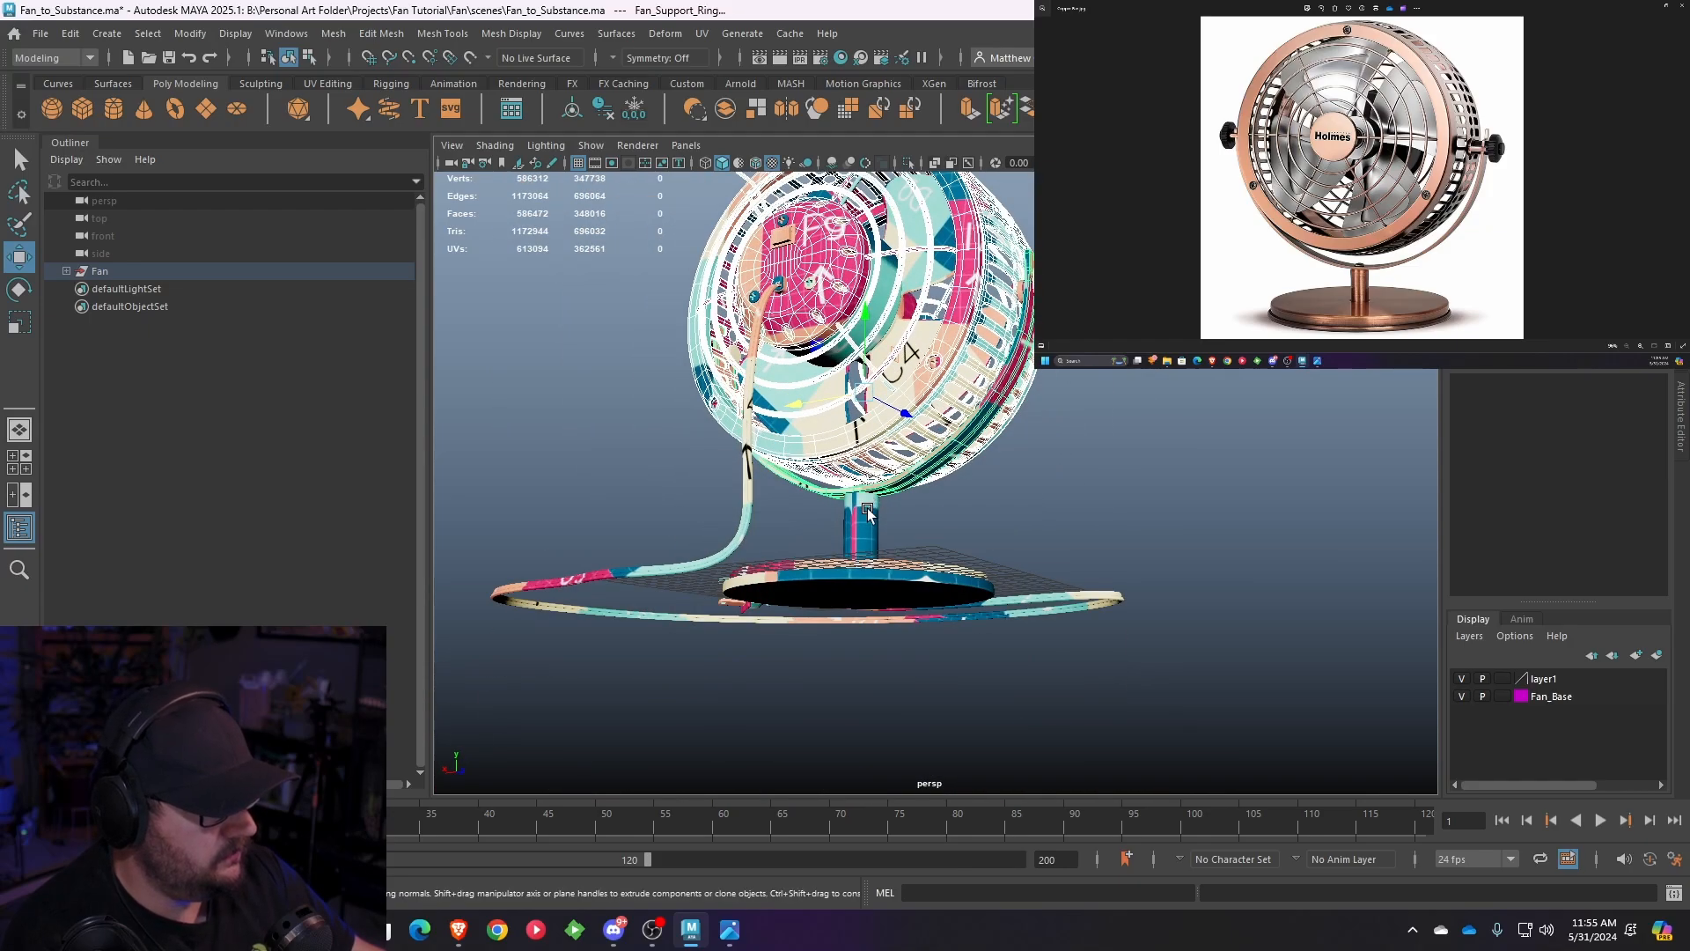
left_click(889, 588, "shift")
left_click_drag(995, 431, 800, 509, "alt")
- Add the stop rings beside the two side knobs to the selection
scroll(800, 509, "up", 10)
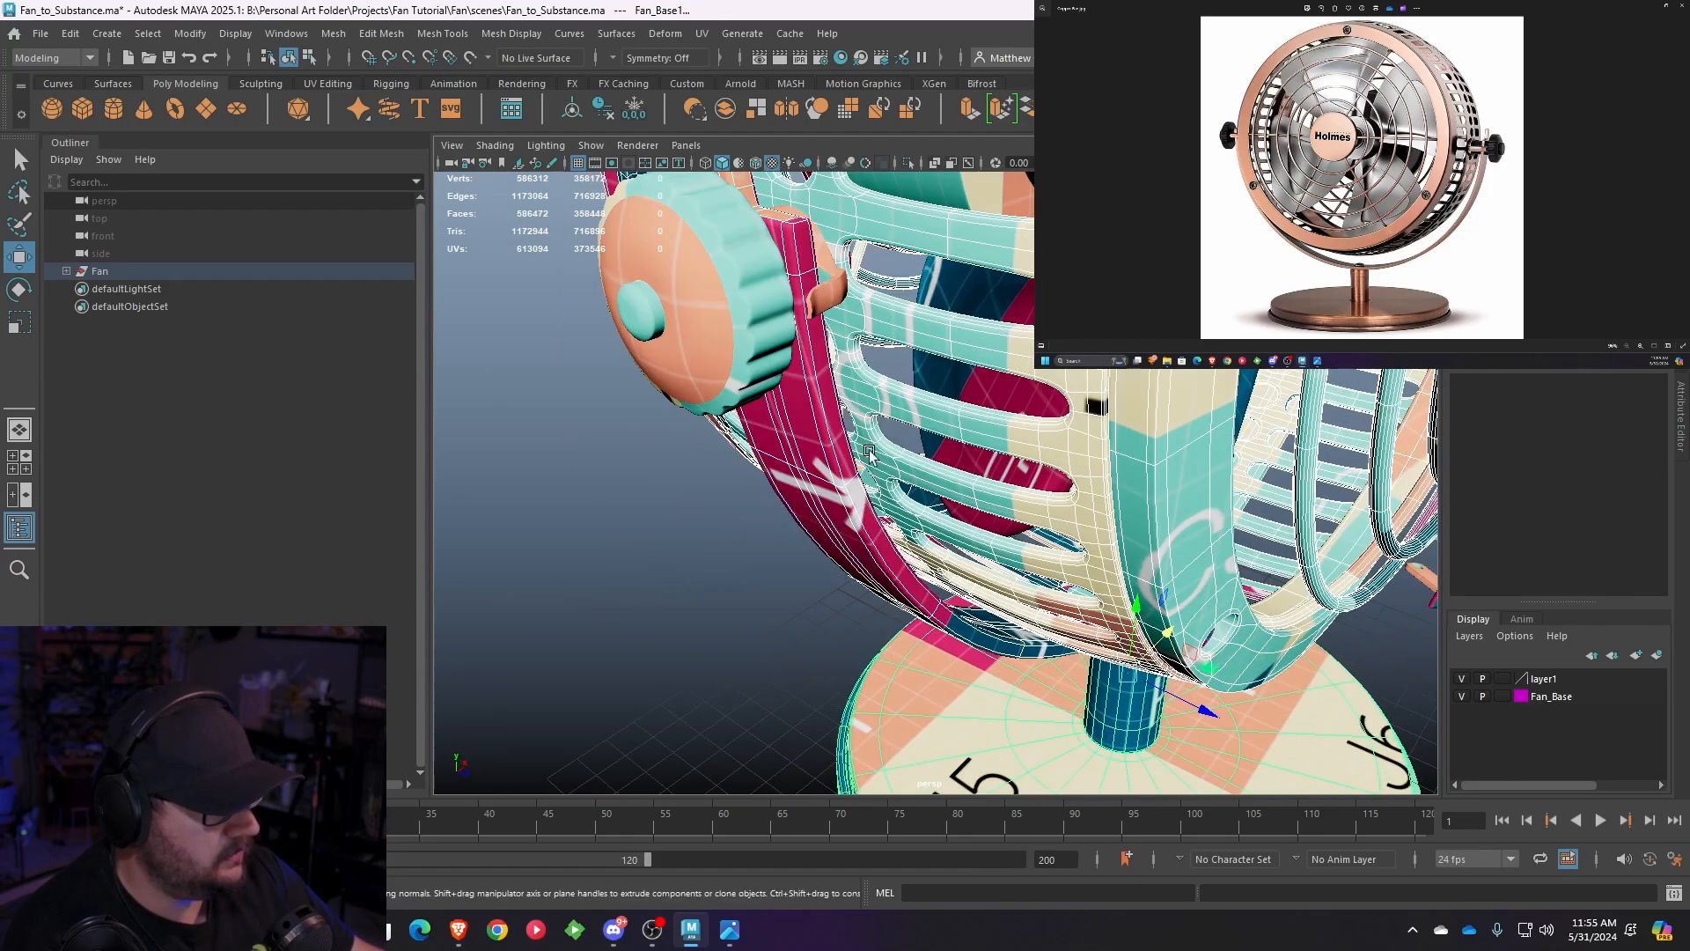
left_click(701, 359, "shift")
scroll(701, 358, "down", 8)
left_click_drag(1056, 458, 775, 475, "alt")
left_click(1014, 280, "shift")
key("a")
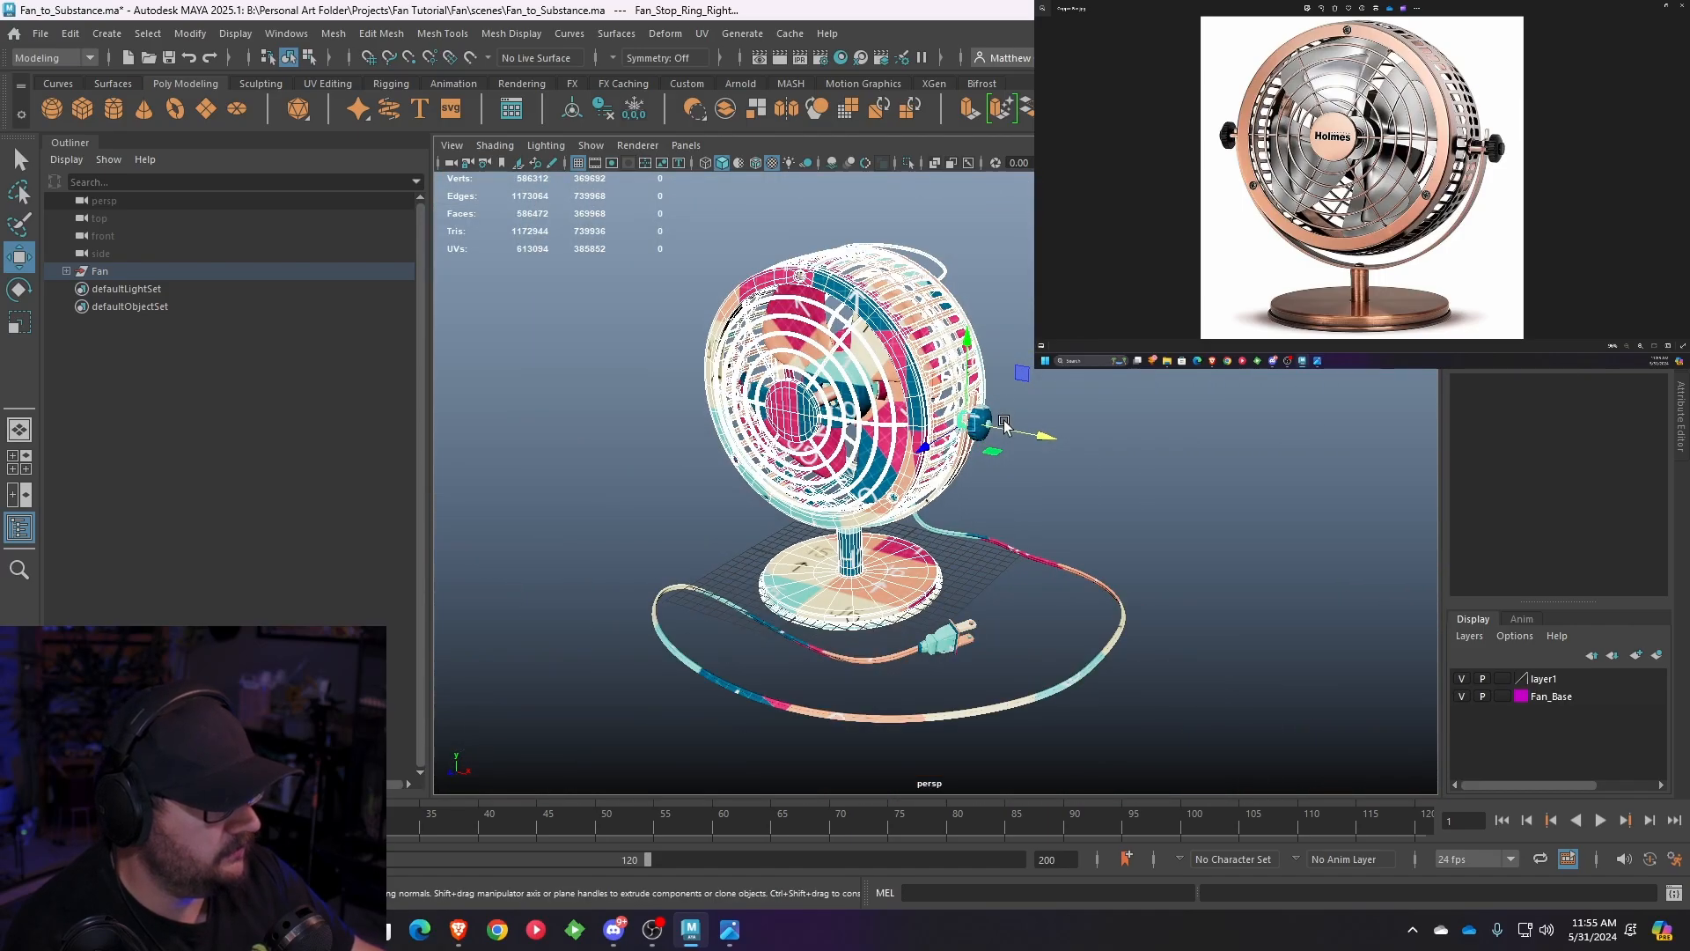
left_click_drag(1049, 440, 1444, 509)
left_click_drag(953, 473, 736, 473, "alt")
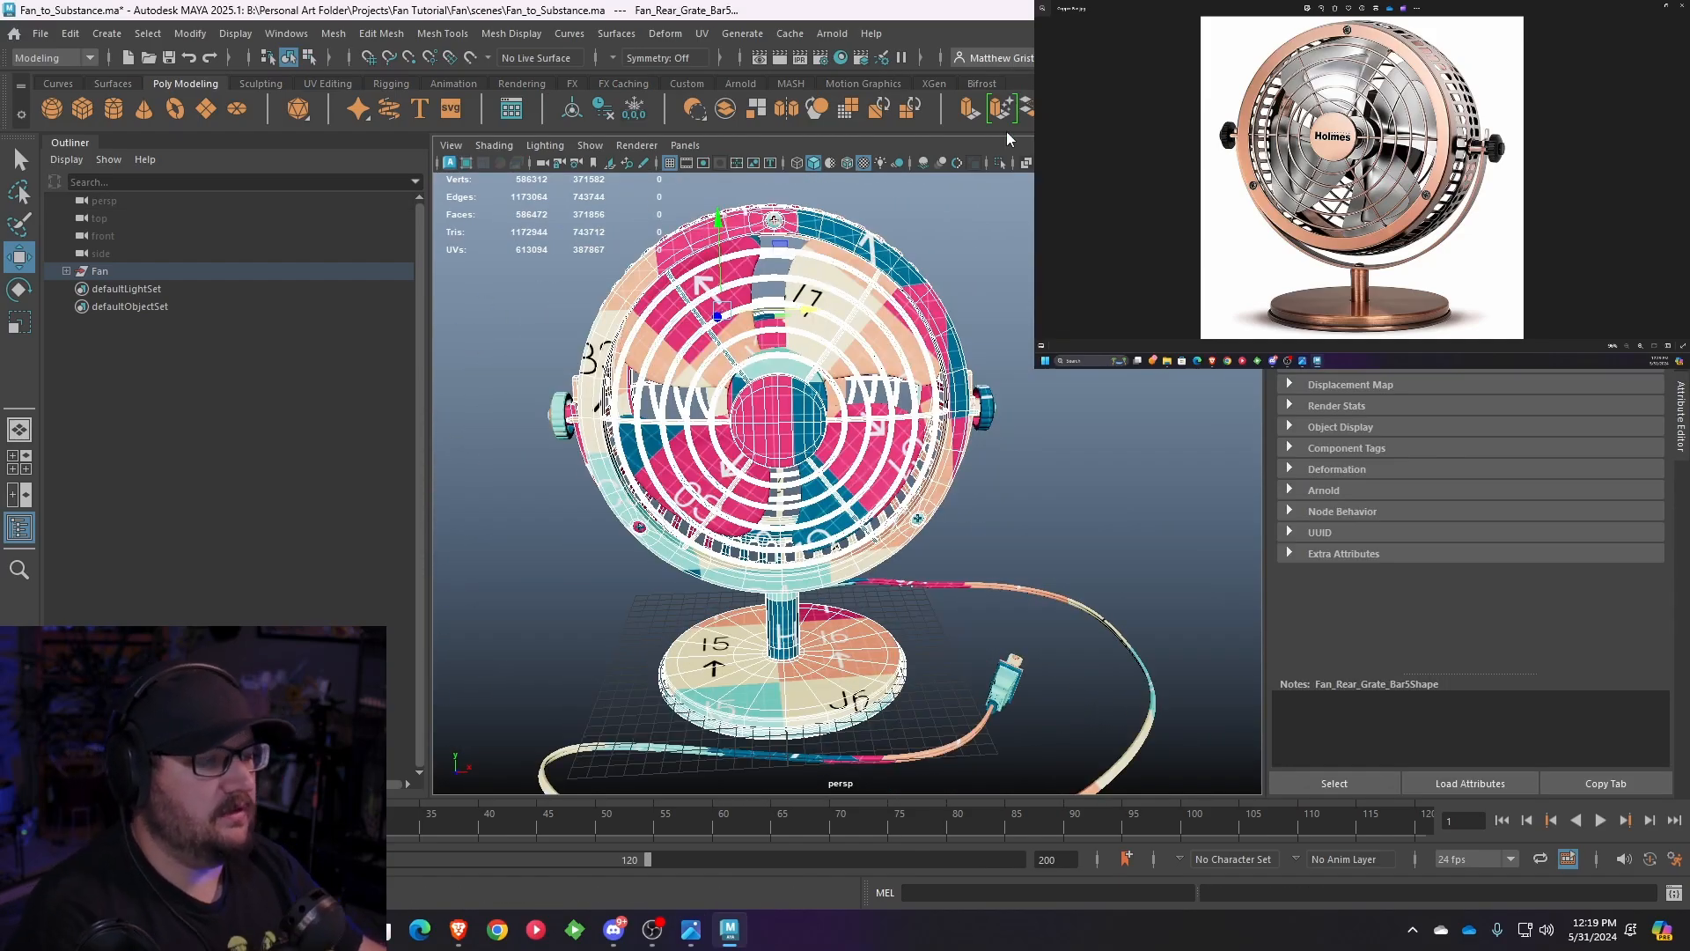
- Assign a new Lambert material named Copper_Components to the selected copper parts
left_click_drag(897, 218, 850, 237, "alt")
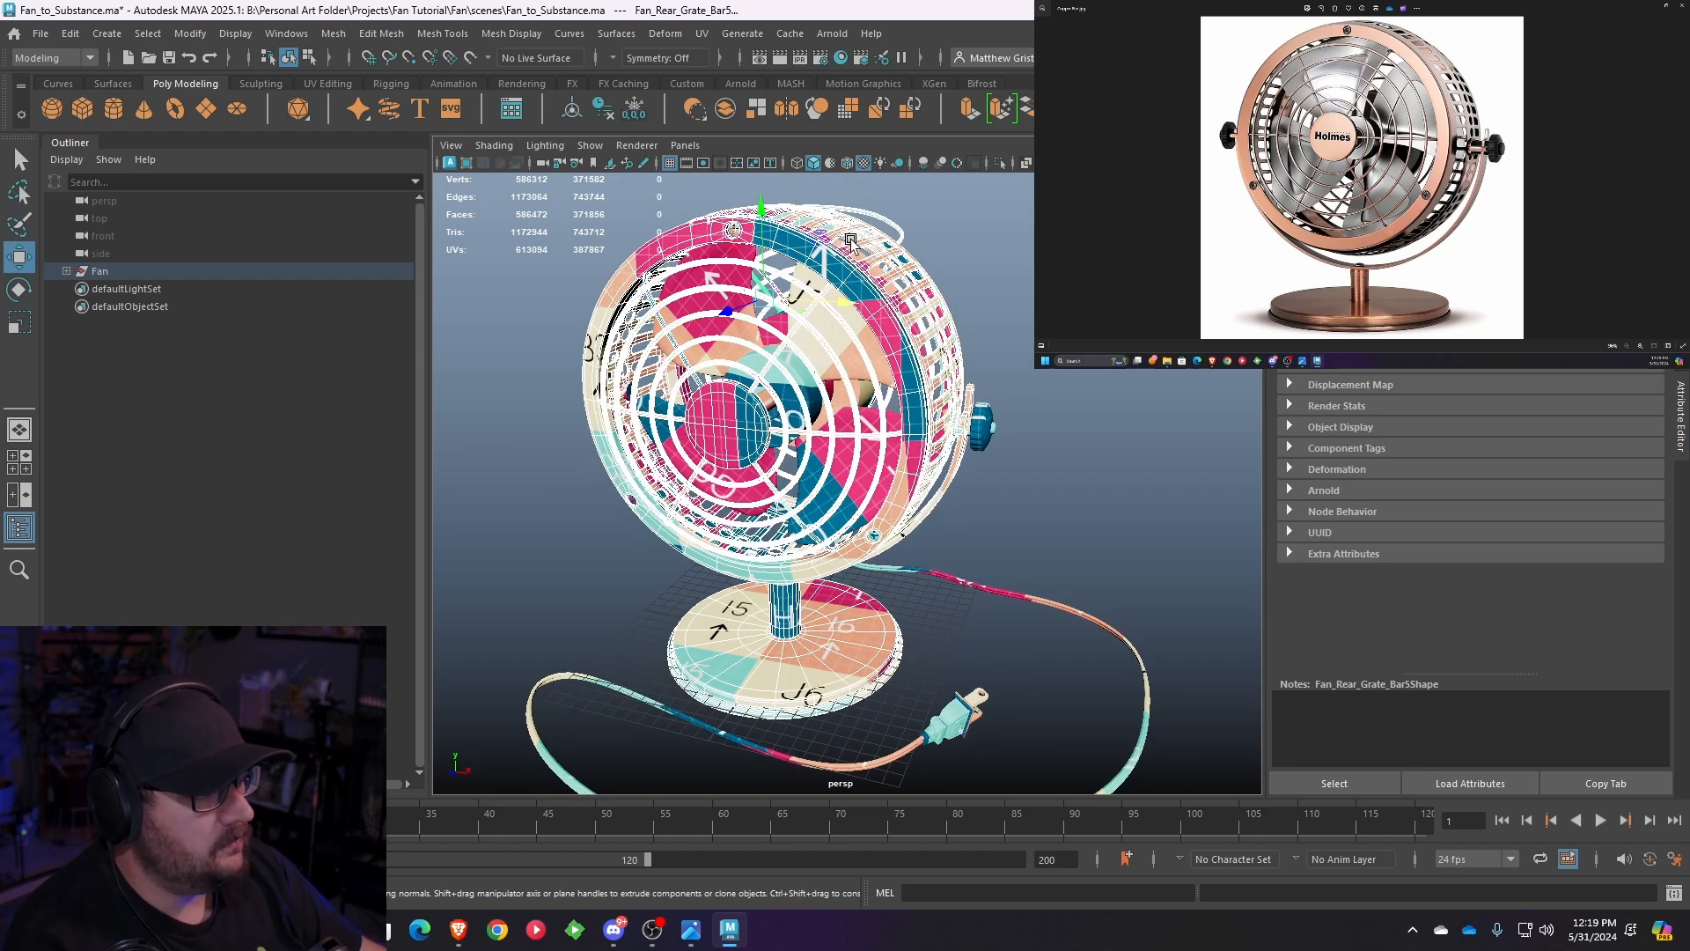
right_click_drag(837, 265, 969, 715)
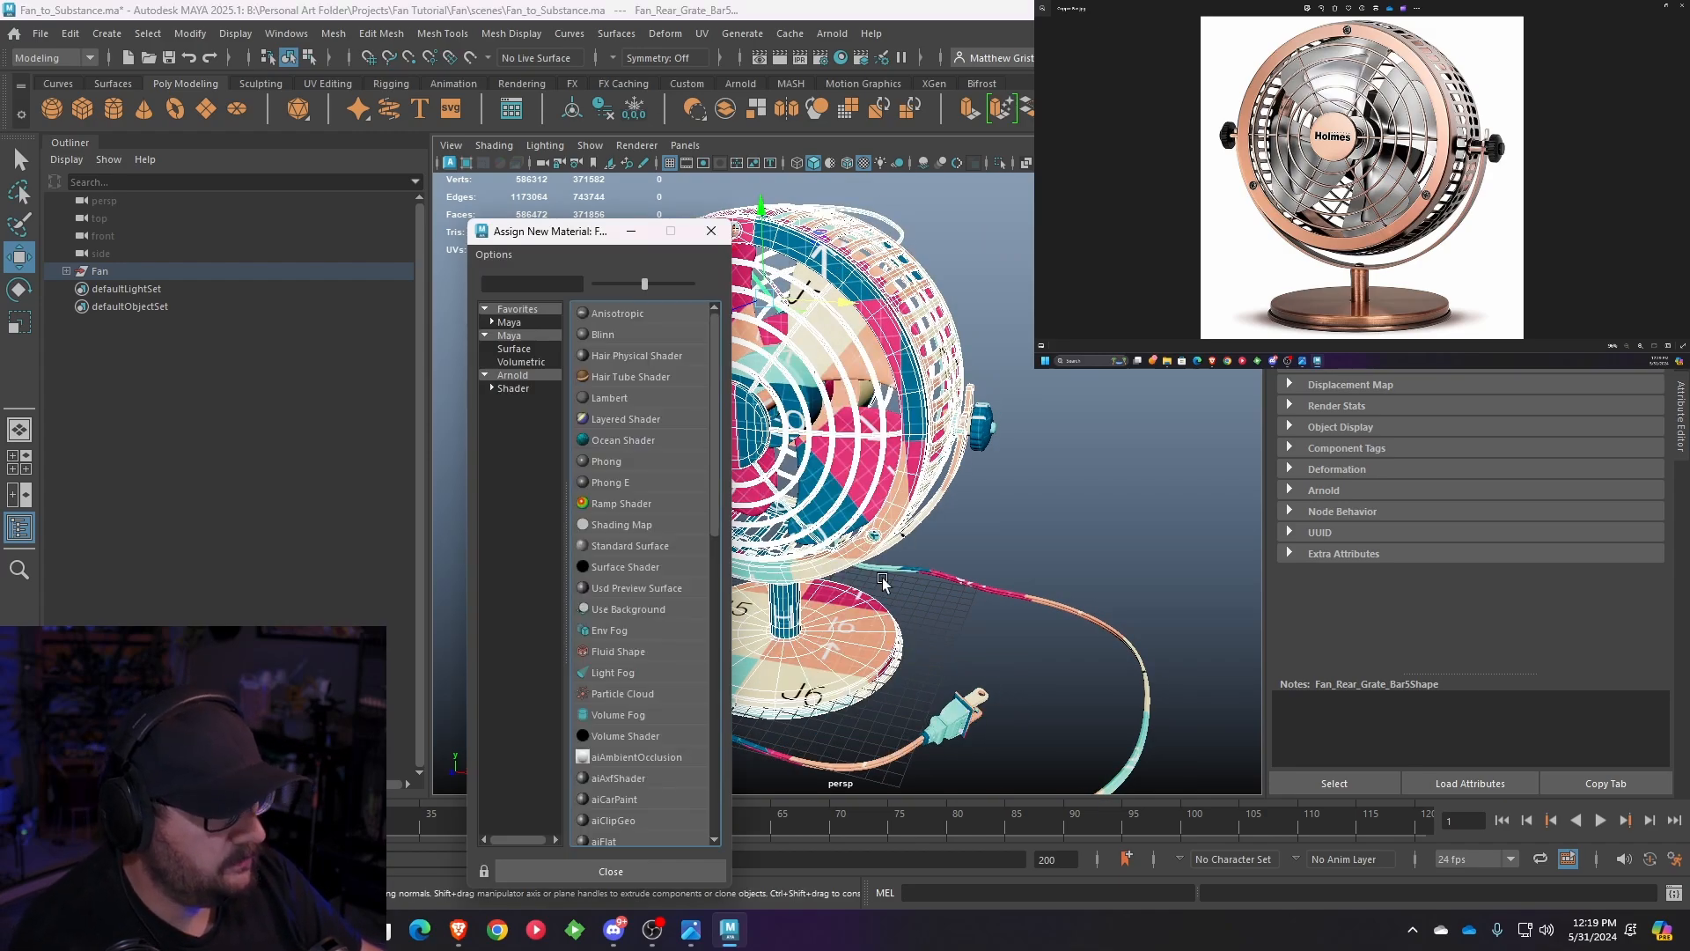
left_click(609, 399)
left_click_drag(710, 351, 670, 473, "alt")
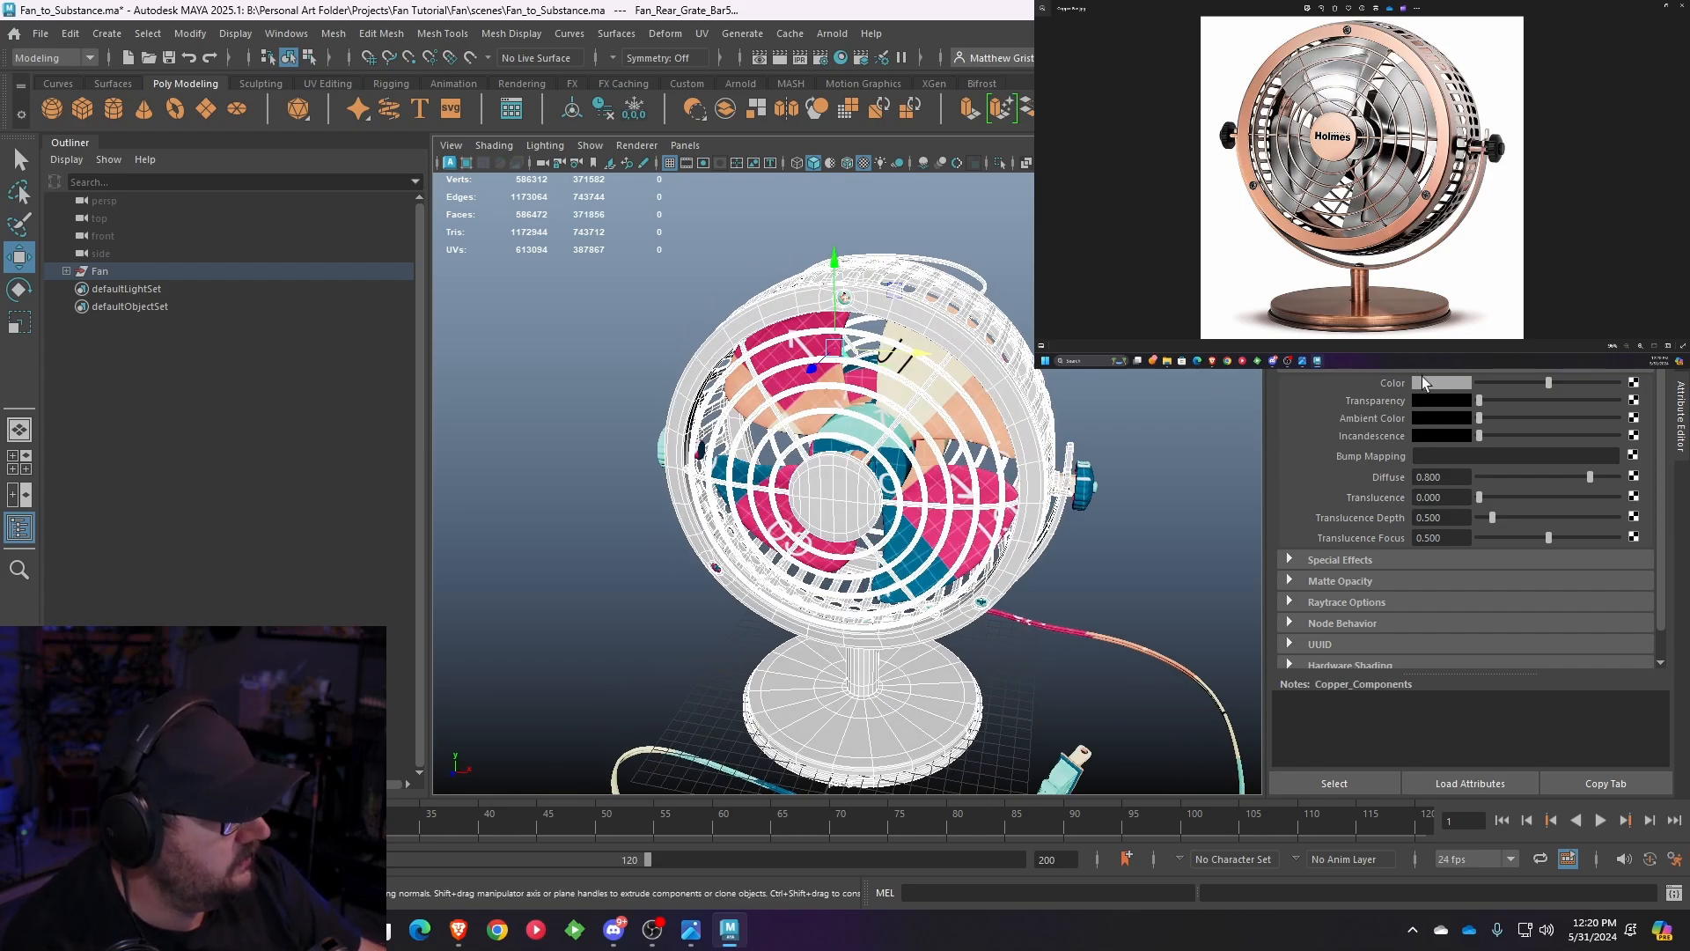
- Set the Copper_Components material's colour to a saturated orange and clear the selection
left_click(1424, 382)
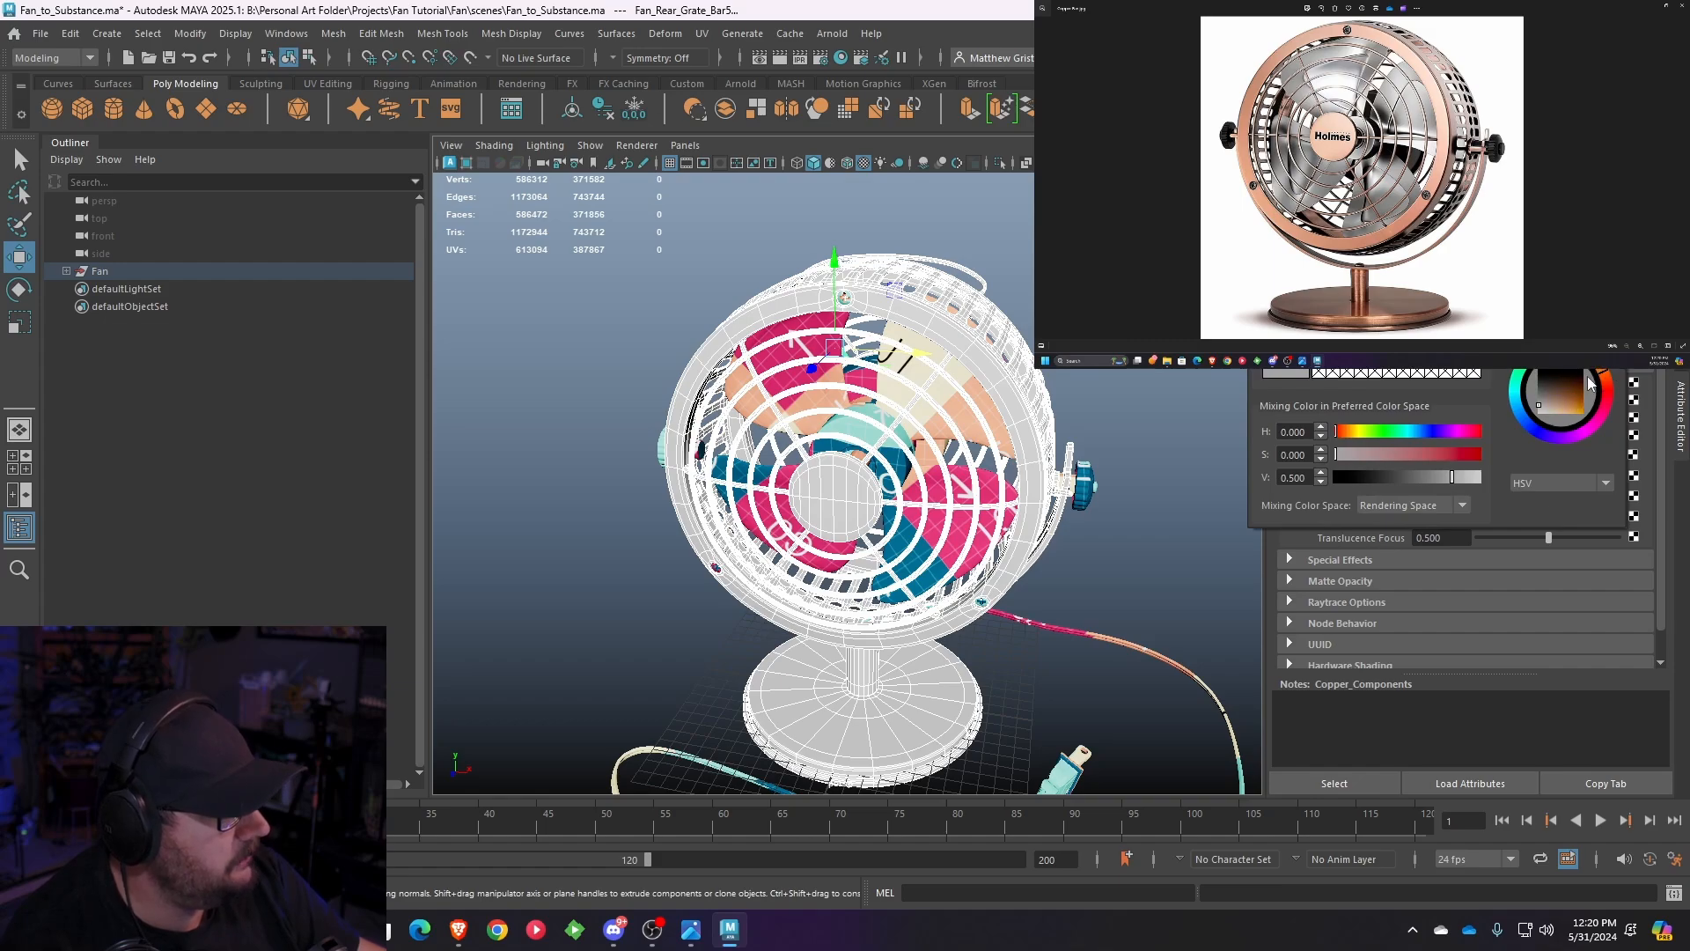
left_click_drag(1582, 387, 1667, 398)
left_click(1164, 436)
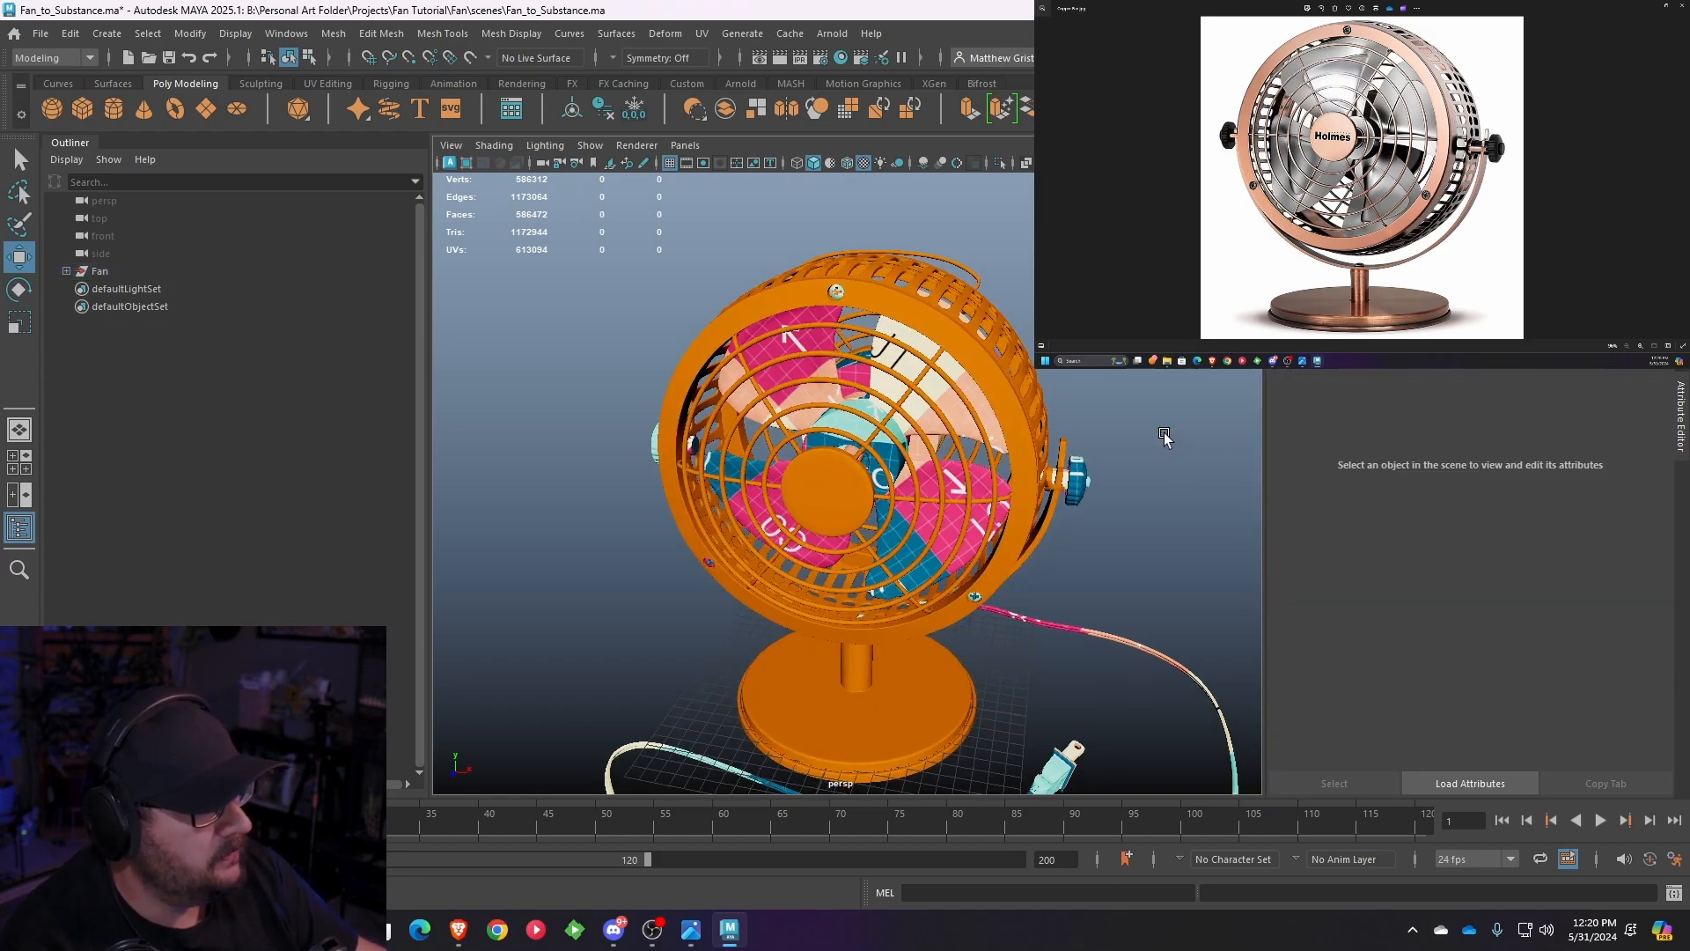
- Select the screws on the body rings and rear cap together with the fan blades
left_click_drag(1163, 435, 943, 457, "alt")
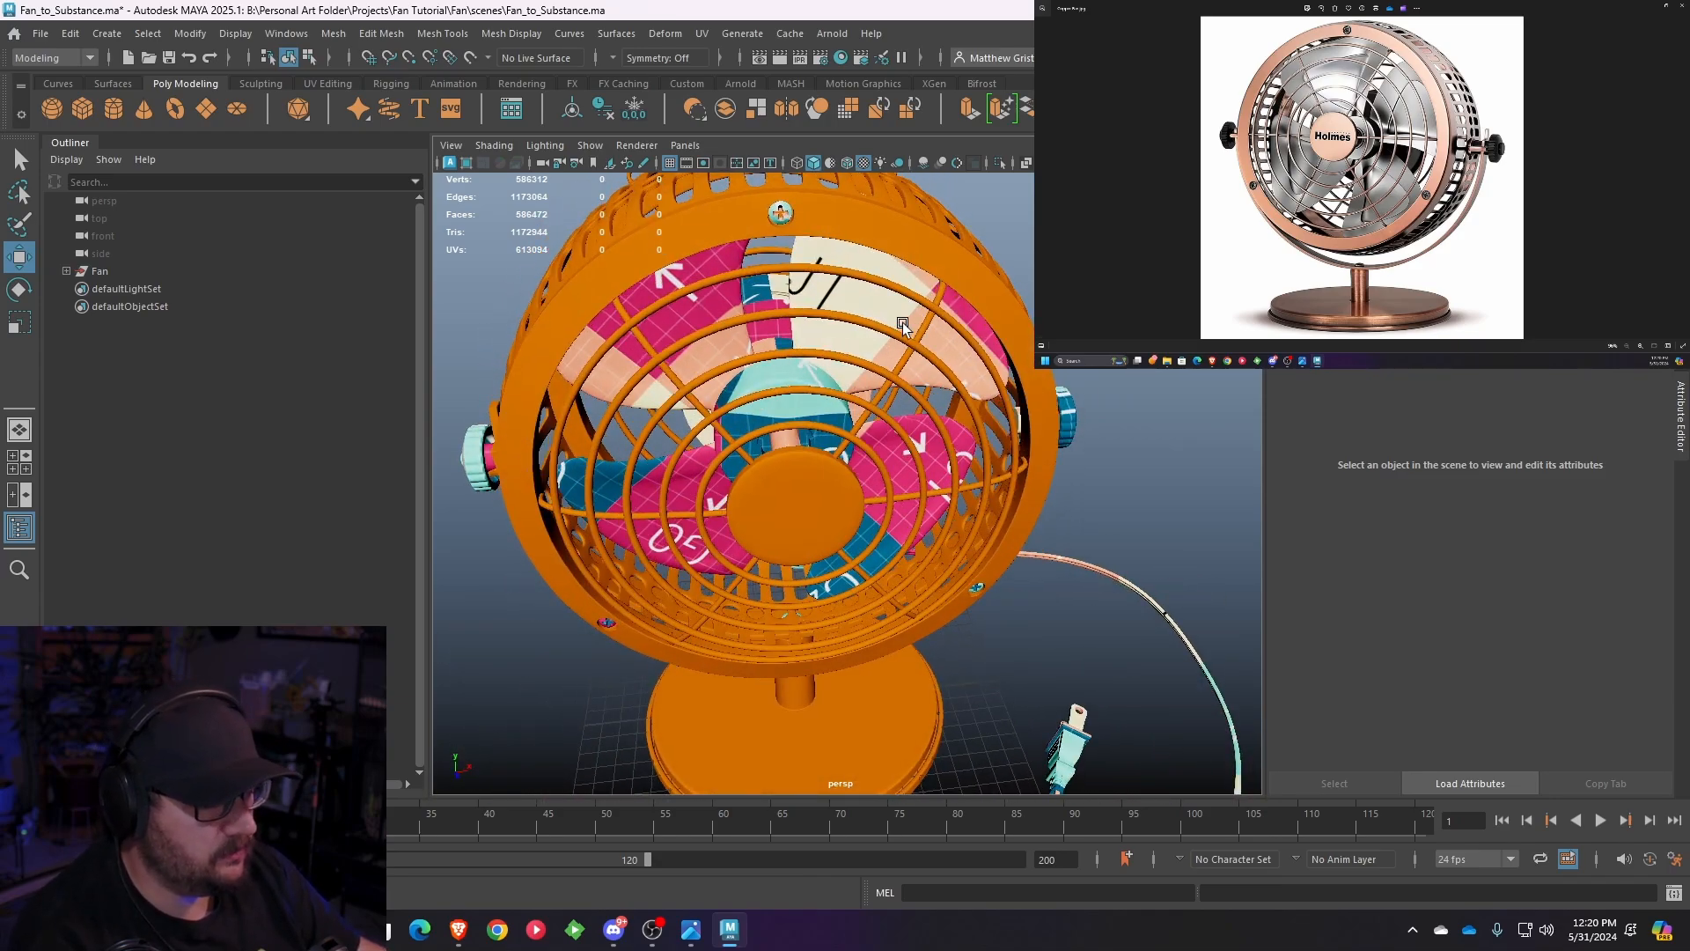
left_click_drag(903, 323, 963, 359, "alt")
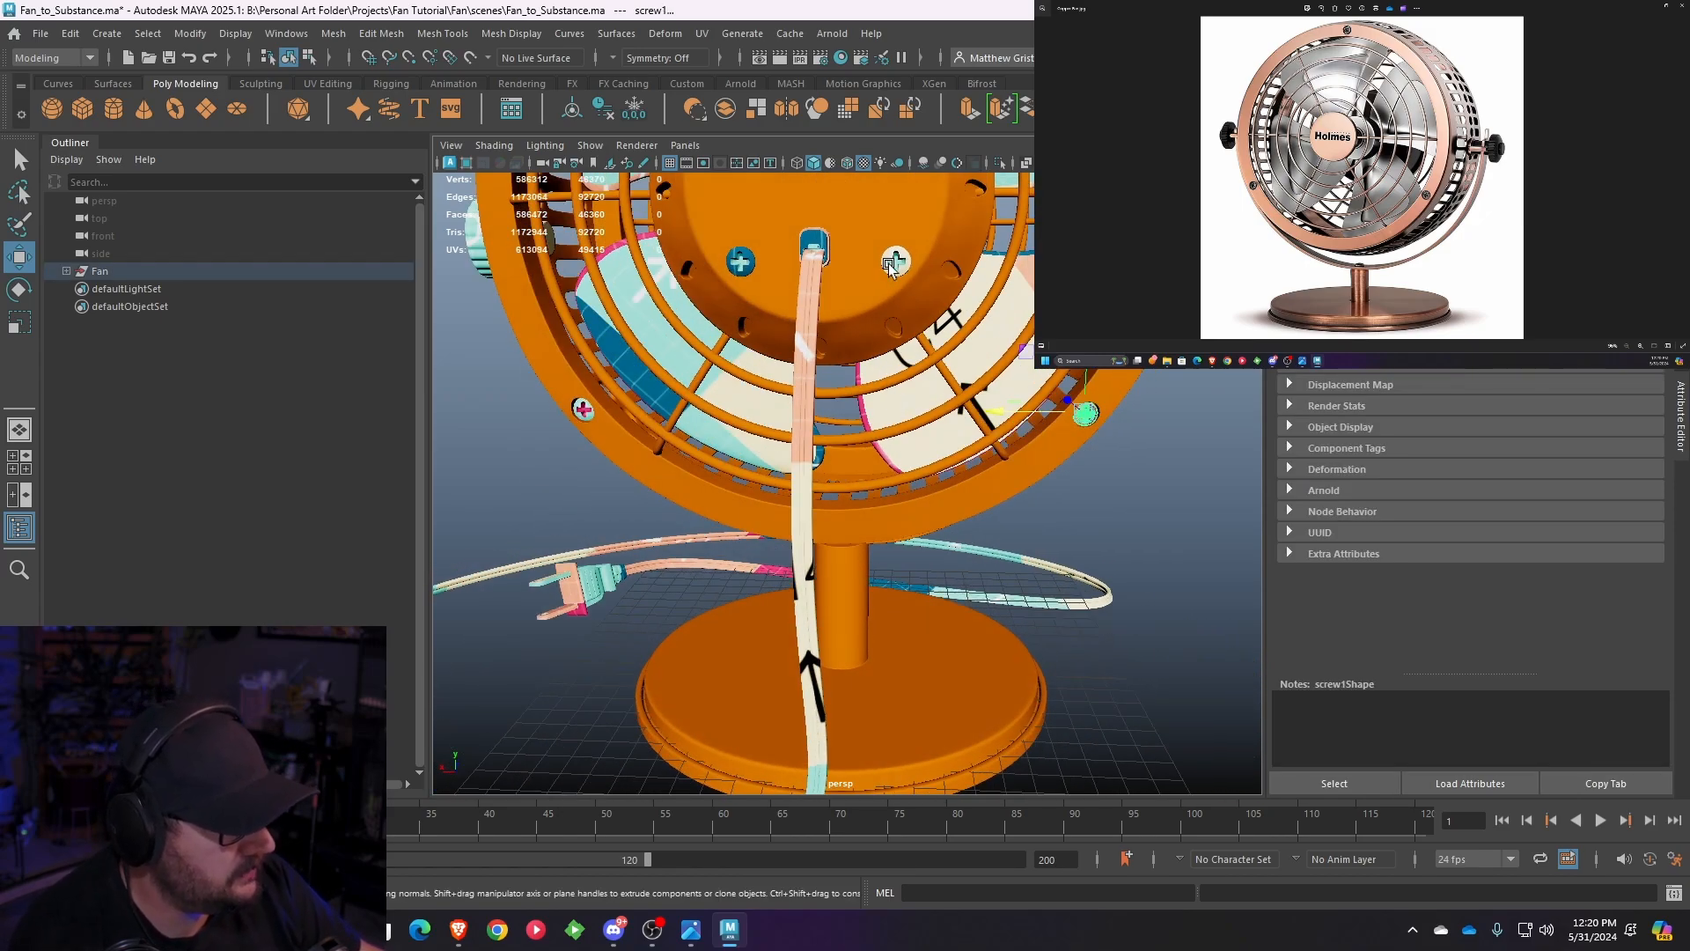
left_click(894, 262, "shift")
left_click(740, 262, "shift")
left_click(582, 413, "shift")
middle_click_drag(766, 326, 779, 518, "alt")
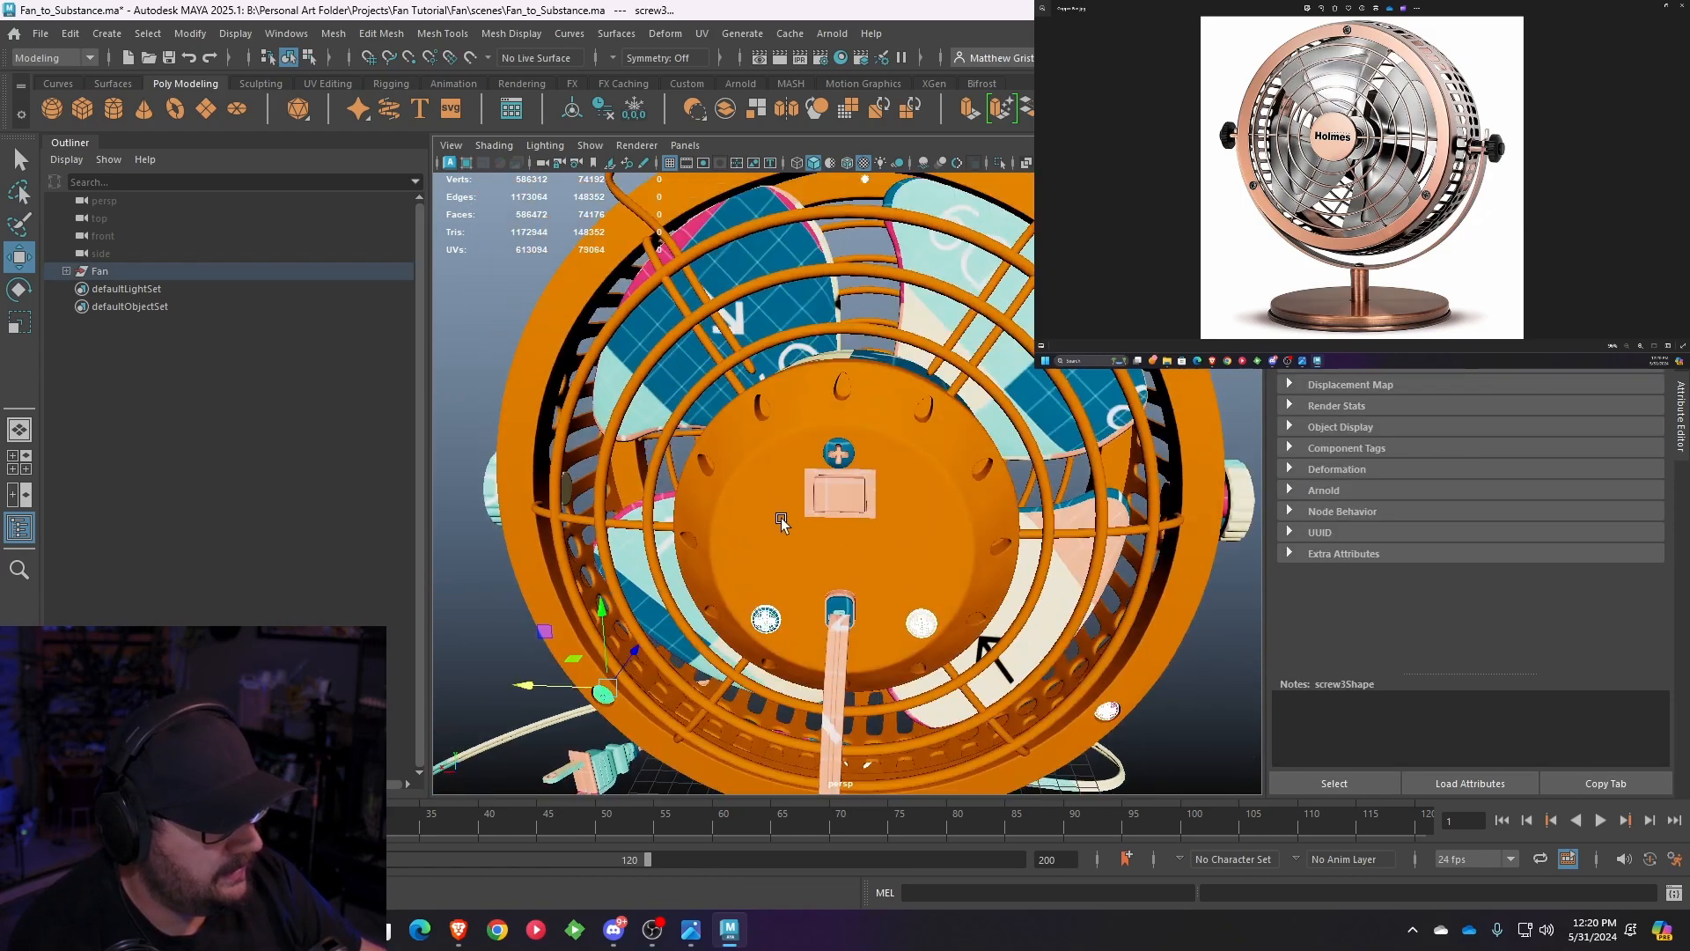
left_click_drag(736, 312, 759, 401, "alt")
left_click_drag(852, 286, 1015, 421, "alt")
scroll(1016, 421, "up", 3)
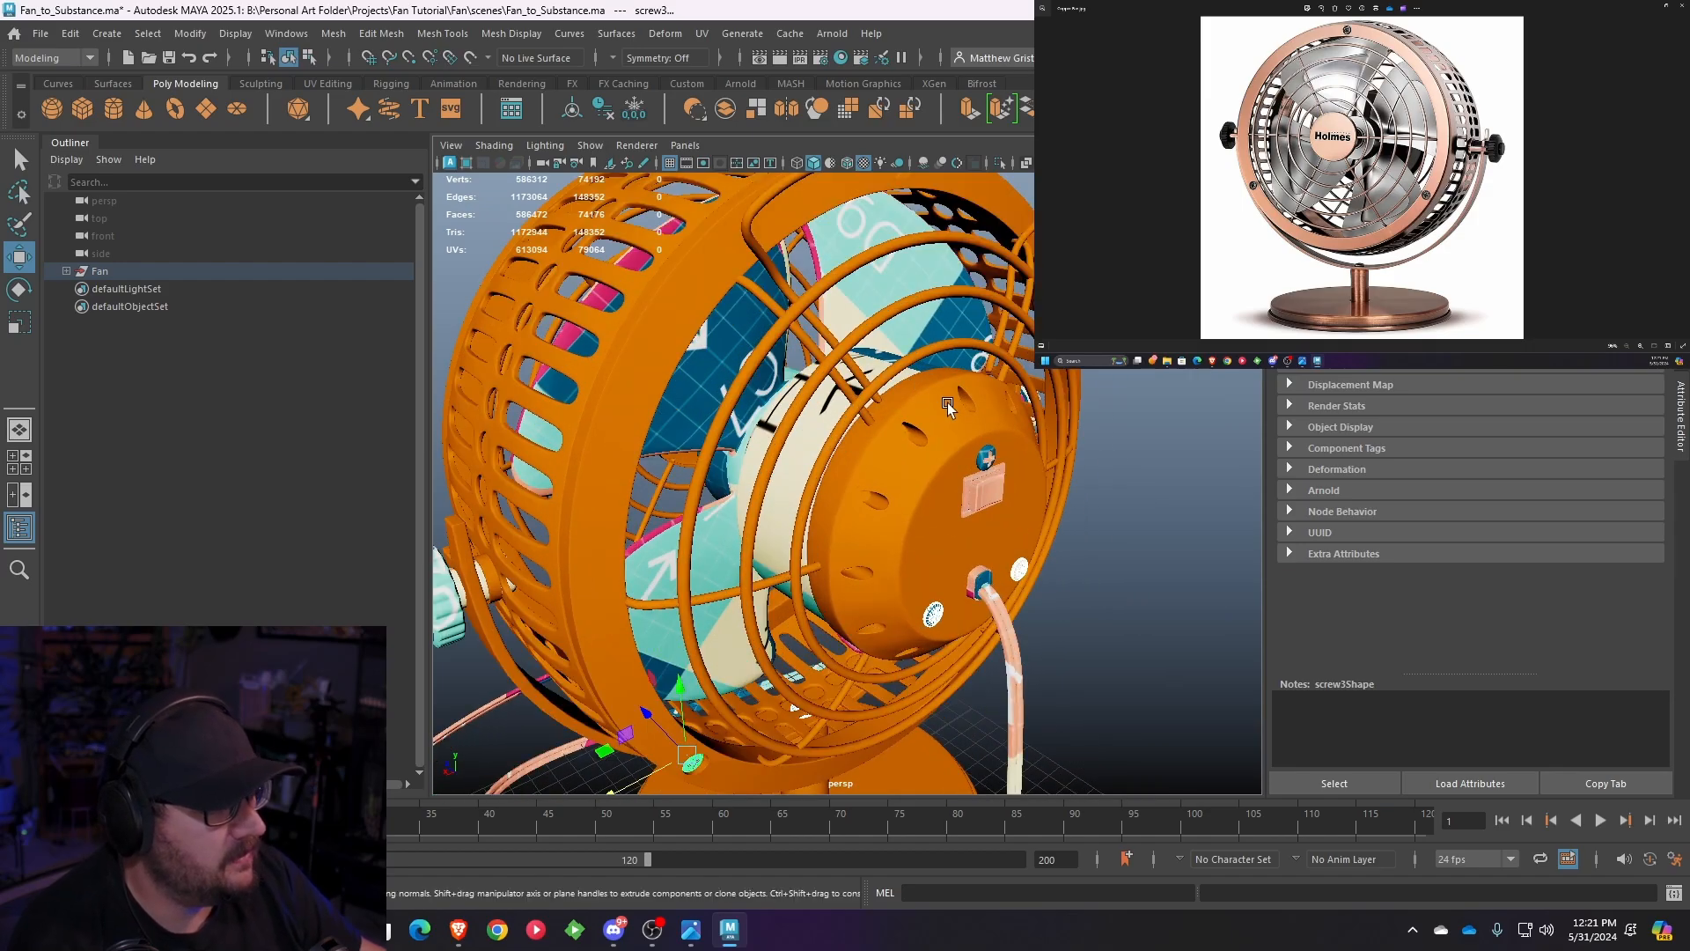
left_click(984, 454, "shift")
left_click(711, 368, "shift")
- Assign a new Lambert material named Brushed_metal to the selected screws and fan blades
left_click_drag(711, 370, 753, 405, "alt")
right_click_drag(753, 405, 878, 854)
left_click(624, 399)
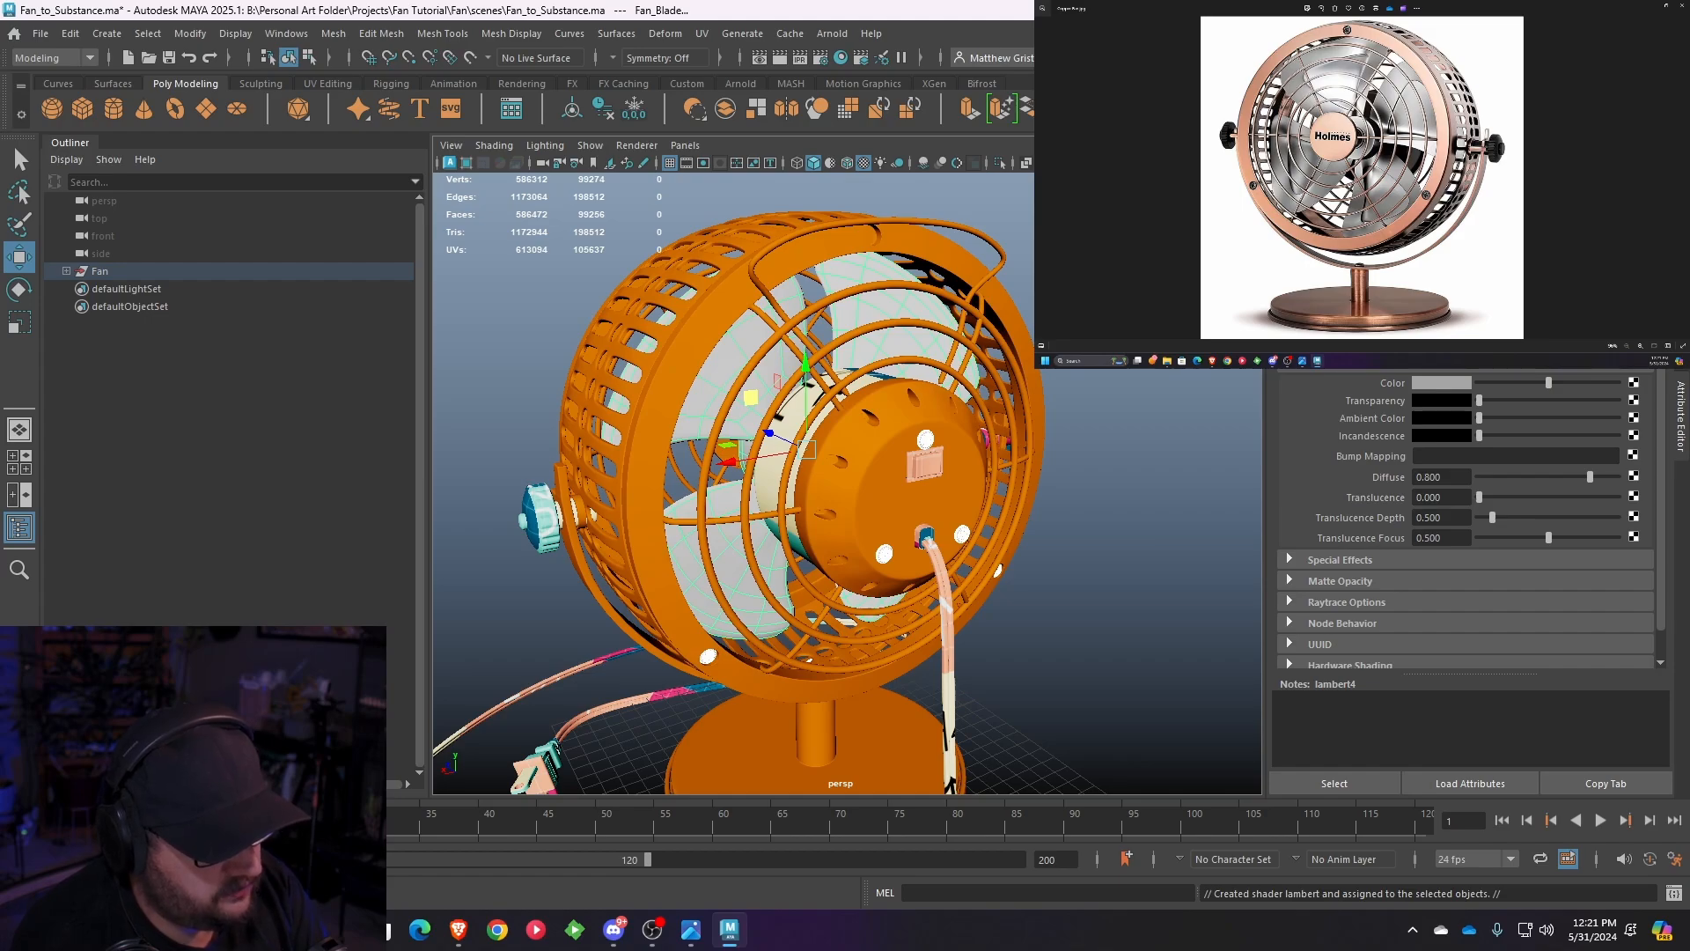
key("Return")
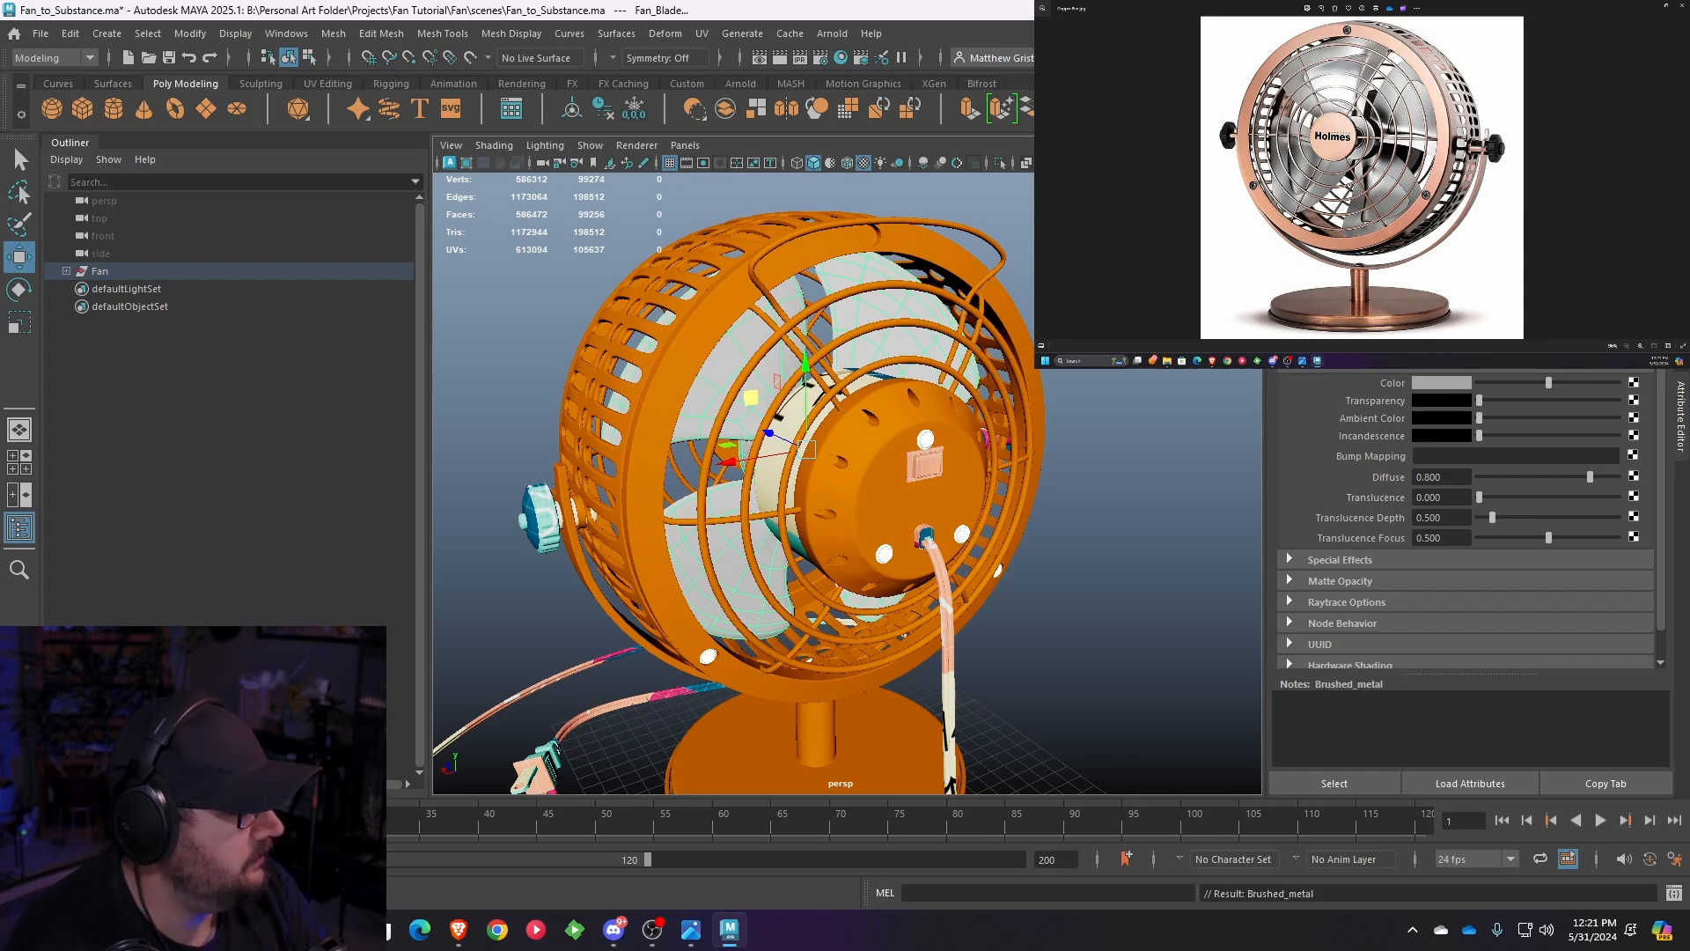
- Set the Brushed_metal material's colour to a bright cyan blue and clear the selection
left_click(1437, 383)
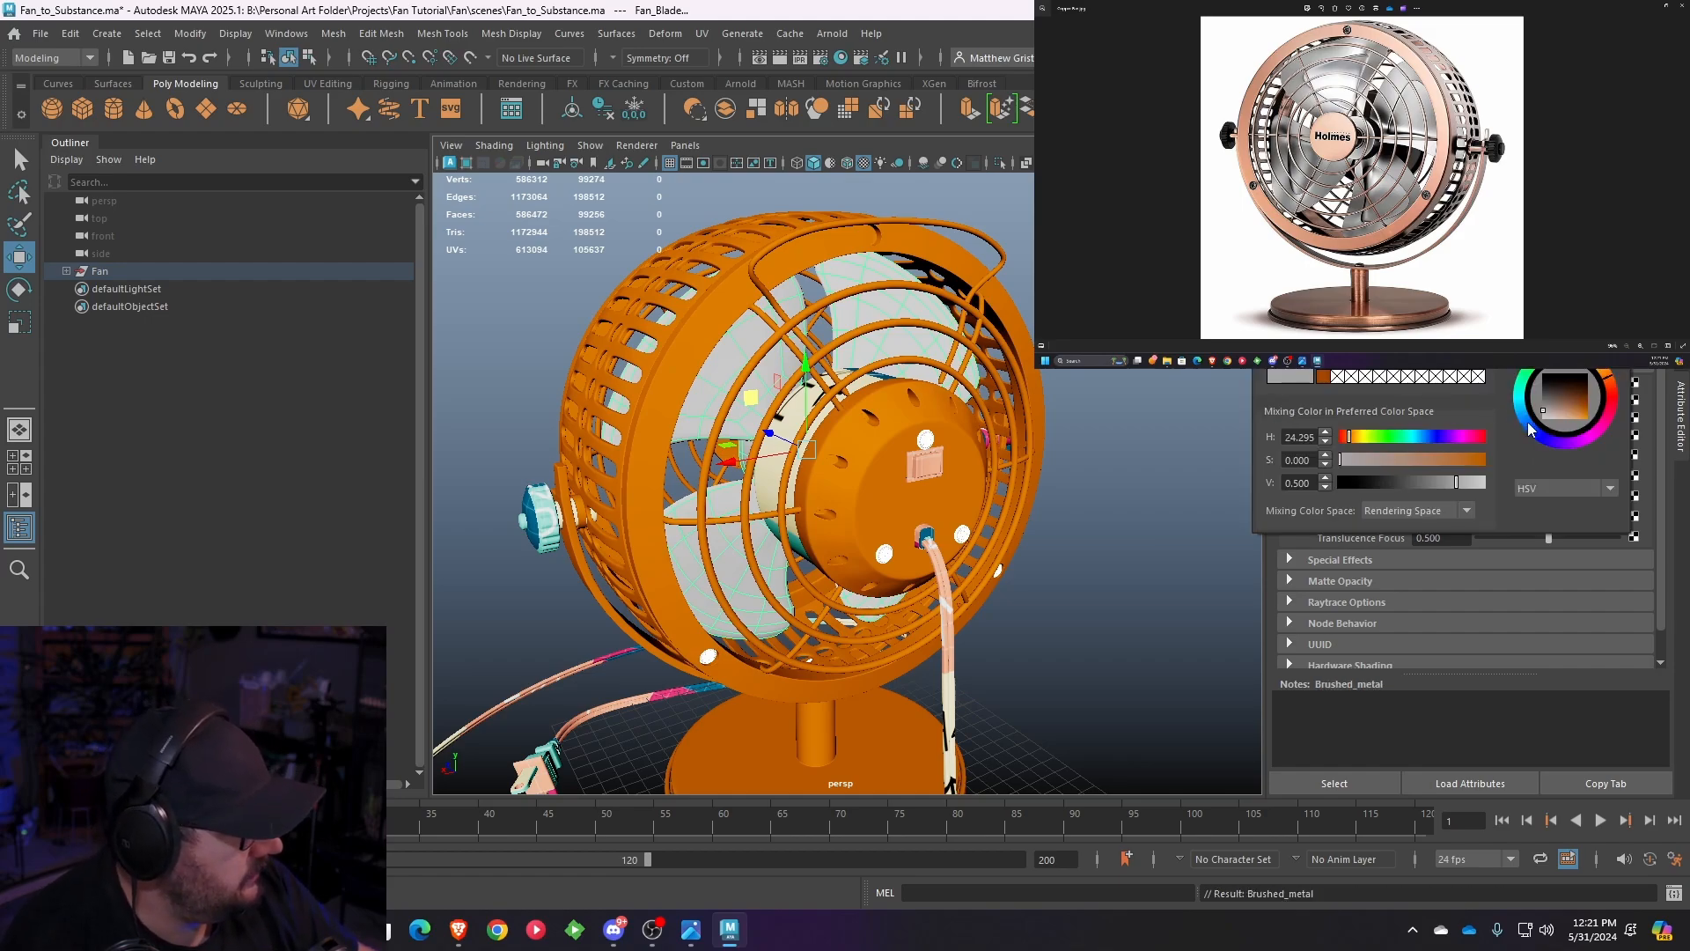
left_click(1527, 421)
left_click(1172, 427)
key("f")
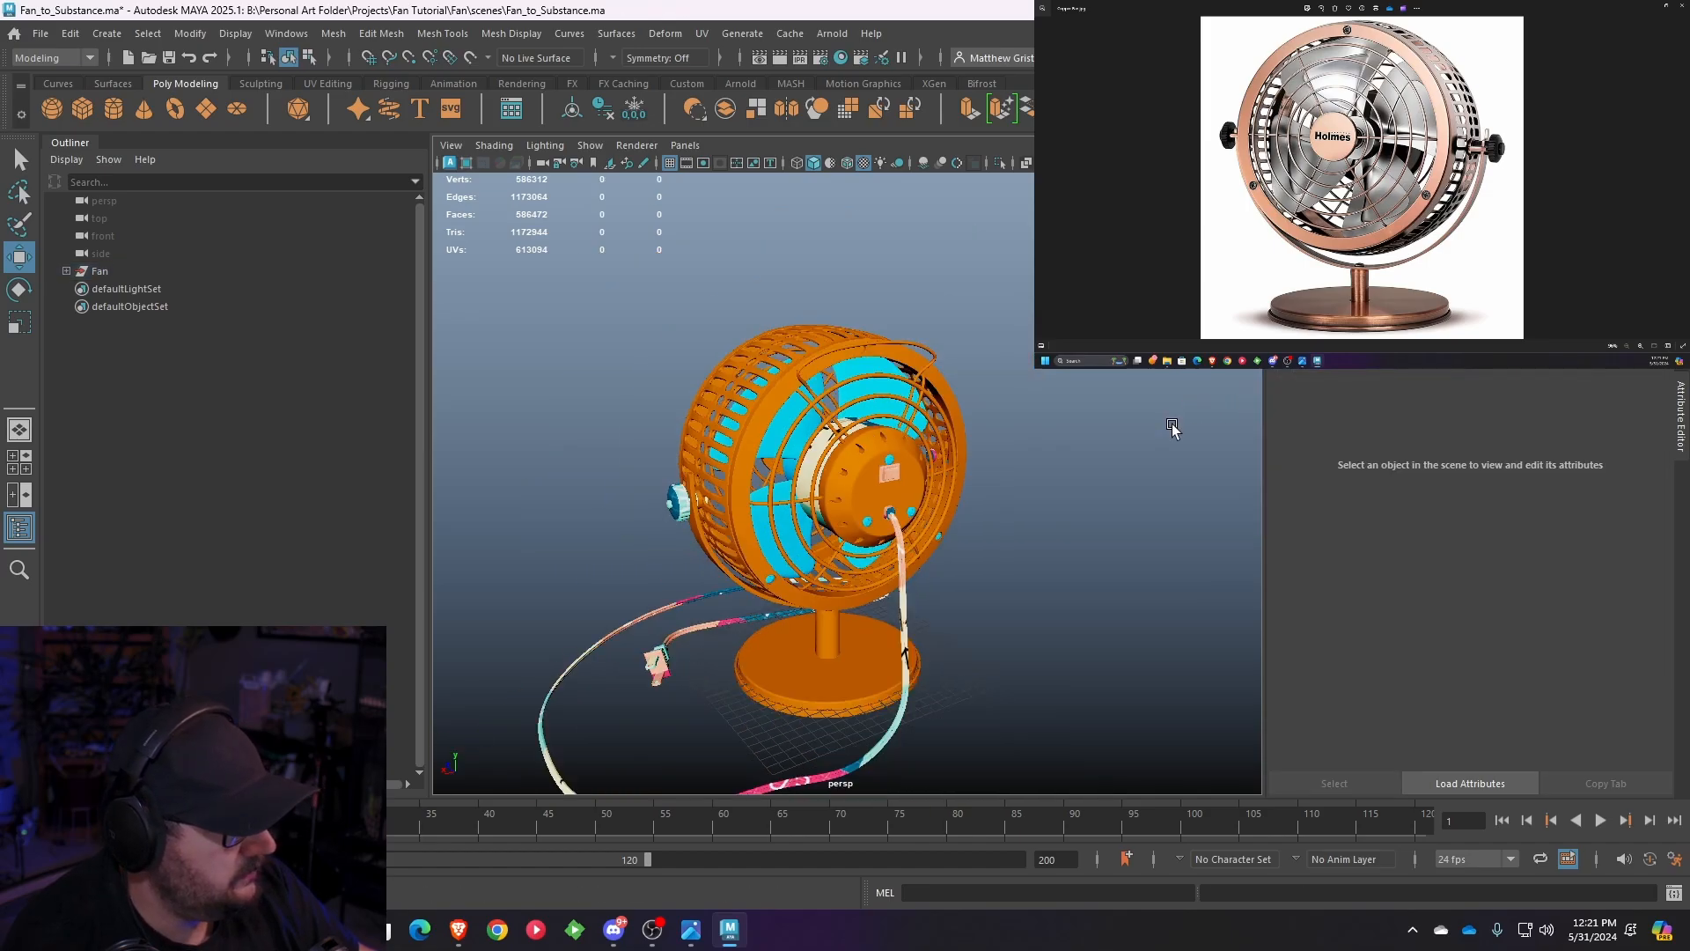
- Select the plastic parts: the side knobs, the motor housing, the power switch and the cord's plug cap on the rear
left_click_drag(1172, 427, 546, 396, "alt")
scroll(833, 428, "up", 5)
key("ctrl+a")
left_click(1102, 571)
left_click(1007, 345)
scroll(926, 331, "up", 5)
left_click(926, 331, "shift")
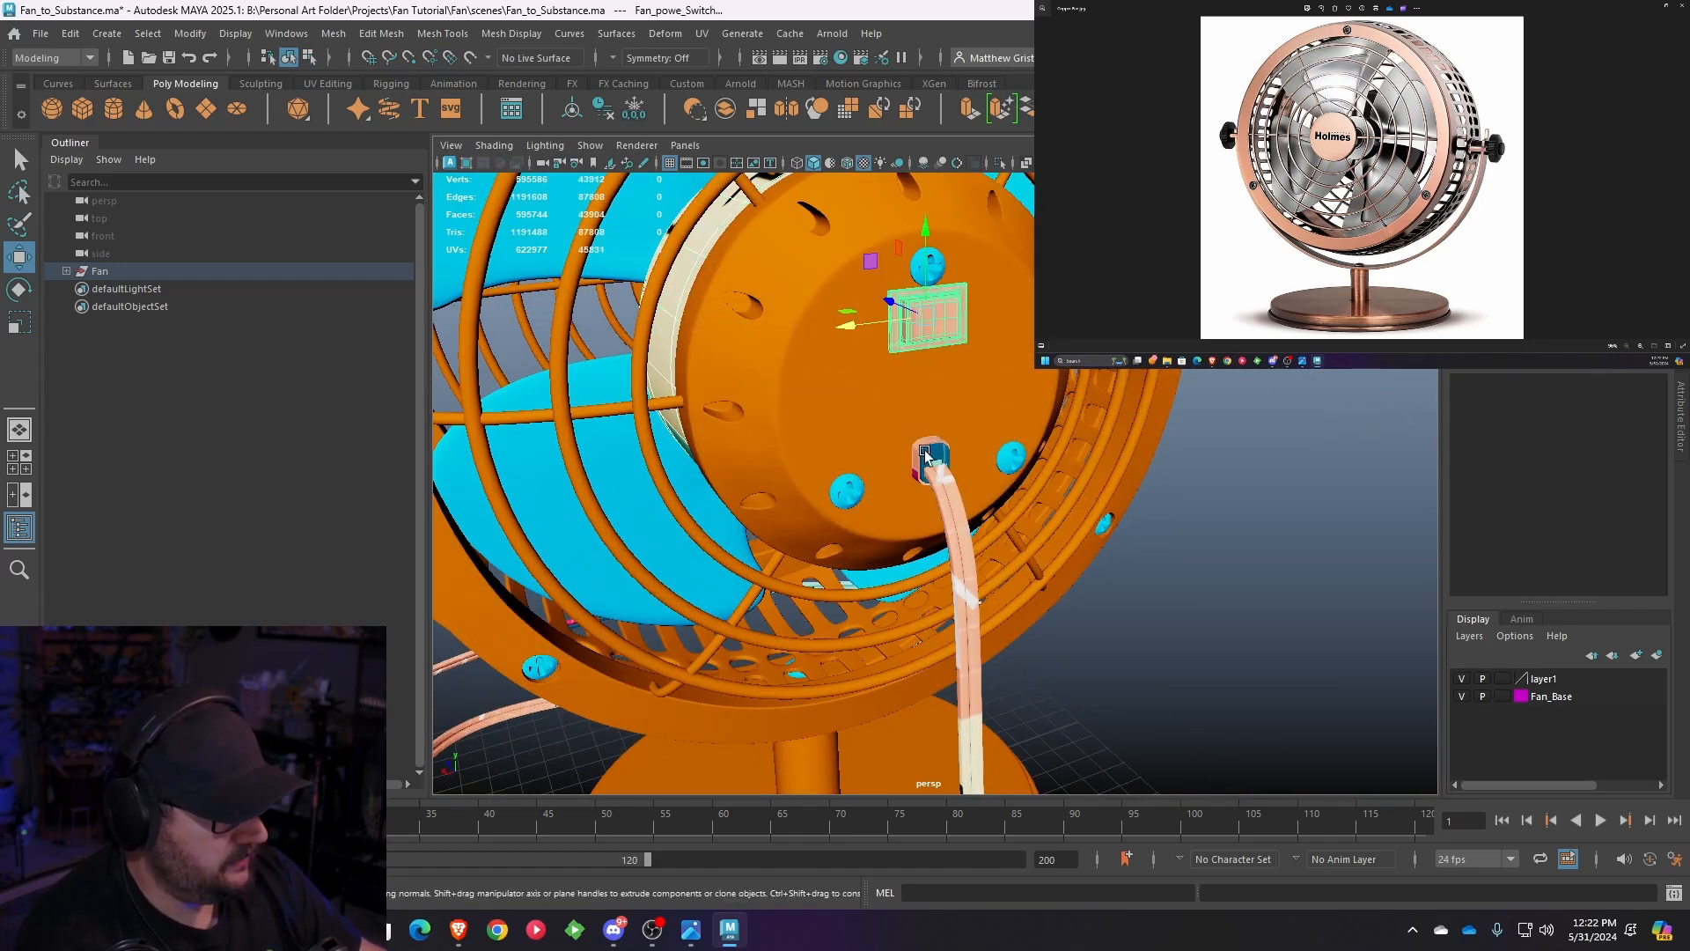
left_click(924, 453, "shift")
scroll(925, 457, "down", 5)
left_click_drag(924, 457, 947, 427, "alt")
- Assign a new Lambert material named Plastics to the selected plastic parts
right_click_drag(957, 405, 1089, 857)
left_click(606, 398)
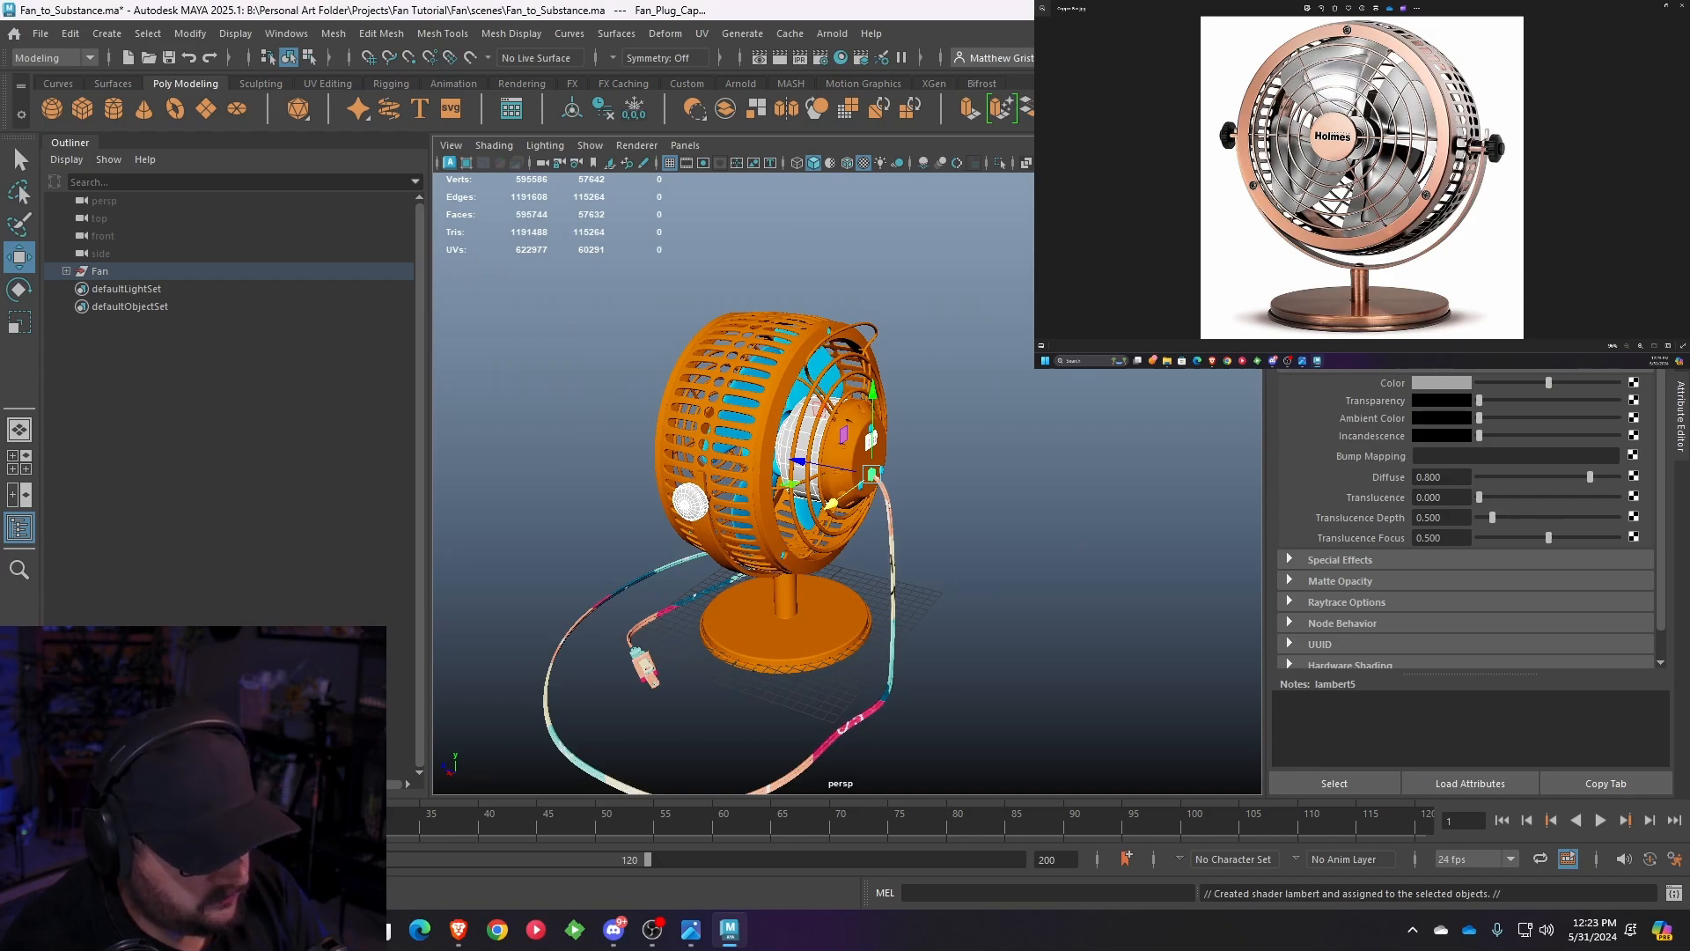
key("Return")
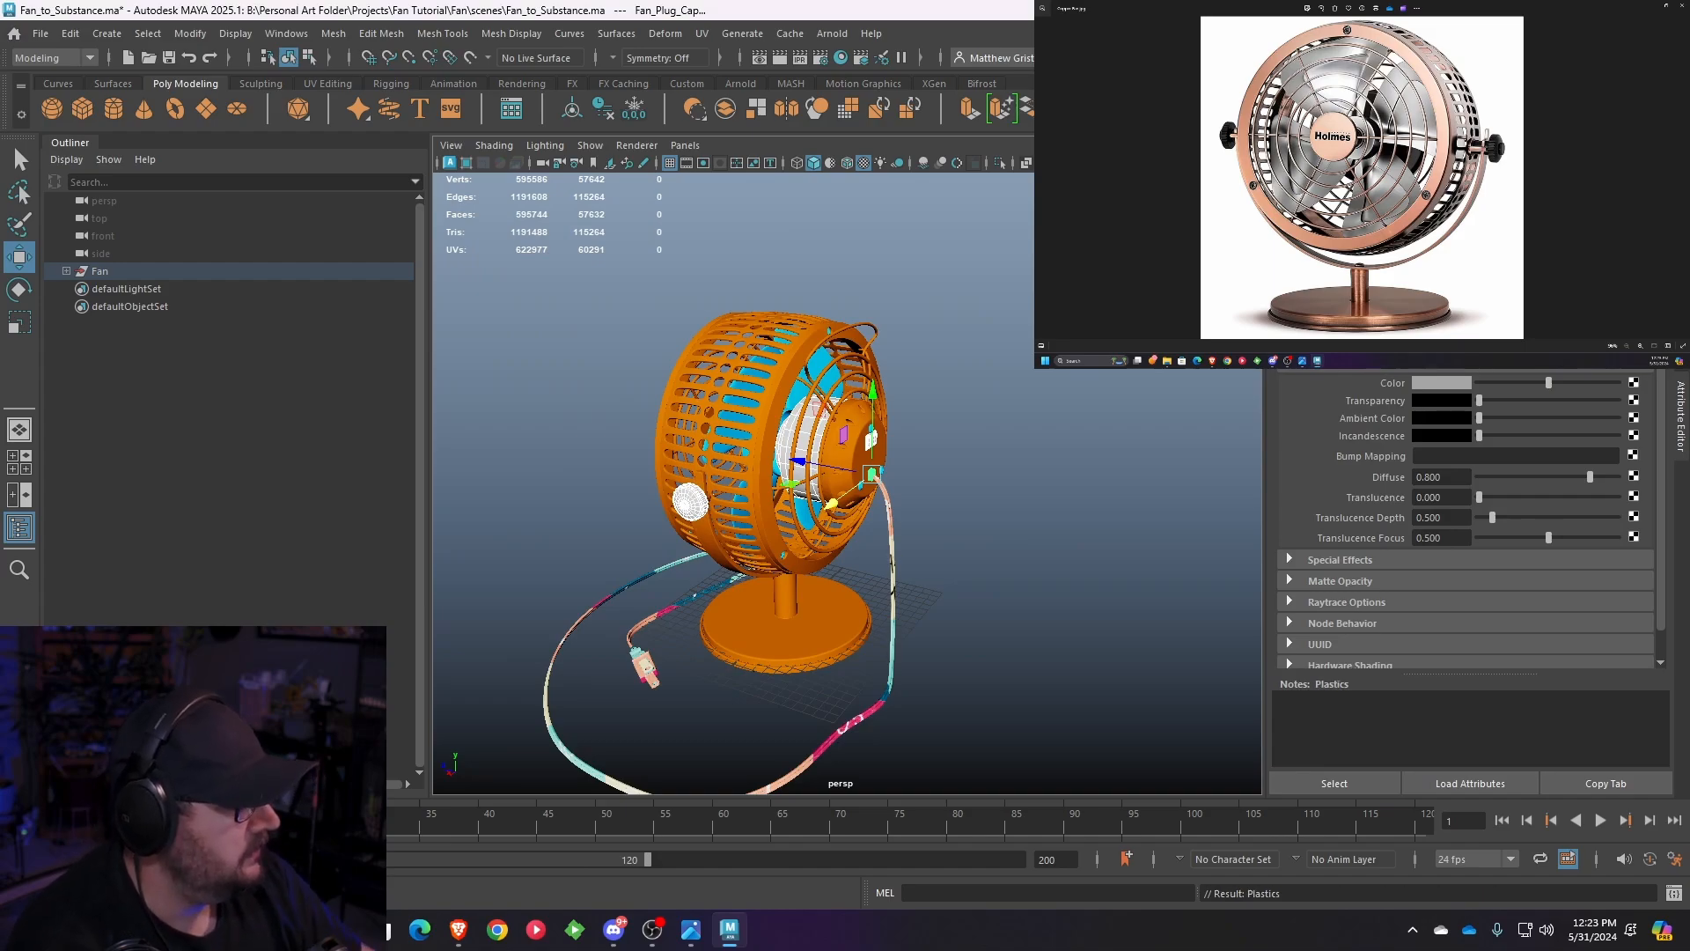
- Set the Plastics material's colour to bright green and clear the selection
left_click(1444, 379)
left_click(1609, 420)
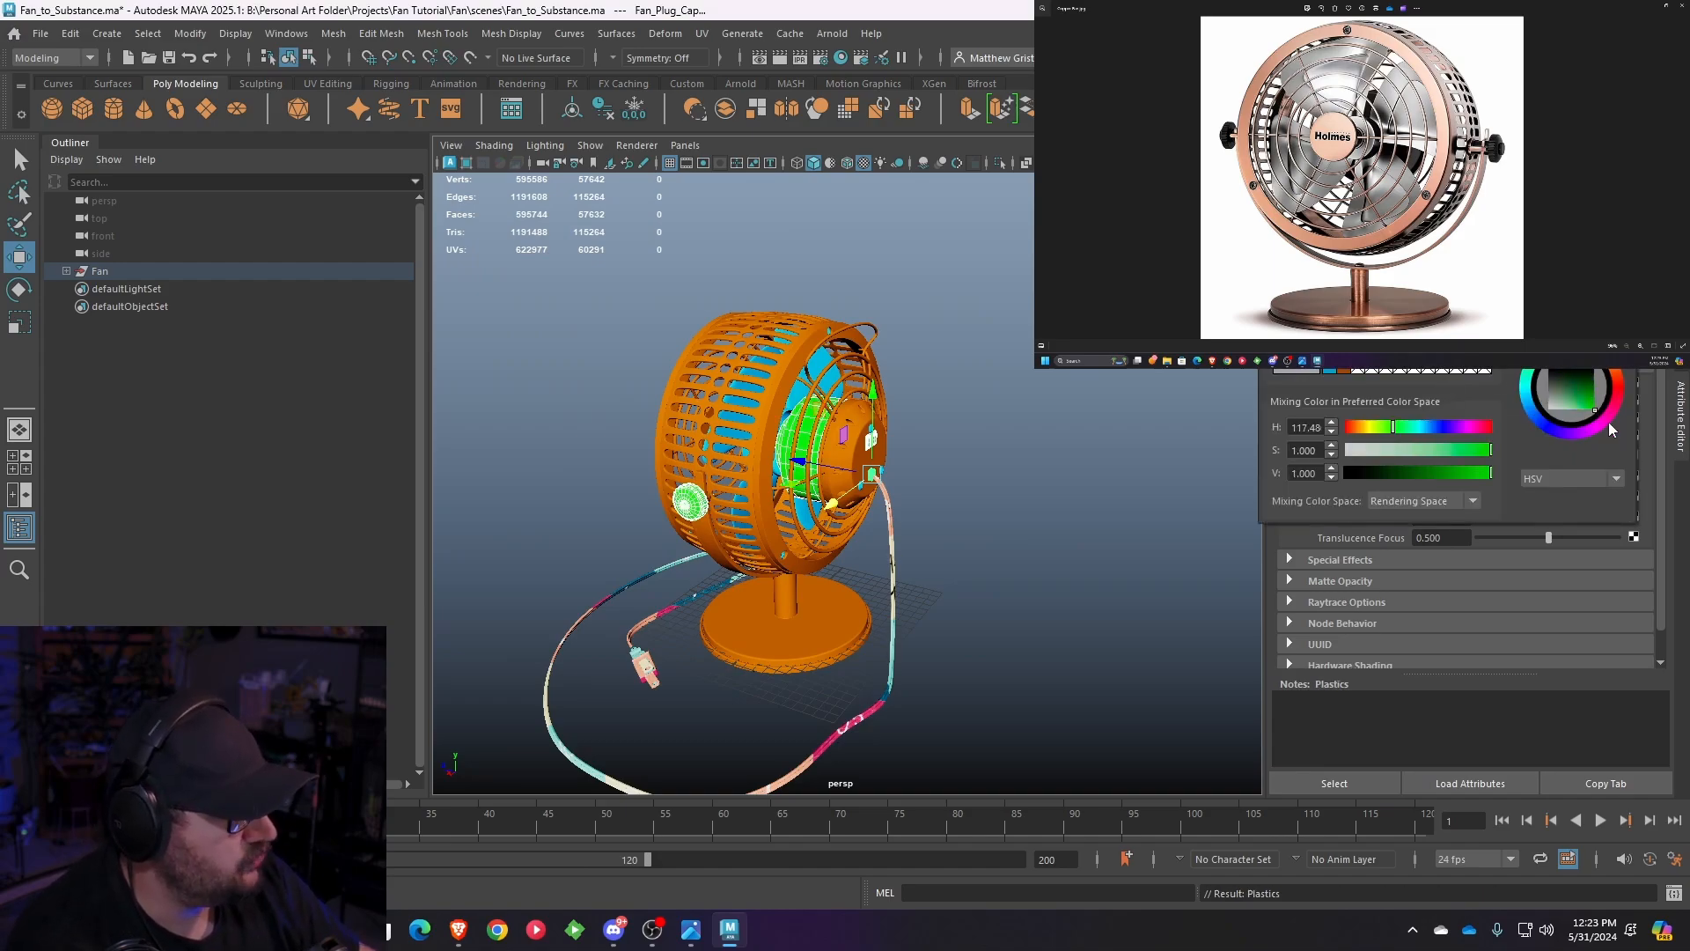
left_click(1007, 554)
- Examine the list of existing materials that can be assigned to the fan's rear body cap
scroll(1009, 521, "up", 5)
left_click_drag(1055, 541, 968, 567, "alt")
left_click(796, 441)
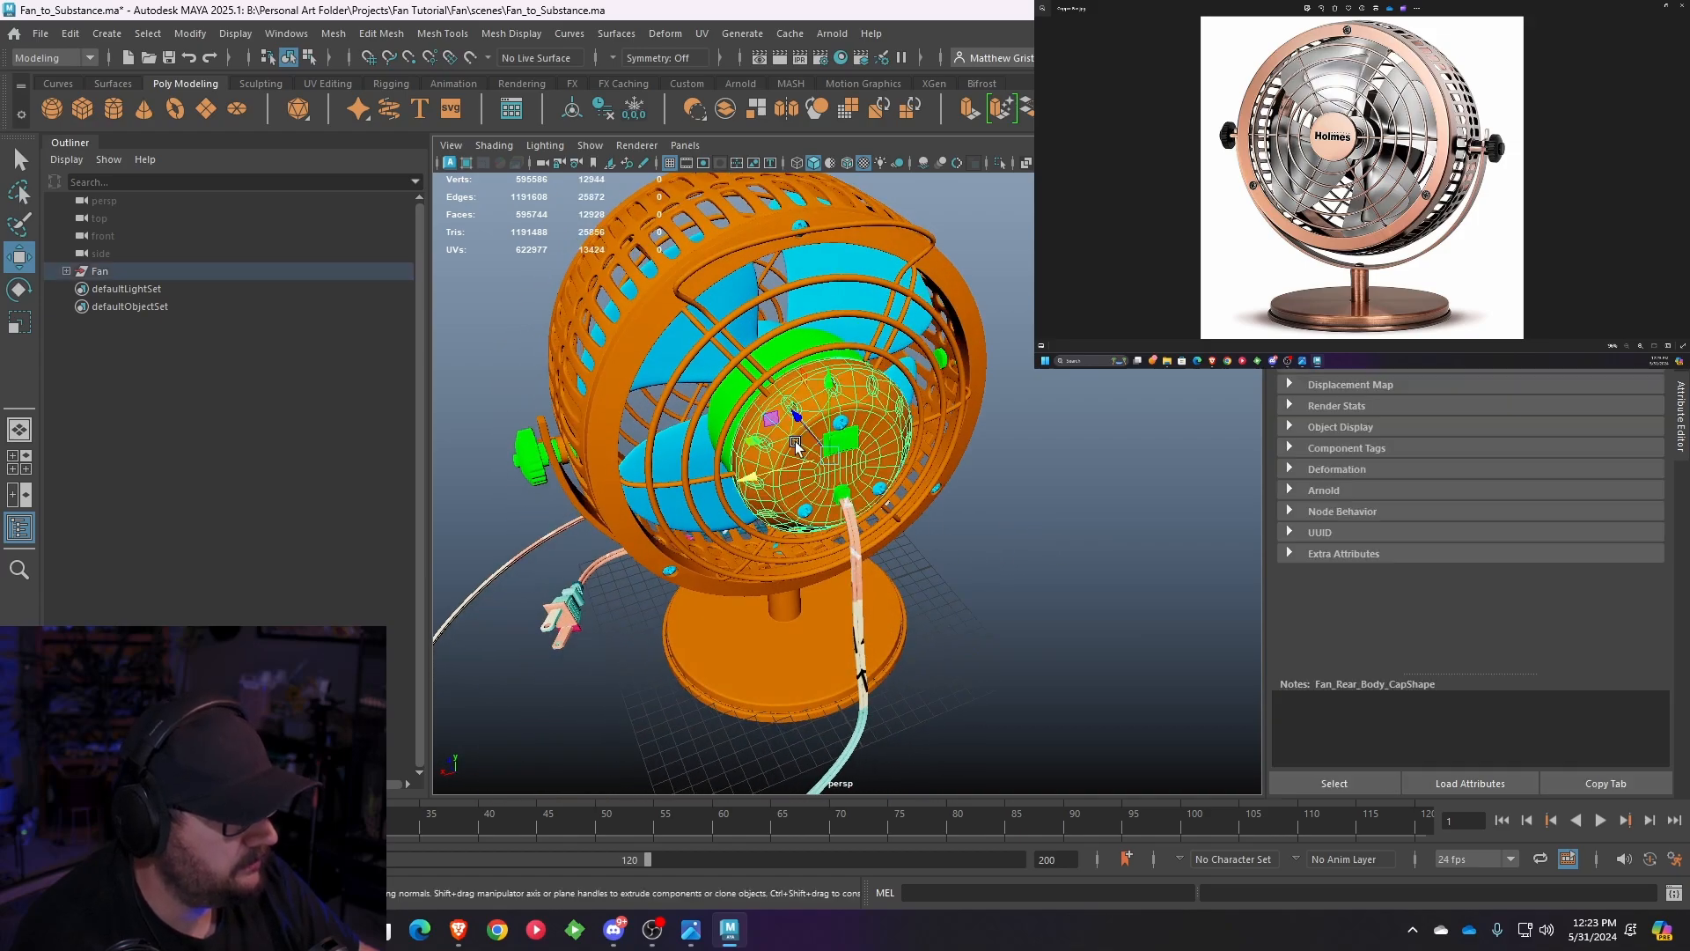
right_click_drag(796, 441, 812, 896)
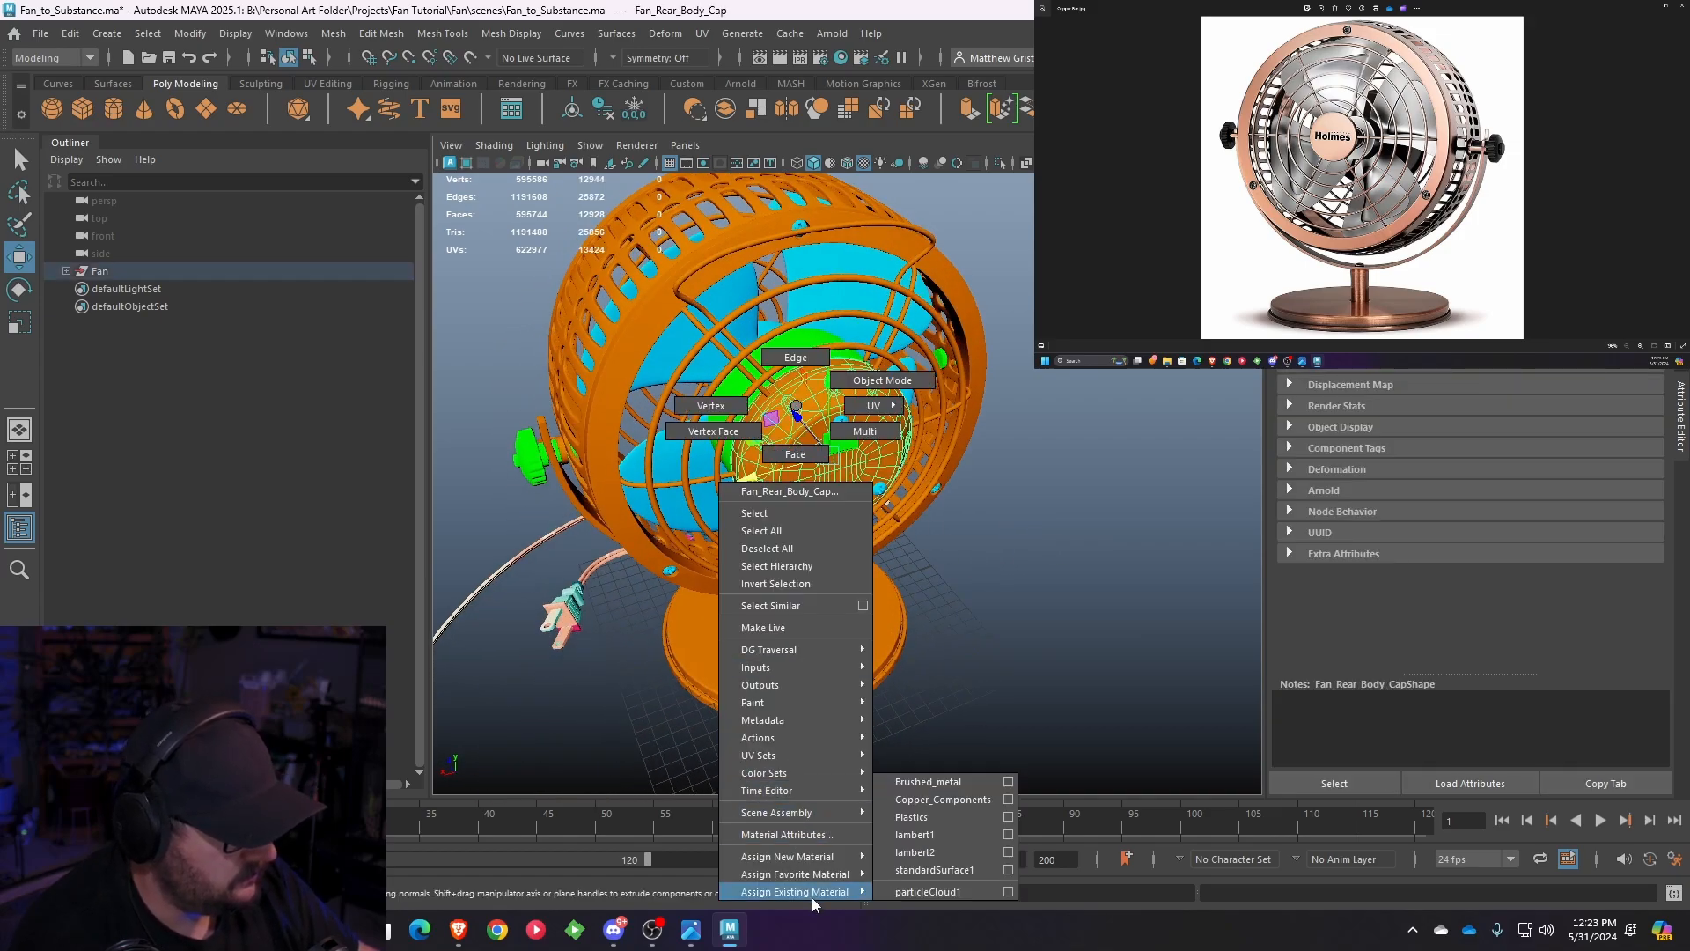
right_click_drag(812, 896, 966, 653)
left_click(965, 652)
scroll(995, 641, "down", 5)
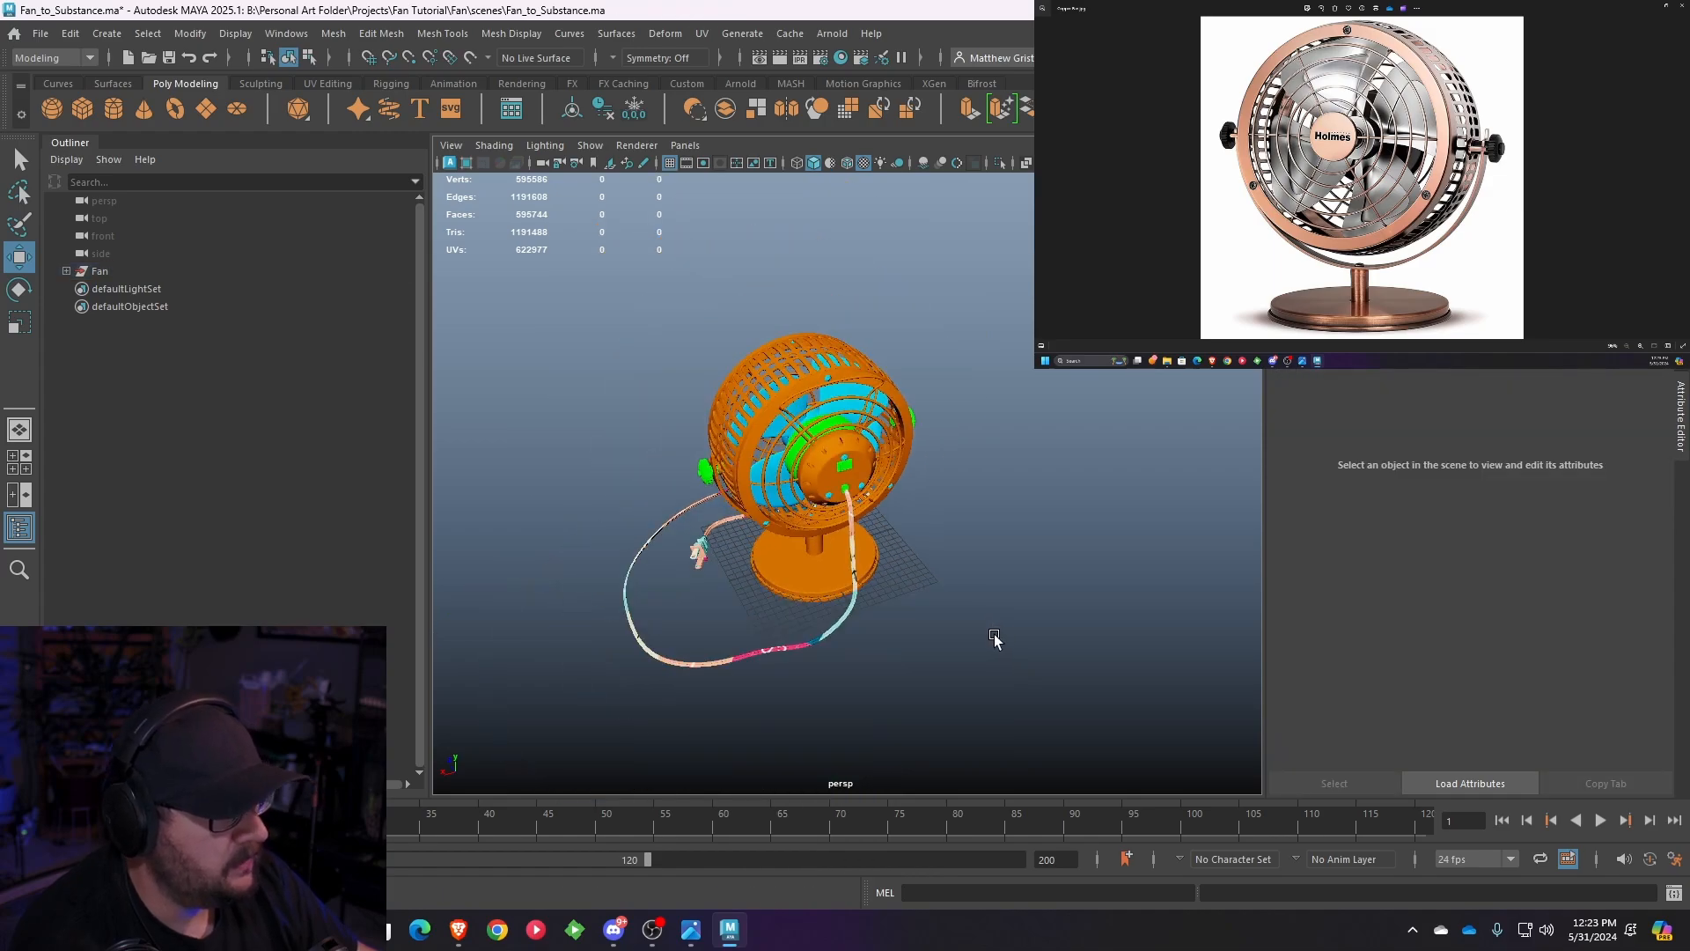
- Select the power cord and the wall plug at its end
left_click_drag(996, 641, 1077, 591, "alt")
scroll(1013, 590, "up", 5)
left_click_drag(926, 584, 815, 599, "alt")
middle_click_drag(814, 599, 857, 442, "alt")
scroll(857, 442, "down", 5)
left_click_drag(969, 546, 875, 520, "alt")
middle_click_drag(766, 660, 906, 589, "alt")
scroll(906, 589, "up", 3)
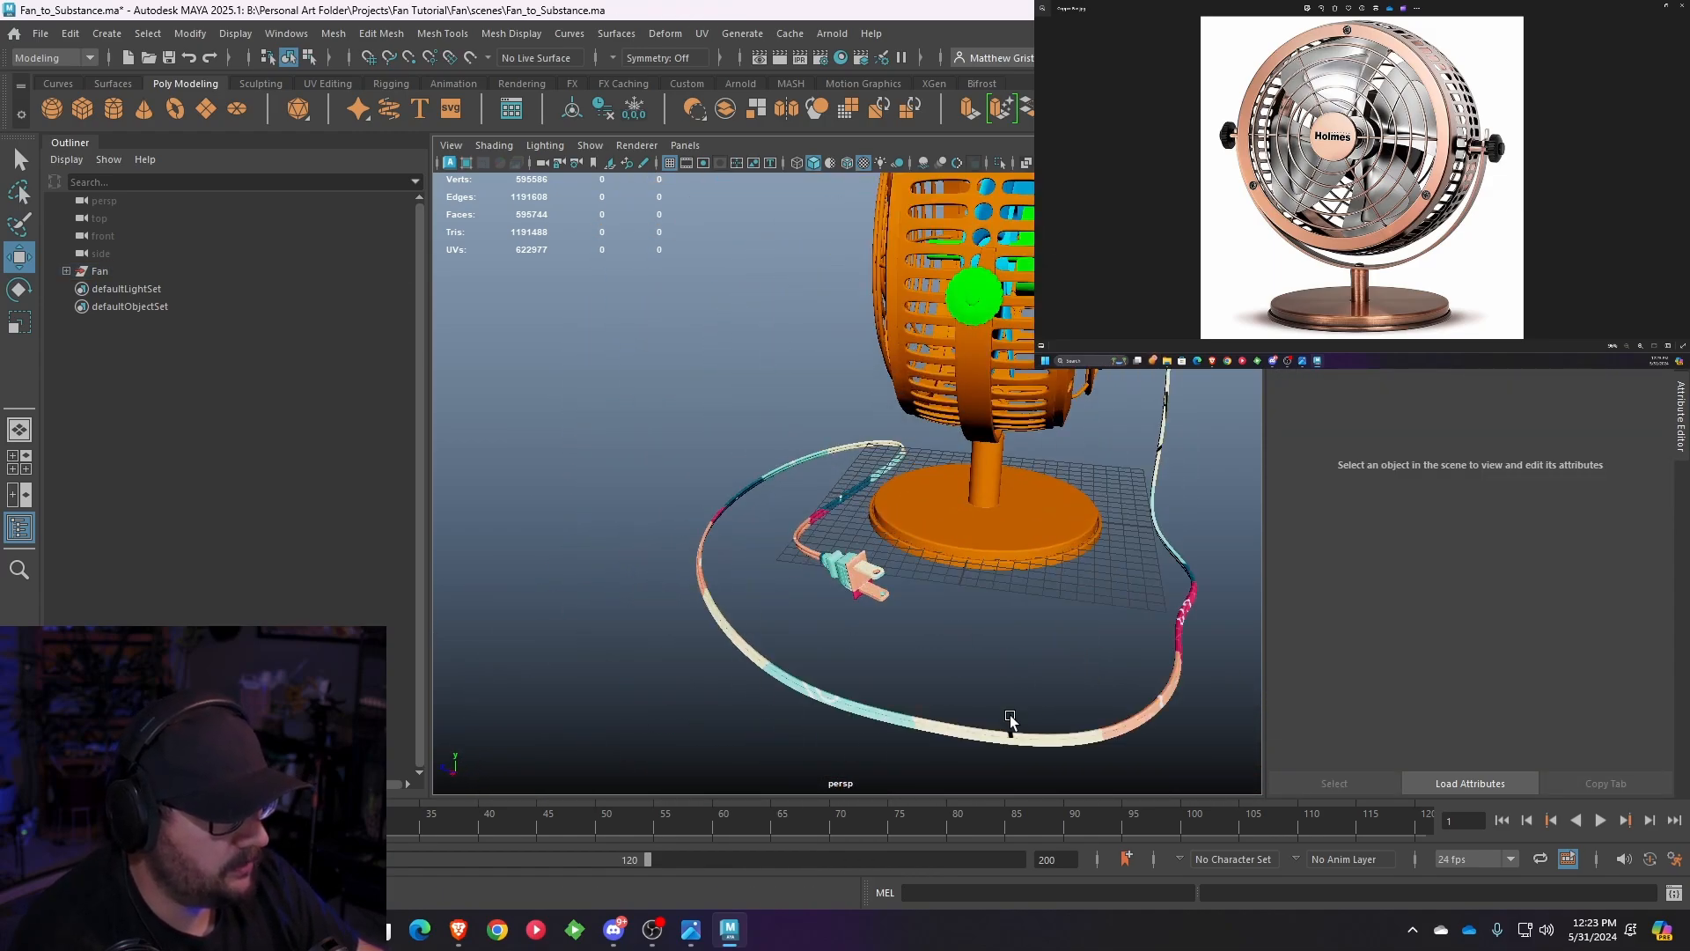
left_click_drag(875, 690, 1074, 521, "alt")
left_click(812, 500)
scroll(1038, 524, "up", 5)
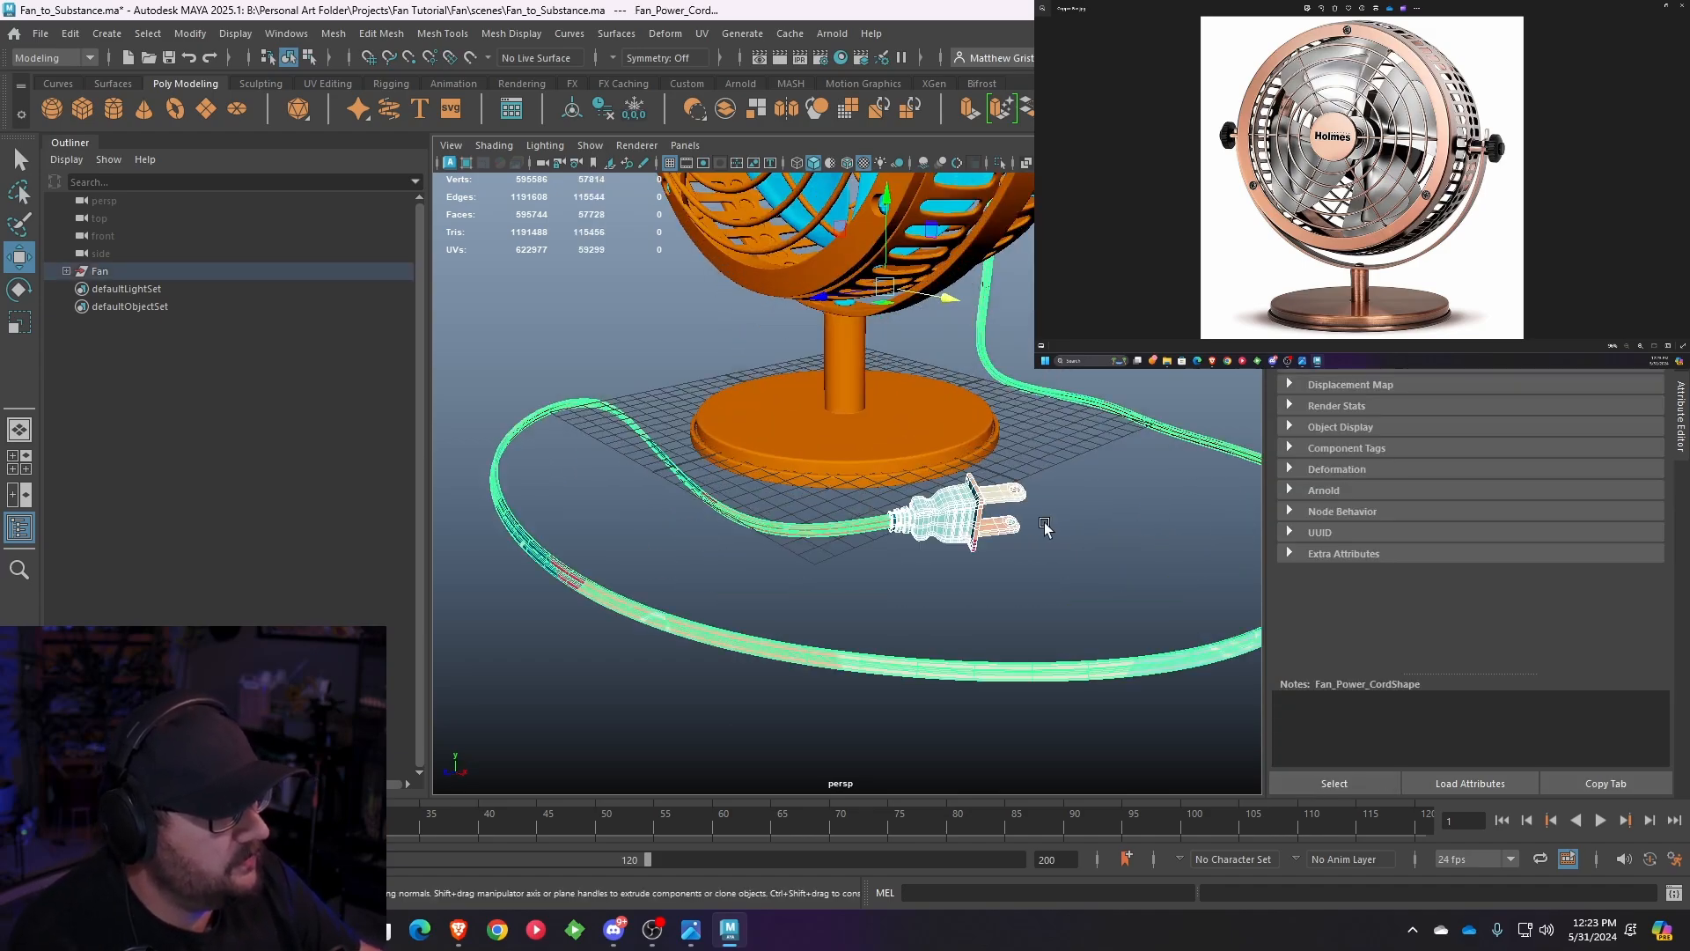
- Assign a new Lambert material named Rubber to the power cord and plug, and set its colour to yellow
right_click_drag(946, 515, 1113, 857)
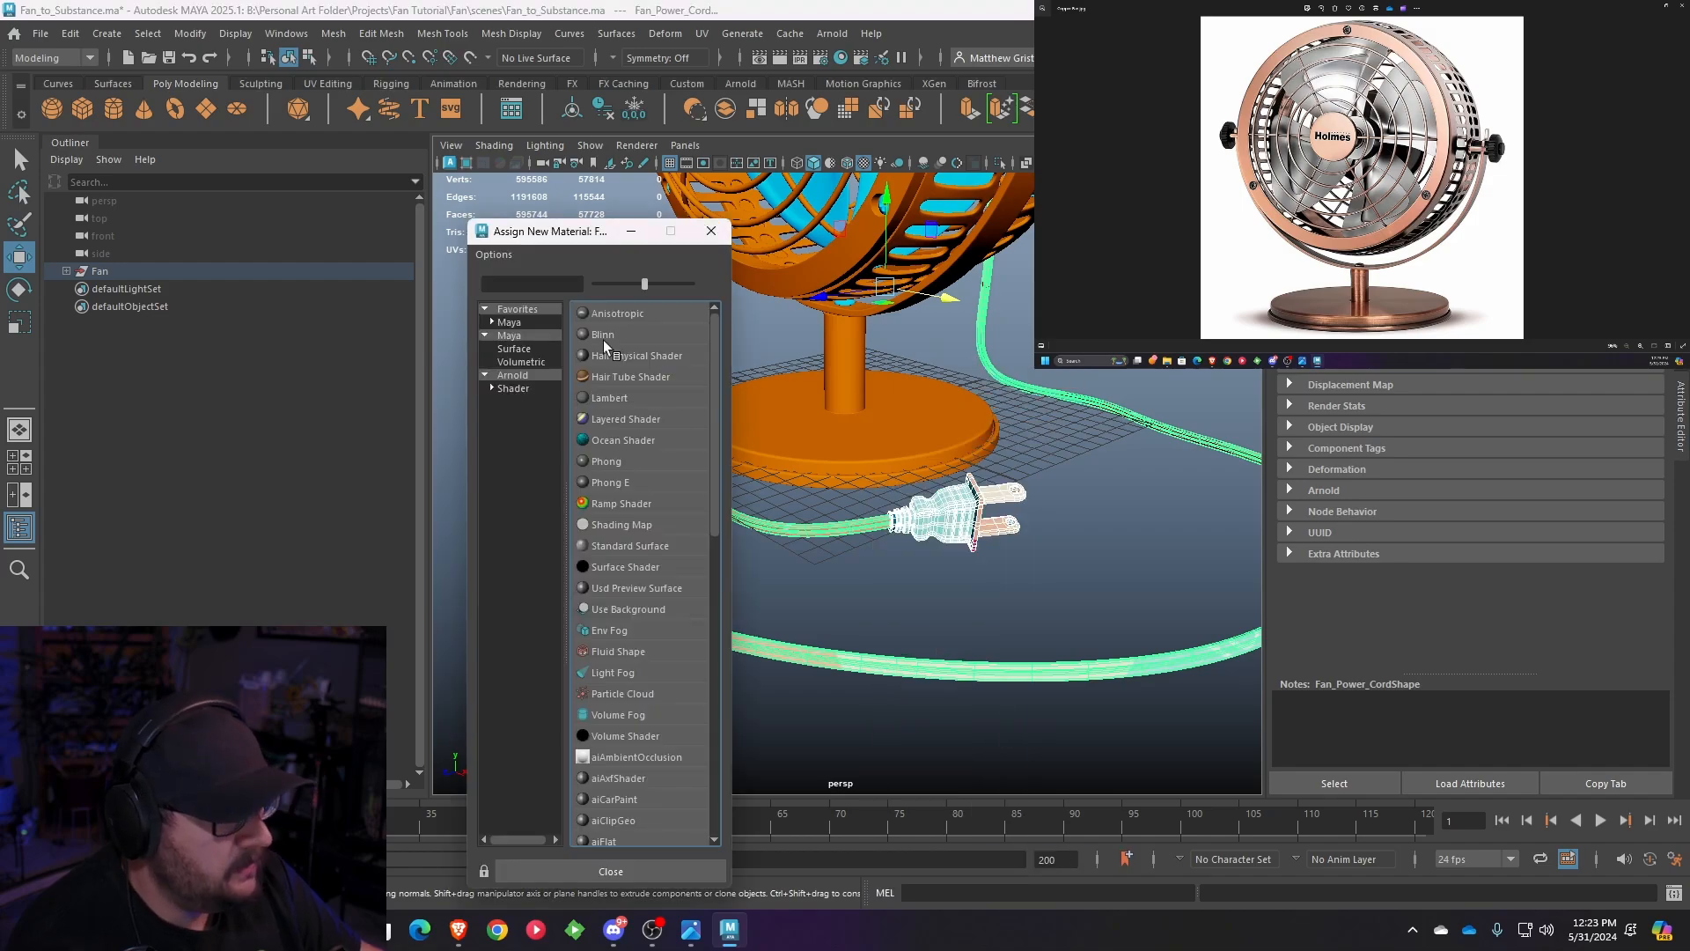
left_click(611, 398)
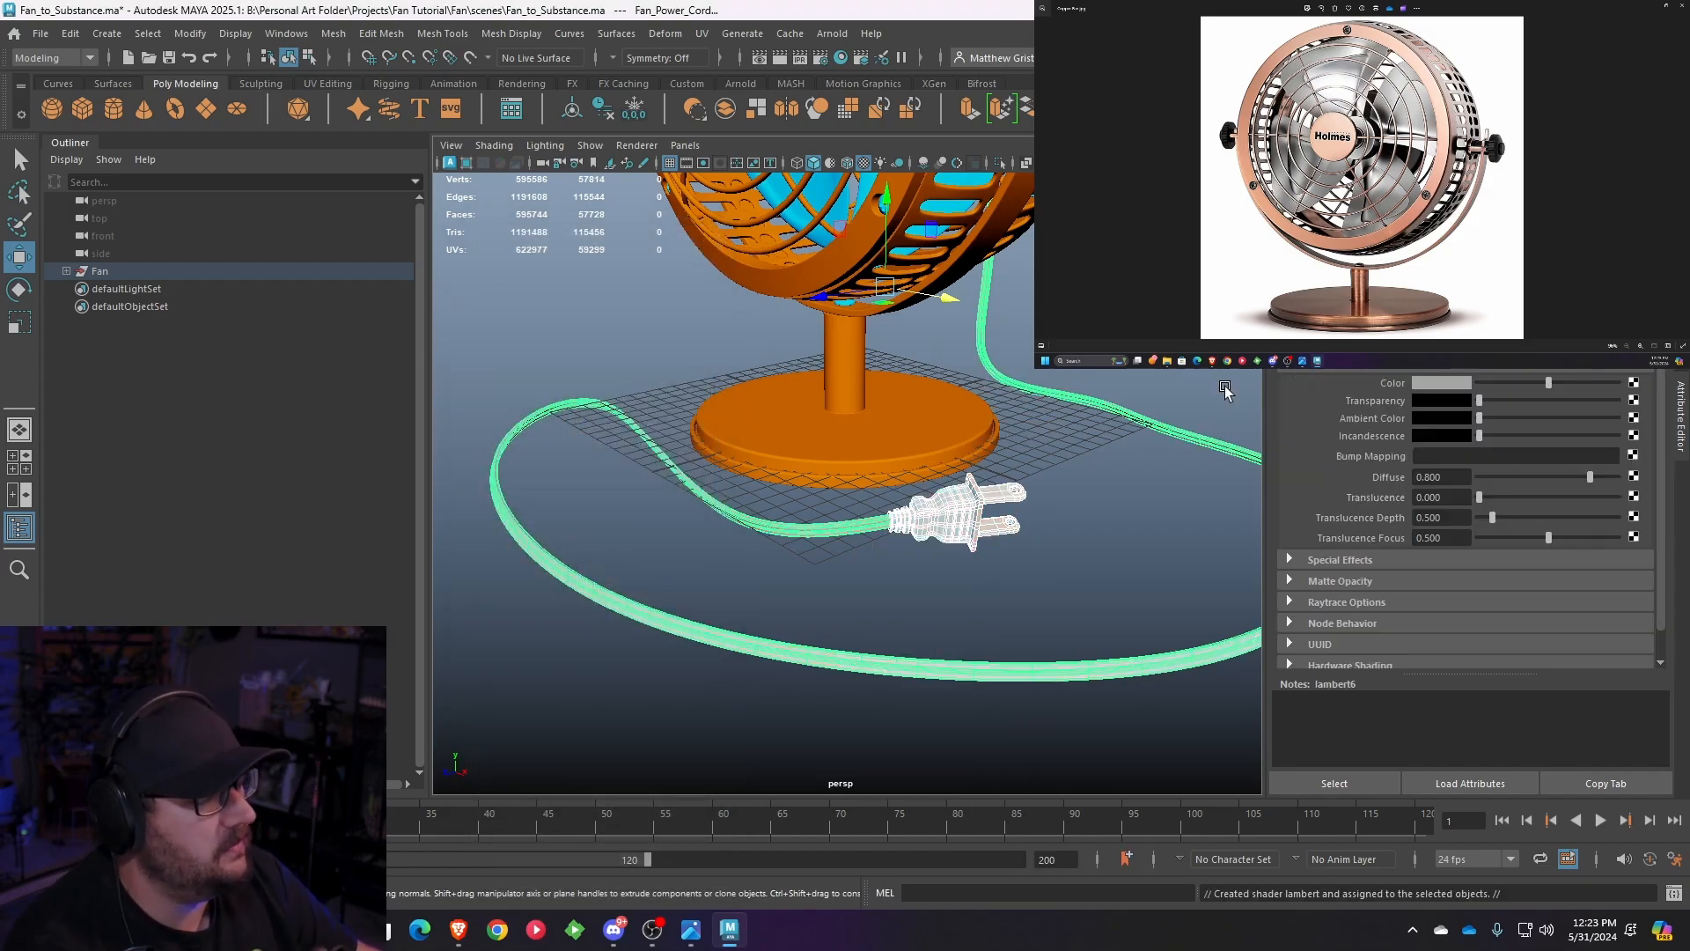
left_click(1633, 383)
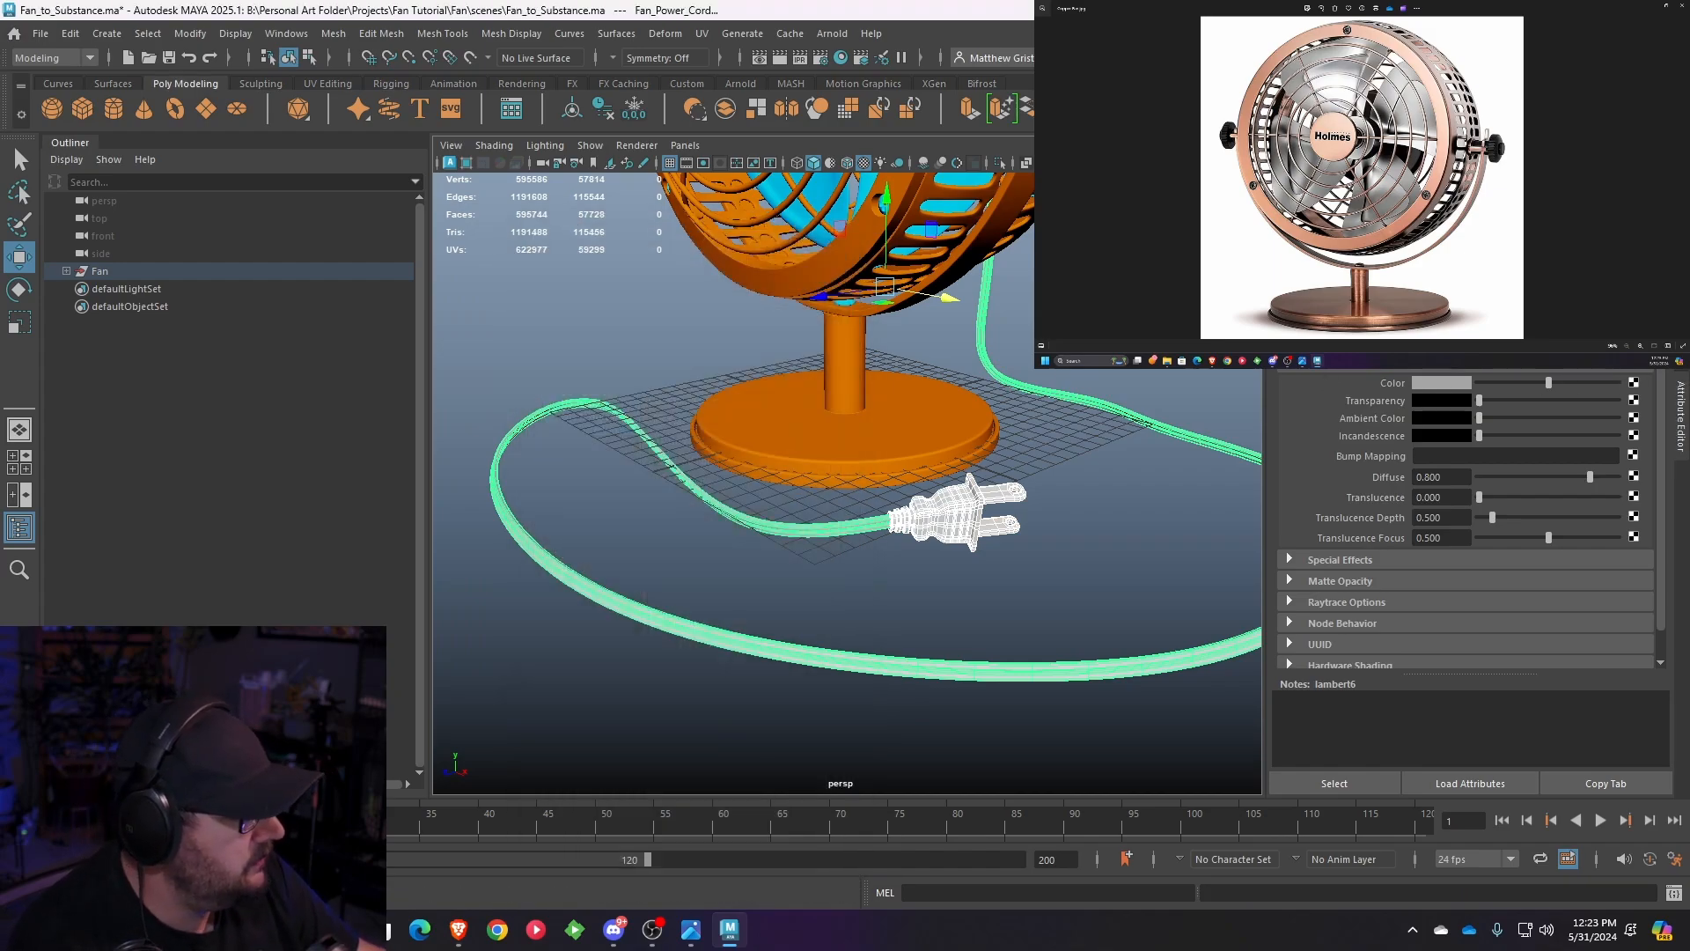
left_click(1450, 380)
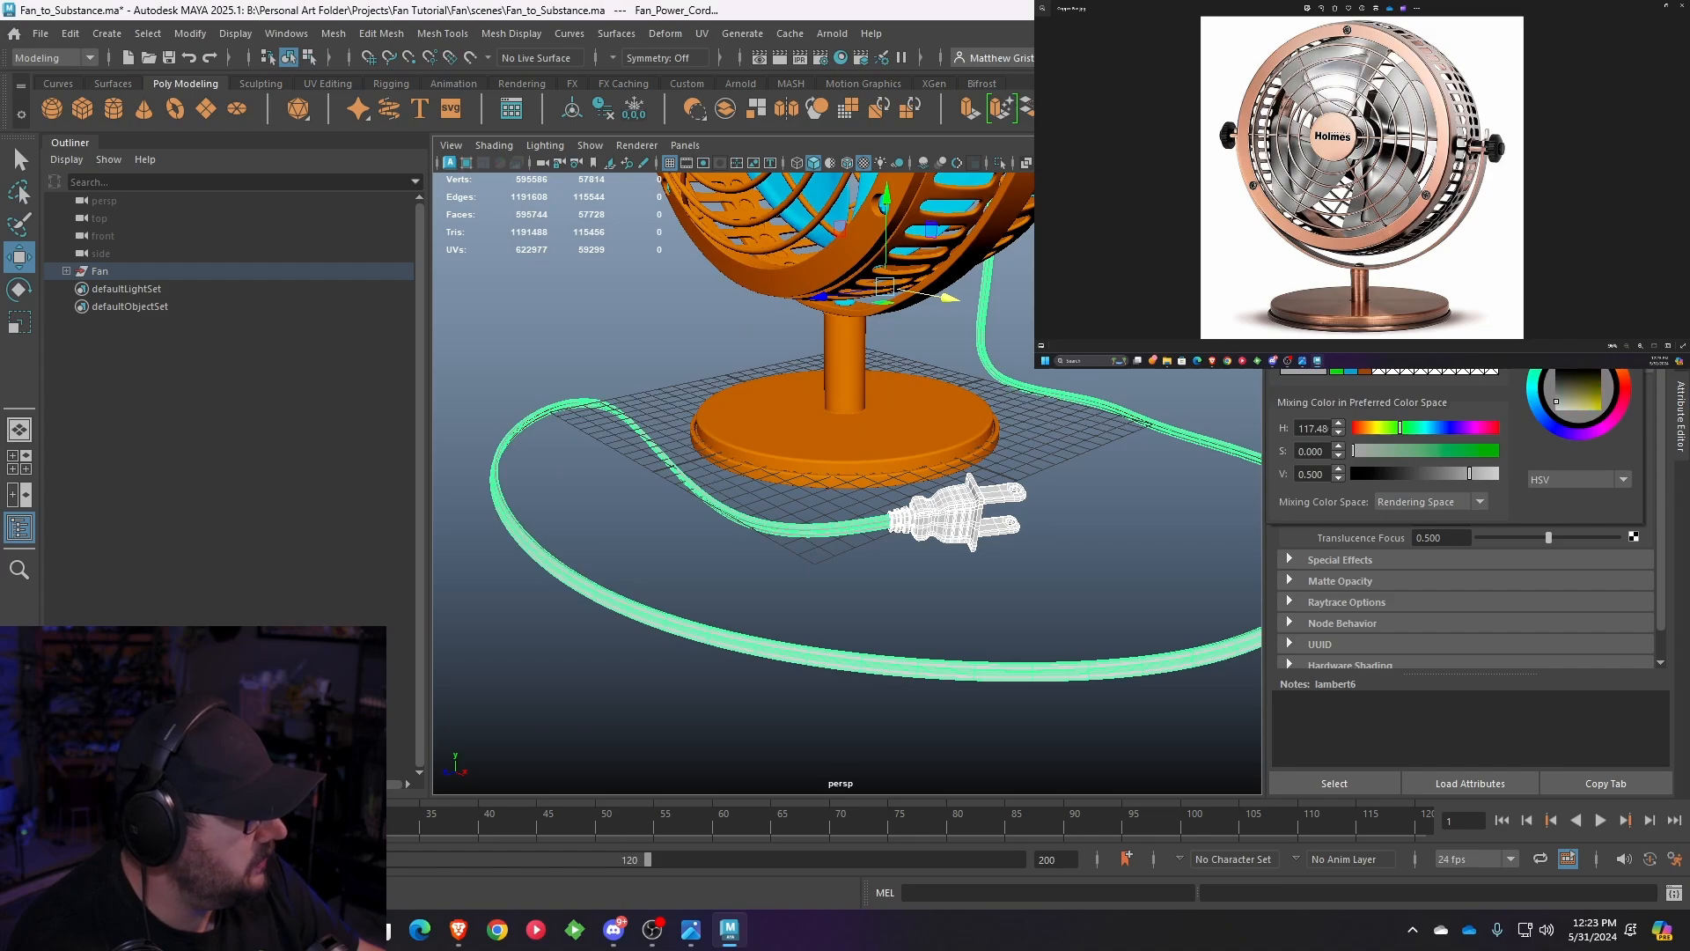
left_click(1600, 403)
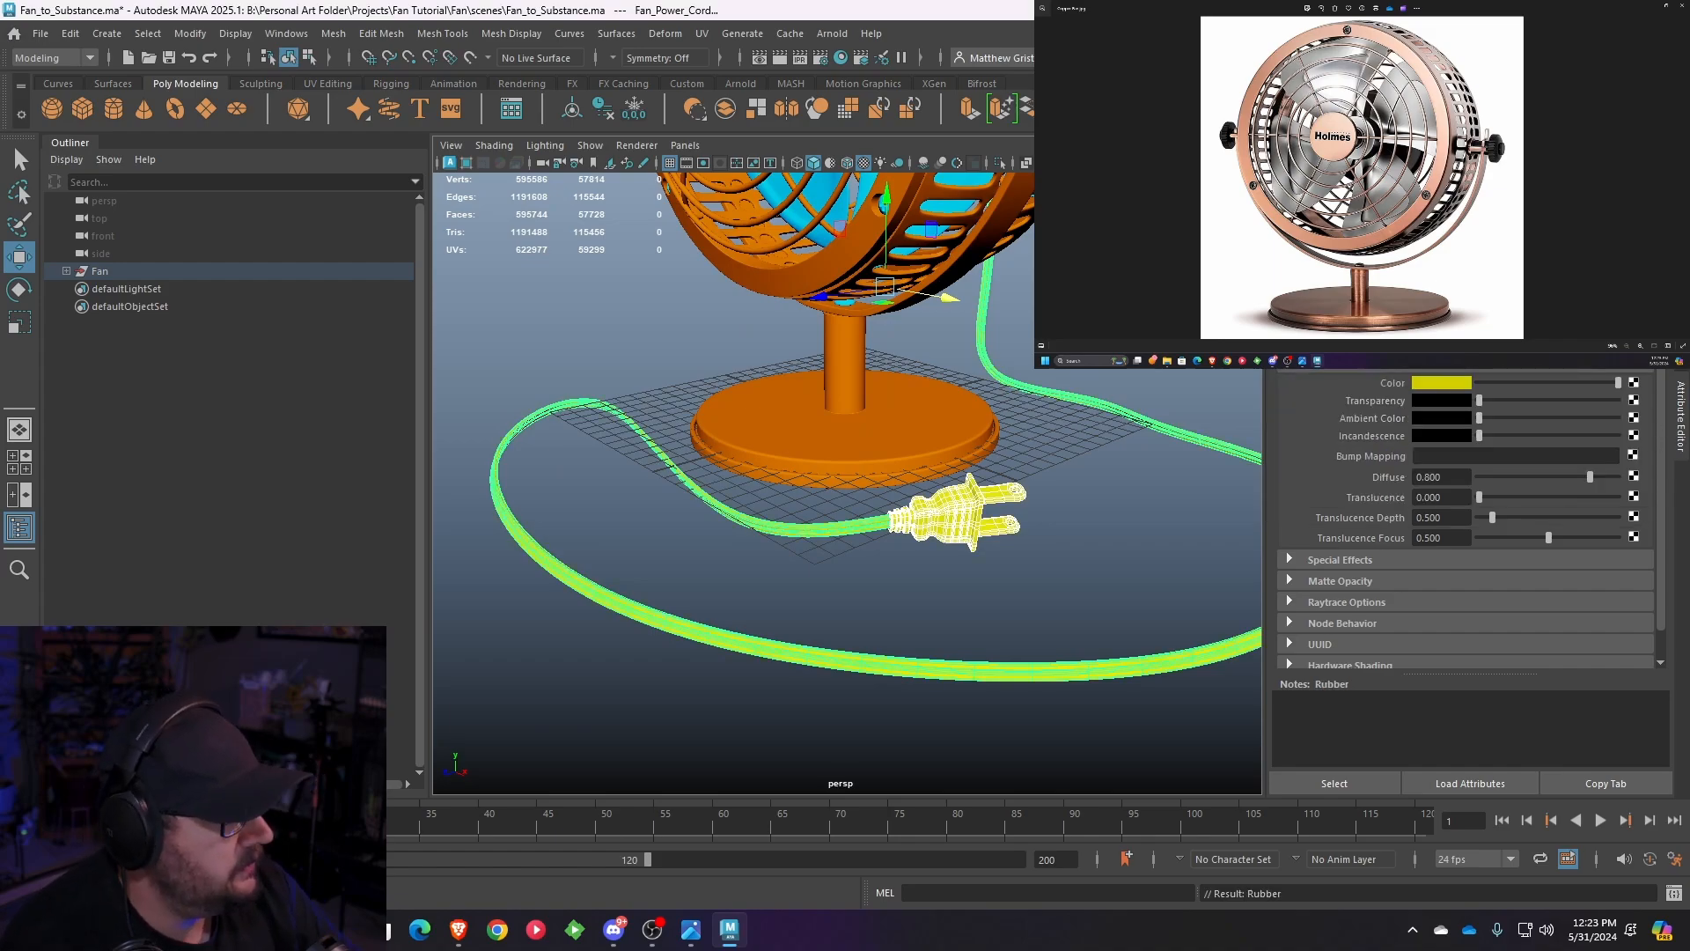
- Clear the selection, check the colour-coded materials on the whole fan, and save the scene
left_click(1074, 493)
key("f")
left_click_drag(829, 603, 1192, 638, "alt")
left_click_drag(757, 510, 863, 531, "alt")
scroll(866, 536, "up", 5)
scroll(866, 536, "down", 5)
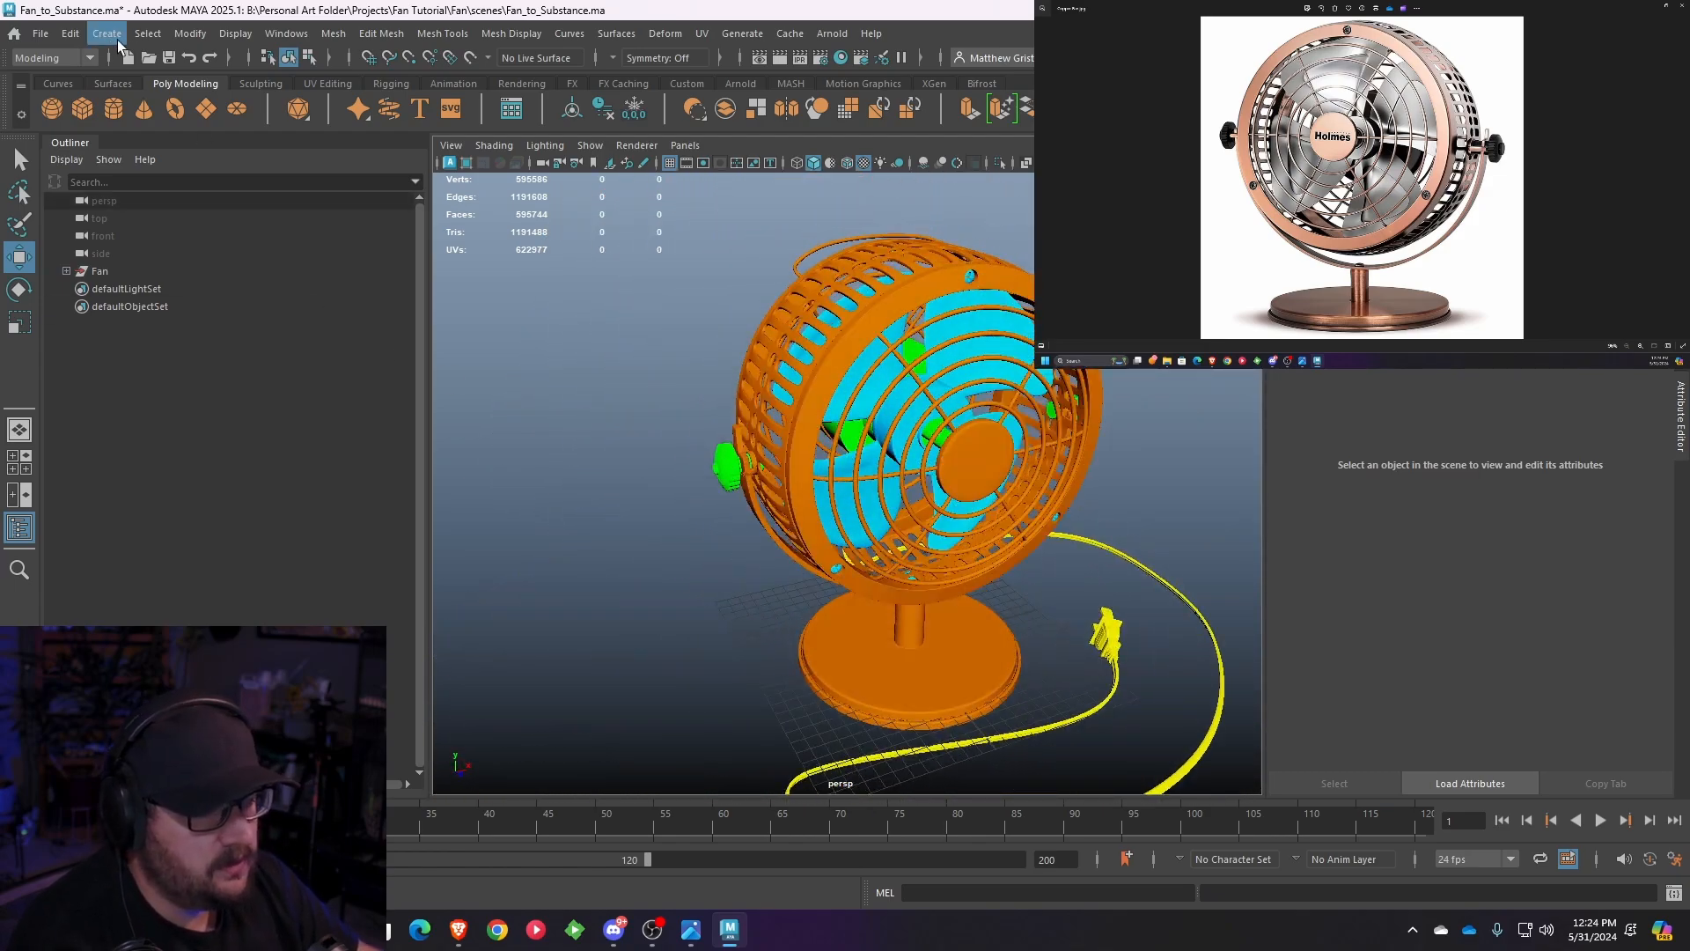
left_click(40, 33)
left_click(78, 106)
- Select all the fan parts including the cord and plug, and freeze their transformations
scroll(758, 453, "down", 5)
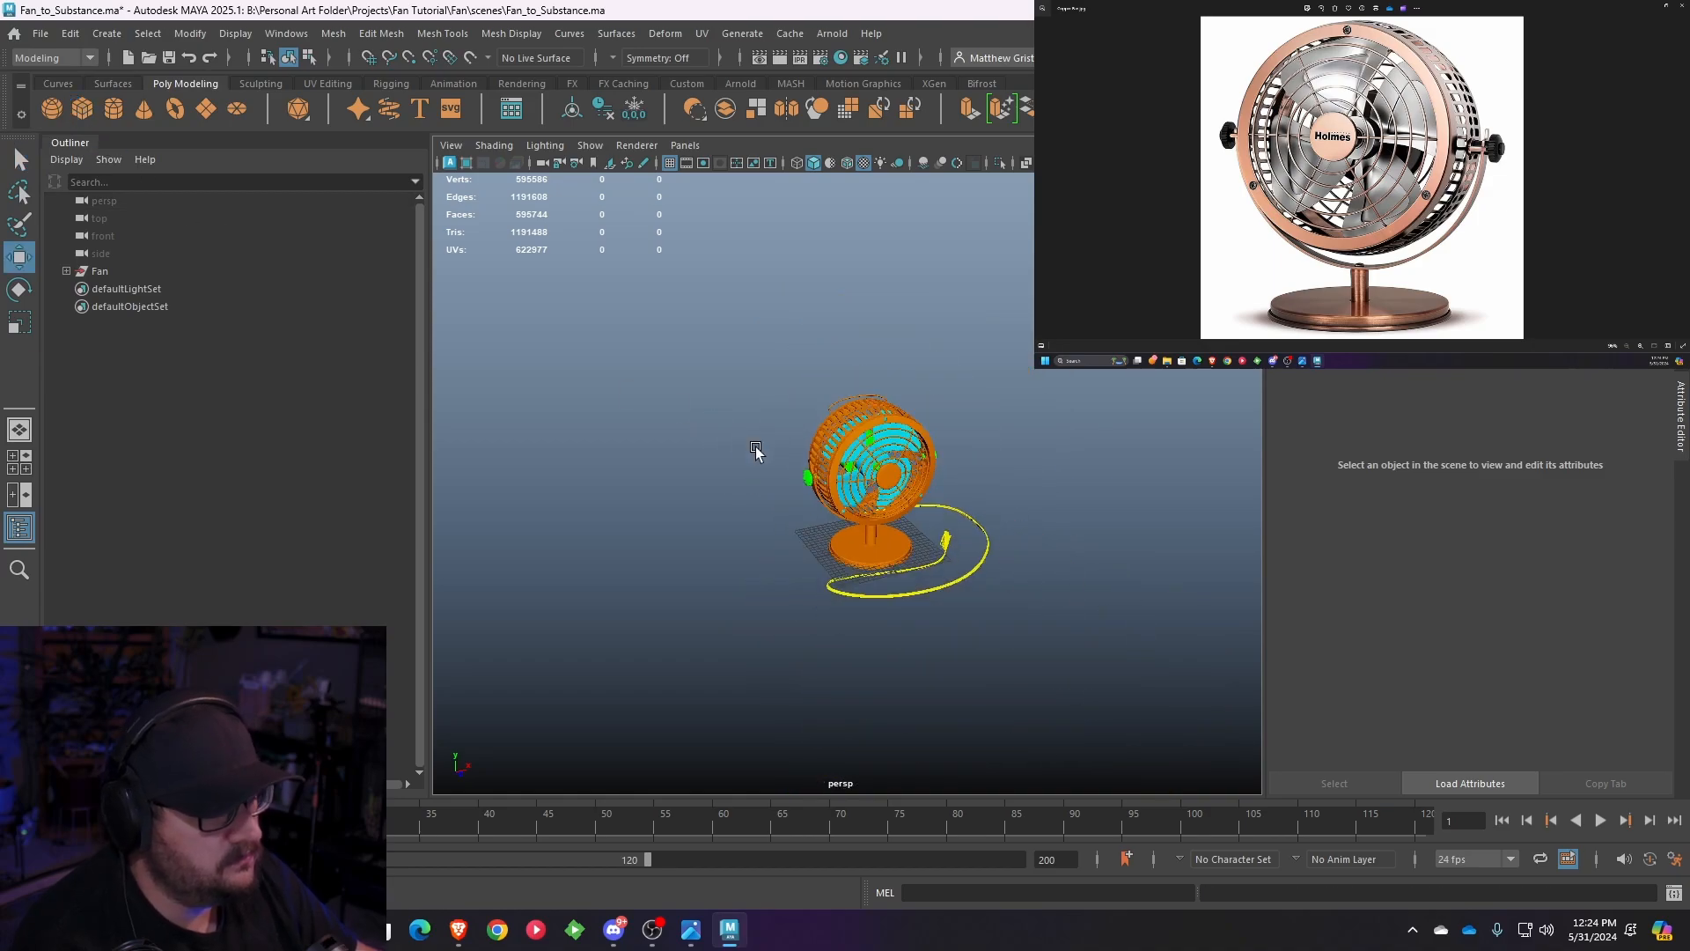
left_click_drag(758, 452, 692, 321, "alt")
scroll(696, 312, "up", 2)
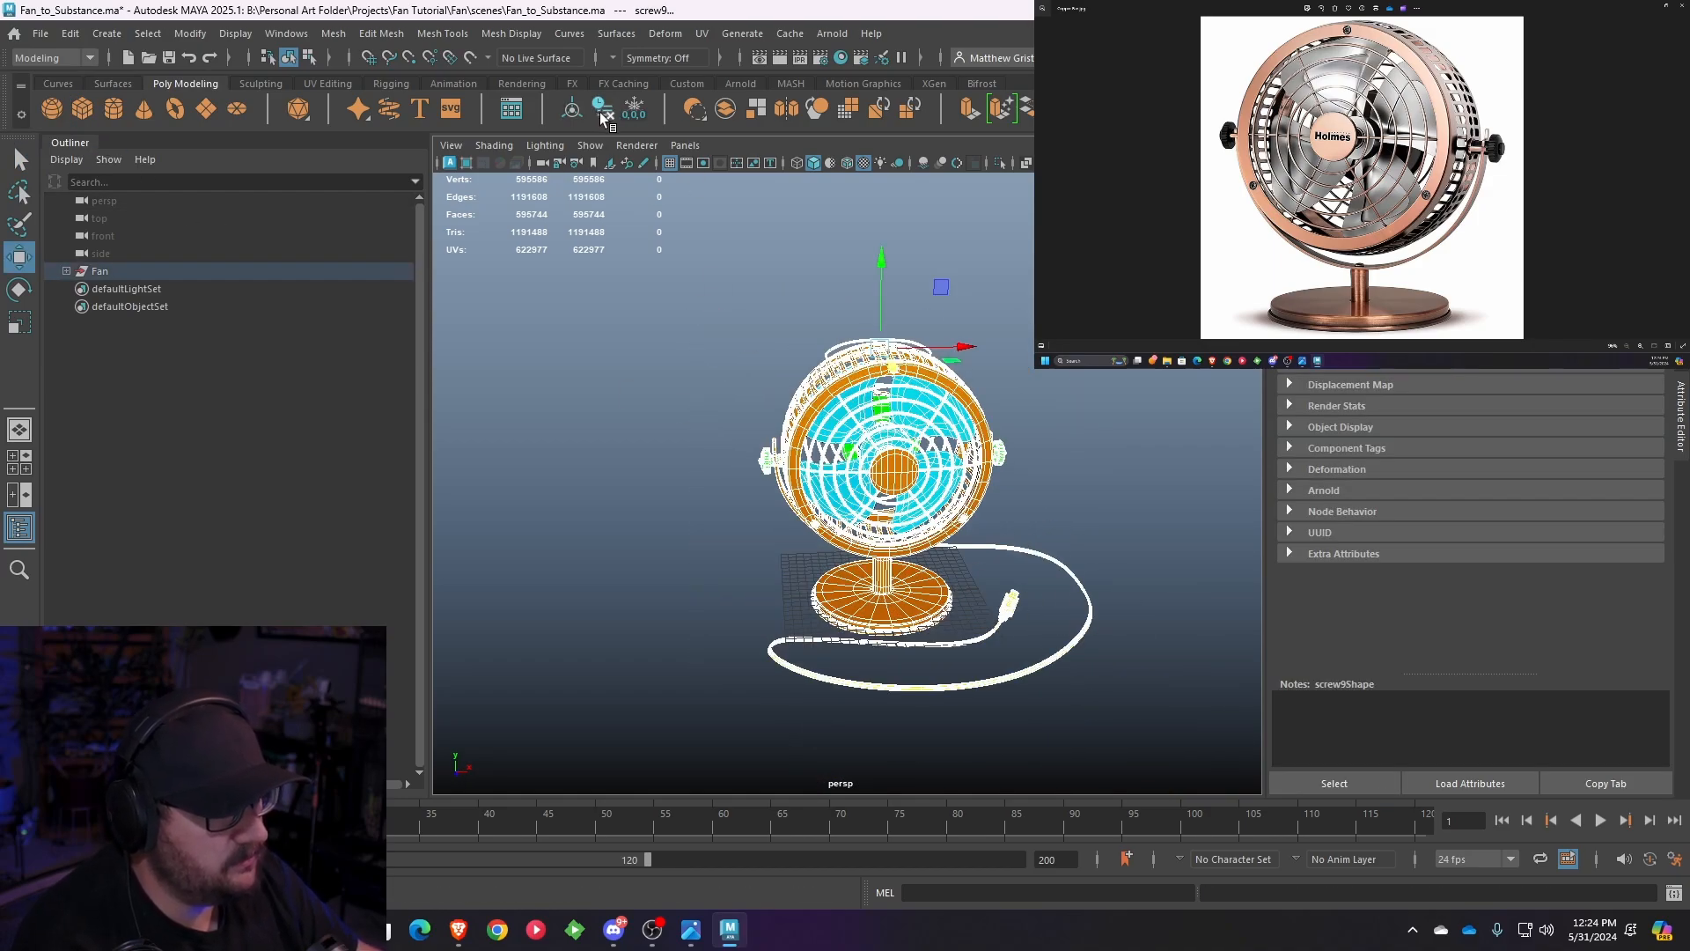
left_click(634, 107)
- Reselect the whole fan with its power cord and open the export options for the selection
mouse_move(1030, 427)
left_mouse_down("alt")
mouse_move(992, 433)
mouse_move(1013, 427)
left_mouse_up("alt")
left_click(1091, 461)
scroll(1091, 461, "down", 2)
middle_click_drag(1092, 461, 988, 420, "alt")
left_click_drag(996, 655, 629, 319)
left_click(39, 35)
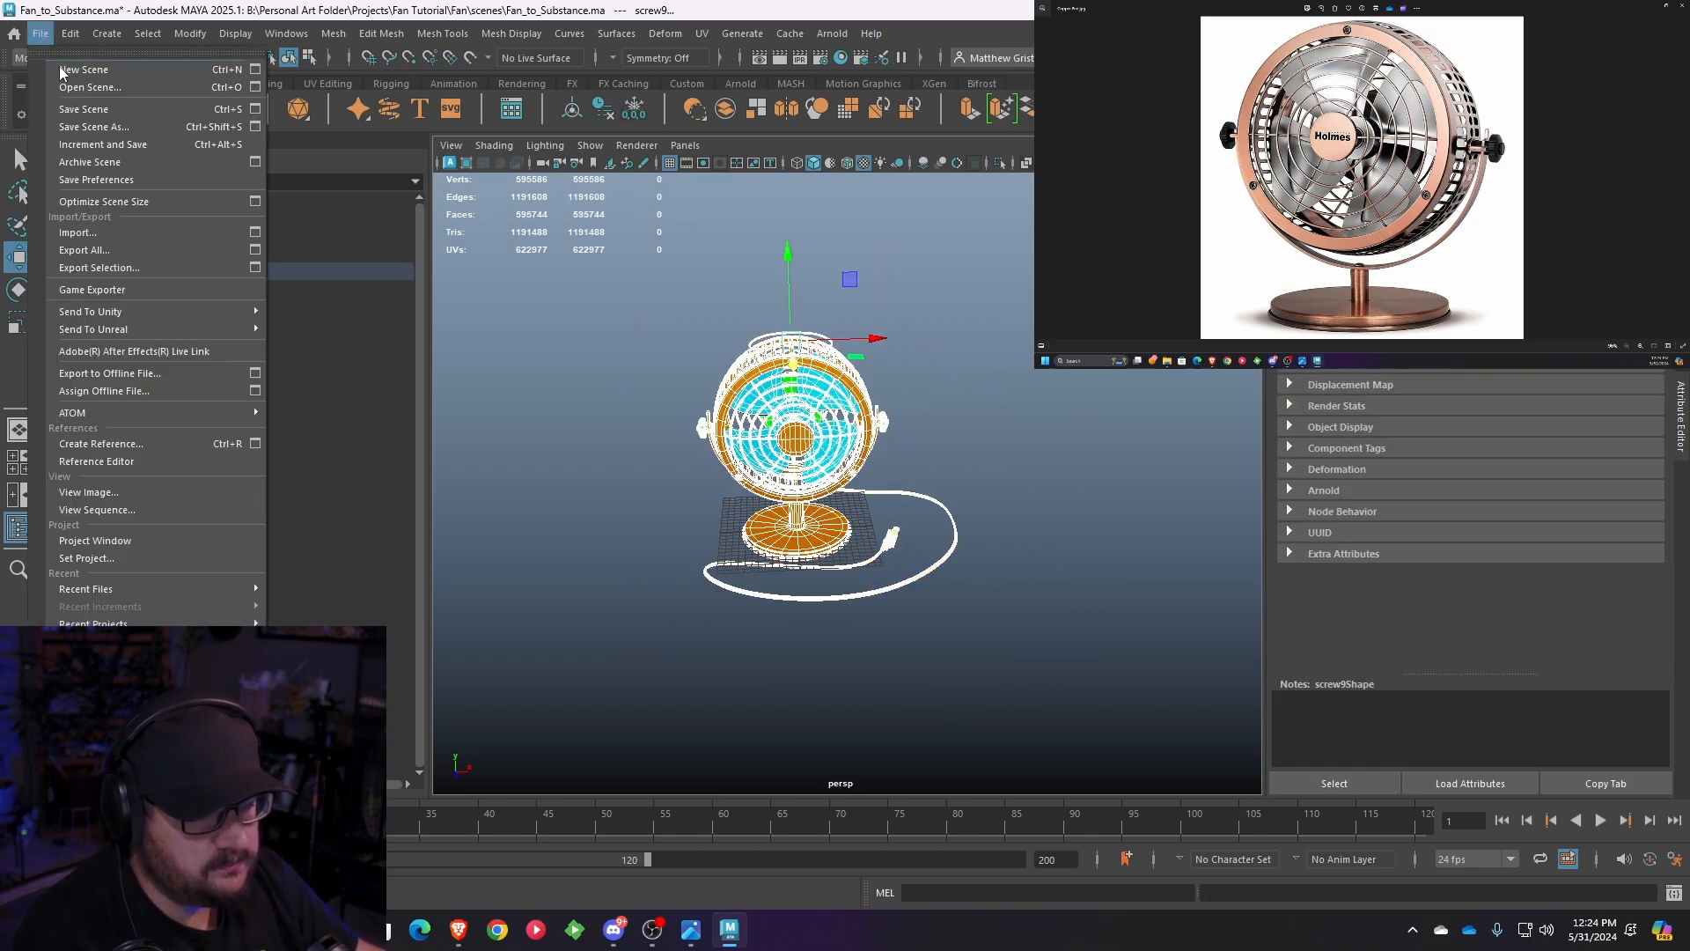
left_click(155, 264)
- Set the export location to B:\Personal Art Folder\Projects\Fan Tutorial\Fan\scenes and name the file Fan_Substance_Export
left_click(429, 197)
double_click(552, 280)
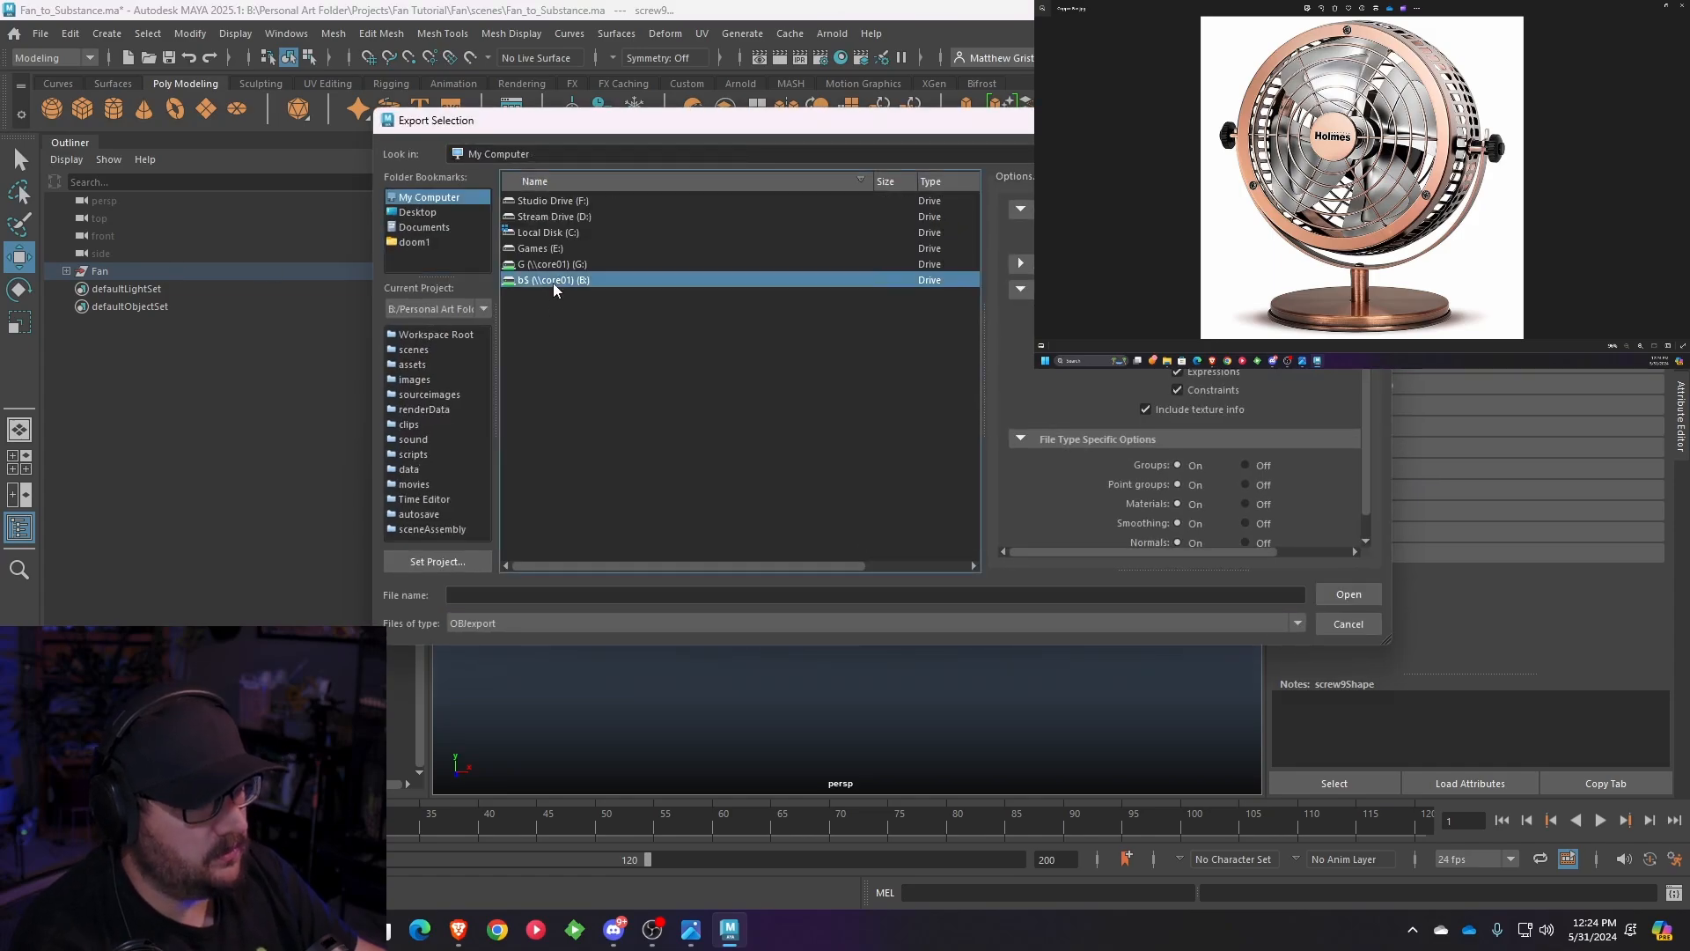
left_click(549, 299)
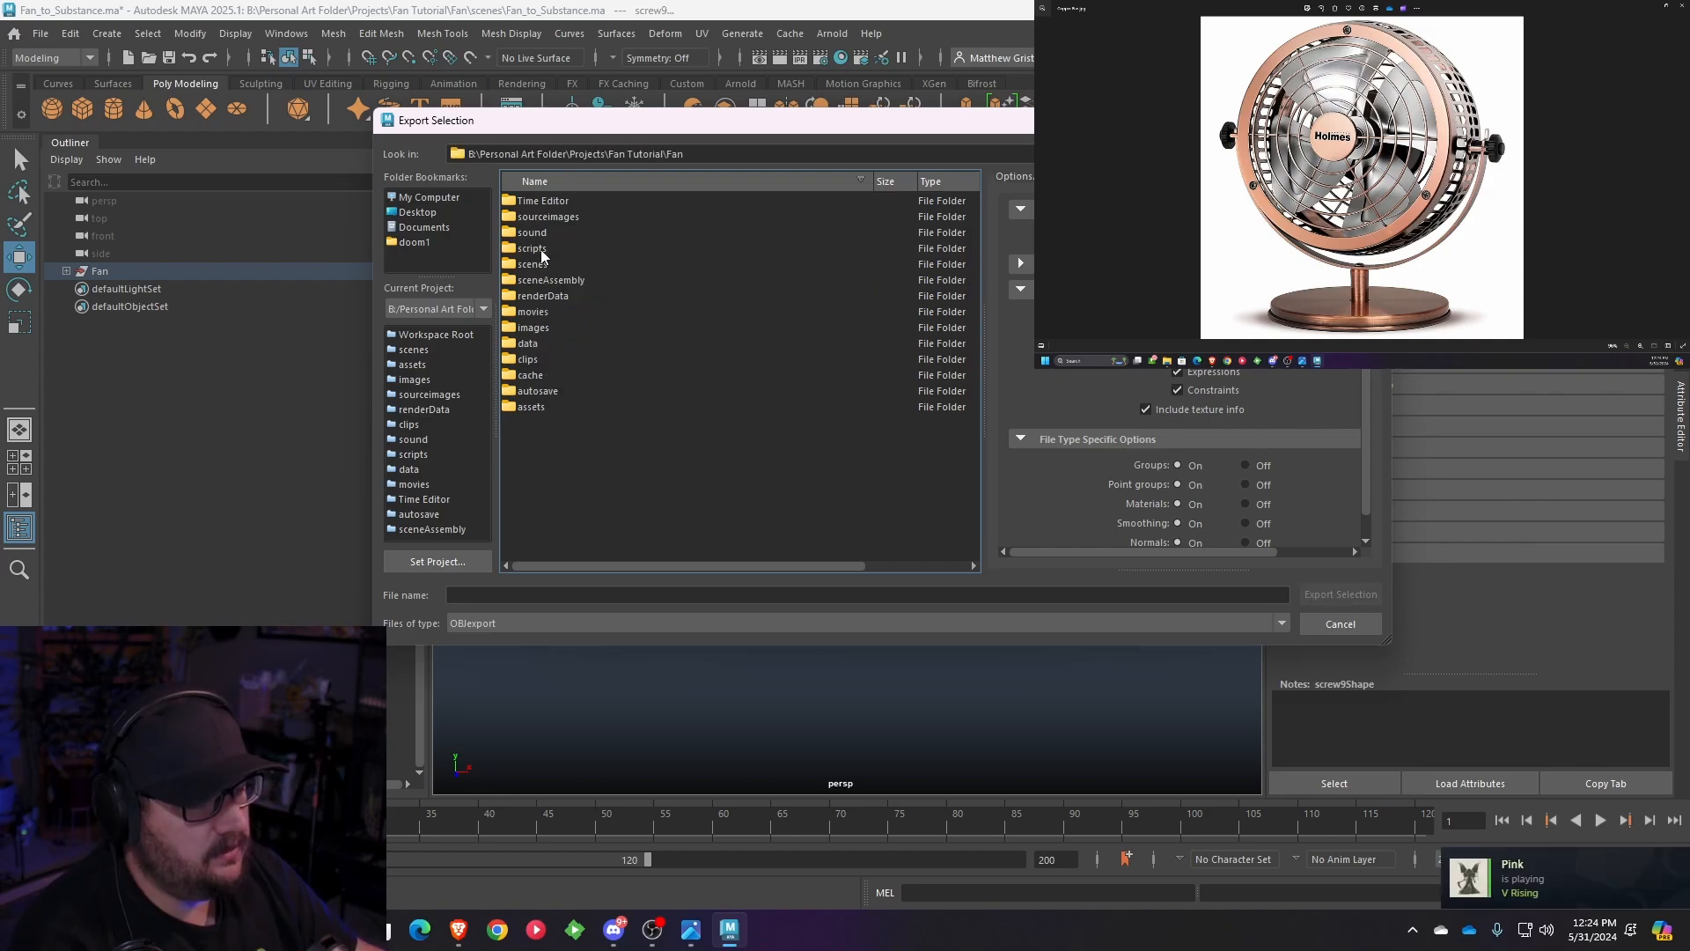
double_click(532, 264)
left_click(531, 591)
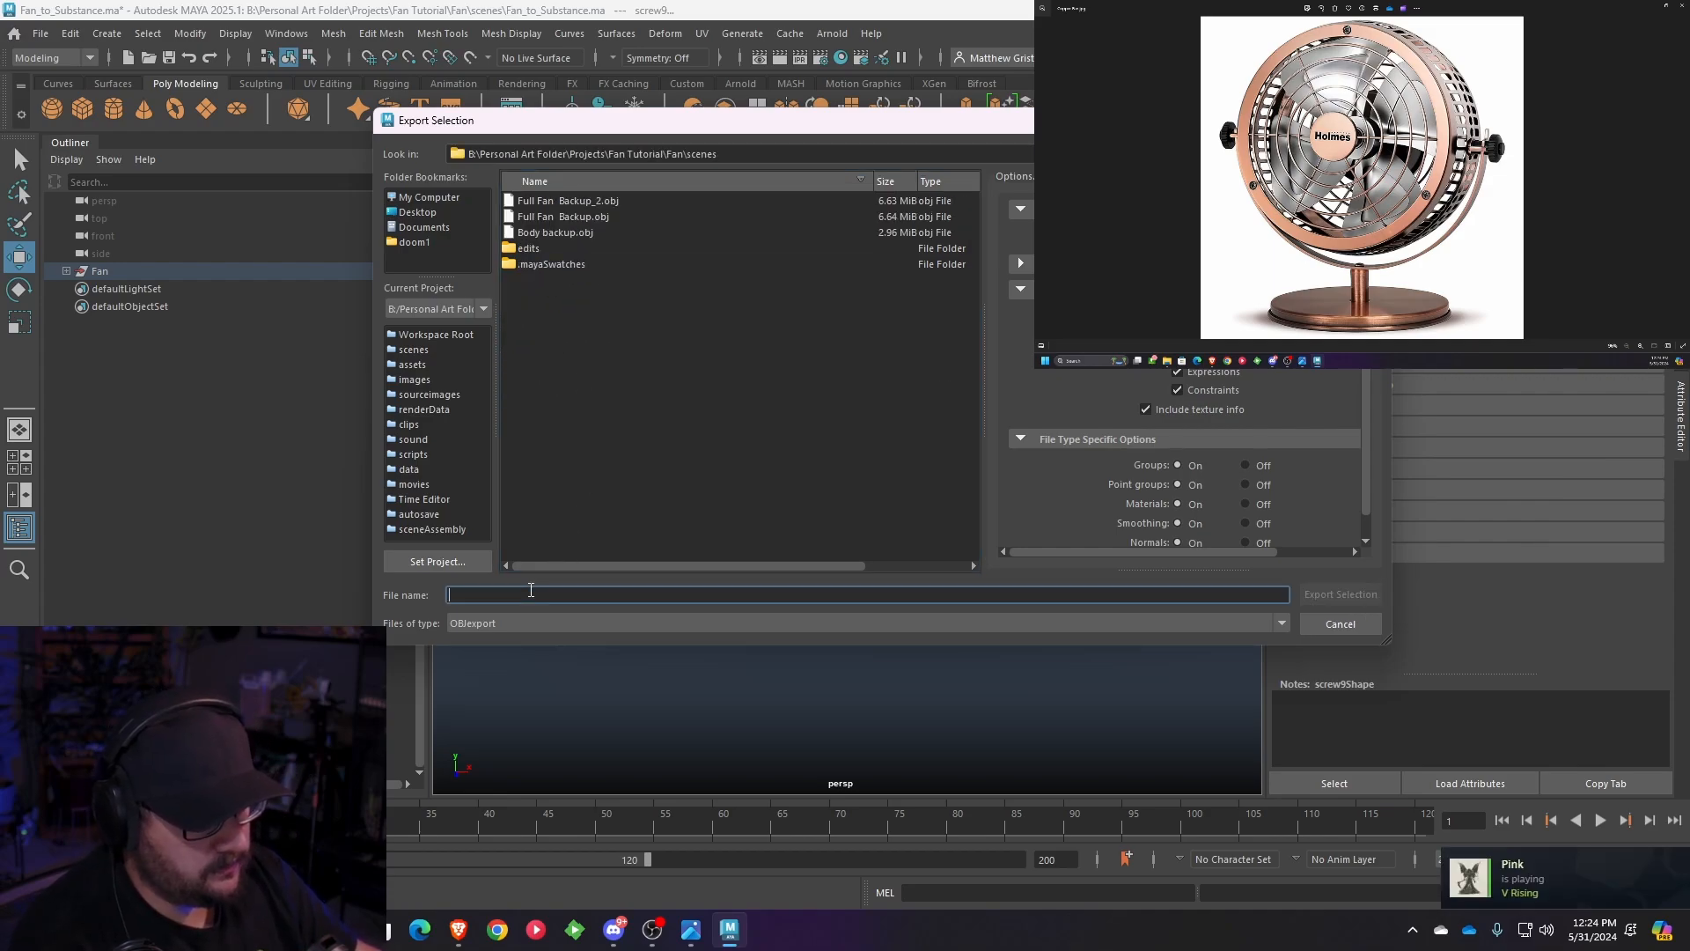
type("Fa")
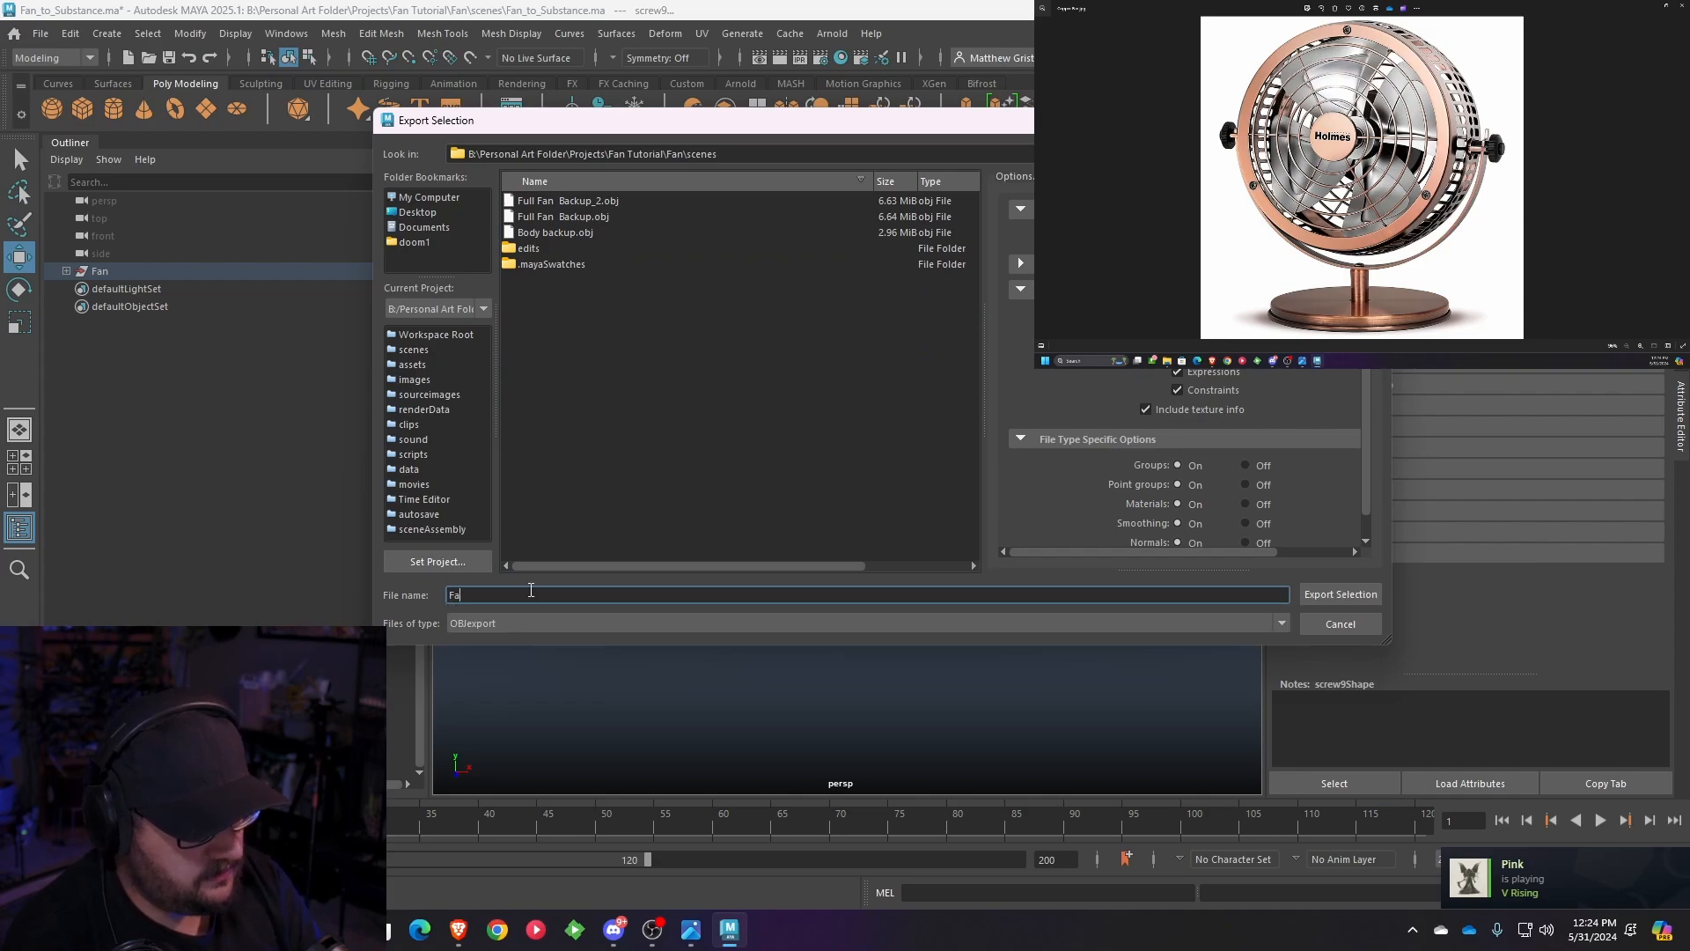
type("n_Substance_Export")
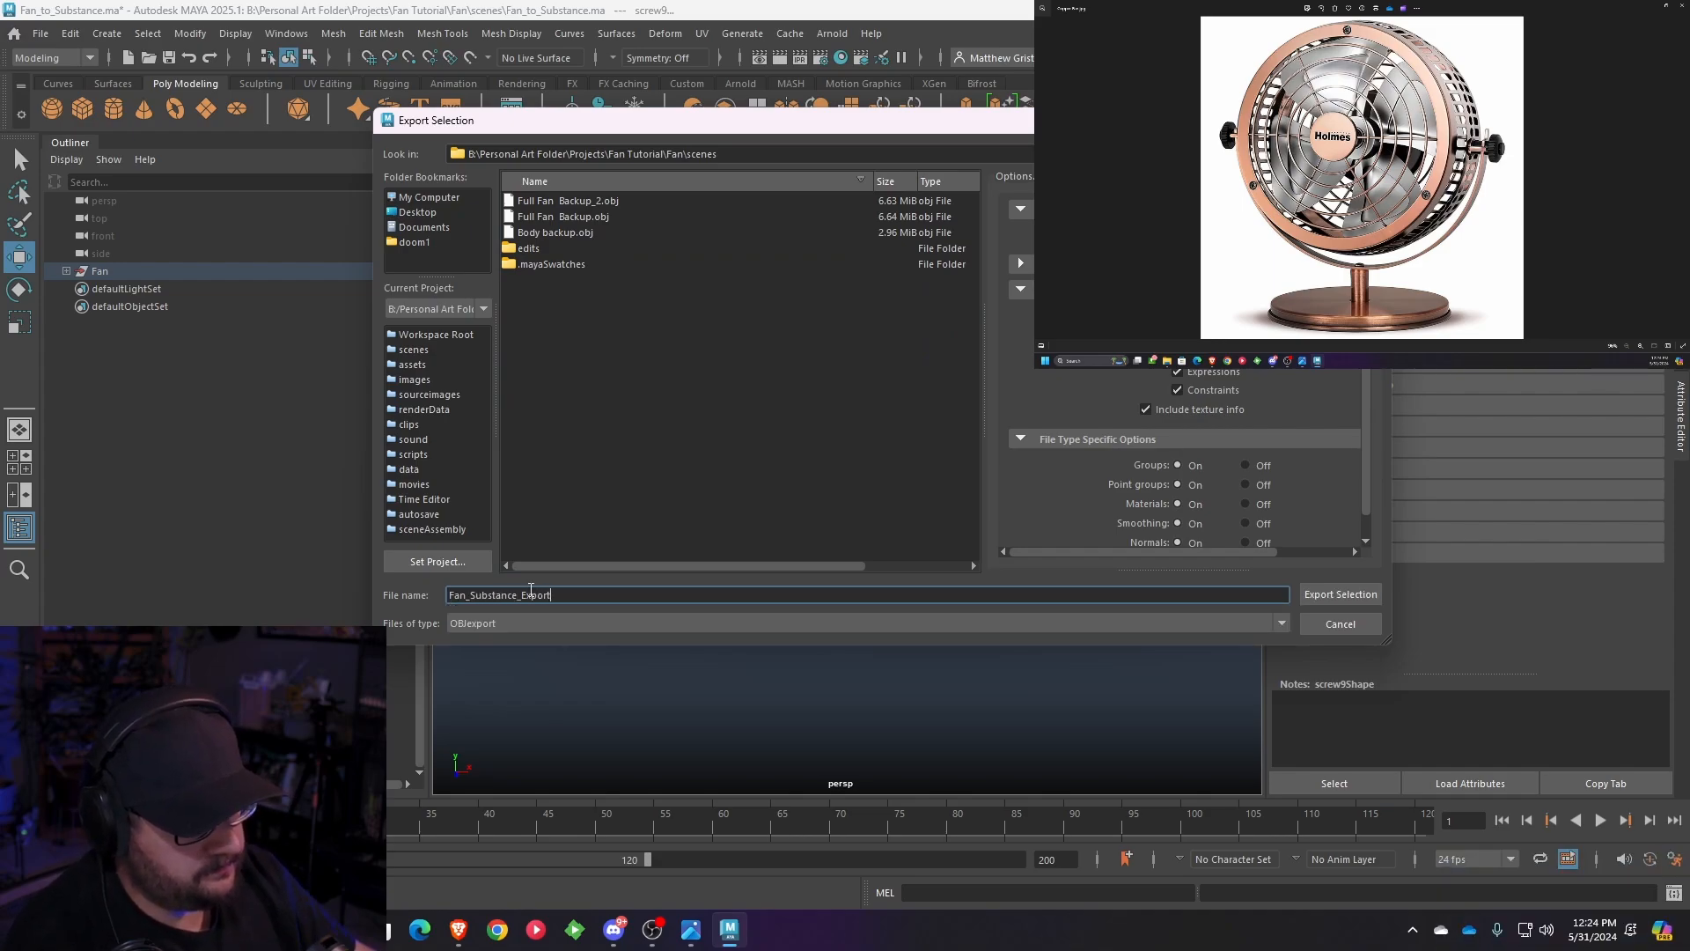
- Choose FBX export as the file type and export the selected fan
left_click(547, 623)
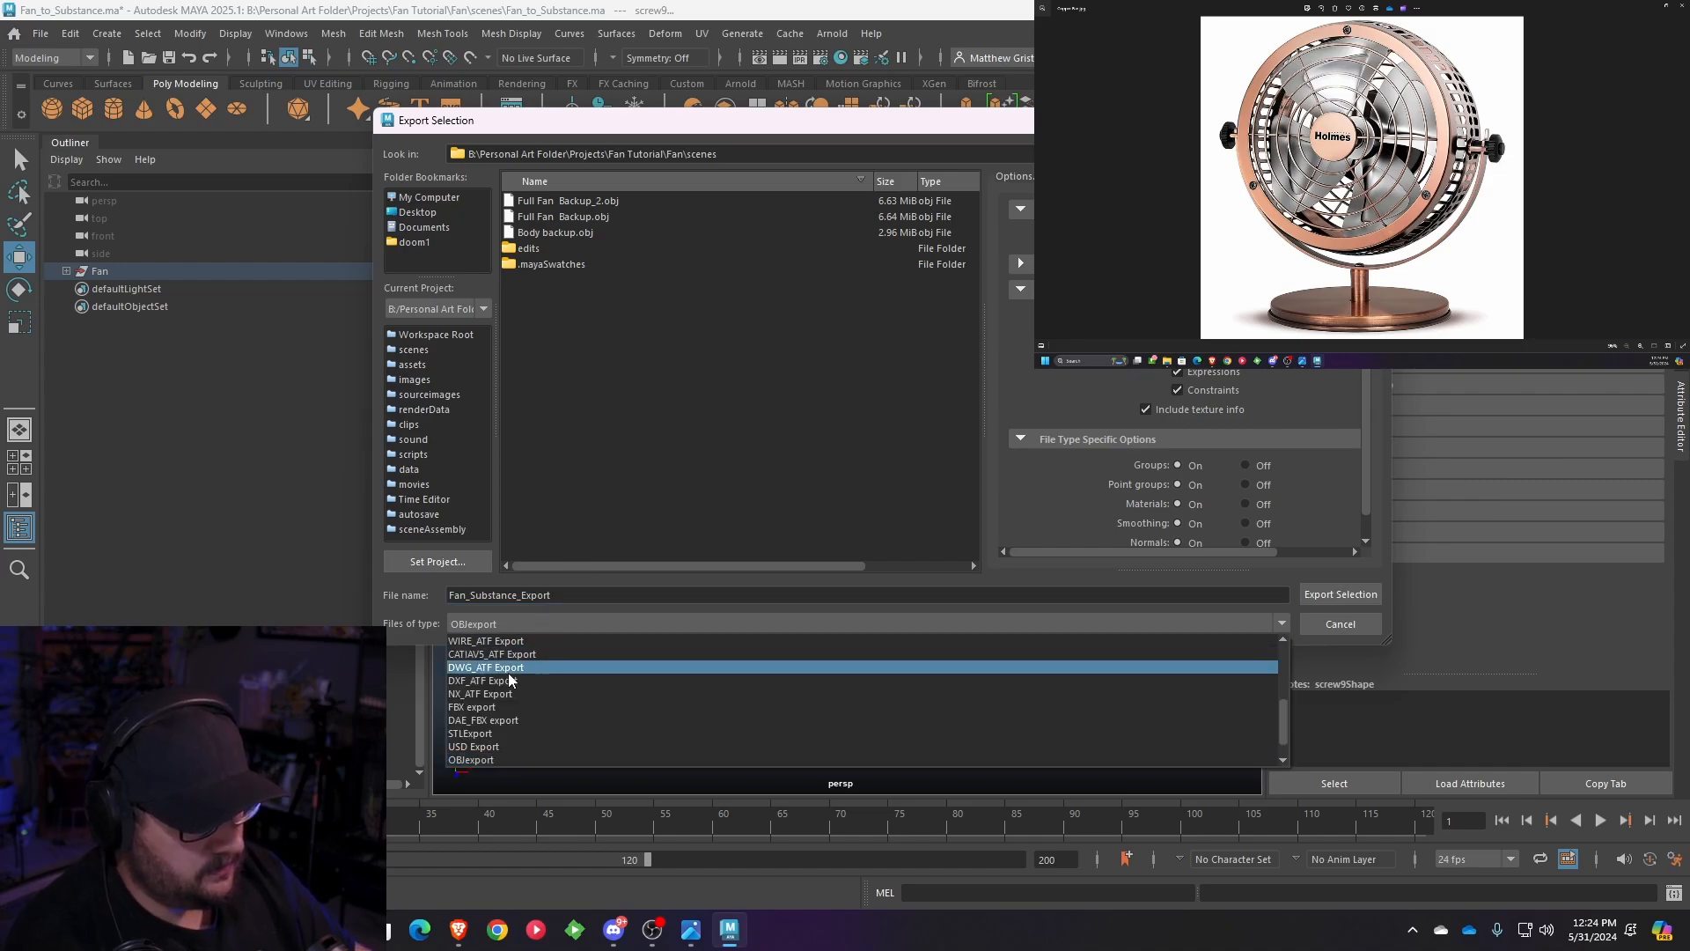
scroll(487, 722, "up", 3)
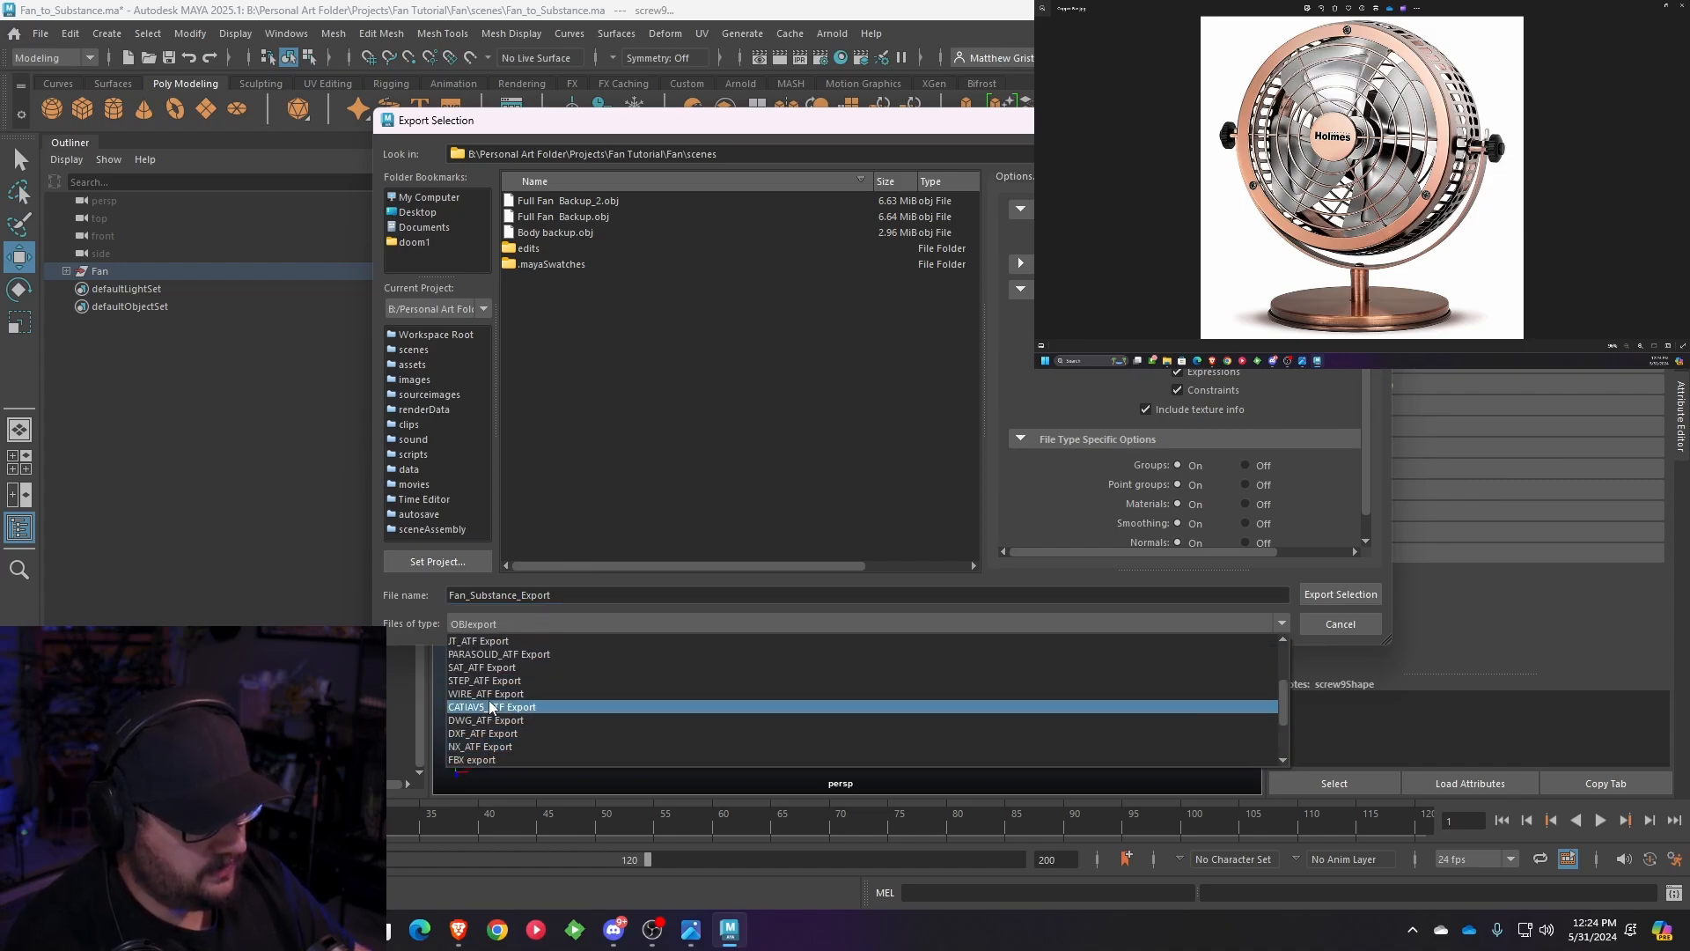
scroll(493, 727, "down", 3)
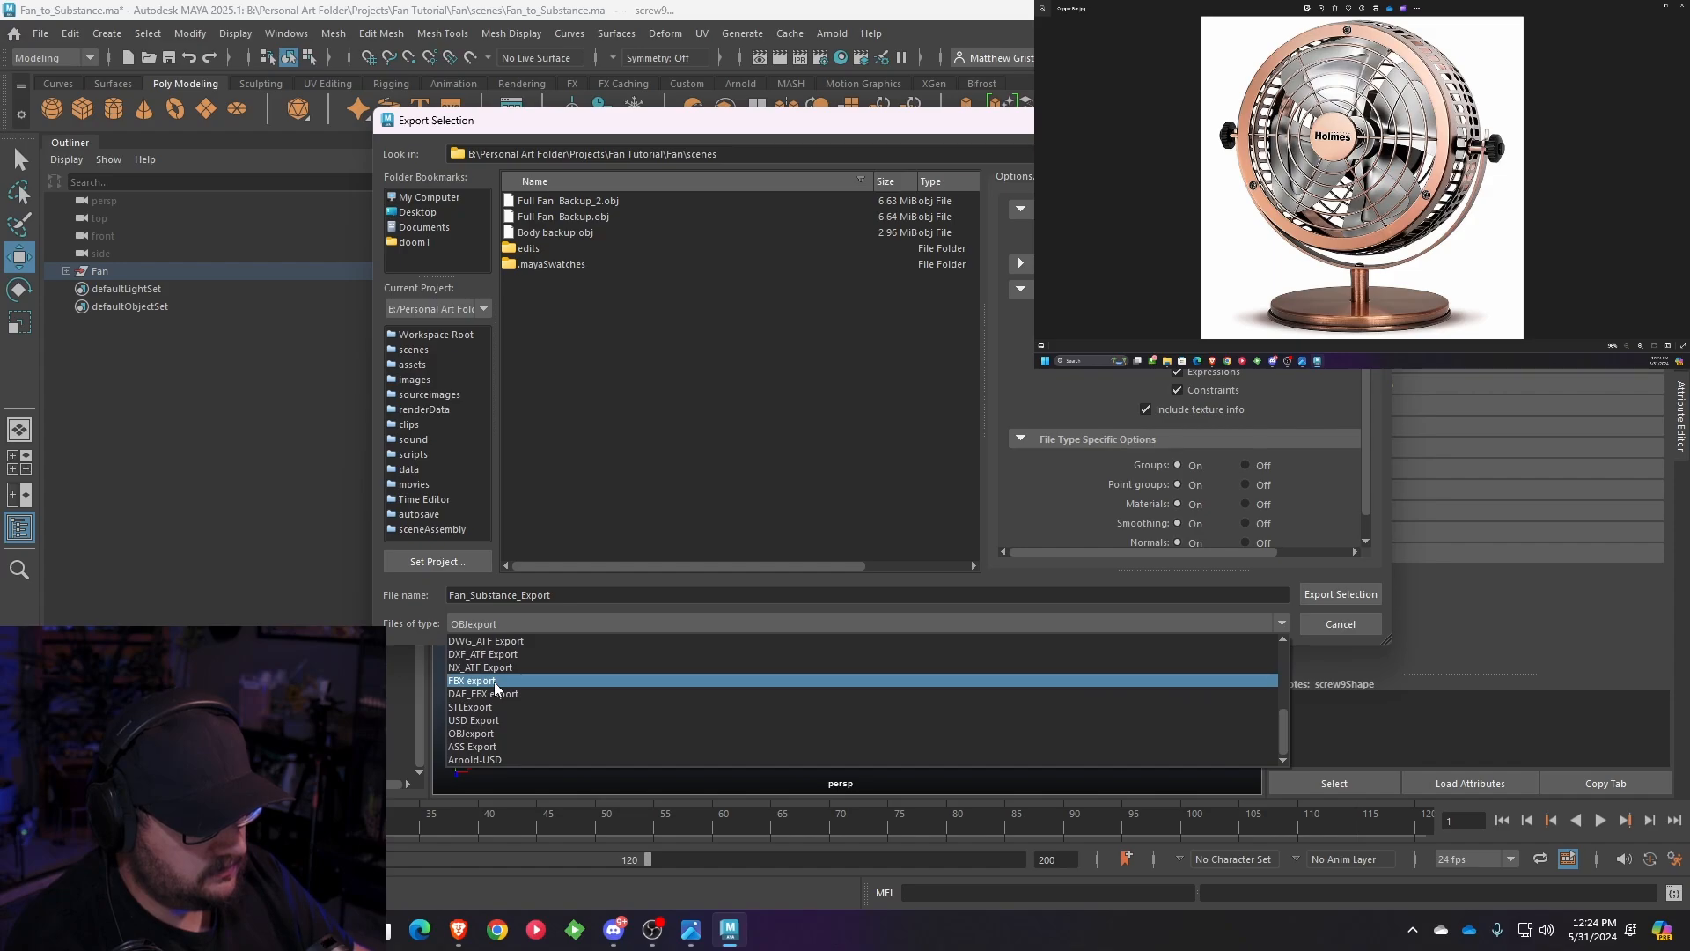
left_click(475, 680)
left_click(1315, 595)
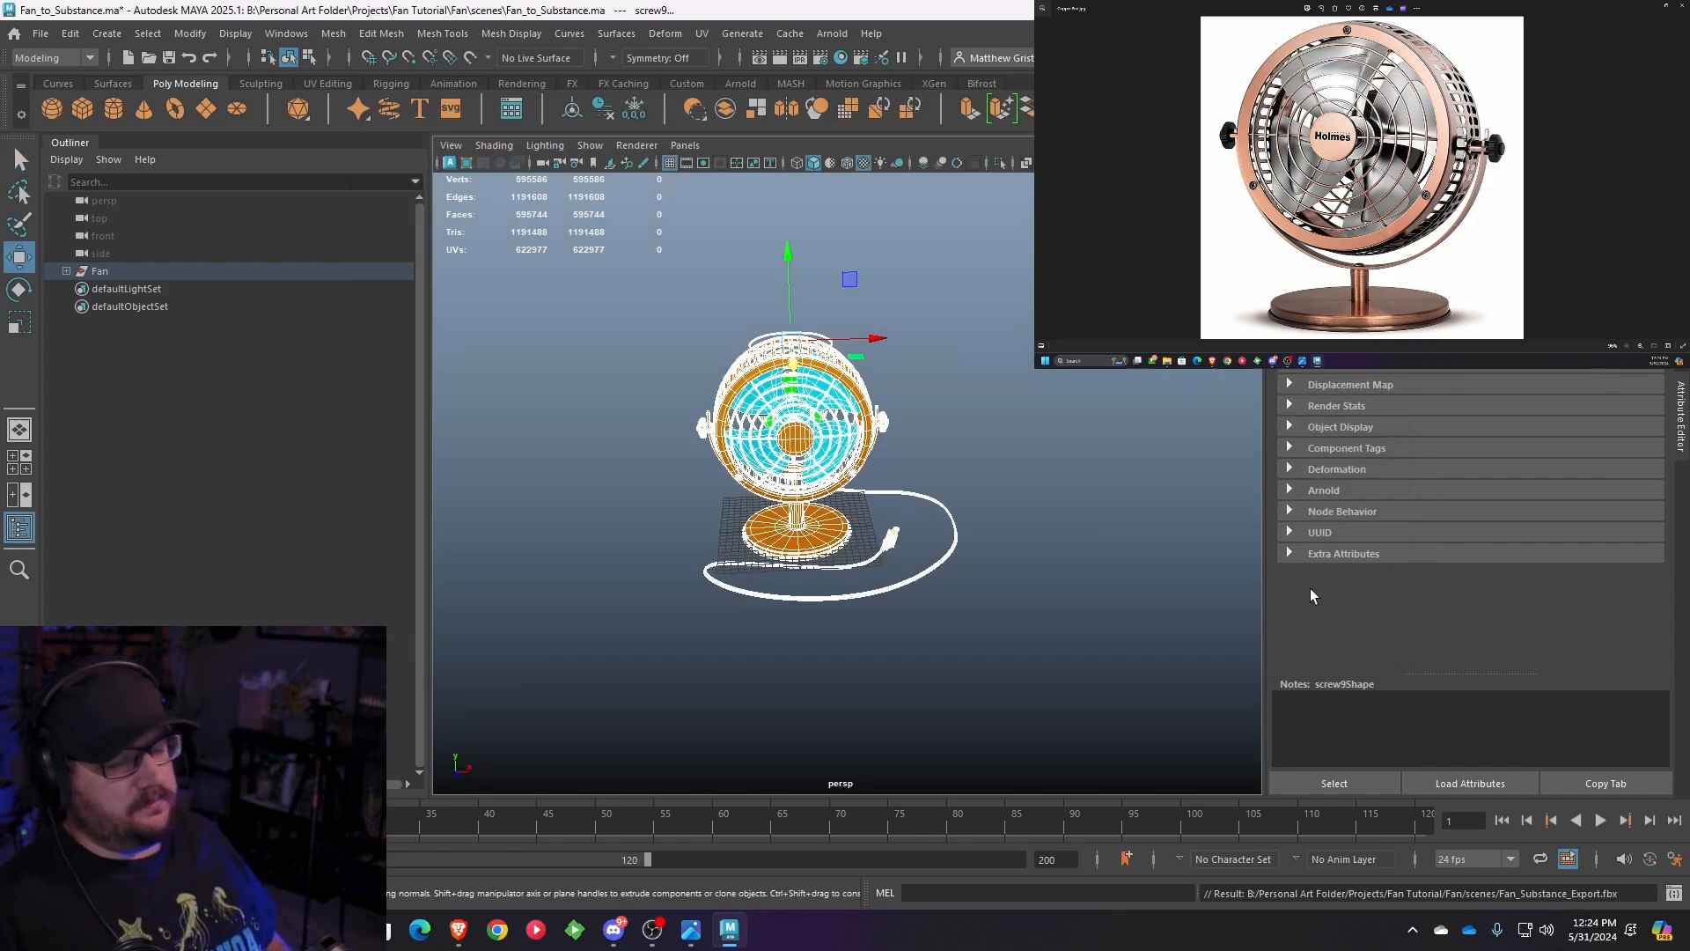
- Switch off the smooth mesh preview for the whole fan and clear the selection
left_click(1000, 444)
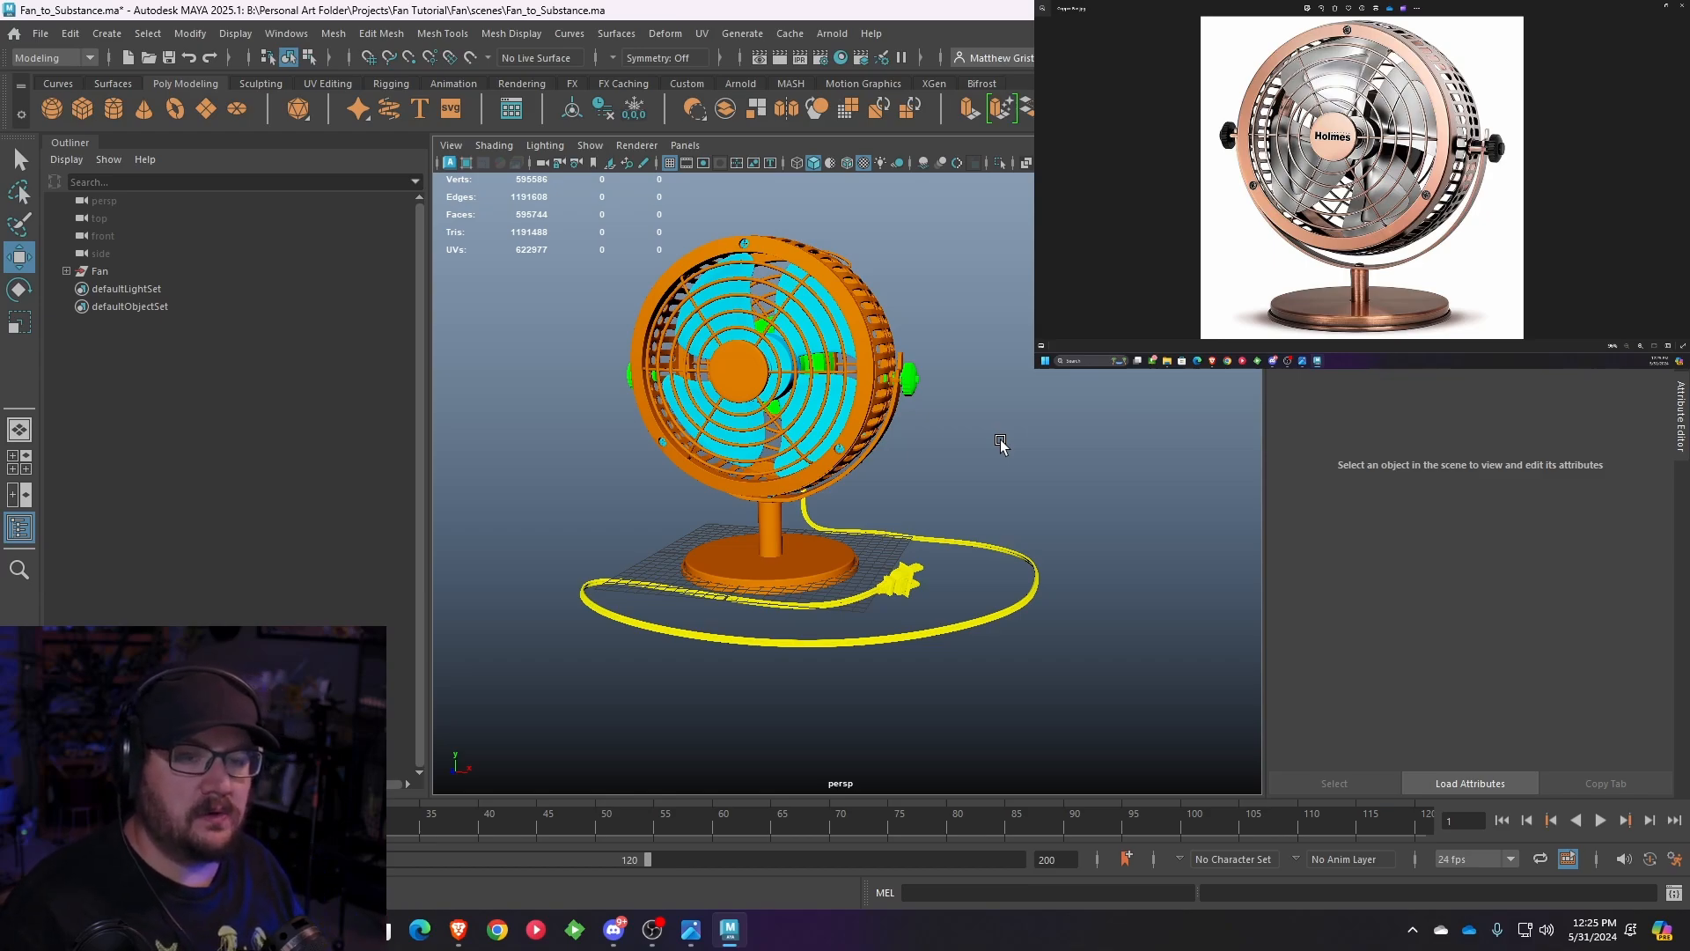
scroll(931, 344, "down", 2)
left_click_drag(931, 343, 977, 499, "alt")
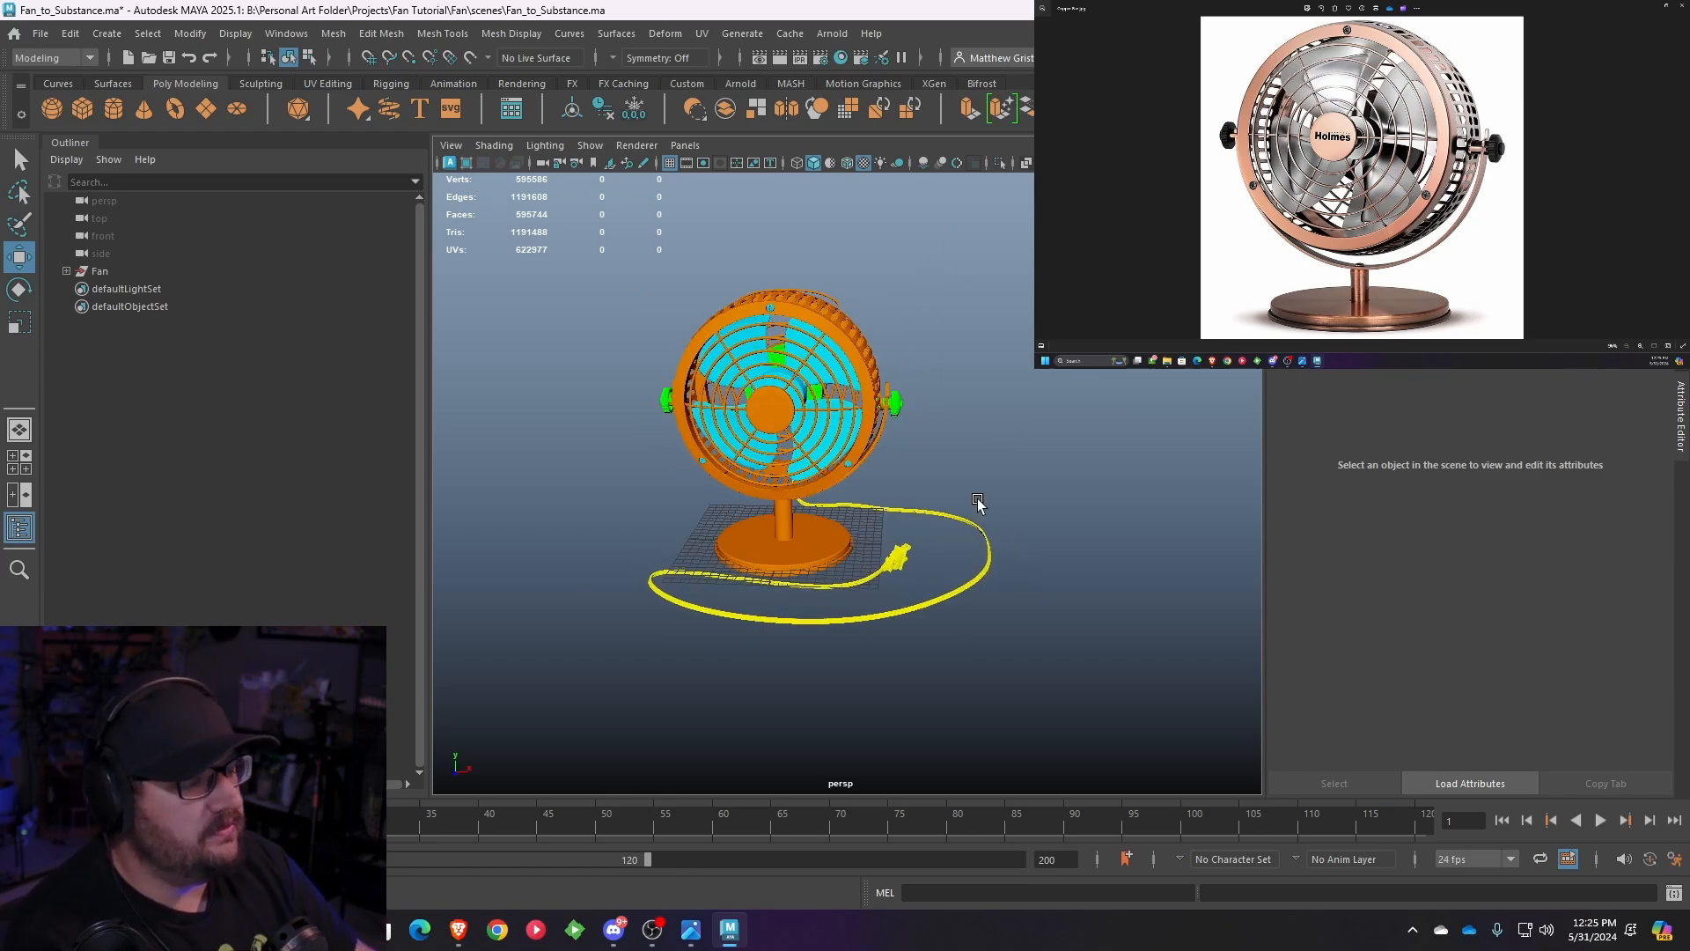
left_click_drag(1079, 631, 626, 271)
middle_click_drag(676, 281, 688, 315, "alt")
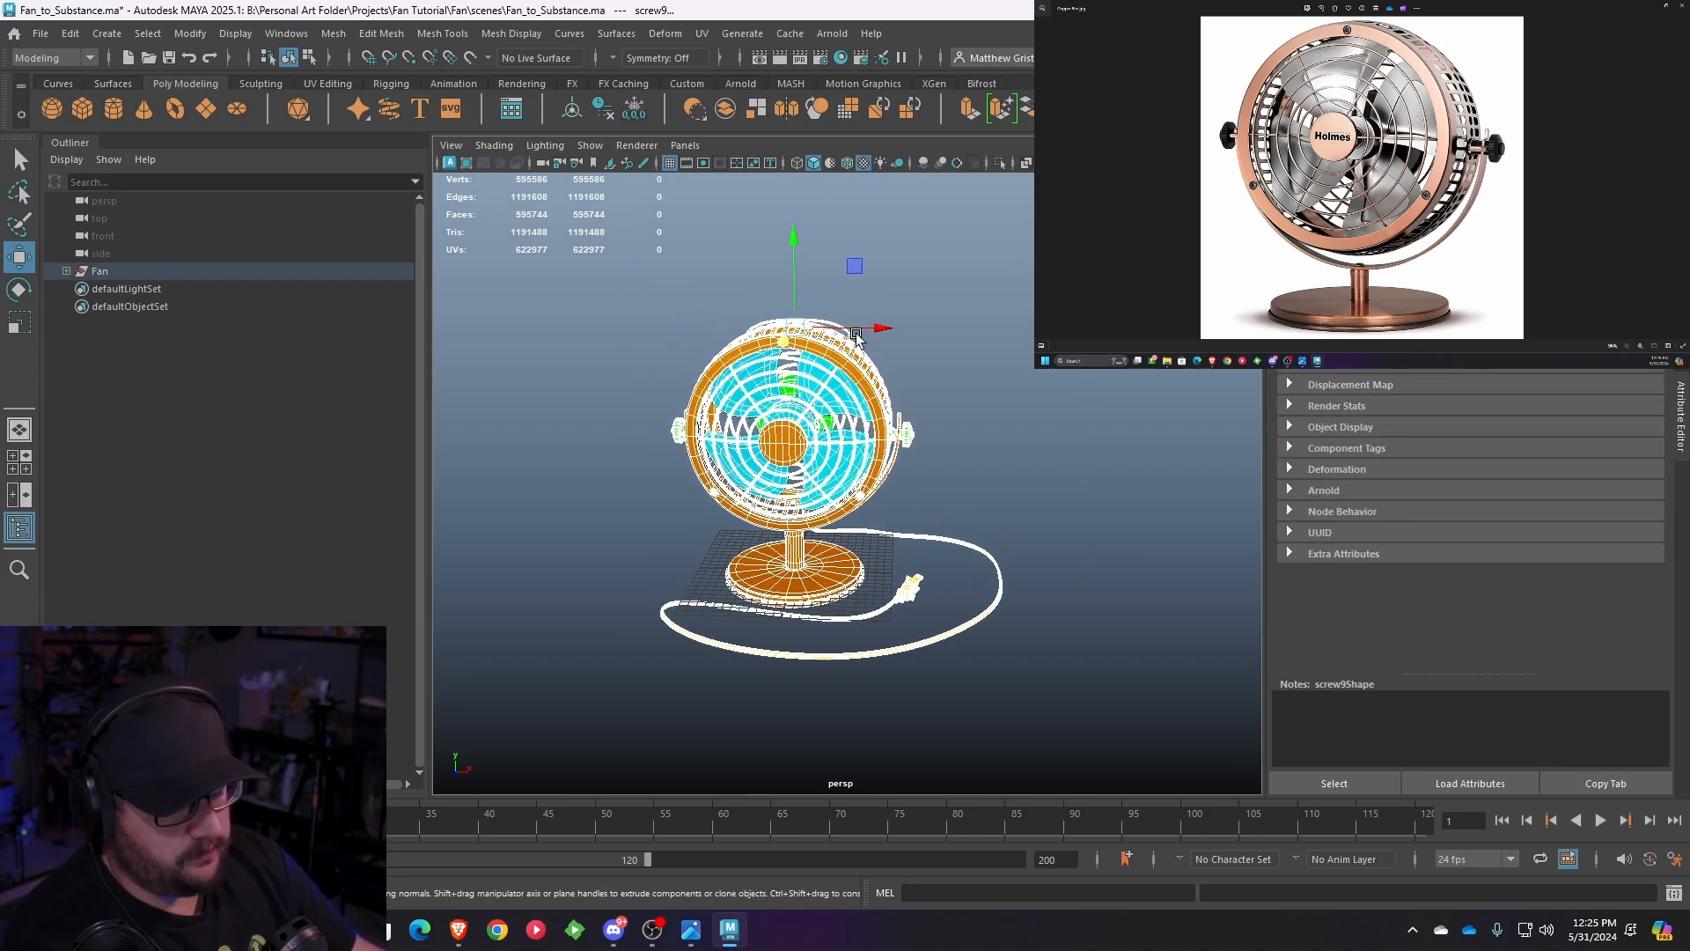
key("1")
left_click(1017, 395)
- Examine the unsmoothed fan's body, grille and blades from several angles
scroll(1018, 394, "up", 3)
left_click_drag(1018, 395, 861, 361, "alt")
middle_click_drag(861, 361, 891, 455, "alt")
scroll(891, 455, "up", 4)
scroll(962, 297, "down", 2)
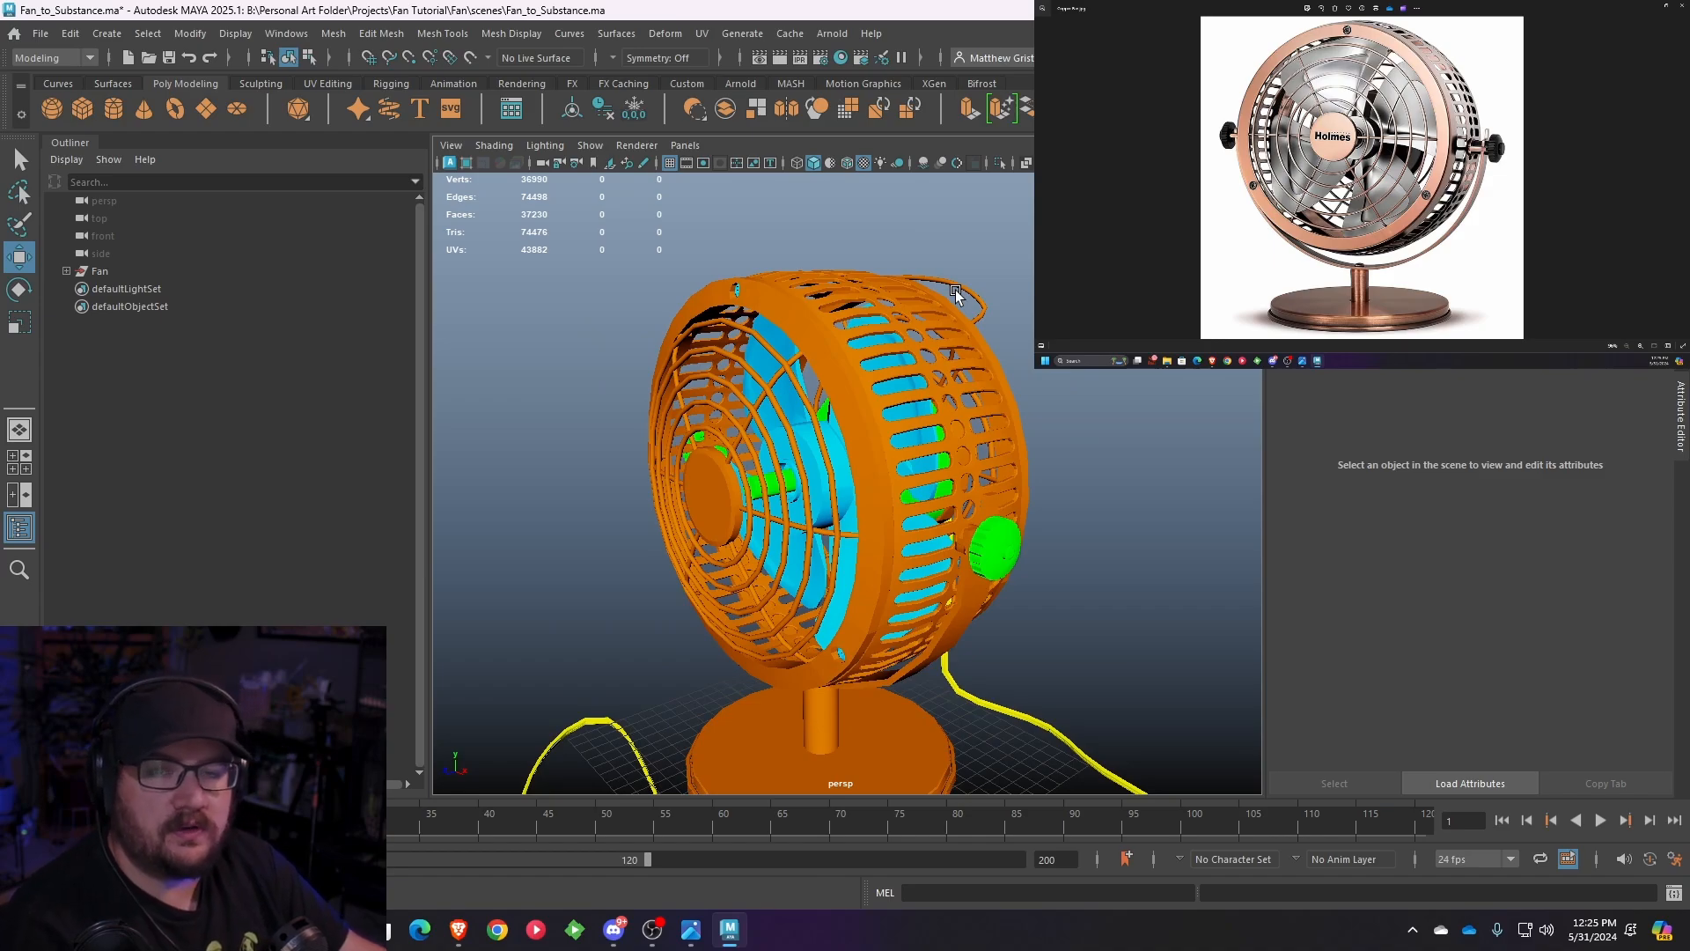
scroll(736, 413, "up", 5)
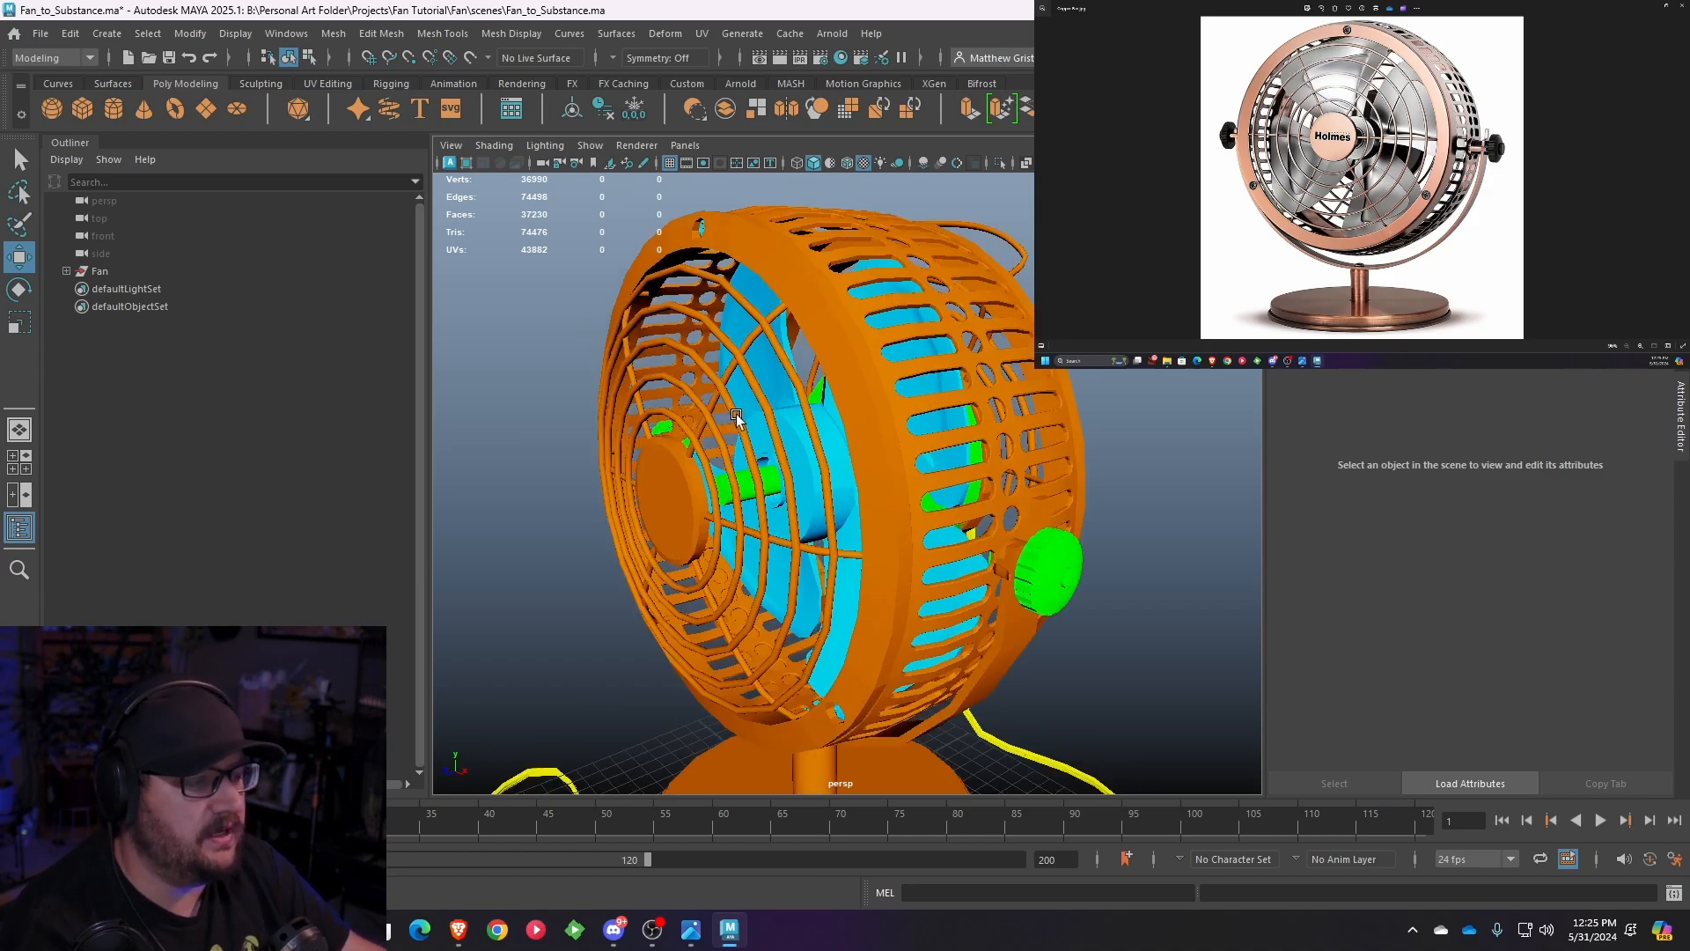
left_click_drag(736, 413, 819, 414, "alt")
scroll(871, 422, "down", 5)
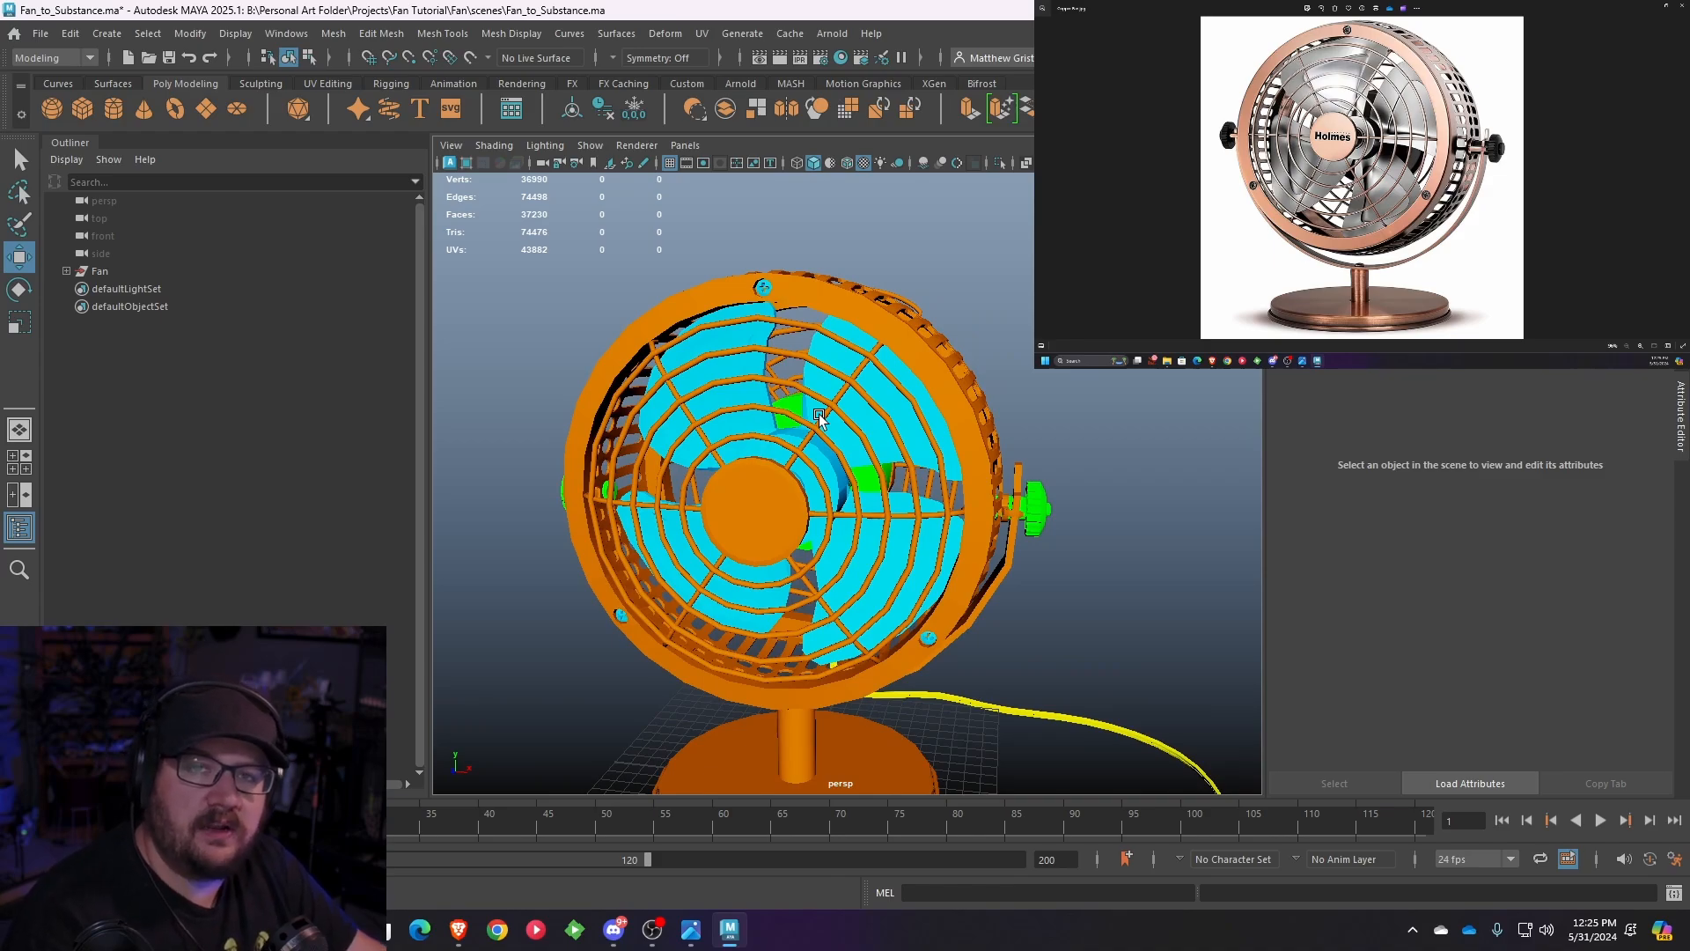
scroll(868, 249, "down", 5)
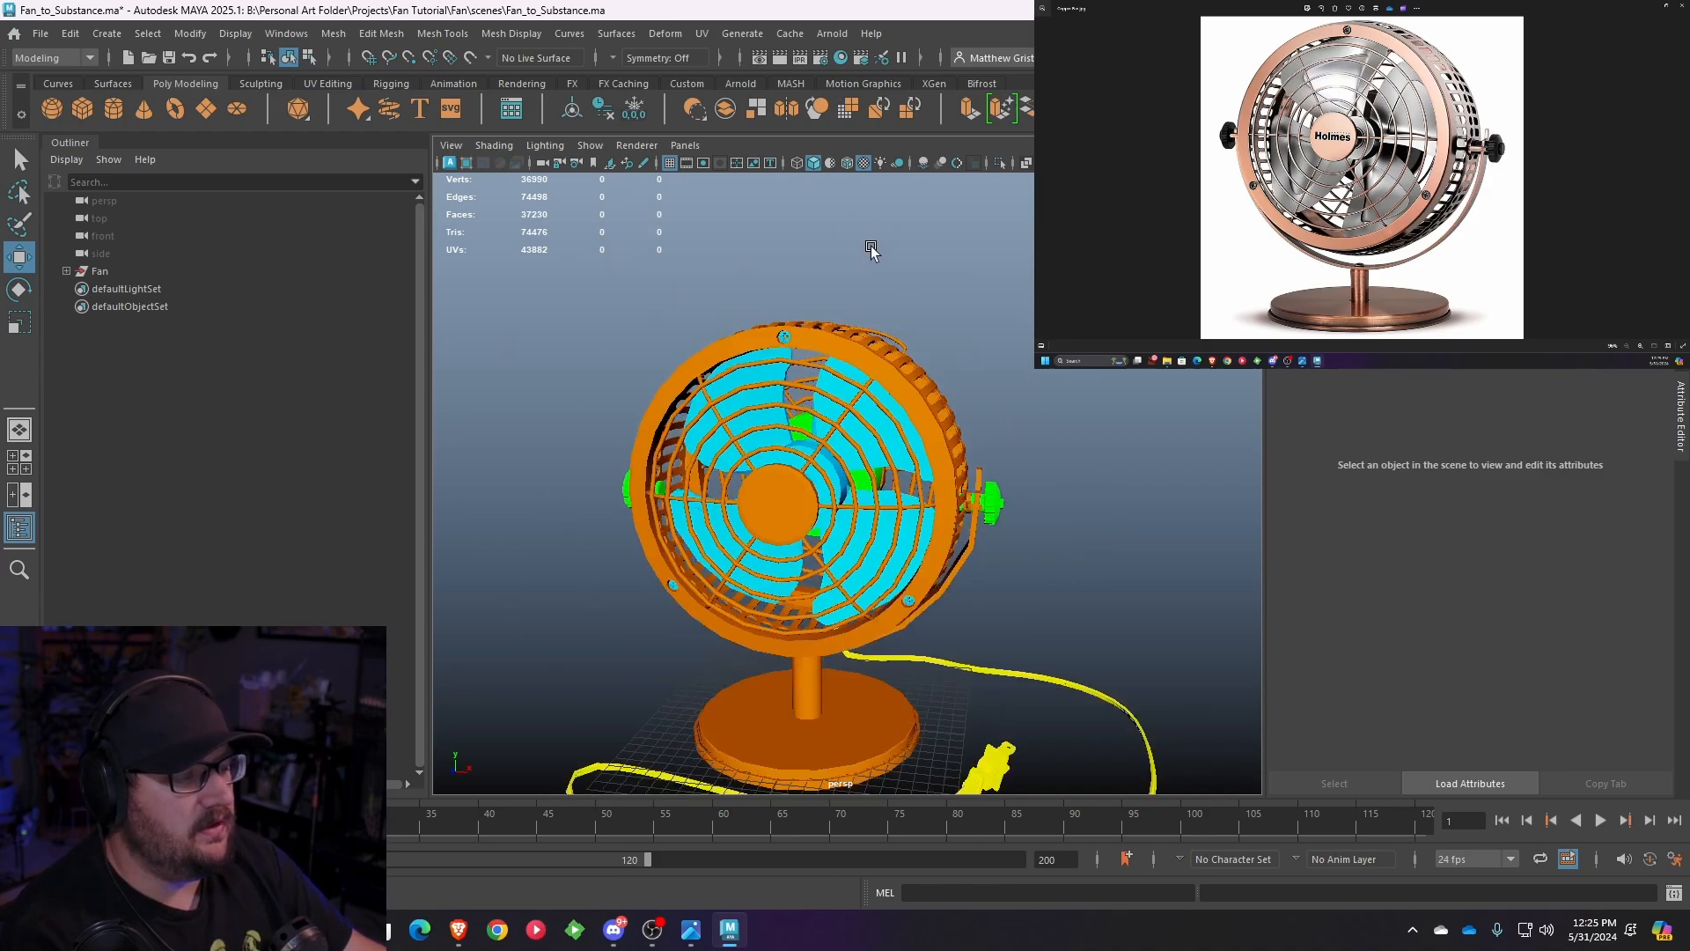
middle_click_drag(900, 448, 880, 421, "alt")
scroll(880, 421, "up", 3)
left_click_drag(880, 421, 944, 431, "alt")
scroll(943, 431, "down", 5)
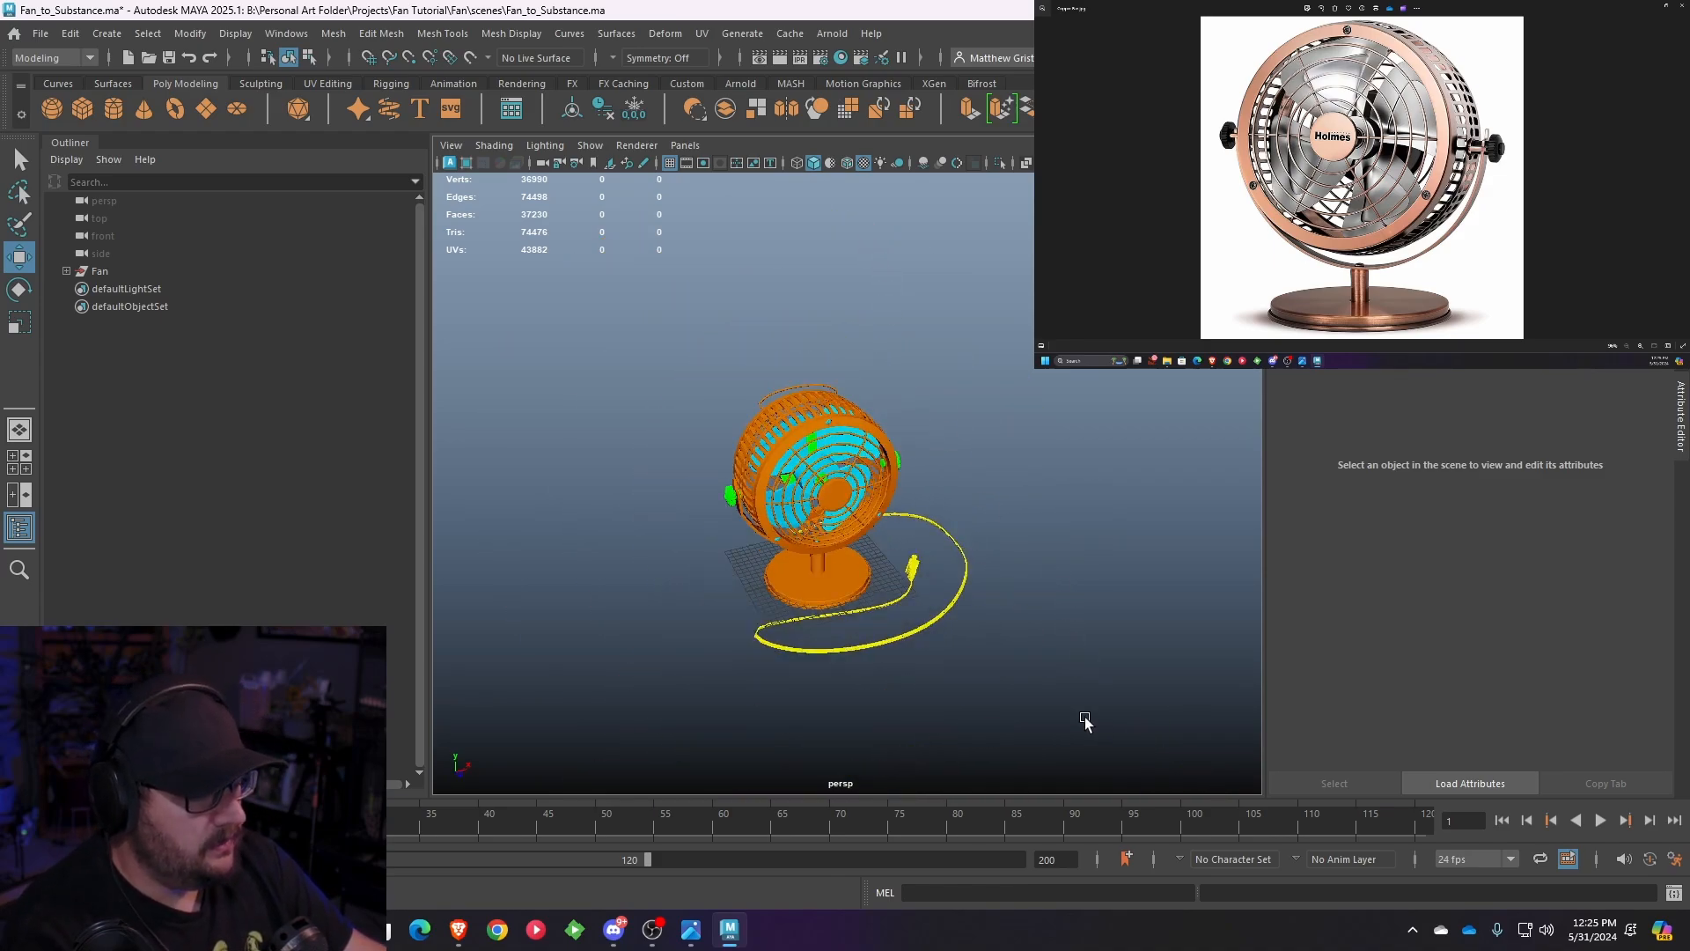
- Select all the fan parts and apply the Smooth operation to their meshes
left_click_drag(1078, 718, 604, 350)
key("f")
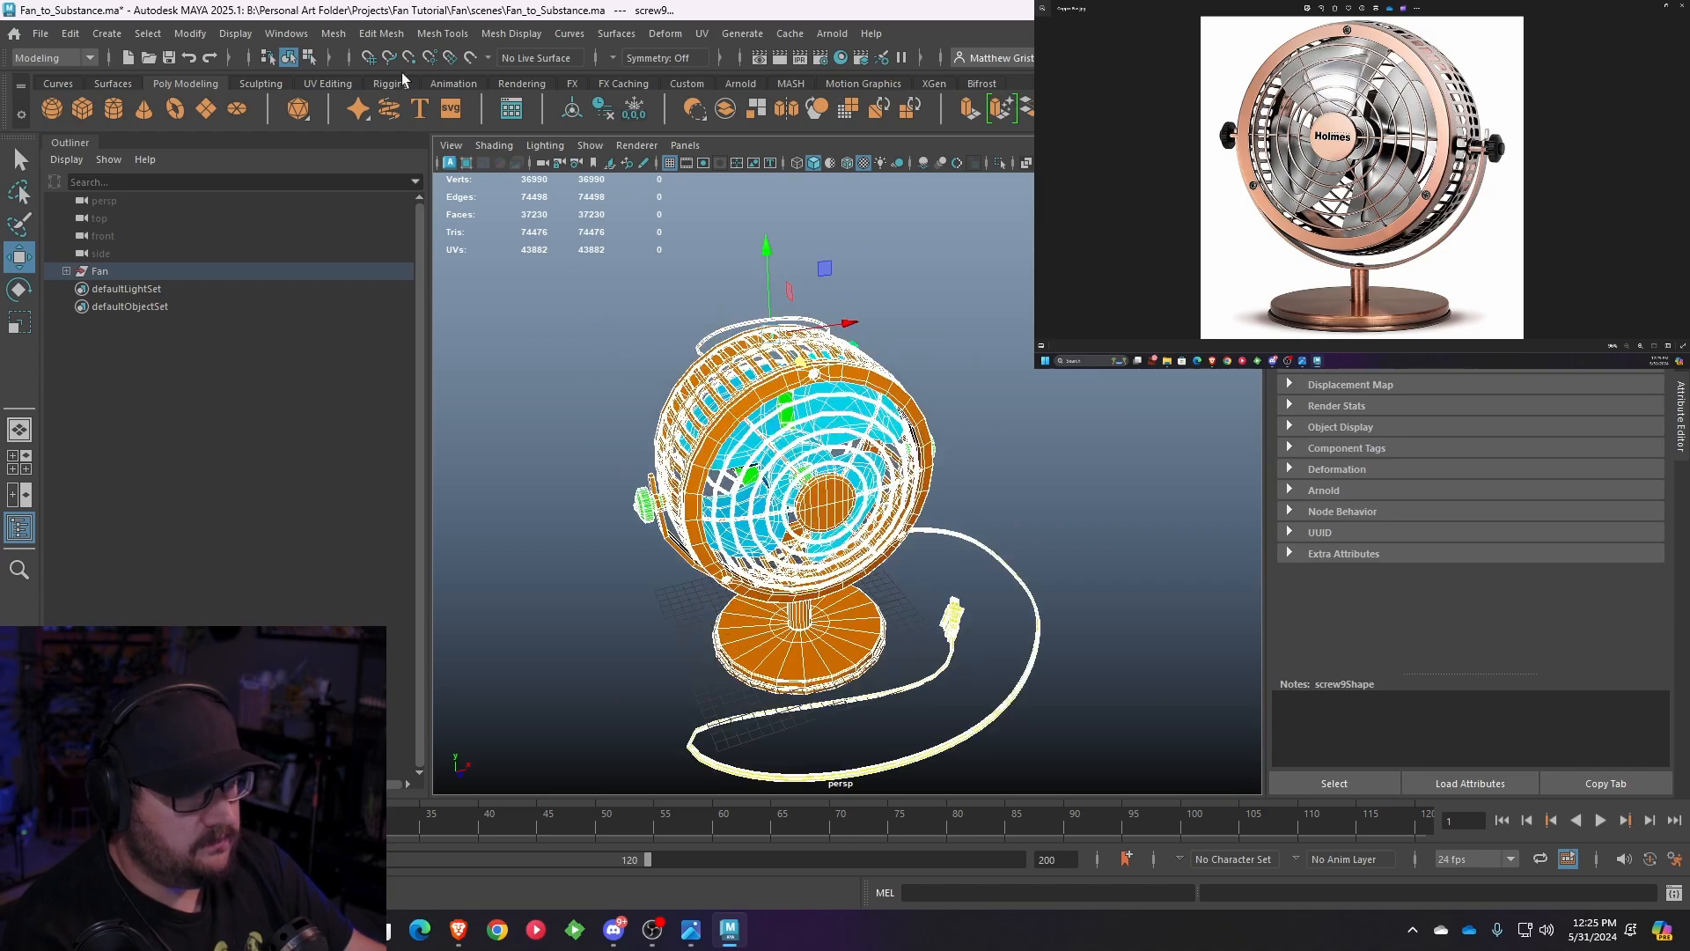
left_click(335, 33)
left_click(384, 225)
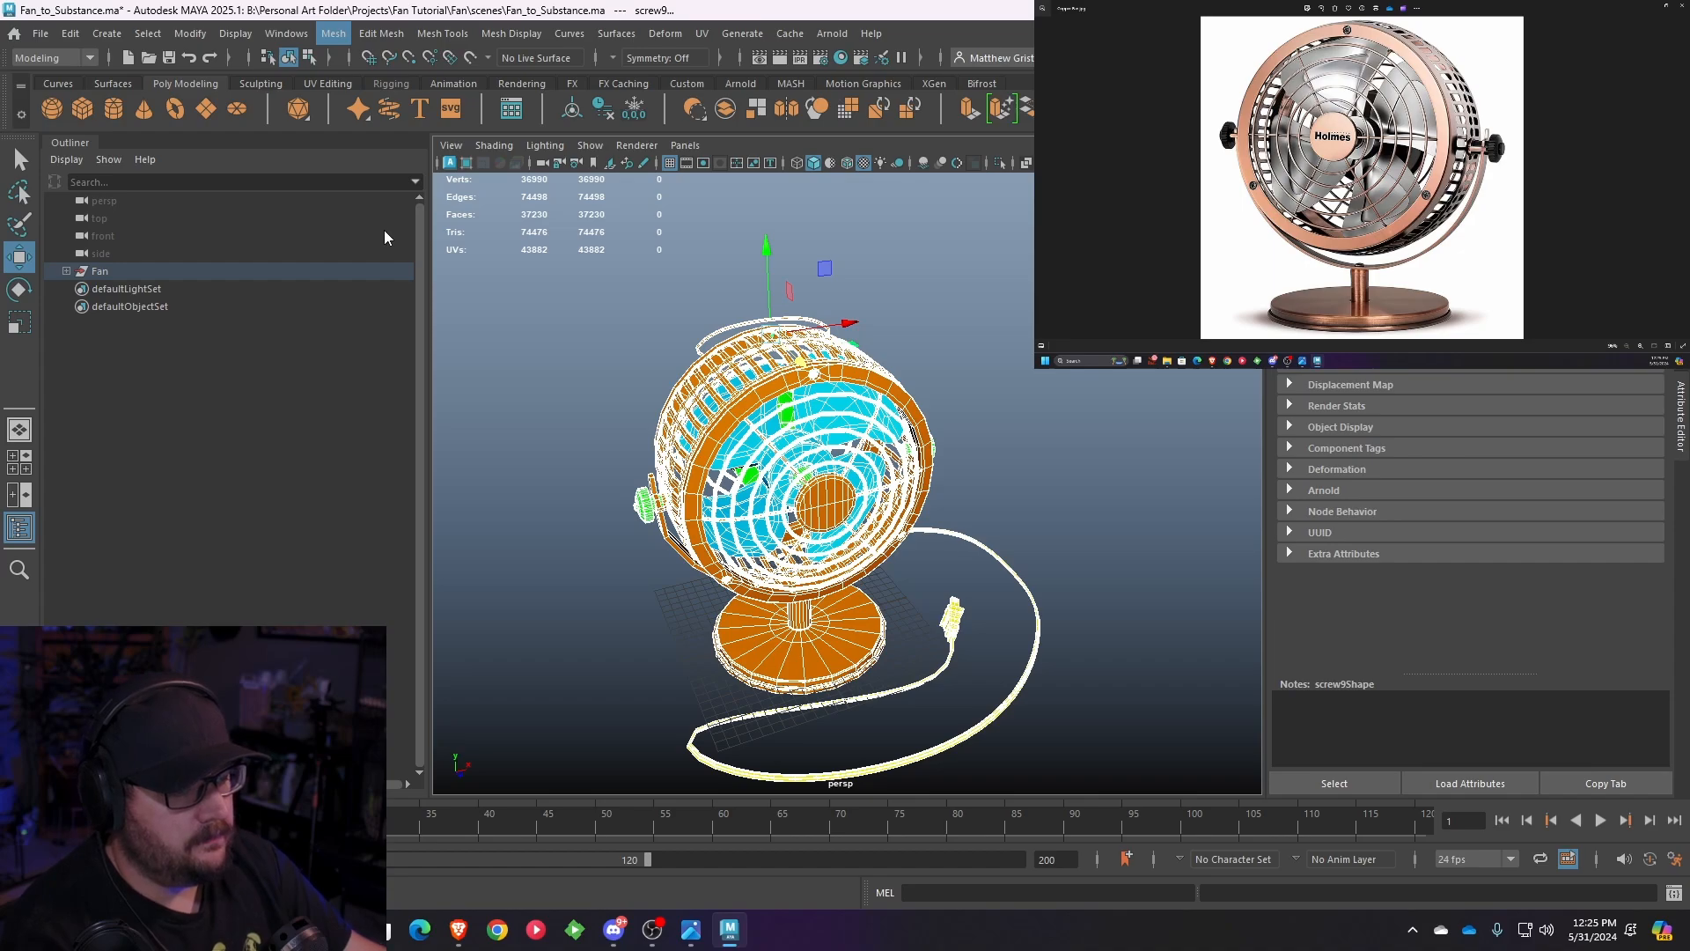
- Clear the selection and examine the smoothed fan's grille, blades and housing up close and from several angles
left_click(983, 414)
scroll(982, 414, "up", 3)
left_click_drag(982, 414, 877, 404, "alt")
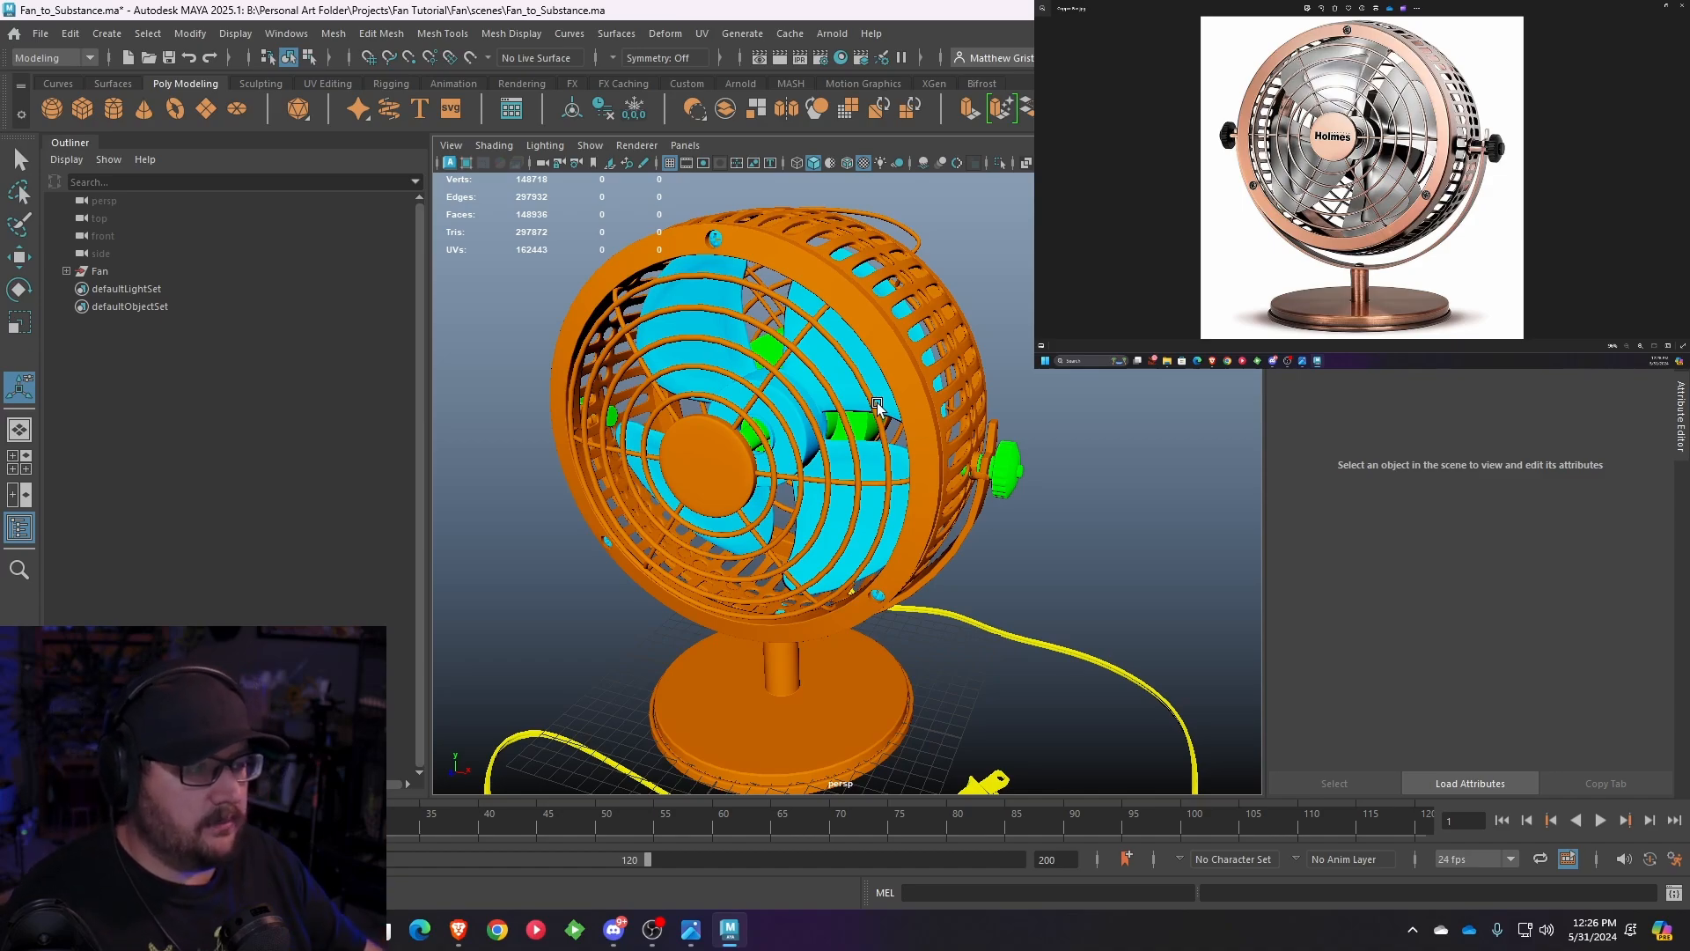
scroll(877, 406, "up", 10)
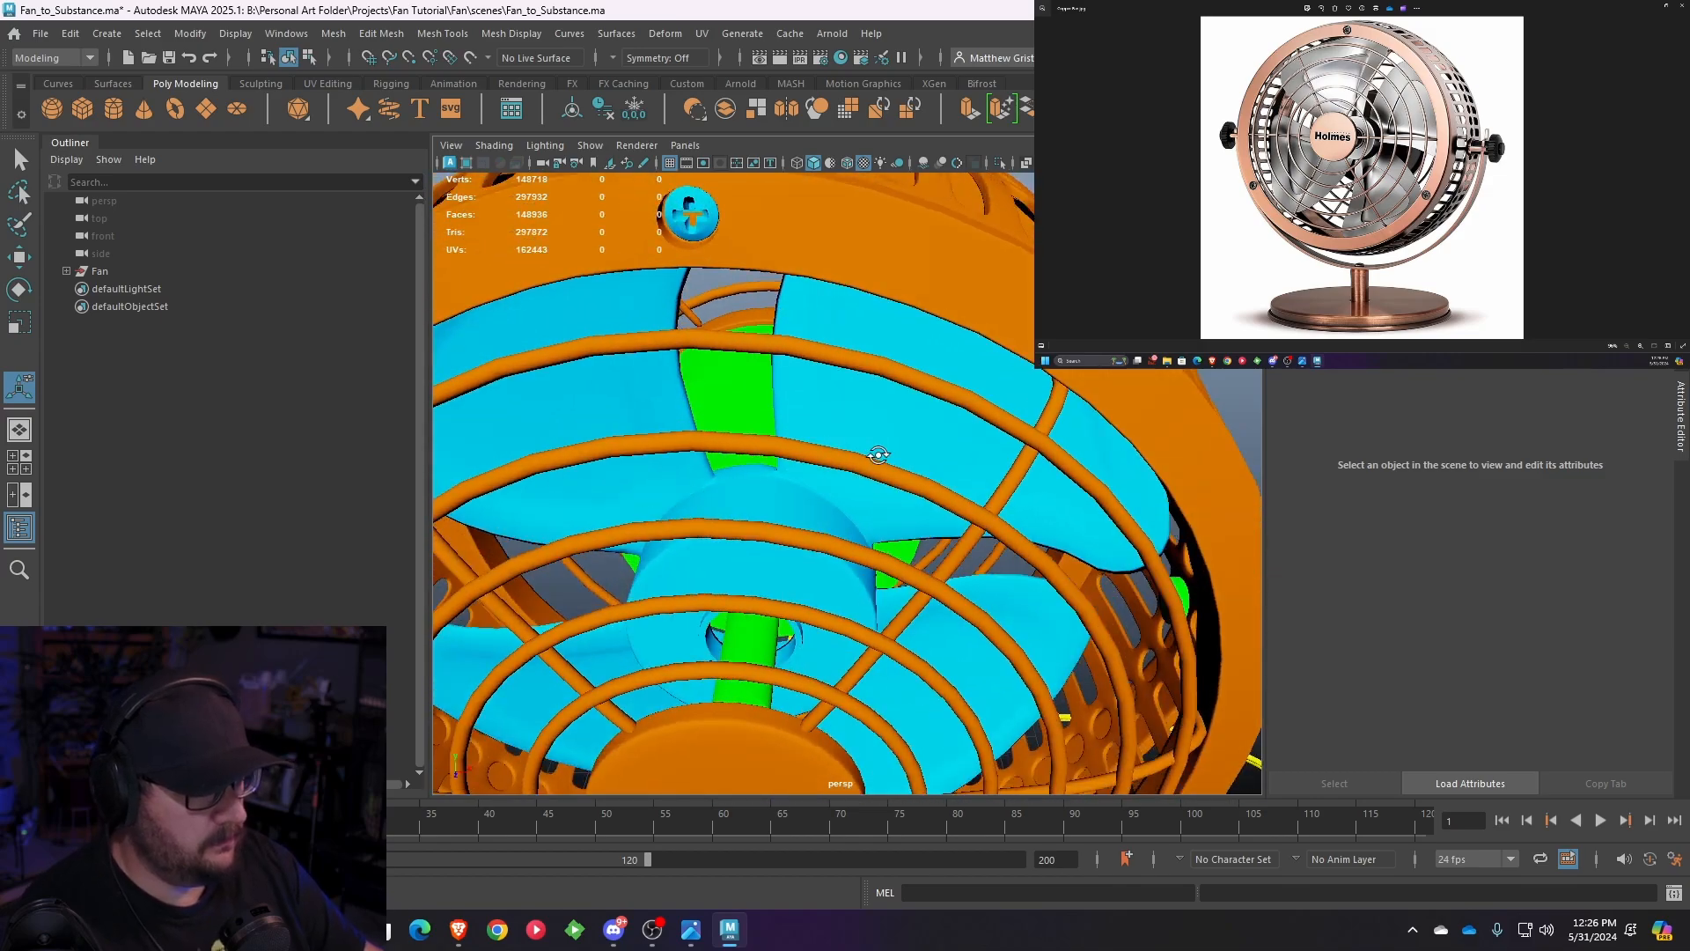
scroll(877, 456, "down", 10)
scroll(973, 438, "up", 3)
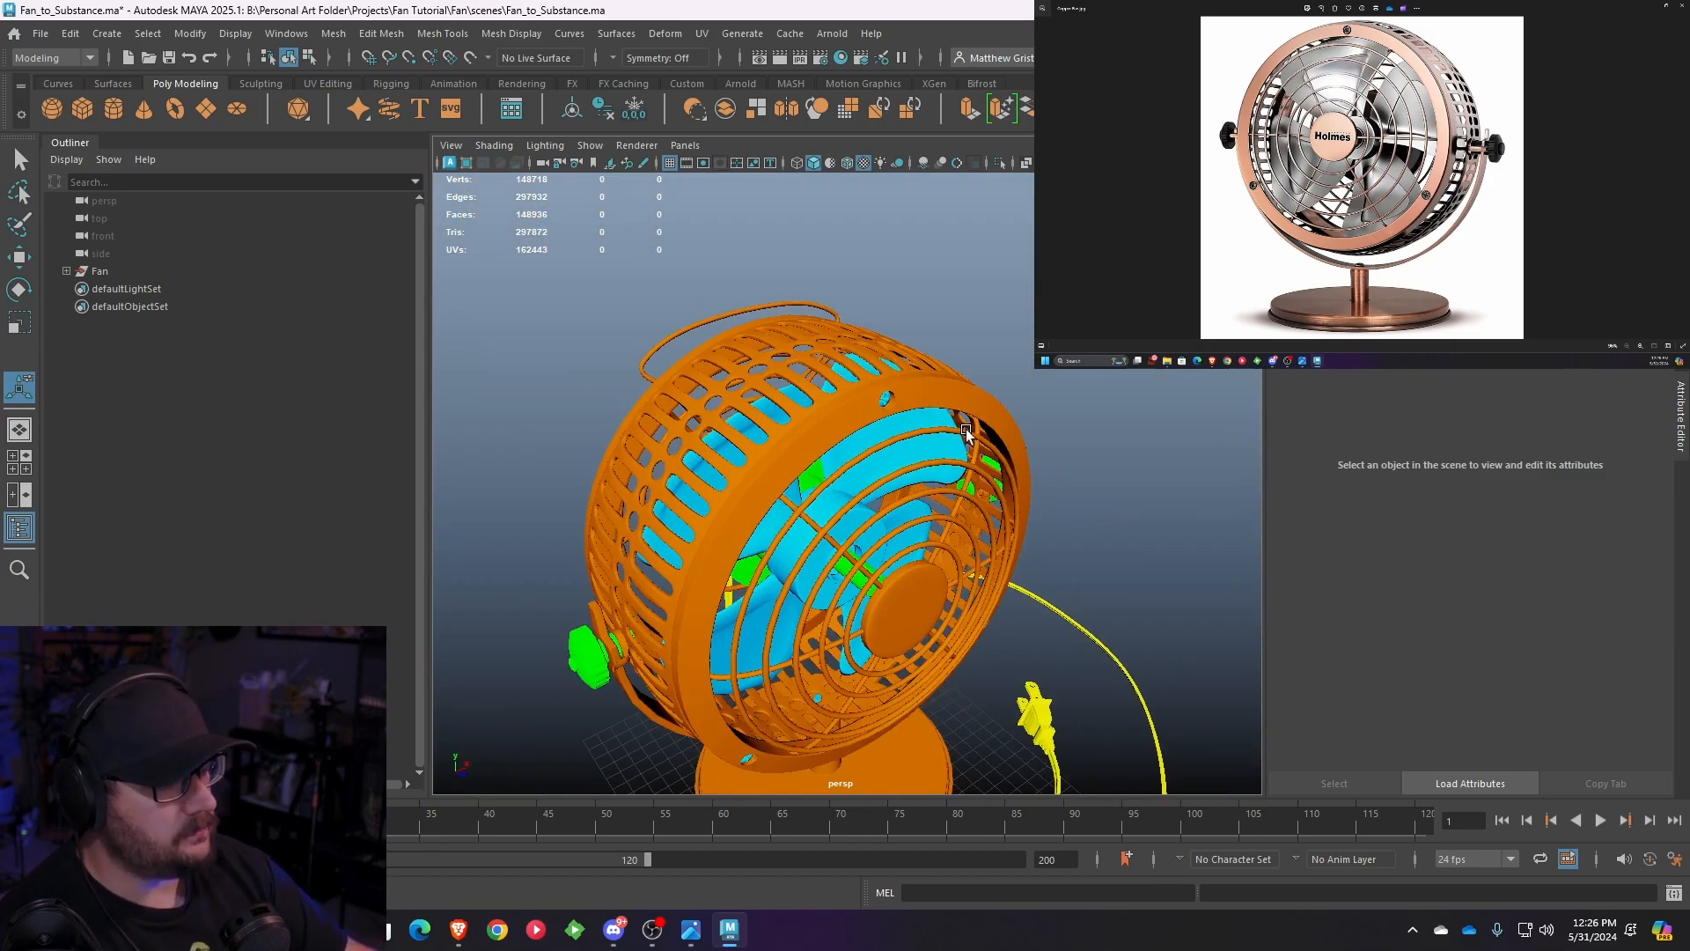
left_click_drag(965, 430, 861, 396, "alt")
middle_click_drag(860, 397, 716, 276, "alt")
scroll(717, 275, "down", 6)
left_click_drag(717, 276, 801, 375, "alt")
scroll(1019, 710, "down", 3)
- Select the whole smoothed fan and export it as FBX, replacing the existing Fan_Substance_Export.fbx
left_click_drag(1061, 749, 779, 471)
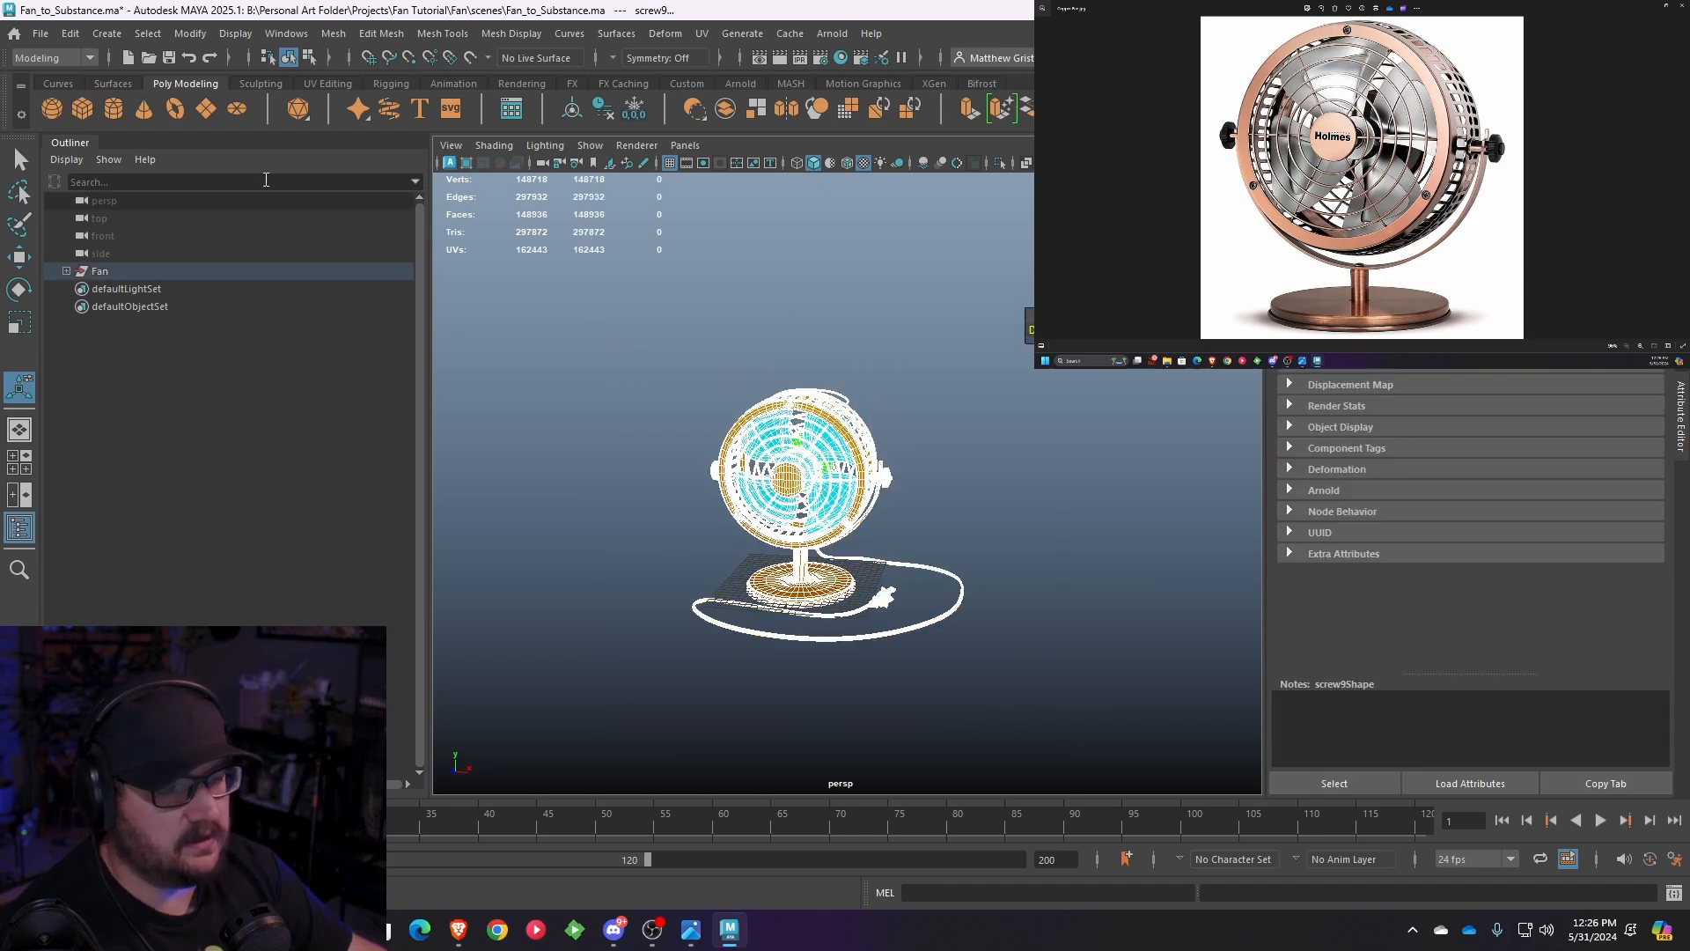
left_click(41, 33)
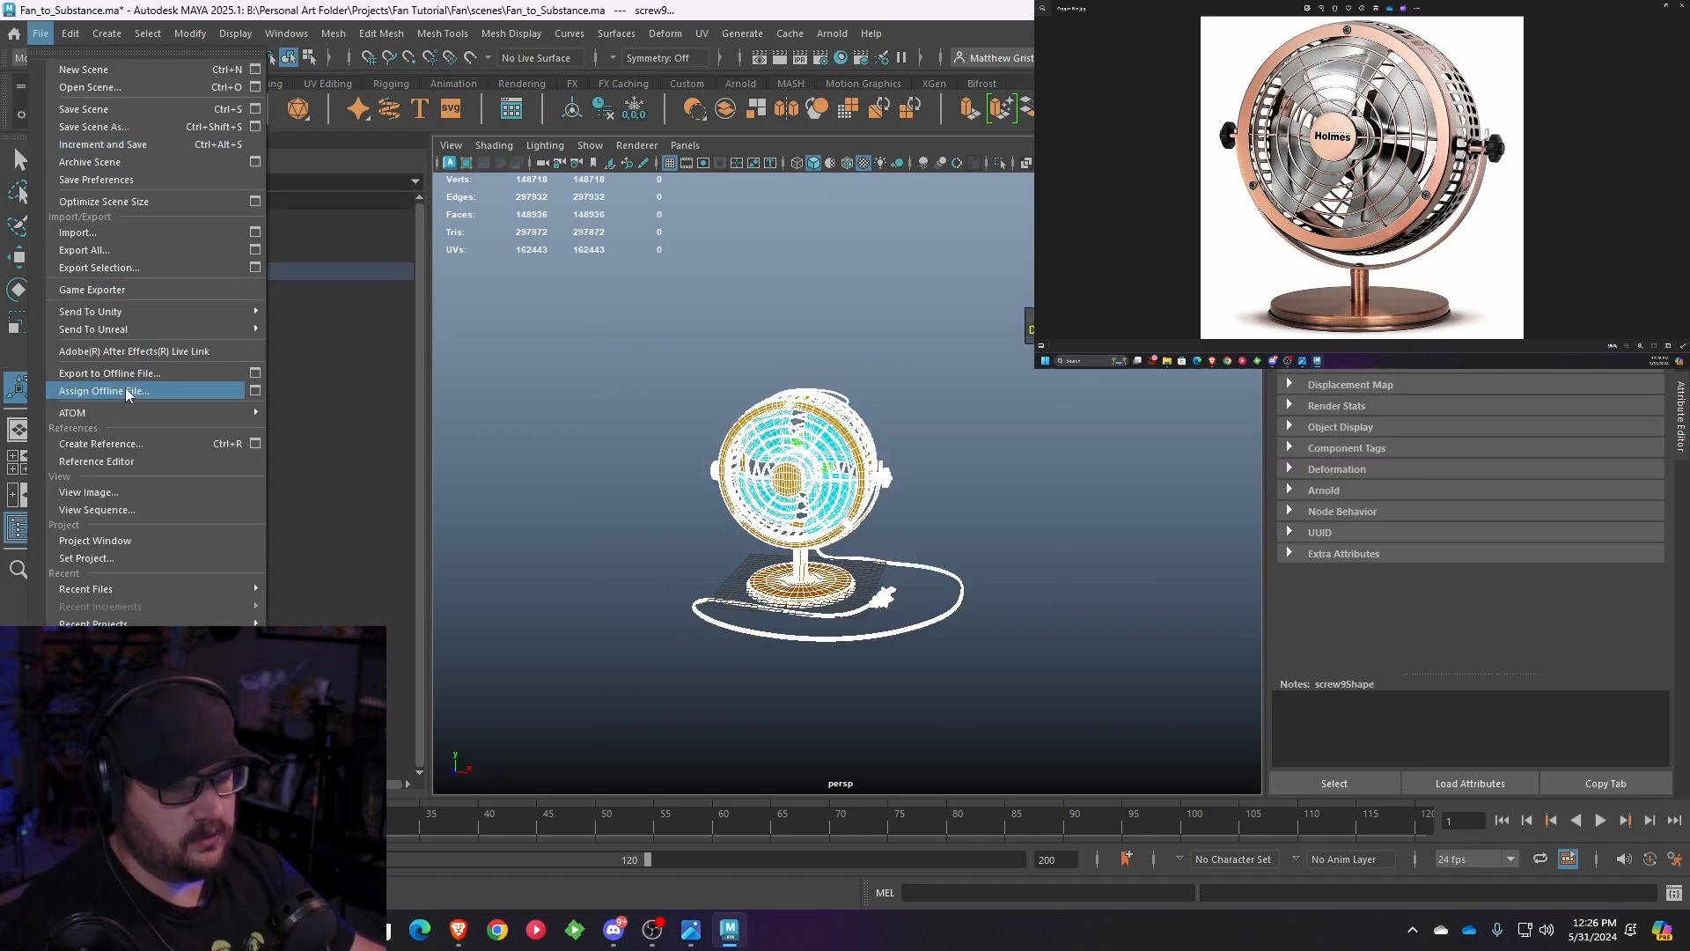
left_click(128, 267)
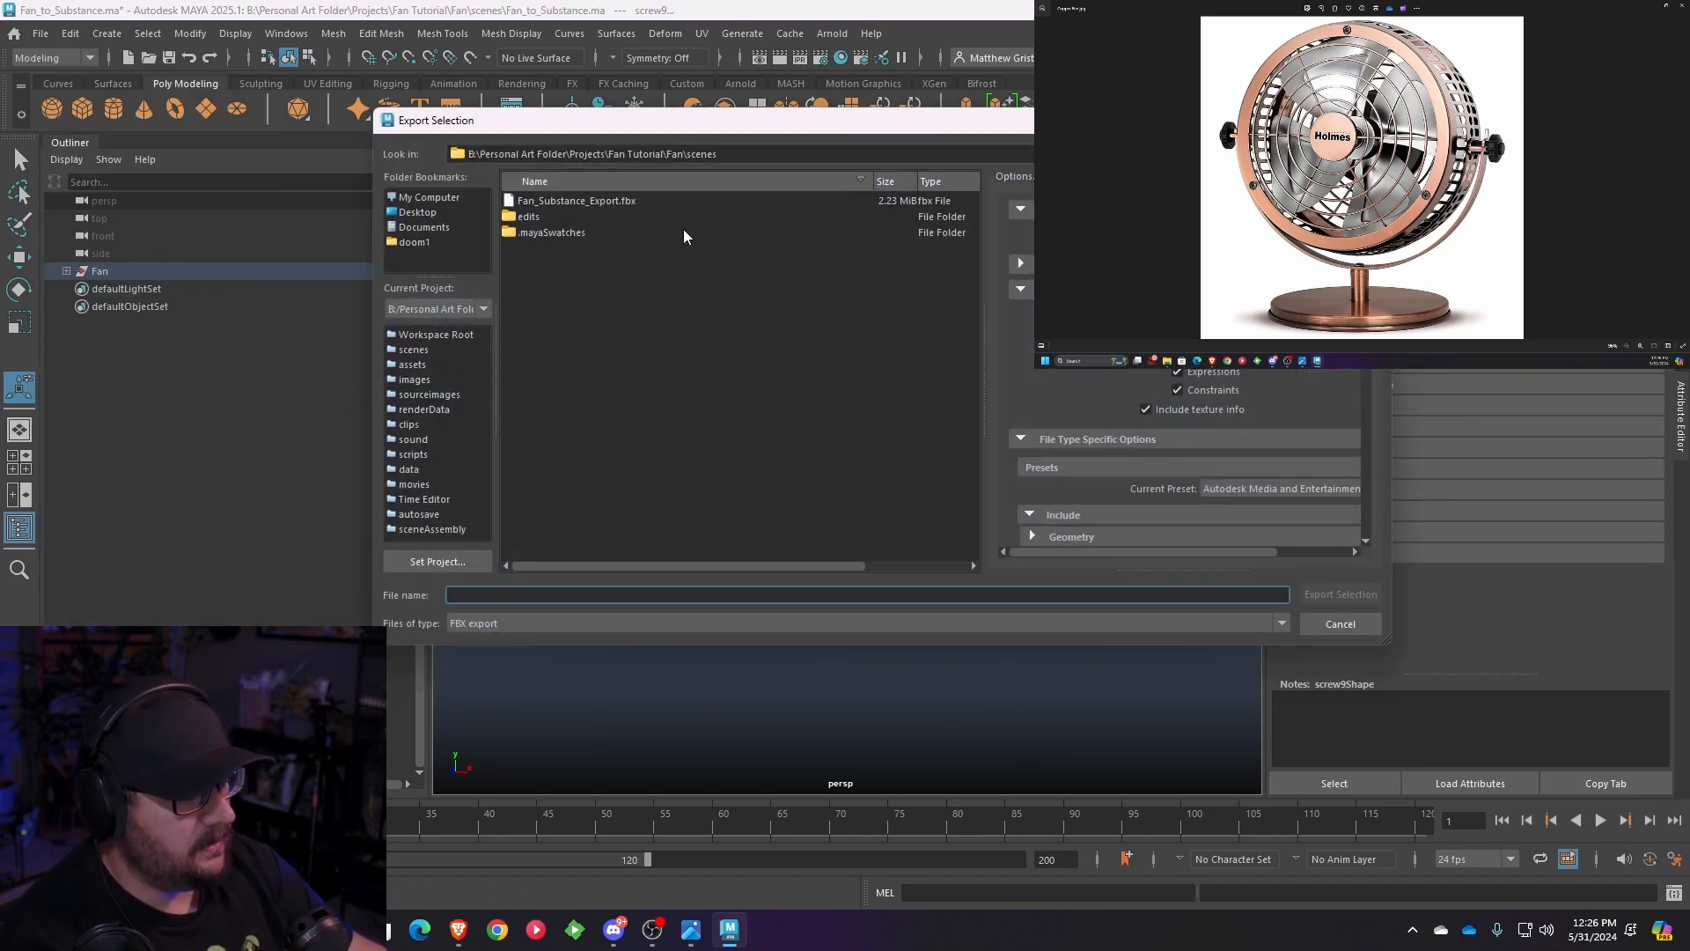
left_click(601, 202)
left_click(1341, 595)
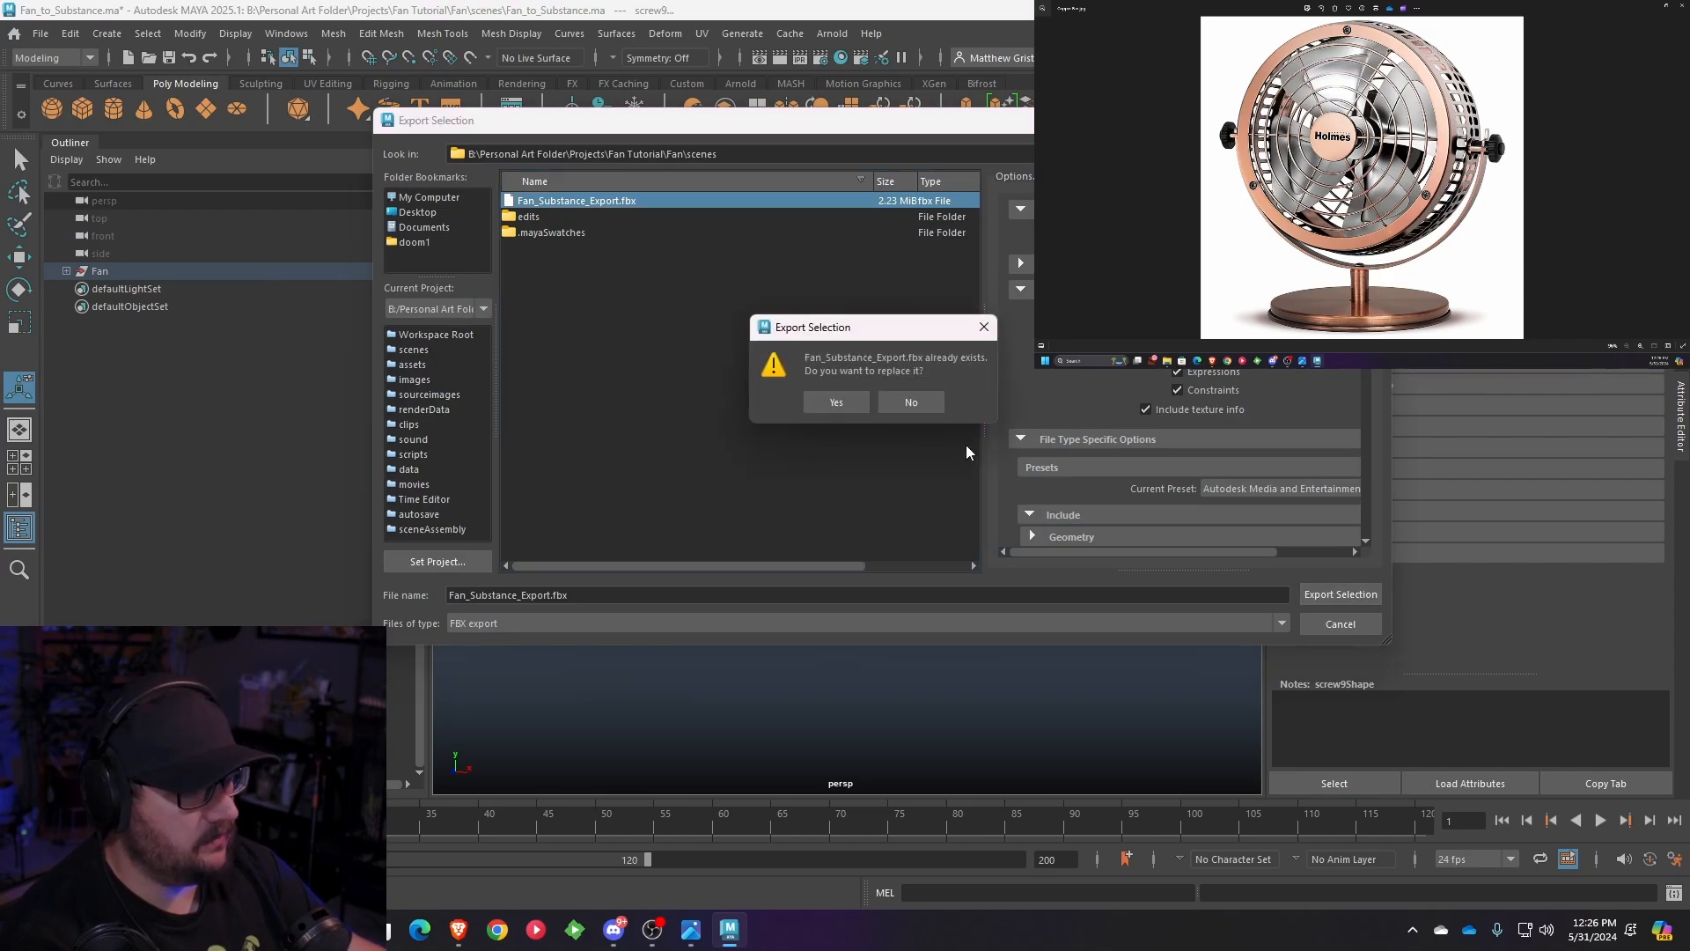
left_click(837, 402)
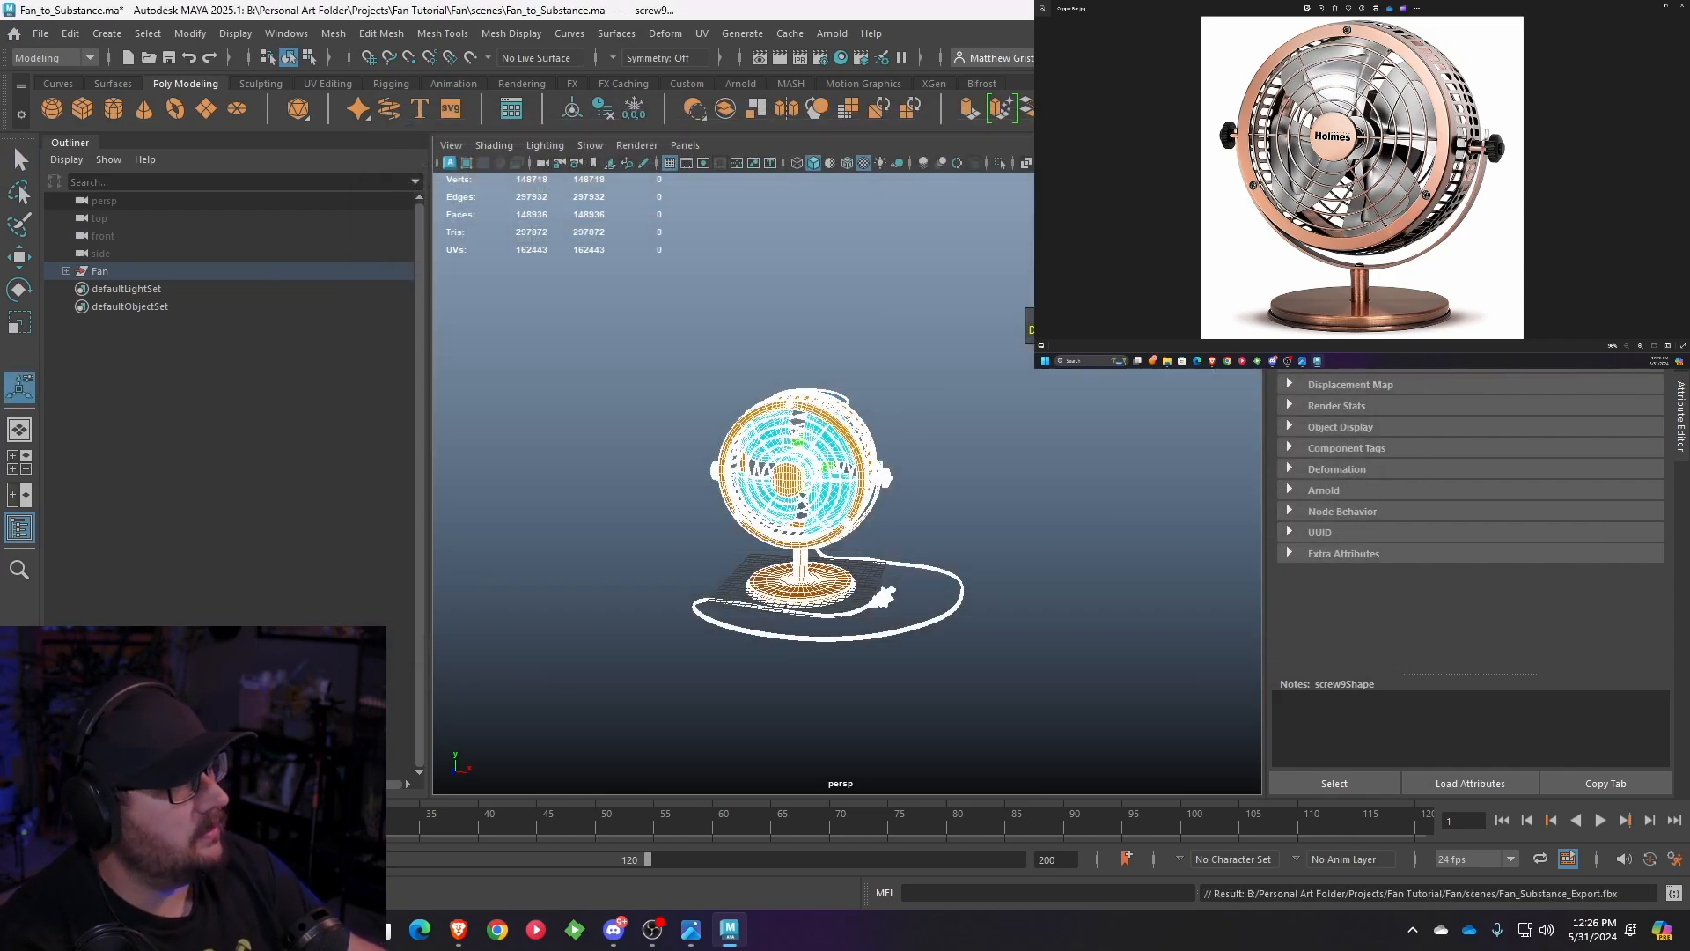
- Minimise the open windows, launch Adobe Substance 3D Painter from the desktop, and dismiss its home screen
left_click(1589, 10)
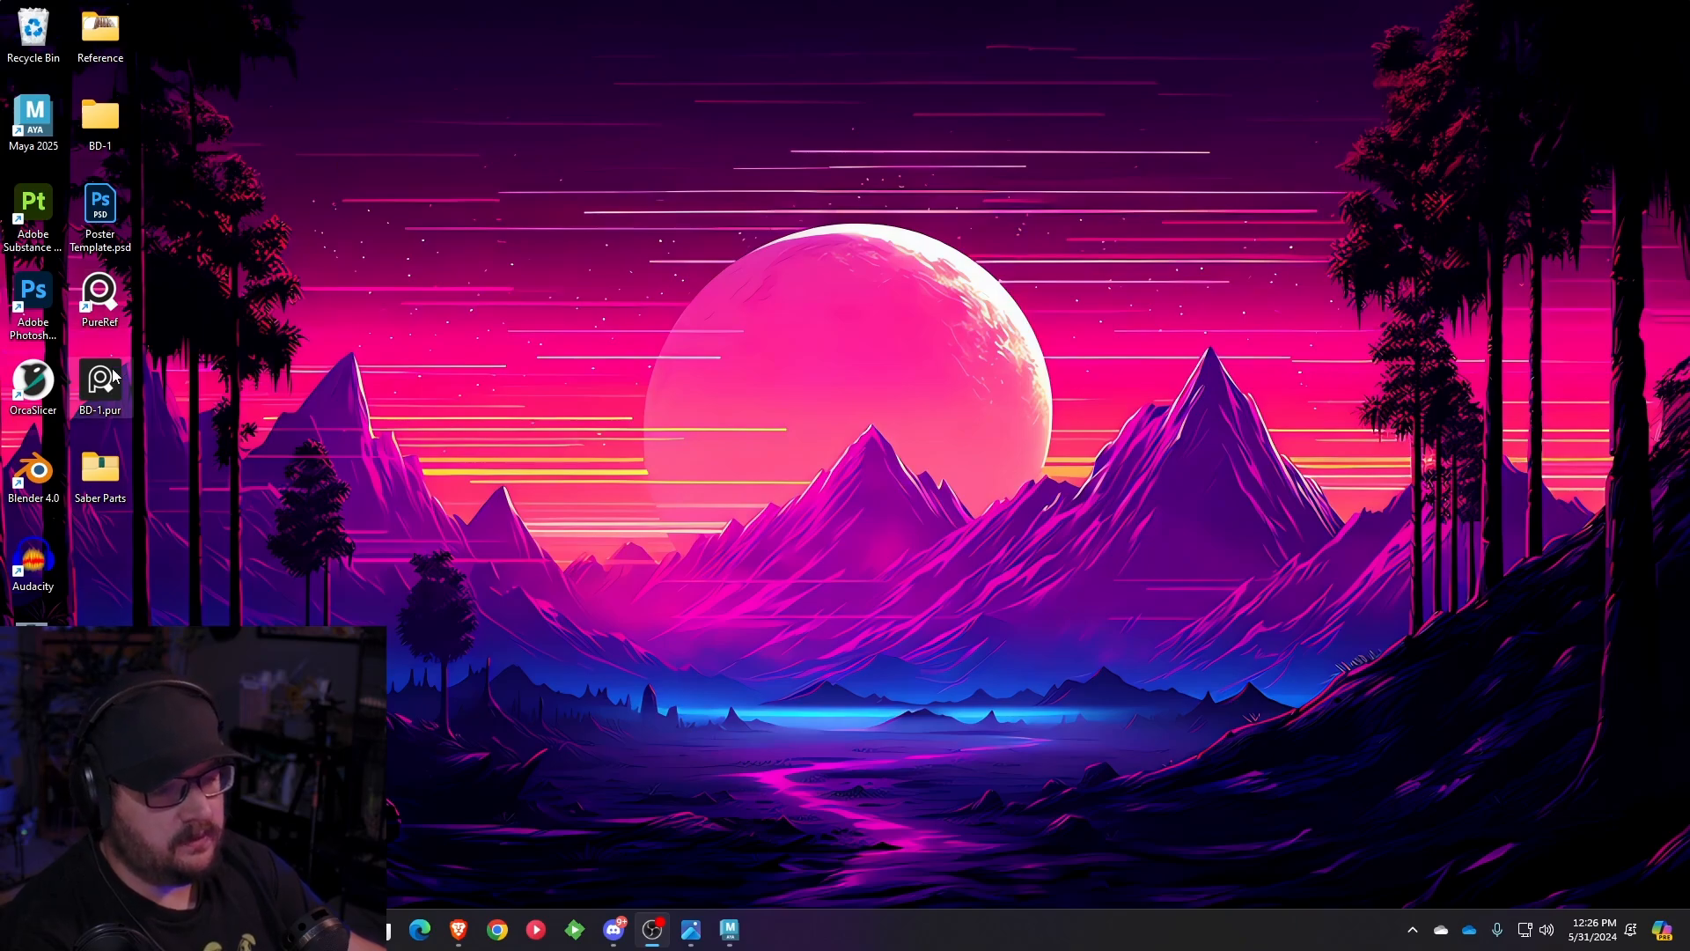
double_click(26, 228)
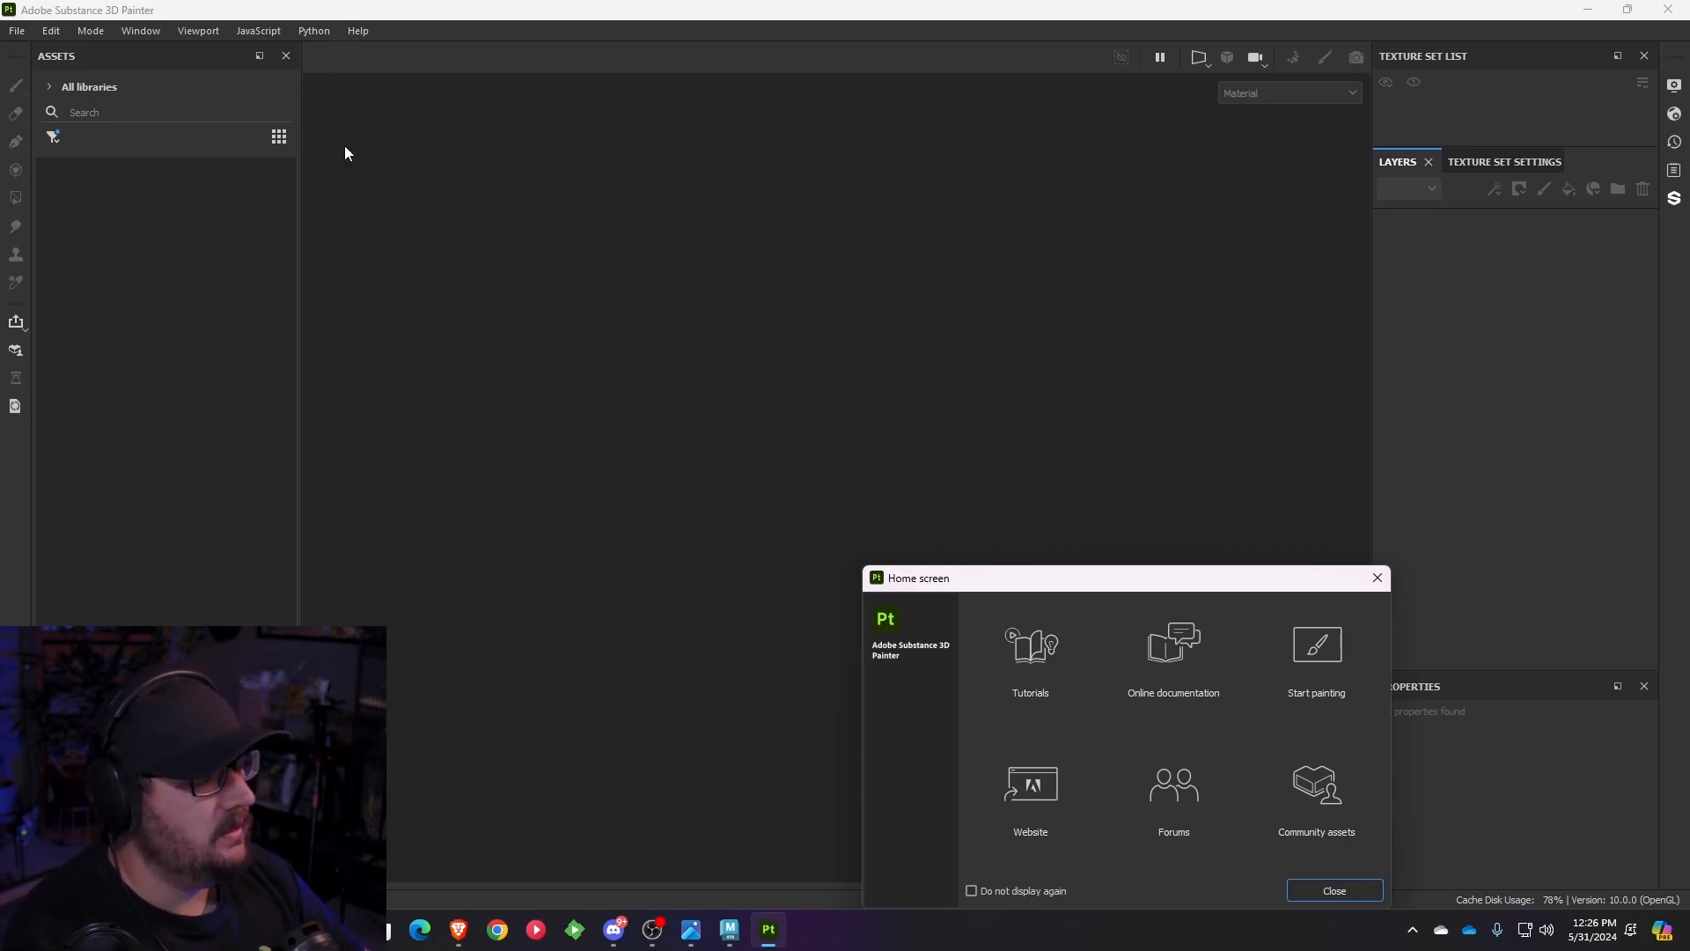
left_click_drag(977, 584, 588, 278)
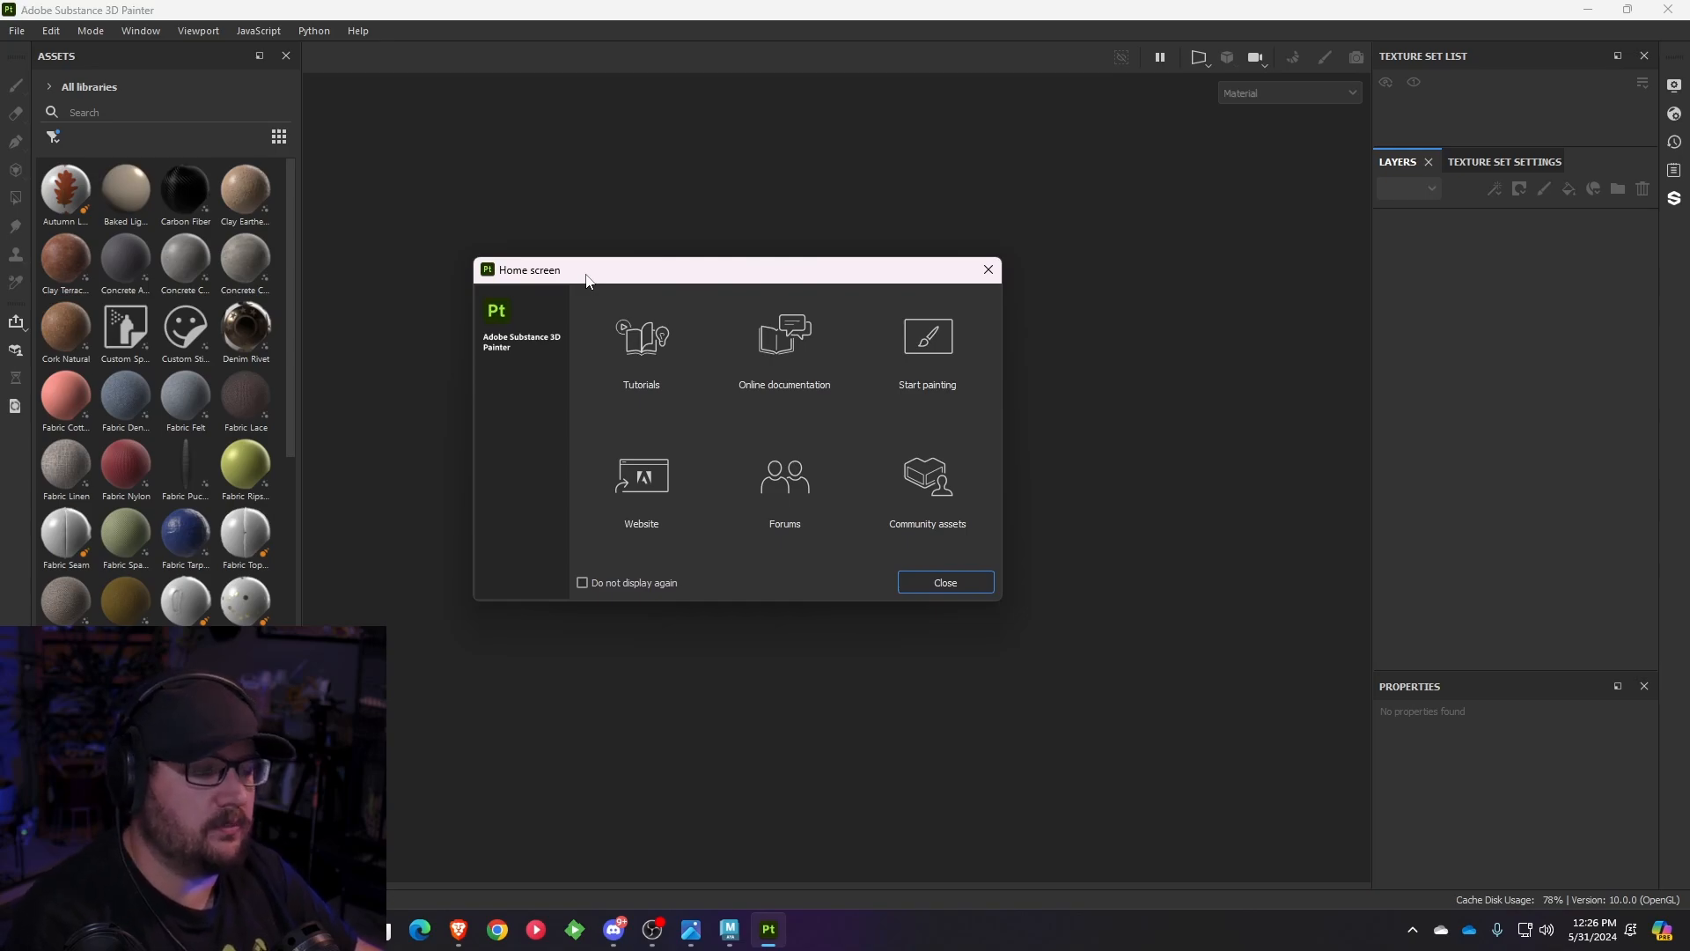
left_click(983, 583)
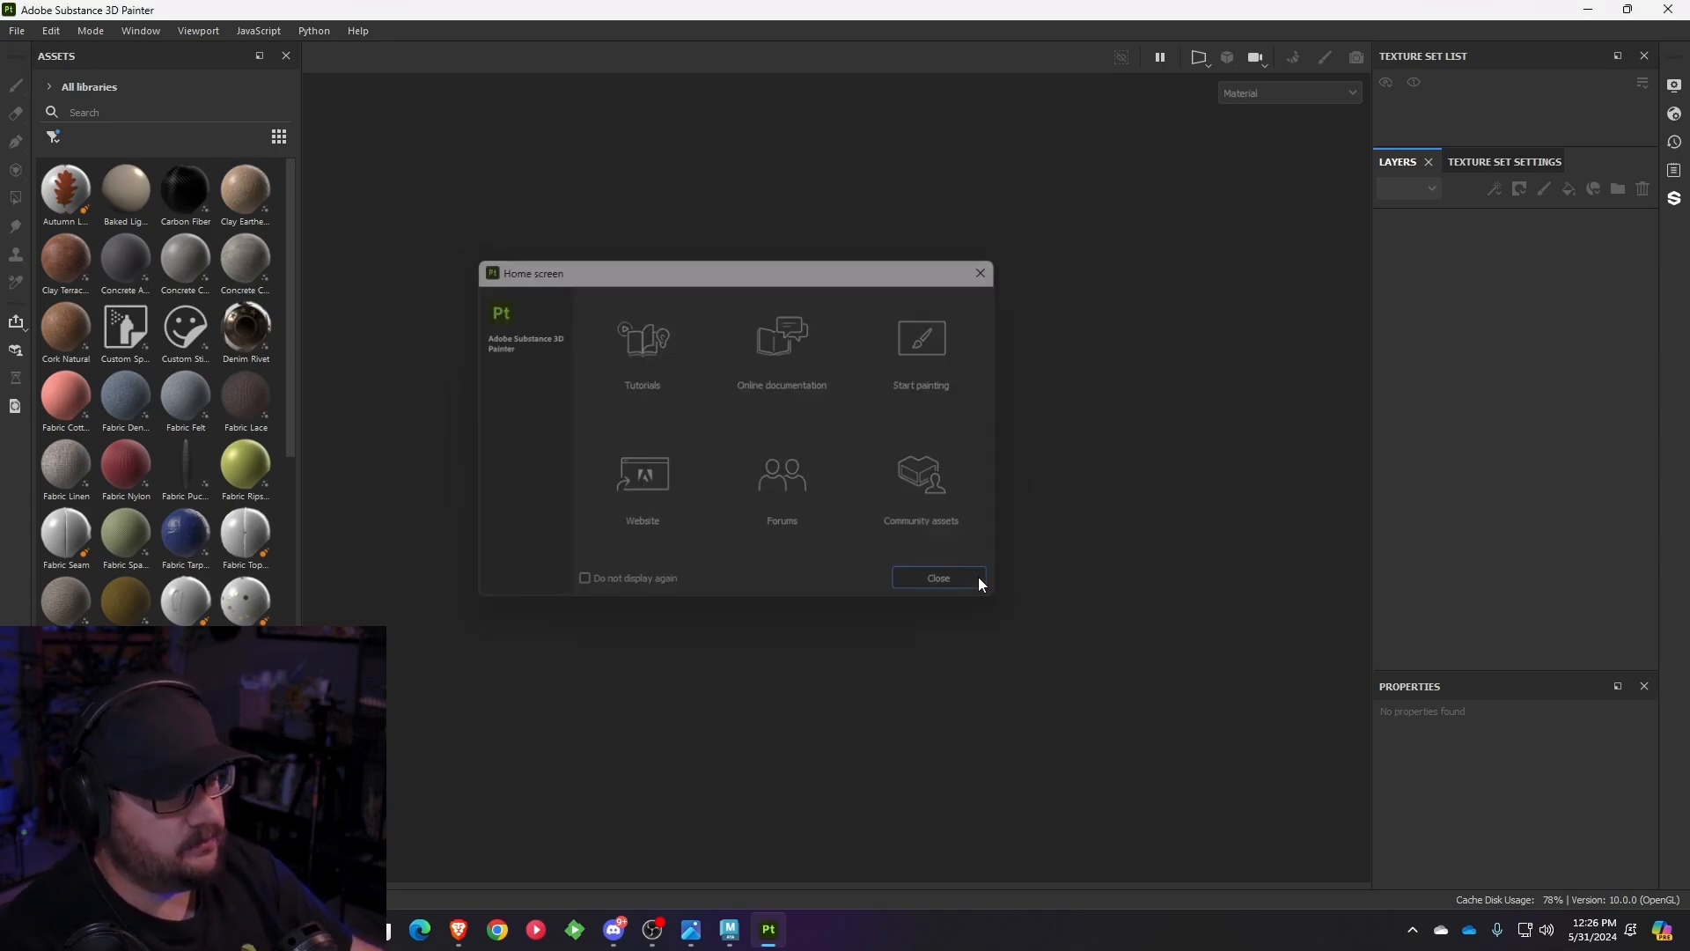
- Start a new project and choose Fan_Substance_Export.fbx from the Fan Tutorial project's Fan/scenes folder as its mesh
left_click(21, 35)
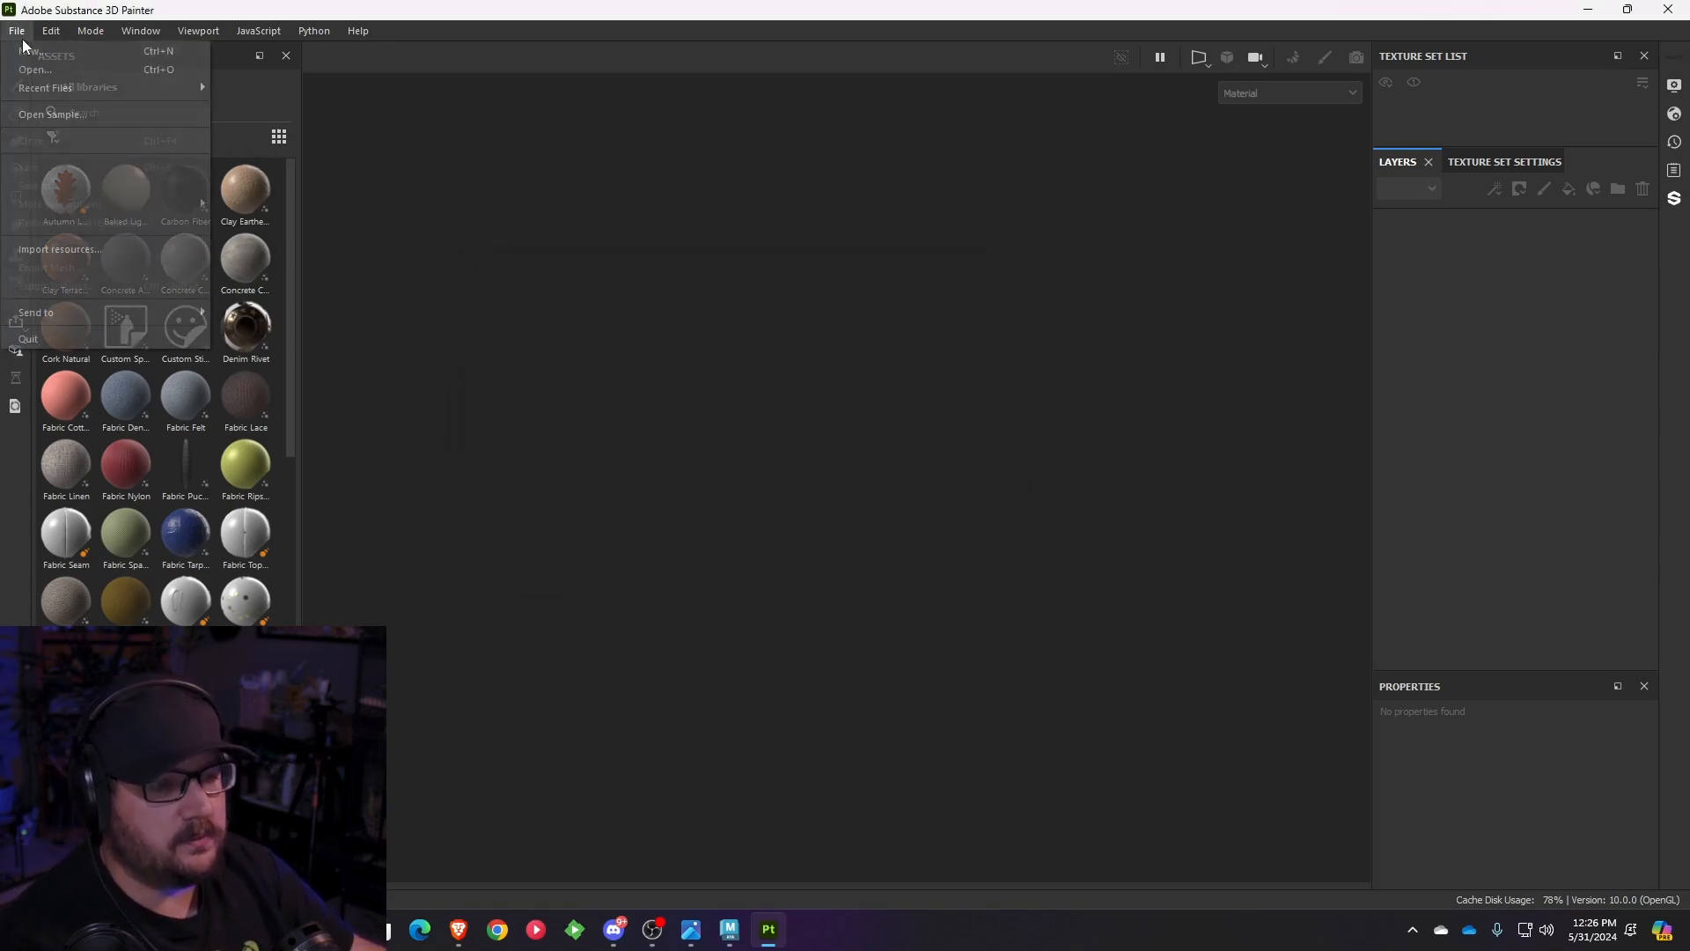
left_click(30, 55)
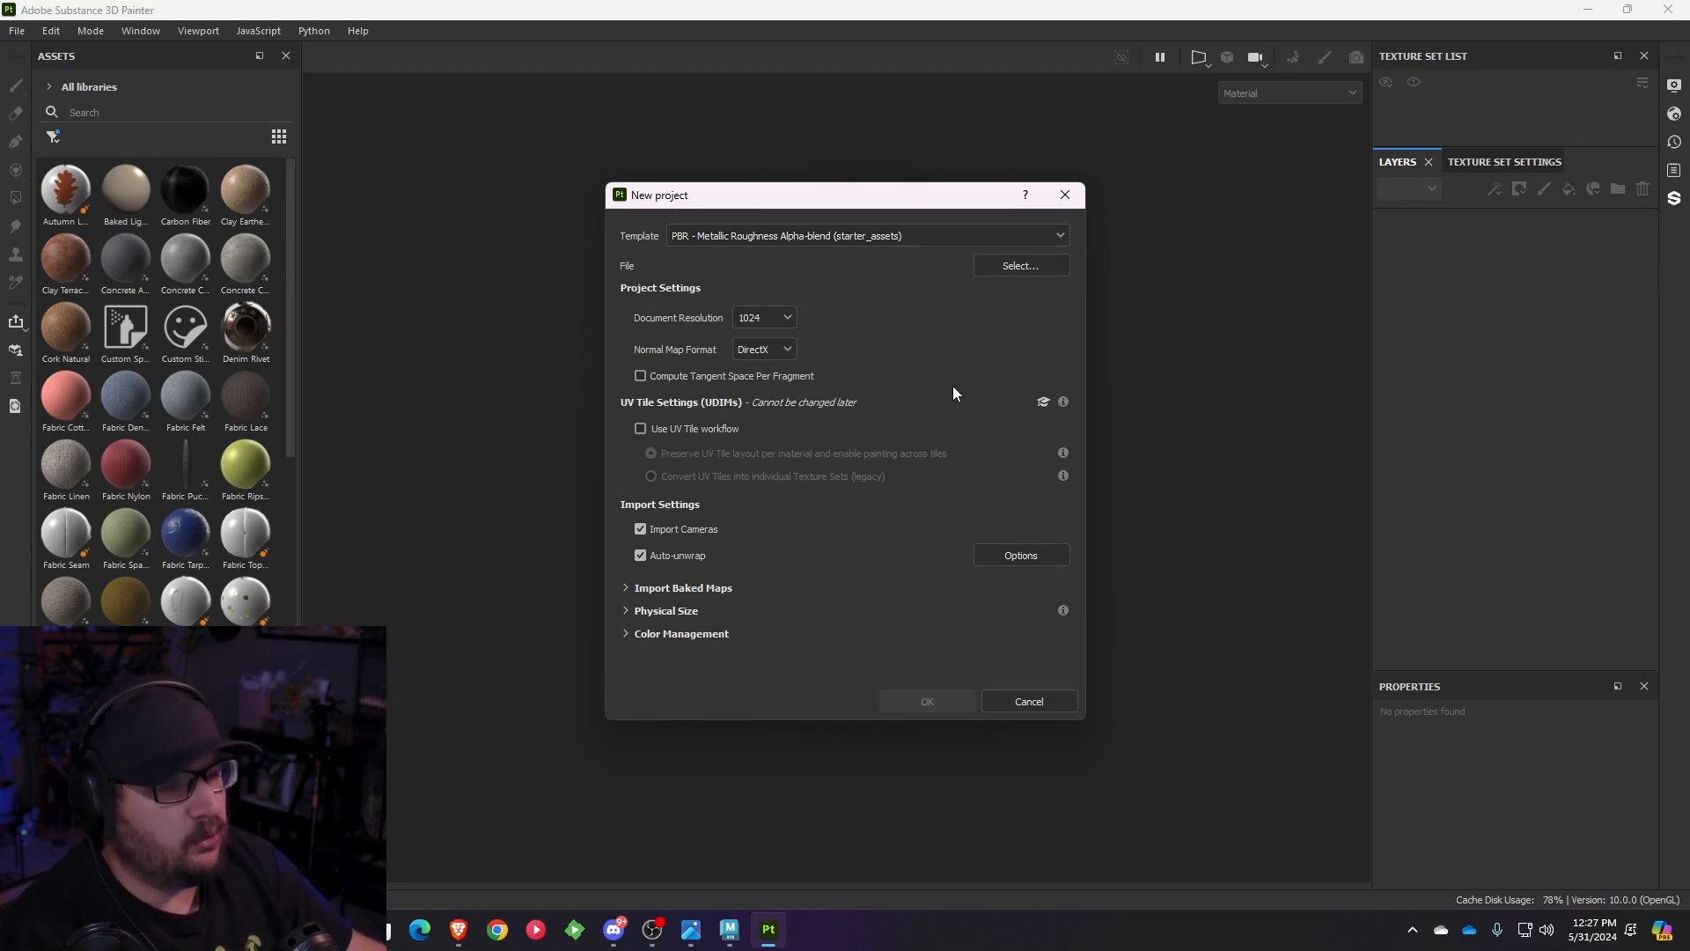
left_click(997, 272)
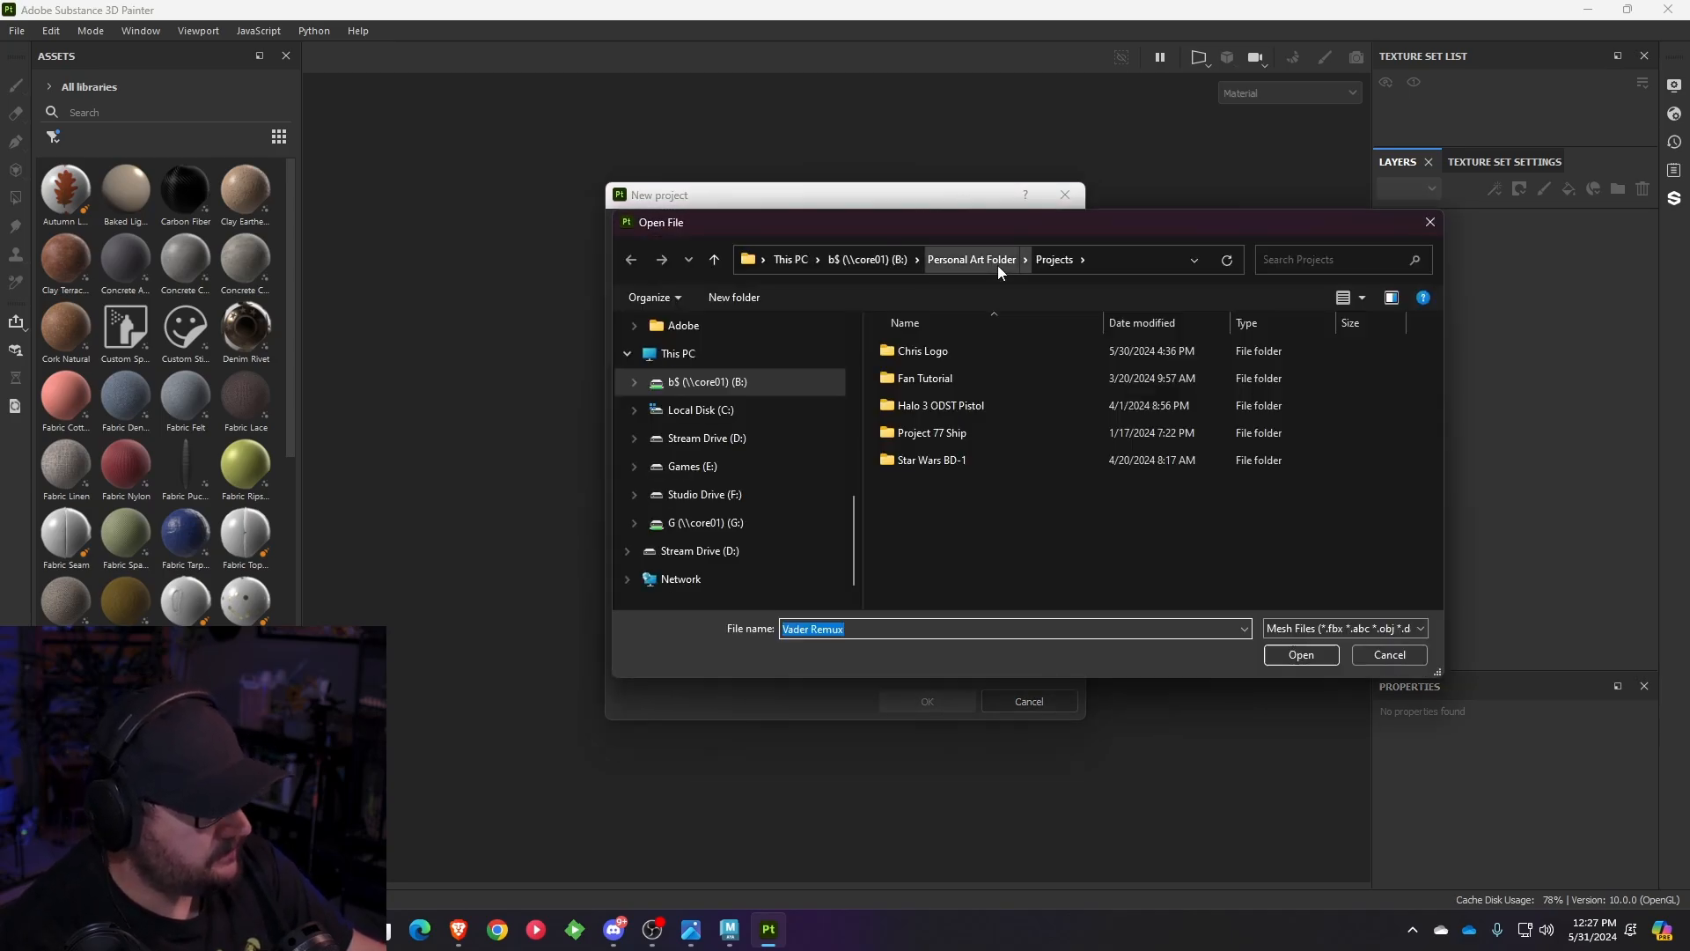
double_click(931, 377)
double_click(920, 352)
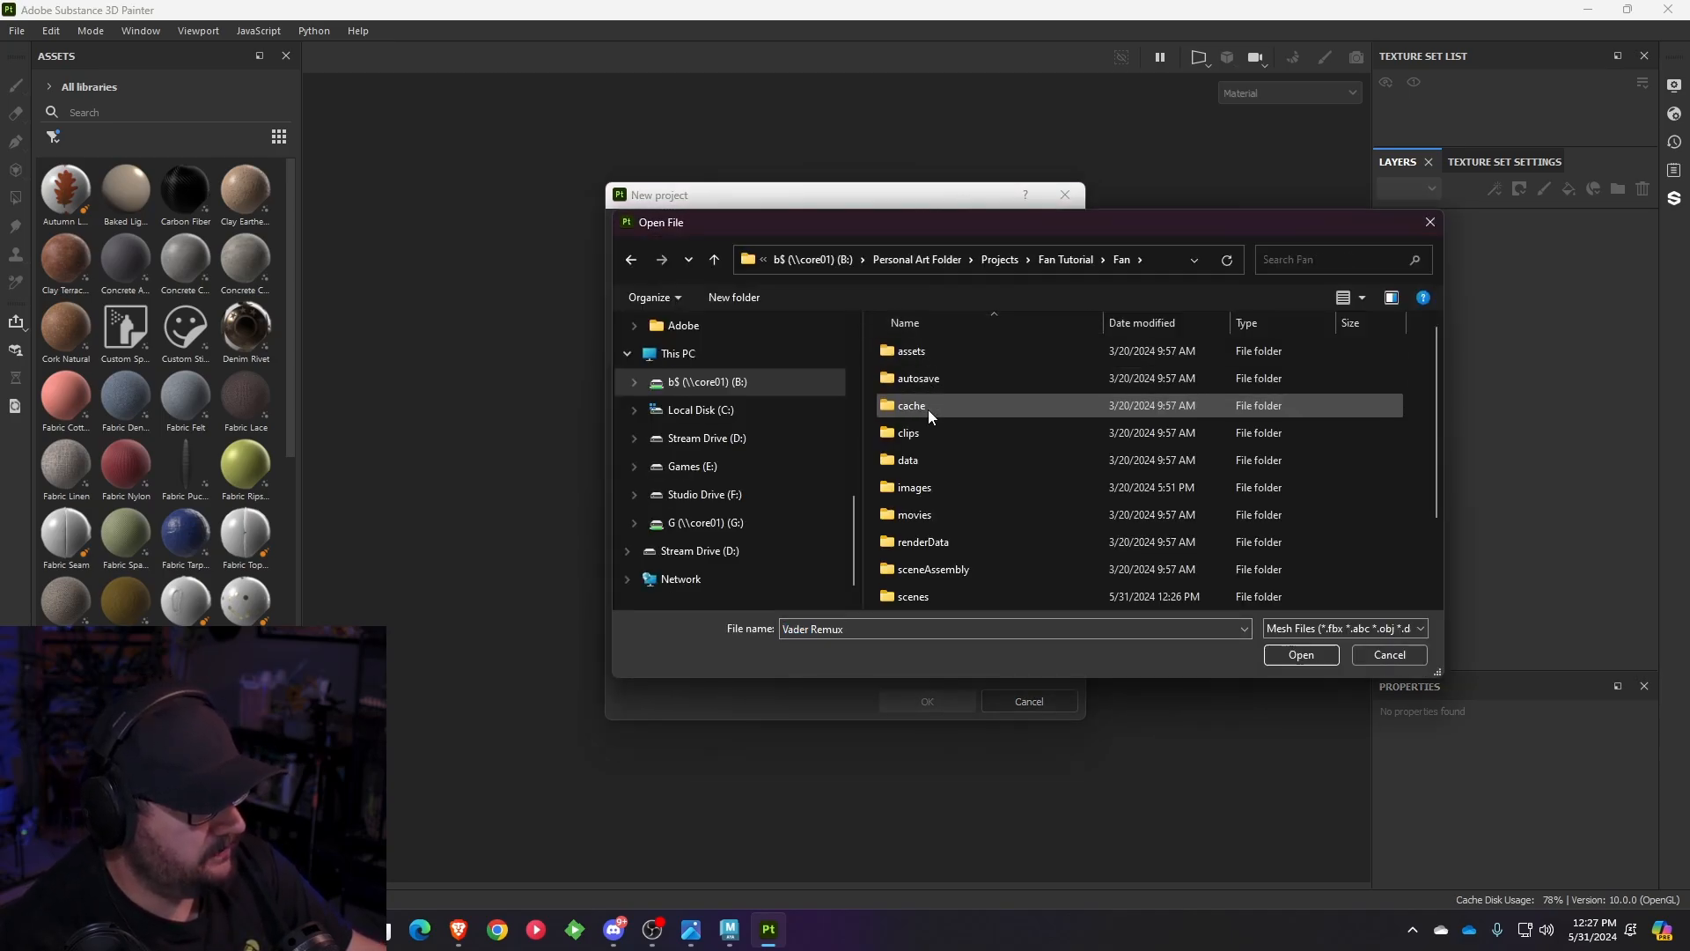
scroll(927, 399, "down", 1)
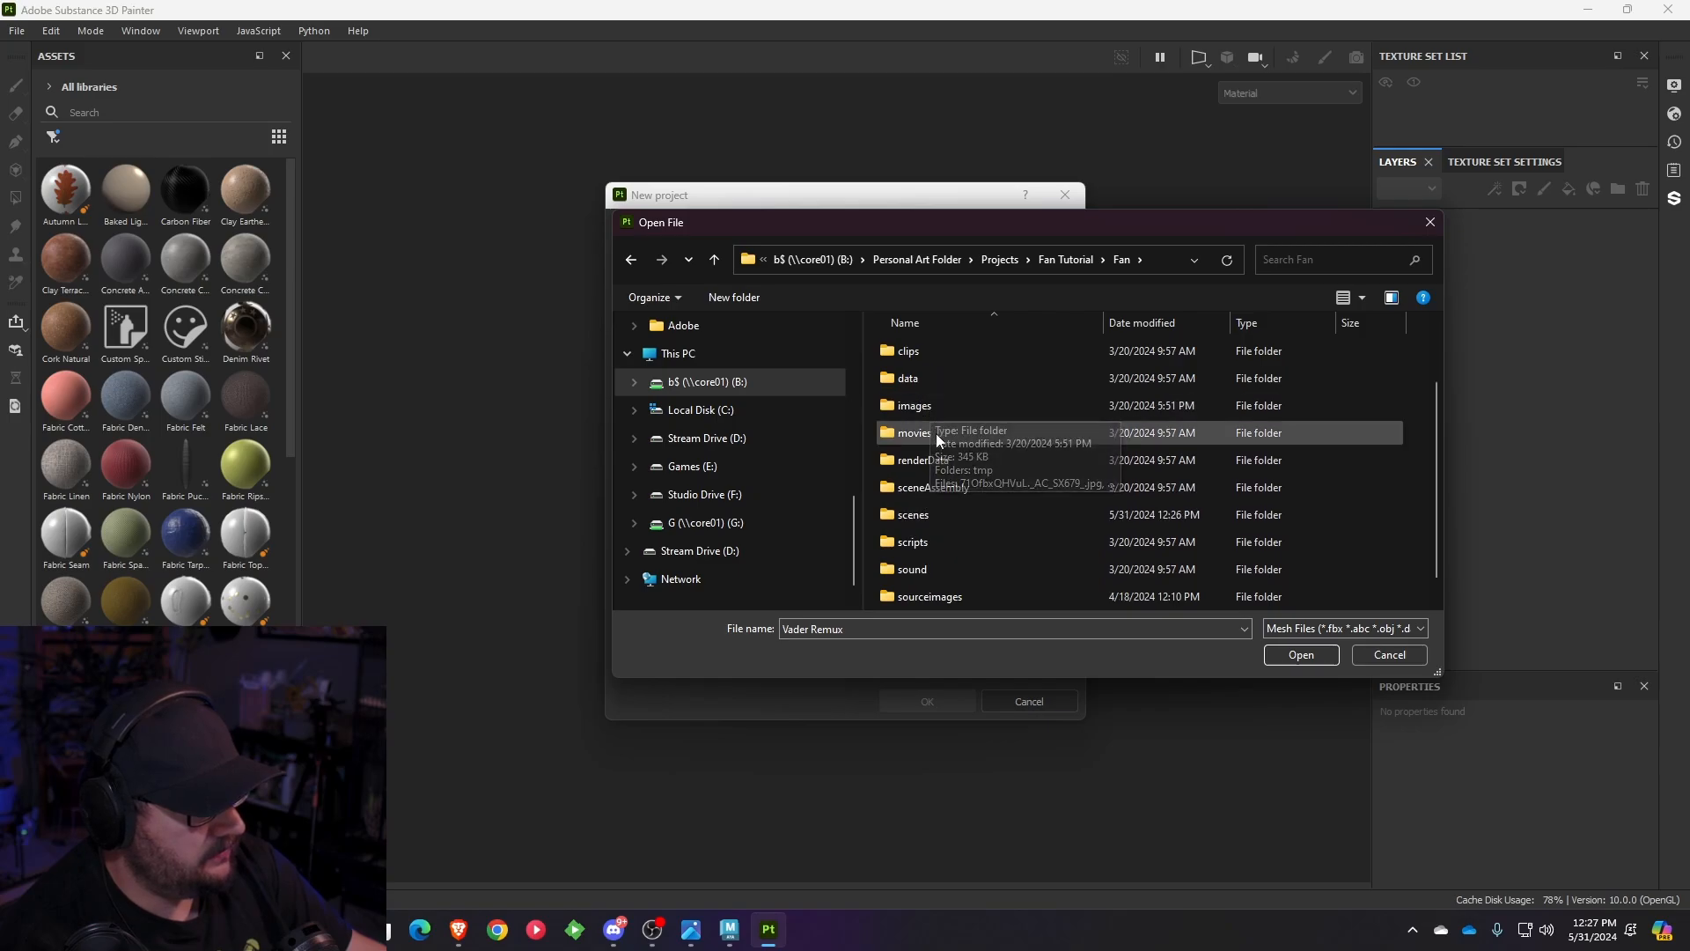
double_click(927, 515)
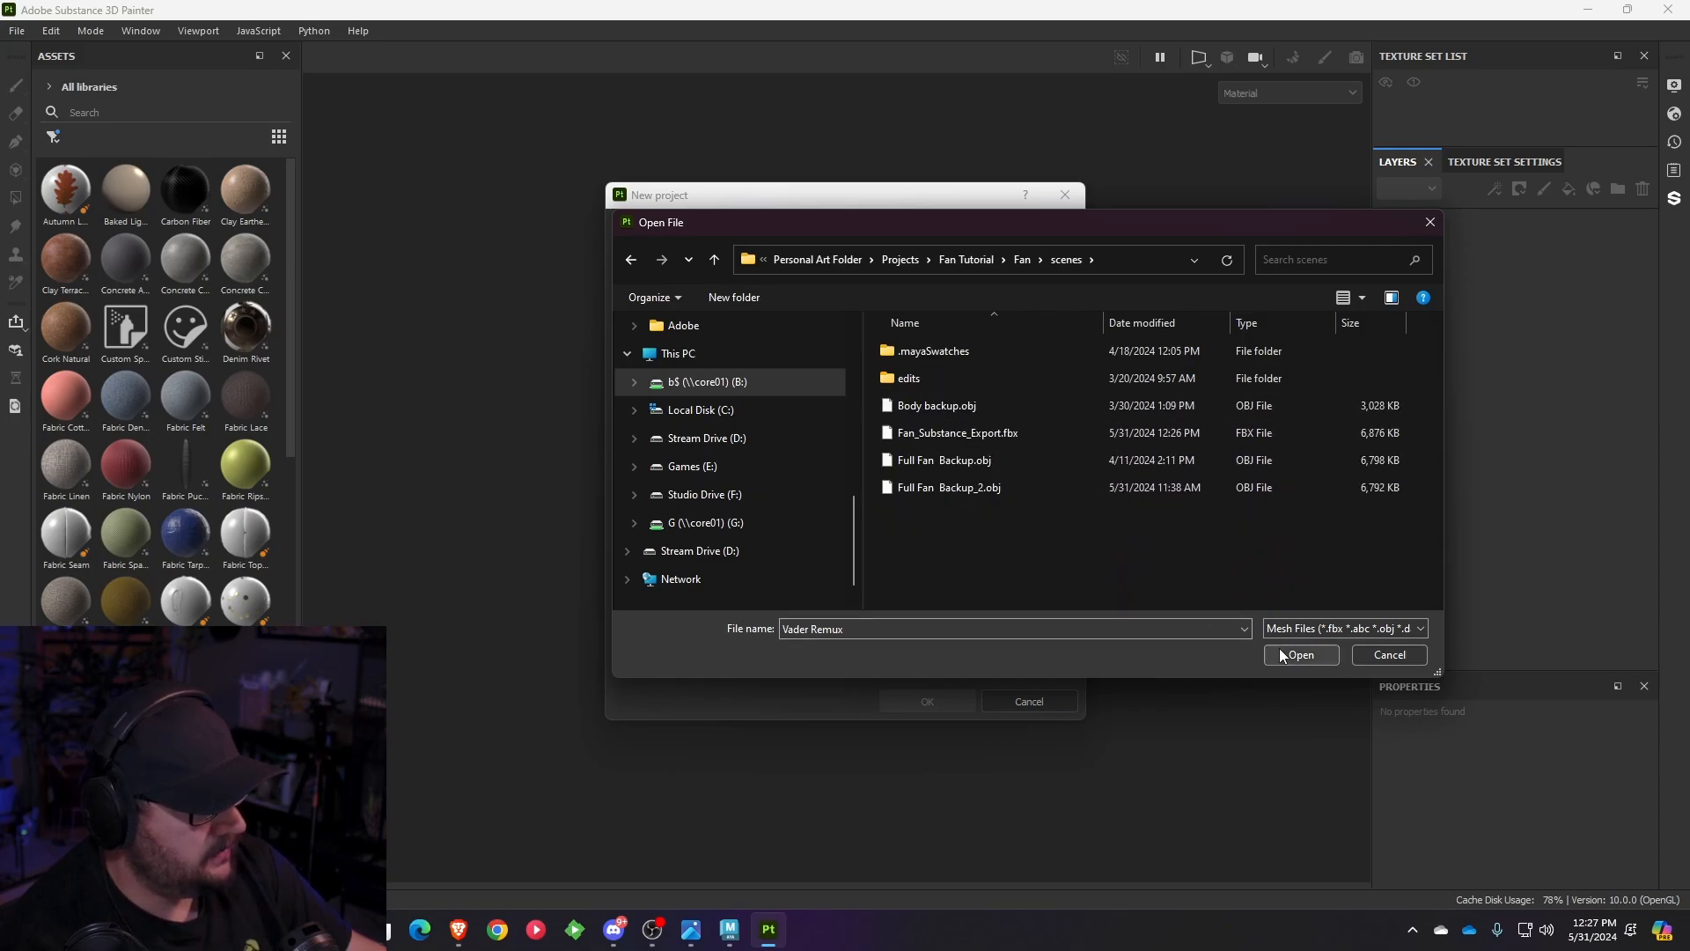
left_click(1017, 435)
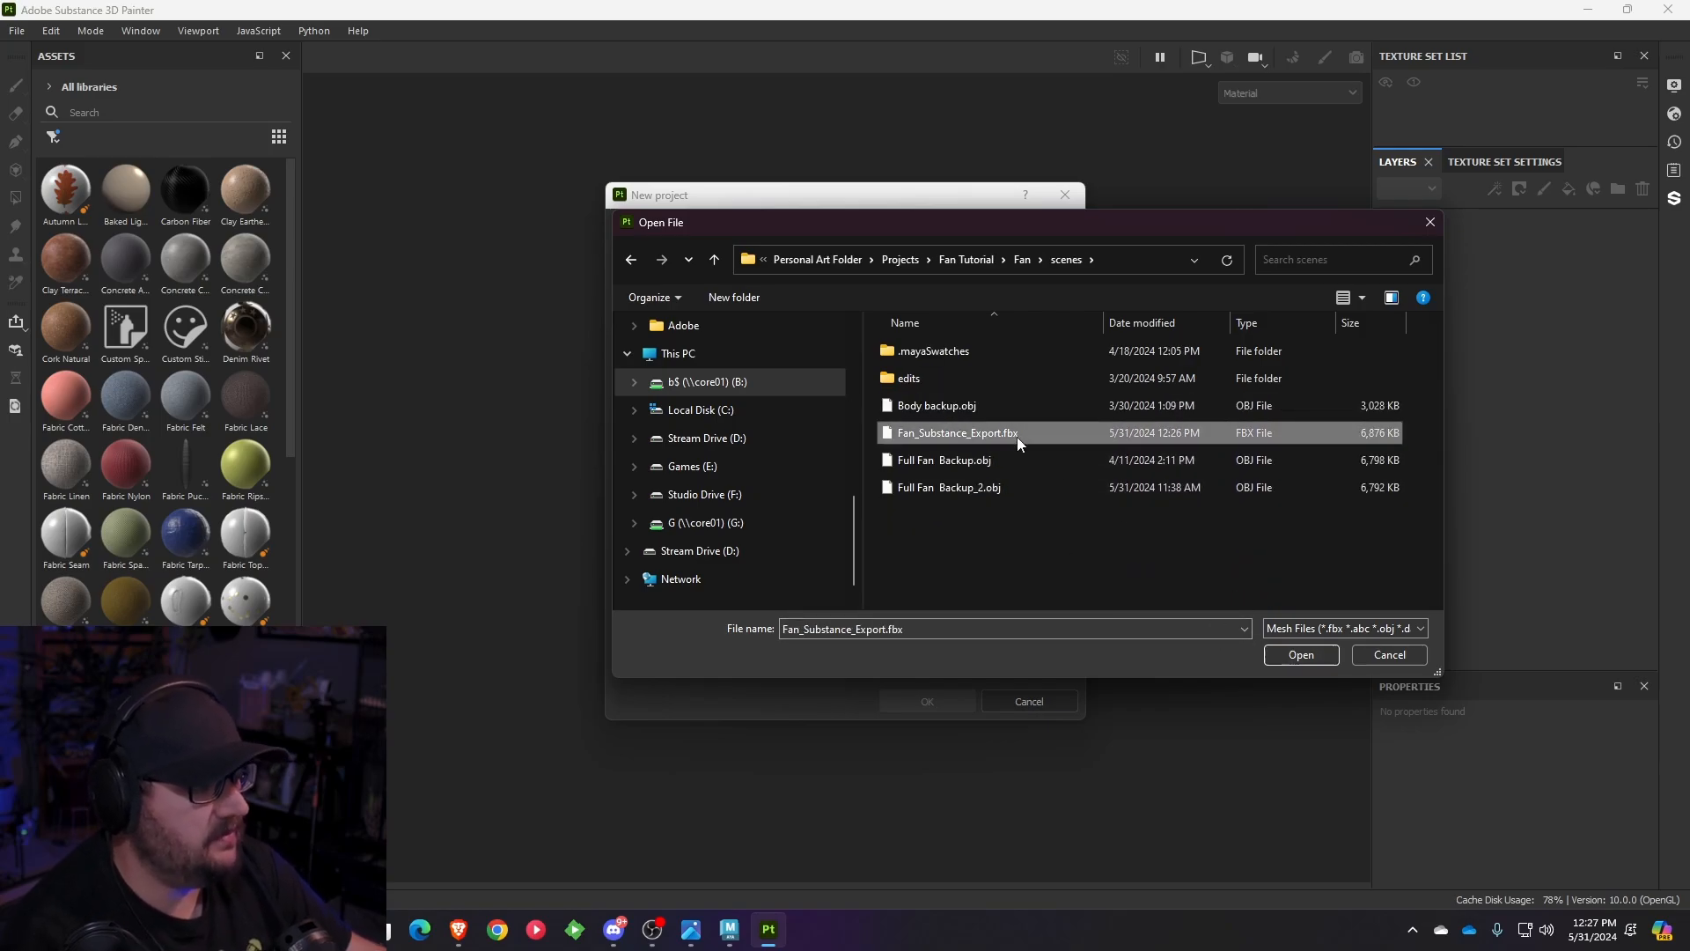
left_click(1285, 659)
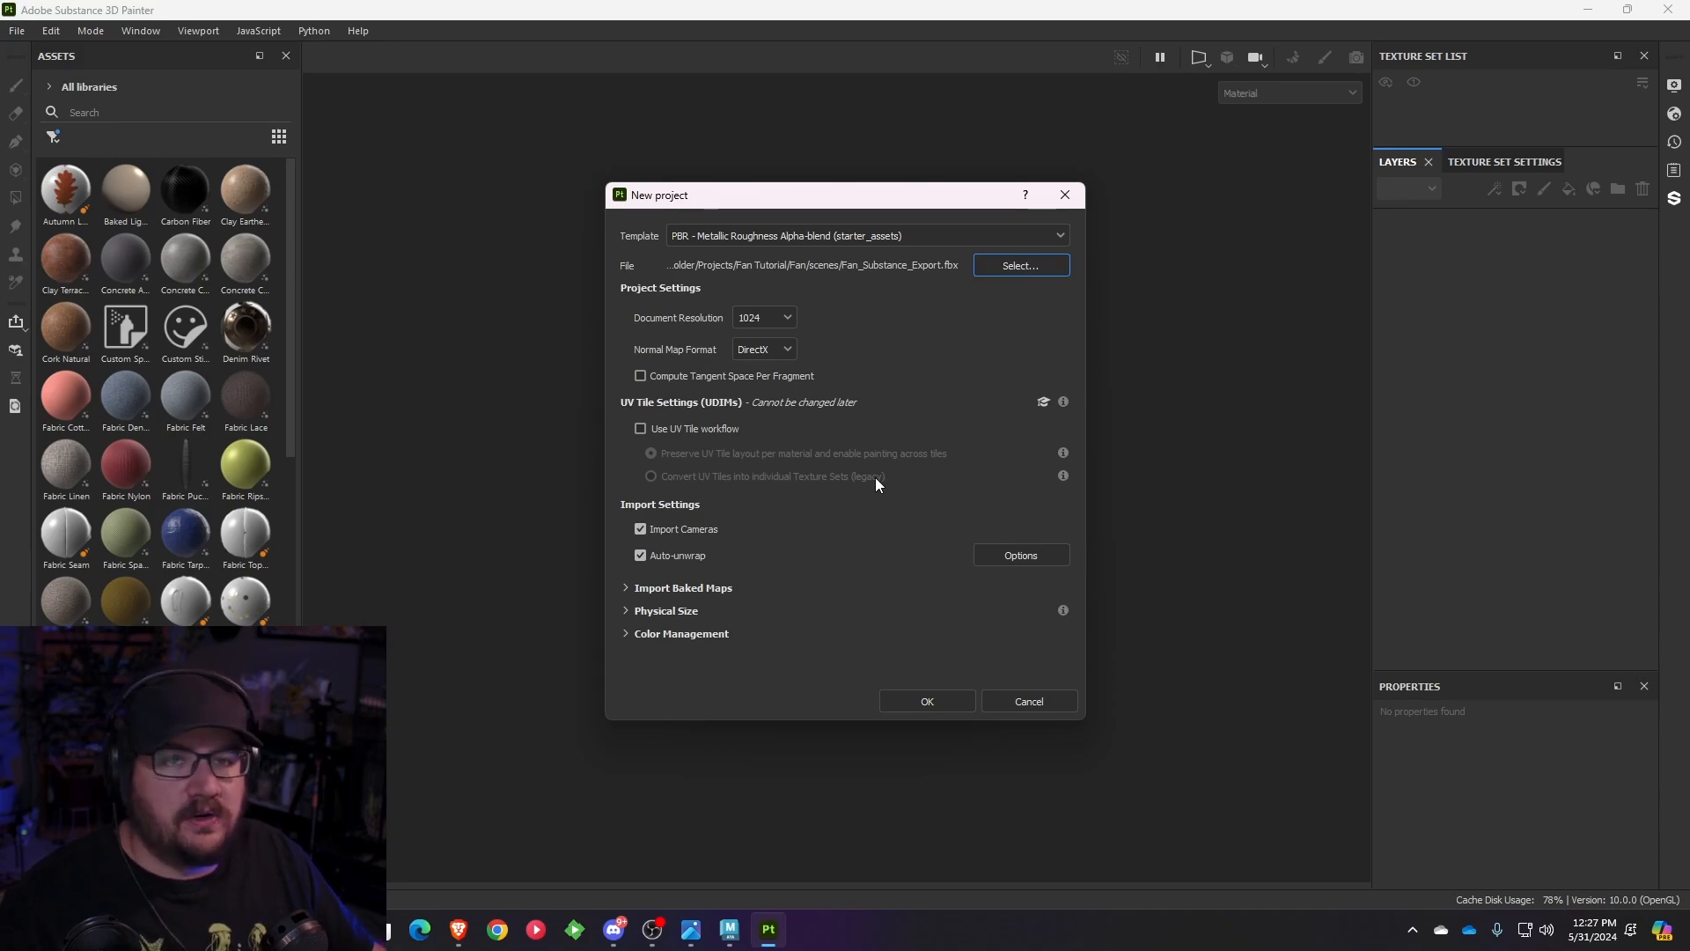
- Set the new project's document resolution to 4096 and create the project
left_click(786, 318)
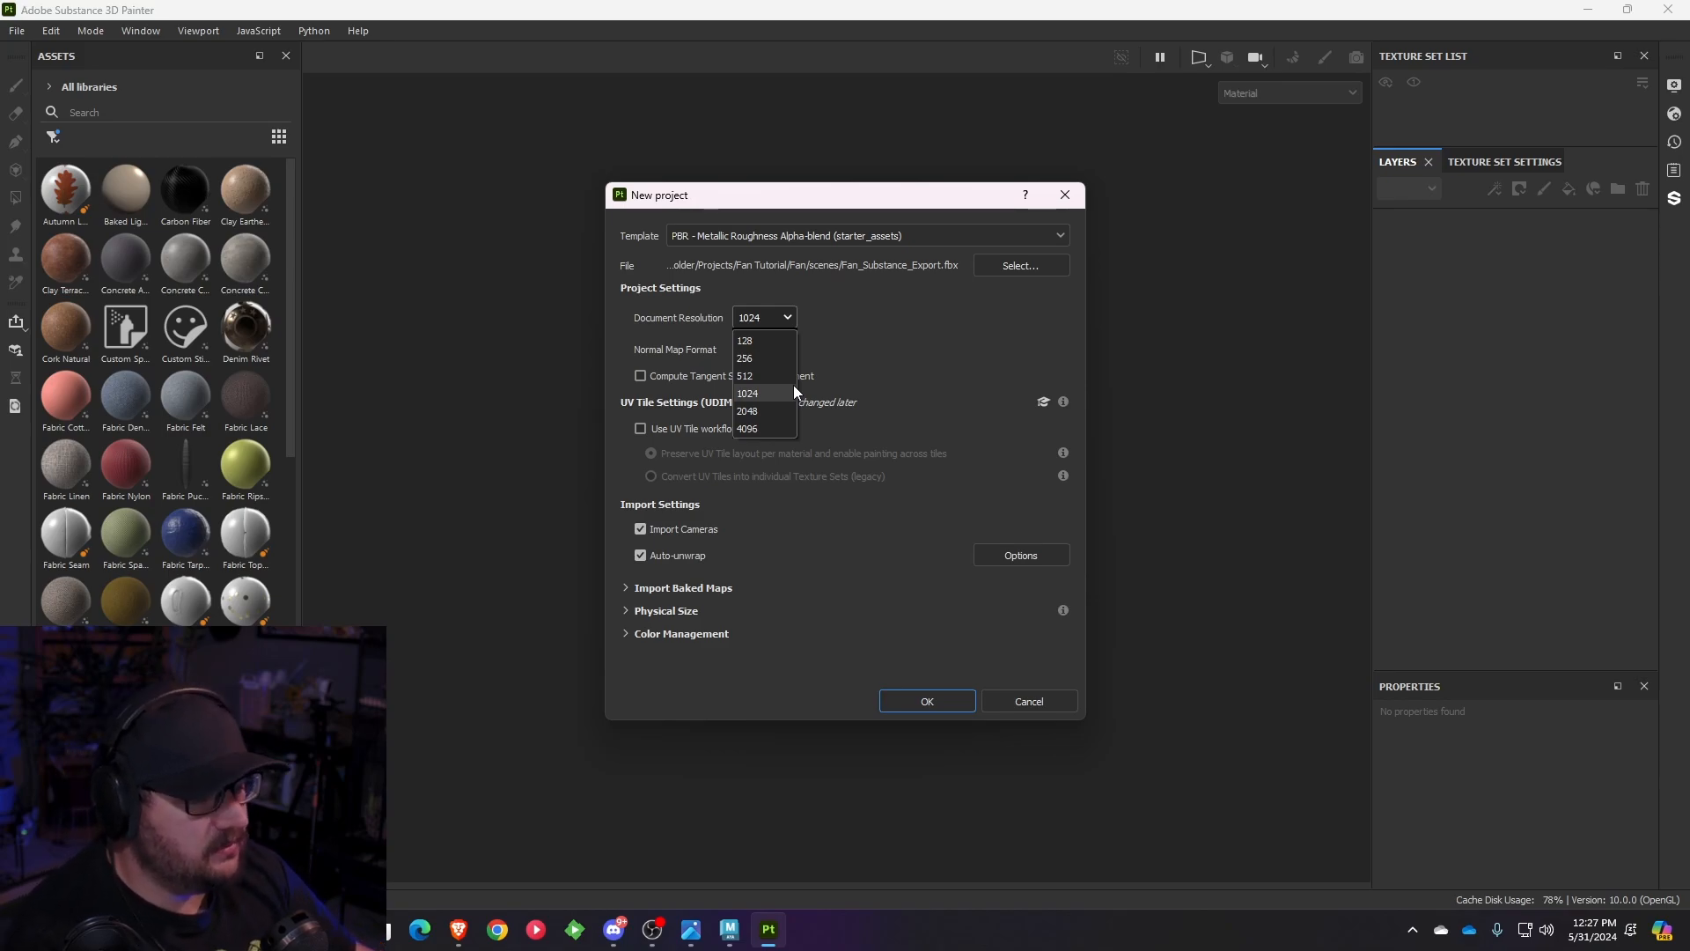
left_click(764, 427)
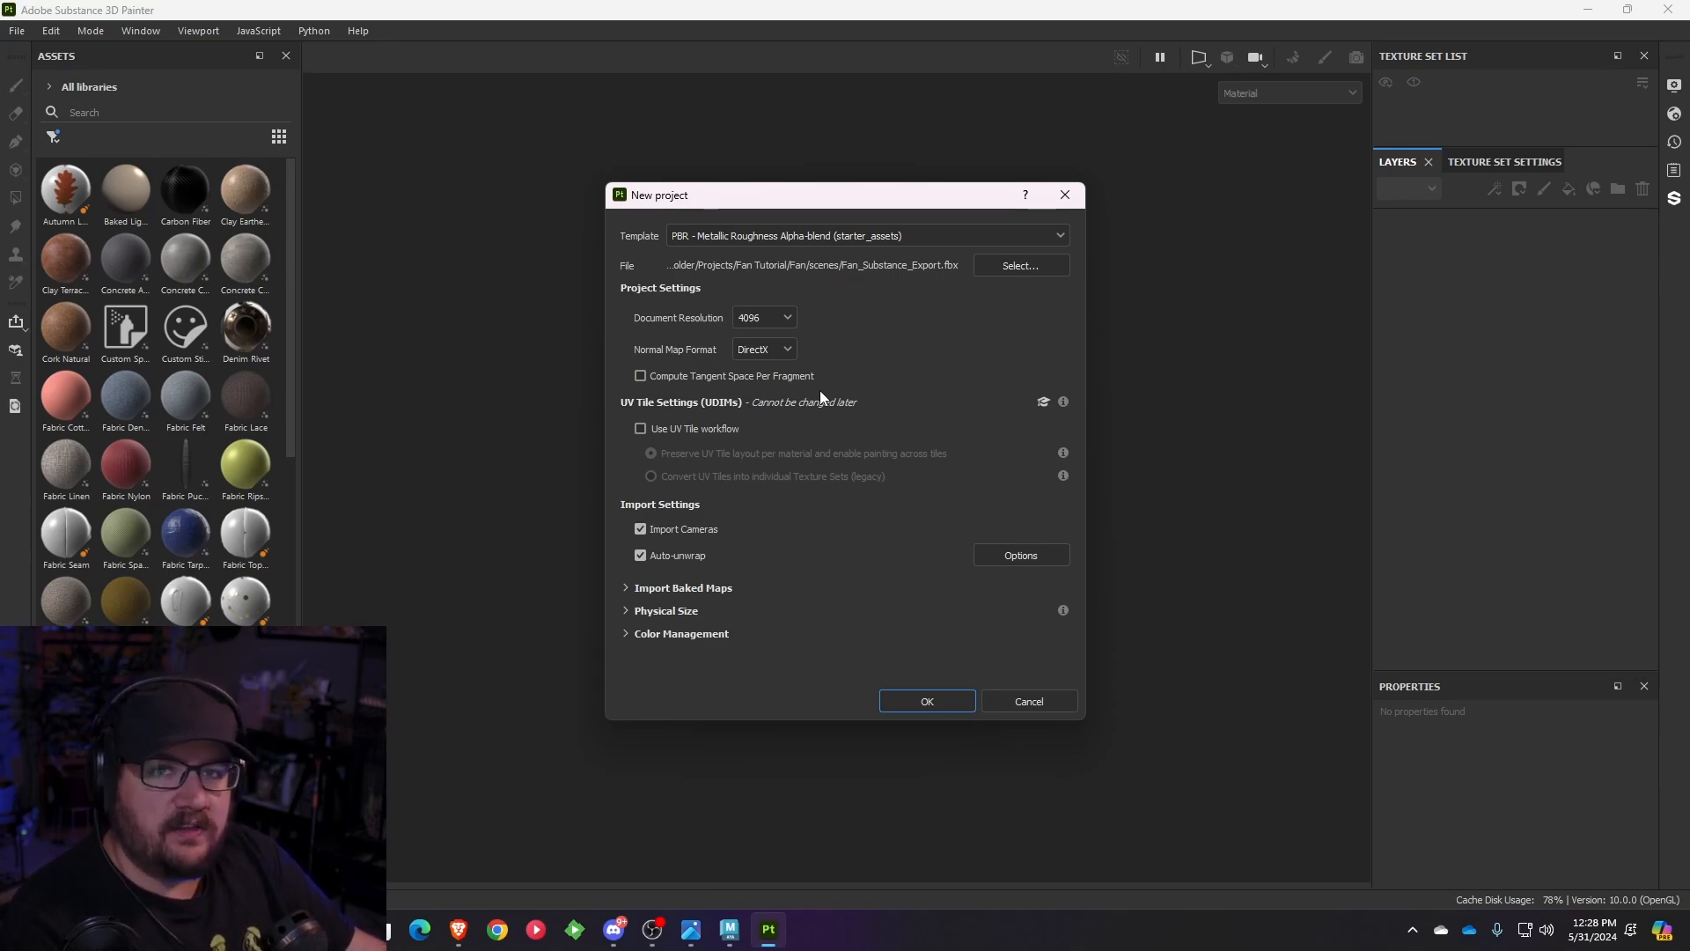
left_click(945, 695)
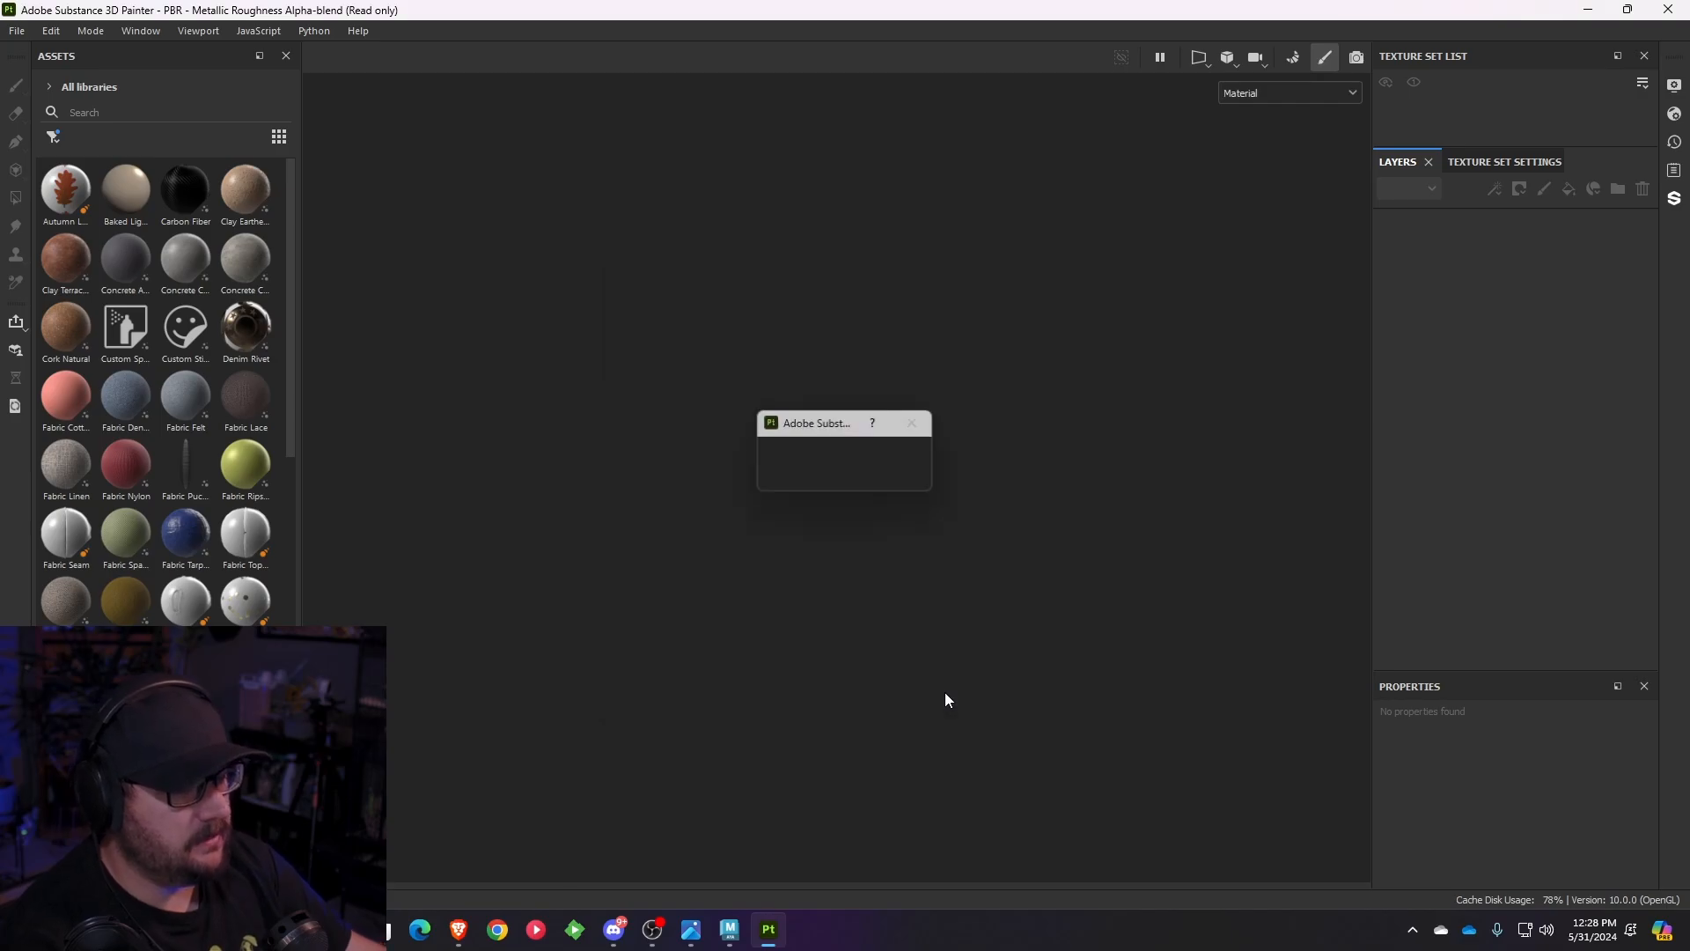
- Look over the imported fan and enlarge the texture set list to show every set from Brushed_metal to Rubber
mouse_move(820, 684)
left_mouse_down("alt")
mouse_move(850, 657)
mouse_move(955, 631)
mouse_move(897, 599)
mouse_move(983, 629)
left_mouse_up("alt")
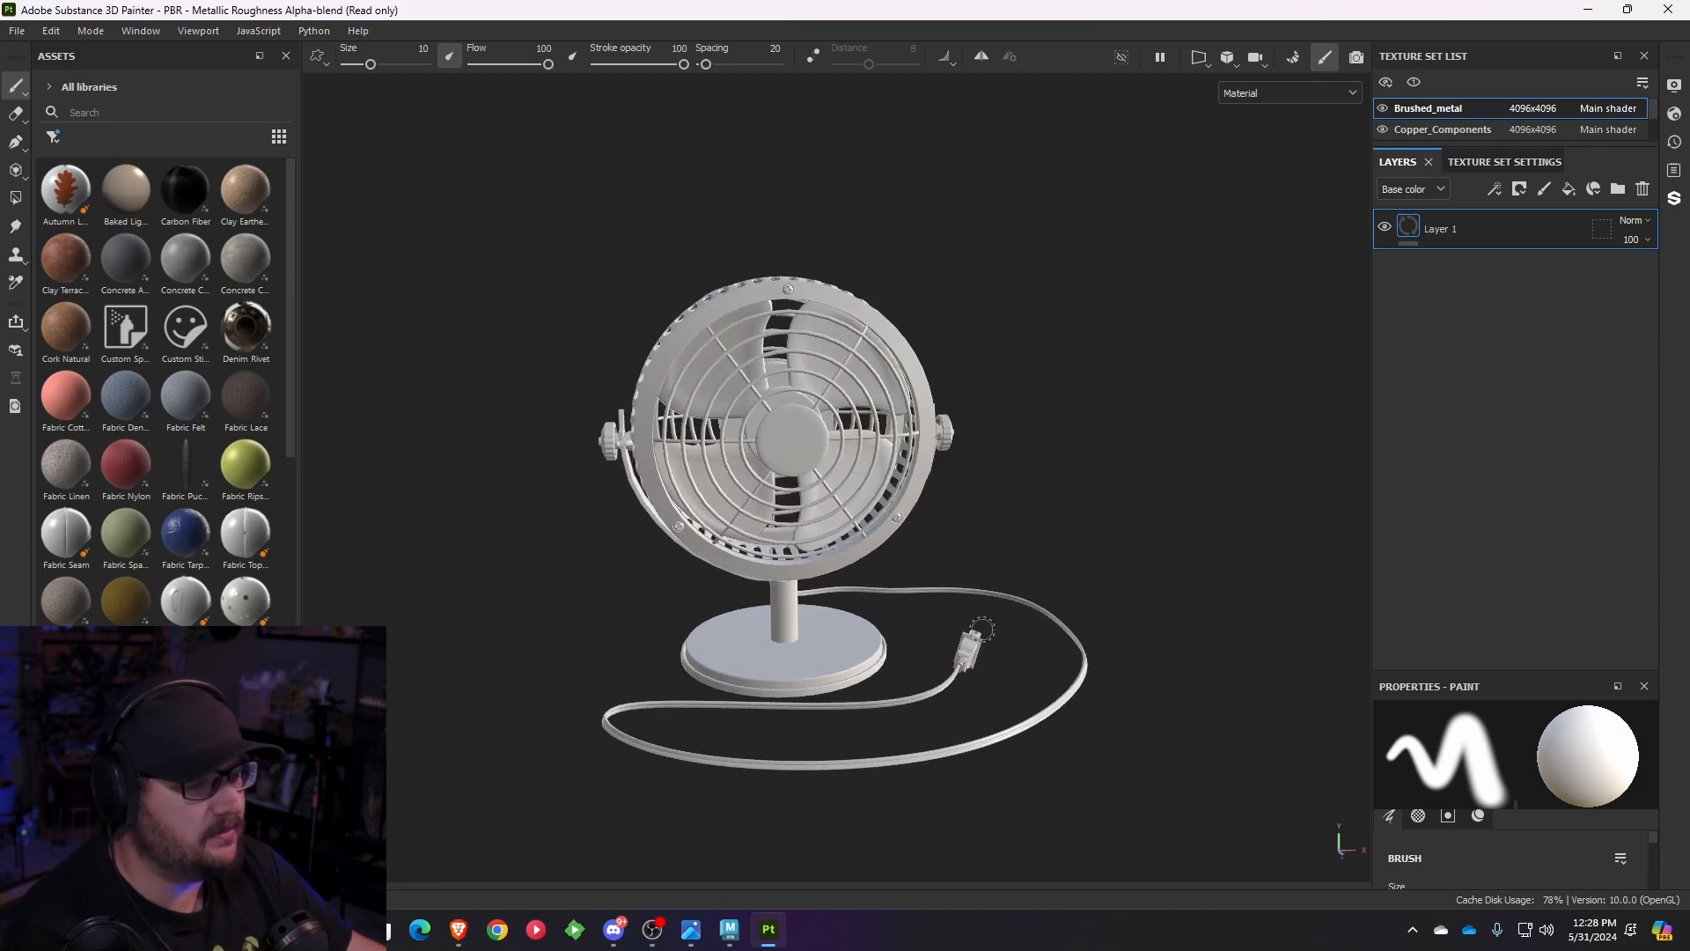
mouse_move(982, 629)
middle_mouse_down("alt")
mouse_move(1190, 639)
mouse_move(977, 619)
middle_mouse_up("alt")
mouse_move(977, 619)
left_mouse_down("alt")
mouse_move(743, 608)
mouse_move(1071, 618)
mouse_move(925, 615)
mouse_move(952, 620)
left_mouse_up("alt")
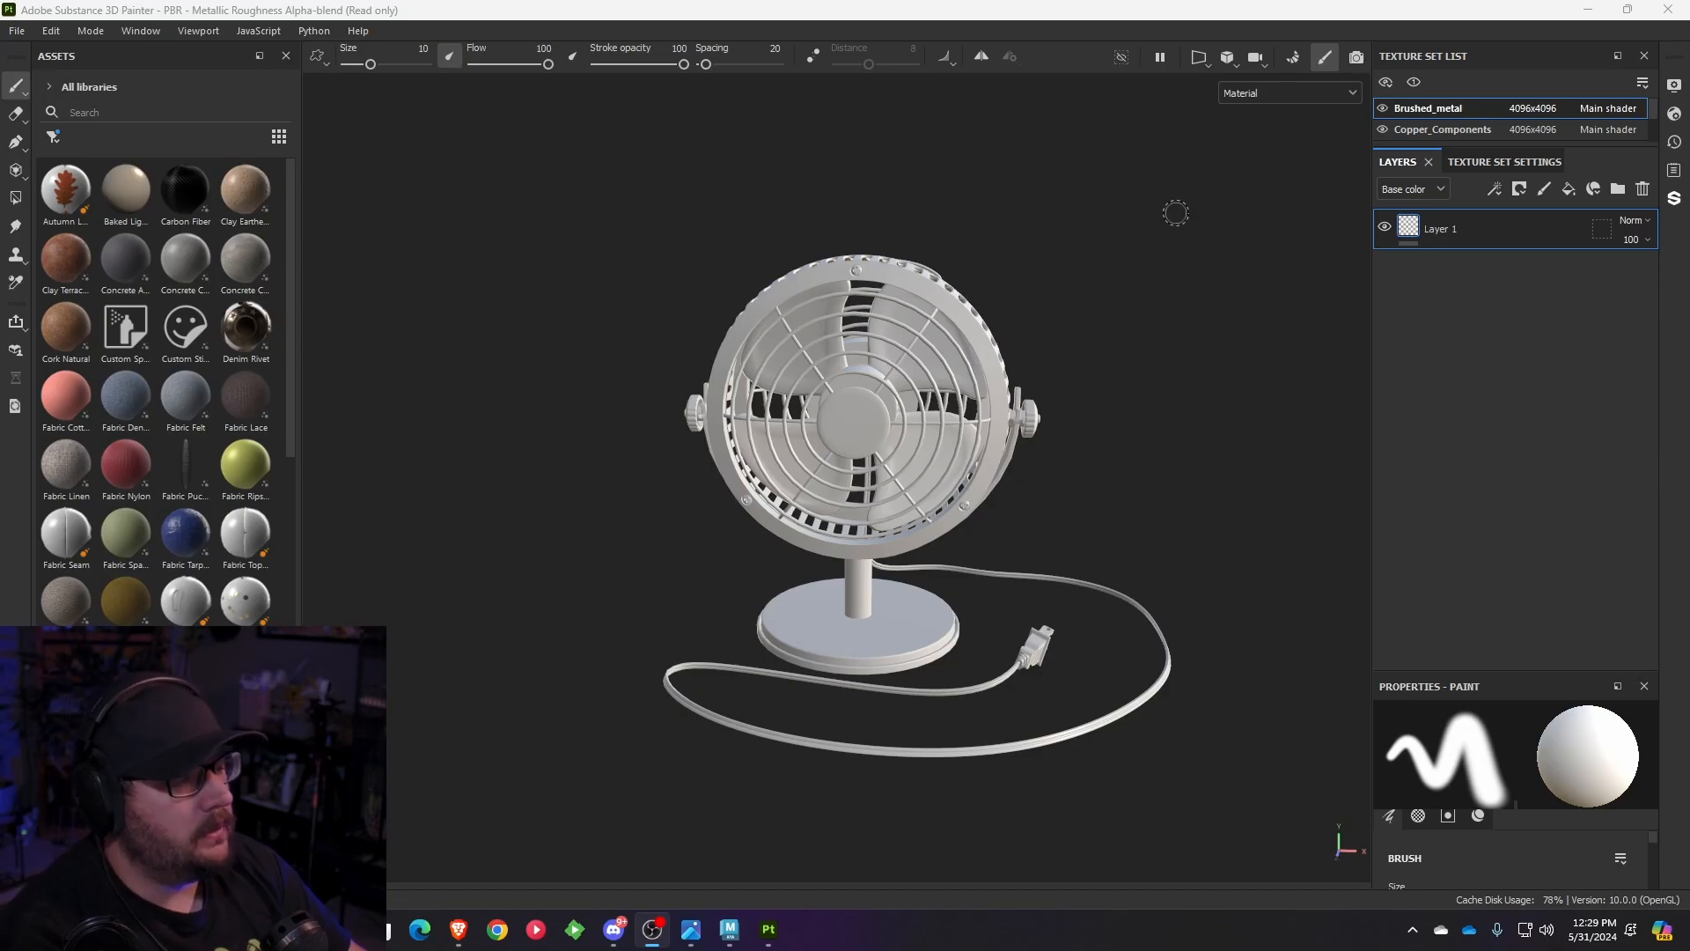
middle_click_drag(1149, 231, 1101, 243, "alt")
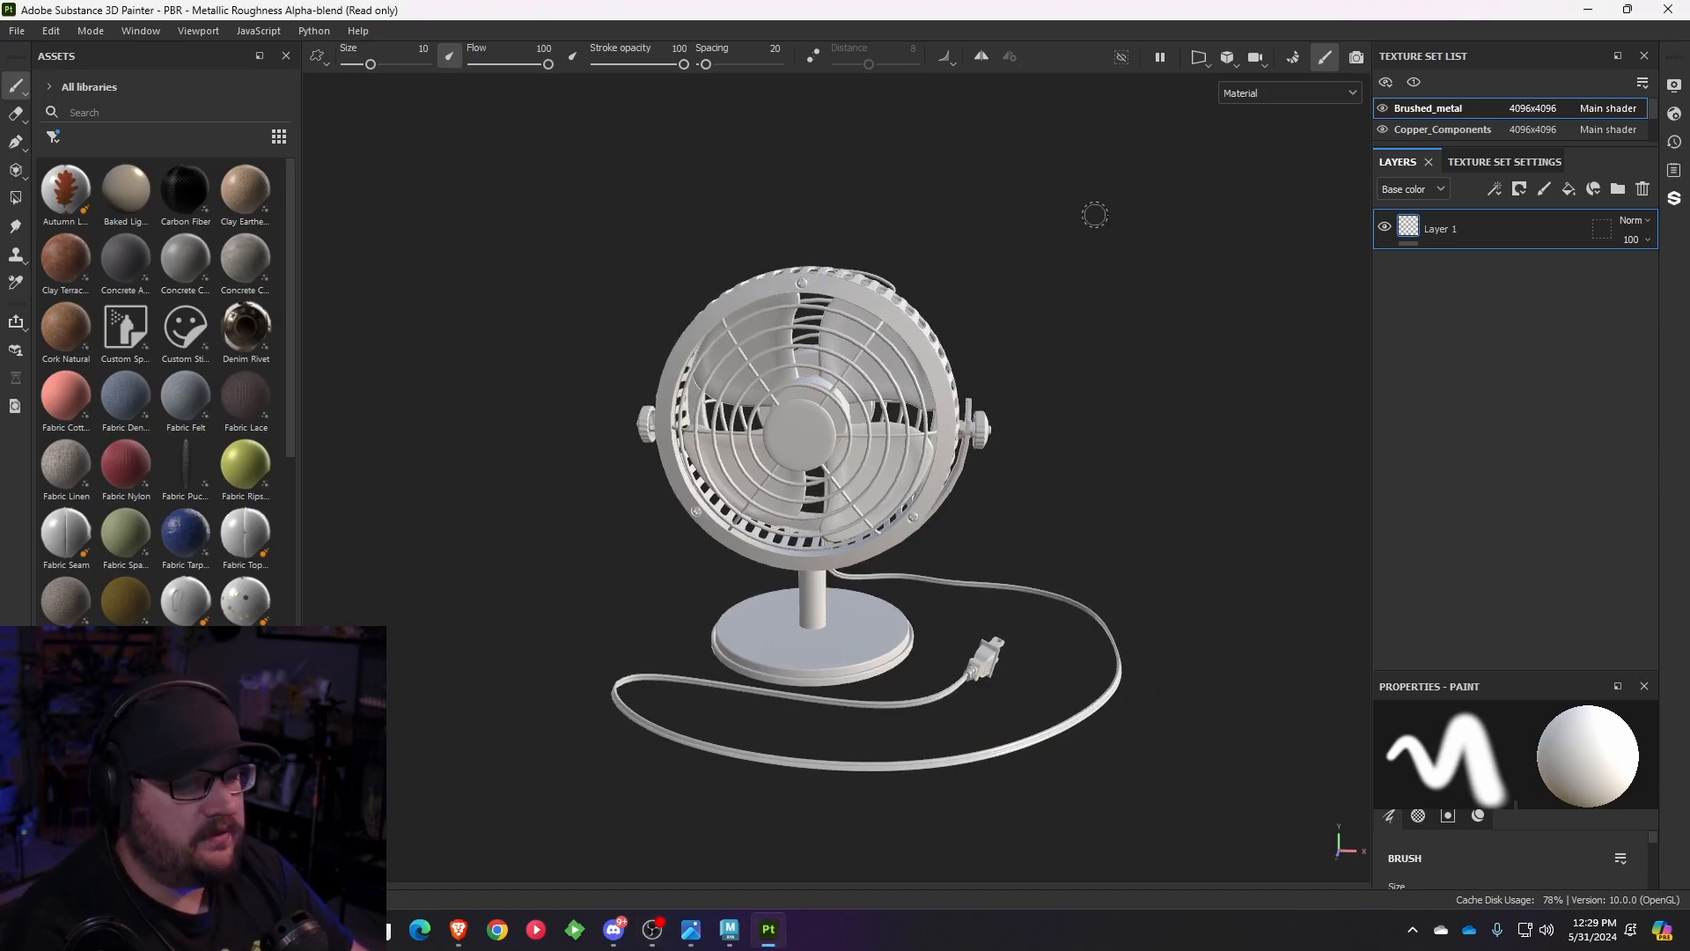
mouse_move(1017, 260)
left_mouse_down("alt")
mouse_move(934, 282)
mouse_move(915, 331)
left_mouse_up("alt")
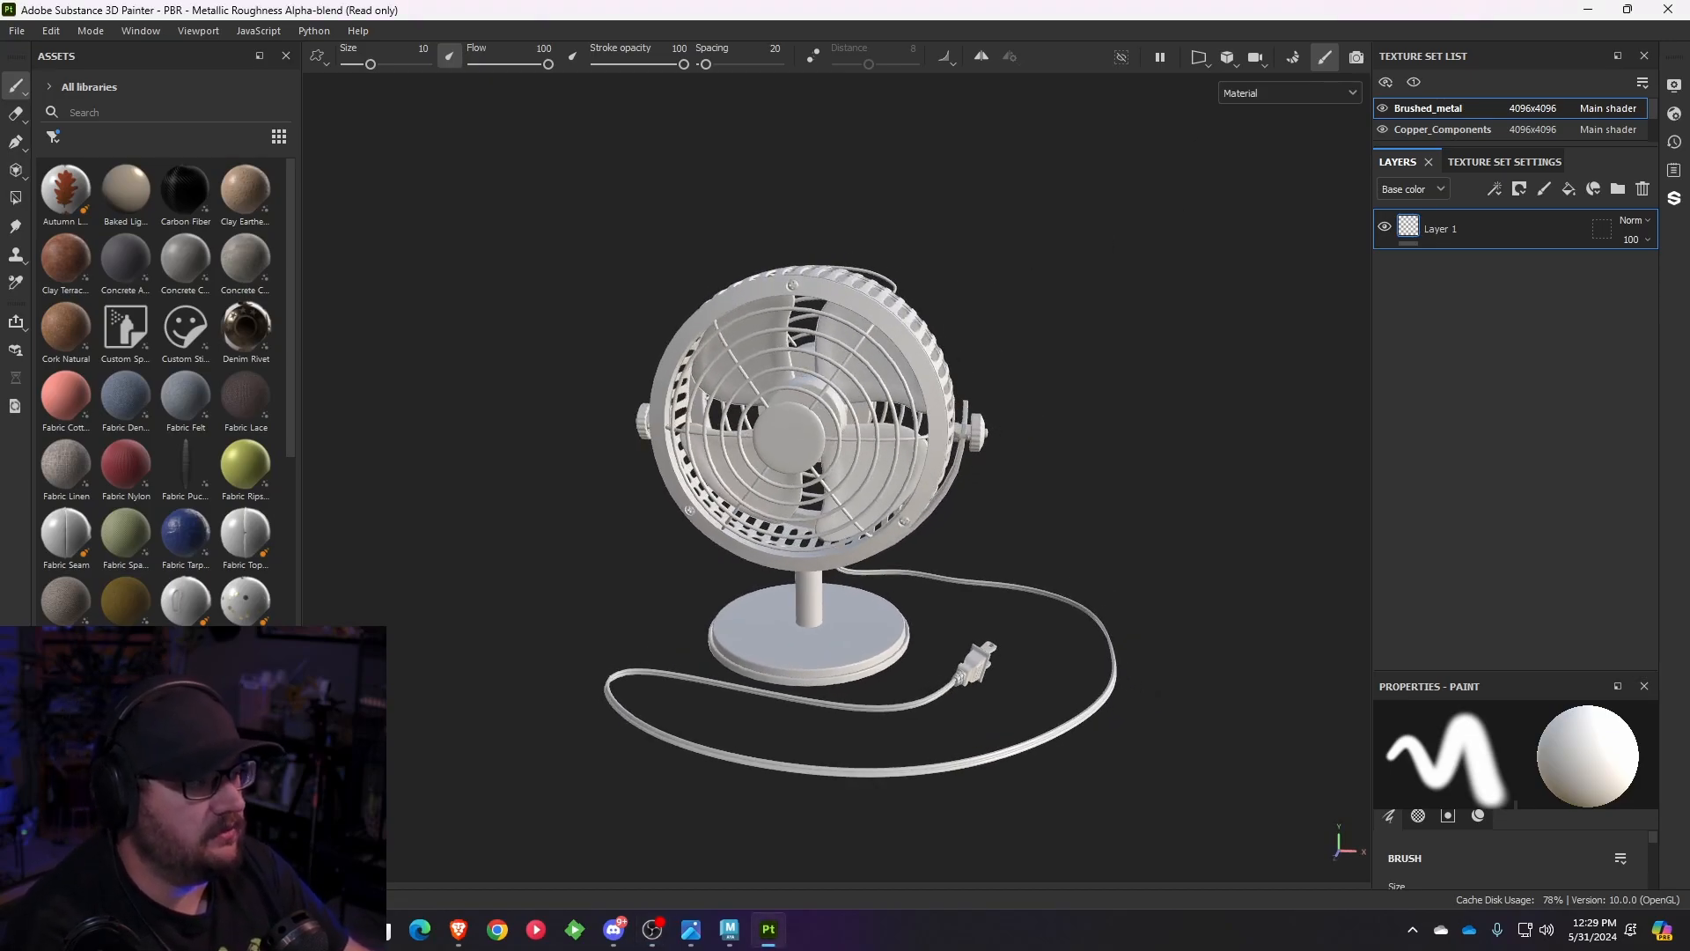
left_click_drag(1470, 146, 1495, 236)
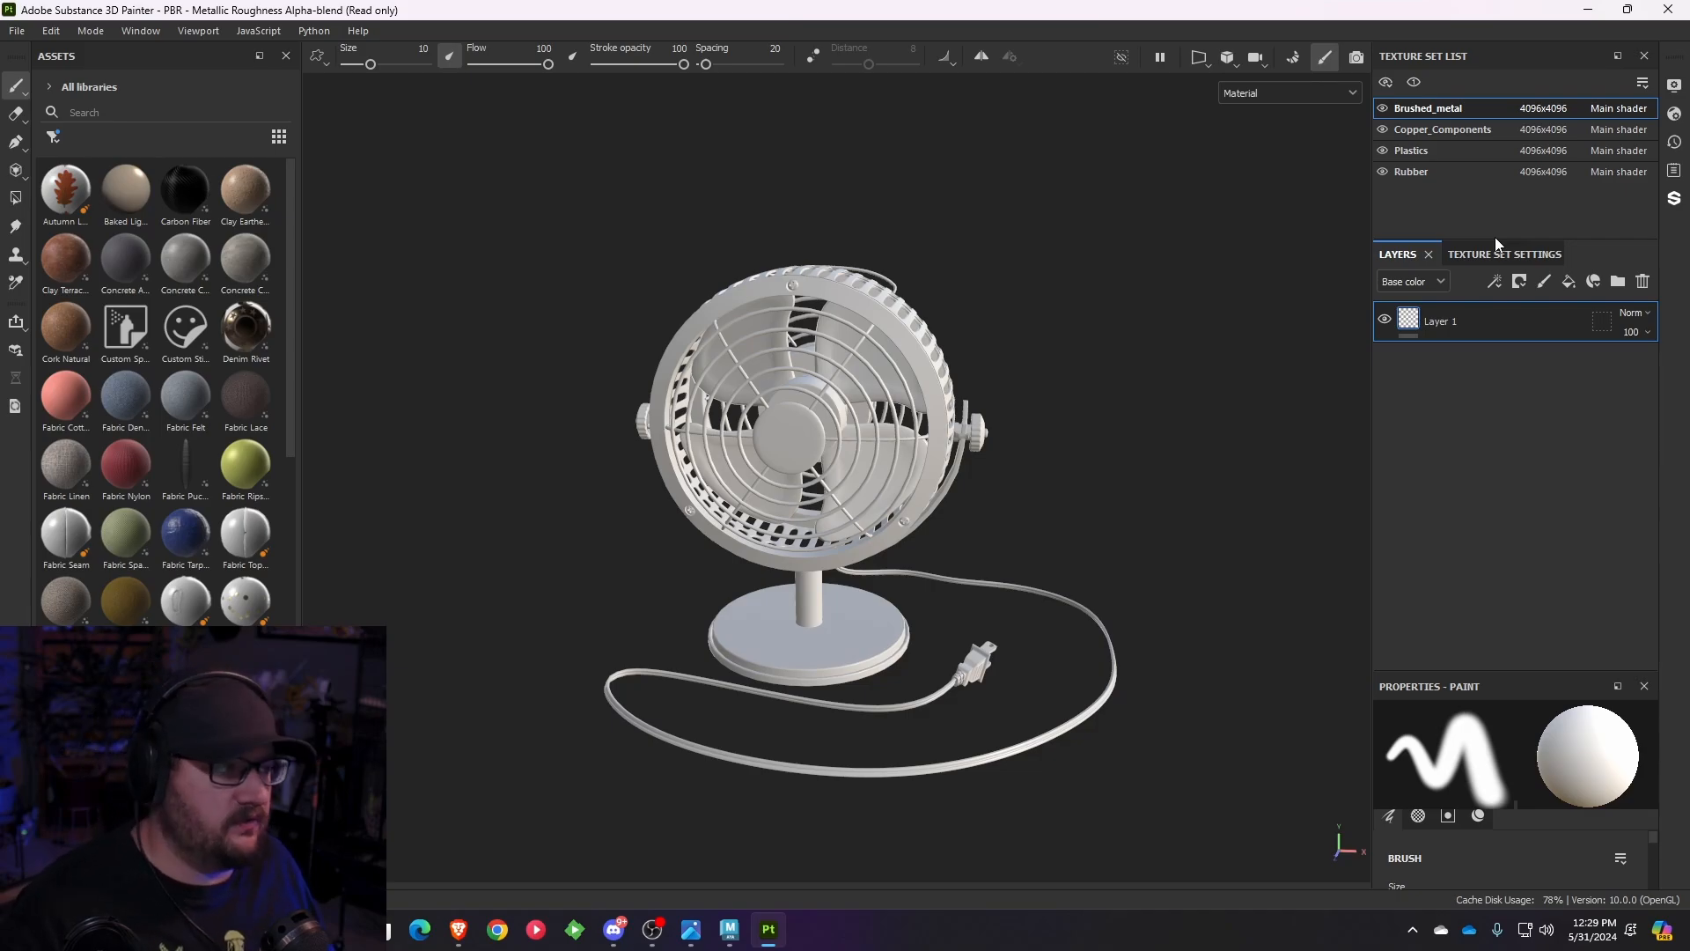
- Enter mesh map baking mode and set the common output size to 4096
left_click(1290, 58)
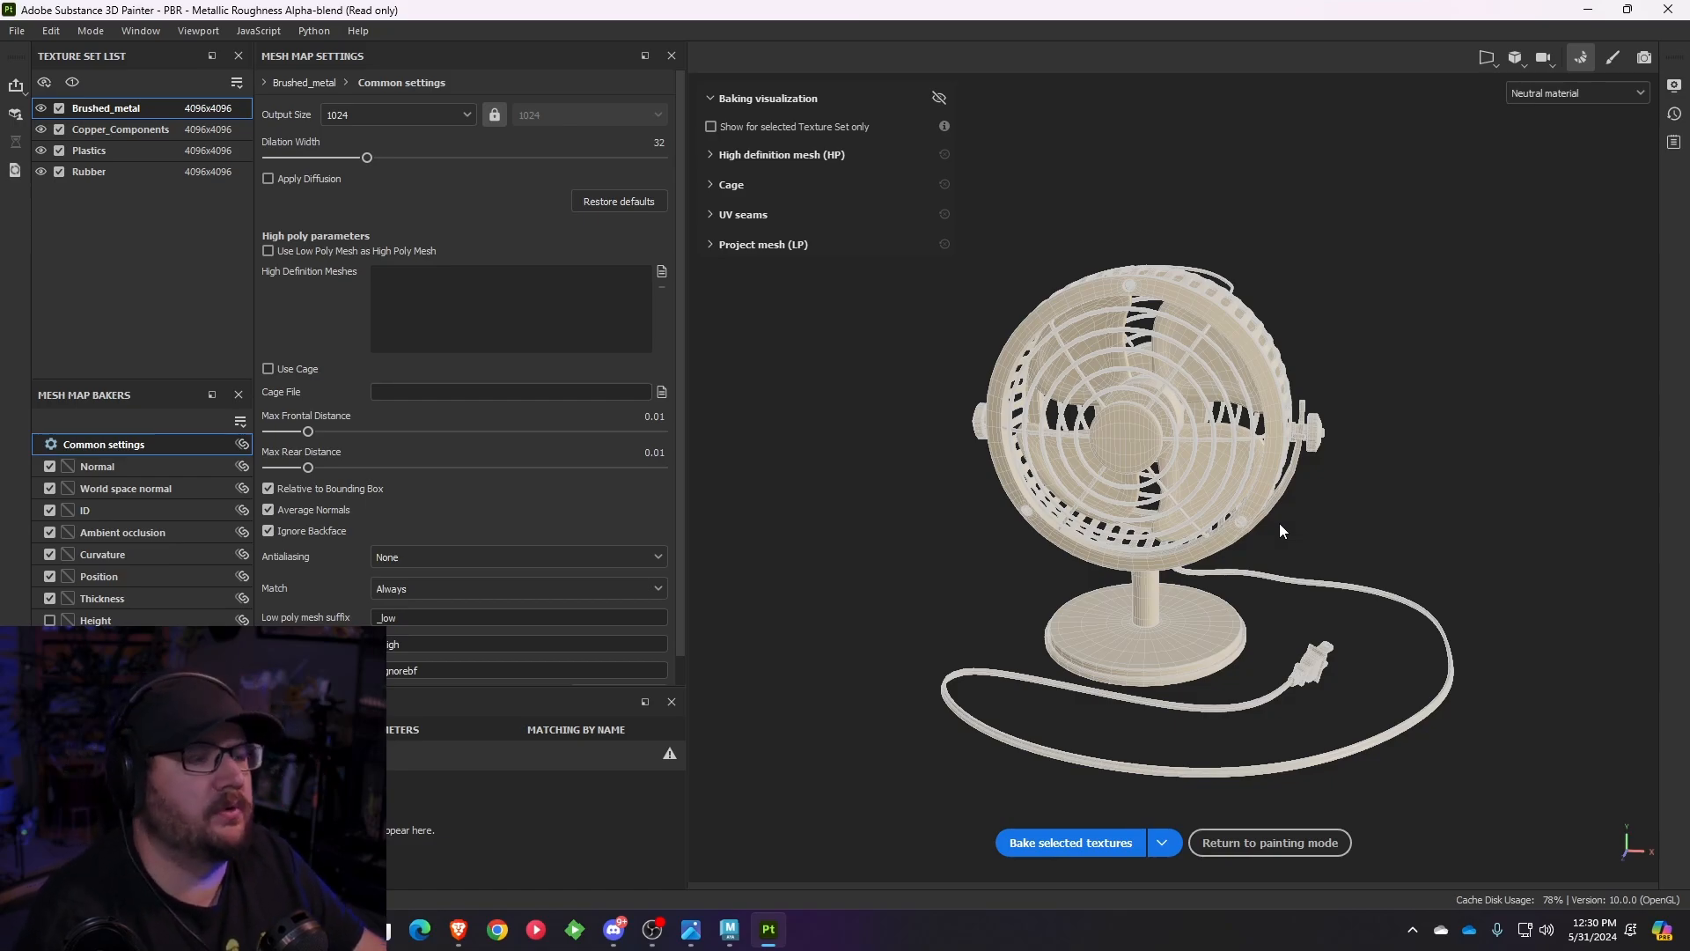
left_click(460, 117)
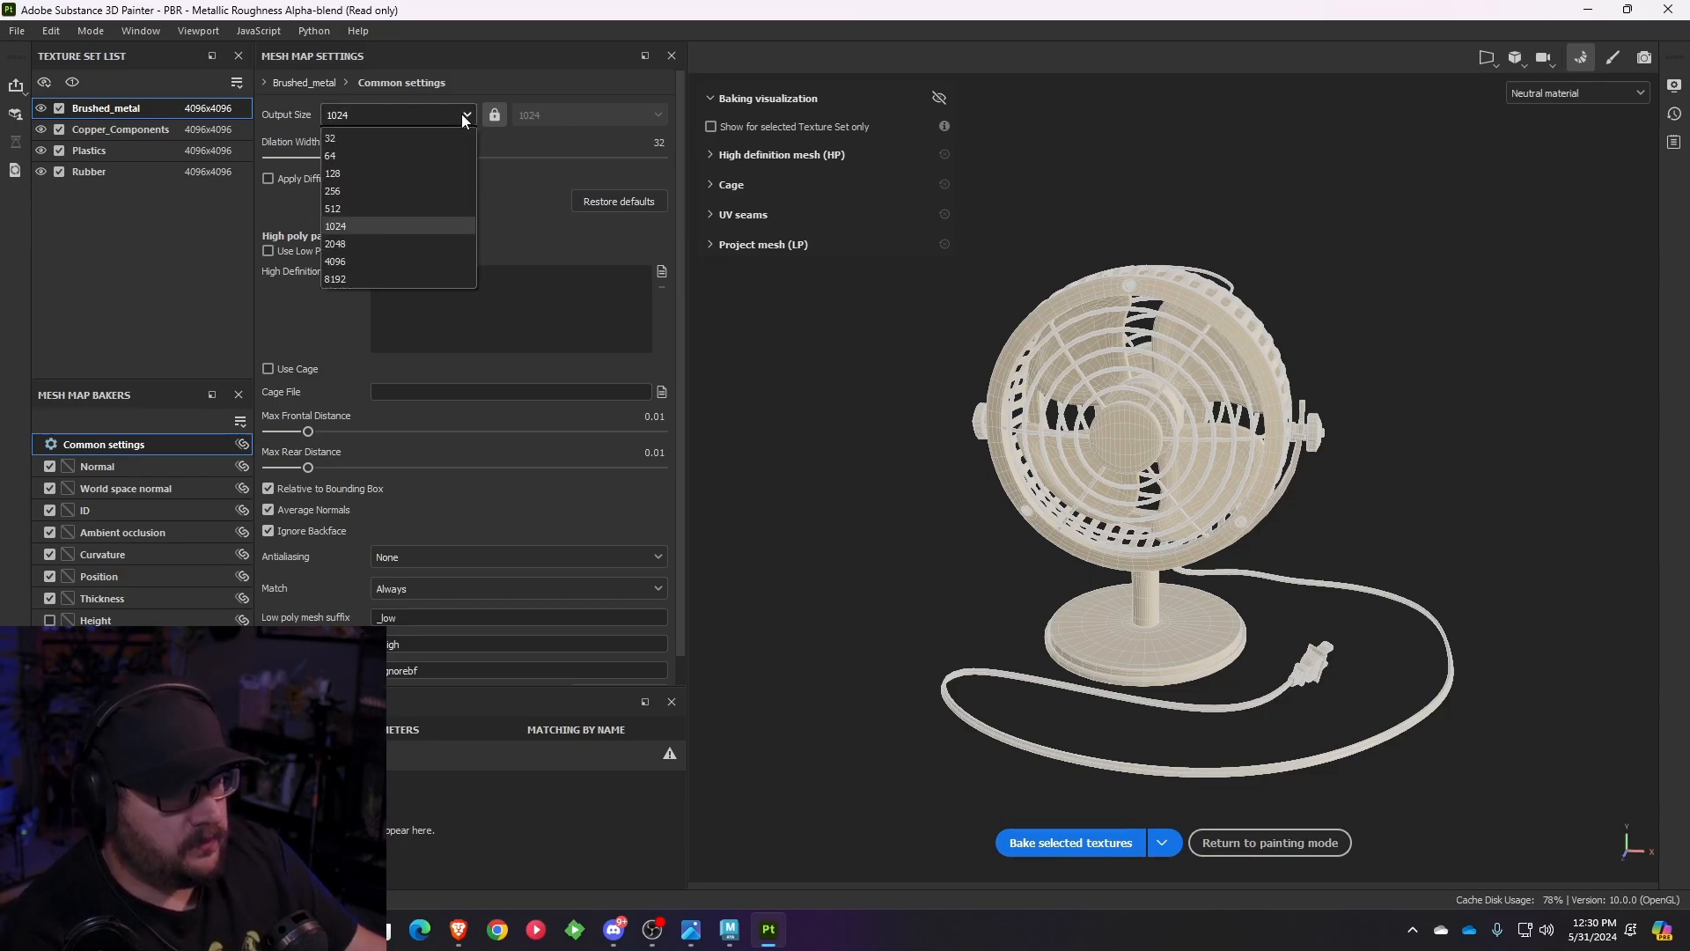
left_click(423, 248)
left_click(455, 115)
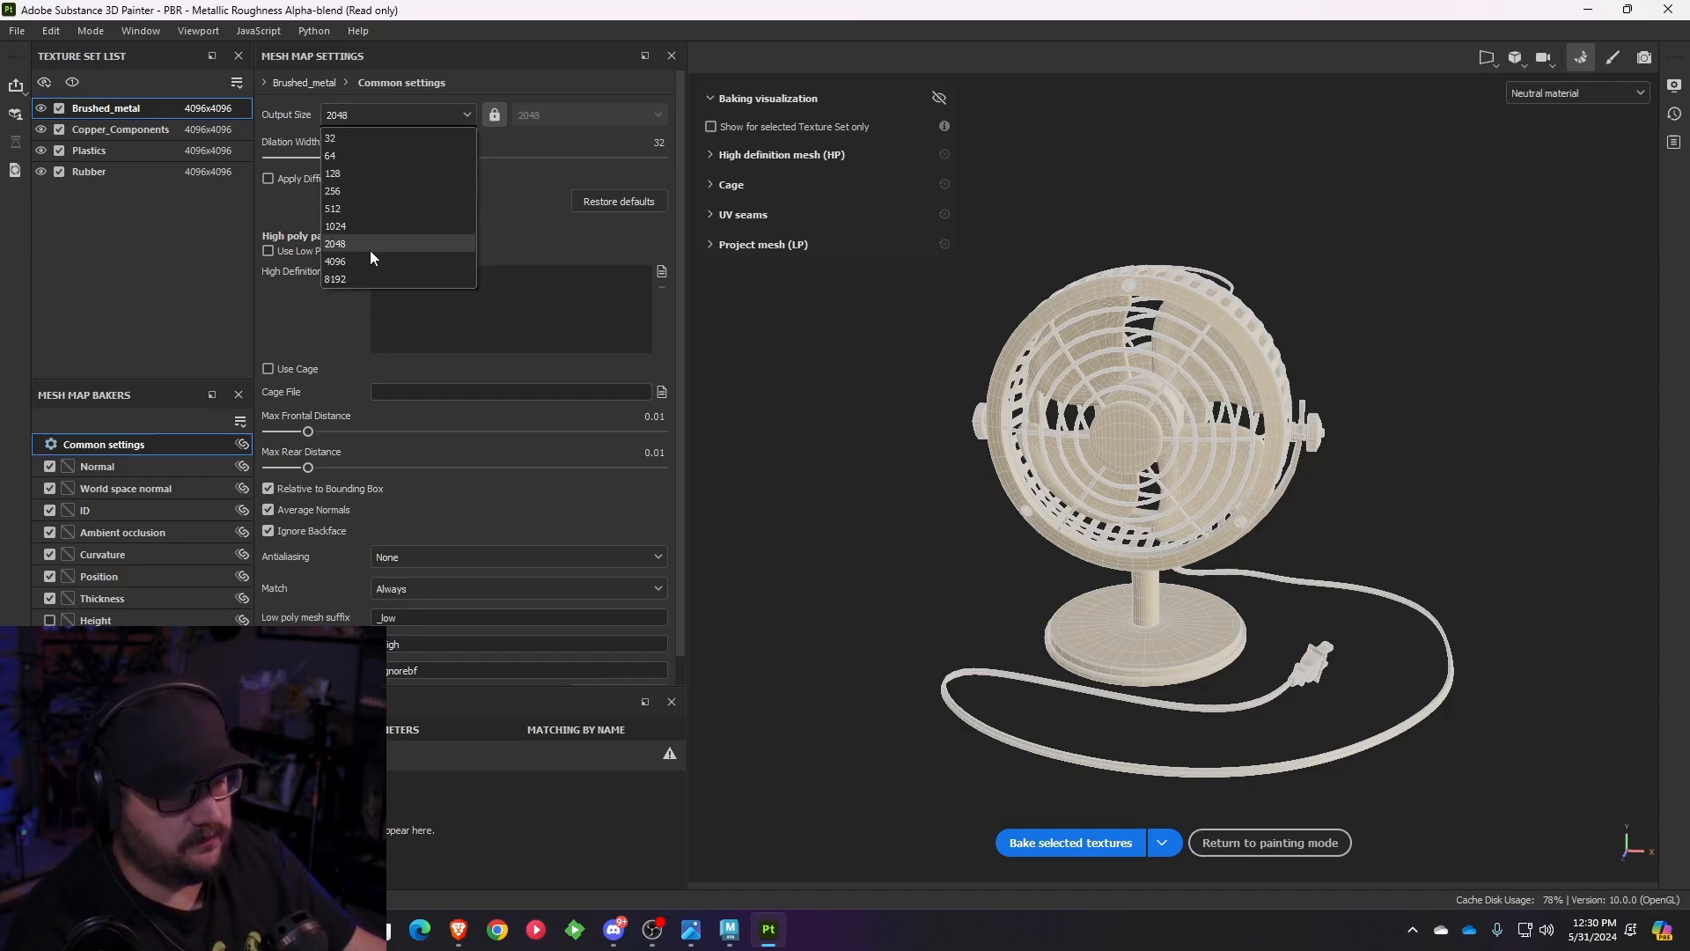
left_click(361, 261)
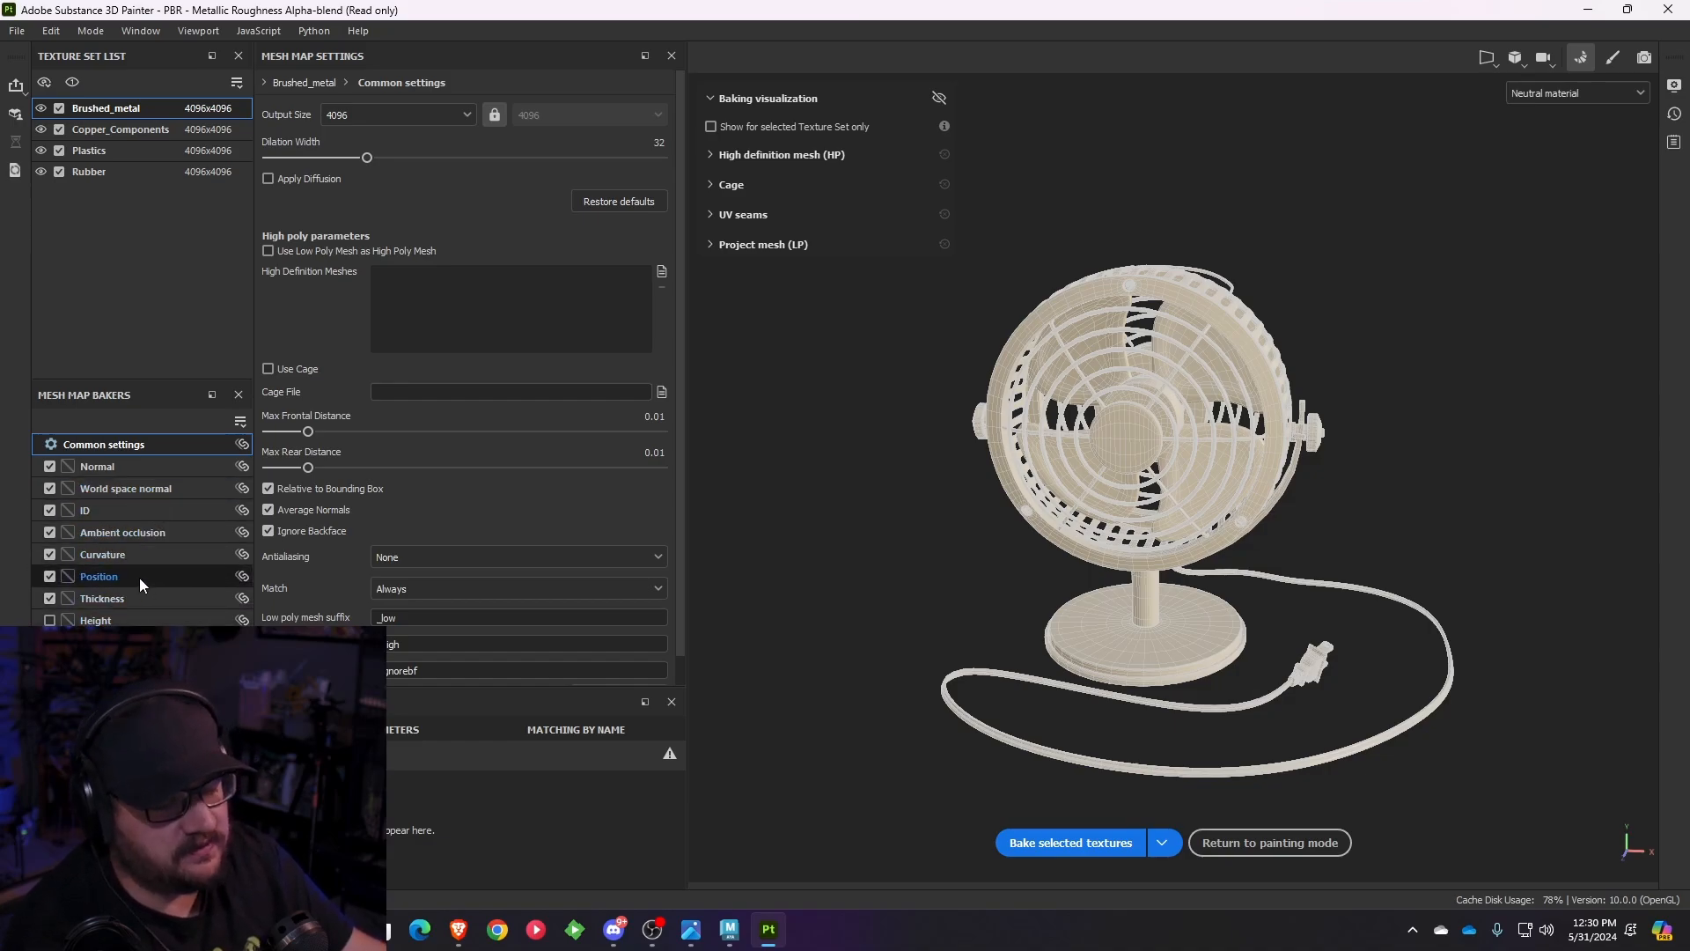
- Review the common baking settings, bake the mesh maps for all selected texture sets, and return to painting mode
scroll(602, 519, "down", 1)
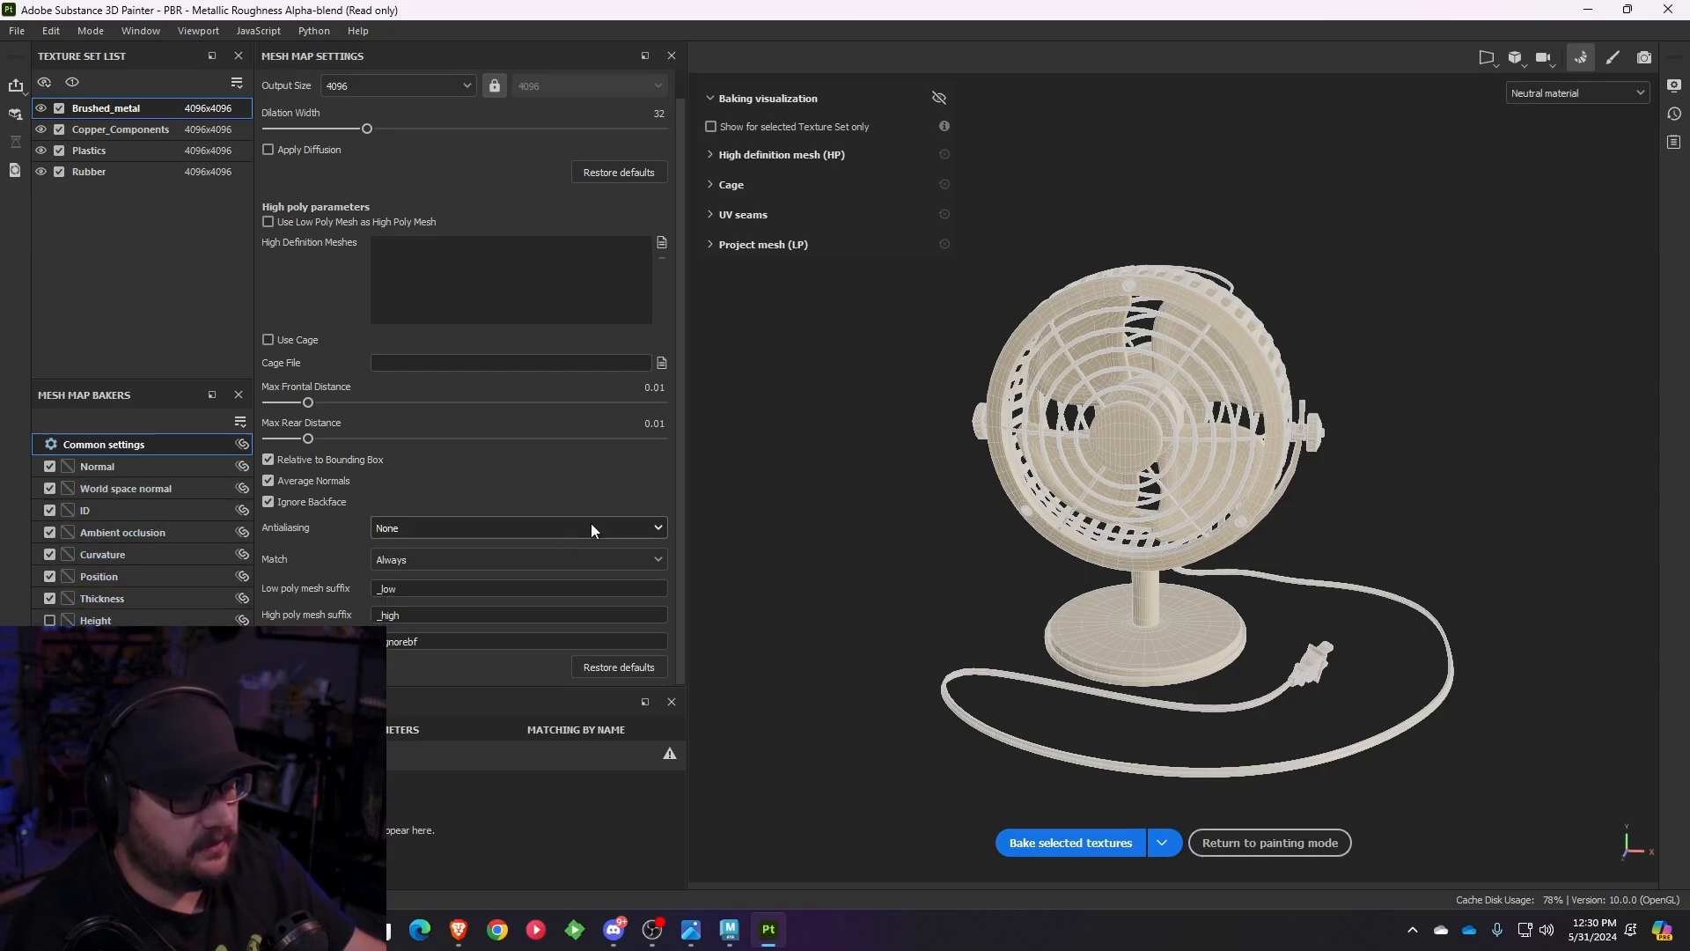
scroll(592, 525, "up", 1)
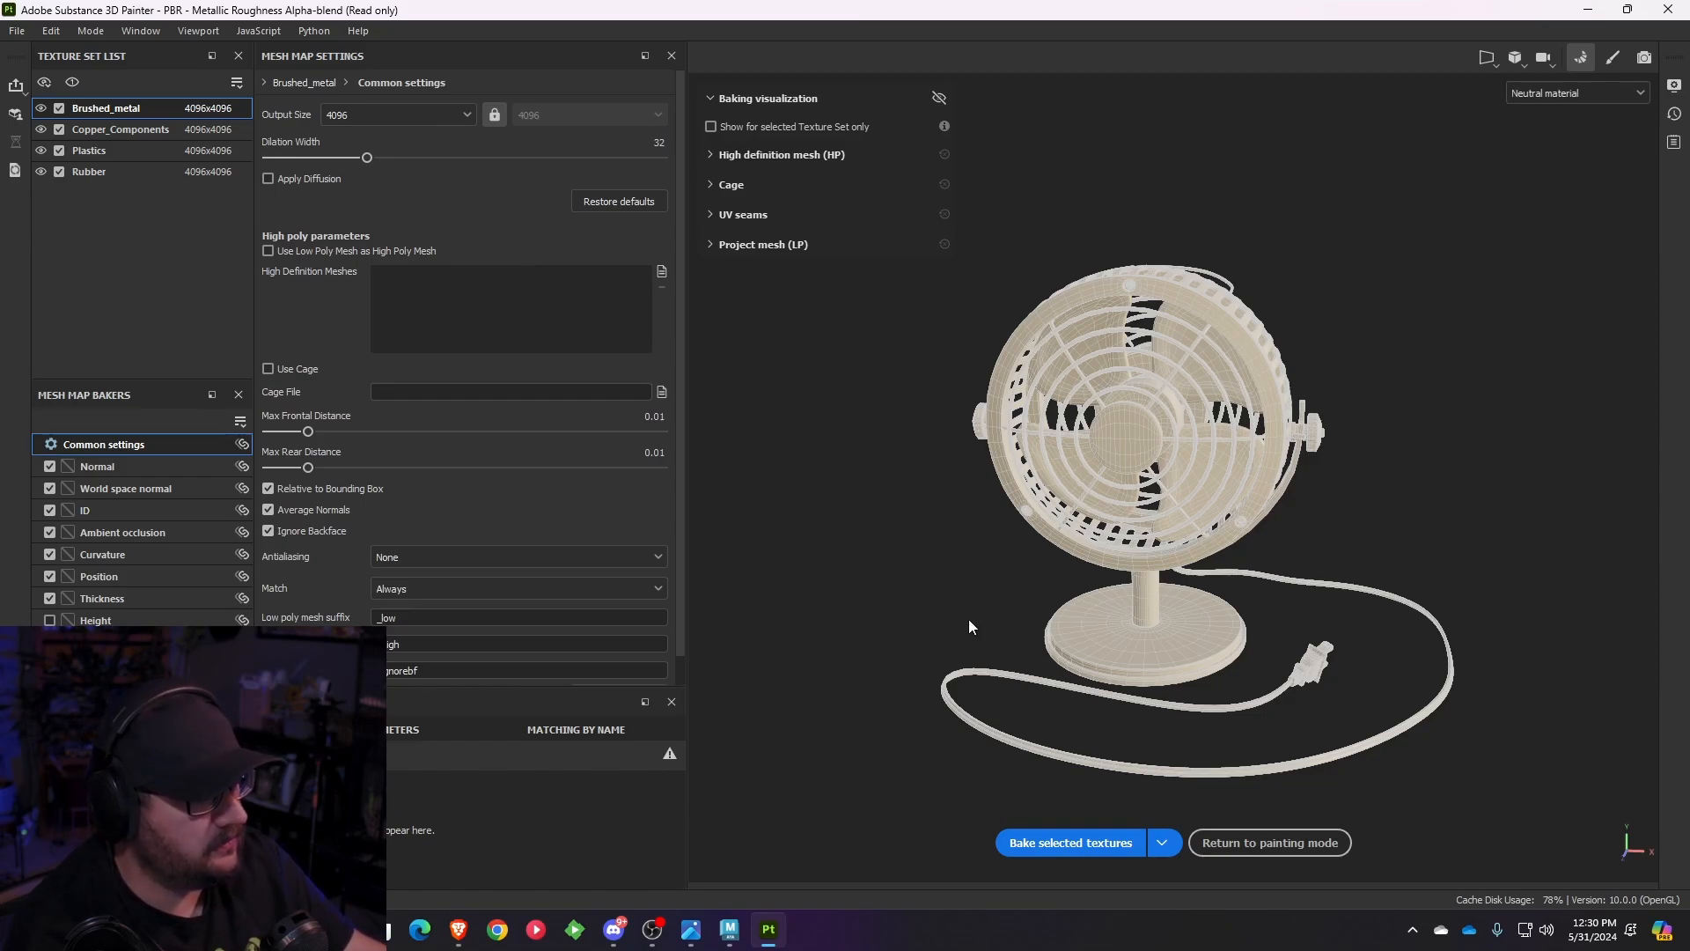
left_click(1115, 841)
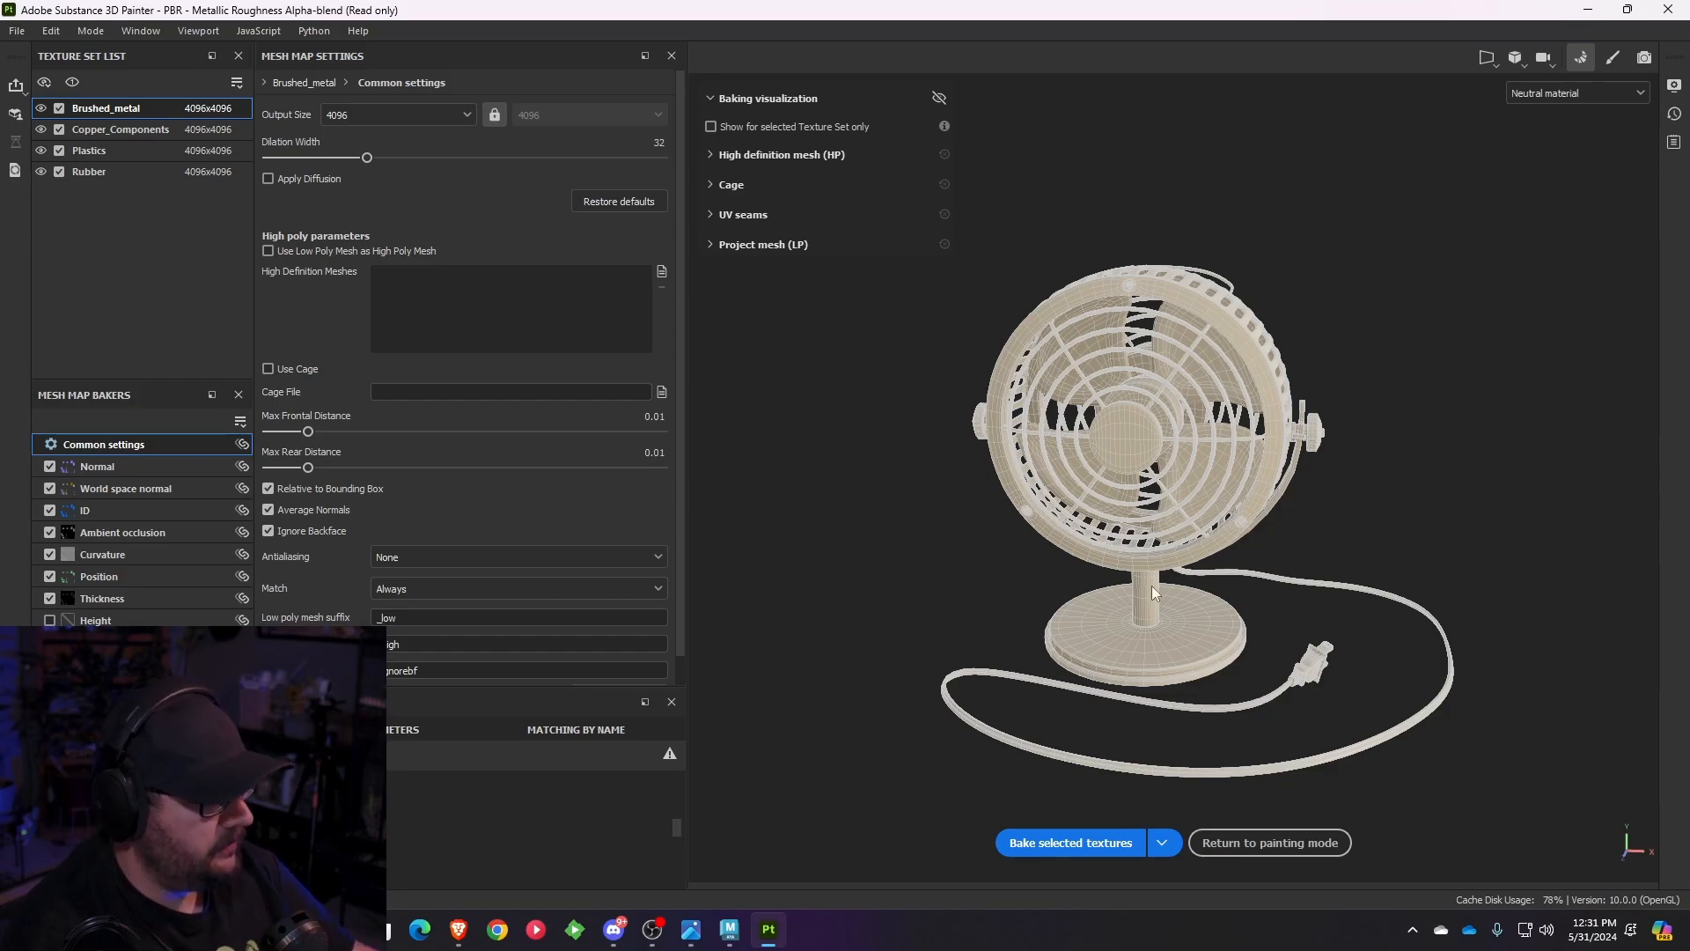
left_click(1259, 838)
- Examine the baked fan's grille, slotted housing, side knobs and rear motor from all sides for shading problems
mouse_move(1063, 508)
left_mouse_down("alt")
mouse_move(1038, 542)
mouse_move(1076, 542)
mouse_move(1053, 505)
mouse_move(1280, 574)
mouse_move(1220, 606)
mouse_move(1017, 480)
mouse_move(857, 536)
mouse_move(923, 682)
left_mouse_up("alt")
middle_click_drag(888, 664, 566, 476, "alt")
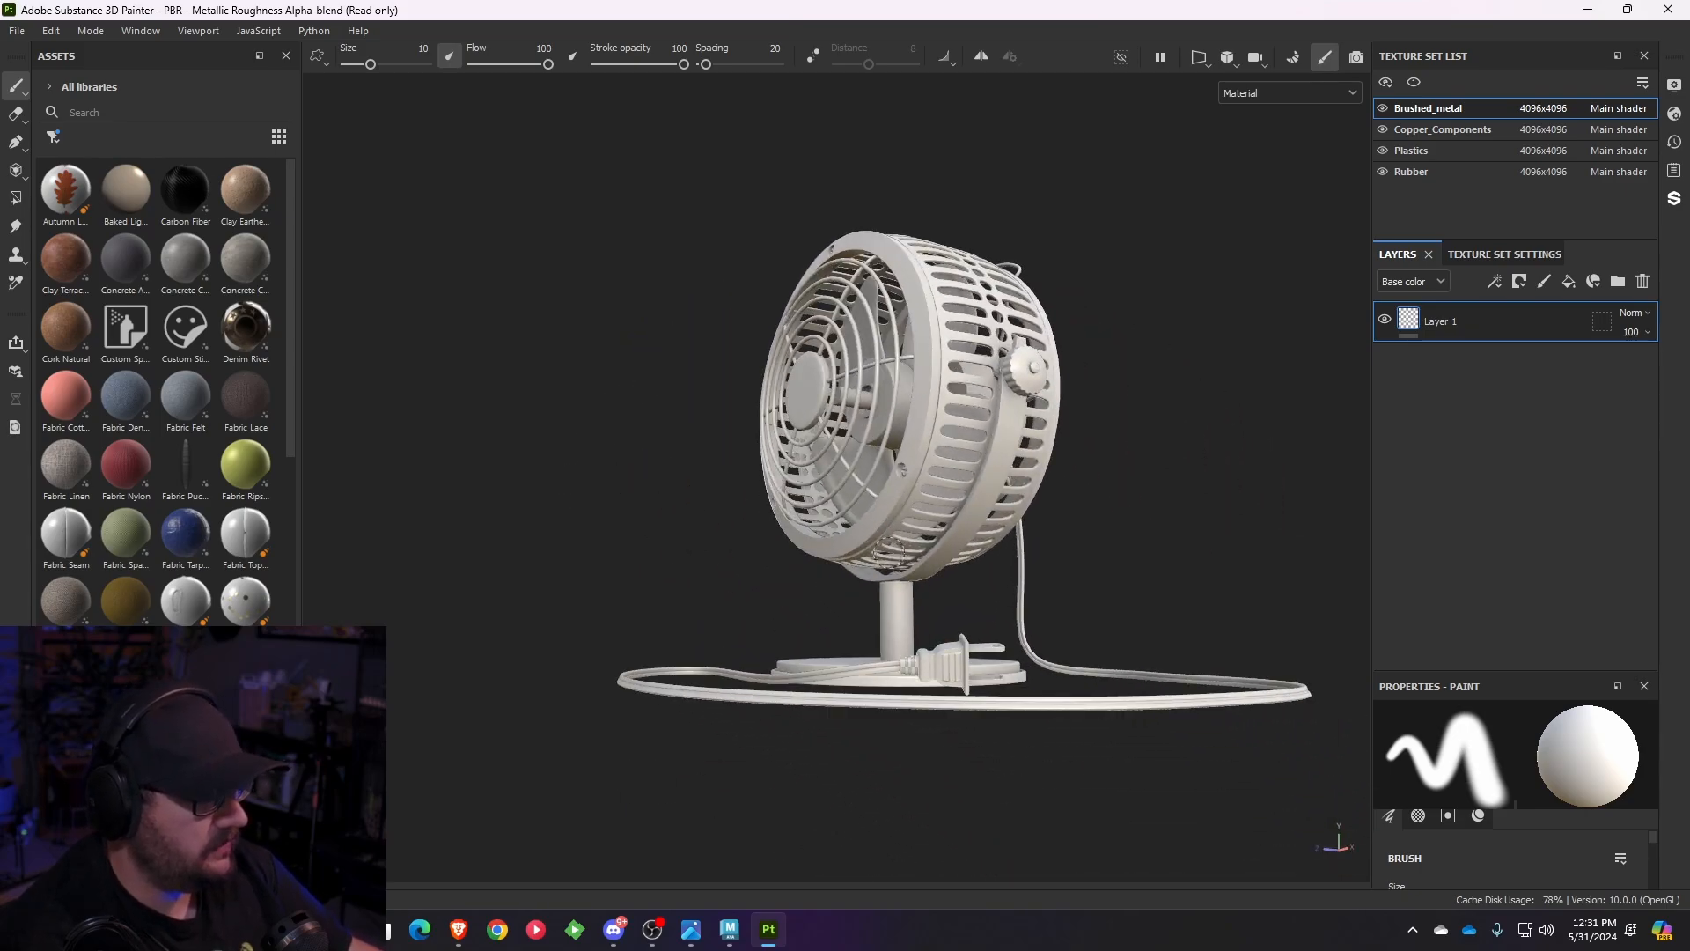
scroll(882, 547, "up", 3)
left_click_drag(764, 501, 673, 647, "alt")
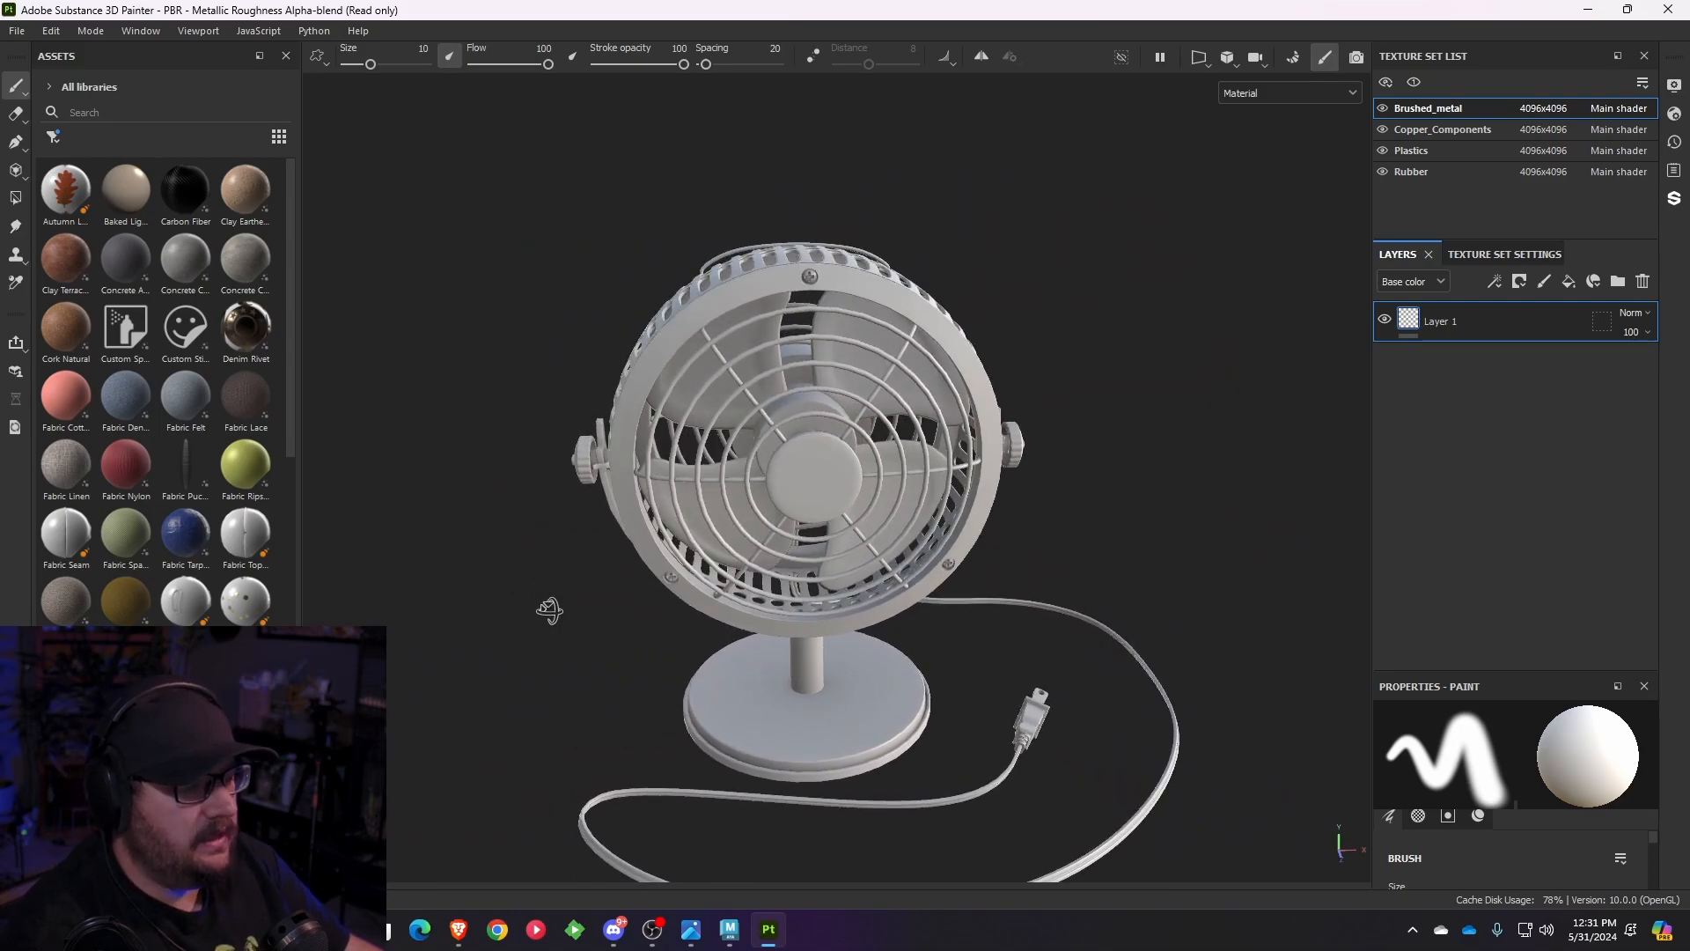
left_click_drag(554, 604, 862, 552, "alt")
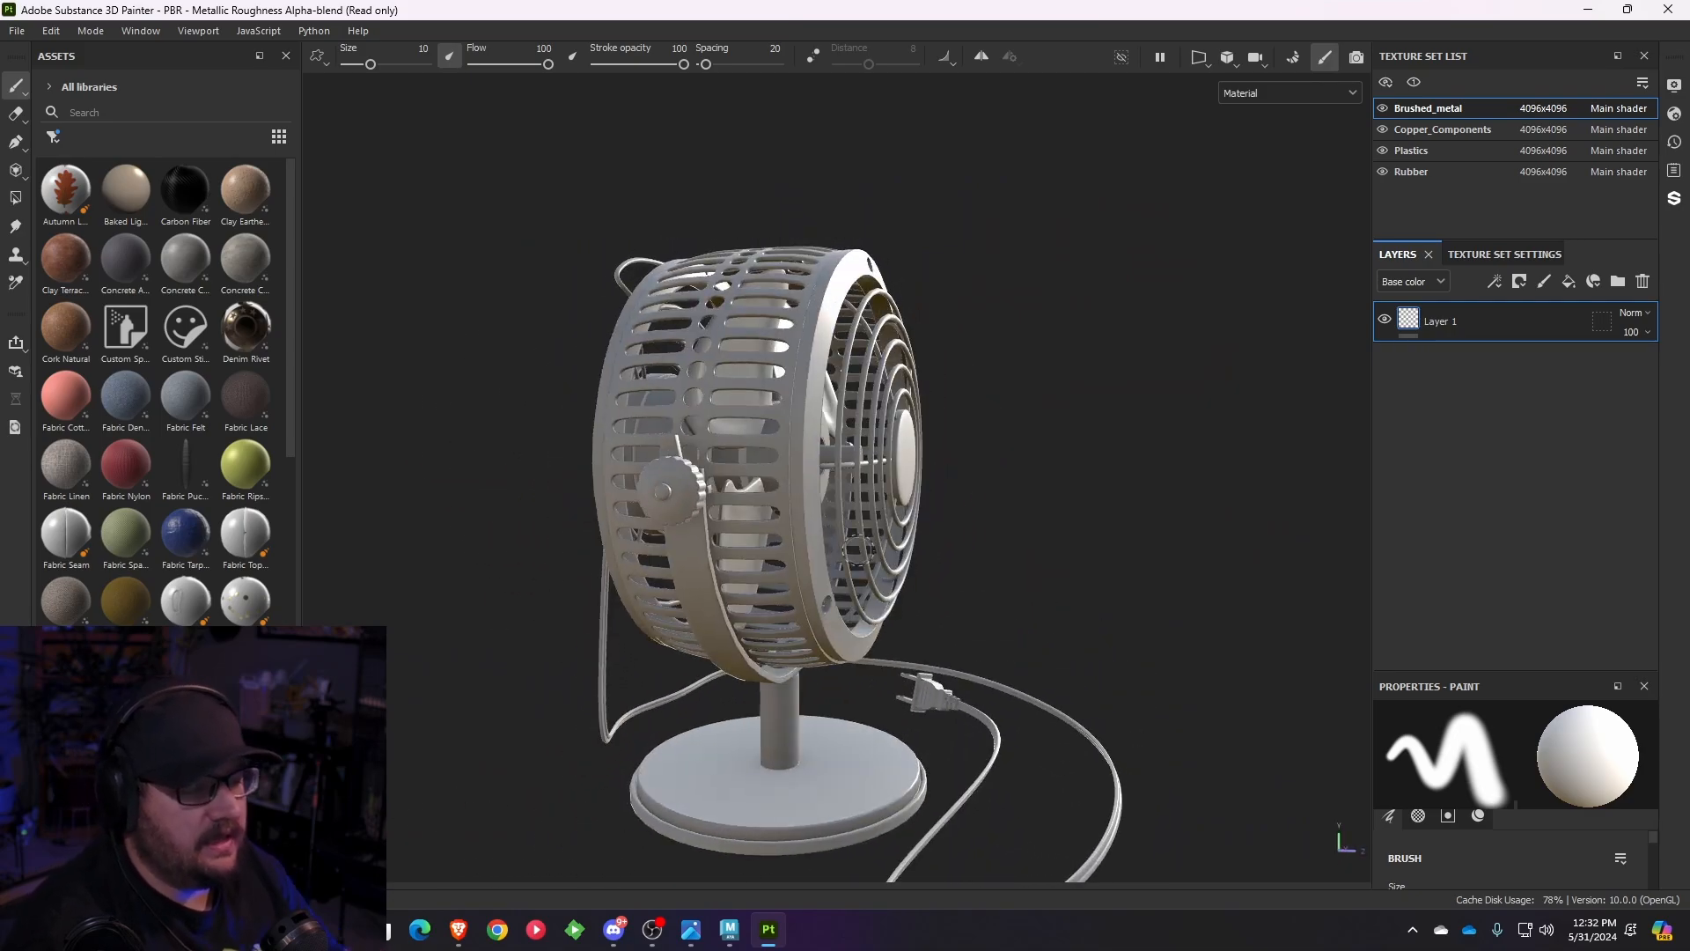
left_click_drag(544, 461, 1117, 370, "alt")
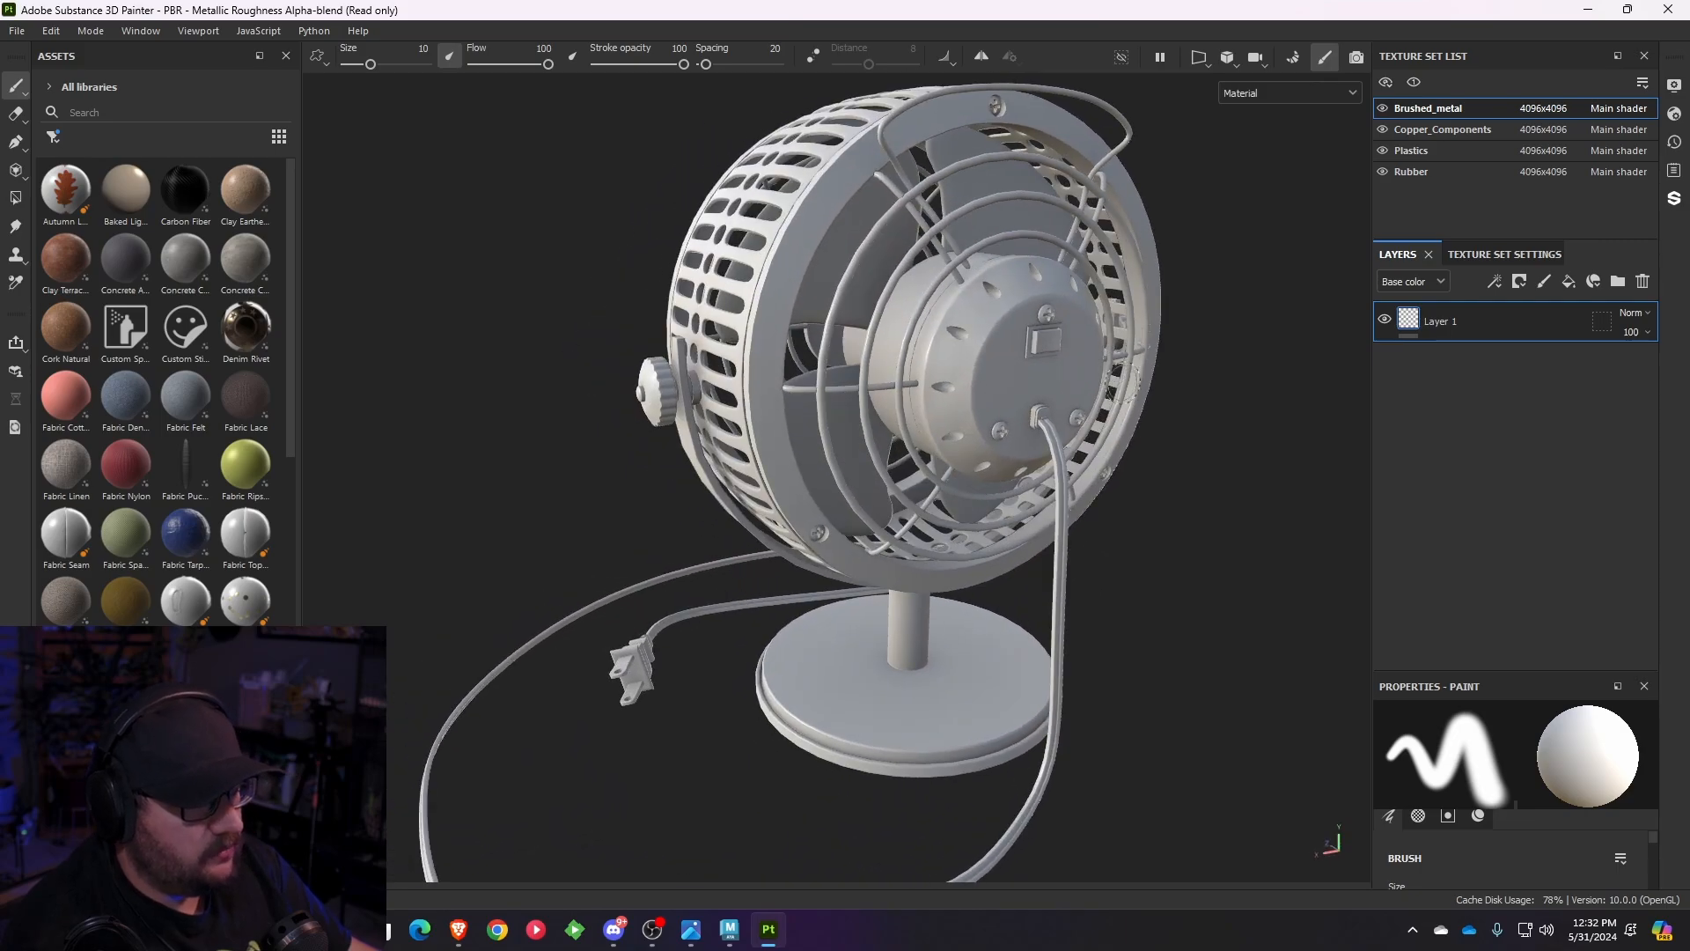
scroll(1067, 471, "down", 2)
left_click_drag(1068, 471, 826, 483, "alt")
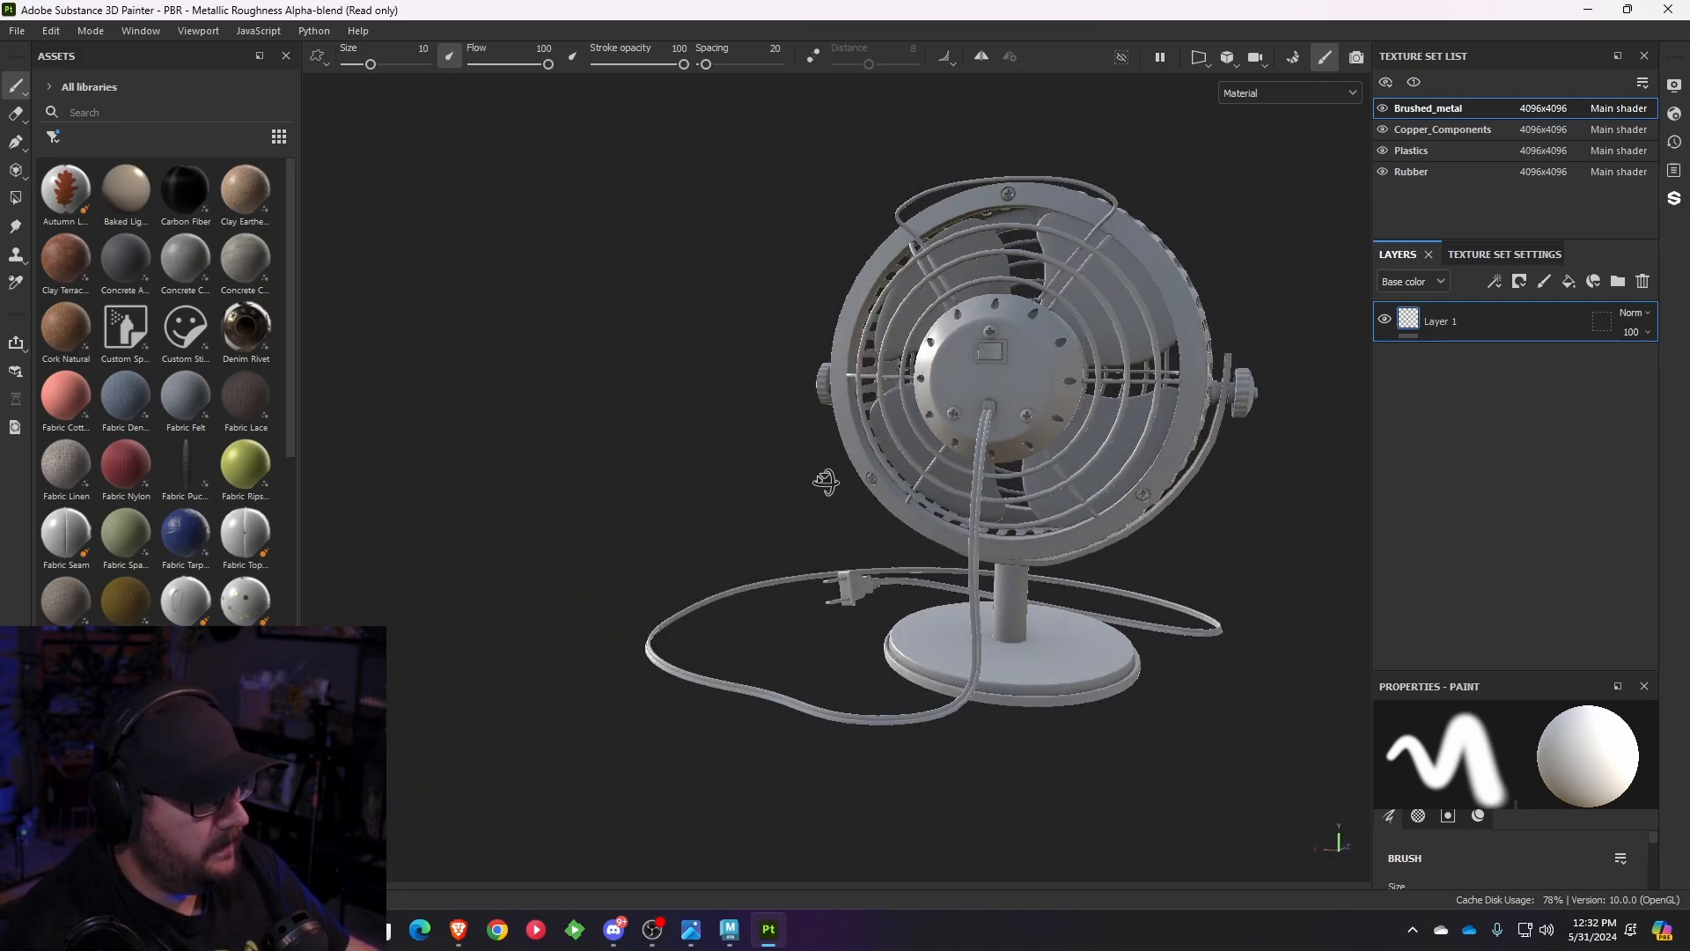
middle_click_drag(1135, 405, 1041, 564, "alt")
mouse_move(1041, 563)
left_mouse_down("alt")
mouse_move(1004, 522)
mouse_move(867, 518)
left_mouse_up("alt")
middle_click_drag(1101, 520, 968, 529, "alt")
right_click_drag(1038, 537, 1230, 585, "alt")
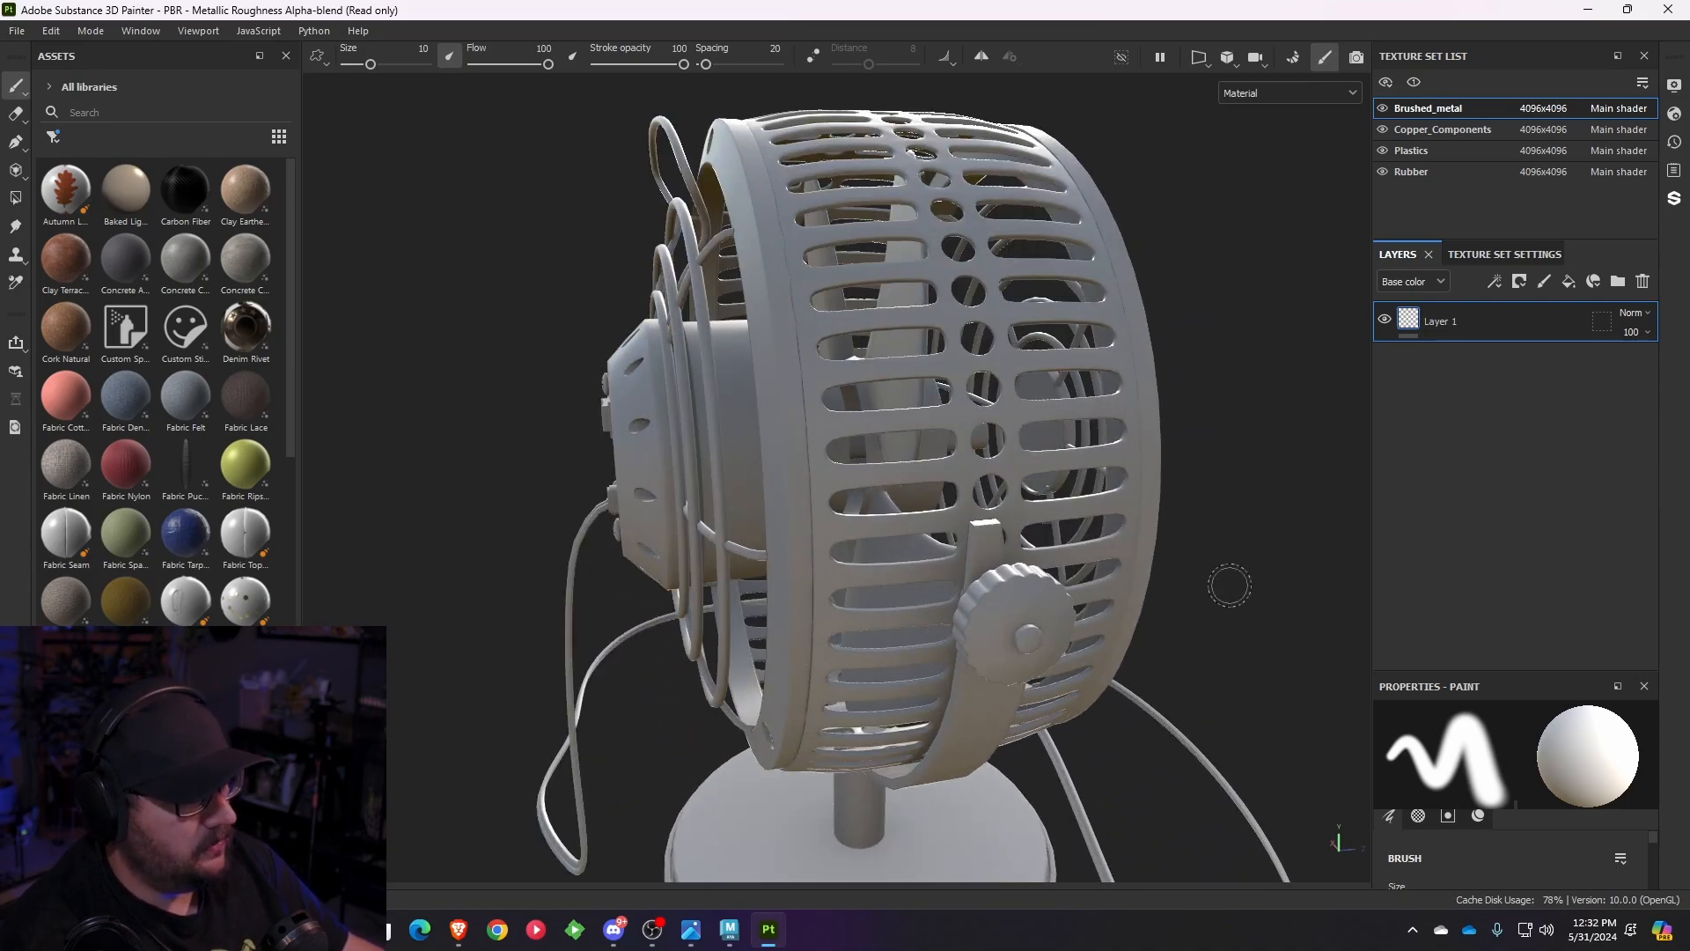
left_click_drag(1230, 586, 308, 528, "alt")
scroll(530, 484, "down", 3)
left_click_drag(531, 485, 1085, 480, "alt")
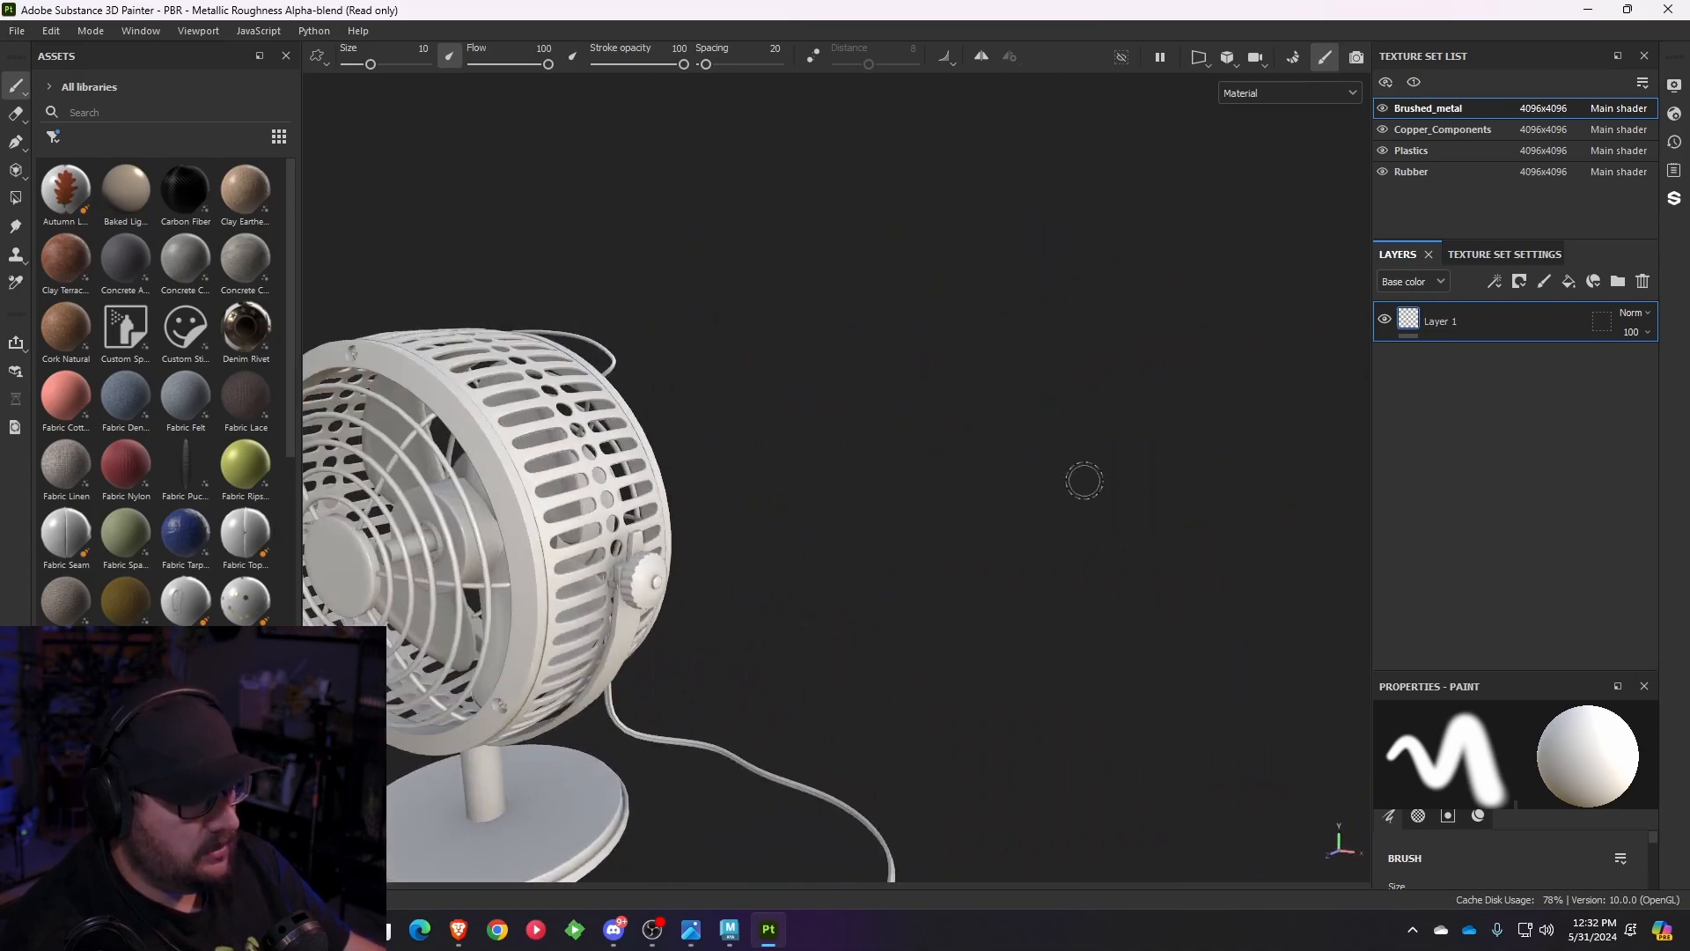
middle_click_drag(1085, 481, 1320, 396, "alt")
left_click_drag(880, 422, 924, 423, "alt")
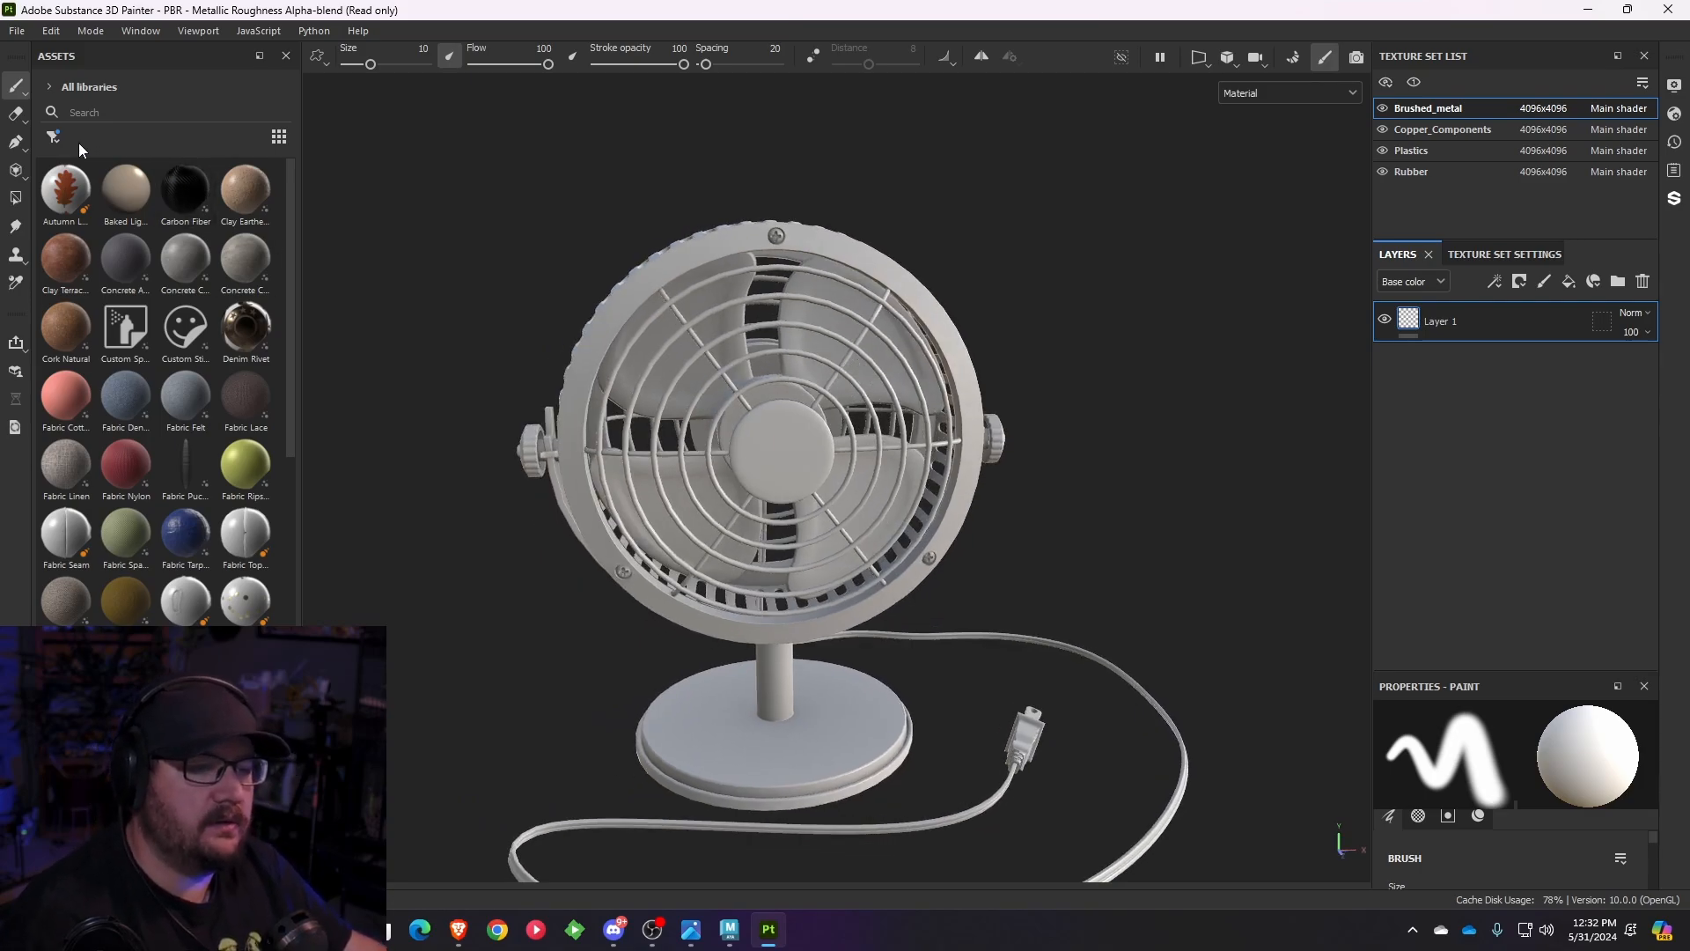
- Filter the asset library to show only smart materials
left_click(55, 137)
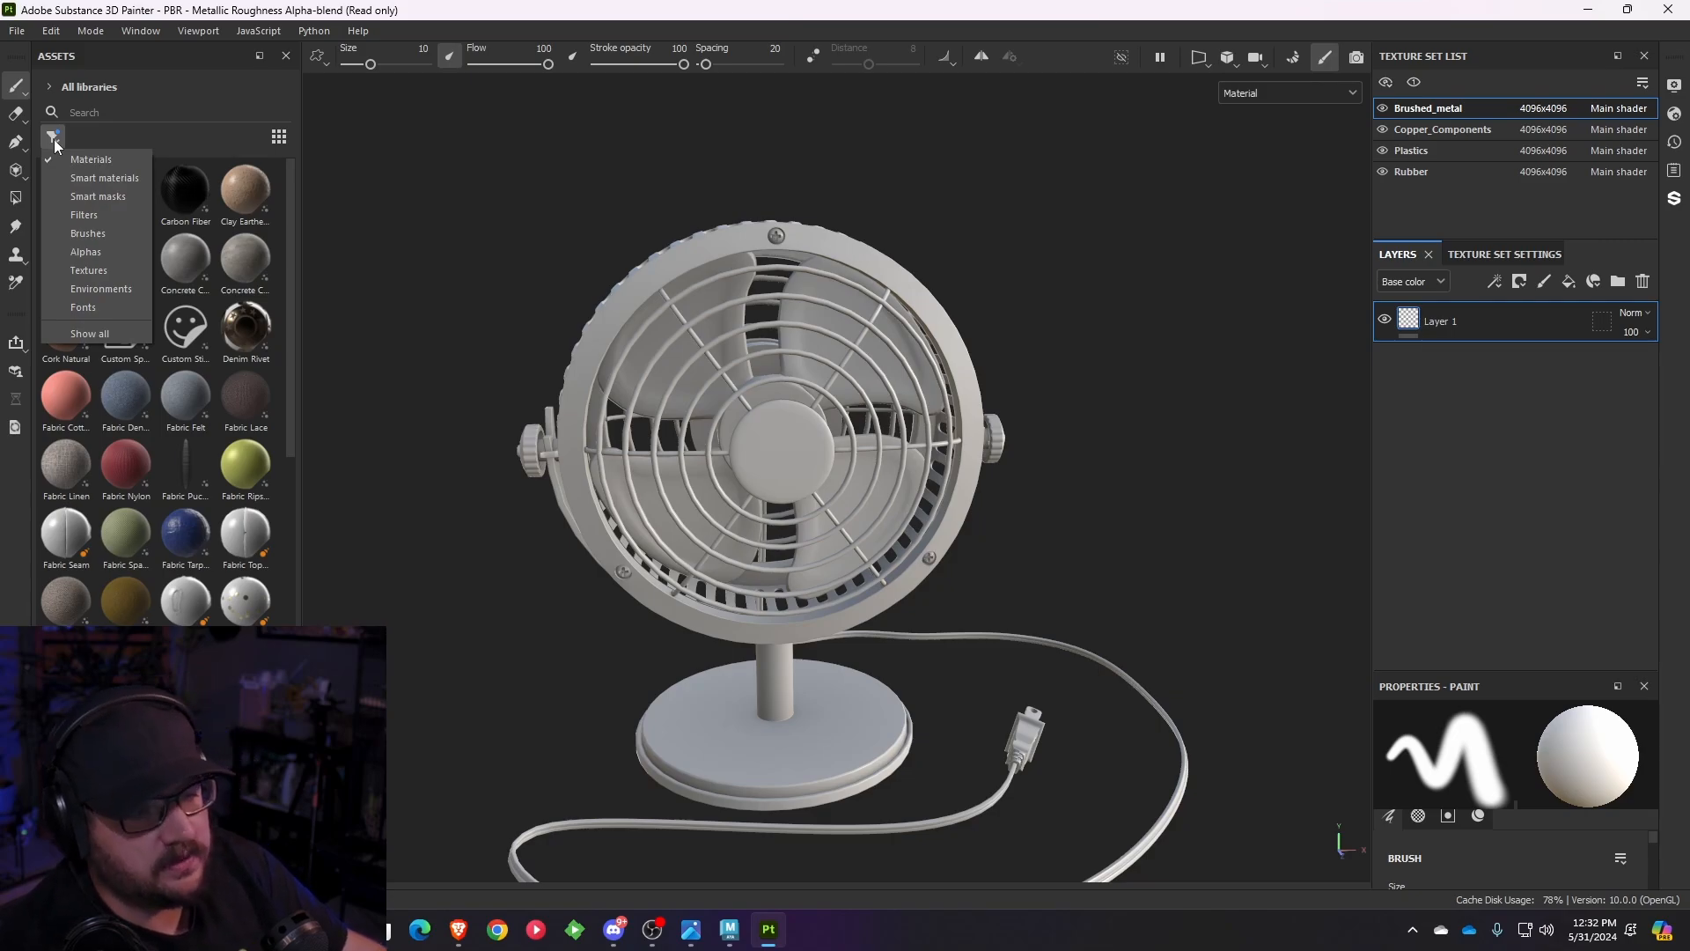
left_click(86, 178)
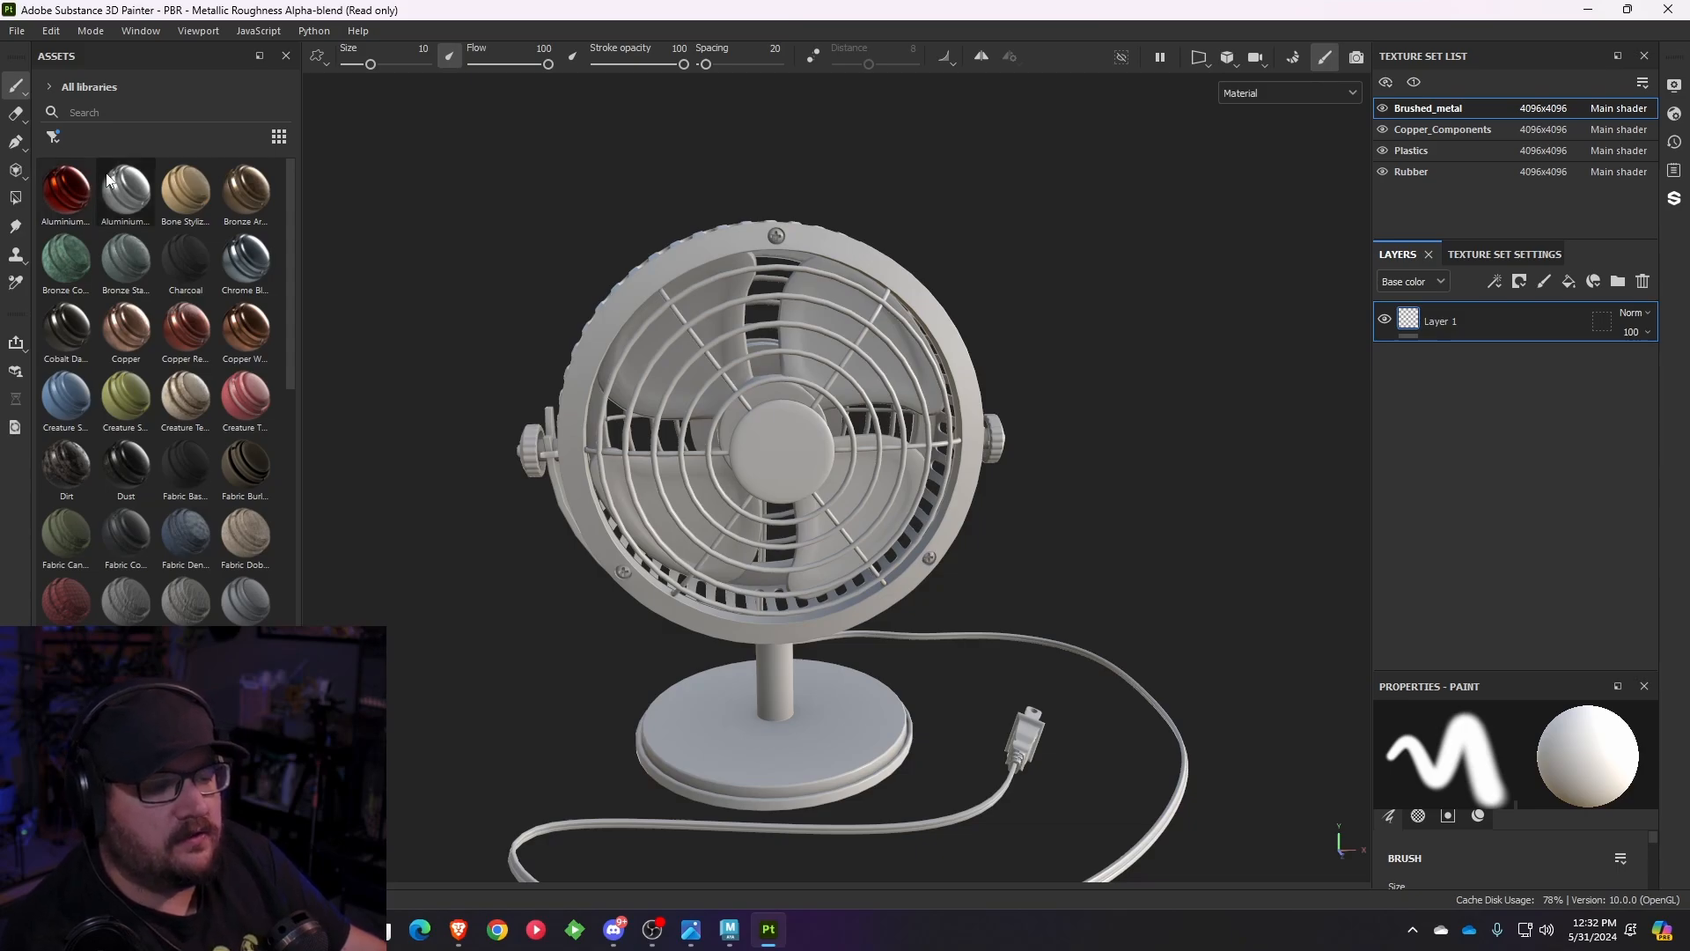
mouse_move(106, 180)
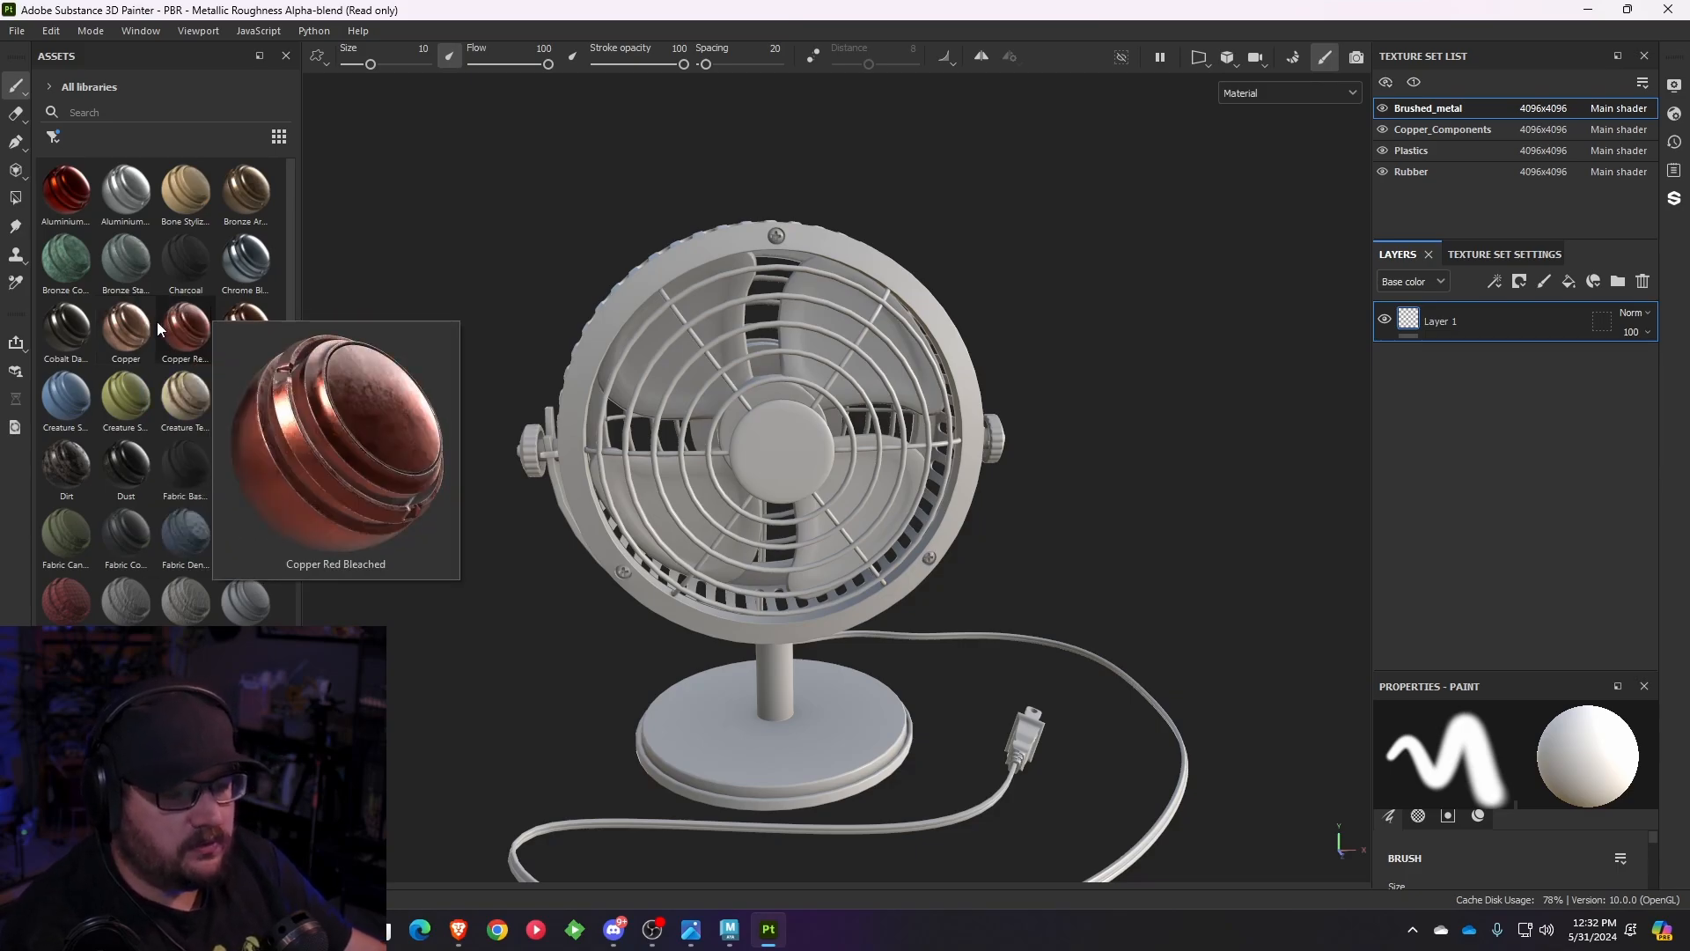
mouse_move(145, 328)
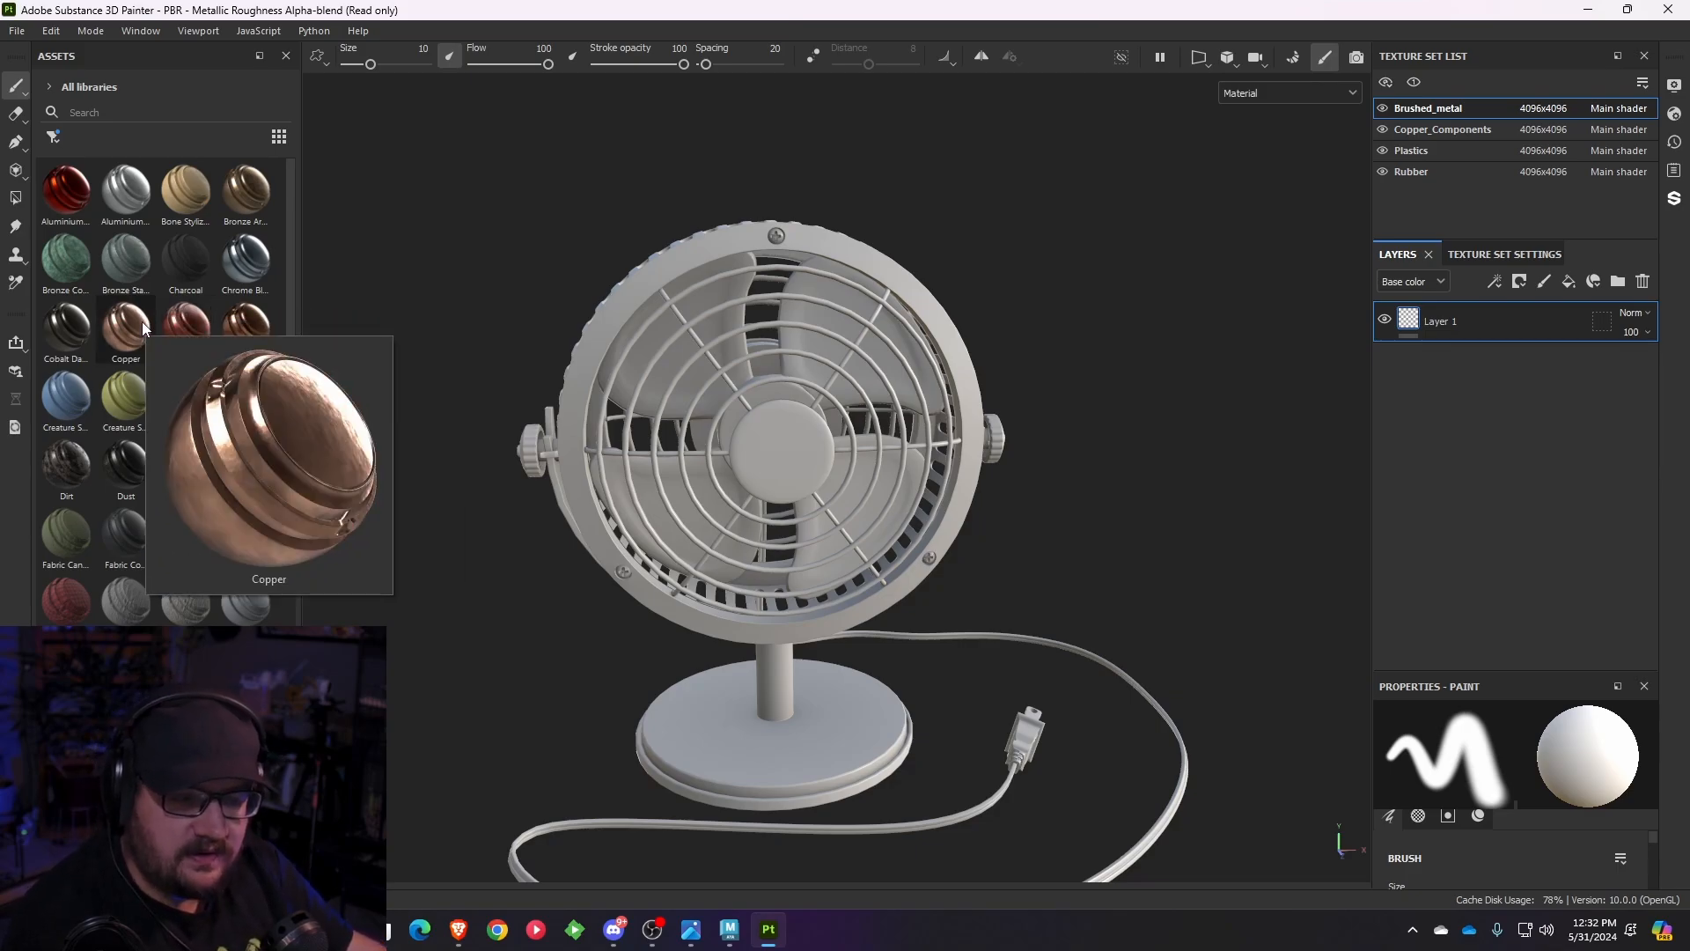
- Apply the Copper Worn smart material to the fan's Copper_Components texture set
mouse_move(243, 325)
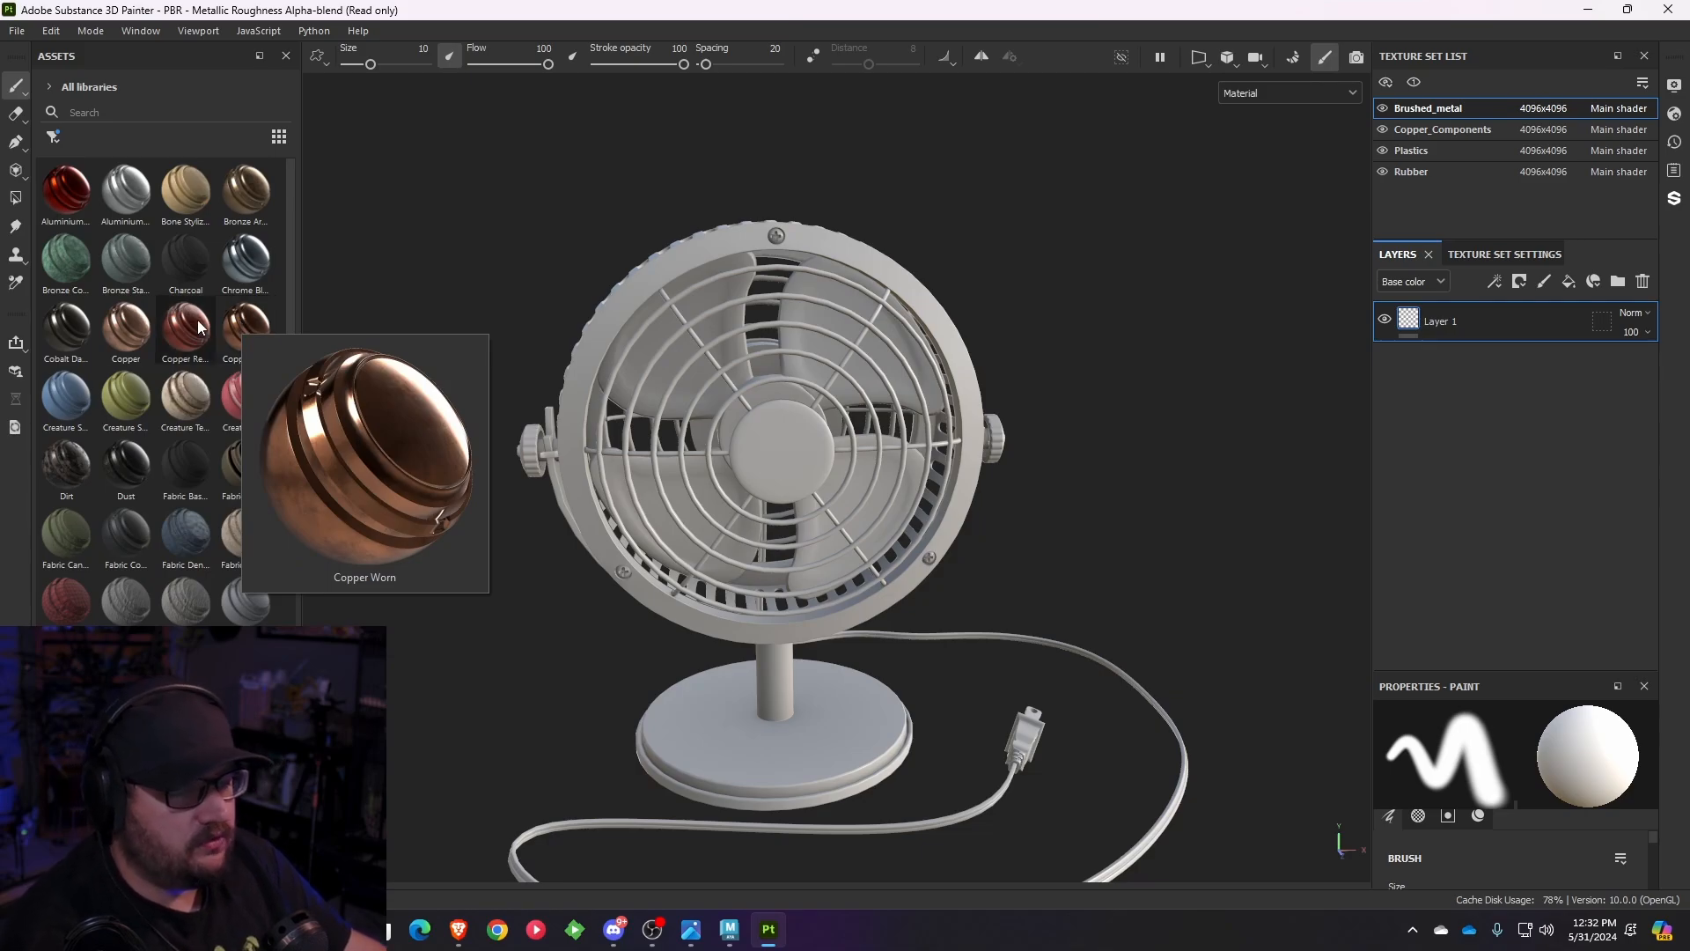
left_click_drag(242, 322, 940, 517)
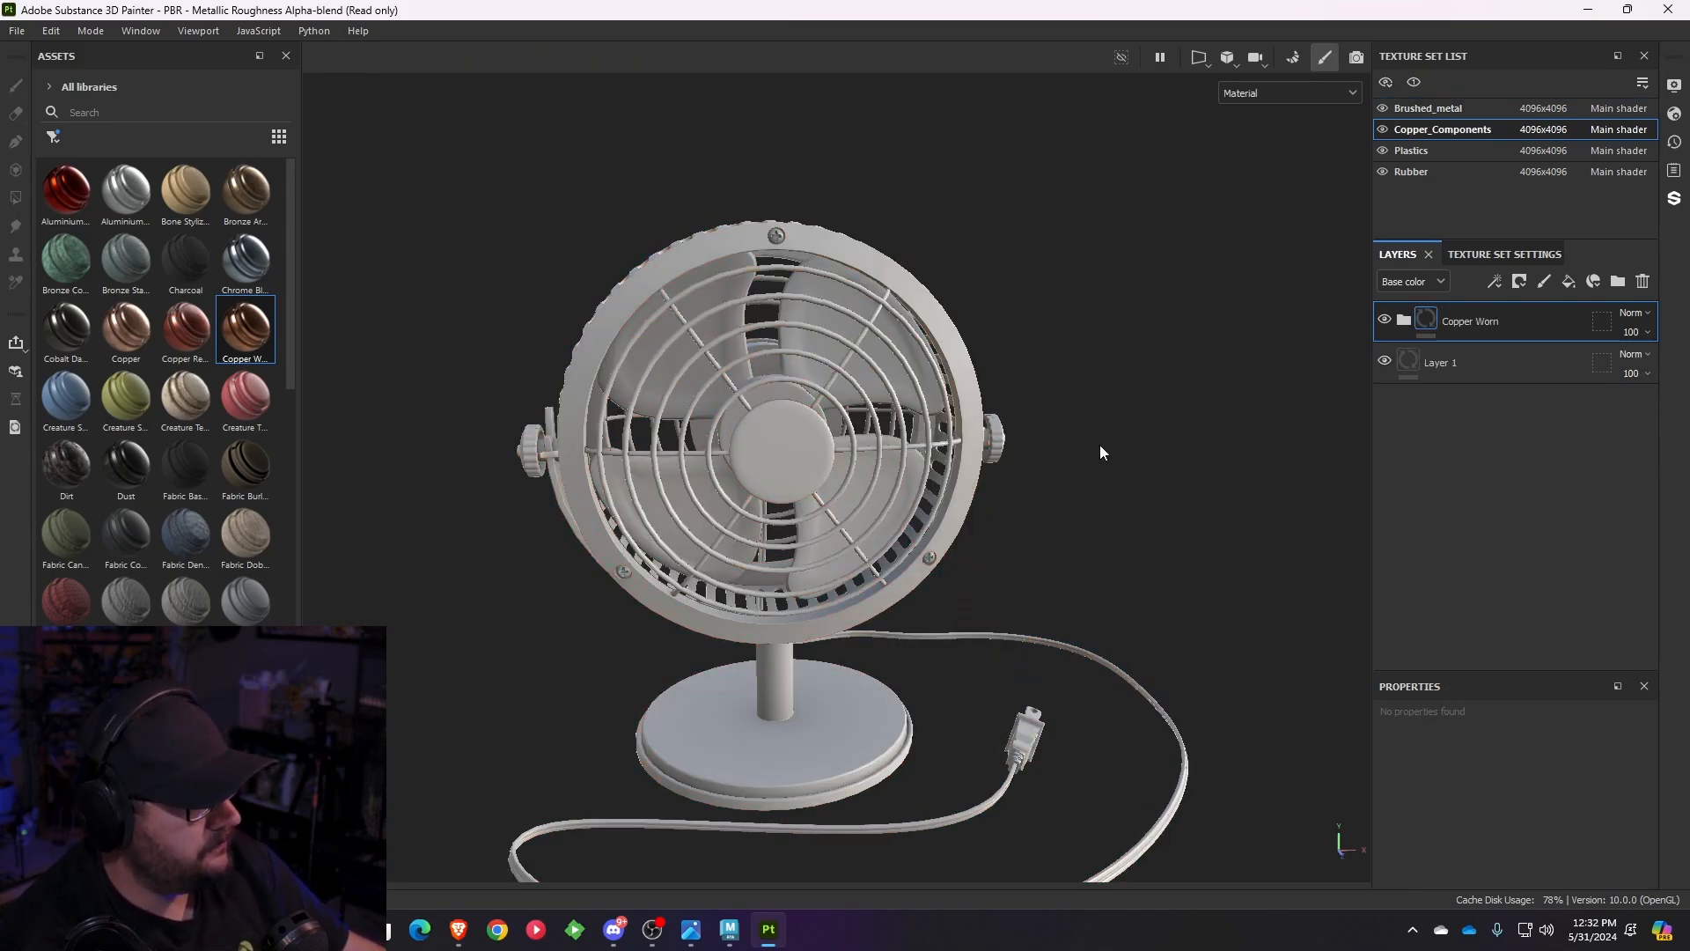
left_click_drag(1158, 445, 834, 323, "alt")
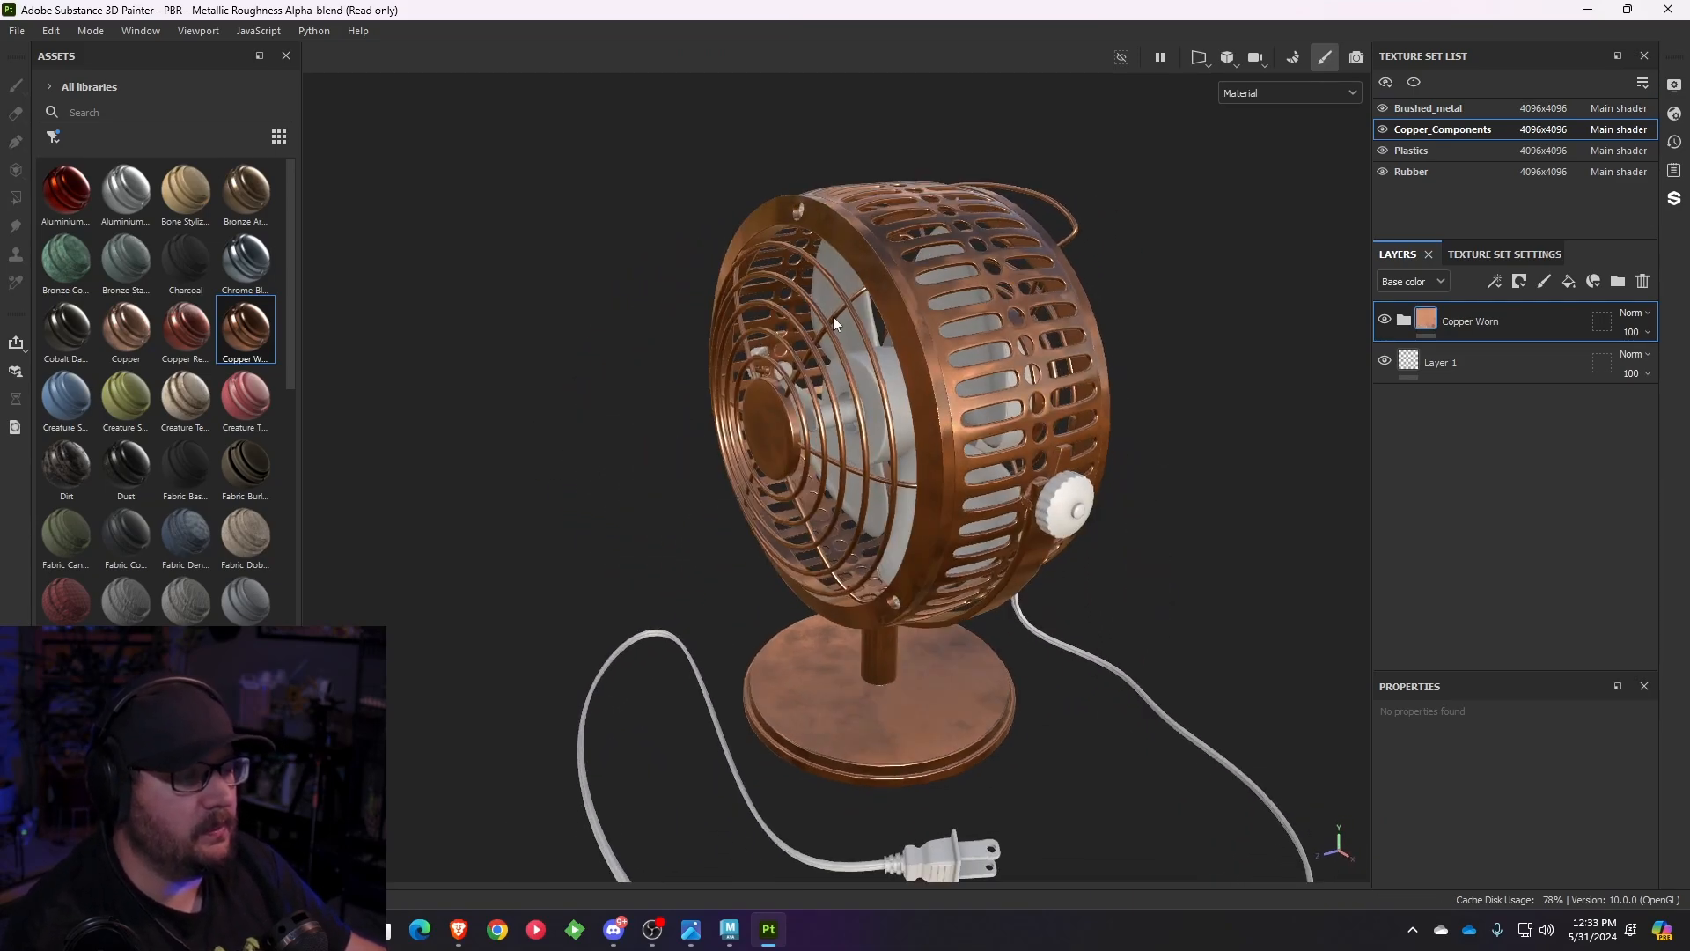
- Examine the worn copper finish on the fan's grille, slotted housing, stand and base from several angles
middle_click_drag(637, 393, 466, 480, "alt")
scroll(528, 422, "up", 4)
left_click_drag(775, 361, 879, 320, "alt")
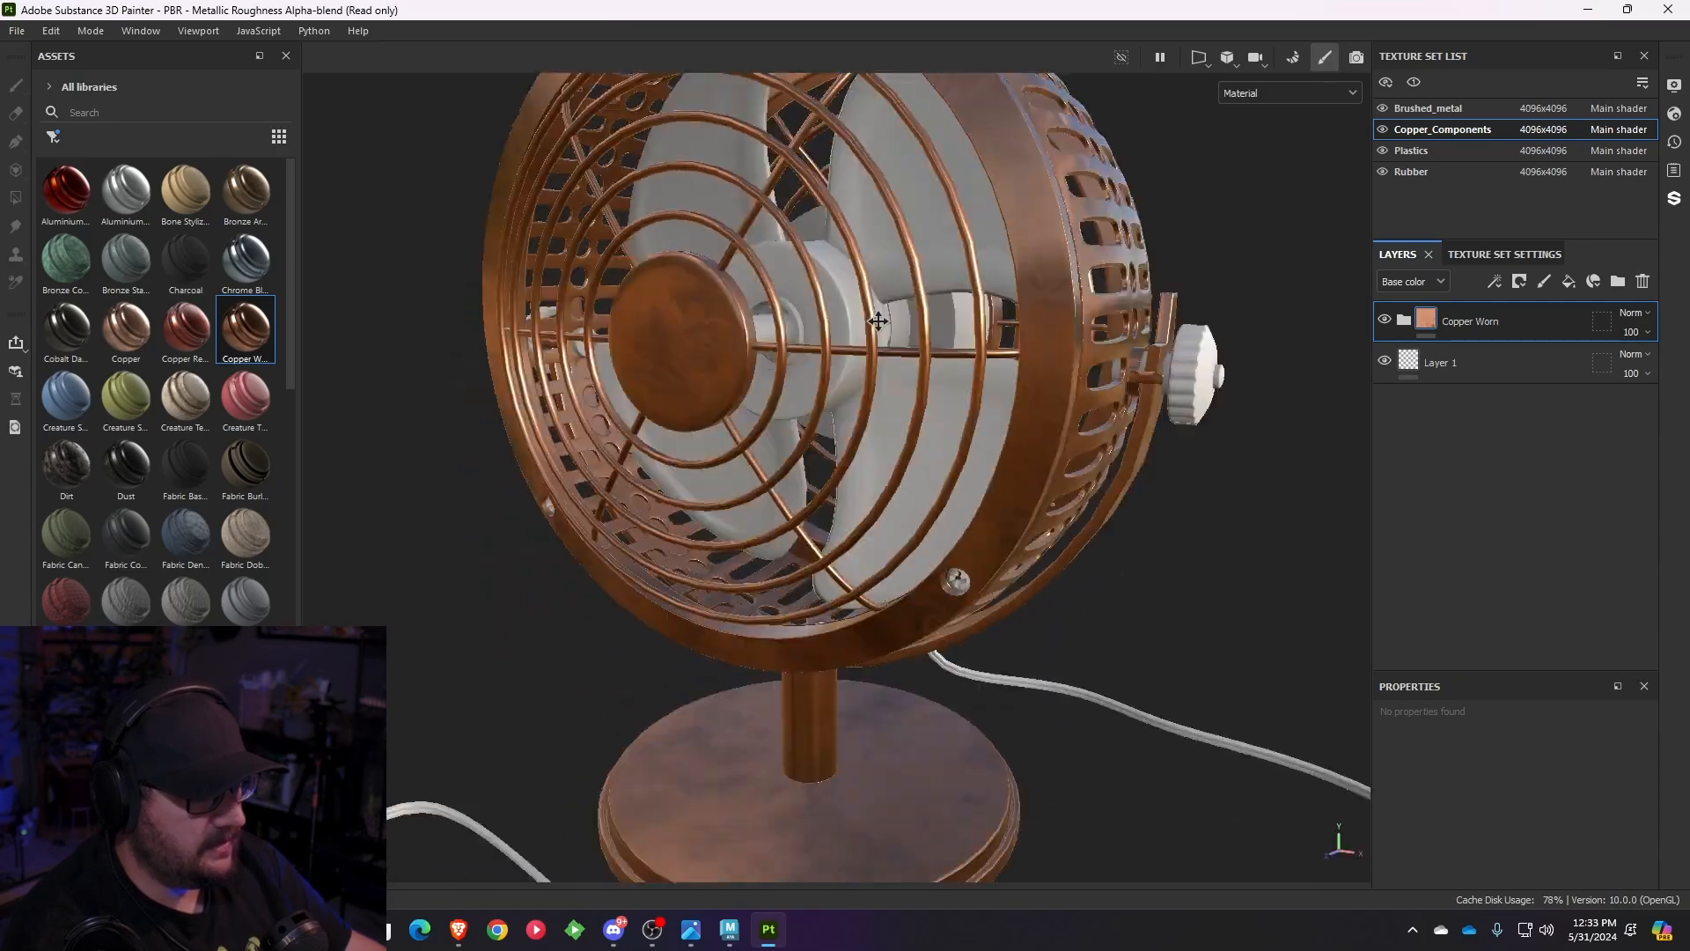
middle_click_drag(727, 740, 717, 528, "alt")
left_click_drag(717, 528, 1062, 534, "alt")
middle_click_drag(962, 399, 993, 637, "alt")
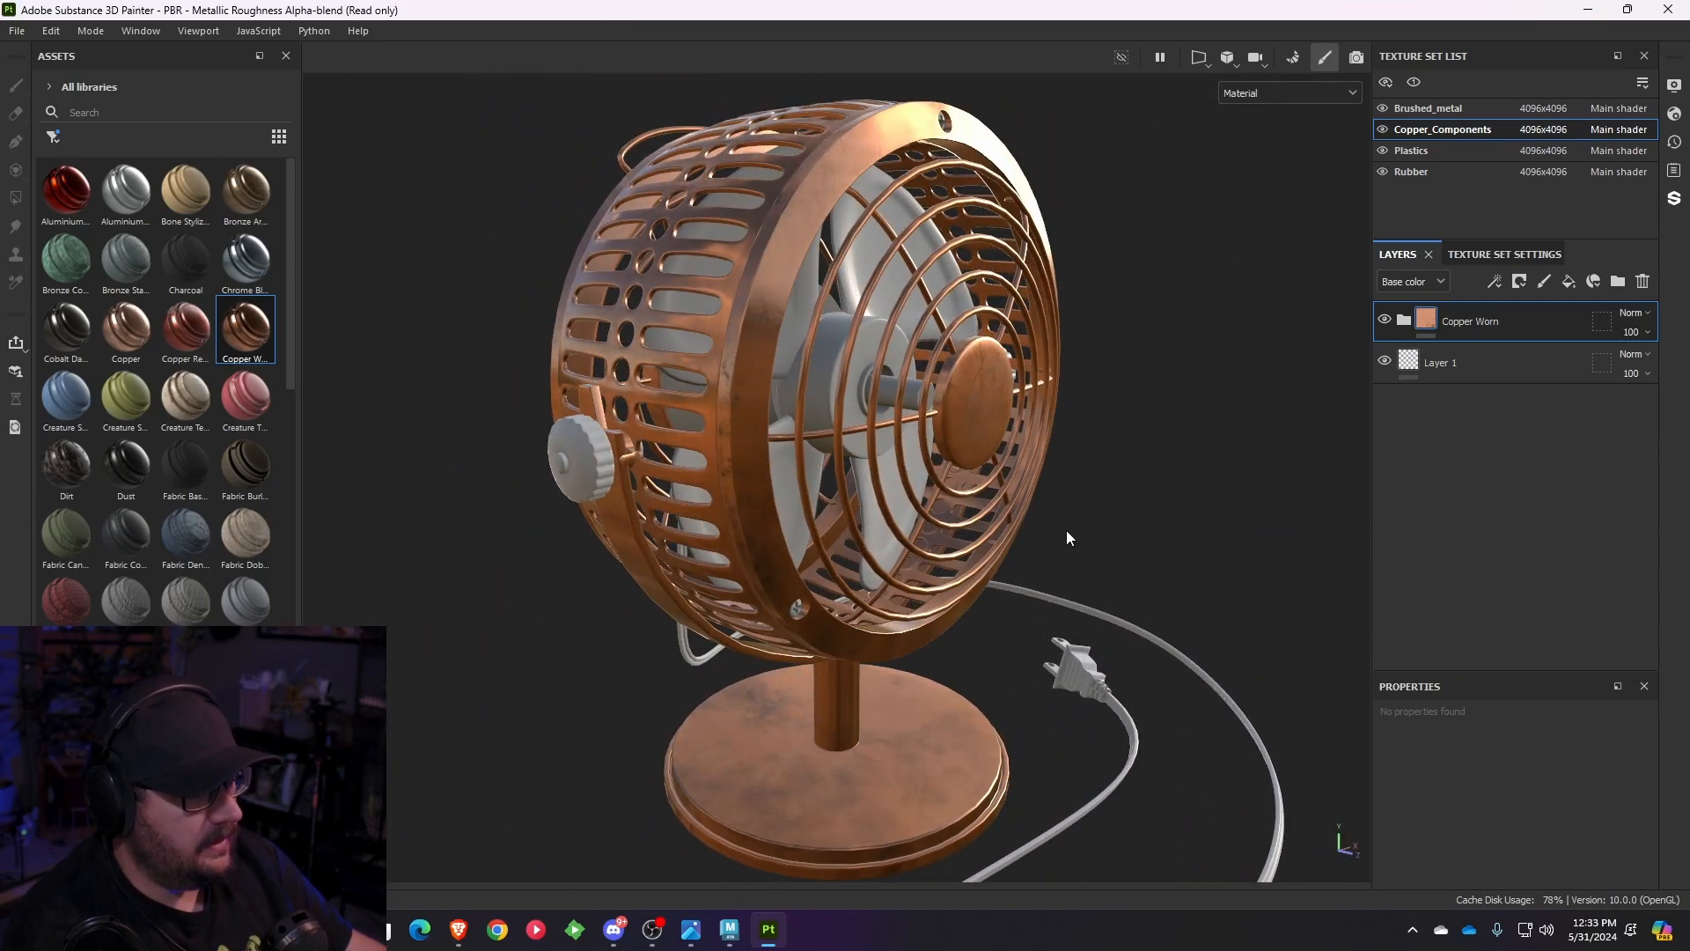
left_click_drag(1067, 537, 1023, 496, "alt")
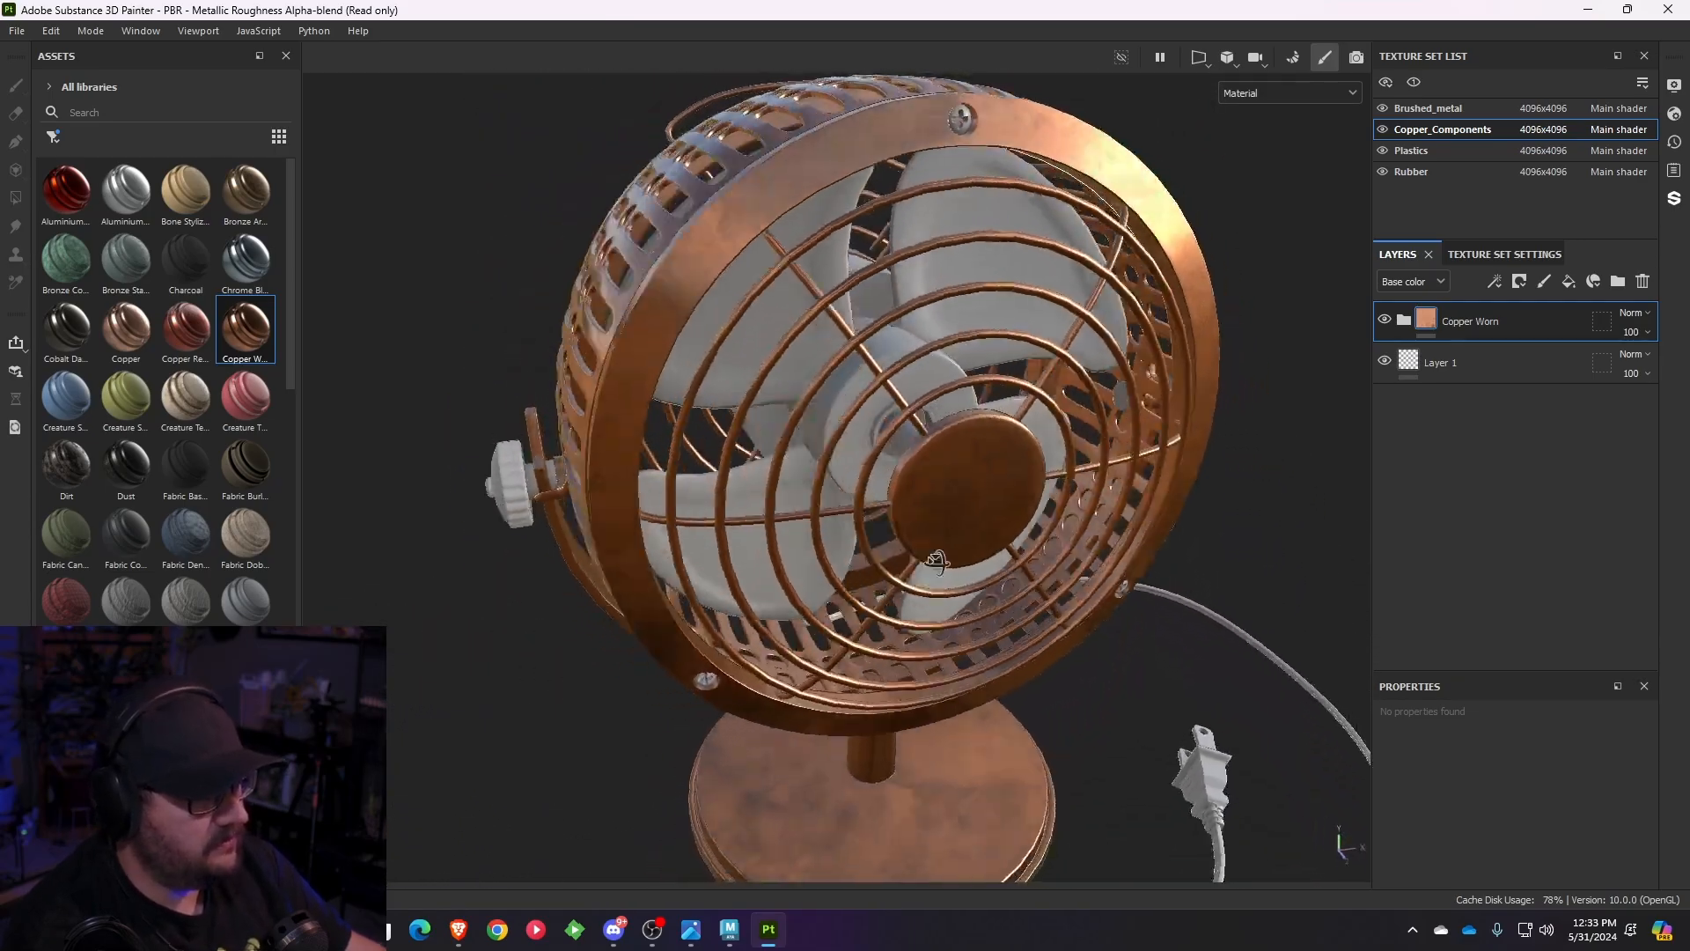
scroll(1024, 496, "down", 3)
middle_click_drag(1024, 496, 784, 517, "alt")
left_click_drag(784, 517, 824, 503, "alt")
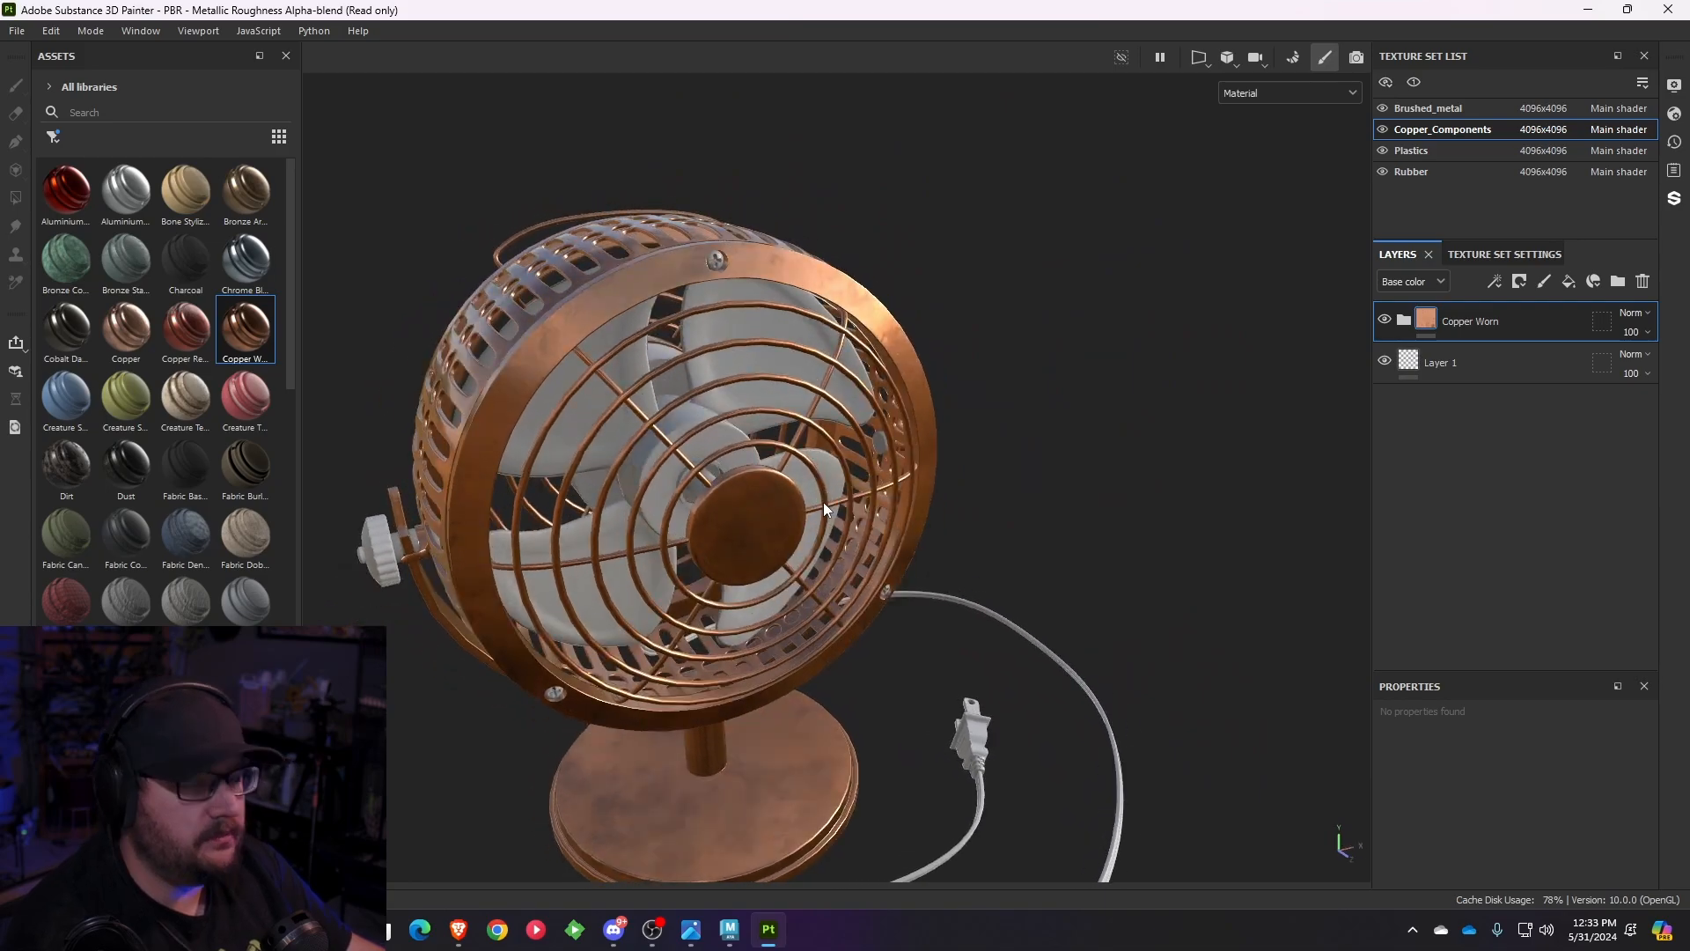
middle_click_drag(823, 500, 960, 456, "alt")
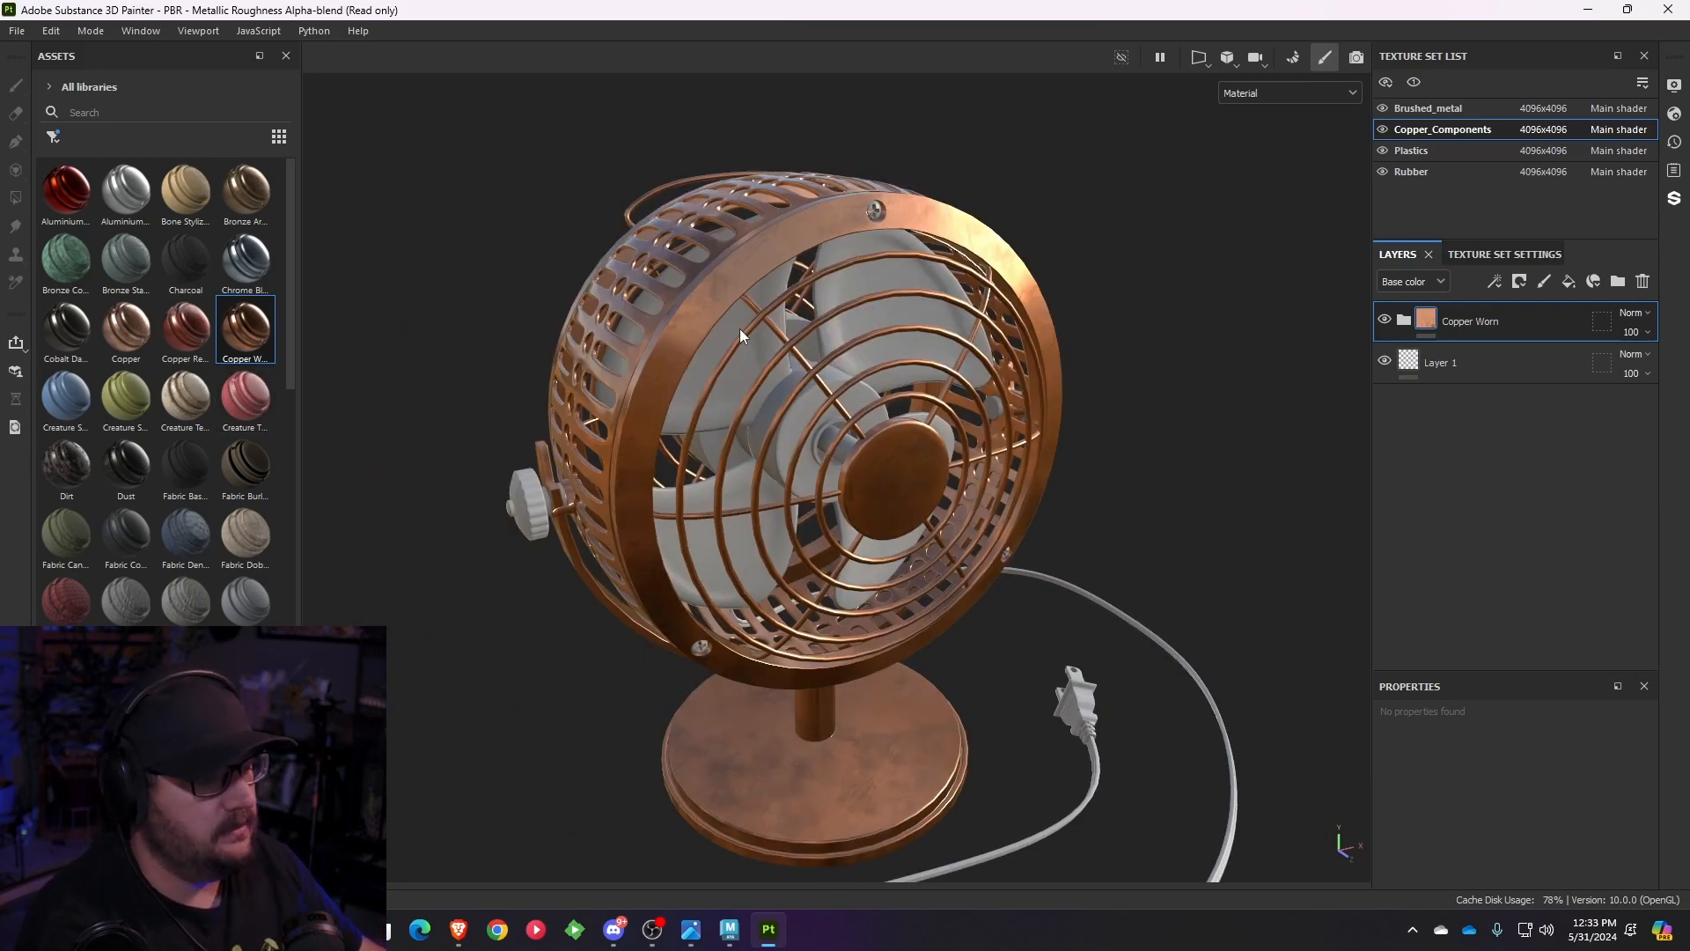
left_click_drag(740, 330, 668, 303, "alt")
- Apply the Aluminium Brushed Worn smart material to the fan blades' Brushed_metal texture set
left_click(154, 213)
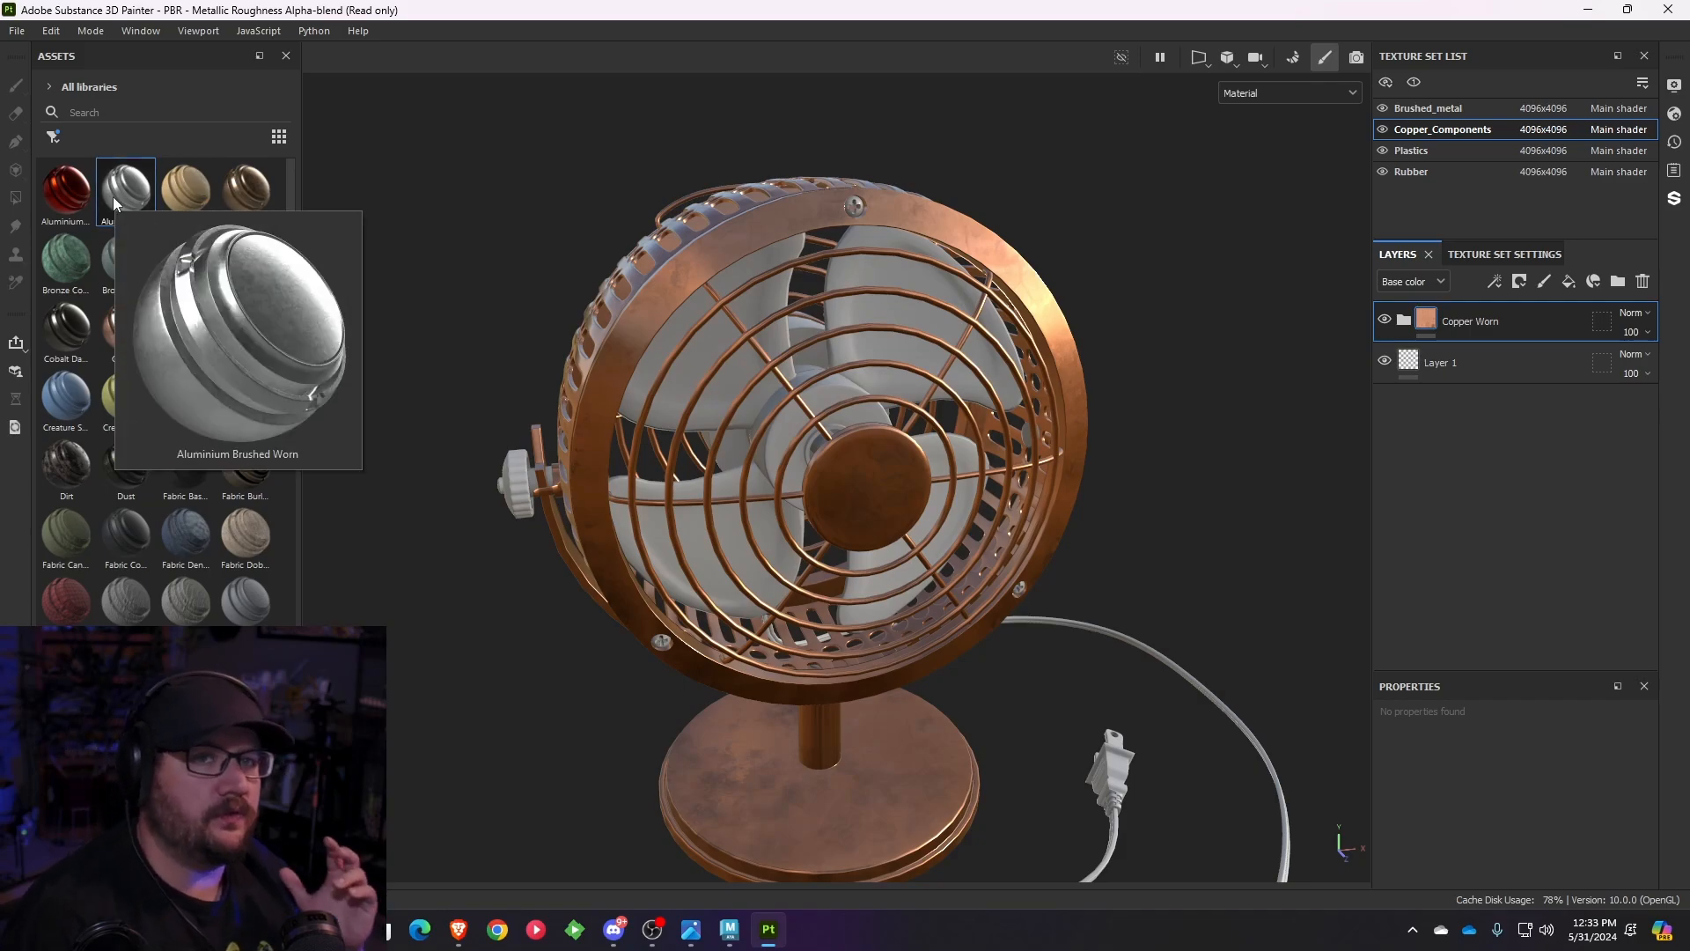
mouse_move(113, 199)
left_mouse_down()
mouse_move(835, 288)
mouse_move(852, 310)
left_mouse_up()
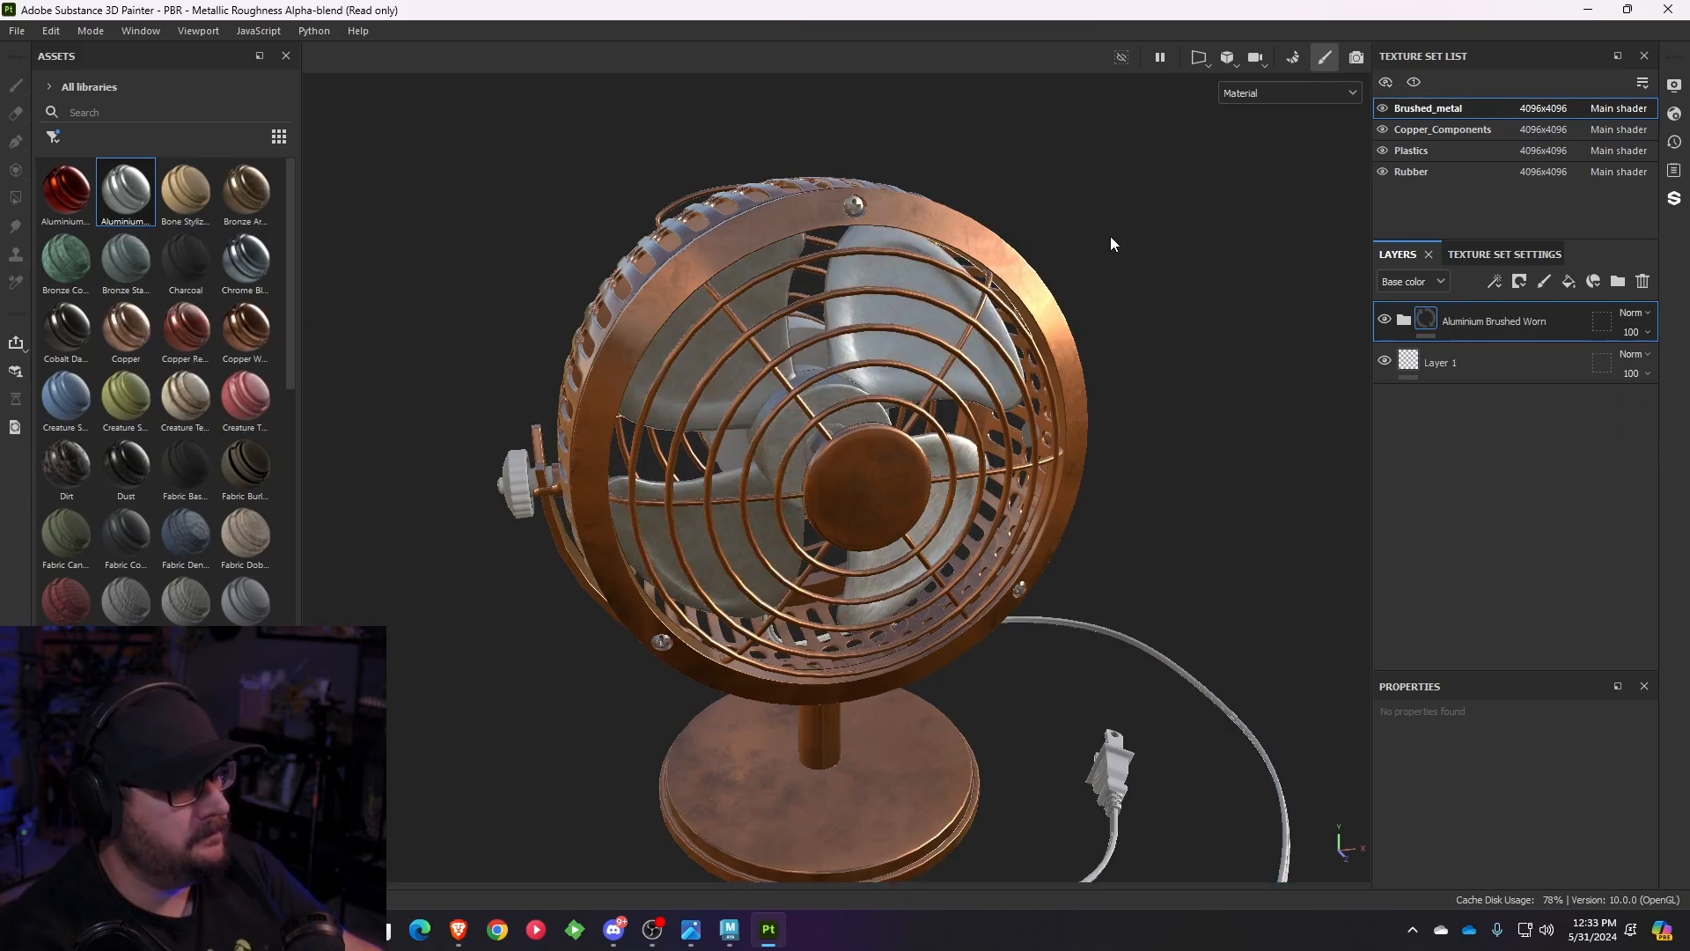
left_click_drag(1111, 236, 836, 255, "alt")
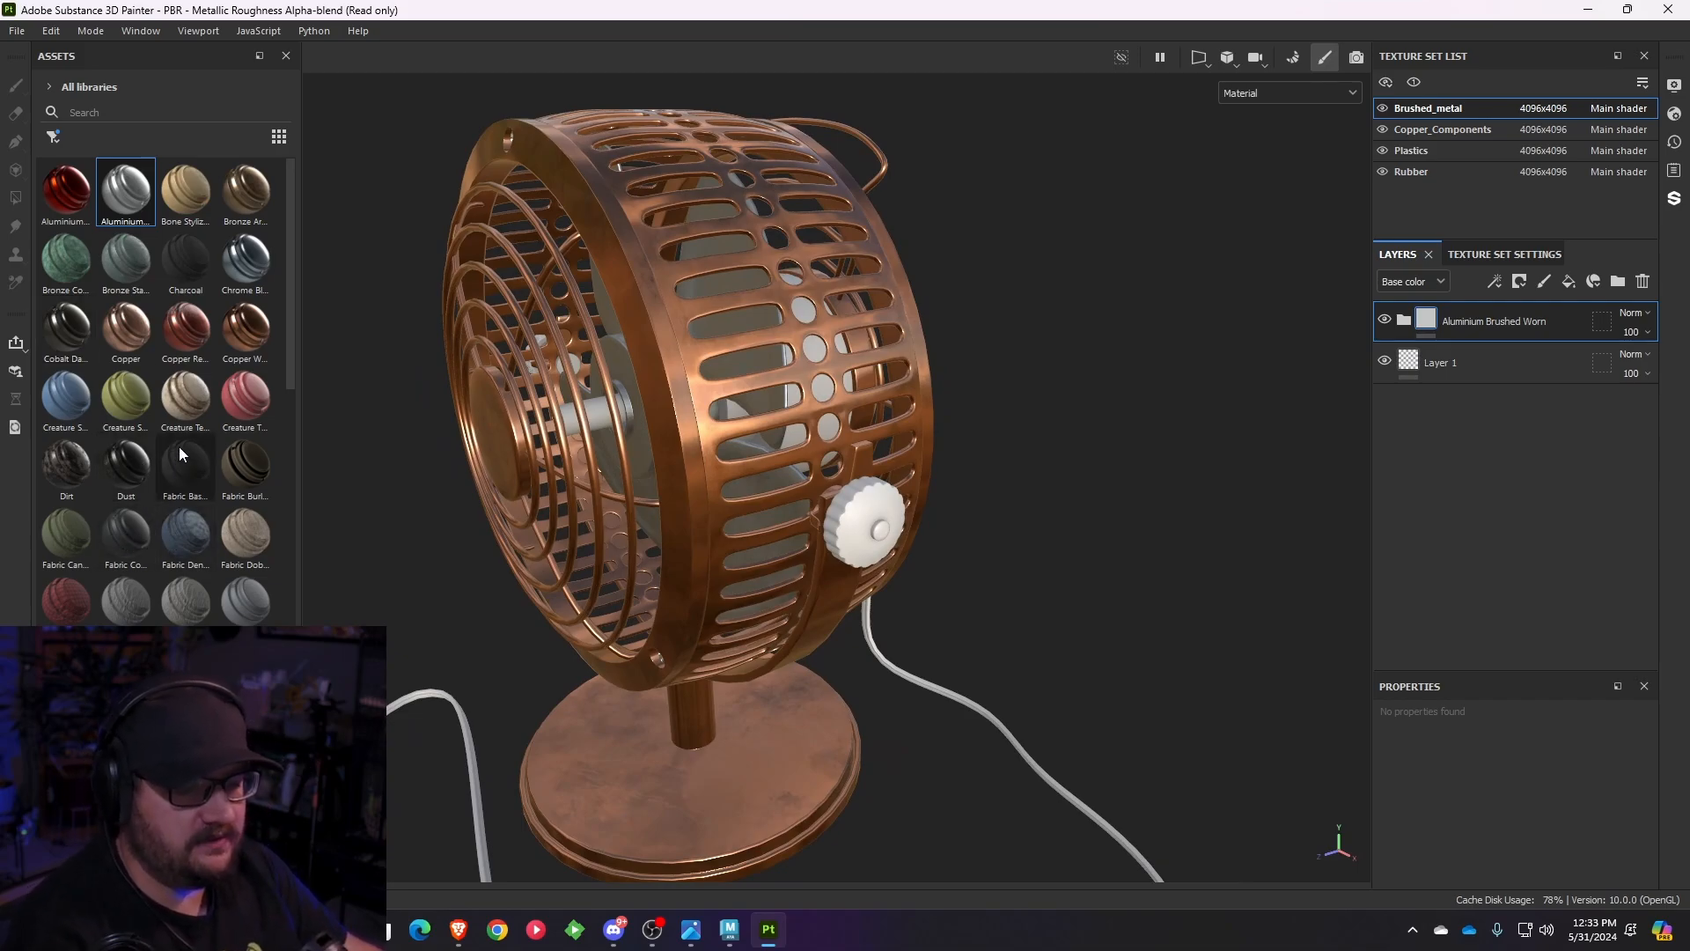
- Find the Plastic Glossy Scuffed smart material and apply it to the side knobs' Plastics texture set
scroll(181, 449, "down", 5)
mouse_move(193, 463)
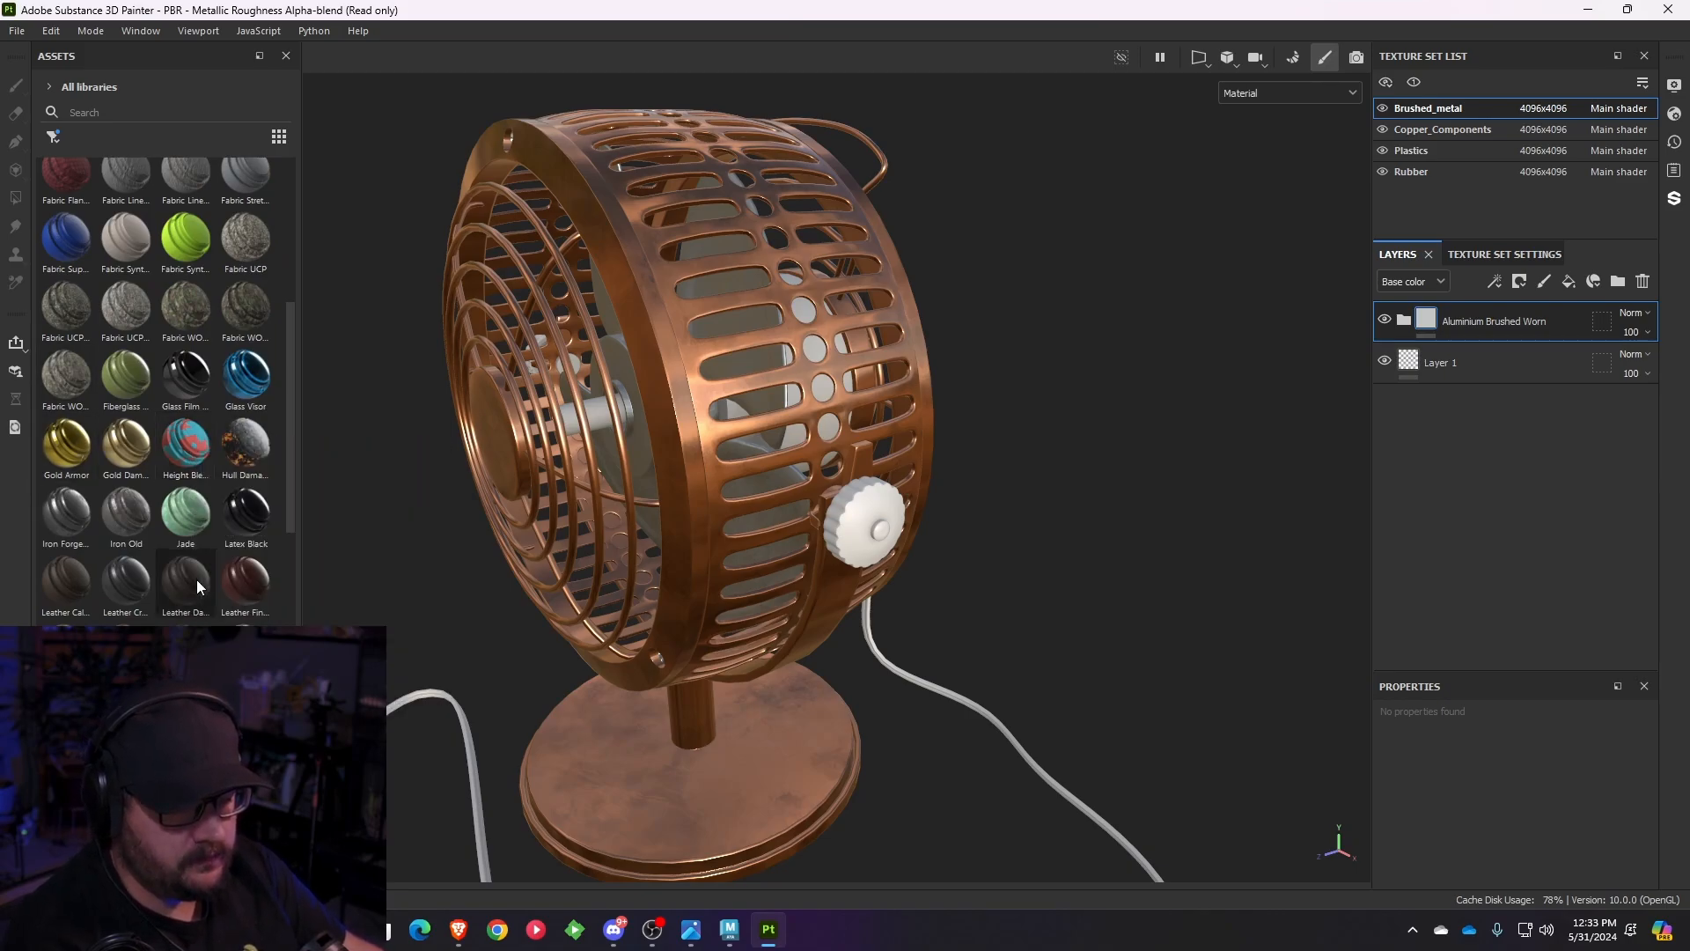
scroll(199, 587, "down", 3)
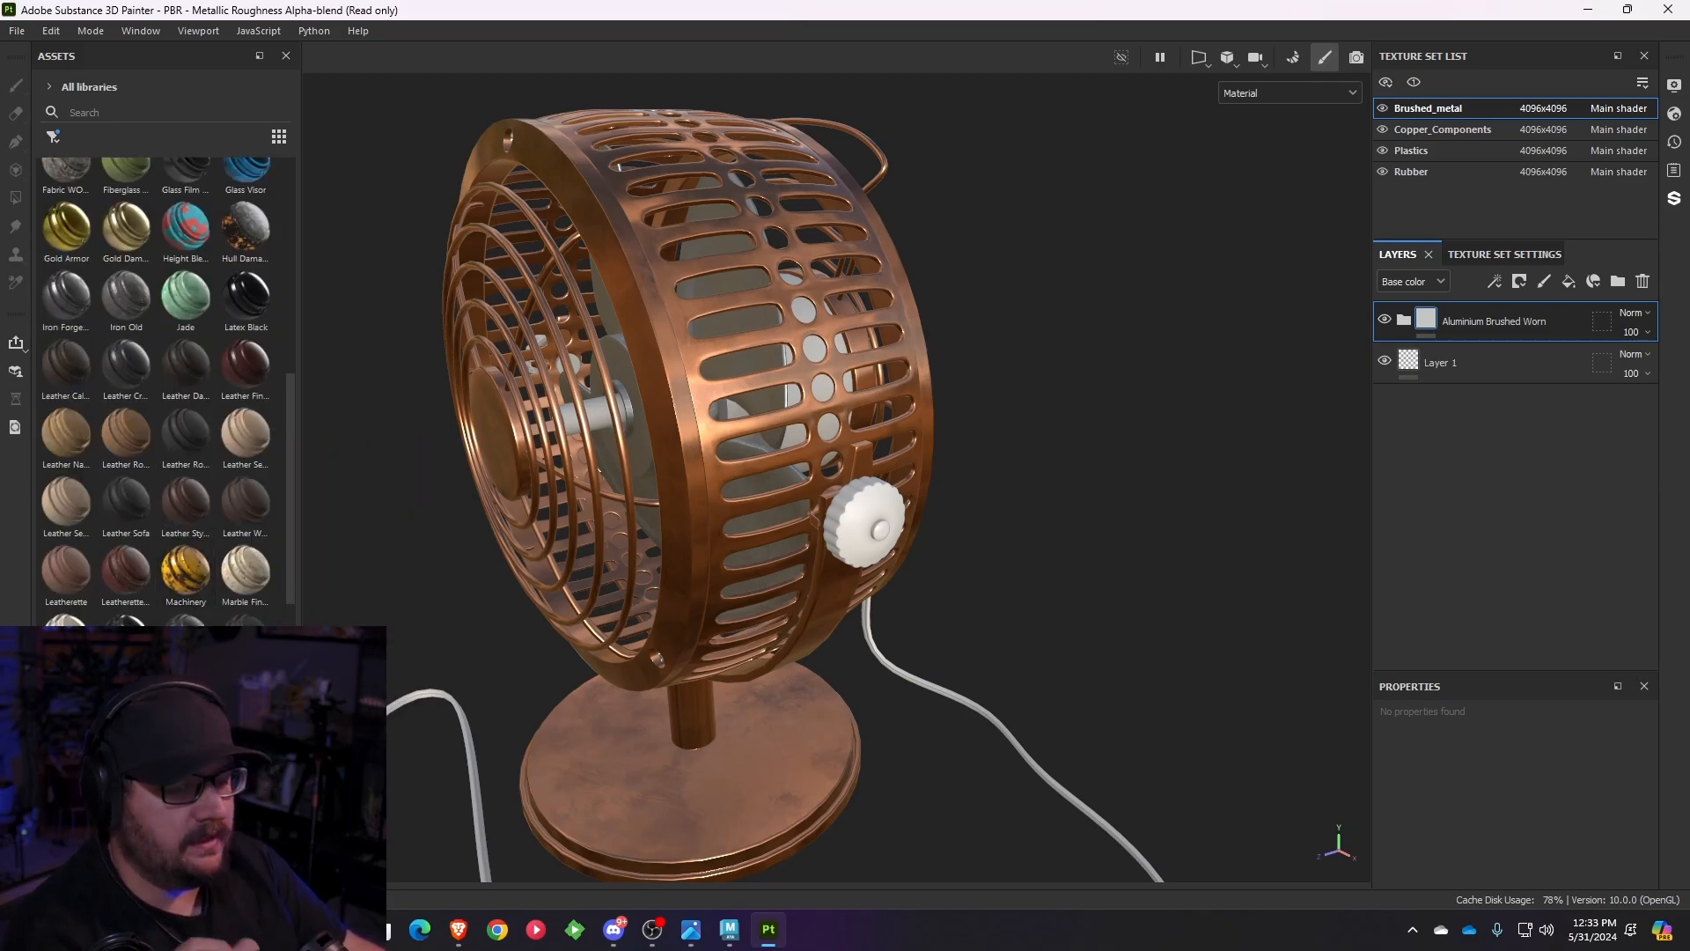
mouse_move(126, 623)
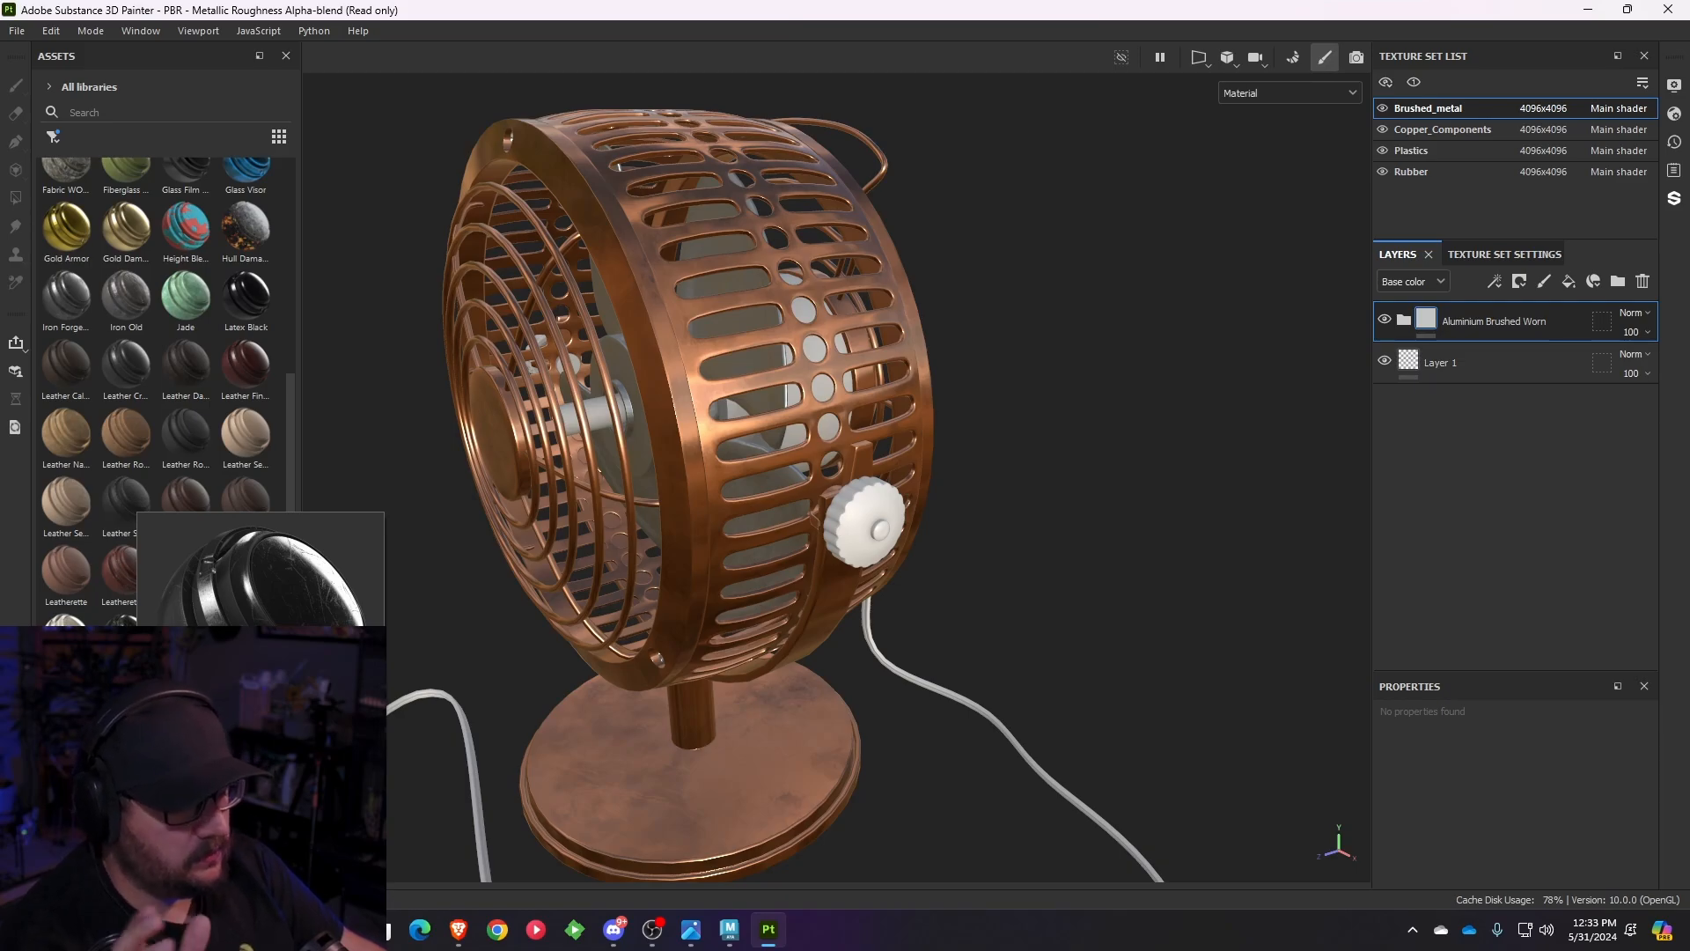
left_click_drag(126, 622, 937, 420)
scroll(842, 532, "up", 4)
left_click_drag(578, 318, 776, 456, "alt")
left_click_drag(678, 439, 547, 550, "alt")
- Search the smart materials for "rubber" and apply Plastic Rubber to the power cord's Rubber texture set
left_click(115, 112)
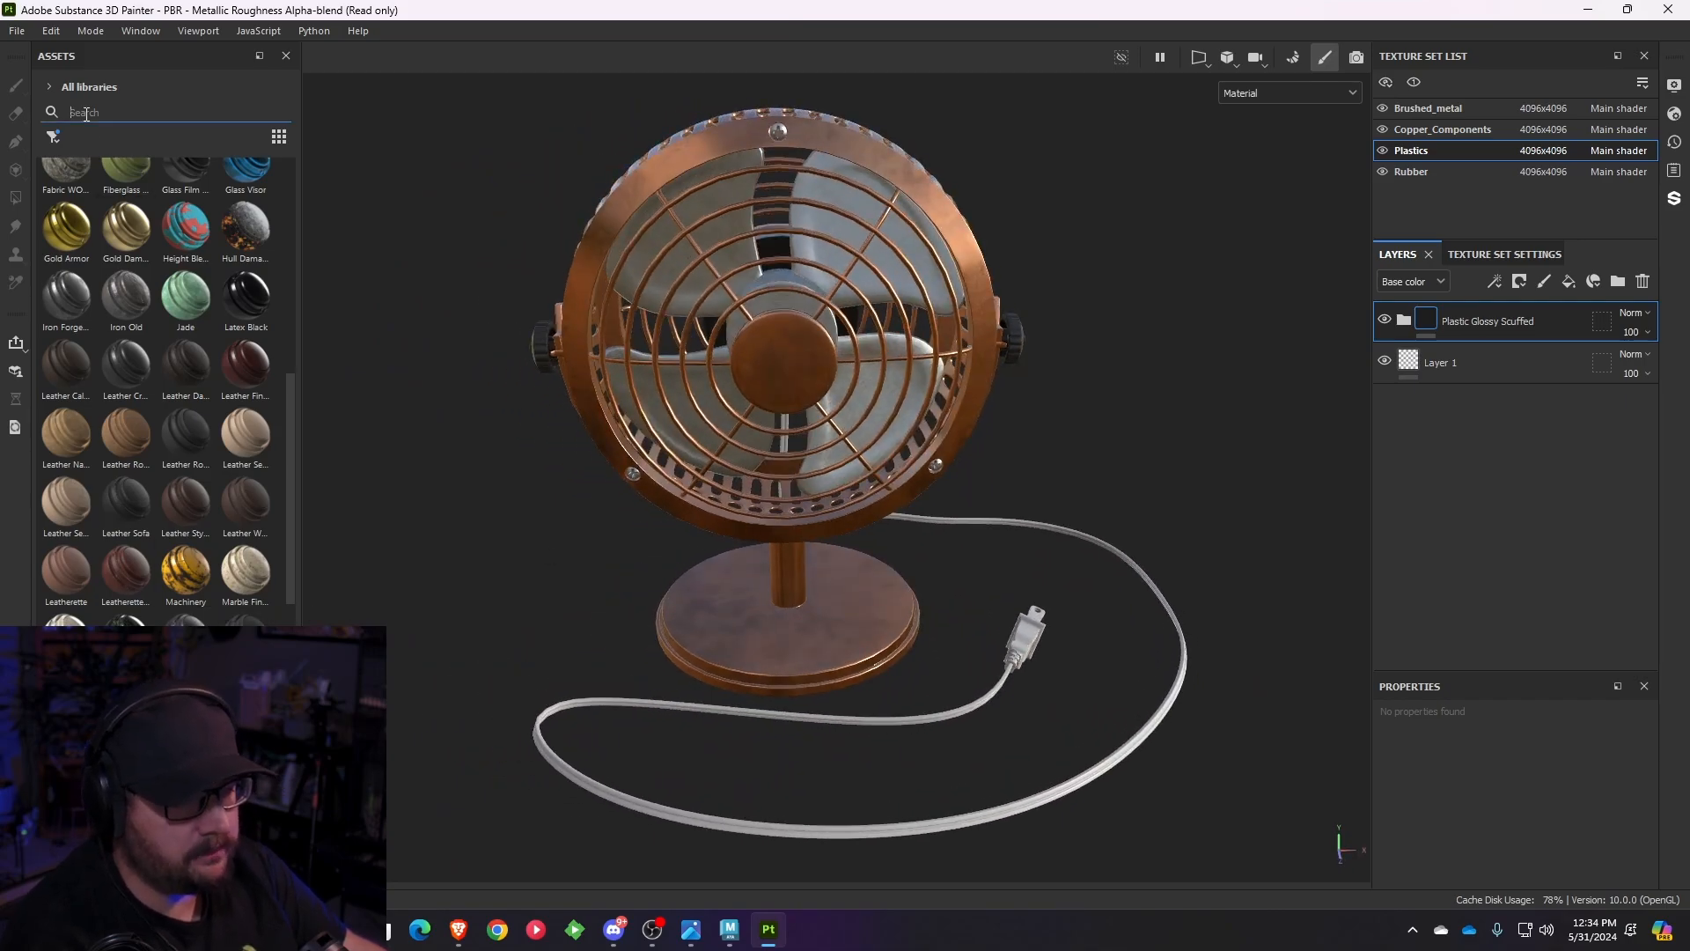
type("rubber")
mouse_move(220, 420)
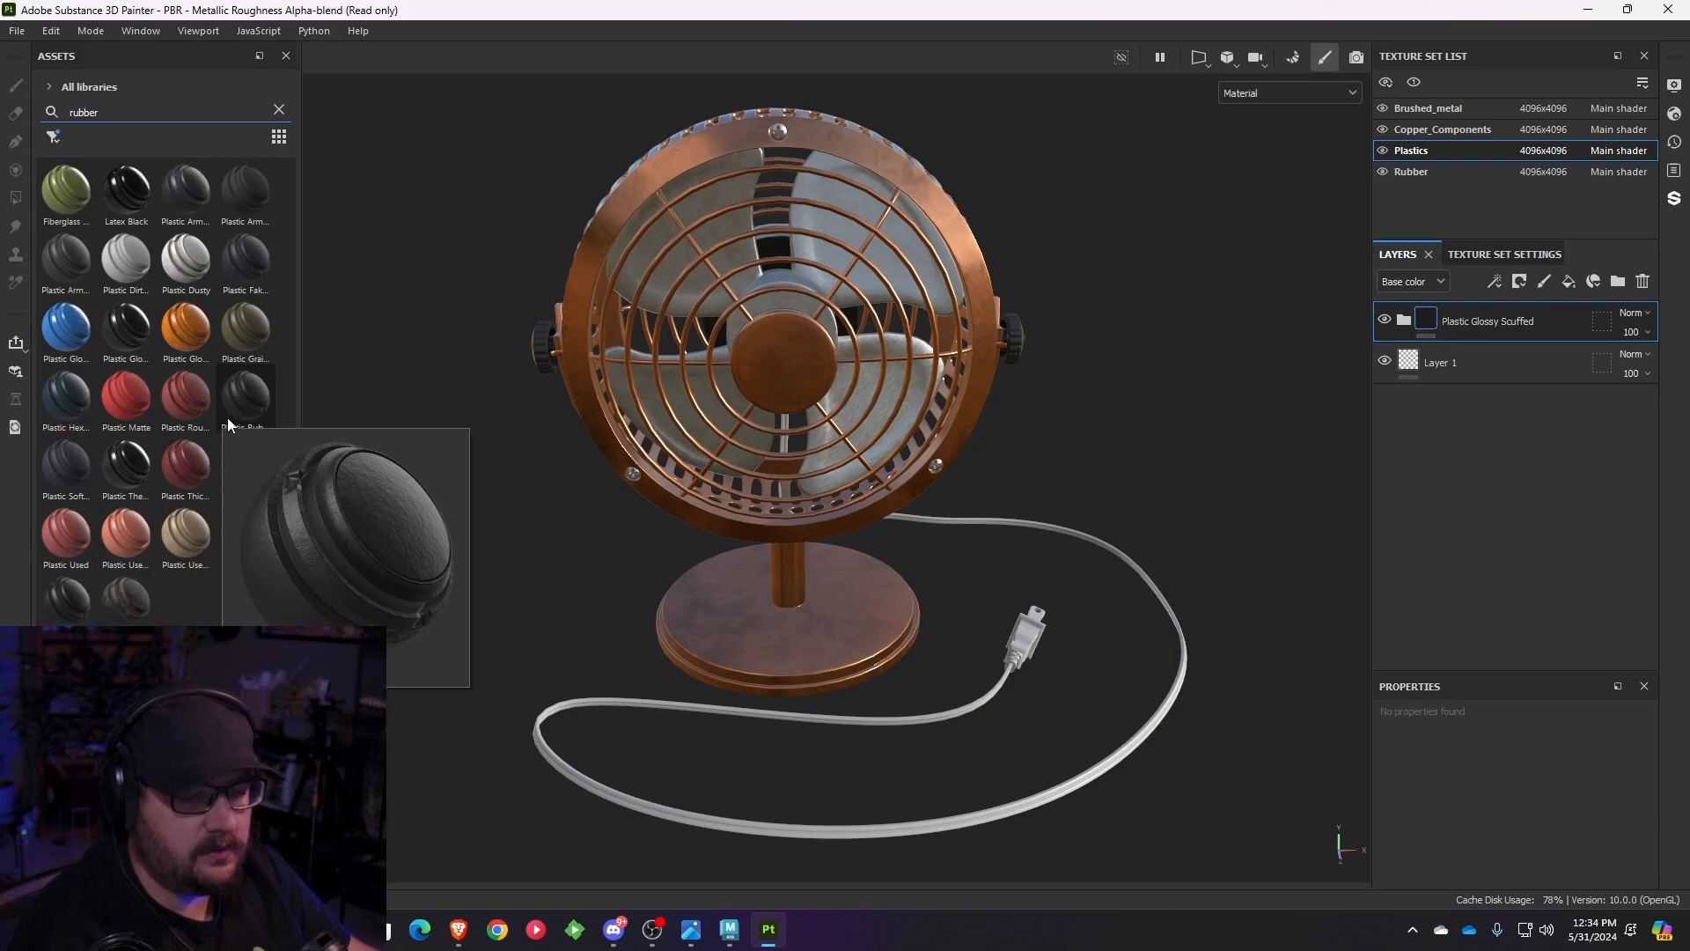
left_click_drag(235, 410, 1190, 606)
- Examine the rubber surface of the plug and cord up close, and the textured fan as a whole
scroll(673, 404, "up", 5)
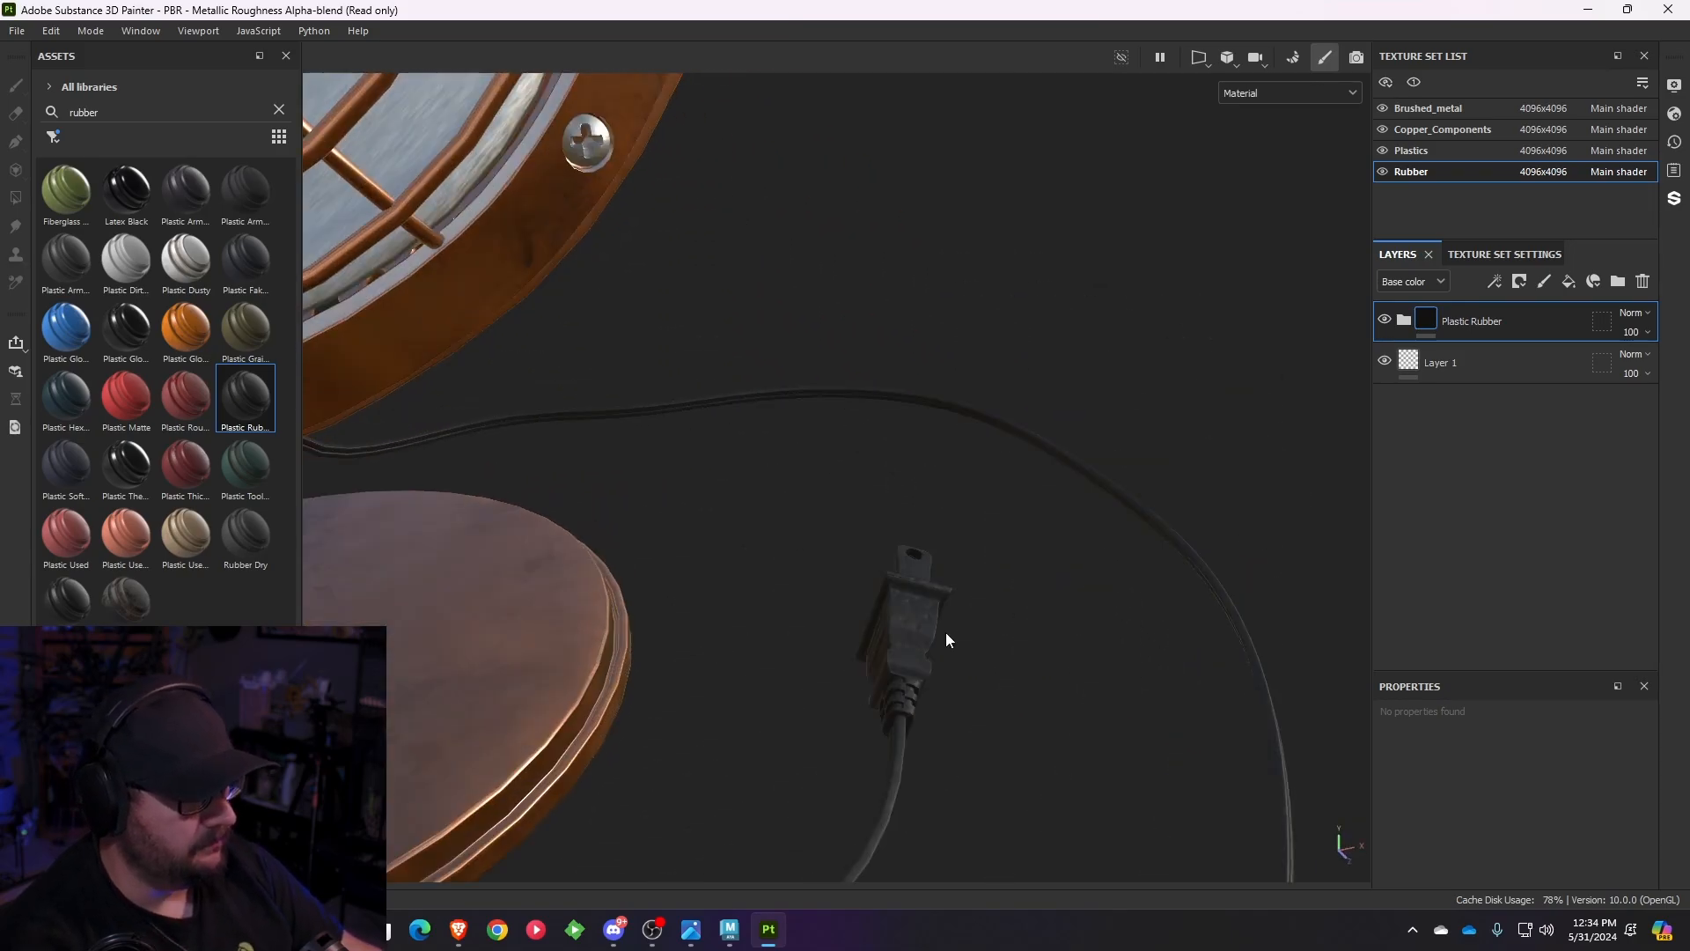
left_click_drag(945, 632, 849, 521, "alt")
scroll(836, 540, "up", 2)
scroll(836, 541, "up", 2)
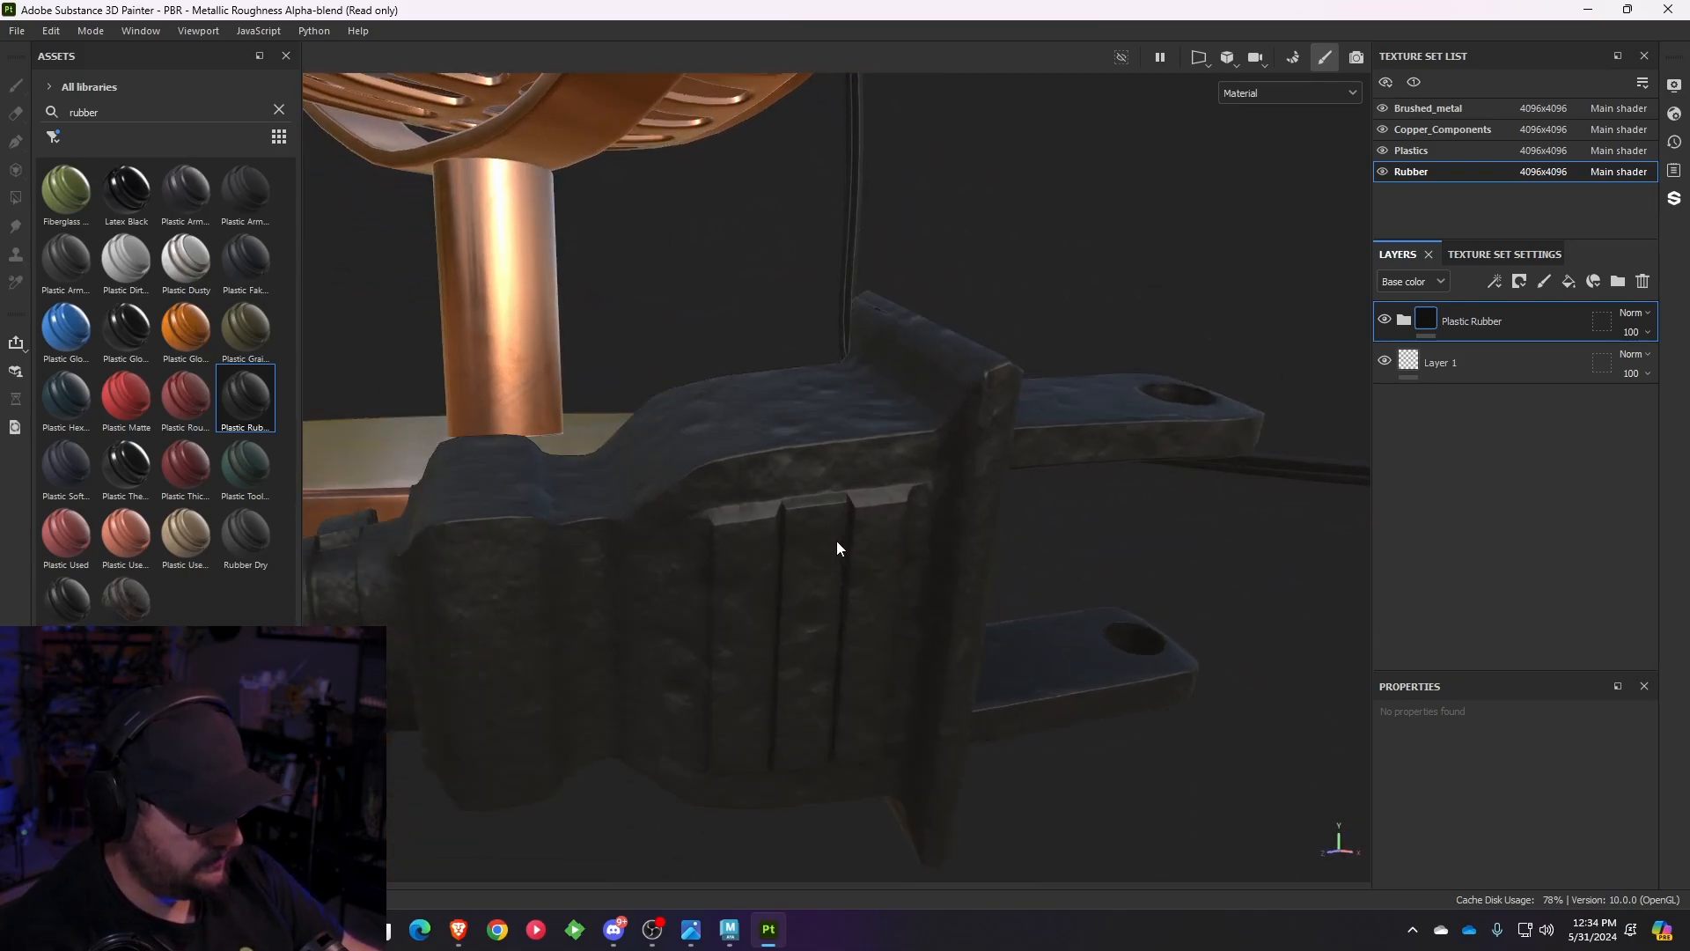
scroll(788, 551, "down", 2)
middle_click_drag(789, 551, 995, 510, "alt")
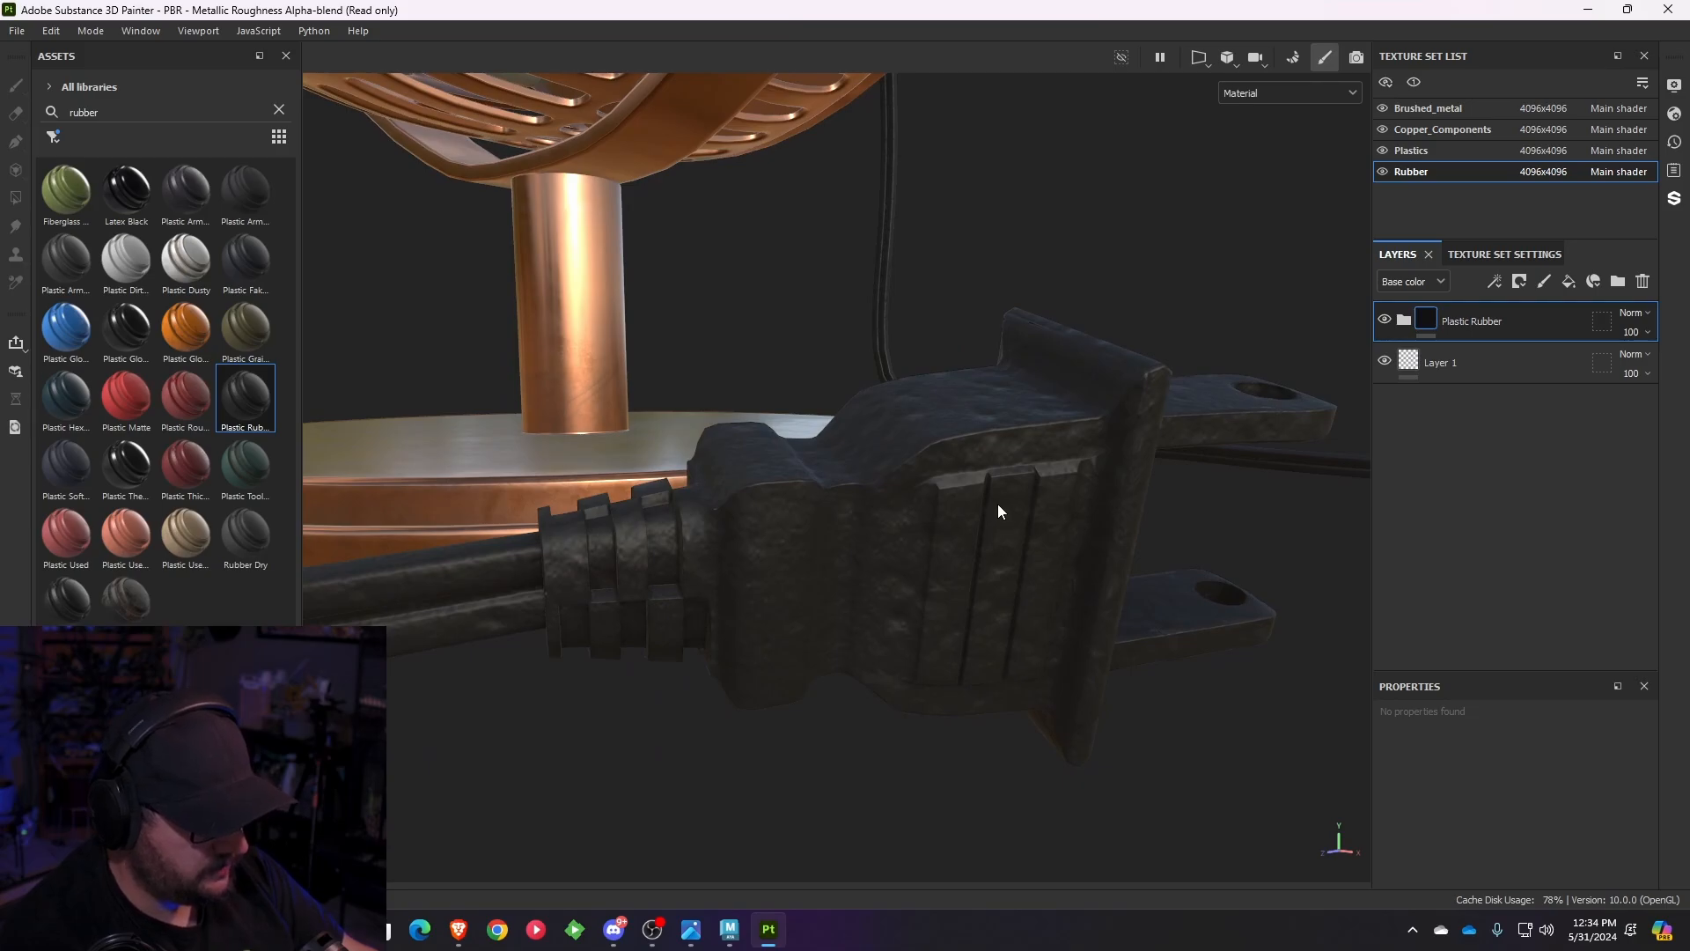
scroll(997, 504, "down", 8)
middle_click_drag(1004, 542, 1004, 763, "alt")
left_click_drag(1012, 440, 1034, 534, "alt")
middle_click_drag(1033, 535, 1007, 521, "alt")
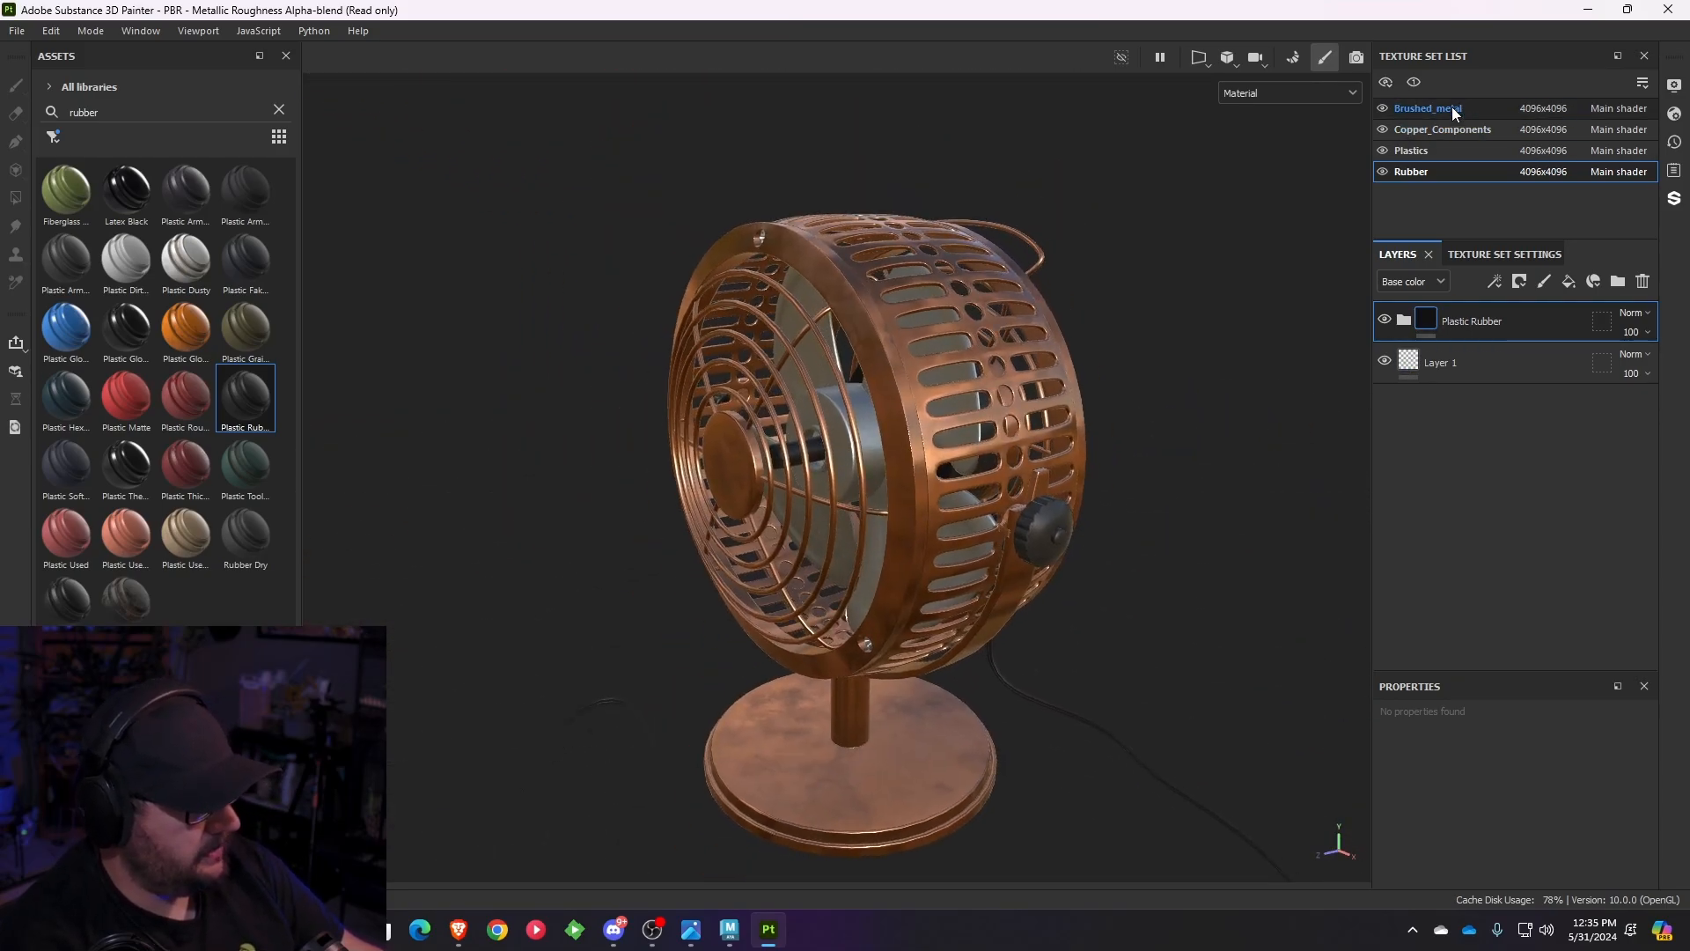
- Make Copper_Components the active texture set, expand its Copper Worn folder and select the Dirt layer
left_click(1435, 136)
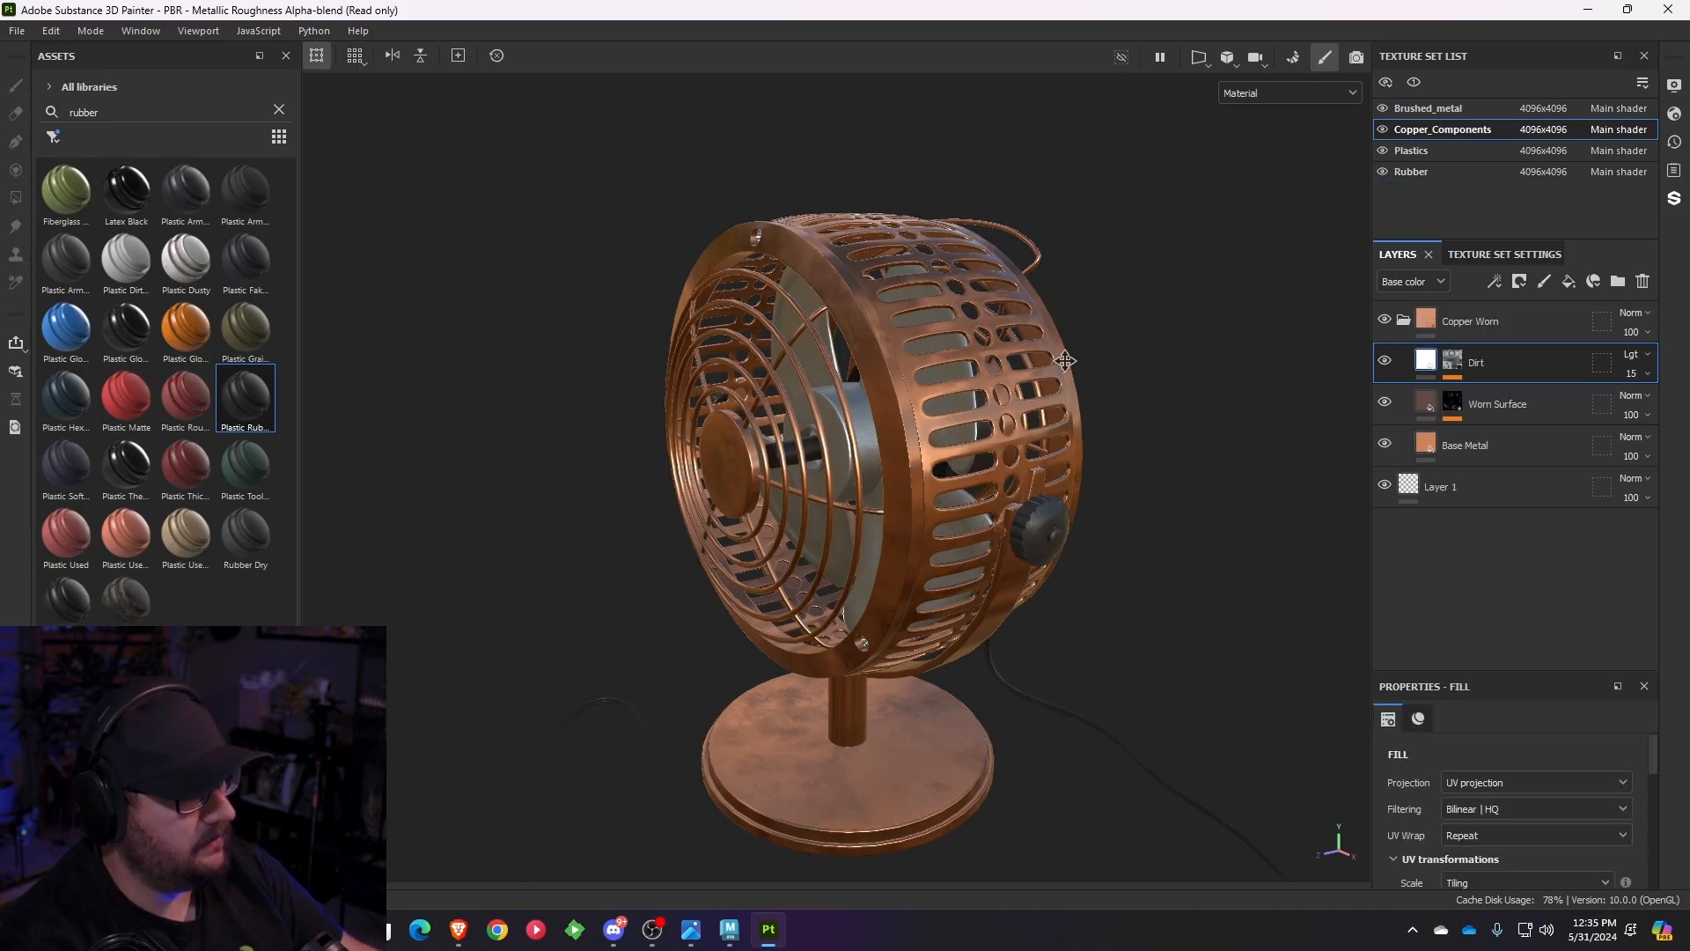
middle_click_drag(966, 475, 856, 495, "alt")
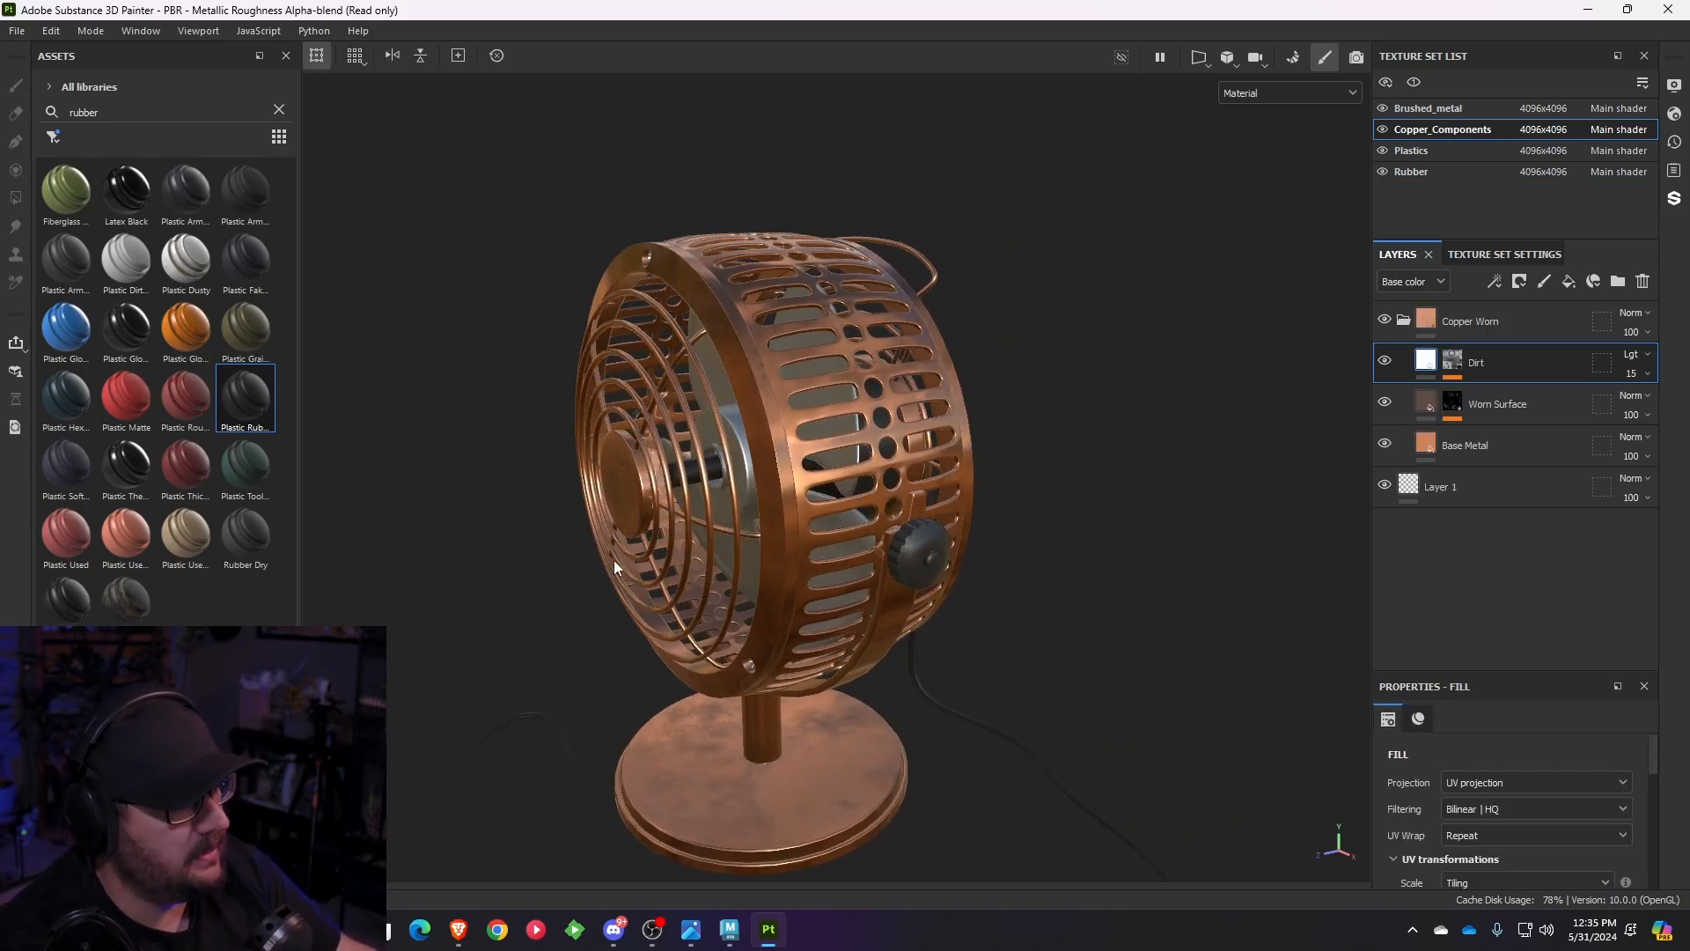
left_click_drag(858, 495, 900, 496, "alt")
middle_click_drag(899, 496, 1076, 443, "alt")
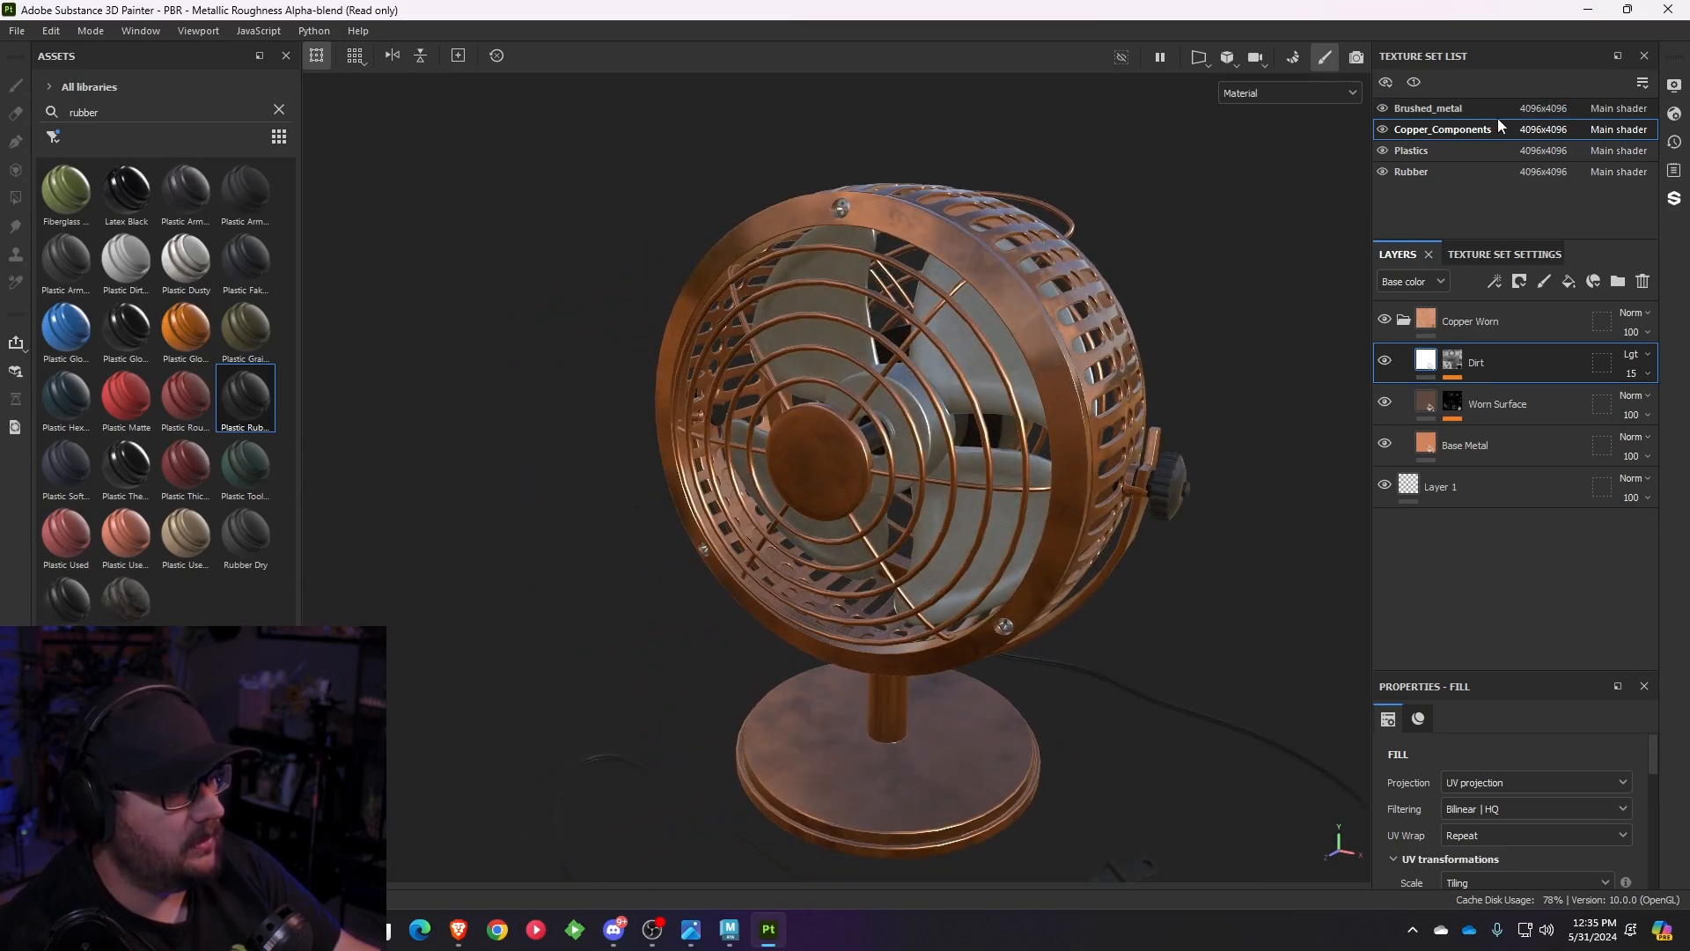
- Hide the Rubber, Plastics and Brushed_metal texture sets to isolate the copper parts
left_click(1383, 172)
left_click(1383, 151)
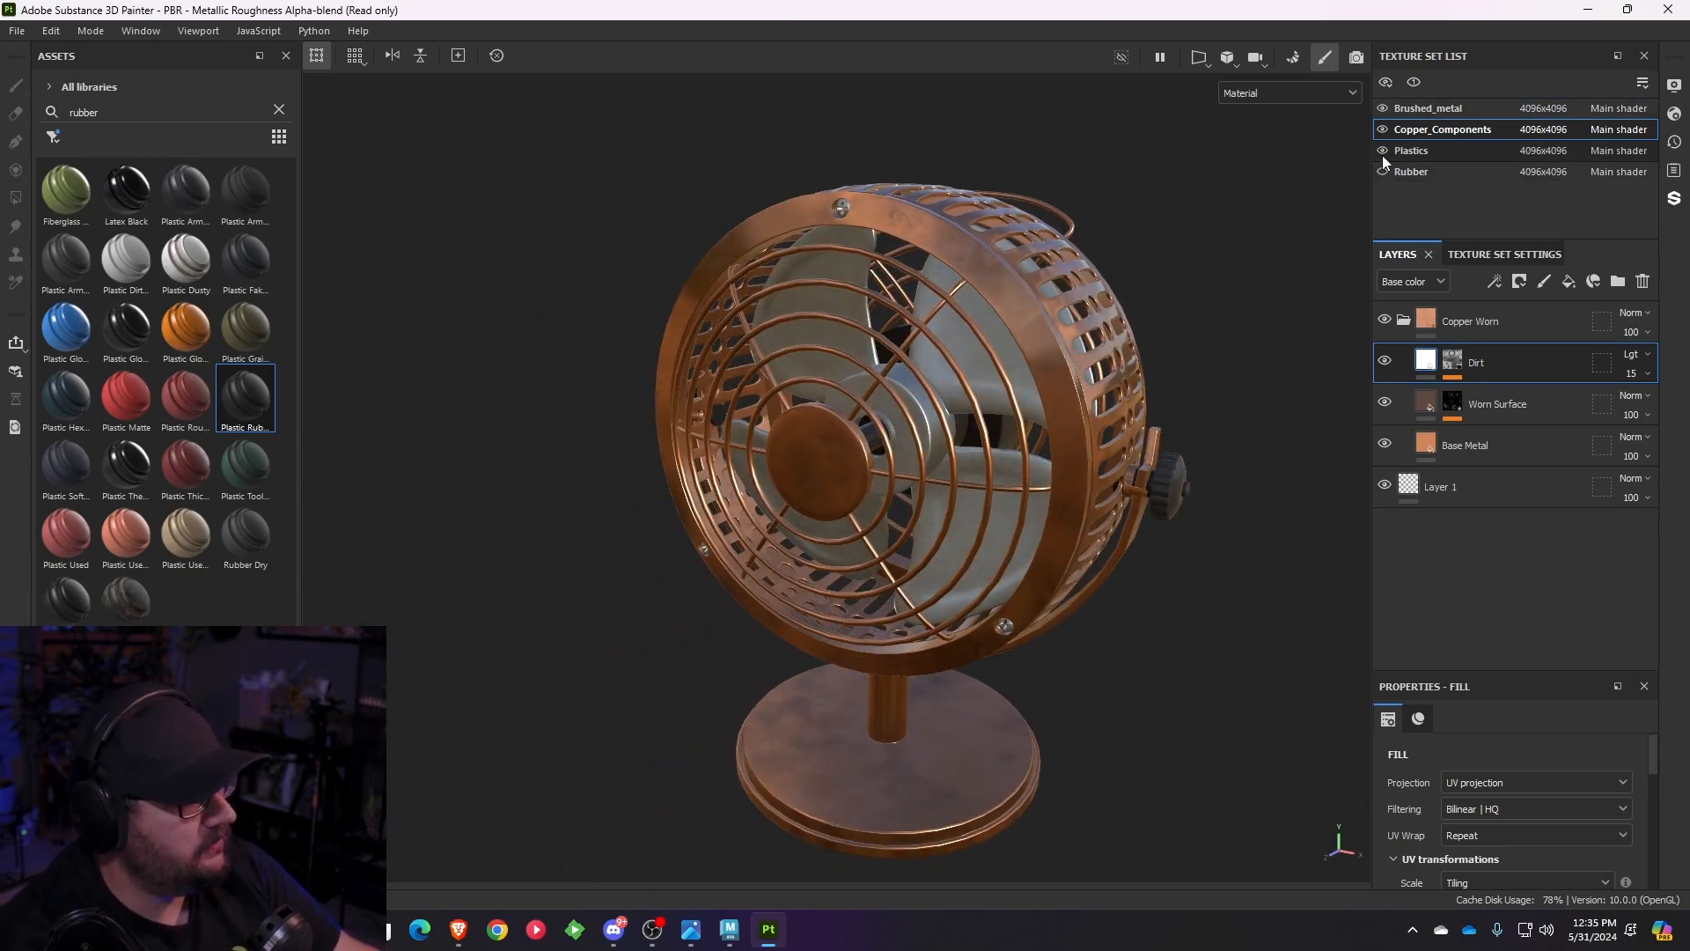
left_click(1383, 108)
left_click_drag(1211, 467, 1033, 535, "alt")
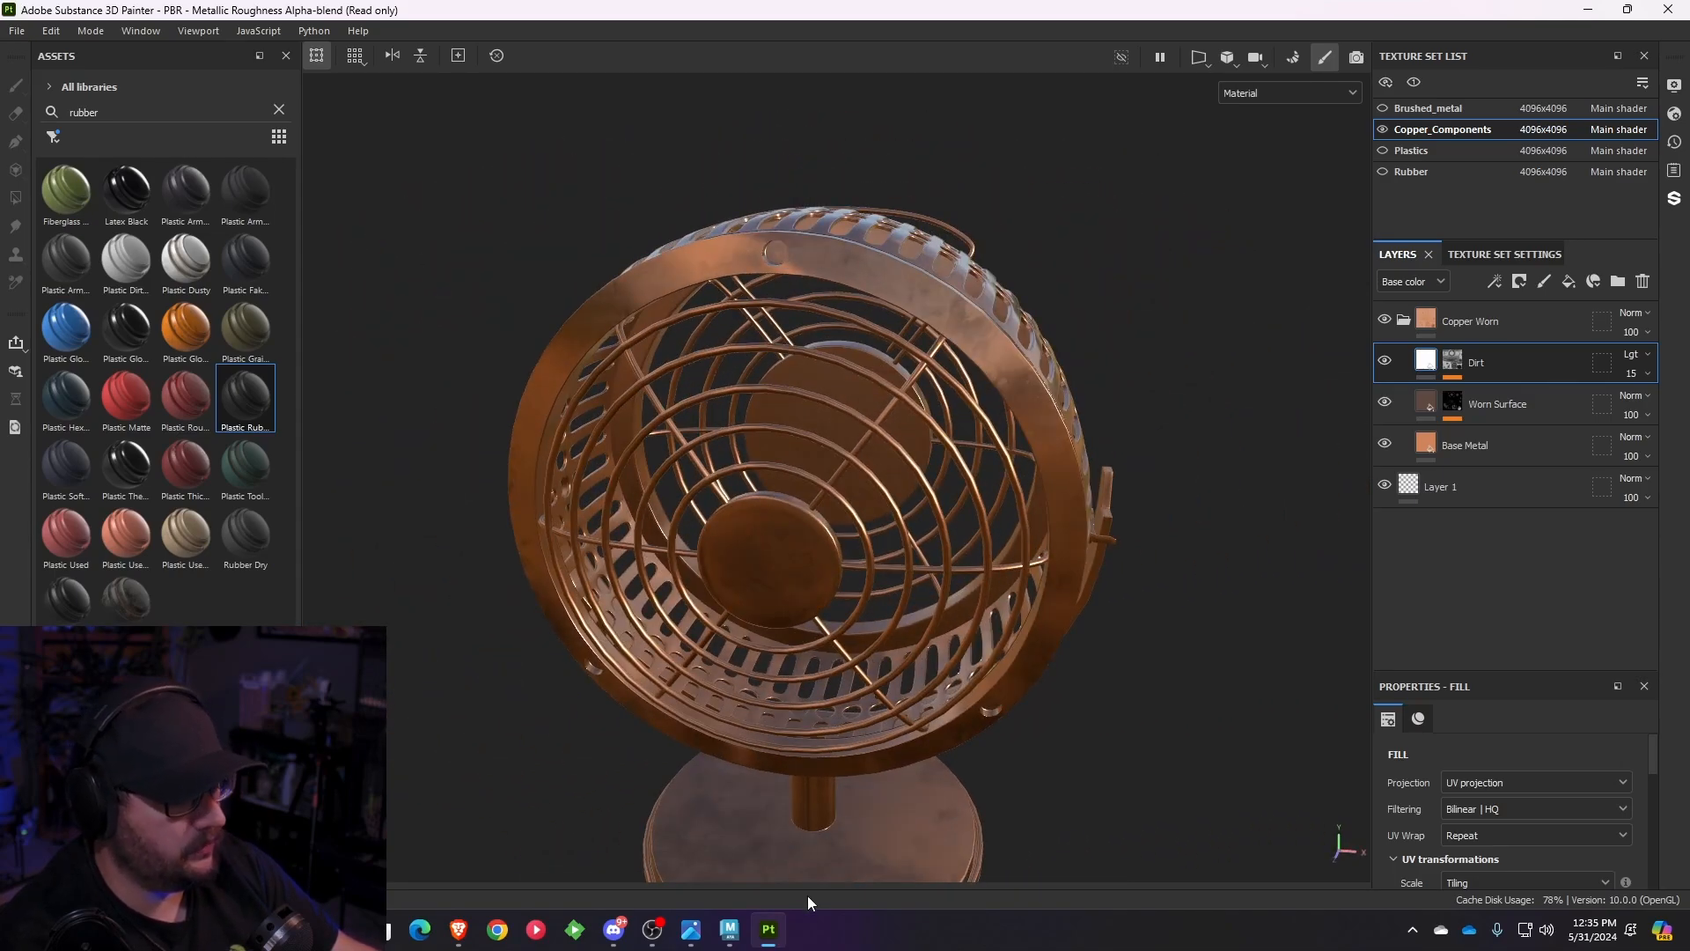
- Bring up the reference photo of the fan and compare its copper color with the isolated copper parts
left_click(691, 928)
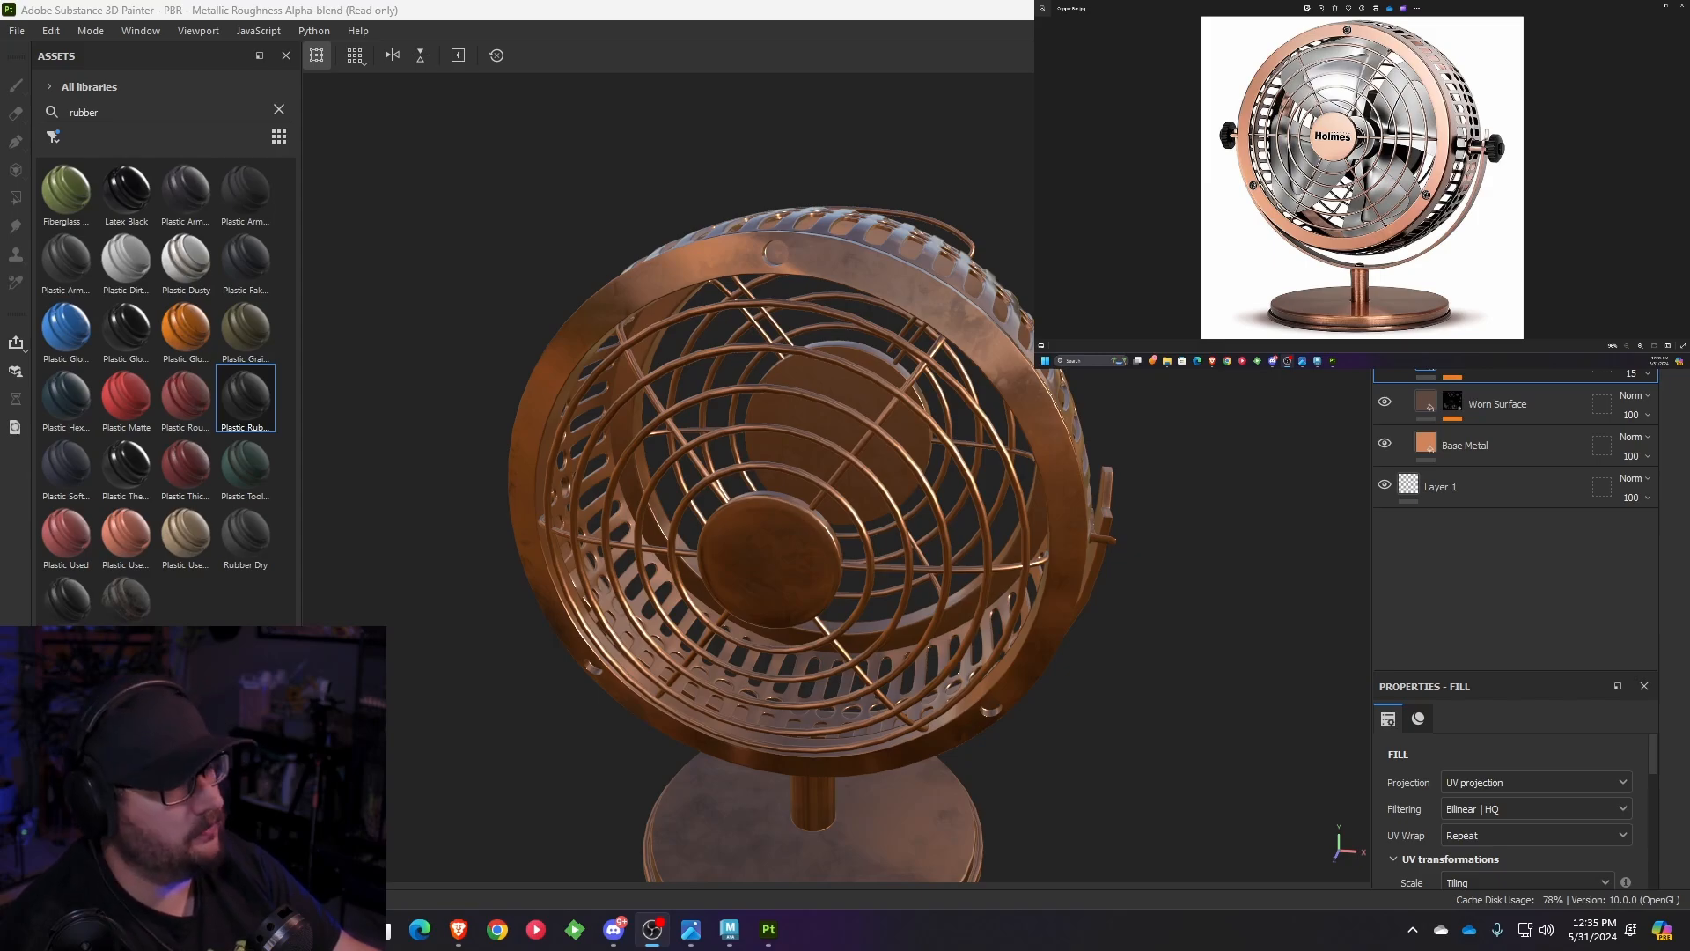
left_click_drag(1107, 455, 969, 401, "alt")
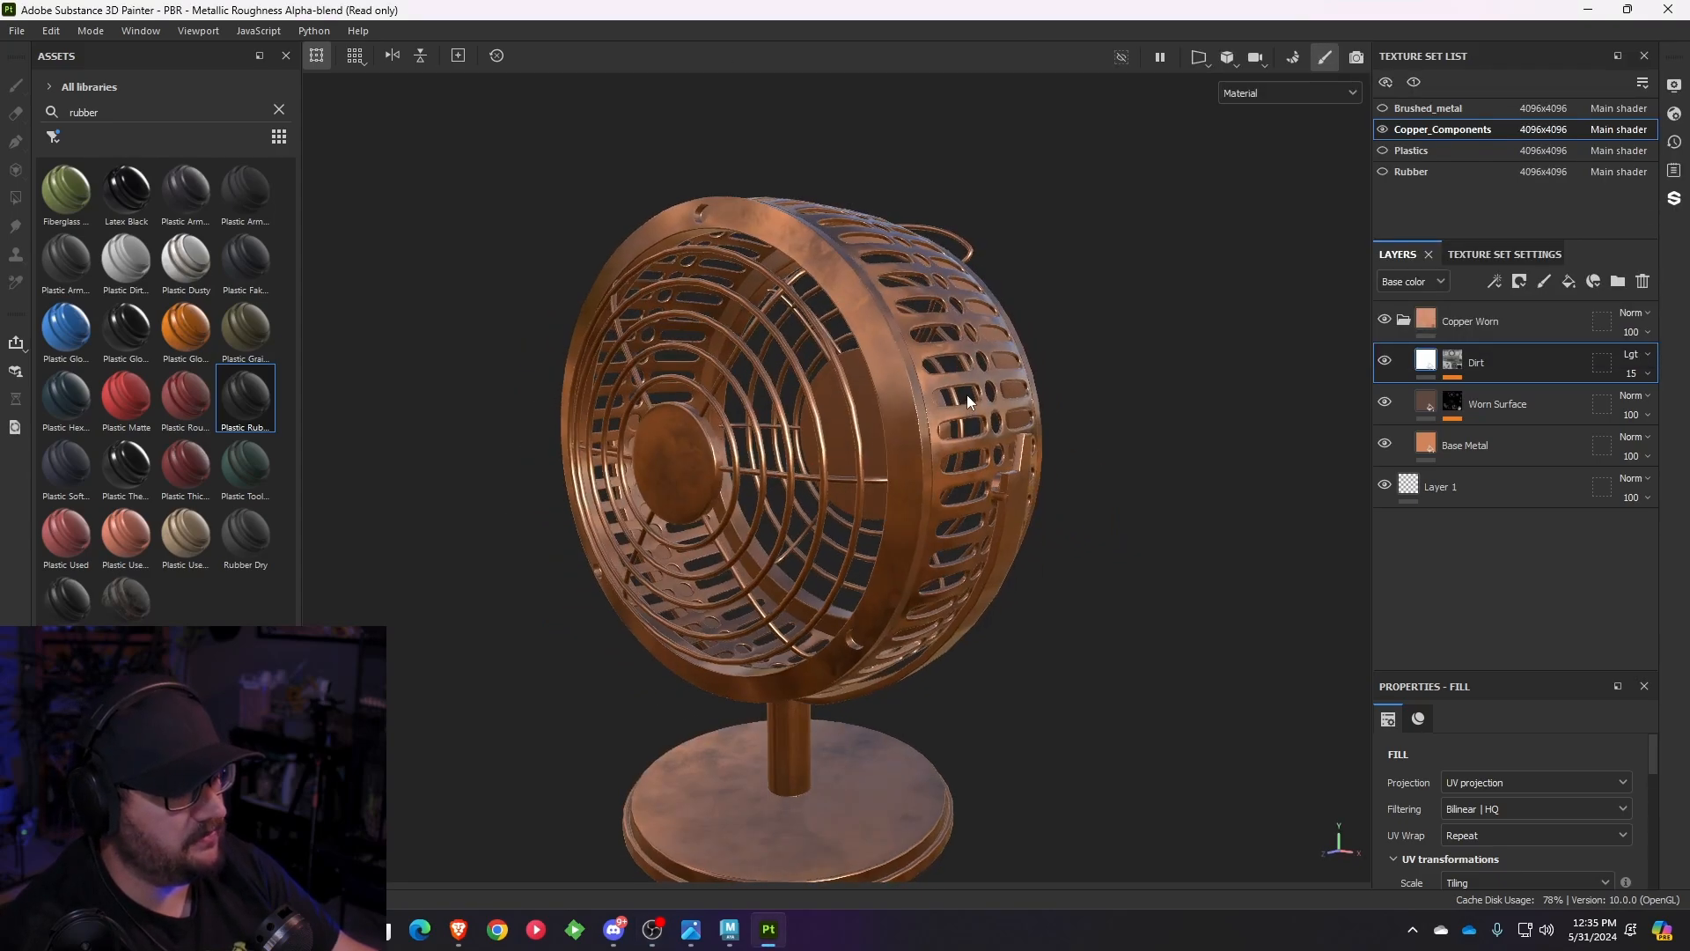
left_click_drag(667, 335, 1048, 326, "alt")
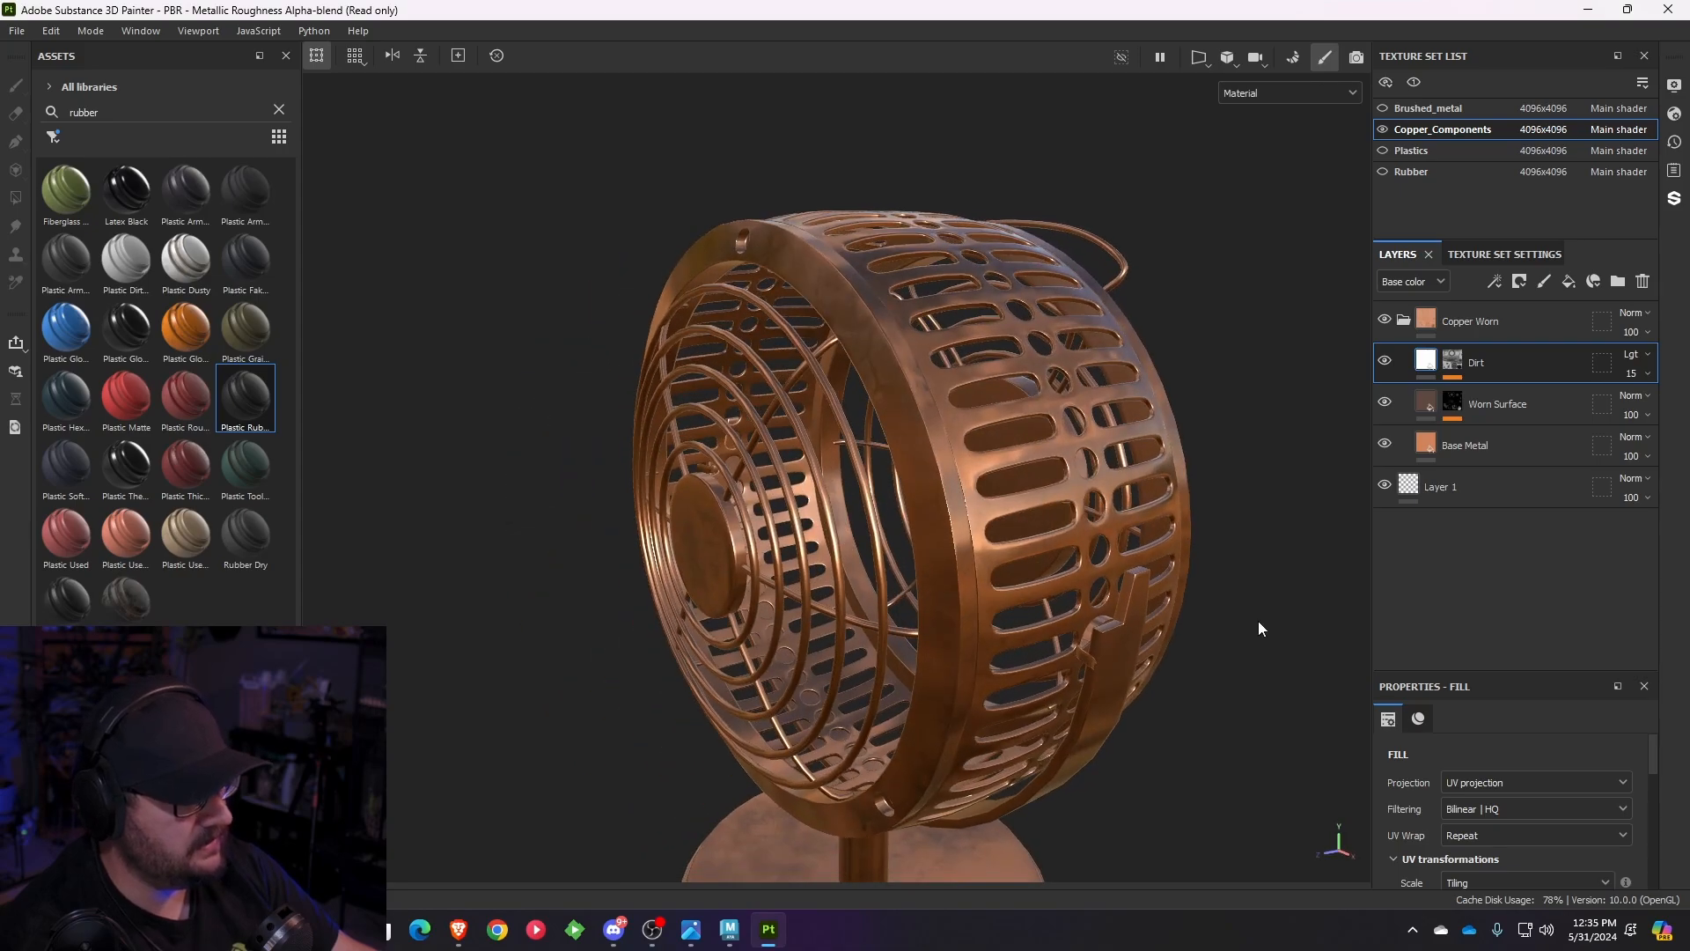
left_click_drag(1264, 626, 882, 380, "alt")
scroll(882, 380, "up", 2)
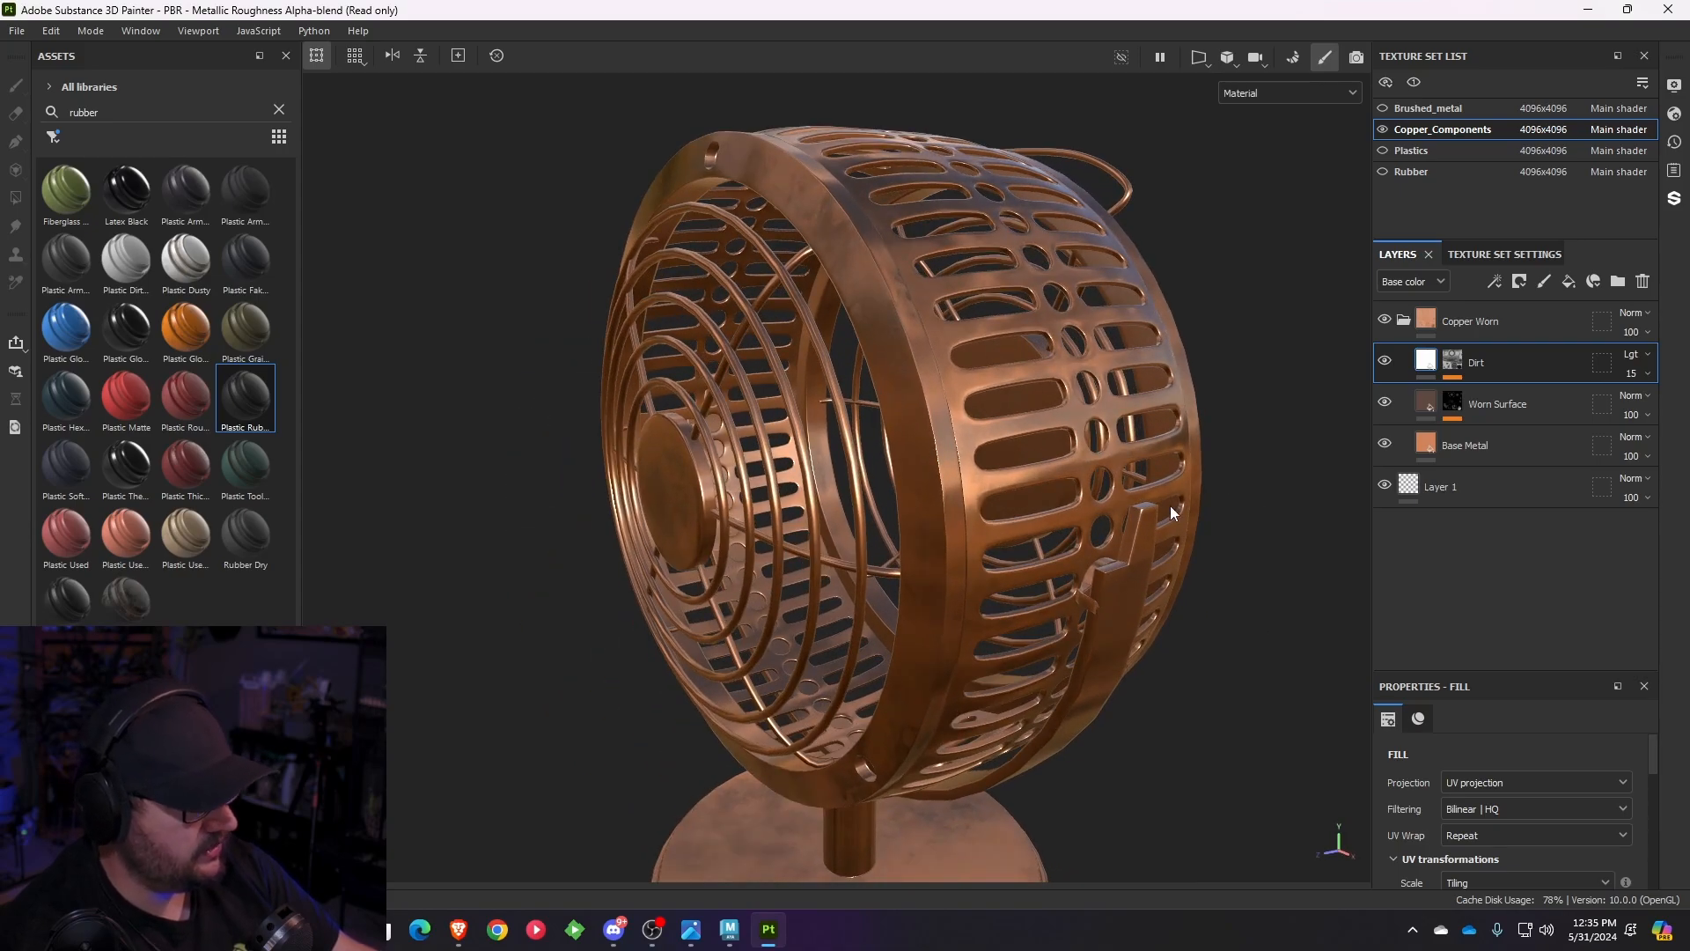
- Set the base color of the Copper Worn Base Metal layer to CB8A6E with the eyedropper
left_click(1429, 447)
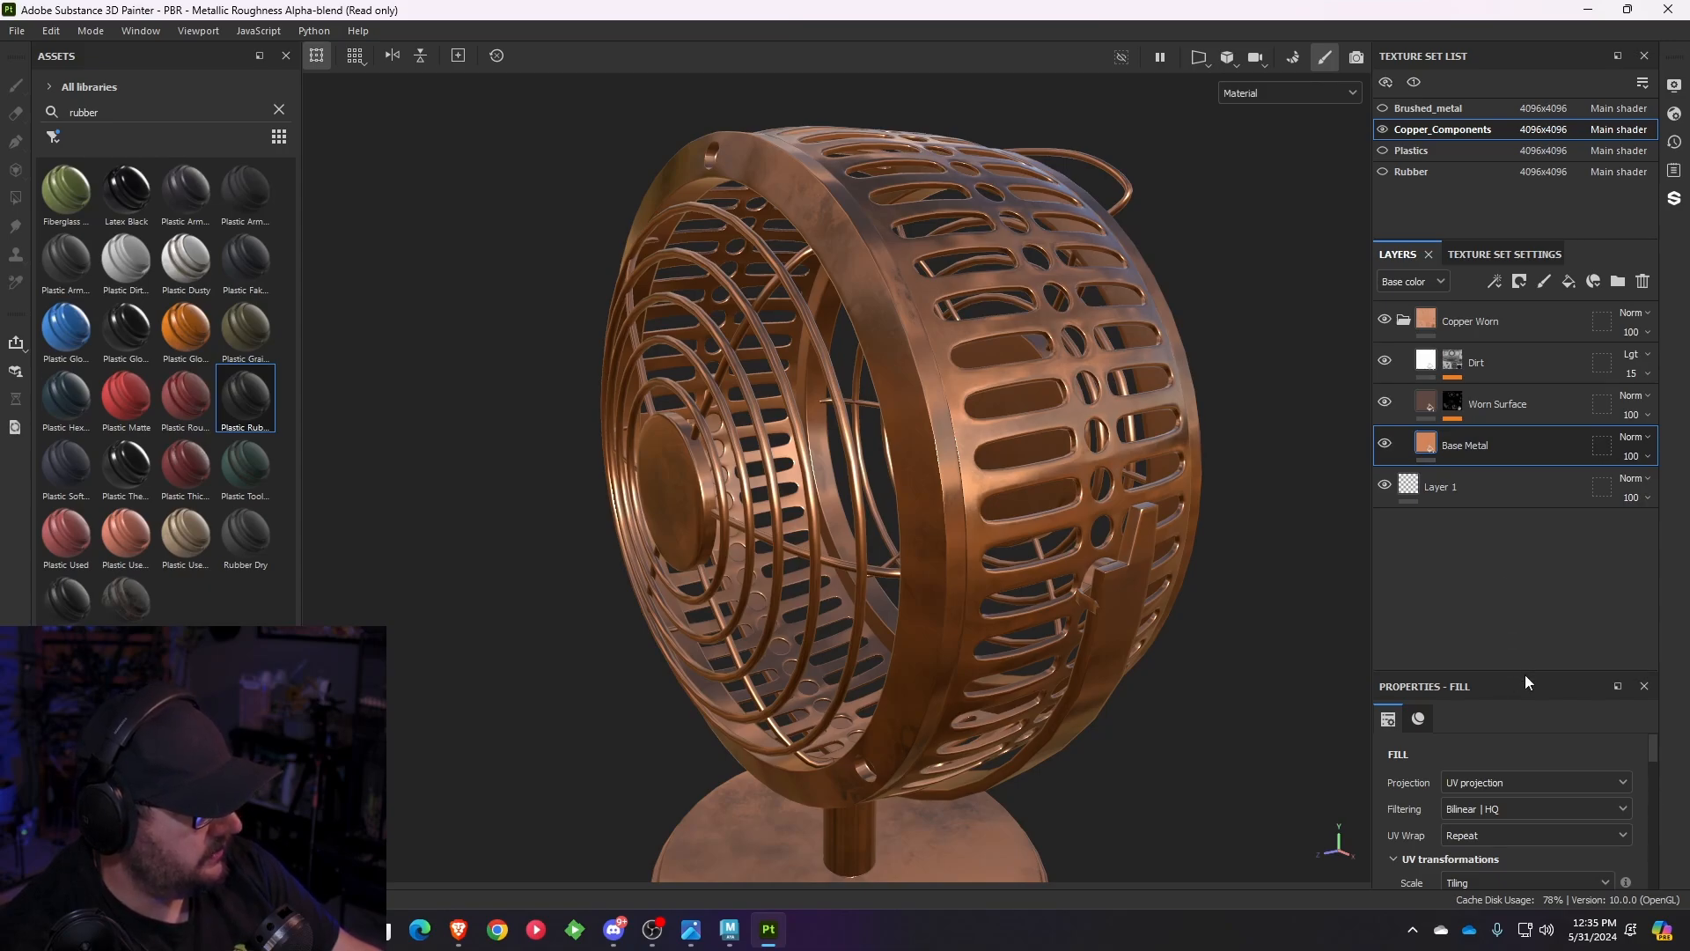
scroll(1496, 757, "down", 5)
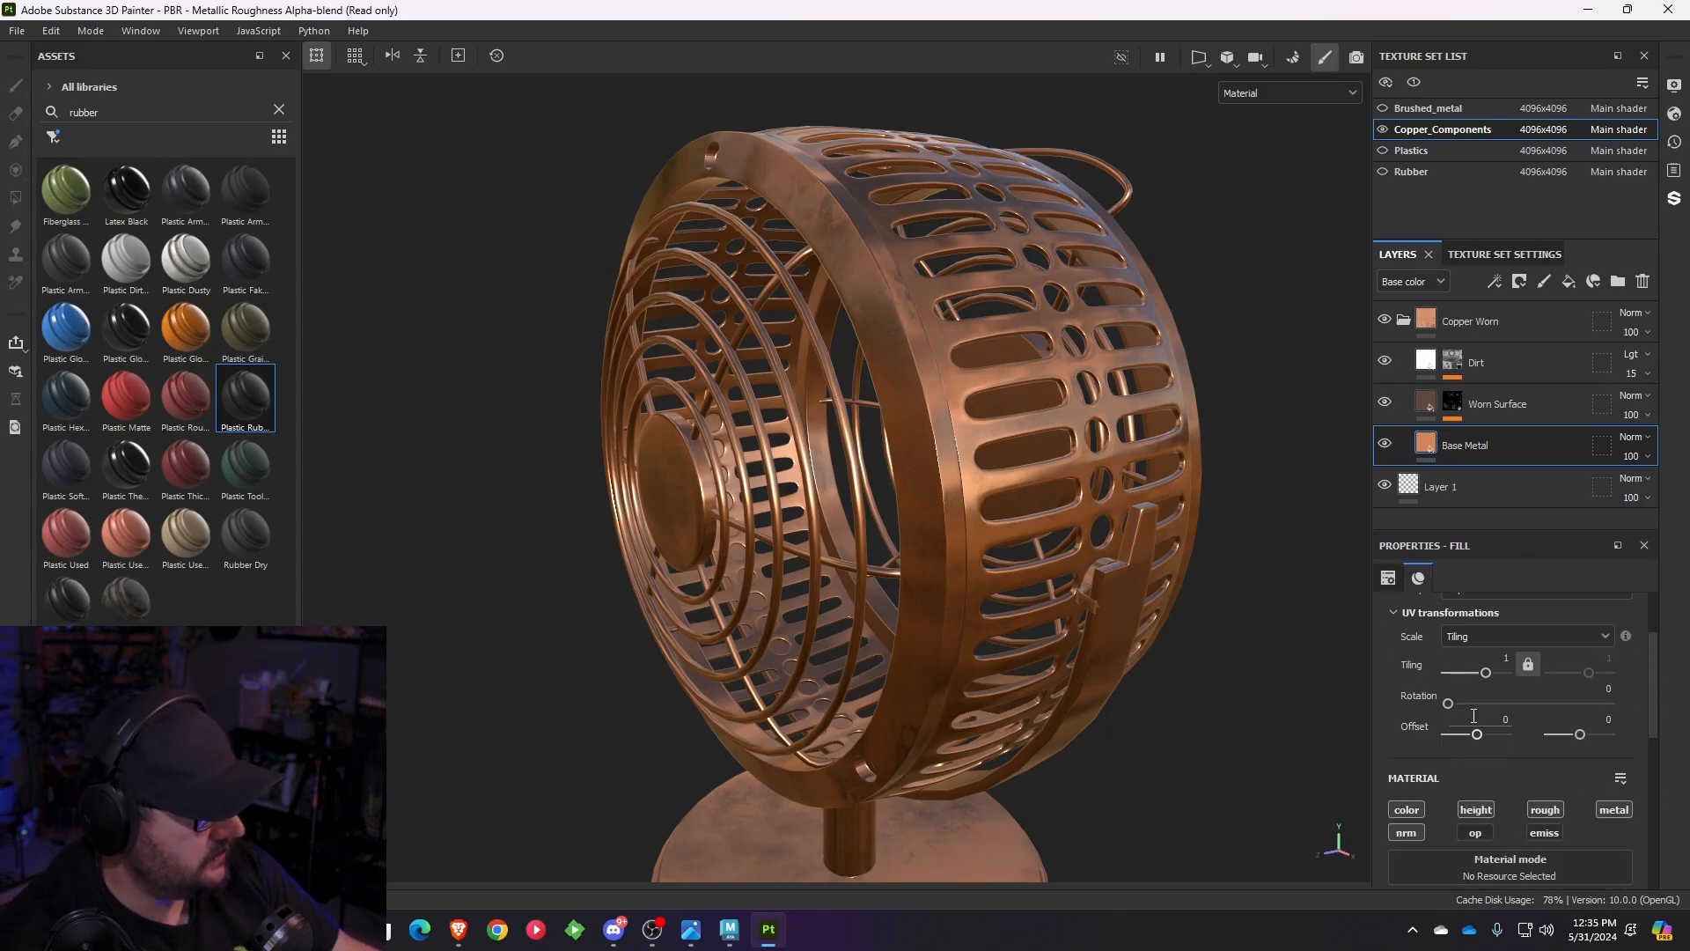
scroll(1473, 715, "down", 5)
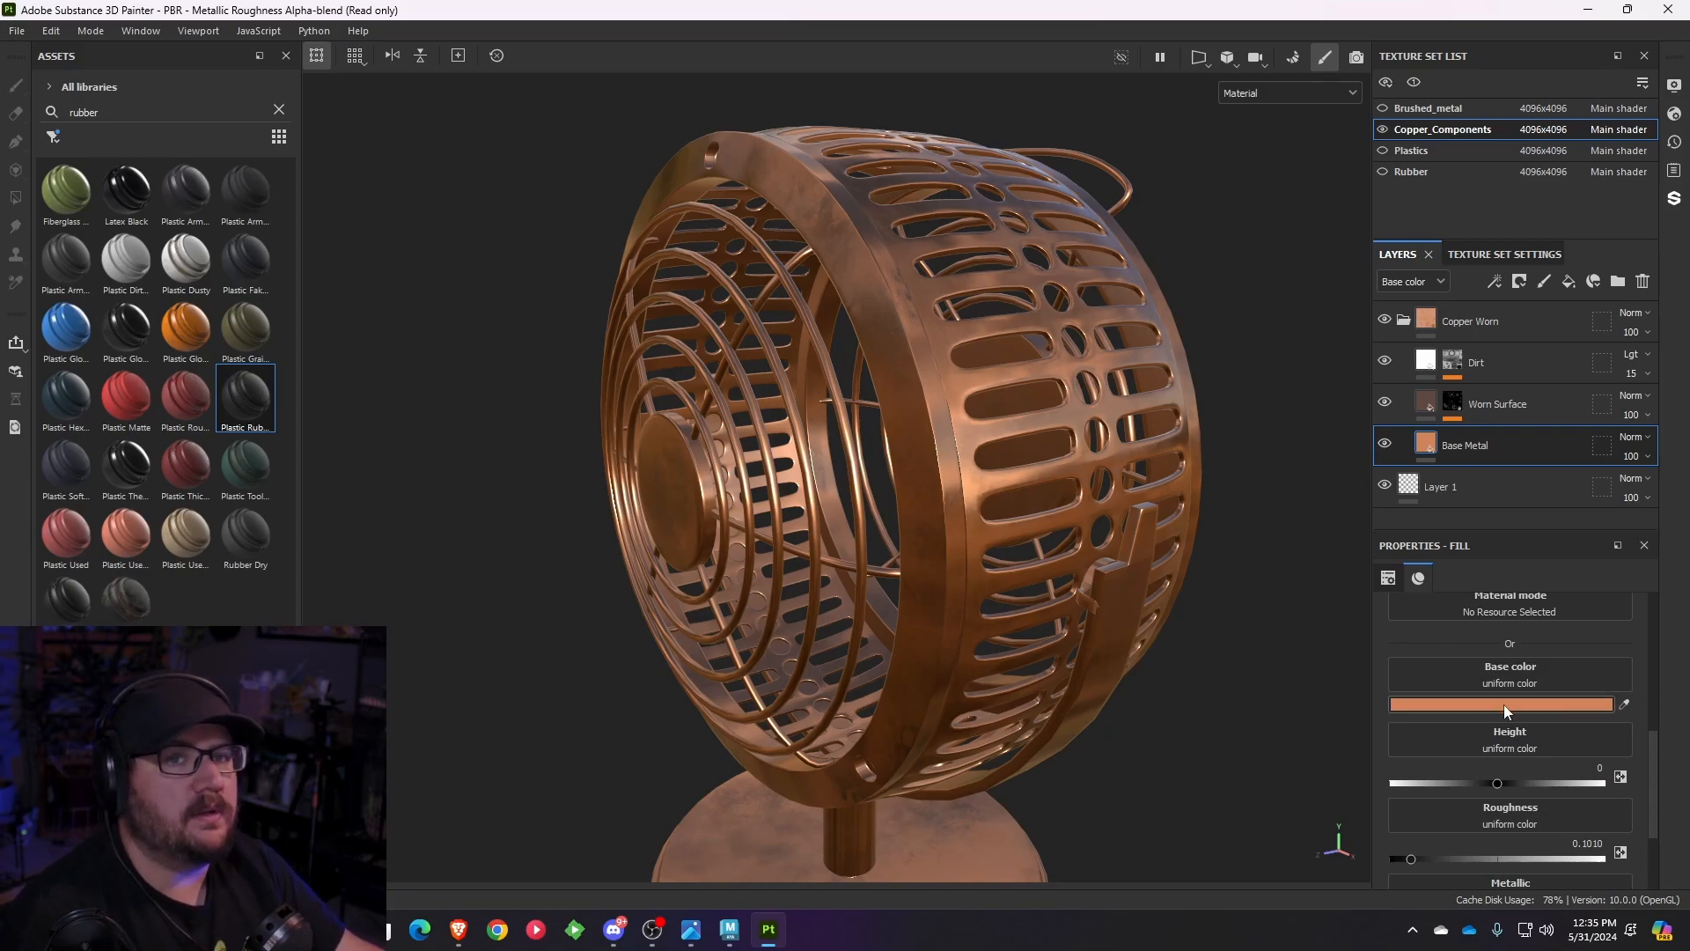
left_click(1503, 704)
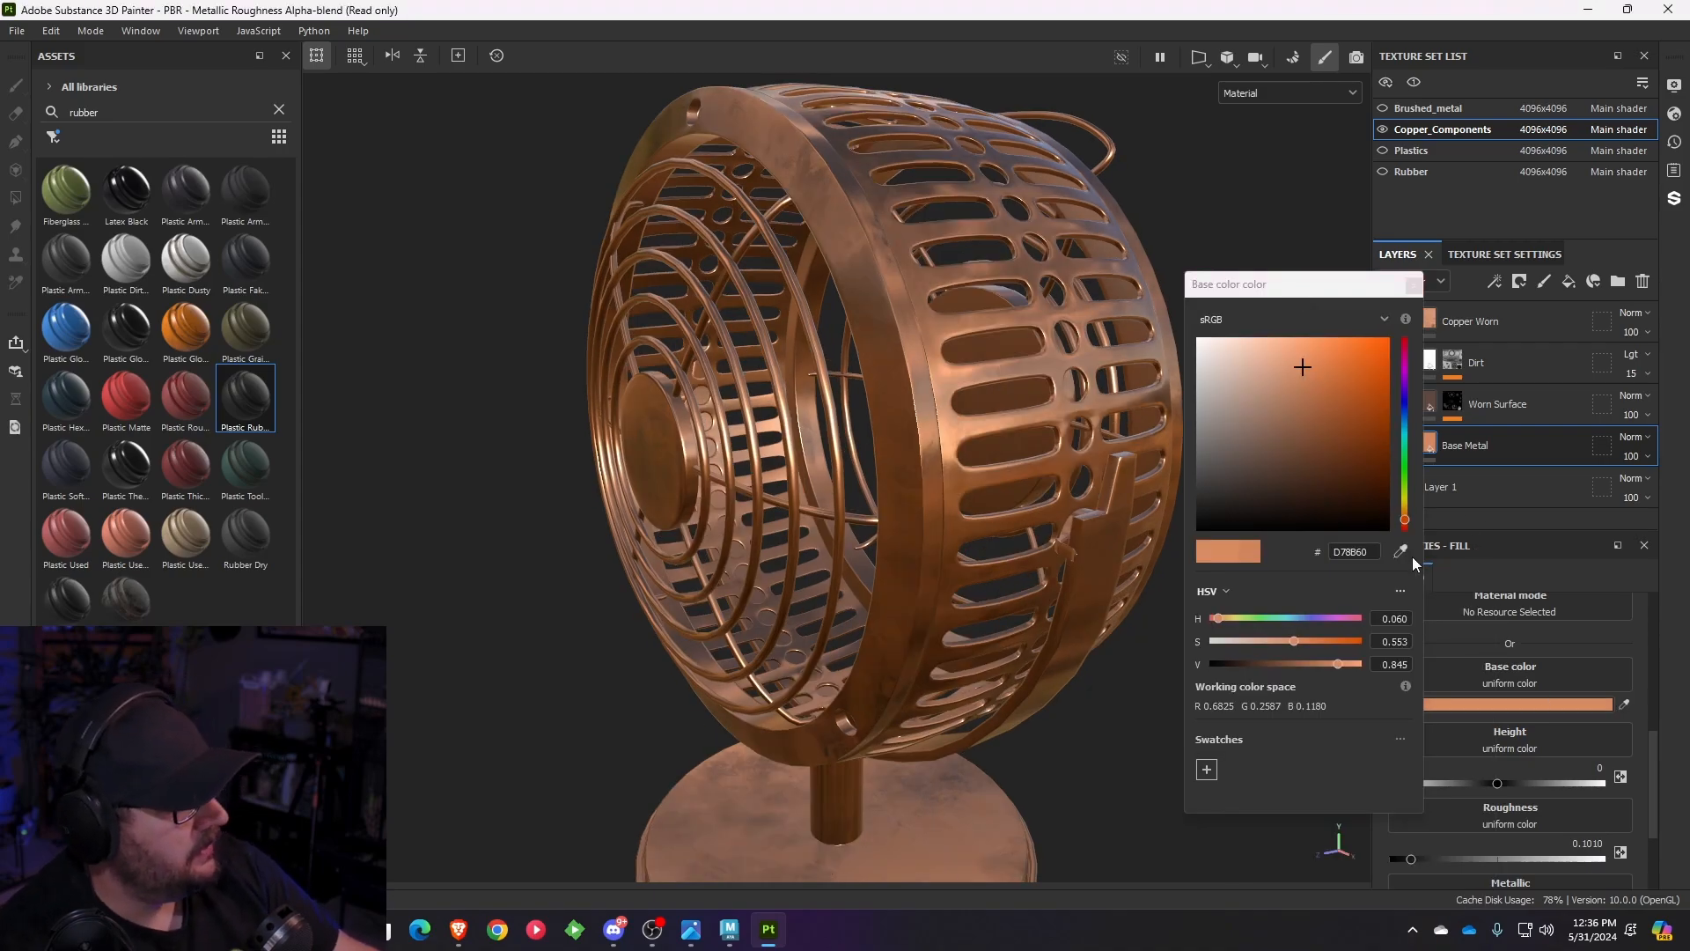
key("ctrl+z")
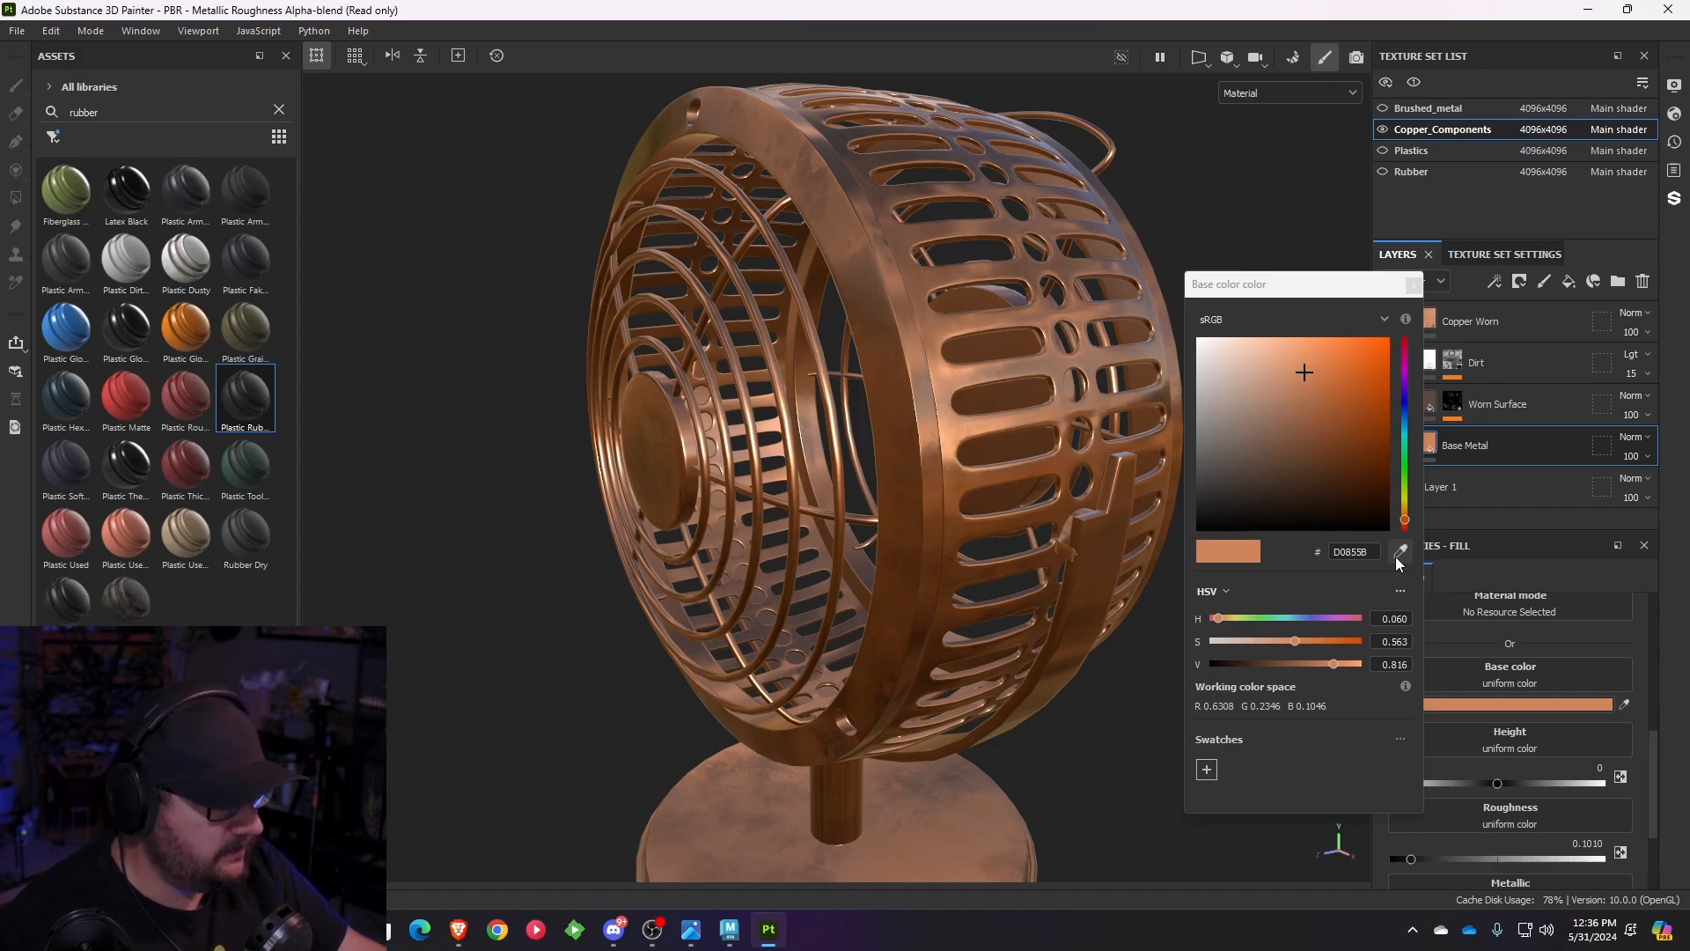
left_click(1399, 552)
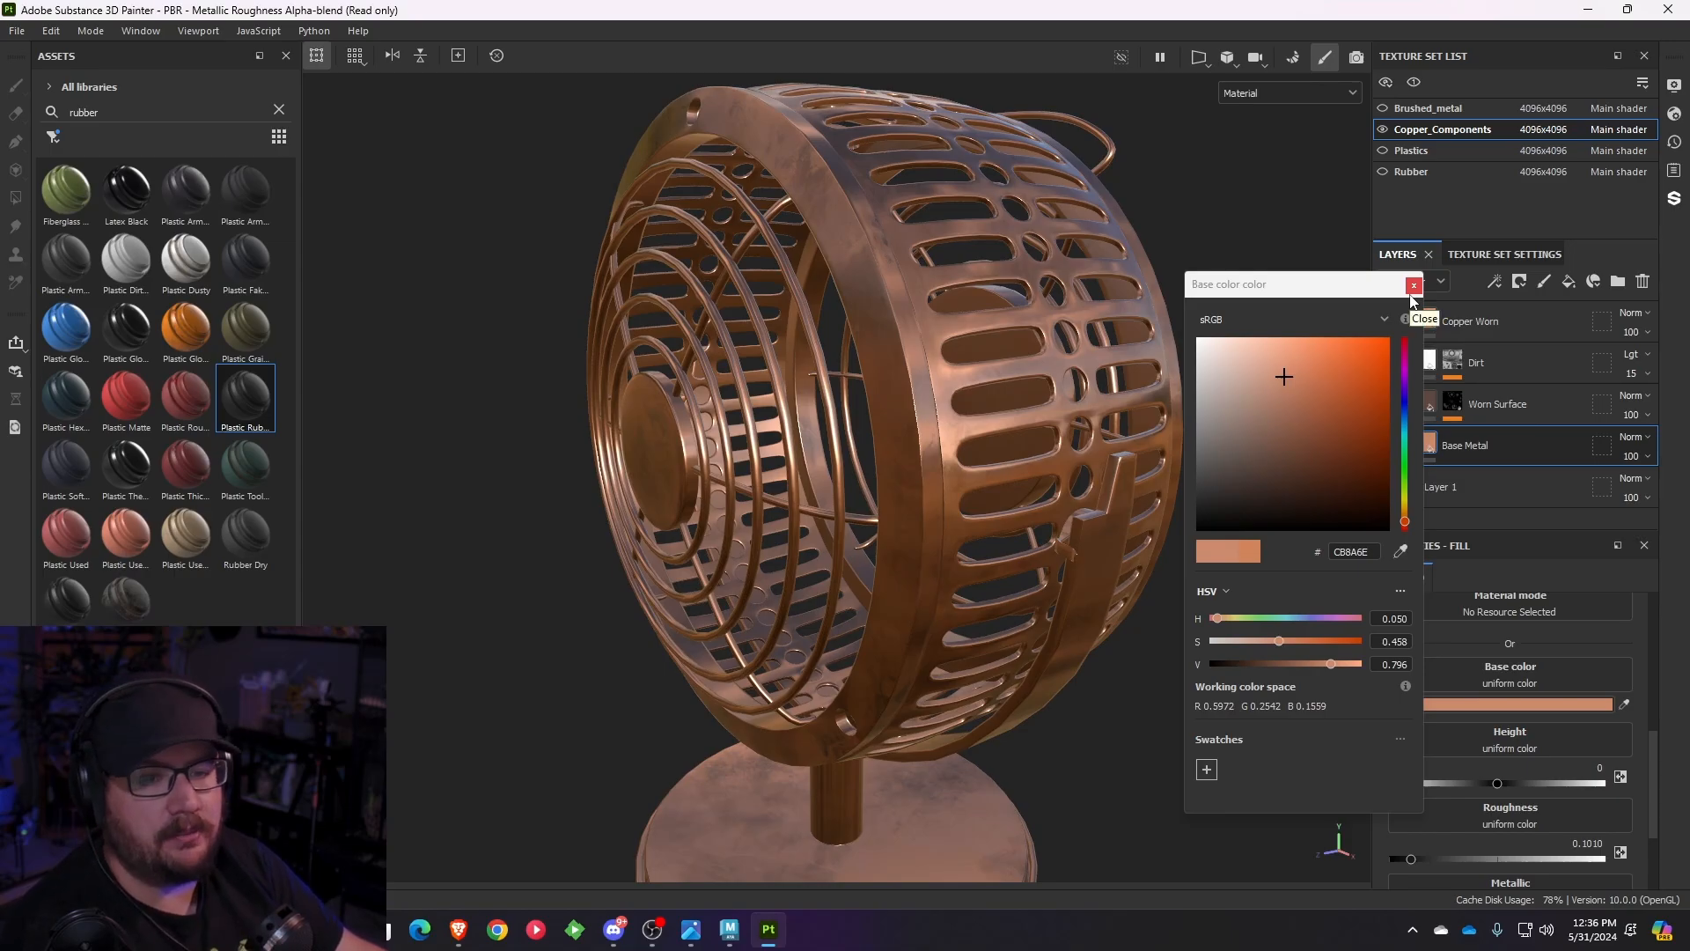
- Lighten the Base Metal layer's base color to E7A98F
left_click(1416, 287)
left_click_drag(1199, 394, 1107, 519, "alt")
left_click(1474, 706)
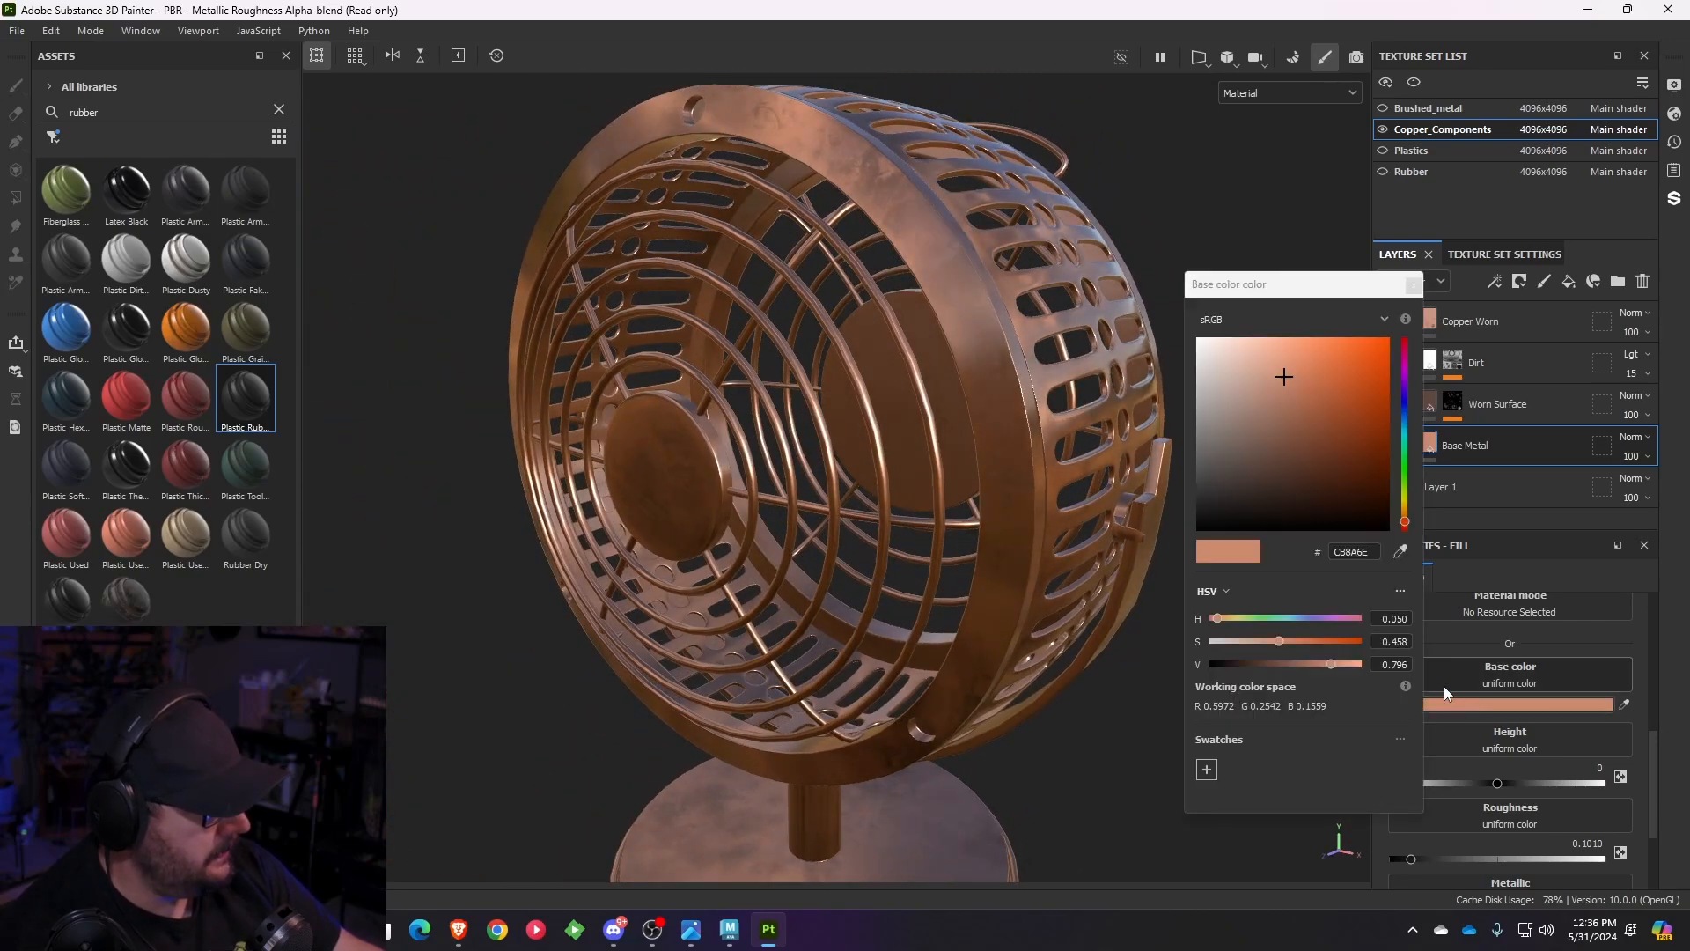
mouse_move(1280, 641)
left_mouse_down()
mouse_move(1253, 638)
mouse_move(1361, 670)
mouse_move(1267, 646)
left_mouse_up()
mouse_move(1113, 727)
left_mouse_down("alt")
mouse_move(1094, 671)
mouse_move(954, 645)
left_mouse_up("alt")
left_click(1413, 285)
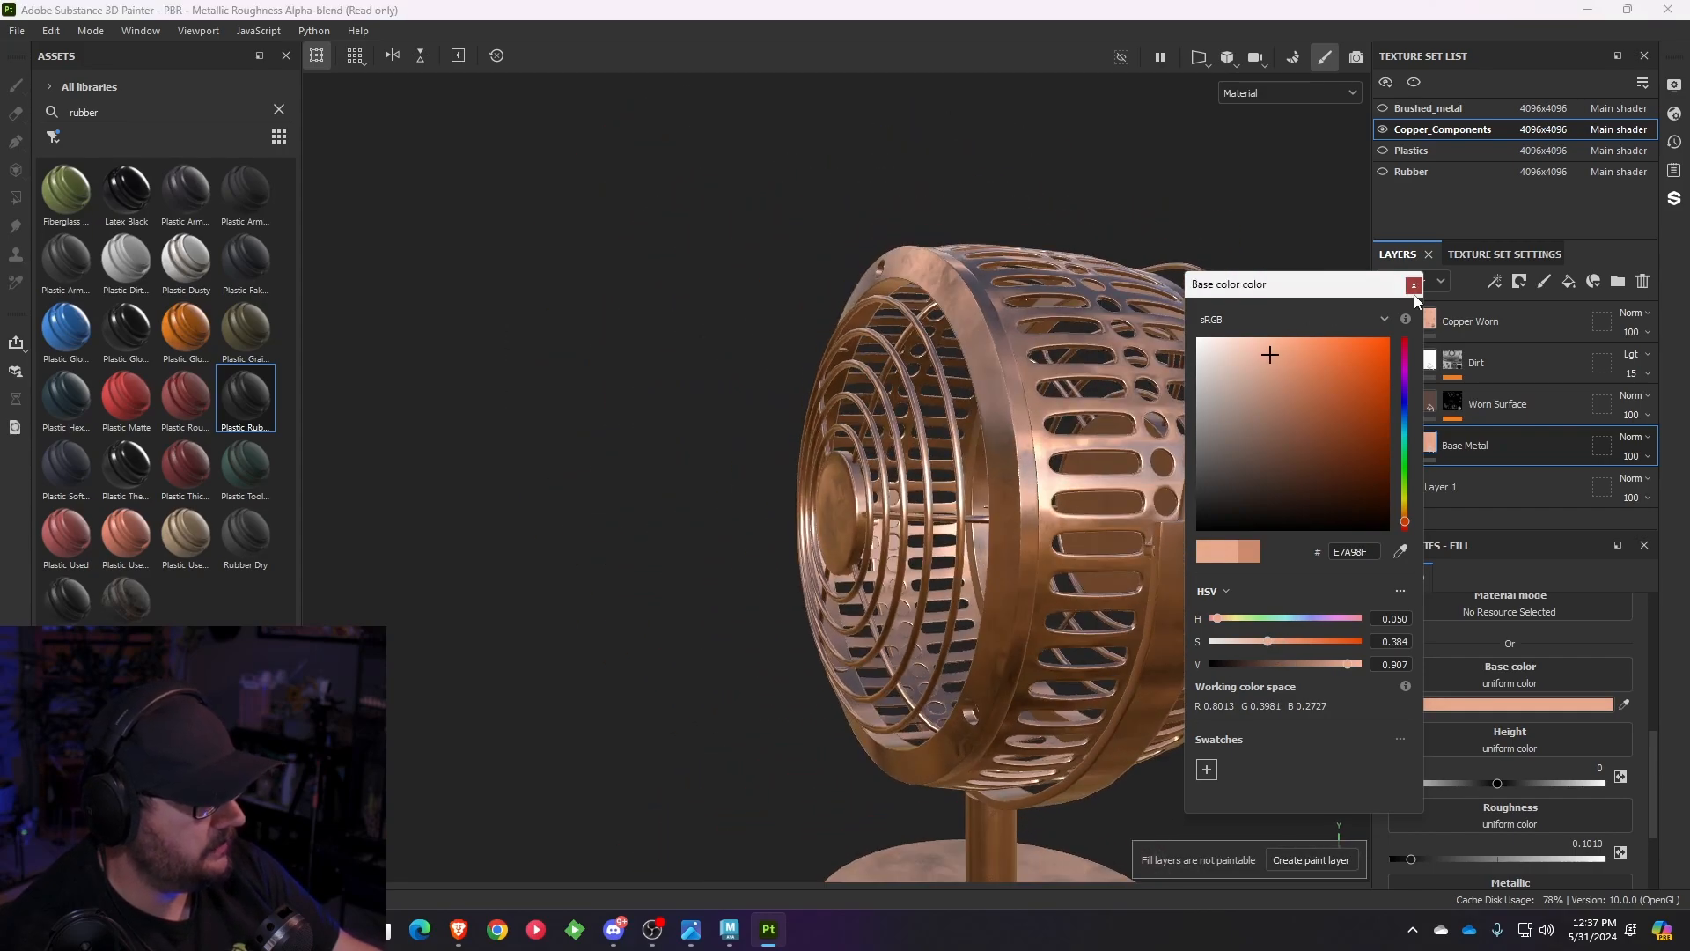
- Examine the recolored copper on the fan's base, stand and grille from several angles
left_click_drag(1100, 457, 916, 653, "alt")
middle_click_drag(917, 652, 1071, 487, "alt")
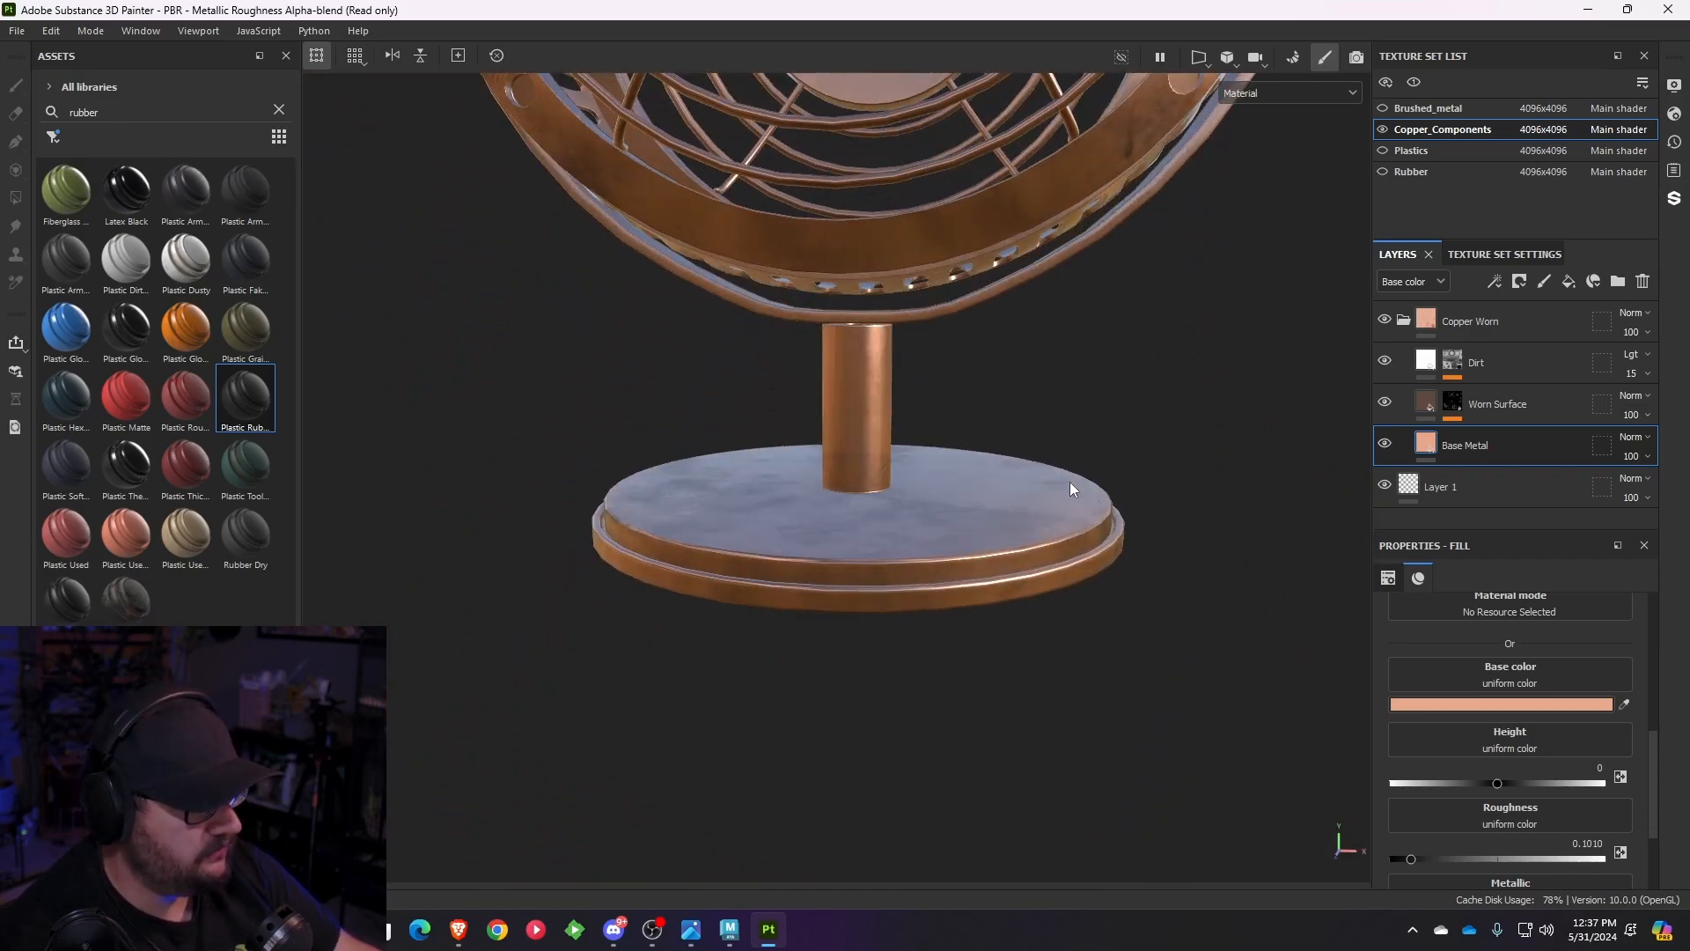
left_click_drag(1071, 487, 1018, 464, "alt")
middle_click_drag(1019, 464, 991, 621, "alt")
scroll(992, 621, "down", 3)
left_click_drag(991, 621, 921, 484, "alt")
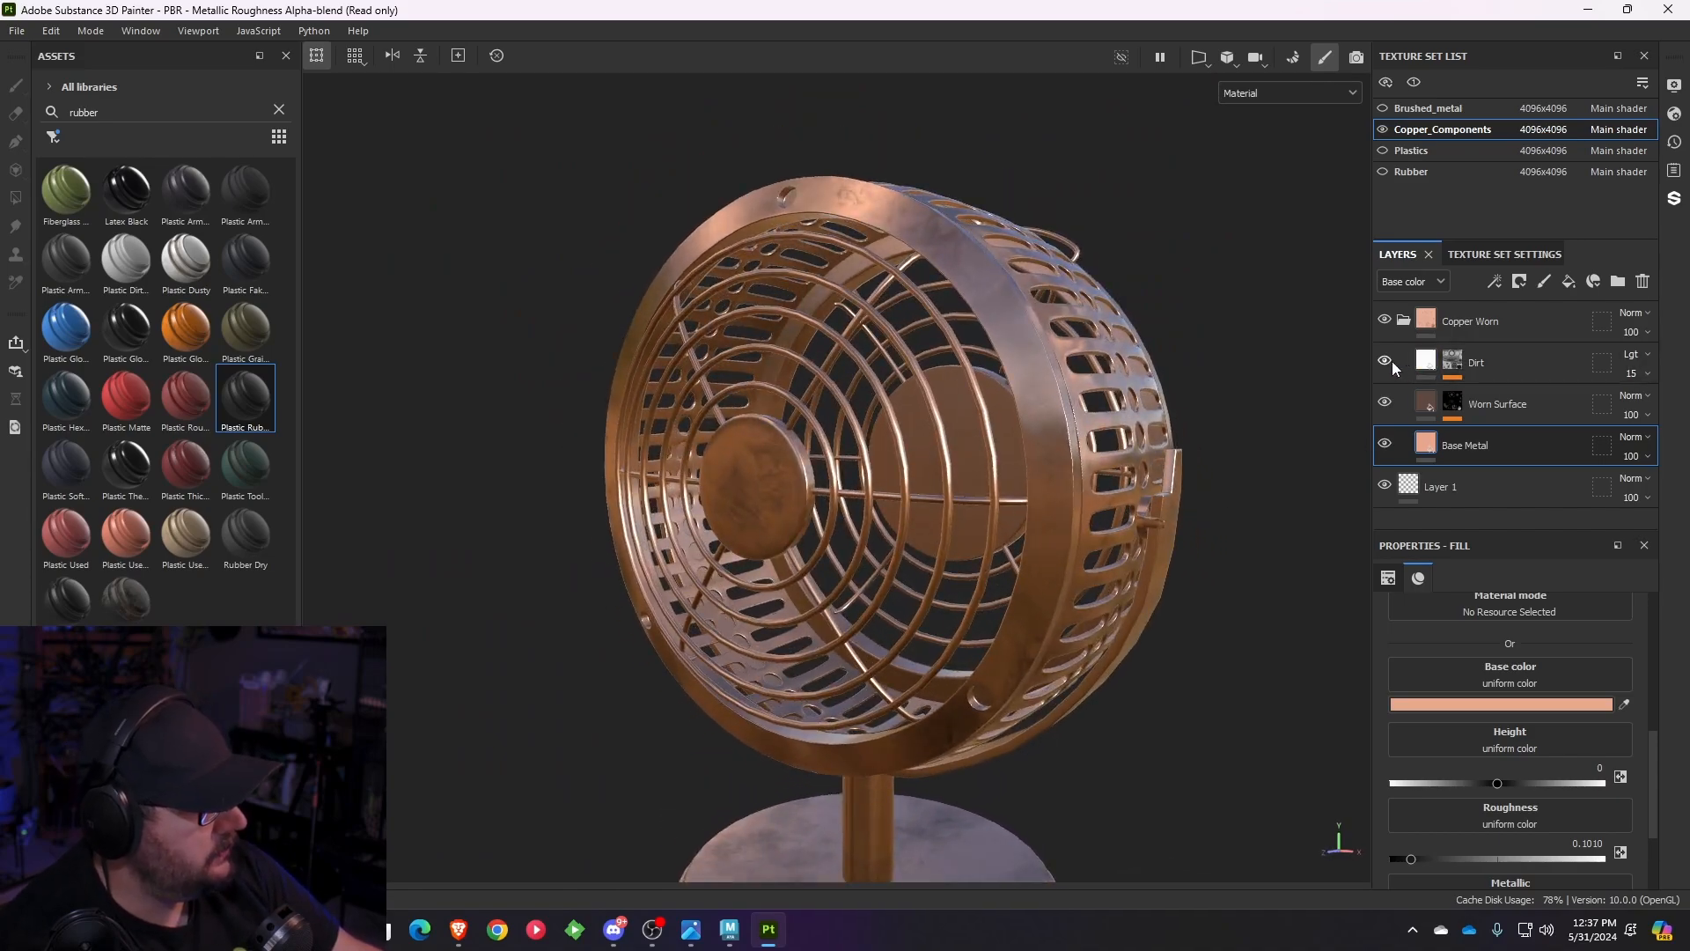
- Compare the copper with the Dirt and Worn Surface layers hidden and shown in turn
left_click_drag(1006, 418, 1307, 409, "alt")
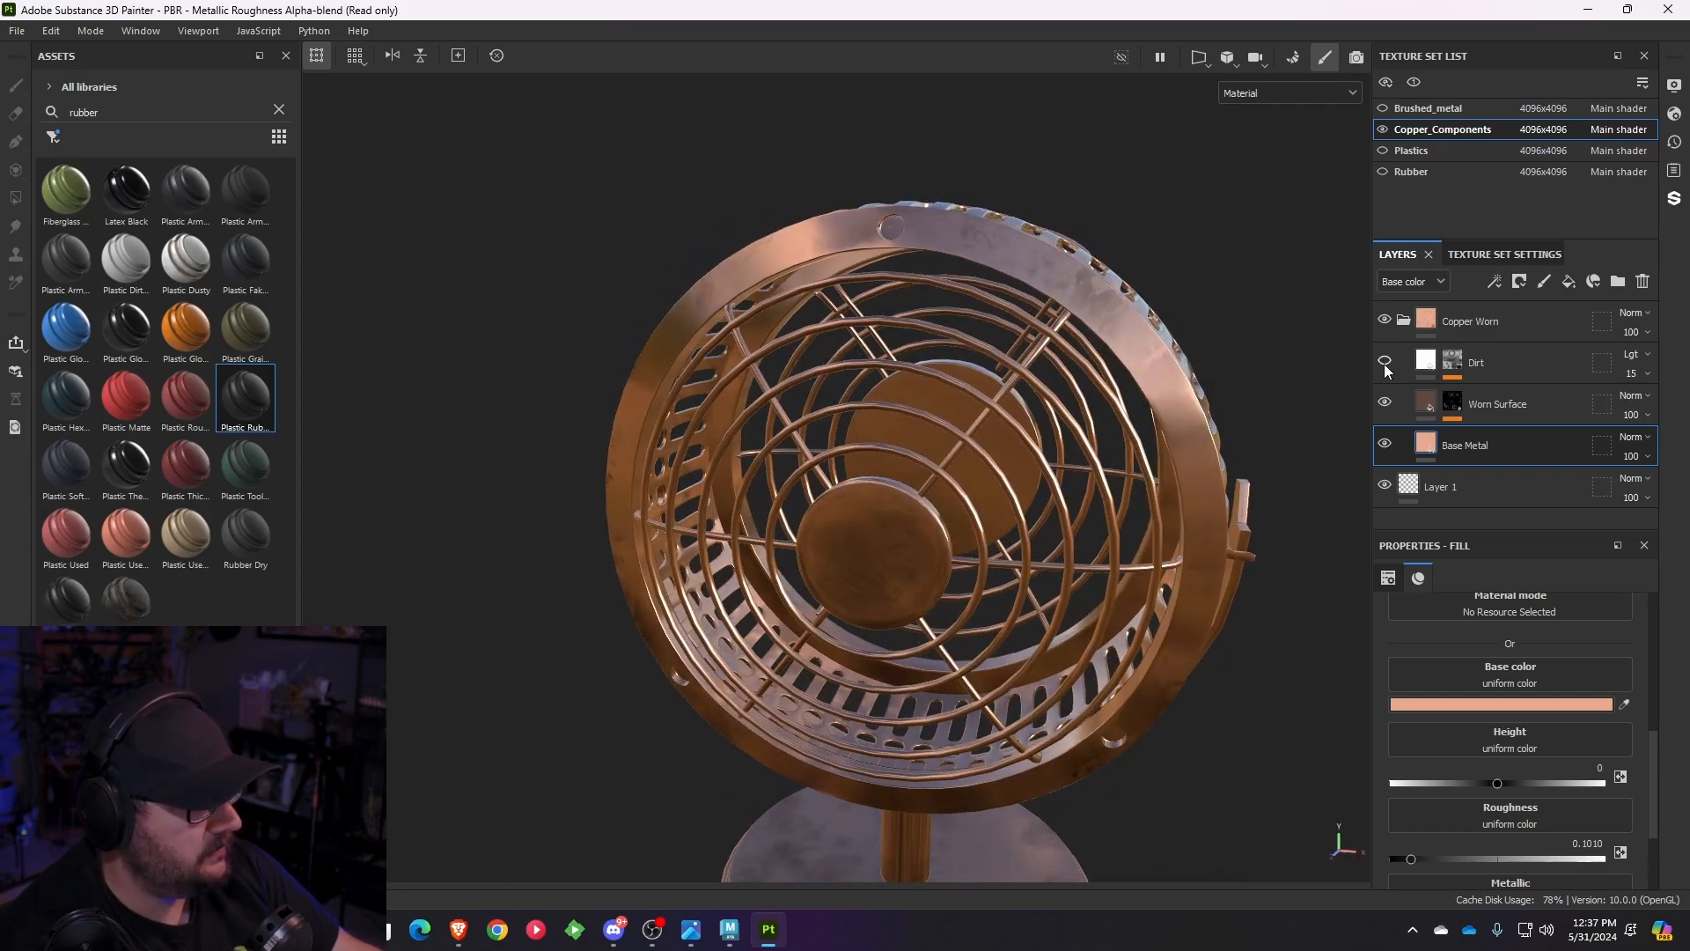
left_click_drag(1118, 427, 1306, 410, "alt")
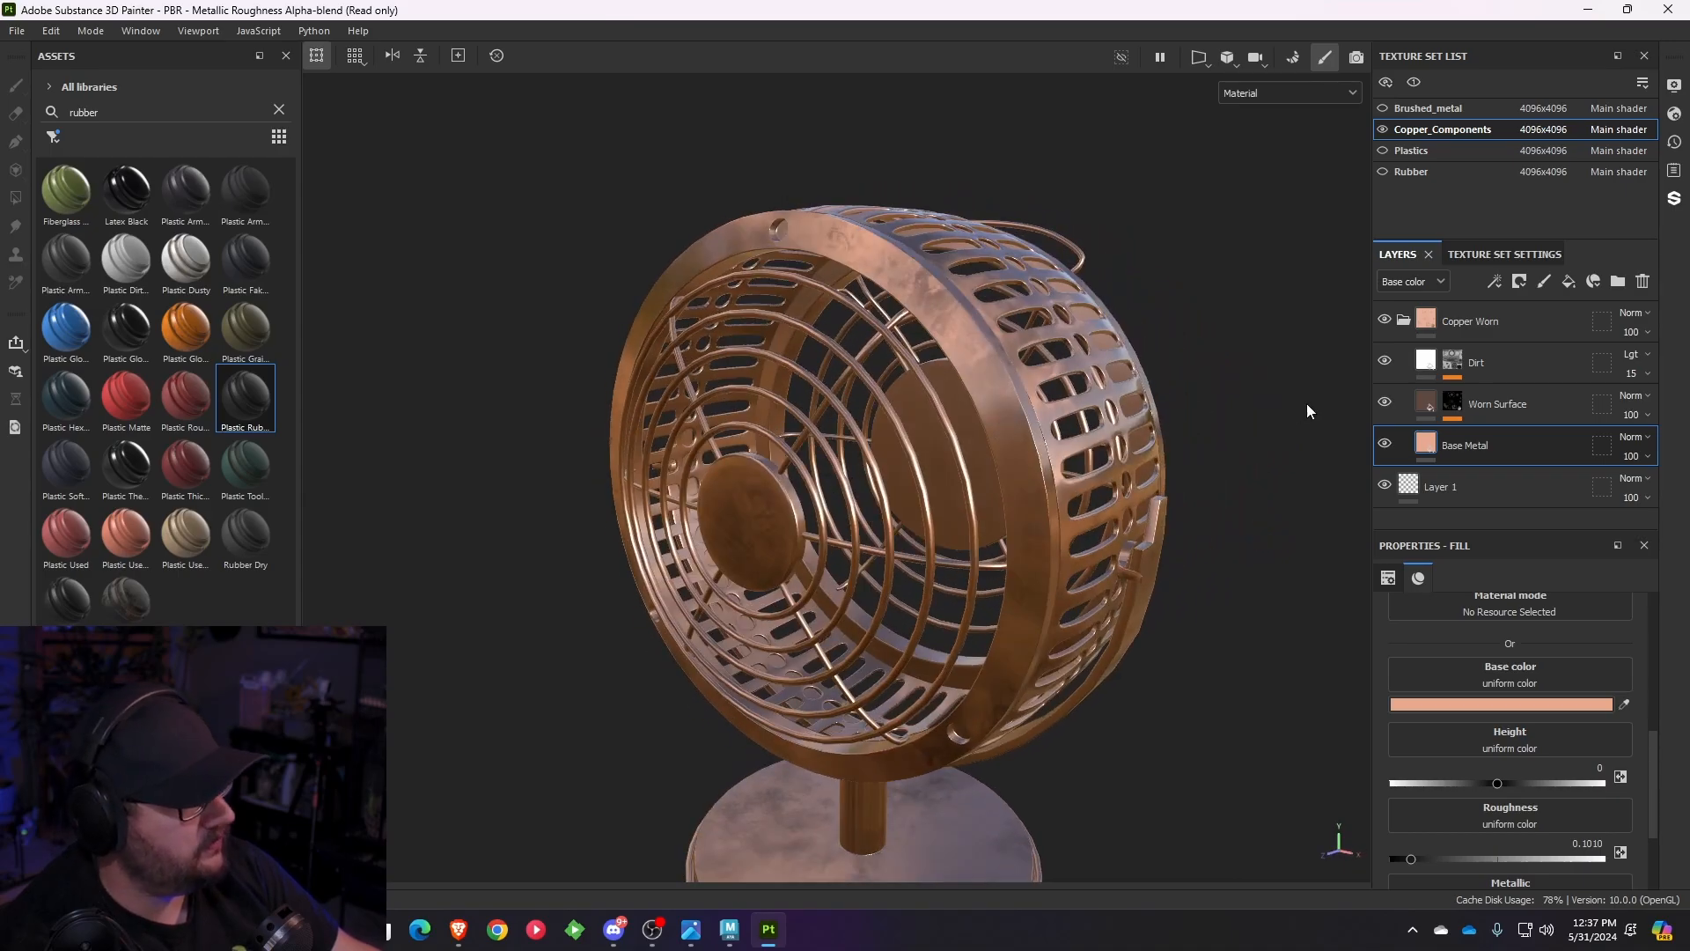
left_click(1382, 403)
left_click_drag(916, 493, 1001, 489, "alt")
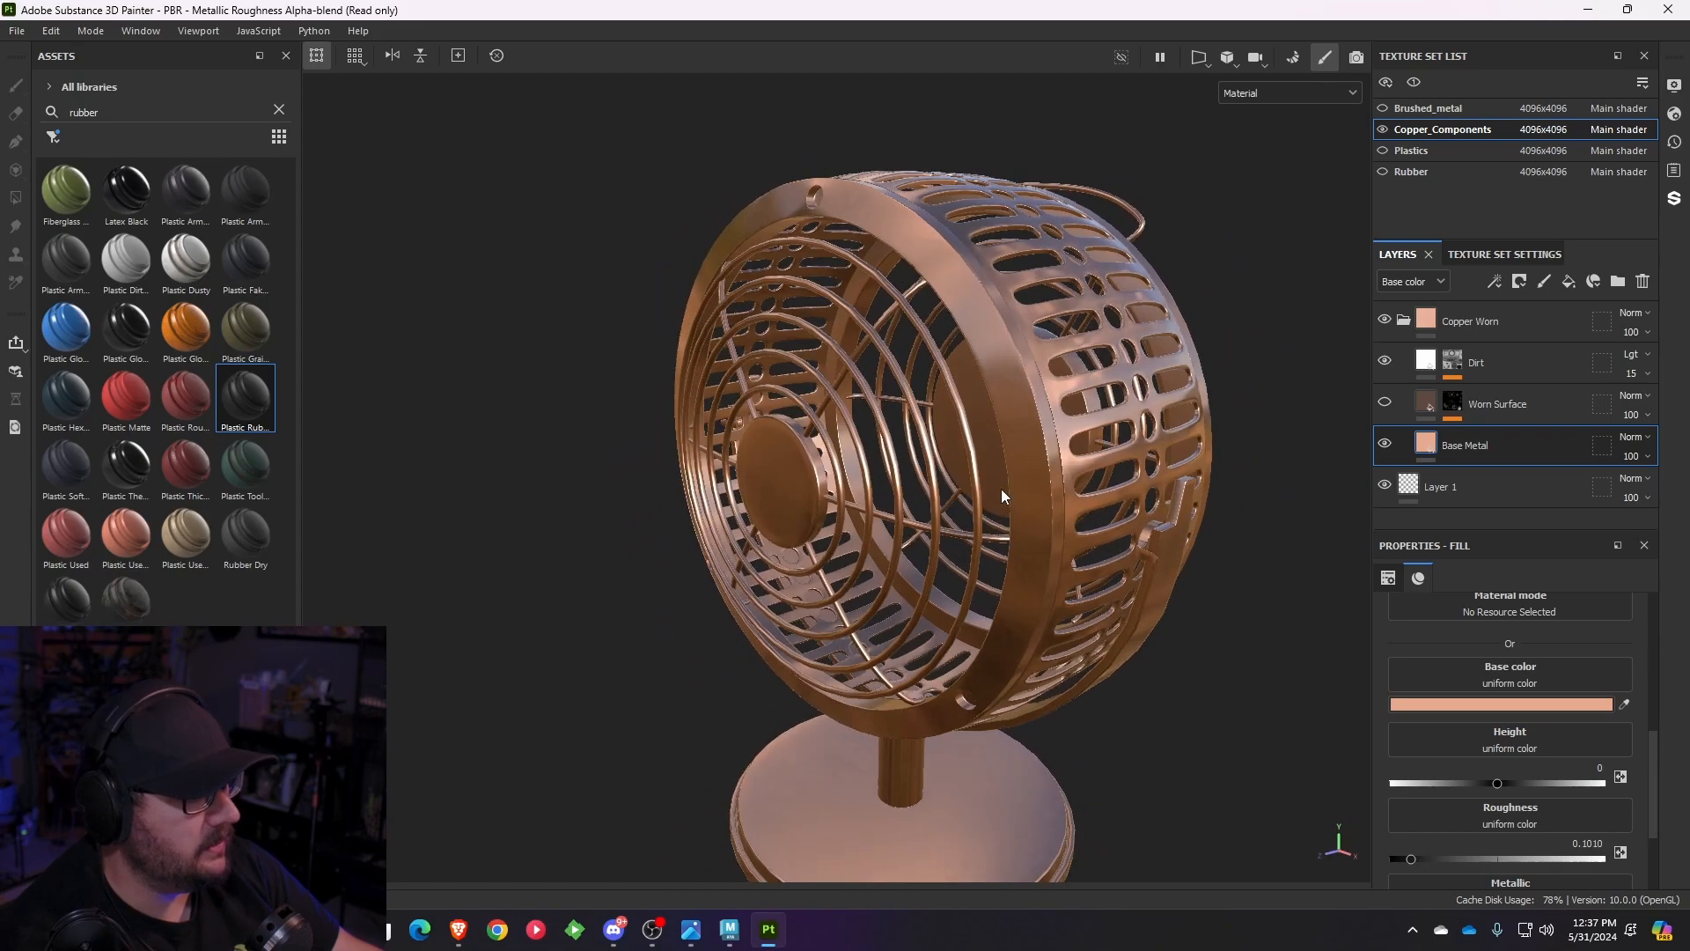
left_click(1384, 404)
key("f")
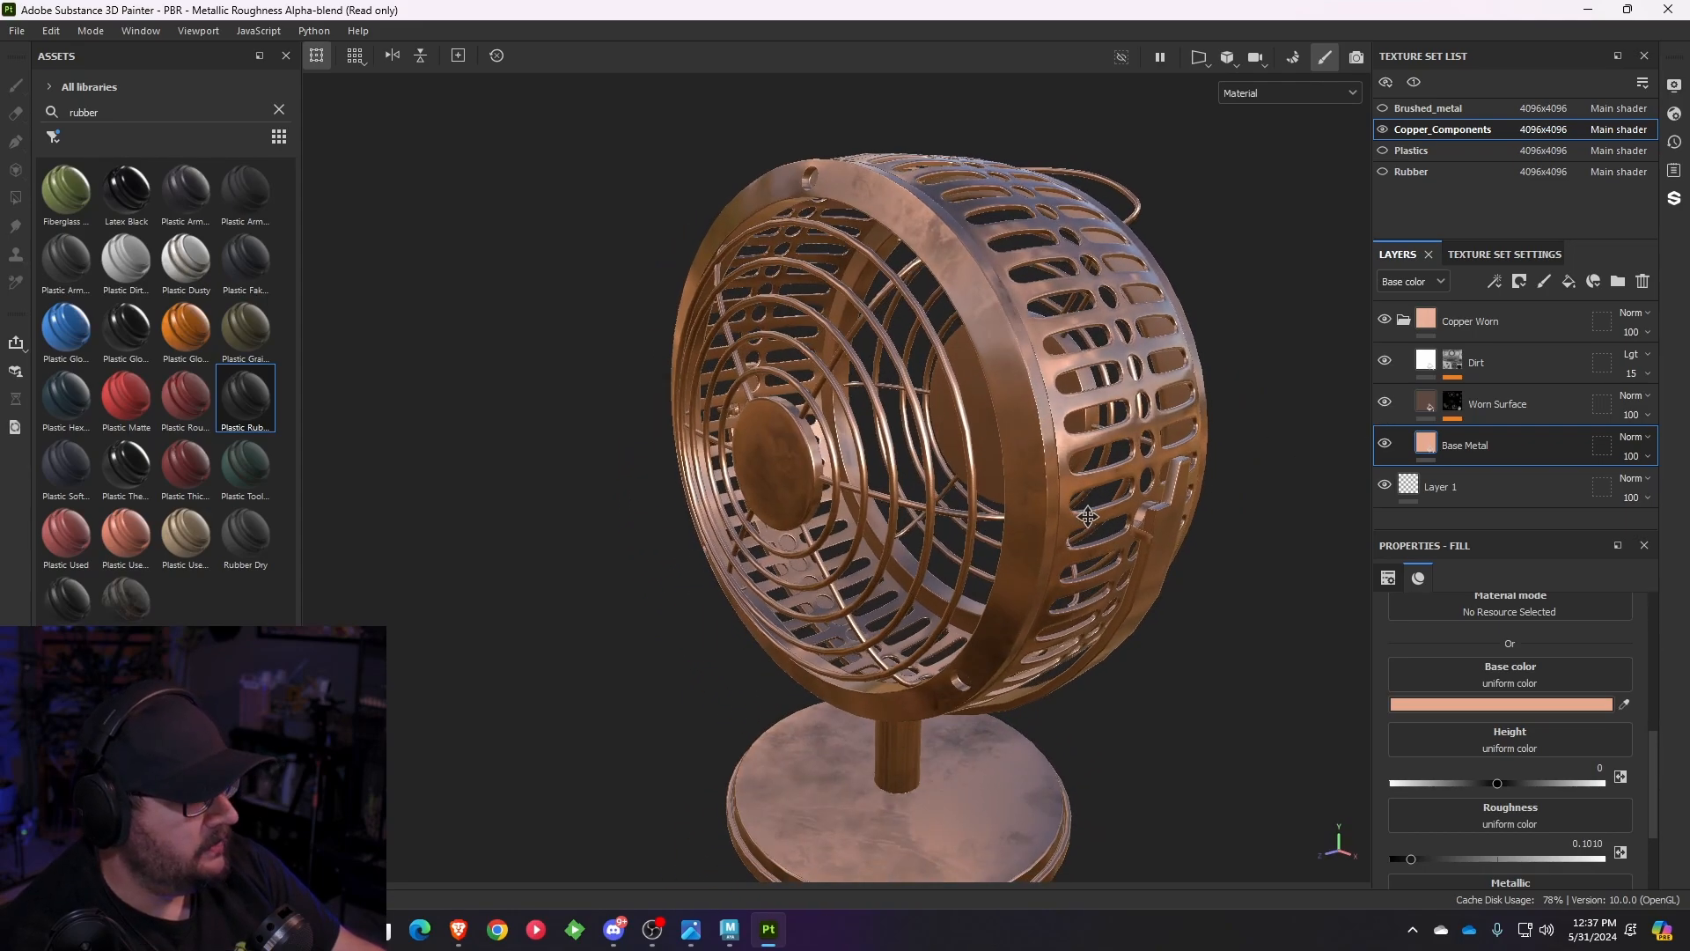
- Set the Worn Surface layer's roughness to 0.1551 and its metallic to 0.6980, checking the copper from several angles
left_click(1487, 411)
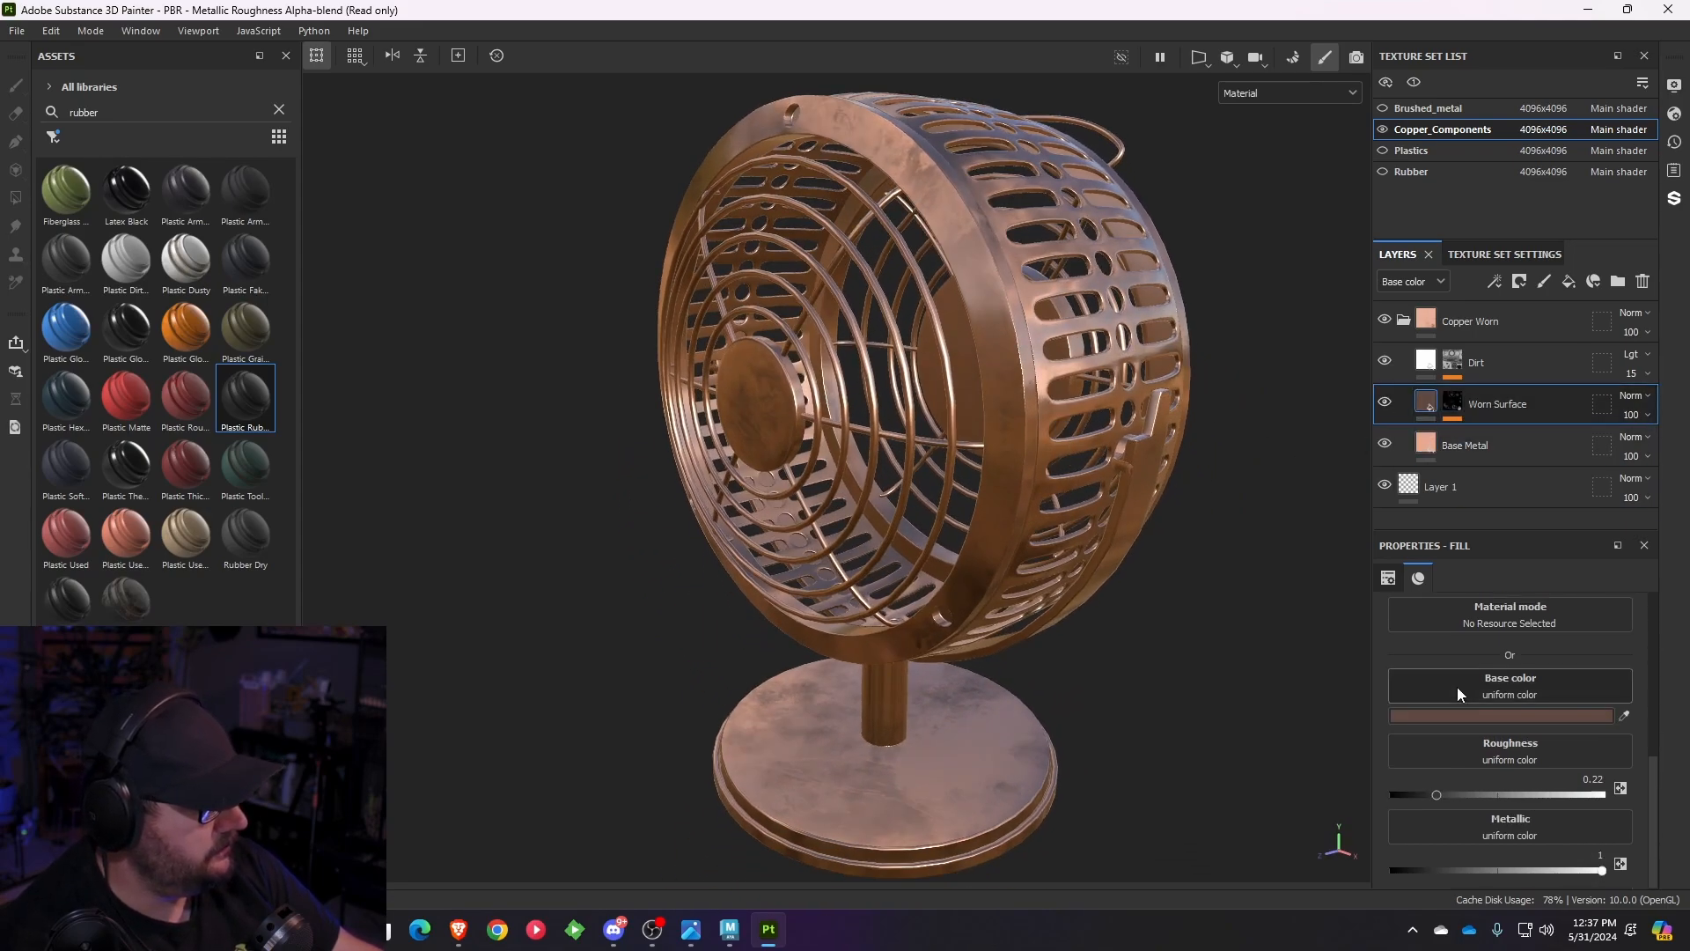
mouse_move(1440, 790)
left_mouse_down()
mouse_move(1407, 792)
mouse_move(1502, 790)
mouse_move(1422, 805)
left_mouse_up()
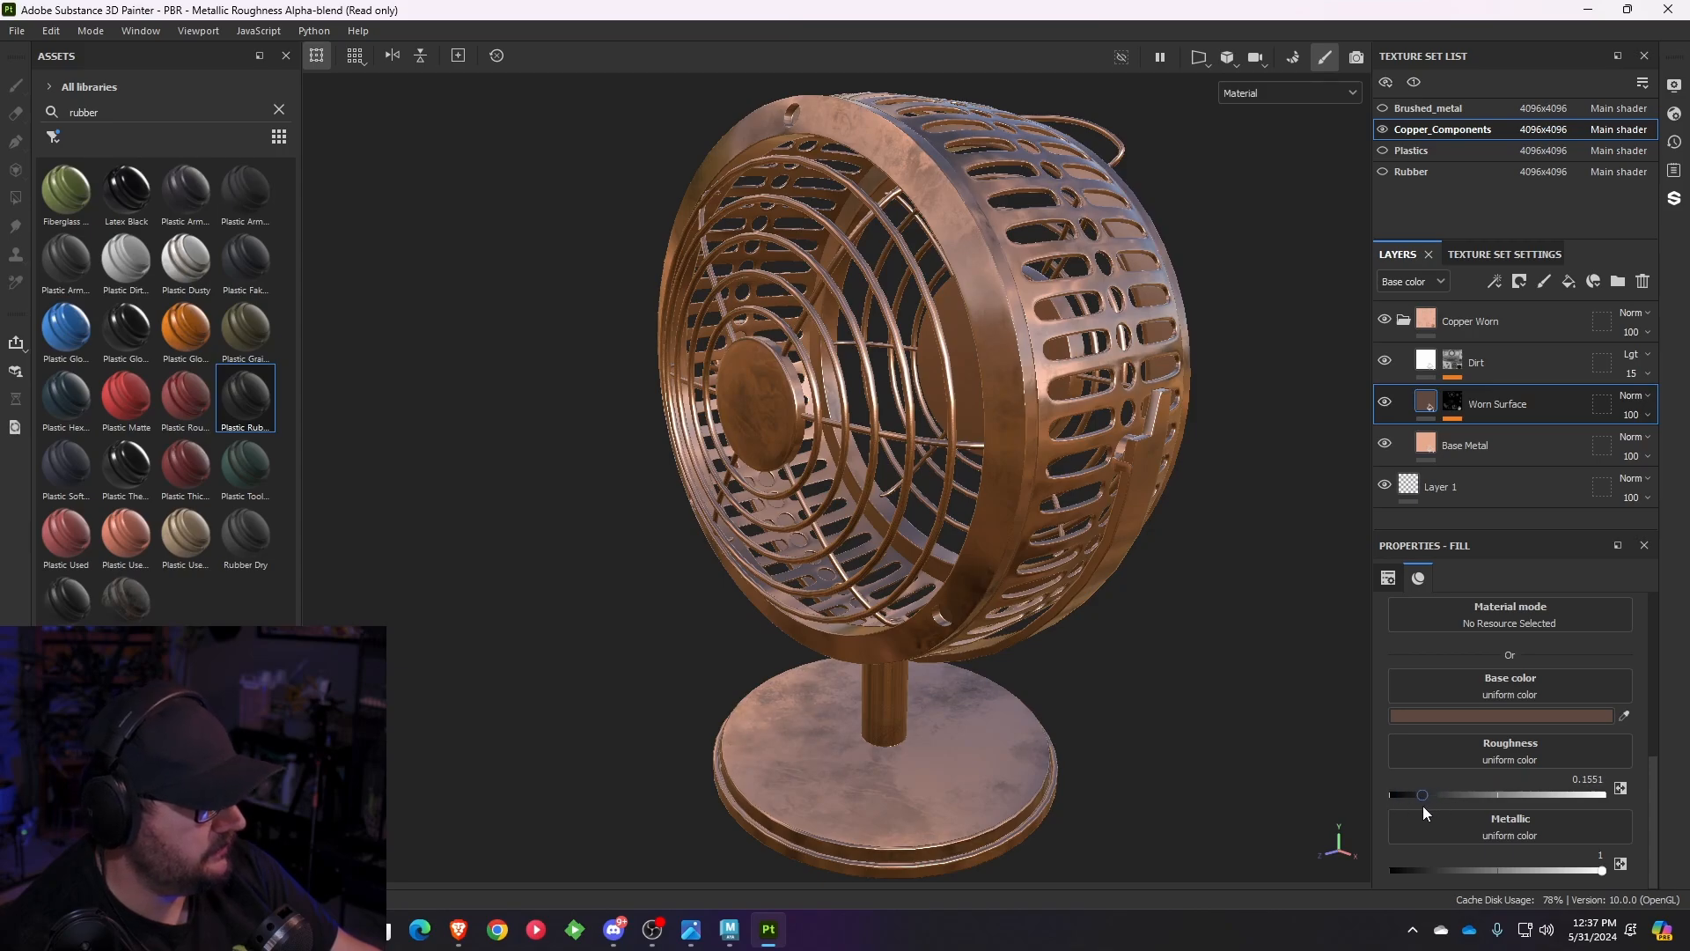
mouse_move(1551, 869)
left_mouse_down()
mouse_move(1359, 882)
mouse_move(1548, 910)
left_mouse_up()
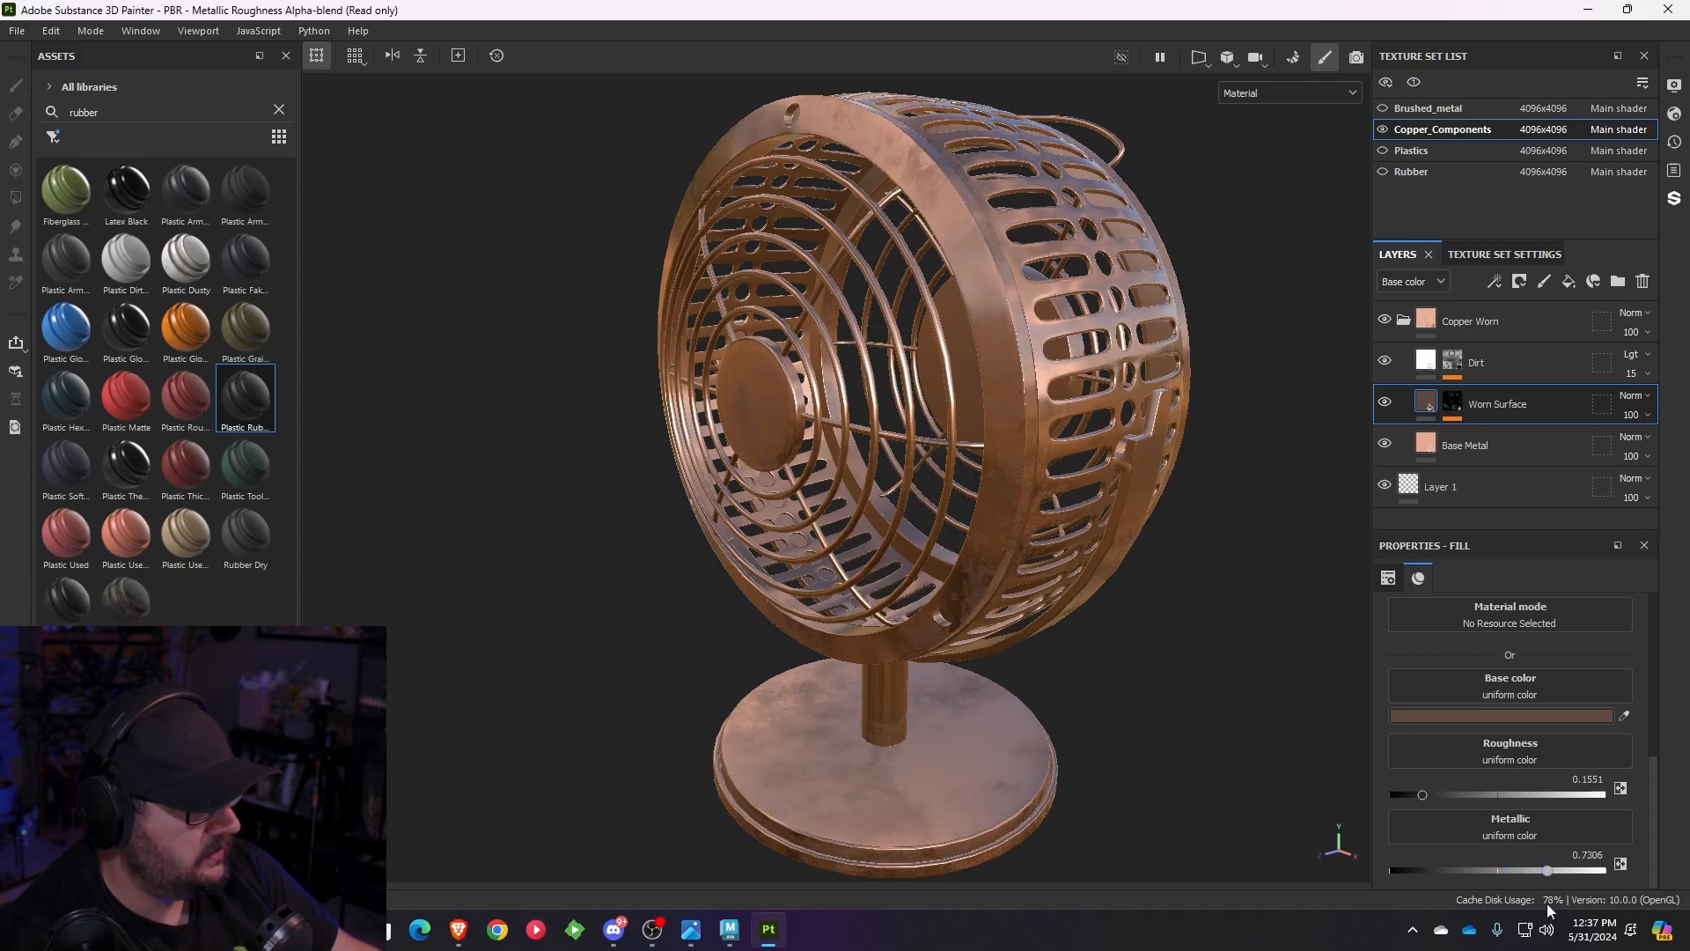
mouse_move(1054, 746)
left_mouse_down("alt")
mouse_move(1174, 743)
mouse_move(1226, 698)
mouse_move(1177, 694)
mouse_move(1180, 656)
mouse_move(1174, 675)
mouse_move(1045, 716)
left_mouse_up("alt")
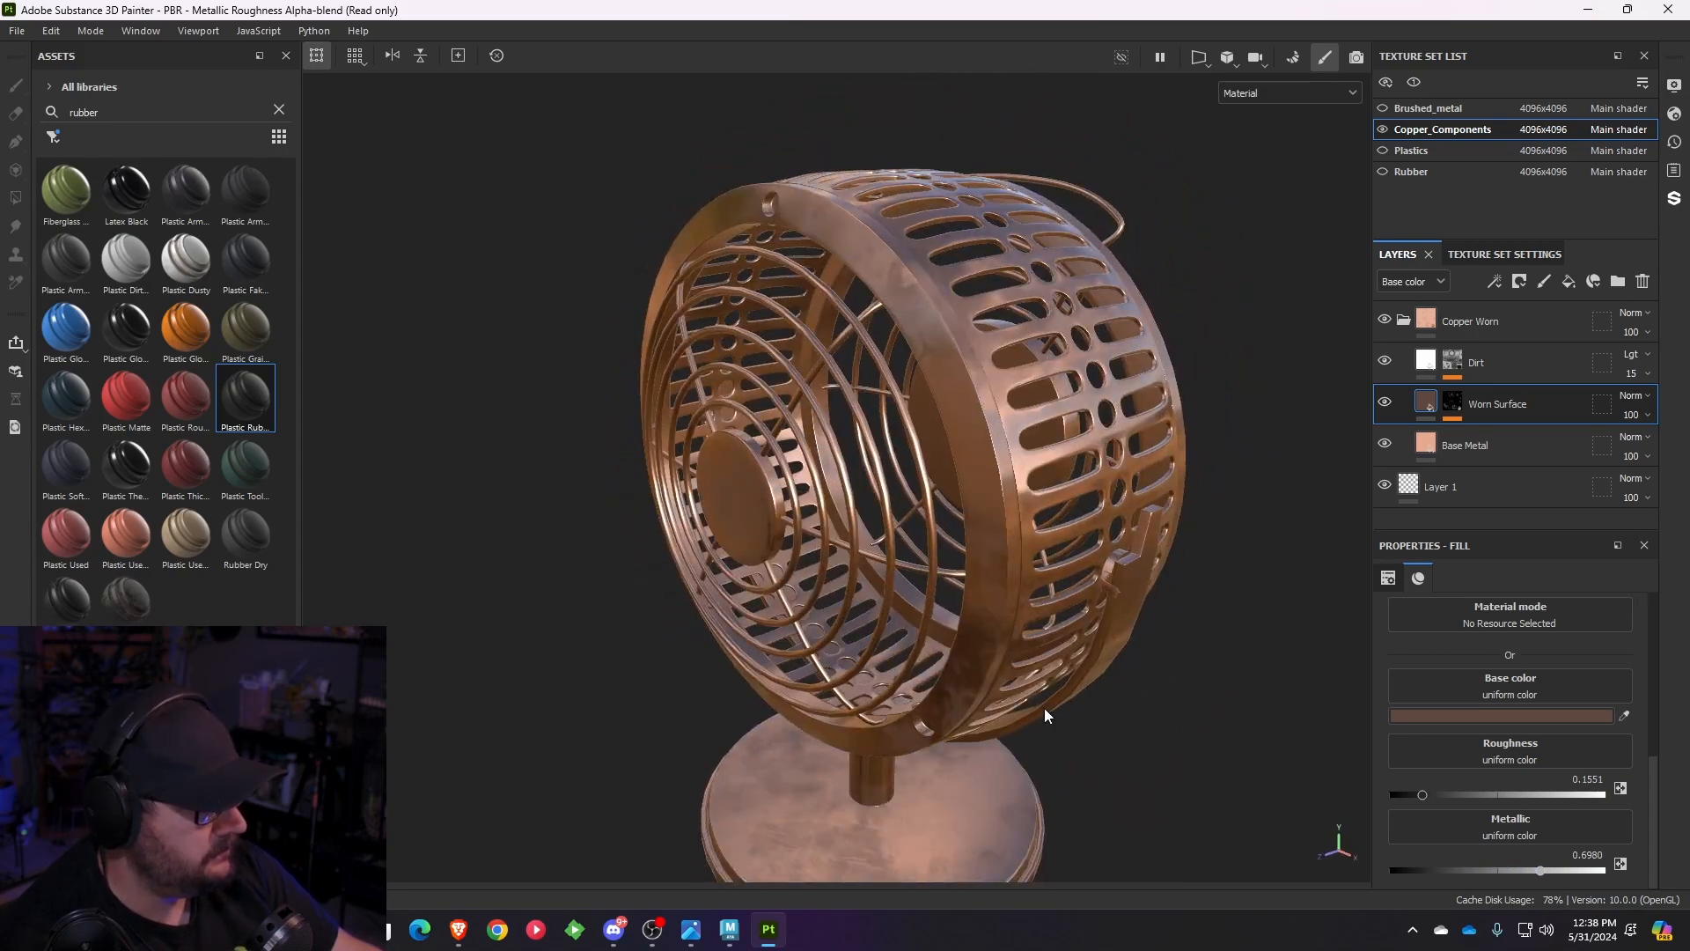
right_click_drag(1045, 716, 1079, 683, "alt")
middle_click_drag(1079, 683, 1107, 739, "alt")
right_click_drag(1107, 739, 1020, 703, "alt")
left_click_drag(1019, 703, 1162, 695, "alt")
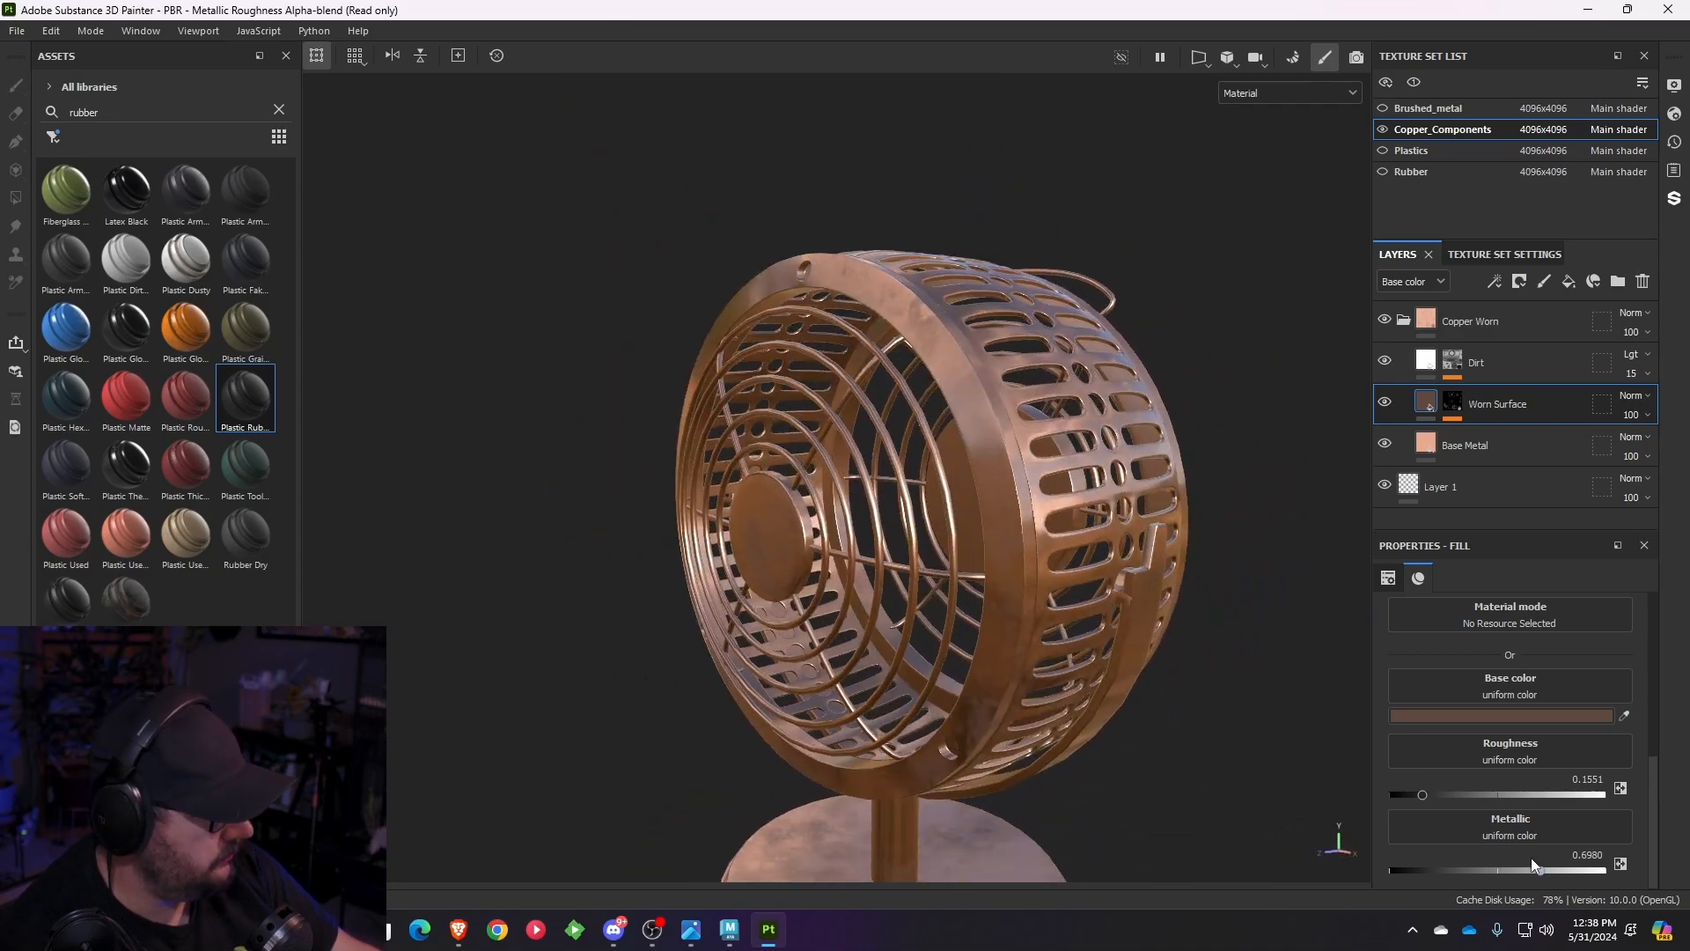
- Try a metallic value of 0.3837 on the Worn Surface layer, and raise it to a clearly higher value instead
left_click_drag(1527, 869, 1471, 869)
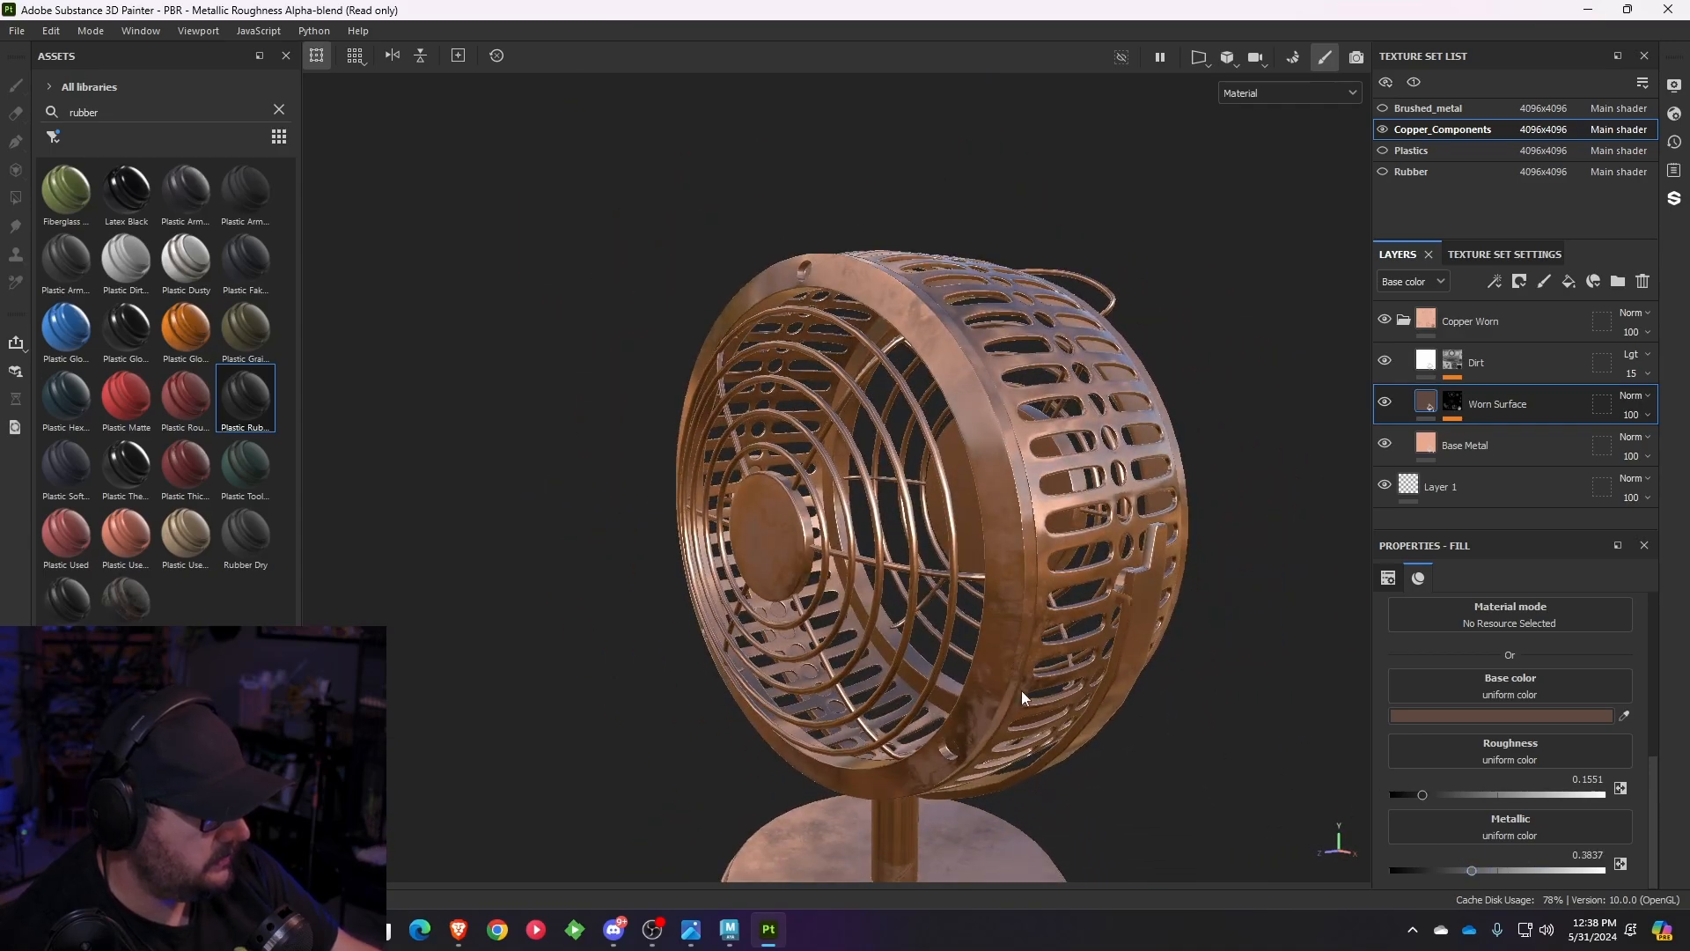
left_click_drag(1021, 693, 1170, 590, "alt")
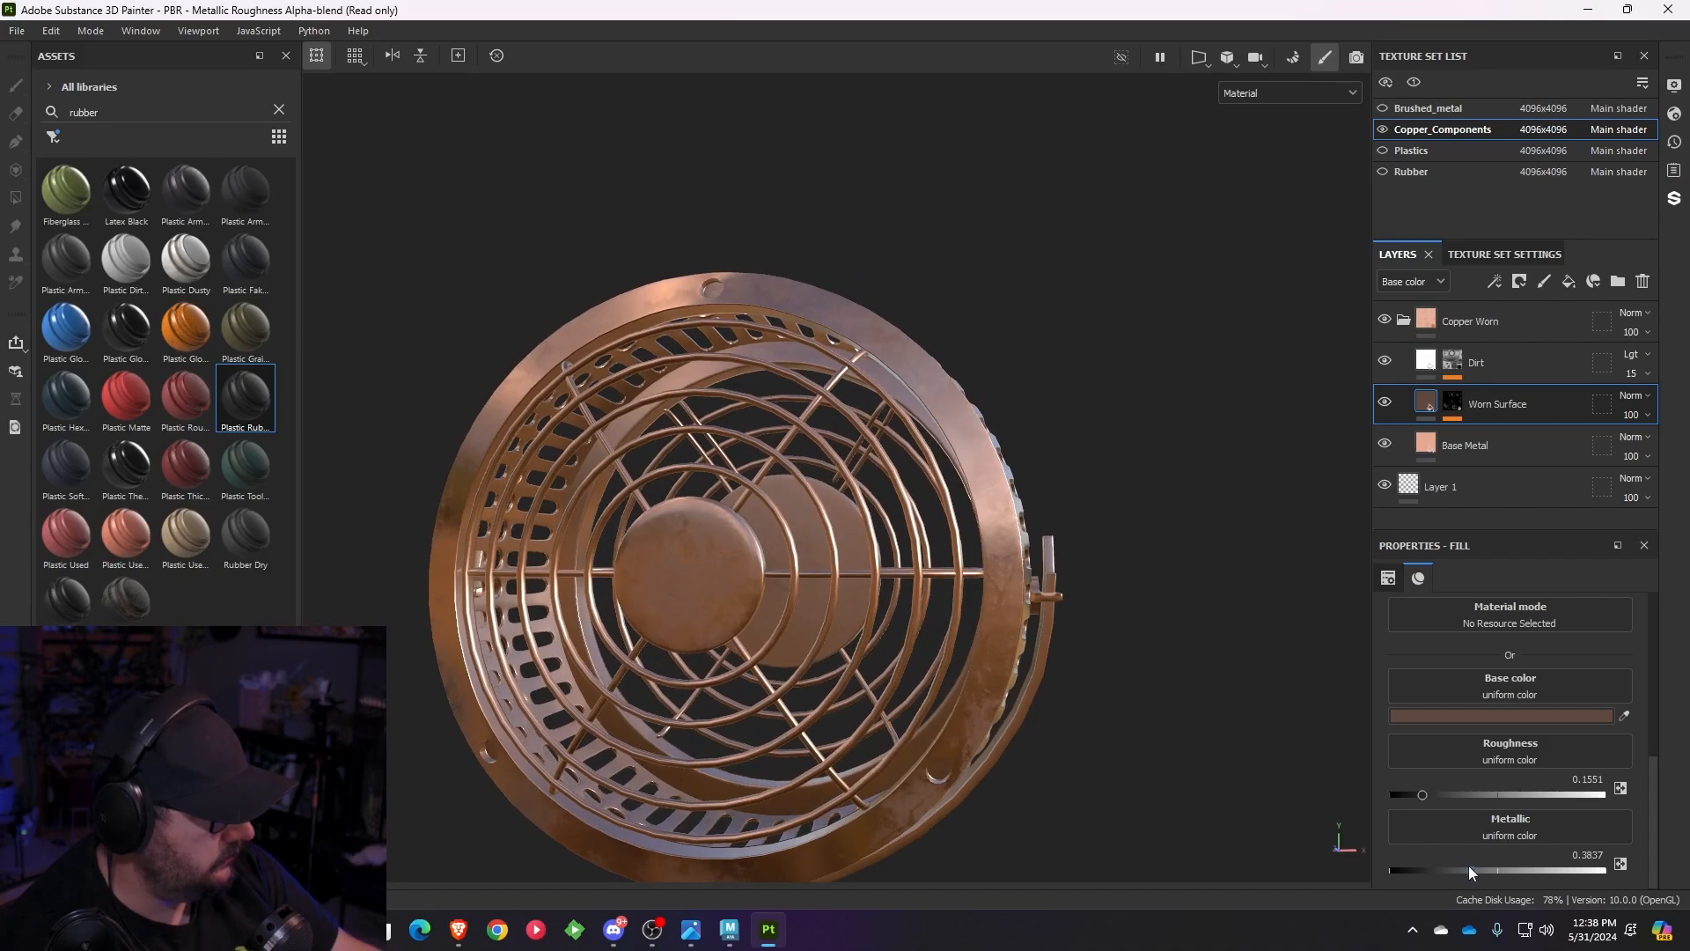
left_click_drag(1470, 869, 1572, 870)
scroll(1537, 845, "up", 3)
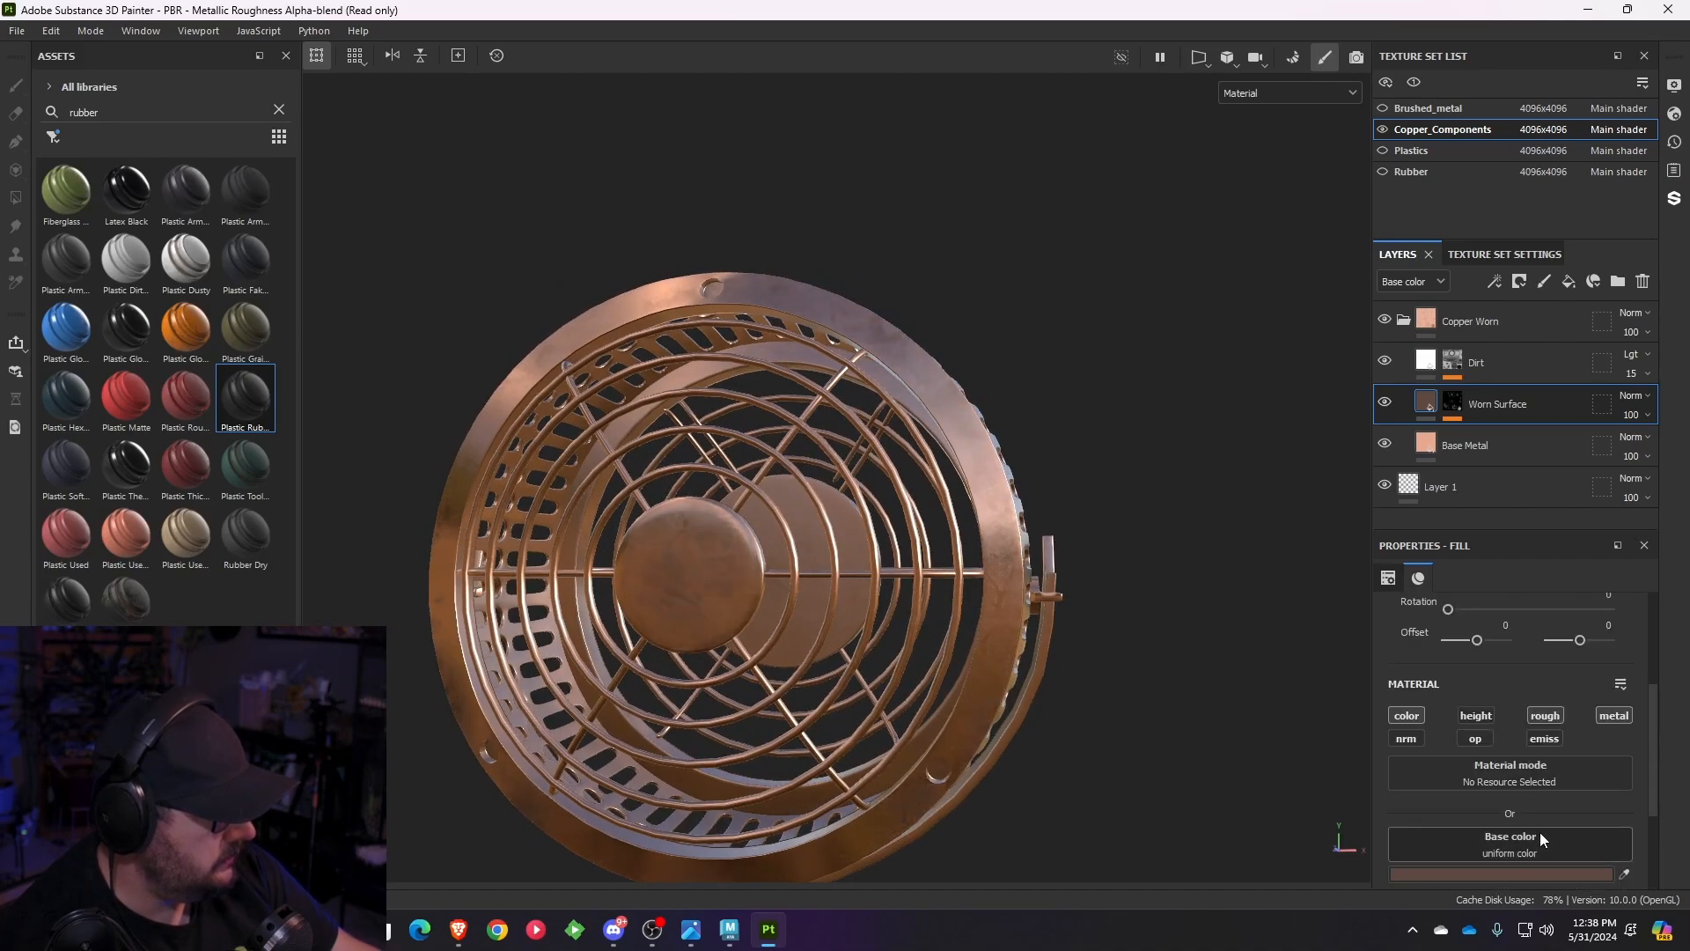
scroll(1540, 824, "up", 4)
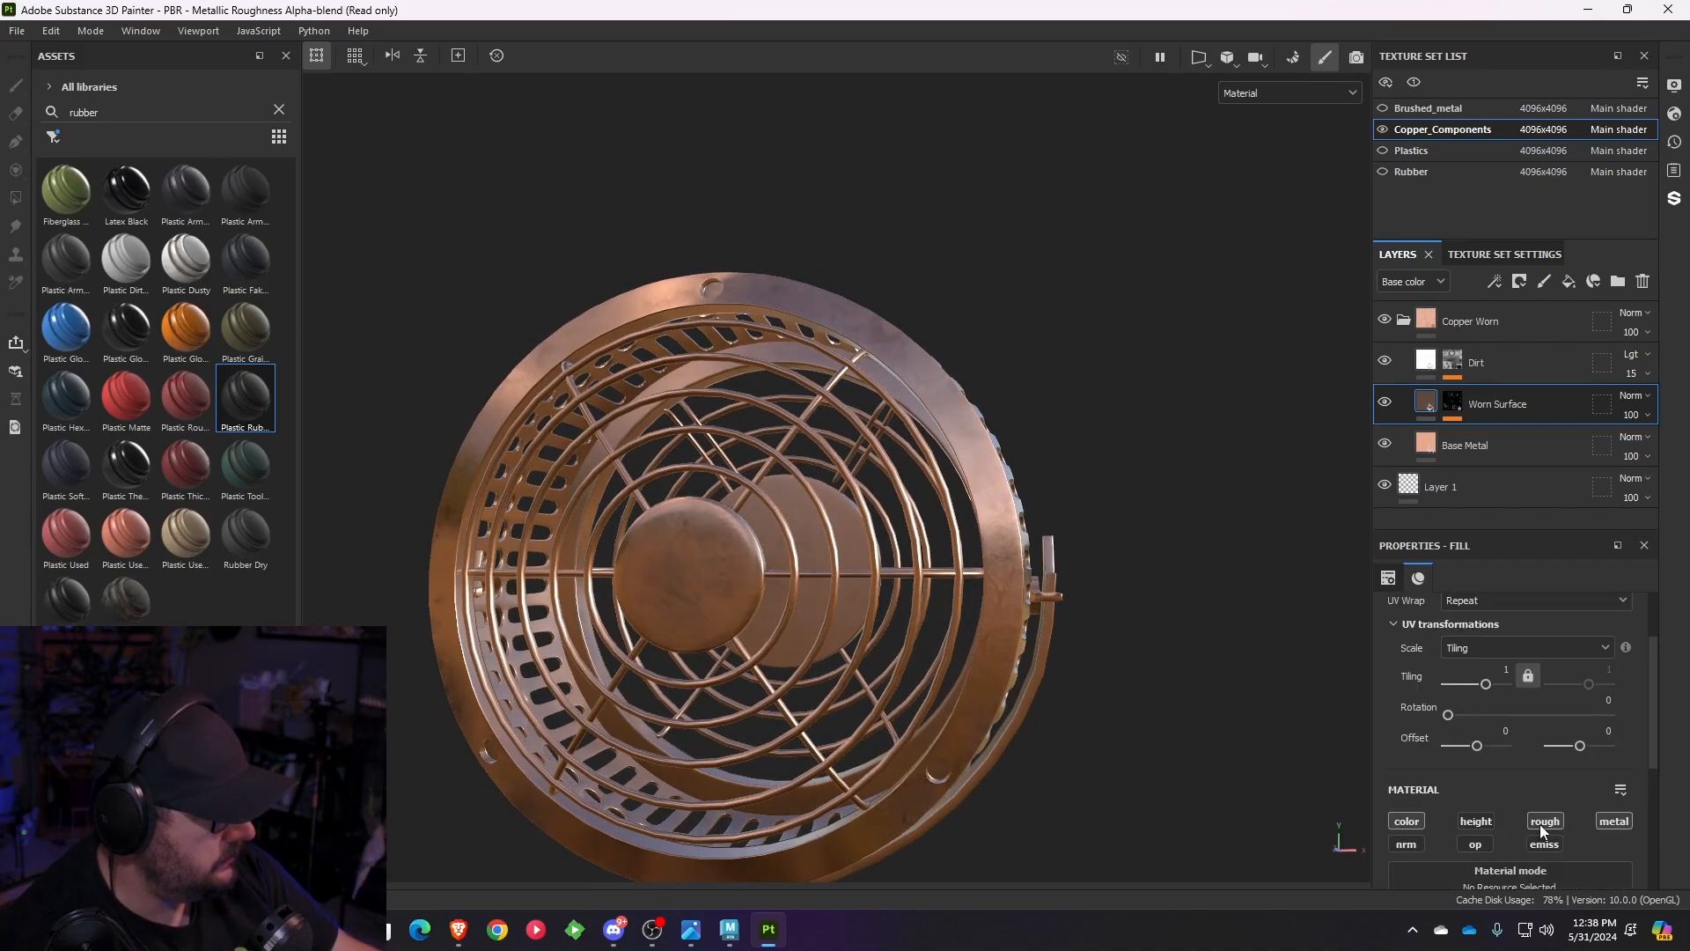
scroll(928, 604, "down", 2)
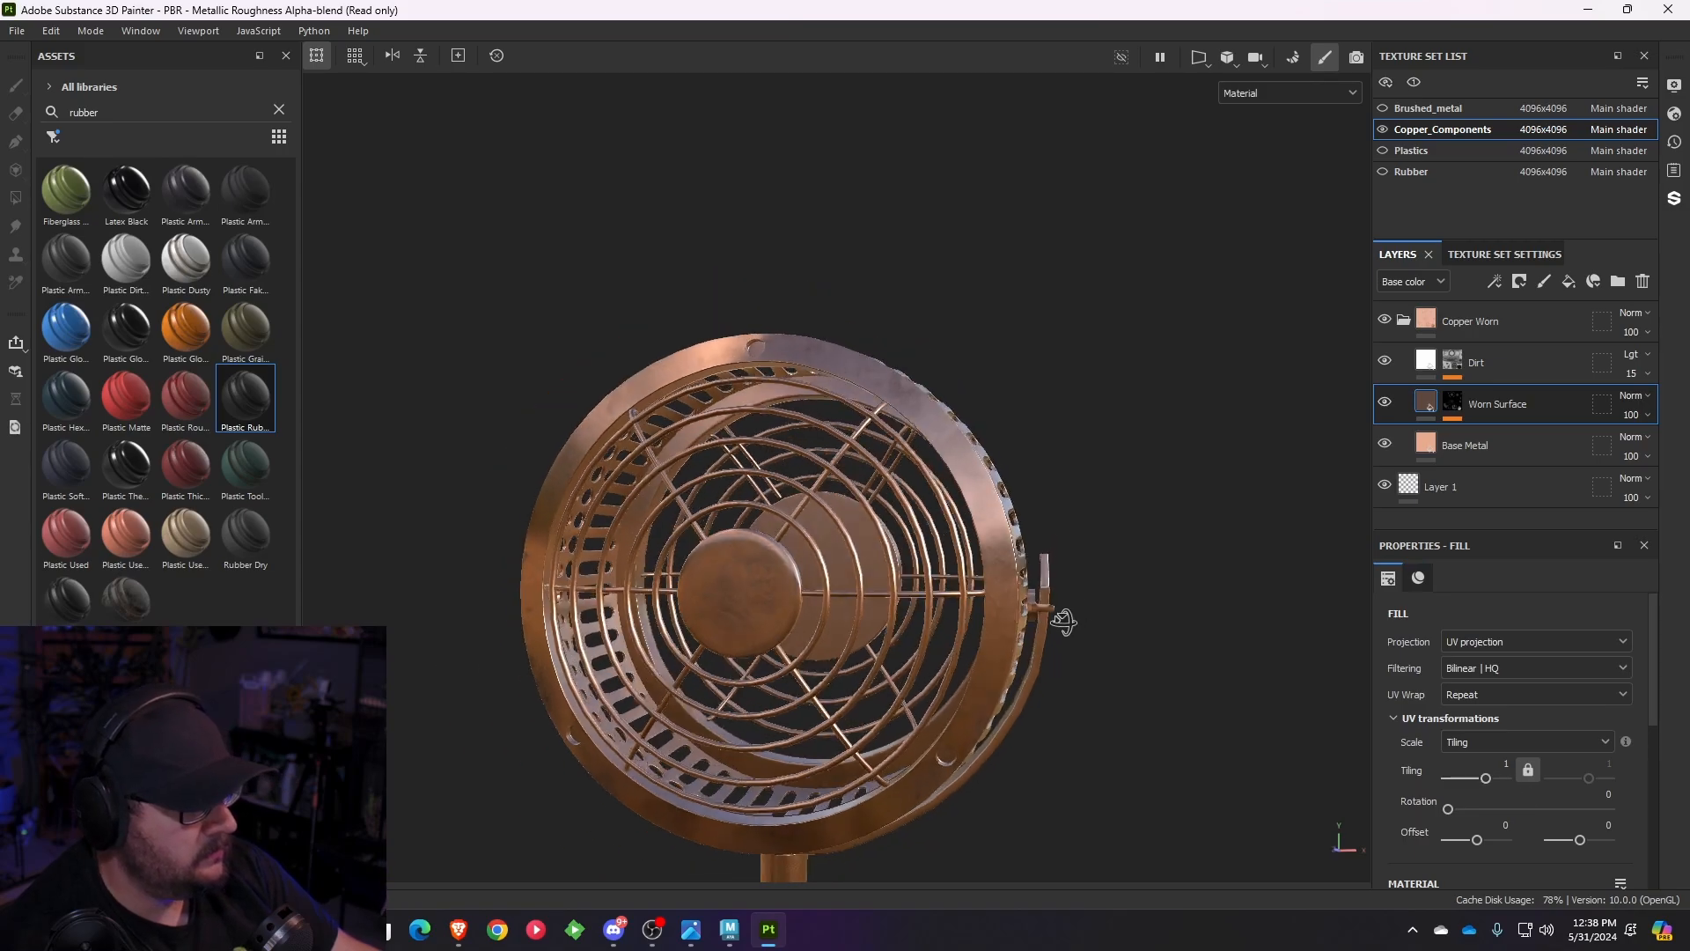
- Examine the fan's round base and stand up close and compare them with the base in the reference photo
left_click_drag(1063, 622, 877, 644, "alt")
scroll(867, 622, "down", 2)
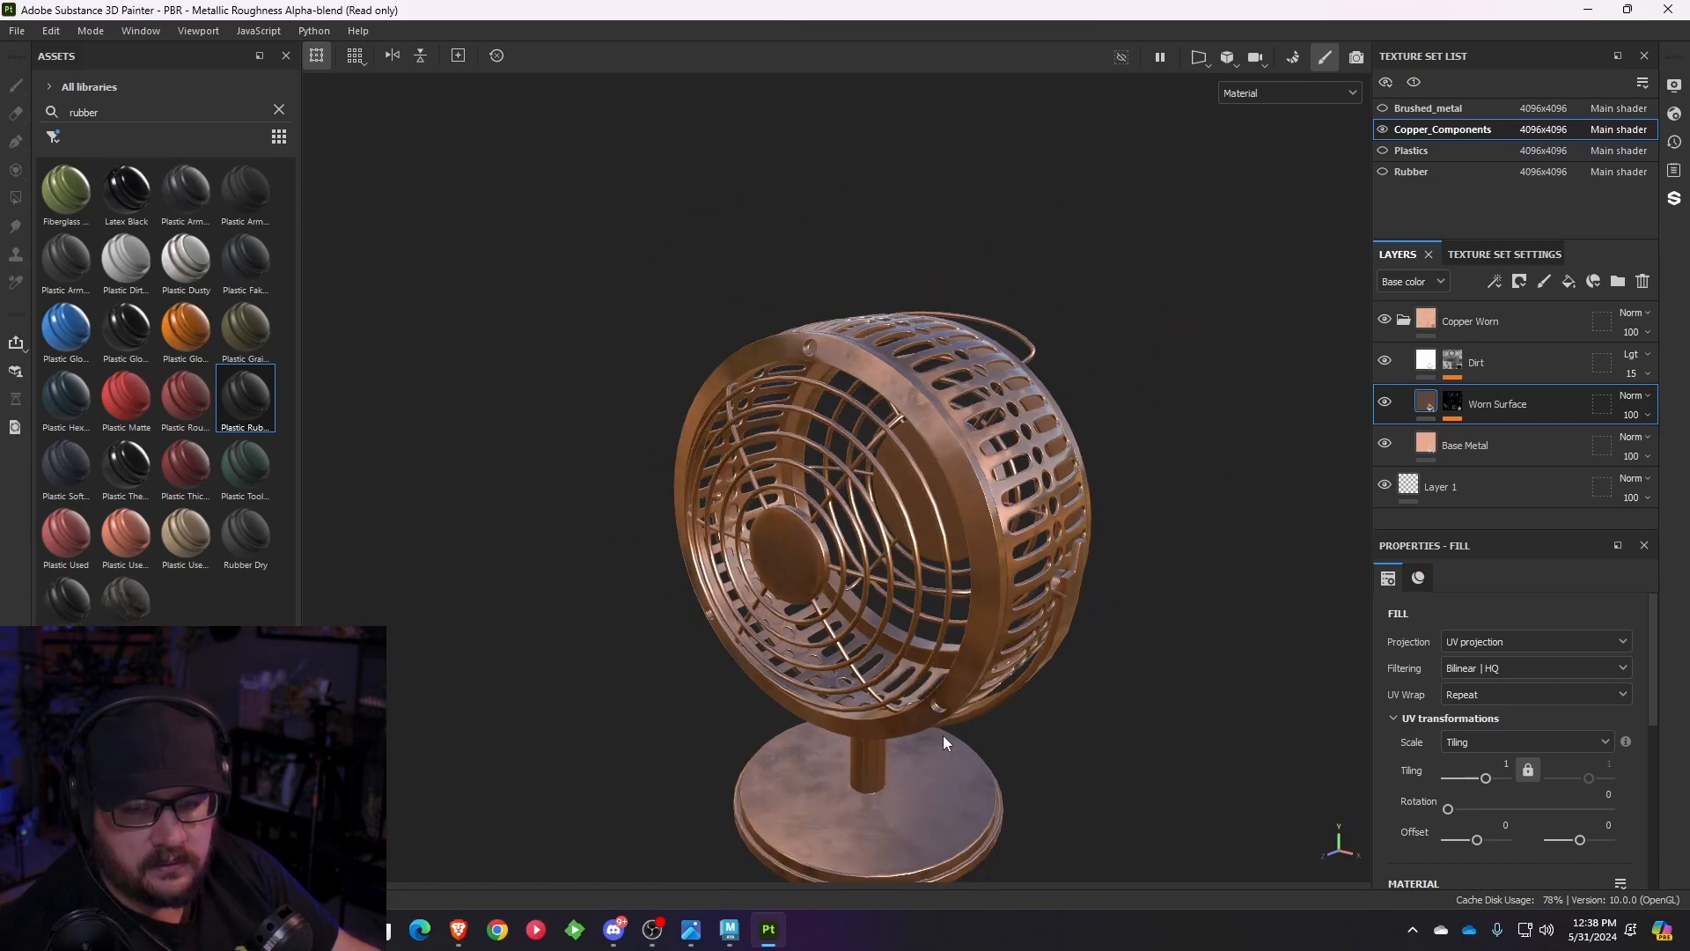
middle_click_drag(943, 736, 901, 483, "alt")
scroll(898, 506, "up", 2)
left_click_drag(883, 666, 752, 618, "alt")
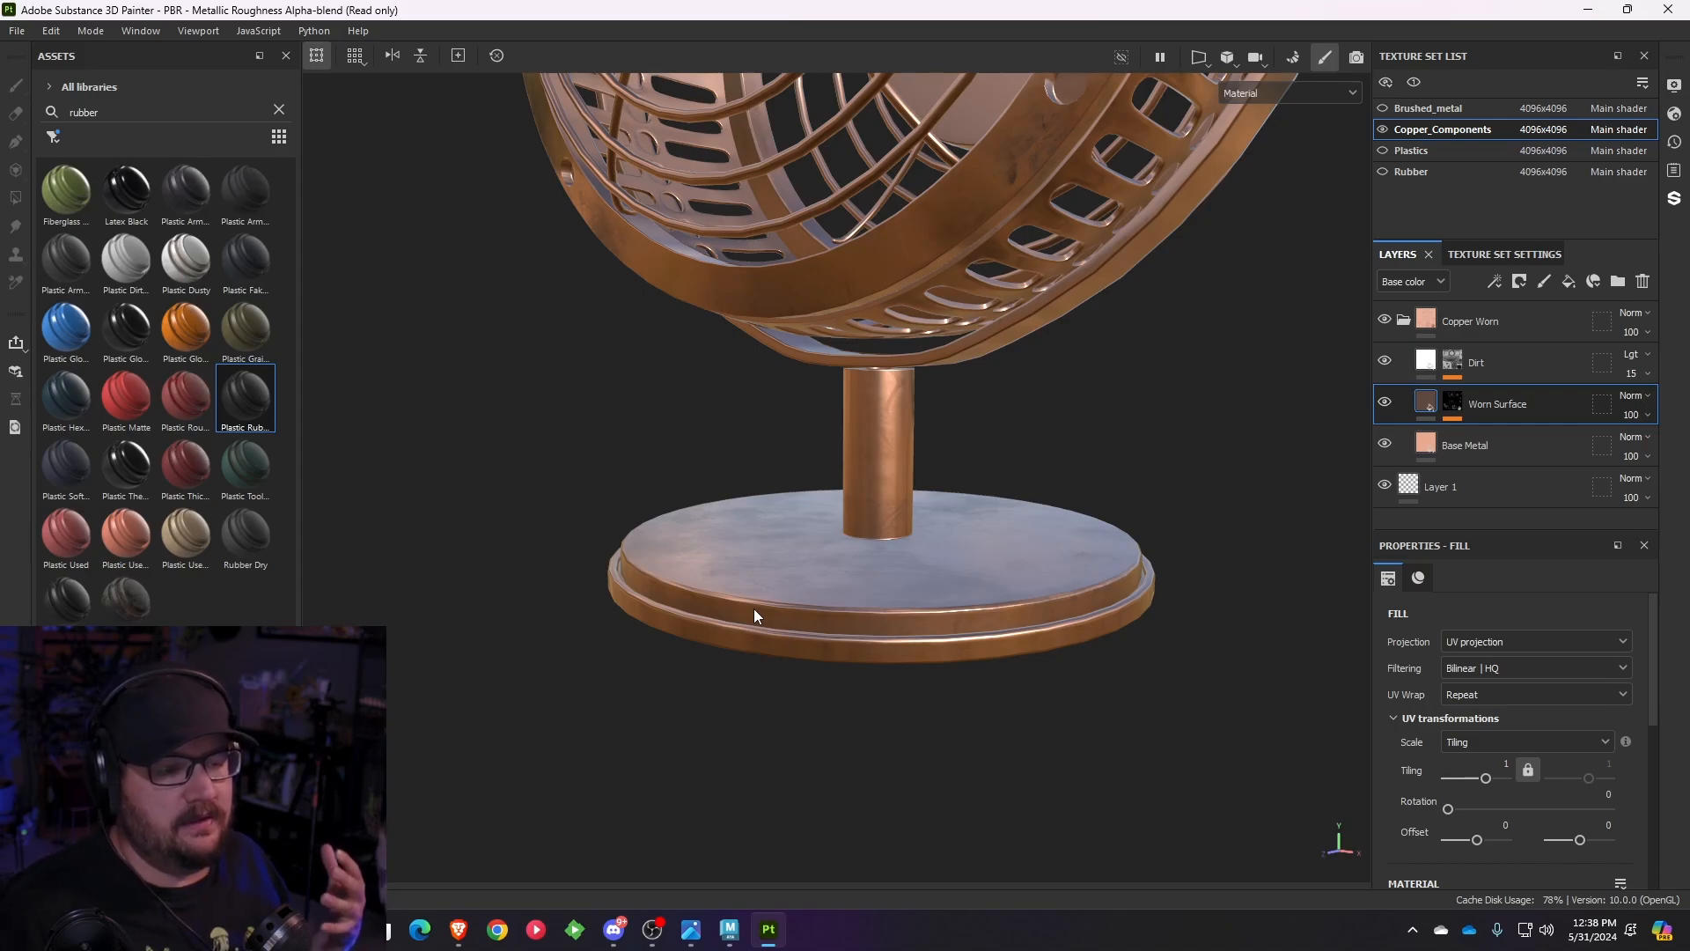
scroll(754, 609, "up", 5)
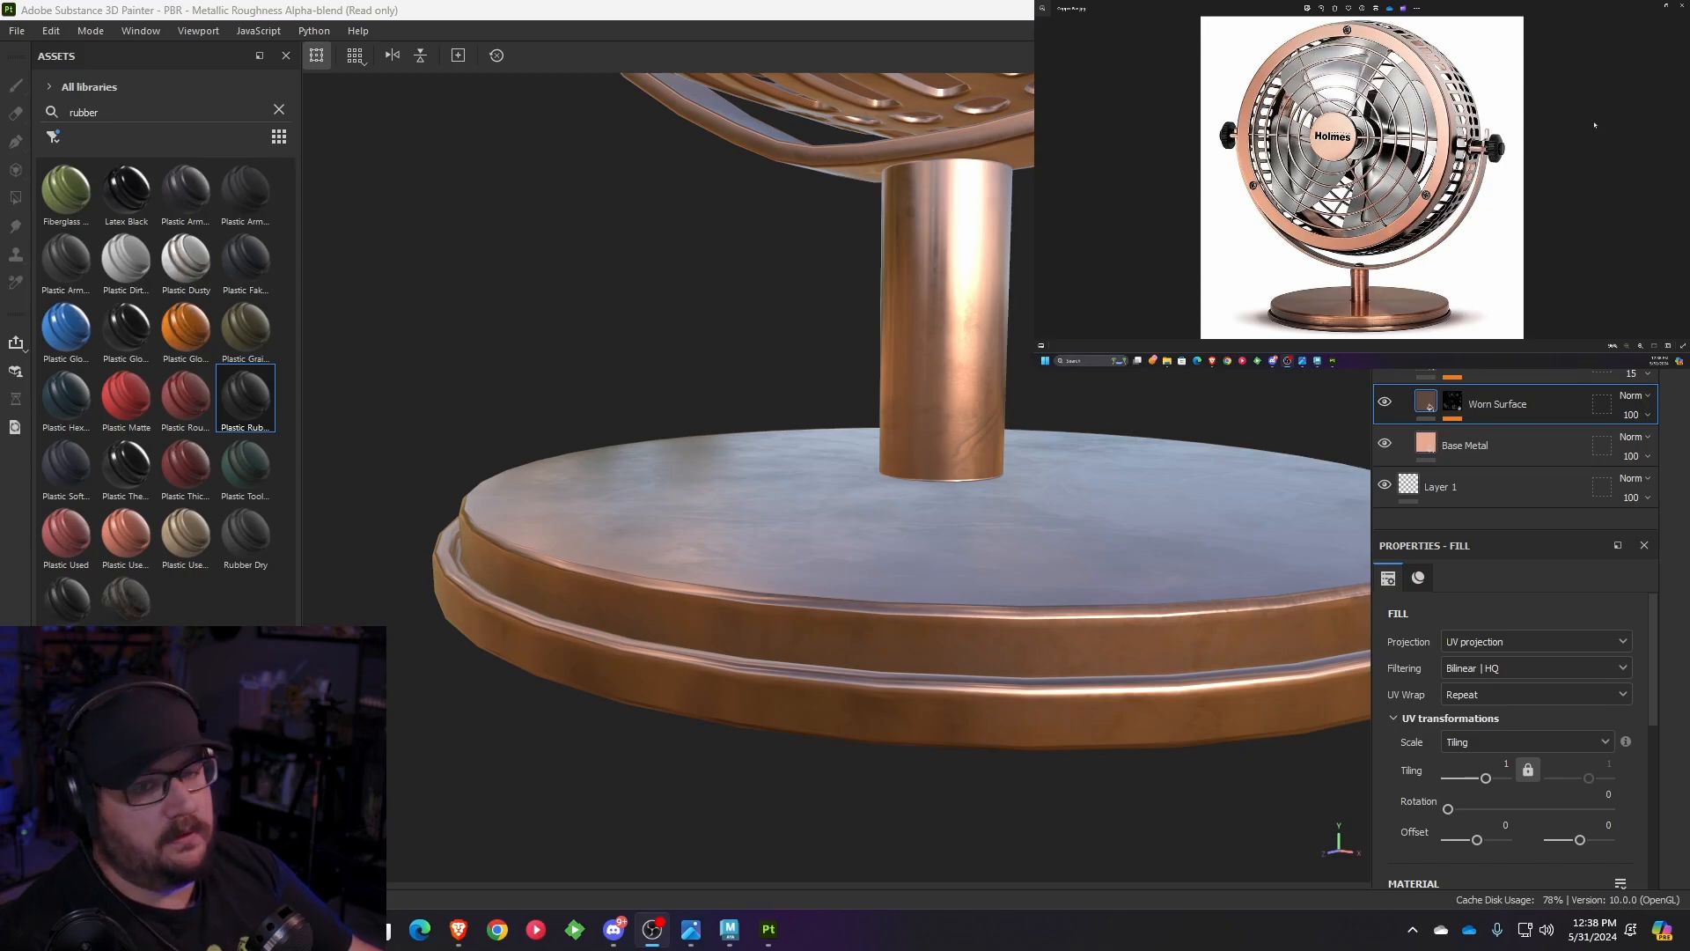
scroll(1455, 251, "up", 5)
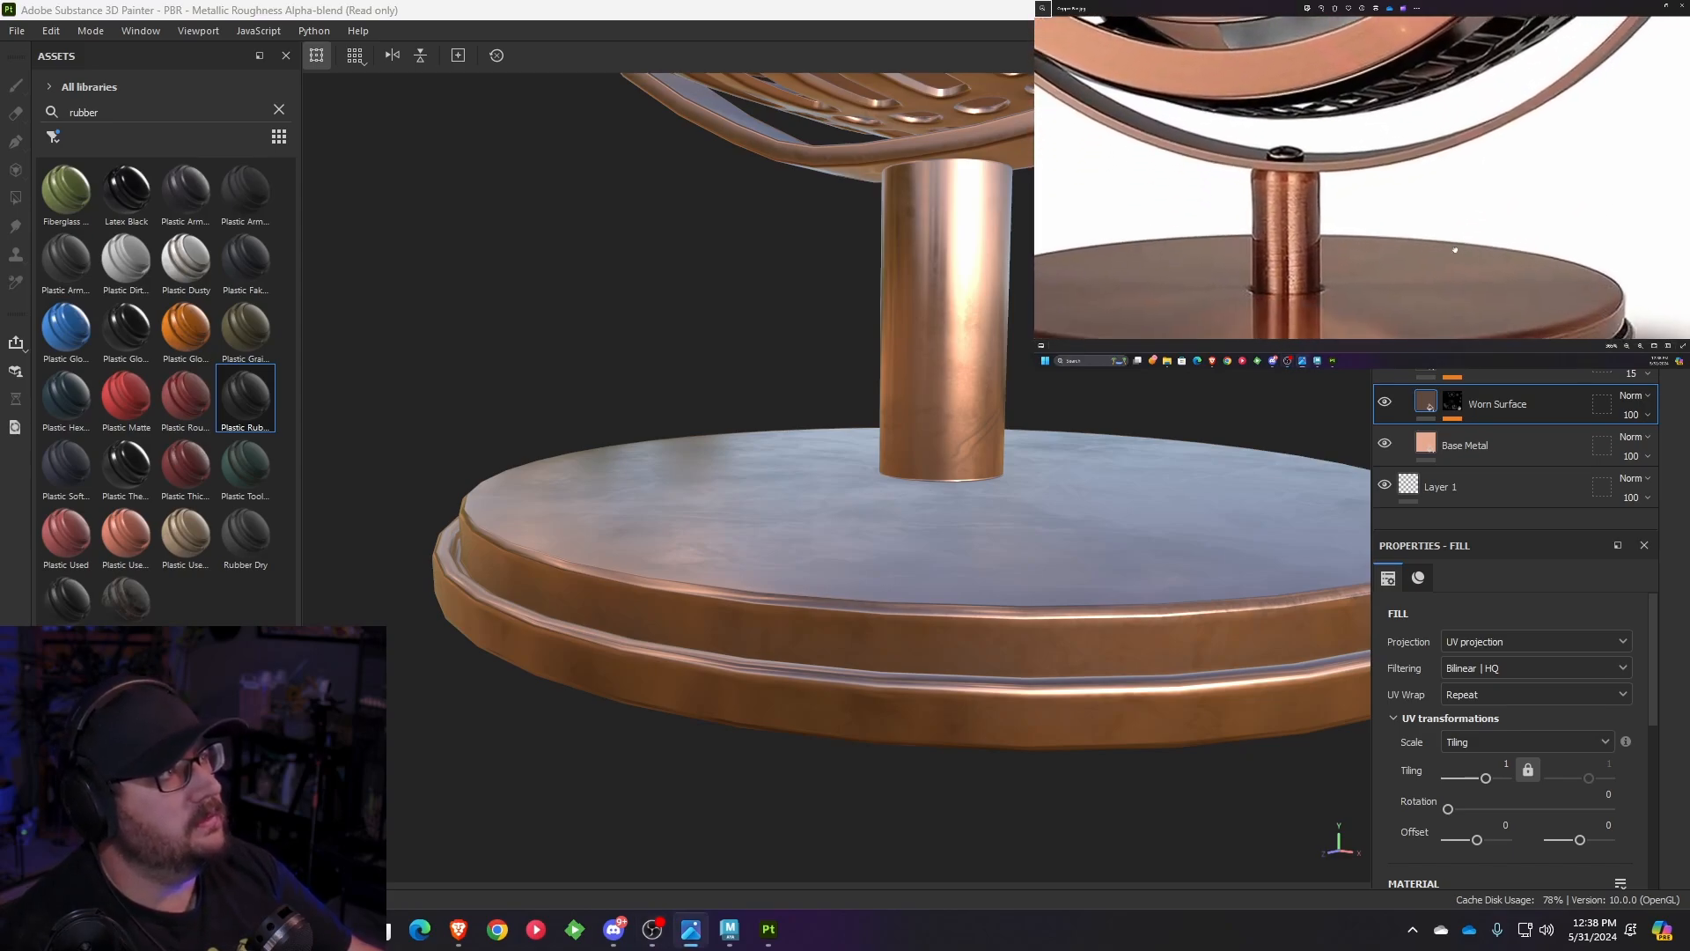
scroll(1455, 251, "up", 3)
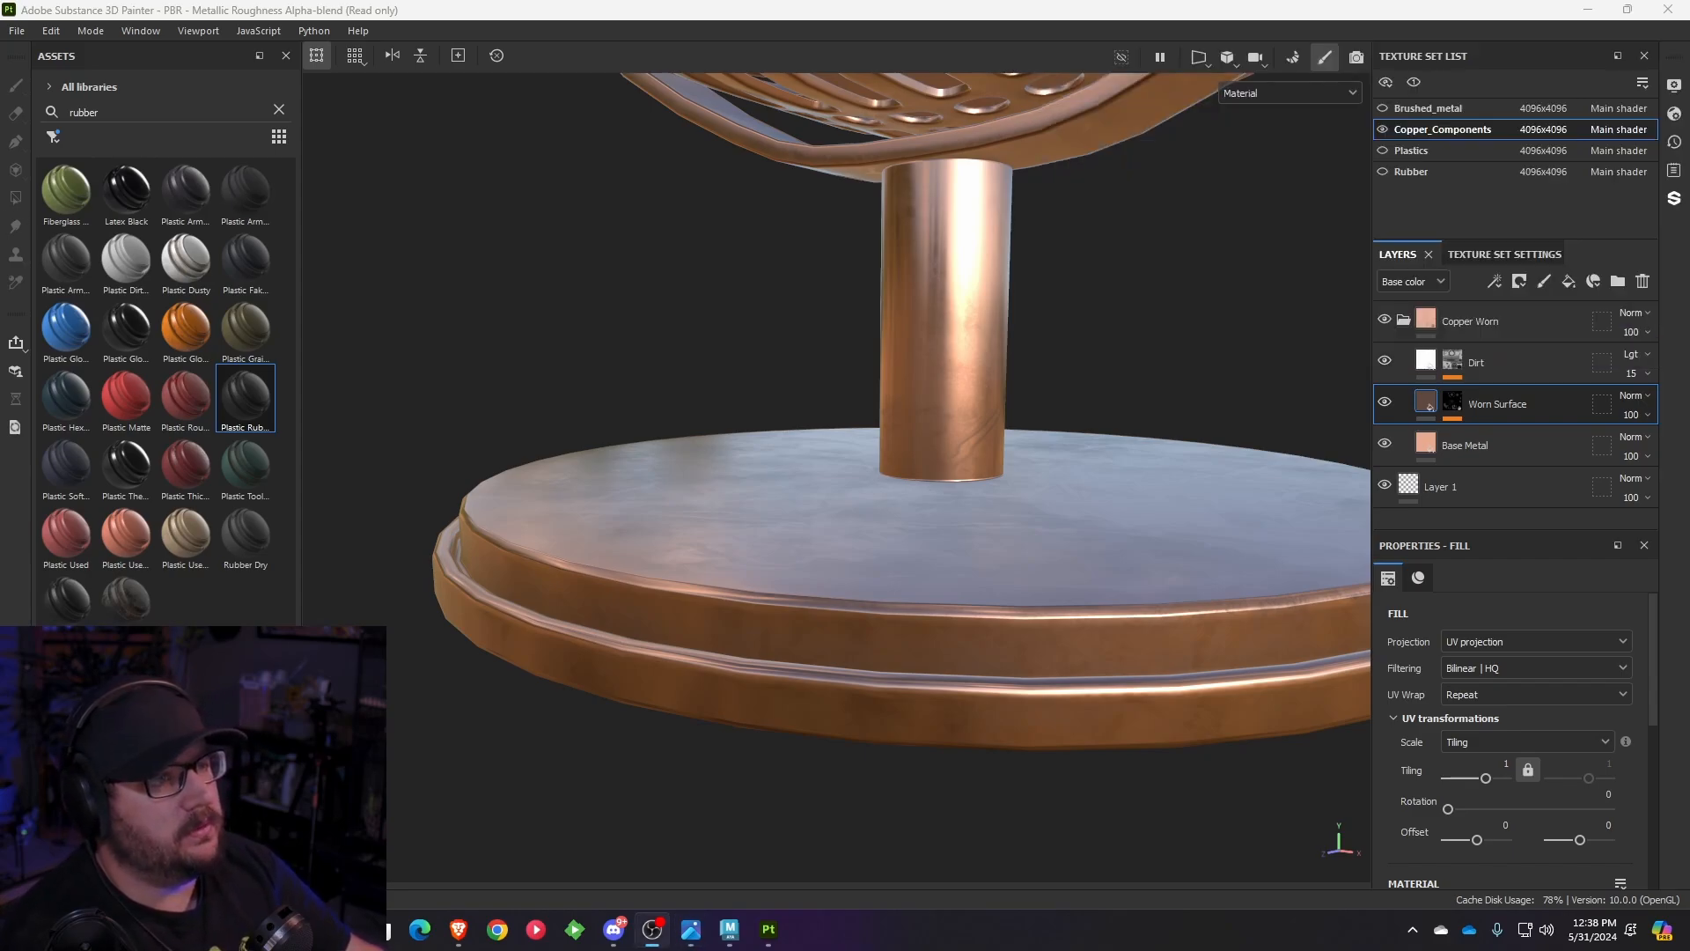
scroll(1002, 238, "down", 3)
left_click_drag(961, 322, 1040, 298, "alt")
middle_click_drag(1040, 297, 929, 429, "alt")
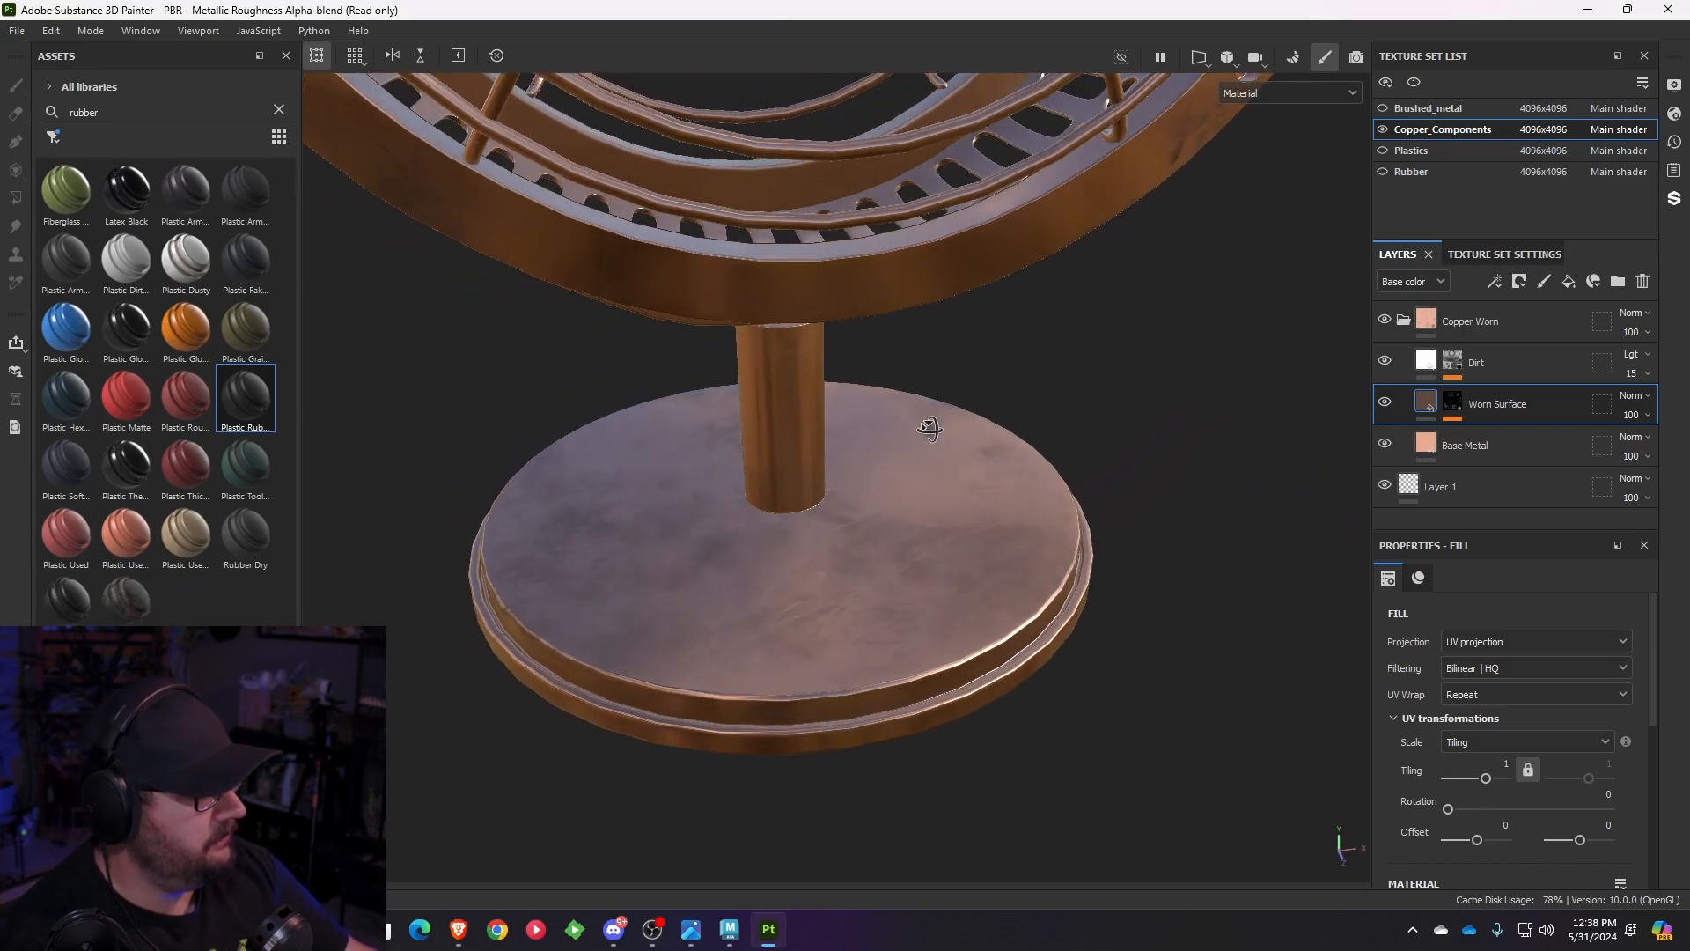
- Collapse the Copper Worn folder and add a new fill layer above it
left_click(1404, 321)
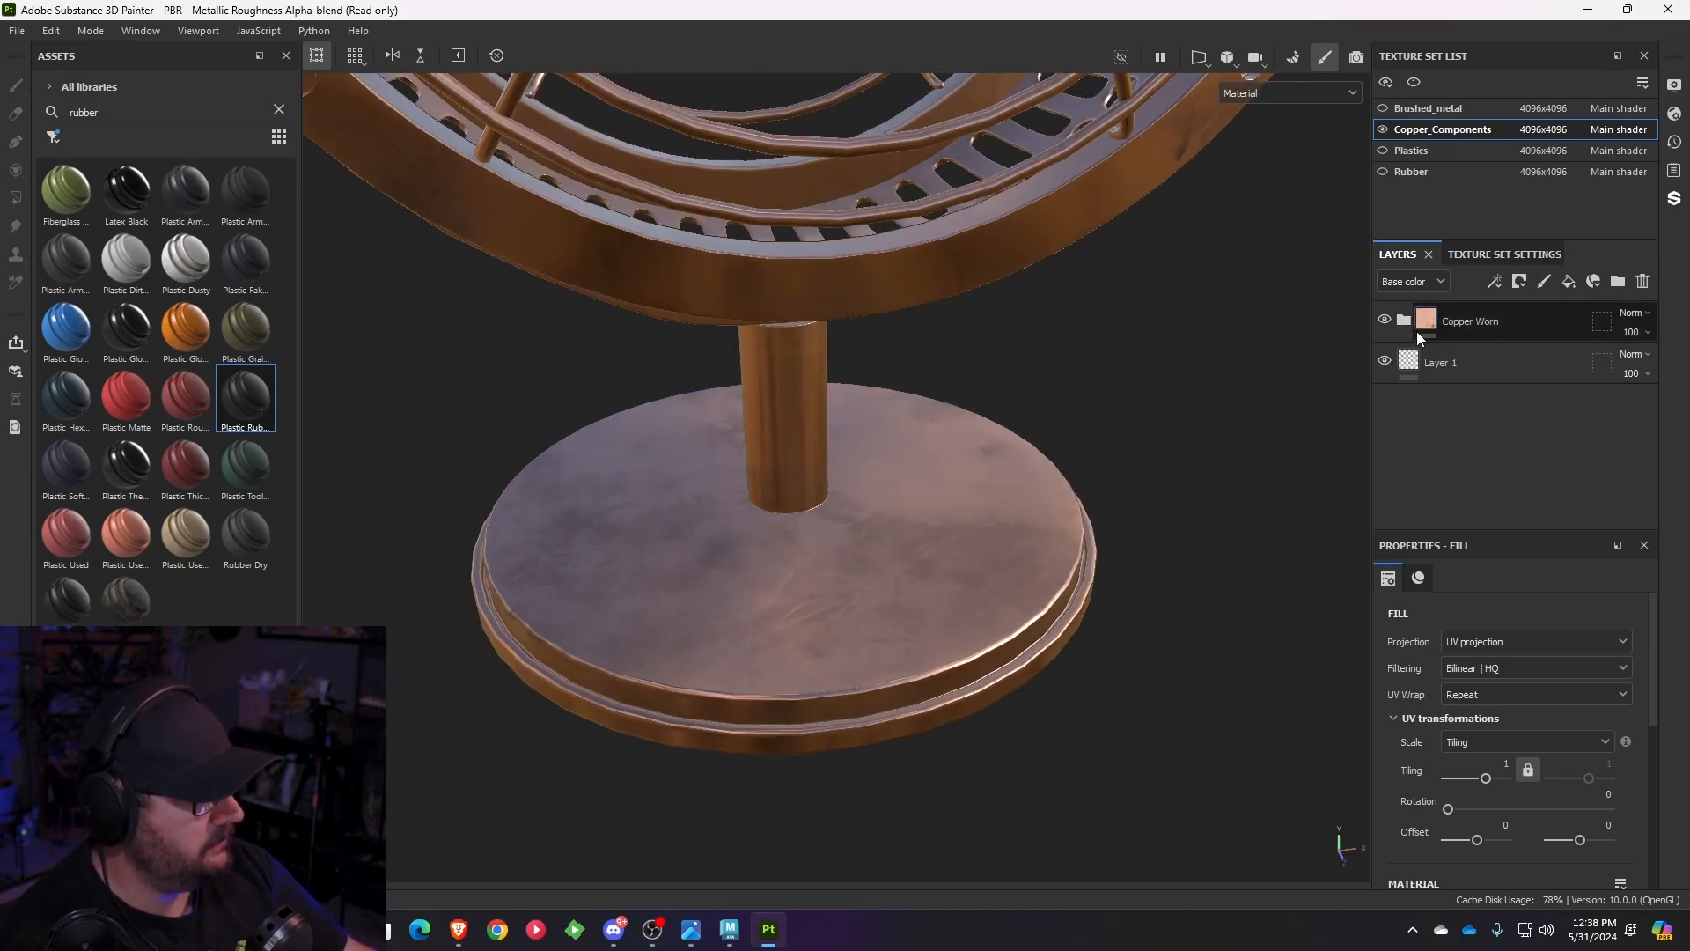
left_click(1514, 314)
left_click(1520, 283)
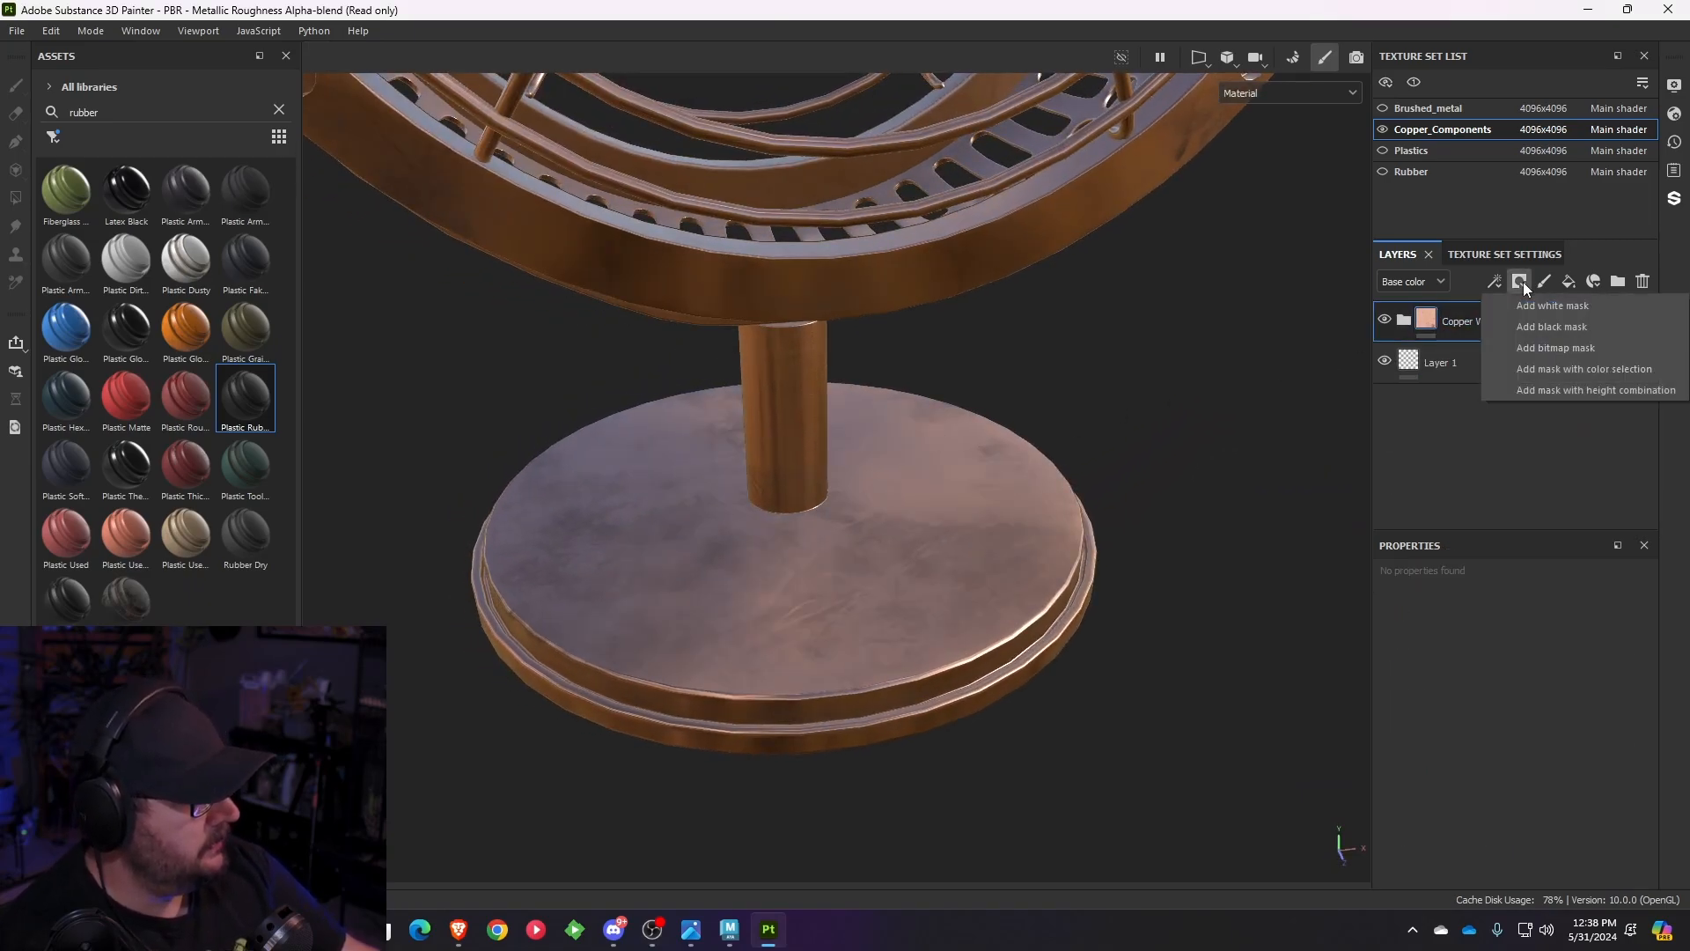
left_click(1526, 287)
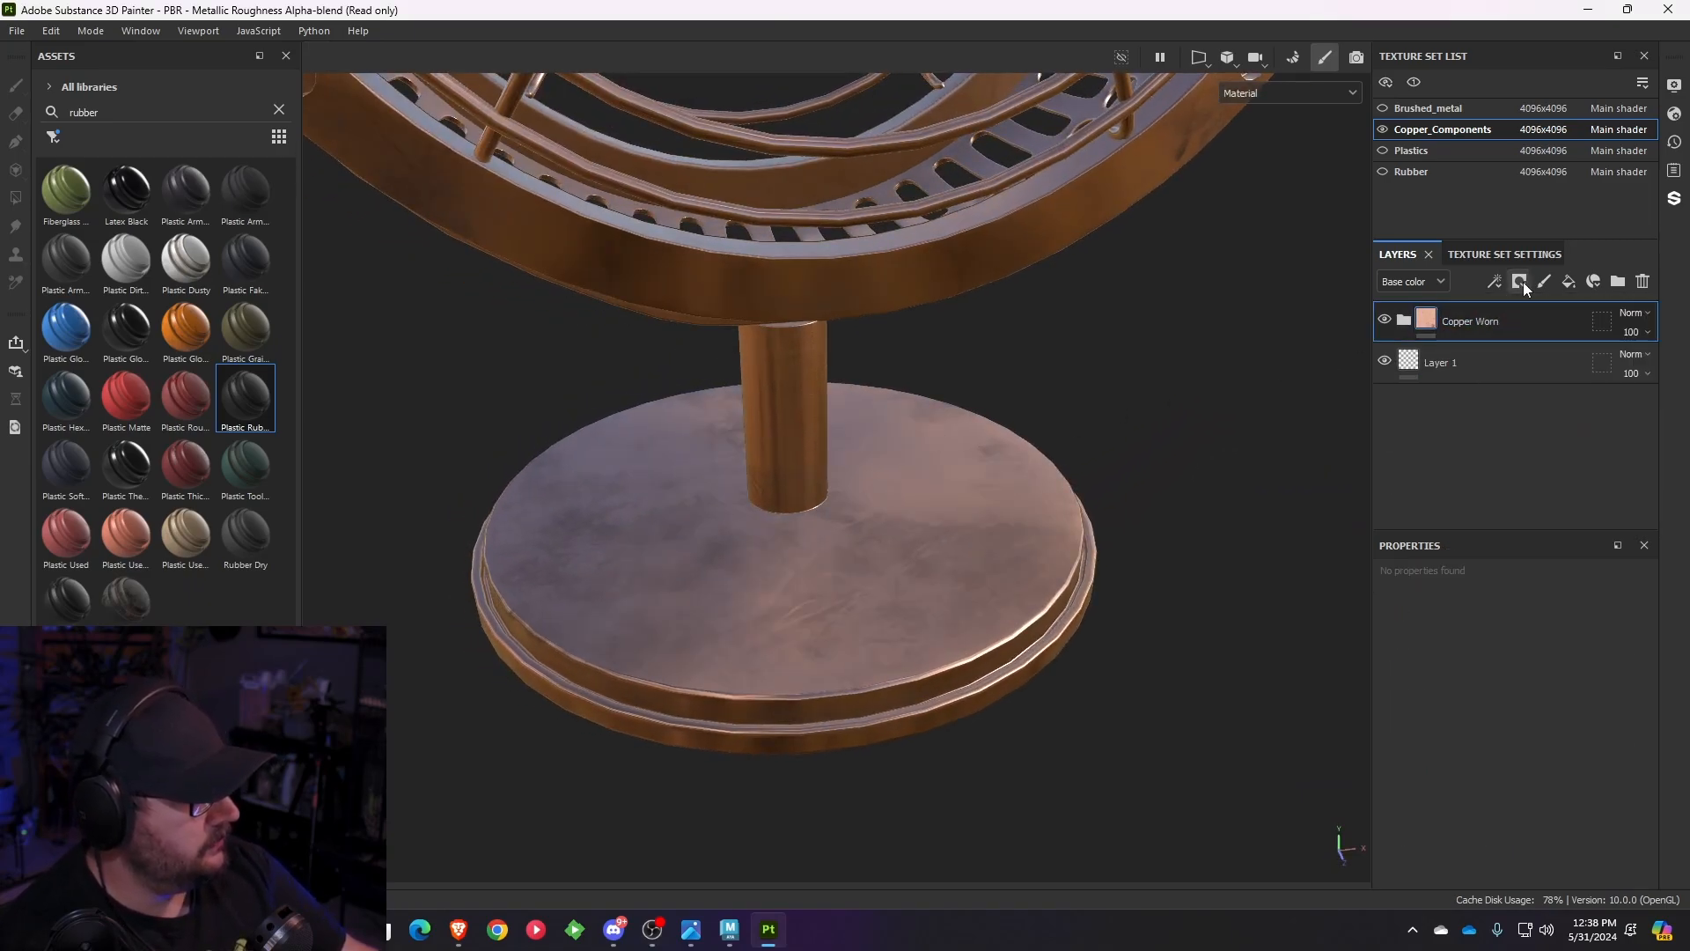
left_click(1569, 283)
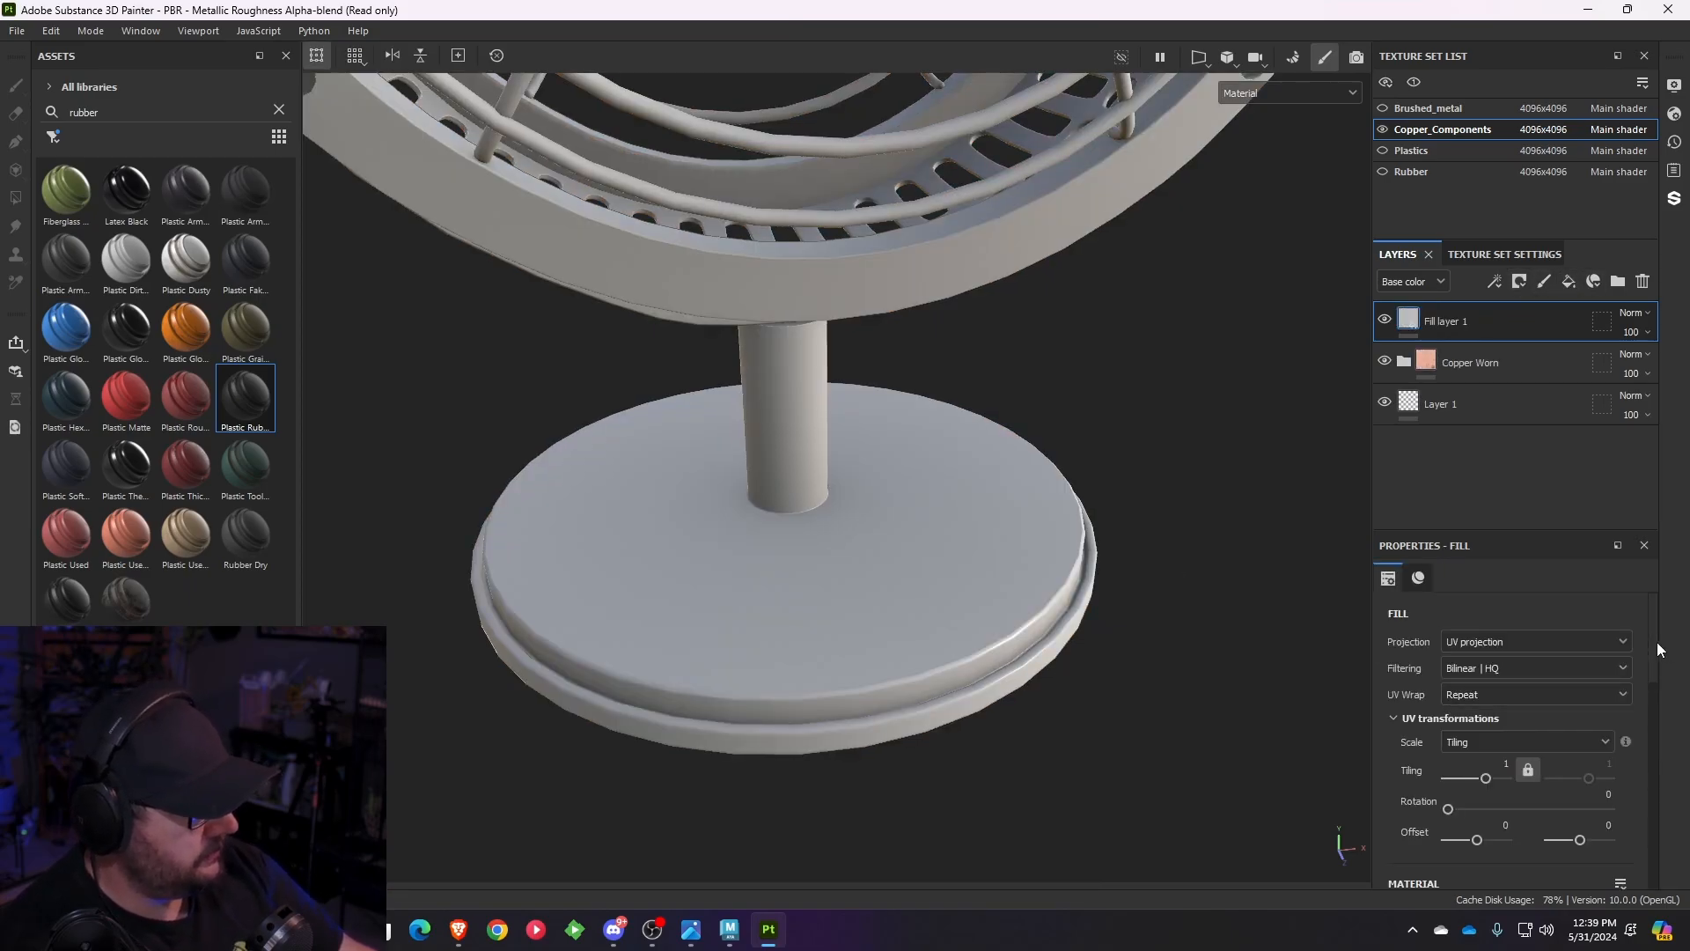
- Set the new fill layer's base color to near-black 151515
scroll(1646, 674, "down", 4)
left_click(1555, 758)
left_click_drag(1219, 524, 1182, 514)
left_click(1608, 464)
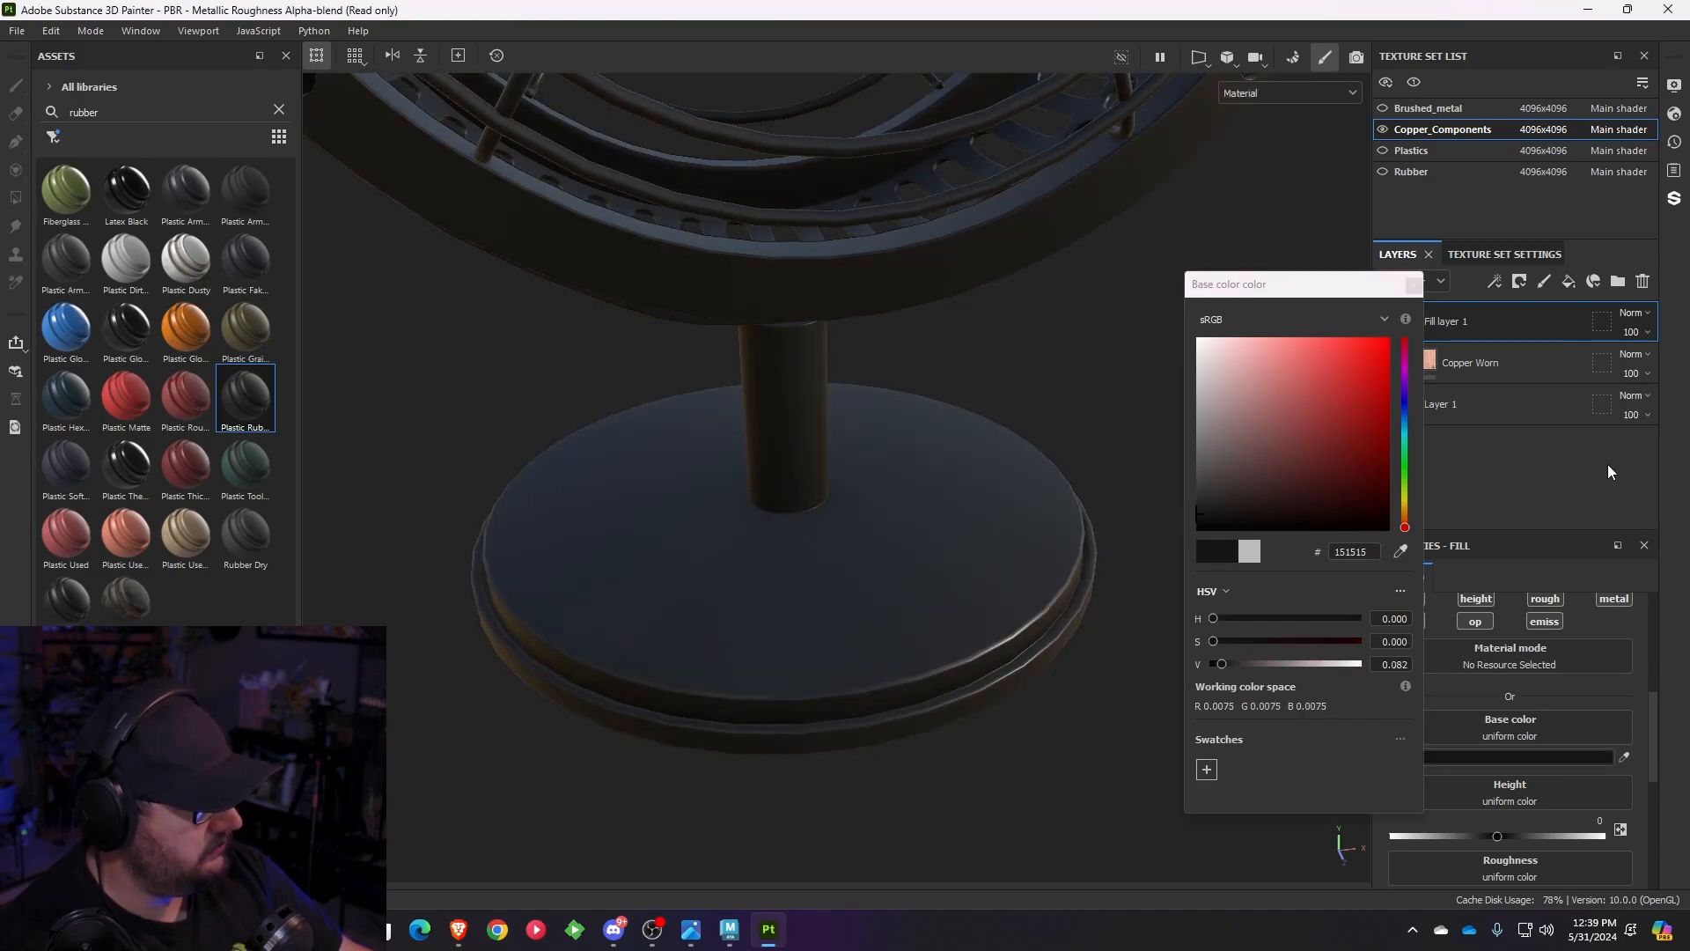
left_click(1414, 285)
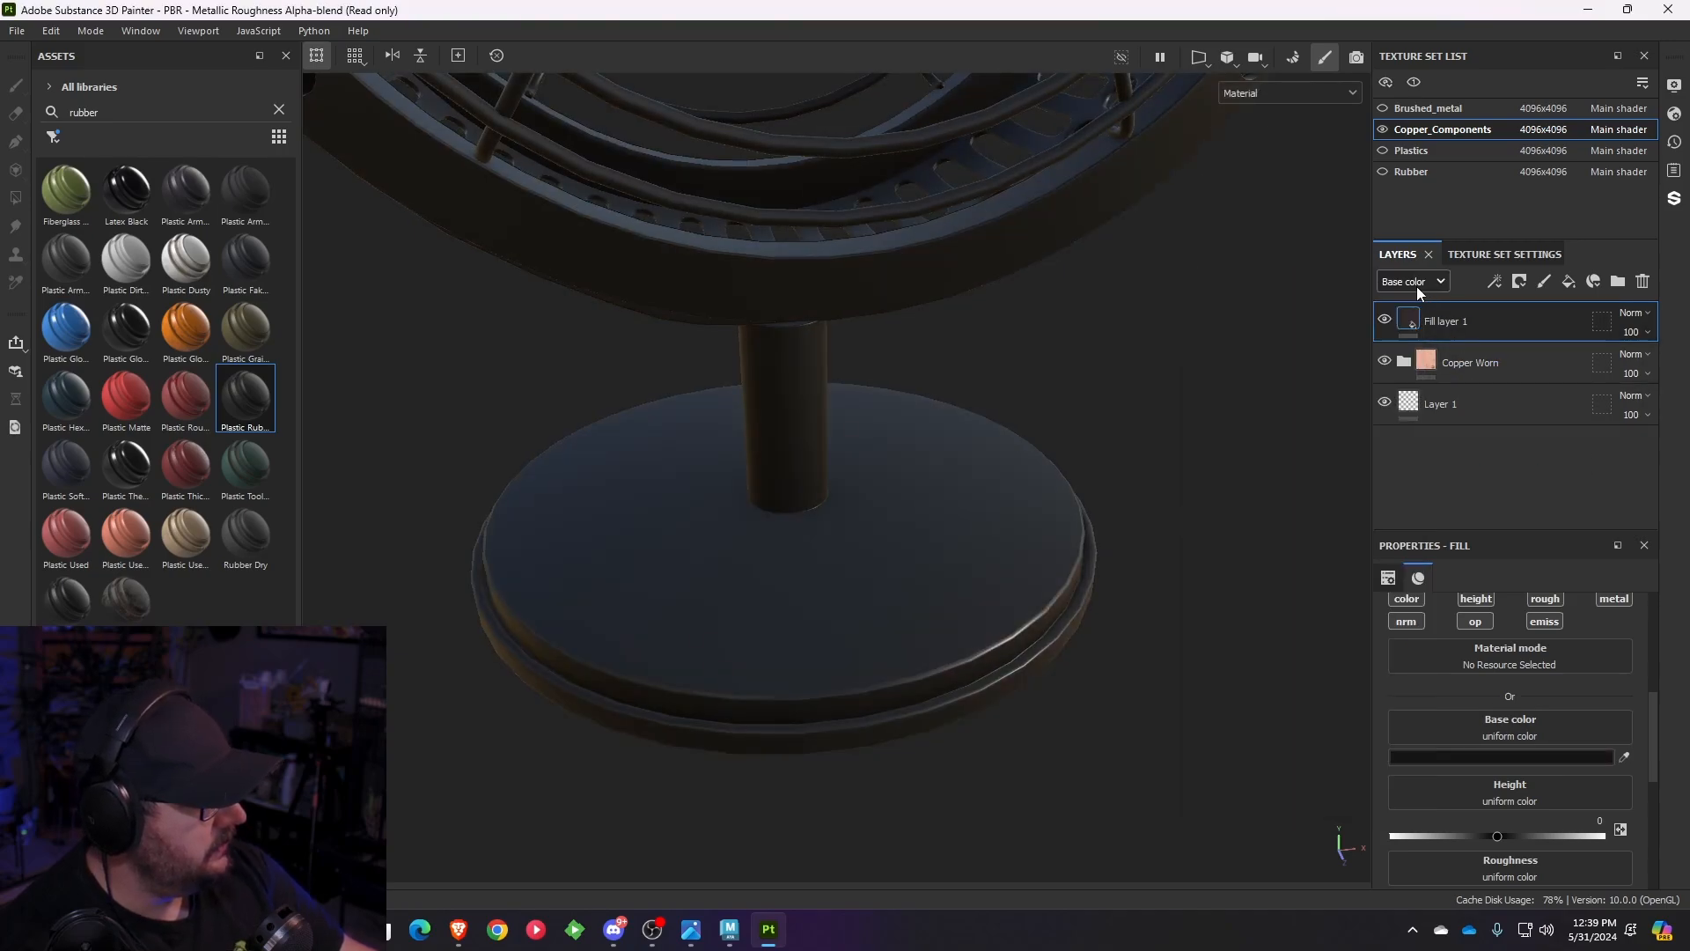
- Add a black mask to Fill layer 1 and bring the fan's base into view for masking
left_click(1520, 283)
left_click(1536, 324)
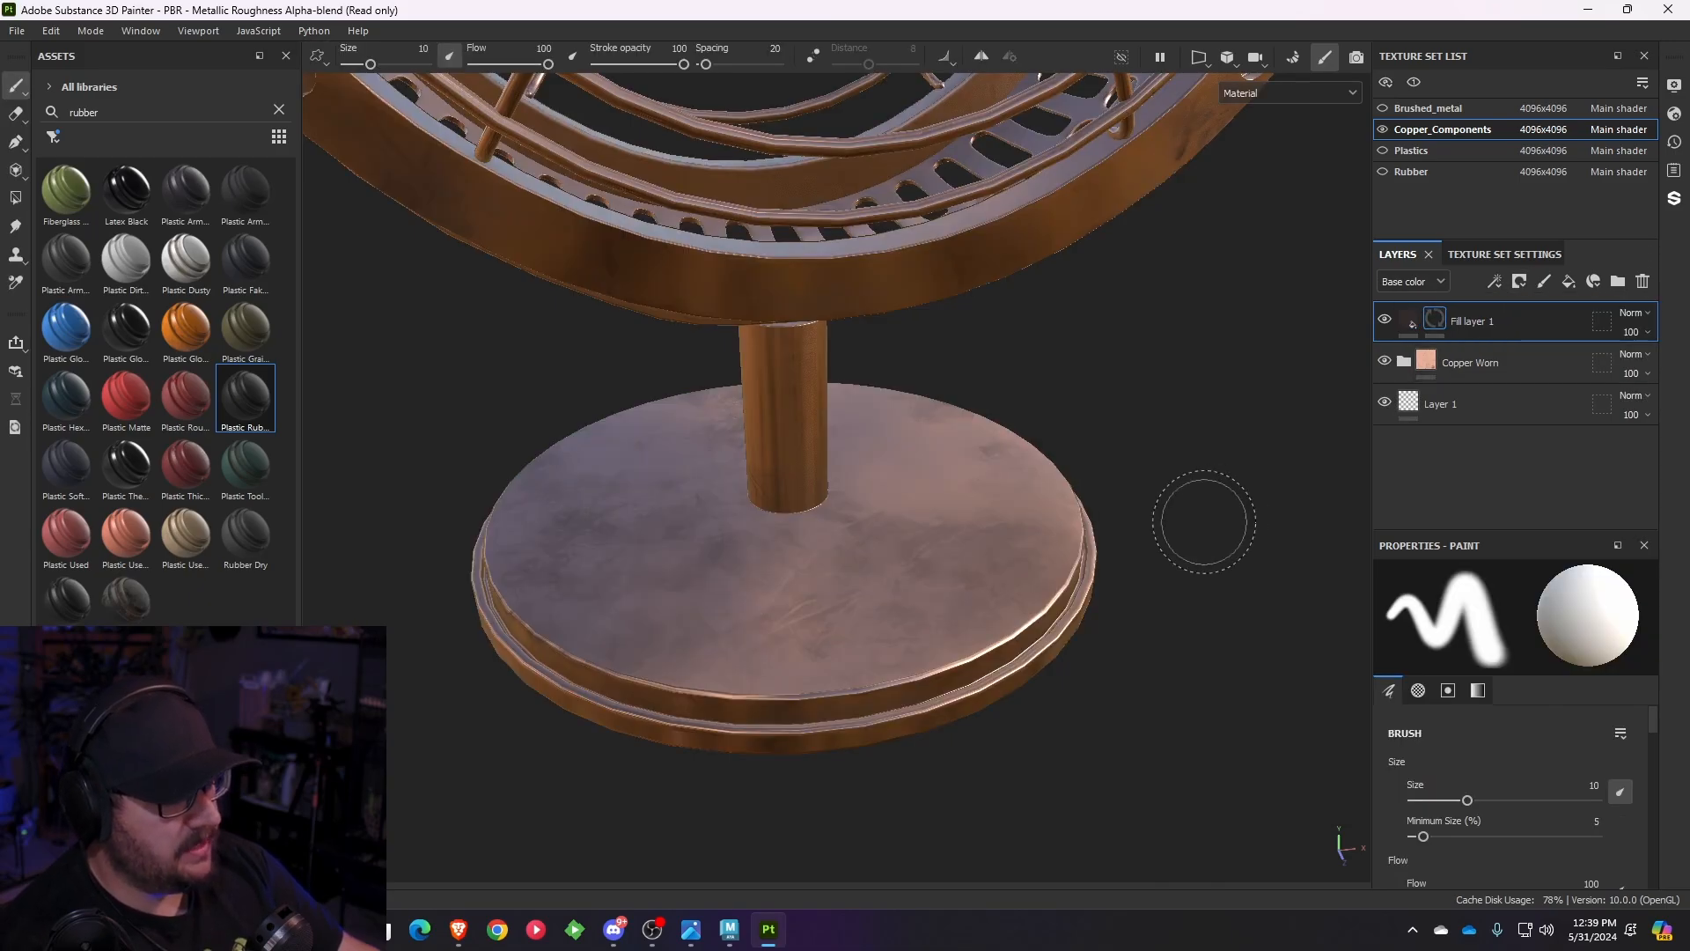
scroll(1205, 521, "down", 6)
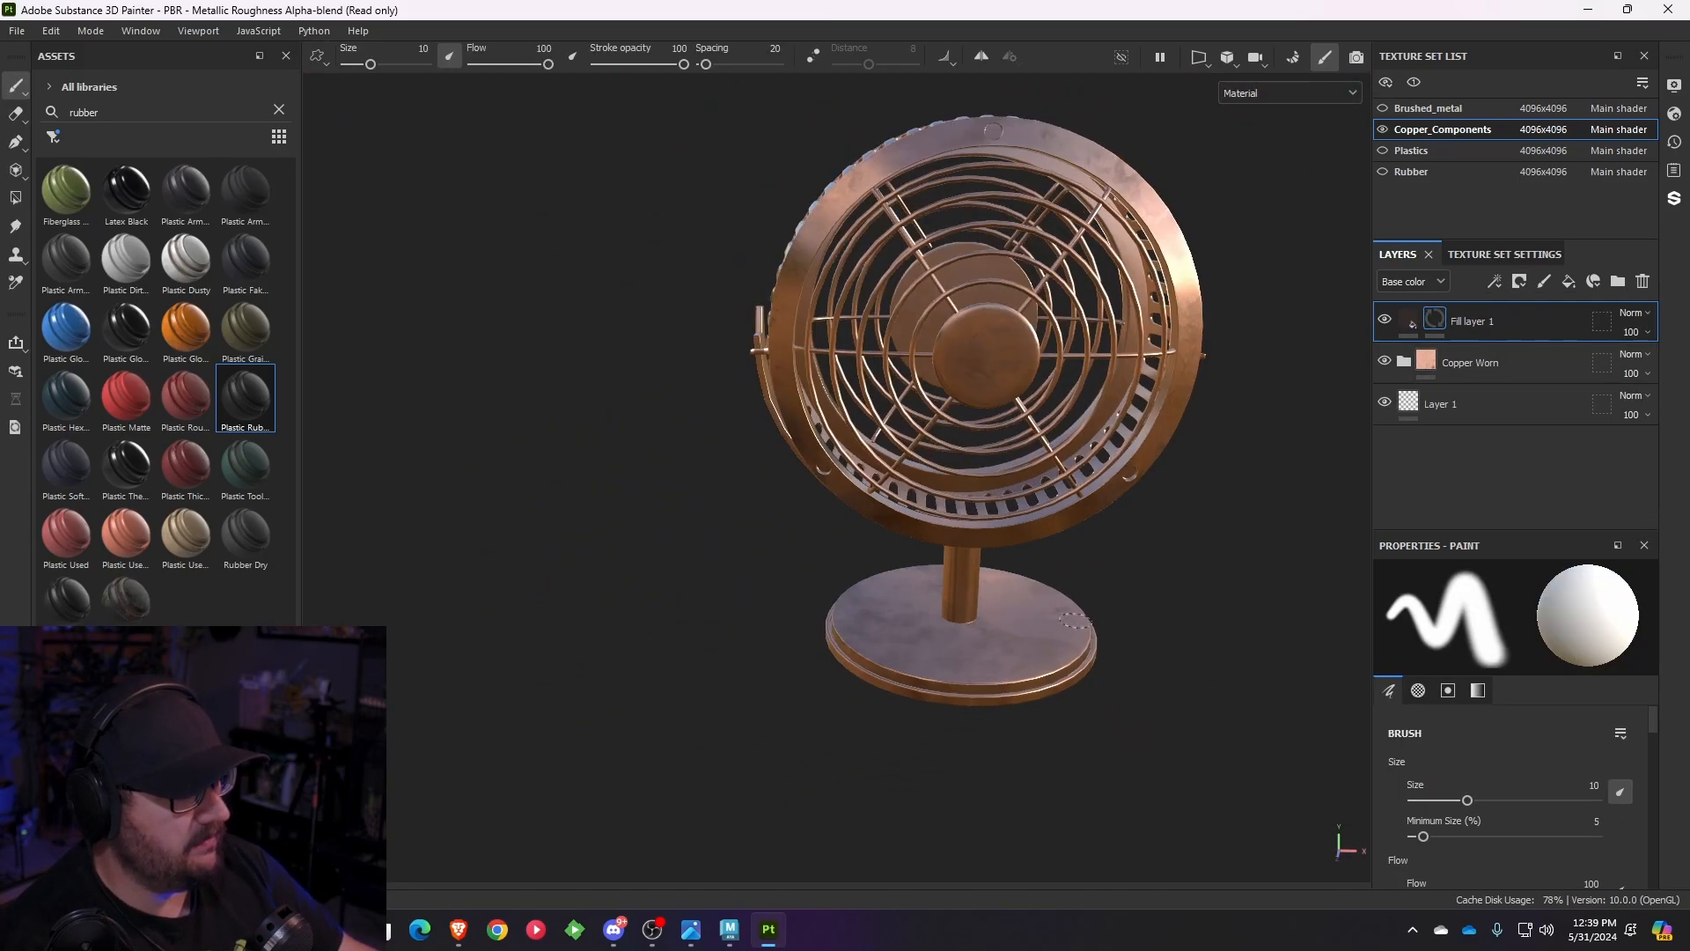
left_click_drag(1075, 620, 924, 581, "alt")
scroll(889, 576, "up", 3)
middle_click_drag(784, 559, 547, 355, "alt")
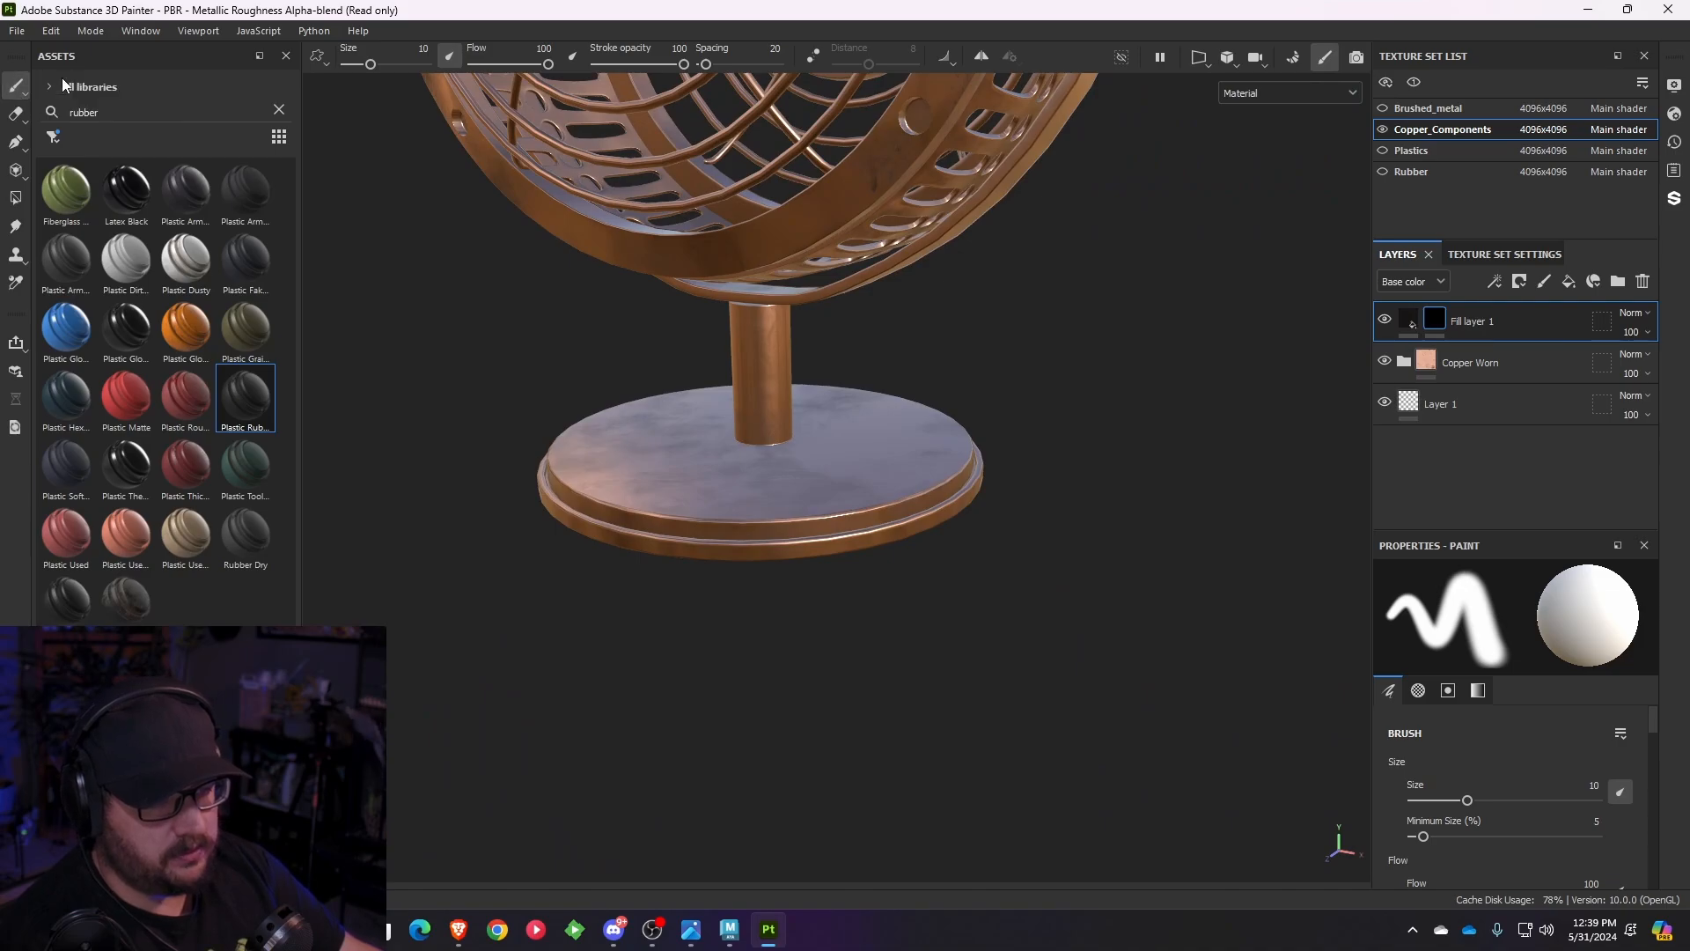
- Filter the asset library to materials and activate the Paint tool
left_click(57, 139)
left_click(70, 159)
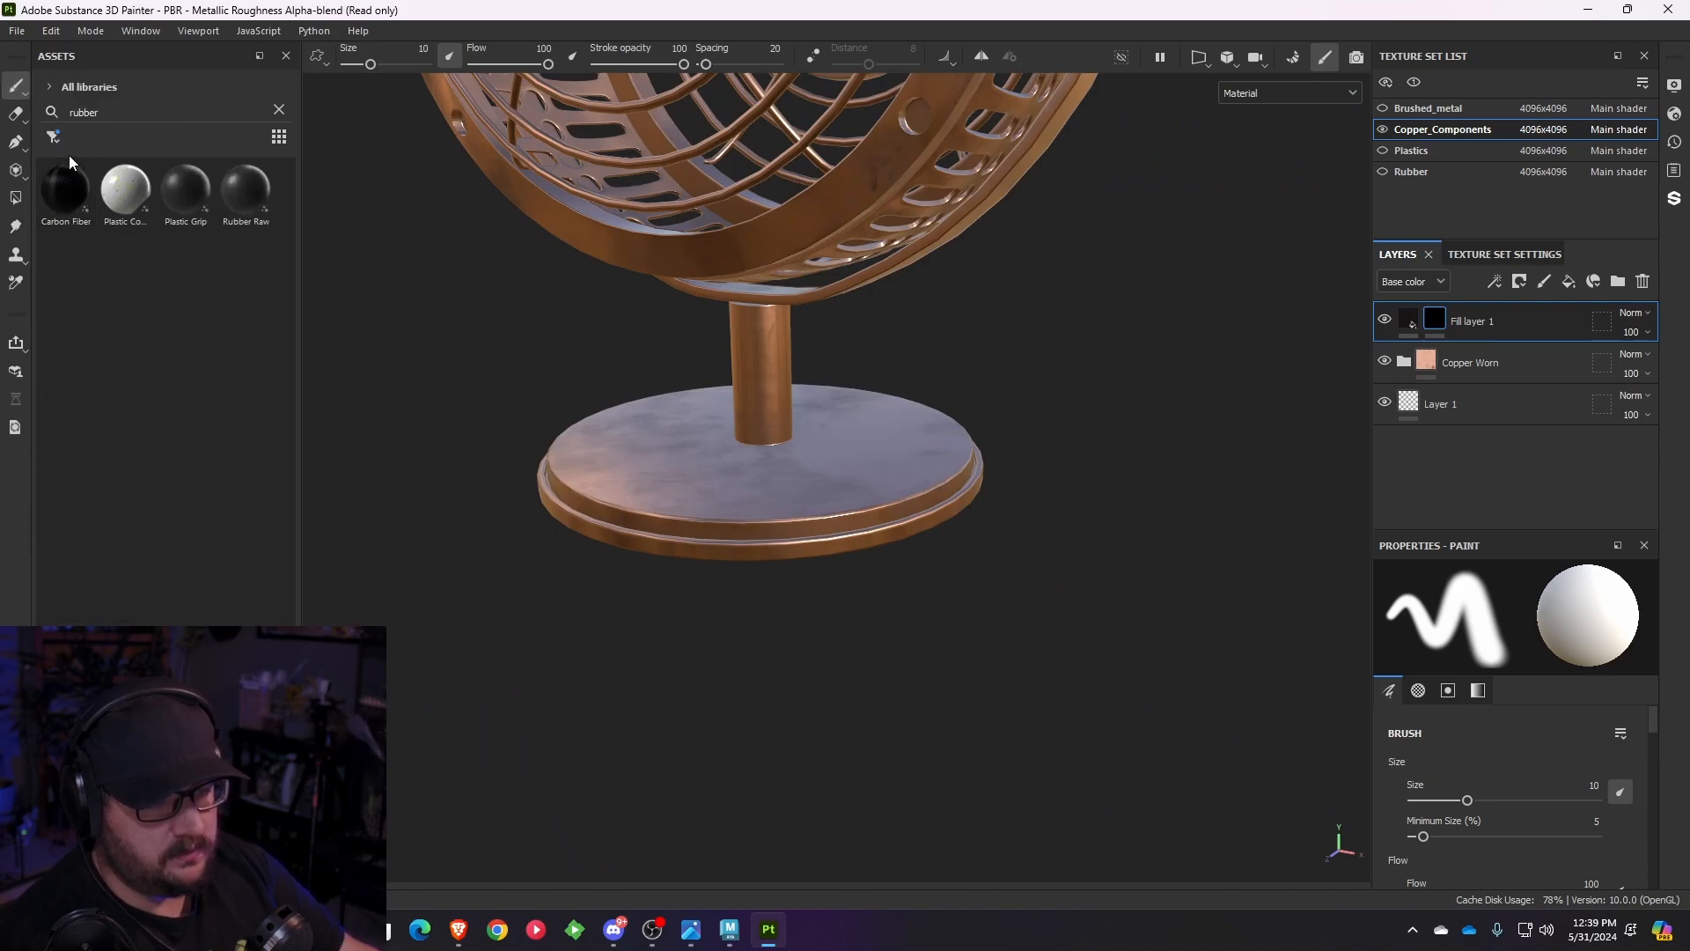
left_click(56, 141)
left_click(28, 96)
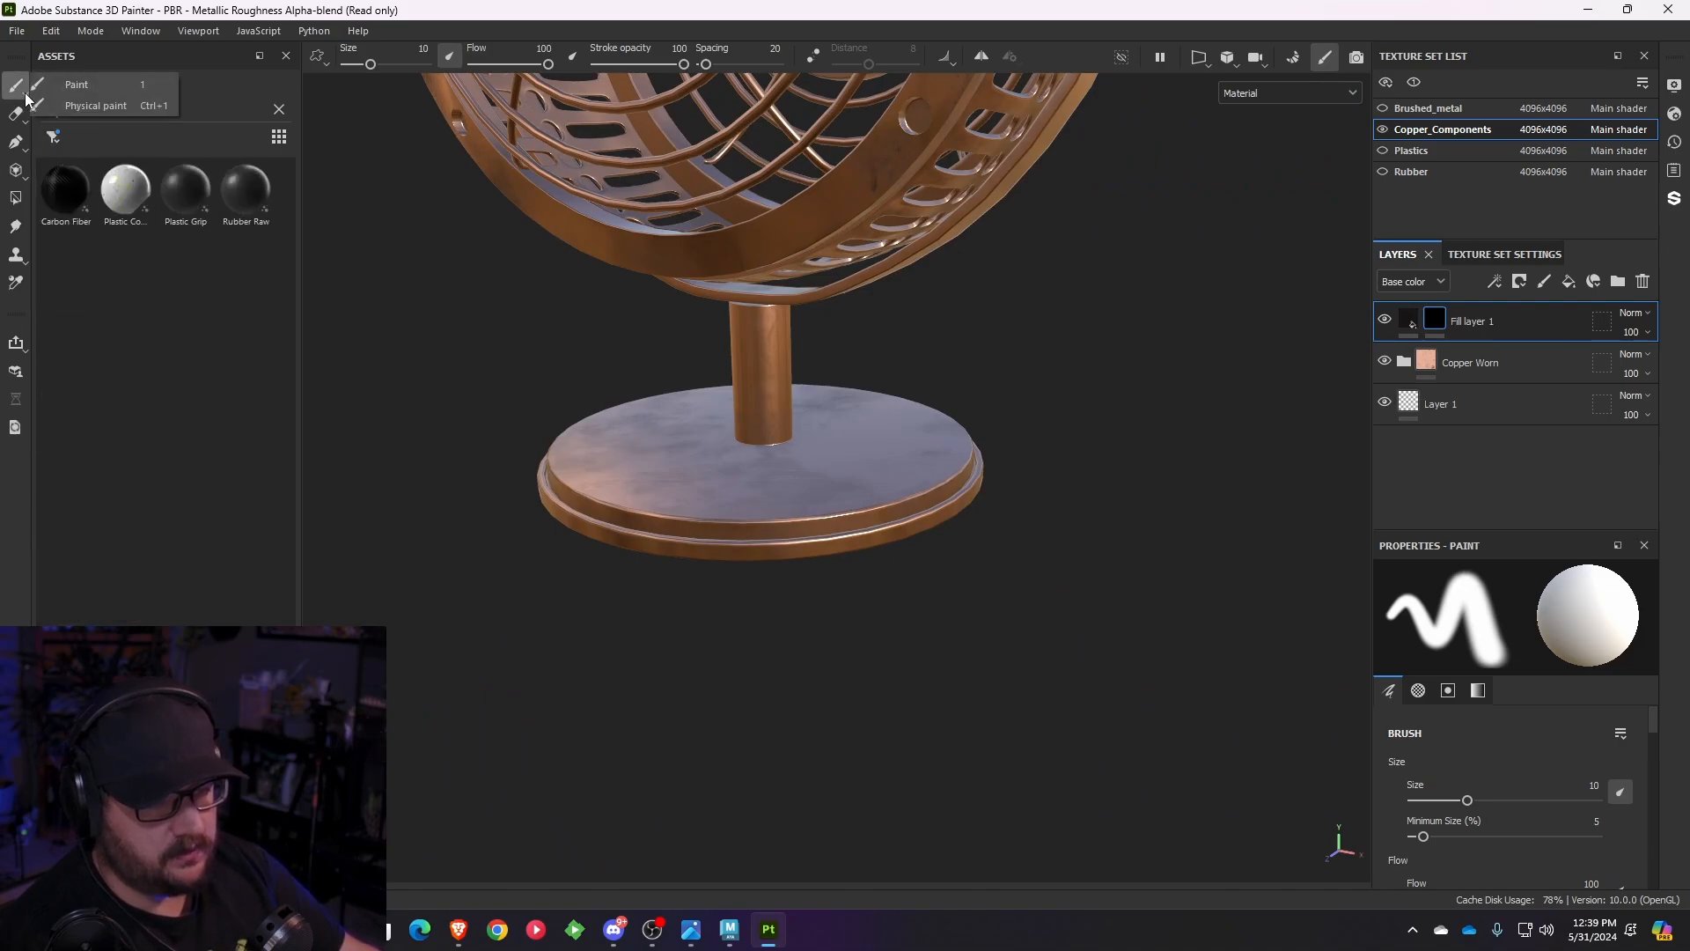
left_click(50, 84)
- Try painting the fill layer's mask on the flat surface of the base with the soft size 10 brush
mouse_move(613, 461)
left_mouse_down("alt")
mouse_move(660, 490)
mouse_move(710, 475)
left_mouse_up("alt")
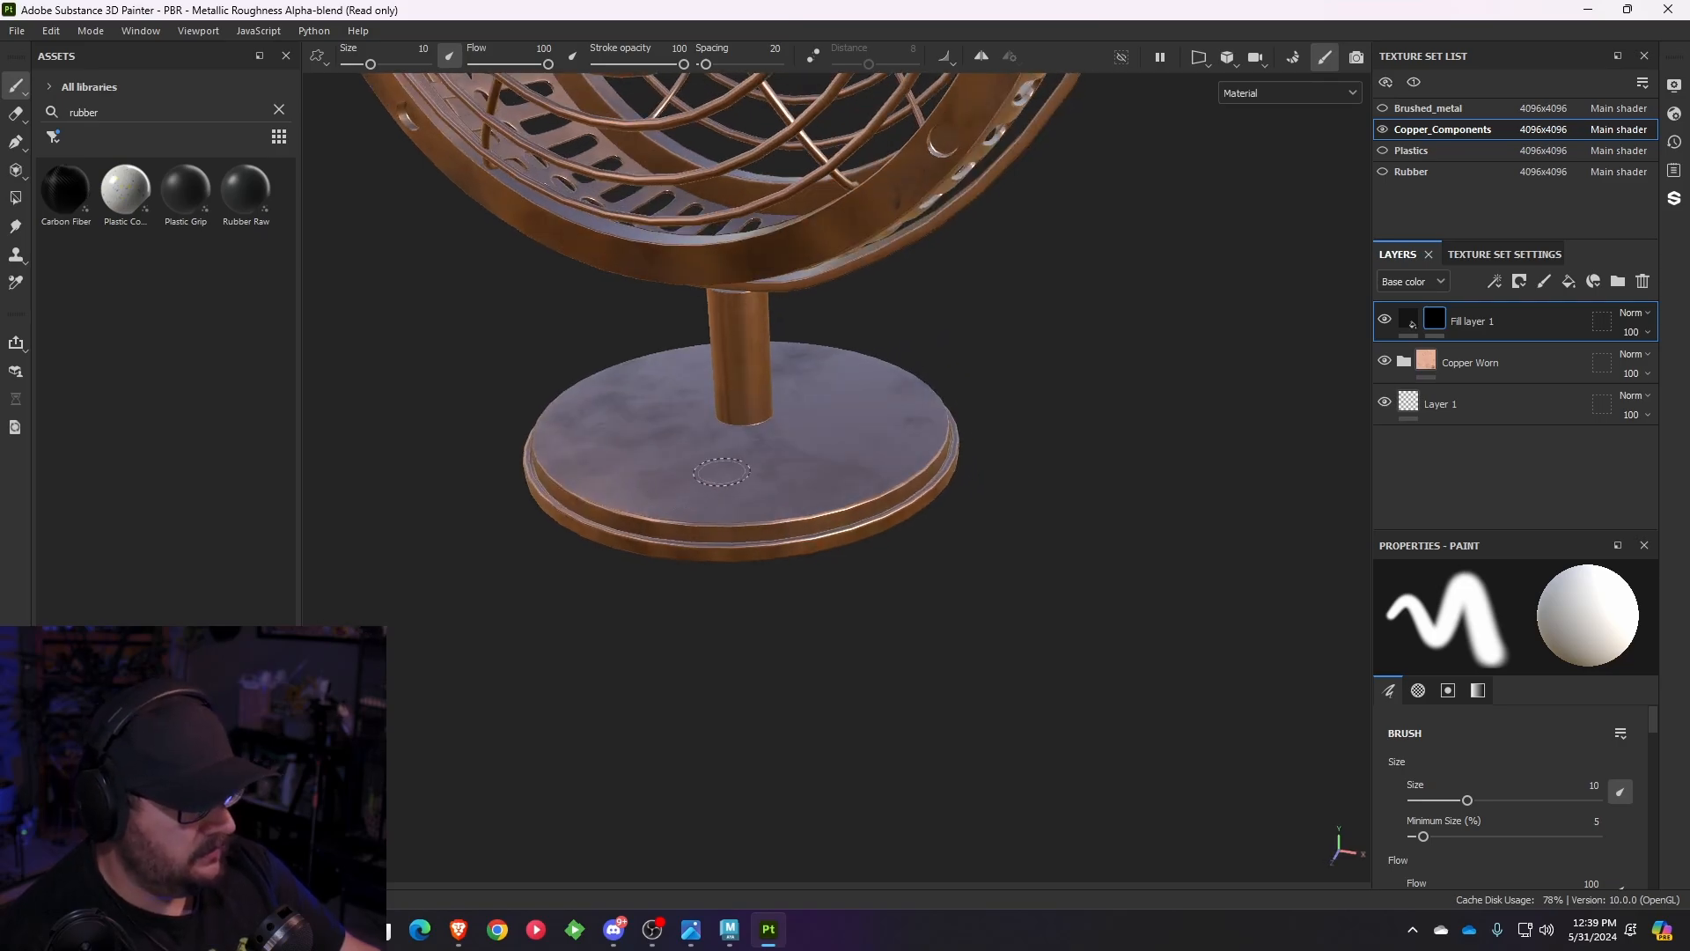
middle_click_drag(678, 466, 797, 497, "alt")
scroll(805, 500, "up", 5)
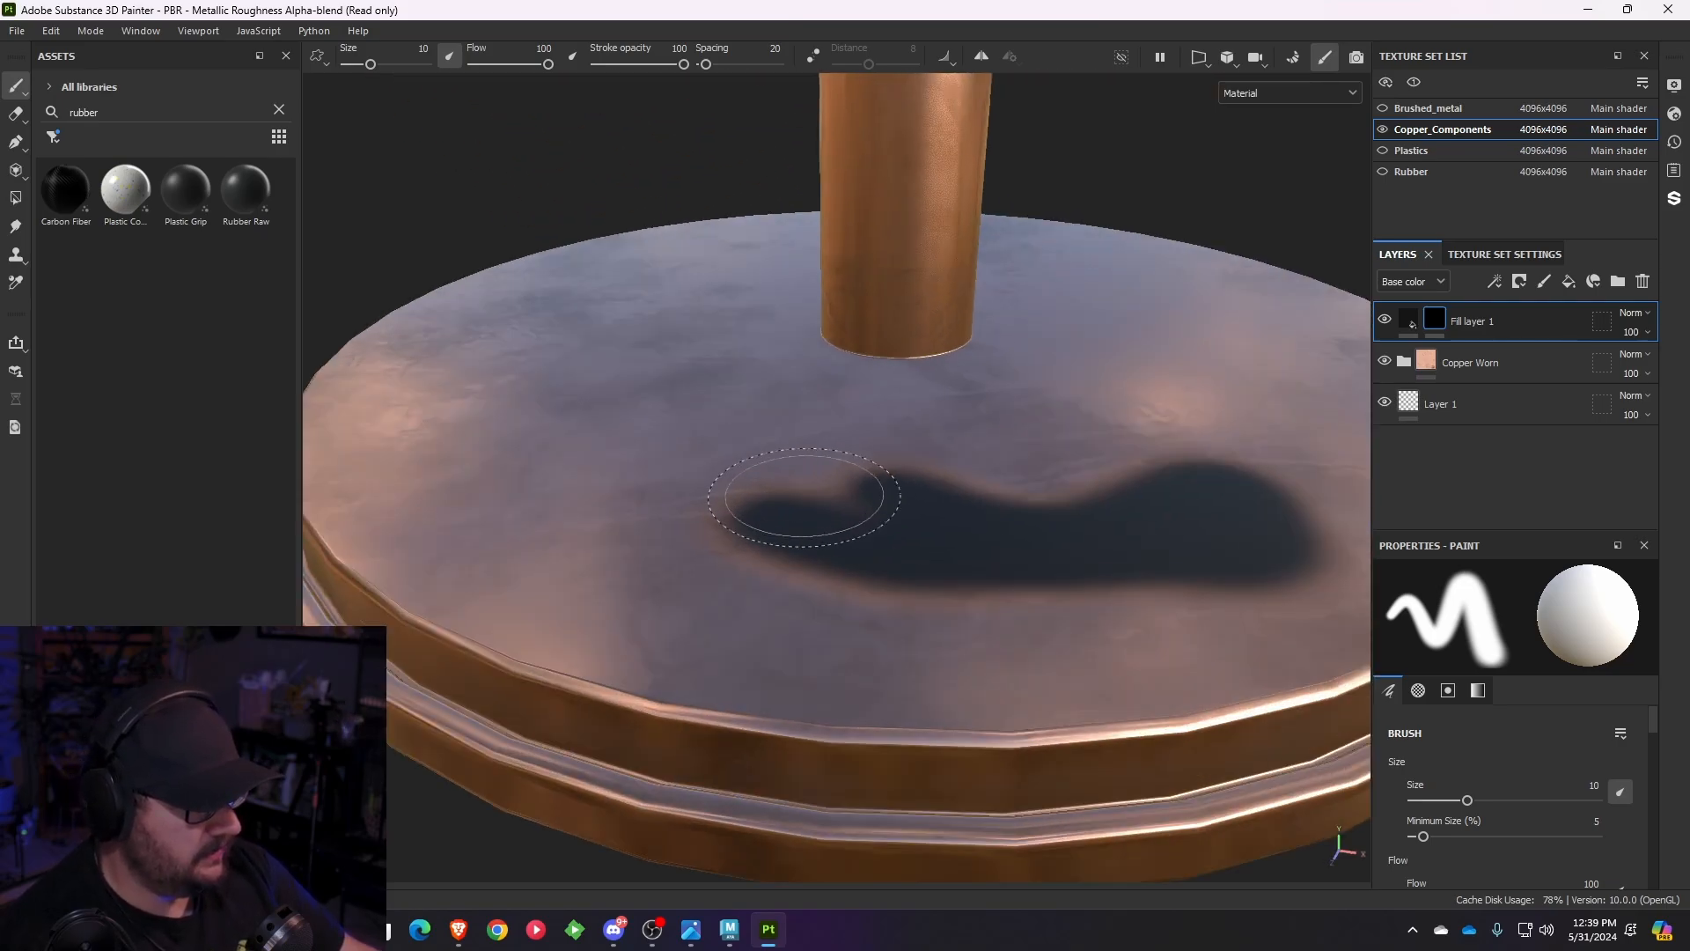
left_click_drag(810, 502, 976, 550, "alt")
mouse_move(958, 422)
left_mouse_down()
mouse_move(656, 357)
mouse_move(614, 293)
left_mouse_up()
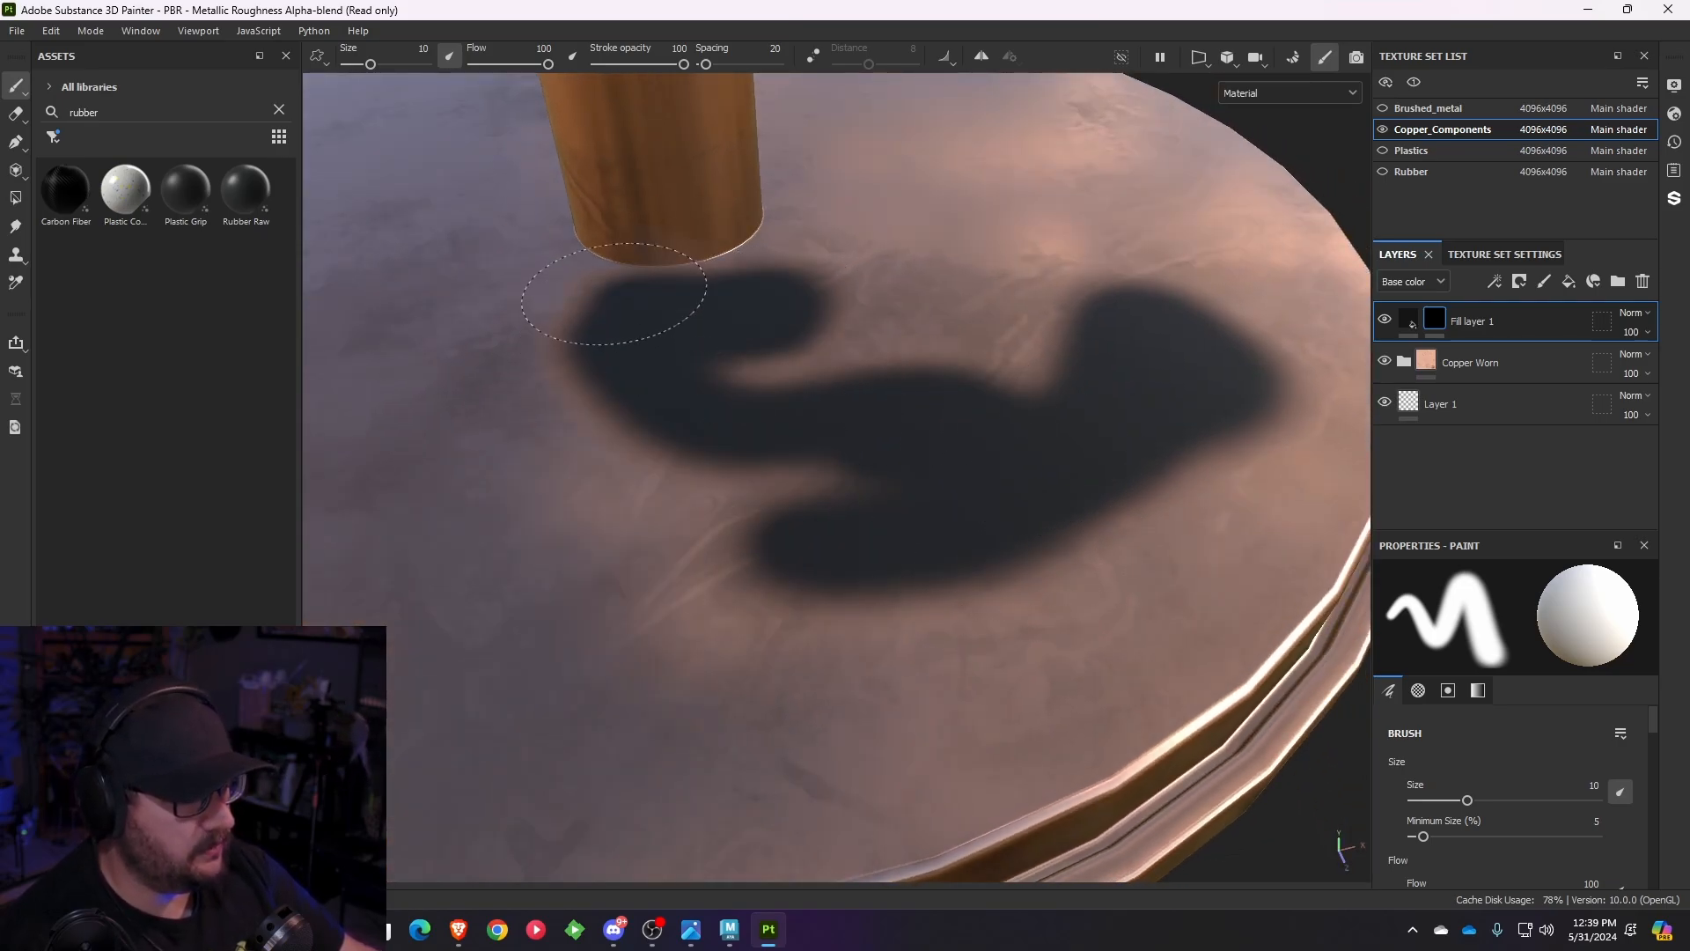
- Undo the trial mask strokes on the base and move in on the foot of the stand
key("ctrl+z")
middle_click_drag(710, 275, 797, 347, "alt")
scroll(793, 352, "up", 2)
key("ctrl+z")
key("ctrl+z")
left_click_drag(776, 371, 880, 396, "alt")
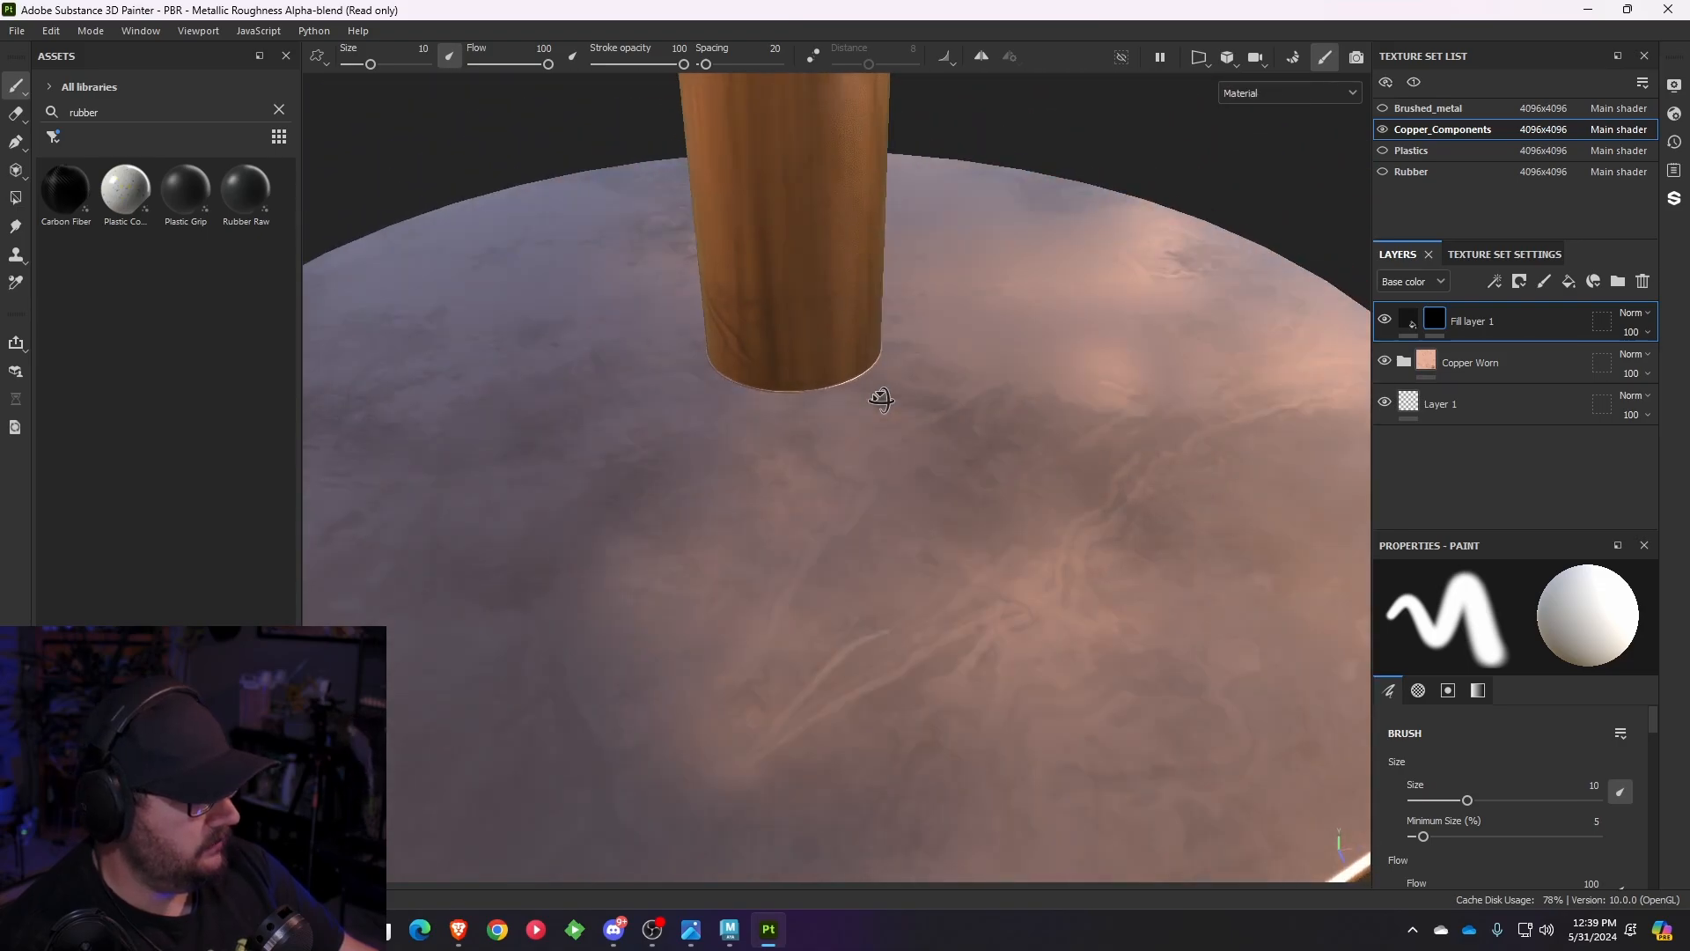
right_click_drag(880, 397, 794, 393, "alt")
mouse_move(794, 394)
middle_mouse_down("alt")
mouse_move(835, 451)
mouse_move(776, 529)
middle_mouse_up("alt")
scroll(835, 451, "up", 2)
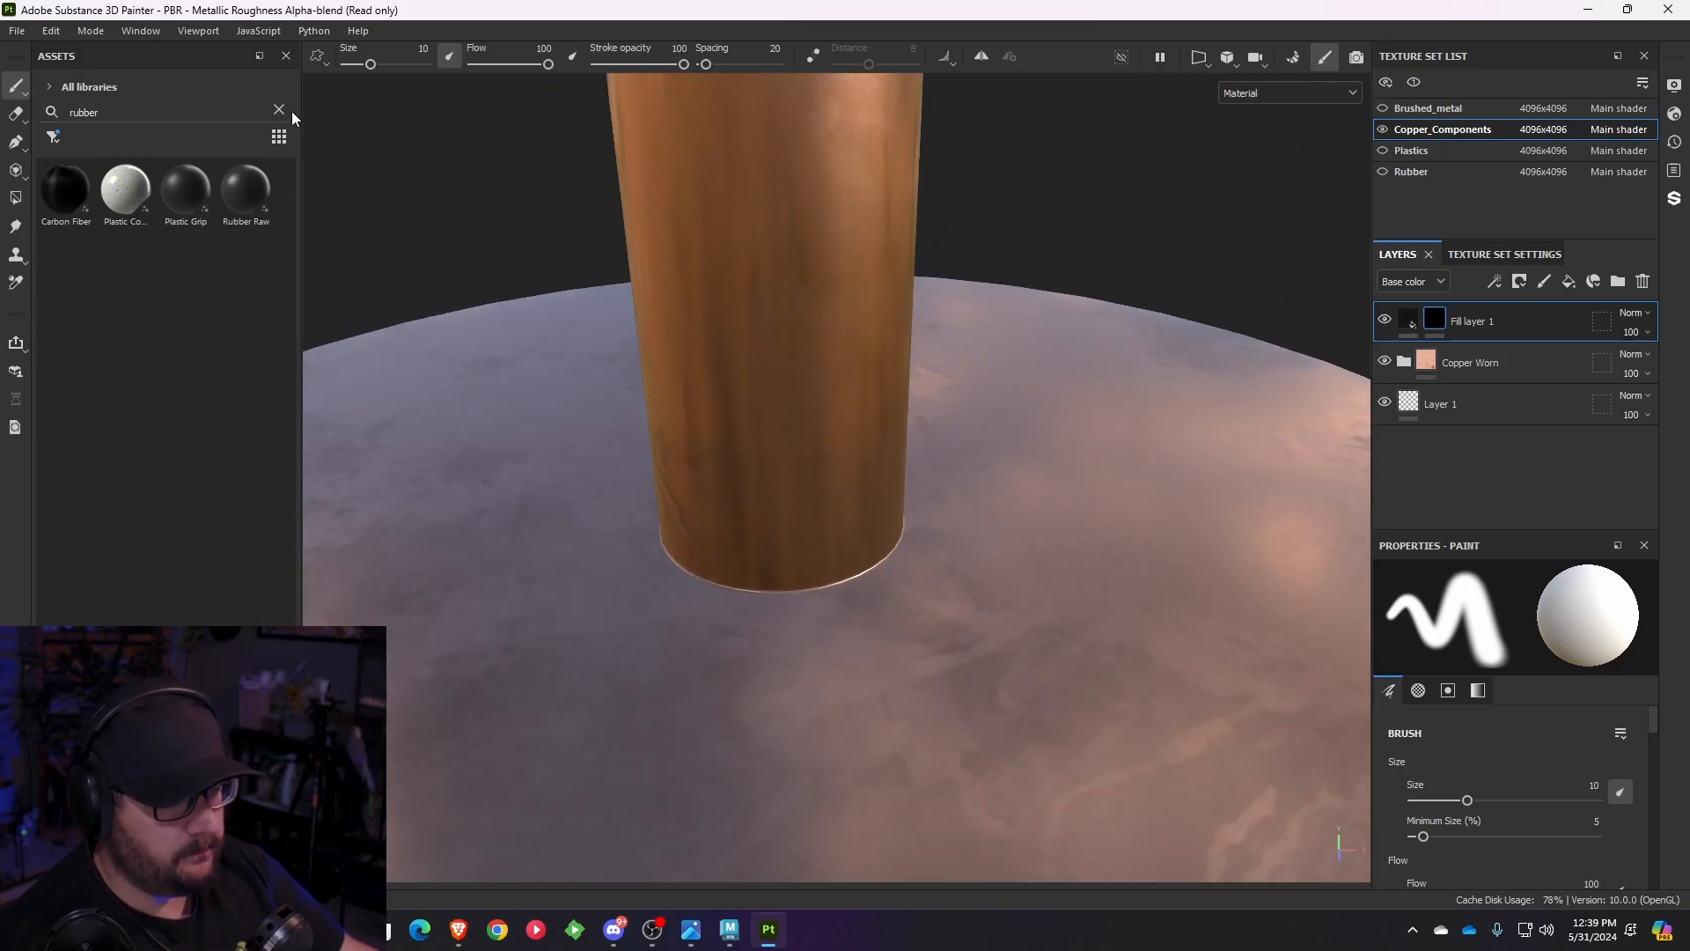
- Clear the rubber search and filter the asset library to brushes
left_click(279, 110)
left_click(54, 138)
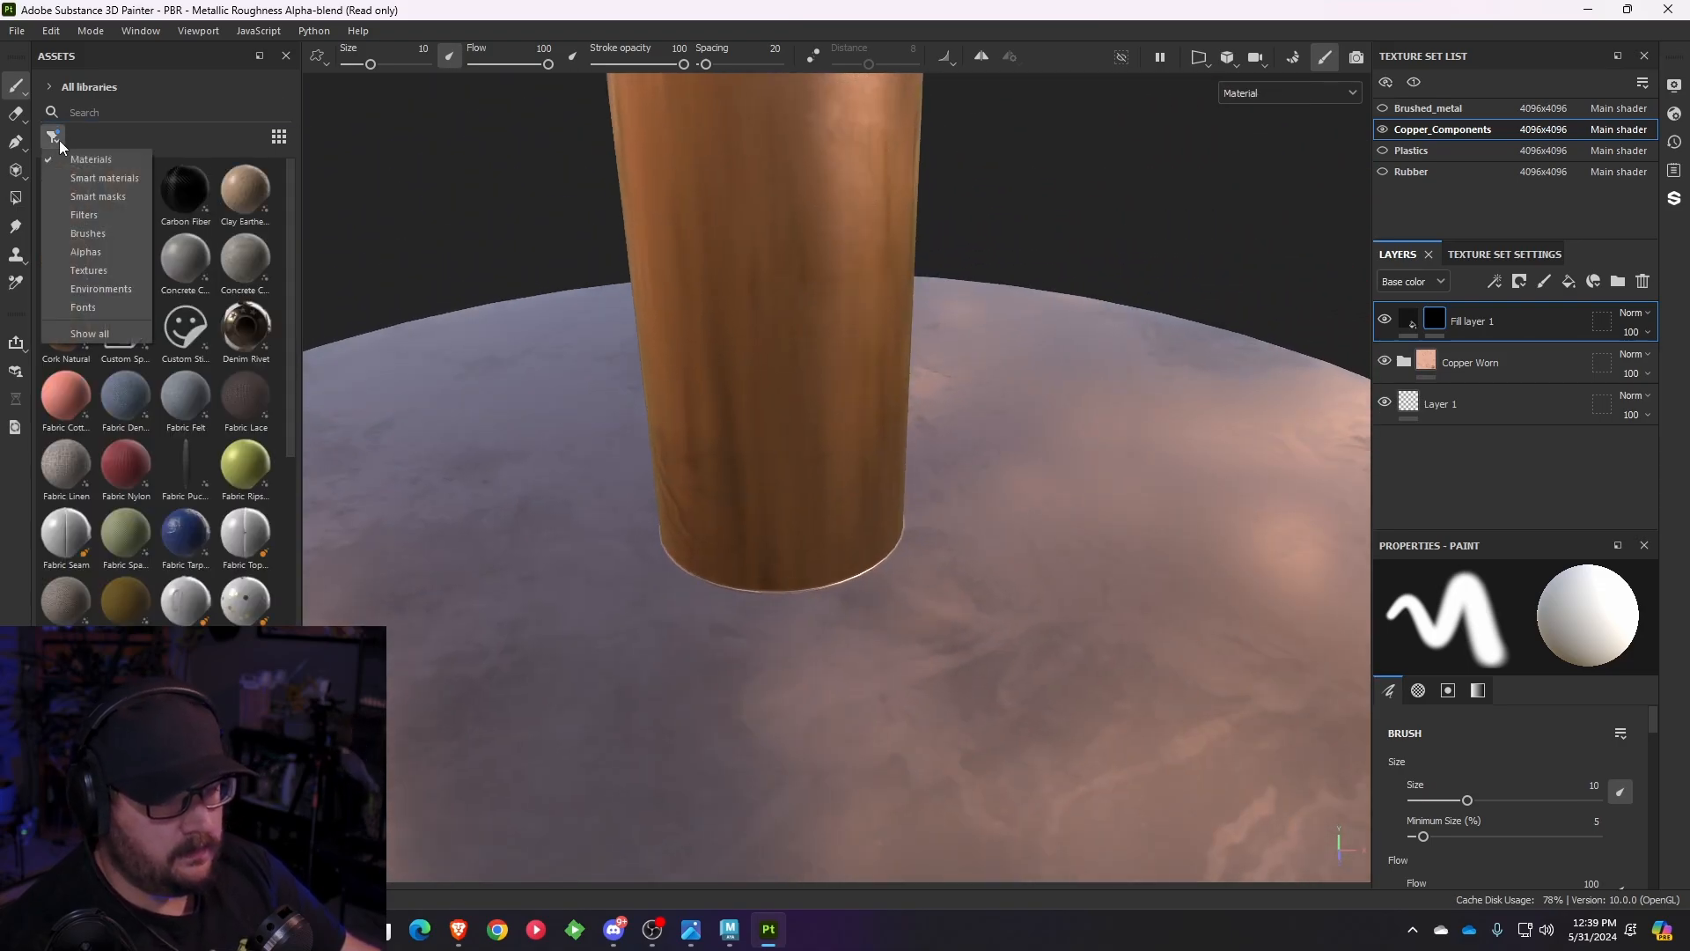
left_click(88, 233)
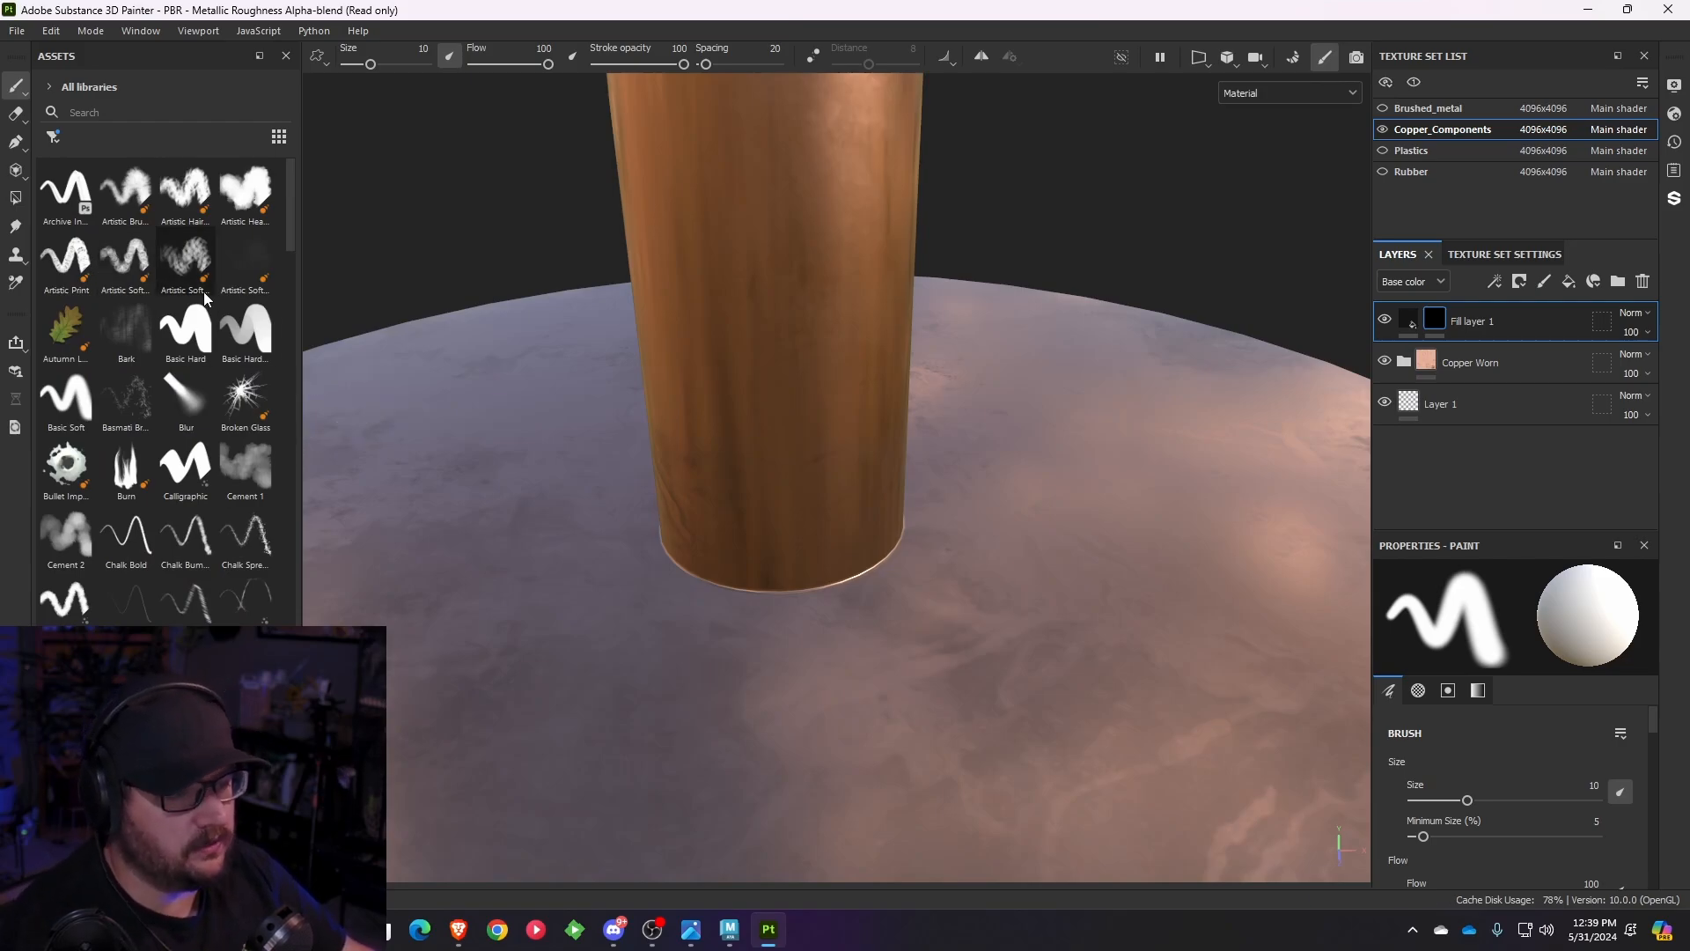
- Compare the brush previews in the asset library and choose the Dirt Brushed brush
mouse_move(181, 262)
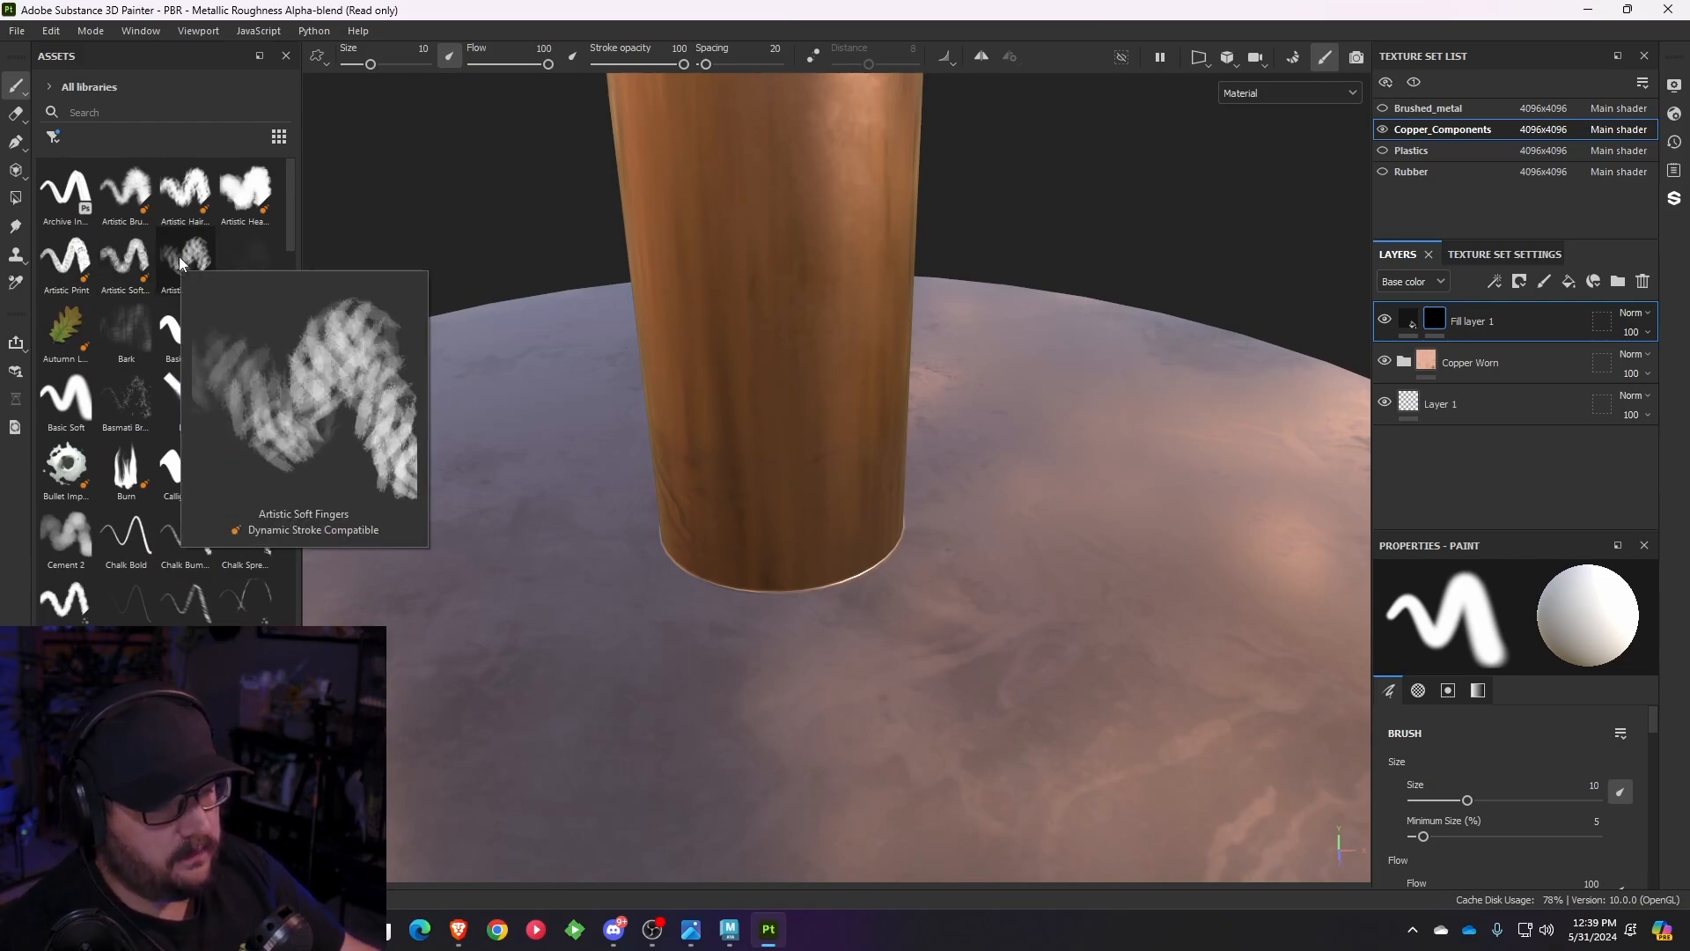
mouse_move(130, 500)
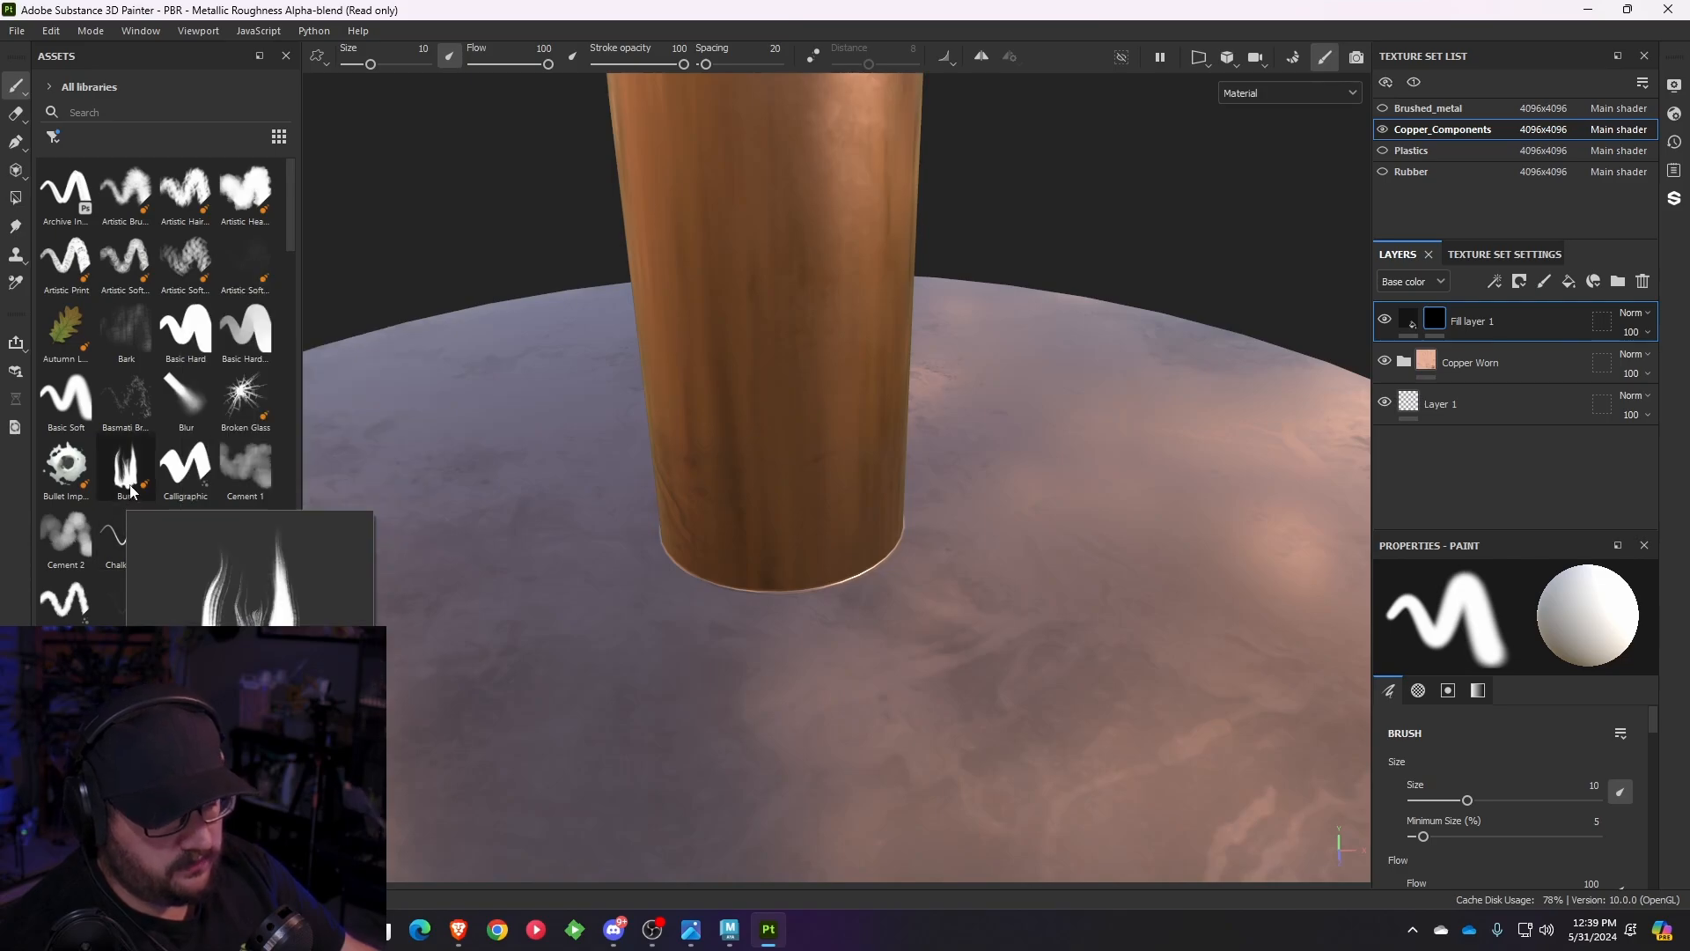
mouse_move(264, 470)
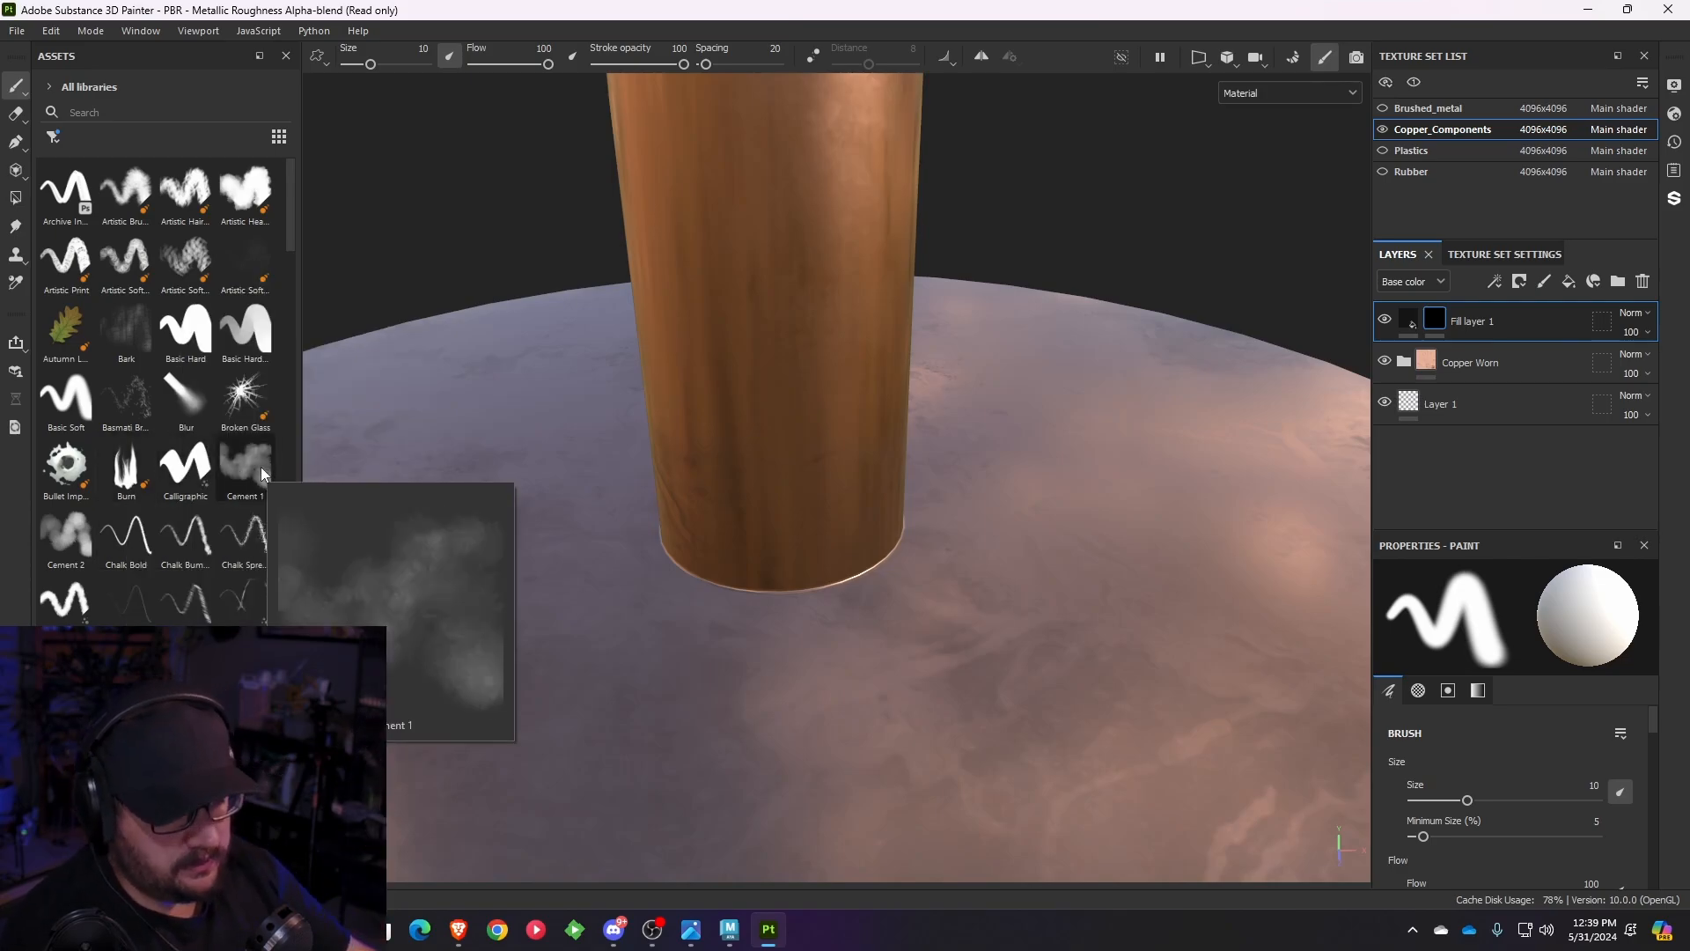
scroll(200, 301, "down", 5)
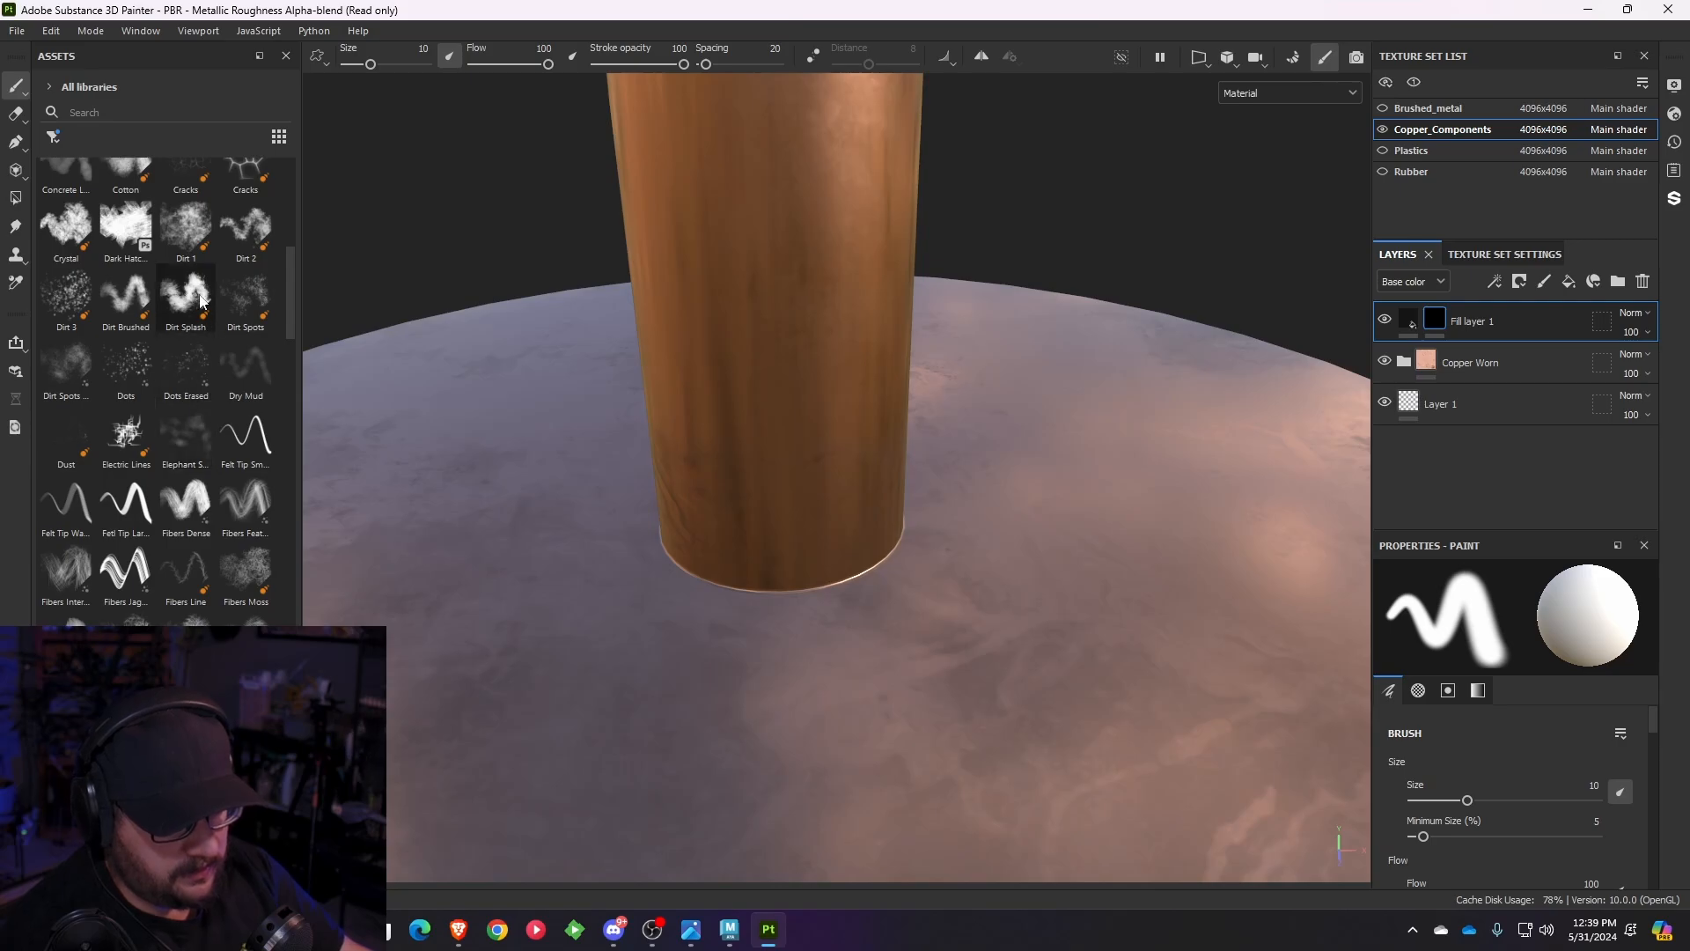
mouse_move(201, 300)
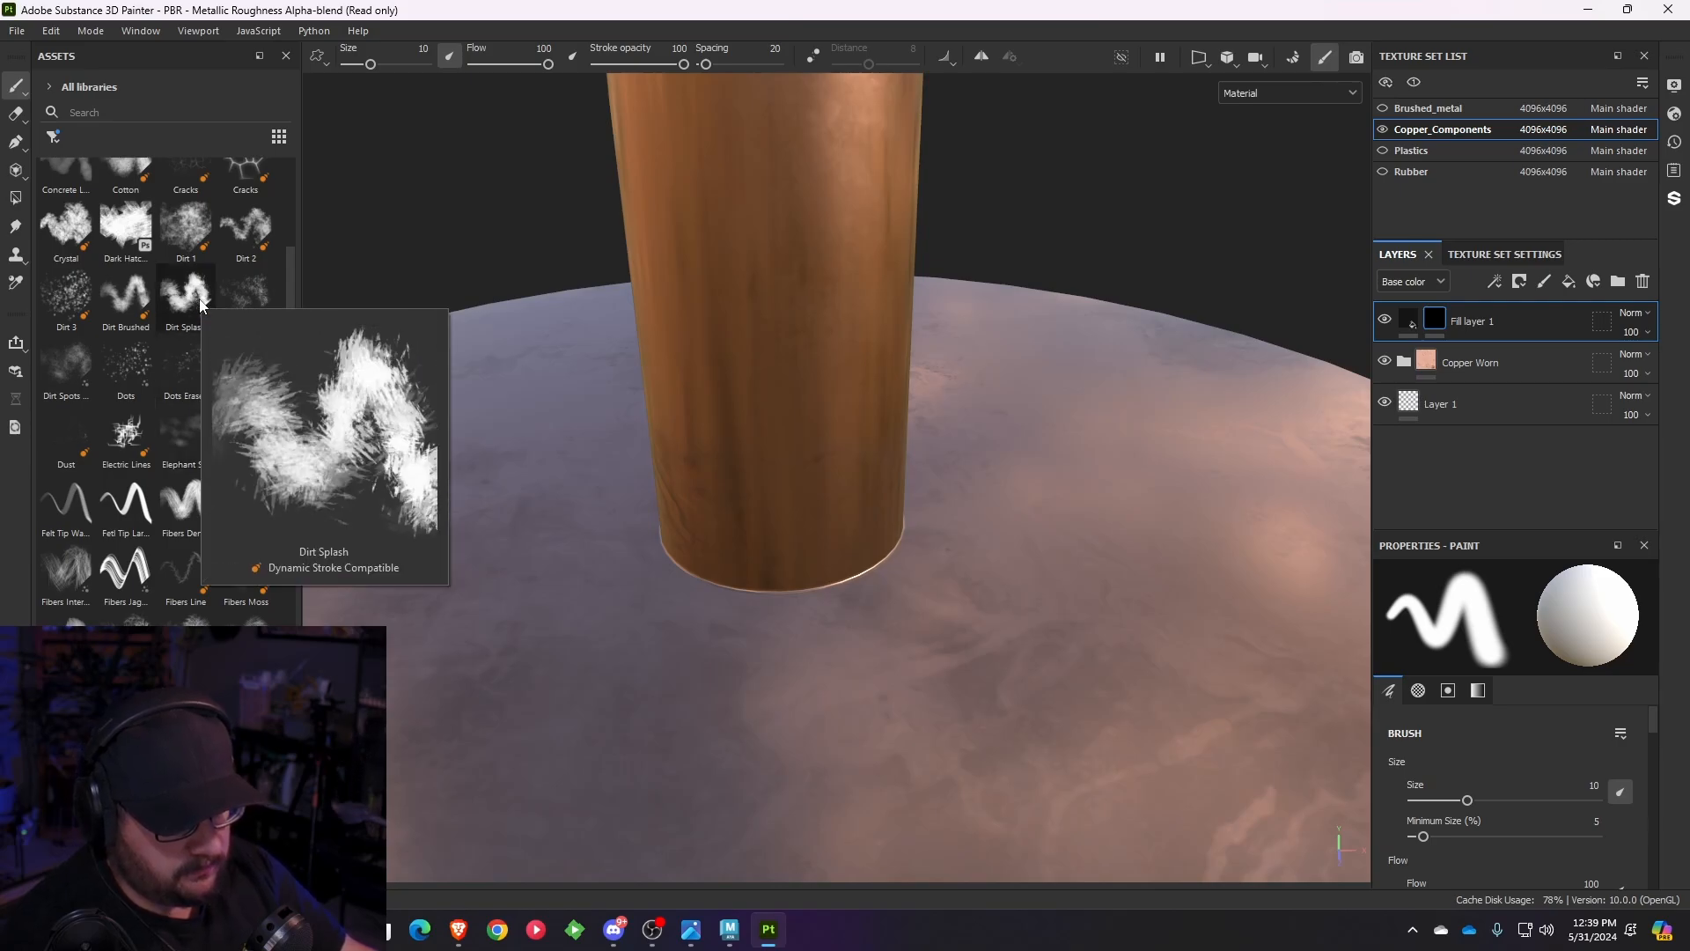
mouse_move(117, 297)
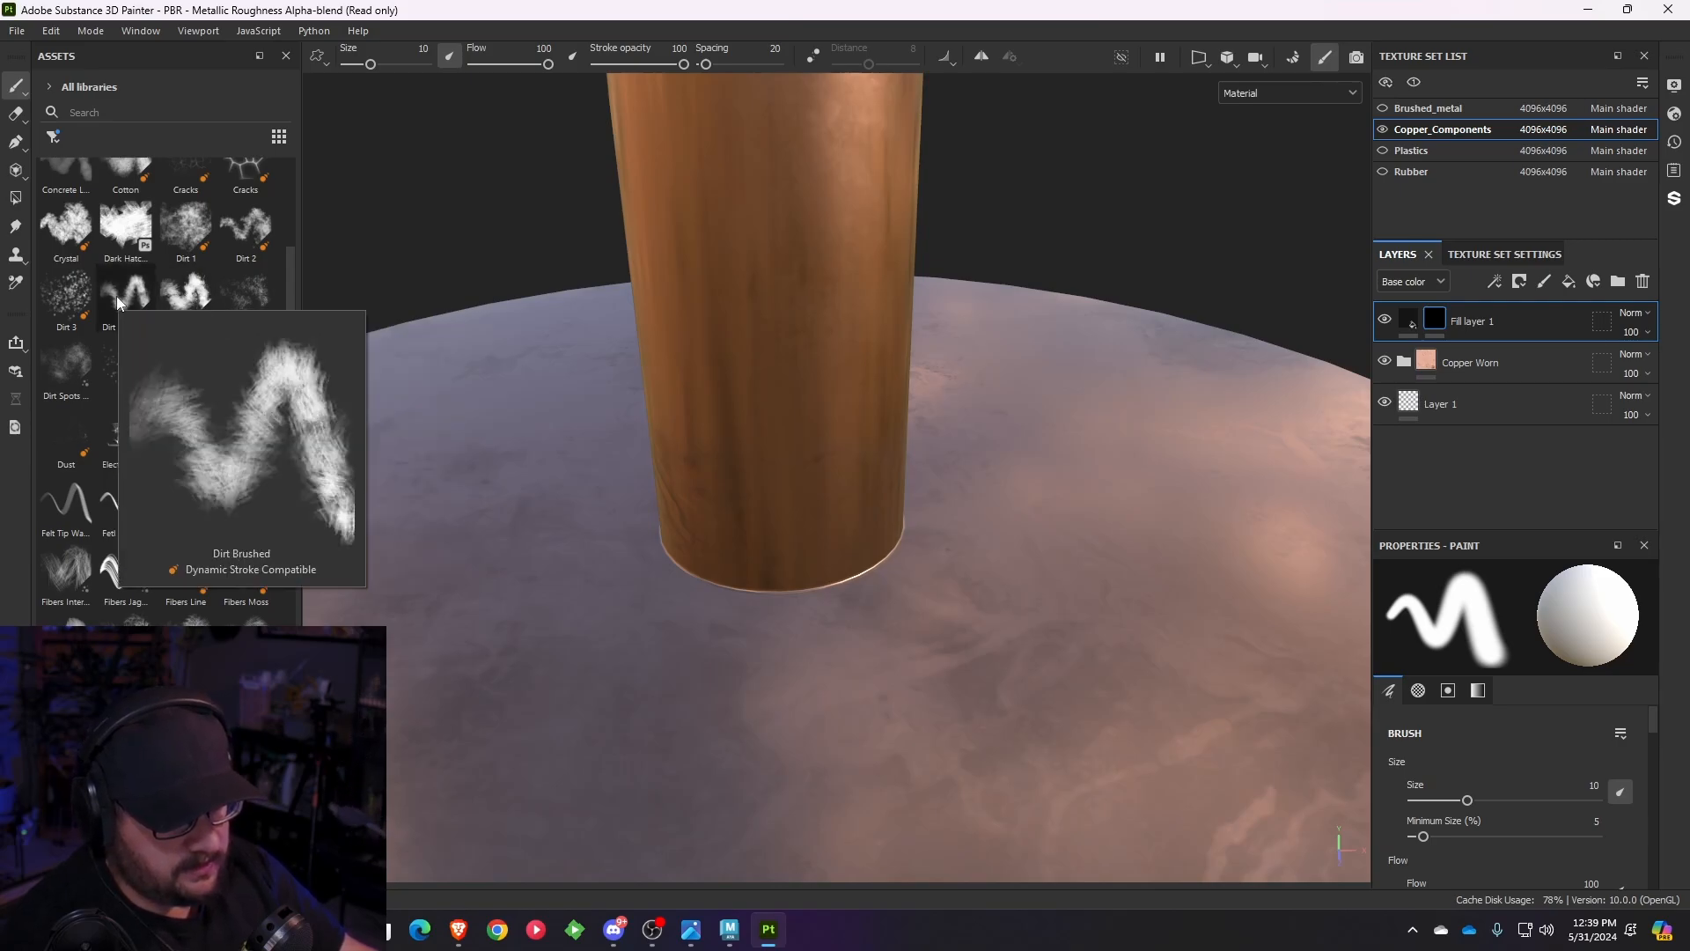
left_click(116, 297)
- Try painting dark dirt strokes on the base's rim with the Dirt Brushed brush at size 20, undoing each attempt
scroll(736, 523, "down", 4)
mouse_move(748, 528)
left_mouse_down("alt")
mouse_move(810, 483)
mouse_move(789, 468)
mouse_move(791, 493)
left_mouse_up("alt")
scroll(788, 554, "up", 2)
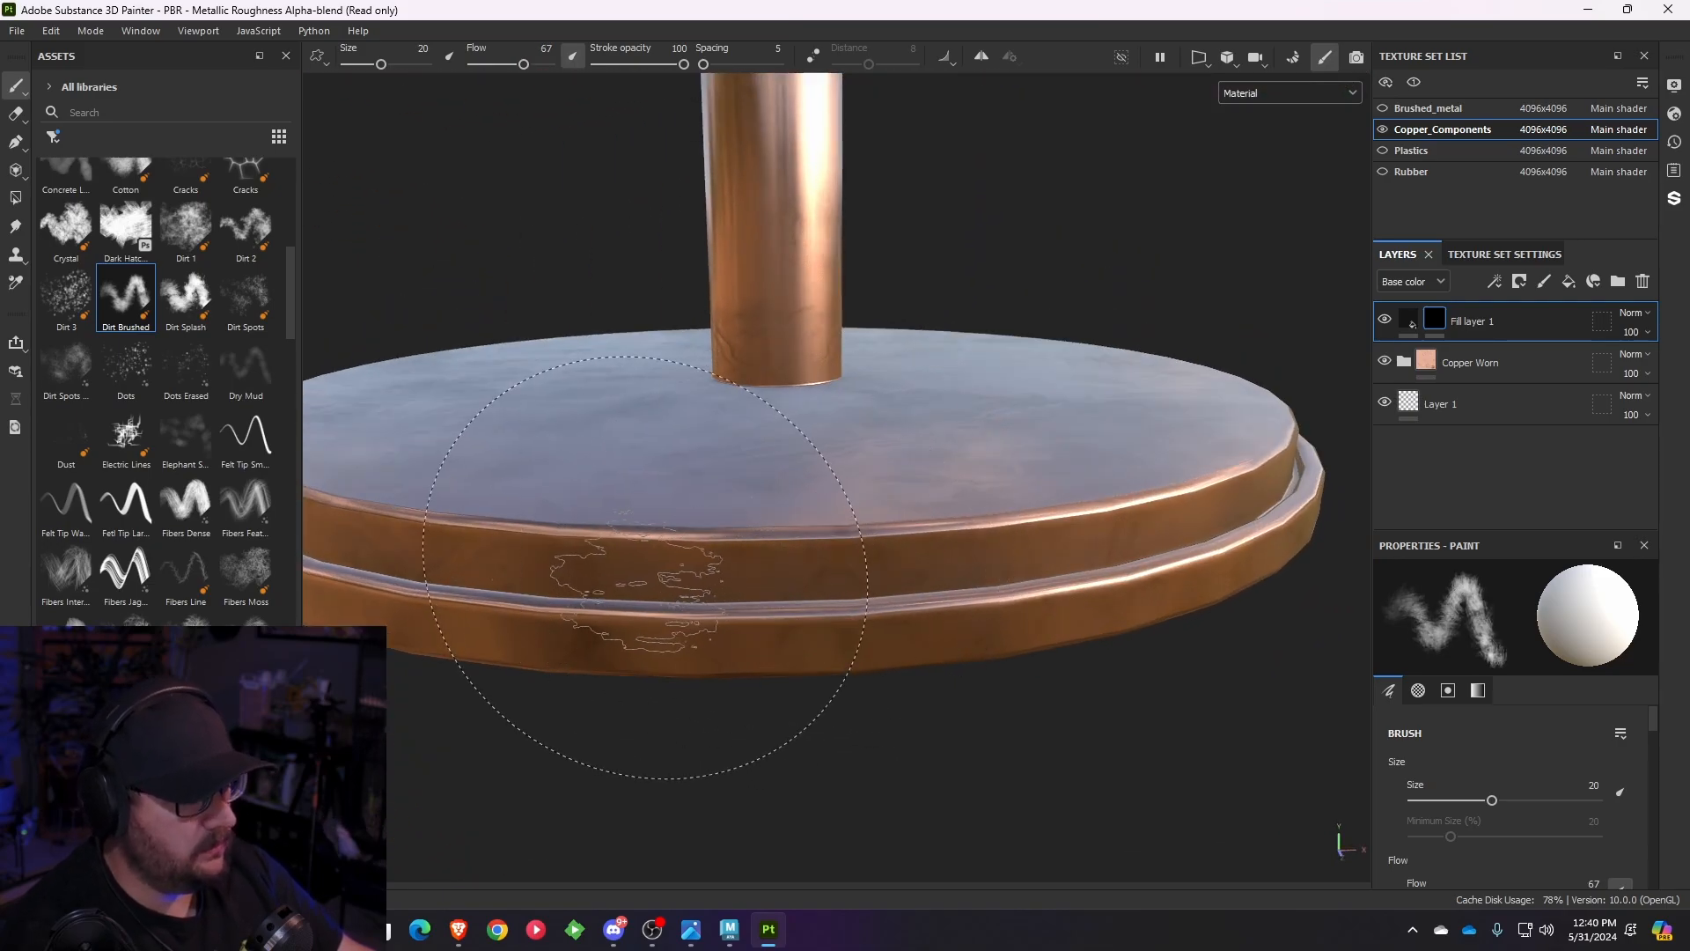
mouse_move(660, 573)
left_mouse_down()
mouse_move(679, 585)
mouse_move(749, 544)
left_mouse_up()
key("ctrl+z")
key("ctrl+z")
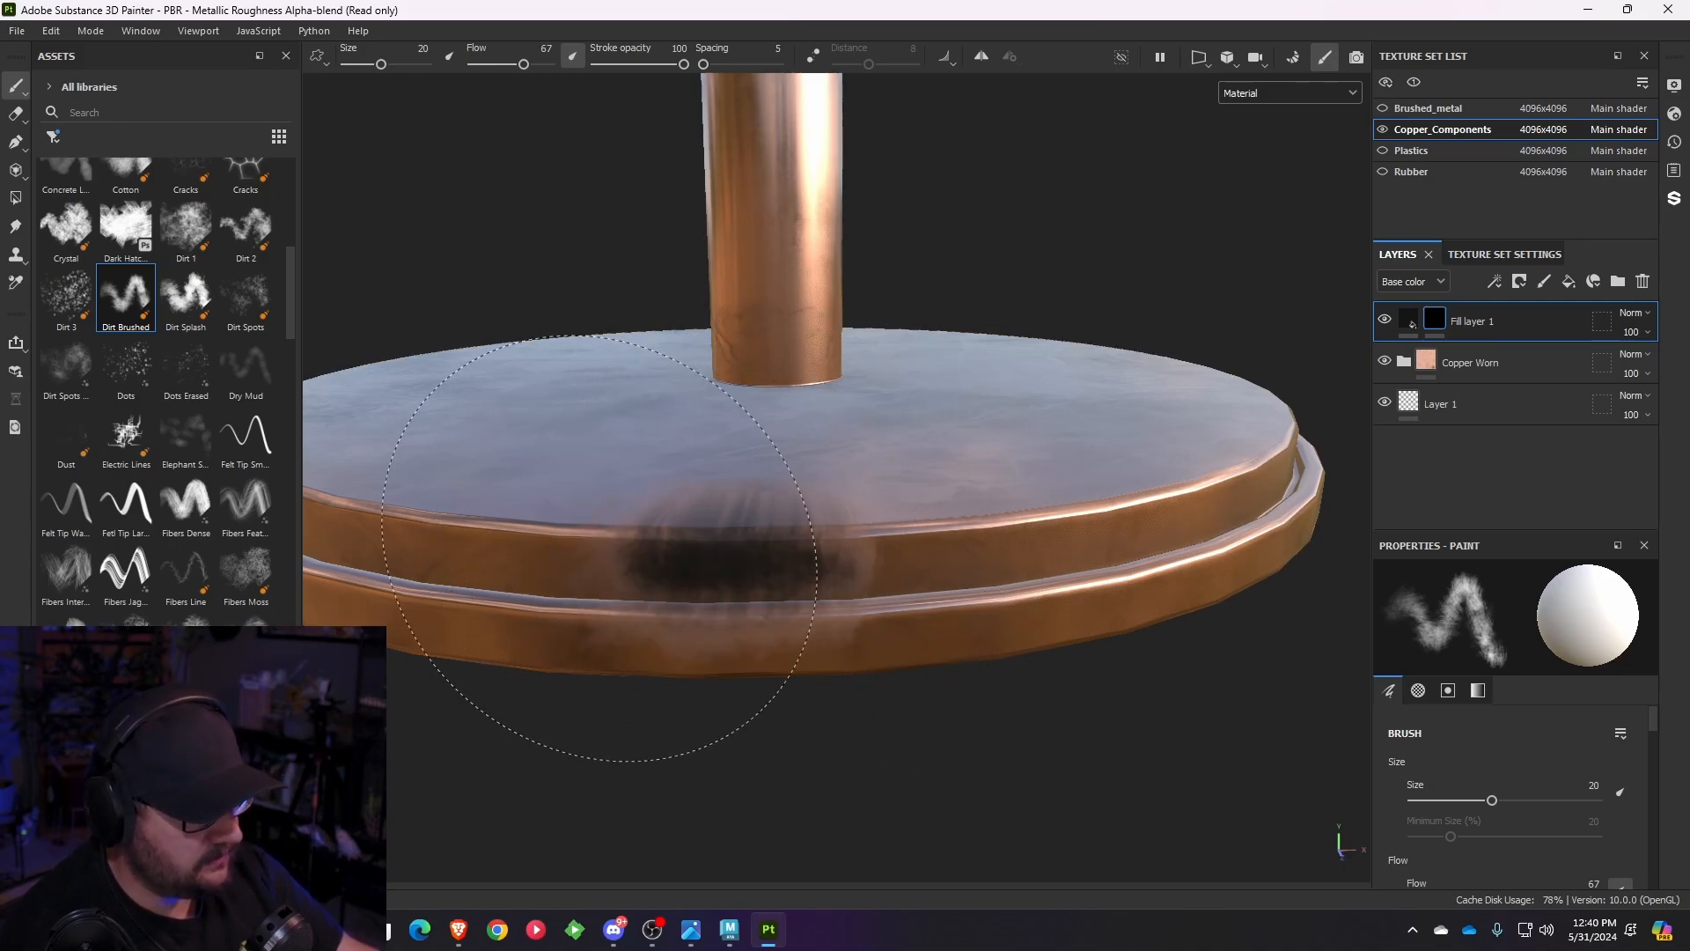
key("ctrl+z")
left_click_drag(819, 608, 858, 629, "alt")
mouse_move(793, 532)
left_mouse_down()
mouse_move(682, 515)
mouse_move(872, 498)
mouse_move(861, 480)
left_mouse_up()
key("ctrl+z")
left_click_drag(872, 599, 1022, 484, "alt")
scroll(1022, 480, "down", 1)
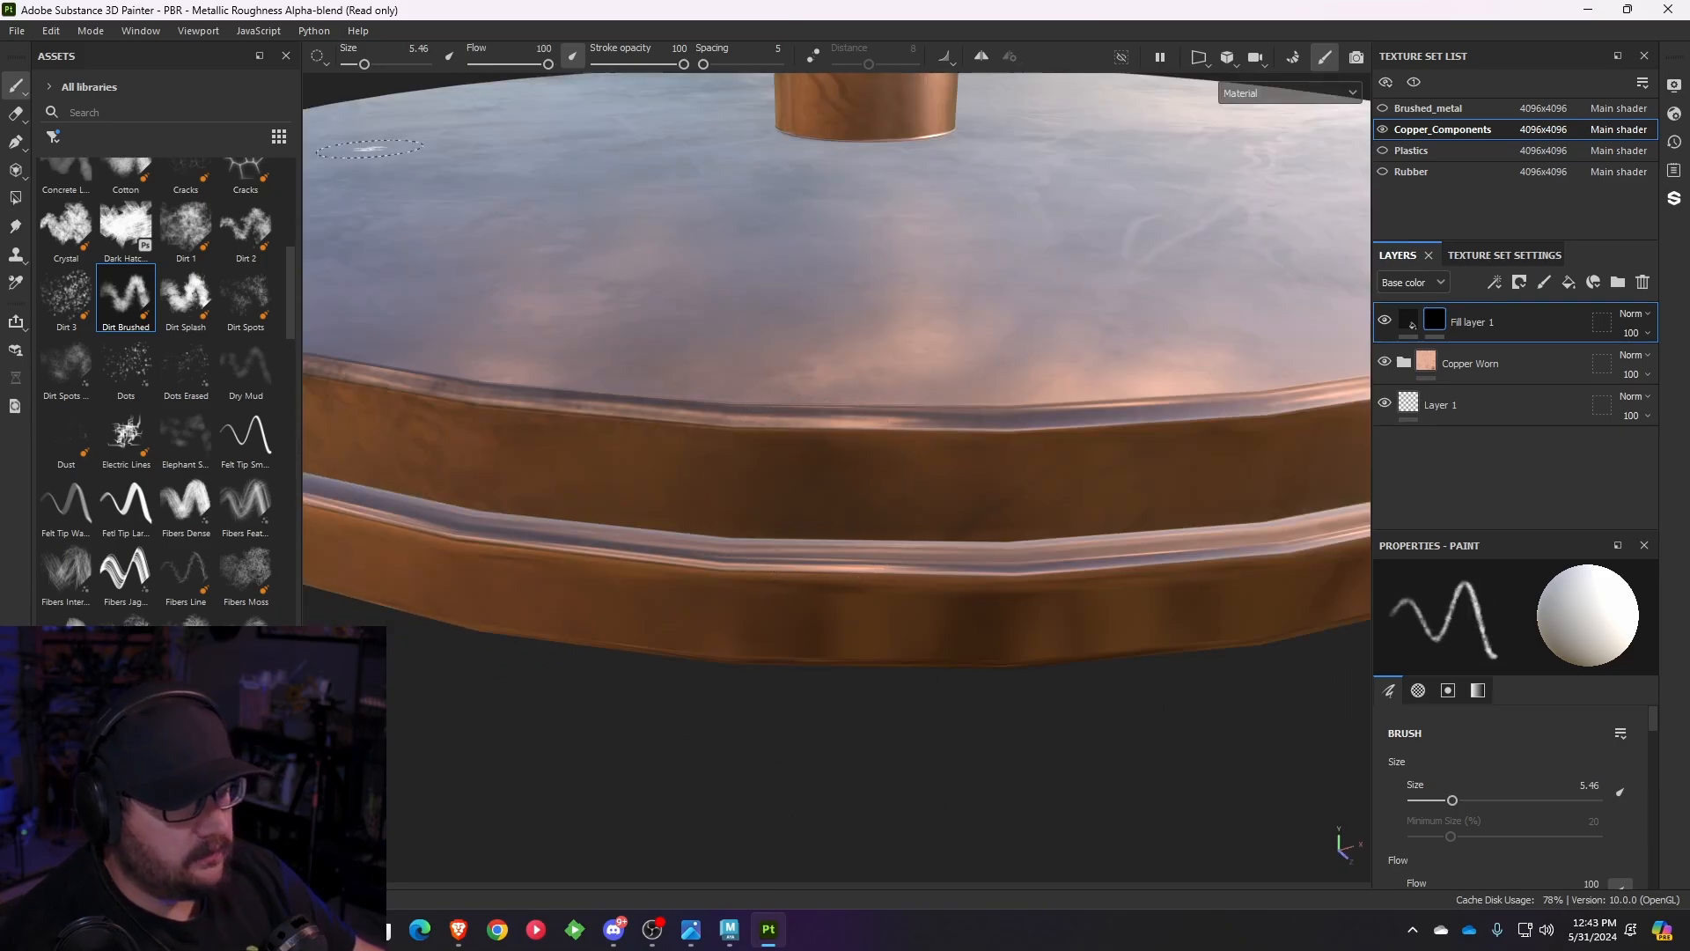
- Rotate the Dirt Brushed brush by setting its angle to 180
left_click(324, 56)
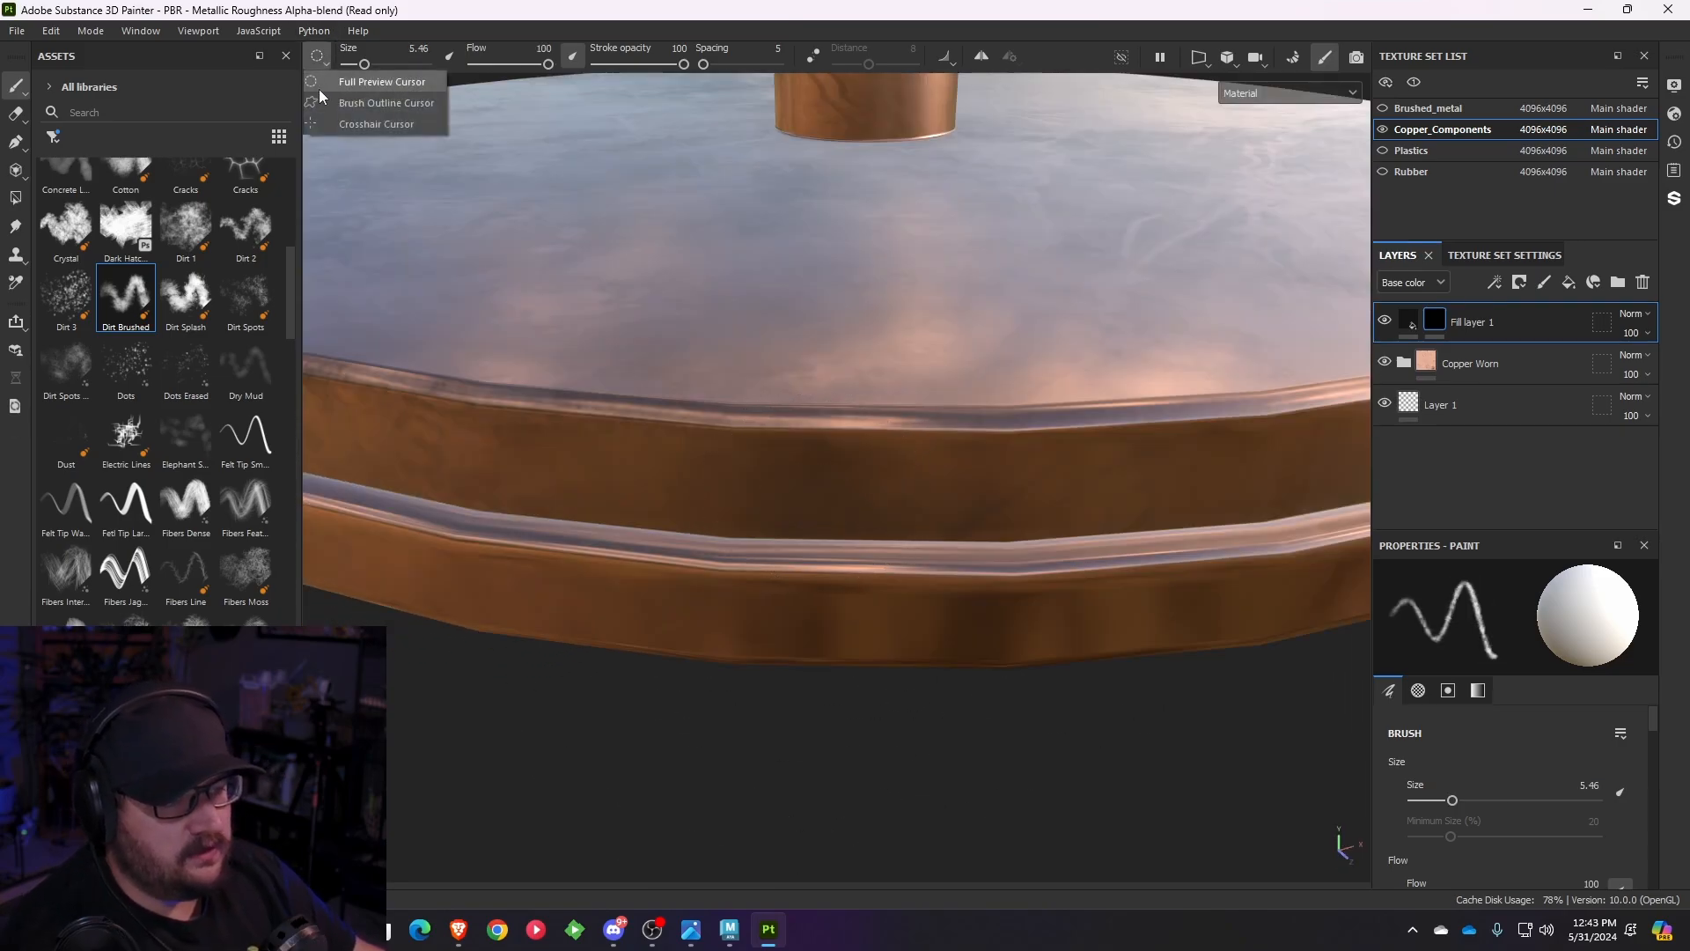
left_click(759, 529)
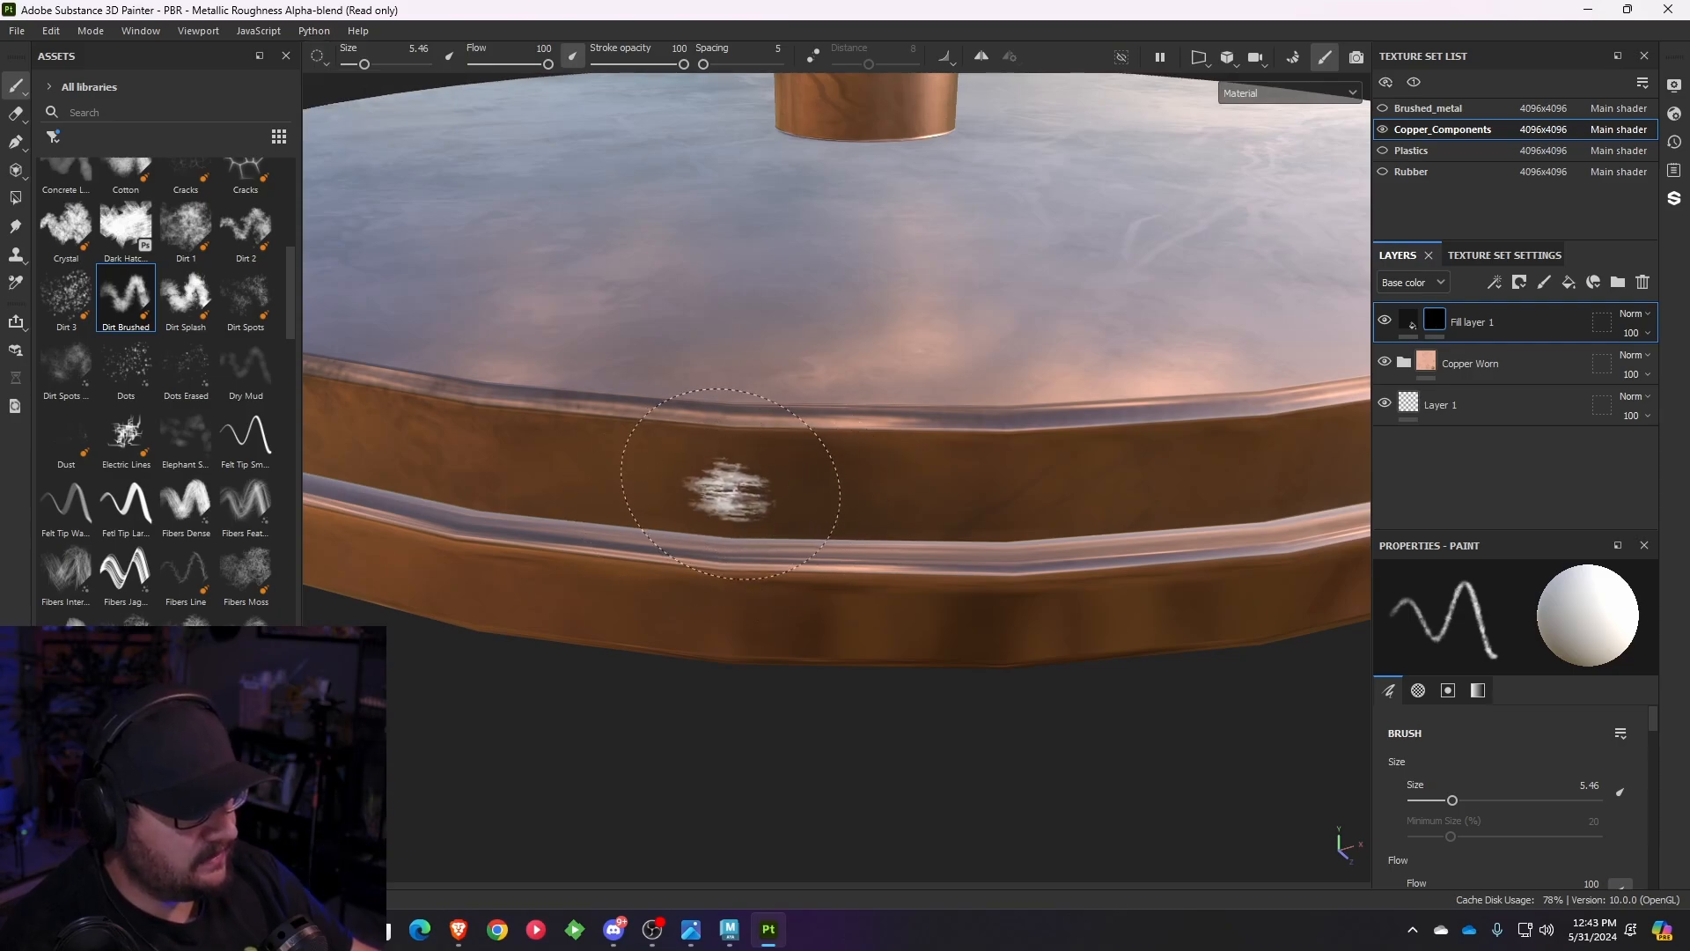
scroll(1550, 755, "down", 3)
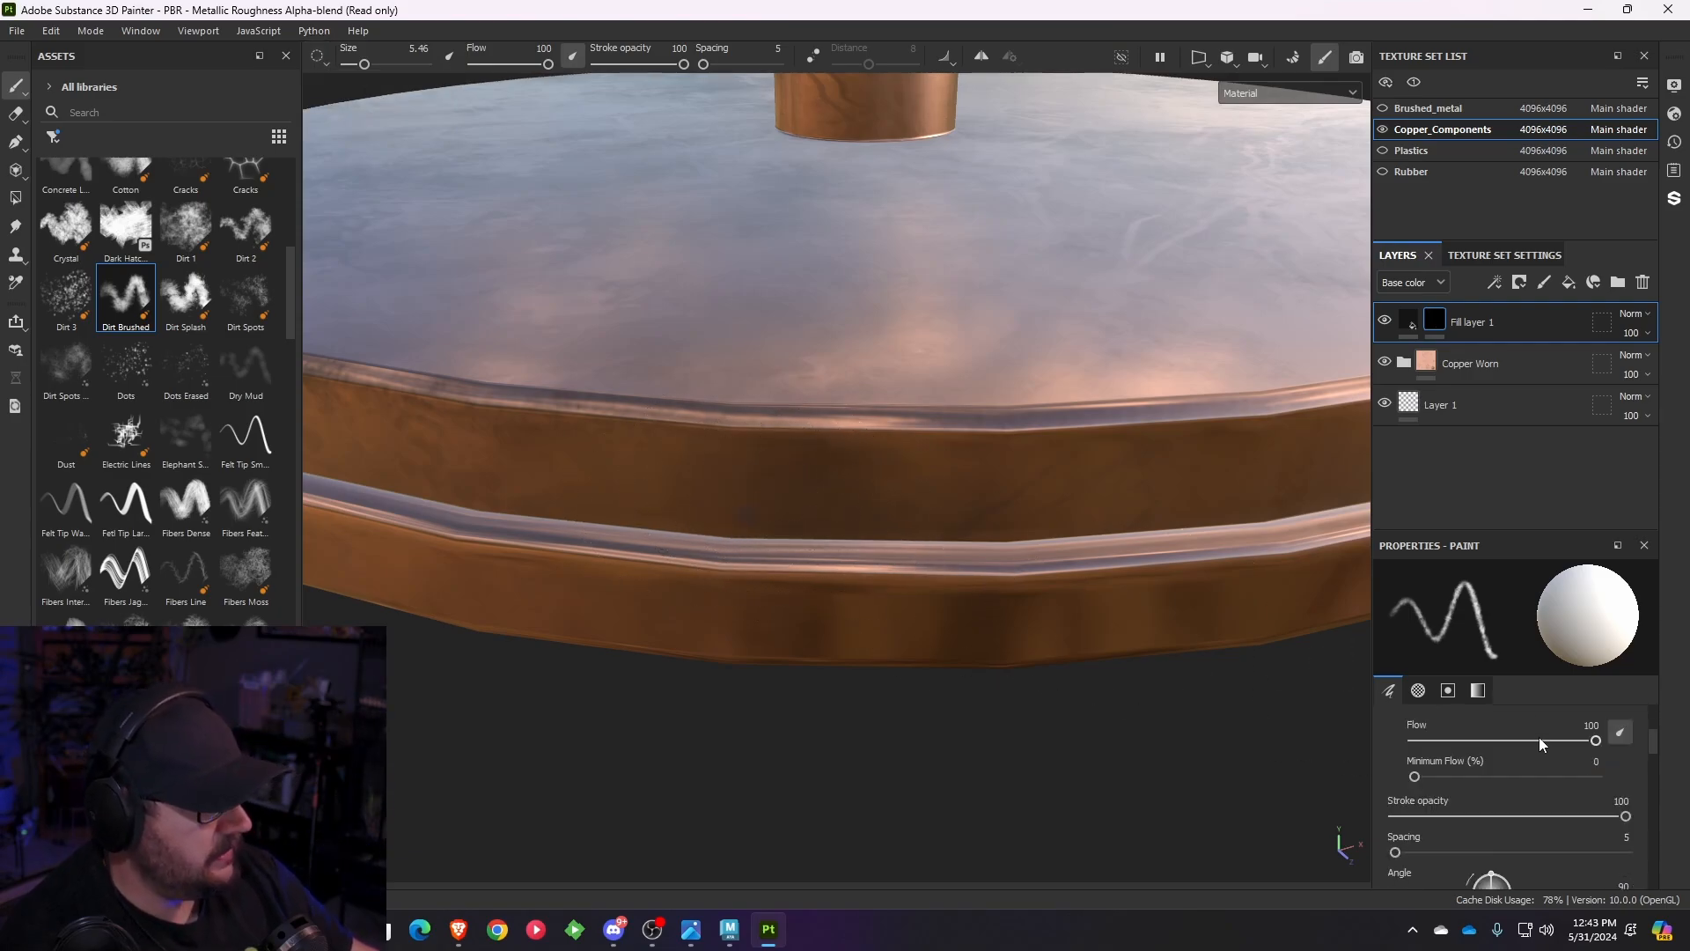
left_click_drag(1502, 529, 1502, 441)
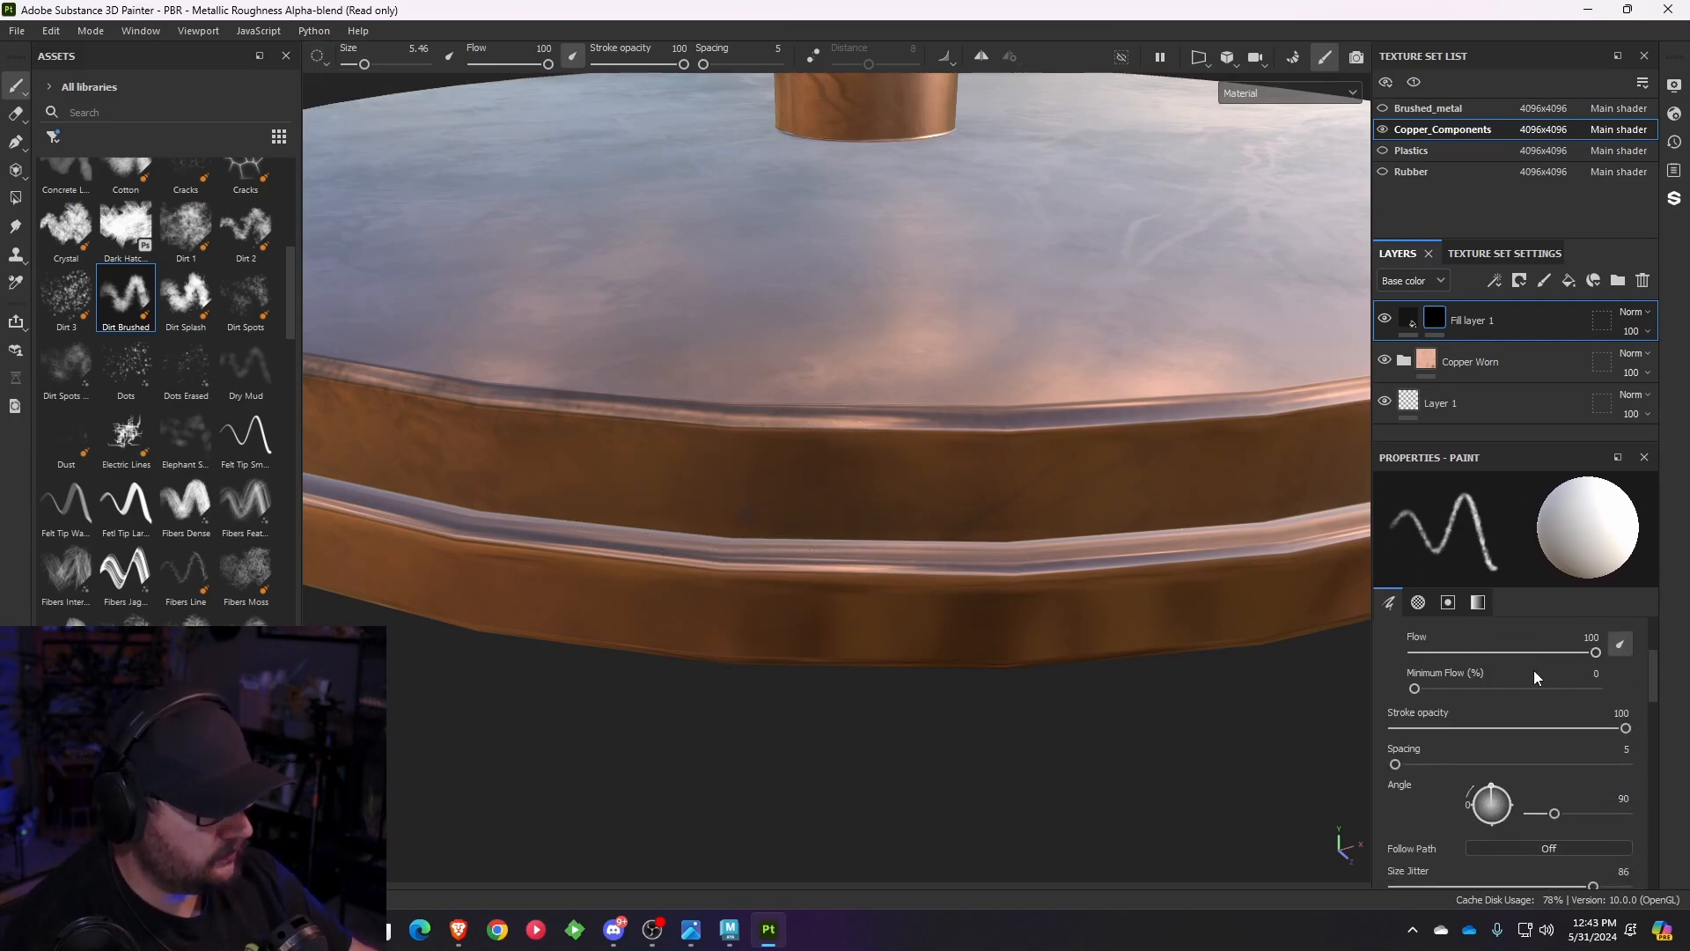
scroll(1518, 775, "down", 1)
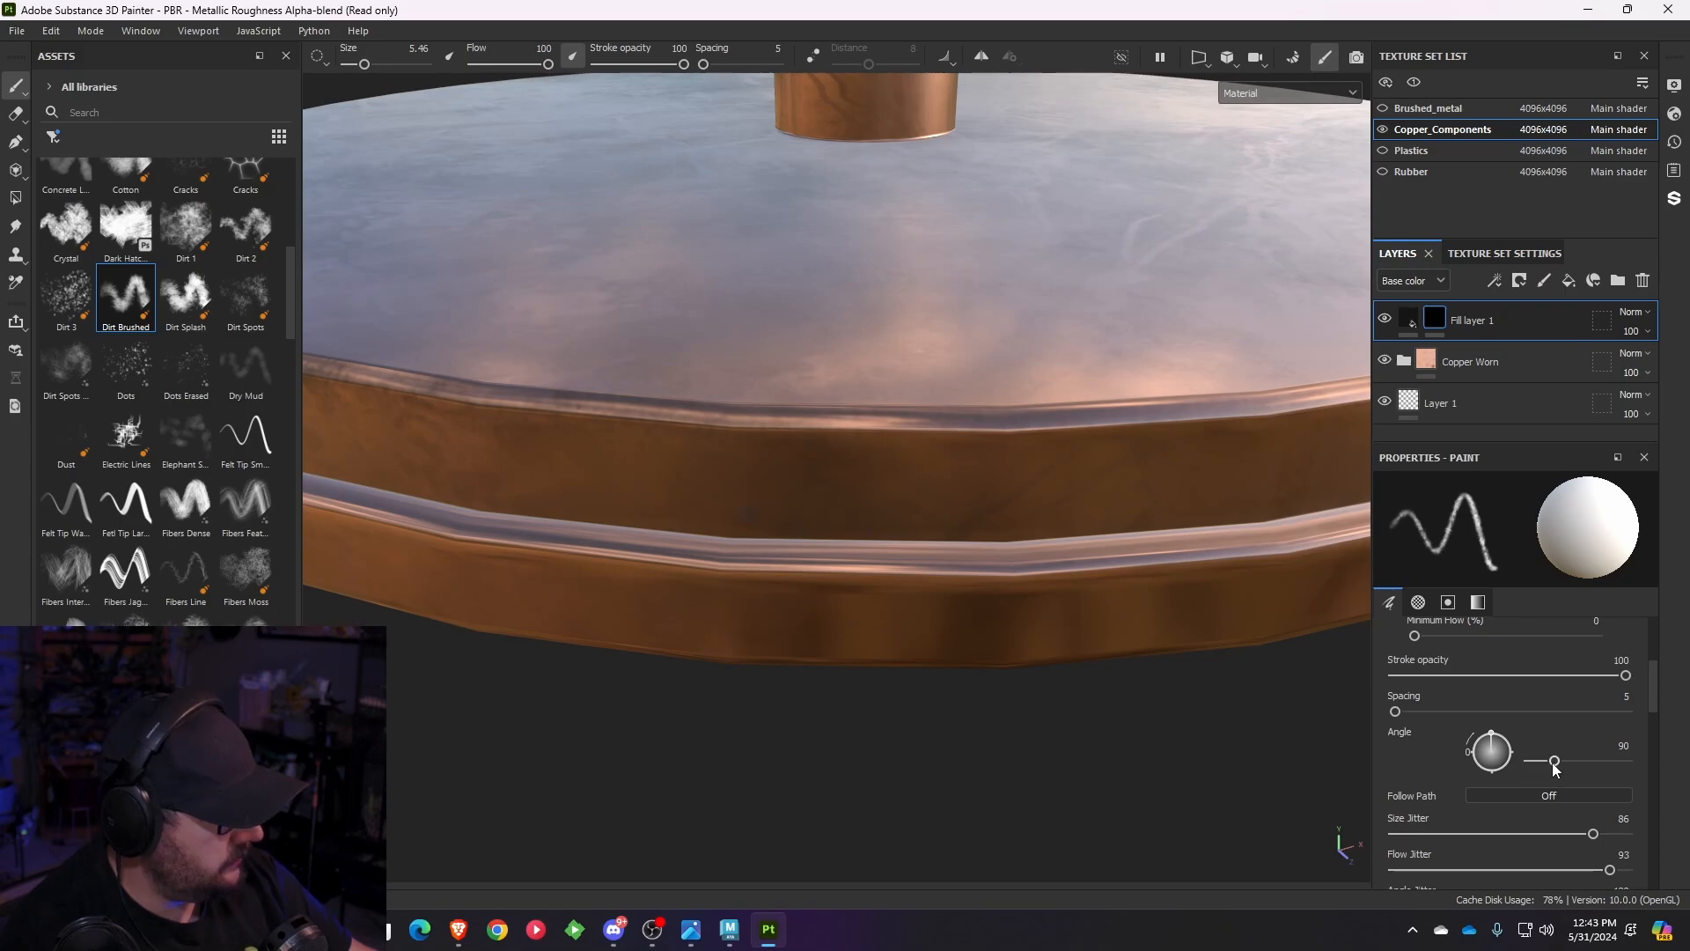
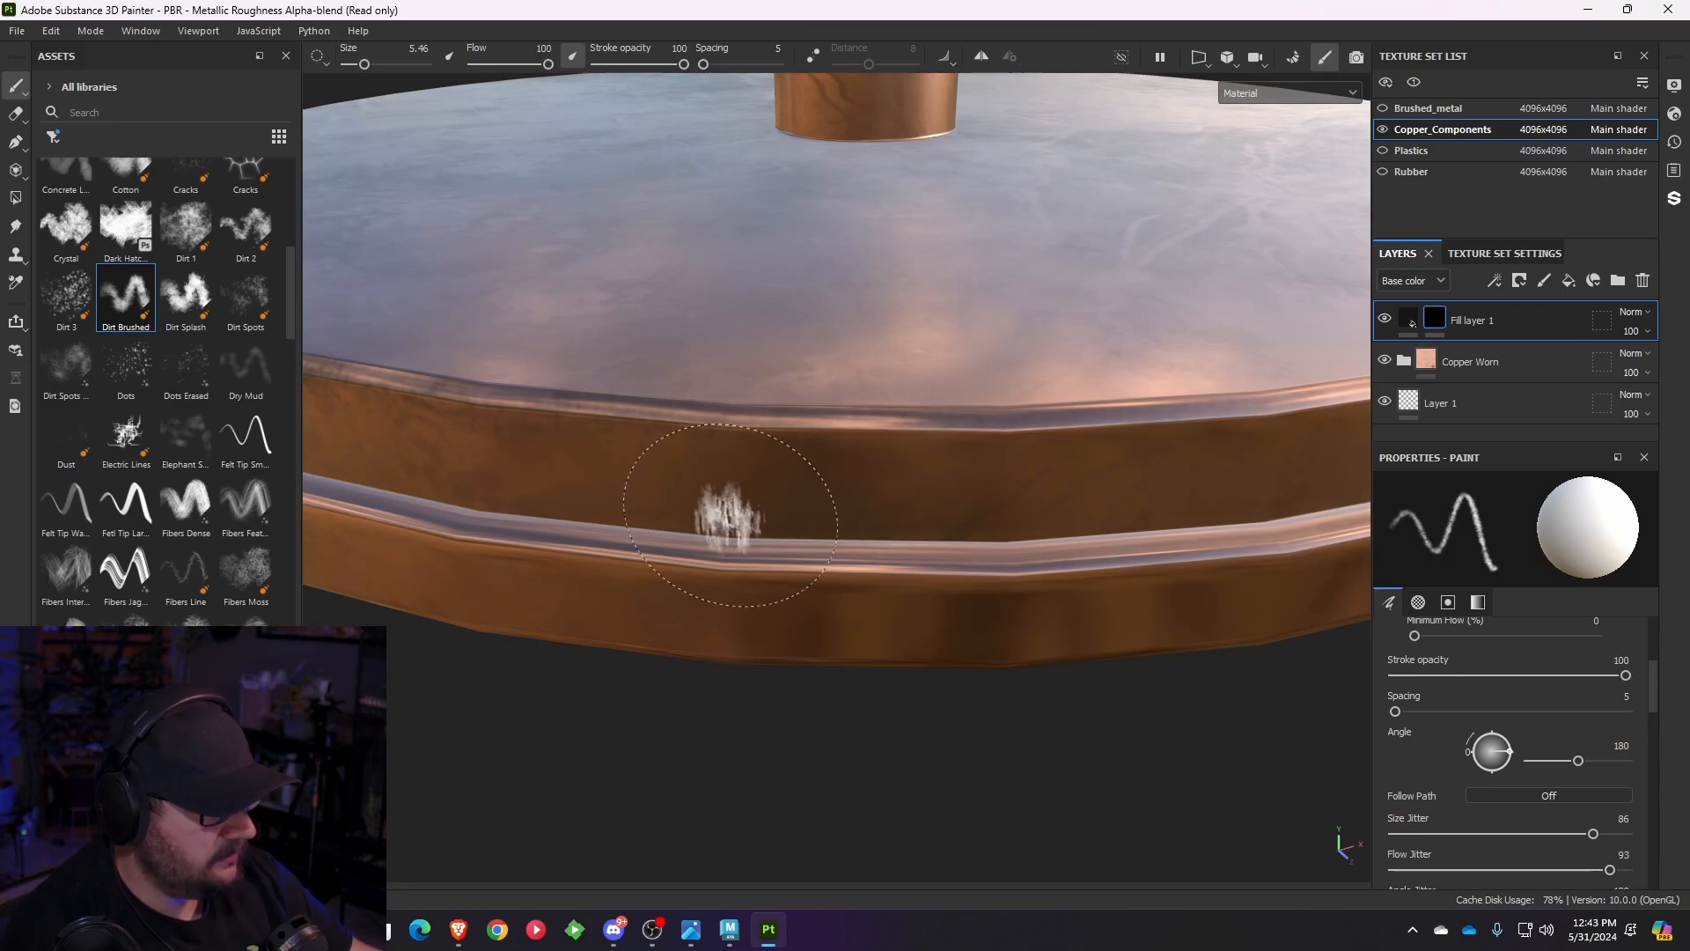
- Paint a straight dirt stroke across the base's upper rim in the mask with the size 5.46 brush
scroll(730, 516, "down", 4)
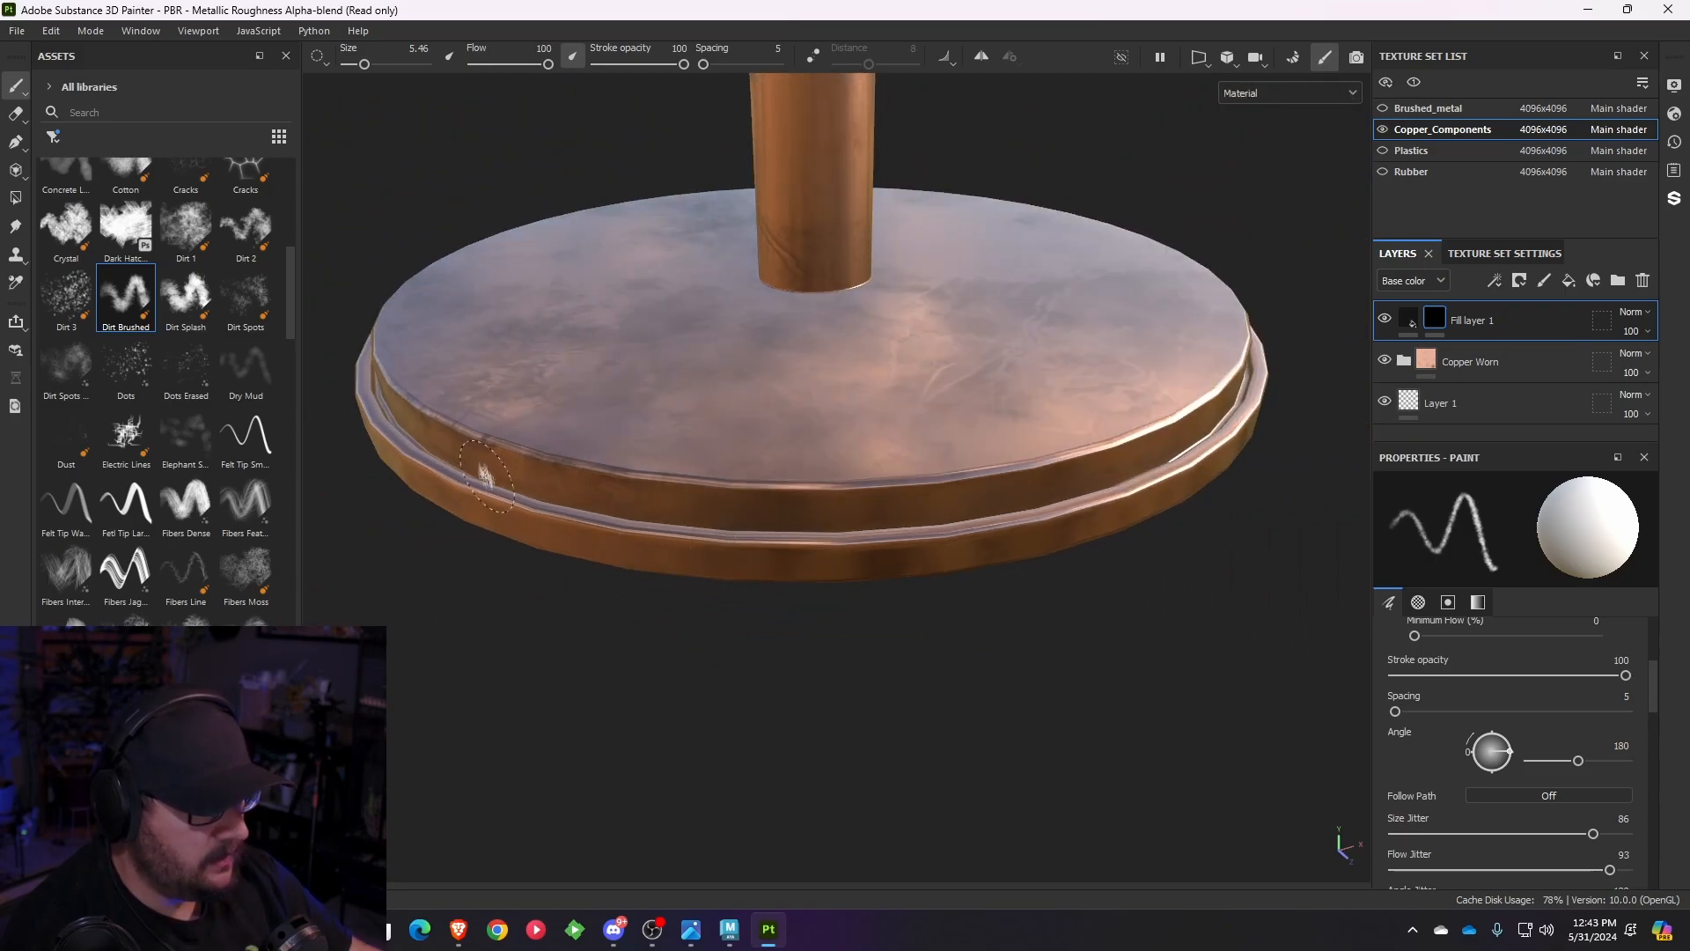
left_click(486, 476)
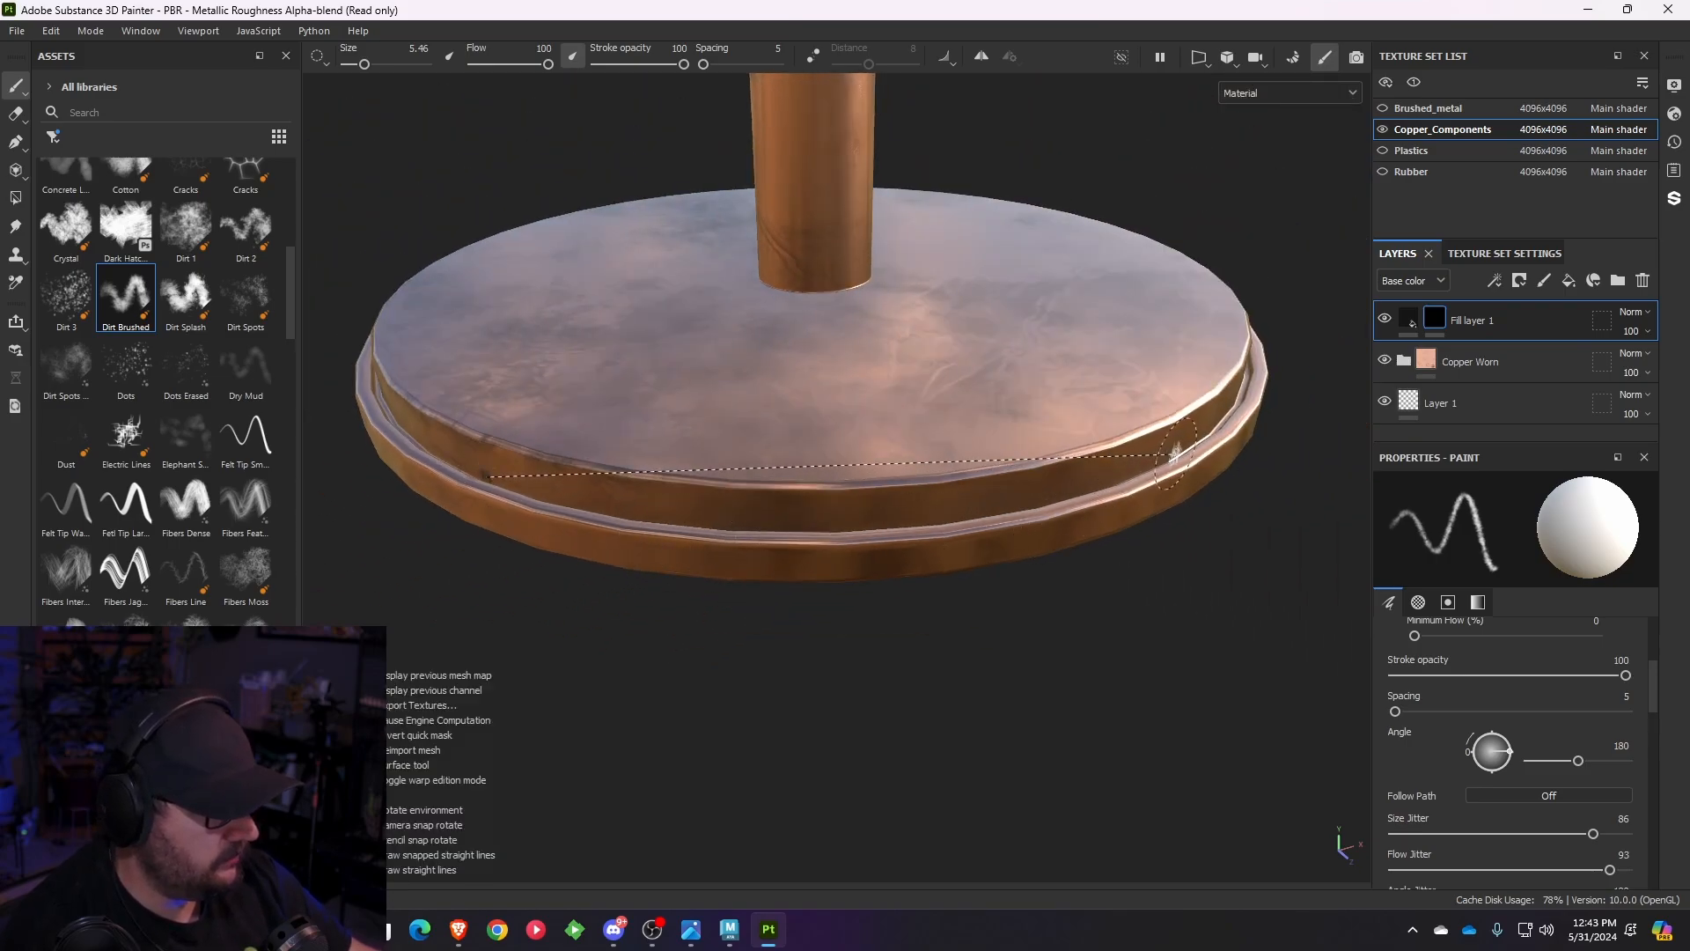
left_click(1173, 454, "shift")
left_click_drag(1173, 454, 533, 511, "alt")
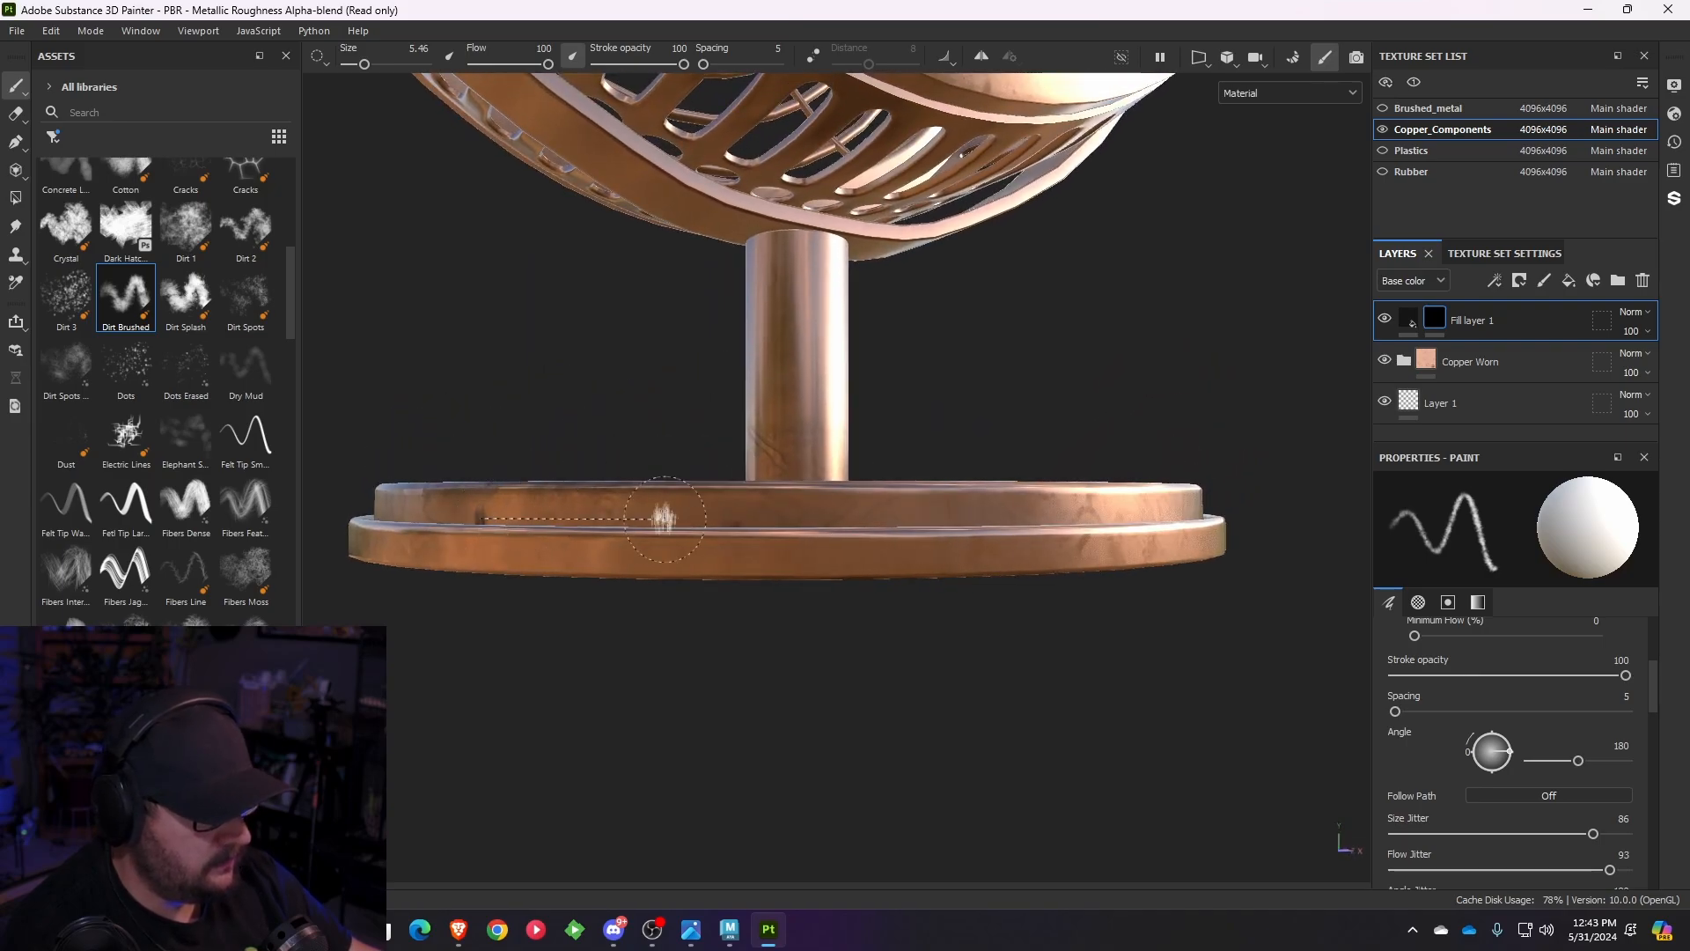
left_click(1170, 518, "shift")
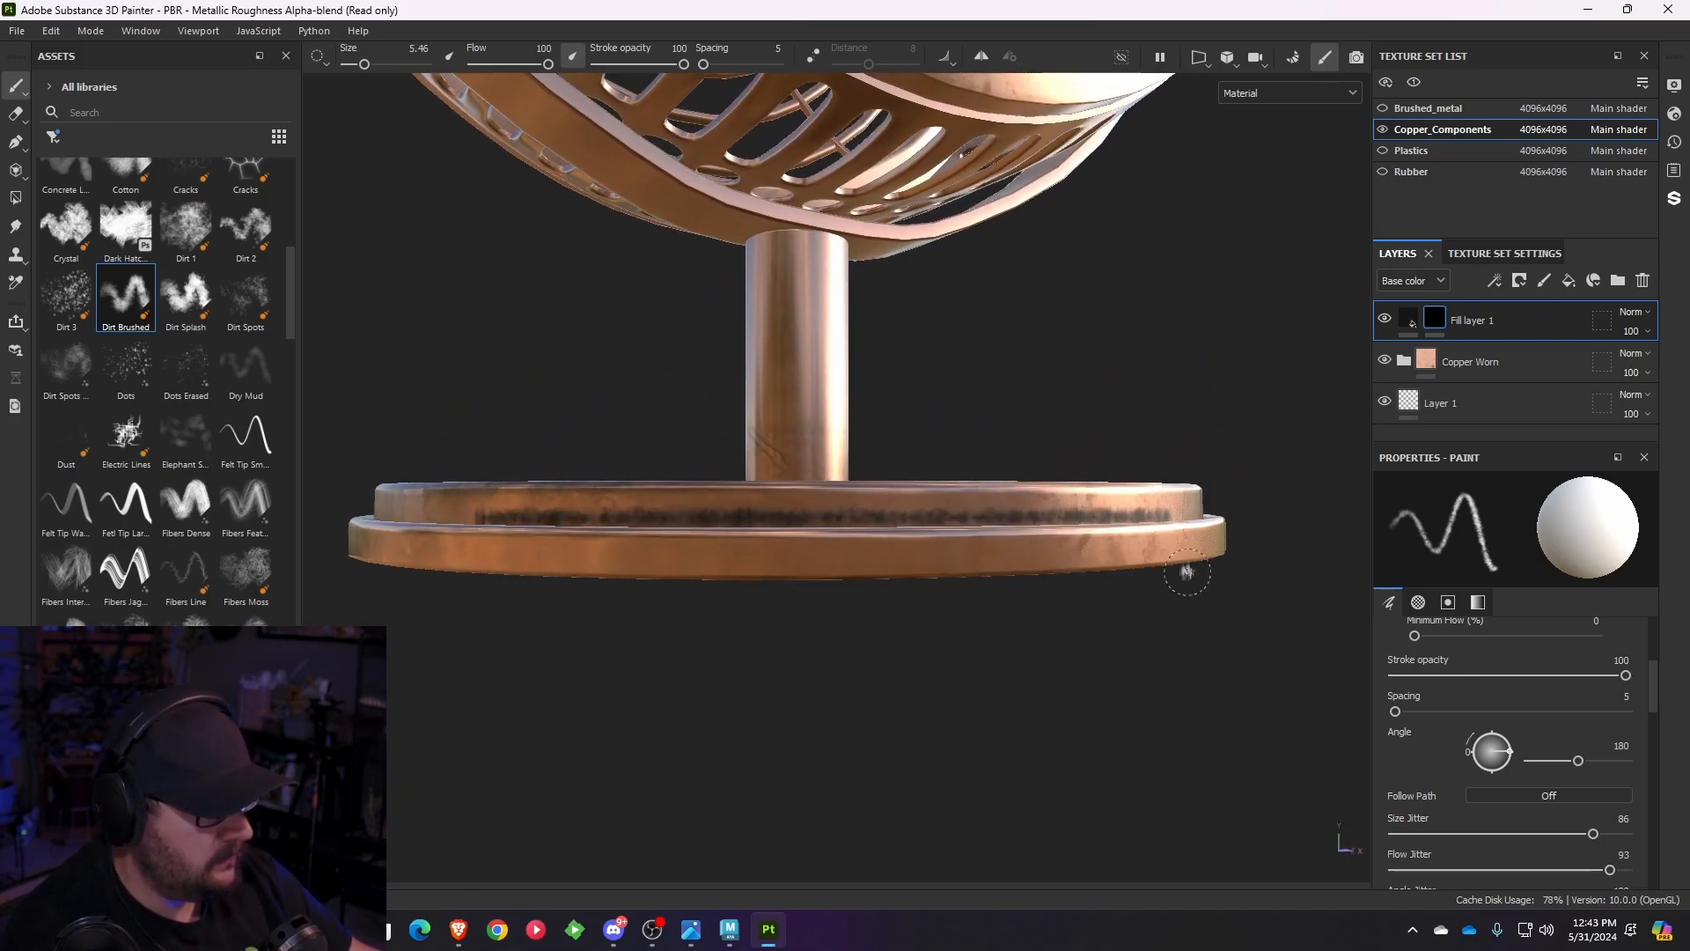
- Continue the dirt strokes around the base's upper rim with brush size 7.36, stroke opacity 88 and spacing 10
mouse_move(1185, 573)
left_mouse_down("alt")
mouse_move(1004, 694)
mouse_move(988, 747)
mouse_move(1199, 755)
mouse_move(785, 672)
mouse_move(853, 622)
mouse_move(781, 622)
mouse_move(1051, 556)
mouse_move(604, 585)
mouse_move(886, 546)
mouse_move(566, 604)
mouse_move(1004, 609)
mouse_move(1064, 633)
mouse_move(725, 534)
left_mouse_up("alt")
mouse_move(624, 503)
left_mouse_down("alt")
mouse_move(667, 538)
mouse_move(623, 517)
left_mouse_up("alt")
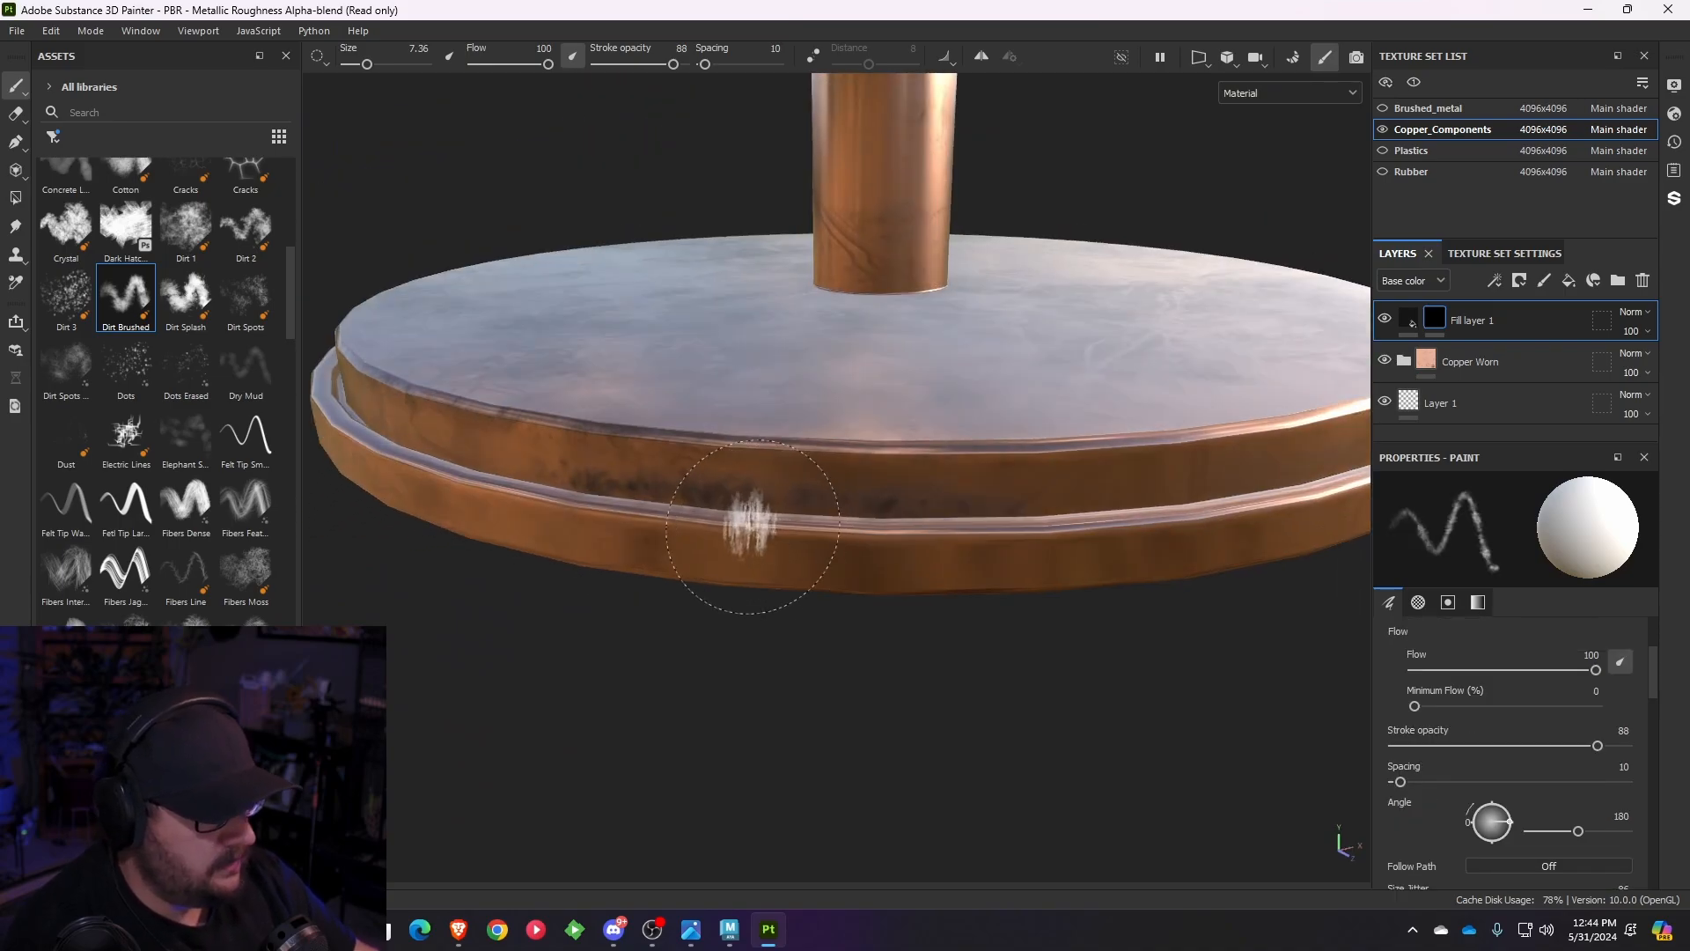
left_click_drag(743, 528, 827, 550, "alt")
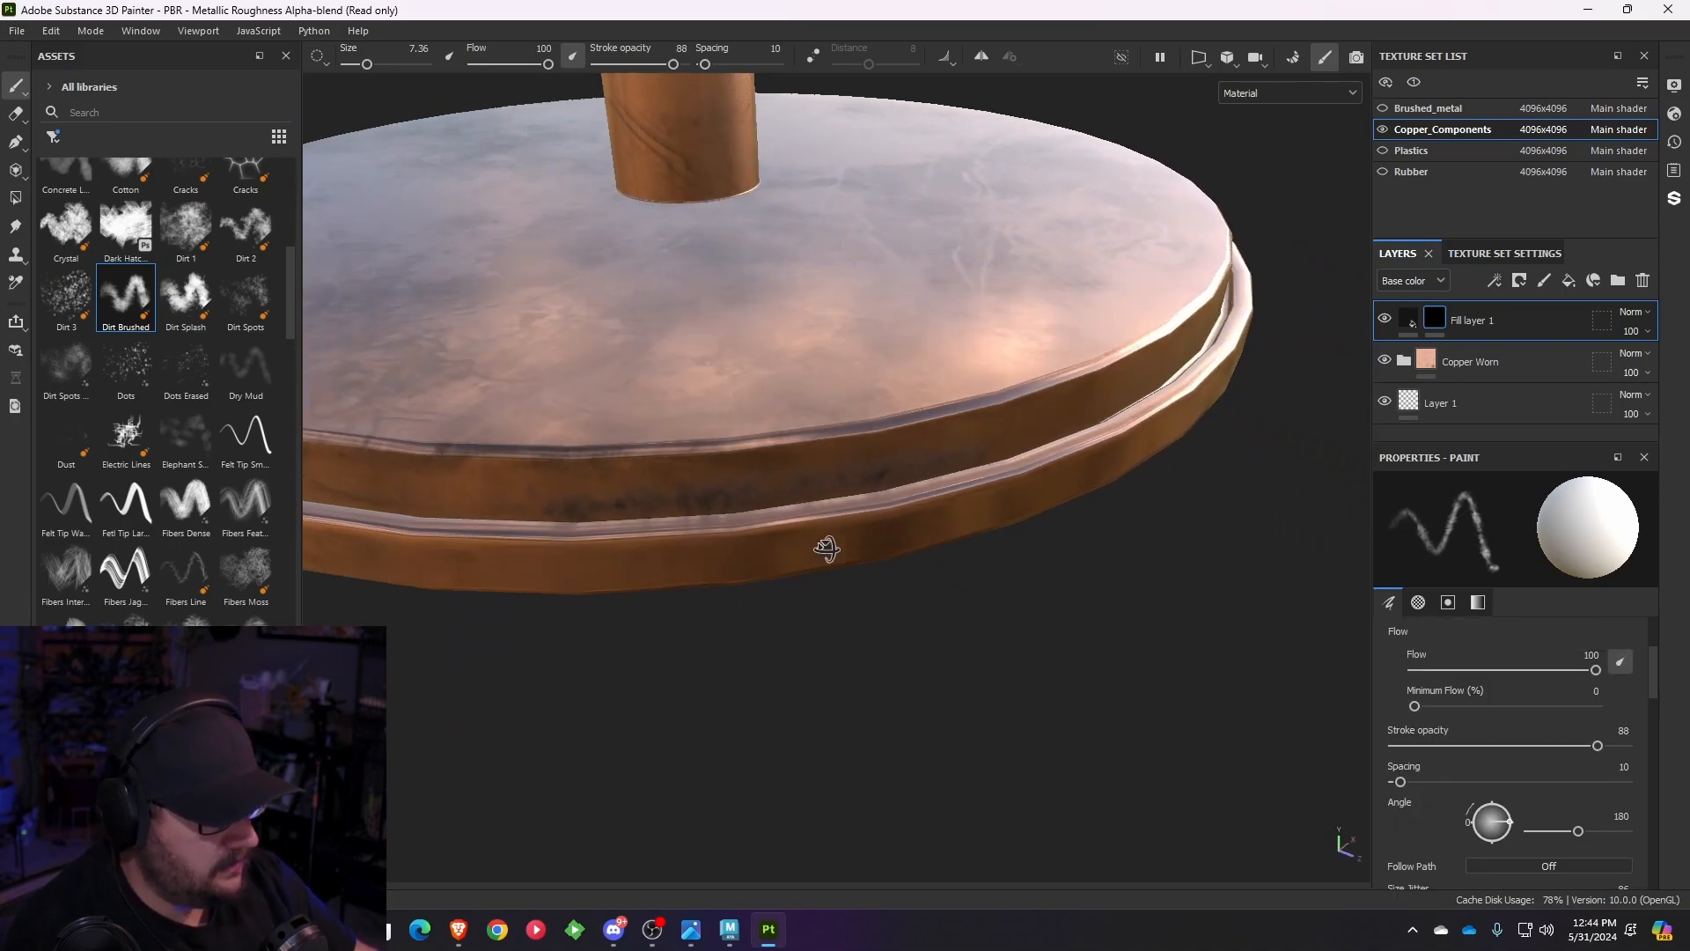
left_click_drag(522, 501, 375, 480, "alt")
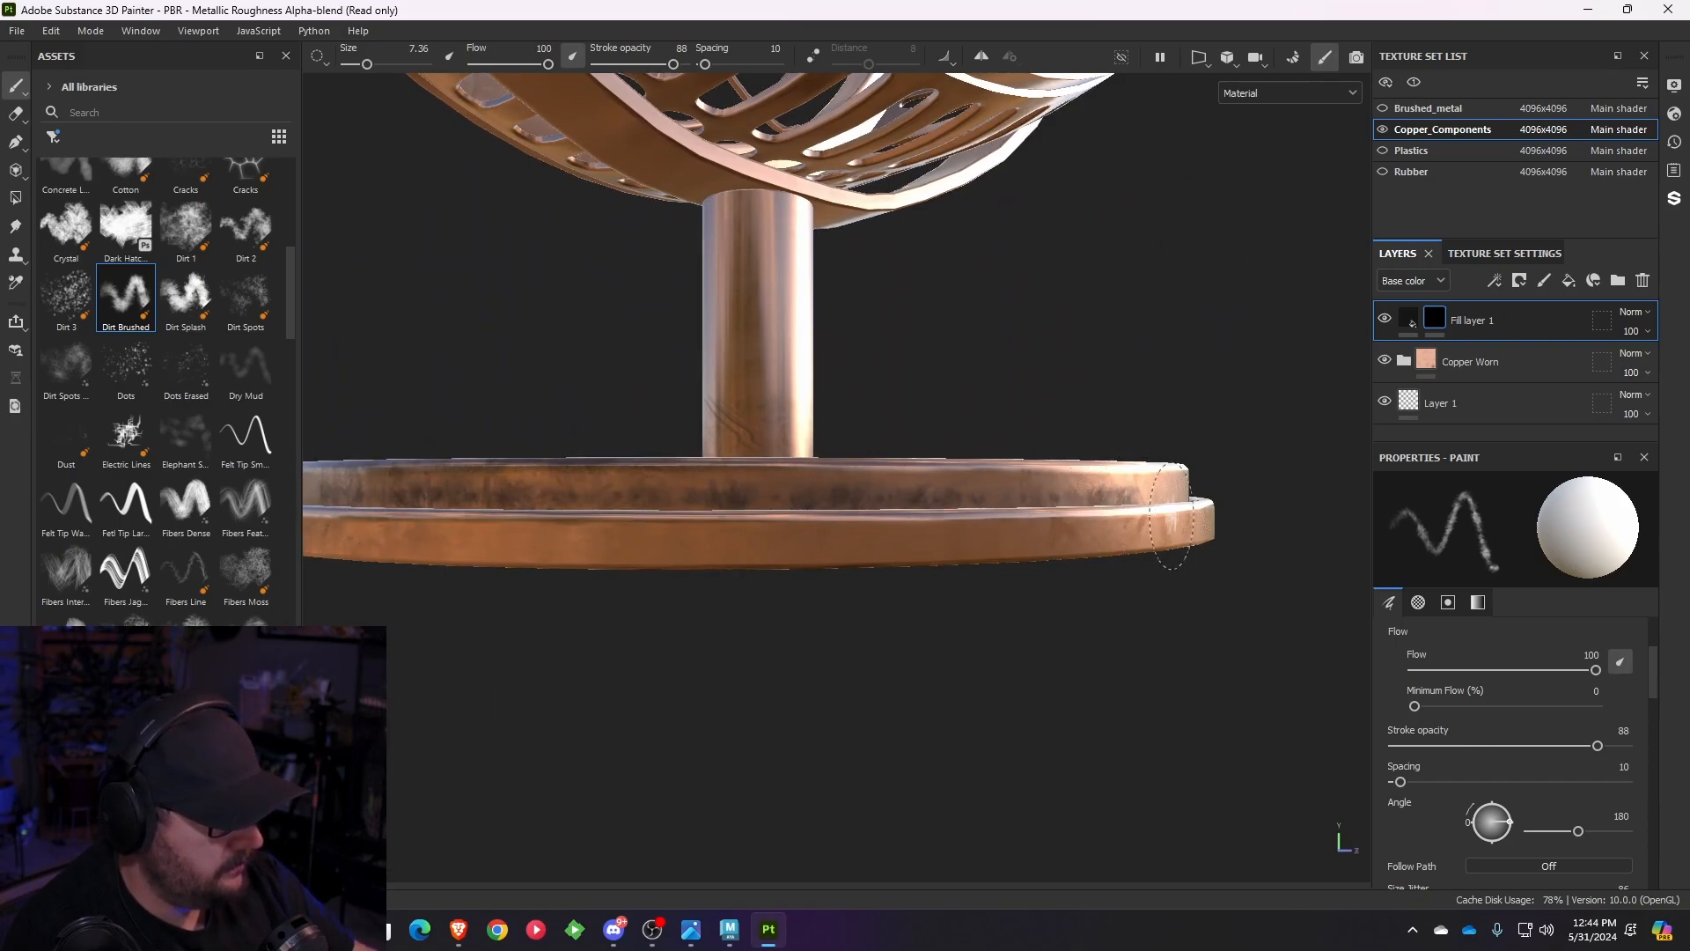
left_click_drag(1170, 519, 724, 498, "alt")
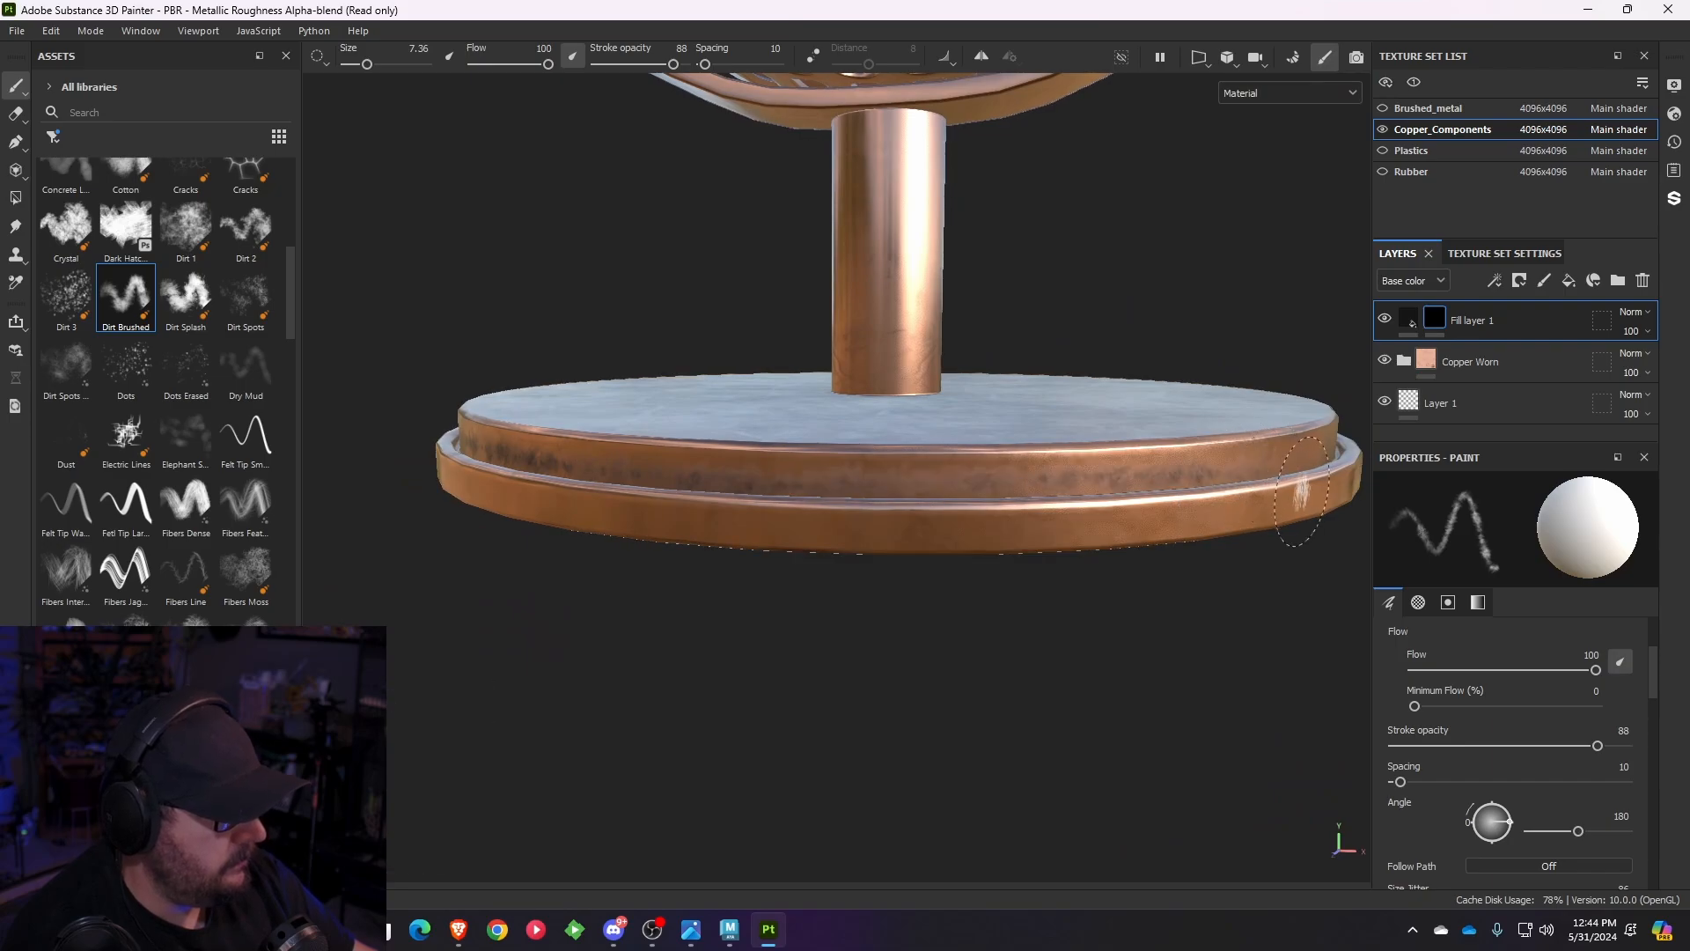
left_click_drag(1294, 506, 986, 469, "alt")
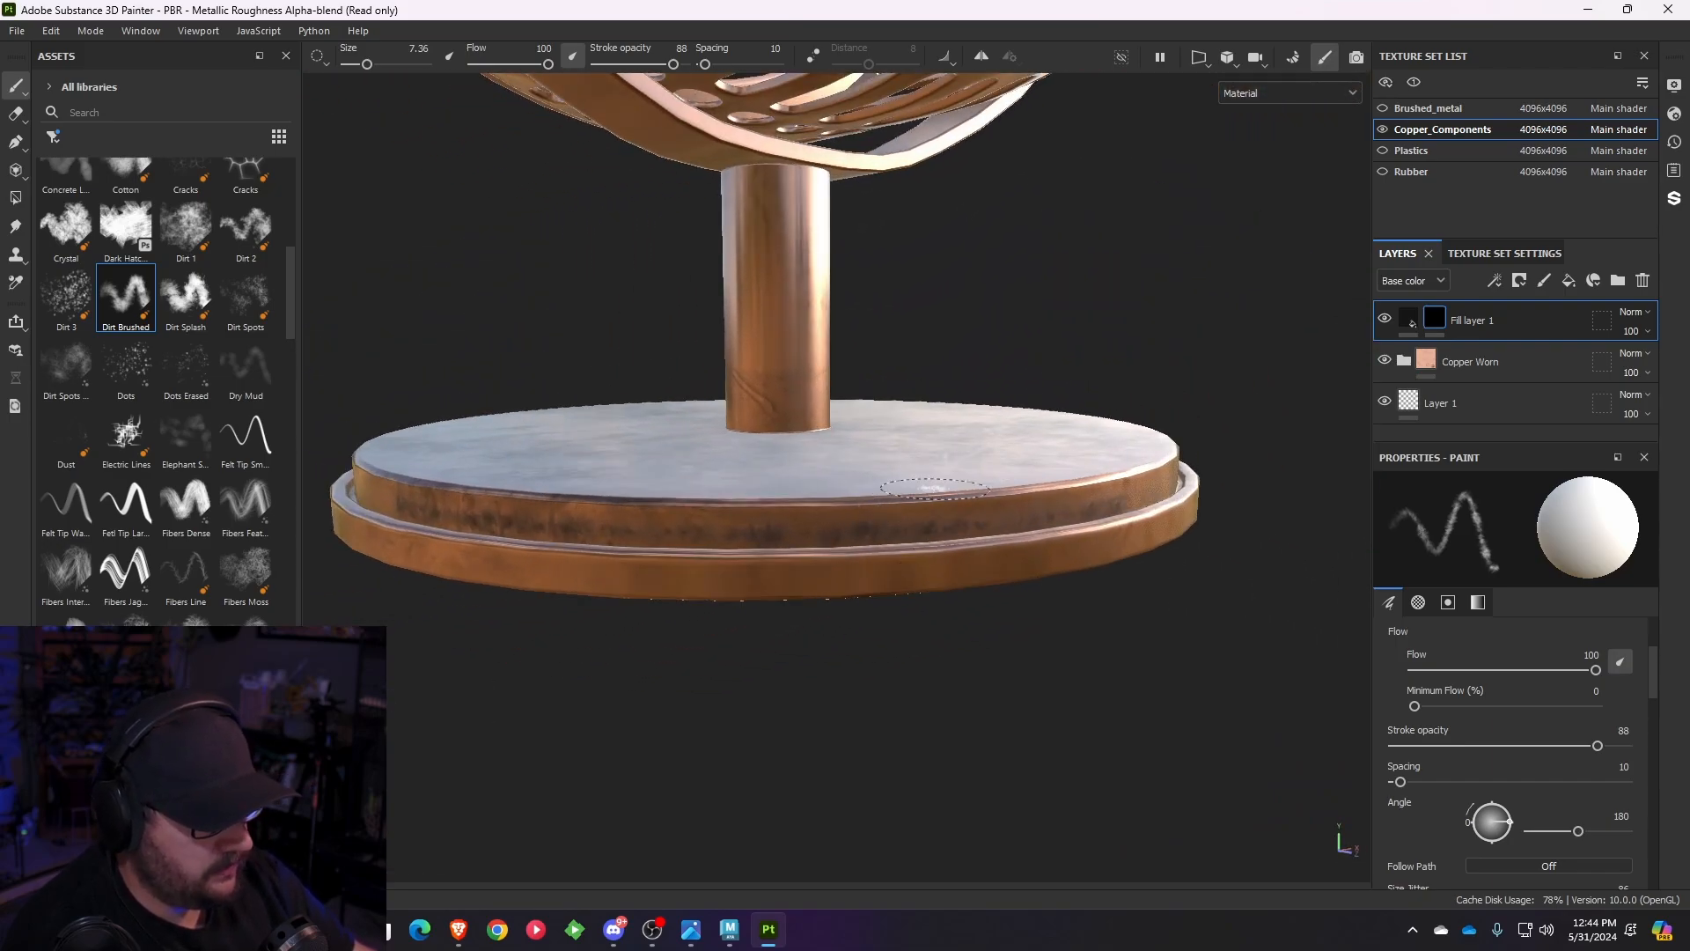
- Switch to the Basic Soft brush and reduce its size to 1.18 for painting the base's groove
left_click_drag(871, 515, 863, 572, "alt")
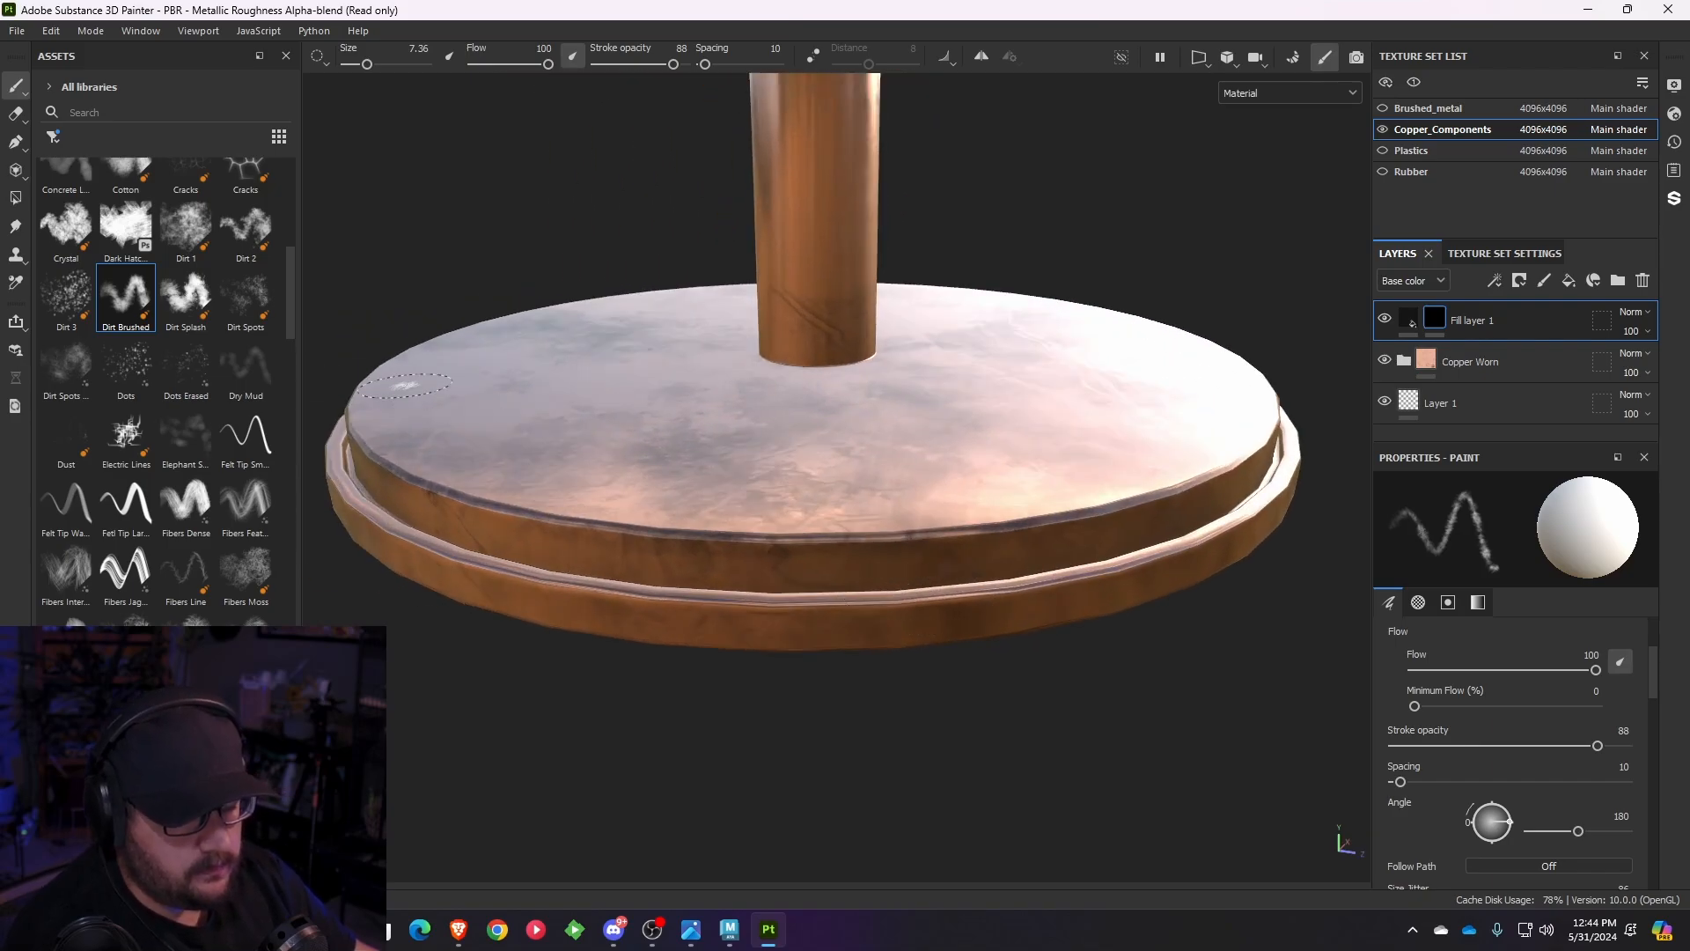
mouse_move(373, 438)
left_mouse_down("alt")
mouse_move(564, 370)
mouse_move(774, 520)
mouse_move(704, 510)
left_mouse_up("alt")
scroll(108, 300, "up", 4)
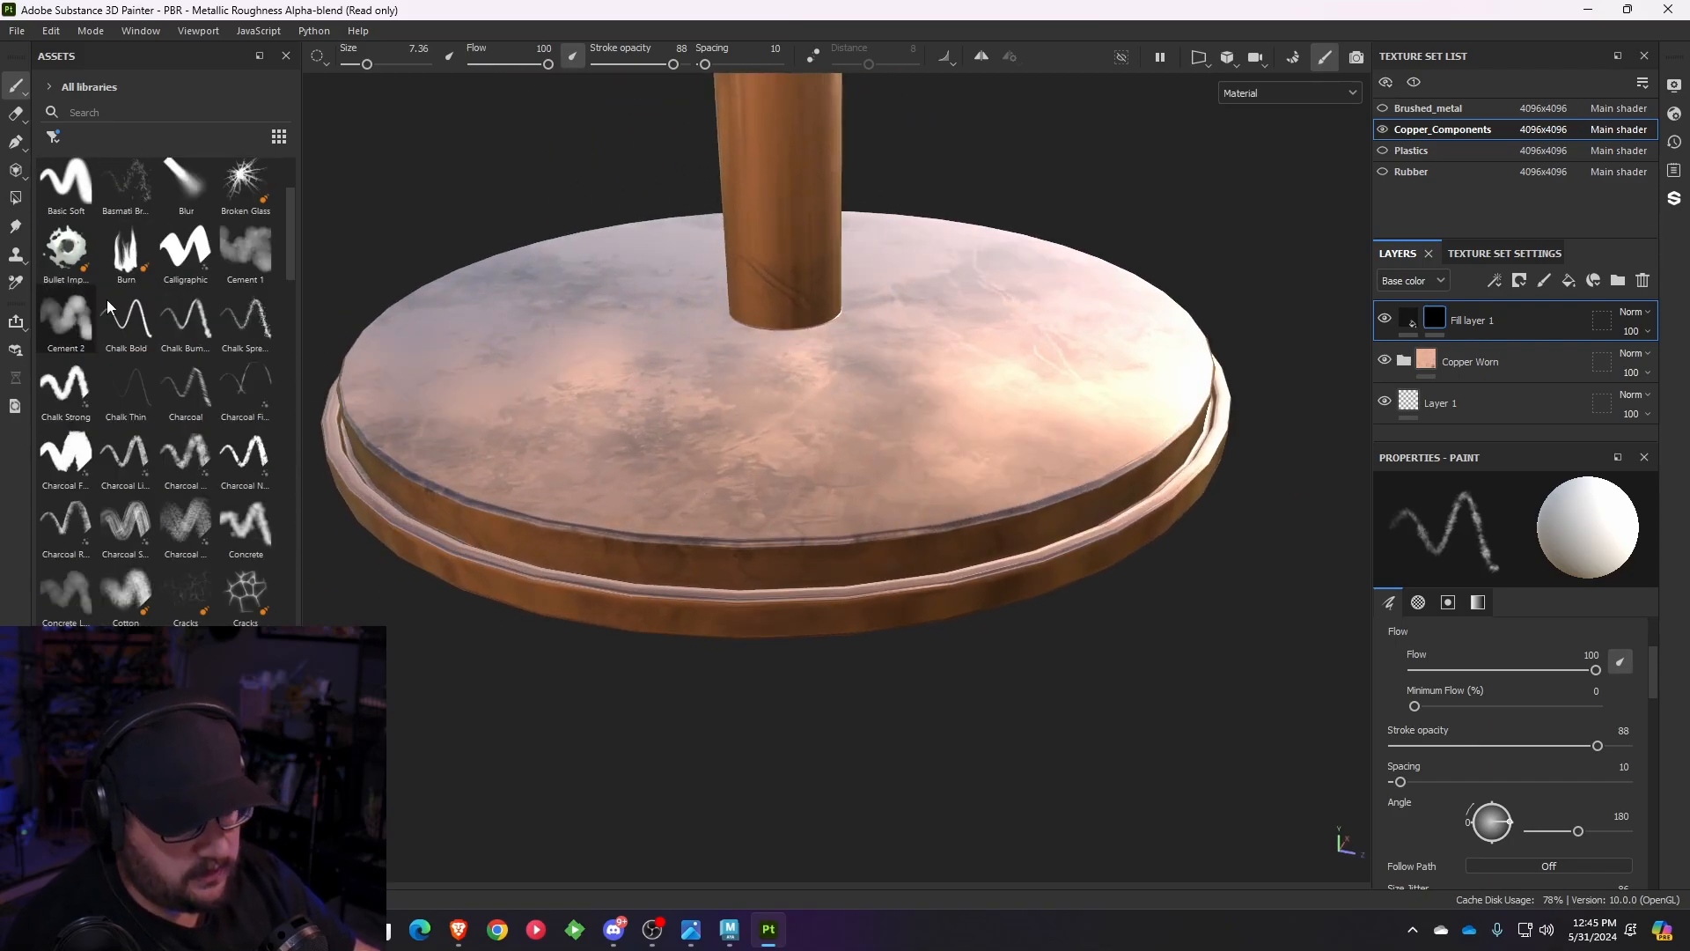
scroll(107, 299, "up", 3)
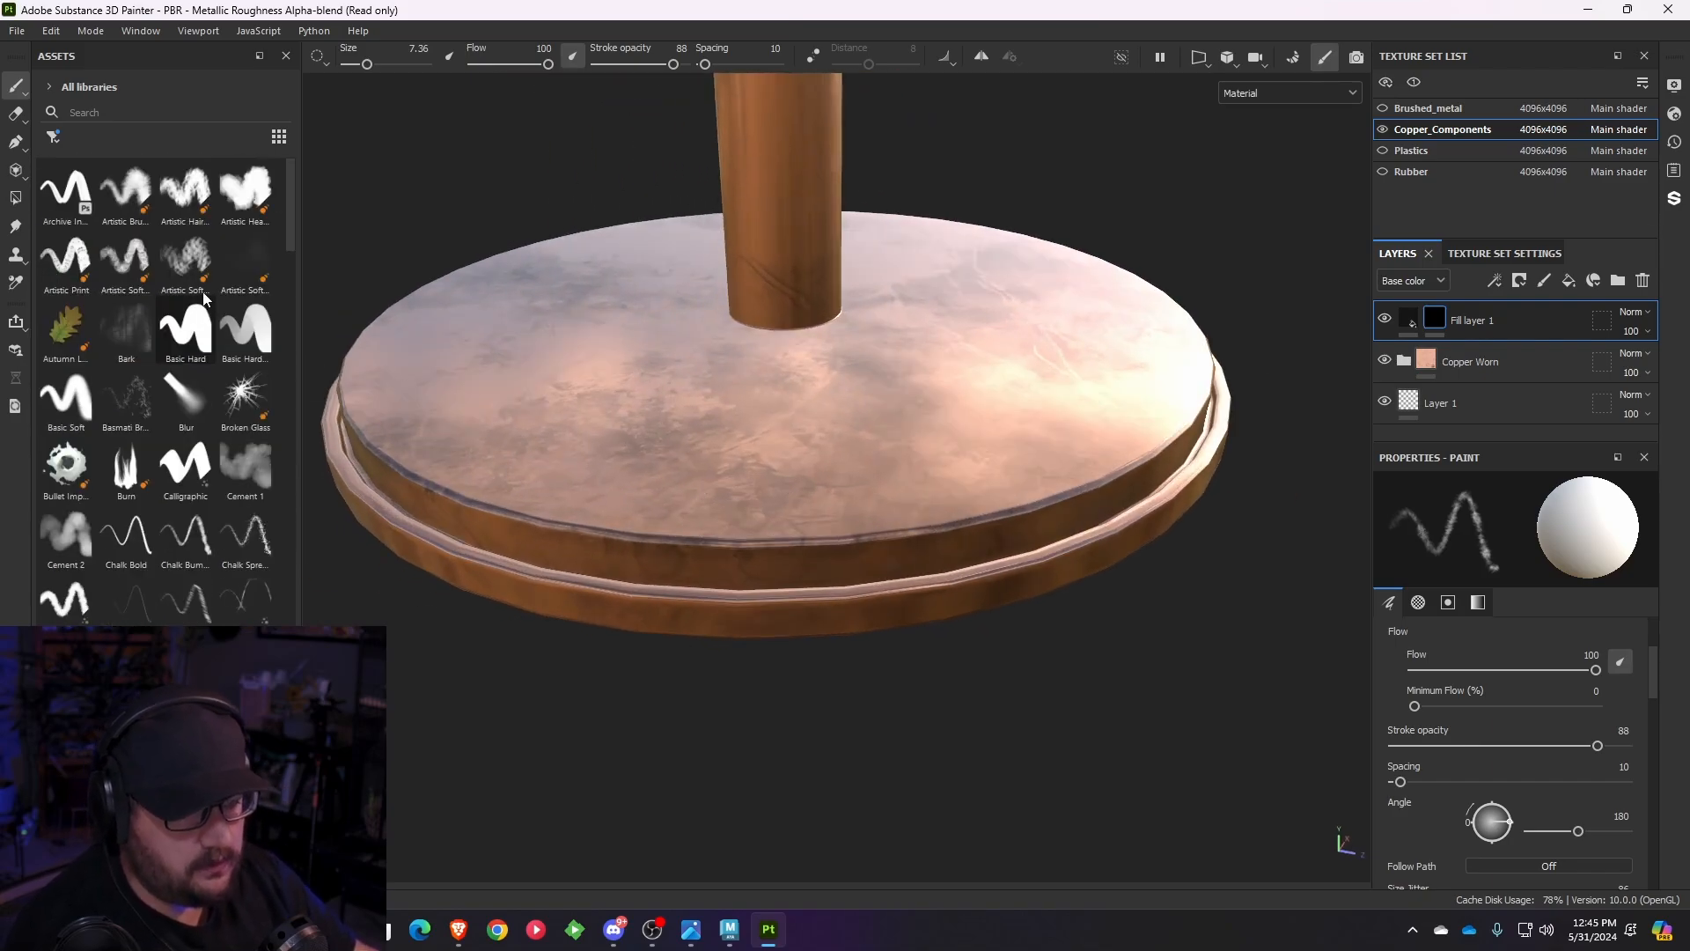
left_click(82, 402)
scroll(581, 563, "up", 3)
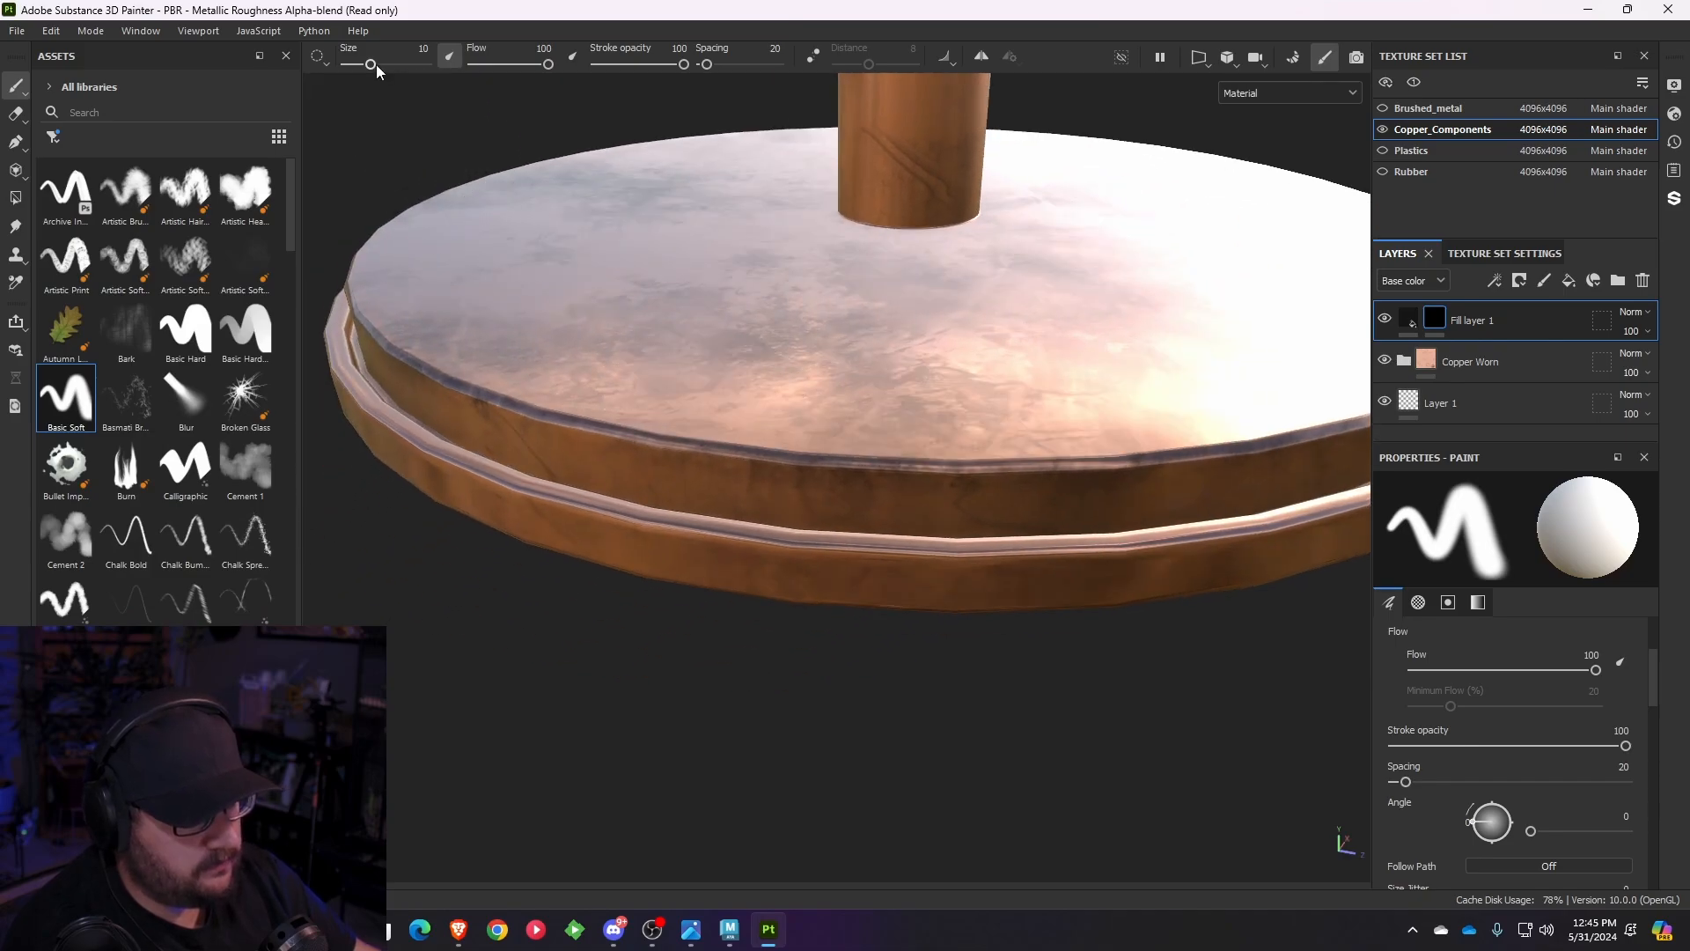
left_click_drag(376, 67, 352, 65)
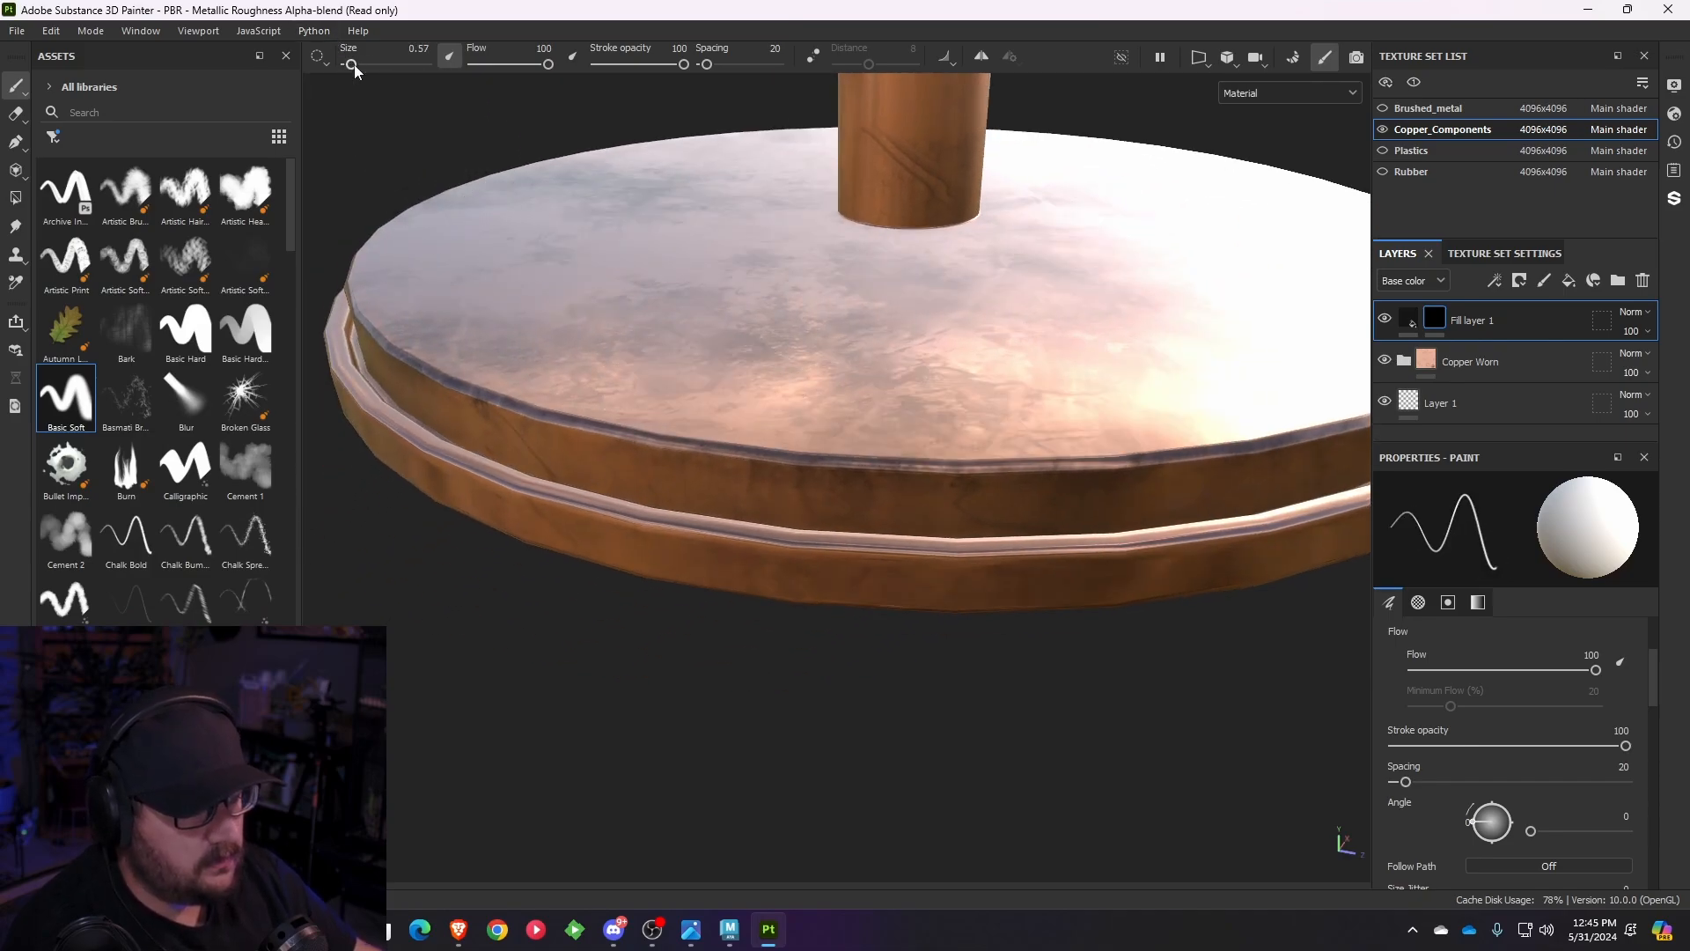
left_click_drag(351, 66, 352, 67)
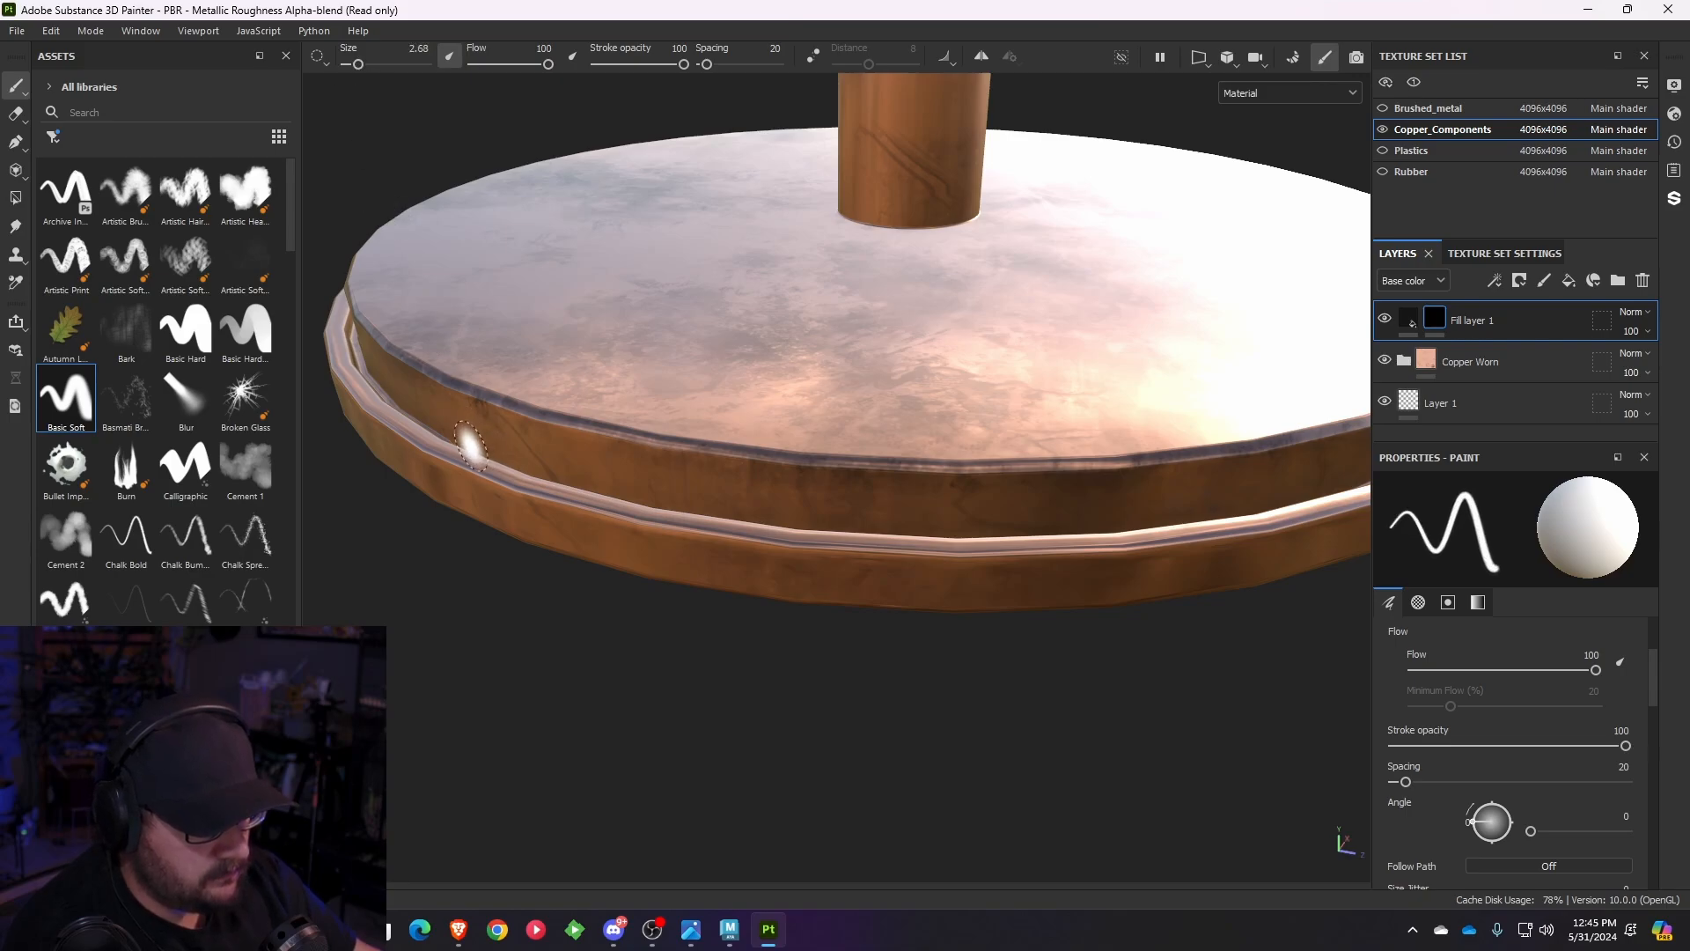
mouse_move(993, 521)
left_mouse_down("alt")
mouse_move(969, 464)
mouse_move(695, 540)
mouse_move(502, 532)
mouse_move(740, 531)
mouse_move(717, 584)
mouse_move(638, 567)
mouse_move(660, 422)
left_mouse_up("alt")
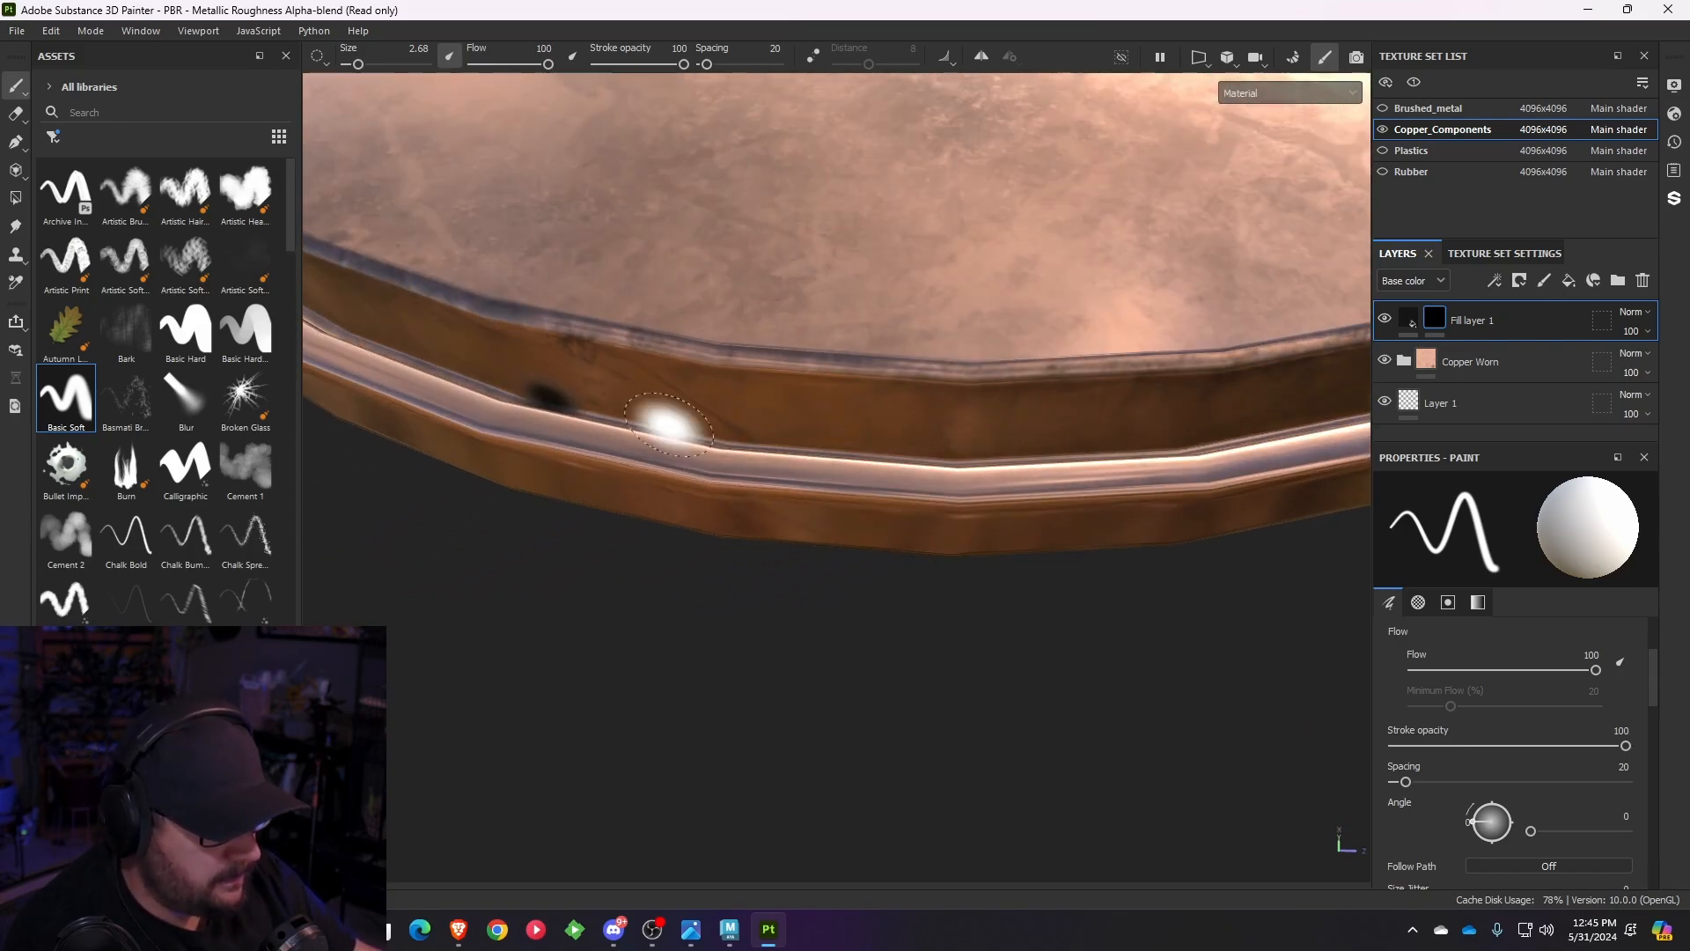
left_click_drag(361, 66, 351, 66)
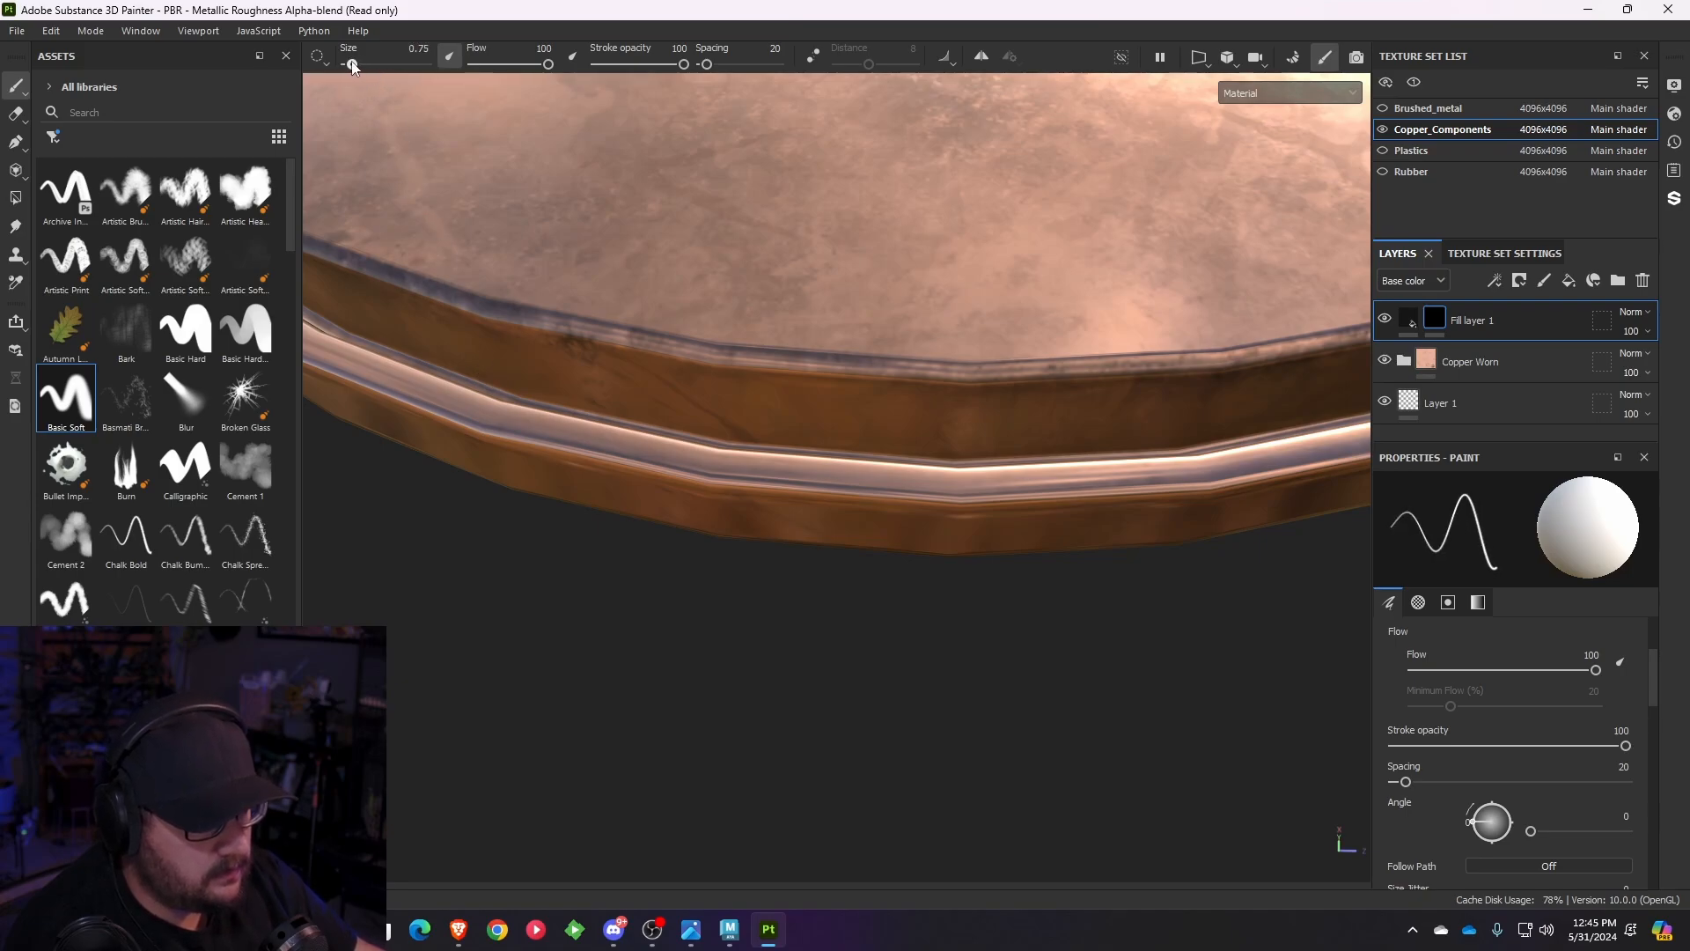
left_click_drag(515, 400, 503, 357, "alt")
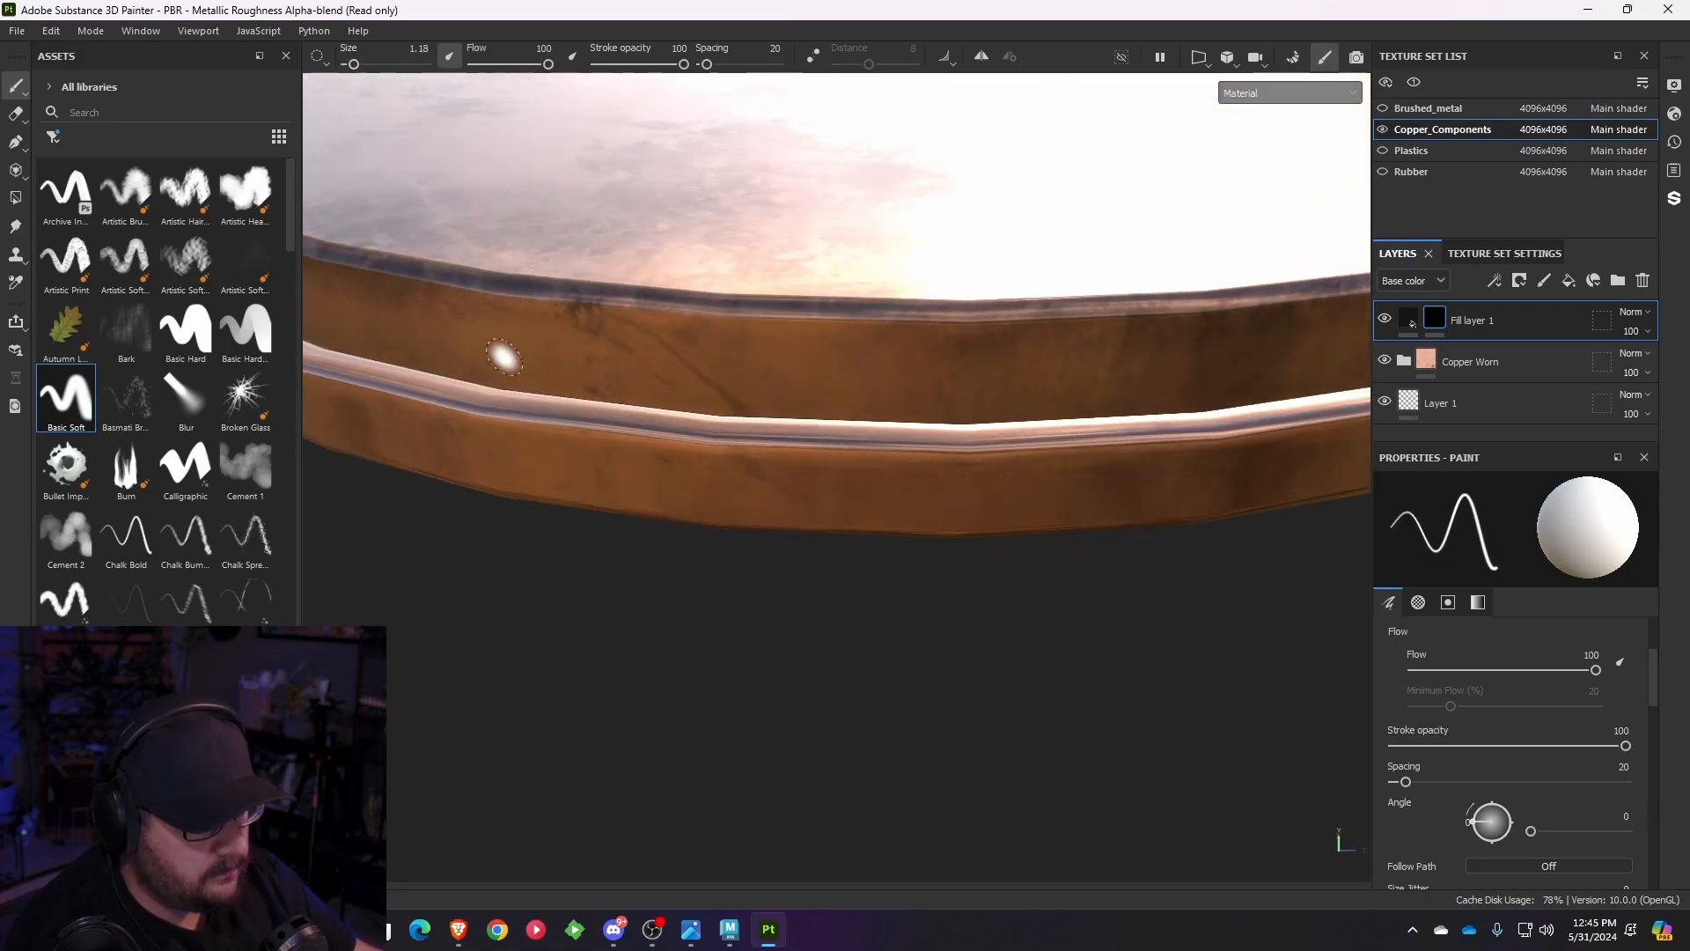
- Start a dark line in the mask with three connected straight strokes along the groove between the base's two tiers
left_click(491, 380)
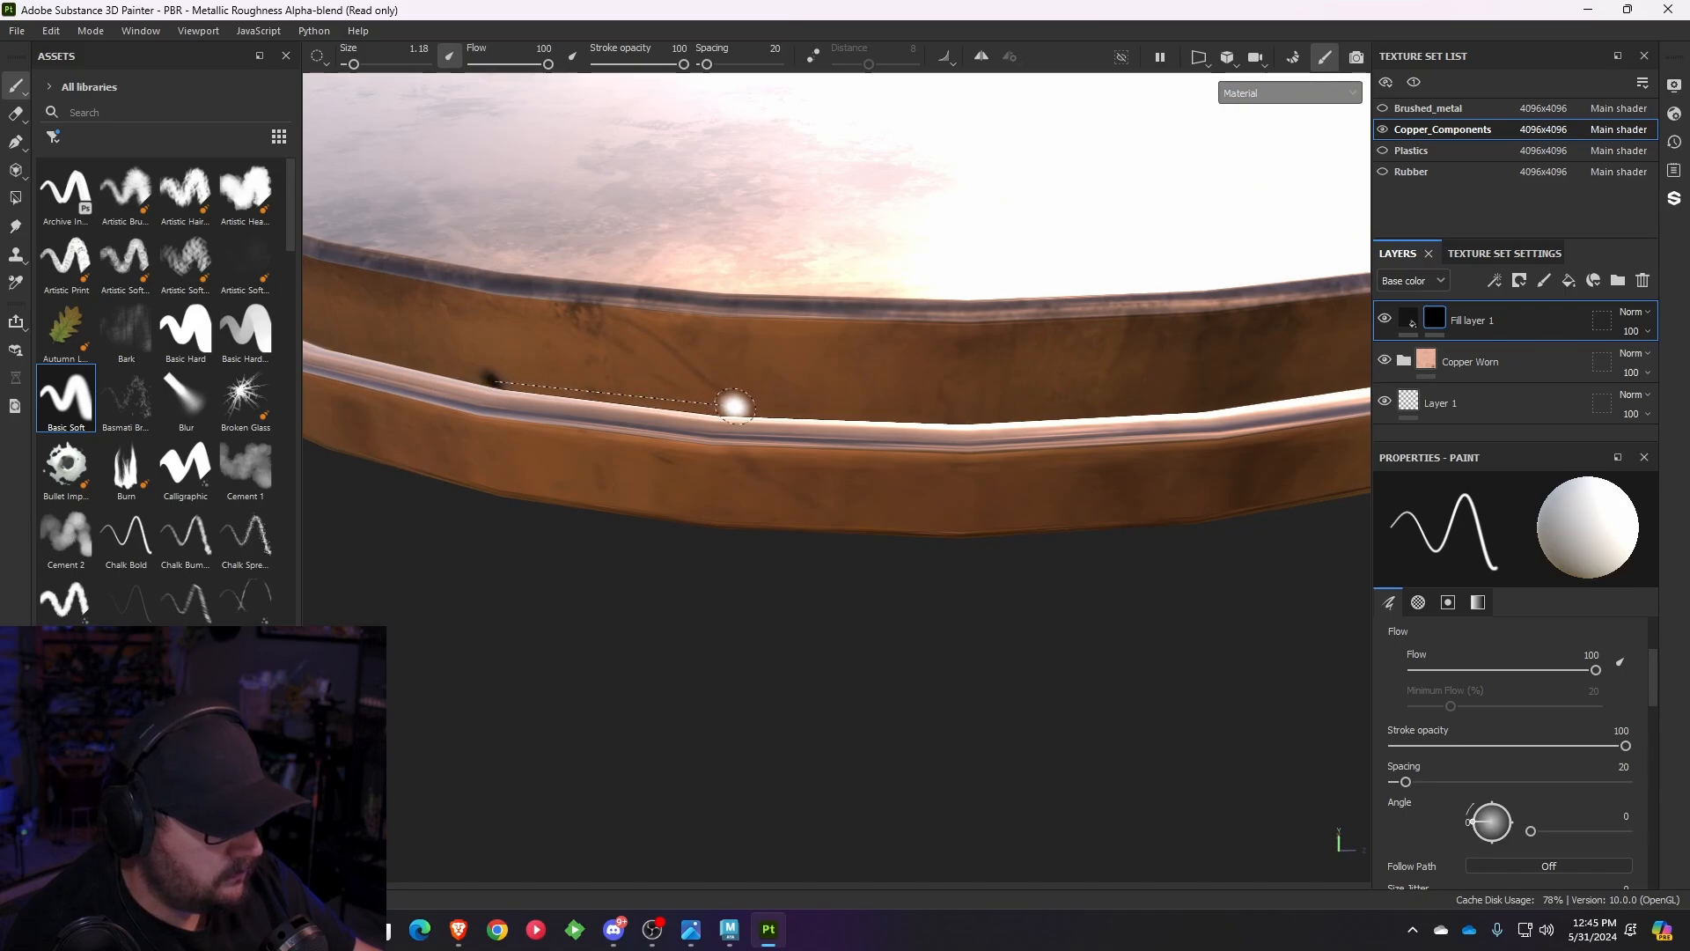
left_click(720, 409, "shift")
left_click(963, 415, "shift")
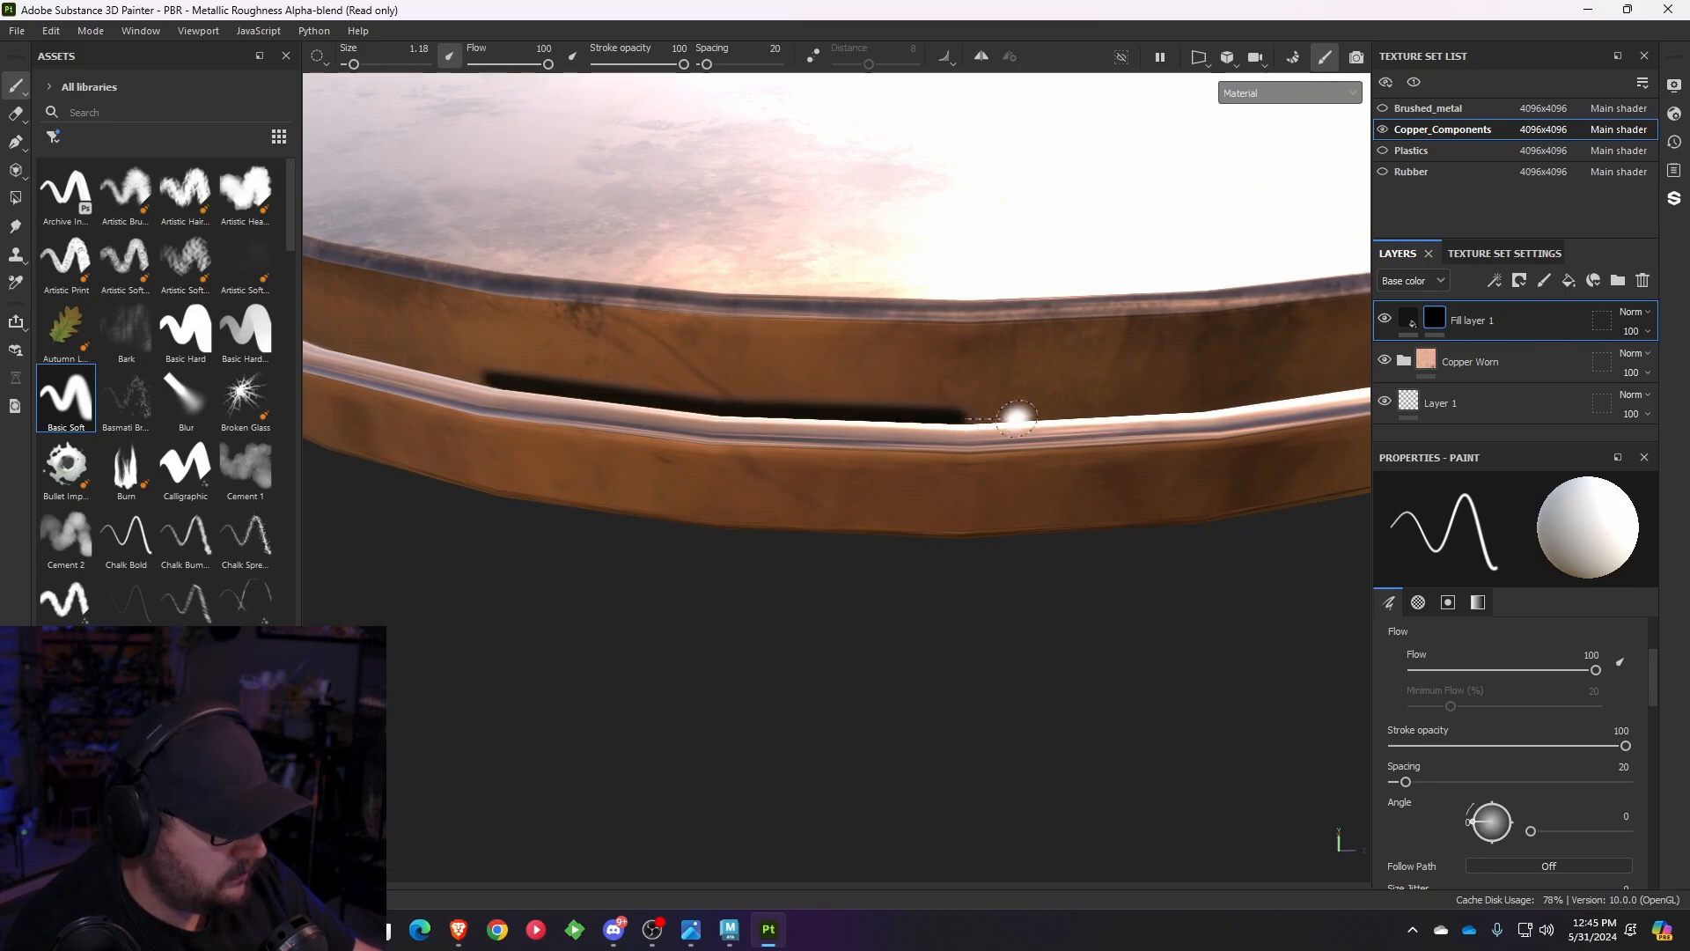
left_click(1202, 406, "shift")
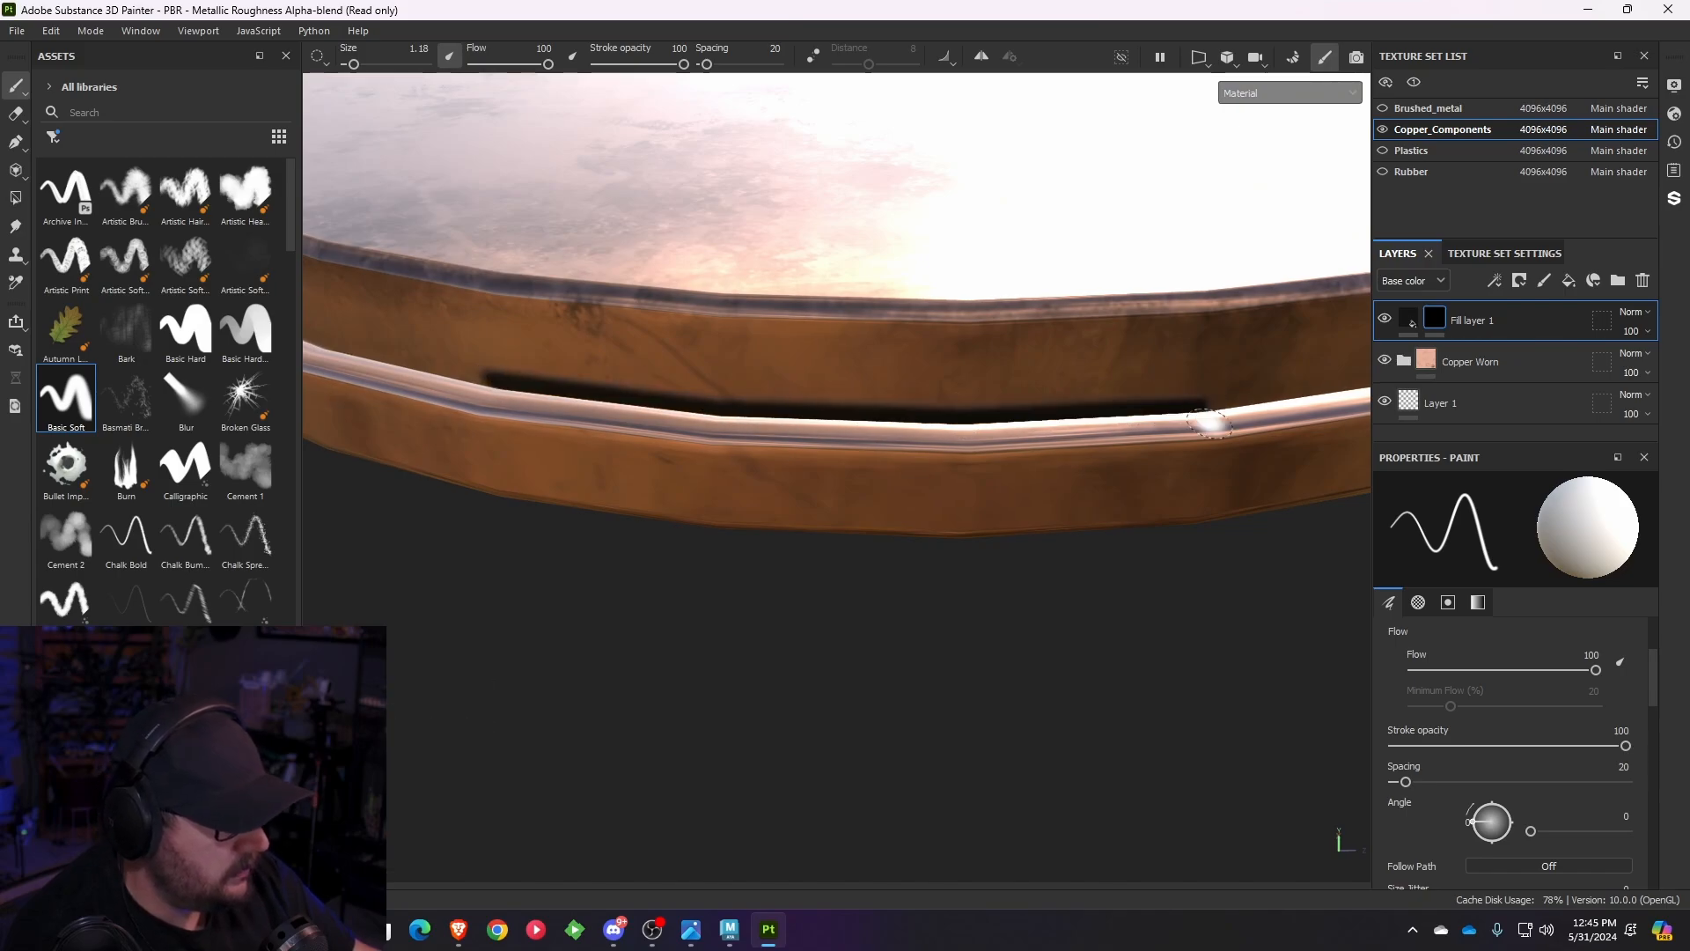
- Resume from the end of the dark groove line and extend it around the base with two straight strokes
mouse_move(1215, 422)
left_mouse_down("alt")
mouse_move(1101, 377)
mouse_move(992, 404)
left_mouse_up("alt")
scroll(992, 404, "down", 3)
middle_click_drag(992, 404, 690, 475, "alt")
left_click_drag(690, 475, 732, 532, "alt")
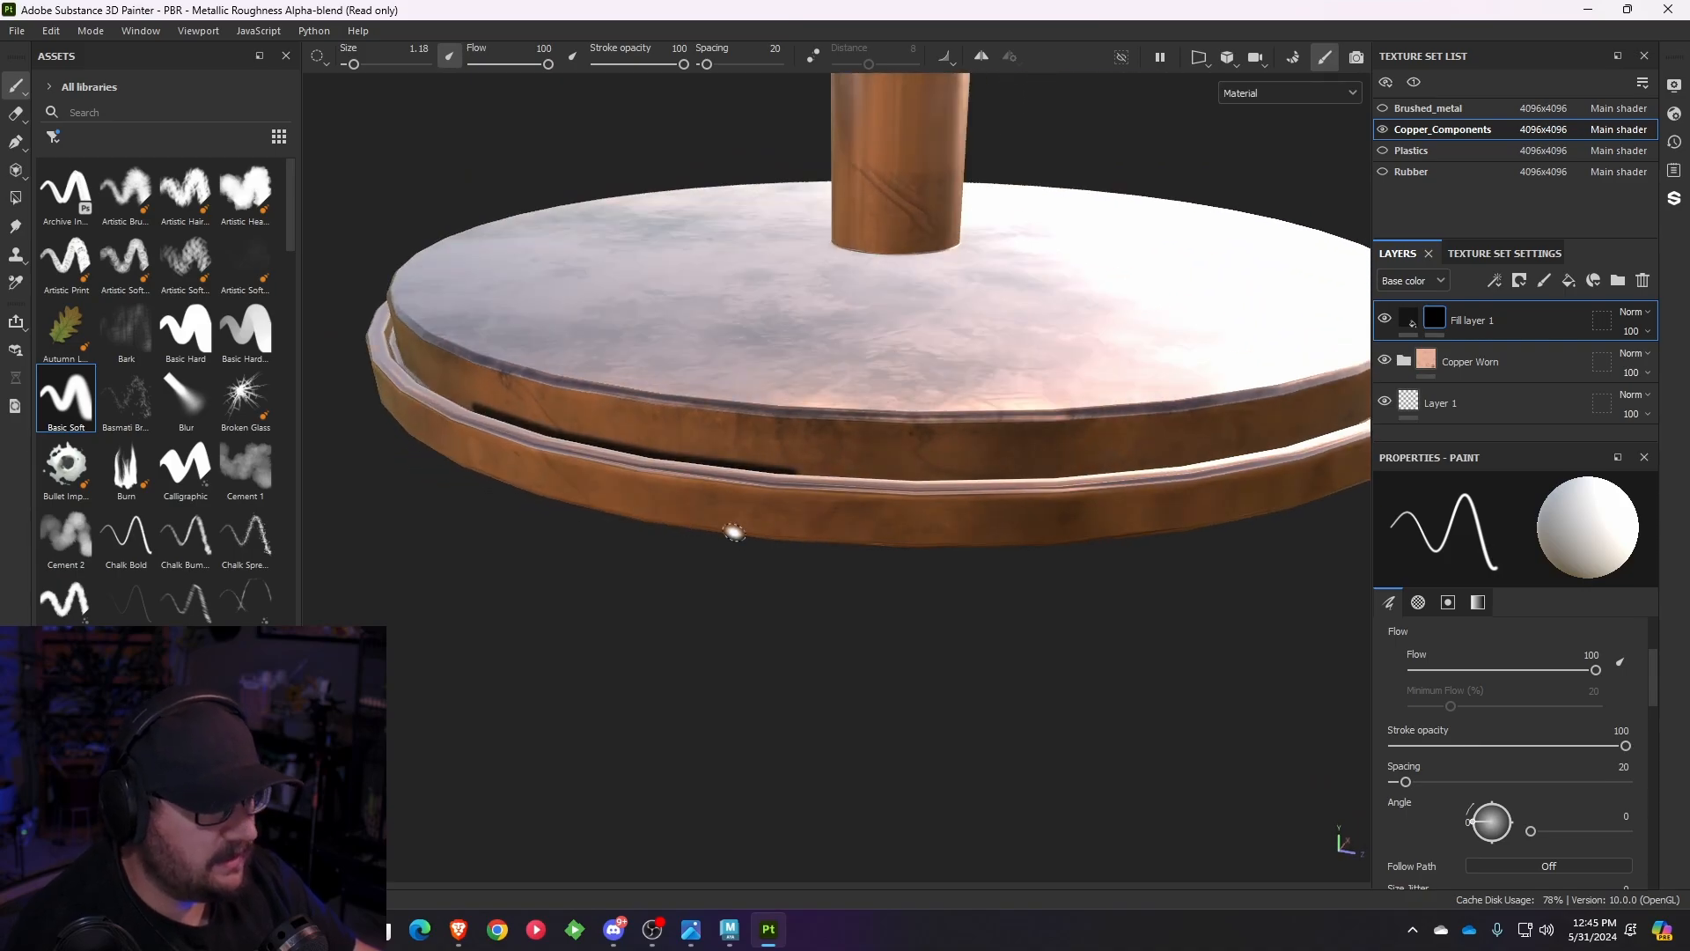
scroll(765, 530, "up", 4)
middle_click_drag(798, 528, 619, 502, "alt")
scroll(671, 466, "up", 1)
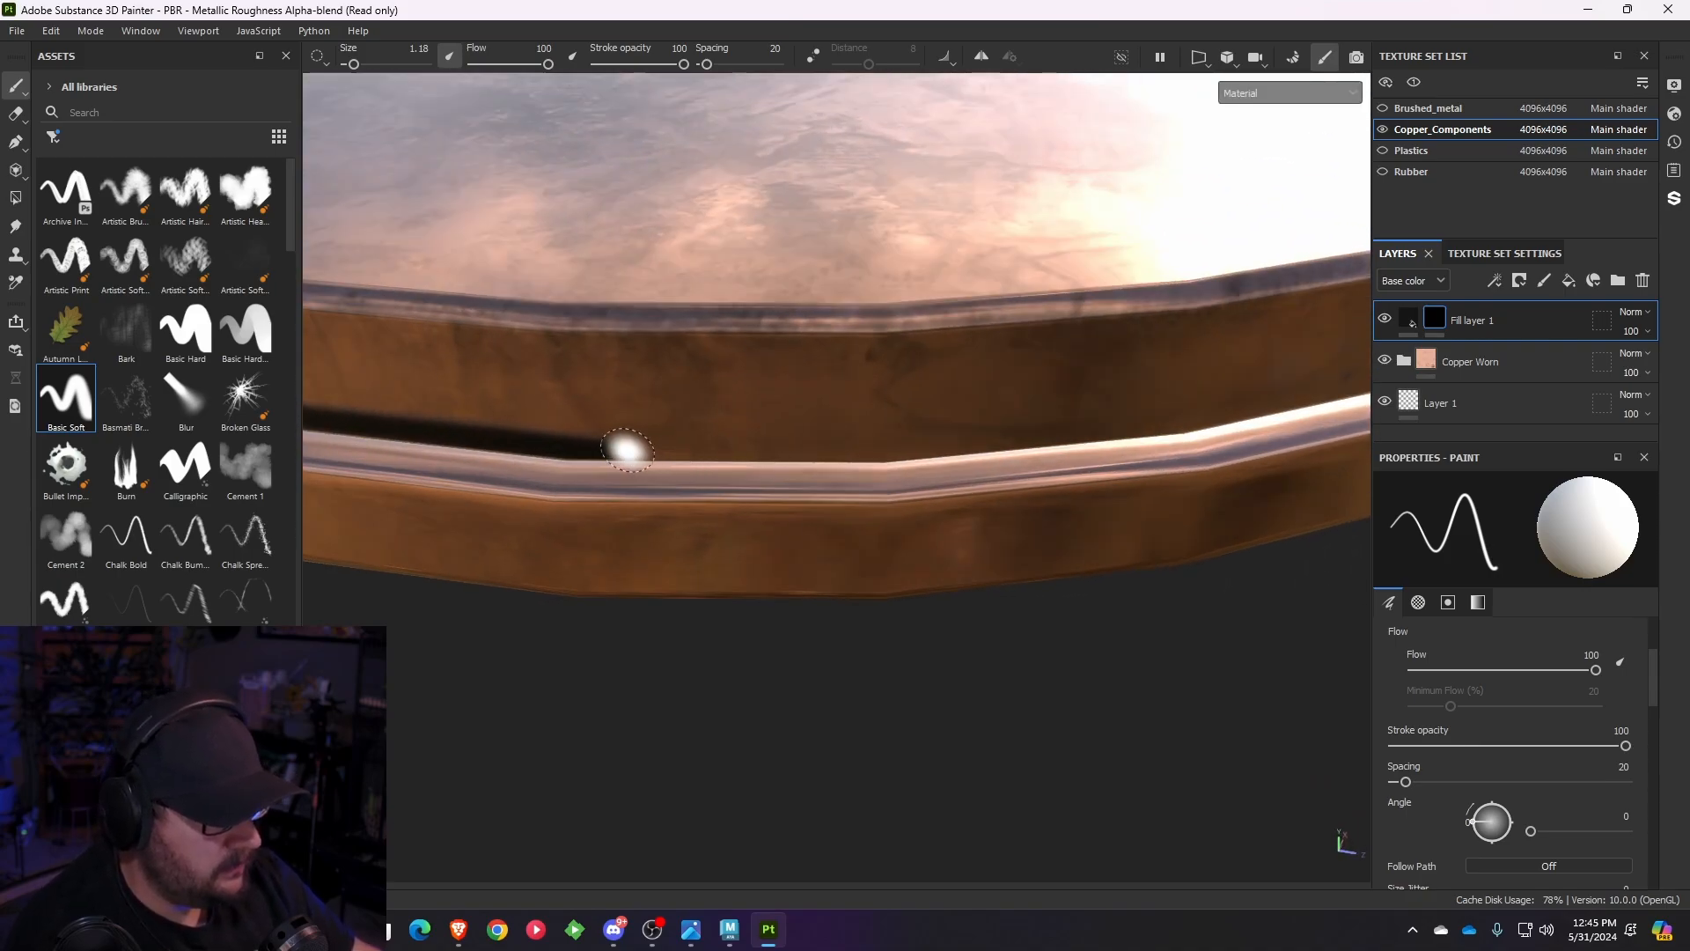
left_click(622, 453)
left_click(887, 455, "shift")
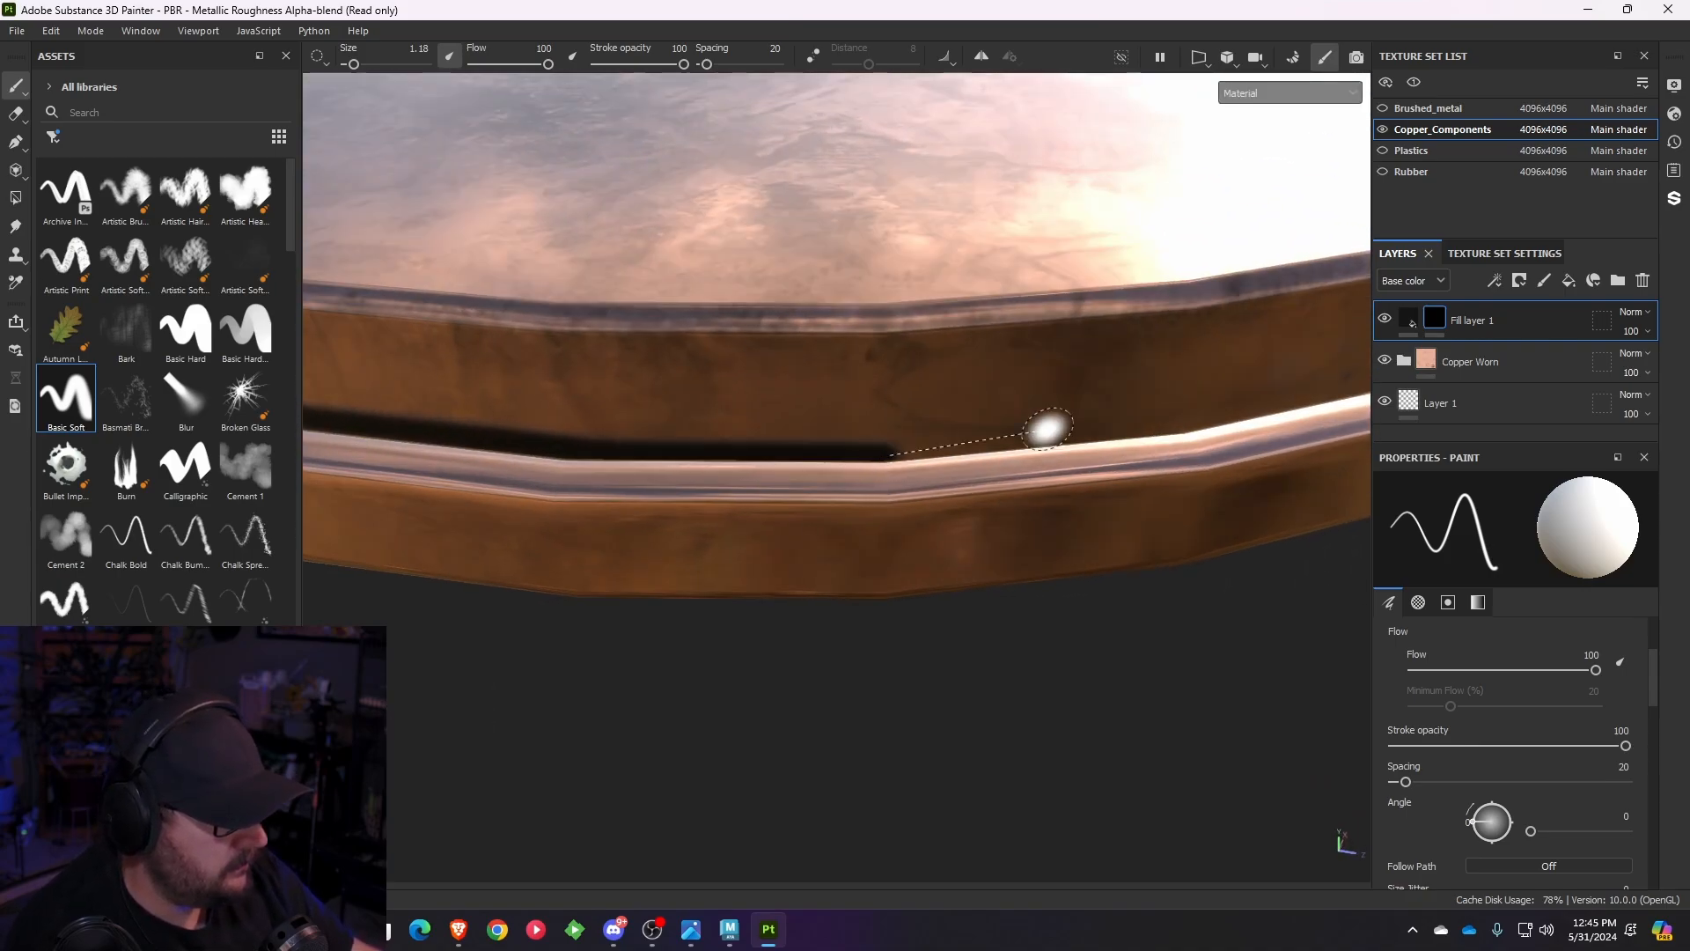
left_click(1184, 431, "shift")
- Extend the dark groove line with four more straight strokes, following the corners of the base's upper tier
mouse_move(1184, 432)
left_mouse_down("alt")
mouse_move(1076, 489)
mouse_move(558, 483)
mouse_move(583, 460)
left_mouse_up("alt")
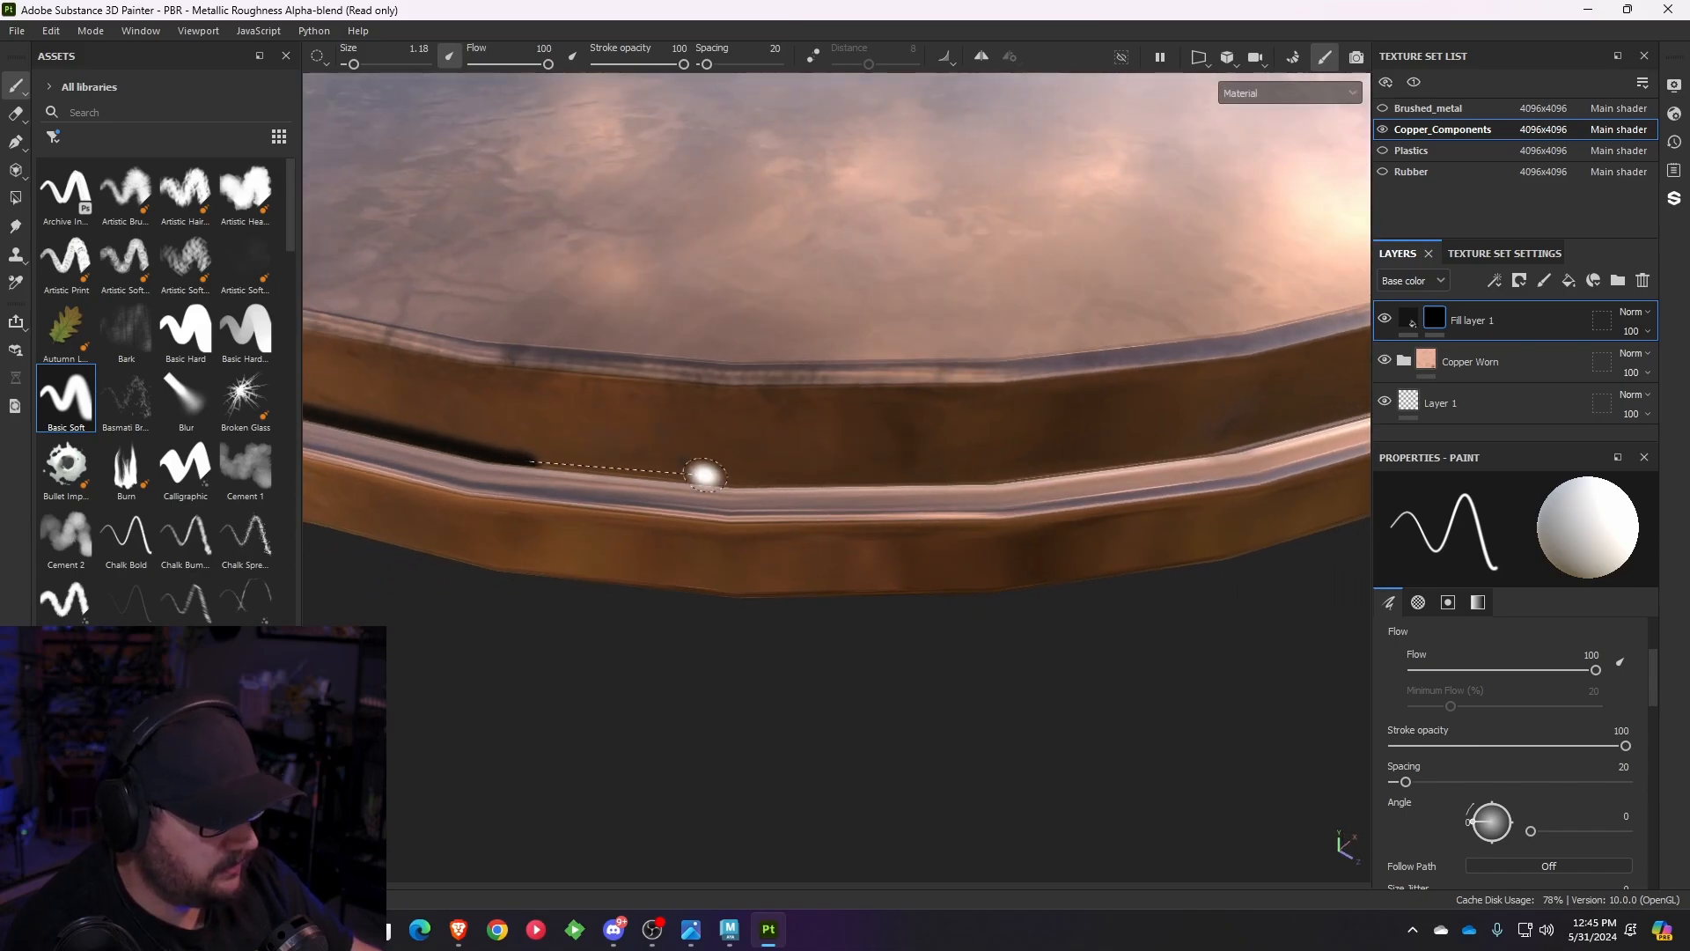
left_click(750, 478, "shift")
left_click(992, 474, "shift")
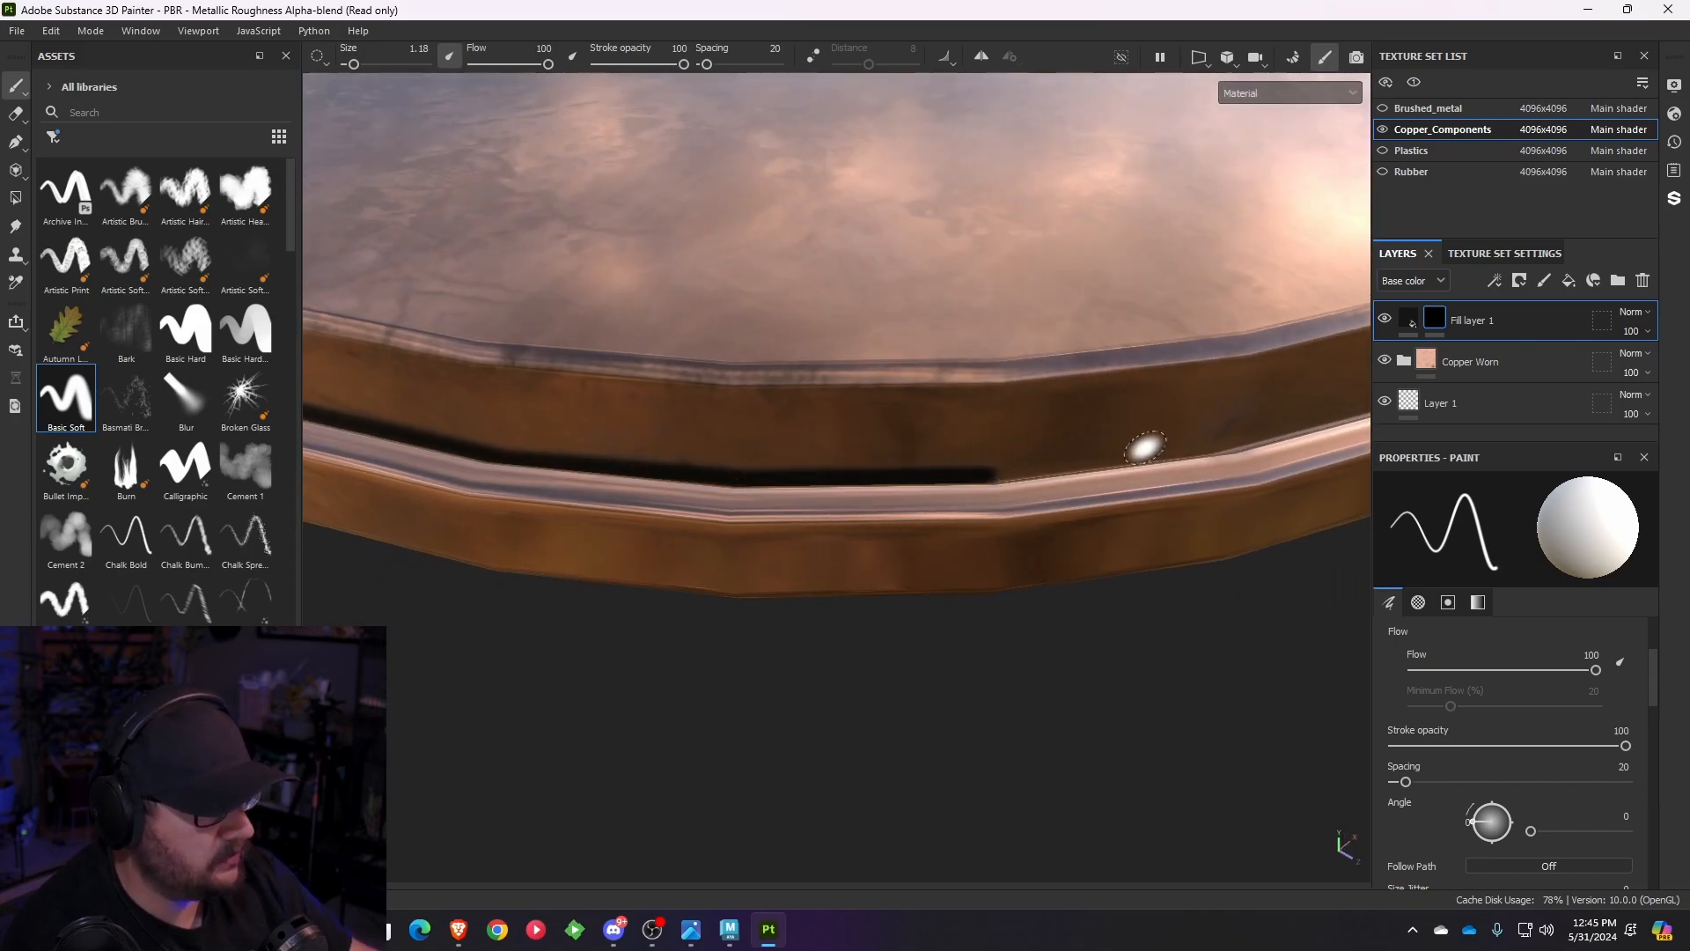
left_click_drag(1139, 449, 622, 441, "alt")
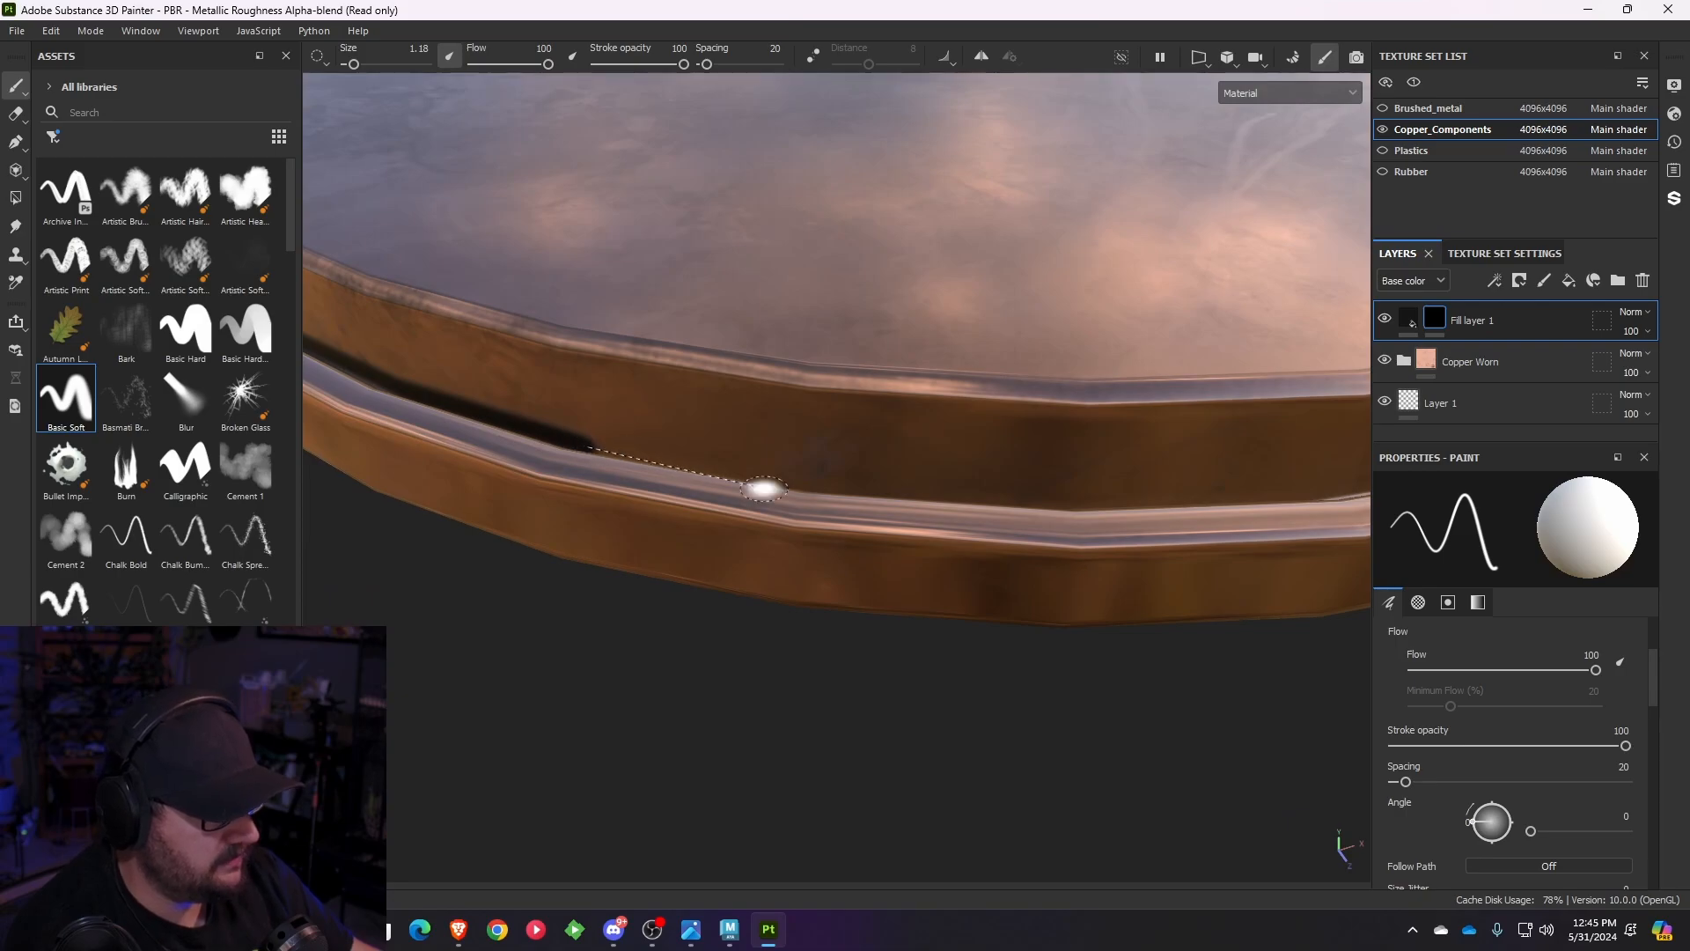
left_click(810, 485, "shift")
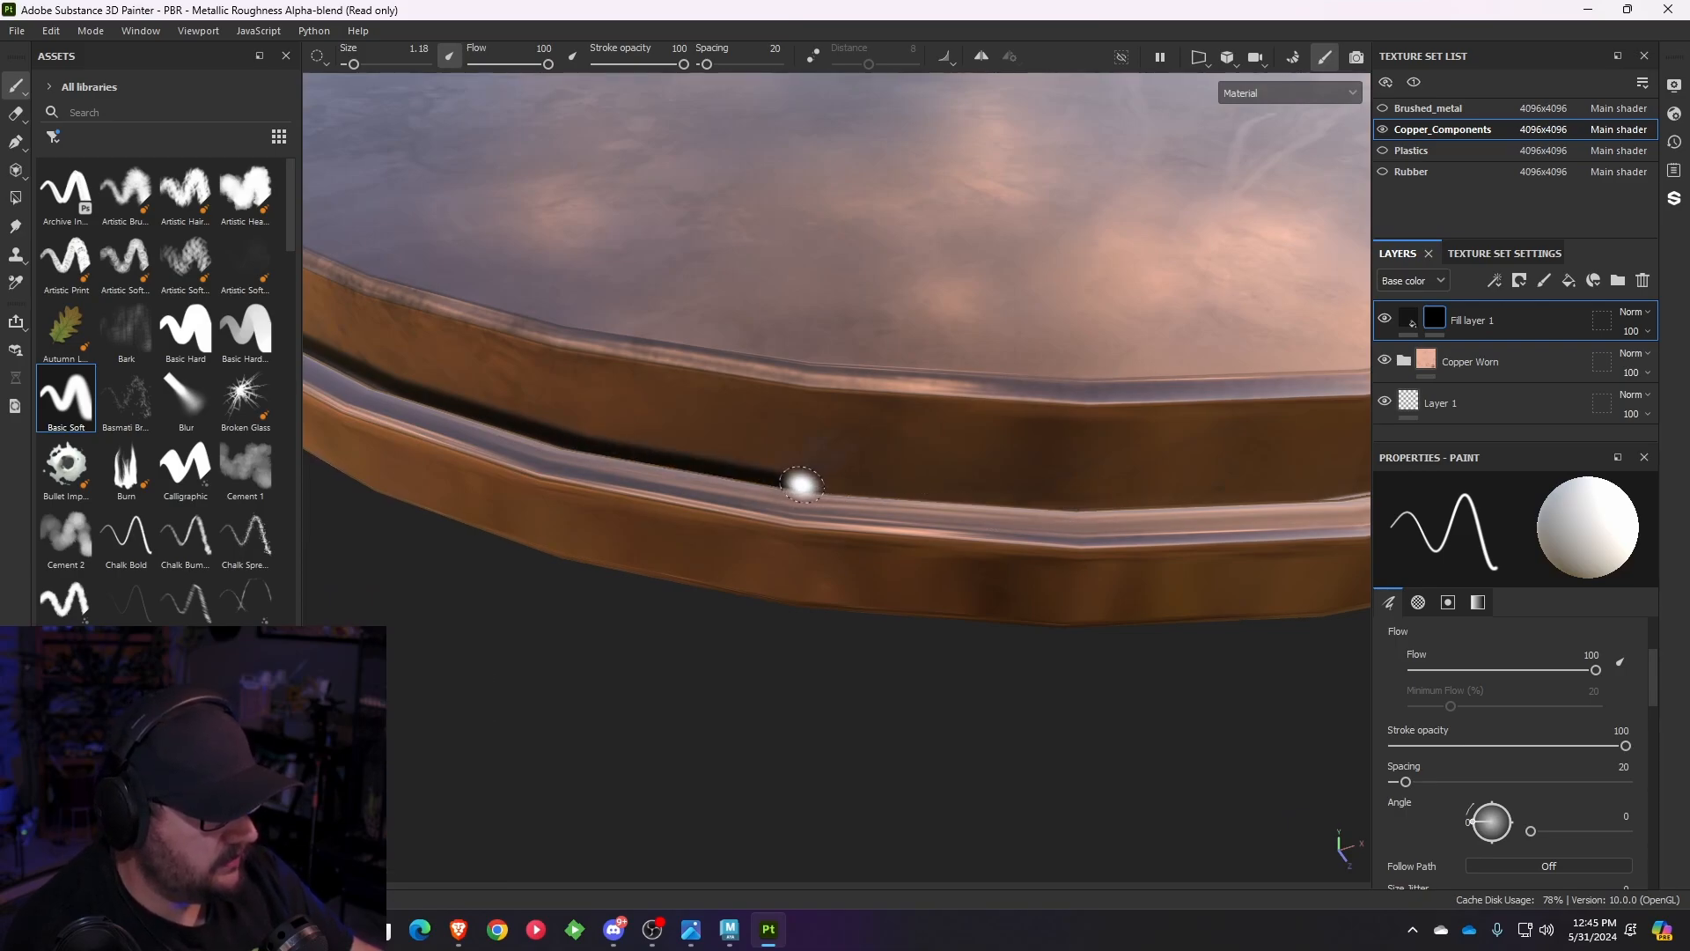
left_click(1070, 501, "shift")
- Carry the dark line around the next stretch of the groove with five connected straight strokes
mouse_move(1069, 501)
left_mouse_down("alt")
mouse_move(1028, 518)
mouse_move(593, 510)
left_mouse_up("alt")
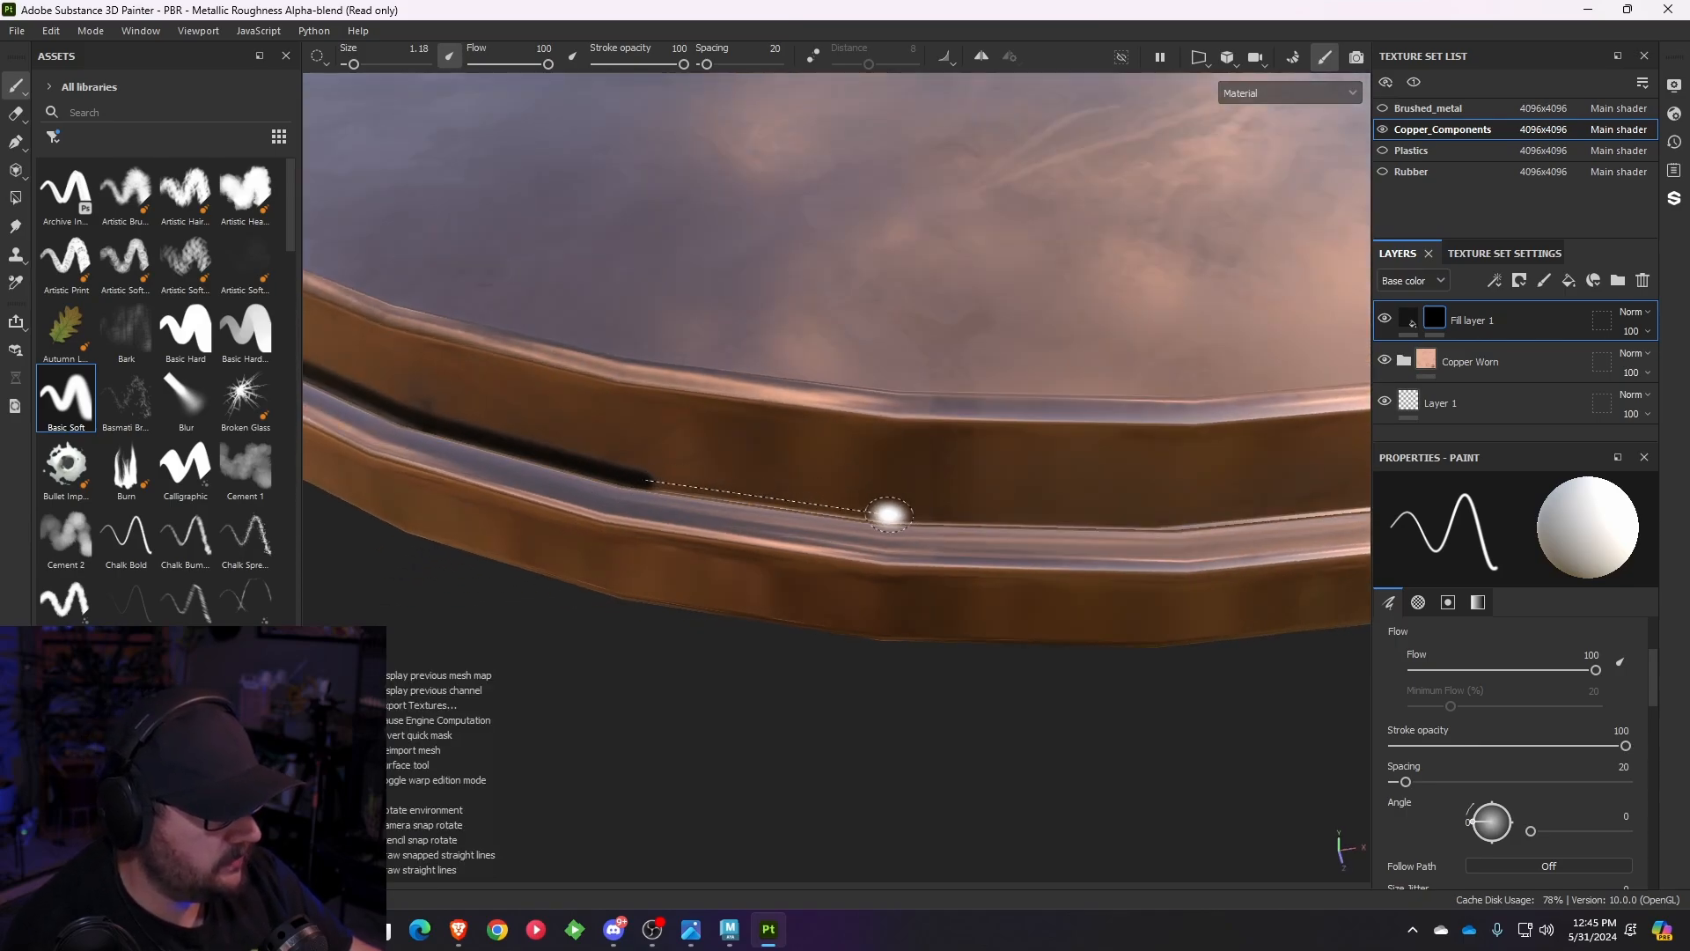
left_click(889, 514, "shift")
left_click_drag(1052, 506, 551, 494, "alt")
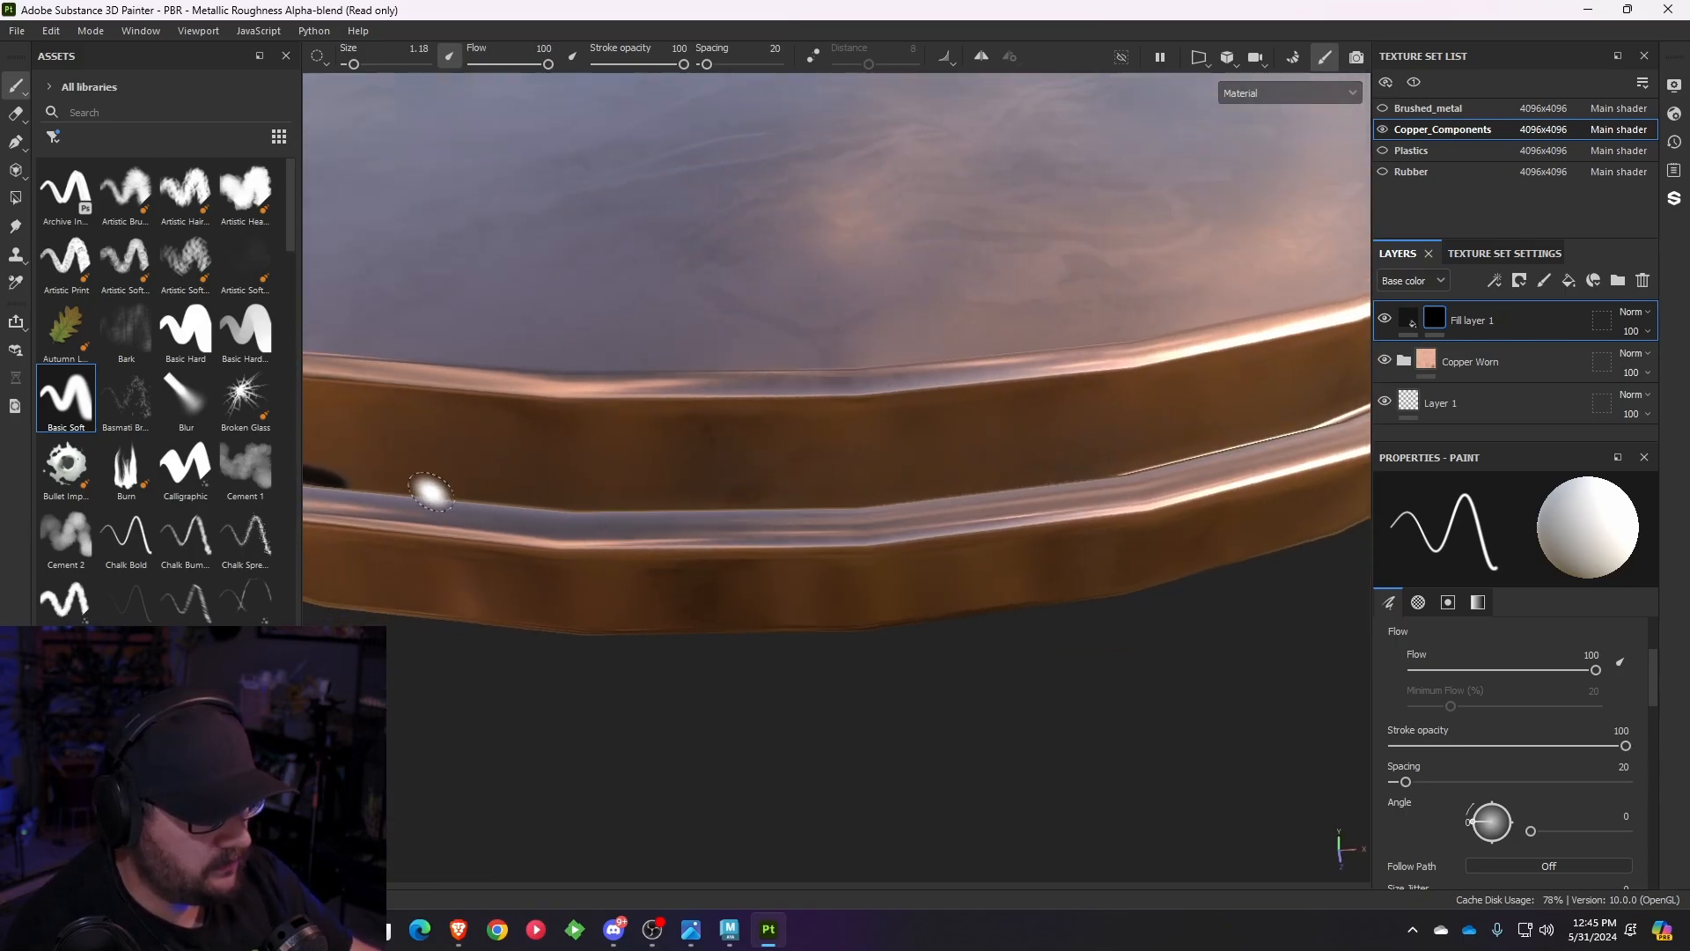
left_click(568, 503, "shift")
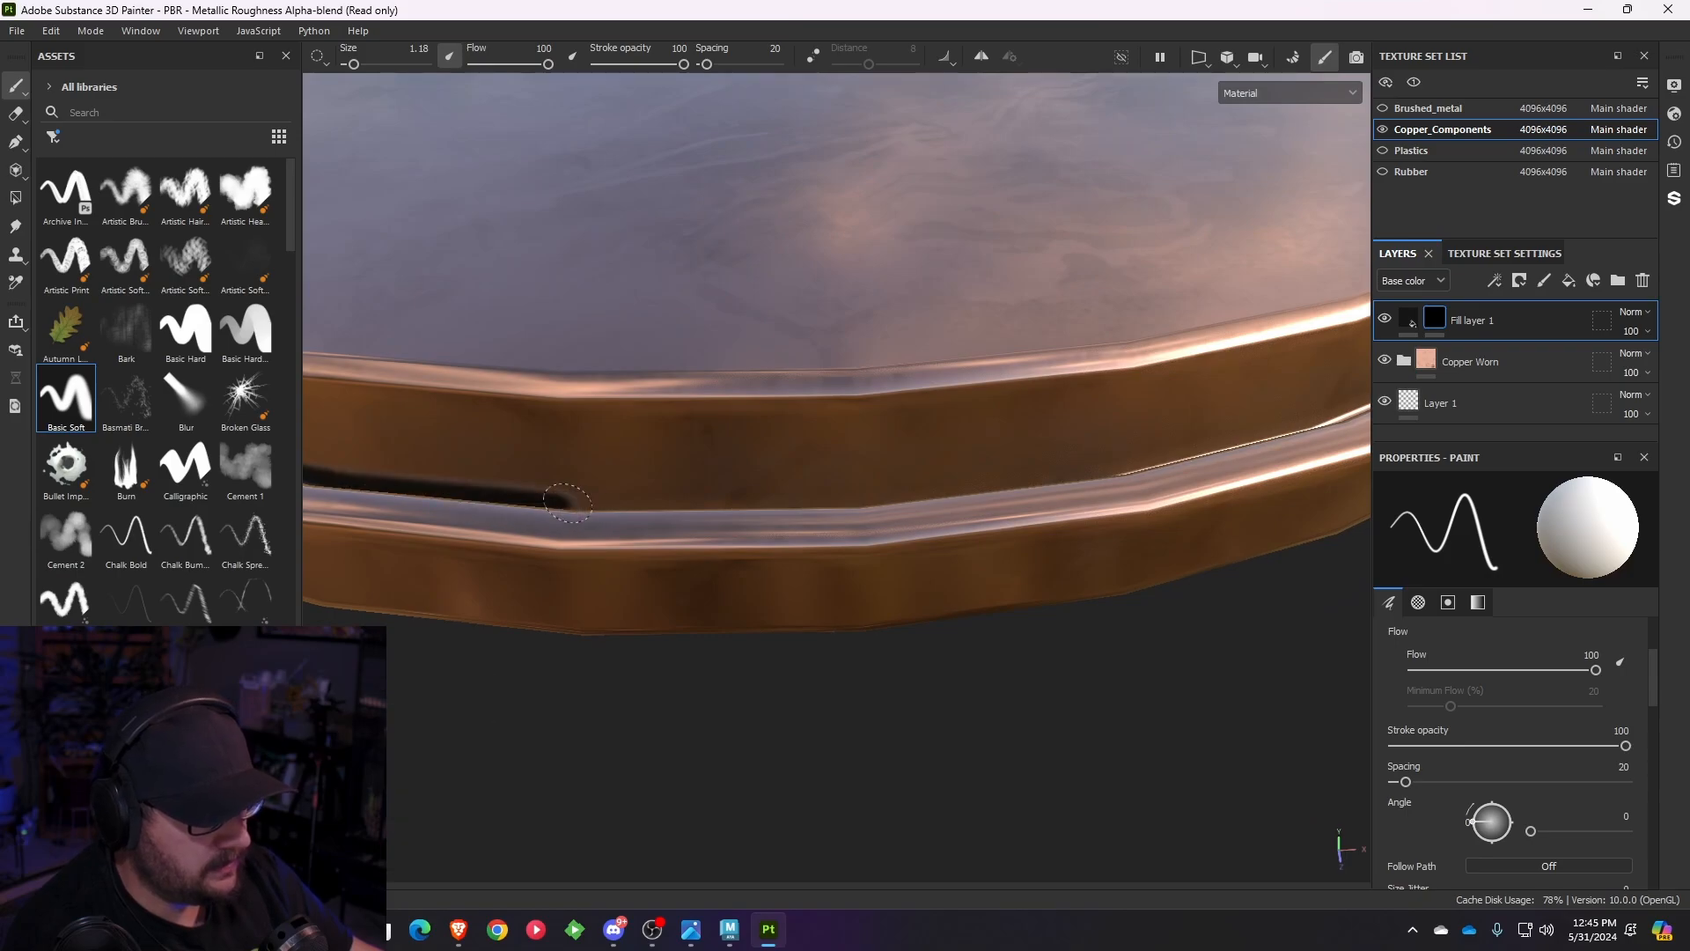
left_click(864, 500, "shift")
left_click(1118, 467, "shift")
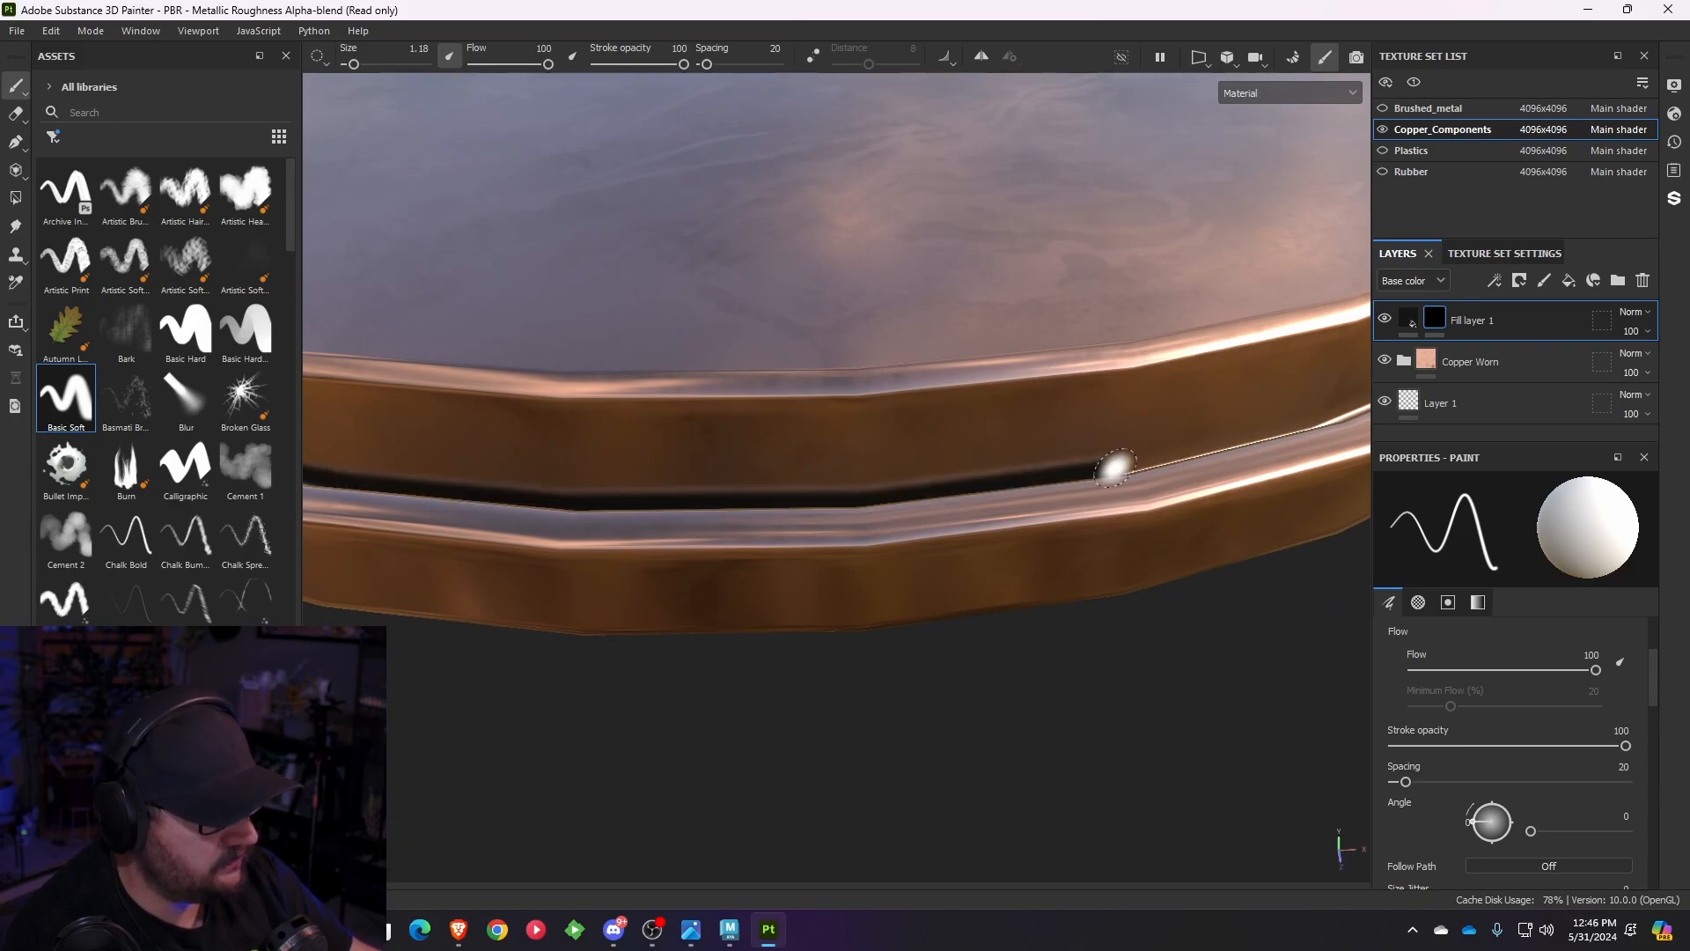
left_click(1324, 420, "shift")
- Paint three more connected straight strokes in the groove, continuing from the end of the dark line
scroll(1110, 509, "down", 5)
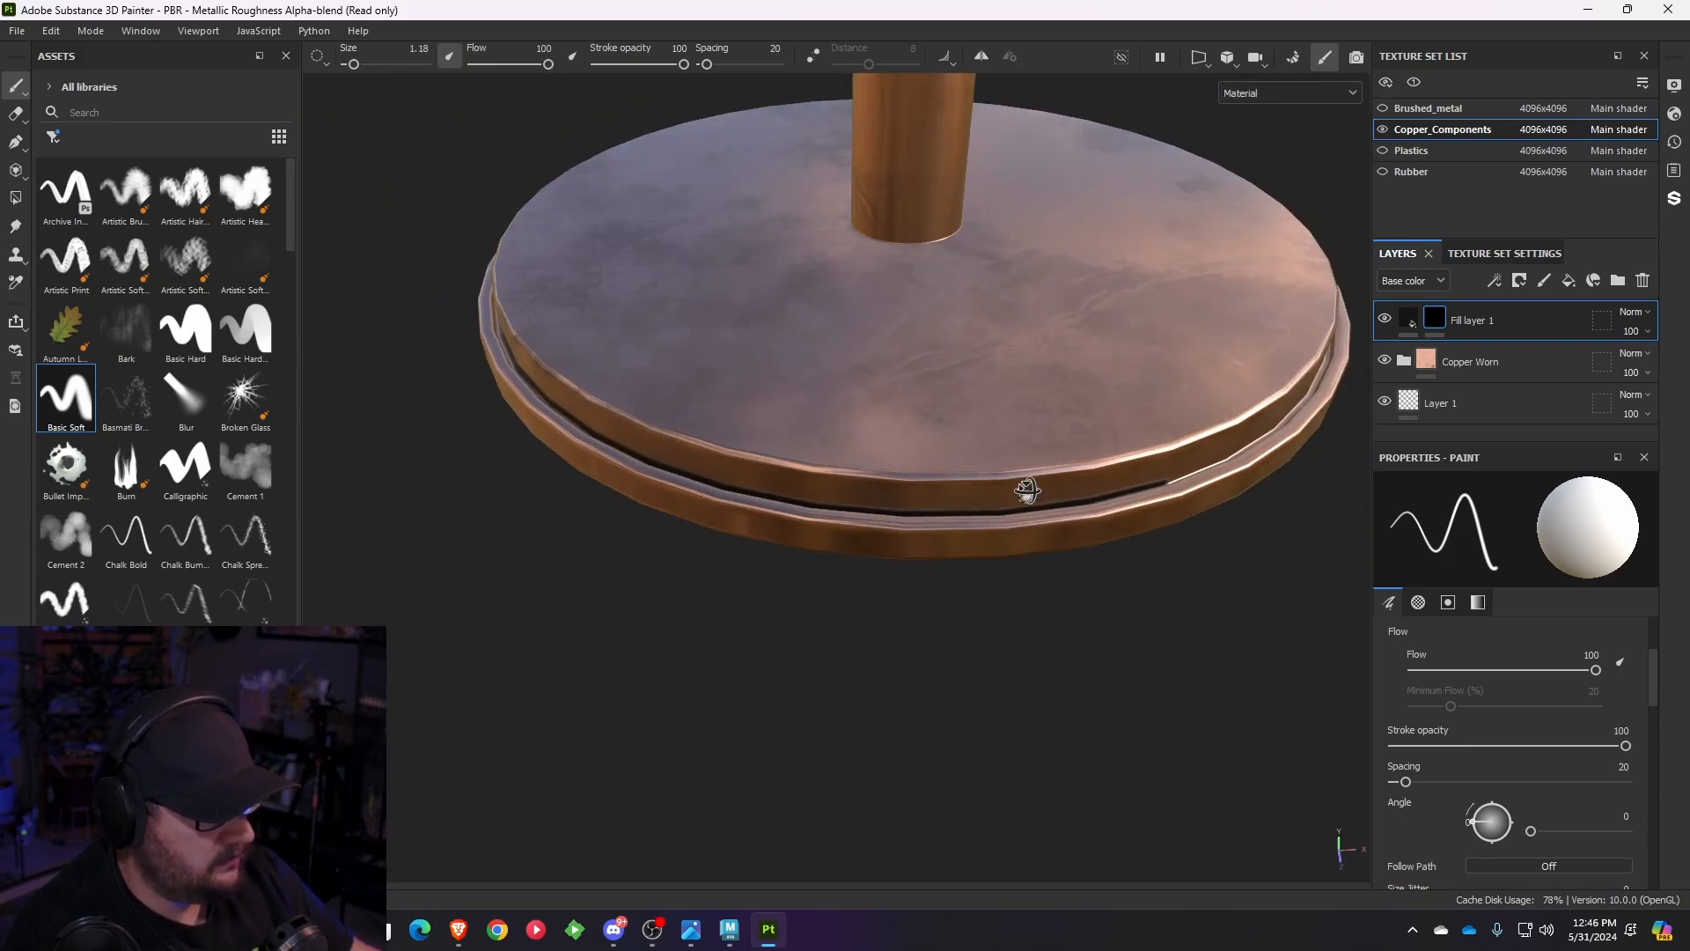
mouse_move(1027, 490)
left_mouse_down("alt")
mouse_move(993, 407)
mouse_move(1011, 441)
left_mouse_up("alt")
scroll(488, 407, "up", 5)
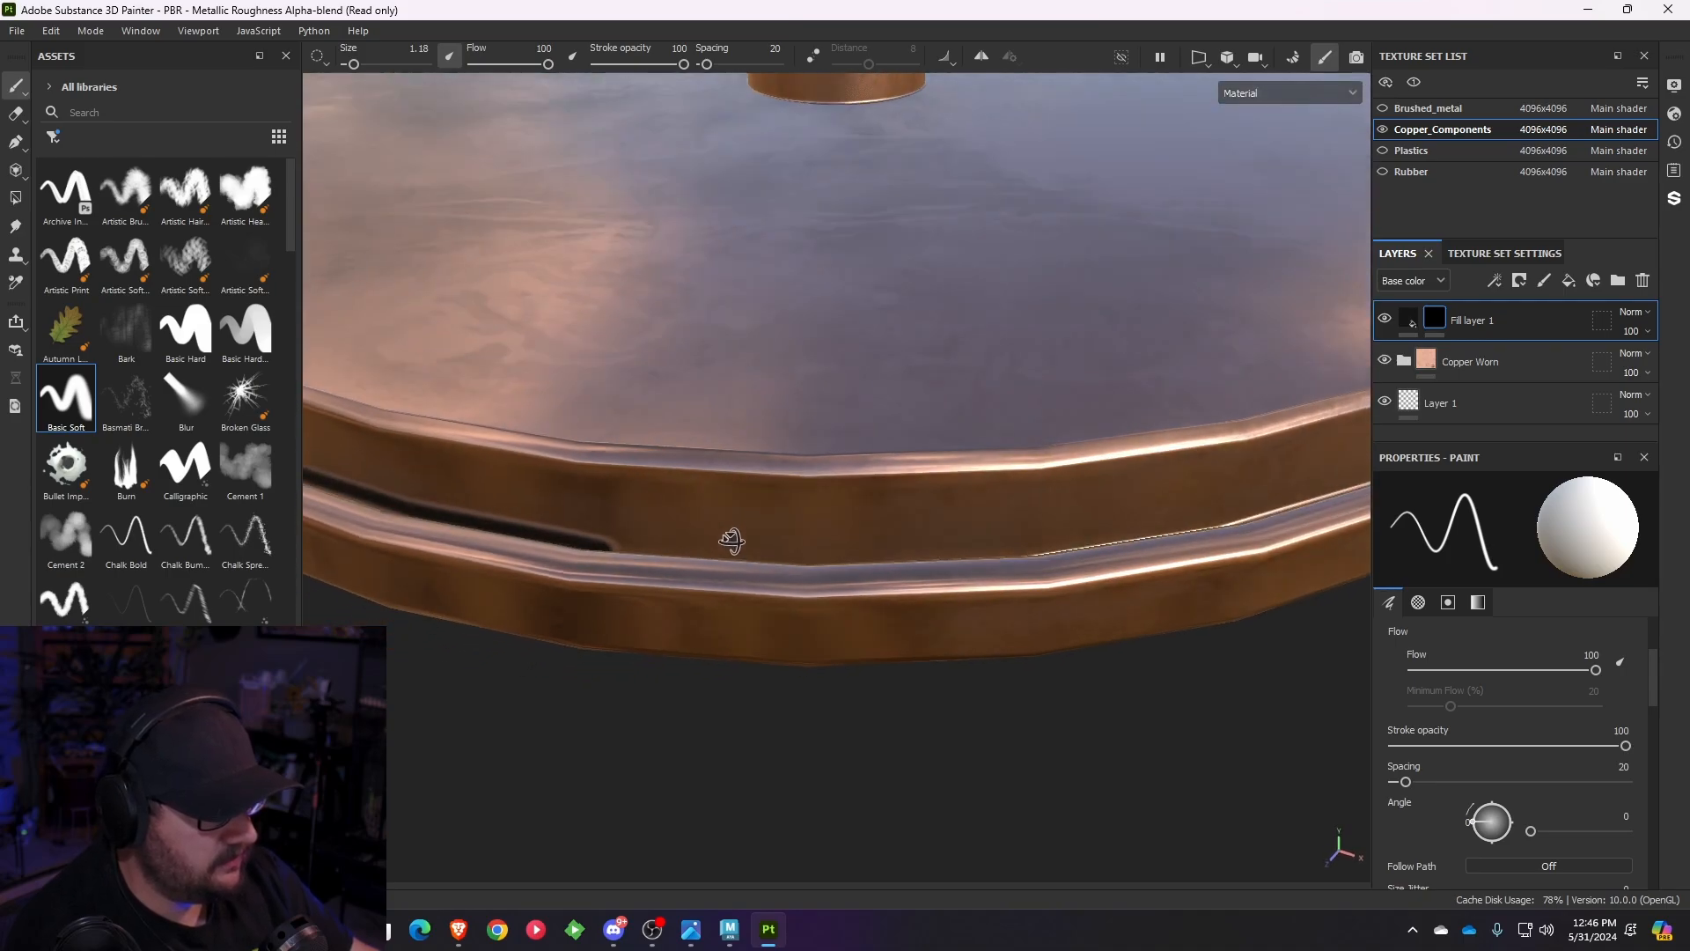
left_click(814, 556, "shift")
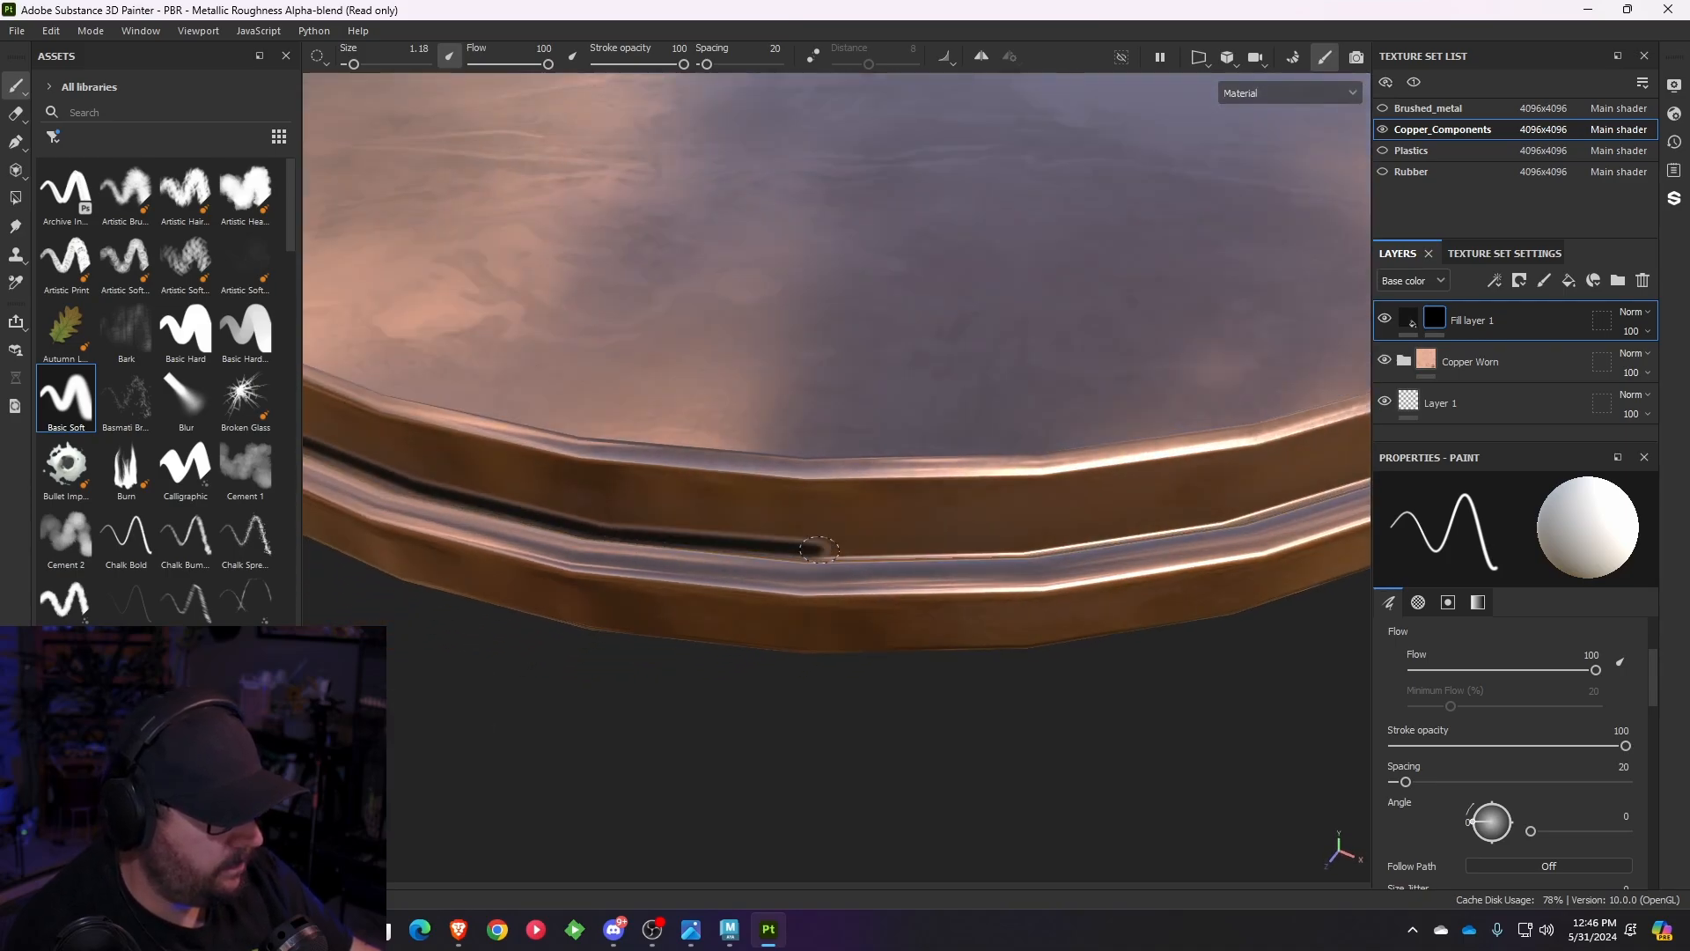
left_click(1025, 549, "shift")
left_click(1227, 520, "shift")
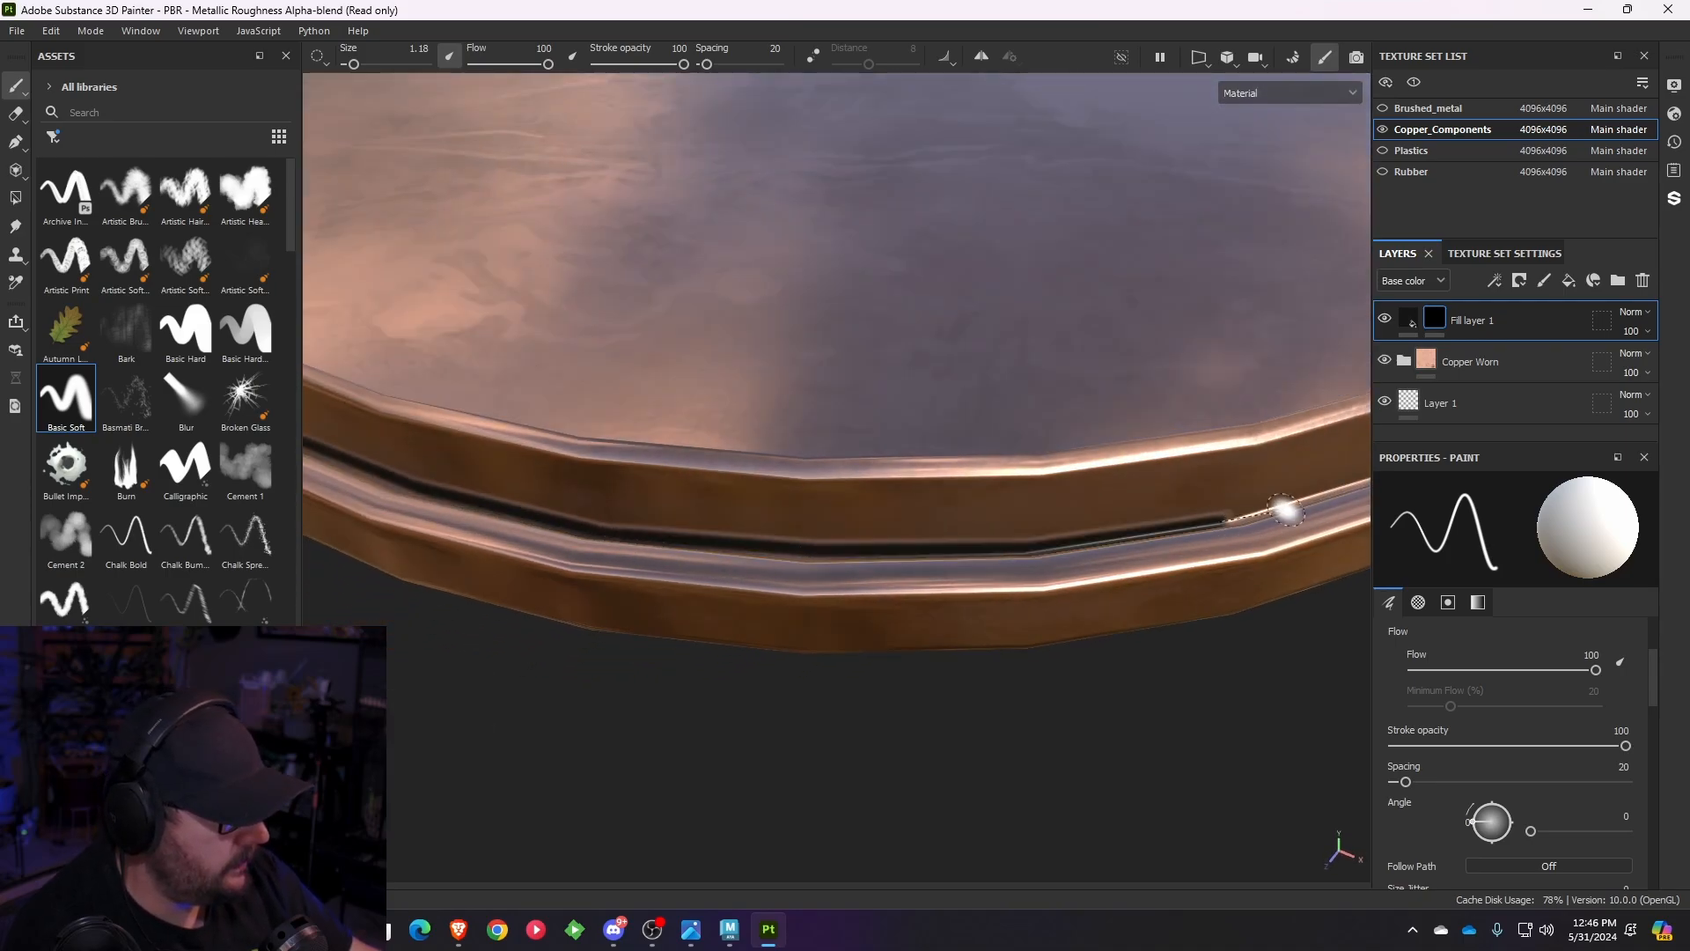
- Continue the dark line around the following stretch of the base's groove with four straight strokes
left_click_drag(1289, 503, 1121, 508, "alt")
middle_click_drag(1120, 509, 98, 502, "alt")
mouse_move(616, 509)
left_mouse_down("alt")
mouse_move(356, 502)
mouse_move(539, 523)
left_mouse_up("alt")
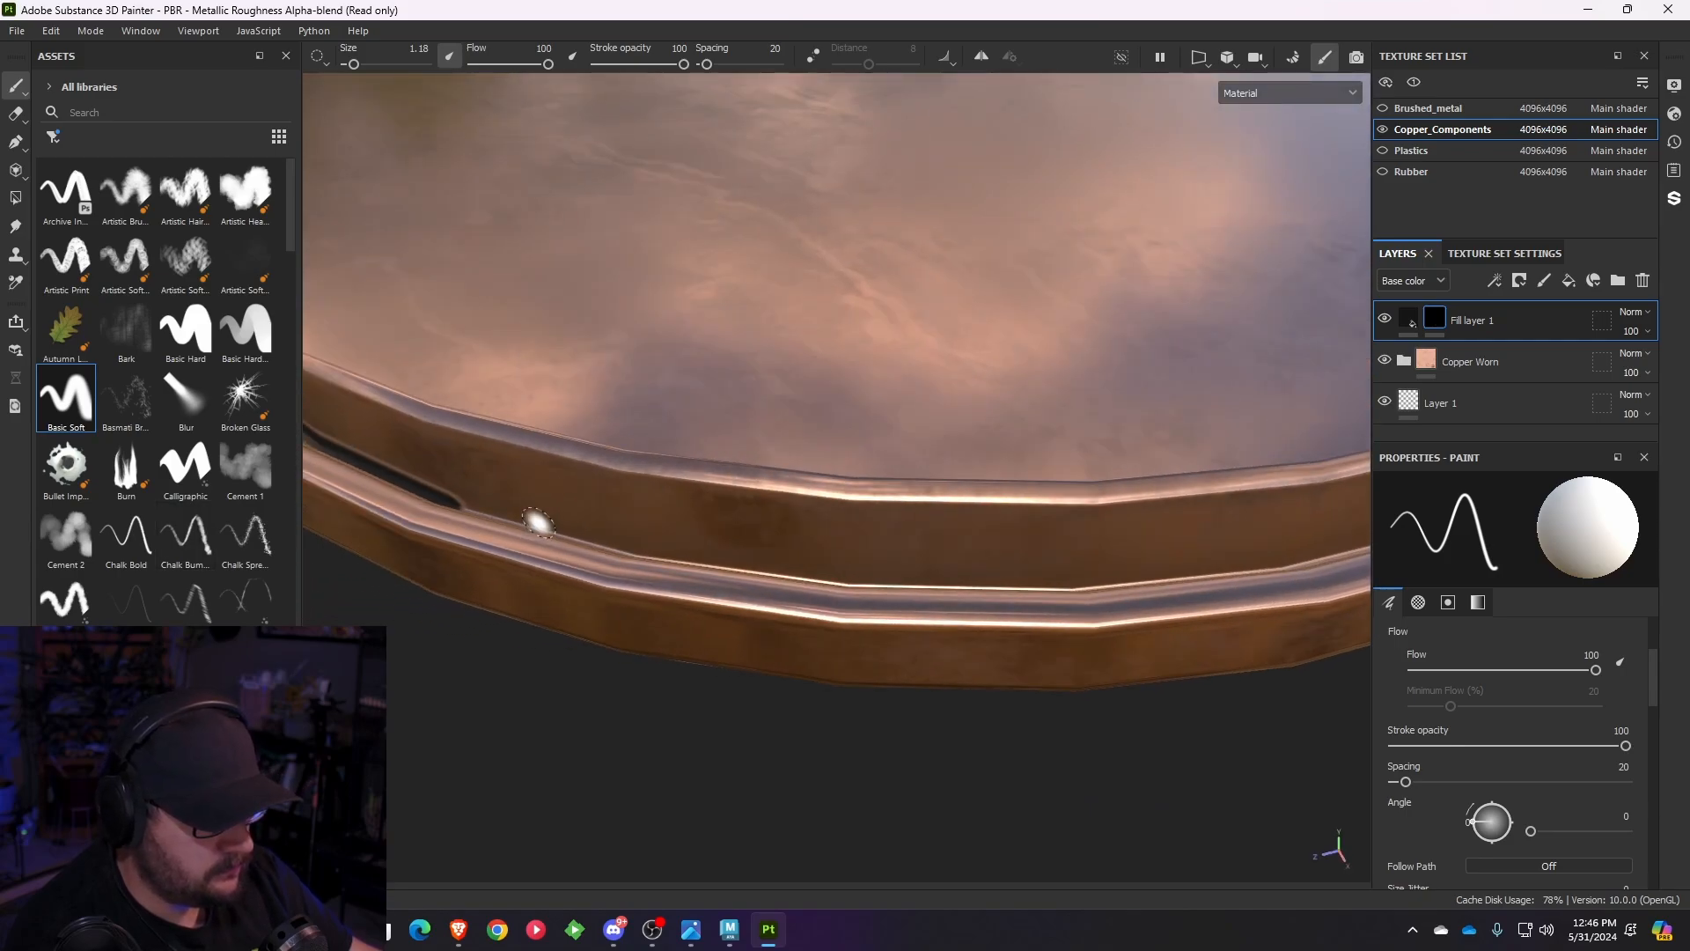
left_click(642, 546, "shift")
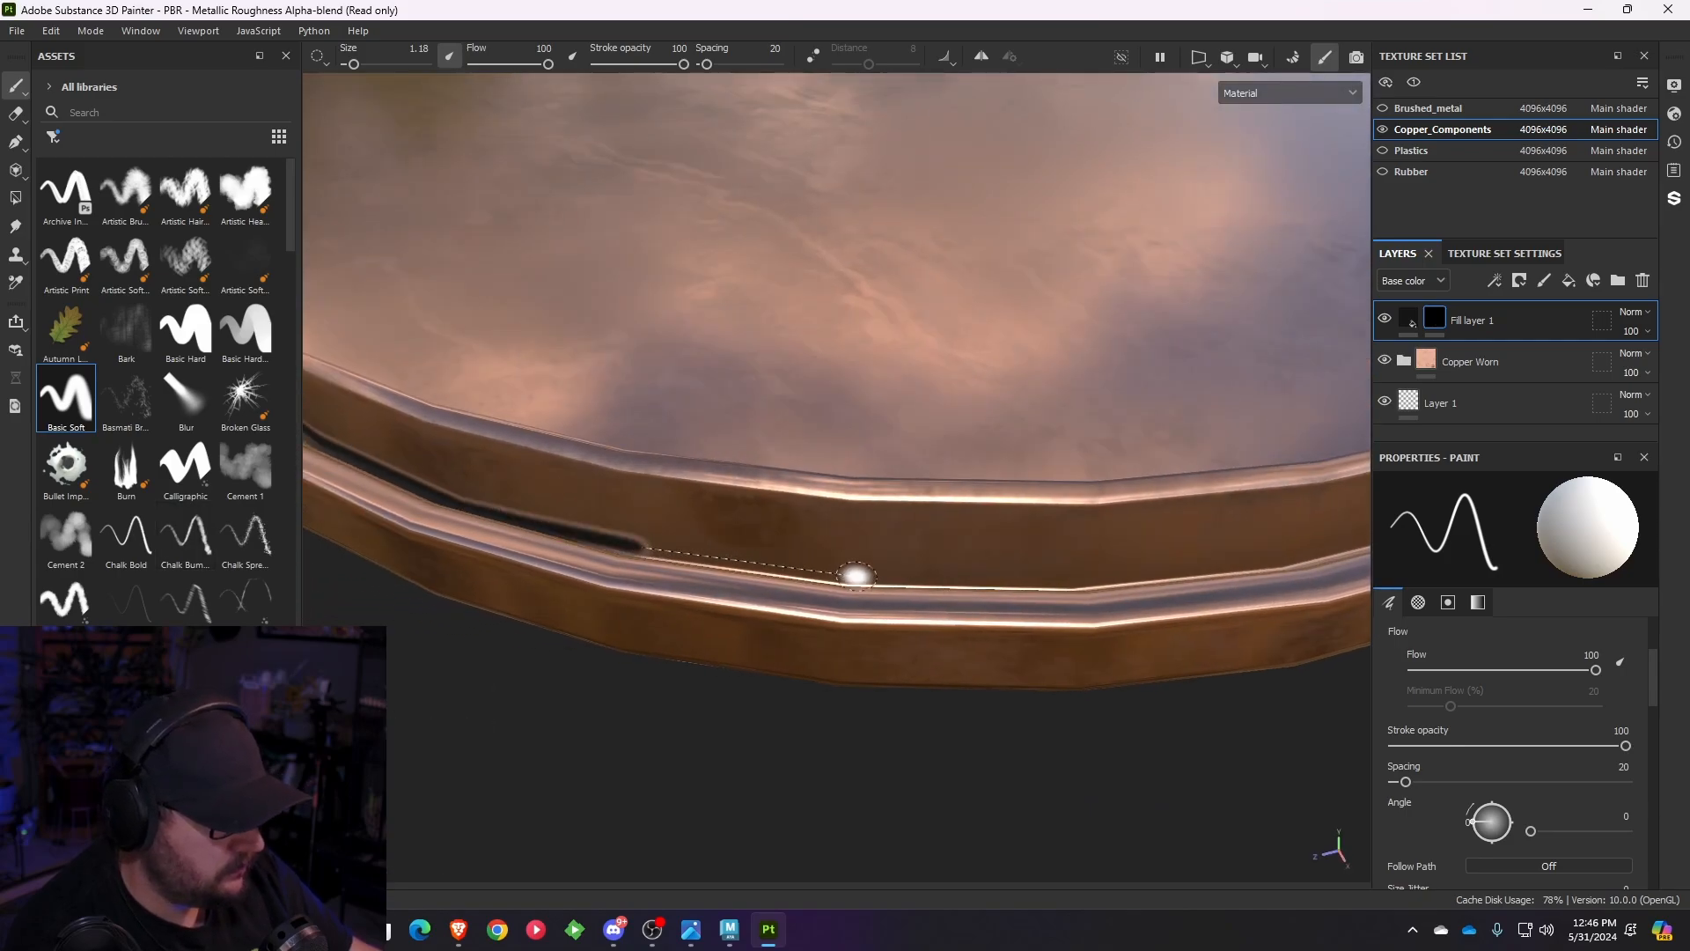
left_click(867, 584, "shift")
left_click(1087, 586, "shift")
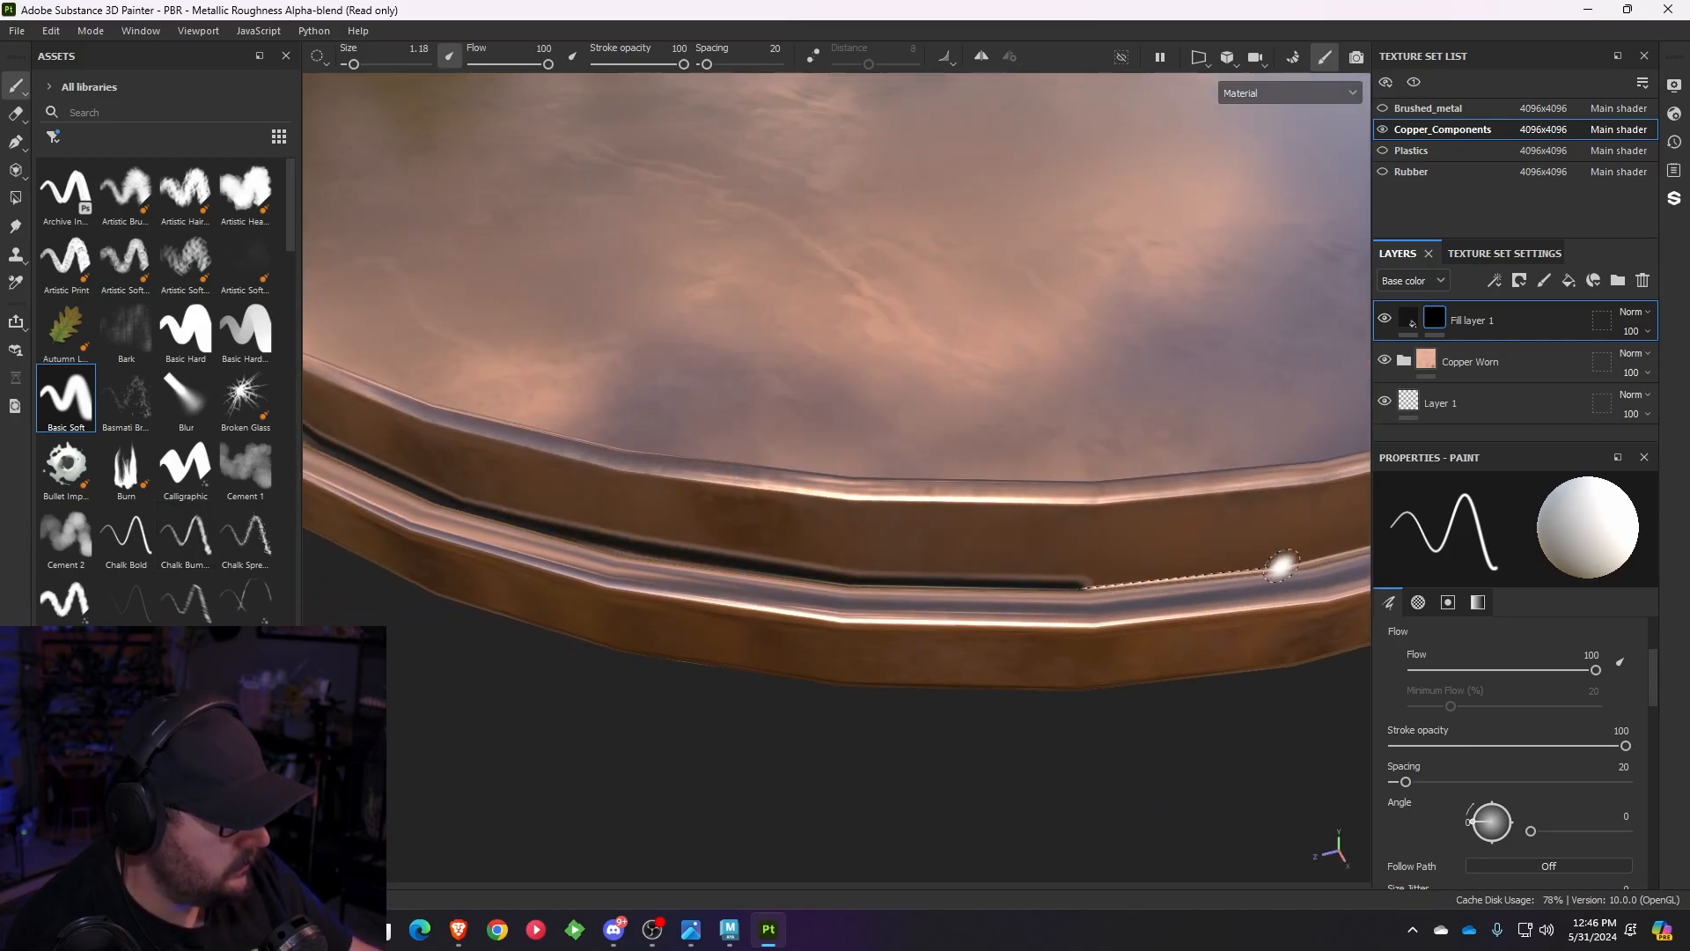
left_click(1272, 563, "shift")
mouse_move(1202, 548)
left_mouse_down("alt")
mouse_move(547, 423)
mouse_move(592, 484)
left_mouse_up("alt")
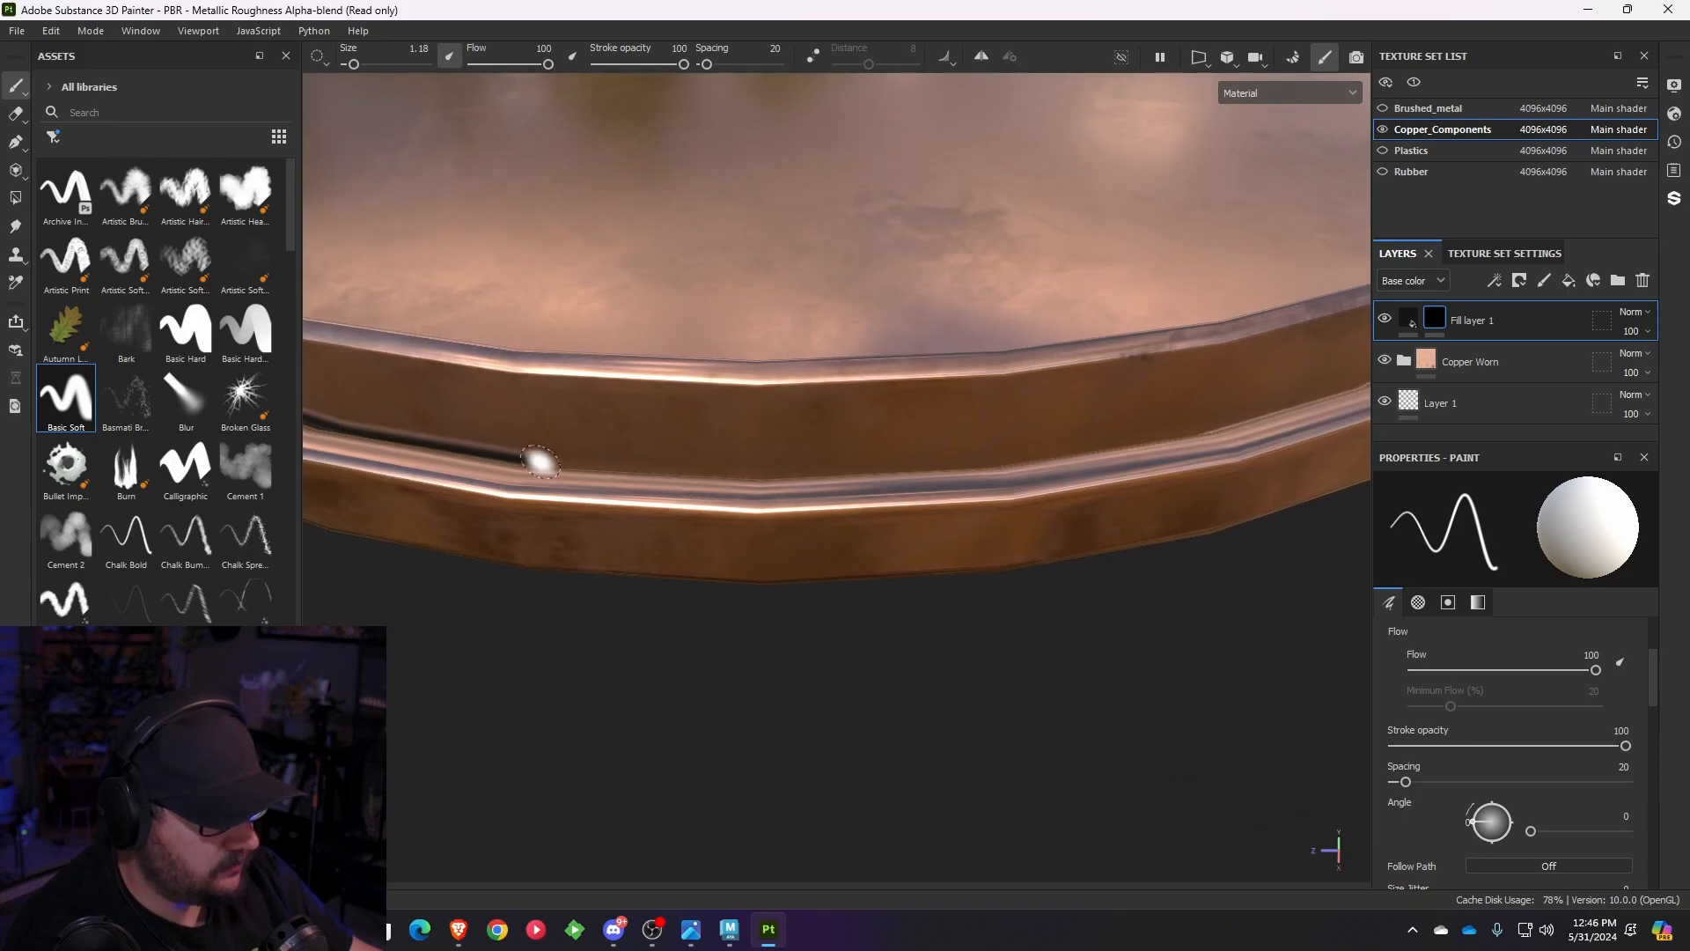
- Try two further straight strokes along the groove from the dark line's end, and undo both
left_click(733, 475, "shift")
left_click(1003, 461, "shift")
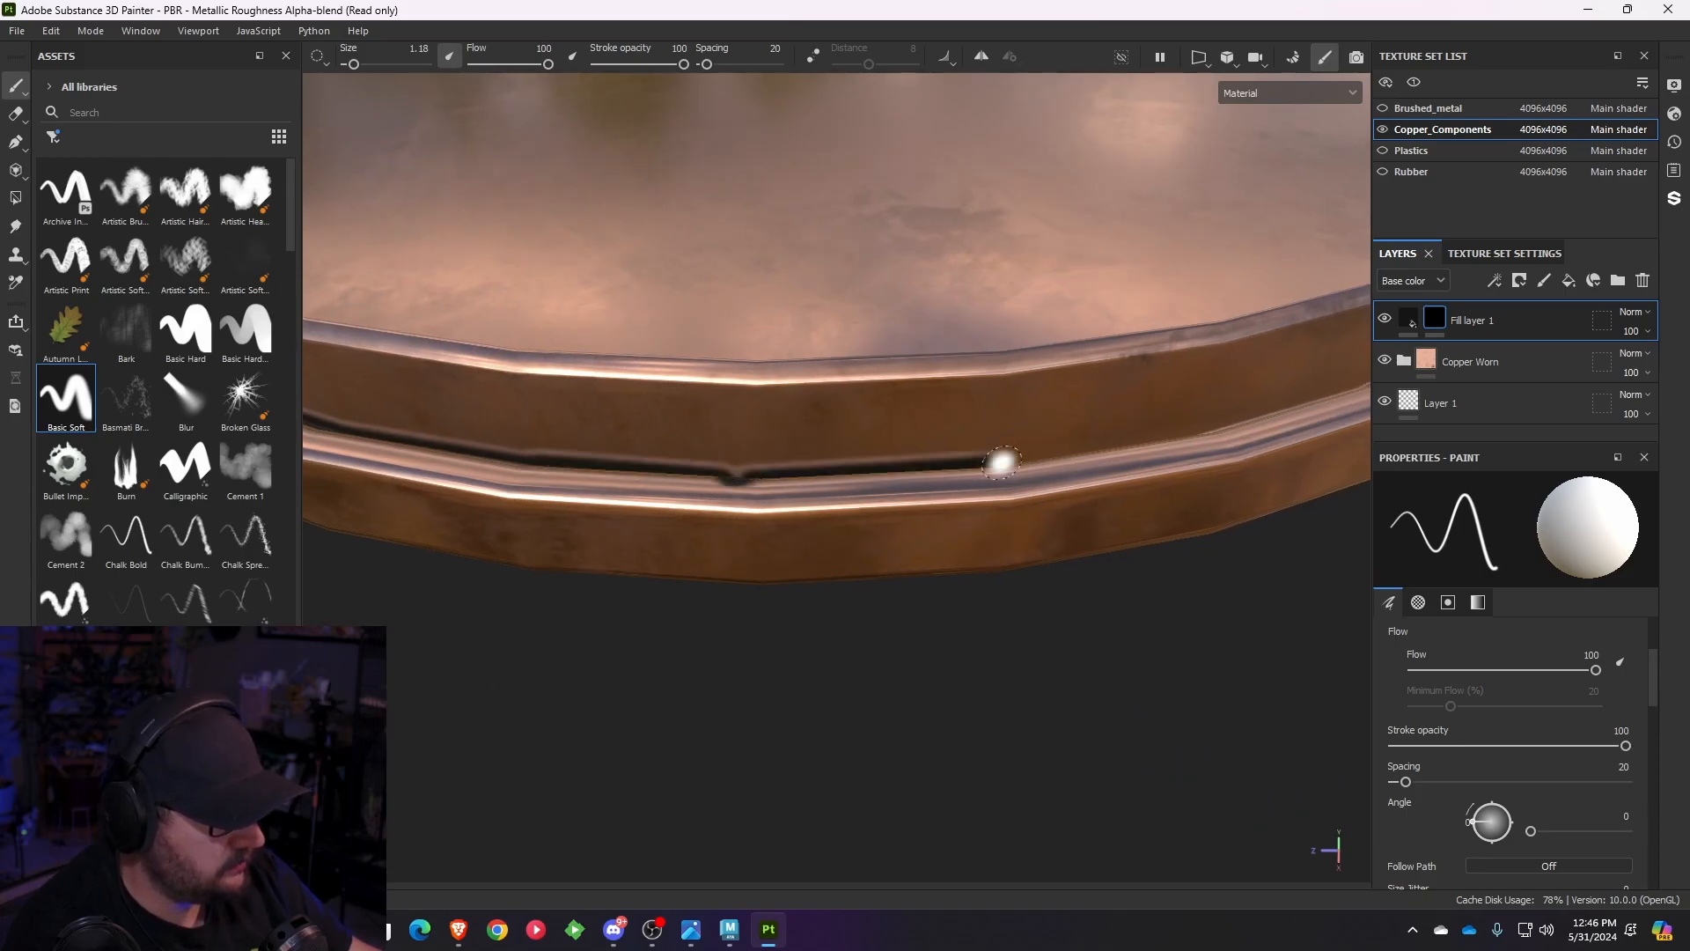
key("ctrl+z")
key("ctrl+z")
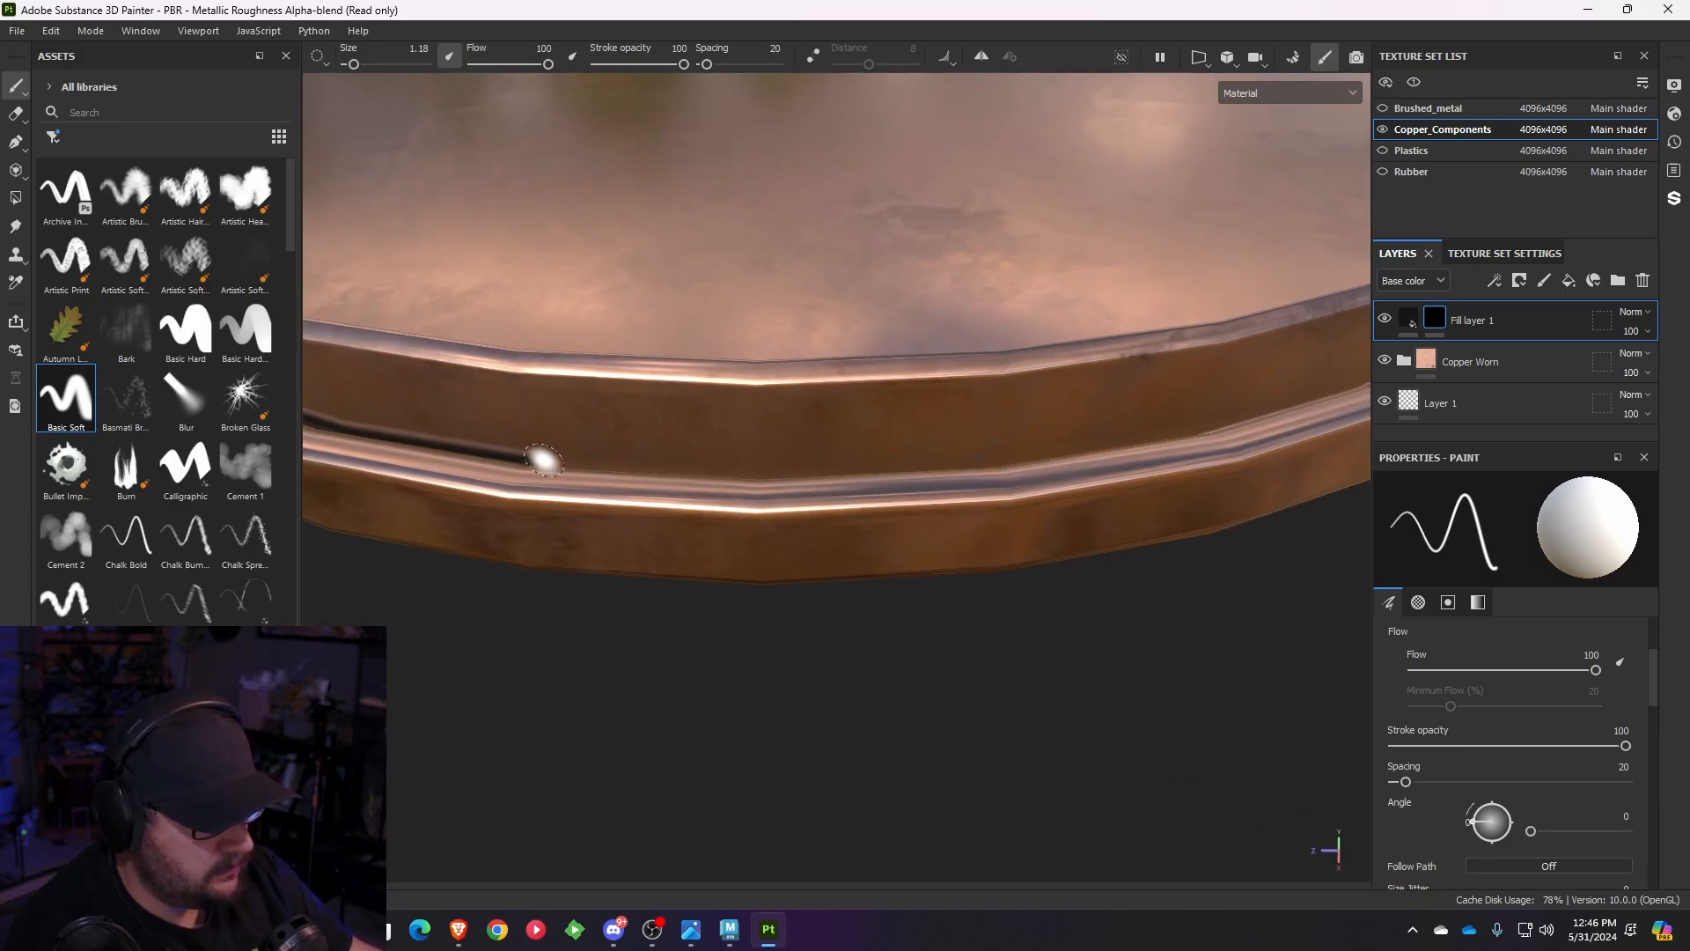
- Paint three connected straight strokes just above the lower ledge, closely following the groove from the dark line's end
left_click(761, 468, "shift")
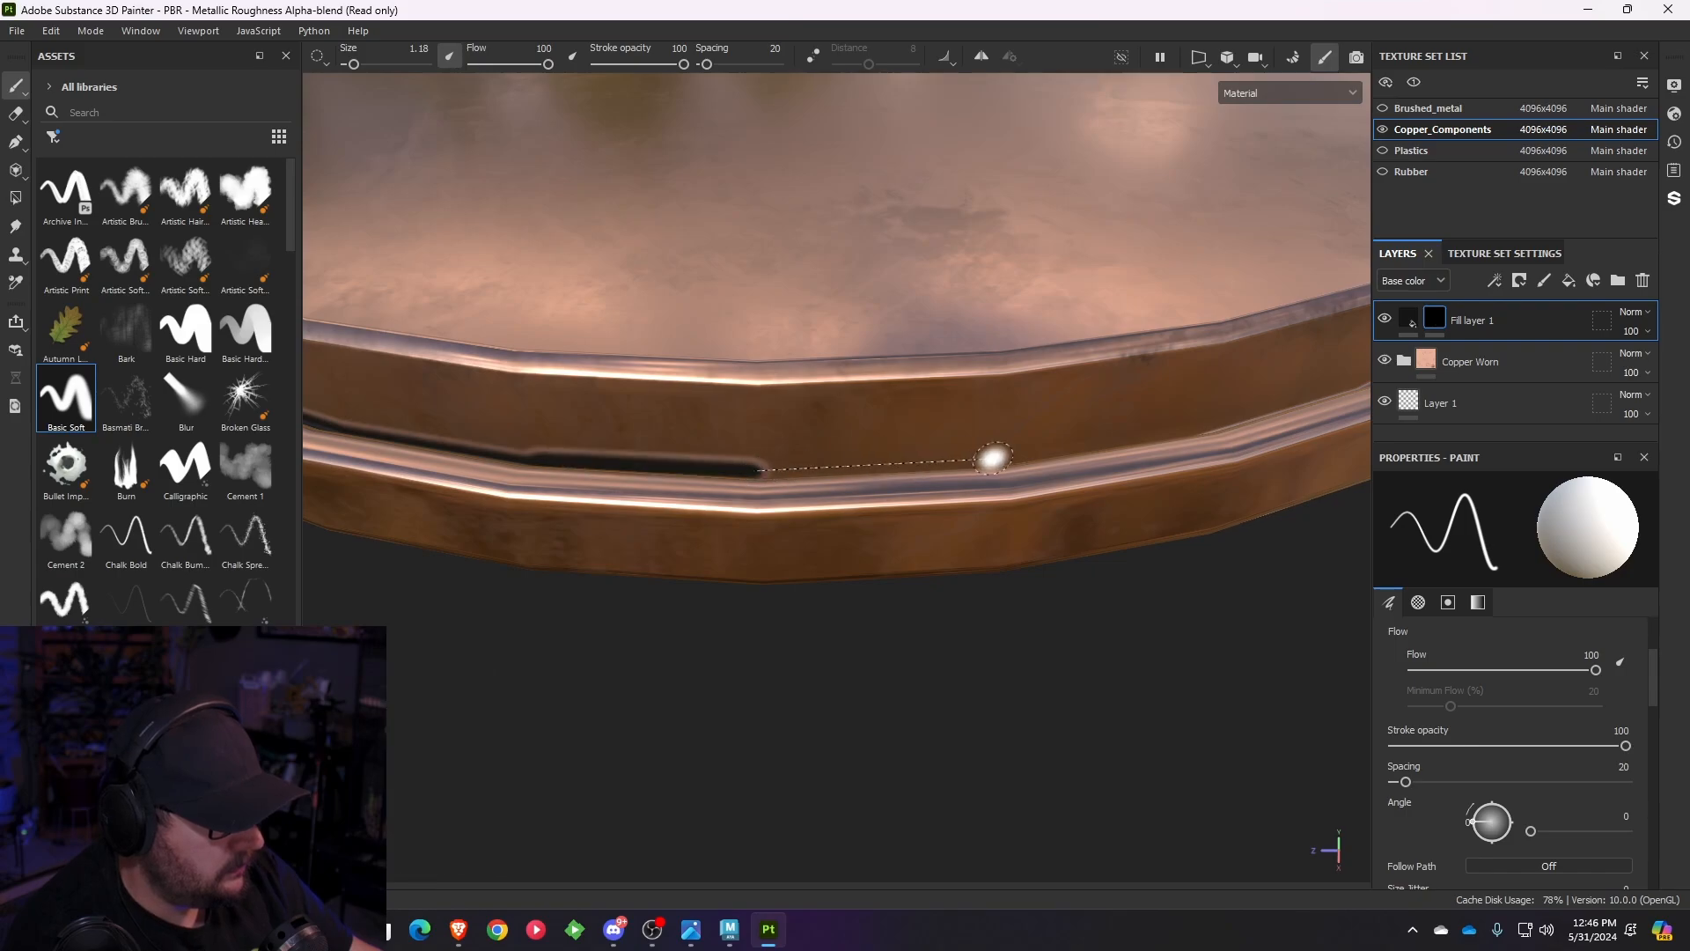
left_click(998, 457, "shift")
left_click(1199, 429, "shift")
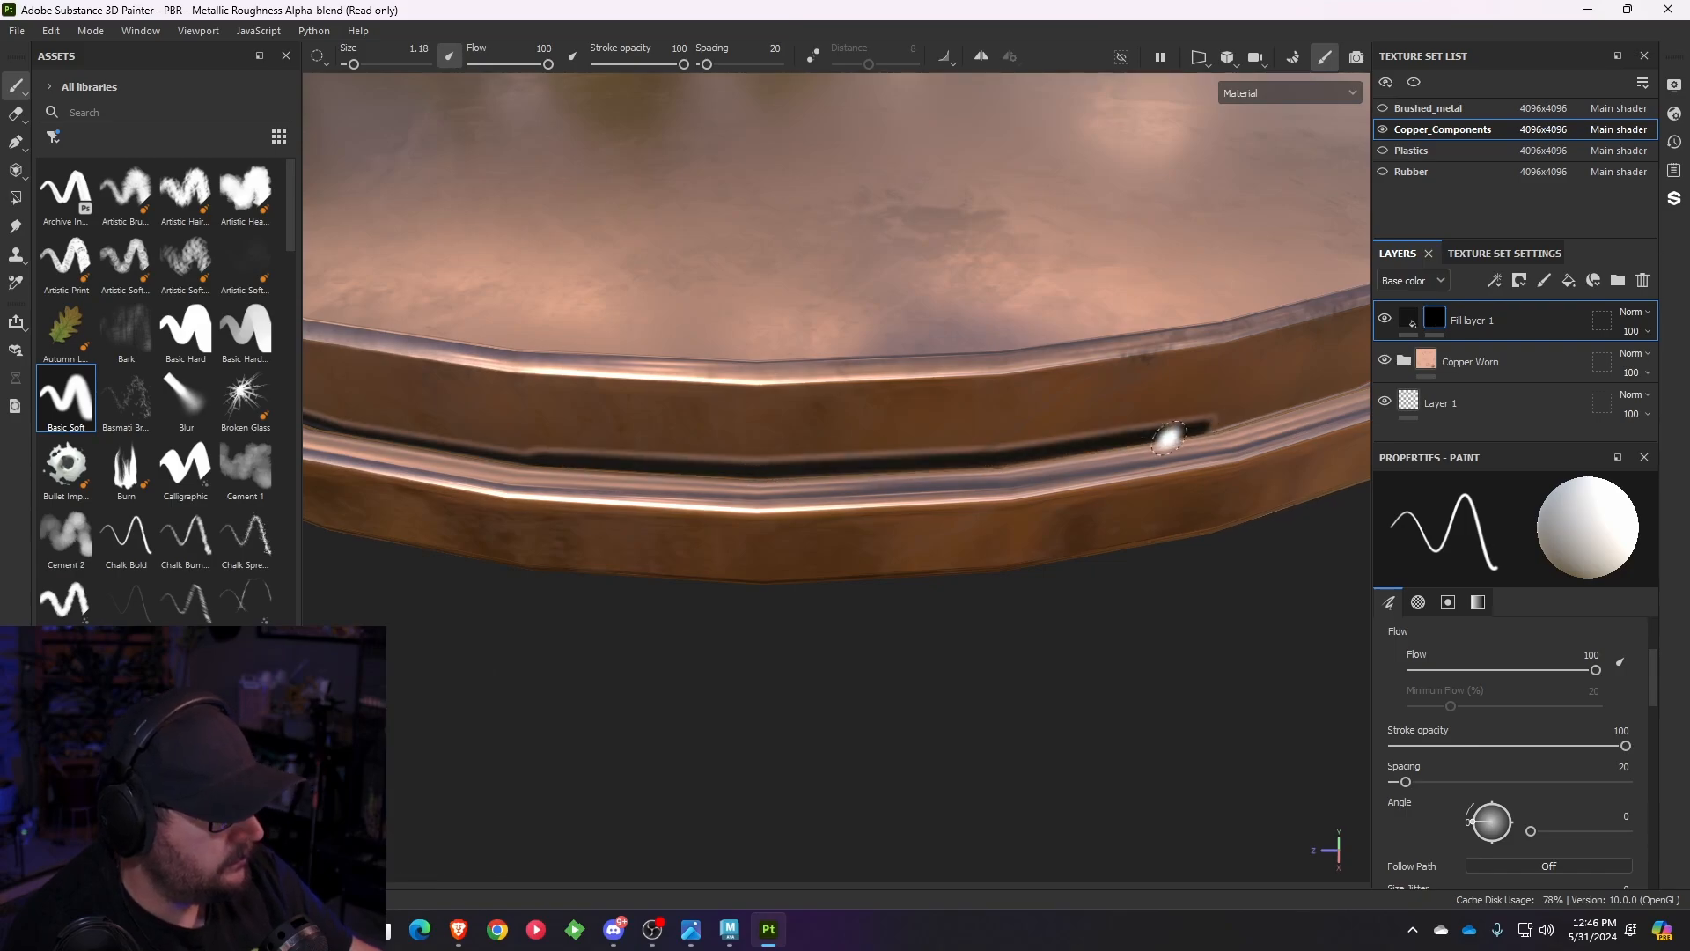
- Close the dark line around the base's groove with straight strokes, undoing the stray one
left_click_drag(1170, 434, 890, 426, "alt")
middle_click_drag(890, 426, 657, 441, "alt")
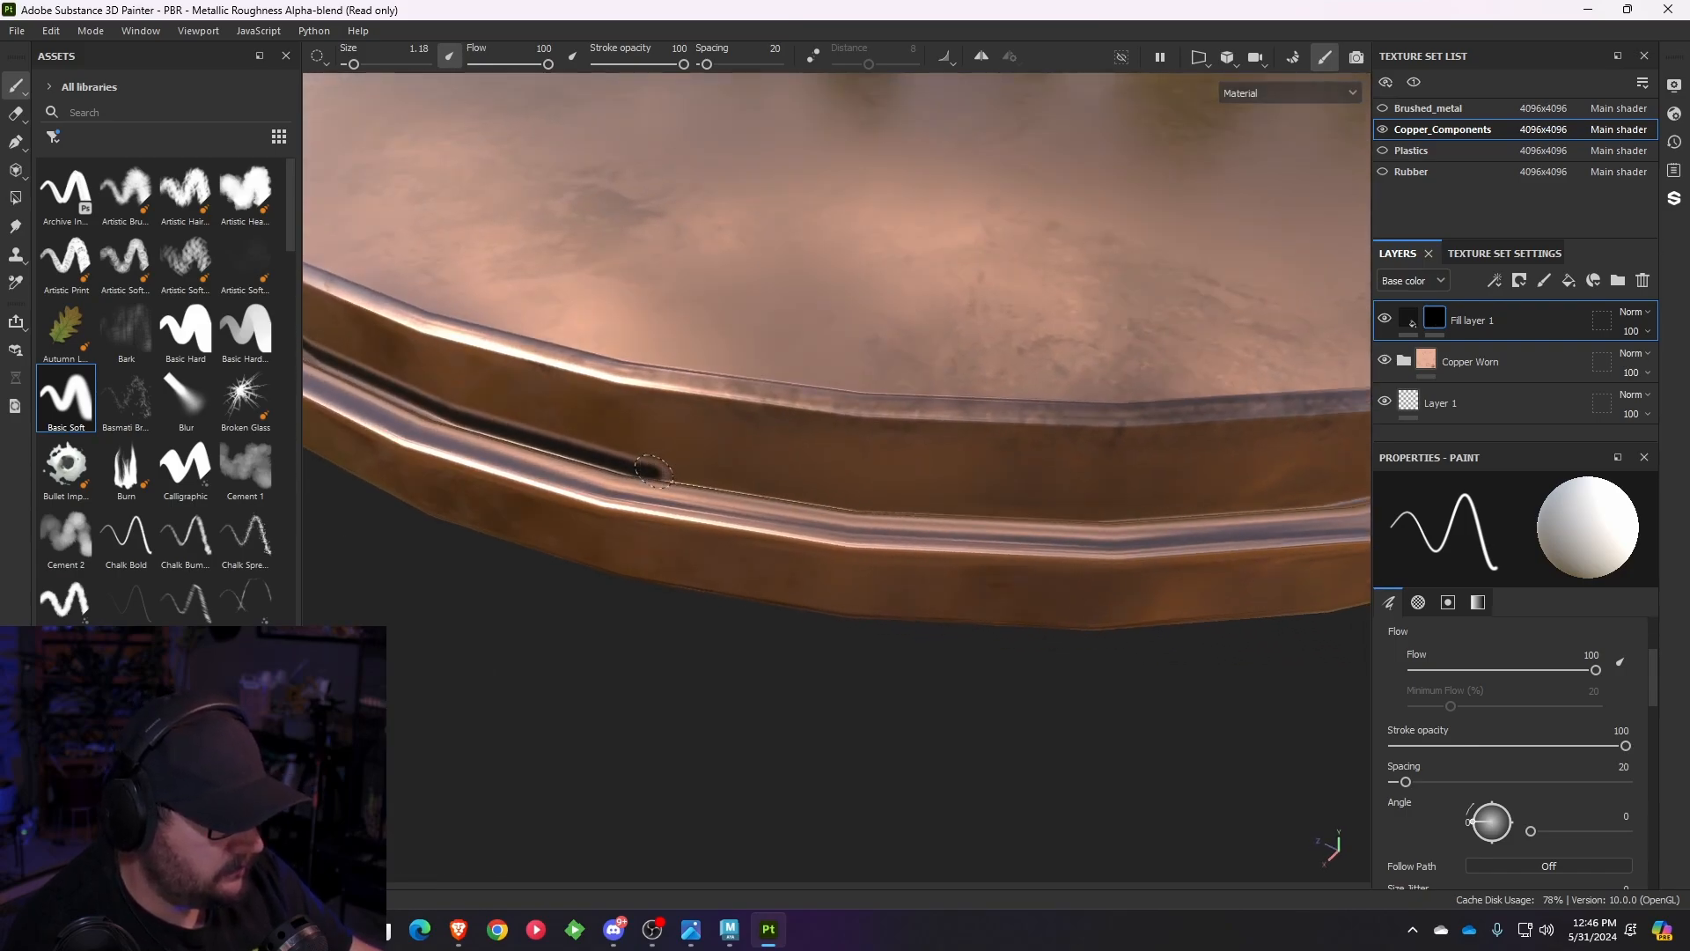
left_click(862, 506, "shift")
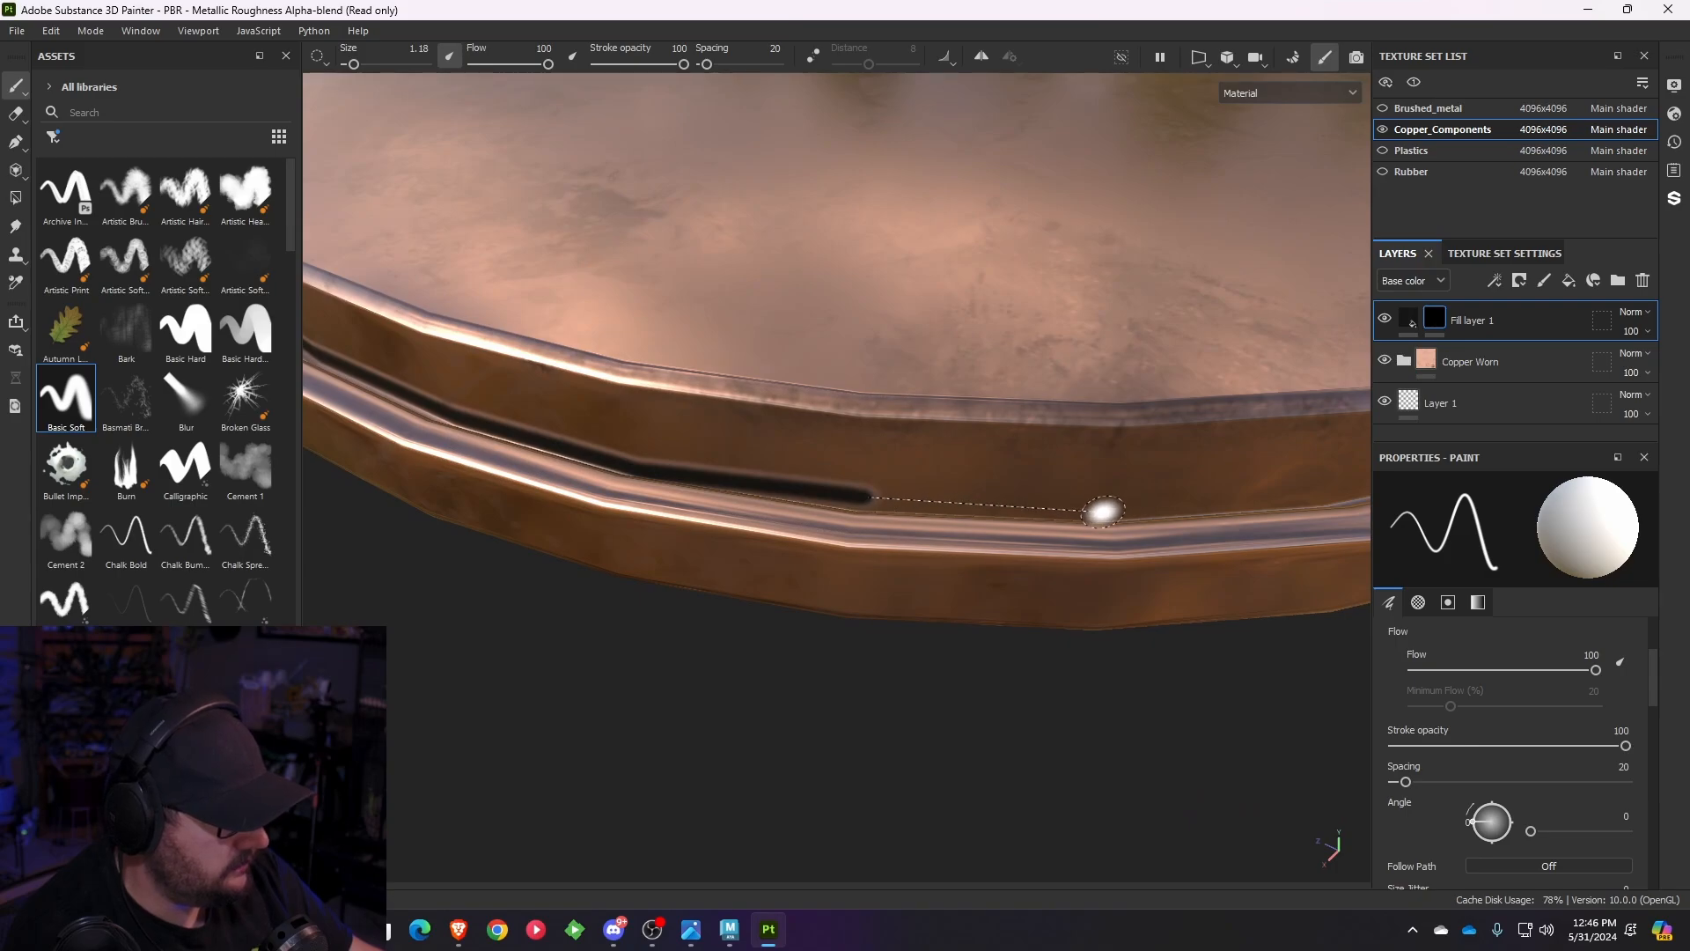
key("ctrl+z")
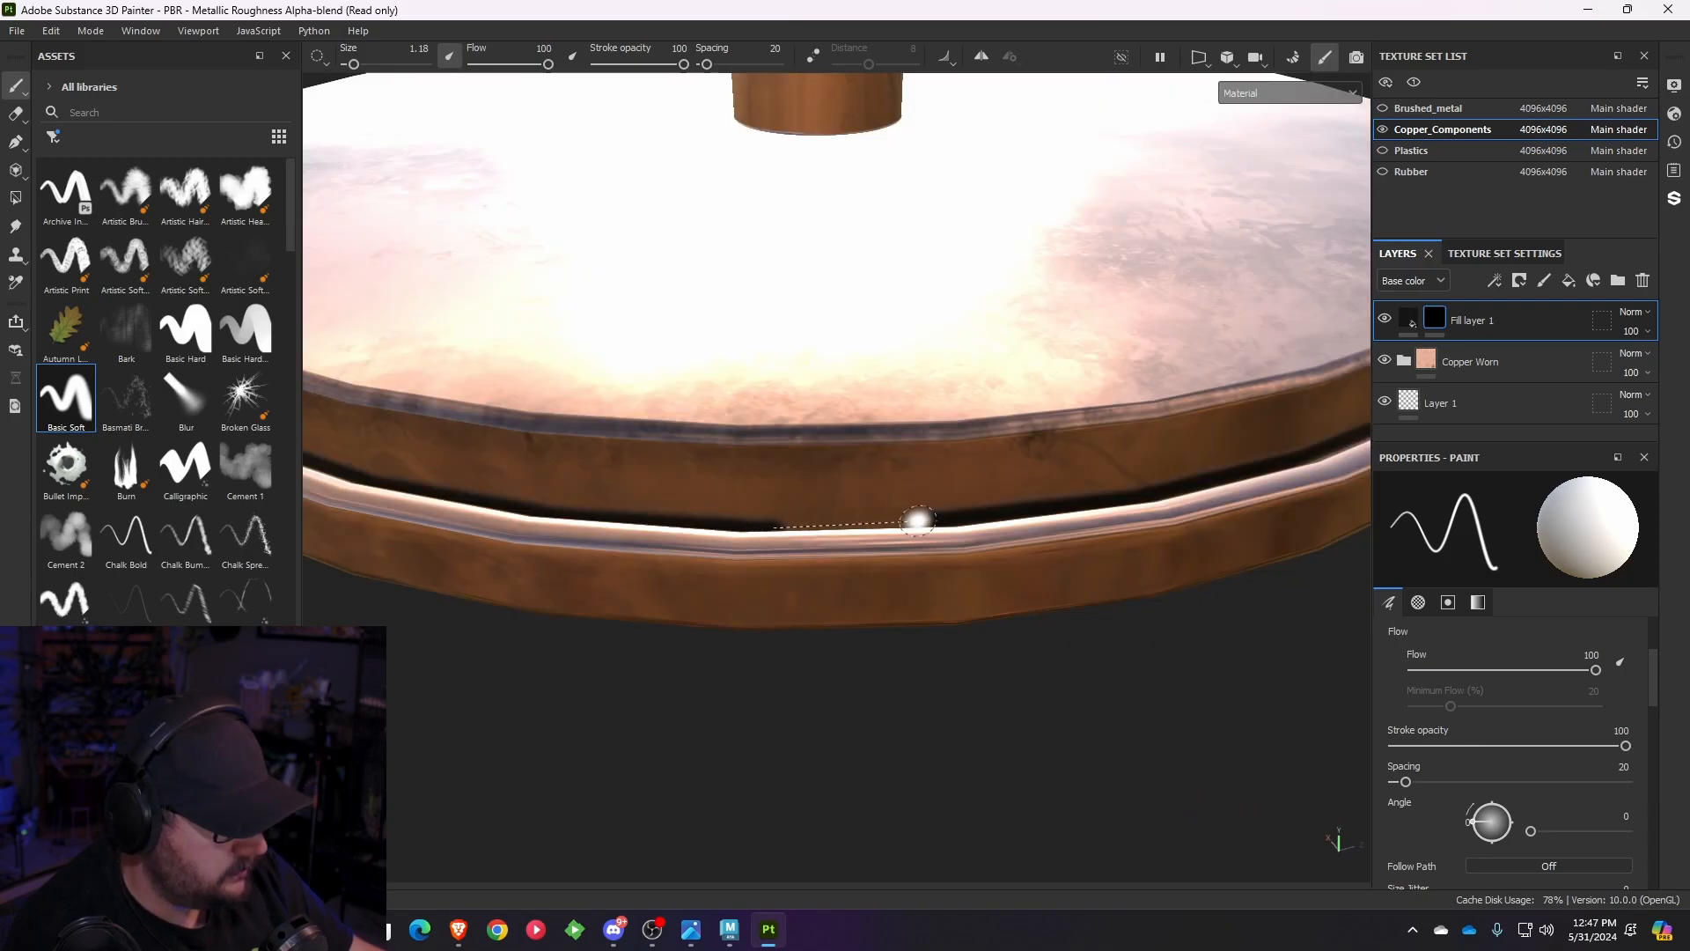
left_click(917, 520, "shift")
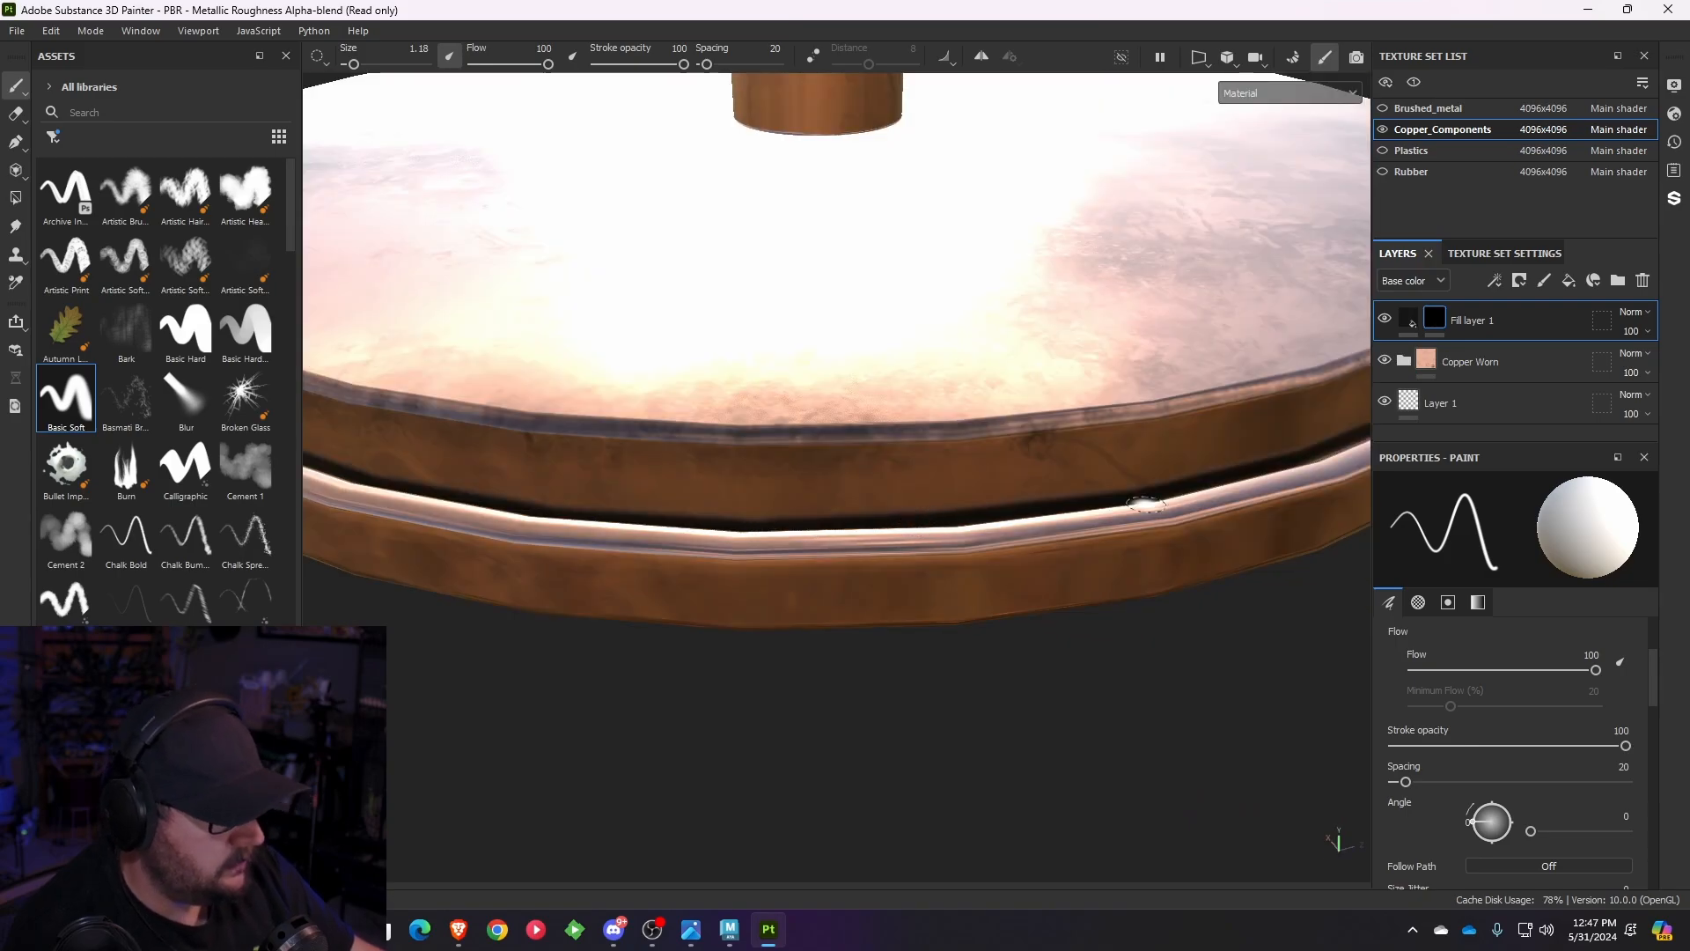
scroll(1057, 503, "down", 3)
left_click_drag(984, 502, 773, 478, "alt")
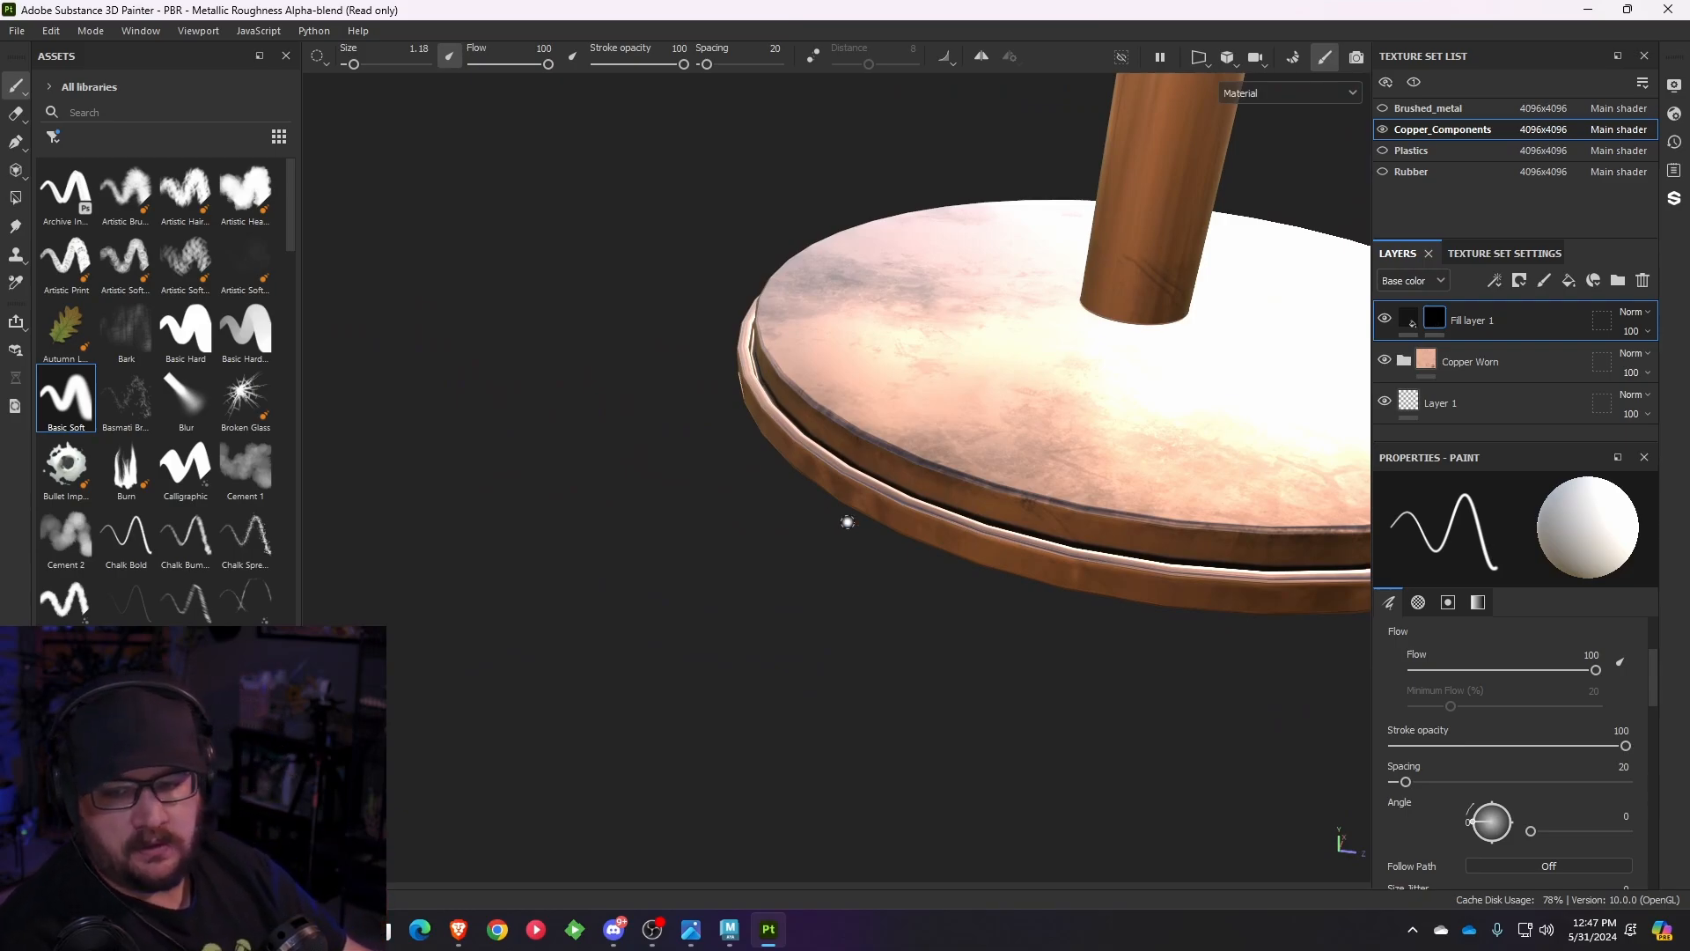
left_click_drag(848, 522, 1024, 568, "alt")
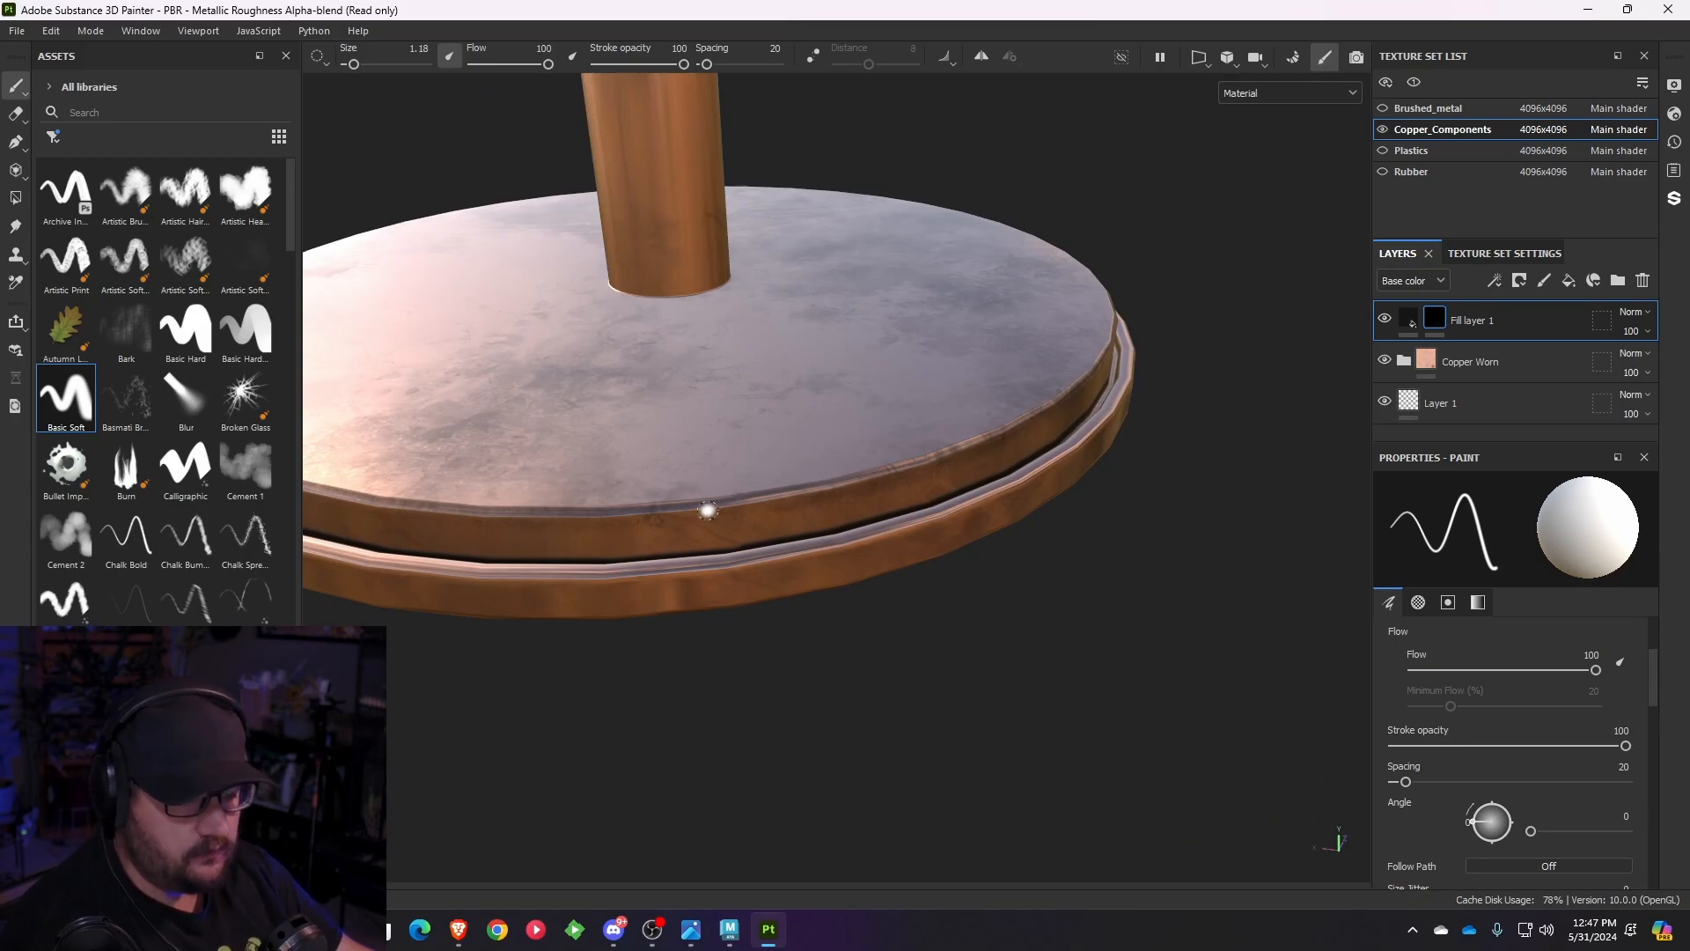
- Pick the ragged vertical-streak brush from the brush library, undo a test stroke across the base, and set the brush size to 3.87
scroll(251, 557, "down", 10)
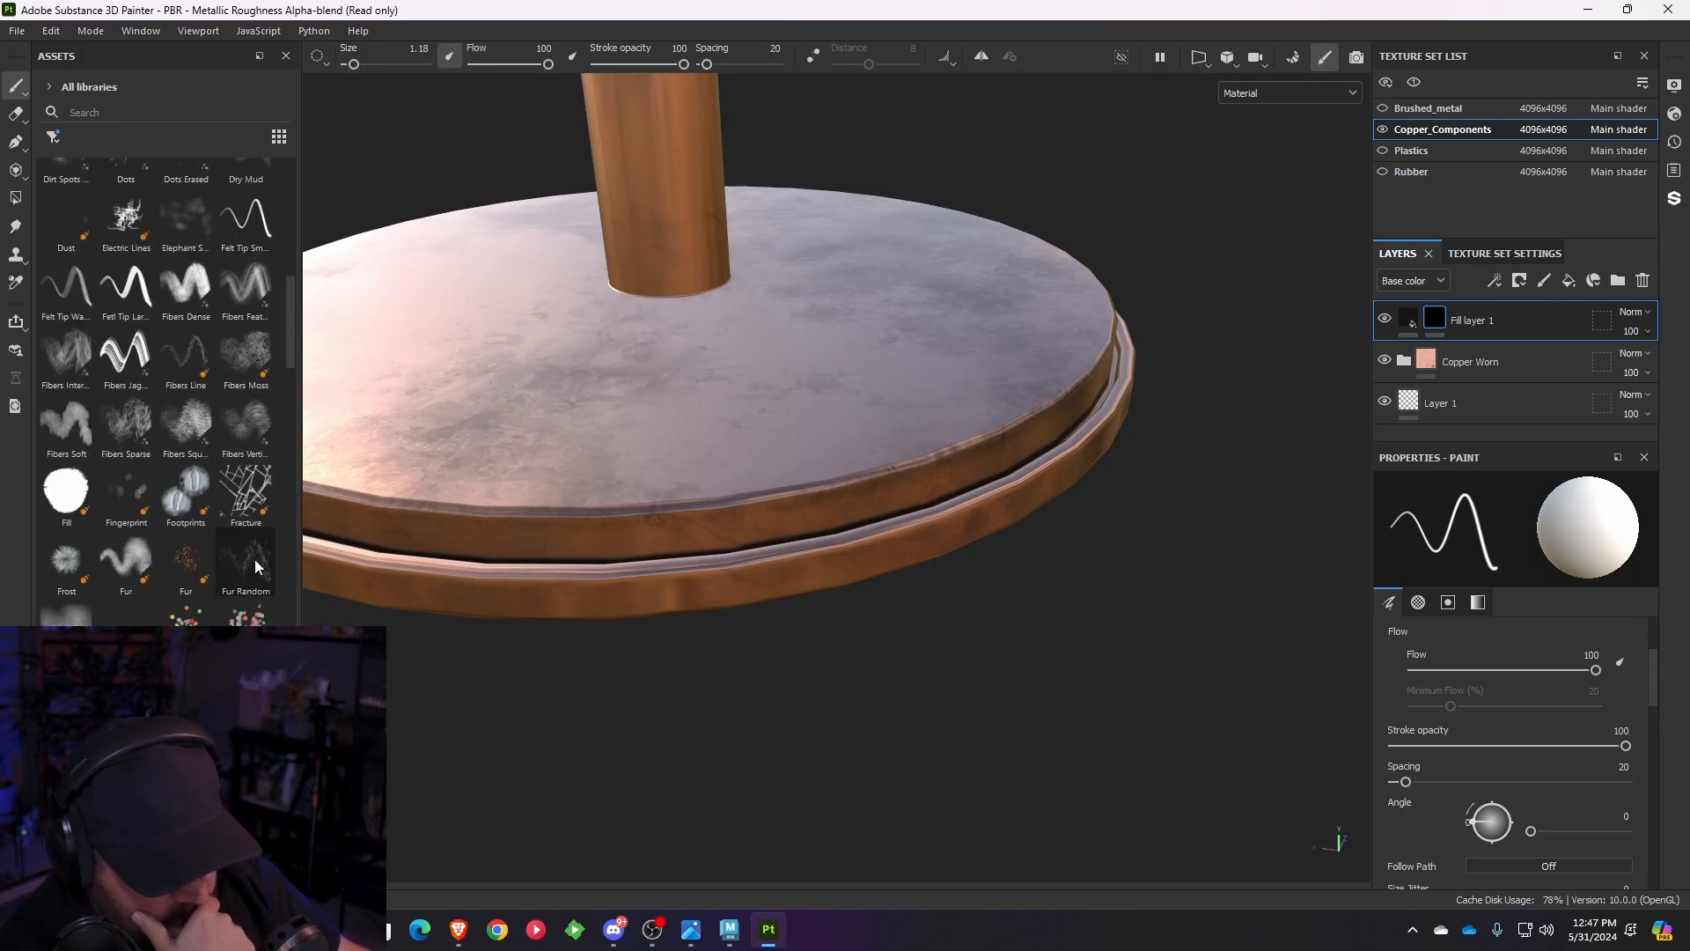
scroll(255, 558, "down", 1)
scroll(253, 560, "down", 3)
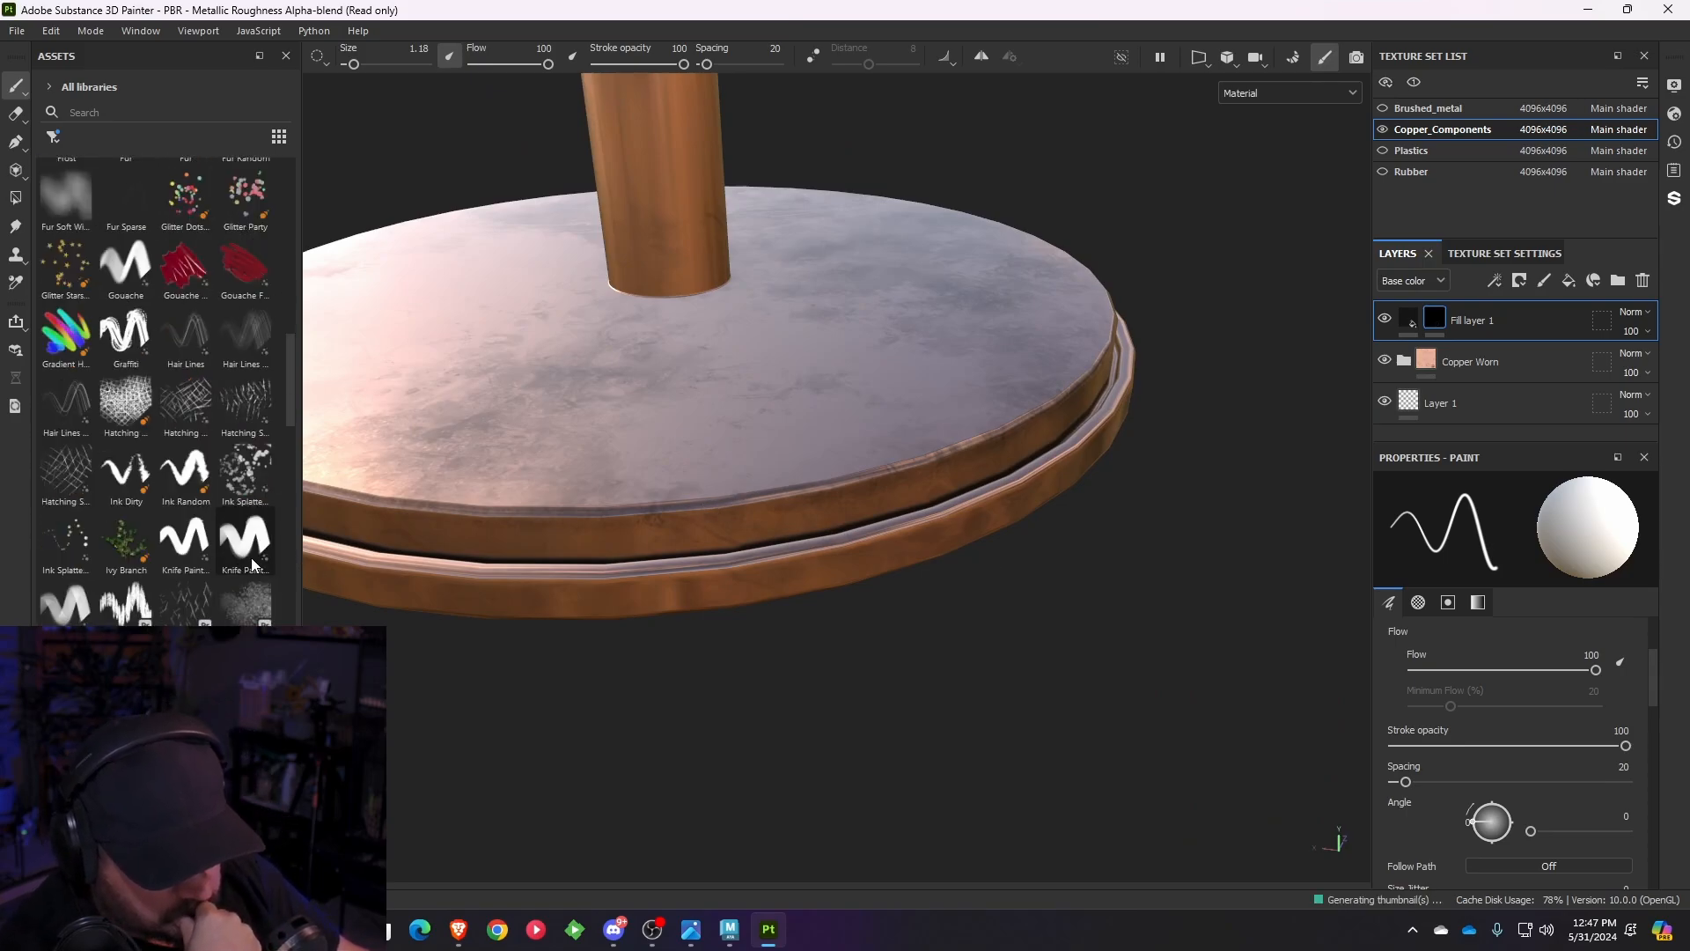
left_click(115, 598)
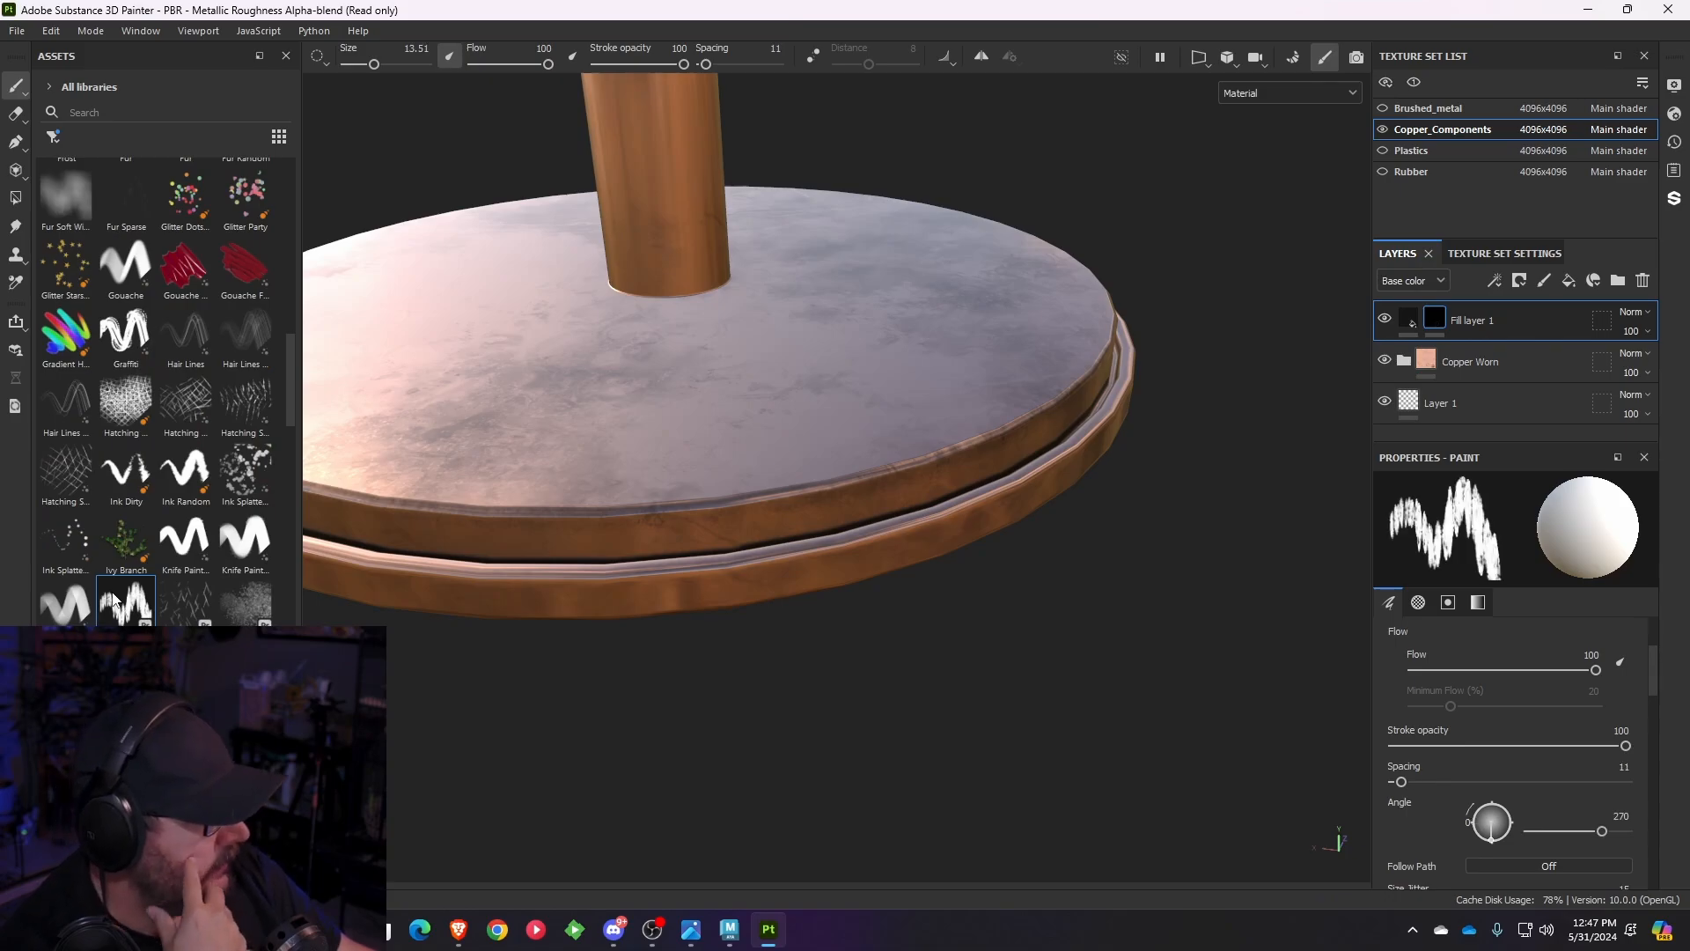
left_click_drag(584, 510, 858, 515)
key("ctrl+z")
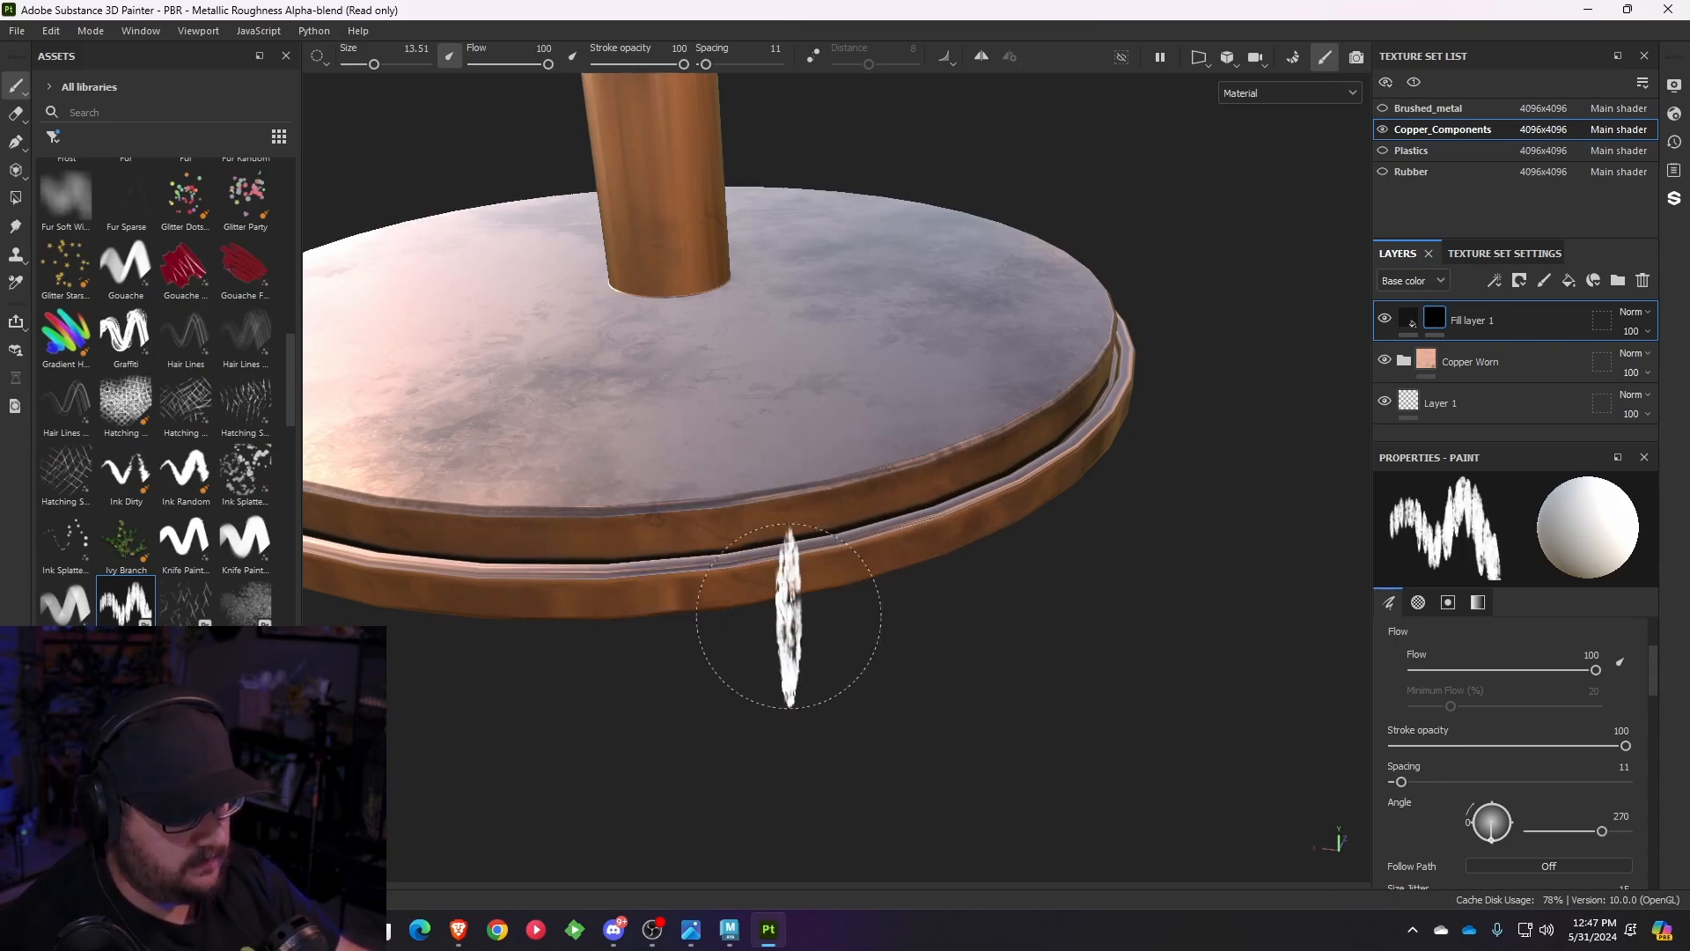
left_click_drag(774, 603, 724, 538, "alt")
left_click_drag(374, 64, 349, 65)
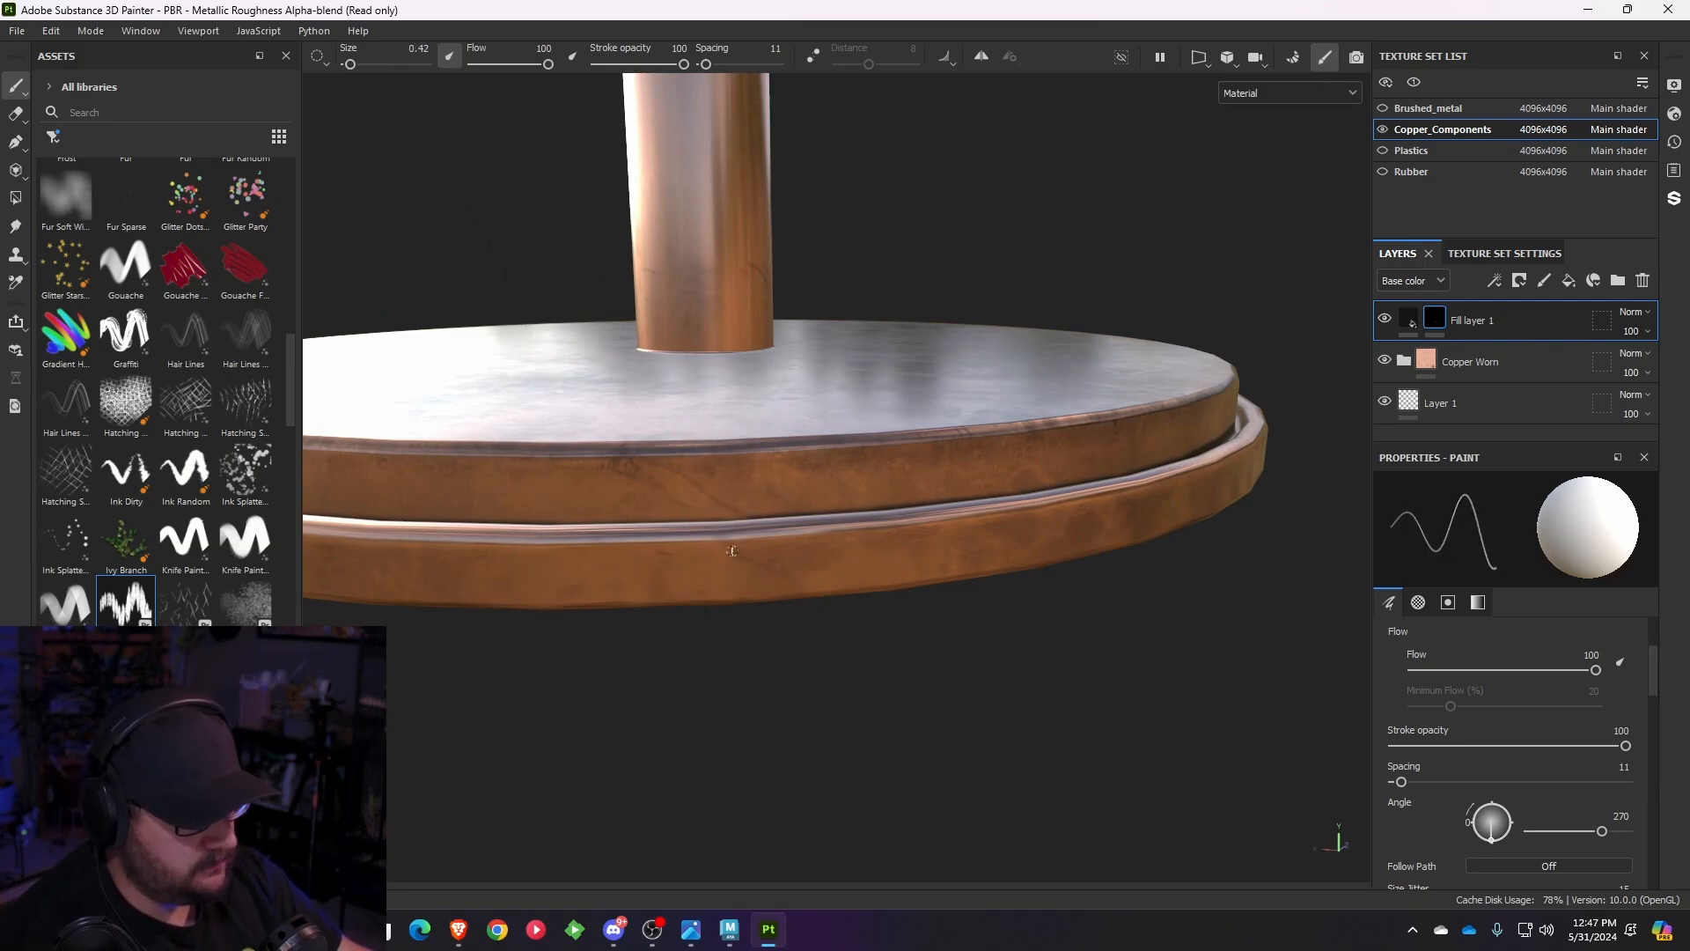
left_click(363, 64)
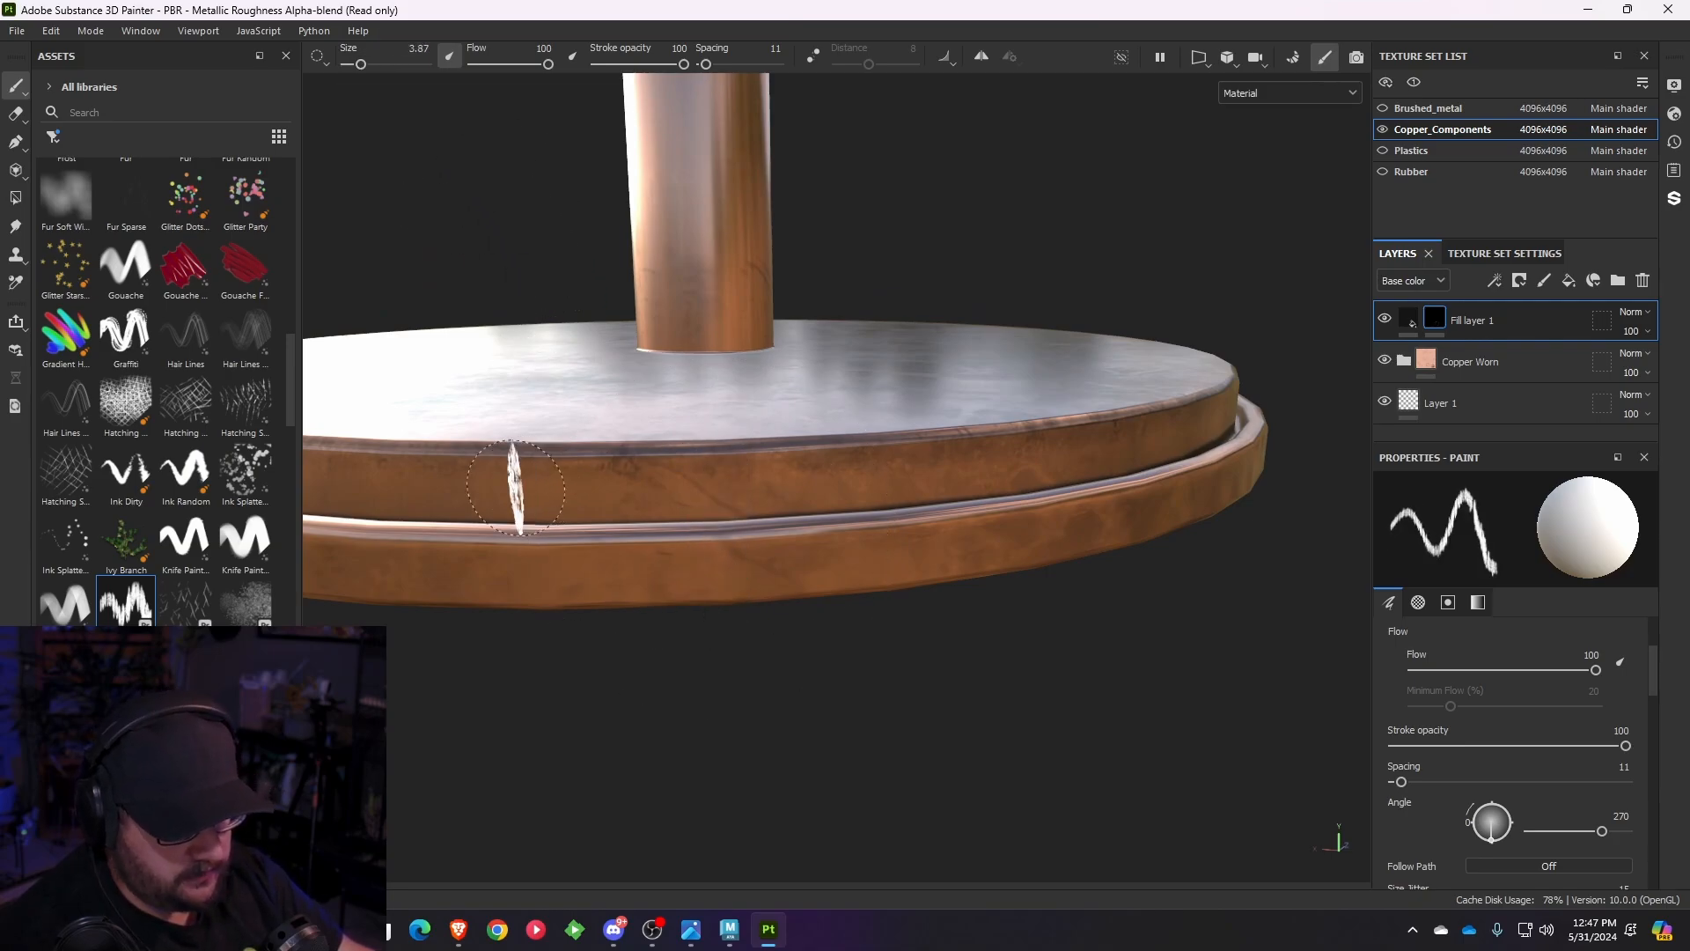
- Try a streaky stroke along the upper side band of the base in the groove's dirt layer, and undo it
mouse_move(122, 619)
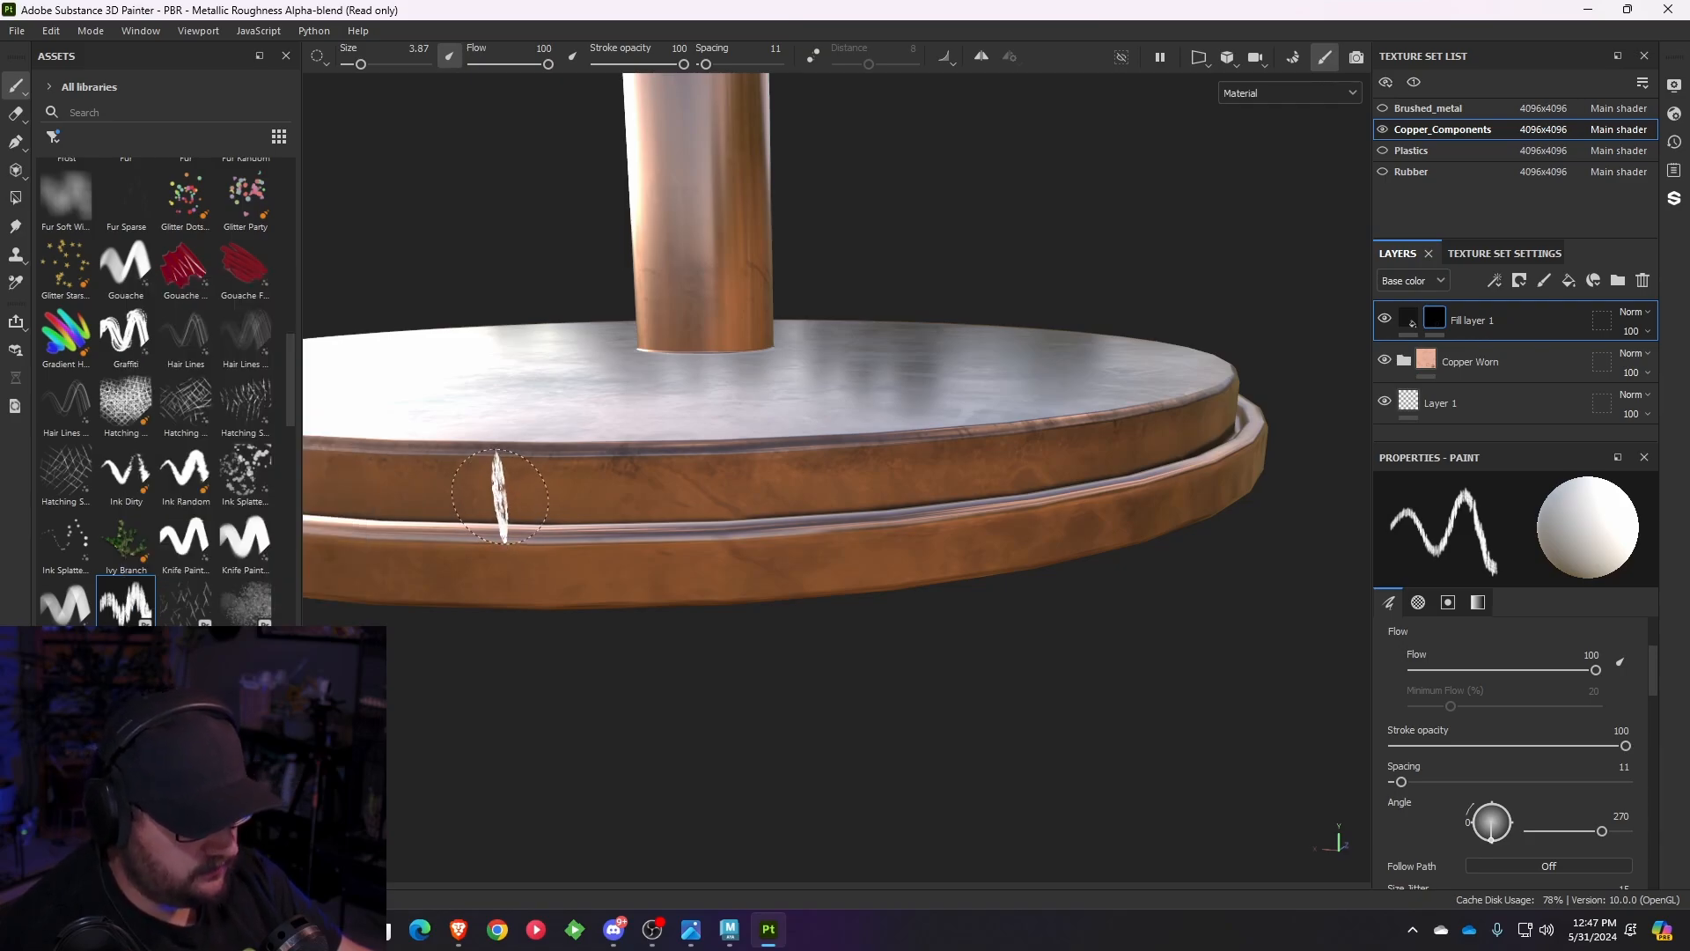
mouse_move(491, 483)
left_mouse_down()
mouse_move(963, 488)
mouse_move(913, 547)
left_mouse_up()
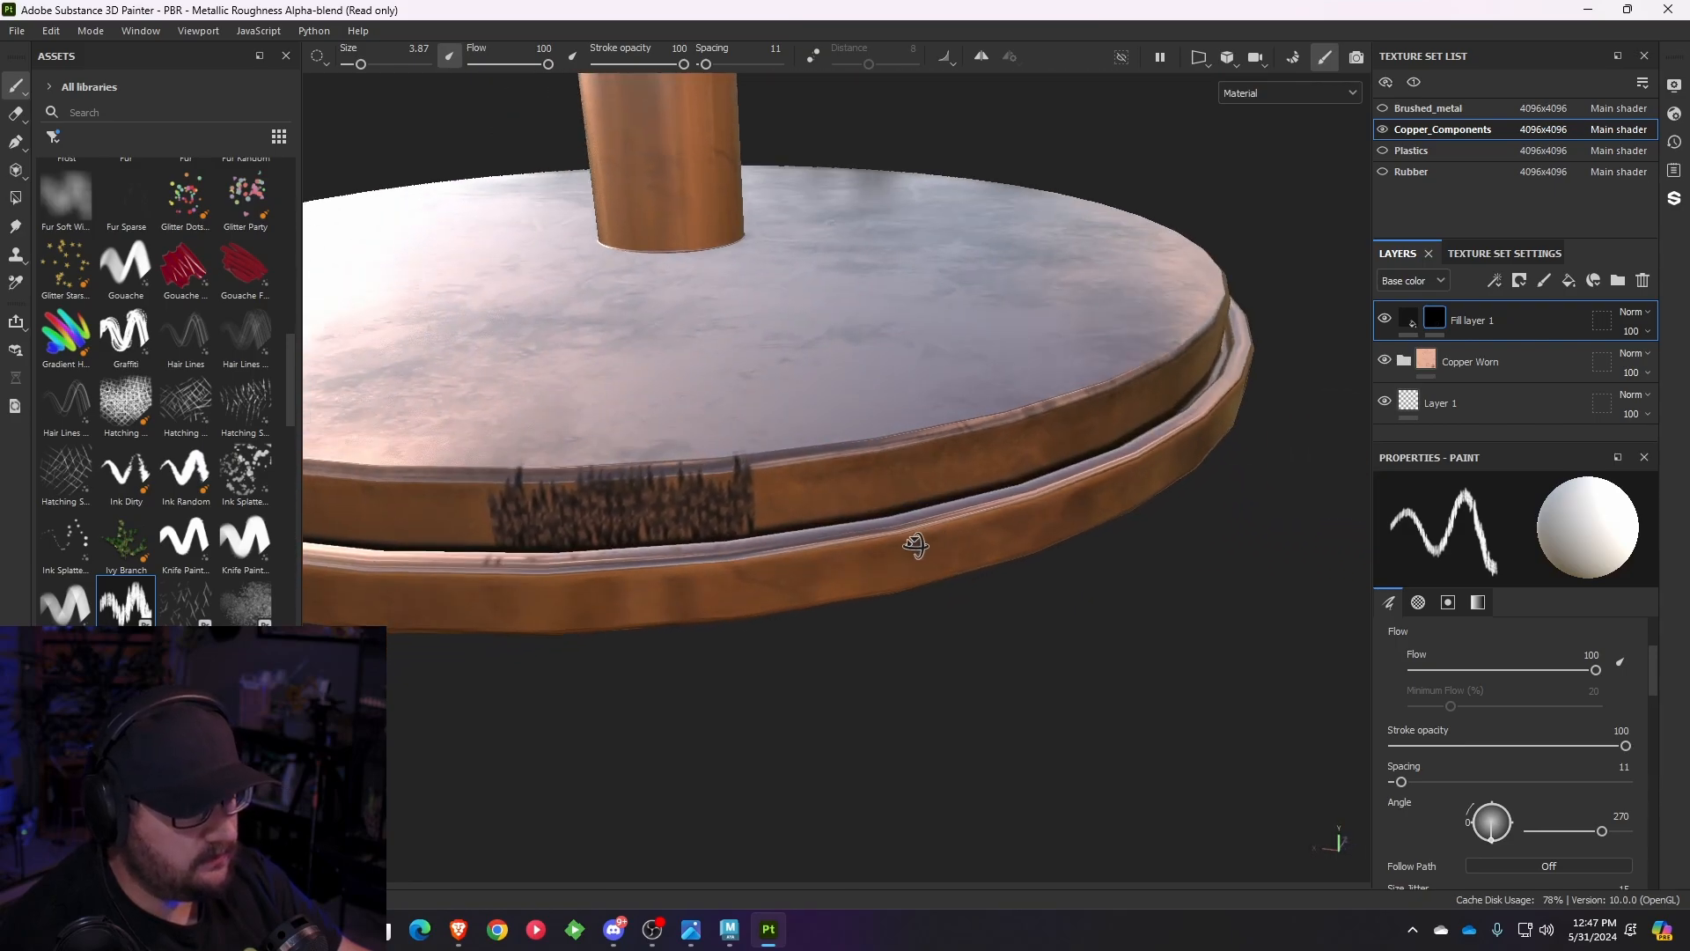
left_click_drag(1120, 583, 990, 515, "alt")
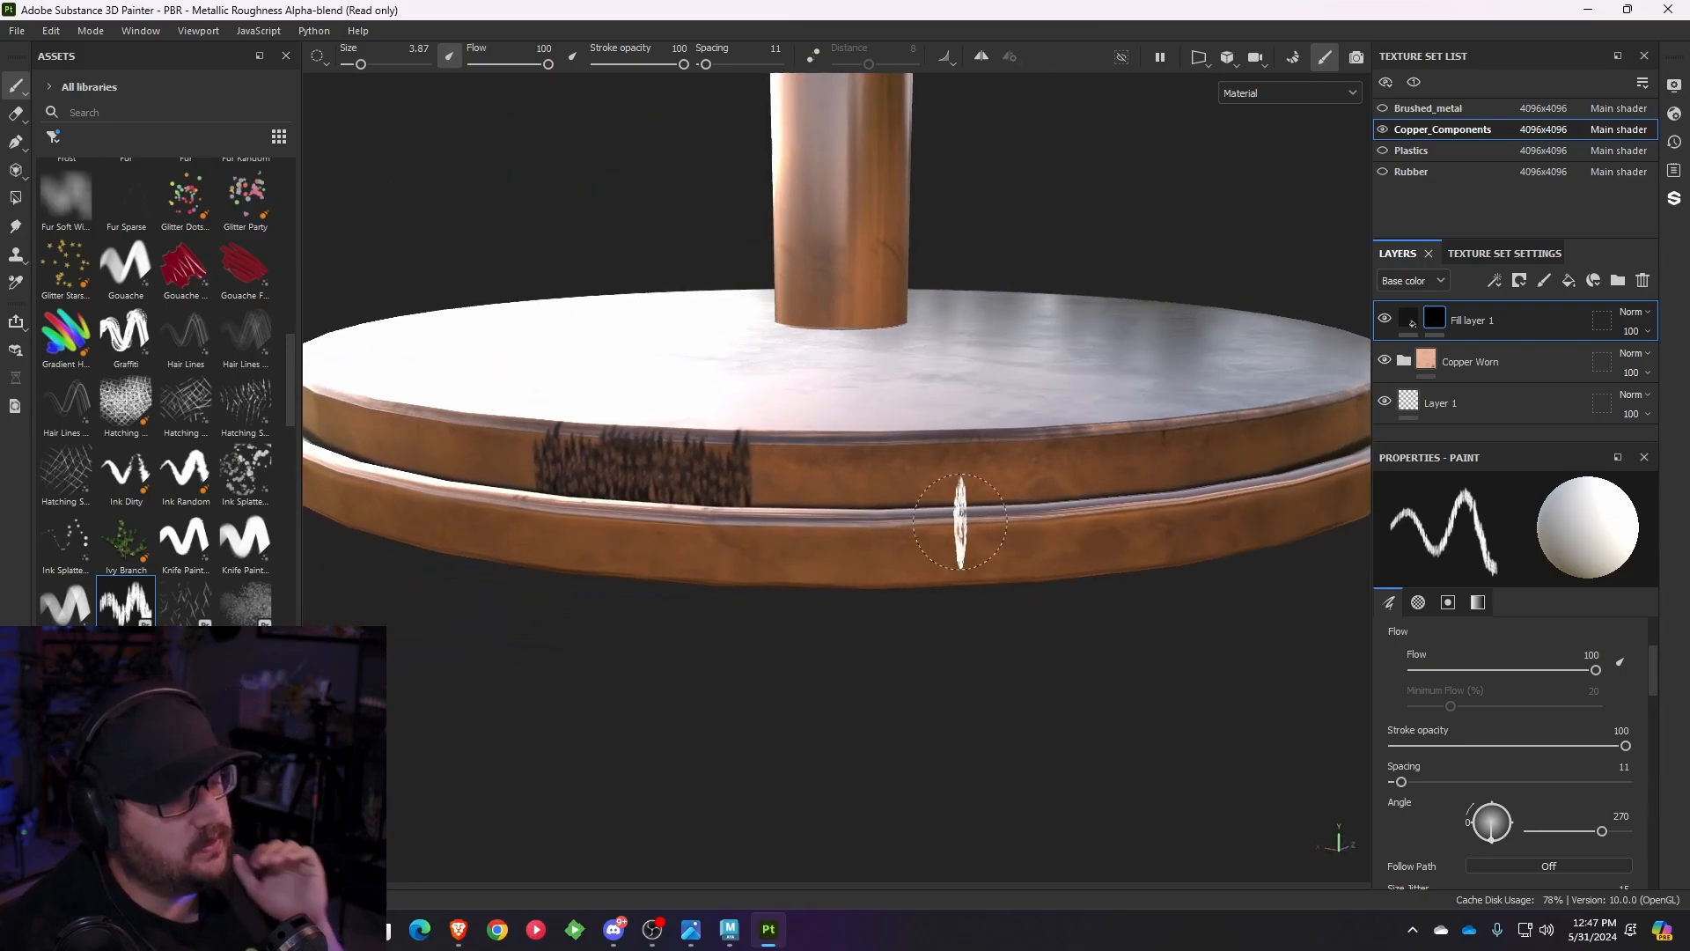
left_click_drag(960, 522, 1009, 558, "alt")
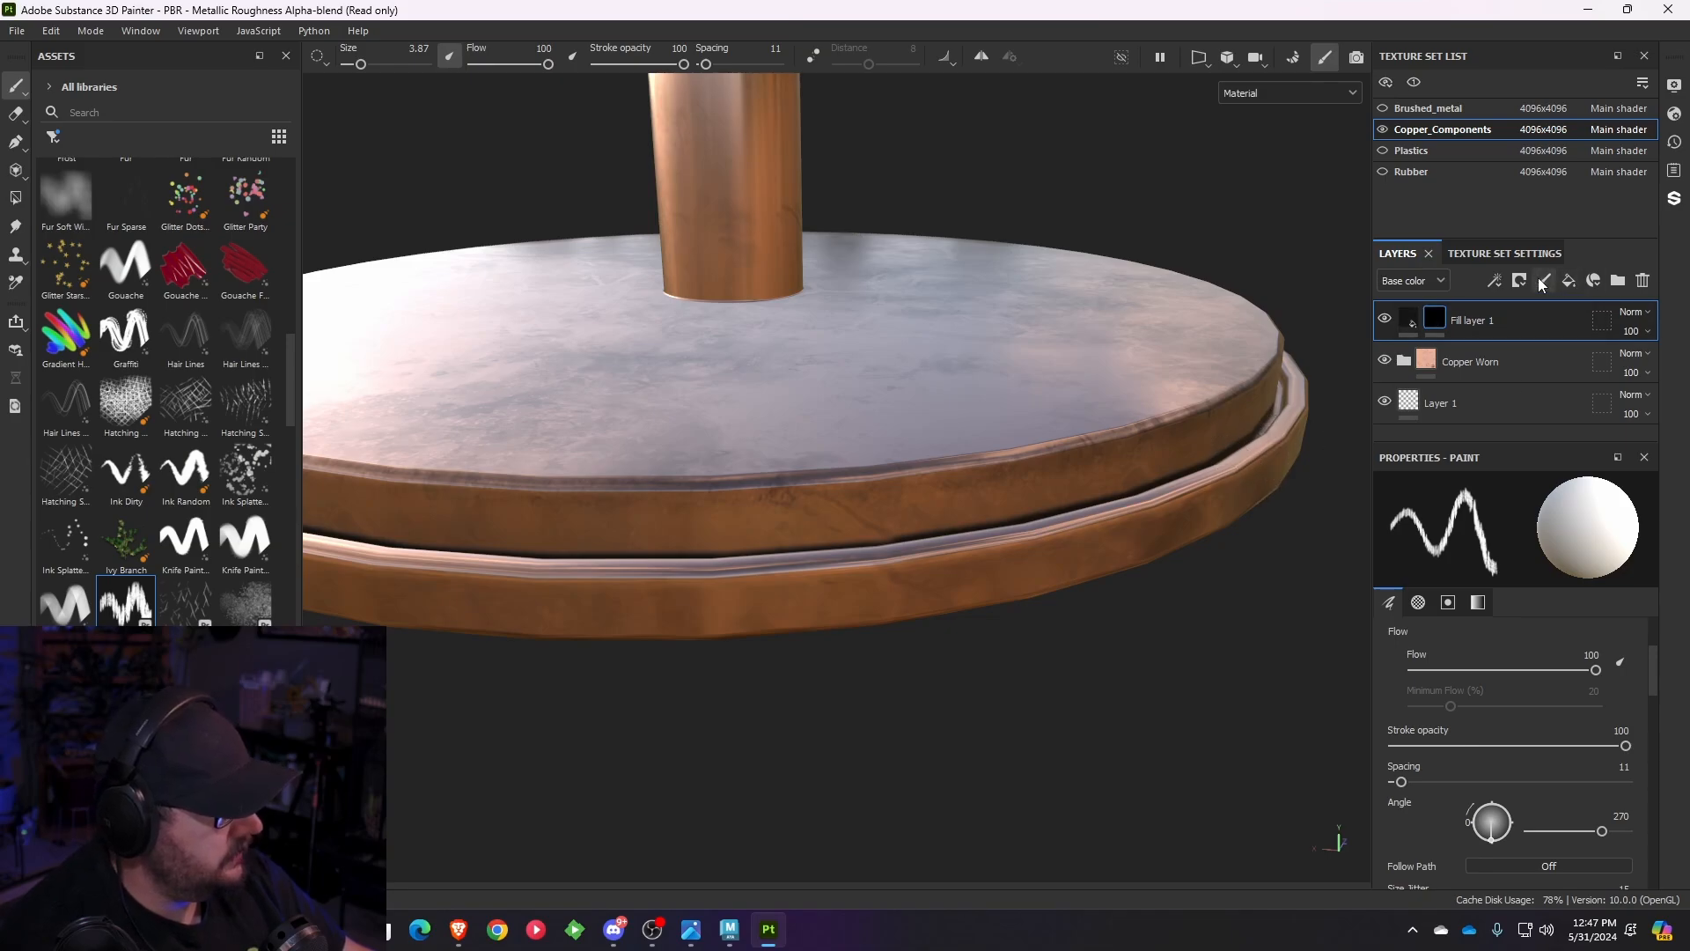
- Add a fill layer with base color 000000 above the dirt layer and give it a black mask
left_click(1567, 281)
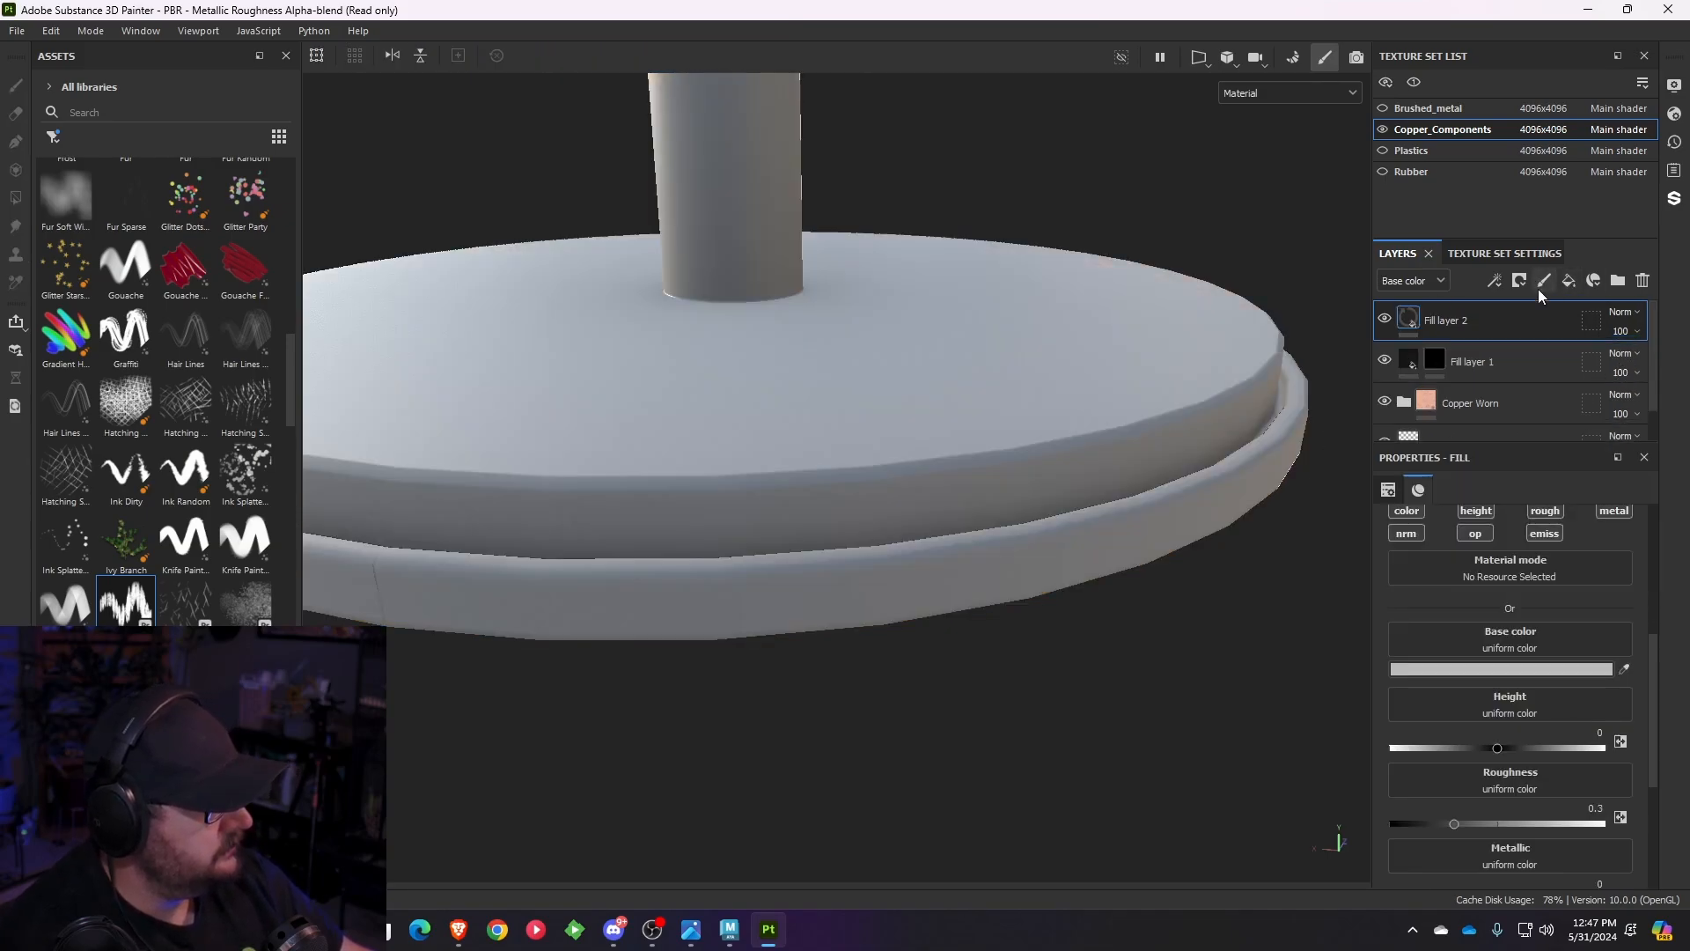
left_click(1510, 672)
left_click_drag(1366, 512, 1166, 542)
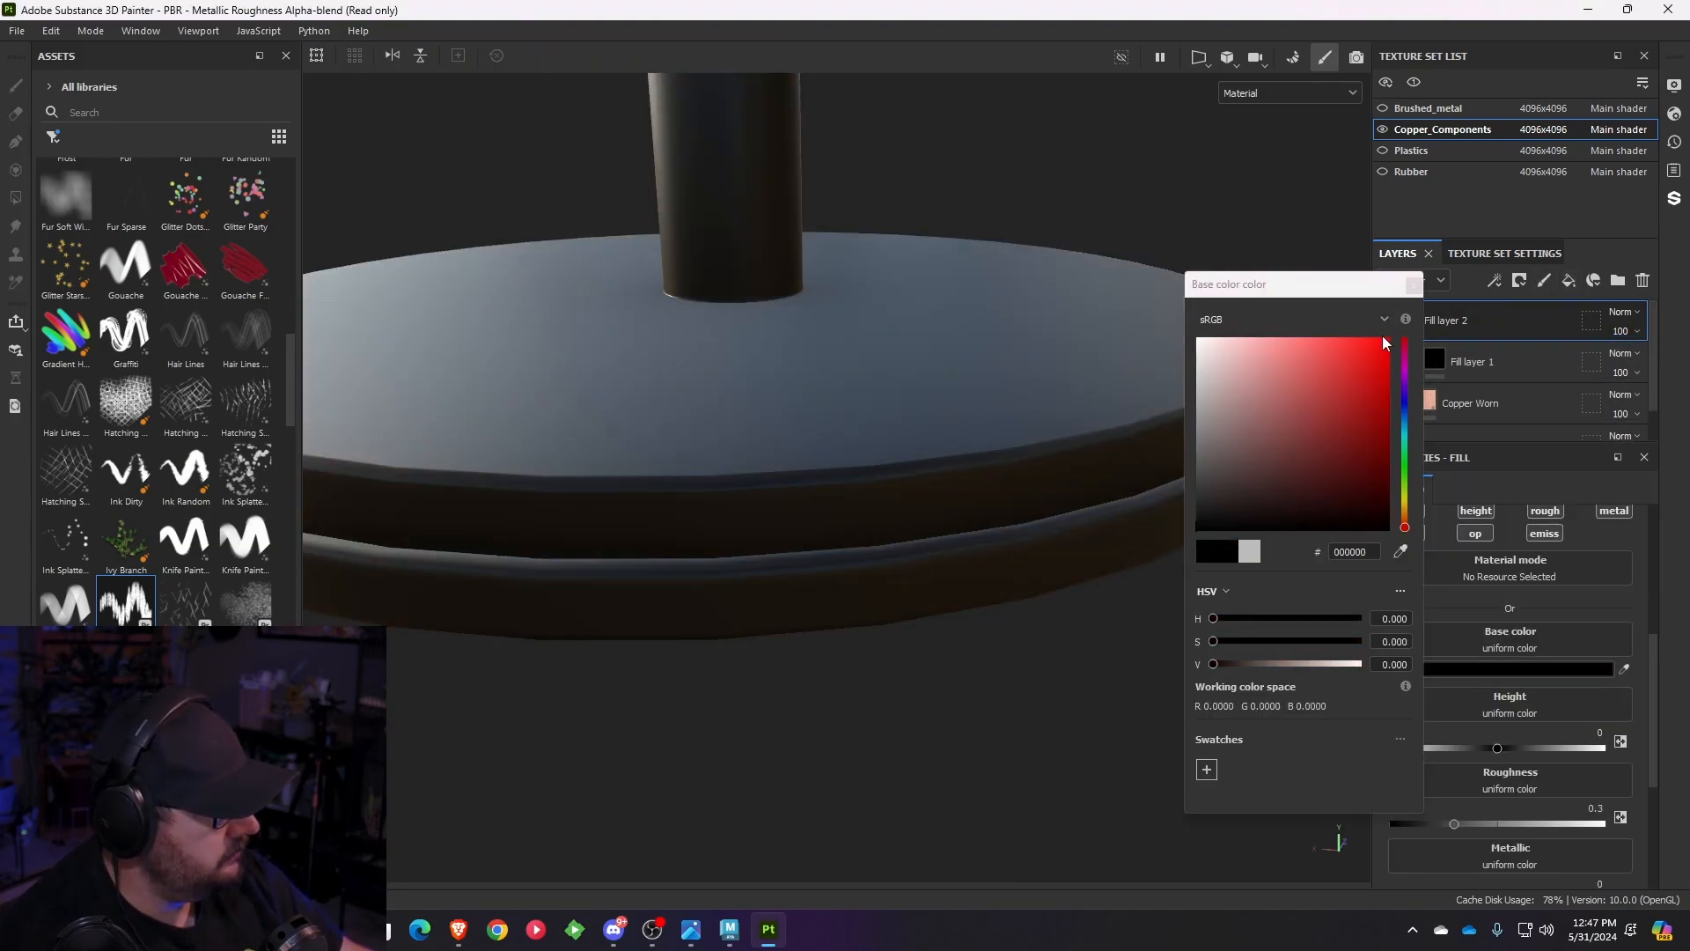
left_click(1521, 280)
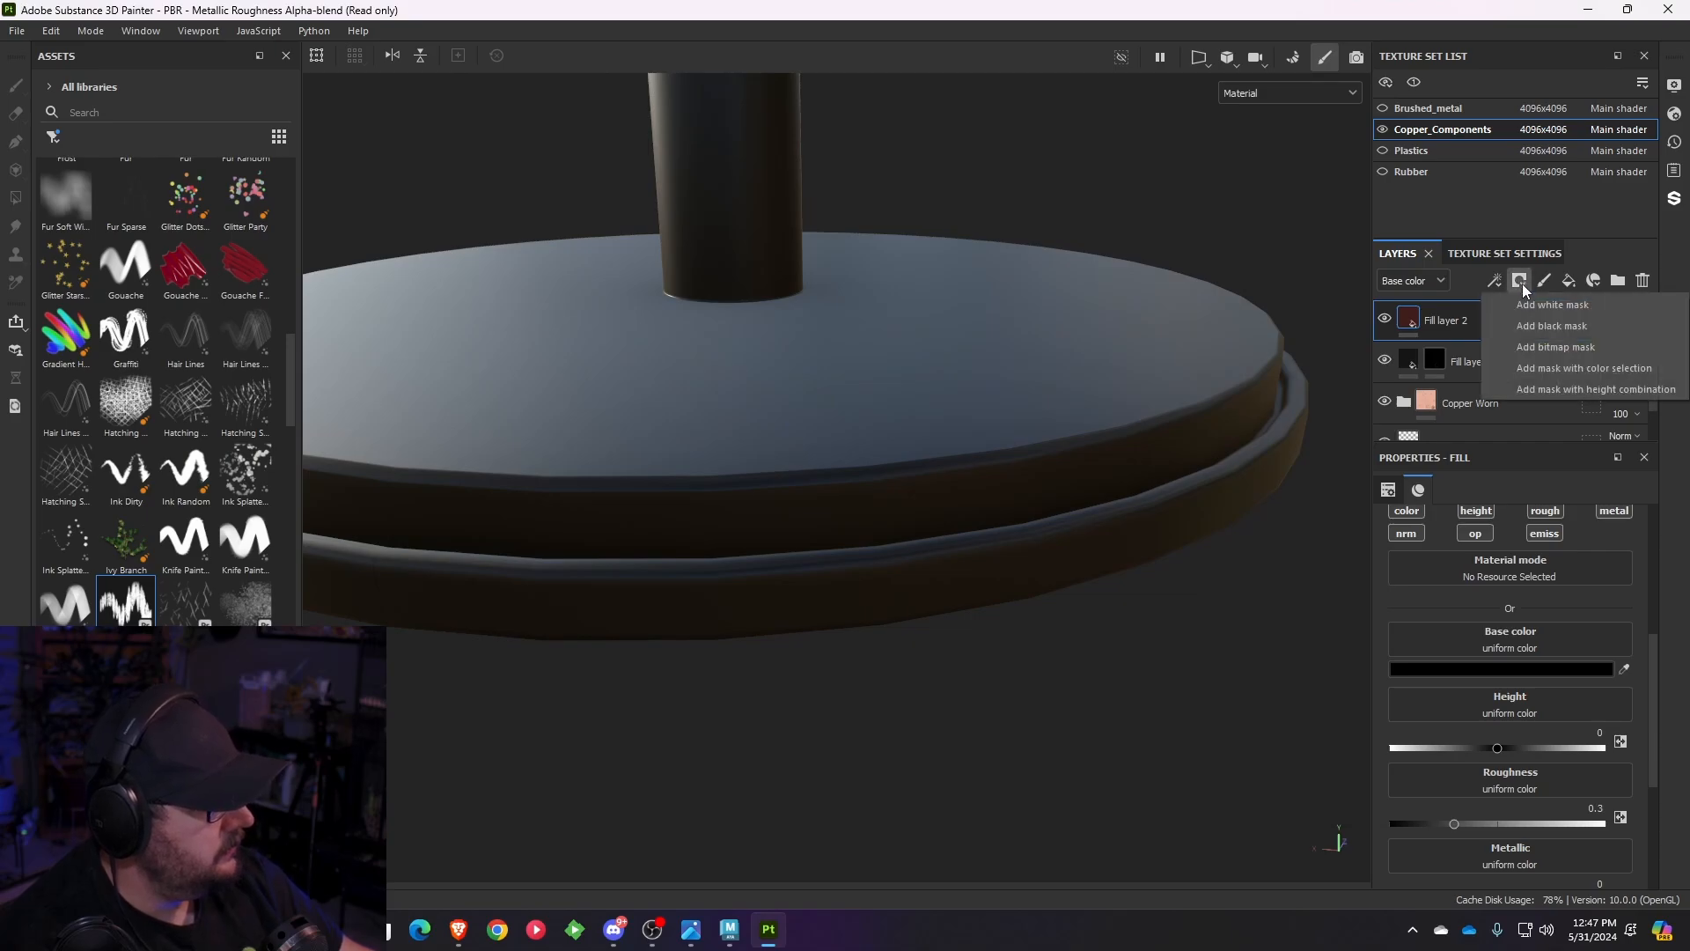
left_click(1551, 324)
mouse_move(1268, 420)
left_mouse_down("alt")
mouse_move(1095, 401)
mouse_move(924, 453)
left_mouse_up("alt")
scroll(905, 452, "up", 3)
left_click_drag(807, 496, 1100, 449, "alt")
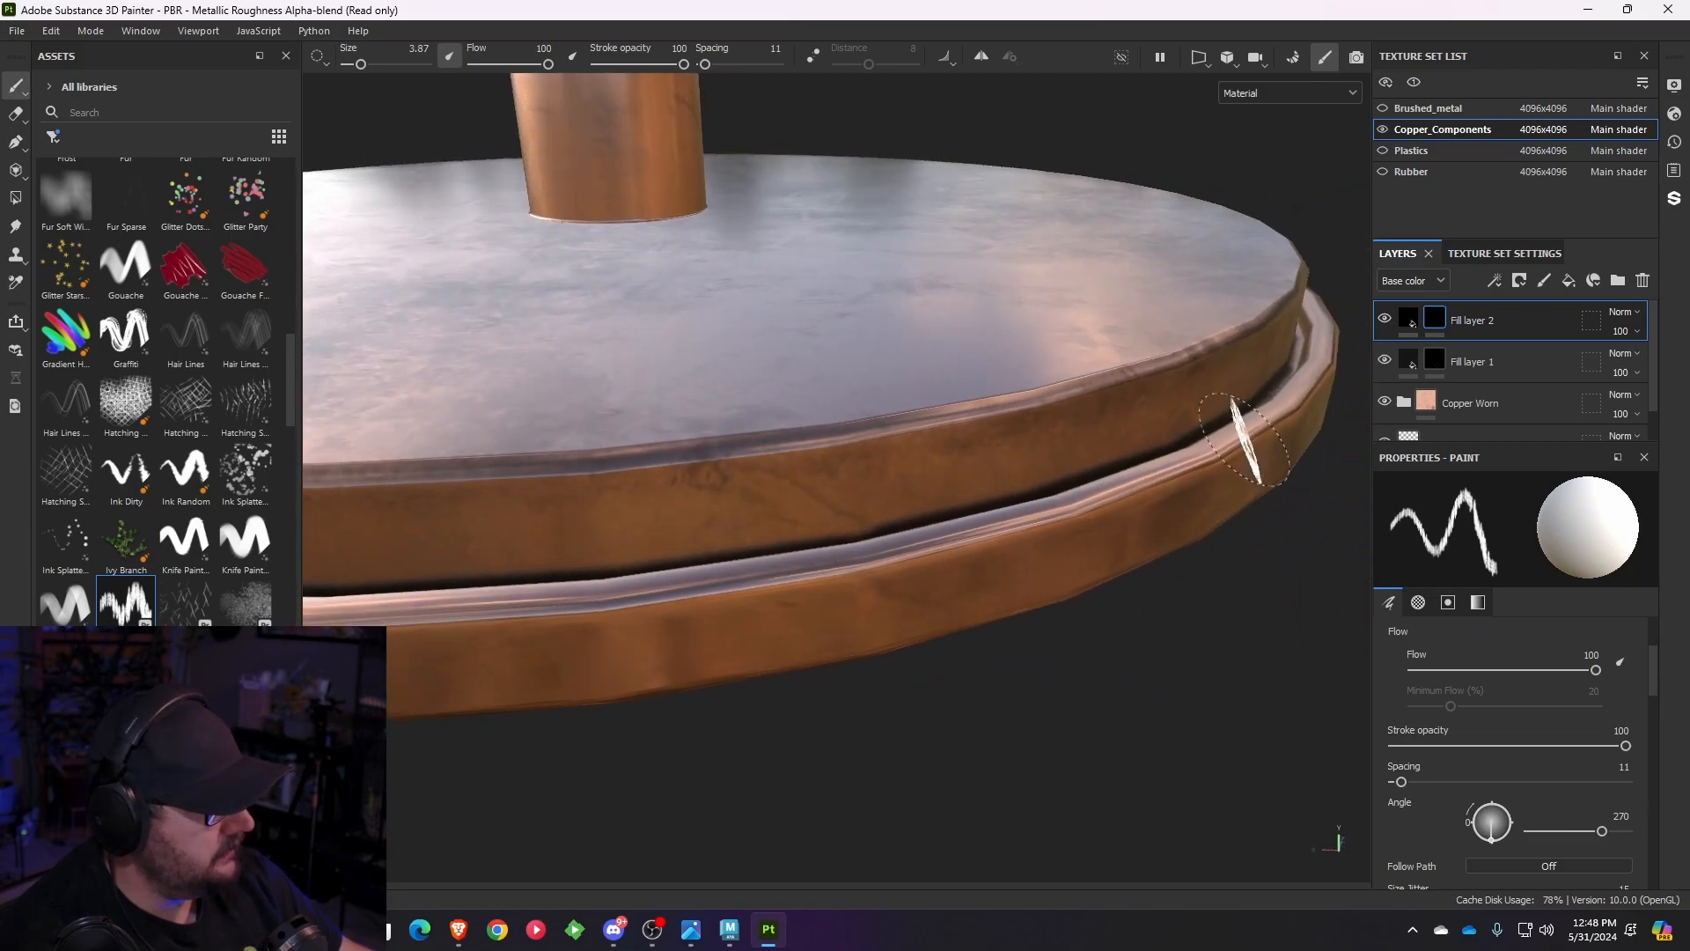
- Rename Fill layer 1 as Depth Detail and Fill layer 2 as Metal Streaking
double_click(1464, 365)
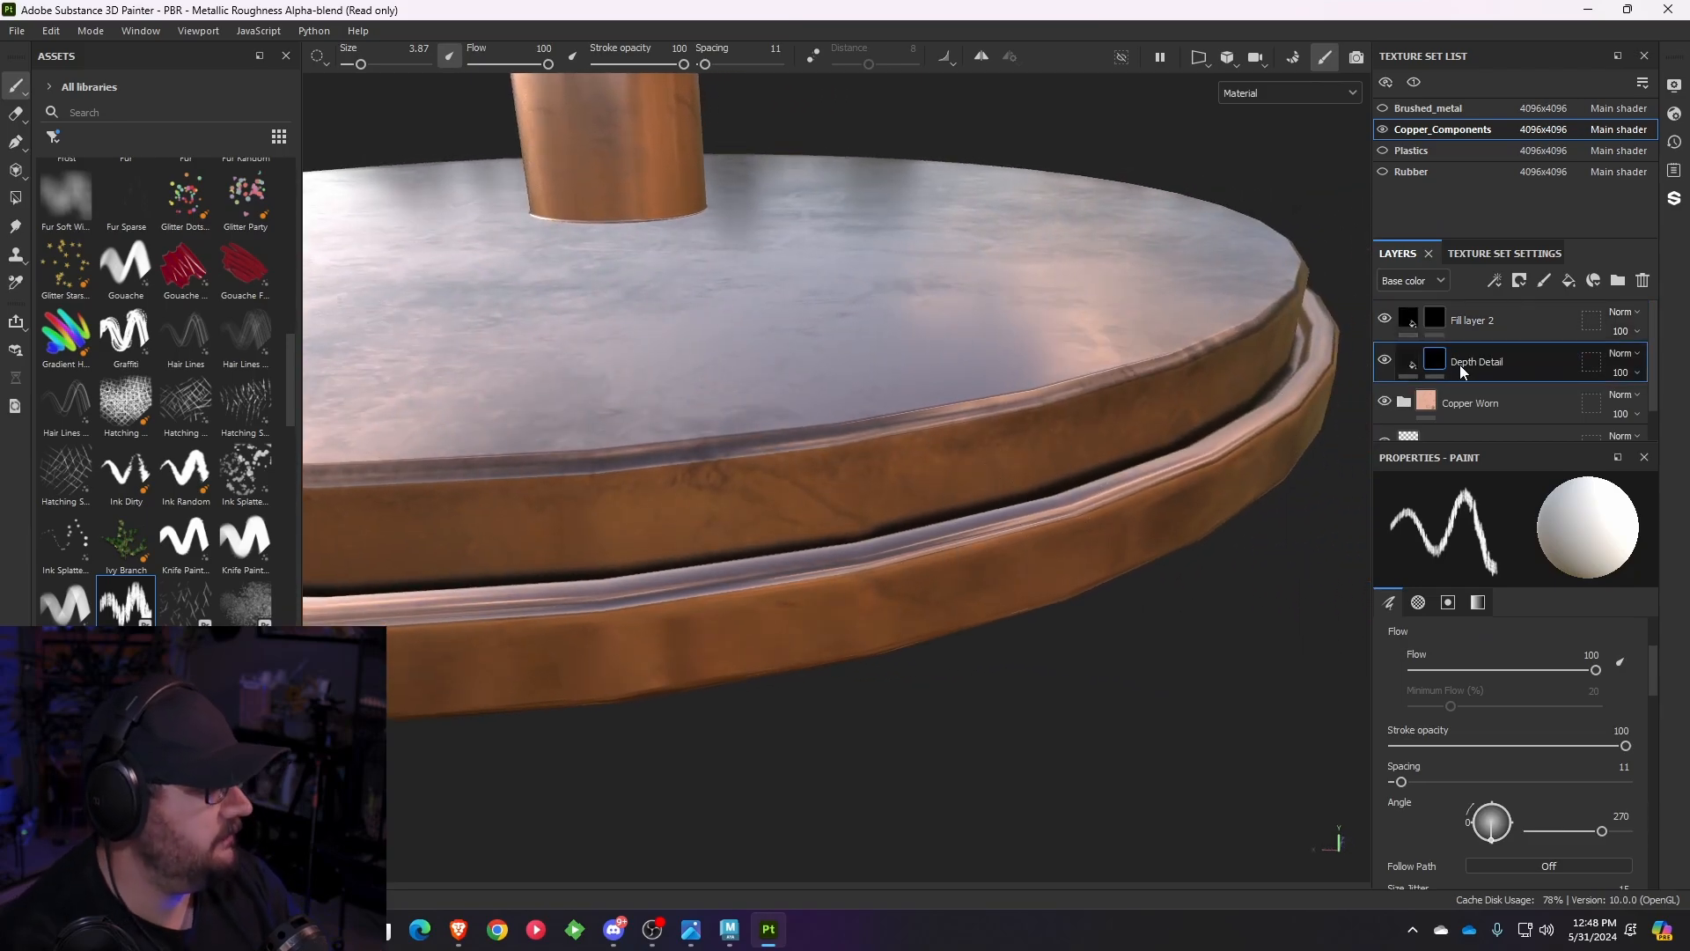
double_click(1460, 320)
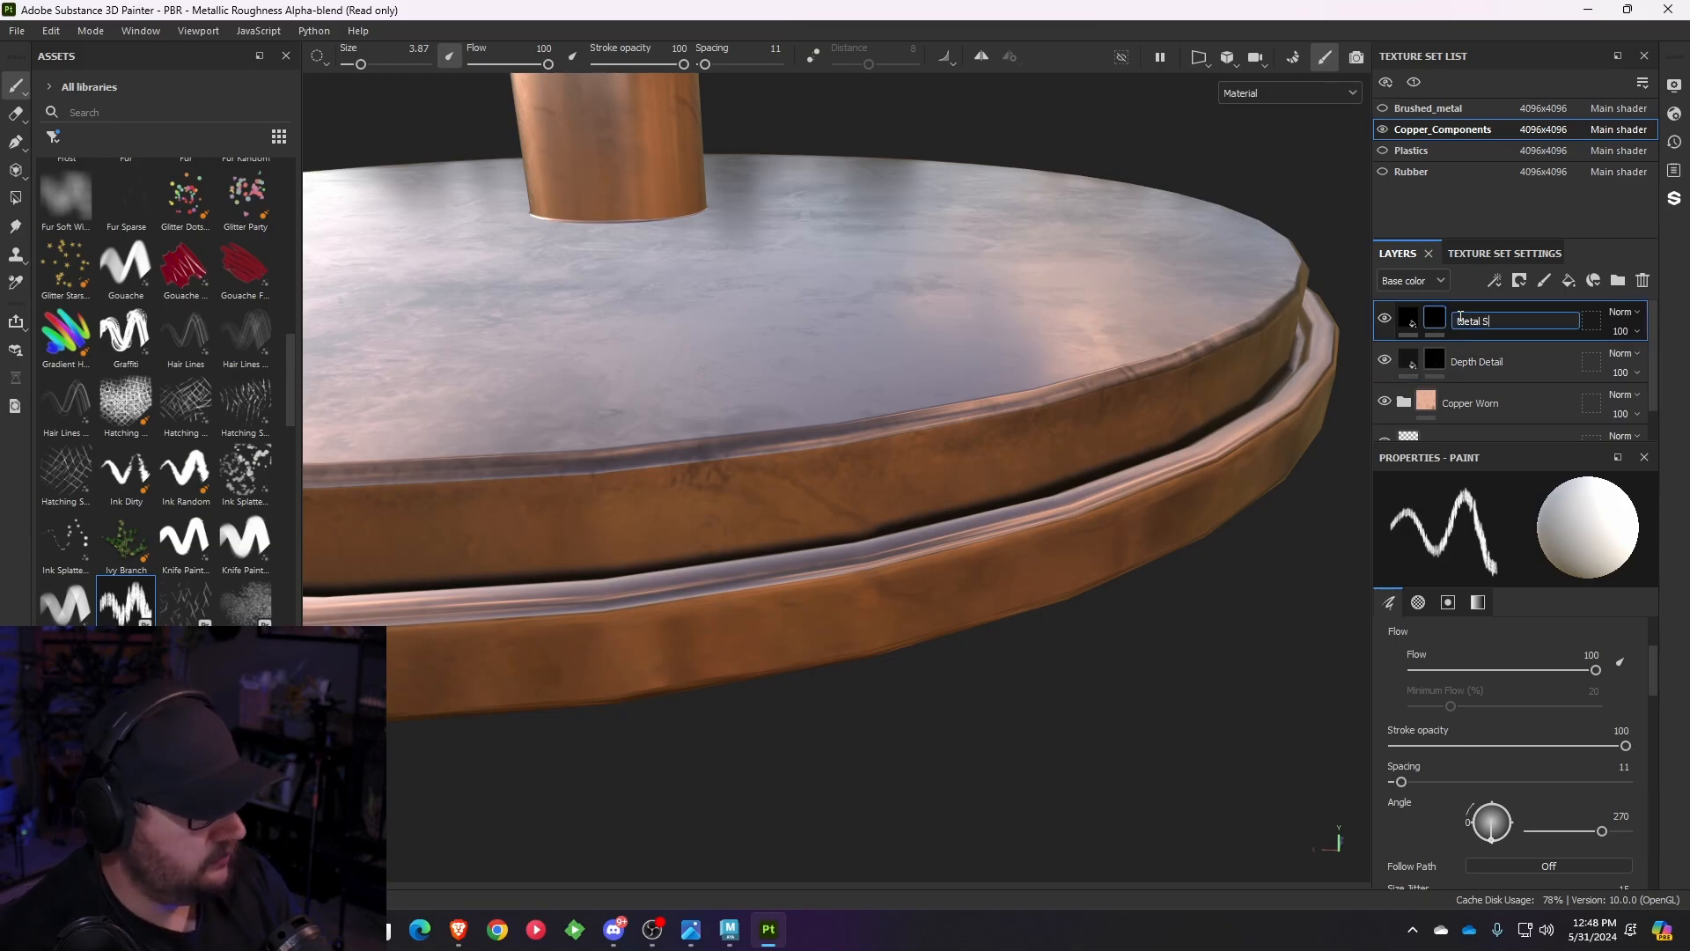
key("Return")
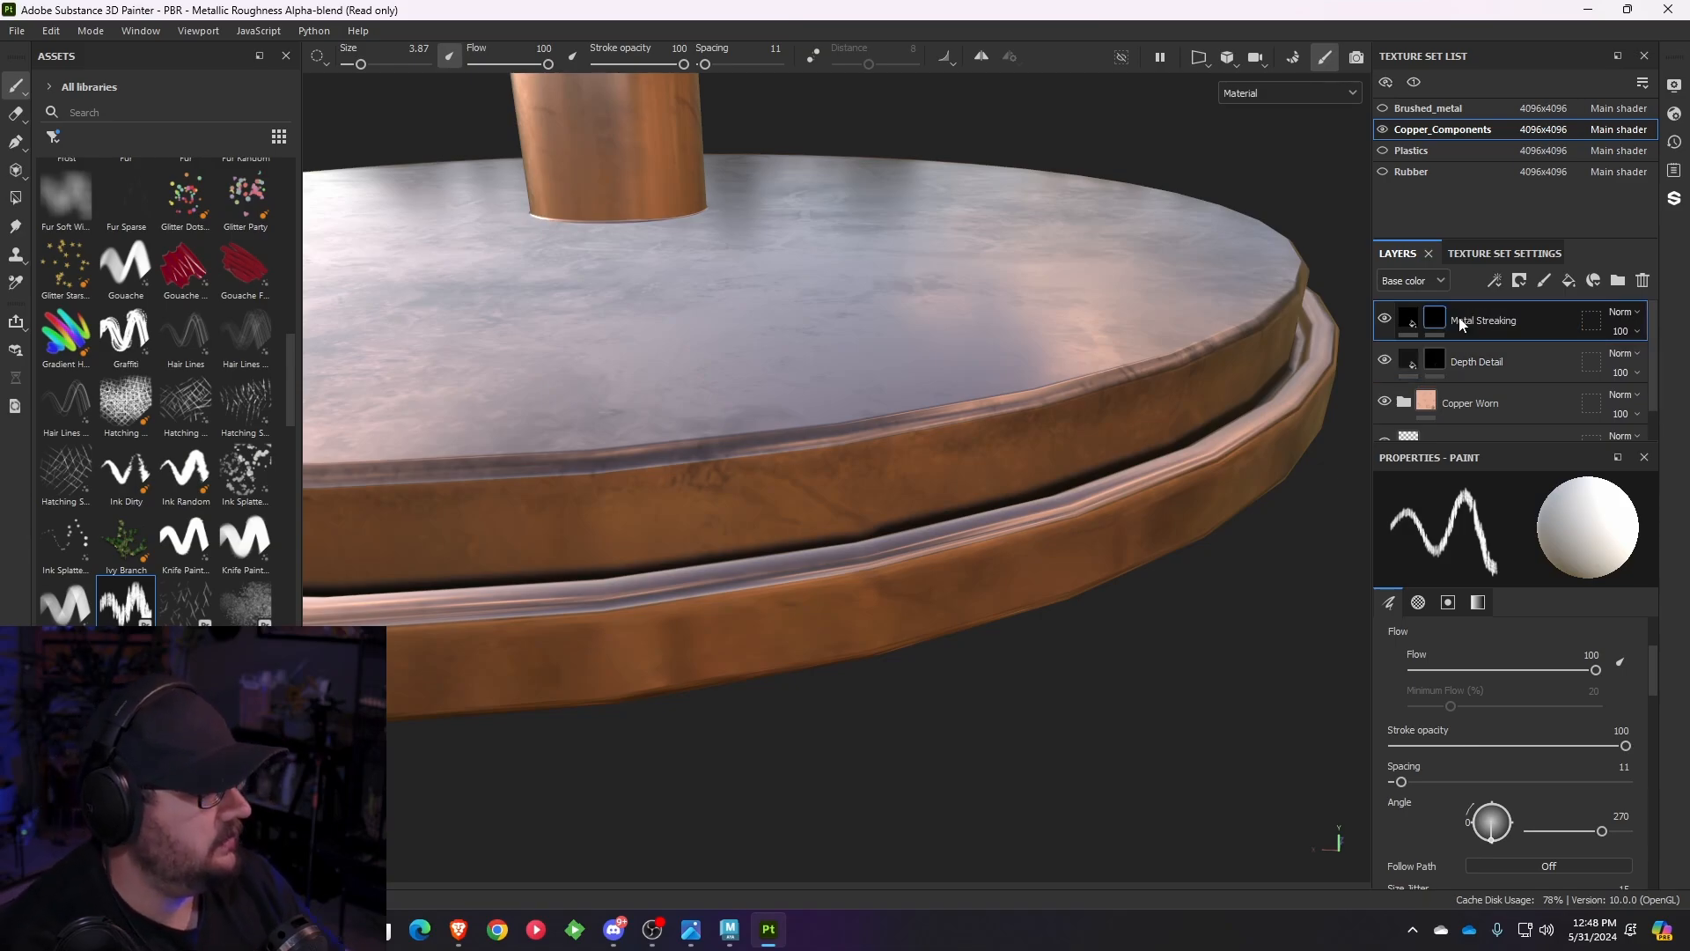
- Paint three connected straight streak strokes along the base's upper side band in the Metal Streaking mask
mouse_move(804, 491)
left_mouse_down("alt")
mouse_move(668, 492)
mouse_move(1160, 494)
mouse_move(860, 494)
mouse_move(576, 519)
left_mouse_up("alt")
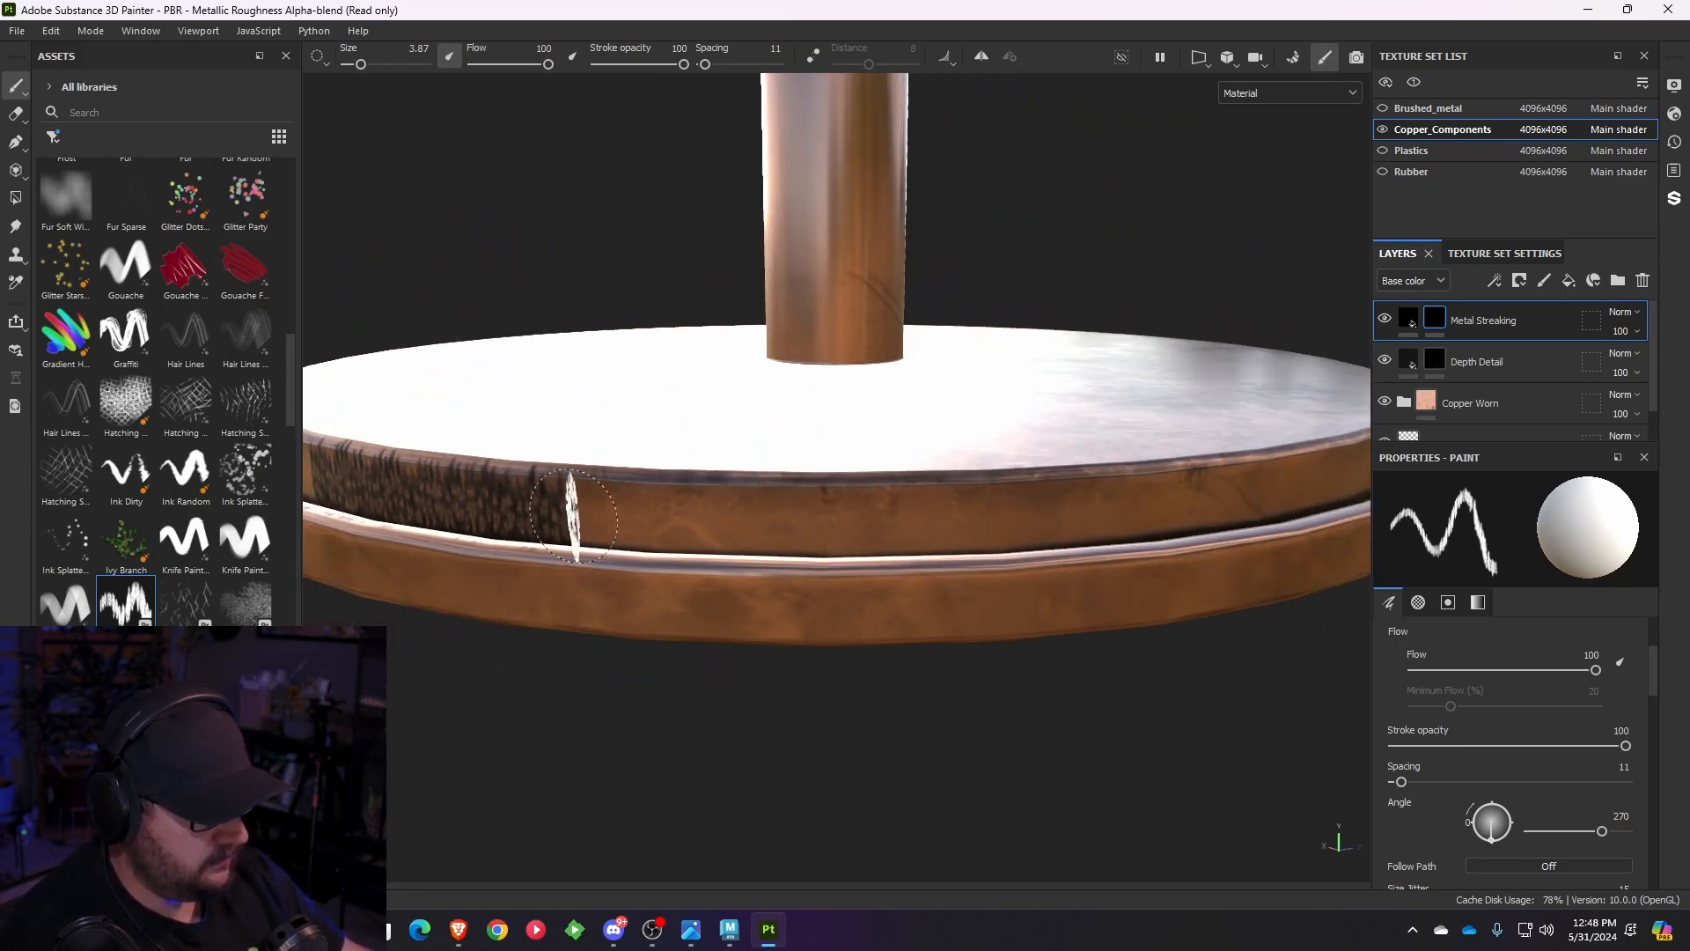
left_click(999, 518, "shift")
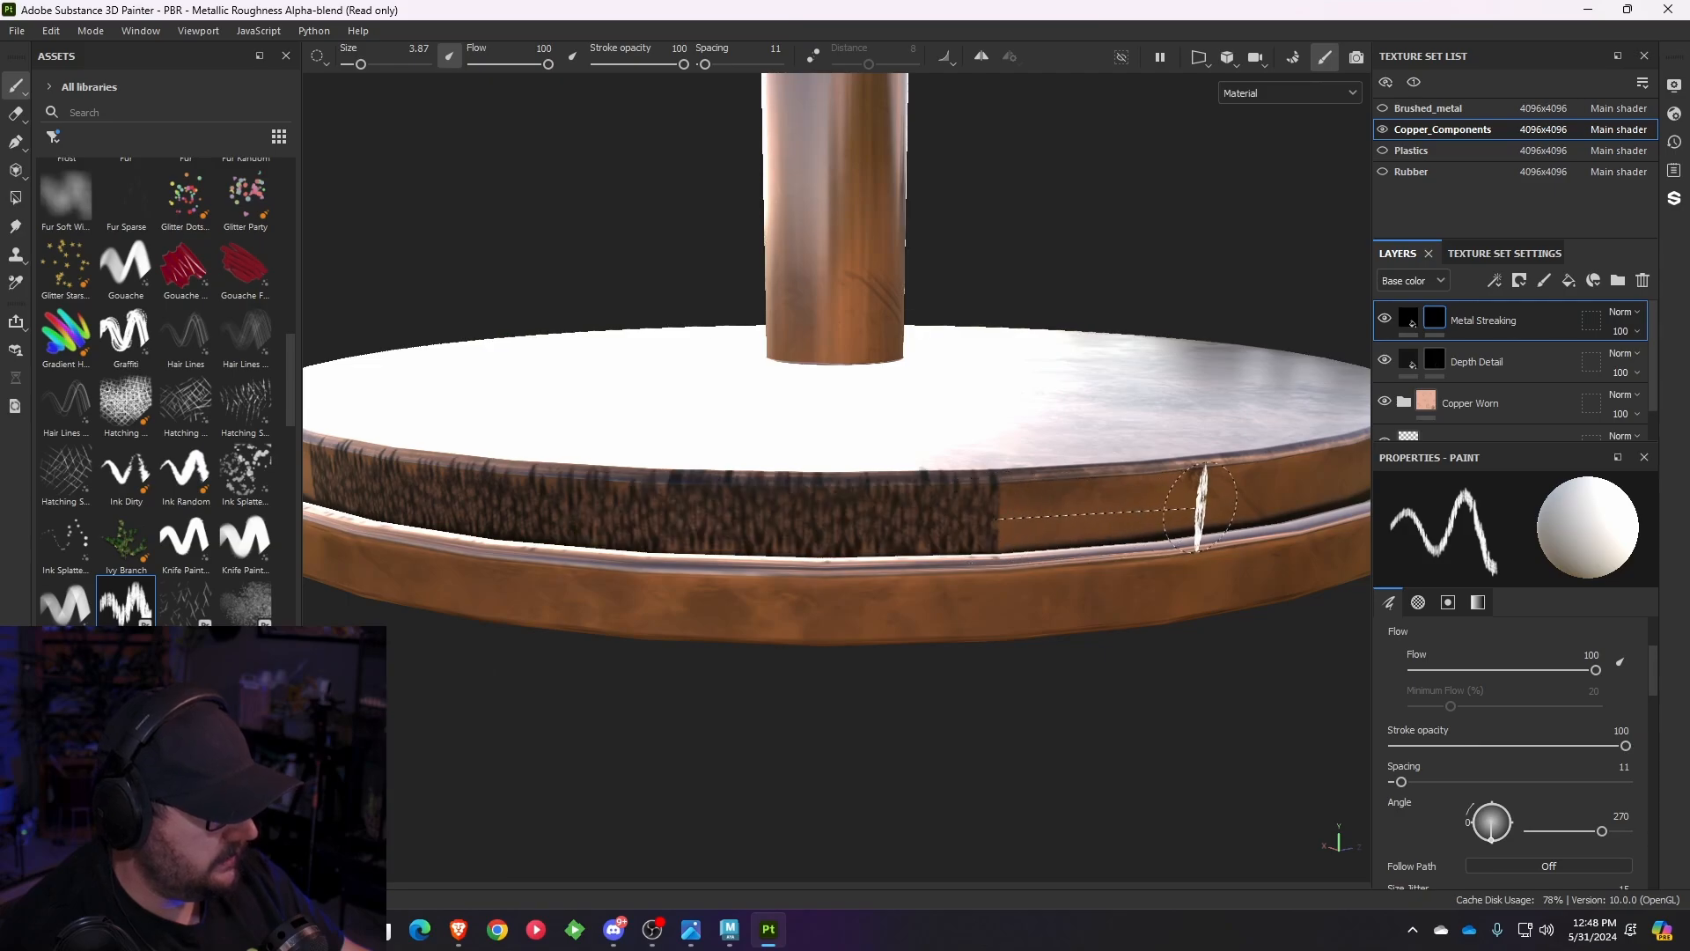
left_click(1237, 499, "shift")
left_click(1318, 485, "shift")
- Extend the streaks around the base's upper side band with four more straight strokes, restarting once at the end of the streaks
left_click_drag(1318, 486, 1030, 555, "alt")
middle_click_drag(1030, 555, 396, 643, "alt")
left_click_drag(701, 637, 627, 647, "alt")
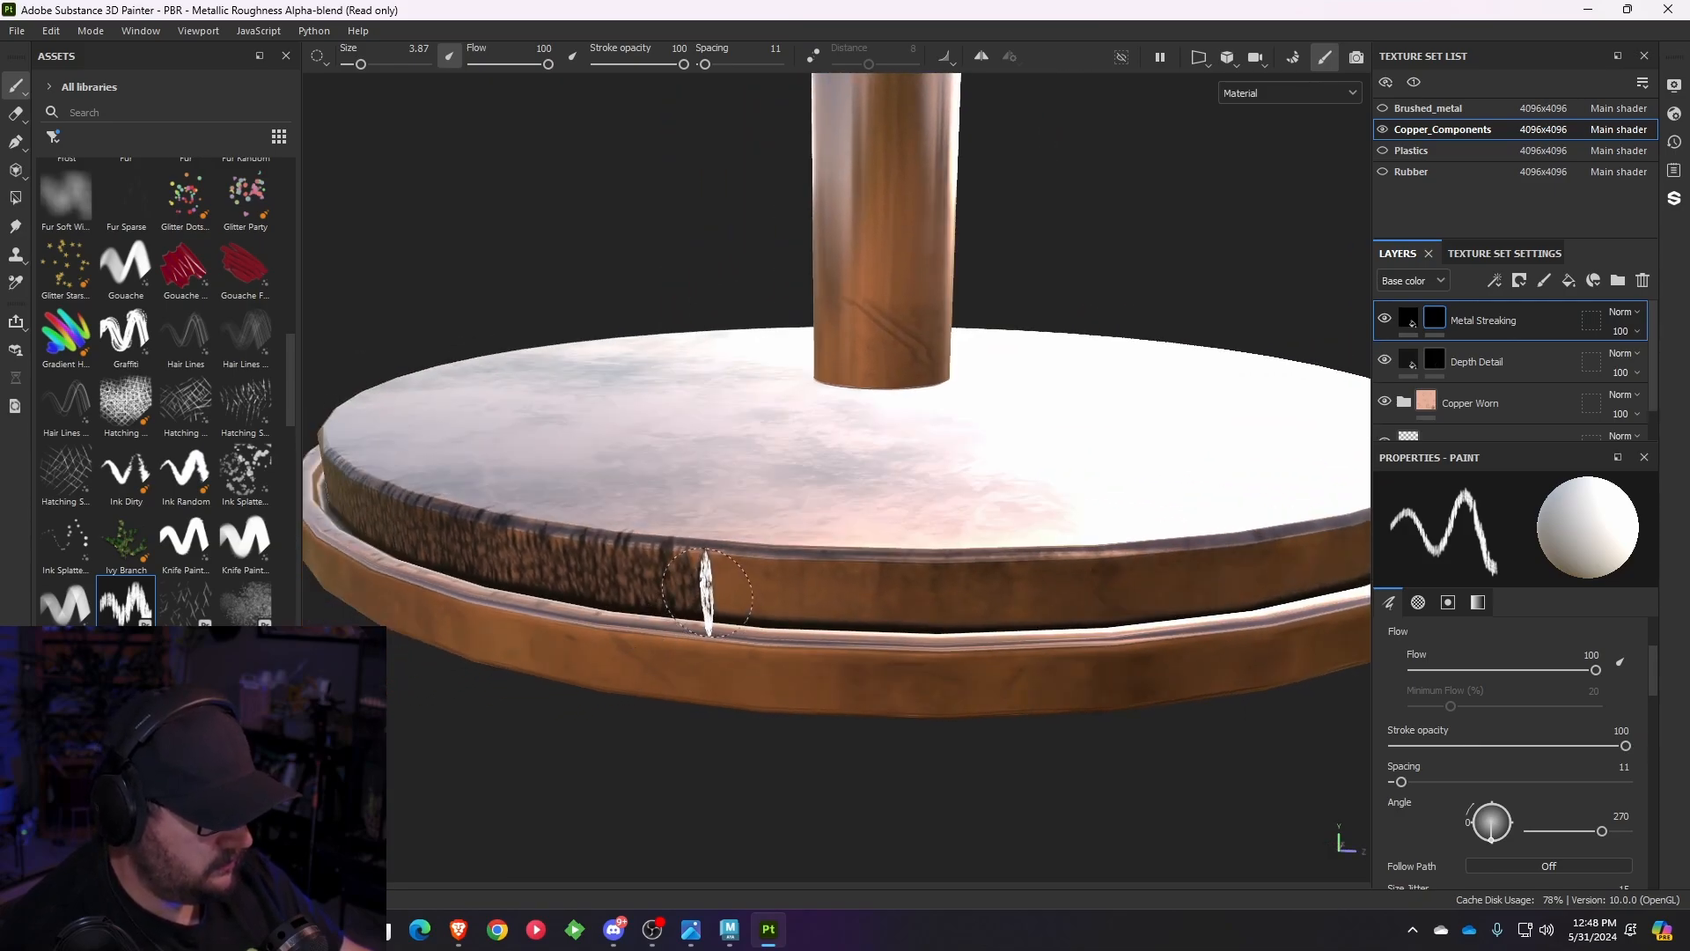
left_click(949, 592, "shift")
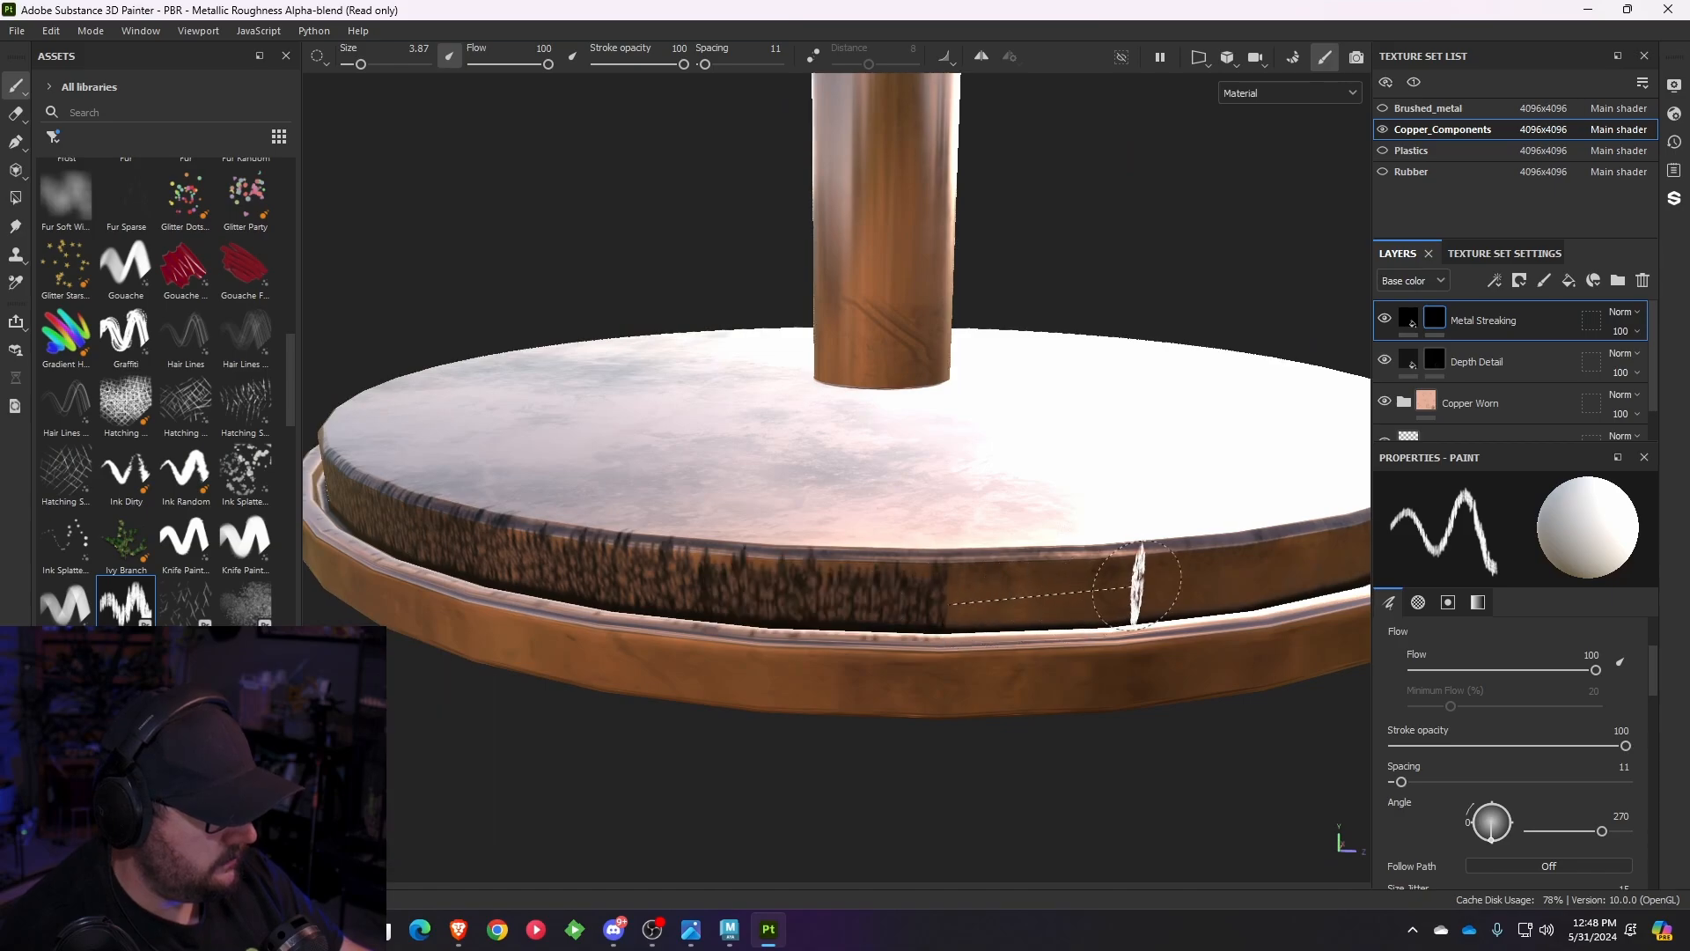
left_click(1137, 585, "shift")
mouse_move(1136, 585)
left_mouse_down("alt")
mouse_move(758, 593)
mouse_move(834, 603)
left_mouse_up("alt")
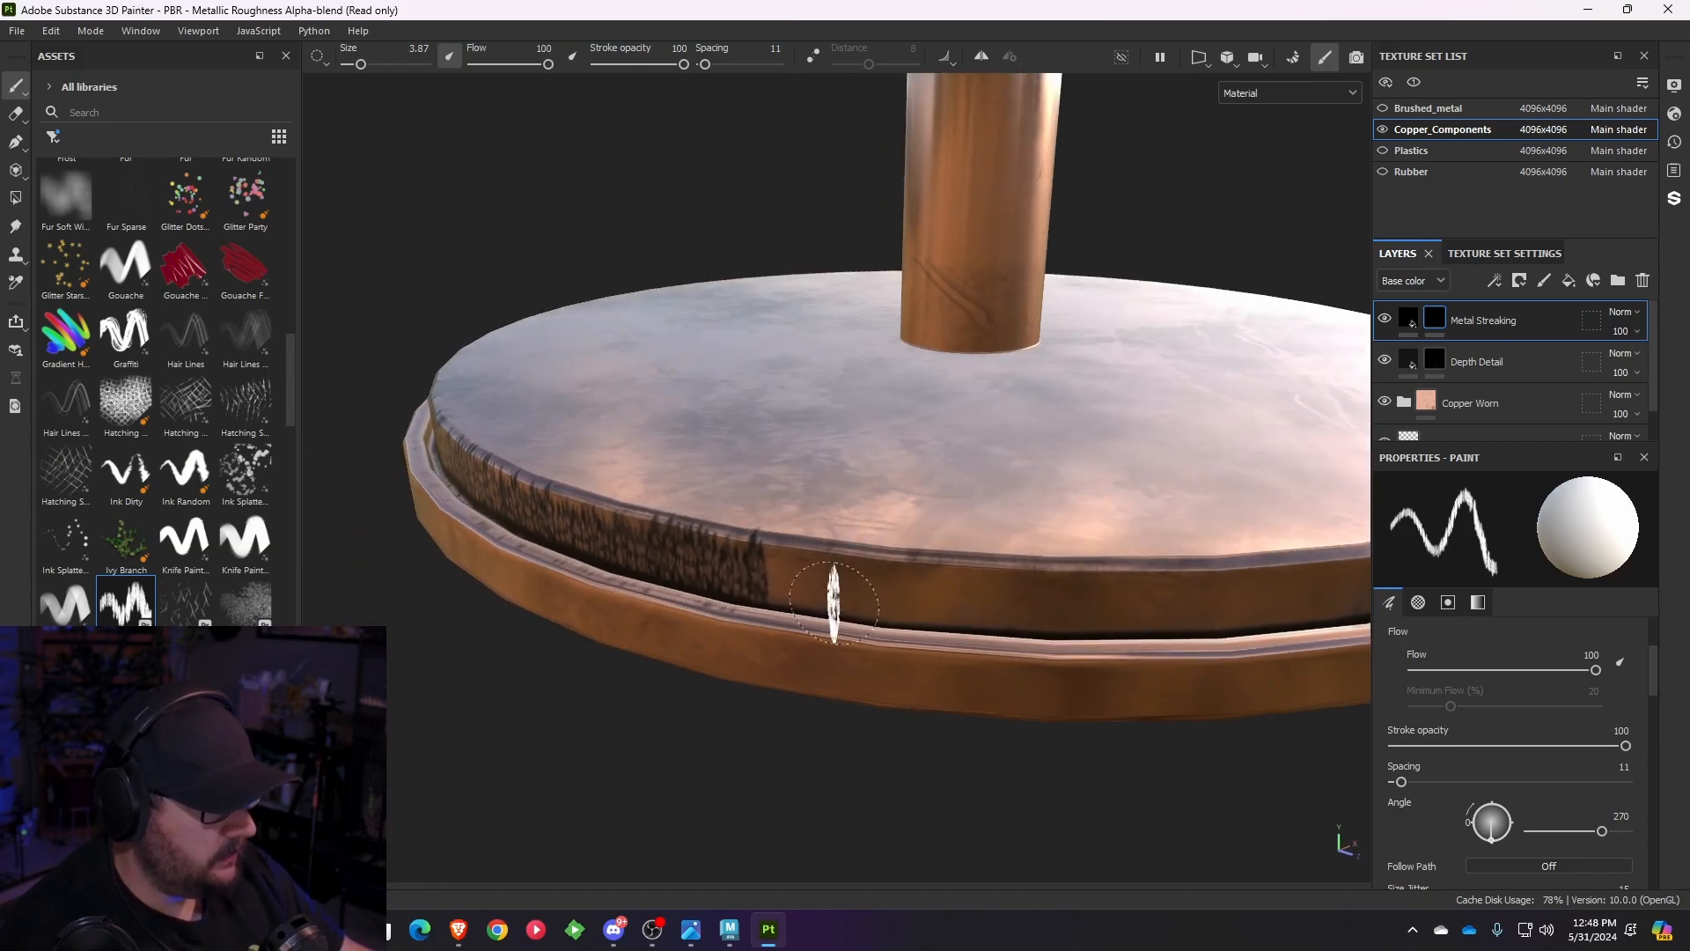
left_click(764, 572)
left_click(964, 598, "shift")
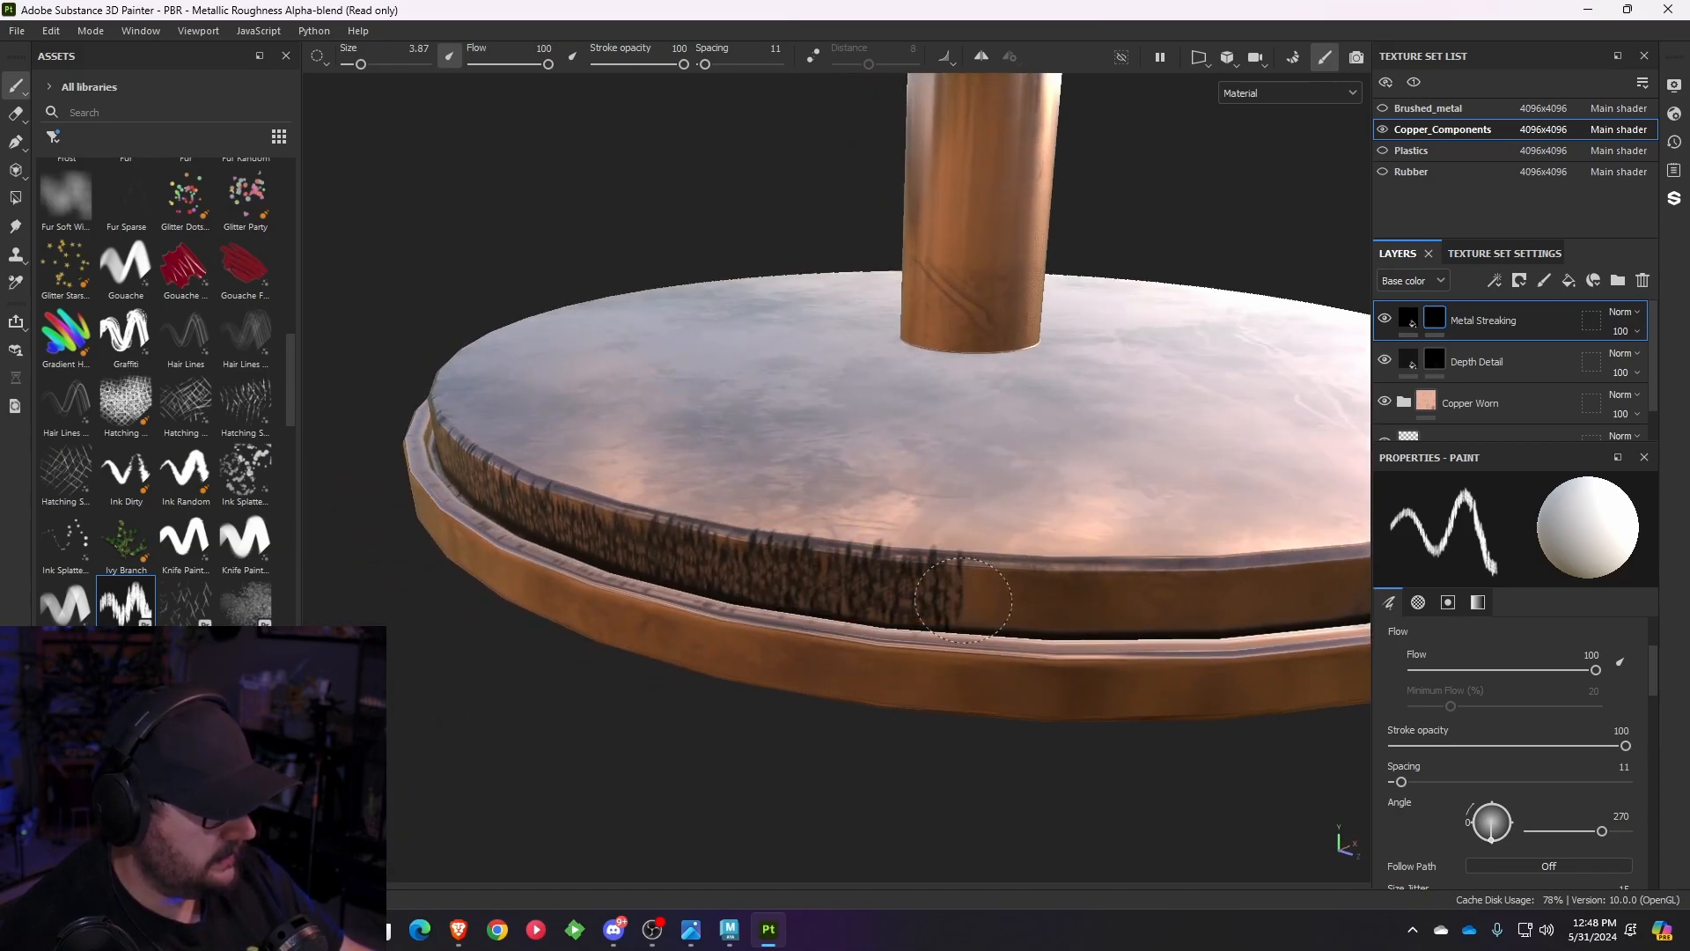
left_click(1100, 594, "shift")
- Carry the streaking around the following stretch of the upper side band with four connected straight strokes
left_click_drag(1100, 594, 653, 565, "alt")
left_click(894, 572, "shift")
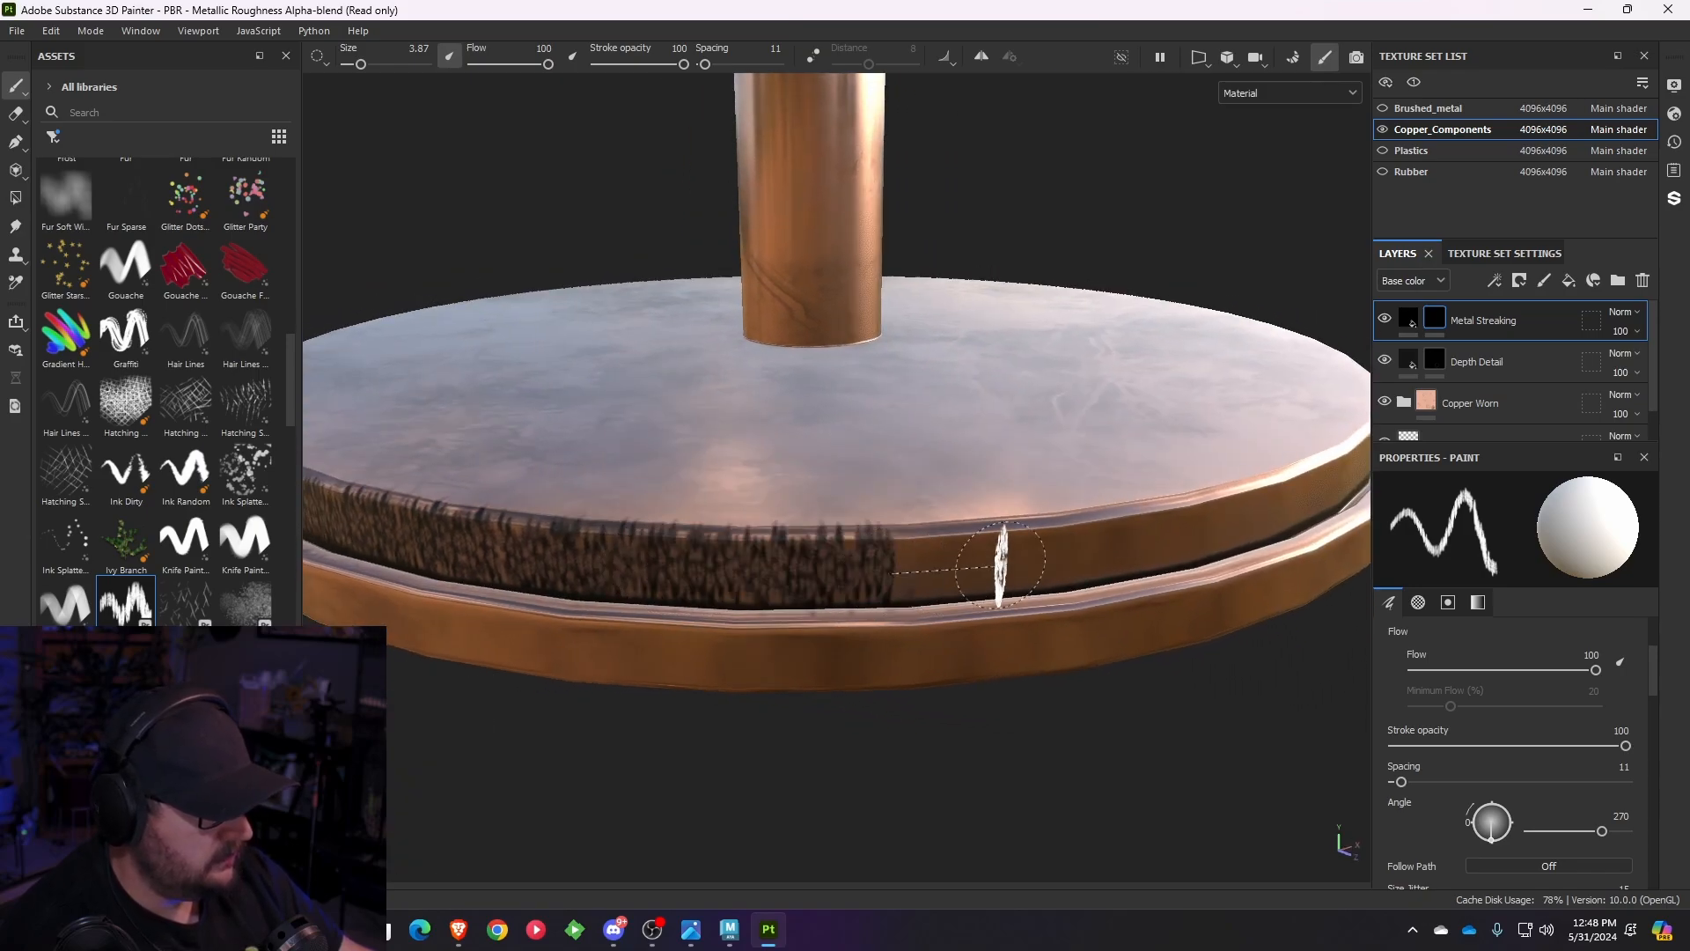
left_click(1162, 541, "shift")
left_click_drag(1233, 563, 755, 547, "alt")
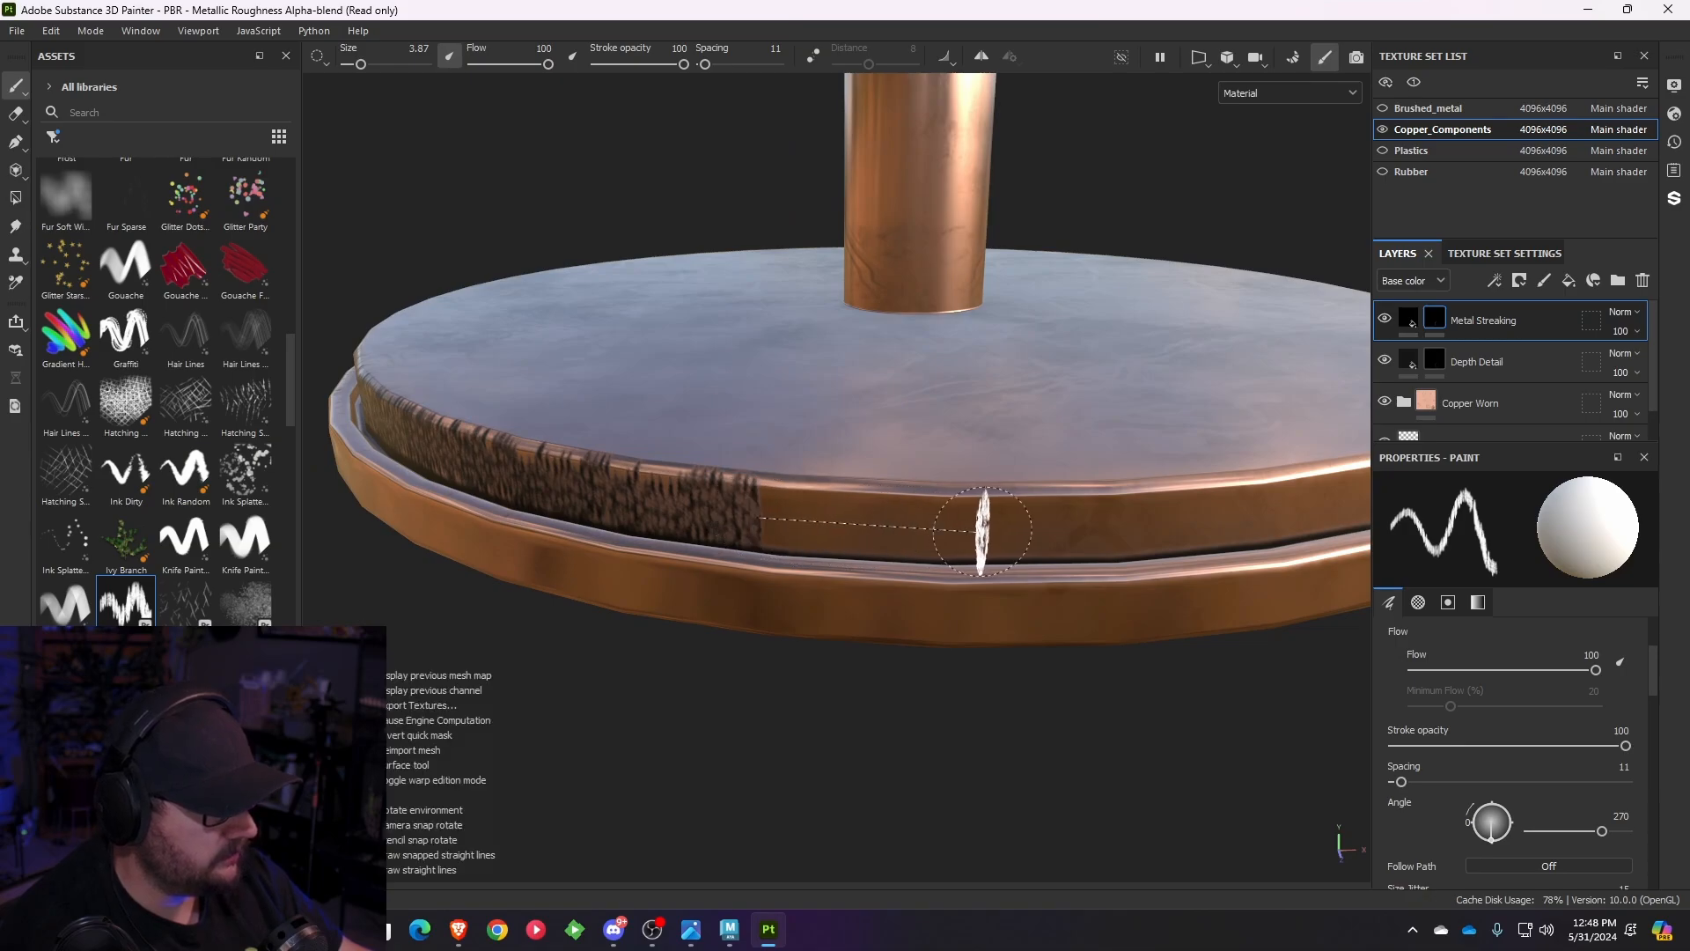
left_click(986, 526, "shift")
left_click(1167, 520, "shift")
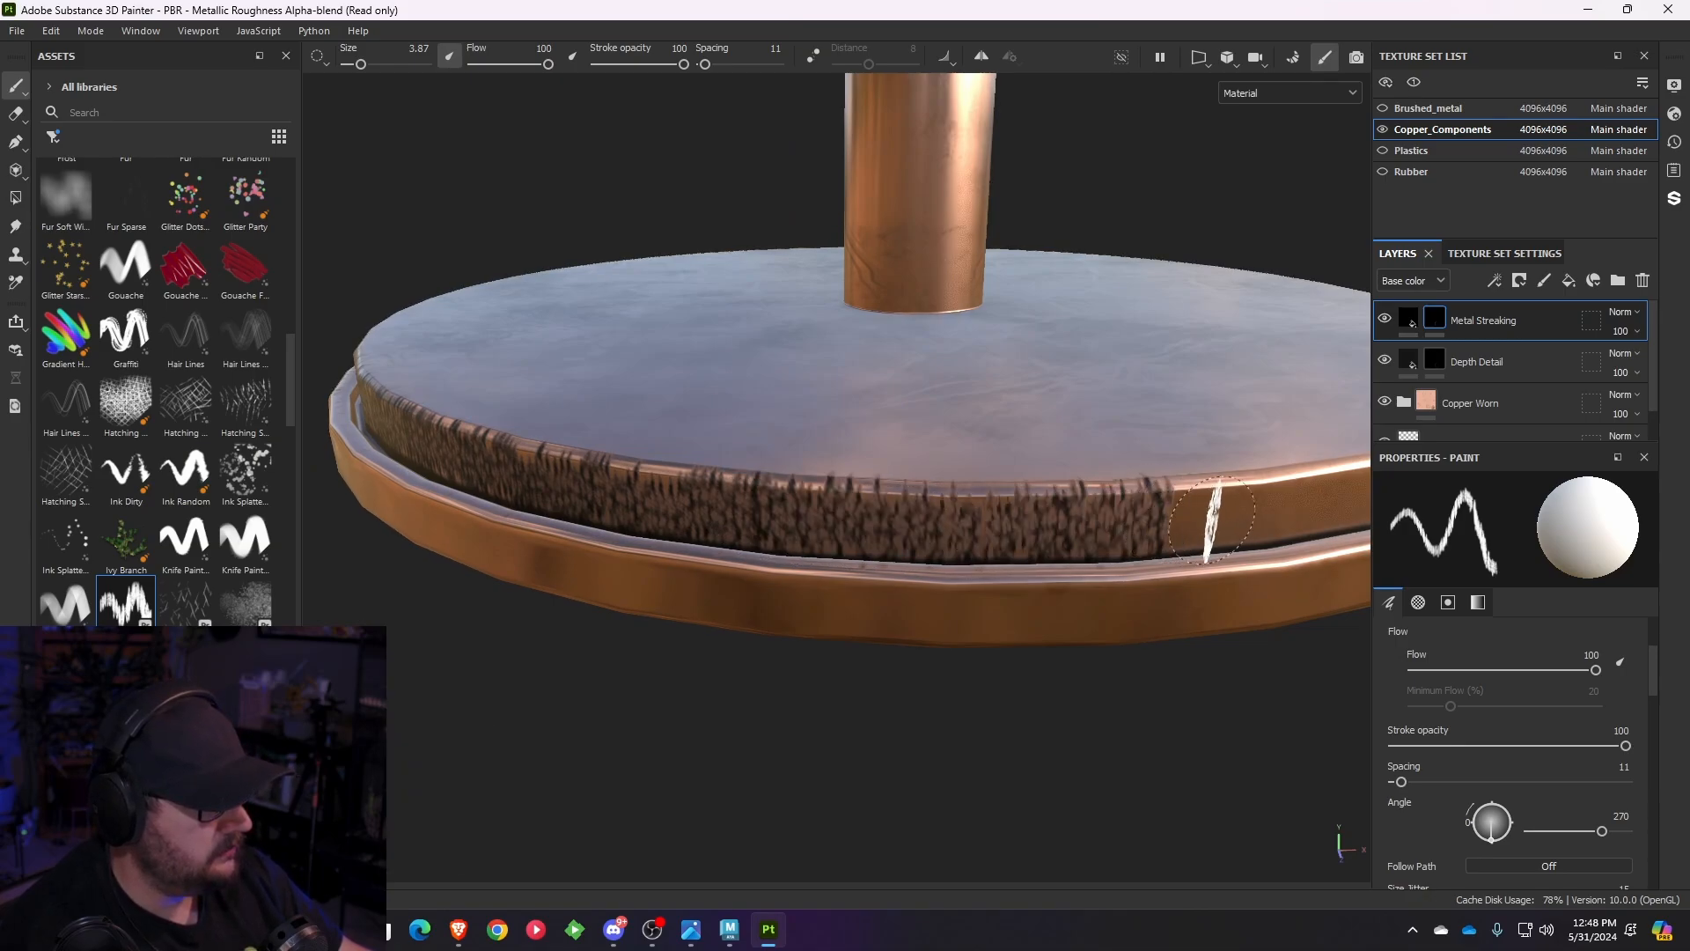
- Continue the Metal Streaking mask along the unpainted part of the base's upper side band with four connected straight strokes
mouse_move(1211, 513)
left_mouse_down("alt")
mouse_move(717, 546)
mouse_move(894, 540)
mouse_move(810, 519)
left_mouse_up("alt")
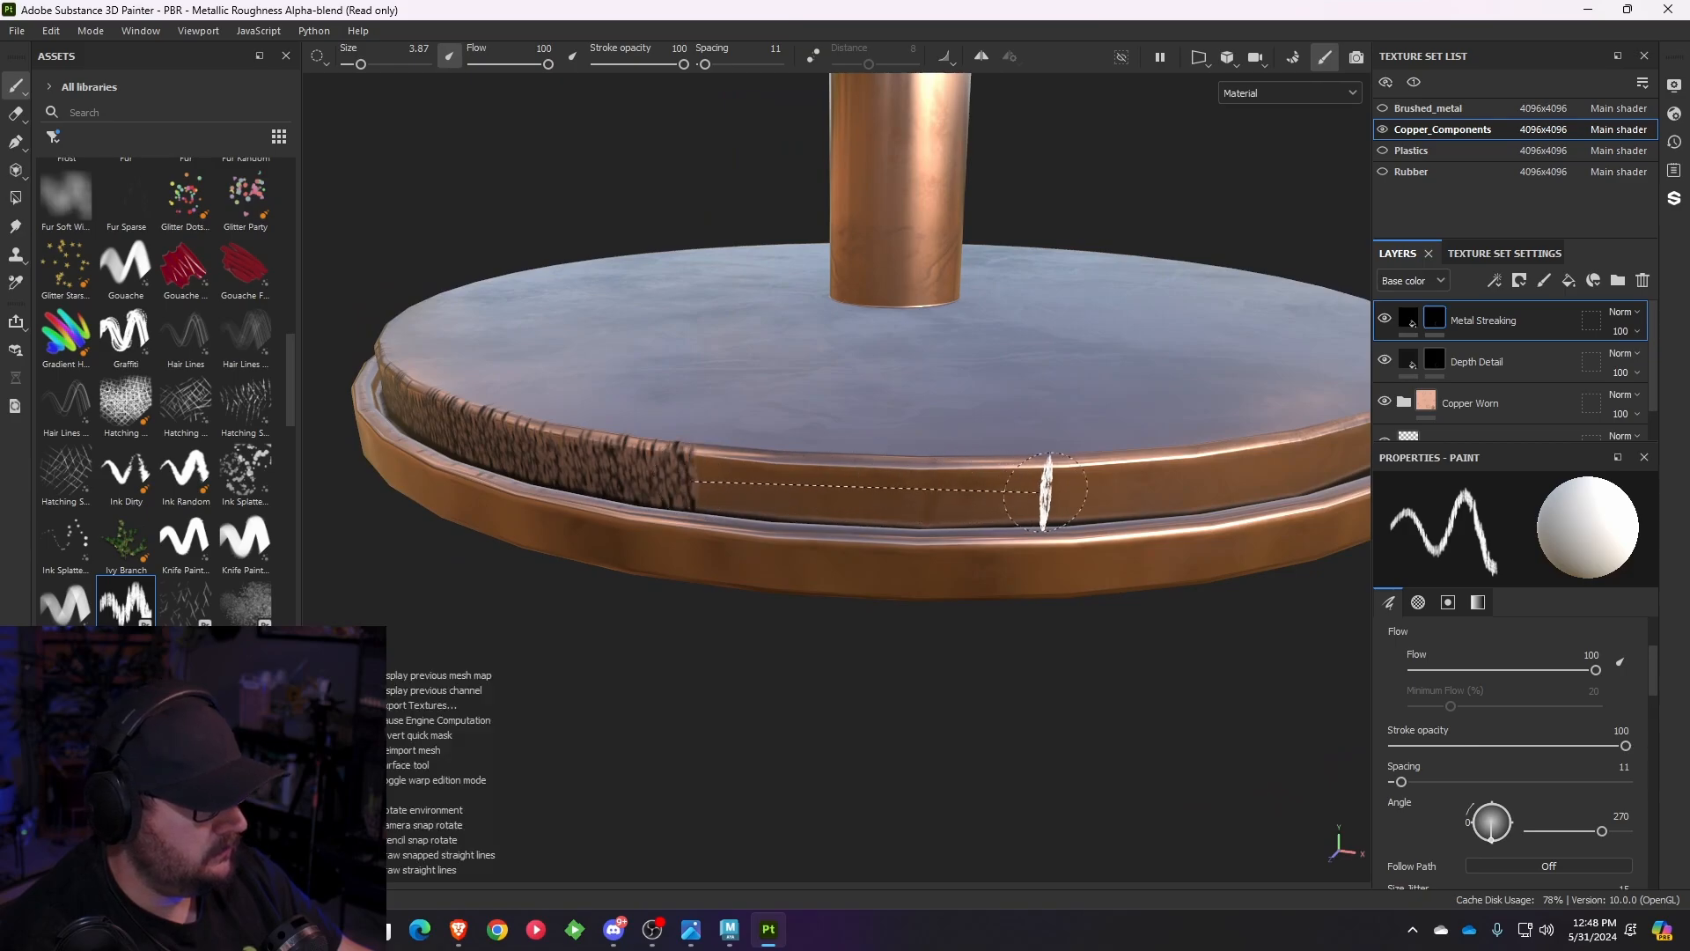
left_click(1124, 484, "shift")
mouse_move(1125, 483)
left_mouse_down("alt")
mouse_move(446, 502)
mouse_move(547, 501)
left_mouse_up("alt")
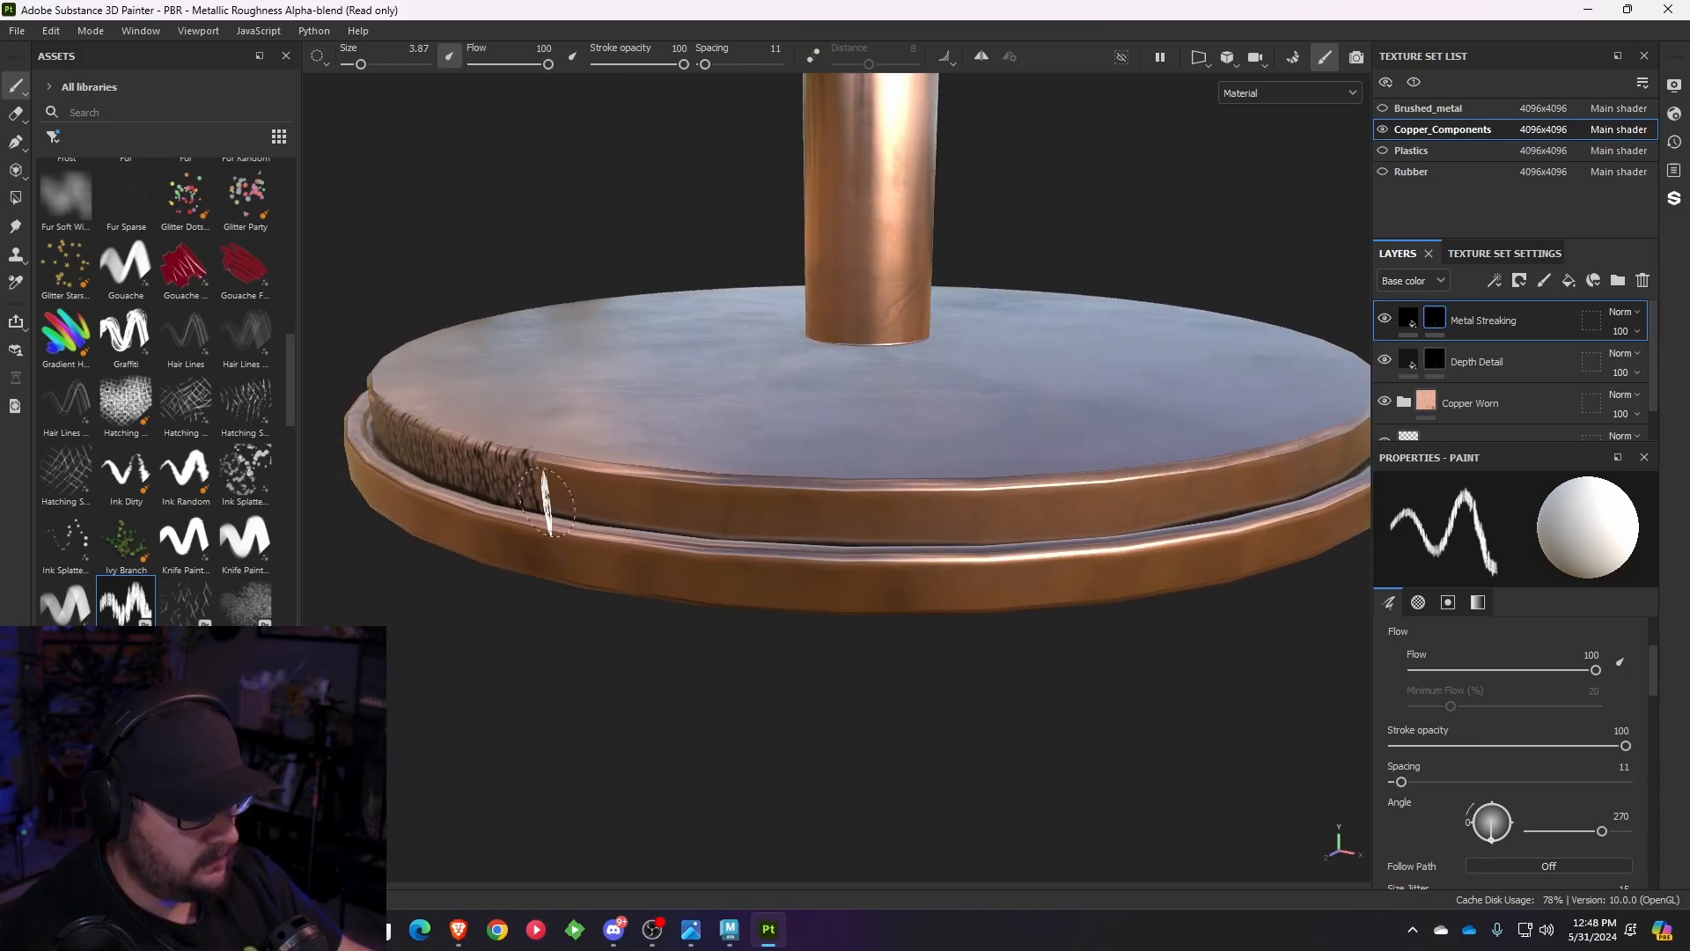
left_click(702, 513, "shift")
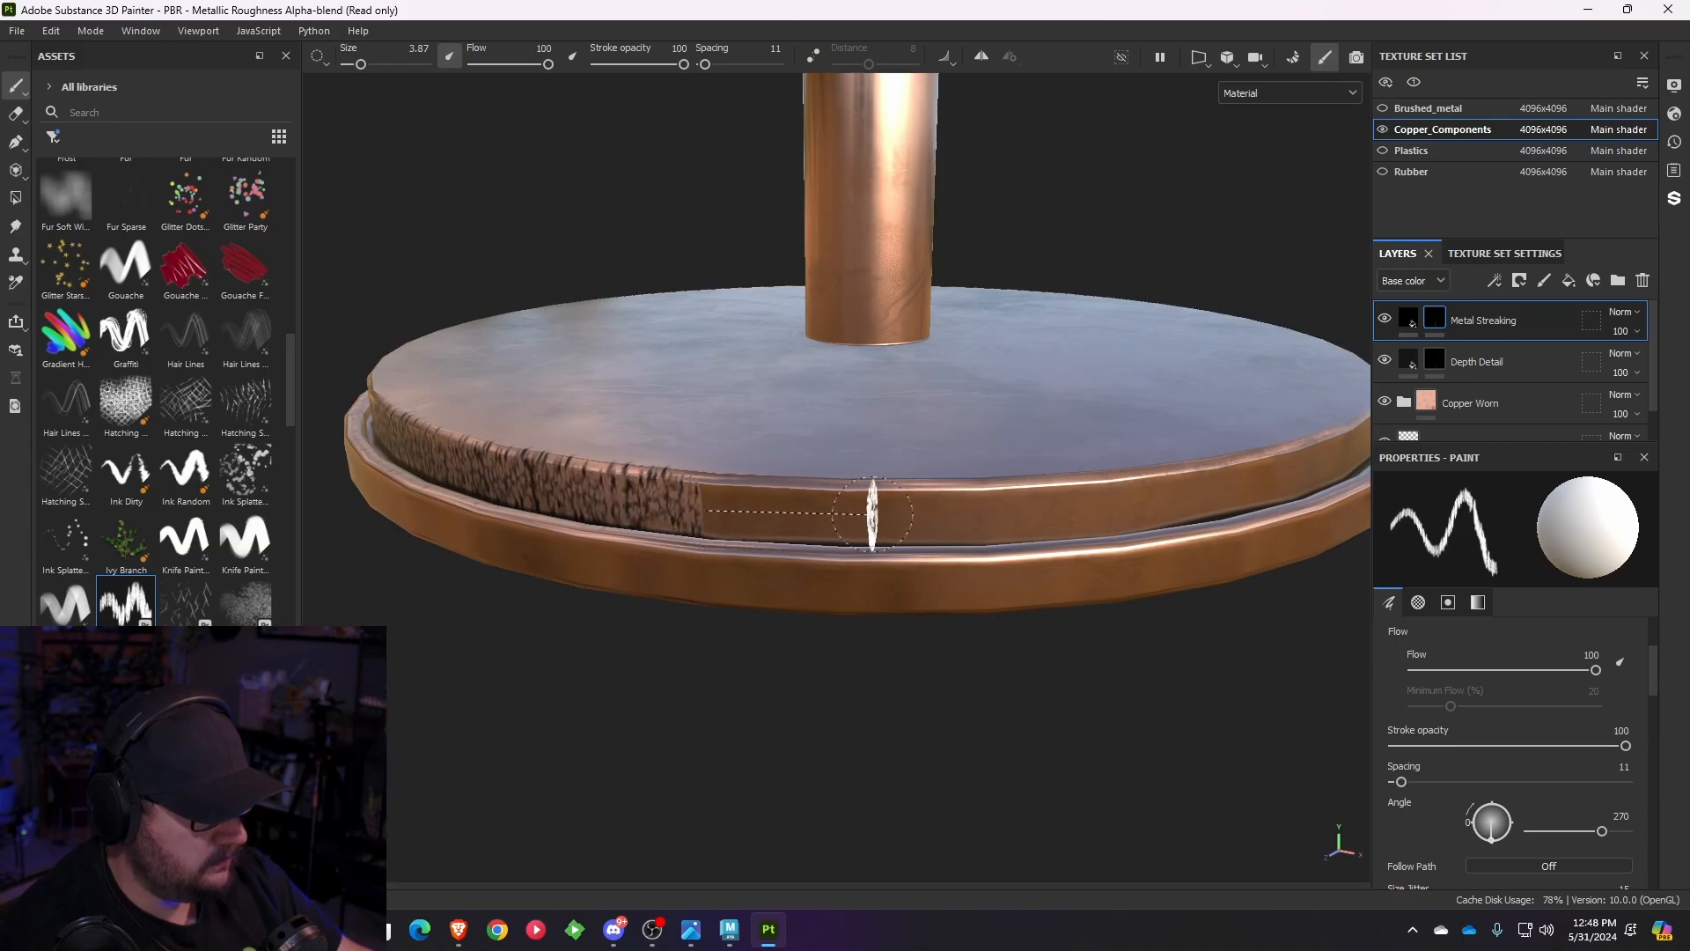
left_click(885, 515, "shift")
left_click(1088, 510, "shift")
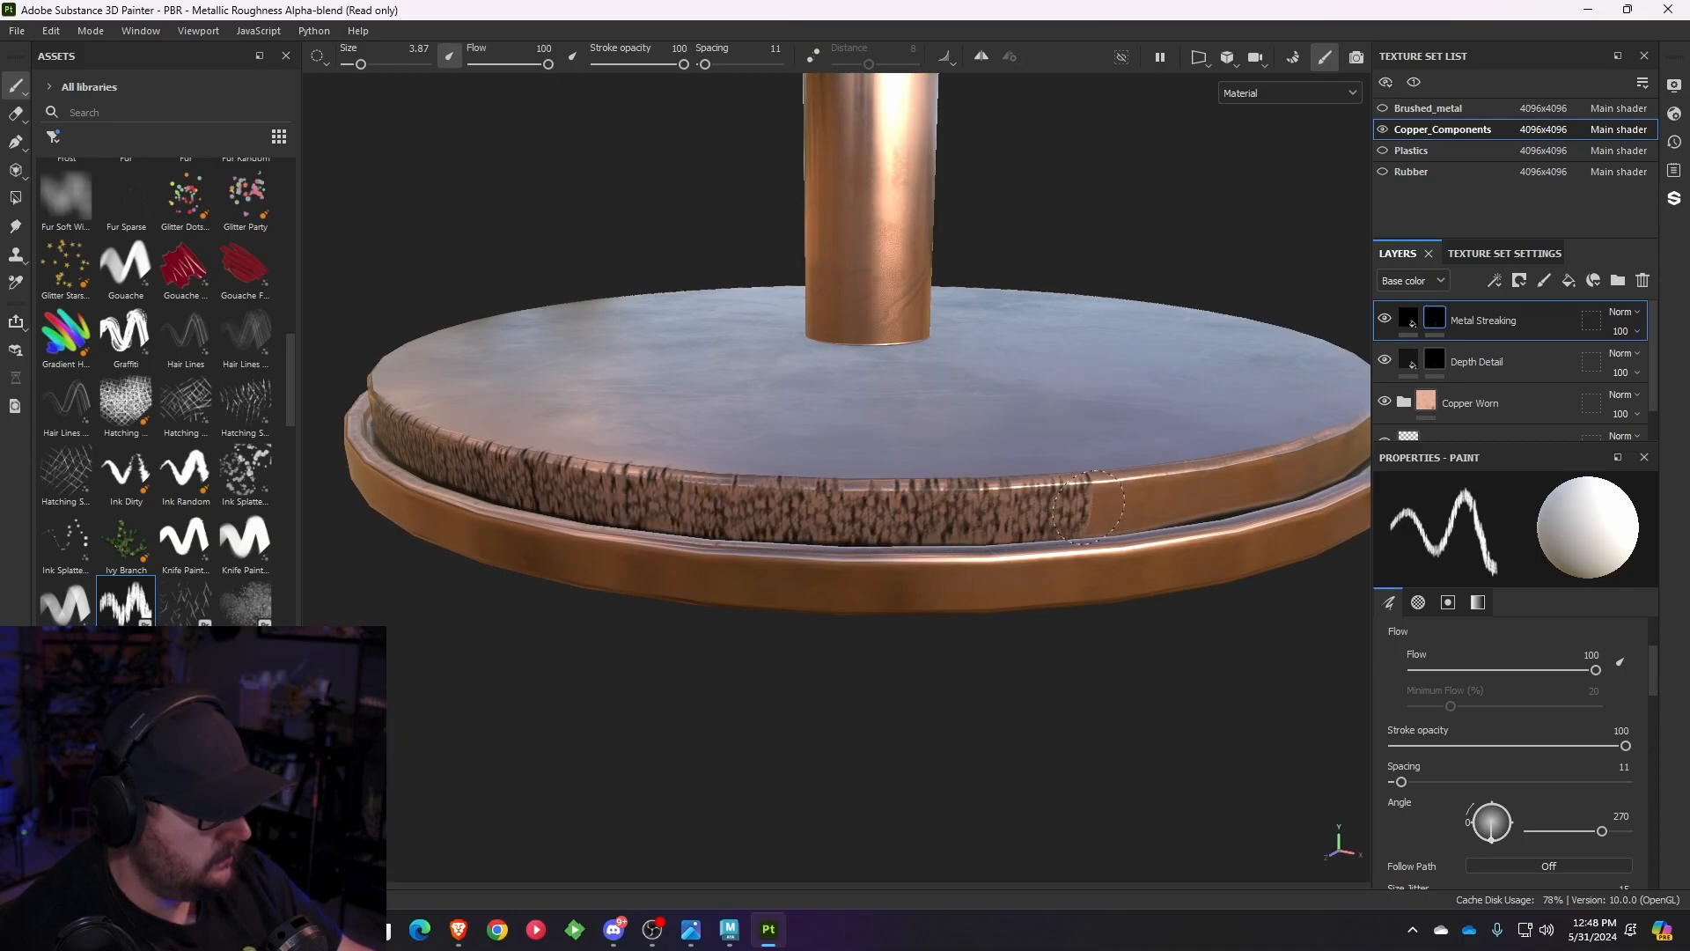
- Extend the streaks from their current end along the base's upper side band with three more connected straight strokes
left_click_drag(1188, 530, 1033, 536, "alt")
mouse_move(1033, 536)
middle_mouse_down("alt")
mouse_move(528, 529)
mouse_move(565, 503)
middle_mouse_up("alt")
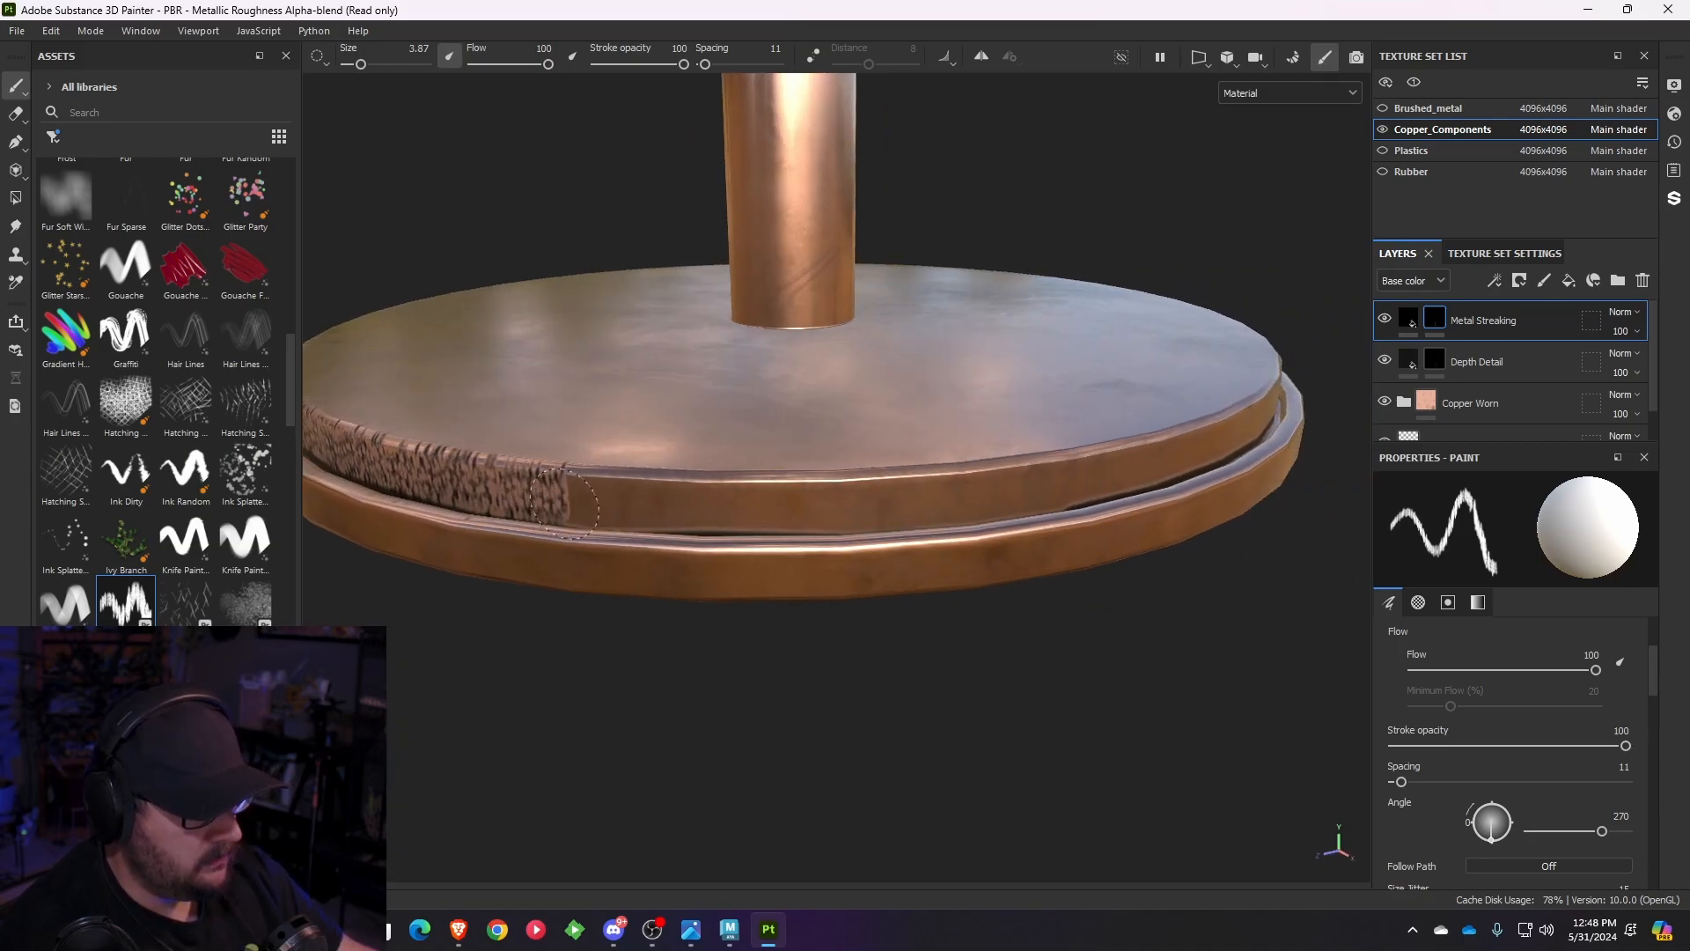
left_click(803, 511, "shift")
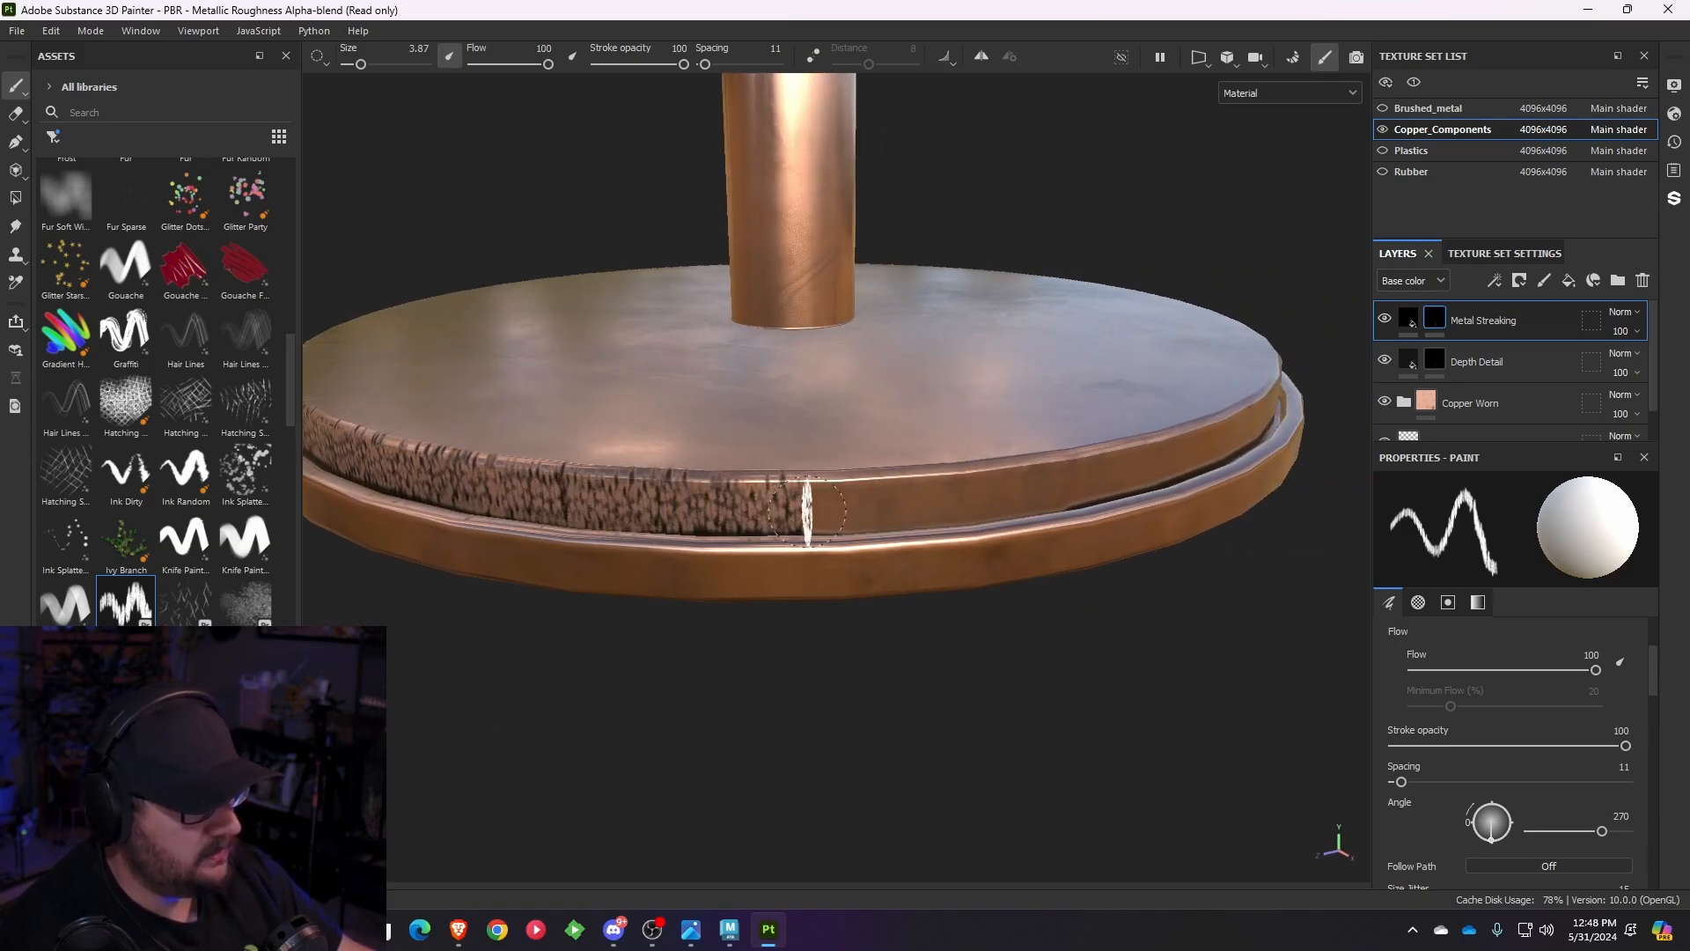
left_click(969, 499, "shift")
left_click_drag(1048, 493, 701, 529, "alt")
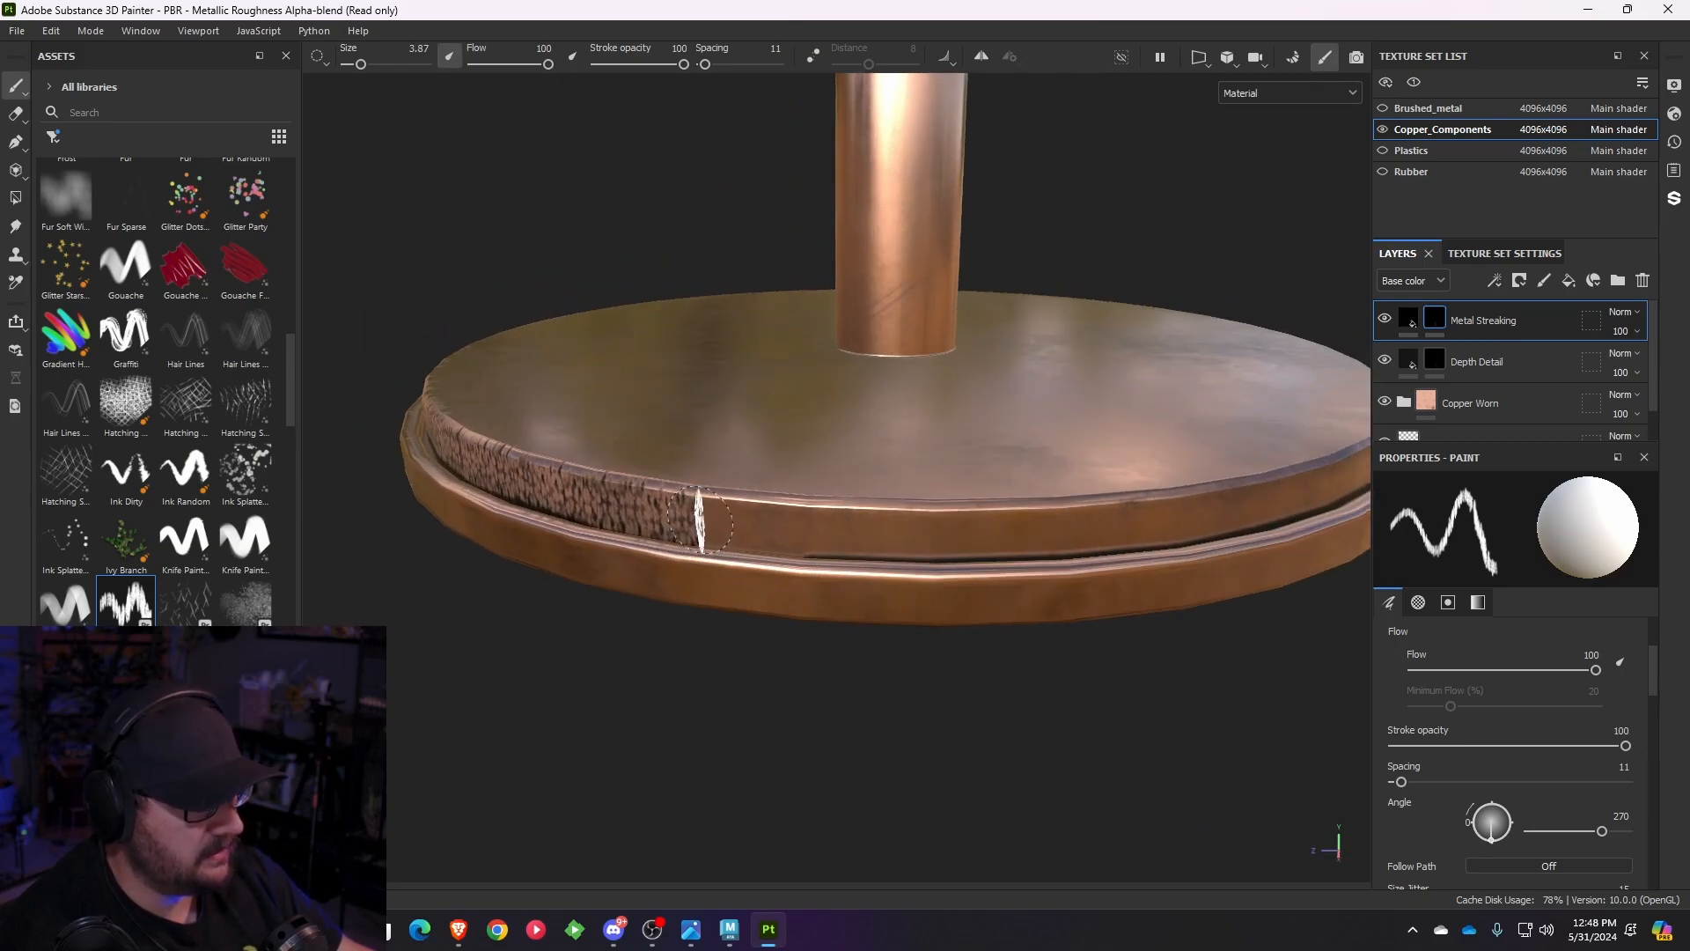
left_click(911, 532, "shift")
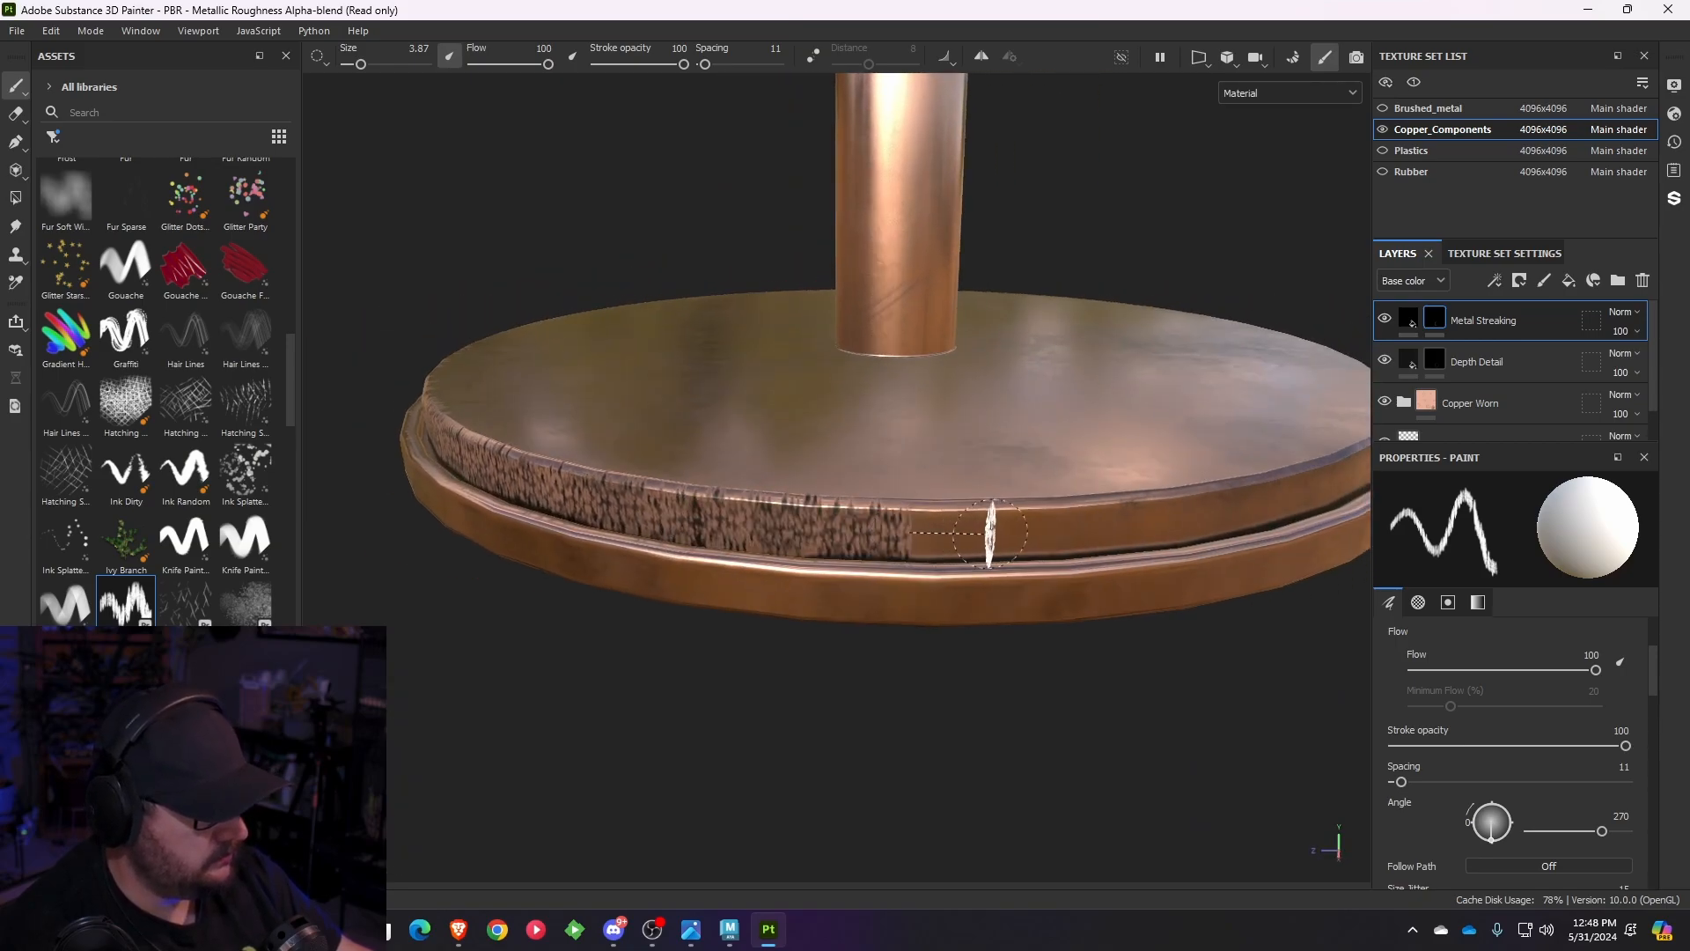
- Paint connected straight streak strokes across the remaining gap in the upper side band, joining the first streaks to close the ring
mouse_move(1091, 533)
left_mouse_down("alt")
mouse_move(917, 539)
mouse_move(786, 510)
left_mouse_up("alt")
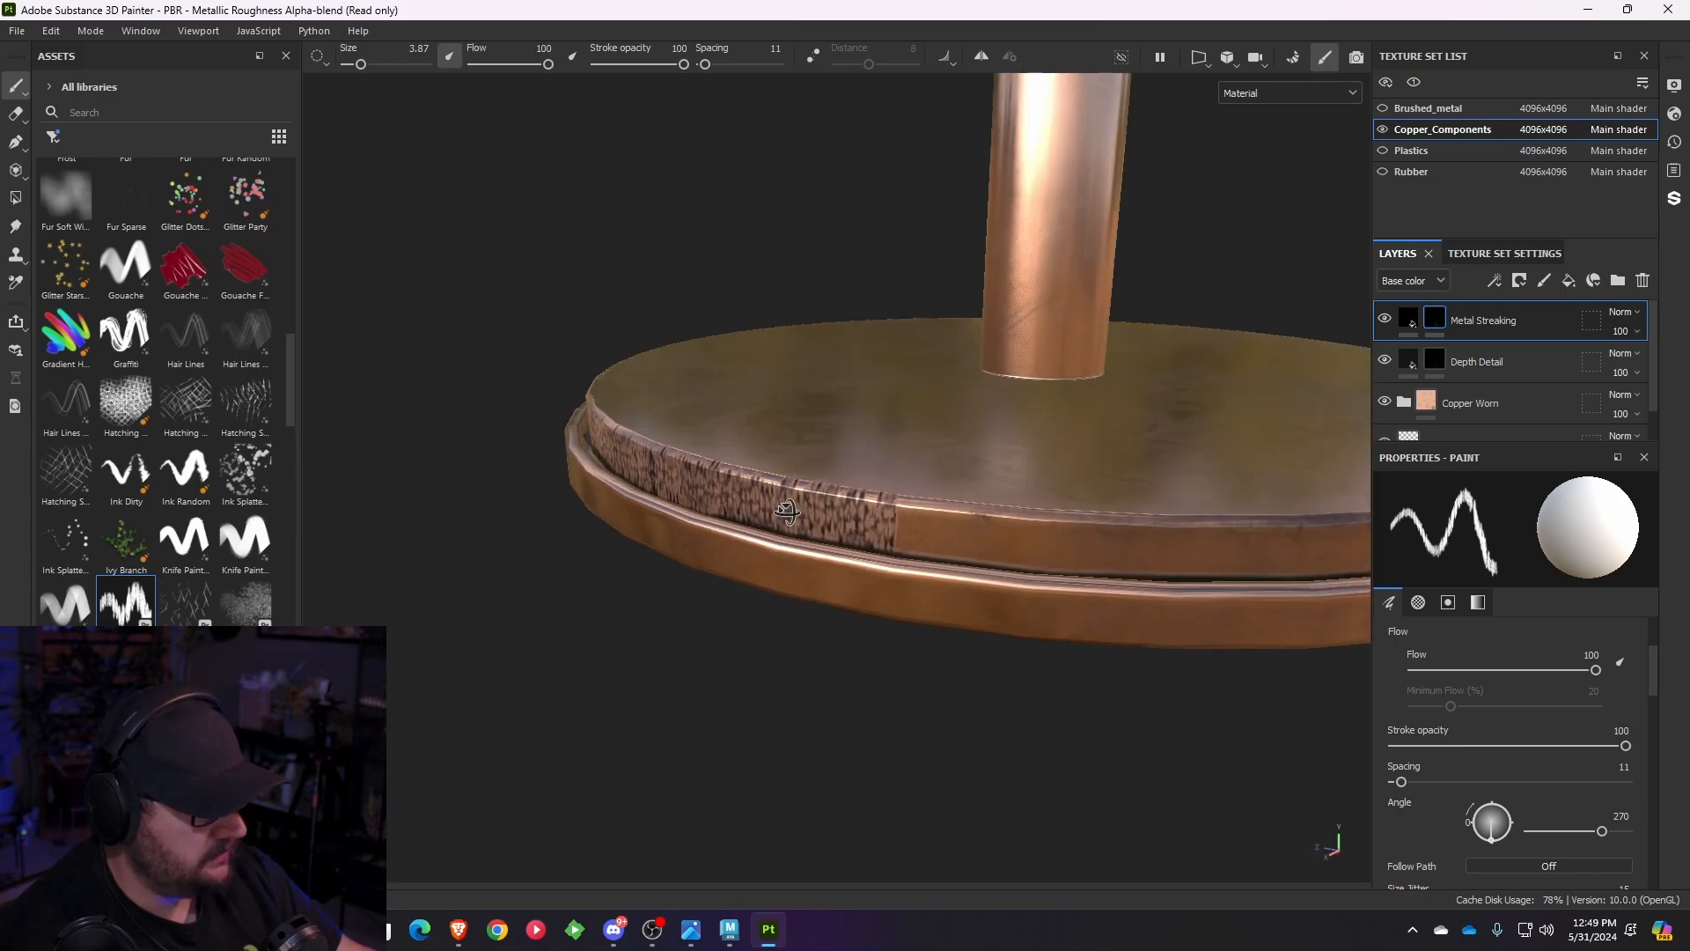
mouse_move(891, 529)
left_mouse_down("alt")
mouse_move(785, 490)
mouse_move(660, 509)
left_mouse_up("alt")
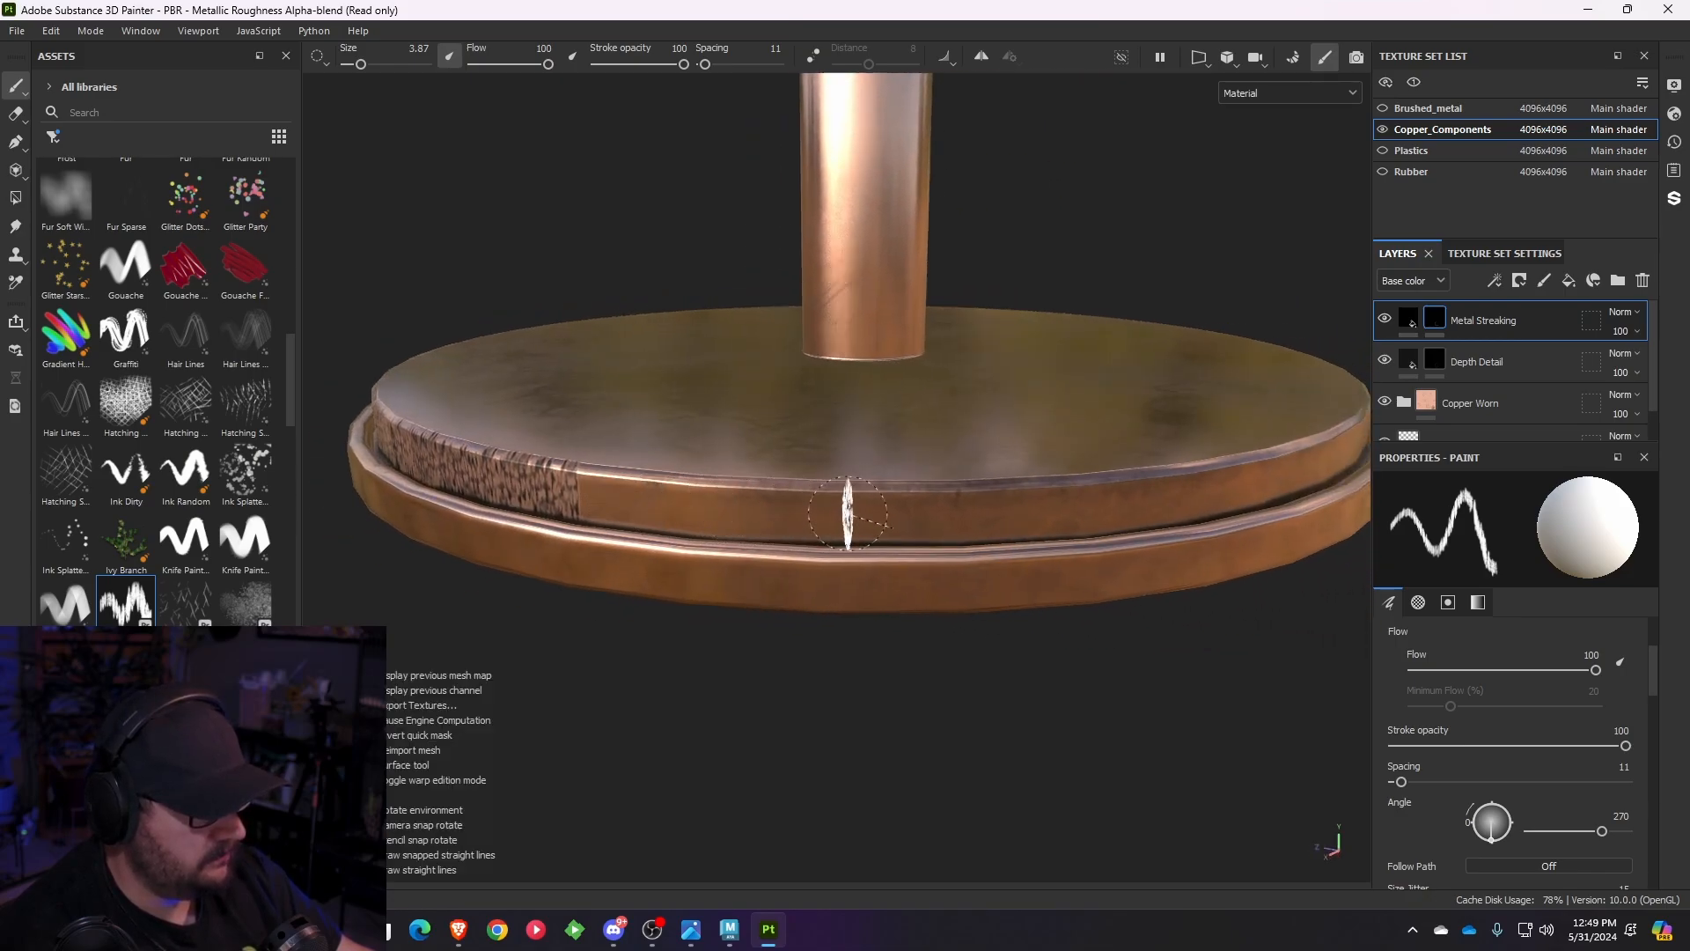
left_click(920, 517, "shift")
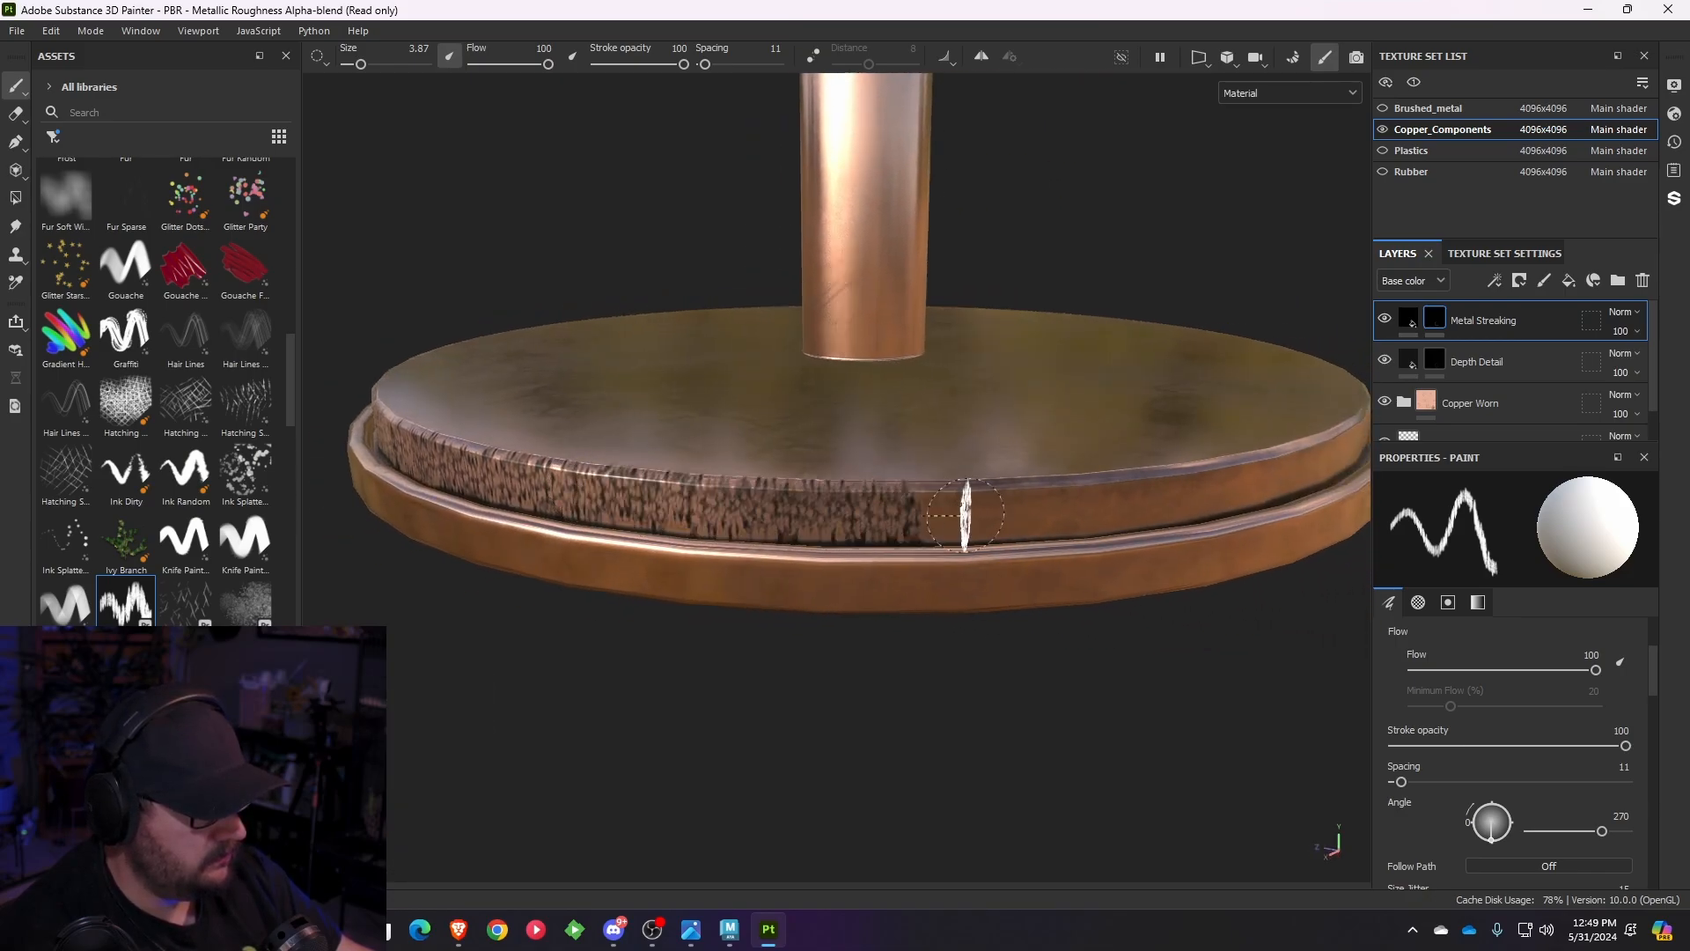
left_click(1233, 491, "shift")
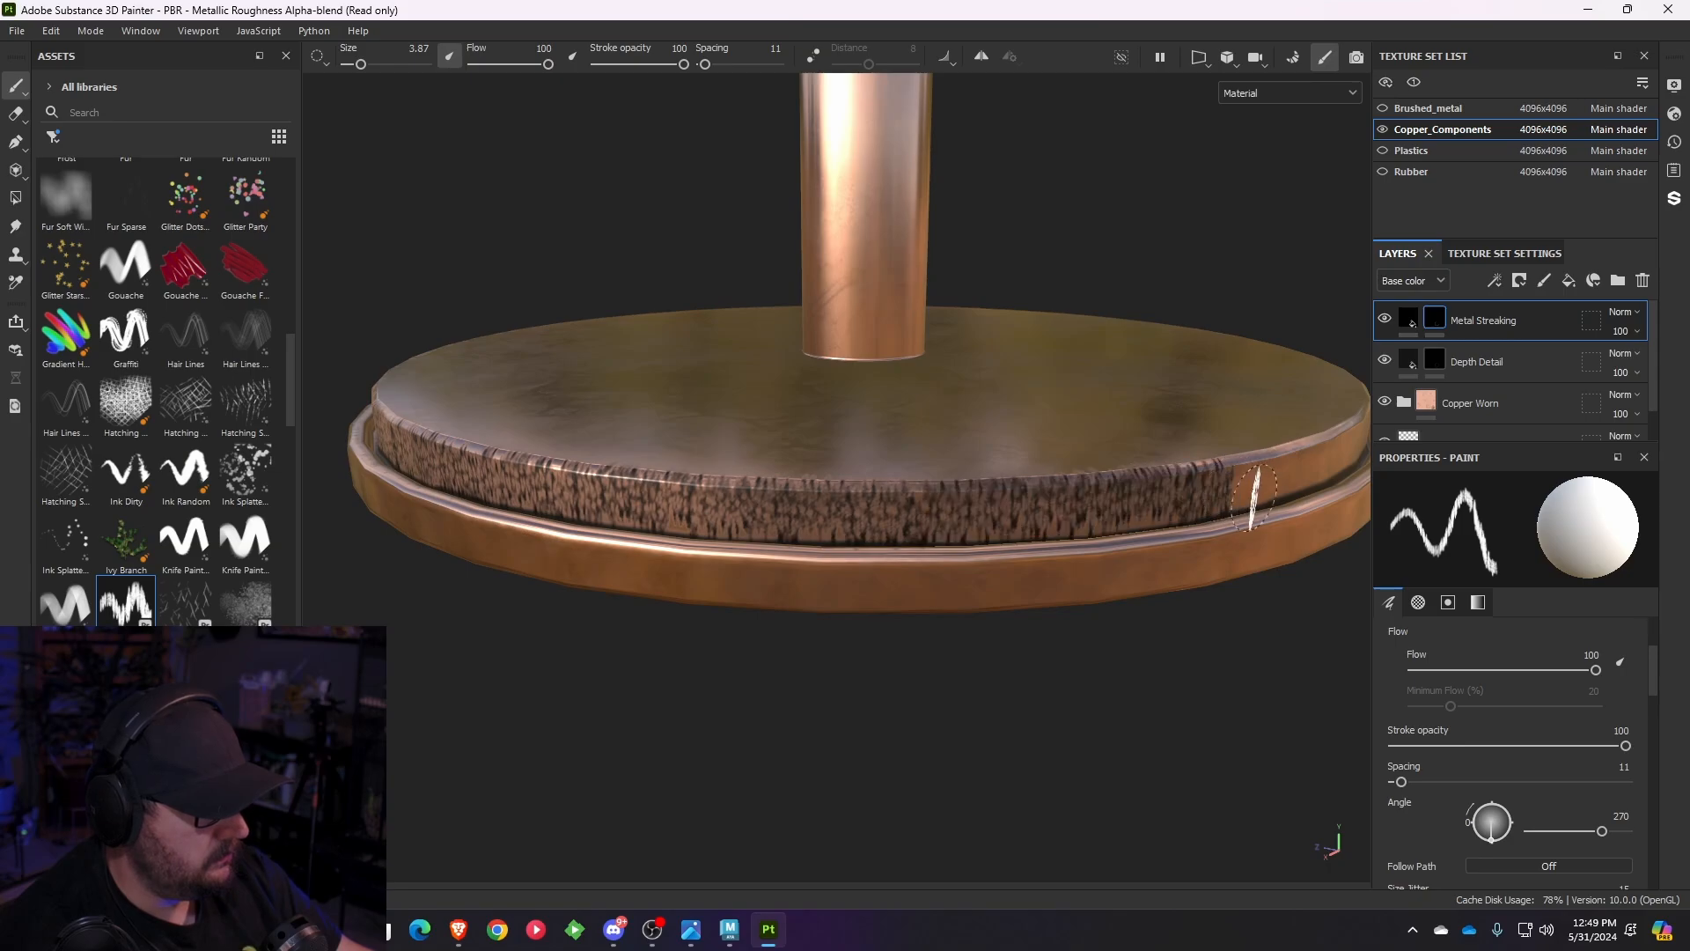
left_click_drag(1233, 490, 443, 519, "alt")
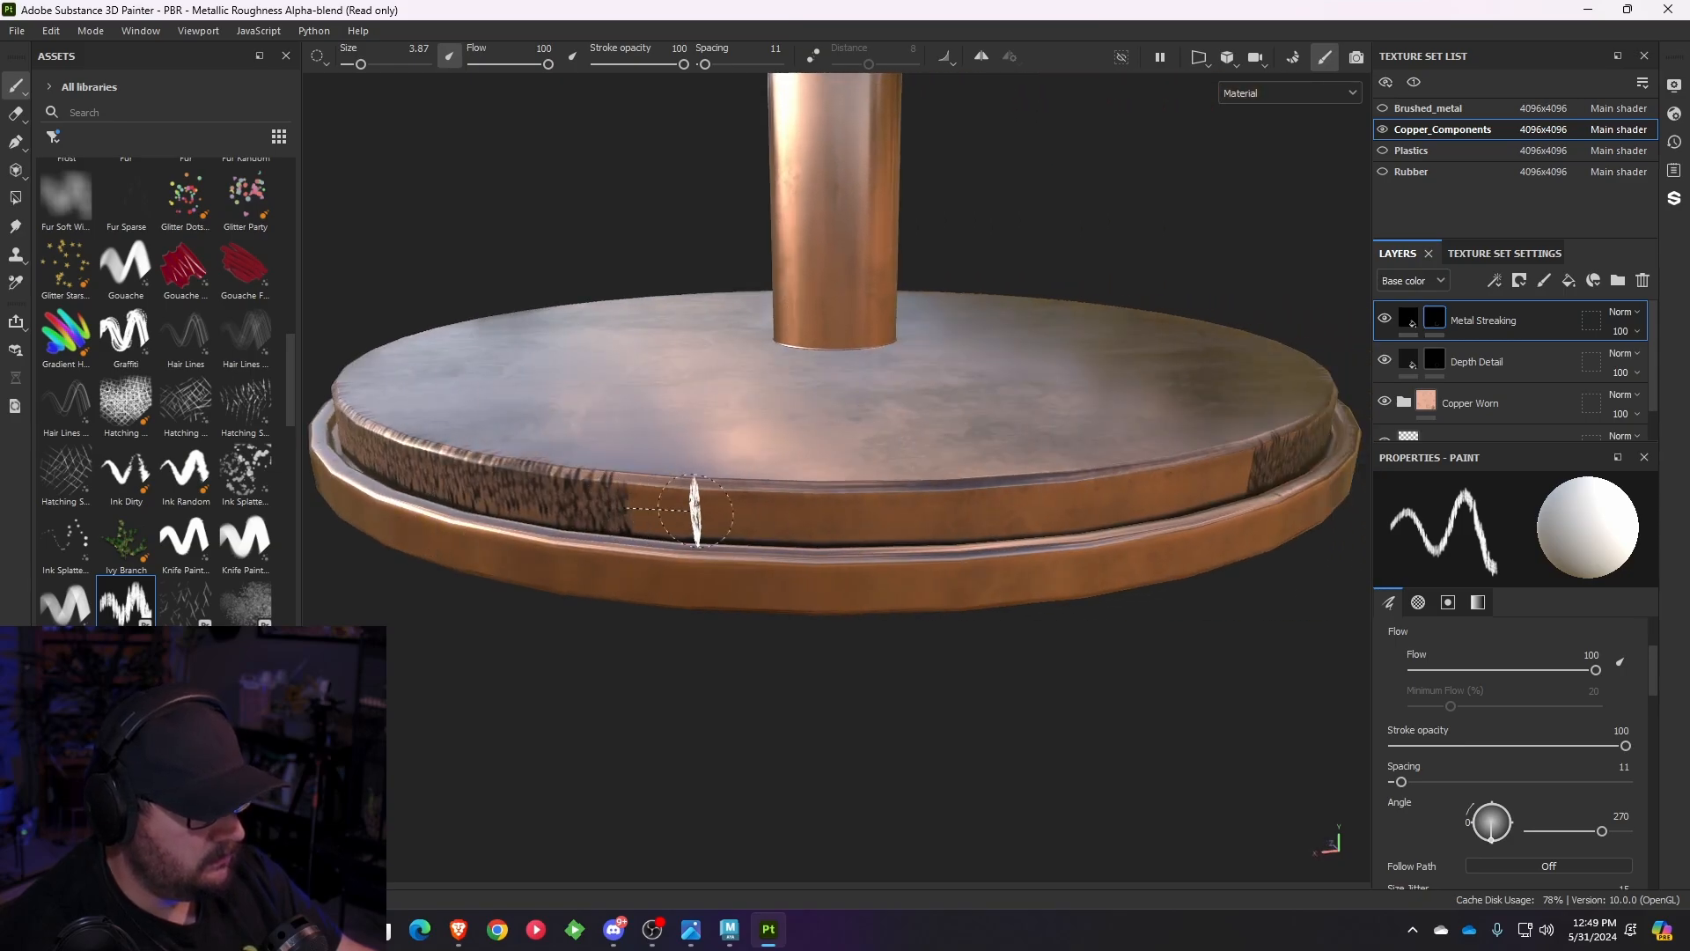
left_click(885, 517, "shift")
left_click(1096, 506, "shift")
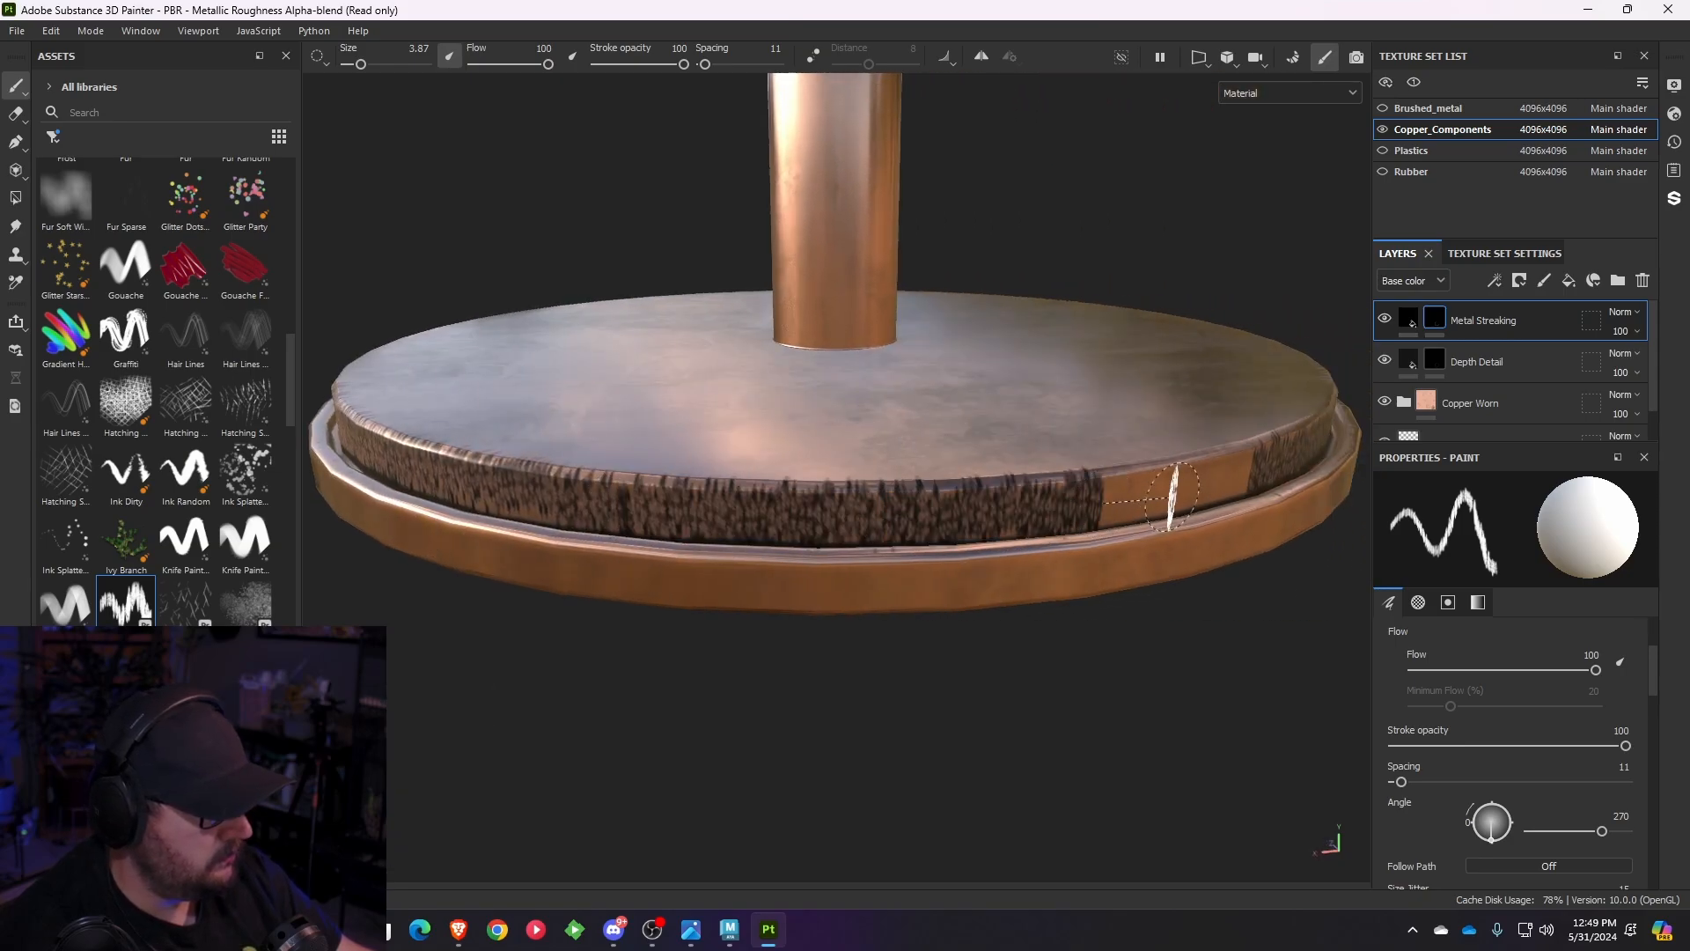
left_click(1252, 469, "shift")
mouse_move(1185, 574)
left_mouse_down("alt")
mouse_move(592, 522)
mouse_move(1101, 528)
mouse_move(868, 622)
mouse_move(755, 596)
mouse_move(1009, 590)
left_mouse_up("alt")
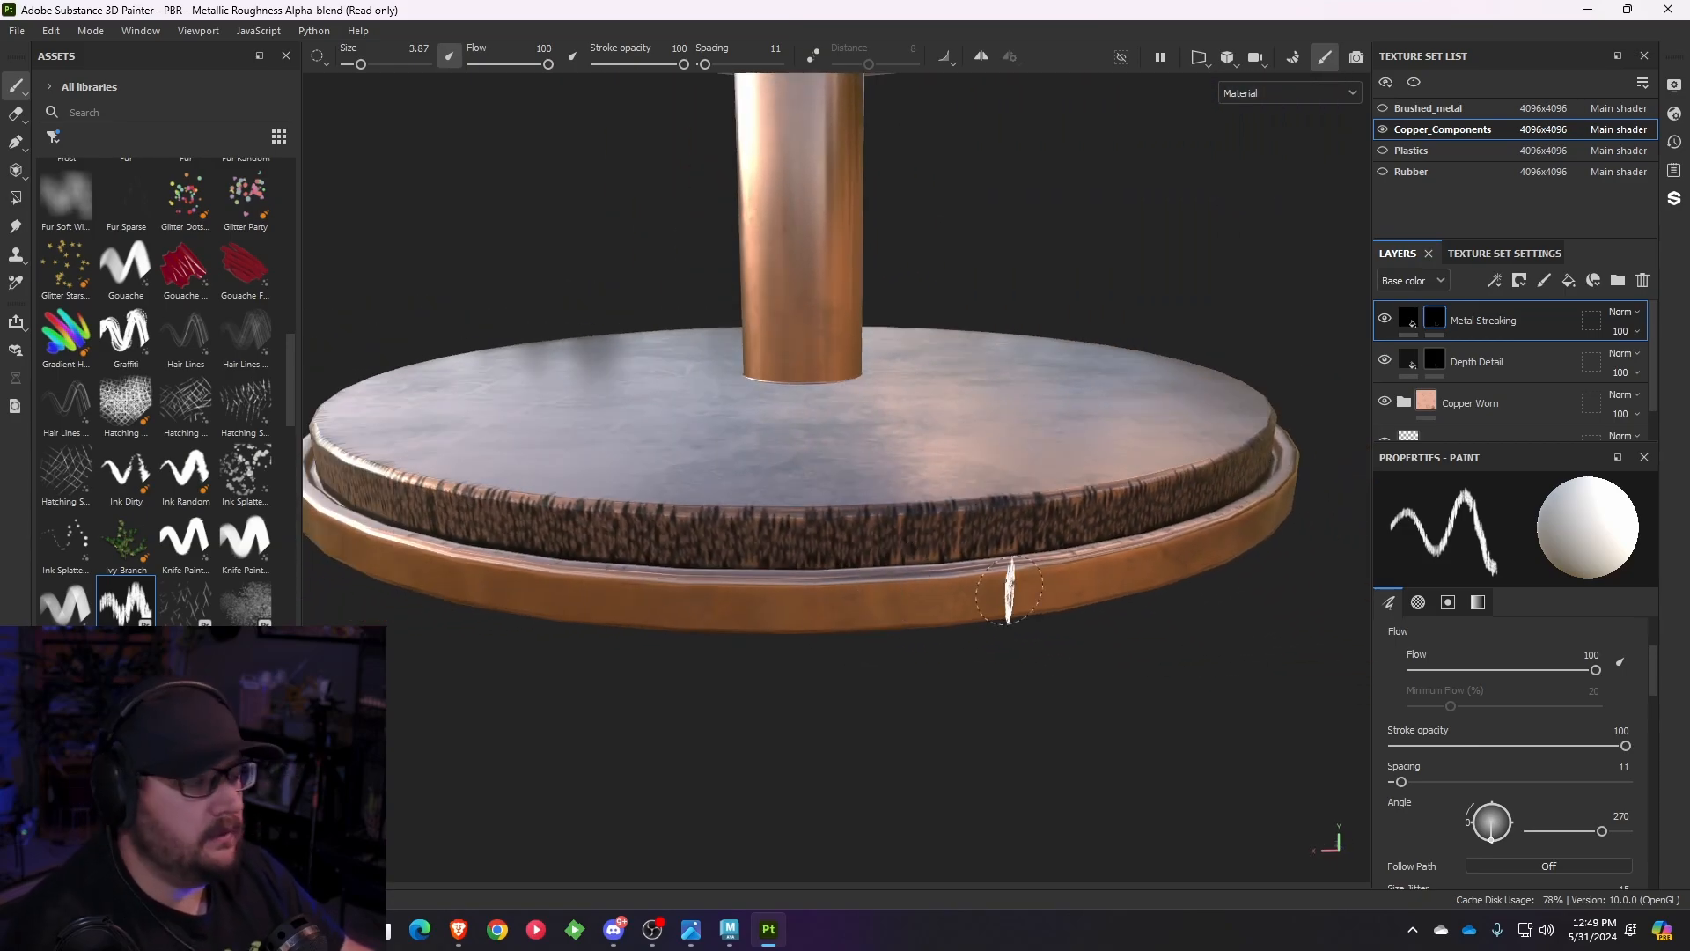
- Add a Levels effect to the Metal Streaking layer's mask
right_click(1478, 318)
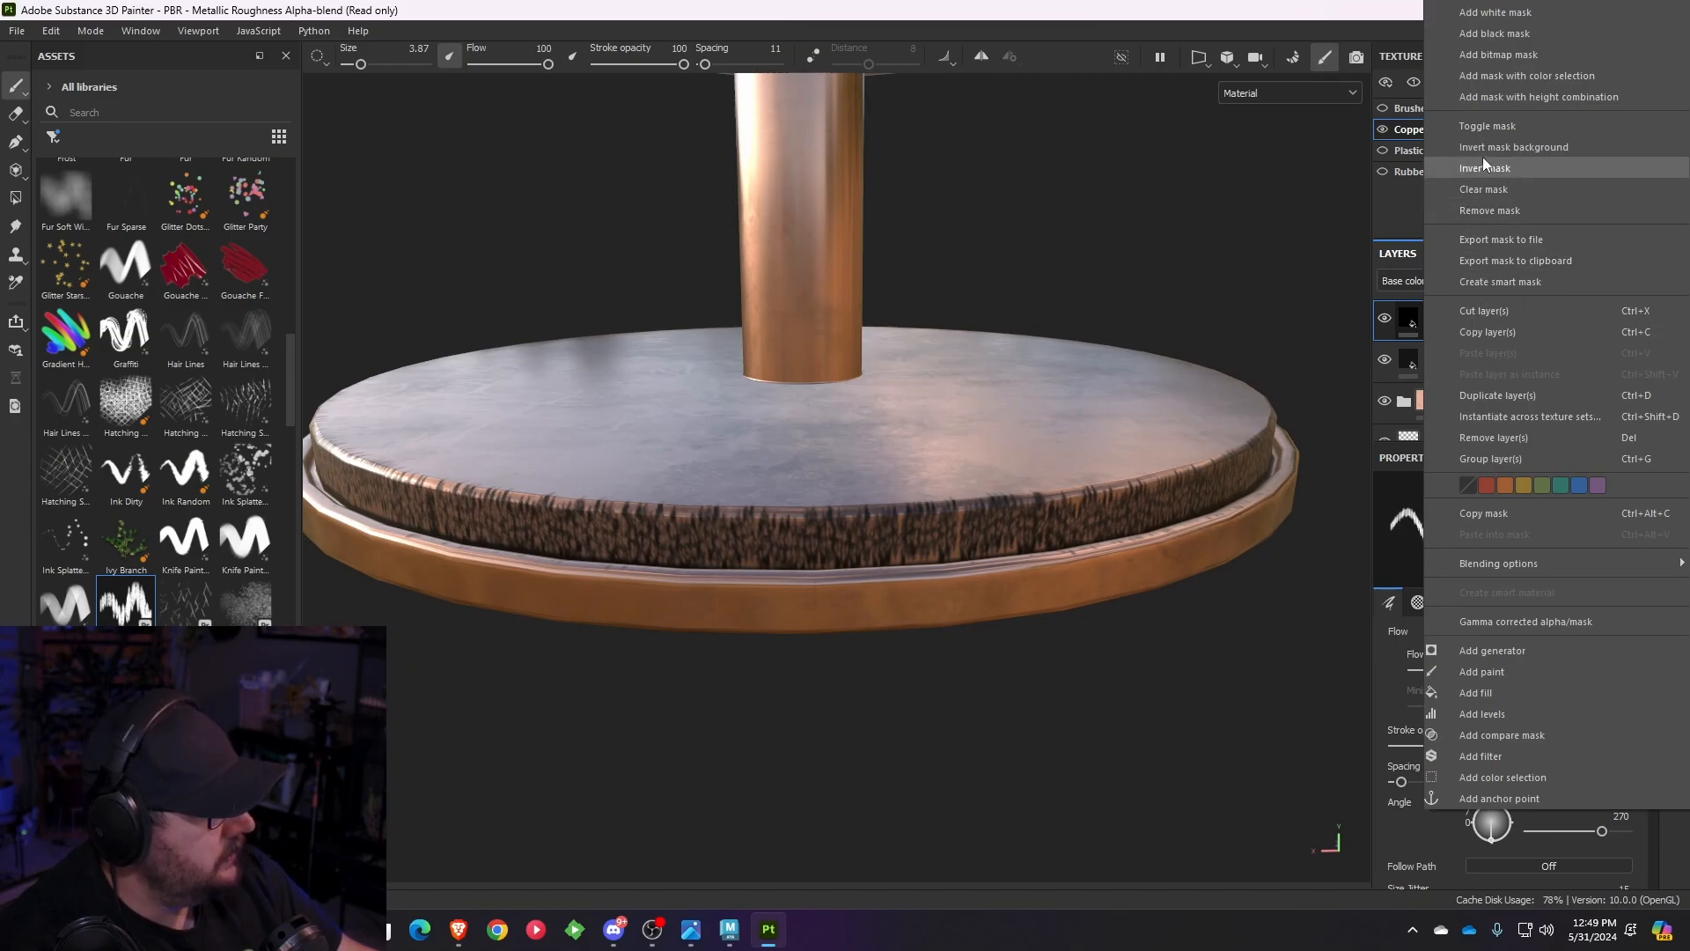
left_click(1393, 227)
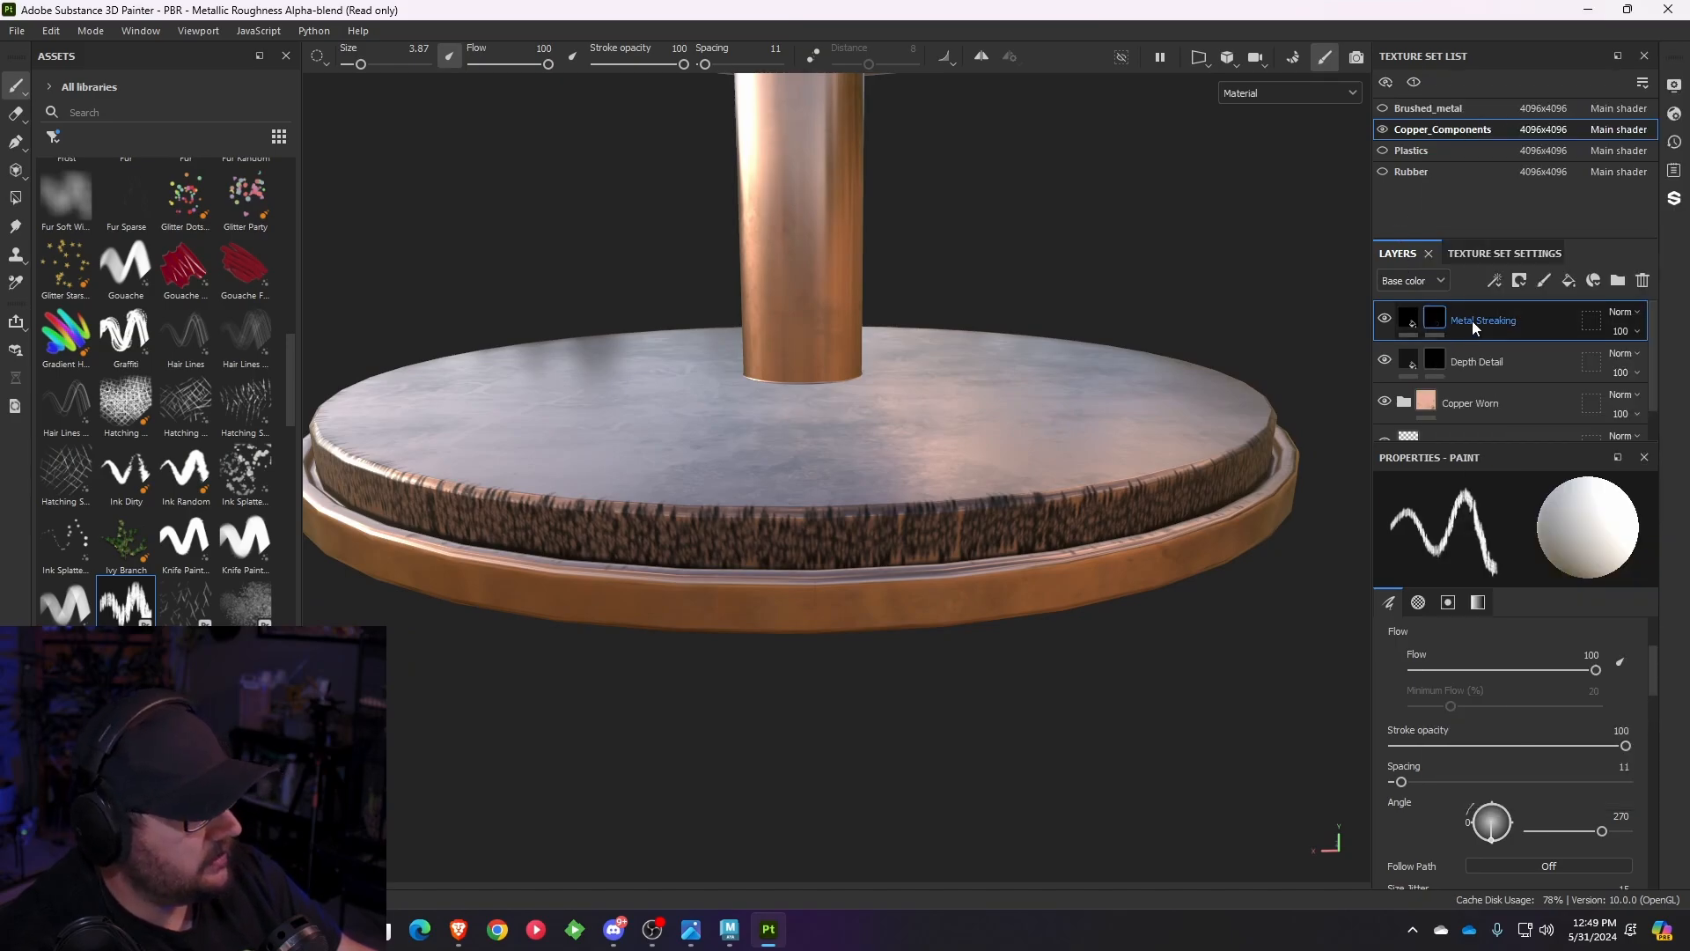
left_click(1495, 282)
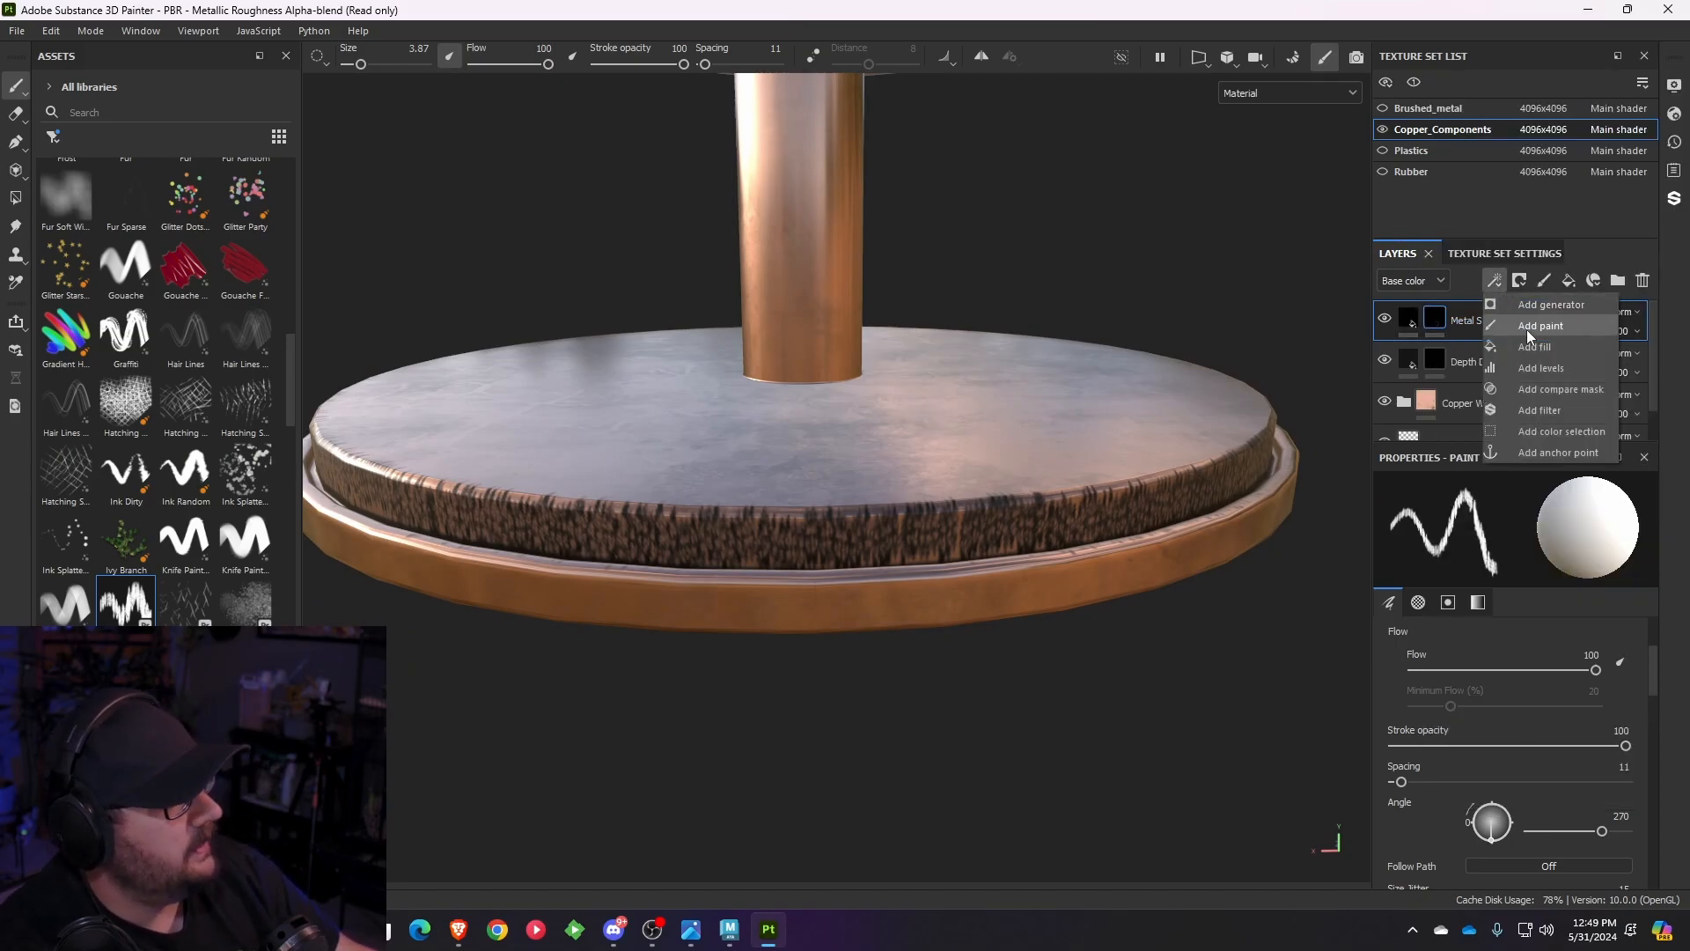
left_click(1535, 370)
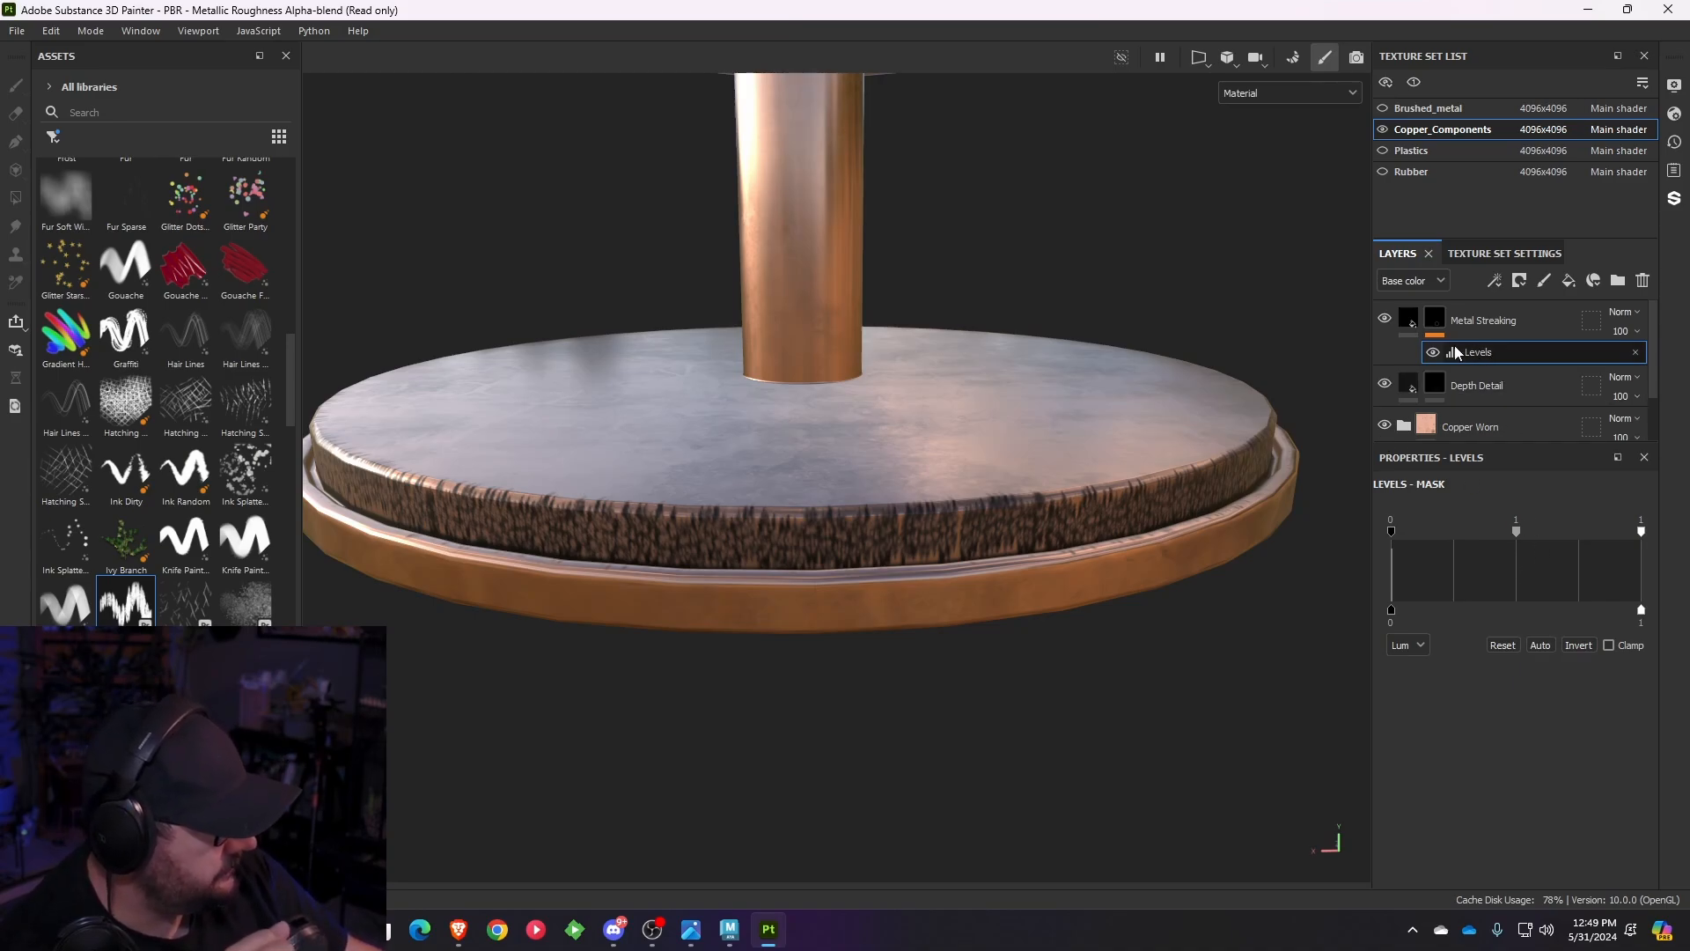
- Remove the Levels effect from the Metal Streaking layer's mask
left_click(1406, 320)
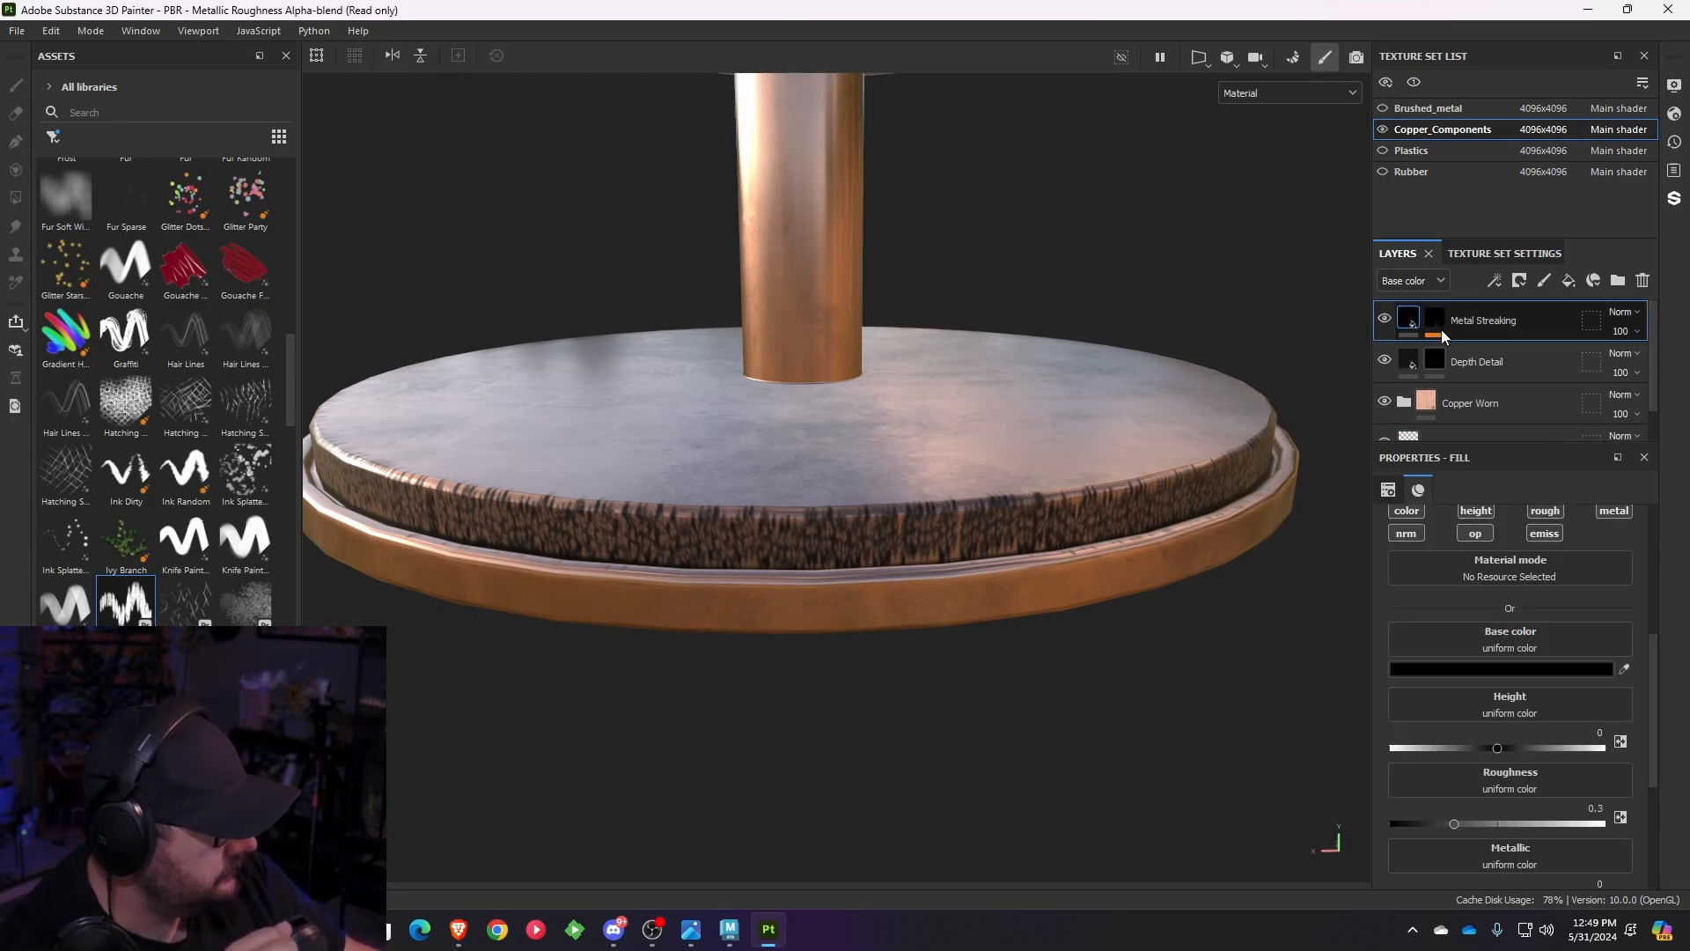
left_click(1435, 323)
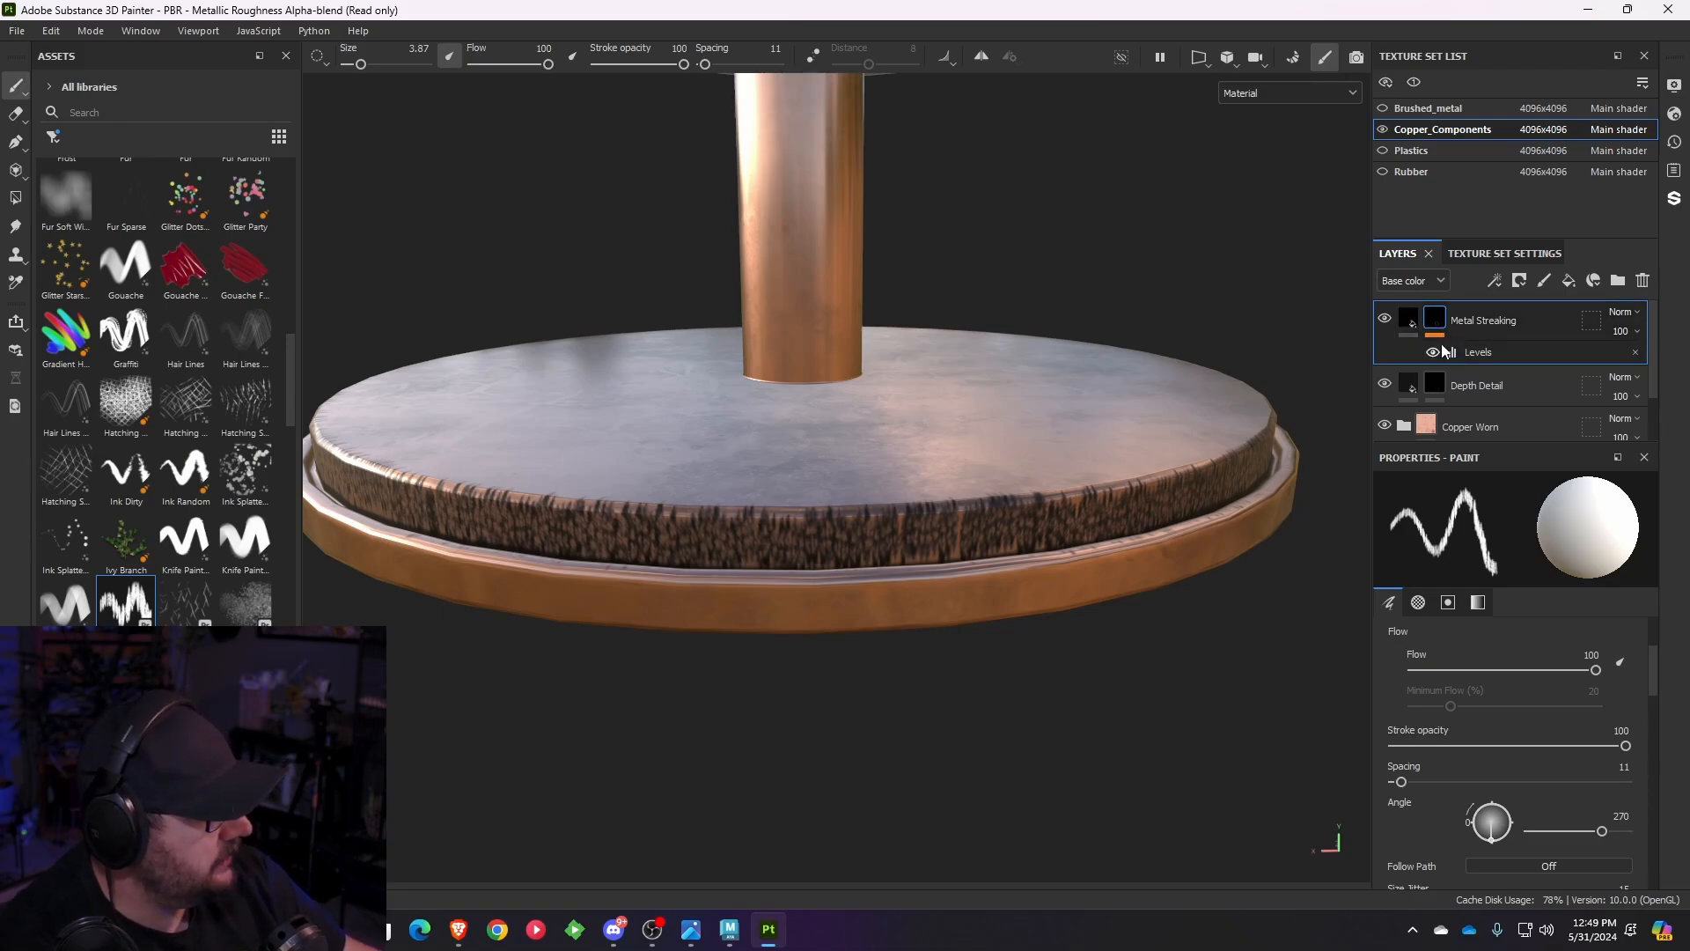
left_click(1633, 353)
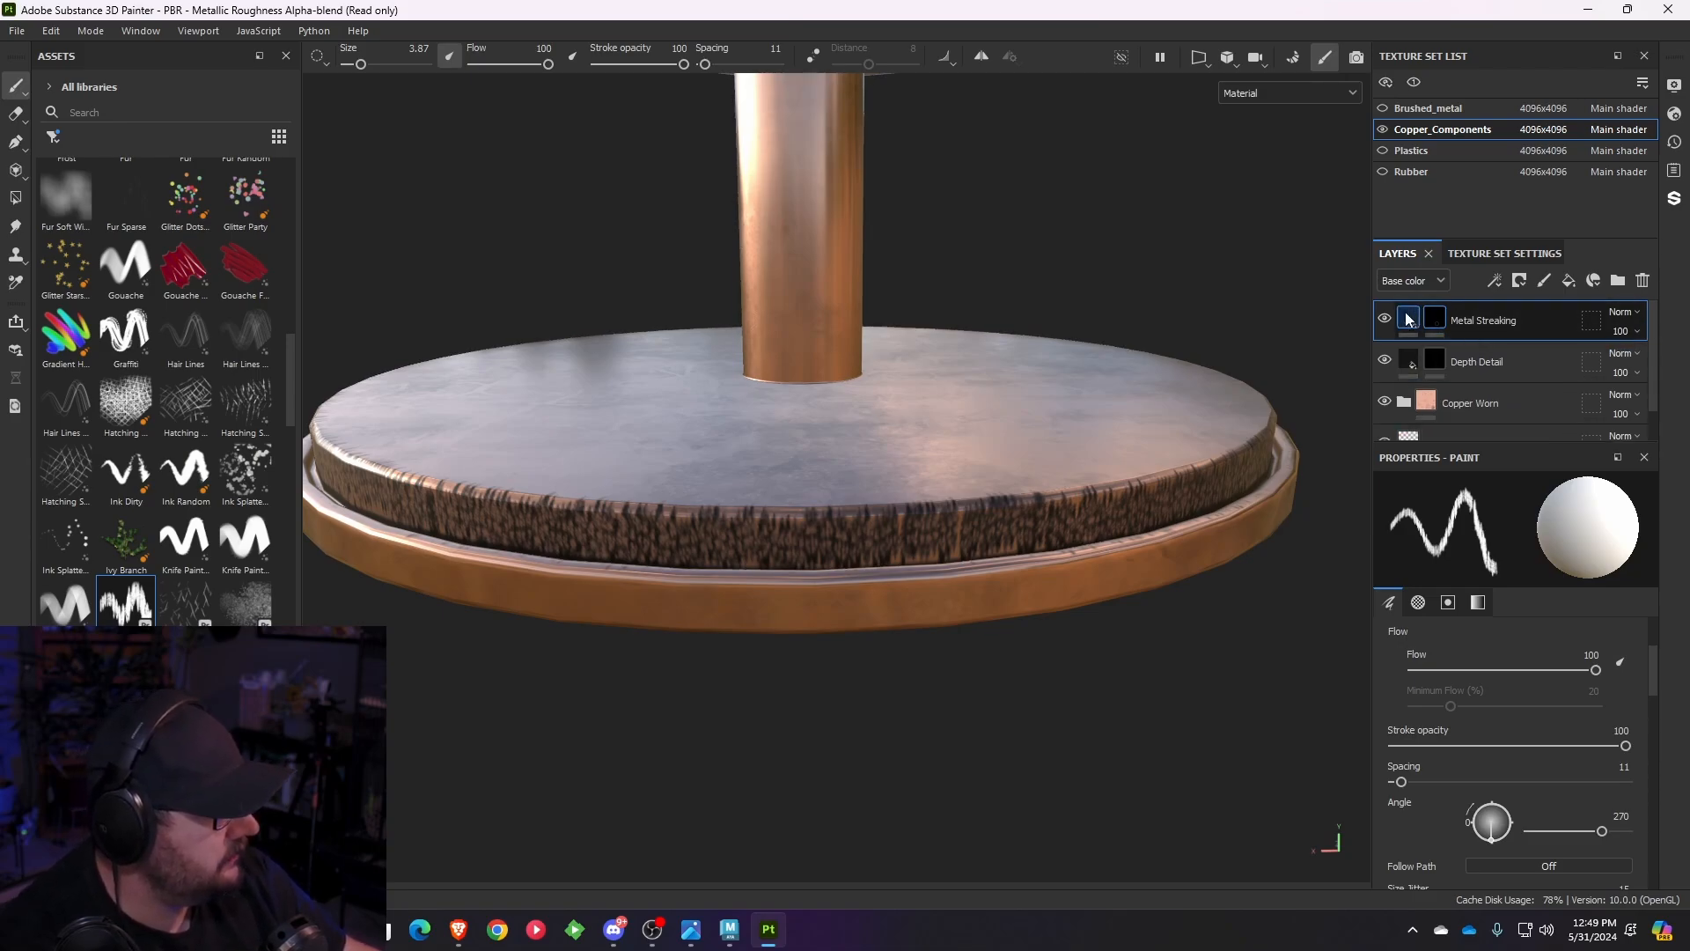
- Try a base color Levels effect on the Metal Streaking fill, with output white at 0.694 and input white at 0.37
left_click(1492, 283)
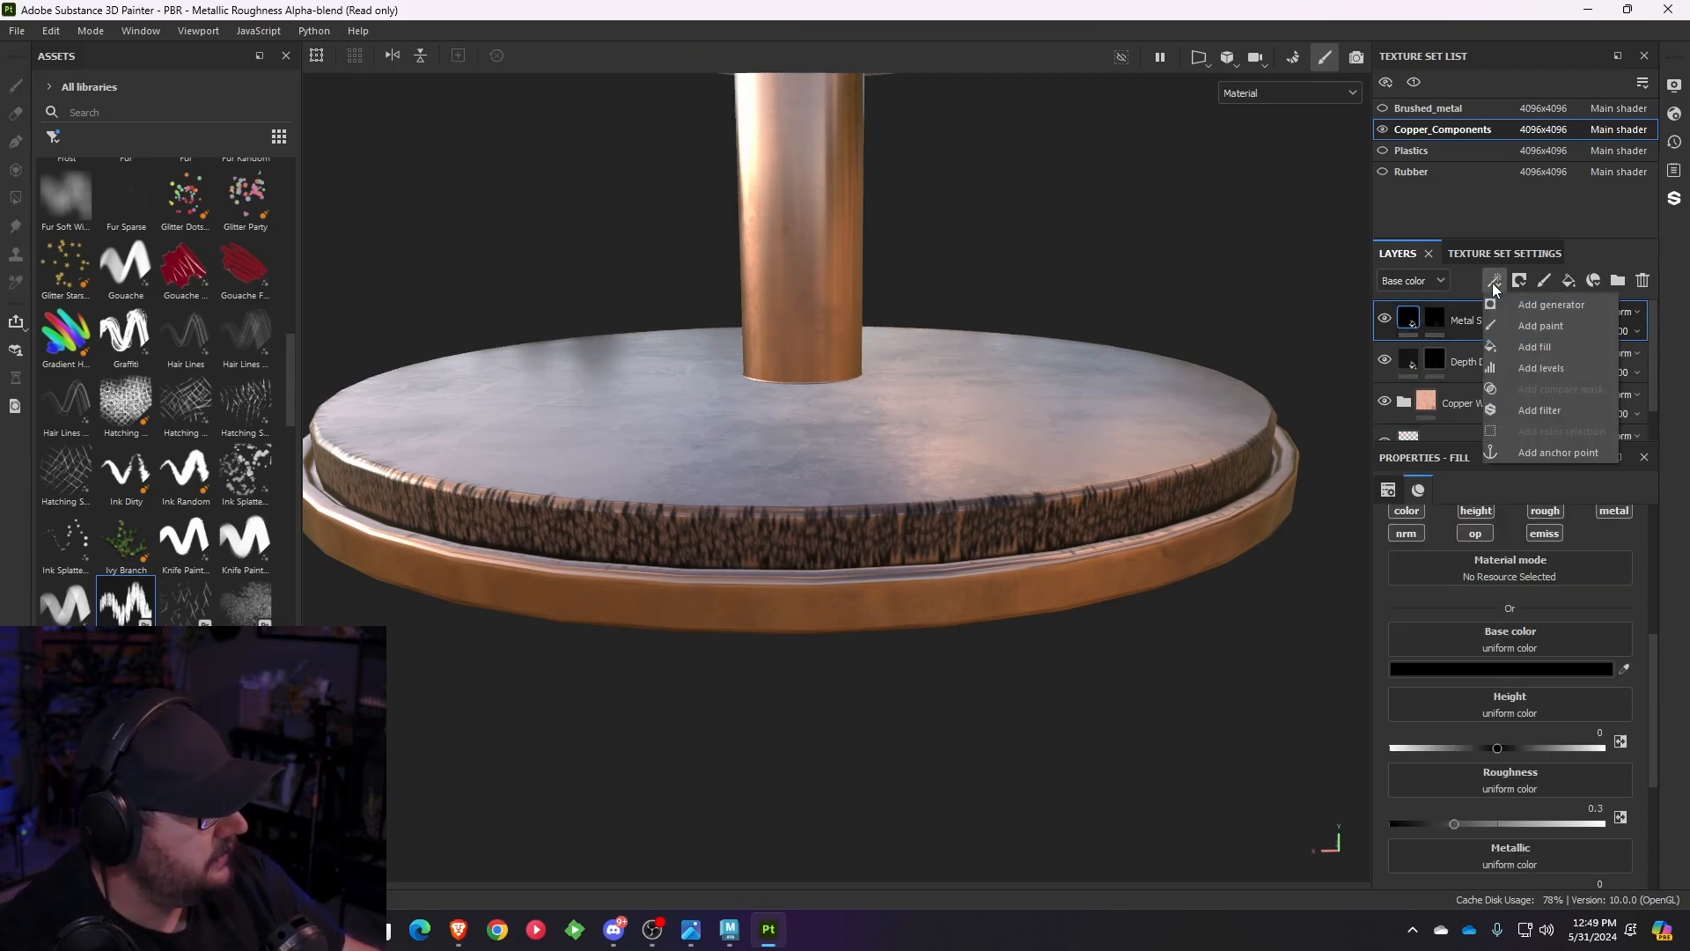
left_click(1529, 377)
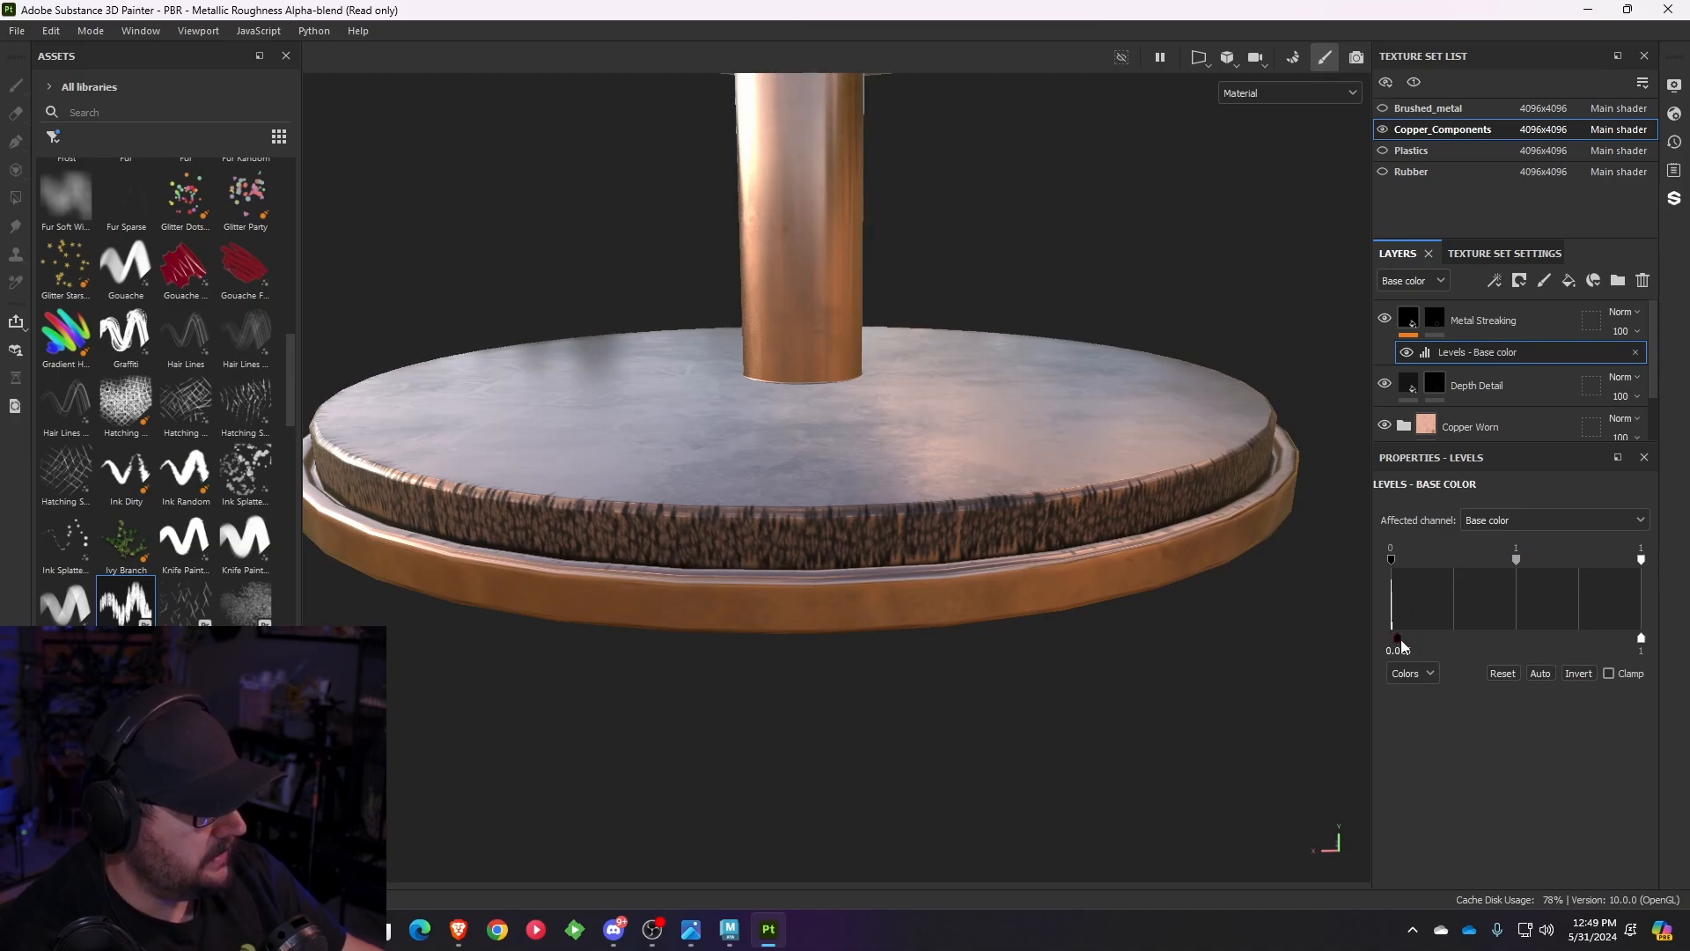
mouse_move(1401, 639)
left_mouse_down()
mouse_move(1454, 636)
mouse_move(1391, 637)
left_mouse_up()
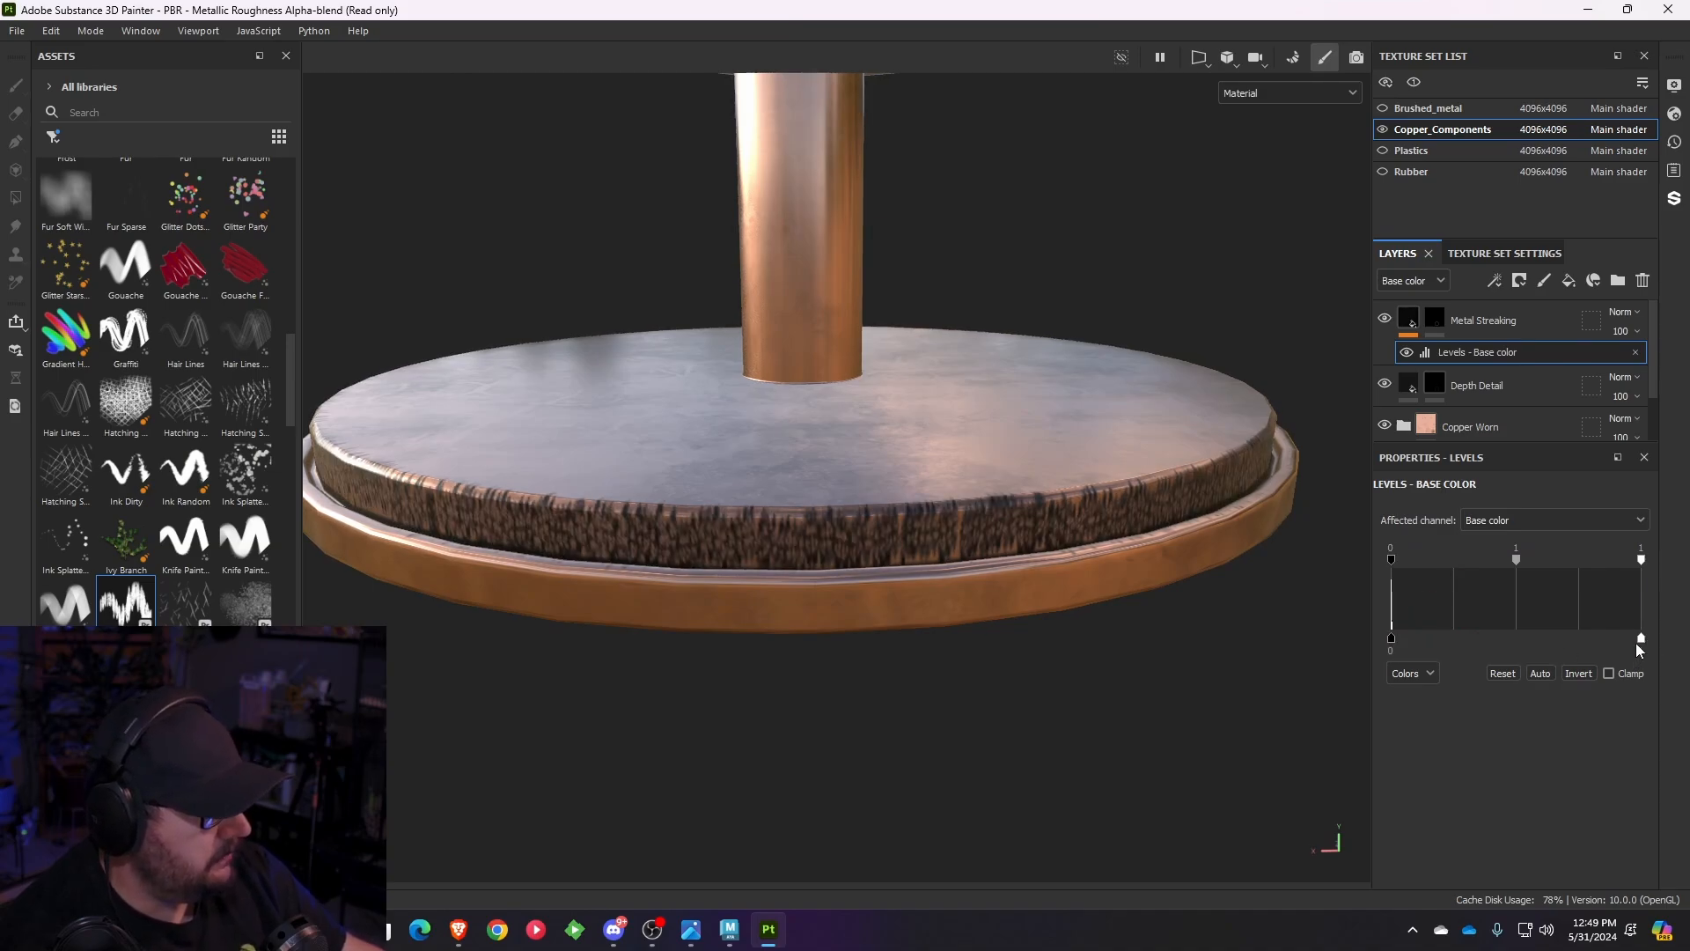
left_click_drag(1639, 639, 1512, 639)
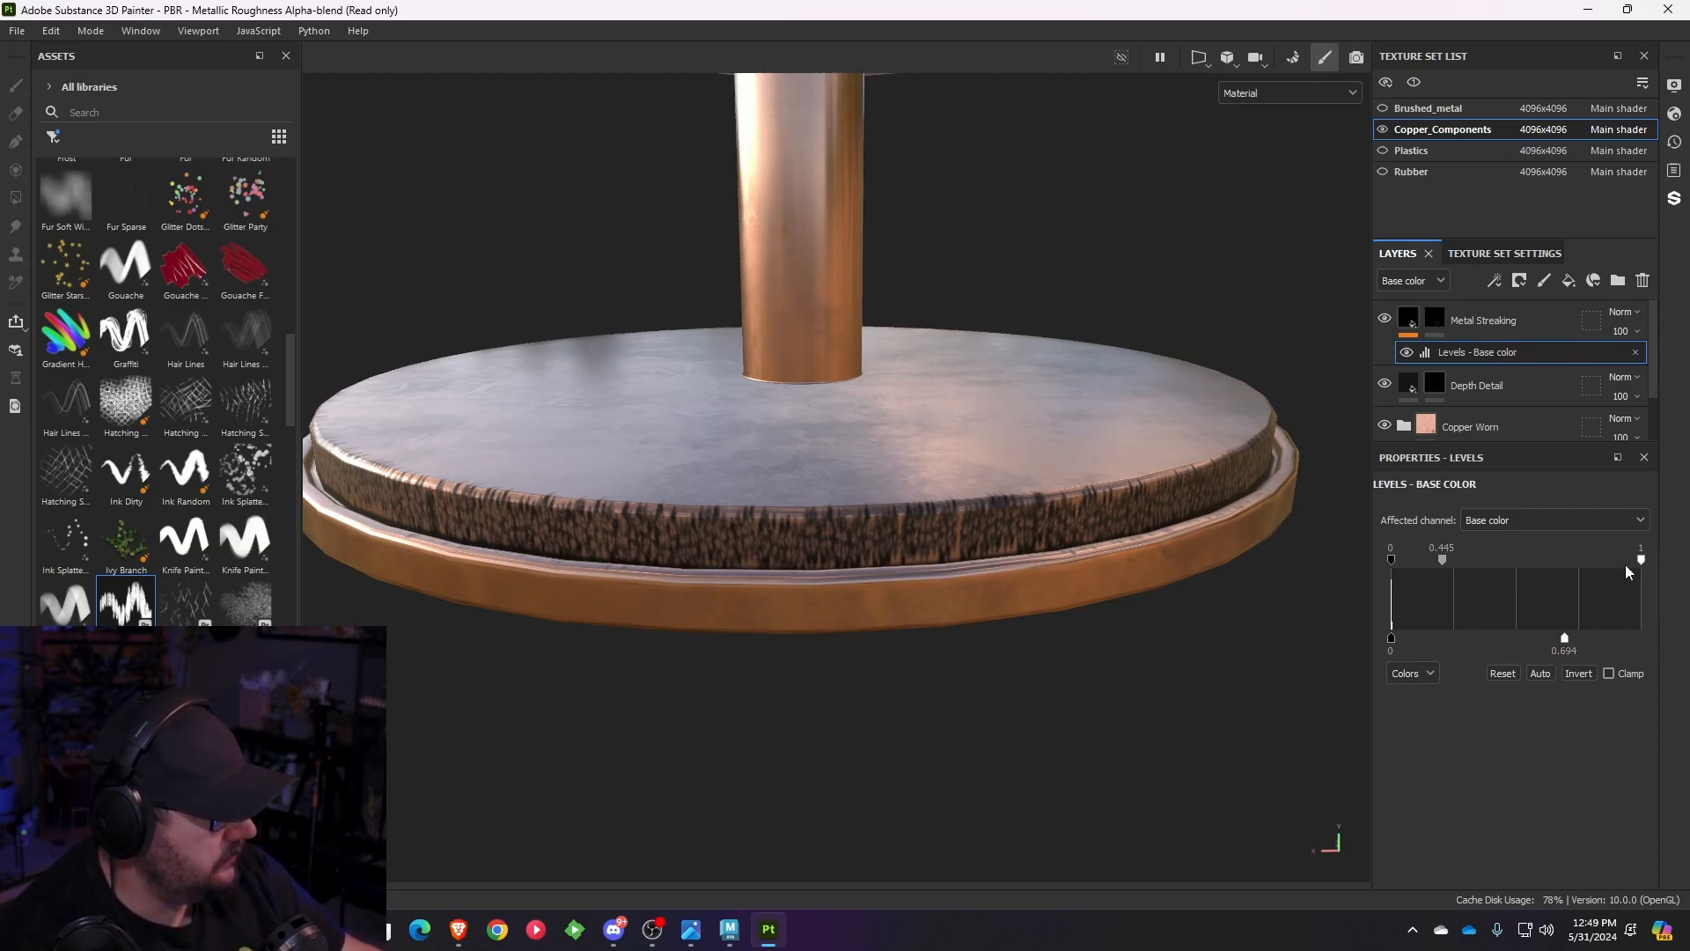
left_click_drag(1615, 562, 1426, 621)
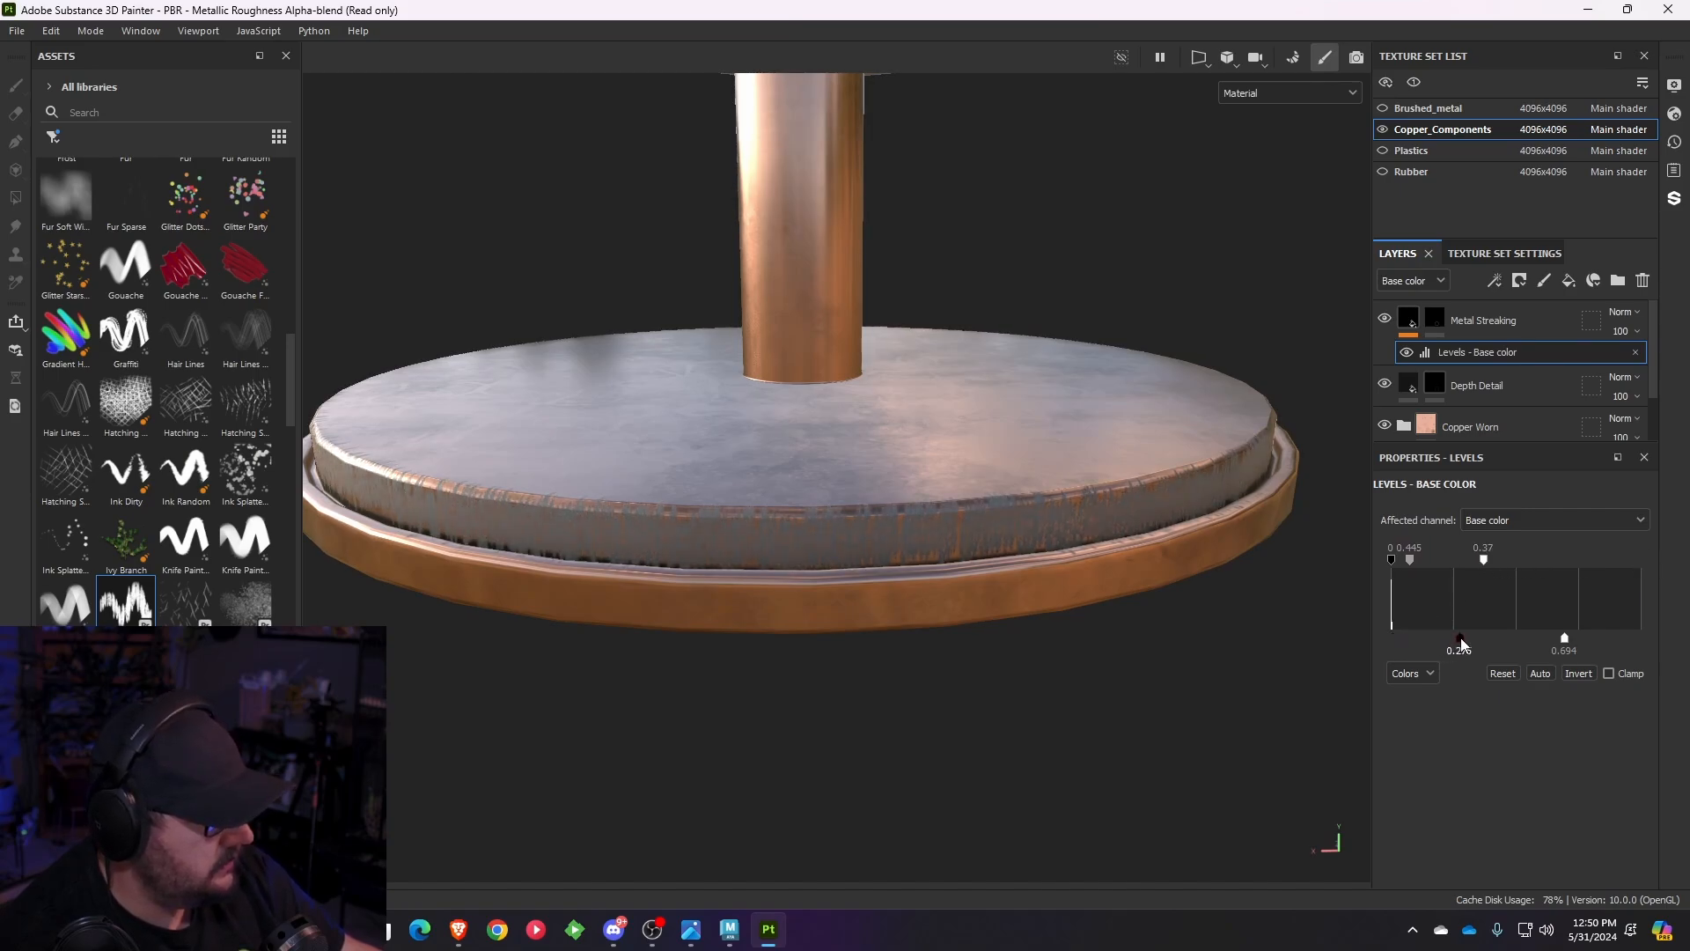
- Try the Levels effect on the Opacity channel instead, with input white at 0.296 and output white at 0.278
left_click(1498, 521)
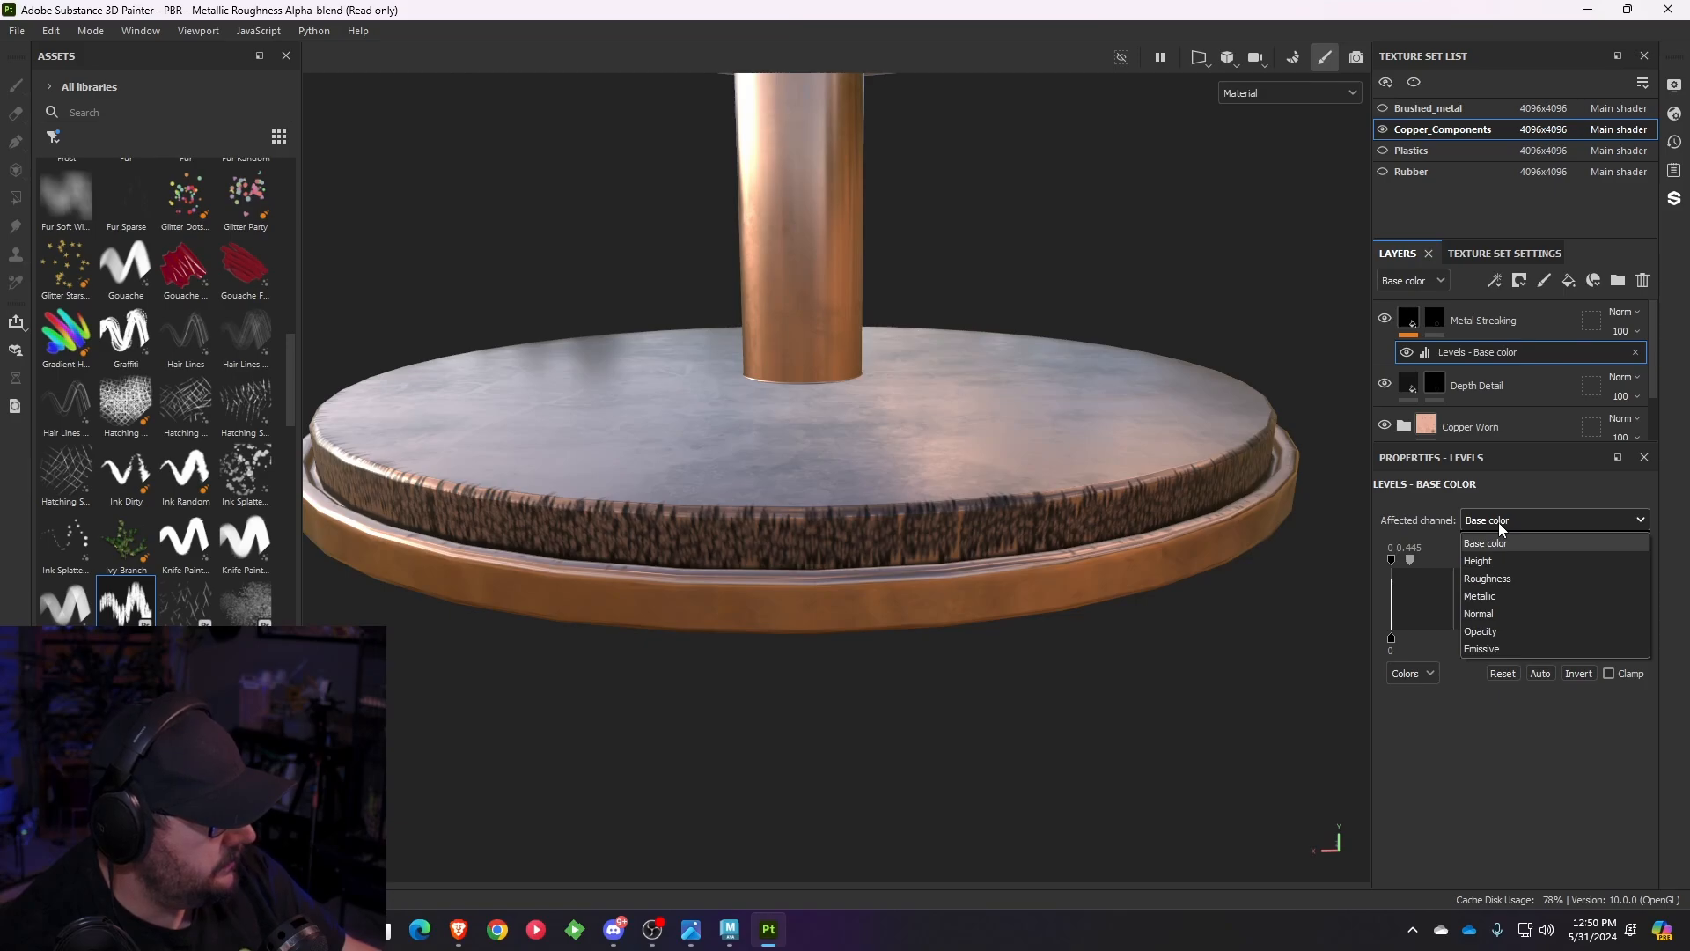
left_click(1492, 630)
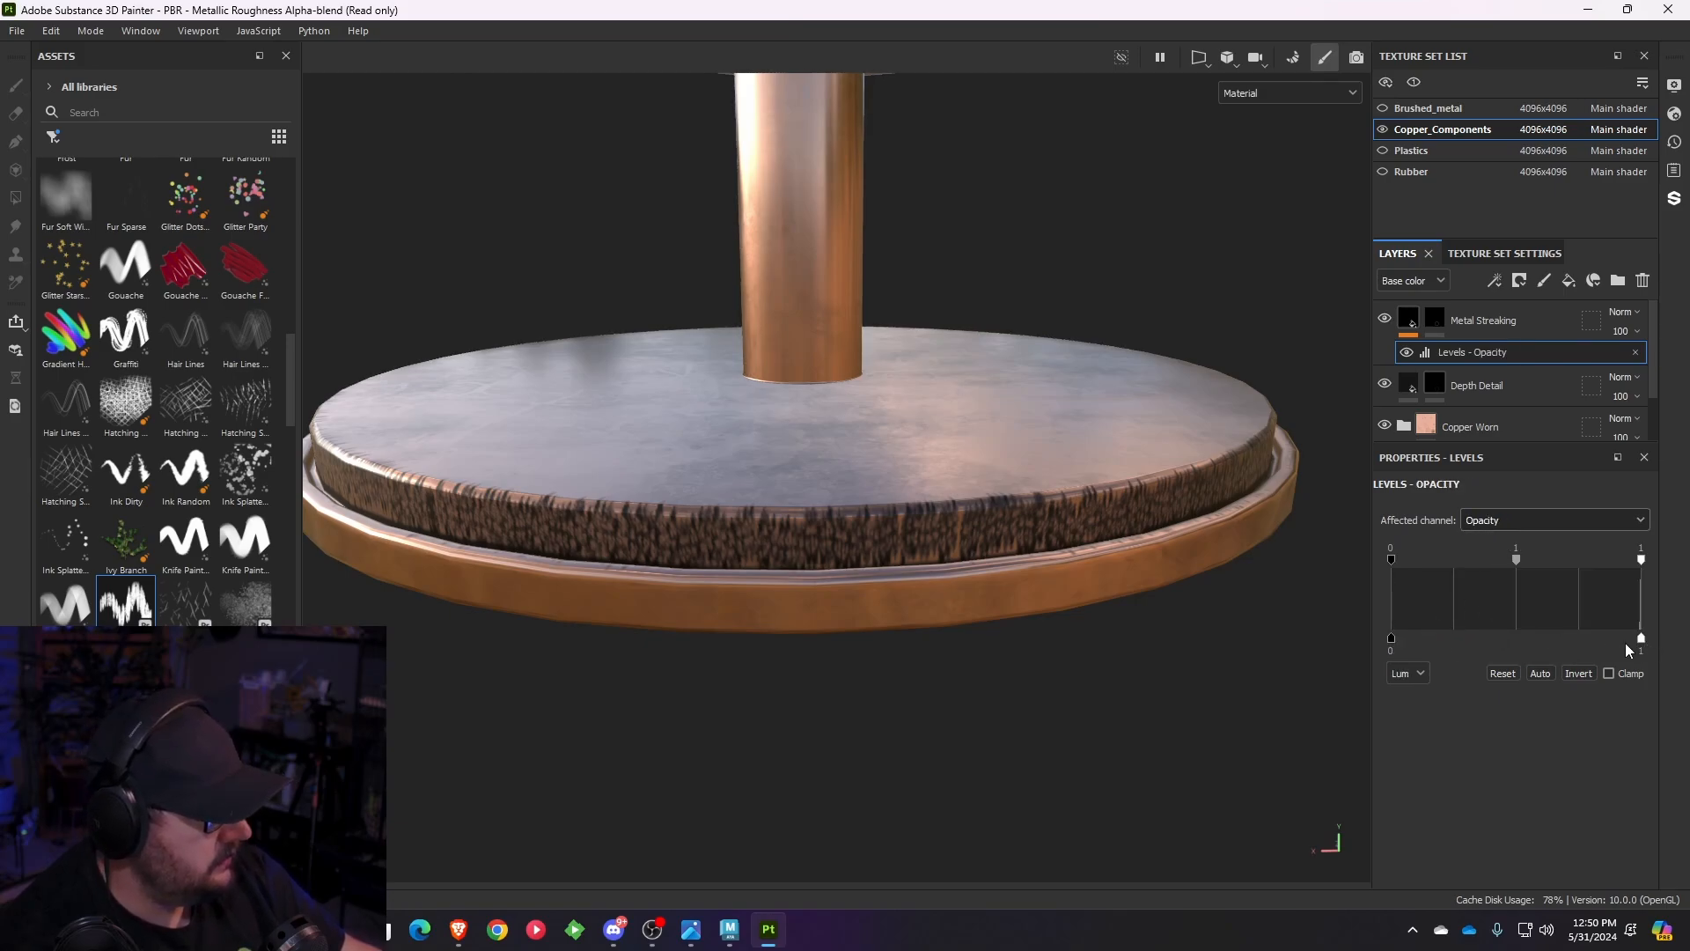
mouse_move(1643, 639)
left_mouse_down()
mouse_move(1444, 645)
mouse_move(1641, 640)
left_mouse_up()
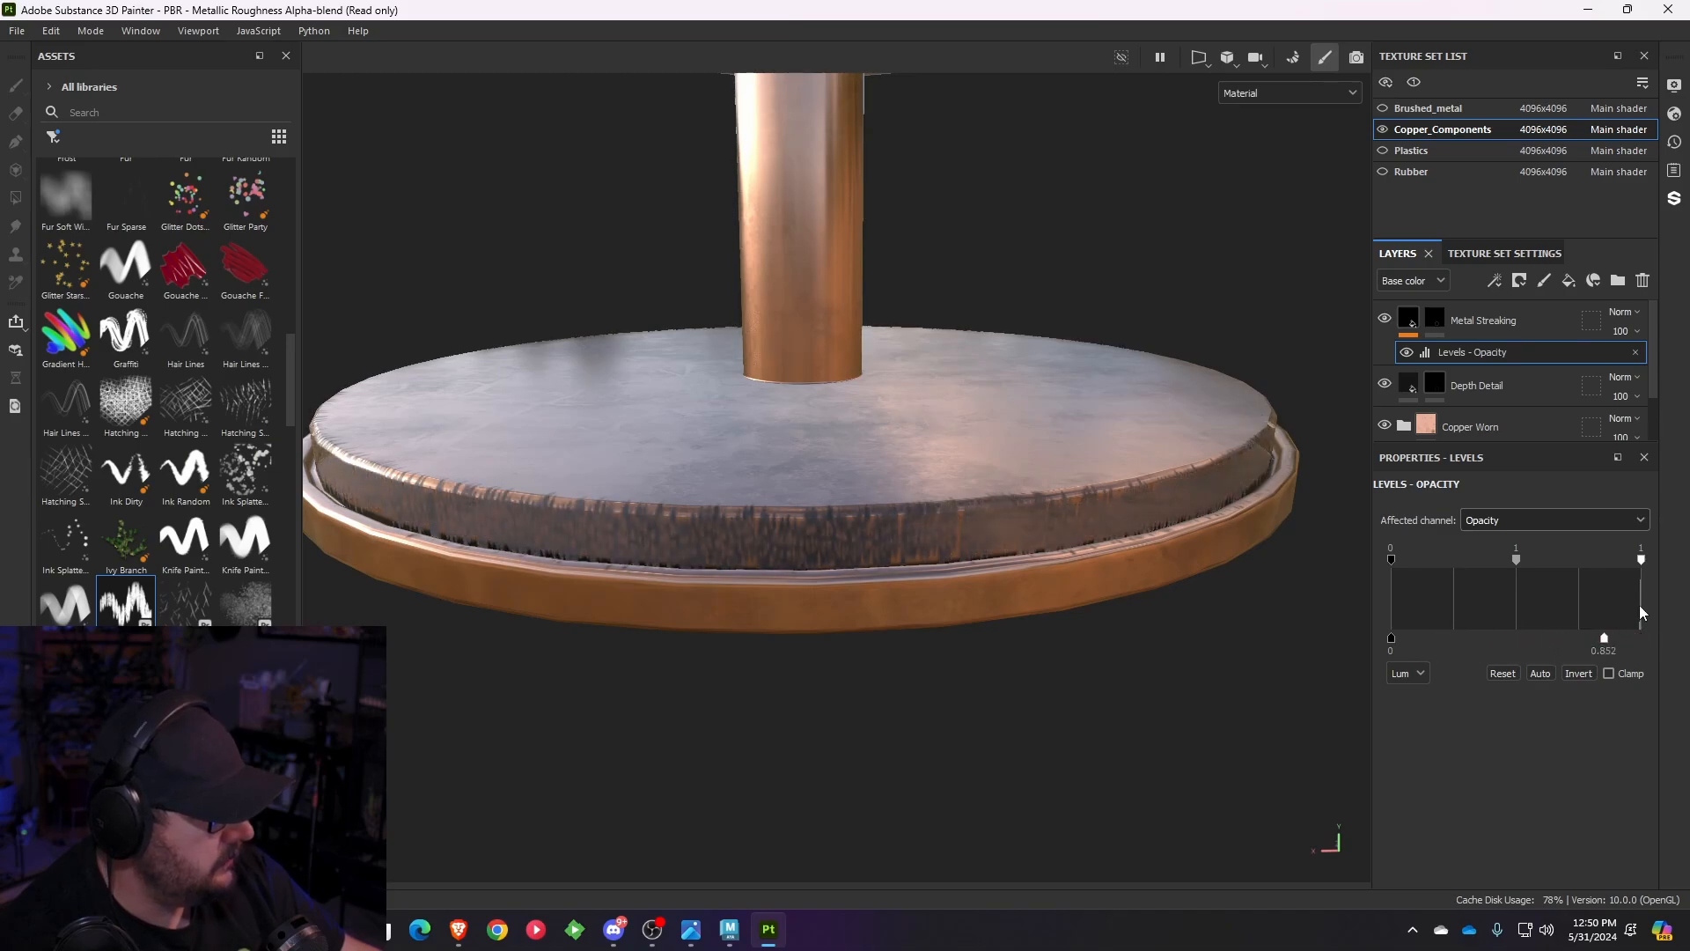
left_click_drag(1642, 558, 1605, 559)
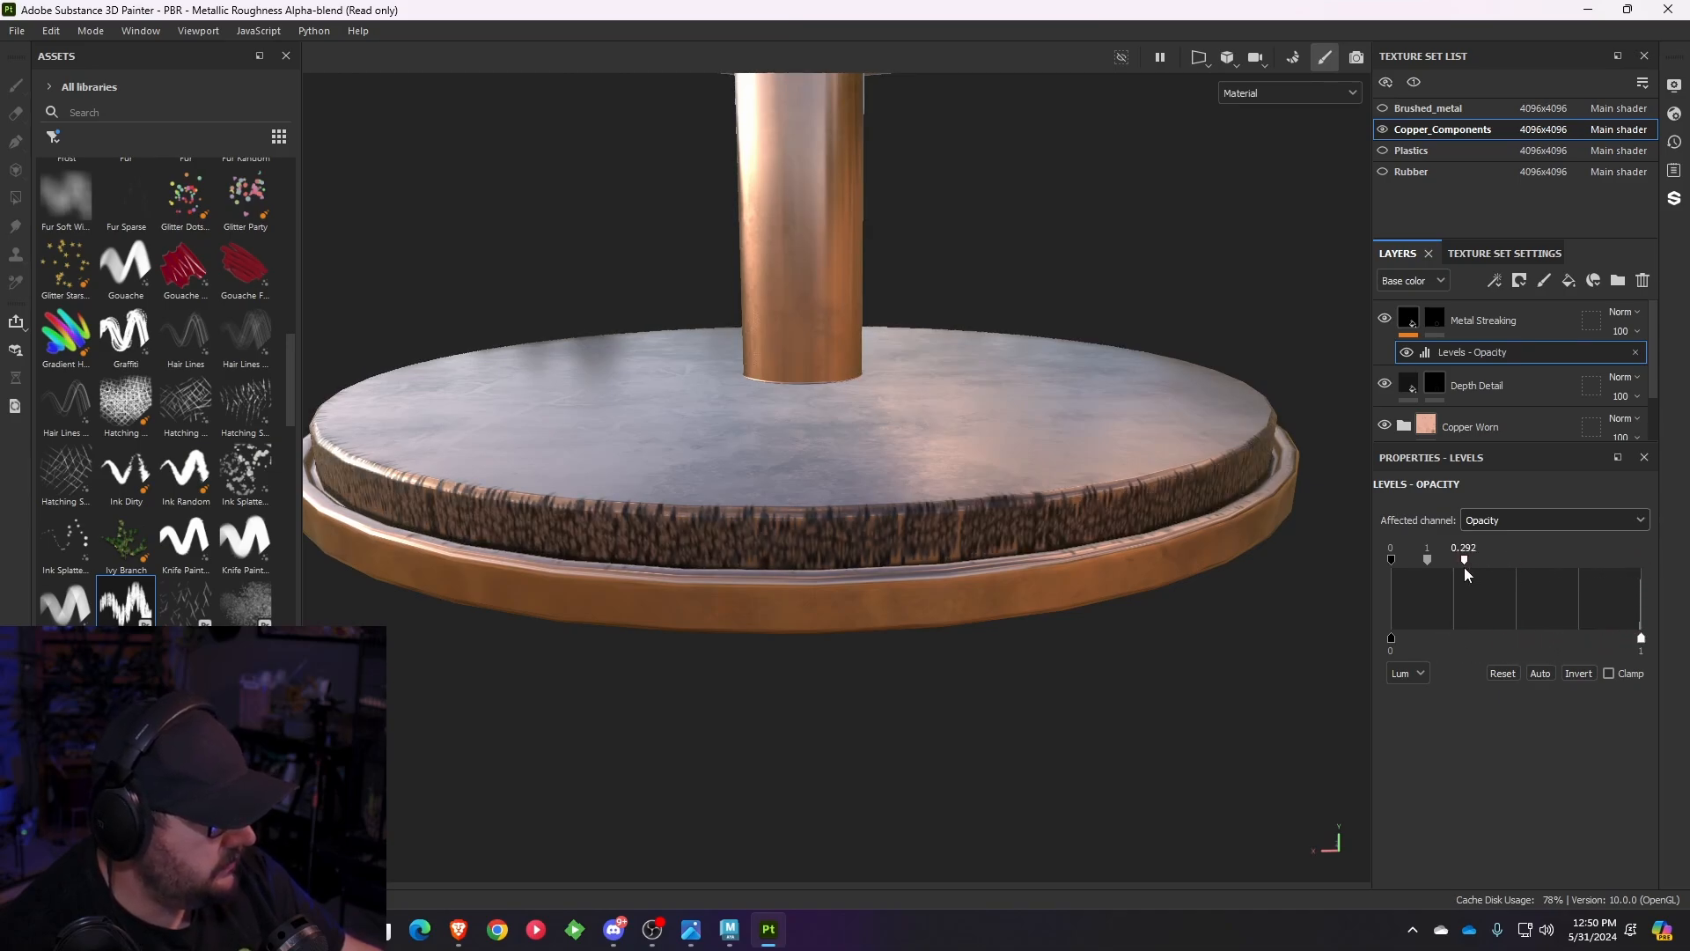
left_click_drag(1465, 567, 1467, 566)
left_click_drag(1641, 639, 1453, 639)
mouse_move(1465, 562)
left_mouse_down()
mouse_move(1498, 563)
mouse_move(1444, 564)
mouse_move(1465, 567)
left_mouse_up()
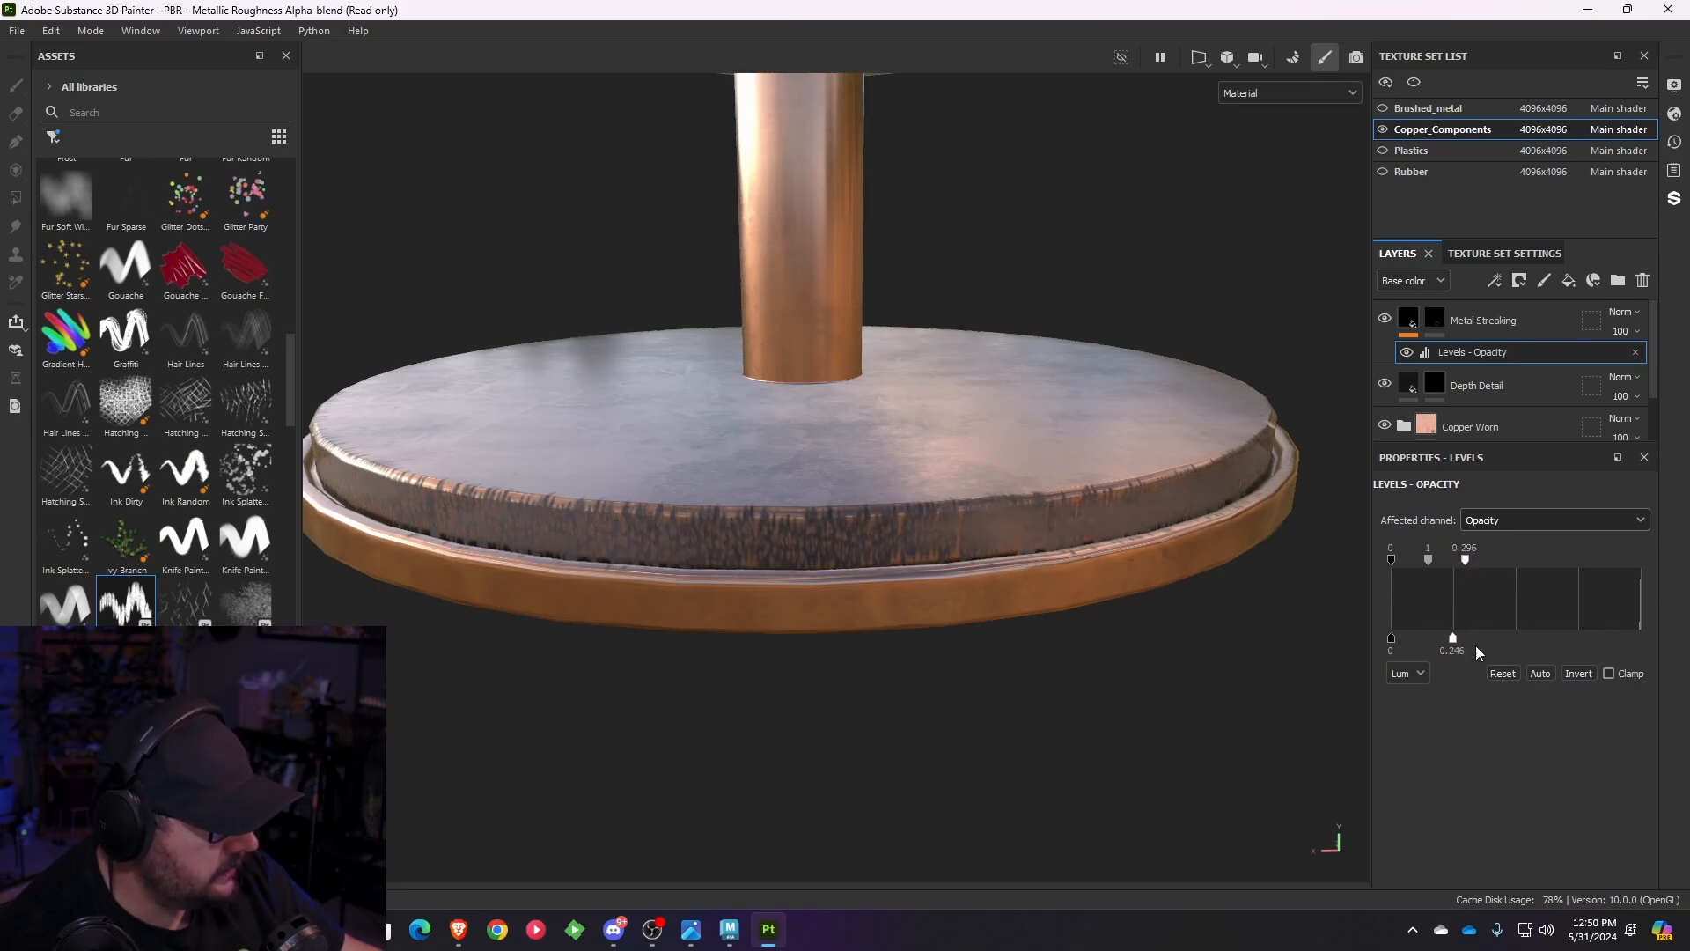
left_click_drag(1452, 638, 1461, 641)
- Try raising the output black slightly in the opacity Levels while viewing the base's streaked rim up close
left_click_drag(883, 598, 1135, 633, "alt")
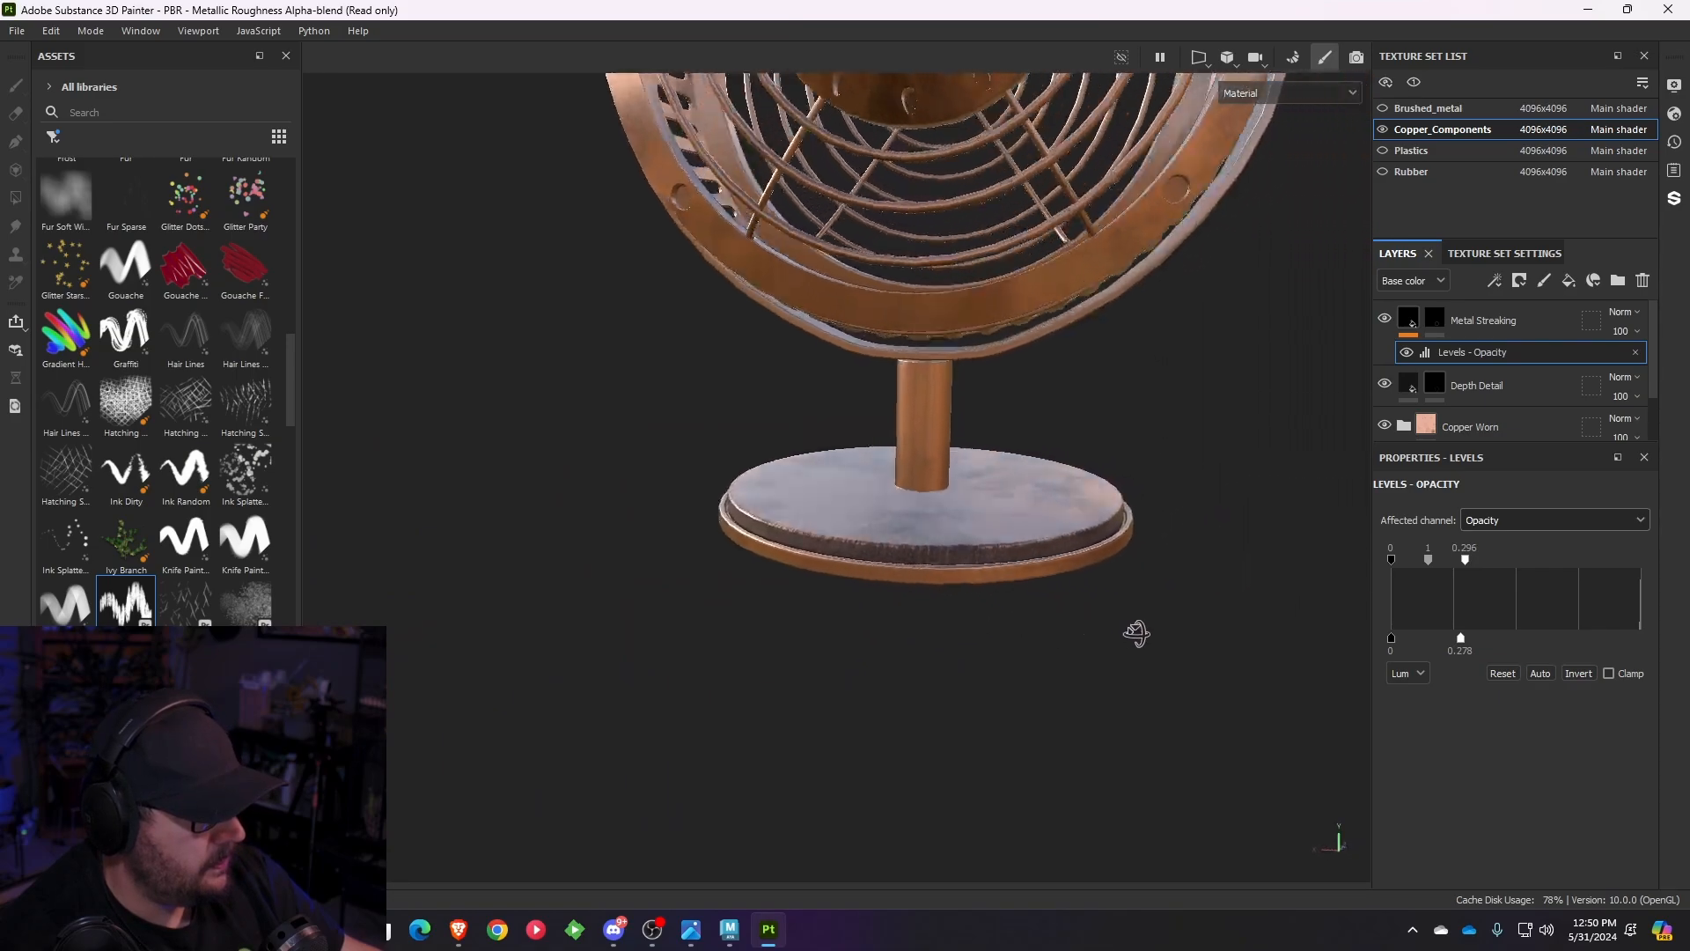
scroll(1033, 616, "up", 10)
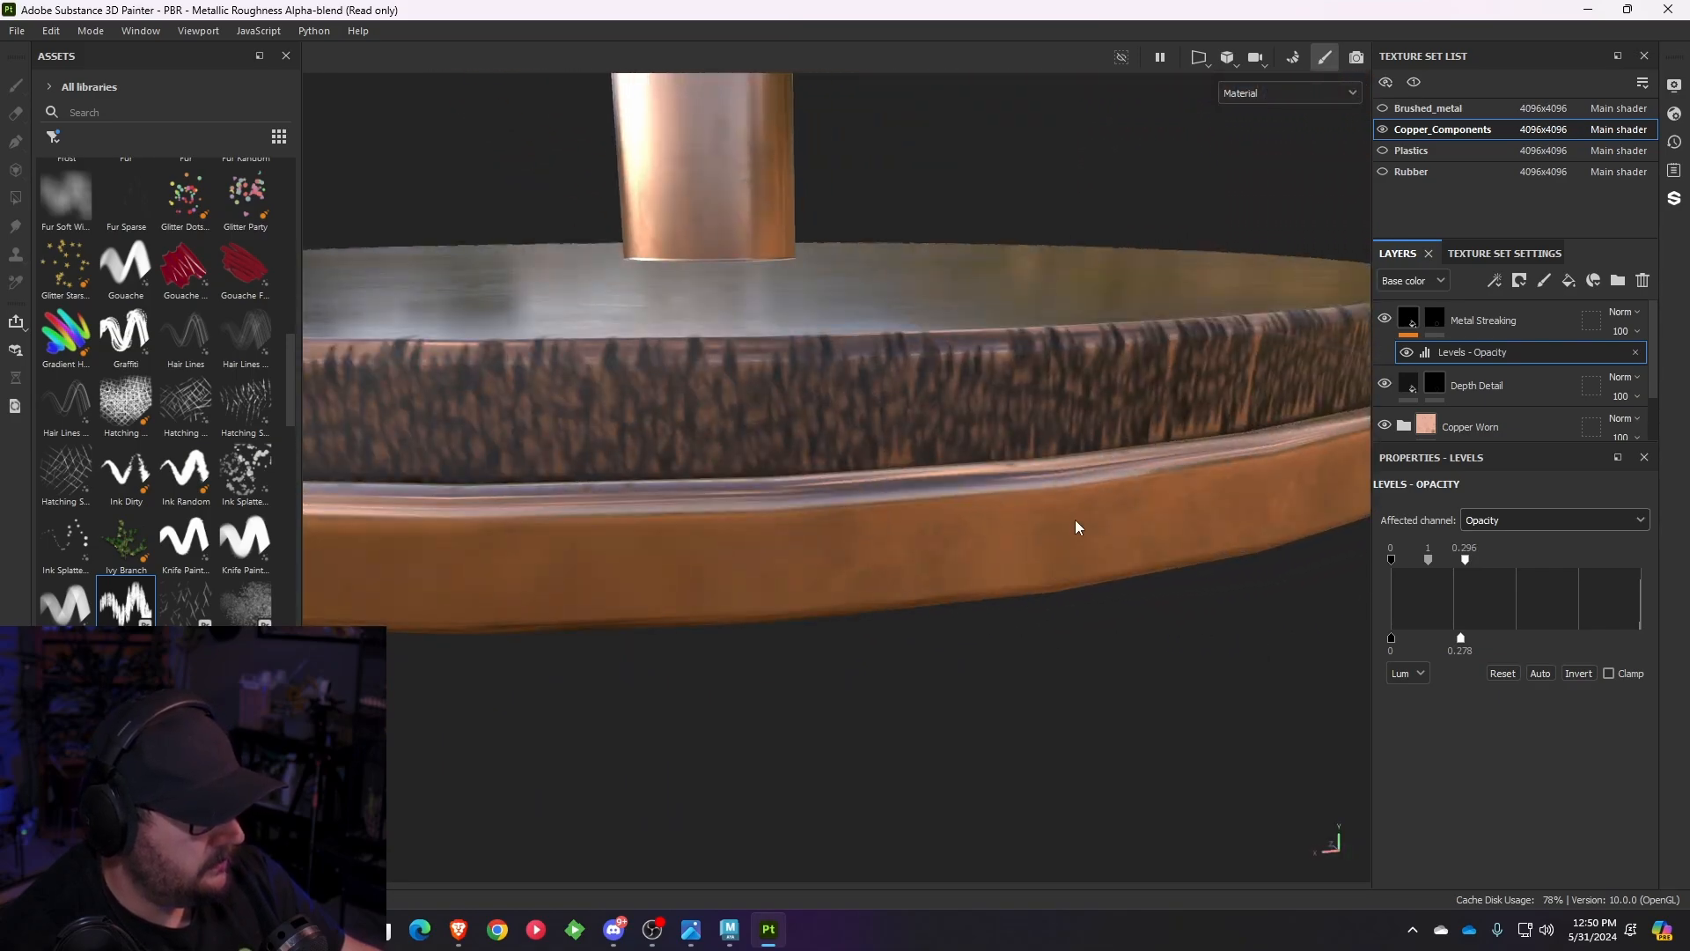
left_click_drag(1076, 525, 1310, 610, "alt")
mouse_move(1391, 559)
left_mouse_down()
mouse_move(1416, 563)
mouse_move(1374, 569)
left_mouse_up()
mouse_move(1391, 635)
left_mouse_down()
mouse_move(1444, 640)
mouse_move(1403, 640)
left_mouse_up()
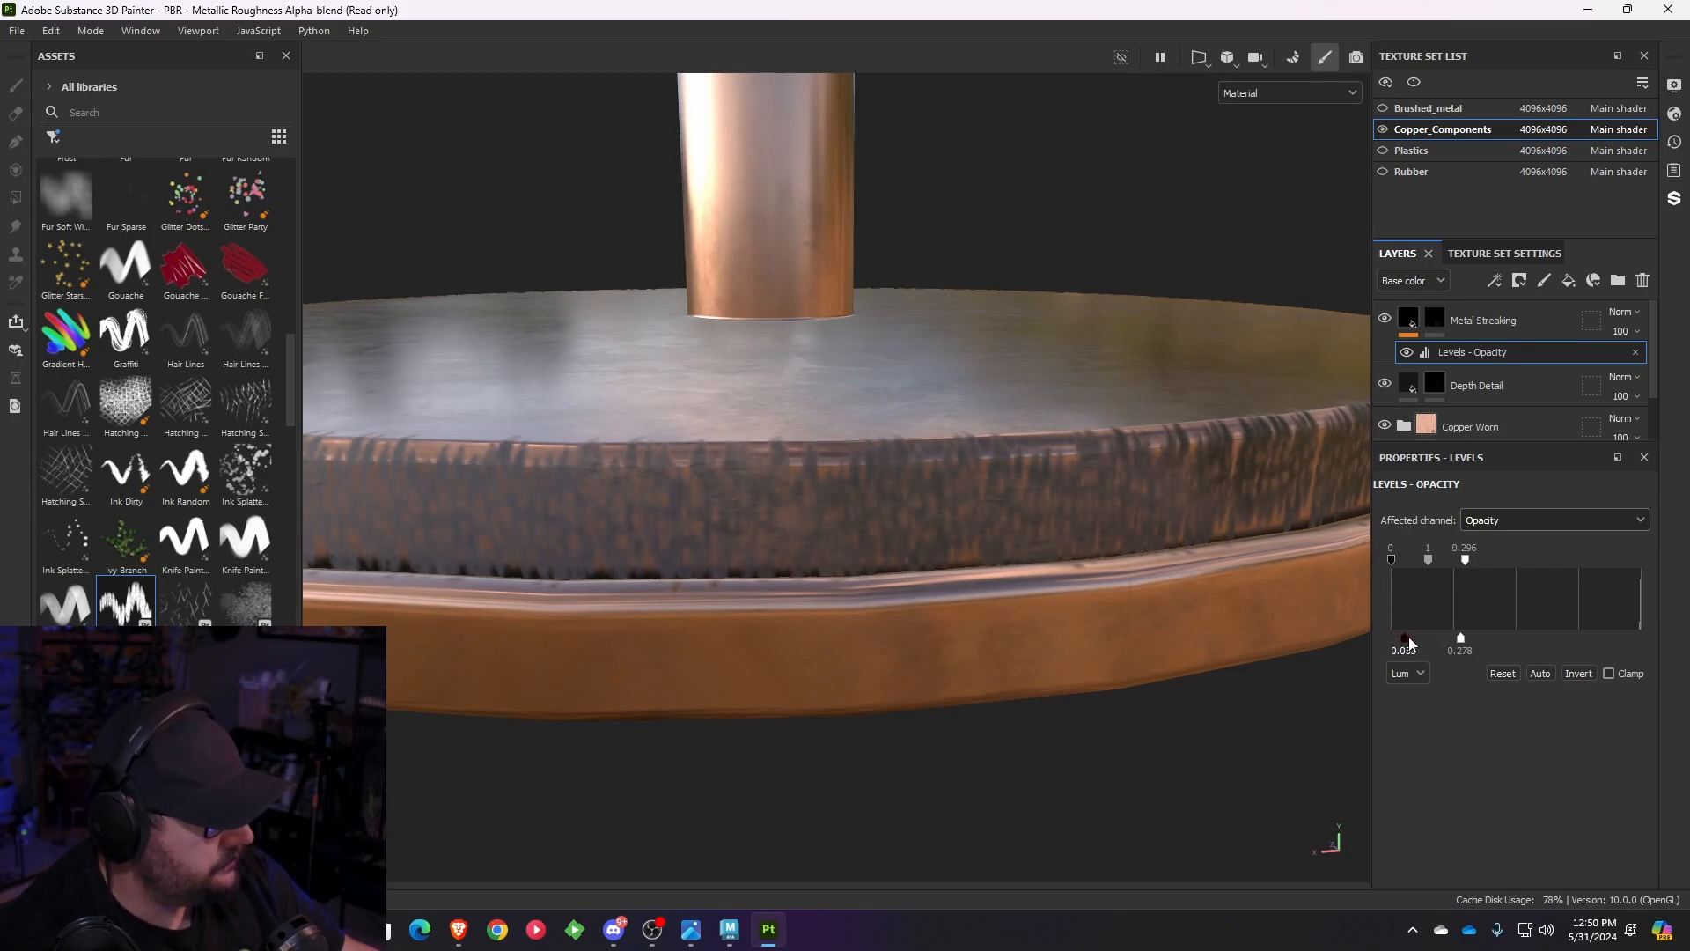
- Undo the opacity Levels adjustments and delete the Levels effect from the Metal Streaking fill
key("ctrl+z")
key("ctrl+z")
key("ctrl+z")
key("ctrl+z")
key("ctrl+z")
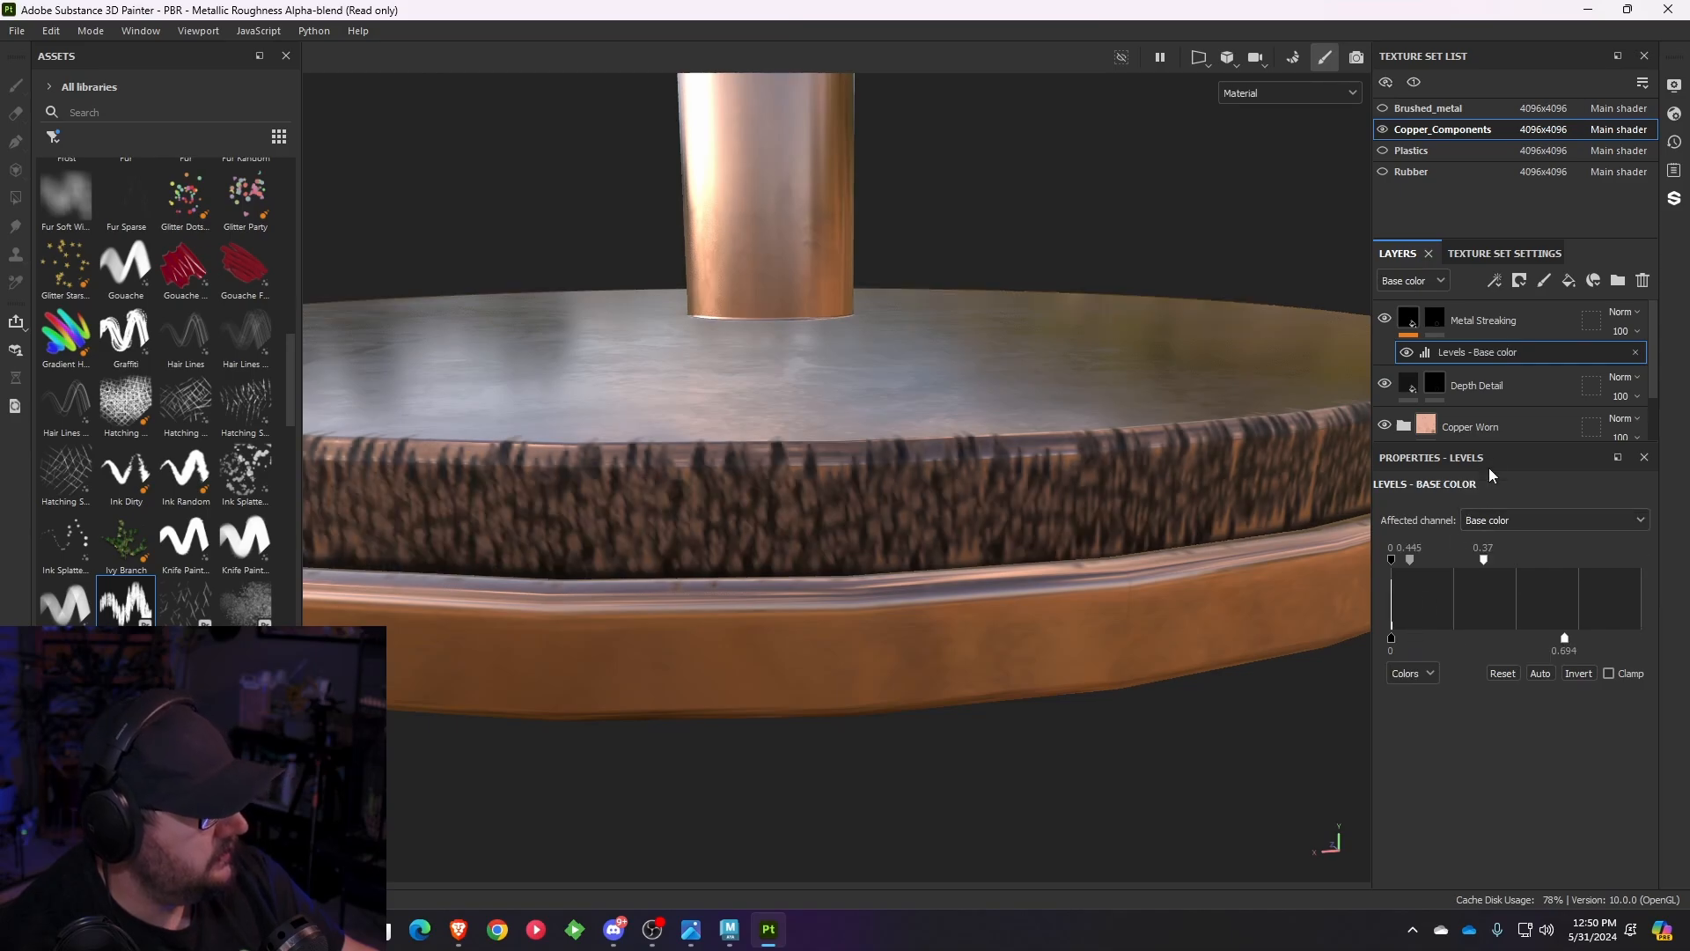
left_click(1635, 351)
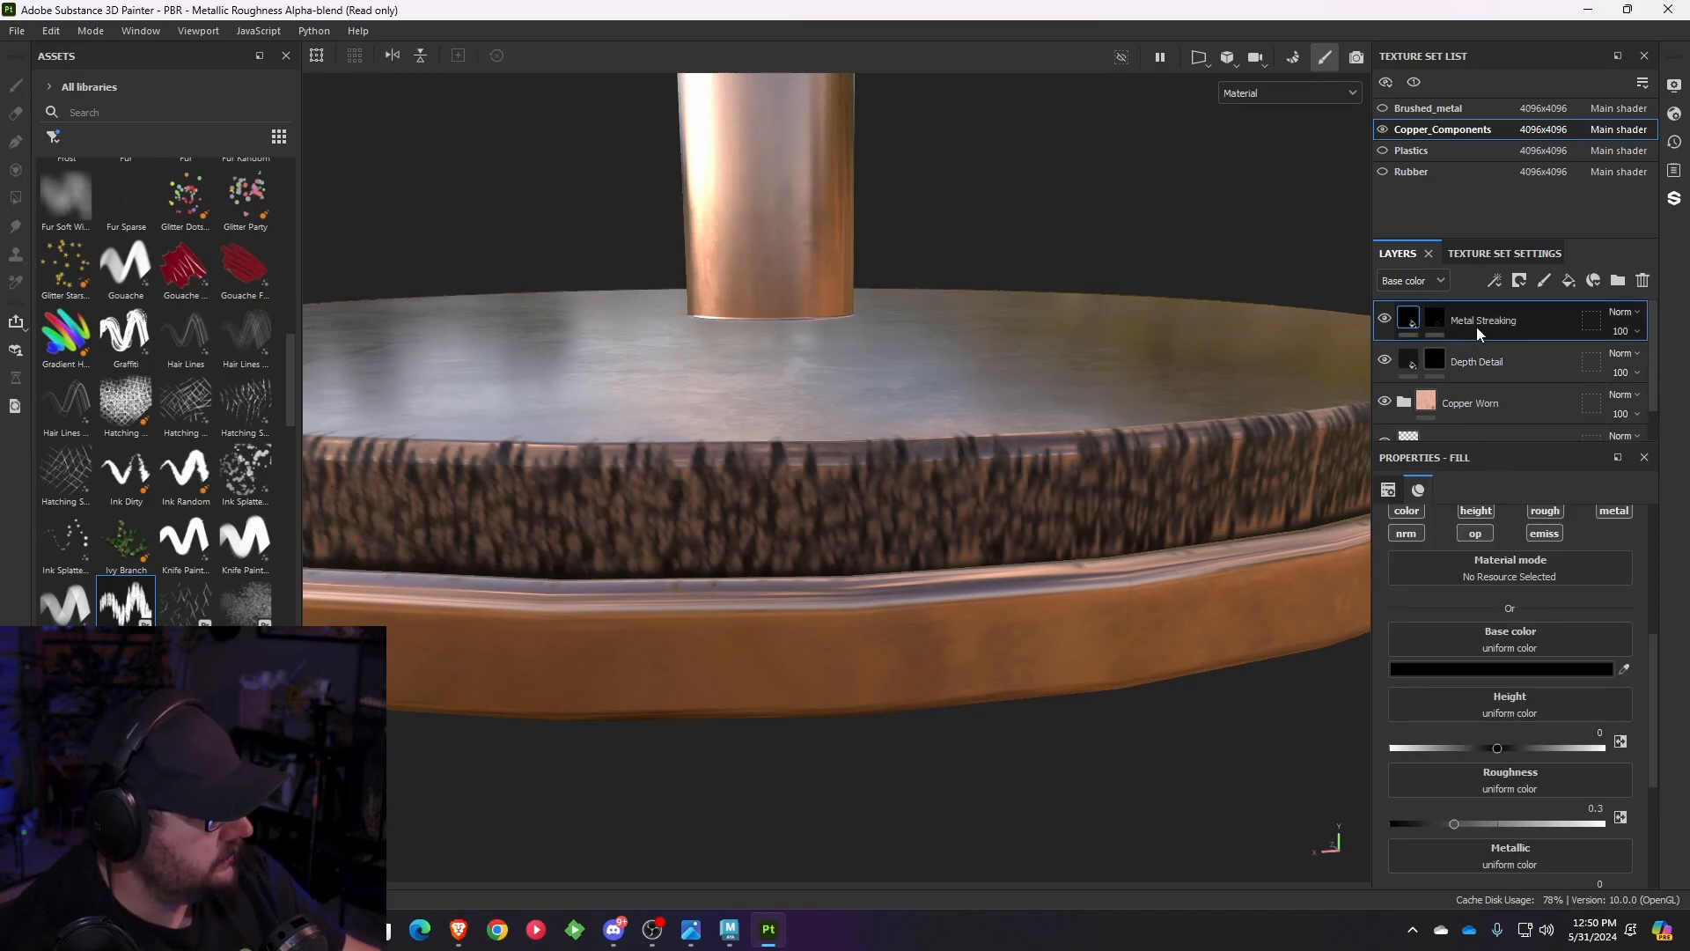
- Try lowering the Metal Streaking fill's height slightly, and undo the change
key("1")
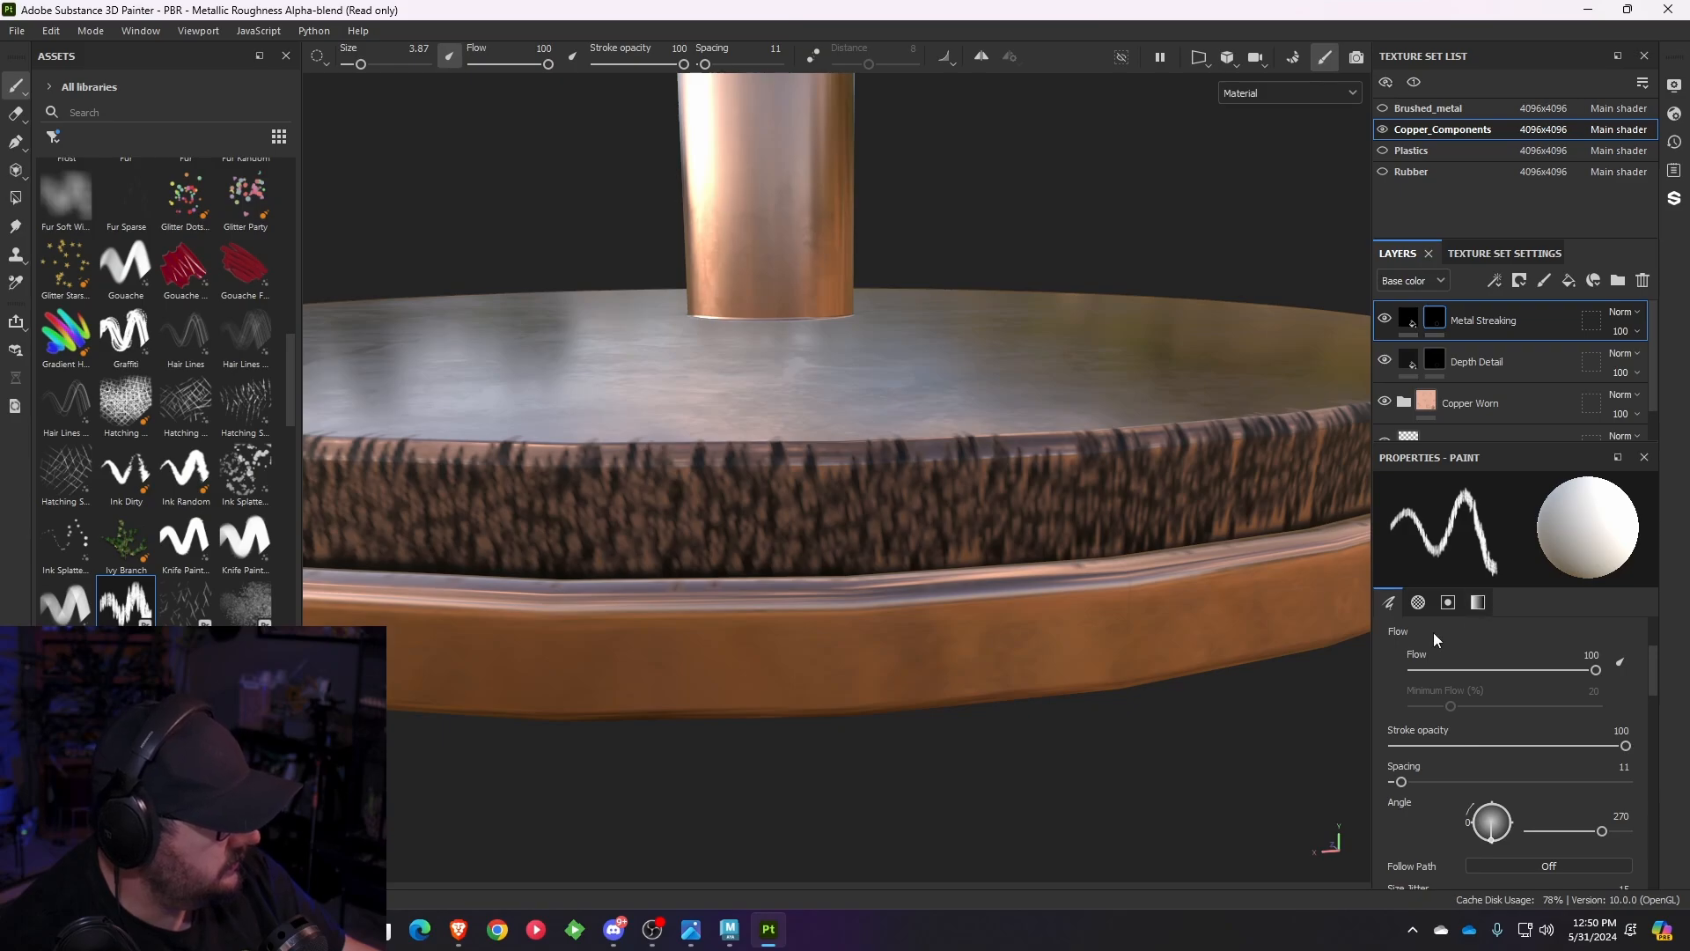
scroll(1536, 669, "up", 3)
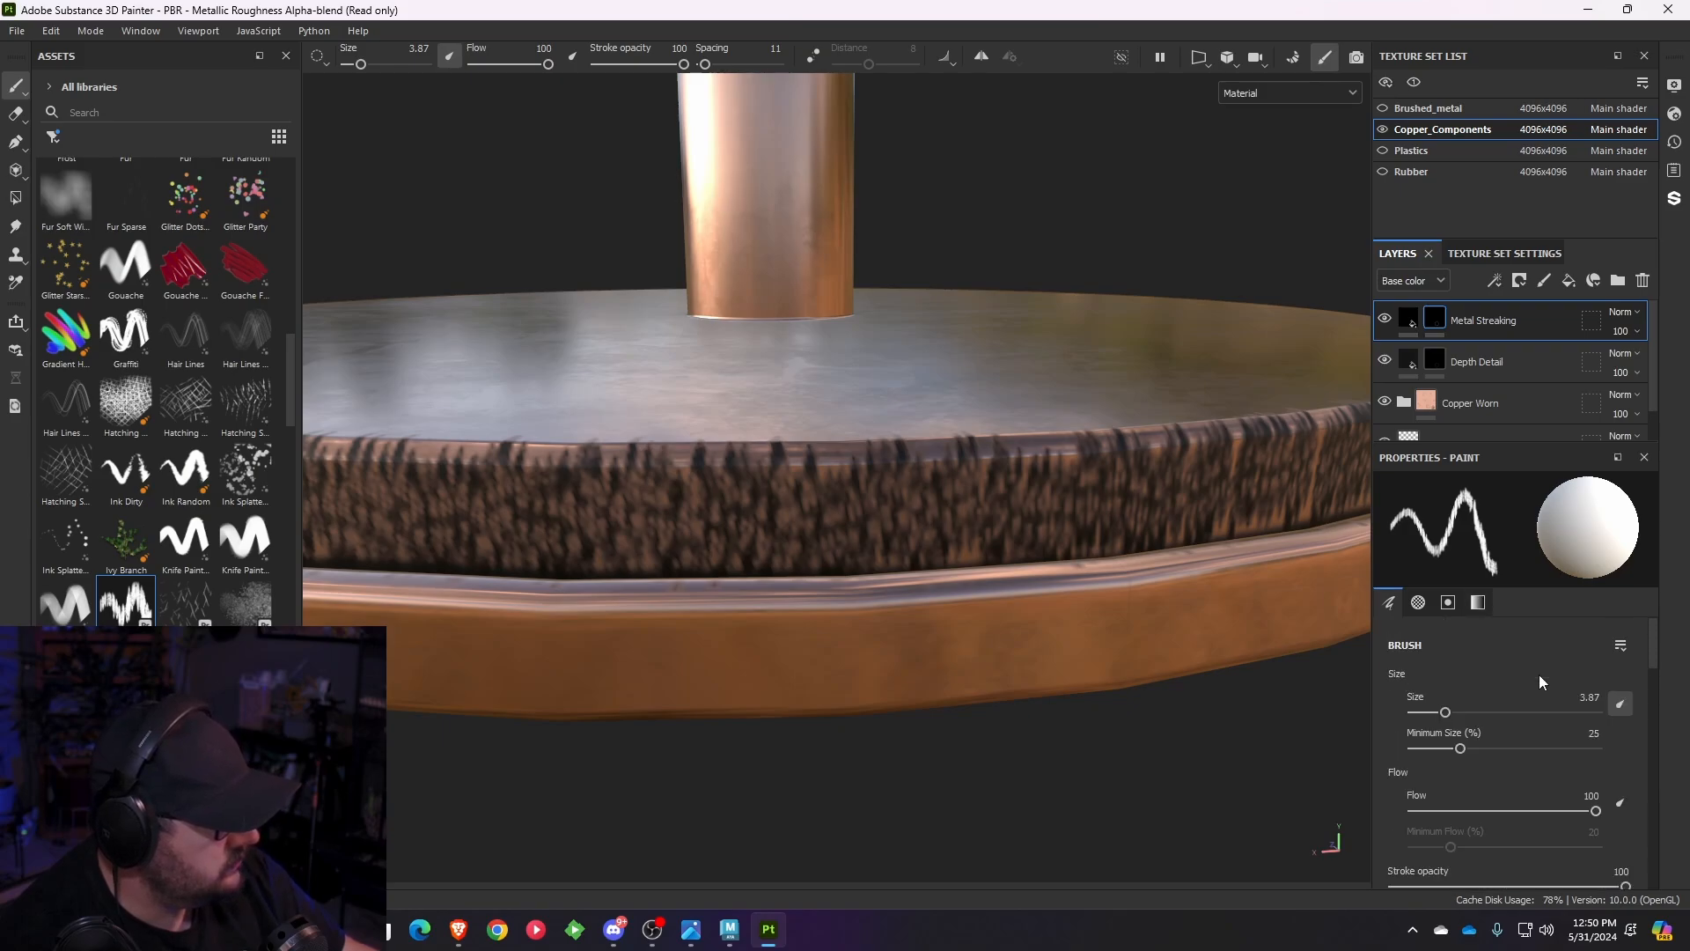
left_click(1408, 319)
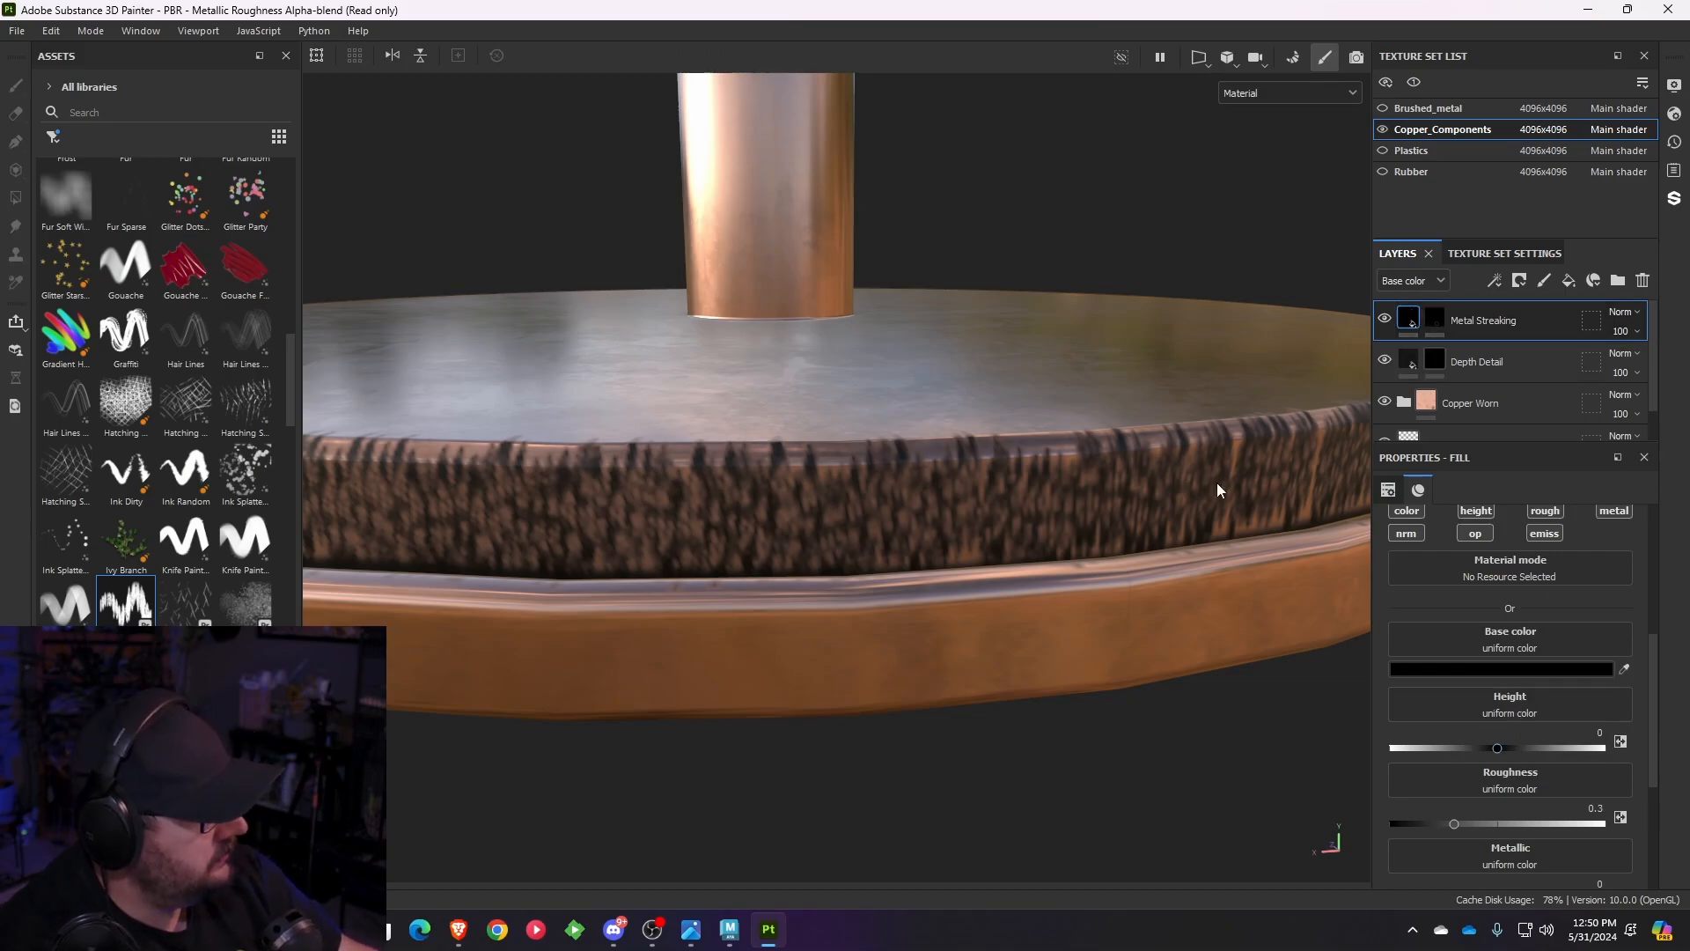
mouse_move(1497, 753)
left_mouse_down()
mouse_move(1513, 754)
mouse_move(1494, 753)
left_mouse_up()
left_click_drag(1199, 651, 1171, 682, "alt")
key("ctrl+z")
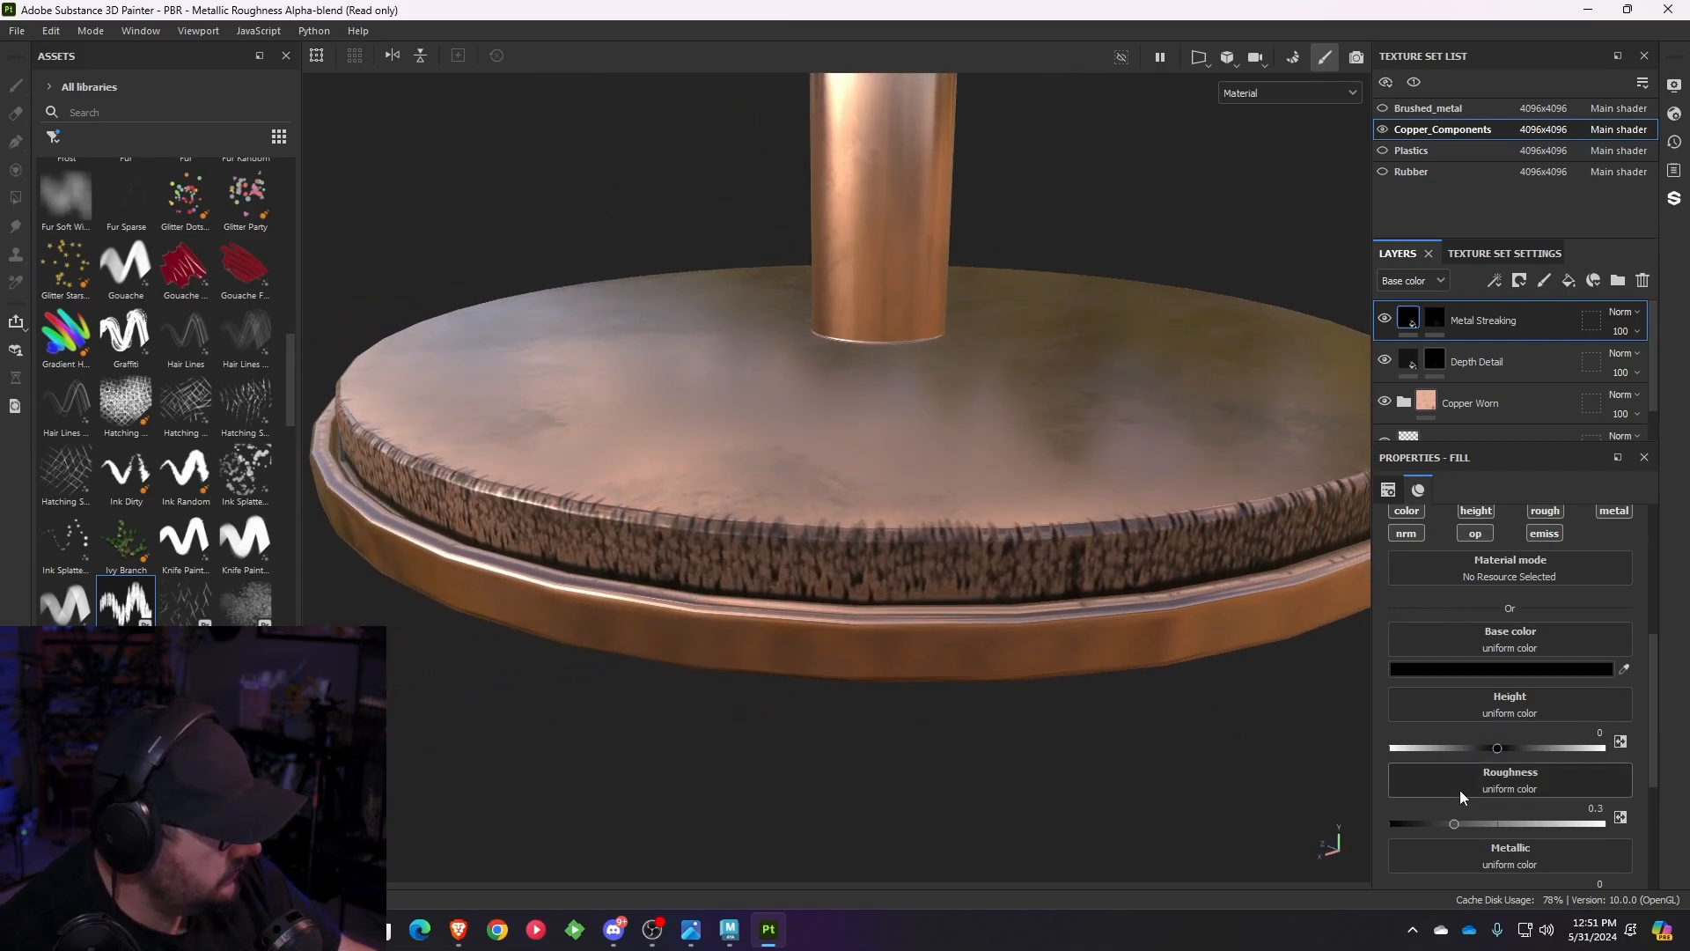
- Set the Metal Streaking fill's roughness to 0.4735 and its opacity to 0.8612
left_click_drag(1459, 821, 1497, 827)
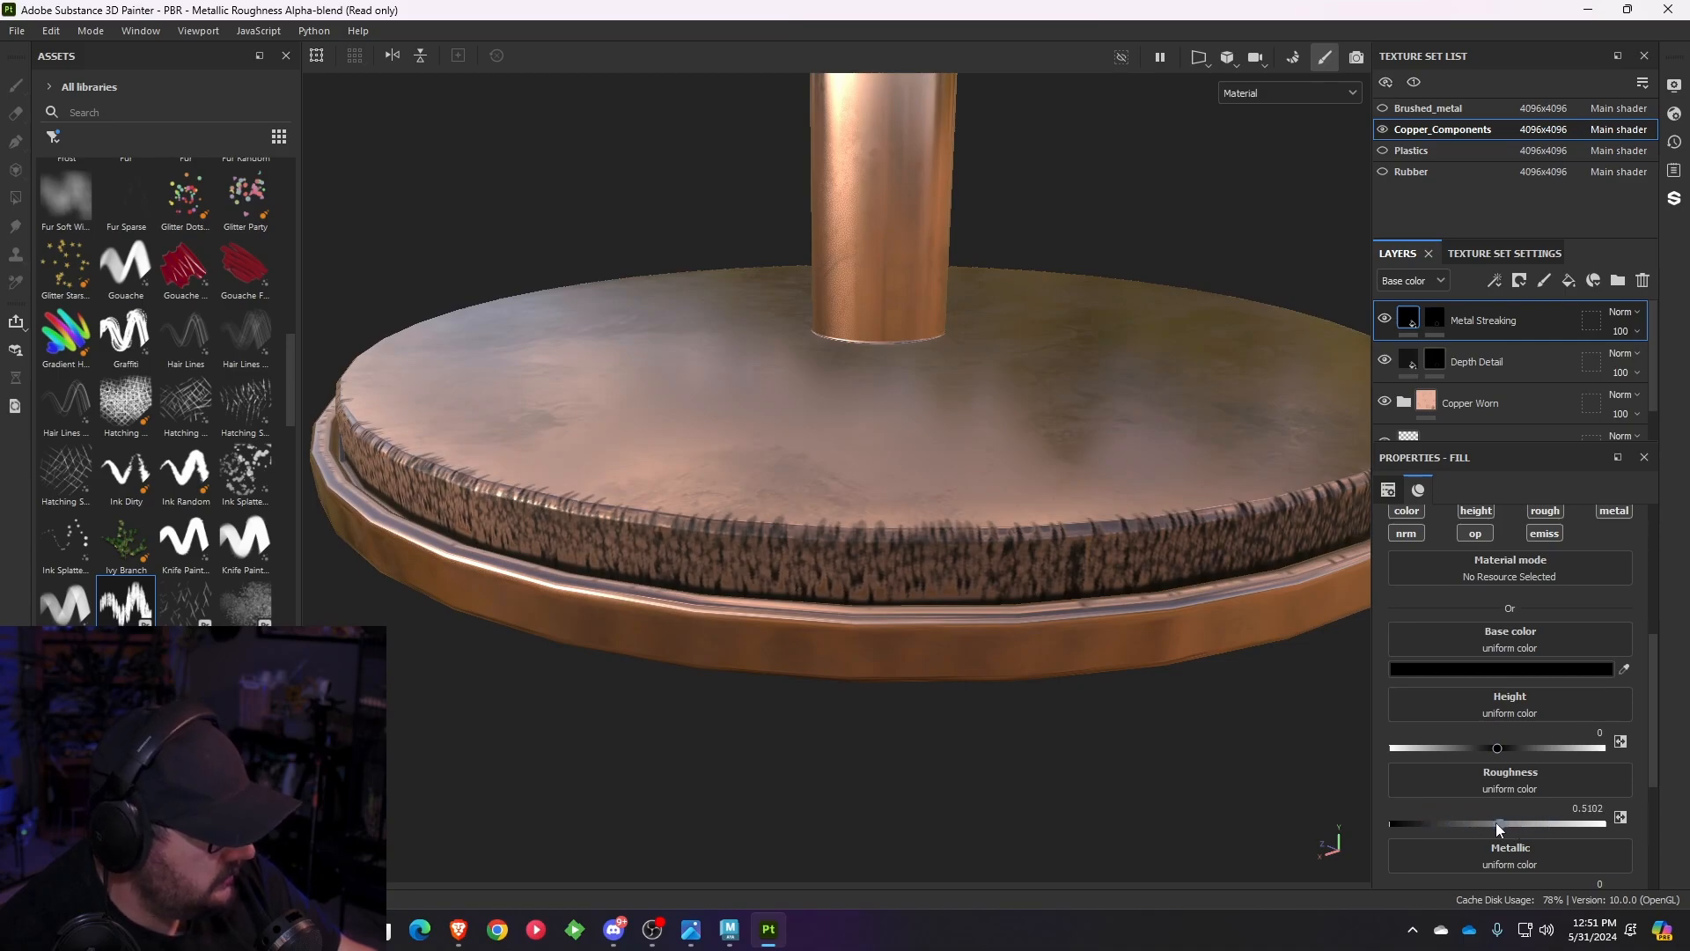
scroll(1491, 819, "down", 4)
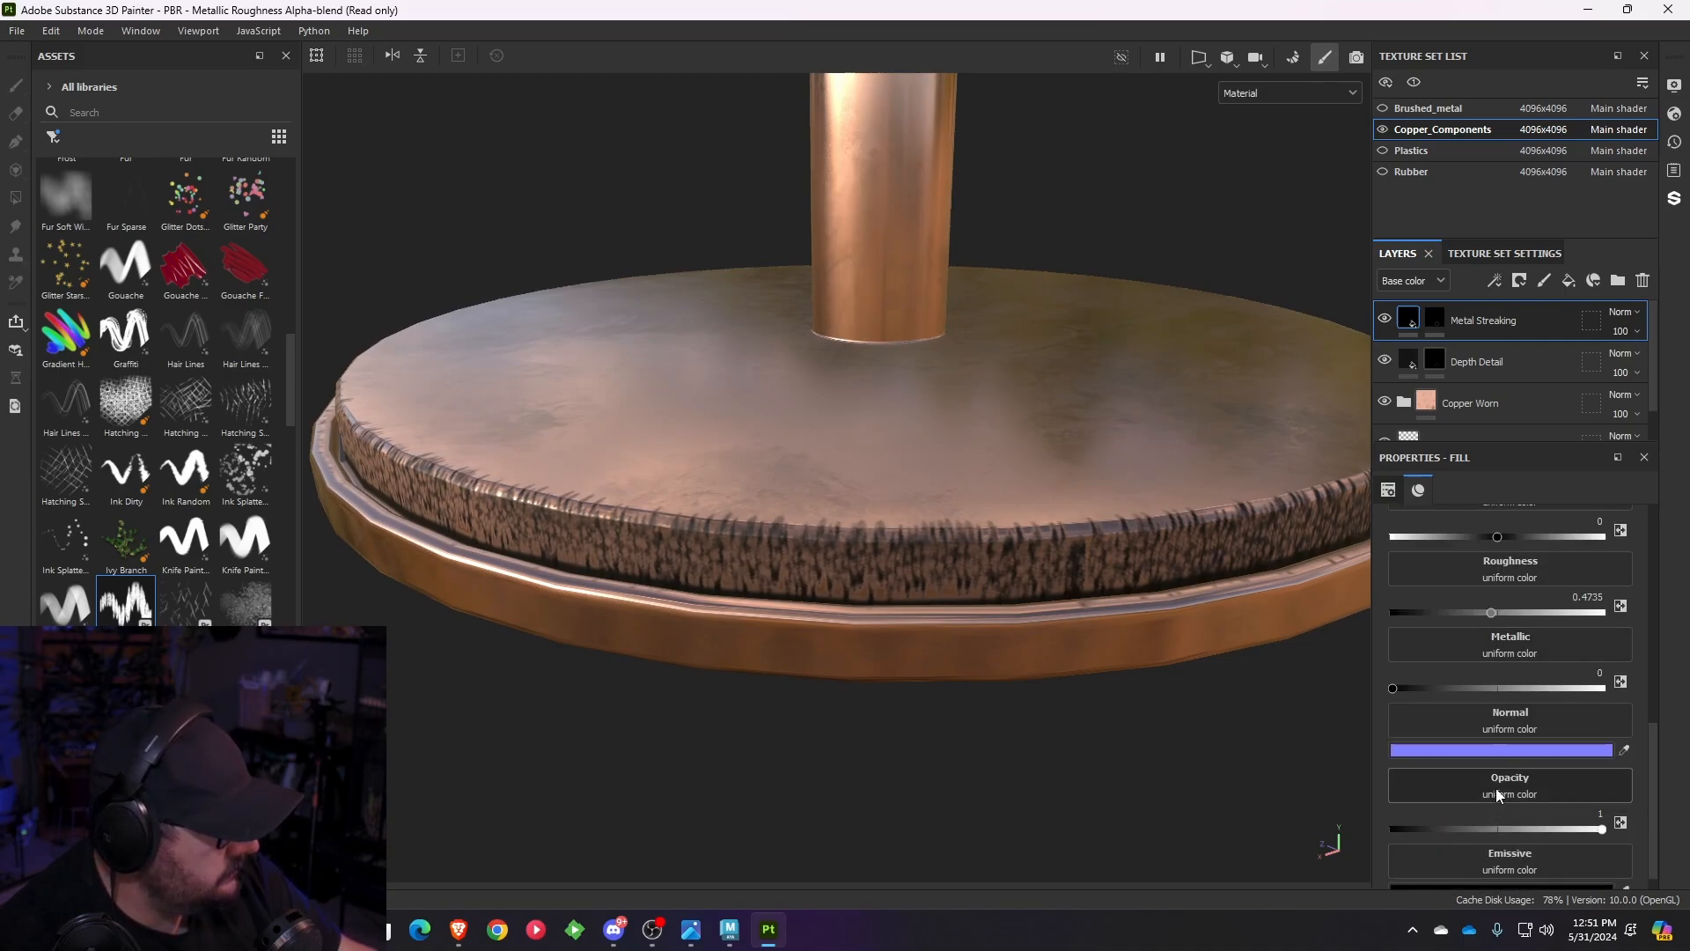
mouse_move(1602, 805)
left_mouse_down()
mouse_move(1545, 807)
mouse_move(1576, 815)
left_mouse_up()
mouse_move(1169, 668)
left_mouse_down("alt")
mouse_move(1132, 615)
mouse_move(1038, 598)
mouse_move(1181, 642)
left_mouse_up("alt")
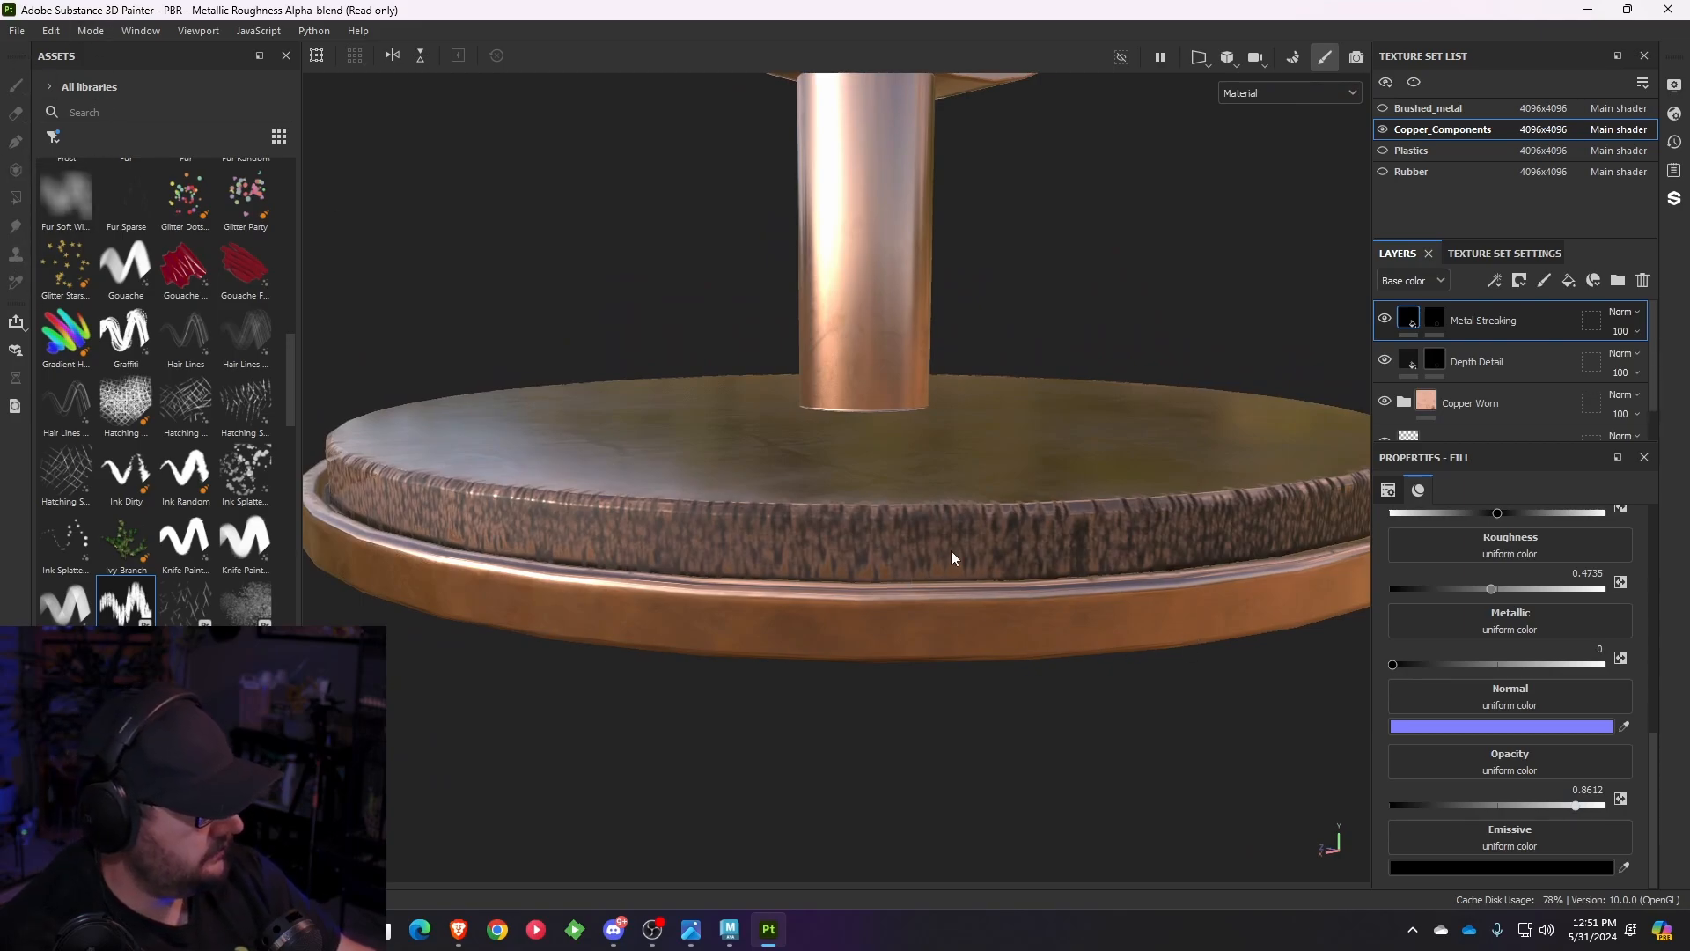
- Set the paint brush's grayscale to 0 for painting on the Metal Streaking layer's mask
left_click(1434, 322)
middle_click_drag(1076, 419, 963, 356, "alt")
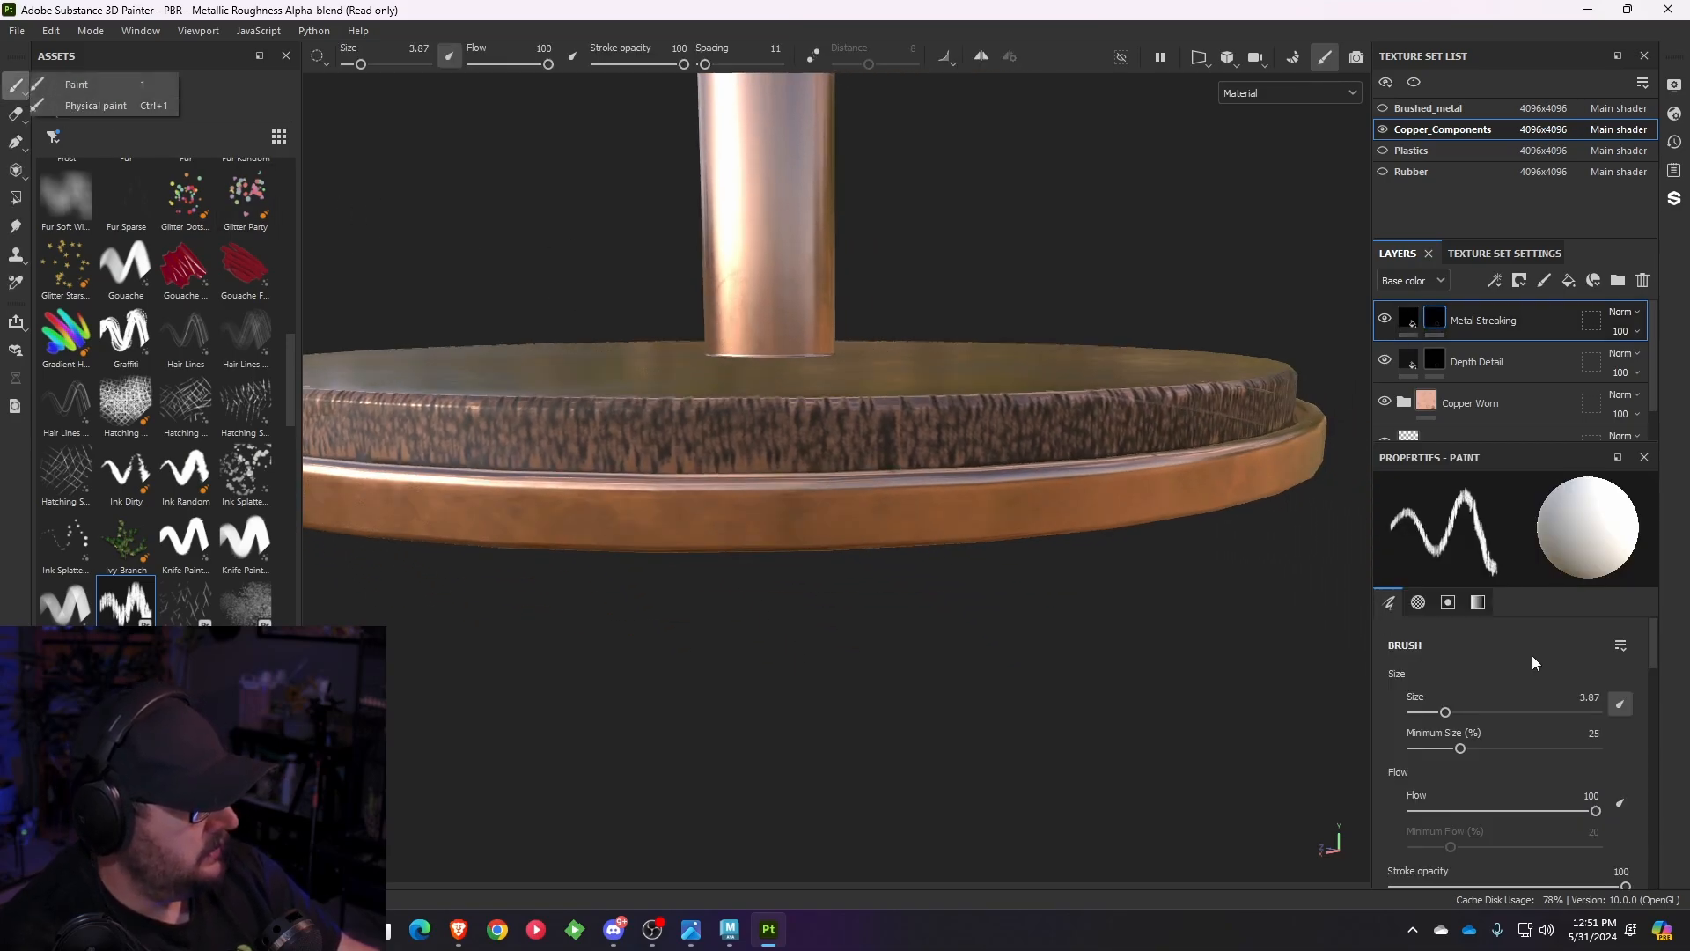
left_click(1562, 691)
scroll(1551, 685, "down", 5)
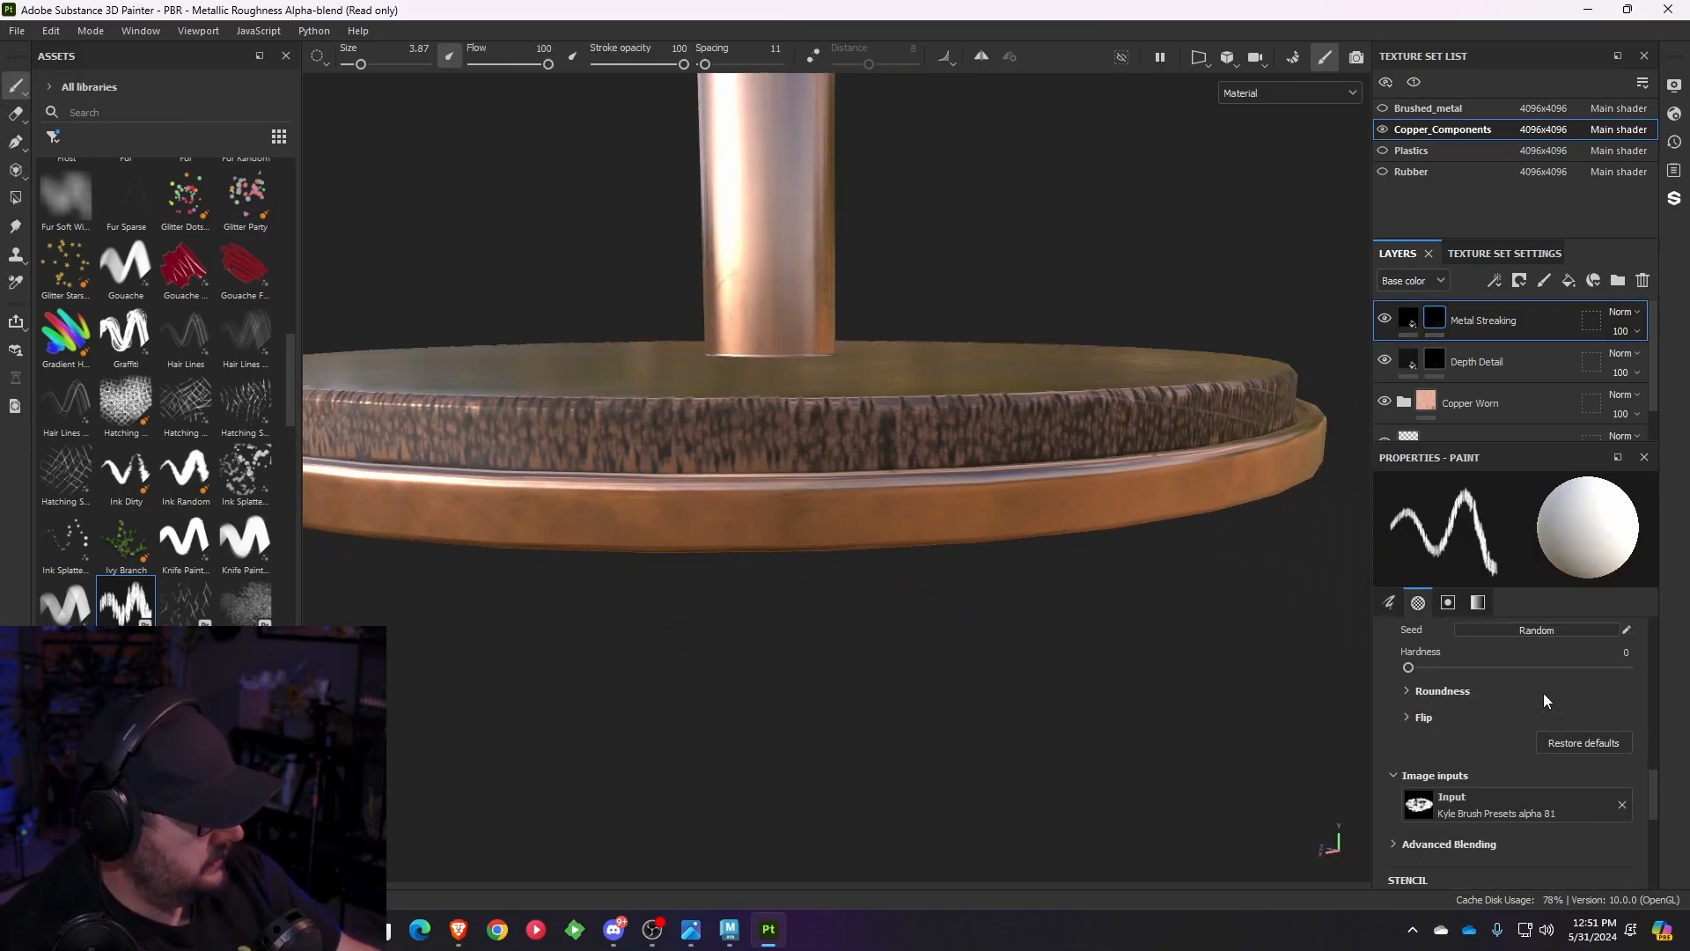
scroll(1532, 722, "down", 5)
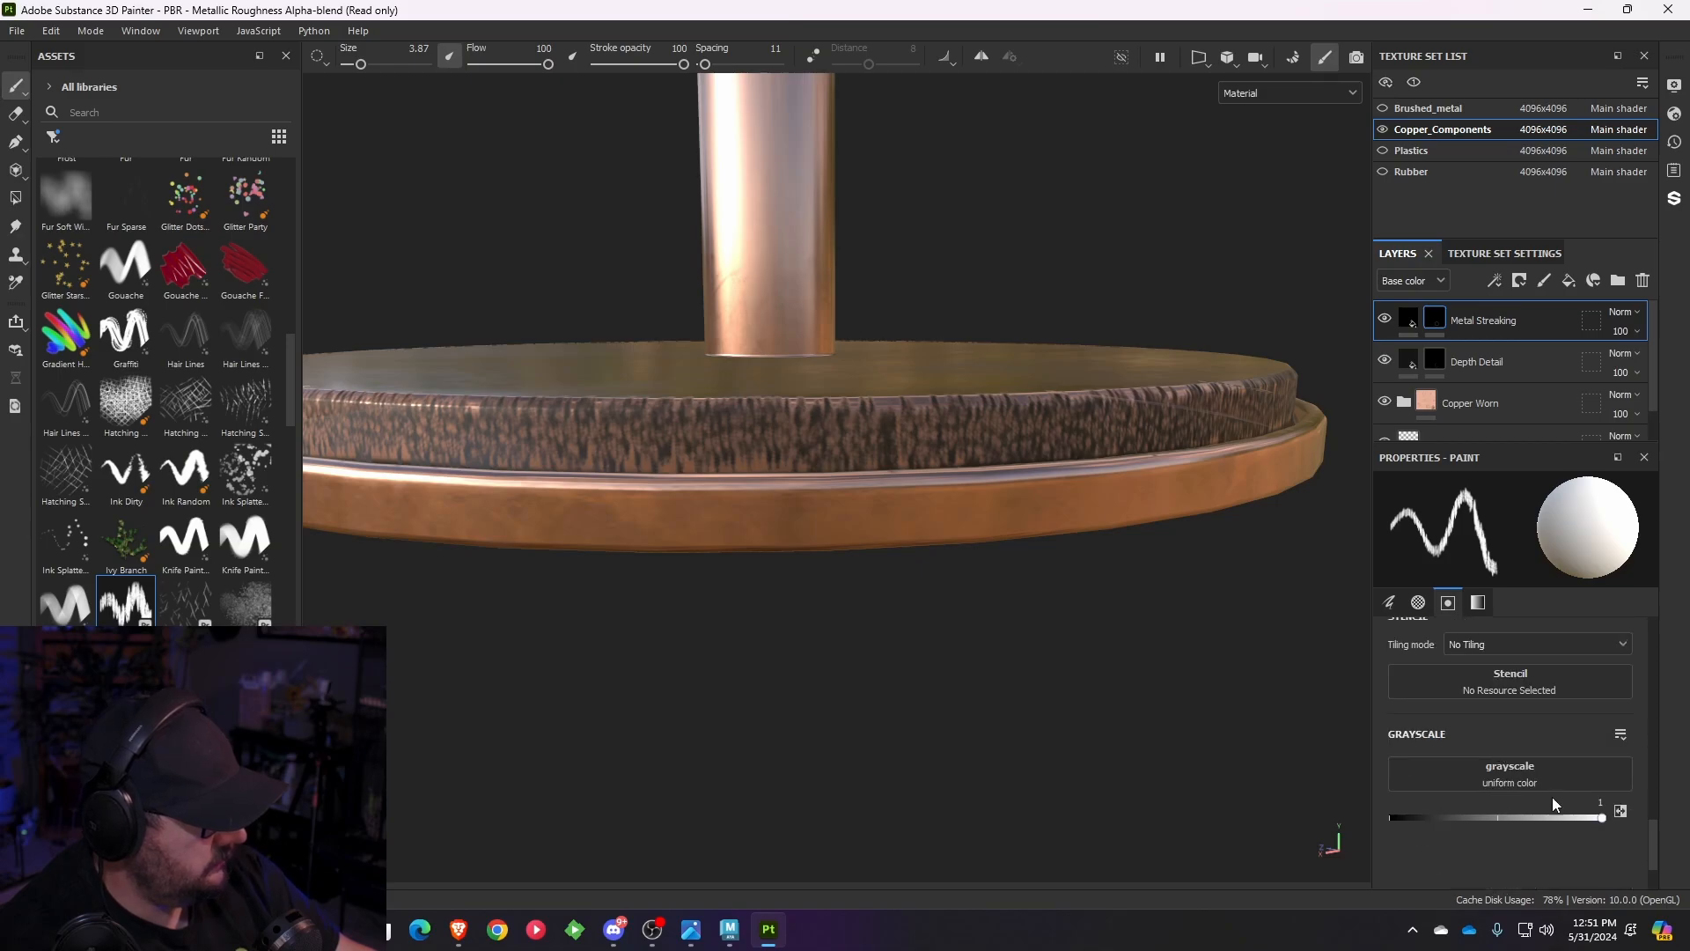
left_click_drag(1560, 817, 1386, 819)
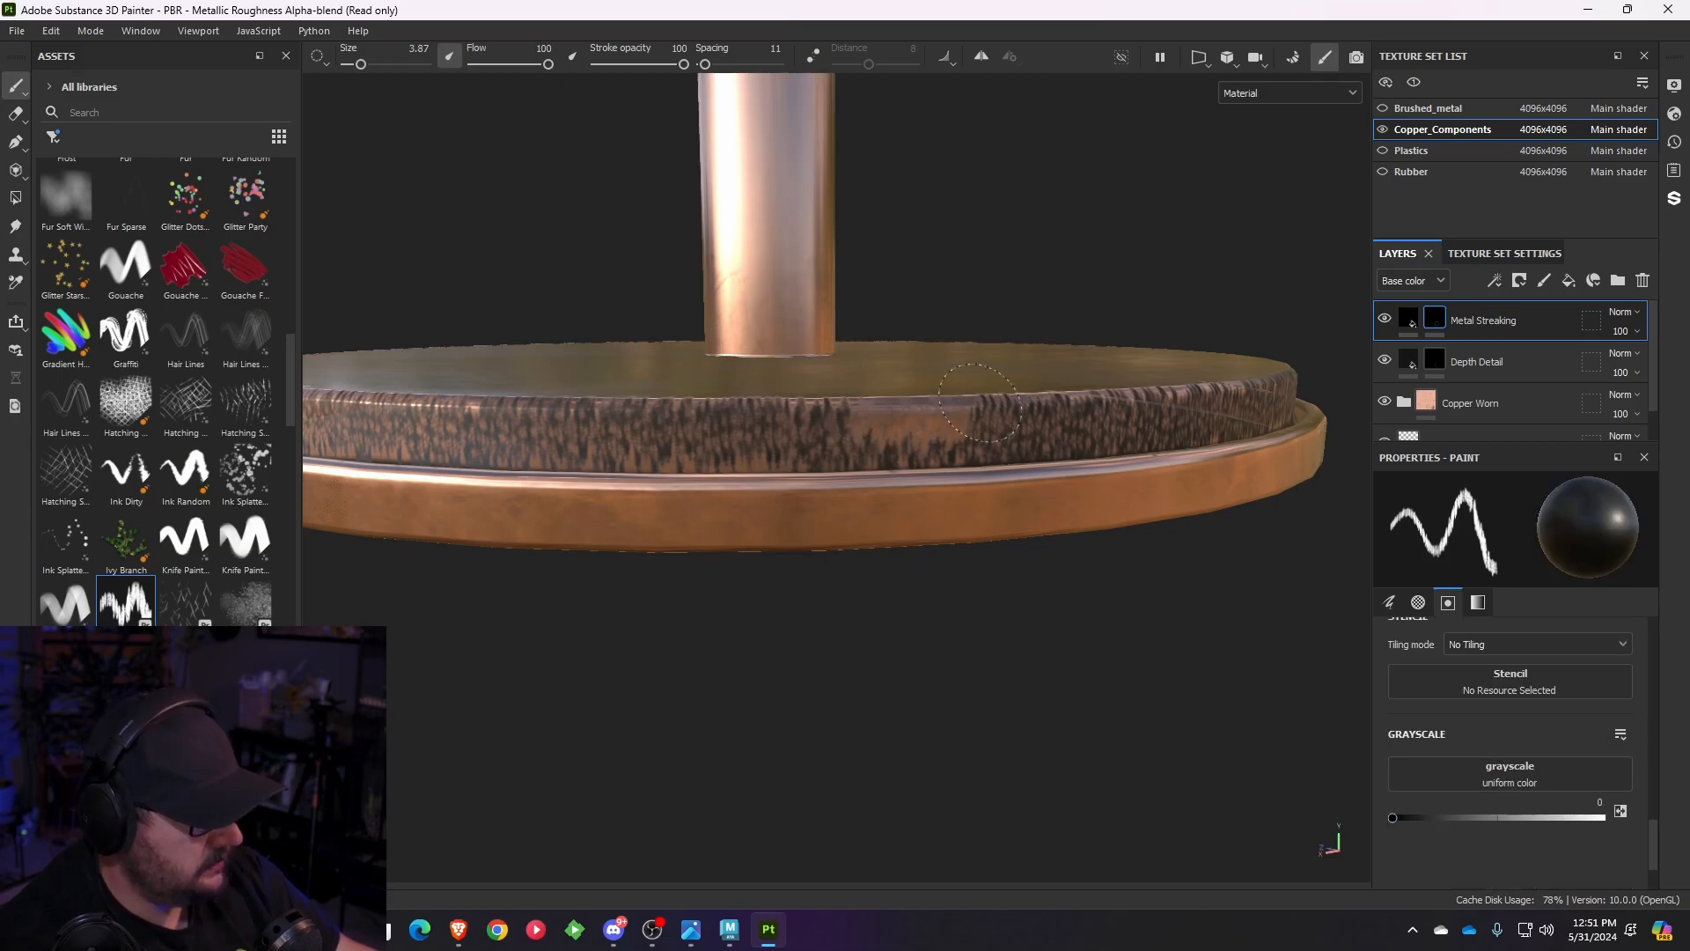
- Paint out the Metal Streaking mask along the upper edge of the base disc, working around its circumference
mouse_move(1011, 377)
left_mouse_down("alt")
mouse_move(715, 394)
mouse_move(925, 396)
mouse_move(856, 397)
left_mouse_up("alt")
key("ctrl+z")
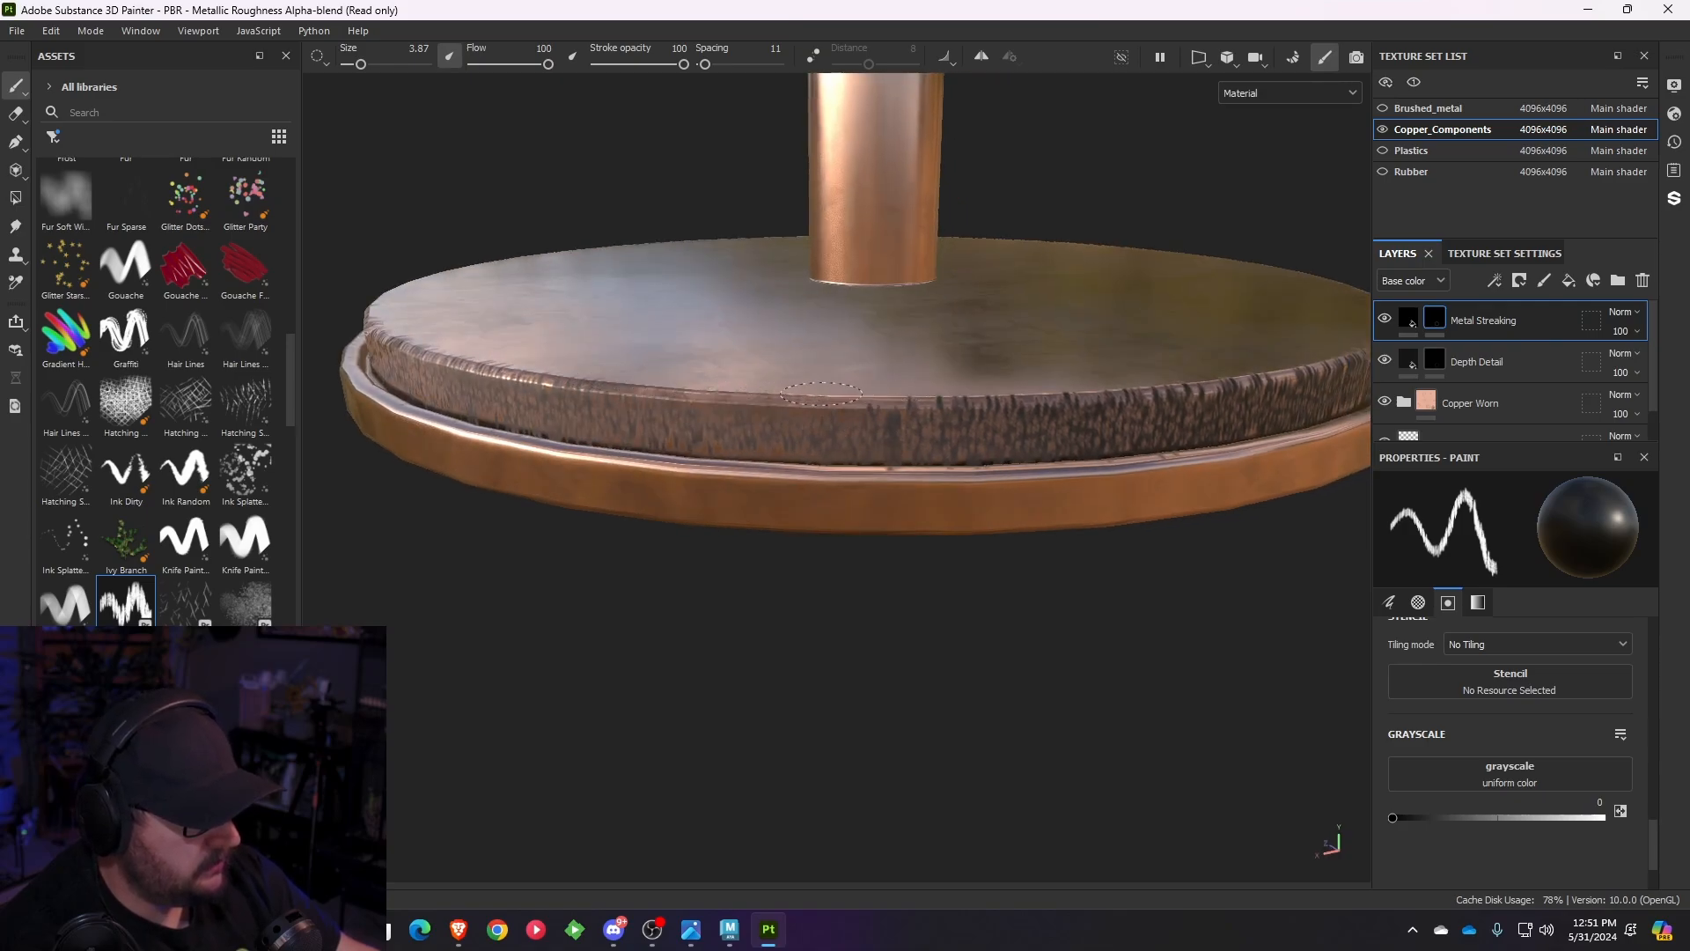
mouse_move(820, 393)
left_mouse_down()
mouse_move(1062, 388)
mouse_move(1052, 400)
mouse_move(898, 362)
mouse_move(1002, 438)
mouse_move(660, 480)
mouse_move(811, 453)
left_mouse_up()
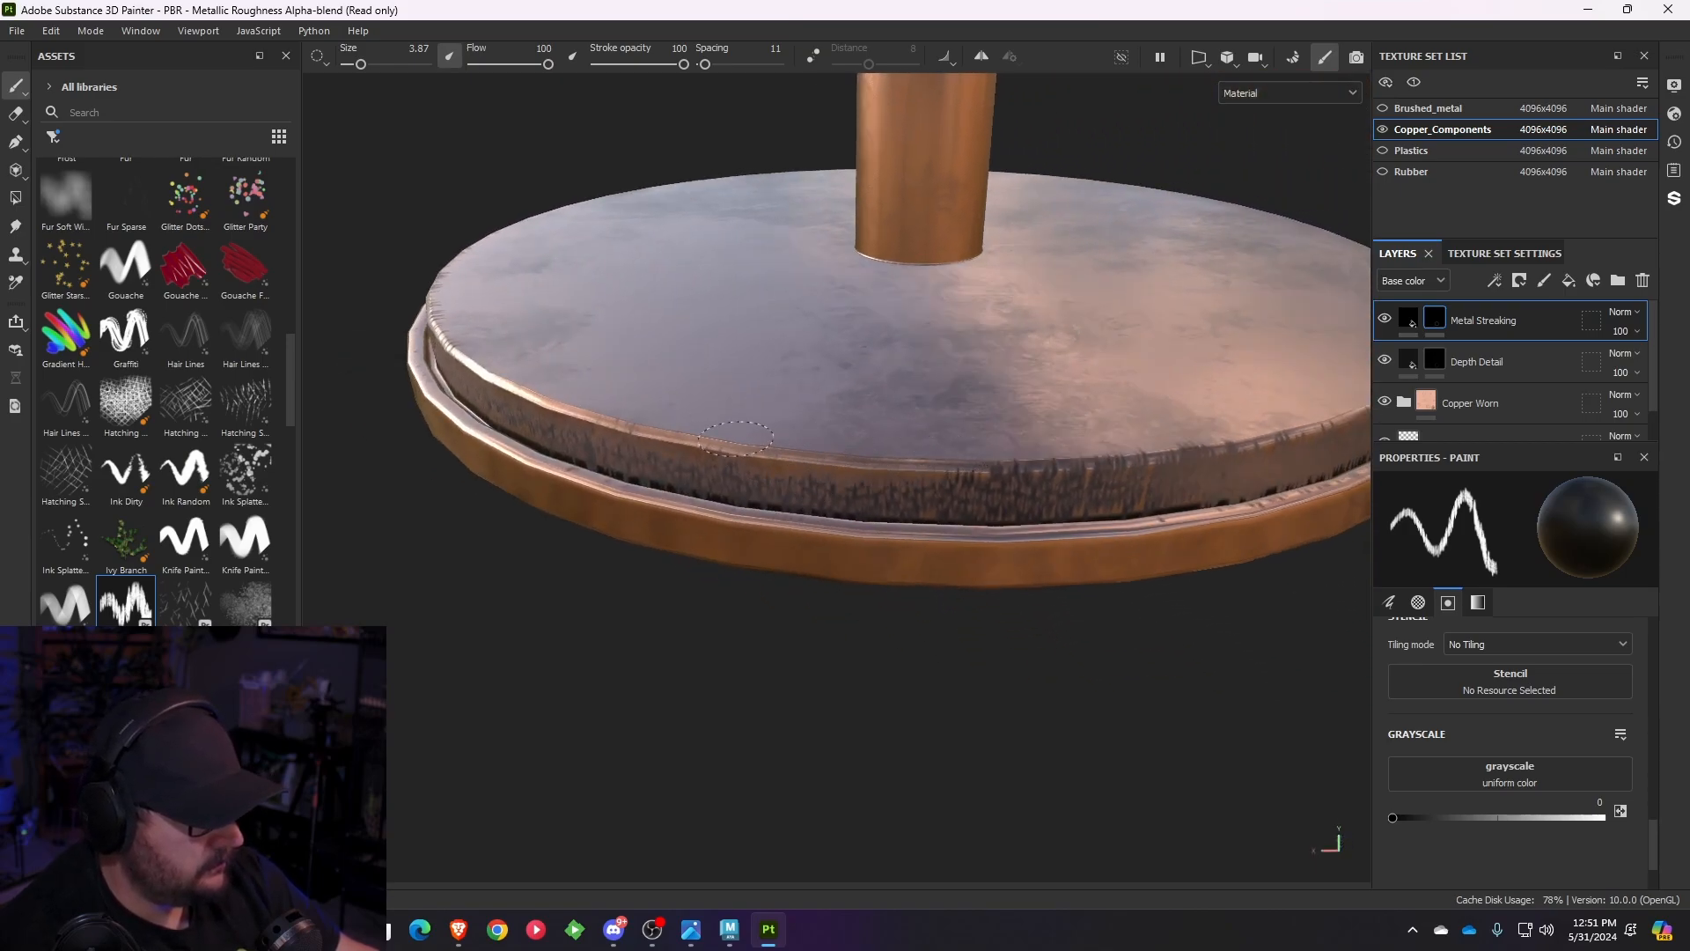
left_click_drag(966, 464, 1193, 447)
mouse_move(1090, 460)
left_mouse_down()
mouse_move(1135, 453)
mouse_move(822, 426)
left_mouse_up()
middle_click_drag(823, 426, 650, 434, "alt")
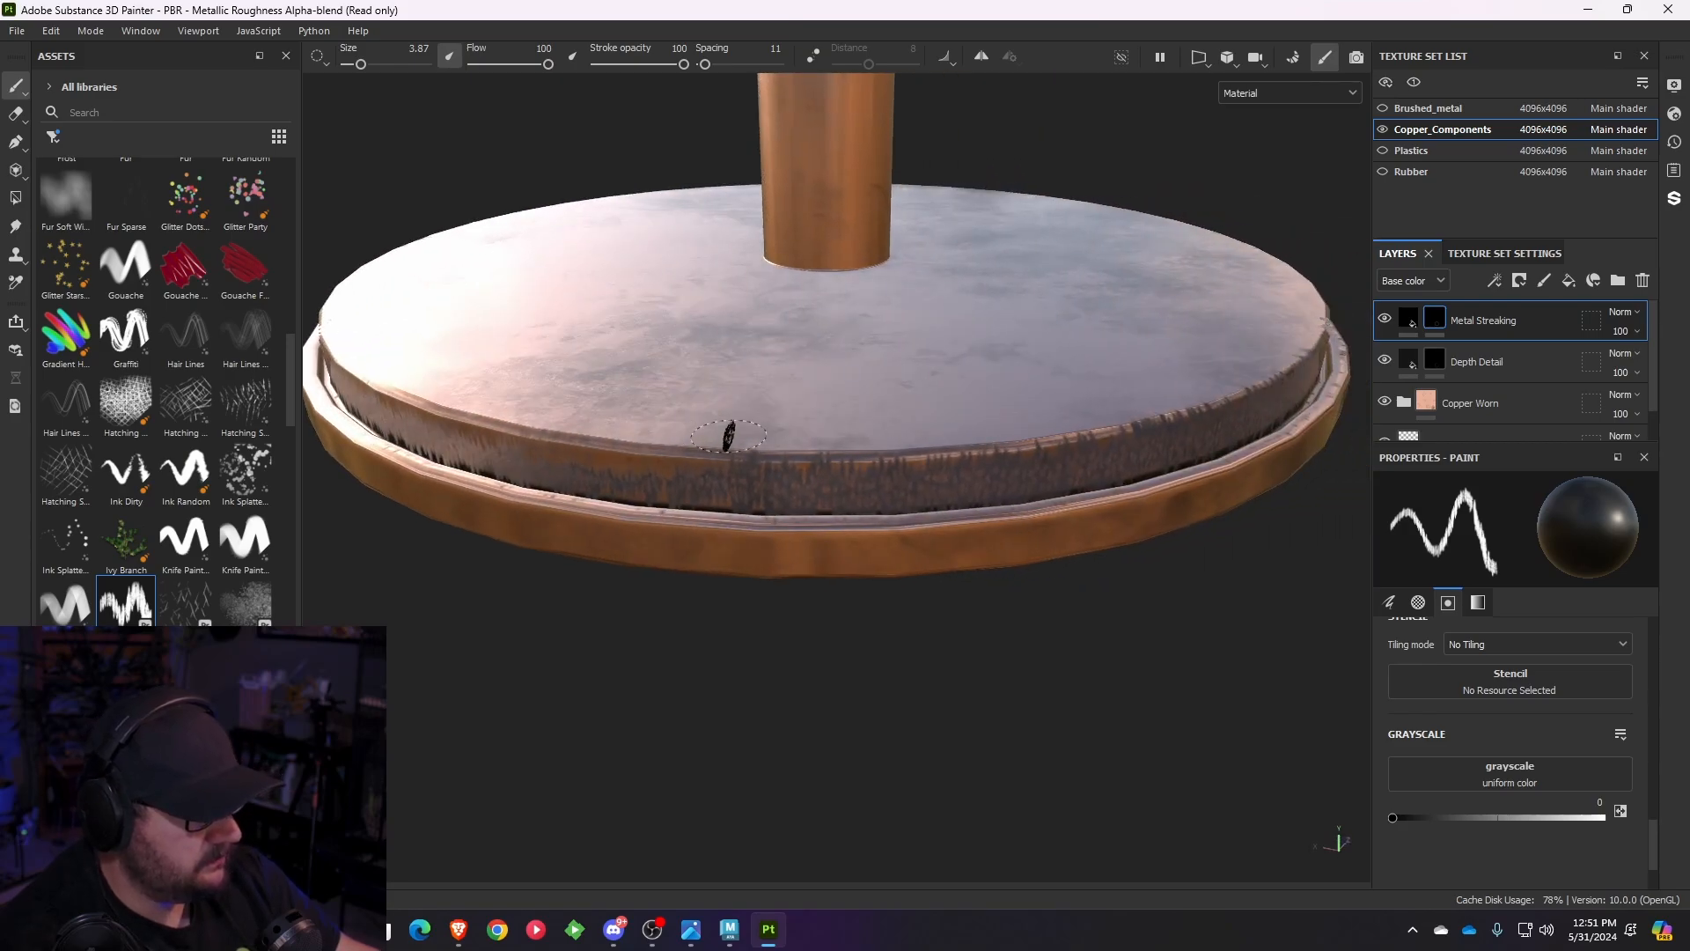
left_click_drag(739, 454, 988, 437)
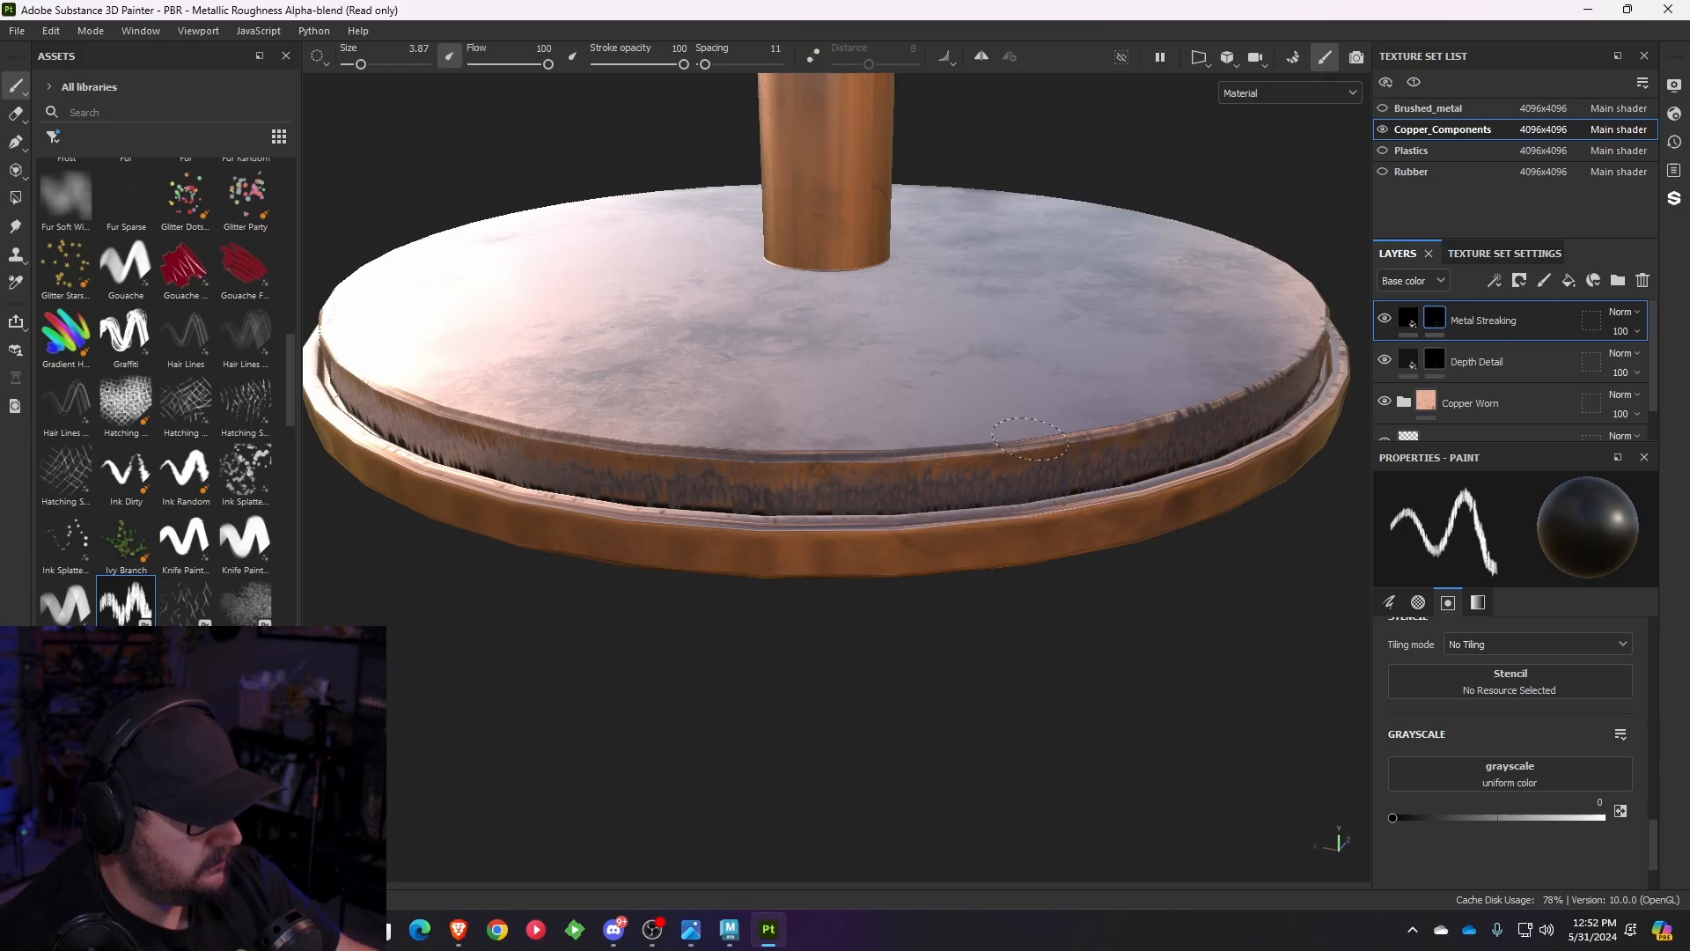
left_click_drag(1191, 409, 757, 458, "alt")
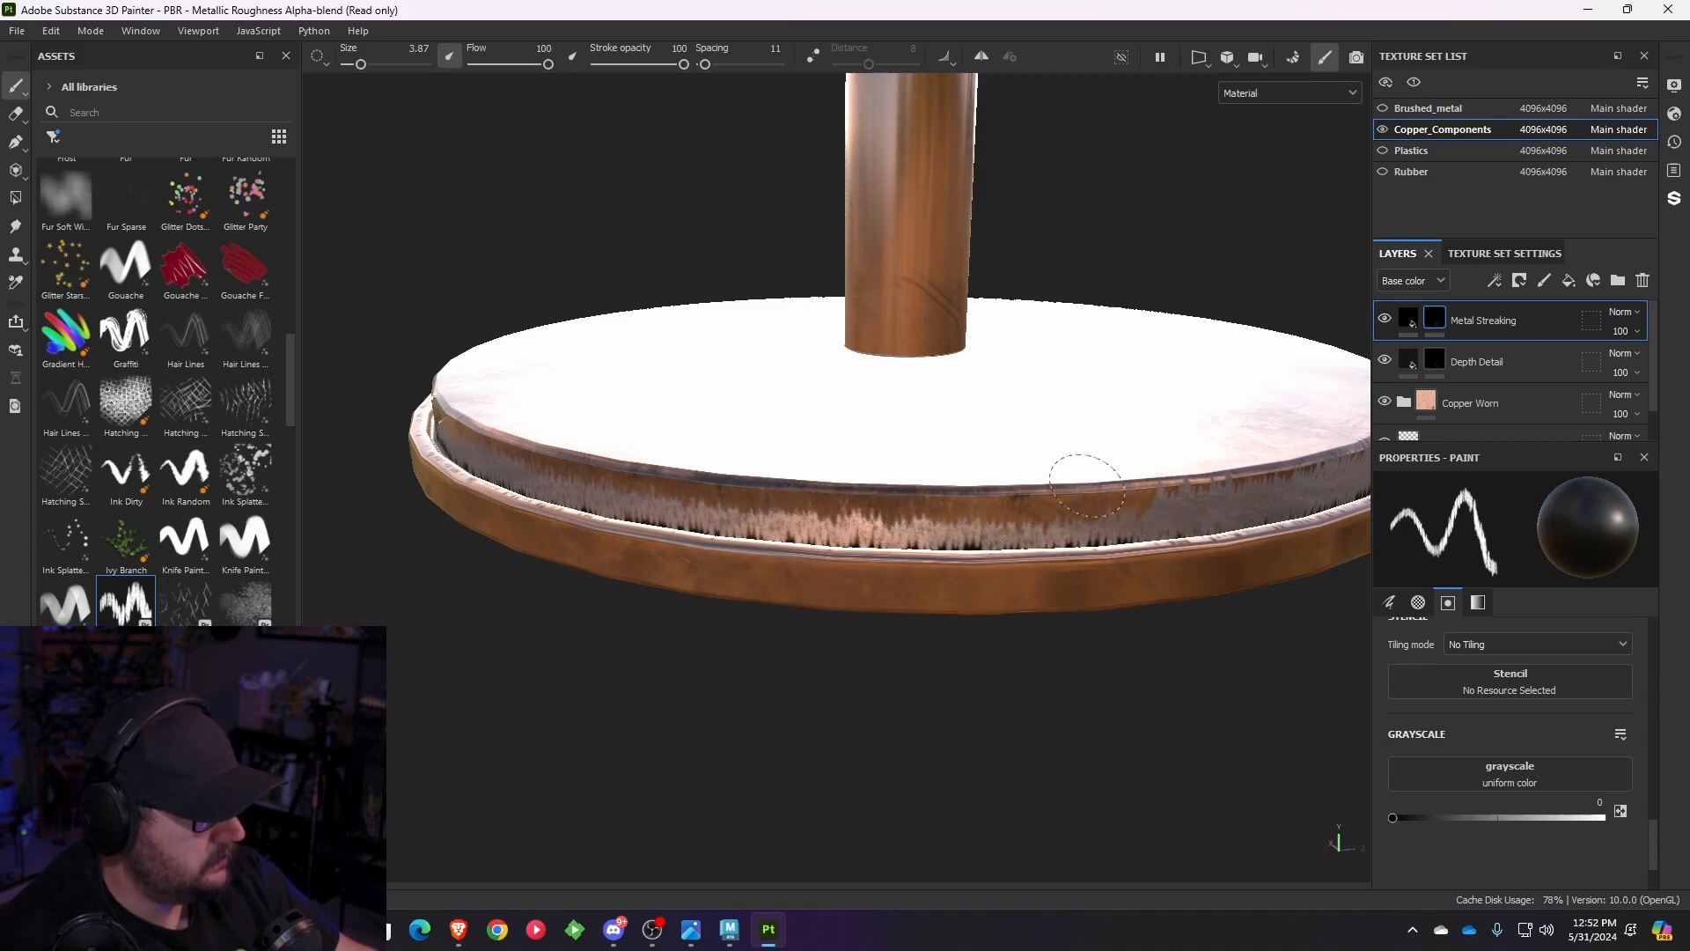
left_click_drag(1164, 468, 681, 491, "alt")
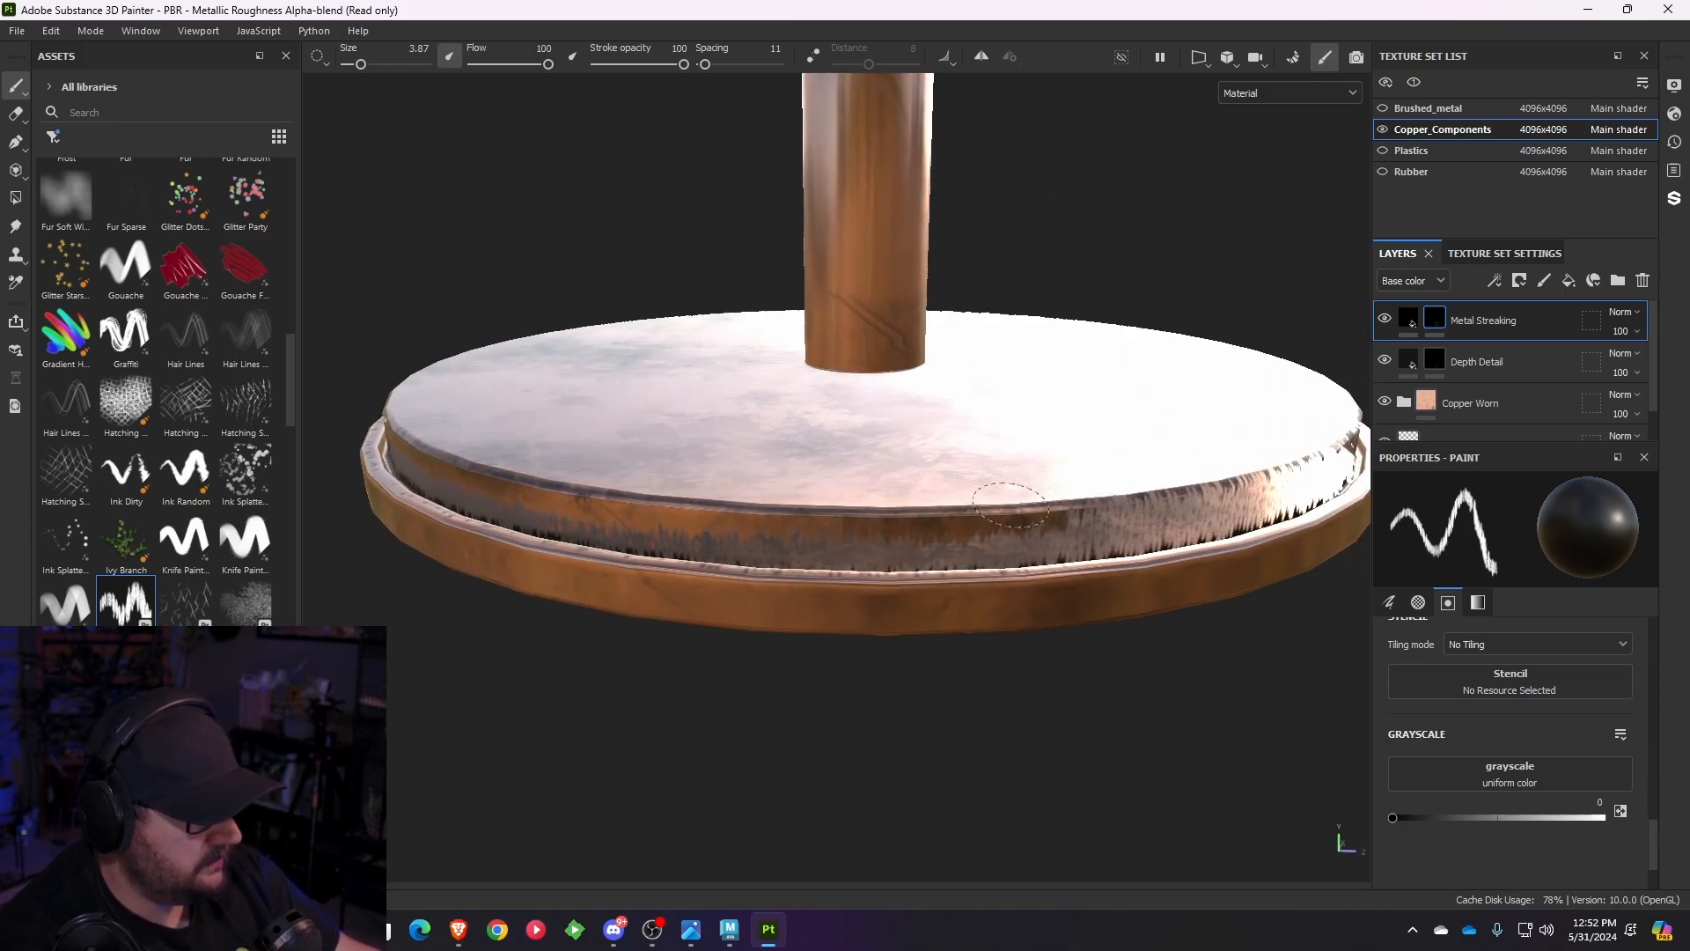
left_click_drag(1094, 494, 957, 484, "alt")
left_click_drag(414, 490, 602, 484, "alt")
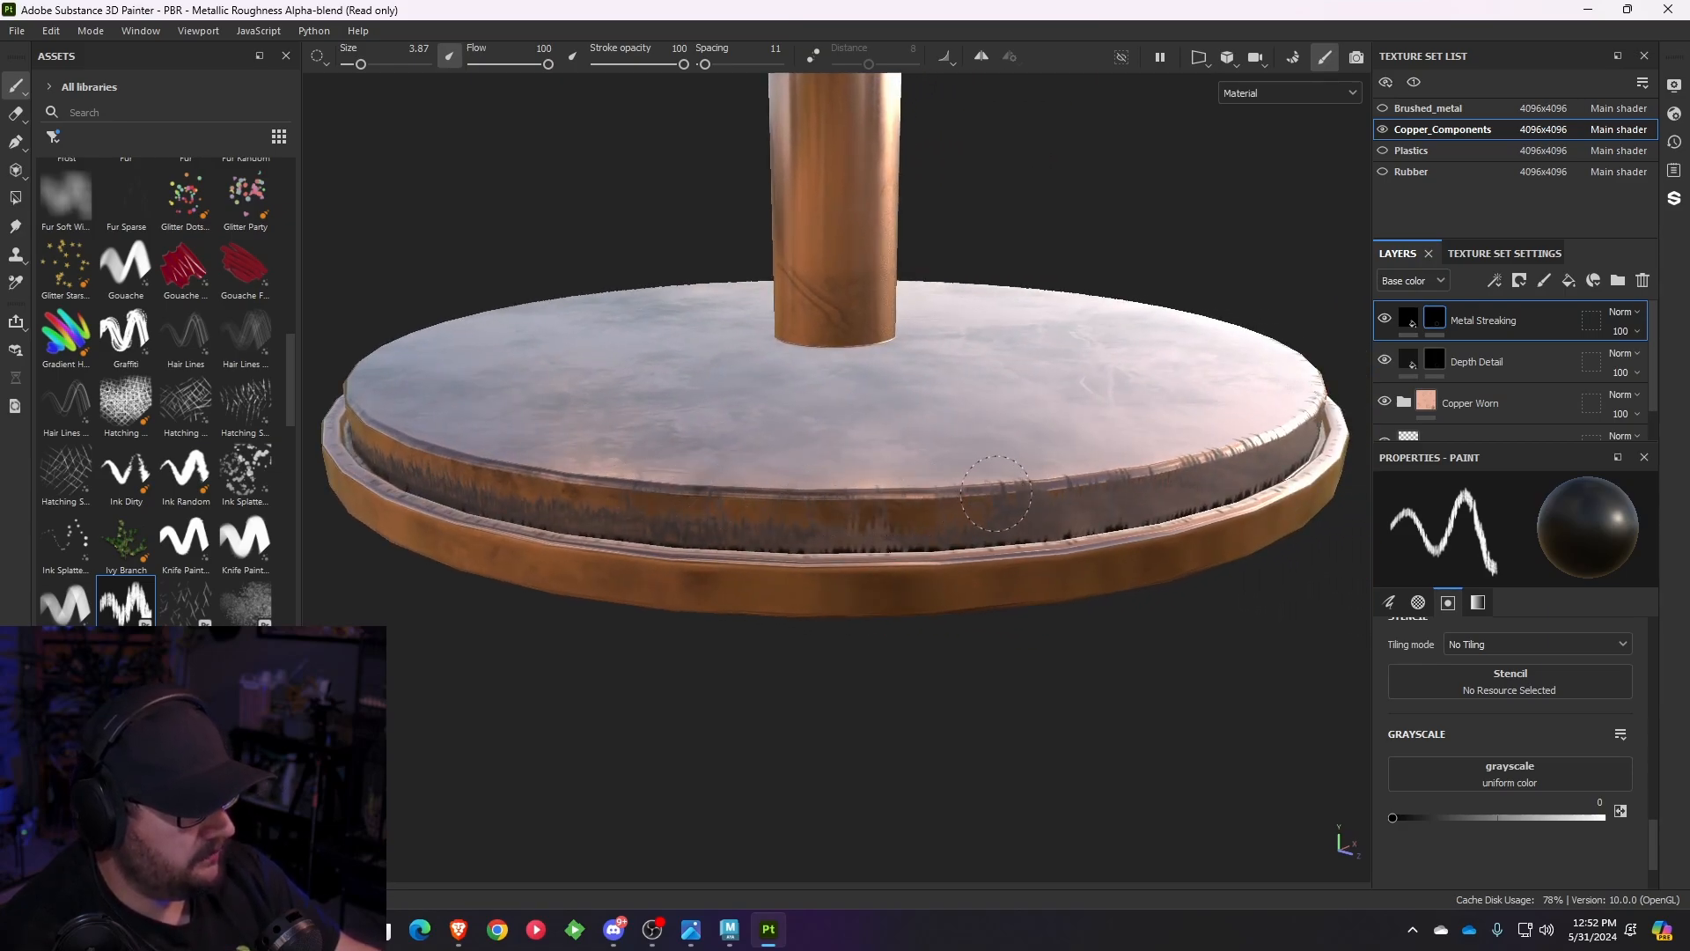
mouse_move(1091, 468)
left_mouse_down("alt")
mouse_move(700, 518)
mouse_move(744, 519)
left_mouse_up("alt")
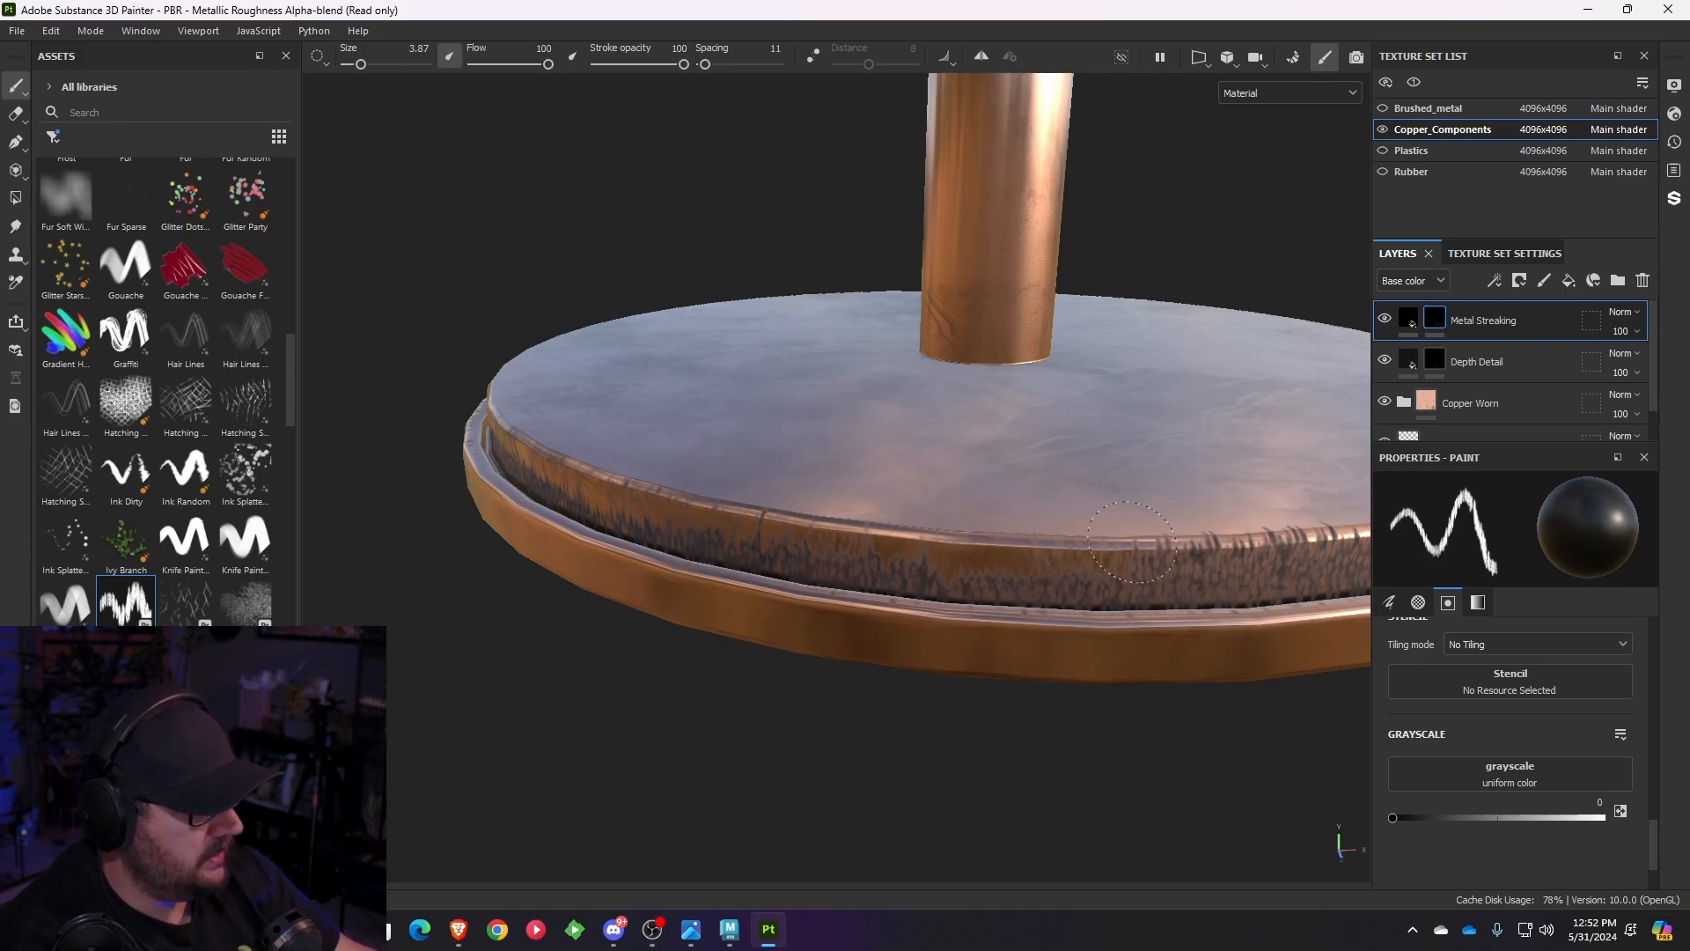
mouse_move(1200, 547)
left_mouse_down("alt")
mouse_move(592, 484)
mouse_move(571, 507)
mouse_move(903, 509)
mouse_move(986, 479)
mouse_move(604, 472)
left_mouse_up("alt")
mouse_move(764, 489)
left_mouse_down()
mouse_move(1138, 500)
mouse_move(592, 479)
left_mouse_up()
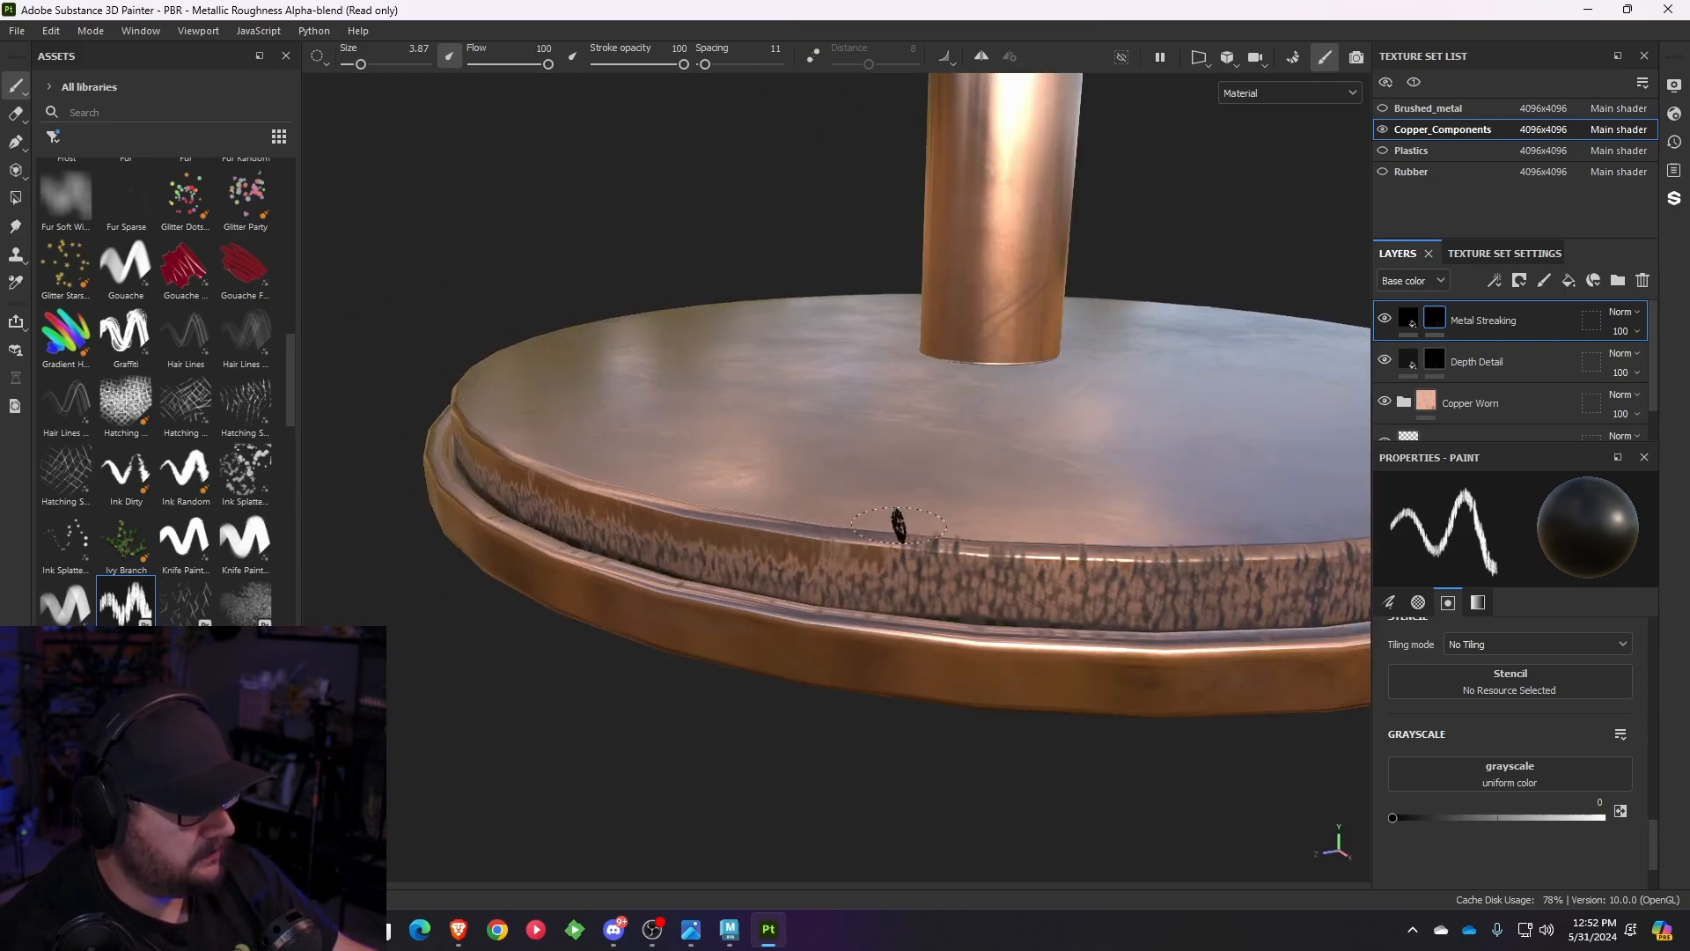
mouse_move(898, 526)
left_mouse_down()
mouse_move(1003, 562)
mouse_move(563, 484)
left_mouse_up()
mouse_move(736, 513)
left_mouse_down()
mouse_move(796, 546)
mouse_move(977, 541)
mouse_move(1133, 499)
left_mouse_up()
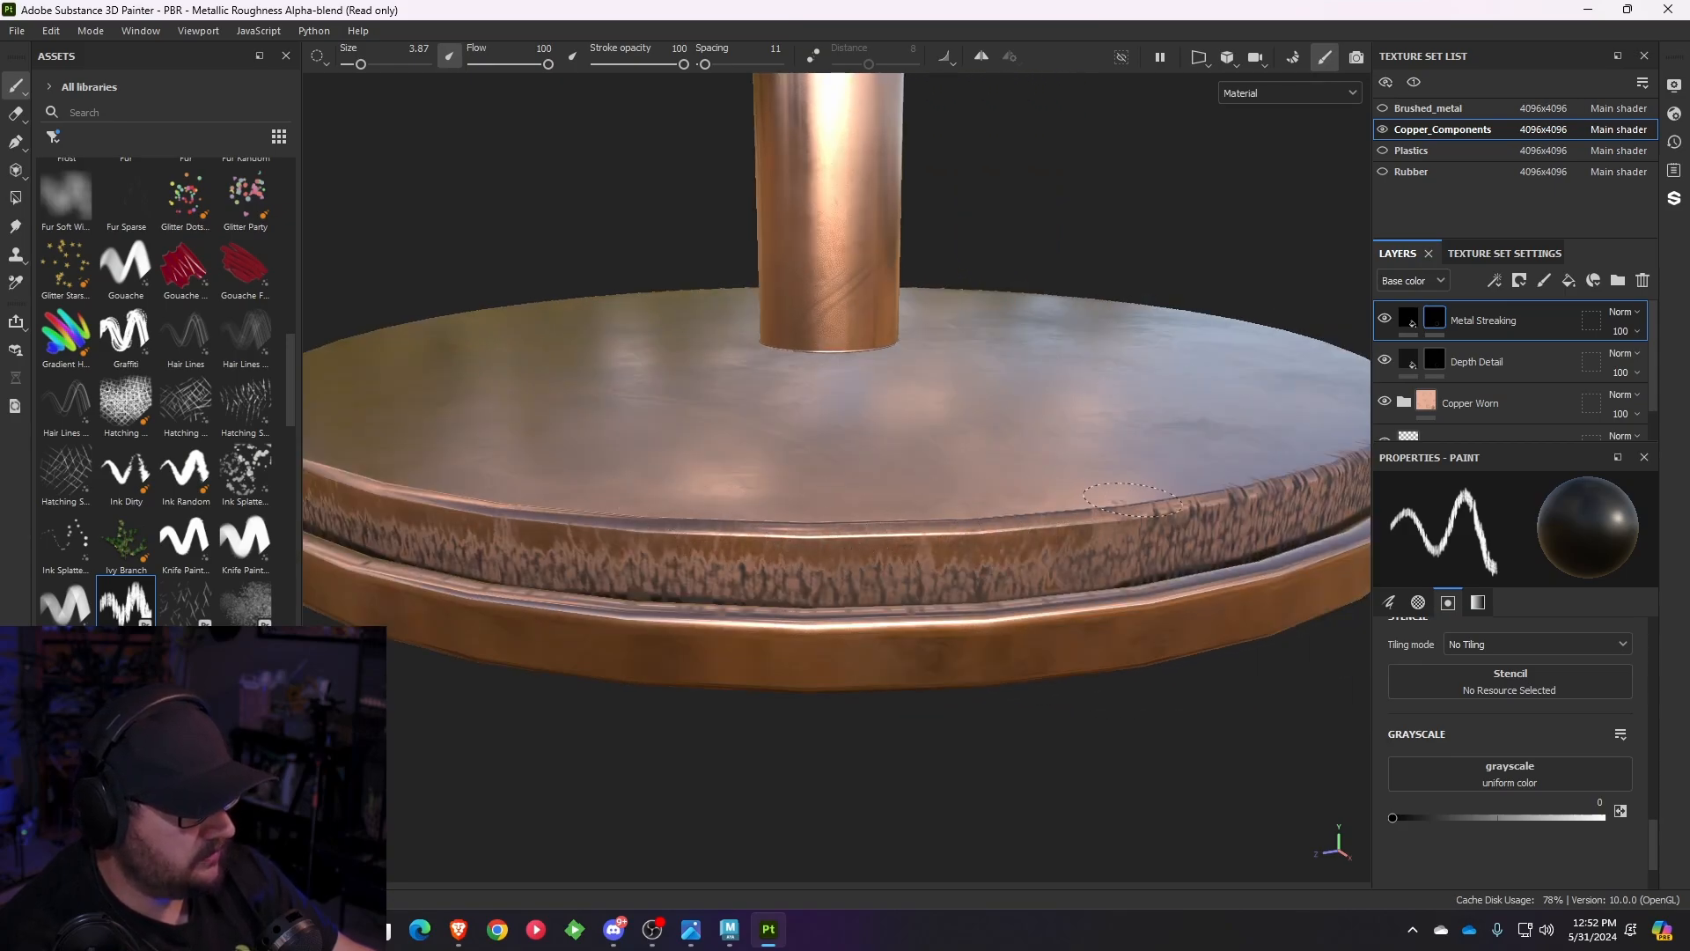
mouse_move(910, 483)
left_mouse_down("alt")
mouse_move(875, 460)
mouse_move(964, 459)
mouse_move(1008, 480)
mouse_move(1169, 471)
mouse_move(1022, 453)
mouse_move(648, 460)
left_mouse_up("alt")
middle_click_drag(649, 460, 705, 472, "alt")
left_click_drag(704, 472, 832, 473)
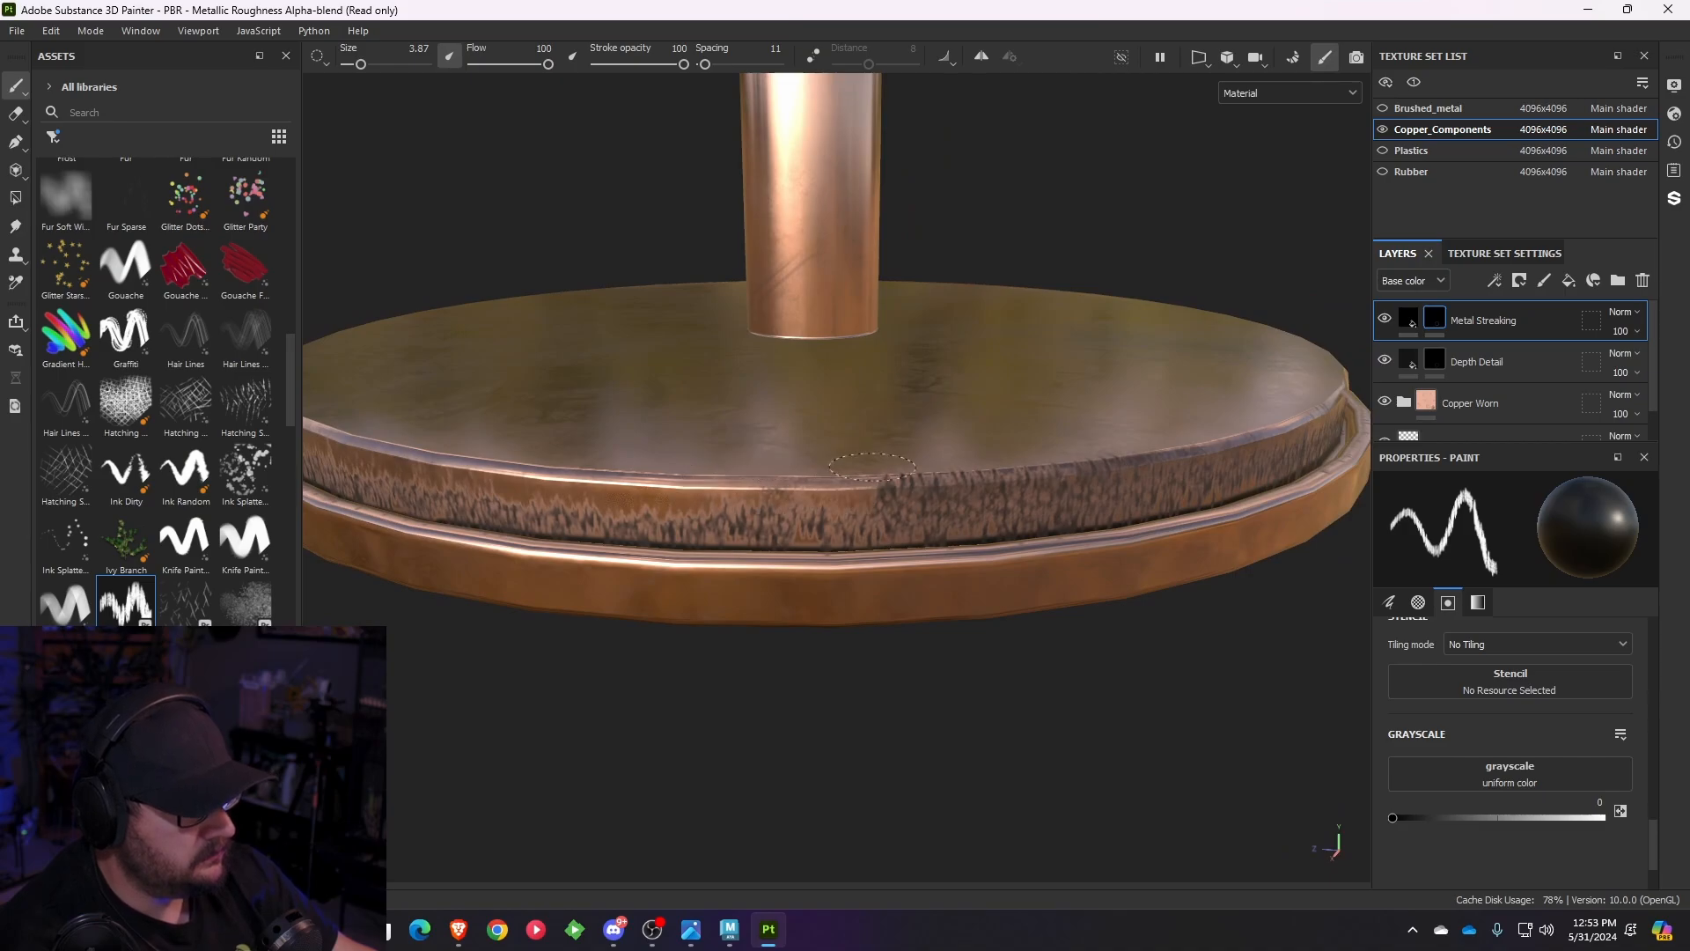
mouse_move(983, 463)
left_mouse_down()
mouse_move(1068, 475)
mouse_move(912, 463)
left_mouse_up()
middle_click_drag(912, 463, 768, 463, "alt")
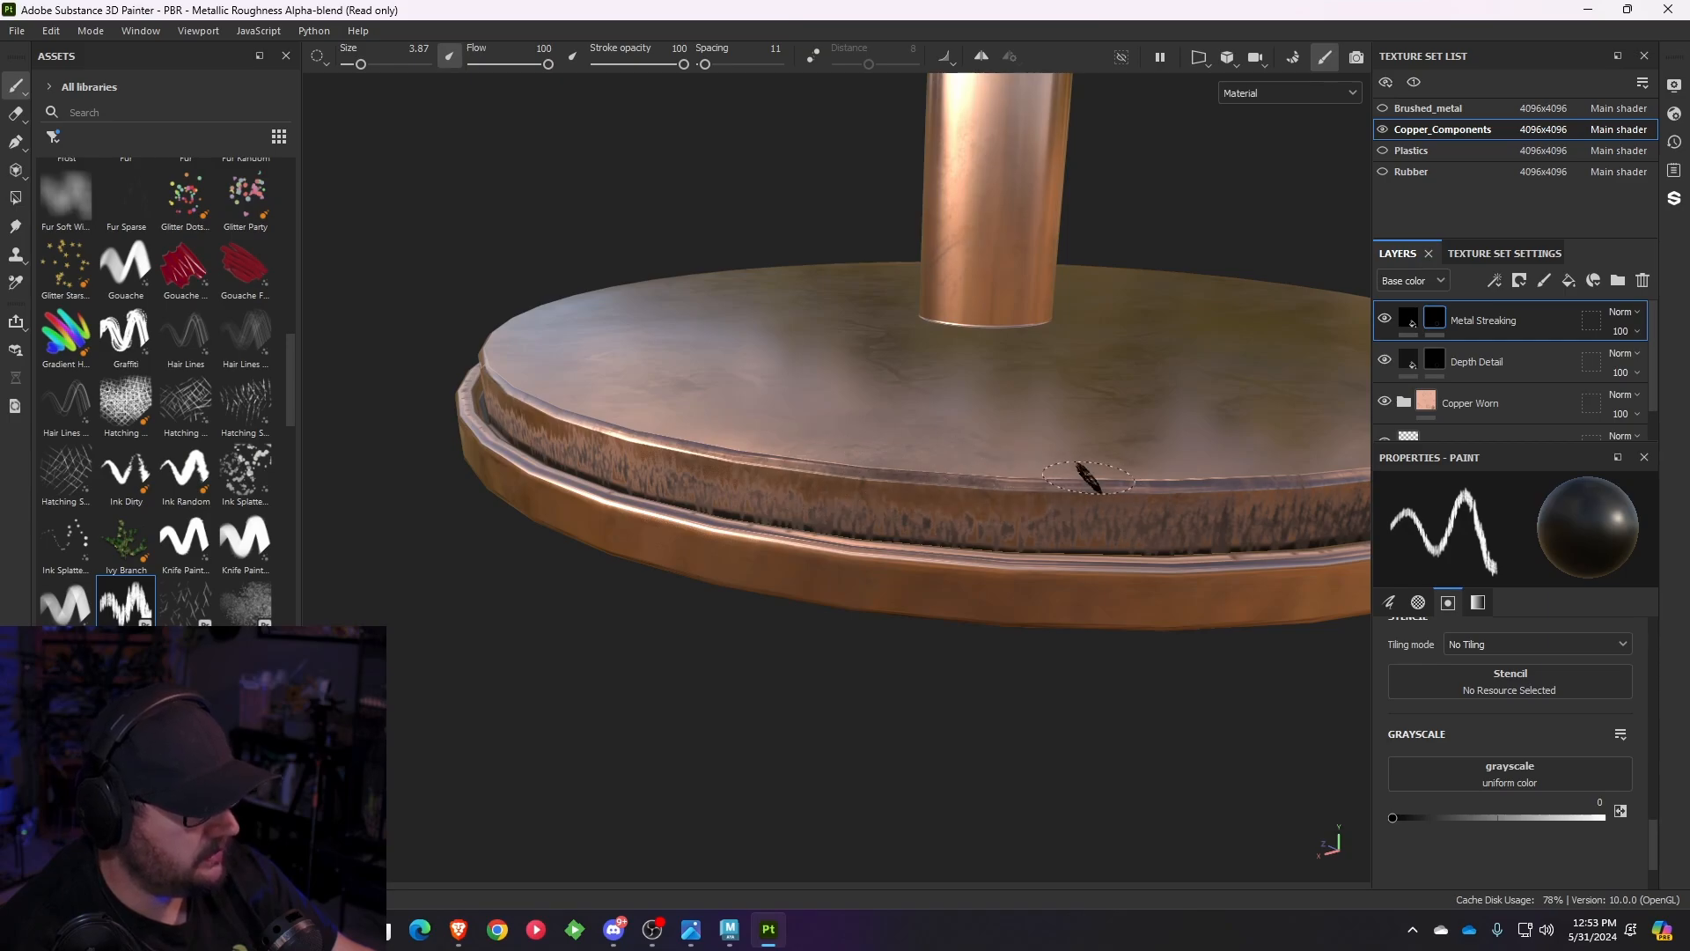
mouse_move(1087, 475)
left_mouse_down("alt")
mouse_move(649, 407)
mouse_move(566, 358)
left_mouse_up("alt")
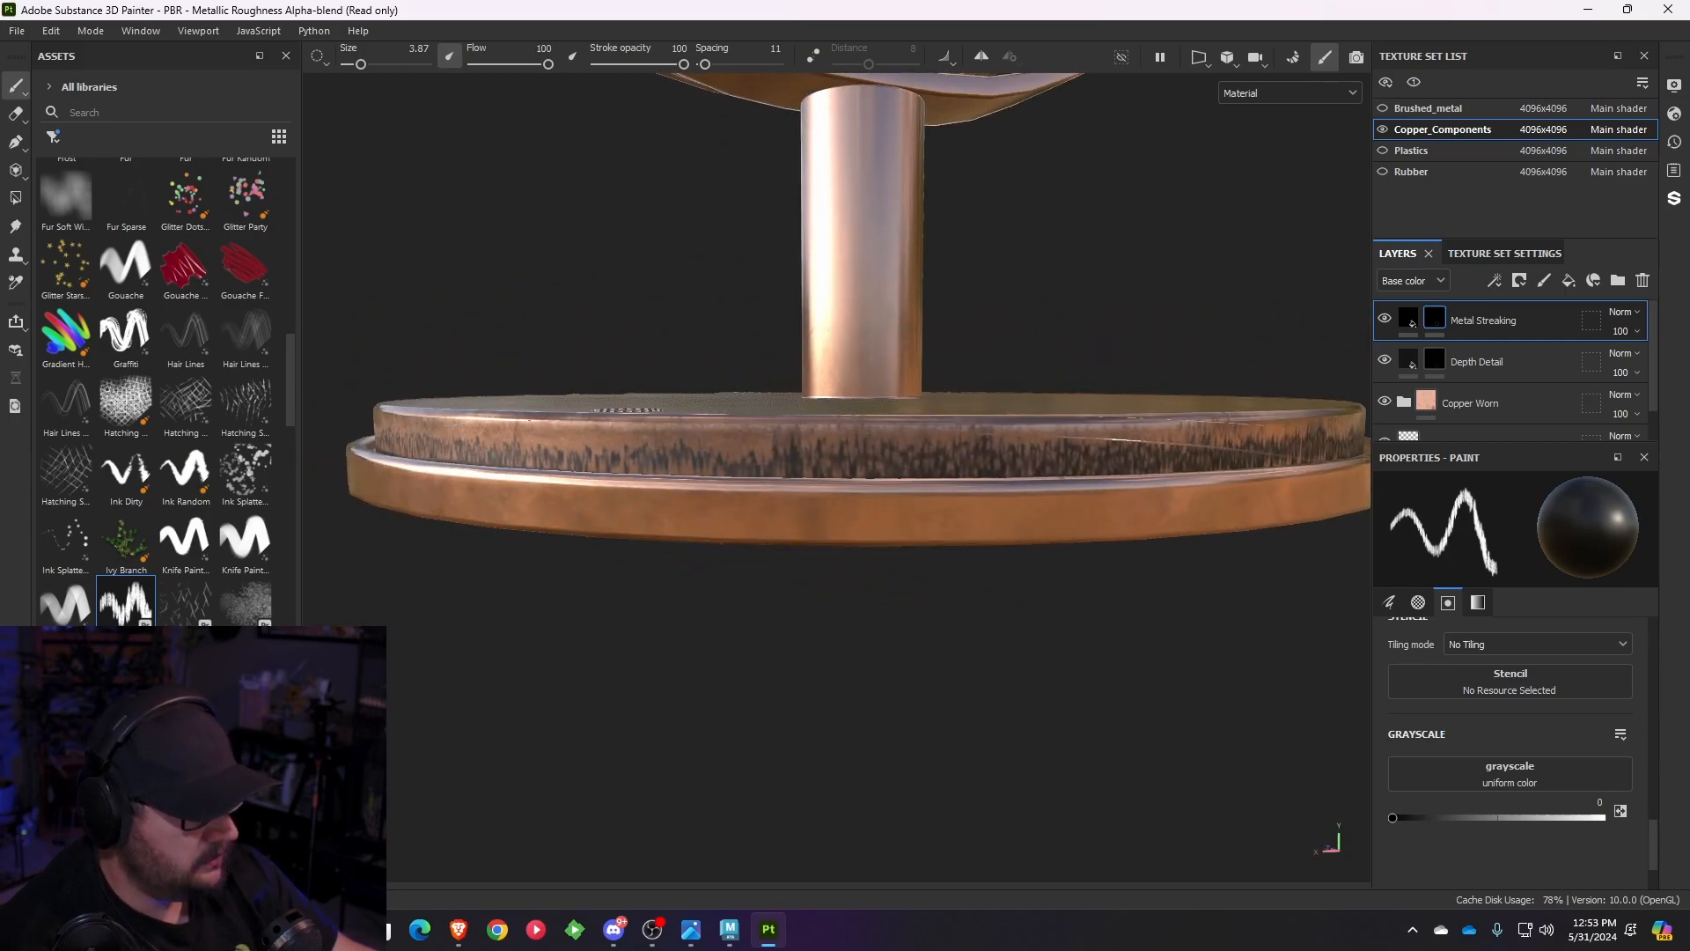
left_click_drag(995, 420, 1014, 419)
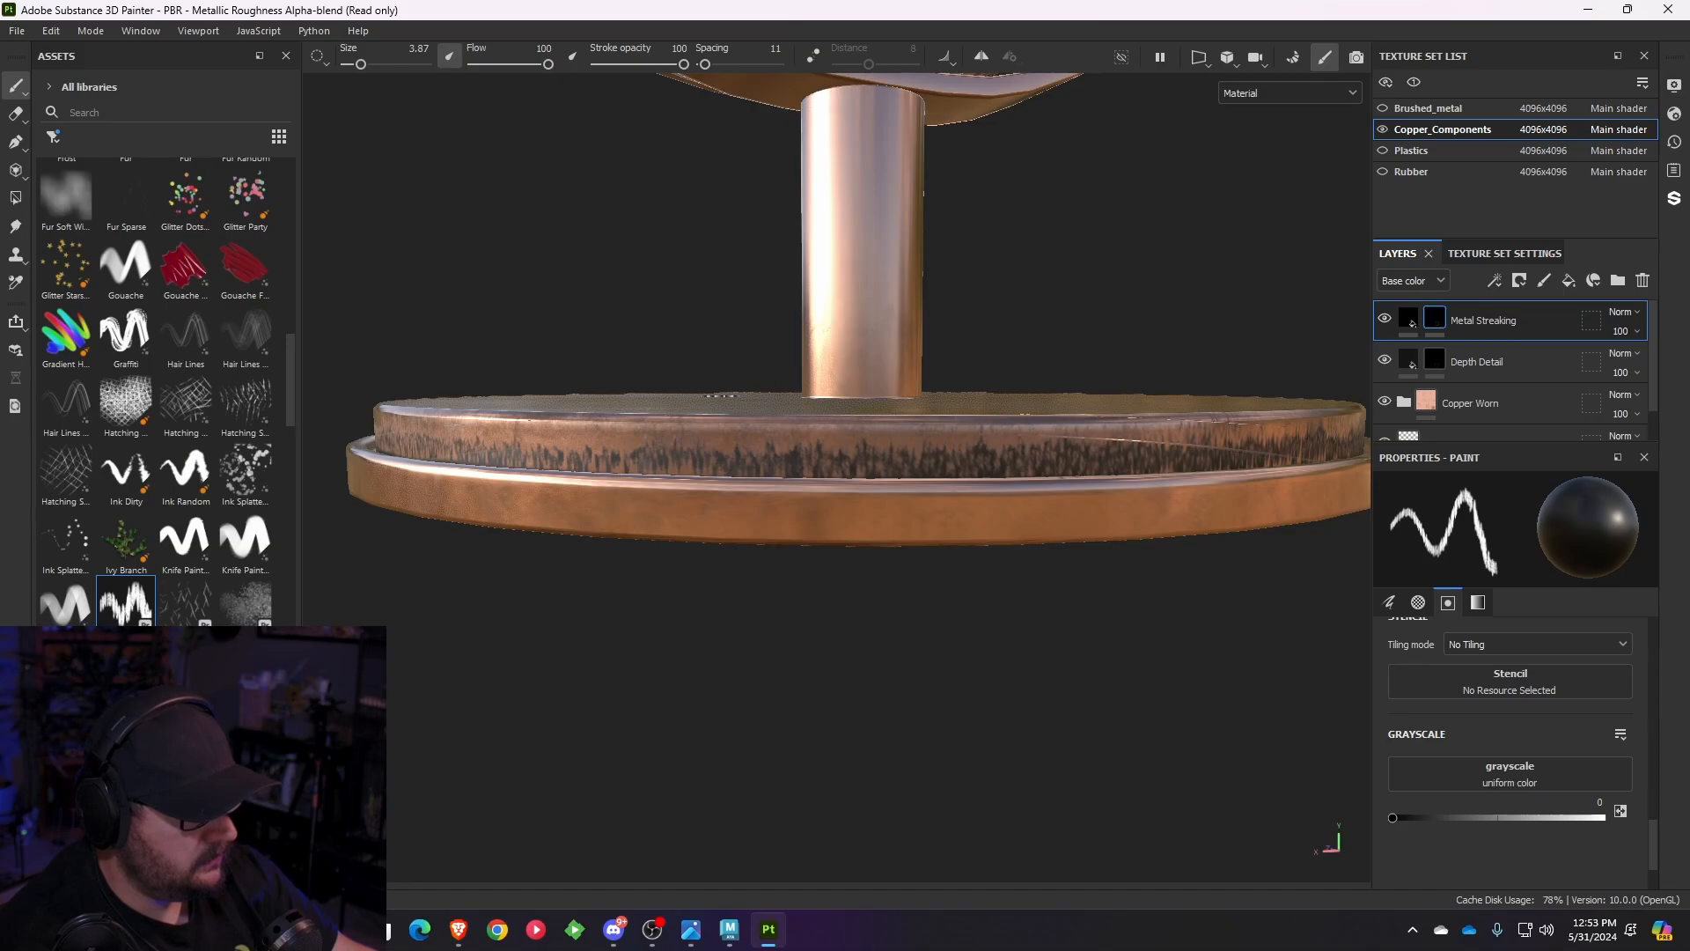
- Set the Metal Streaking fill's roughness to 0, metallic to 0.5184 and opacity to 0.9837
left_click_drag(720, 396, 1015, 551, "alt")
scroll(1120, 563, "up", 5)
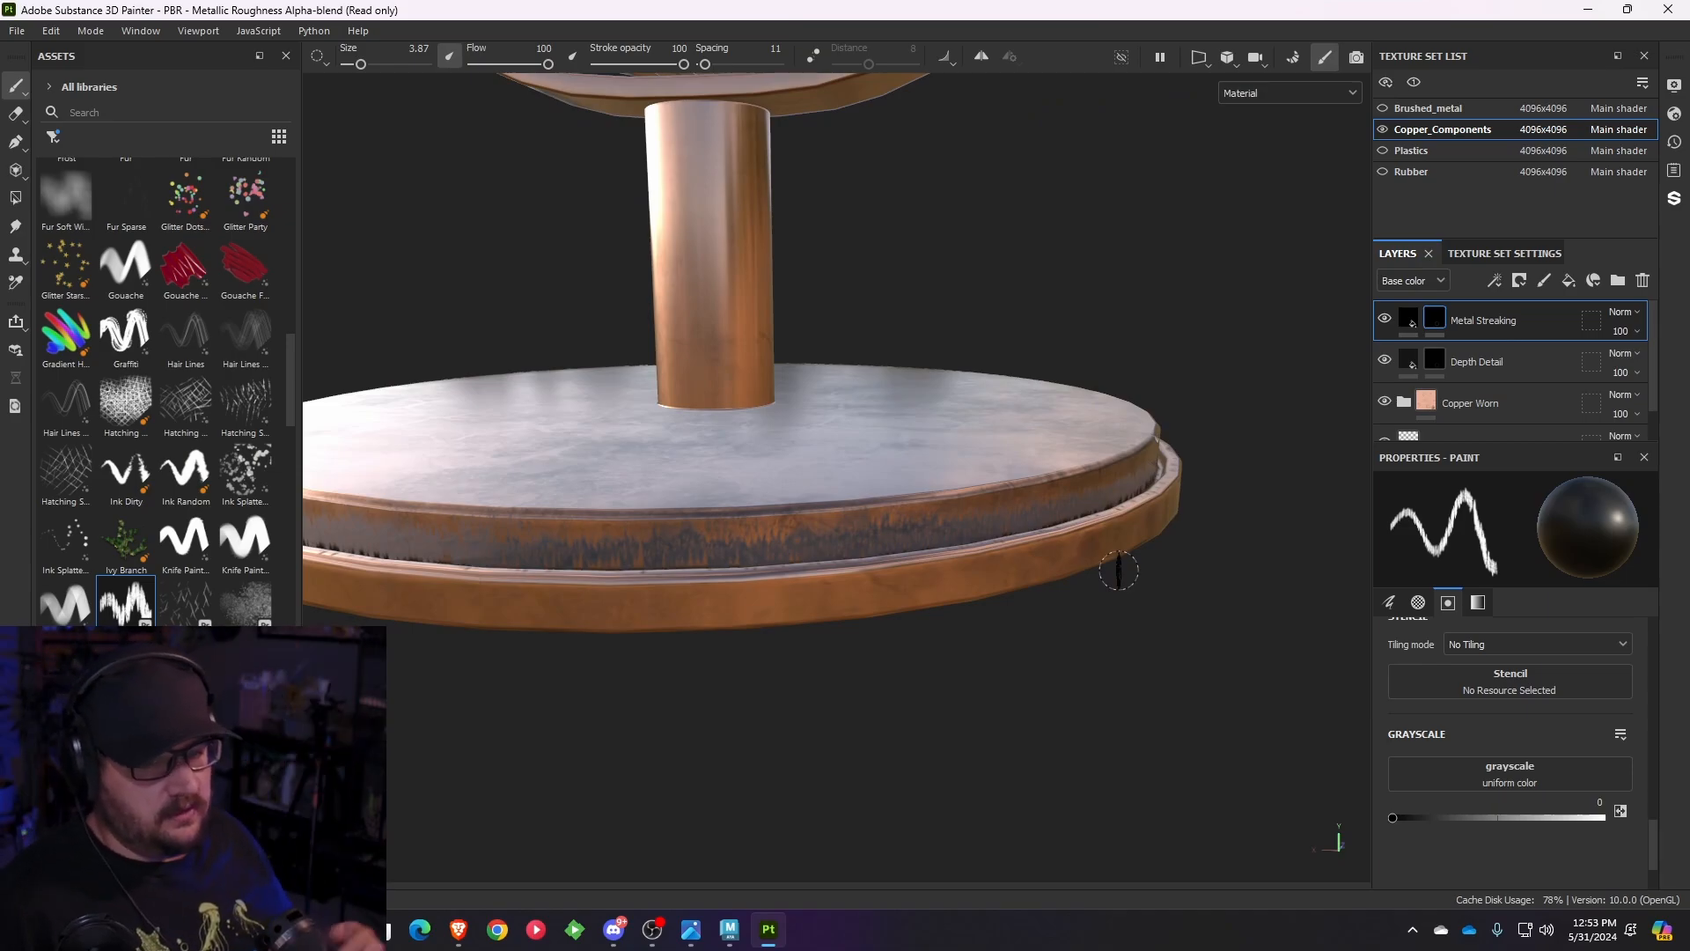
scroll(1122, 569, "up", 2)
mouse_move(570, 593)
left_mouse_down("alt")
mouse_move(1245, 468)
mouse_move(905, 460)
mouse_move(1165, 459)
mouse_move(973, 427)
mouse_move(920, 388)
mouse_move(936, 446)
mouse_move(956, 456)
left_mouse_up("alt")
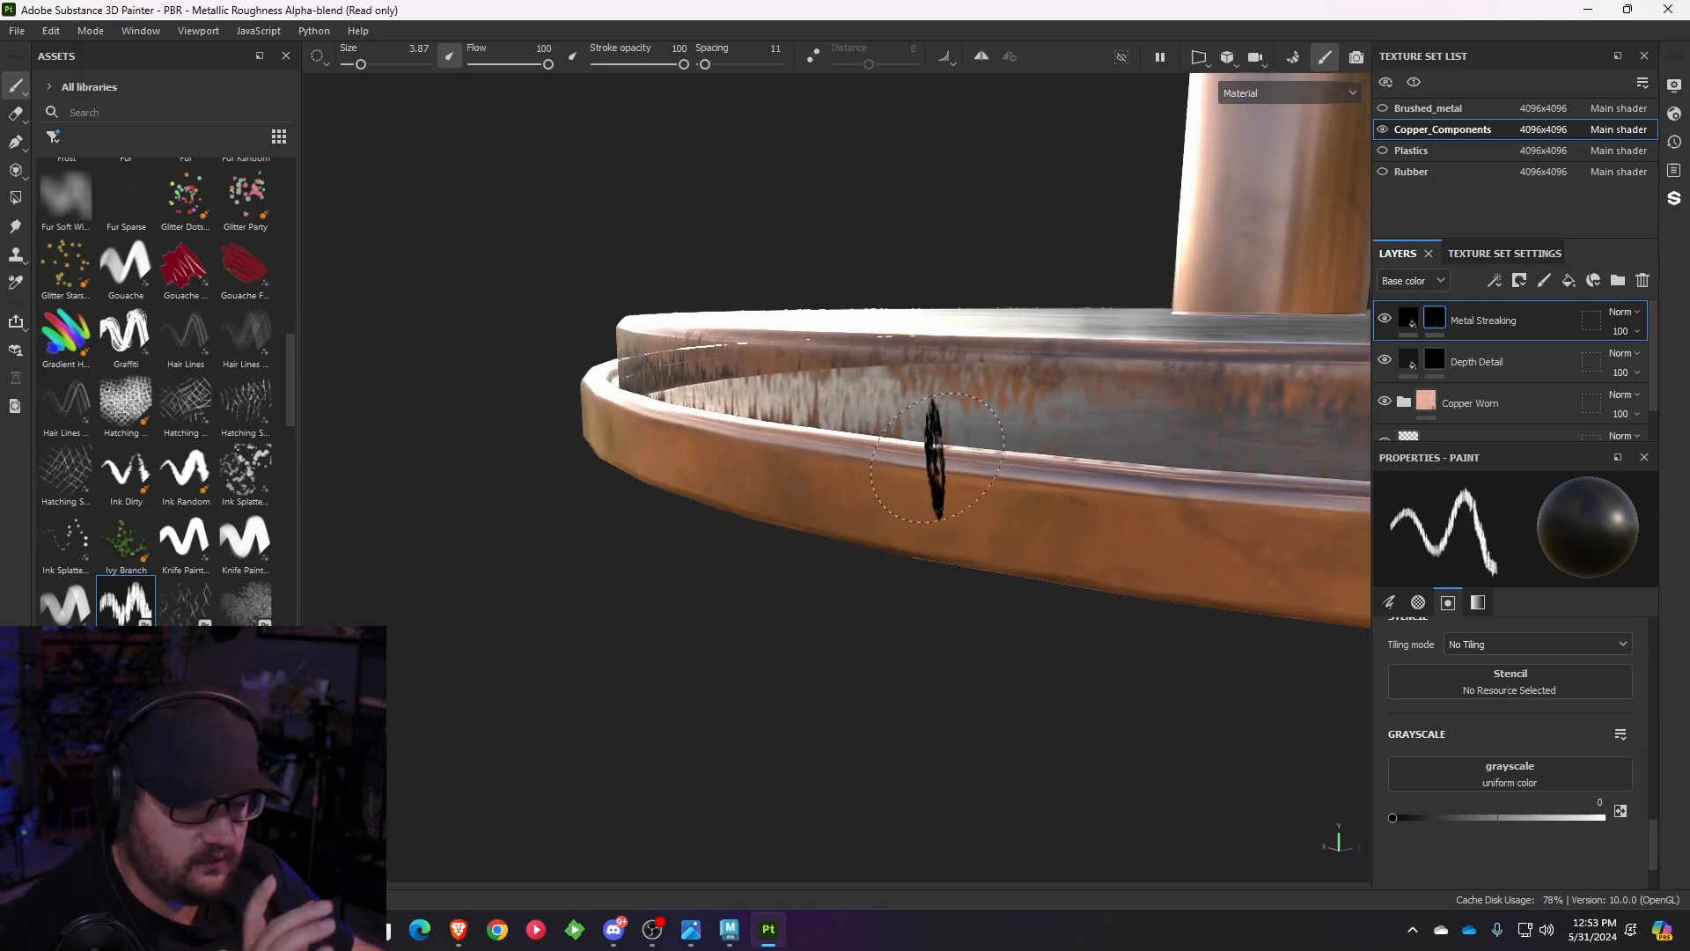
left_click(1408, 318)
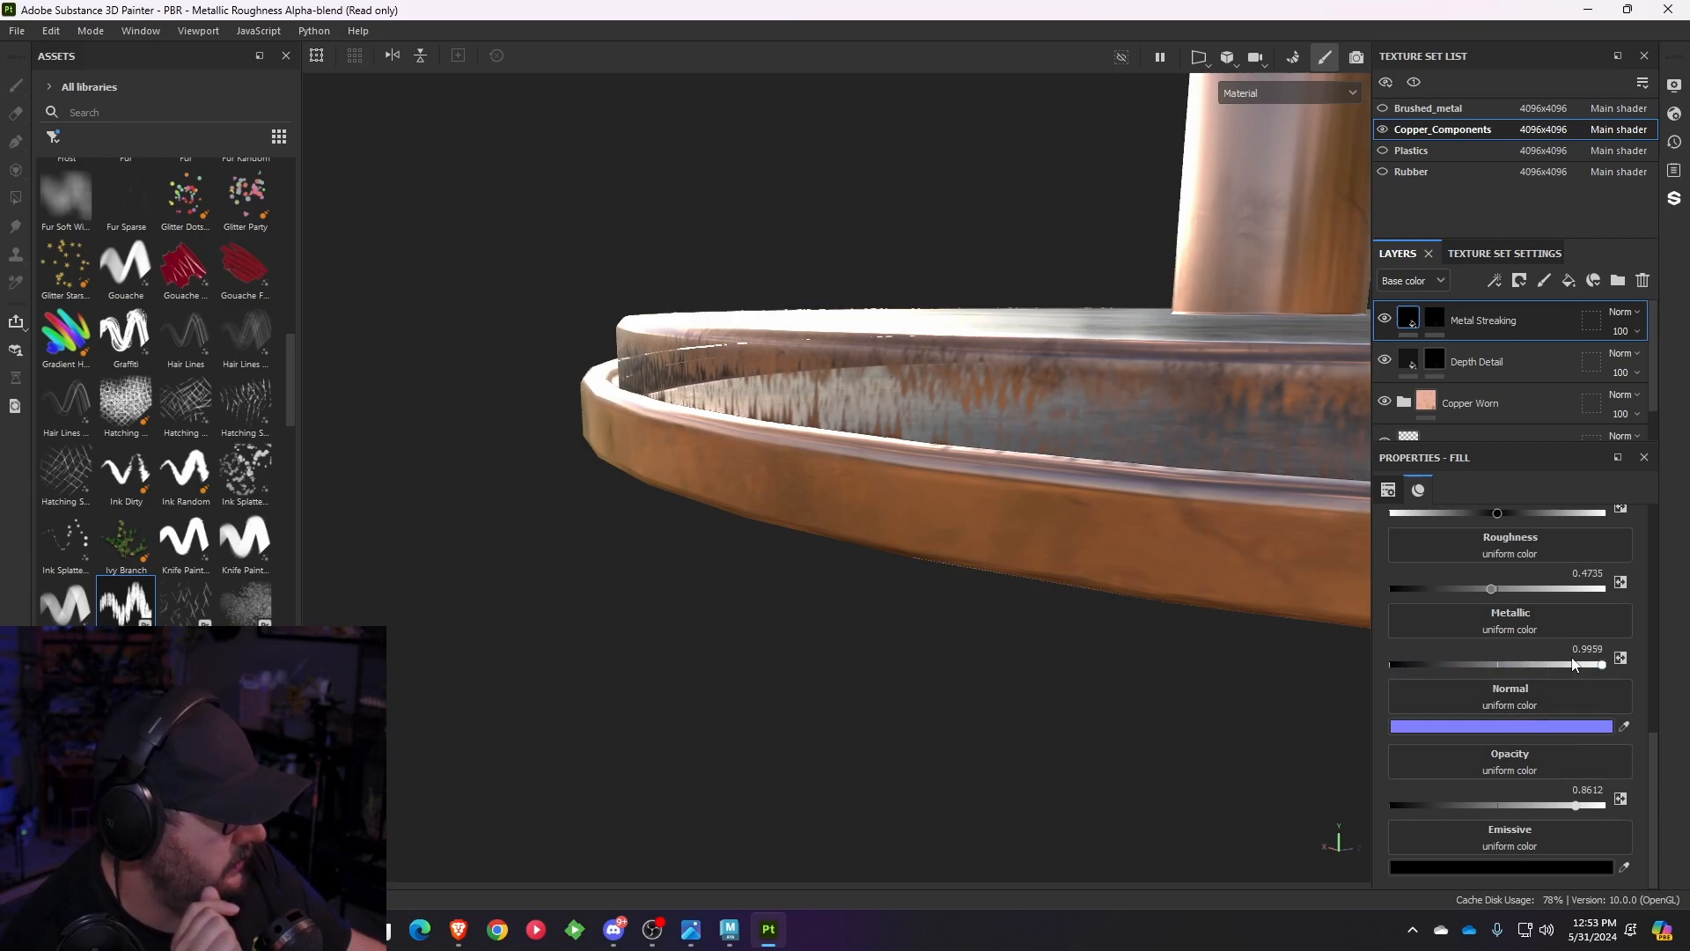
left_click_drag(1545, 663, 1518, 666)
left_click_drag(1600, 589, 1443, 590)
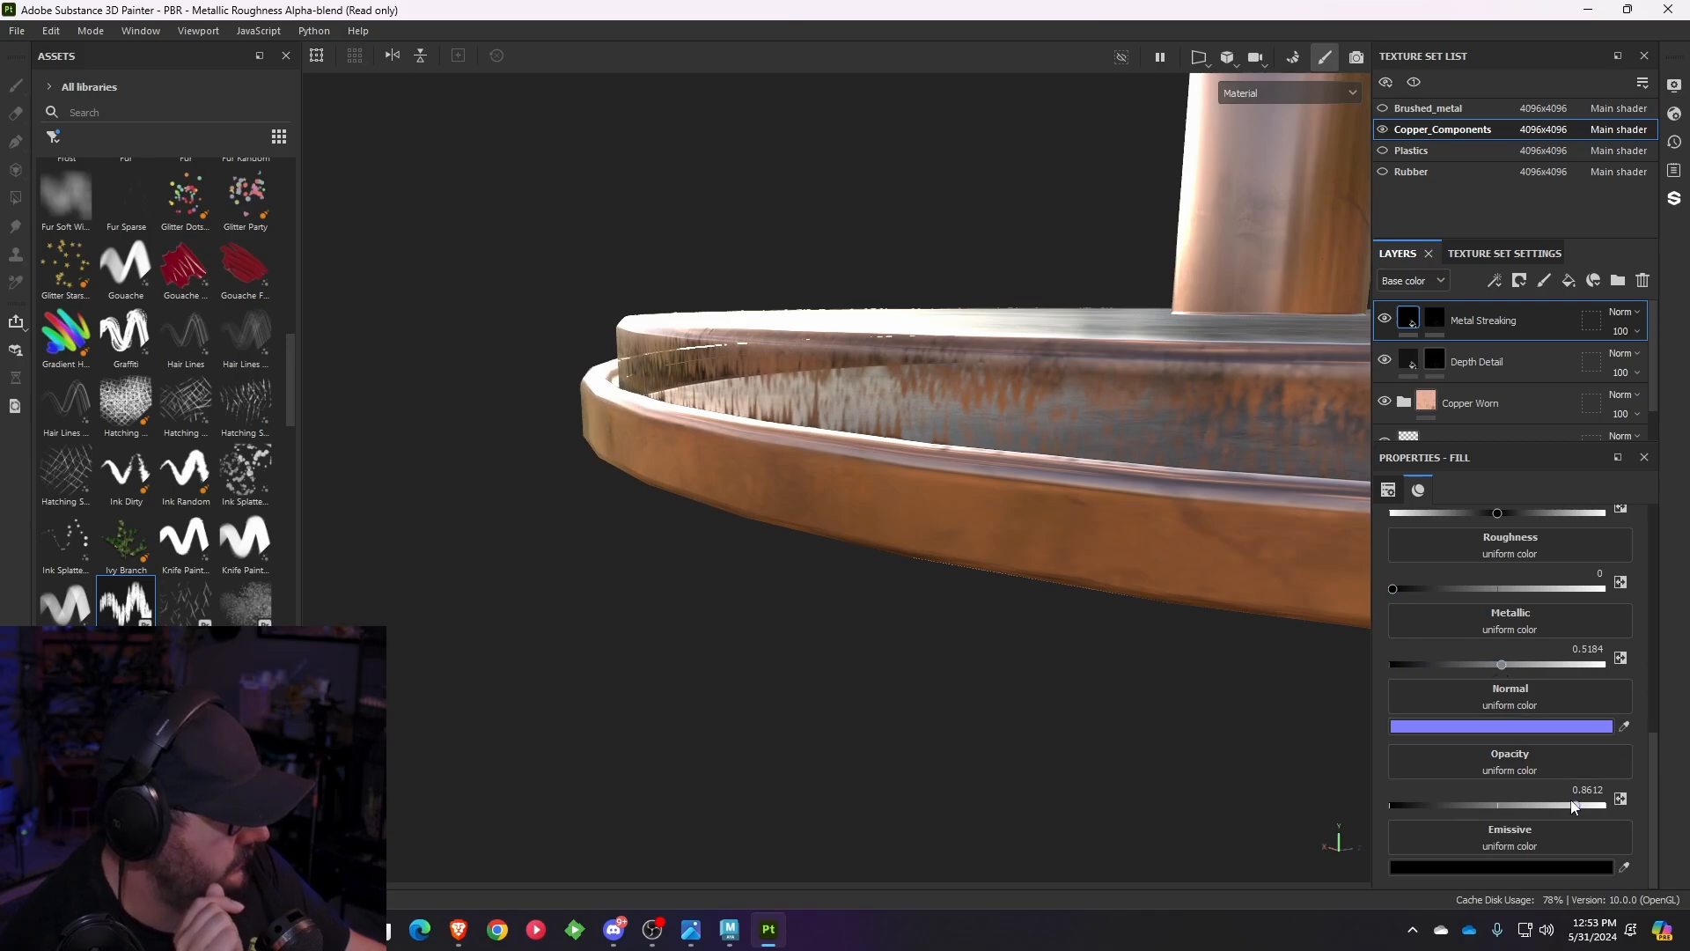
mouse_move(1601, 804)
left_mouse_down()
mouse_move(1624, 802)
mouse_move(1602, 803)
left_mouse_up()
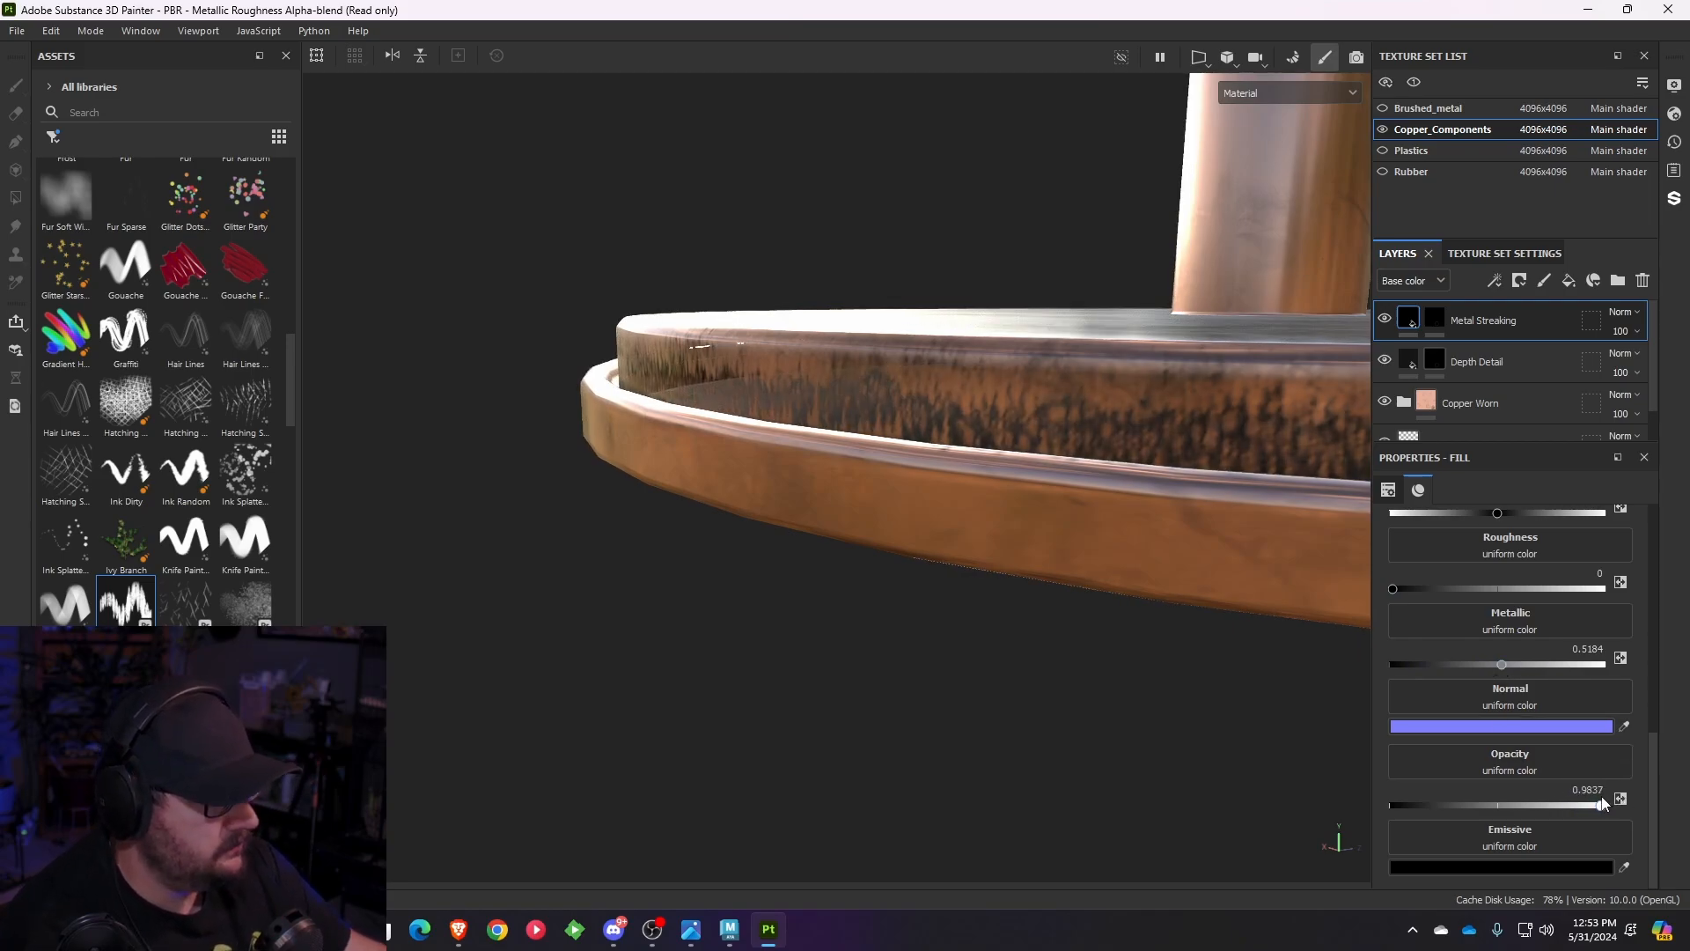
- Set the Metal Streaking fill's base color to dark gray 2F2F2F
left_click_drag(950, 730, 1183, 696, "alt")
scroll(1181, 697, "down", 4)
left_click_drag(1018, 658, 1130, 603, "alt")
scroll(1509, 659, "up", 5)
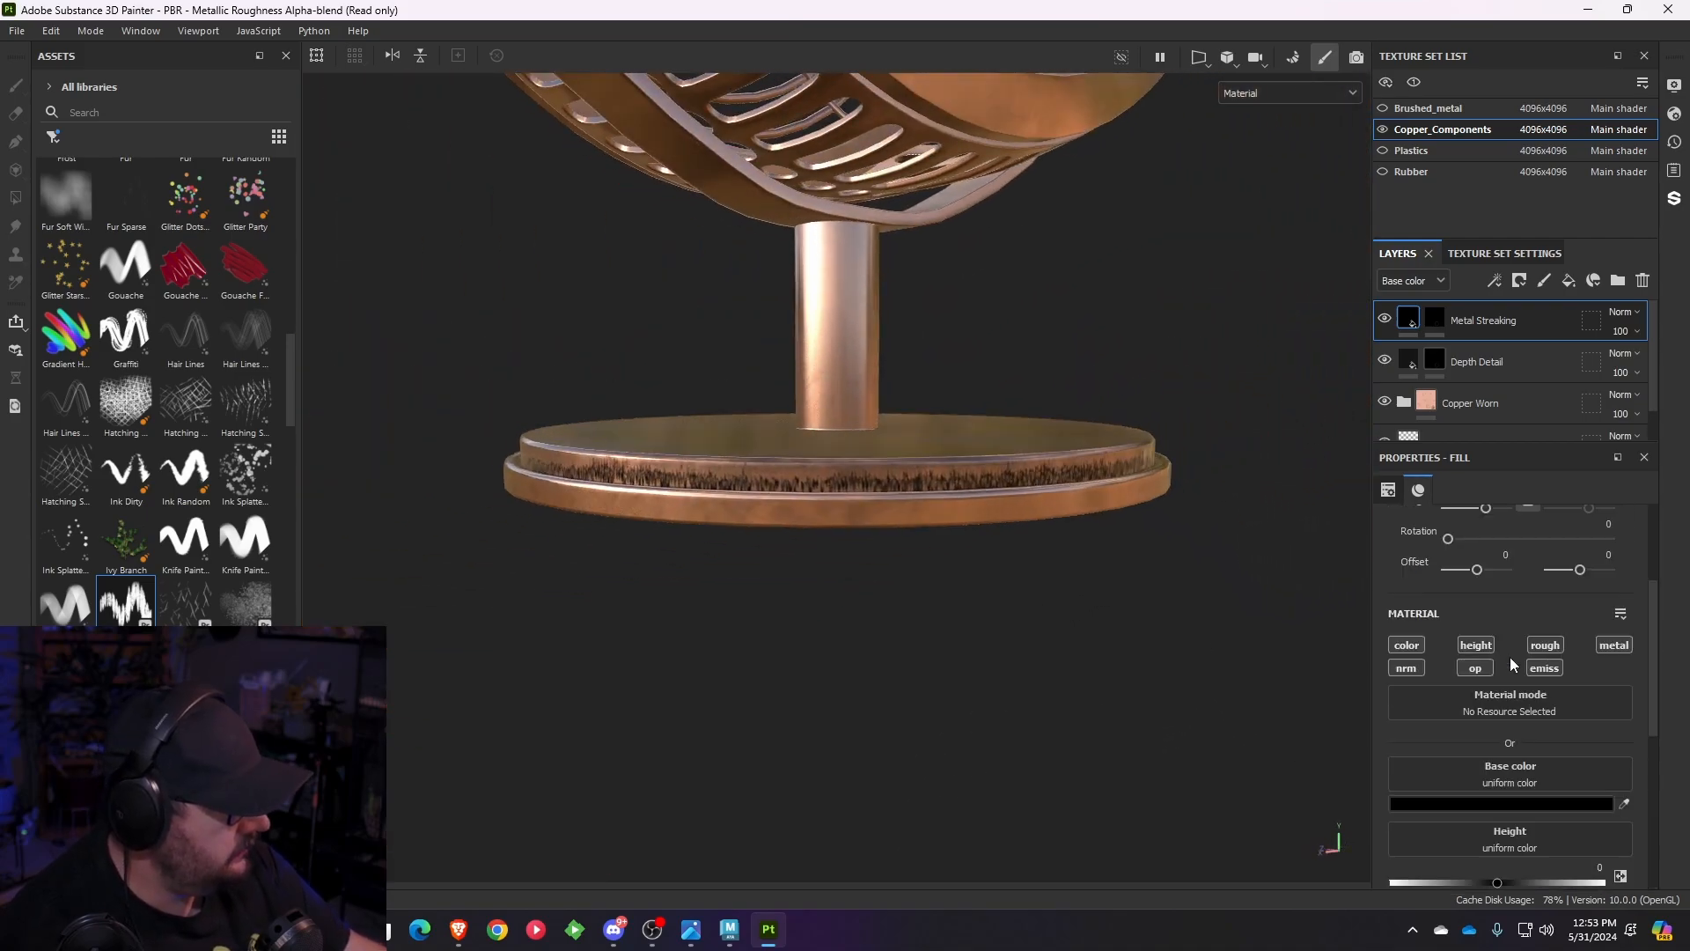
left_click(1505, 798)
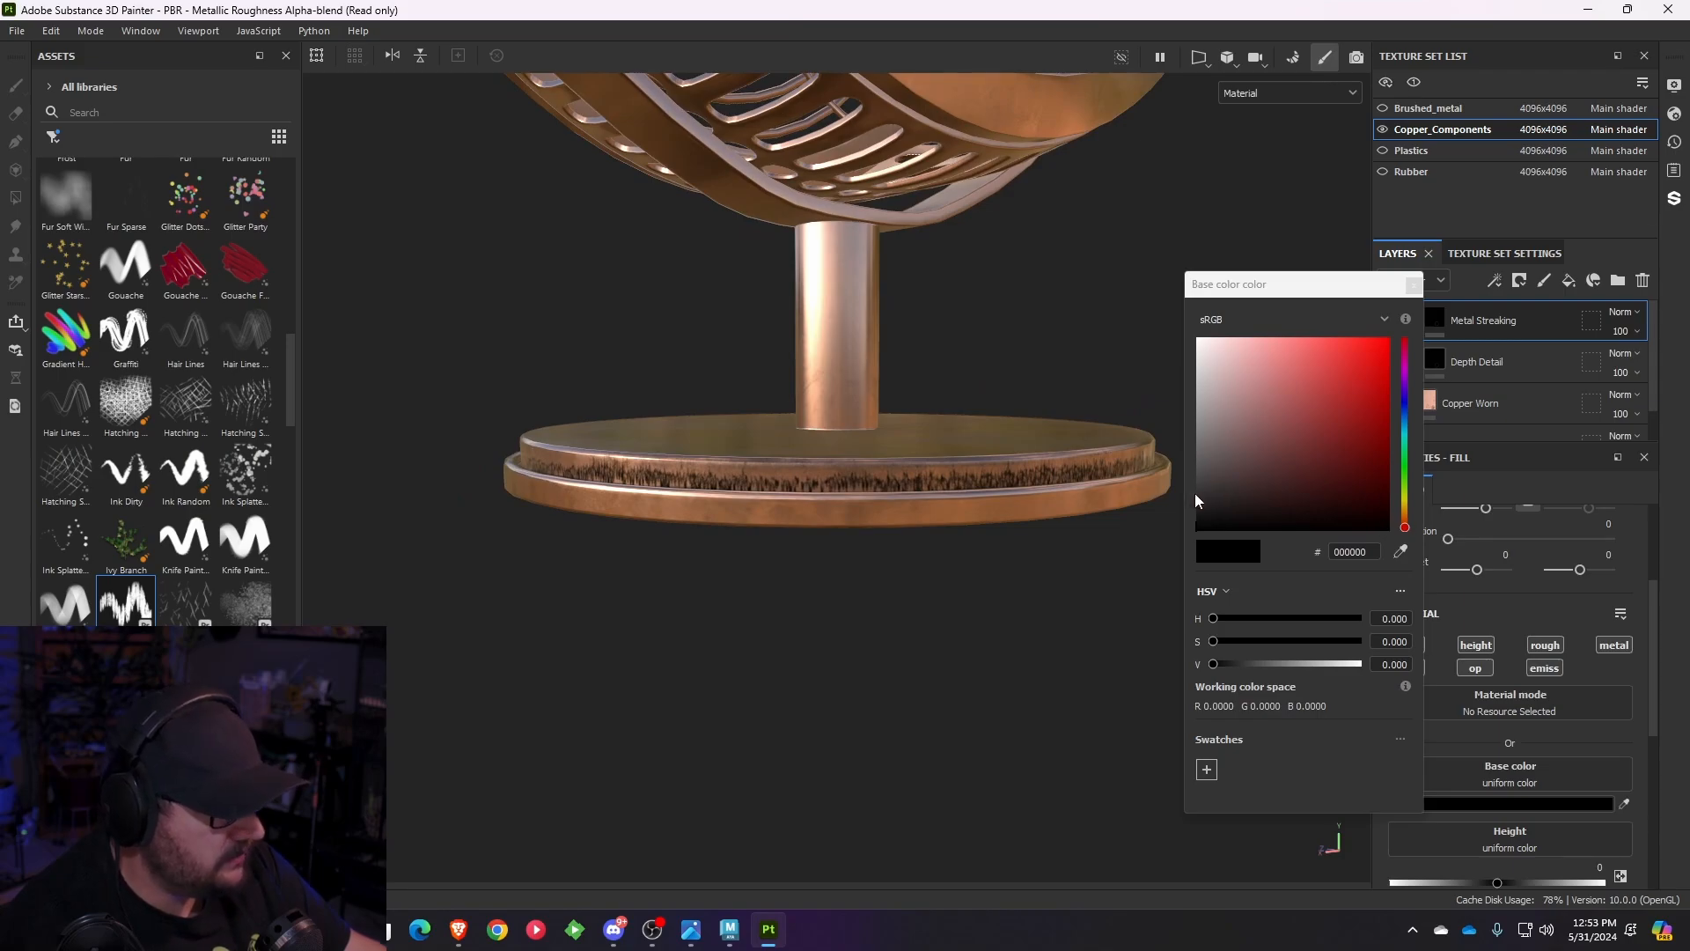
left_click_drag(1199, 512, 1198, 465)
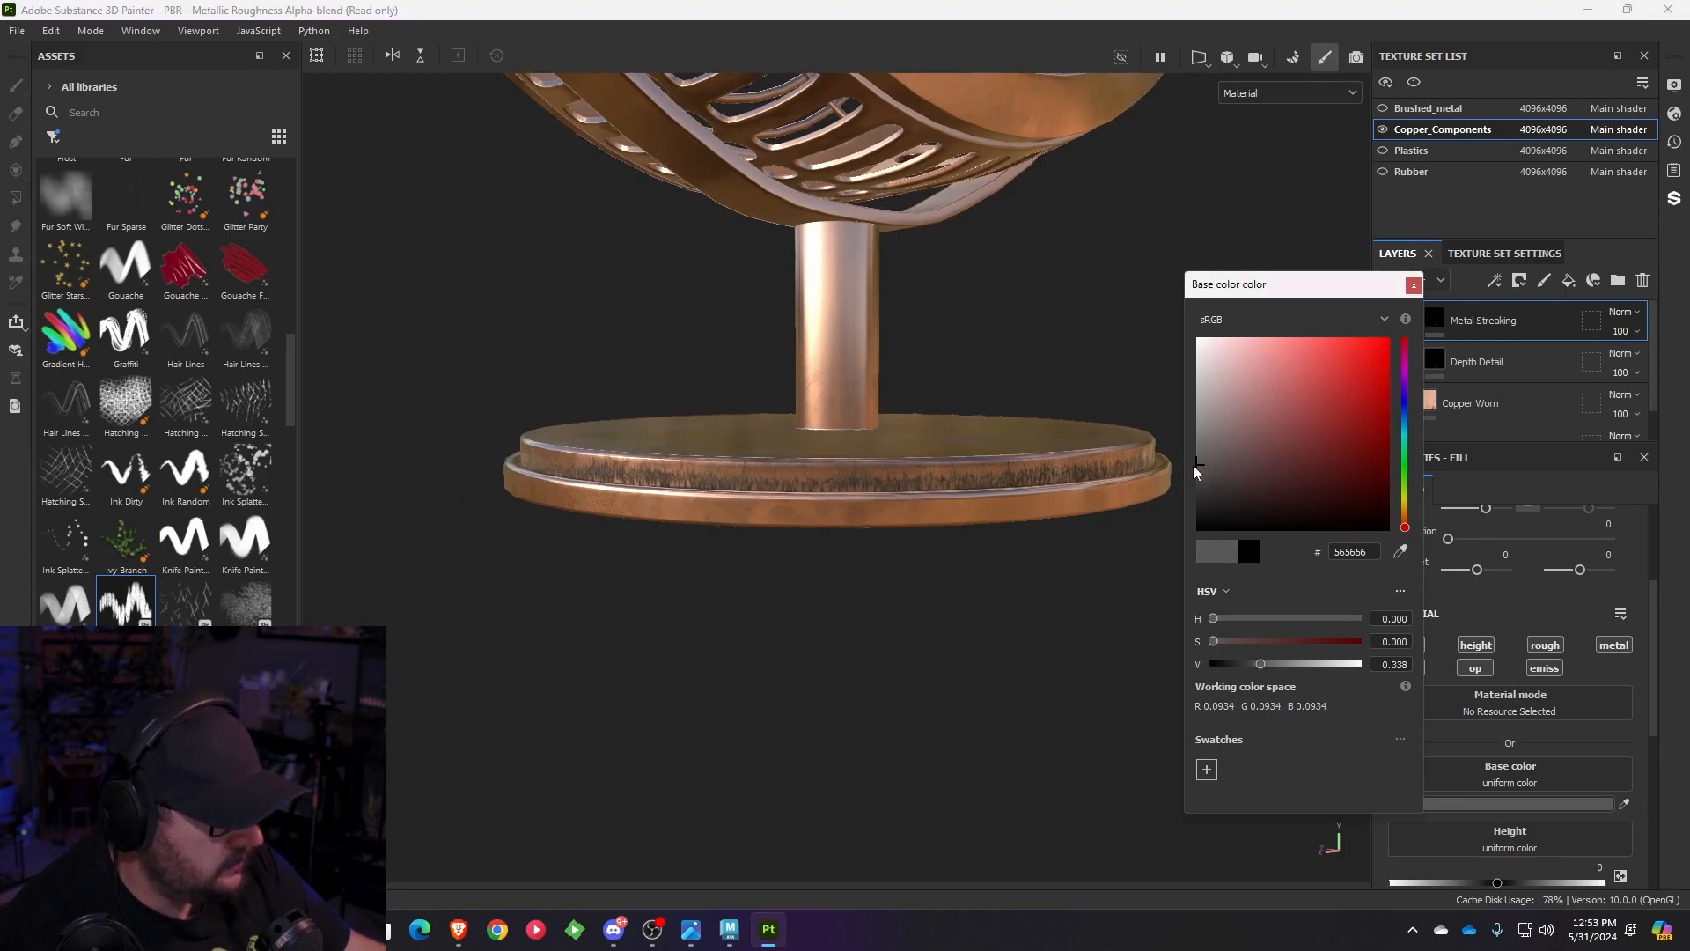
right_click_drag(1133, 496, 896, 610, "alt")
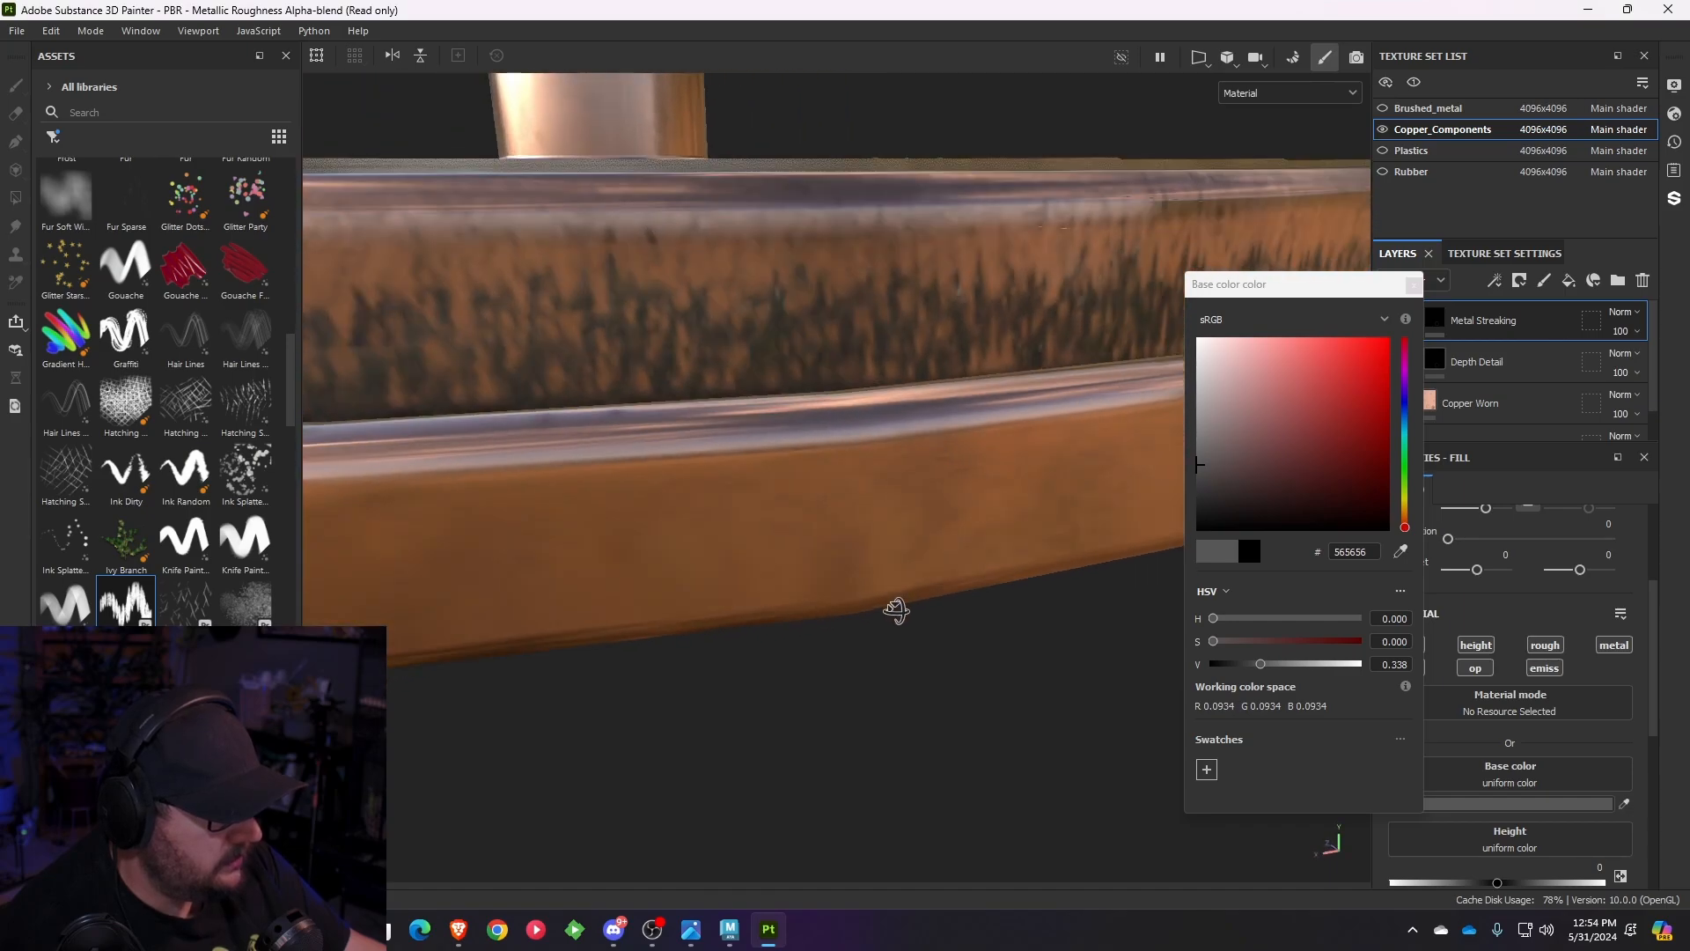
mouse_move(896, 610)
left_mouse_down("alt")
mouse_move(1030, 611)
mouse_move(1120, 578)
mouse_move(909, 558)
mouse_move(845, 502)
mouse_move(861, 461)
mouse_move(853, 502)
mouse_move(882, 520)
left_mouse_up("alt")
mouse_move(1233, 472)
left_mouse_down()
mouse_move(1188, 484)
mouse_move(1164, 536)
mouse_move(1164, 495)
left_mouse_up()
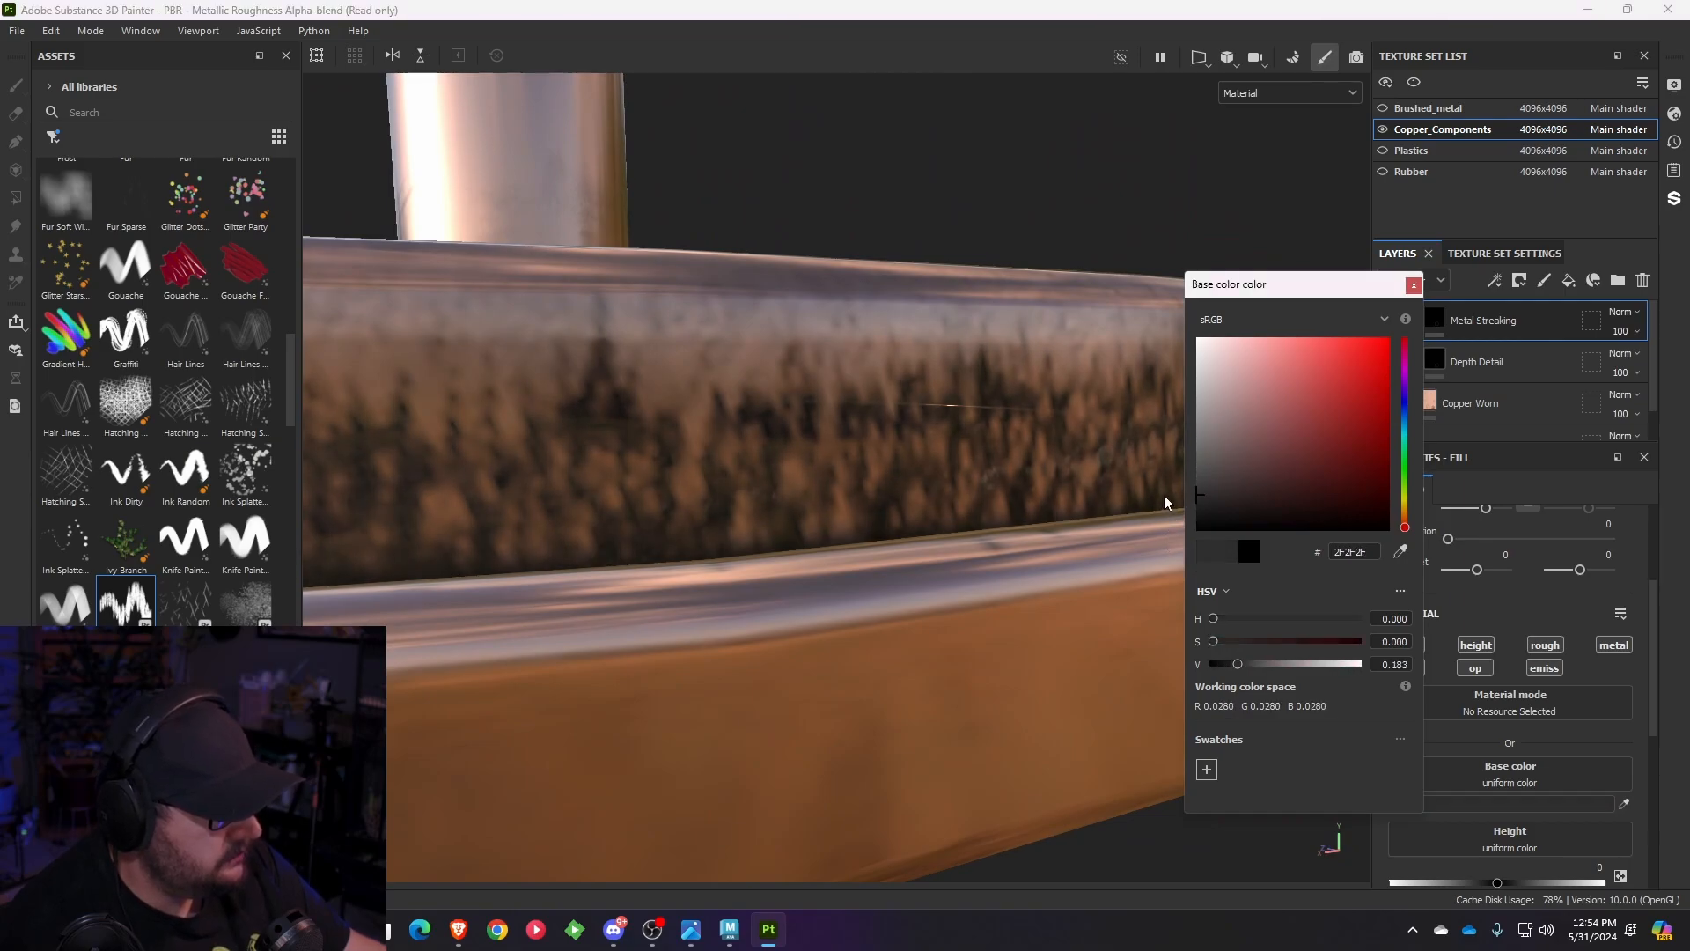
left_click(1414, 285)
- Examine the streaking on the fan's base from a distance and the joint where the pole meets the disc
scroll(1057, 585, "down", 5)
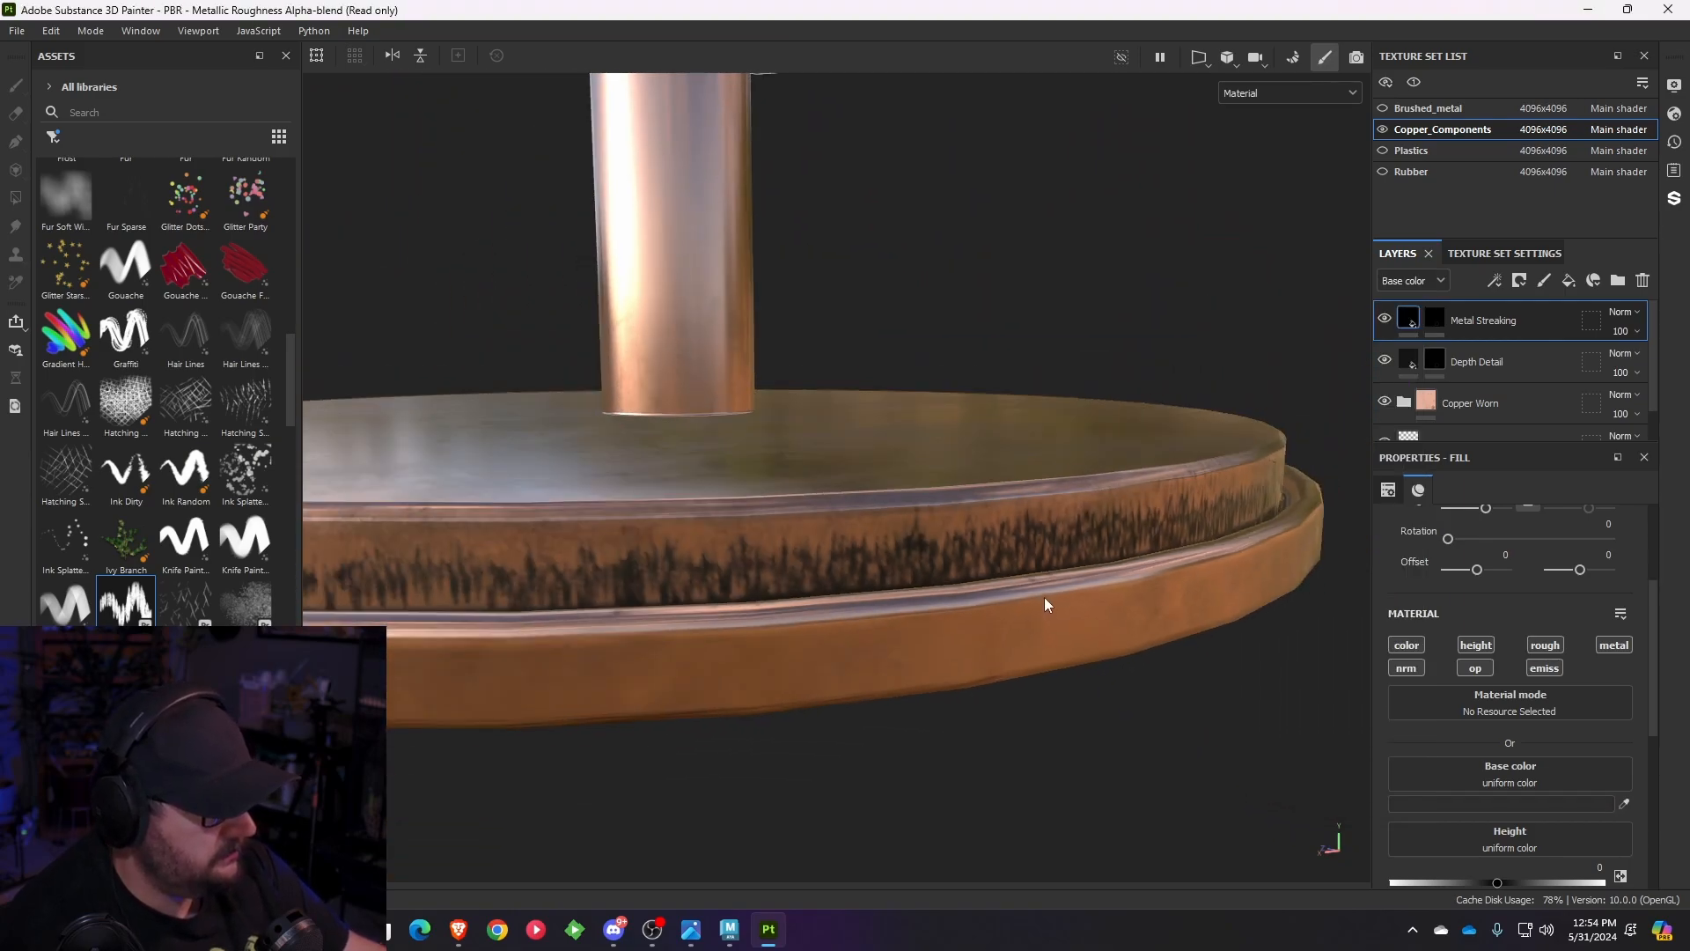
scroll(1092, 577, "down", 3)
scroll(1047, 577, "up", 5)
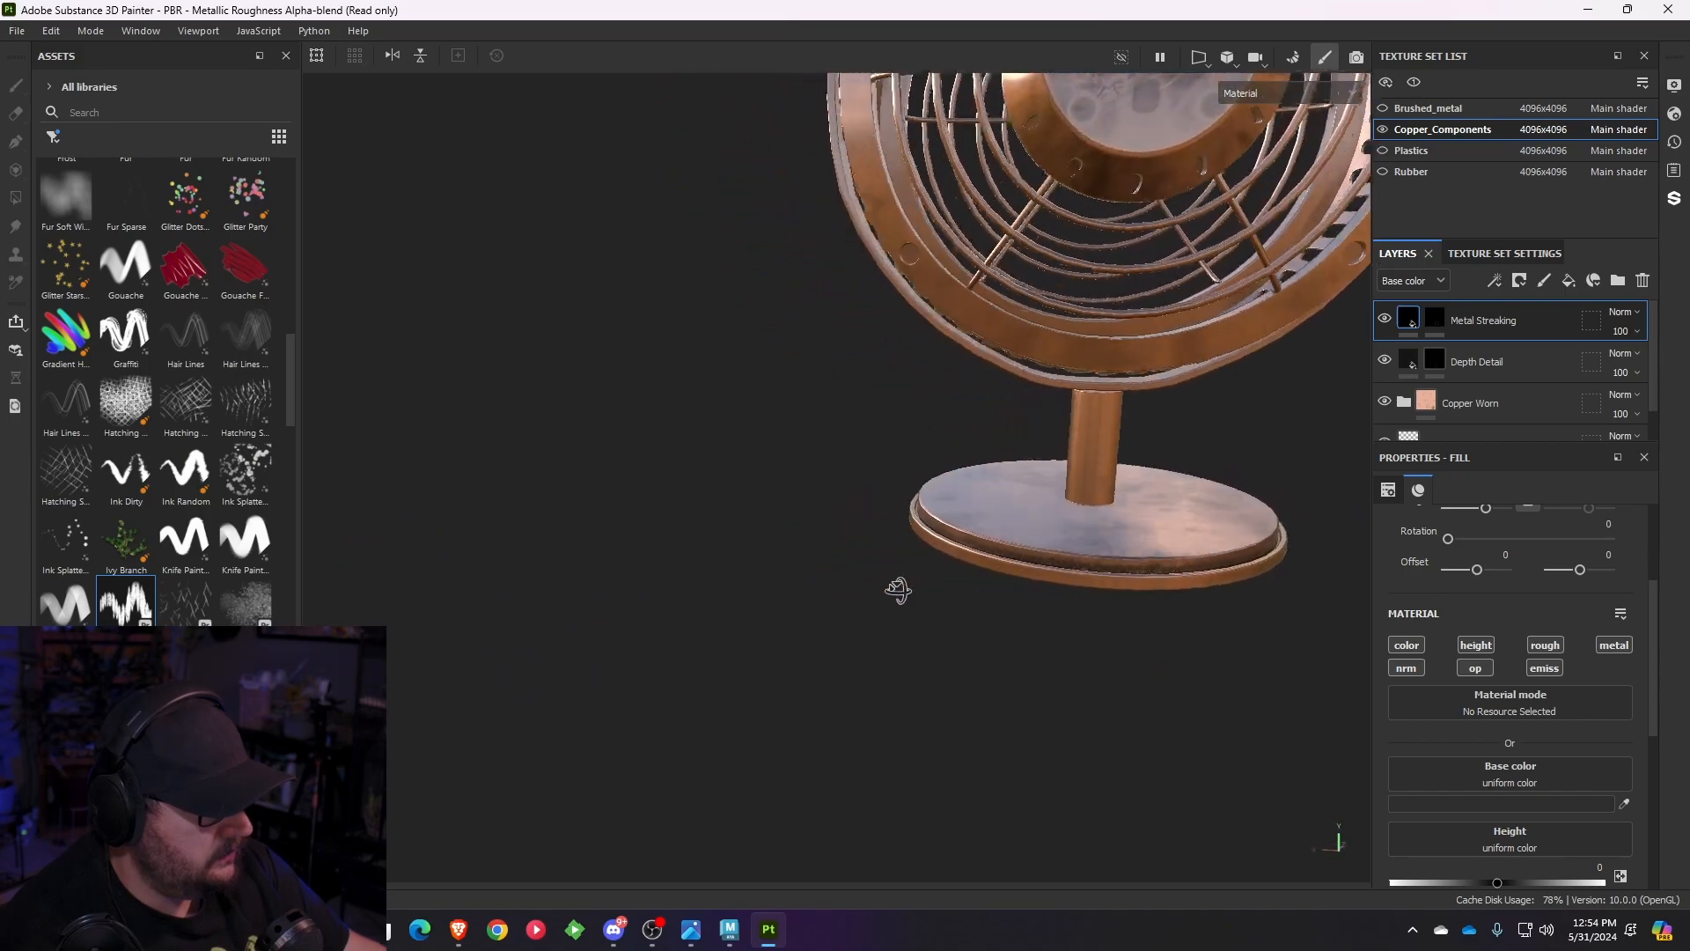
middle_click_drag(971, 570, 879, 604, "alt")
left_click_drag(879, 604, 1036, 640, "alt")
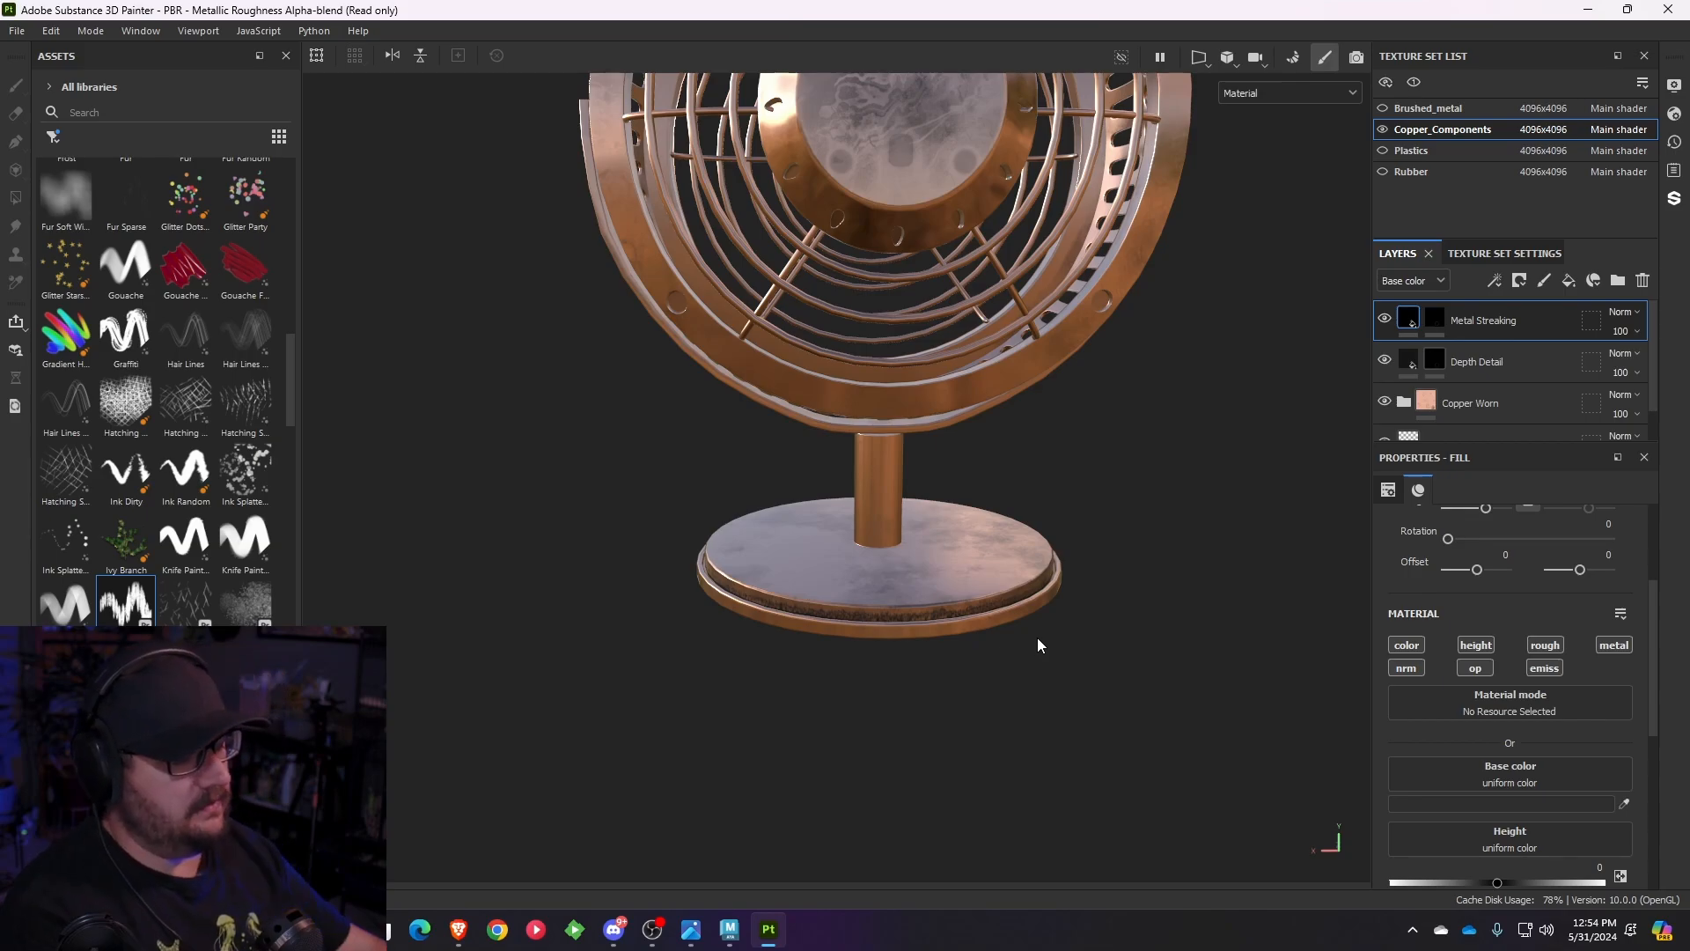
scroll(1037, 638, "up", 5)
middle_click_drag(753, 470, 1062, 765, "alt")
scroll(1062, 764, "up", 3)
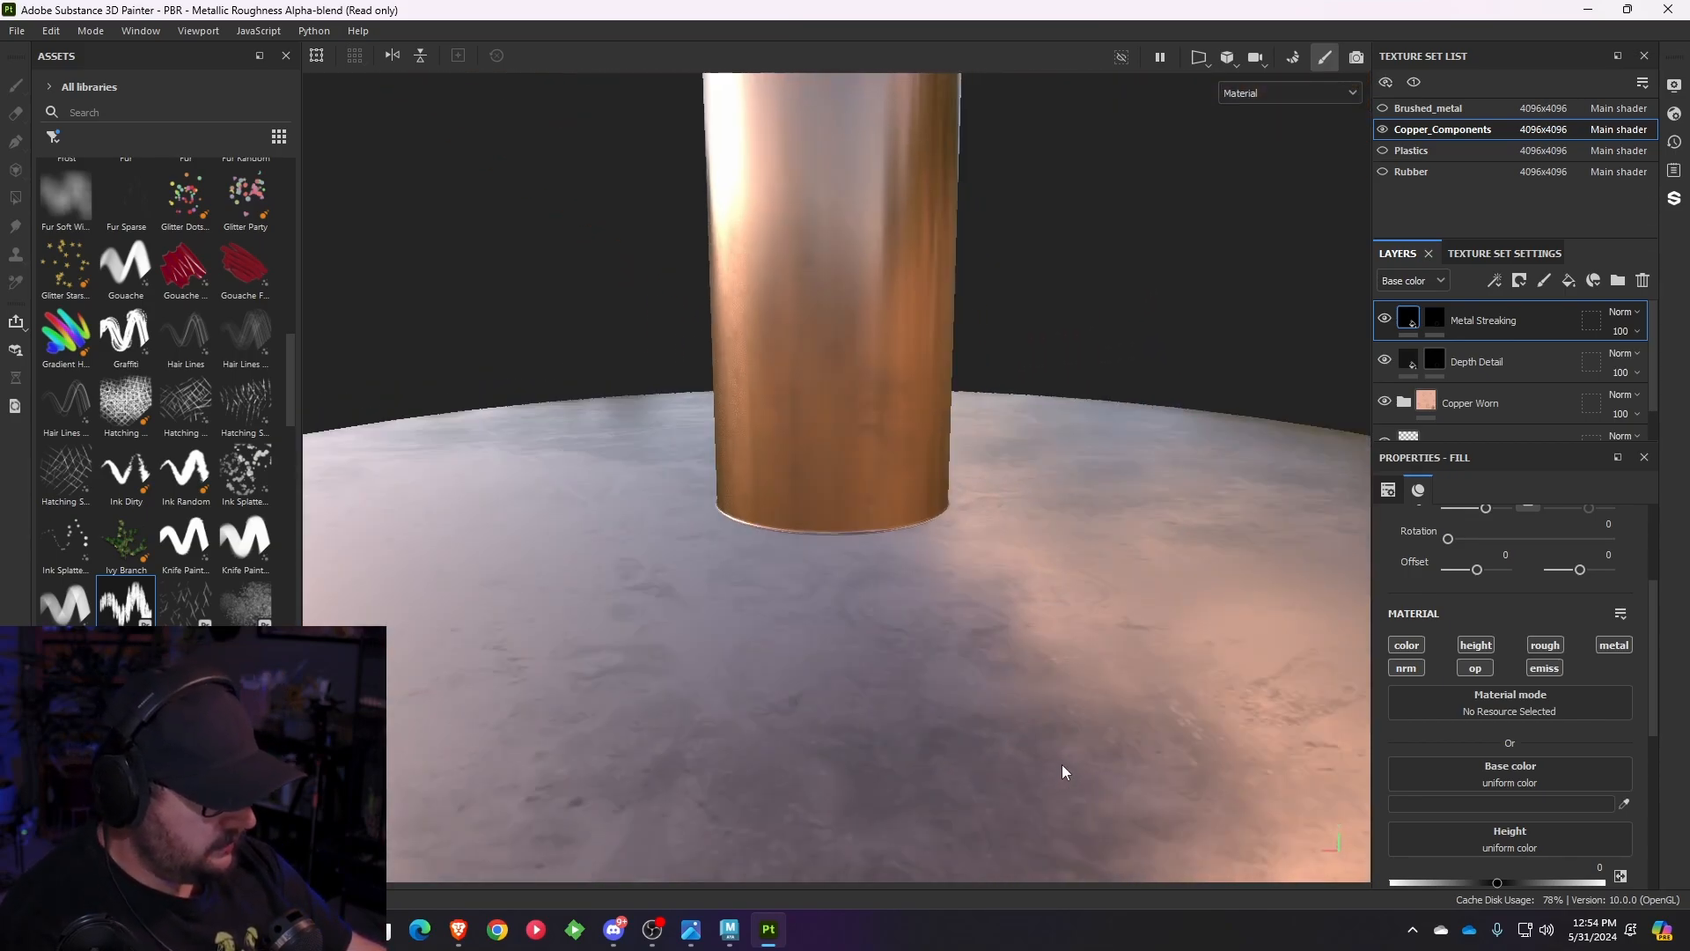
left_click_drag(748, 490, 1033, 580, "alt")
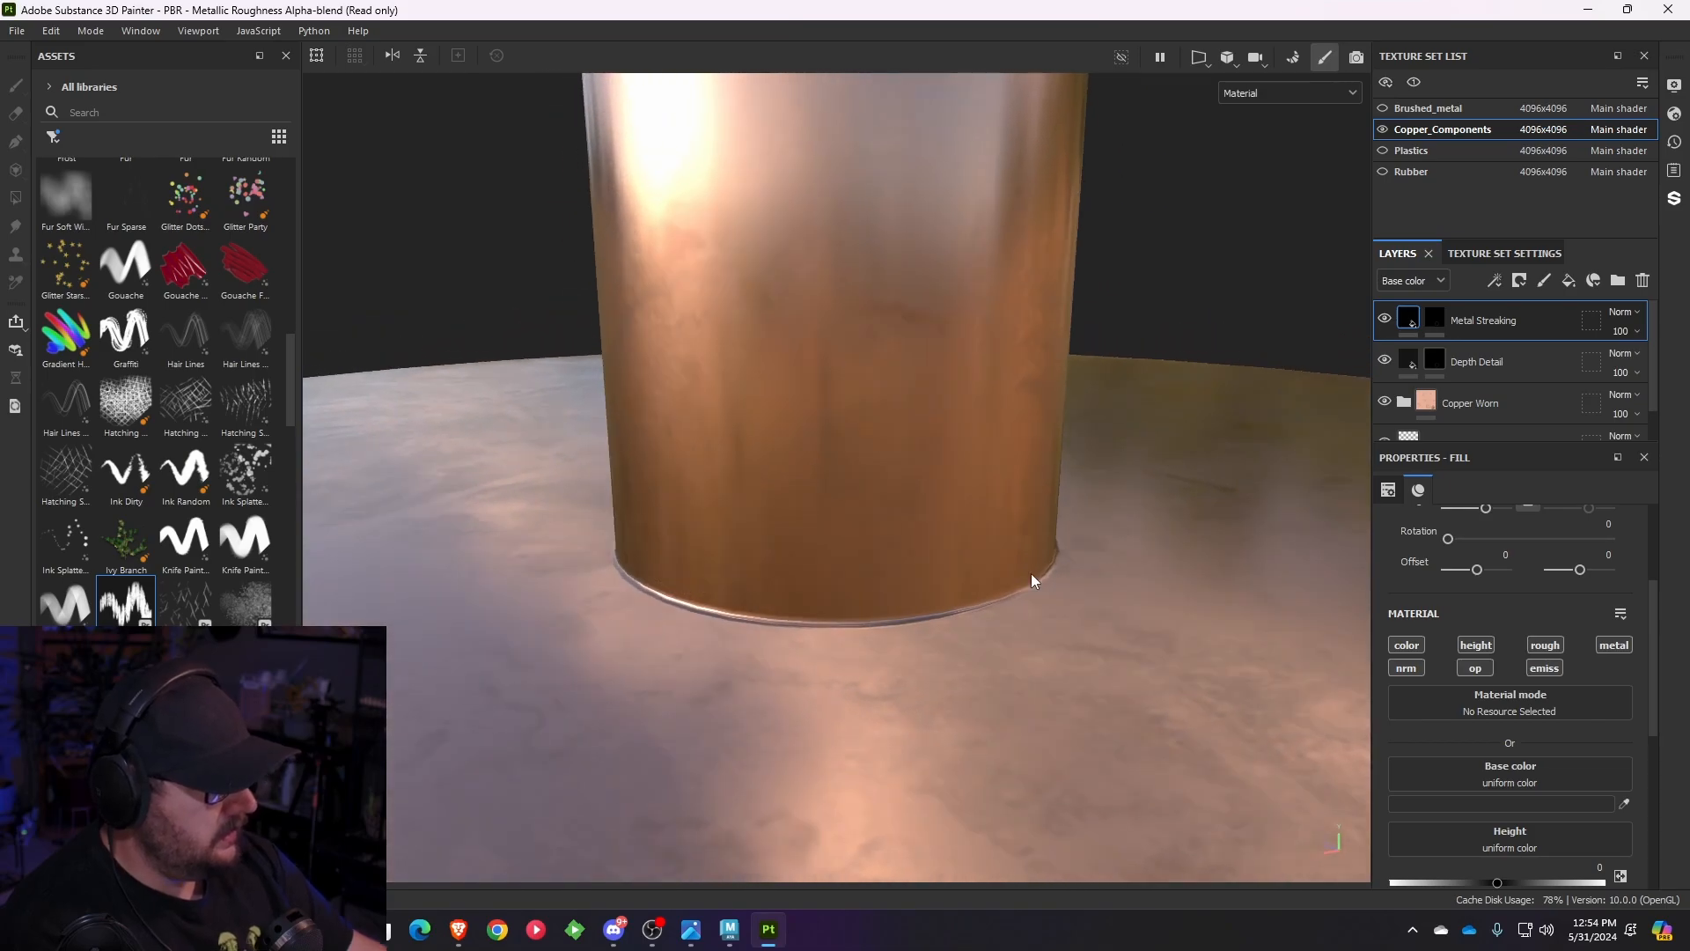
- Select the Depth Detail layer's mask and choose the Basic Soft brush at size 1.18
left_click(1435, 361)
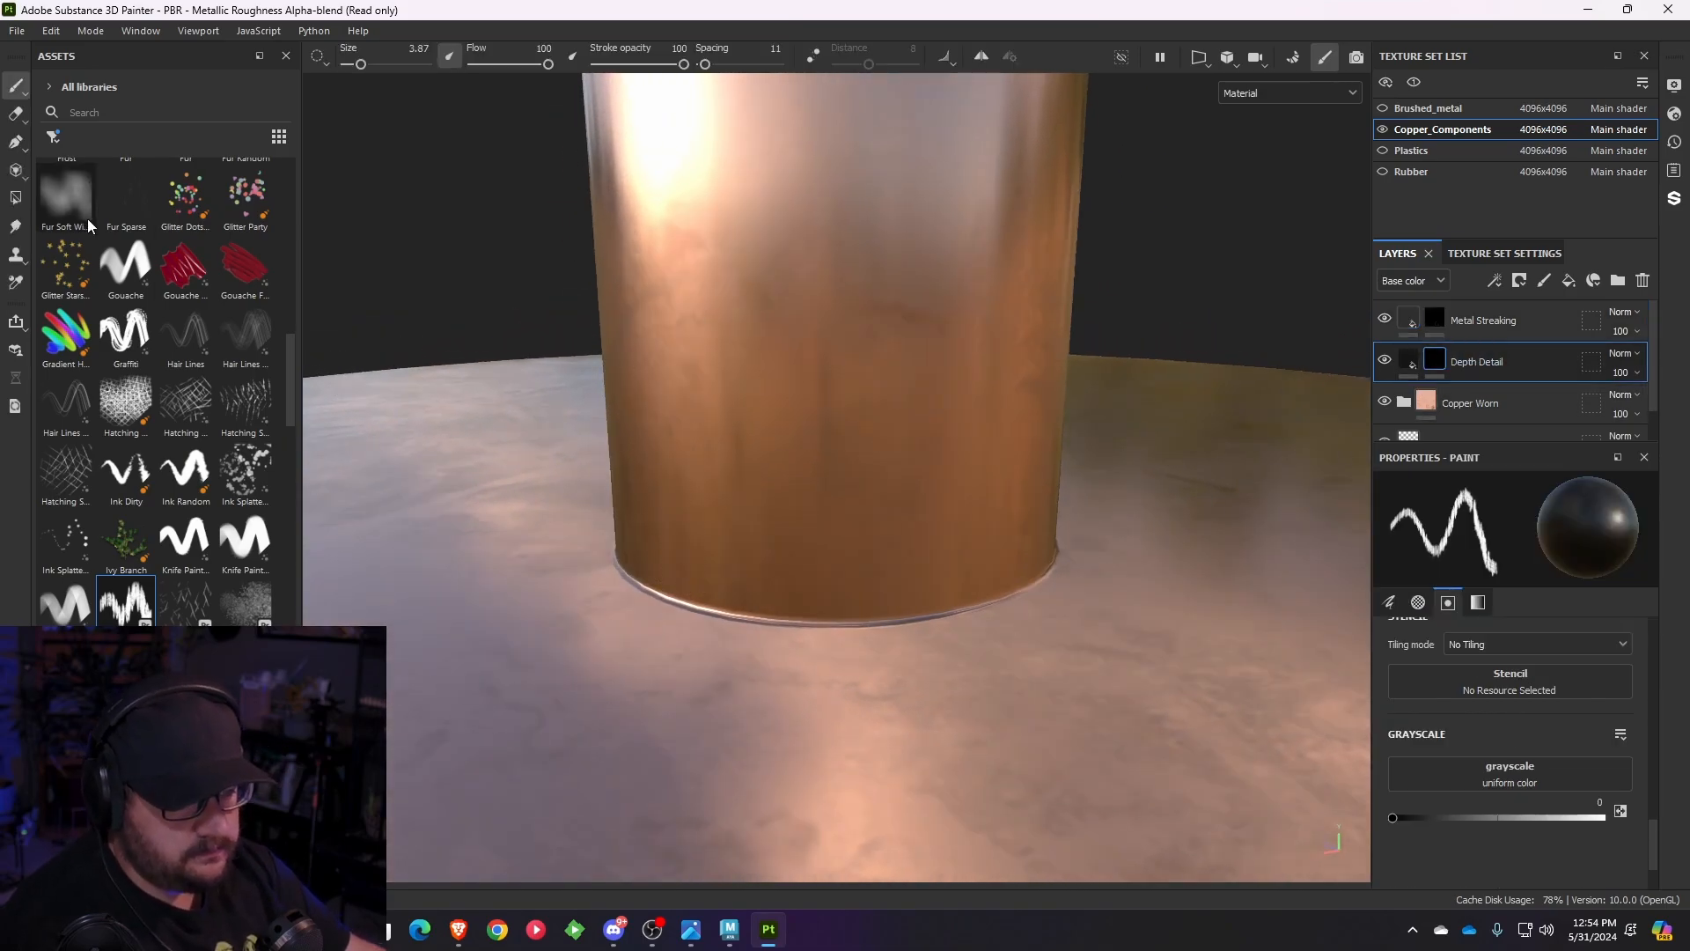
scroll(87, 218, "up", 10)
left_click(66, 398)
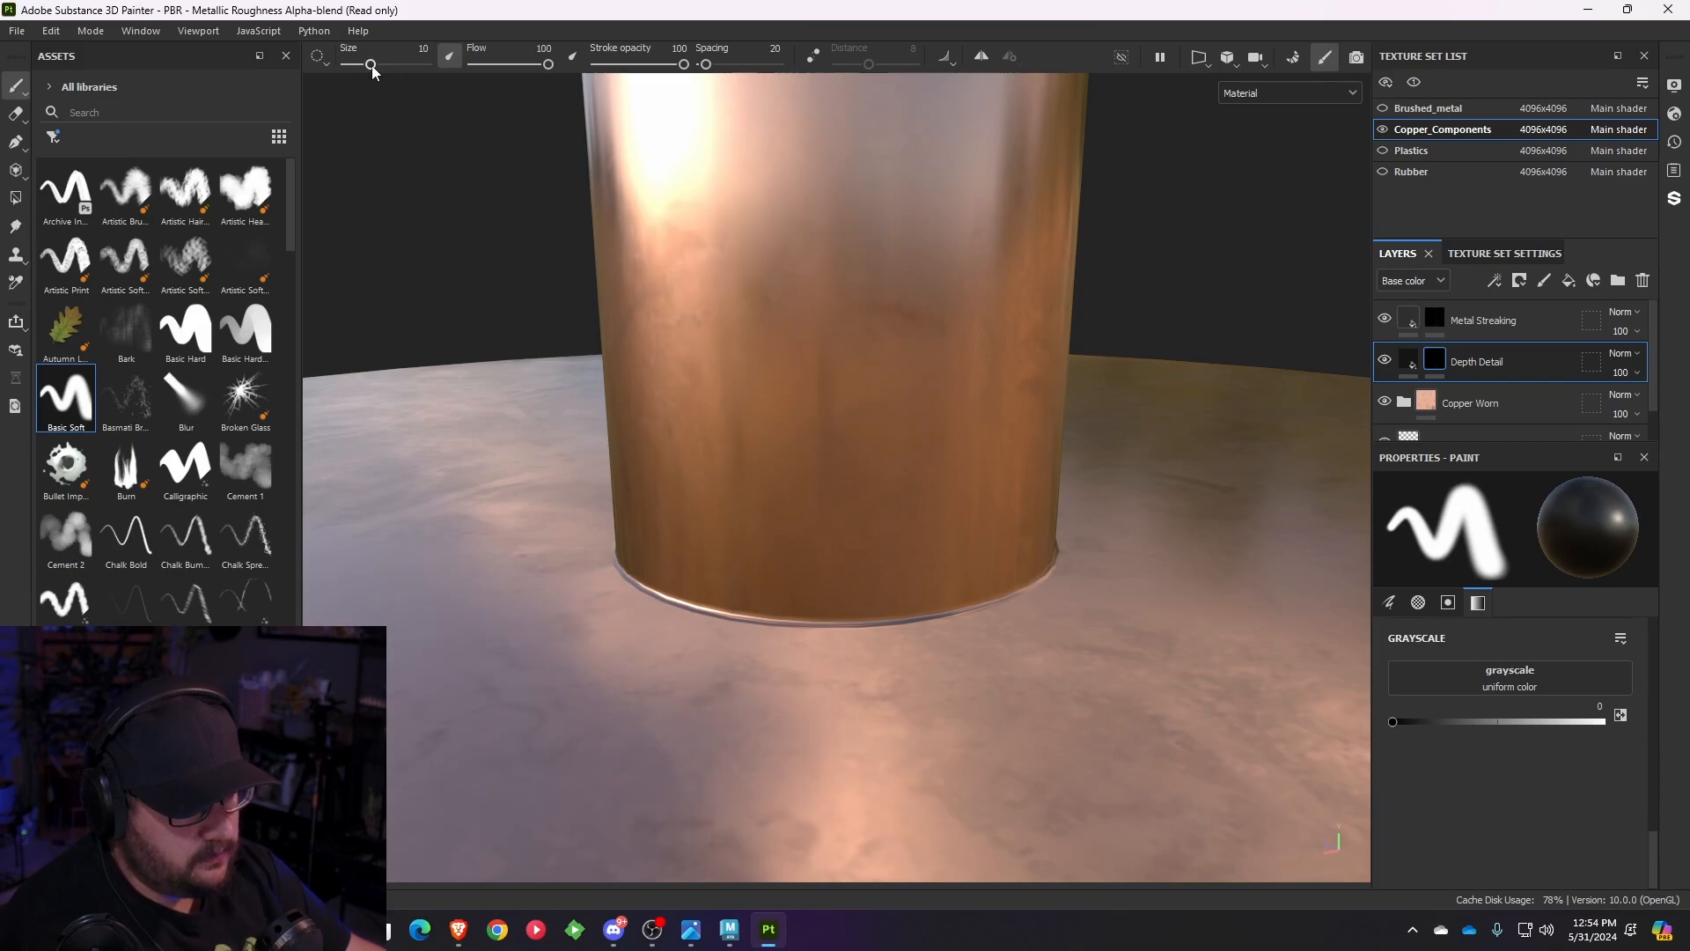
left_click_drag(372, 67, 359, 66)
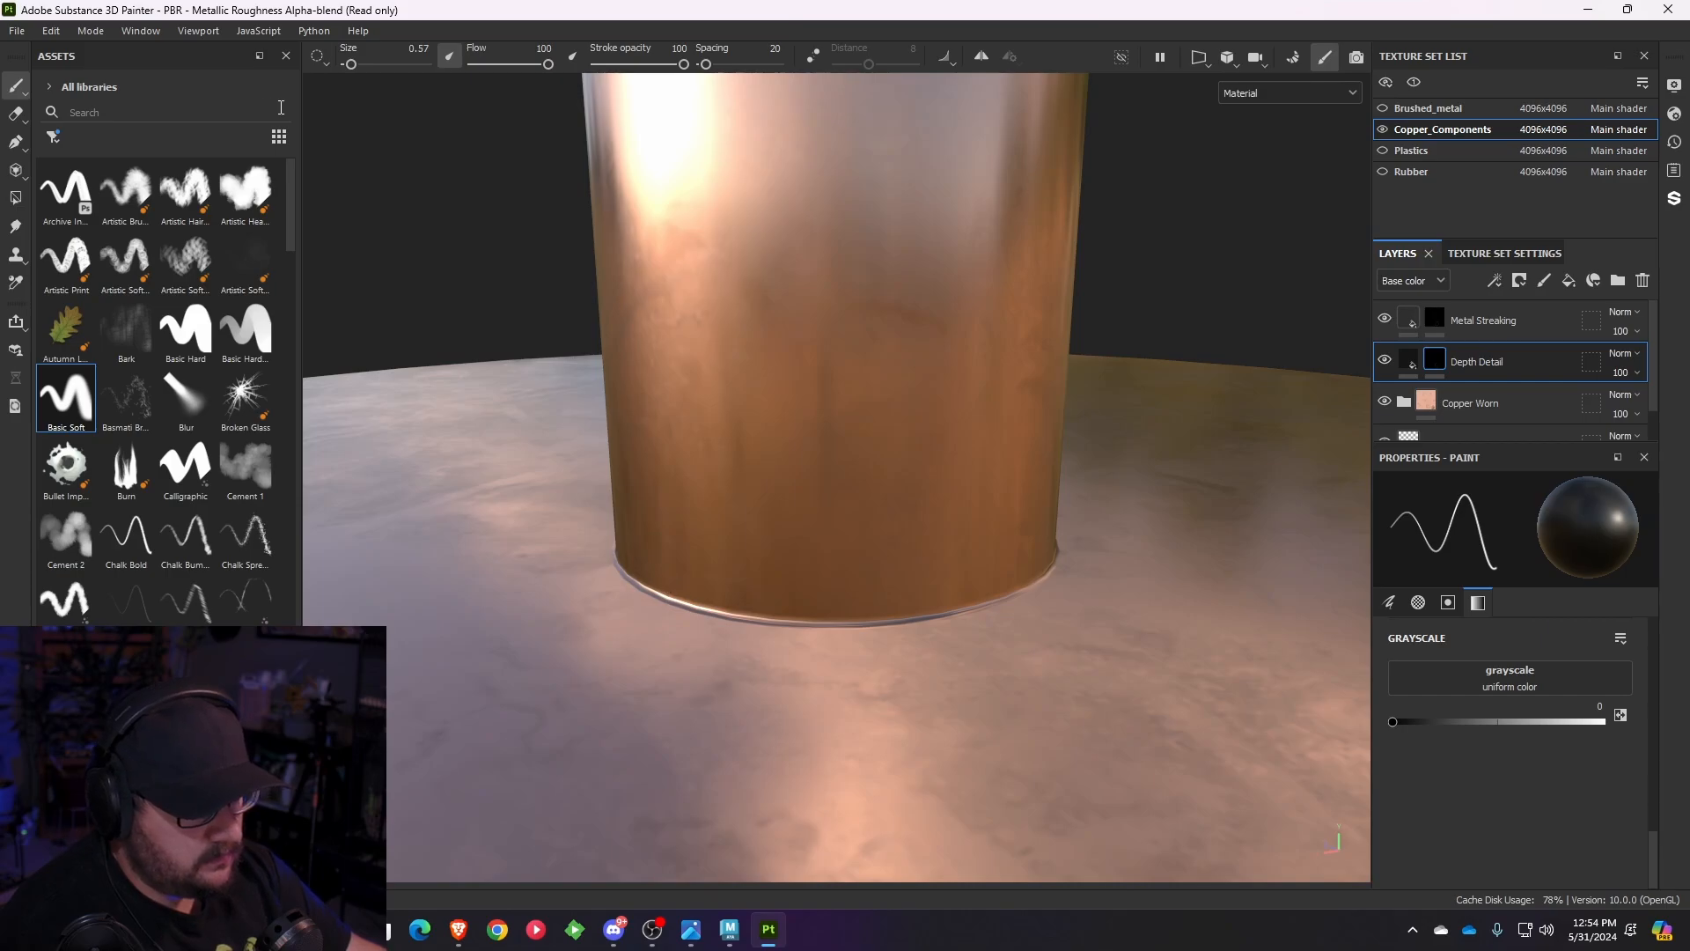
left_click_drag(360, 65, 353, 65)
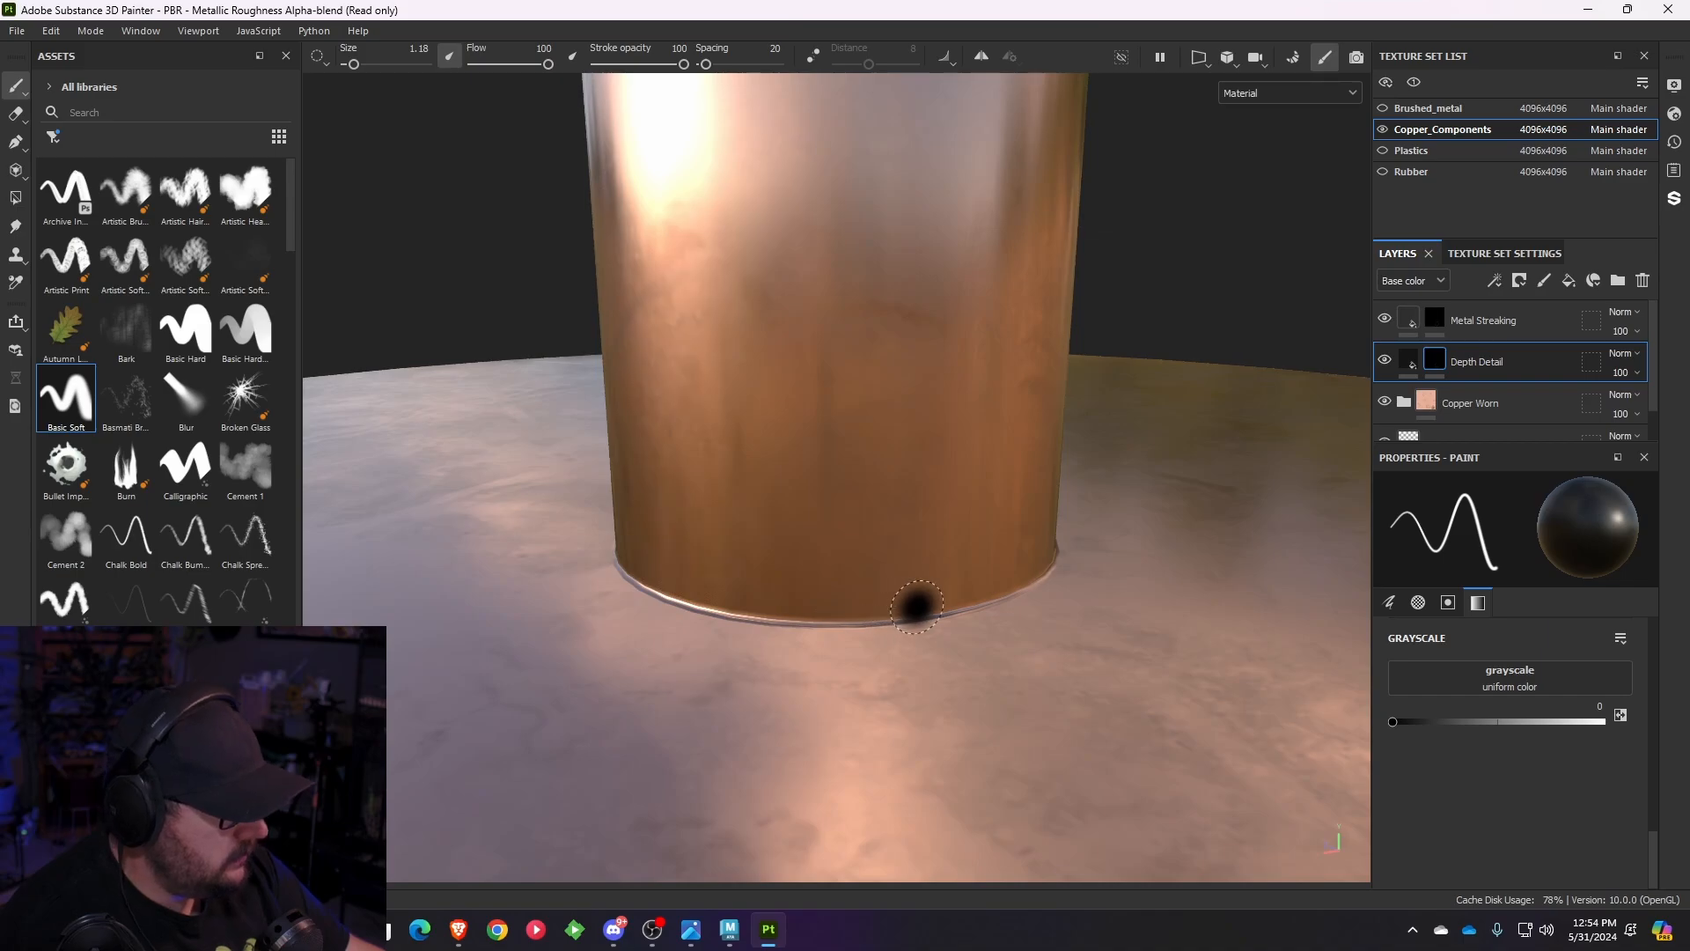
- Set the brush's grayscale to 1, try a Depth Detail stroke along the pole's bottom edge, and undo the stroke
key("x")
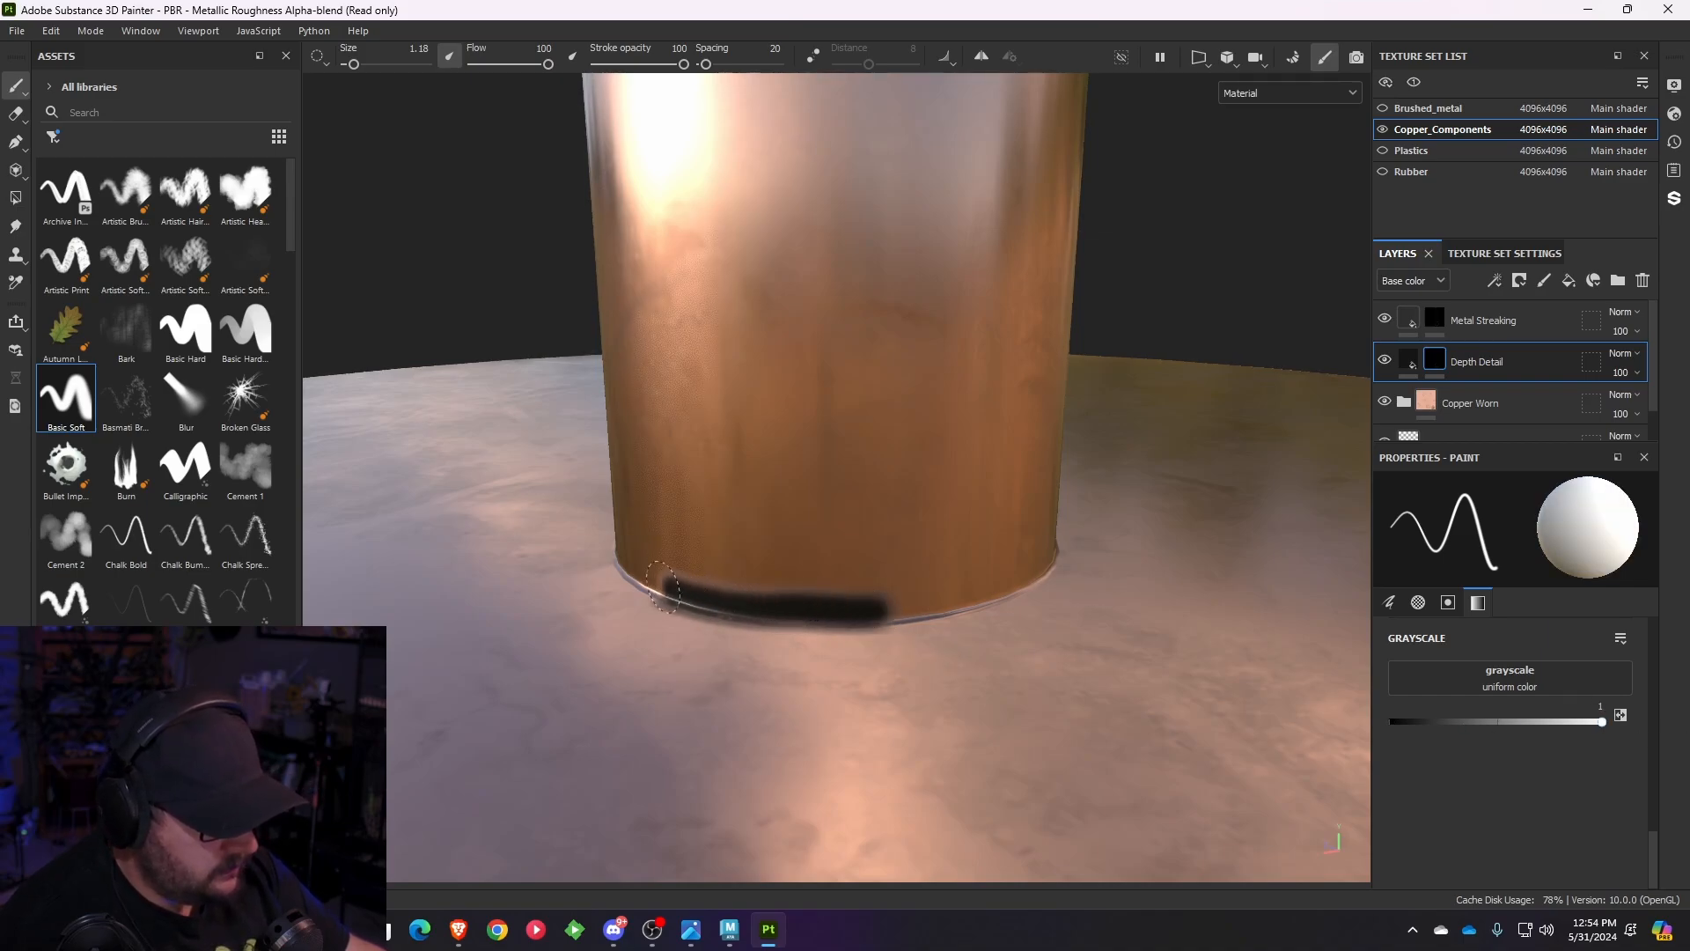
key("ctrl+z")
left_click_drag(698, 615, 785, 642, "alt")
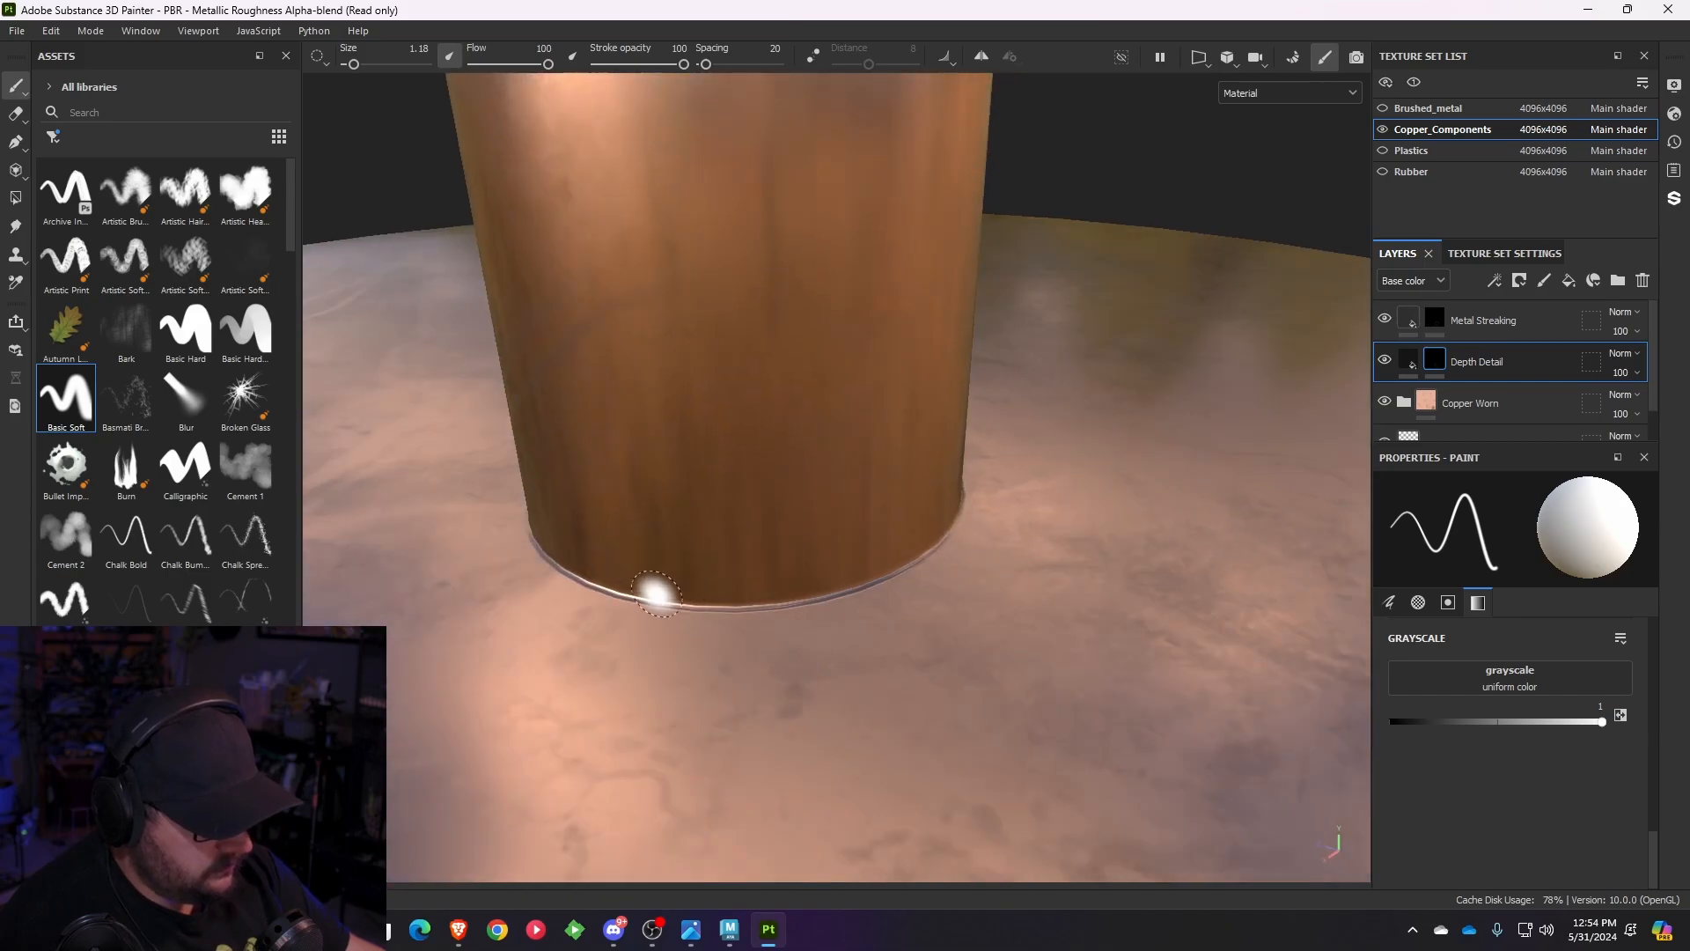
- Paint a straight-line Depth Detail band along one side of the pole's bottom edge with the Basic Soft brush
left_click_drag(636, 587, 656, 548, "alt")
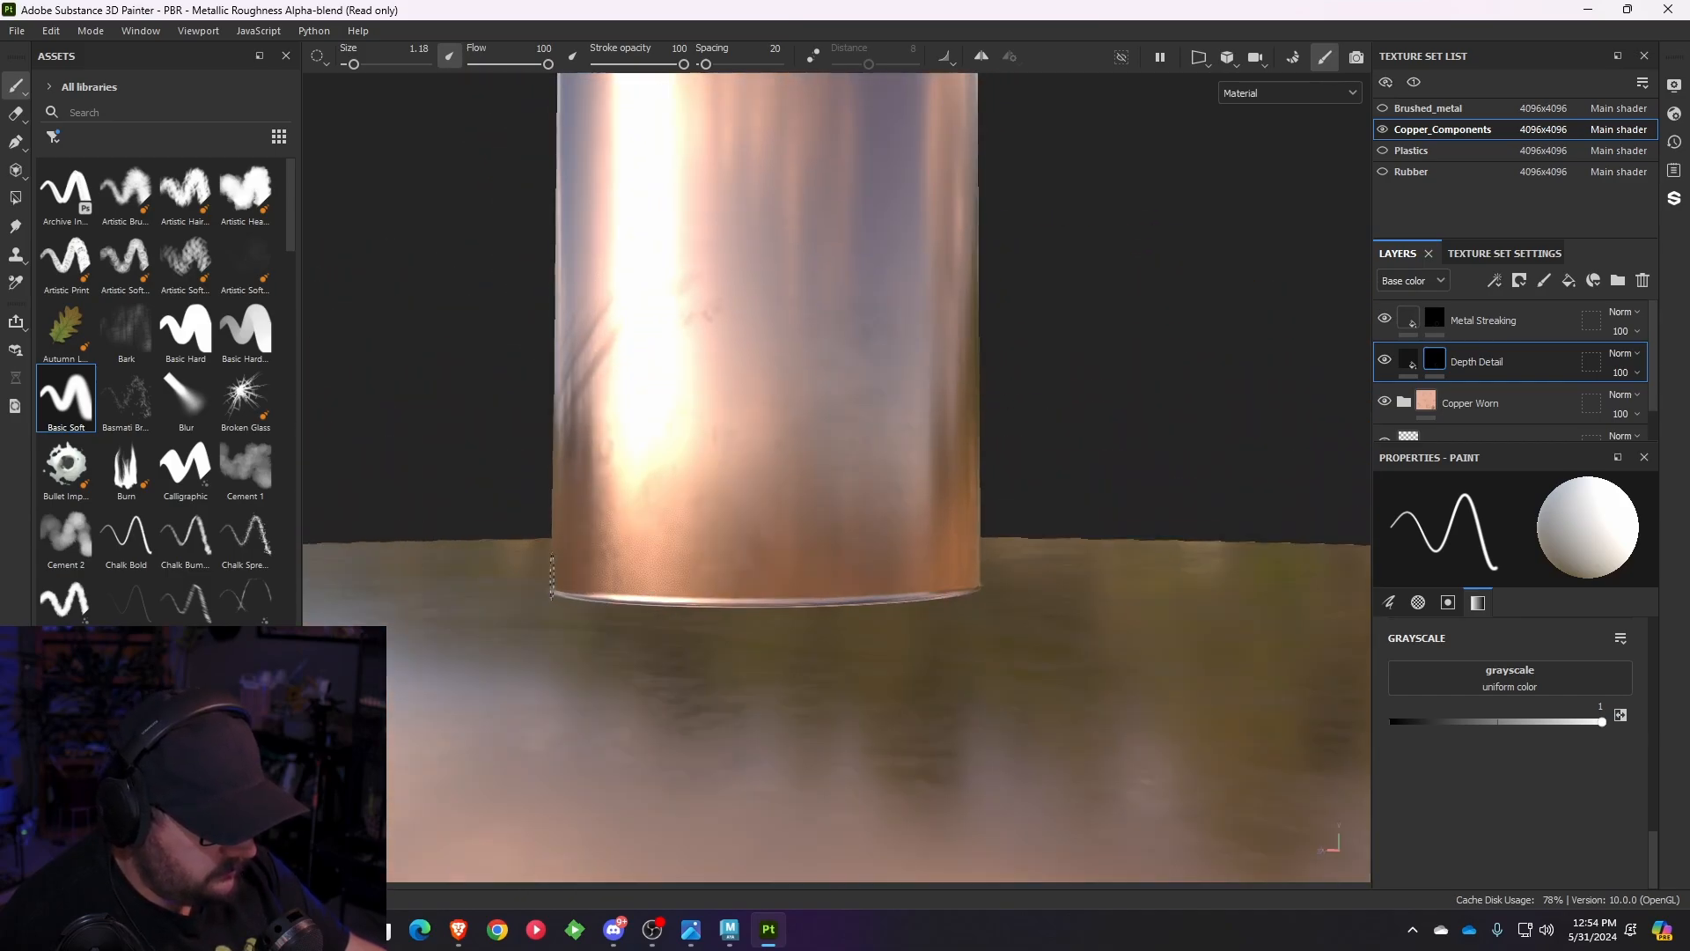
key("shift")
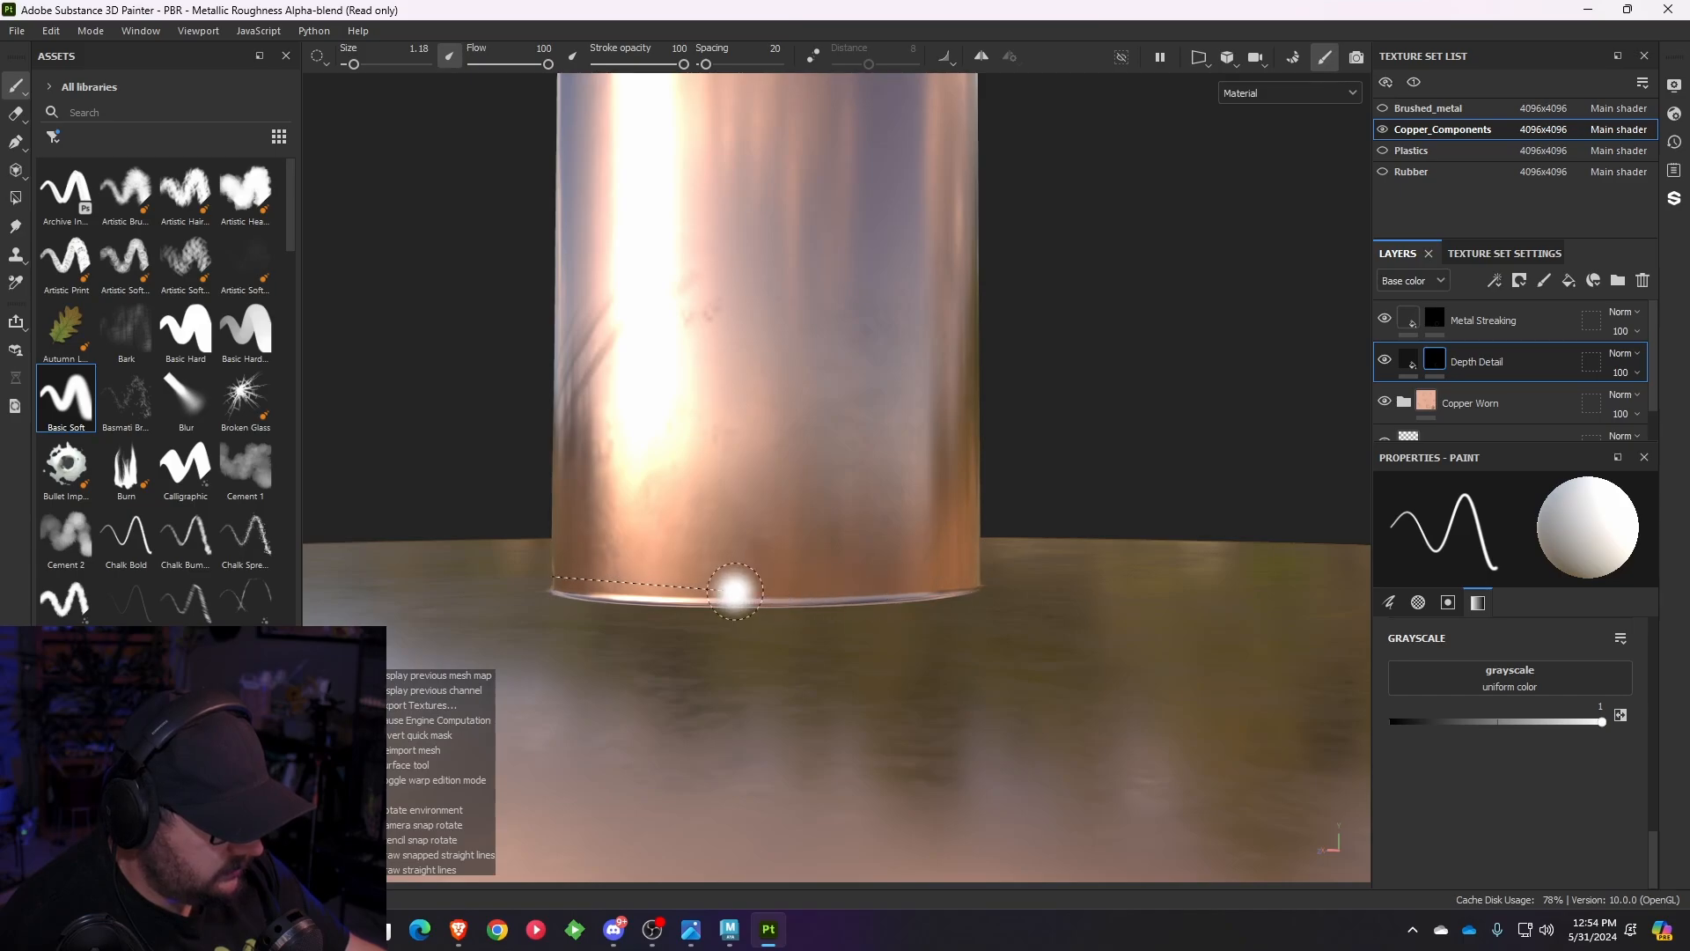
left_click(640, 584, "shift")
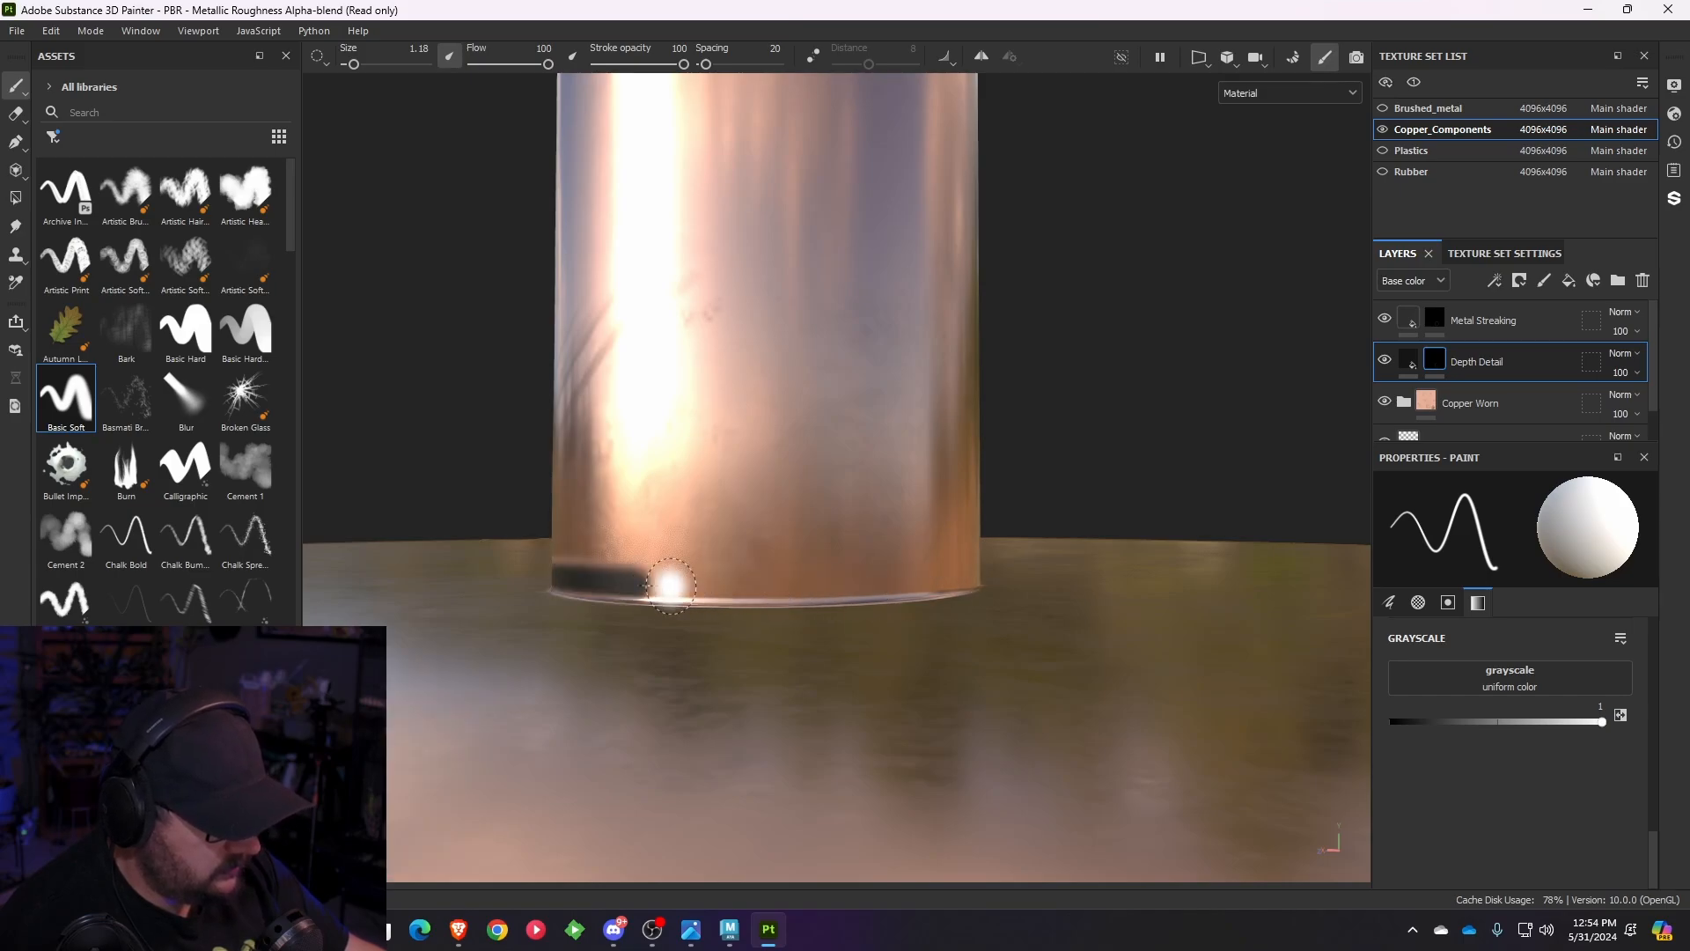
left_click(875, 588, "shift")
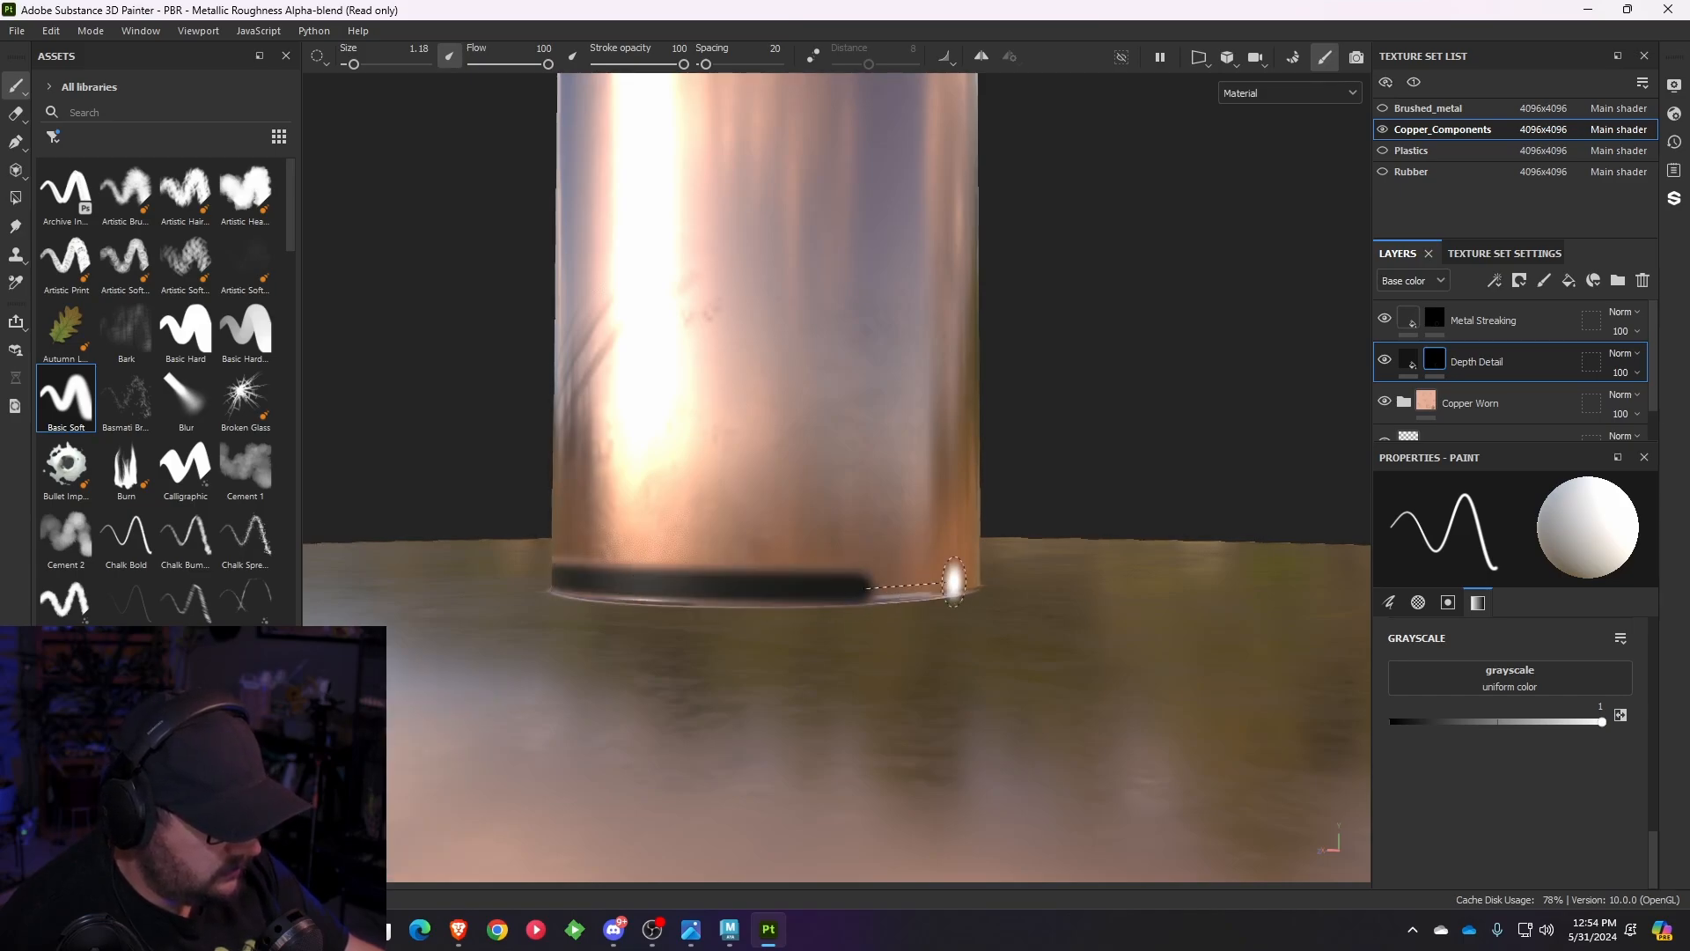
left_click(980, 573, "shift")
- Extend the dark Depth Detail band in straight segments around the remaining circumference of the pole's bottom edge
mouse_move(1147, 611)
left_mouse_down("alt")
mouse_move(905, 615)
mouse_move(610, 444)
left_mouse_up("alt")
middle_click_drag(1241, 569, 832, 629, "alt")
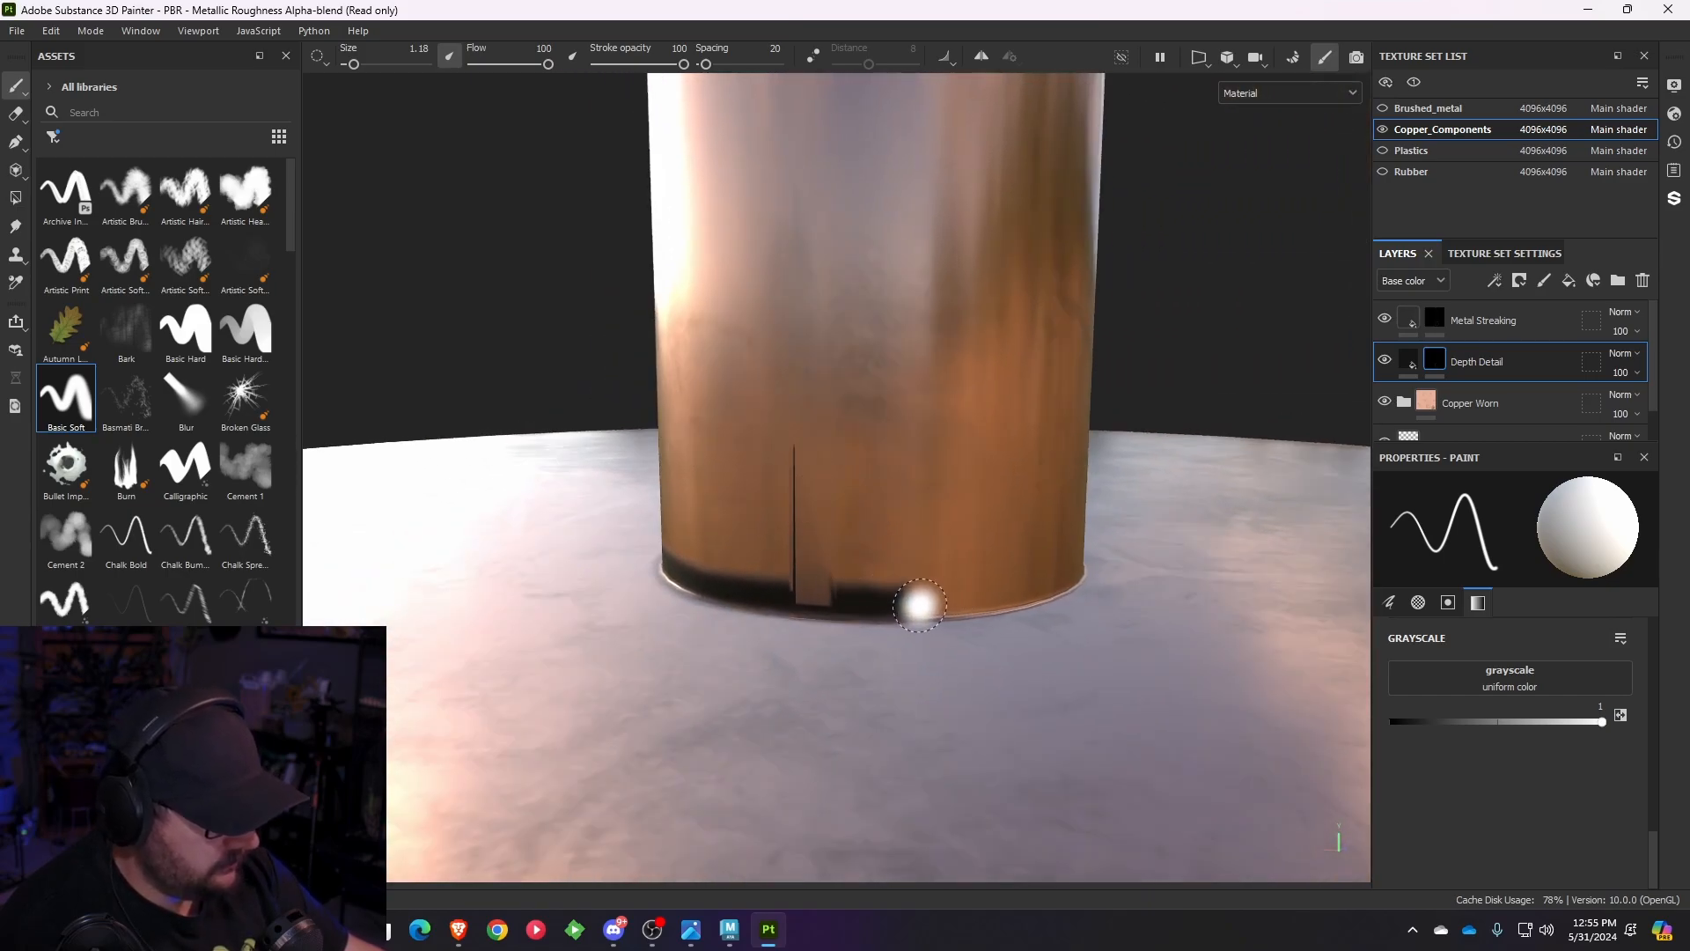
left_click(1053, 586, "shift")
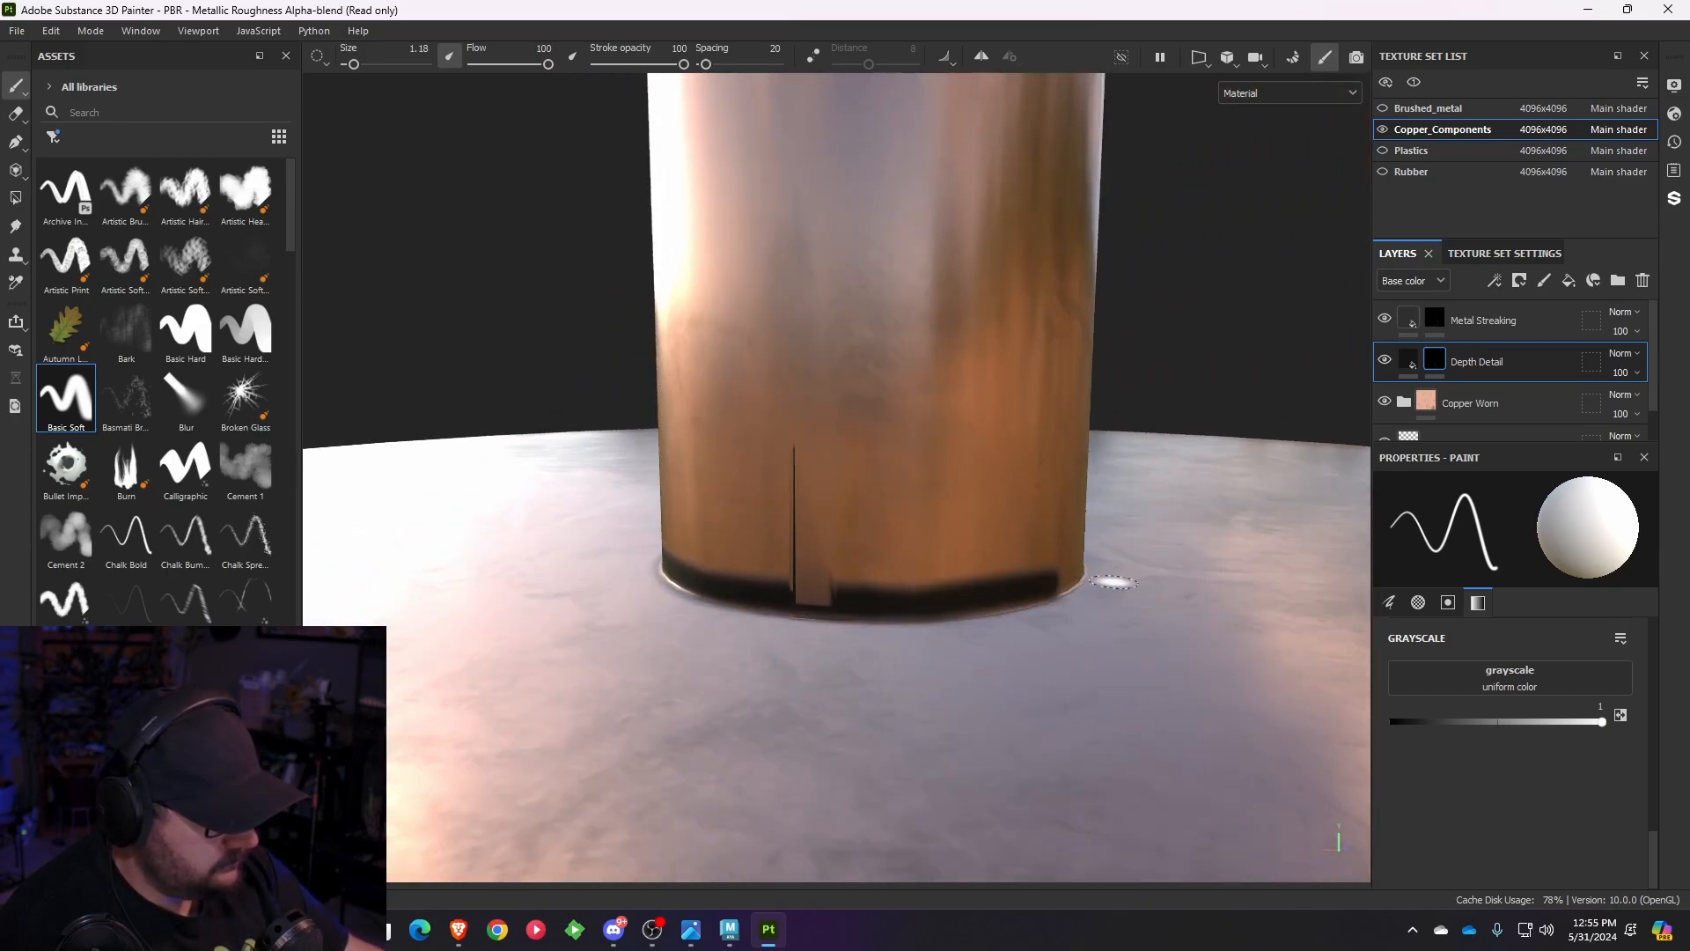
left_click_drag(1111, 581, 739, 581, "alt")
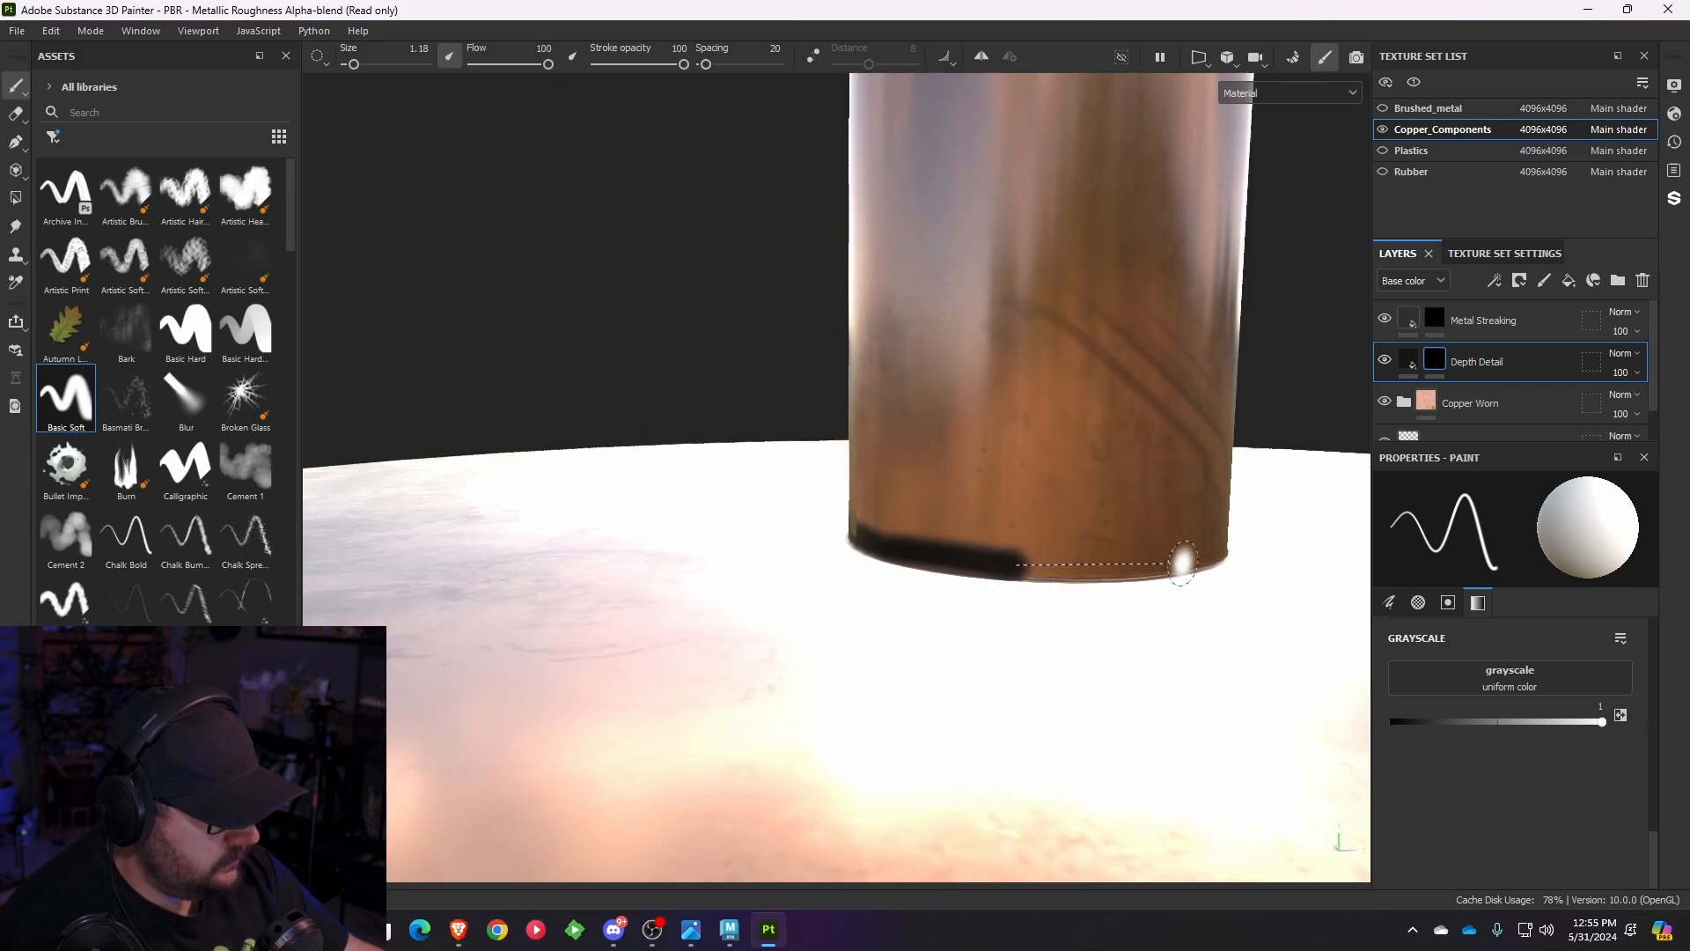
left_click(1182, 565, "shift")
left_click_drag(1181, 568, 845, 567, "alt")
middle_click_drag(1171, 563, 794, 550, "alt")
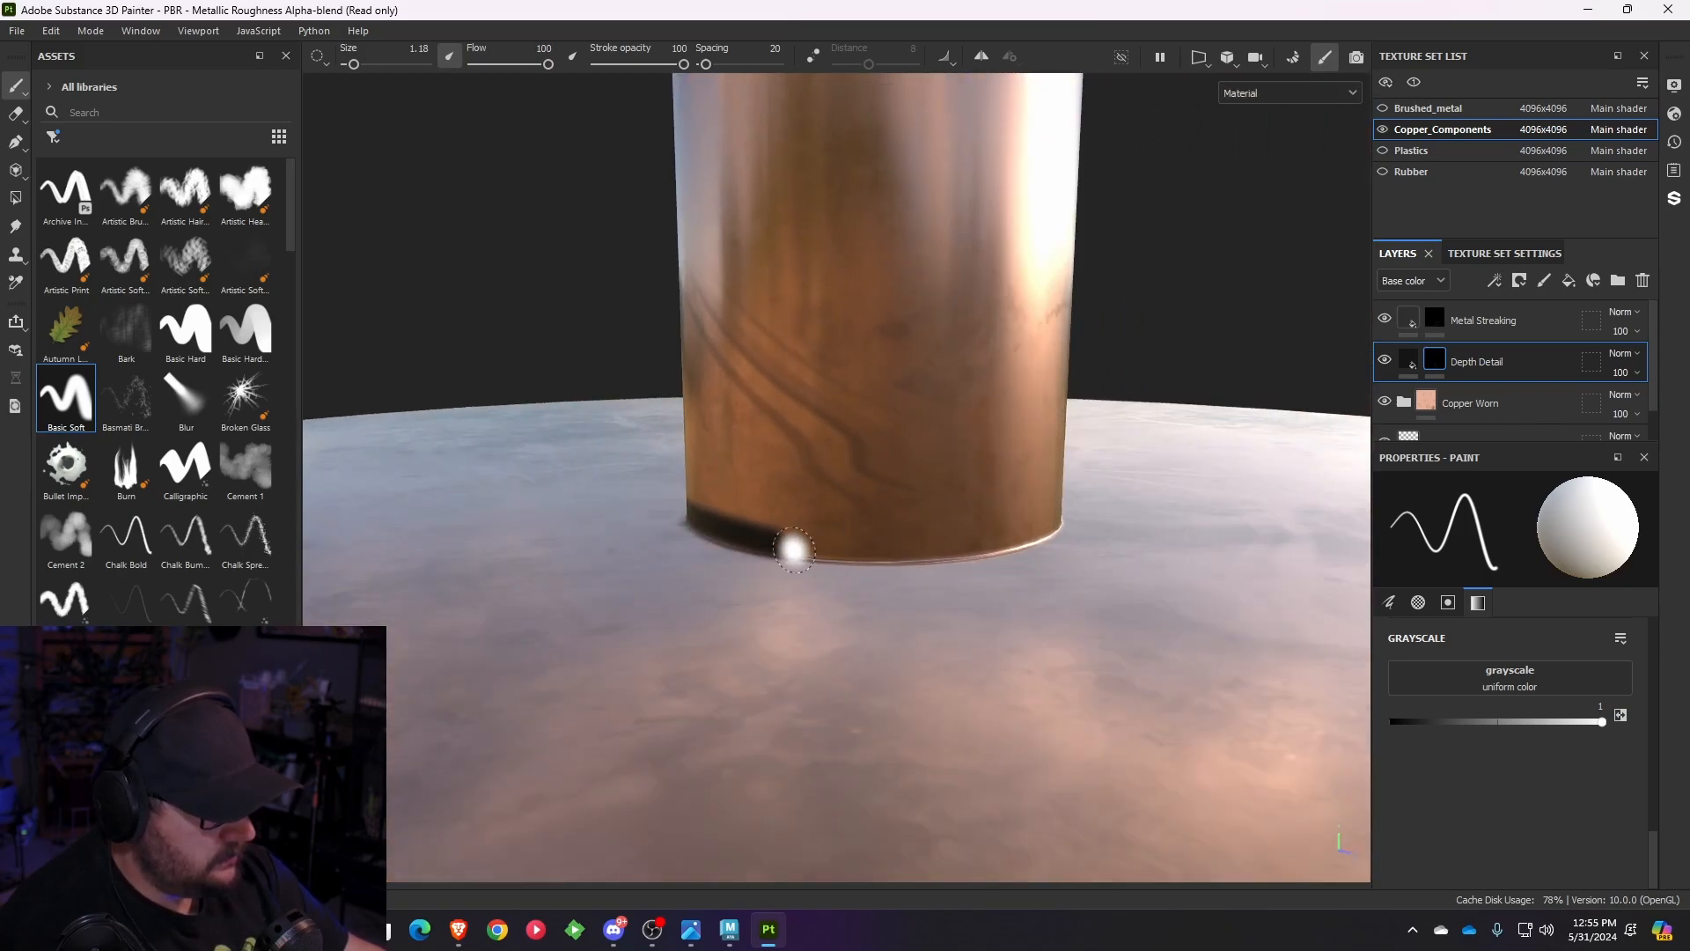
left_click_drag(781, 546, 939, 550)
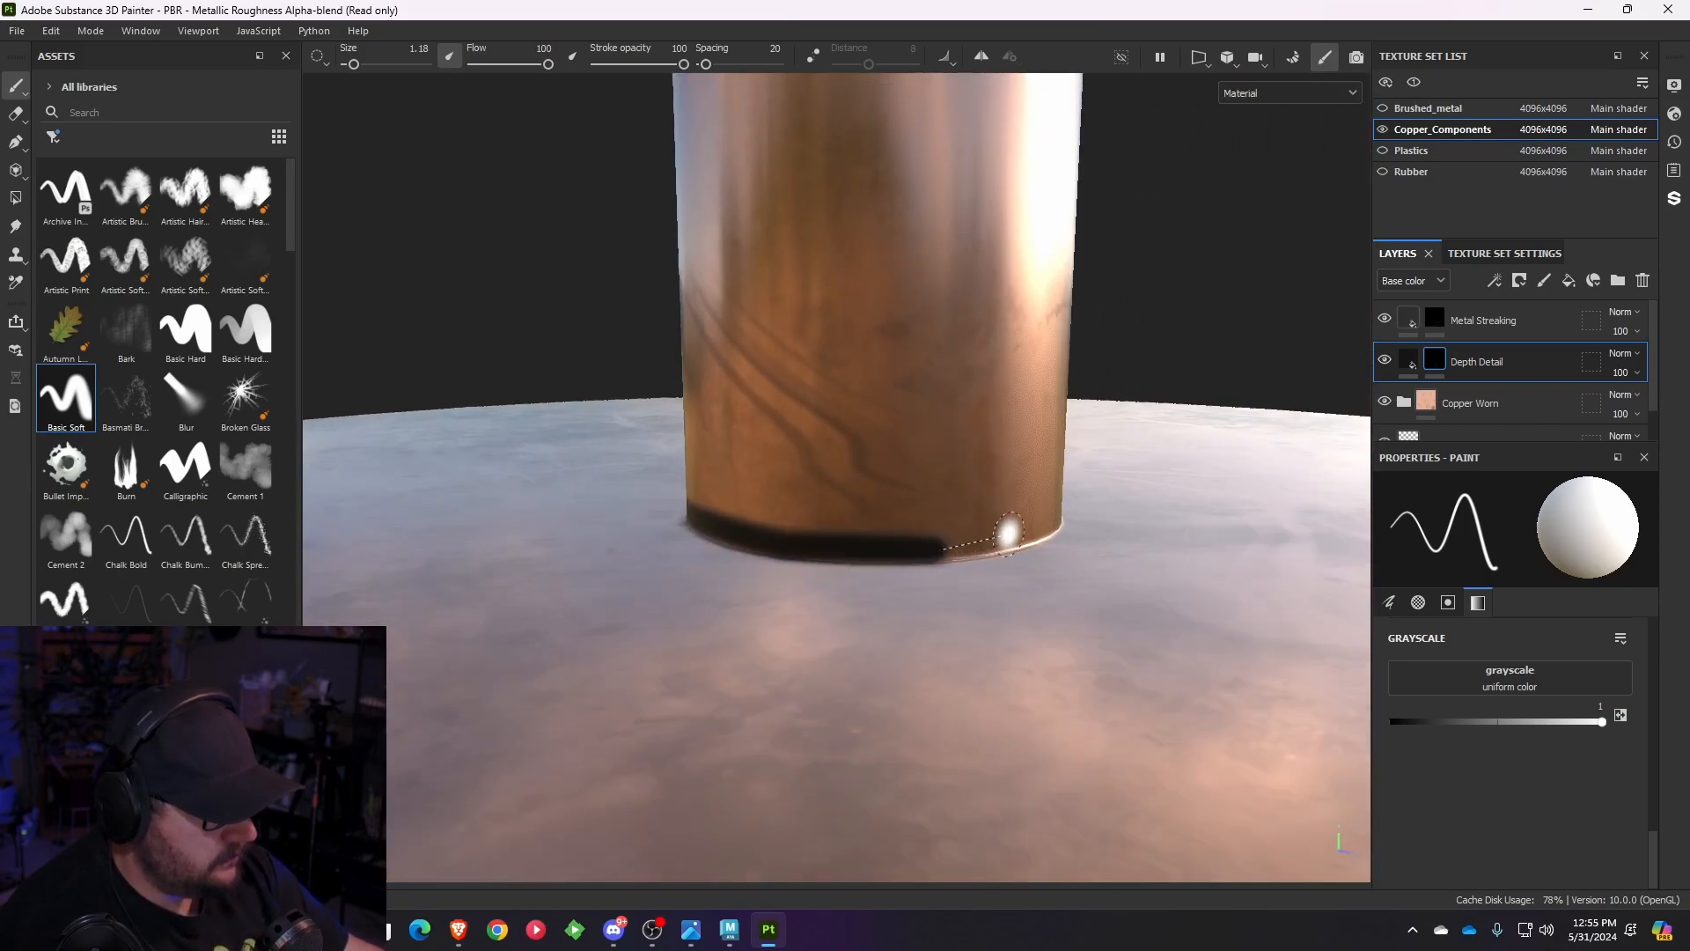
left_click(1042, 528, "shift")
left_click_drag(1114, 525, 882, 522, "alt")
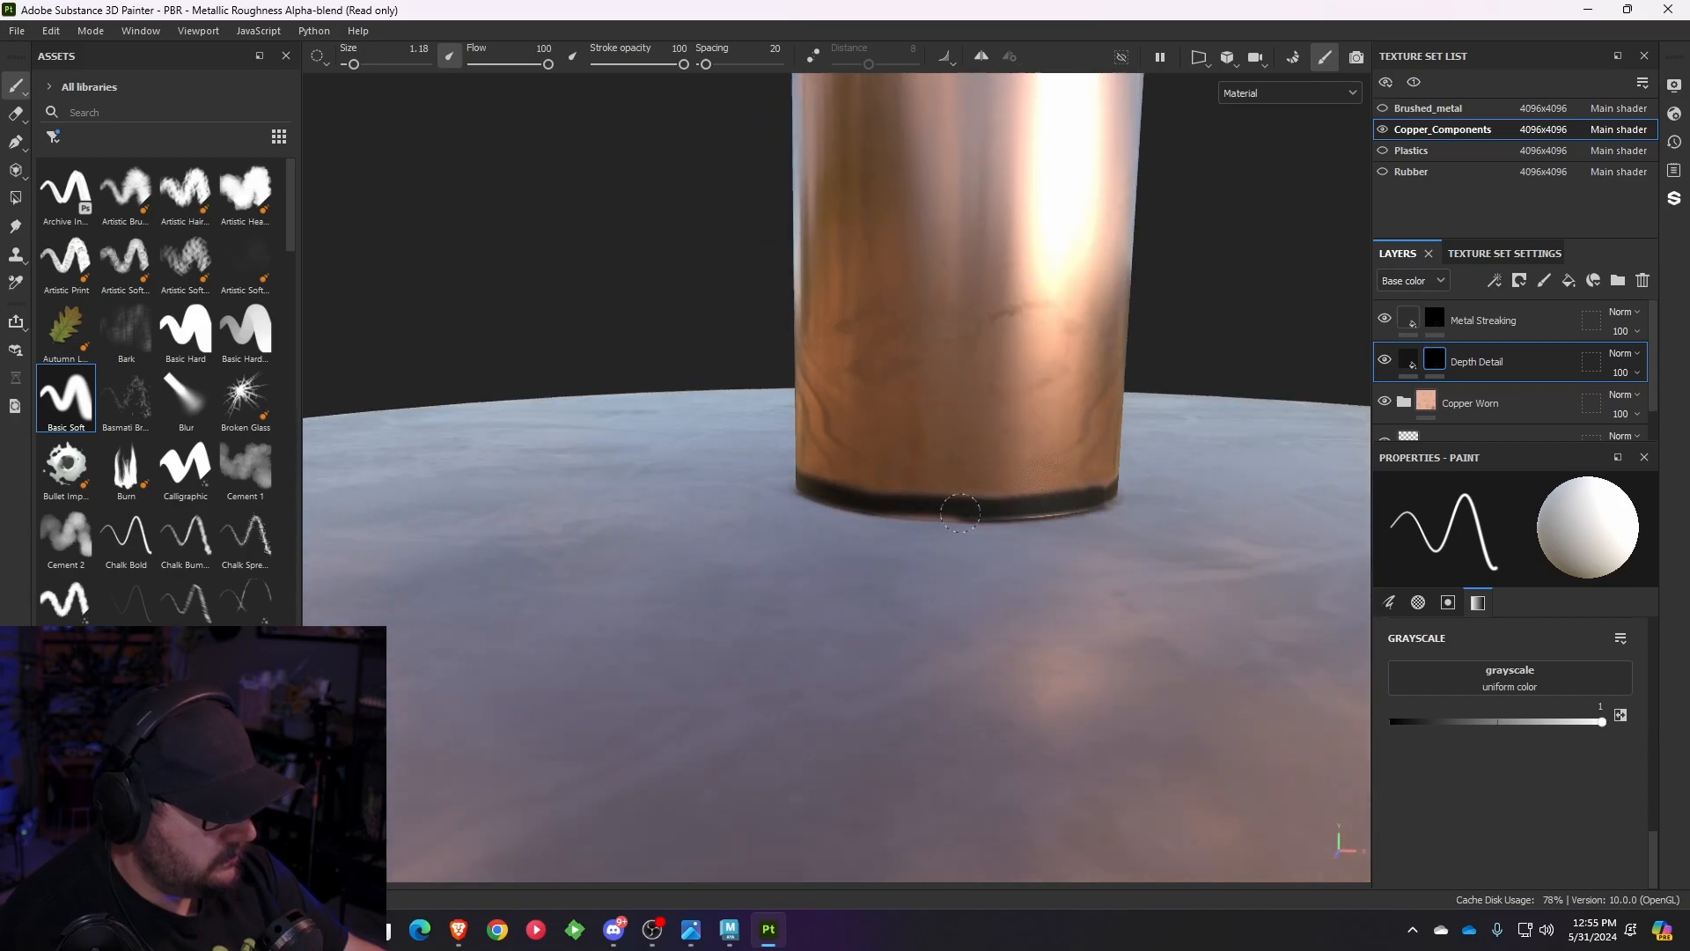
- Examine the dark band around the foot of the pole from a distance and from several sides
scroll(1012, 539, "down", 5)
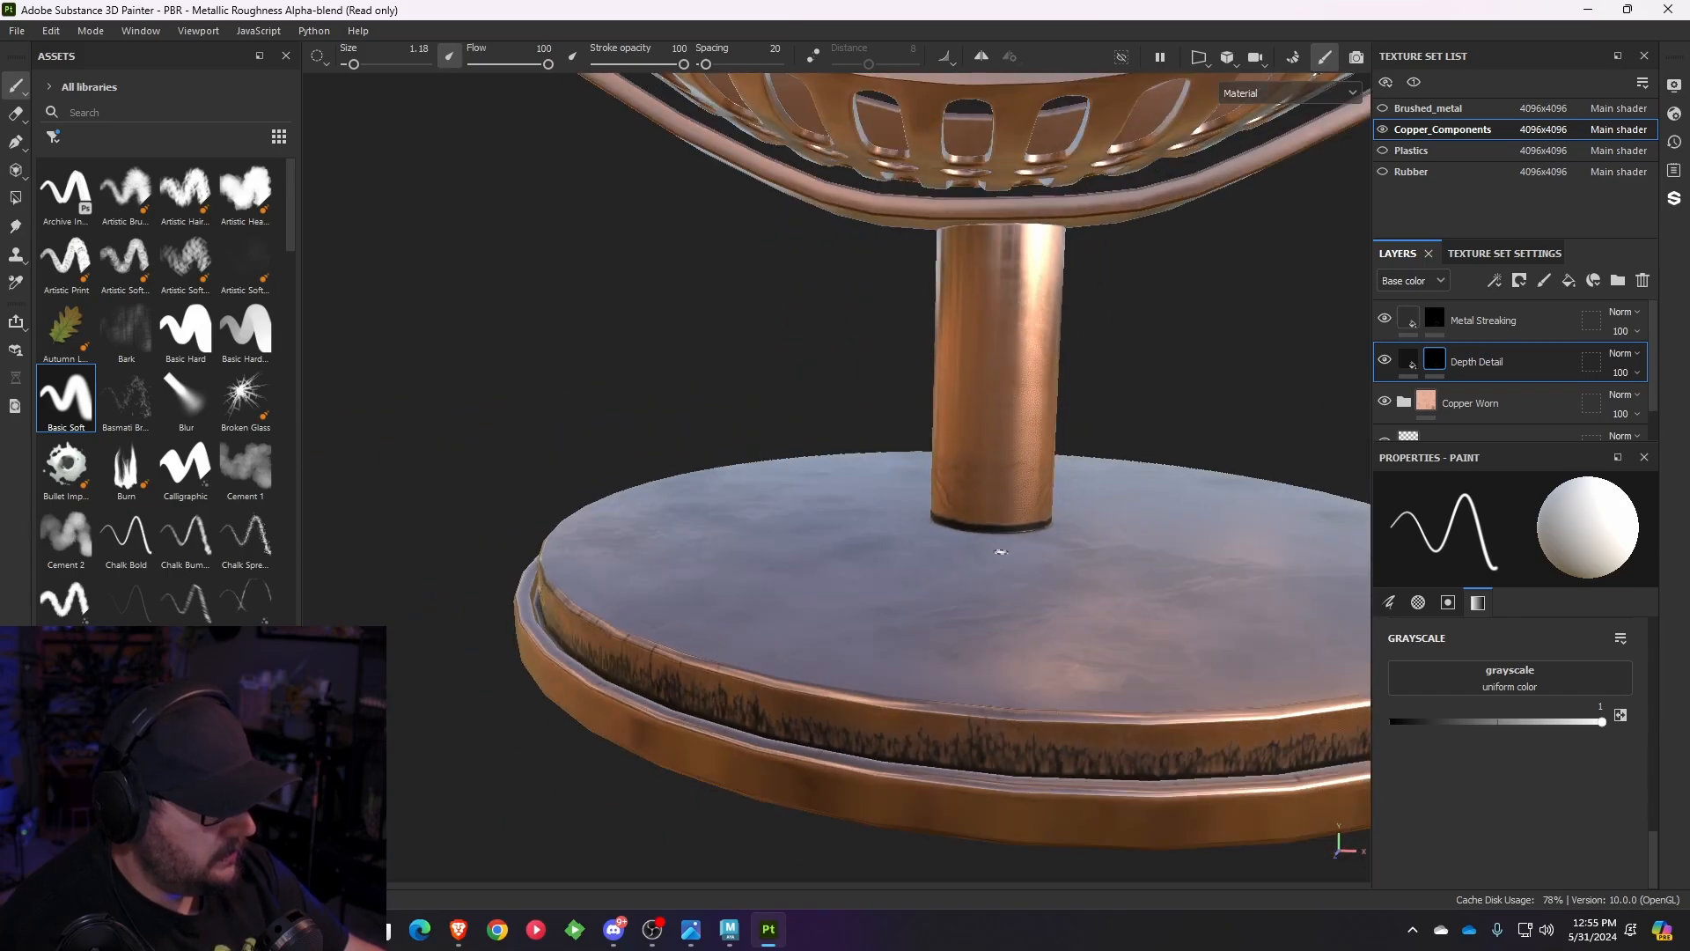
left_click_drag(879, 551, 687, 563, "alt")
middle_click_drag(1042, 575, 907, 563, "alt")
scroll(908, 562, "up", 2)
scroll(916, 619, "up", 4)
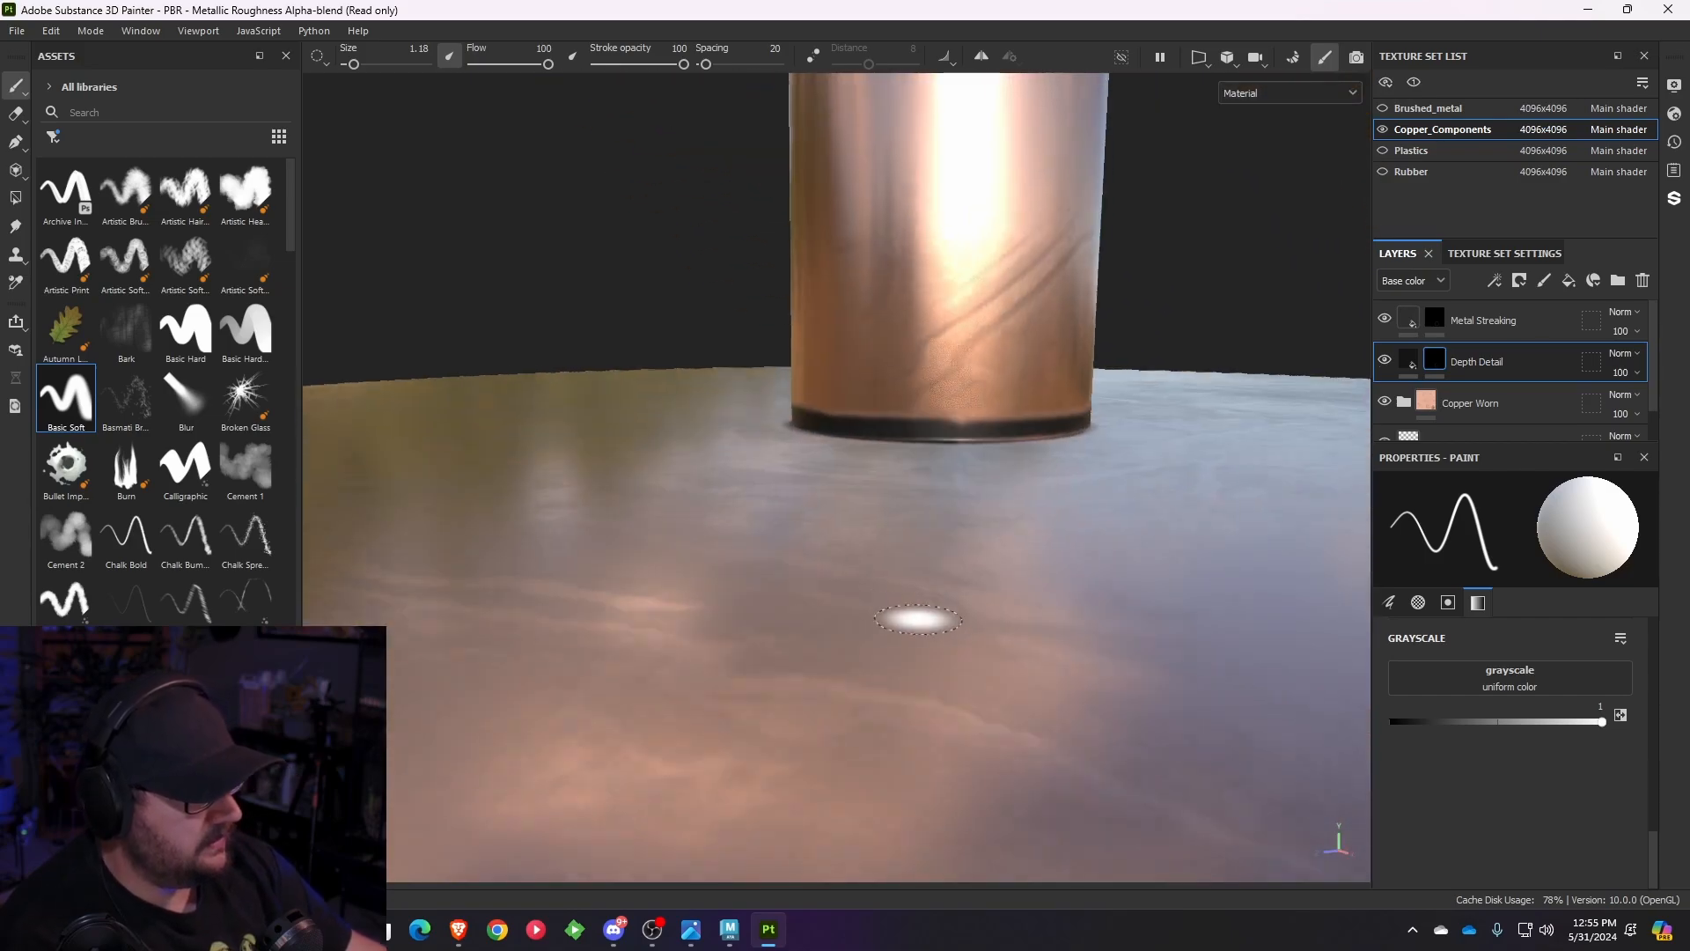
middle_click_drag(725, 479, 683, 732, "alt")
left_click_drag(683, 731, 793, 742, "alt")
middle_click_drag(792, 742, 1159, 641, "alt")
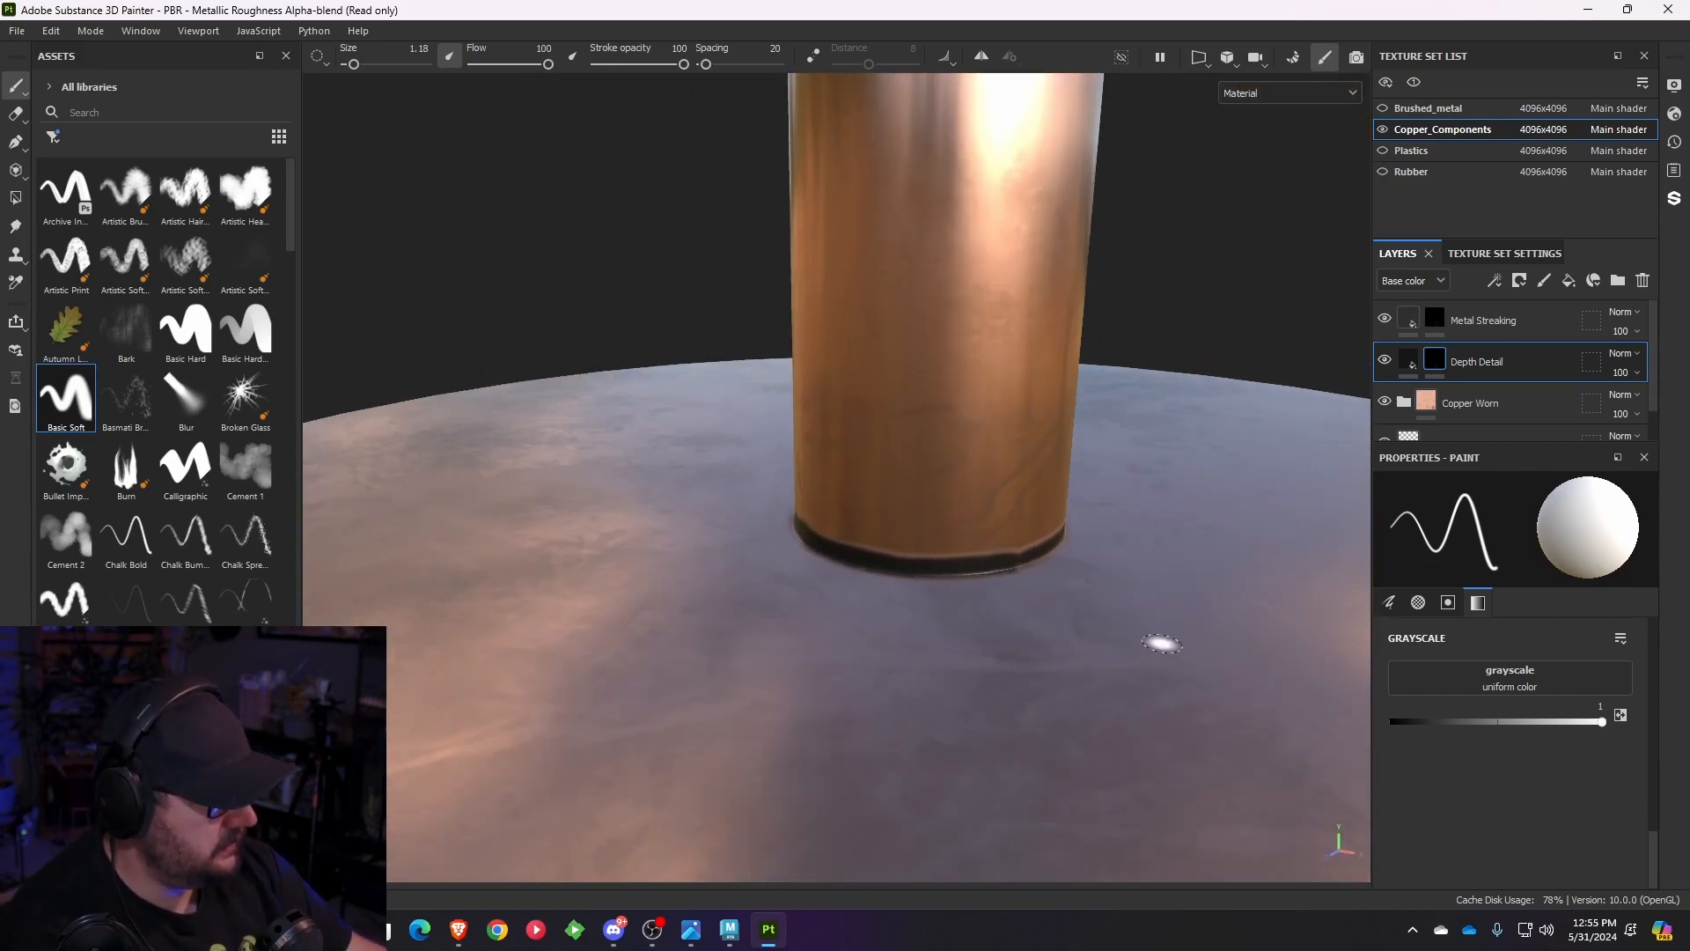
- Select the Metal Streaking layer's mask and choose the Fibers Soft brush
scroll(1158, 642, "up", 2)
left_click(1466, 324)
left_click(1438, 320)
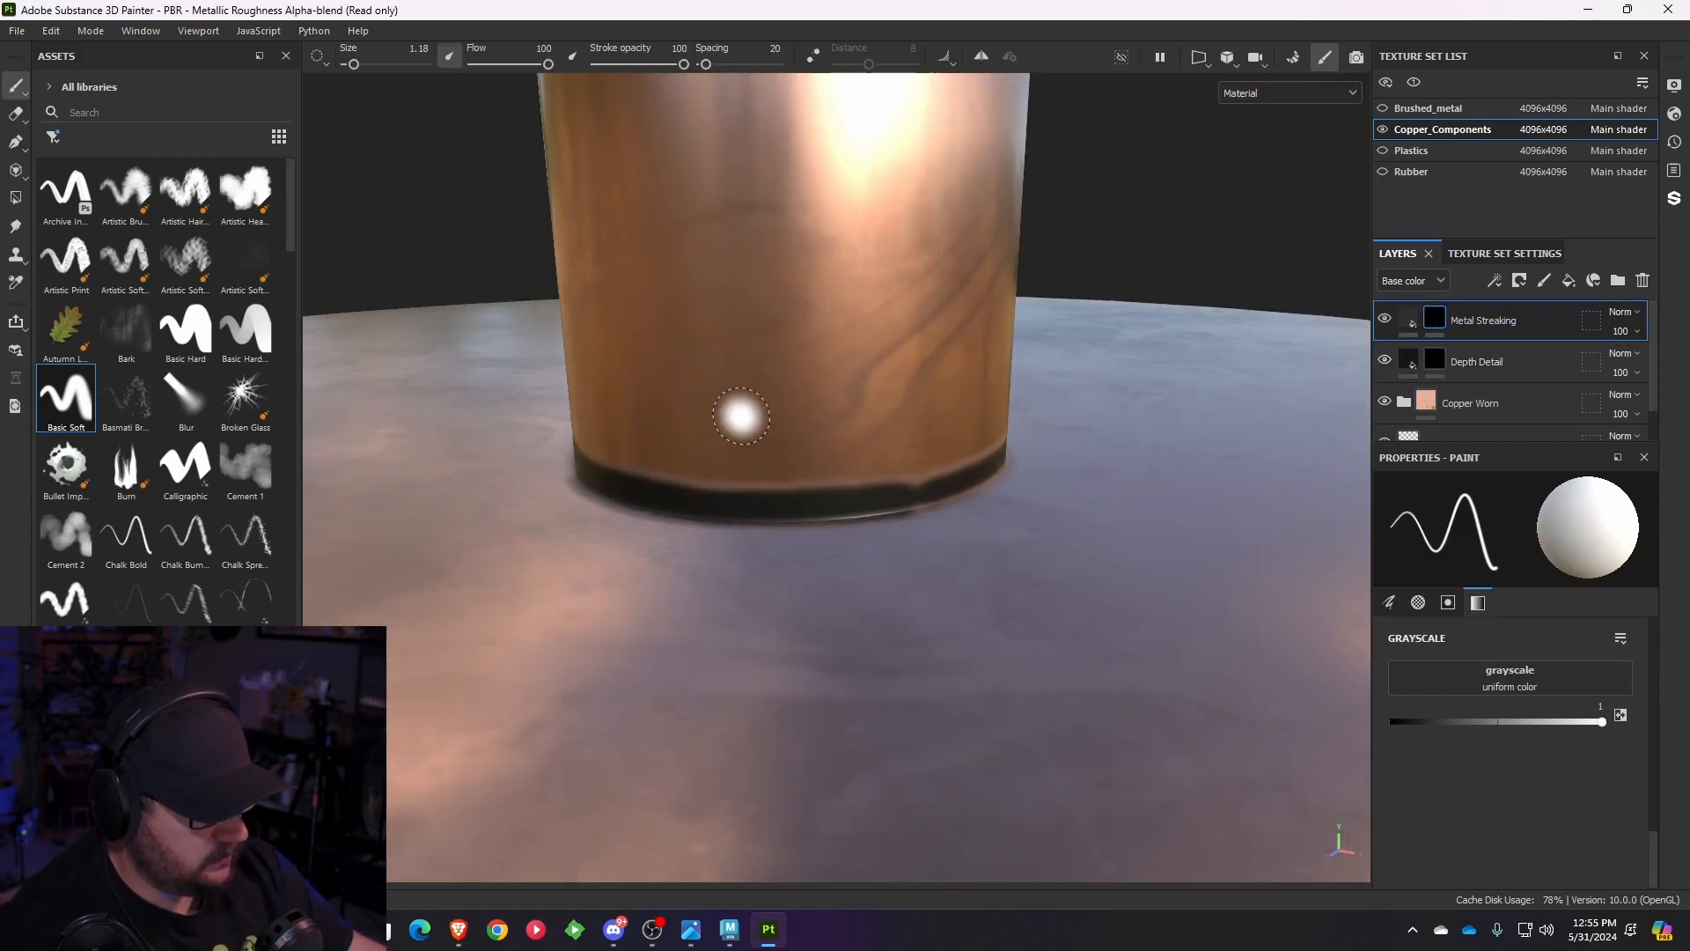
scroll(134, 392, "down", 8)
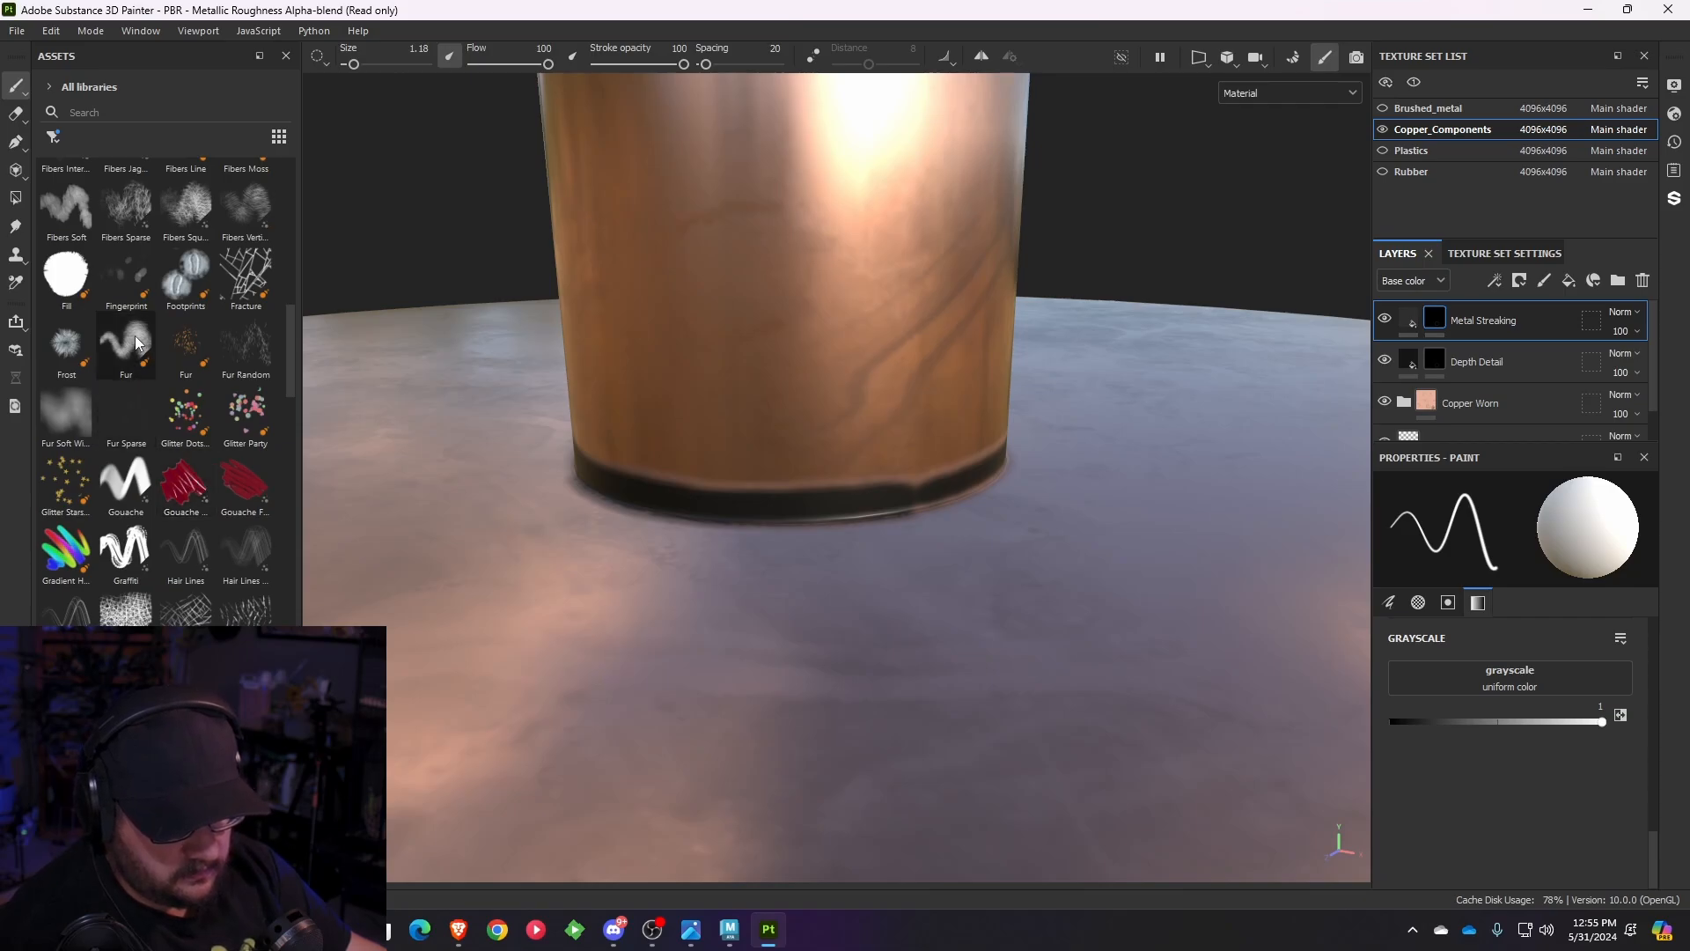
scroll(908, 453, "down", 2)
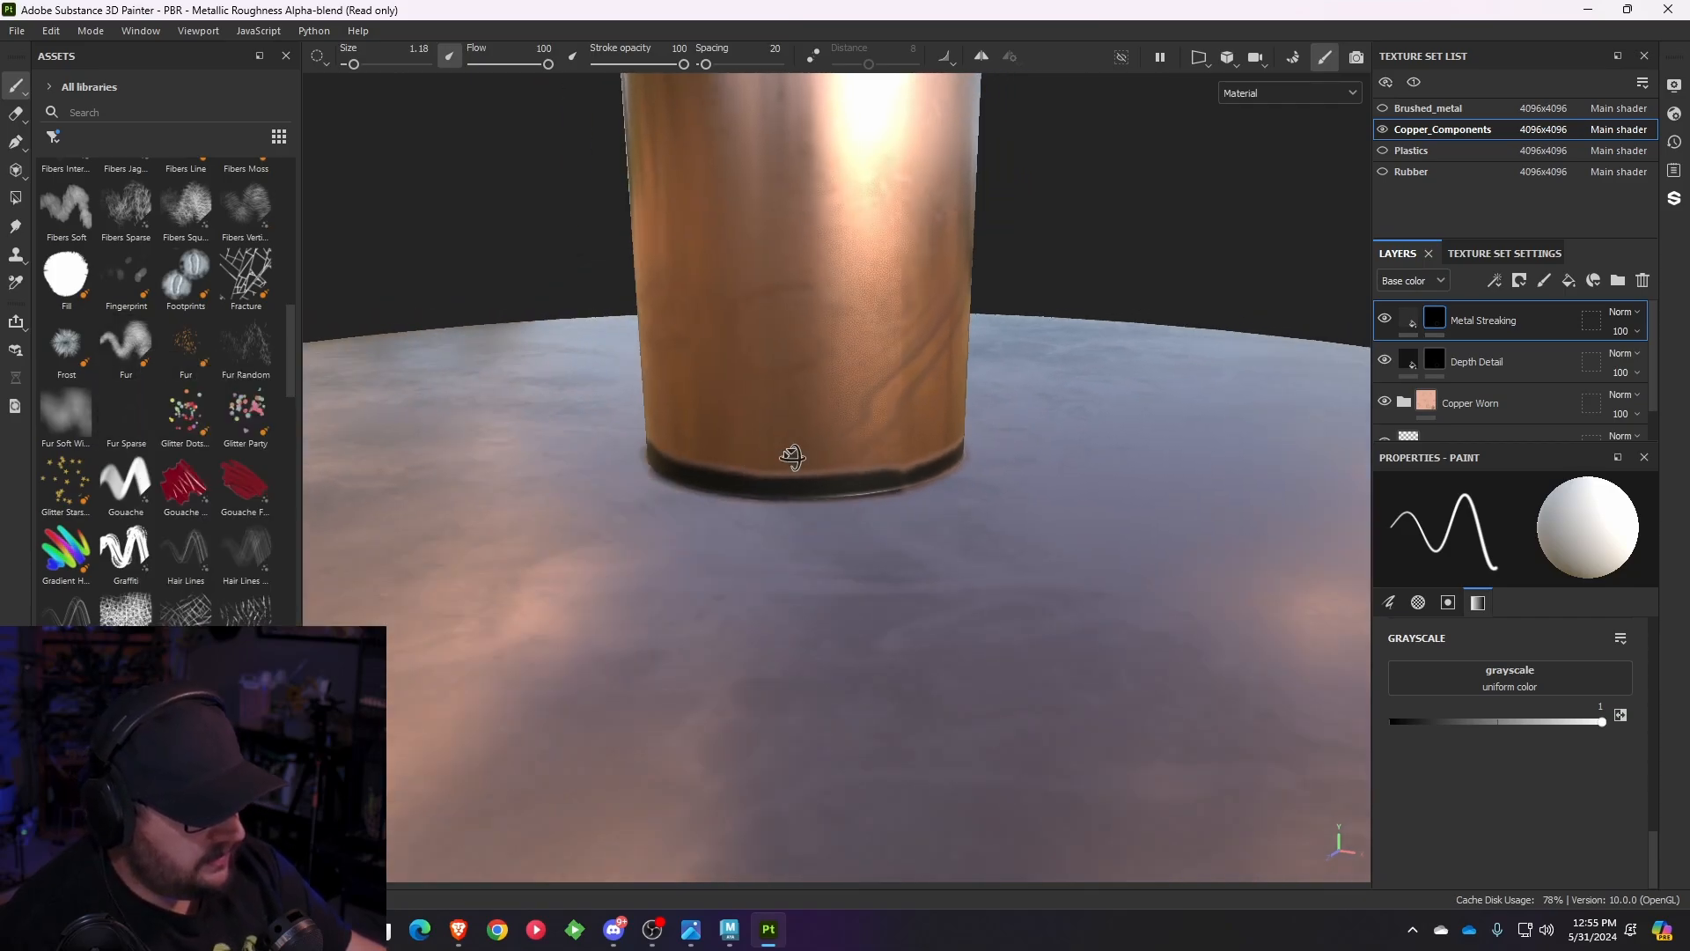
left_click_drag(792, 457, 889, 516, "alt")
scroll(889, 516, "up", 1)
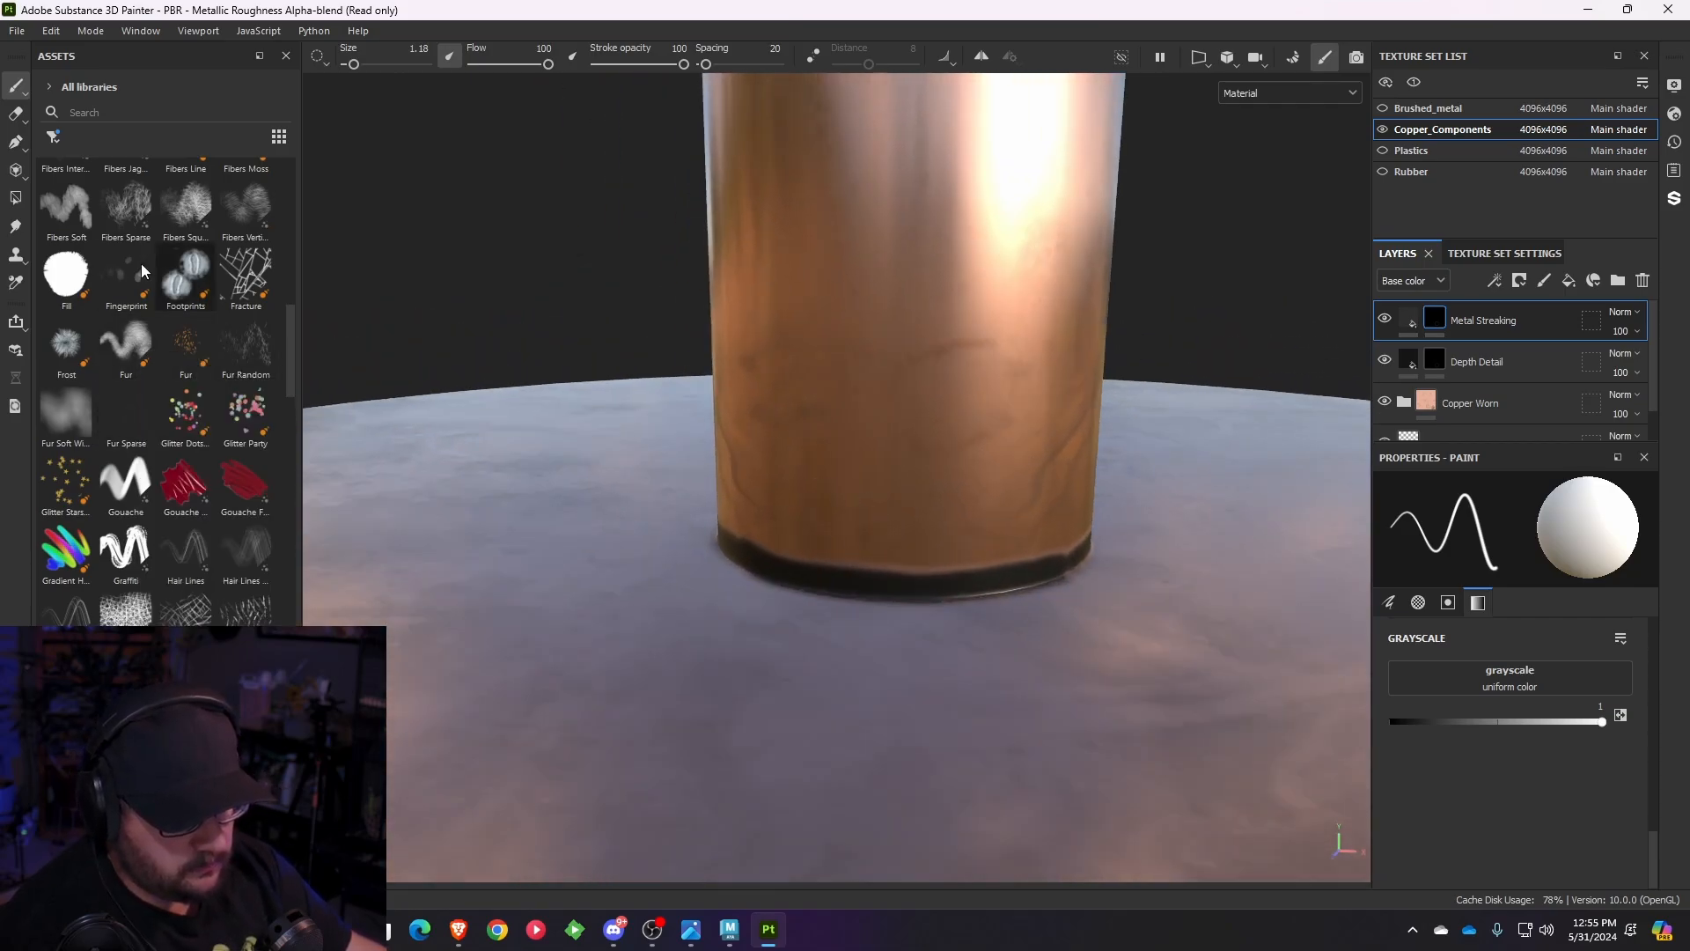
left_click(66, 207)
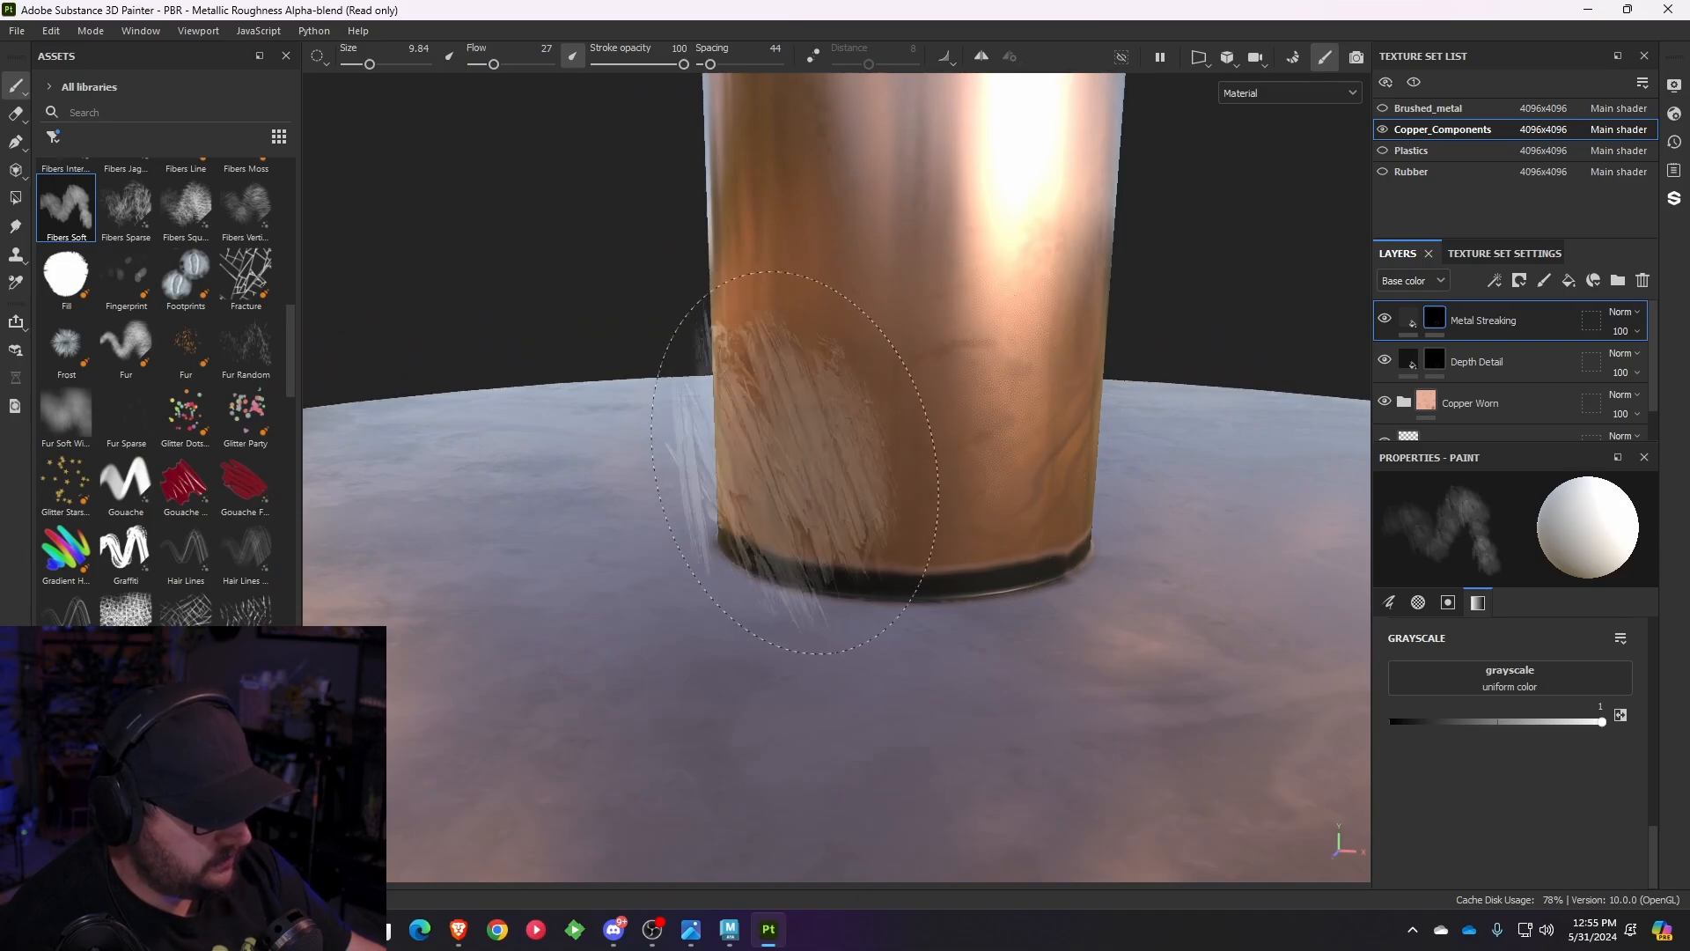
- Set the brush's grayscale to 0.0082, try a stroke at the pole's foot, undo it and restore the full dark band
left_click_drag(1536, 720, 1395, 722)
left_click_drag(1013, 608, 1141, 588)
key("ctrl+z")
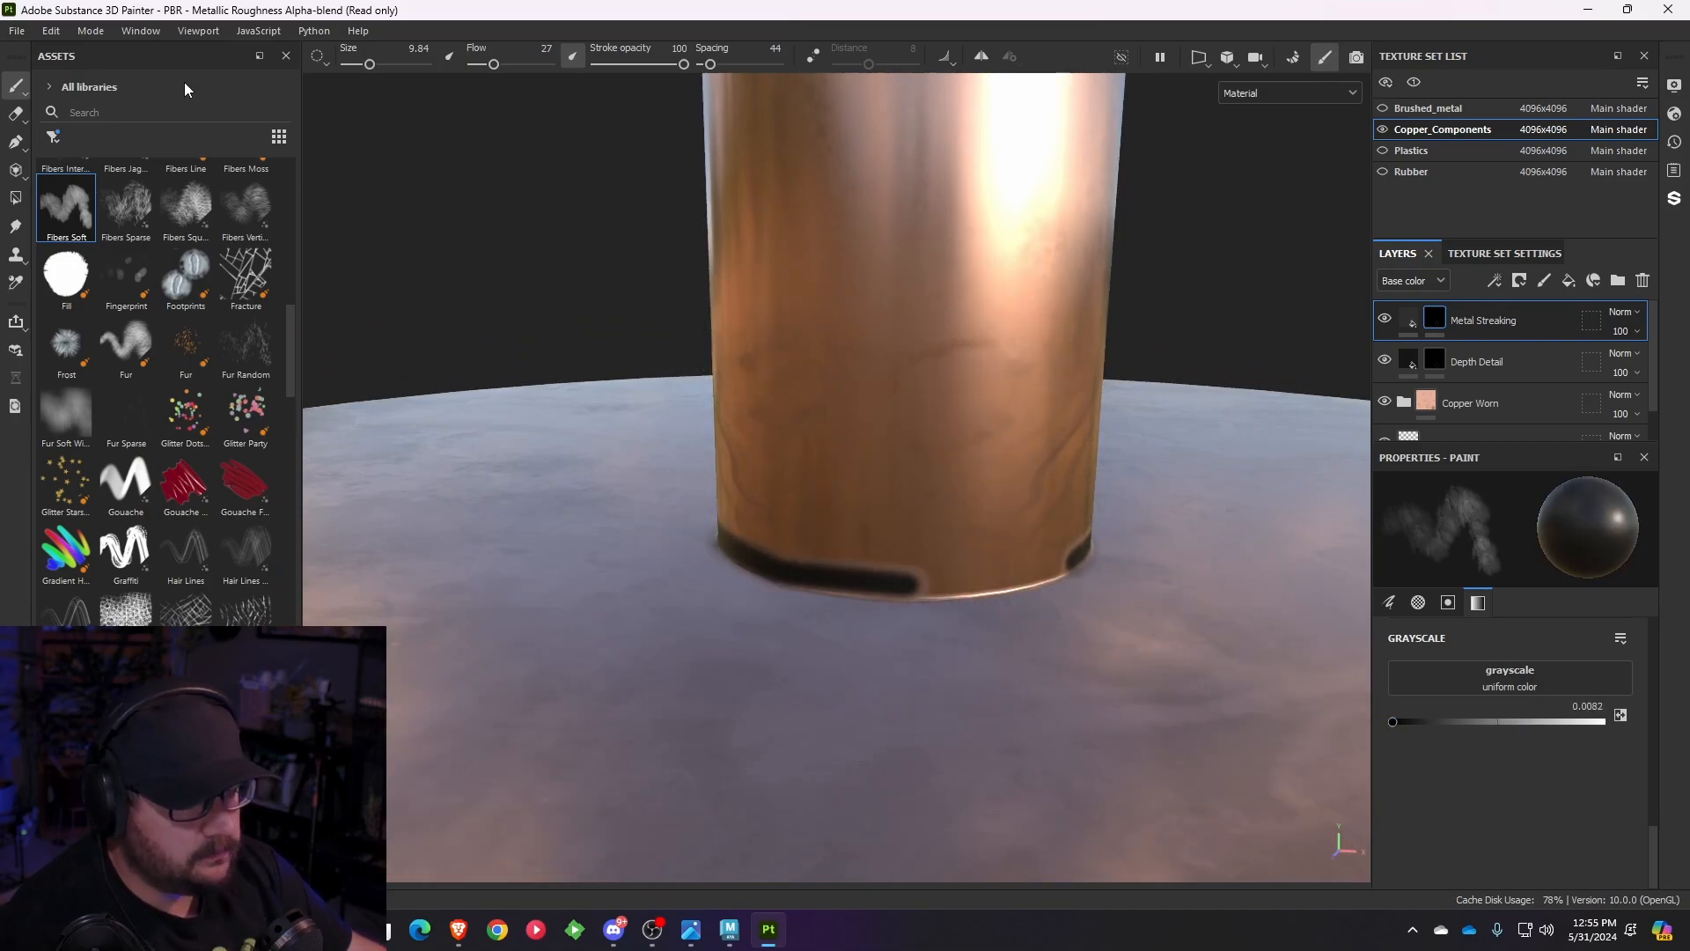
left_click(51, 31)
left_click(110, 51)
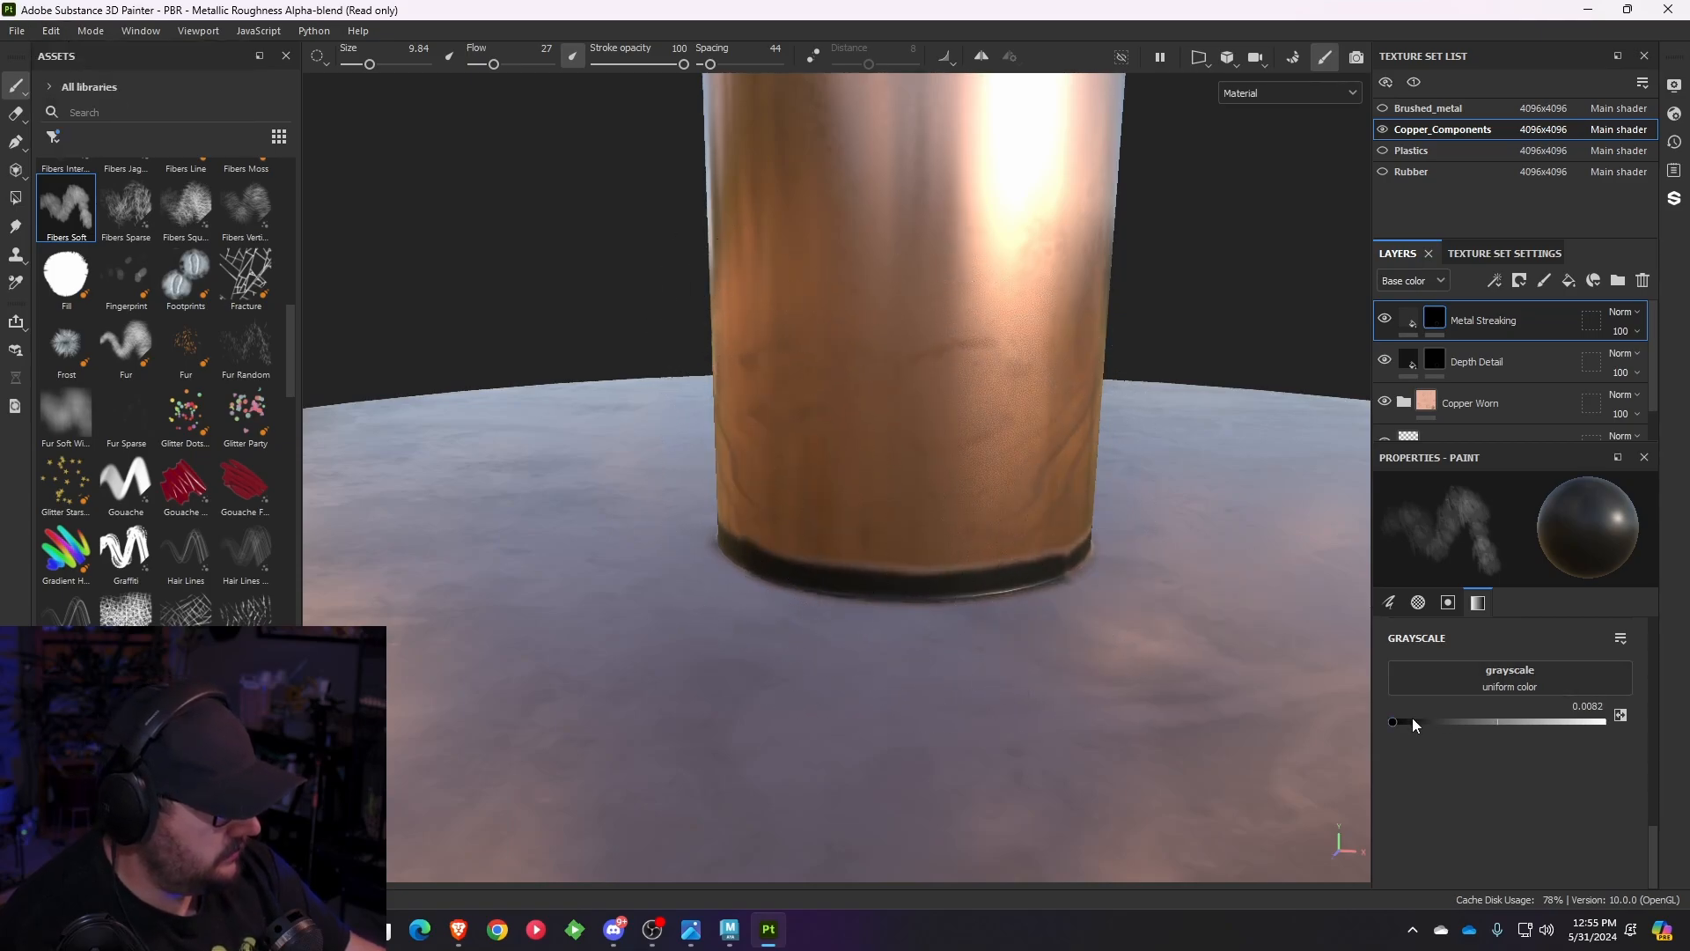
- Select the Depth Detail layer and break up the dark band all around the pole's foot with the Fibers Soft brush
left_click_drag(1070, 528, 960, 508, "alt")
left_click(1486, 361)
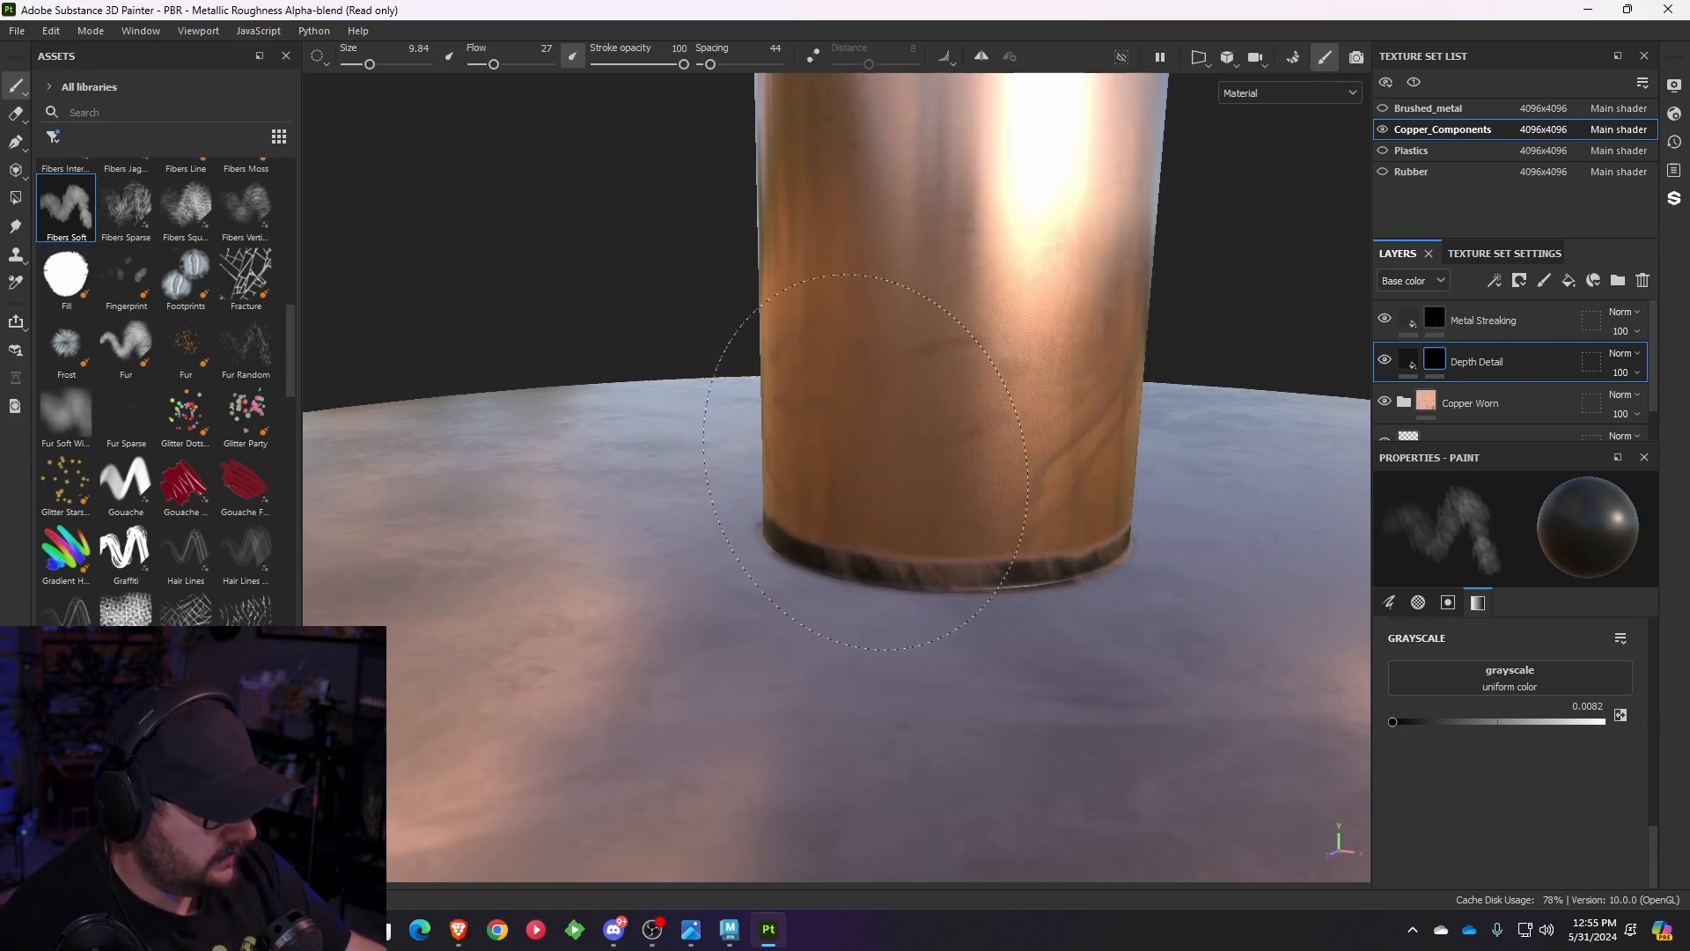
mouse_move(866, 461)
left_mouse_down("alt")
mouse_move(682, 359)
mouse_move(631, 388)
left_mouse_up("alt")
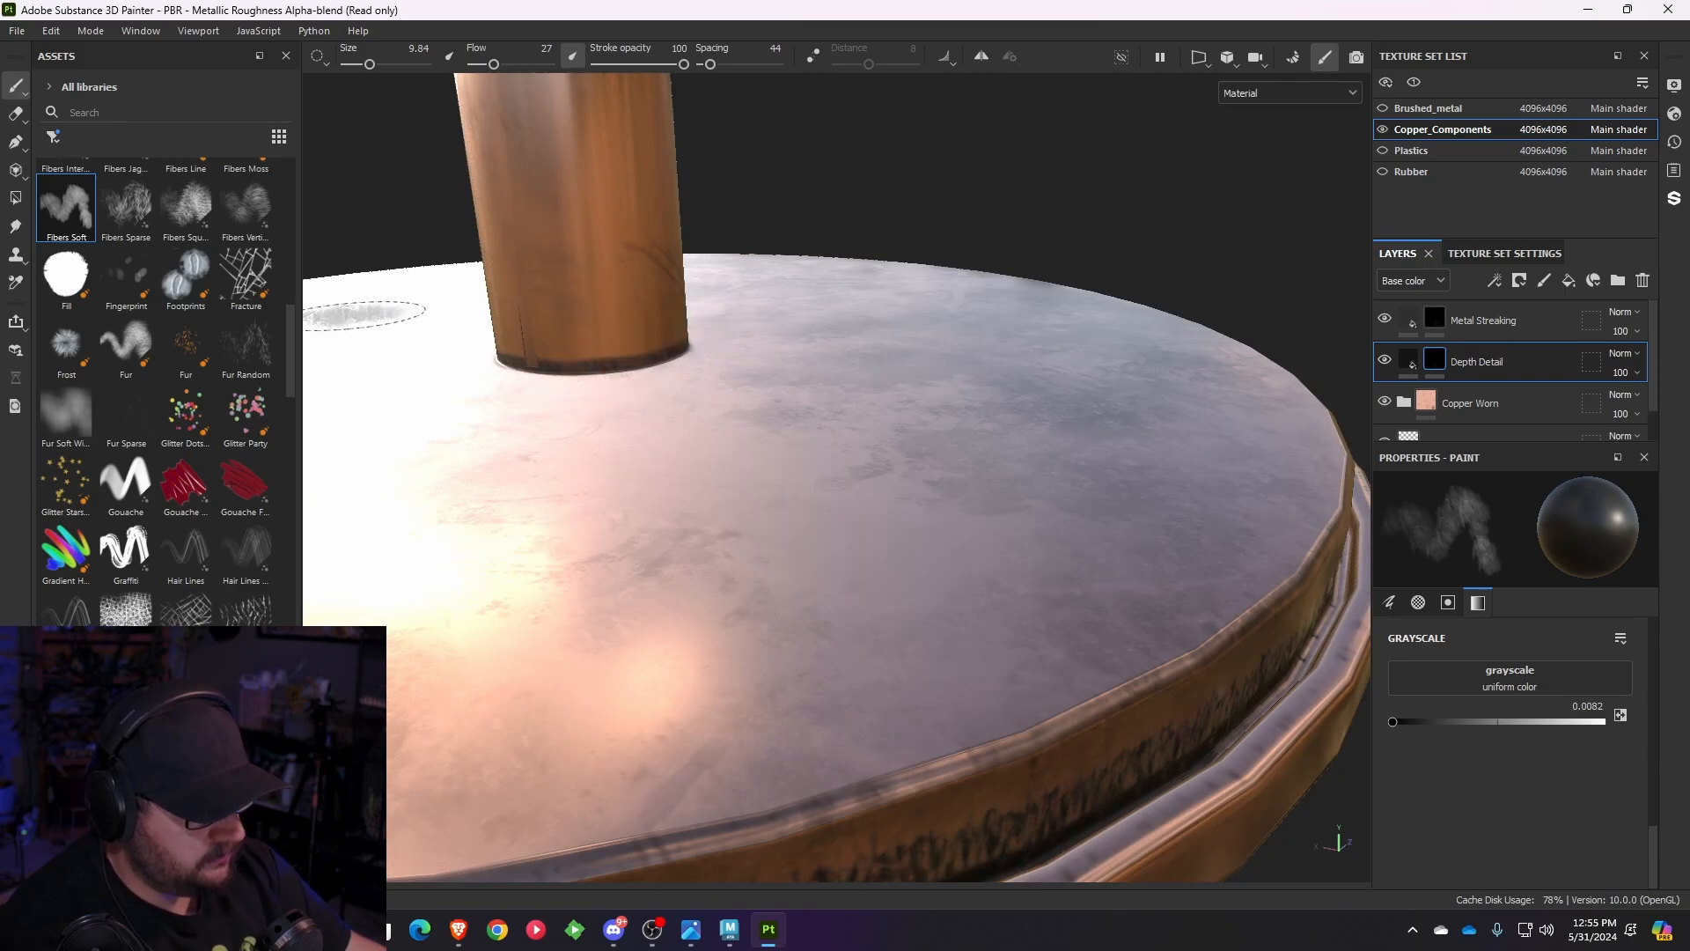
left_click_drag(364, 314, 973, 596, "alt")
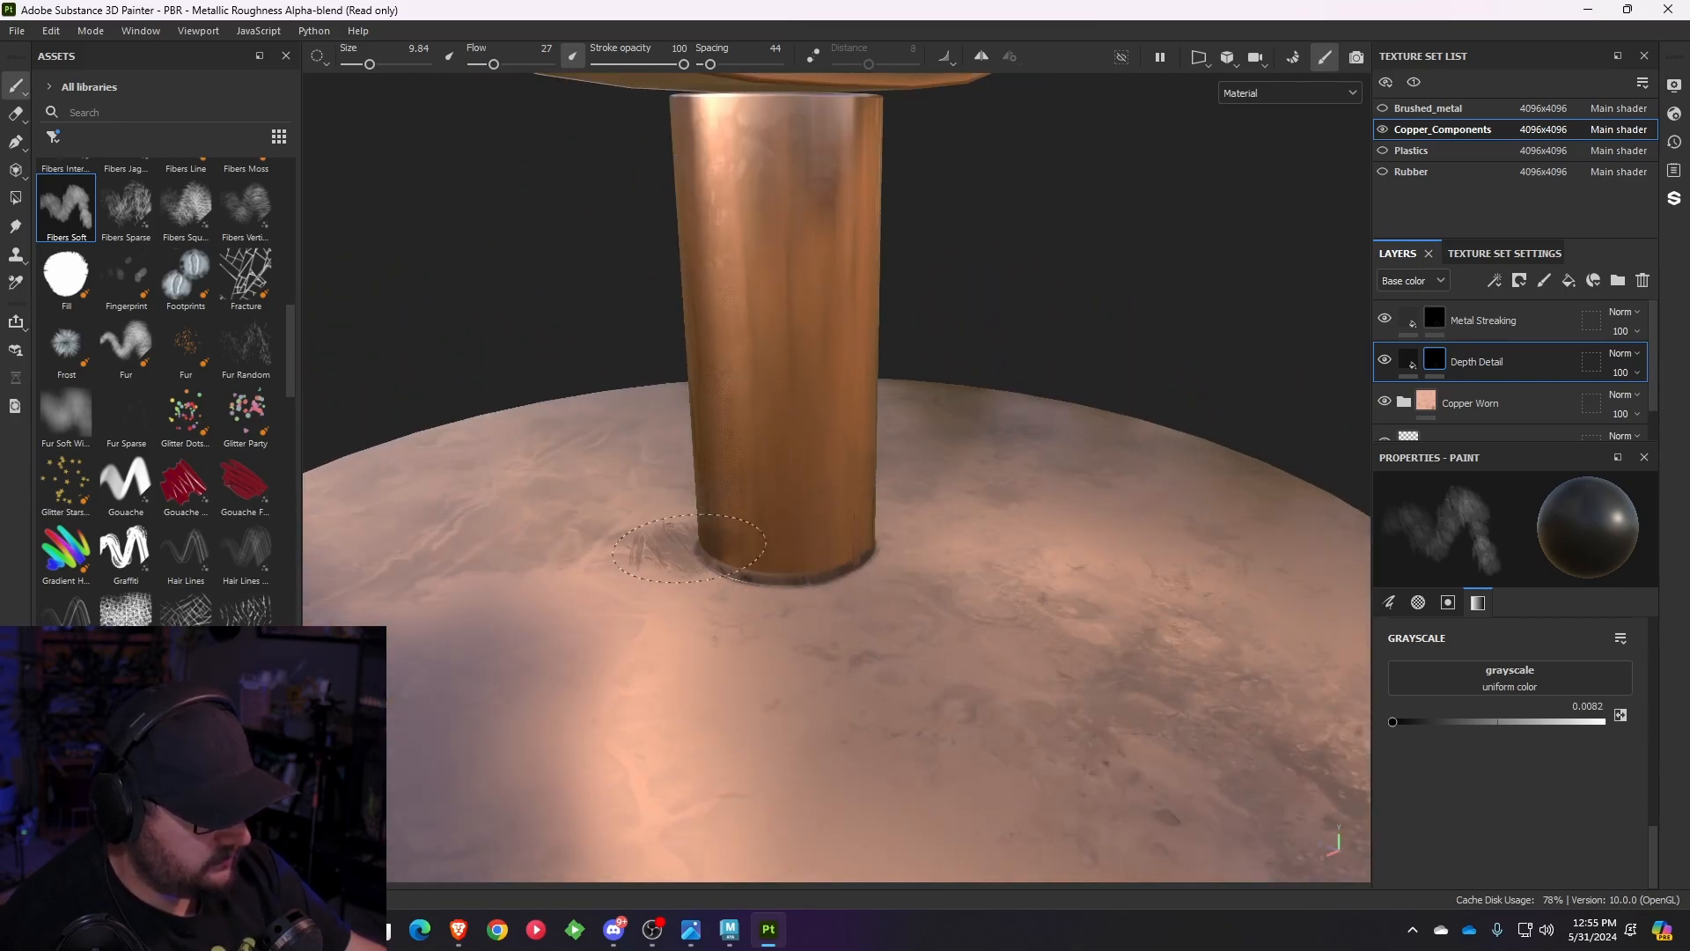
mouse_move(689, 547)
left_mouse_down("alt")
mouse_move(989, 483)
mouse_move(956, 500)
left_mouse_up("alt")
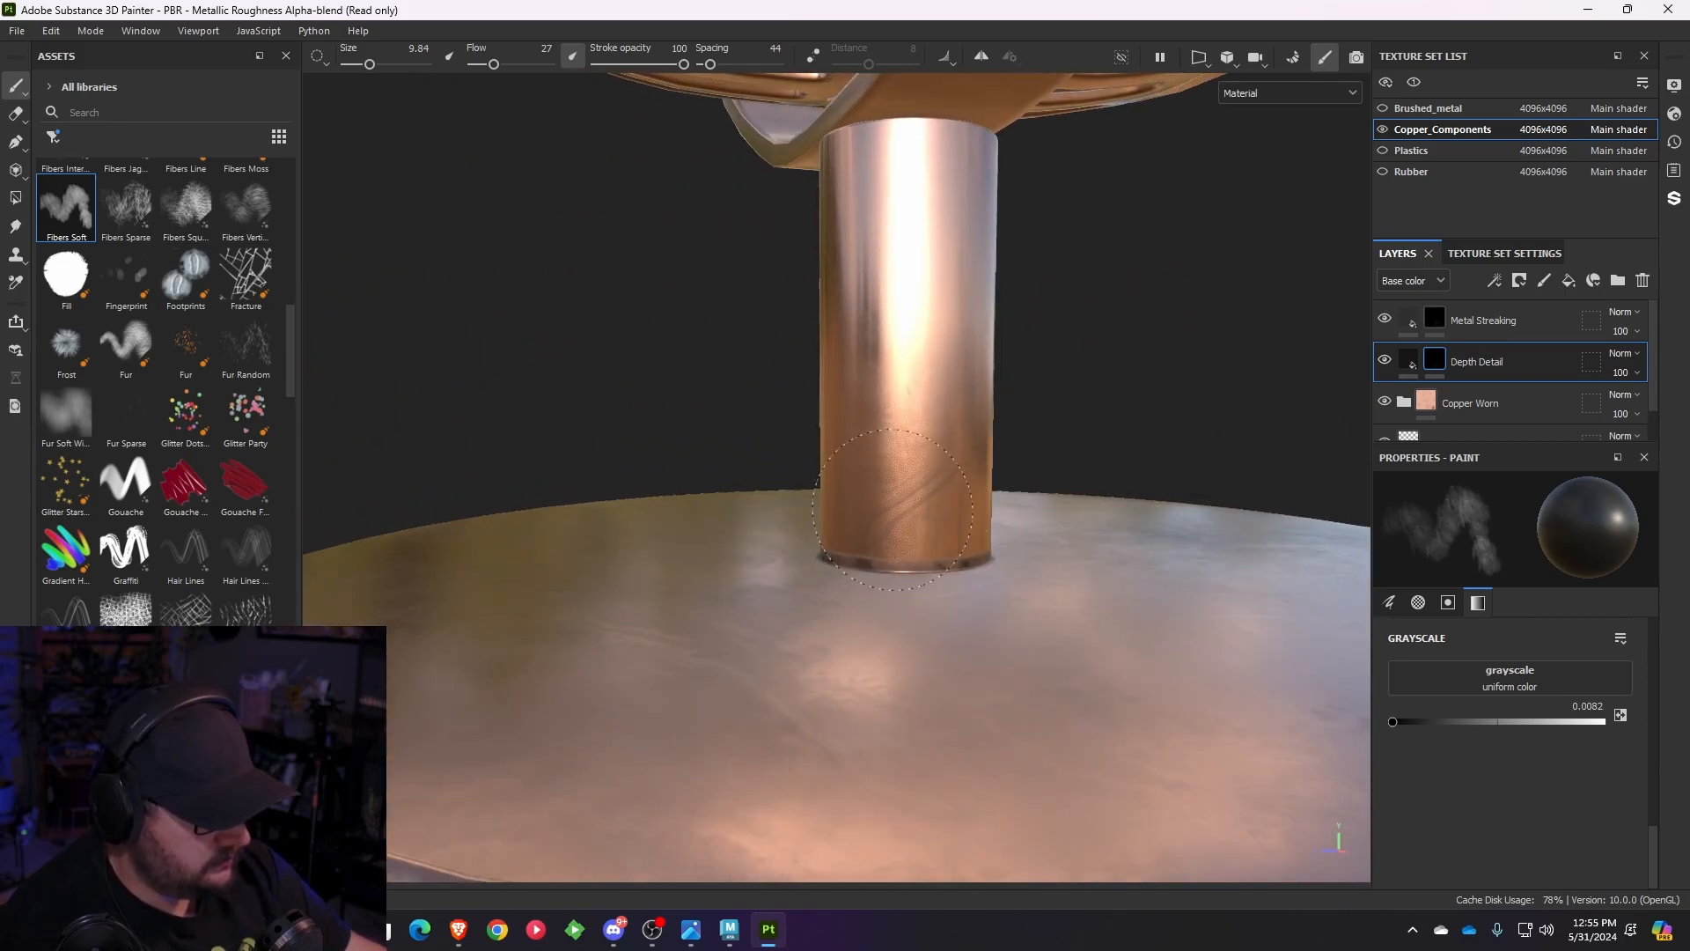
scroll(1032, 558, "up", 3)
scroll(1100, 532, "down", 5)
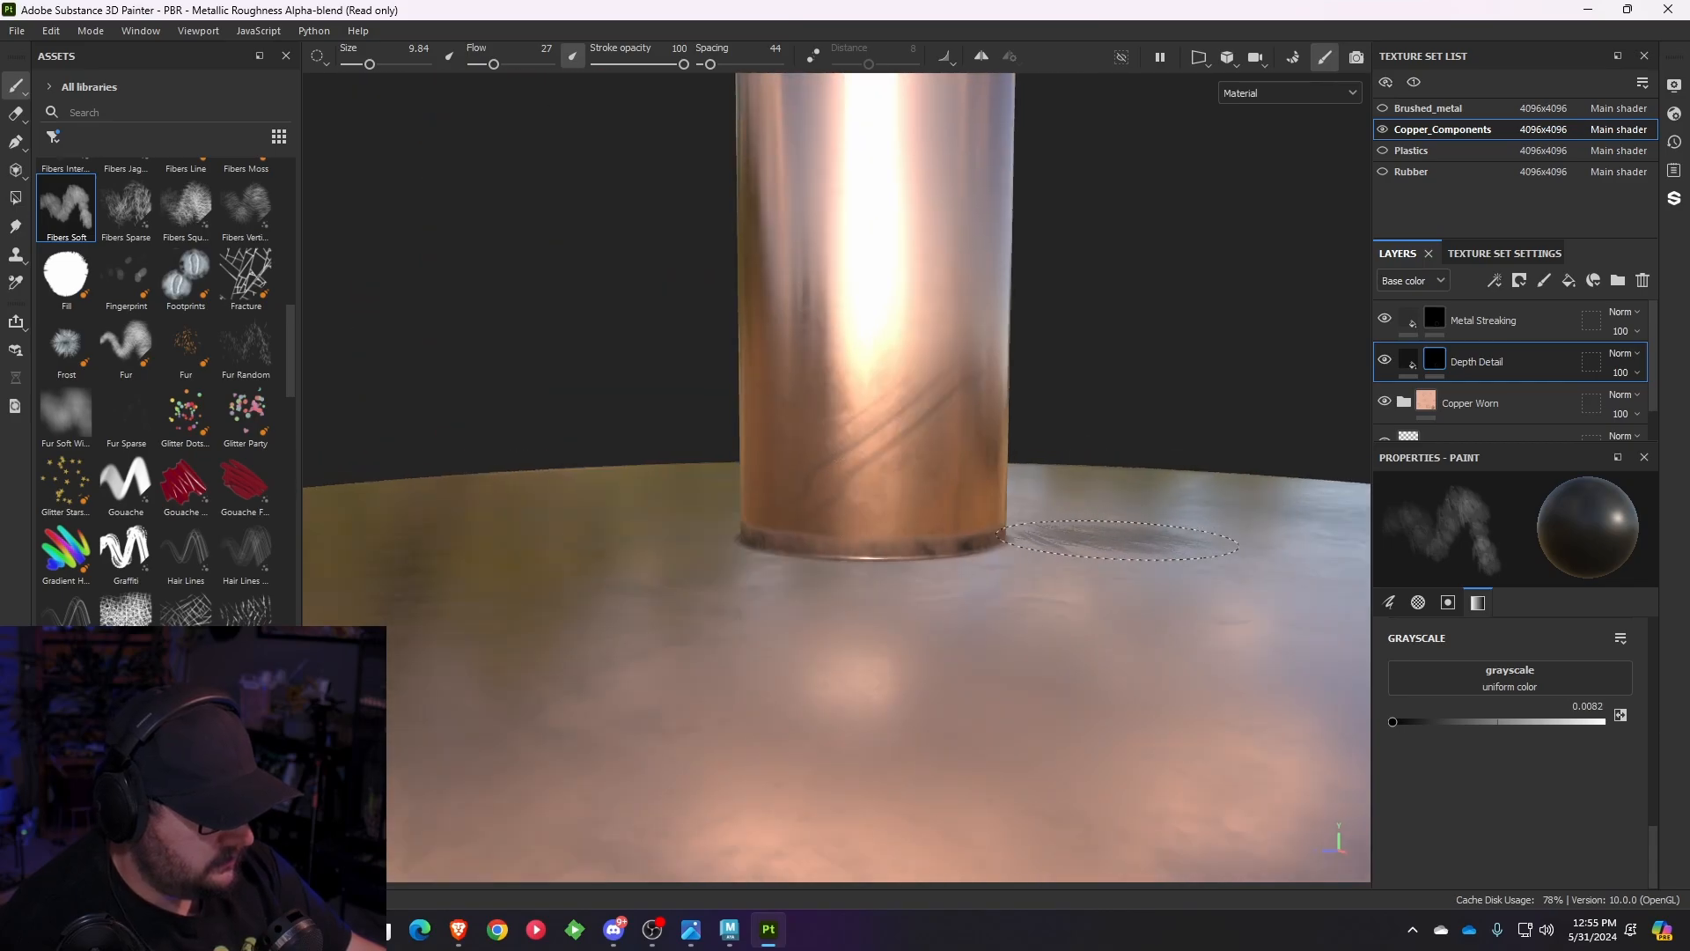
left_click_drag(1179, 550, 616, 560, "alt")
scroll(876, 638, "up", 3)
scroll(880, 656, "up", 2)
- Examine the worn band at the pole's foot, the base disc and the fan's front from a distance
scroll(806, 643, "down", 6)
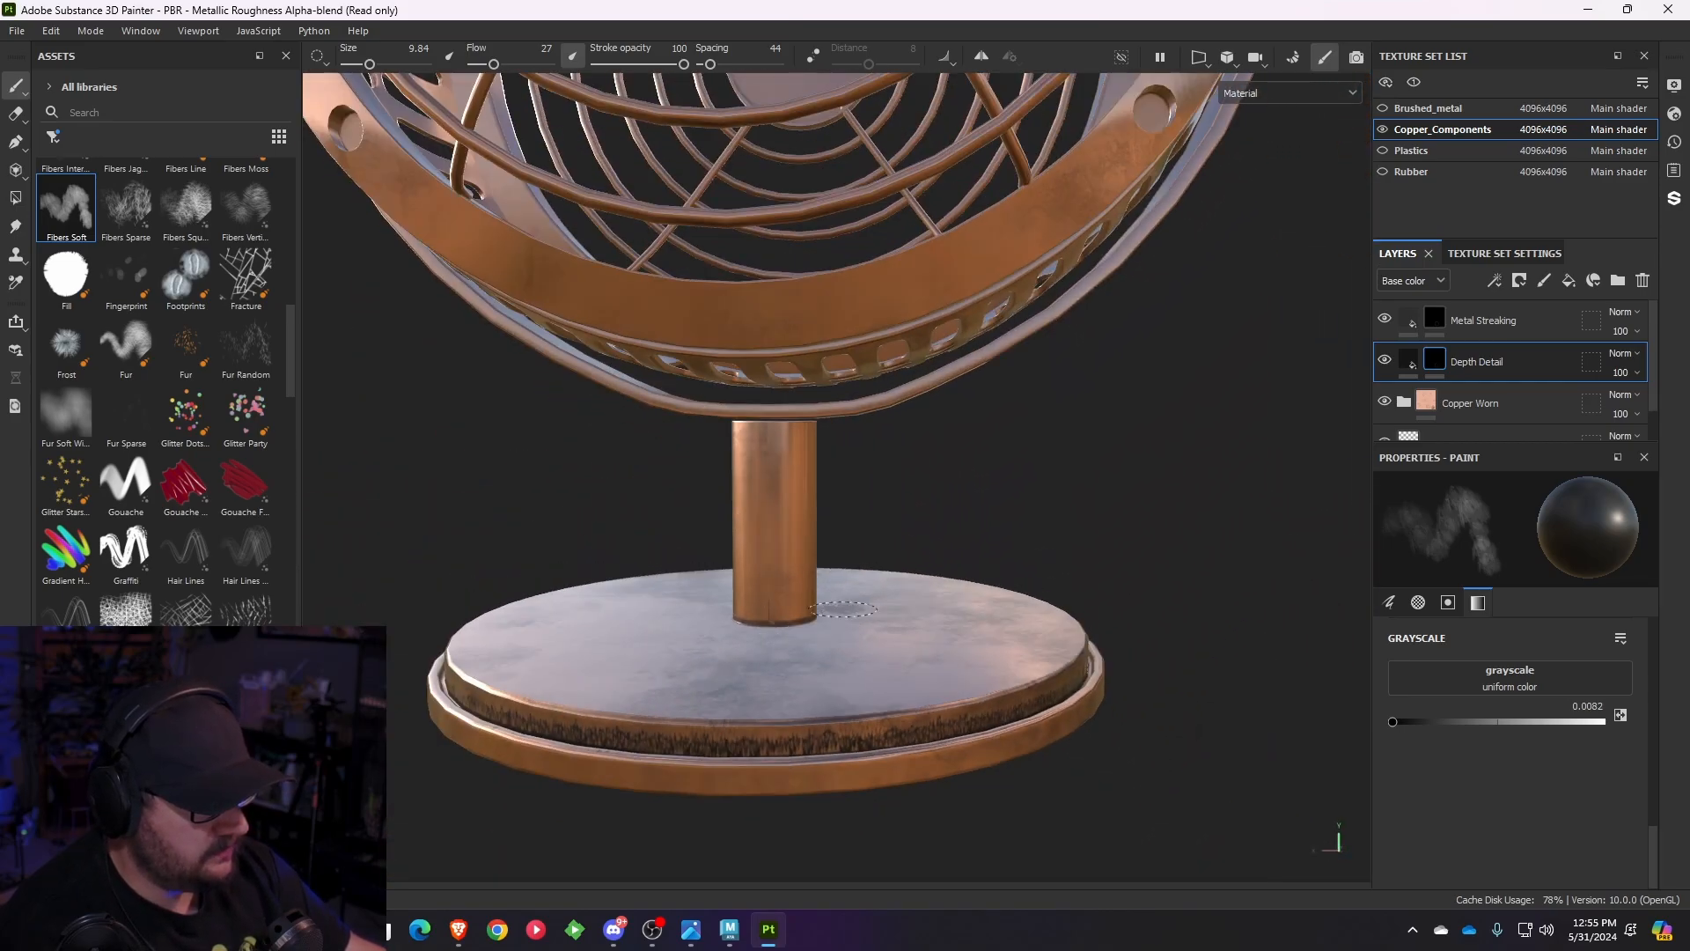
mouse_move(920, 615)
left_mouse_down("alt")
mouse_move(1100, 659)
mouse_move(1171, 655)
left_mouse_up("alt")
left_click_drag(669, 581, 1039, 537, "alt")
left_click_drag(807, 531, 1009, 531, "alt")
scroll(1009, 531, "up", 4)
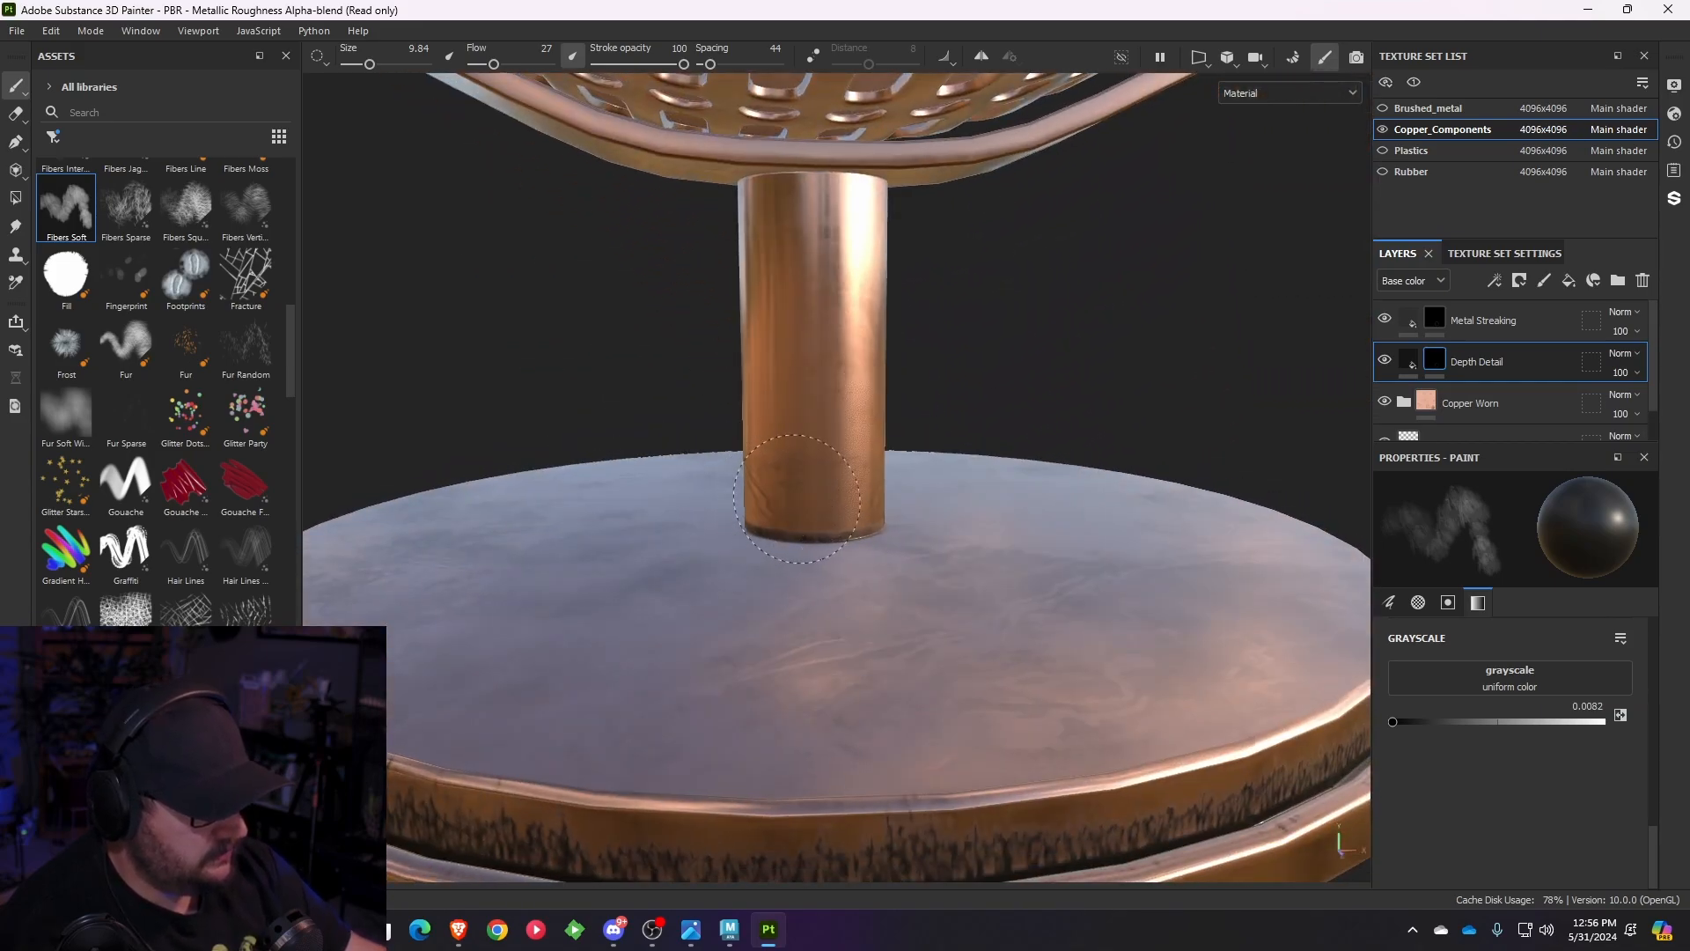
scroll(797, 498, "down", 5)
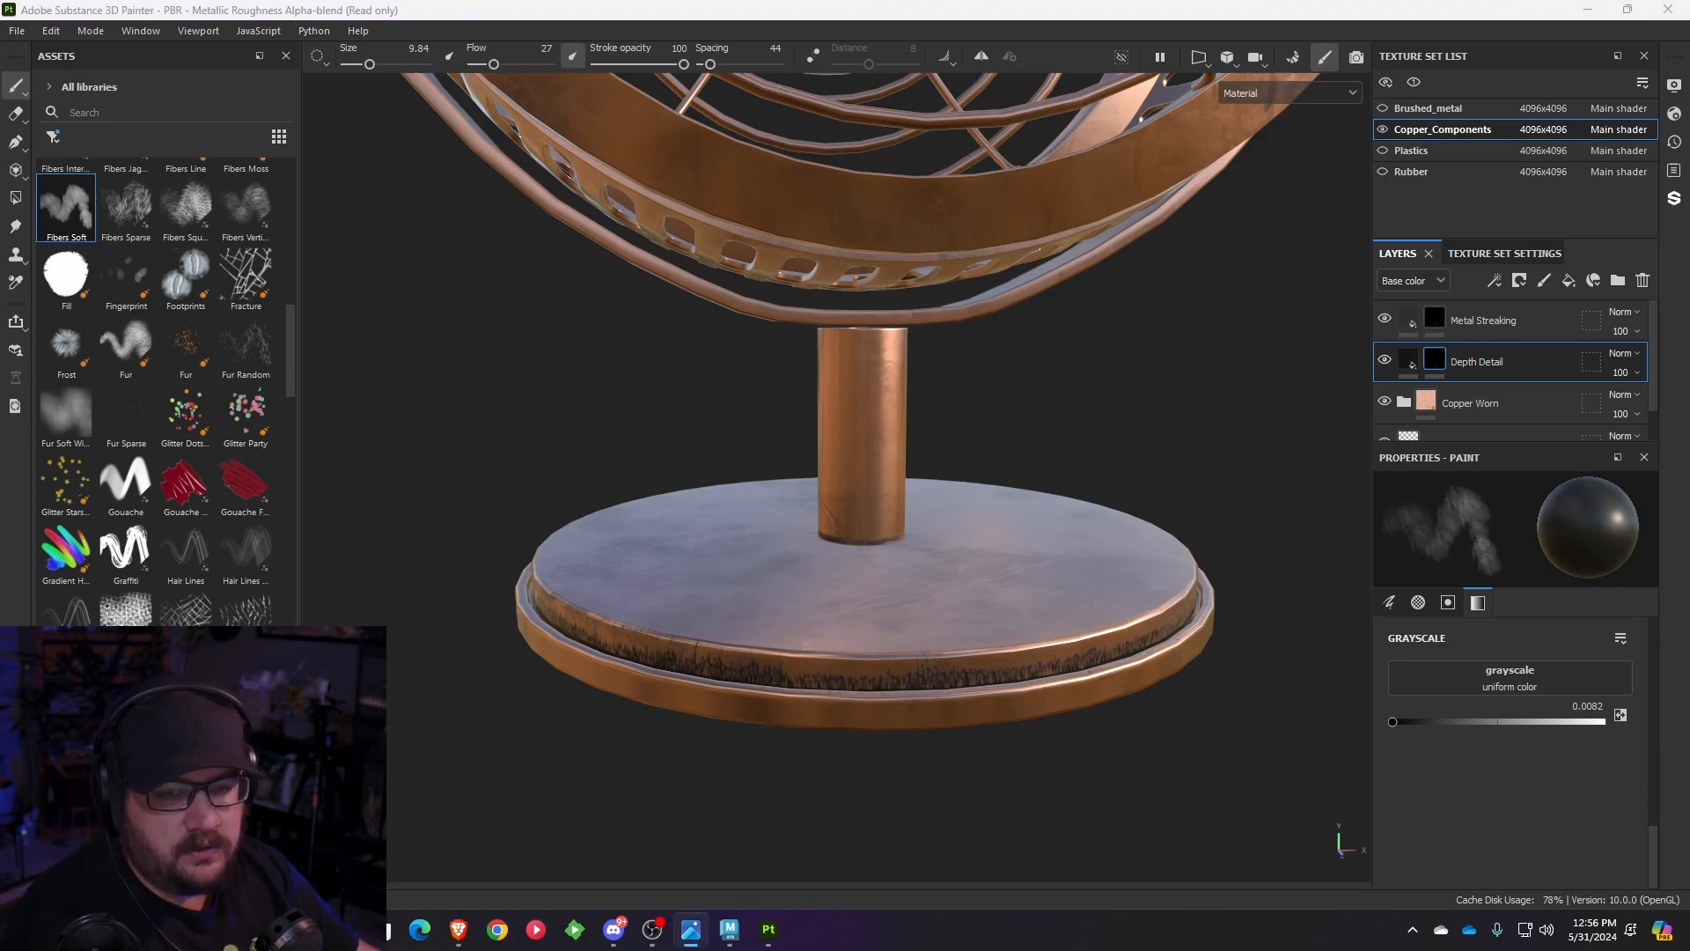
scroll(776, 173, "down", 3)
middle_click_drag(828, 212, 810, 669, "alt")
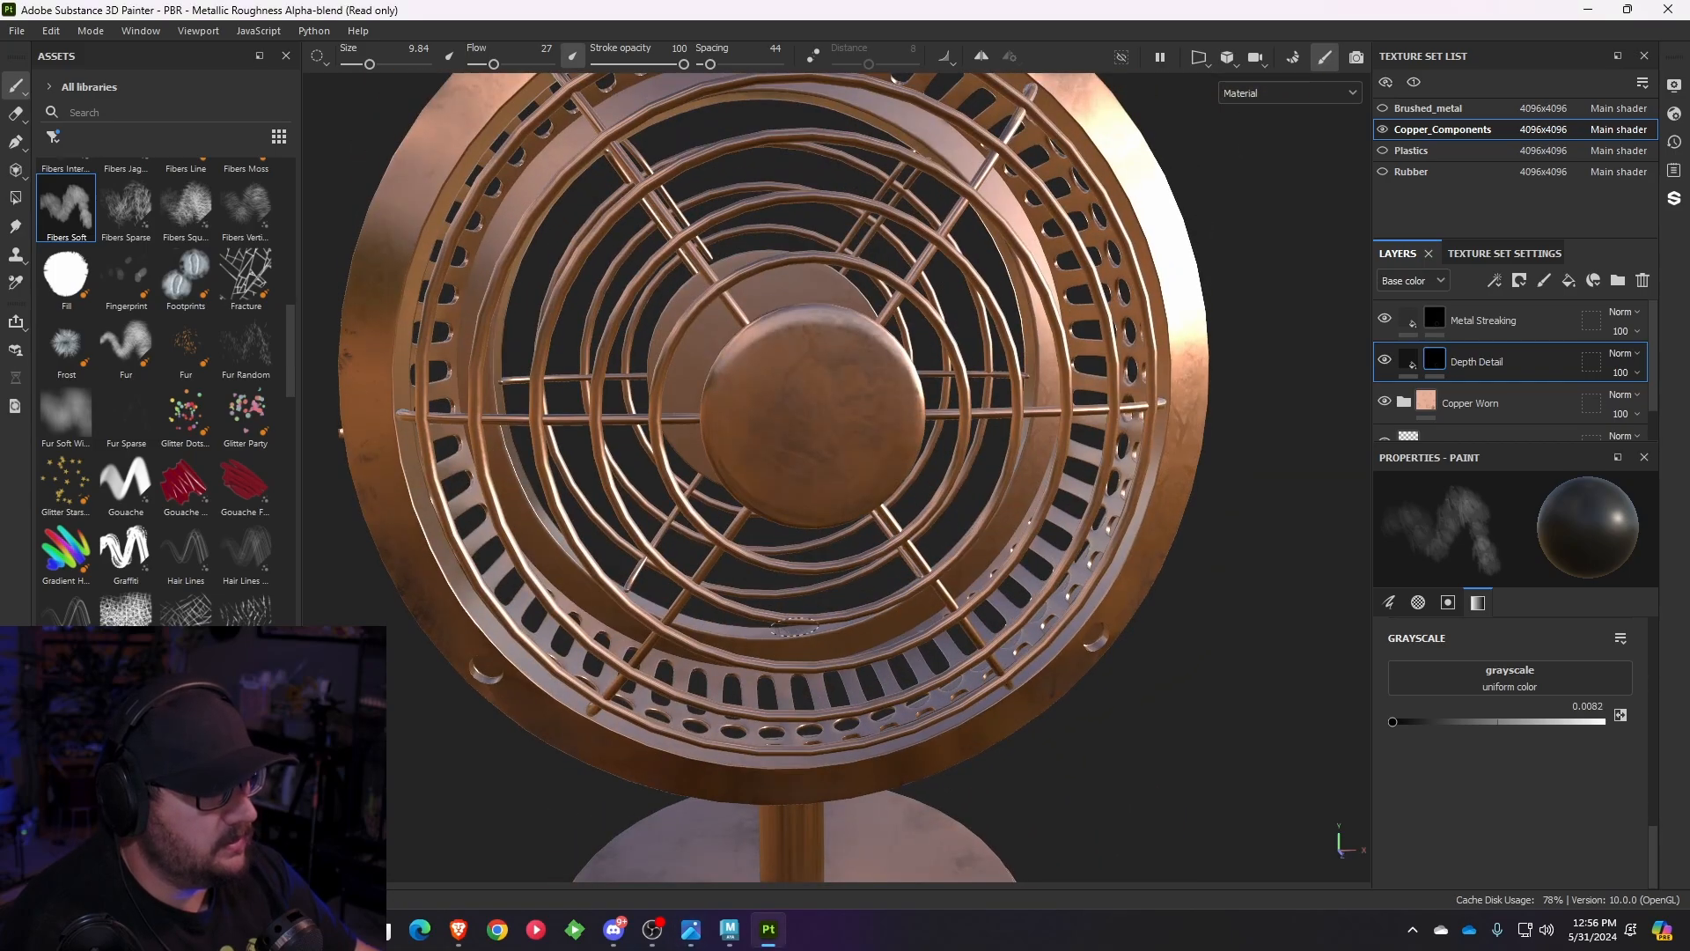
- Darken the round recess at the top of the fan's ring in Depth Detail using the Basic Soft brush at size 10 and grayscale 1
left_click_drag(775, 422, 845, 519, "alt")
middle_click_drag(846, 519, 897, 783, "alt")
mouse_move(898, 783)
left_mouse_down("alt")
mouse_move(888, 485)
mouse_move(1184, 568)
mouse_move(1120, 515)
left_mouse_up("alt")
left_click_drag(1219, 405, 1171, 449, "alt")
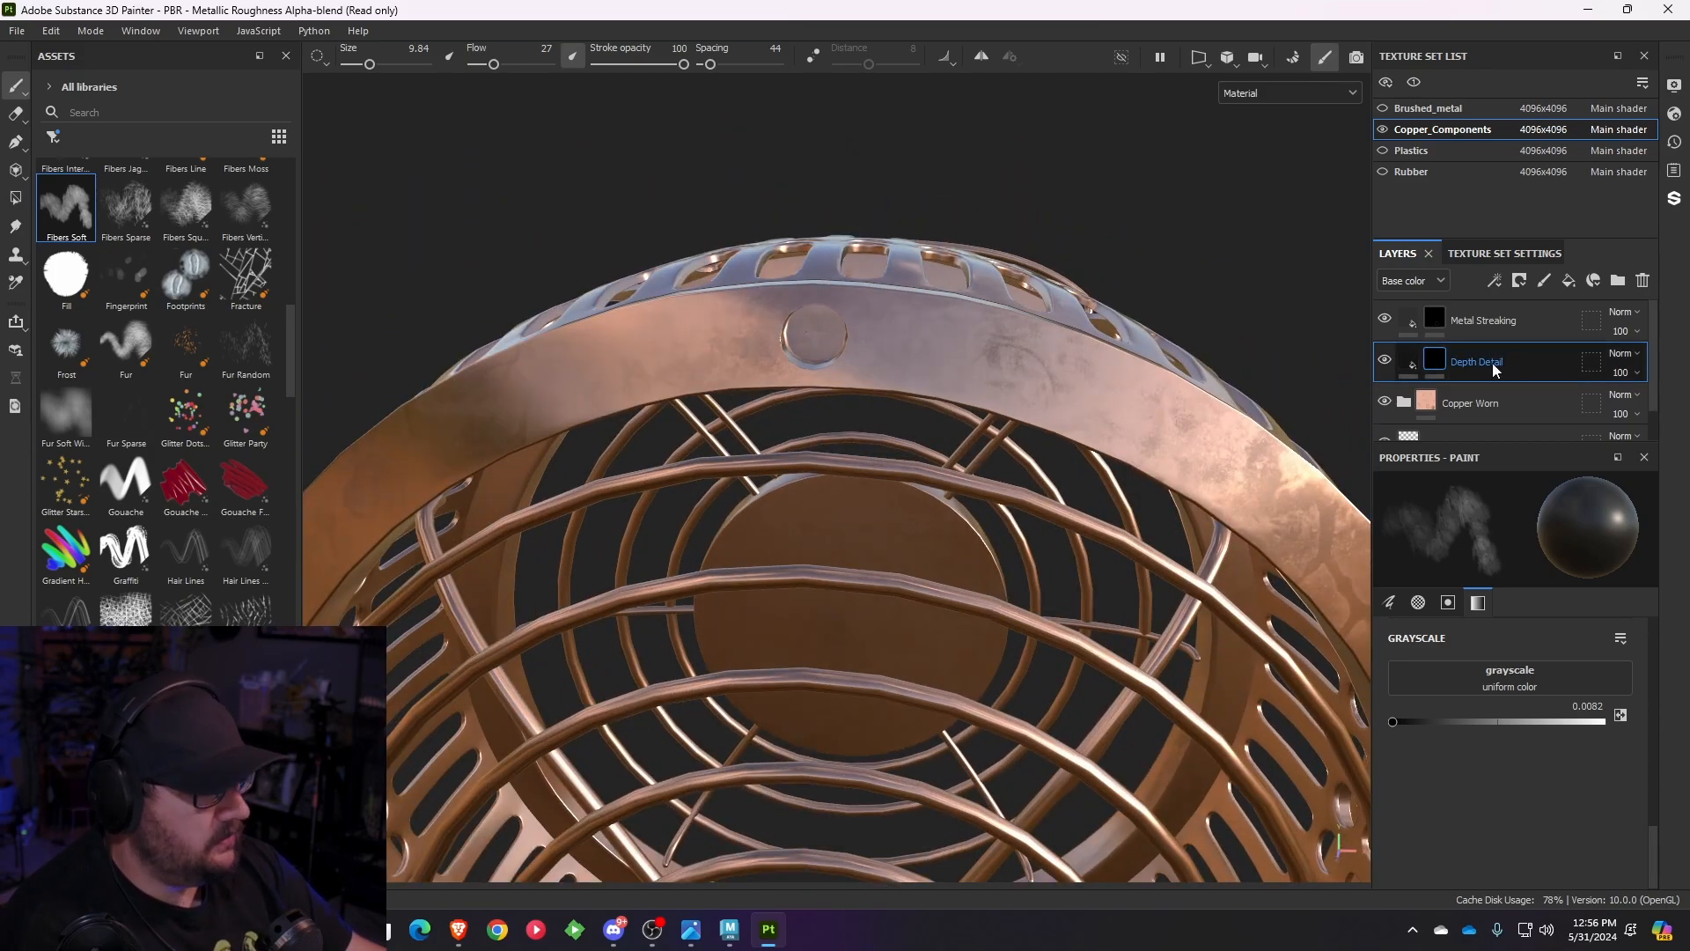
scroll(180, 282, "up", 10)
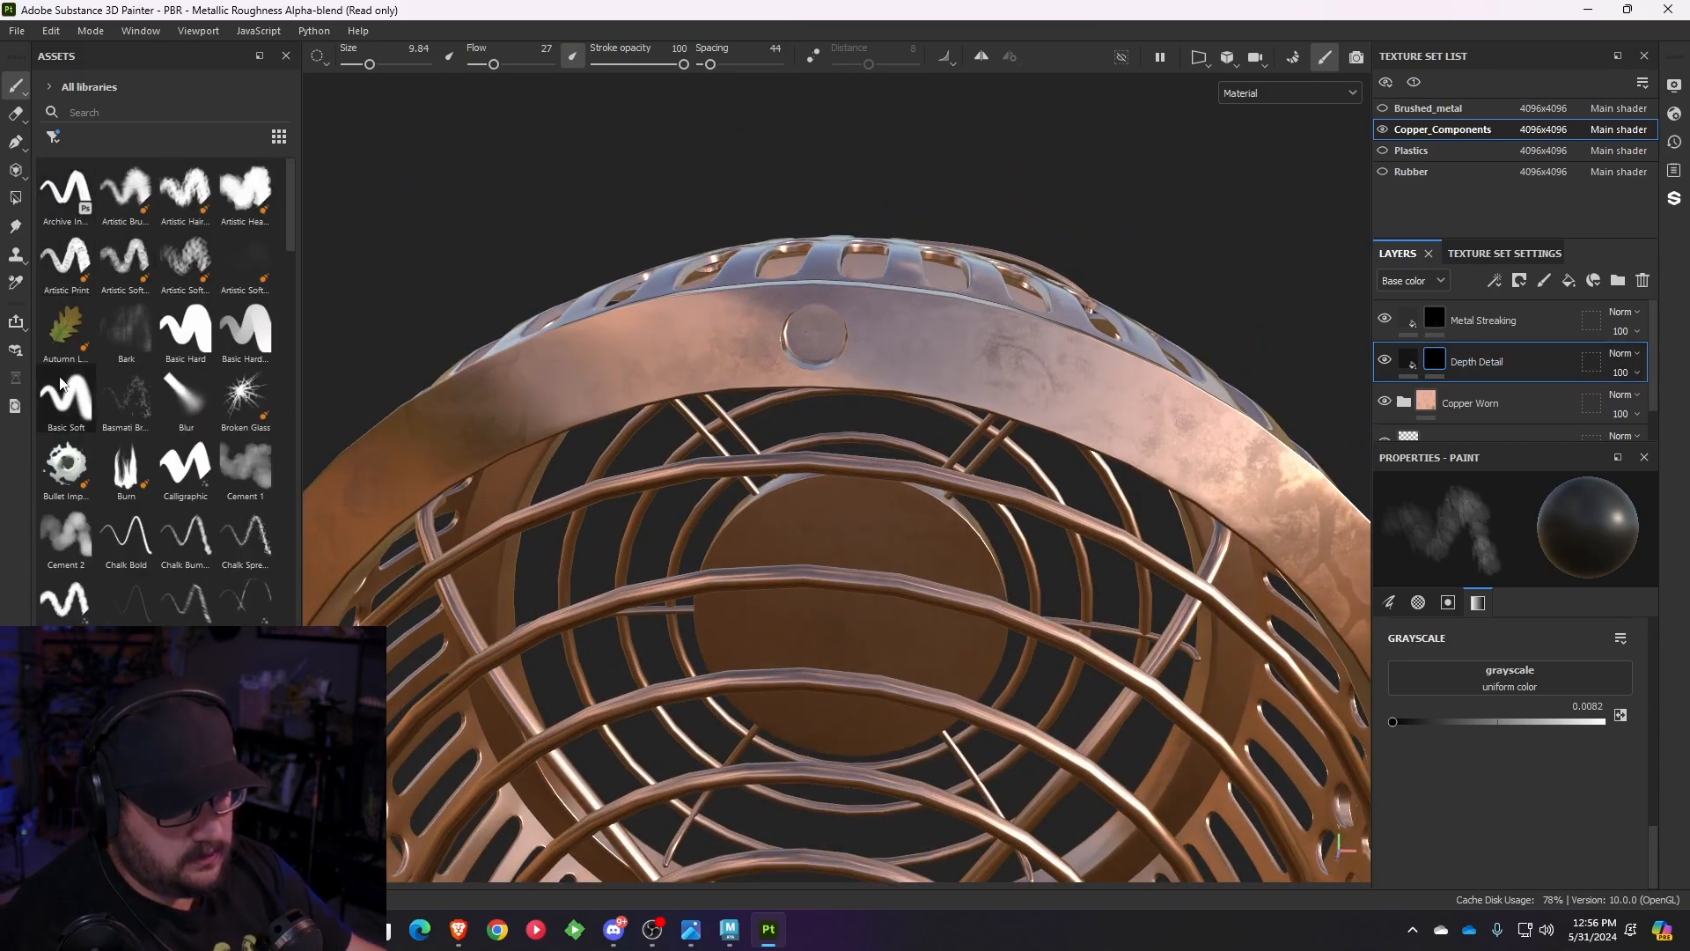
left_click(62, 396)
left_click_drag(699, 358, 811, 339, "alt")
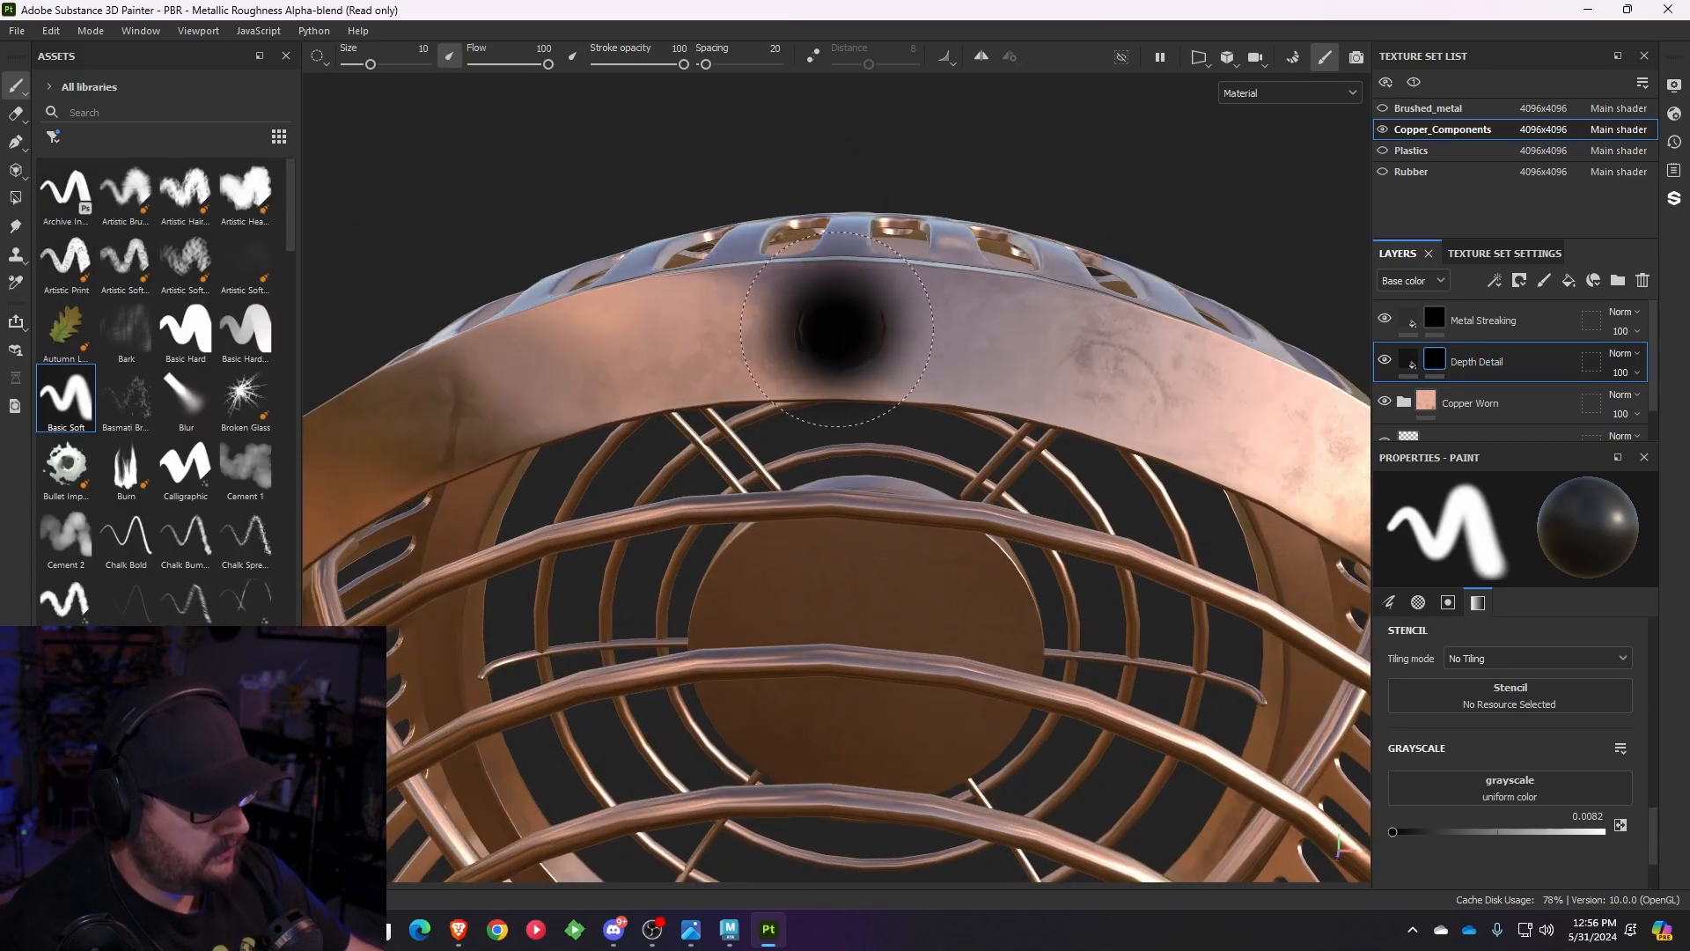
left_click_drag(1393, 832, 1604, 832)
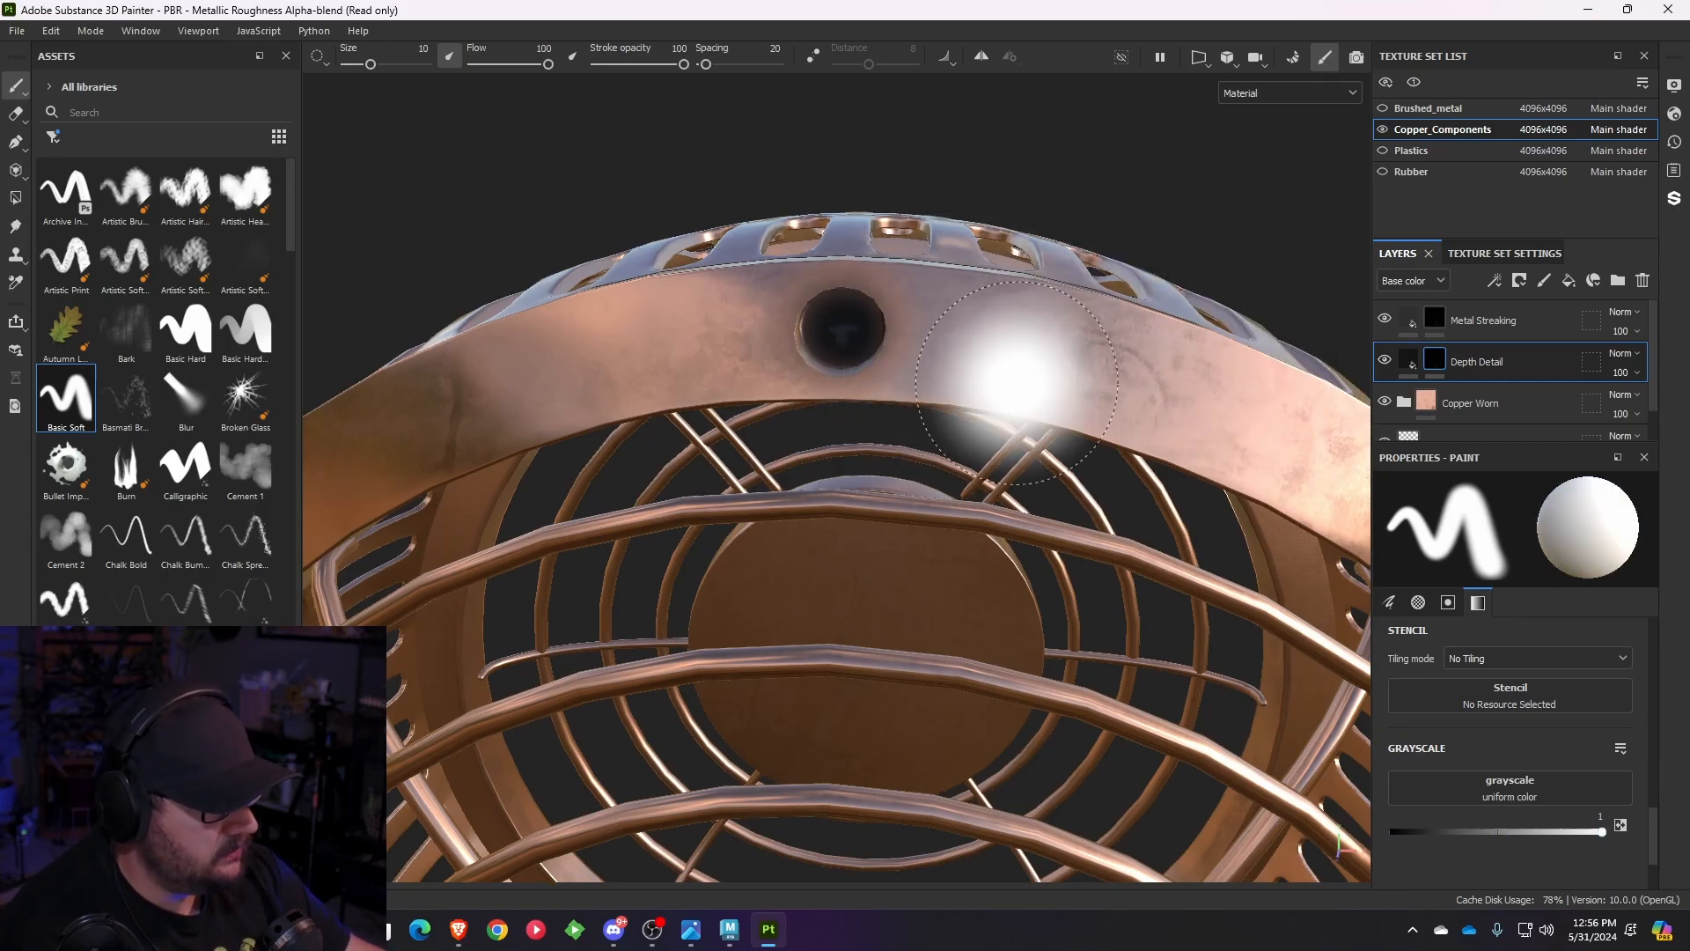
- Darken the two lower round recesses on the front of the fan's ring in Depth Detail with the Basic Soft brush
left_click_drag(1016, 383, 1062, 427, "alt")
left_click_drag(894, 364, 943, 196, "alt")
scroll(1071, 441, "down", 3)
scroll(942, 196, "up", 2)
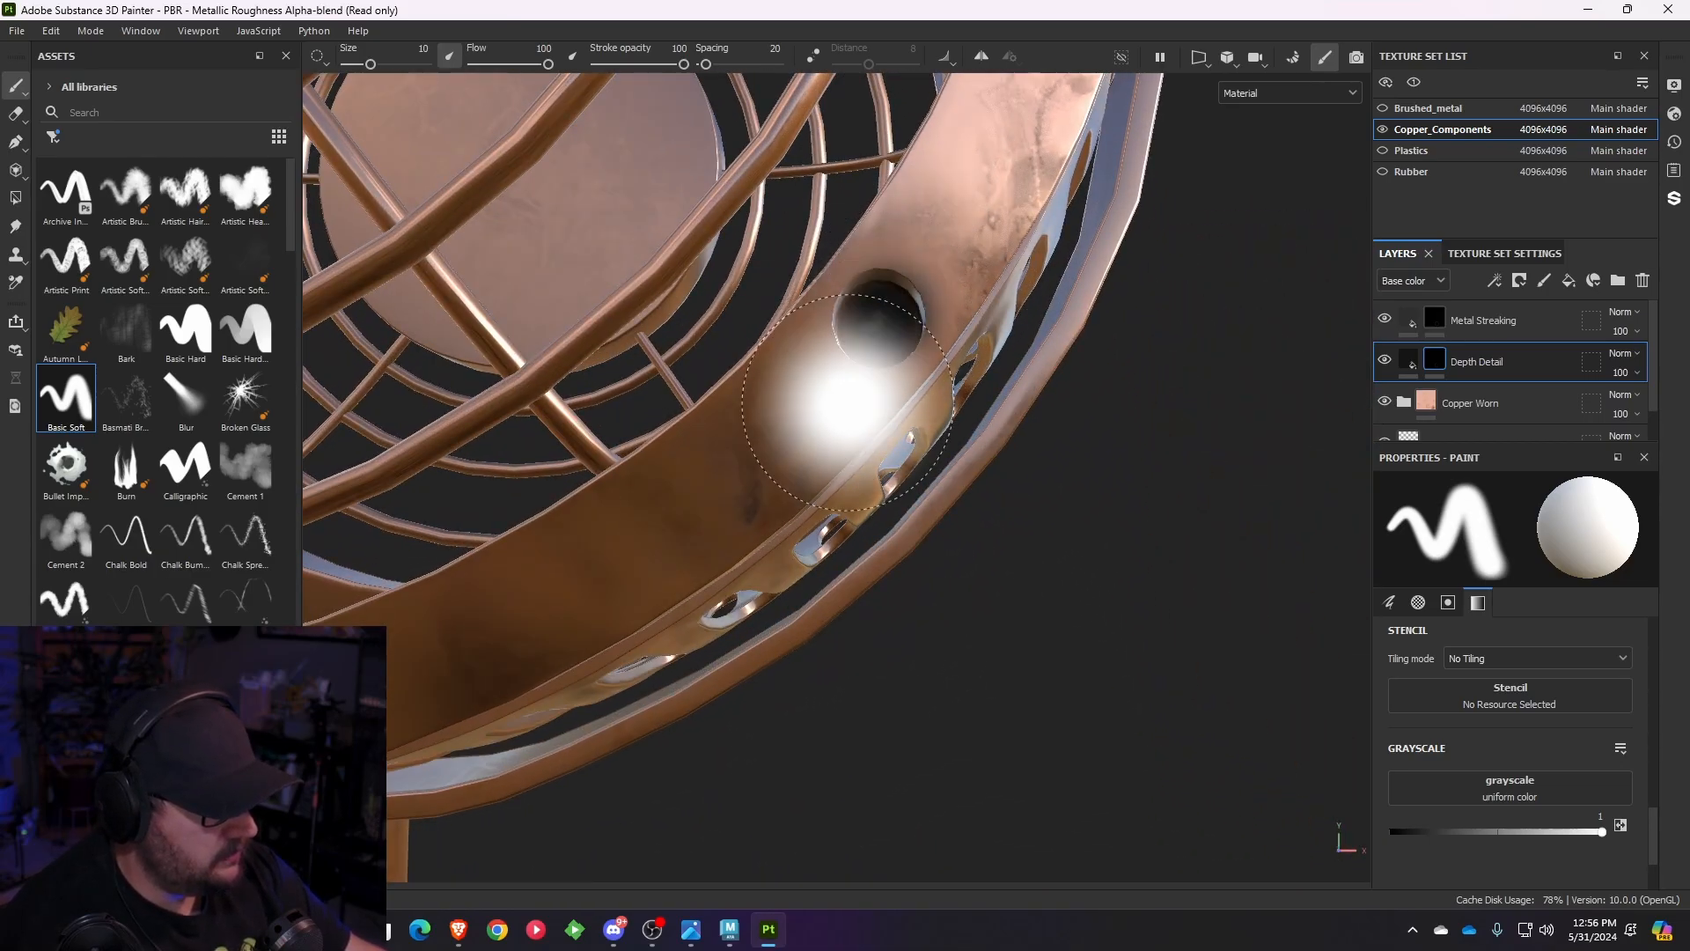
scroll(848, 402, "down", 3)
left_click_drag(657, 479, 671, 539, "alt")
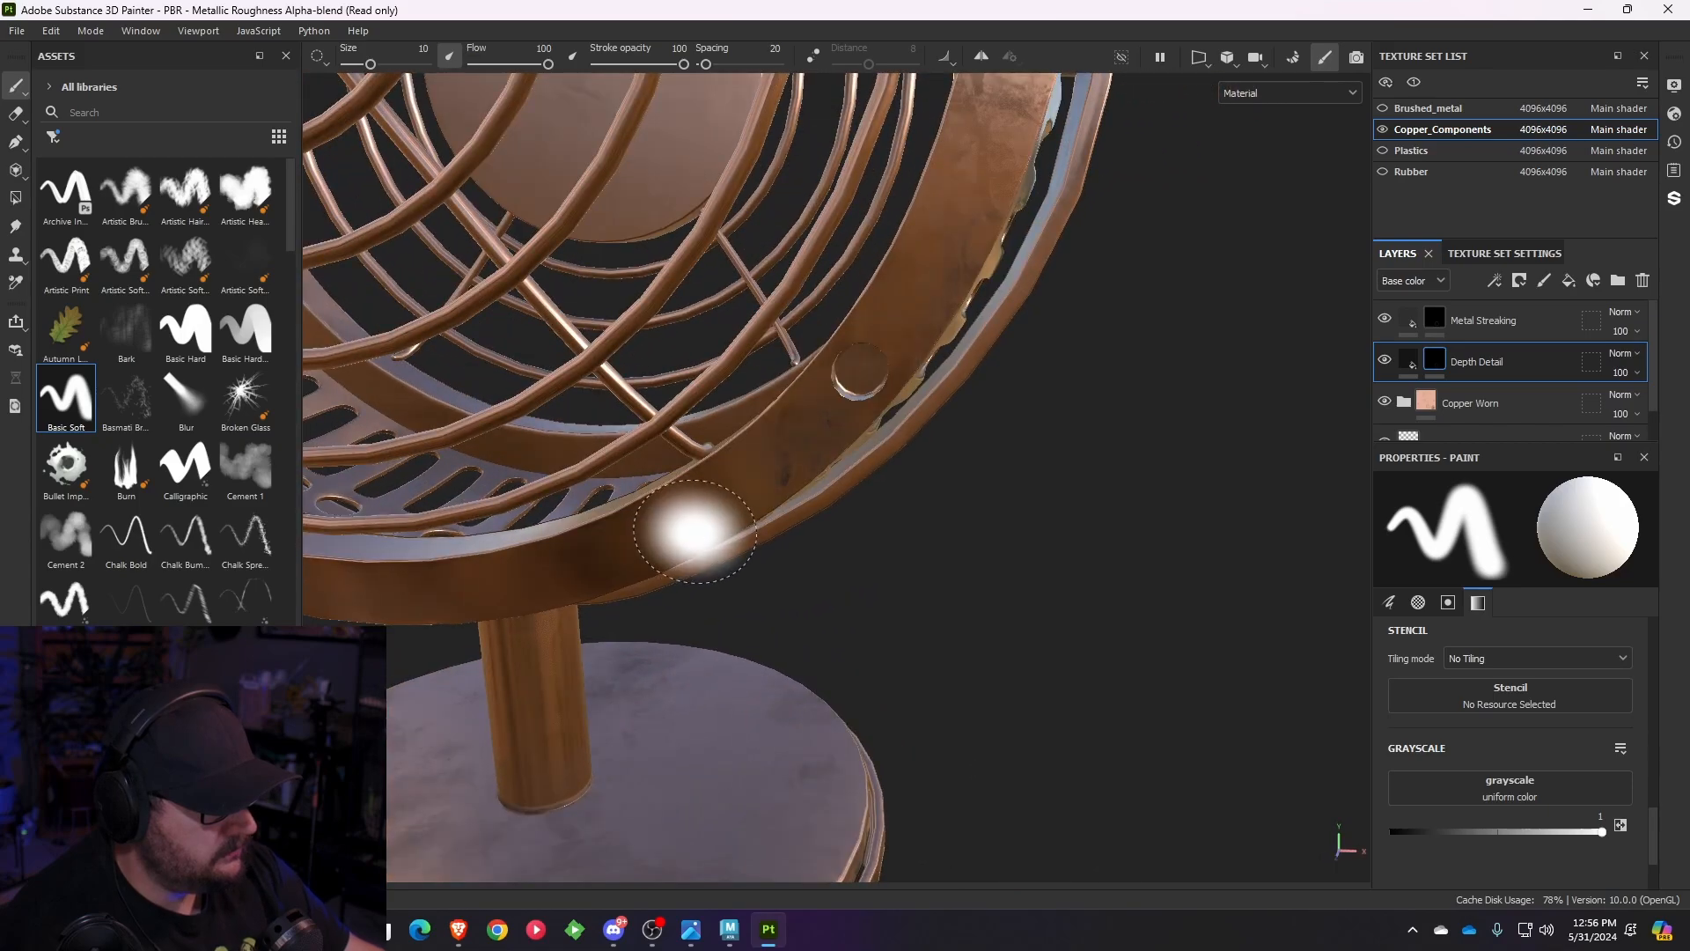
scroll(762, 462, "up", 2)
scroll(691, 302, "down", 3)
mouse_move(690, 301)
left_mouse_down("alt")
mouse_move(894, 539)
mouse_move(826, 493)
mouse_move(917, 502)
mouse_move(989, 479)
left_mouse_up("alt")
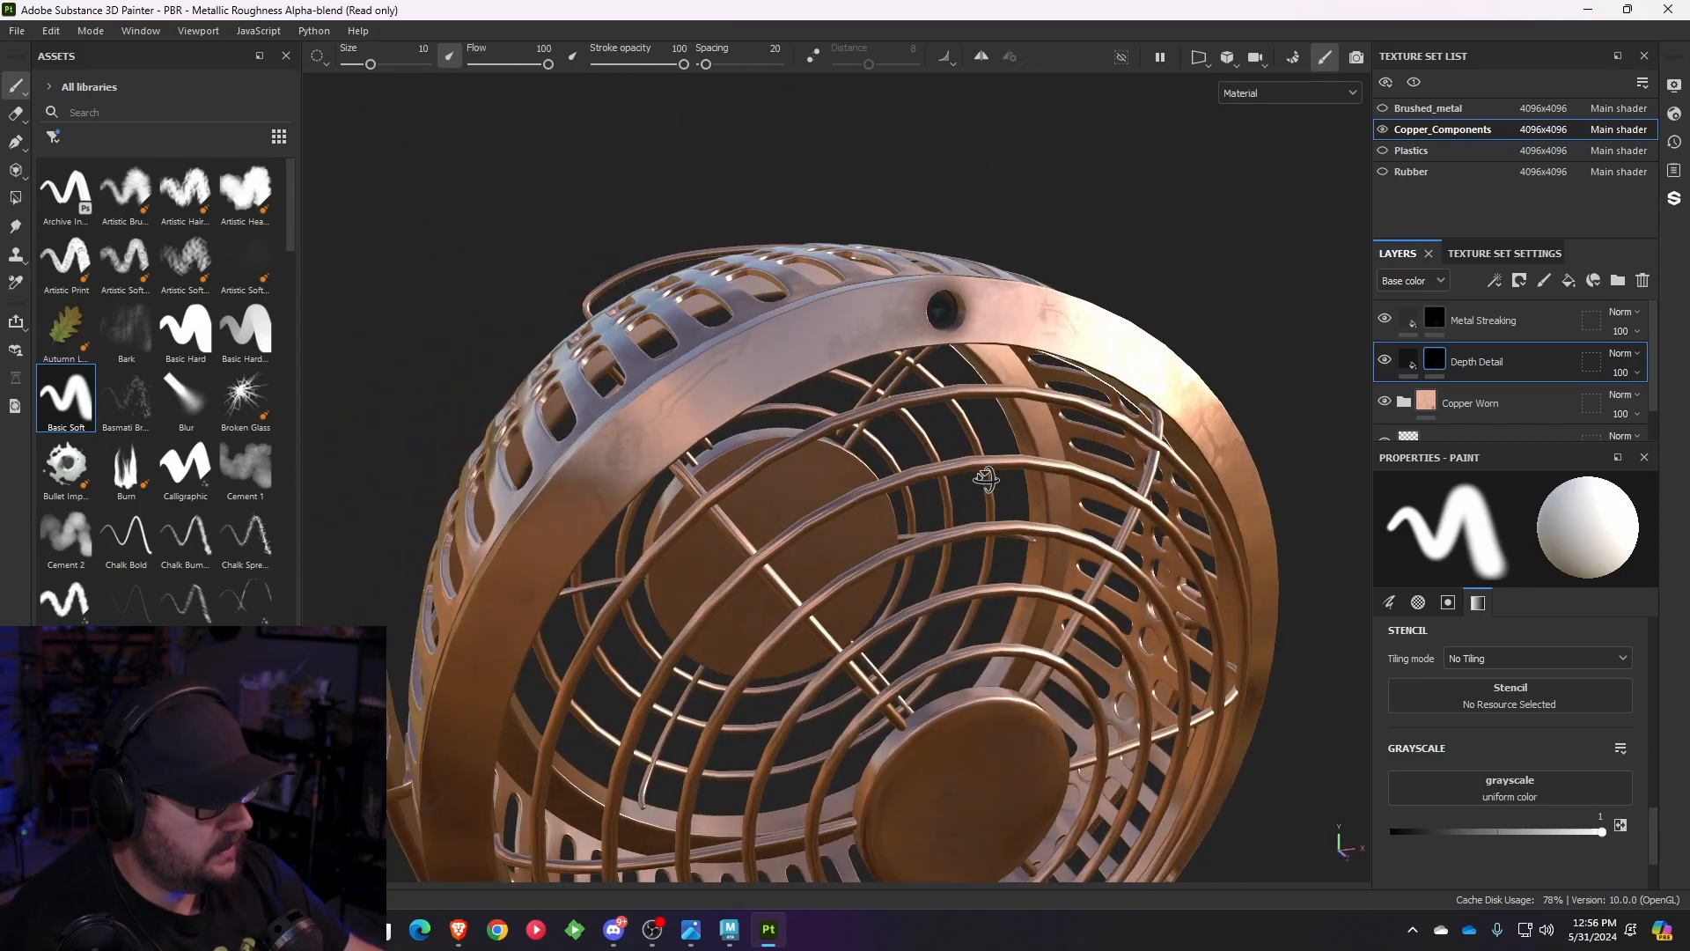
scroll(995, 476, "up", 2)
mouse_move(973, 641)
left_mouse_down("alt")
mouse_move(748, 446)
mouse_move(679, 421)
left_mouse_up("alt")
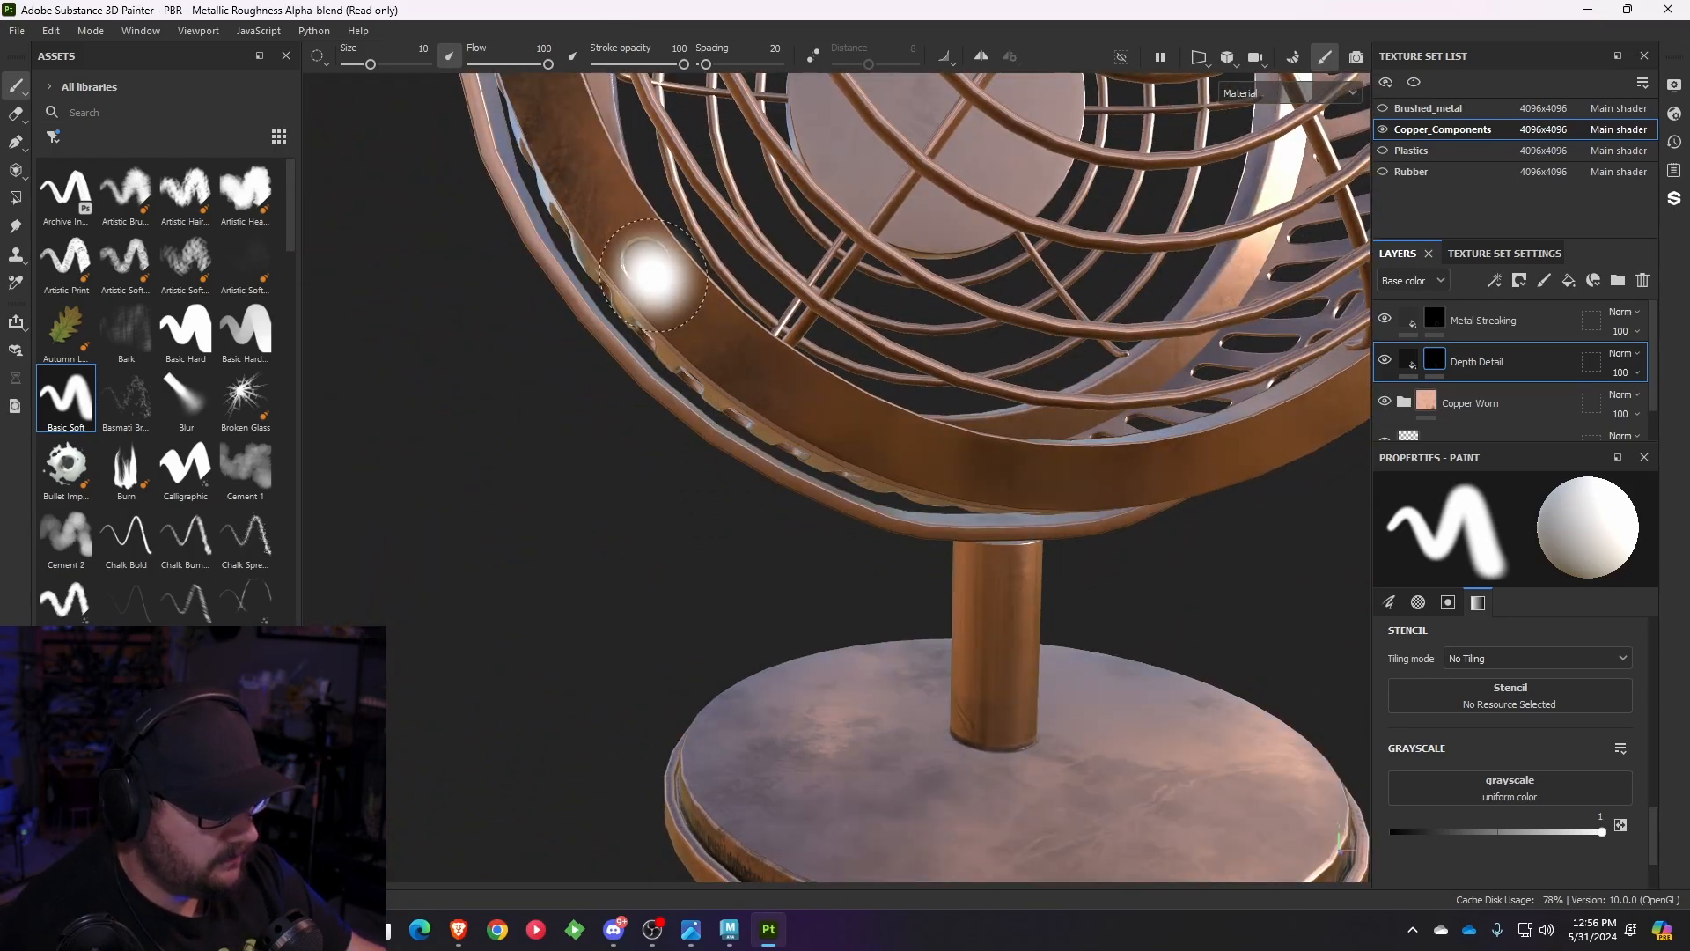
mouse_move(884, 450)
left_mouse_down("alt")
mouse_move(1096, 410)
mouse_move(853, 456)
mouse_move(1070, 437)
mouse_move(902, 430)
mouse_move(861, 402)
left_mouse_up("alt")
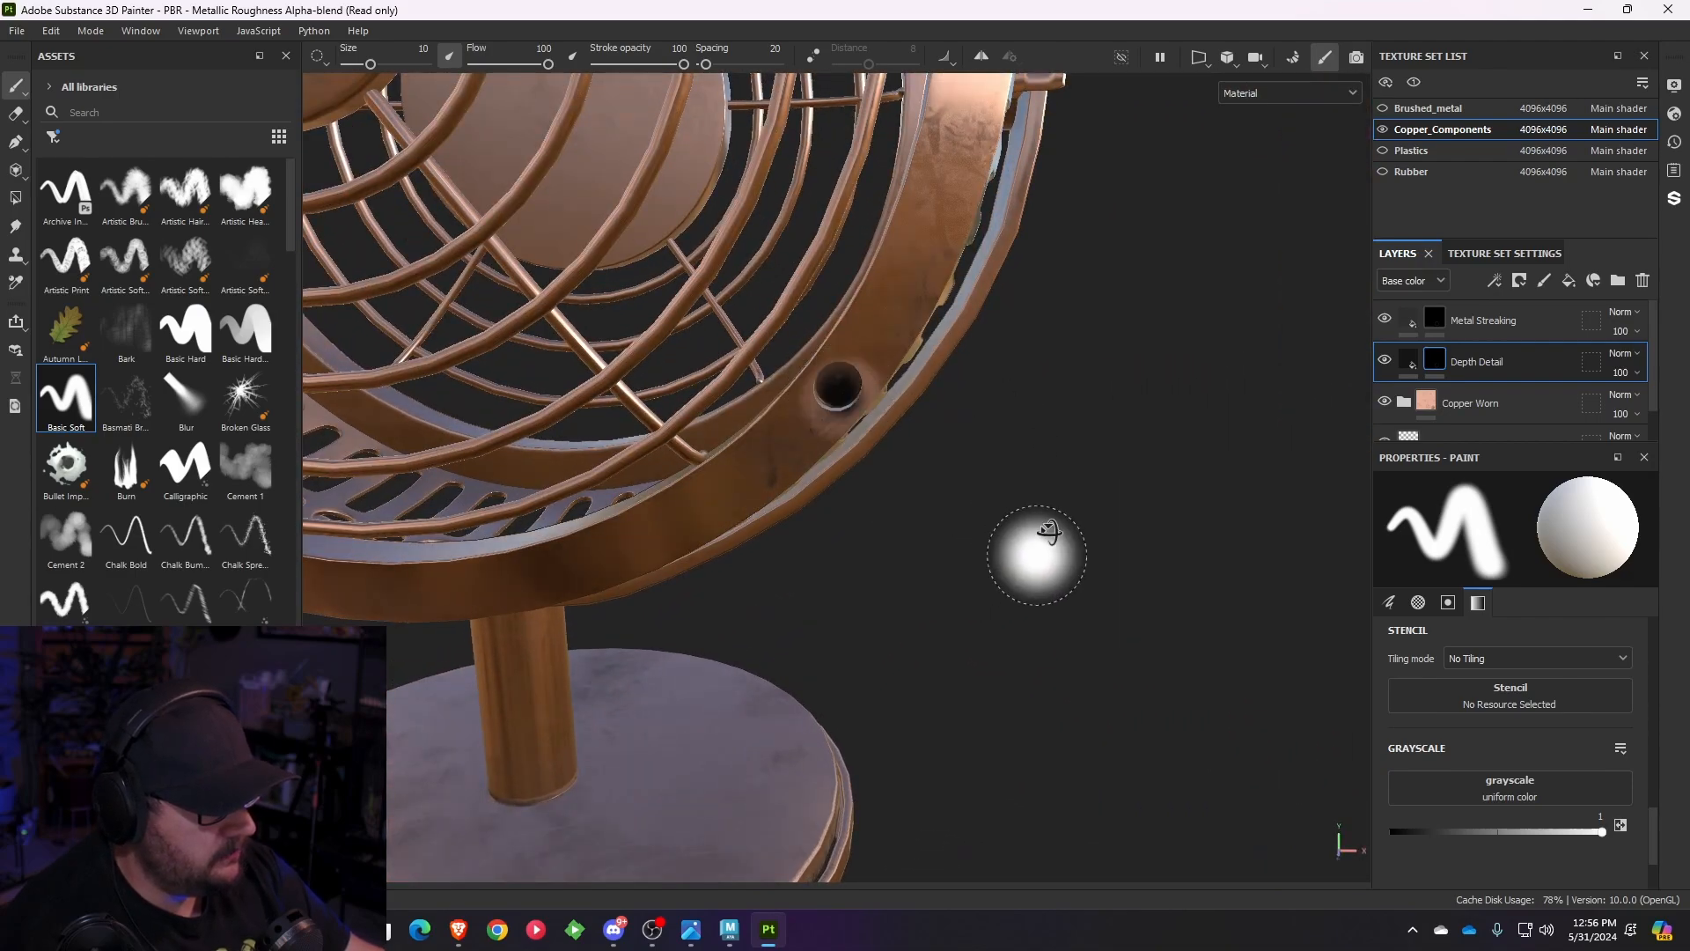
mouse_move(1038, 558)
left_mouse_down("alt")
mouse_move(1106, 510)
mouse_move(1065, 539)
mouse_move(913, 480)
left_mouse_up("alt")
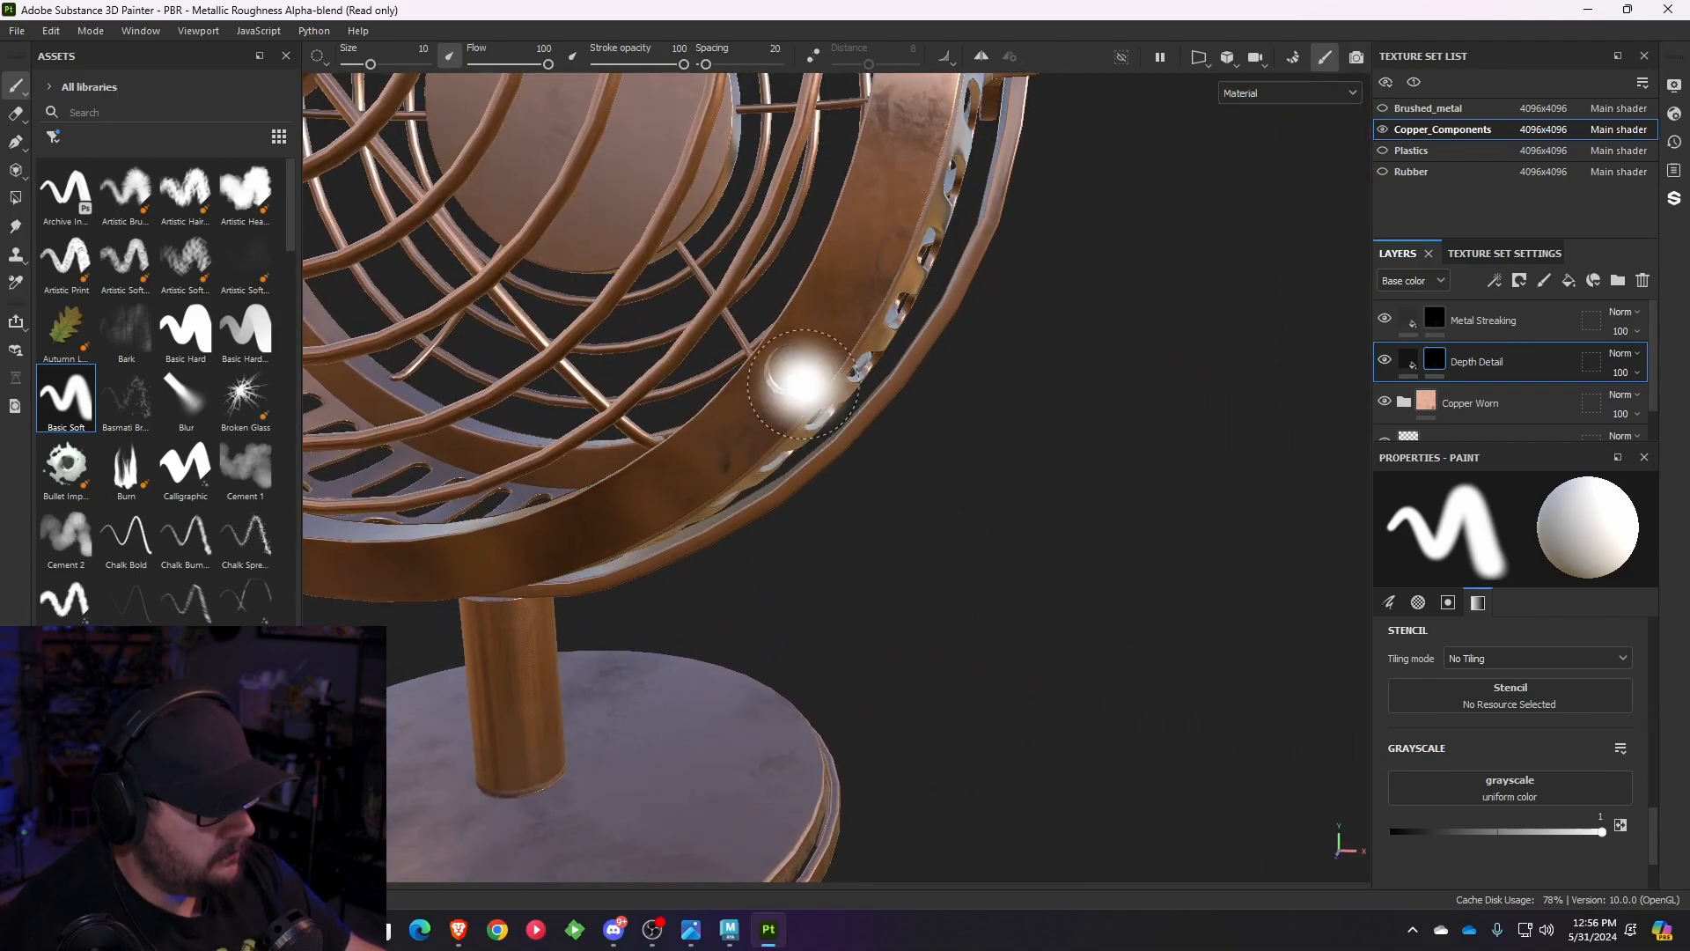
scroll(1056, 531, "down", 5)
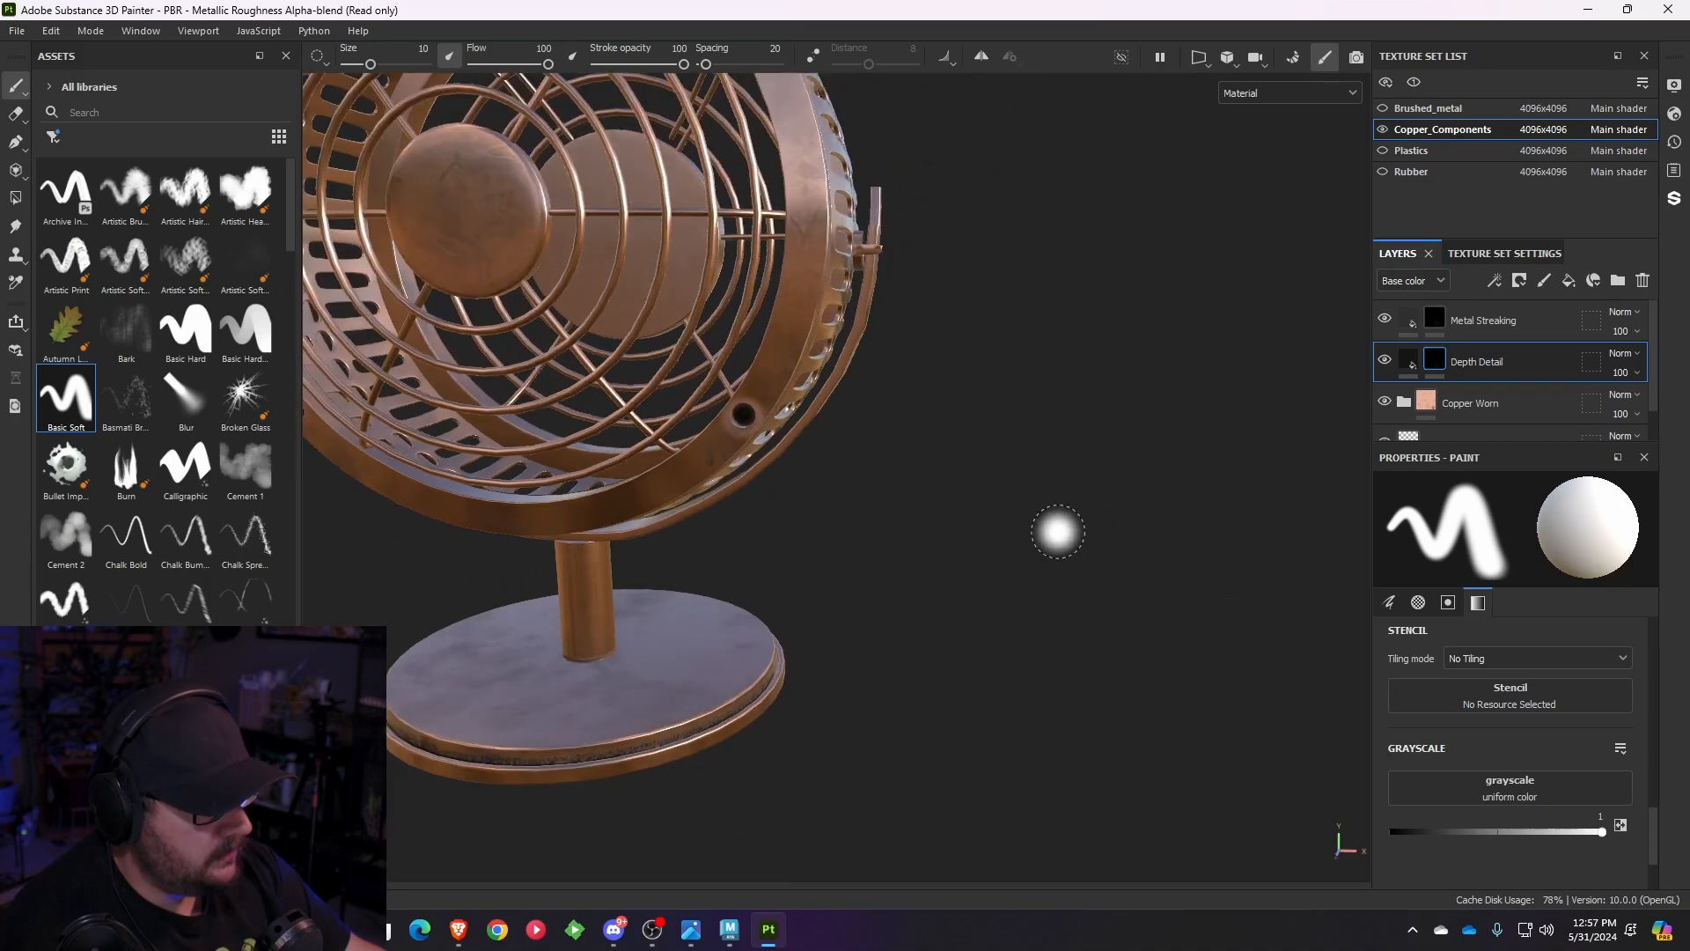
- Darken the round recesses around the rear side of the fan's ring in Depth Detail with the same soft brush
mouse_move(1056, 532)
left_mouse_down("alt")
mouse_move(837, 528)
mouse_move(939, 559)
mouse_move(926, 605)
mouse_move(1165, 476)
mouse_move(795, 509)
mouse_move(1000, 400)
left_mouse_up("alt")
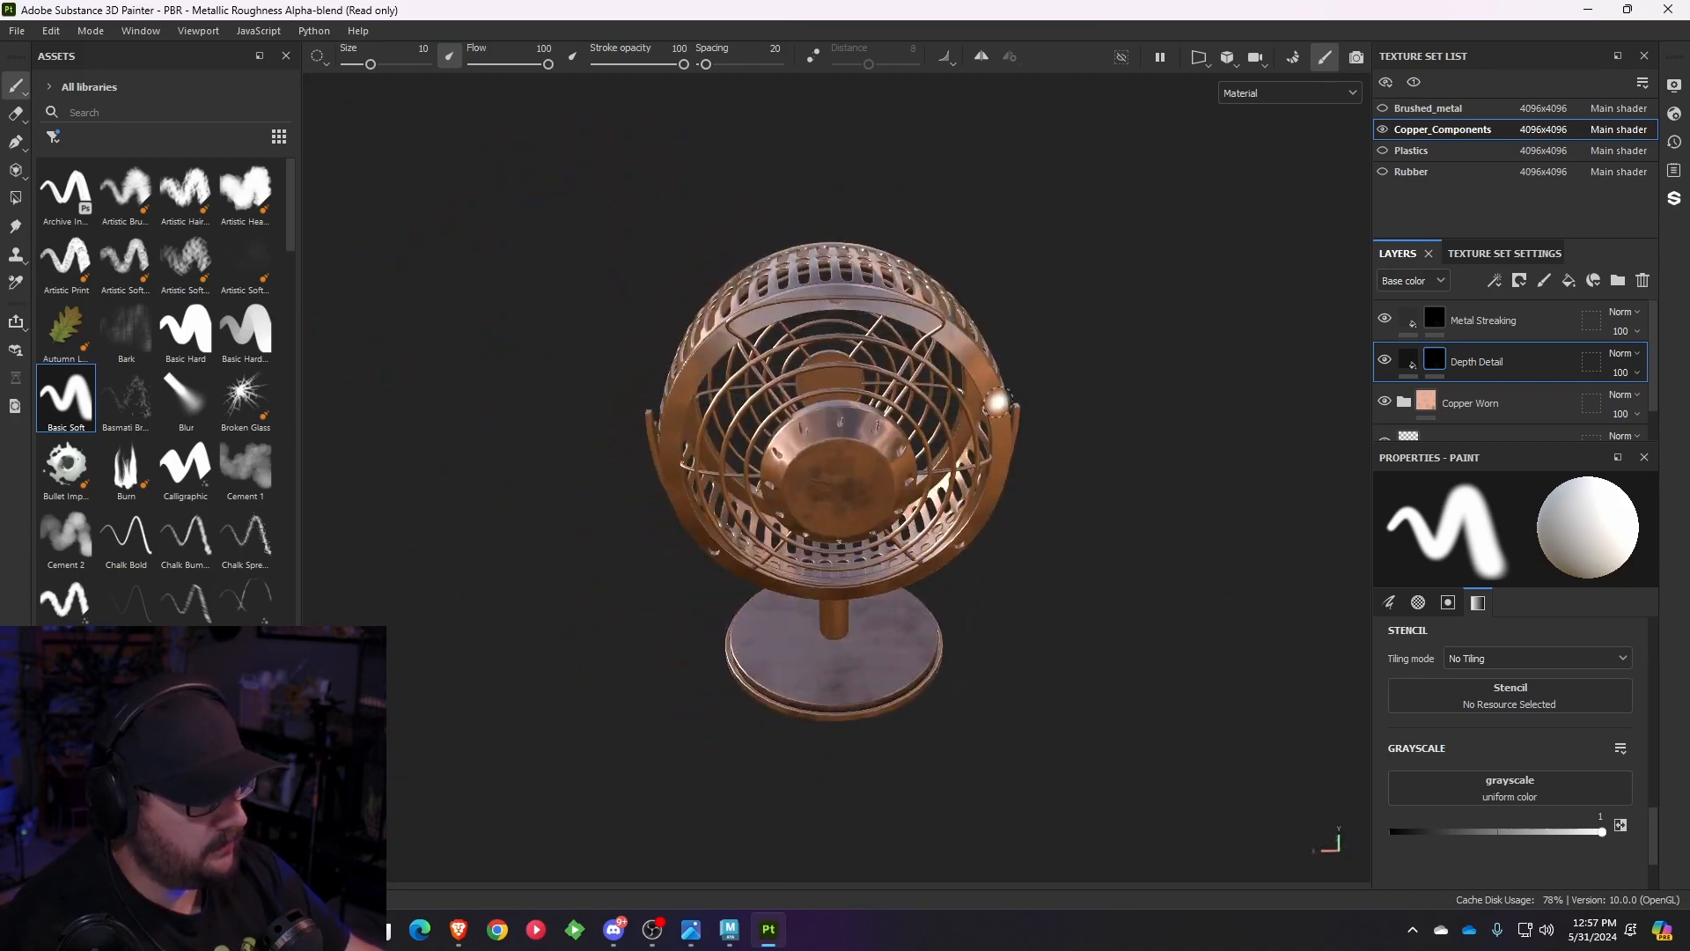
scroll(1000, 399, "up", 4)
middle_click_drag(924, 207, 836, 469, "alt")
scroll(857, 414, "up", 3)
left_click_drag(837, 468, 848, 351, "alt")
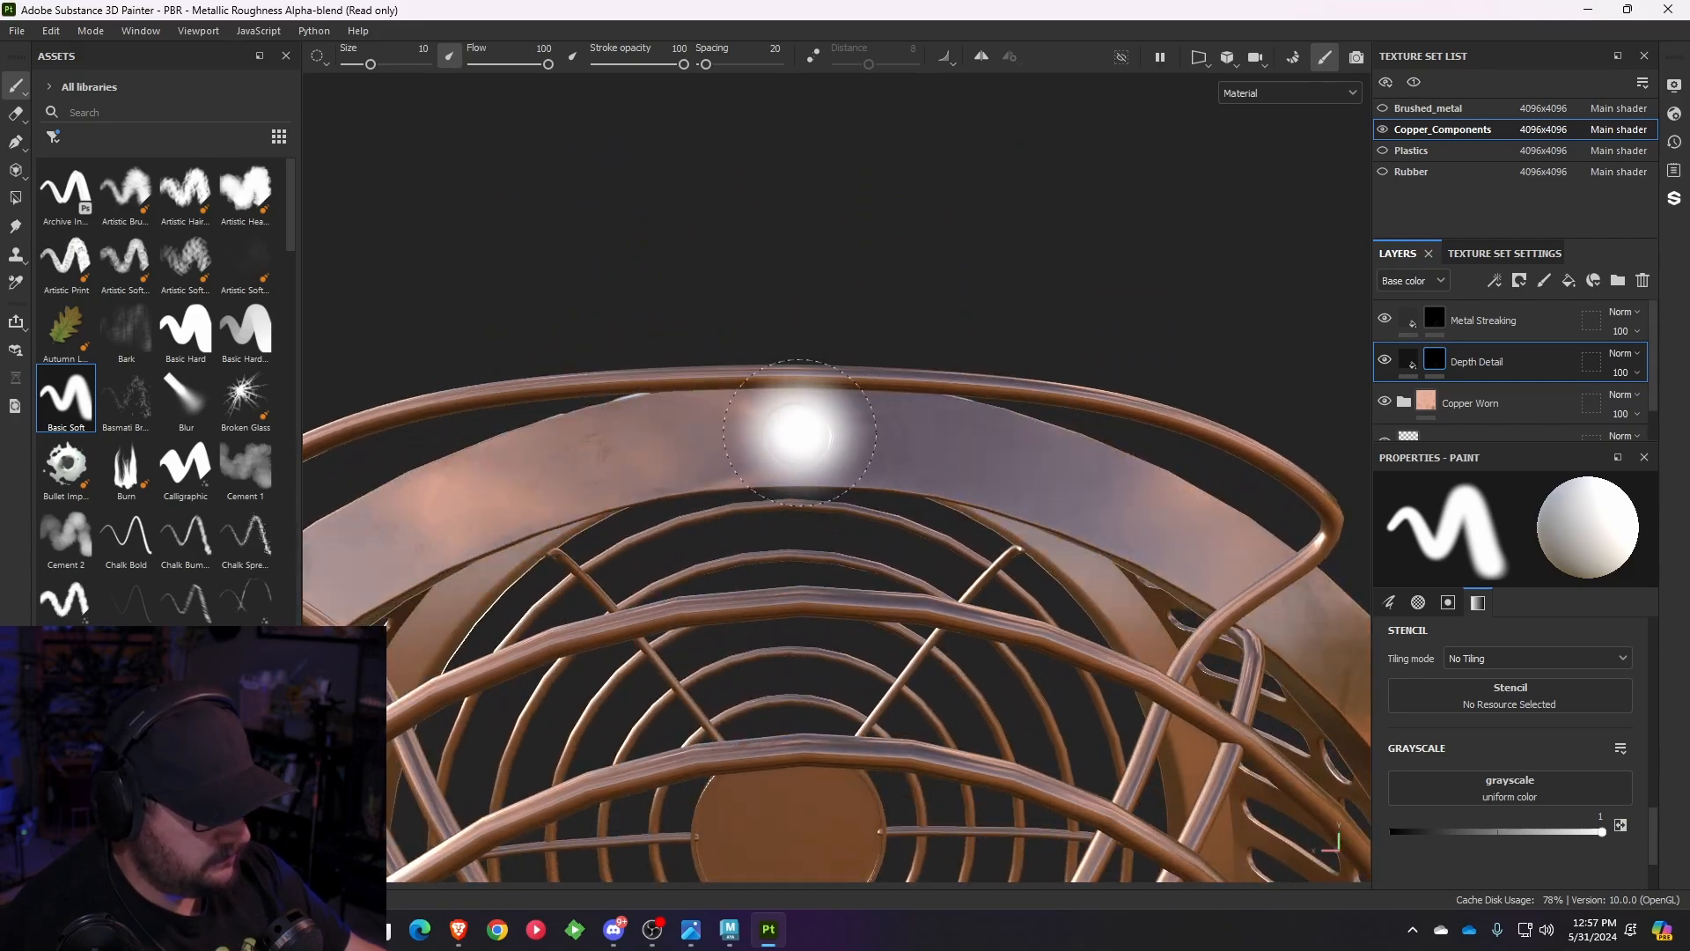
left_click_drag(906, 604, 884, 568, "alt")
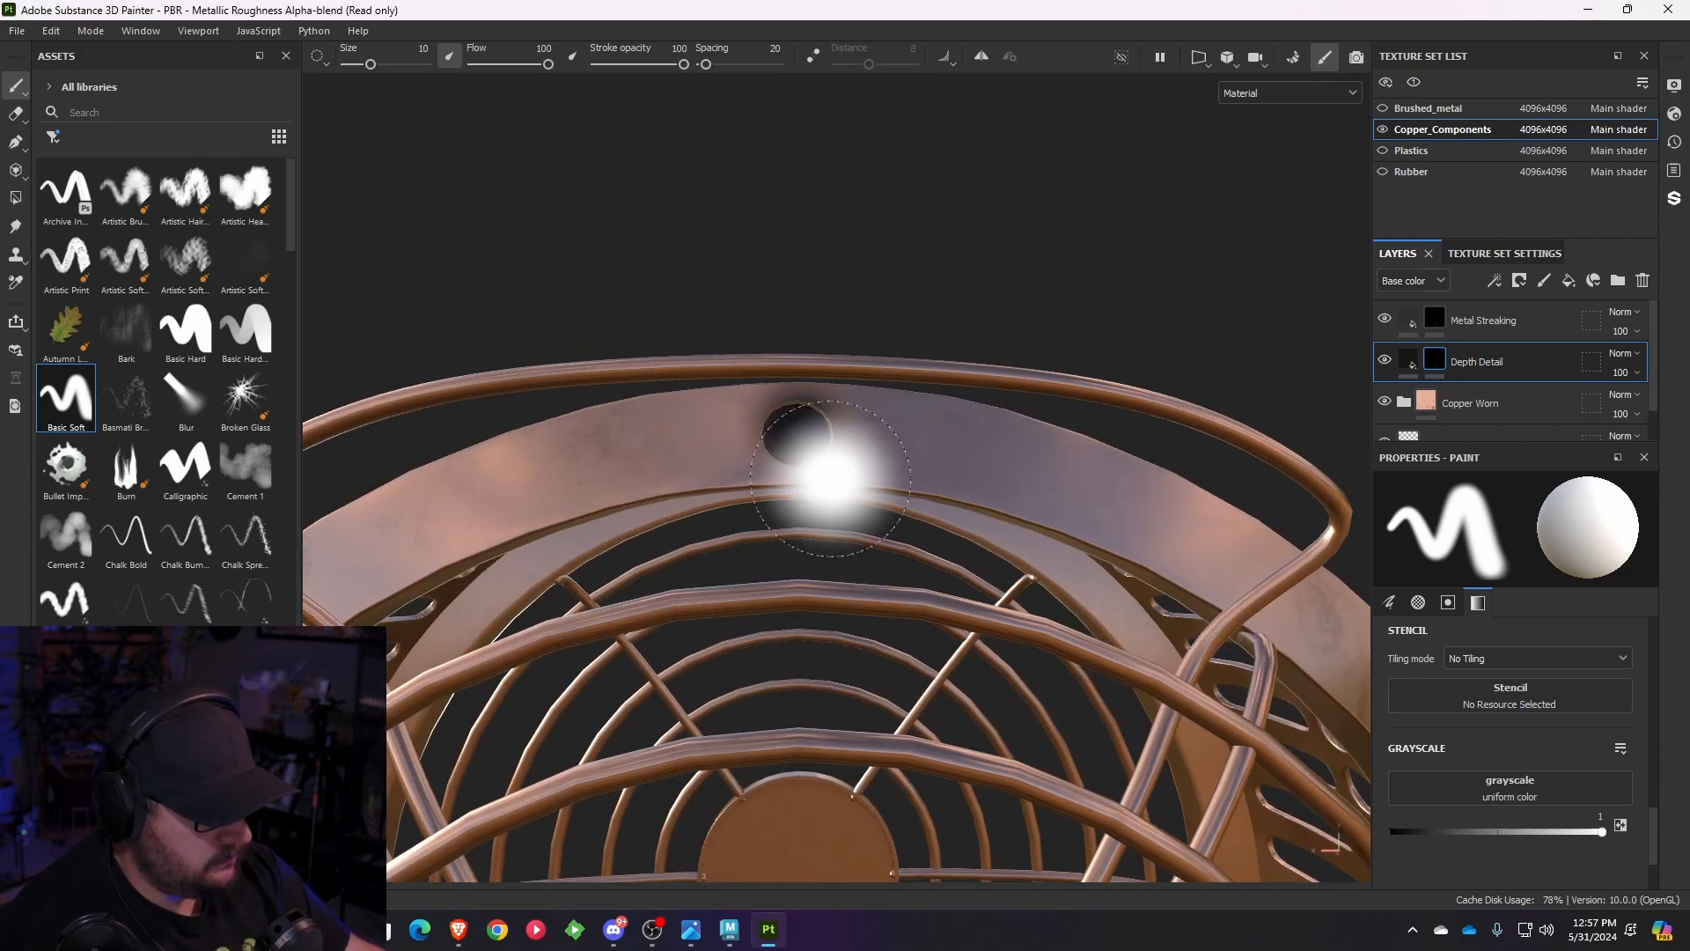
left_click_drag(992, 594, 829, 365, "alt")
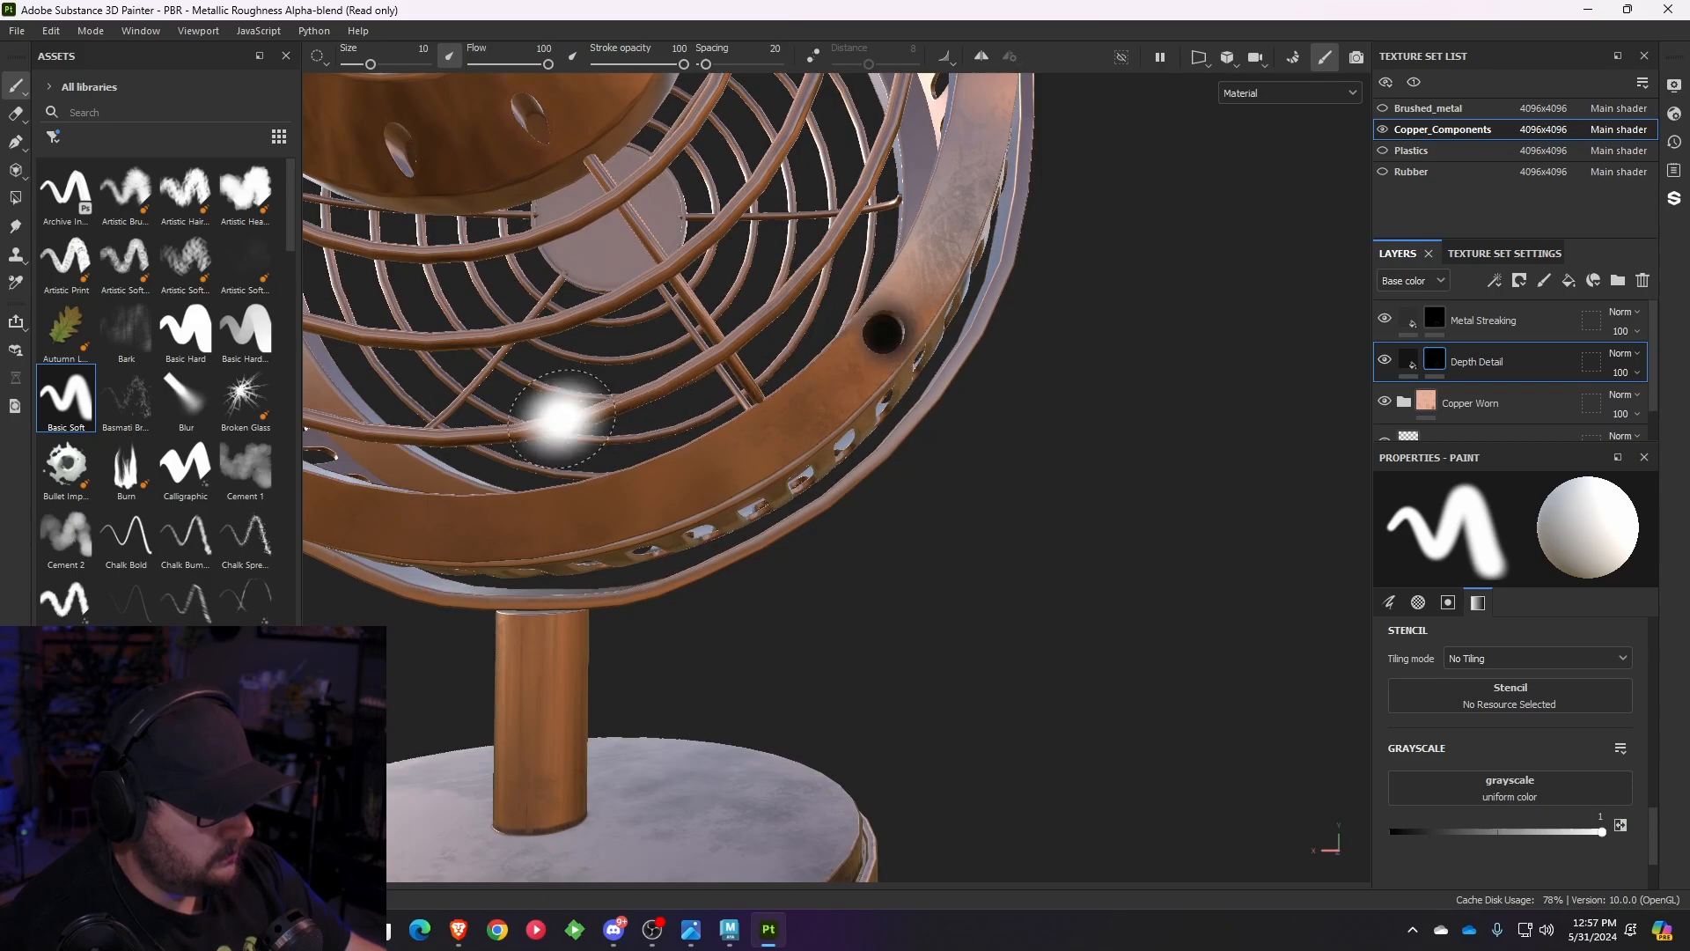
mouse_move(561, 419)
left_mouse_down("alt")
mouse_move(702, 470)
mouse_move(532, 366)
left_mouse_up("alt")
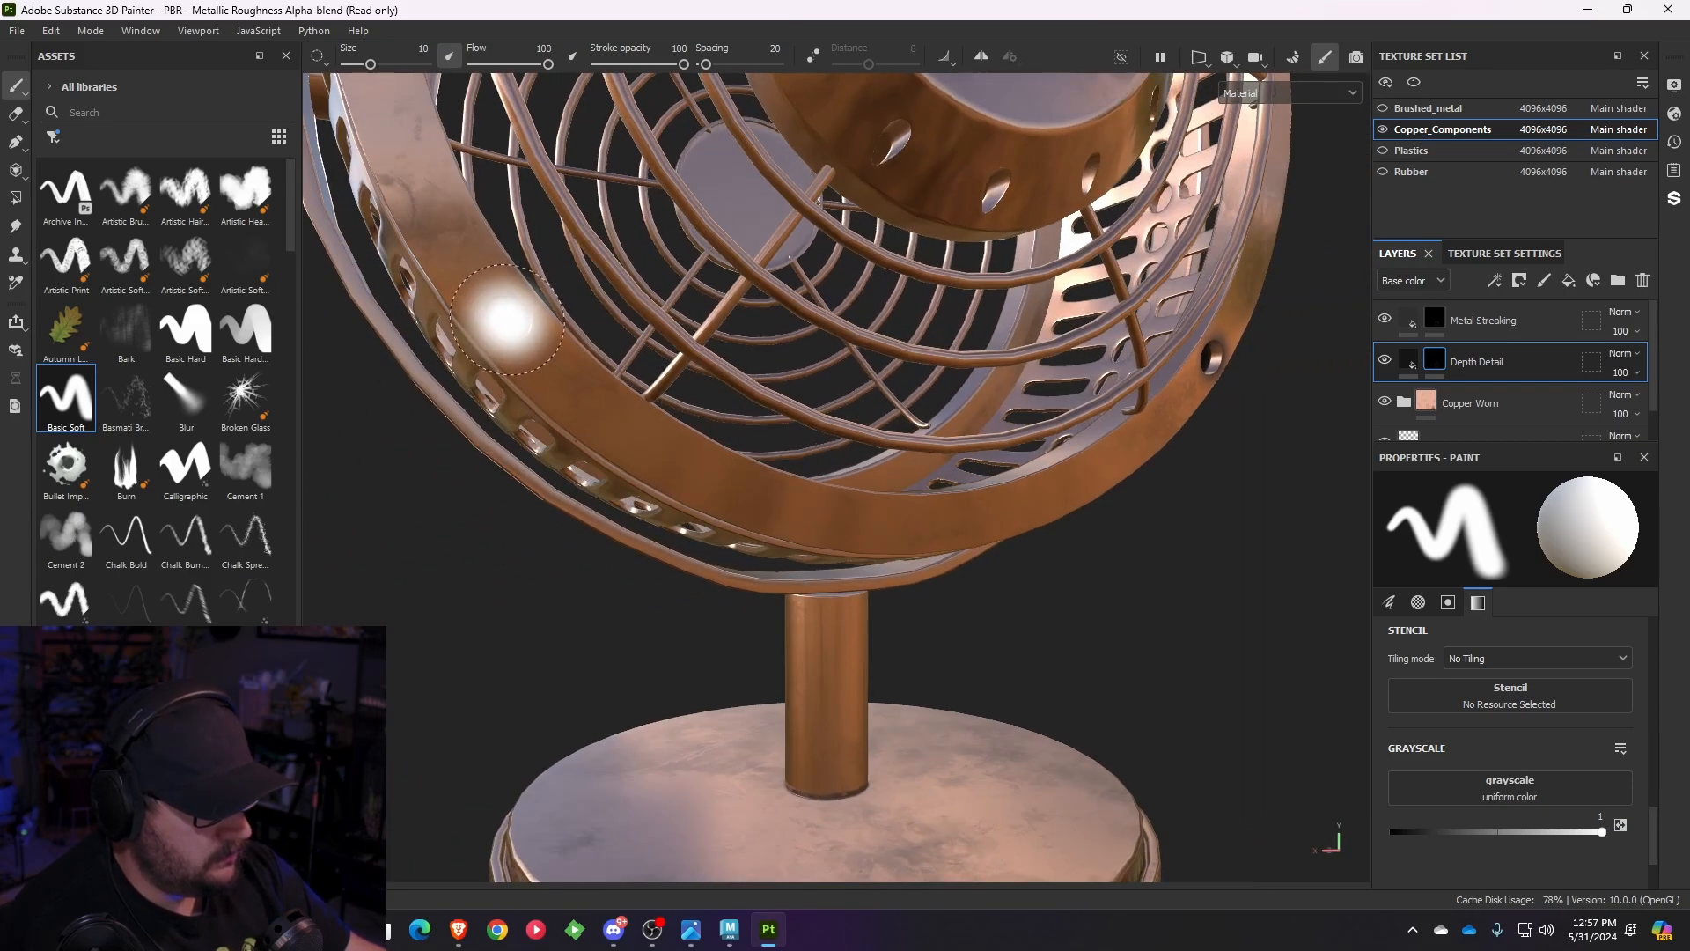
left_click(507, 318)
- Show the Brushed_metal texture set together with the copper parts and examine the fan blades behind the grille
scroll(898, 424, "down", 8)
mouse_move(891, 426)
left_mouse_down("alt")
mouse_move(703, 502)
mouse_move(1086, 431)
left_mouse_up("alt")
left_click_drag(722, 440, 1184, 402, "alt")
scroll(1188, 407, "up", 4)
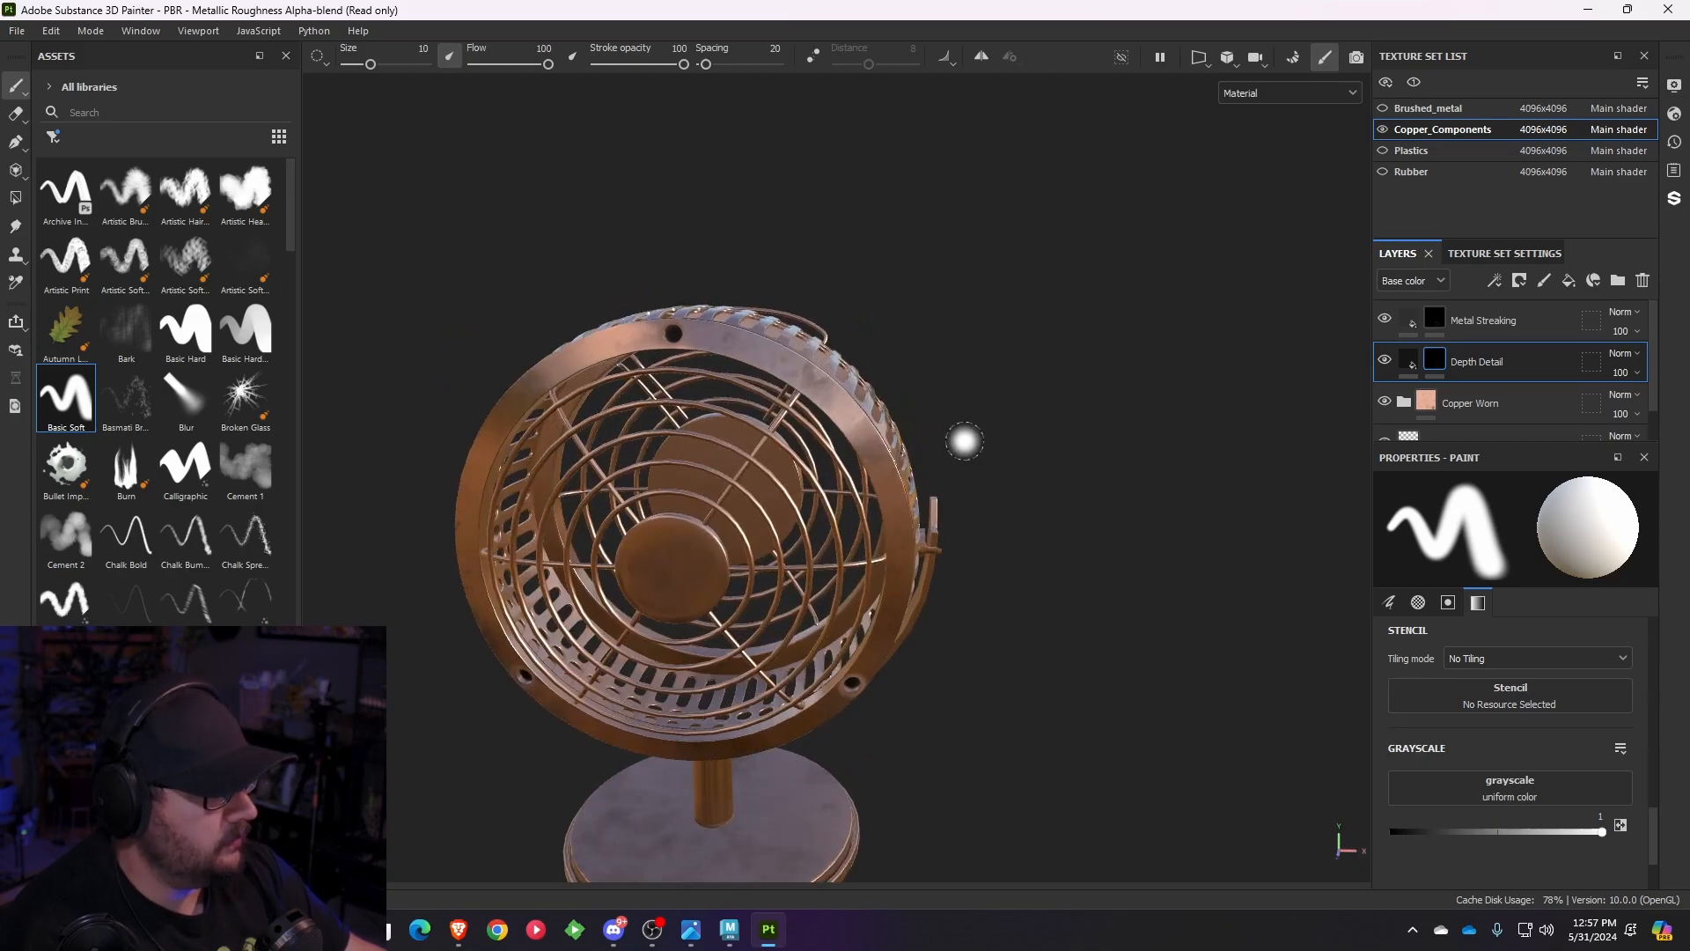
middle_click_drag(965, 440, 1171, 355, "alt")
left_click(1382, 108)
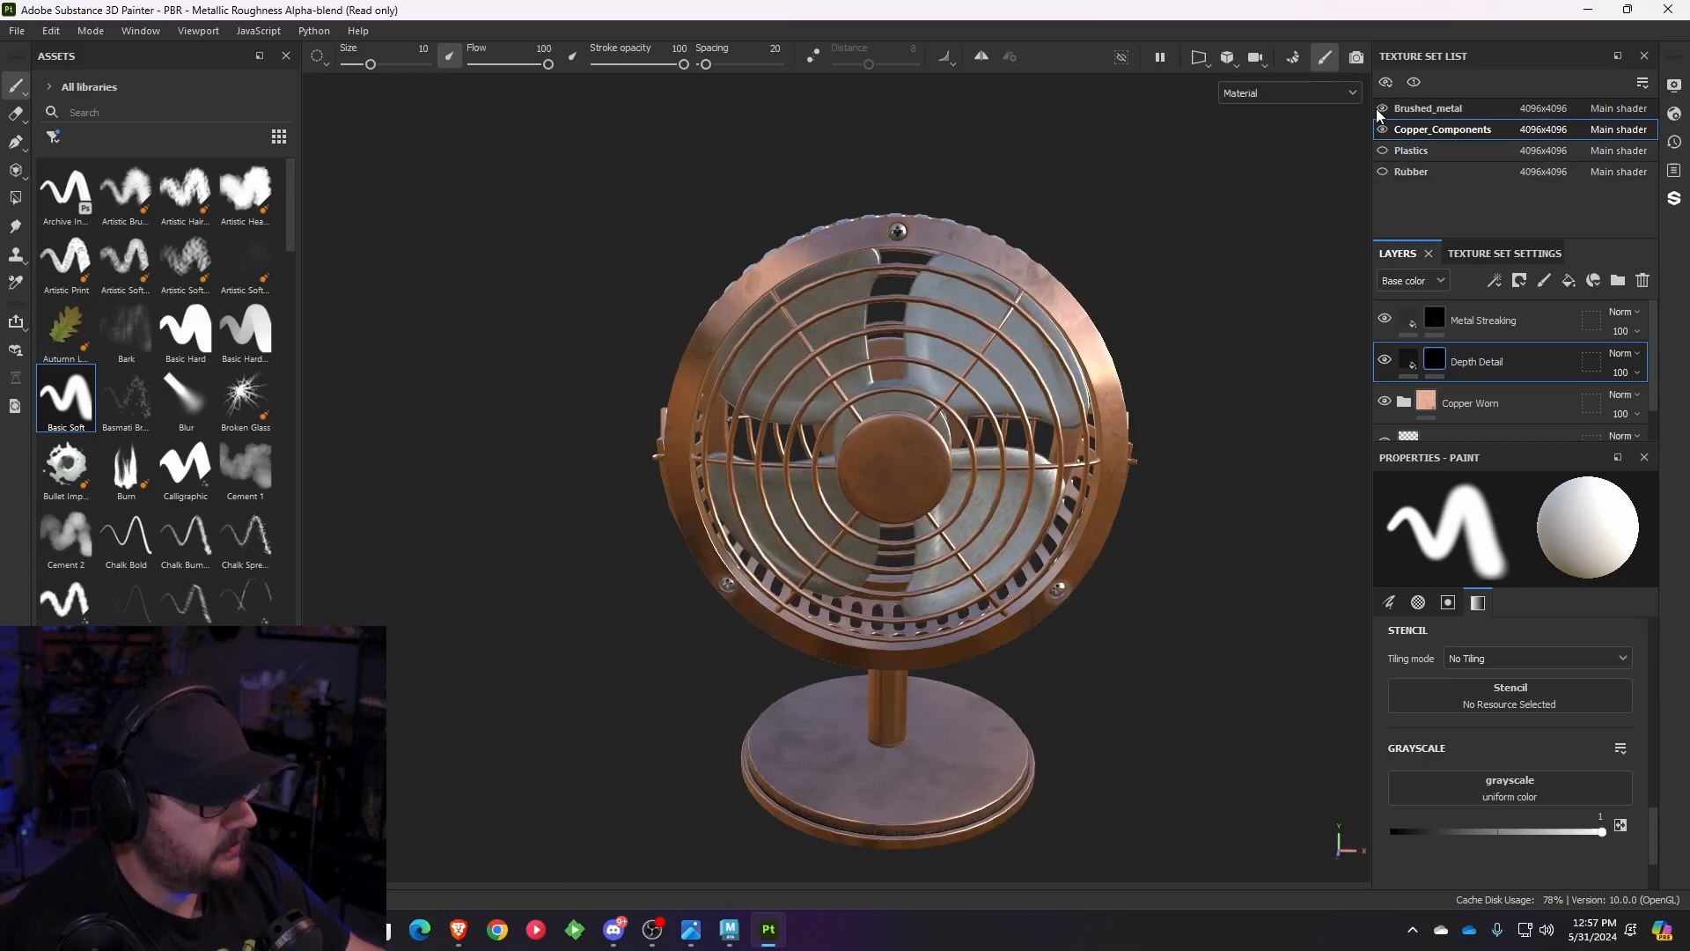
mouse_move(1189, 219)
left_mouse_down("alt")
mouse_move(1075, 196)
mouse_move(1063, 143)
mouse_move(1203, 158)
mouse_move(1219, 194)
mouse_move(1130, 244)
mouse_move(1099, 297)
mouse_move(1098, 272)
mouse_move(816, 379)
mouse_move(671, 377)
mouse_move(784, 387)
left_mouse_up("alt")
scroll(654, 382, "up", 3)
middle_click_drag(749, 172, 582, 292, "alt")
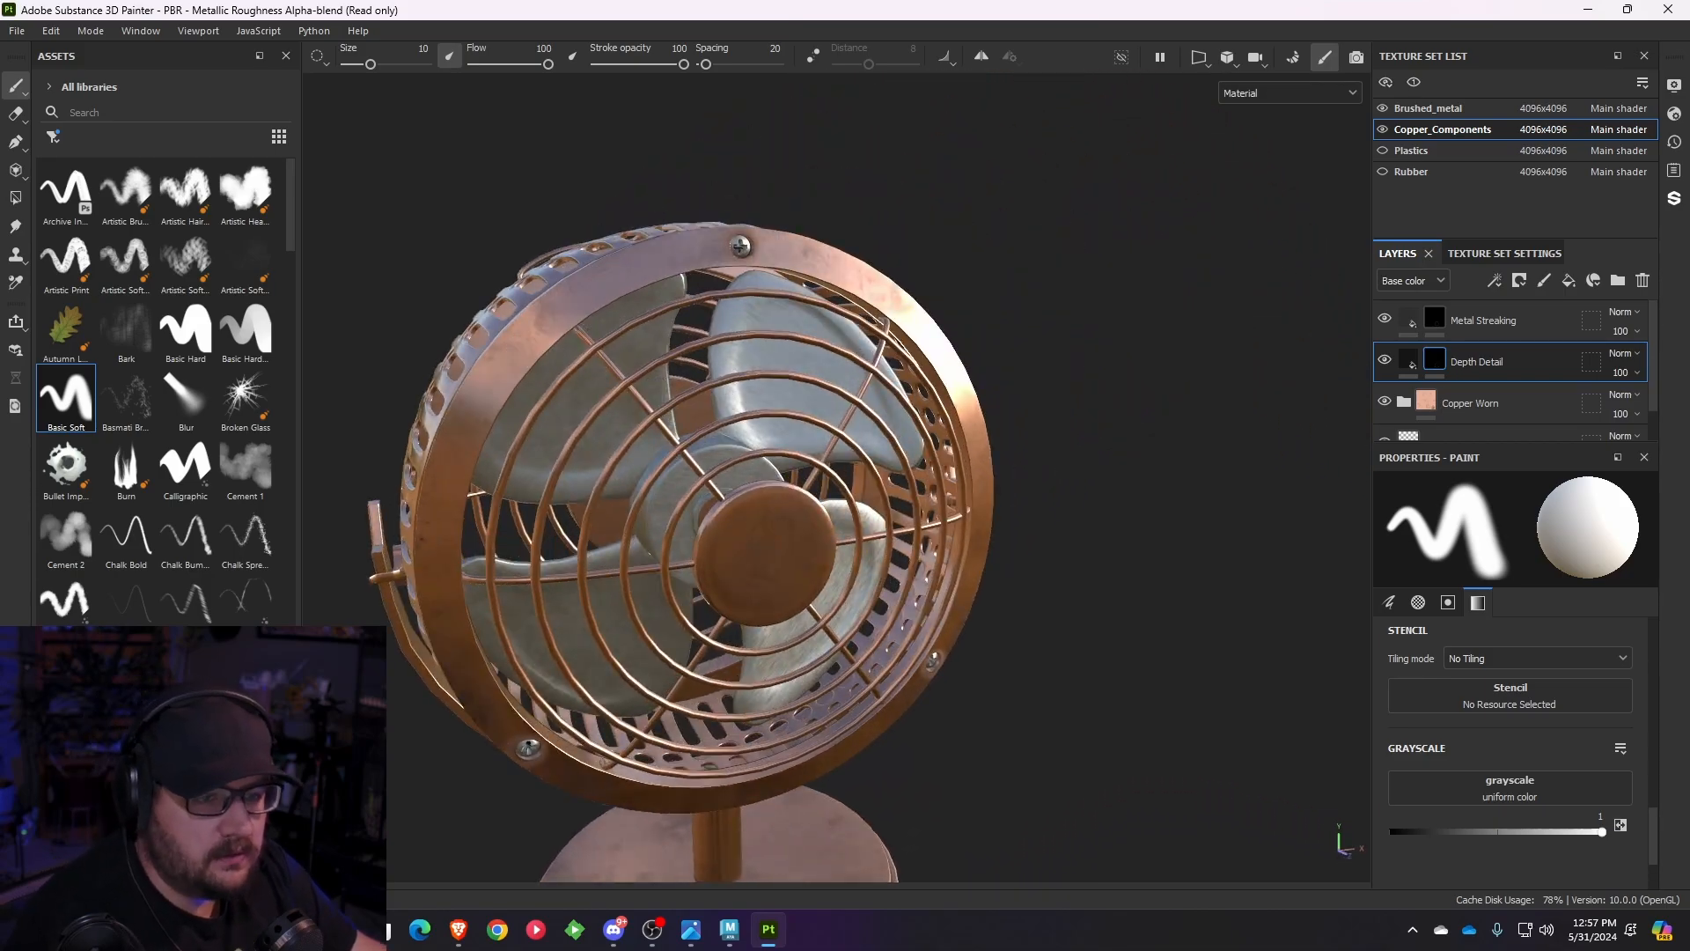
left_click_drag(623, 405, 765, 394, "alt")
scroll(876, 377, "up", 4)
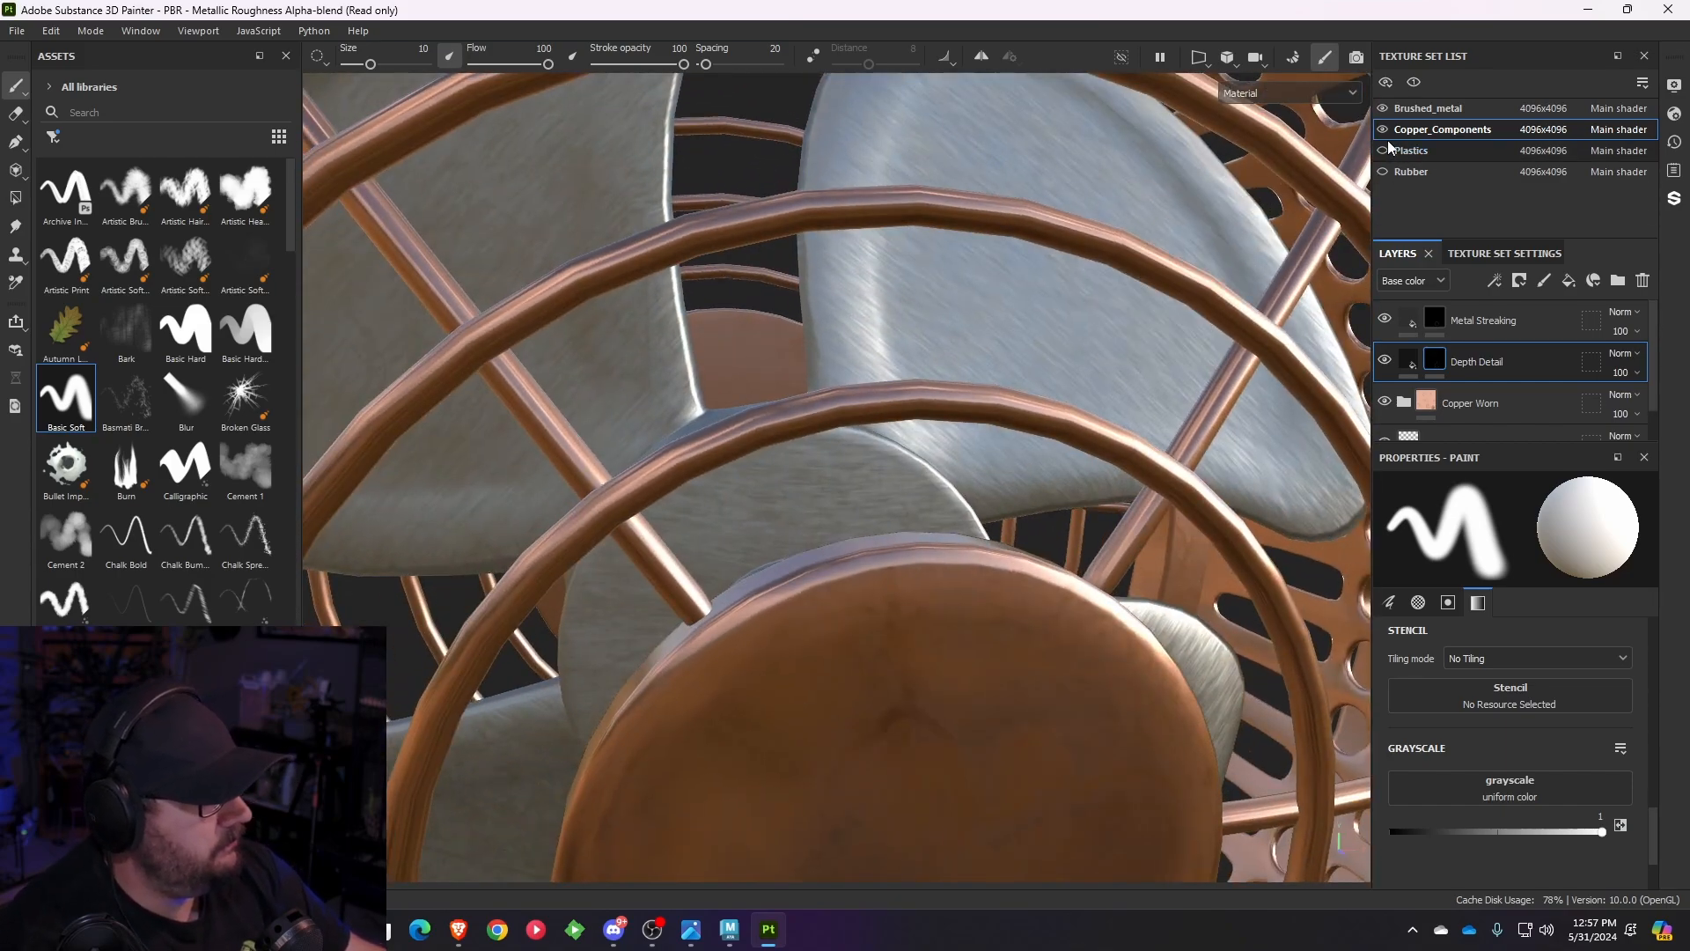
- Hide the Copper_Components texture set to isolate the blades and select the Brushed_metal texture set for editing
left_click(1383, 129)
scroll(1141, 369, "down", 5)
left_click_drag(1109, 378, 954, 437, "alt")
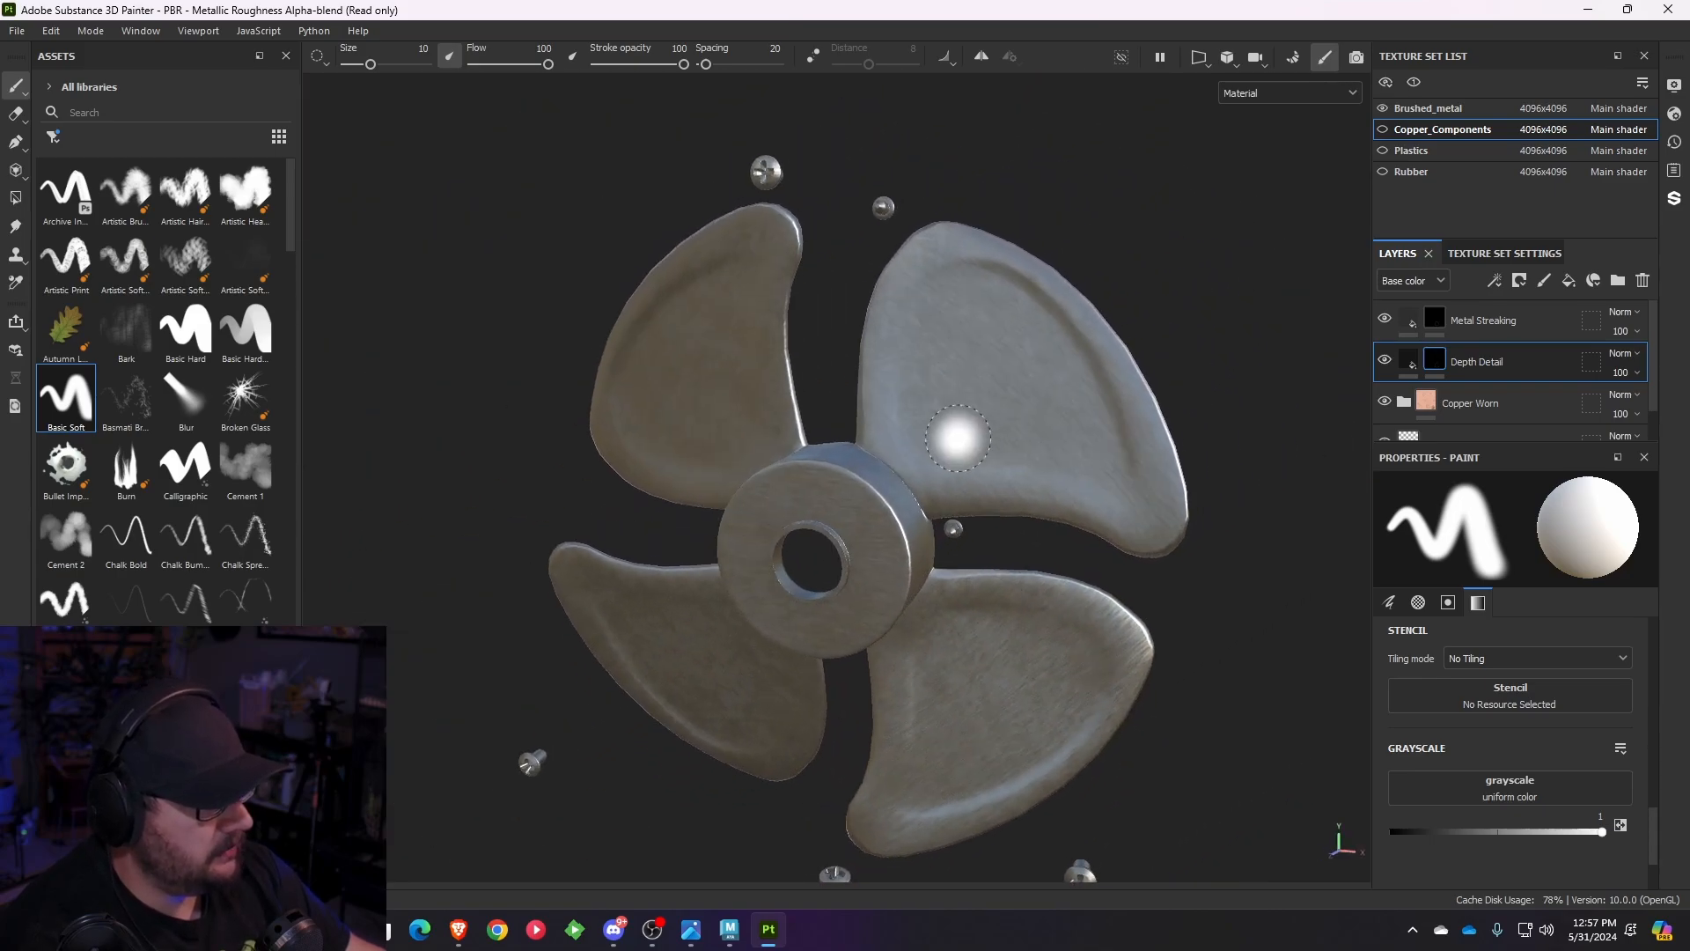
scroll(900, 449, "up", 5)
left_click_drag(833, 392, 969, 490, "alt")
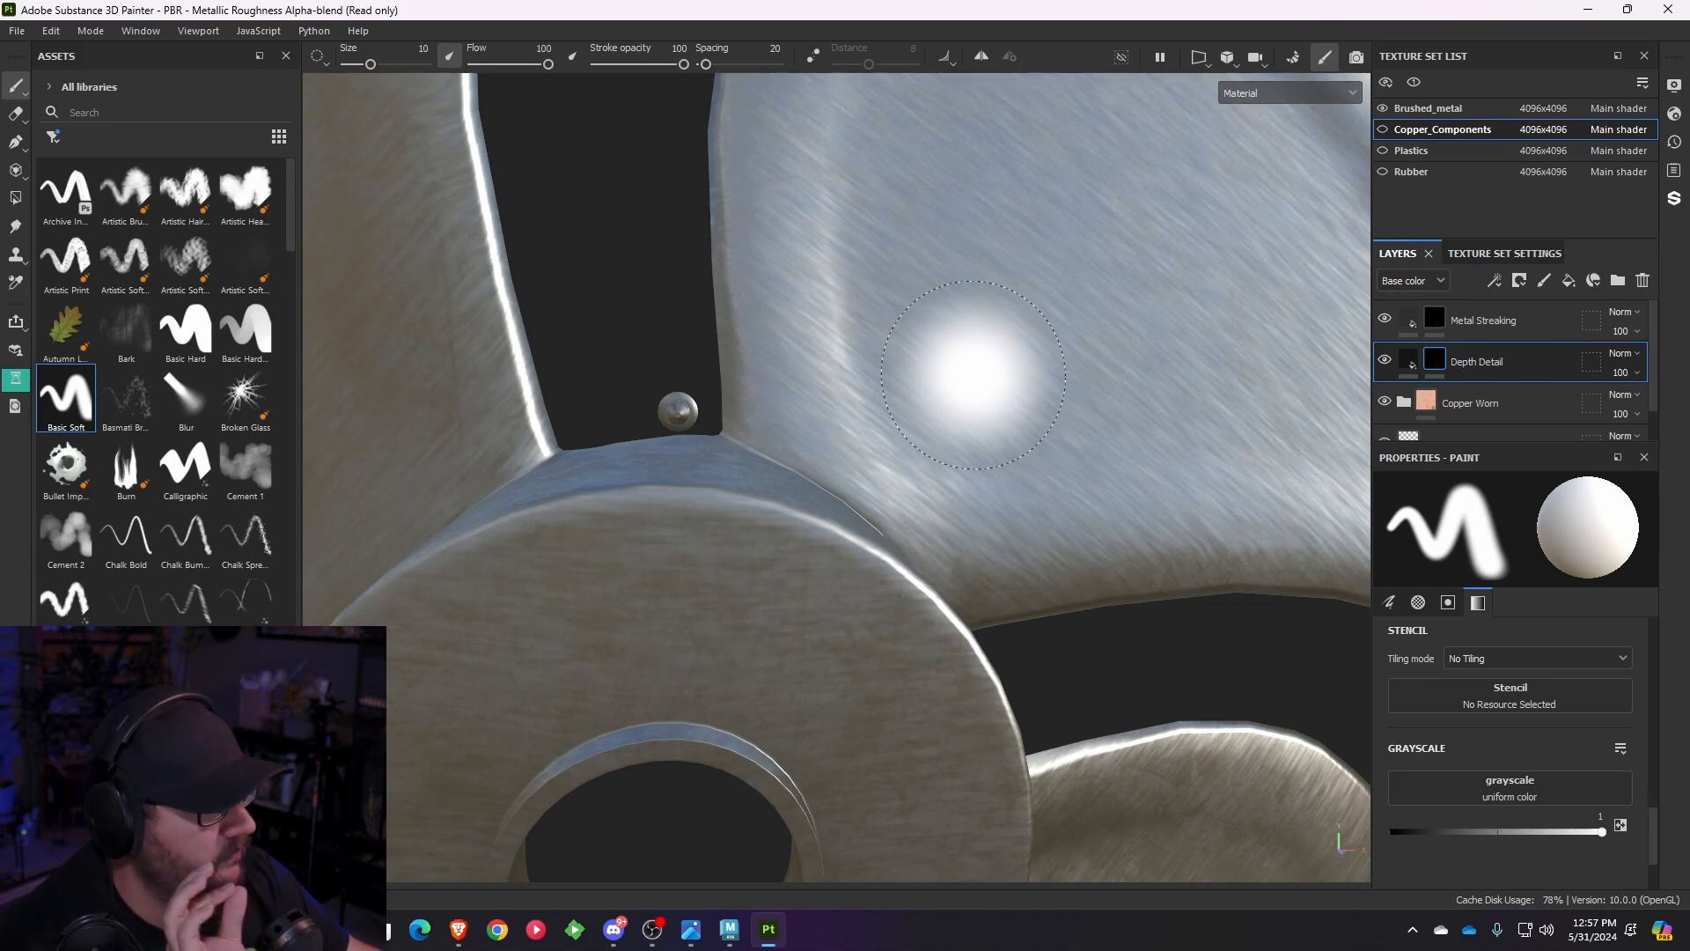
left_click(1433, 109)
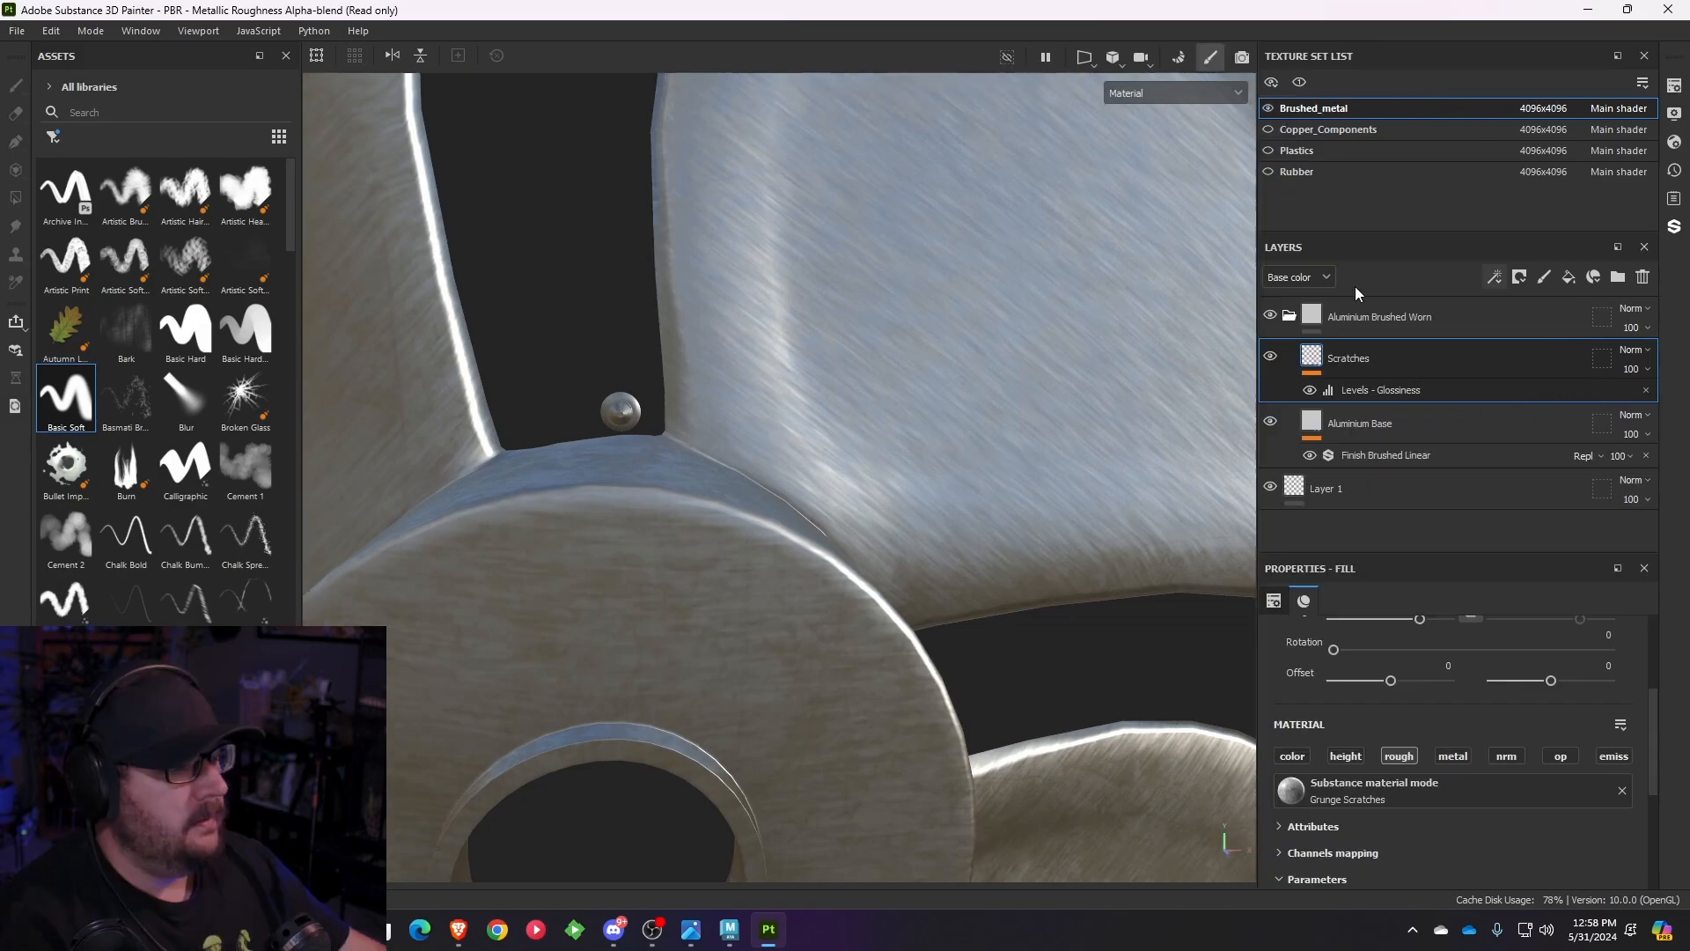
- Switch the Scratches layer off and on to compare its effect on the brushed metal blades
scroll(960, 537, "down", 3)
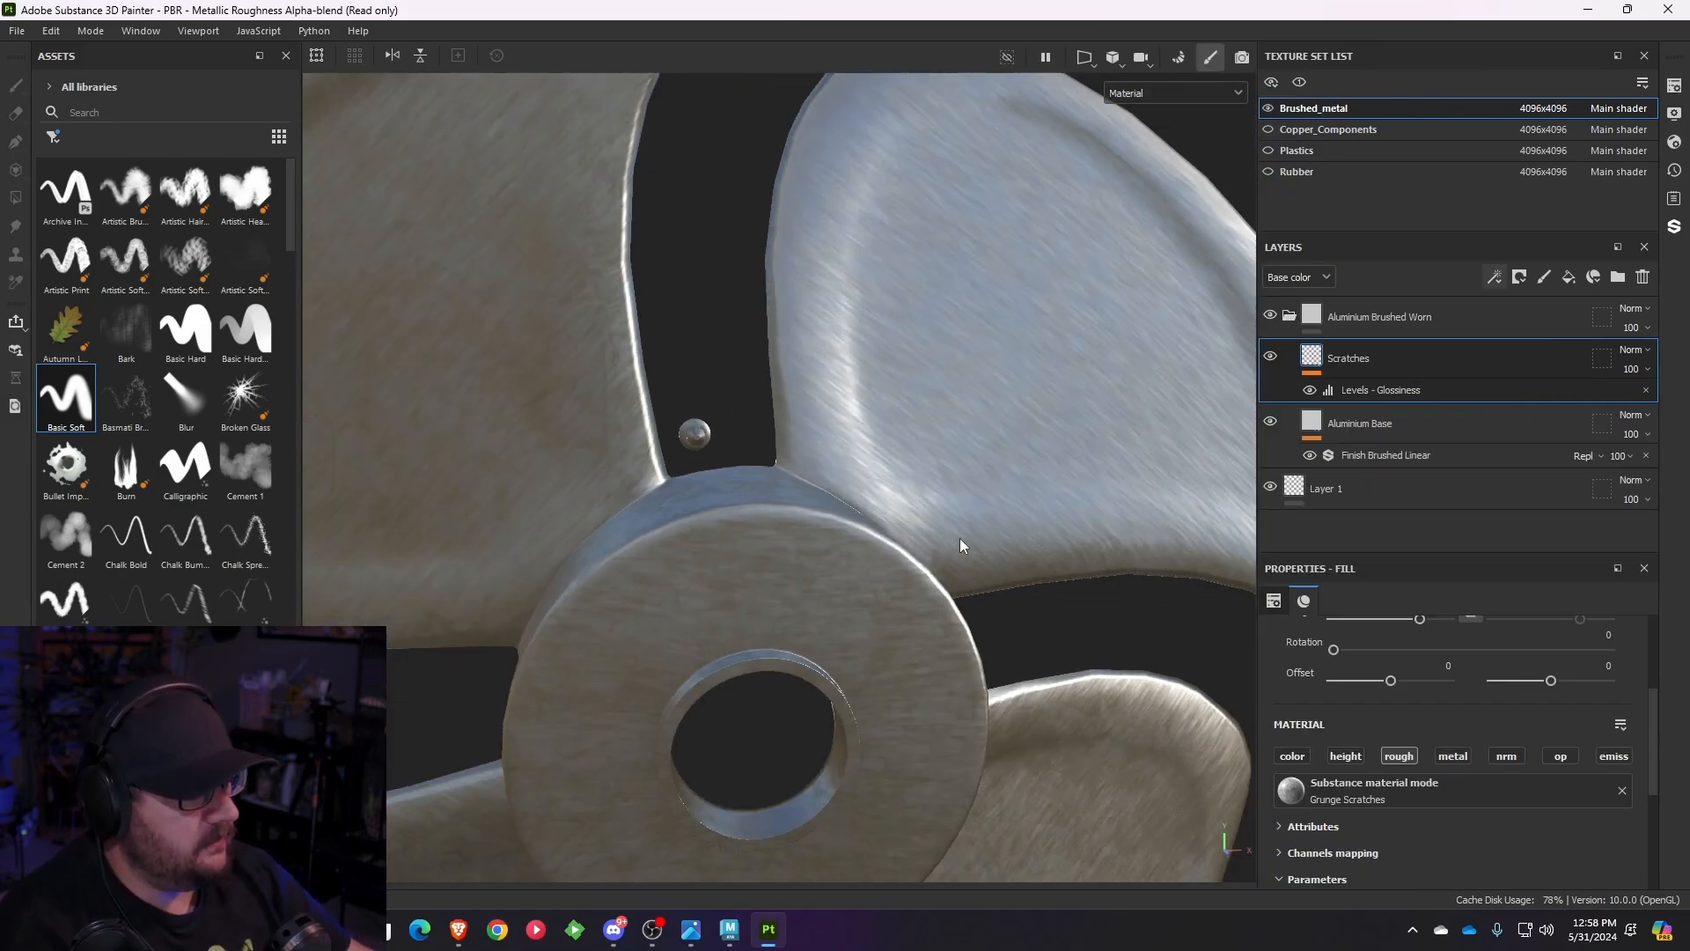
left_click_drag(960, 537, 791, 525, "alt")
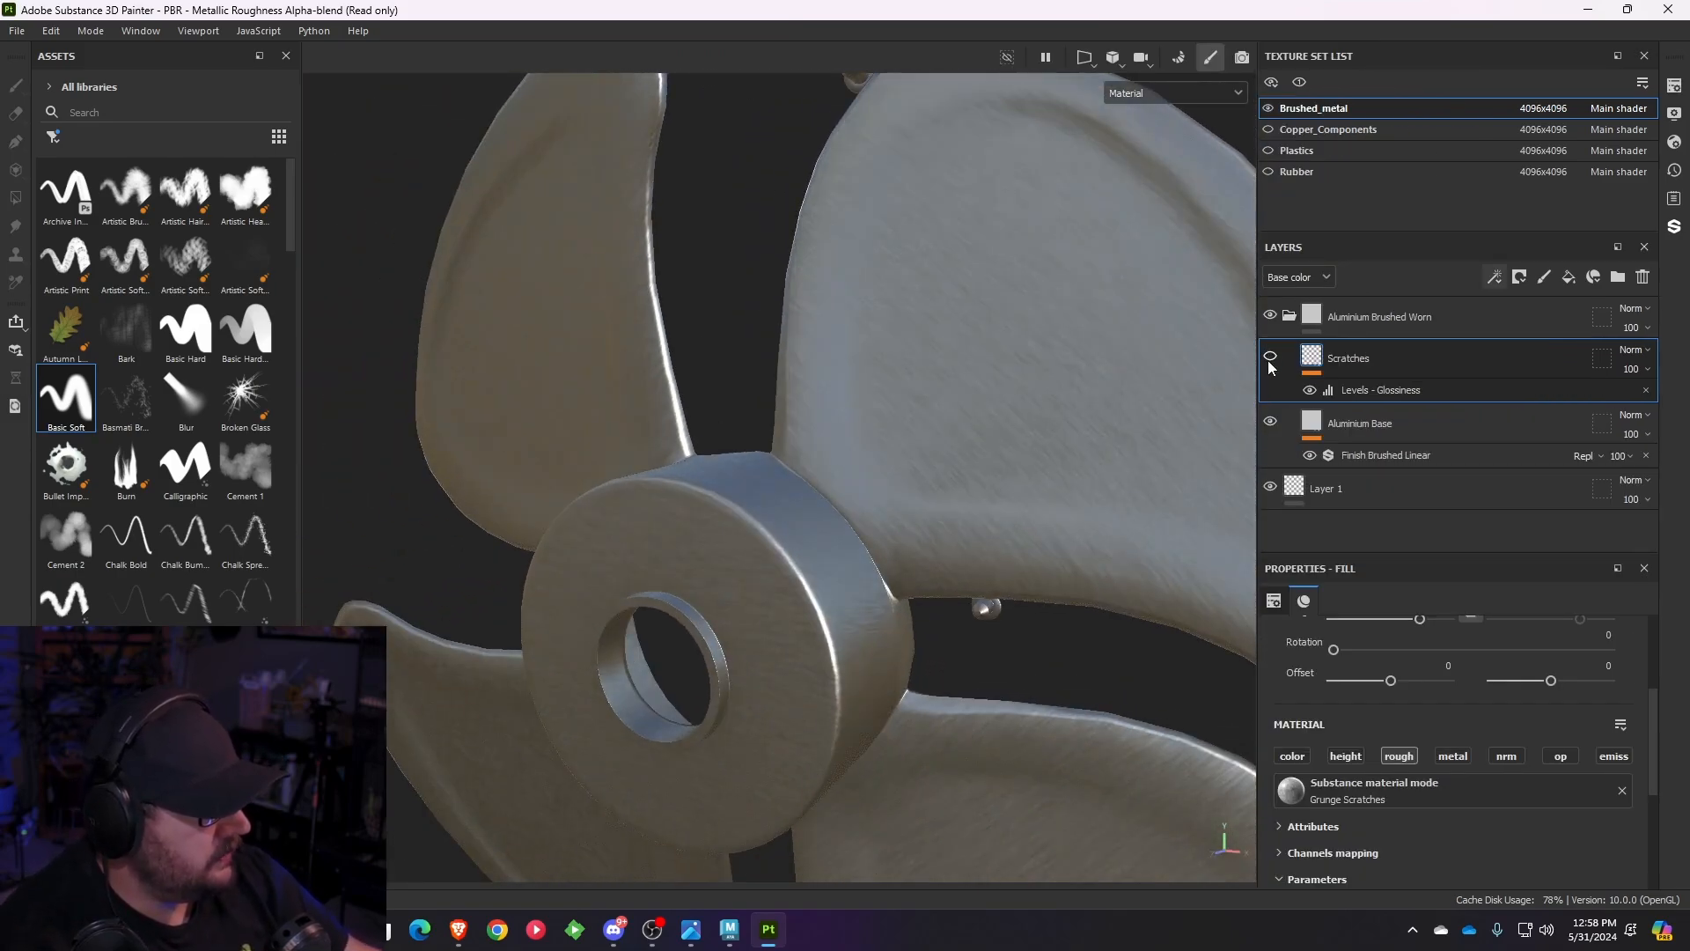
middle_click_drag(1015, 371, 935, 408, "alt")
scroll(980, 396, "up", 3)
scroll(1108, 433, "down", 1)
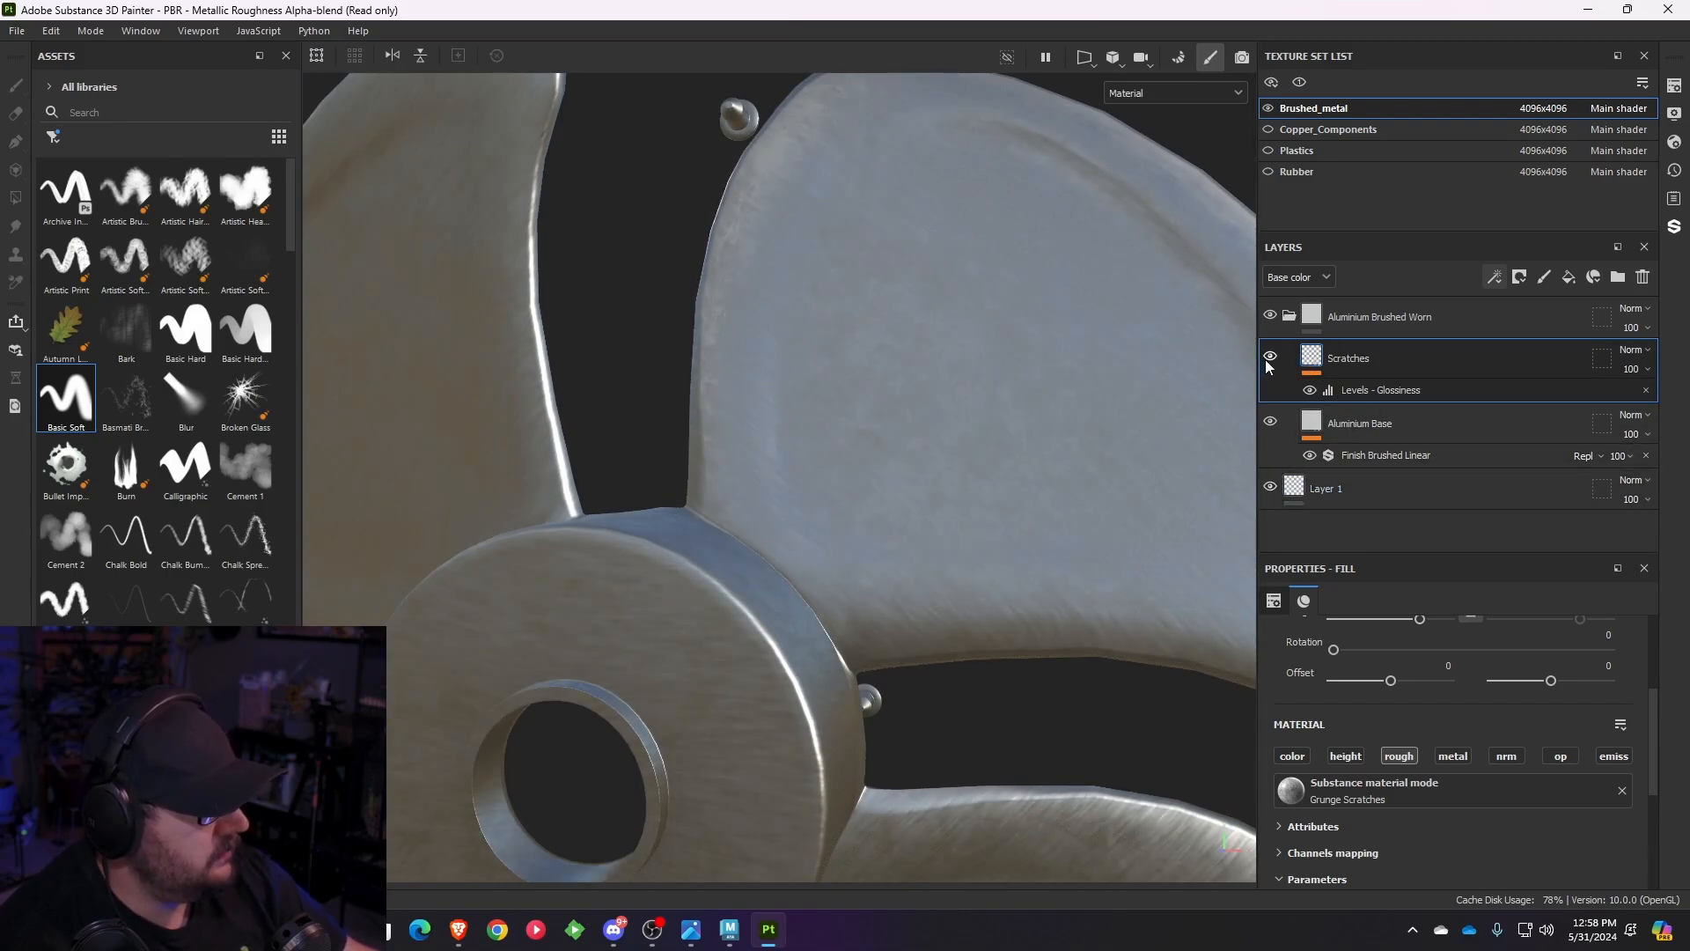
- Hide the Finish Brushed Linear filter on the Aluminium Base layer
left_click_drag(1057, 396, 1282, 479, "alt")
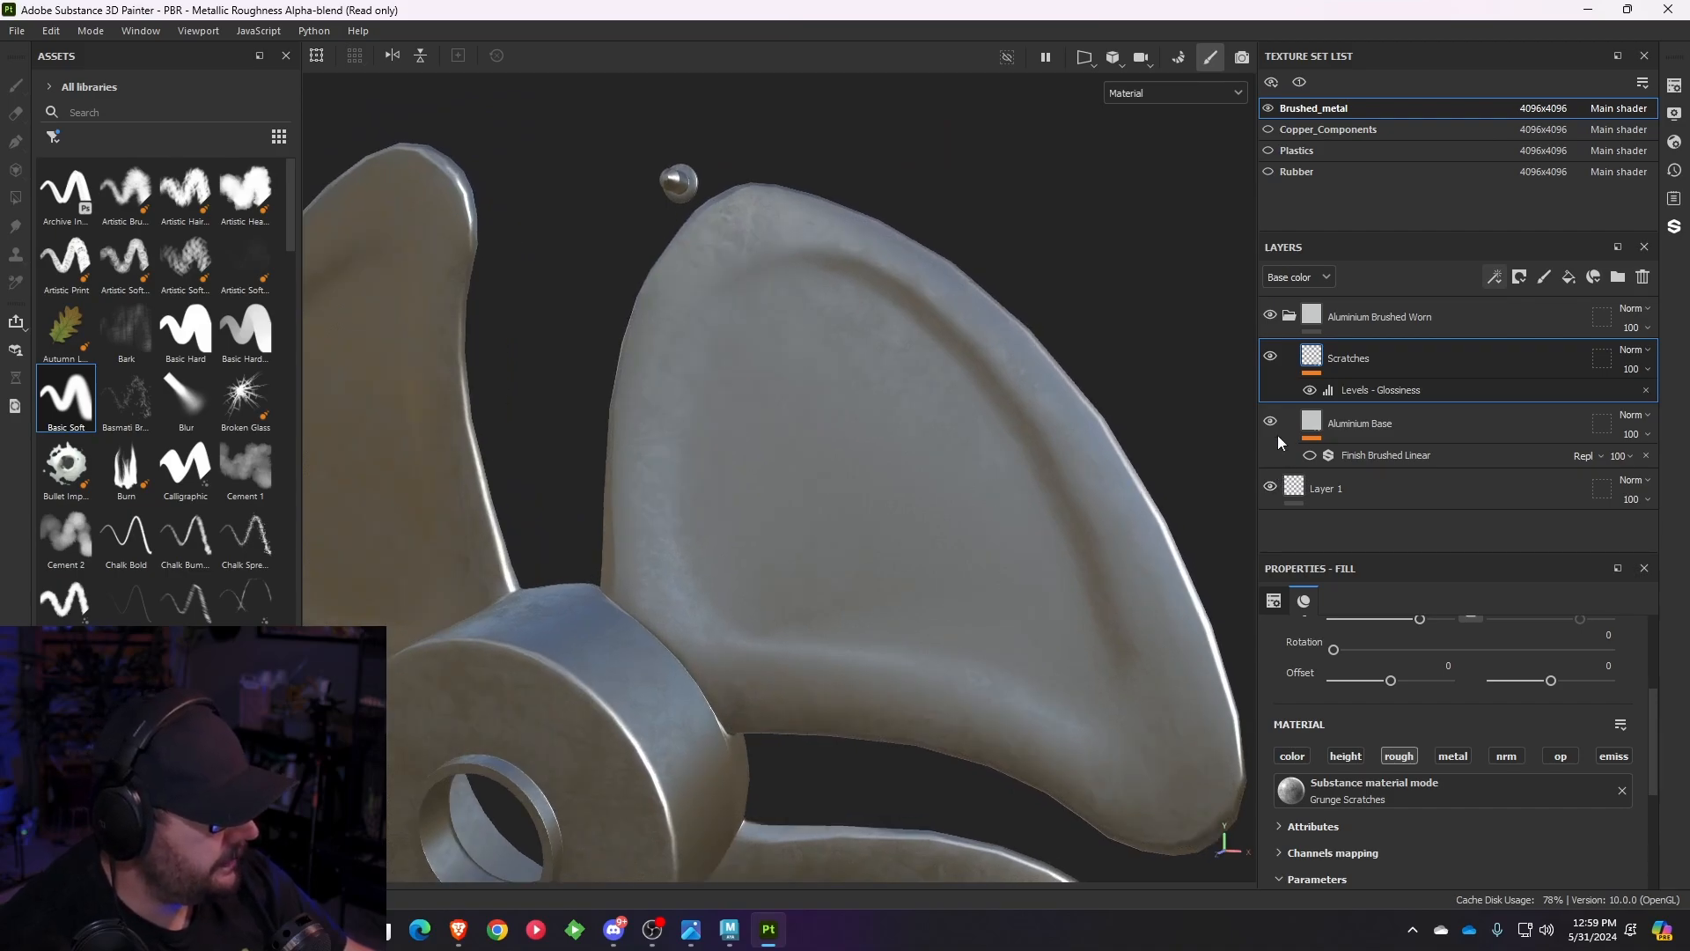
scroll(1088, 460, "down", 3)
left_click_drag(775, 588, 1212, 549, "alt")
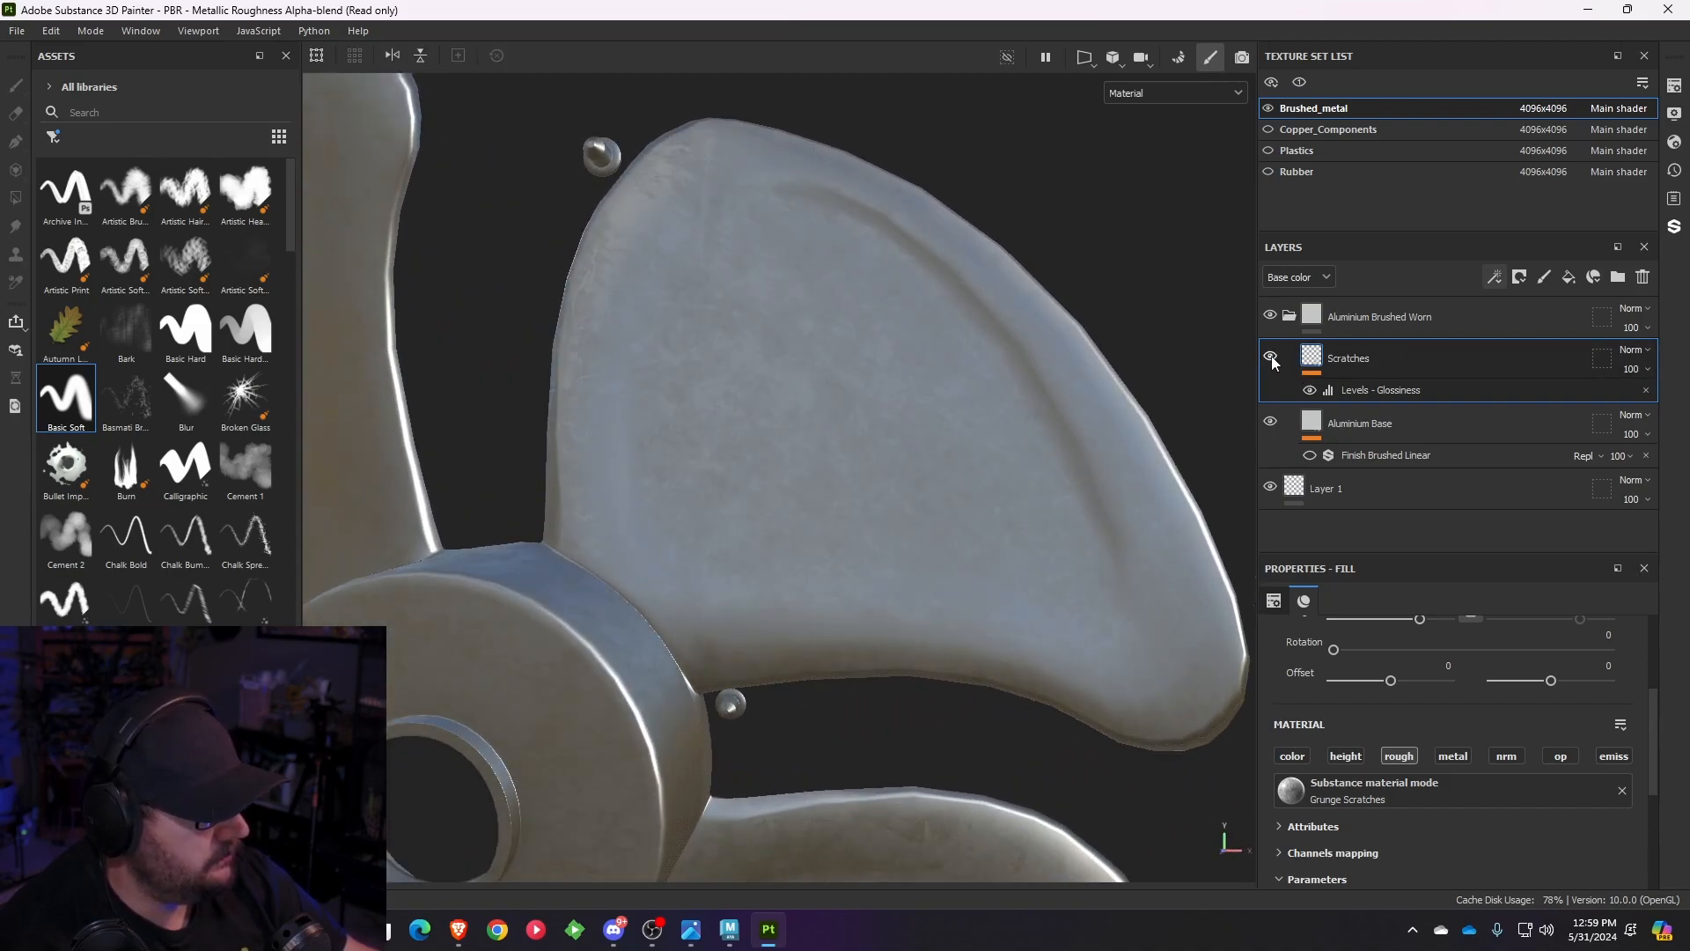
- Check the Levels - Glossiness effect and bring up the Grunge Scratches parameters of the Scratches layer
left_click_drag(991, 435, 1171, 493, "alt")
left_click(1370, 392)
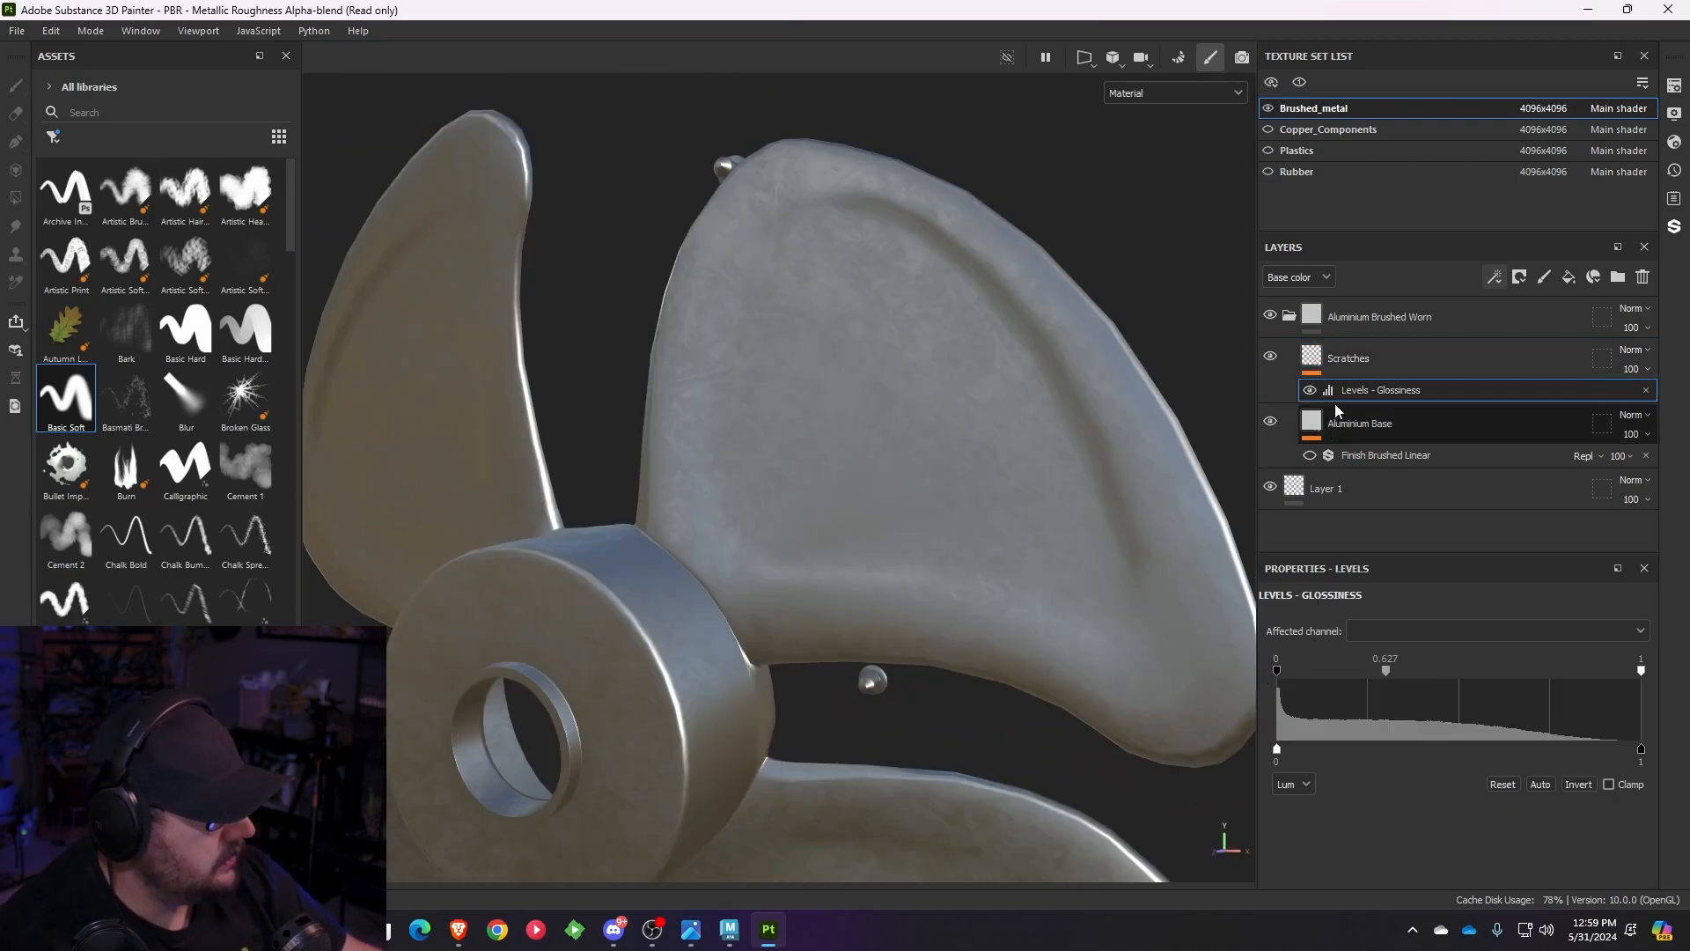
left_click(1344, 363)
scroll(1426, 725, "down", 3)
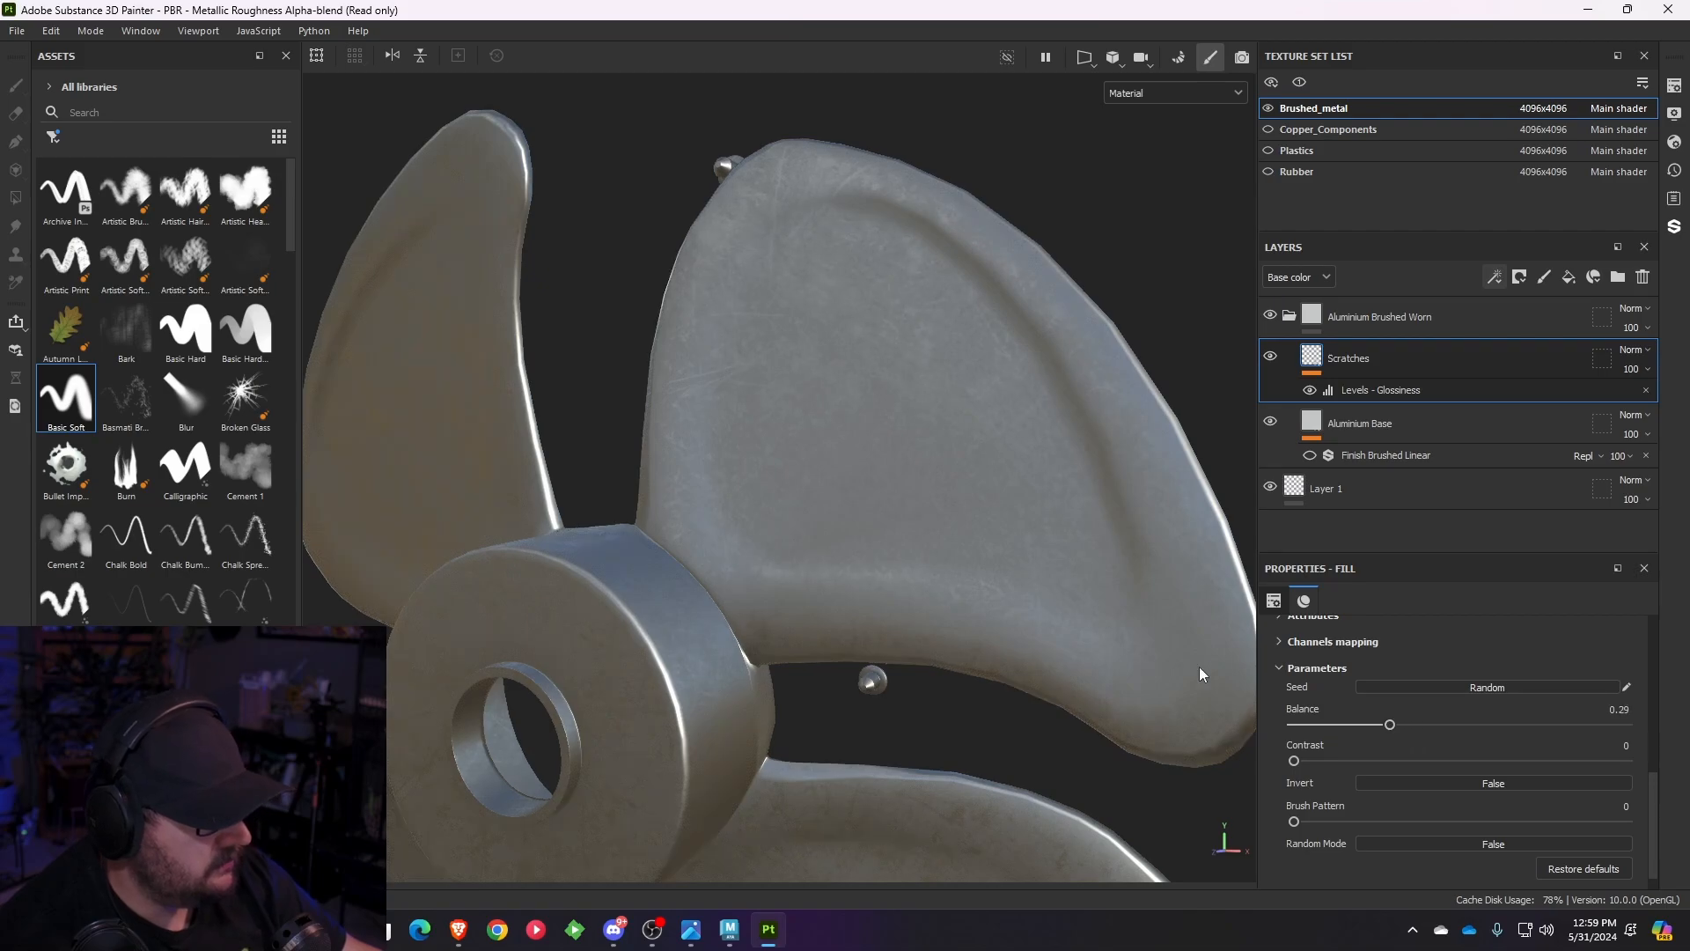
- Examine the blades and hub from several angles with the Scratches layer hidden and shown
right_click_drag(1199, 667, 918, 670, "alt")
mouse_move(917, 671)
left_mouse_down("alt")
mouse_move(1018, 593)
mouse_move(917, 671)
left_mouse_up("alt")
middle_click_drag(917, 671, 1034, 533, "alt")
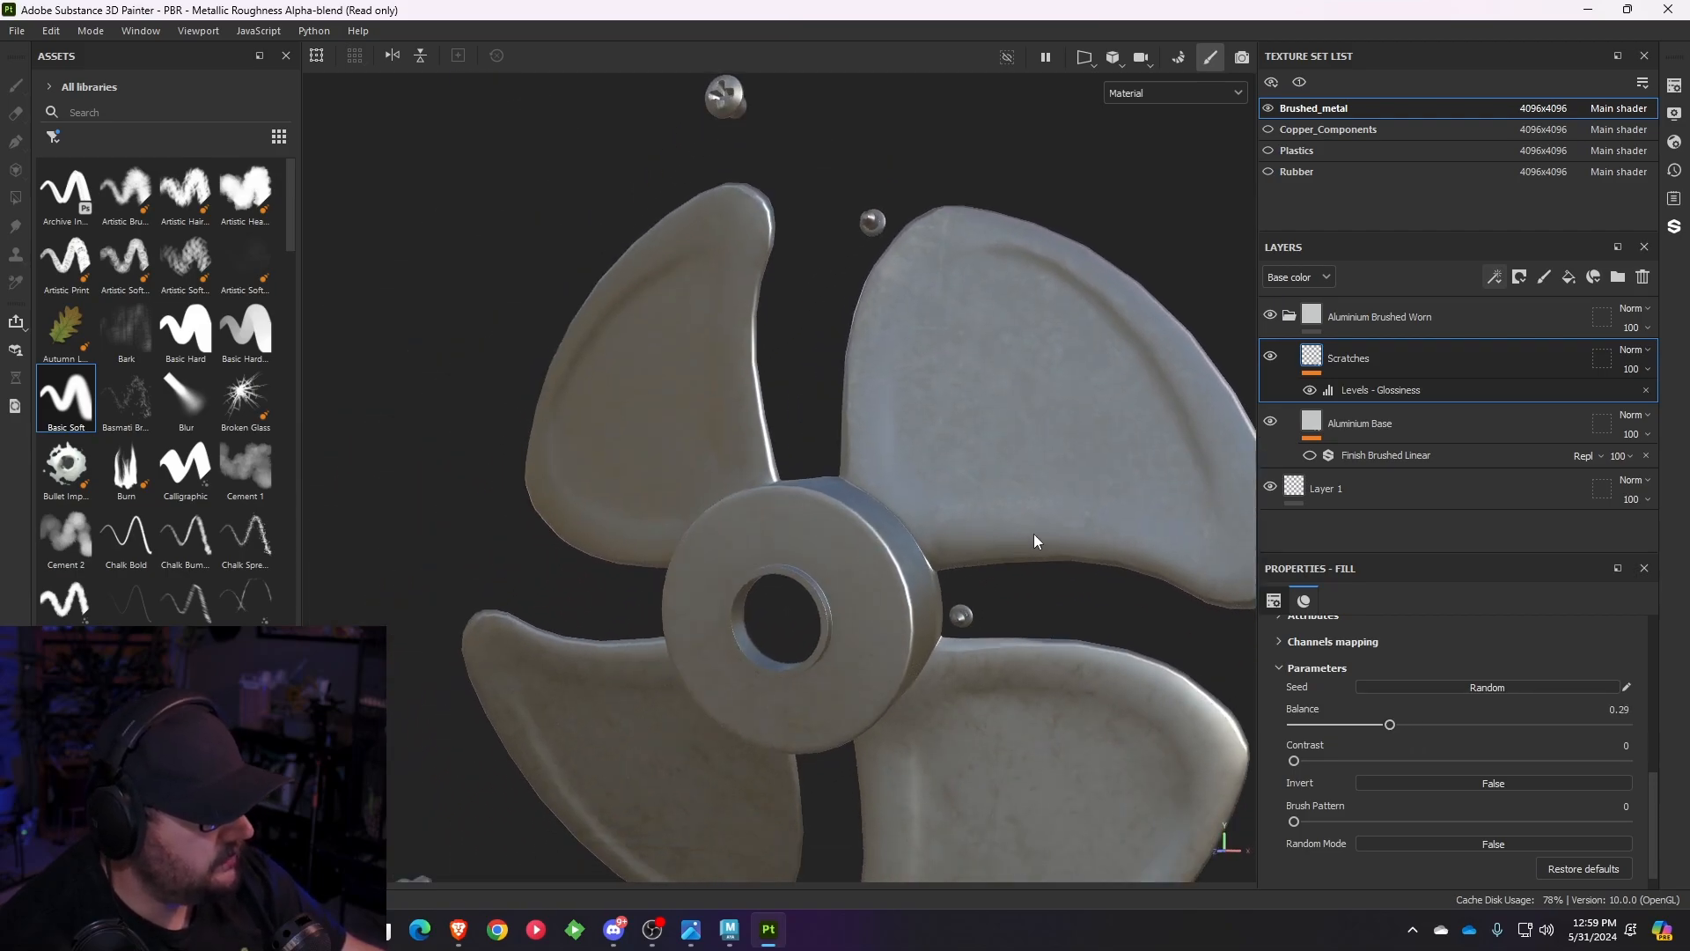
left_click_drag(956, 534, 1196, 537, "alt")
scroll(1086, 550, "up", 2)
scroll(1085, 549, "down", 1)
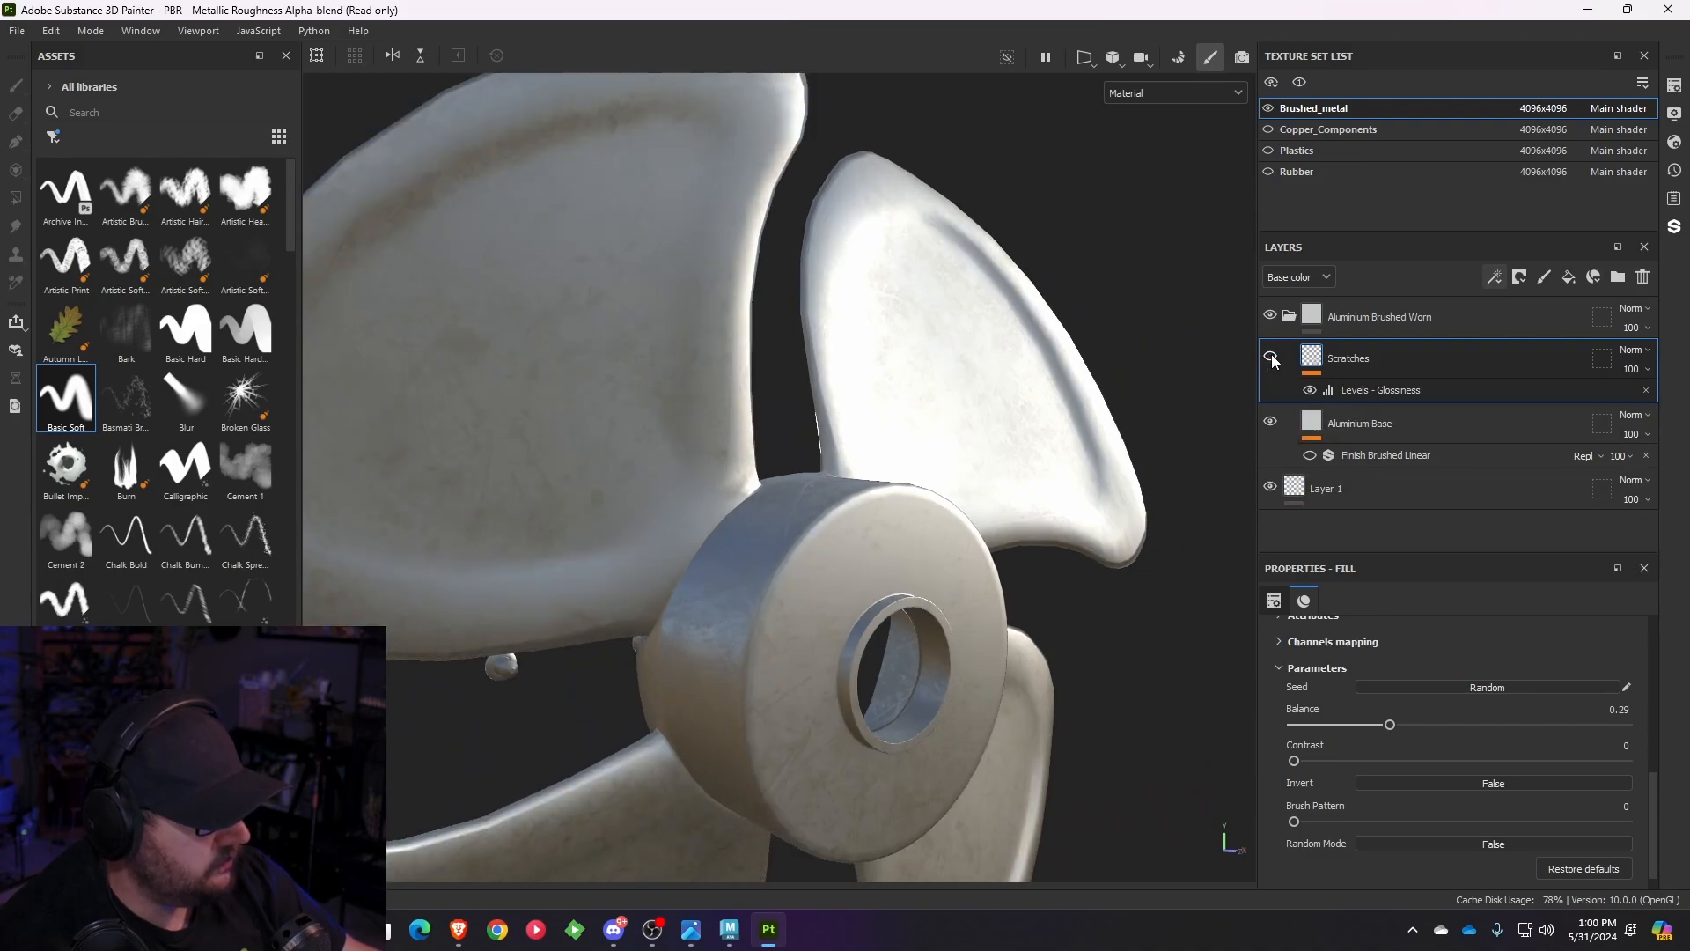
left_click_drag(820, 542, 779, 554, "alt")
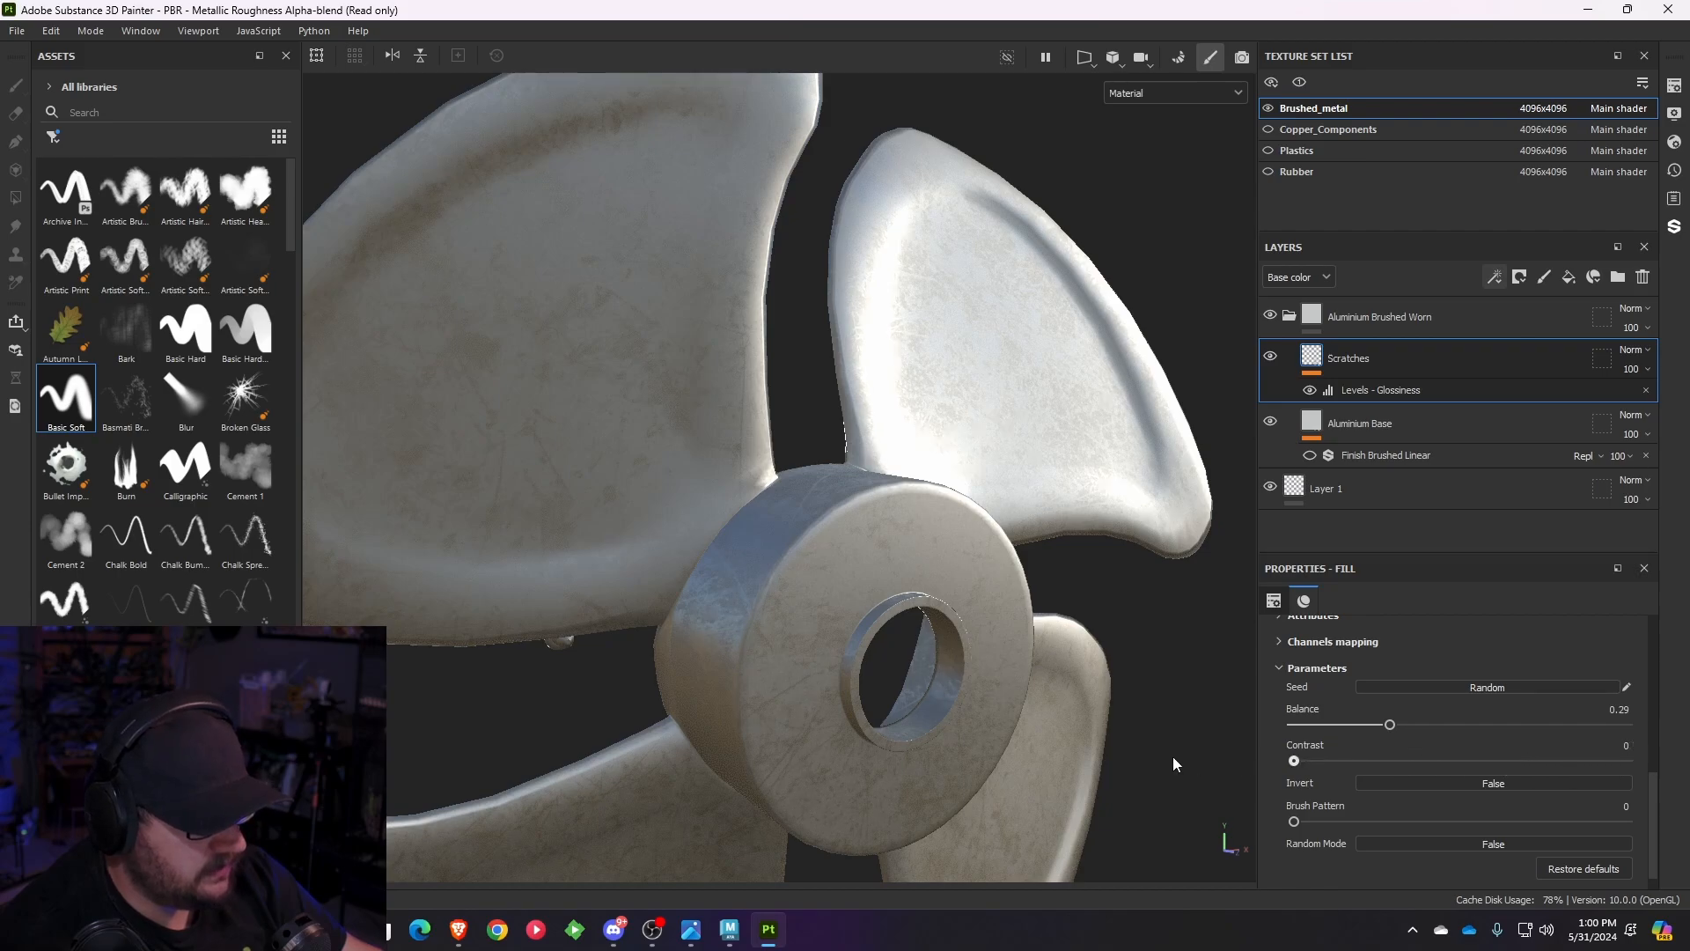
- Try a Brush Pattern of 0.37 on the Scratches layer's grunge and return it to 0
left_click_drag(1320, 819, 1419, 825)
left_click_drag(974, 697, 885, 569, "alt")
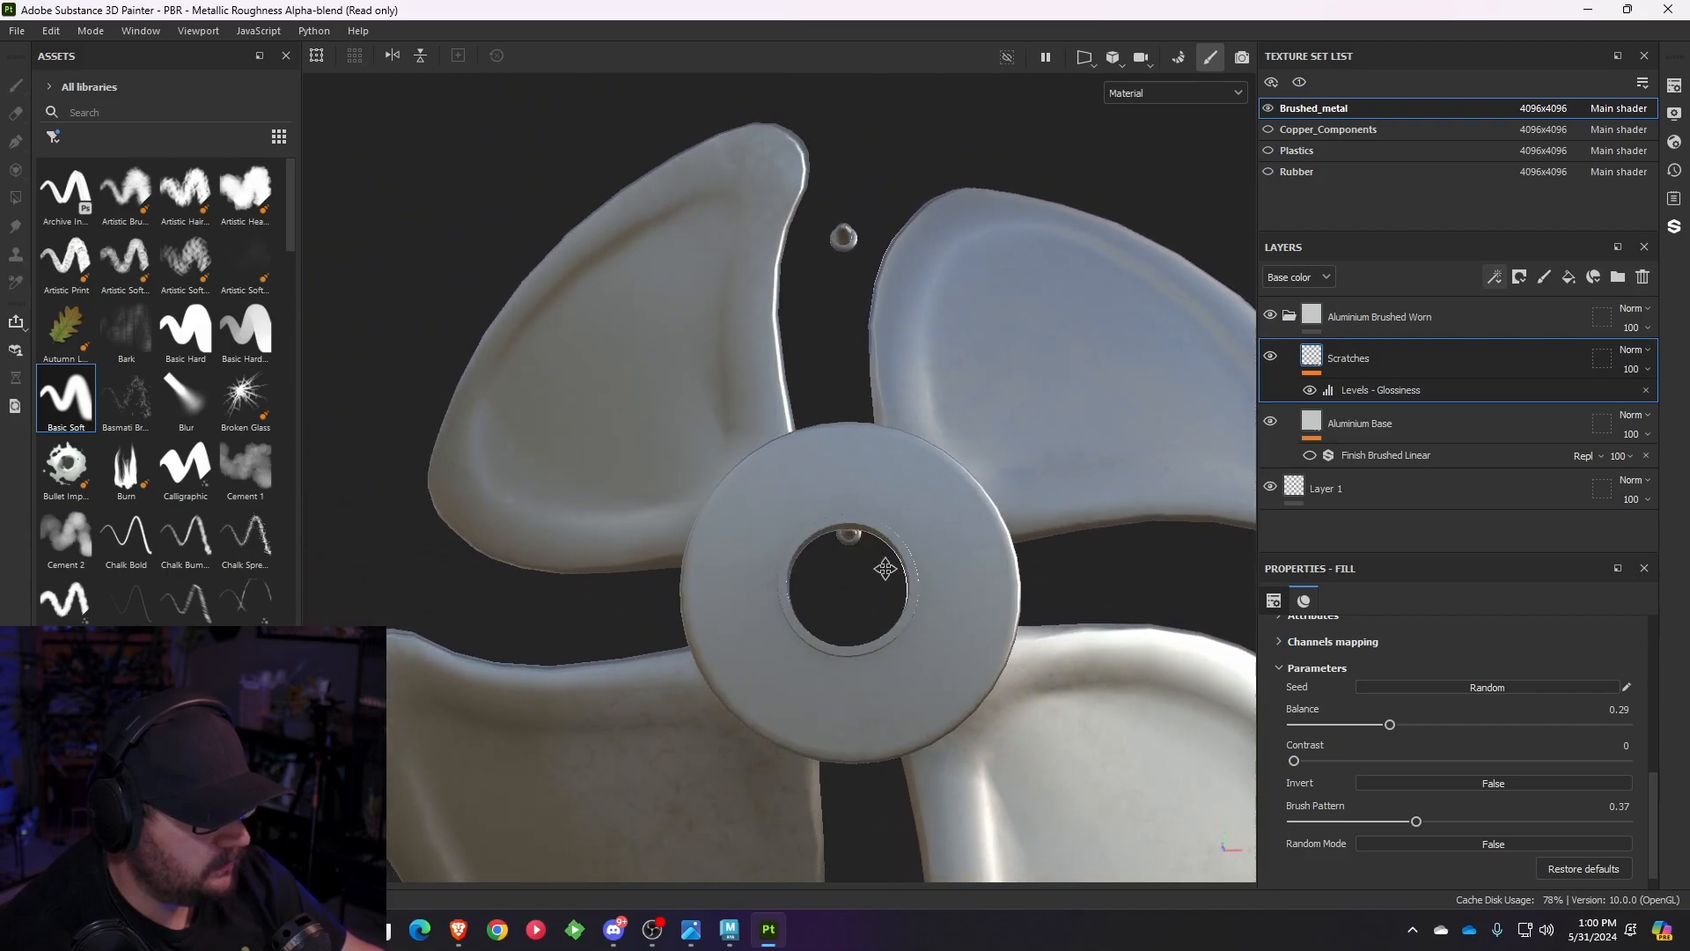
right_click_drag(885, 569, 777, 544, "alt")
left_click_drag(777, 543, 801, 519, "alt")
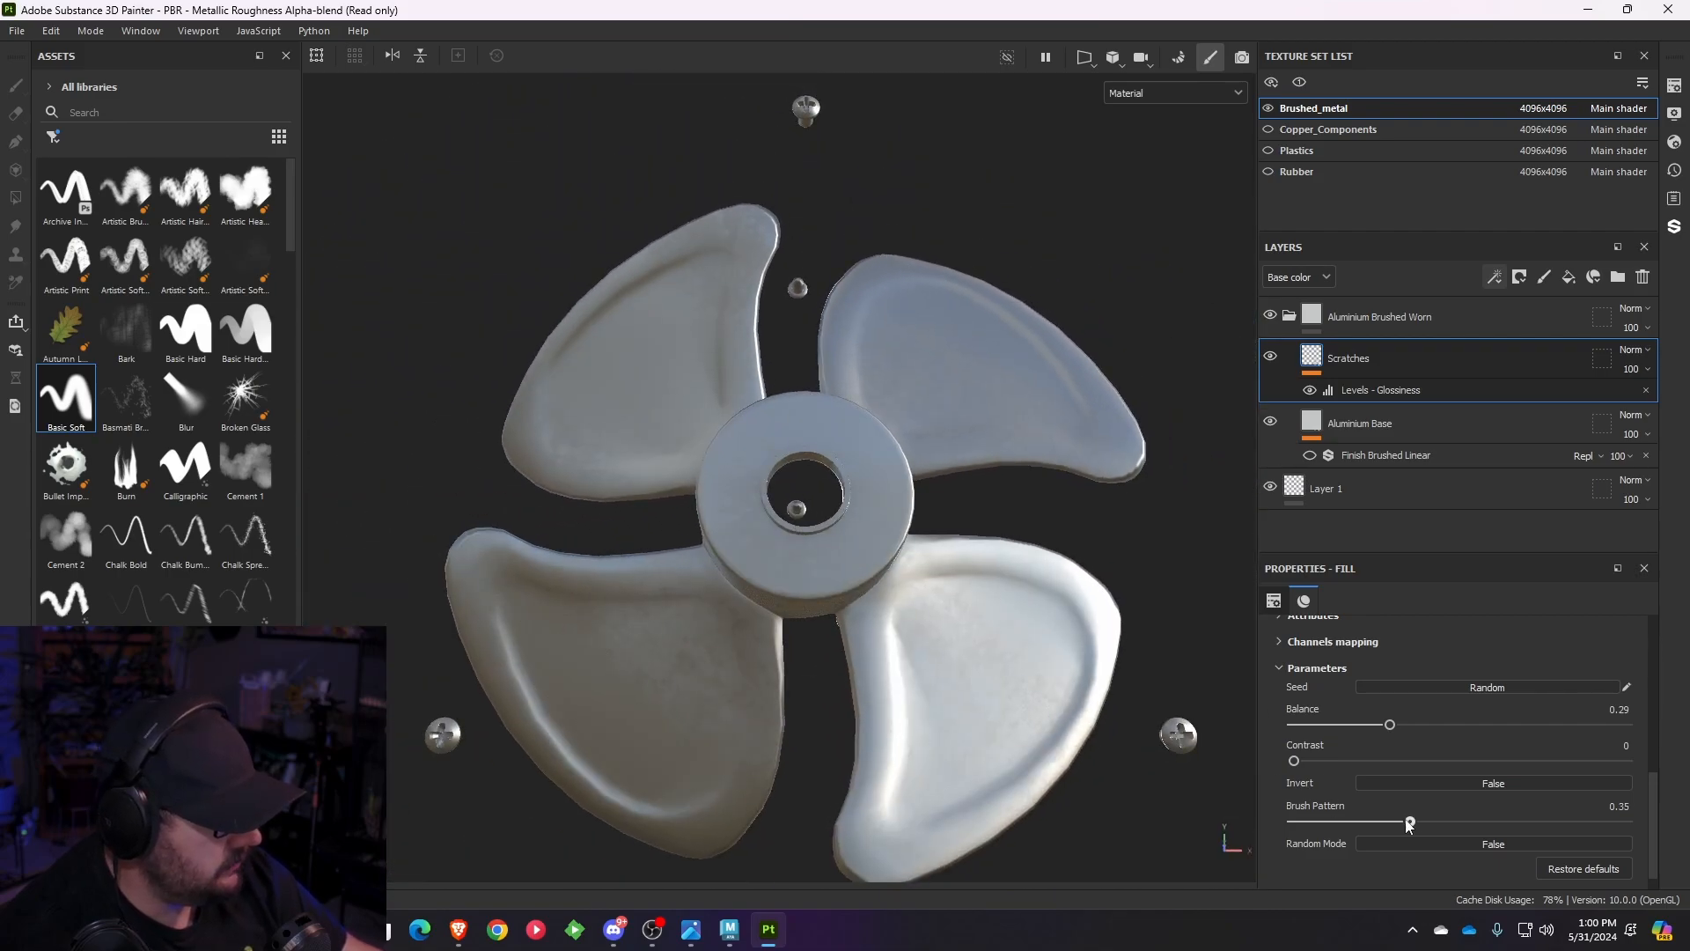
left_click_drag(1409, 821, 1243, 808)
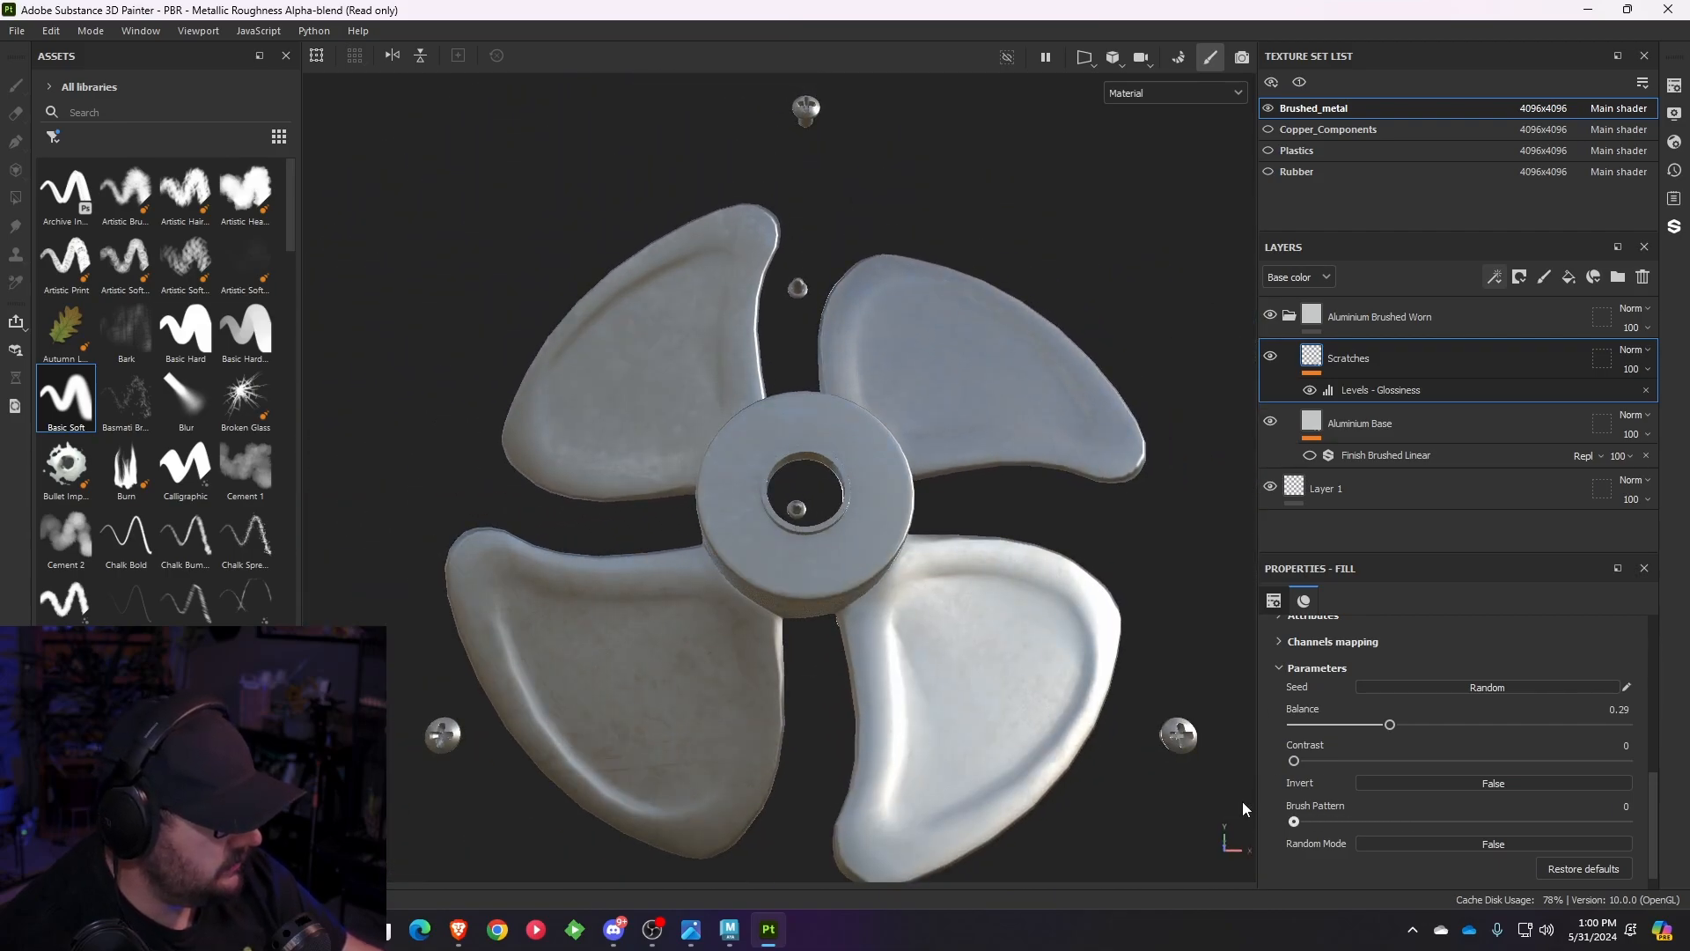
- Set the Scratches layer's UV tiling to 32 and check the scratches on the blades and hub
left_click(1464, 847)
scroll(1441, 825, "up", 3)
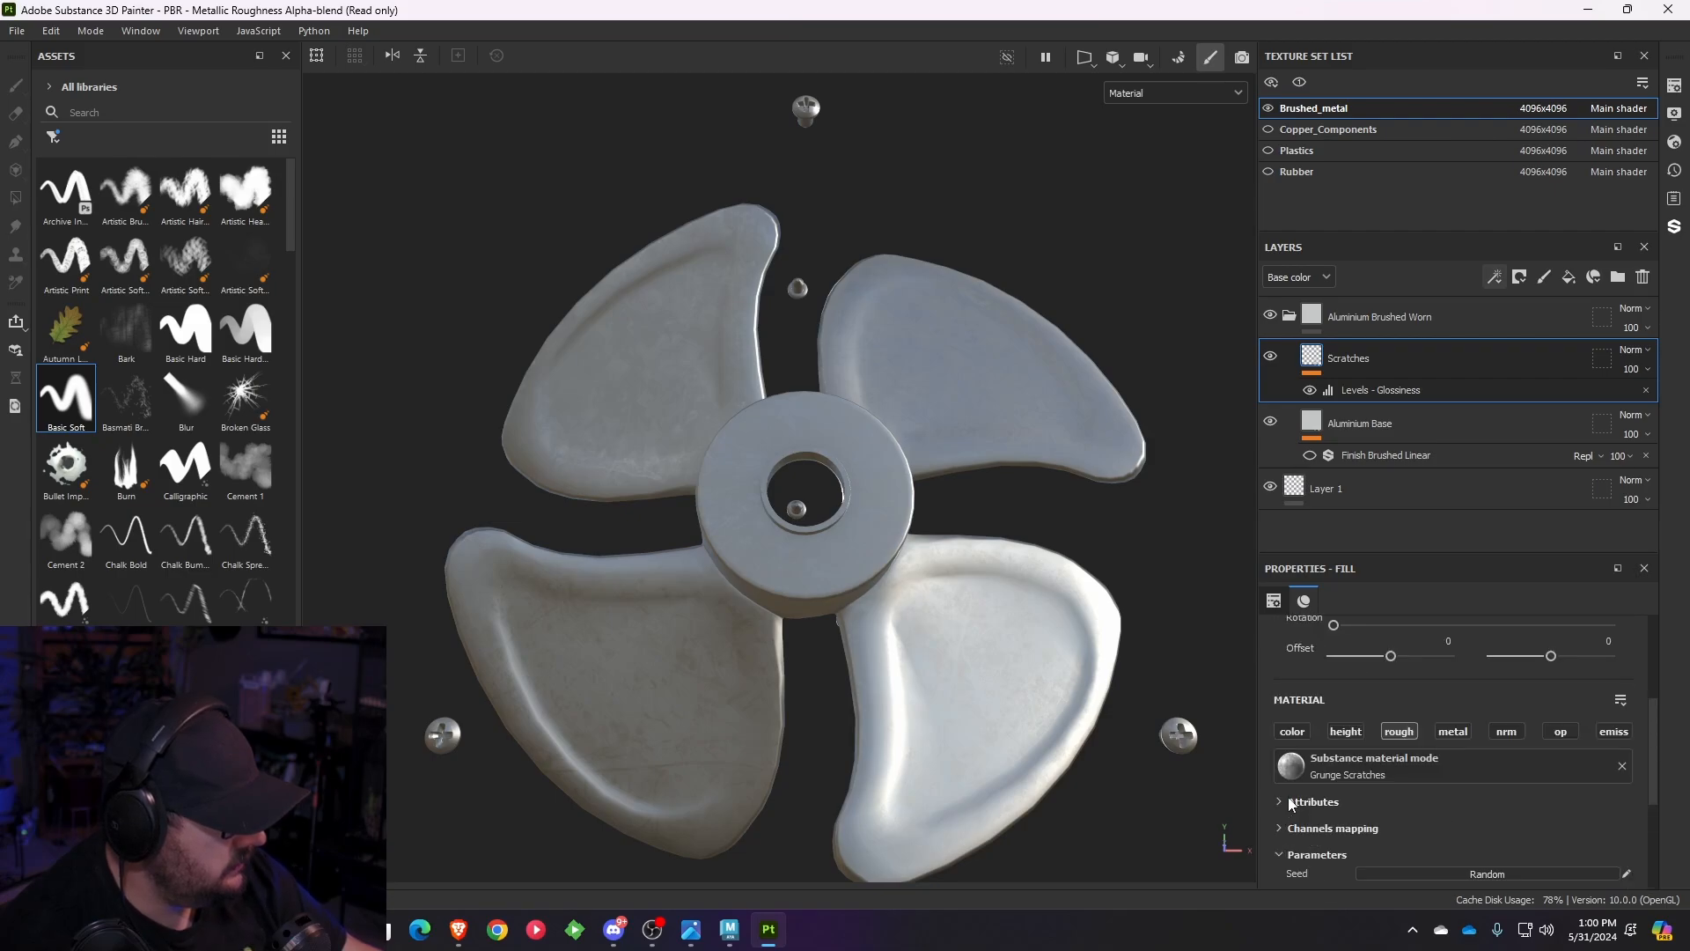
scroll(1285, 810, "down", 3)
left_click(1279, 644)
scroll(1349, 669, "up", 4)
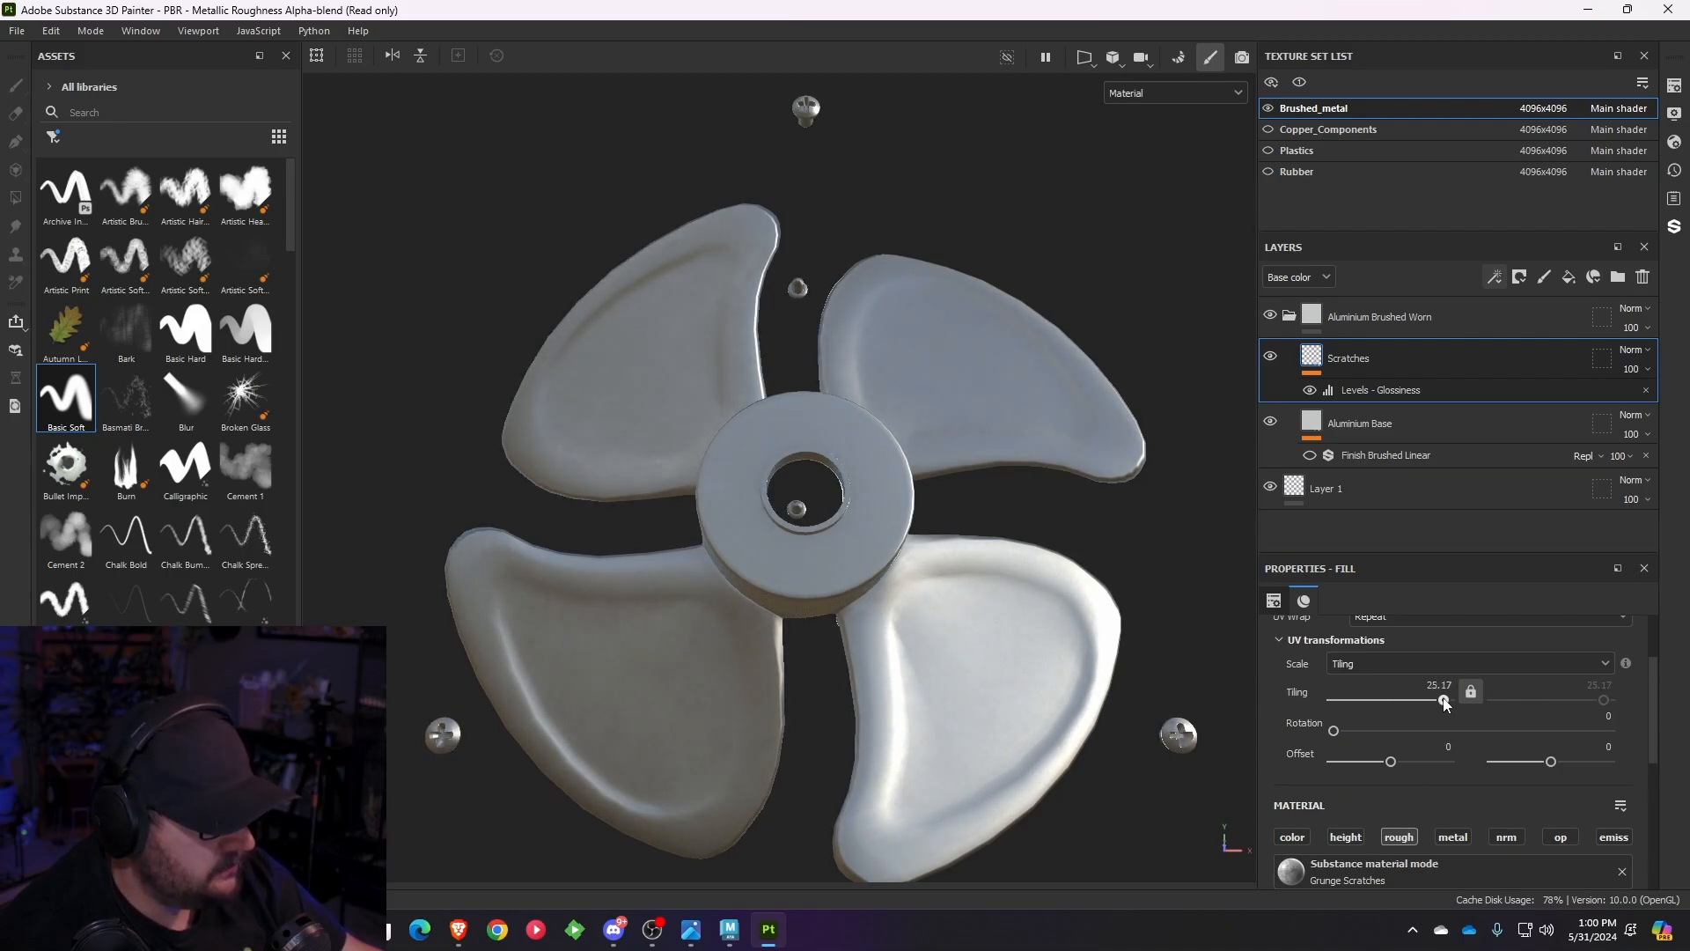
left_click_drag(857, 585, 748, 557, "alt")
right_click_drag(748, 556, 1045, 810, "alt")
left_click_drag(1045, 810, 796, 625, "alt")
scroll(643, 655, "up", 2)
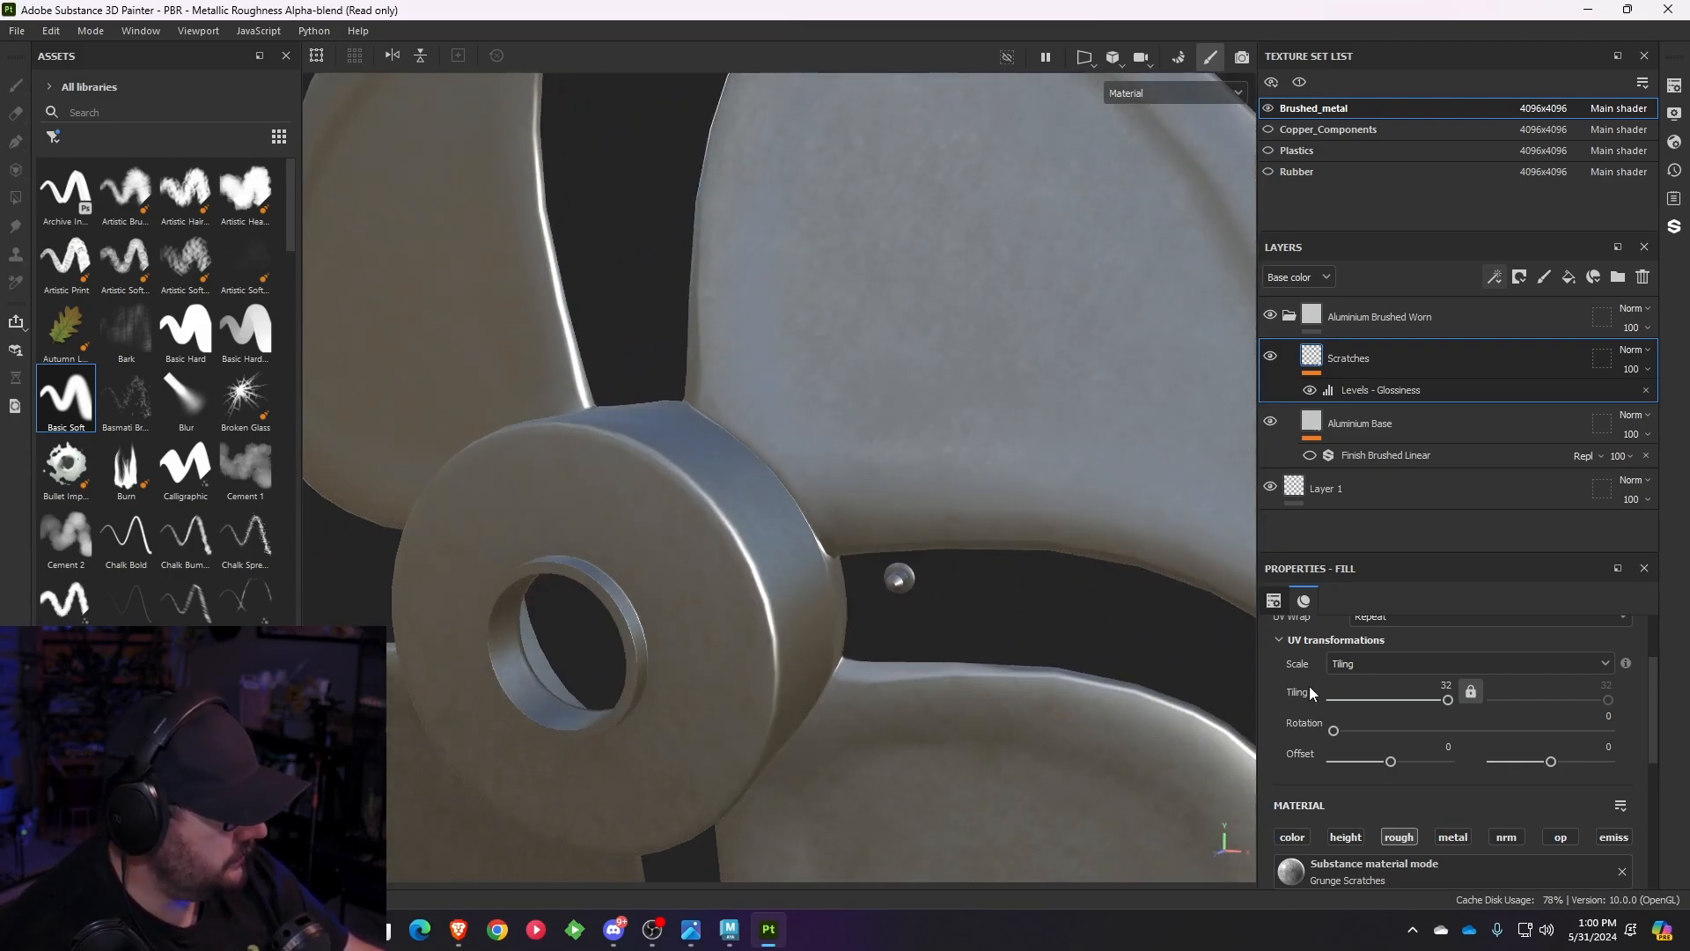
- Set the Scratches layer's grunge Balance to 0.12 and Contrast to 0.07, checking the result on the blades and hub
scroll(1373, 757, "down", 5)
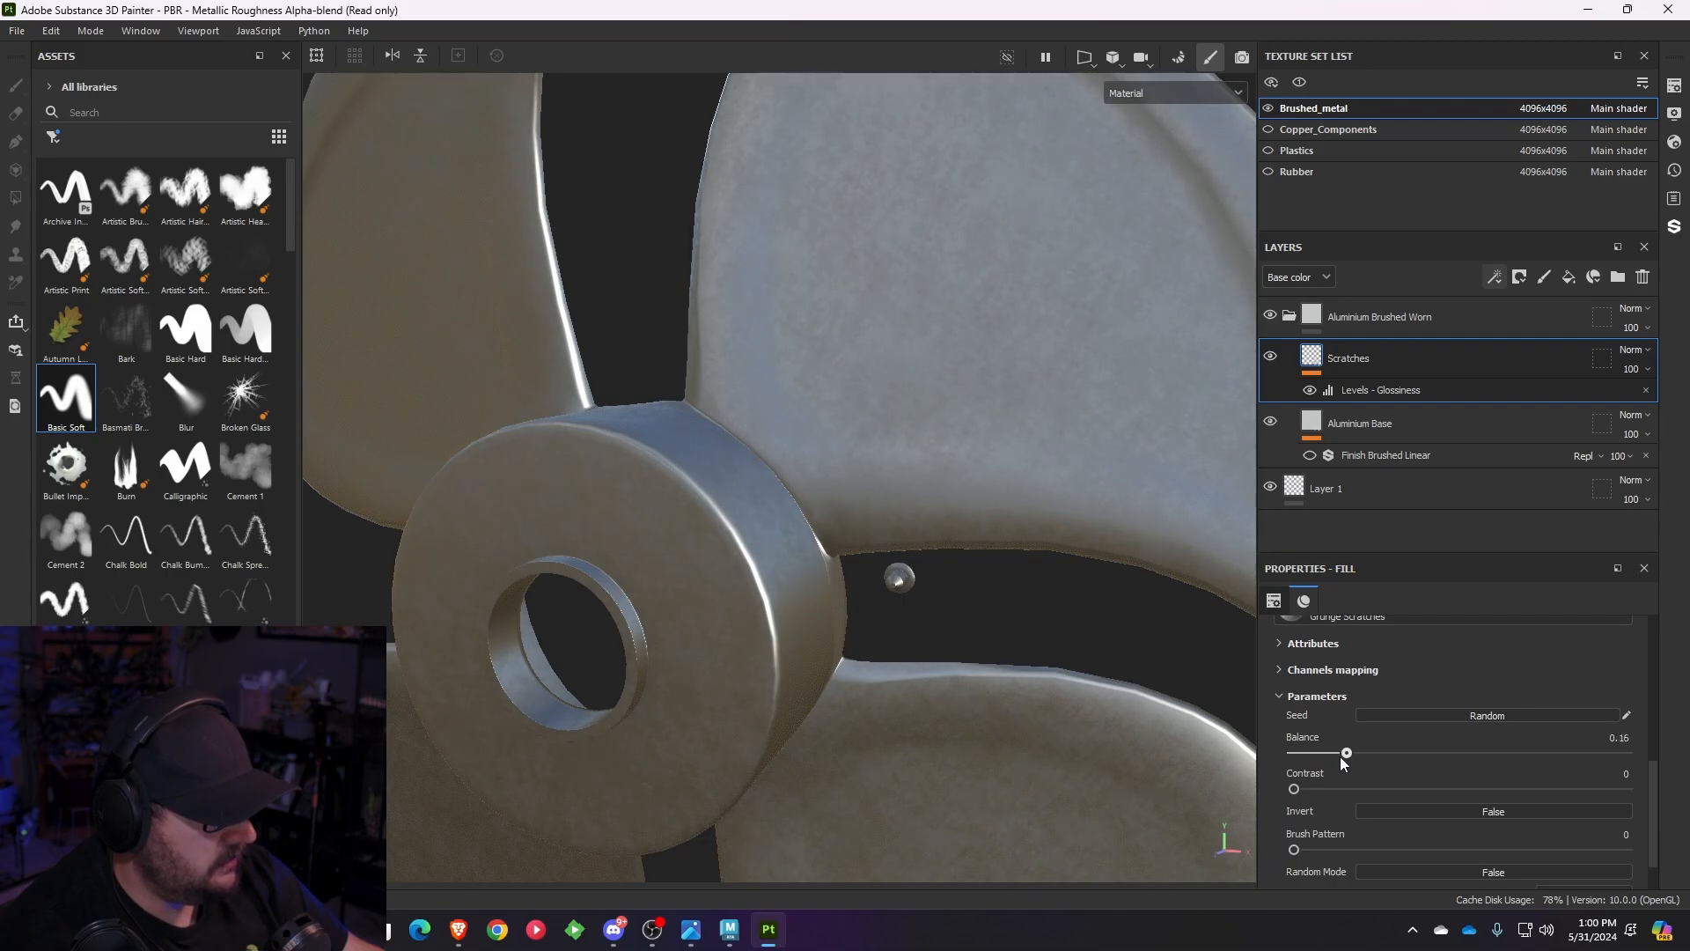
mouse_move(1303, 788)
left_mouse_down()
mouse_move(1347, 785)
mouse_move(1317, 788)
left_mouse_up()
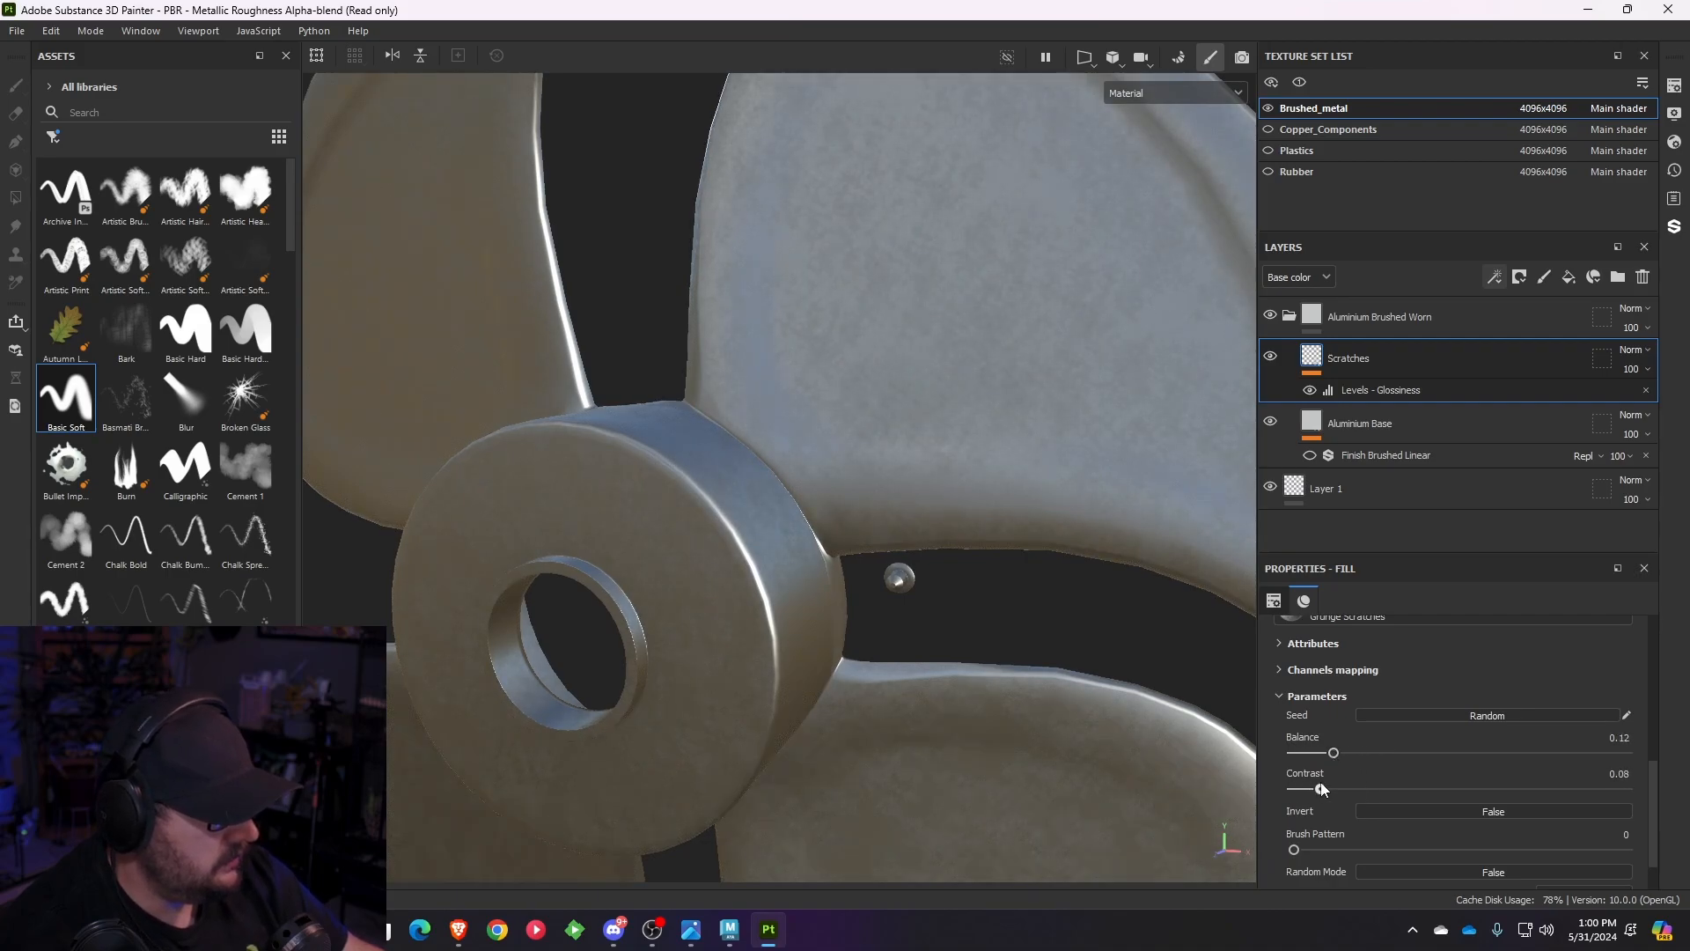
scroll(817, 618, "down", 3)
left_click_drag(817, 618, 905, 560, "alt")
- Show the Copper_Components texture set and examine the blades, grille, screws and copper ring from several angles
left_click(1267, 130)
left_click_drag(1039, 422, 924, 487, "alt")
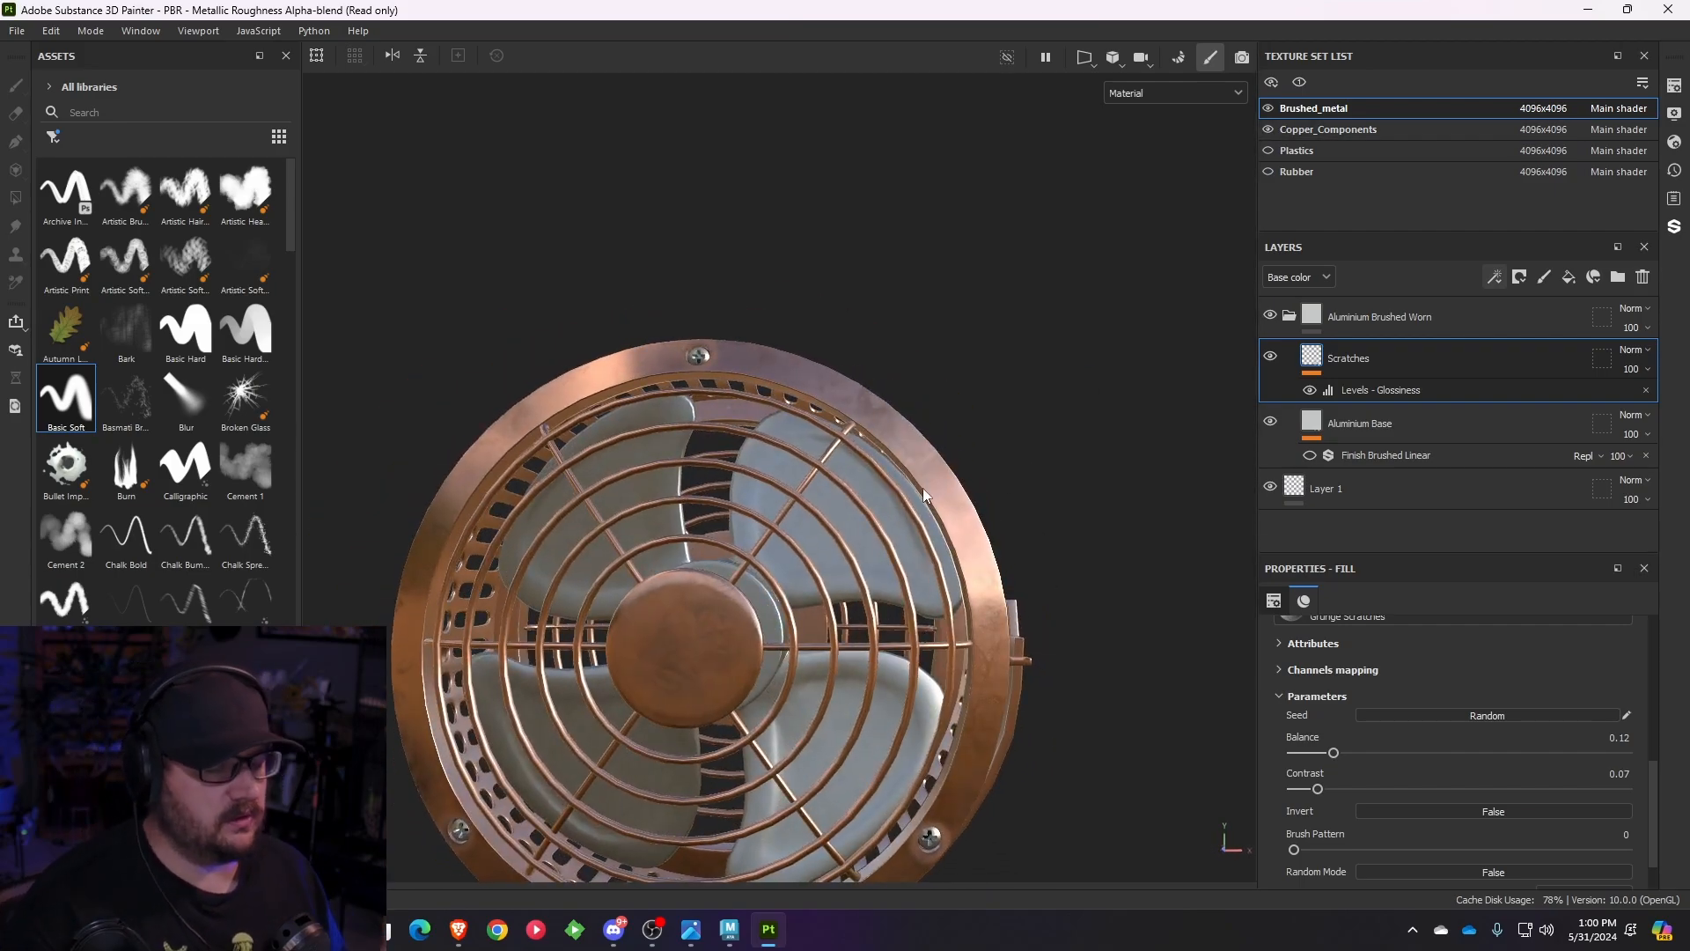
scroll(923, 487, "up", 3)
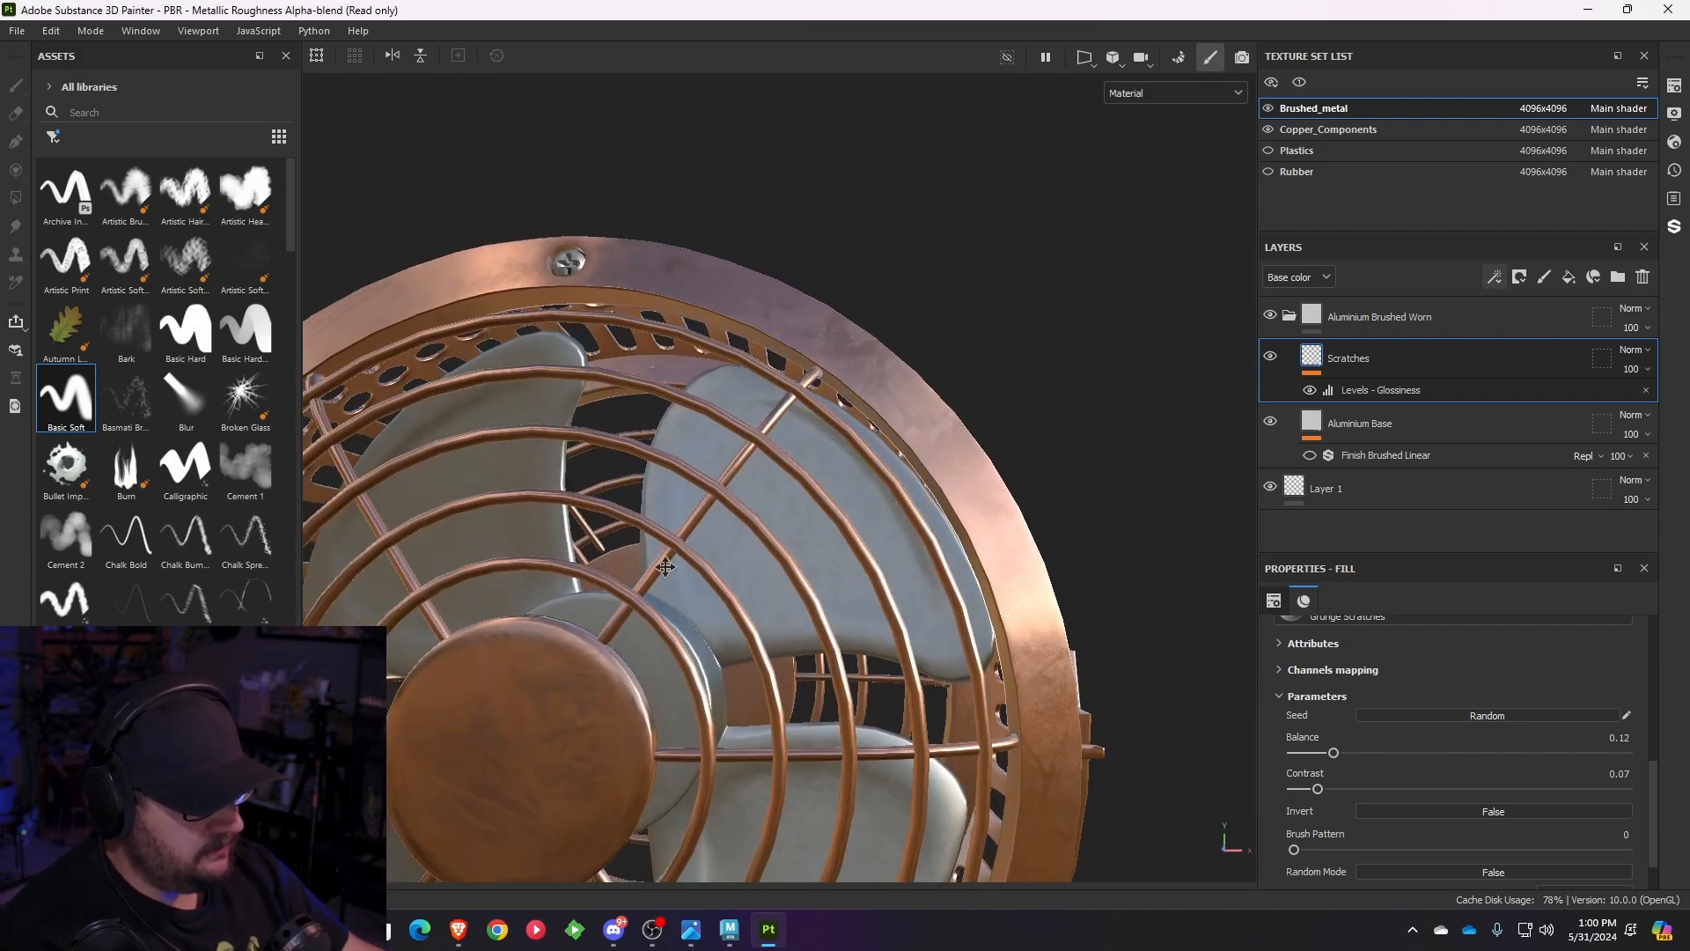
middle_click_drag(670, 563, 970, 372, "alt")
left_click_drag(970, 373, 606, 483, "alt")
scroll(579, 425, "down", 3)
middle_click_drag(593, 449, 962, 490, "alt")
left_click_drag(963, 490, 937, 417, "alt")
middle_click_drag(937, 417, 1004, 631, "alt")
scroll(955, 546, "up", 2)
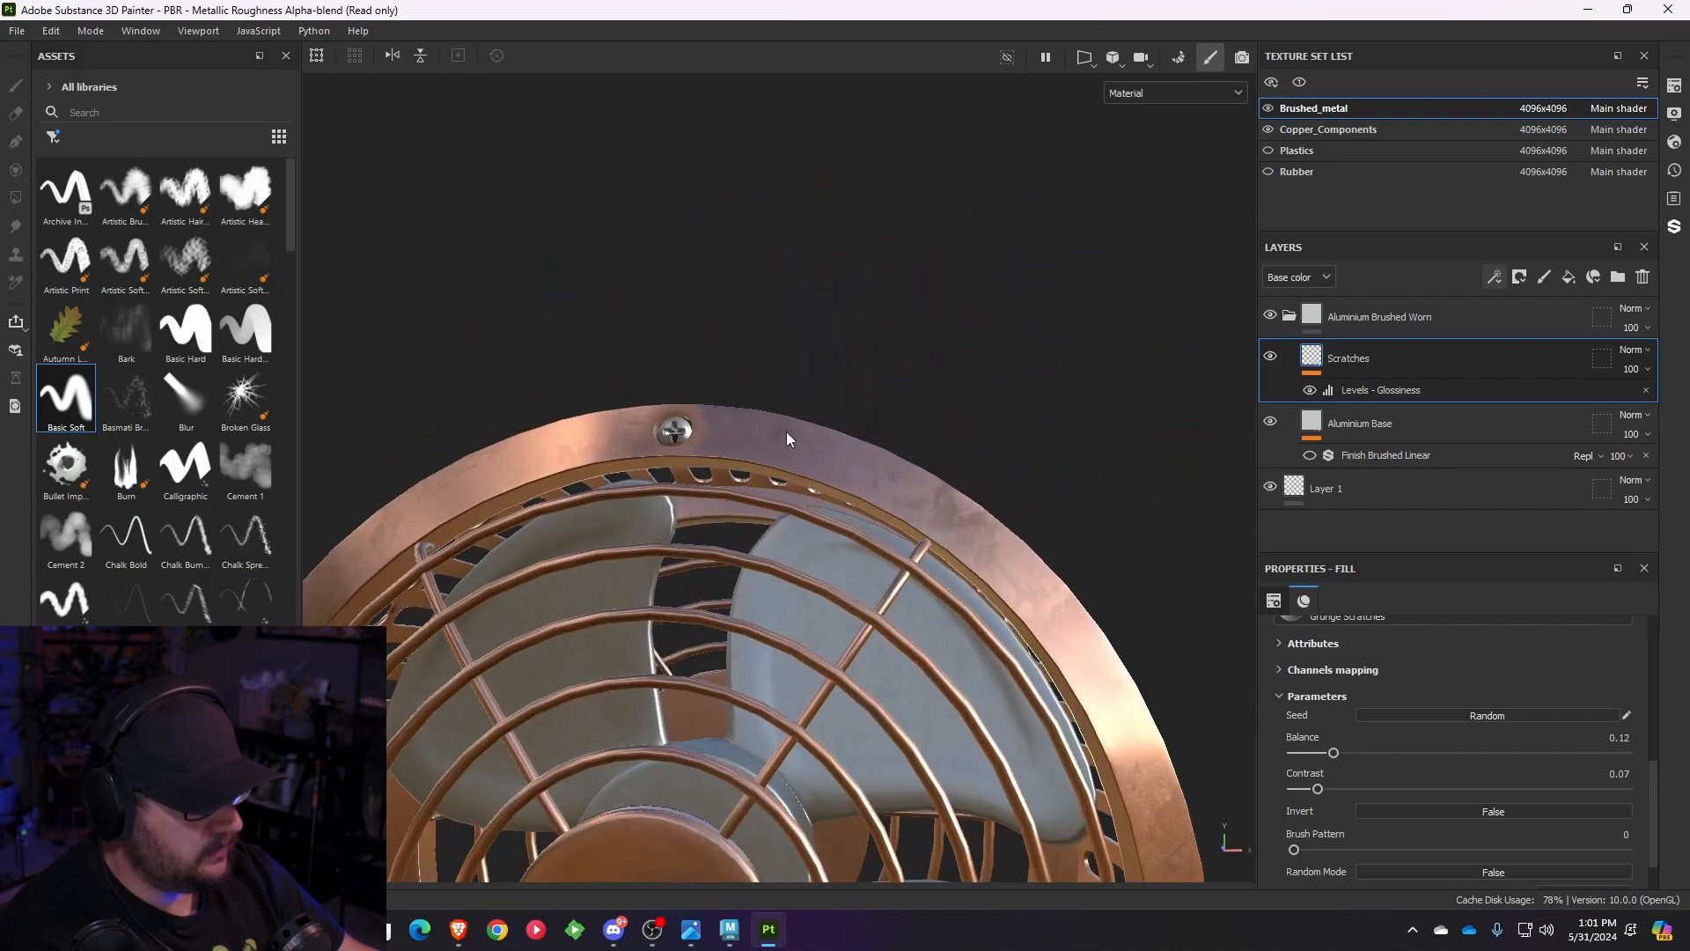
left_click_drag(705, 420, 899, 539, "alt")
scroll(722, 466, "up", 3)
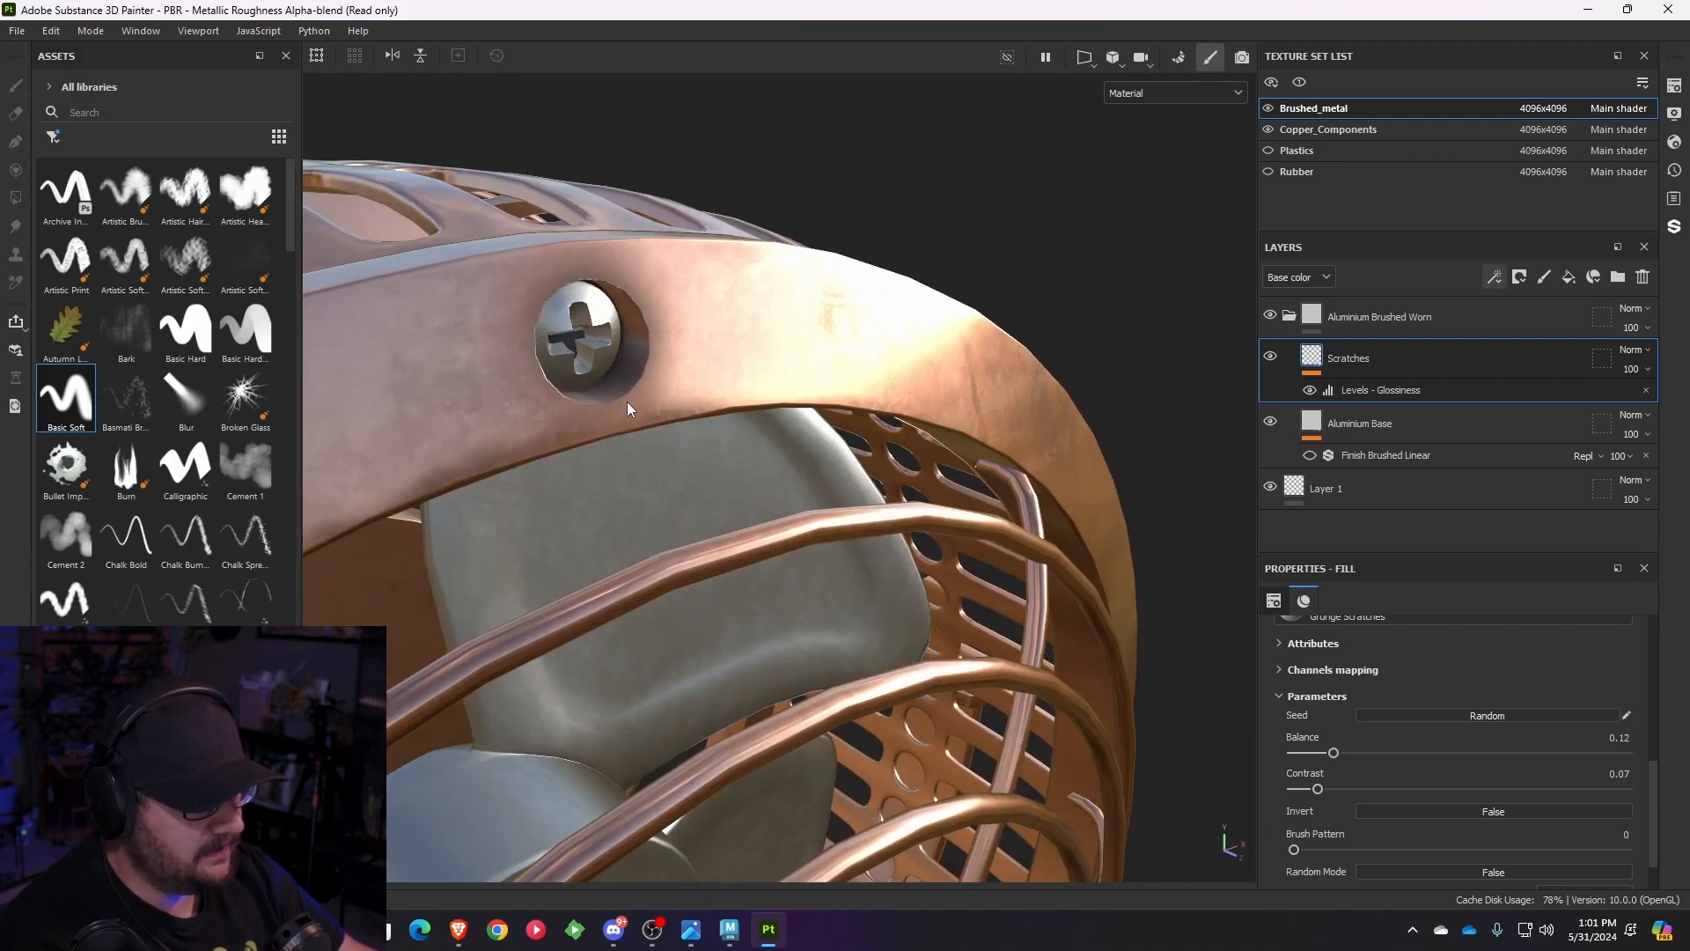
scroll(651, 414, "down", 4)
middle_click_drag(1058, 615, 1100, 278, "alt")
left_click_drag(965, 445, 681, 454, "alt")
middle_click_drag(682, 454, 912, 446, "alt")
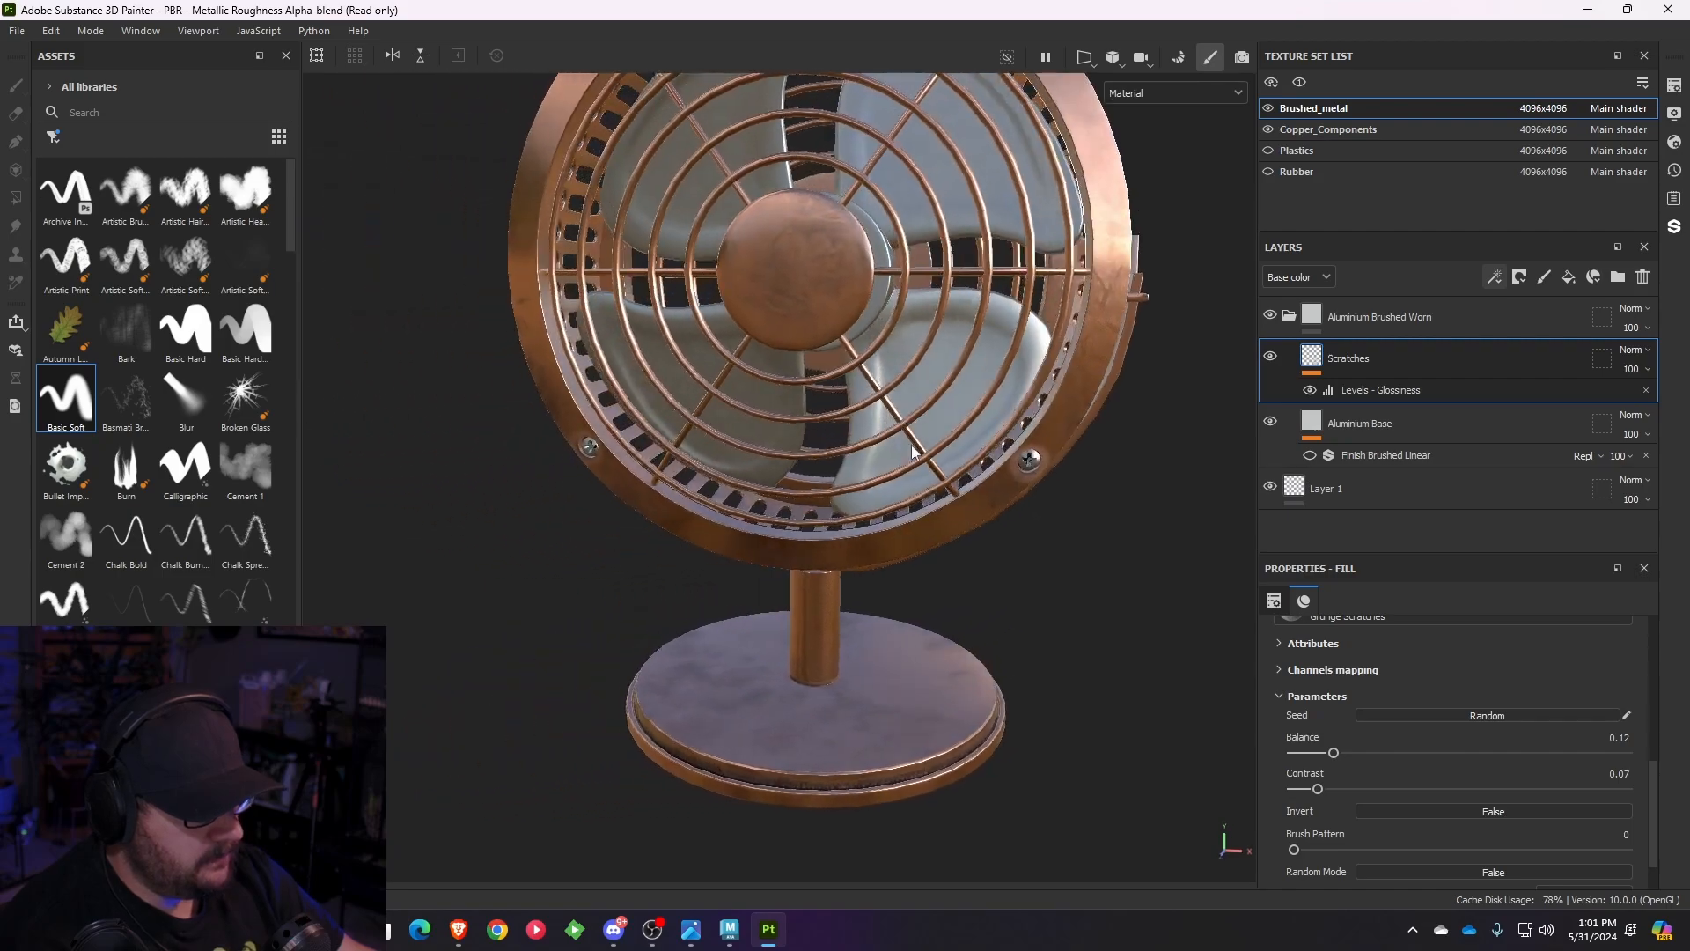
left_click_drag(912, 450, 1068, 450, "alt")
left_click_drag(1018, 459, 805, 275, "alt")
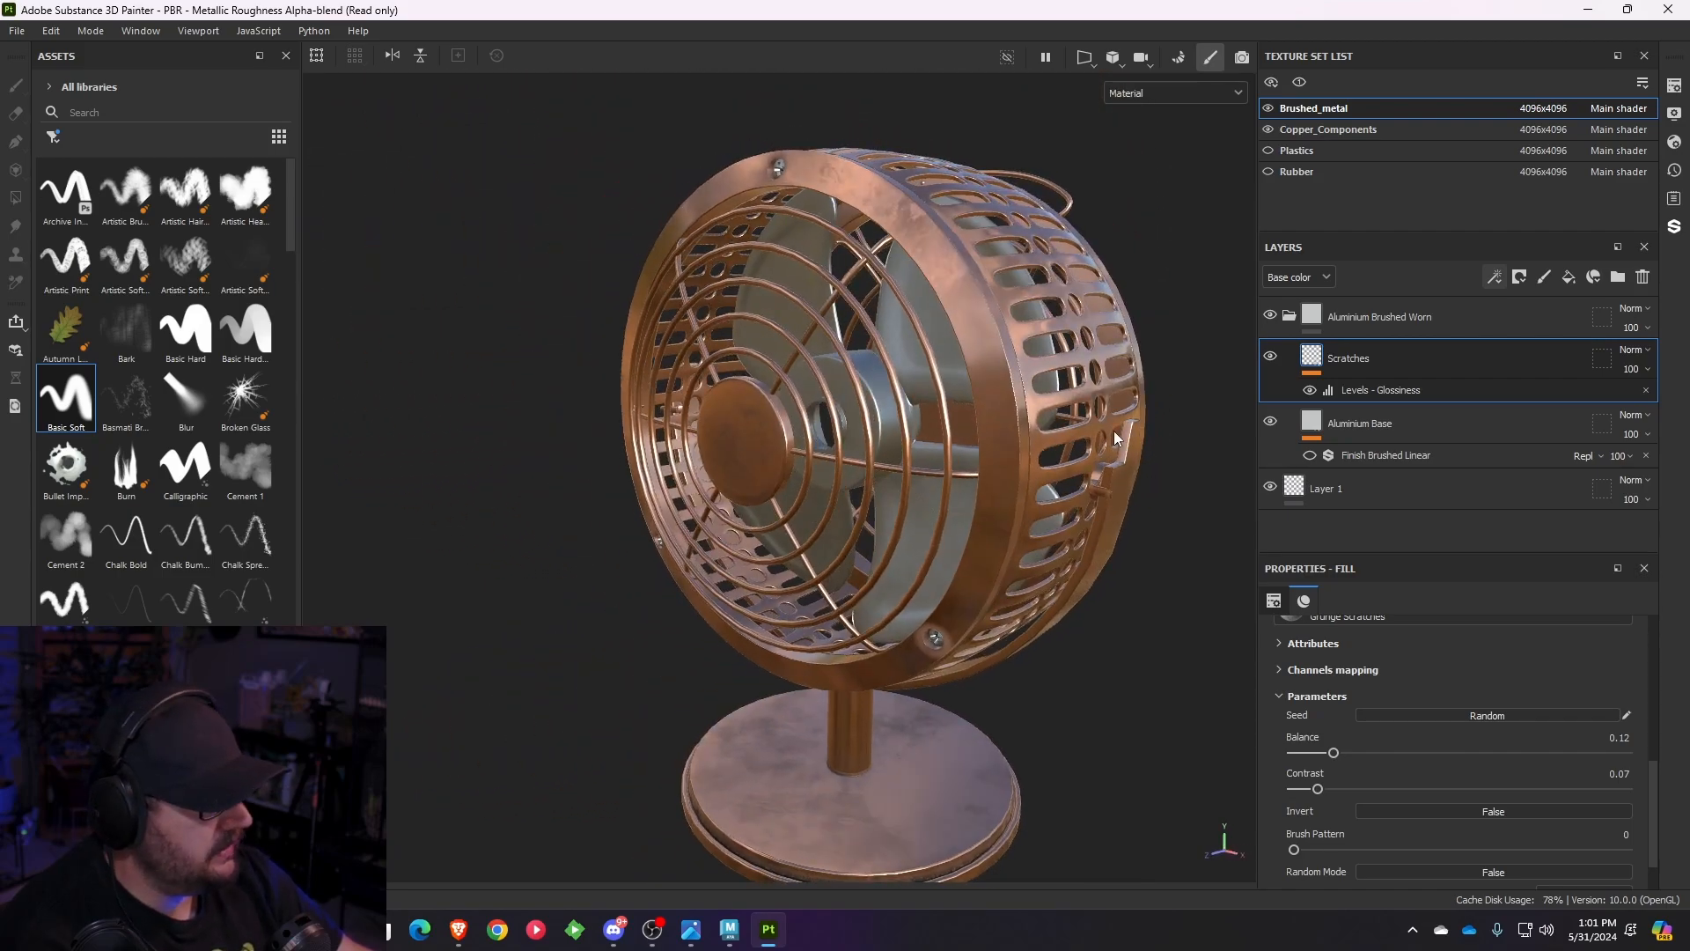
- Show and select the Plastics texture set, and check the side knob with the Roughness Variations Scratches layer hidden and shown
left_click(1269, 150)
left_click_drag(872, 412, 799, 419, "alt")
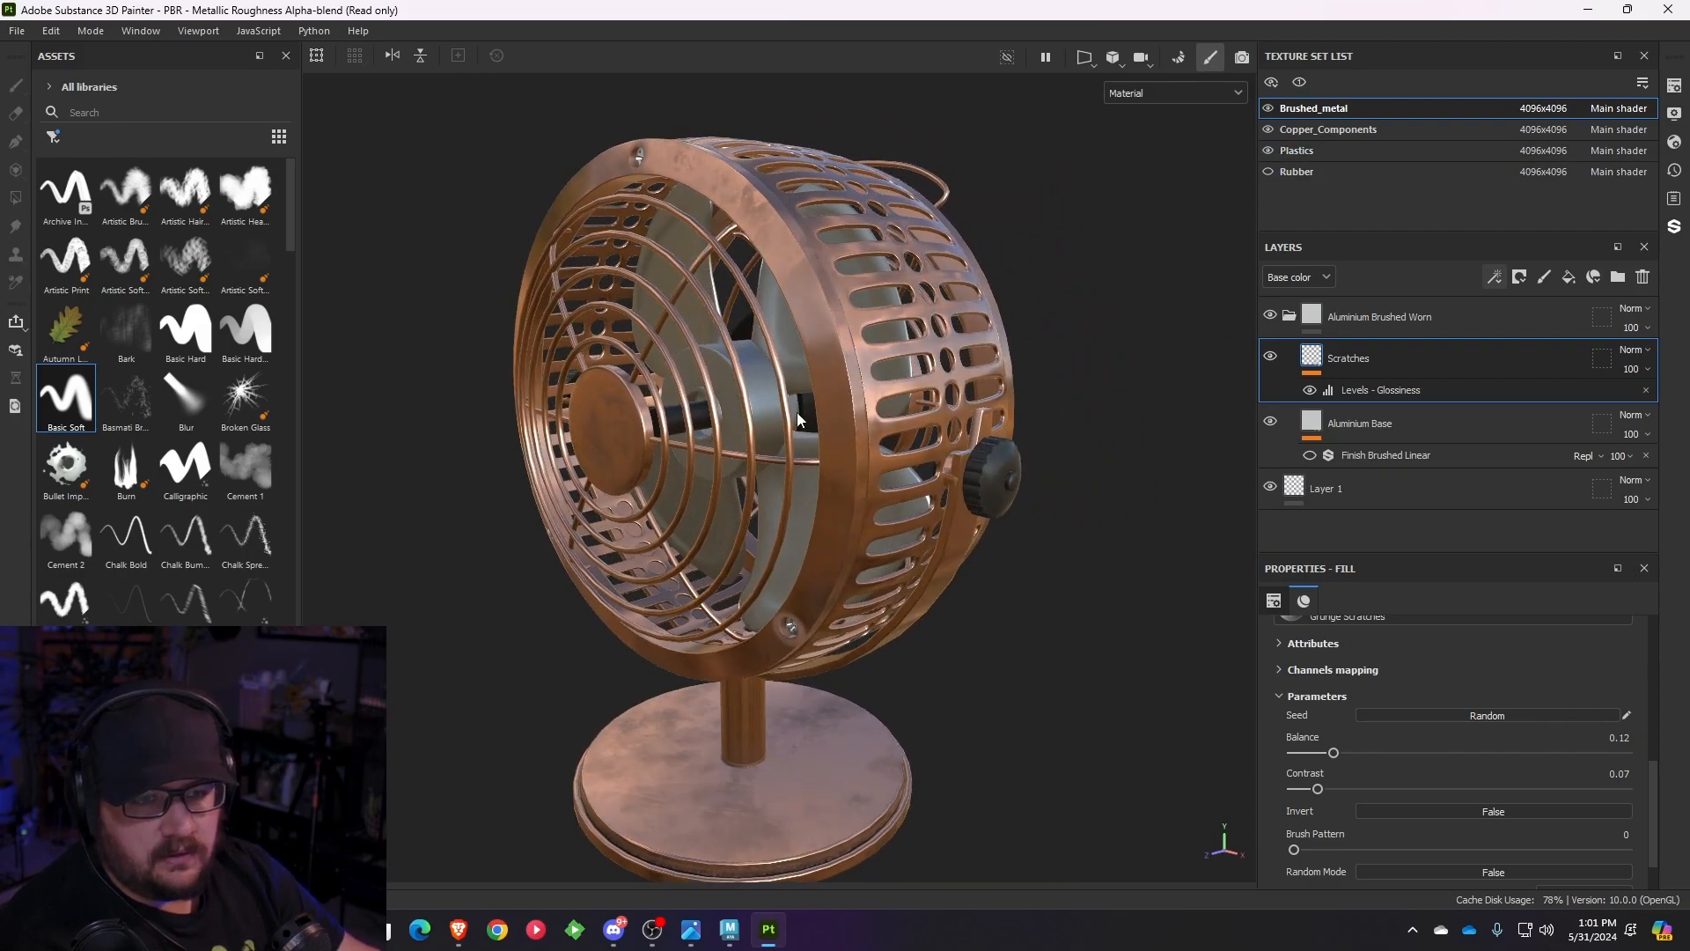
scroll(798, 420, "up", 2)
left_click_drag(967, 458, 748, 379, "alt")
scroll(867, 445, "up", 6)
left_click(1315, 151)
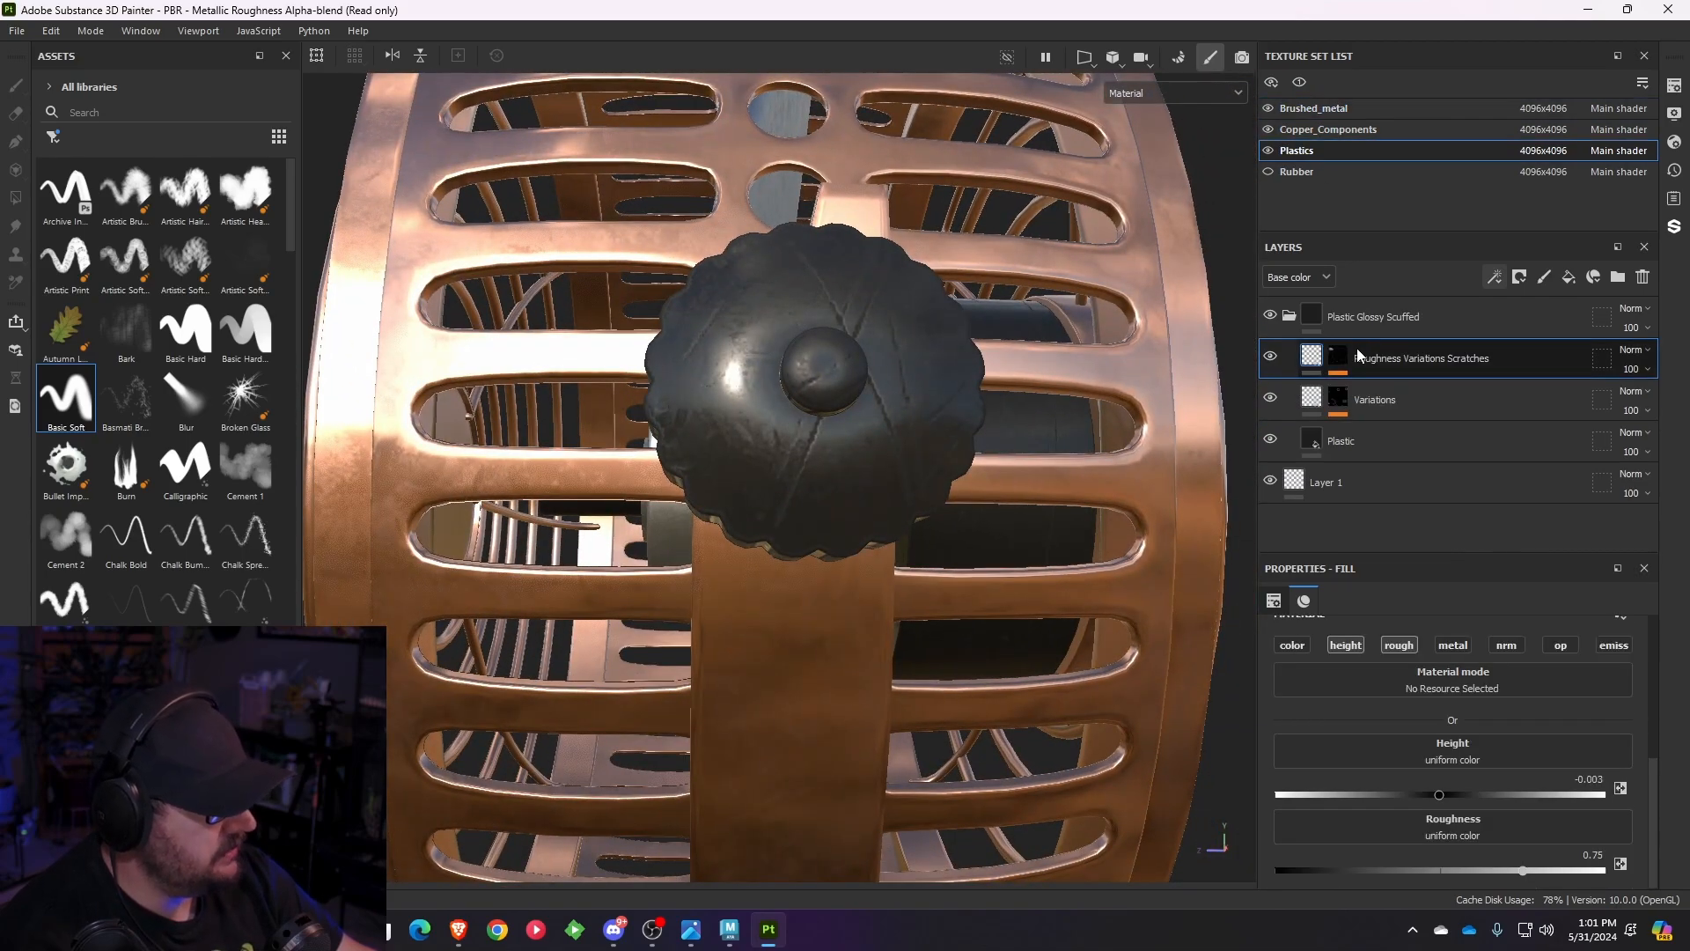
left_click(1270, 356)
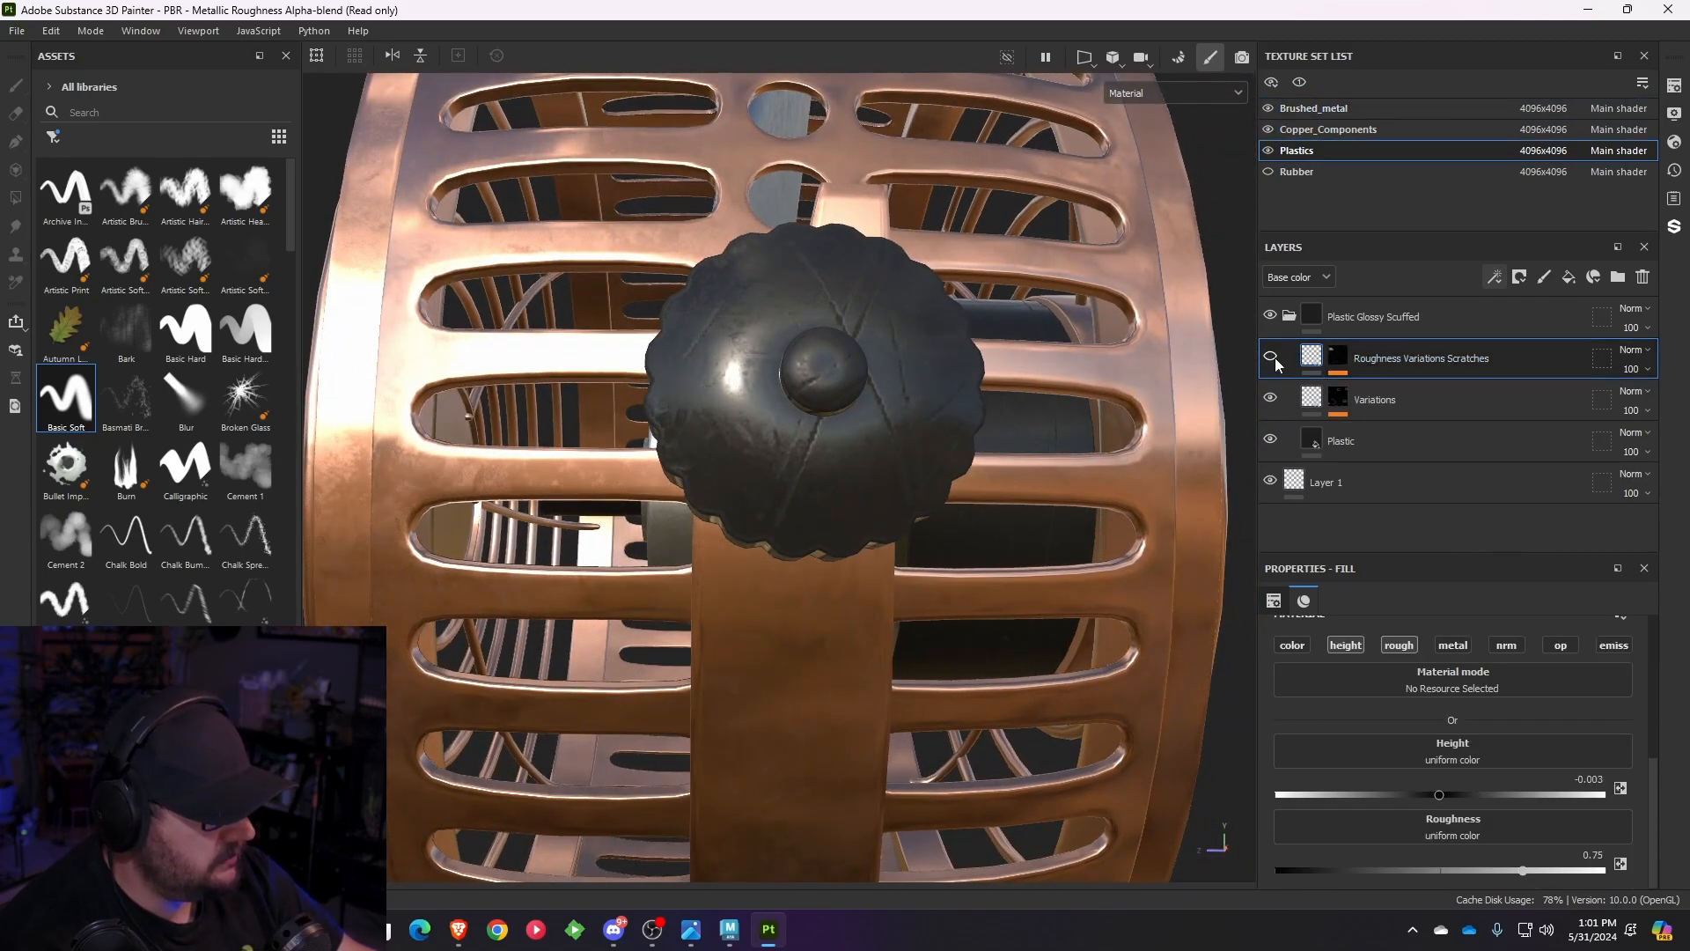
left_click_drag(617, 376, 1251, 365, "alt")
- Set the Balance of Grunge Scratches Rough in the Roughness Variations Scratches mask to 0.08 and check the knob
left_click(1339, 356)
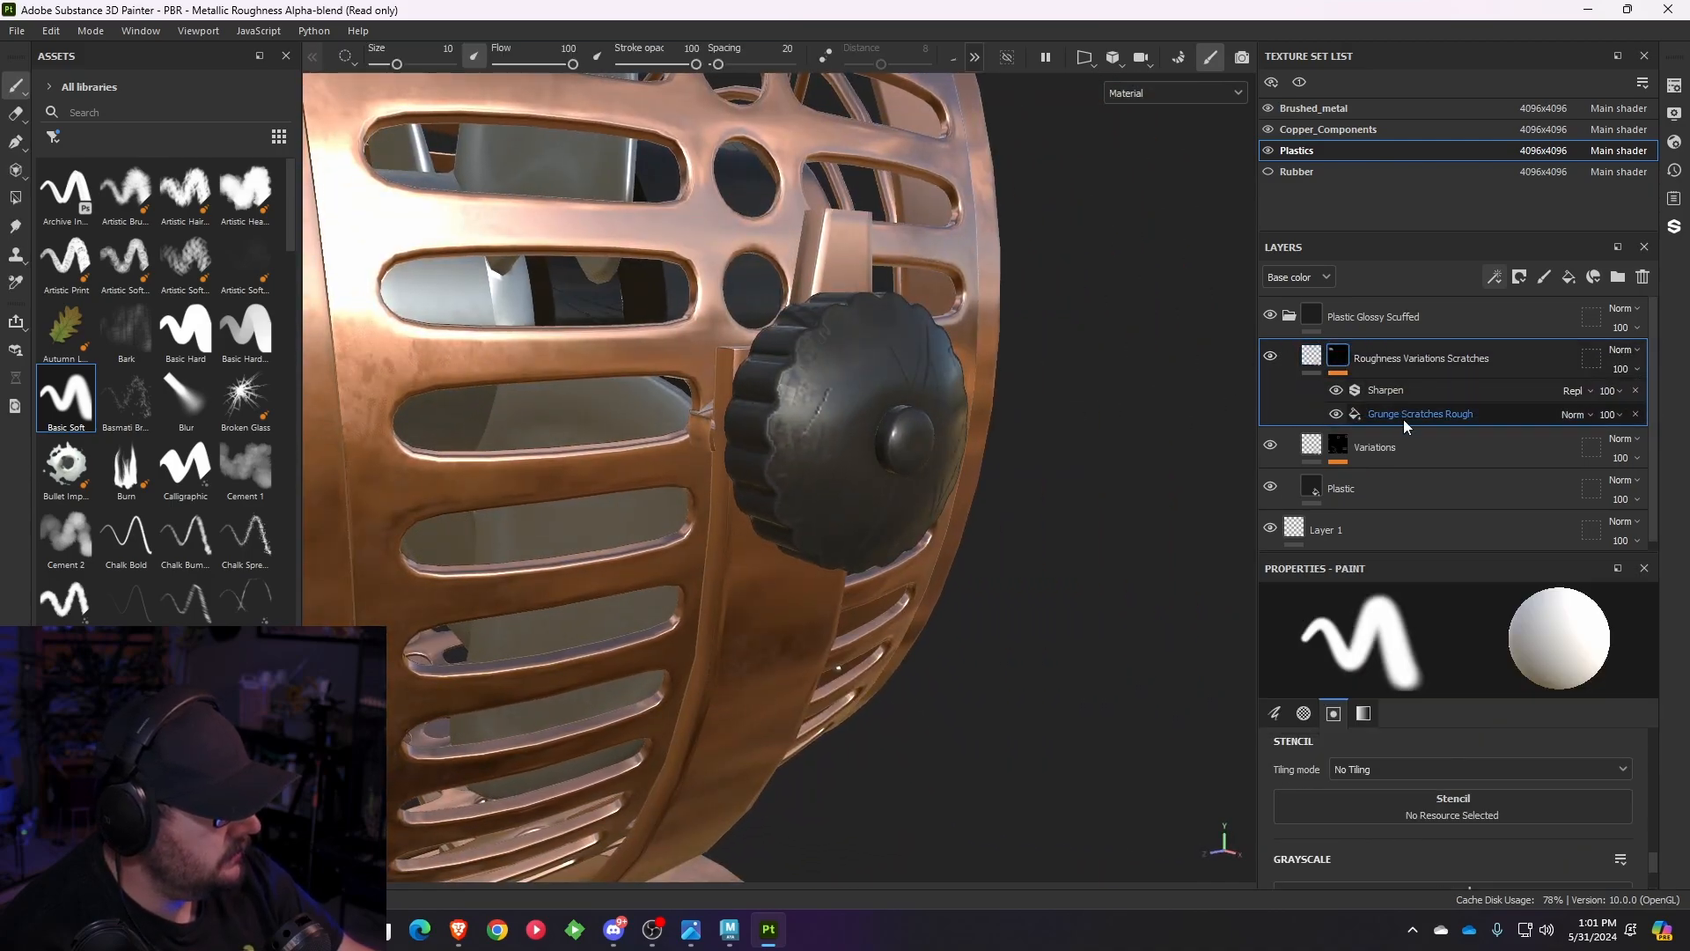
left_click(1403, 416)
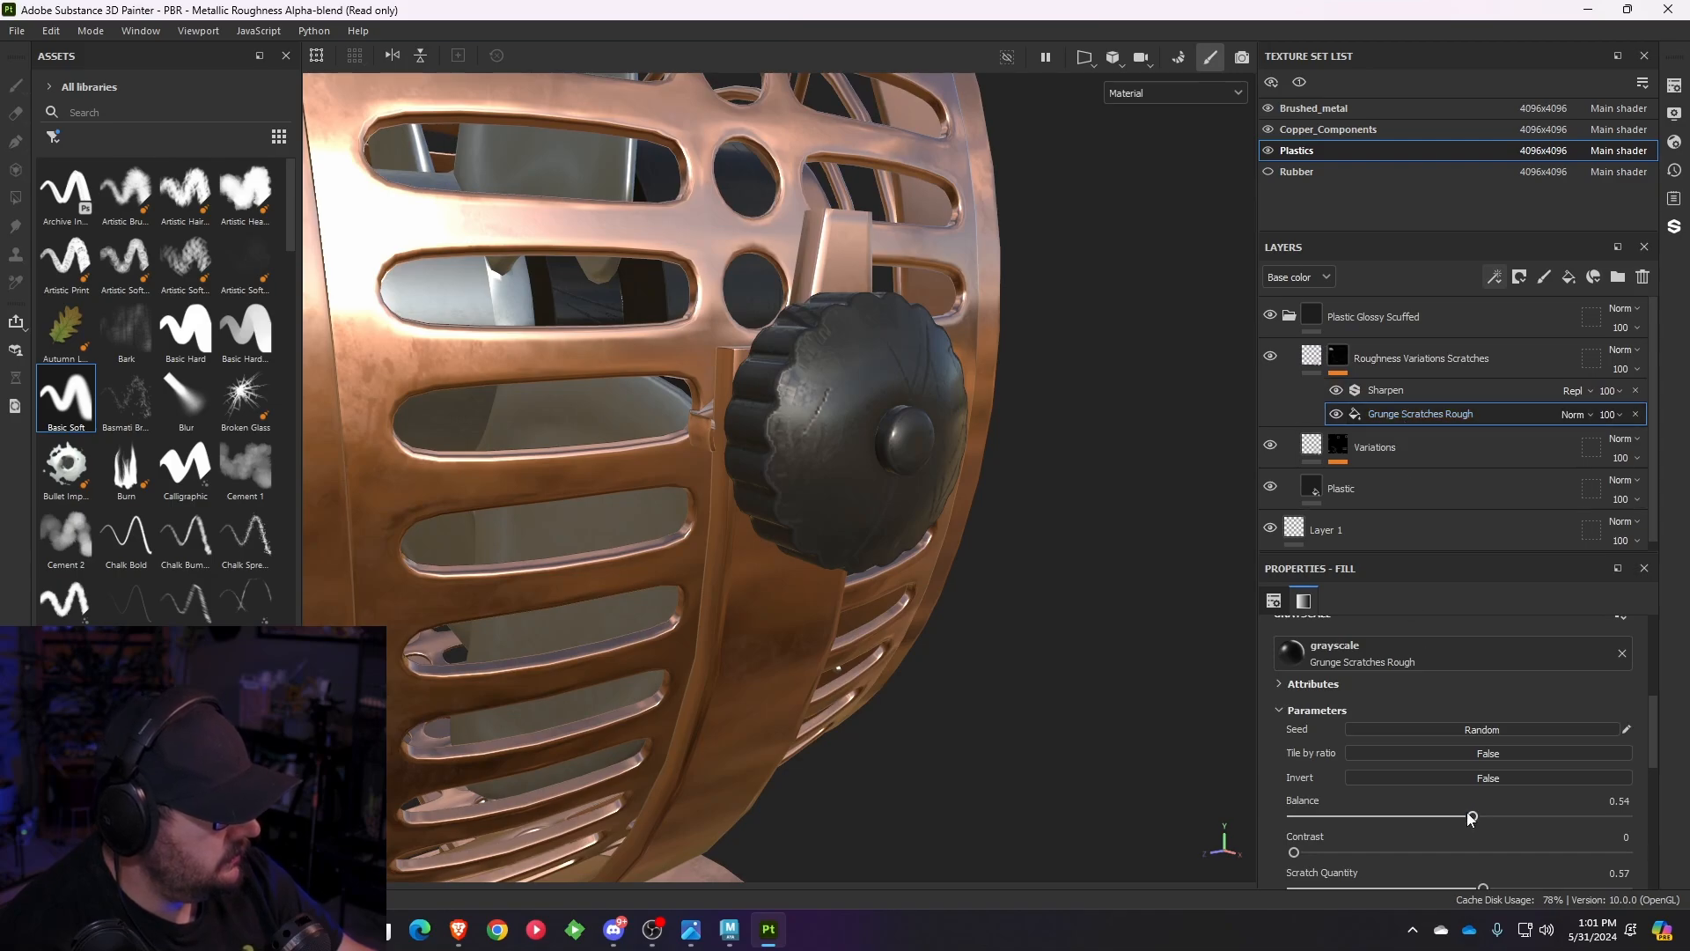
left_click_drag(1409, 810, 1320, 815)
left_click_drag(846, 462, 752, 464, "alt")
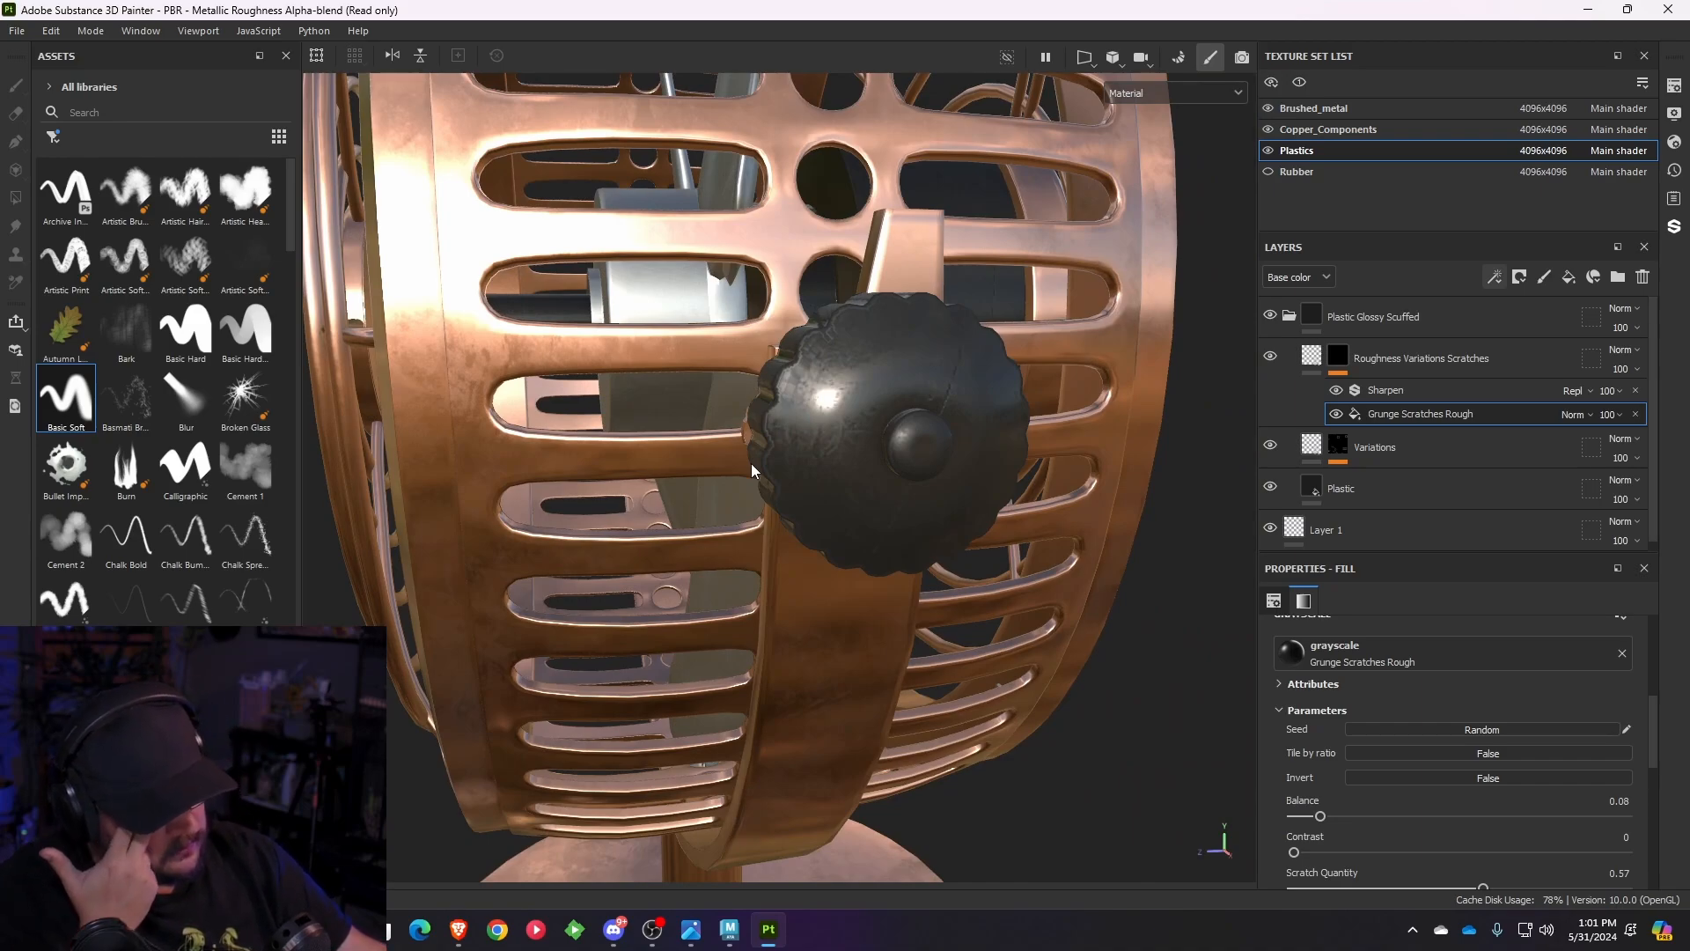
left_click_drag(752, 471, 916, 396, "alt")
scroll(898, 475, "down", 3)
scroll(916, 396, "up", 3)
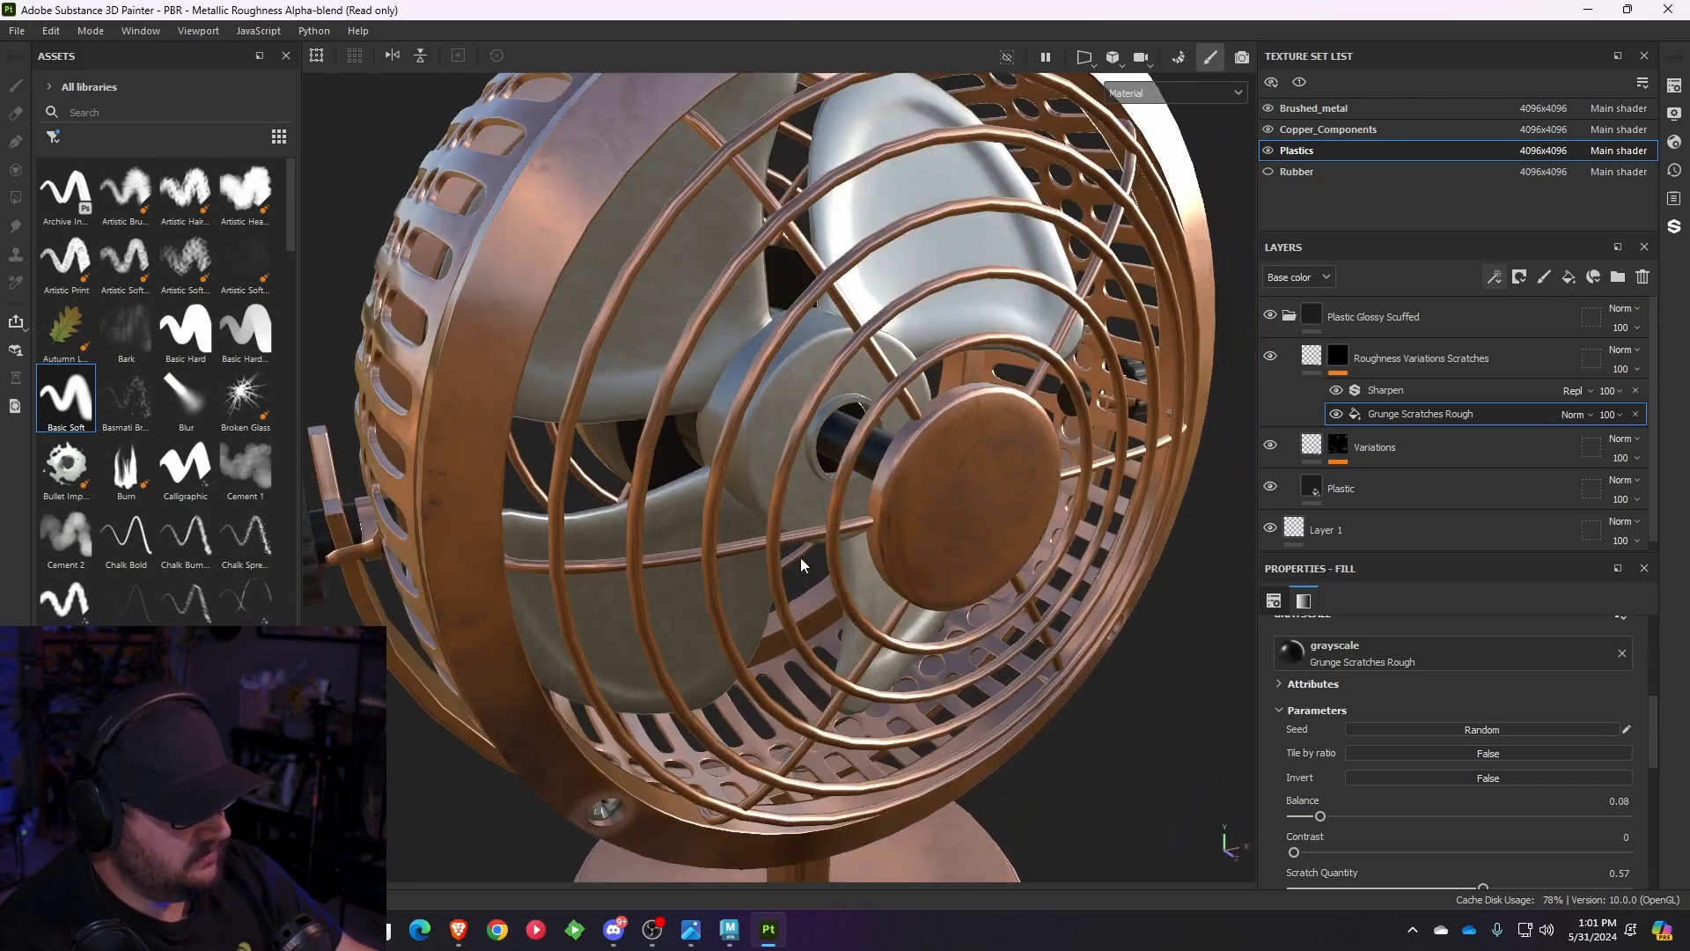
left_click_drag(493, 509, 916, 493, "alt")
scroll(916, 493, "up", 3)
left_click_drag(467, 561, 784, 387, "alt")
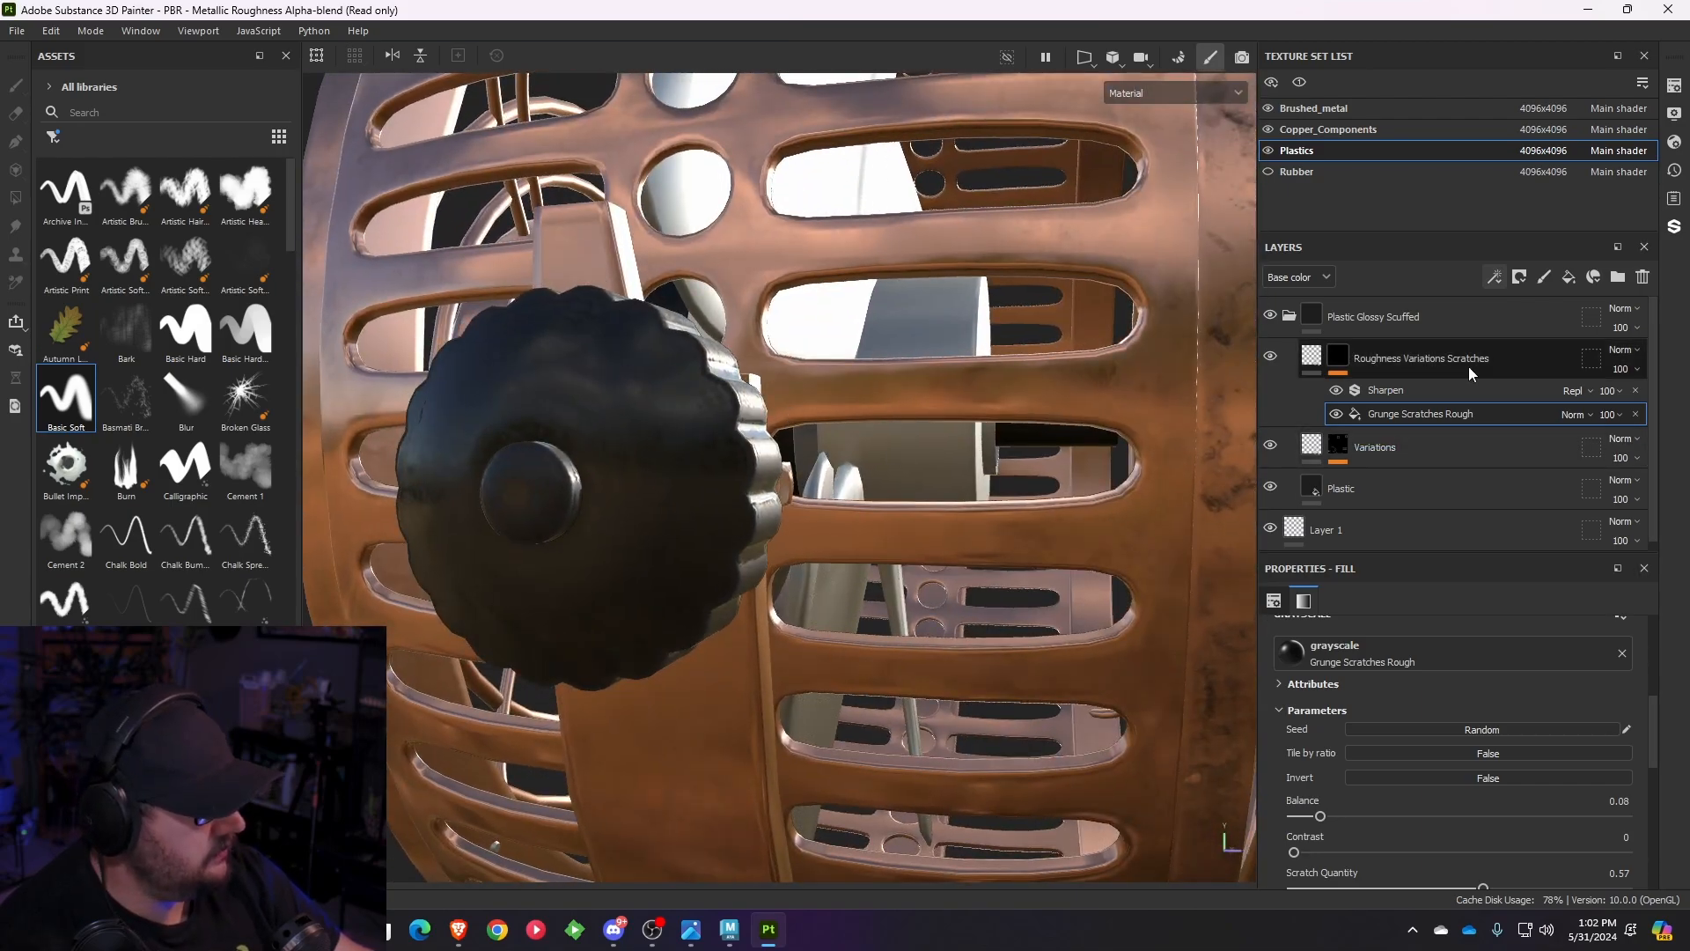
- Compare the knob with the Variations and Plastic layers hidden and shown, and bring up the Plastic layer's material values
left_click(1335, 357)
left_click(1313, 359)
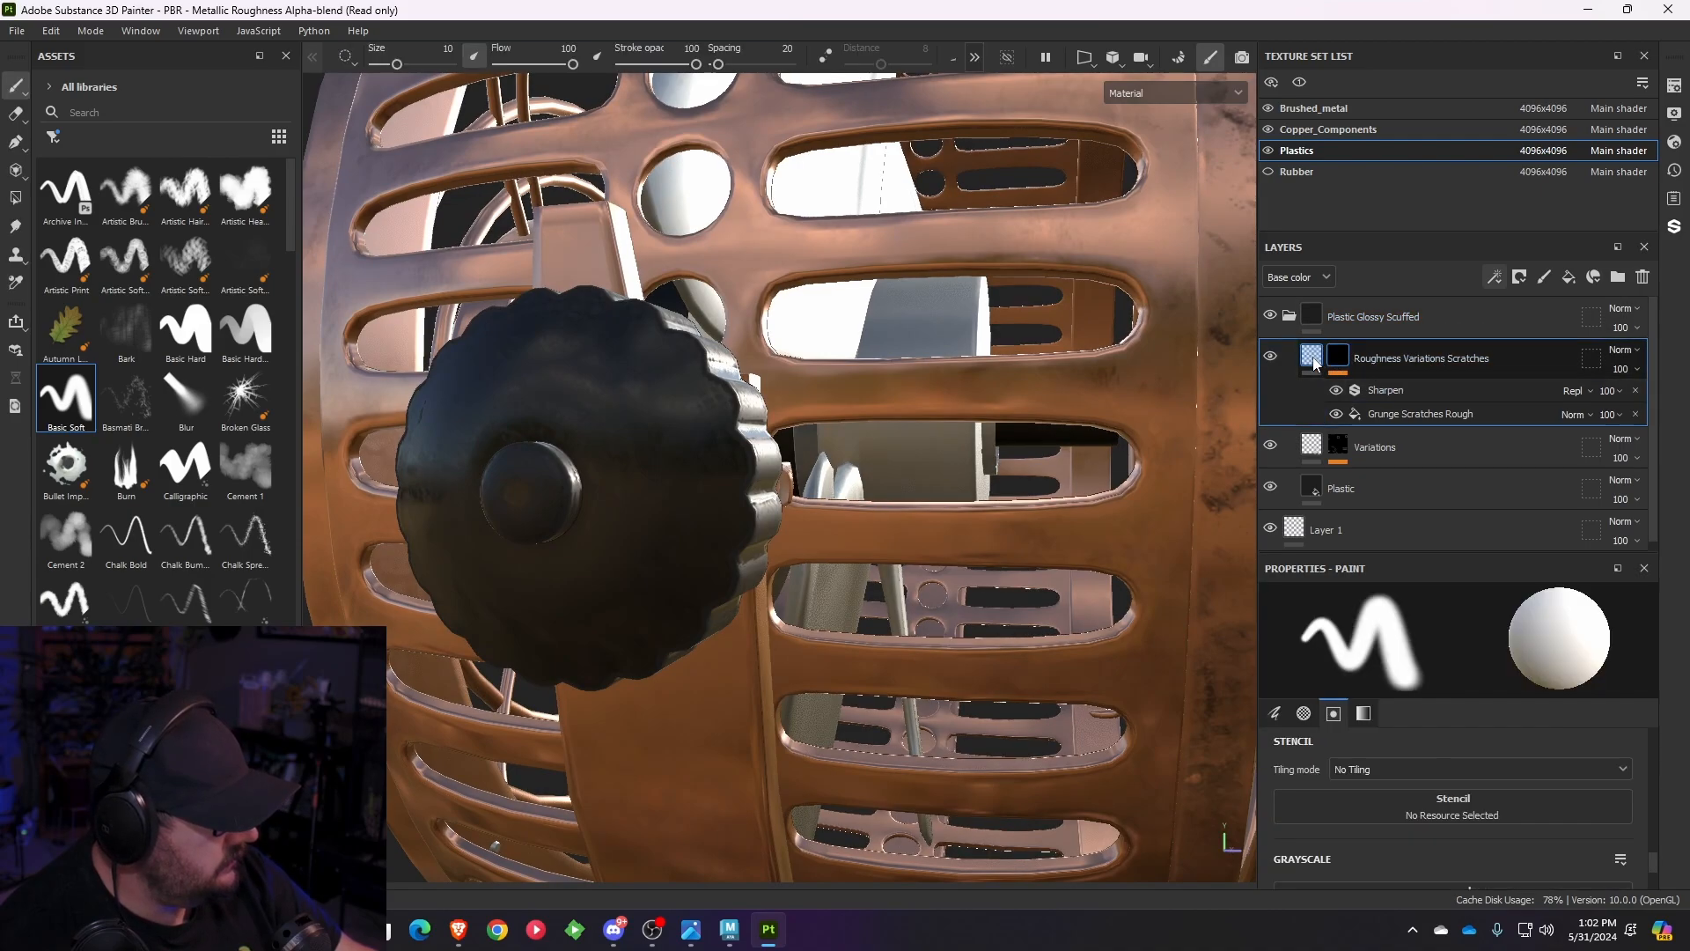
left_click(1388, 324)
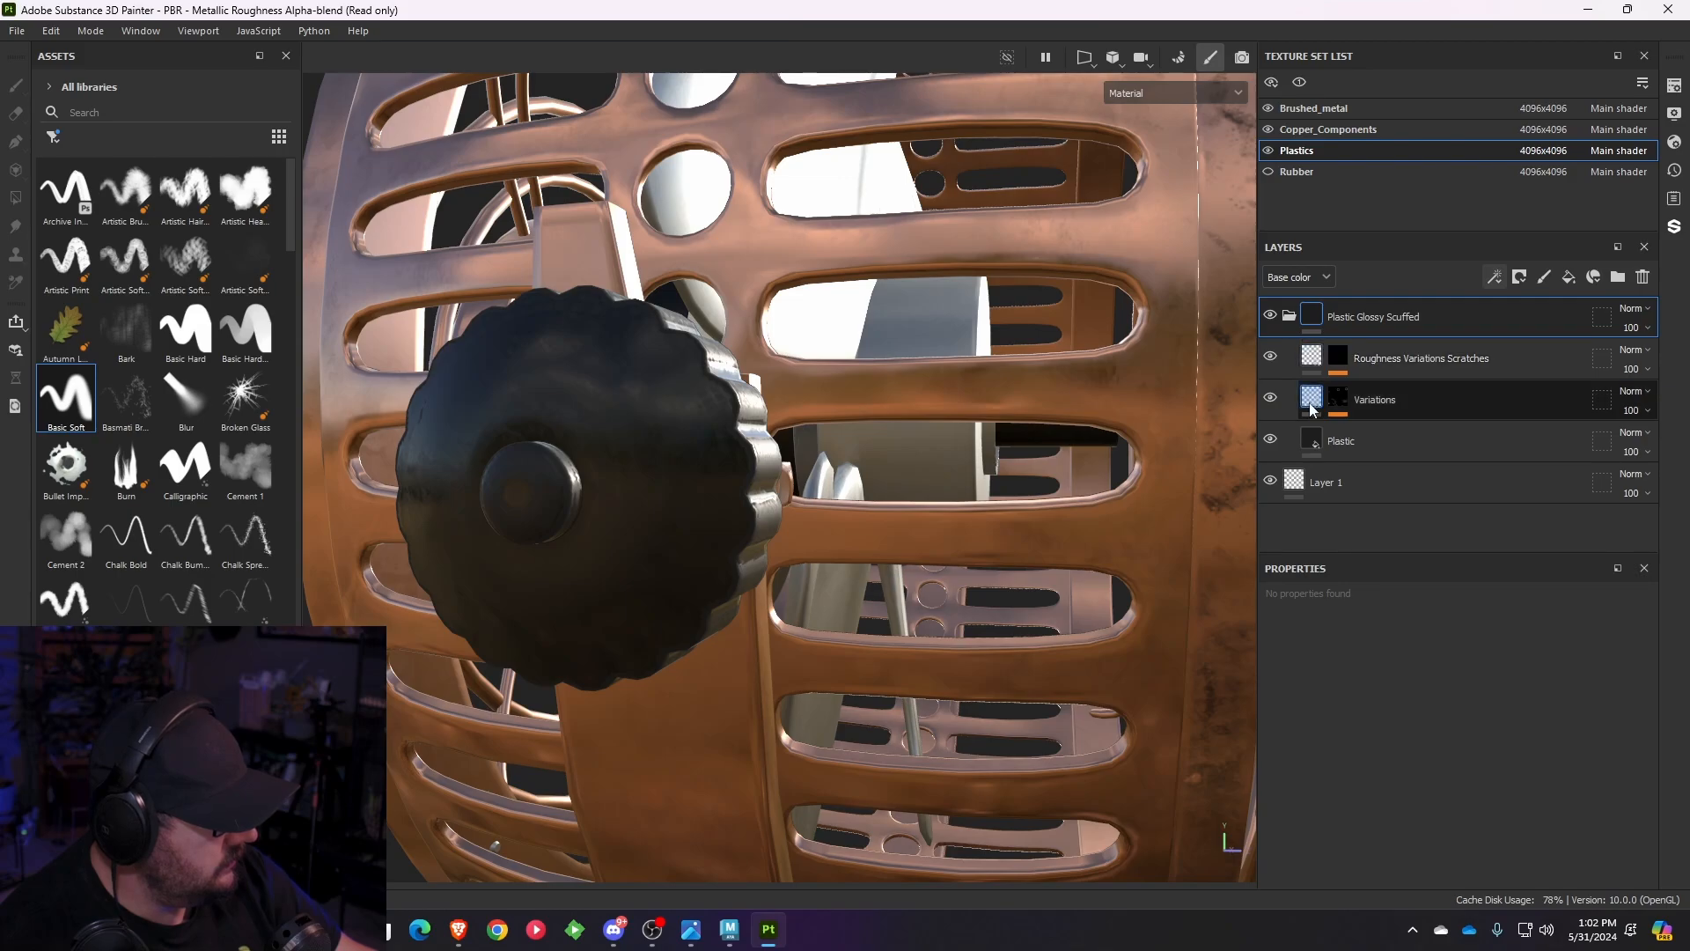
left_click(1268, 401)
left_click(1267, 401)
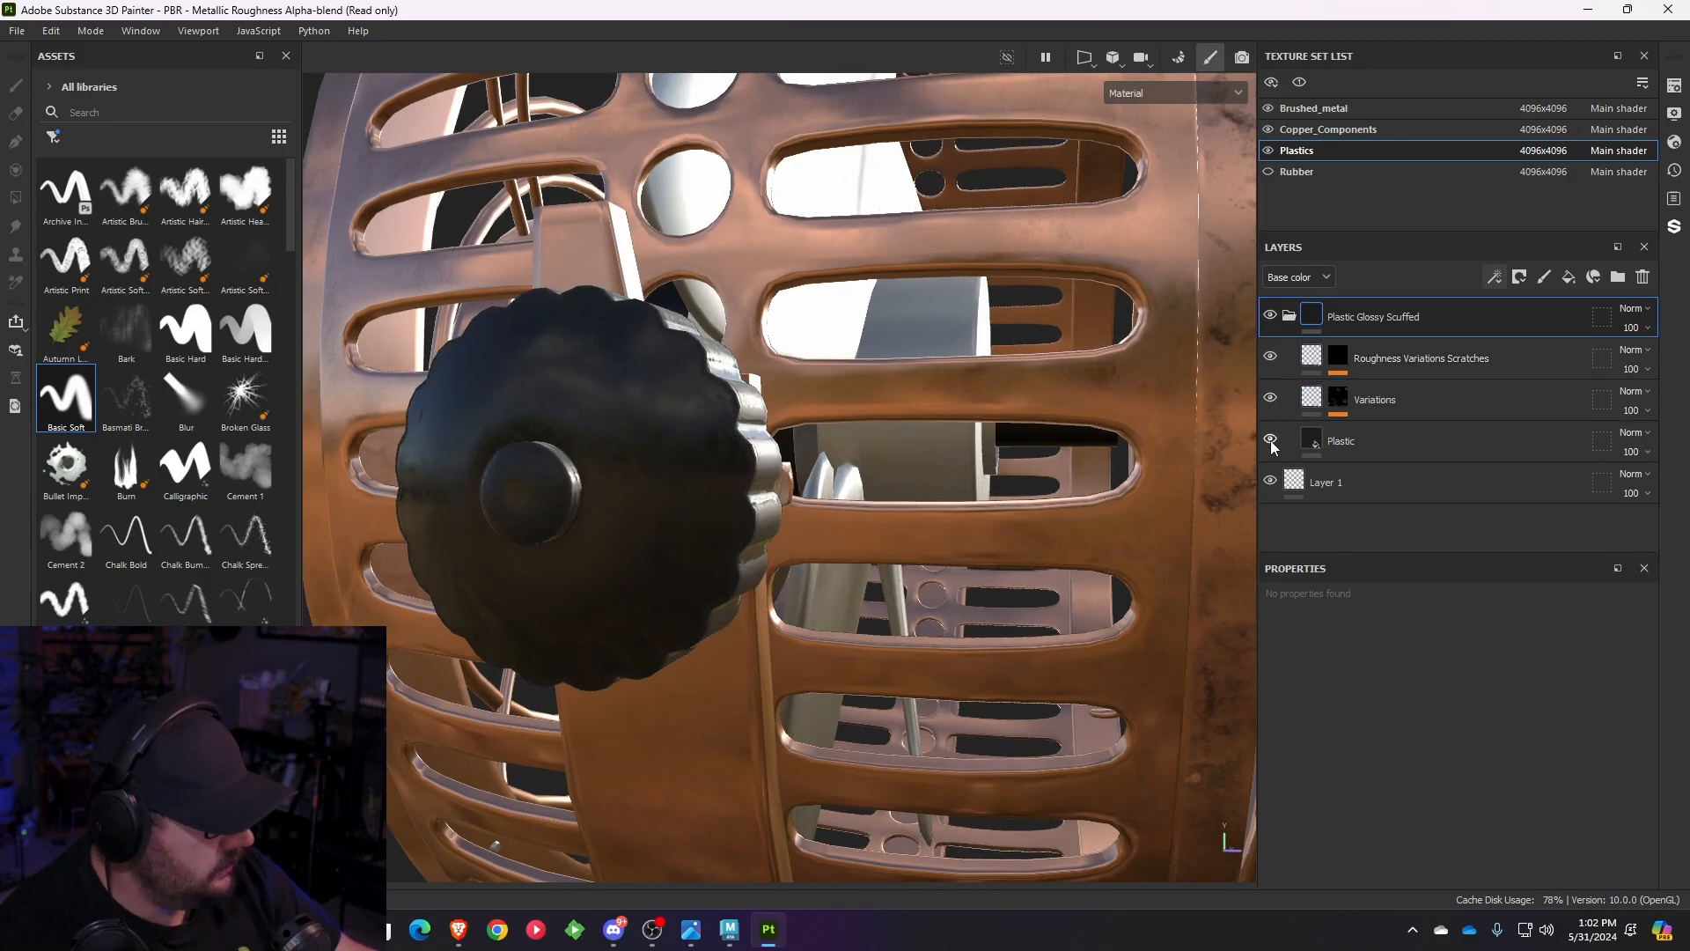
left_click(1270, 440)
left_click(1271, 440)
left_click(1356, 445)
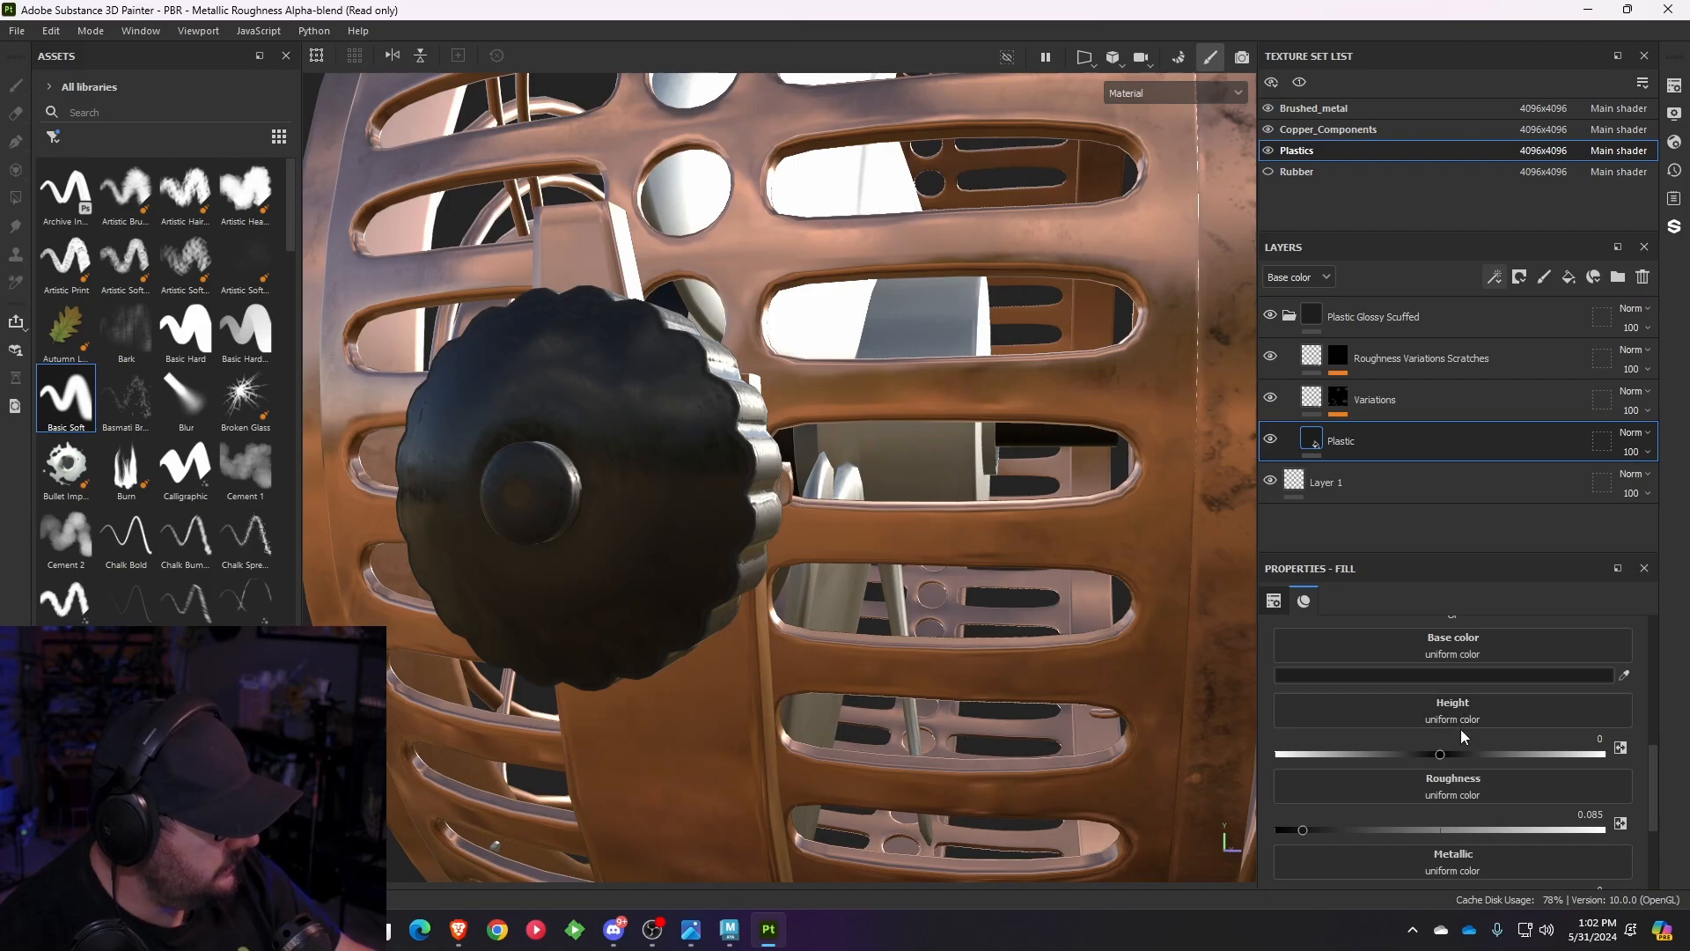
scroll(1386, 794, "down", 2)
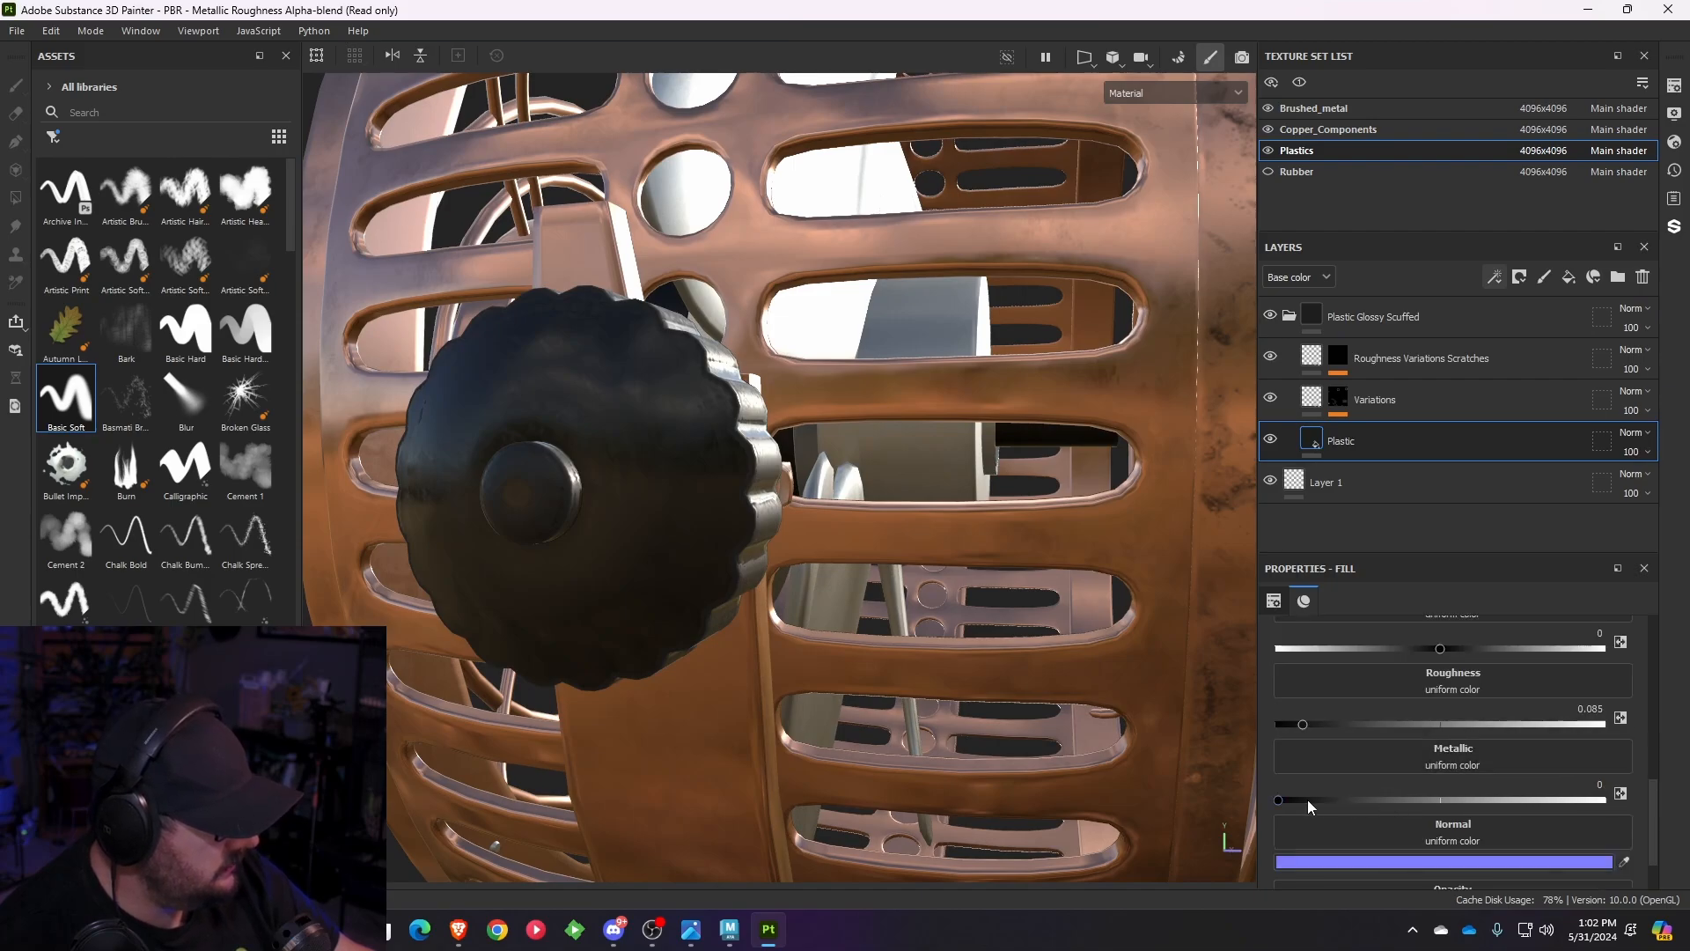
- Try Metallic values of 0.9973 and 0.72 on the Plastic layer and return the value to 0
left_click_drag(1281, 801, 1283, 803)
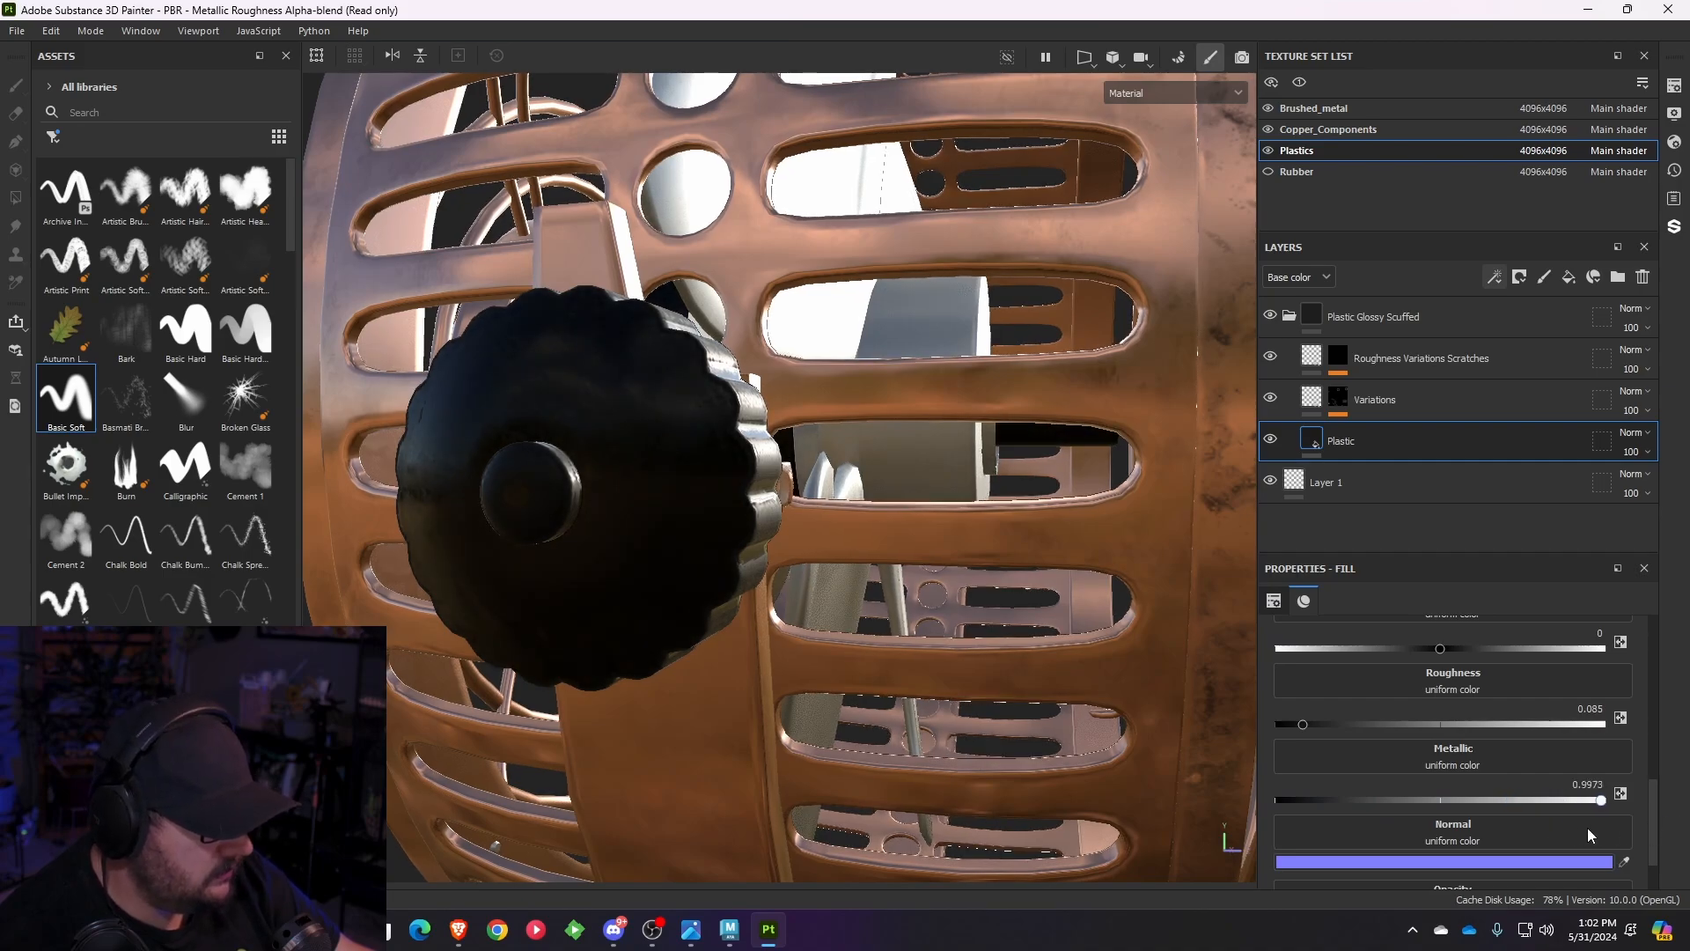
left_click_drag(1468, 834, 1512, 836)
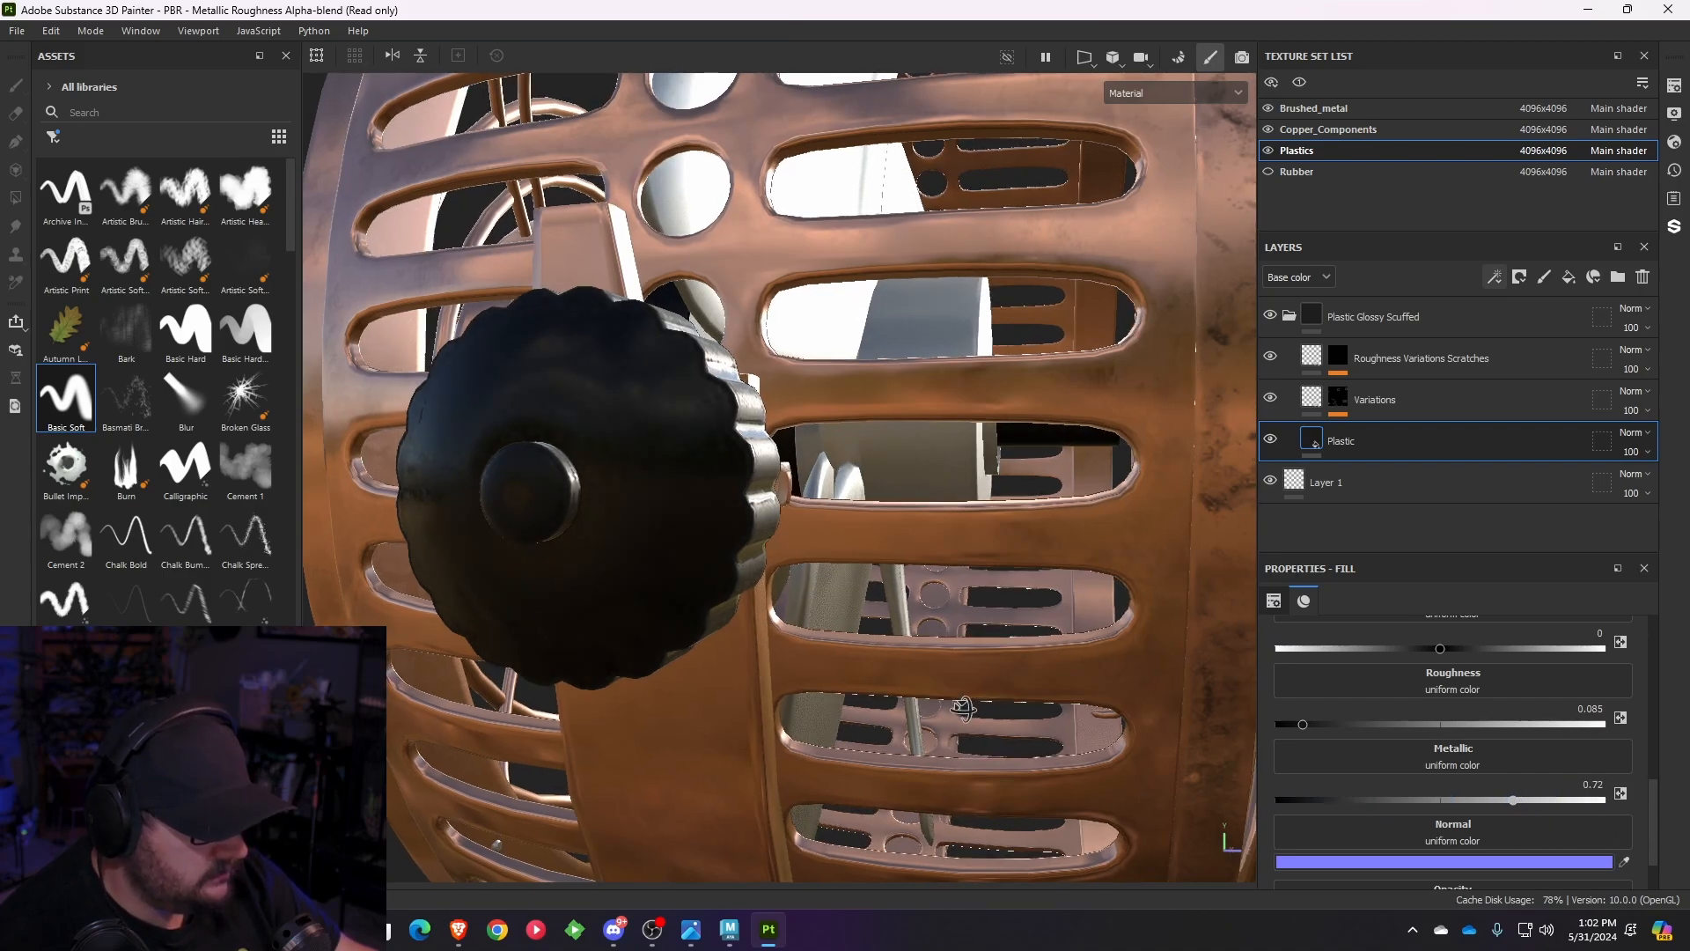
left_click_drag(1056, 758, 965, 760, "alt")
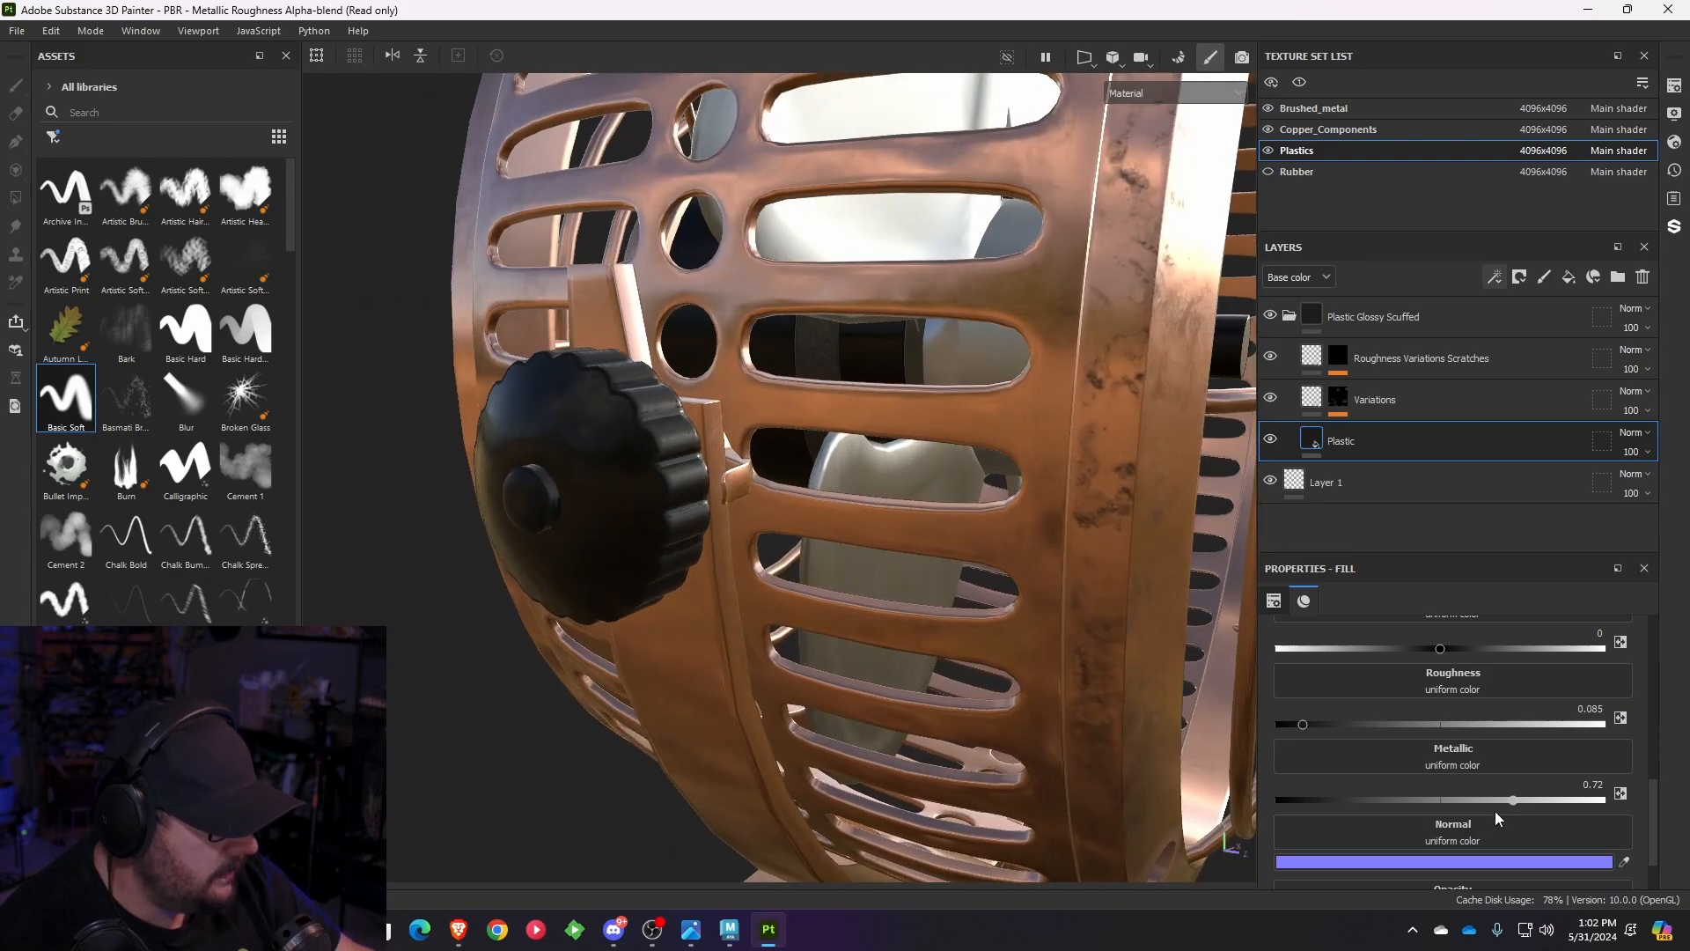
left_click_drag(1499, 801, 1089, 791)
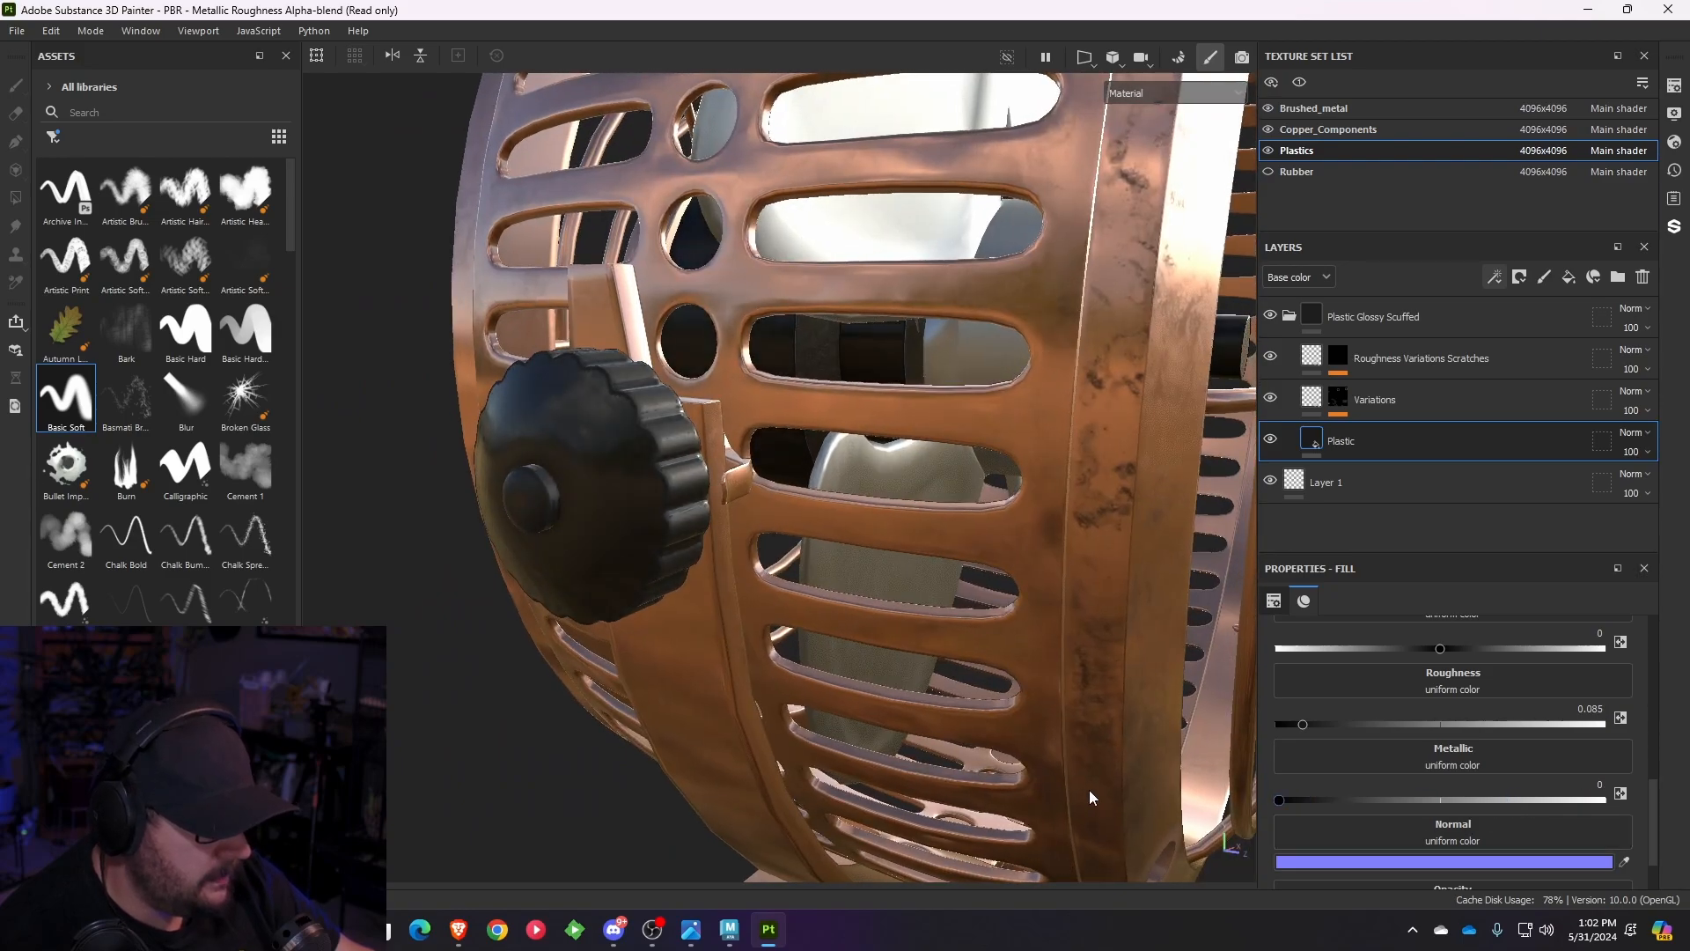
- Try a higher Roughness on the Plastic layer, undo it, and try a Metallic value of 0.6453
left_click(1499, 829)
left_click_drag(1308, 727, 1475, 738)
key("ctrl+z")
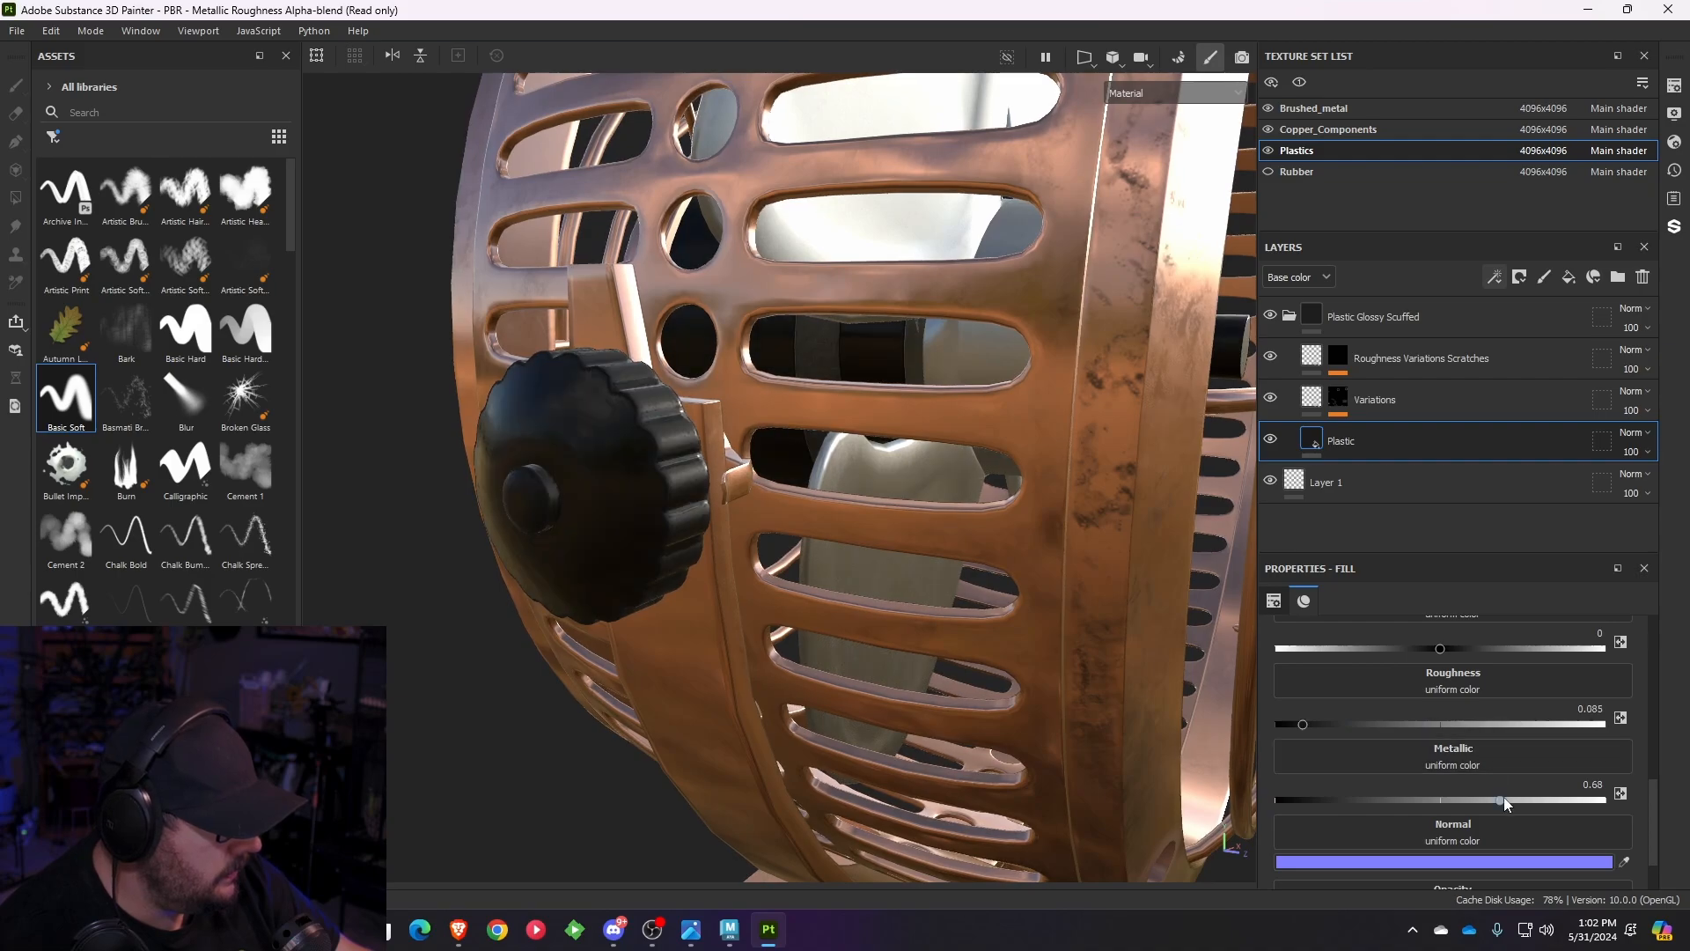
mouse_move(1503, 801)
left_mouse_down()
mouse_move(1307, 798)
mouse_move(1489, 800)
left_mouse_up()
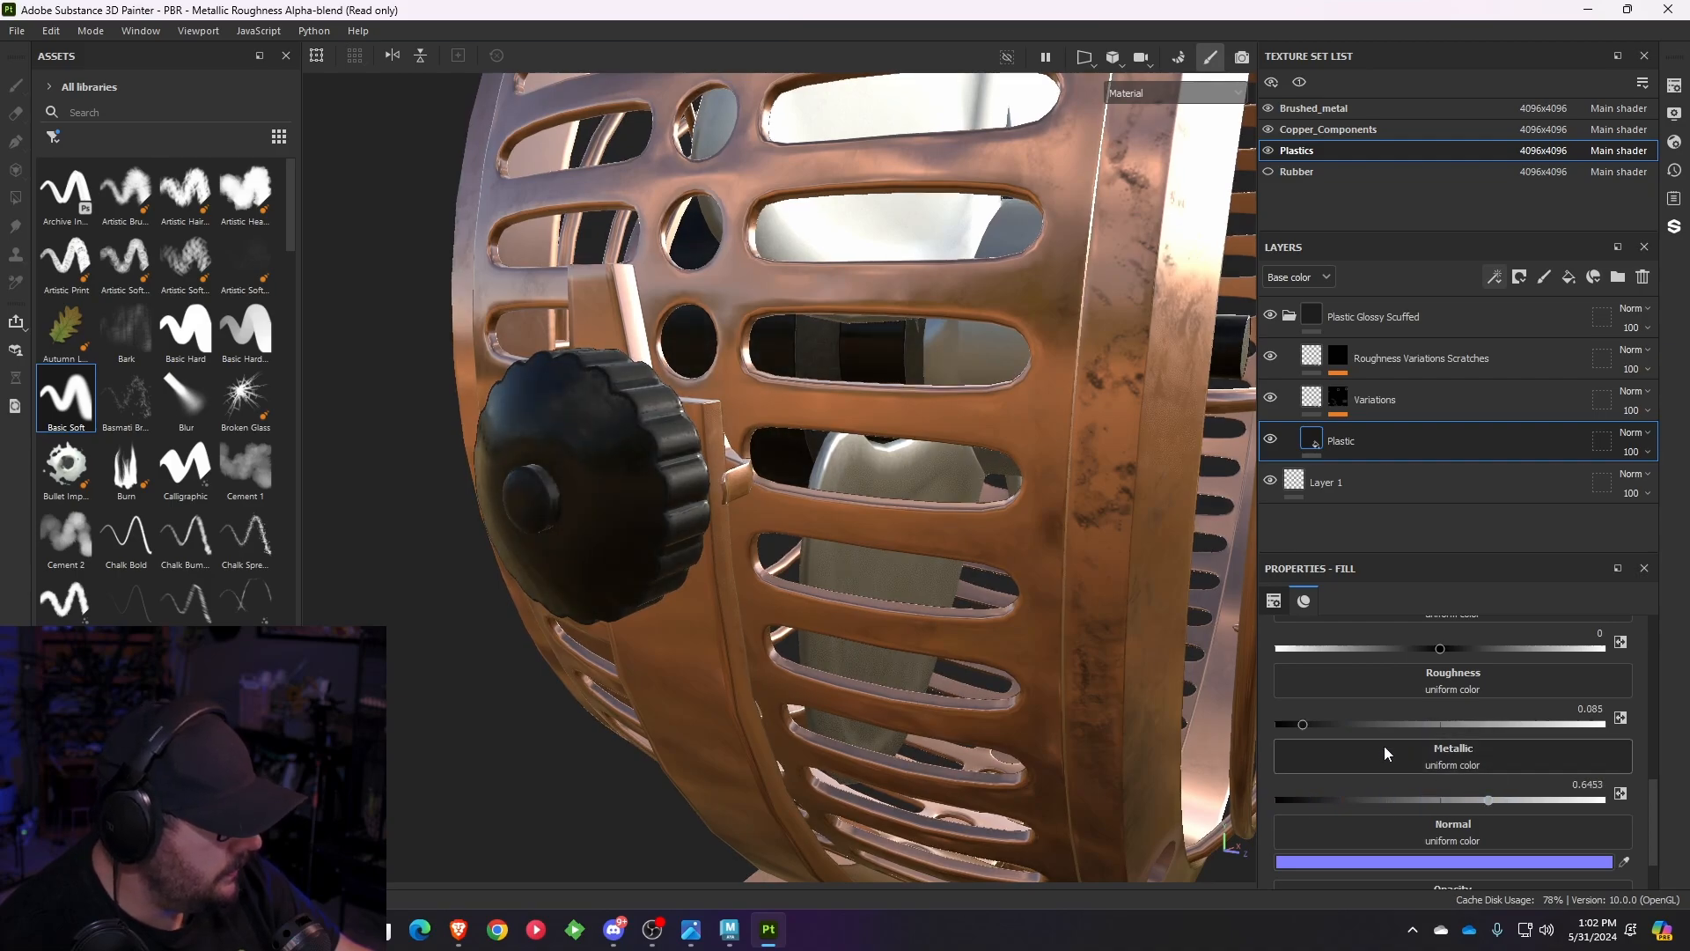
- Set the Plastic layer's Roughness to 0.248 and Metallic to 0.2, checking the finish on the knob
mouse_move(1321, 727)
left_mouse_down()
mouse_move(1382, 731)
mouse_move(1356, 732)
left_mouse_up()
left_click_drag(1039, 634, 1034, 679, "alt")
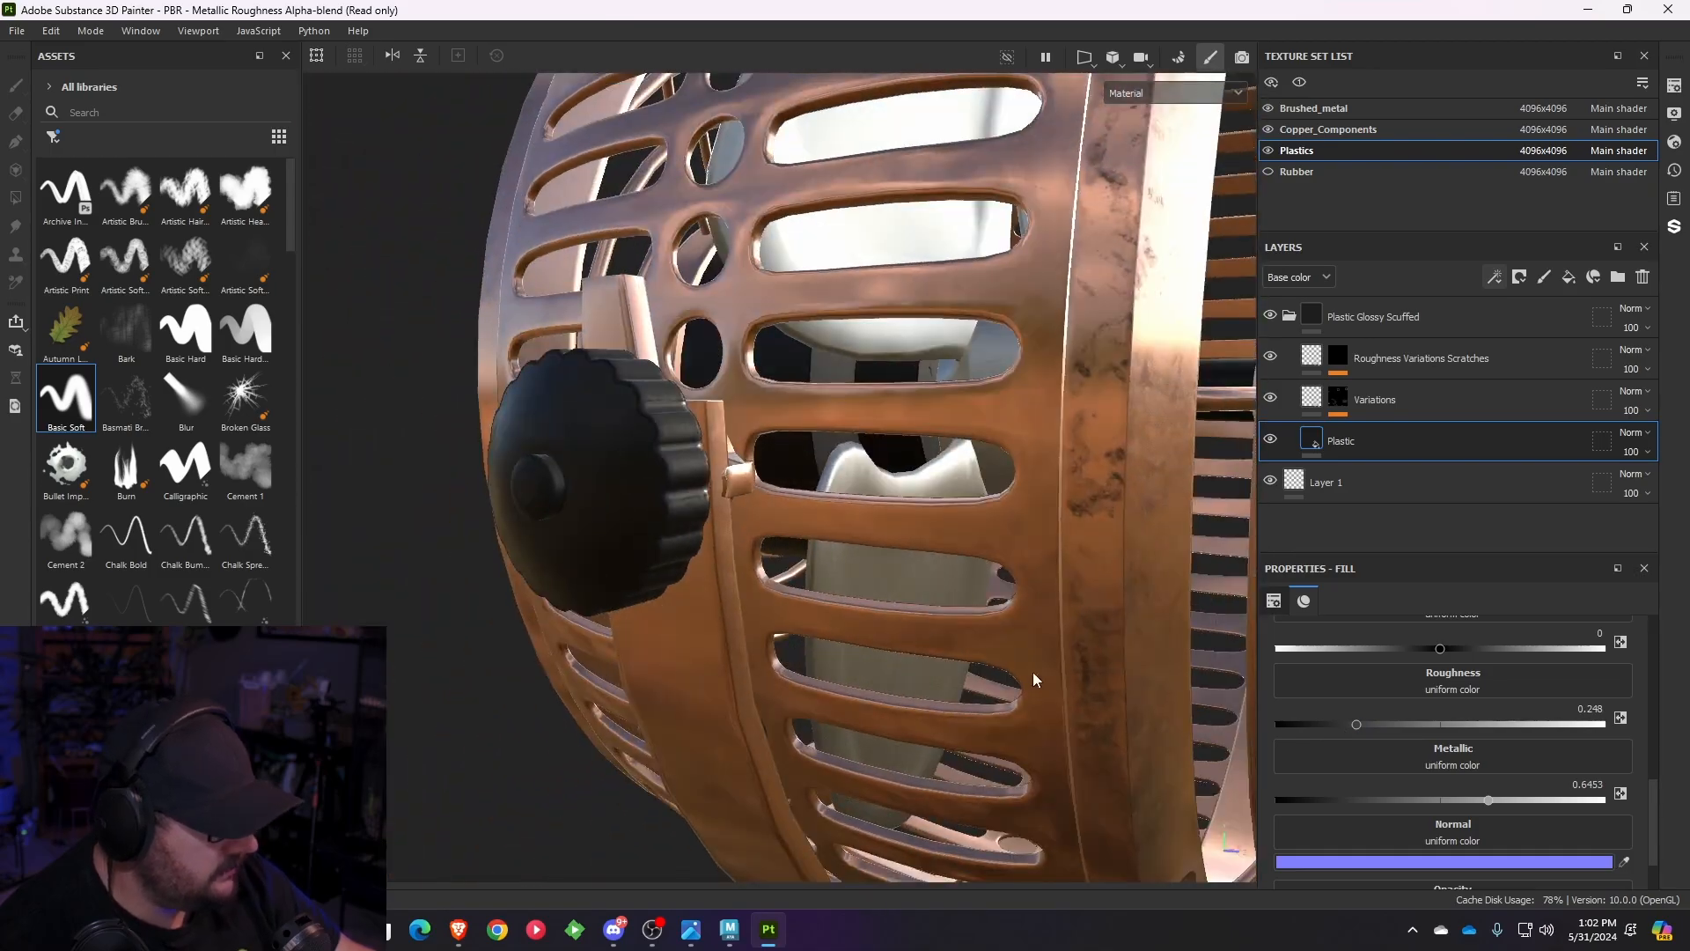
left_click_drag(1482, 802, 1331, 798)
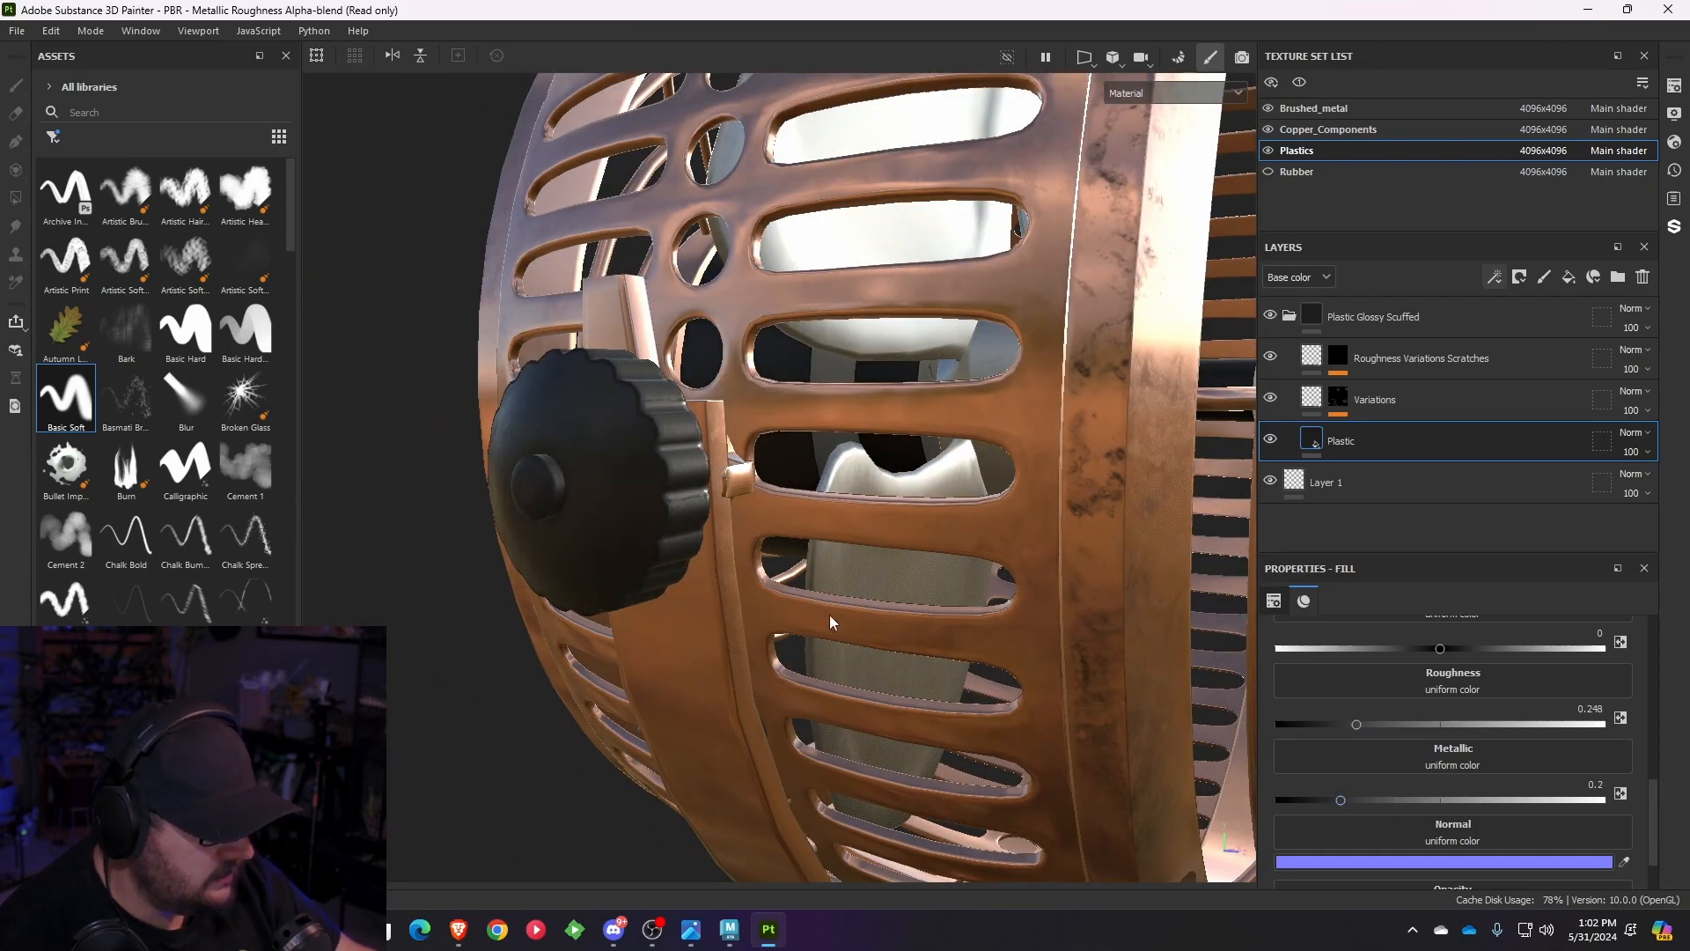
left_click_drag(829, 620, 526, 459, "alt")
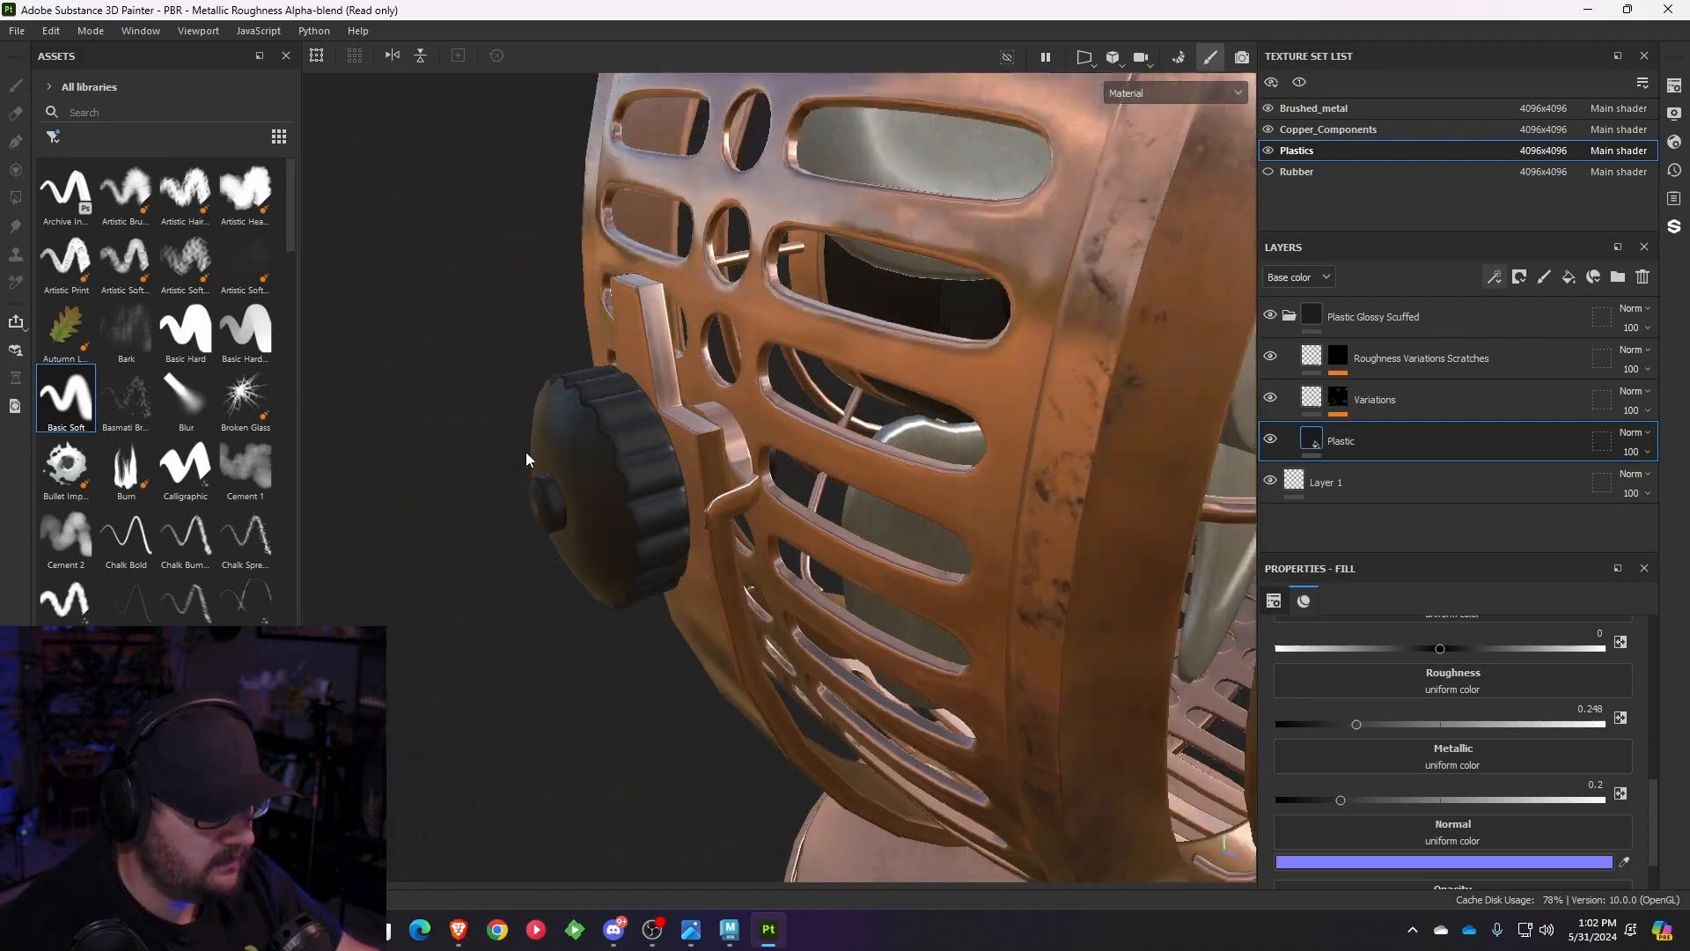
- Hide the Brushed_metal and Copper_Components texture sets and examine the plastic motor housing, shaft and knob
scroll(803, 513, "down", 4)
left_click_drag(803, 513, 738, 555, "alt")
middle_click_drag(1091, 660, 916, 469, "alt")
scroll(916, 470, "up", 1)
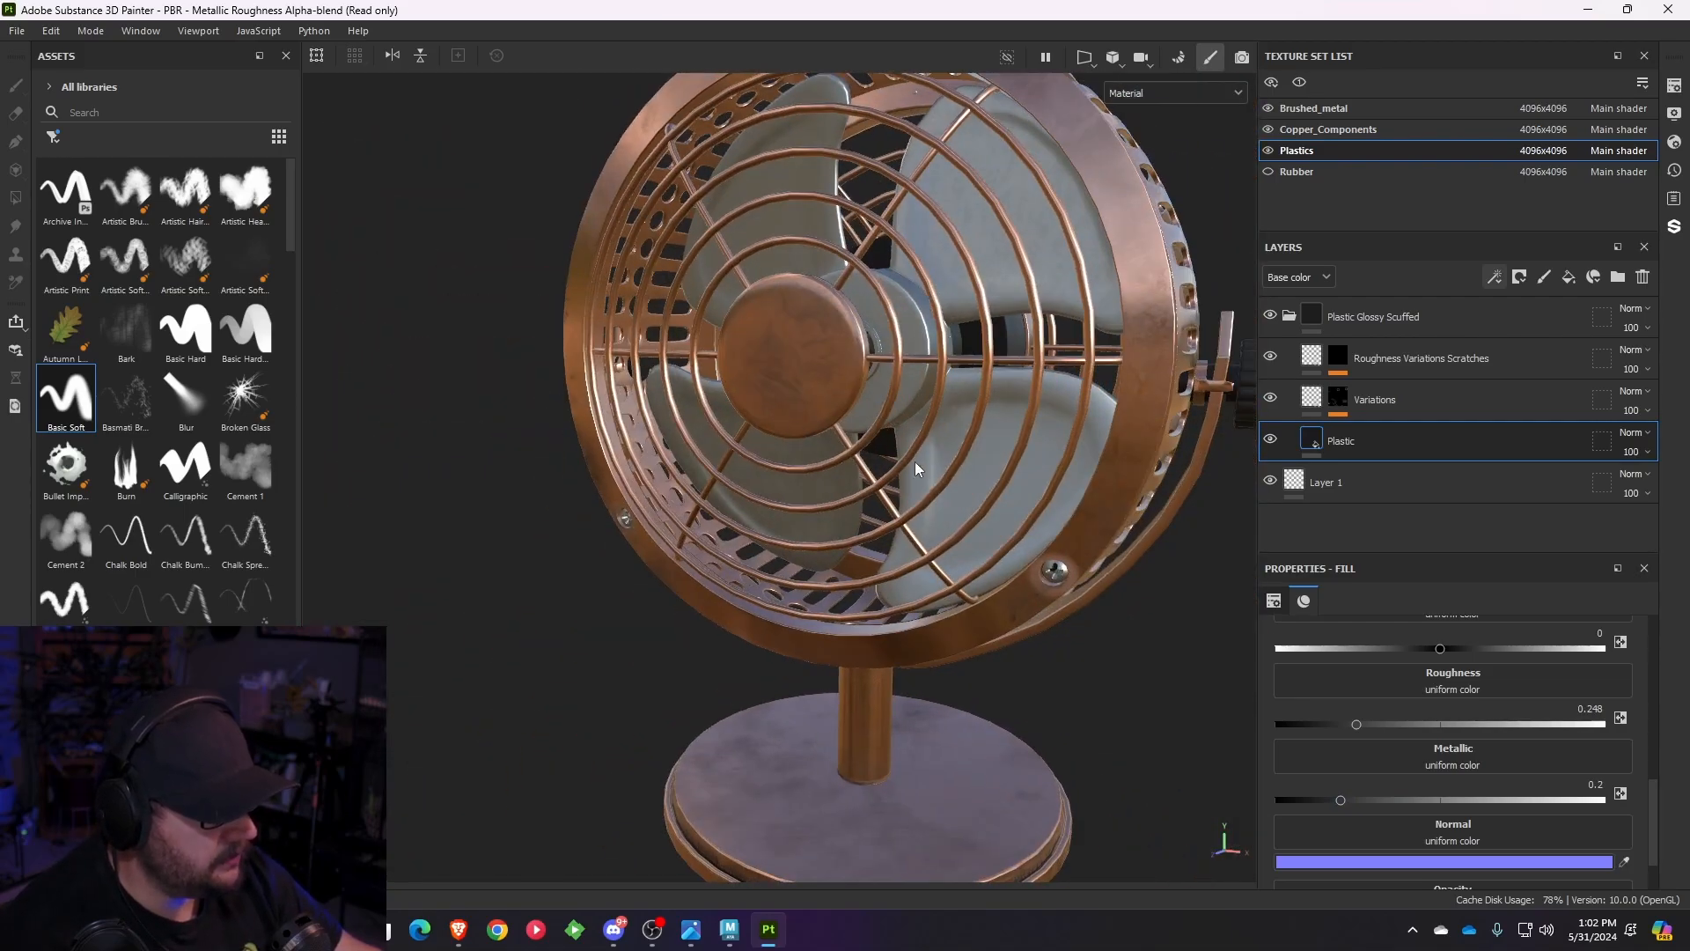
left_click_drag(916, 468, 808, 600, "alt")
scroll(807, 599, "up", 2)
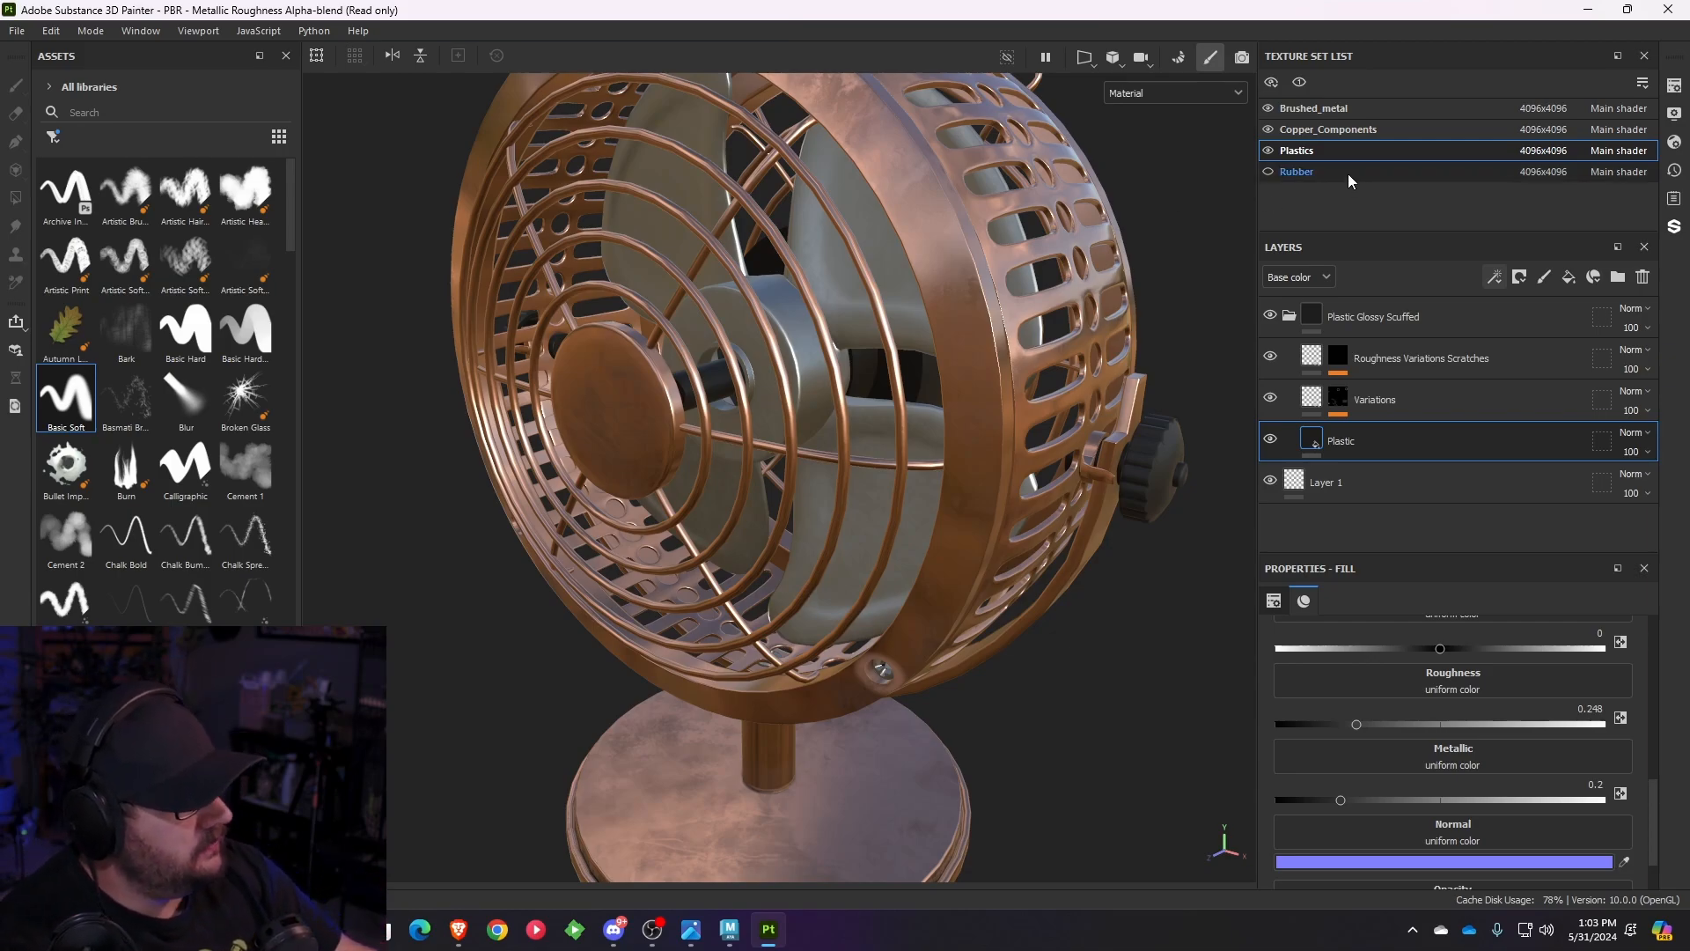
left_click(1268, 108)
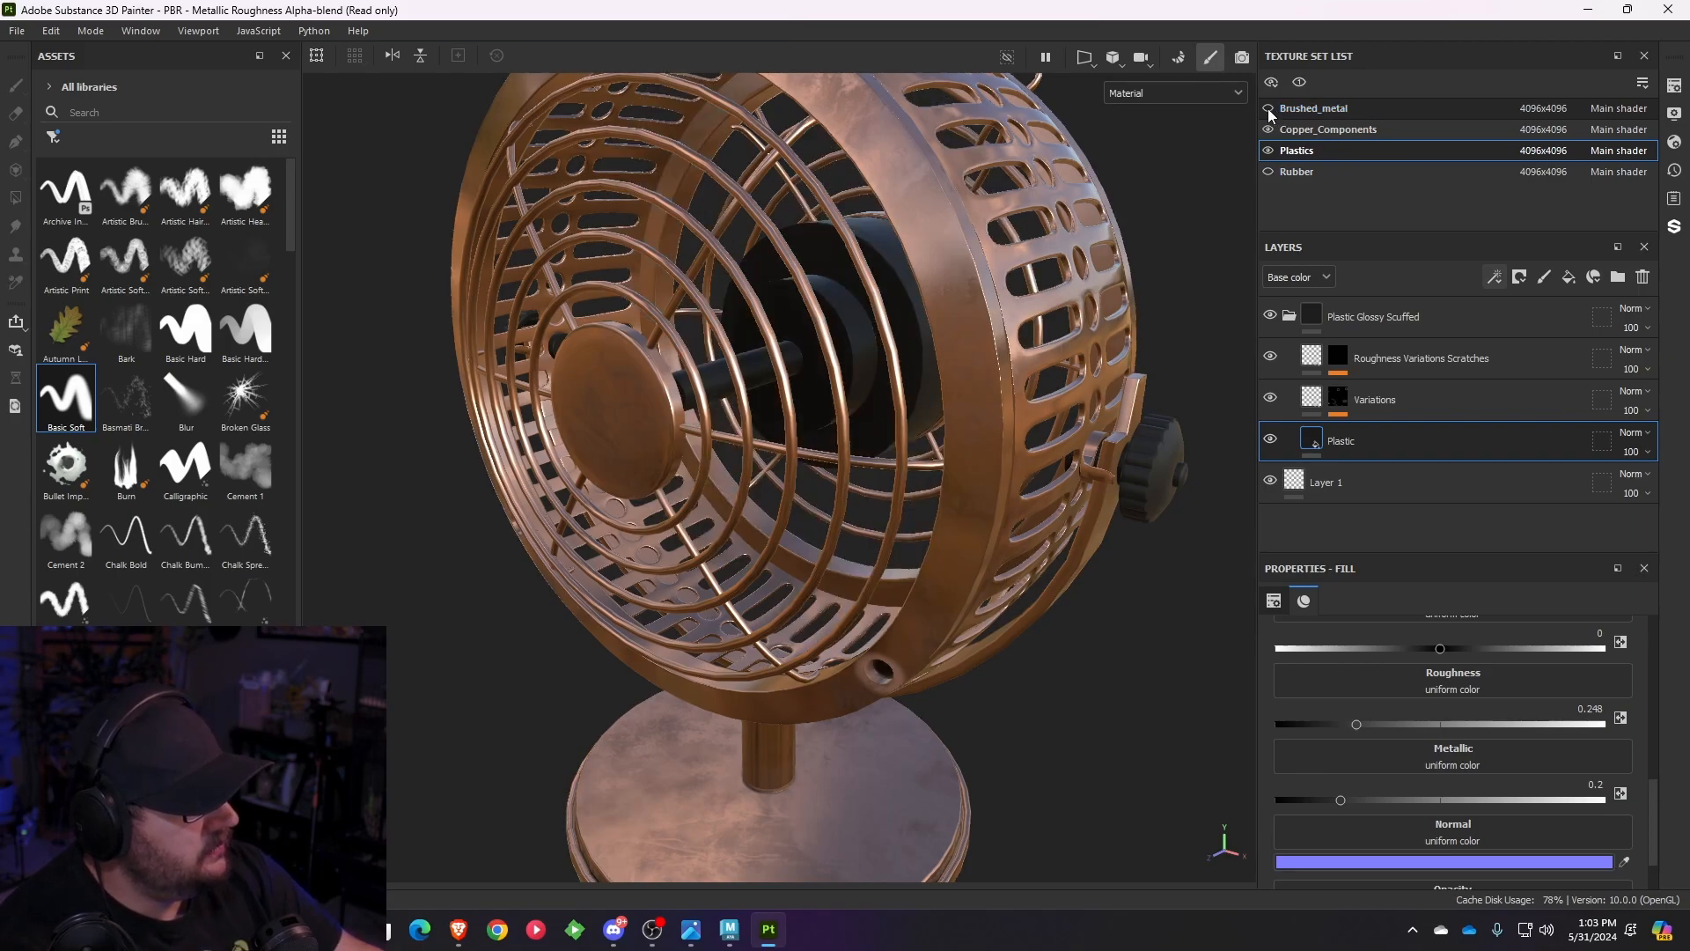
left_click(1267, 130)
middle_click_drag(917, 261, 1051, 571, "alt")
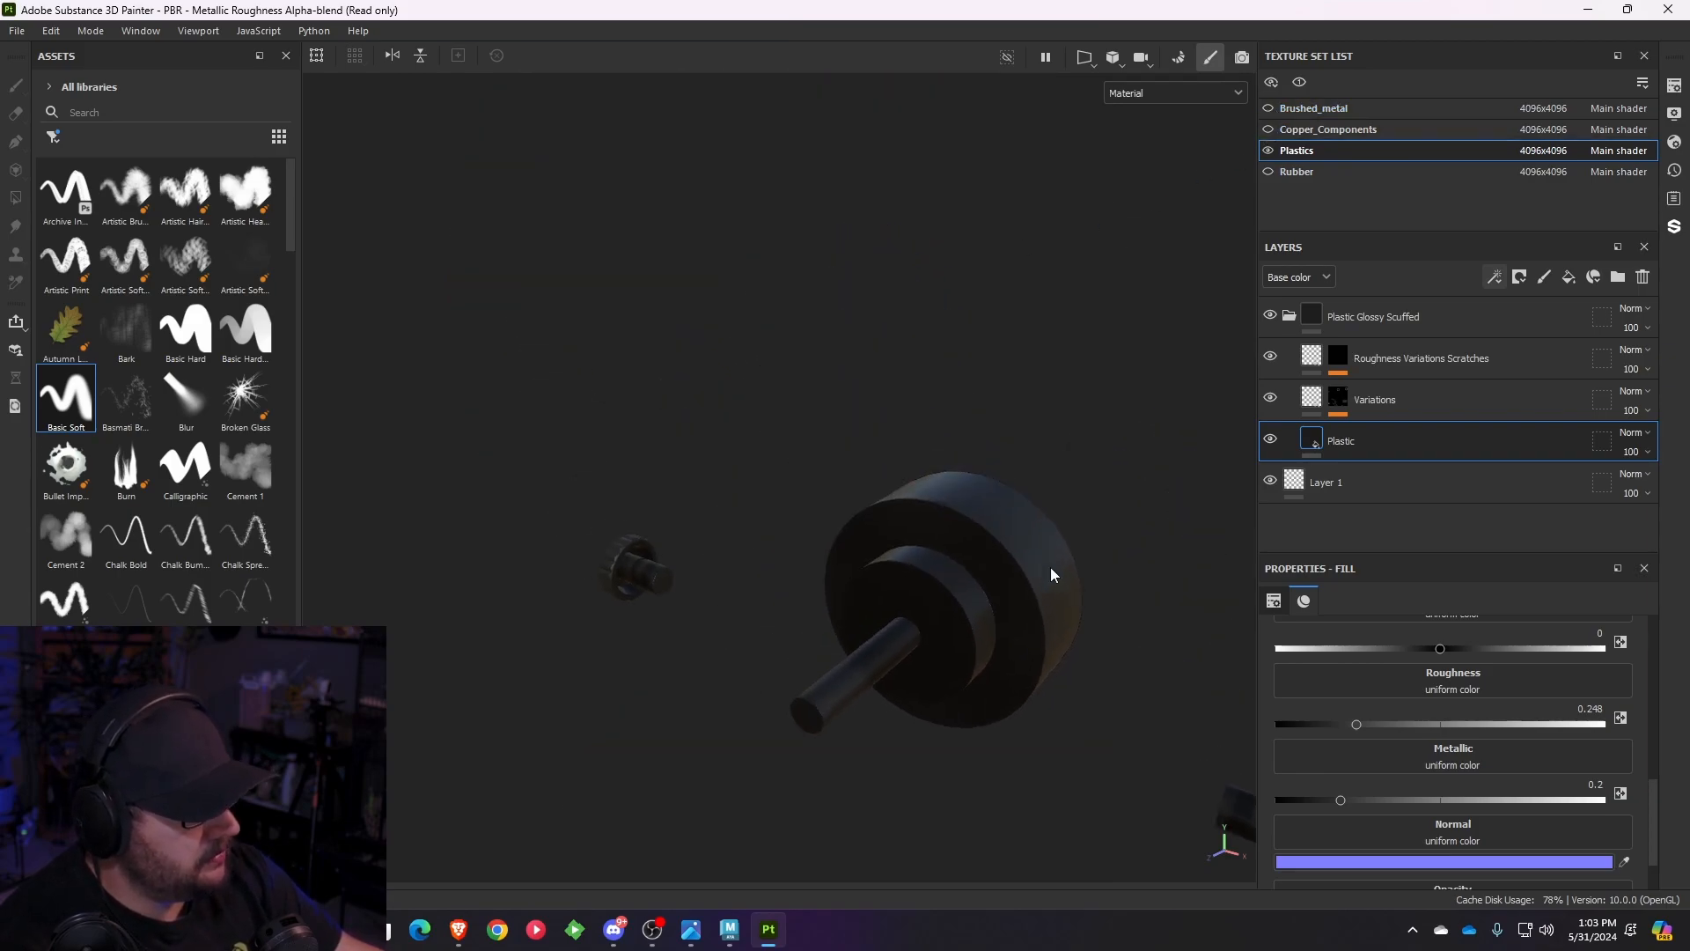
scroll(1056, 581, "up", 3)
middle_click_drag(1042, 646, 1118, 457, "alt")
left_click_drag(1117, 457, 867, 421, "alt")
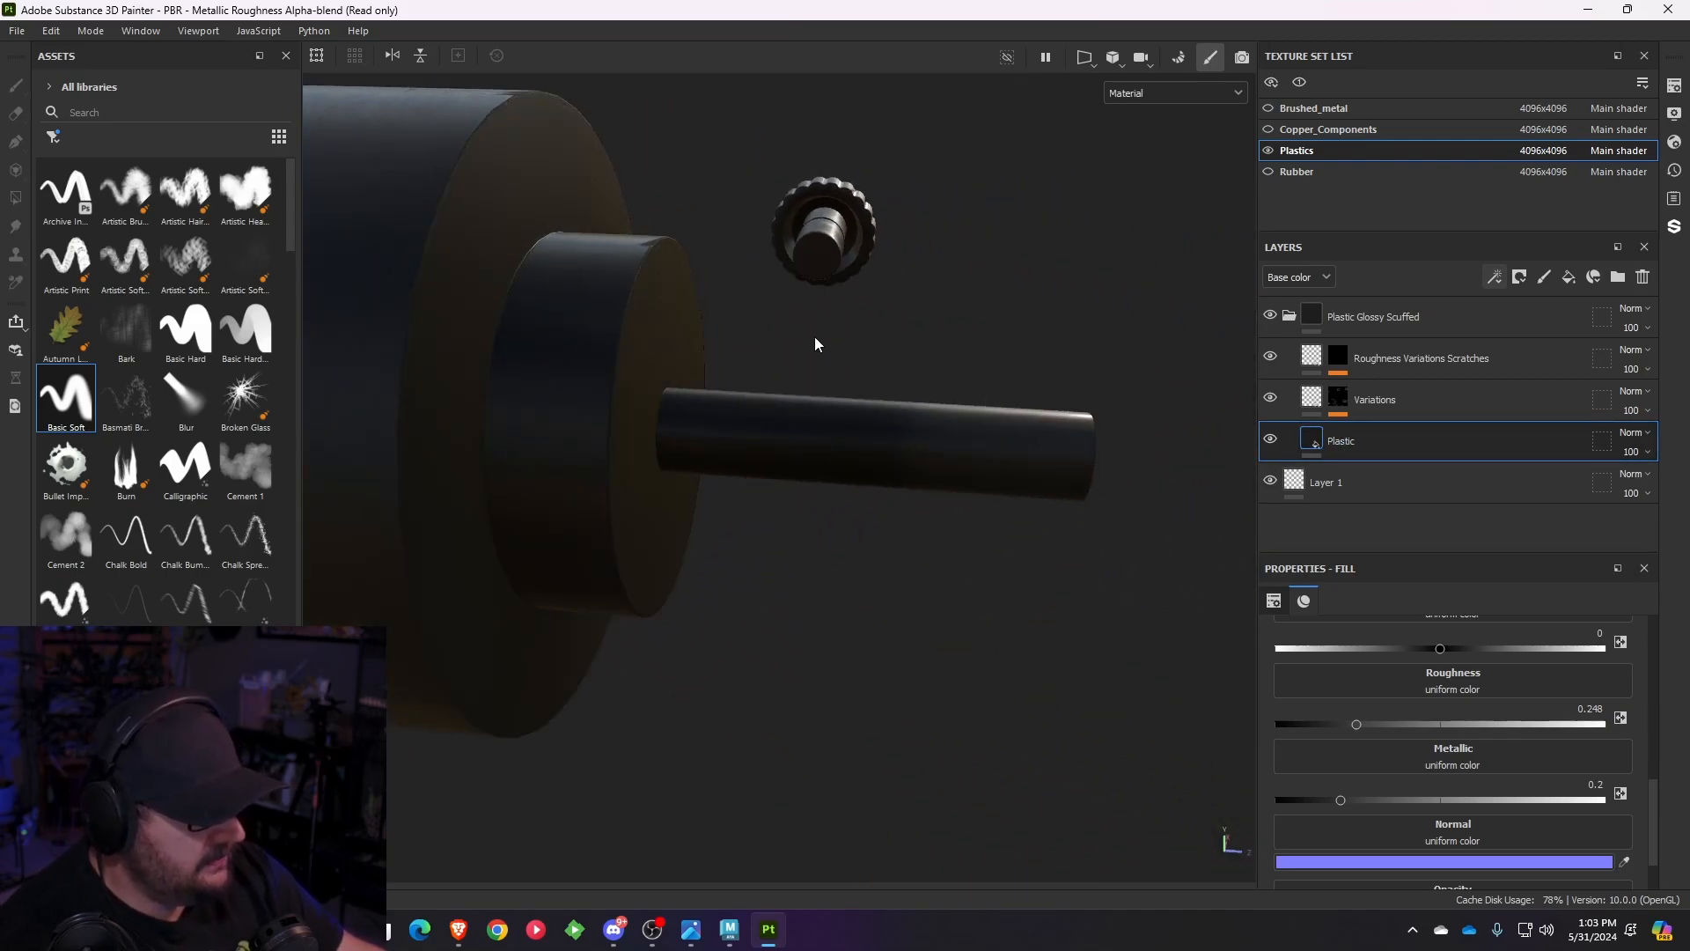
- Collapse the Plastic Glossy Scuffed layer group while checking the motor housing and shaft from several angles
left_click_drag(997, 300, 917, 402, "alt")
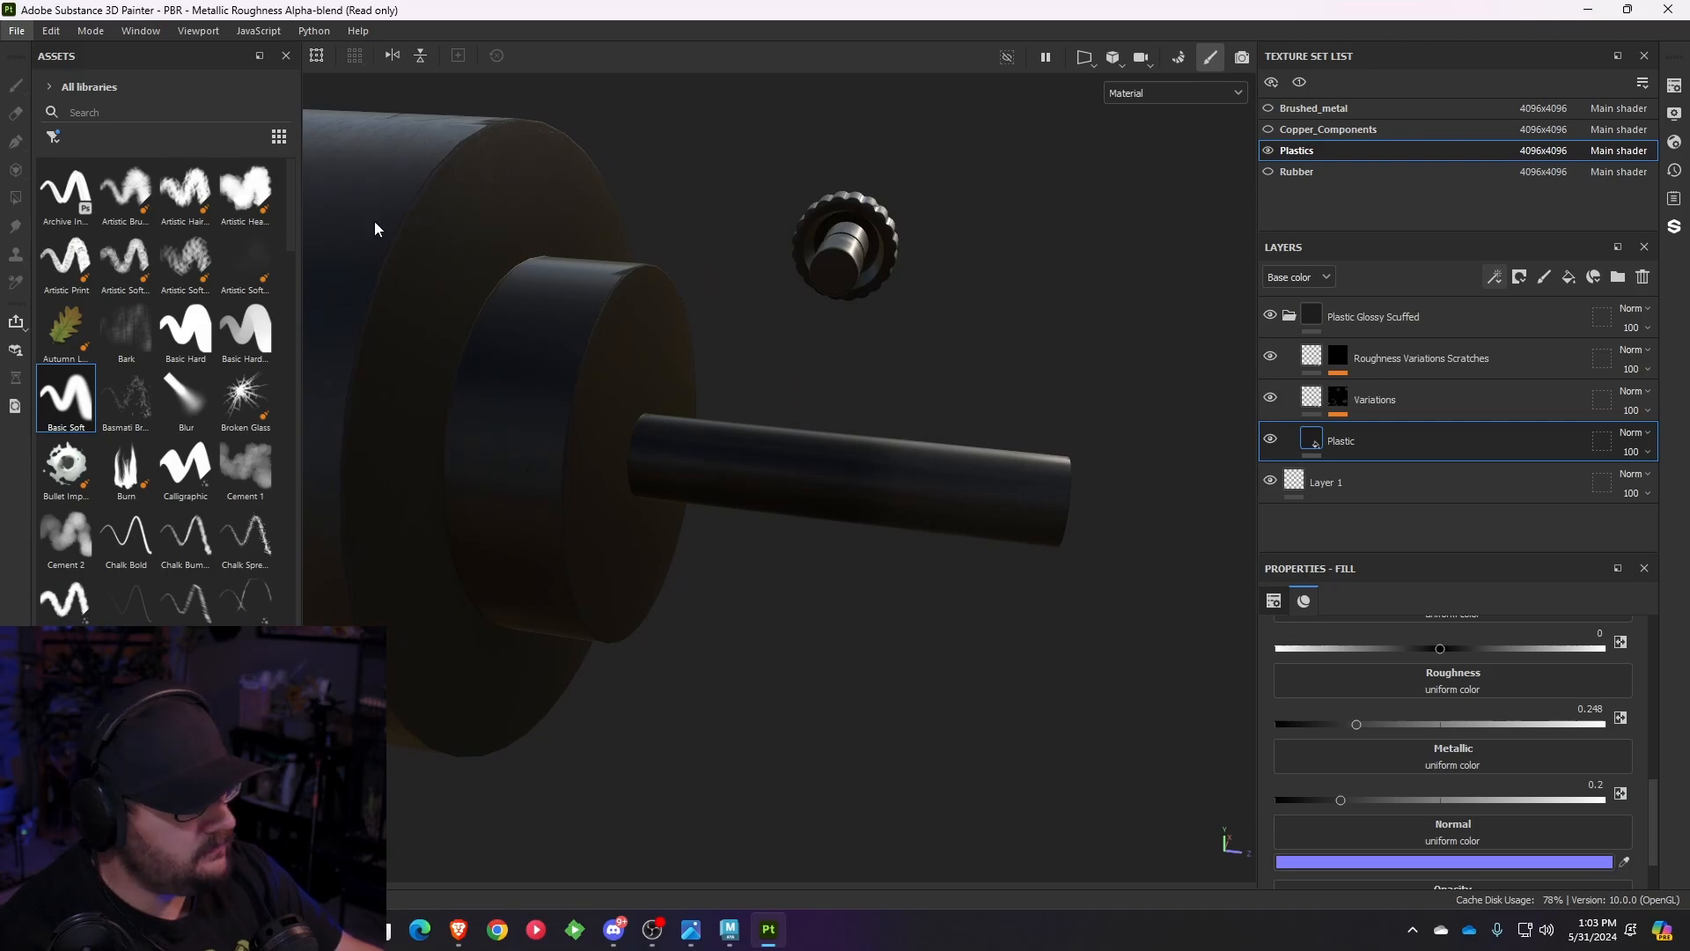
left_click_drag(375, 229, 698, 271, "alt")
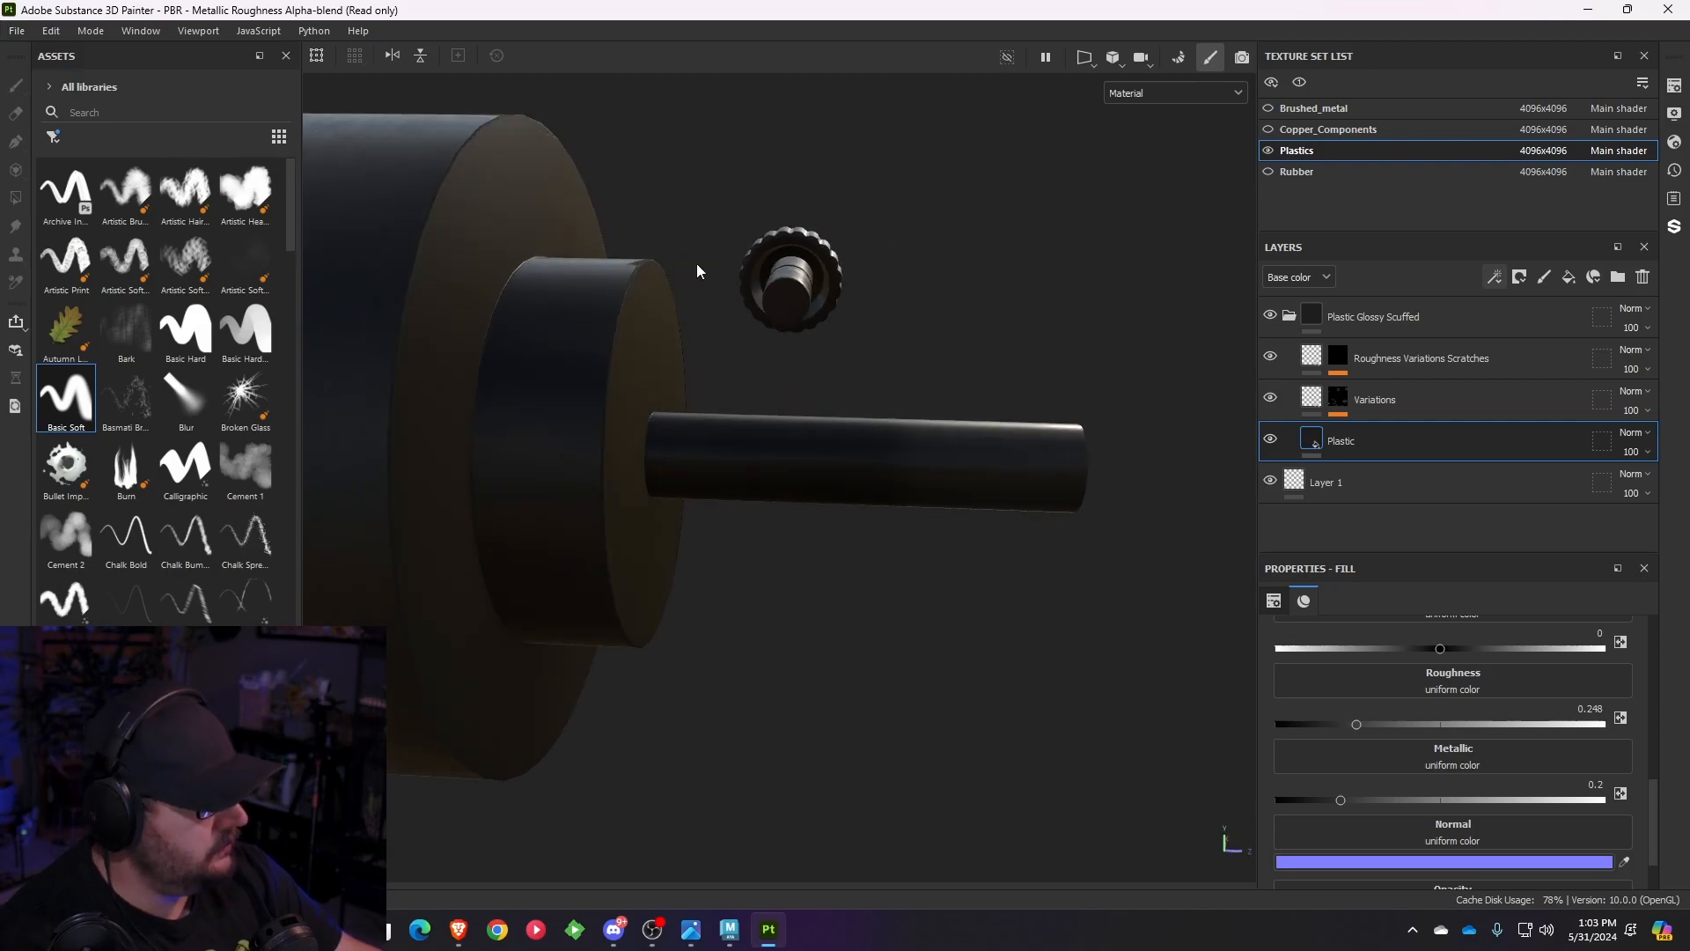
left_click(1290, 316)
left_click_drag(546, 322, 715, 377, "alt")
left_click_drag(456, 345, 861, 471, "alt")
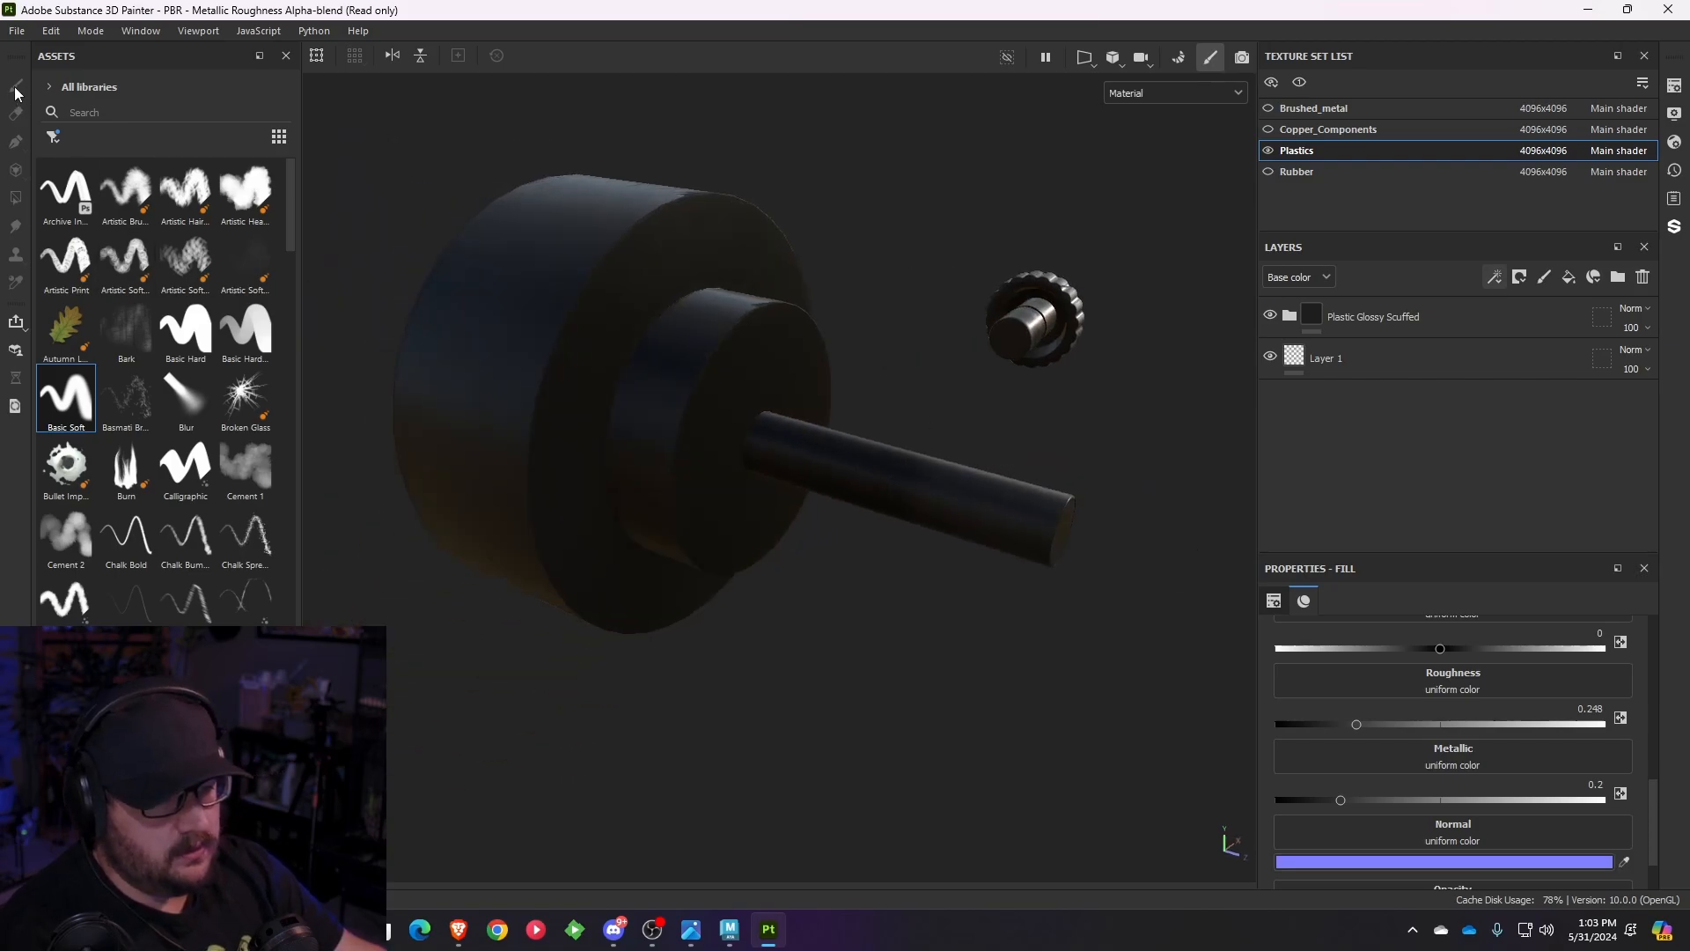
- Add the Steel smart material above Plastic Glossy Scuffed in the Plastics texture set and give it a black mask
left_click(53, 136)
left_click(89, 176)
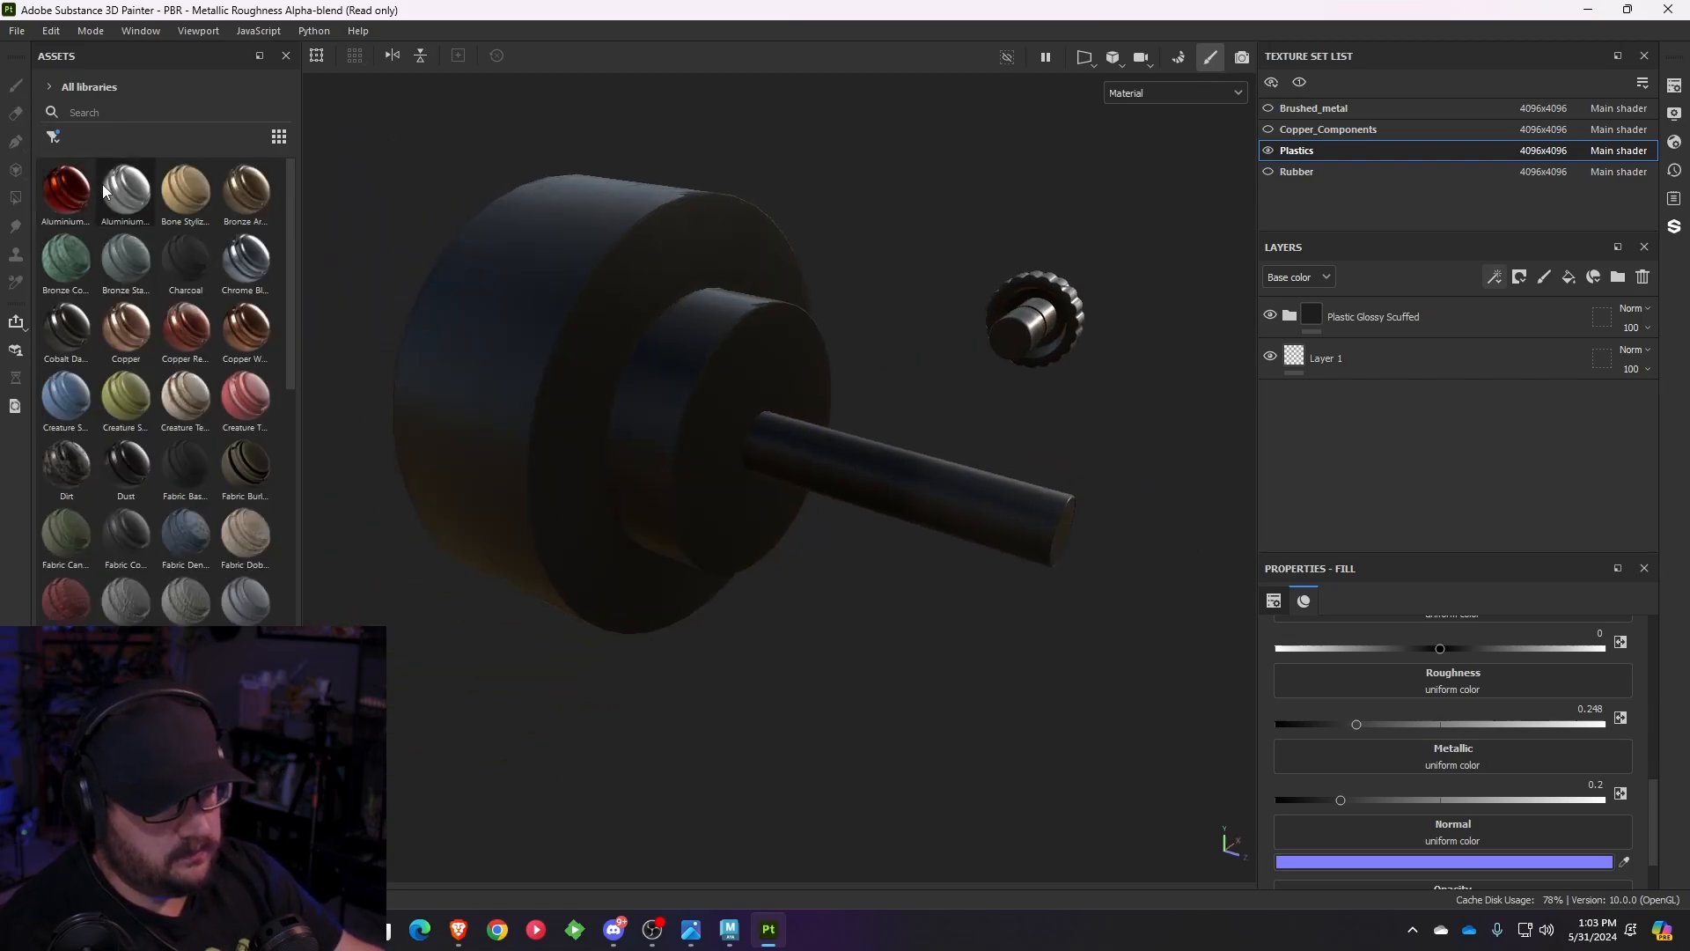
mouse_move(124, 195)
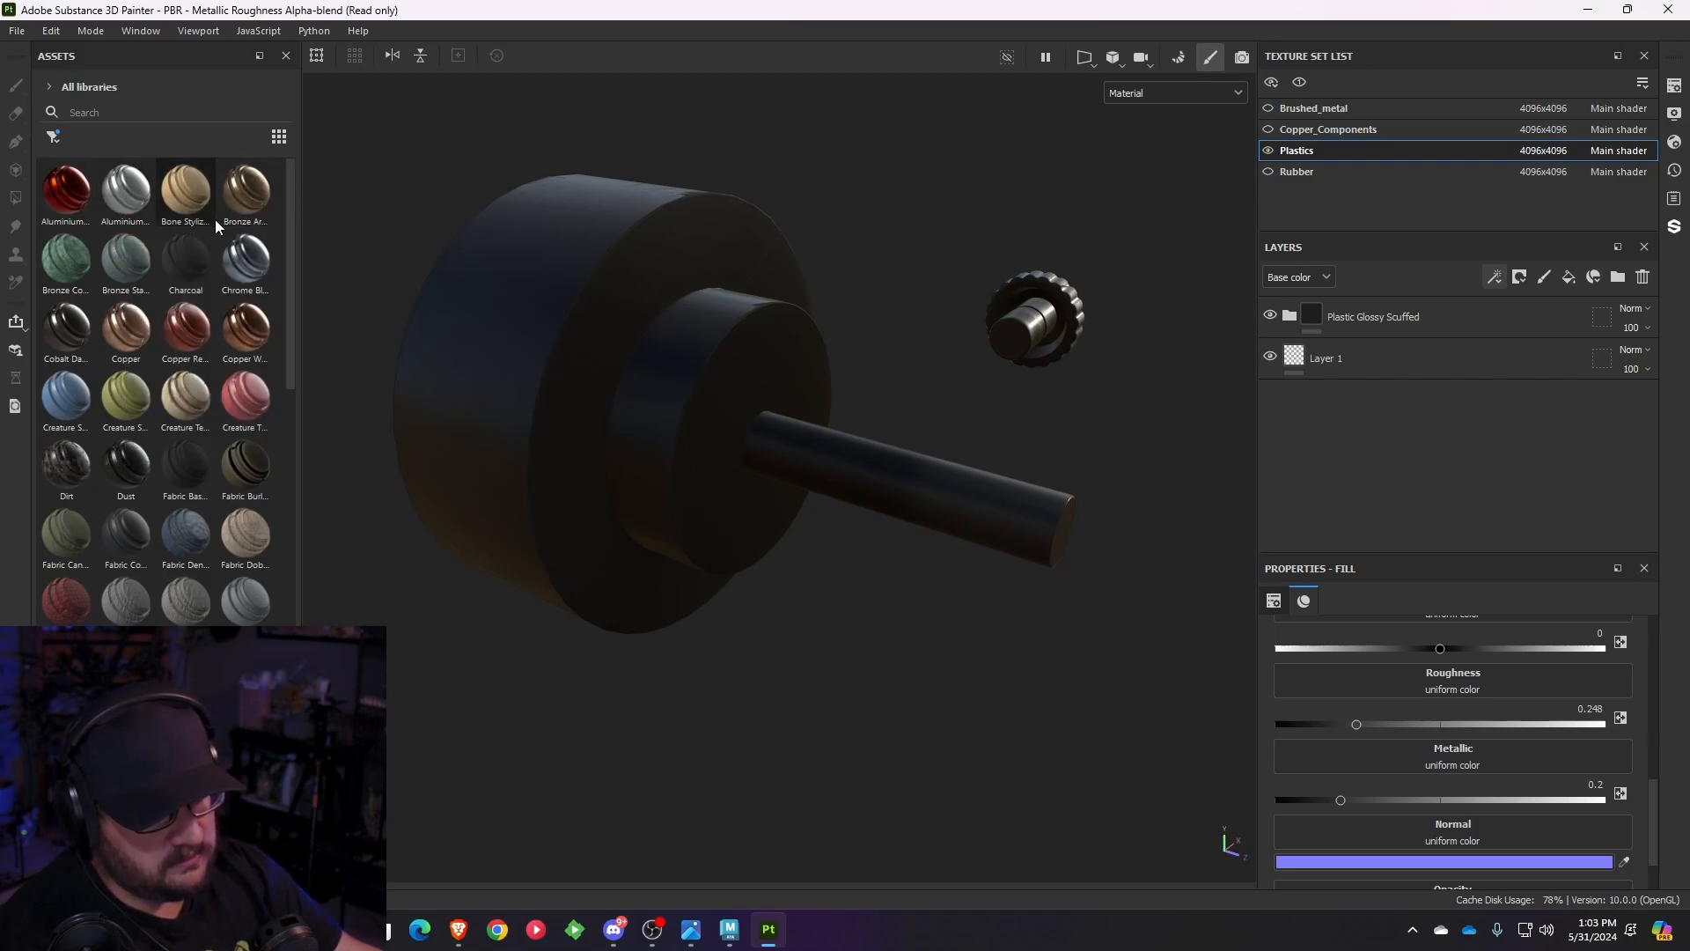
scroll(208, 222, "down", 10)
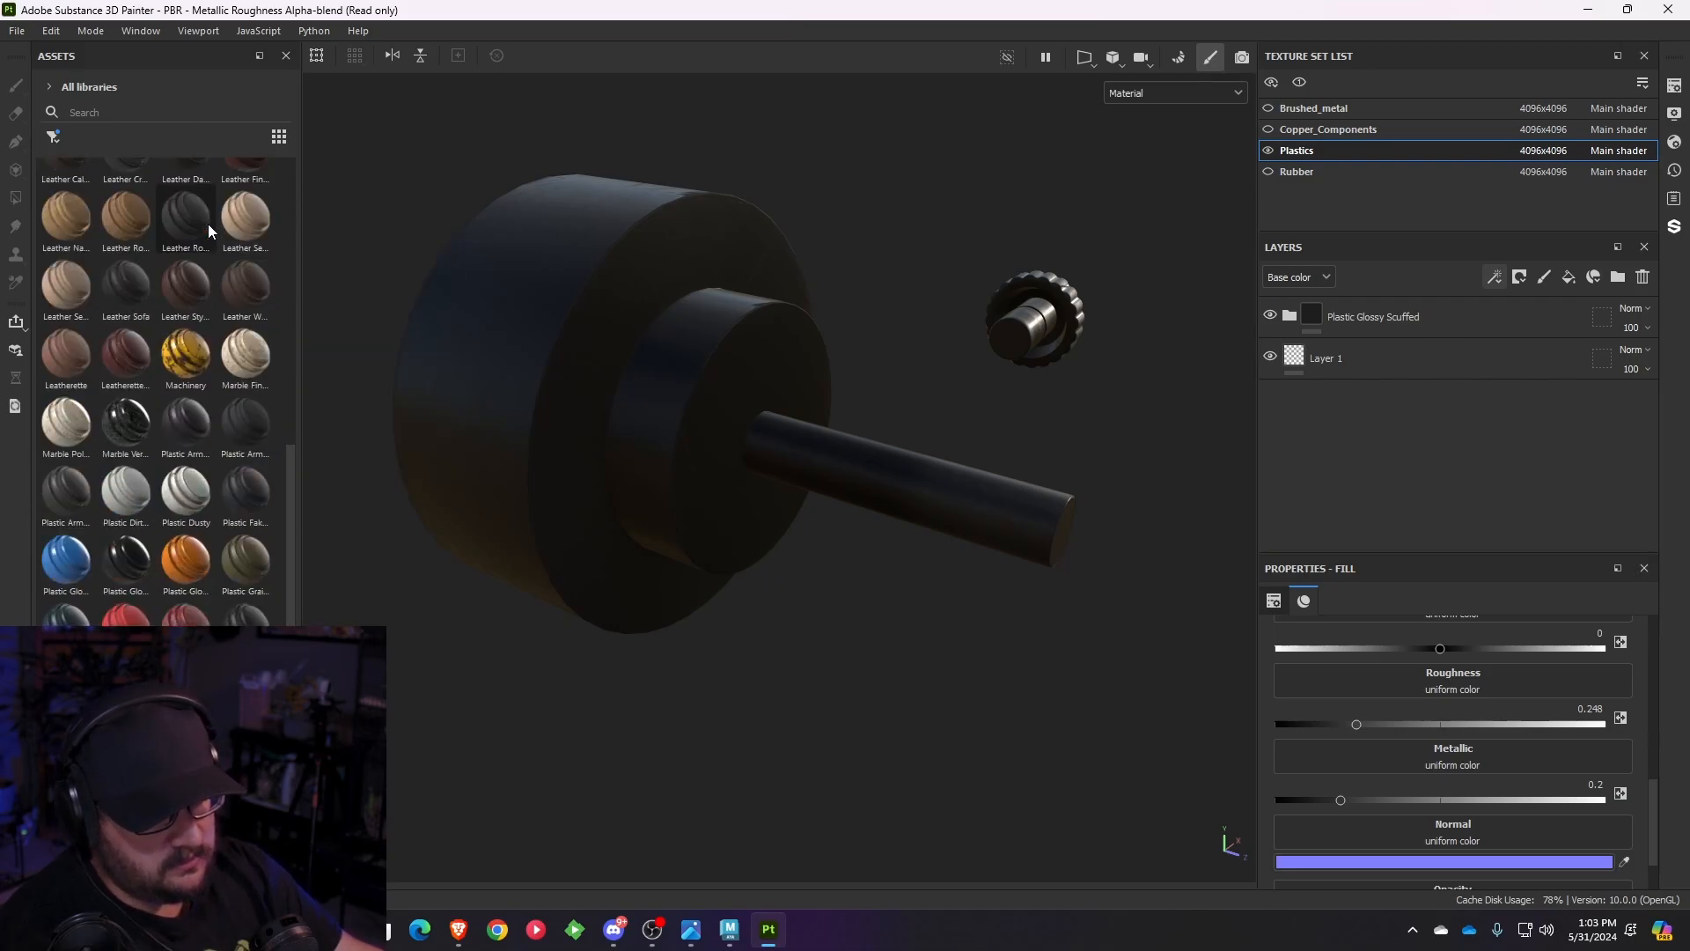
scroll(223, 424, "down", 3)
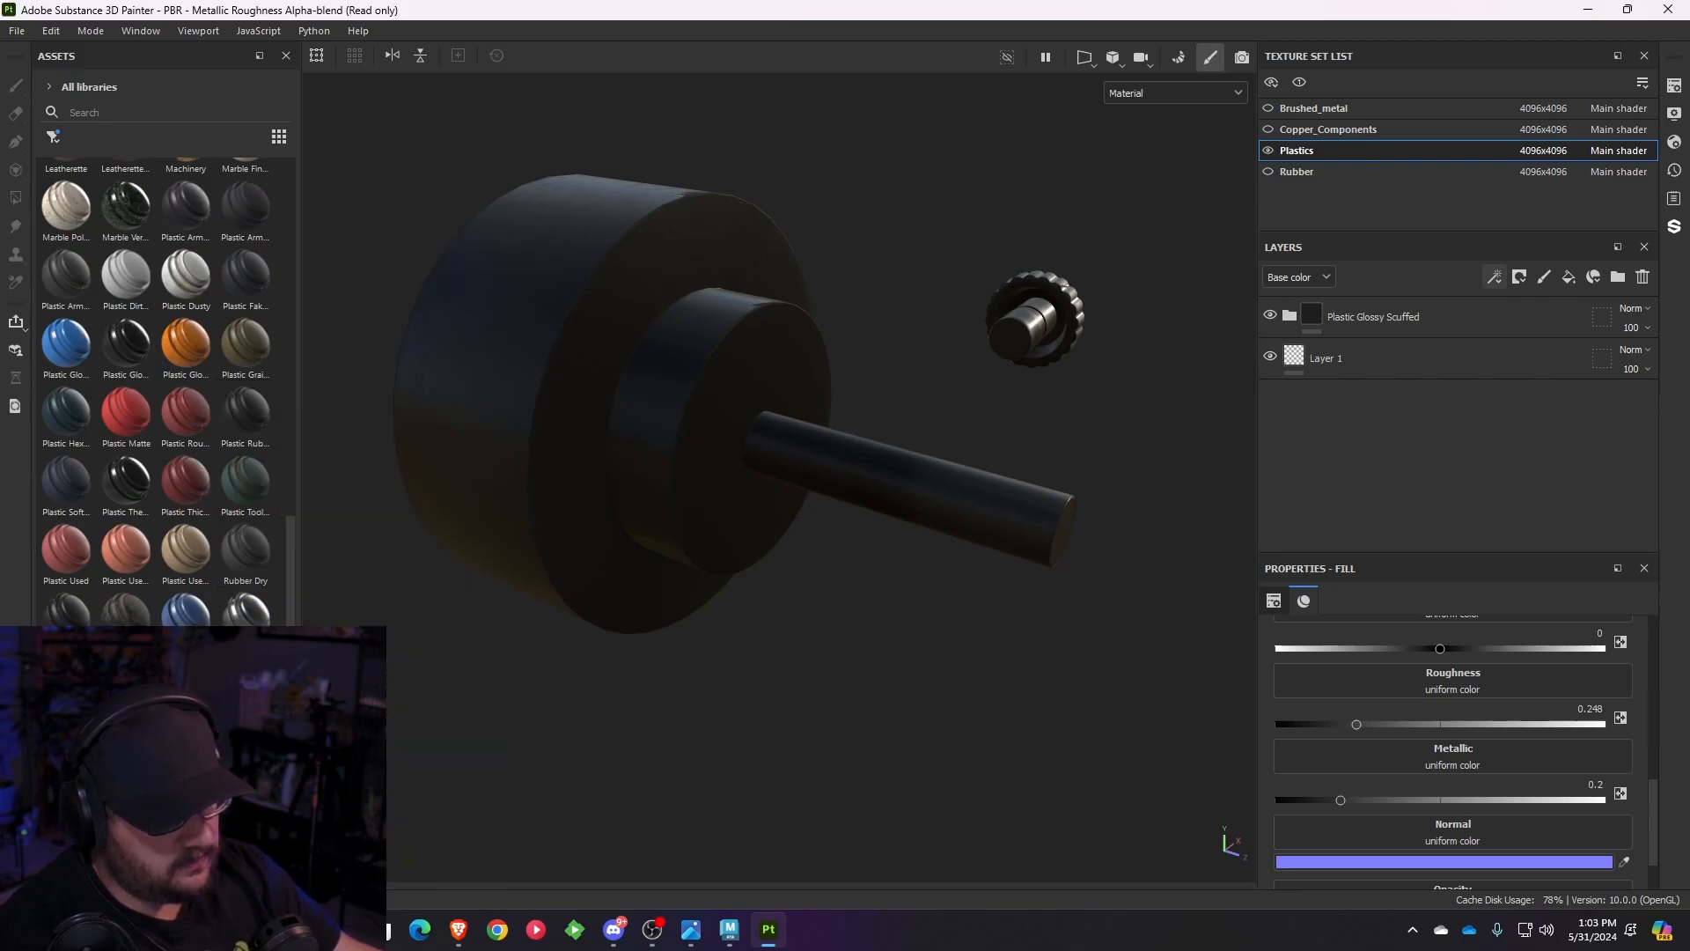
left_click_drag(246, 547, 563, 519)
left_click_drag(742, 446, 742, 446)
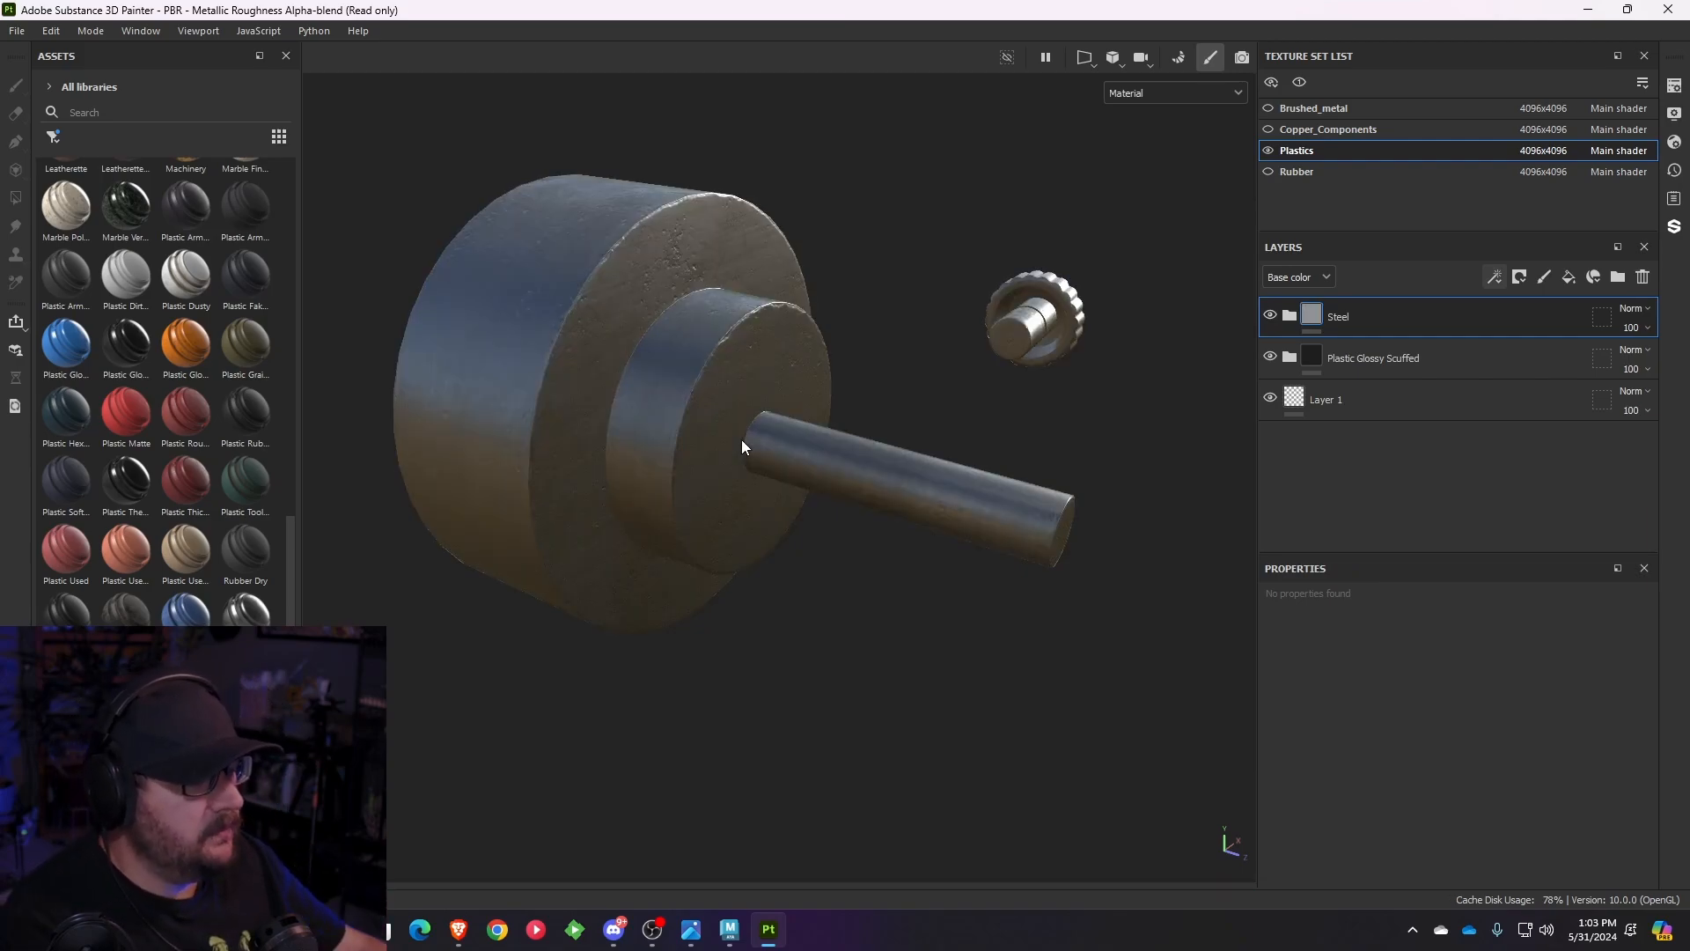
left_click(1520, 278)
left_click(1539, 324)
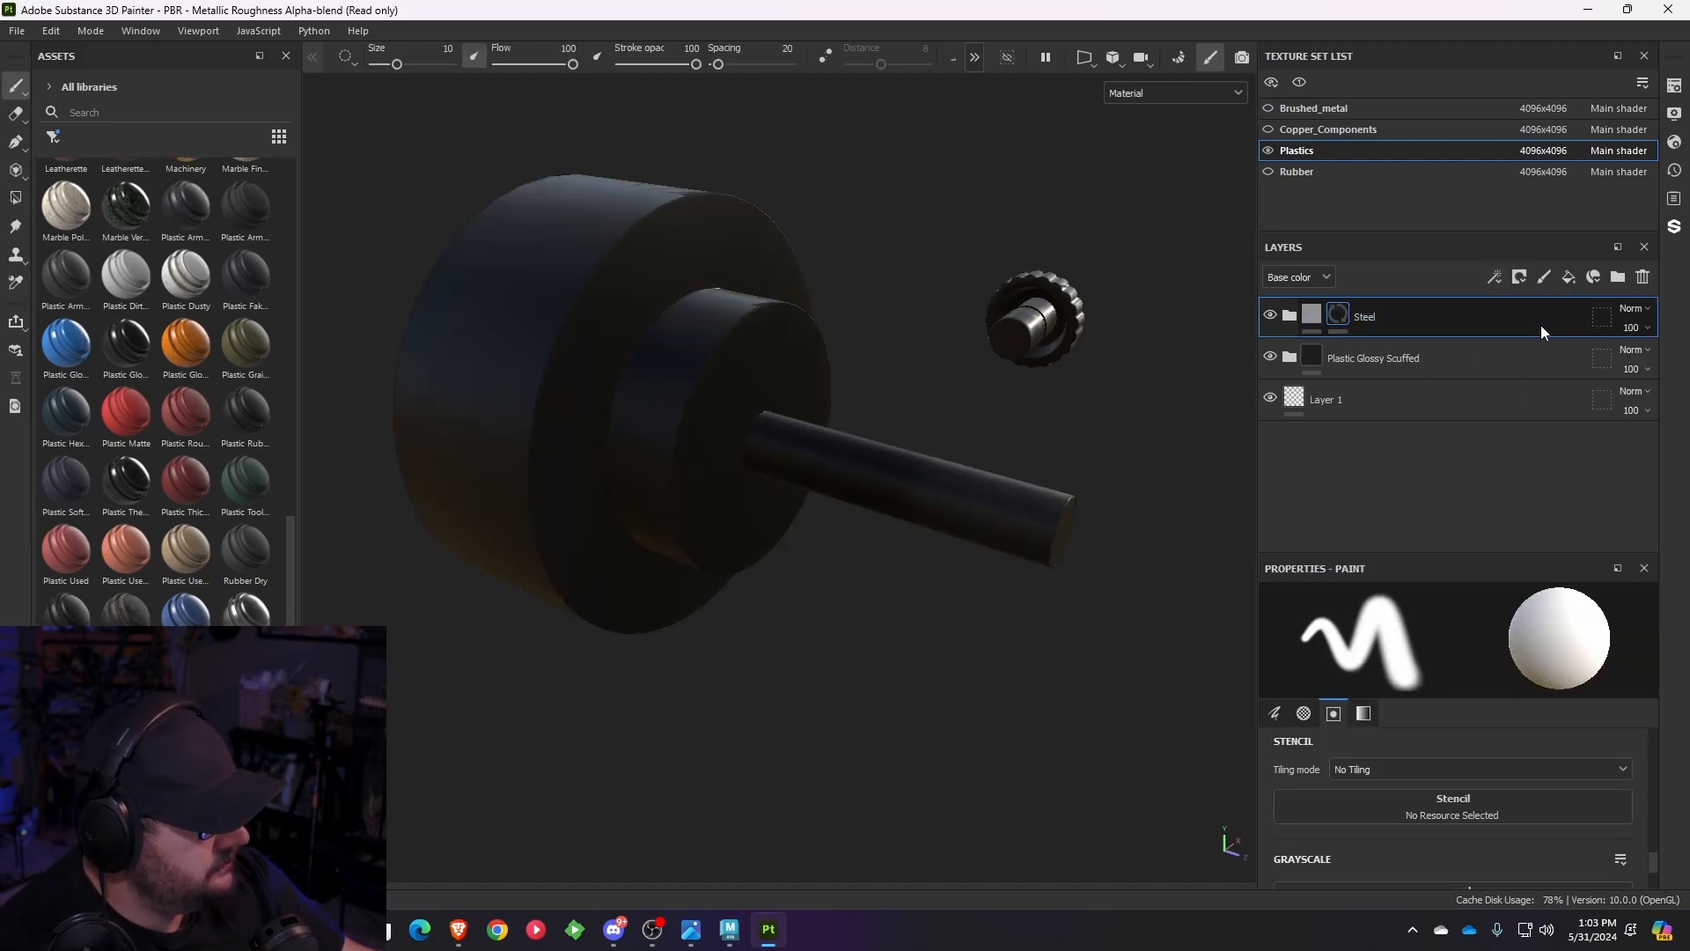
- Paint white with the size 10 soft brush in the Steel mask along one side of the motor shaft
mouse_move(767, 420)
left_mouse_down("alt")
mouse_move(868, 453)
mouse_move(1029, 461)
mouse_move(822, 358)
mouse_move(743, 397)
mouse_move(909, 422)
mouse_move(906, 472)
mouse_move(634, 569)
mouse_move(916, 490)
mouse_move(742, 556)
mouse_move(1007, 531)
mouse_move(962, 456)
left_mouse_up("alt")
middle_click_drag(979, 413, 842, 438, "alt")
scroll(842, 438, "up", 3)
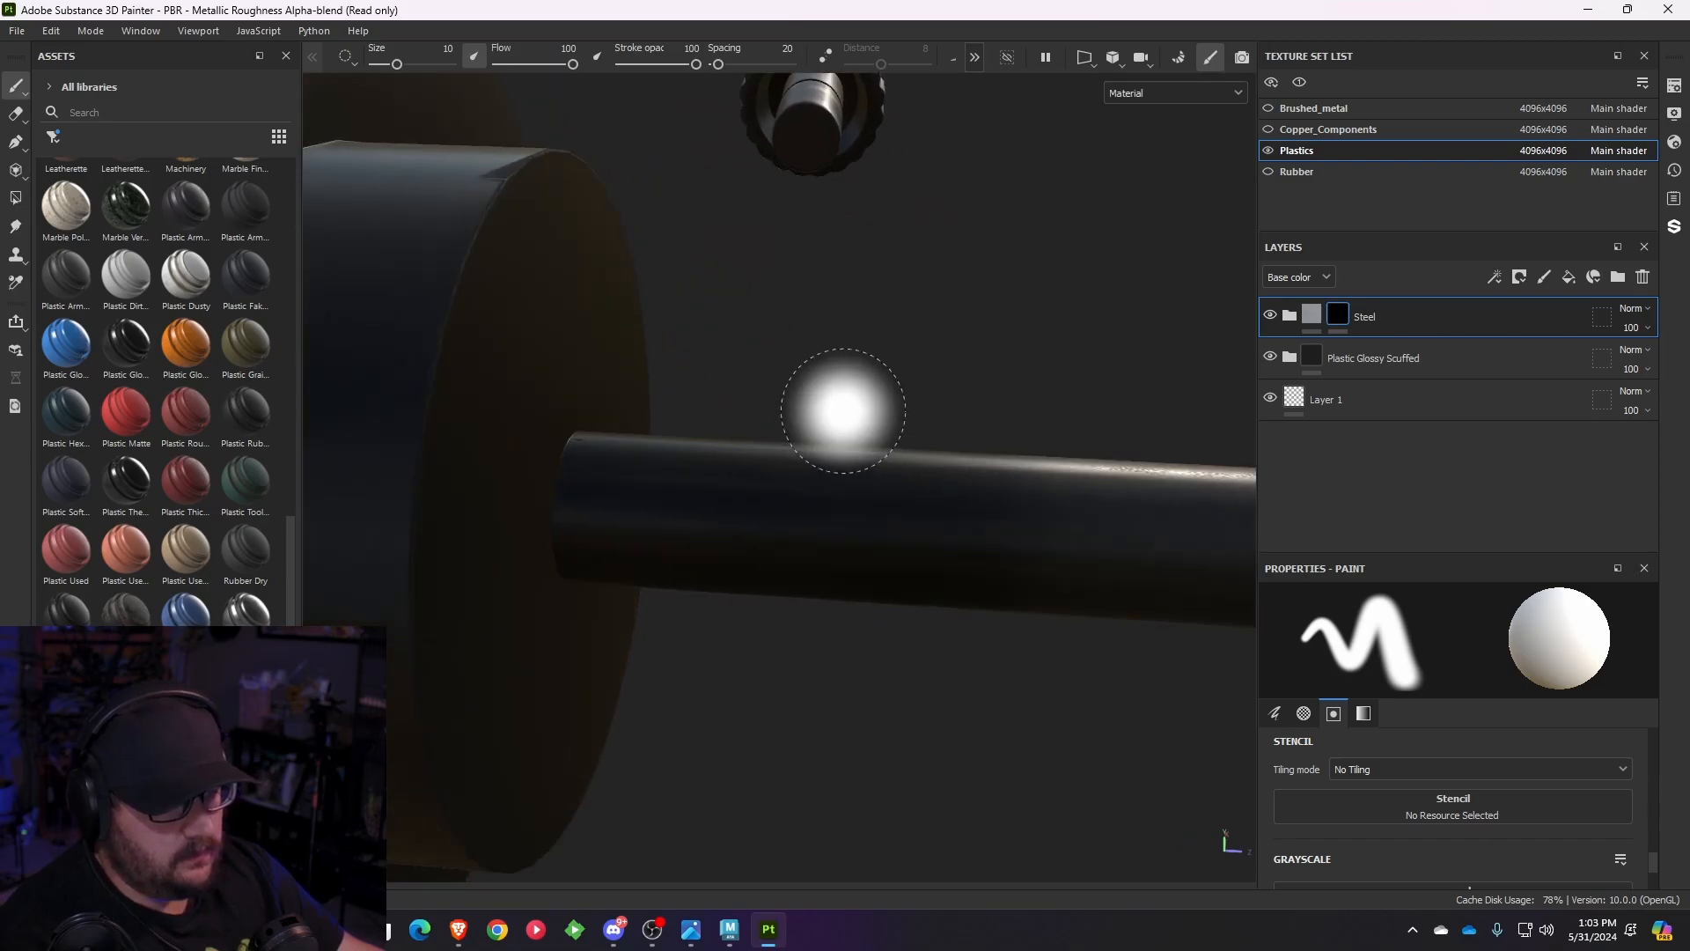
mouse_move(800, 501)
left_mouse_down()
mouse_move(877, 538)
mouse_move(1068, 577)
left_mouse_up()
middle_click_drag(1068, 578, 764, 502, "alt")
mouse_move(810, 493)
left_mouse_down()
mouse_move(937, 483)
mouse_move(1081, 393)
left_mouse_up()
mouse_move(704, 447)
left_mouse_down("alt")
mouse_move(792, 468)
mouse_move(724, 420)
mouse_move(707, 444)
left_mouse_up("alt")
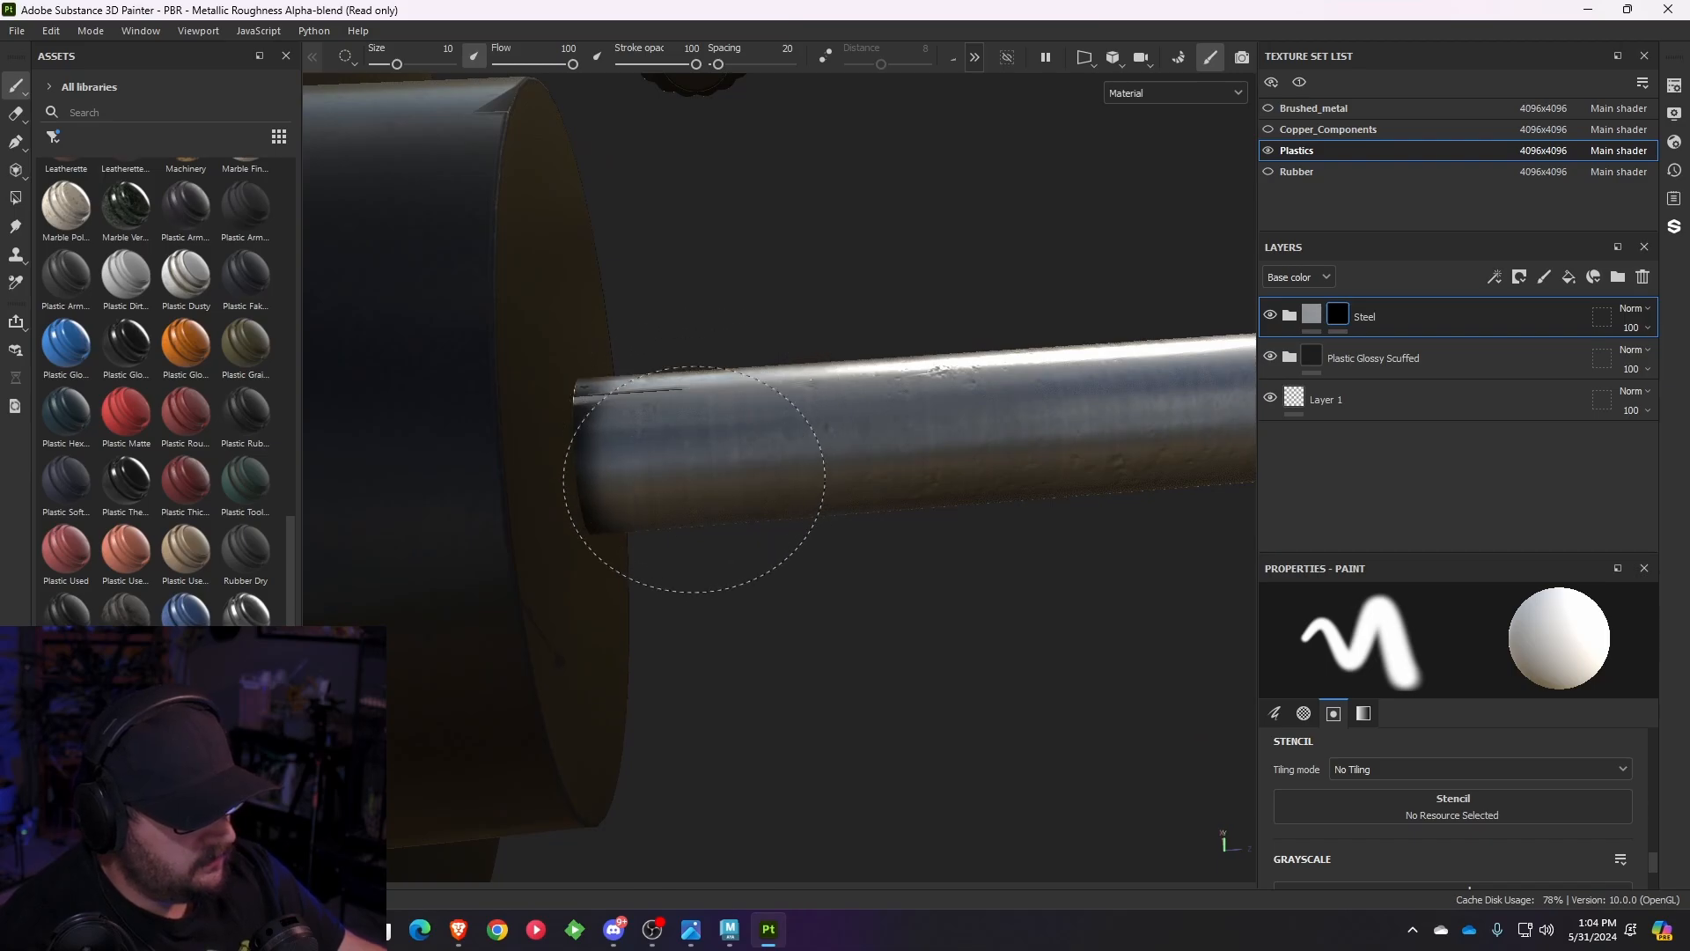
- Paint the Steel mask over the remaining sides and the end face of the motor shaft
left_click_drag(772, 553, 774, 170, "alt")
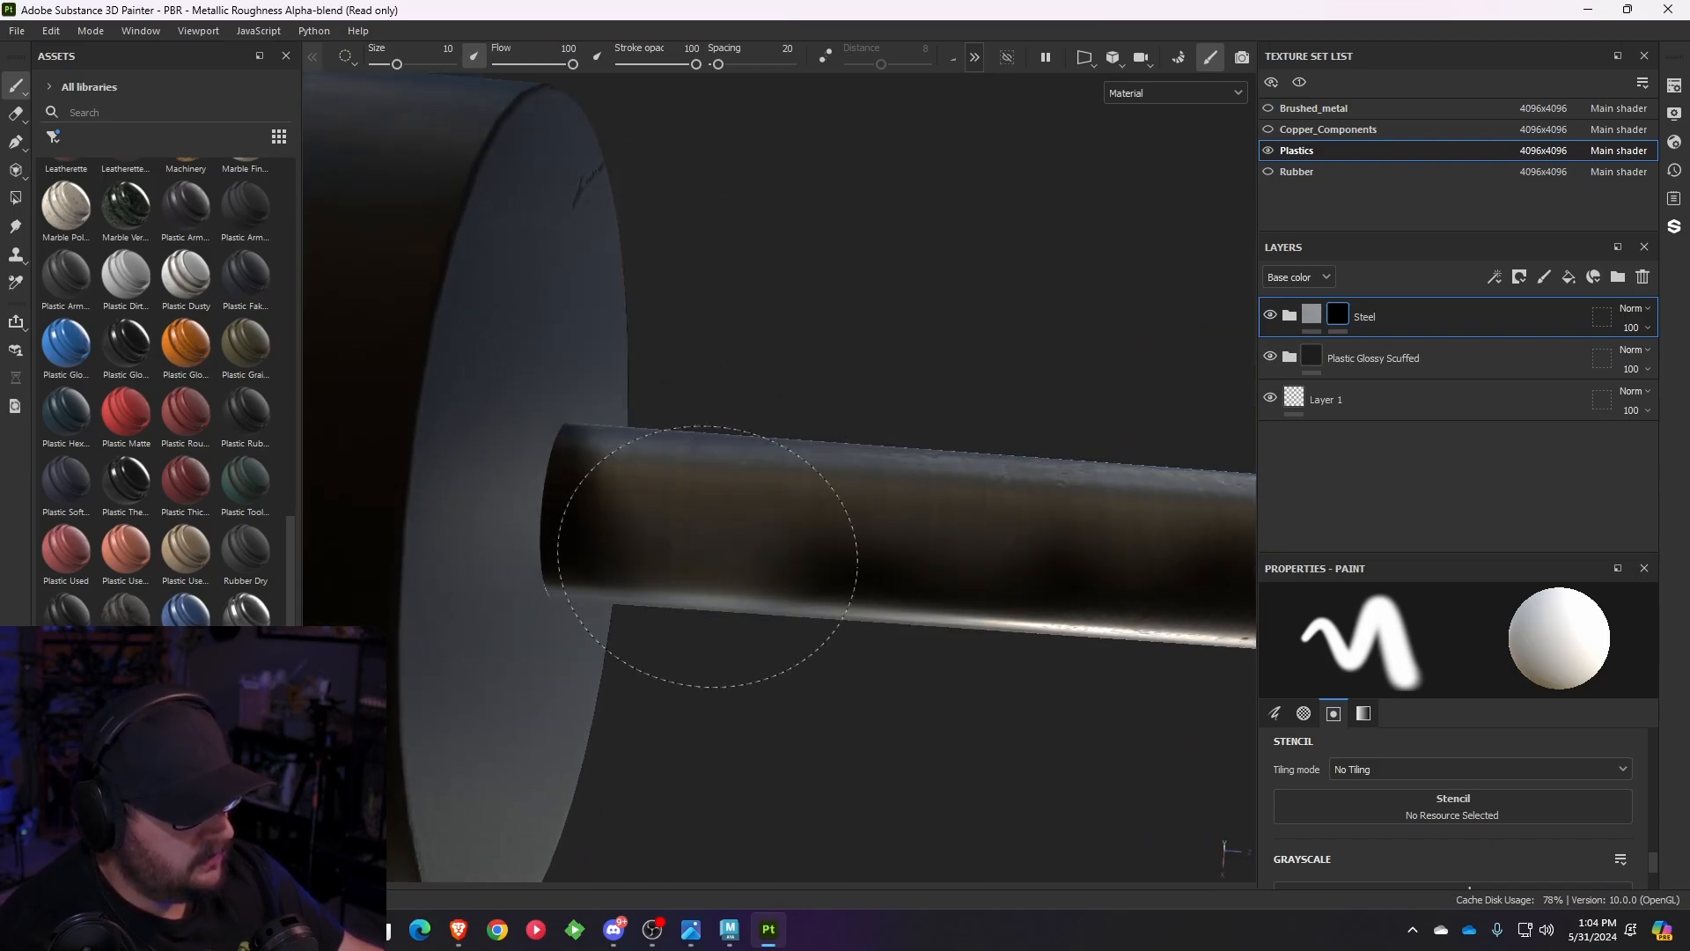
mouse_move(679, 490)
left_mouse_down()
mouse_move(943, 501)
mouse_move(1075, 671)
mouse_move(1100, 543)
left_mouse_up()
scroll(1075, 672, "down", 3)
mouse_move(1178, 466)
left_mouse_down()
mouse_move(1170, 408)
mouse_move(731, 698)
left_mouse_up()
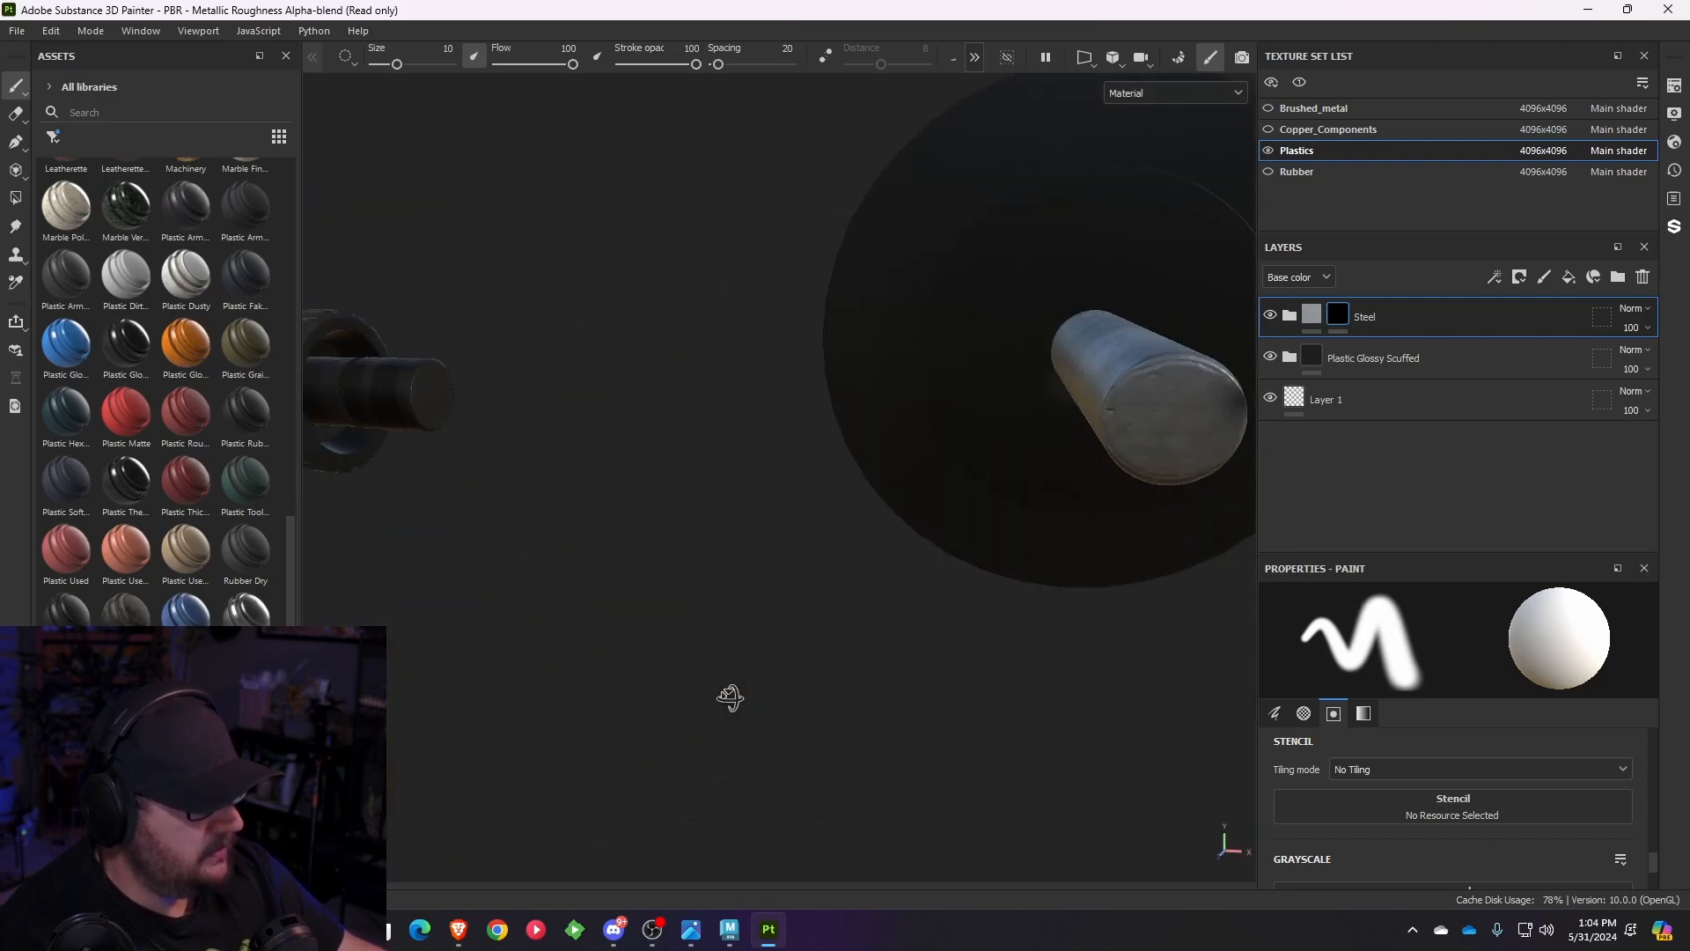
left_click_drag(1043, 528, 792, 387, "alt")
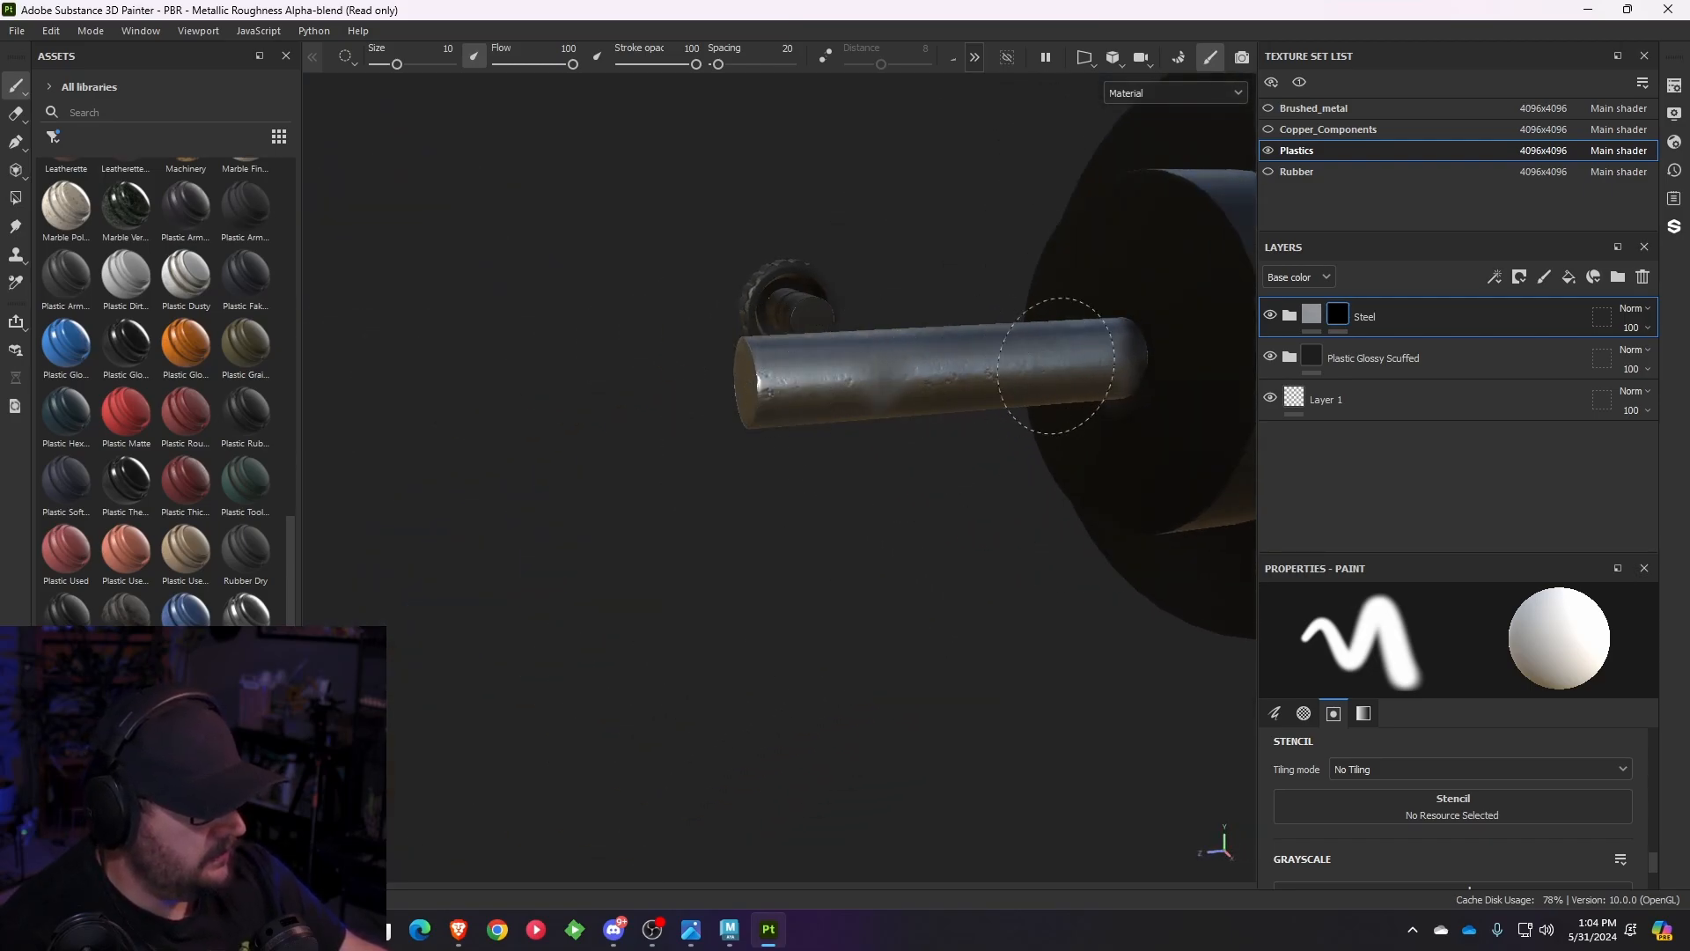
mouse_move(896, 407)
left_mouse_down("alt")
mouse_move(695, 460)
mouse_move(774, 476)
mouse_move(805, 459)
mouse_move(751, 246)
mouse_move(743, 399)
left_mouse_up("alt")
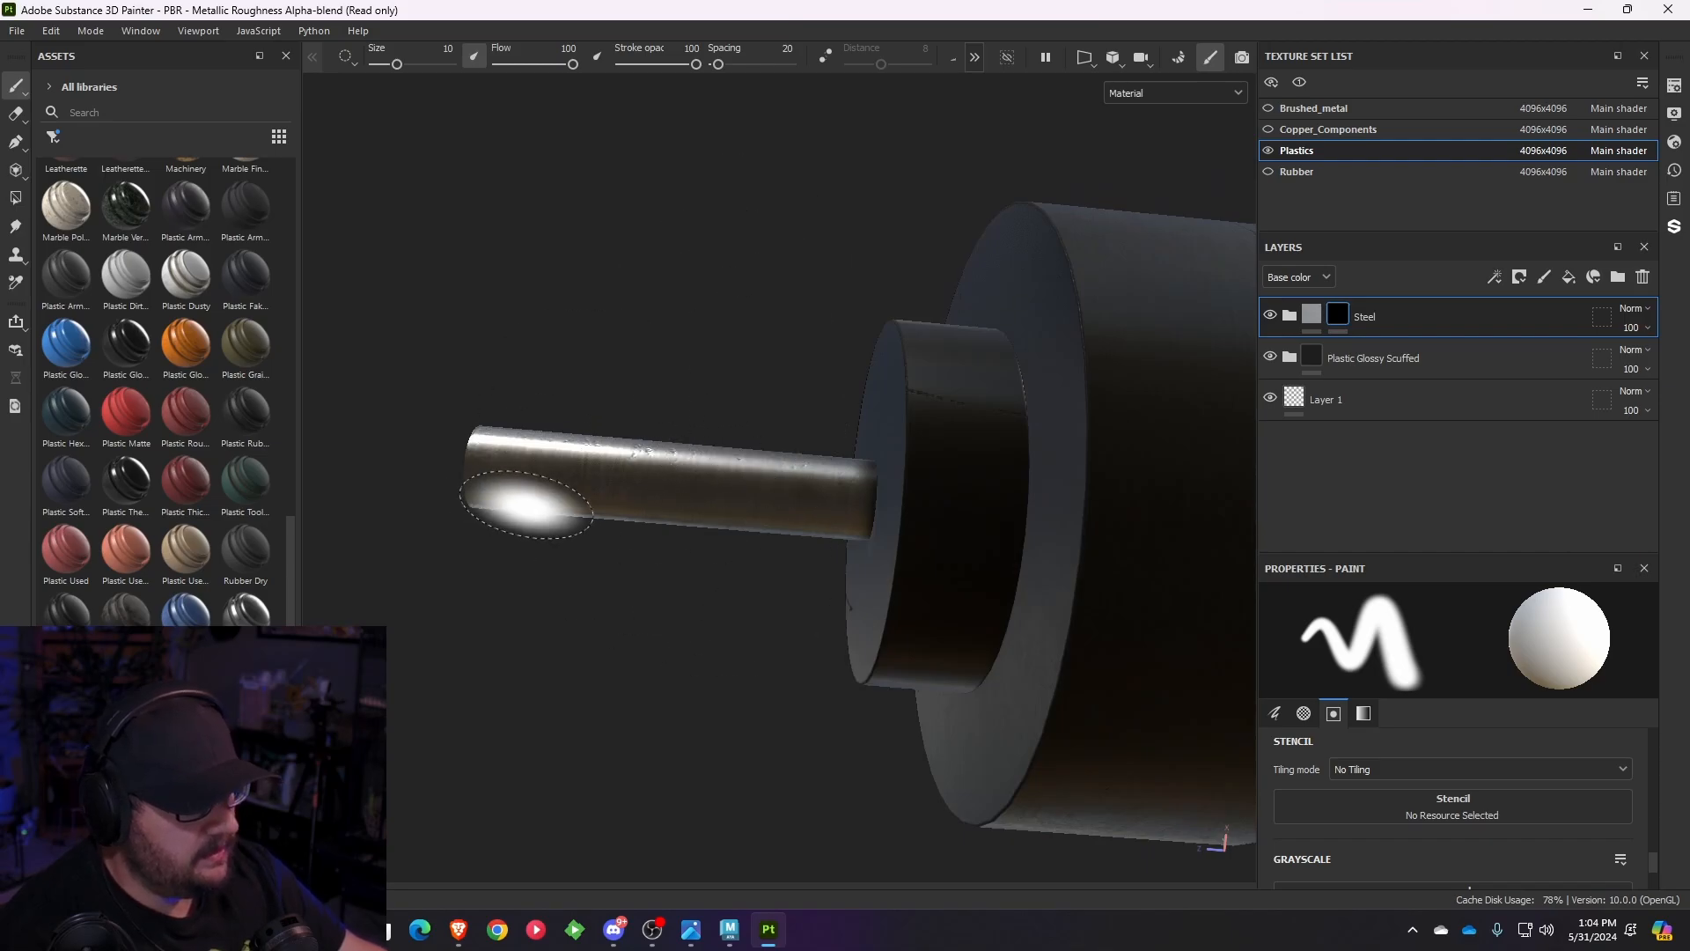
- Examine the ridged side knob and its stem from several angles
scroll(551, 513, "down", 4)
left_click_drag(550, 513, 713, 611, "alt")
scroll(919, 512, "up", 3)
scroll(860, 404, "up", 3)
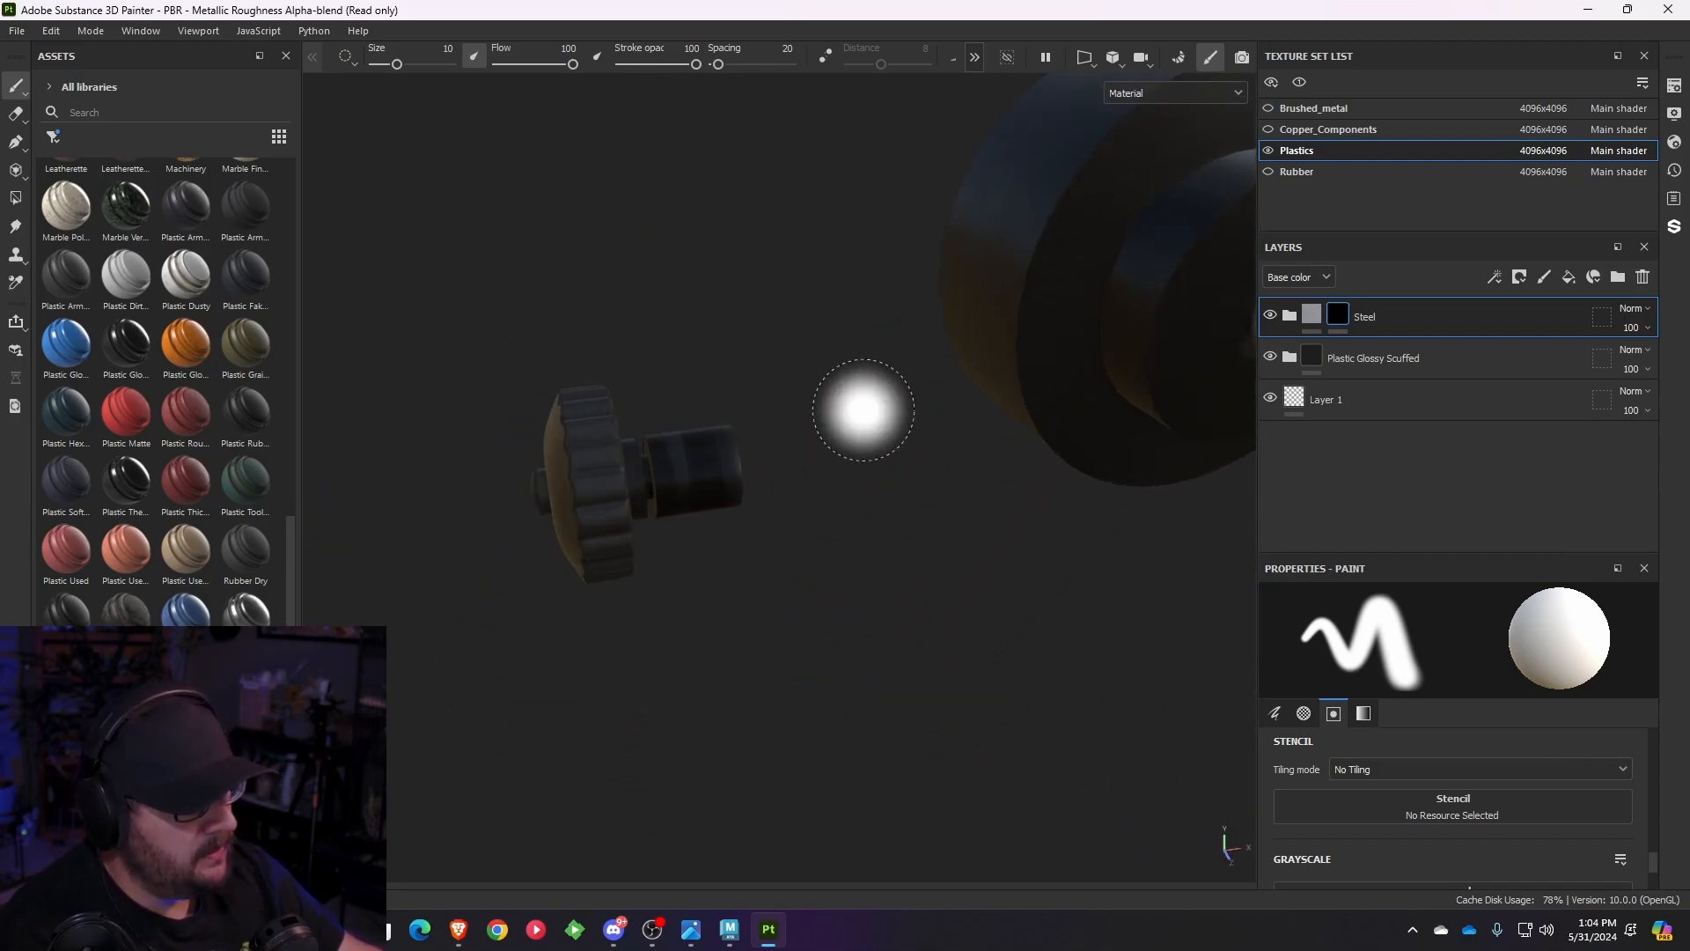
middle_click_drag(637, 335, 805, 370, "alt")
left_click_drag(1012, 361, 811, 429, "alt")
scroll(740, 458, "up", 3)
middle_click_drag(661, 520, 909, 491, "alt")
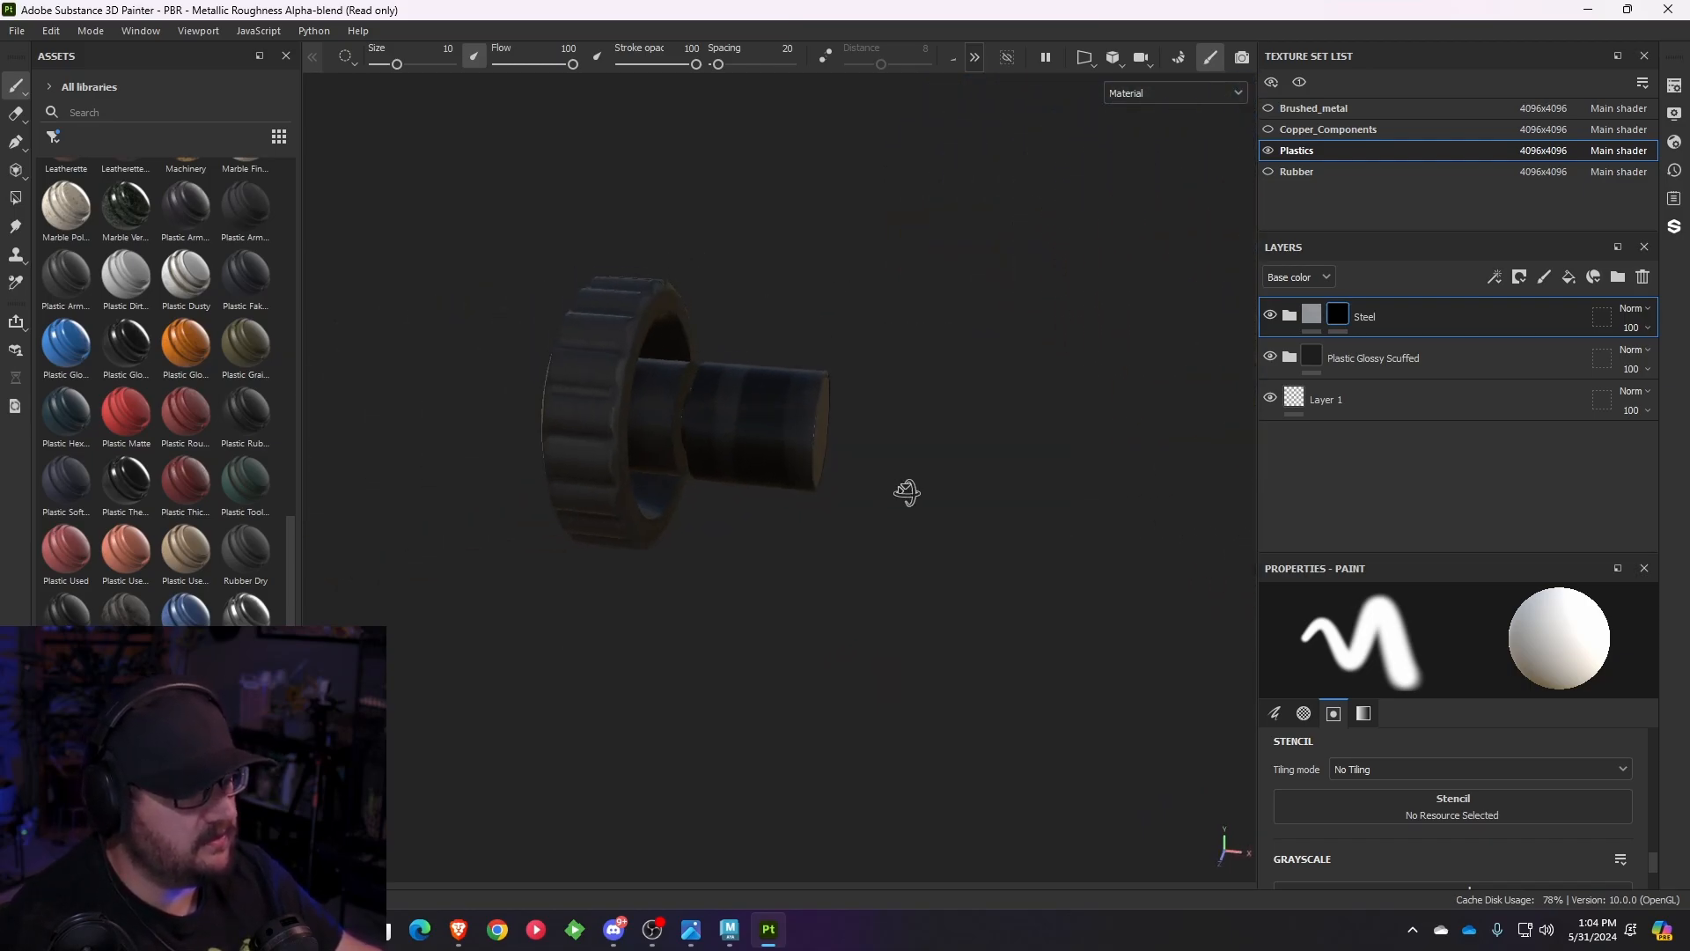
mouse_move(908, 490)
left_mouse_down("alt")
mouse_move(925, 502)
mouse_move(871, 434)
mouse_move(894, 529)
mouse_move(903, 475)
left_mouse_up("alt")
left_click_drag(848, 339, 656, 449, "alt")
middle_click_drag(656, 449, 992, 505, "alt")
left_click_drag(992, 505, 588, 468, "alt")
mouse_move(588, 469)
middle_mouse_down("alt")
mouse_move(1059, 503)
mouse_move(466, 362)
middle_mouse_up("alt")
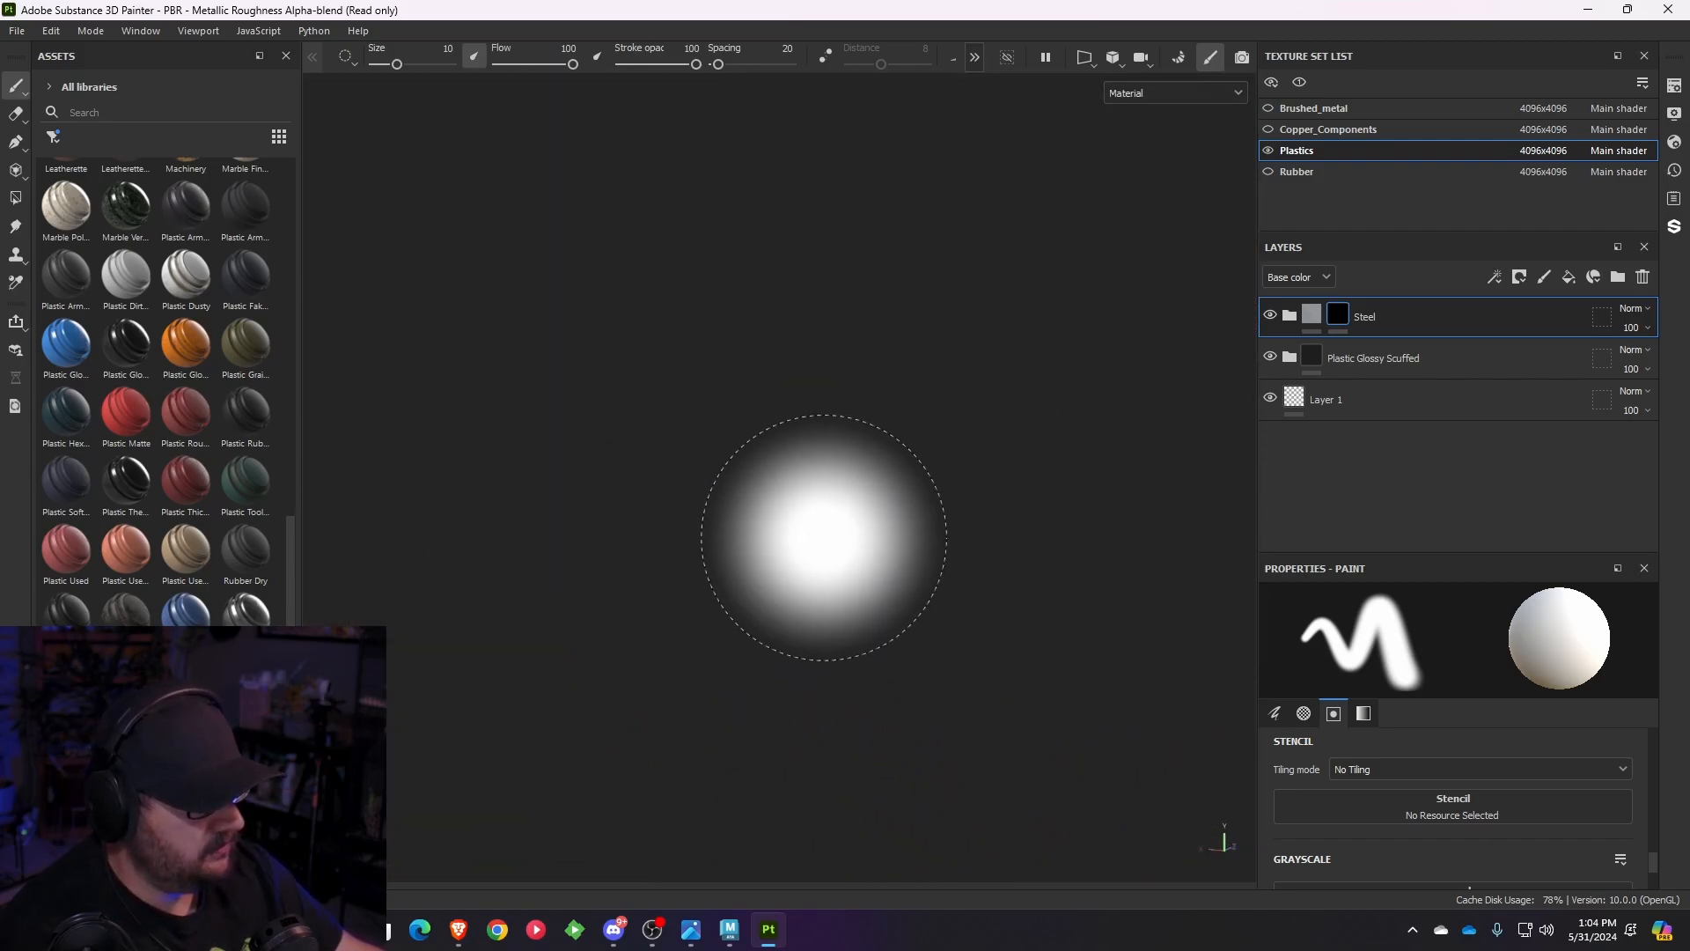
- Temporarily show the Copper_Components texture set to find and frame the side knob, then hide that set again
mouse_move(880, 558)
middle_mouse_down("alt")
mouse_move(963, 536)
mouse_move(719, 511)
middle_mouse_up("alt")
scroll(770, 528, "down", 3)
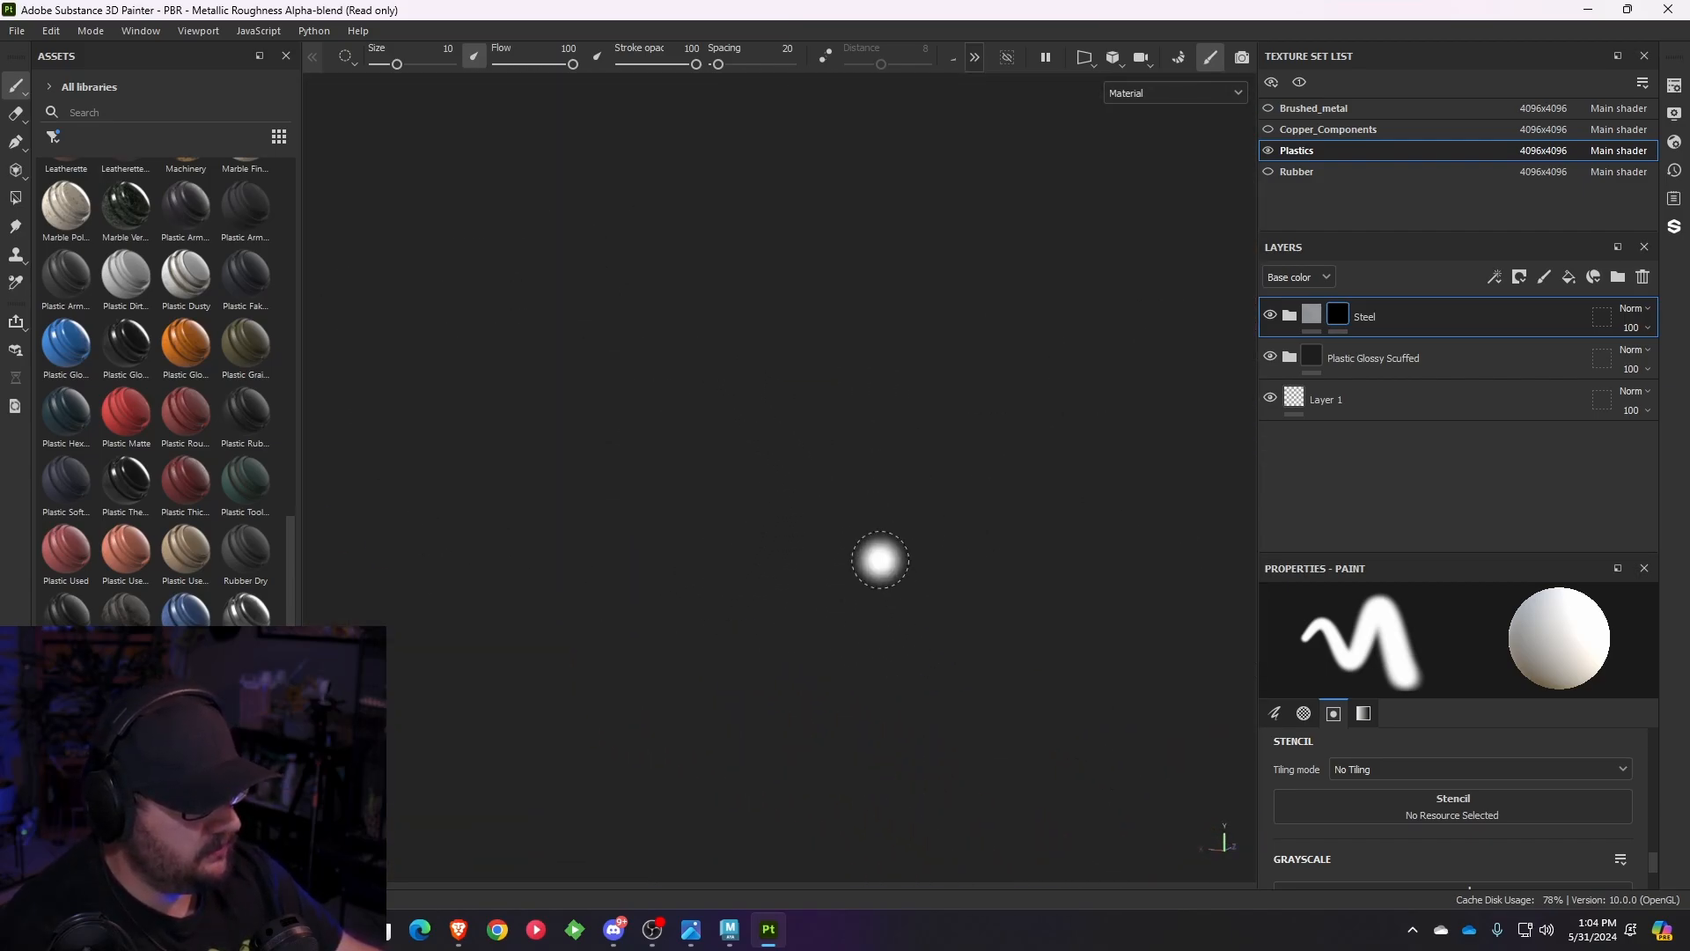
scroll(909, 574, "up", 10)
scroll(913, 578, "down", 4)
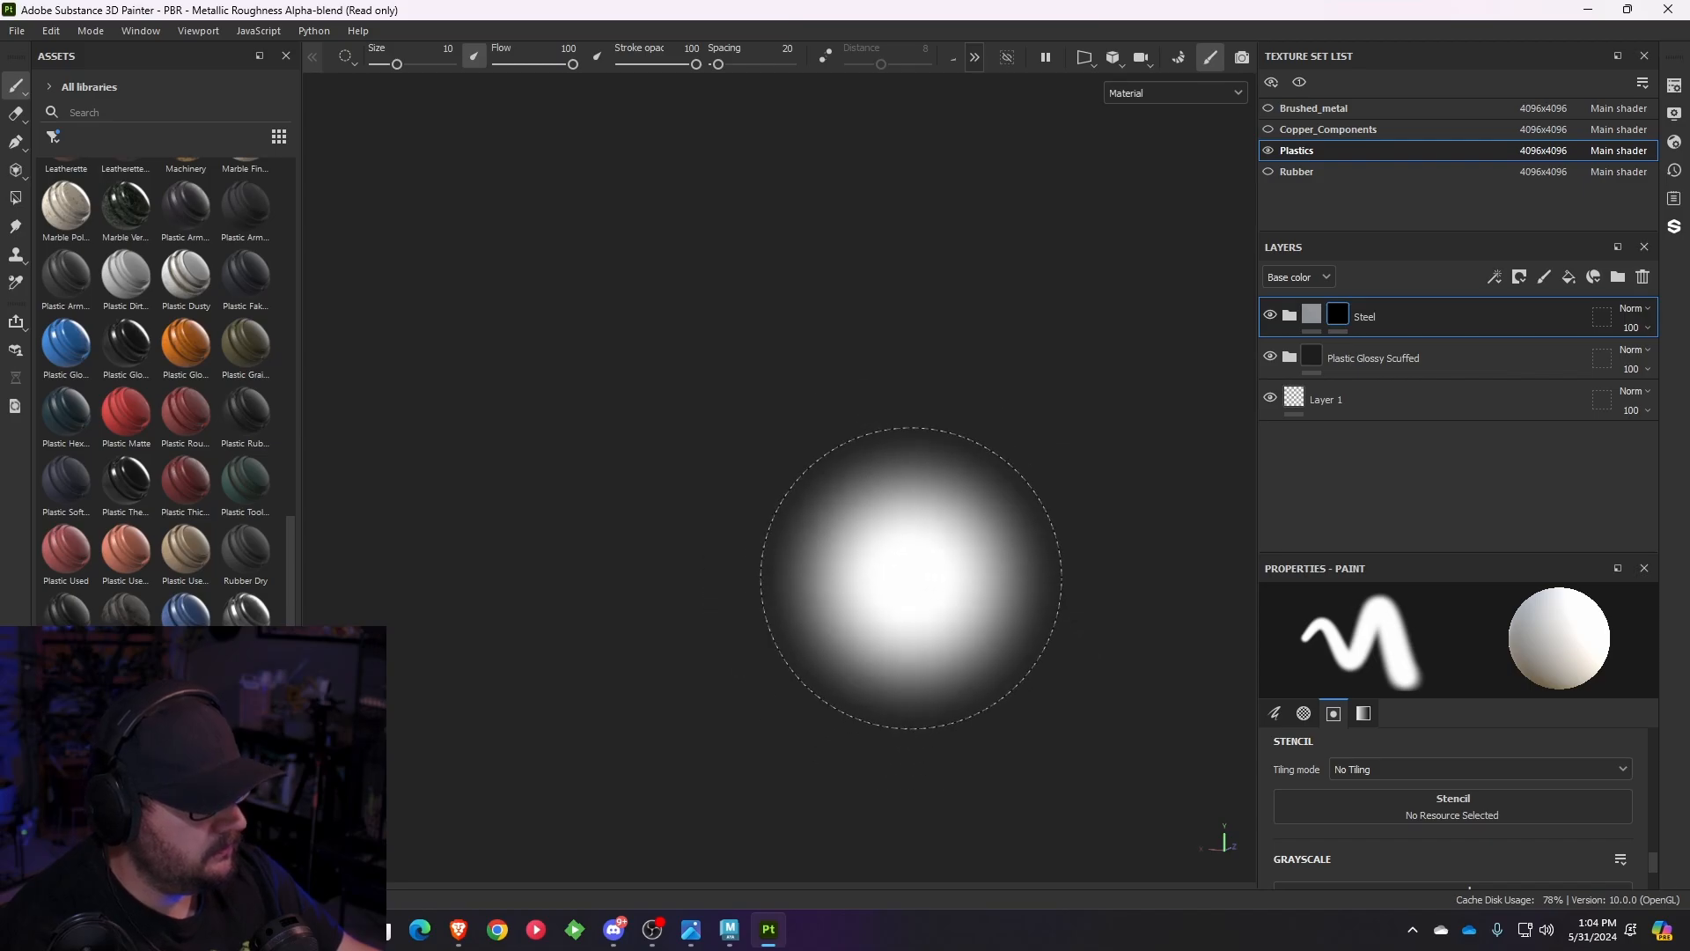
scroll(917, 580, "down", 5)
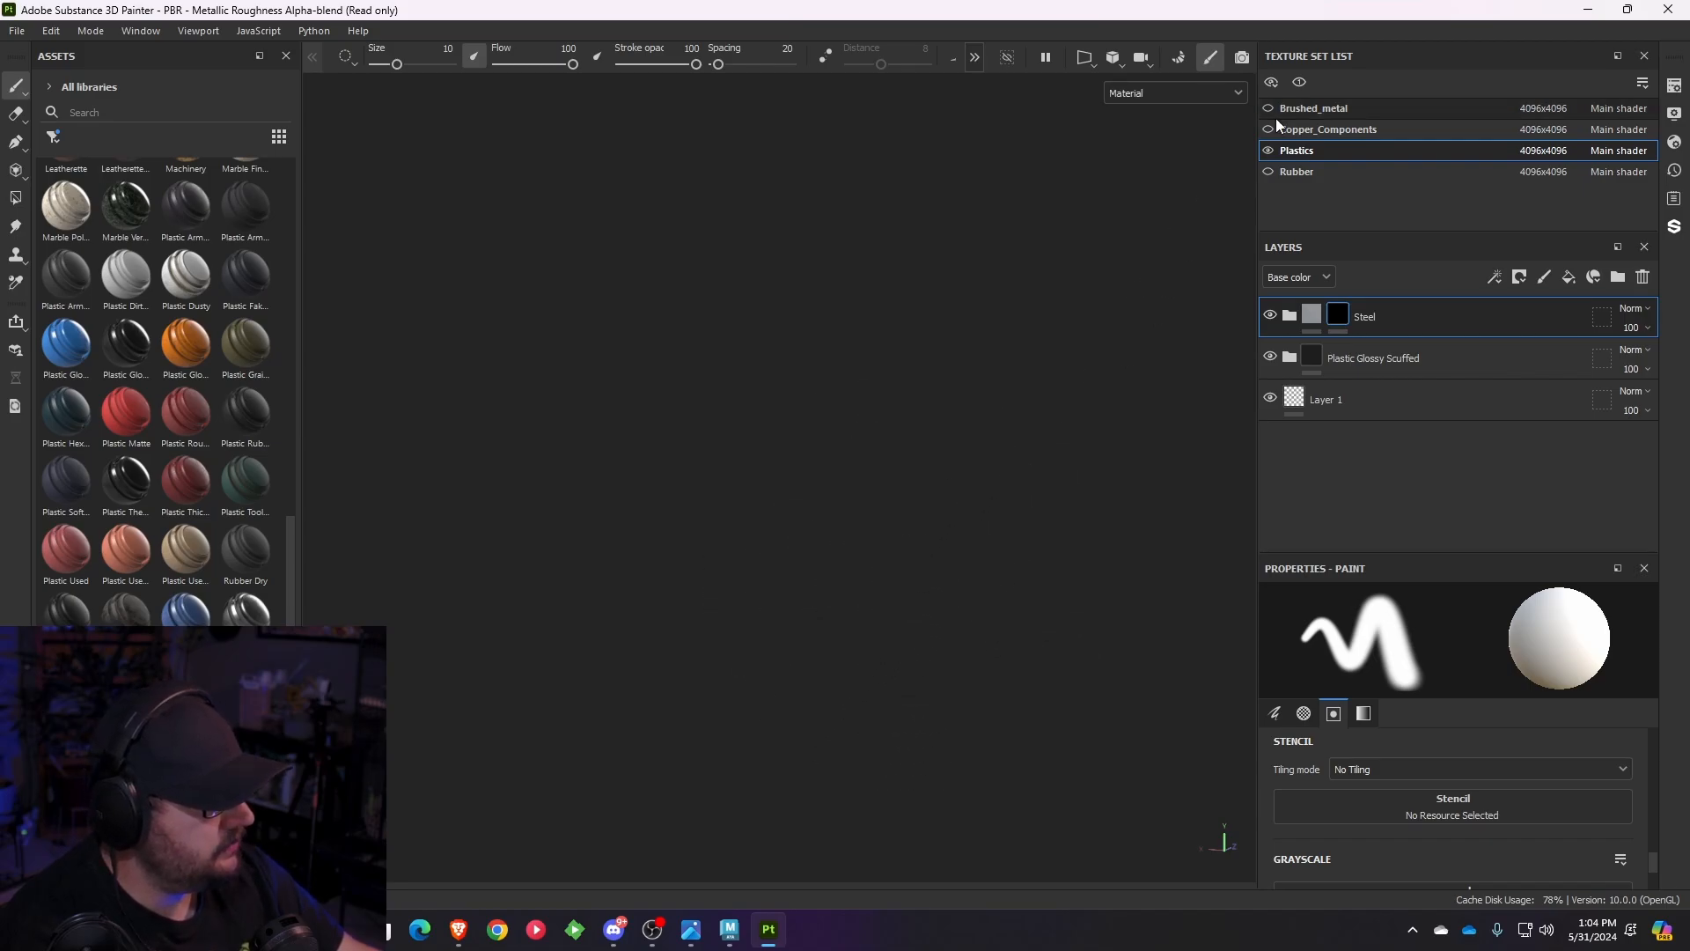
middle_click_drag(766, 614, 980, 325)
scroll(770, 479, "up", 3)
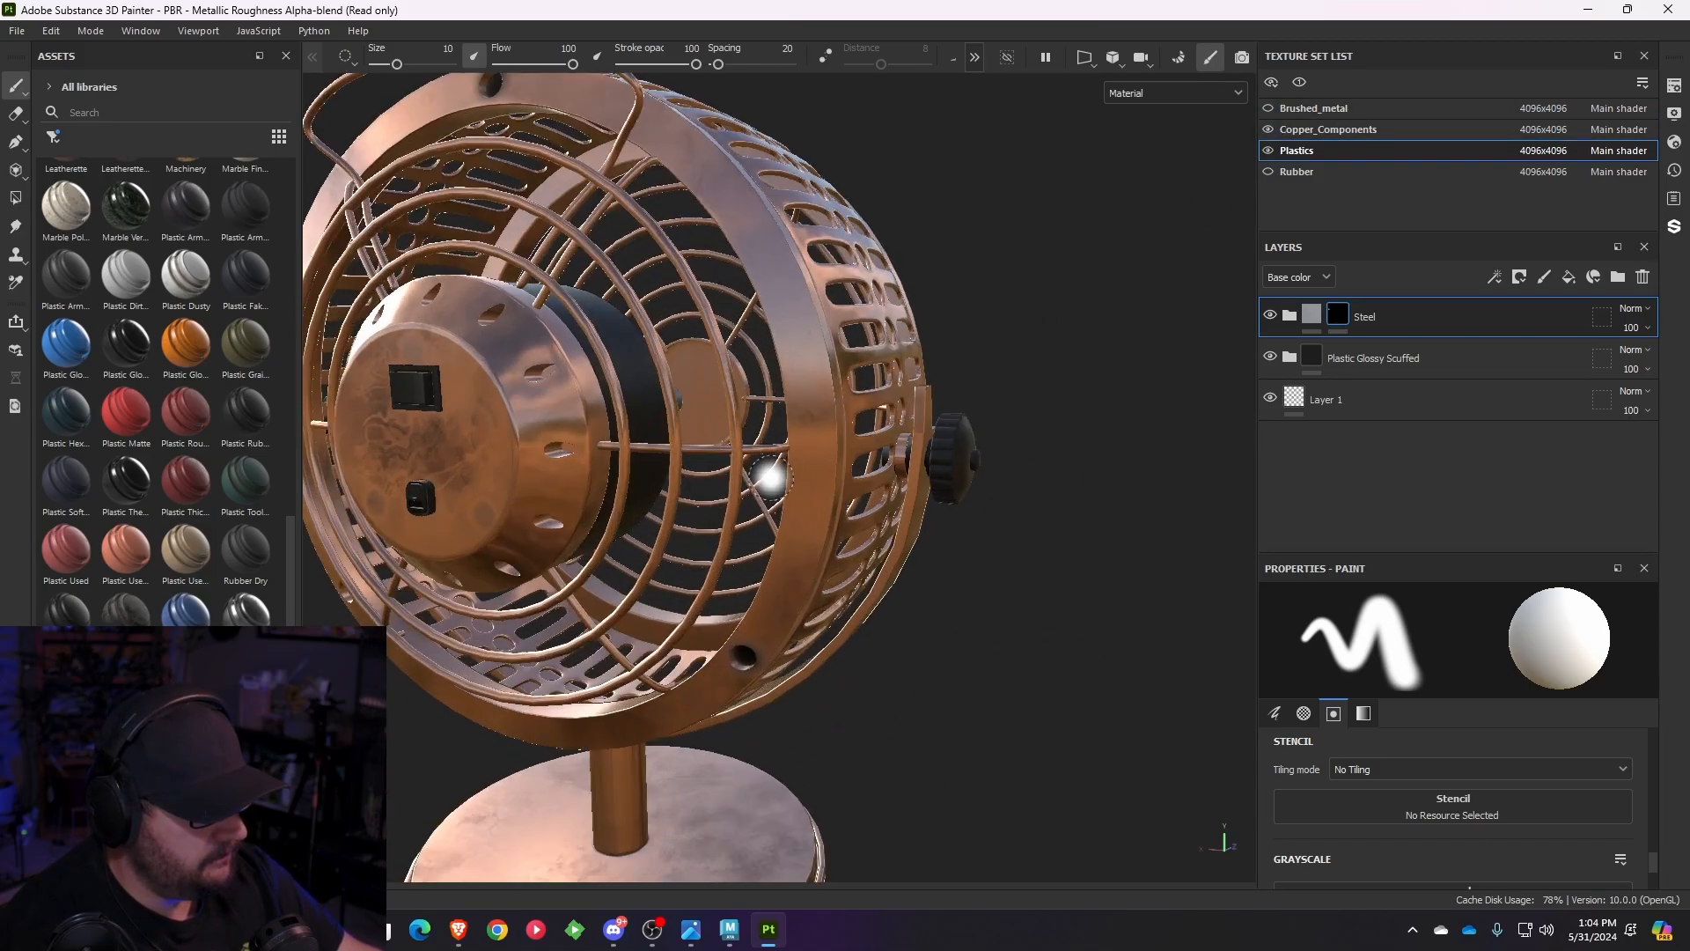
left_click_drag(913, 433, 755, 472, "alt")
scroll(793, 498, "up", 6)
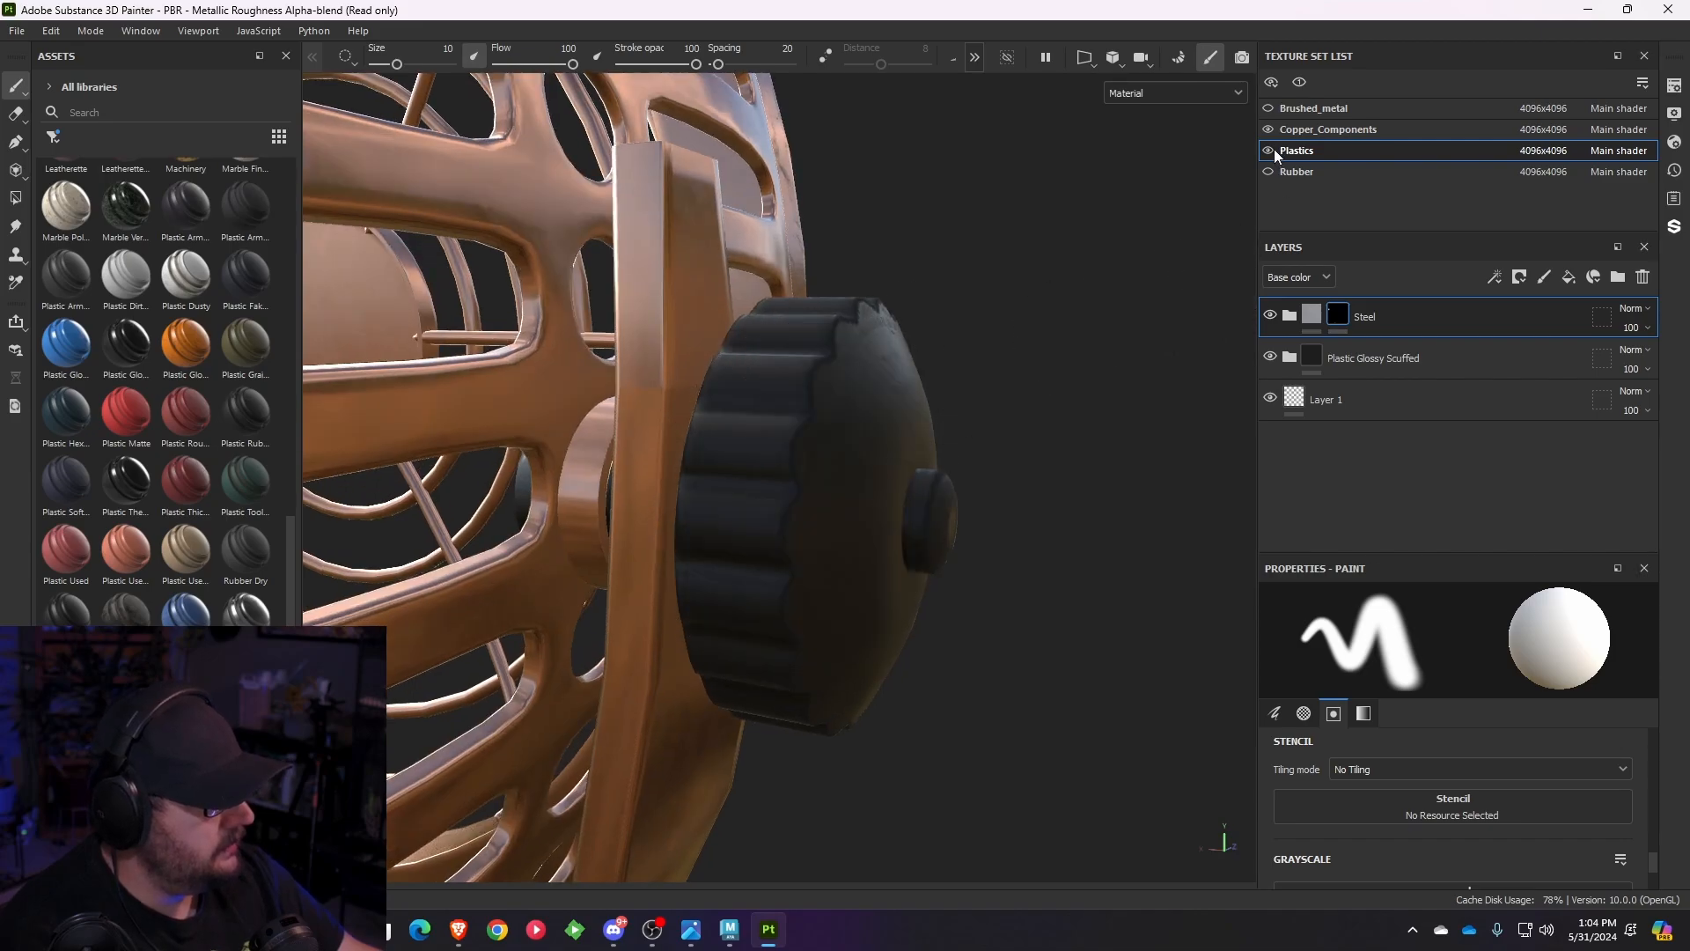
left_click(1269, 131)
- Paint the Steel mask over the sides and end face of the first knob's stem
mouse_move(769, 381)
left_mouse_down("alt")
mouse_move(927, 305)
mouse_move(754, 471)
left_mouse_up("alt")
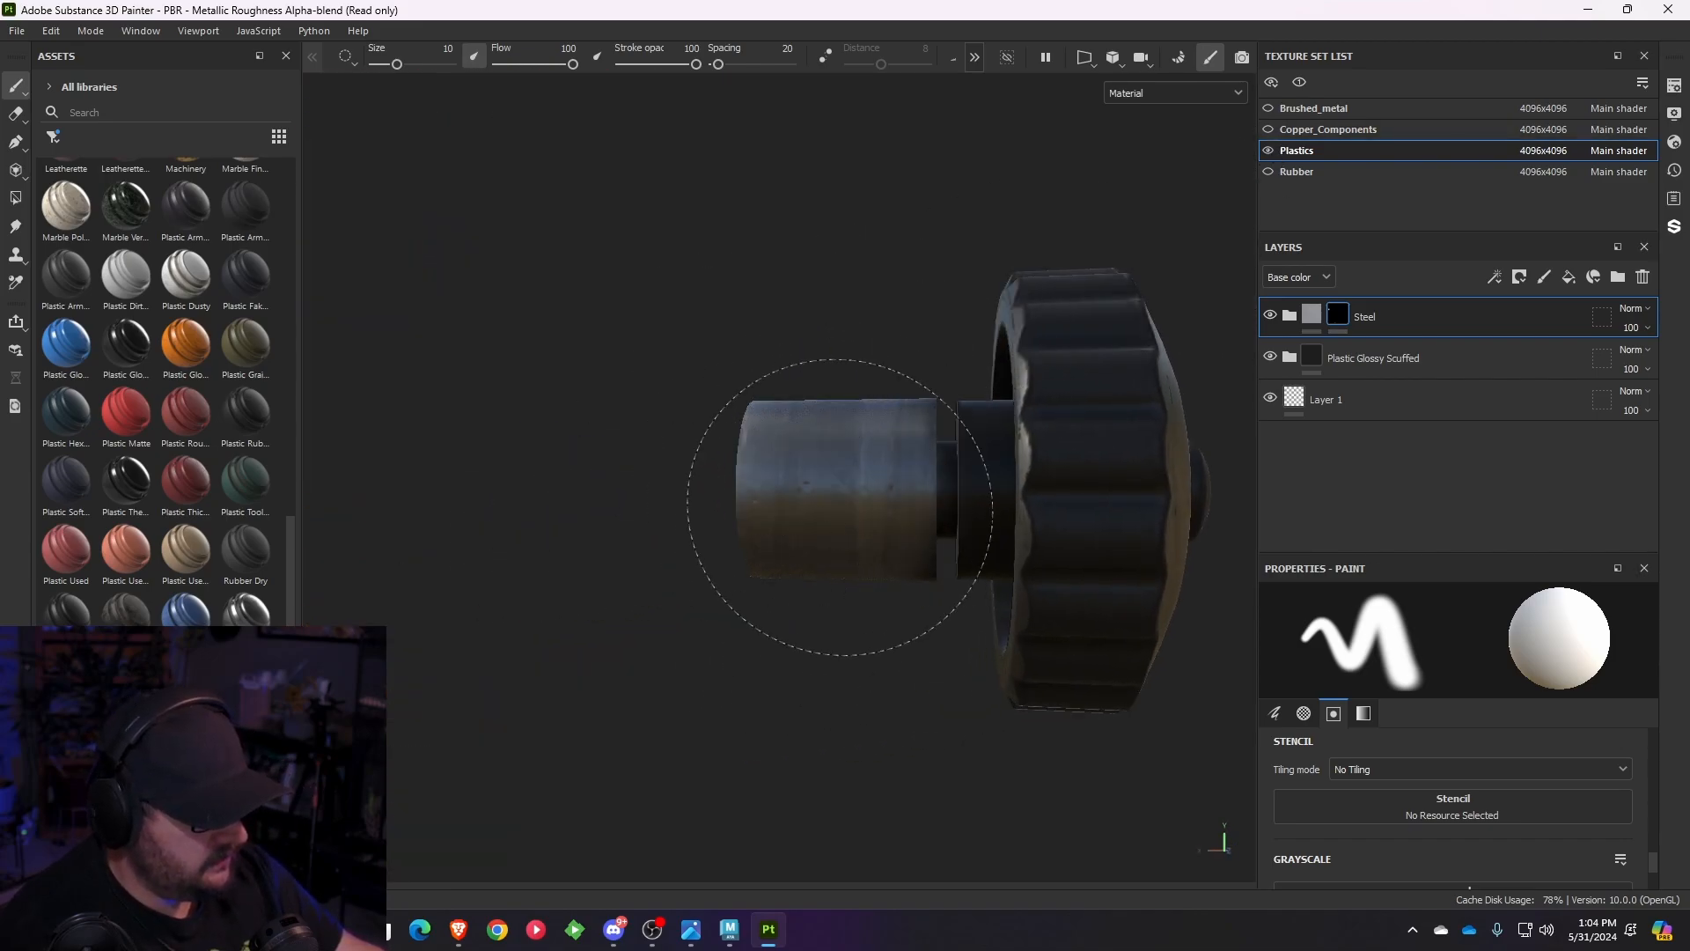
mouse_move(840, 508)
left_mouse_down("alt")
mouse_move(830, 268)
mouse_move(796, 132)
left_mouse_up("alt")
mouse_move(774, 636)
left_mouse_down("alt")
mouse_move(769, 653)
mouse_move(913, 532)
left_mouse_up("alt")
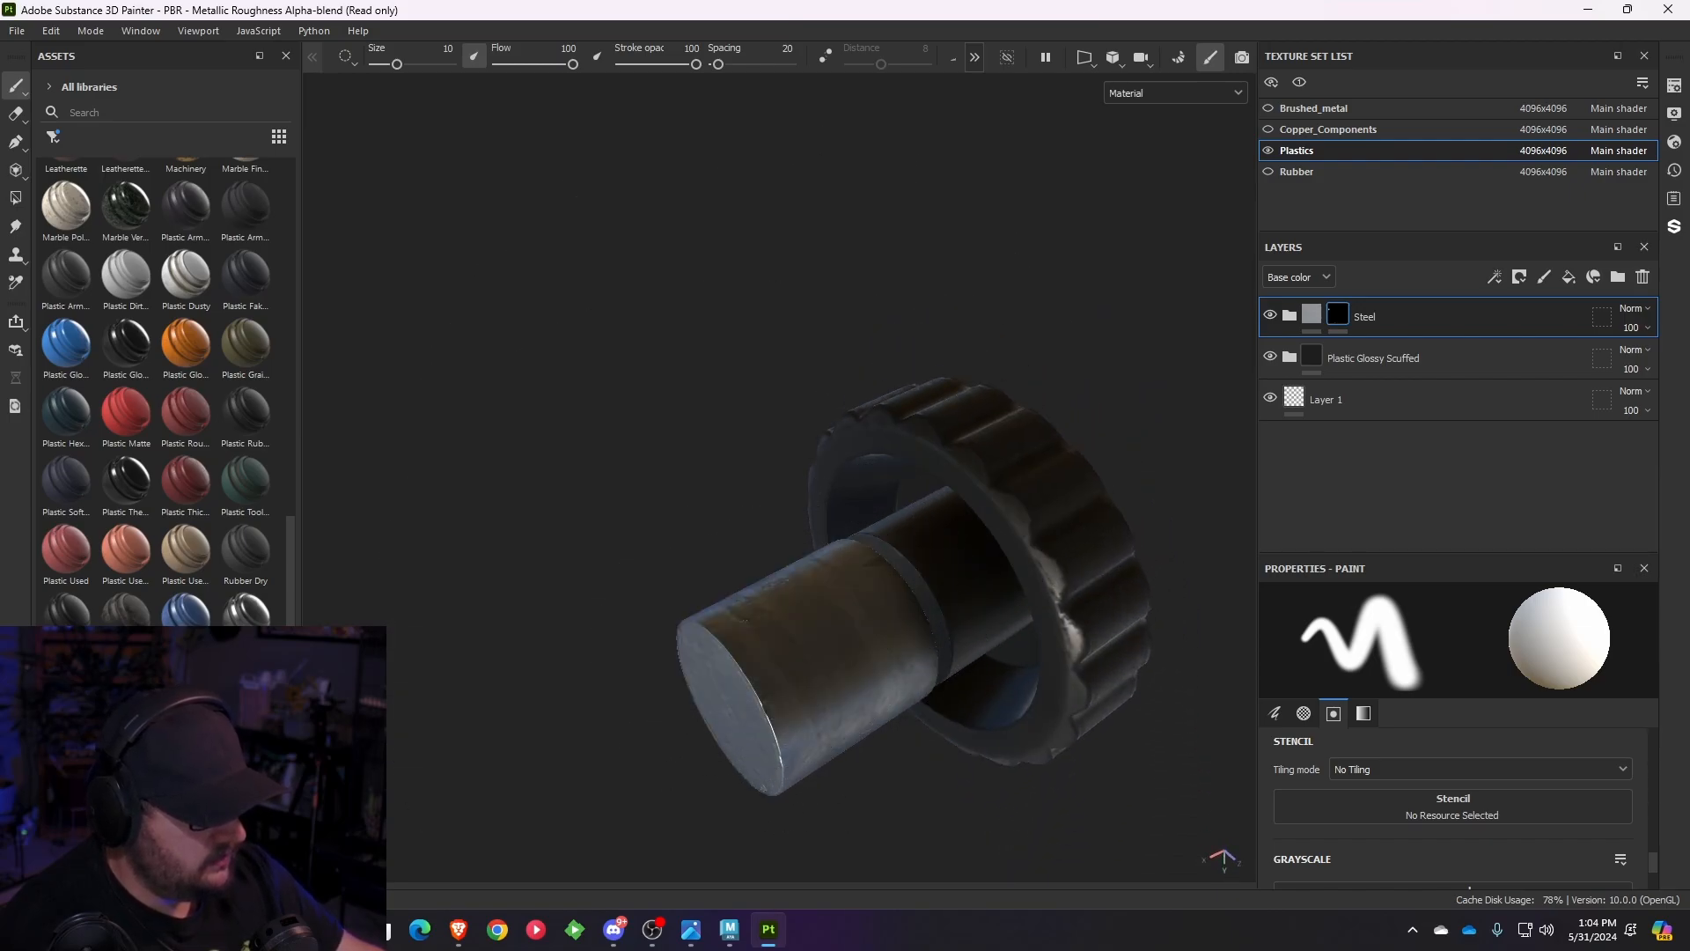
- Paint the Steel mask over the outer stem of the opposite knob, covering all sides
scroll(784, 574, "down", 5)
mouse_move(784, 573)
left_mouse_down("alt")
mouse_move(1086, 860)
mouse_move(962, 631)
mouse_move(989, 602)
mouse_move(863, 581)
left_mouse_up("alt")
scroll(990, 602, "down", 2)
left_click_drag(1078, 539, 988, 566, "alt")
scroll(988, 566, "up", 3)
middle_click_drag(988, 566, 700, 343, "alt")
middle_click_drag(959, 528, 669, 367, "alt")
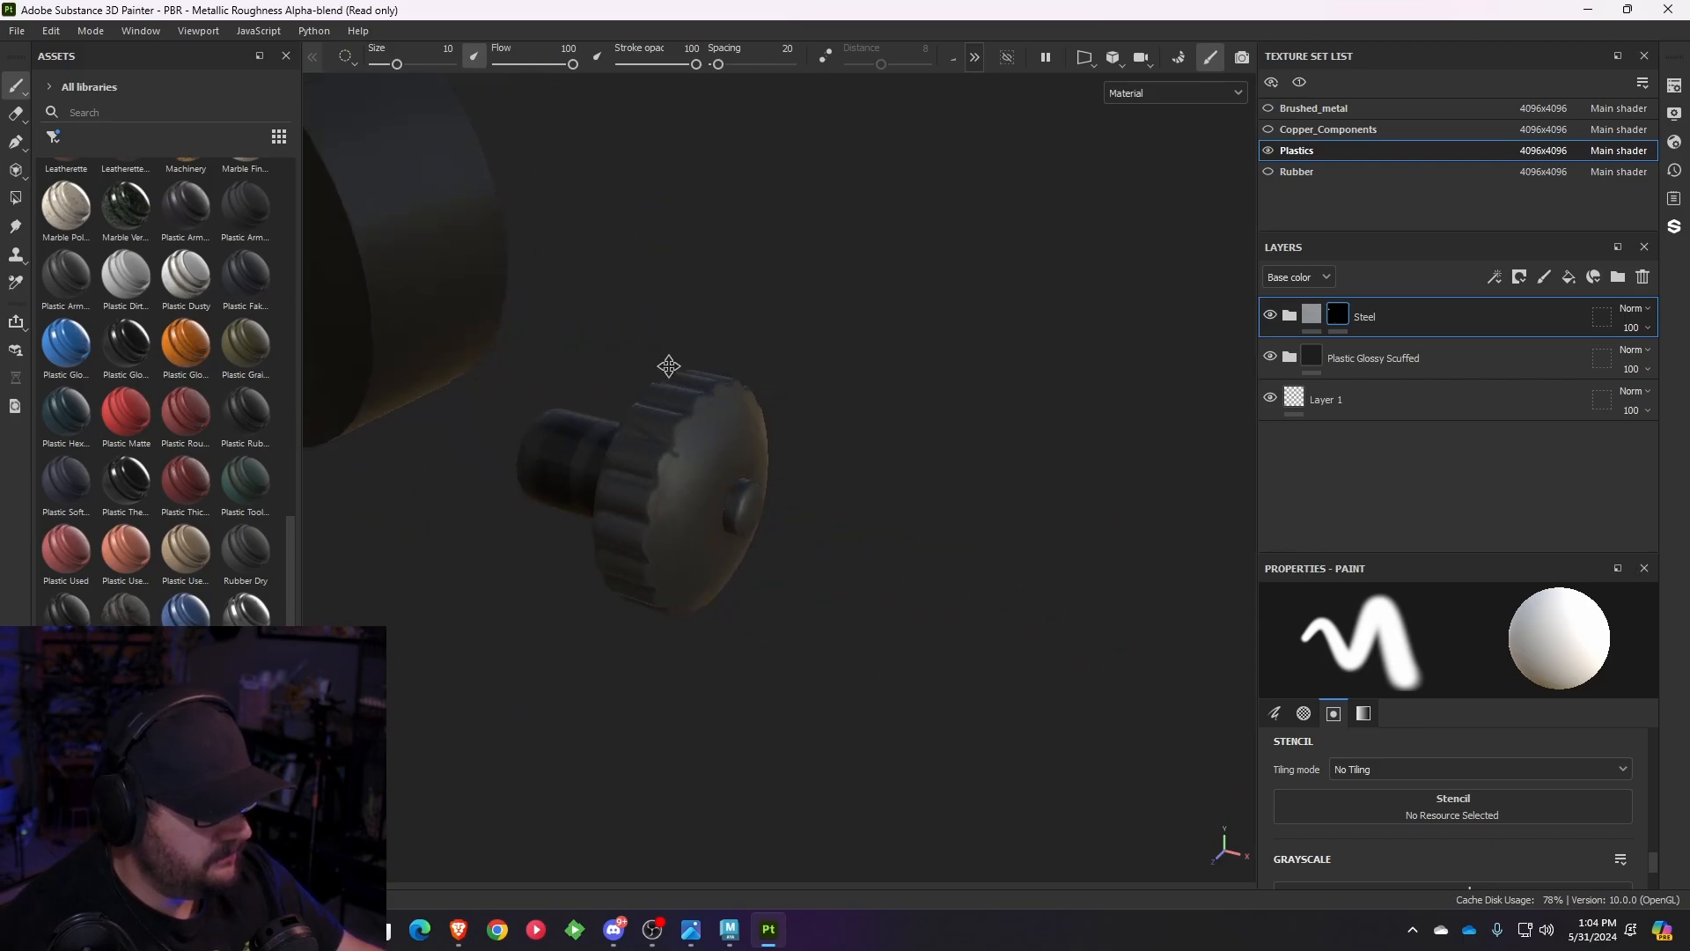
left_click_drag(669, 366, 758, 388, "alt")
middle_click_drag(758, 388, 950, 456, "alt")
scroll(951, 457, "up", 2)
mouse_move(775, 537)
left_mouse_down()
mouse_move(764, 605)
mouse_move(1215, 445)
mouse_move(1041, 493)
mouse_move(815, 275)
left_mouse_up()
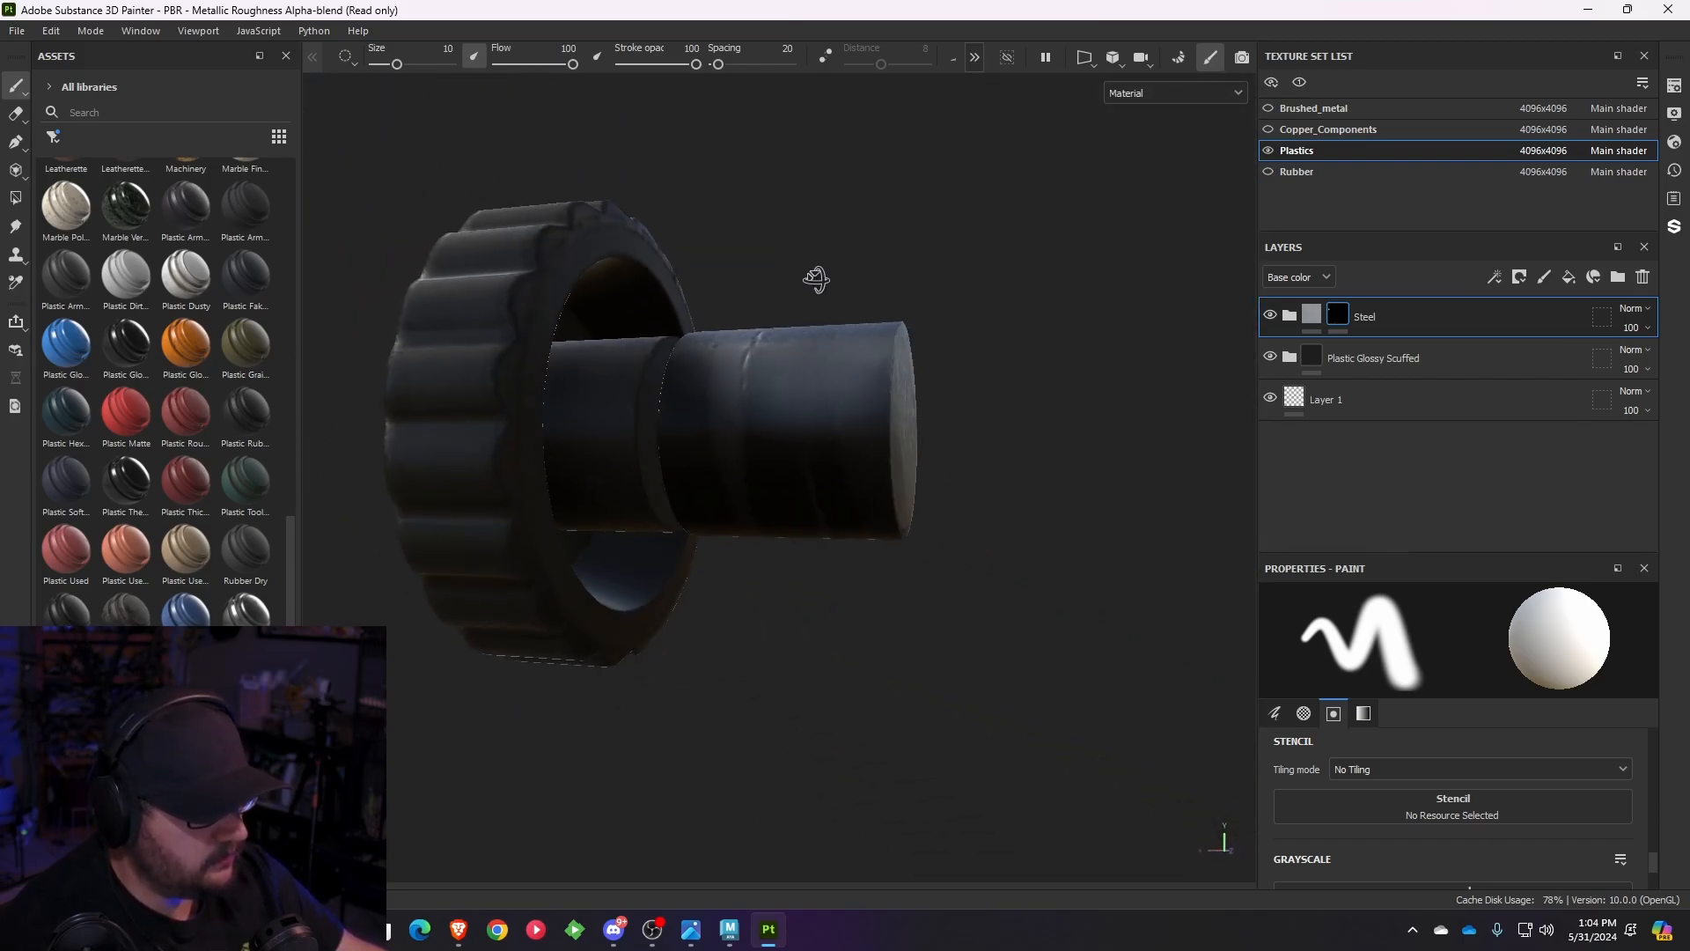
left_click_drag(854, 393, 845, 441)
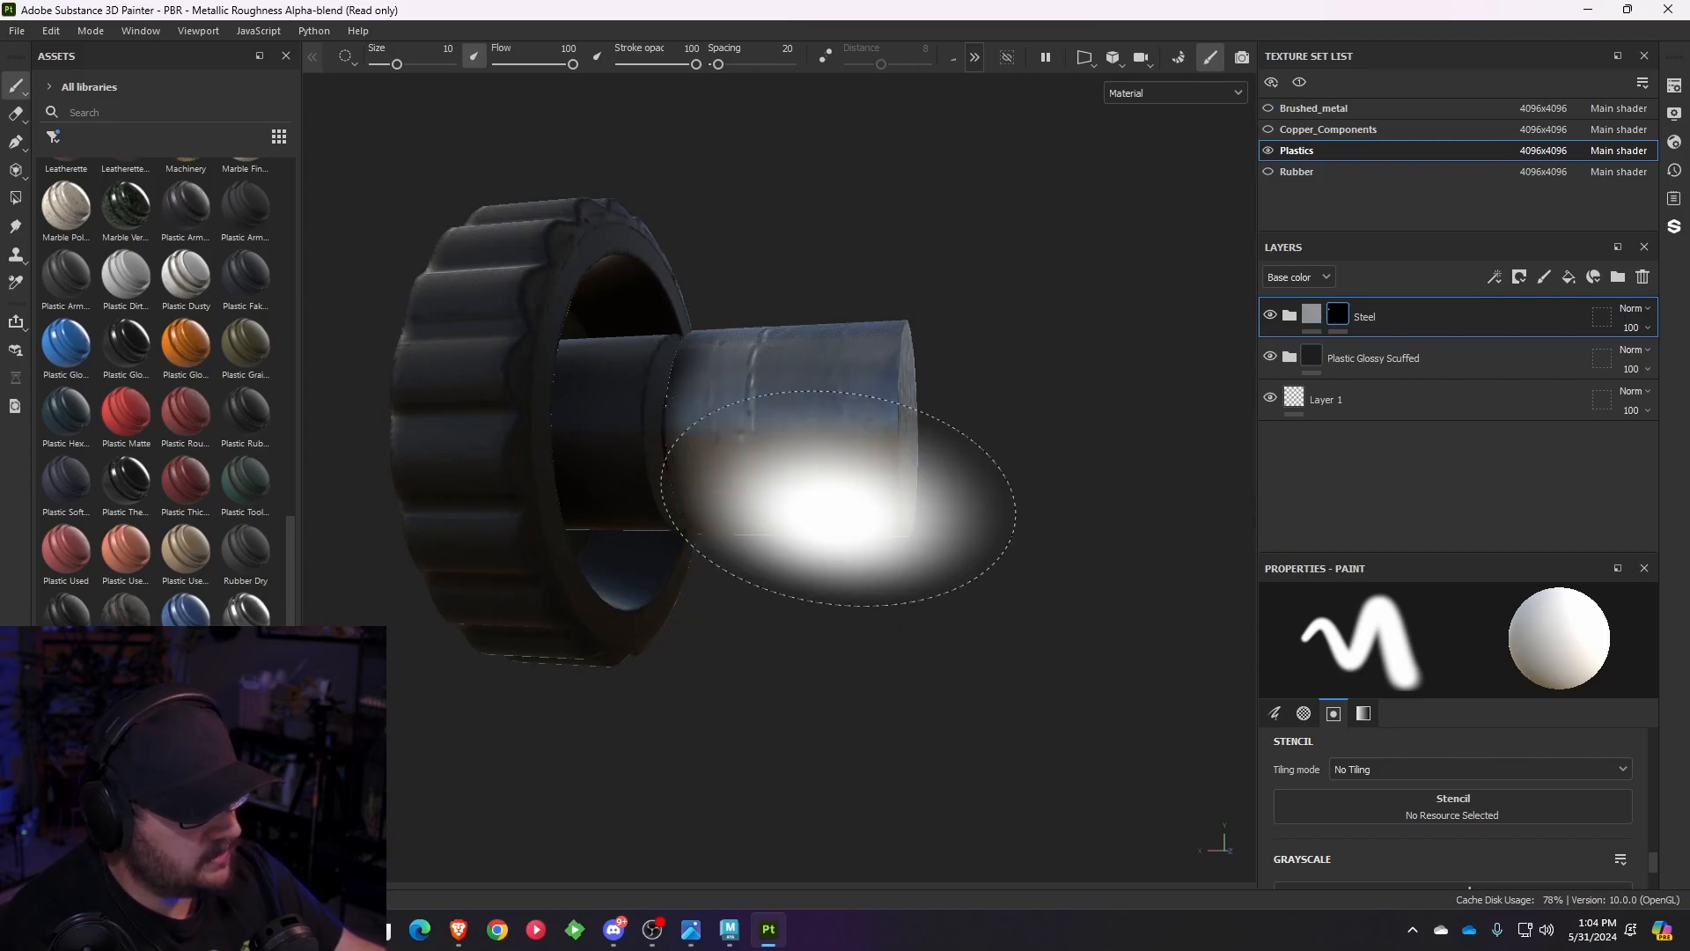
mouse_move(838, 498)
left_mouse_down("alt")
mouse_move(905, 366)
mouse_move(814, 610)
left_mouse_up("alt")
mouse_move(801, 537)
left_mouse_down("alt")
mouse_move(898, 358)
mouse_move(717, 264)
mouse_move(740, 259)
left_mouse_up("alt")
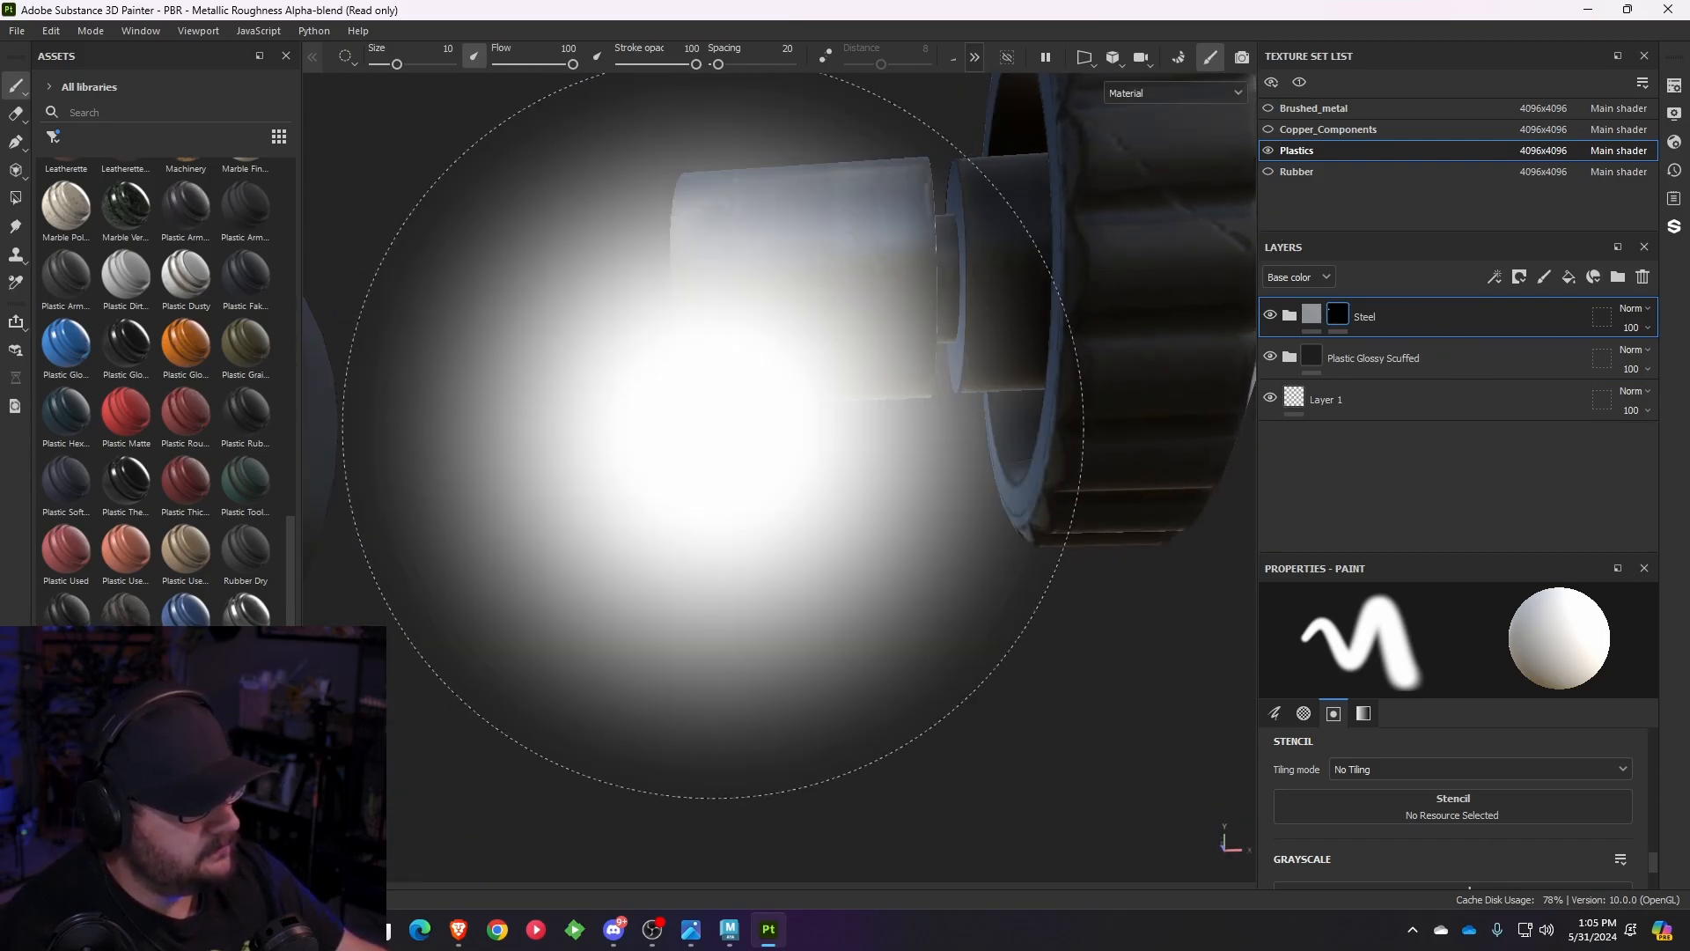
- Examine both painted knob stems and the rear face of the motor housing
scroll(711, 433, "down", 5)
middle_click_drag(669, 328, 1132, 705, "alt")
left_click_drag(687, 564, 992, 529, "alt")
scroll(822, 596, "up", 5)
left_click_drag(823, 596, 833, 502, "alt")
middle_click_drag(833, 502, 925, 520, "alt")
scroll(939, 475, "down", 3)
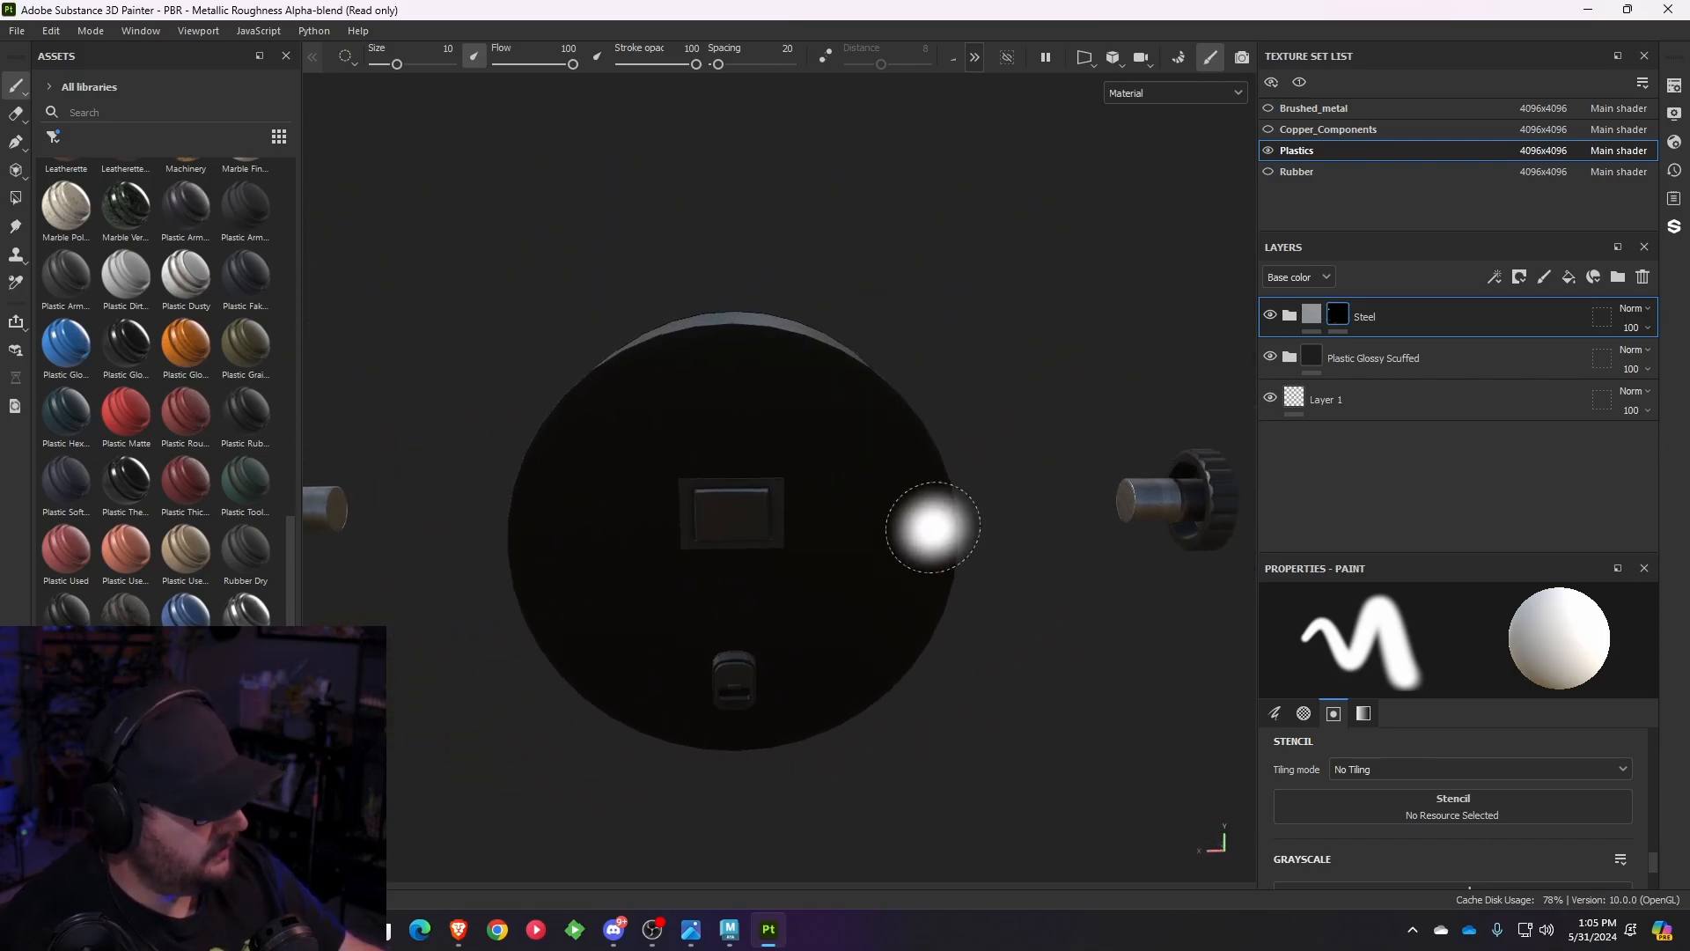
mouse_move(690, 419)
left_mouse_down("alt")
mouse_move(779, 415)
mouse_move(545, 326)
mouse_move(624, 399)
left_mouse_up("alt")
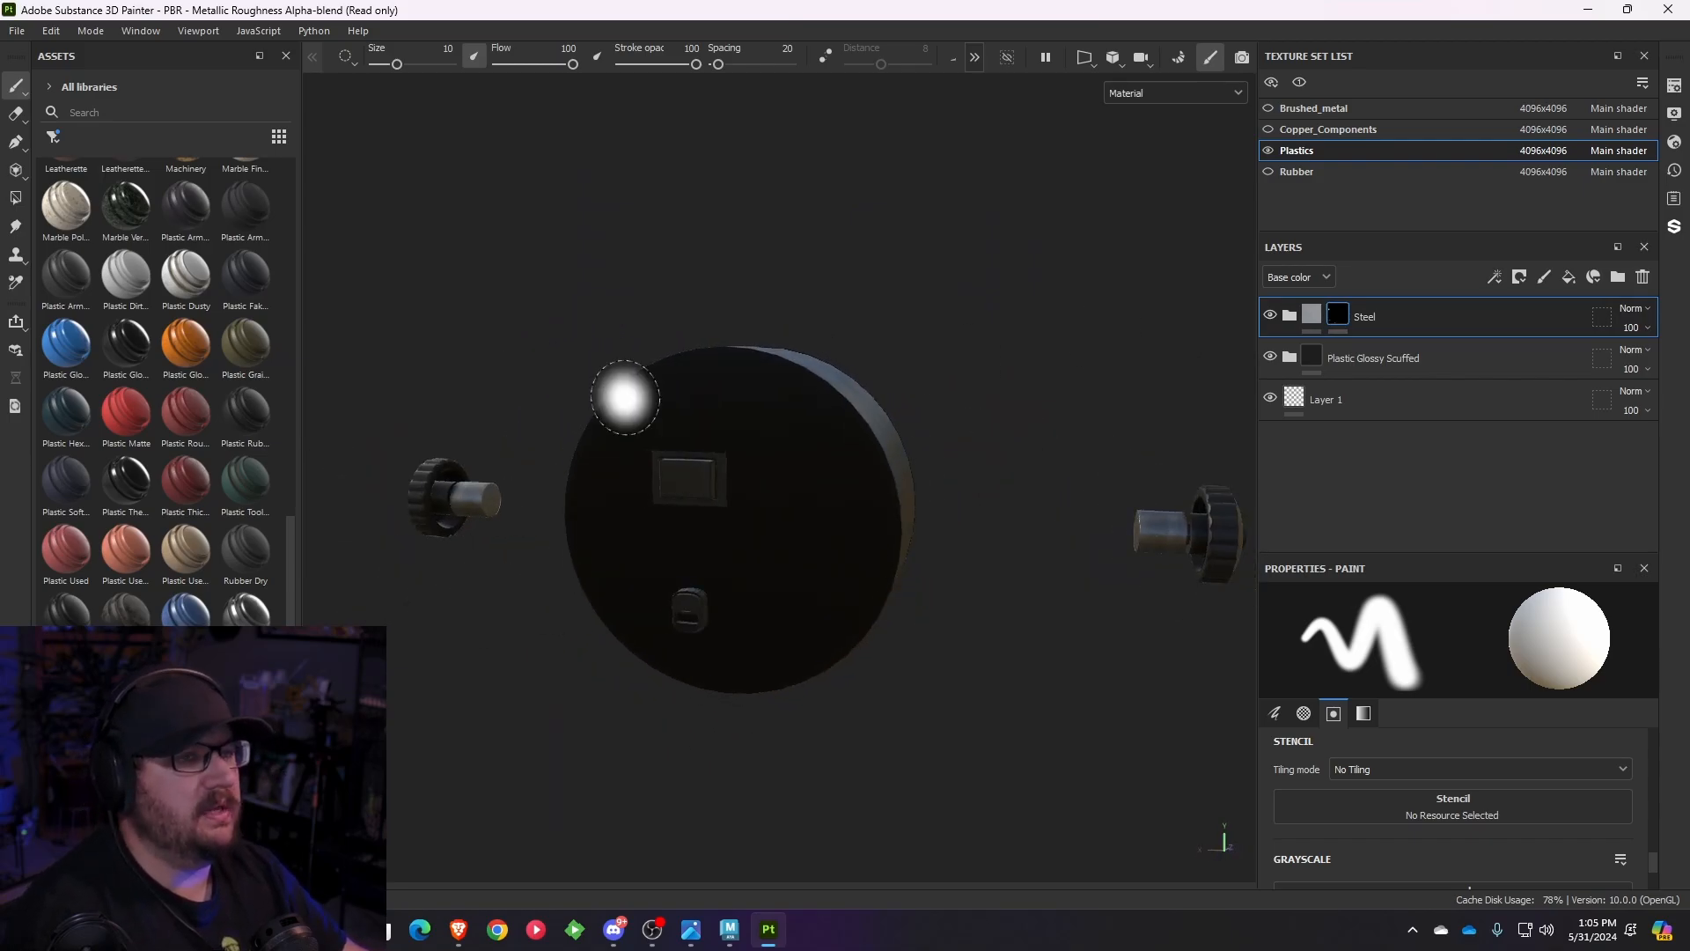
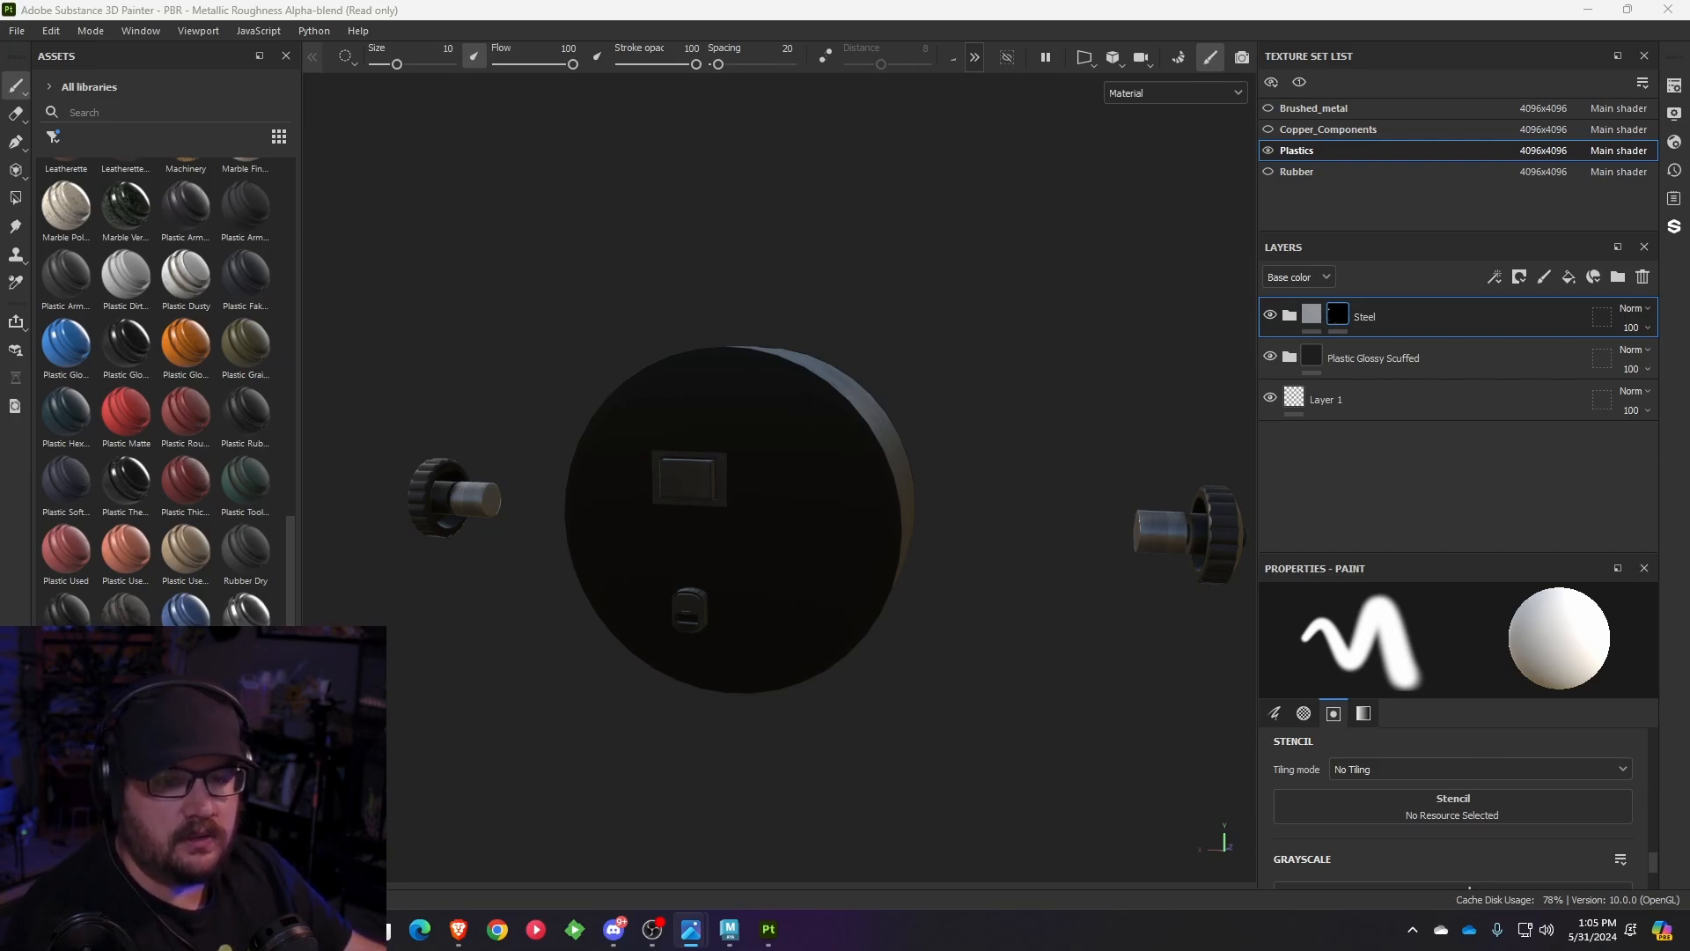
- Examine the rectangular power switch on the motor housing's rear face up close
scroll(936, 487, "up", 6)
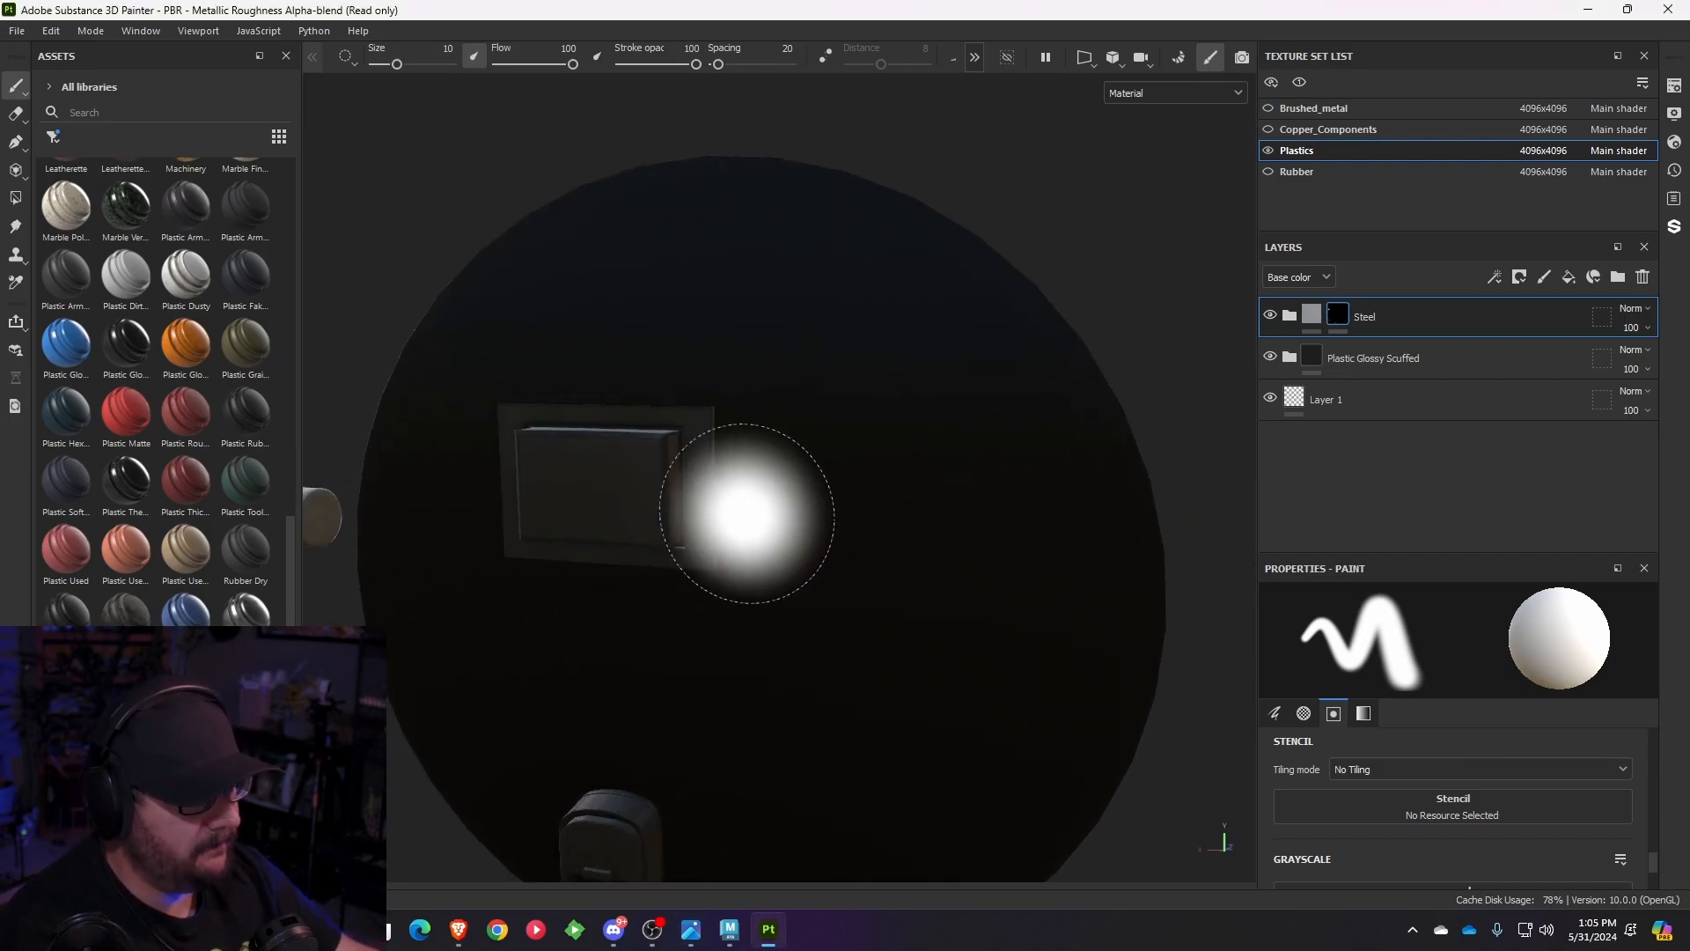
mouse_move(747, 502)
left_mouse_down("alt")
mouse_move(976, 529)
mouse_move(815, 496)
left_mouse_up("alt")
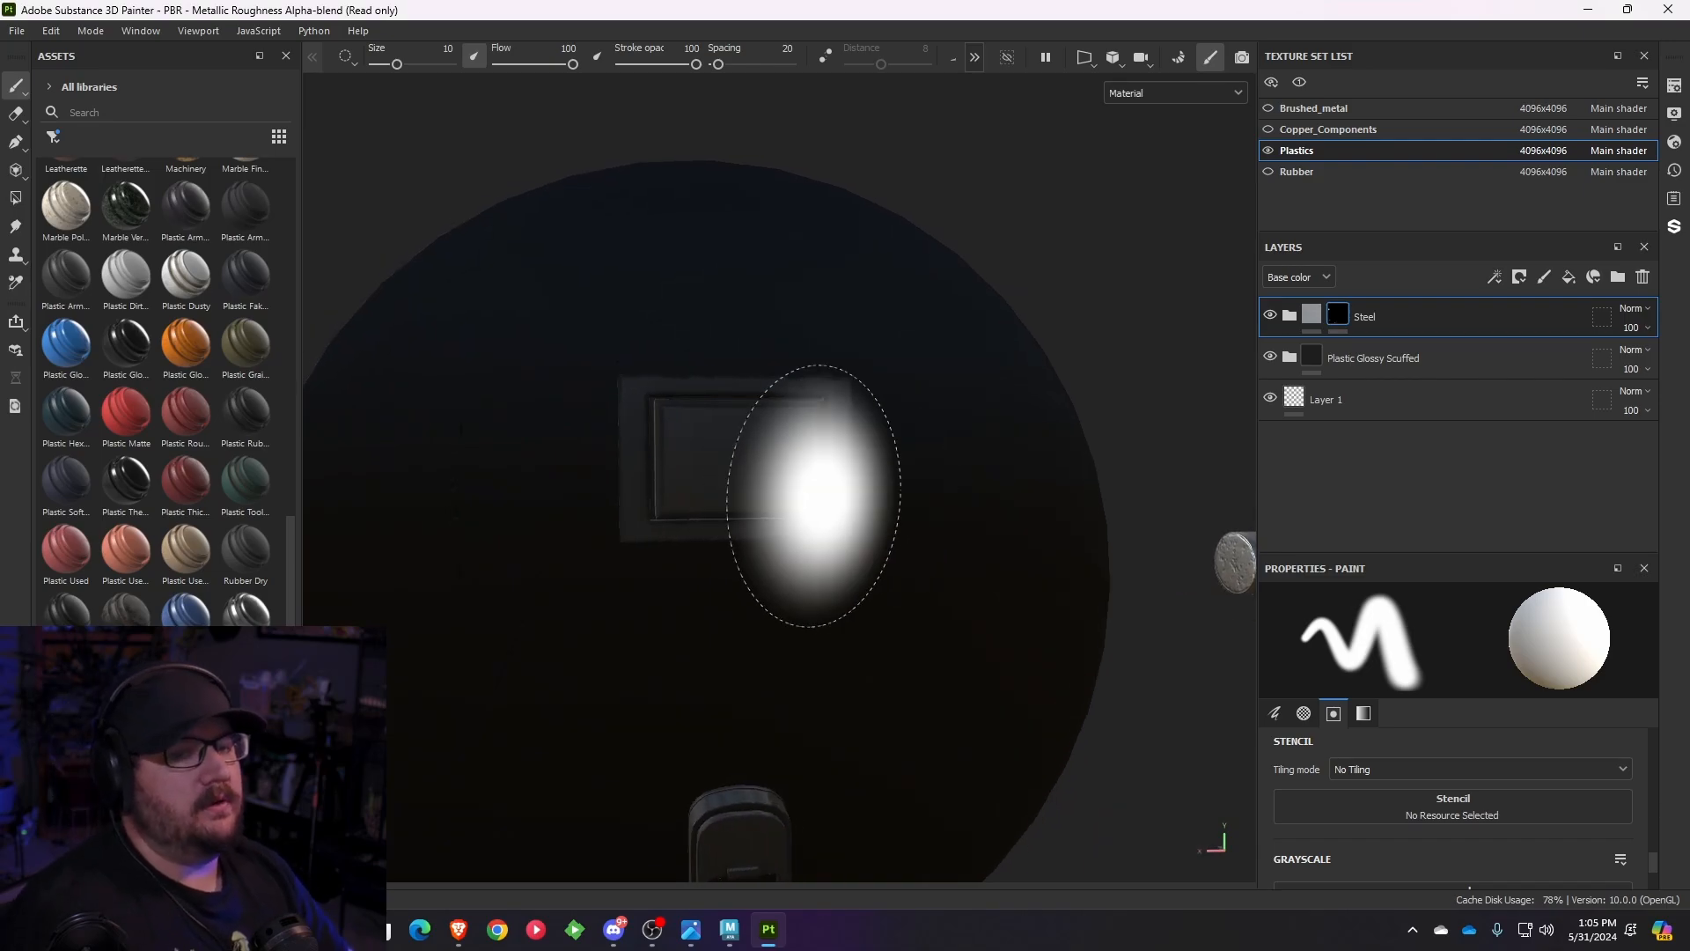
scroll(814, 495, "up", 3)
middle_click_drag(814, 496, 566, 381, "alt")
scroll(566, 381, "down", 1)
middle_click_drag(644, 341, 745, 394, "alt")
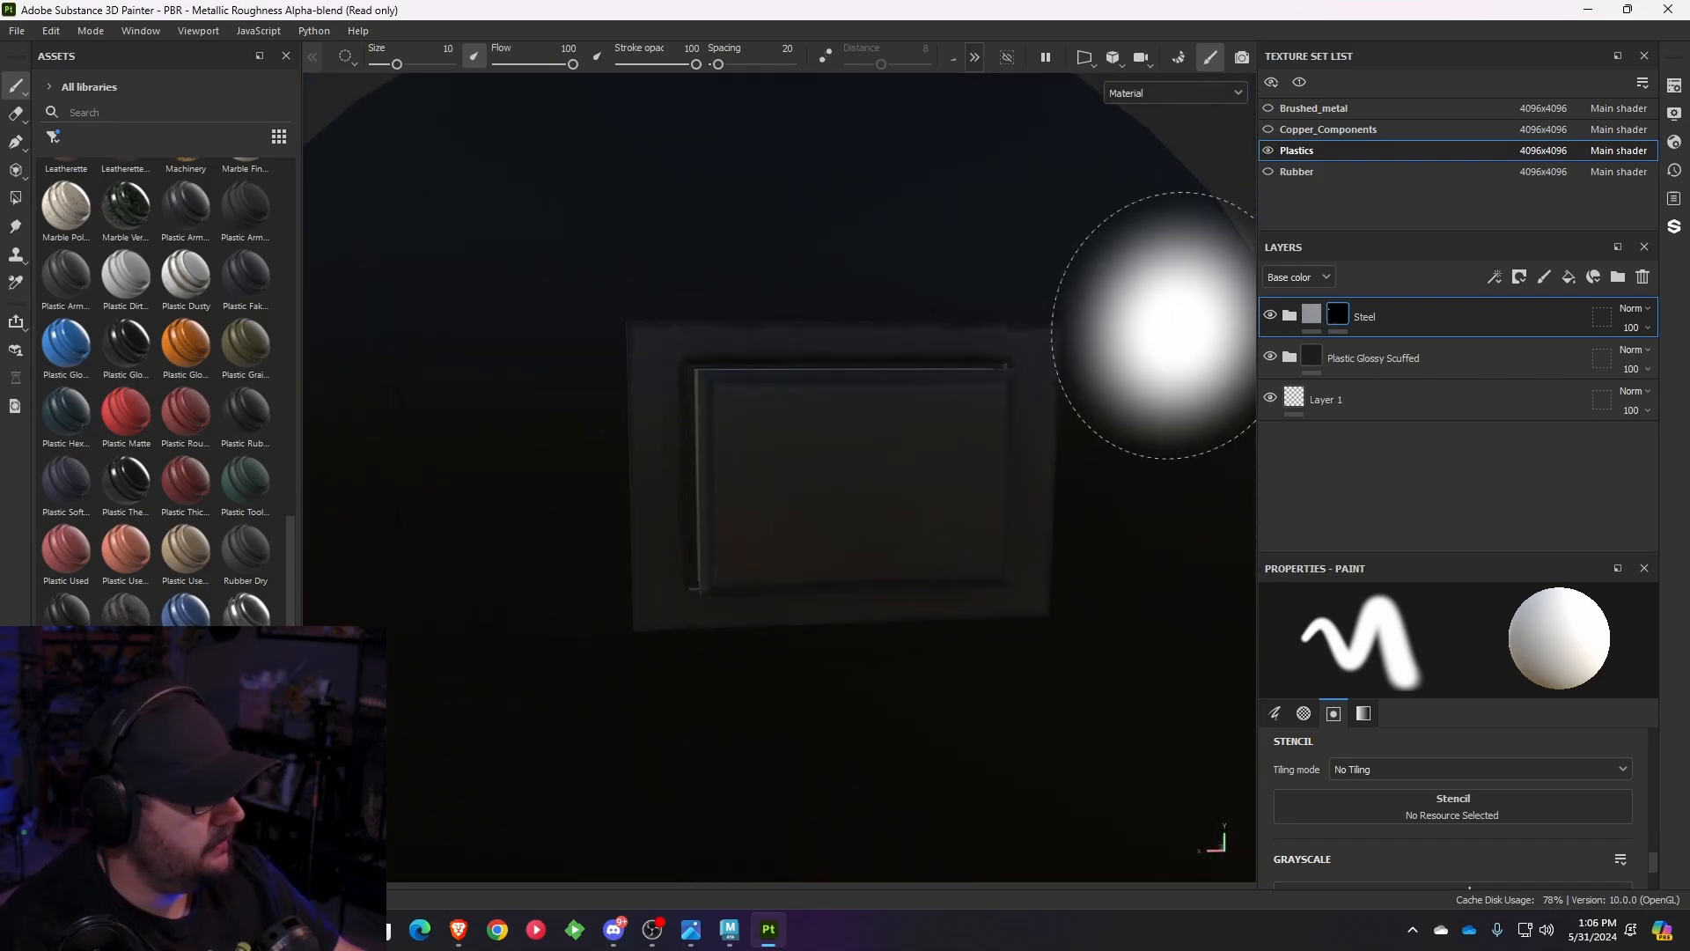
- Add a fill layer above the Steel folder and give it a black mask
left_click(1569, 280)
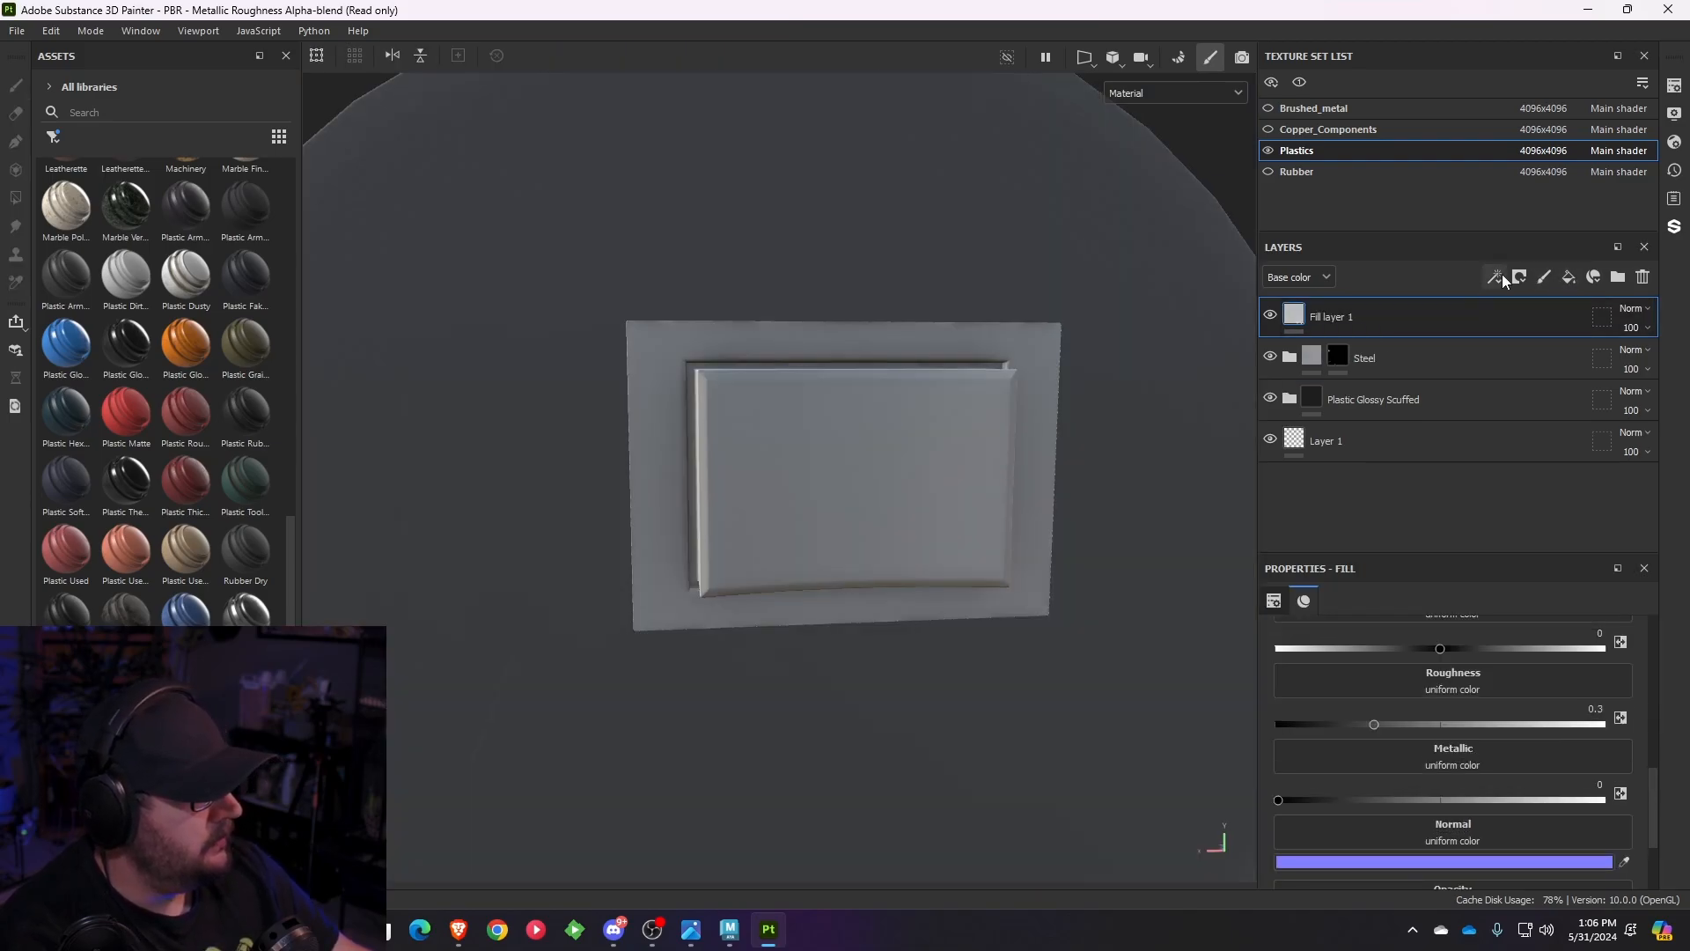
left_click(1521, 278)
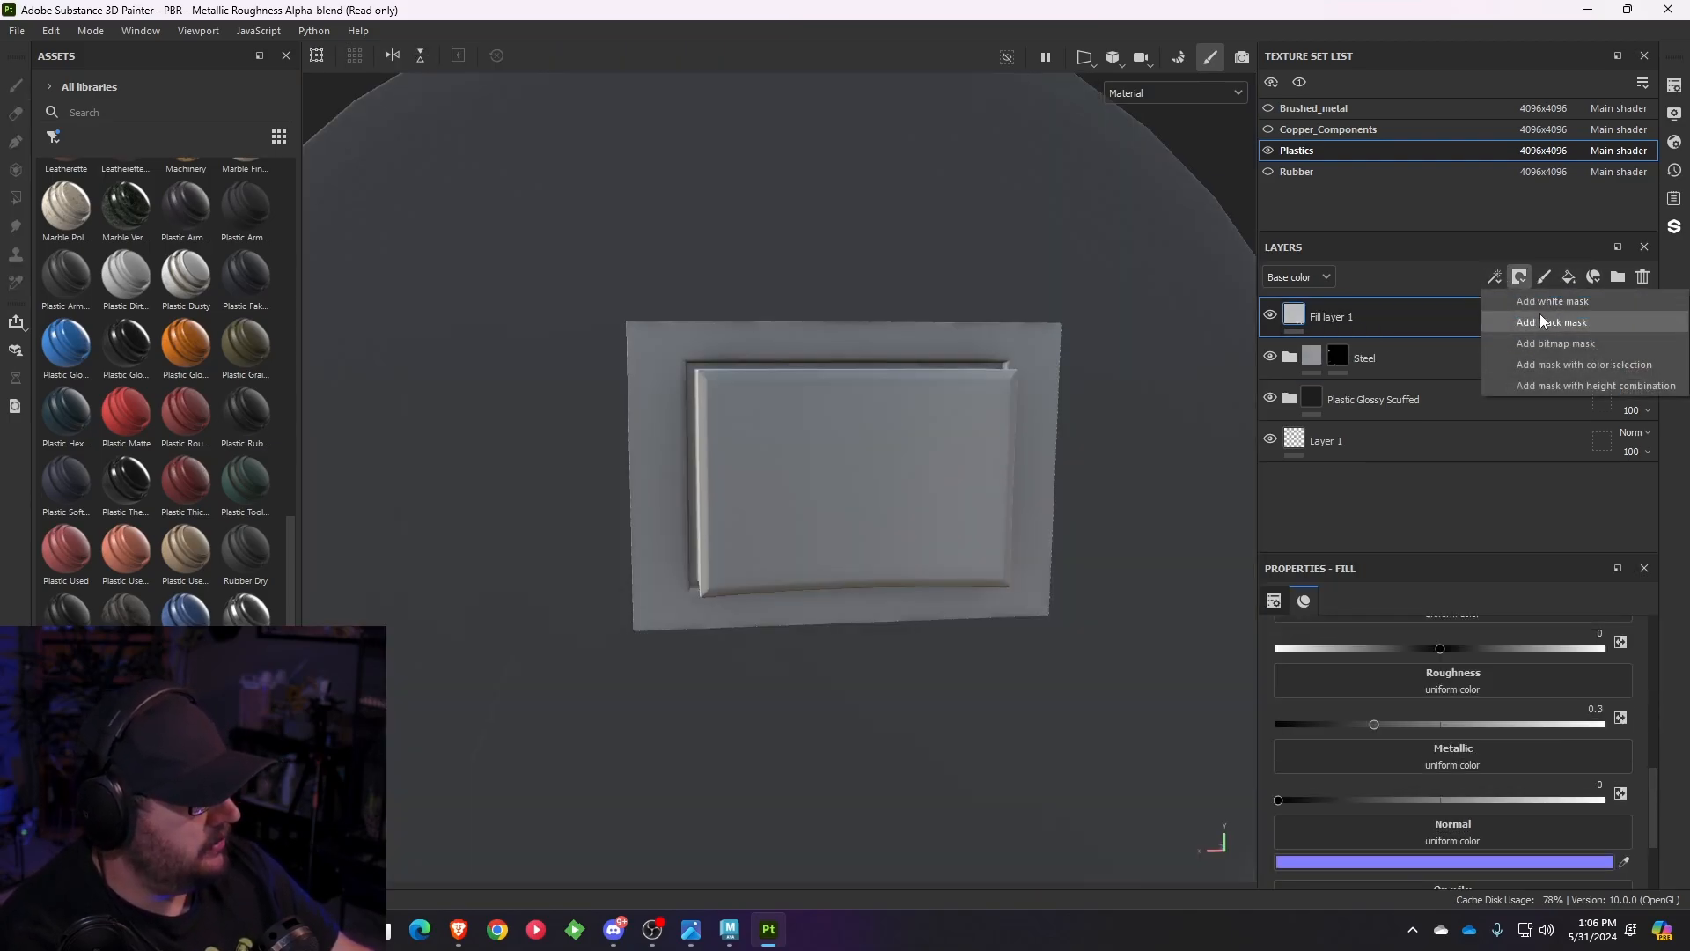
left_click(1540, 314)
left_click(1301, 313)
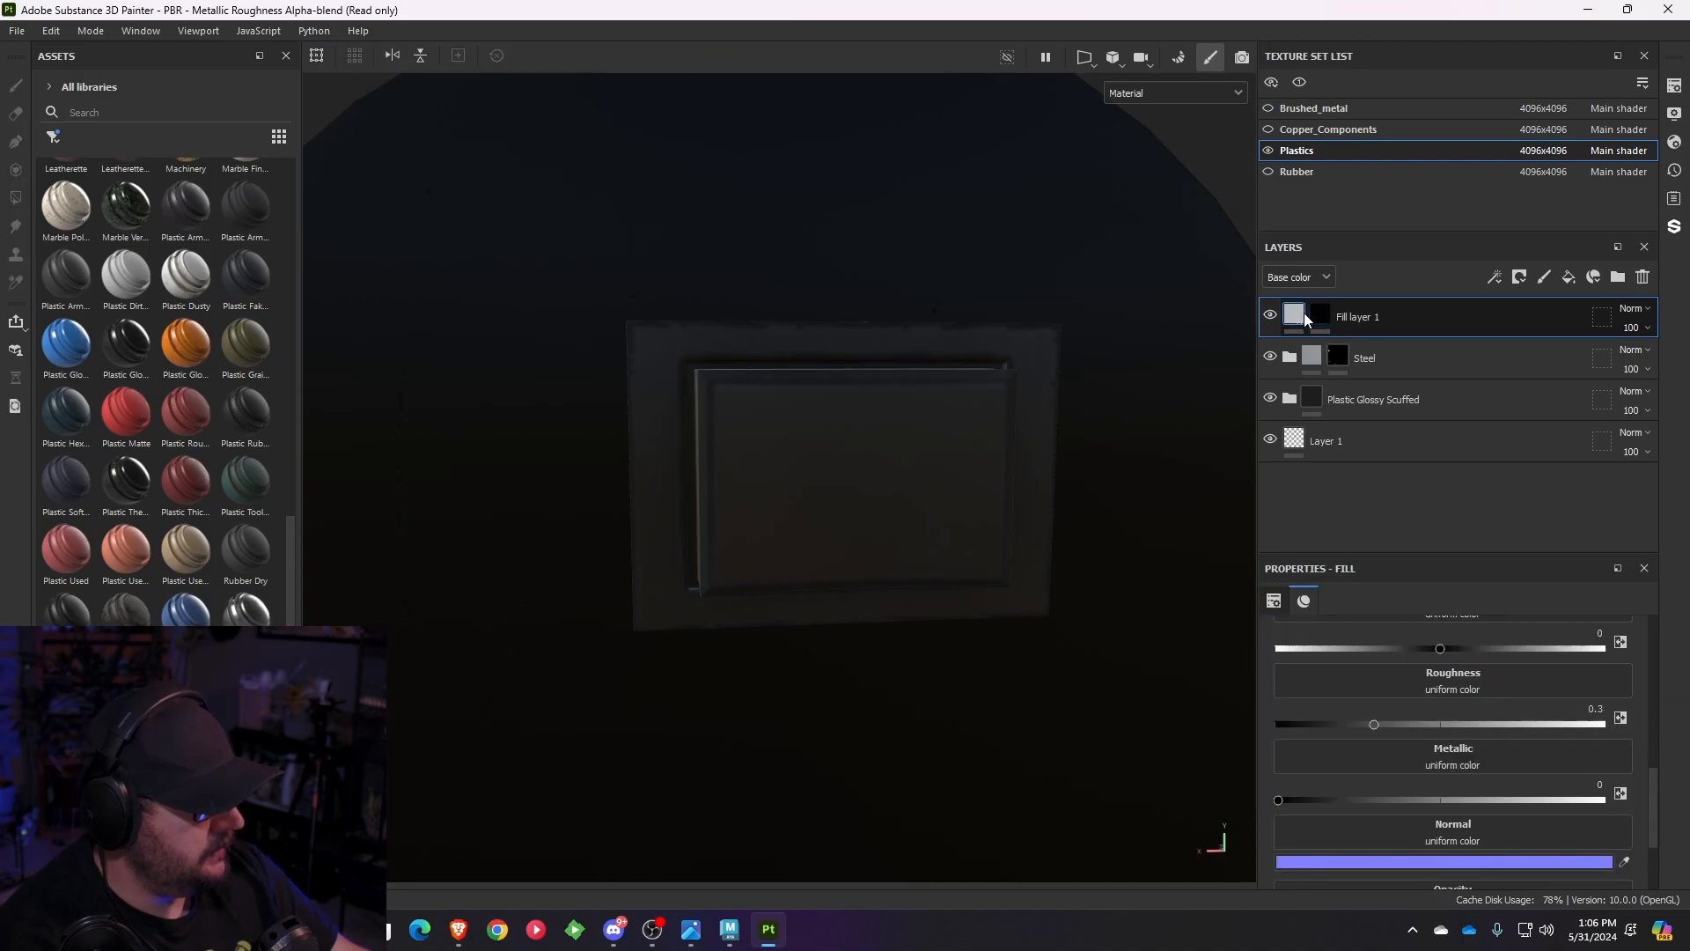
- Paint one straight vertical bar near one side of the power switch in the fill layer's mask, with brush size 0.44
middle_click_drag(843, 393, 716, 331, "alt")
scroll(638, 359, "up", 3)
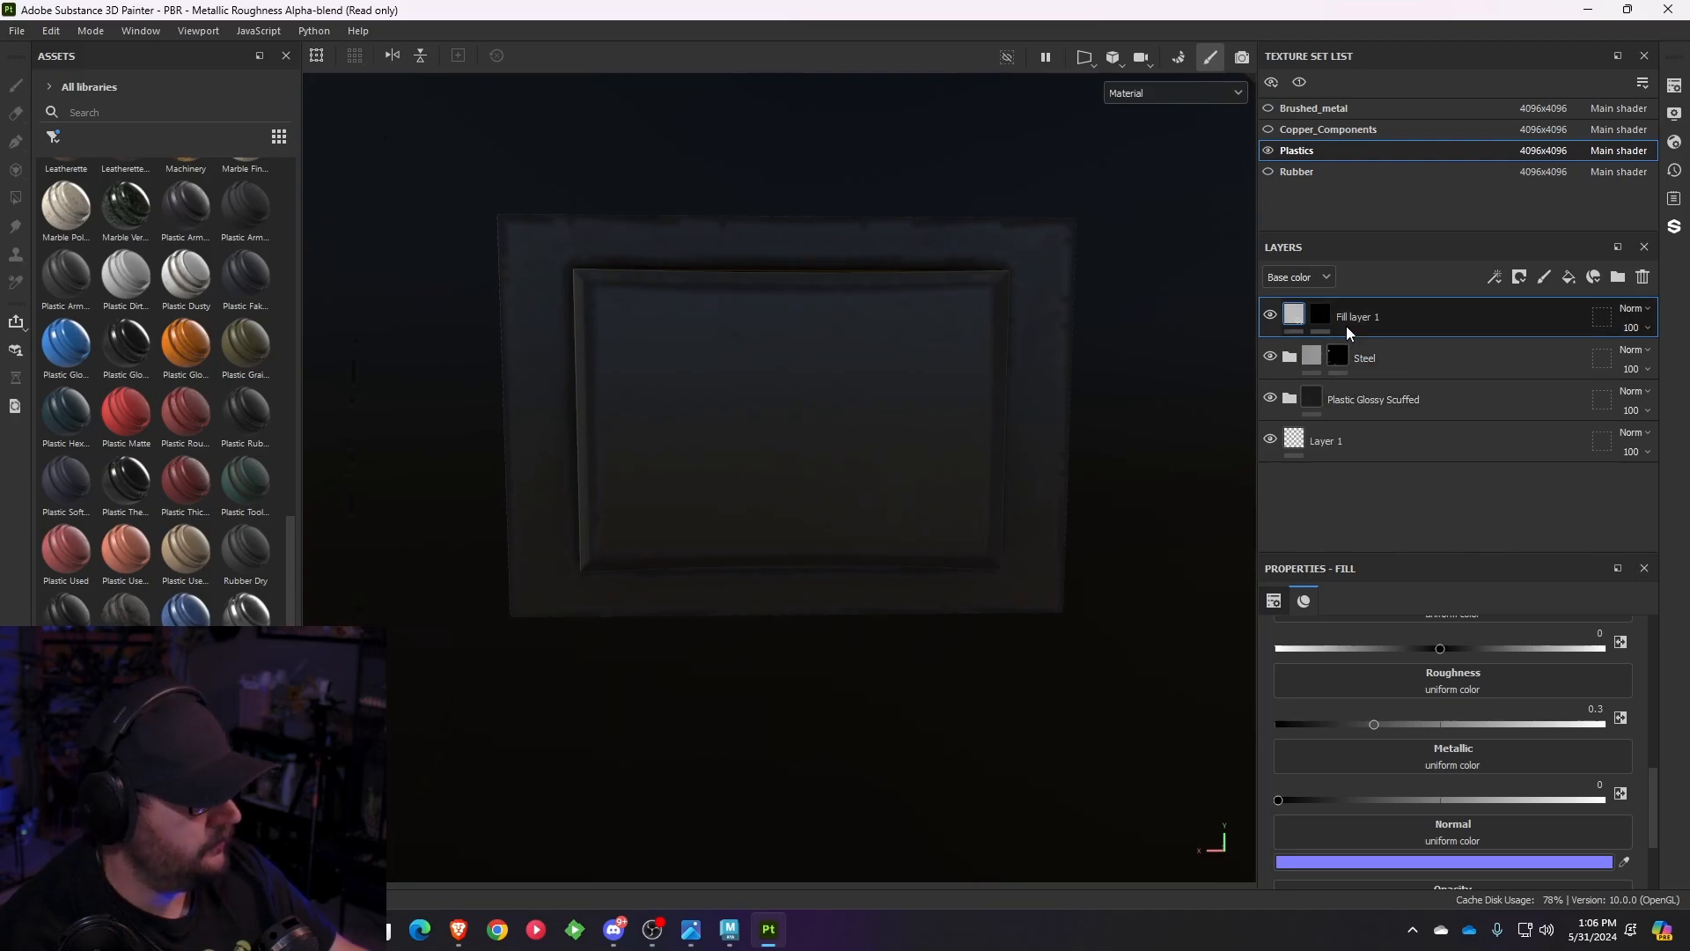
left_click(1321, 314)
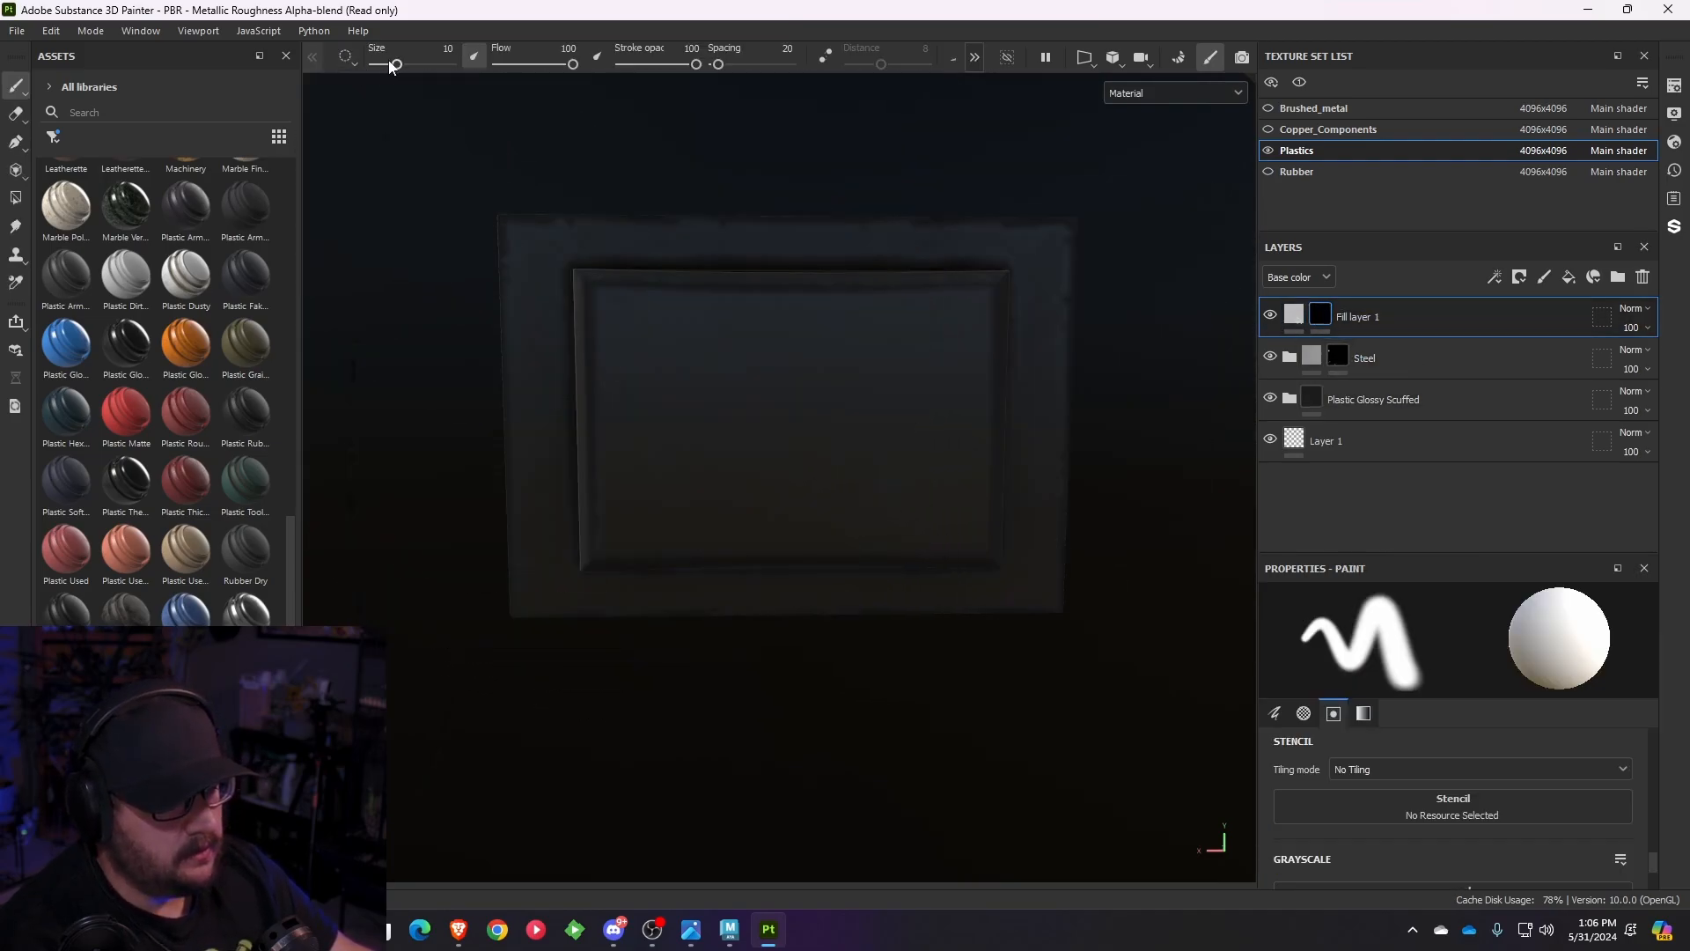
left_click_drag(397, 64, 379, 66)
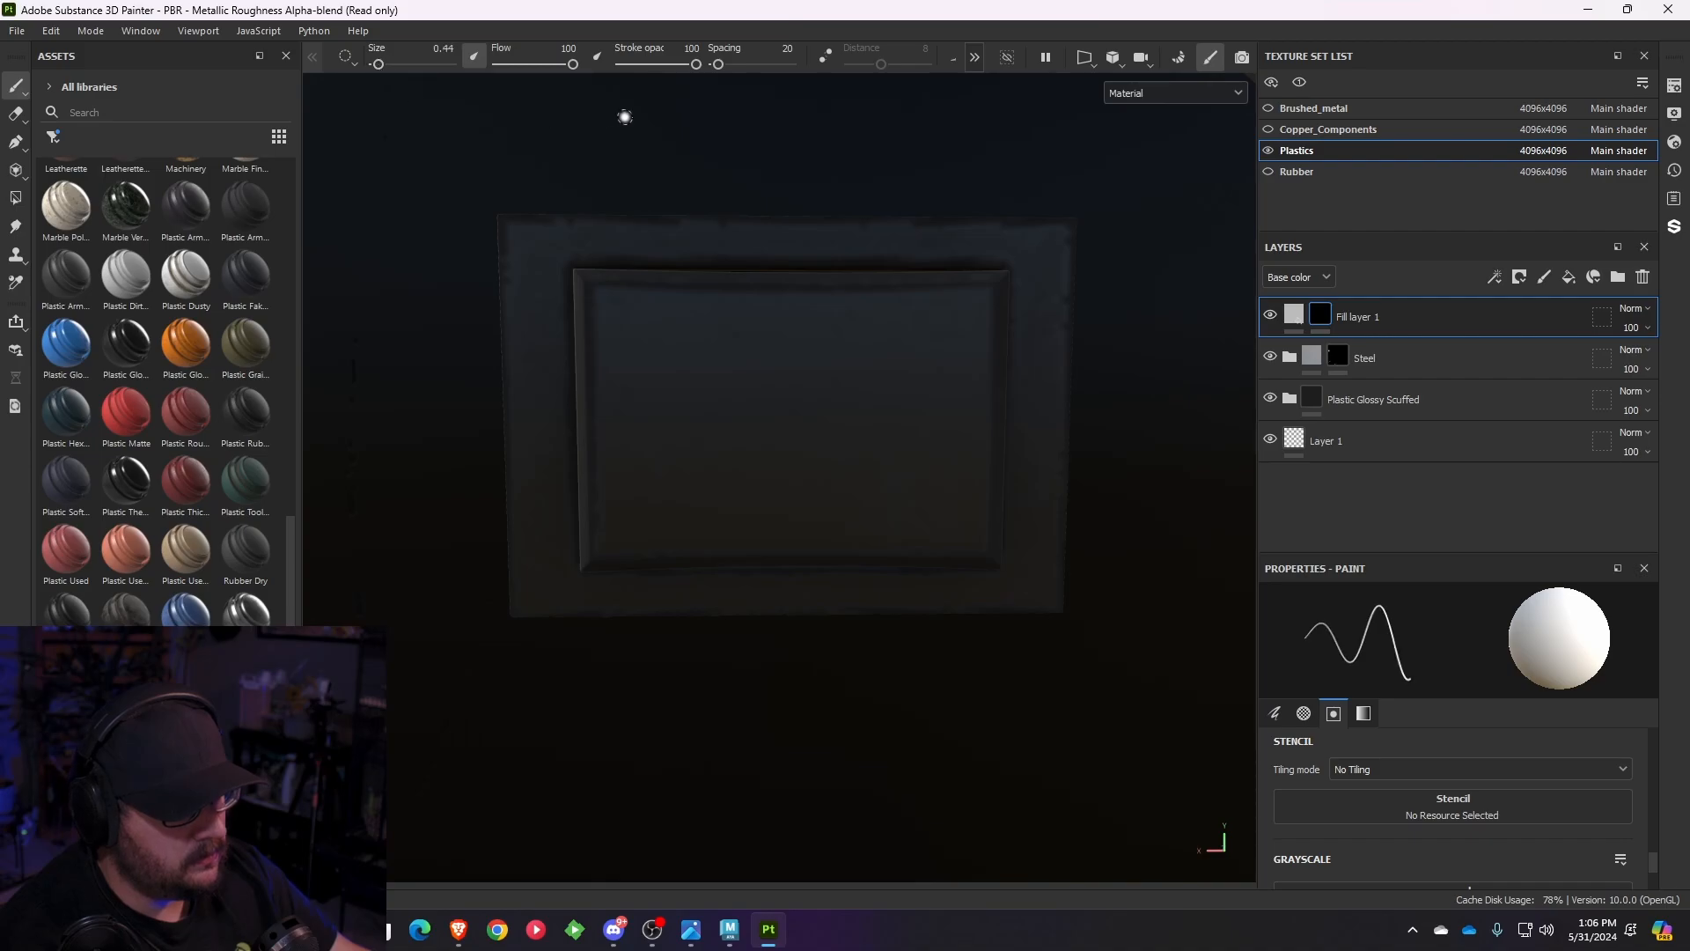
left_click(632, 352)
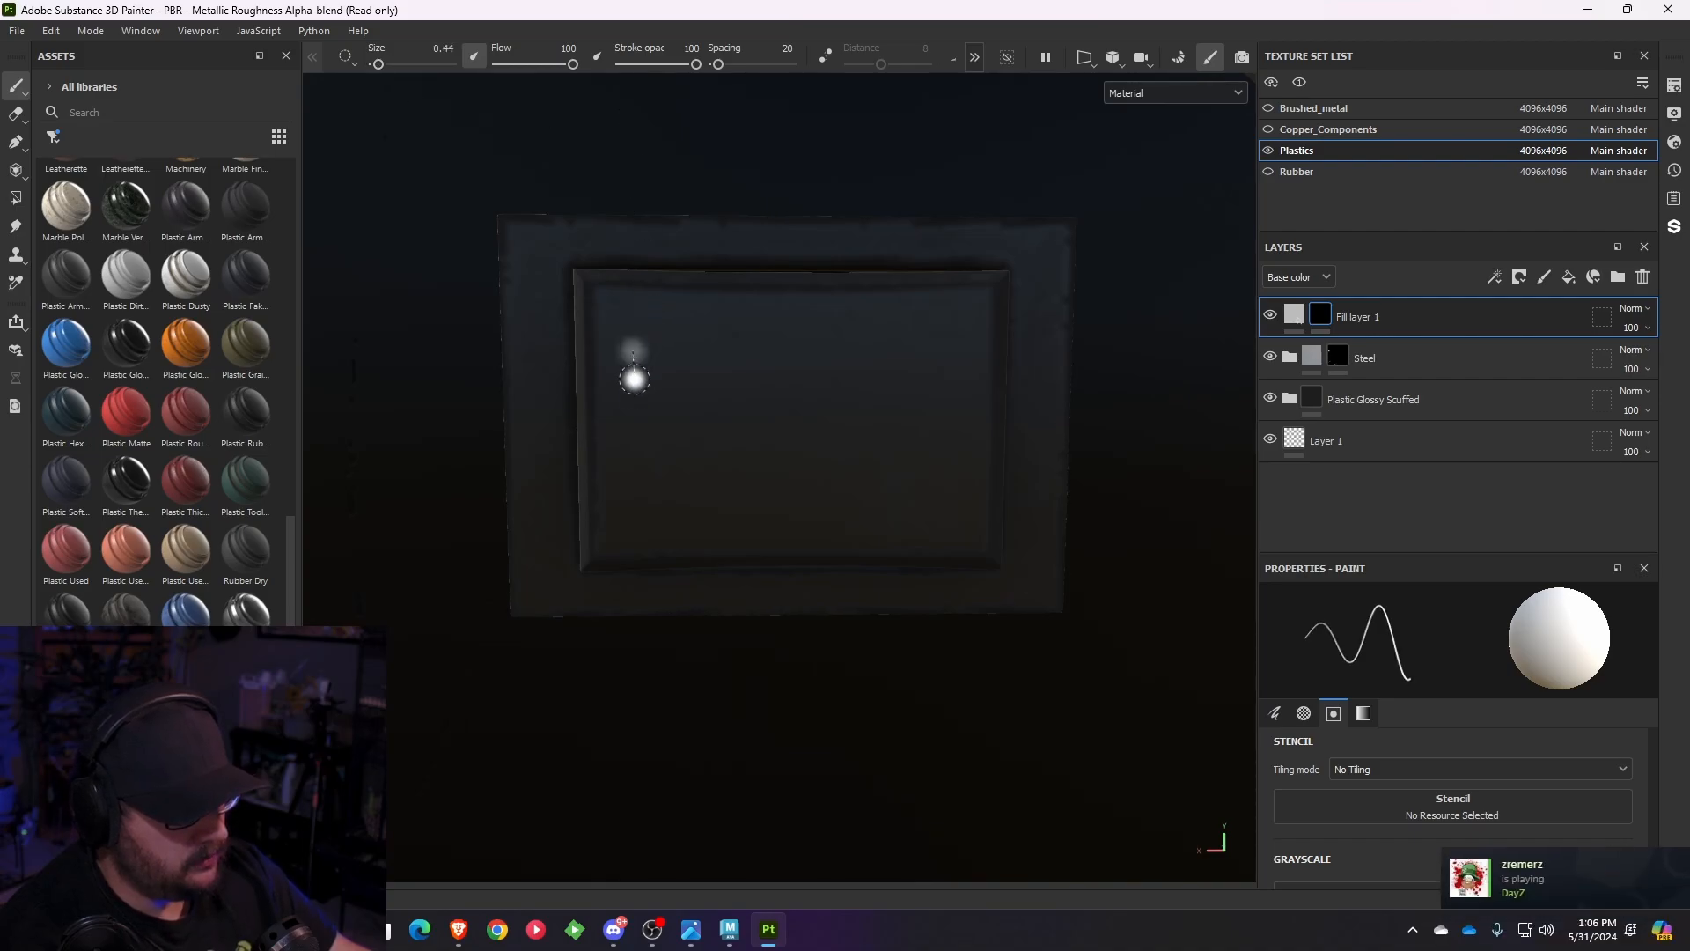
left_click(634, 488, "shift")
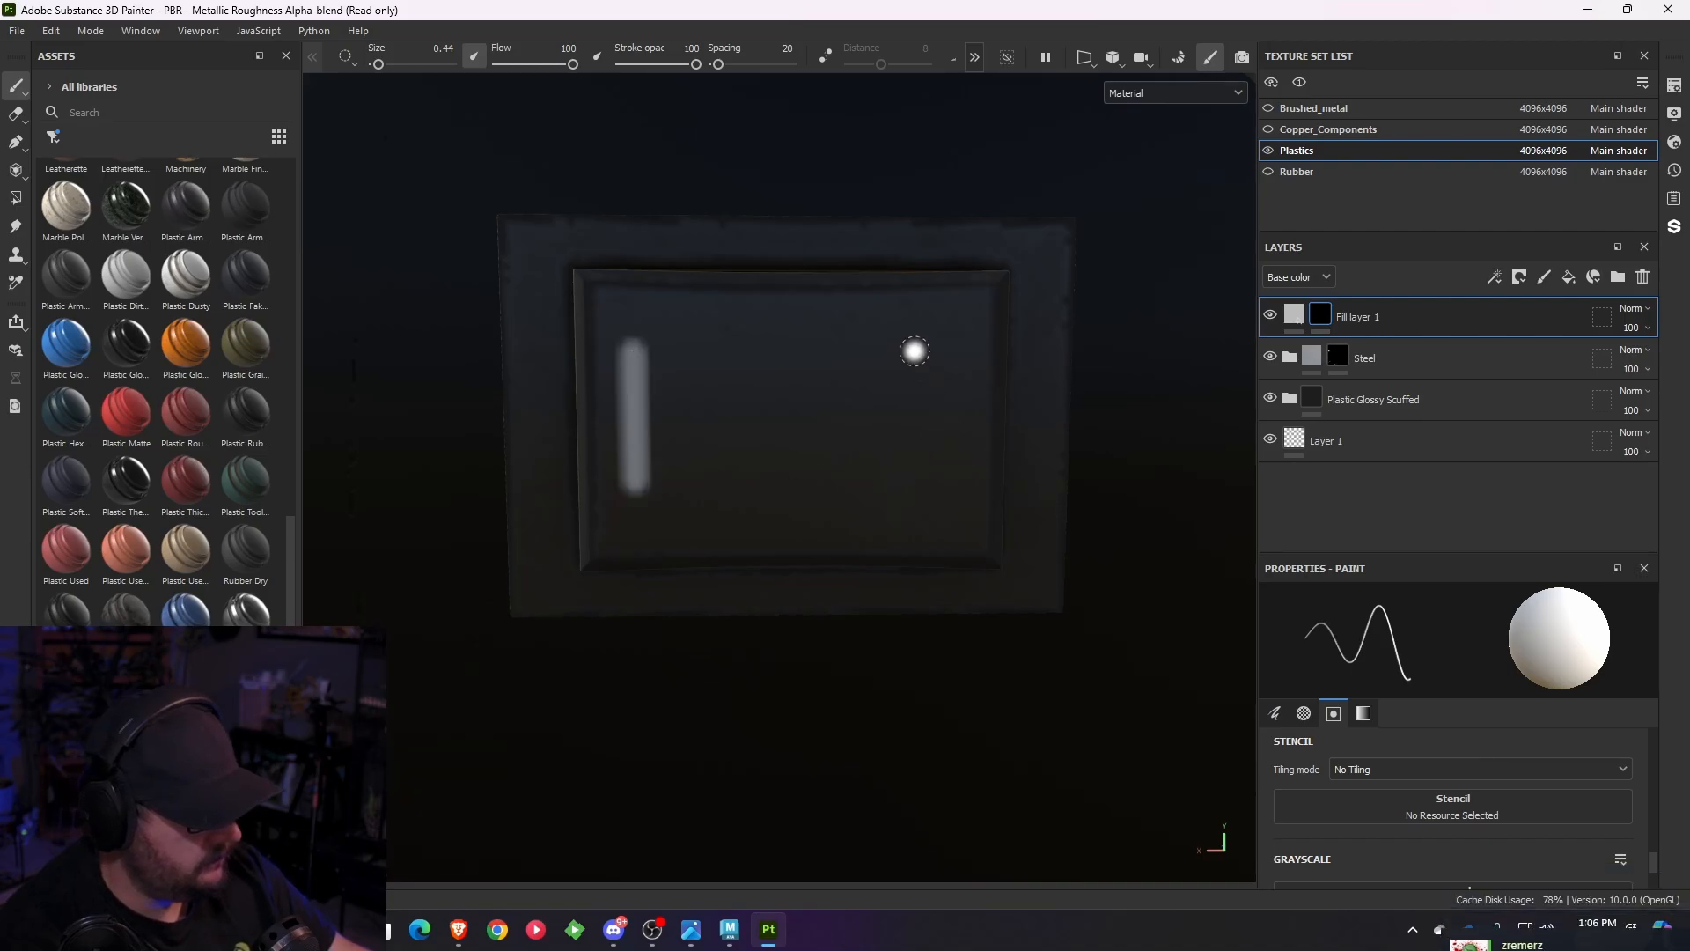
- Paint two parallel vertical bars near the opposite side of the power switch, redoing strokes that are badly placed
left_click(915, 352)
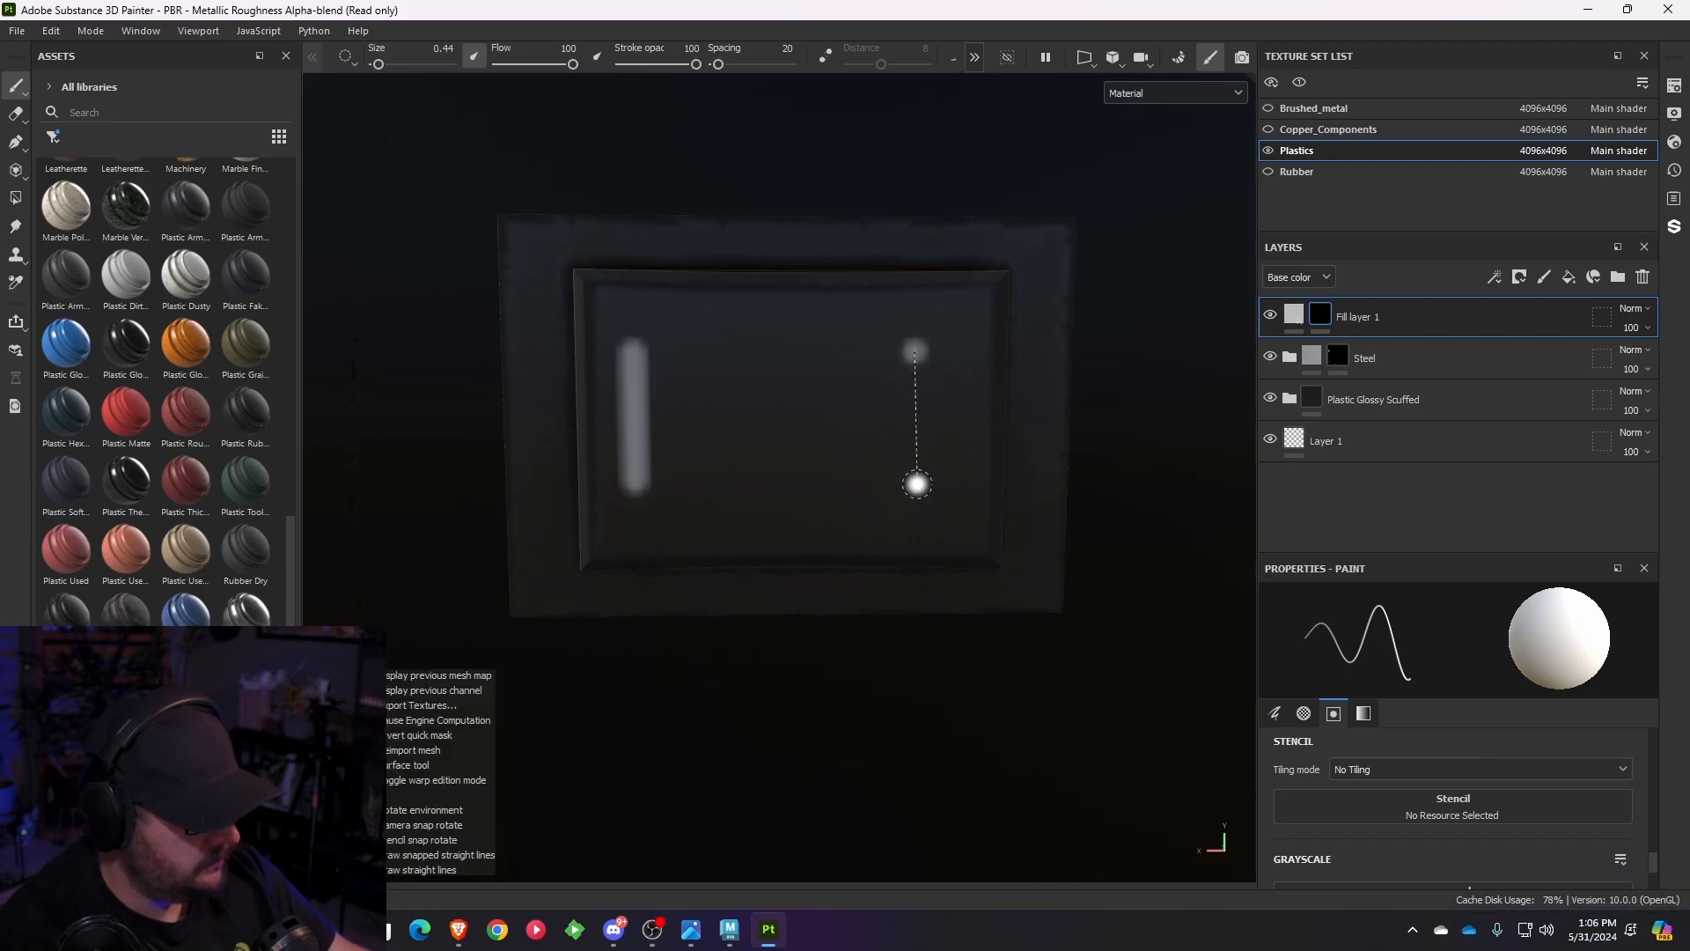
left_click(916, 485, "shift")
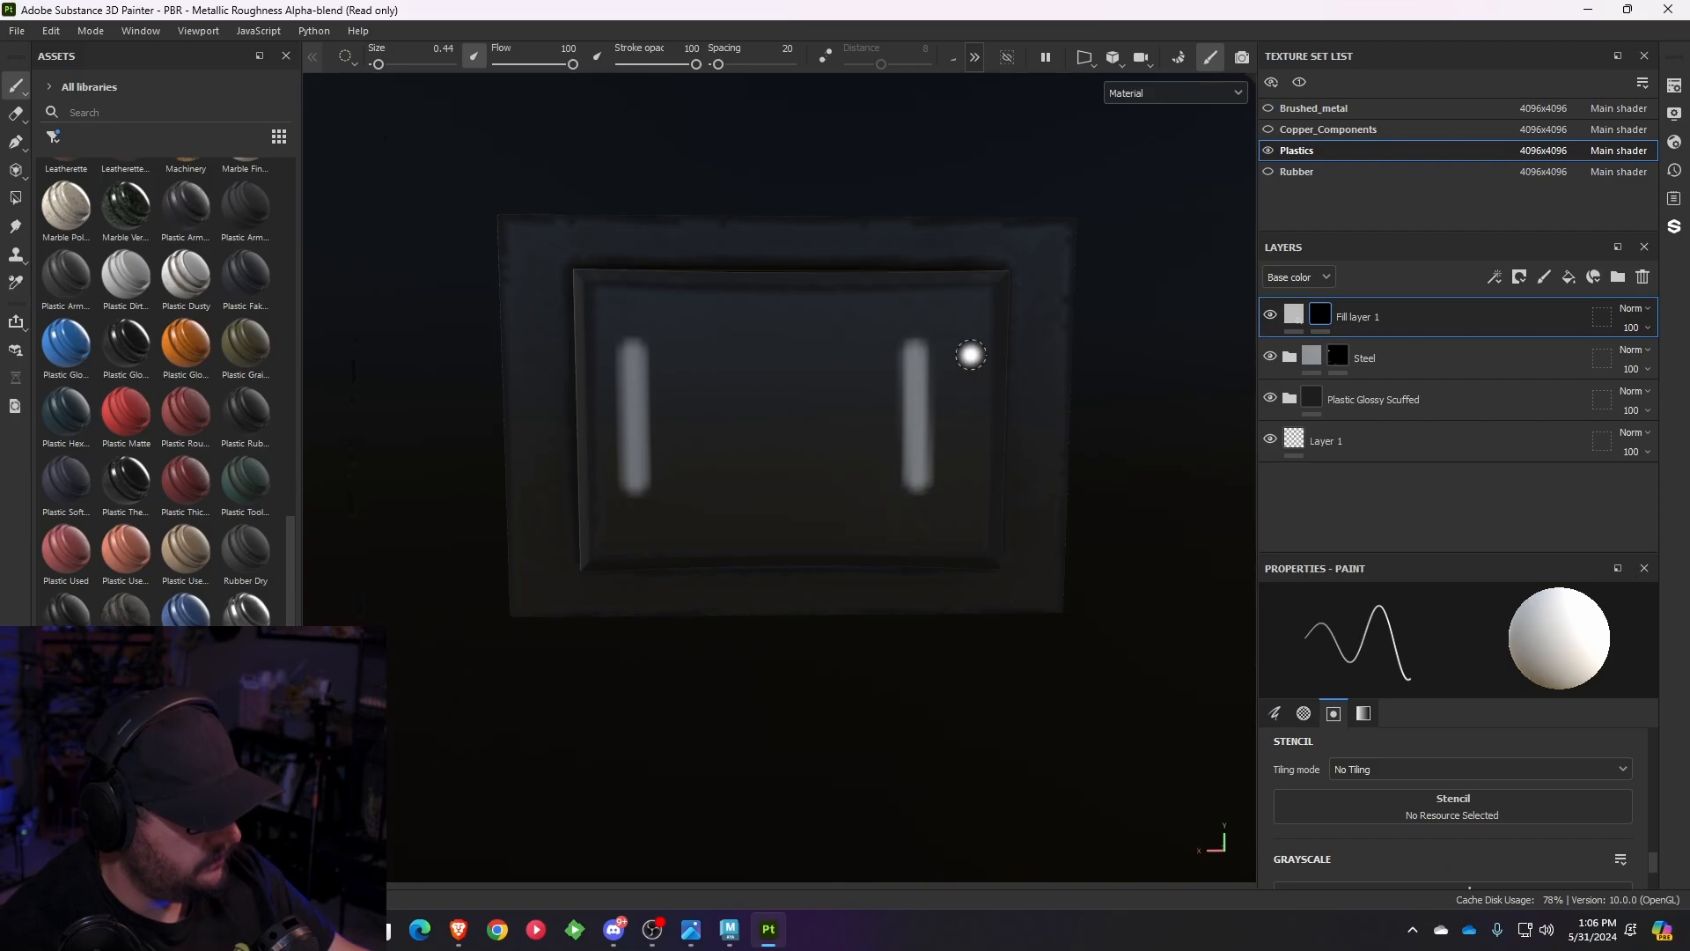
key("ctrl+z")
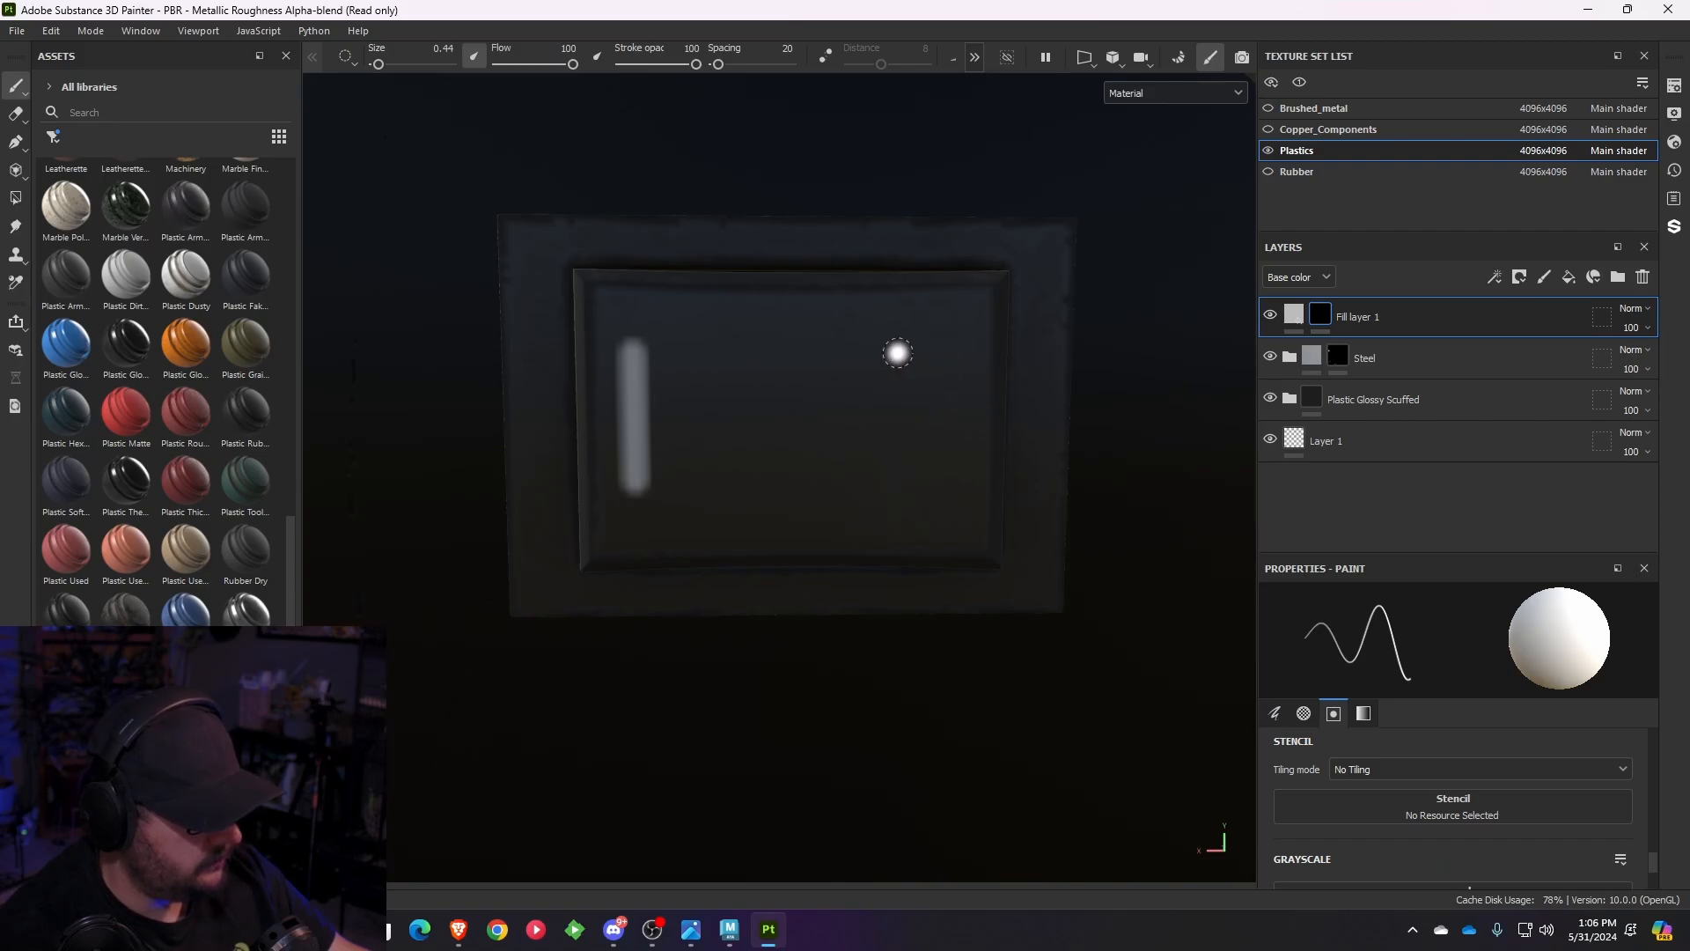
left_click(899, 352)
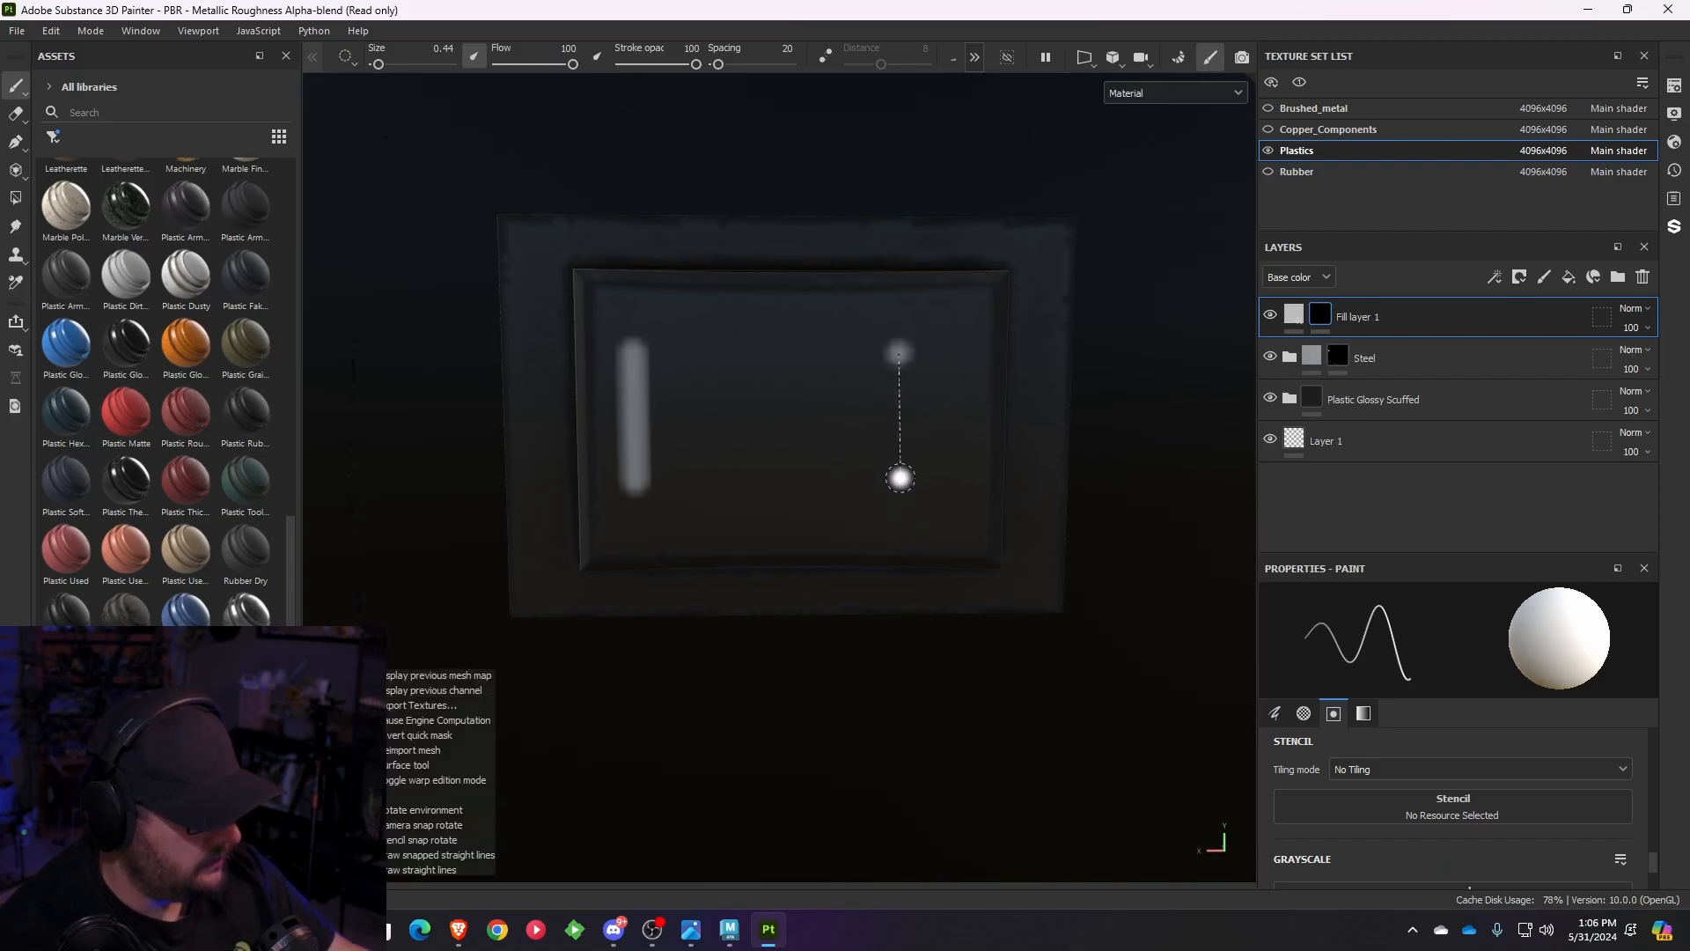
left_click(899, 480, "shift")
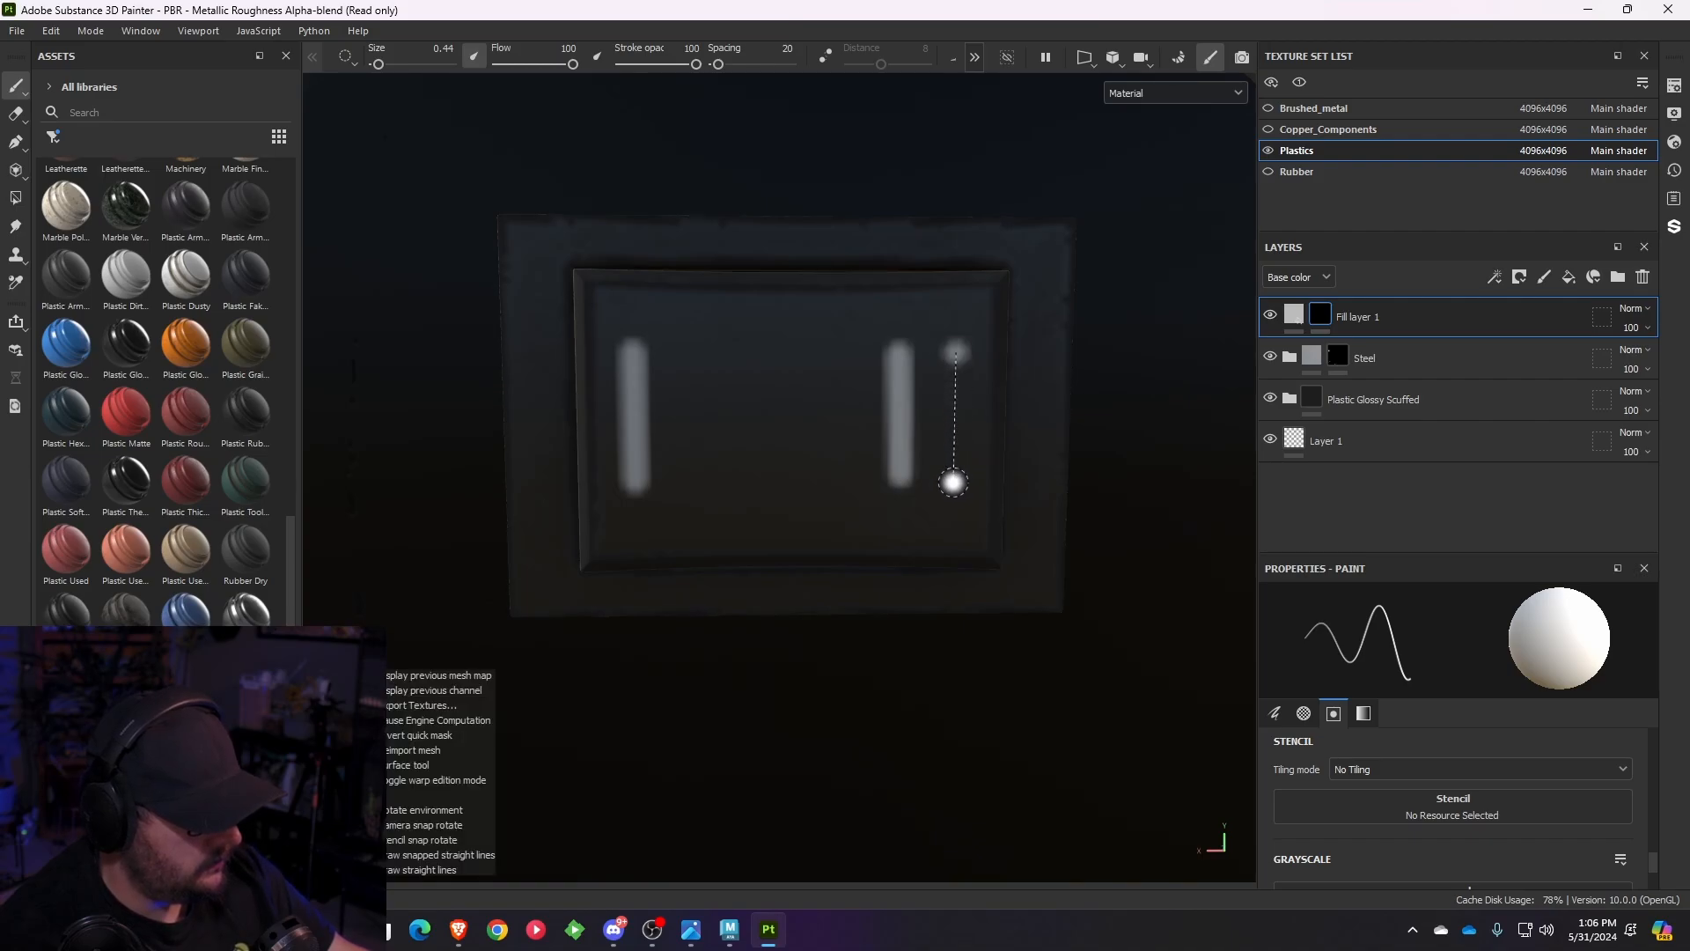
left_click(954, 482, "shift")
key("ctrl+z")
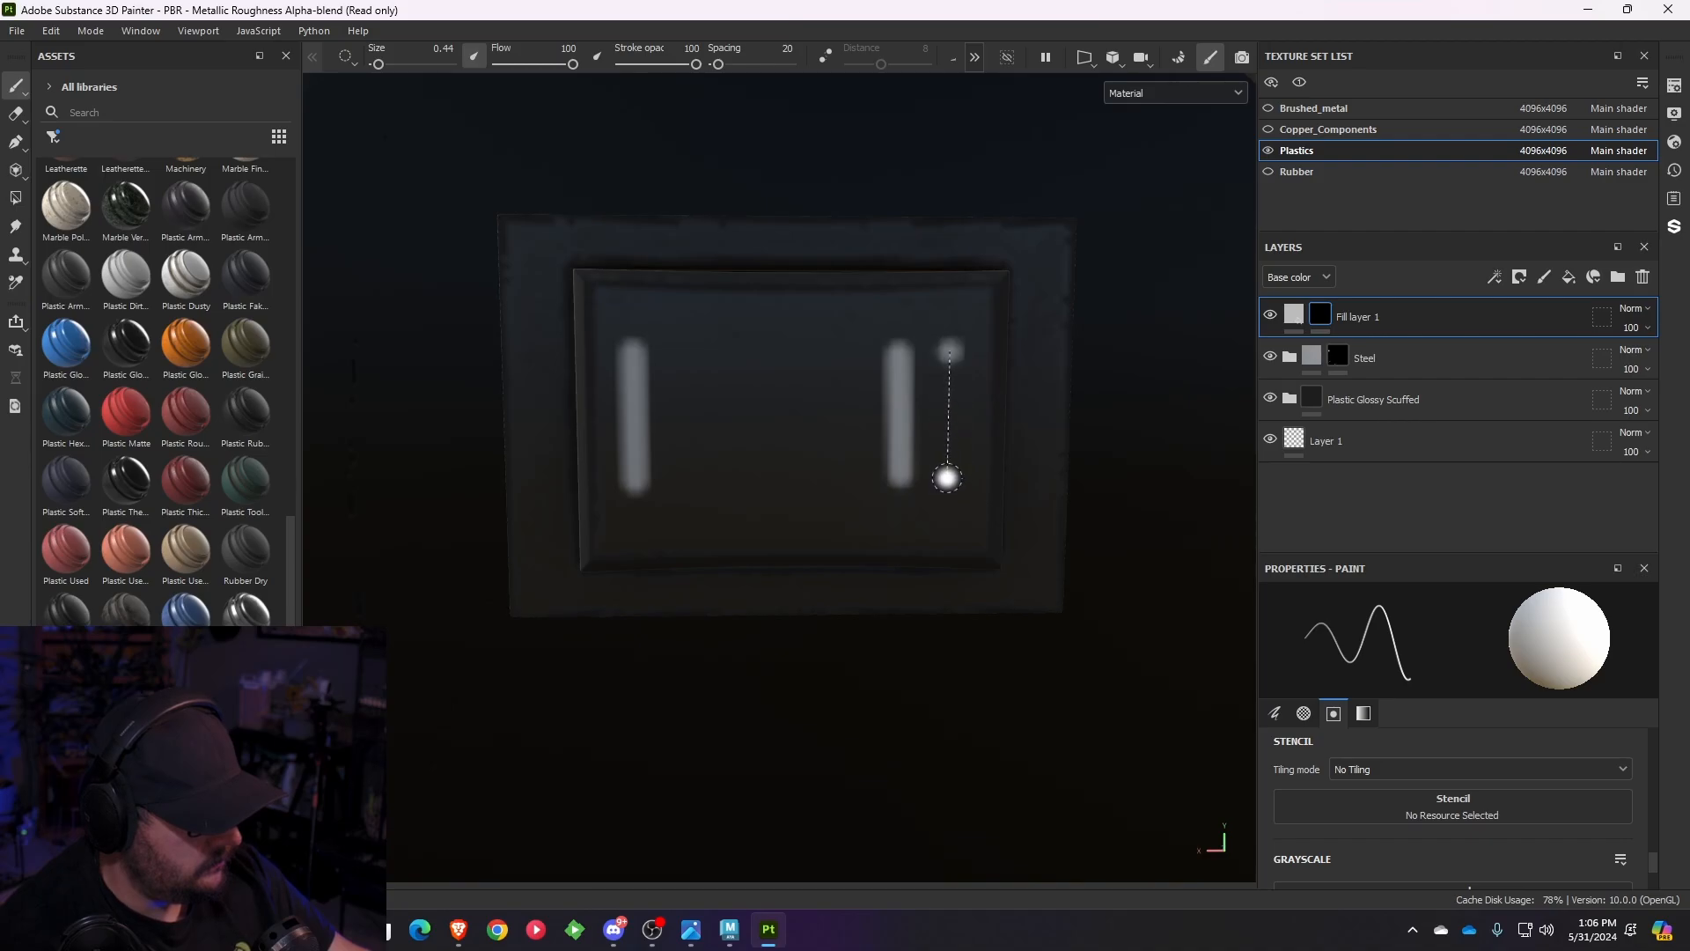
left_click(948, 478, "shift")
- Filter the assets to alphas, search for "circle", and load the Shape Border Circle alpha into the brush
scroll(1015, 396, "down", 5)
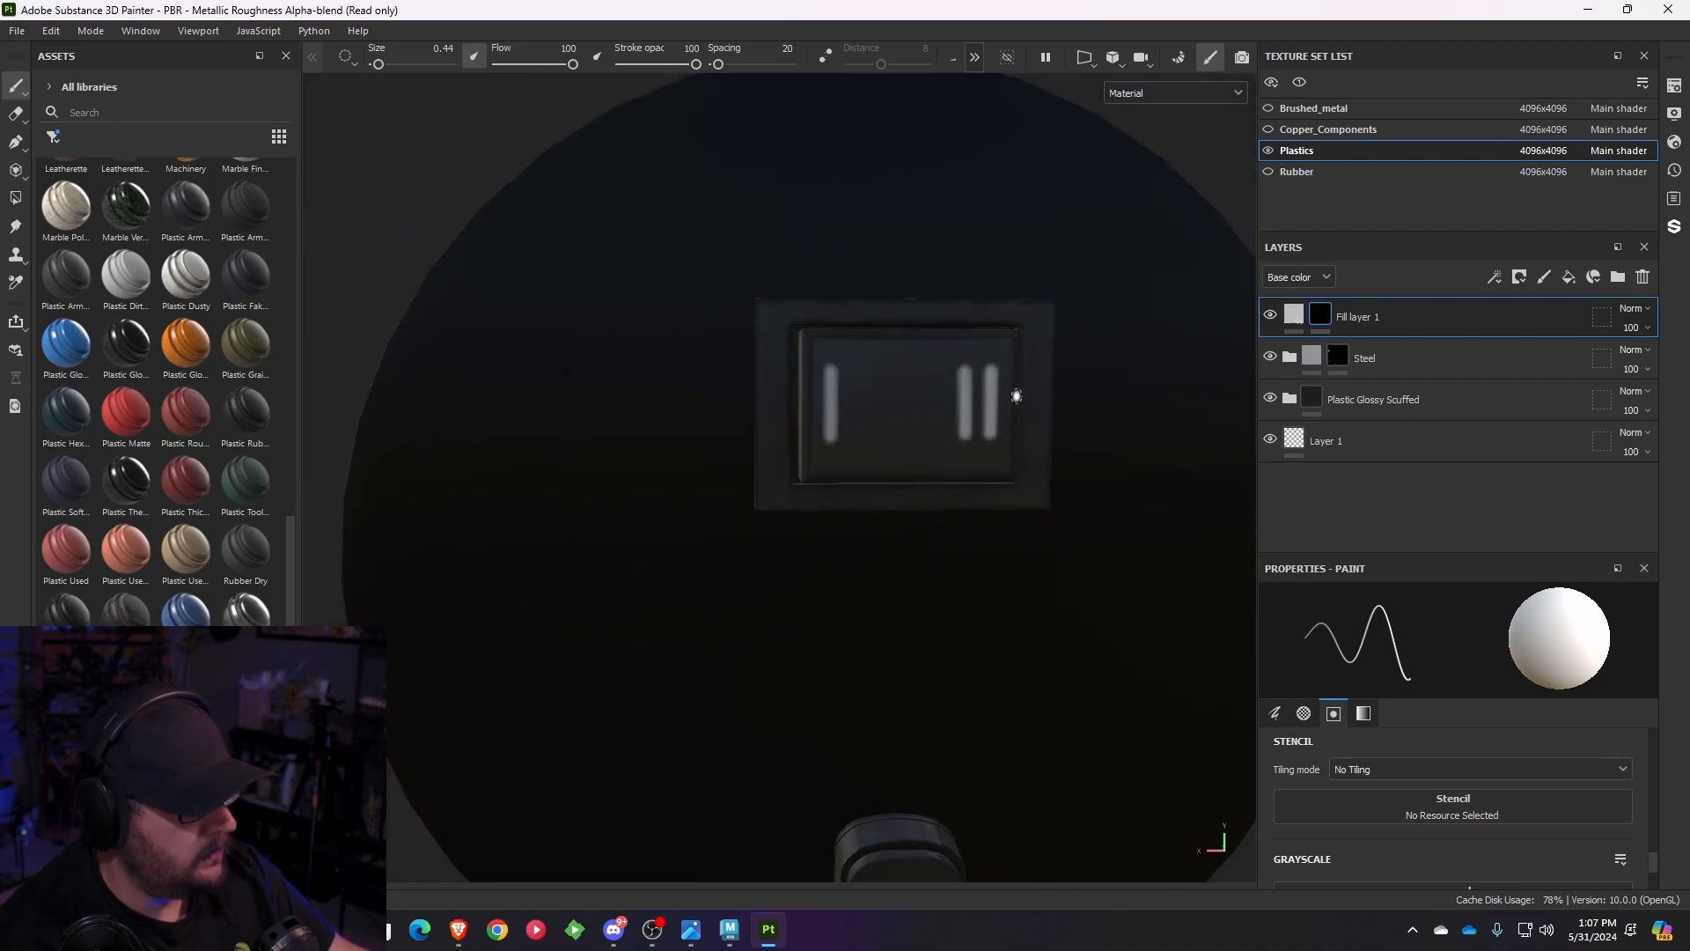
left_click_drag(902, 424, 699, 396, "alt")
scroll(806, 436, "up", 3)
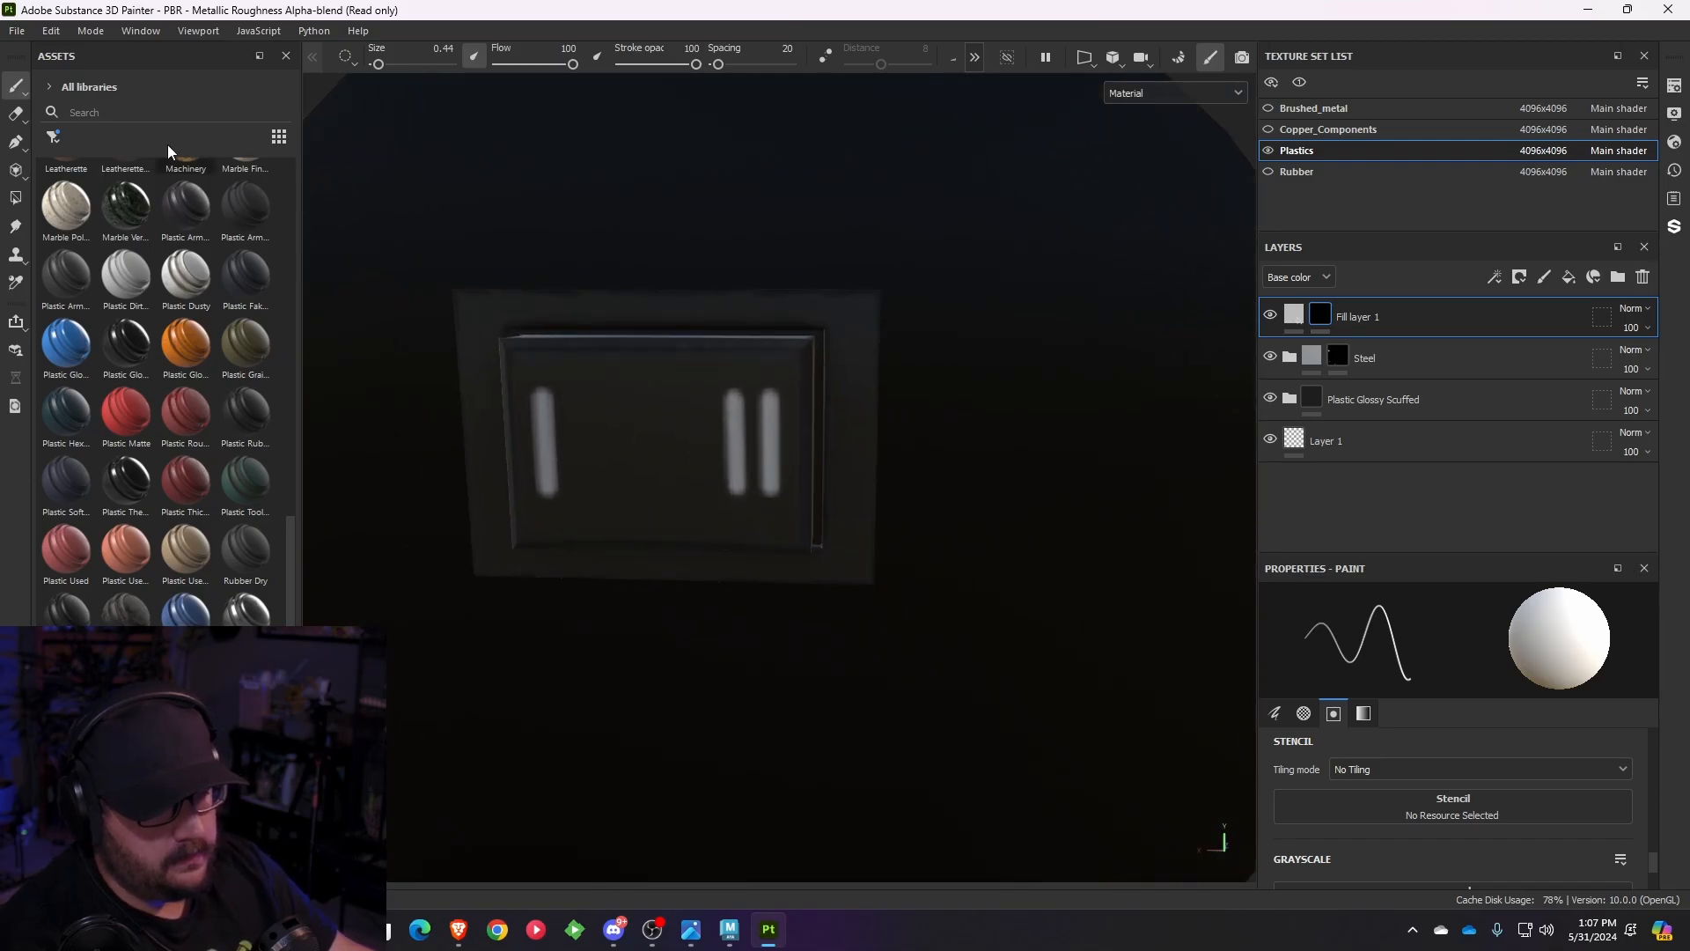
left_click(52, 138)
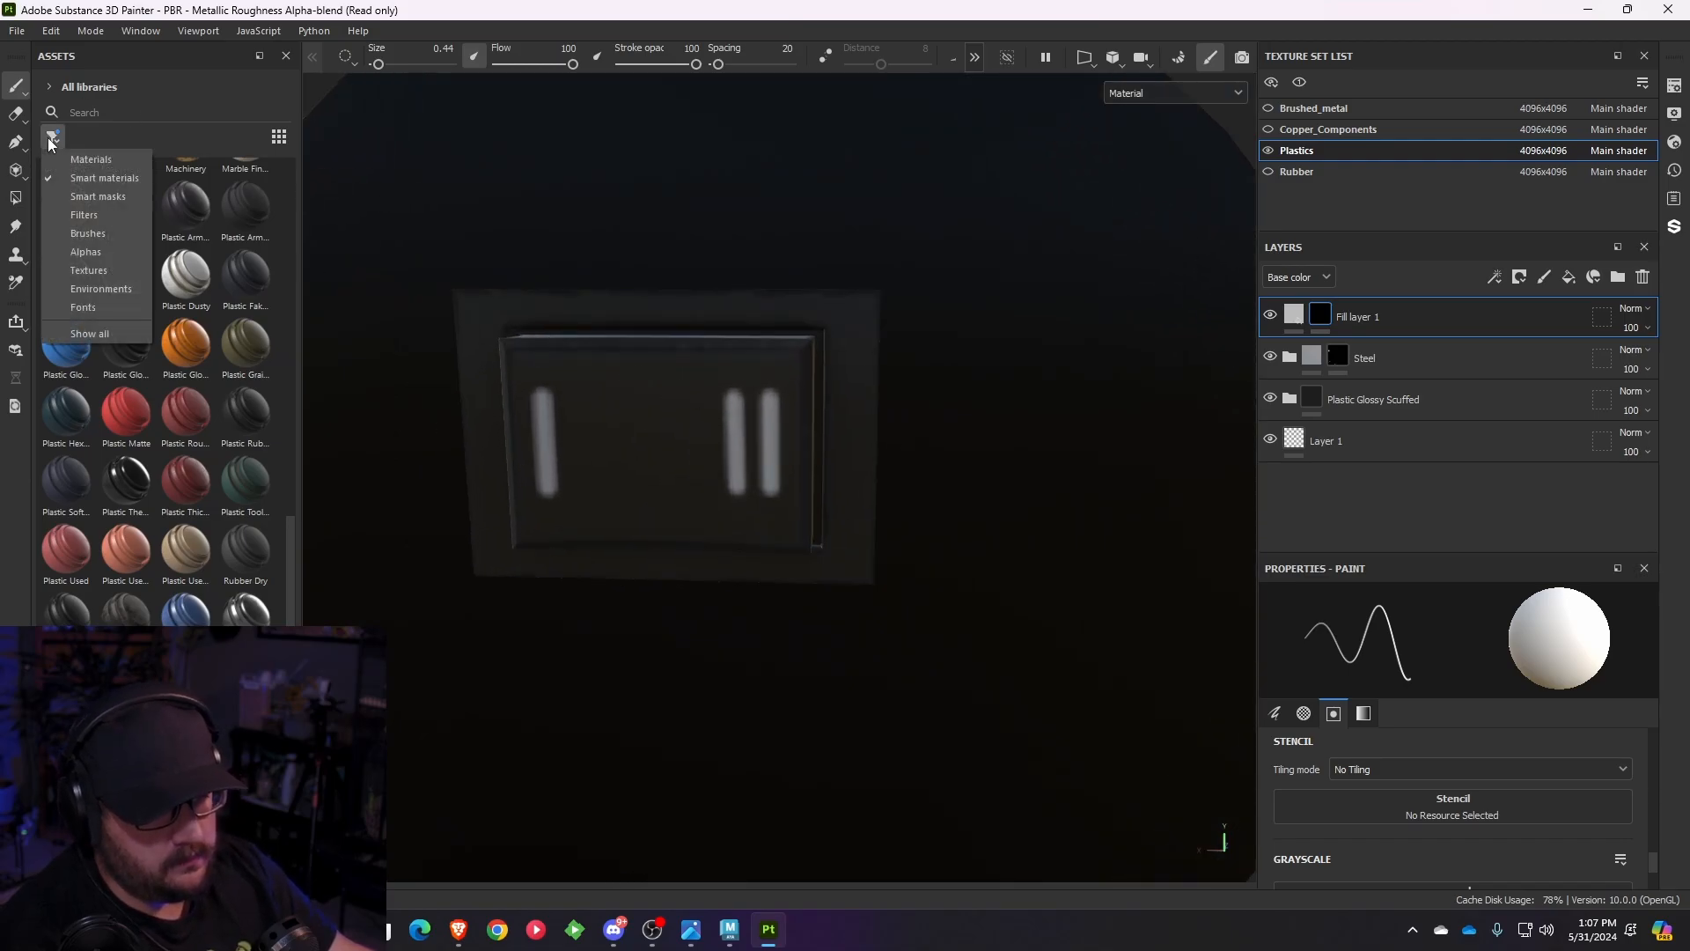
left_click(109, 195)
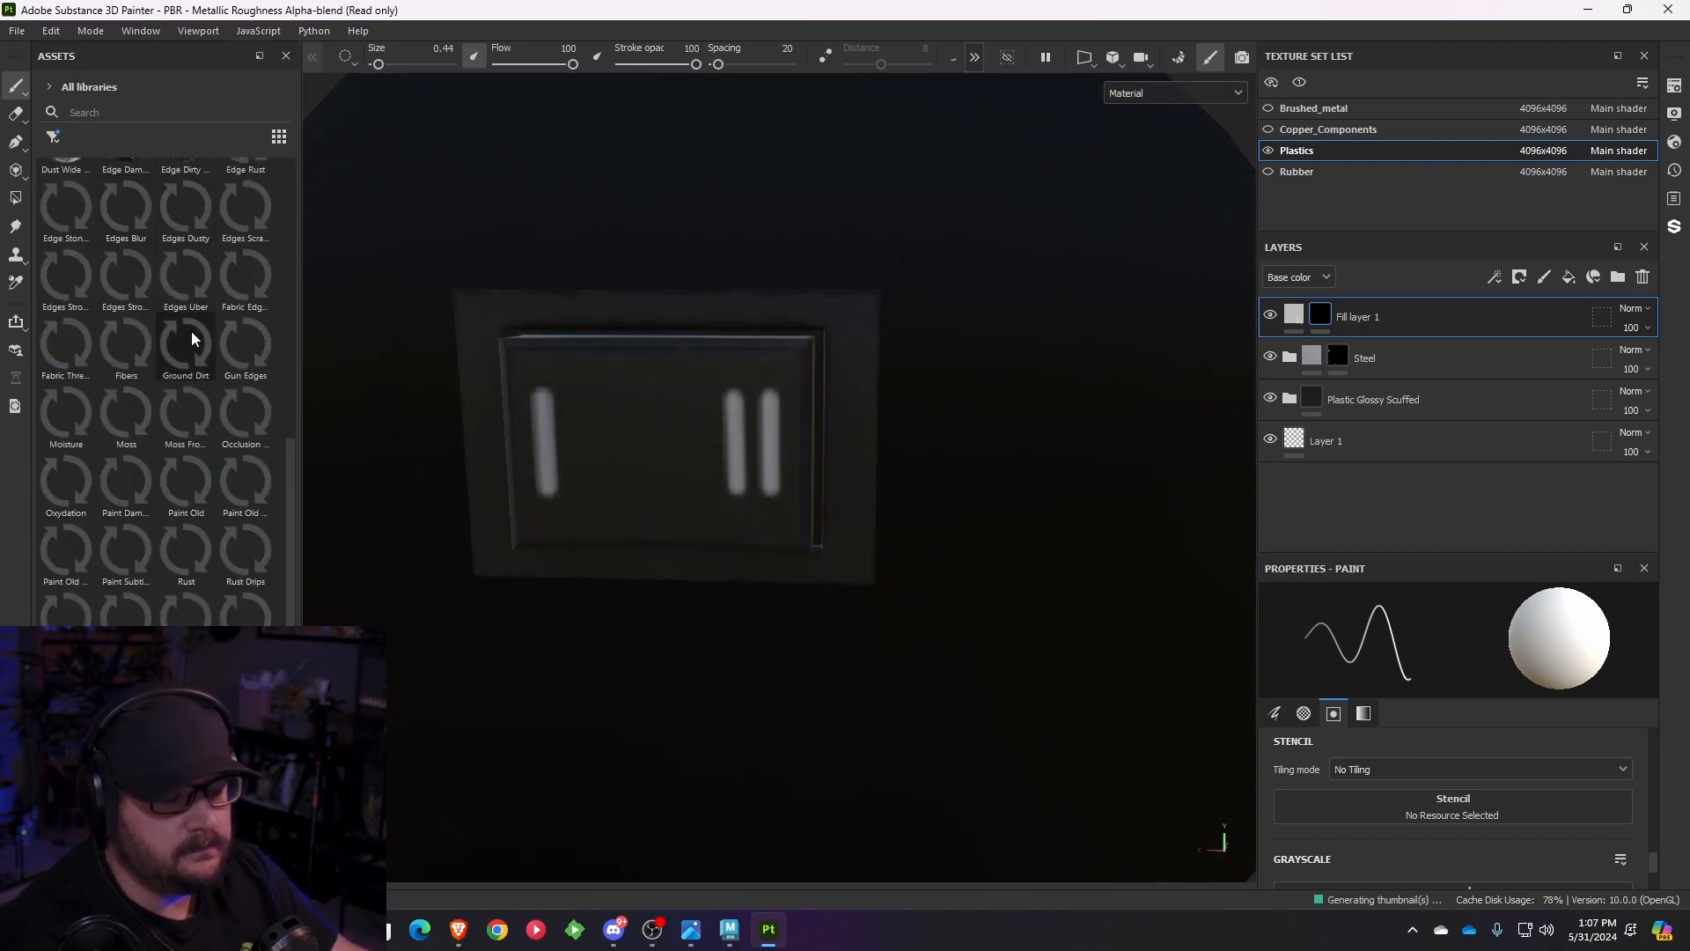
left_click(53, 138)
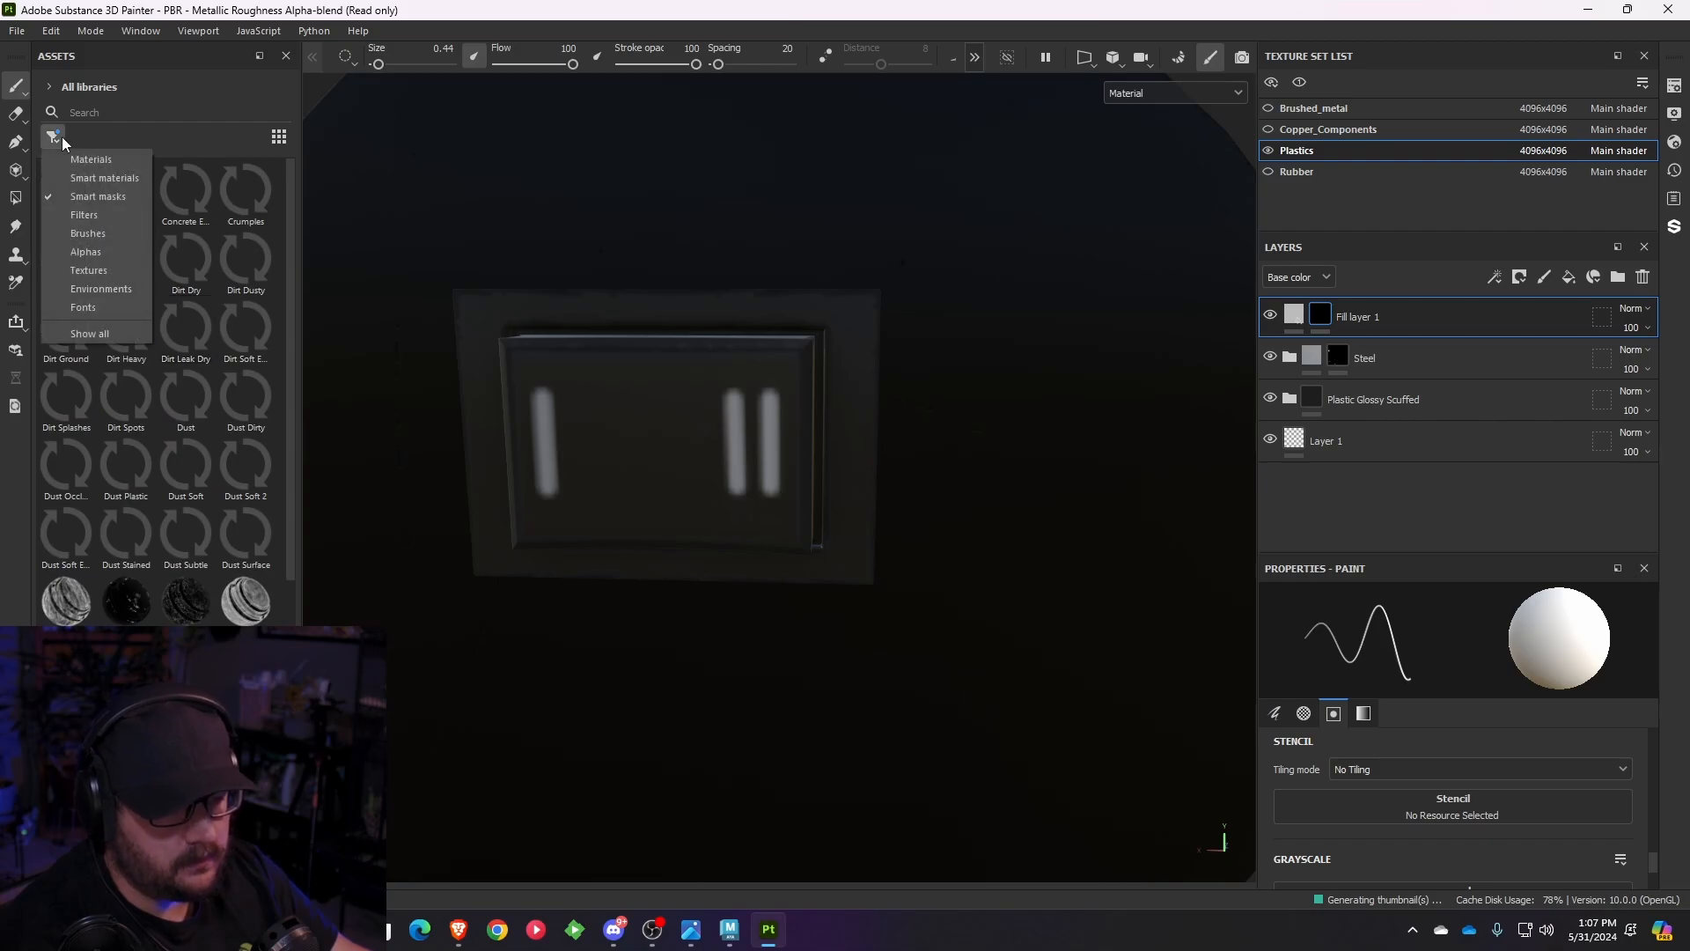
left_click(91, 253)
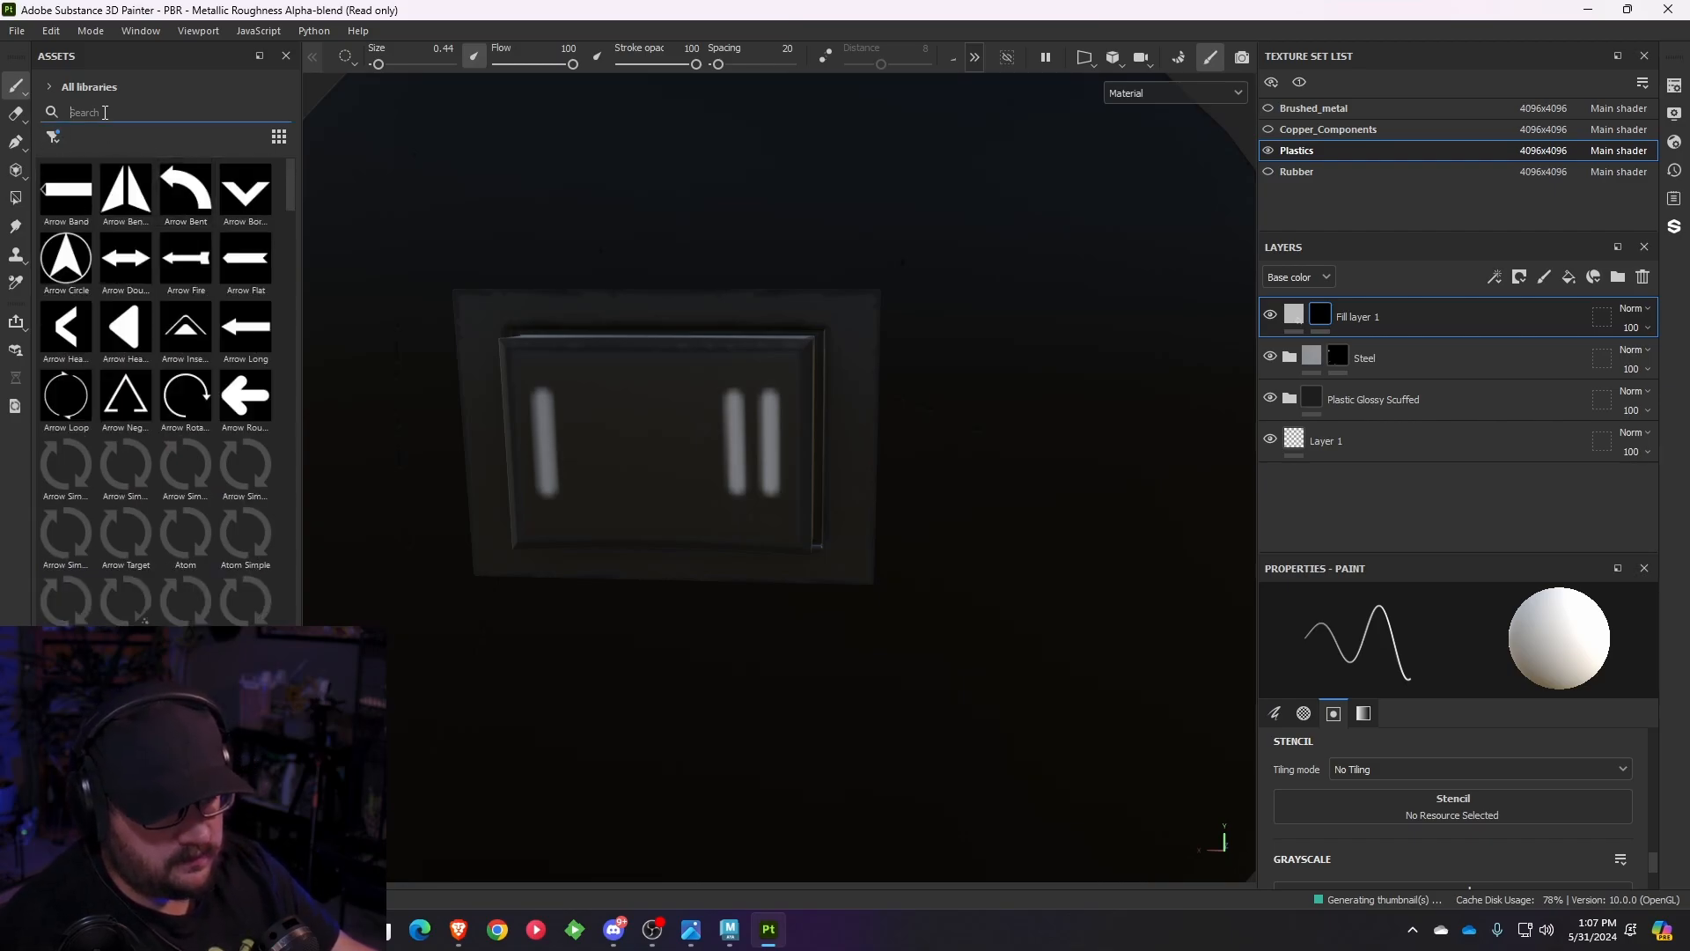
type("circle")
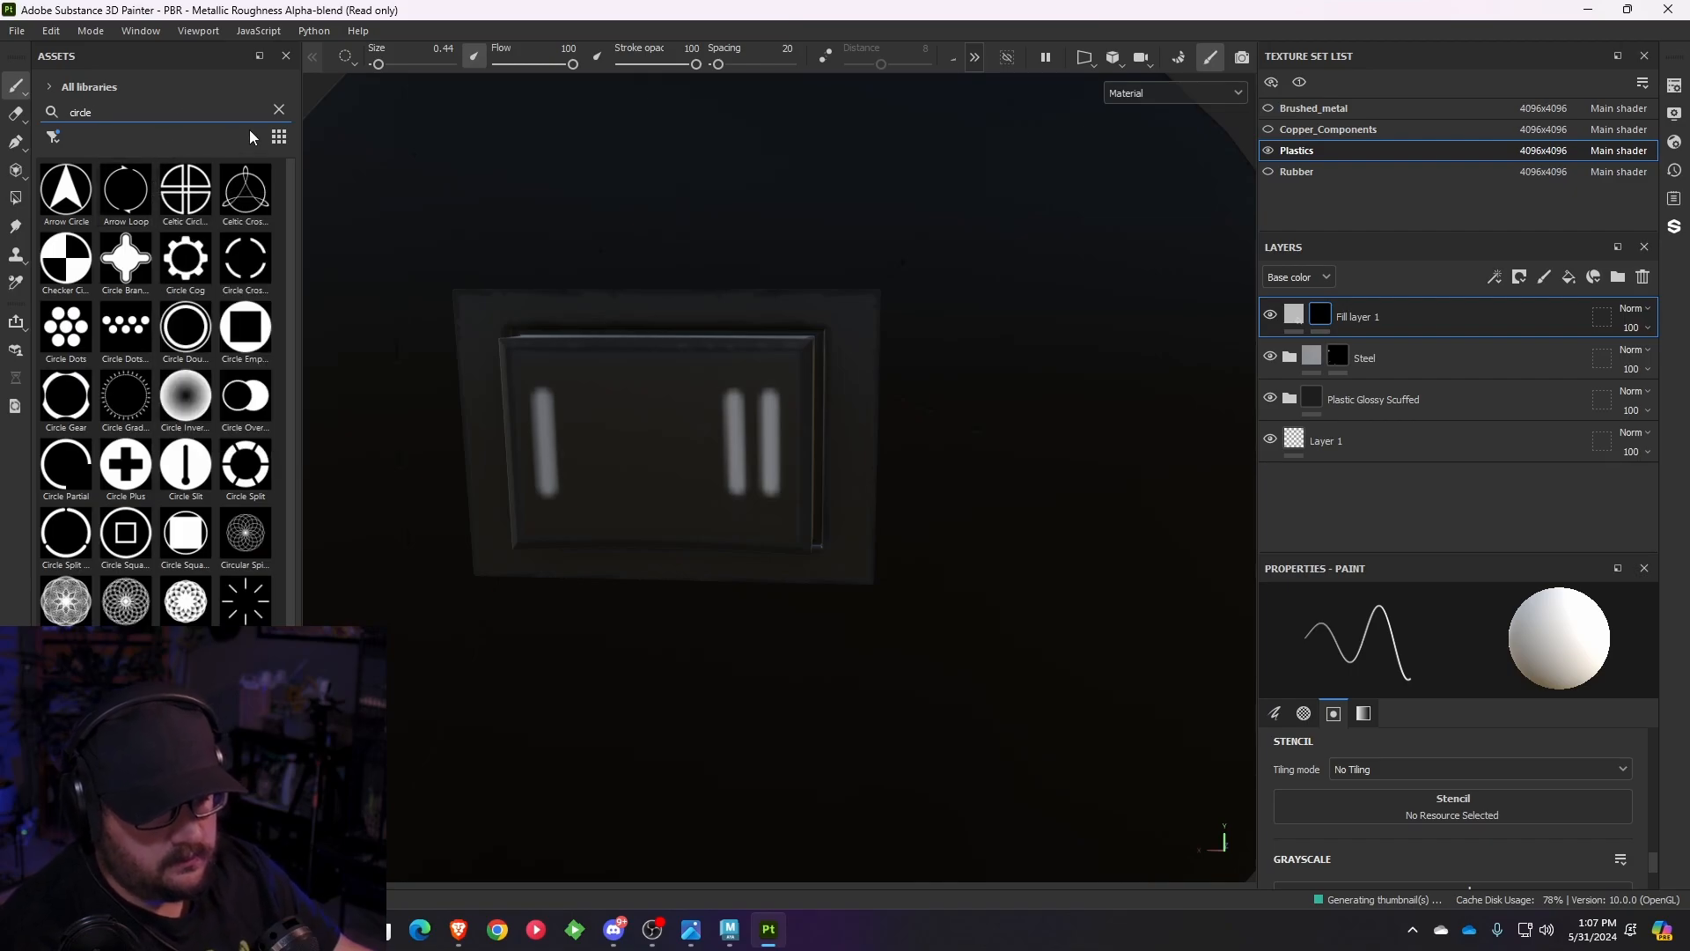
scroll(218, 204, "down", 1)
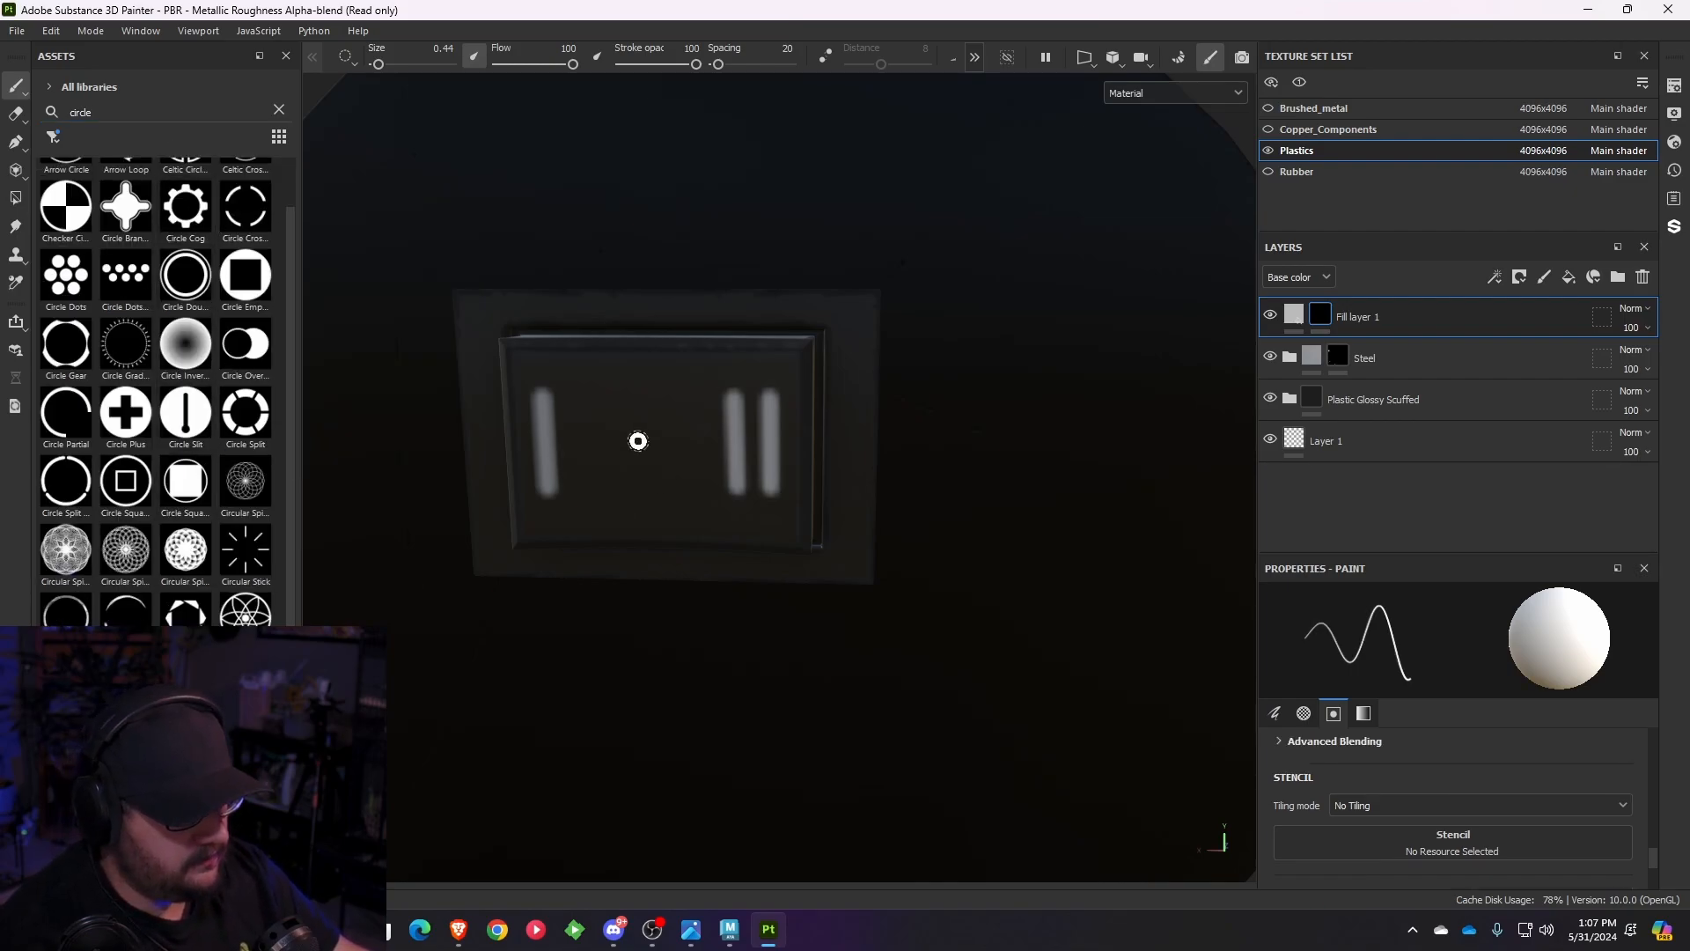
scroll(647, 442, "up", 1)
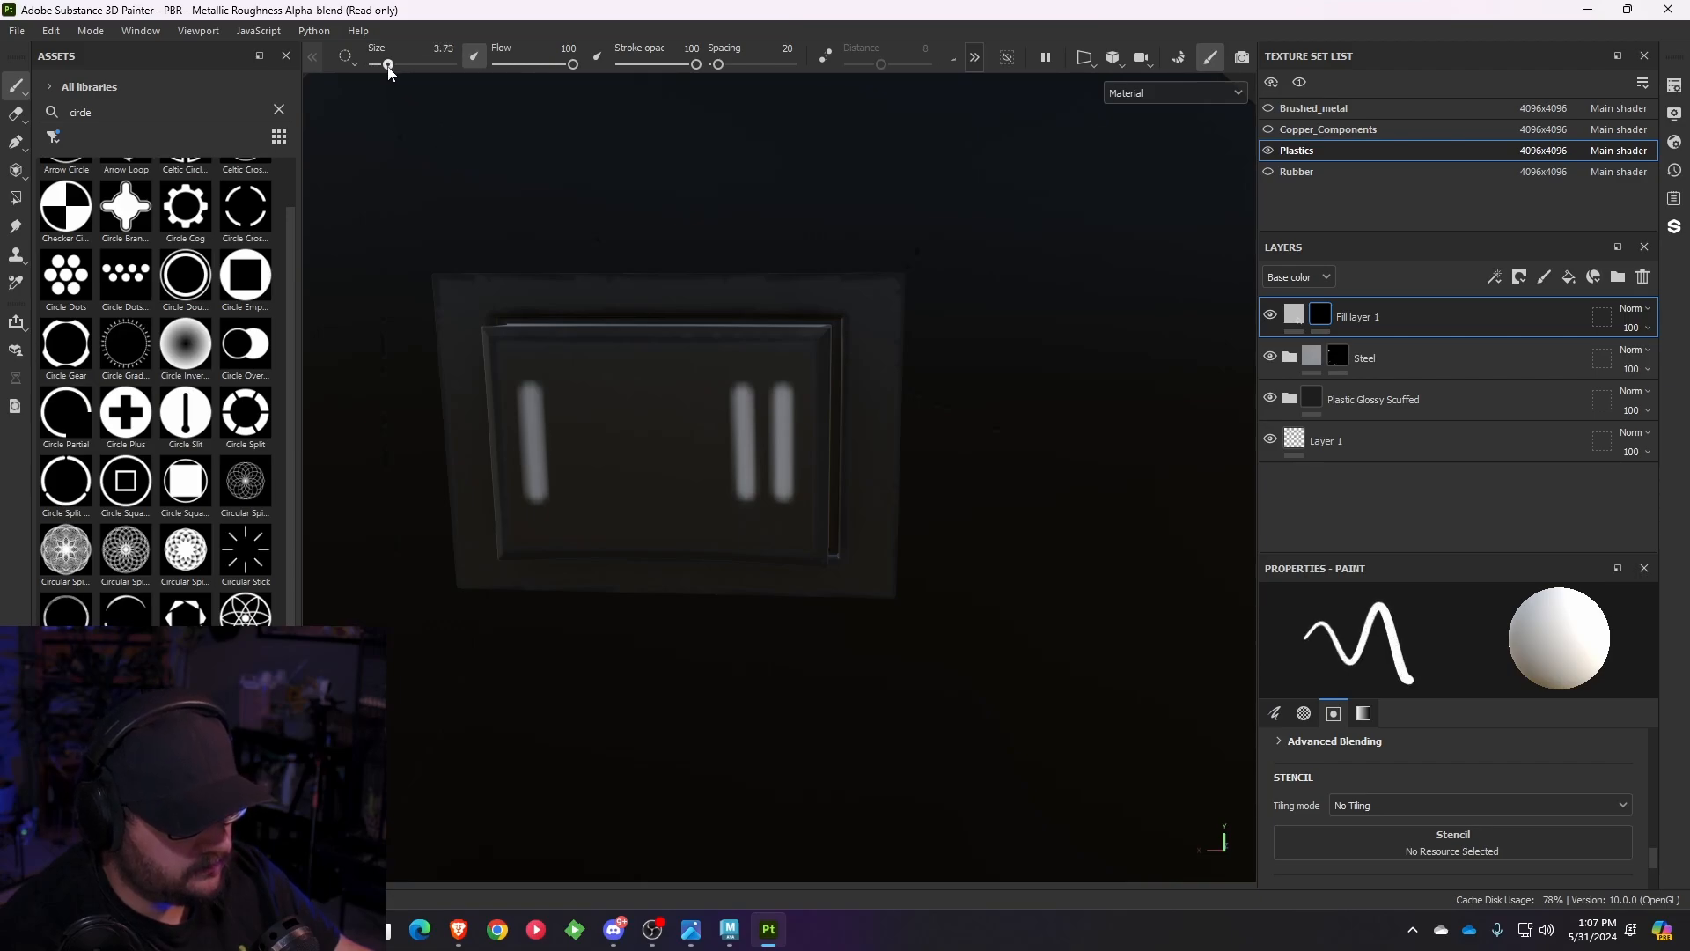
- Set the brush size to 2.51, stamp a ring between the bars on the switch, and inspect the markings
left_click_drag(385, 67, 387, 68)
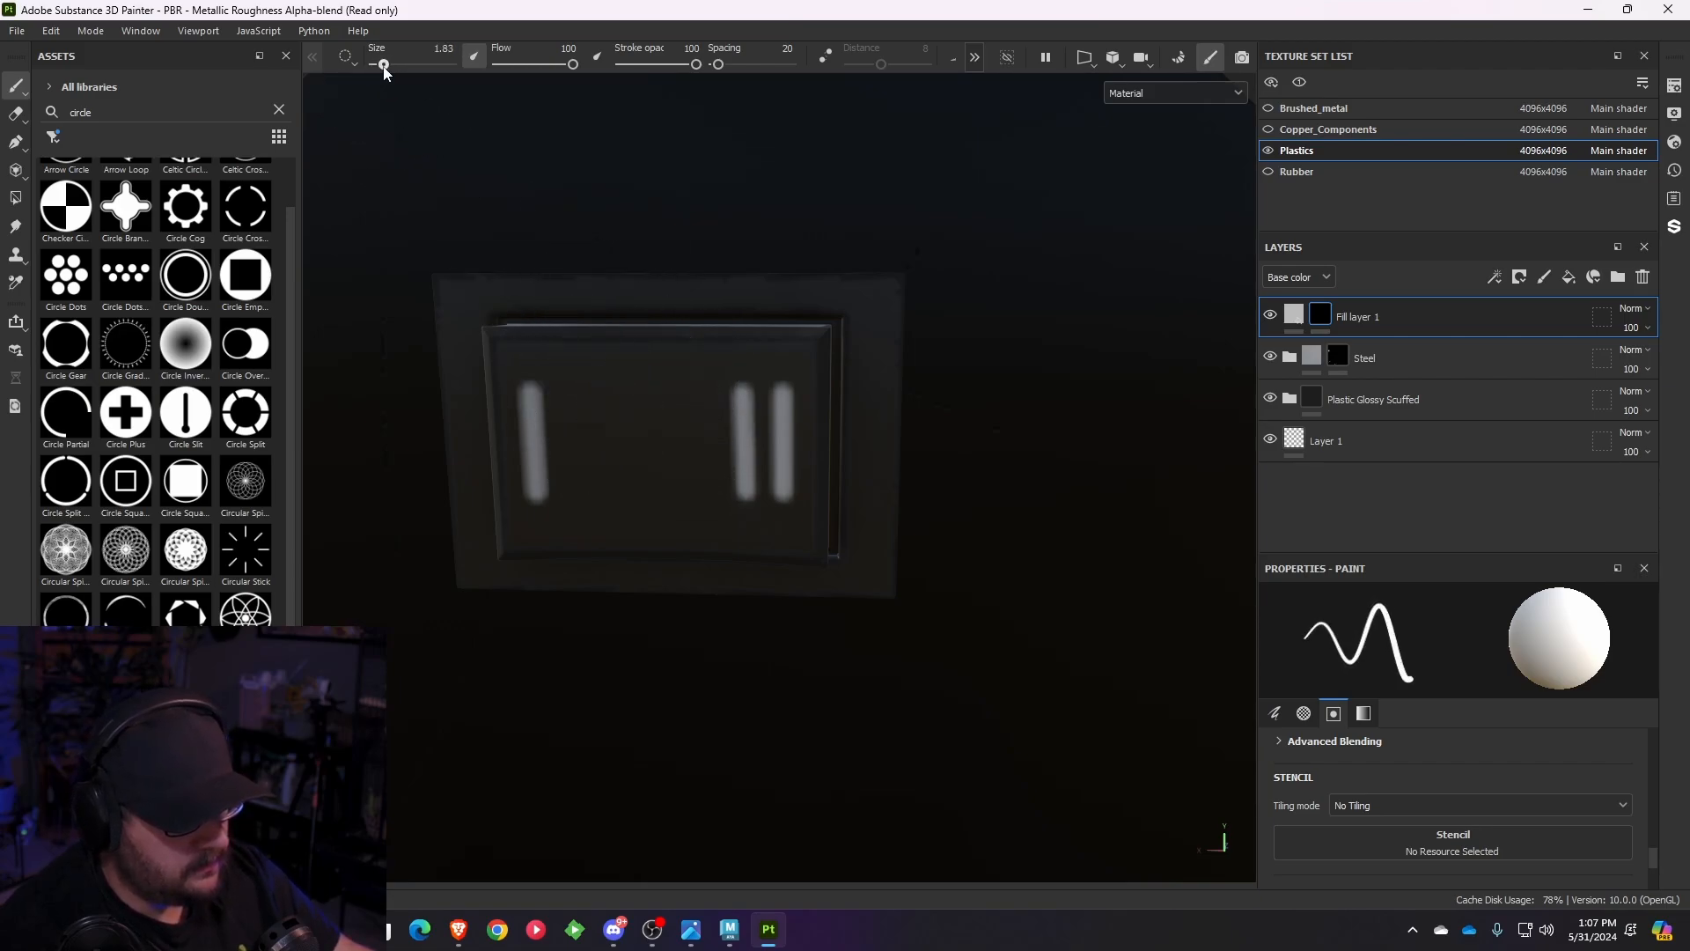
left_click_drag(384, 67, 386, 68)
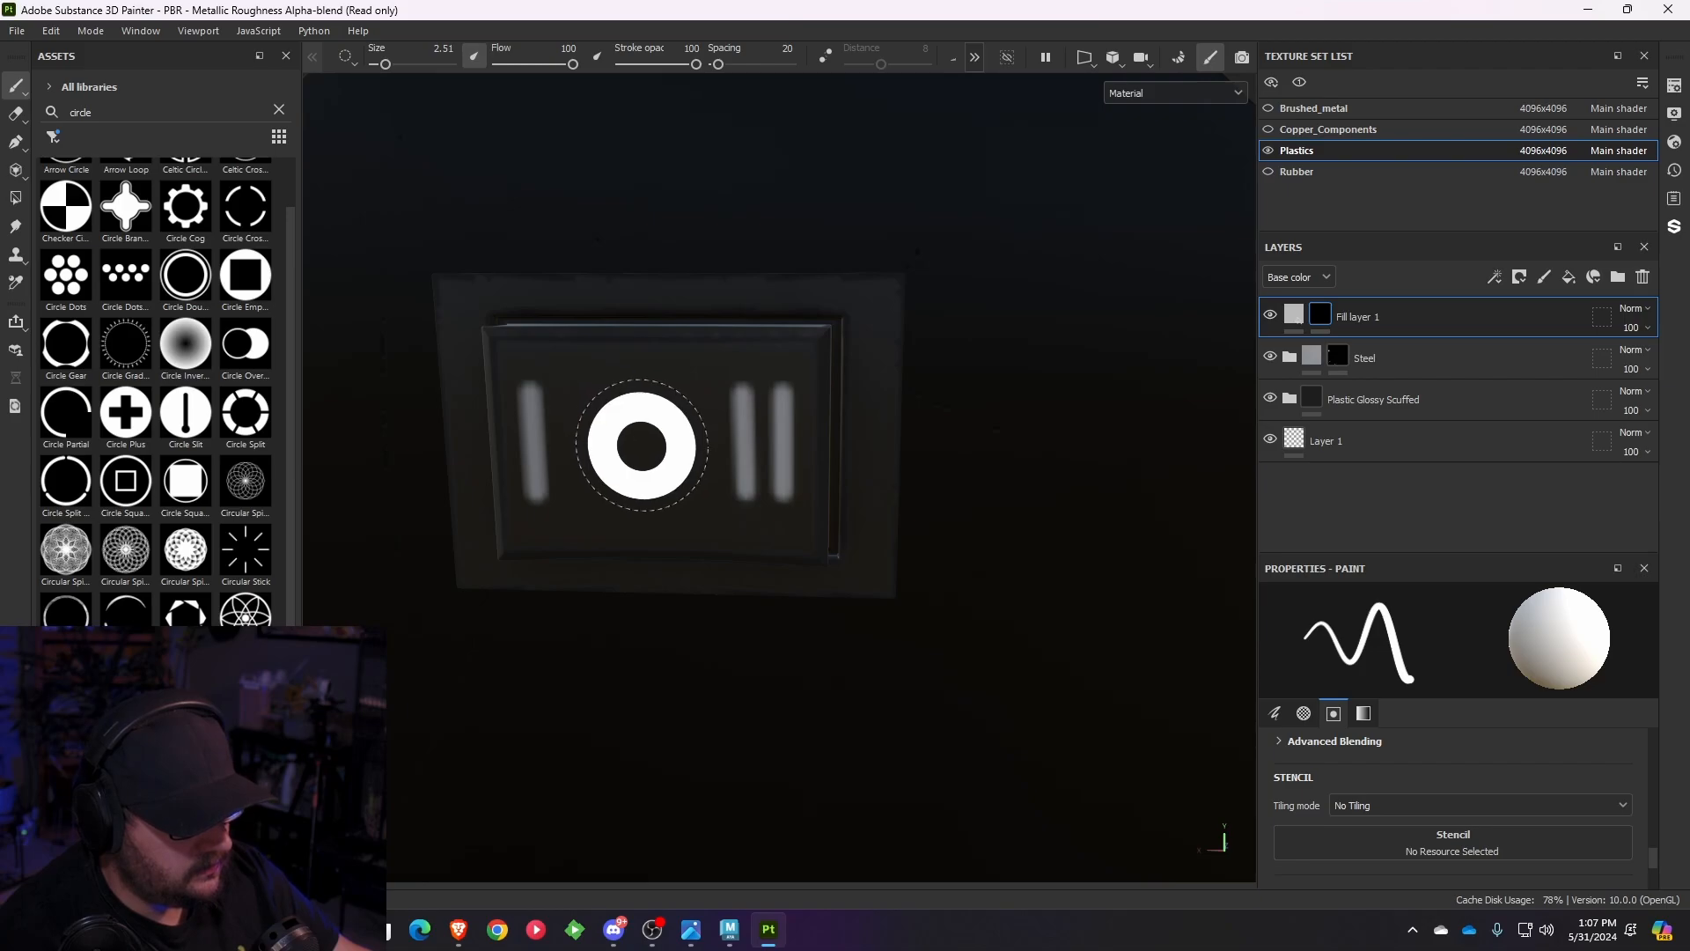
key("f")
left_click_drag(943, 566, 981, 570, "alt")
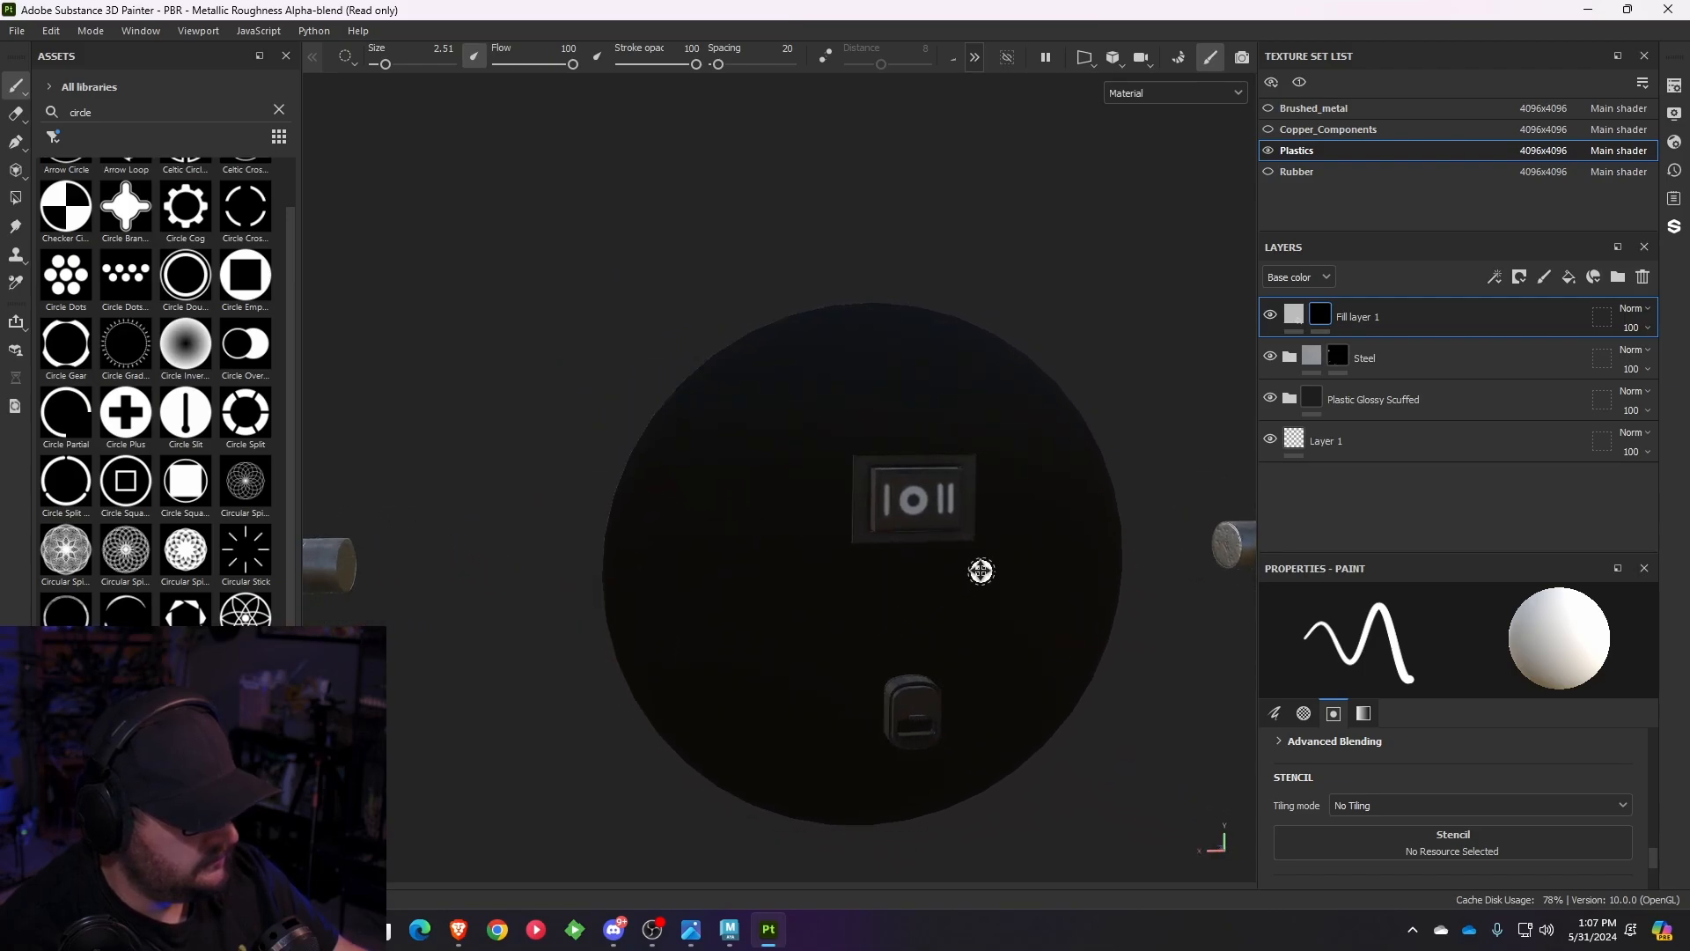
middle_click_drag(981, 571, 926, 541, "alt")
scroll(927, 540, "up", 3)
left_click_drag(902, 470, 807, 513, "alt")
scroll(851, 467, "up", 2)
scroll(803, 475, "up", 3)
- Undo the ring and all the vertical bars painted on the power switch
key("ctrl+z")
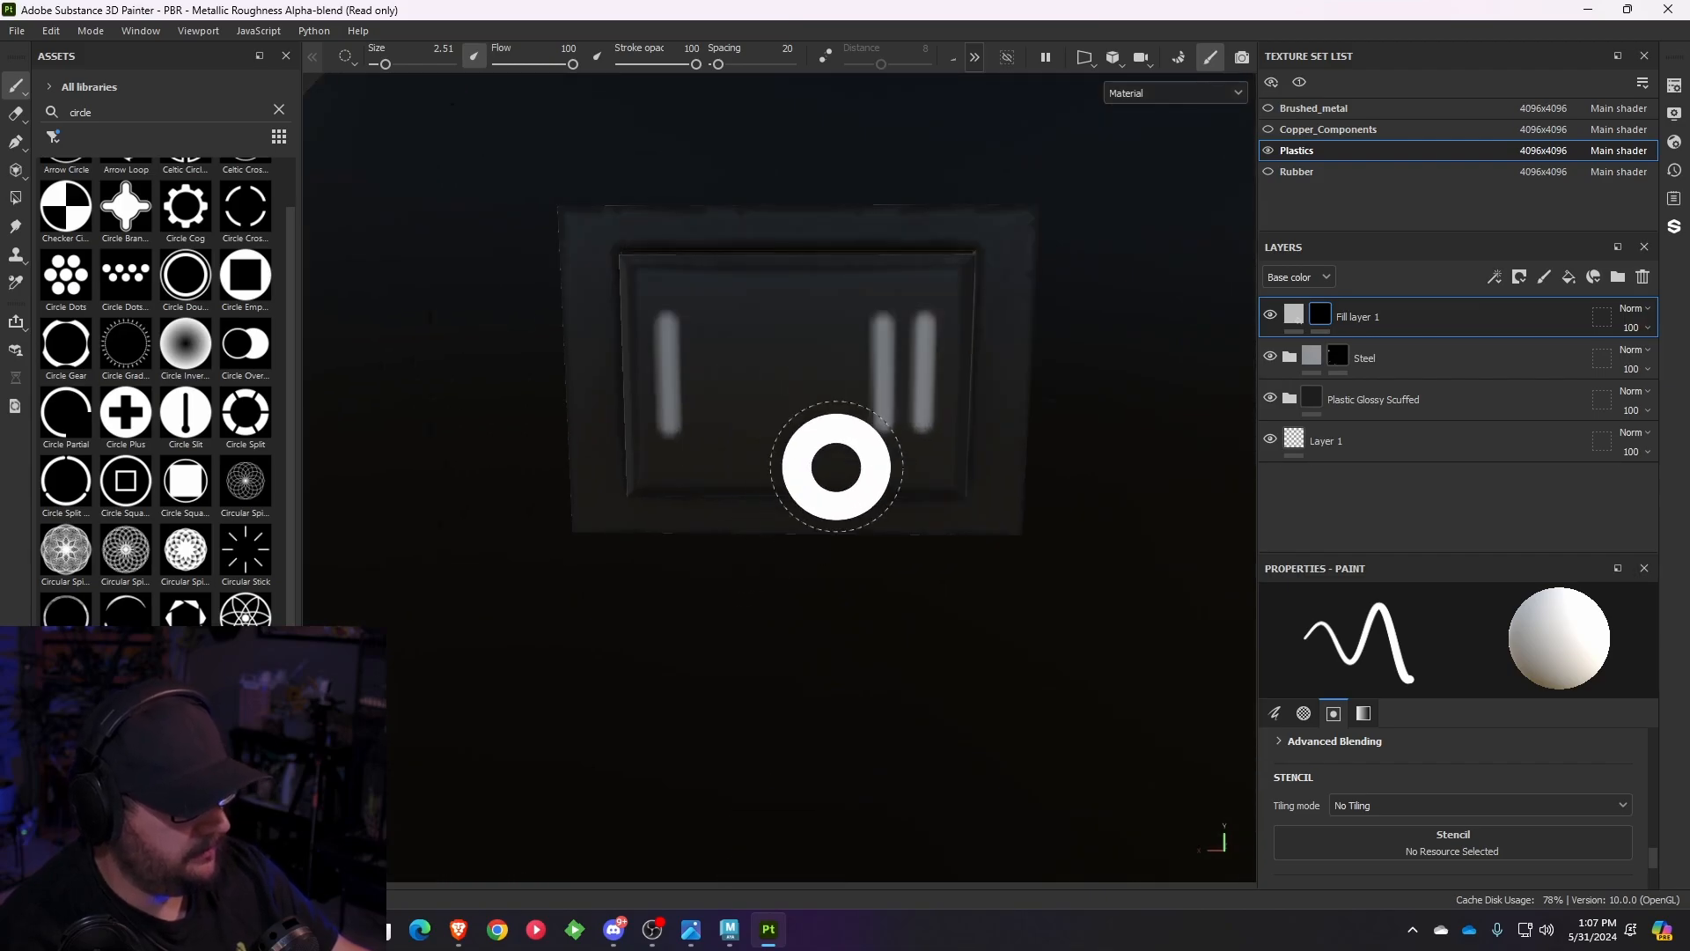
key("ctrl+z")
key("ctrl+z")
key("ctrl+z")
key("ctrl+z")
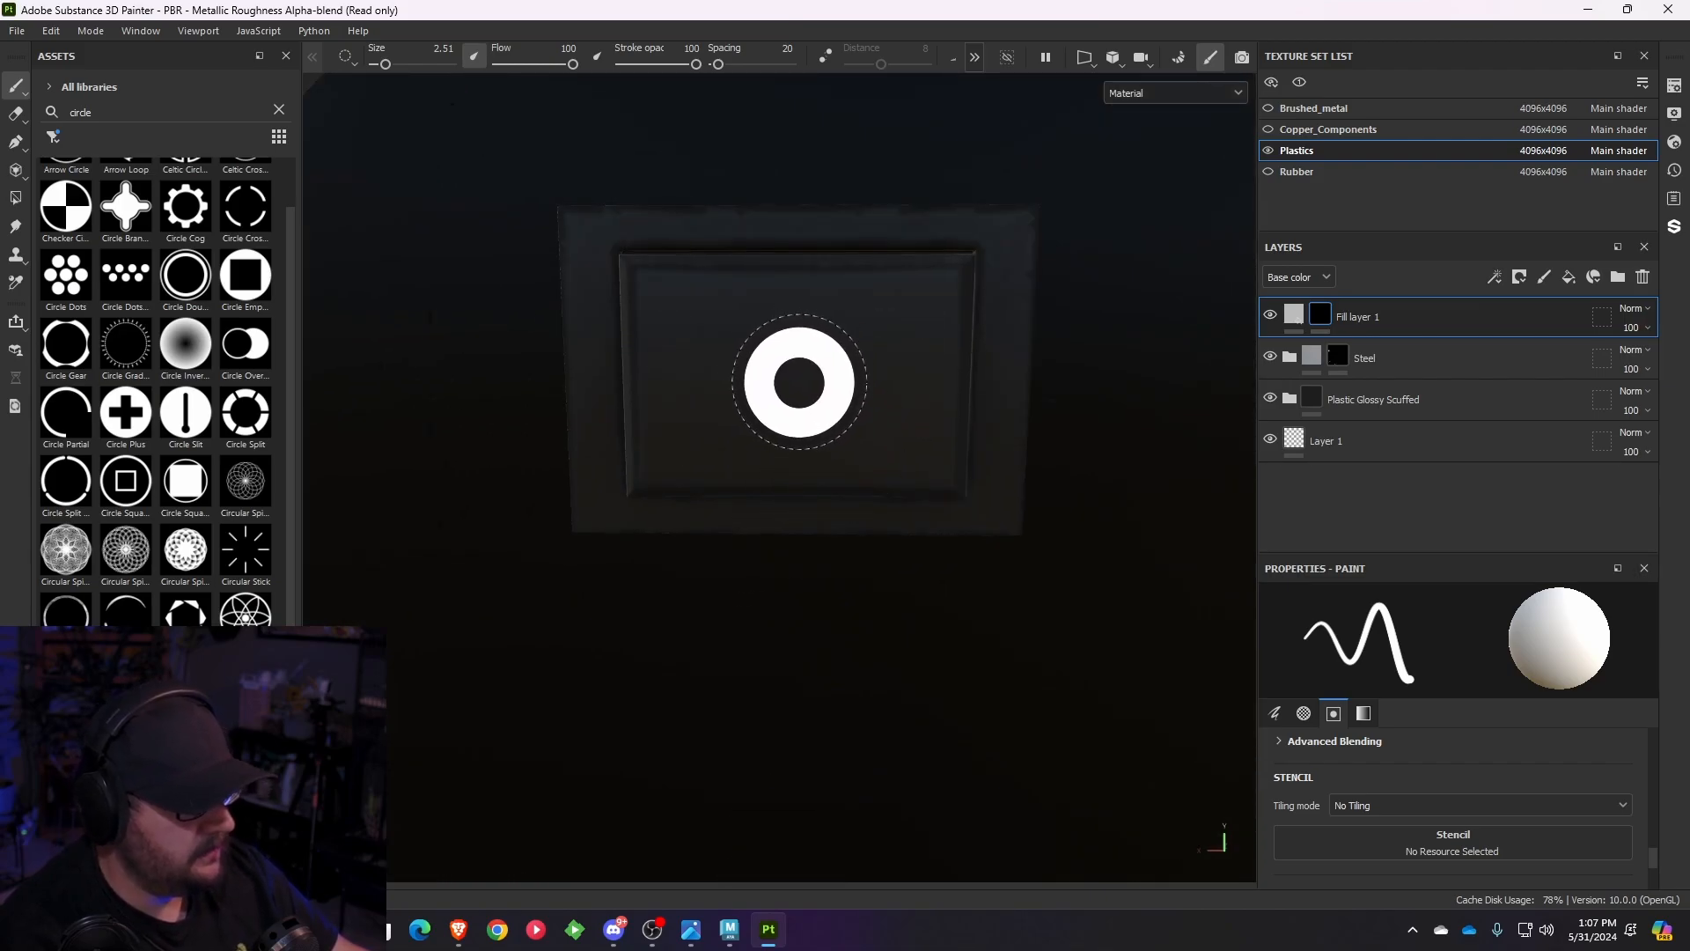
- Stamp the ring at the centre of the power switch in the fill layer's mask and check its placement
left_click(799, 380)
mouse_move(917, 596)
left_mouse_down("alt")
mouse_move(848, 596)
mouse_move(921, 595)
left_mouse_up("alt")
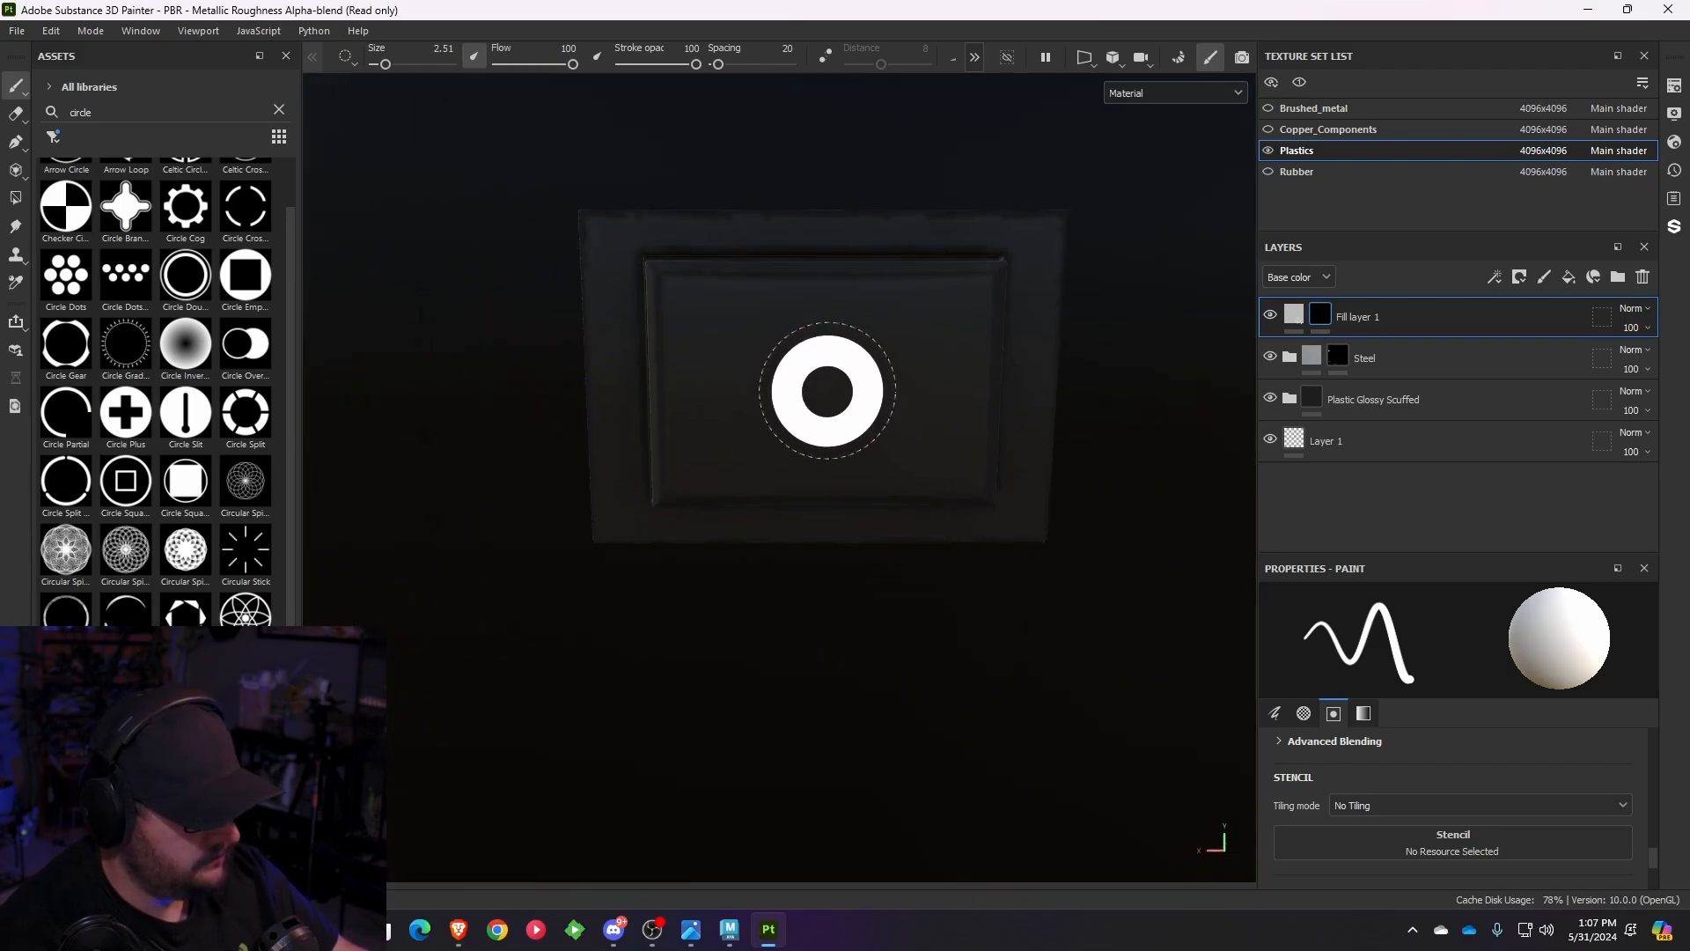
scroll(975, 671, "down", 4)
left_click_drag(974, 687, 959, 605, "alt")
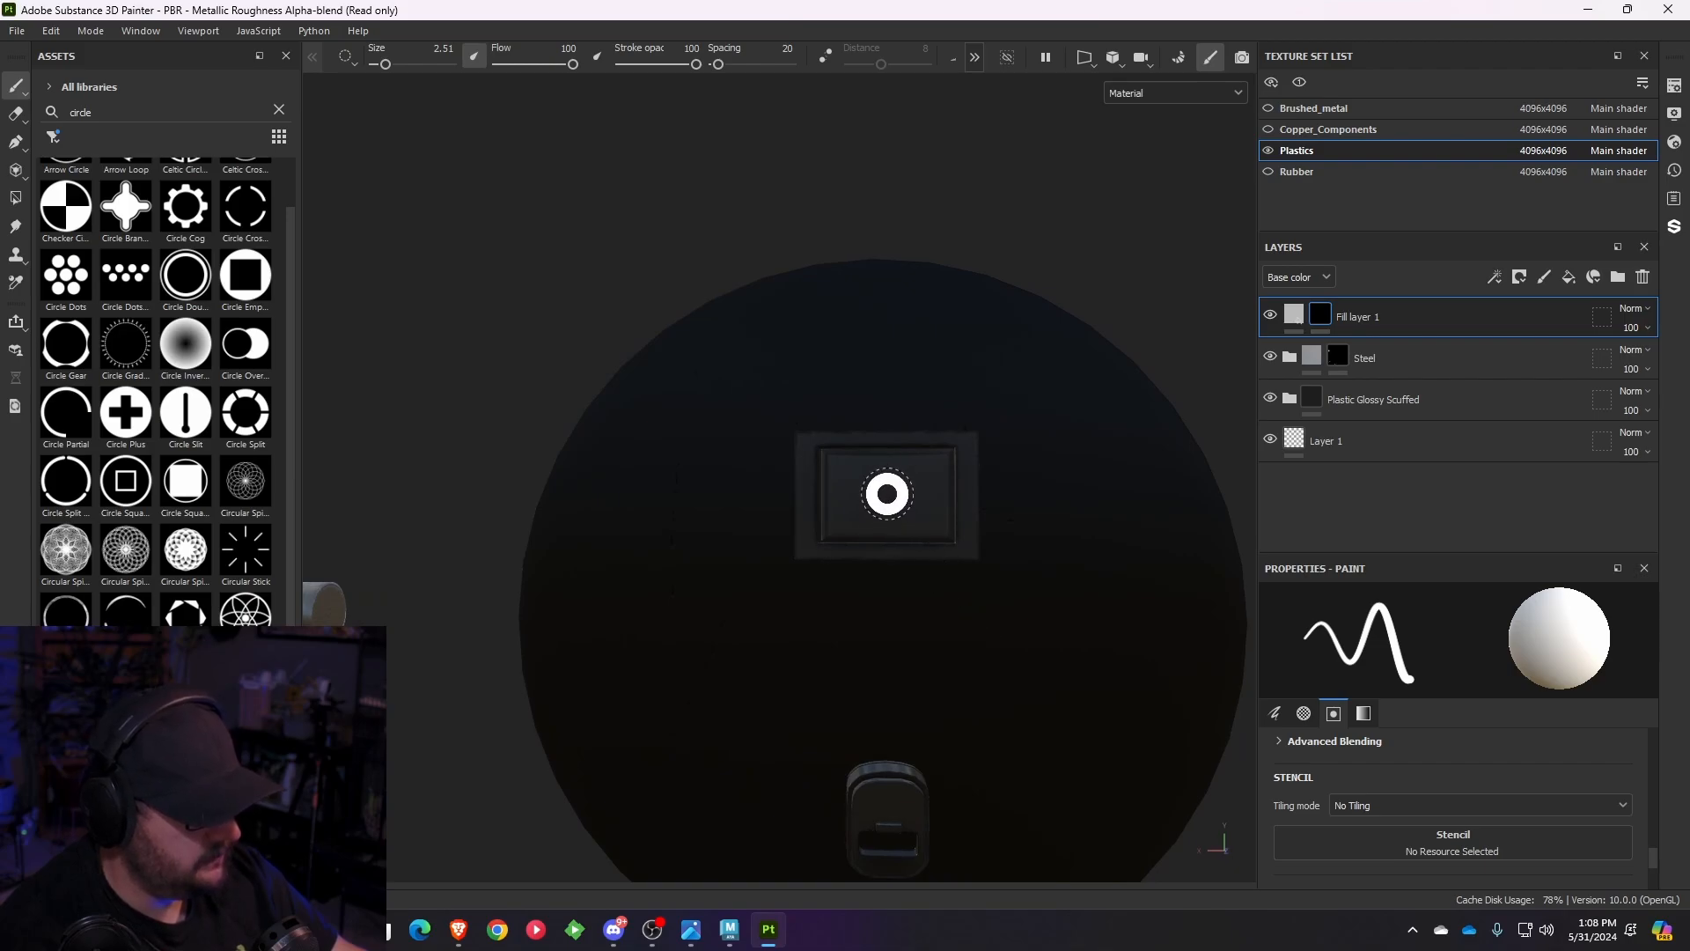
scroll(1000, 634, "up", 4)
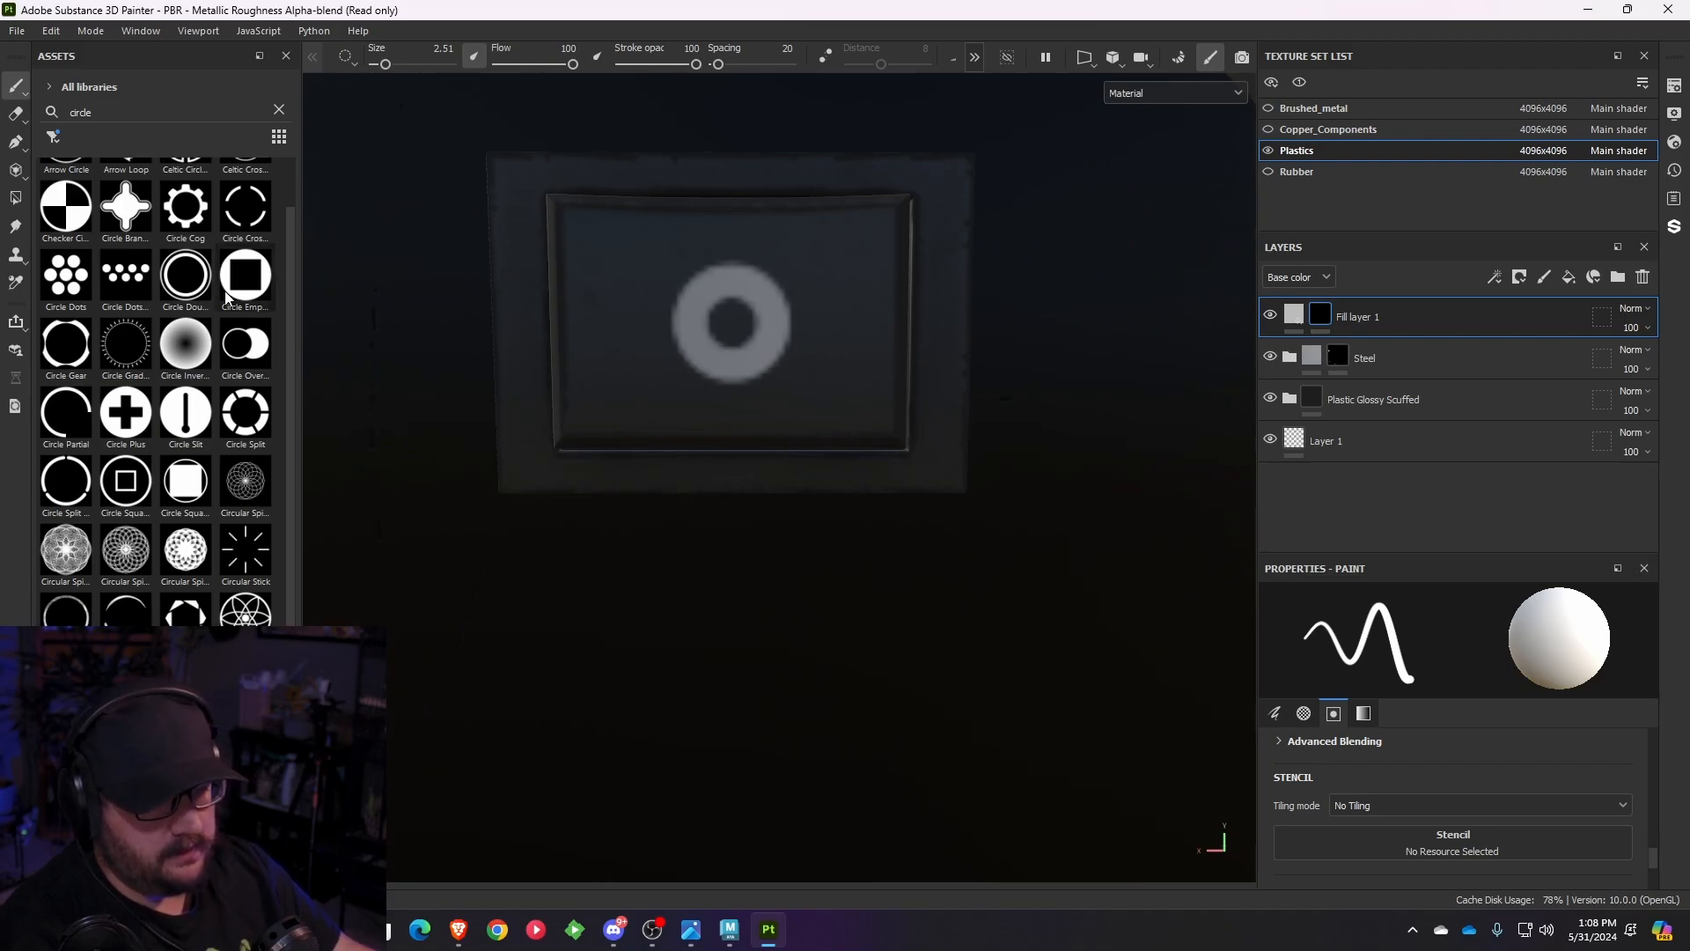
scroll(564, 396, "up", 2)
- Browse the brush's alpha resources without the search filter and remove the Shape Border Circle alpha from the brush
scroll(1500, 767, "up", 4)
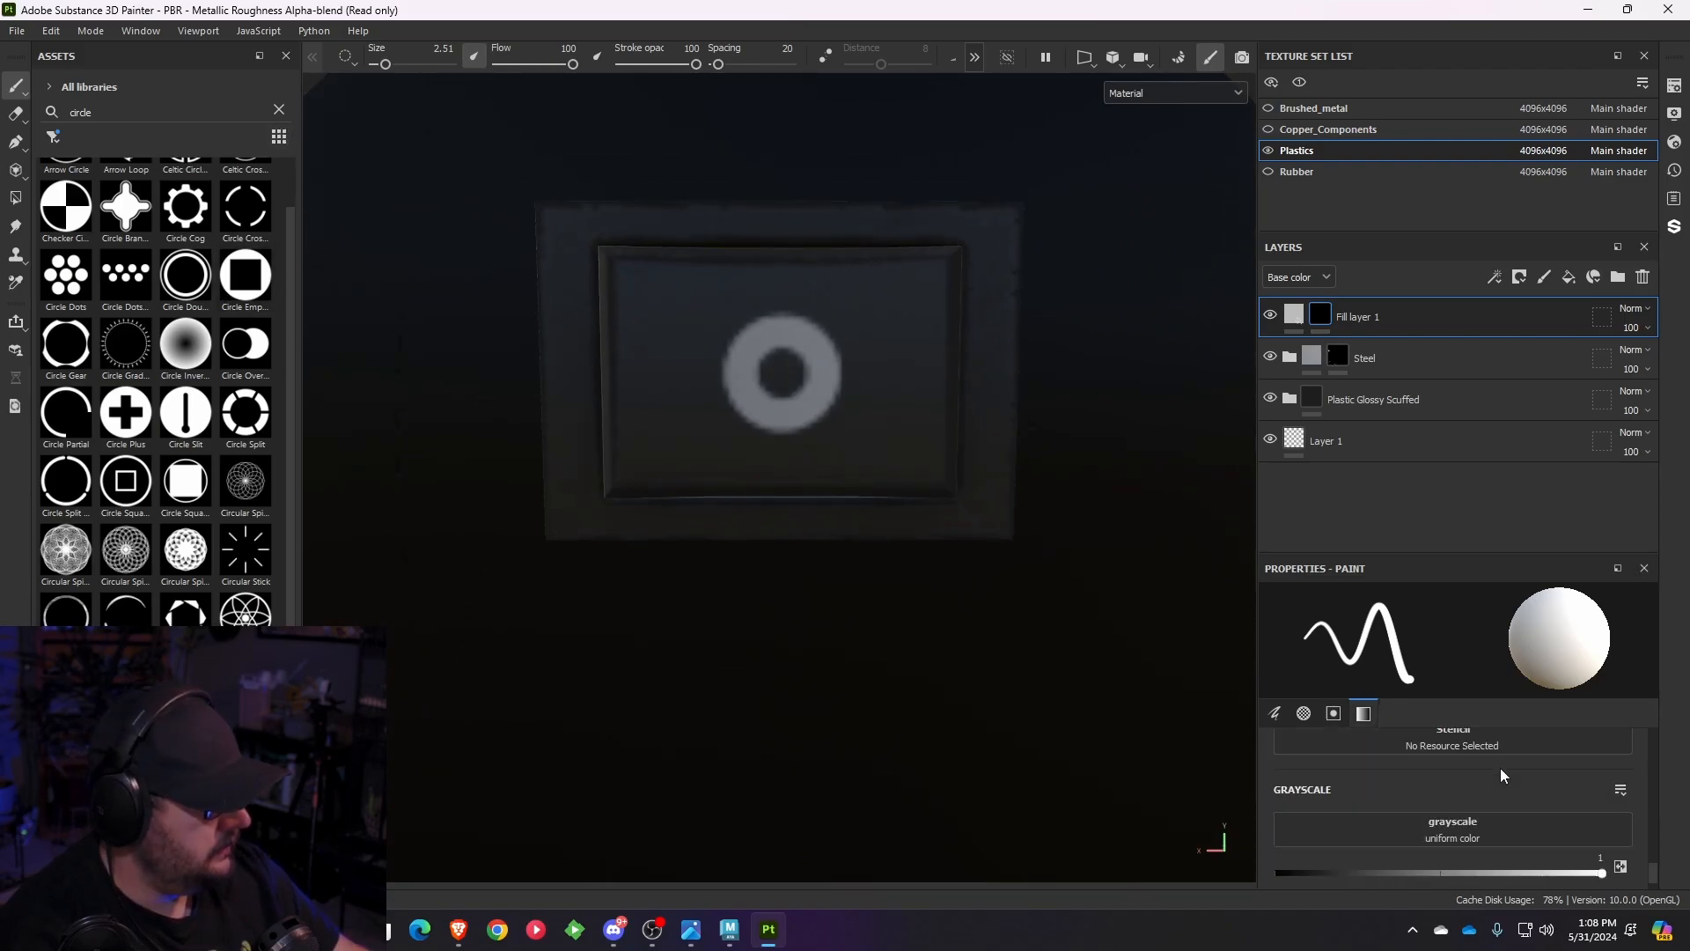
scroll(1491, 773, "up", 1)
left_click(1466, 779)
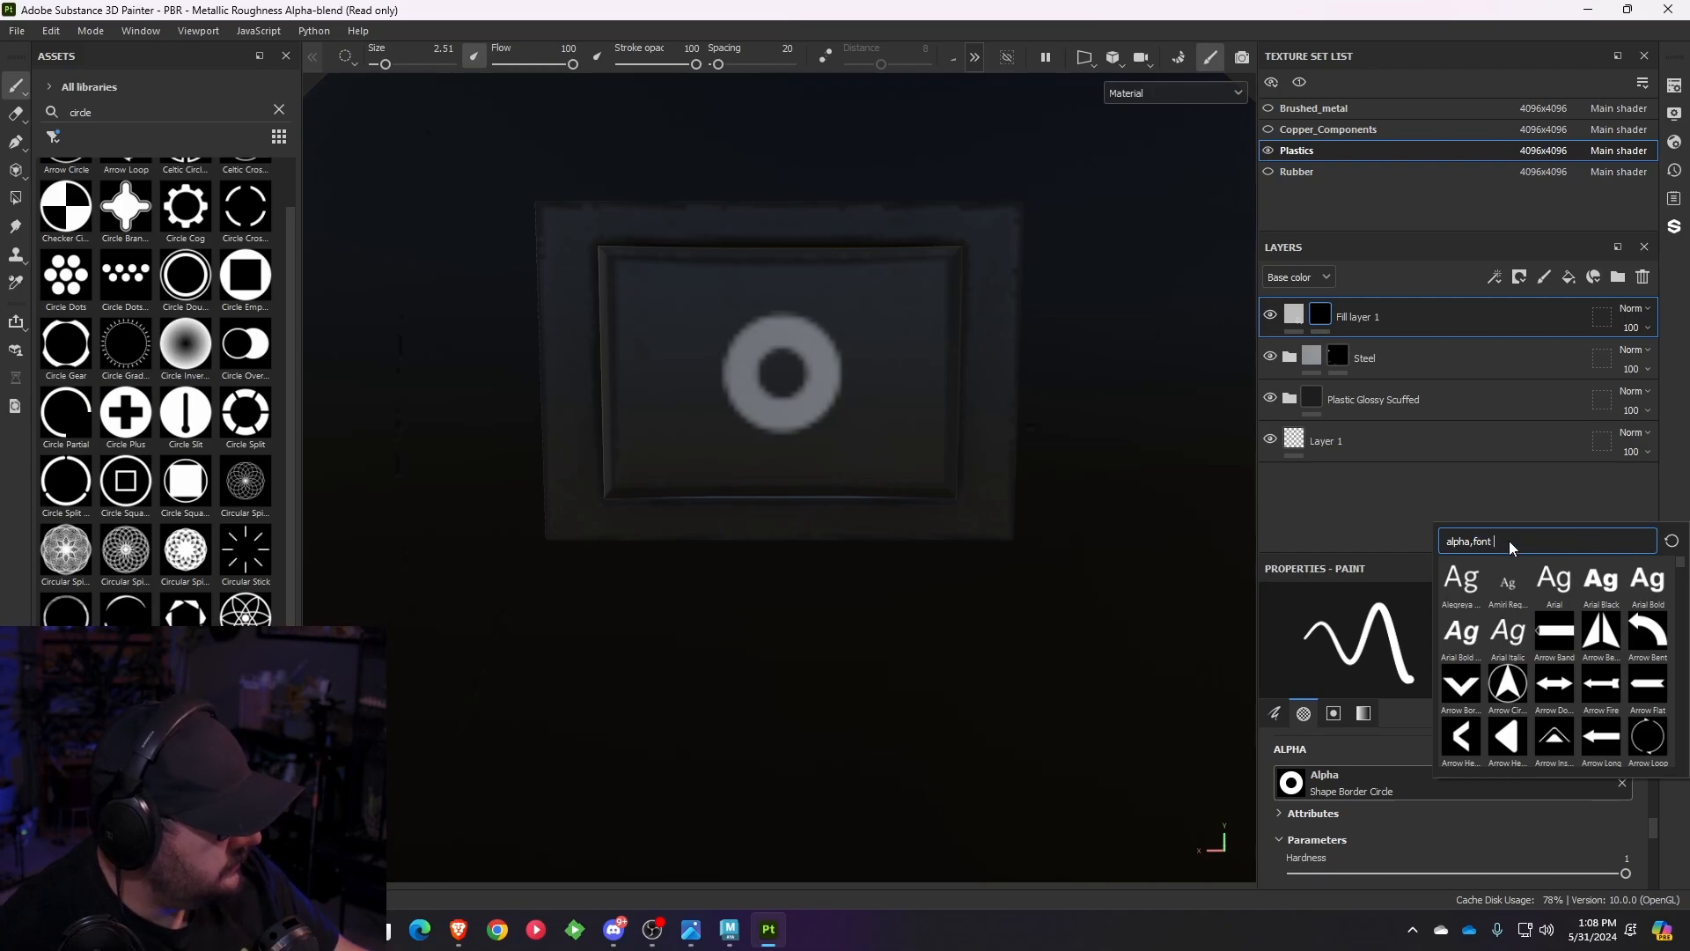
key("BackSpace")
key("BackSpace")
key("BackSpace")
key("BackSpace")
key("BackSpace")
key("BackSpace")
key("BackSpace")
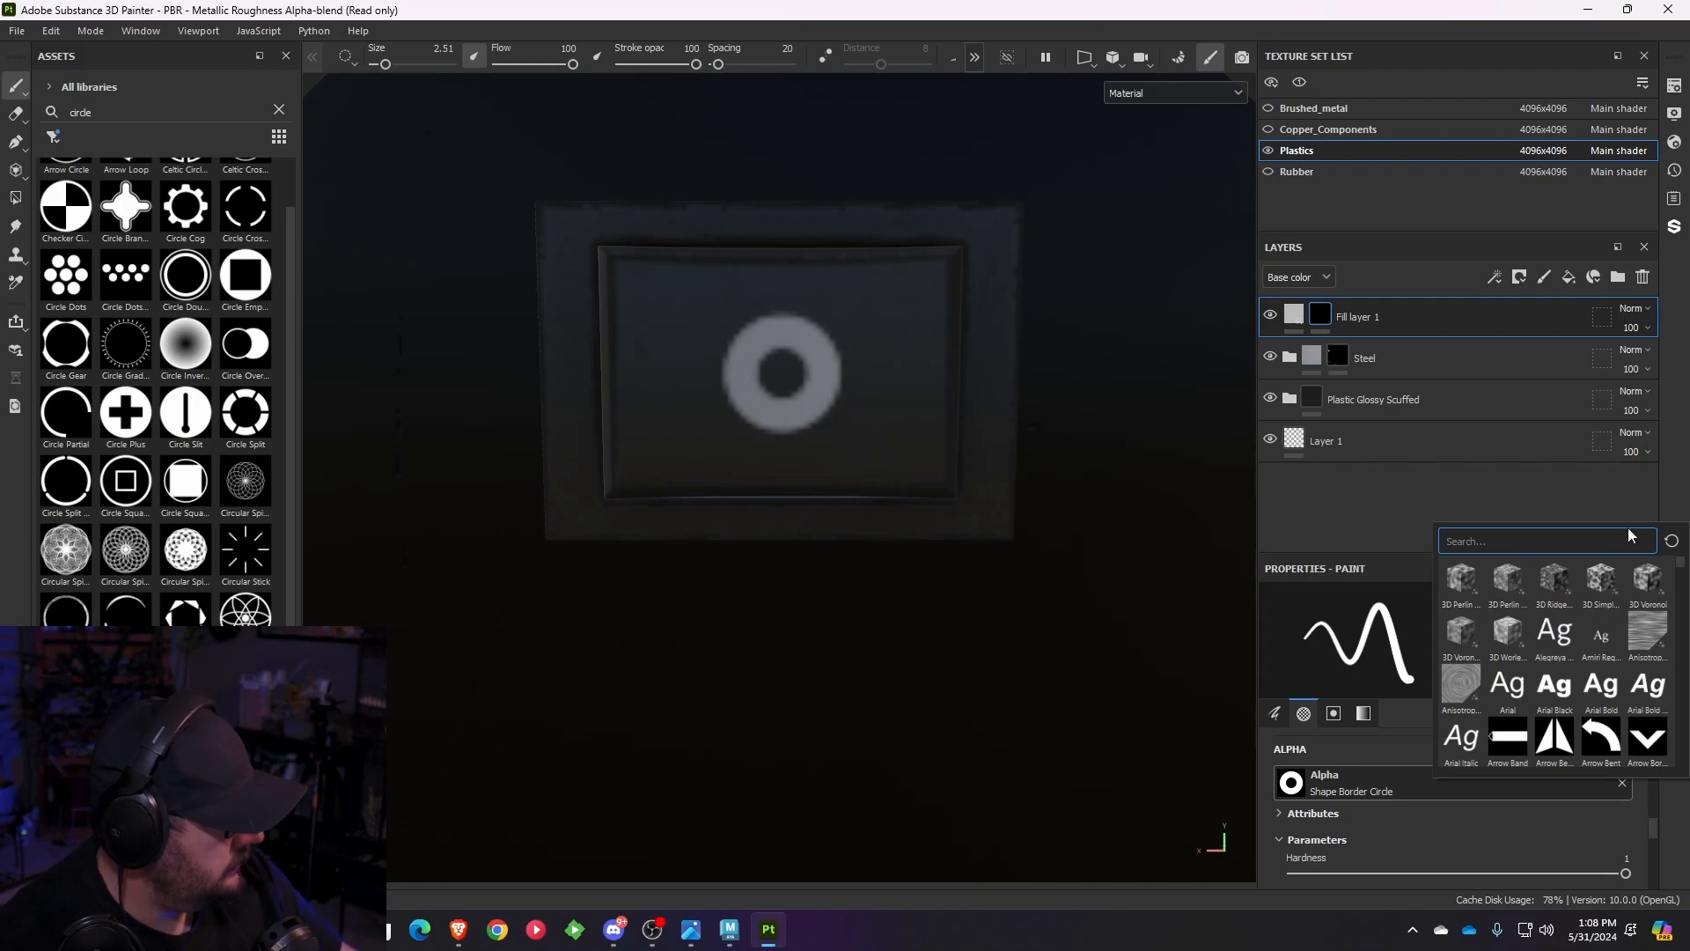
left_click(1669, 541)
left_click(1534, 500)
left_click(1621, 784)
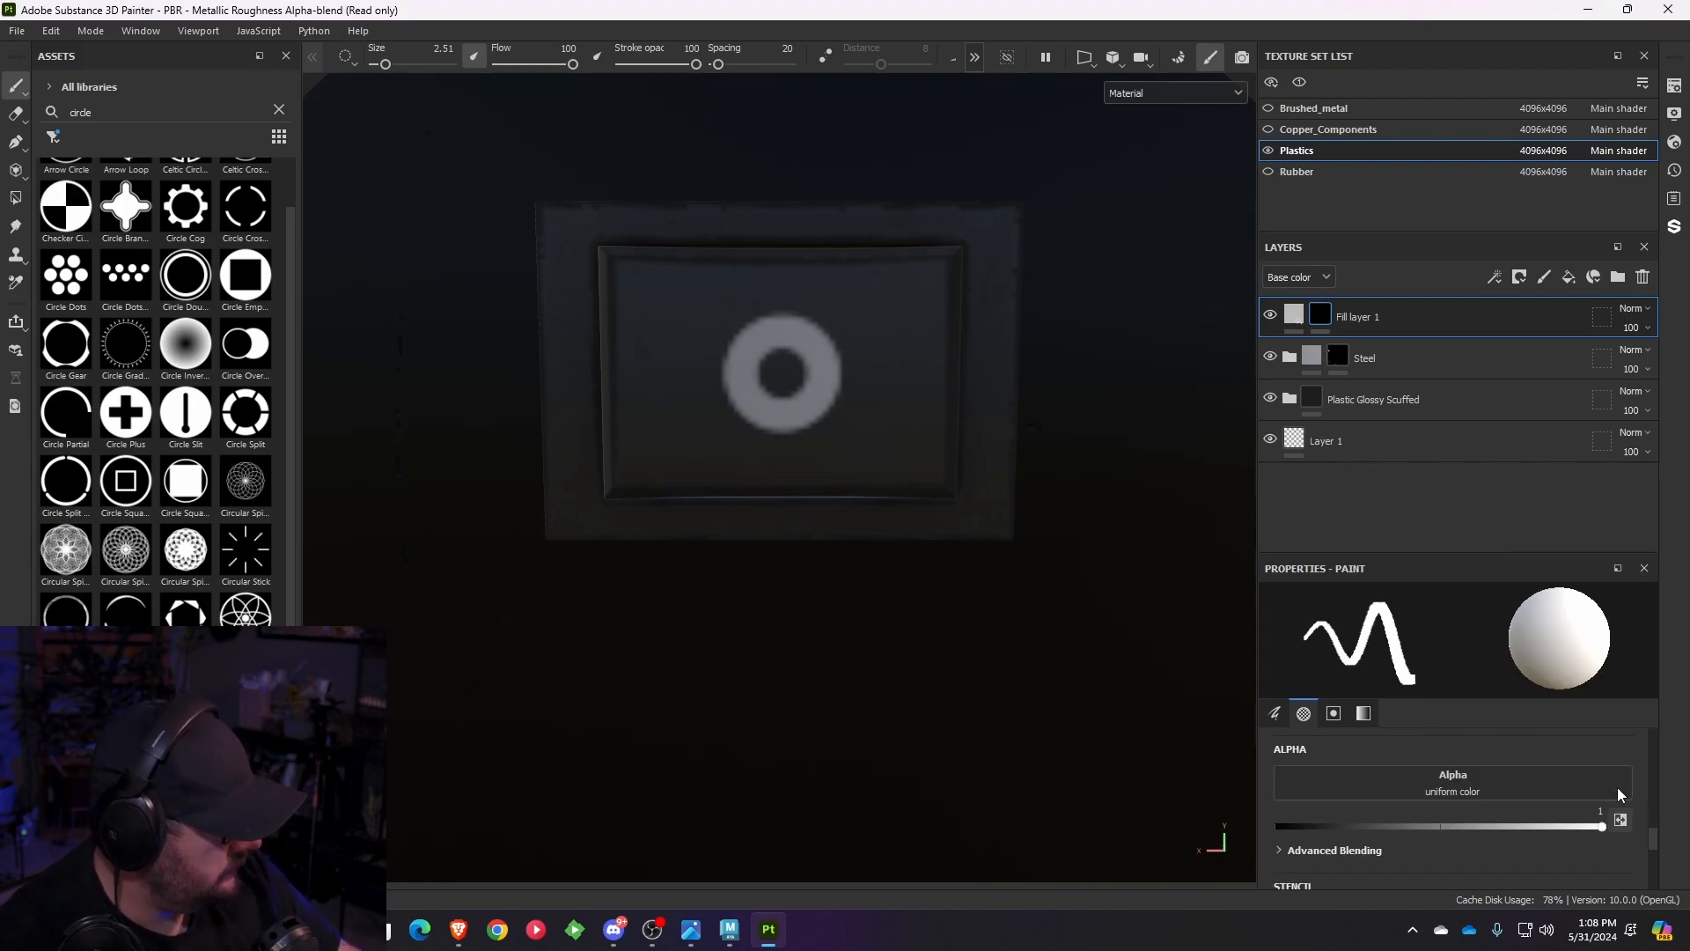
- List the brushes in the asset library instead of alphas and clear the circle search text
scroll(66, 278, "up", 1)
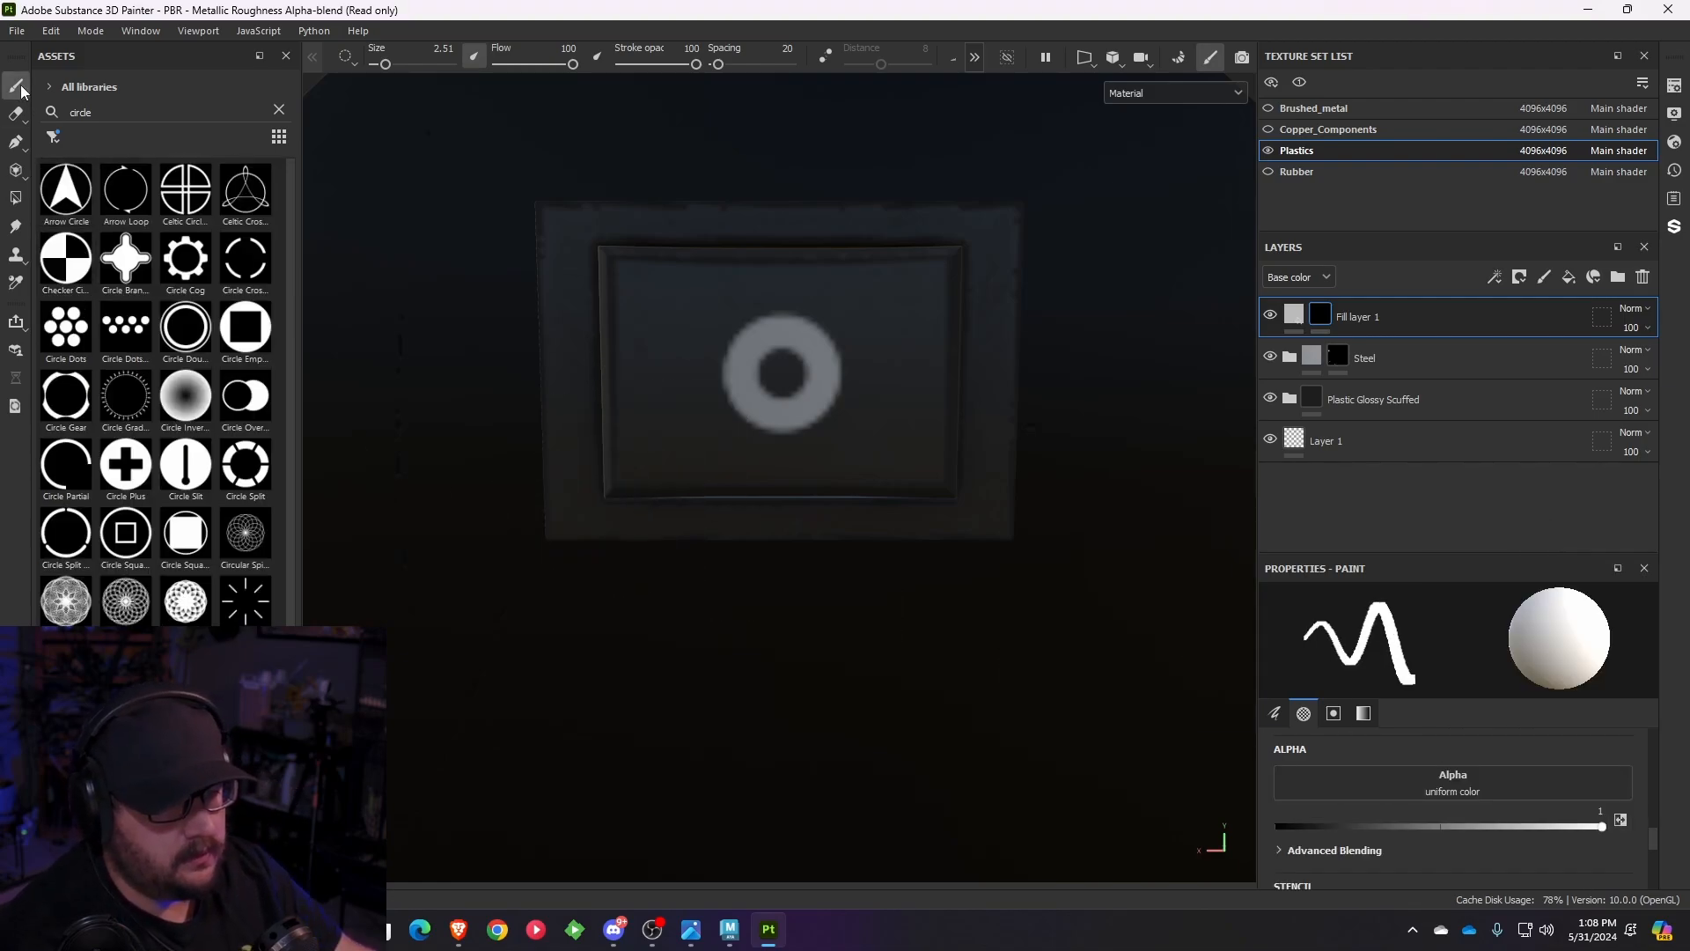
mouse_move(19, 86)
left_click(52, 138)
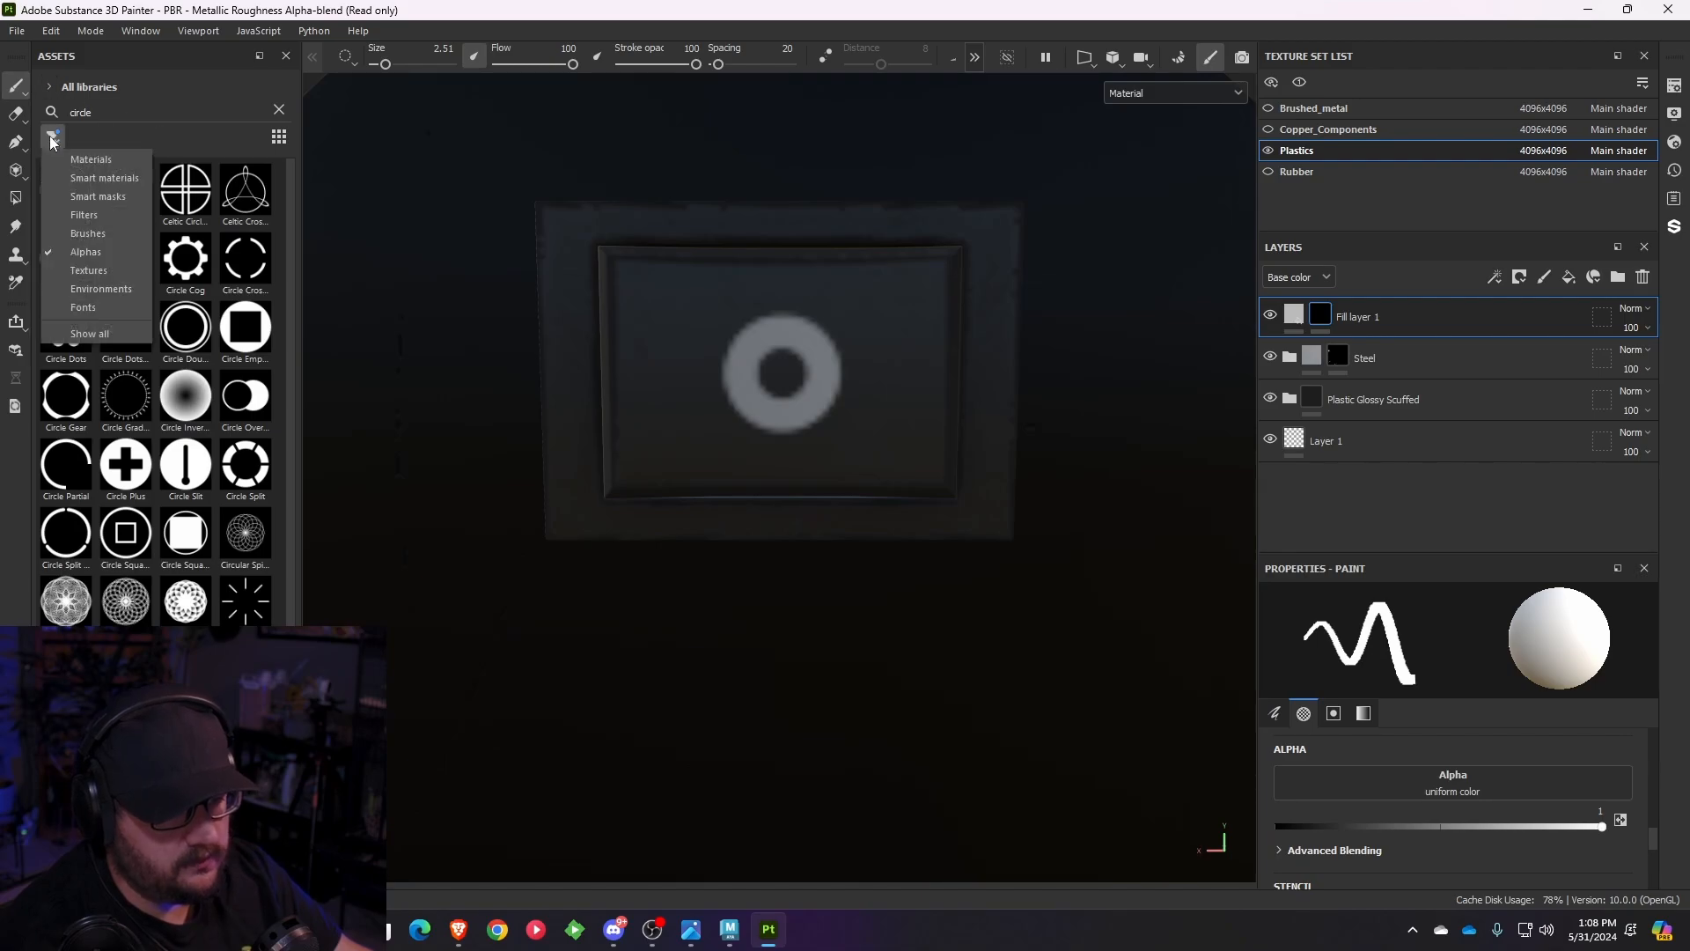
left_click(85, 227)
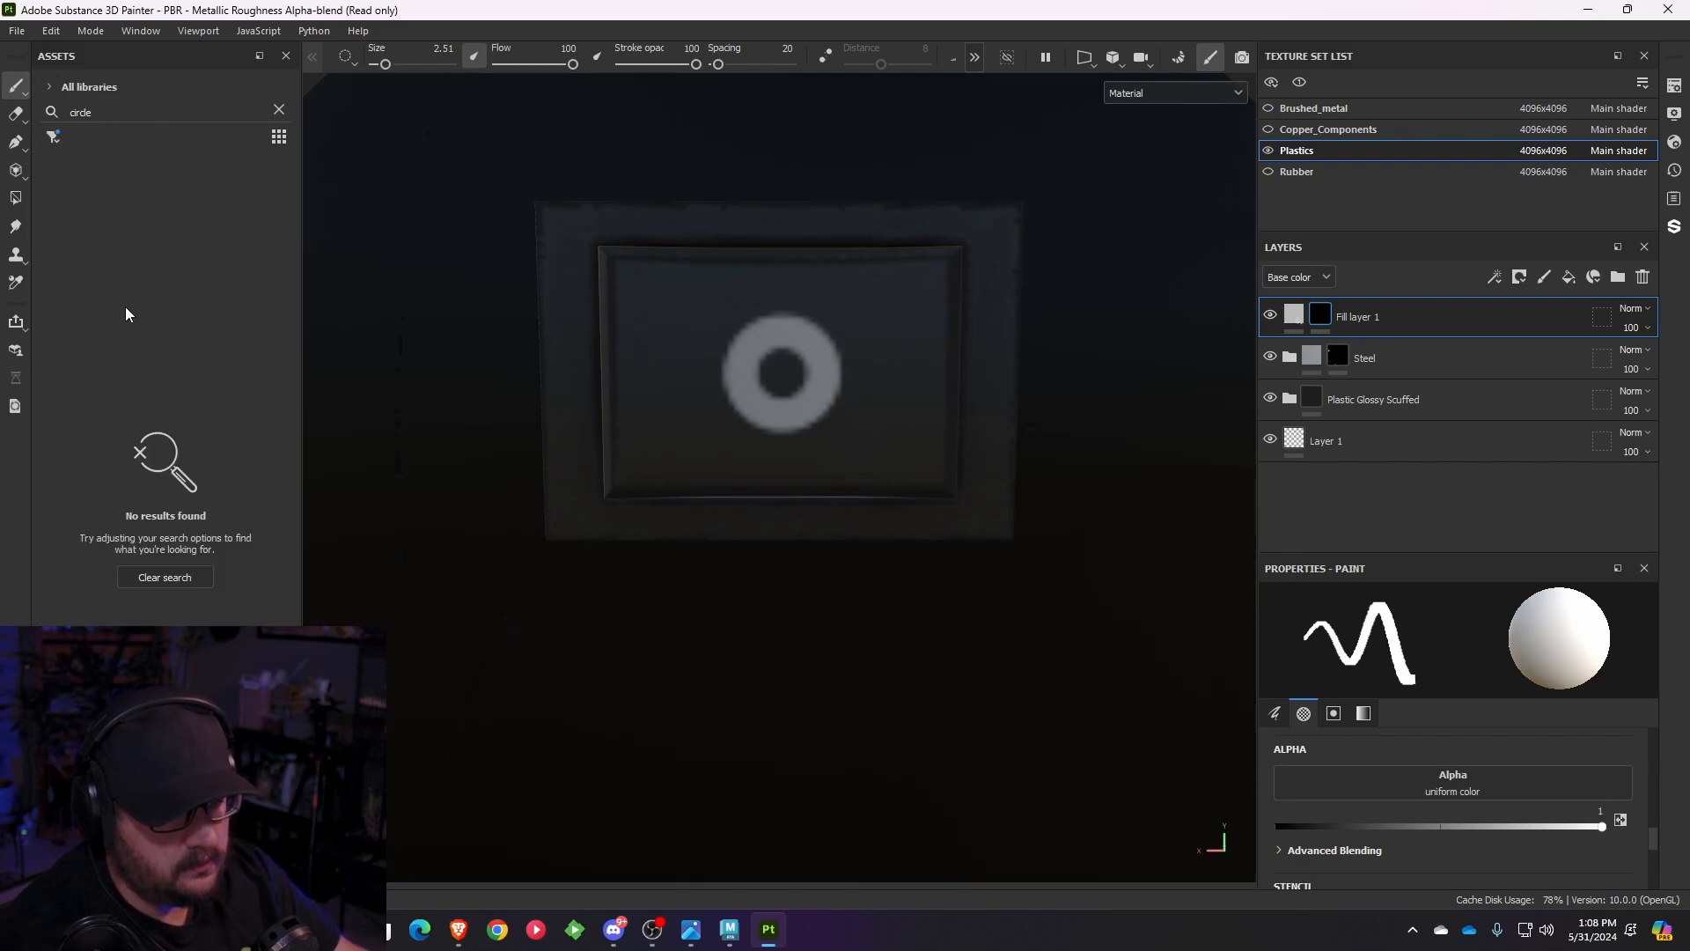
left_click(279, 109)
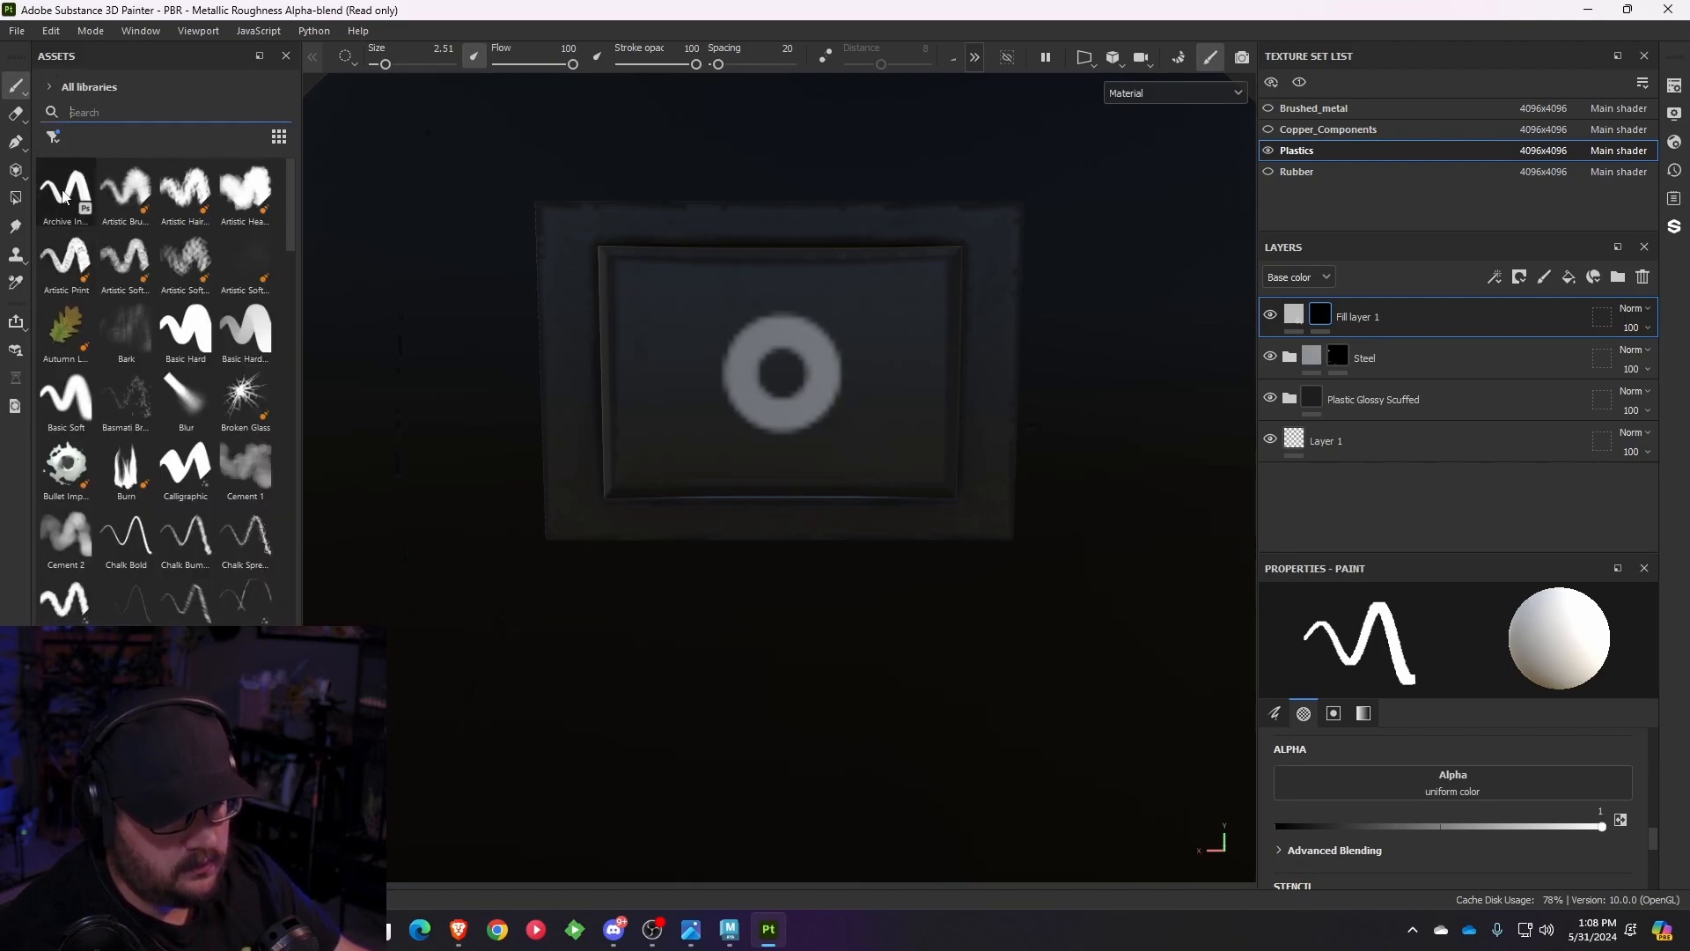
- Choose the Basic Hard brush after trying Basic Soft, and set its size to 0.8
left_click(66, 401)
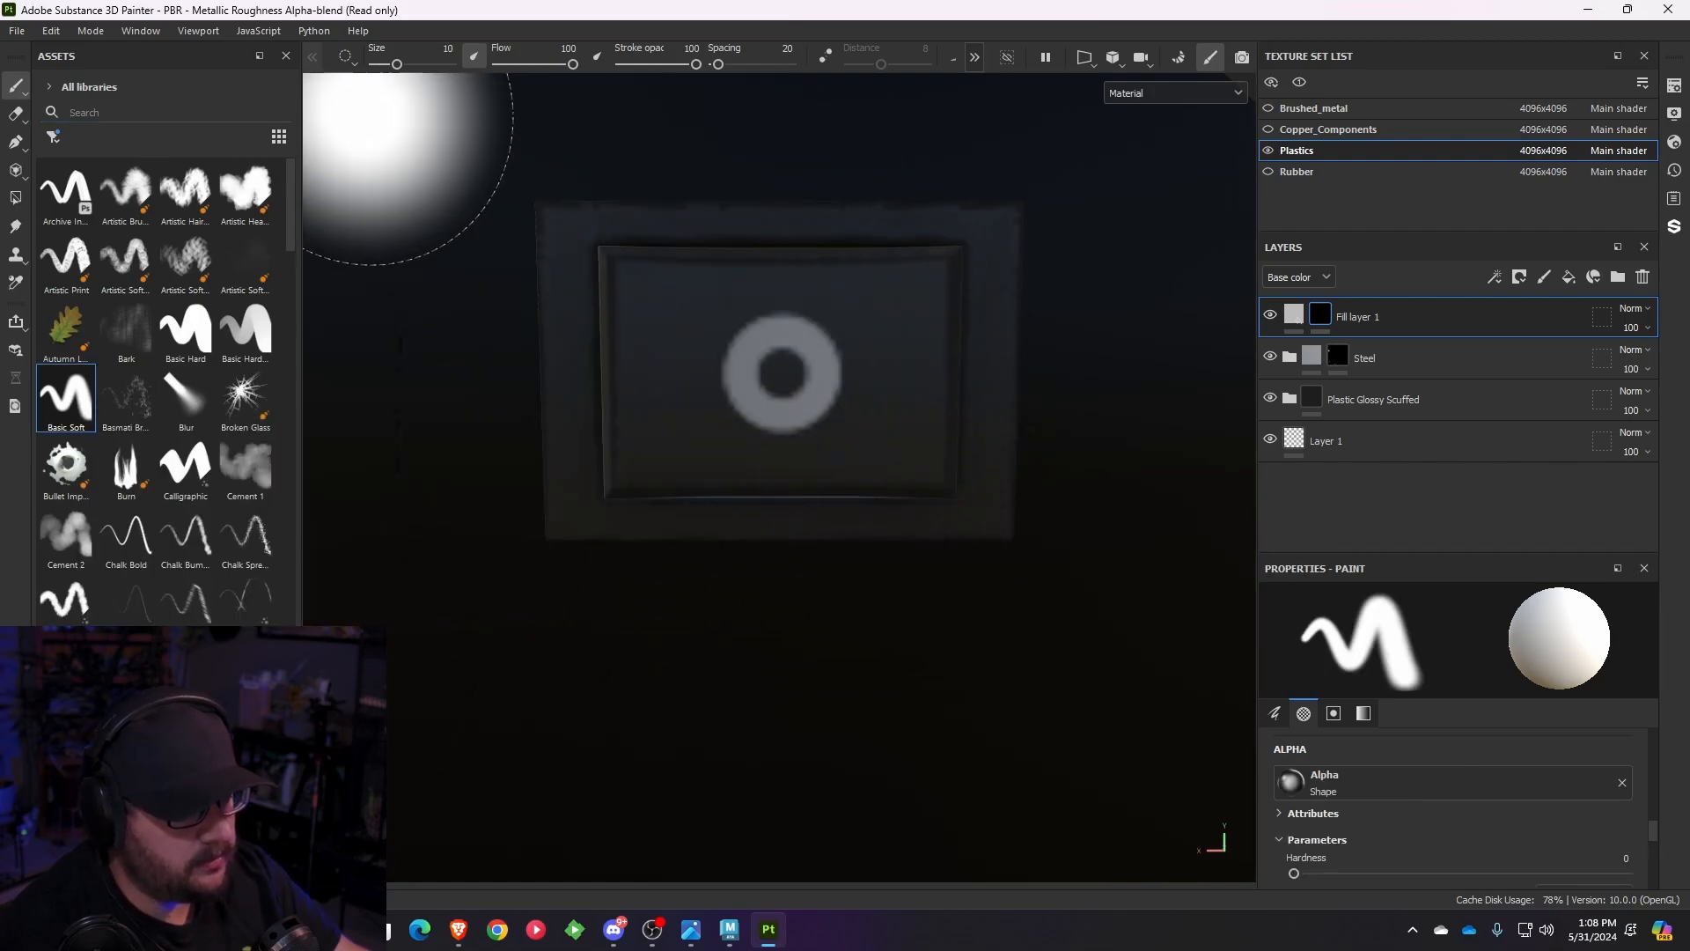
left_click_drag(397, 64, 379, 65)
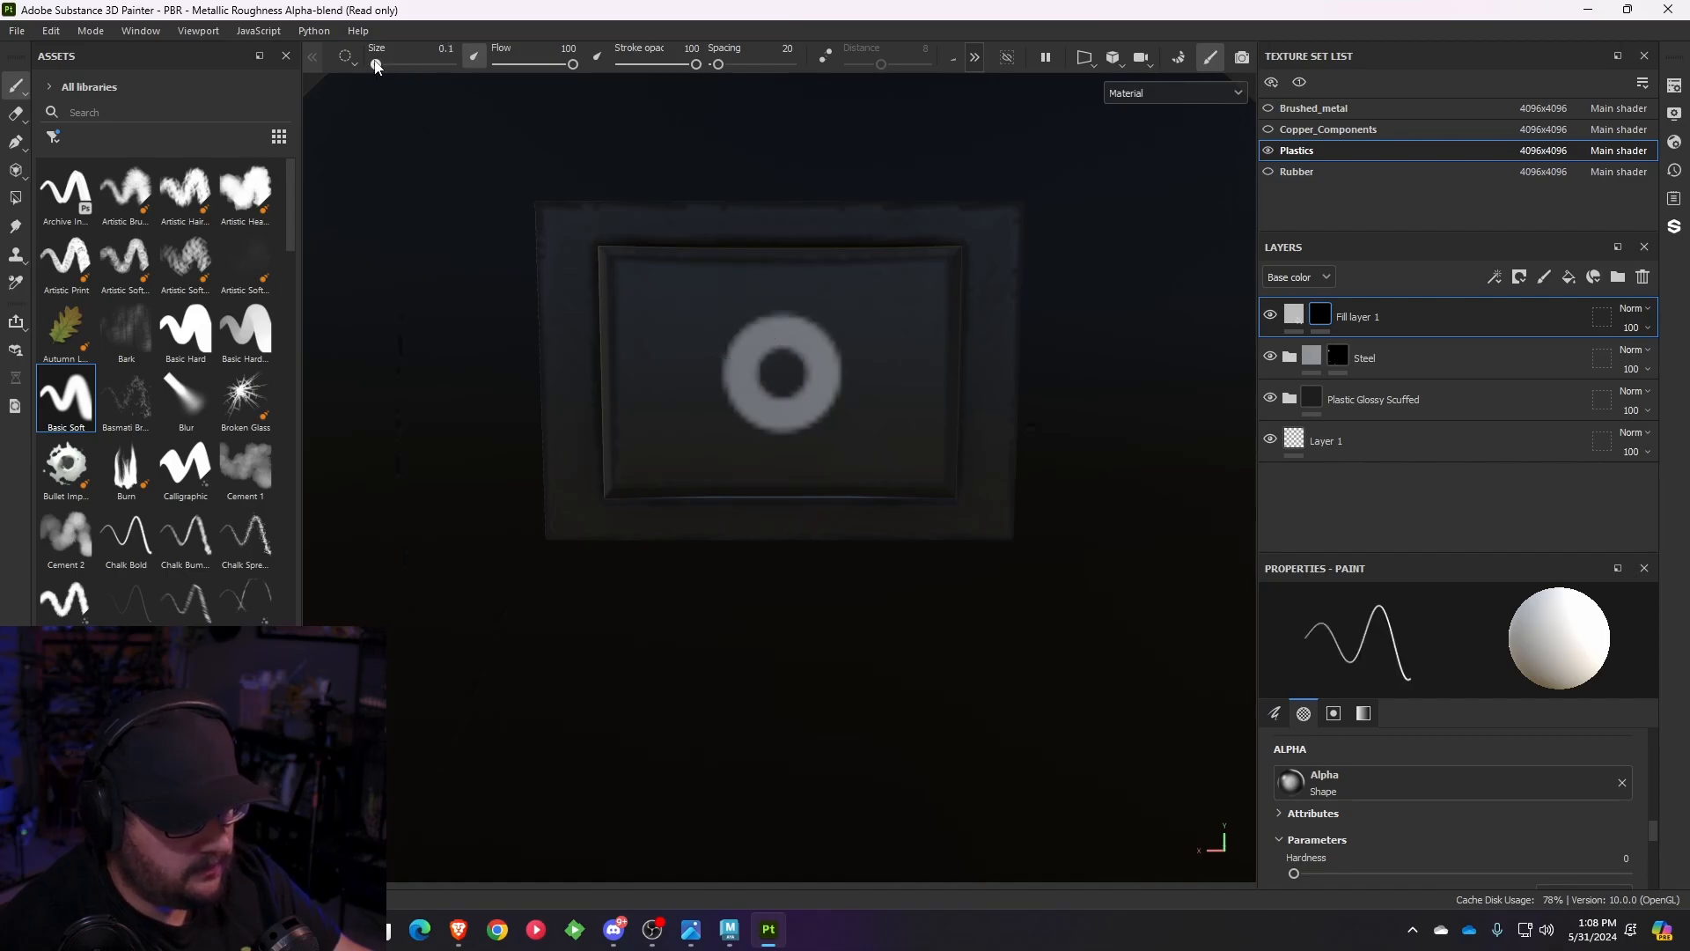
left_click(185, 330)
left_click(396, 66)
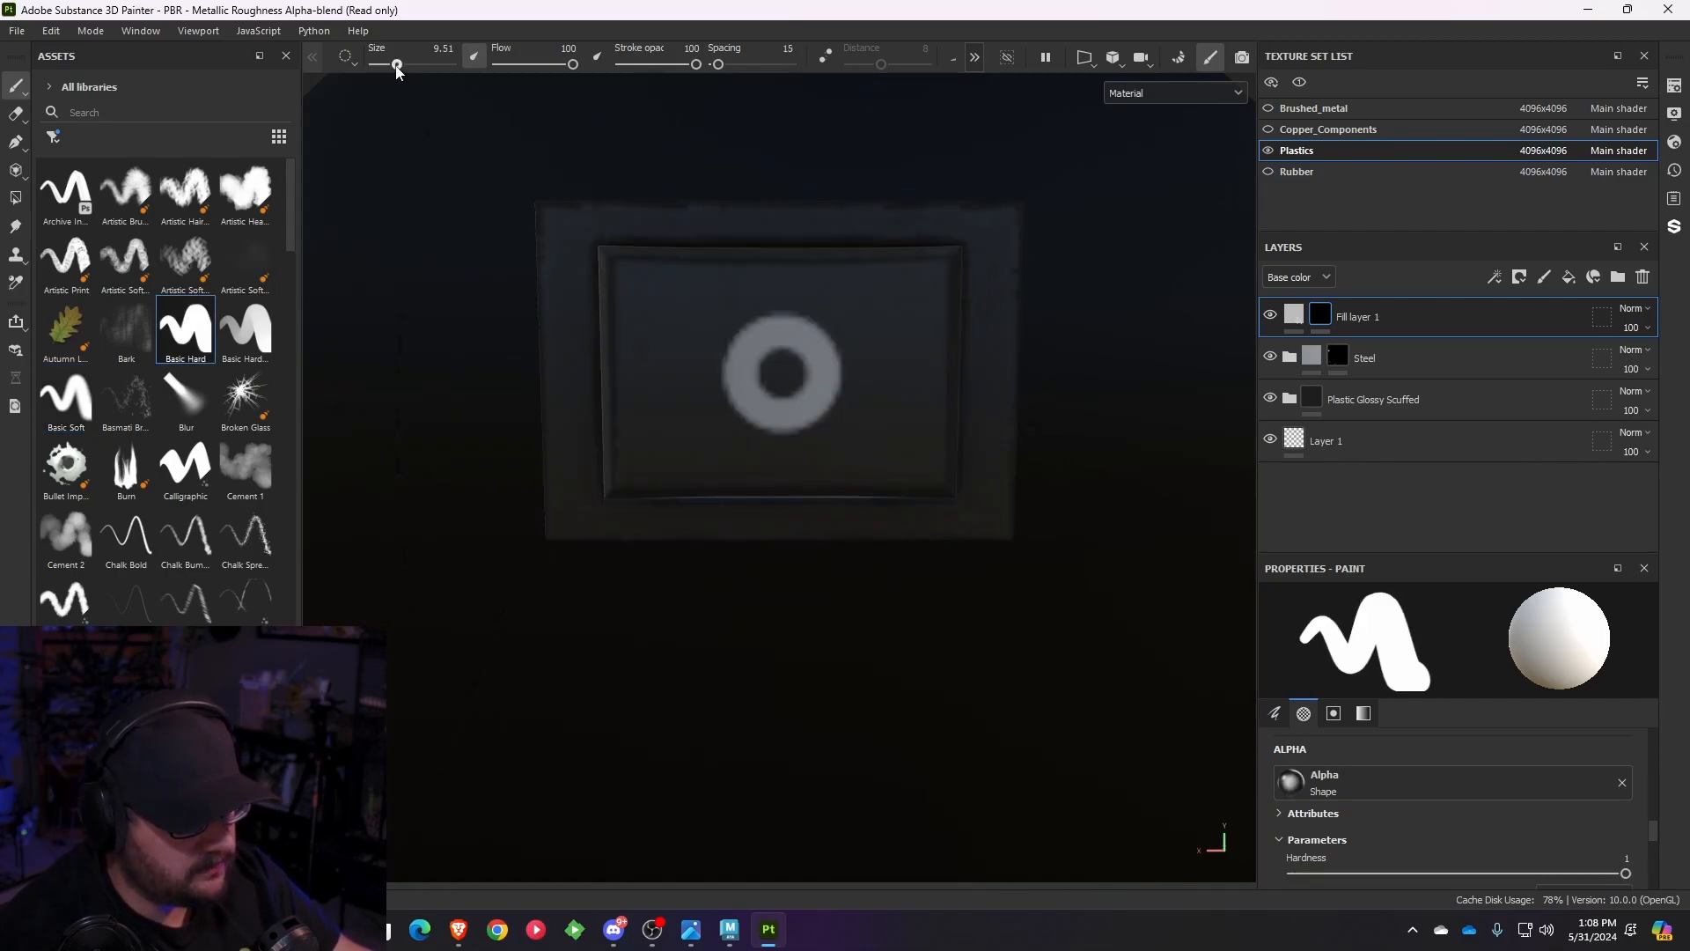
left_click_drag(397, 65, 379, 65)
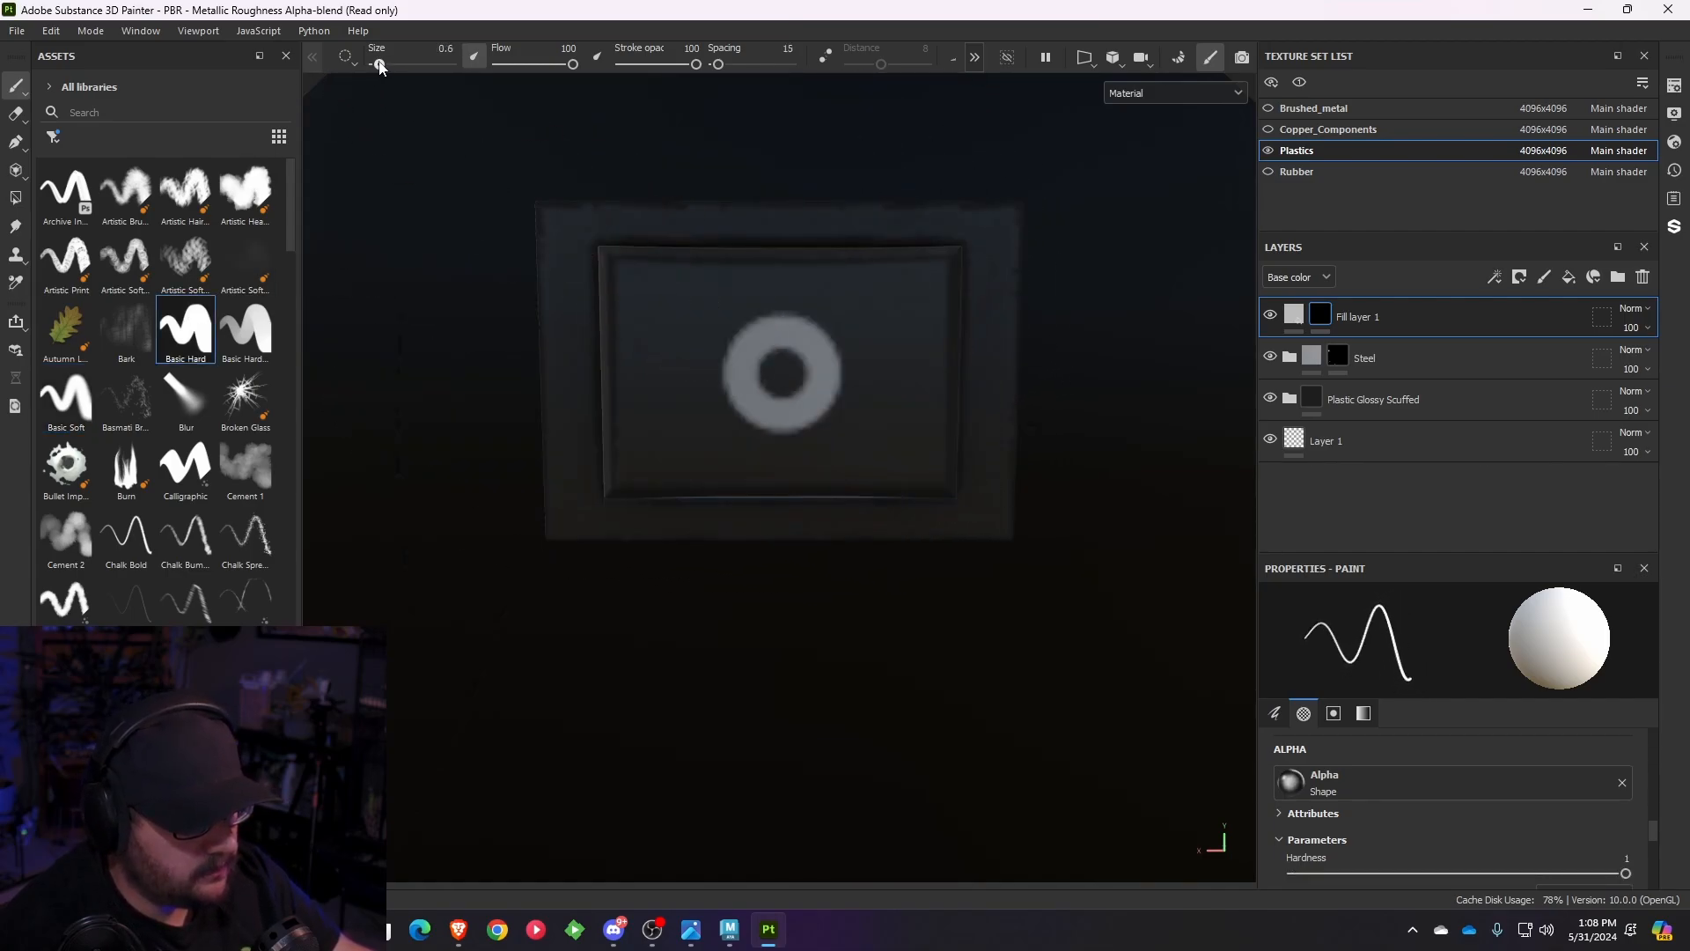
left_click_drag(380, 65, 381, 66)
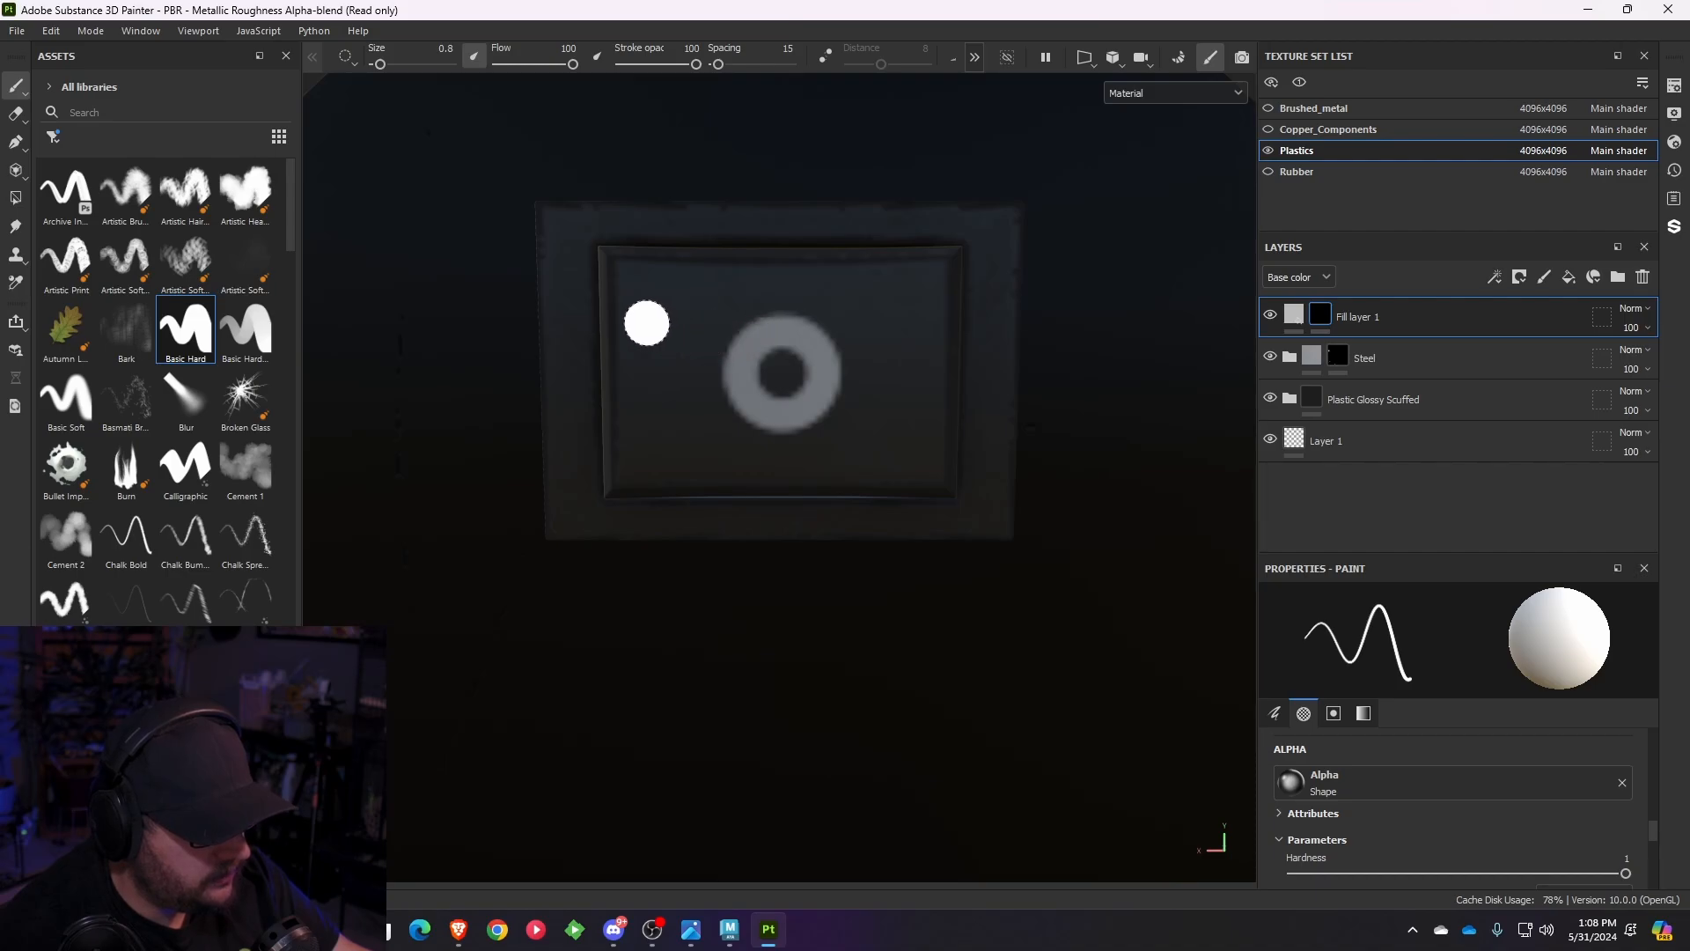
- Try painting a straight vertical bar on the left side of the switch's ring and undo it
left_click(645, 328)
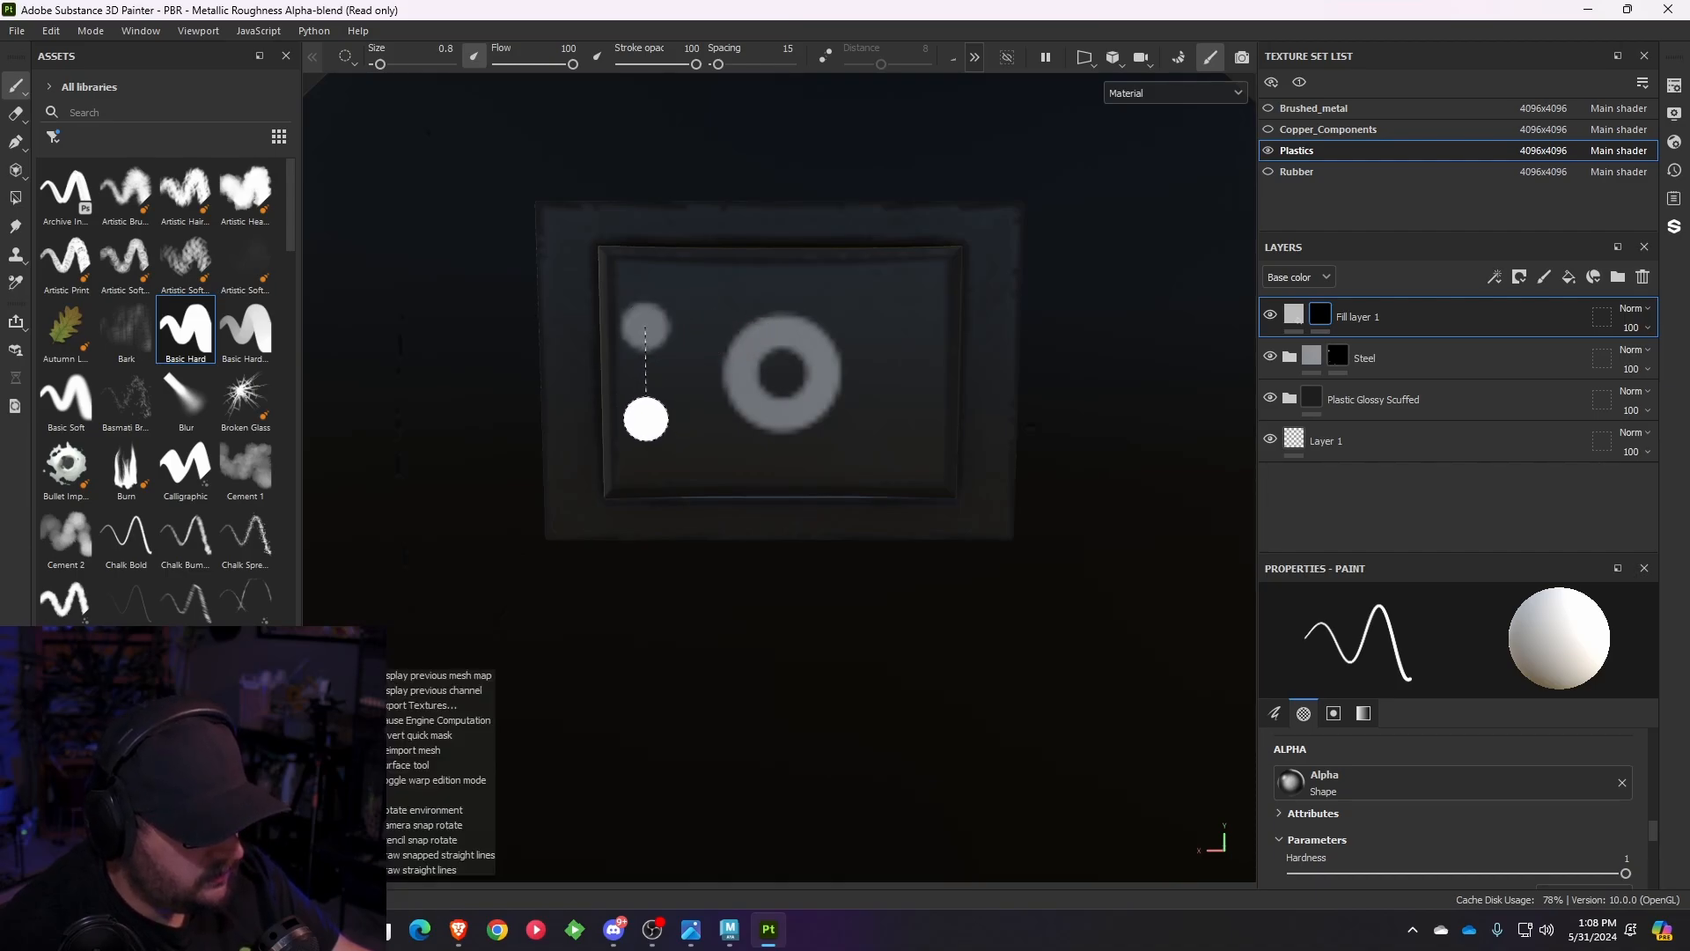
left_click(646, 419, "shift")
mouse_move(939, 479)
left_mouse_down("alt")
mouse_move(1075, 460)
mouse_move(939, 494)
left_mouse_up("alt")
key("ctrl+z")
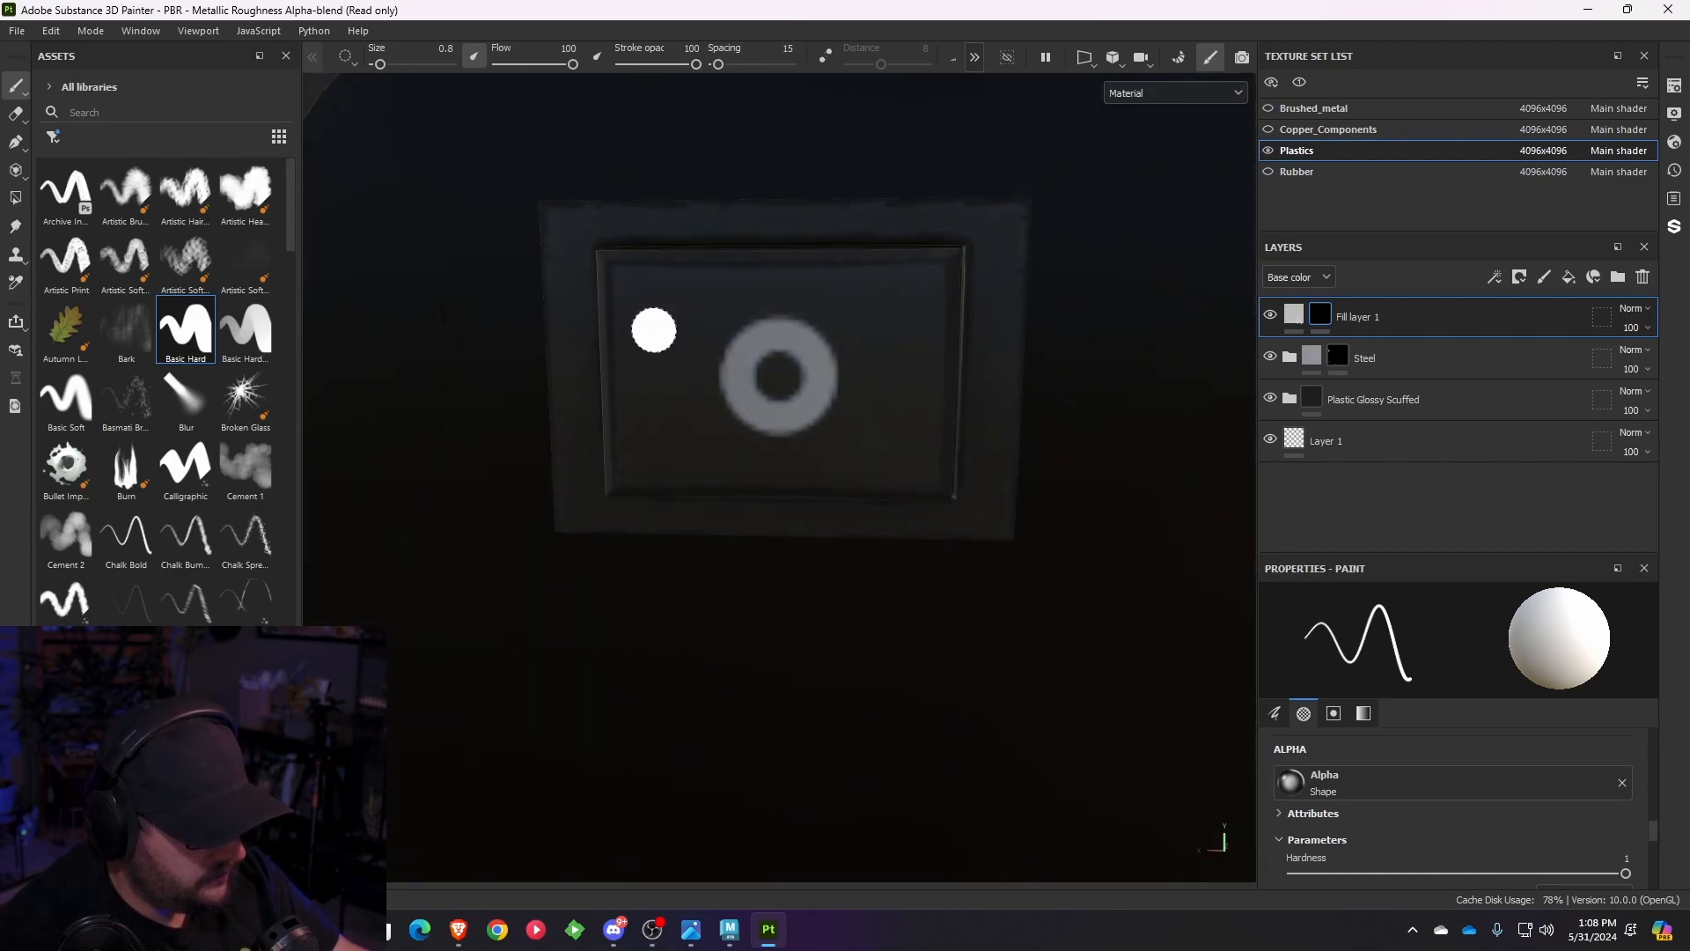
- Paint one straight vertical bar on each side of the ring with the 0.8 brush
left_click(651, 331)
key("shift")
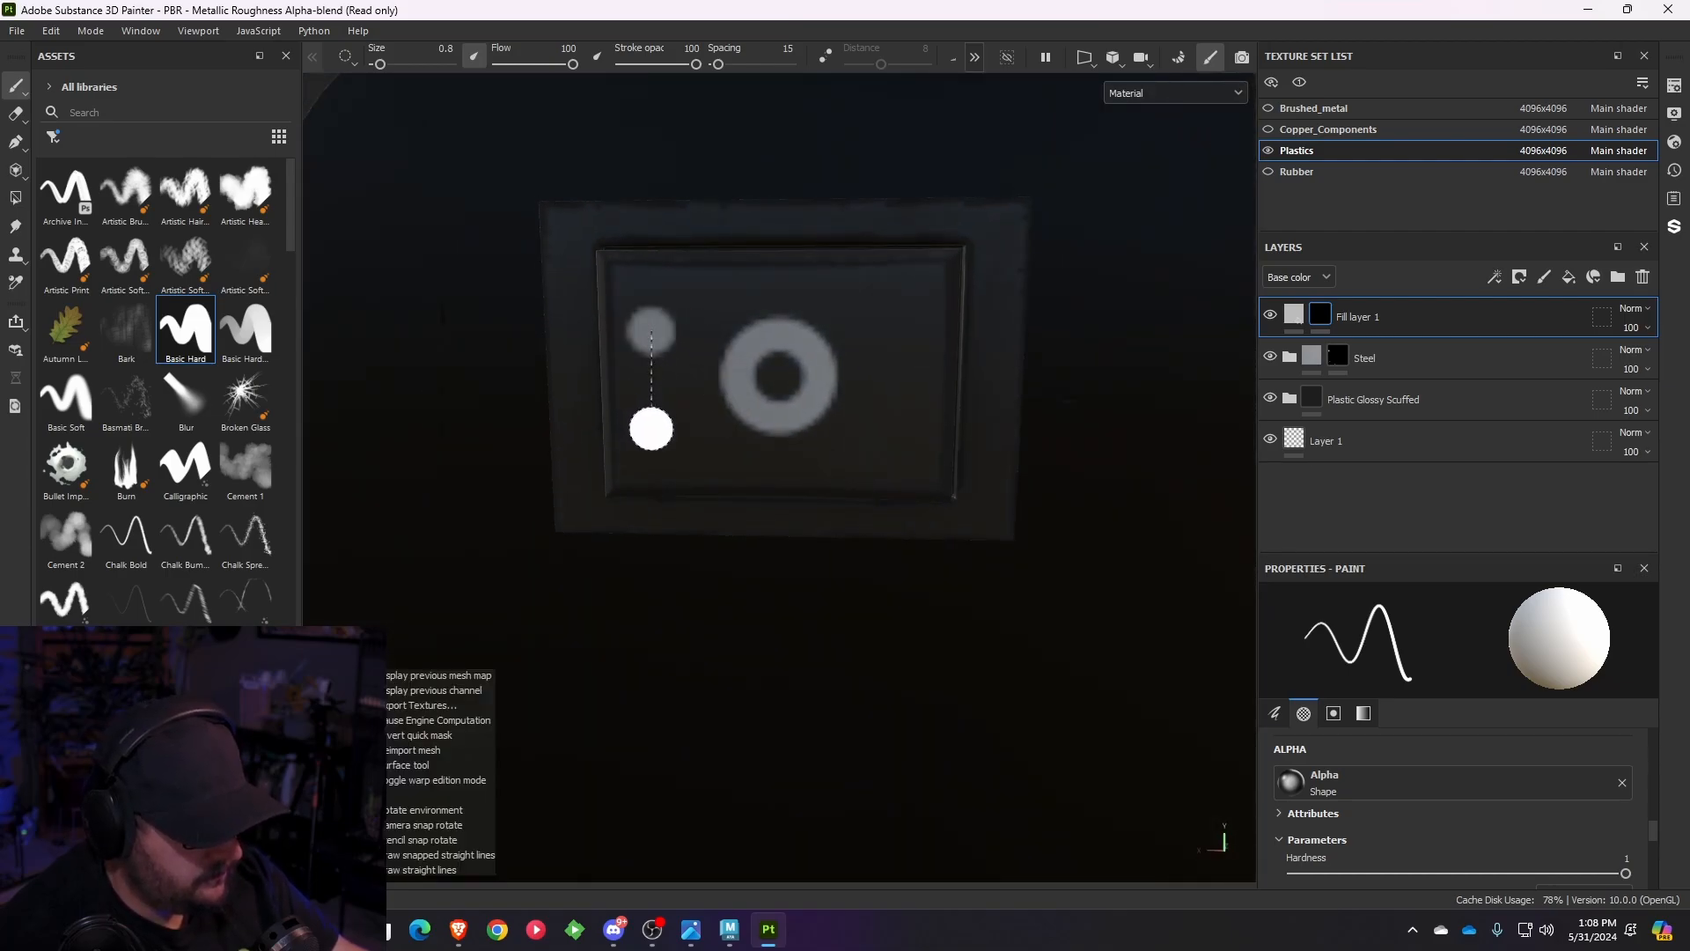
left_click(651, 430, "shift")
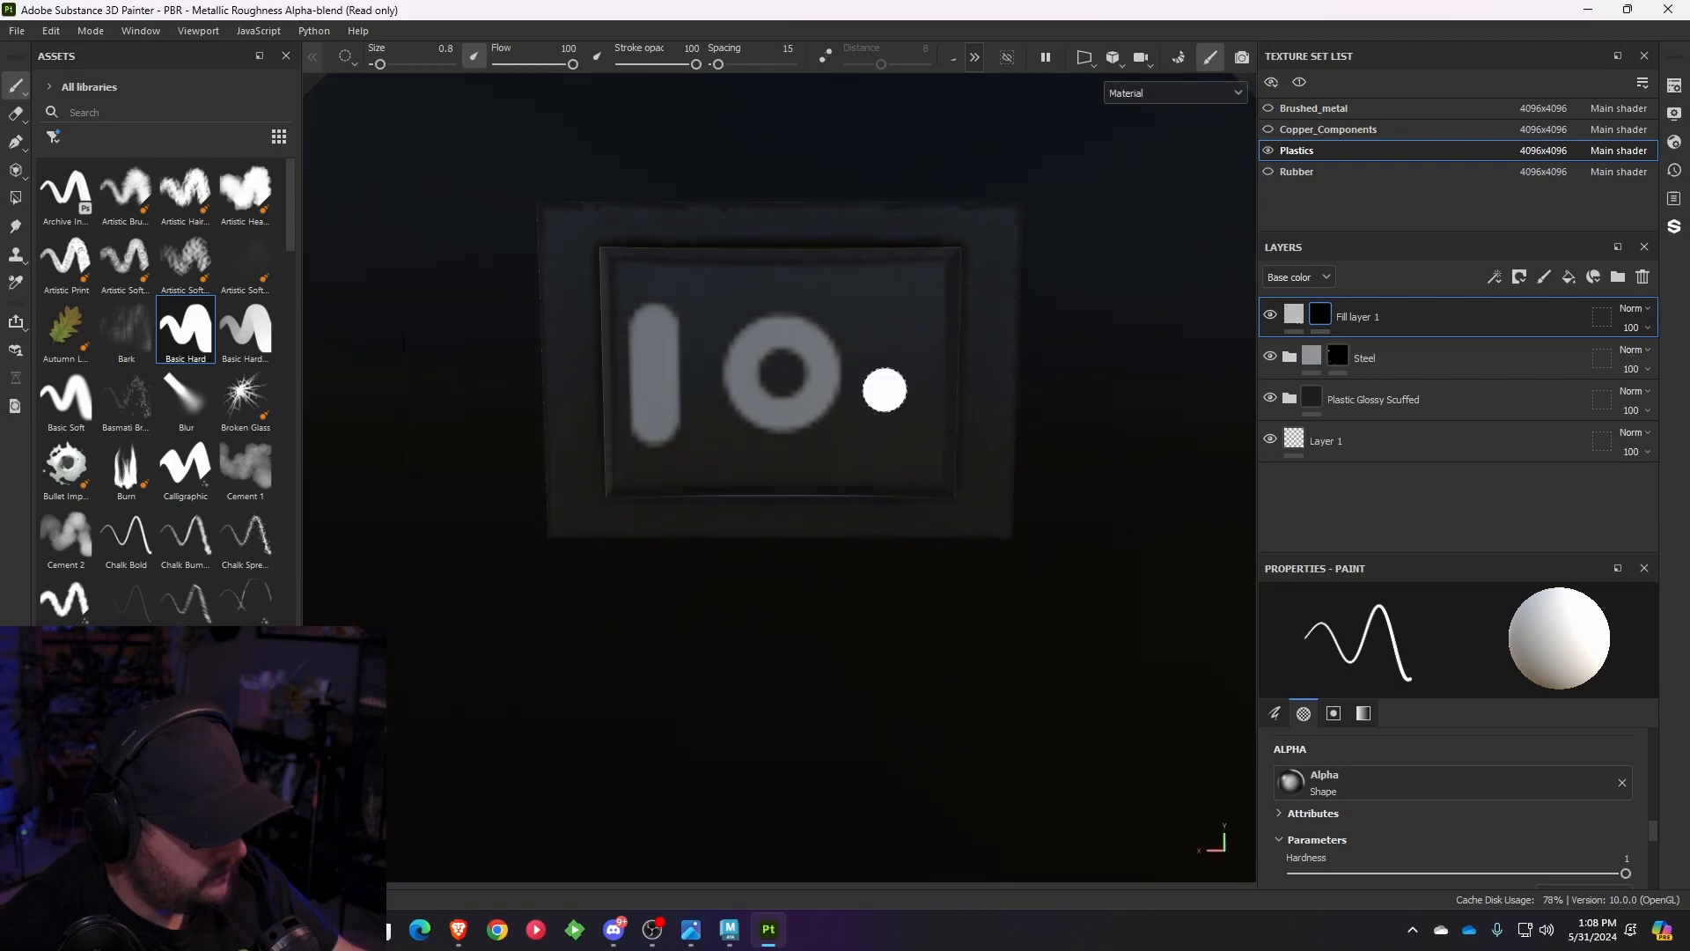
left_click(881, 329)
key("shift")
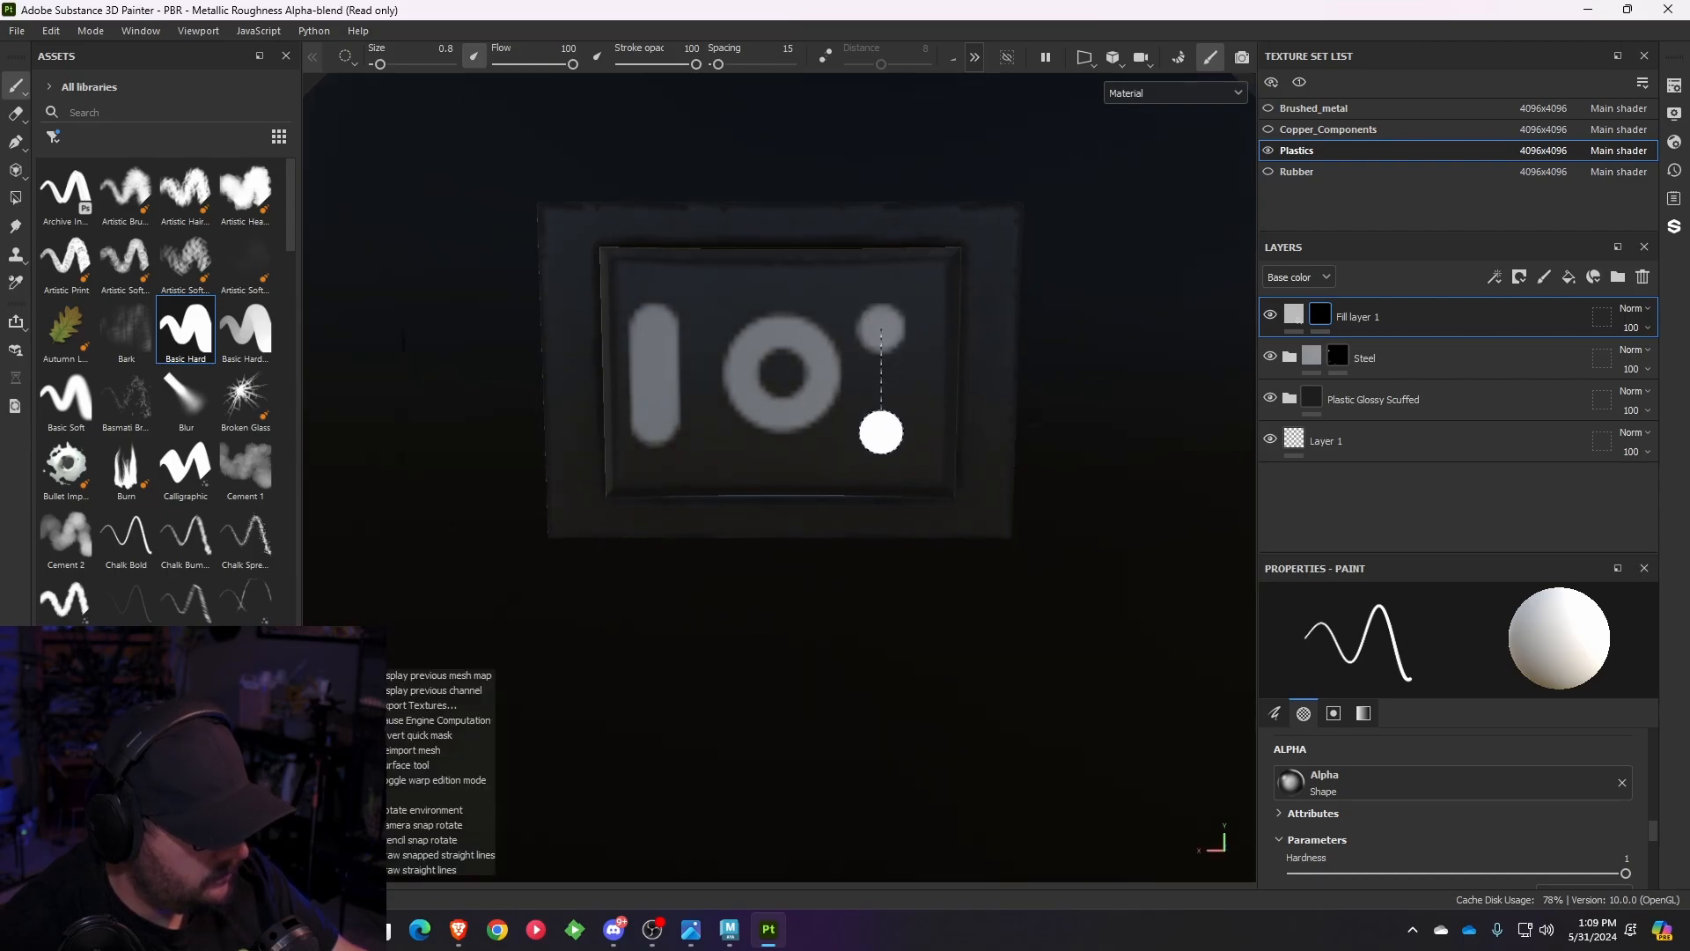
left_click(881, 435, "shift")
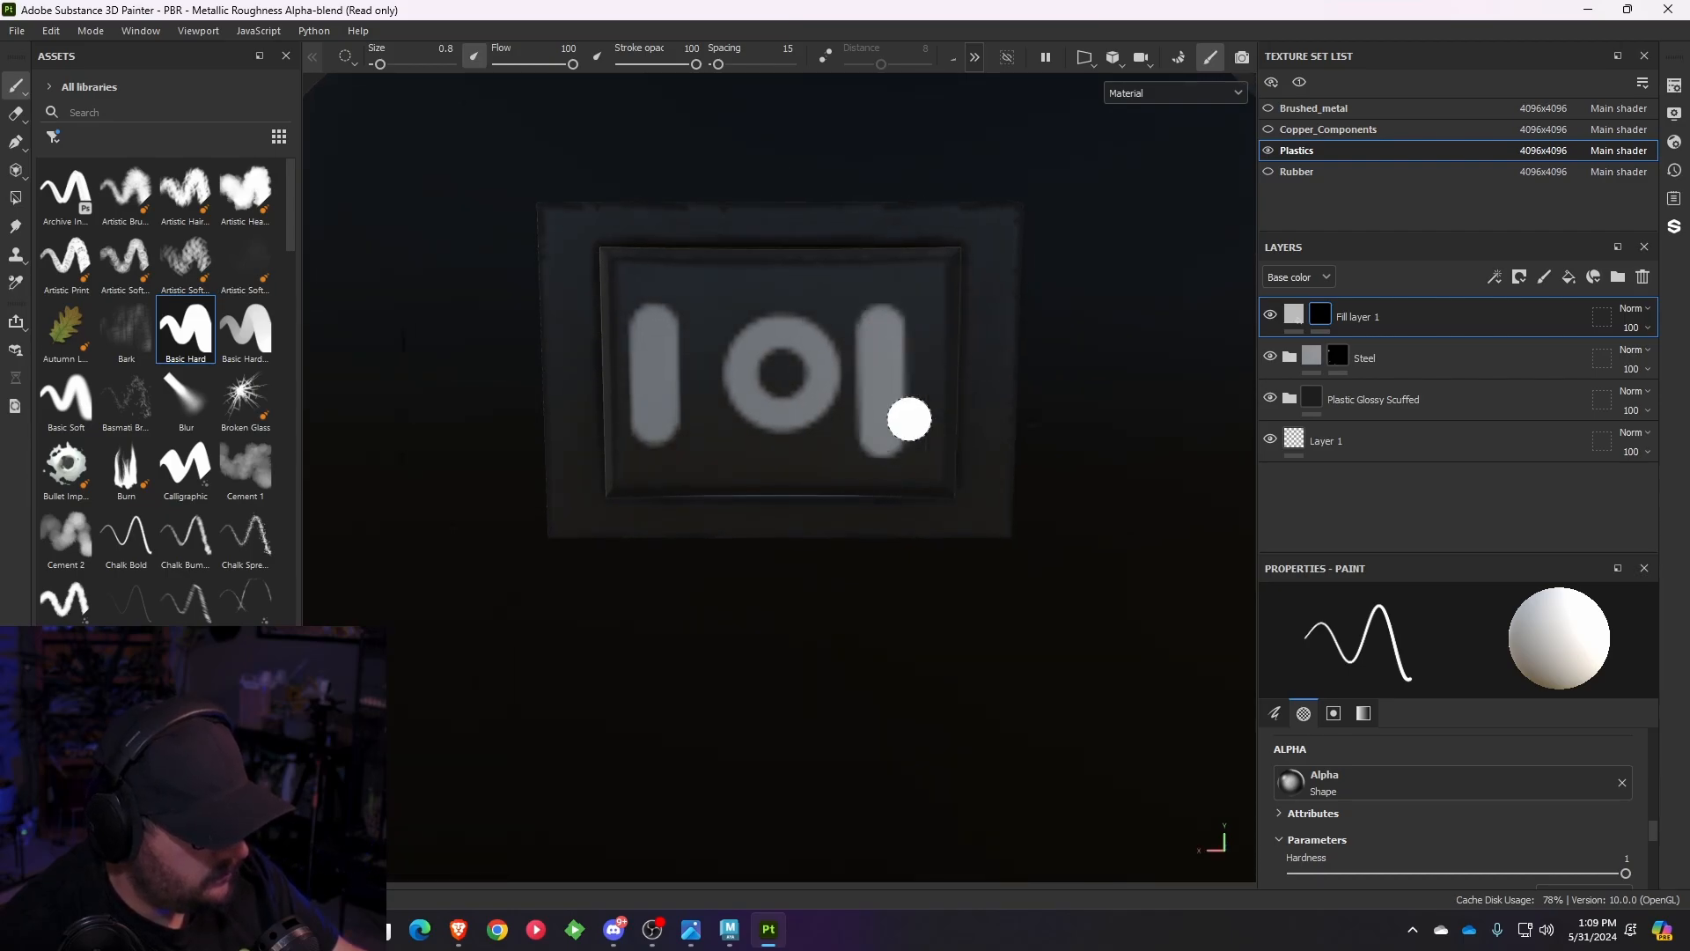
- Inspect the switch markings from an angle and undo both vertical bars beside the ring
left_click_drag(906, 419, 971, 391, "alt")
scroll(971, 391, "down", 6)
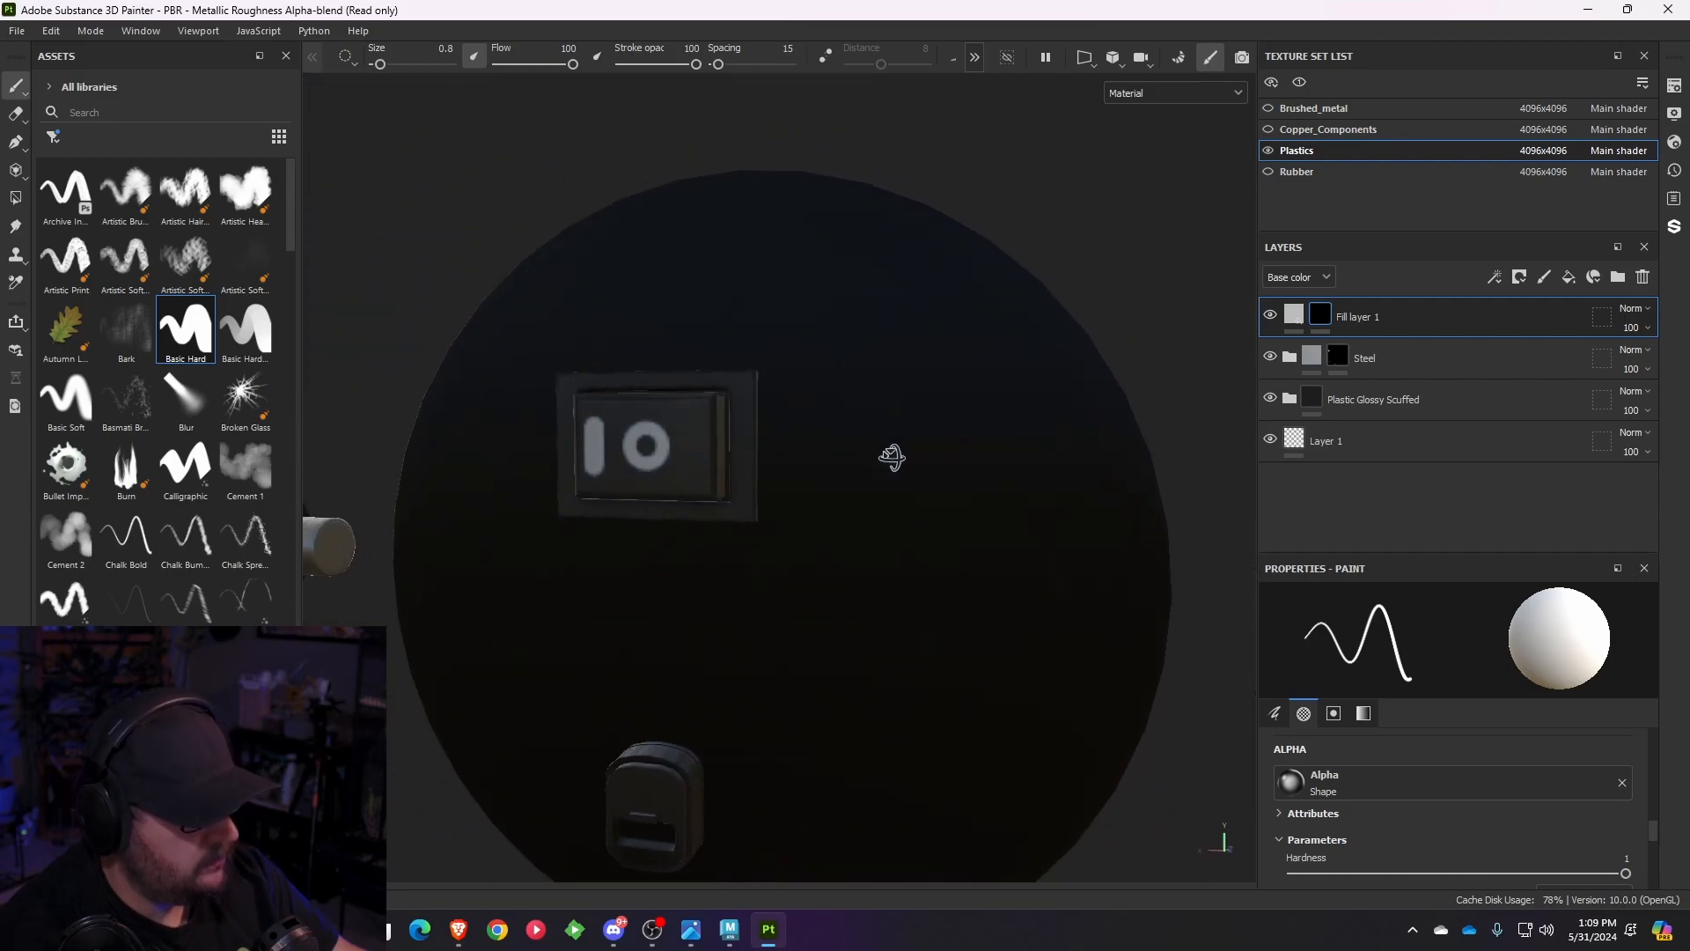
mouse_move(890, 457)
left_mouse_down("alt")
mouse_move(746, 479)
mouse_move(860, 520)
left_mouse_up("alt")
scroll(973, 498, "up", 5)
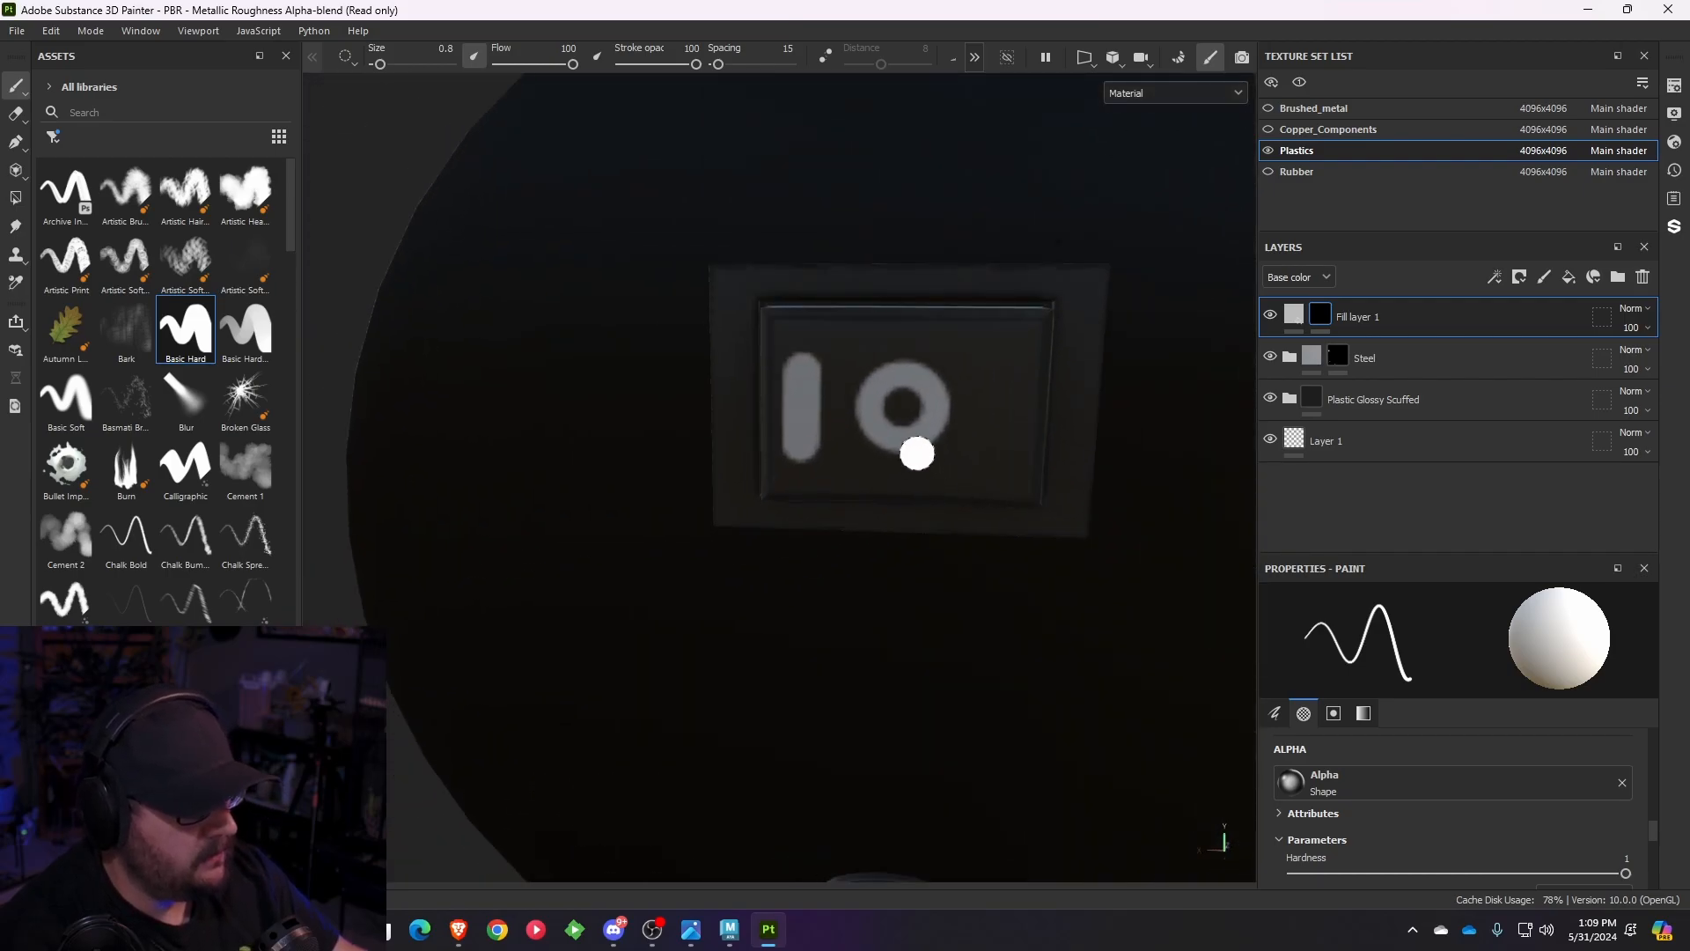
key("ctrl+z")
middle_click_drag(887, 436, 766, 423, "alt")
key("ctrl+z")
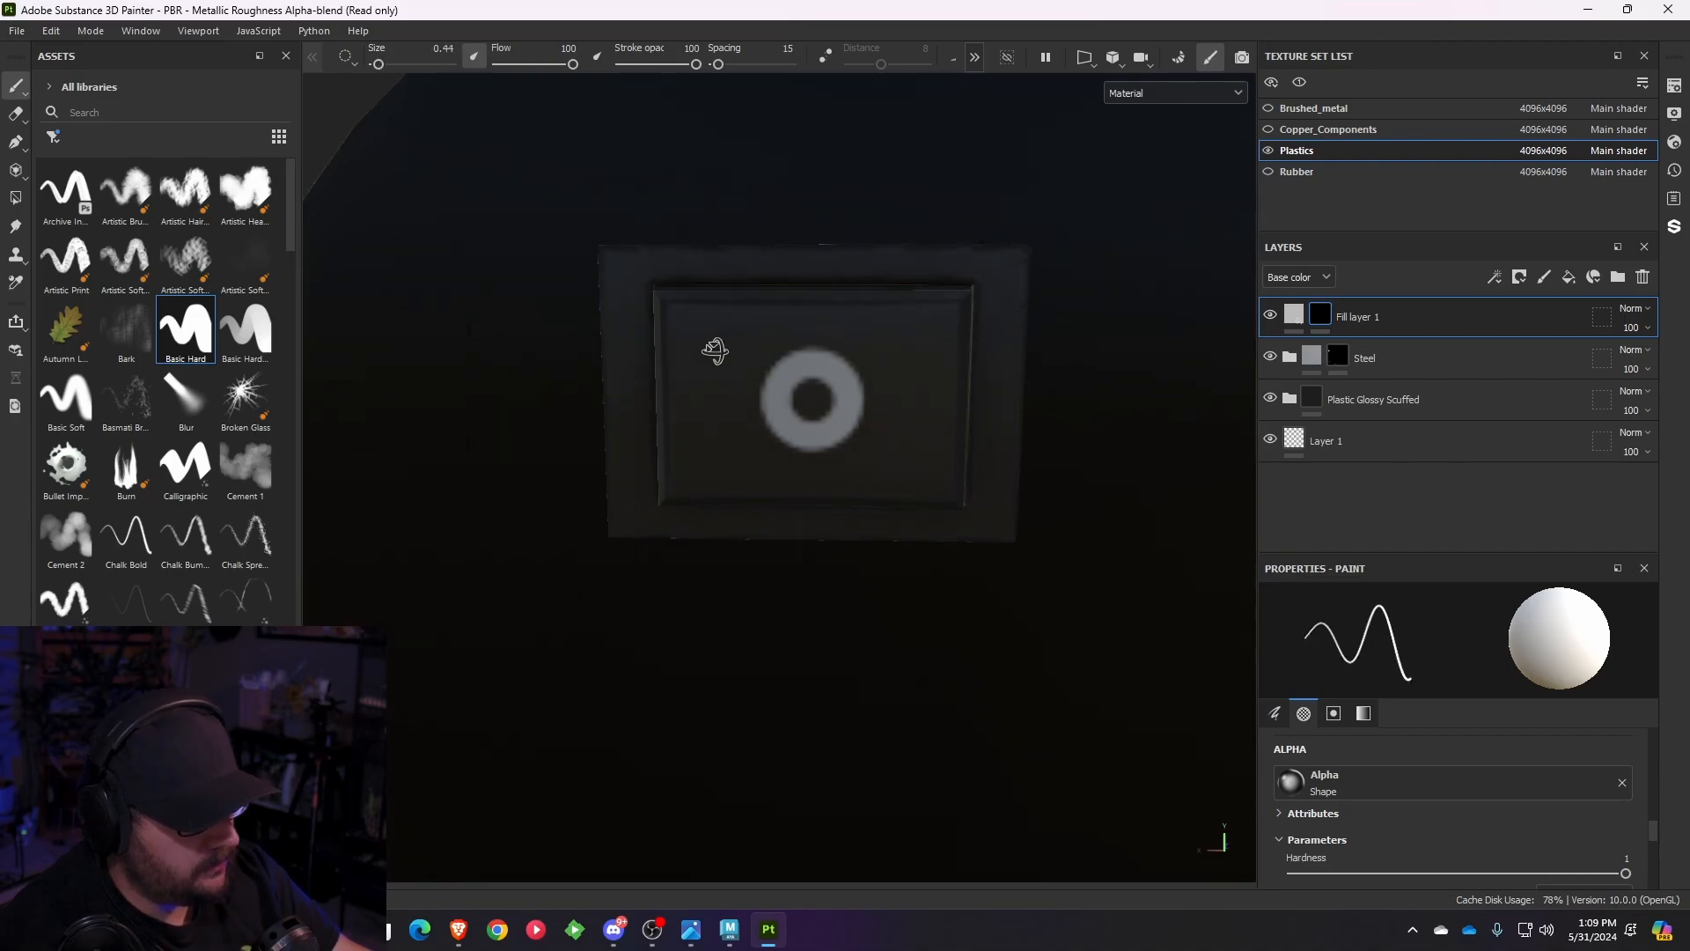
- With the brush at size 0.44, paint a thinner straight vertical bar left of the ring, redoing the first attempt
scroll(685, 361, "up", 2)
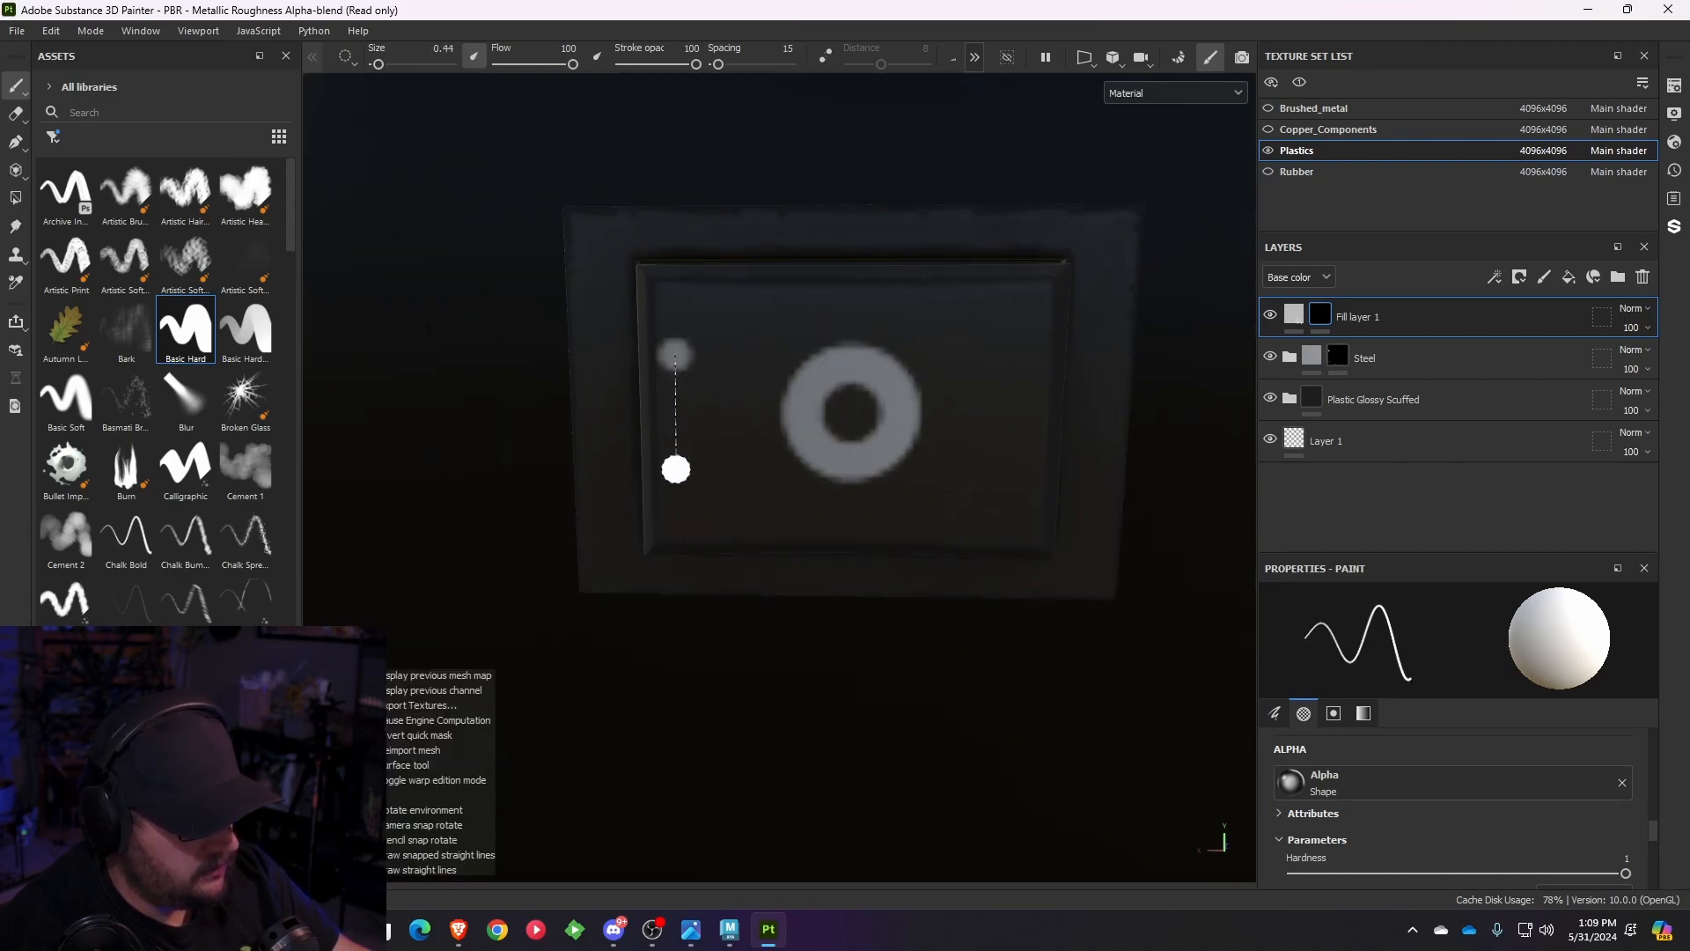
left_click(676, 479, "shift")
mouse_move(702, 479)
left_mouse_down("alt")
mouse_move(962, 479)
mouse_move(894, 467)
left_mouse_up("alt")
key("ctrl+z")
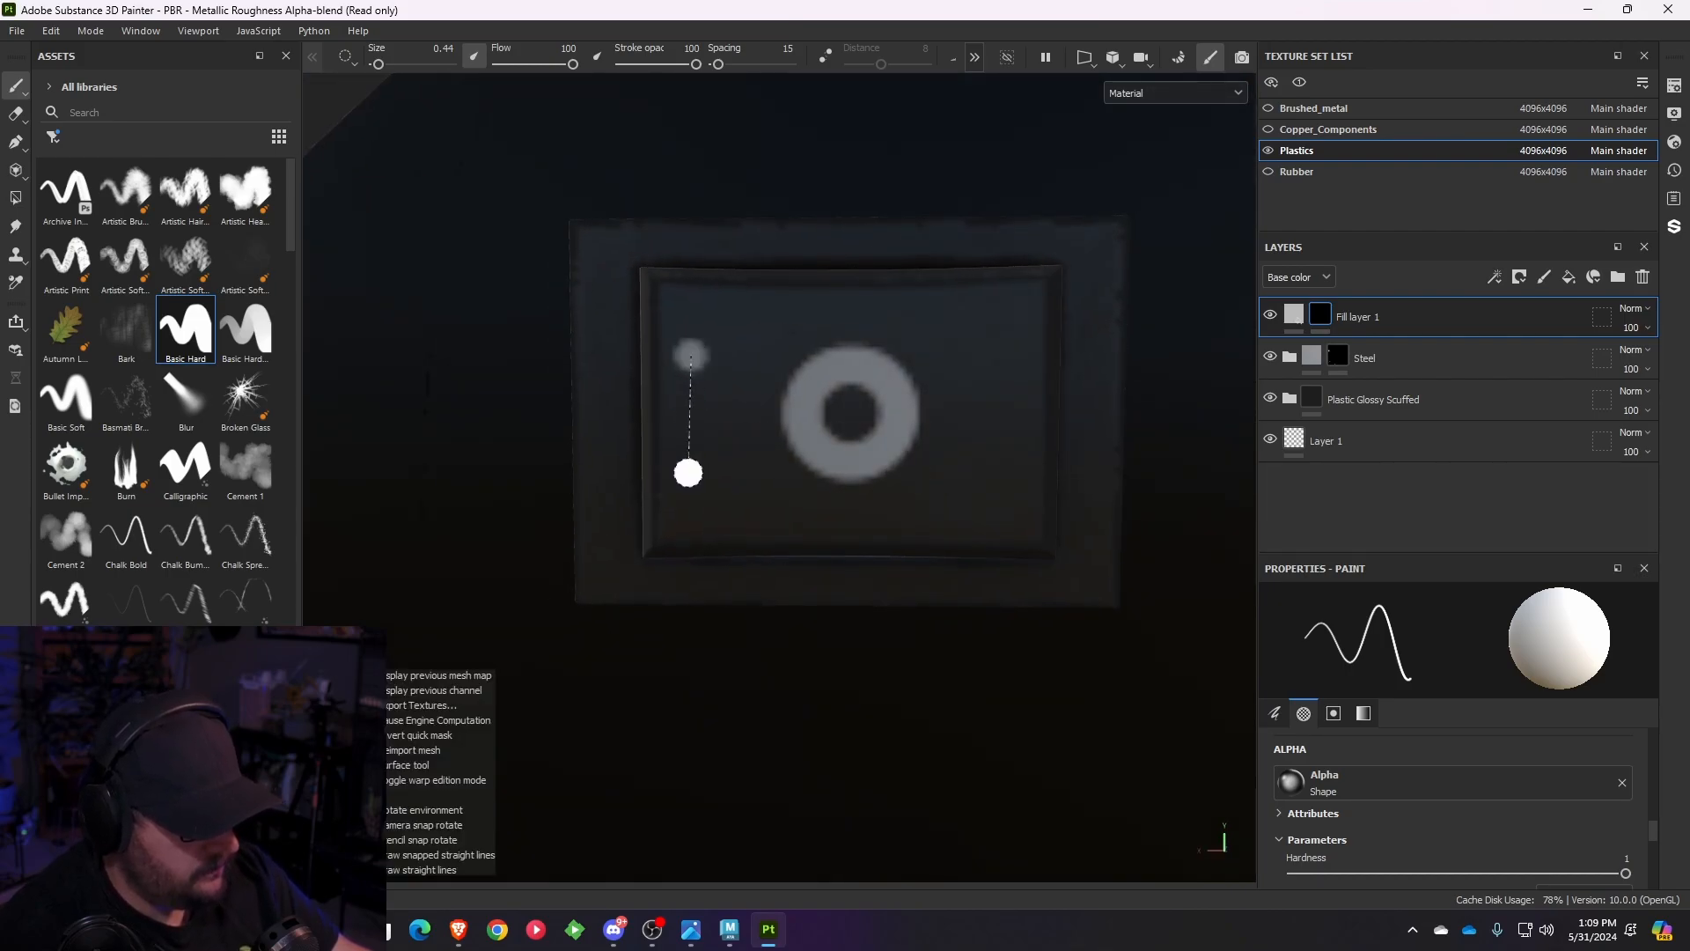
left_click(693, 473, "shift")
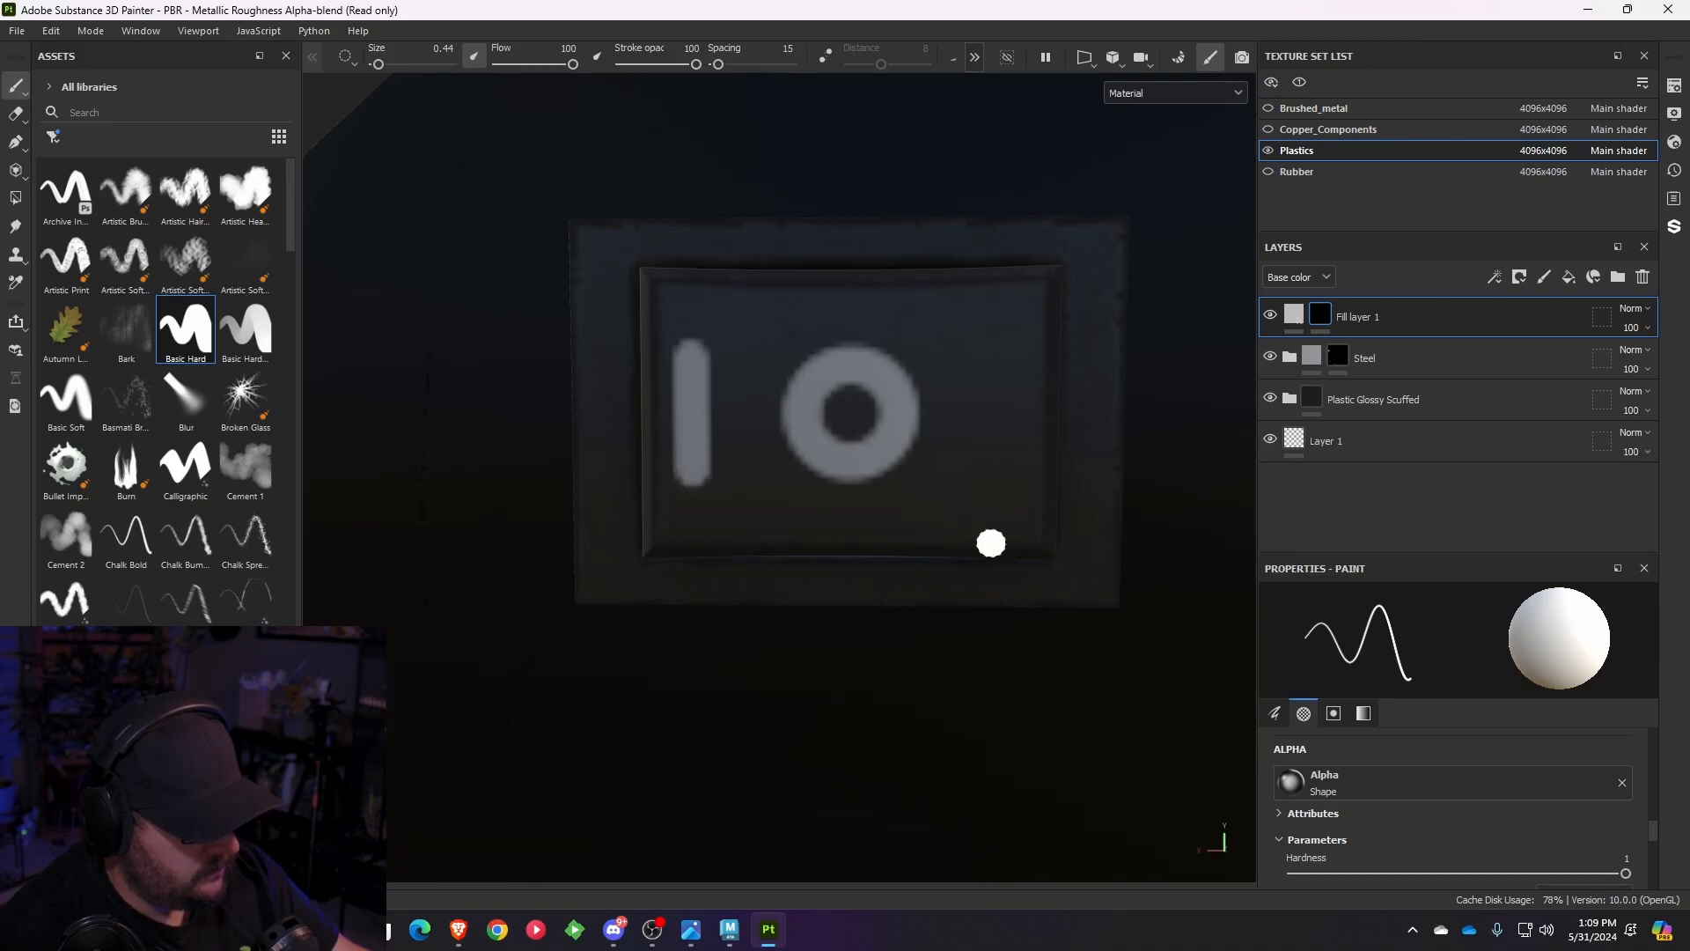
- Paint two parallel straight vertical bars right of the ring with the 0.44 brush, redoing the outer one
mouse_move(992, 543)
left_mouse_down("alt")
mouse_move(1019, 502)
mouse_move(827, 604)
mouse_move(853, 538)
mouse_move(992, 378)
left_mouse_up("alt")
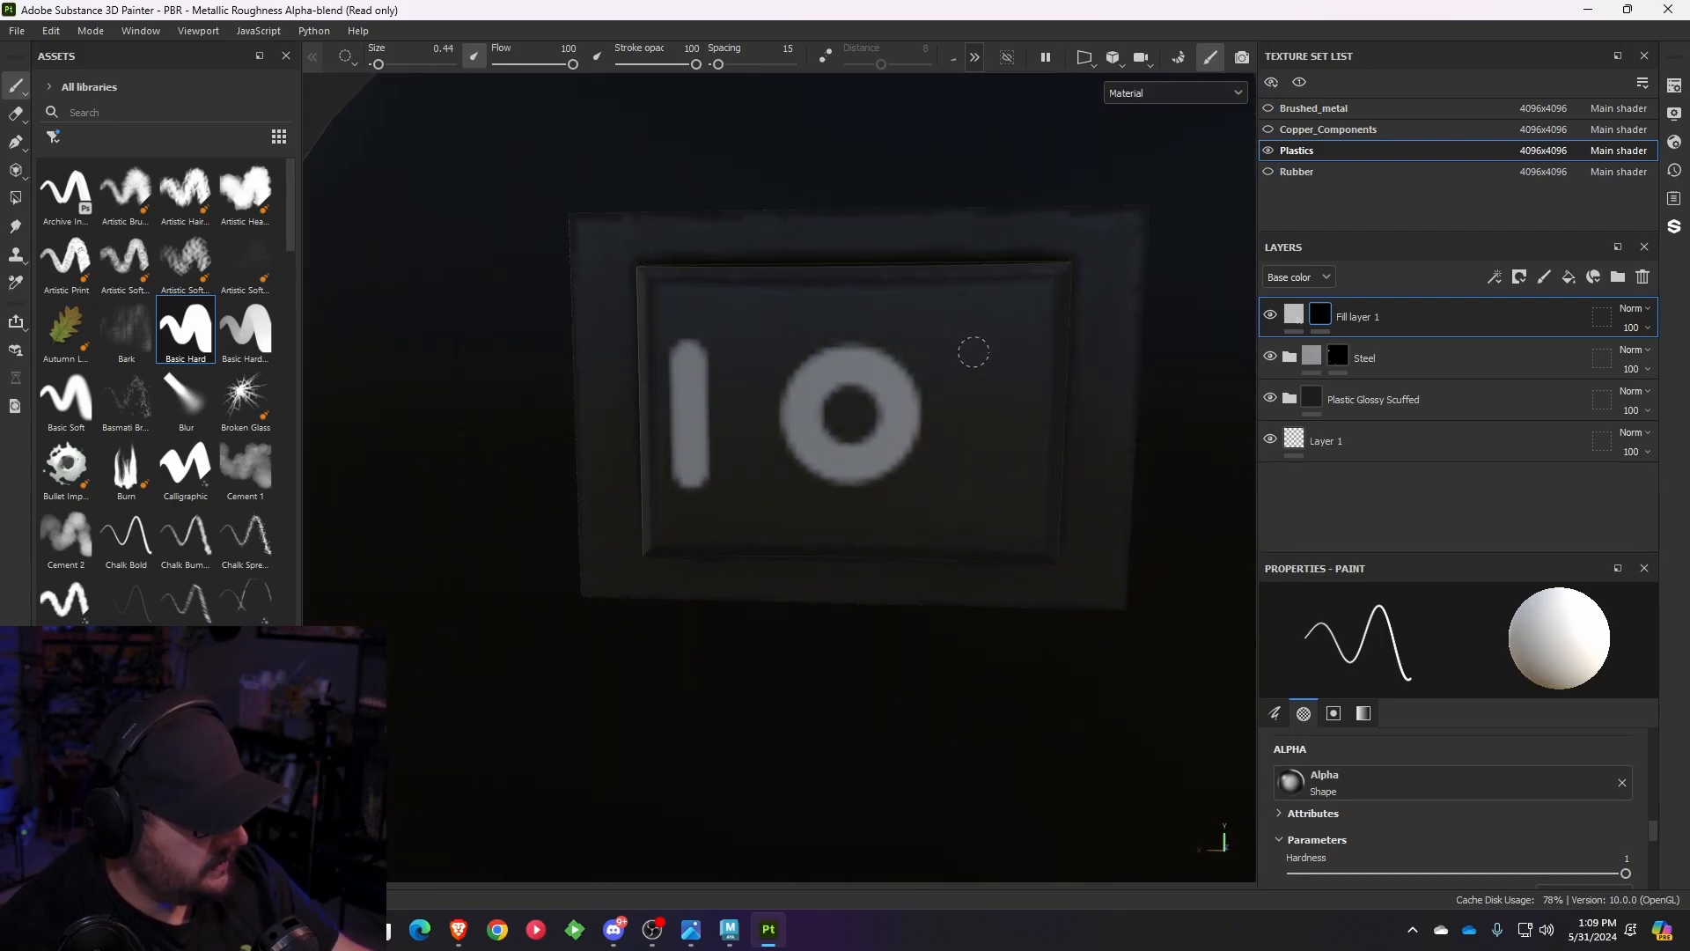
left_click(973, 352)
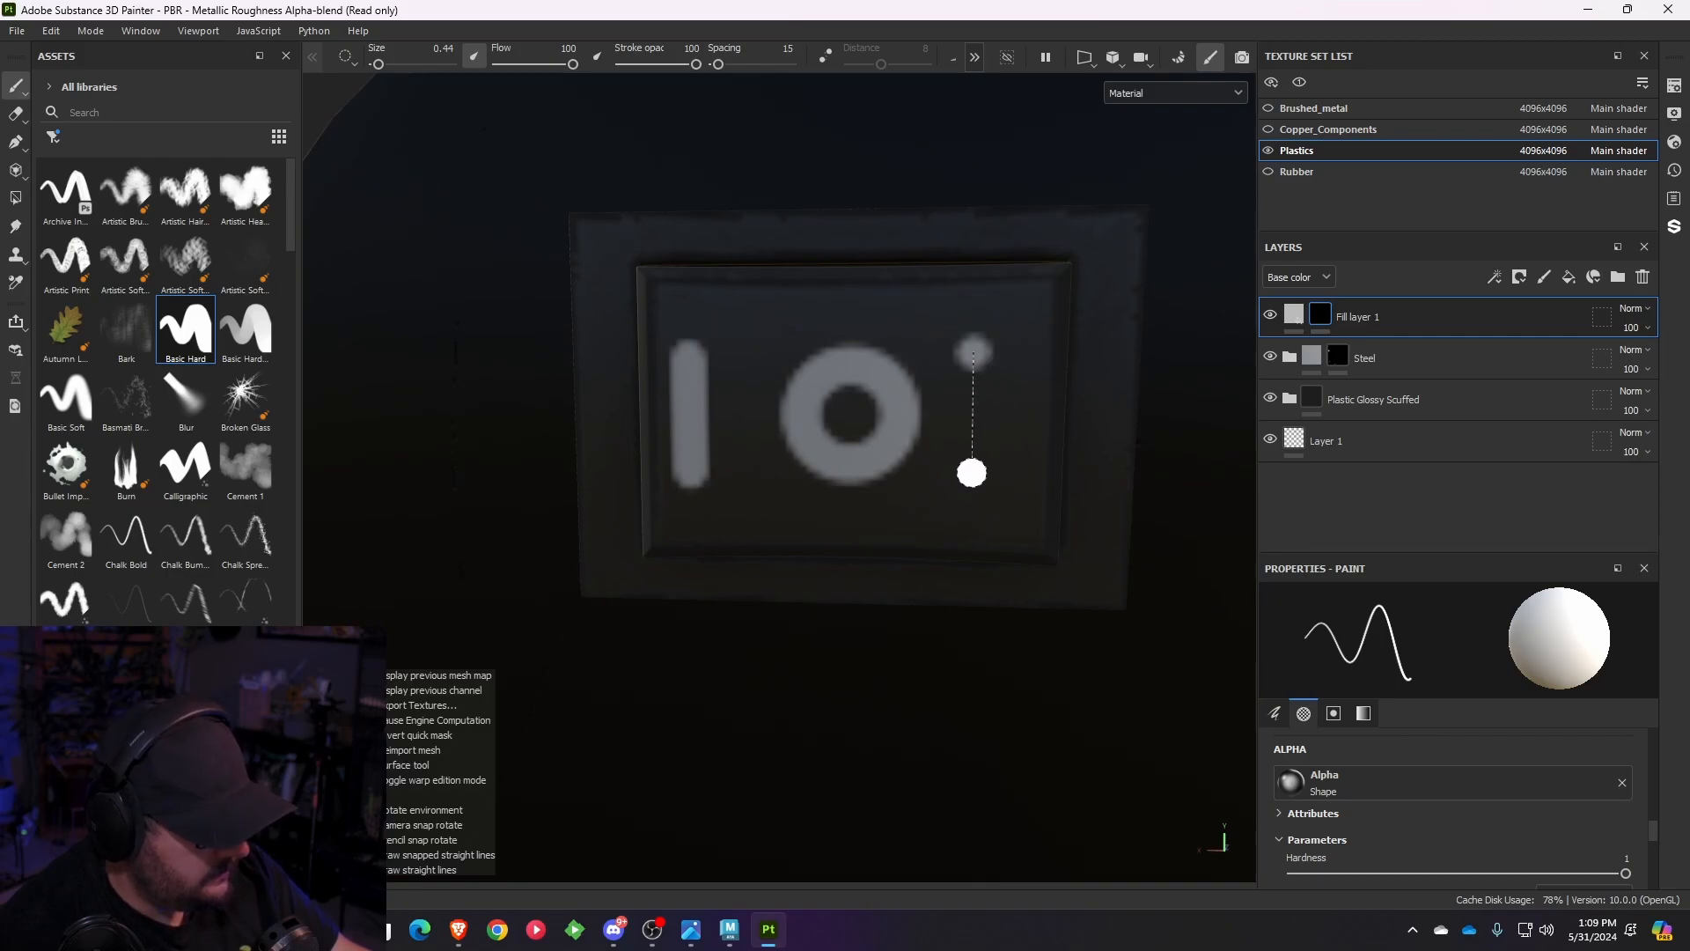
left_click(972, 473, "shift")
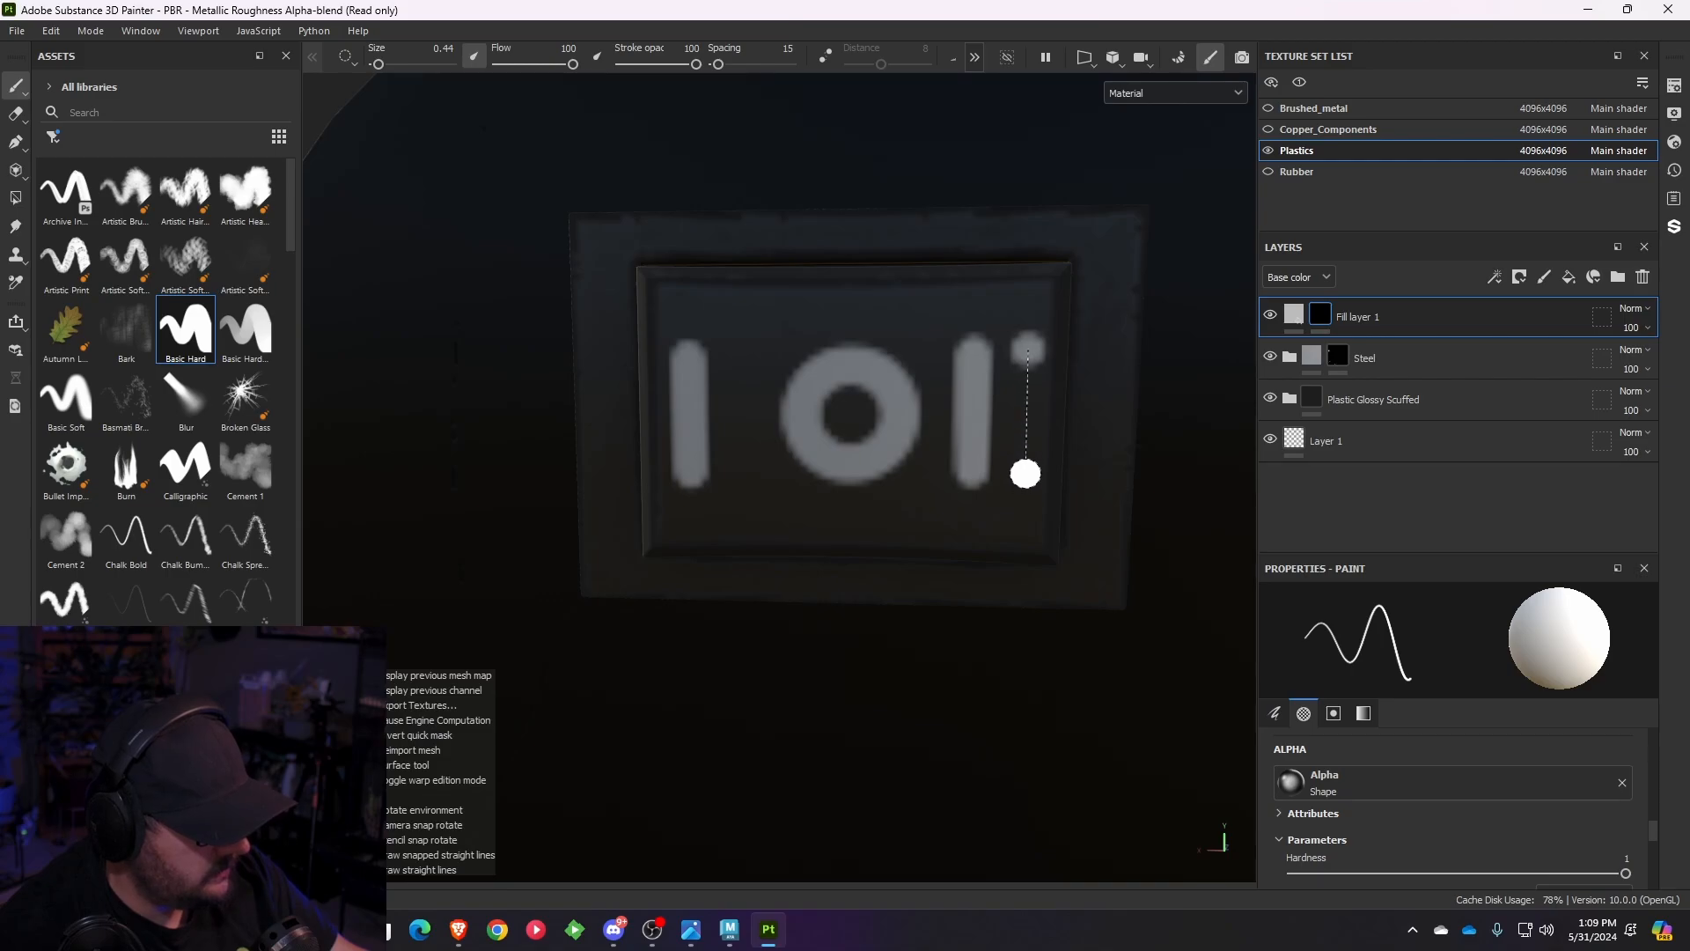
left_click(1025, 474, "shift")
key("ctrl+z")
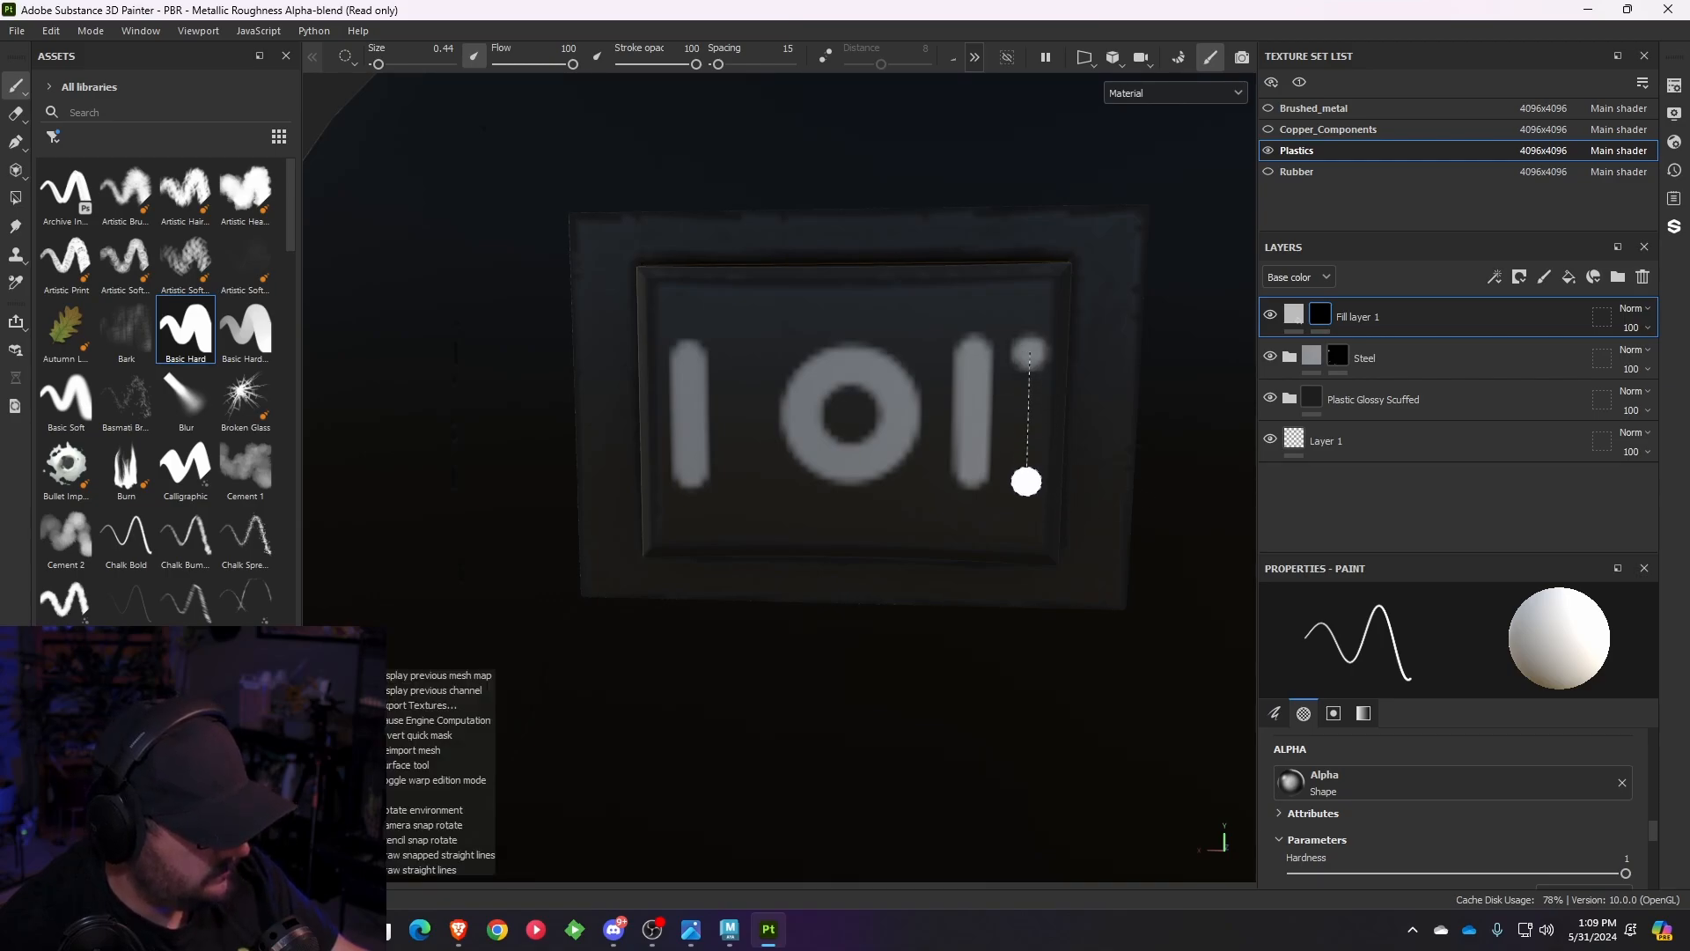
scroll(1034, 521, "down", 5)
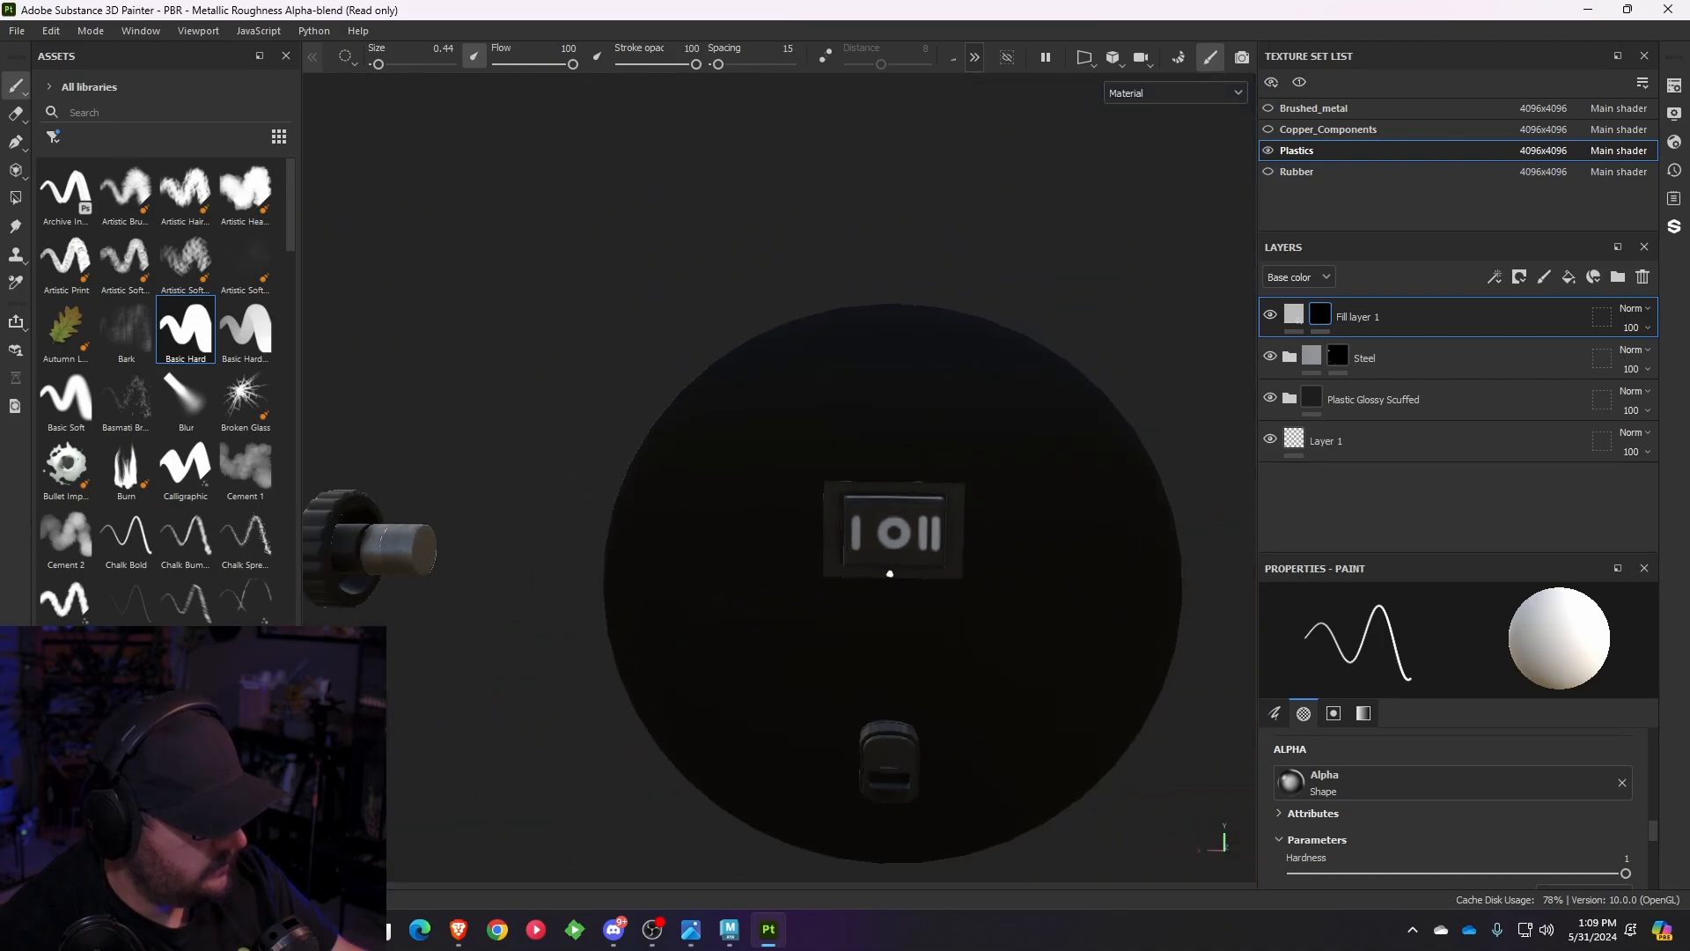
- Check the switch markings from a distance and erase the ring from the fill layer's mask at eraser size 0.8
mouse_move(888, 574)
left_mouse_down("alt")
mouse_move(867, 628)
mouse_move(955, 634)
mouse_move(773, 611)
mouse_move(516, 638)
mouse_move(702, 629)
mouse_move(755, 576)
mouse_move(858, 570)
left_mouse_up("alt")
scroll(773, 611, "down", 4)
scroll(858, 571, "up", 6)
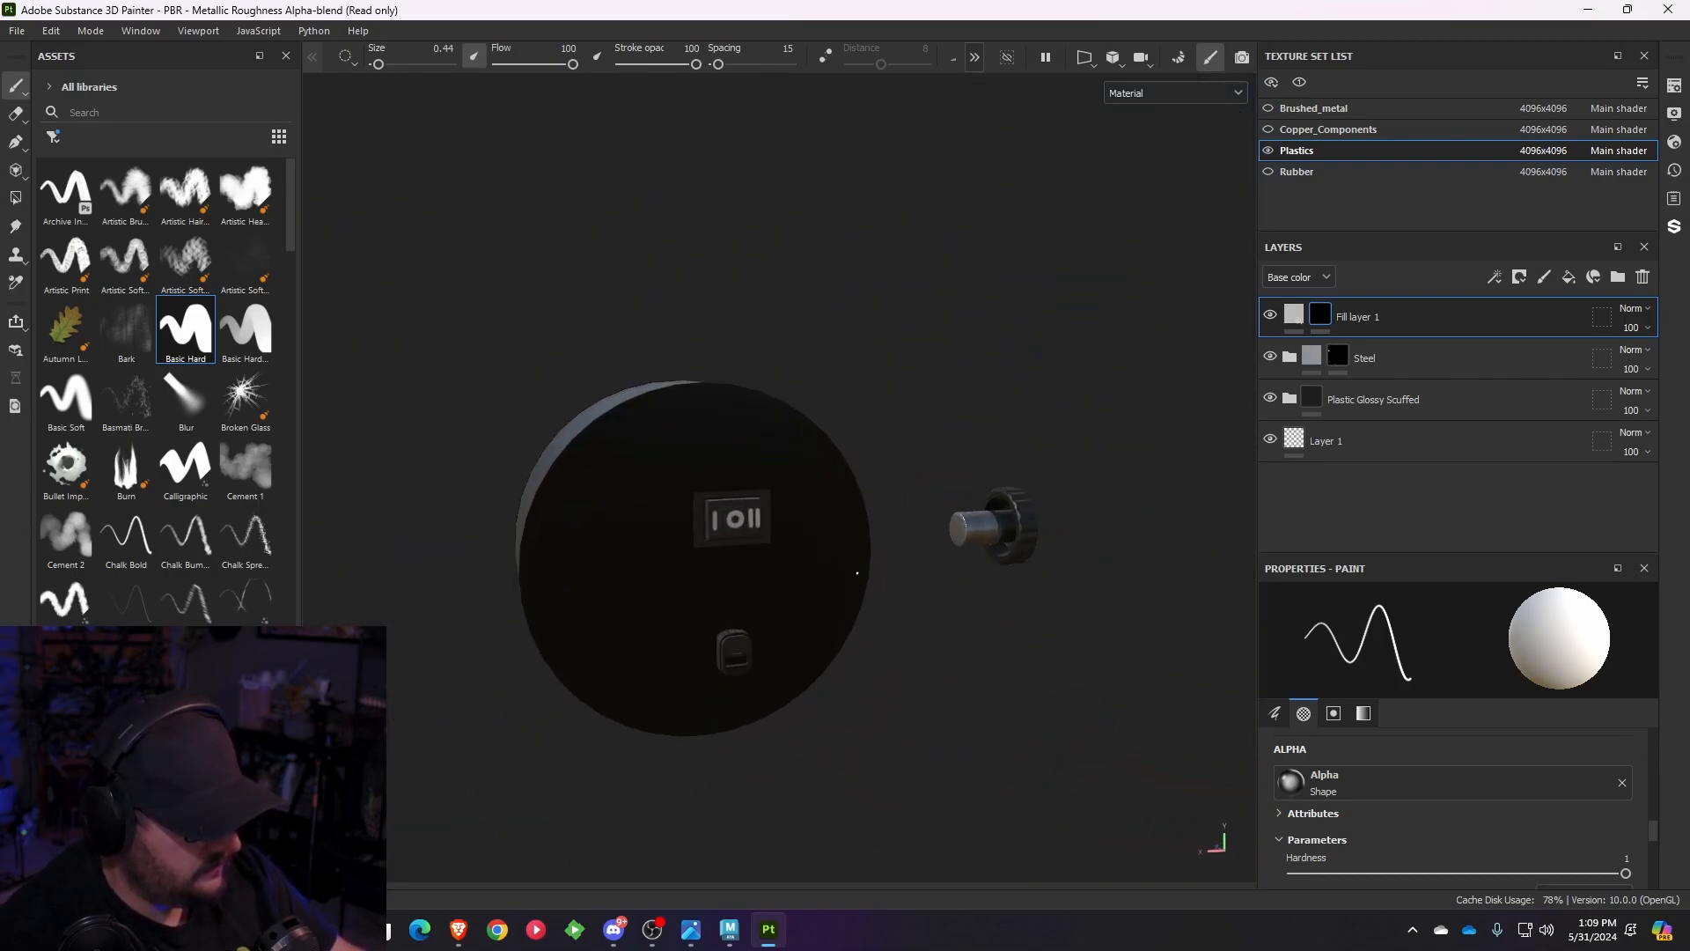
left_click_drag(685, 518, 769, 525, "alt")
scroll(992, 449, "up", 6)
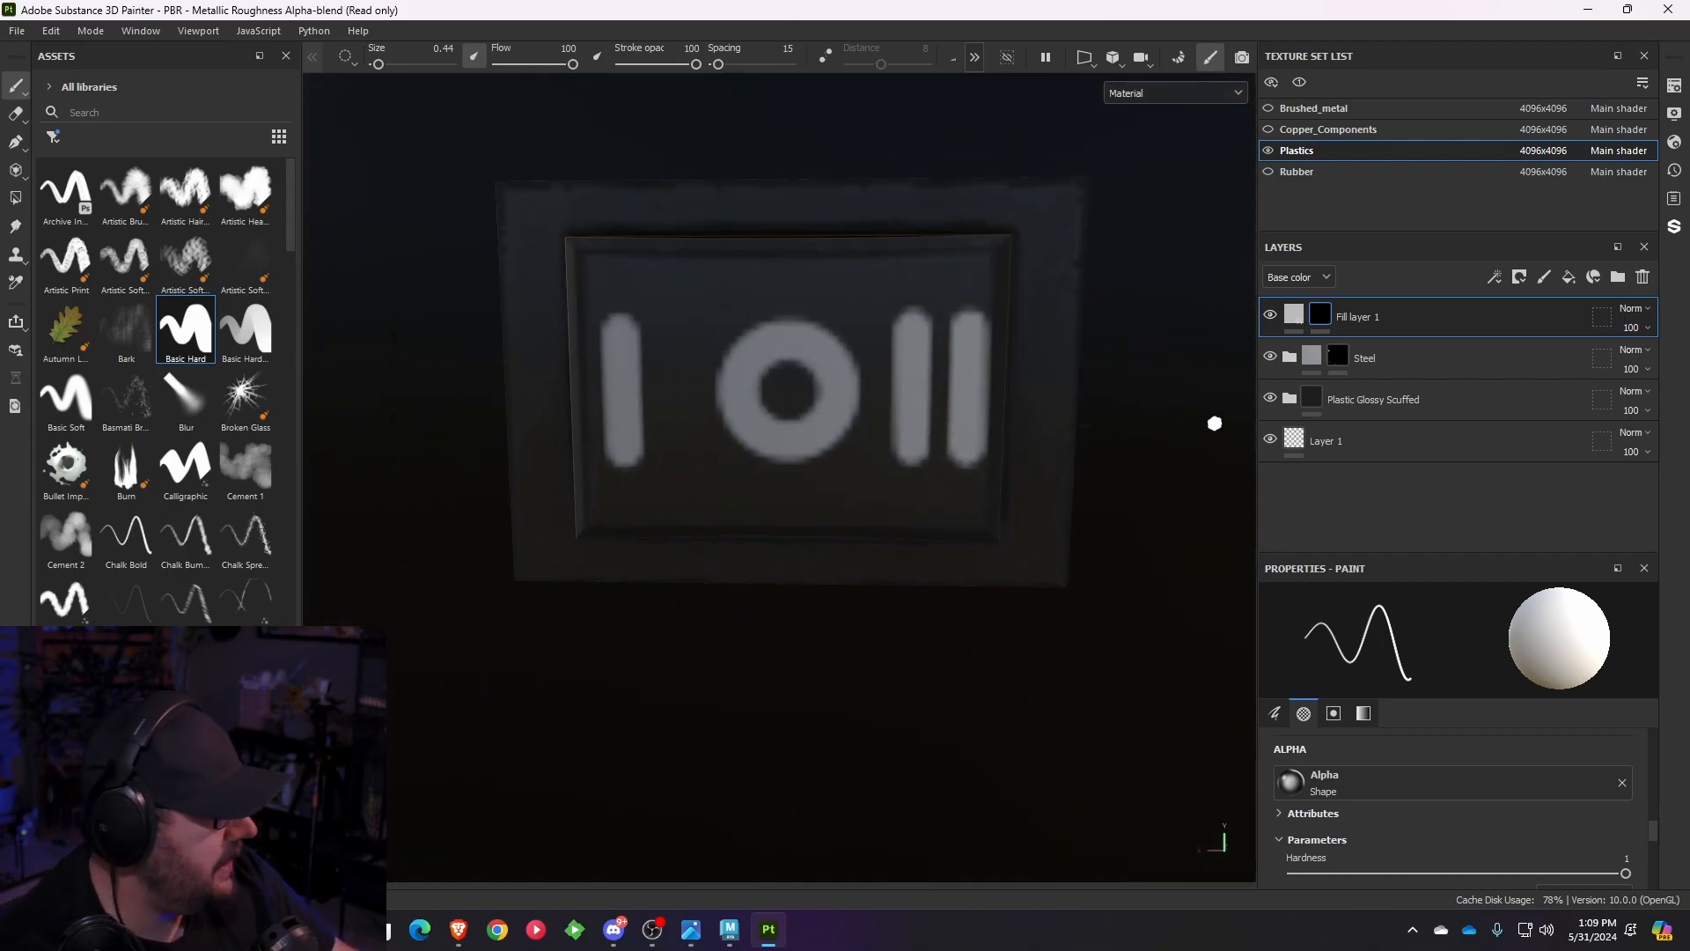
key("e")
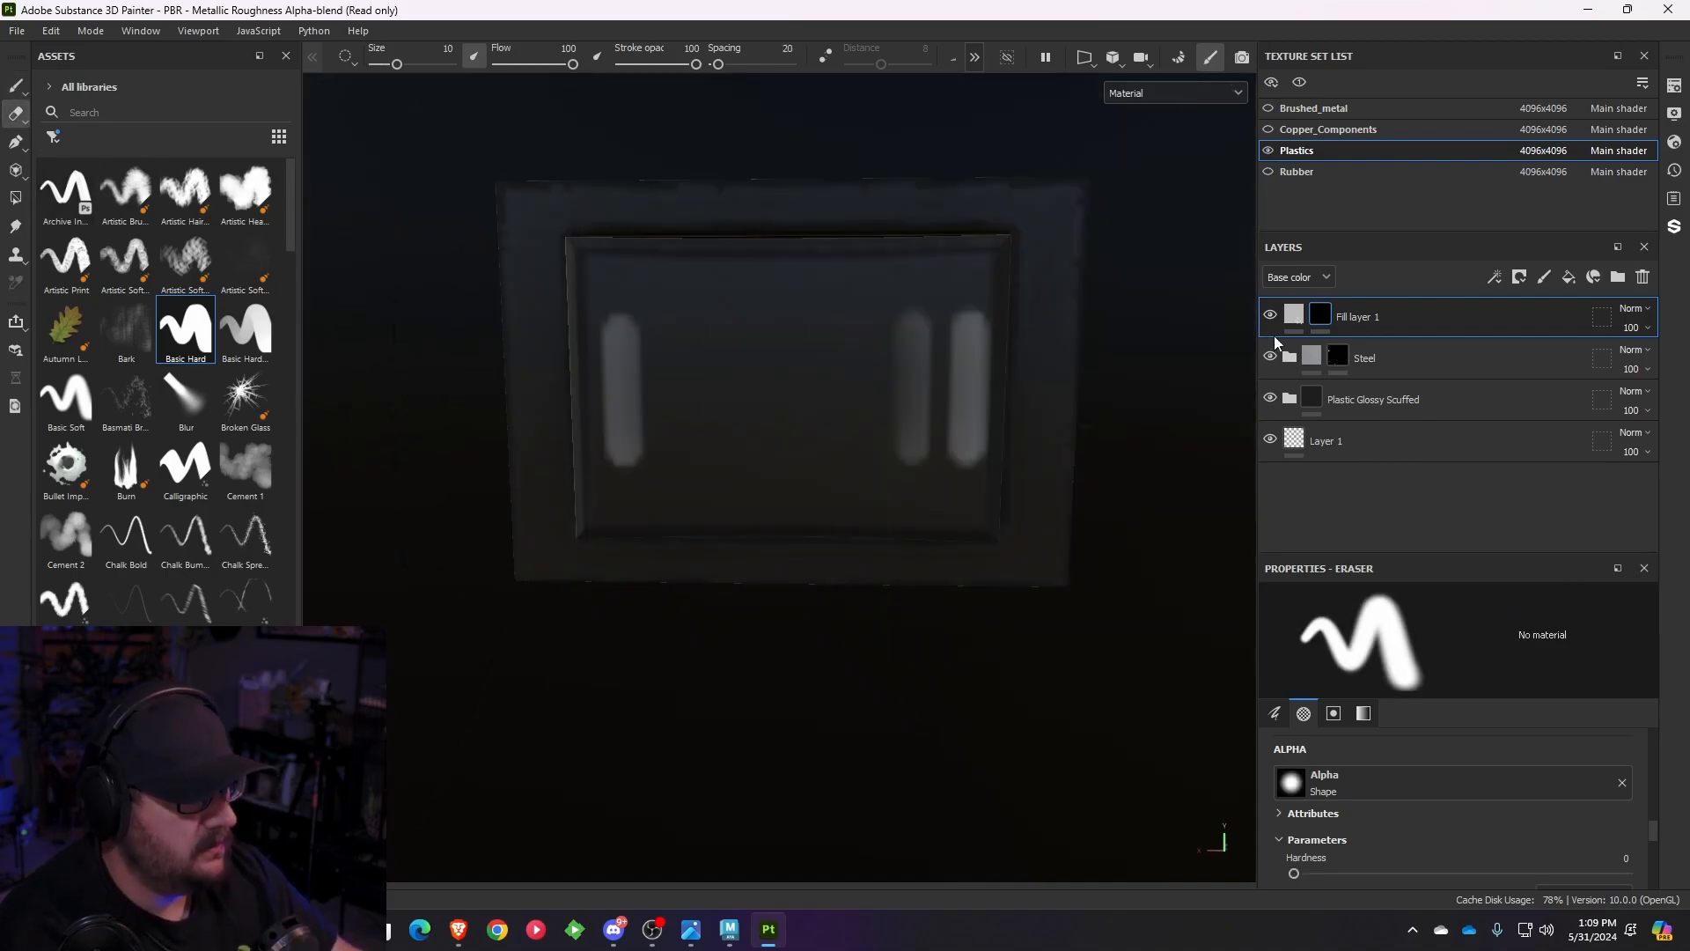
left_click(396, 66)
left_click_drag(396, 66, 379, 66)
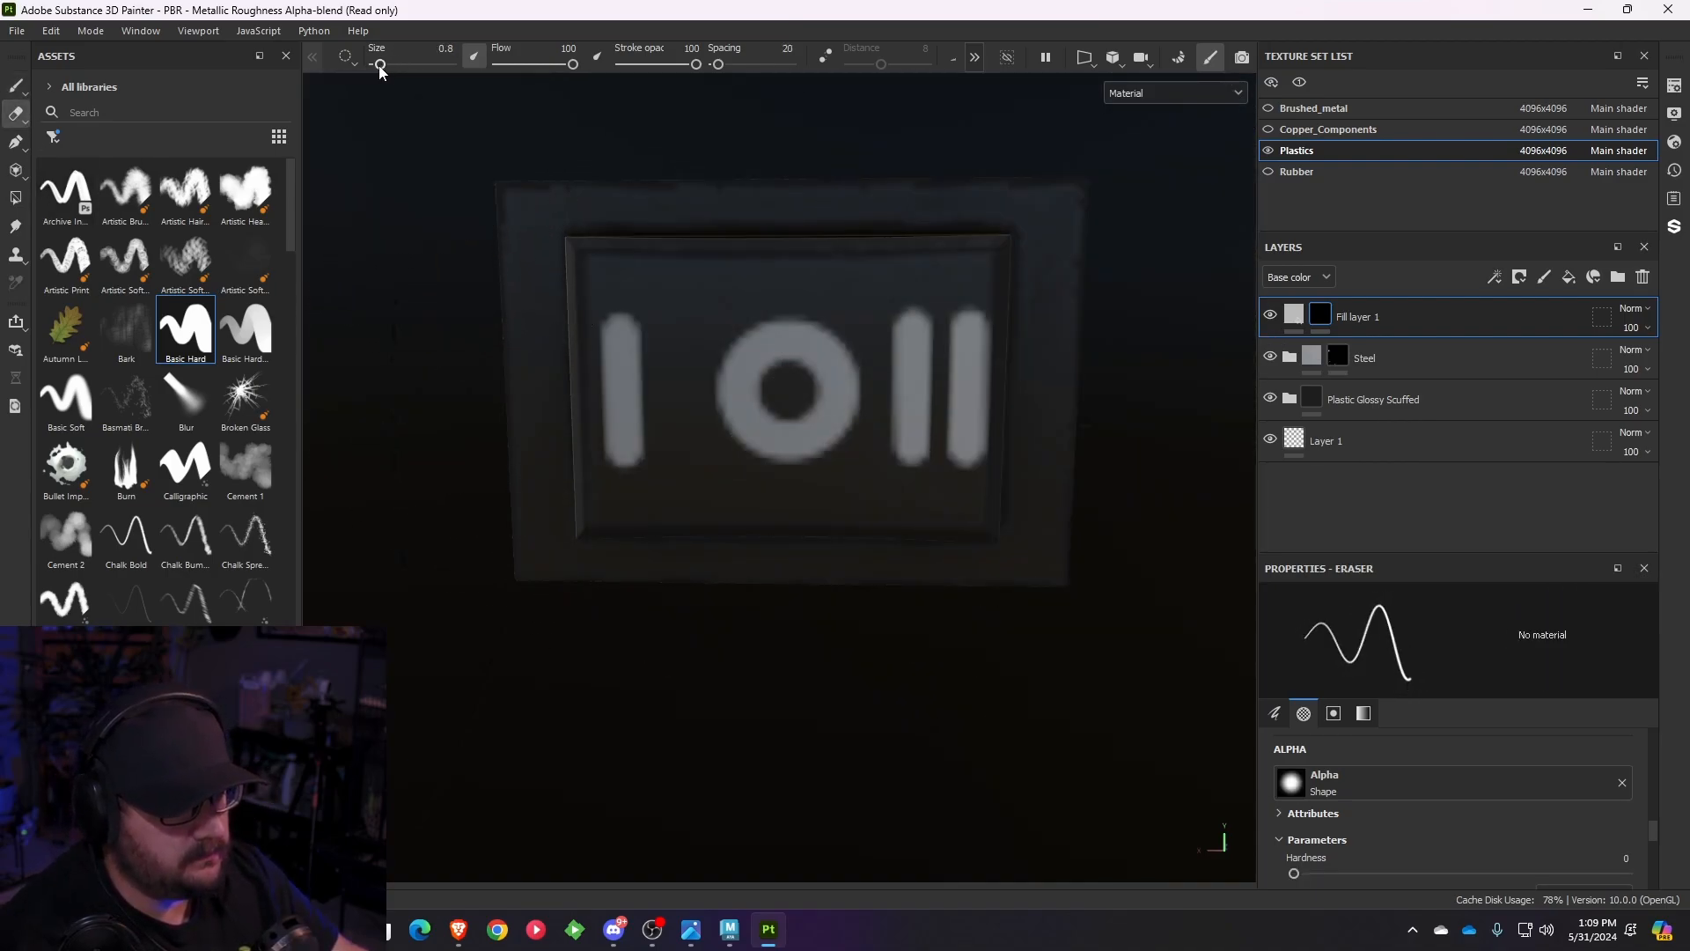
mouse_move(808, 358)
left_mouse_down()
mouse_move(744, 377)
mouse_move(720, 420)
mouse_move(797, 415)
mouse_move(846, 386)
left_mouse_up()
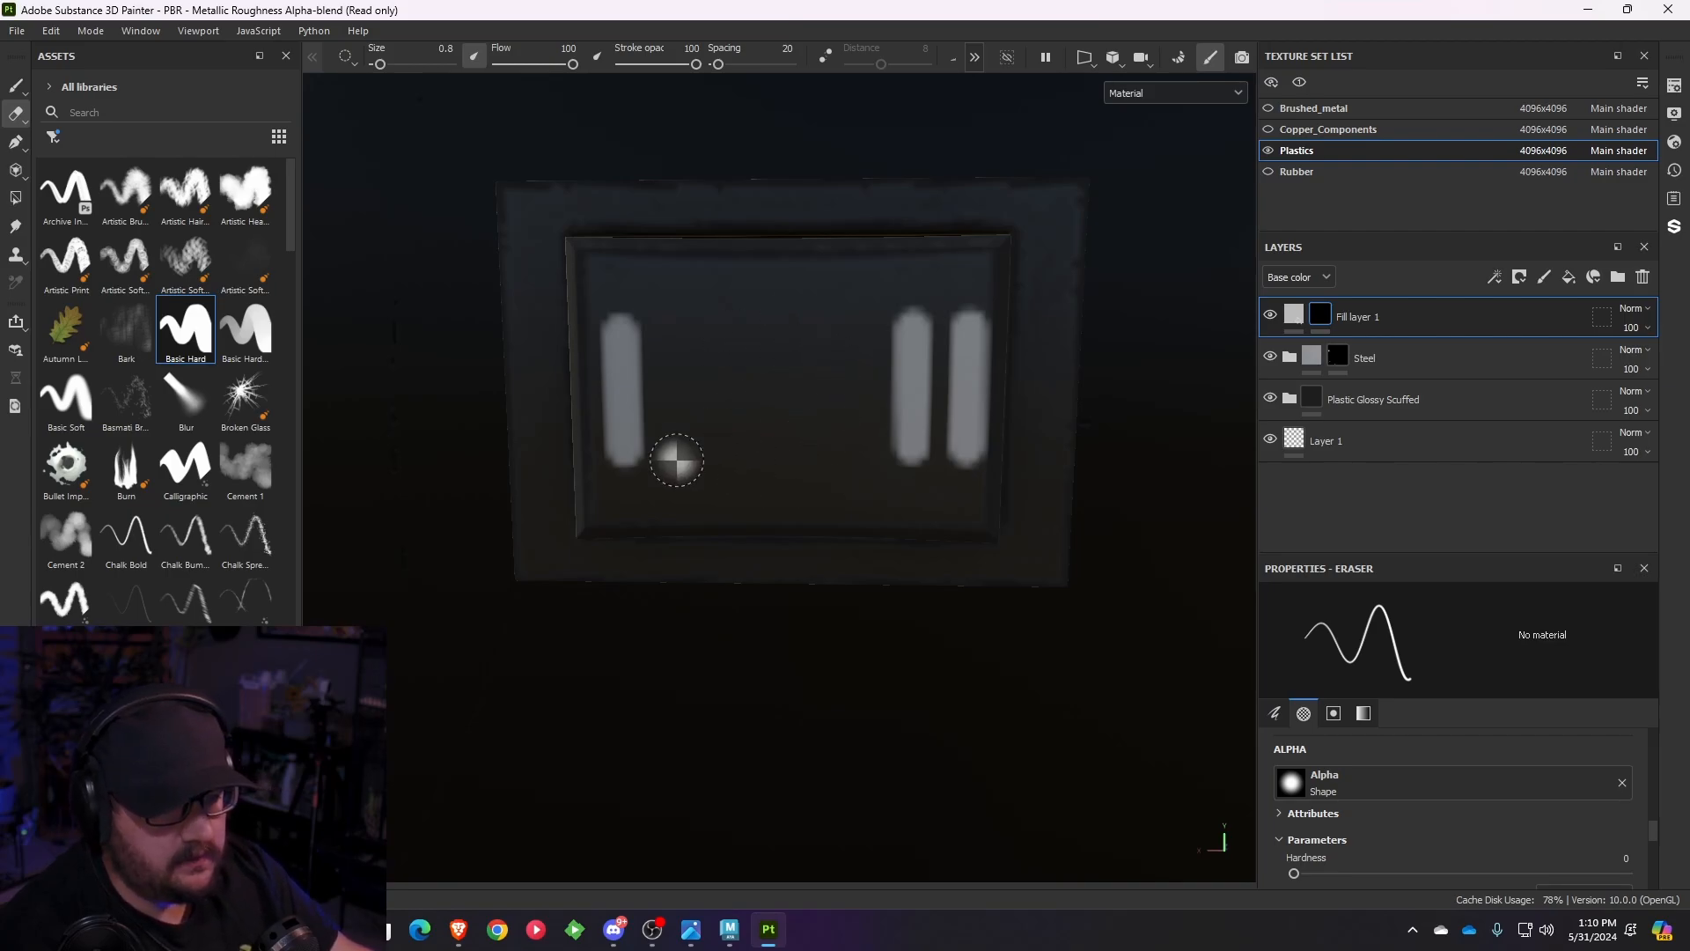
- Search the alphas for "circle" and assign Shape Border Circle as the eraser's alpha
left_click(52, 136)
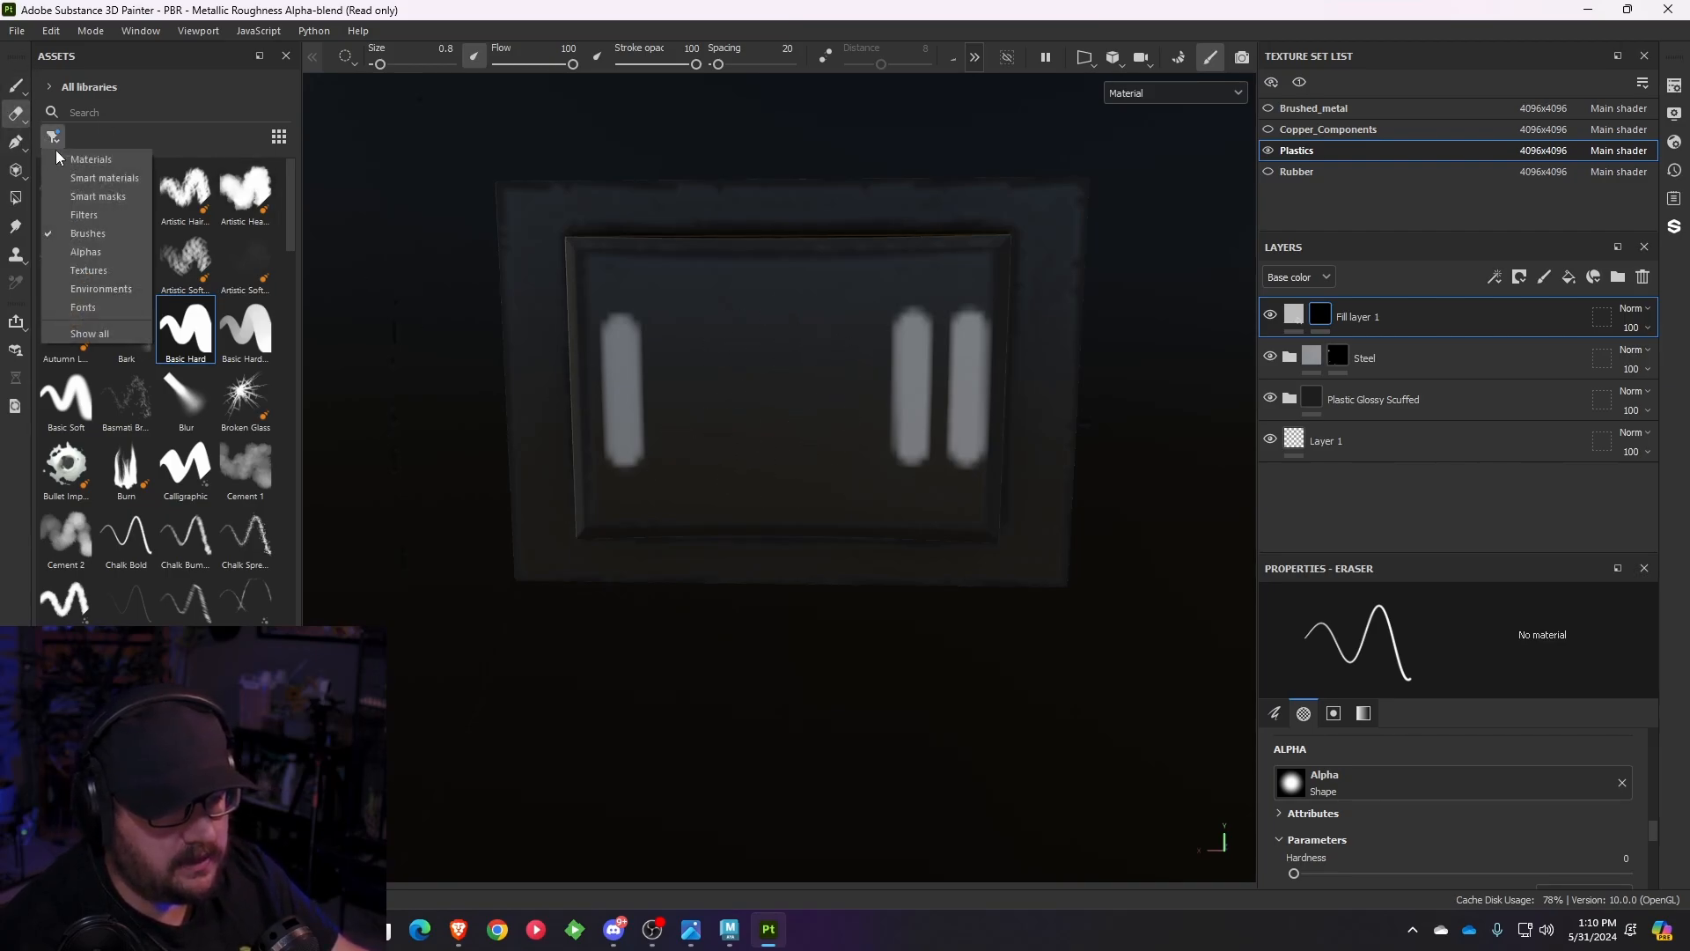
left_click(88, 256)
left_click(100, 111)
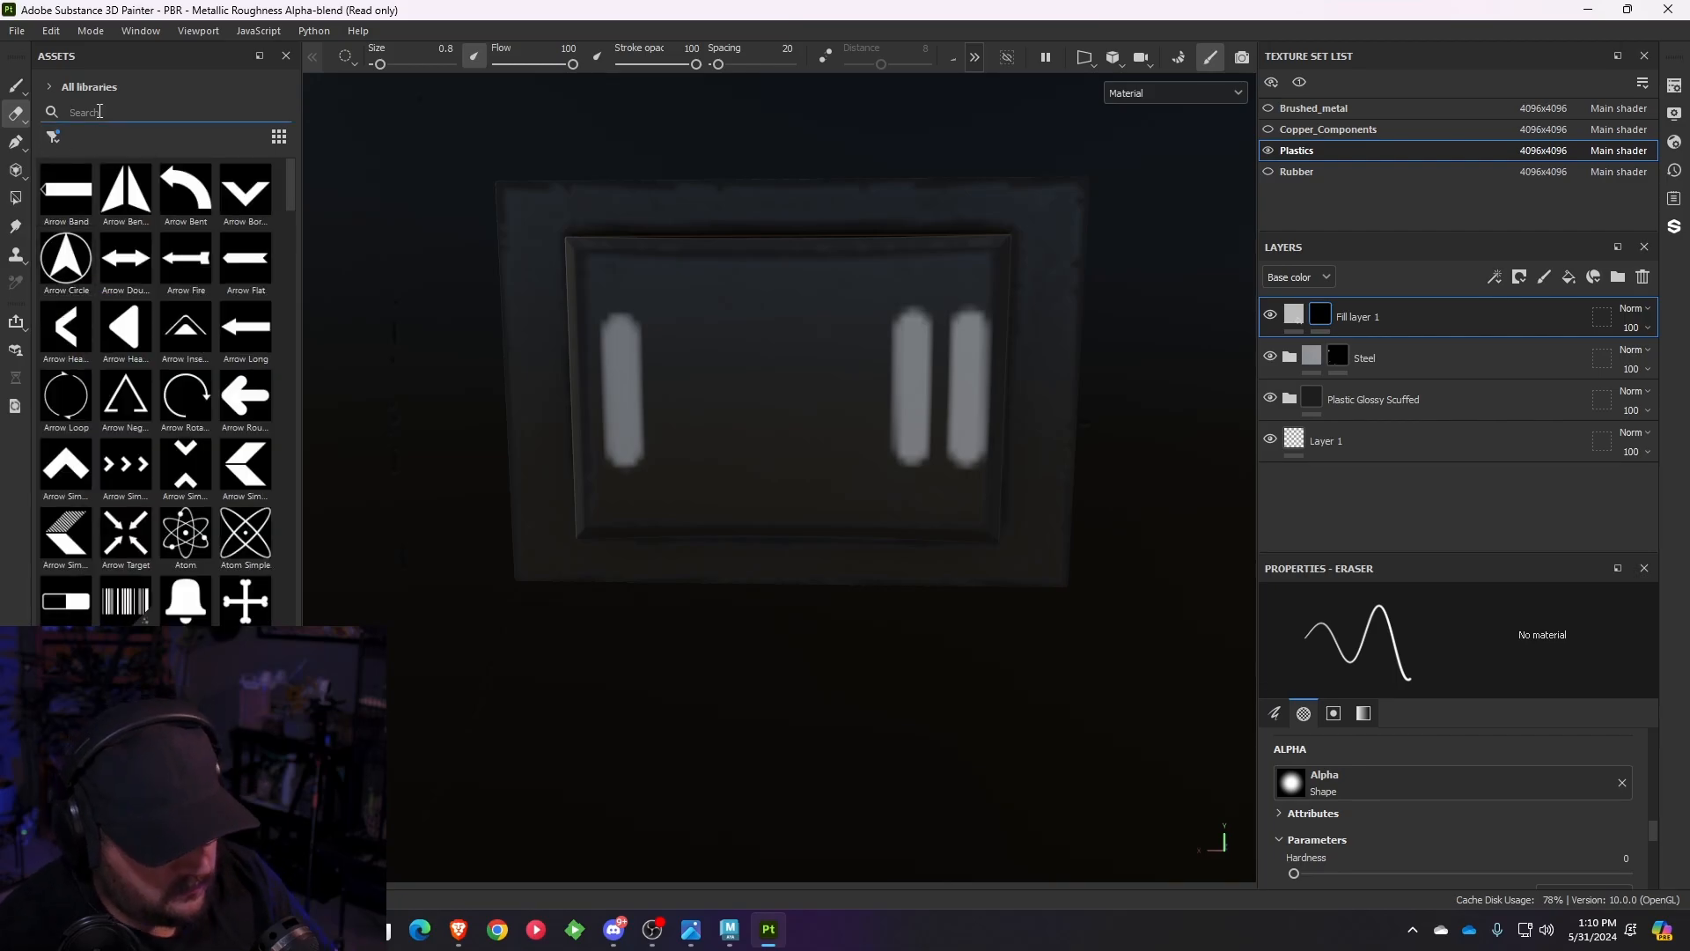
type("circle")
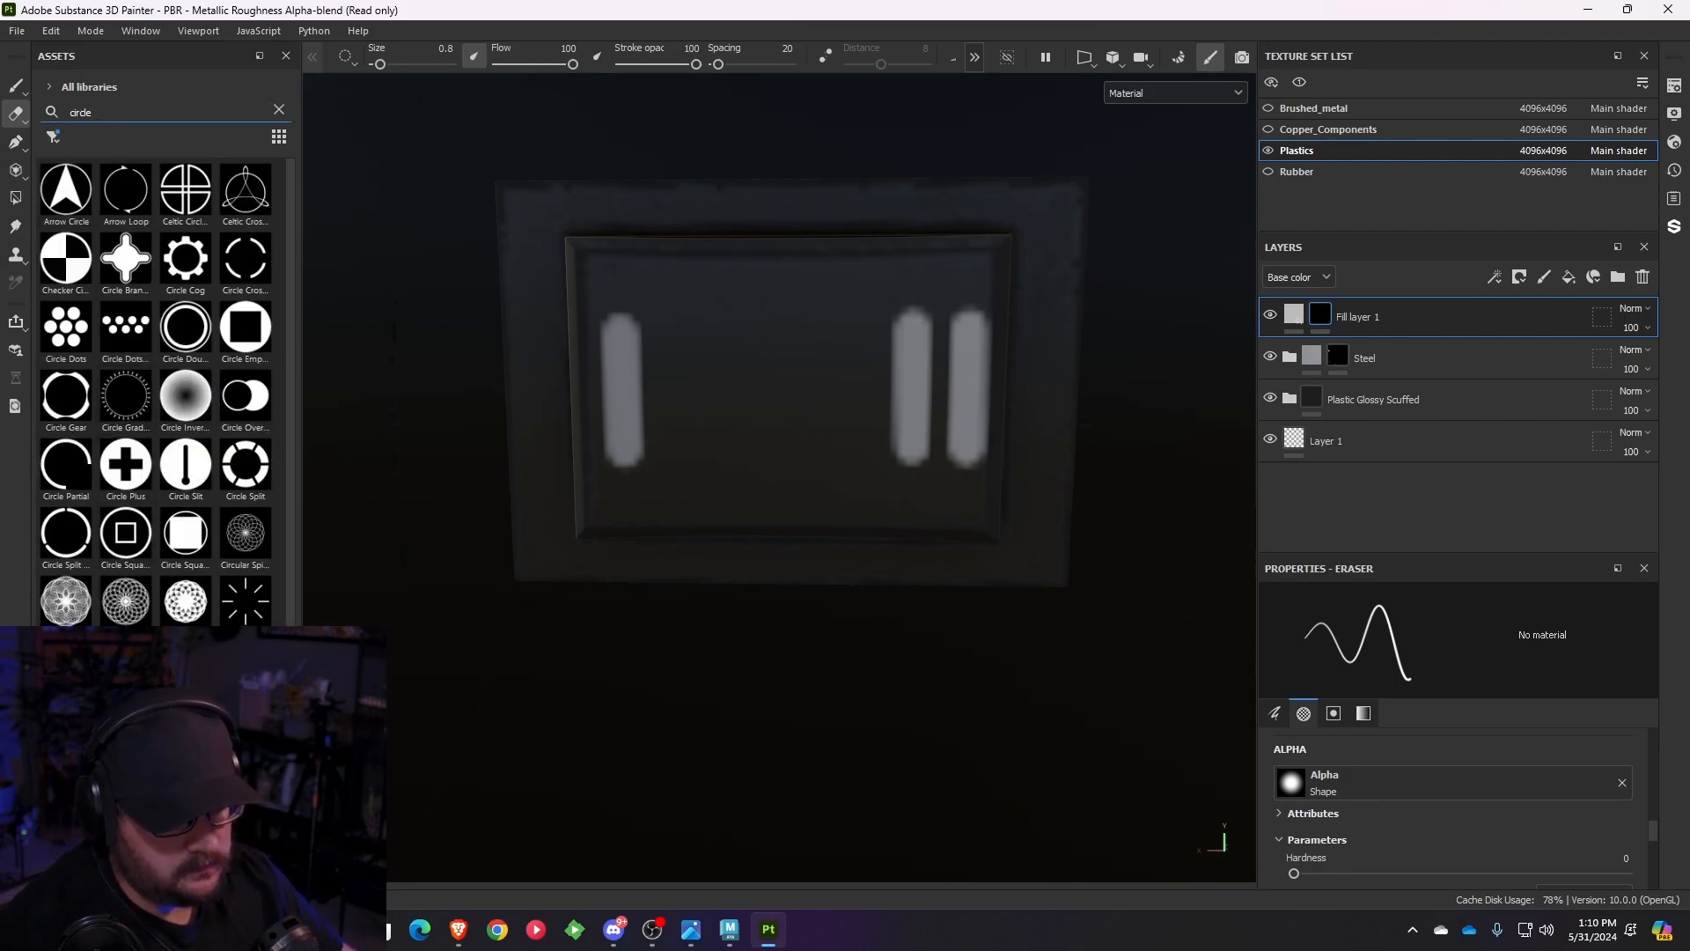
left_click(186, 739)
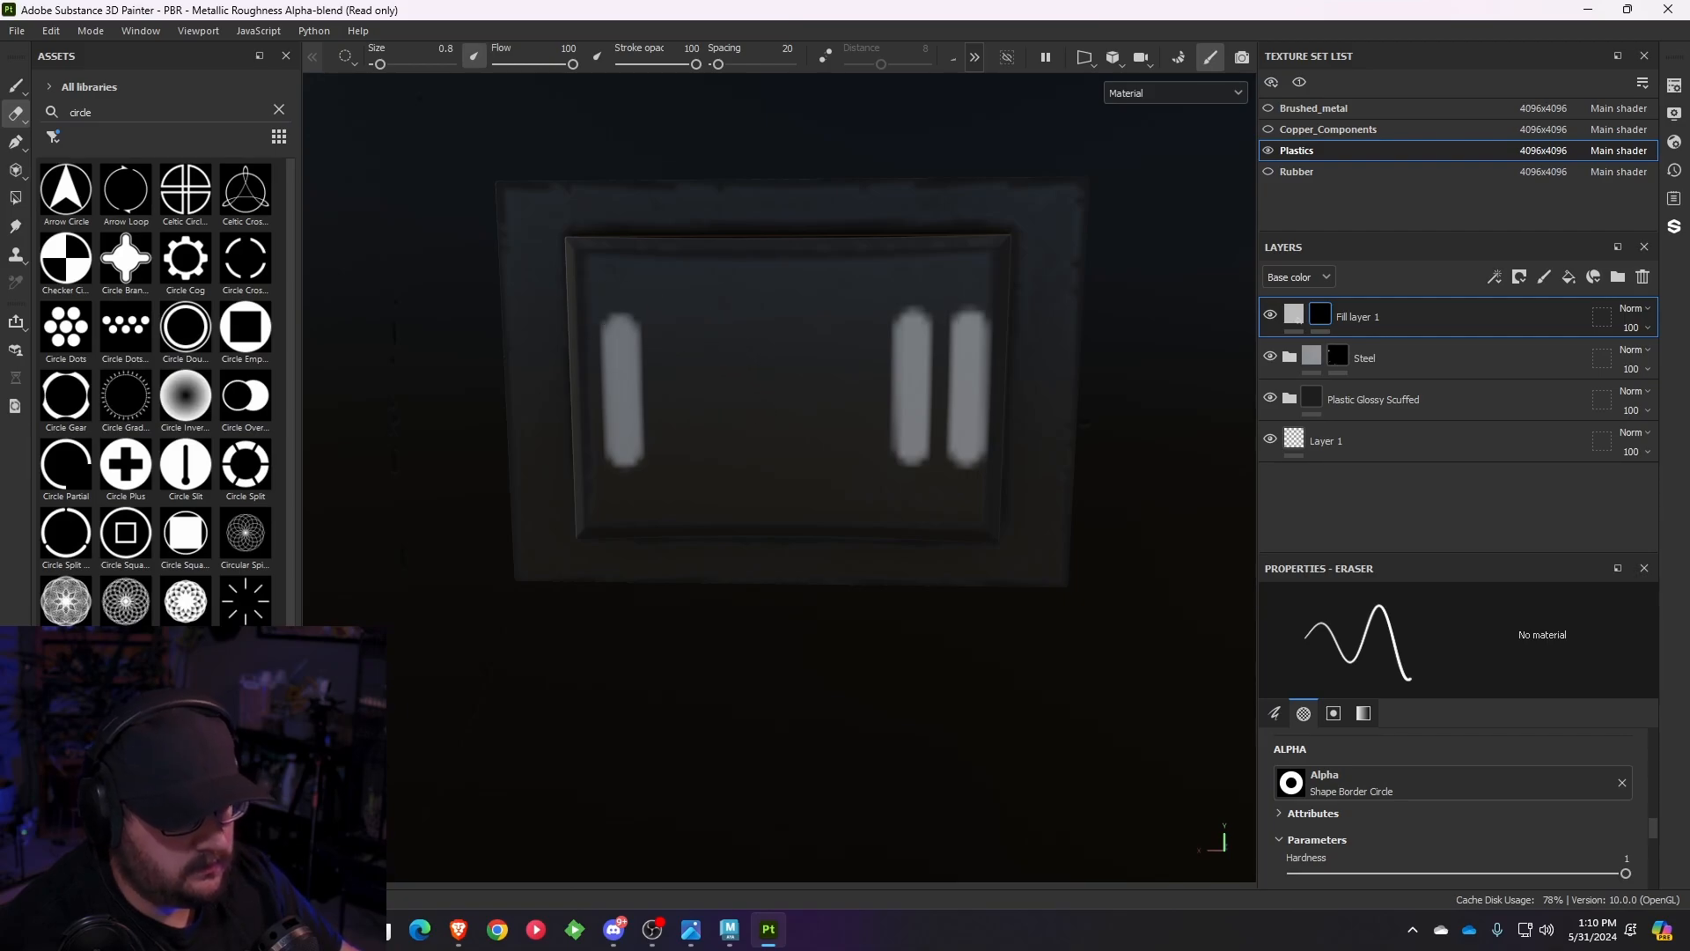
- Assign Shape Border Circle as the paint brush's alpha and stamp a ring between the switch's bars at size 2.51
left_click(15, 85)
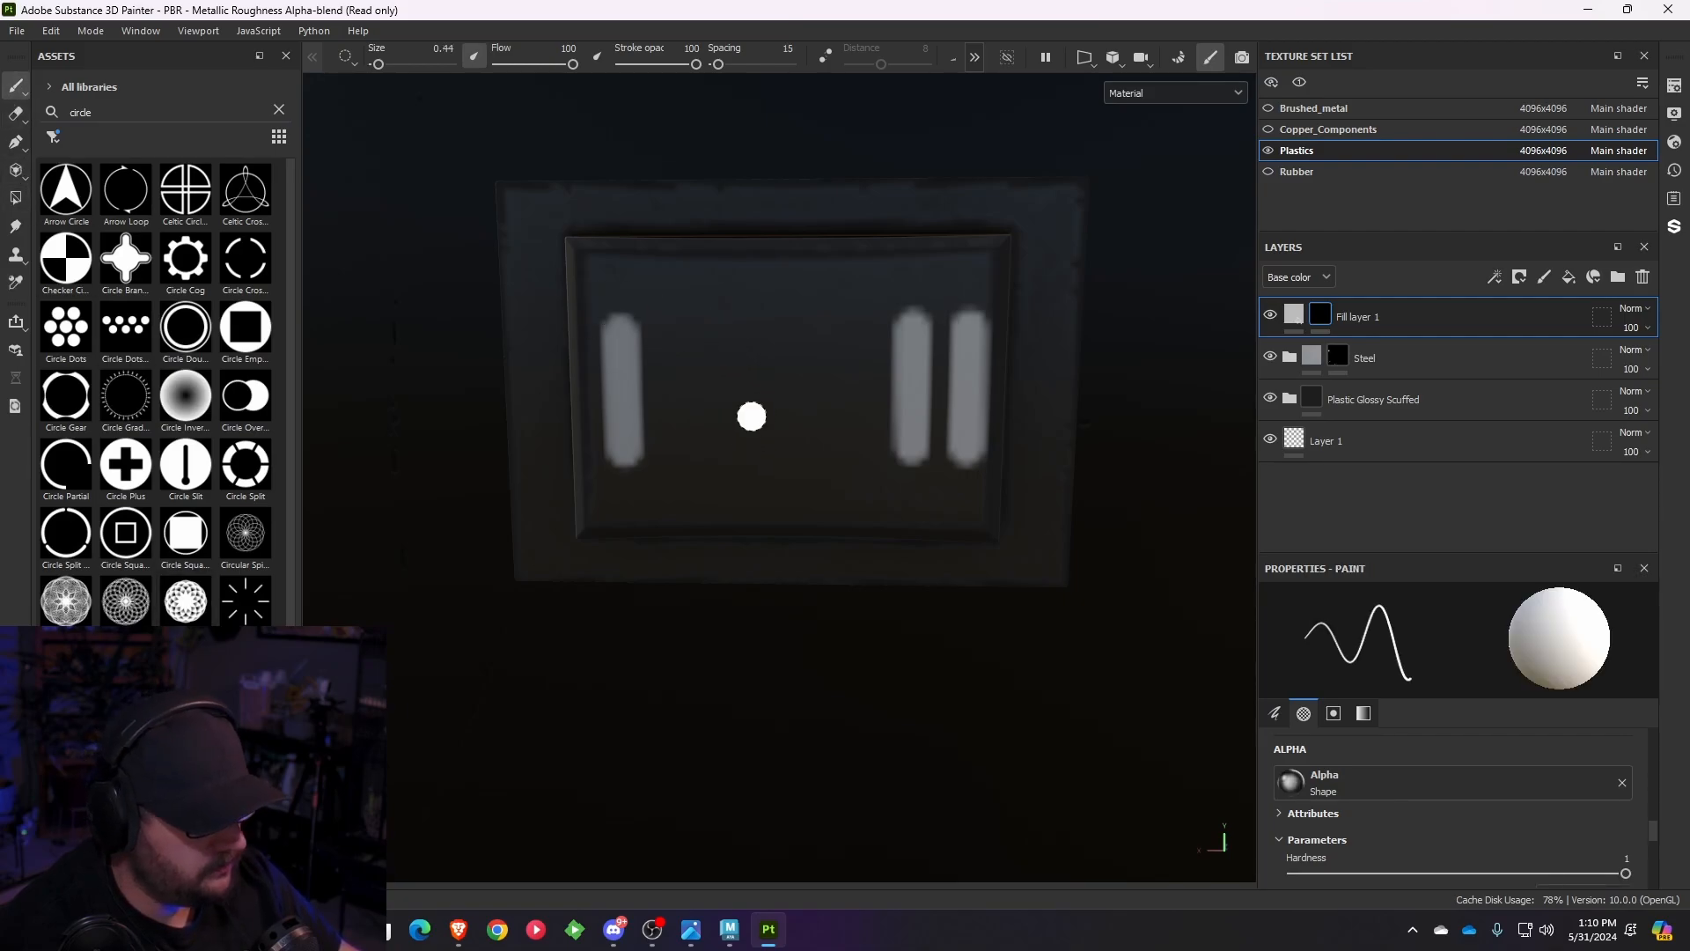
left_click(185, 738)
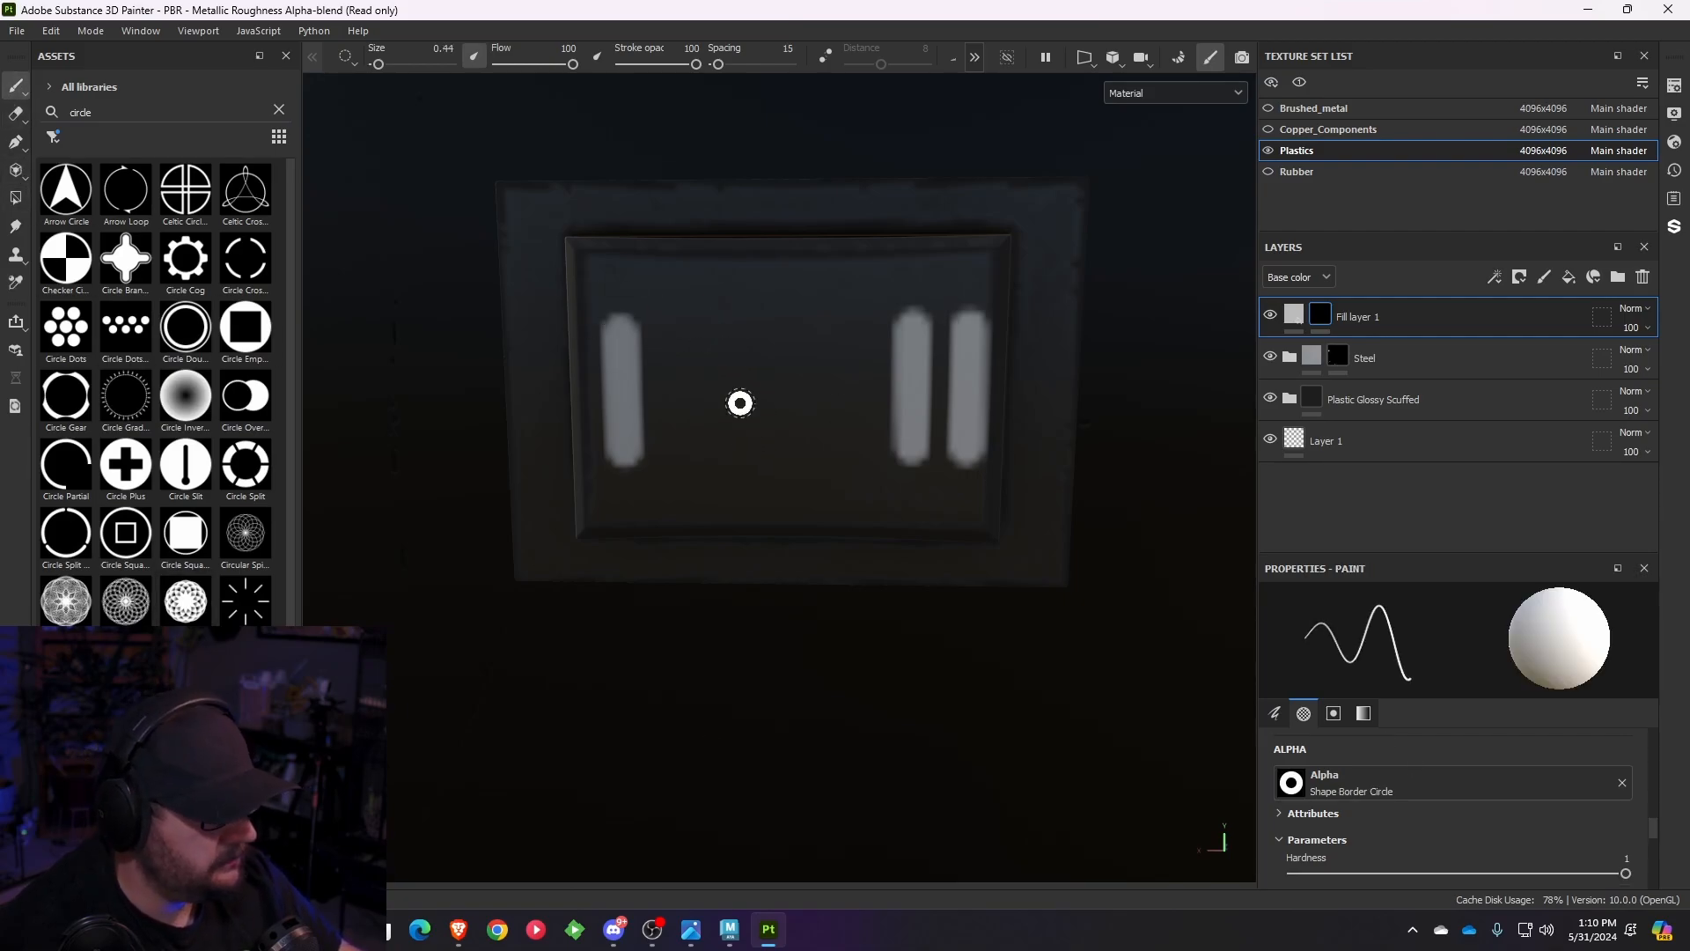
left_click_drag(379, 64, 386, 64)
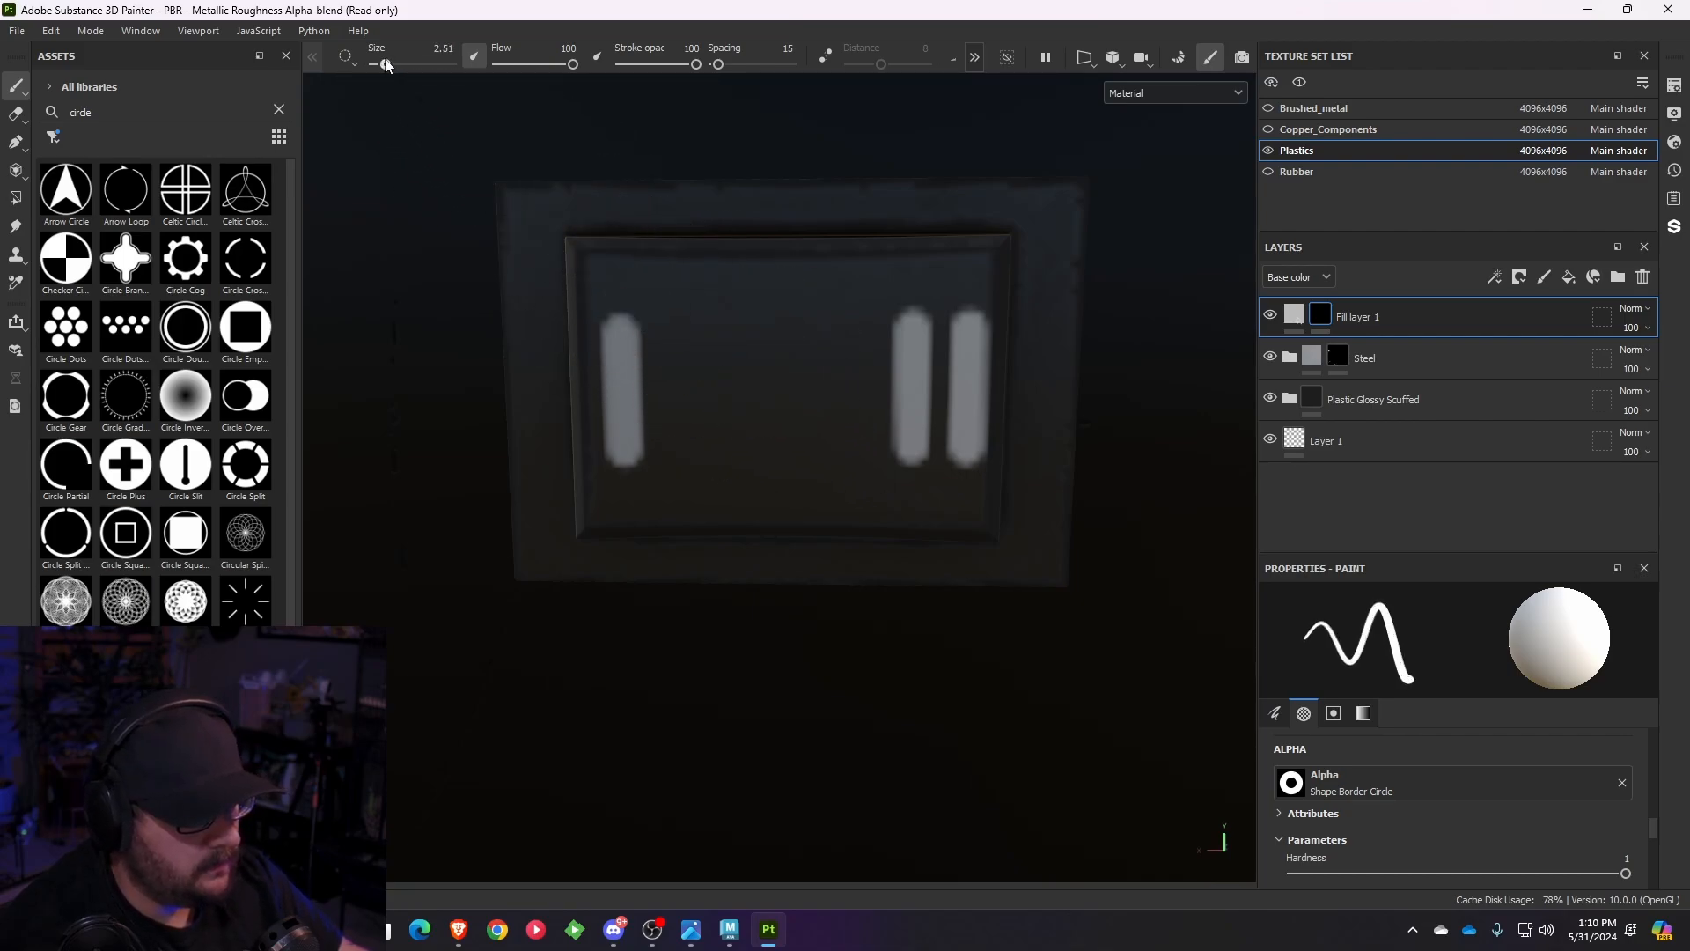
left_click(767, 394)
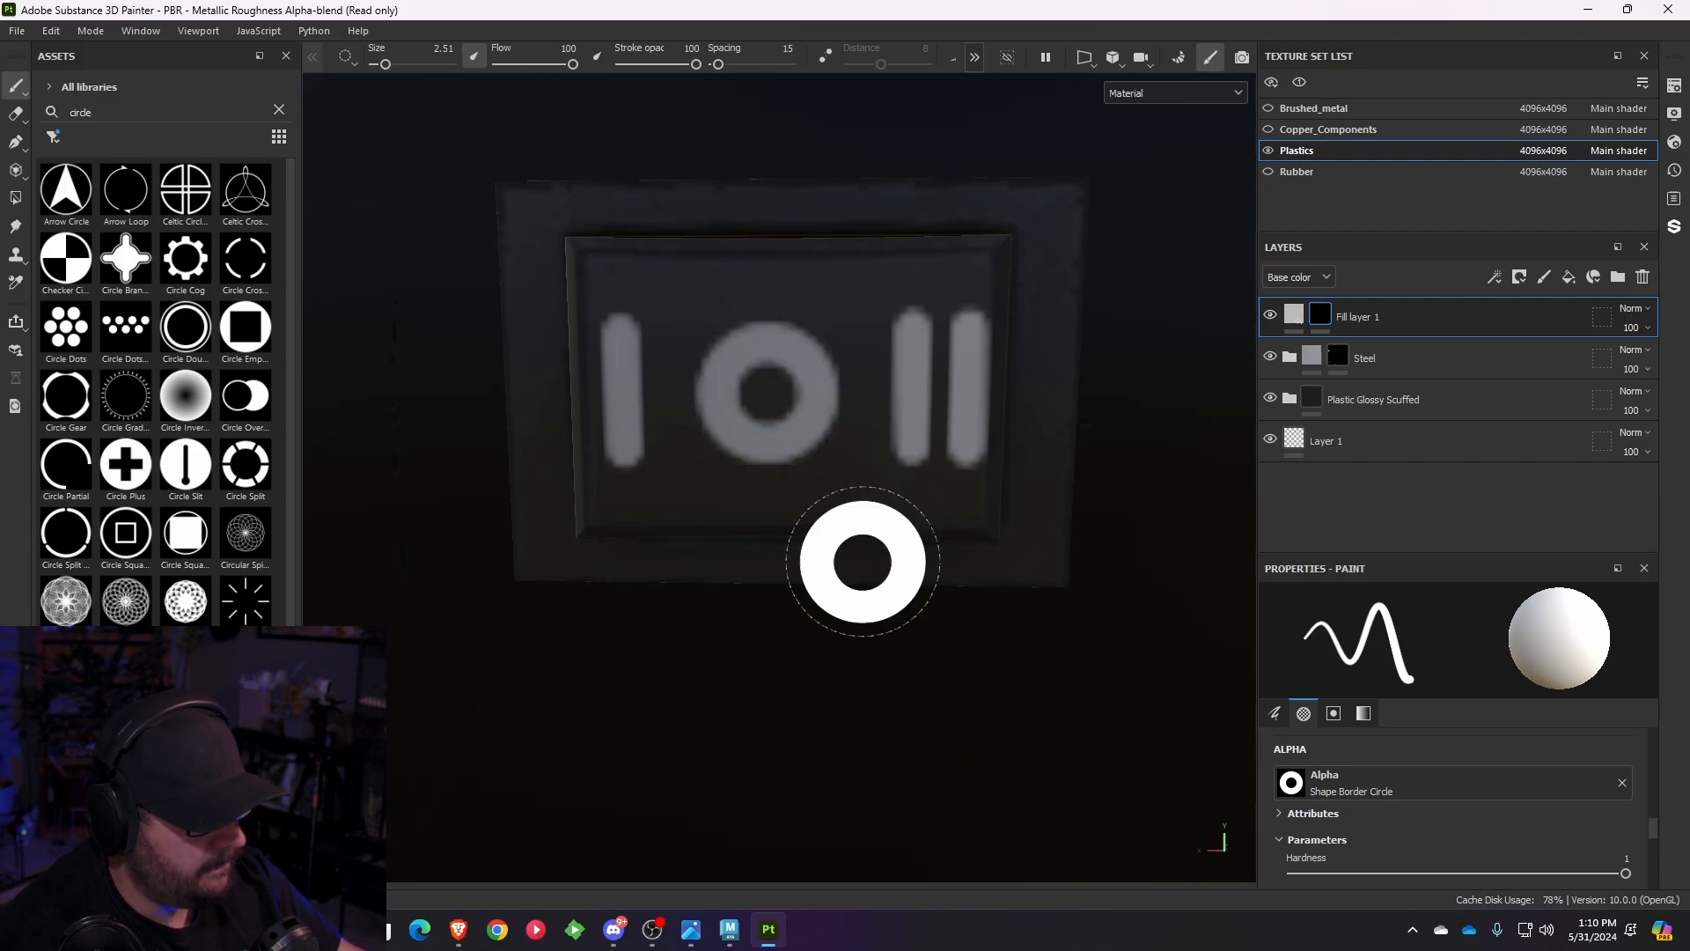
- Check the switch markings from several angles and clear the brush's alpha
scroll(950, 671, "down", 5)
left_click_drag(939, 679, 326, 581, "alt")
scroll(1132, 374, "up", 8)
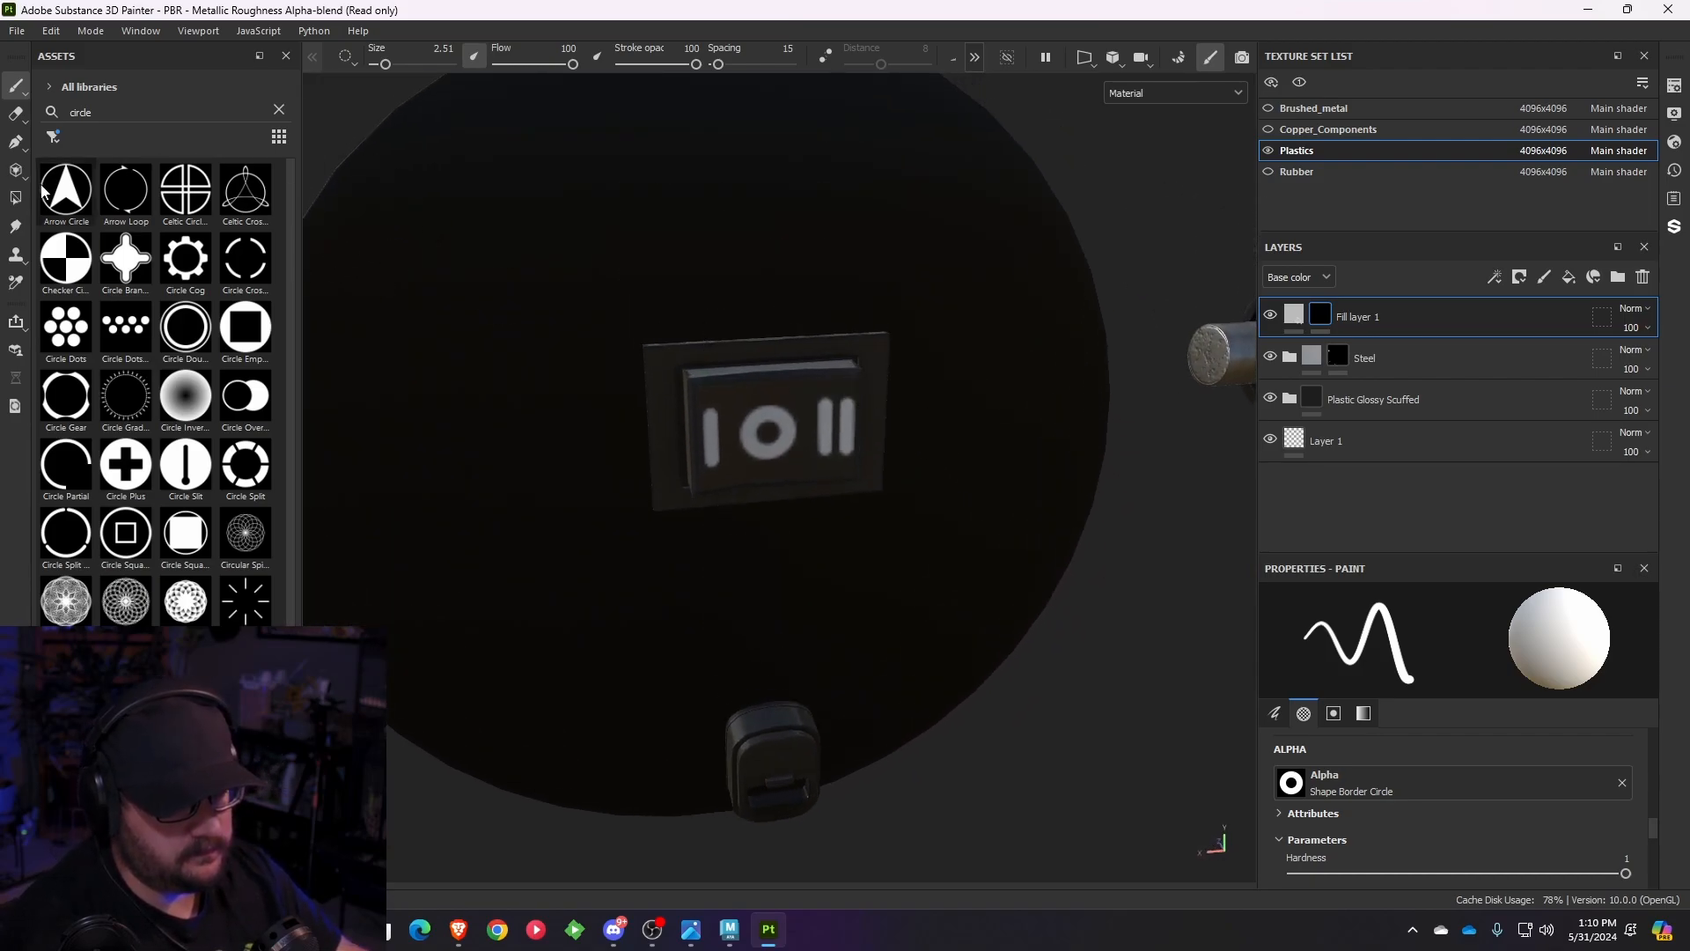
left_click(1623, 783)
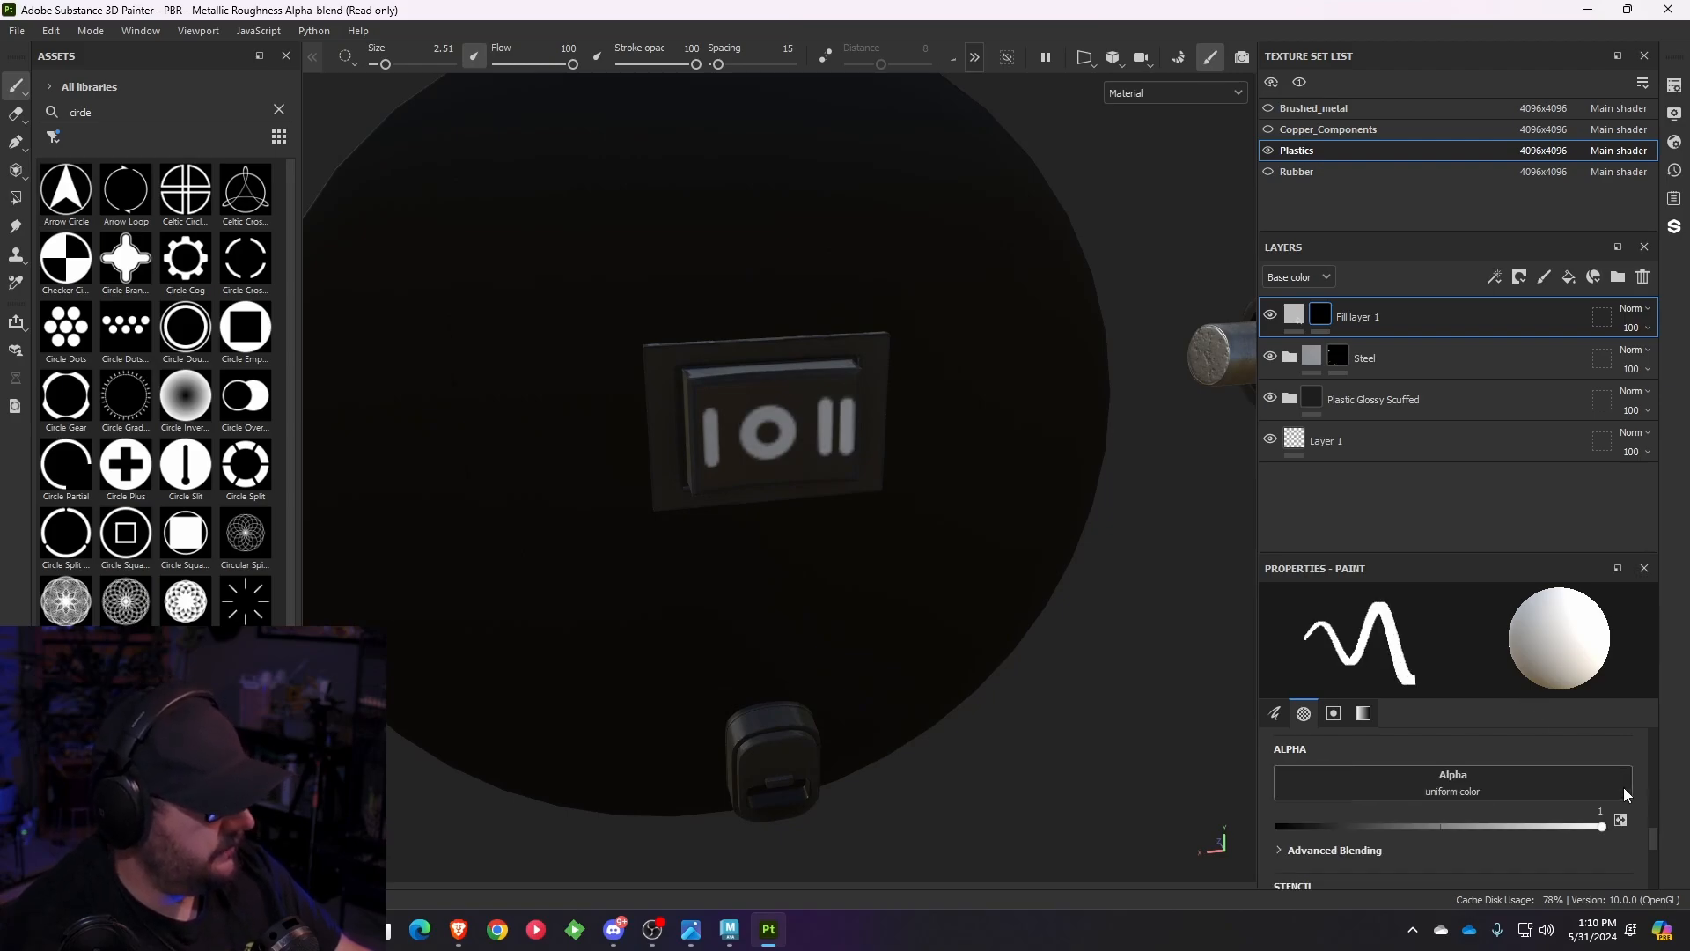
mouse_move(803, 423)
left_mouse_down("alt")
mouse_move(622, 399)
mouse_move(302, 252)
left_mouse_up("alt")
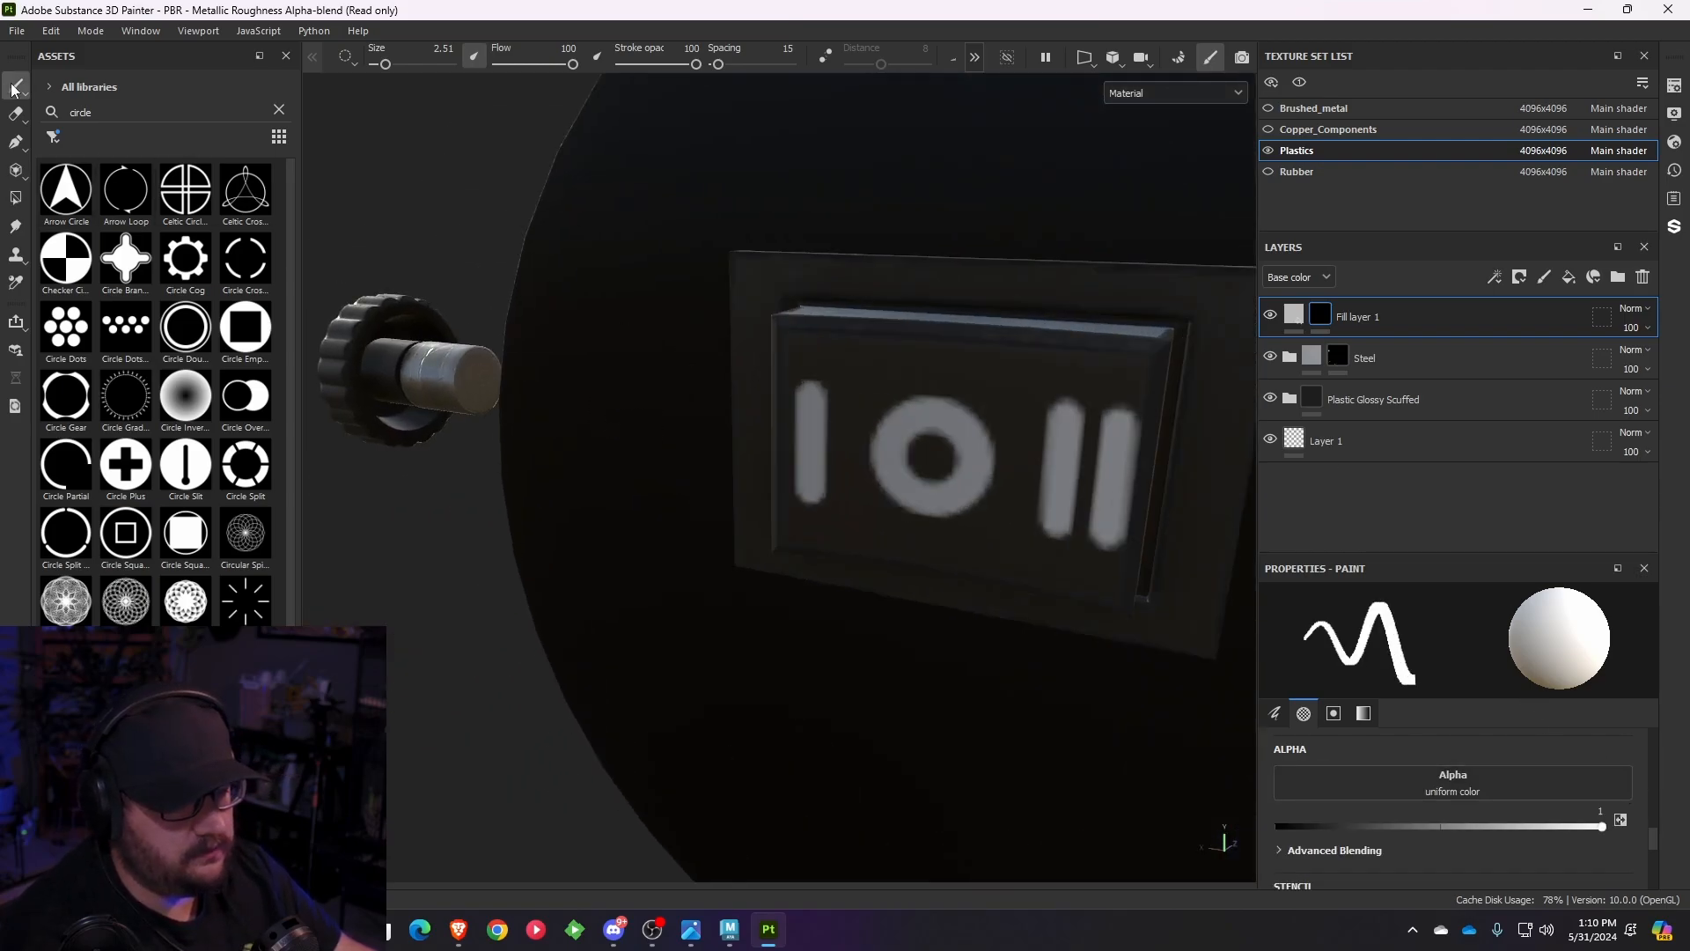
mouse_move(1188, 536)
left_mouse_down("alt")
mouse_move(996, 475)
mouse_move(790, 476)
left_mouse_up("alt")
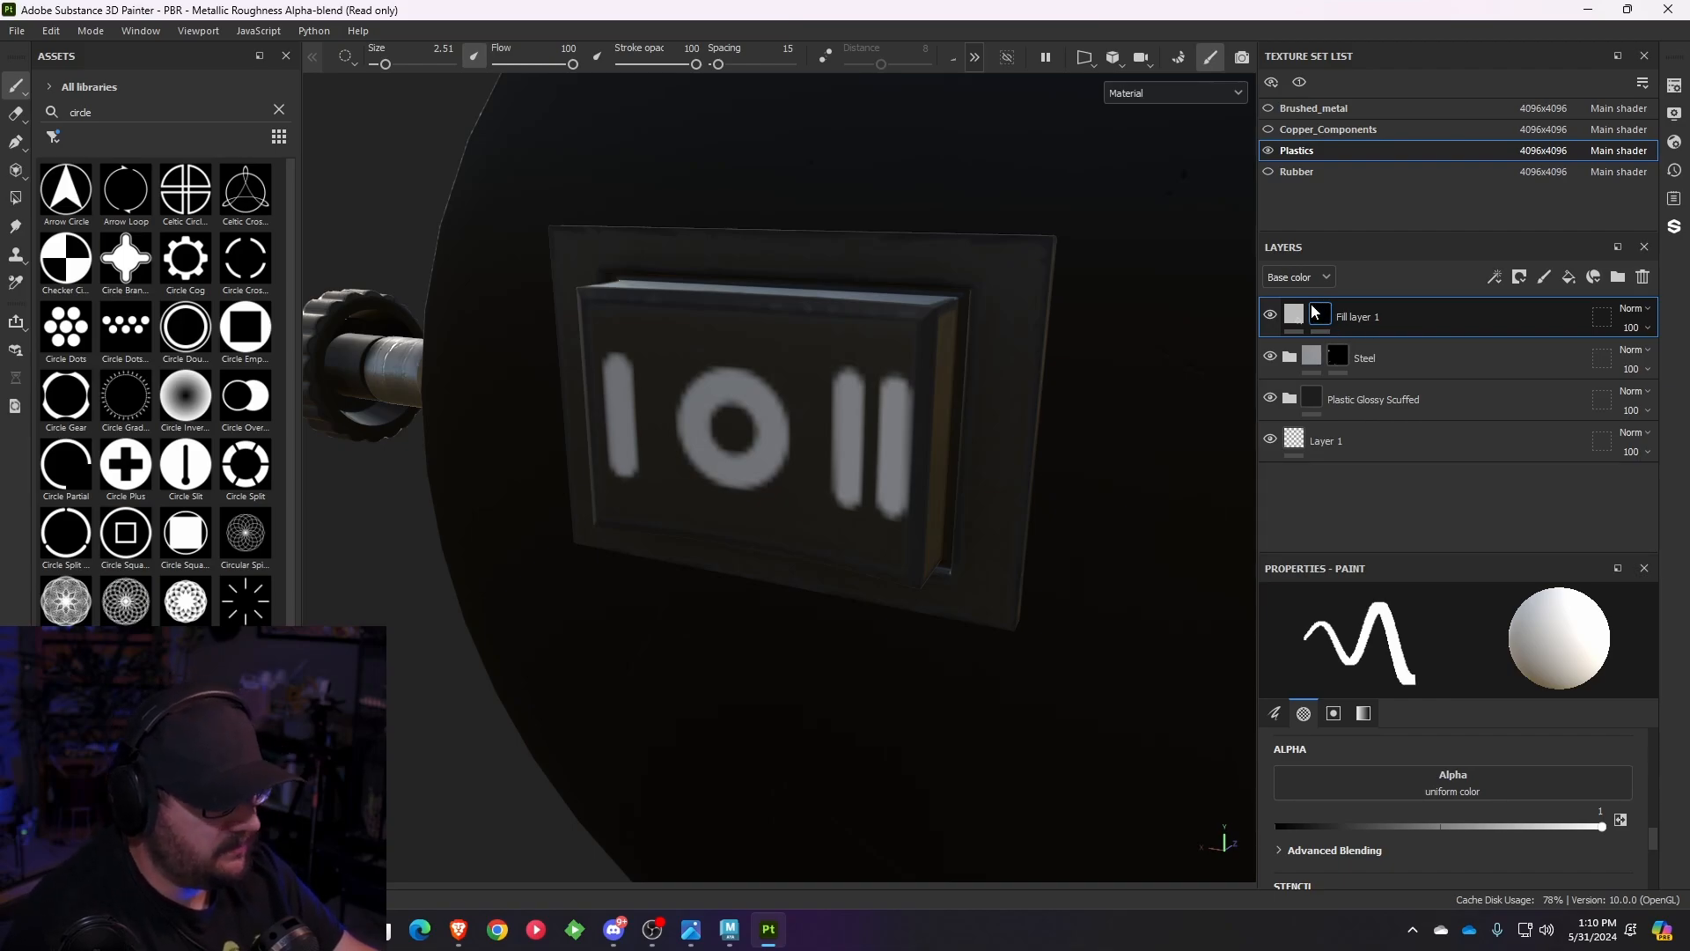
- Set Fill layer 1's height to 0.1040 and check the raised switch markings from a distance
left_click(1294, 314)
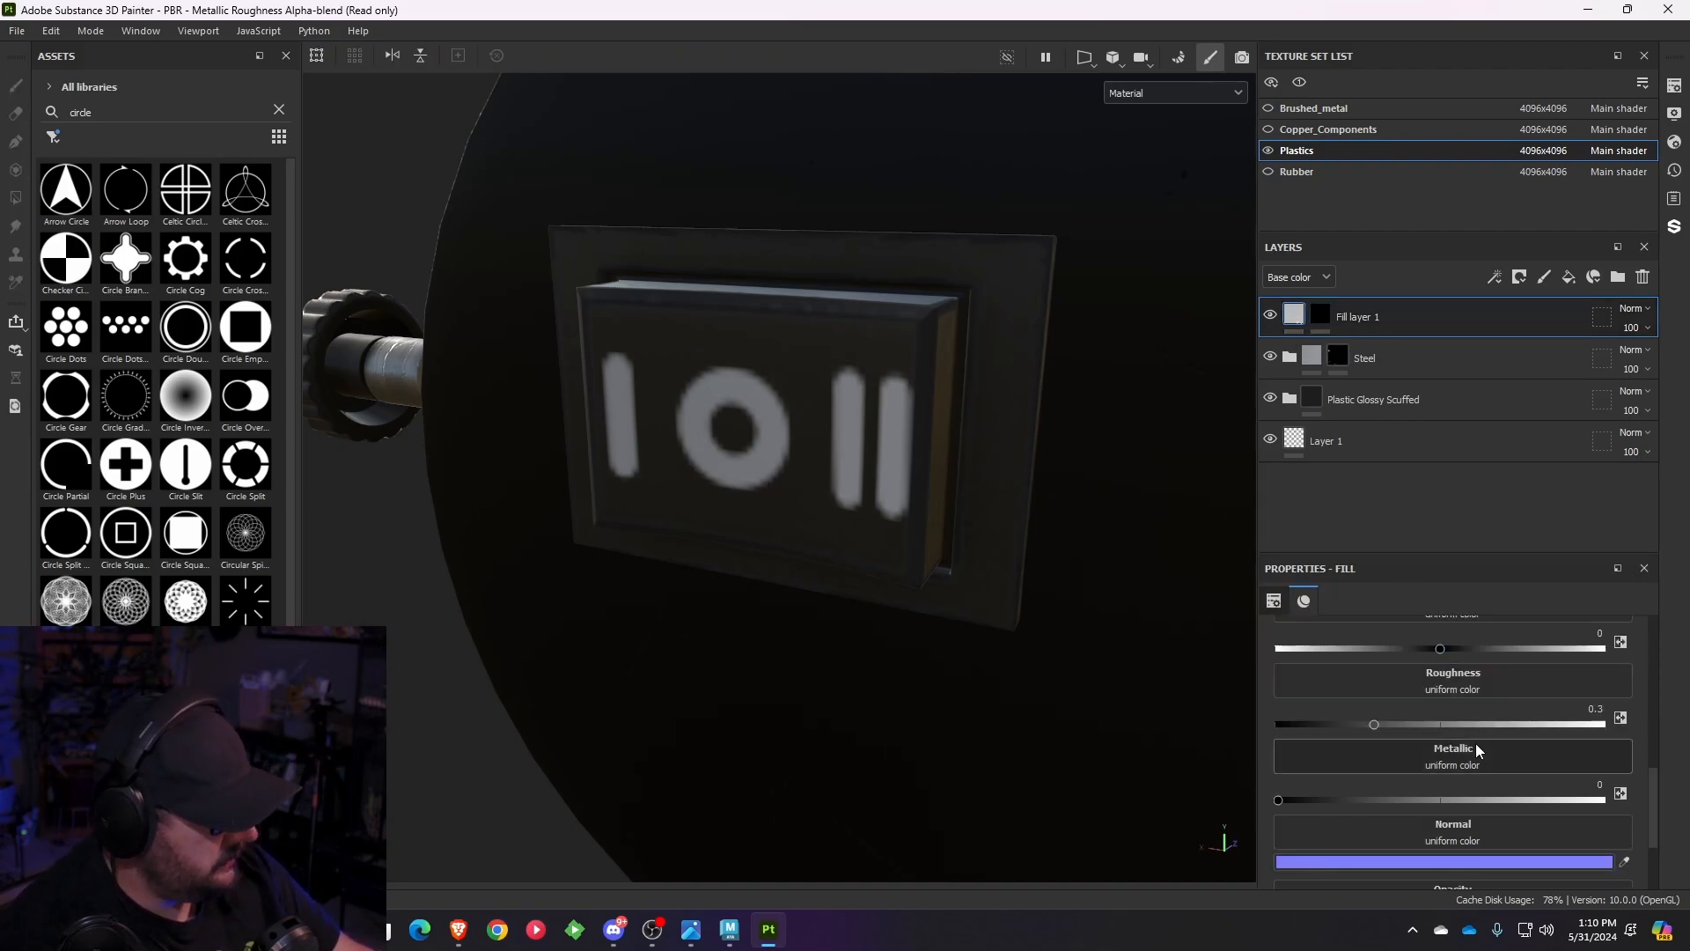
scroll(1475, 744, "down", 1)
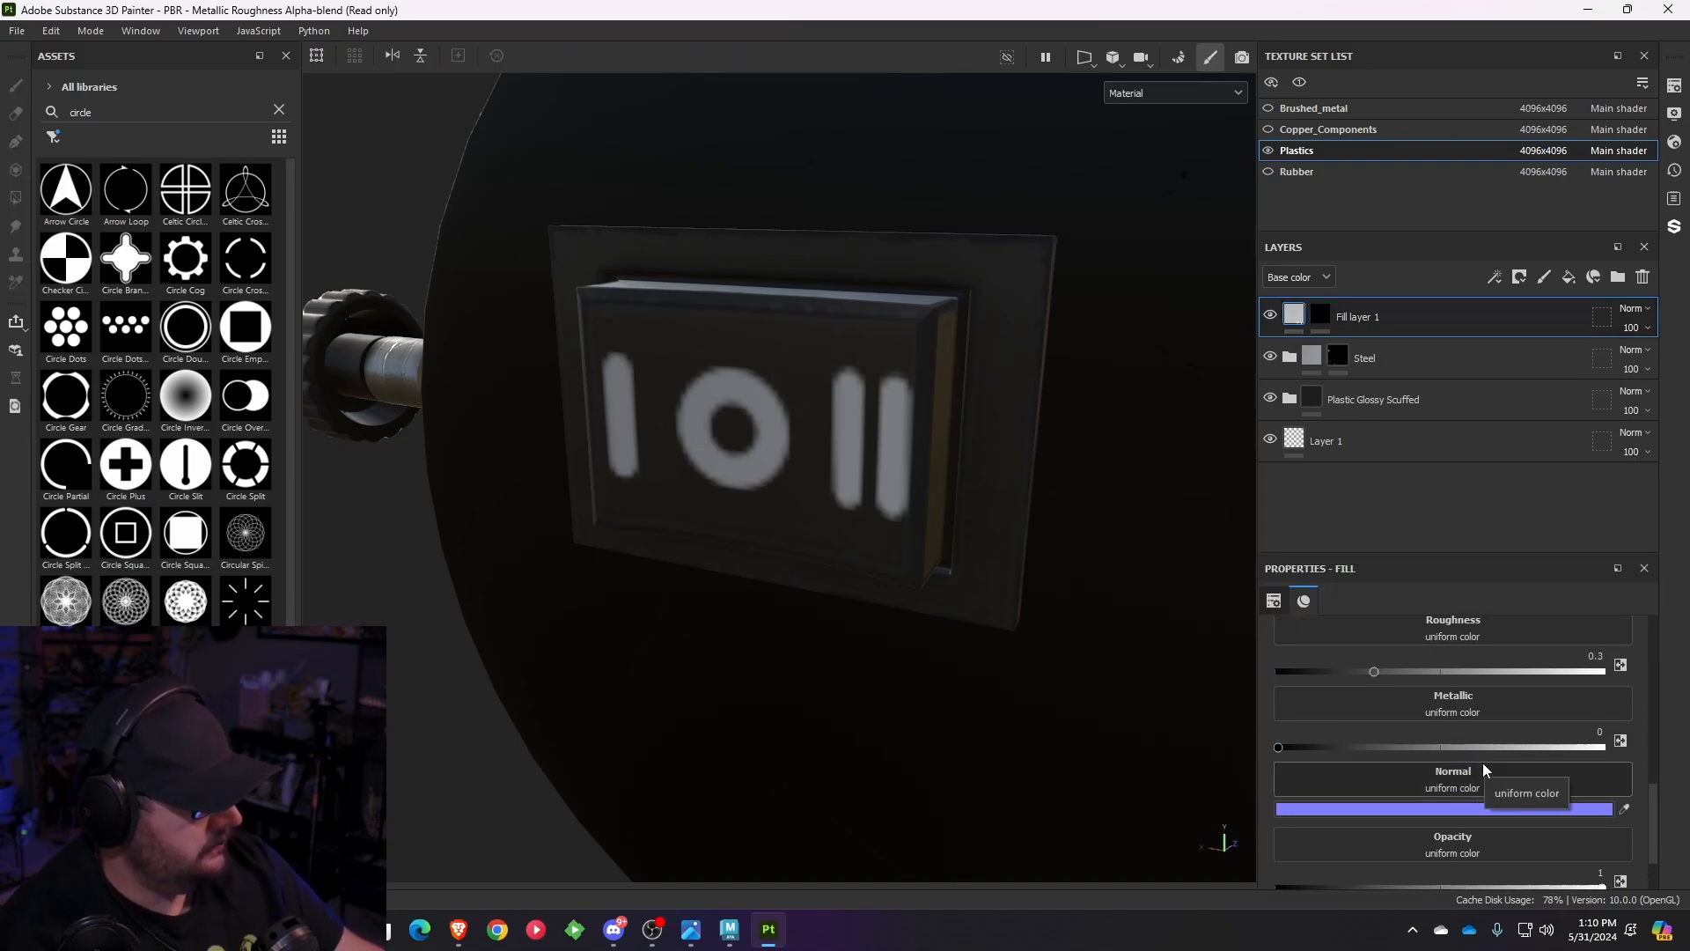
scroll(1484, 773, "down", 2)
scroll(1486, 775, "up", 3)
scroll(1486, 772, "up", 3)
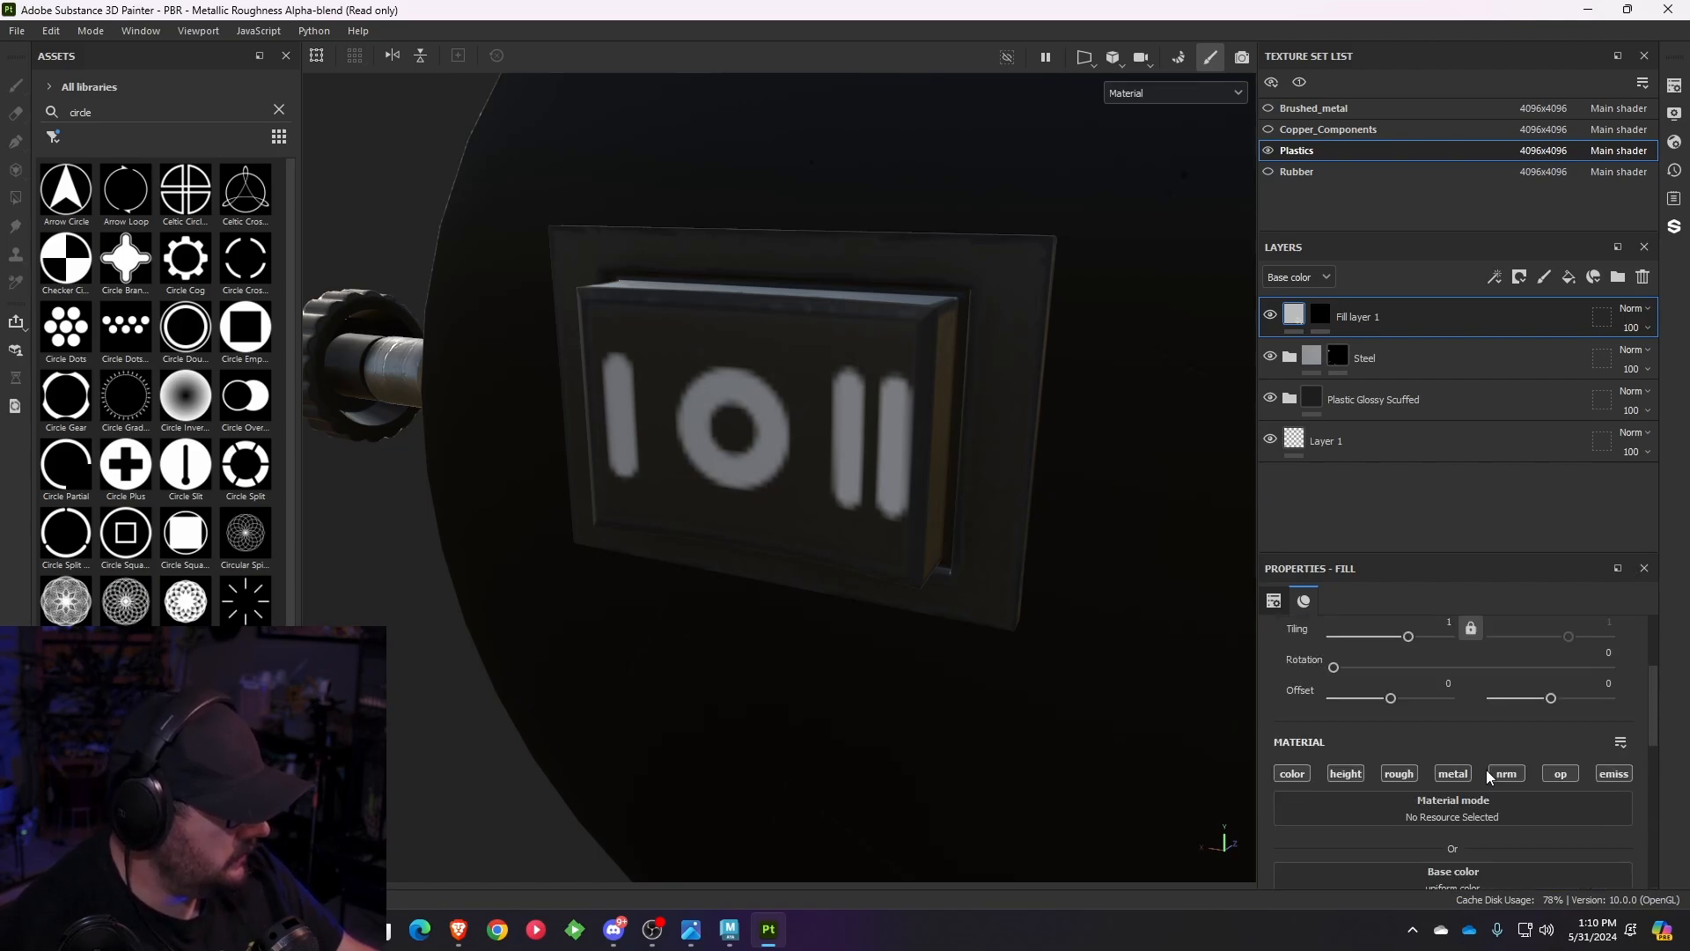
scroll(1534, 833, "down", 4)
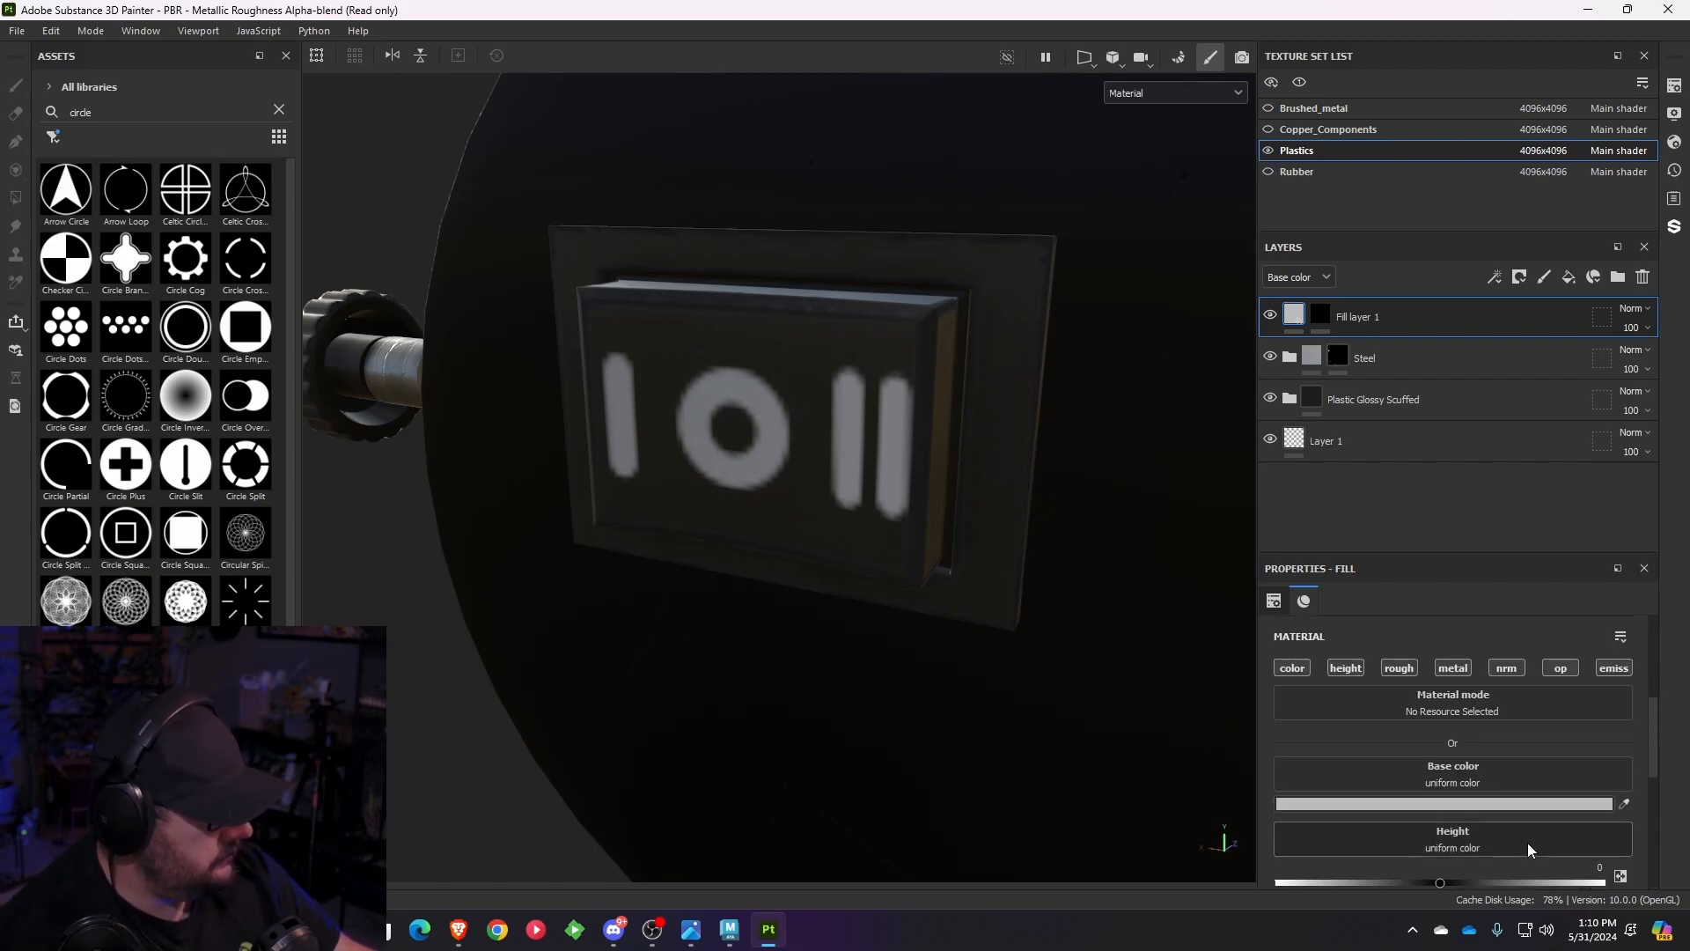
scroll(1528, 849, "down", 1)
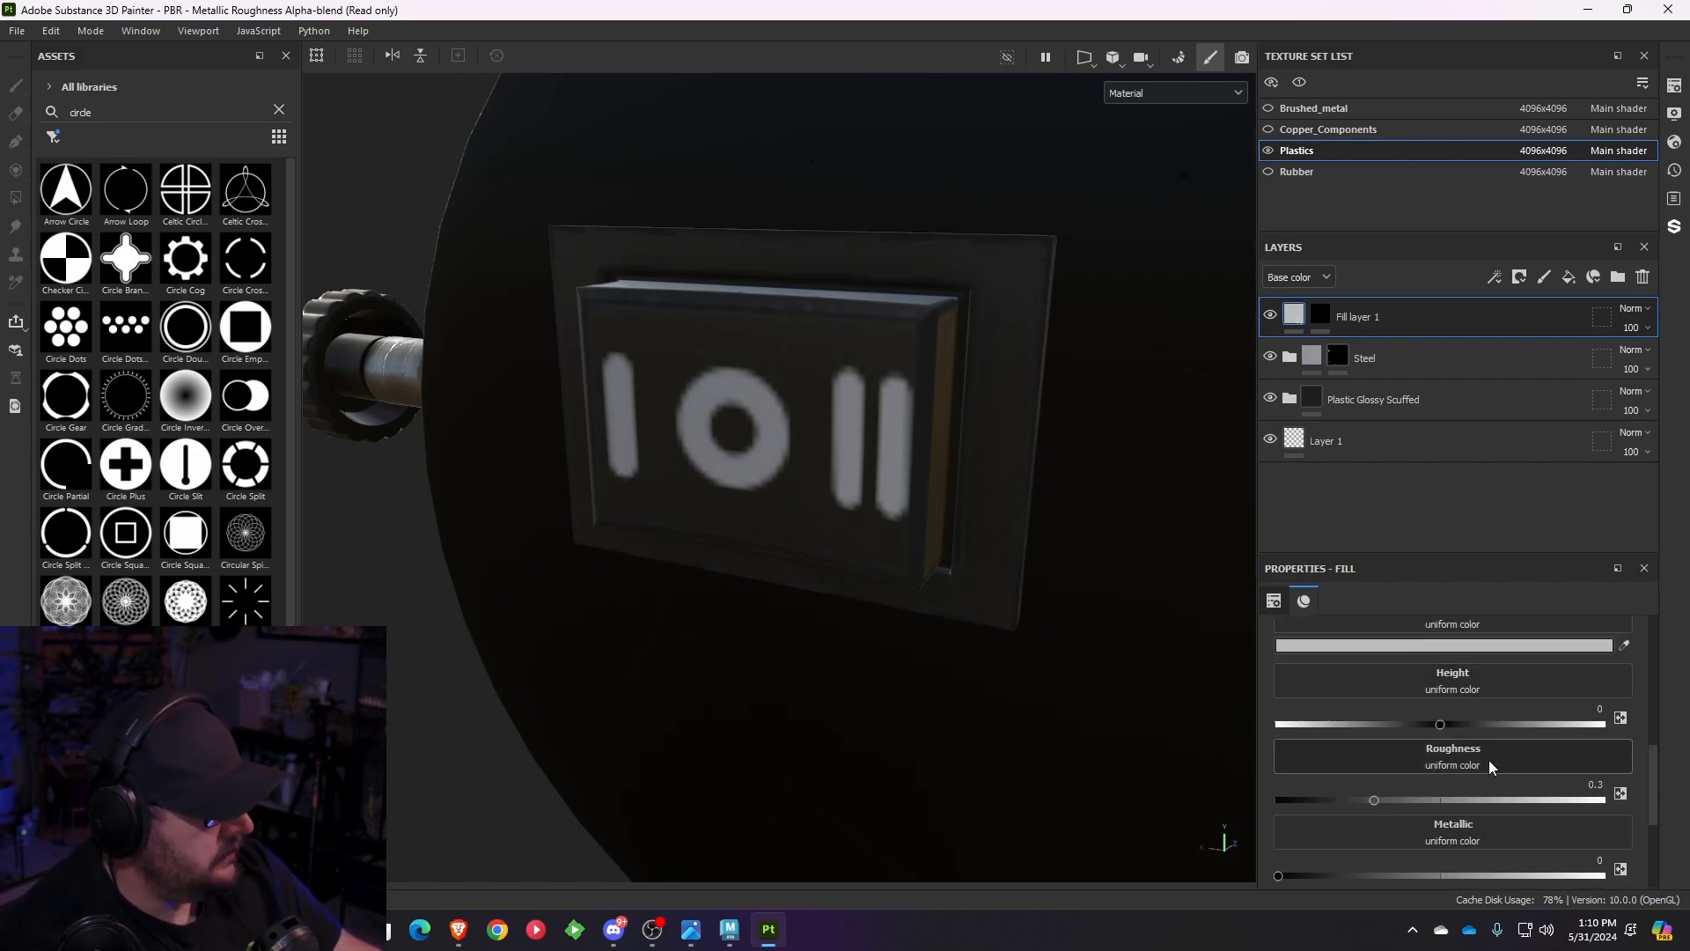
left_click_drag(1444, 722, 1456, 724)
scroll(637, 664, "down", 5)
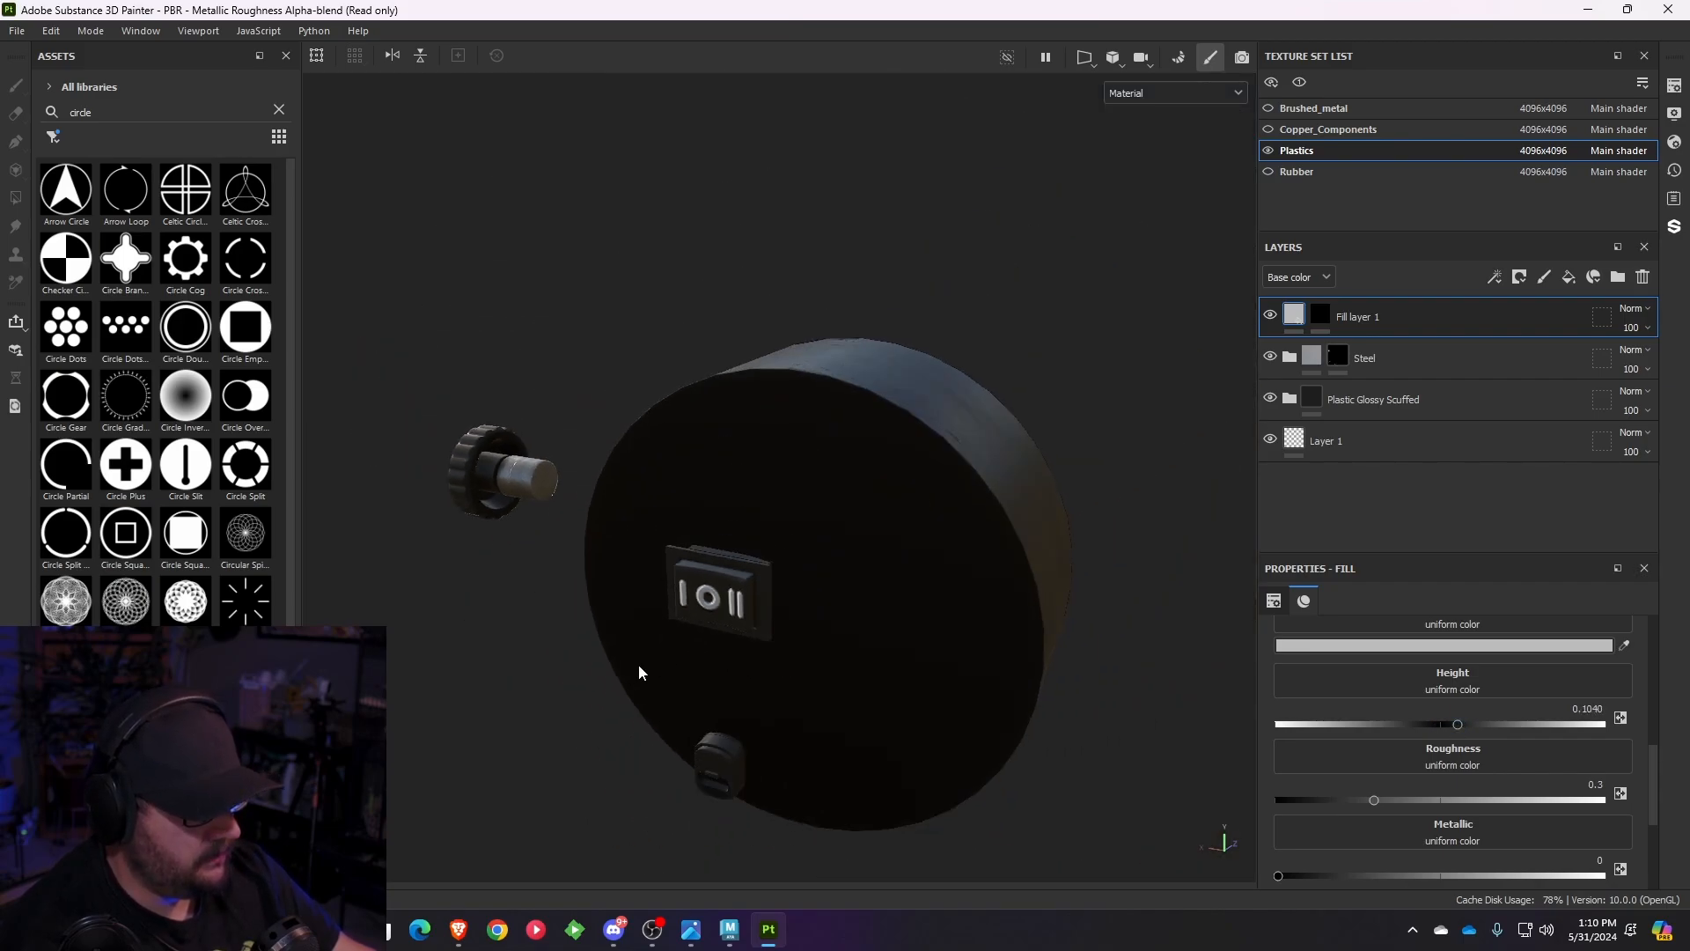
left_click_drag(637, 664, 644, 605, "alt")
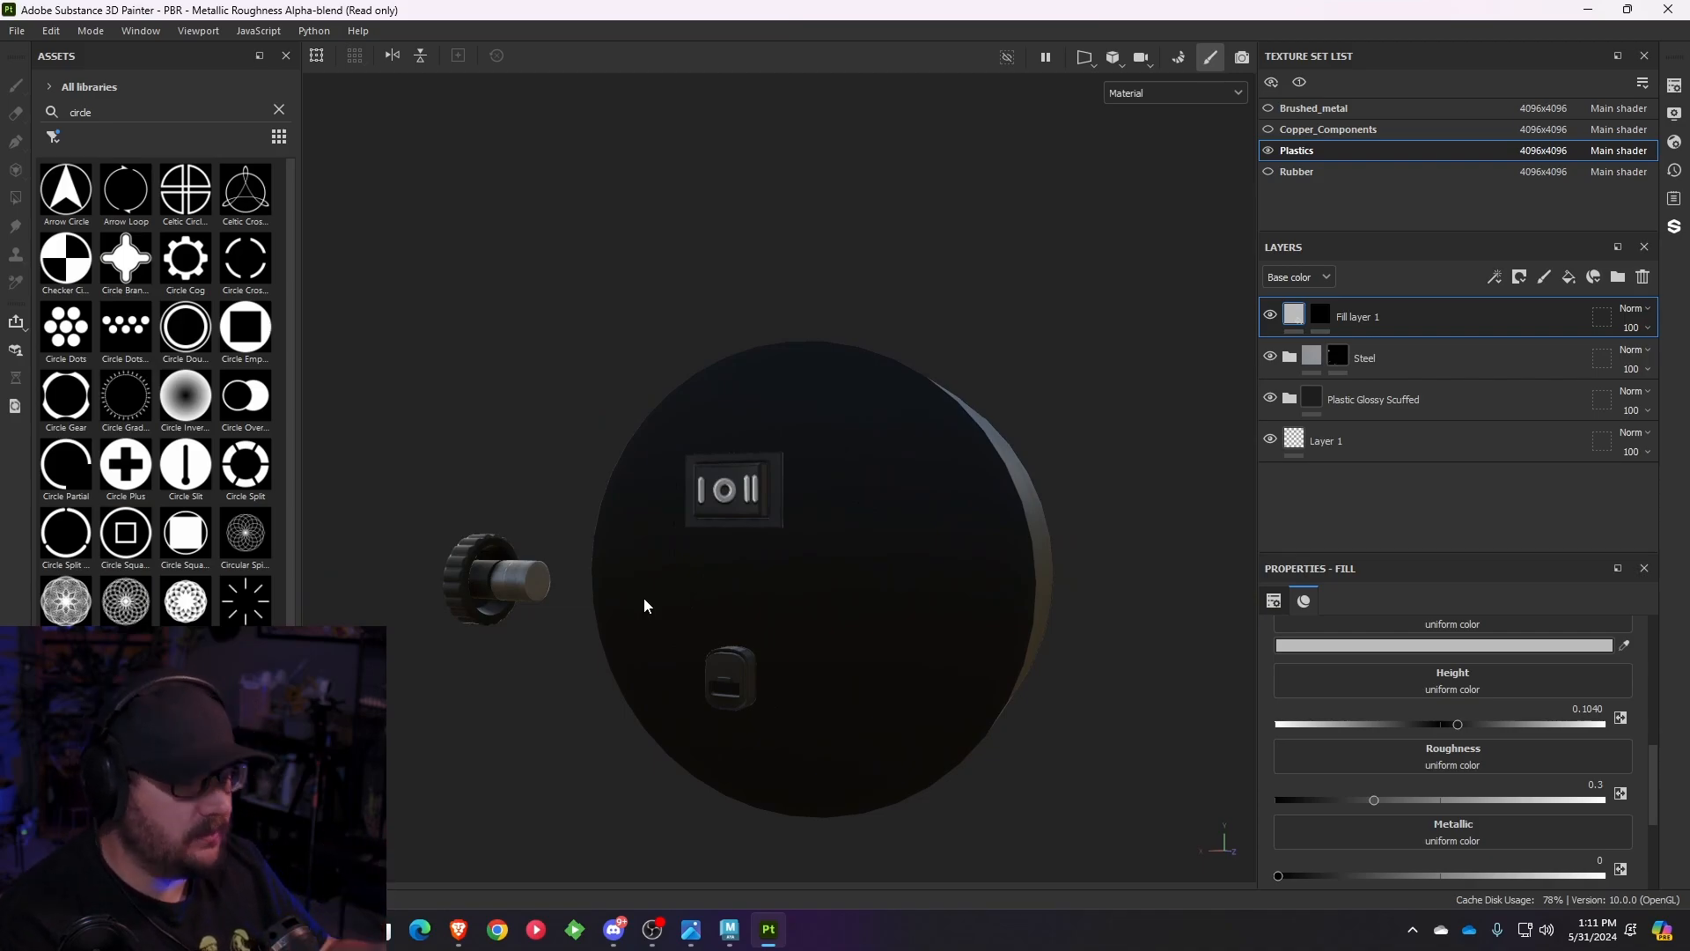
left_click_drag(645, 604, 755, 588, "alt")
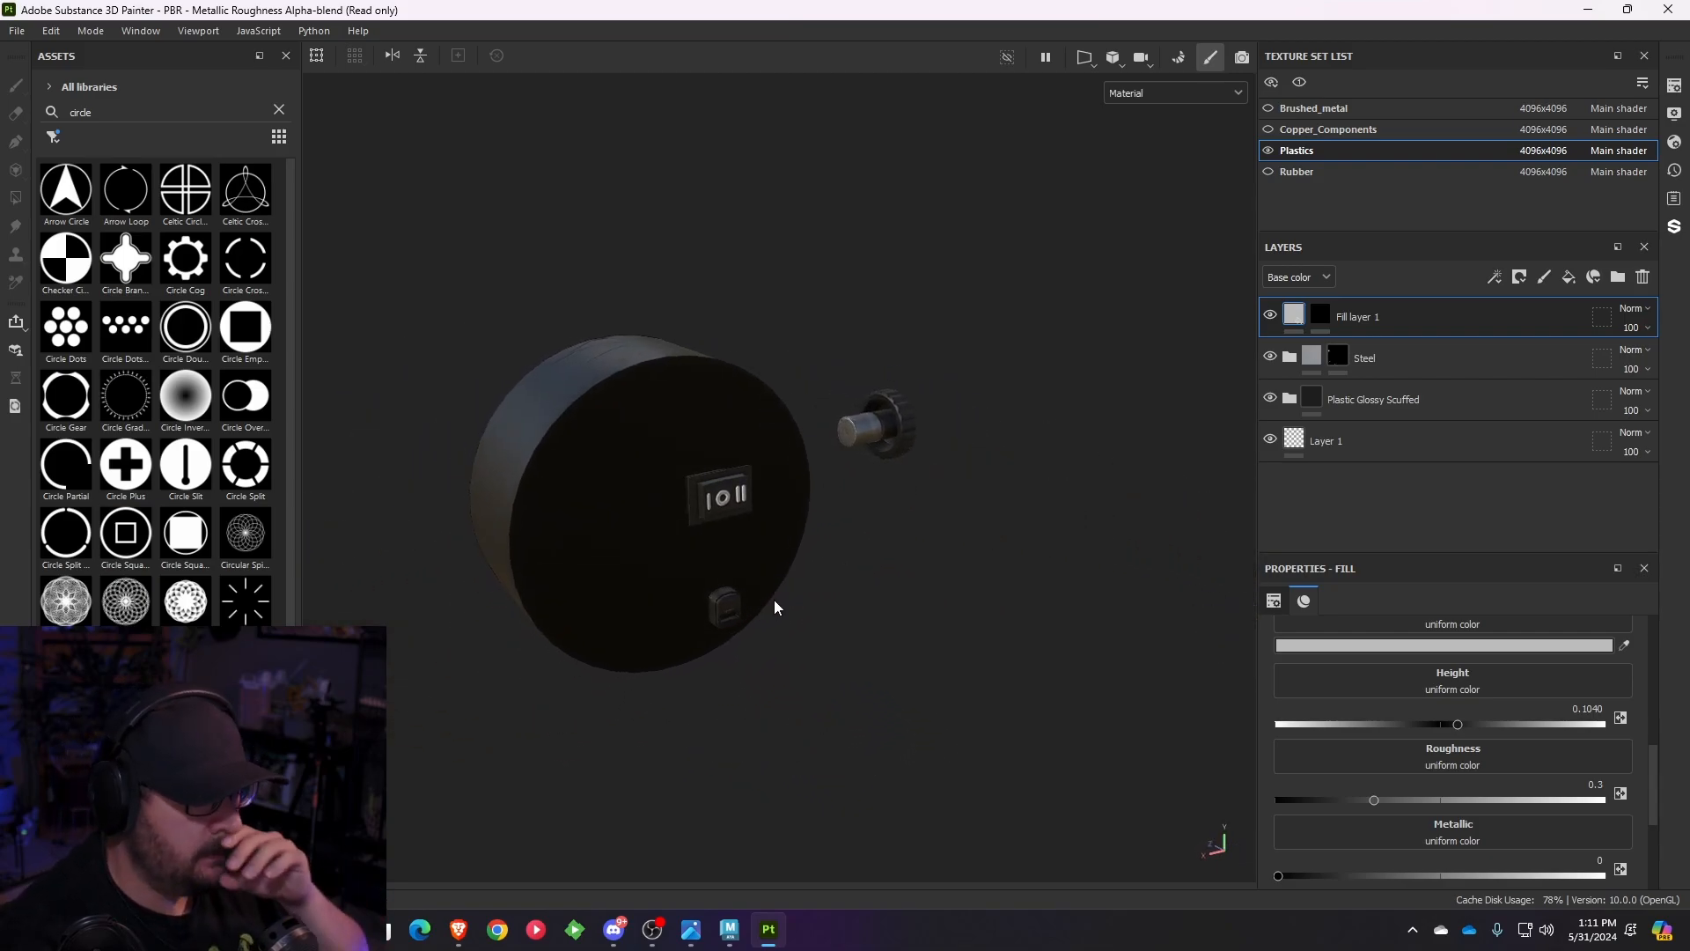
- Show the Copper_Components and Brushed_metal texture sets and inspect the fan's front and central hub
left_click_drag(776, 349, 947, 563, "alt")
left_click(1267, 129)
left_click(1268, 108)
scroll(1025, 529, "down", 3)
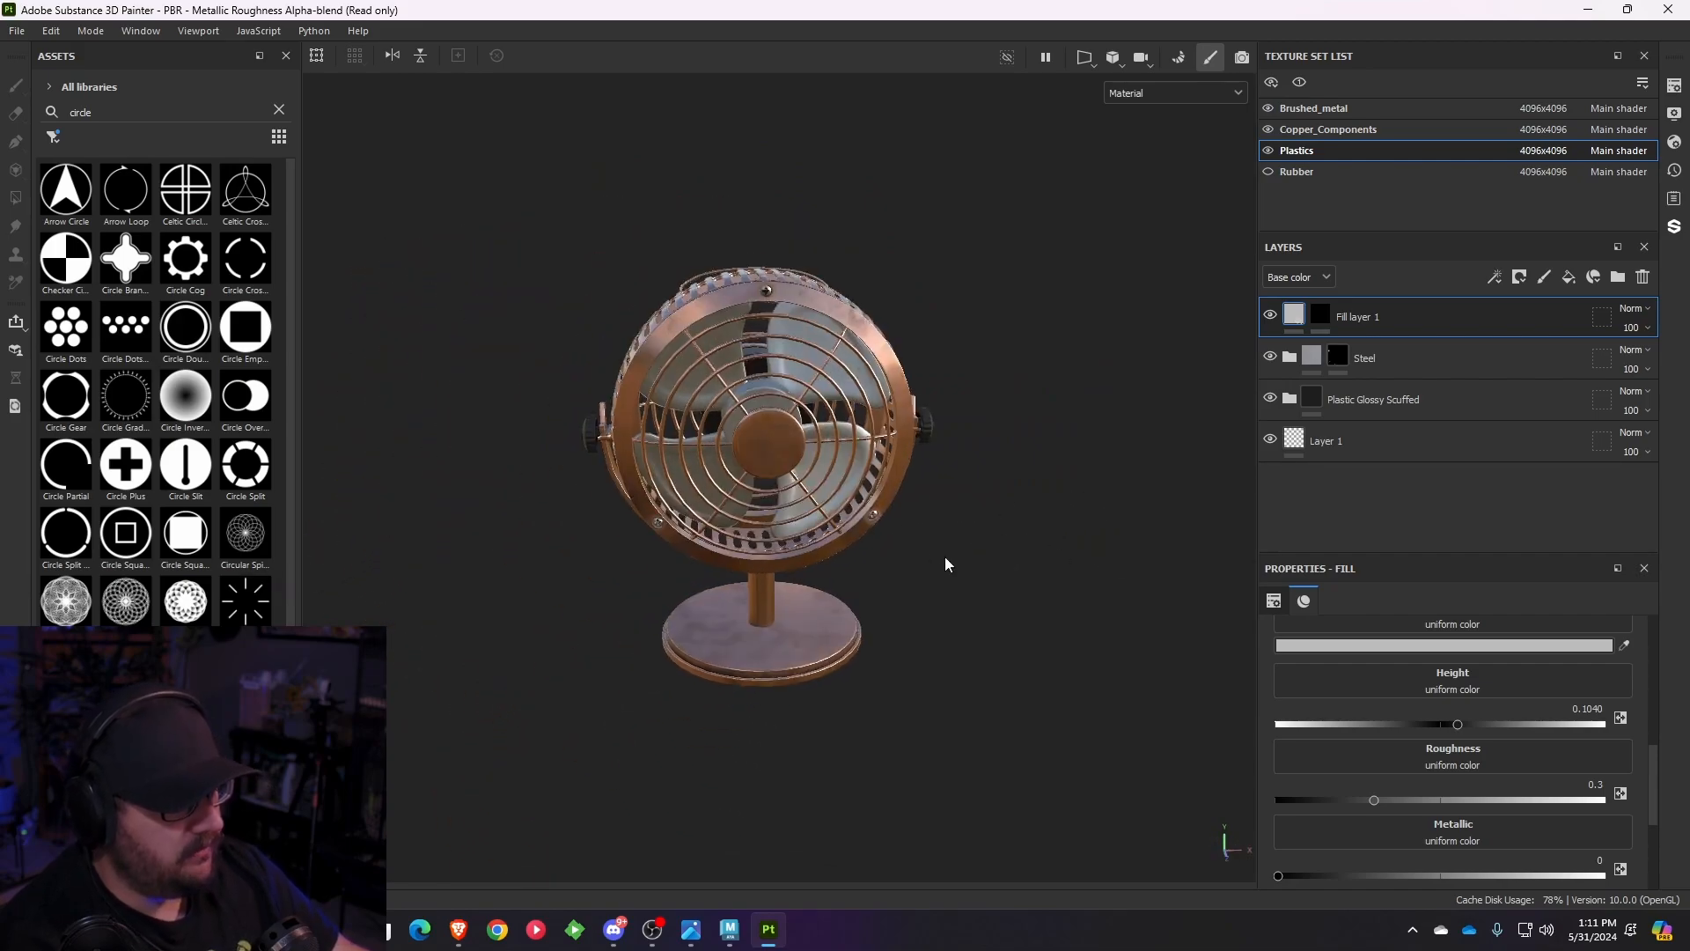
scroll(829, 493, "up", 3)
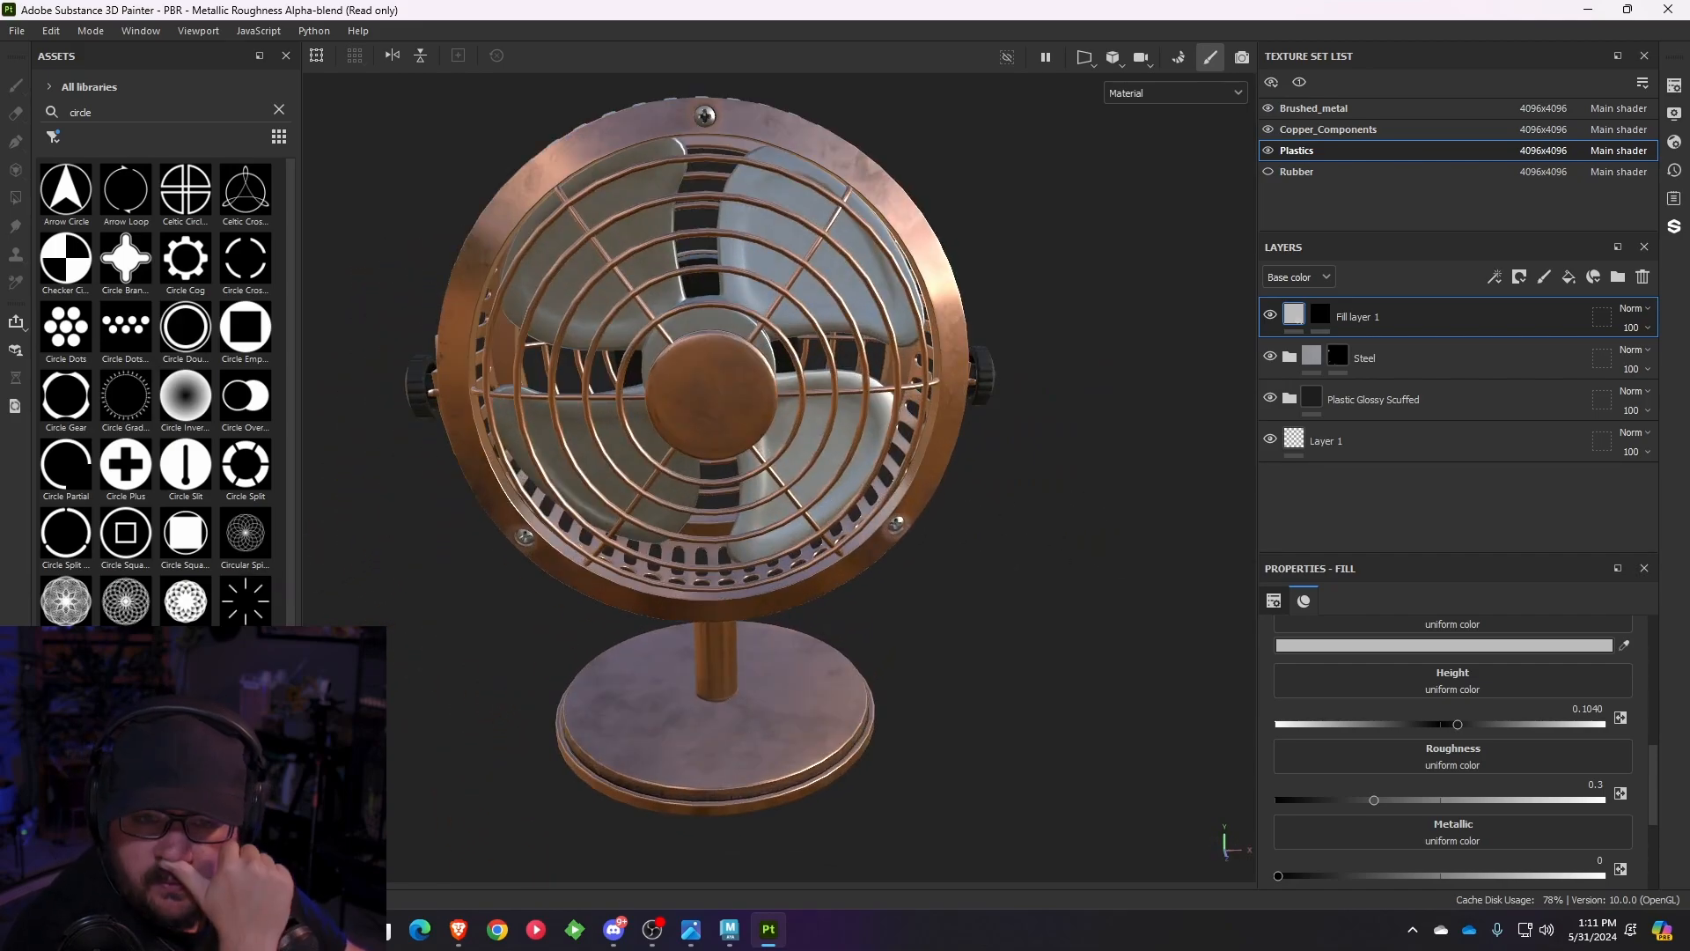
key("alt+Tab")
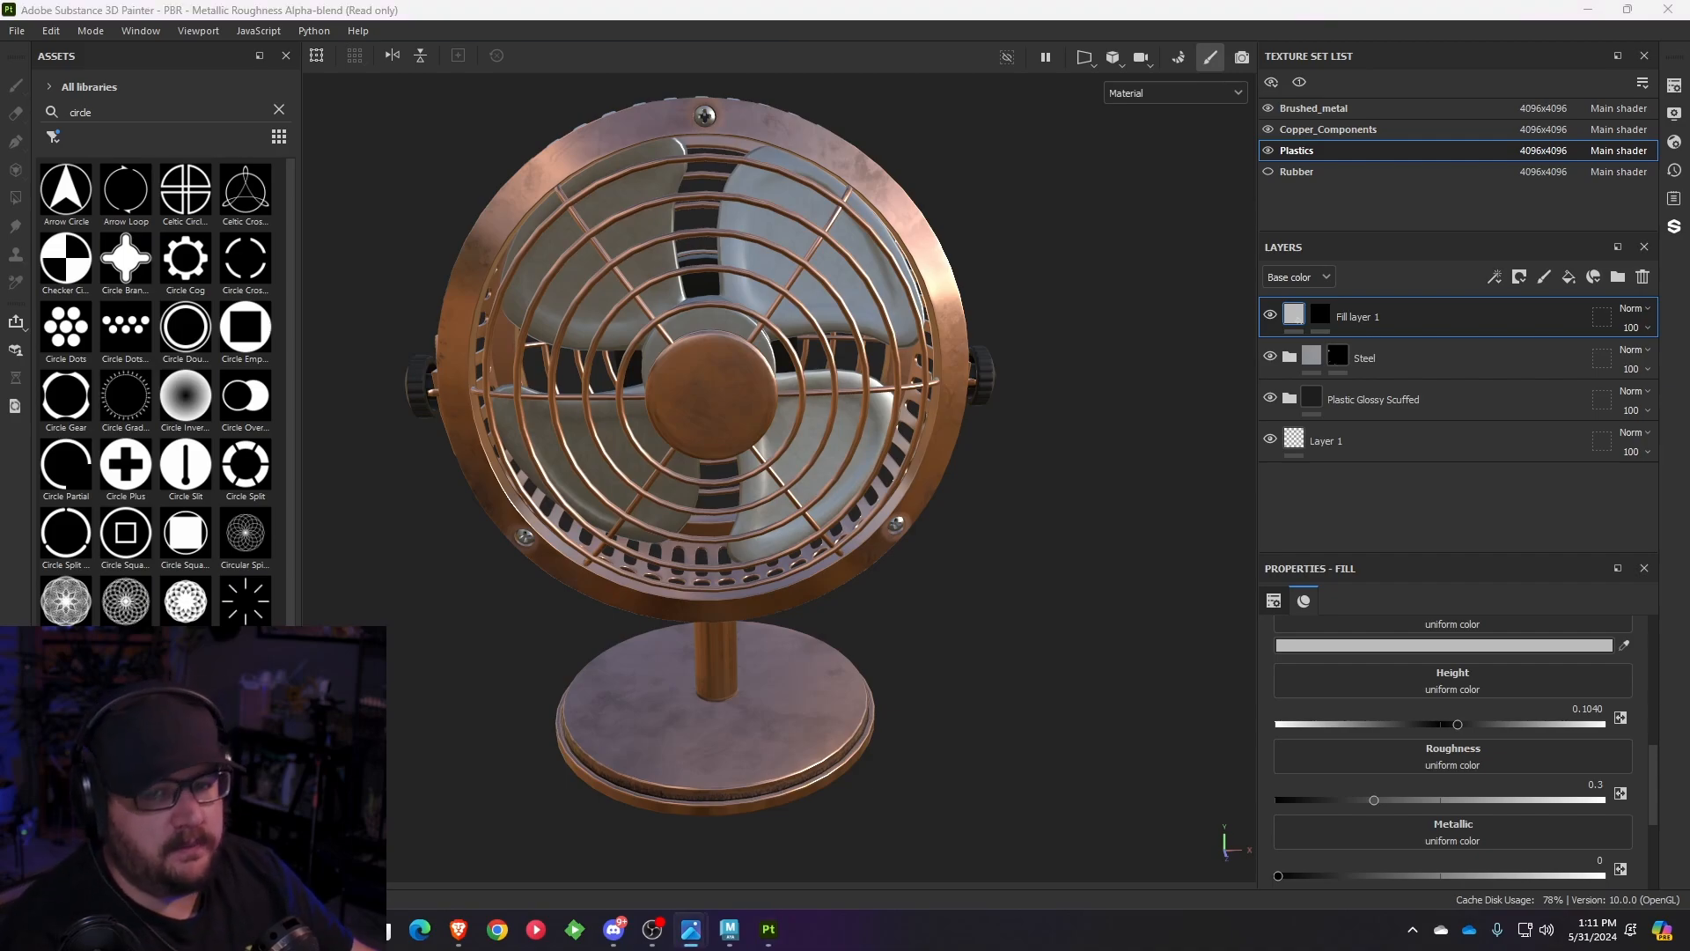
mouse_move(490, 251)
left_mouse_down("alt")
mouse_move(457, 208)
mouse_move(547, 248)
left_mouse_up("alt")
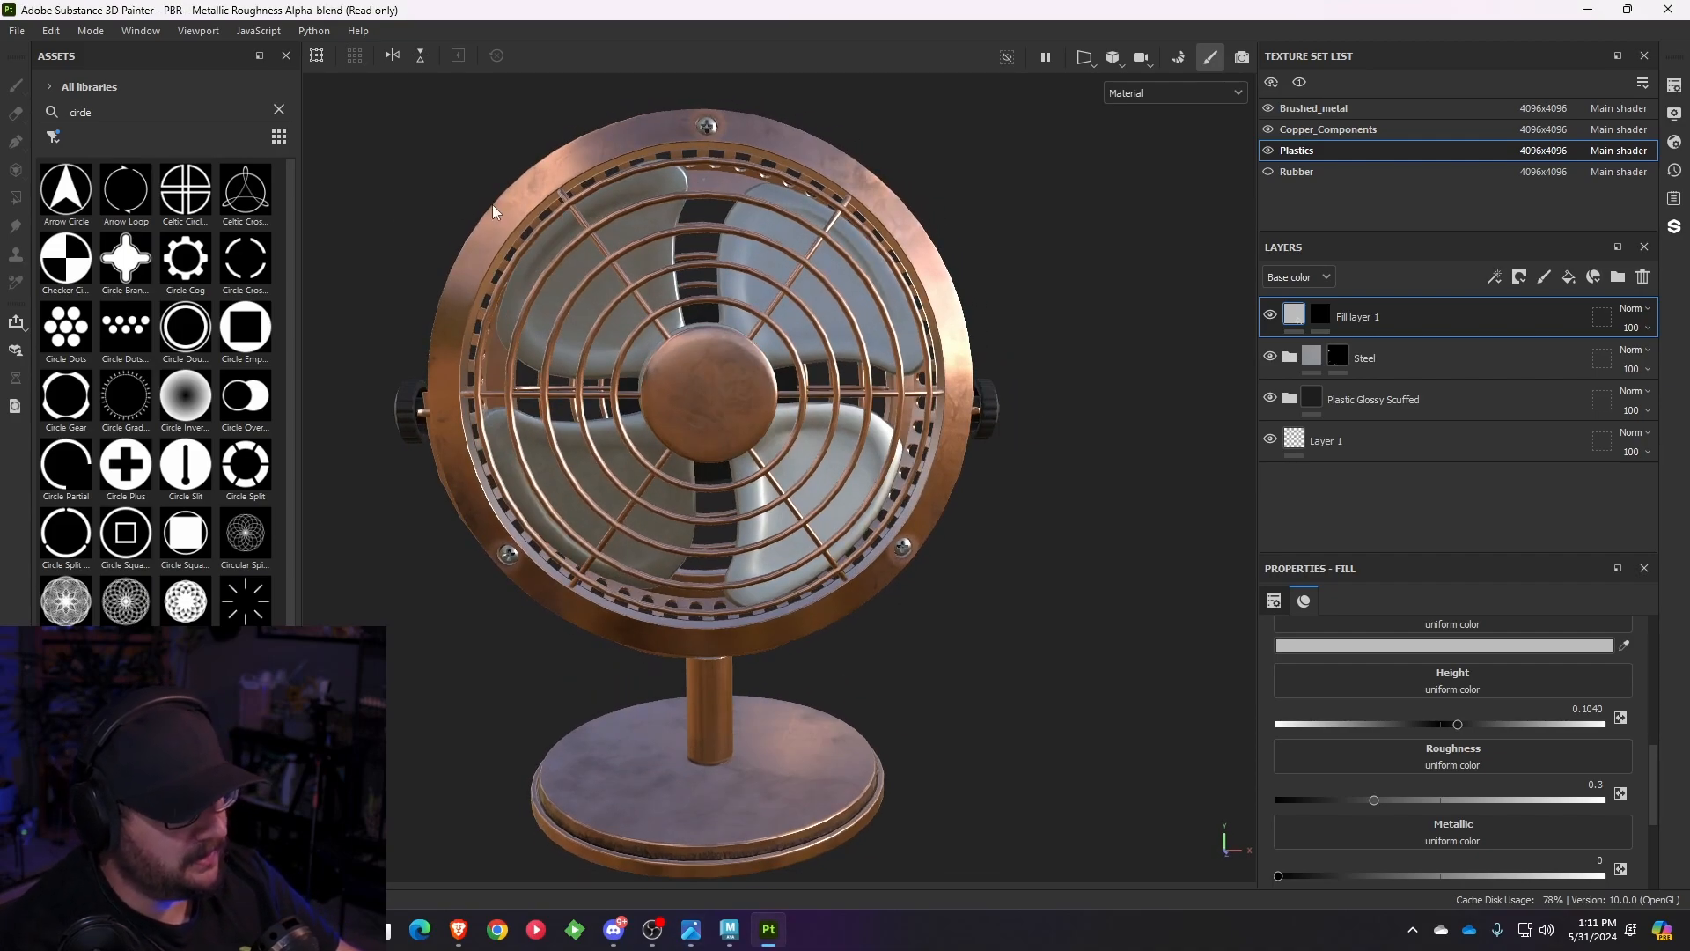
middle_click_drag(547, 249, 664, 317, "alt")
left_click_drag(664, 316, 630, 295, "alt")
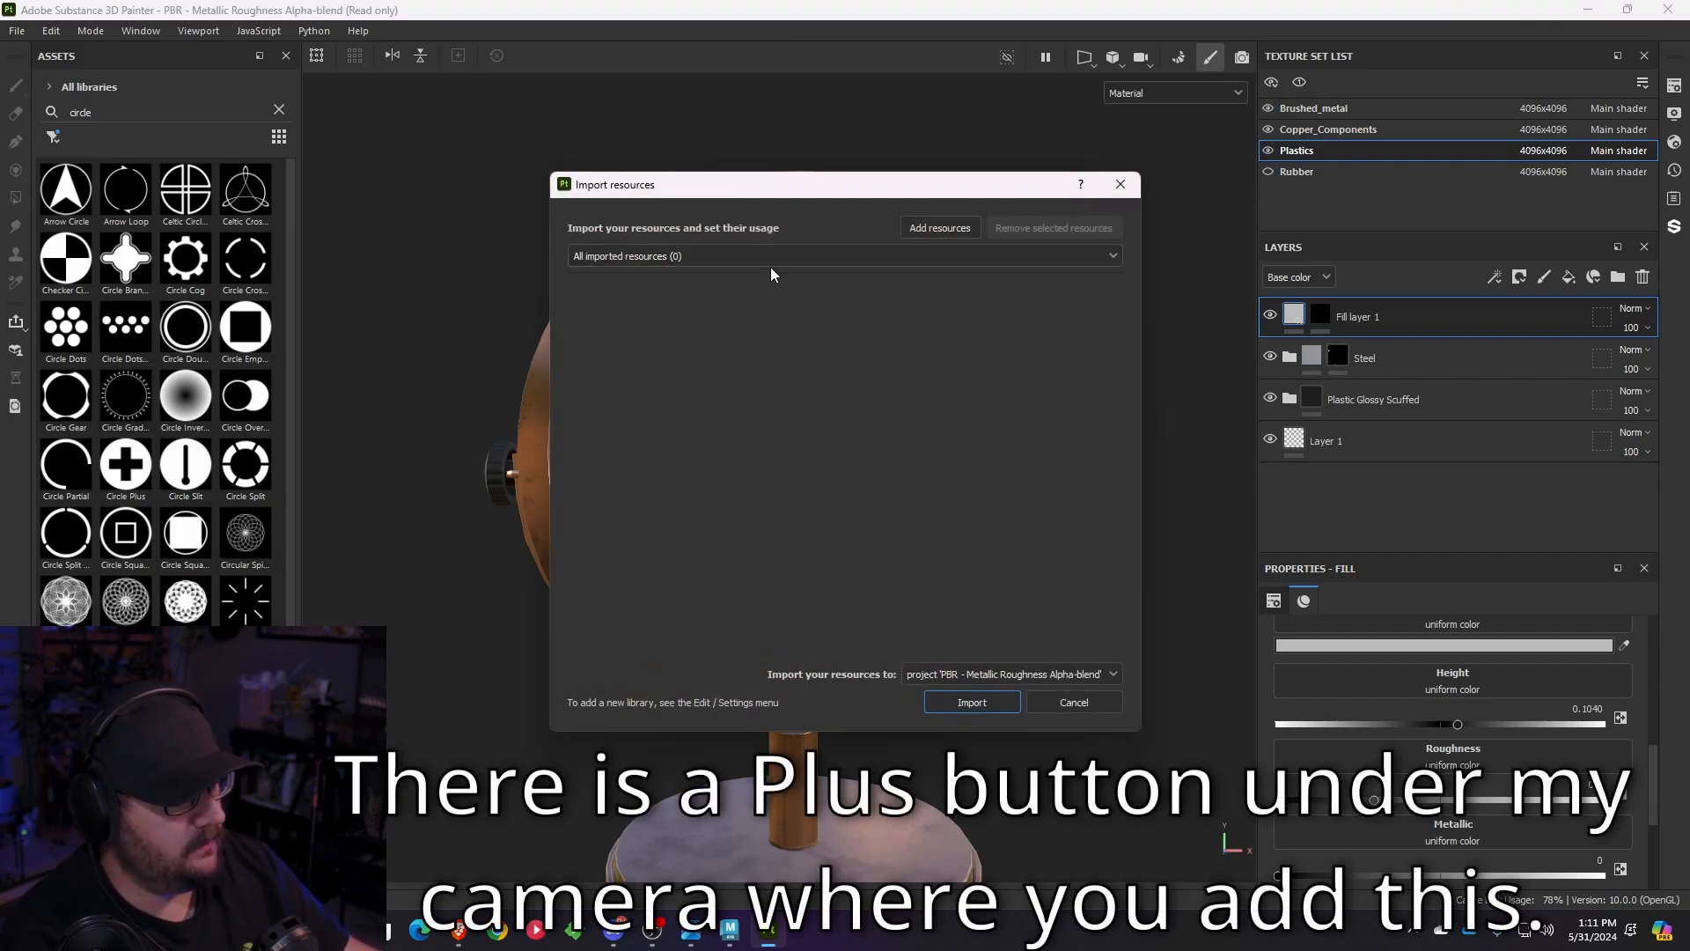
- Begin adding a file in the resource import and browse to the G network drive
left_click(935, 228)
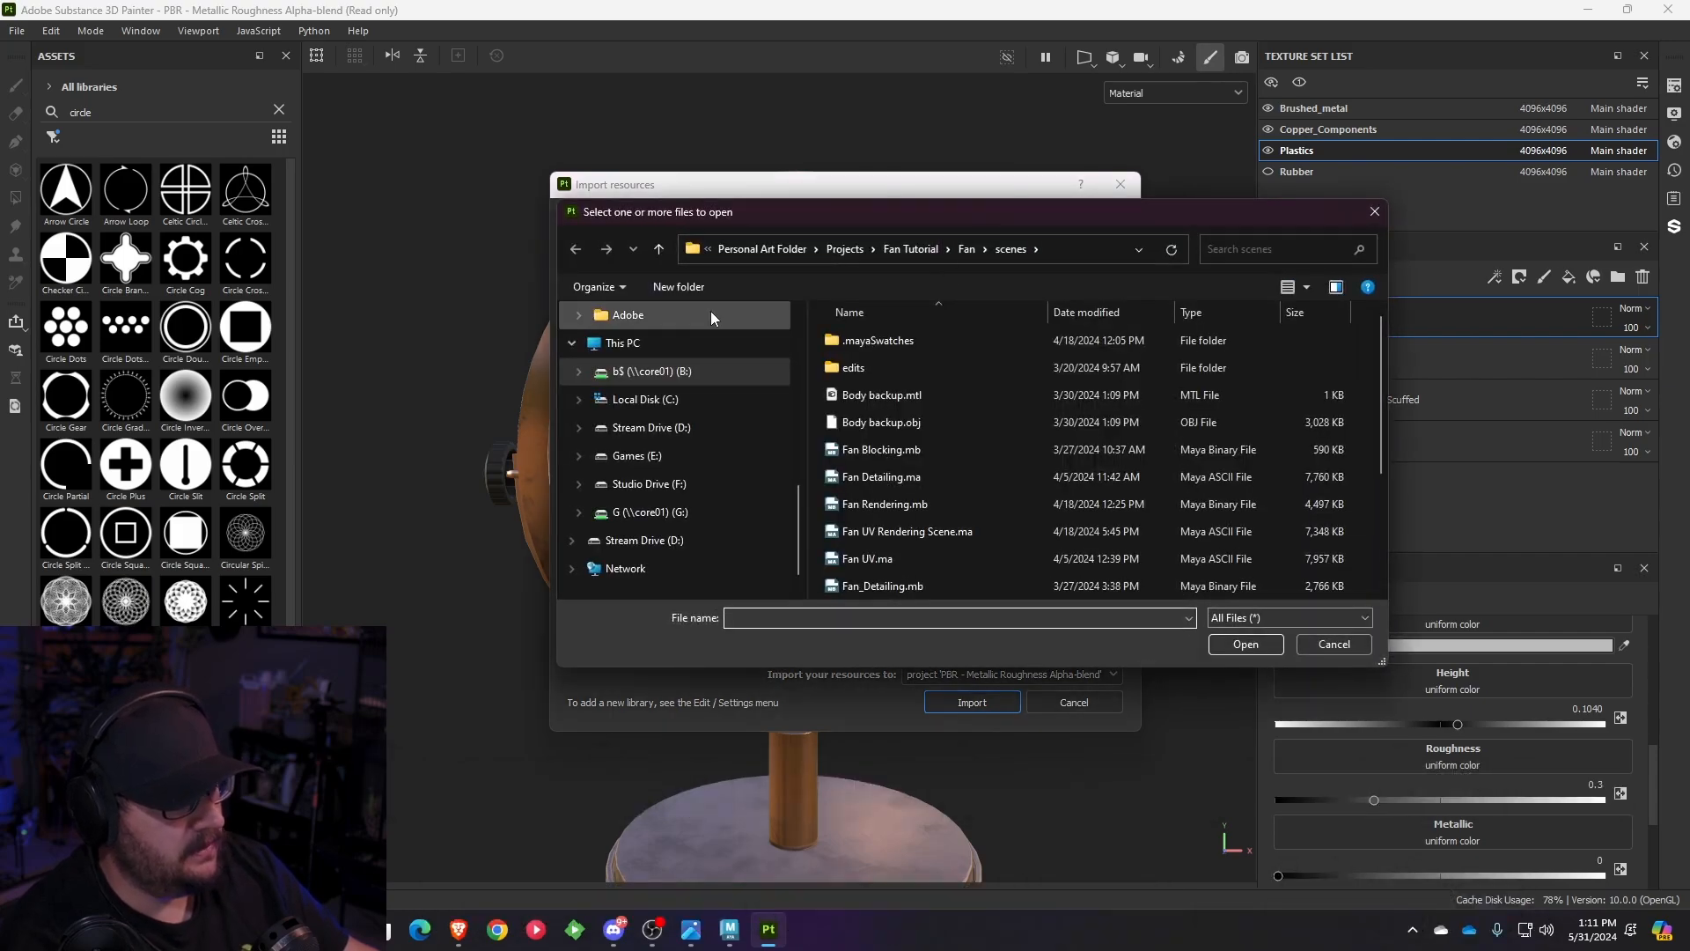
left_click(671, 343)
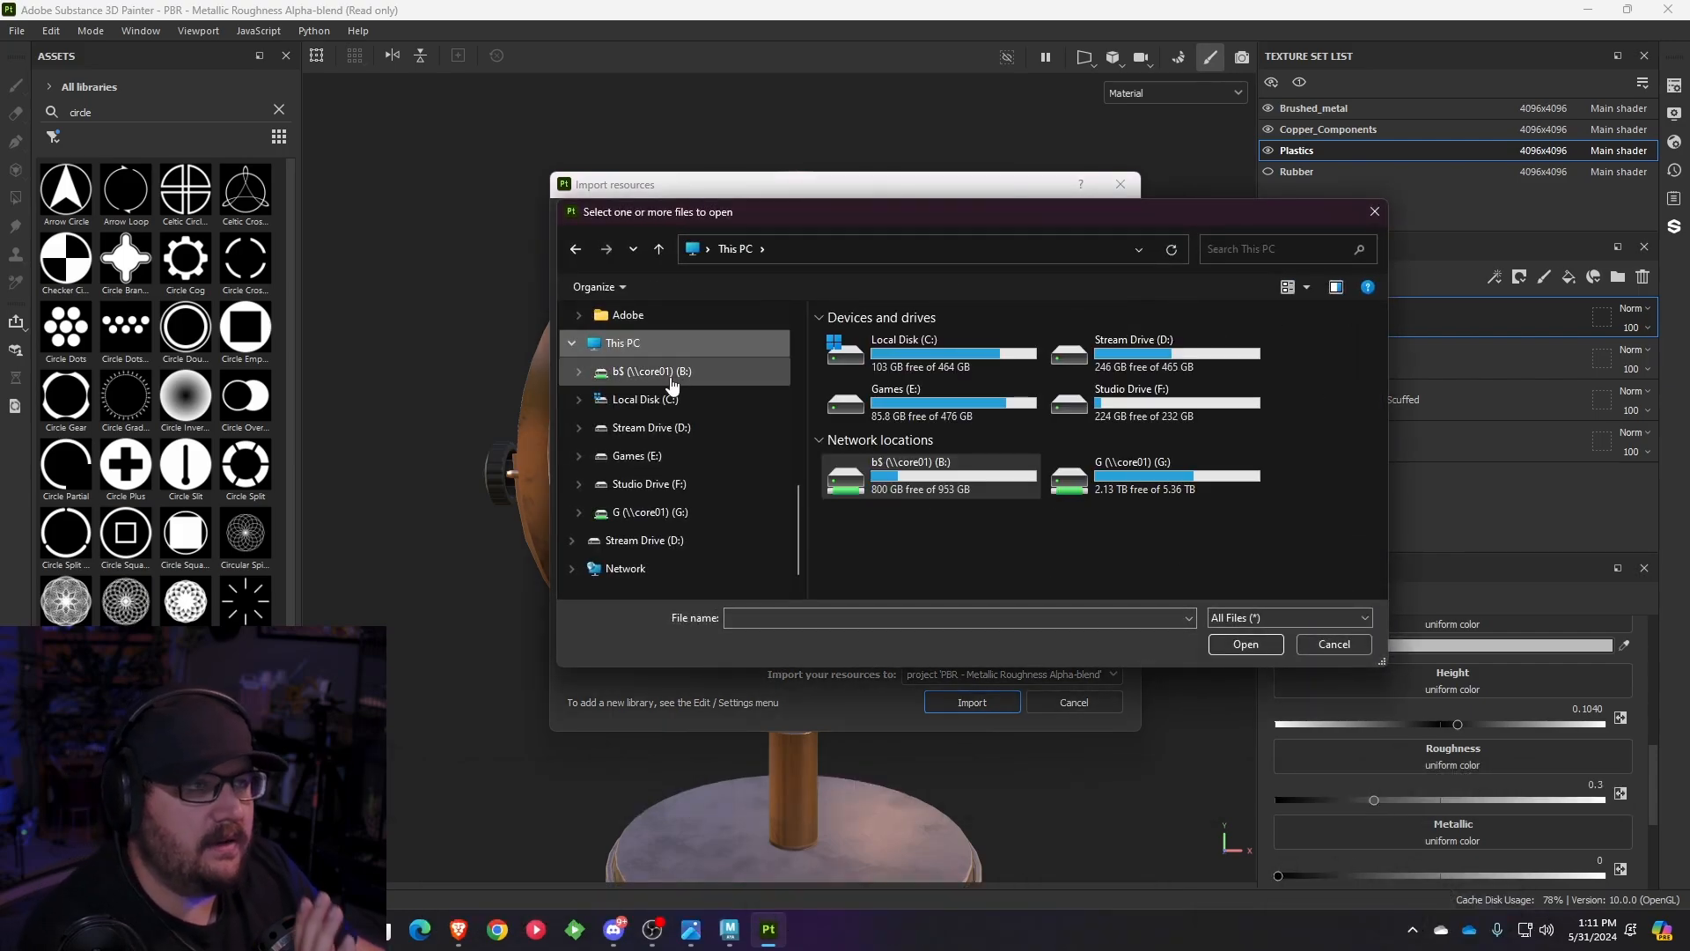
left_click(1170, 480)
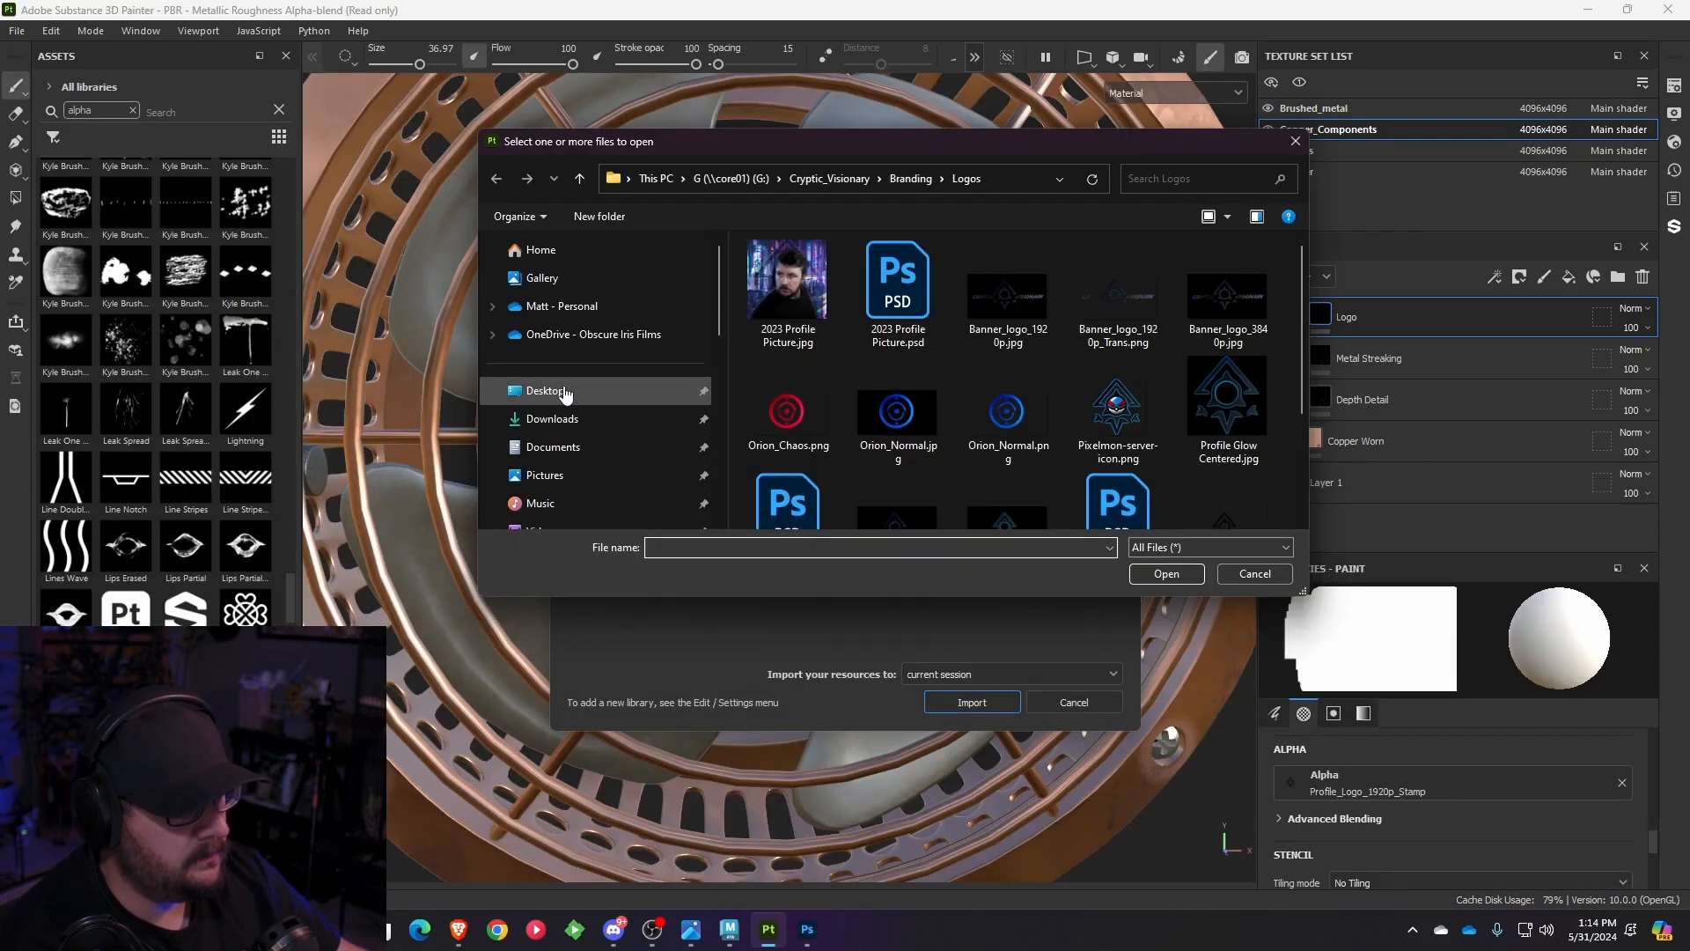
- Import Cryptic_Alpha.jpg from the Desktop as an alpha into the current session
left_click(545, 390)
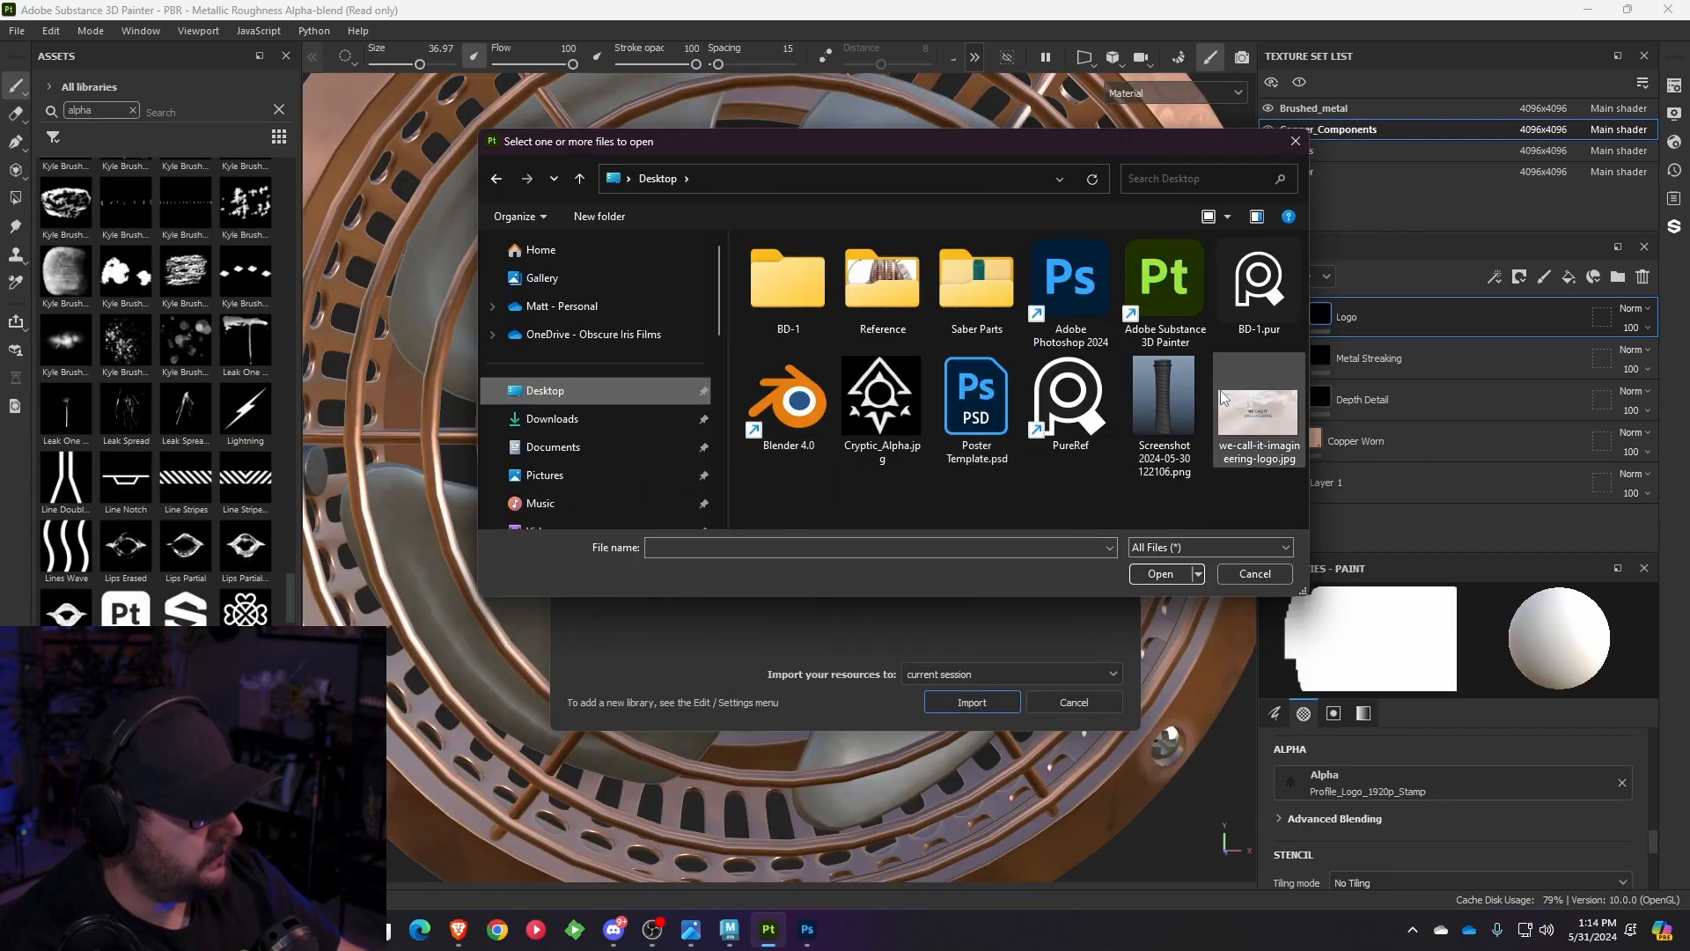
left_click(879, 412)
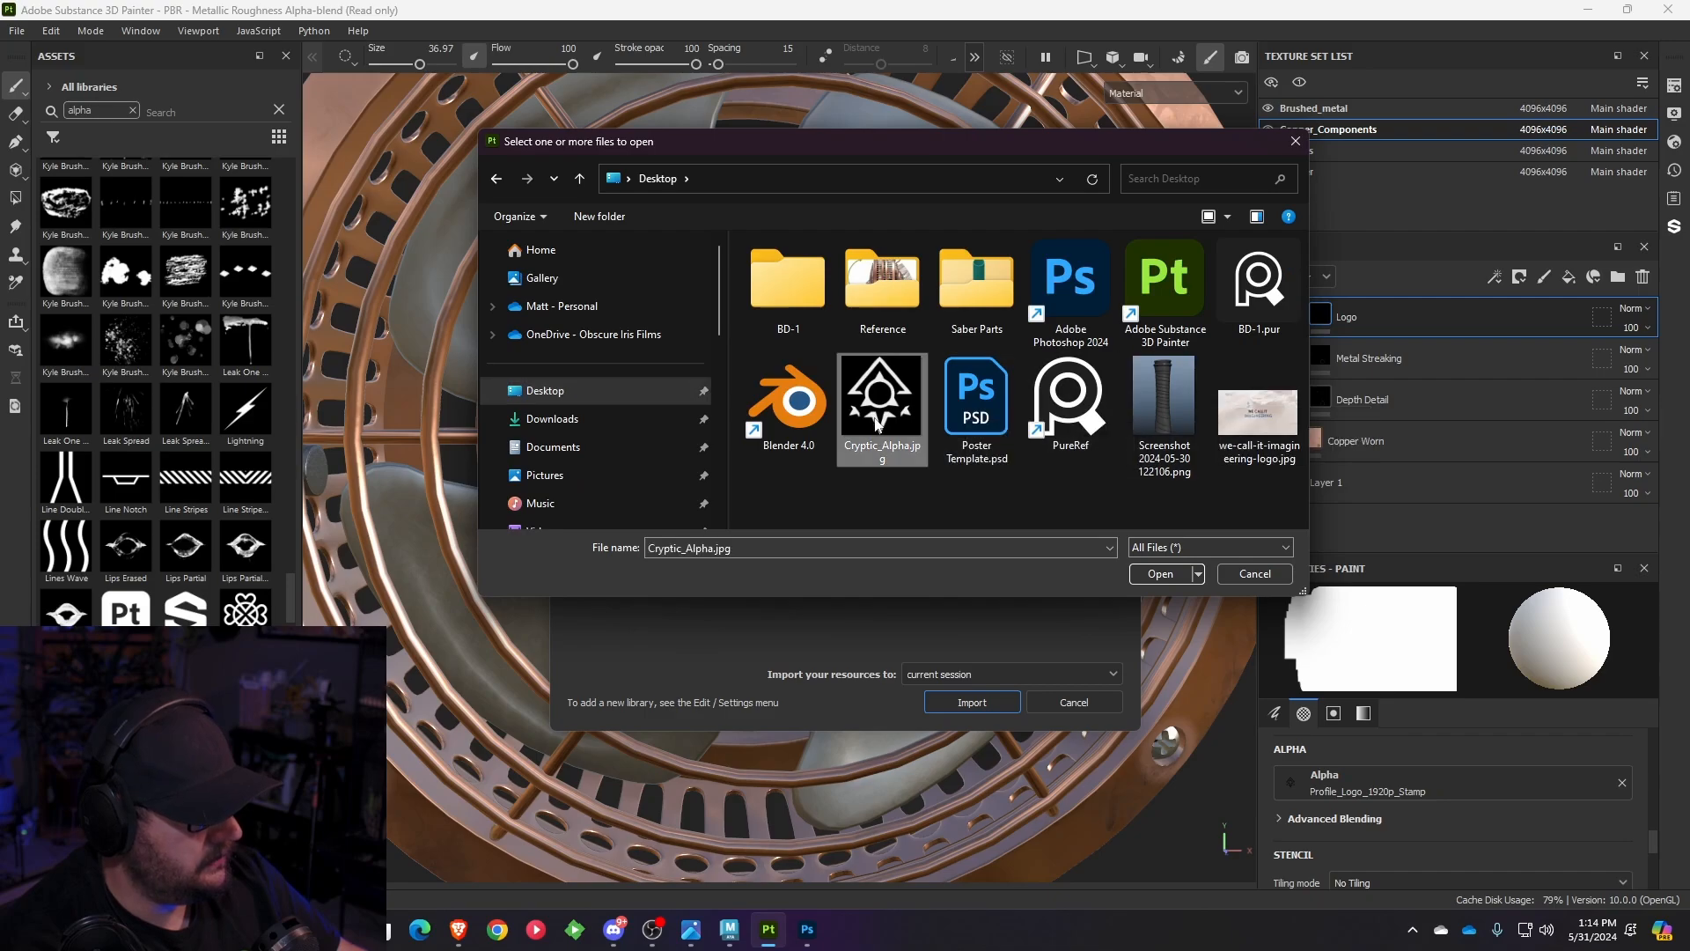
left_click(1160, 574)
left_click(1070, 286)
left_click(1091, 304)
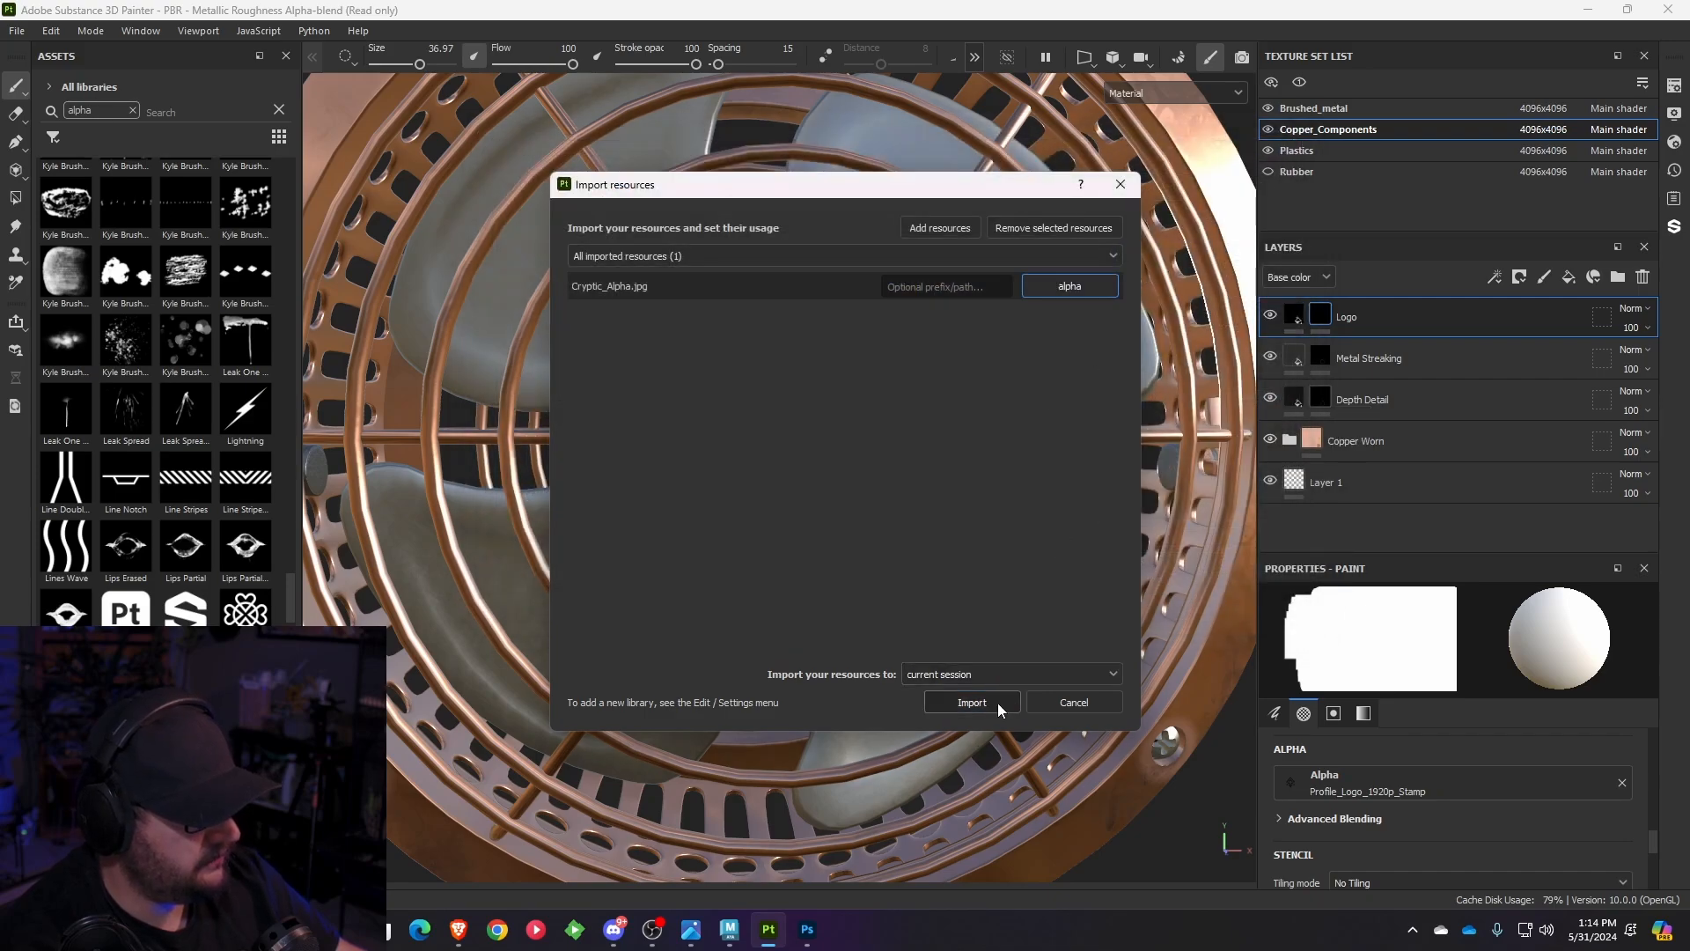
left_click(971, 702)
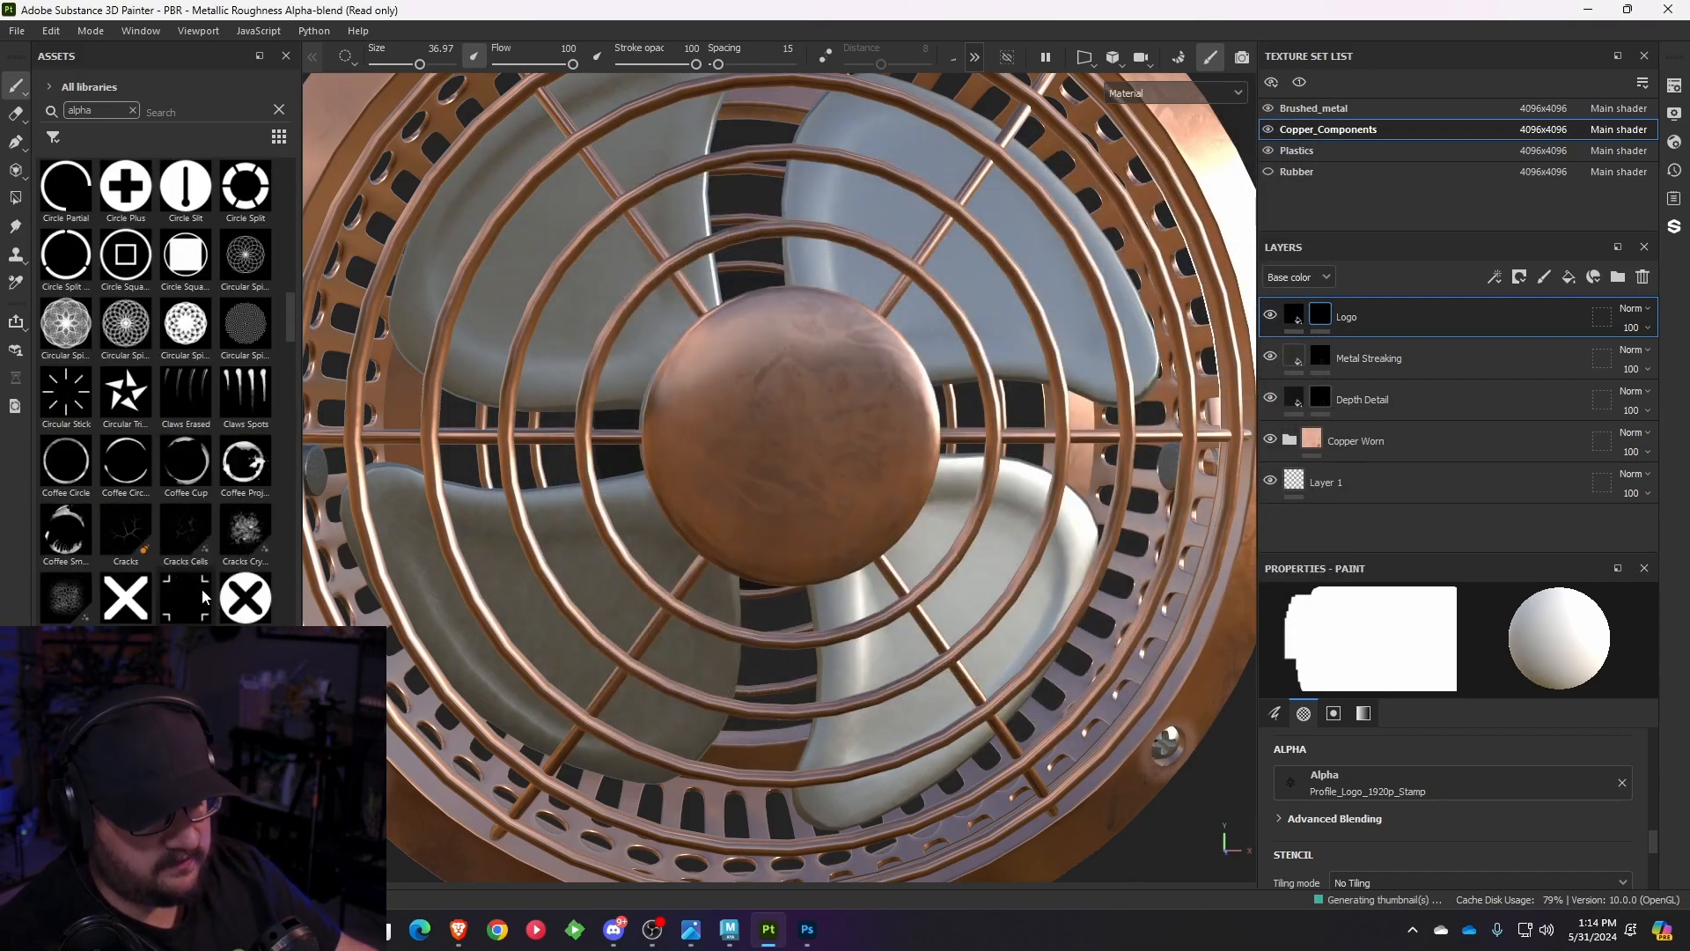
- Assign Cryptic_Alpha as the brush alpha, set the size to 23.16 and stamp the logo on the copper hub through the Logo layer's mask
left_click_drag(797, 453, 790, 451, "alt")
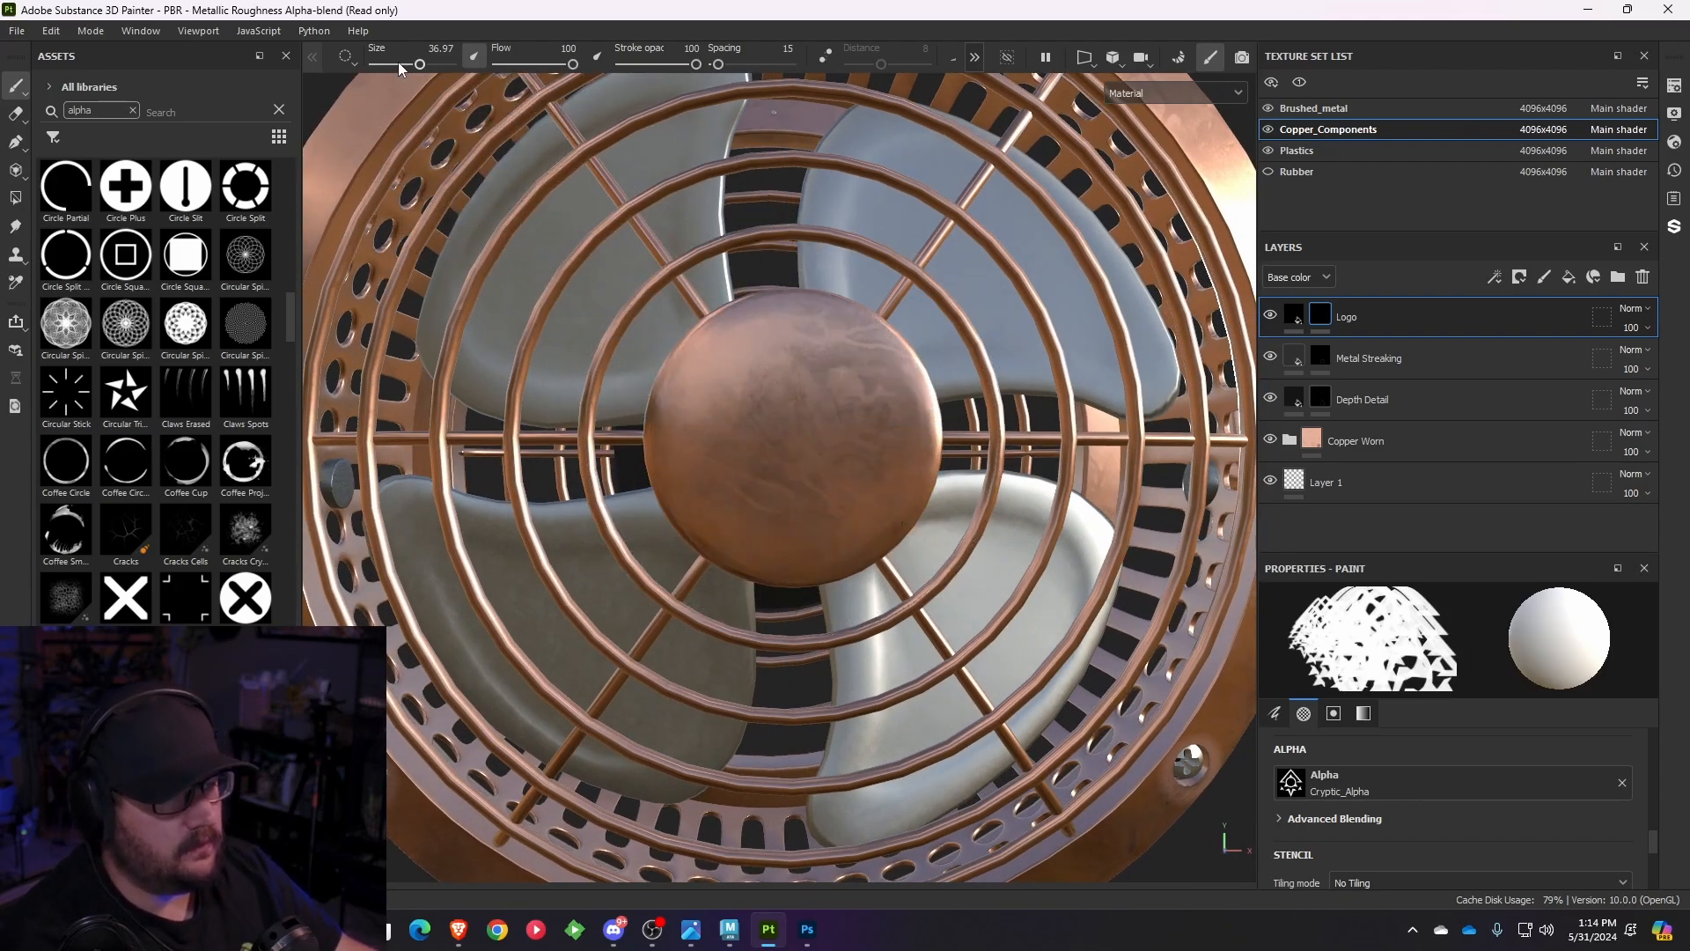
left_click_drag(419, 66, 410, 64)
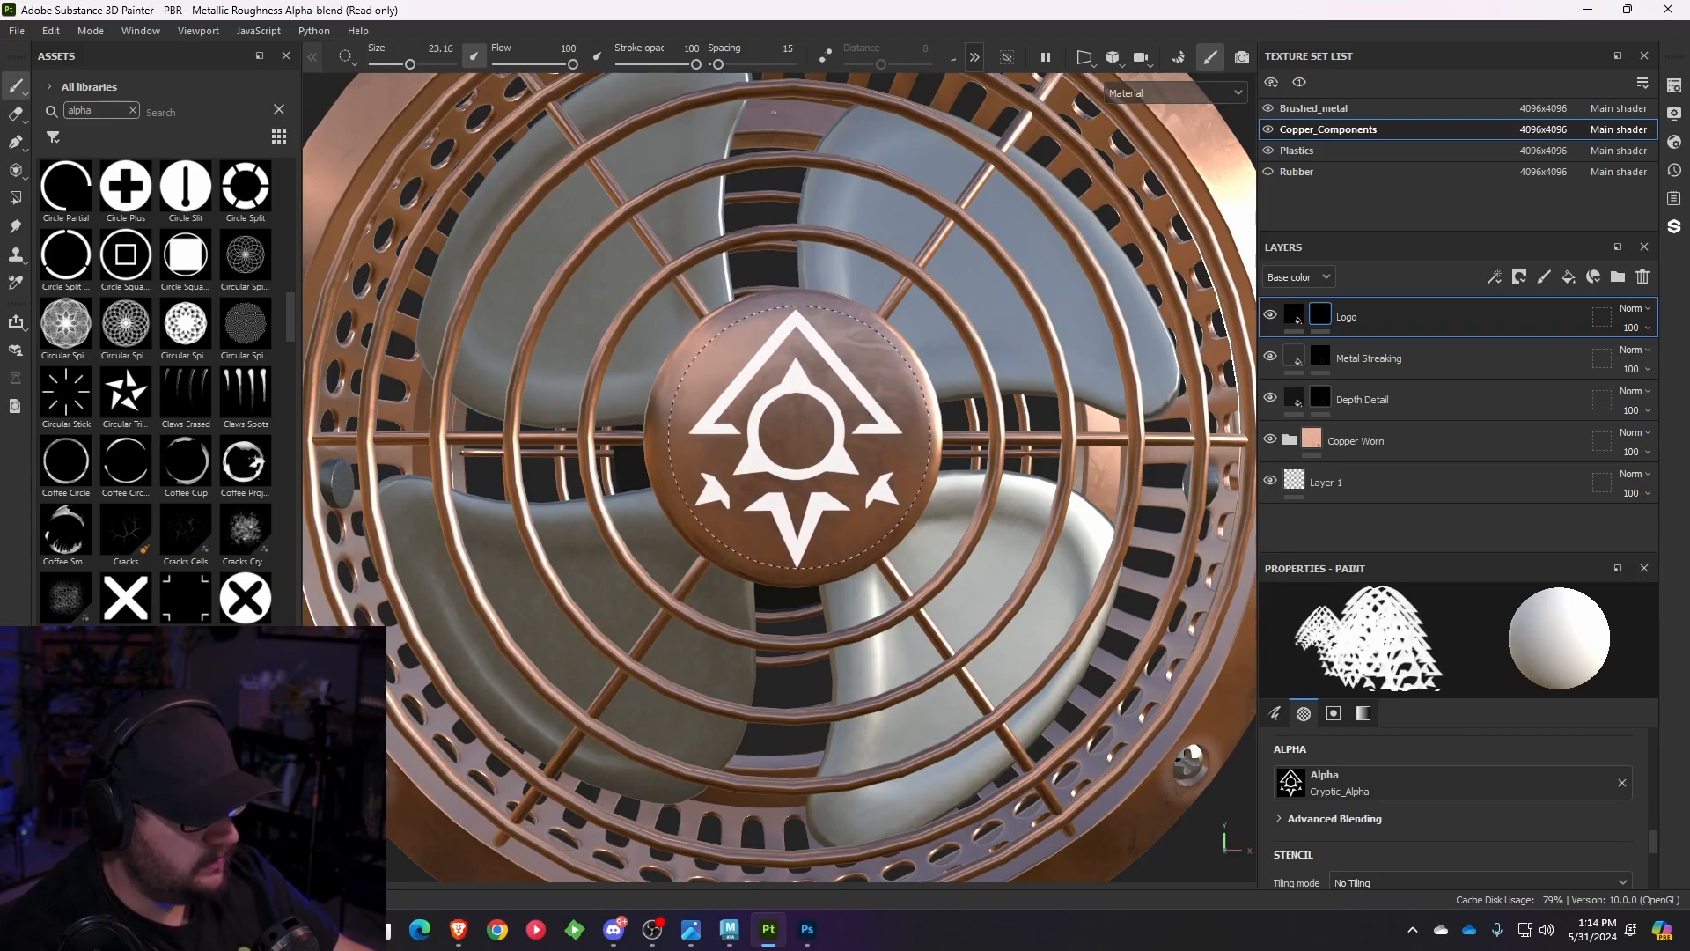
left_click_drag(841, 488, 1026, 507, "alt")
- Undo the logo stamp and restamp Cryptic_Alpha centred on the copper hub at size 23.16
scroll(1012, 527, "up", 3)
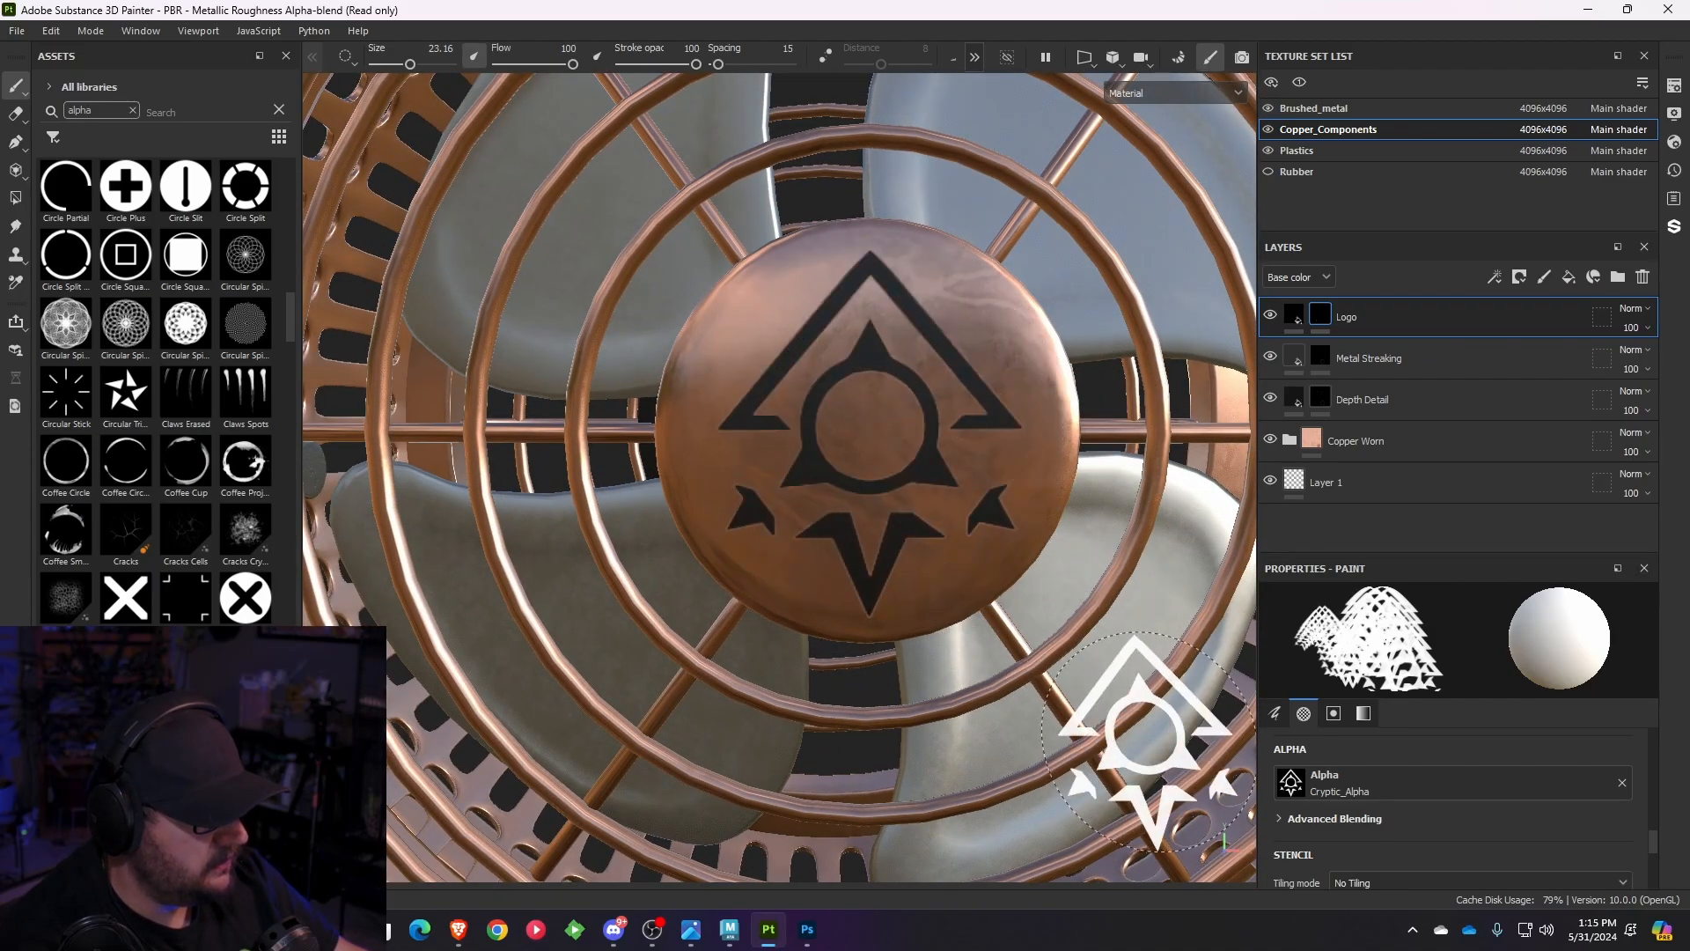
left_click_drag(1012, 634, 935, 615, "alt")
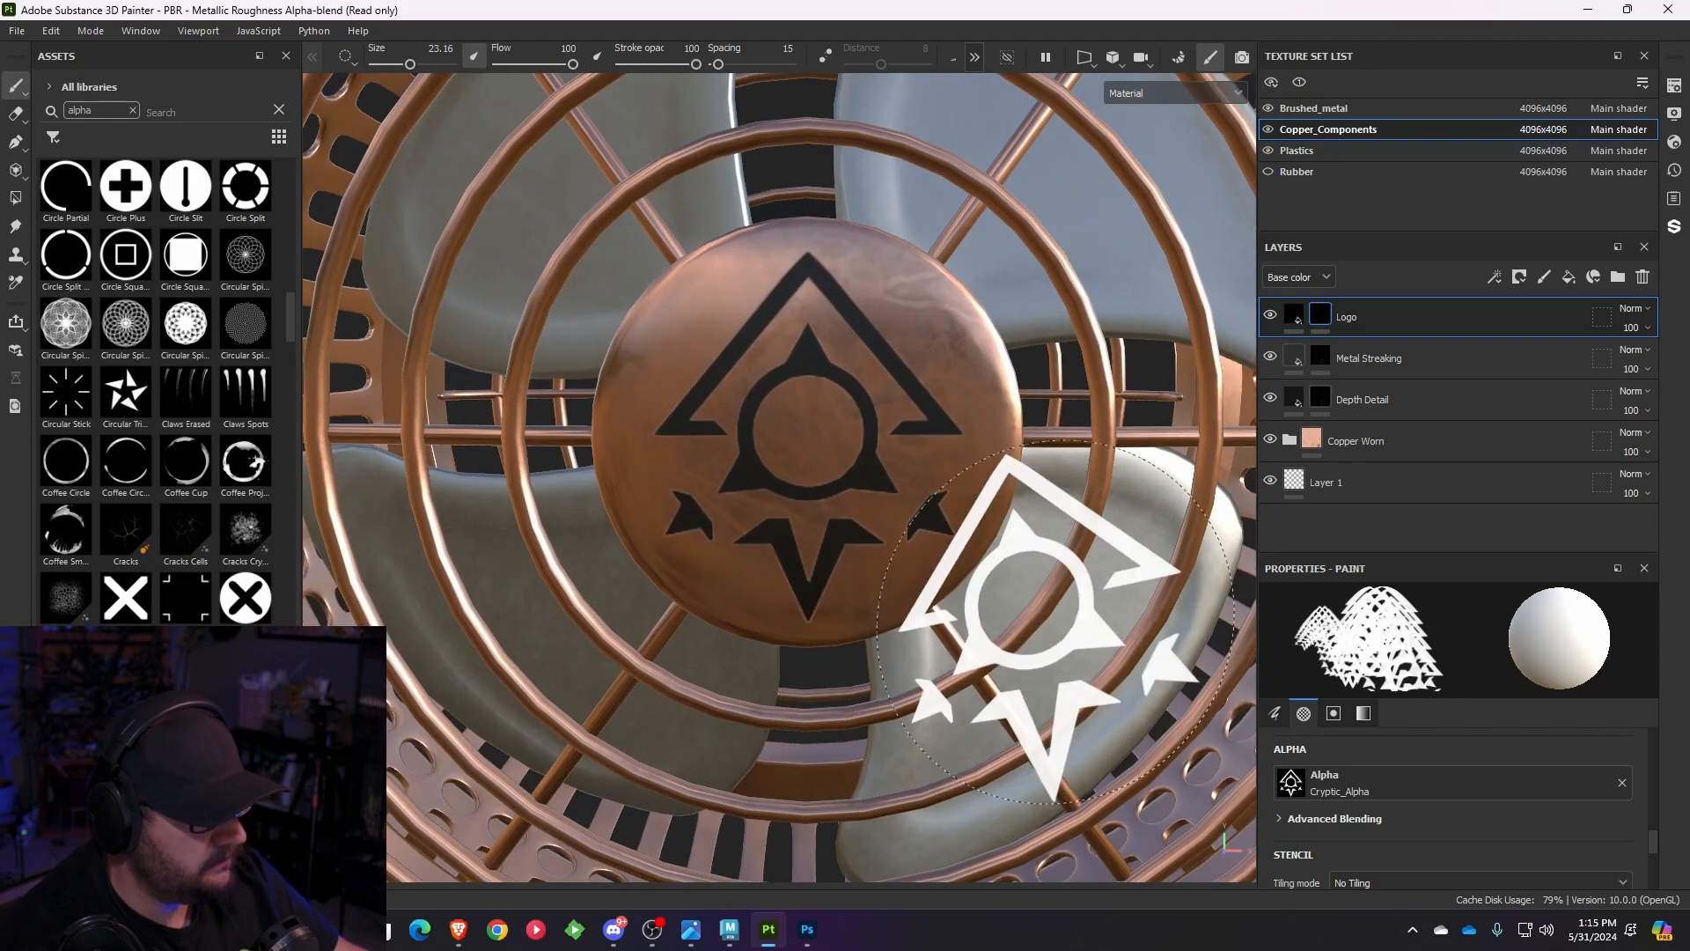
key("ctrl")
key("ctrl+z")
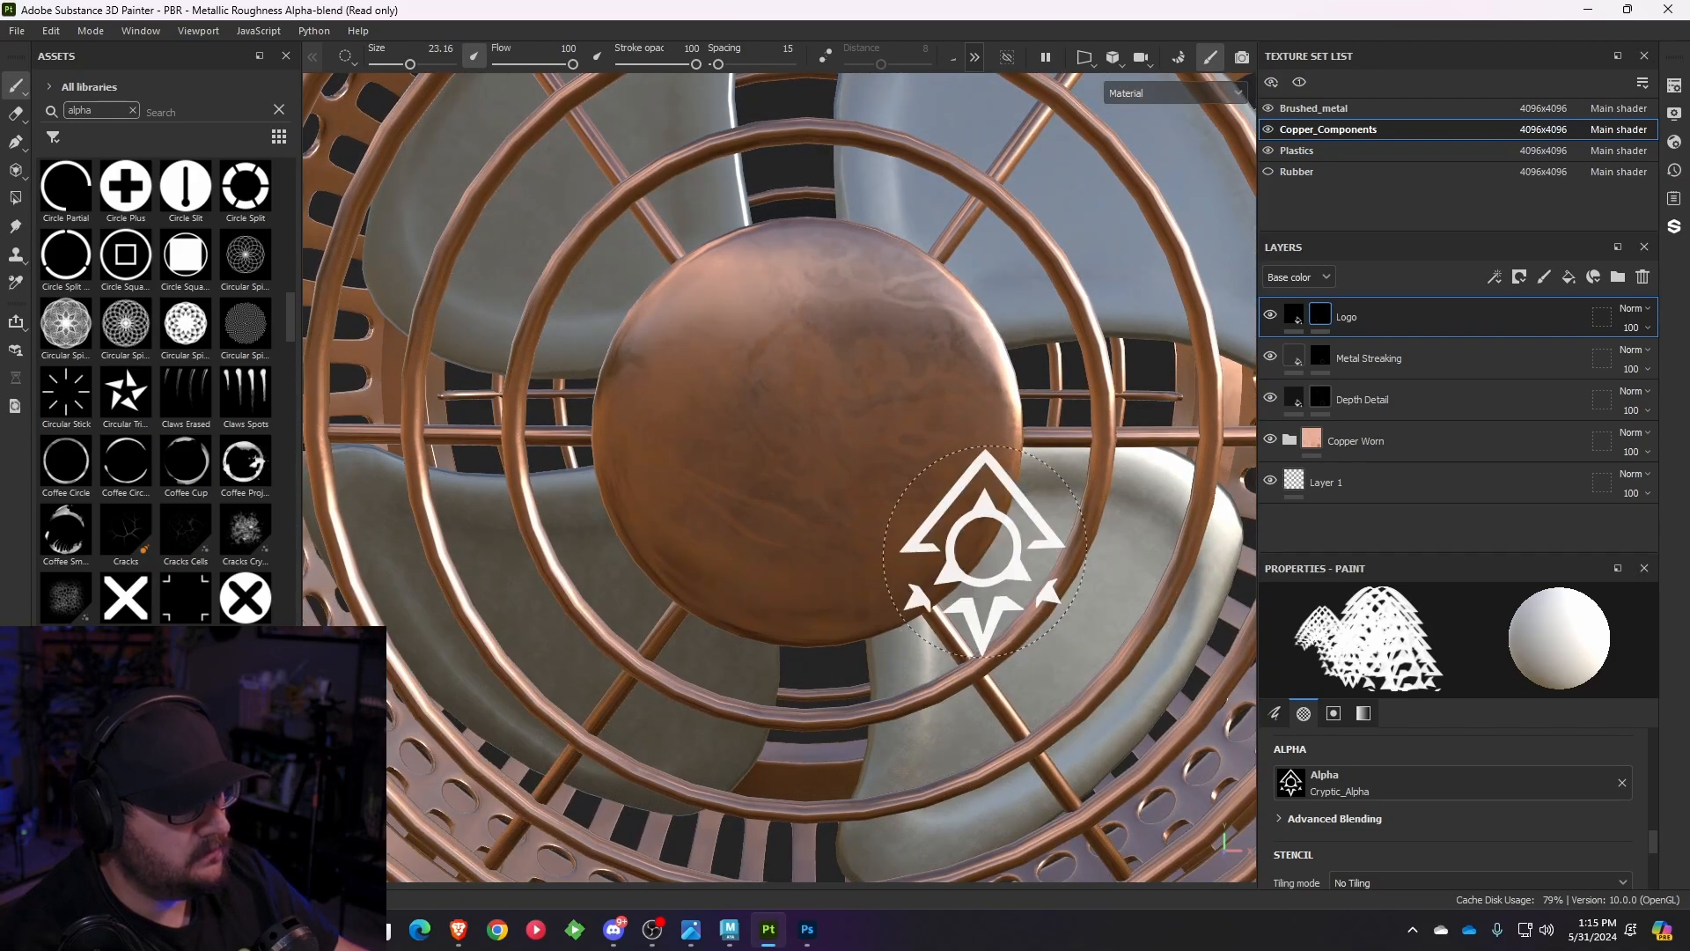
middle_click_drag(826, 518, 800, 498, "alt")
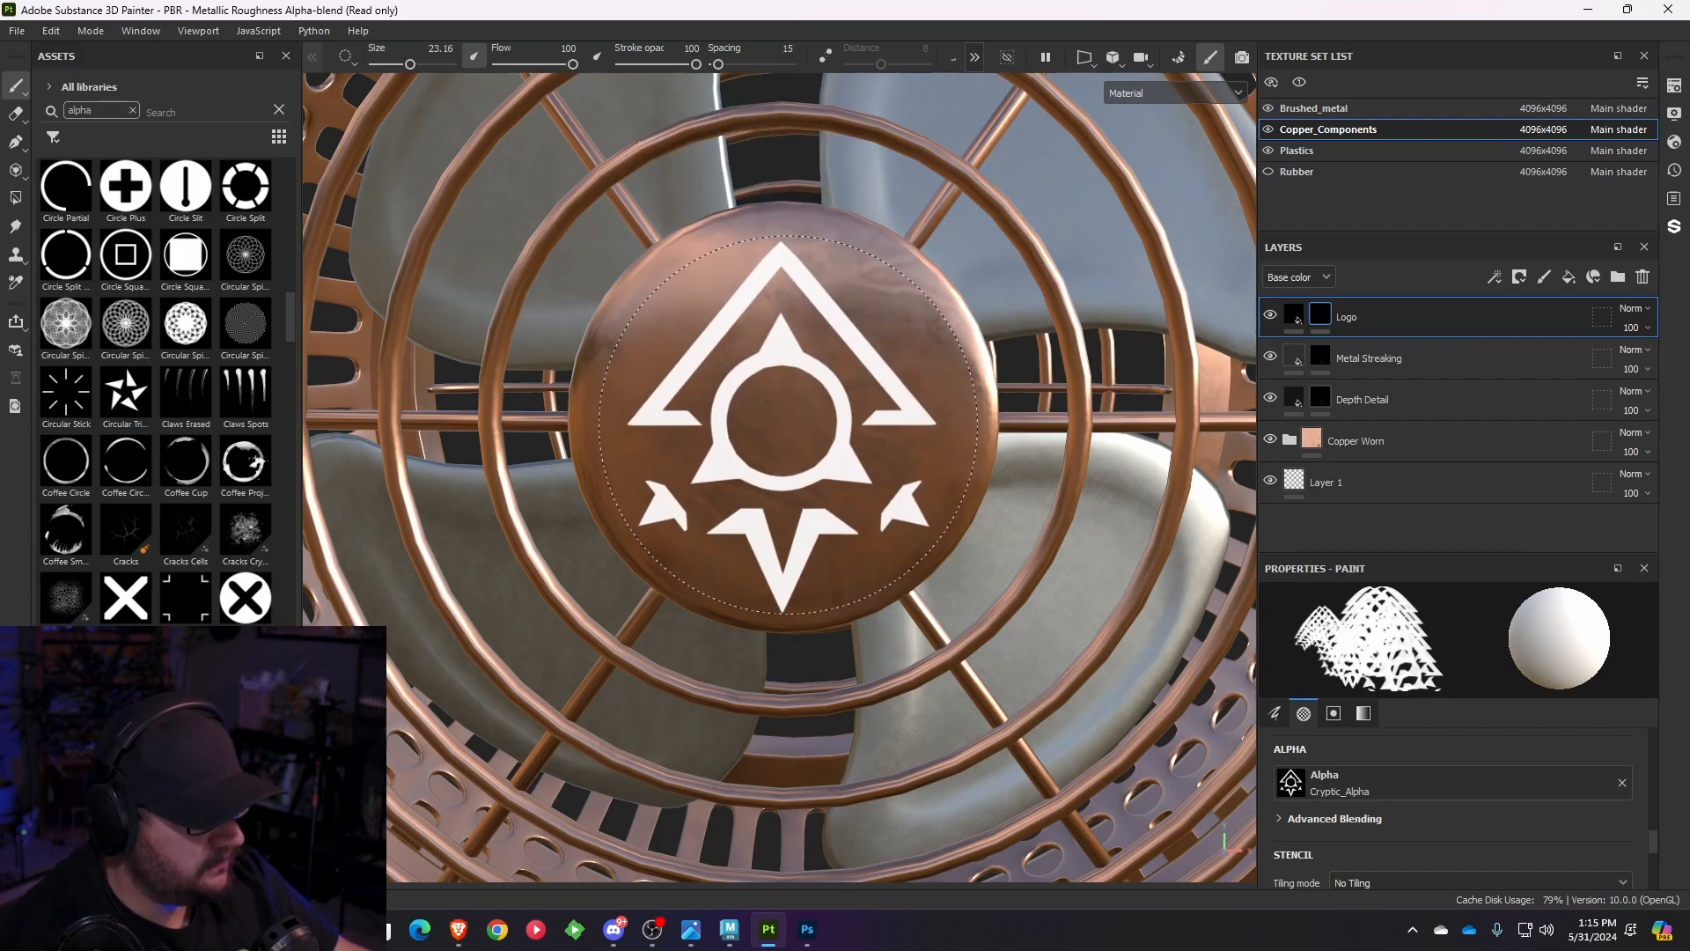
left_click(781, 424)
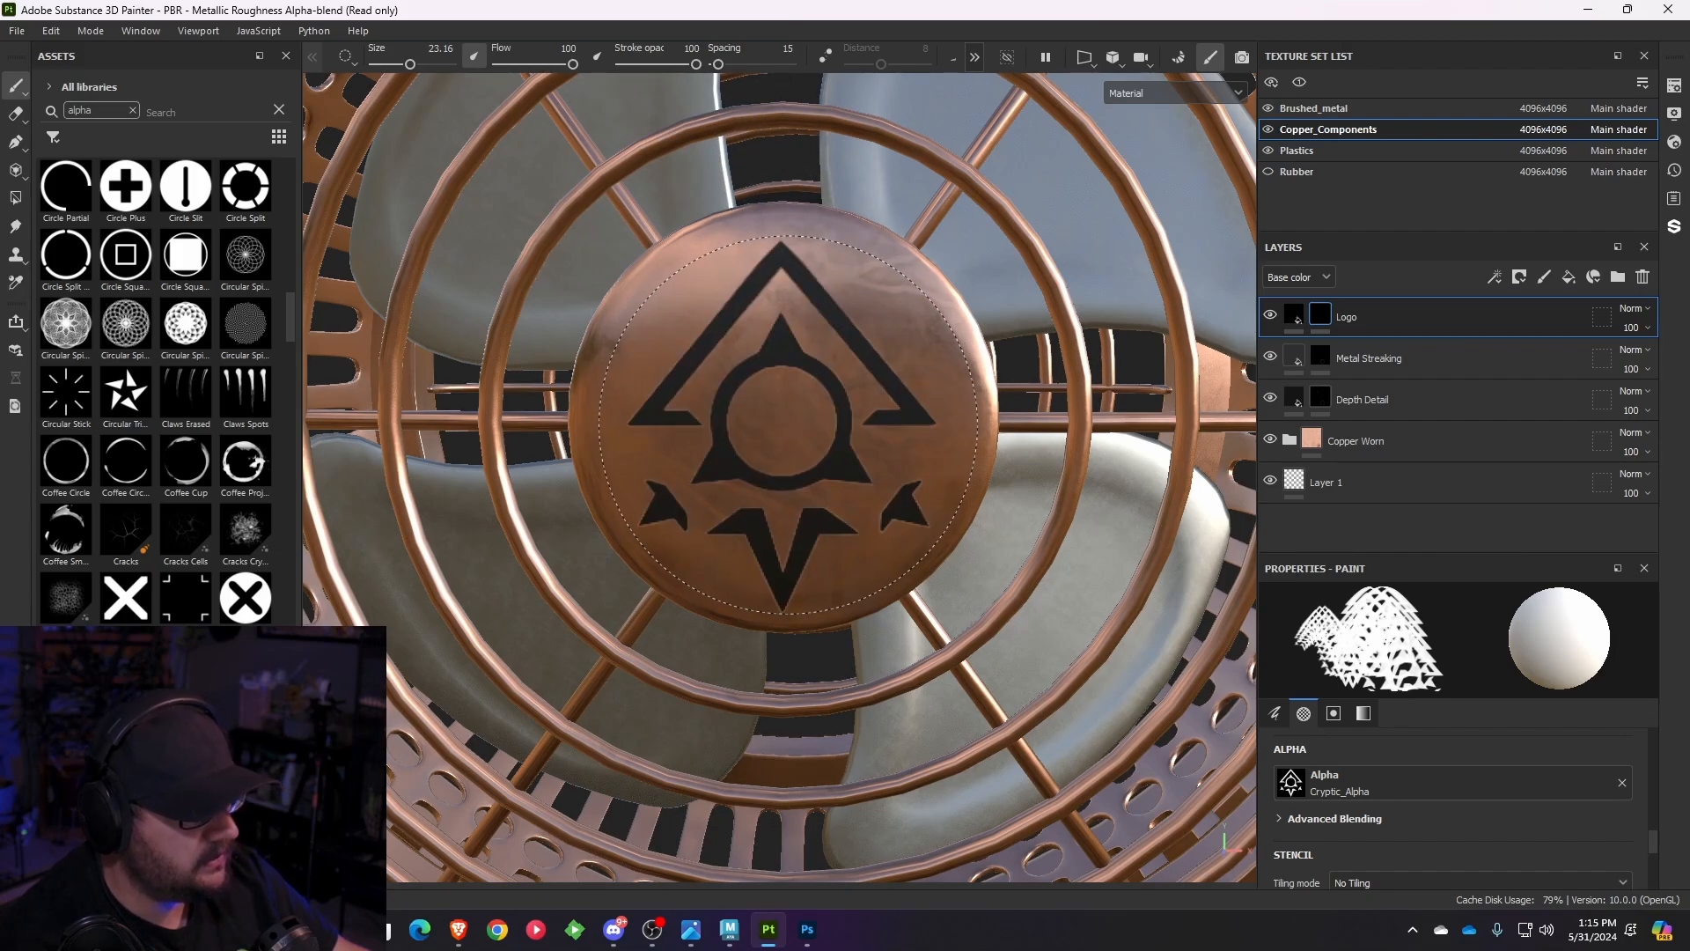
- Set the Logo fill layer's height to 0.0027 so the stamped logo on the copper hub is slightly raised
scroll(981, 755, "down", 3)
left_click_drag(981, 754, 893, 604, "alt")
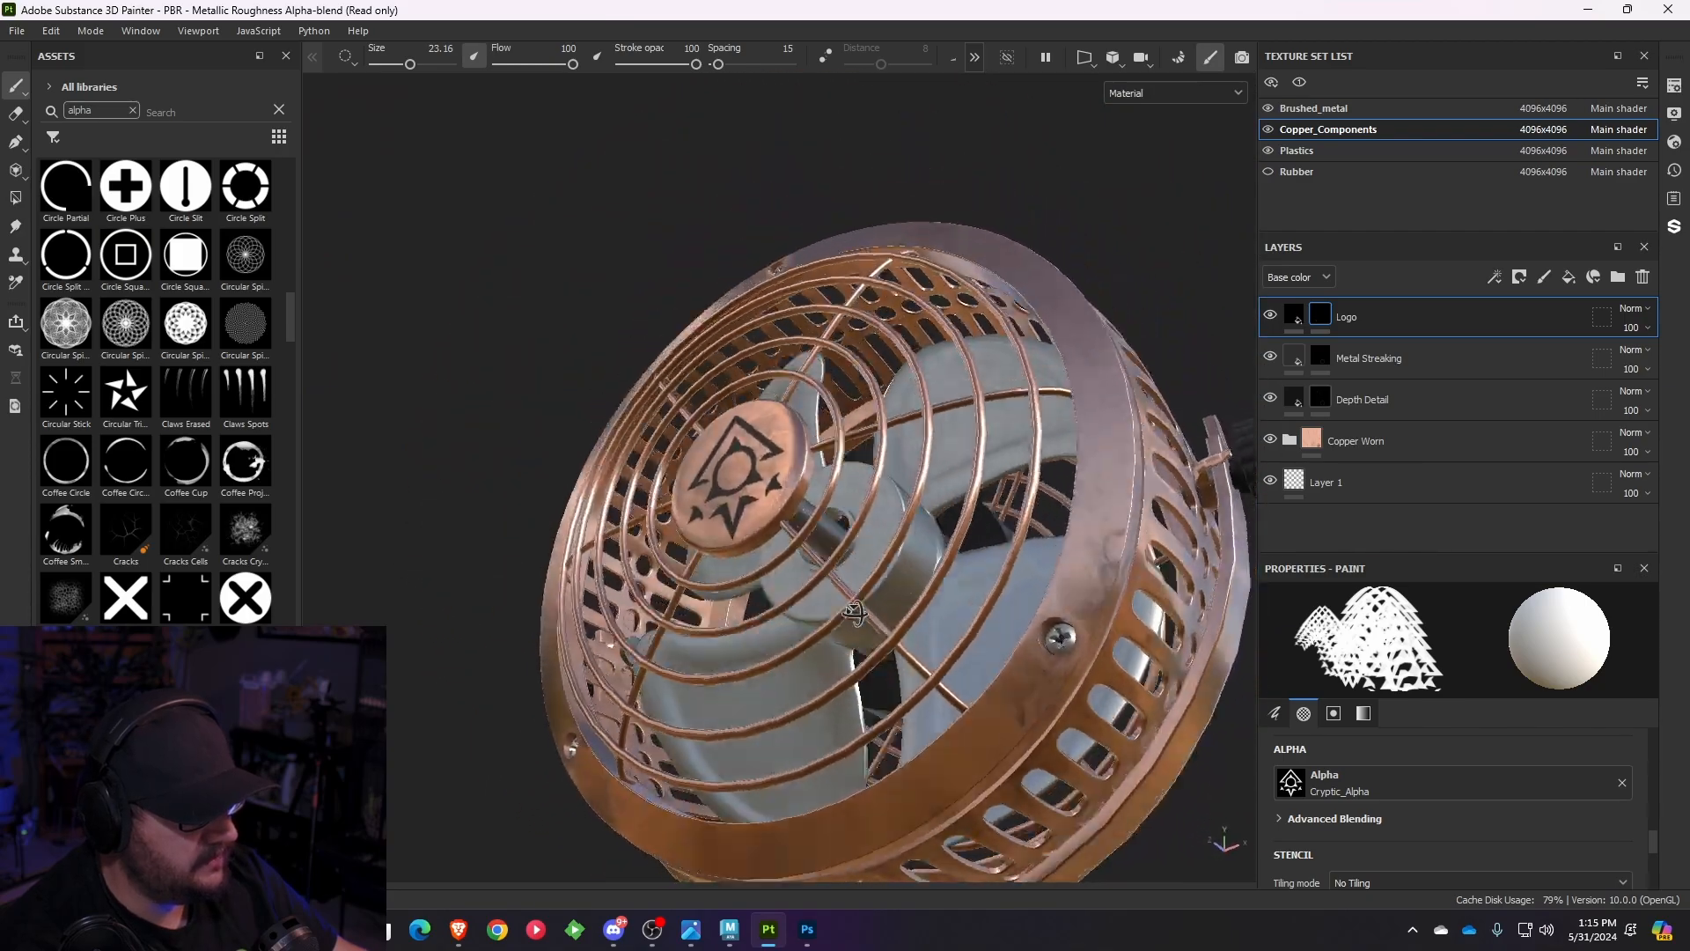
middle_click_drag(893, 603, 726, 506, "alt")
scroll(792, 576, "down", 1)
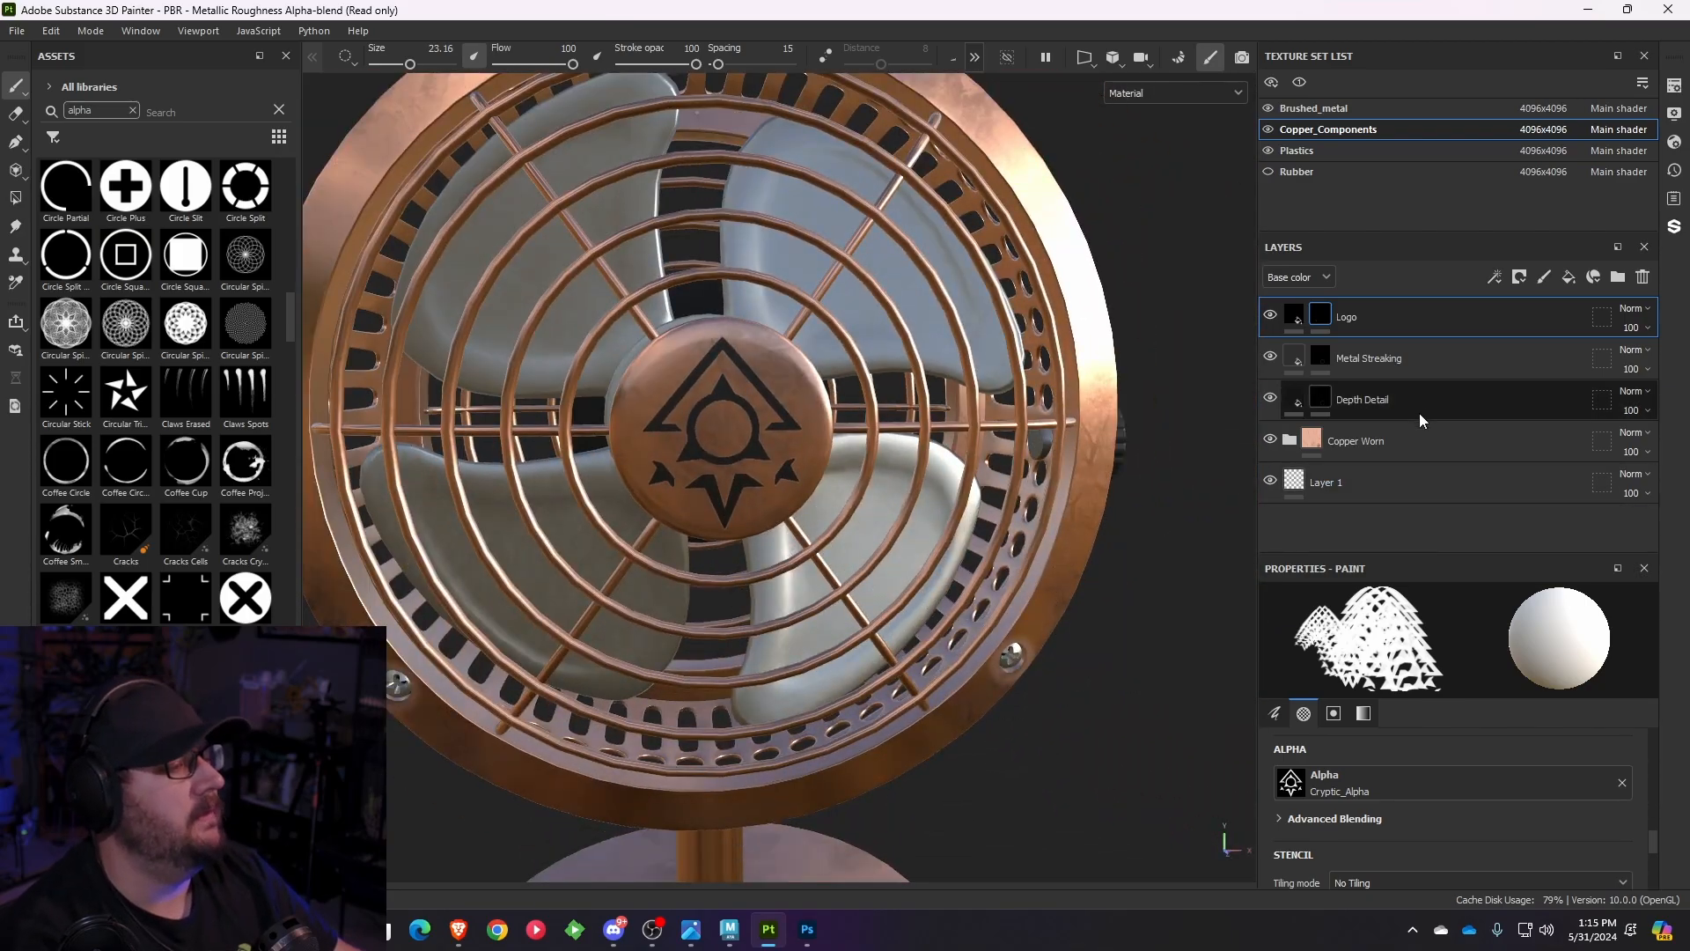
left_click(1294, 315)
scroll(1426, 731, "down", 2)
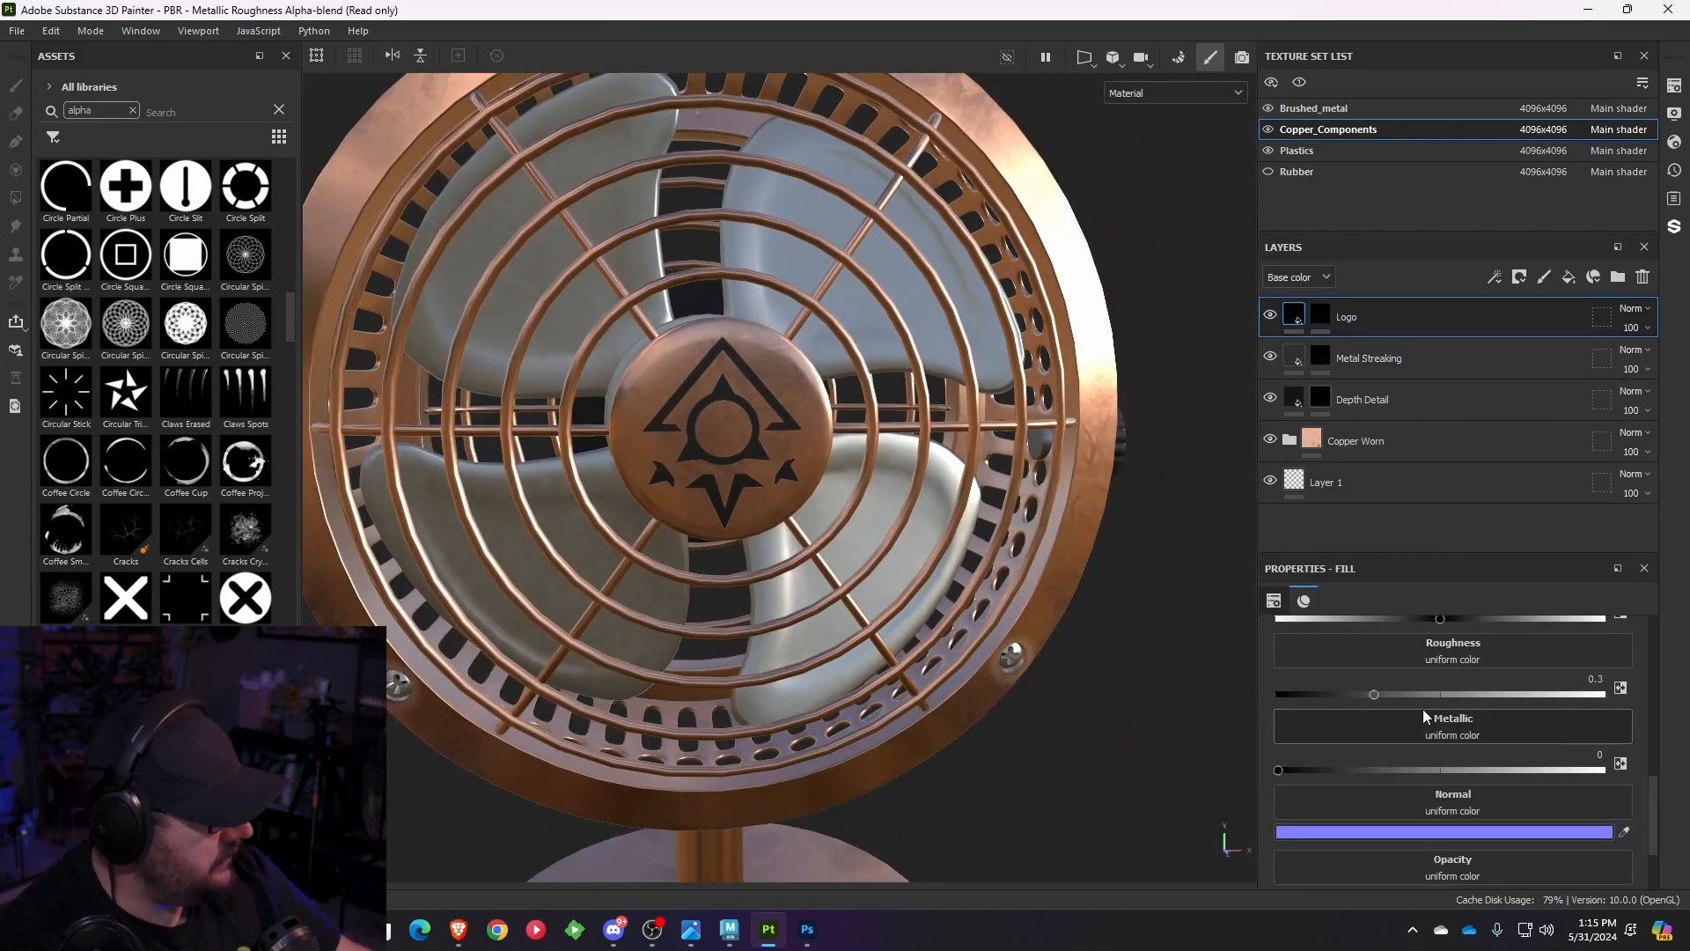
scroll(1425, 684, "up", 3)
scroll(1461, 700, "up", 2)
scroll(1471, 709, "down", 2)
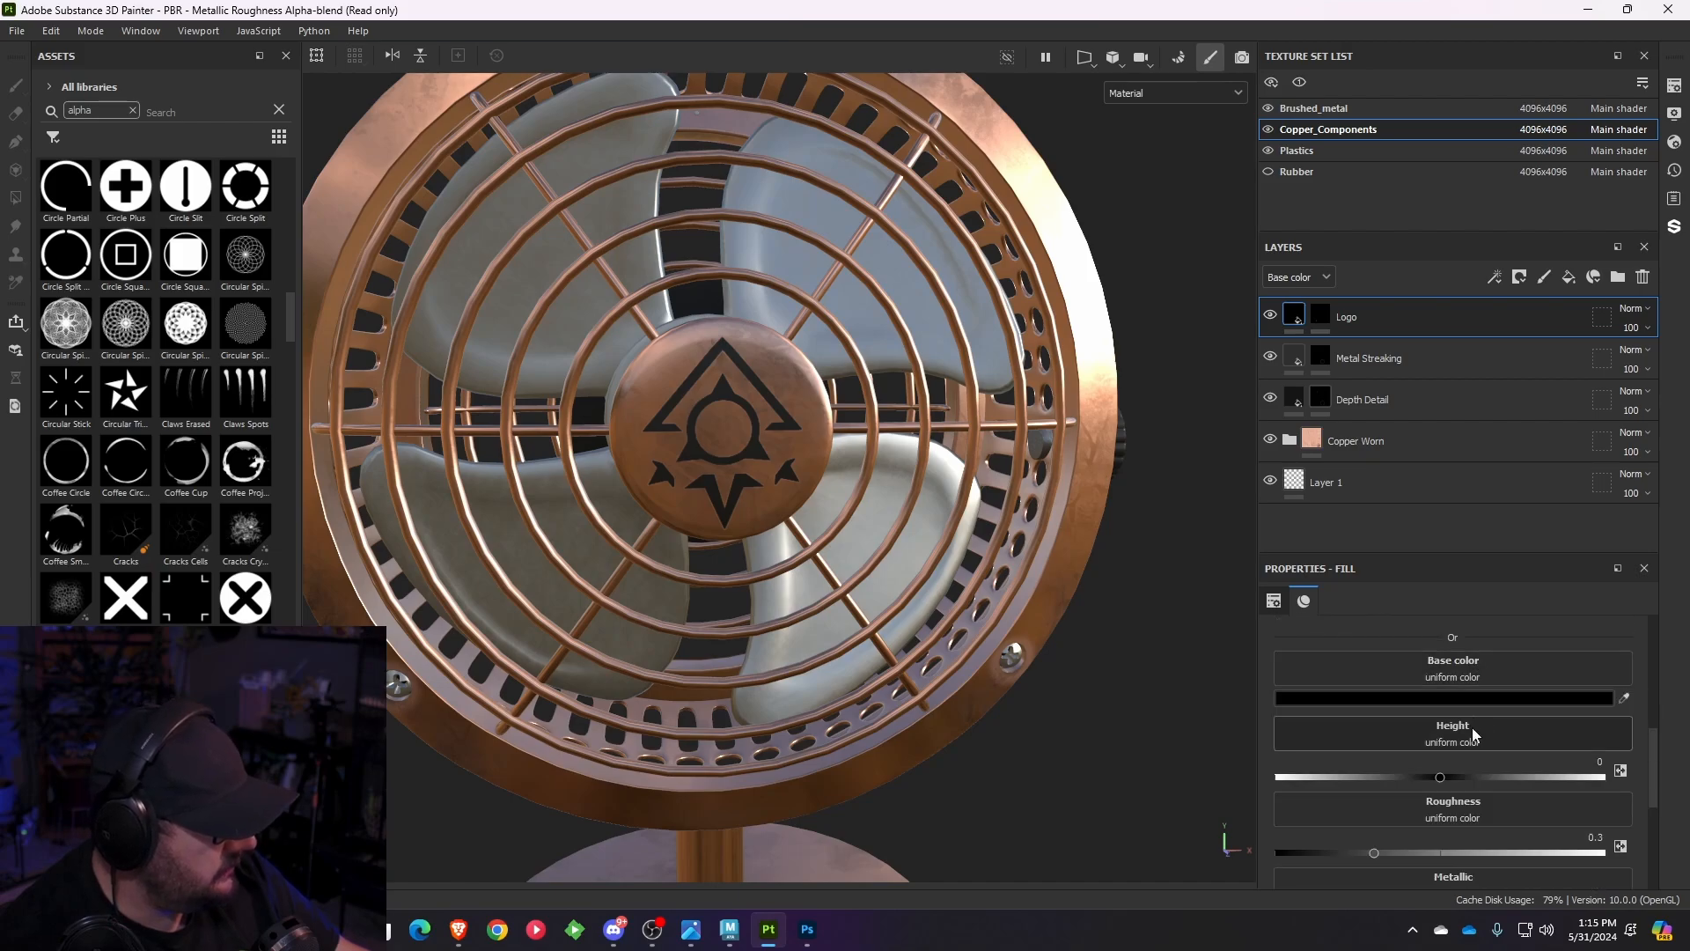
left_click_drag(1440, 777, 1445, 778)
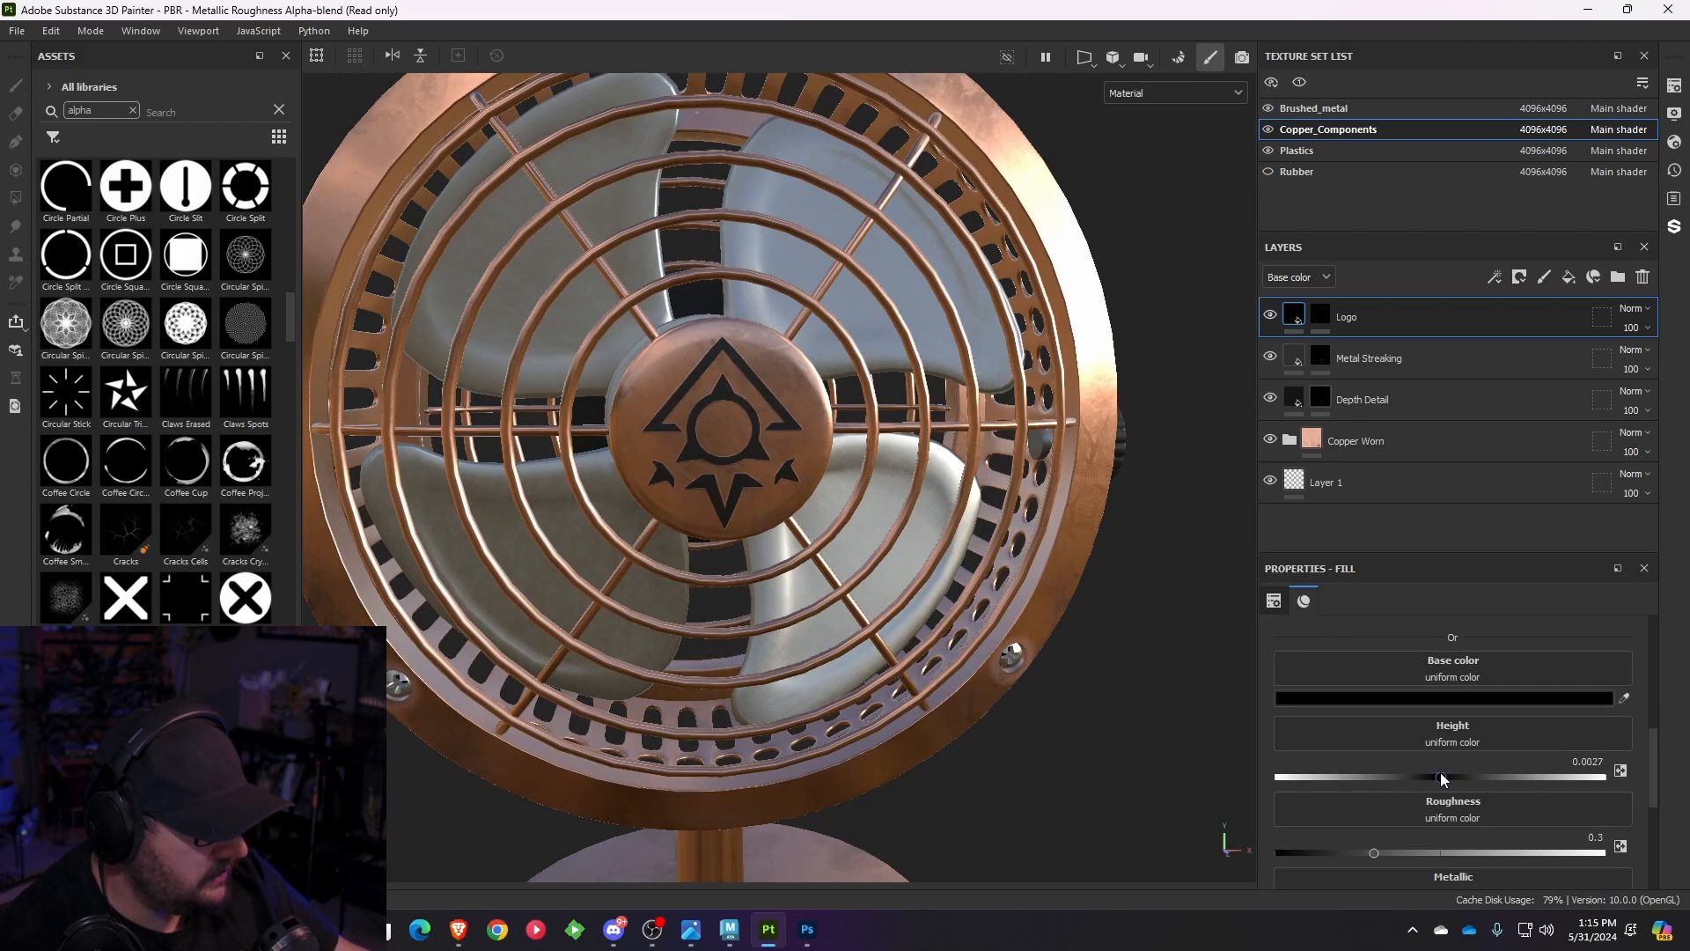
- Check the logo on the hub from several angles and make the hidden Rubber texture set visible
left_click_drag(877, 611, 1022, 630, "alt")
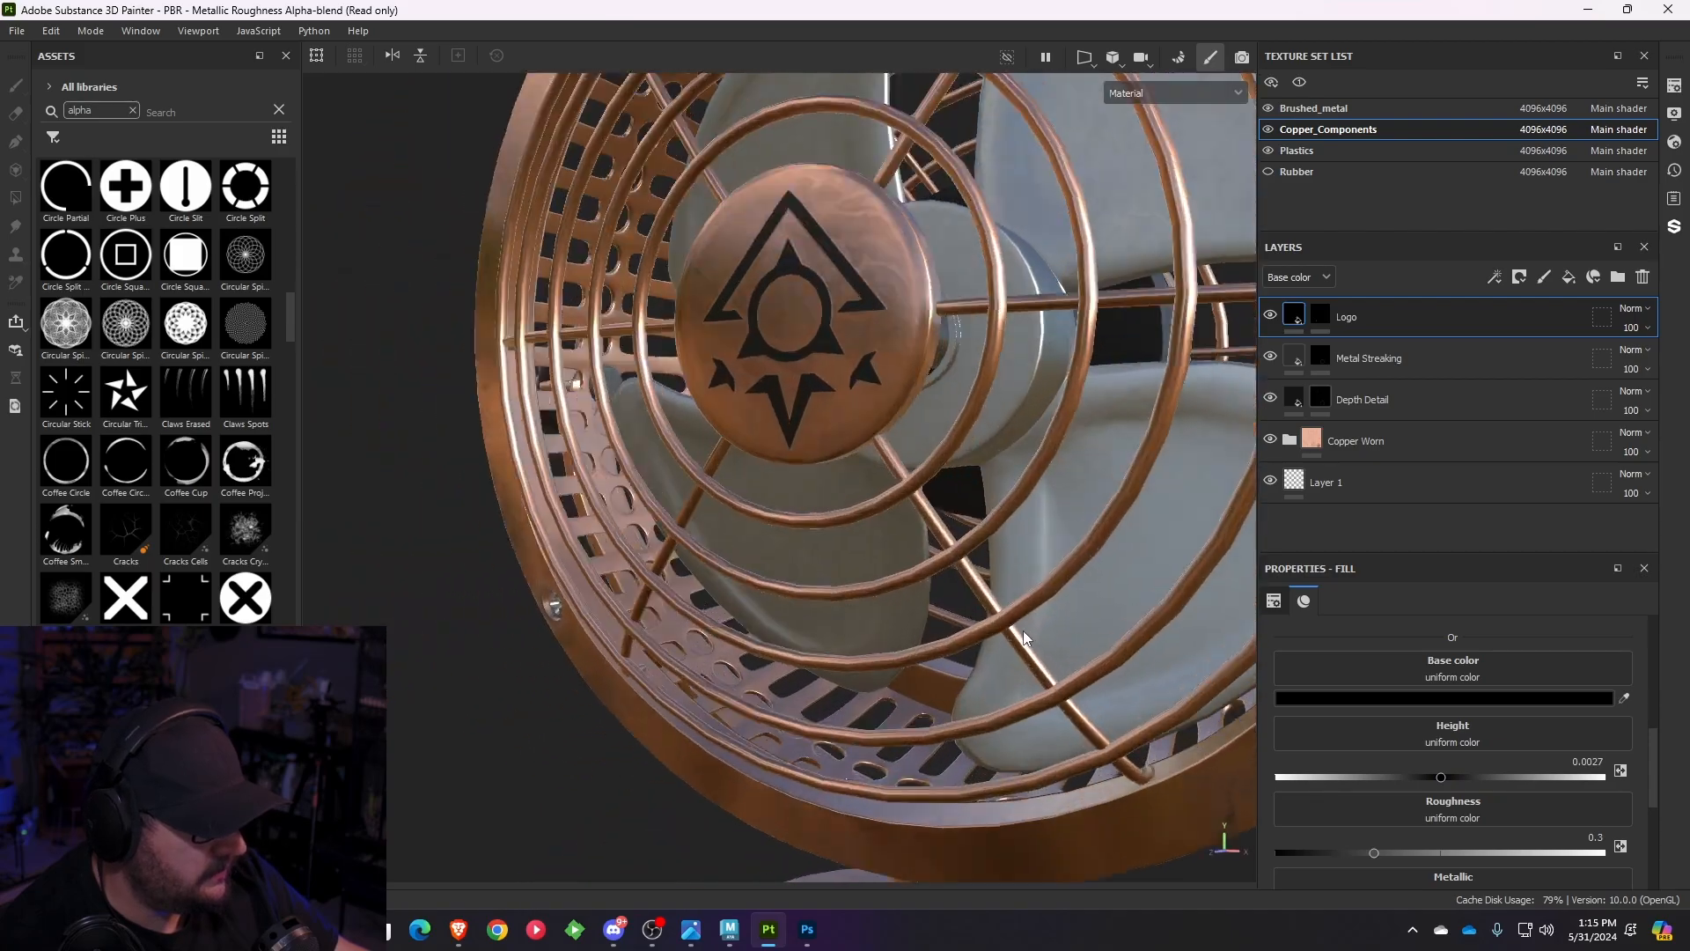
right_click_drag(1023, 630, 1080, 814, "alt")
left_click_drag(1080, 811, 858, 579, "alt")
scroll(1107, 601, "down", 4)
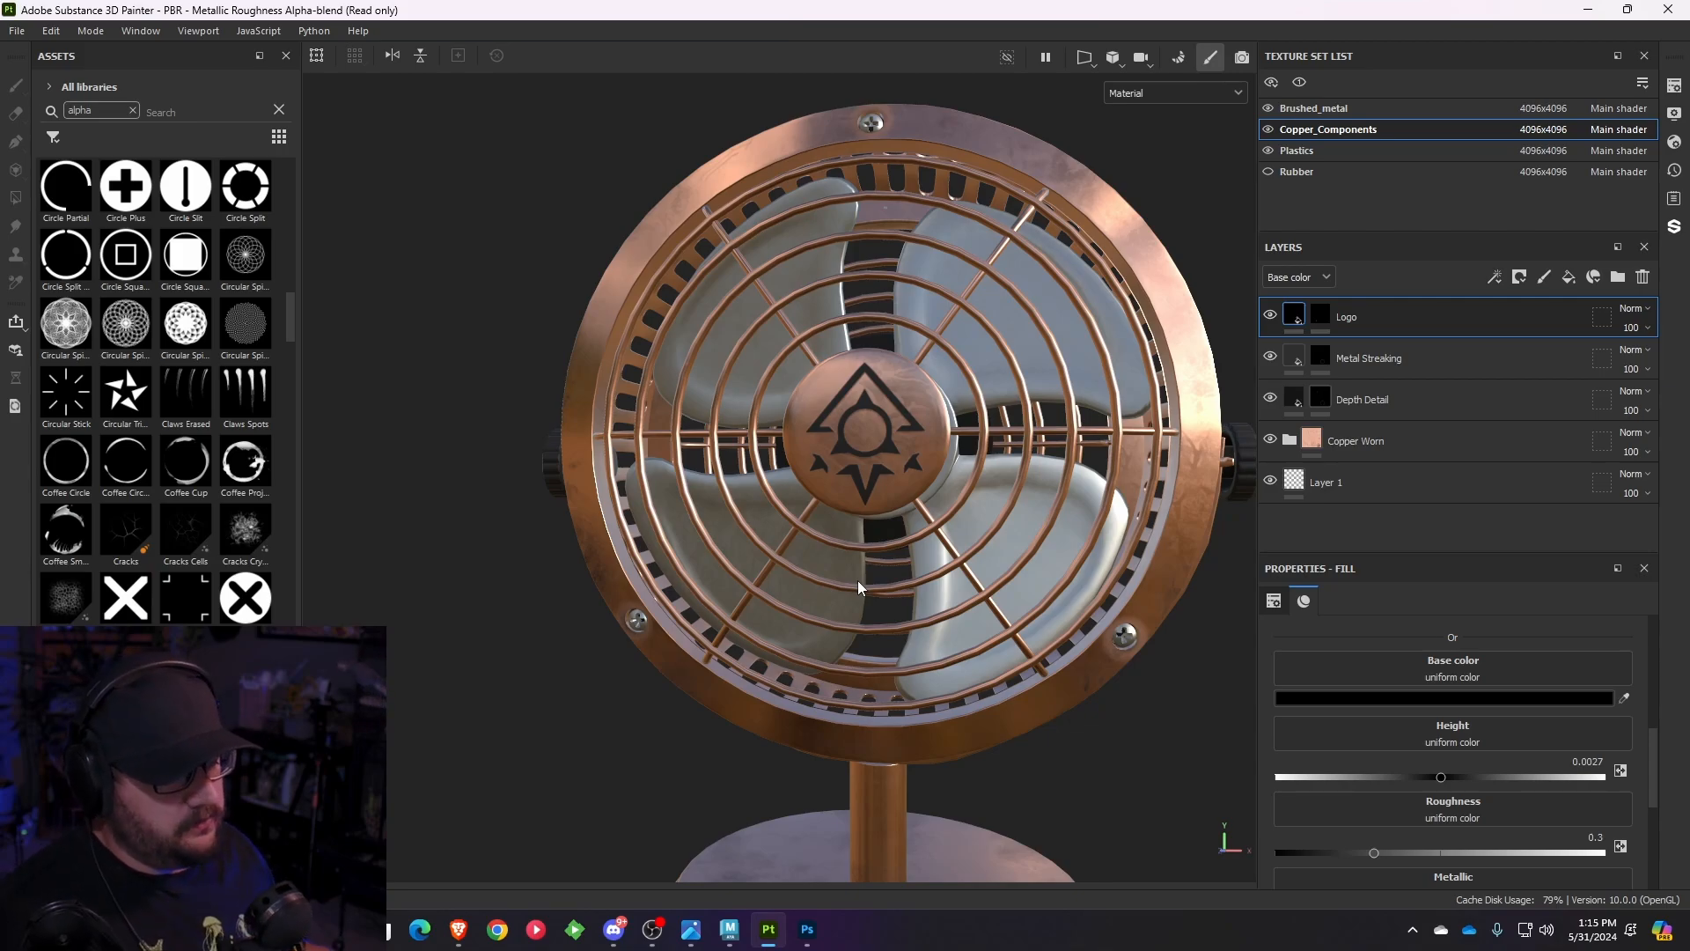
scroll(895, 404, "down", 3)
left_click_drag(895, 404, 1061, 384, "alt")
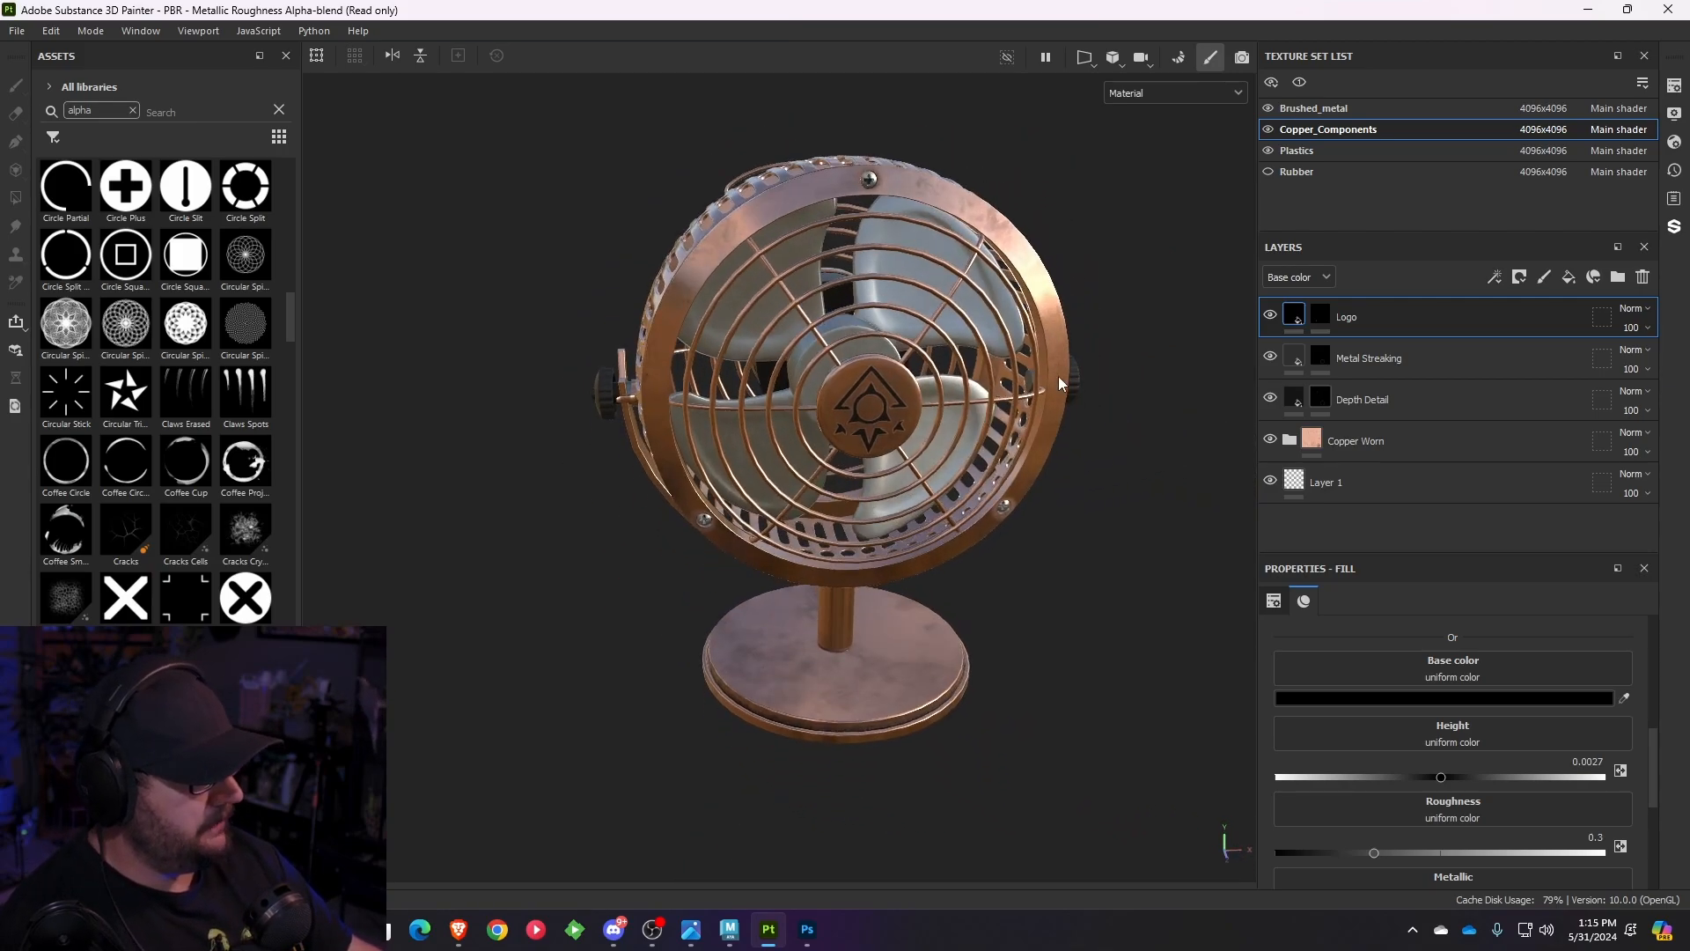
left_click(1268, 172)
- Examine the rubber power plug, its prongs and the cord beside the fan's base
middle_click_drag(966, 558, 789, 376, "alt")
left_click_drag(789, 377, 390, 295, "alt")
middle_click_drag(625, 496, 649, 423, "alt")
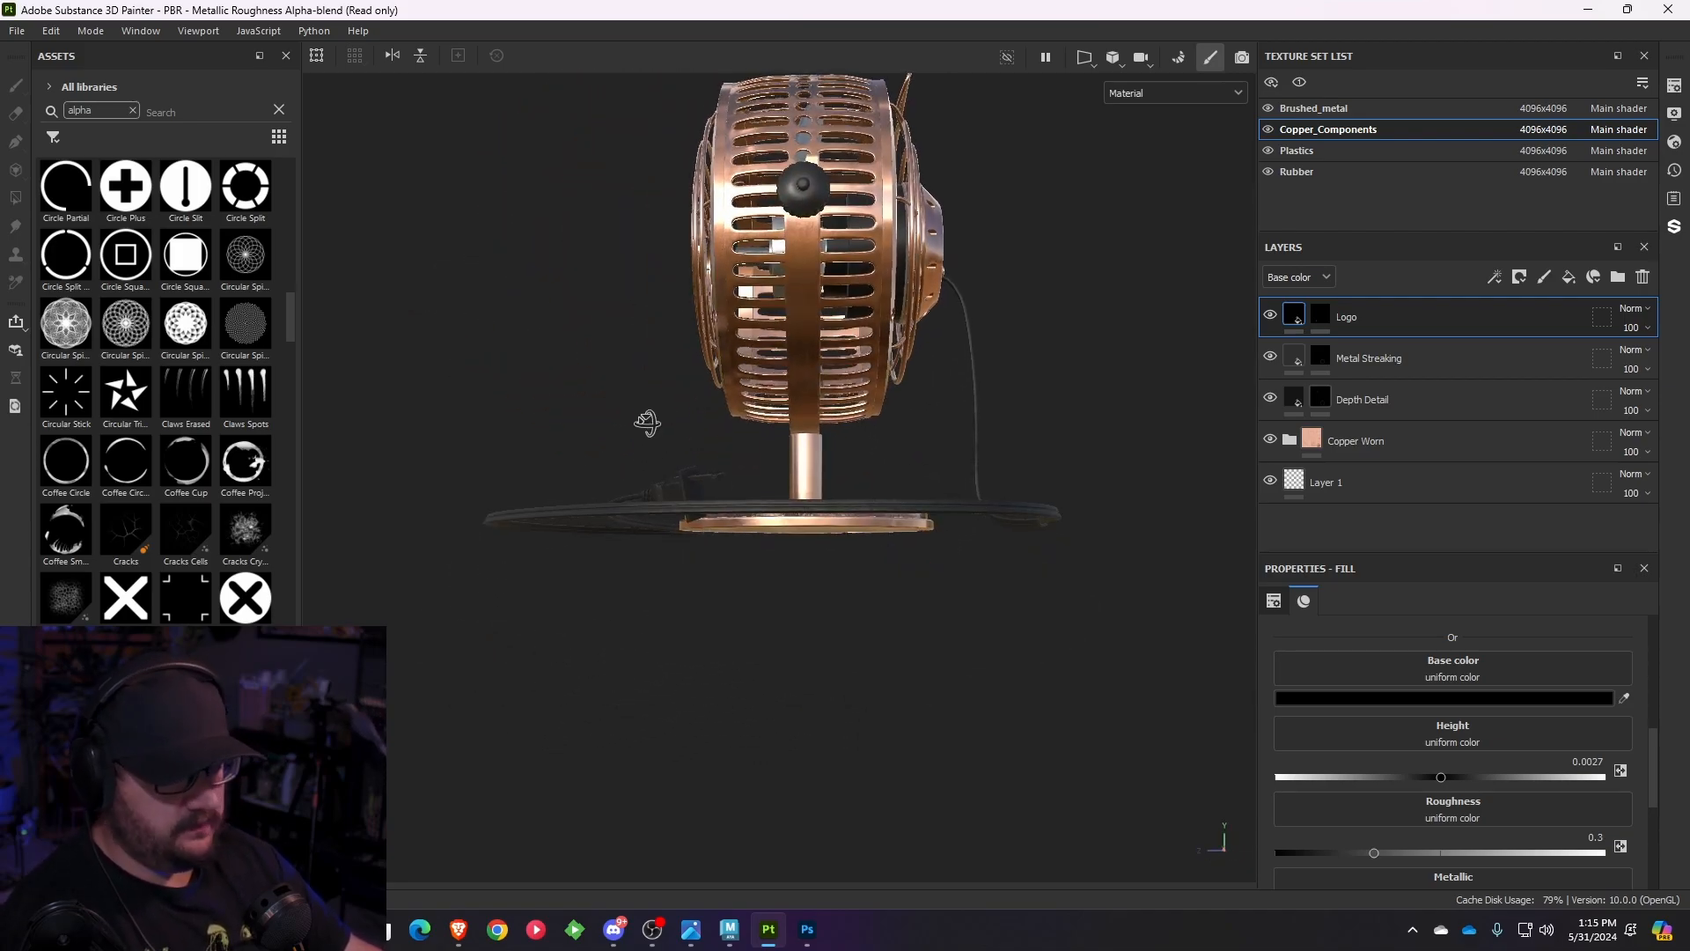
left_click_drag(649, 422, 773, 483, "alt")
right_click_drag(774, 483, 476, 771, "alt")
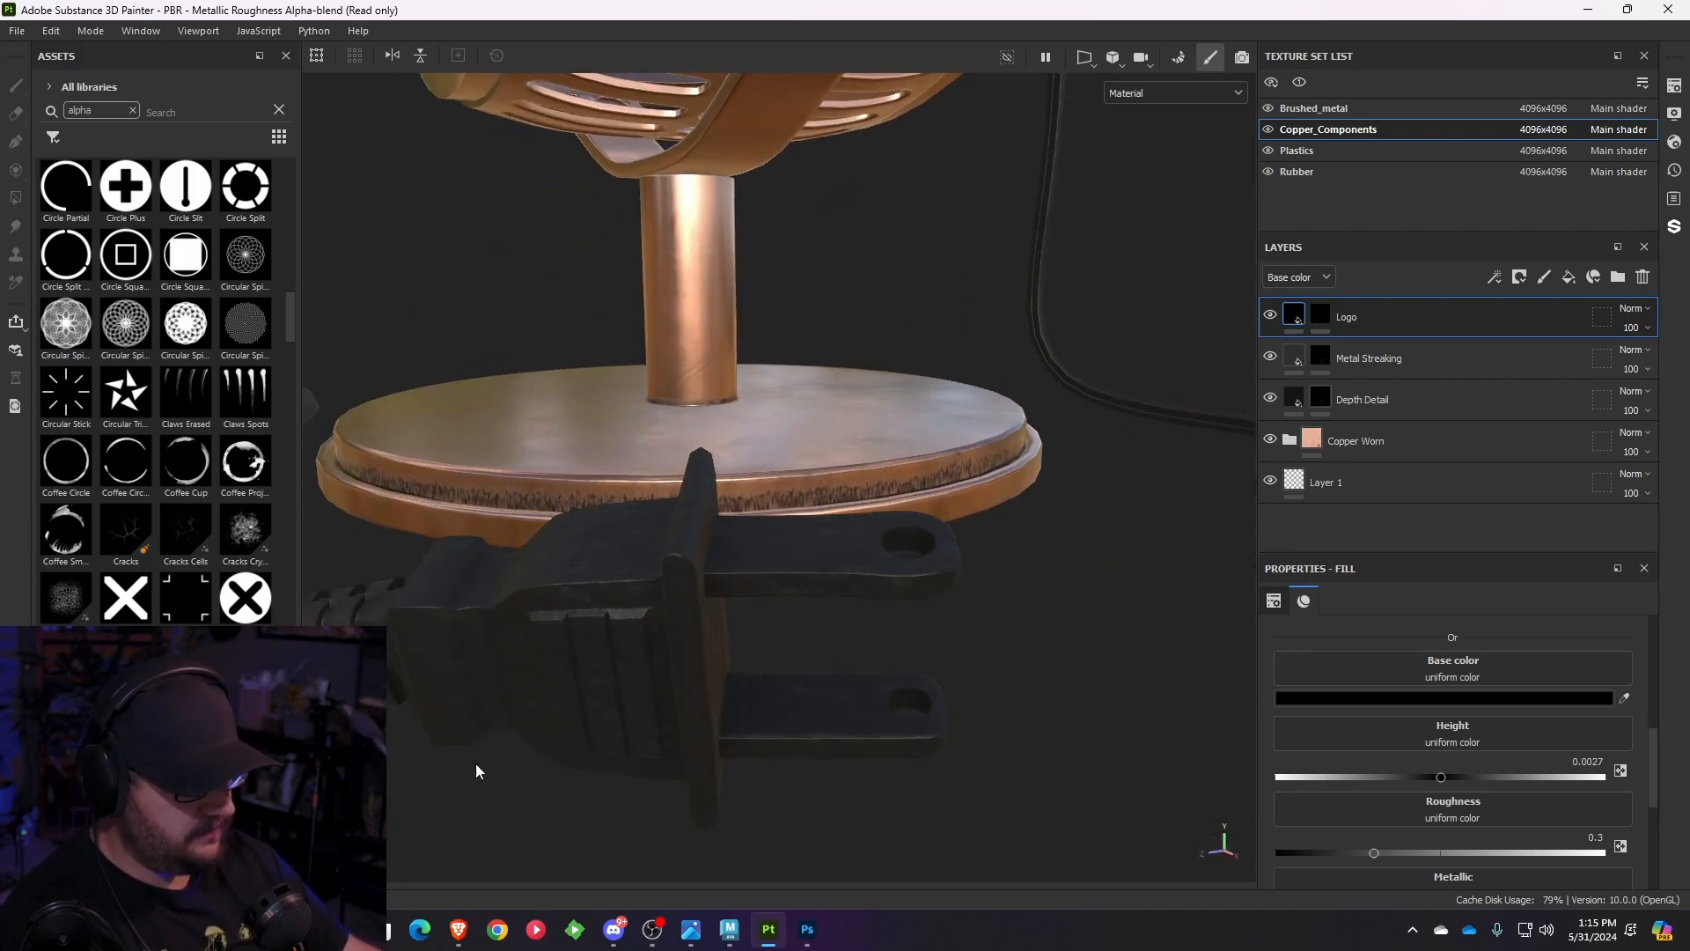
left_click_drag(818, 528, 774, 562, "alt")
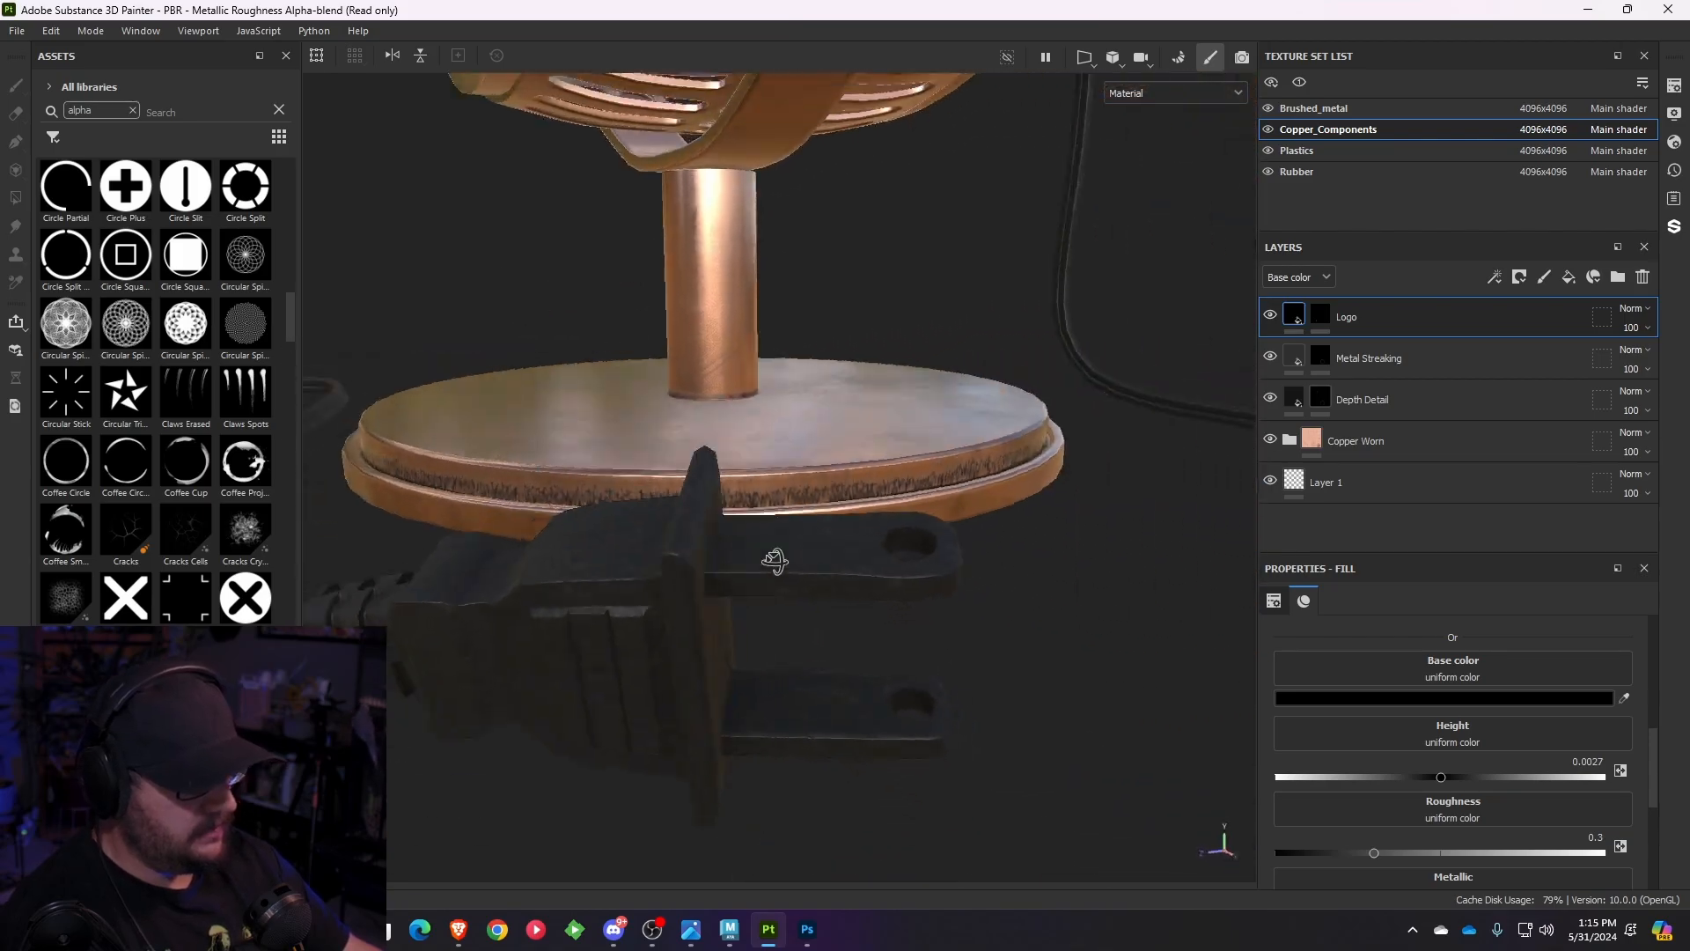
middle_click_drag(774, 562, 875, 411, "alt")
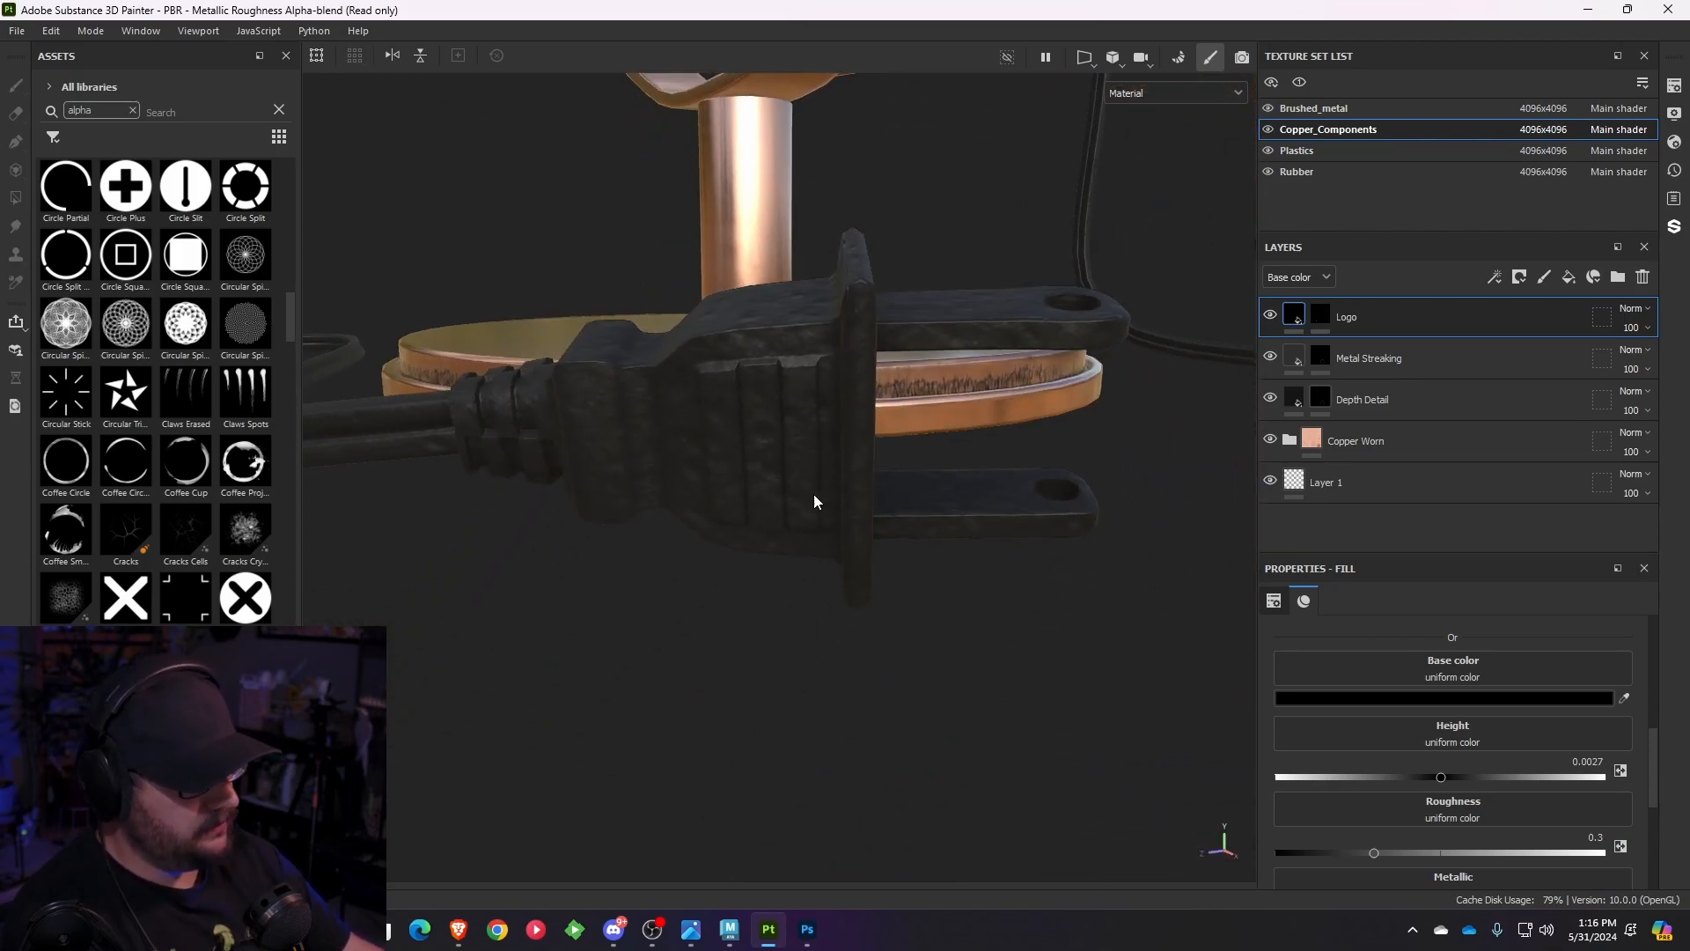
right_click_drag(814, 493, 591, 420, "alt")
left_click_drag(592, 420, 616, 473, "alt")
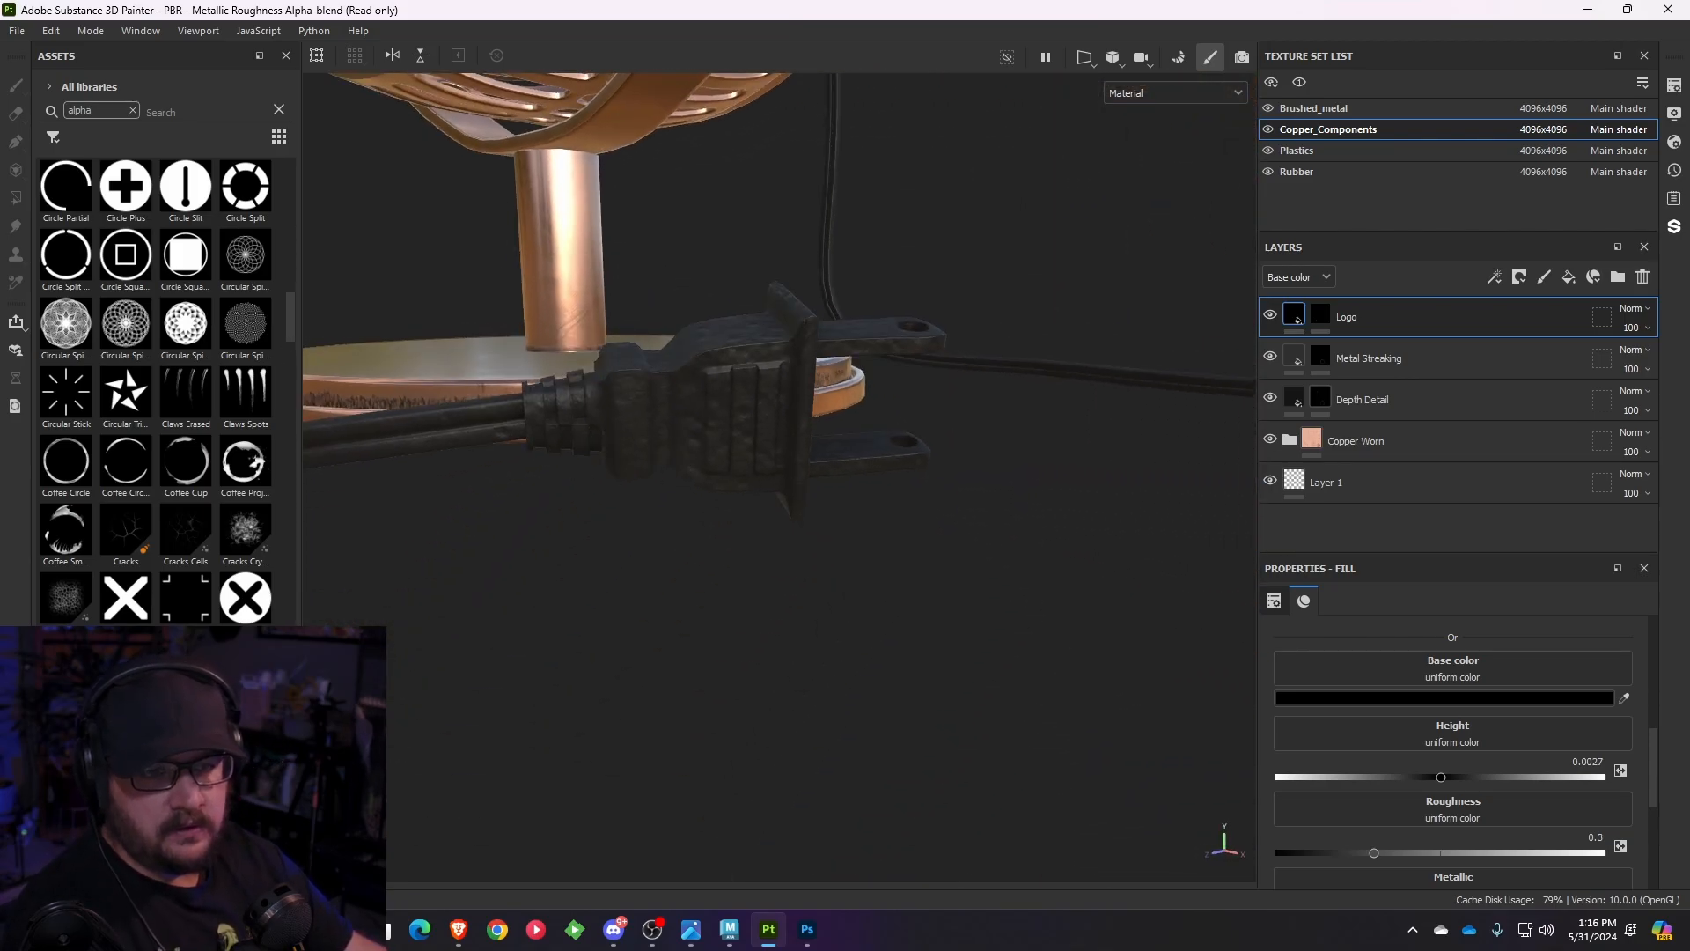
left_click_drag(912, 258, 816, 342, "alt")
- Make Rubber the active texture set and collapse its Plastic Rubber folder
left_click(1308, 171)
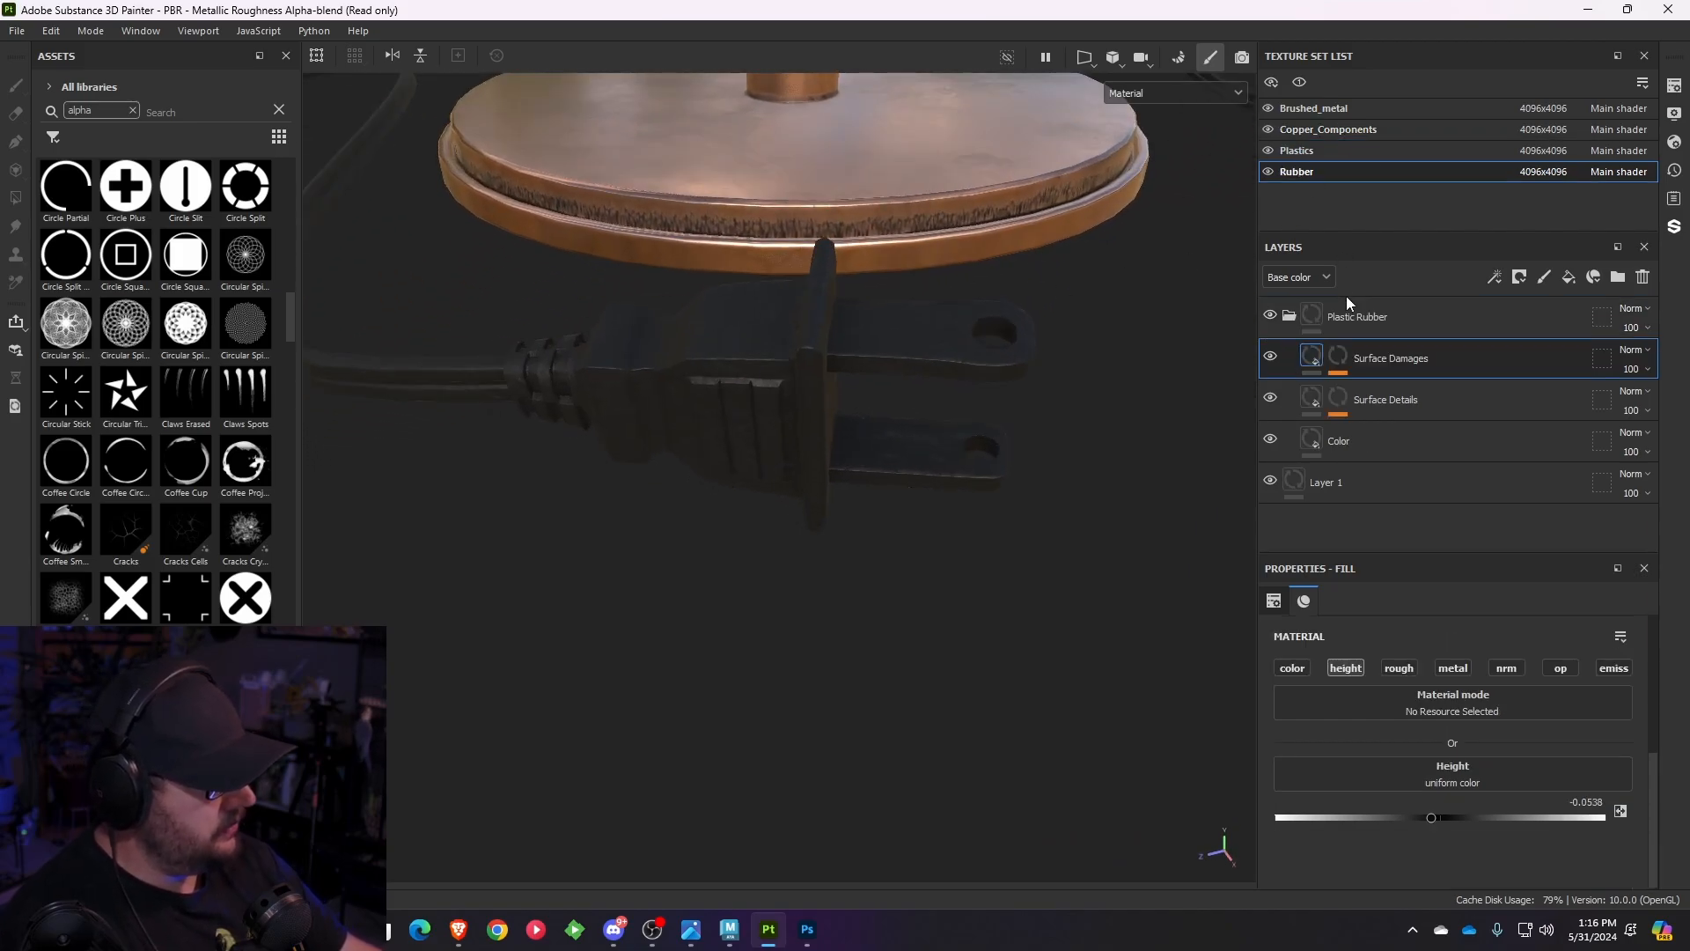
left_click(1289, 316)
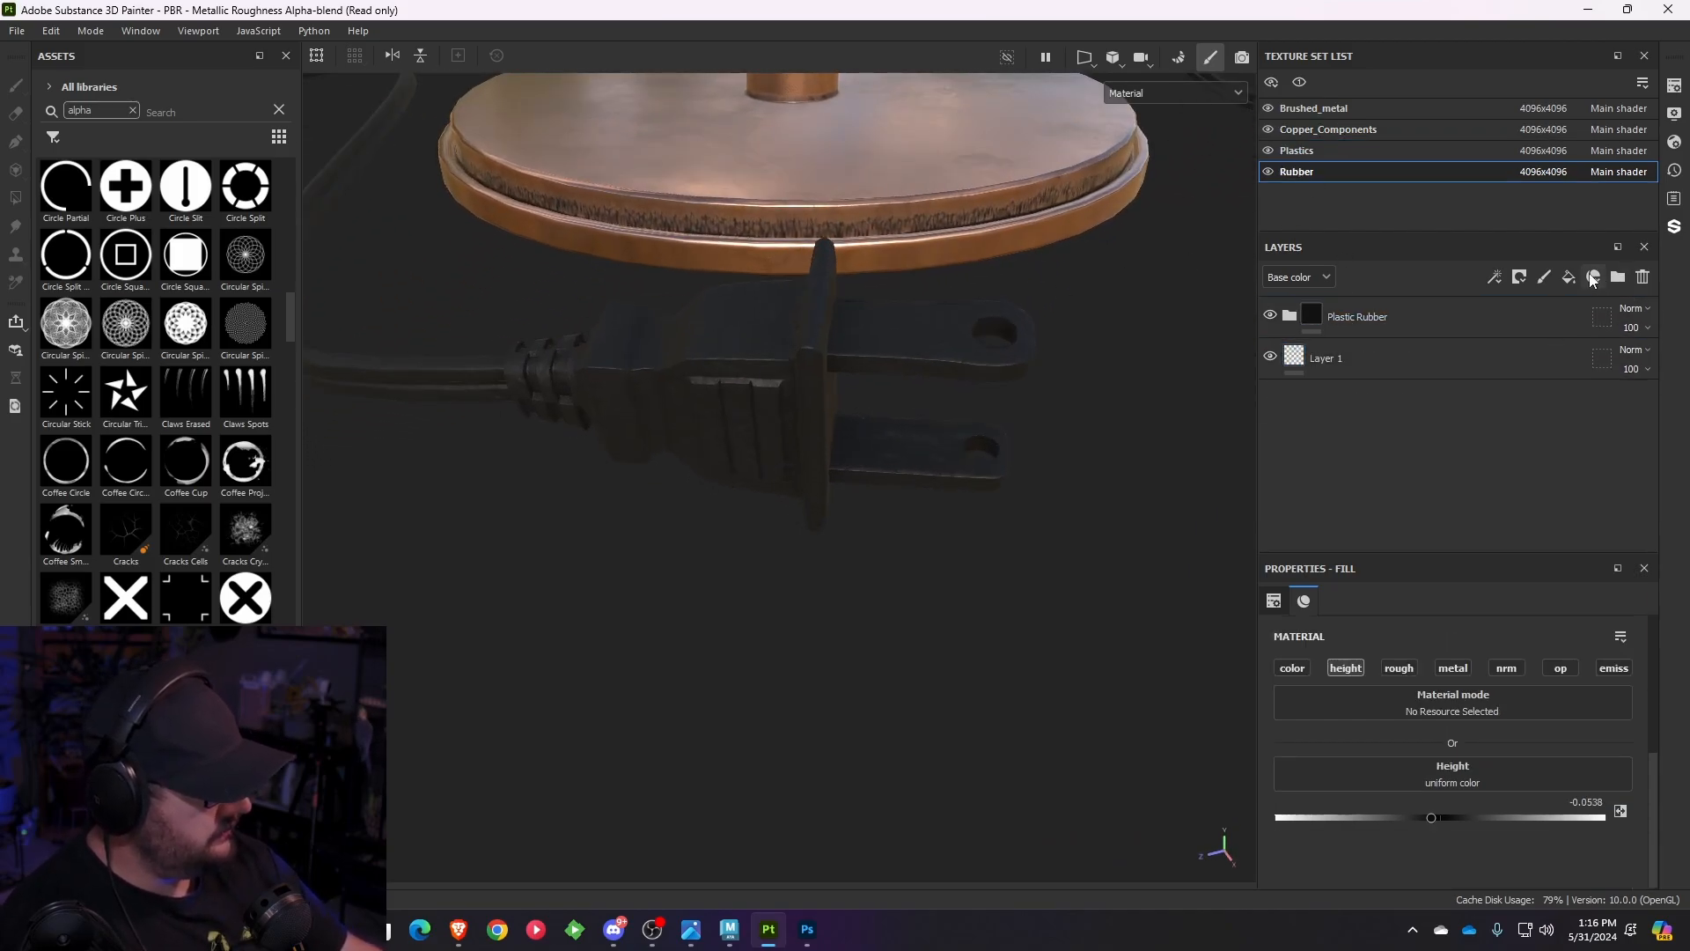
left_click(1519, 277)
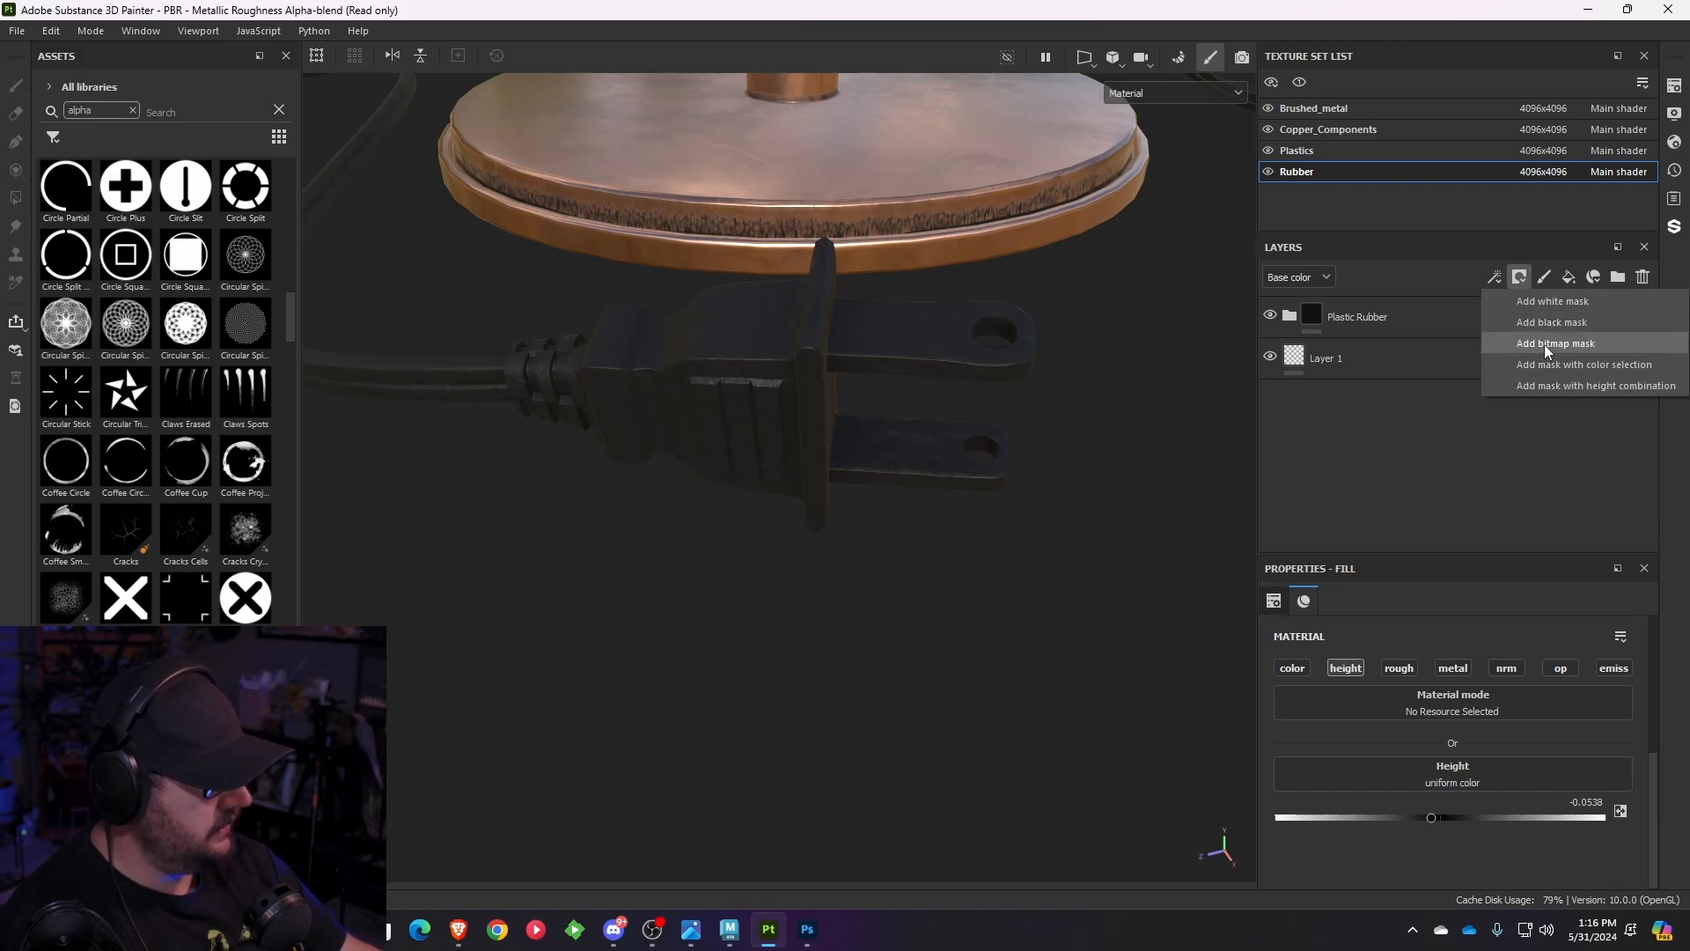
left_click(1533, 276)
left_click(1569, 278)
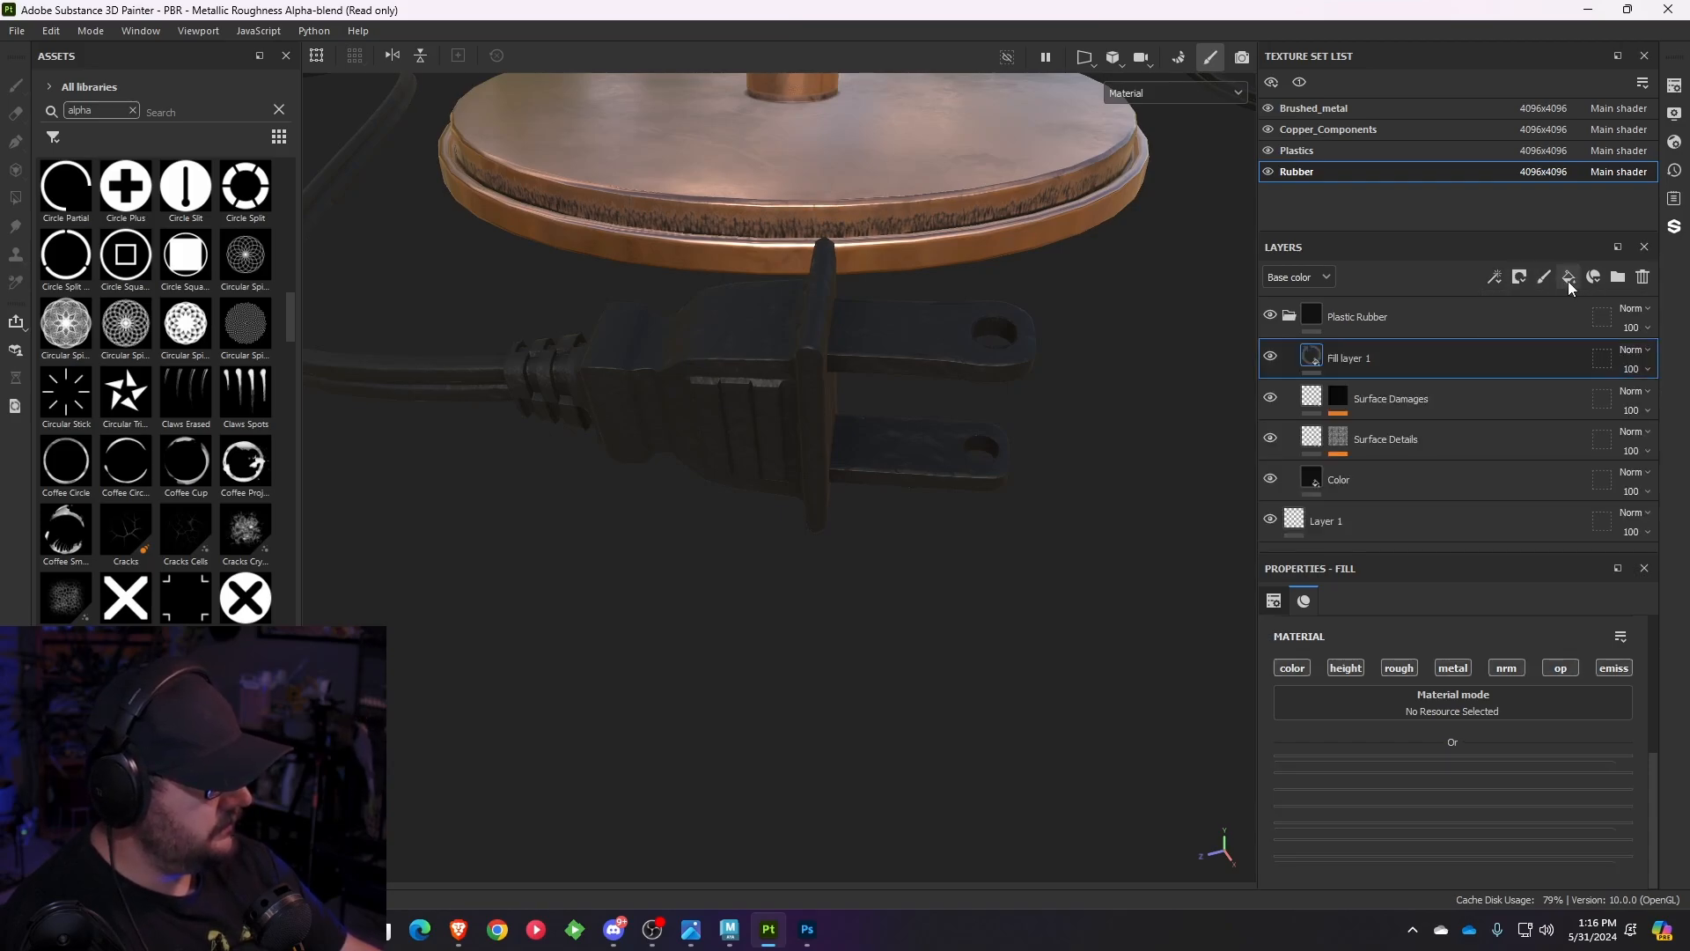
key("ctrl+z")
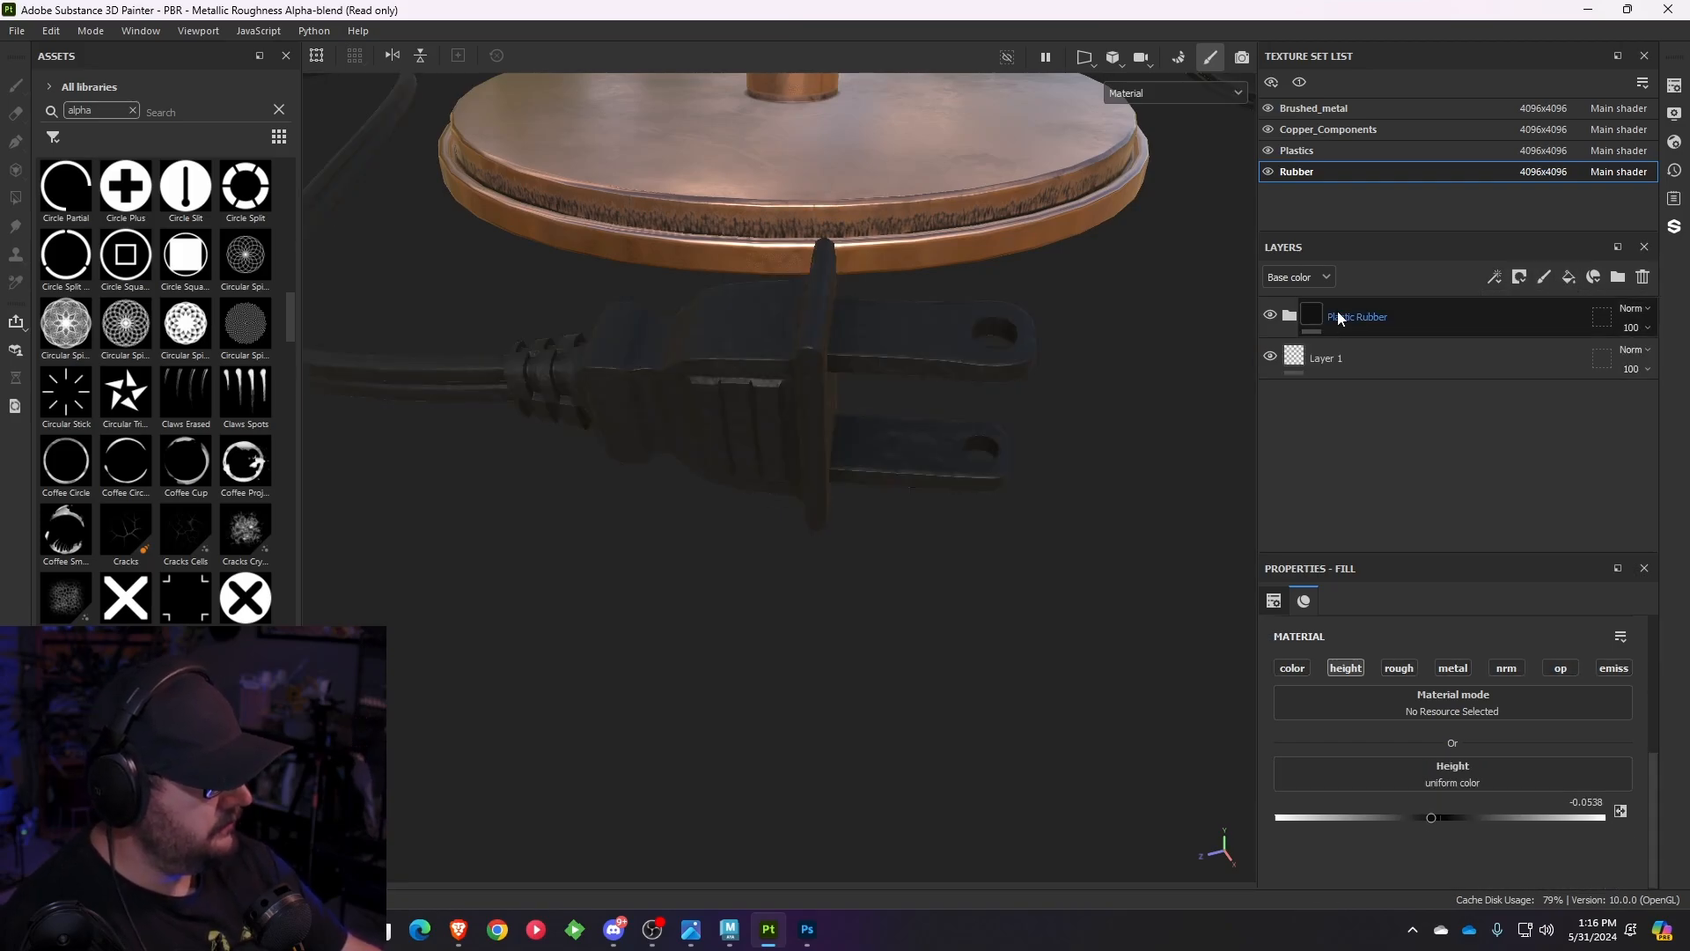
- Apply the Steel smart material above the Plastic Rubber folder in the Rubber texture set
left_click(1338, 316)
left_click(1290, 316)
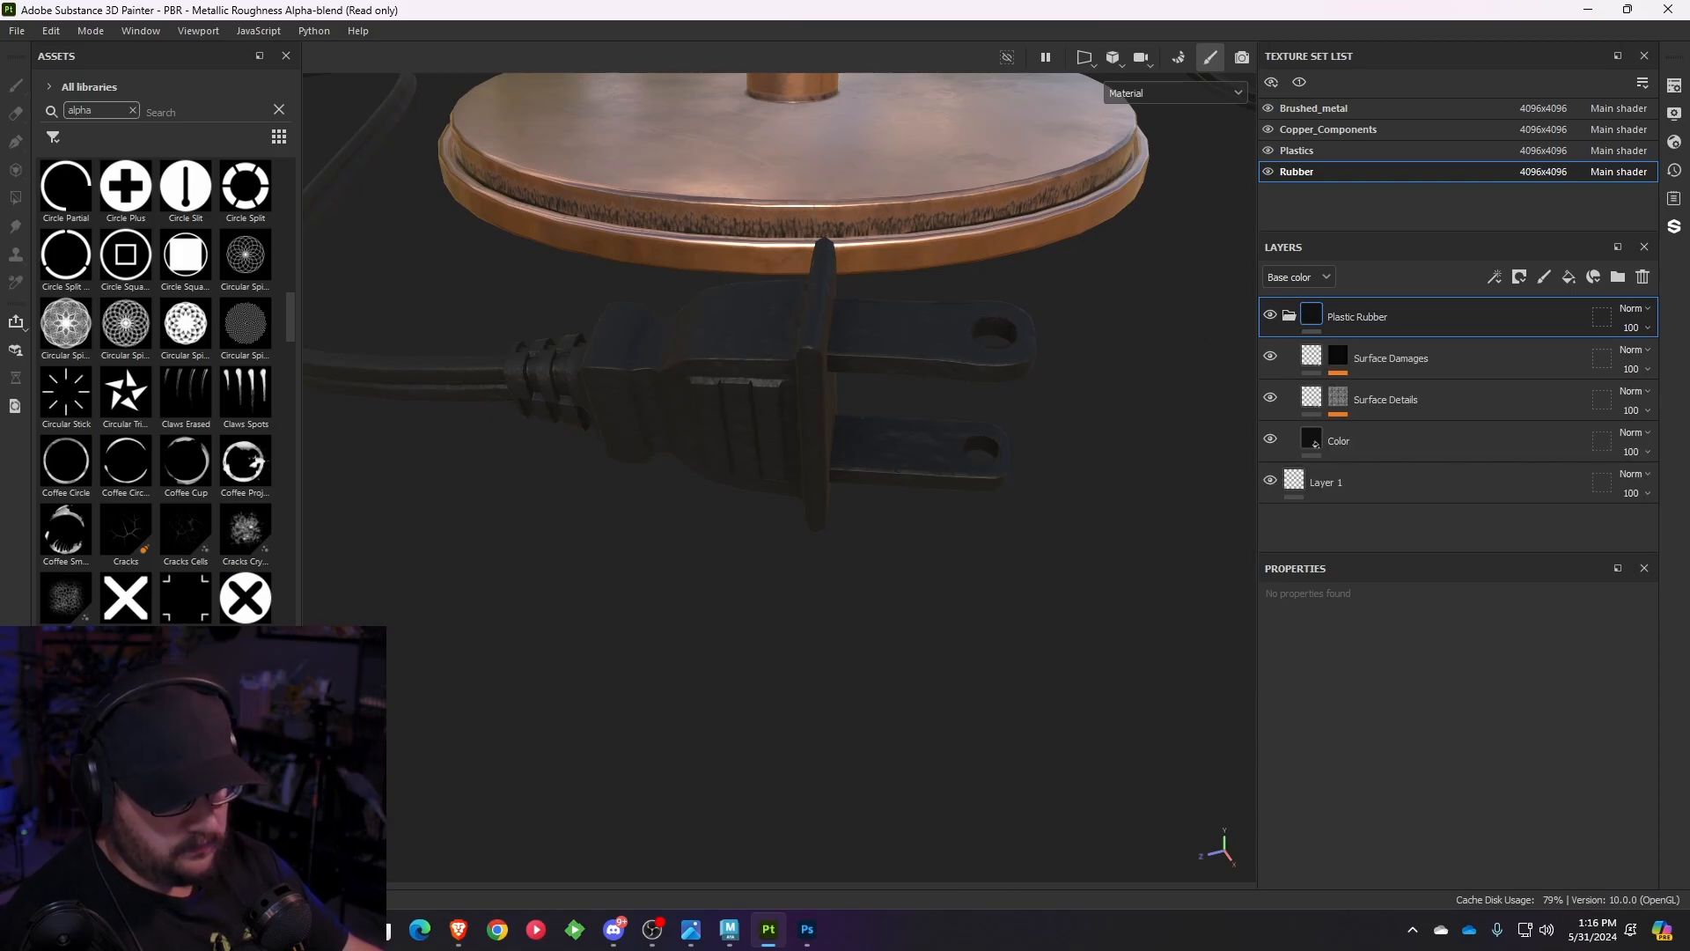
left_click(54, 137)
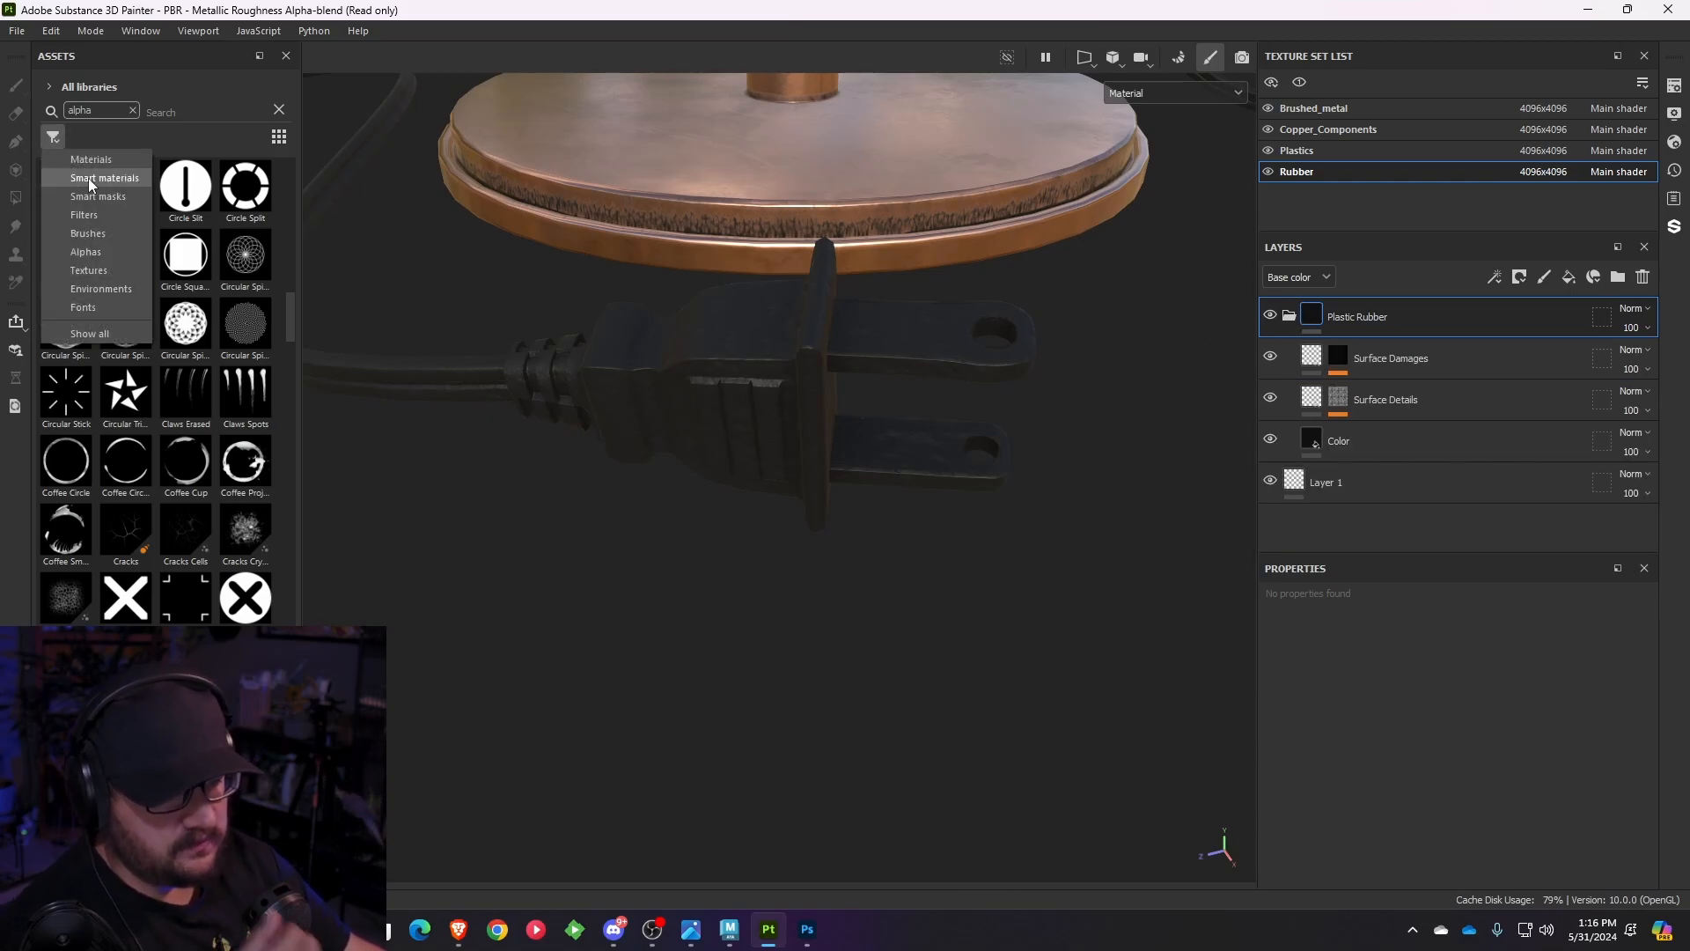
left_click(93, 178)
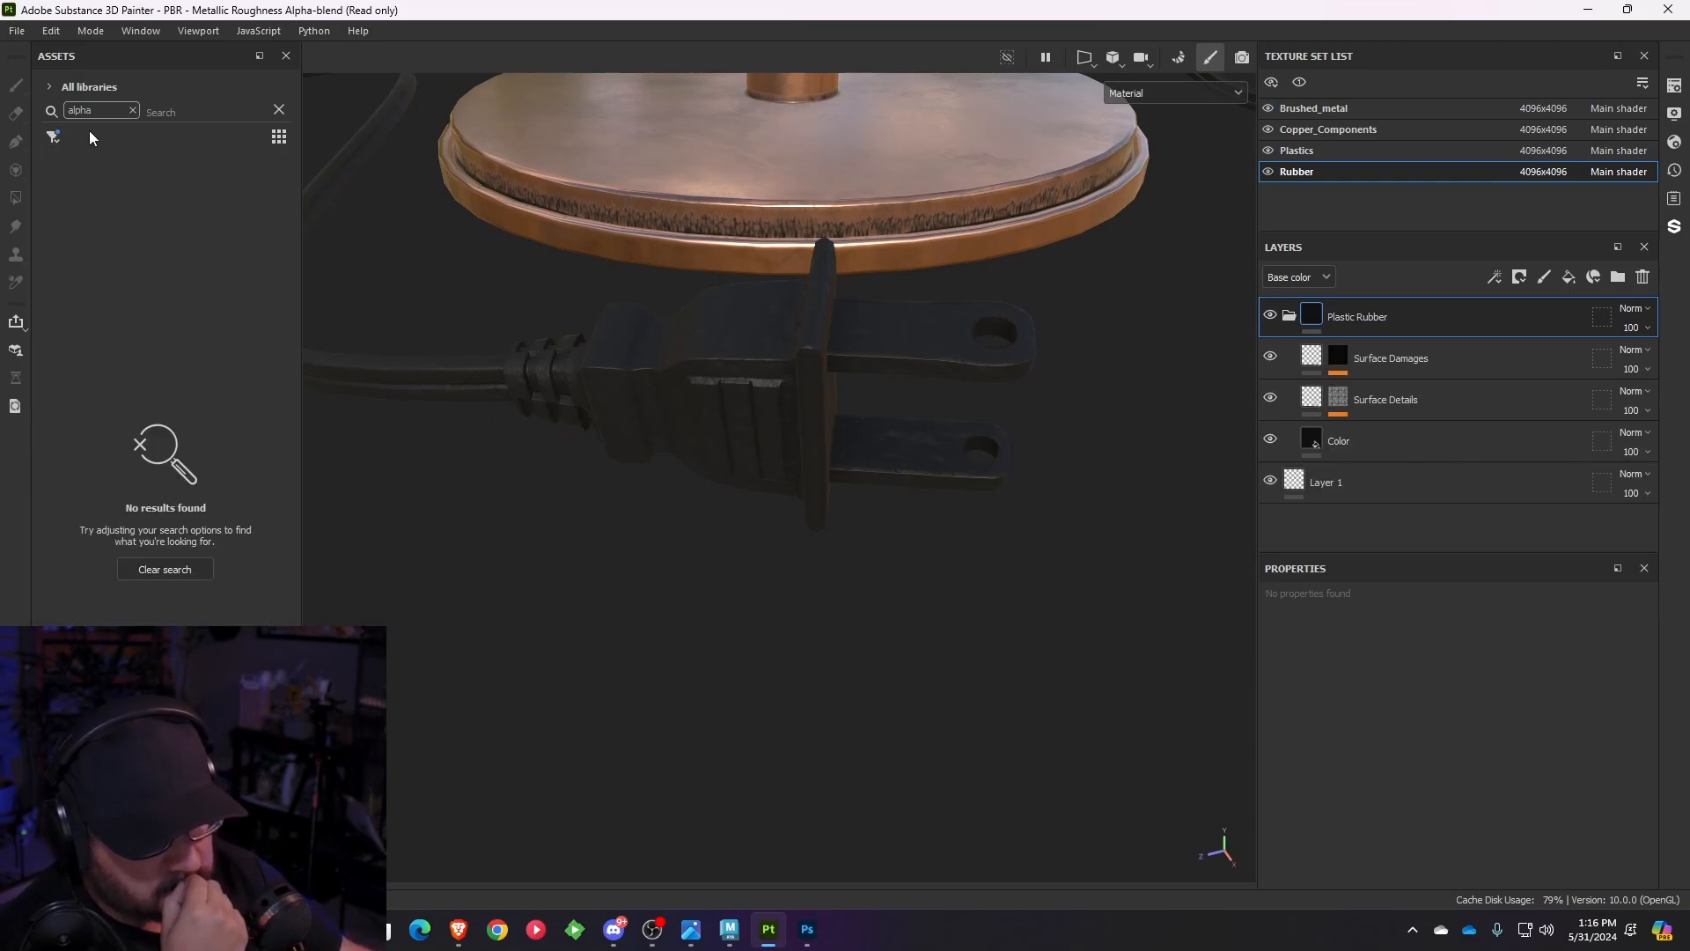
left_click(133, 110)
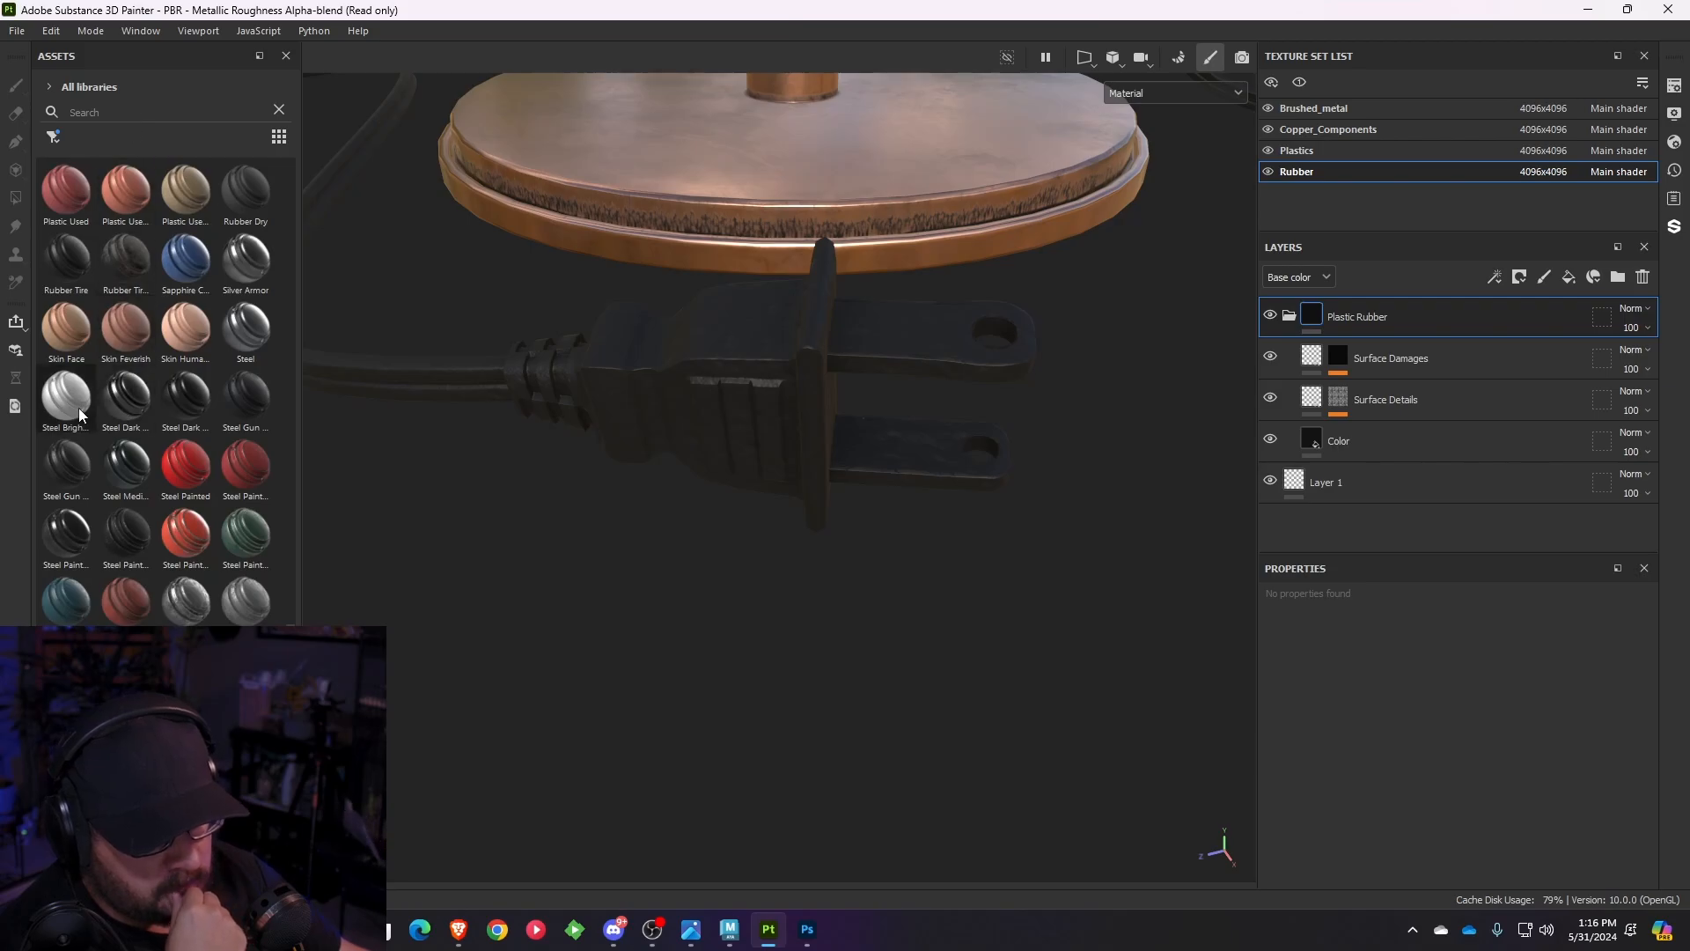
left_click_drag(246, 335, 879, 368)
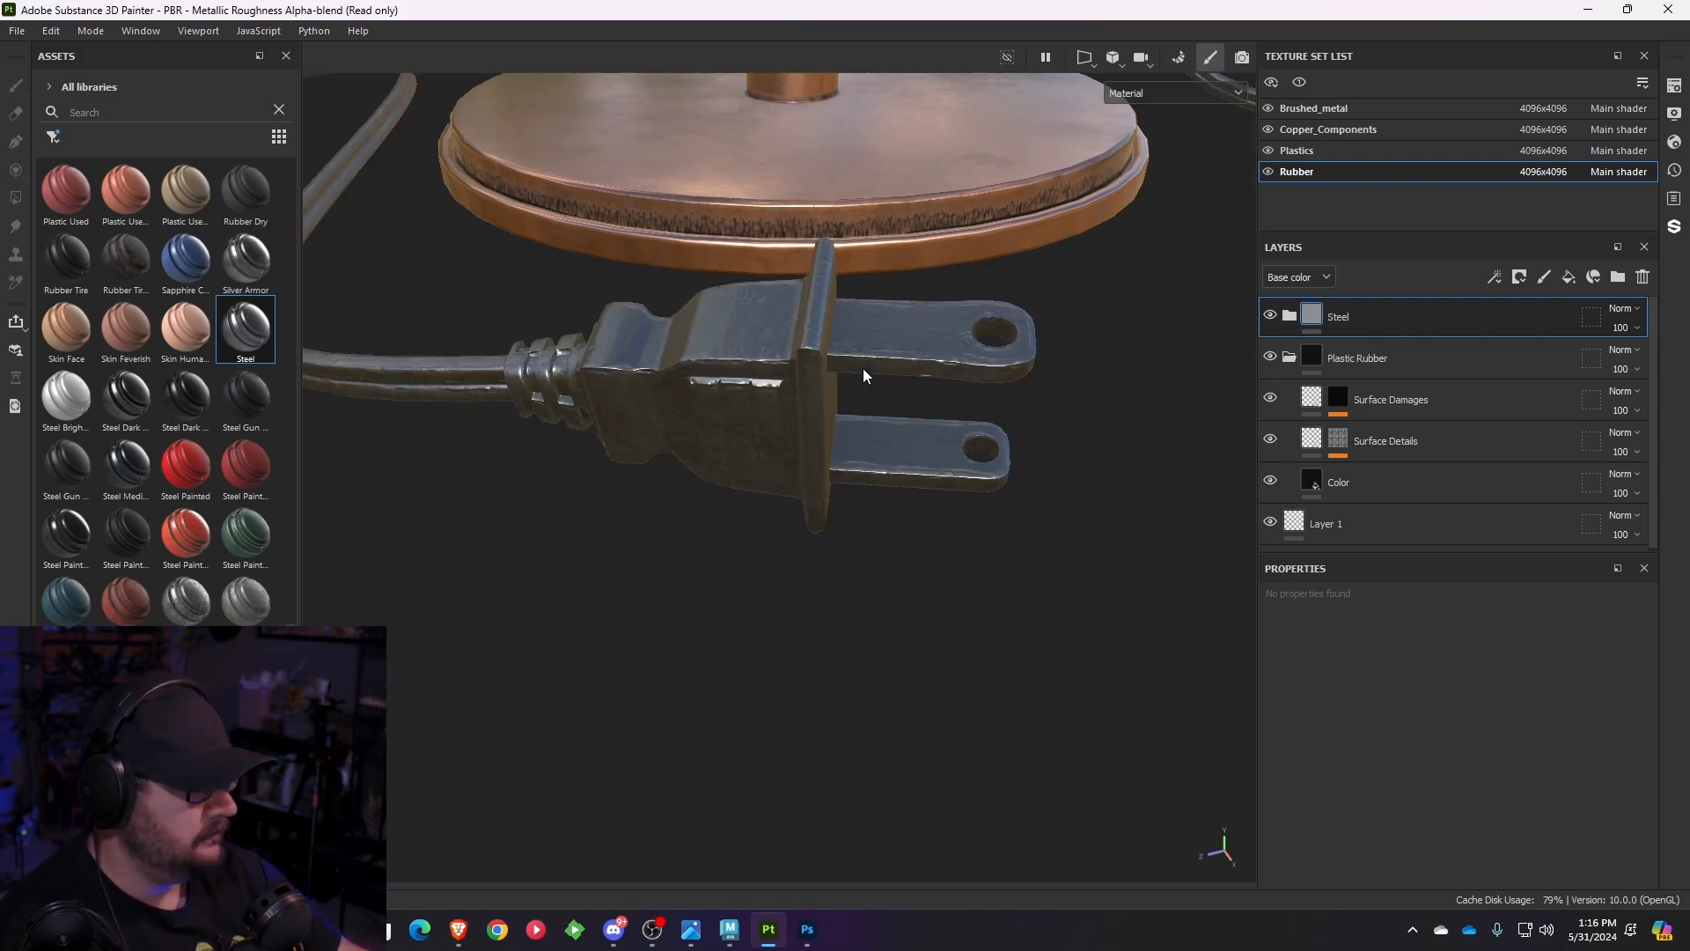
- Add a black mask to the Steel folder
left_click_drag(863, 368, 863, 519, "alt")
scroll(870, 472, "up", 3)
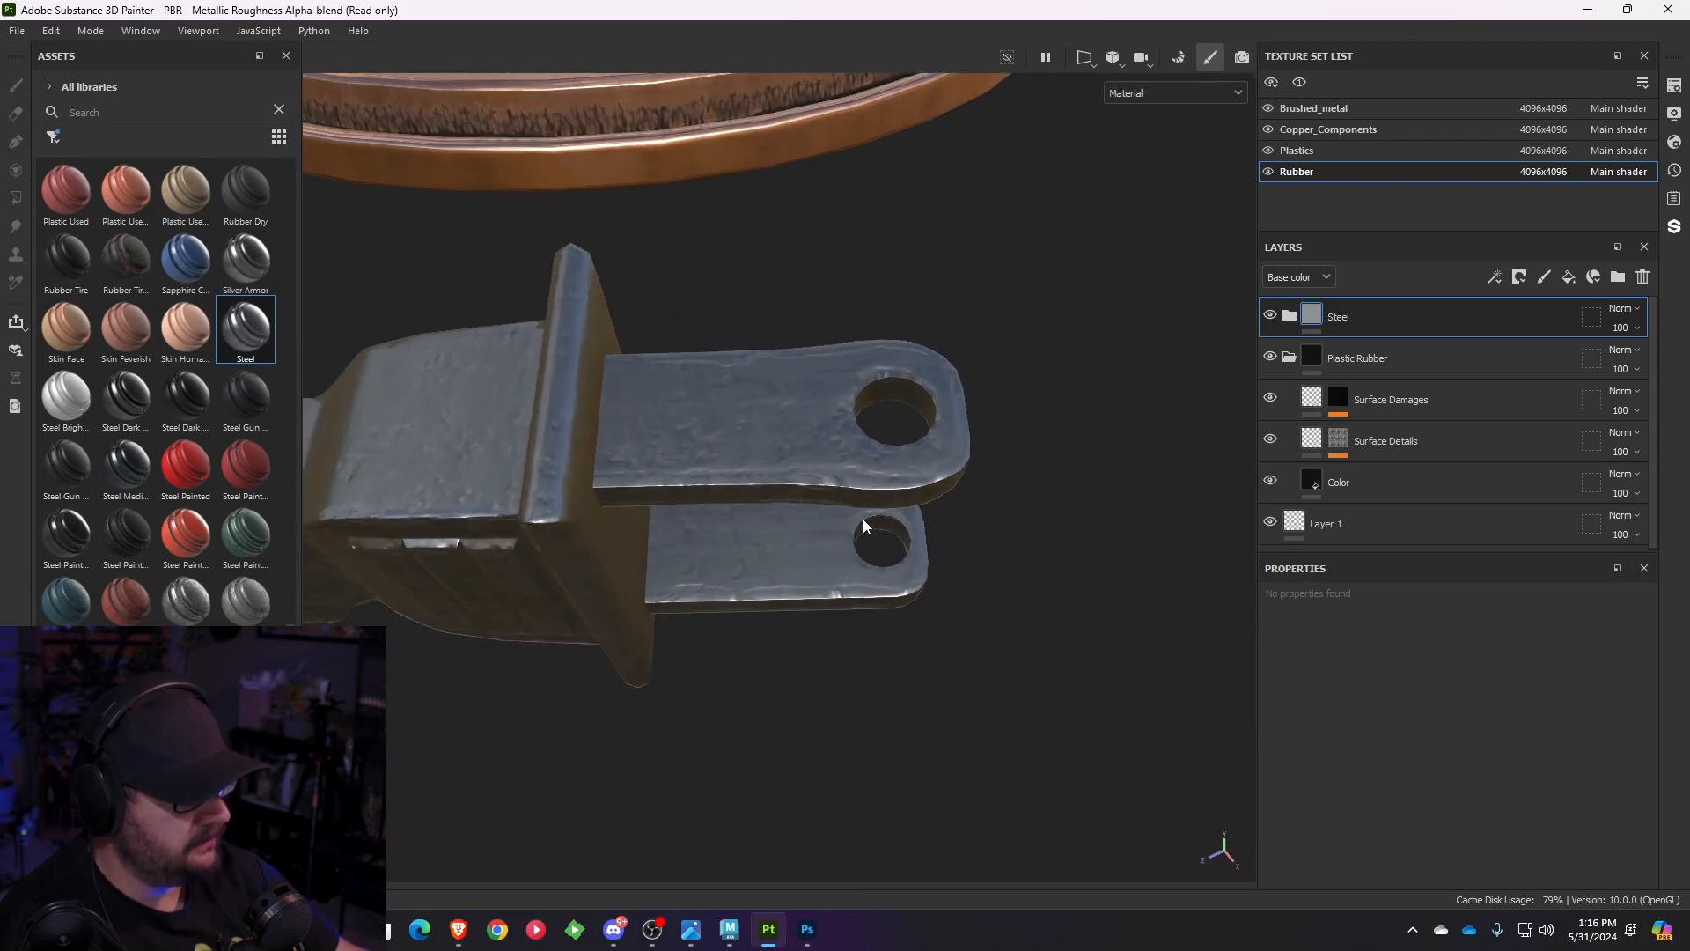
middle_click_drag(881, 498, 1032, 442, "alt")
scroll(1031, 442, "up", 1)
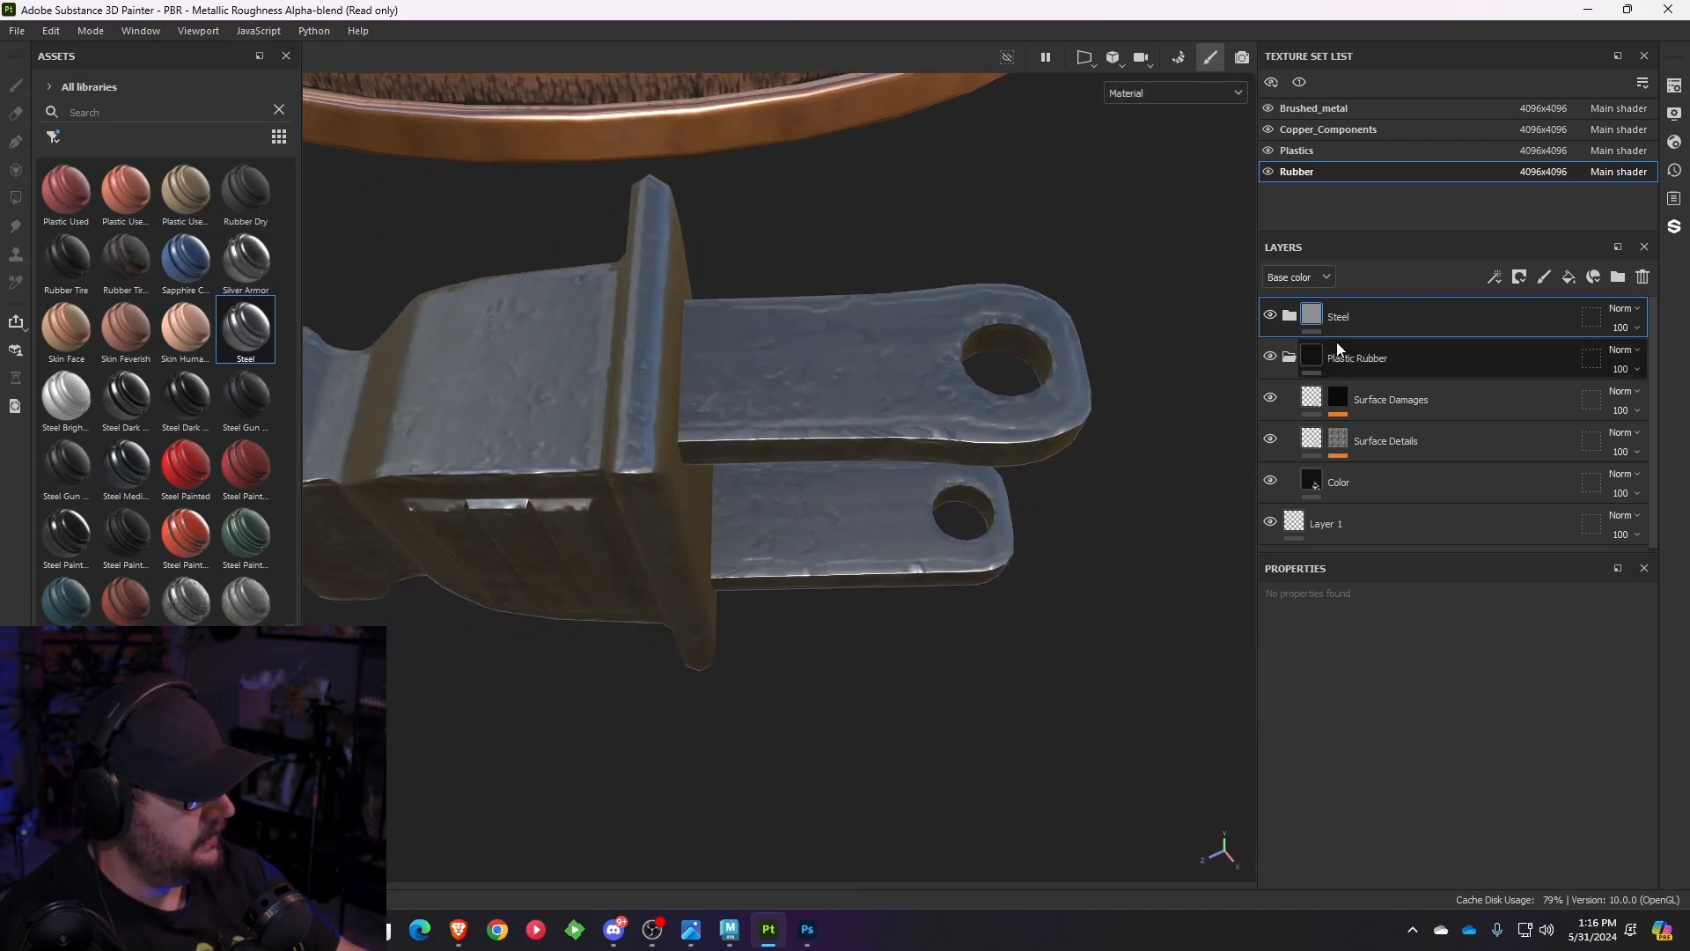
left_click(1520, 276)
left_click(1532, 323)
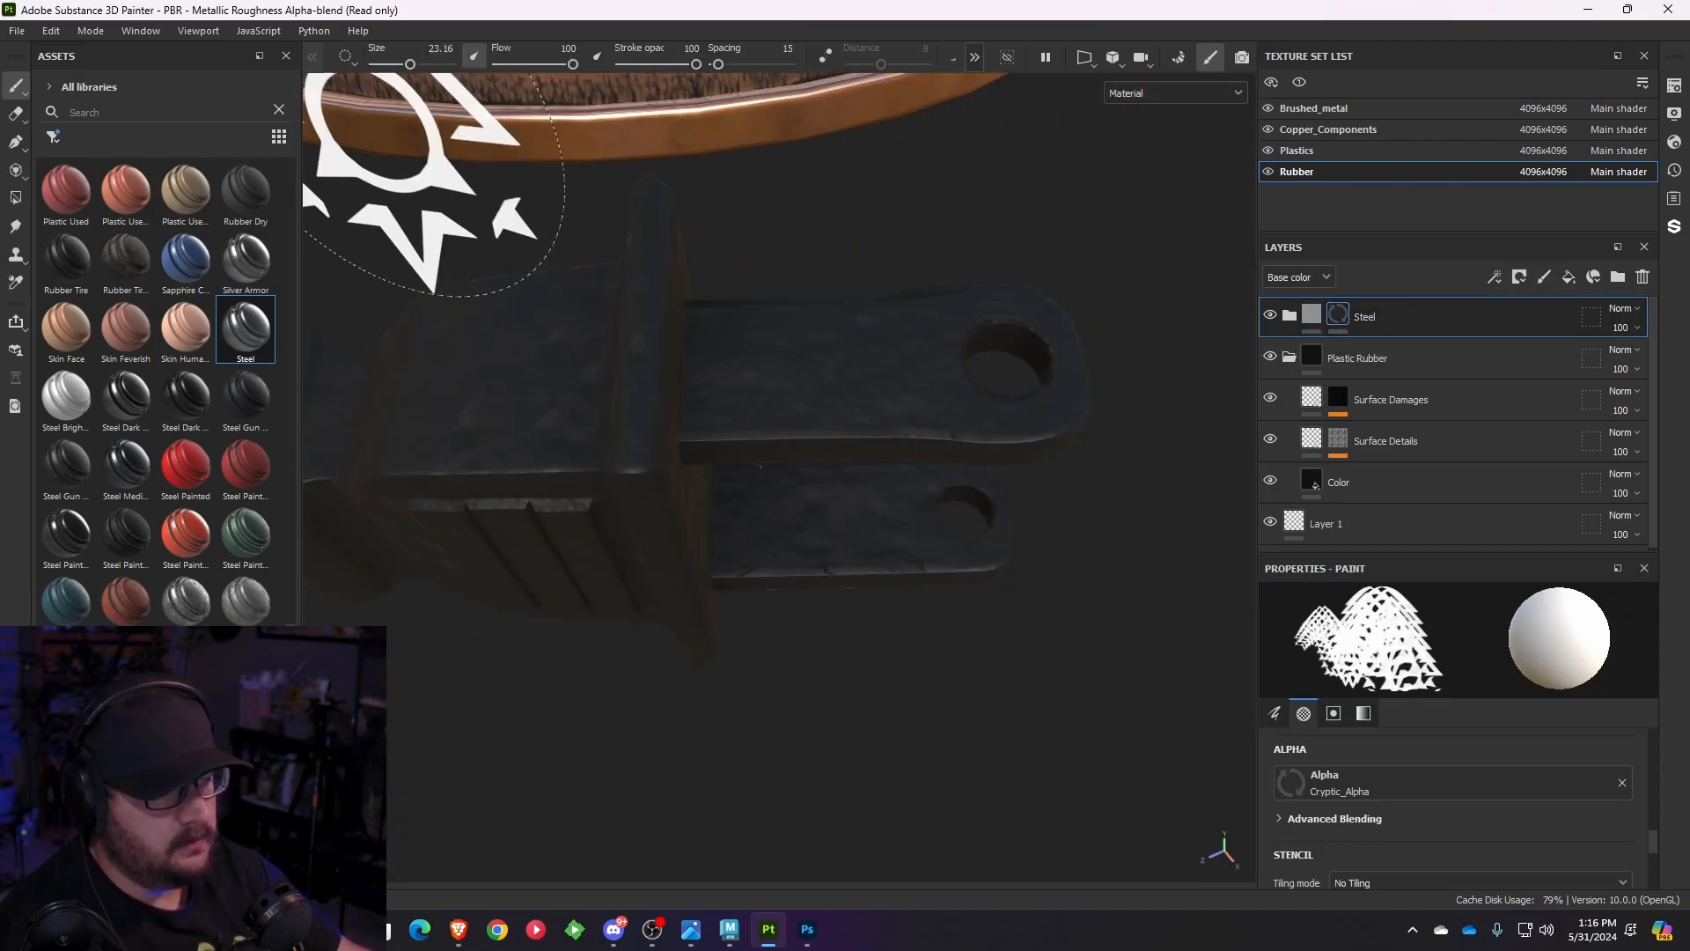
- Remove Cryptic_Alpha from the paint brush, then choose the Basic Hard brush at size 2.51
left_click(1602, 796)
left_click(1623, 783)
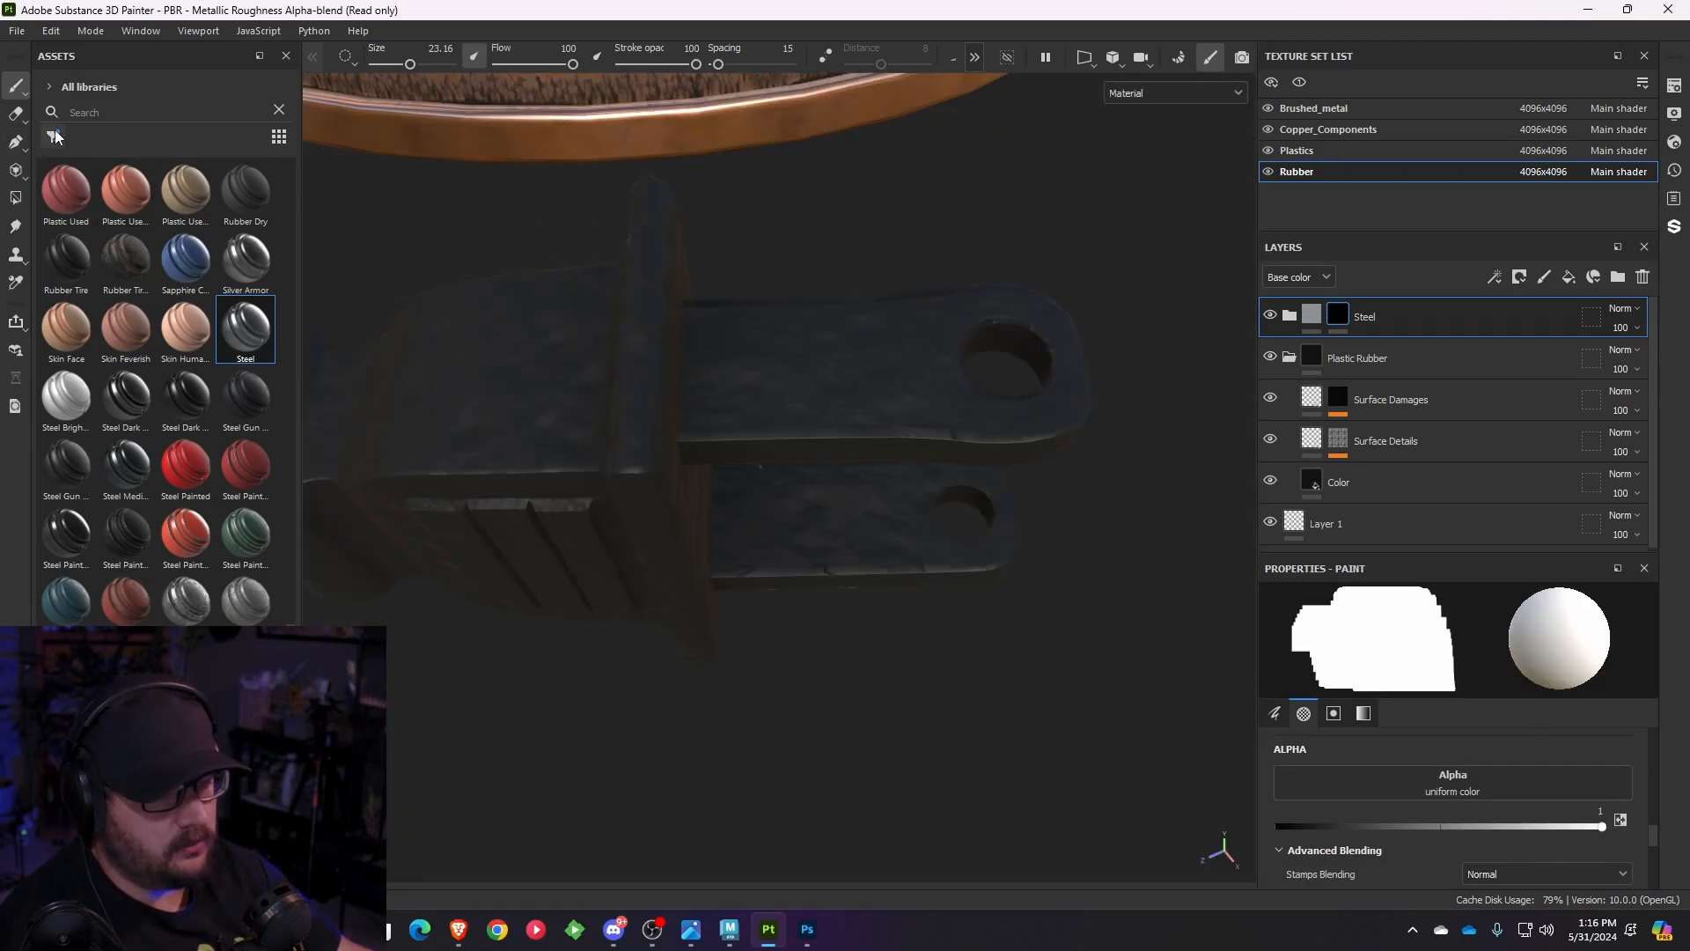
left_click(54, 135)
left_click(97, 235)
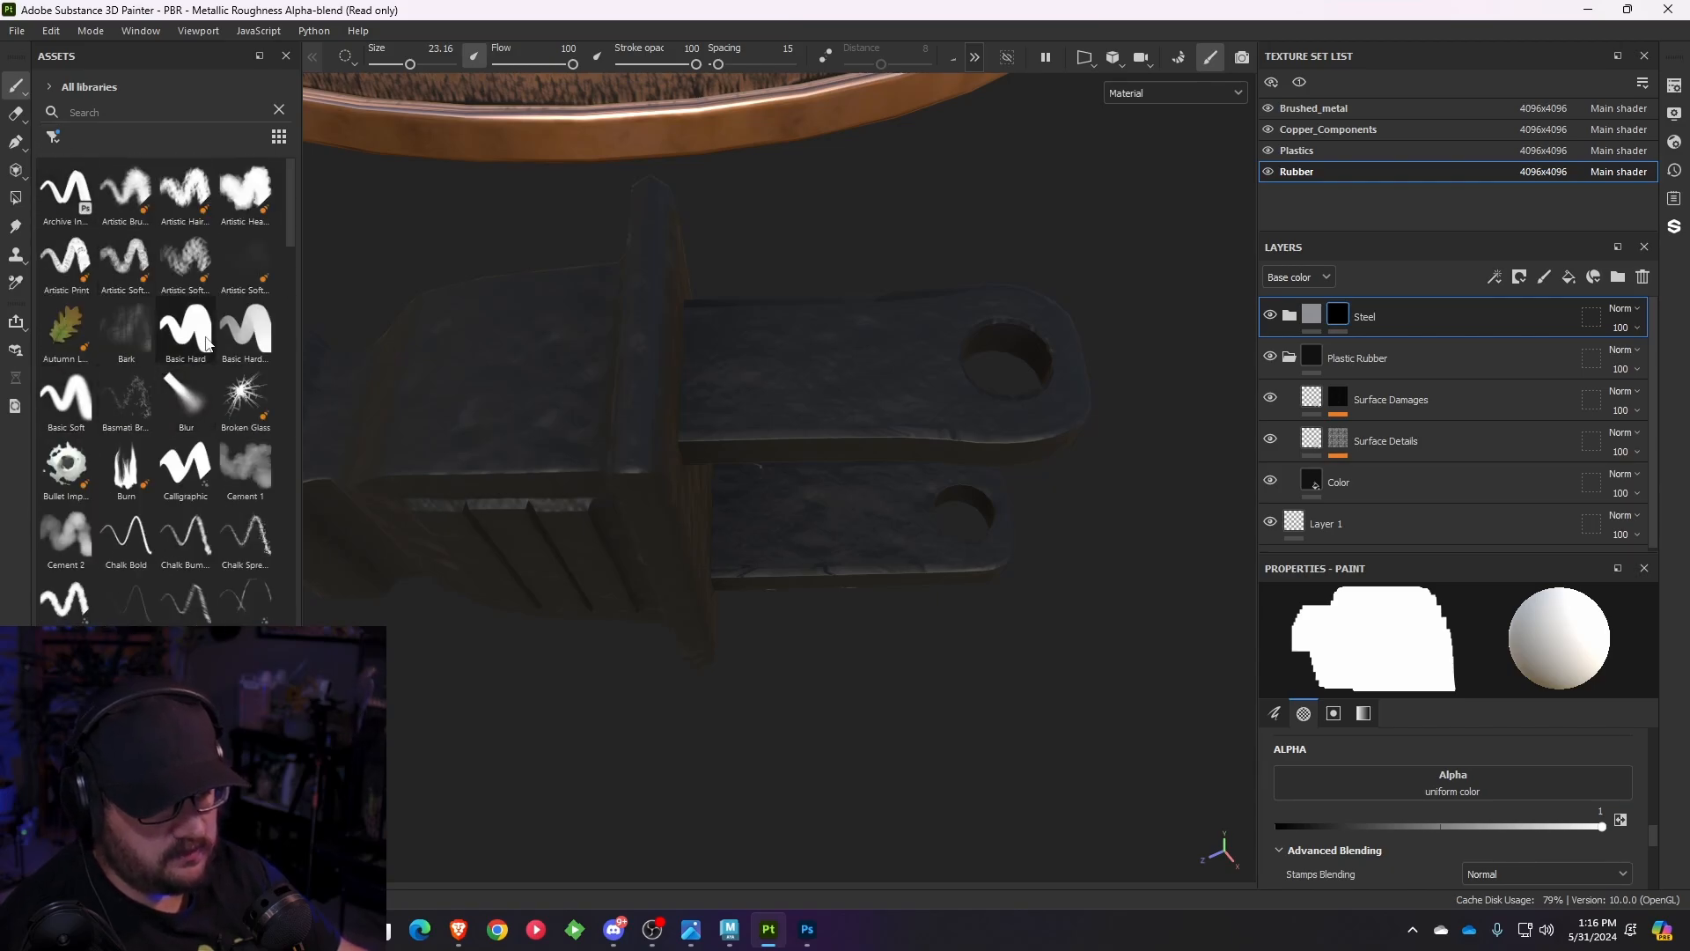
left_click(208, 343)
left_click_drag(411, 64, 386, 67)
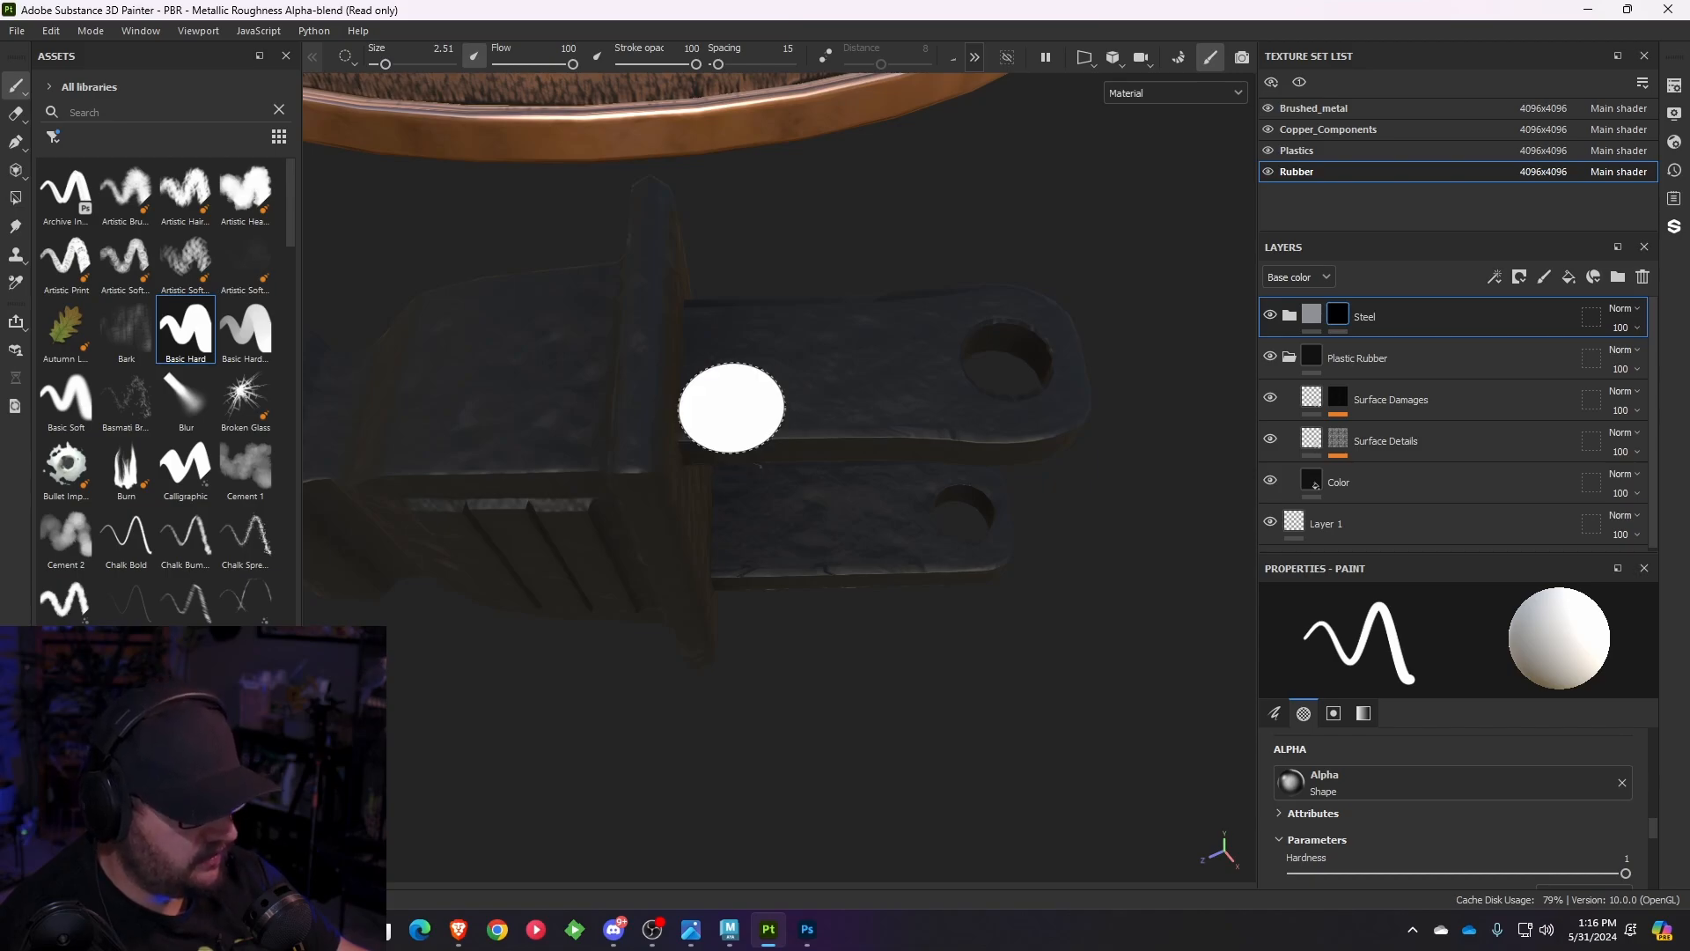
- Paint white on the Steel mask over the plug's upper prong, covering both faces, the edges and the base
mouse_move(731, 407)
left_mouse_down()
mouse_move(732, 312)
mouse_move(731, 343)
mouse_move(878, 419)
mouse_move(441, 408)
mouse_move(1181, 484)
mouse_move(1145, 572)
left_mouse_up()
mouse_move(977, 385)
left_mouse_down()
mouse_move(907, 370)
mouse_move(848, 389)
mouse_move(810, 266)
mouse_move(1012, 317)
mouse_move(1092, 414)
left_mouse_up()
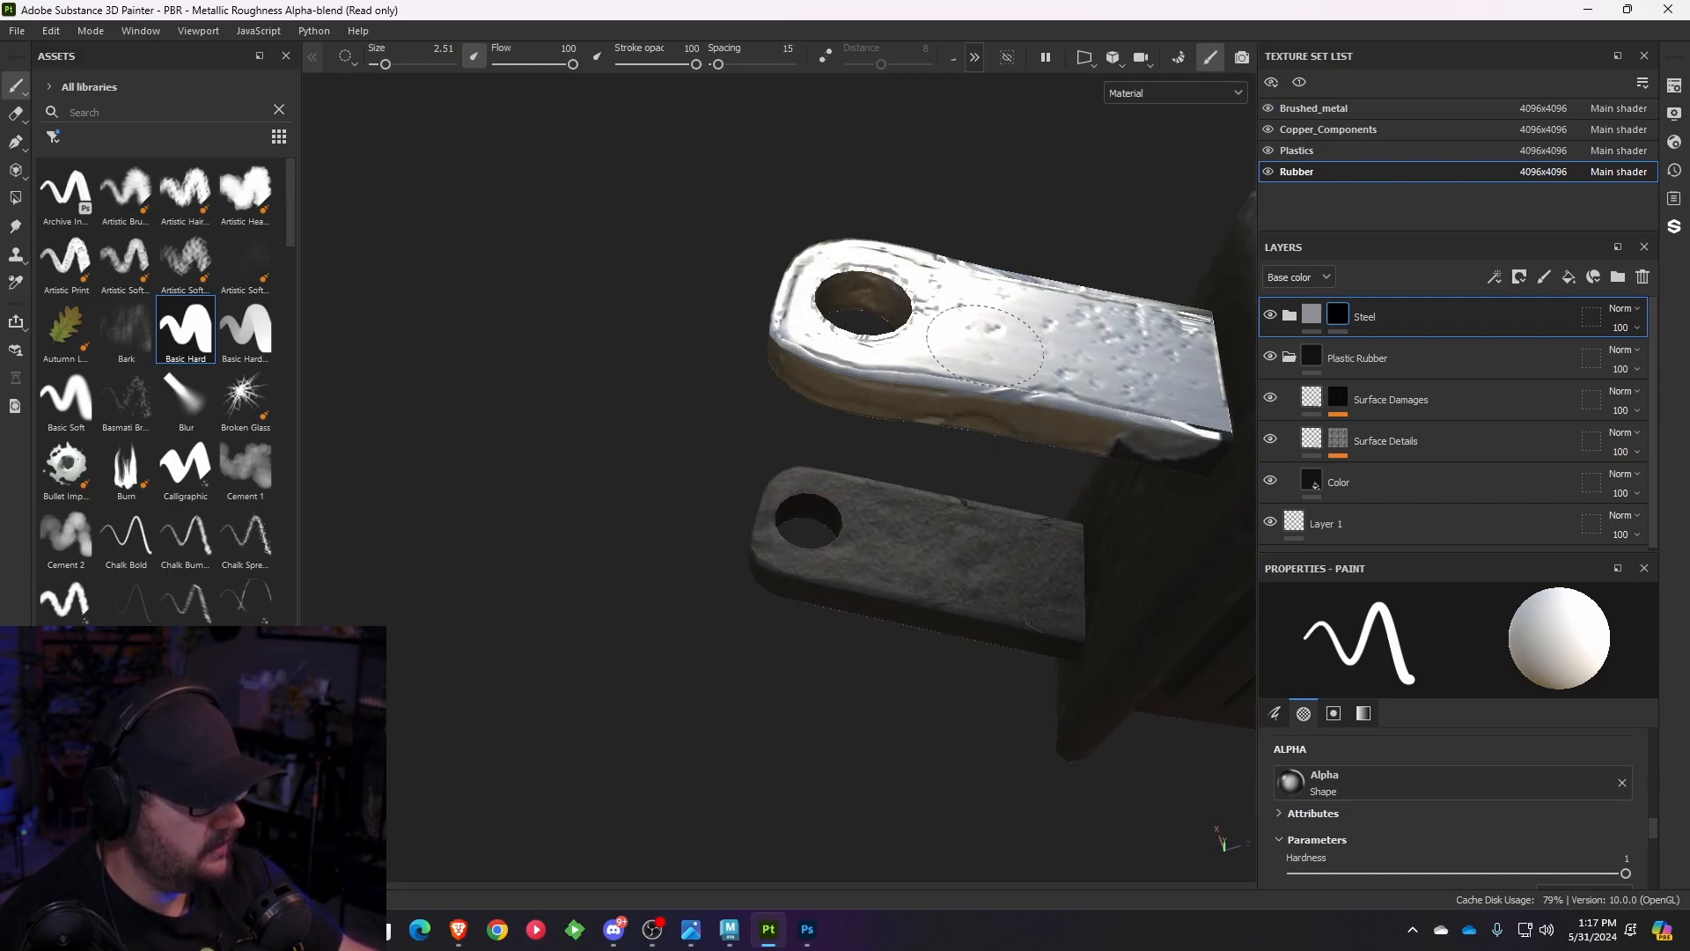
mouse_move(815, 389)
left_mouse_down("alt")
mouse_move(868, 132)
mouse_move(774, 415)
left_mouse_up("alt")
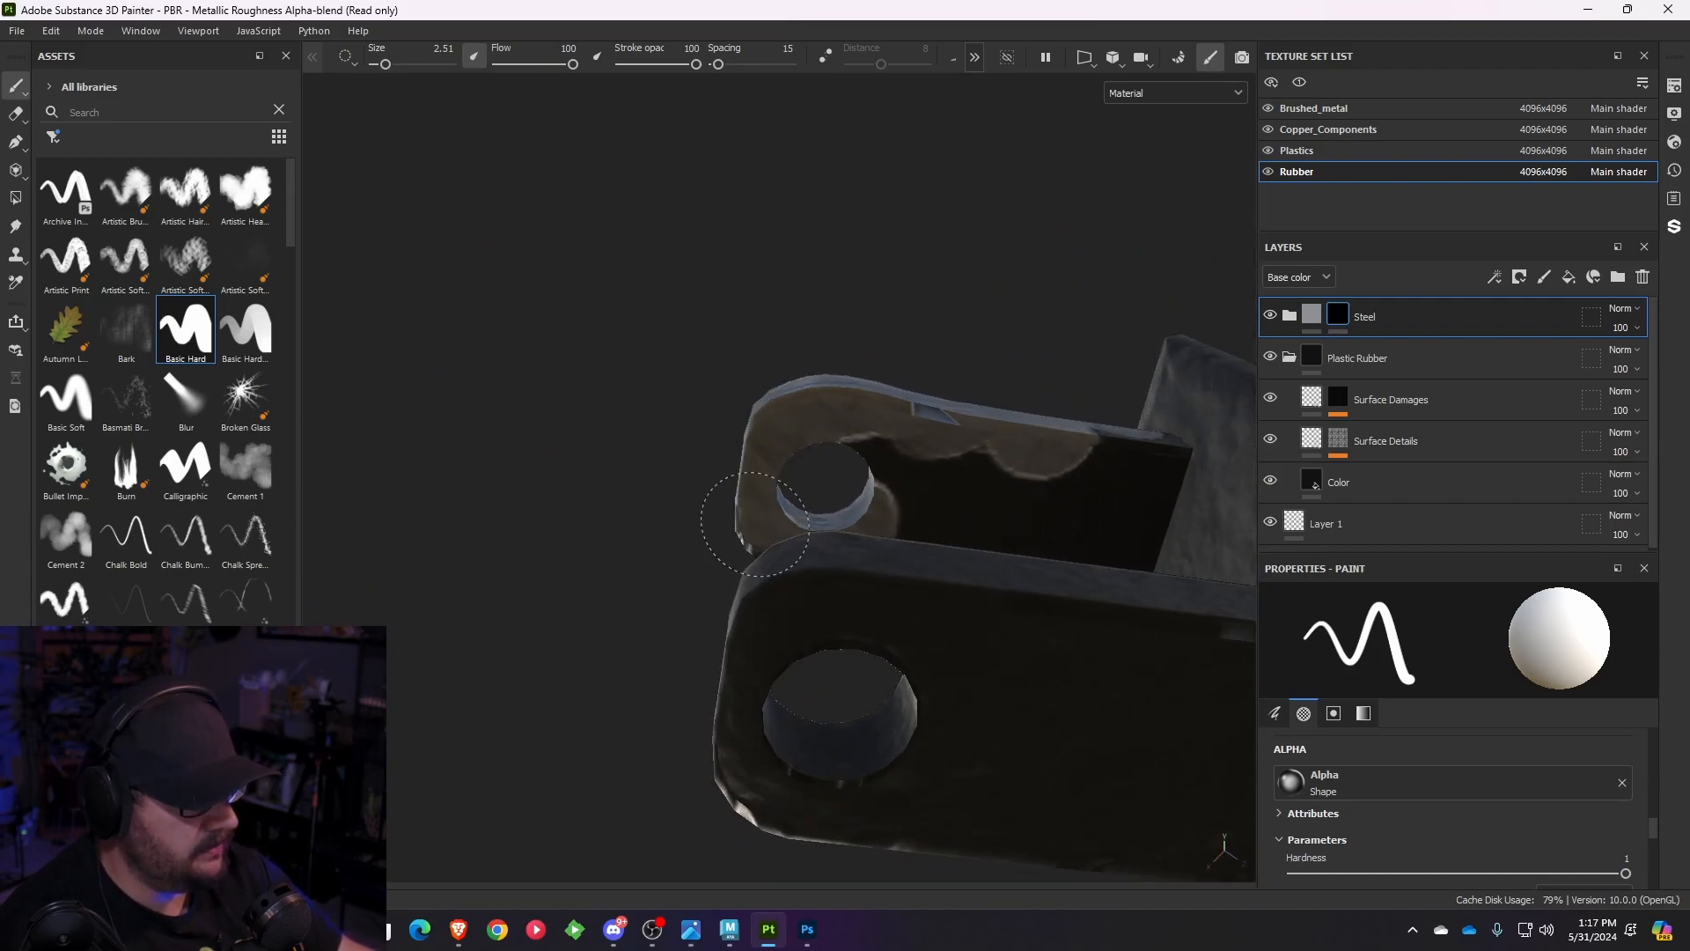
mouse_move(903, 499)
left_mouse_down()
mouse_move(964, 570)
mouse_move(986, 519)
left_mouse_up()
mouse_move(986, 519)
left_mouse_down("alt")
mouse_move(942, 557)
mouse_move(920, 617)
left_mouse_up("alt")
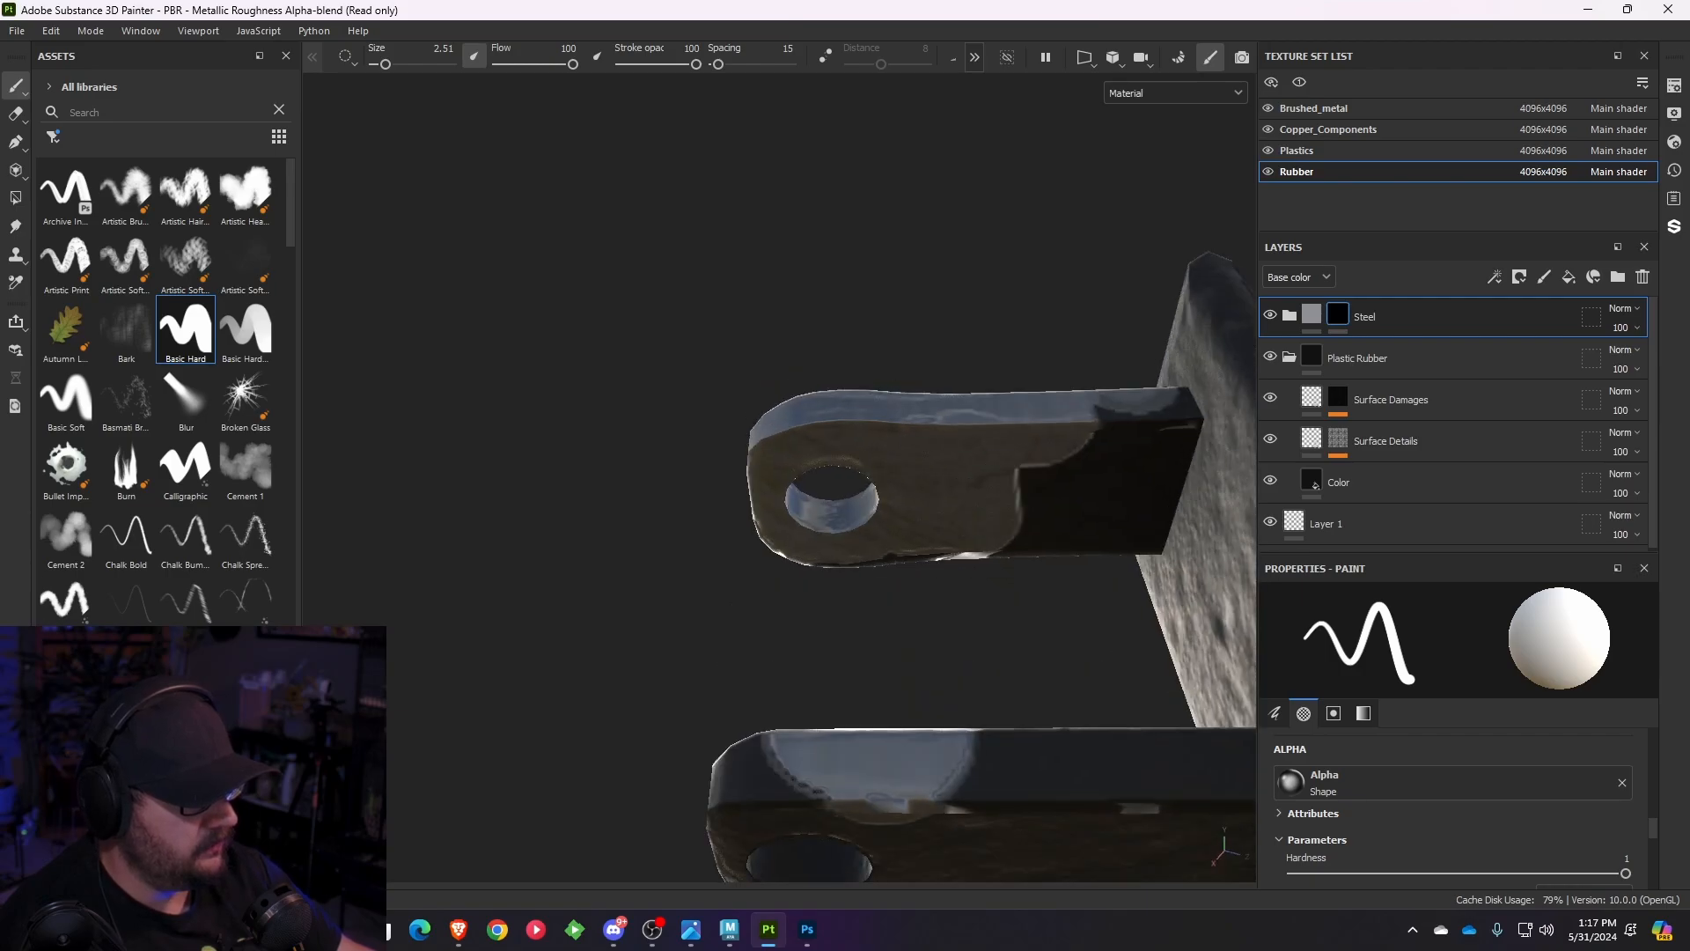
mouse_move(916, 539)
left_mouse_down("alt")
mouse_move(894, 472)
mouse_move(811, 407)
mouse_move(905, 533)
mouse_move(914, 352)
left_mouse_up("alt")
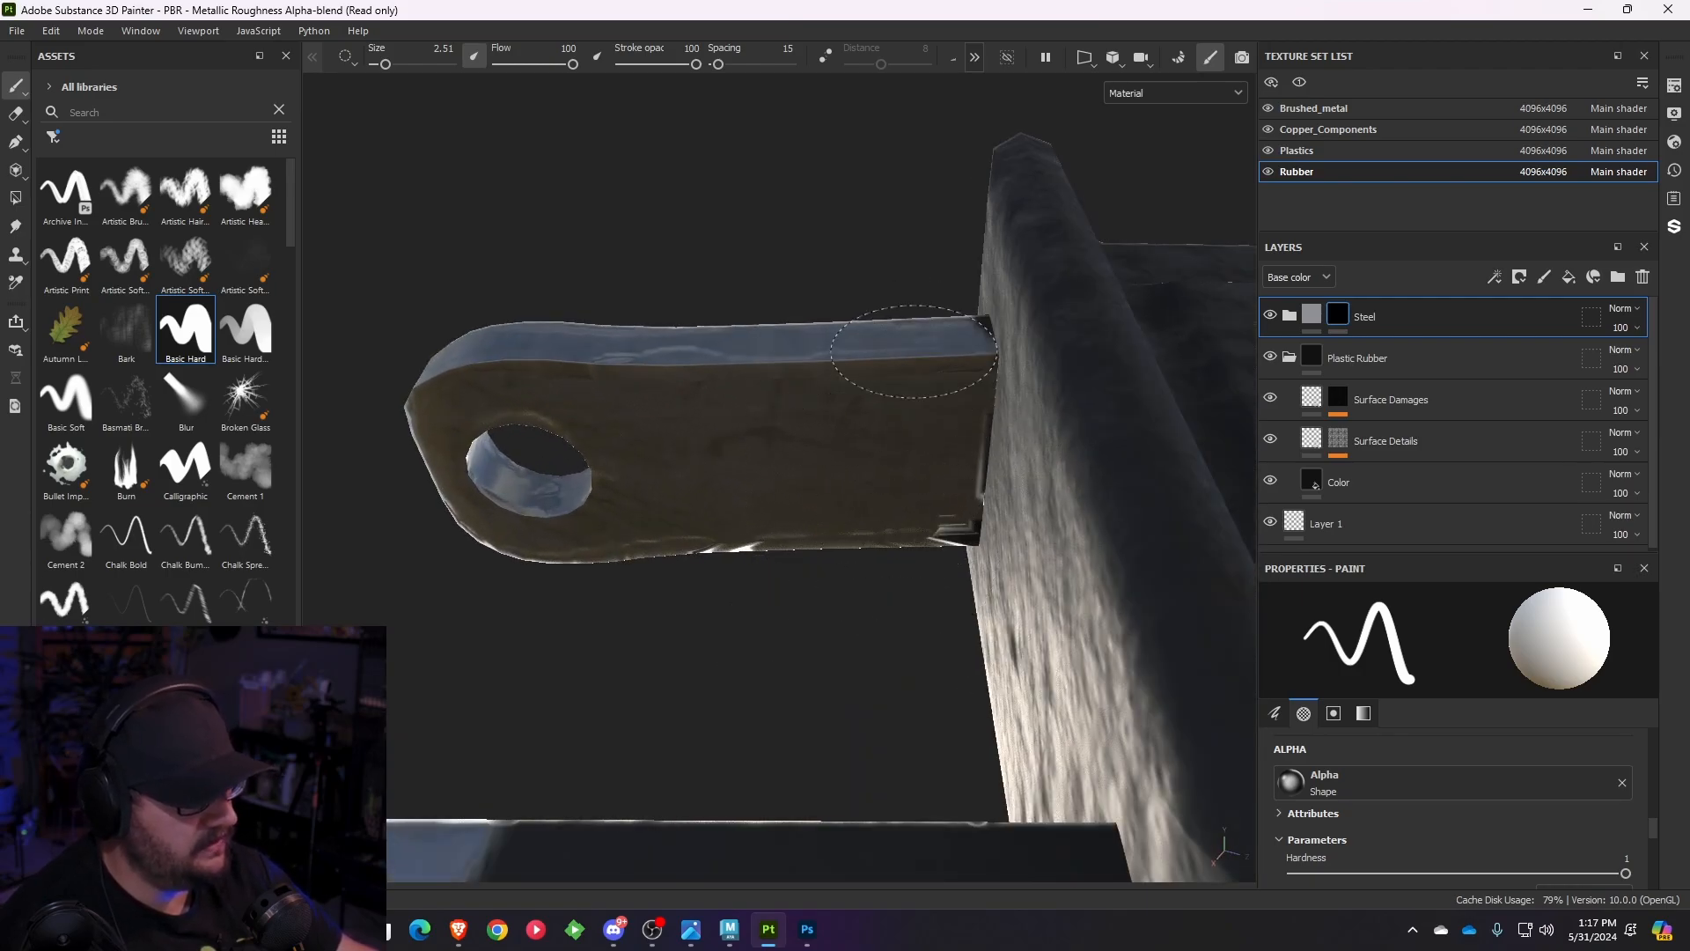
left_click_drag(898, 548, 844, 592, "alt")
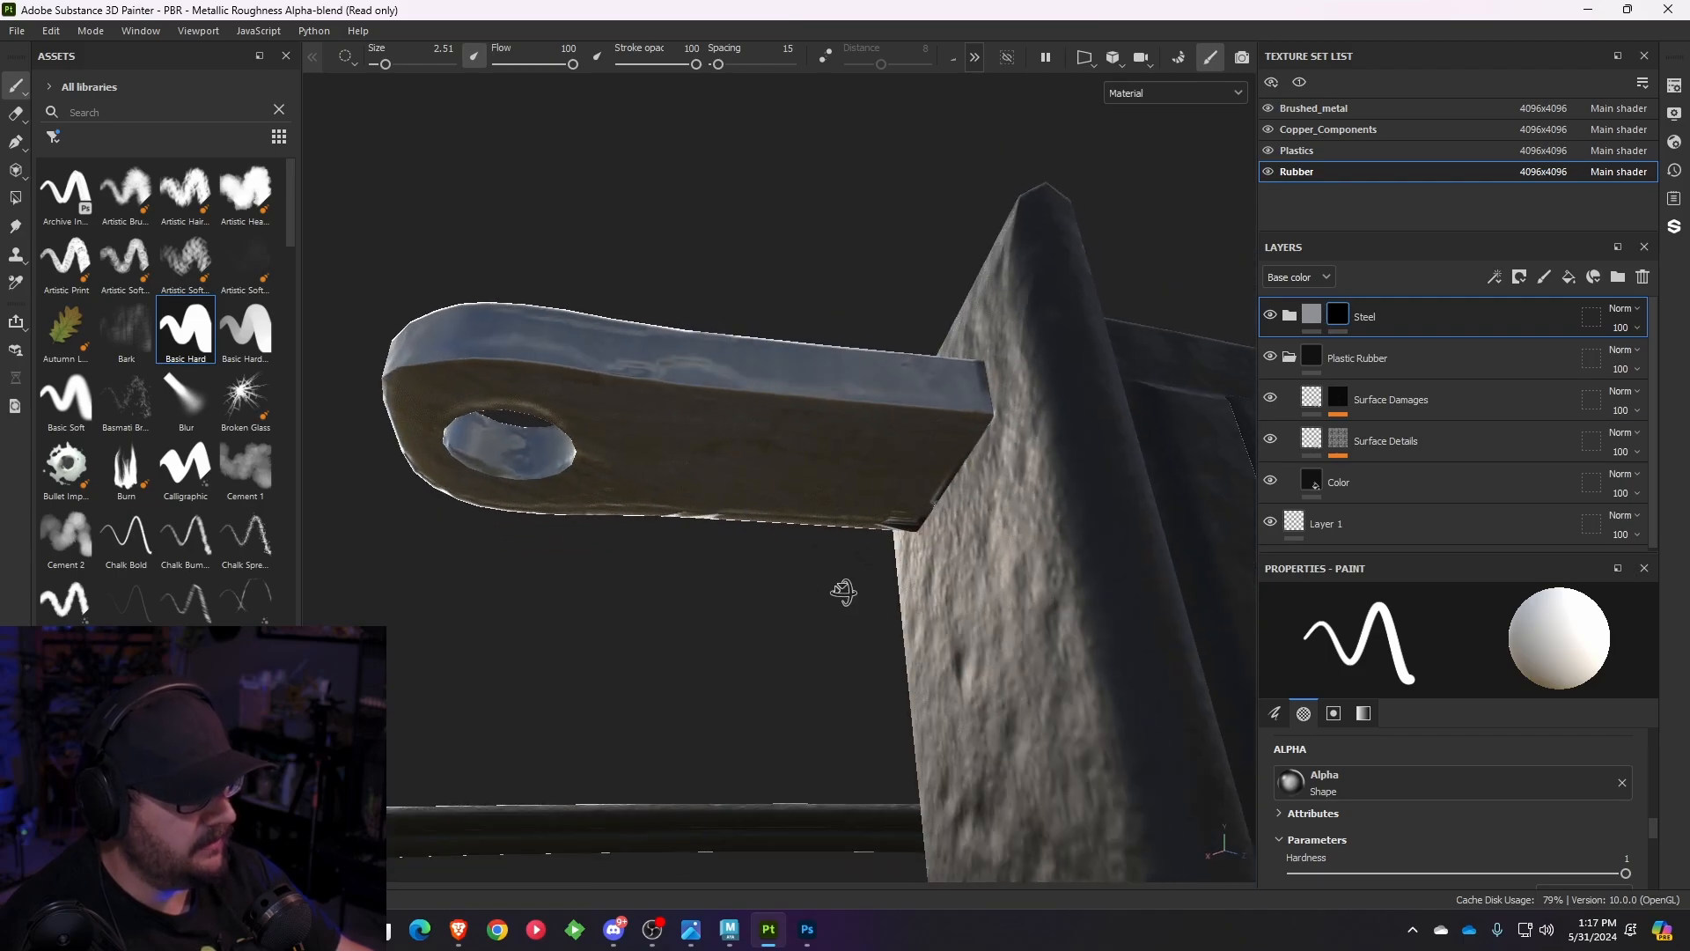
left_click_drag(1152, 701, 1215, 313, "alt")
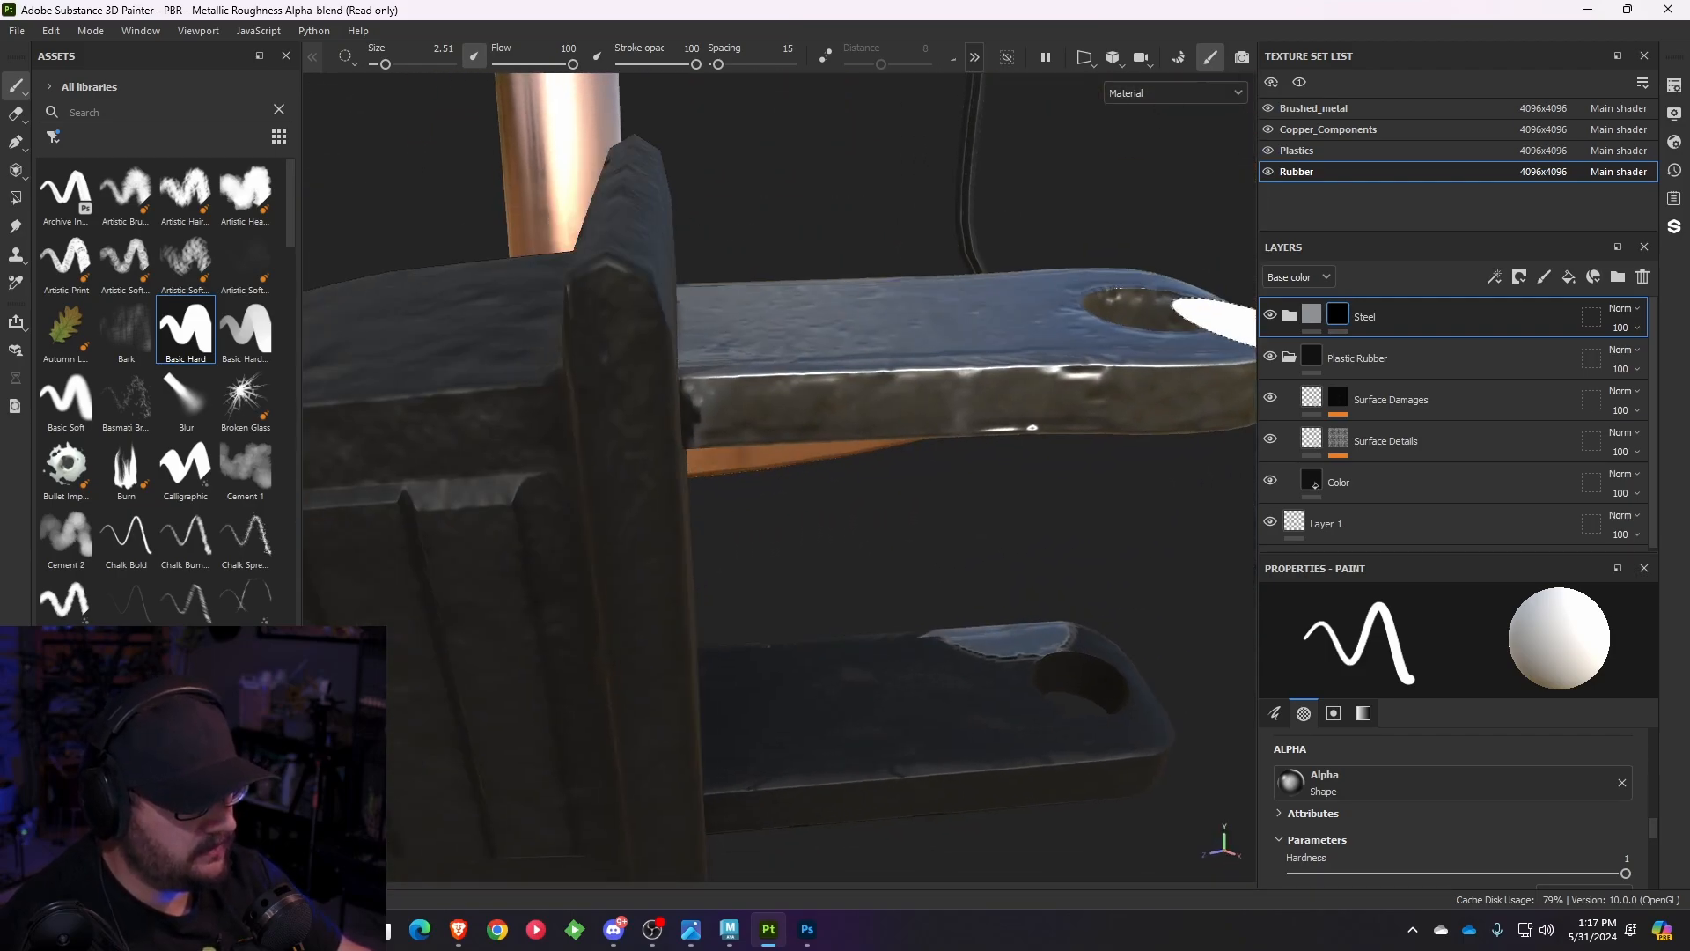
left_click_drag(815, 393, 776, 404)
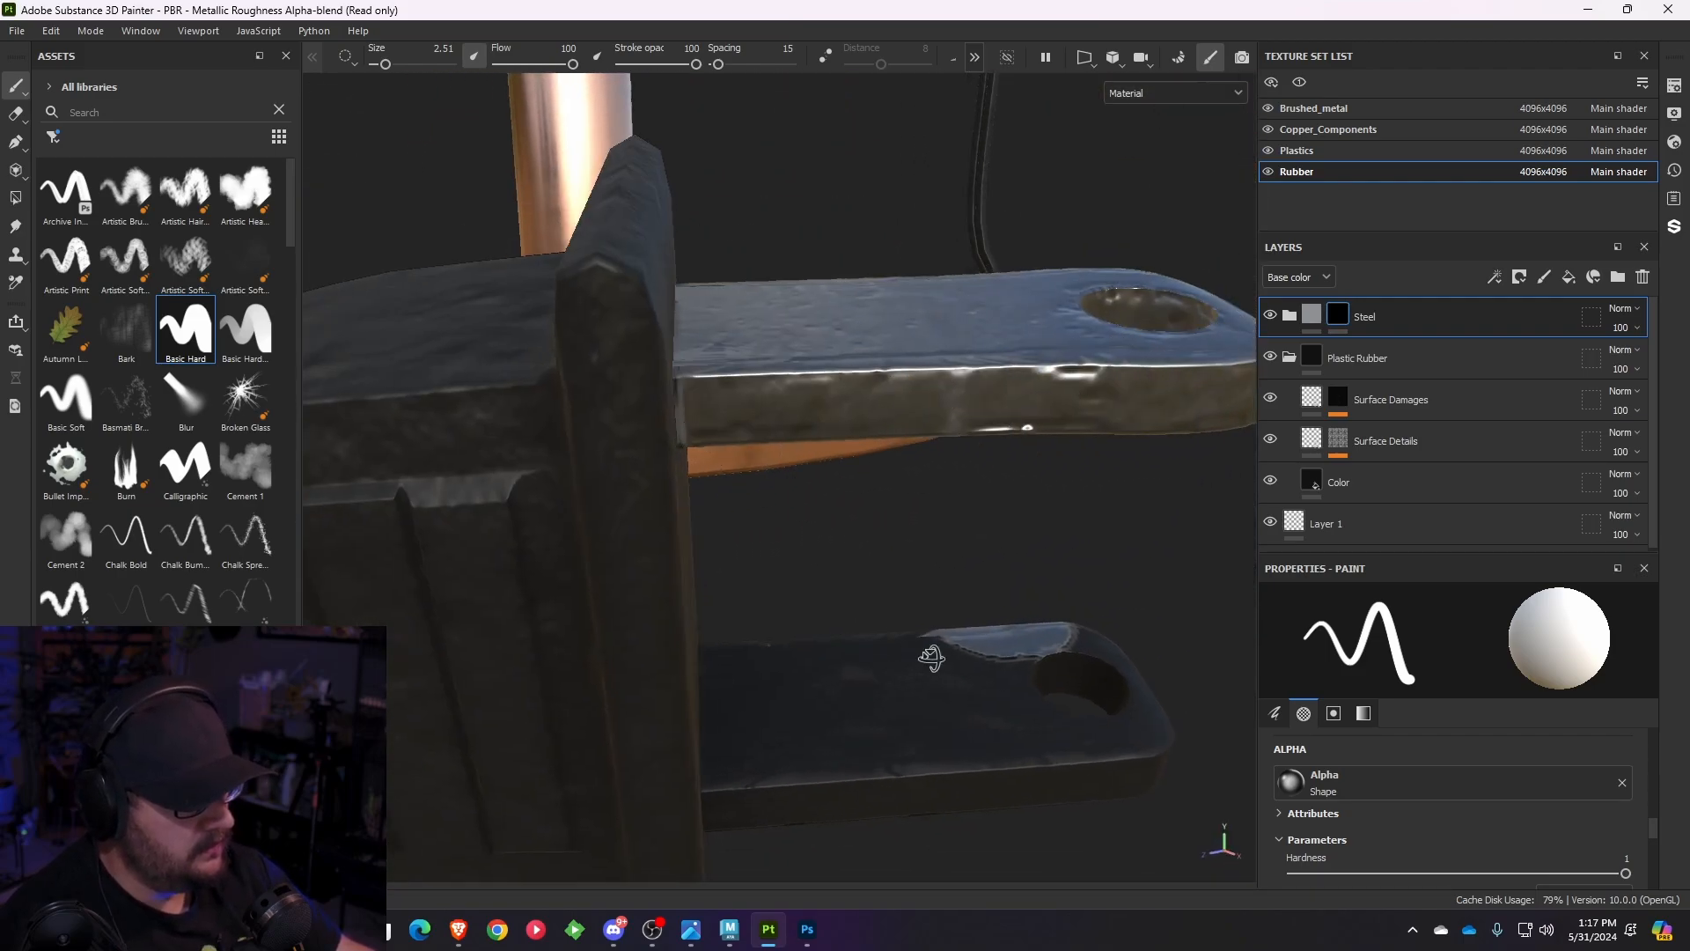
- Paint the Steel mask over the top face of the plug's lower prong, from the hole to the base
left_click_drag(932, 660, 916, 682, "alt")
middle_click_drag(925, 669, 920, 556, "alt")
mouse_move(924, 642)
left_mouse_down()
mouse_move(906, 528)
mouse_move(815, 606)
mouse_move(757, 607)
mouse_move(1026, 554)
left_mouse_up()
middle_click_drag(810, 679, 971, 591, "alt")
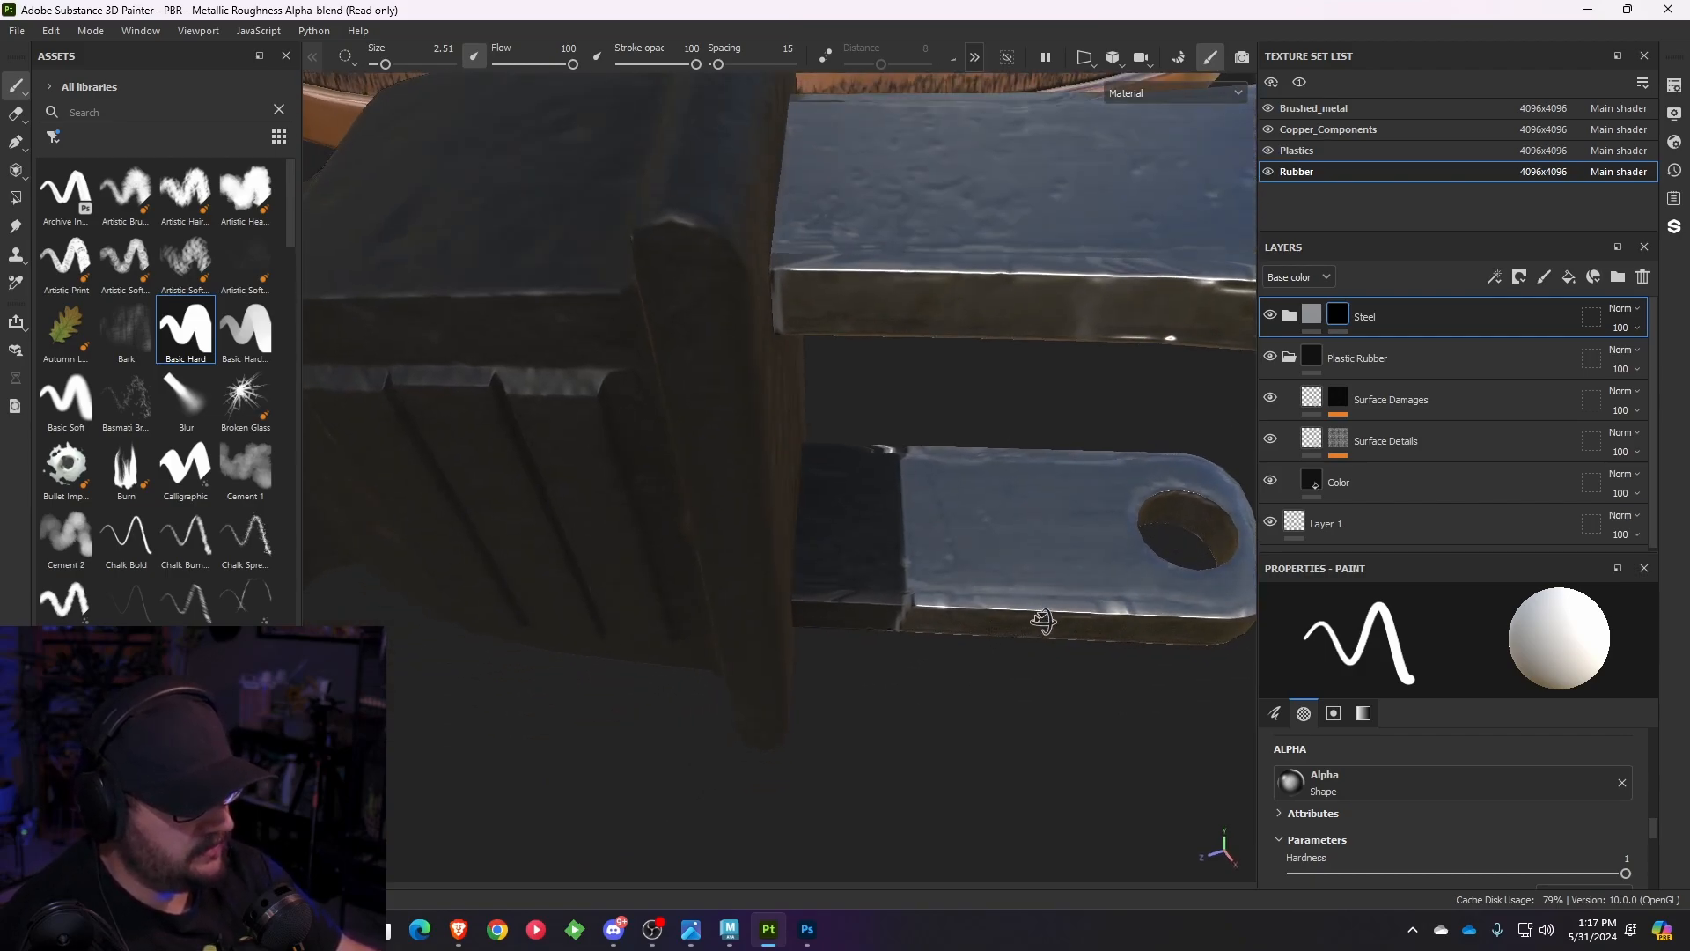
left_click_drag(972, 590, 977, 599, "alt")
middle_click_drag(977, 600, 911, 607, "alt")
left_click_drag(782, 592, 790, 447)
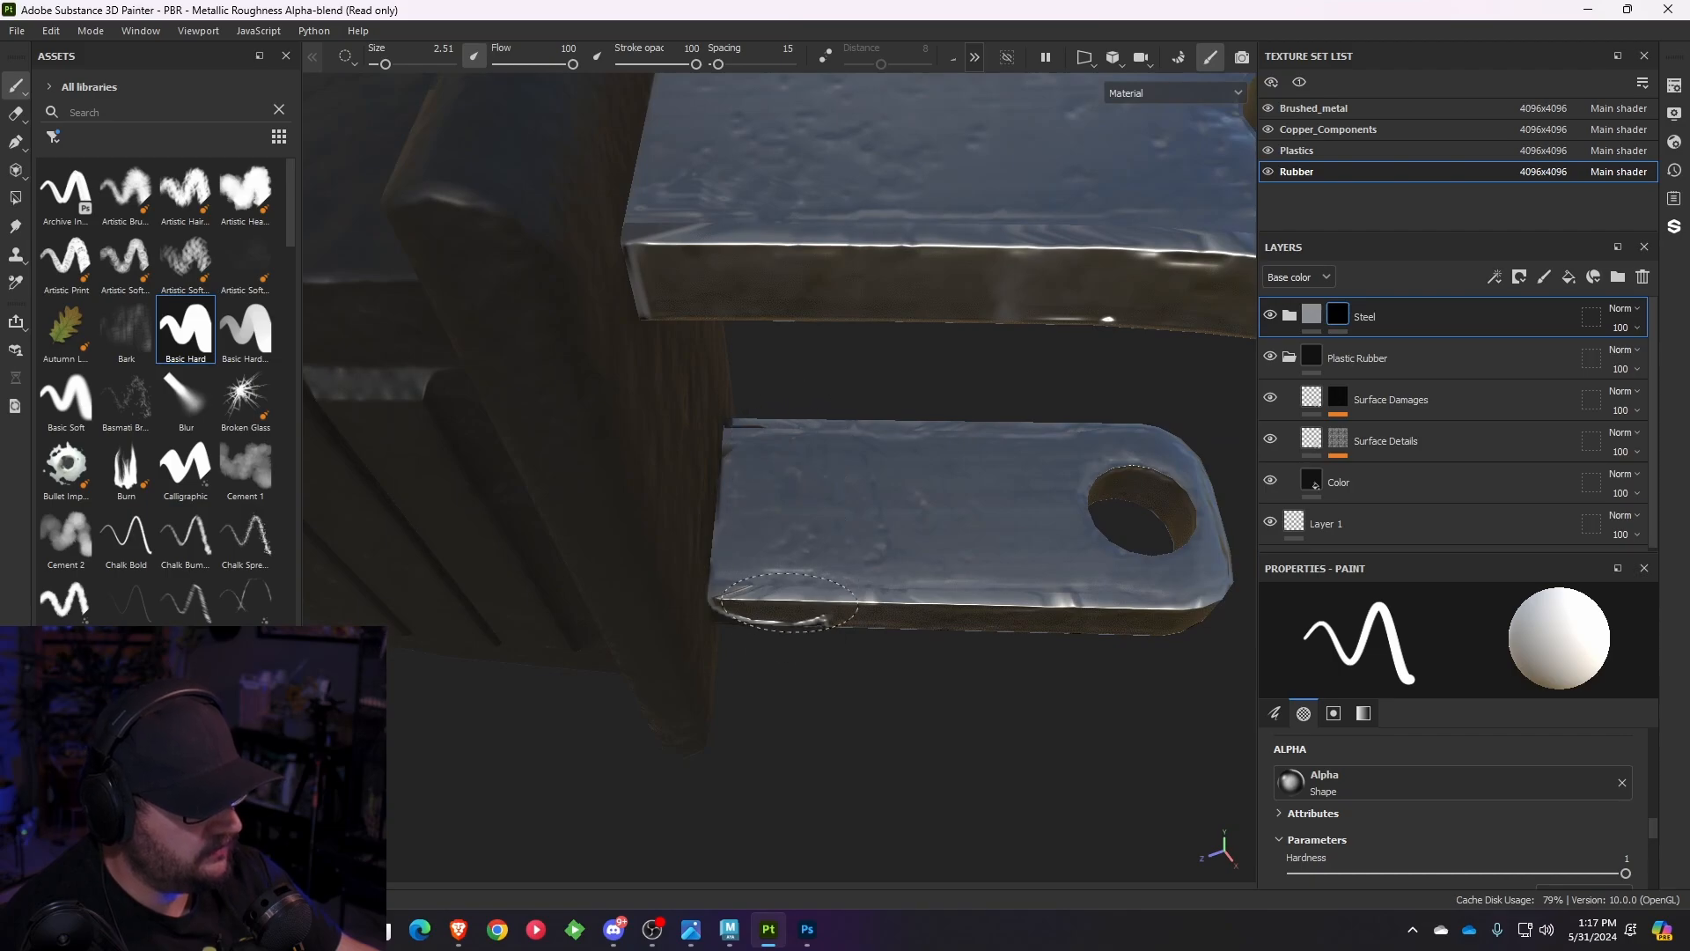
- Paint the Steel mask over the underside and remaining edges of the lower prong
left_click_drag(830, 615, 765, 638, "alt")
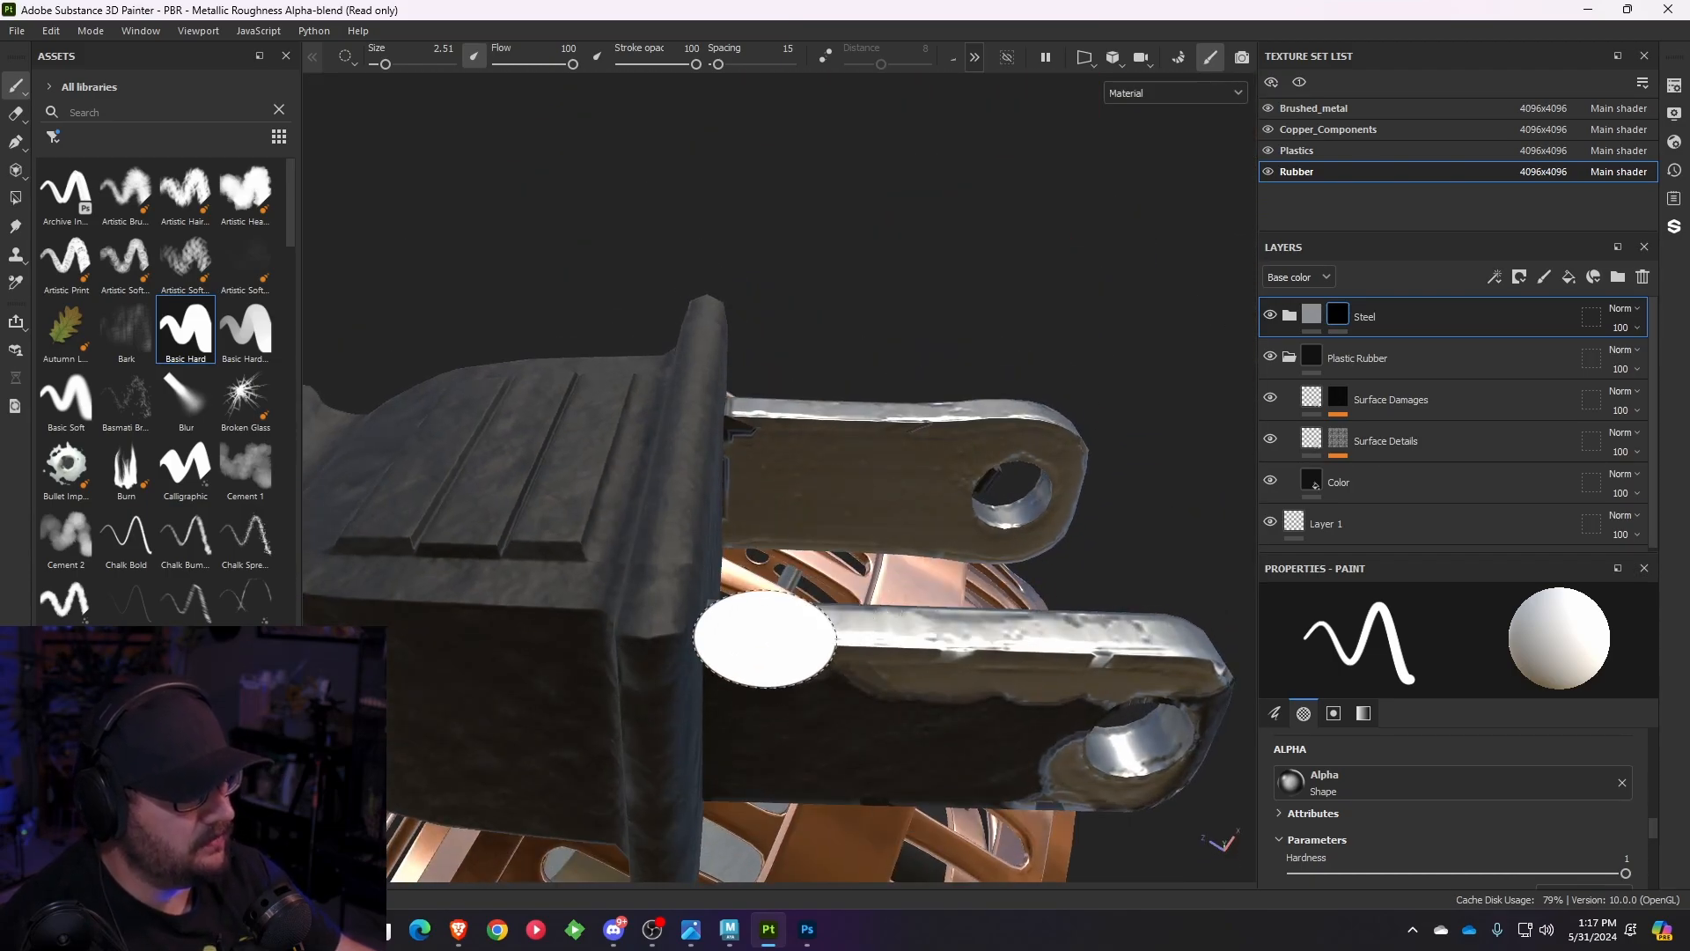
mouse_move(778, 717)
left_mouse_down()
mouse_move(770, 787)
mouse_move(958, 742)
left_mouse_up()
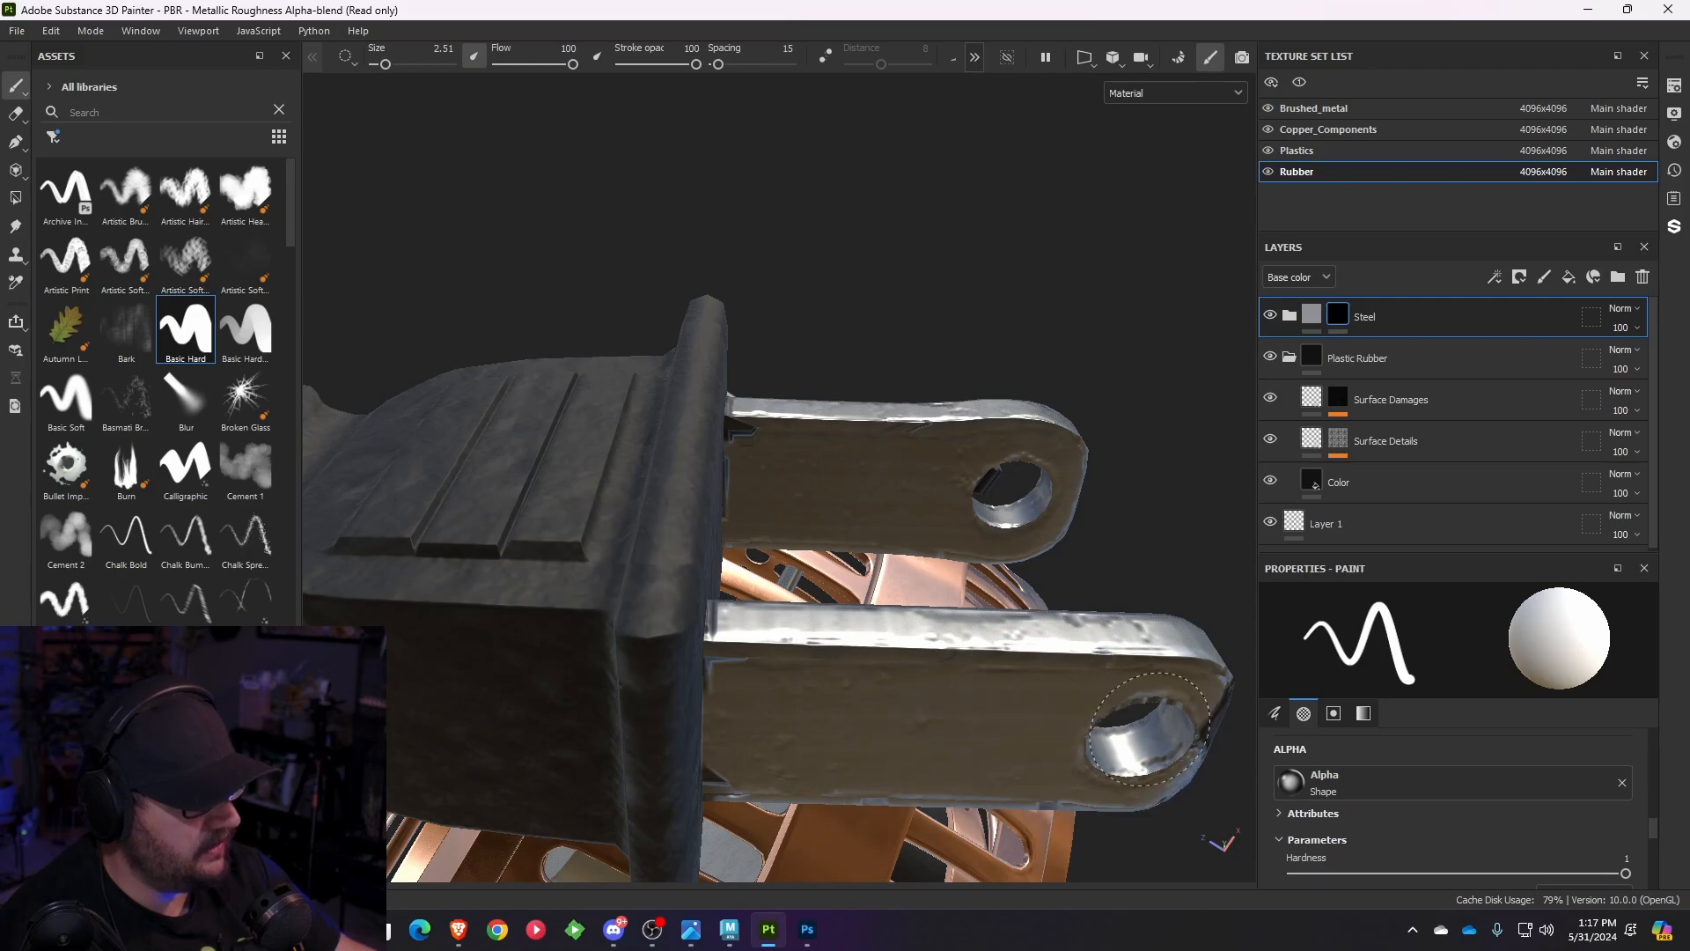
mouse_move(1188, 702)
left_mouse_down("alt")
mouse_move(939, 717)
mouse_move(698, 837)
mouse_move(709, 479)
mouse_move(485, 528)
mouse_move(510, 630)
left_mouse_up("alt")
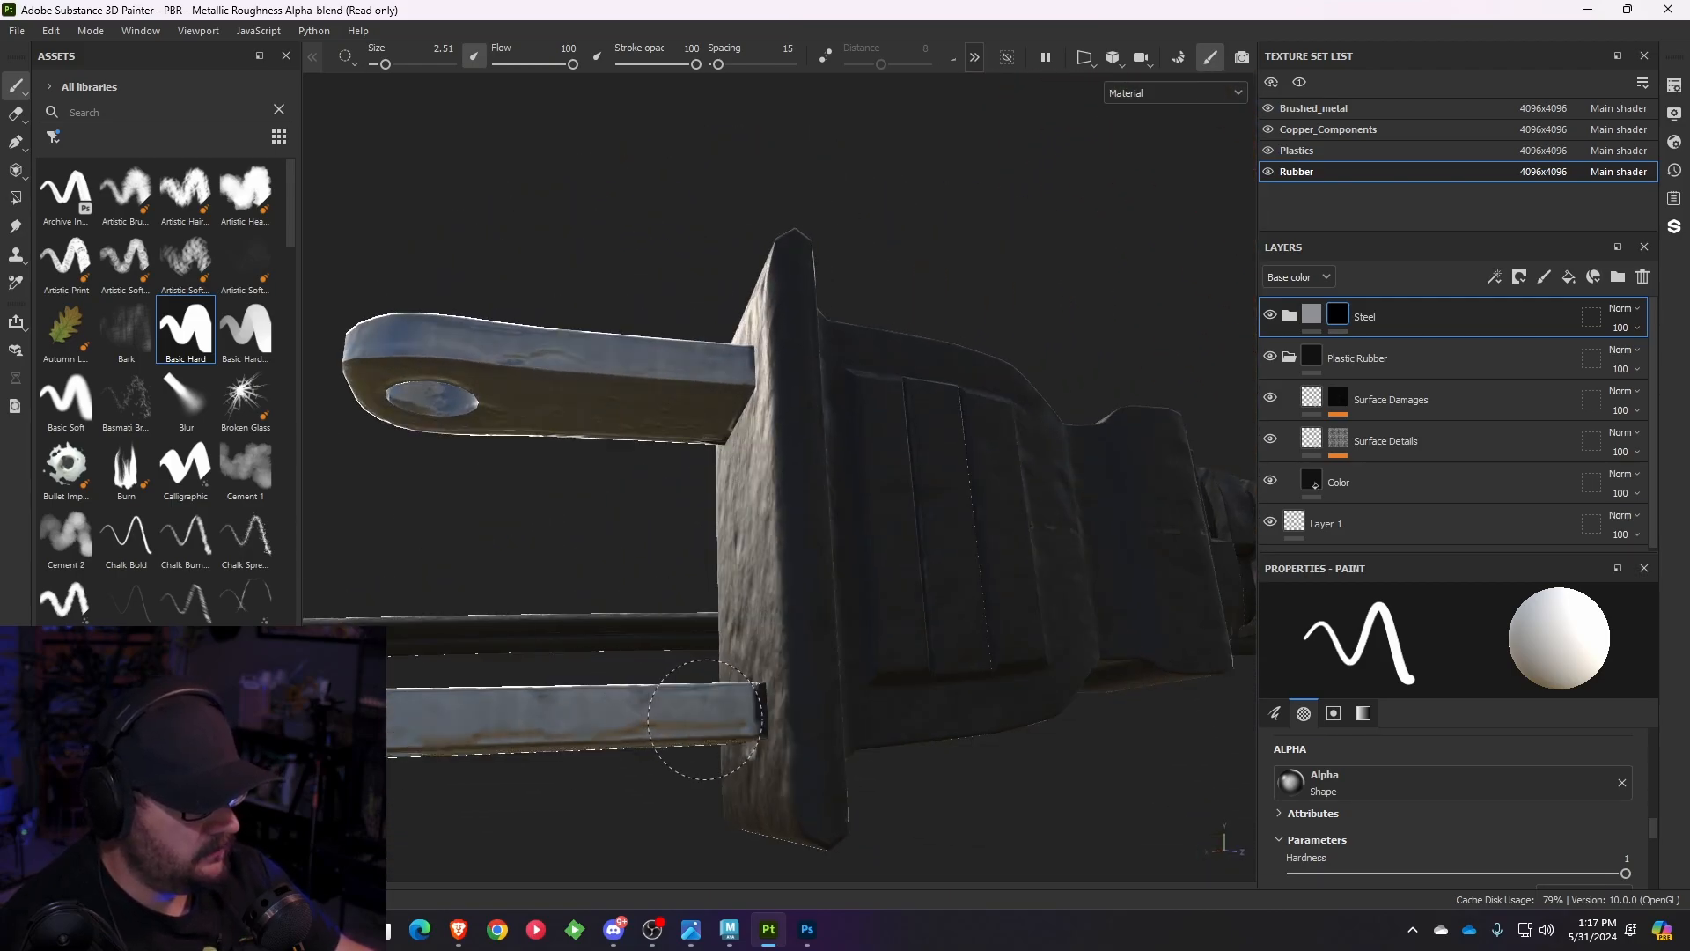
- Set the brush grayscale to 0 and paint out the stray steel on the plug's face beside the prong base
mouse_move(709, 710)
left_mouse_down("alt")
mouse_move(755, 660)
mouse_move(875, 434)
mouse_move(927, 526)
left_mouse_up("alt")
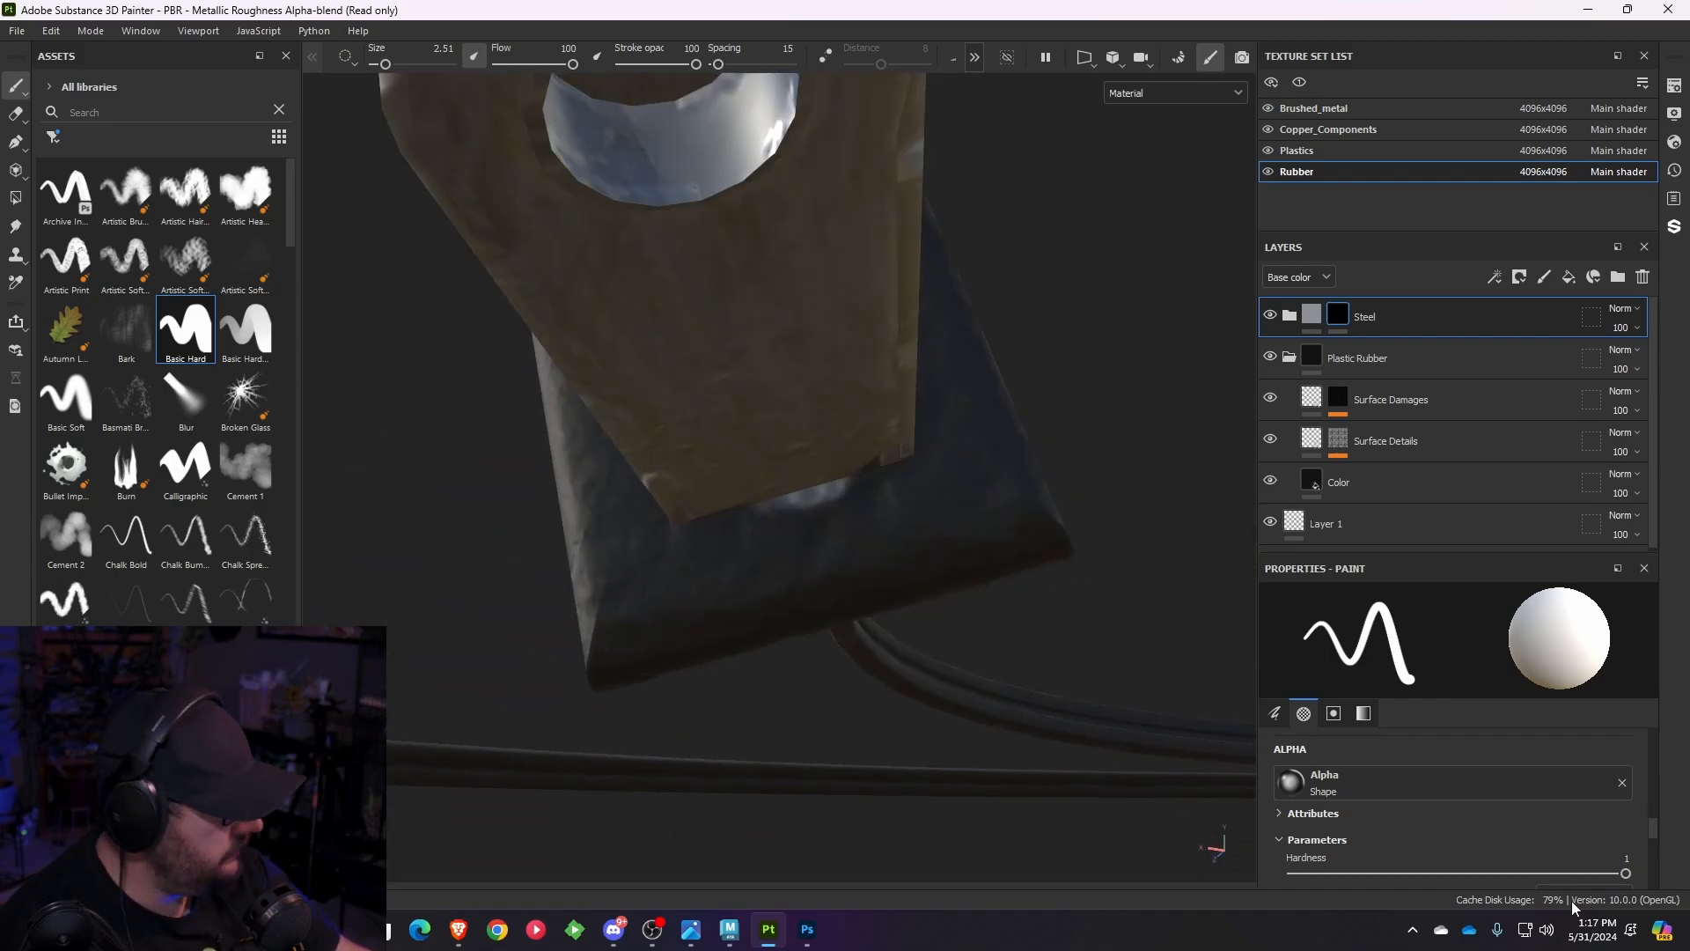
scroll(1555, 851, "down", 5)
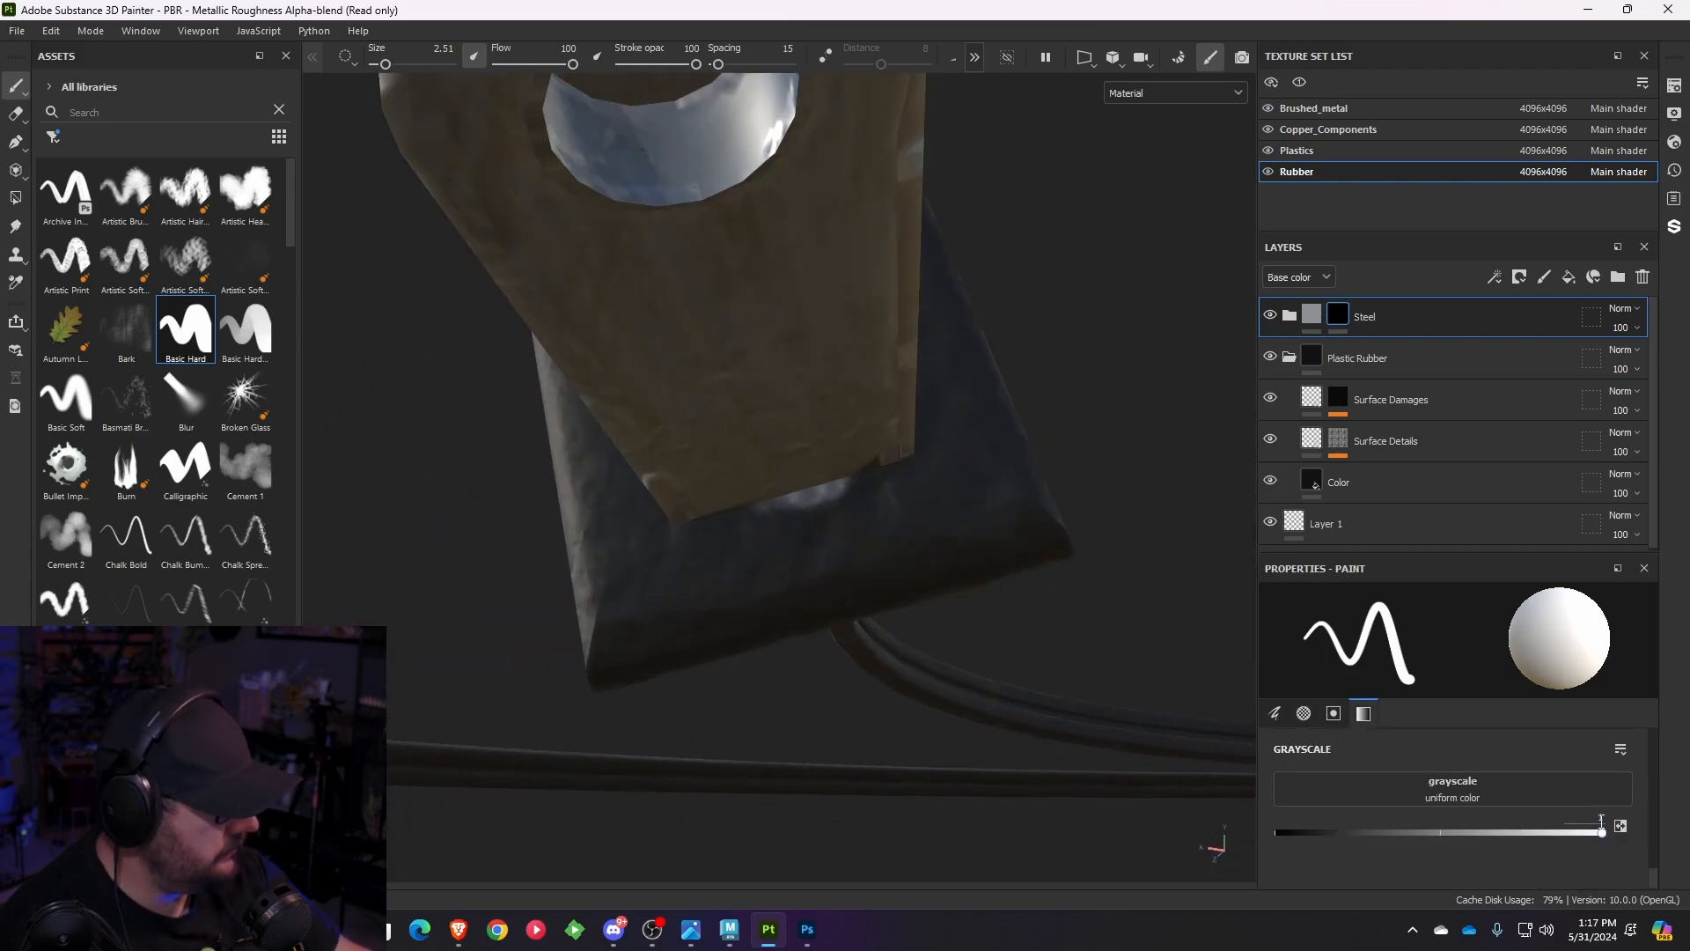
left_click_drag(1599, 833, 1175, 848)
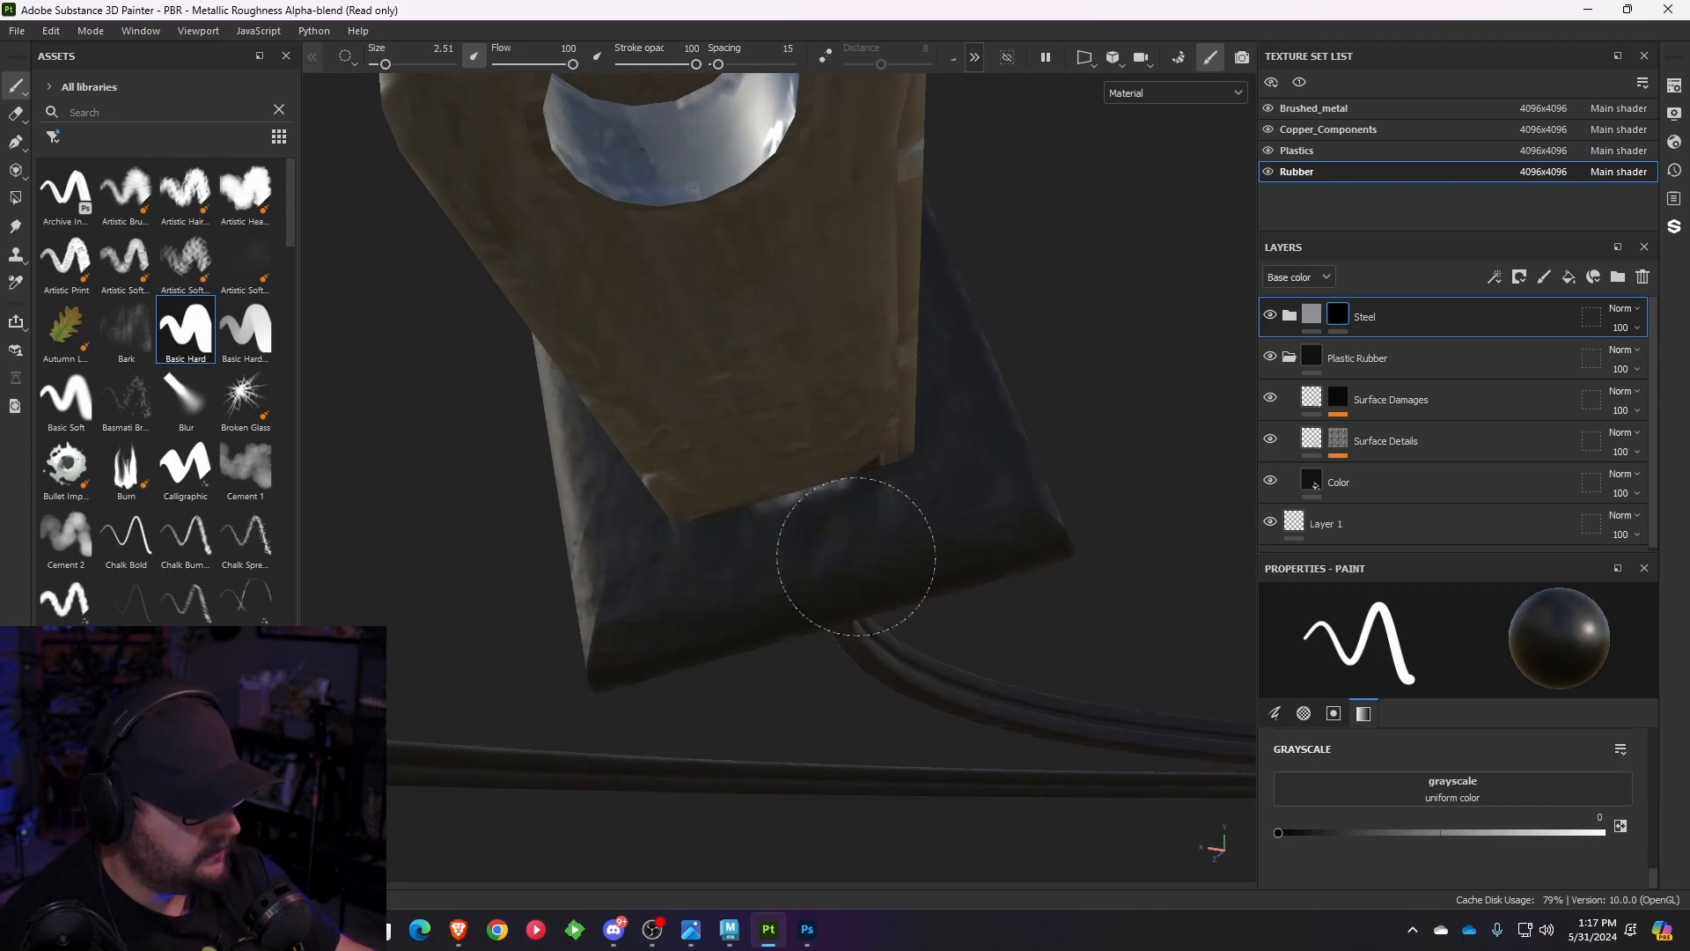
- Examine the plug, its steel prongs and the ribbed cord end from several angles for masking errors
left_click_drag(860, 550, 684, 454, "alt")
scroll(684, 455, "down", 6)
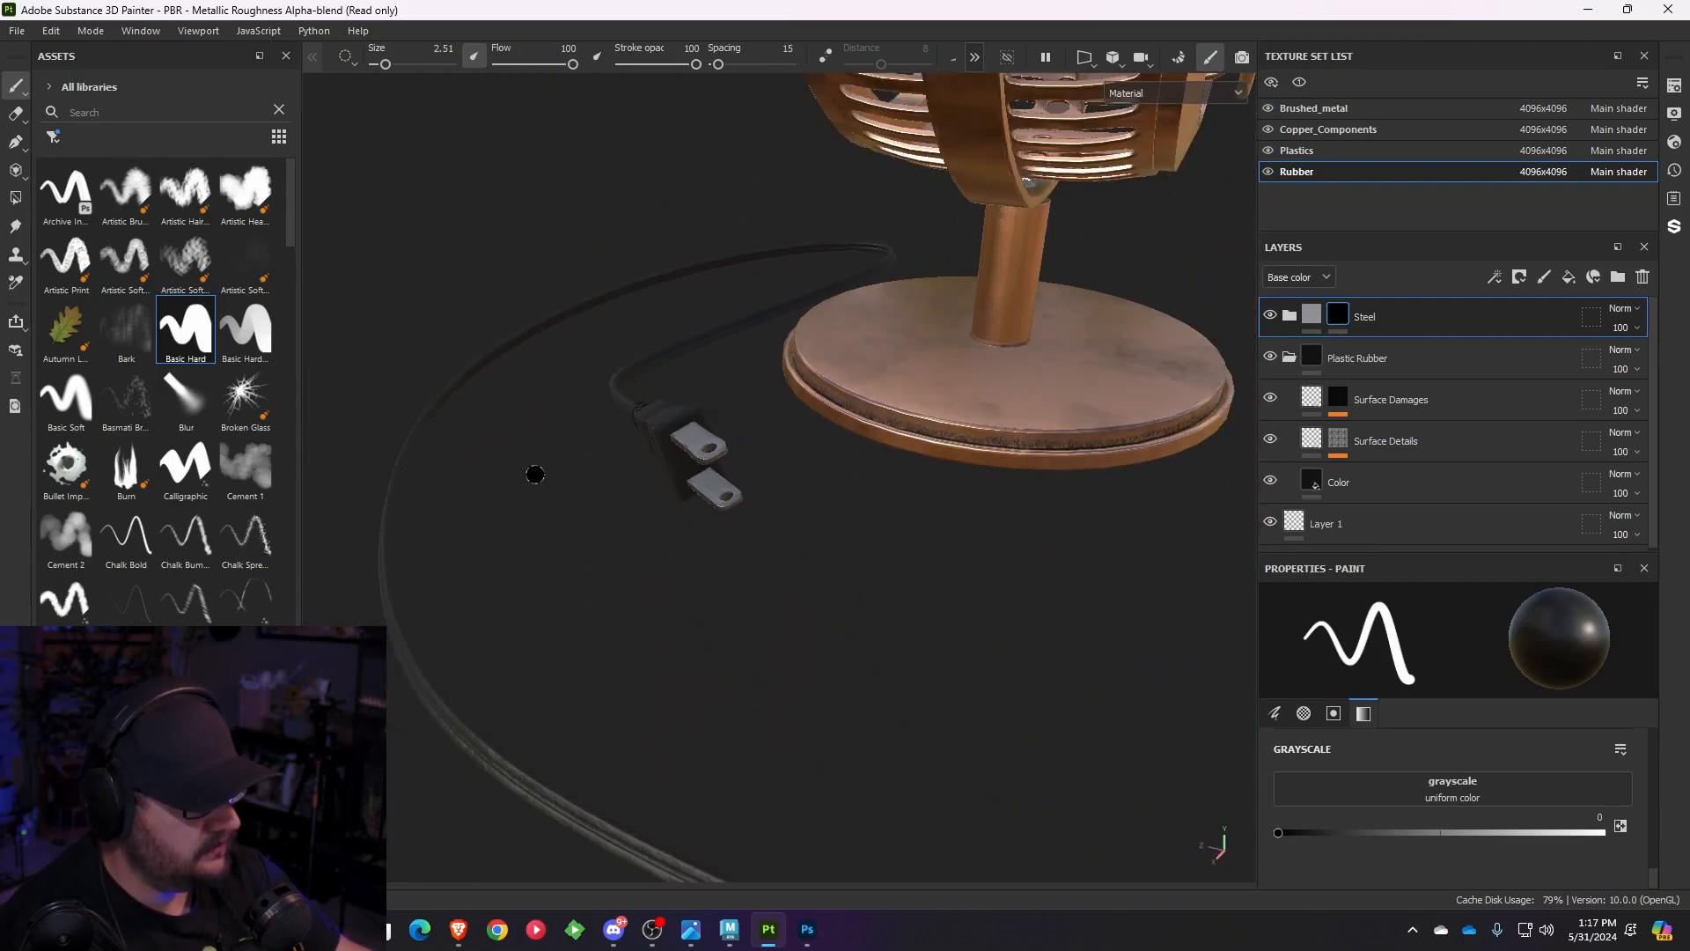
left_click_drag(535, 475, 759, 441, "alt")
scroll(887, 475, "up", 2)
middle_click_drag(759, 441, 1102, 460, "alt")
scroll(891, 476, "up", 6)
scroll(894, 478, "down", 4)
left_click_drag(1103, 460, 862, 499, "alt")
middle_click_drag(862, 500, 780, 592, "alt")
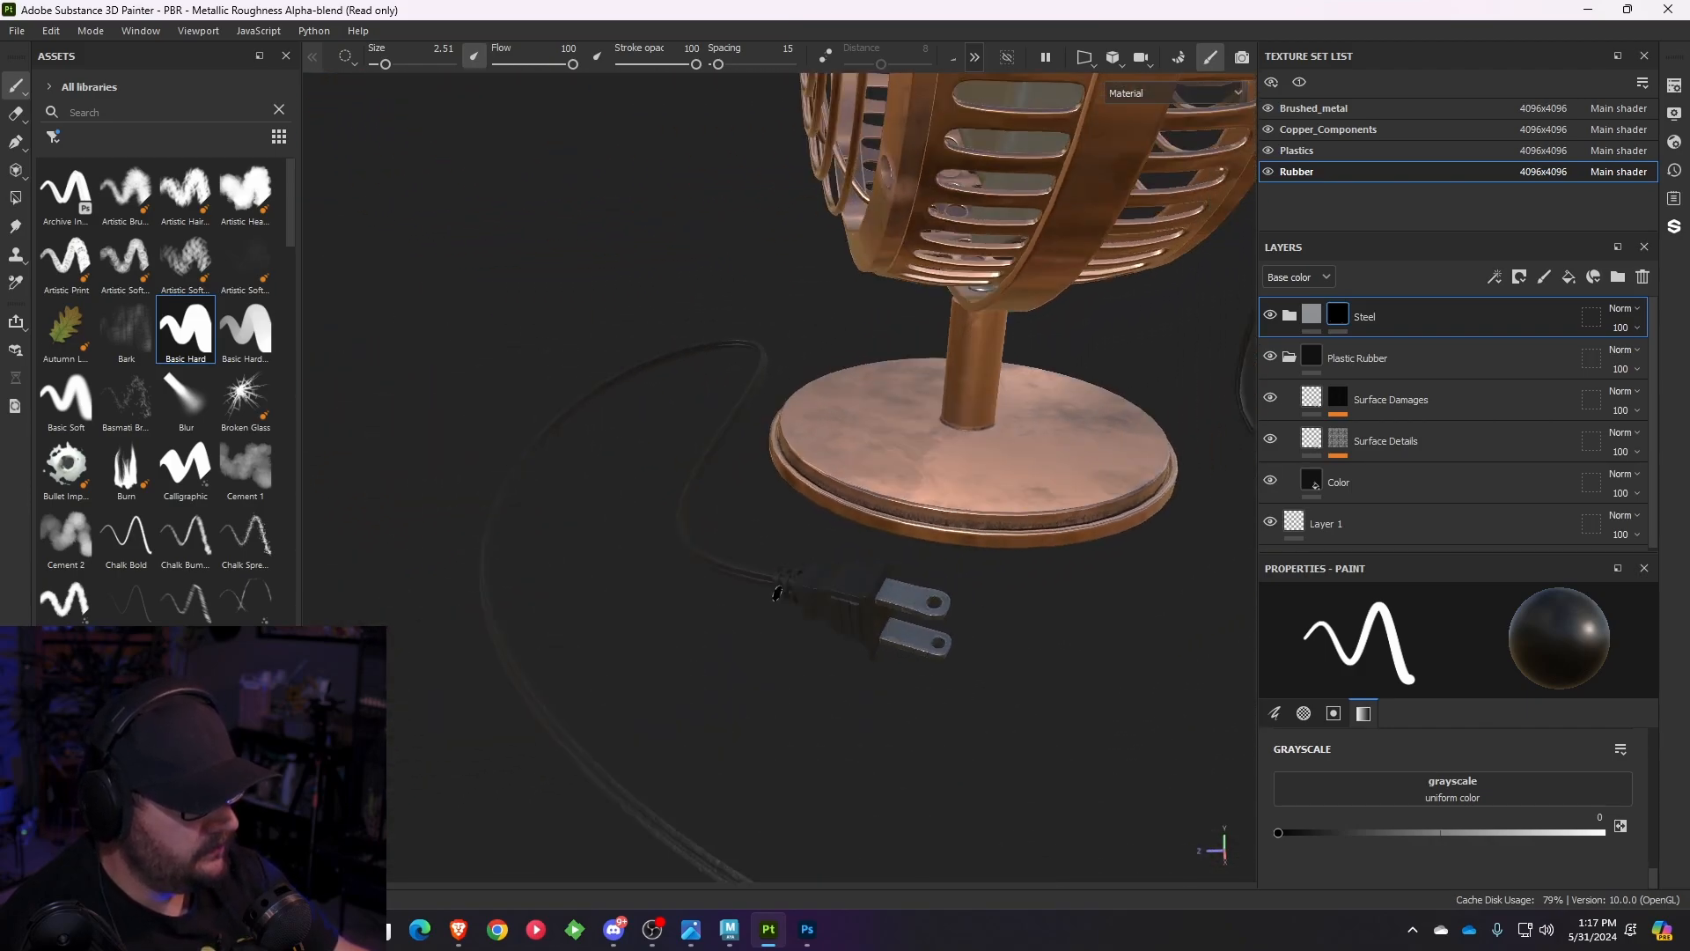
scroll(802, 643, "up", 7)
left_click_drag(792, 633, 996, 642, "alt")
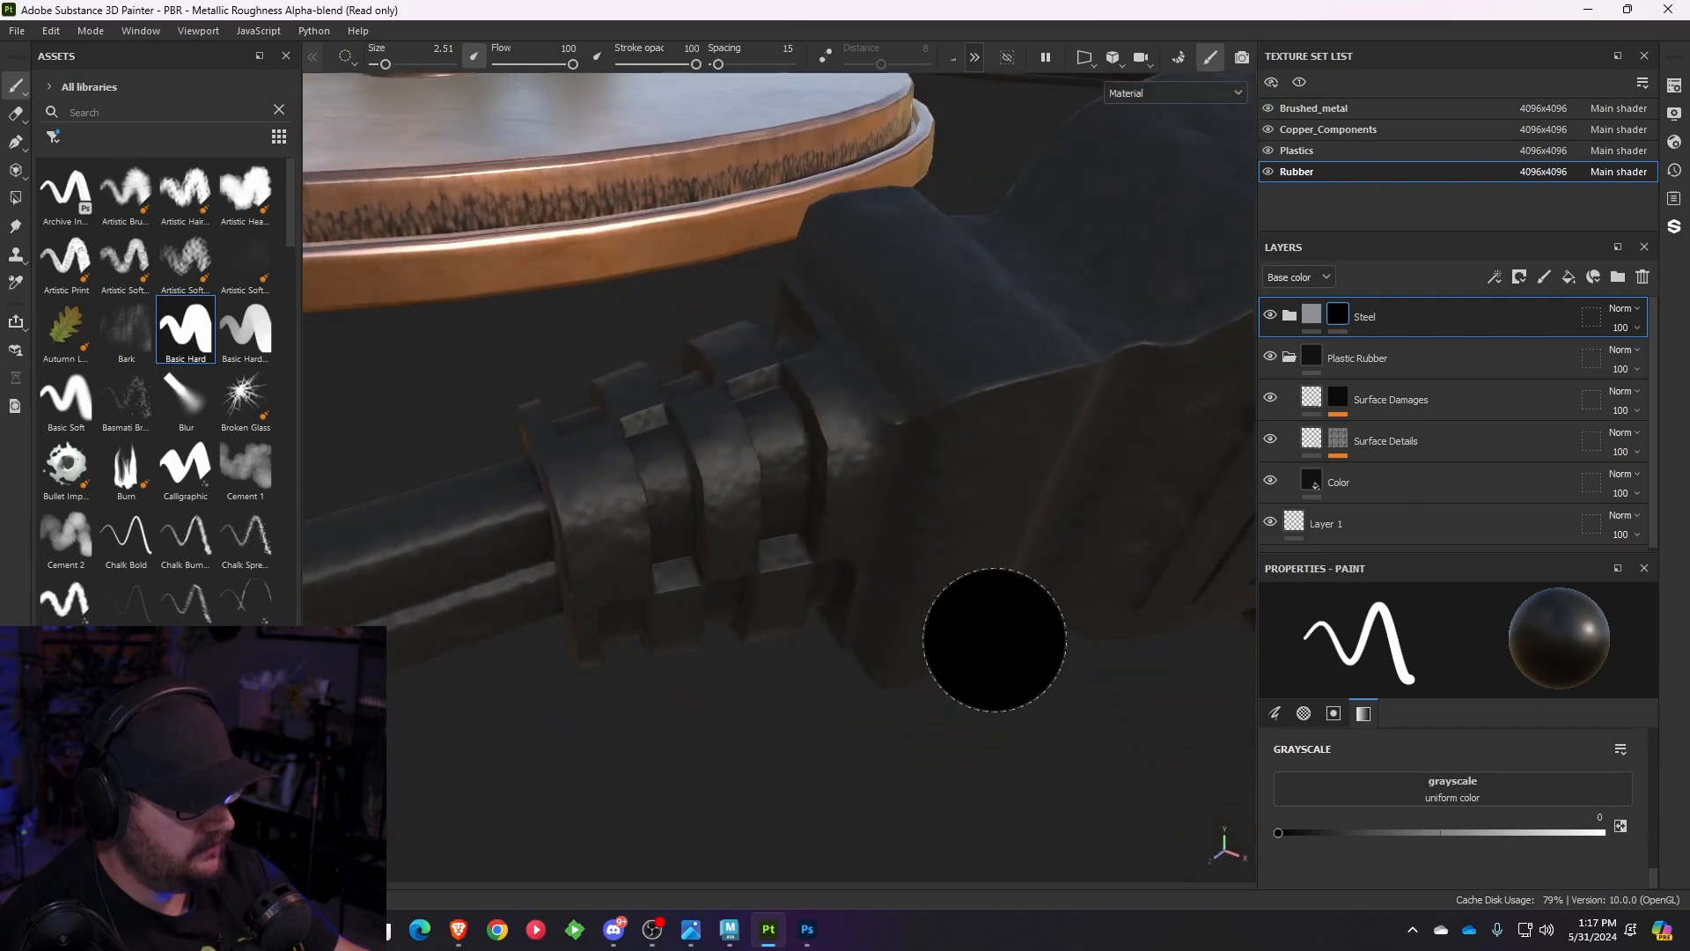
middle_click_drag(996, 642, 754, 675, "alt")
scroll(754, 675, "down", 5)
mouse_move(925, 569)
left_mouse_down("alt")
mouse_move(889, 616)
mouse_move(845, 598)
mouse_move(939, 528)
left_mouse_up("alt")
scroll(865, 546, "down", 2)
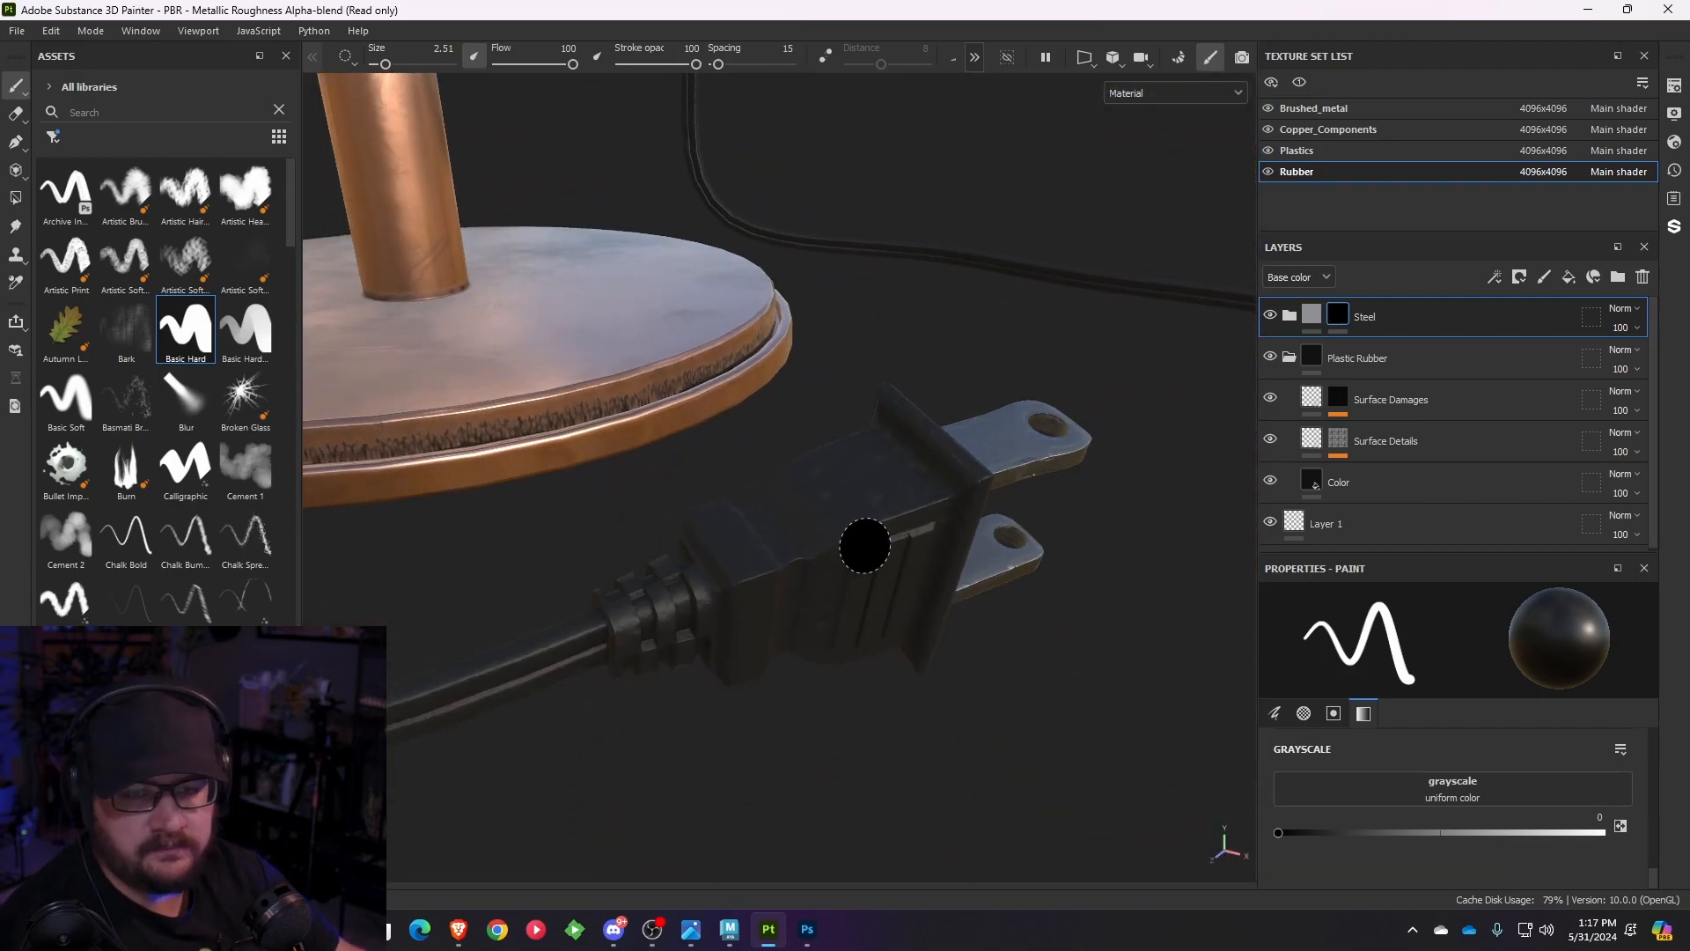
- Review the layers inside the Steel folder, then collapse both the Plastic Rubber and Steel folders
left_click(1290, 316)
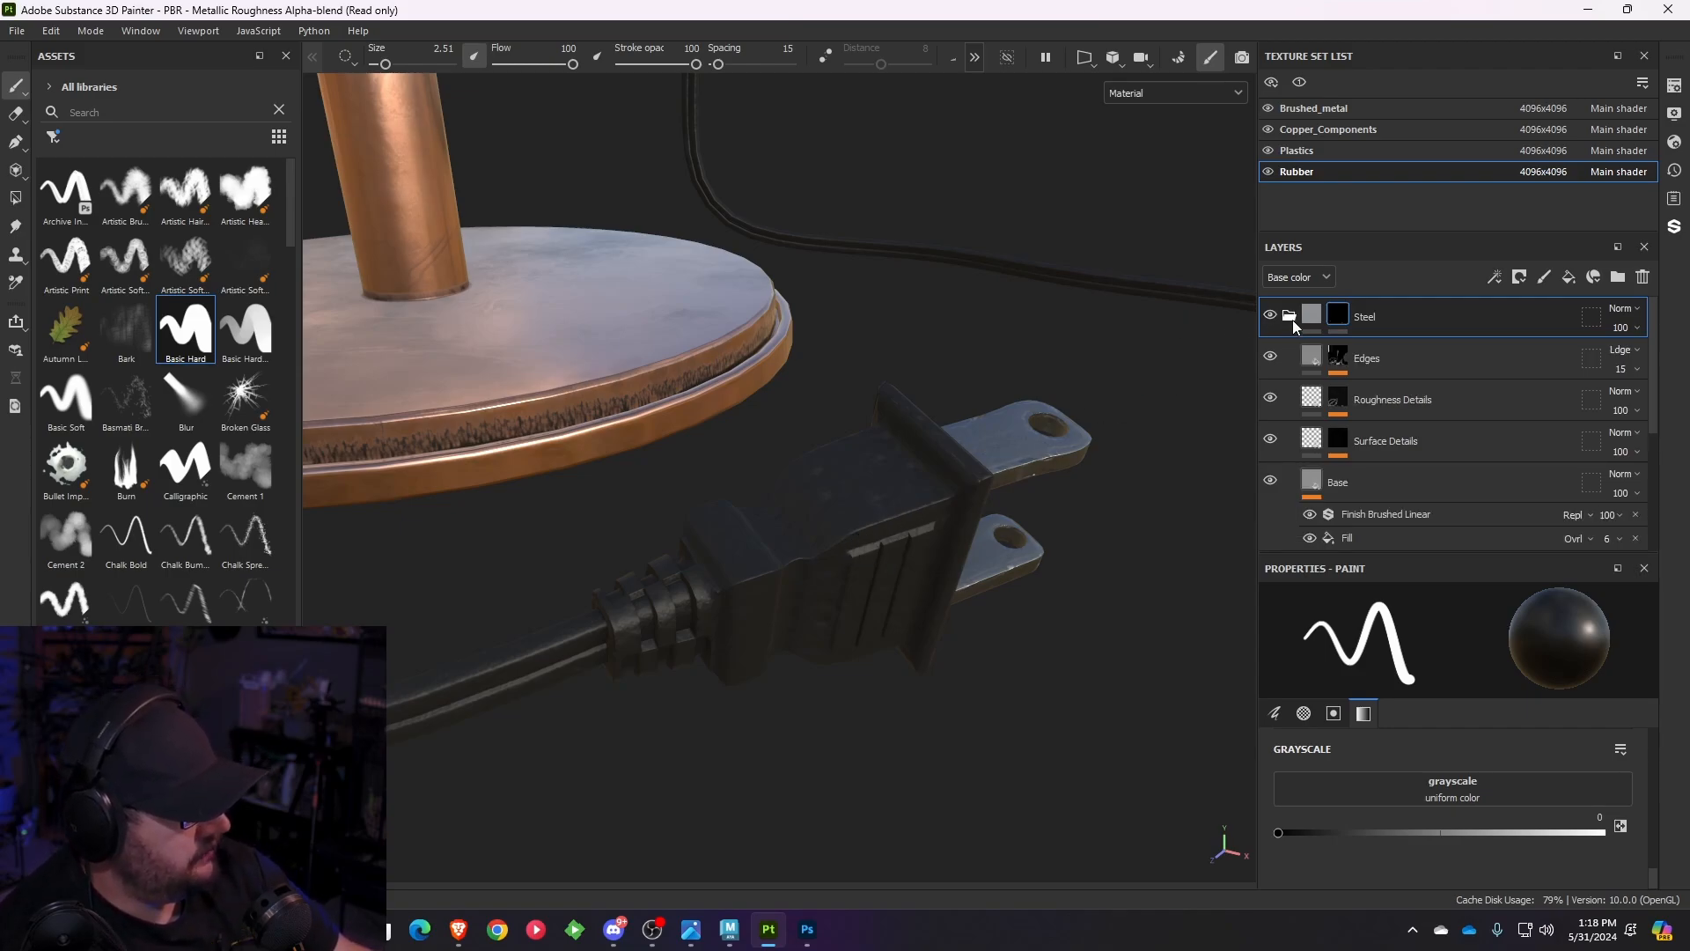
scroll(1291, 367, "down", 3)
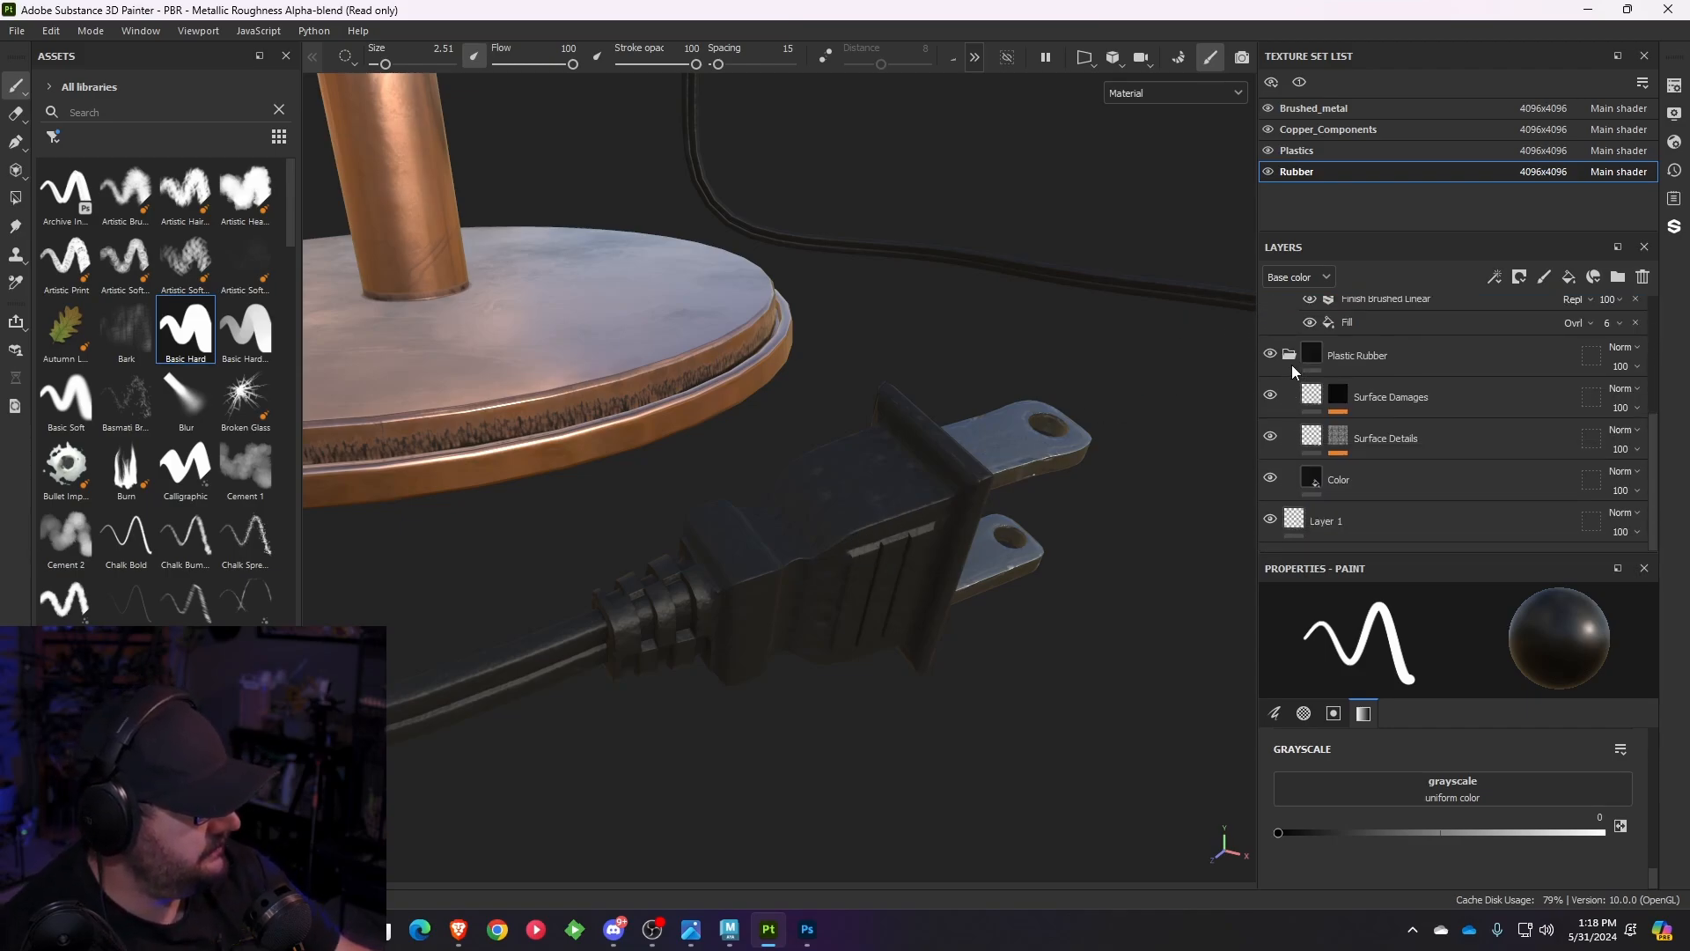
scroll(1286, 409, "up", 3)
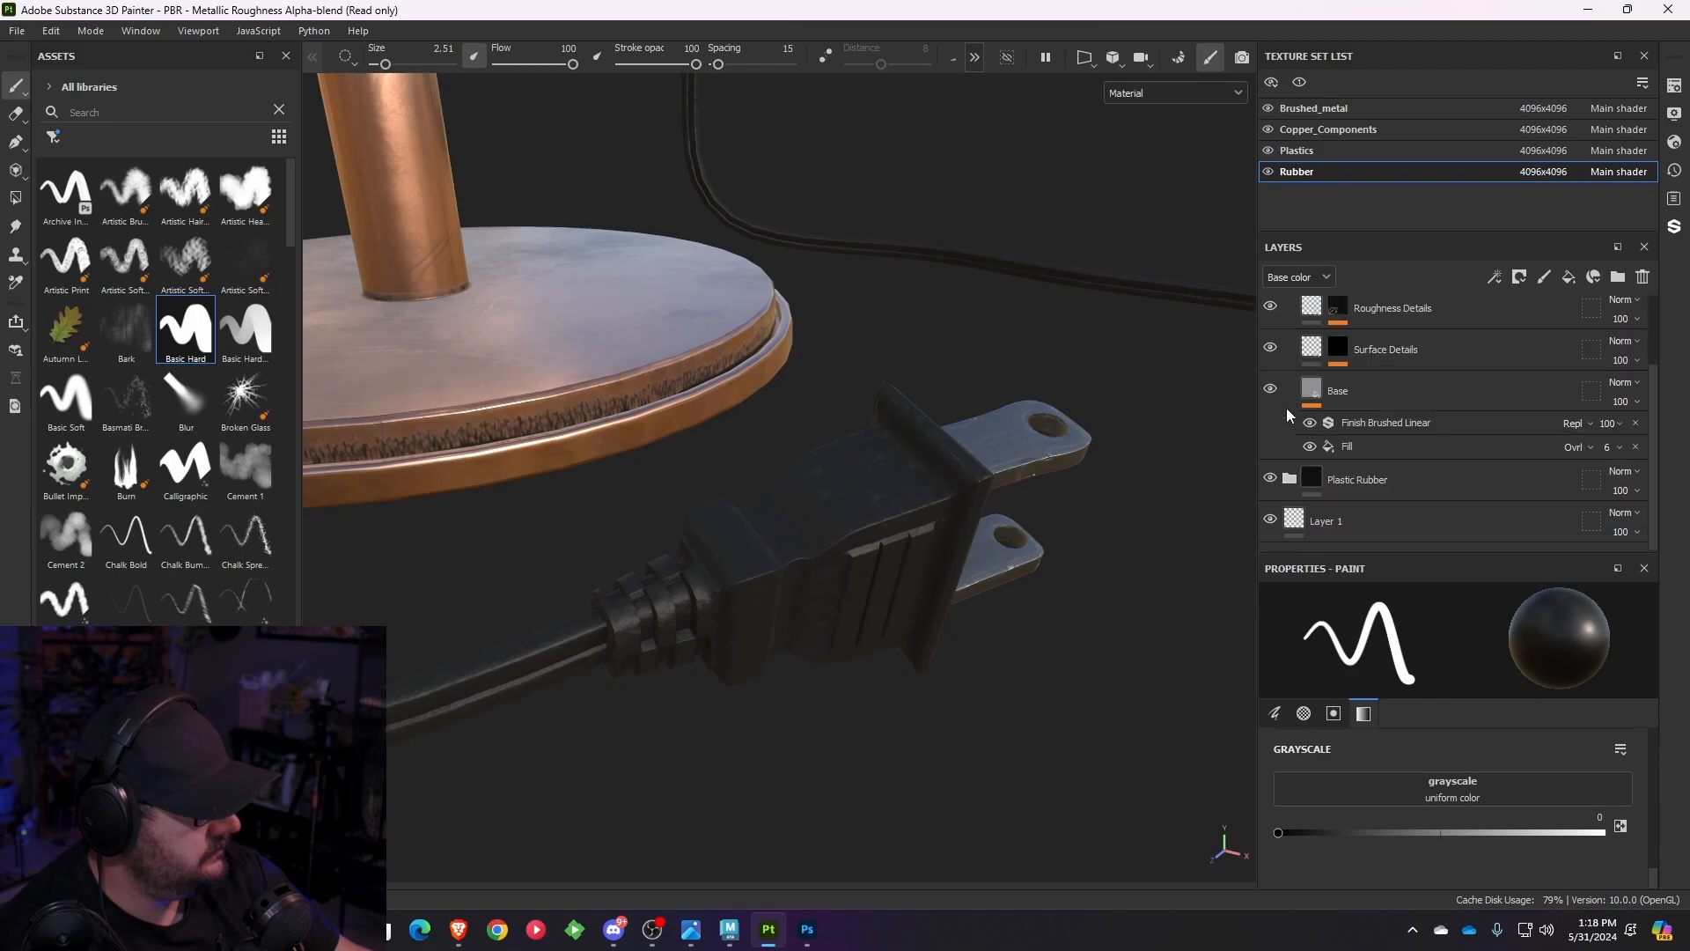
left_click(1289, 316)
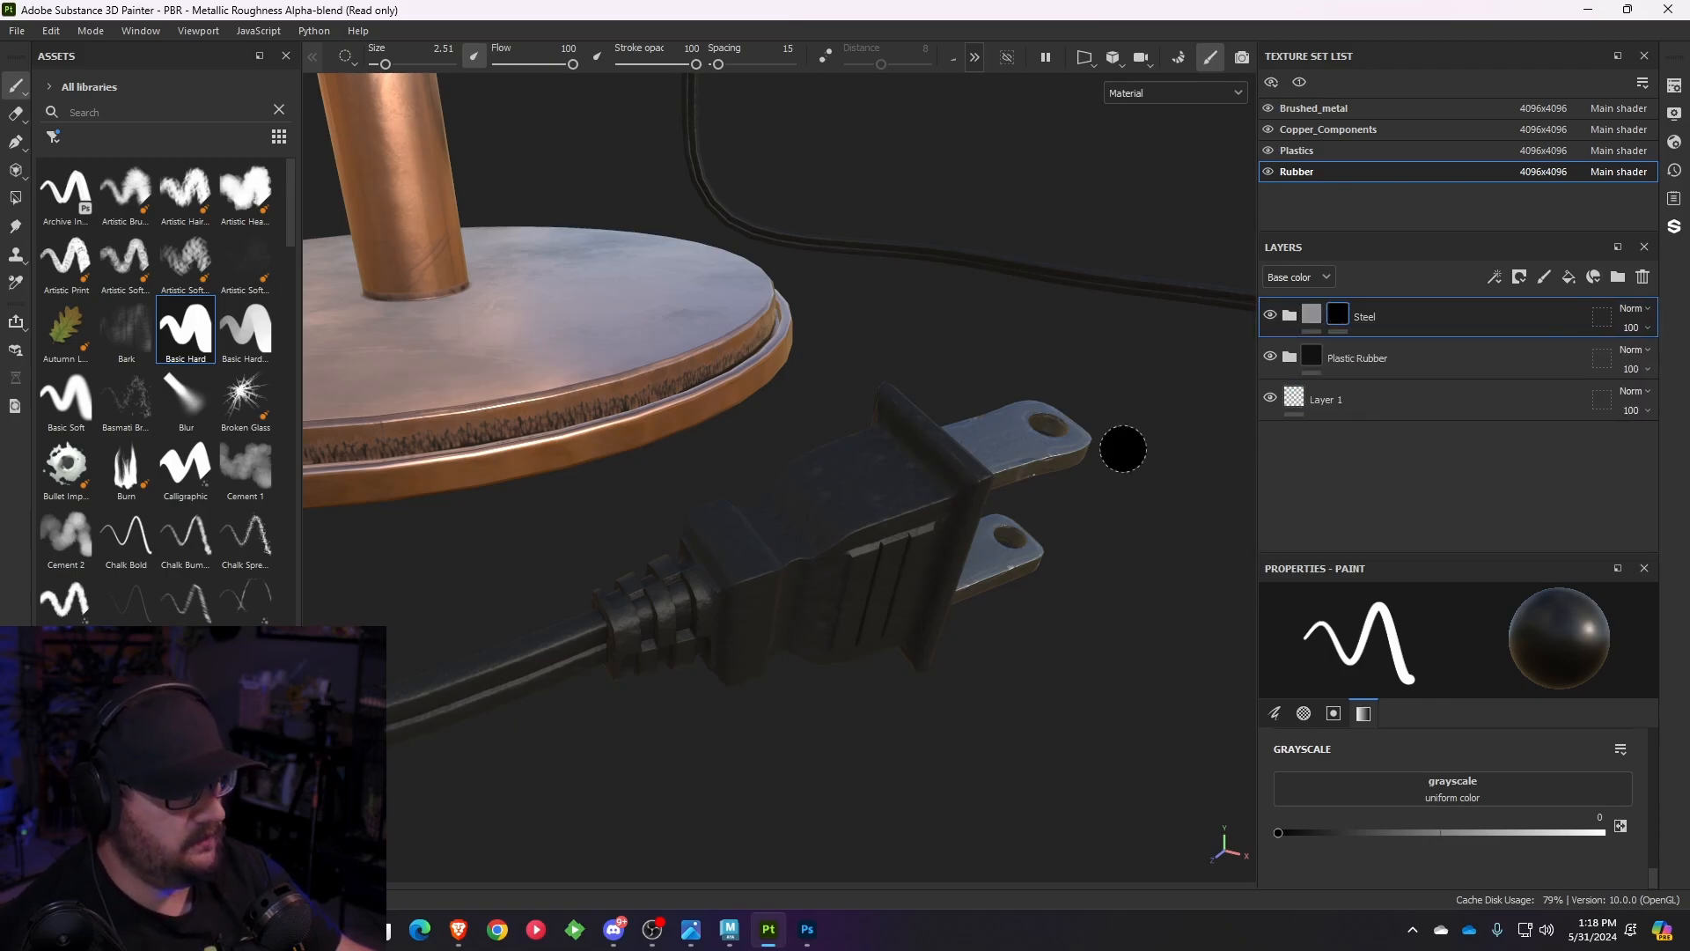
- Examine the whole textured fan, its base and the cord from different sides, ending at the front
left_click_drag(1123, 449, 544, 283, "alt")
left_click_drag(291, 298, 744, 408, "alt")
scroll(736, 407, "down", 5)
middle_click_drag(676, 403, 682, 526, "alt")
left_click_drag(683, 526, 957, 555, "alt")
middle_click_drag(669, 549, 869, 632, "alt")
left_click_drag(1048, 453, 810, 449, "alt")
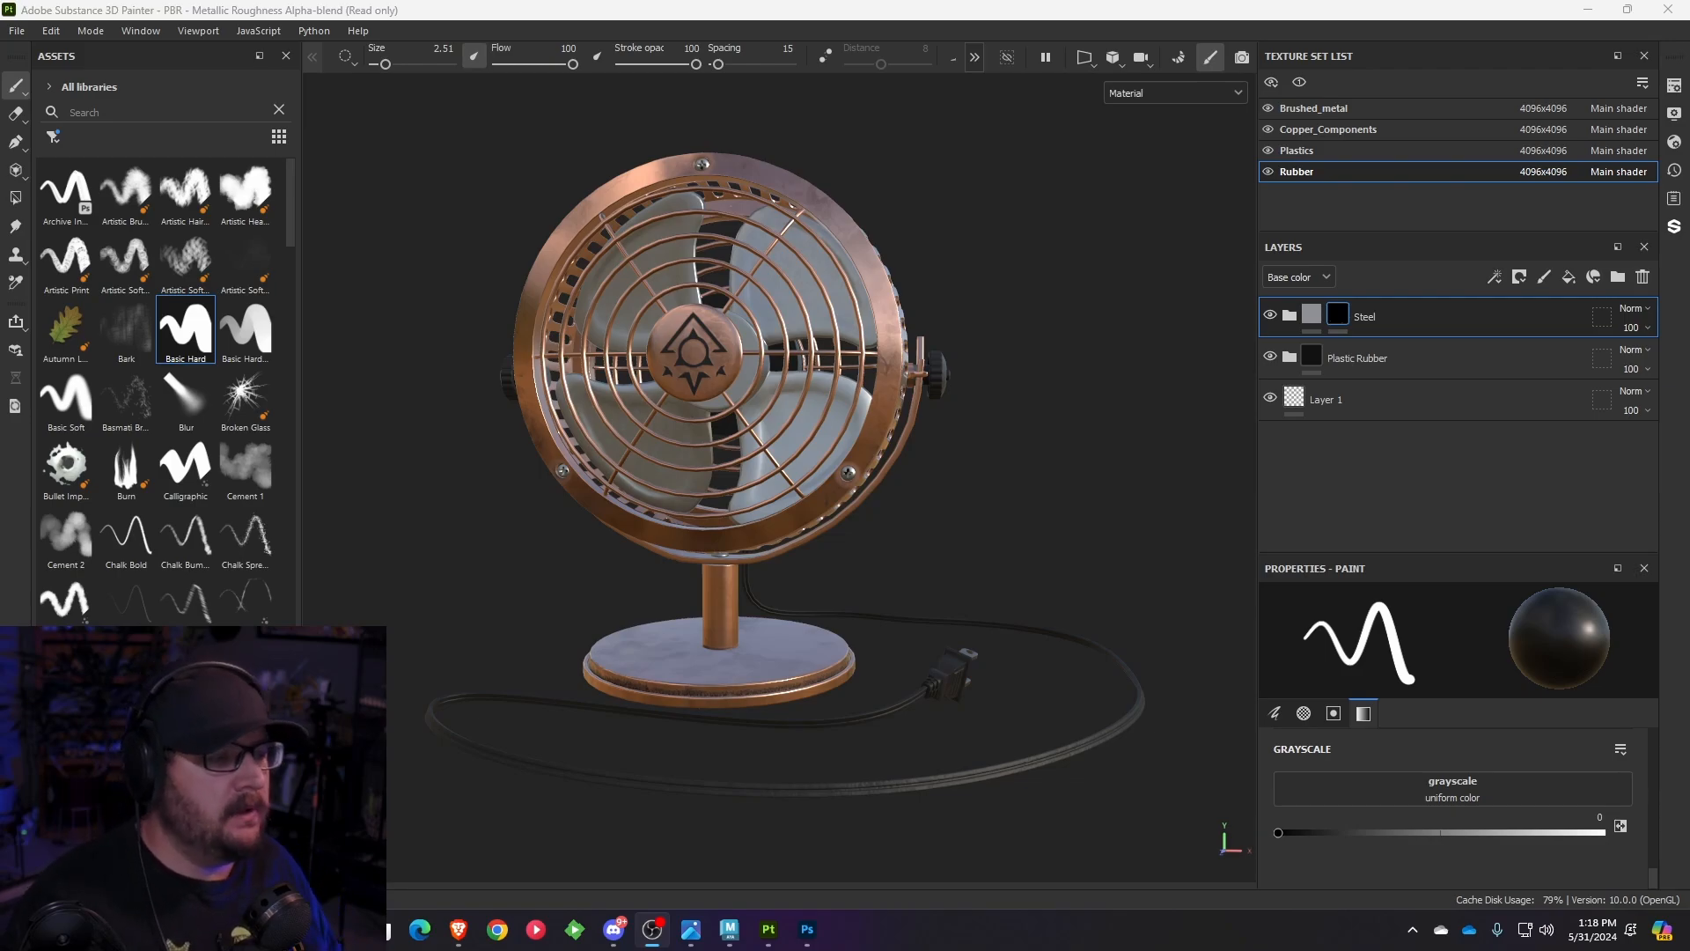
- Begin saving the project under a new location and browse to the scenes folder of the Fan Tutorial's Fan project
left_click_drag(932, 169, 1004, 225, "alt")
left_click(22, 32)
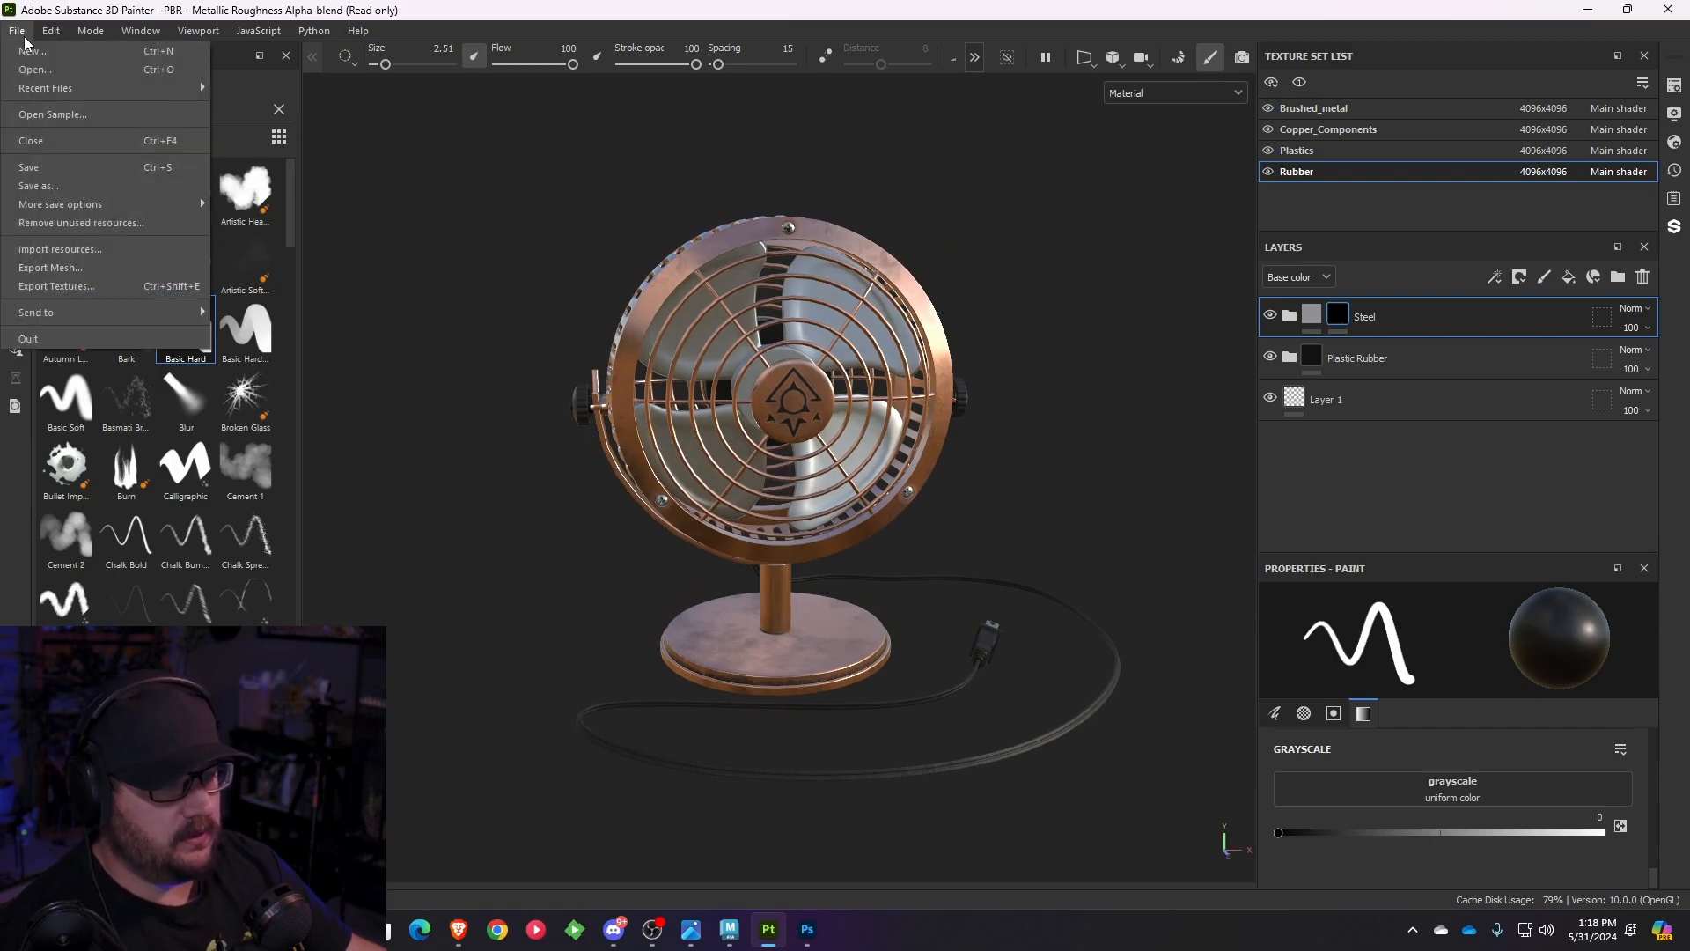
left_click(77, 188)
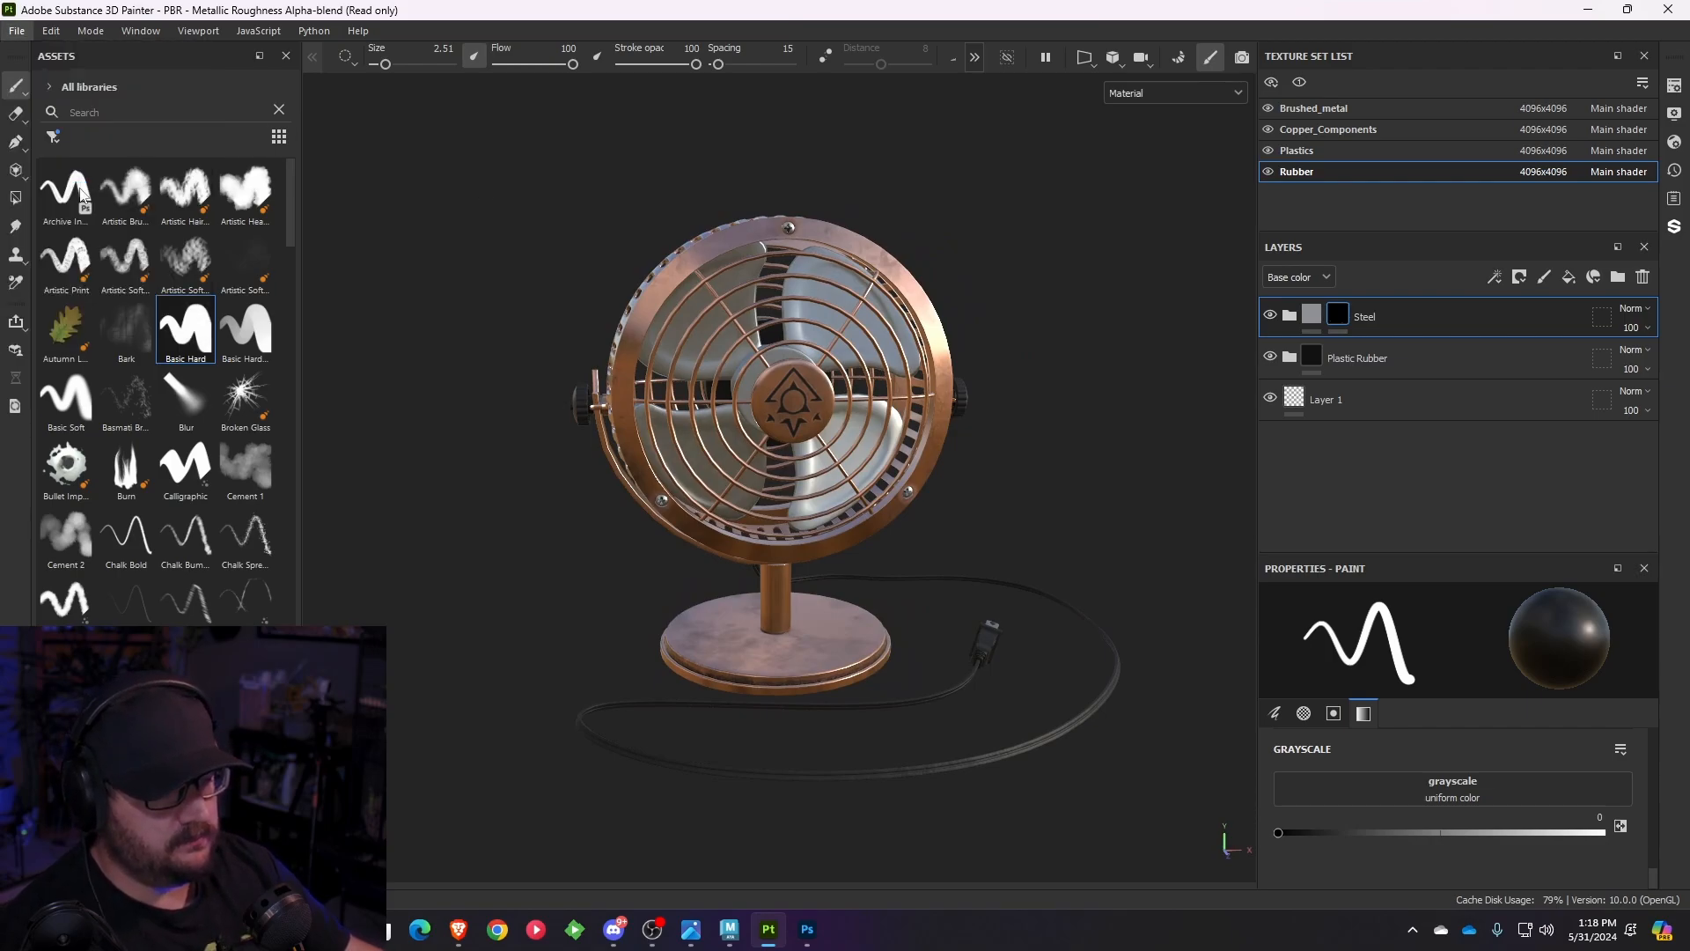
left_click(85, 198)
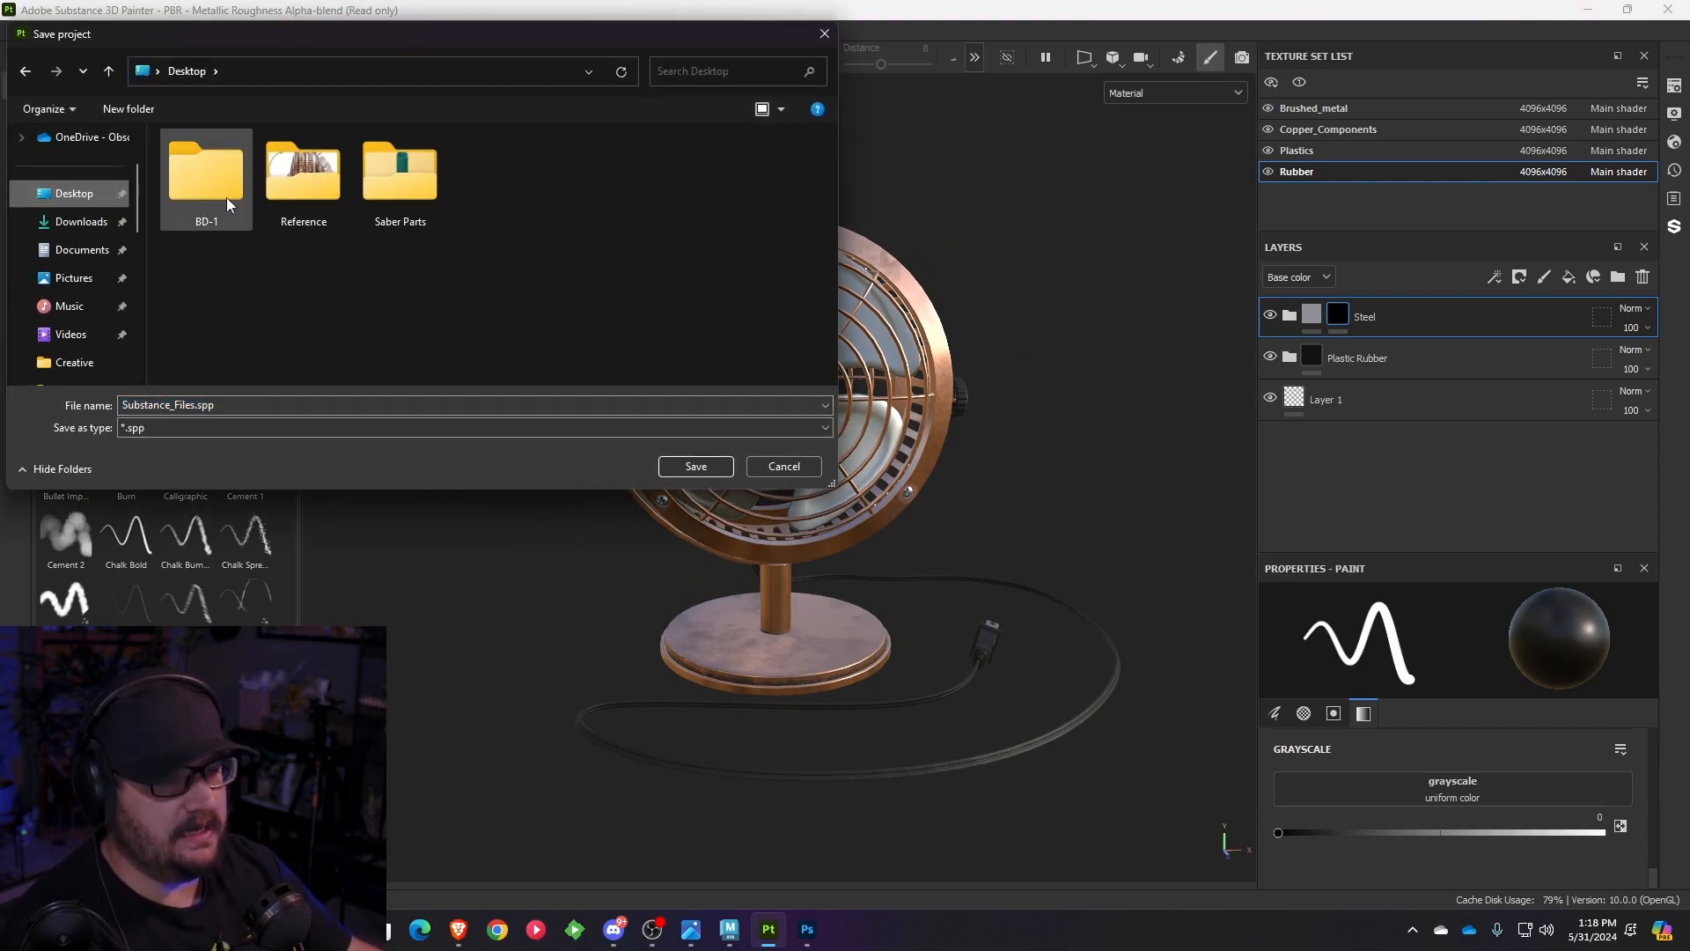
scroll(96, 282, "down", 5)
left_click(73, 305)
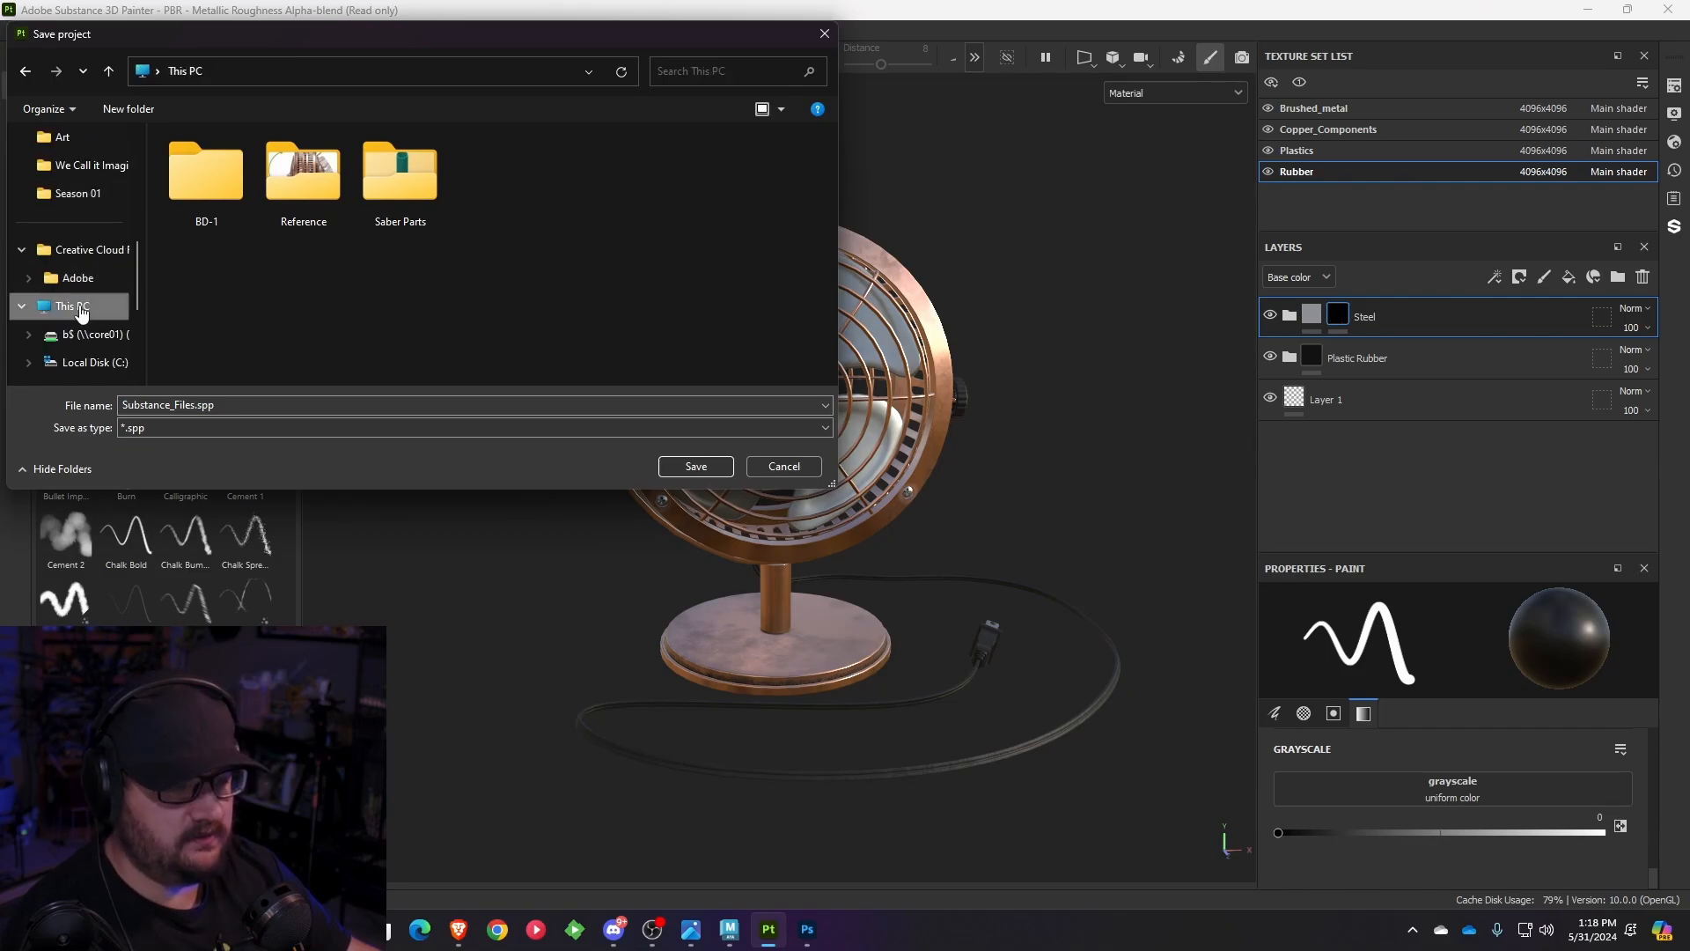
double_click(407, 304)
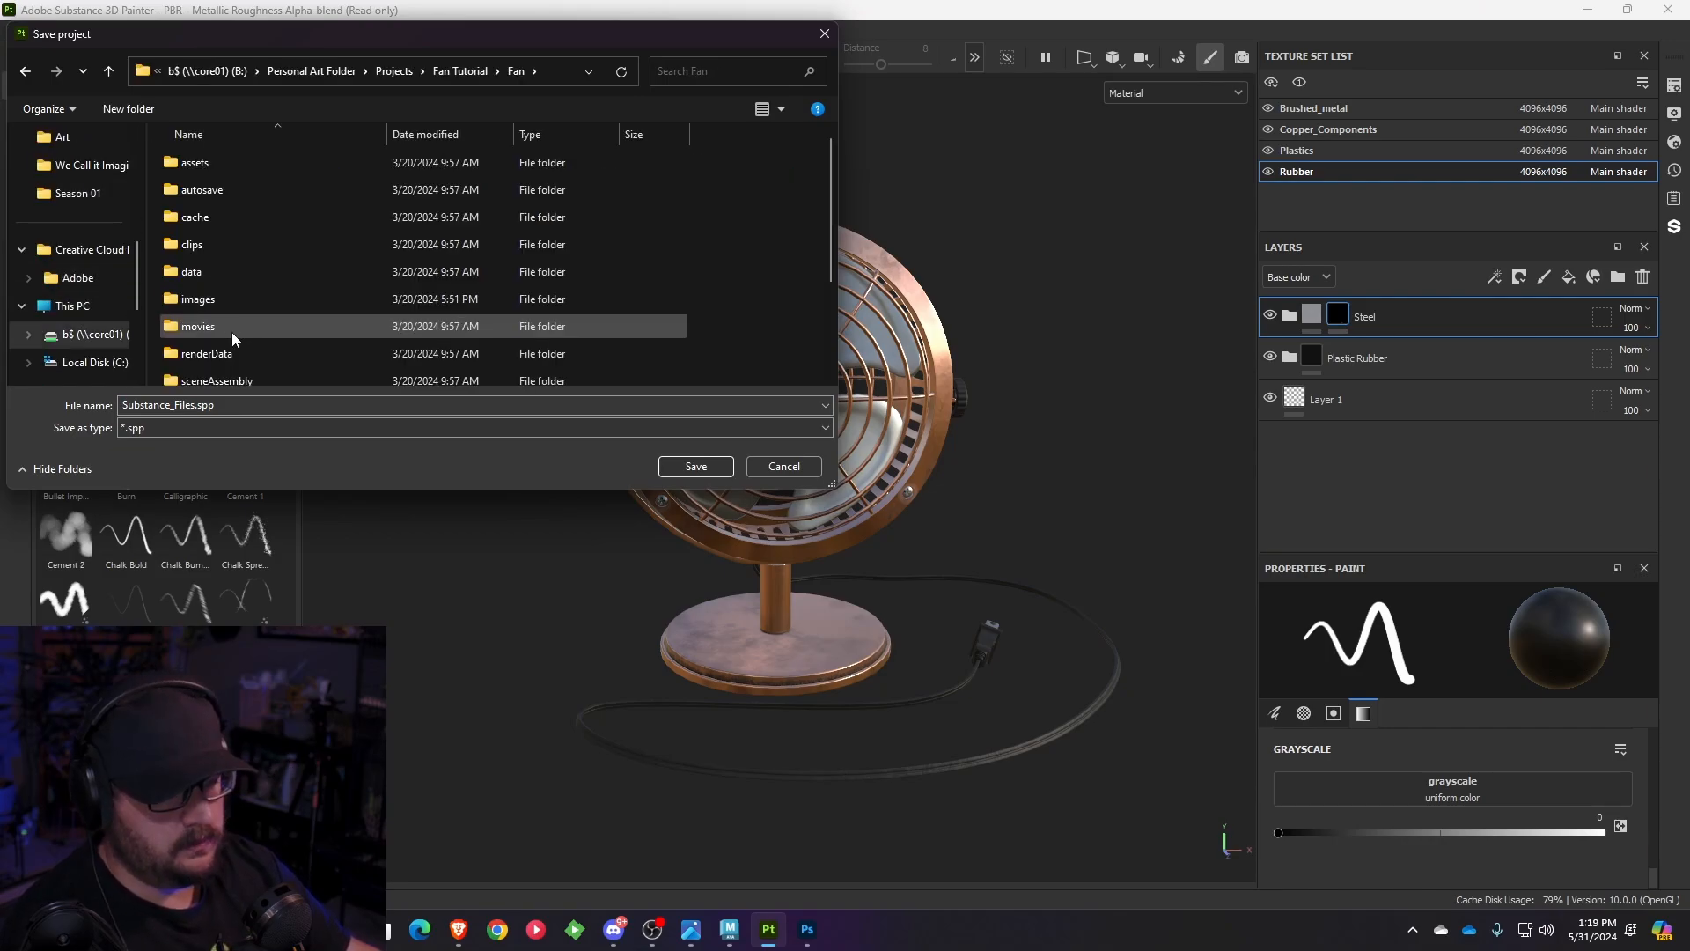
double_click(217, 274)
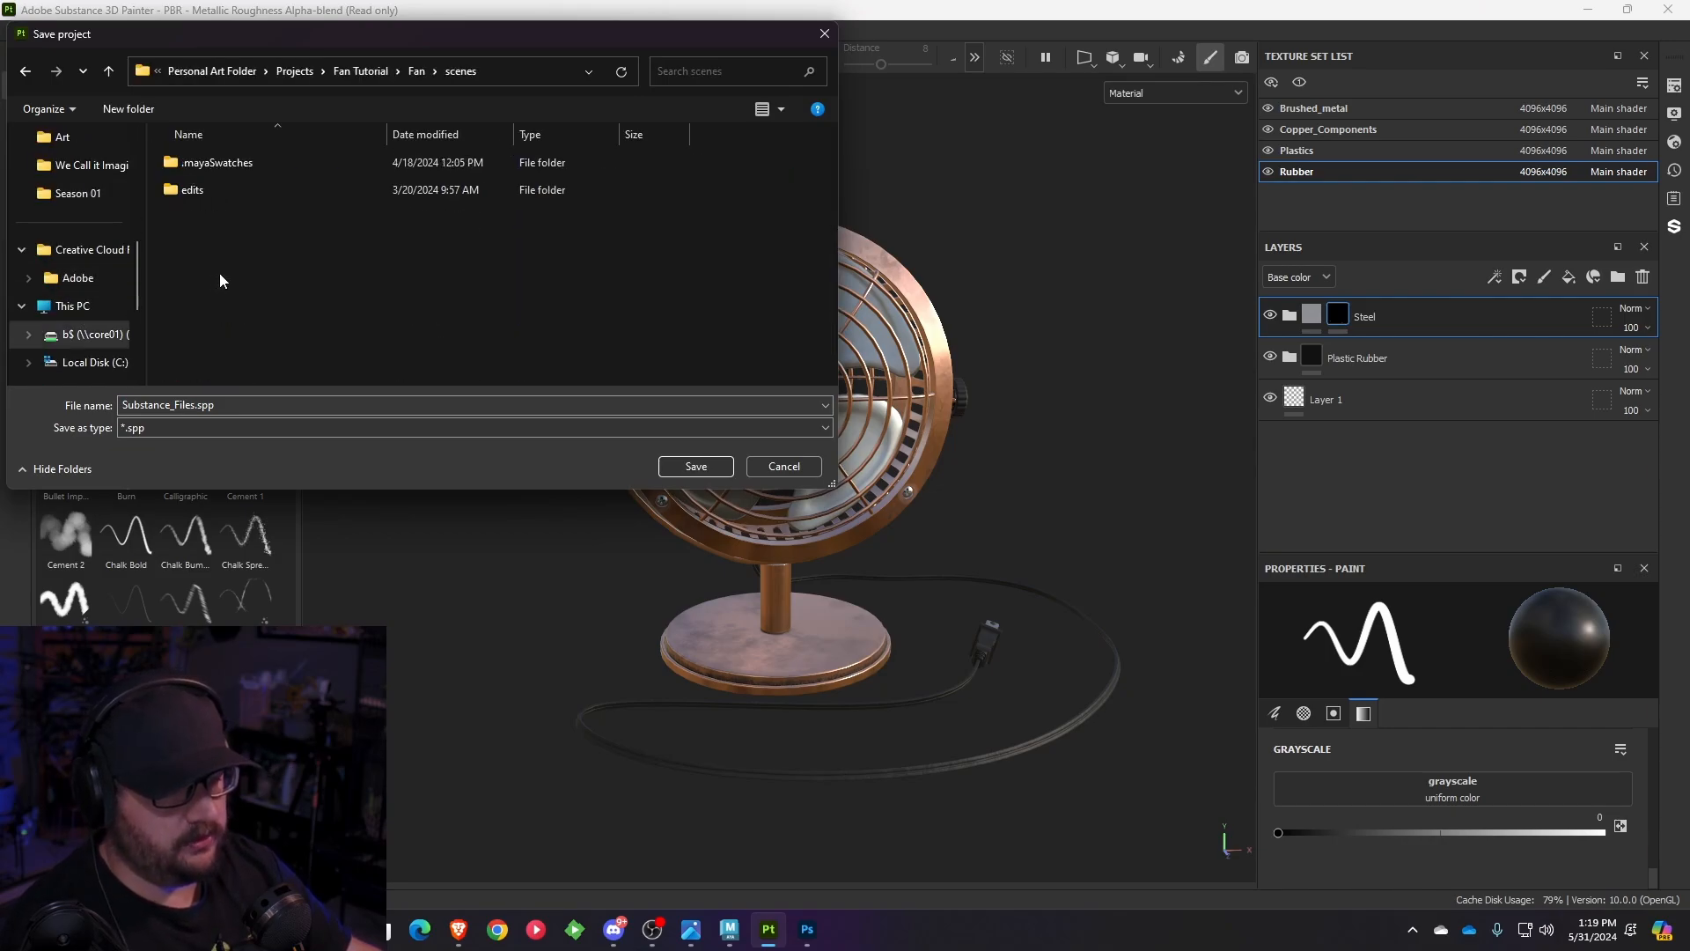
- Create a folder named Substance inside scenes and save the project there as Substance_Files.spp
right_click(518, 273)
mouse_move(616, 393)
left_click(692, 394)
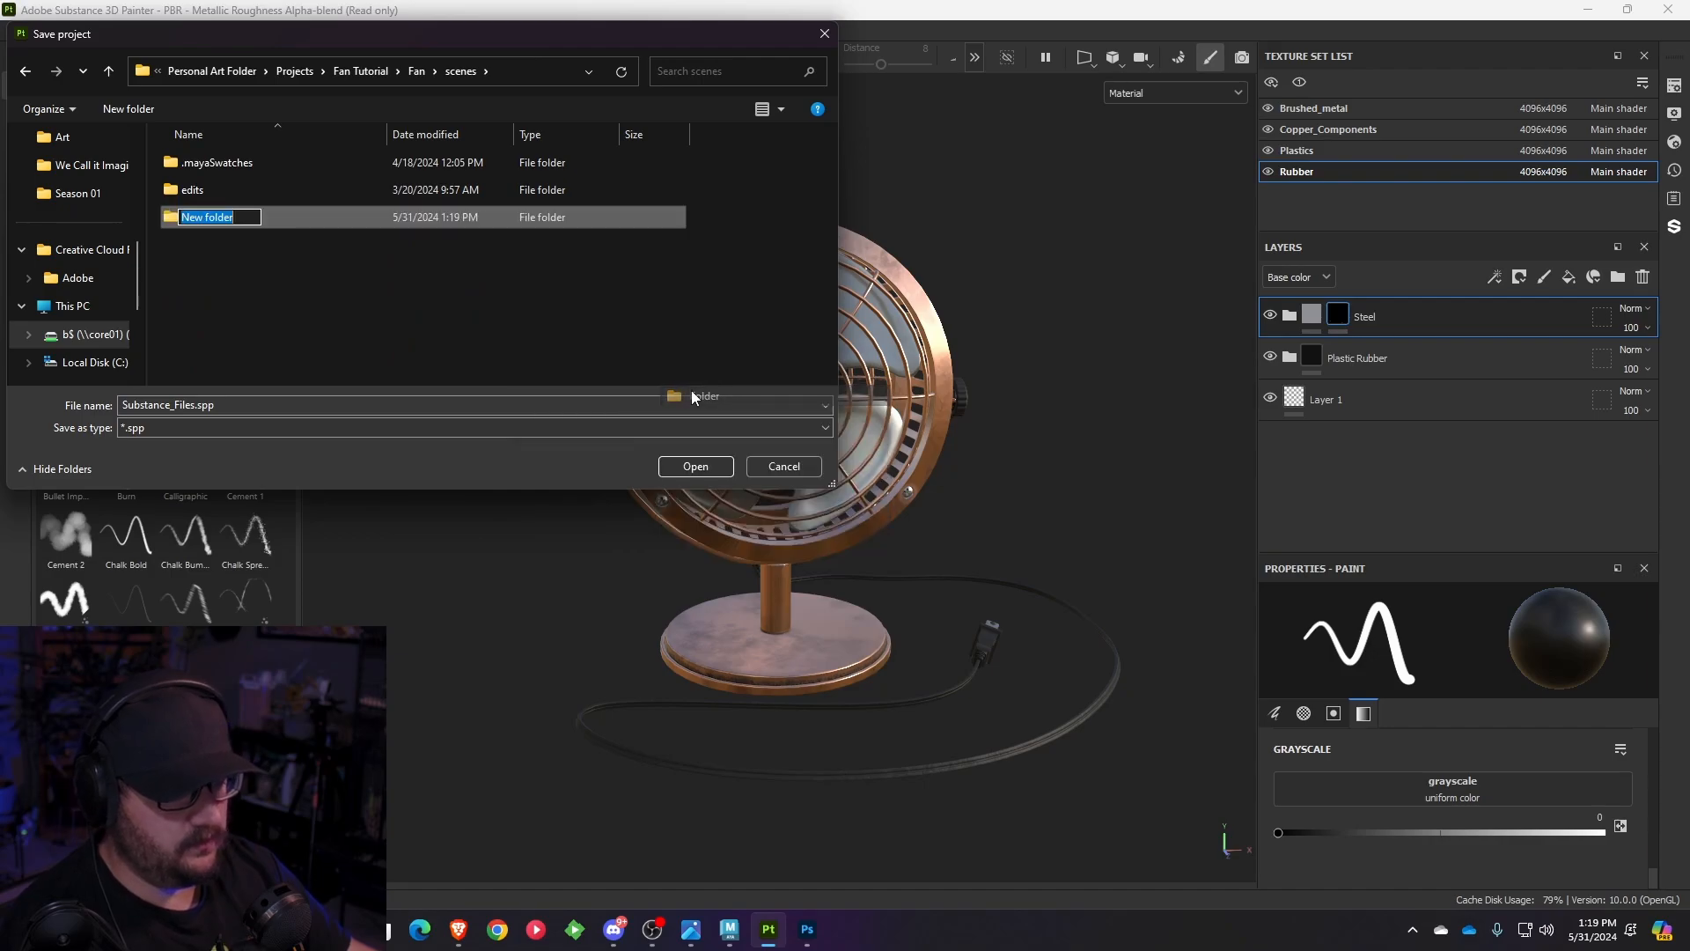
type("Substance")
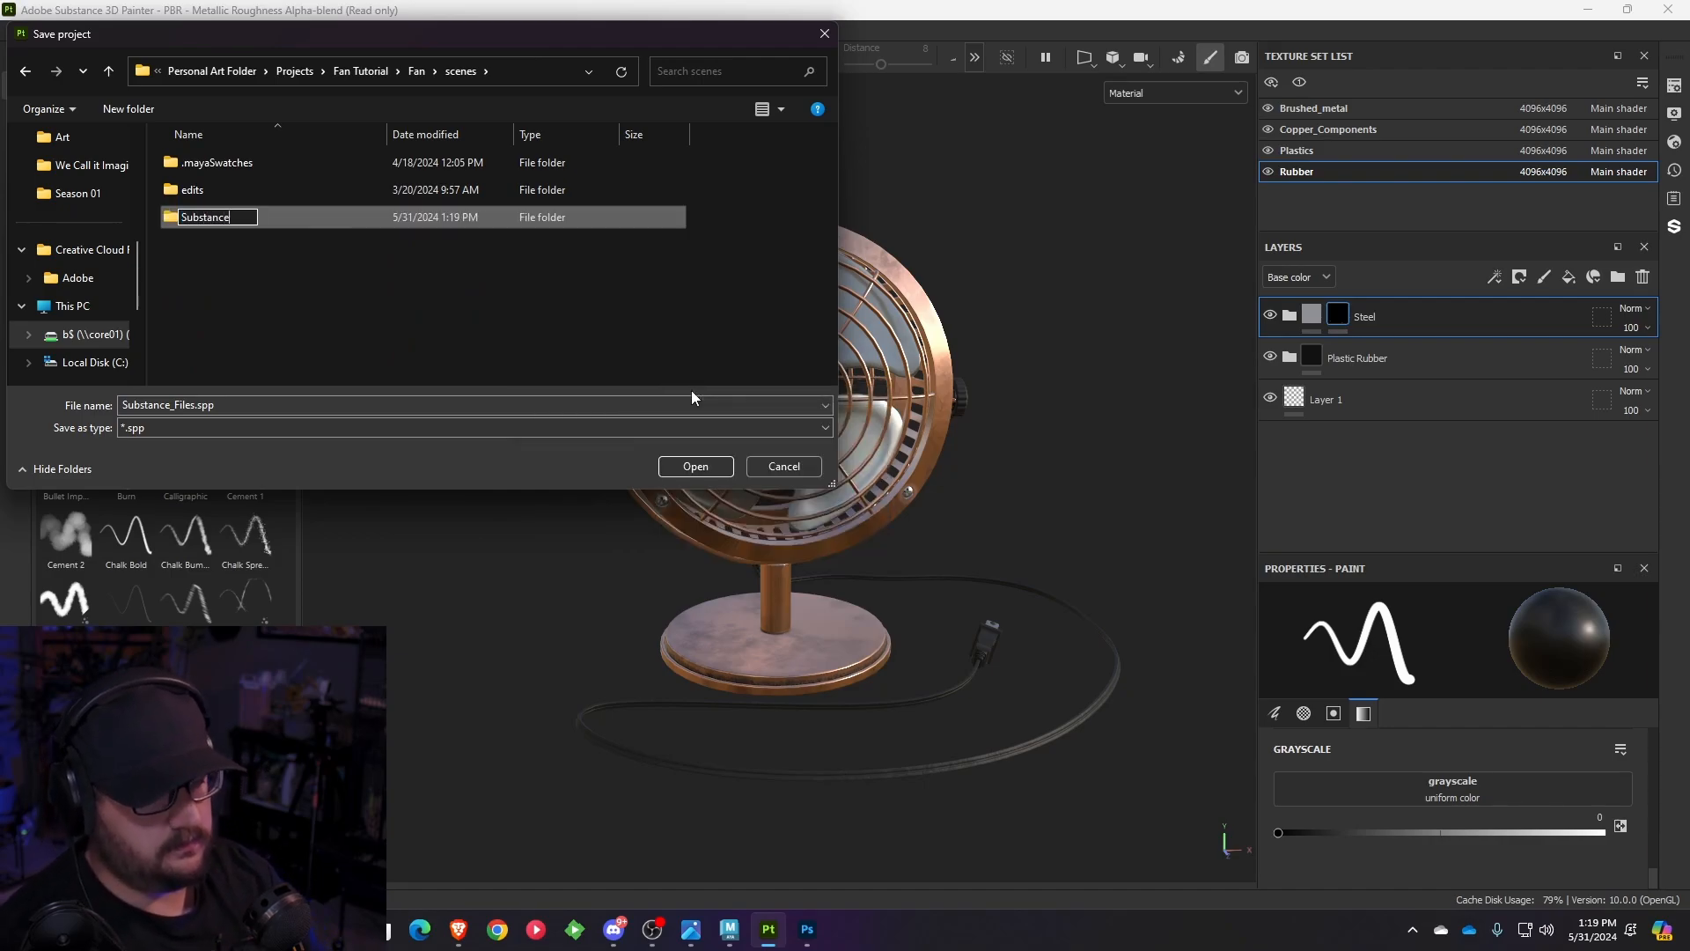
key("Return")
double_click(251, 220)
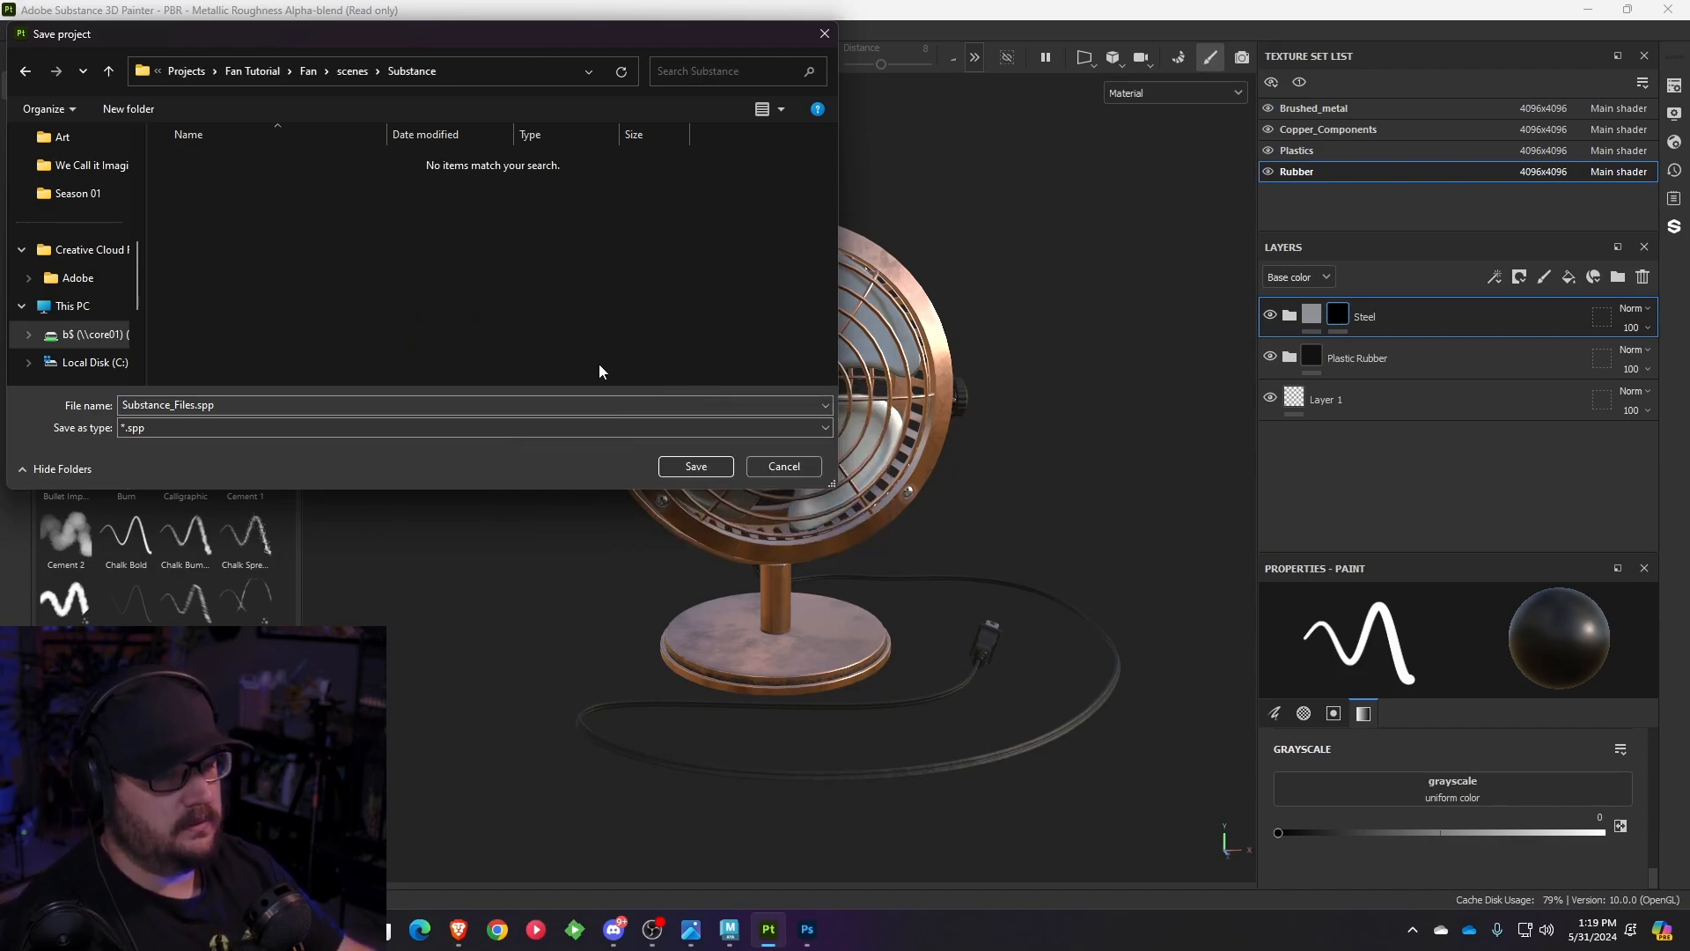
left_click(696, 467)
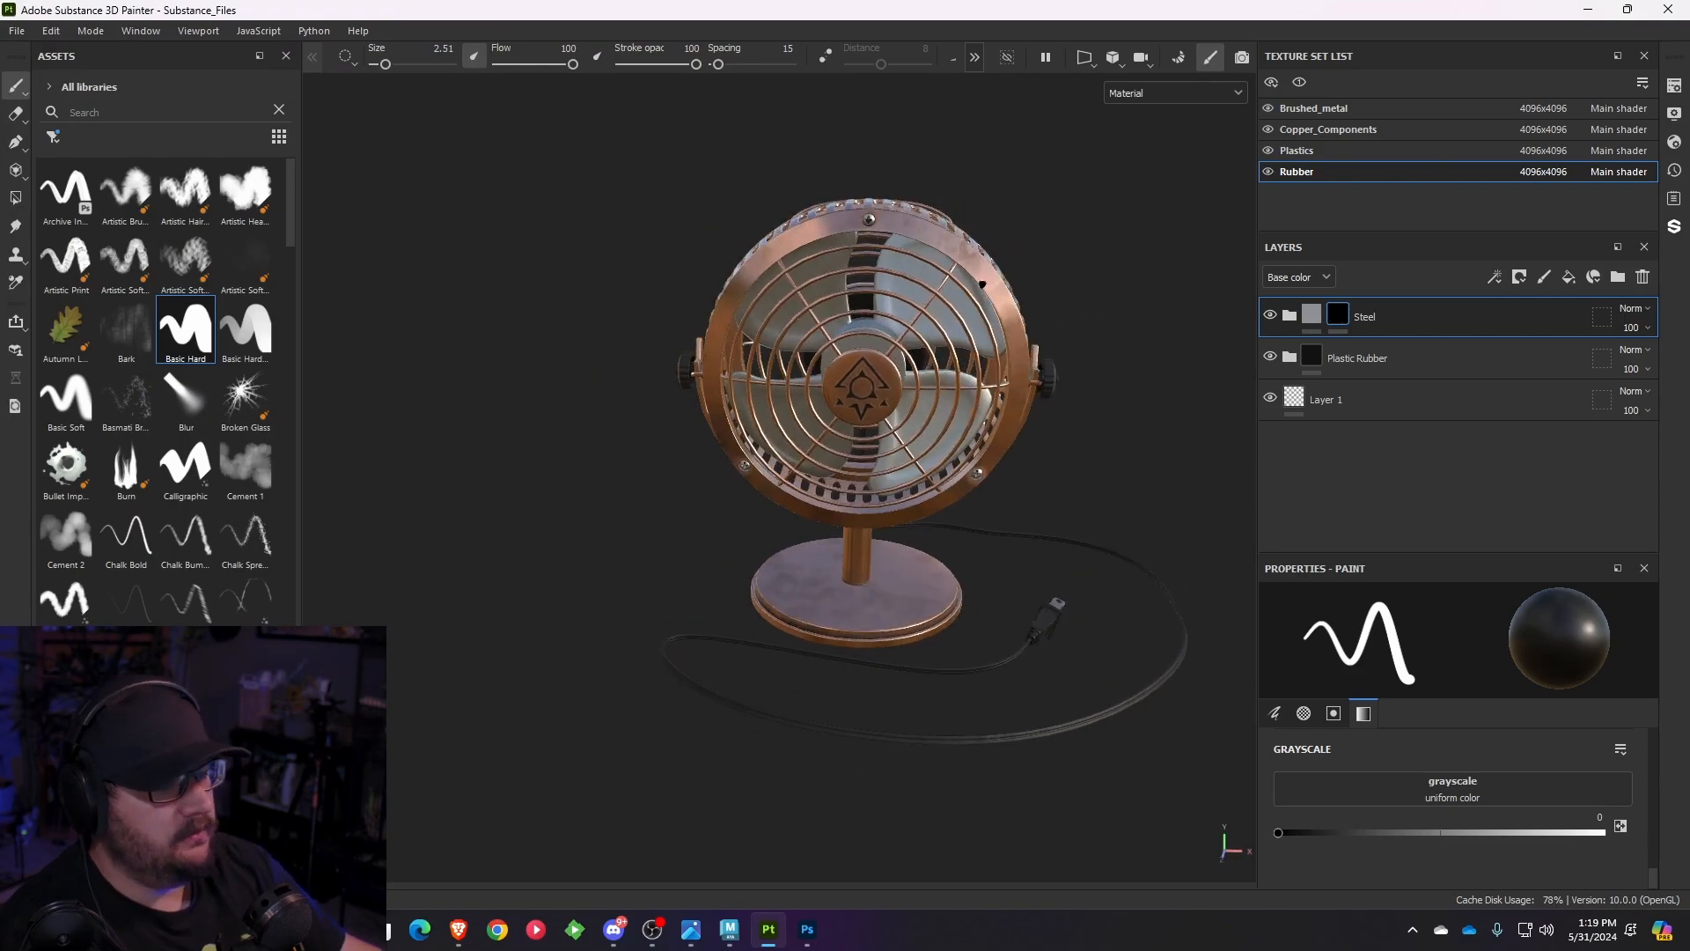
- Open the texture export settings and set the PNG bit depth to 16 bits
left_click_drag(705, 290, 707, 300, "alt")
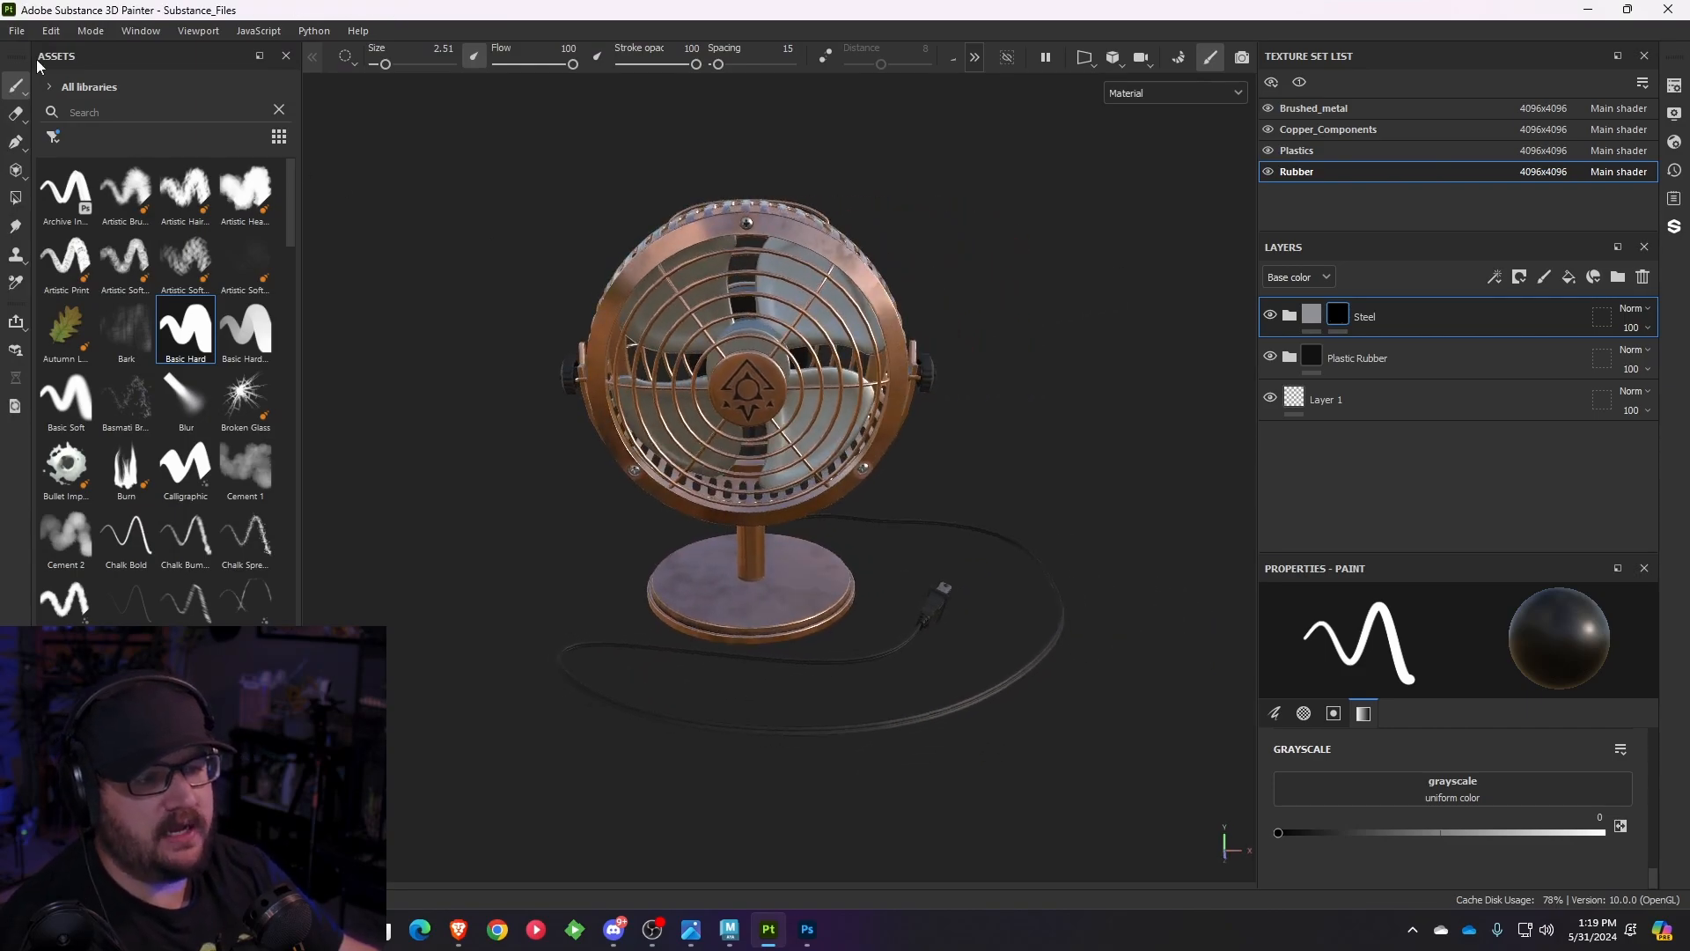
left_click(17, 31)
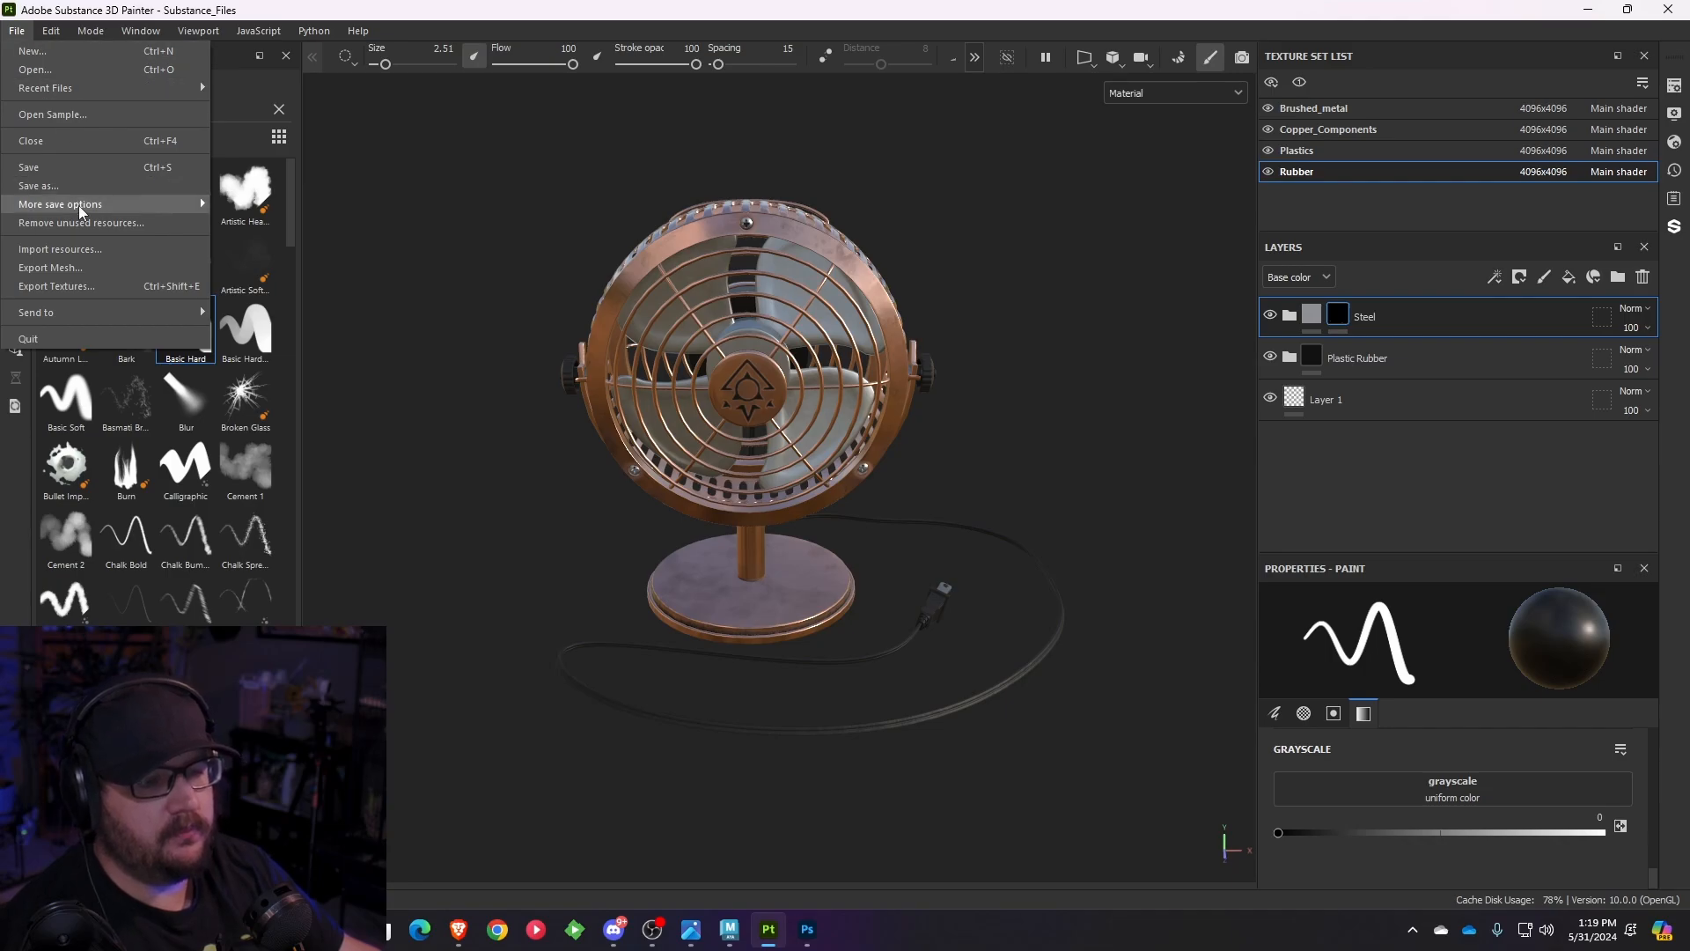
left_click(87, 288)
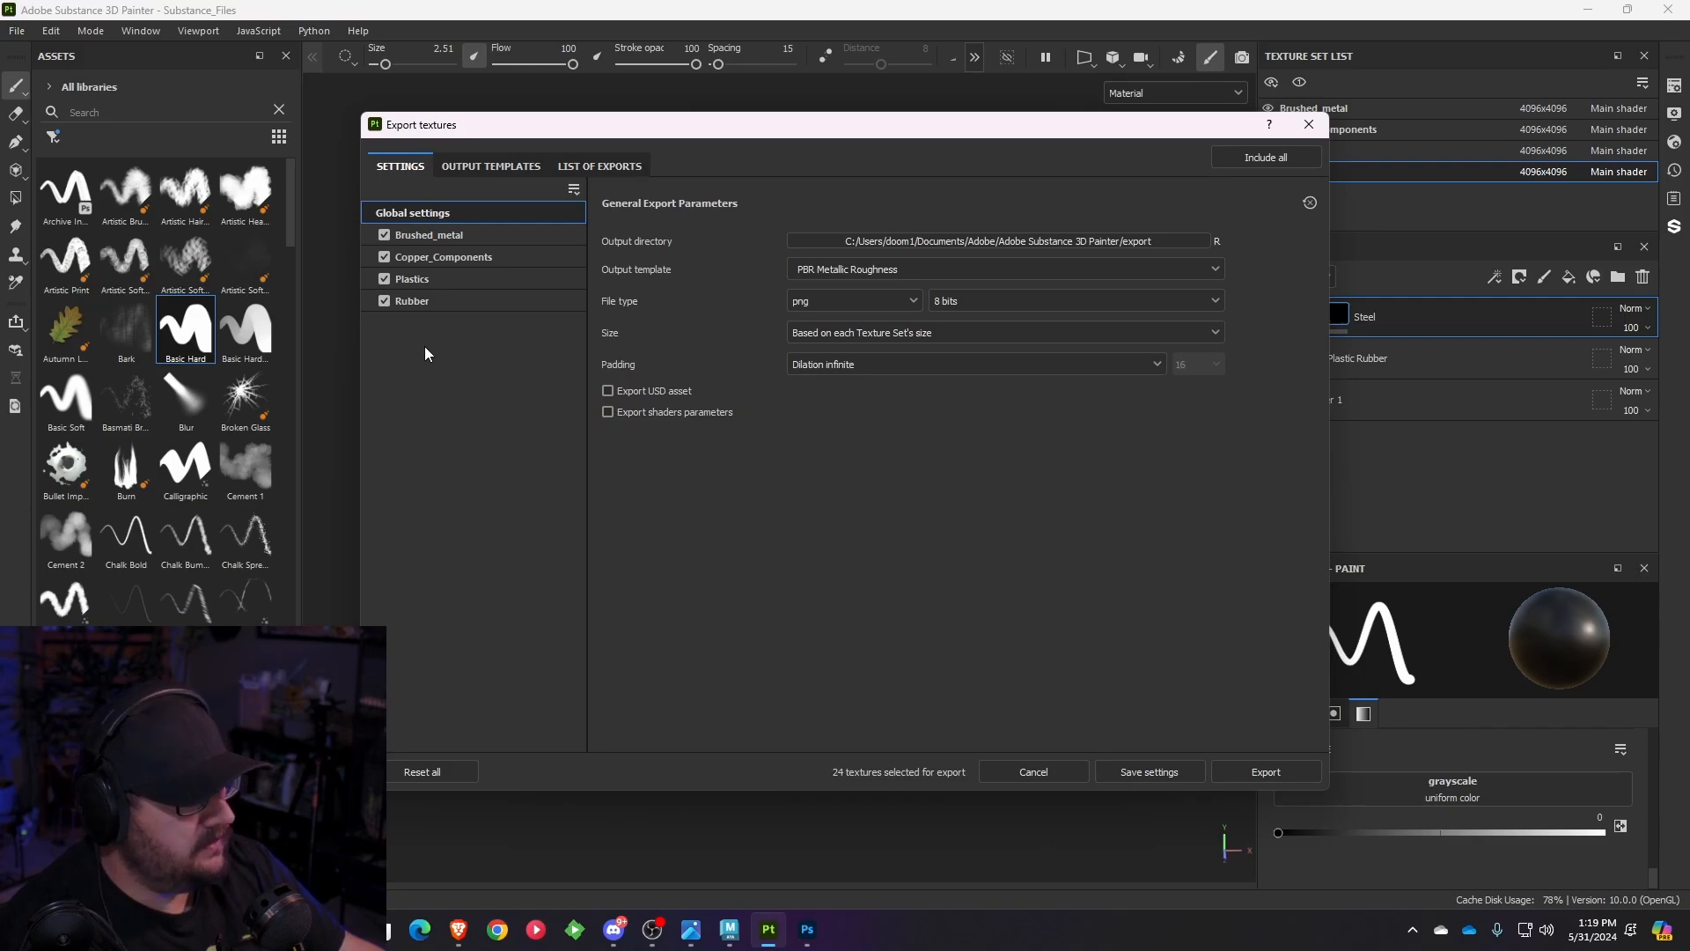
left_click(1009, 304)
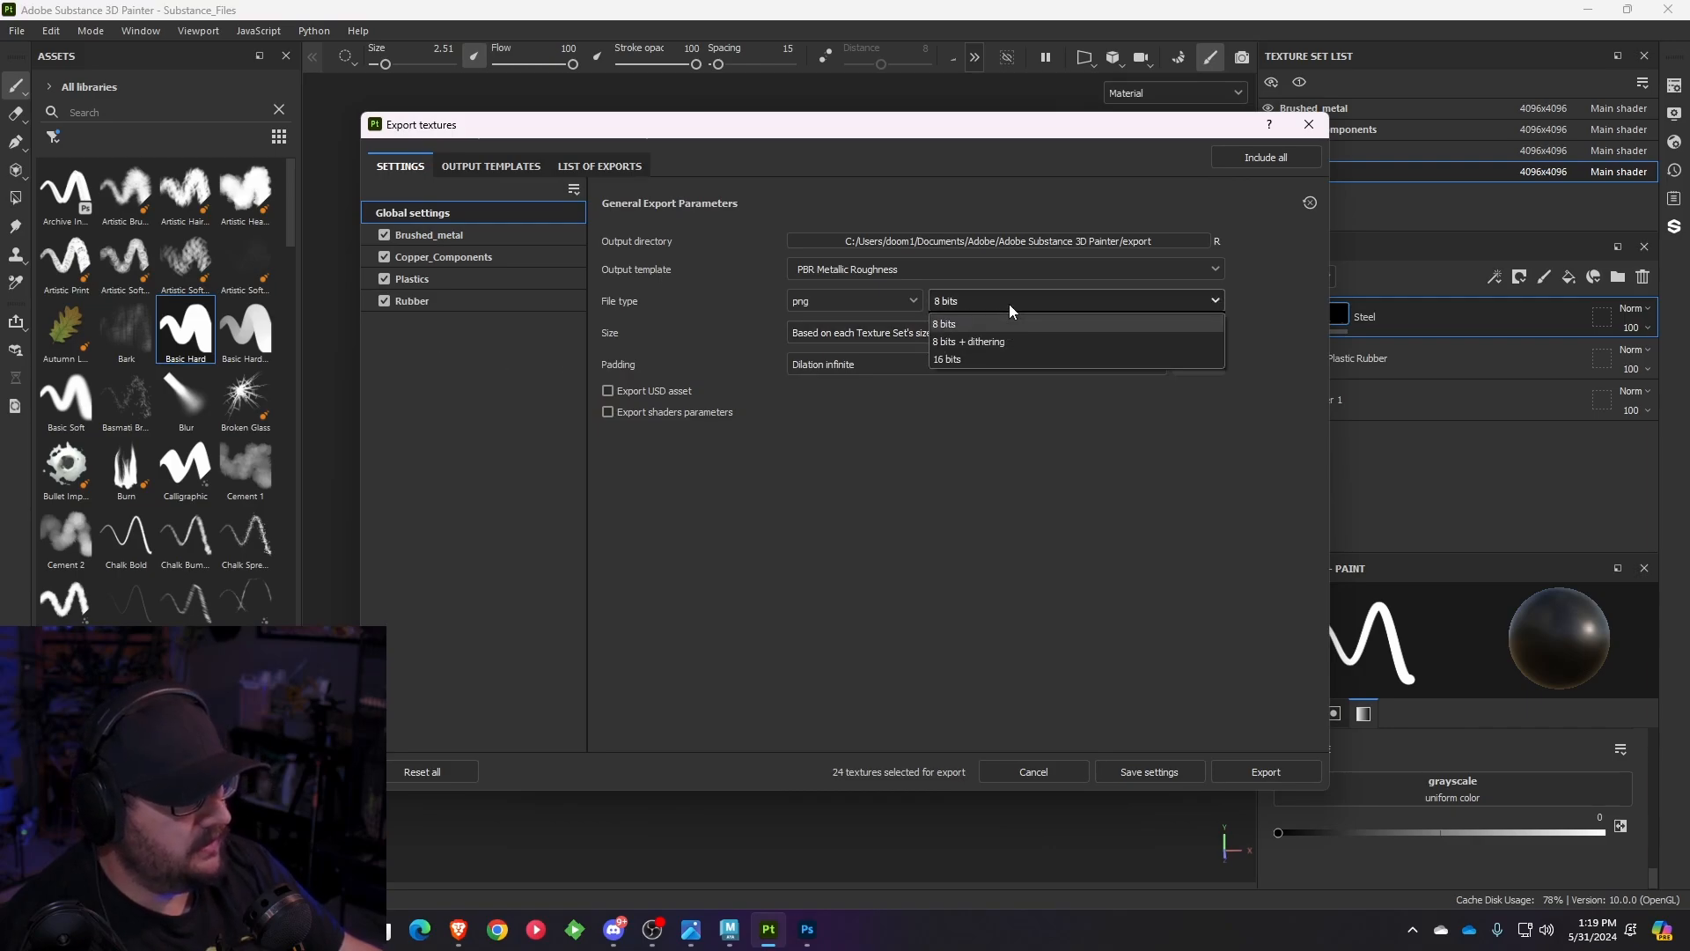
left_click(977, 357)
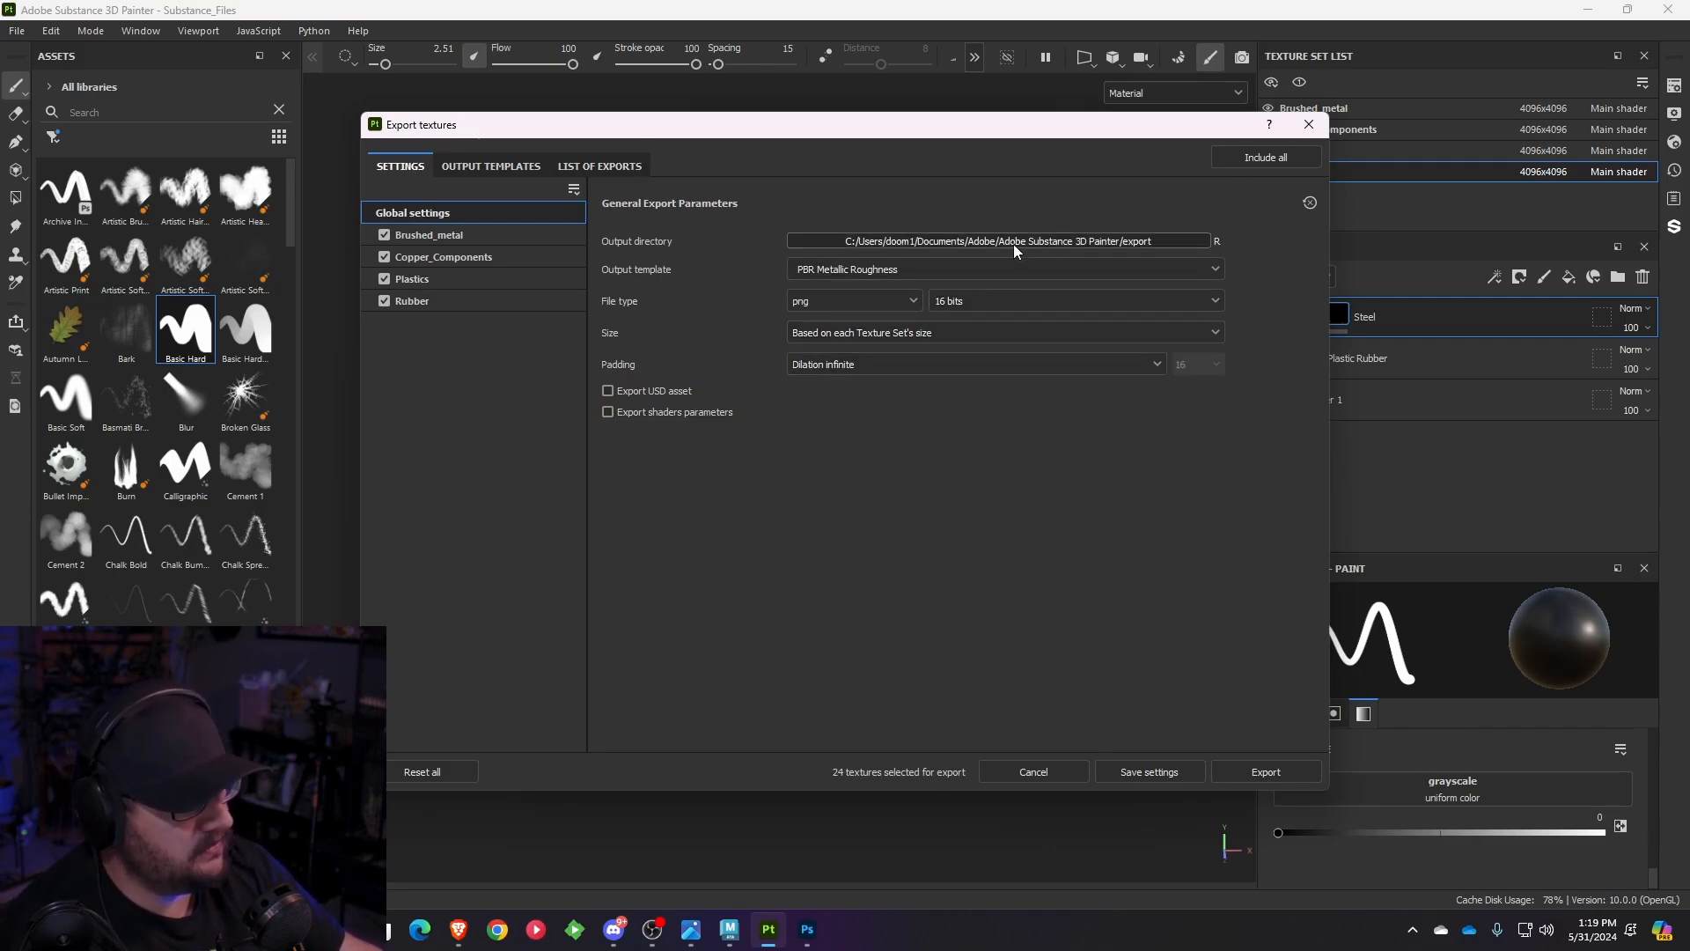
- Browse for the export output directory to Personal Art Folder/Projects/Fan Tutorial/Fan/sourceimages on the B: drive
left_click(1160, 237)
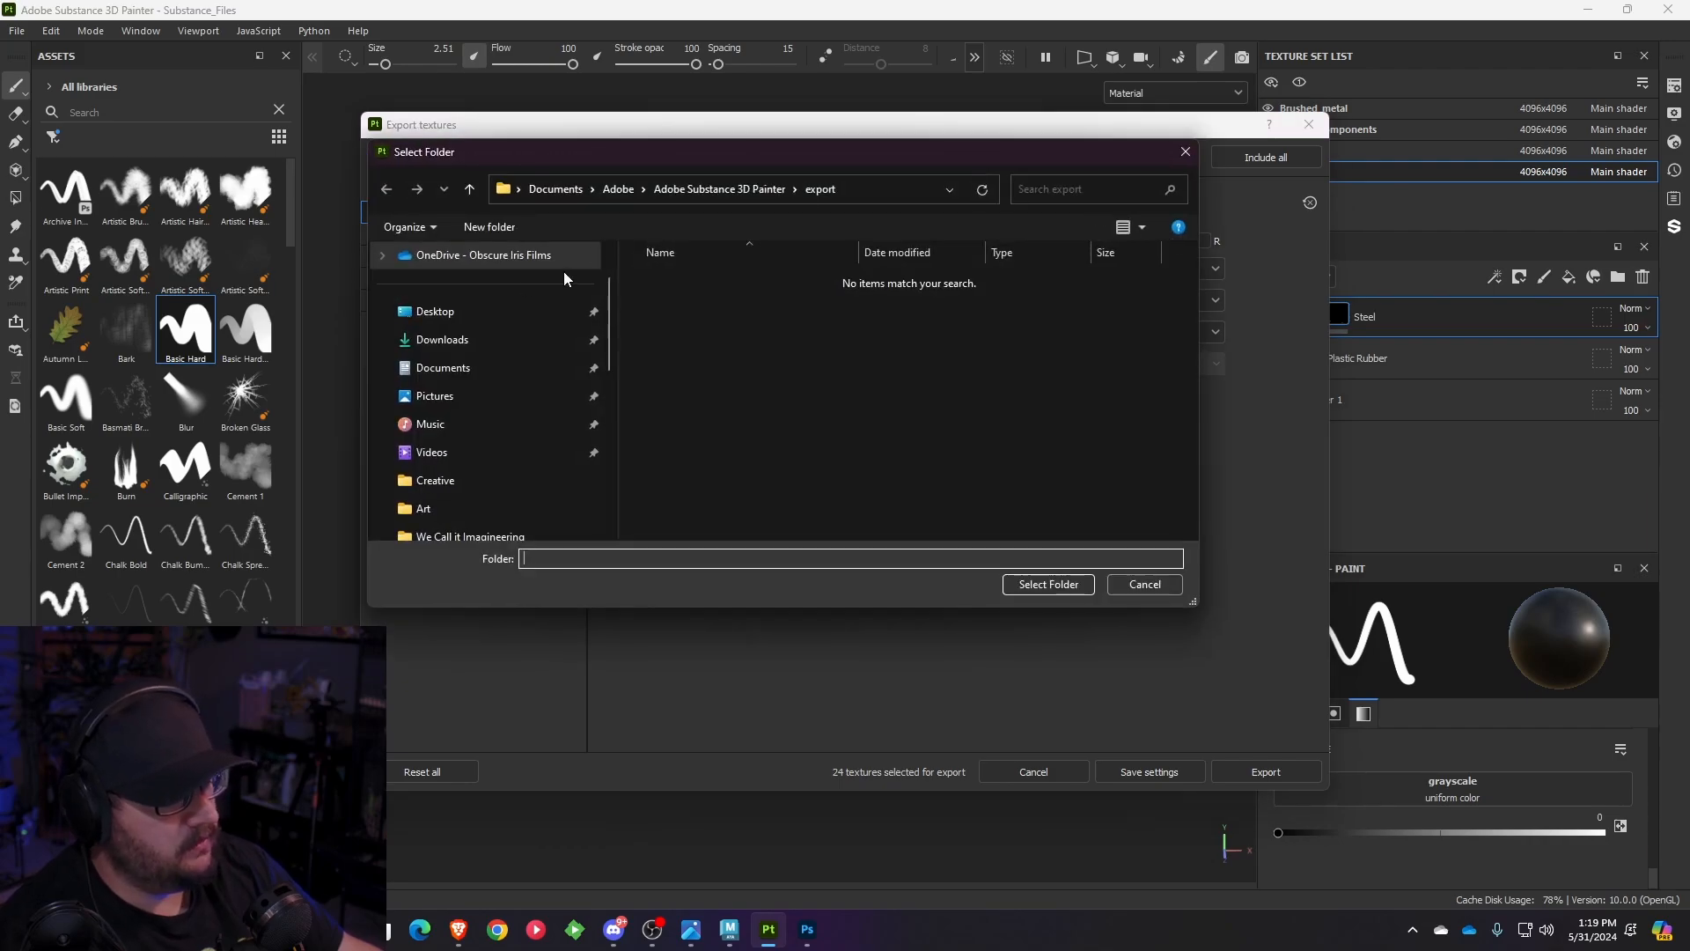
left_click(467, 313)
scroll(507, 352, "down", 3)
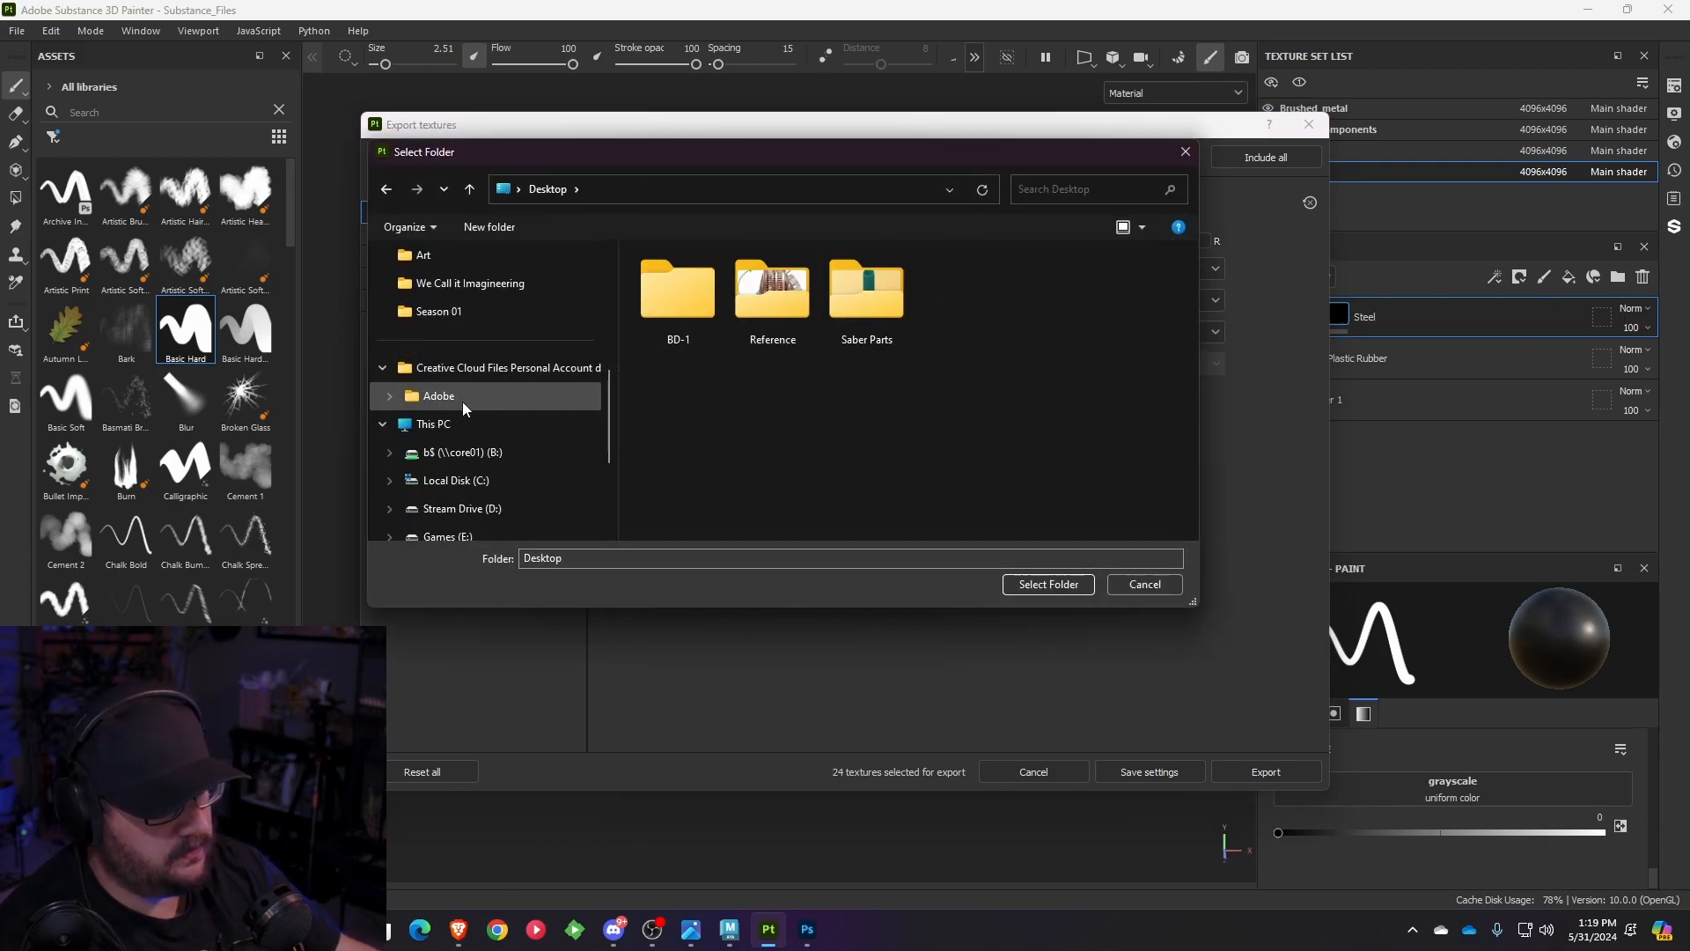
left_click(434, 424)
double_click(741, 414)
double_click(680, 338)
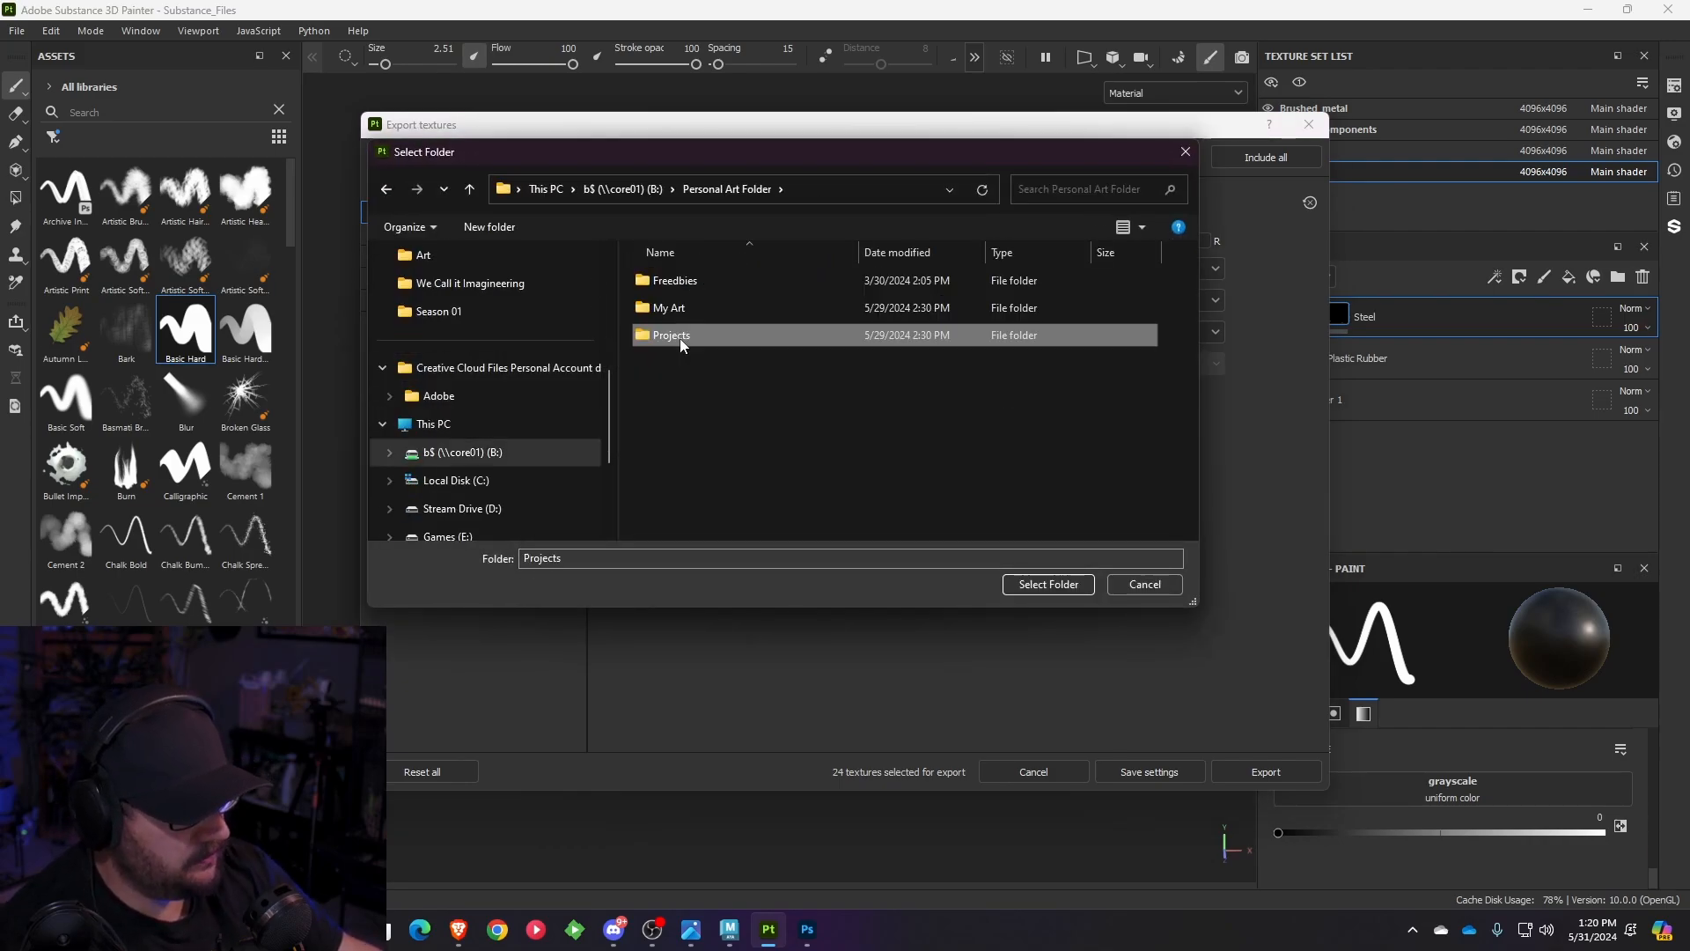
double_click(681, 308)
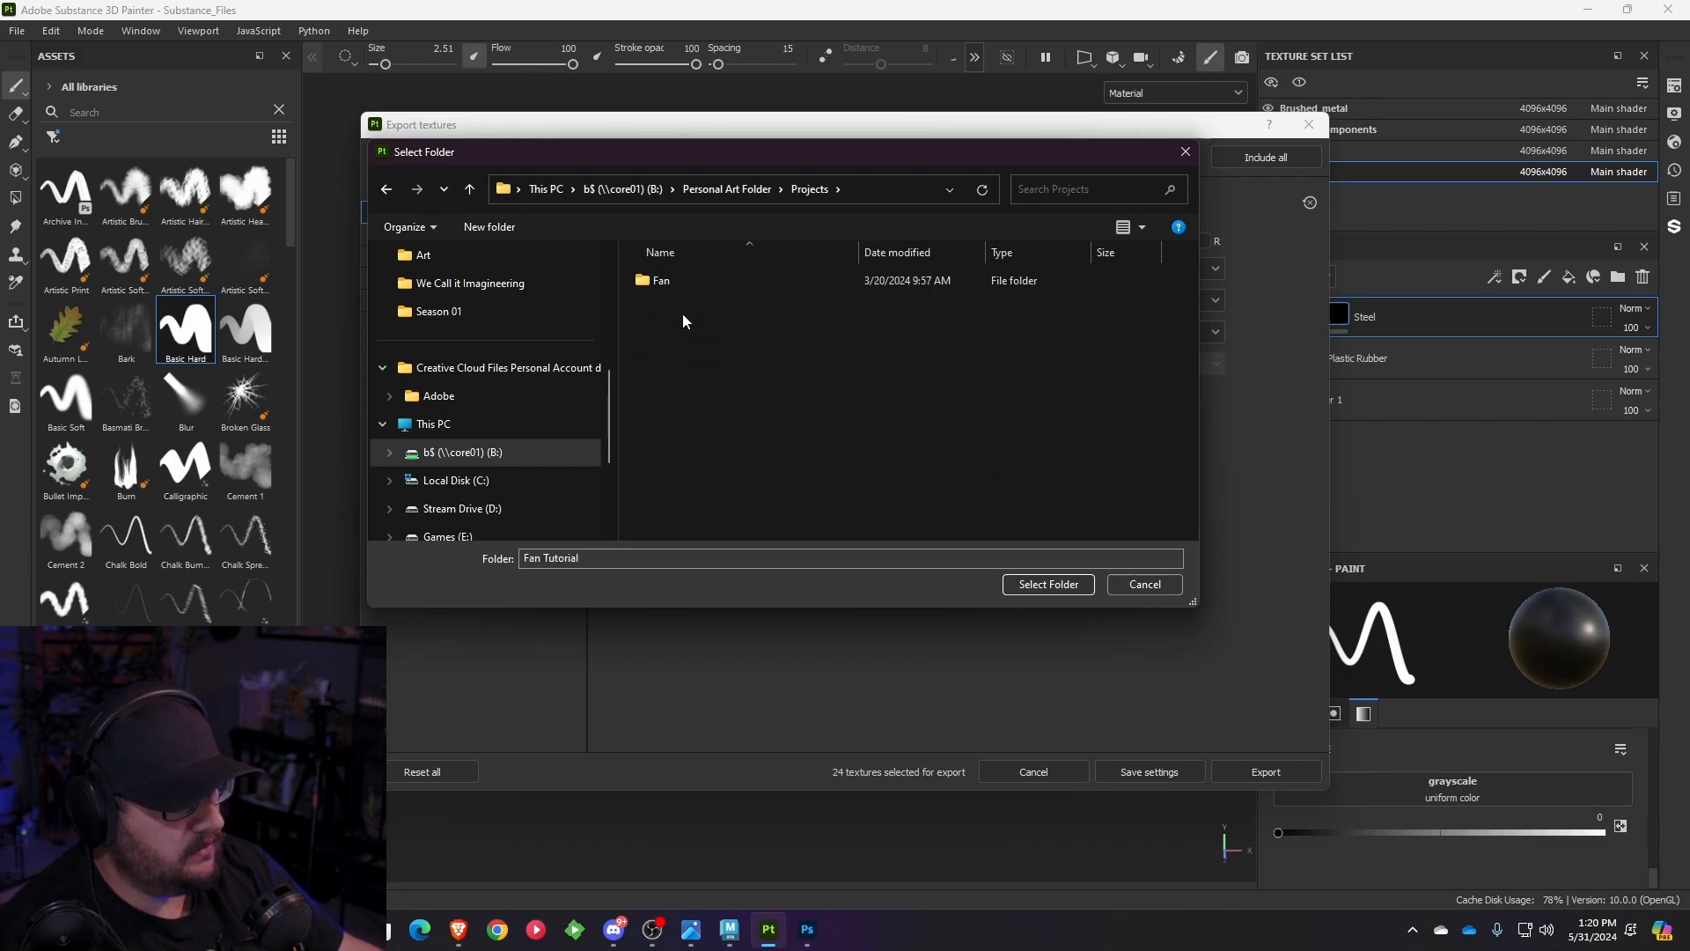
left_click(675, 280)
double_click(674, 282)
left_click(710, 528)
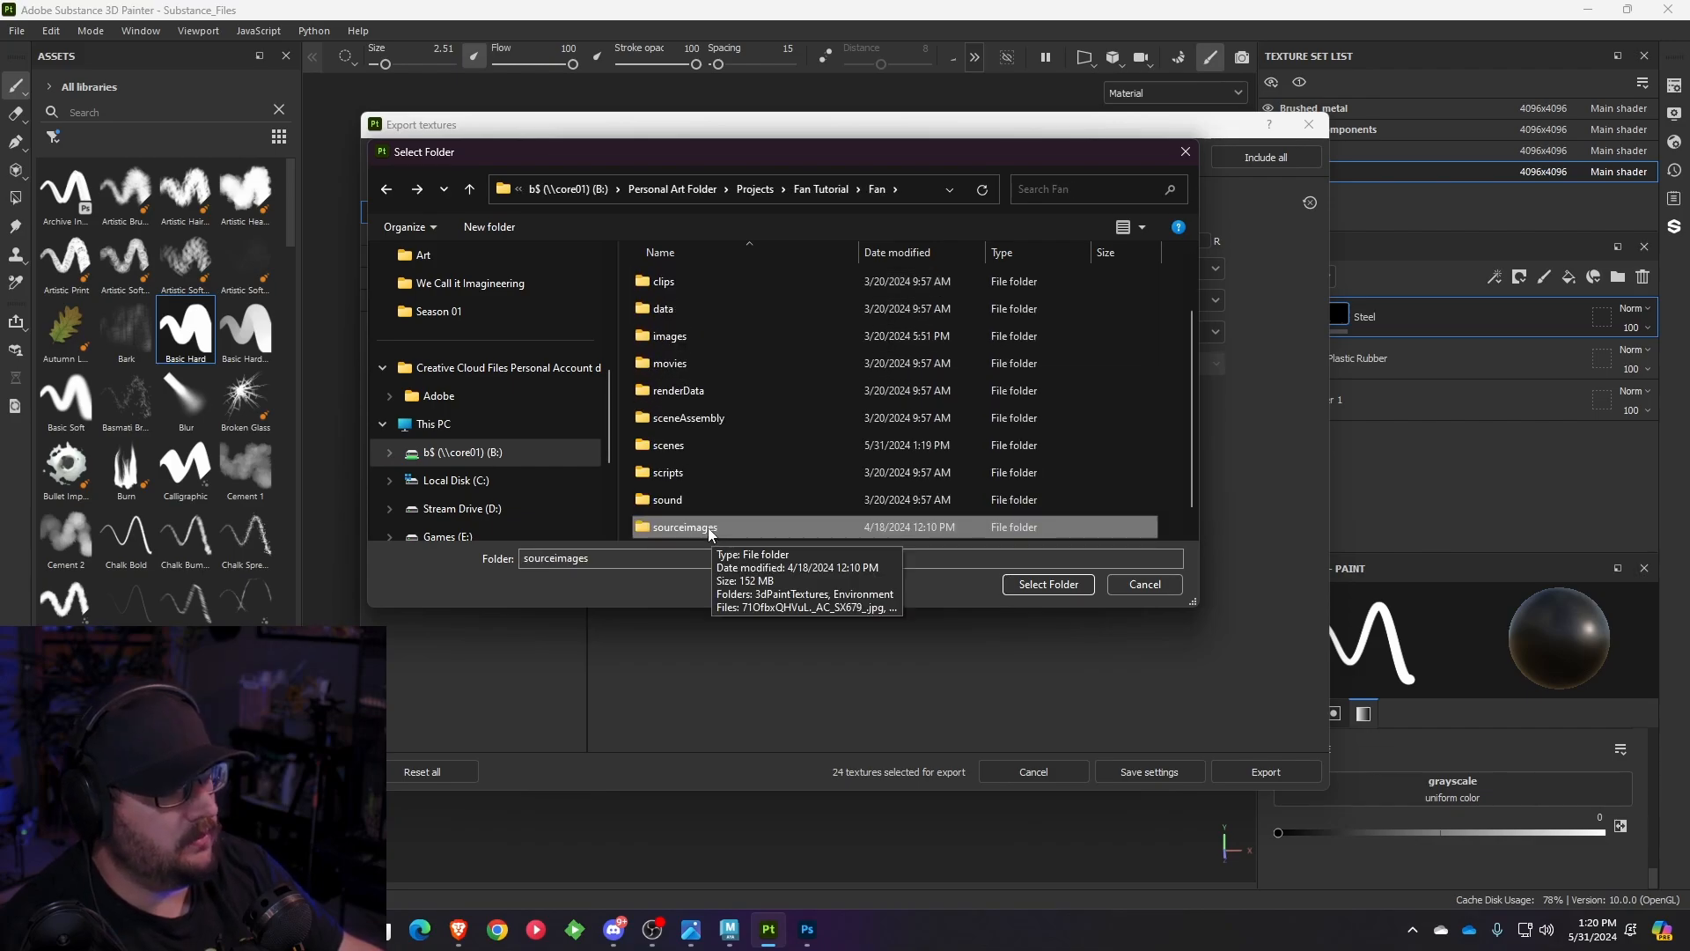
double_click(708, 529)
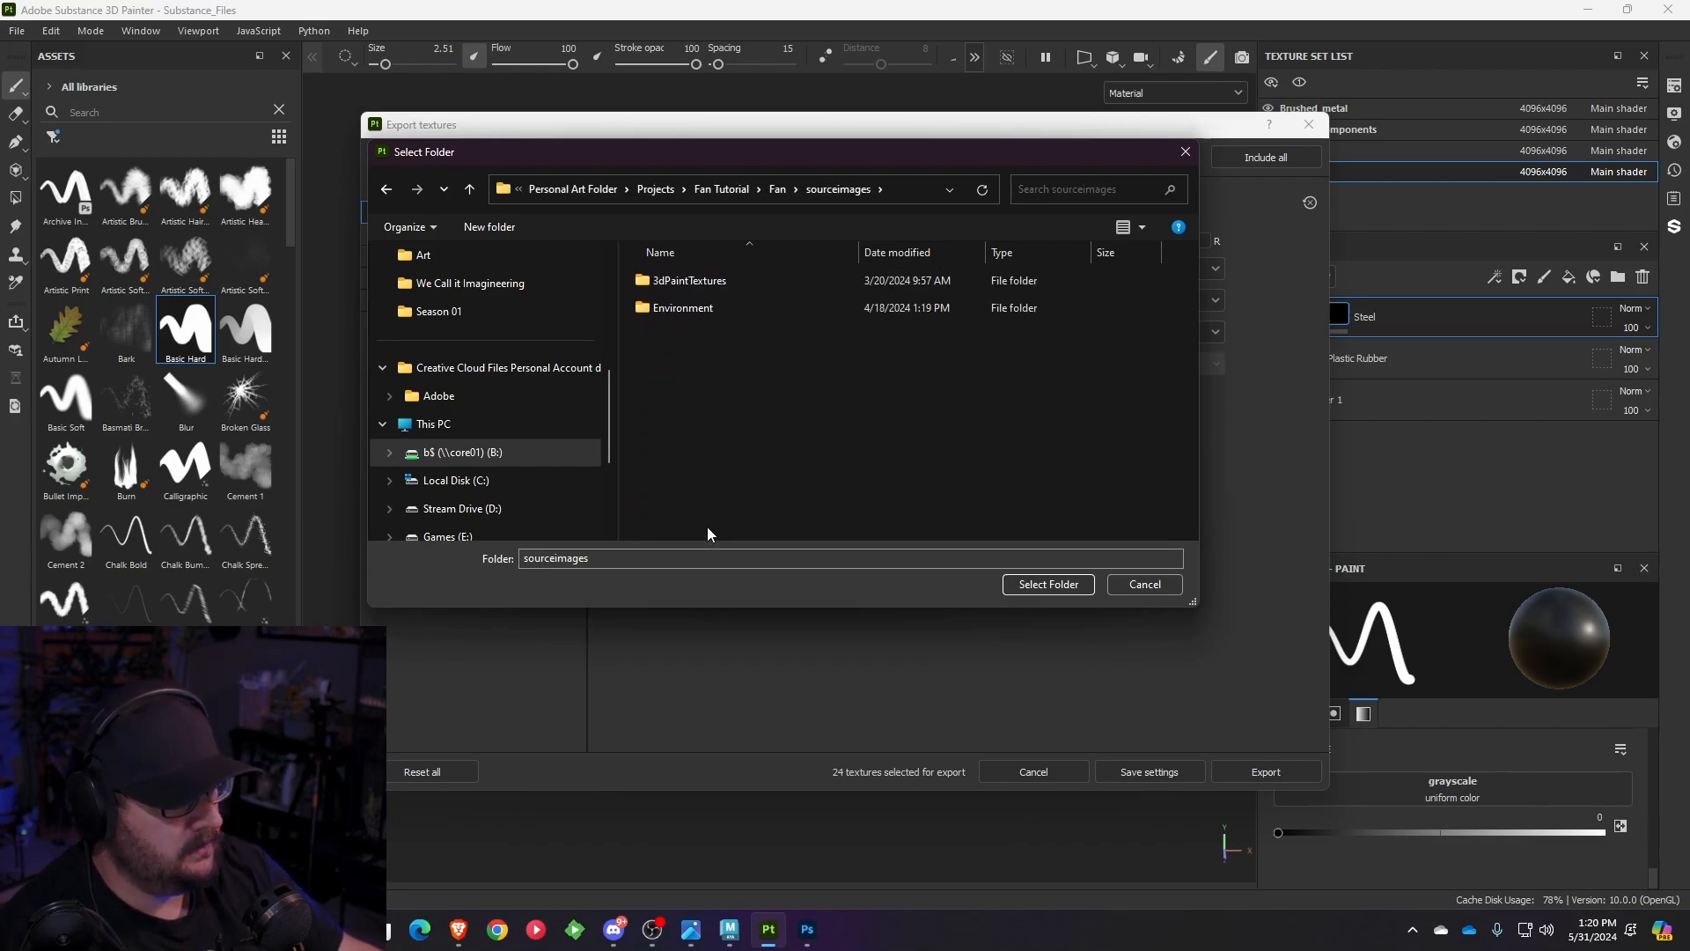
- Create a Fan_Textures folder in sourceimages, choose it as the output directory and save the export settings
right_click(641, 408)
mouse_move(815, 566)
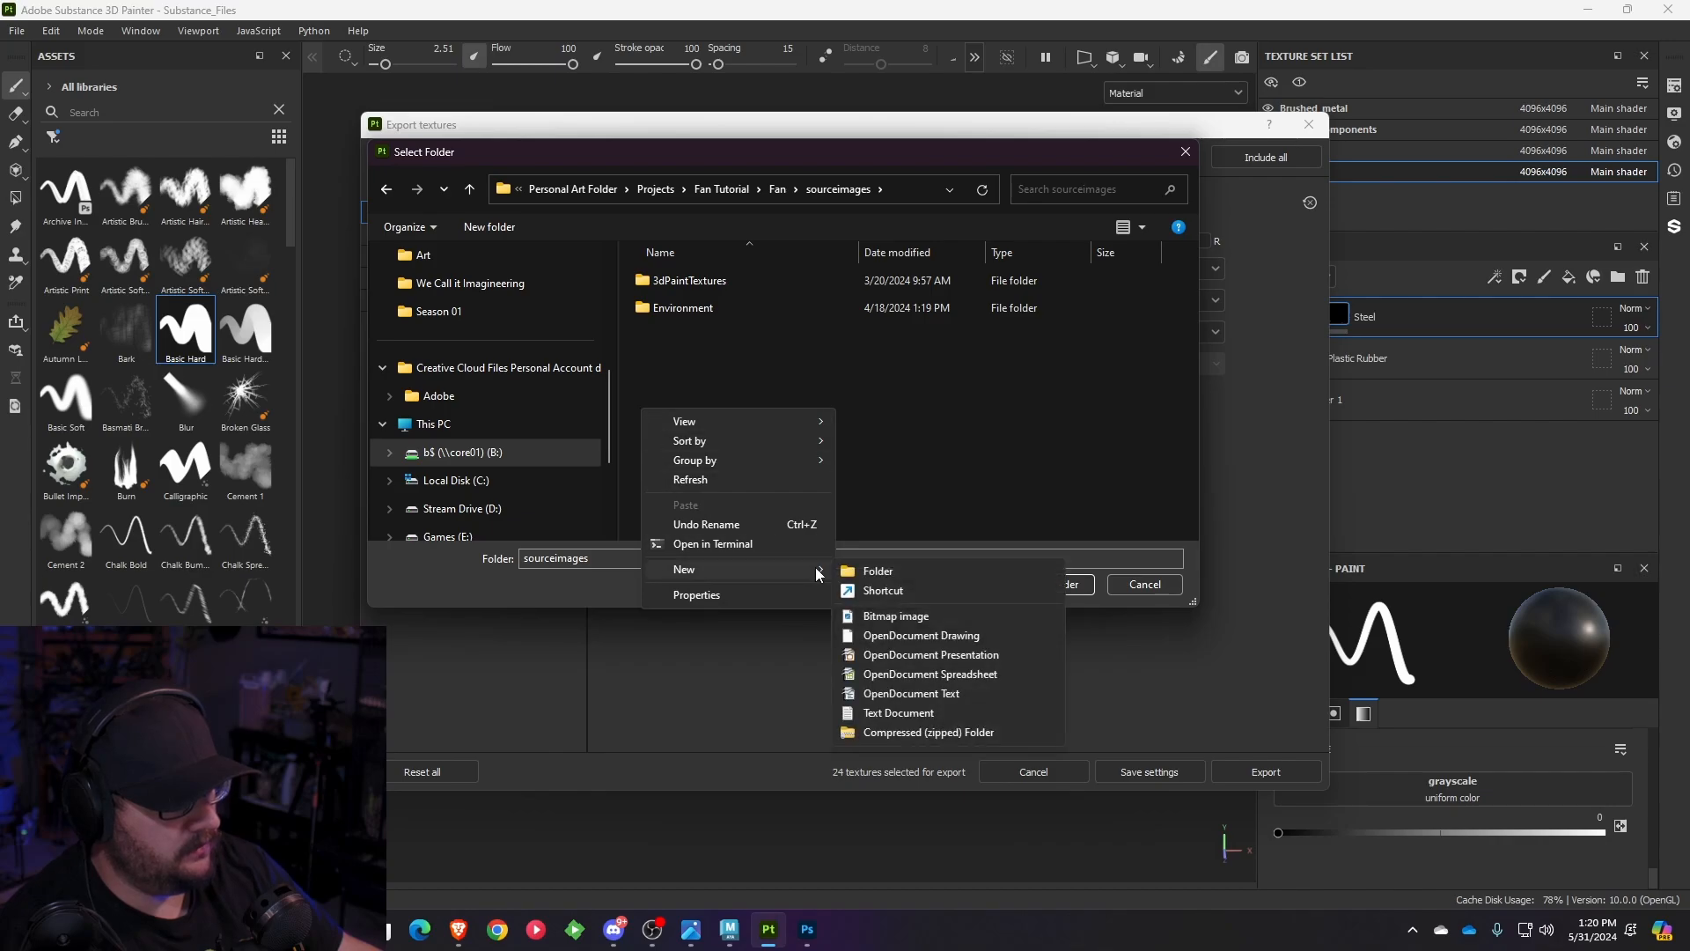
right_click(686, 468)
mouse_move(745, 628)
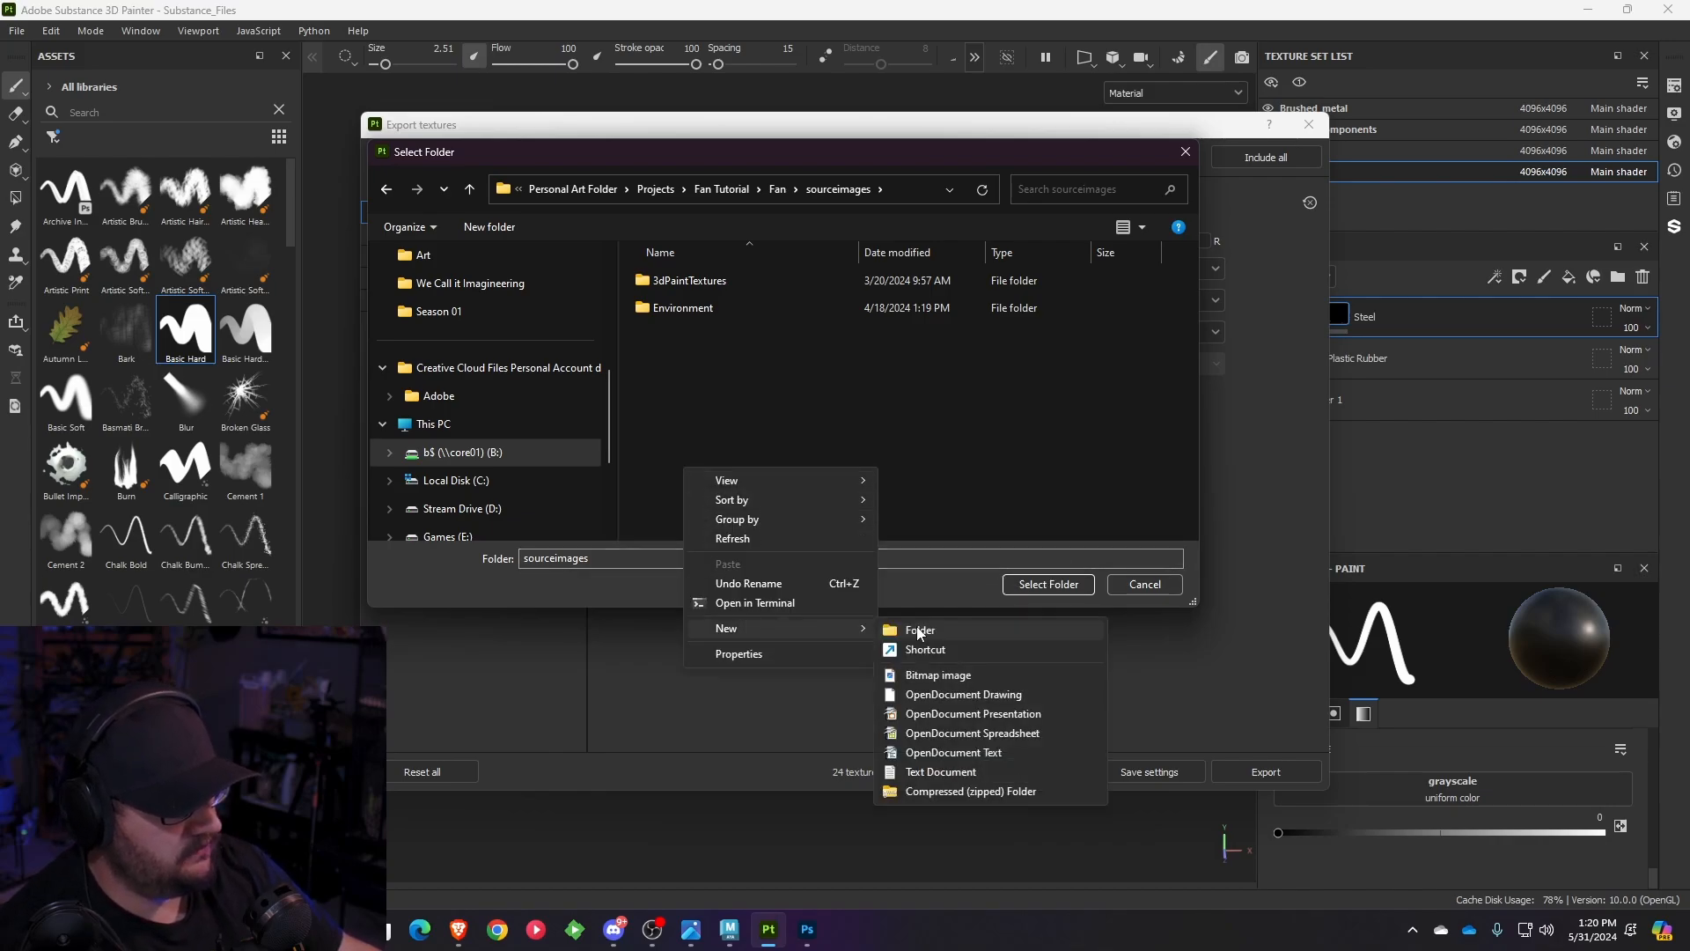
left_click(918, 632)
type("Su")
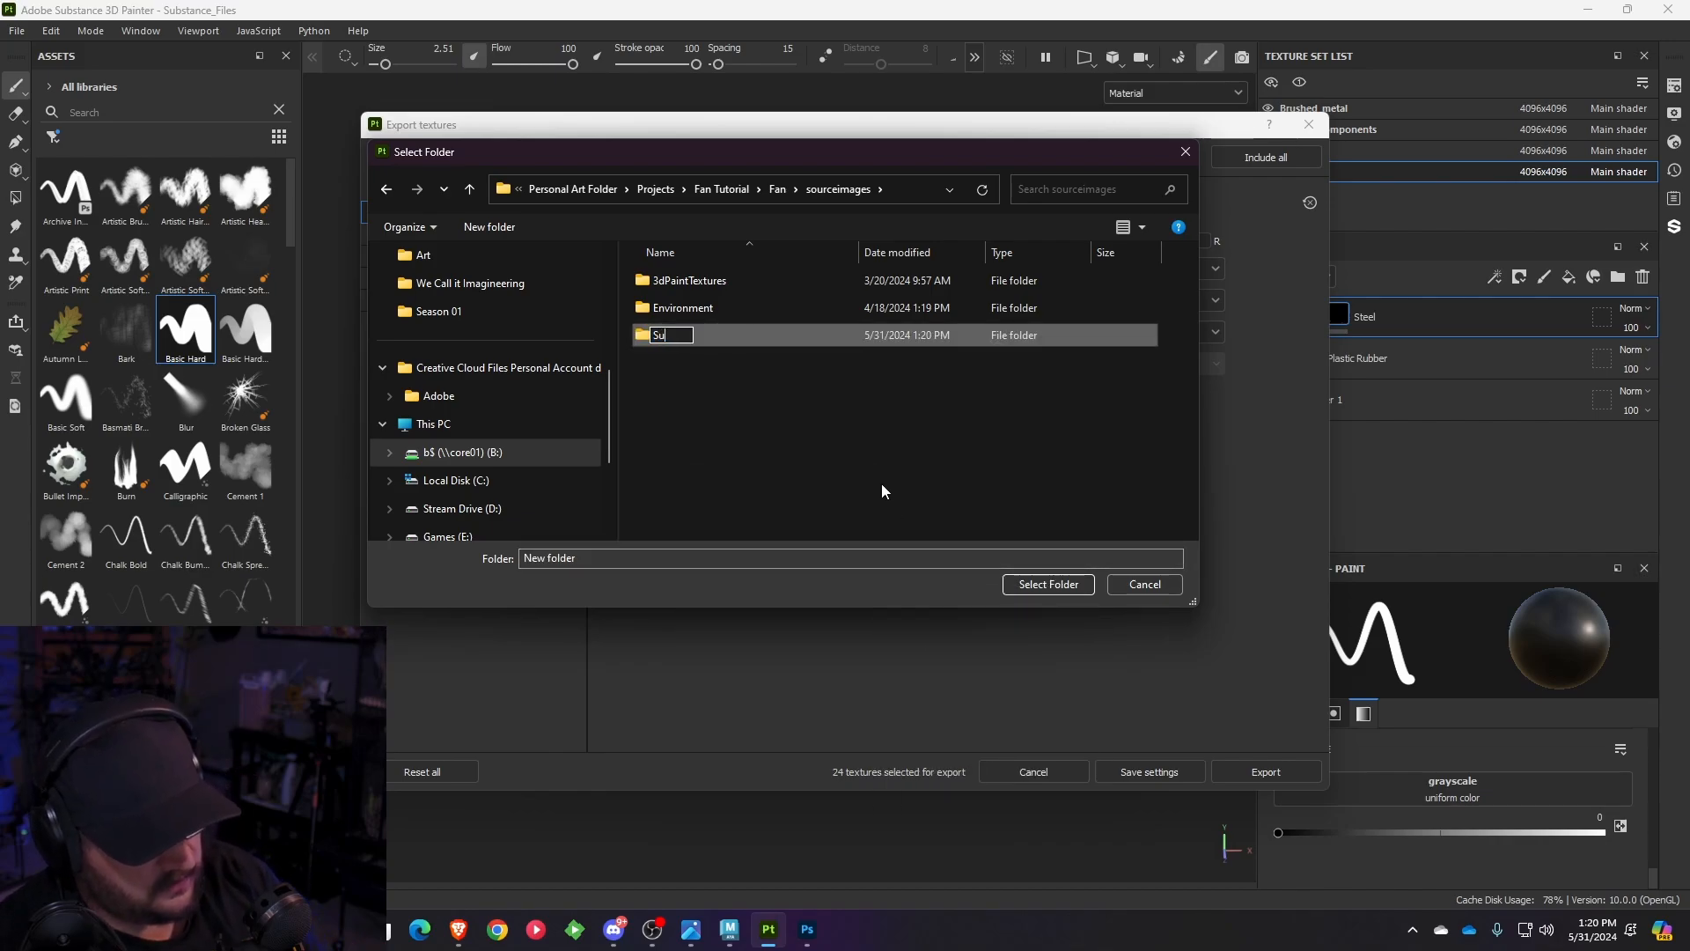
key("BackSpace")
key("BackSpace")
type("Fan")
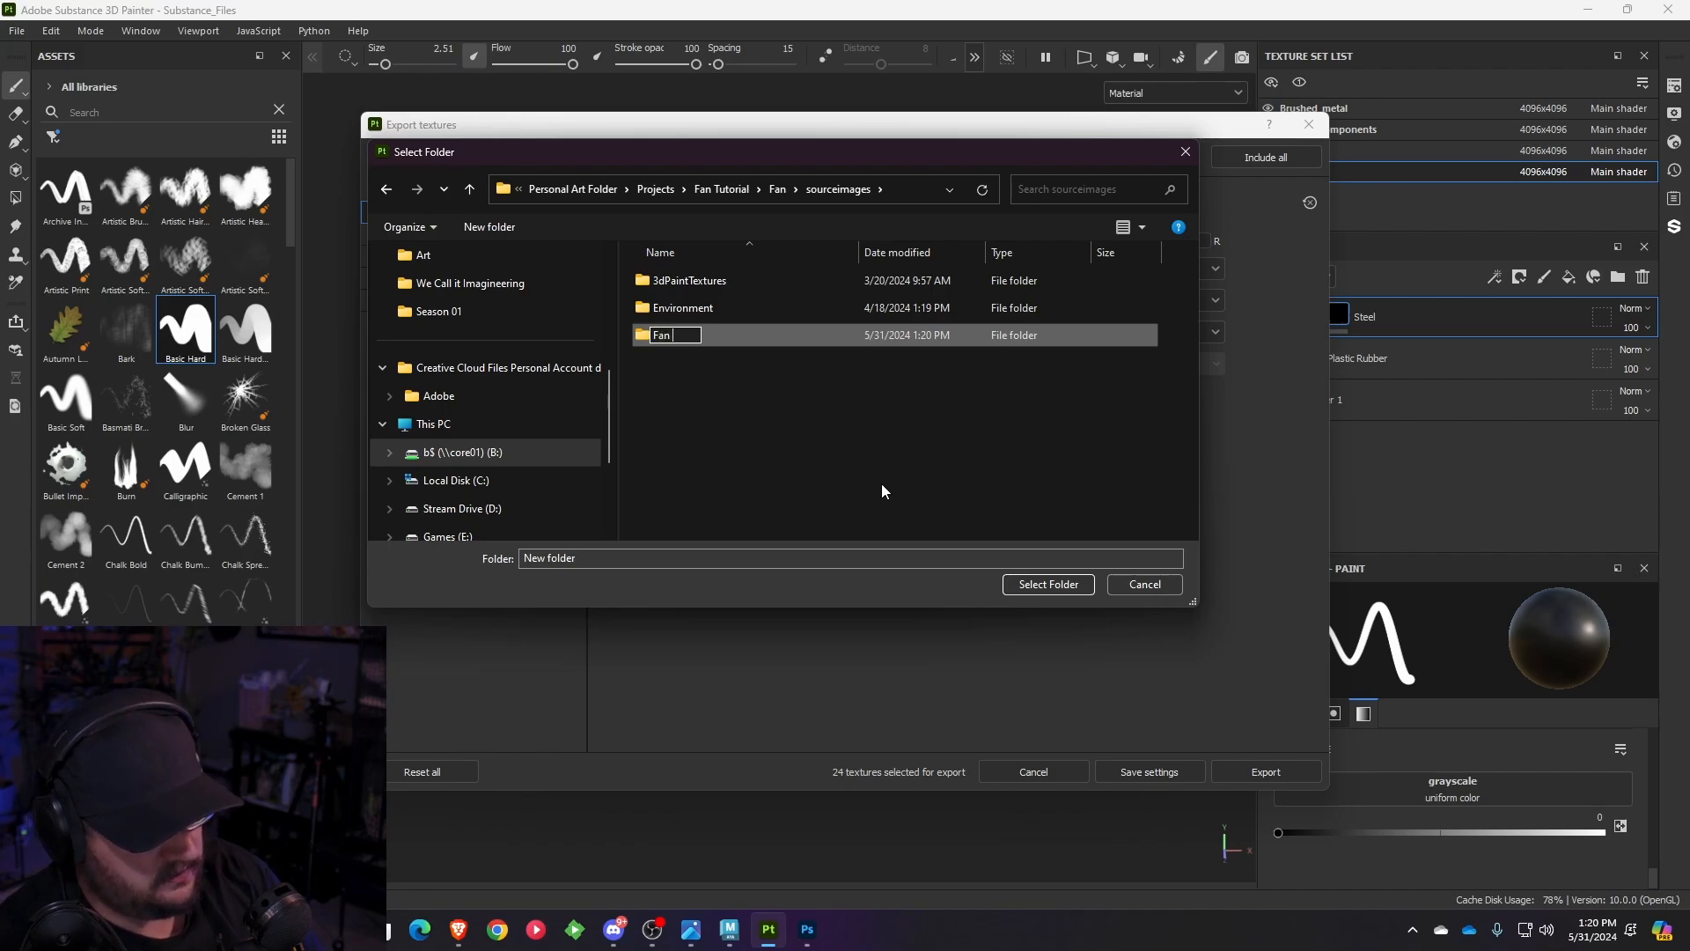
type("_Textu")
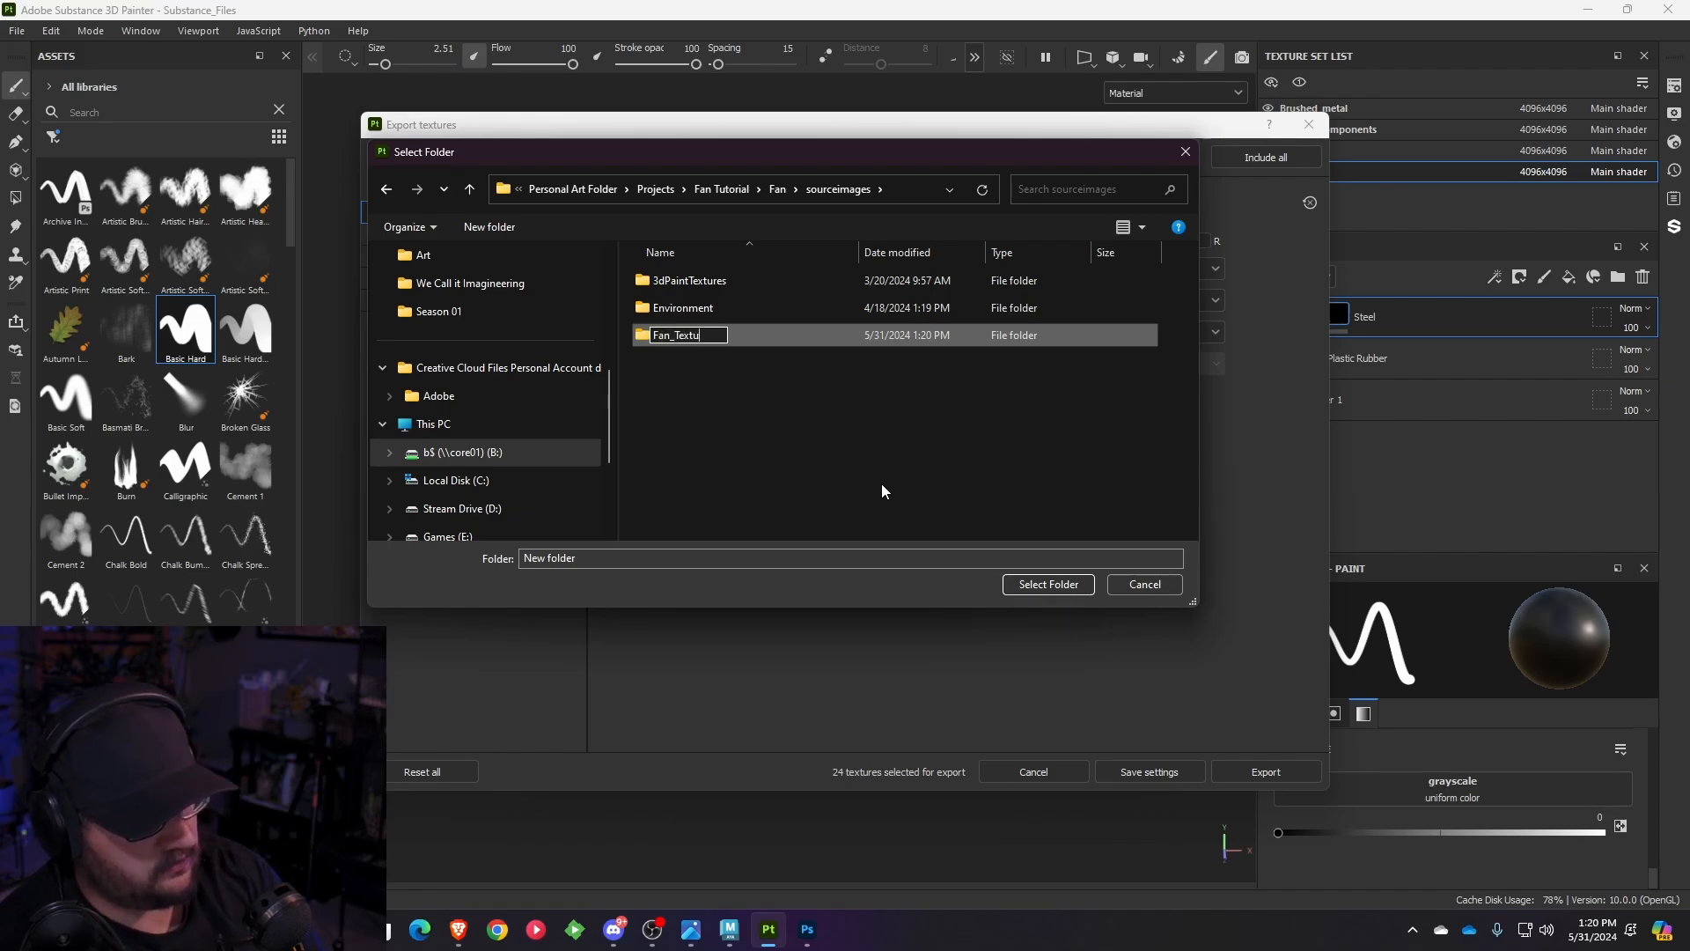
type("res")
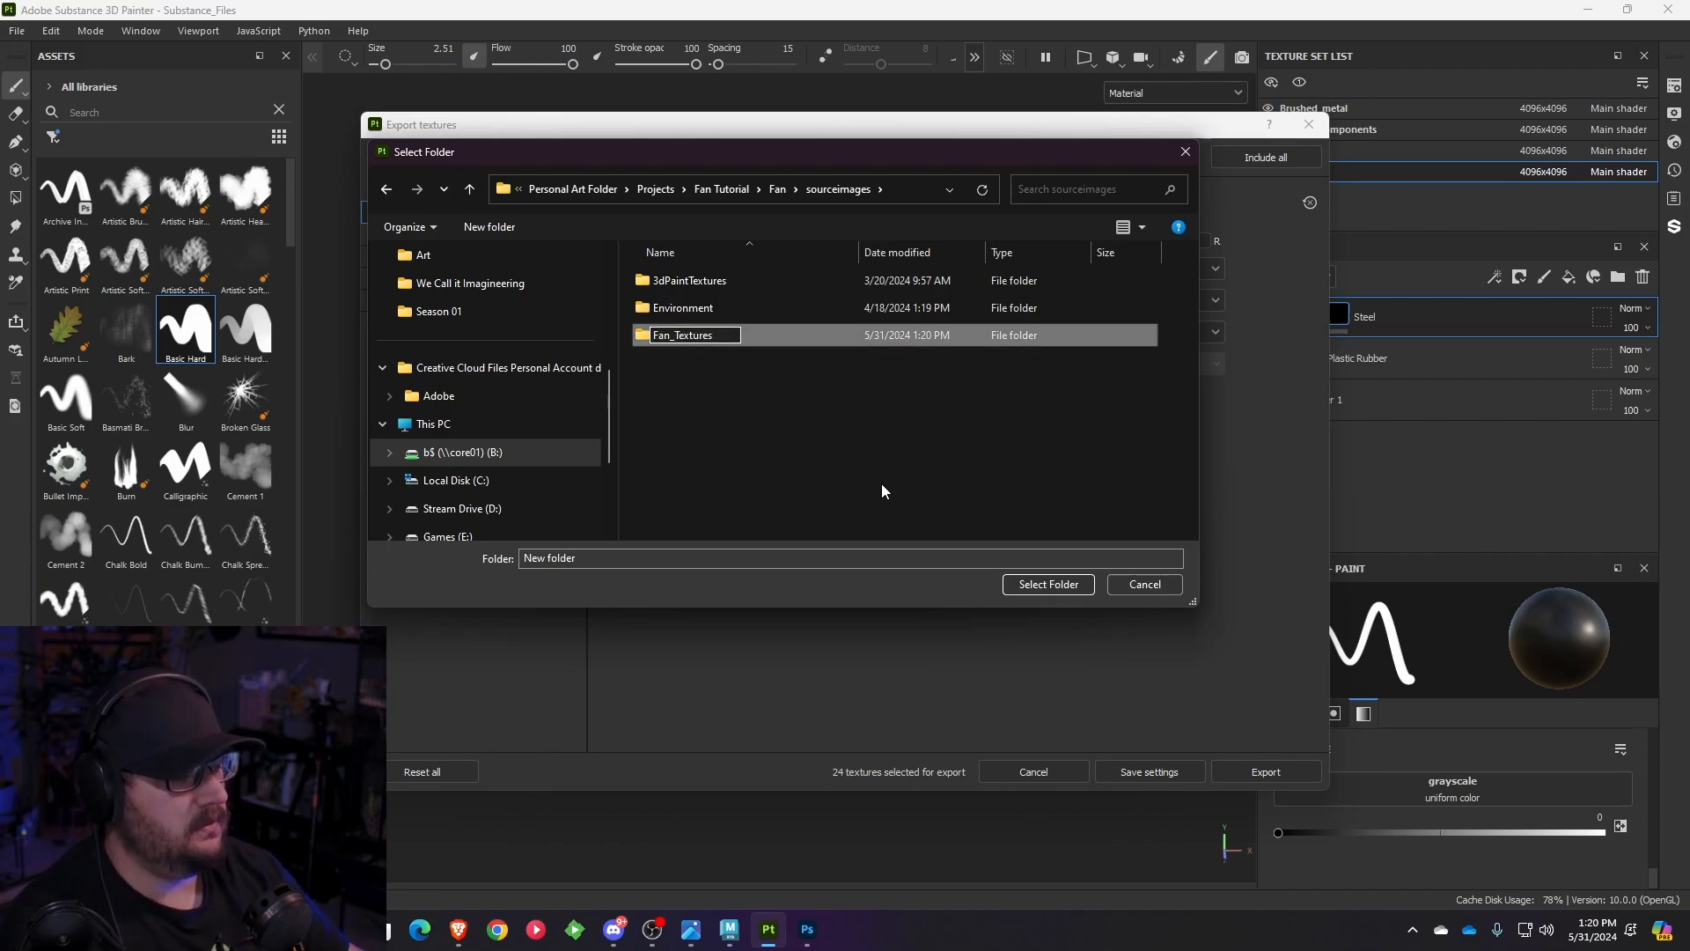
left_click(880, 483)
double_click(709, 333)
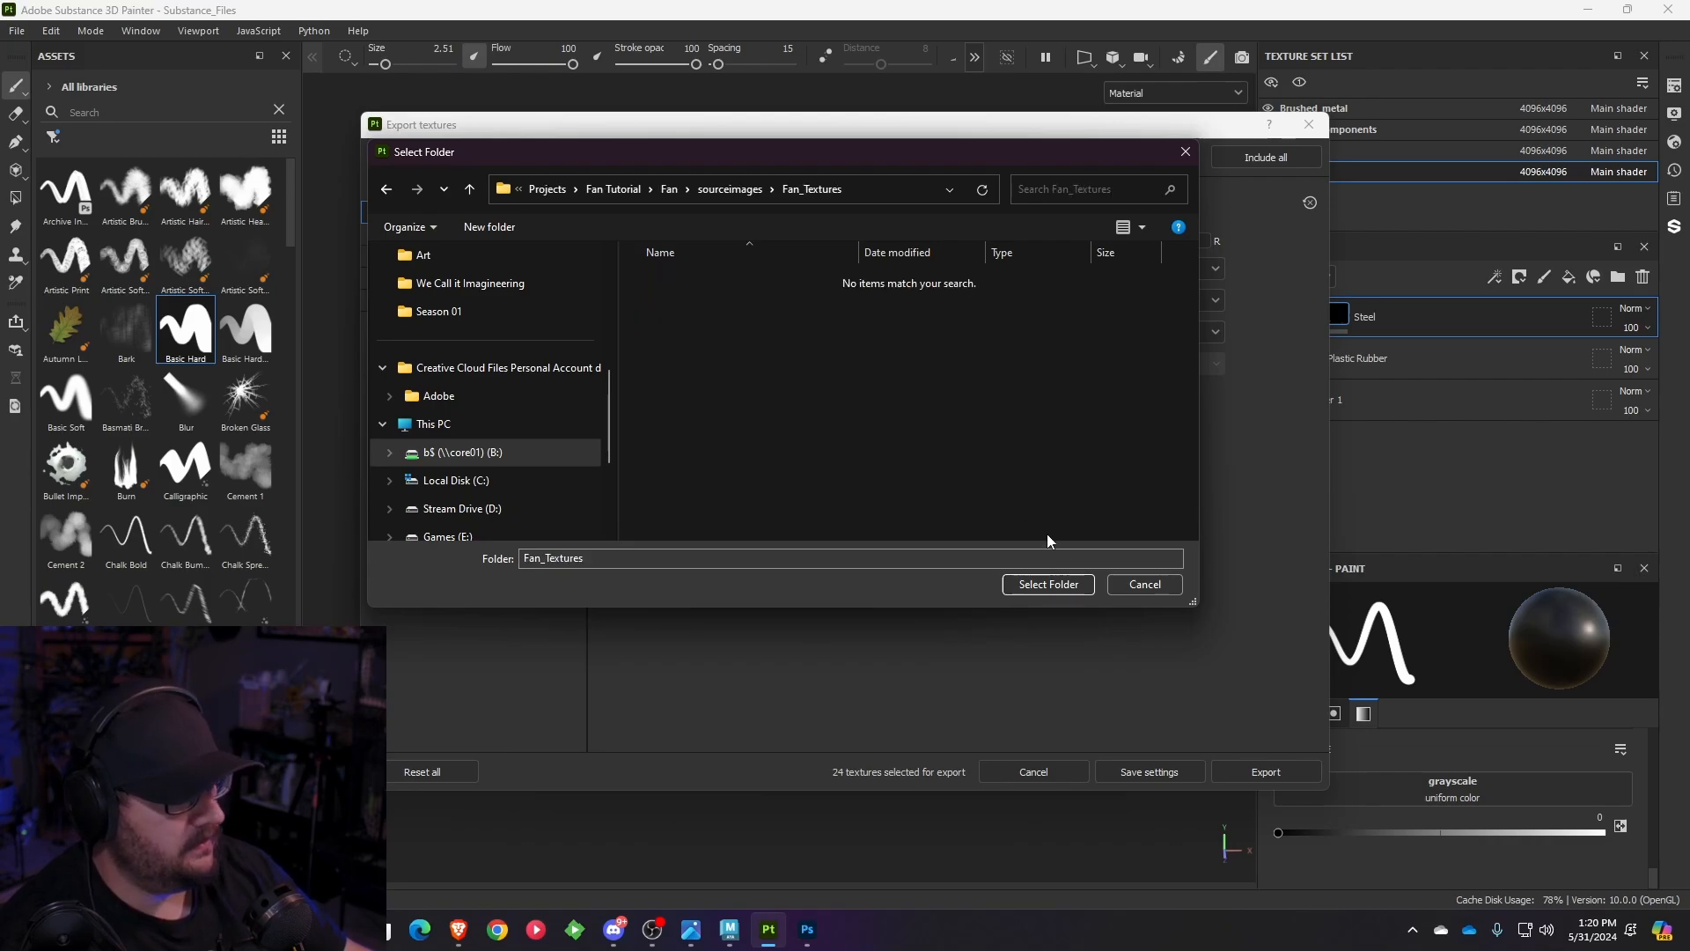
left_click(1069, 584)
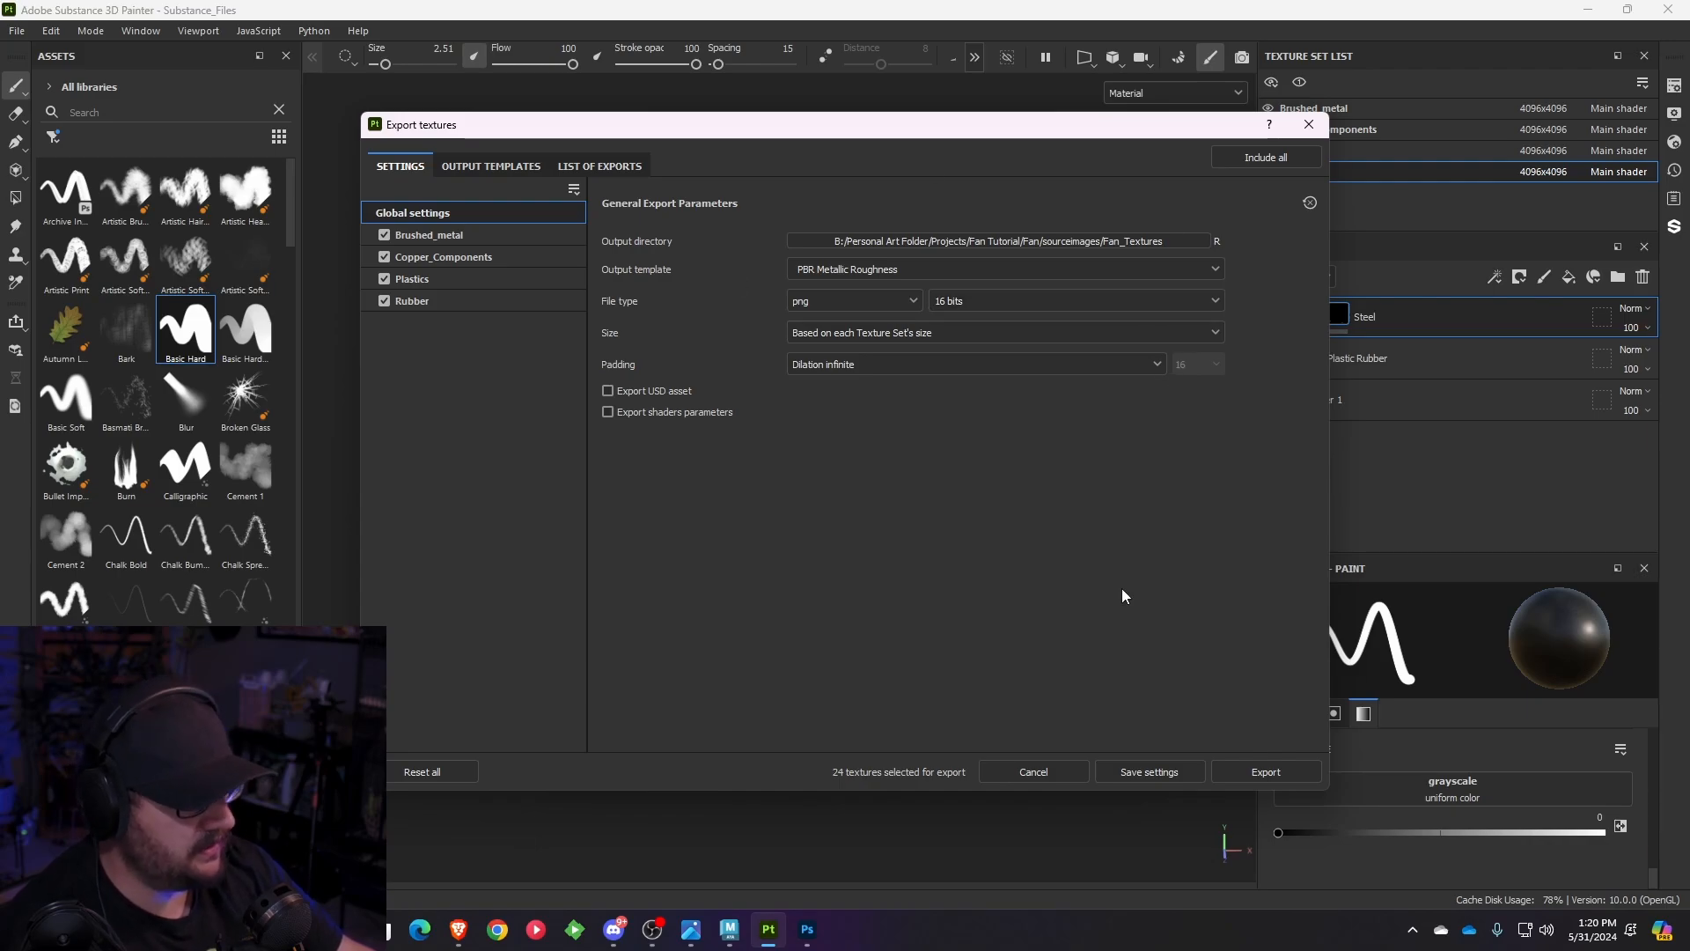
left_click(1168, 775)
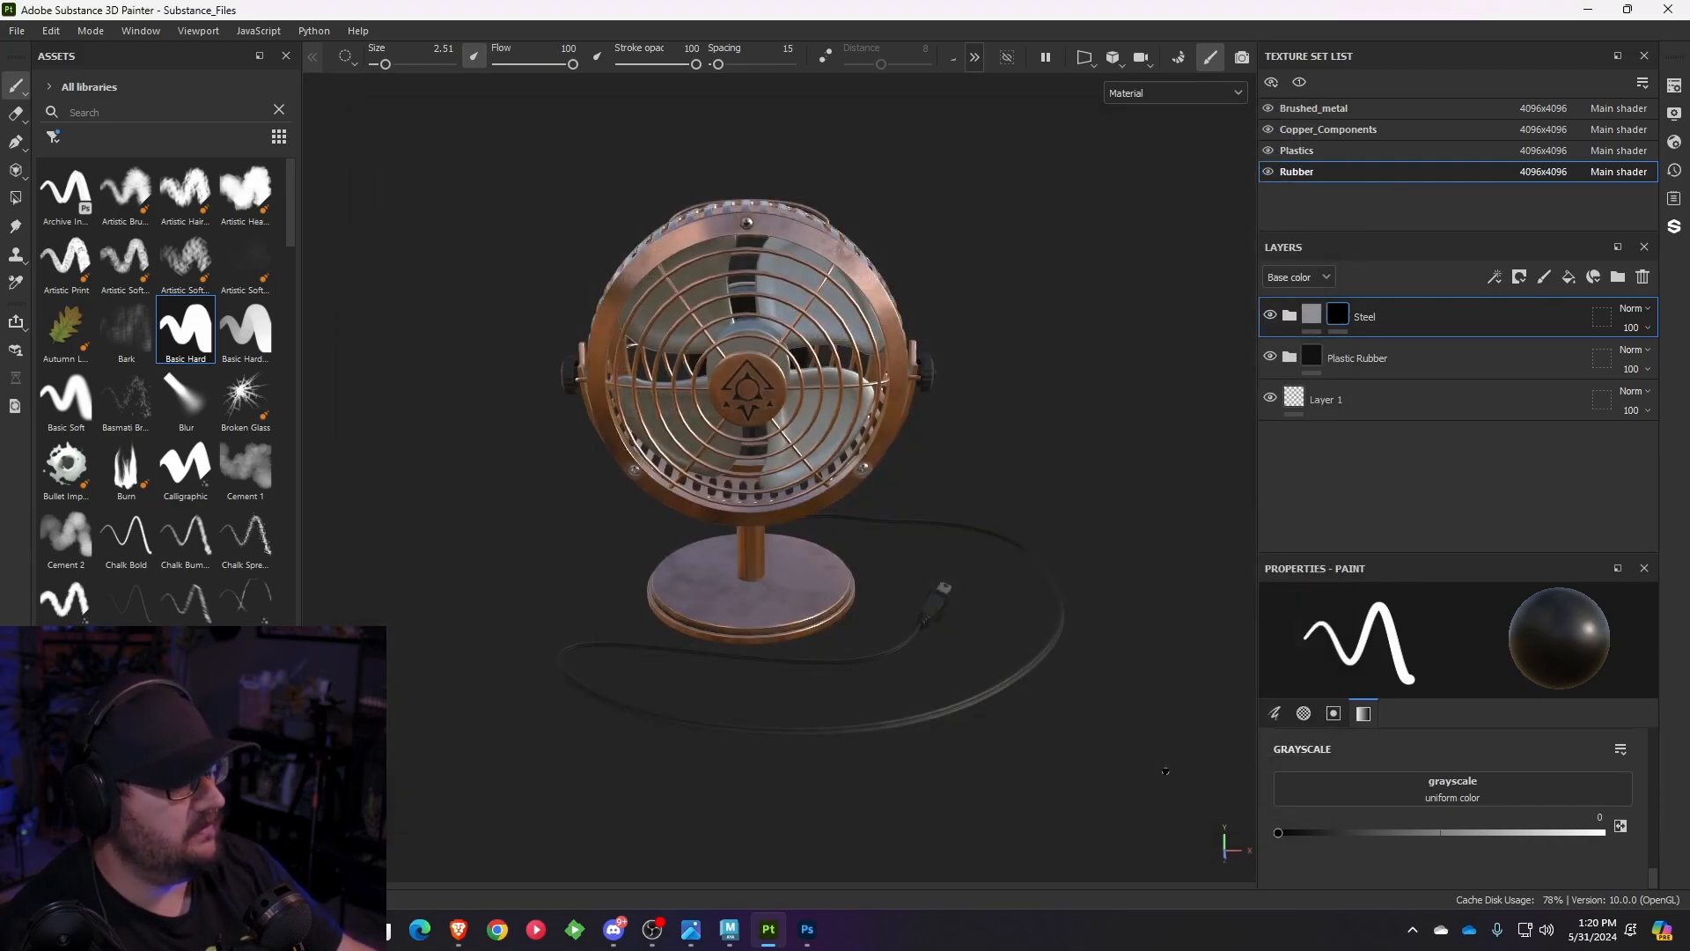
- Export the textures of all four texture sets with the saved settings, and quit the application
left_click(16, 30)
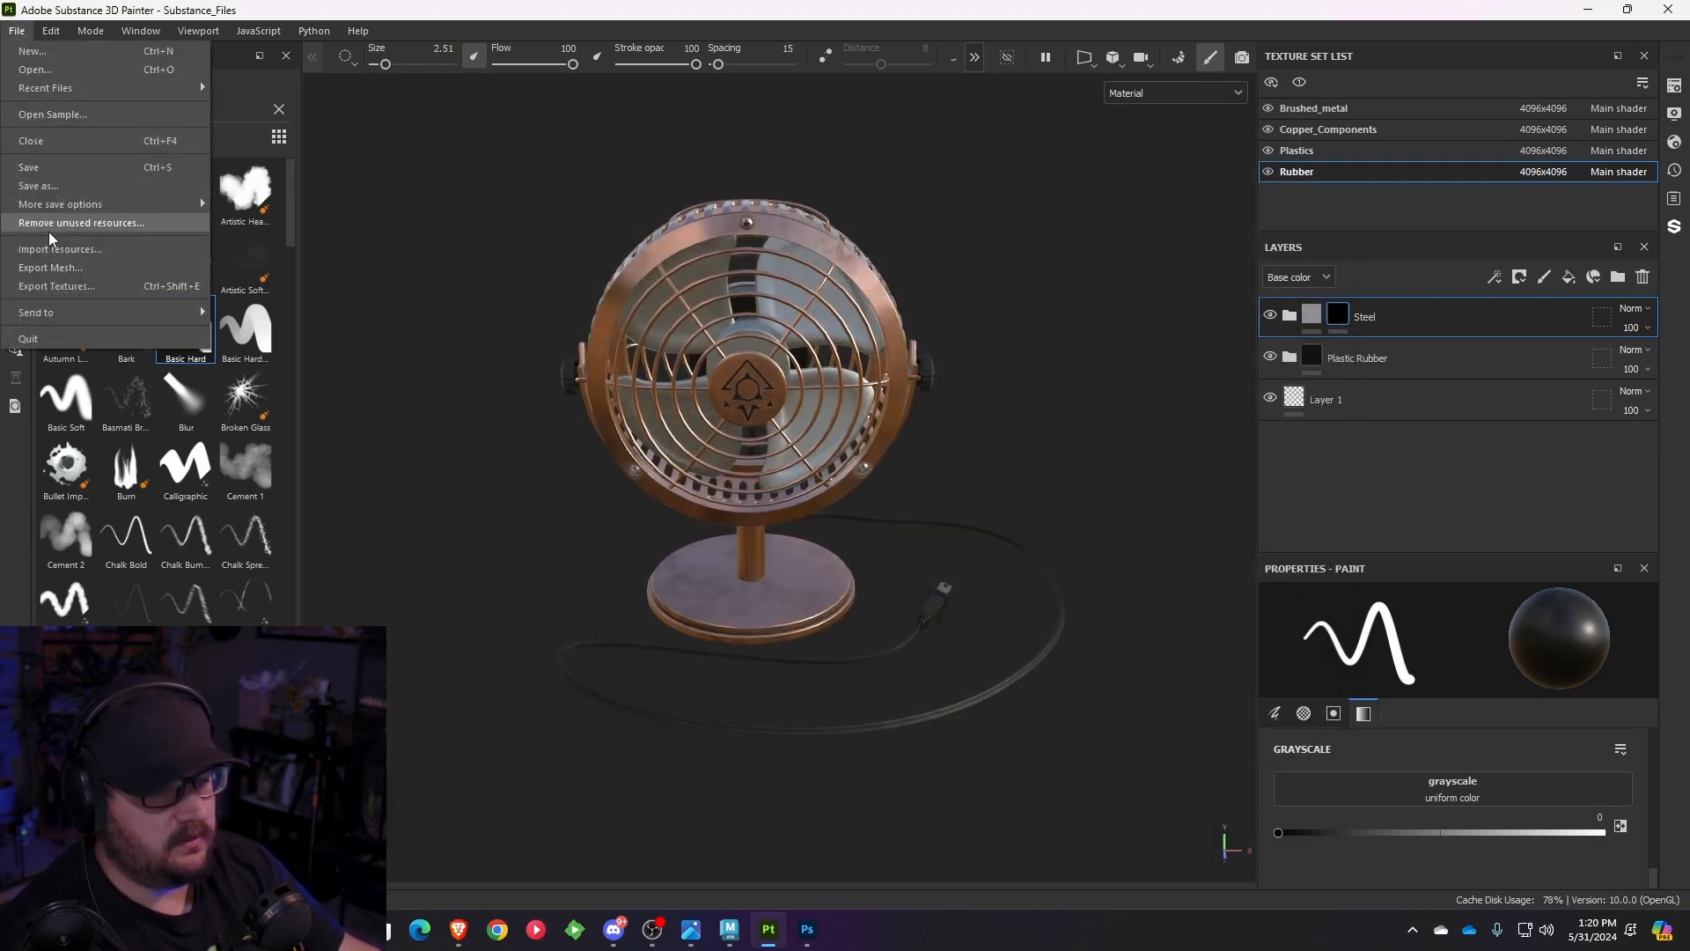
left_click(55, 286)
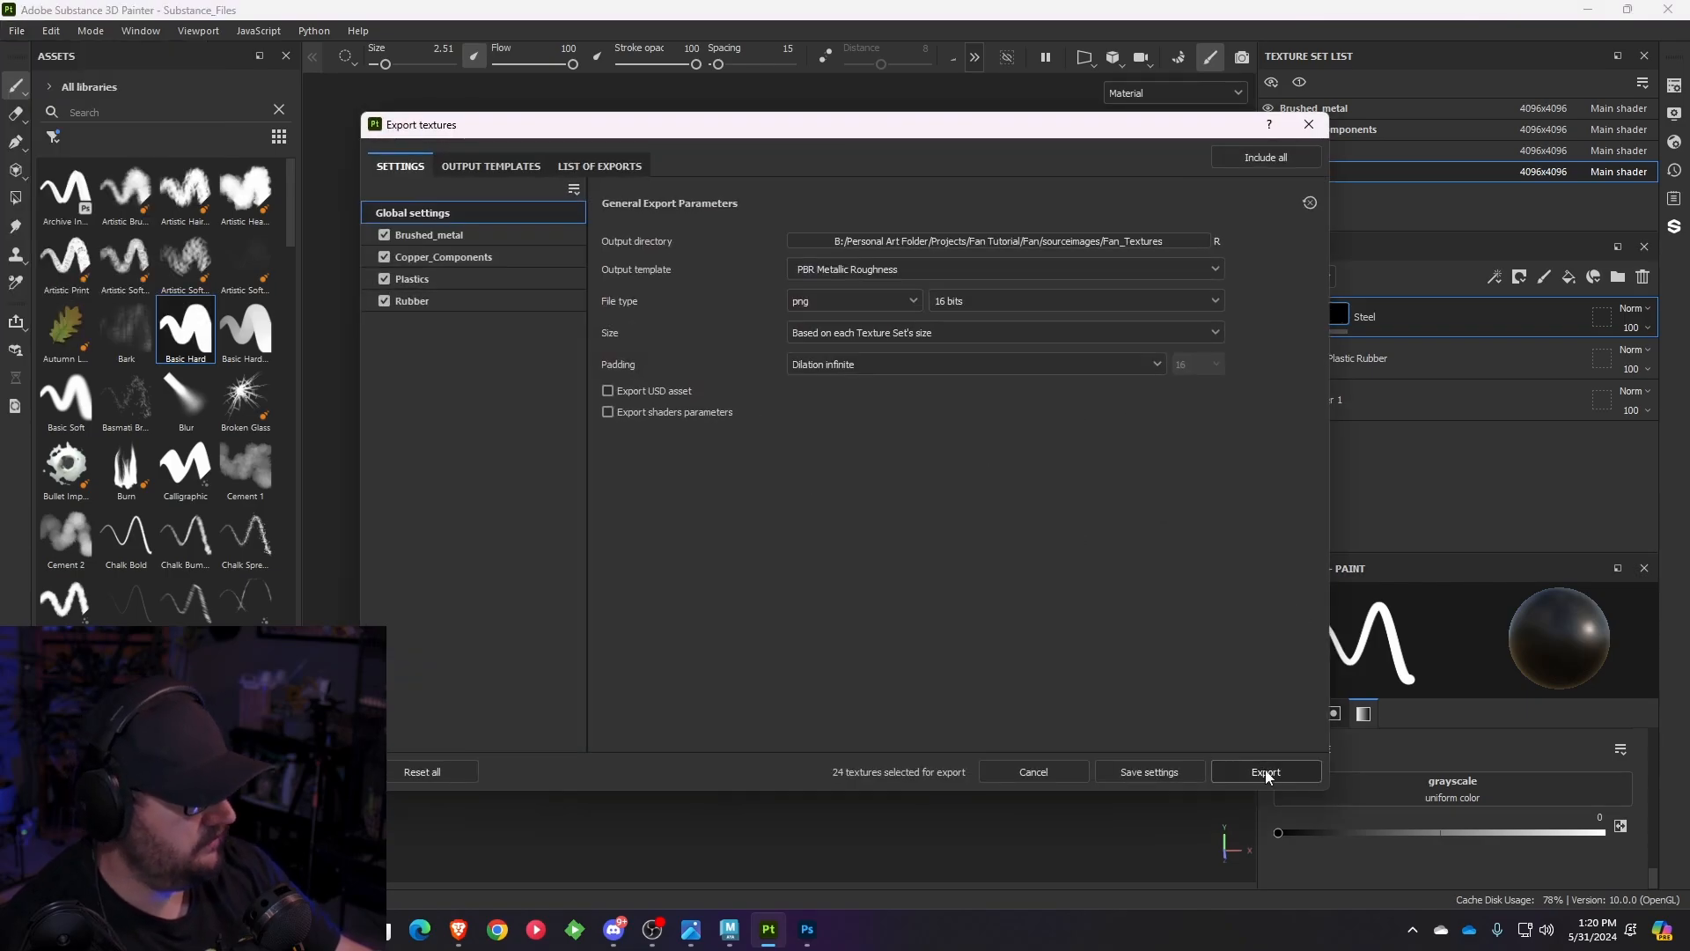
left_click(1267, 773)
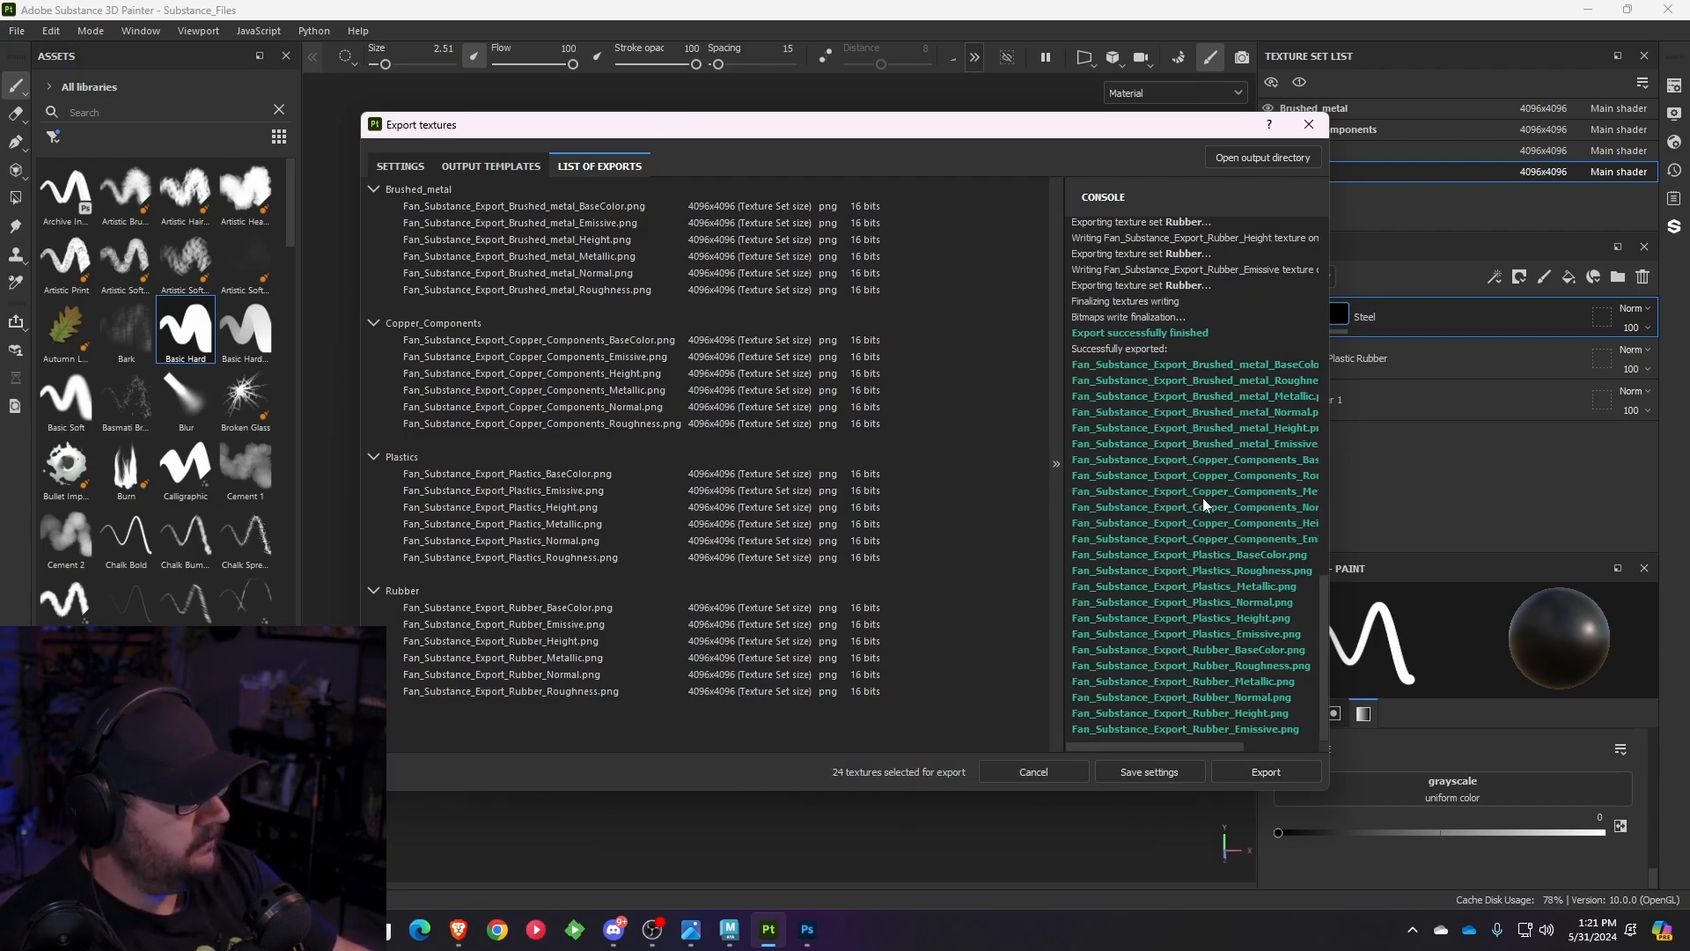
left_click(1309, 124)
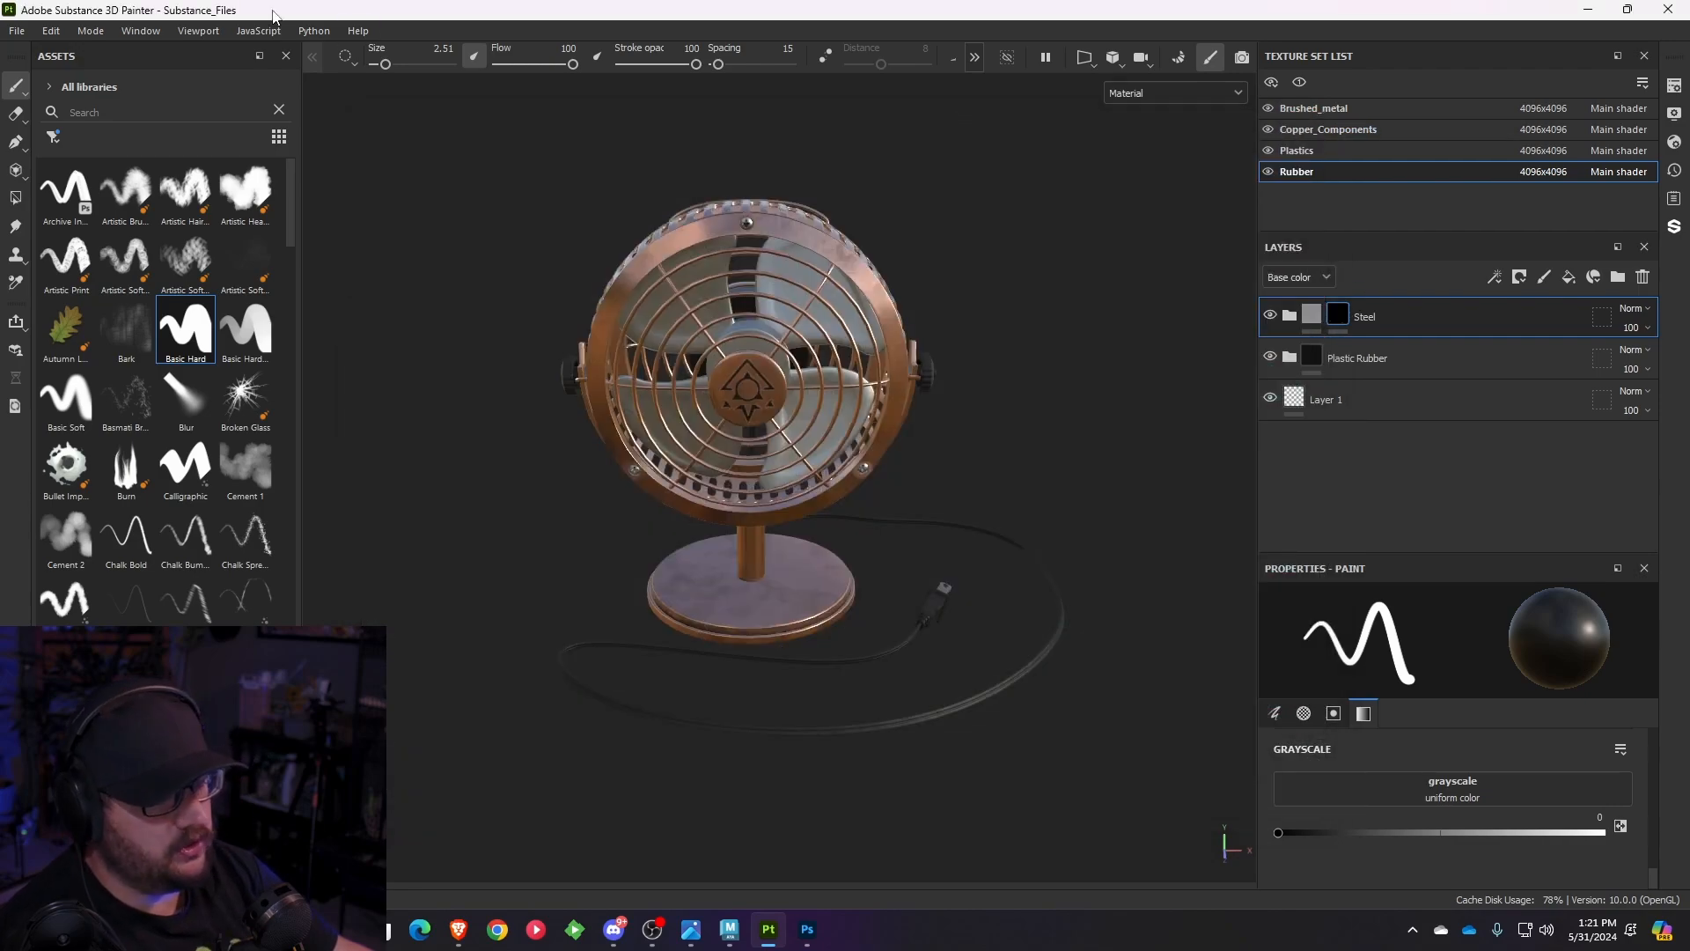
left_click(17, 31)
left_click(30, 338)
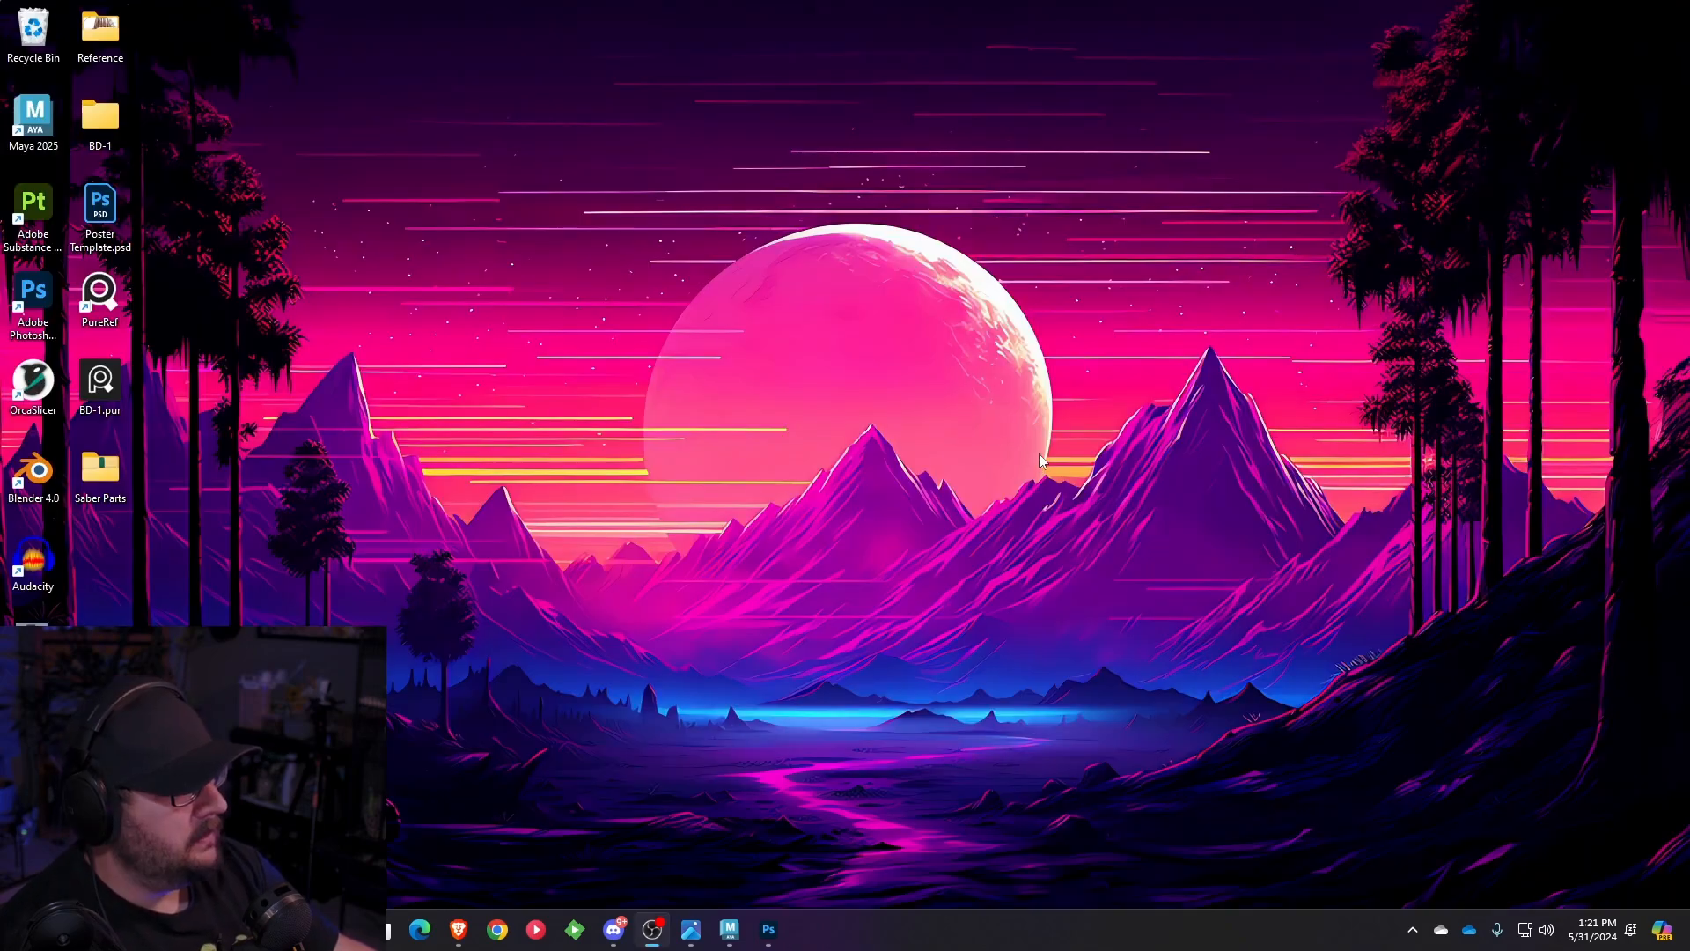
- Switch to Maya and clear the selection of the fan parts in the Fan_to_Substance scene
left_click(729, 930)
left_click_drag(832, 640, 947, 577, "alt")
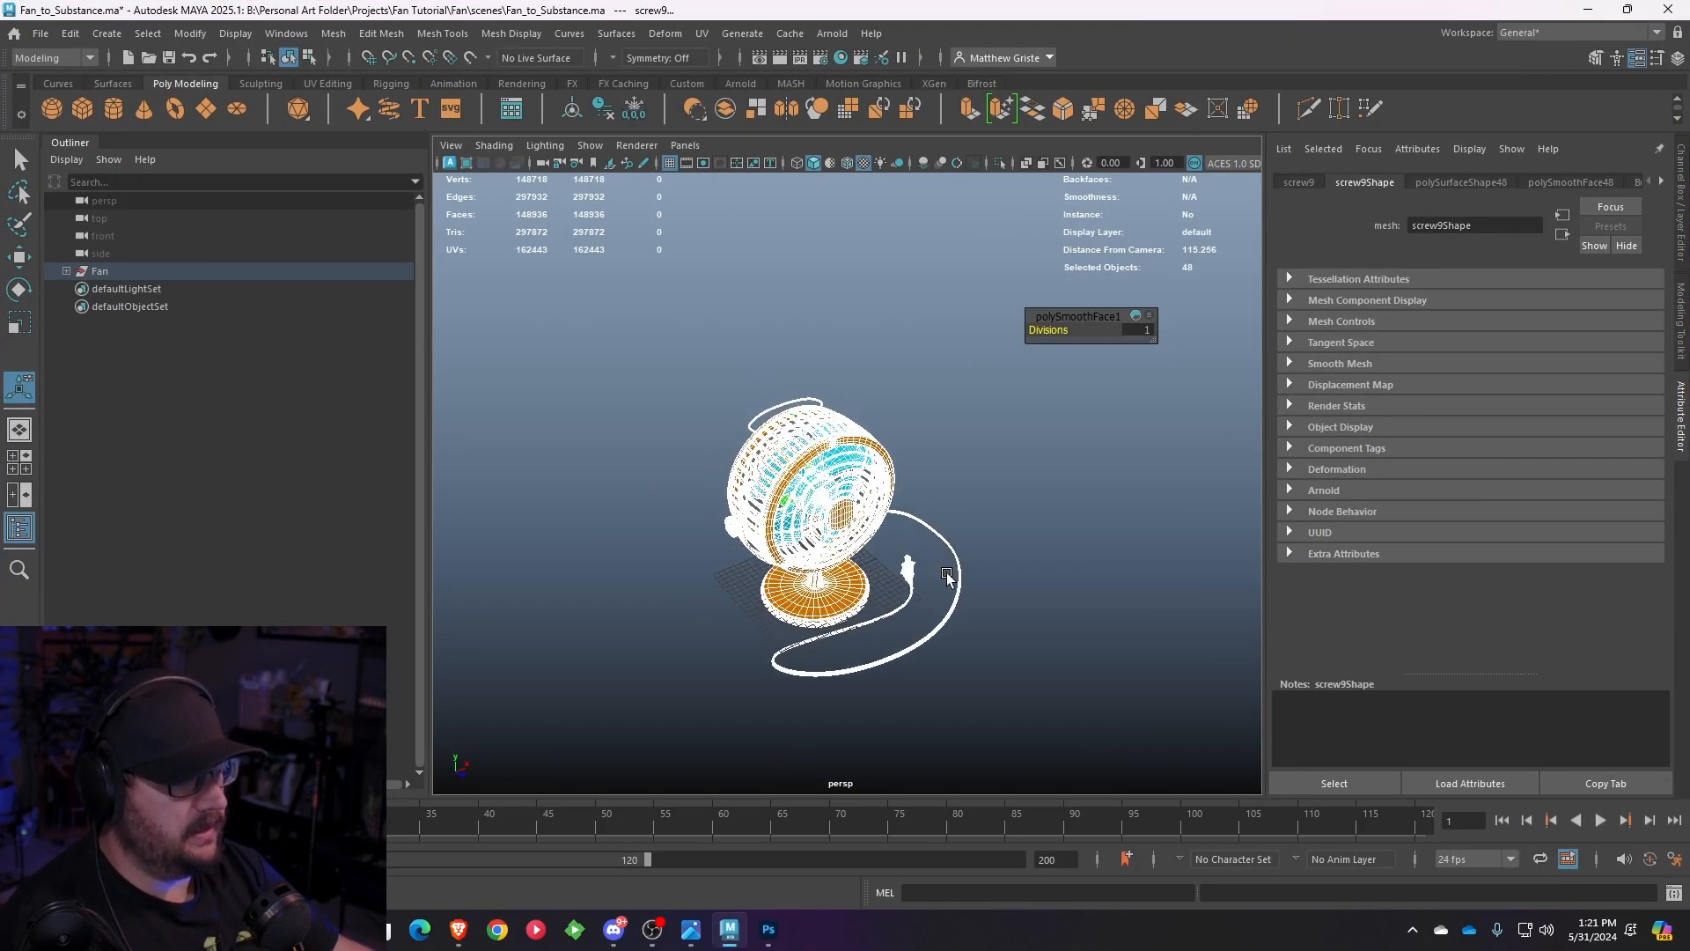
left_click(948, 576)
right_click_drag(947, 577, 1025, 644, "alt")
left_click_drag(1026, 645, 861, 615, "alt")
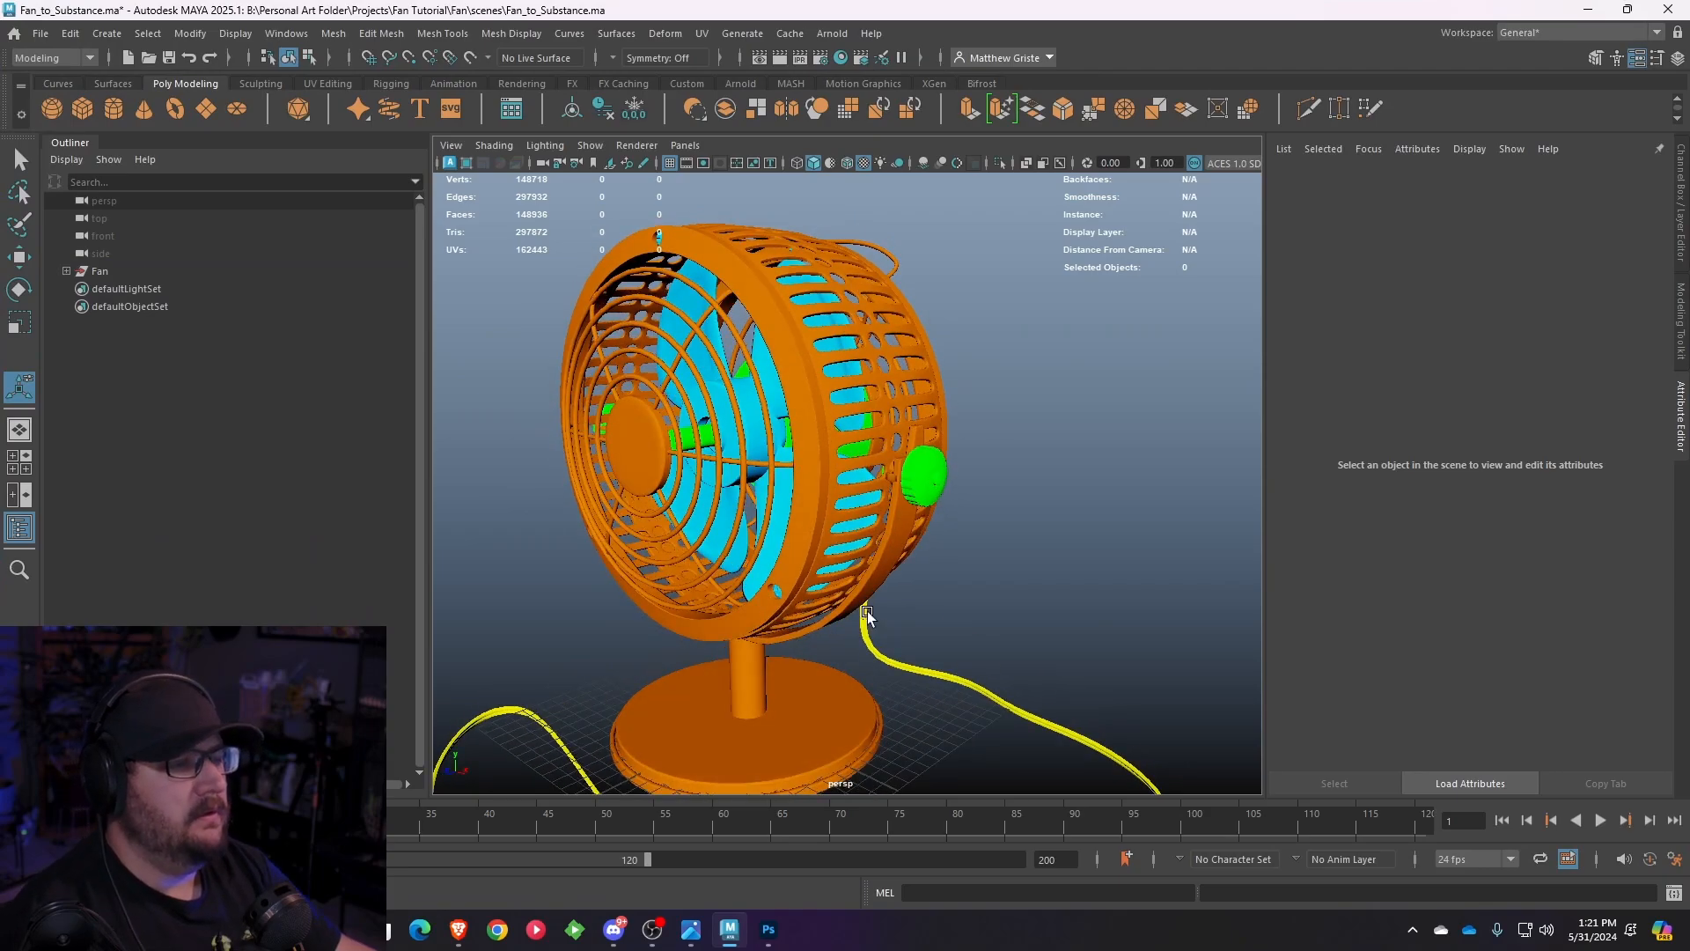
middle_click_drag(865, 616, 947, 614, "alt")
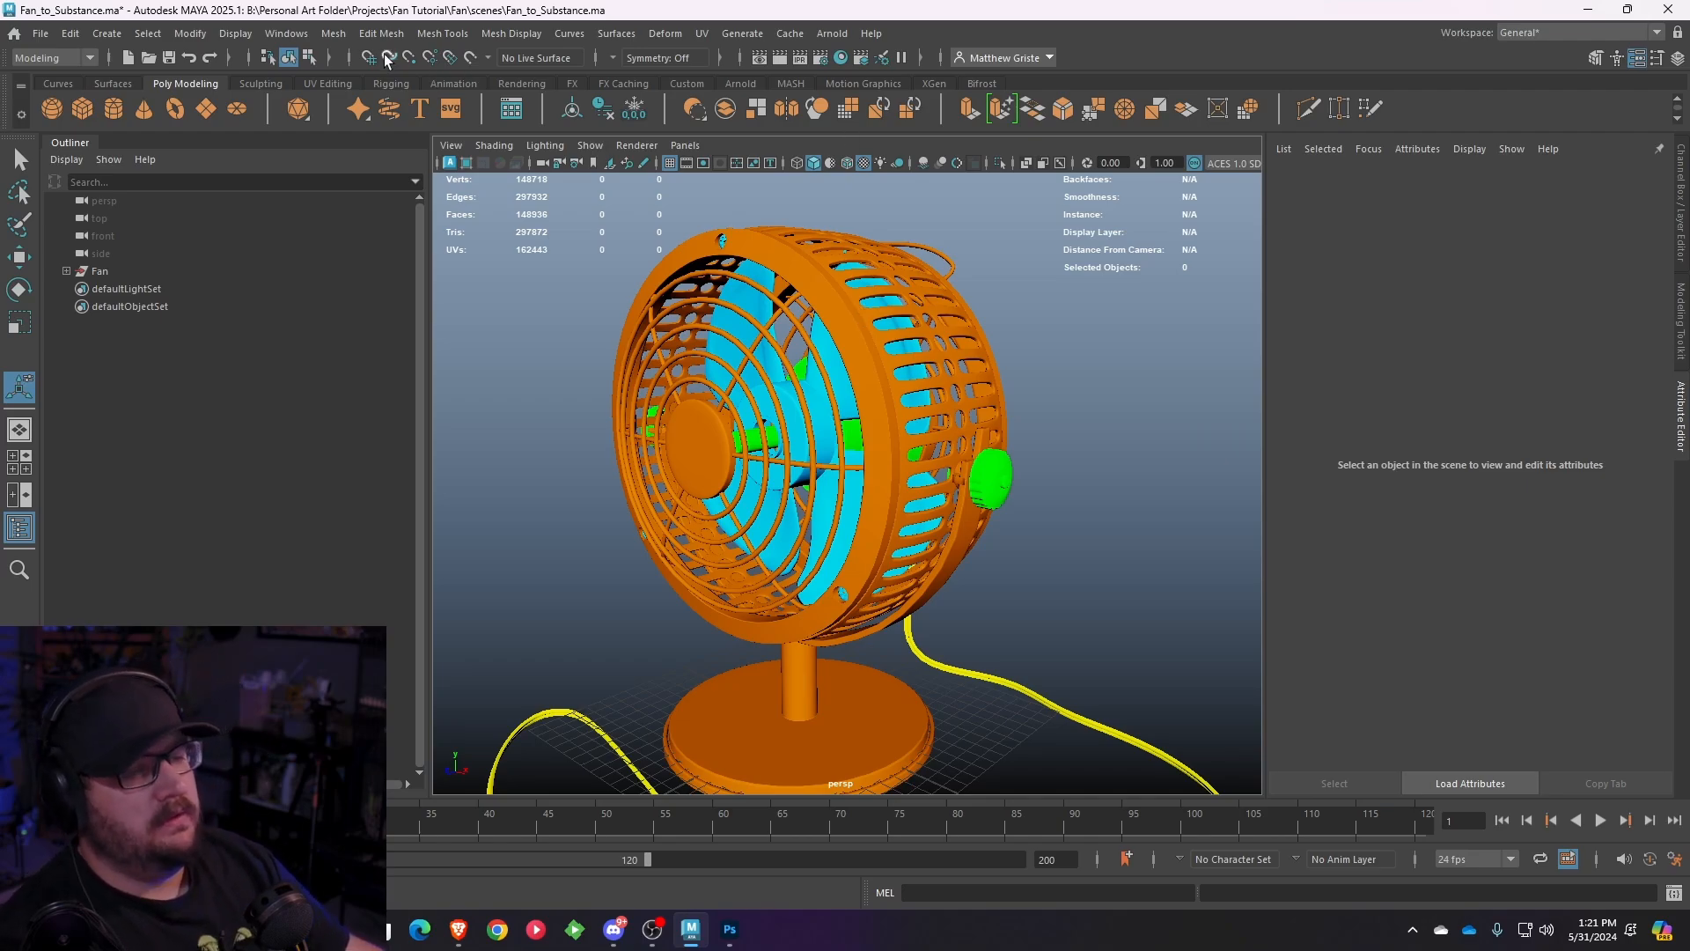
- Open the Hypershade and select all objects that use the Copper_Components material
left_click(286, 34)
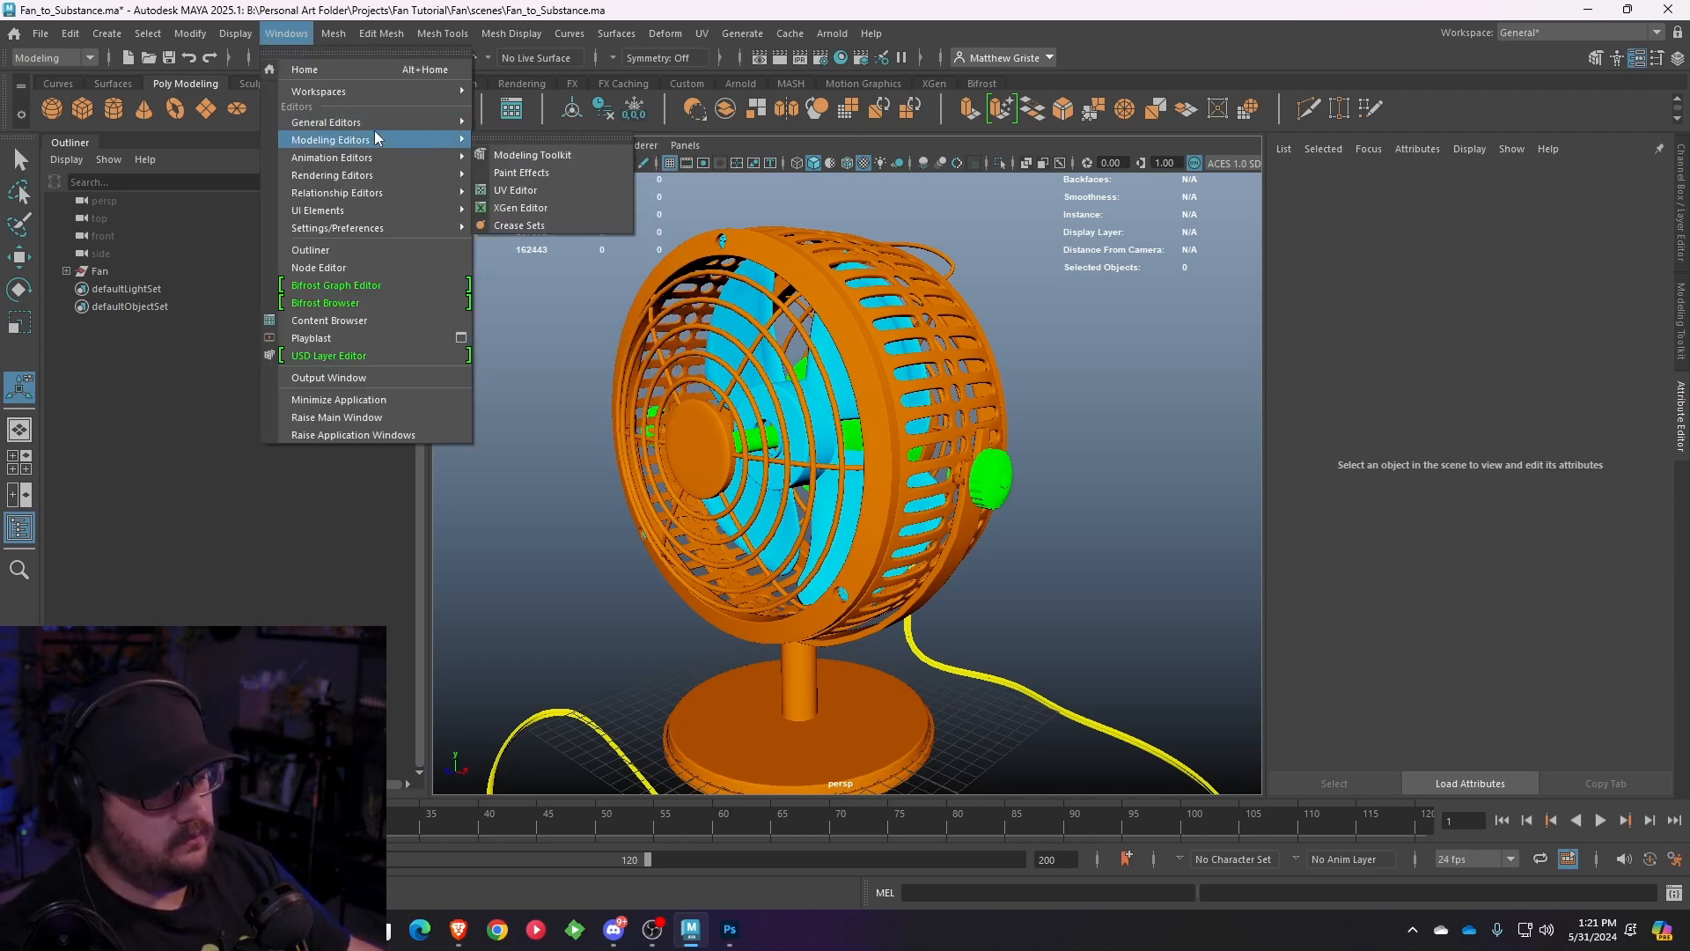
mouse_move(369, 176)
left_click(521, 226)
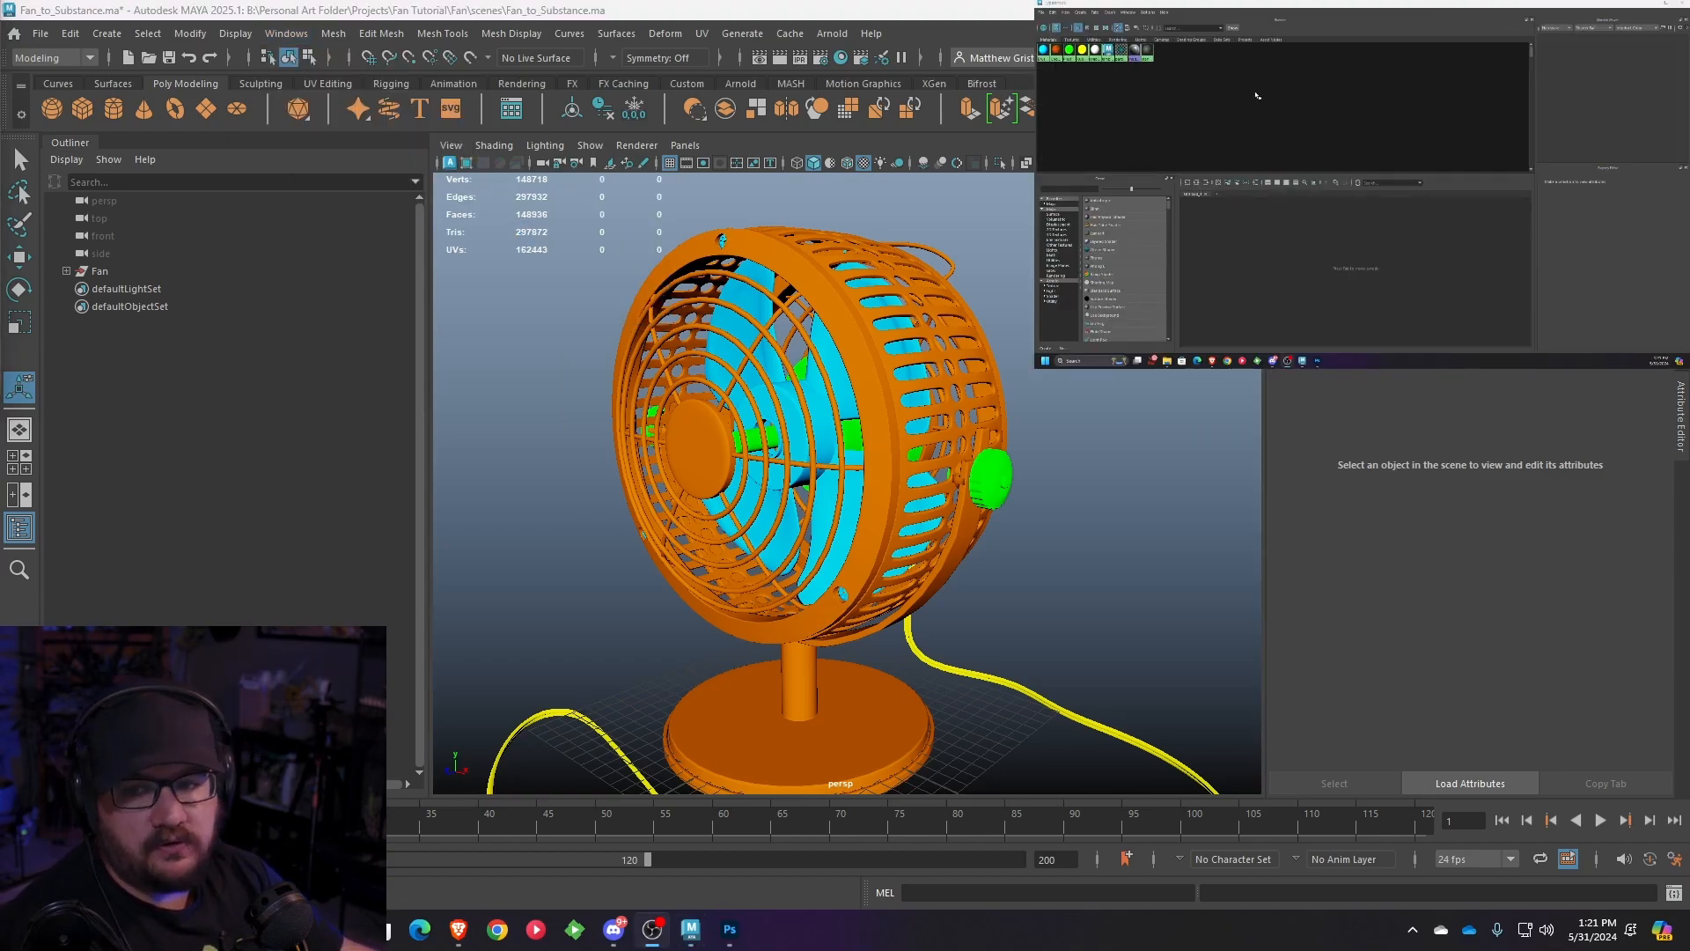
left_click(1056, 49)
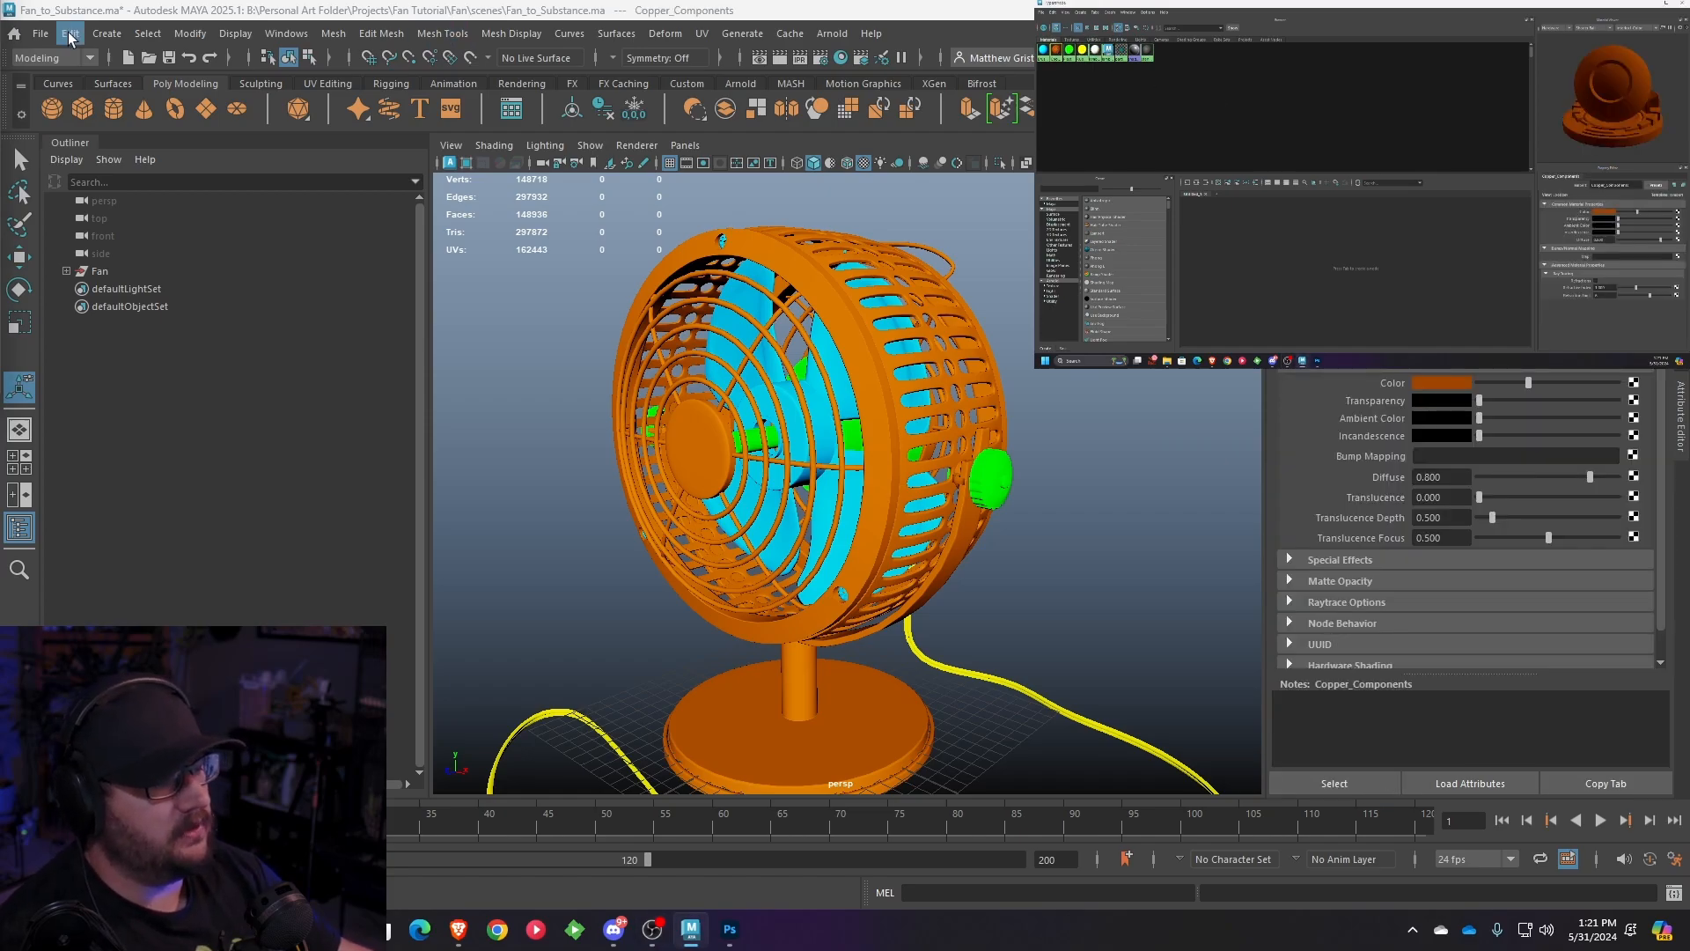
mouse_move(863, 360)
left_mouse_down("alt")
mouse_move(762, 328)
mouse_move(851, 333)
left_mouse_up("alt")
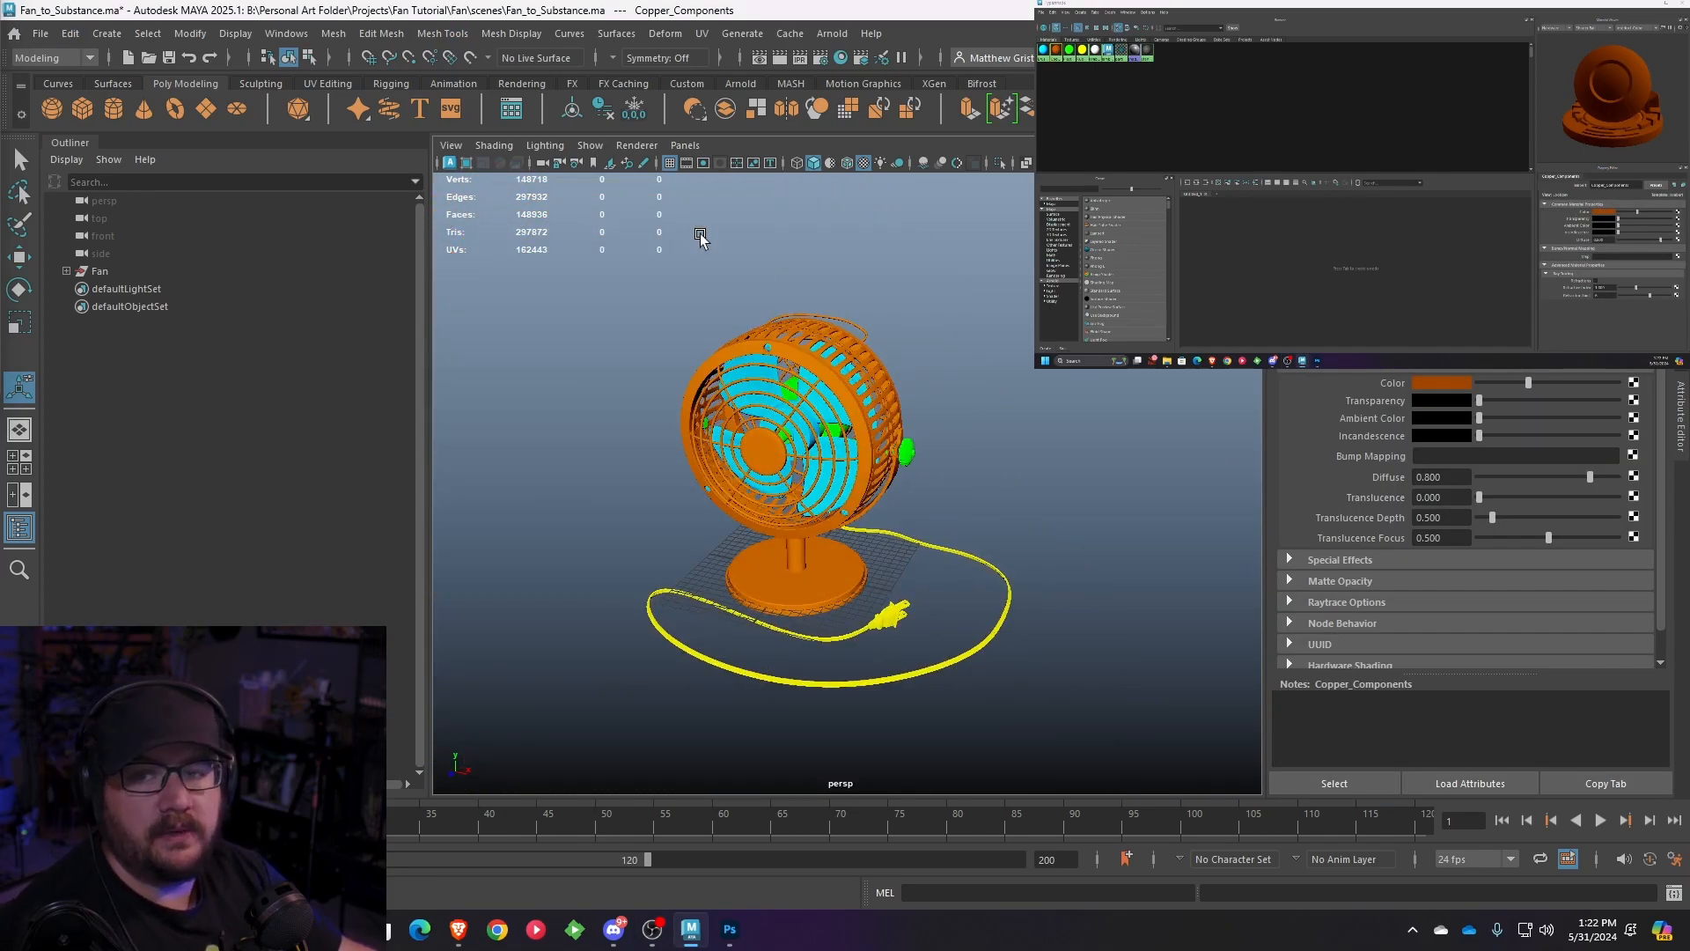
right_click(1057, 50)
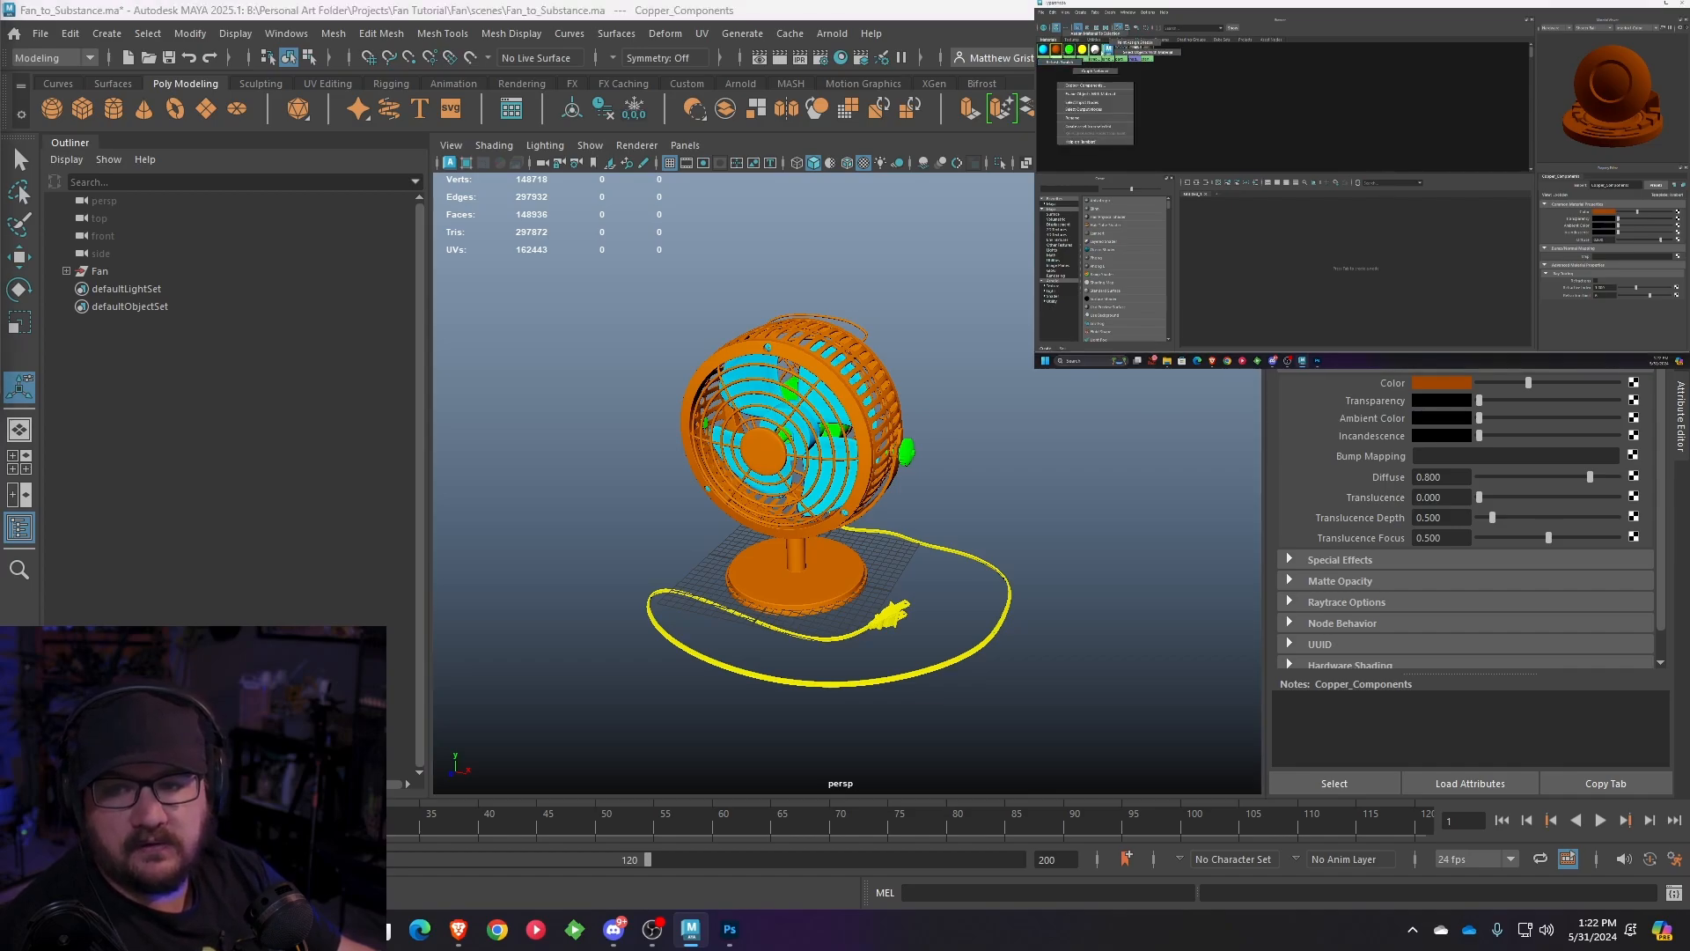
left_click(1124, 54)
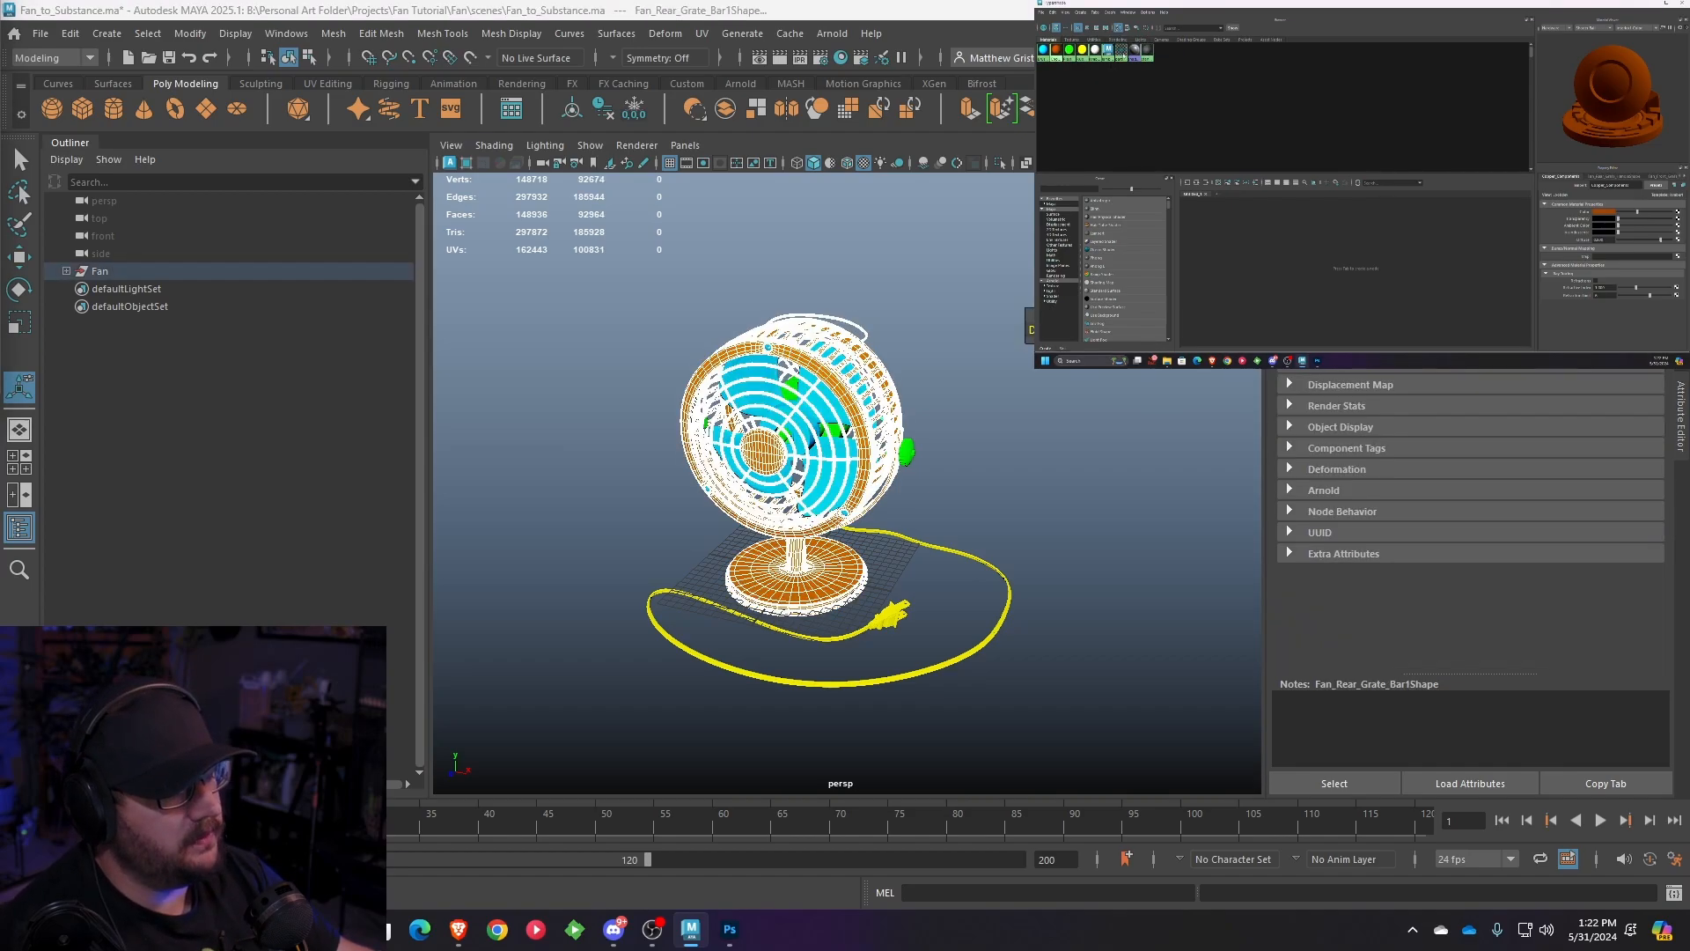
- Assign a new Arnold aiStandardSurface material to the selected copper parts and name it Fan_Copper_Final_Material
middle_click_drag(742, 414, 795, 343, "alt")
mouse_move(795, 344)
left_mouse_down("alt")
mouse_move(720, 343)
mouse_move(788, 350)
left_mouse_up("alt")
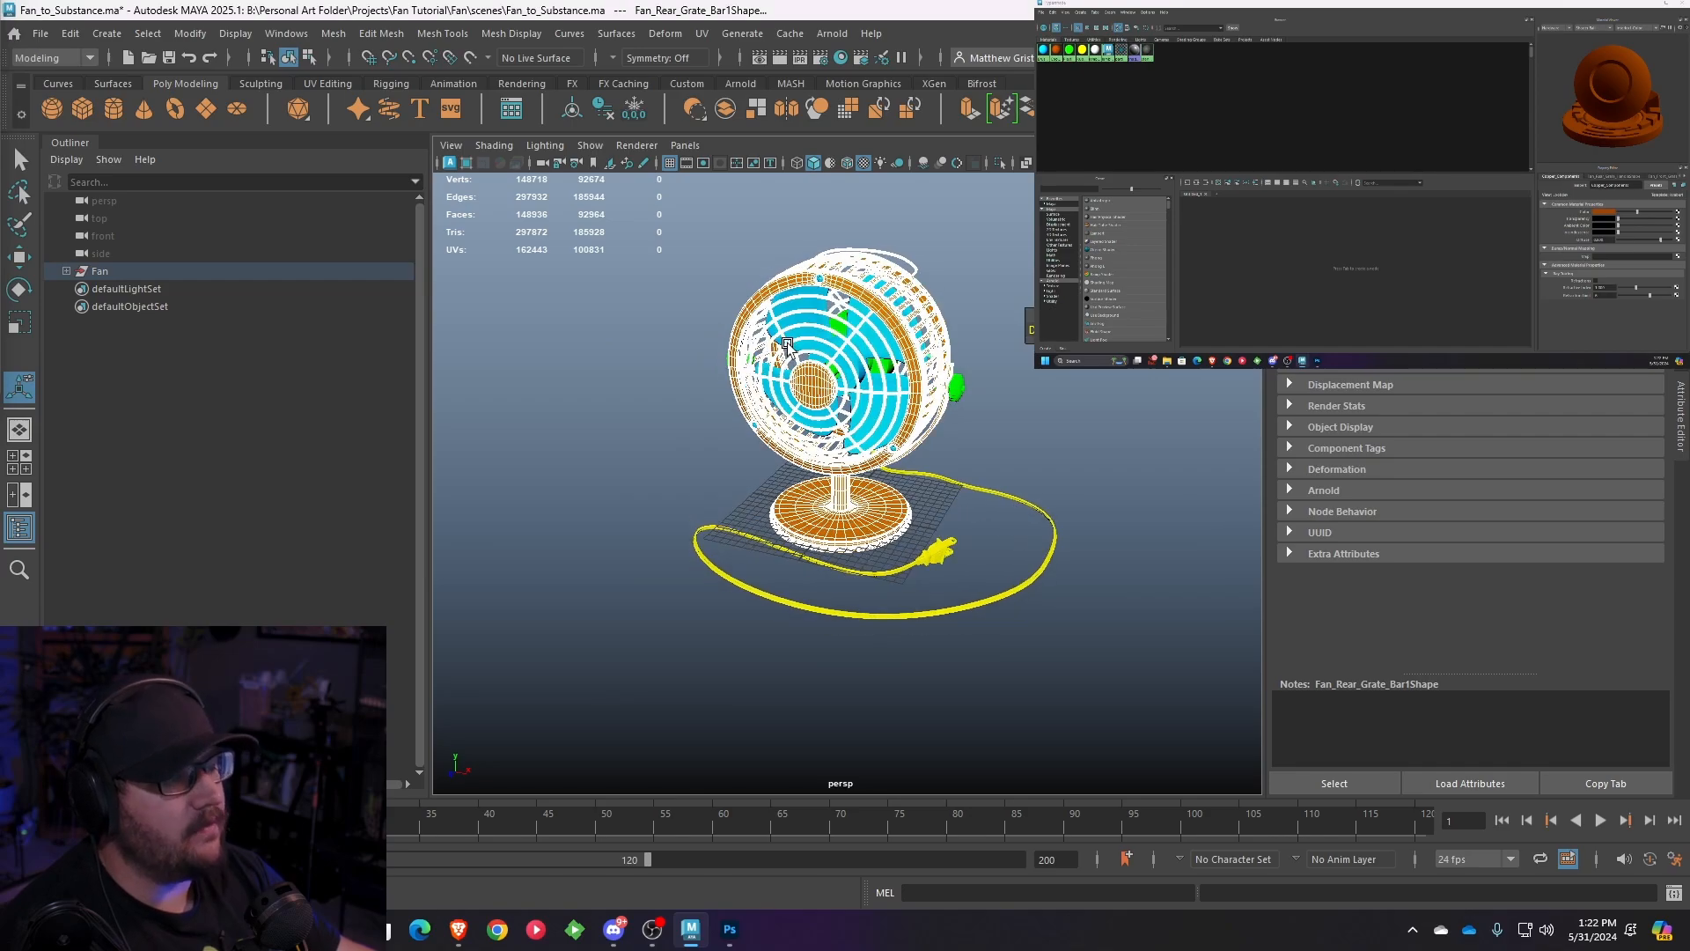
scroll(787, 351, "up", 4)
middle_click_drag(788, 350, 778, 426, "alt")
left_click_drag(778, 427, 811, 412, "alt")
right_click(826, 388)
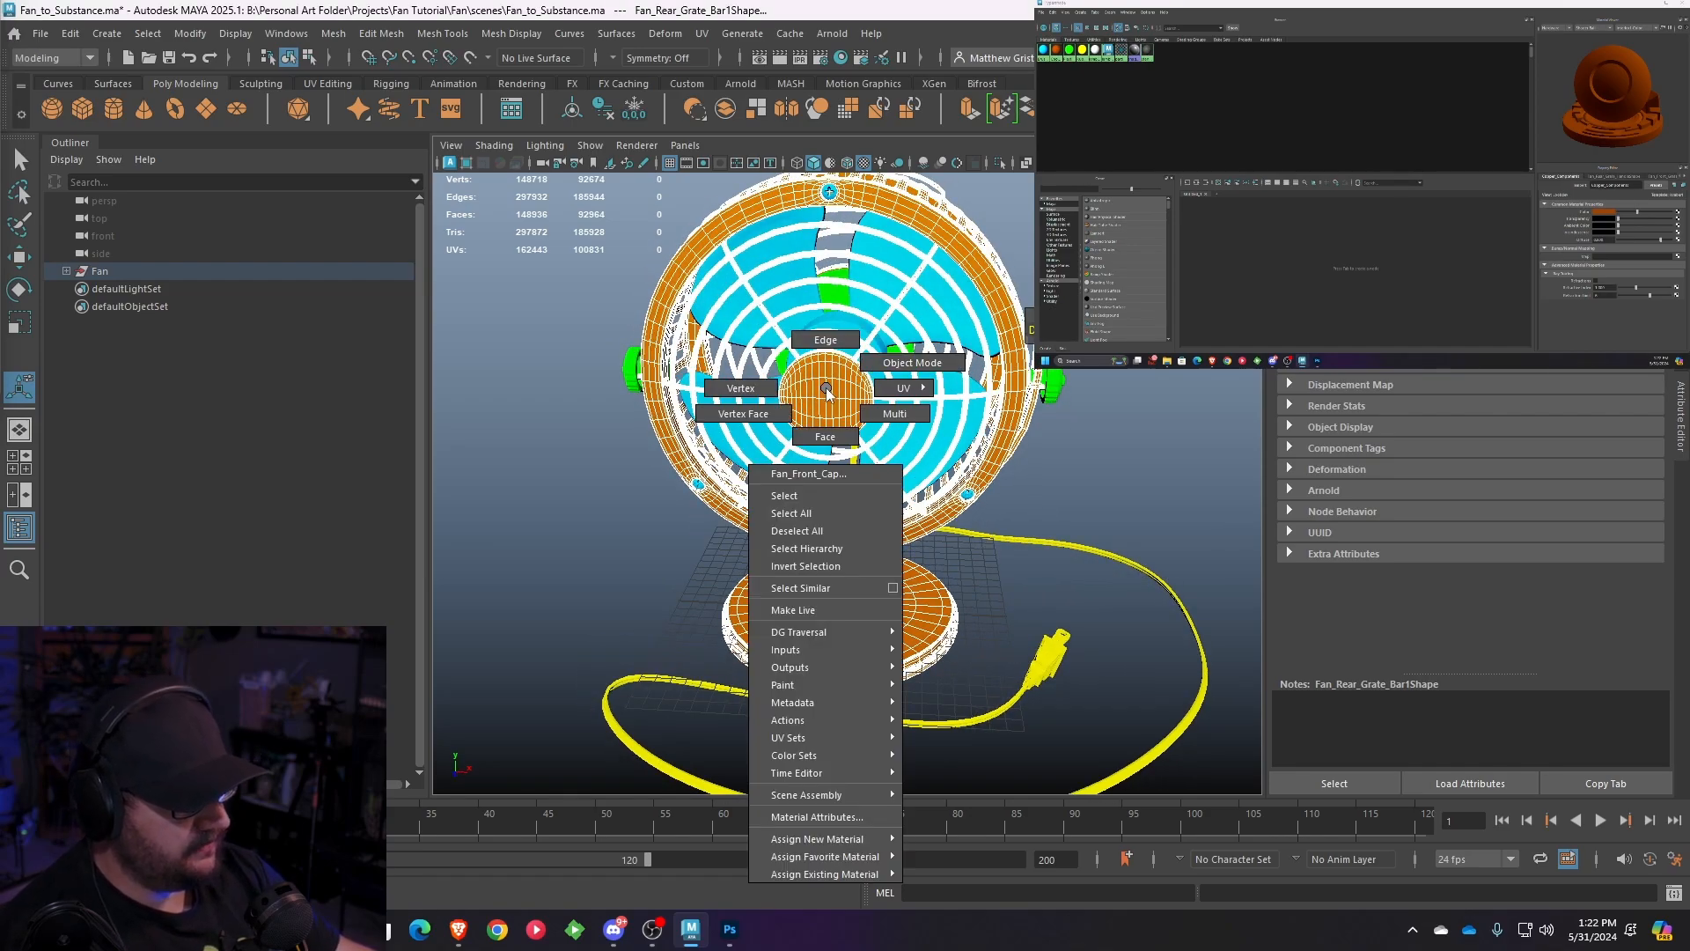
mouse_move(836, 839)
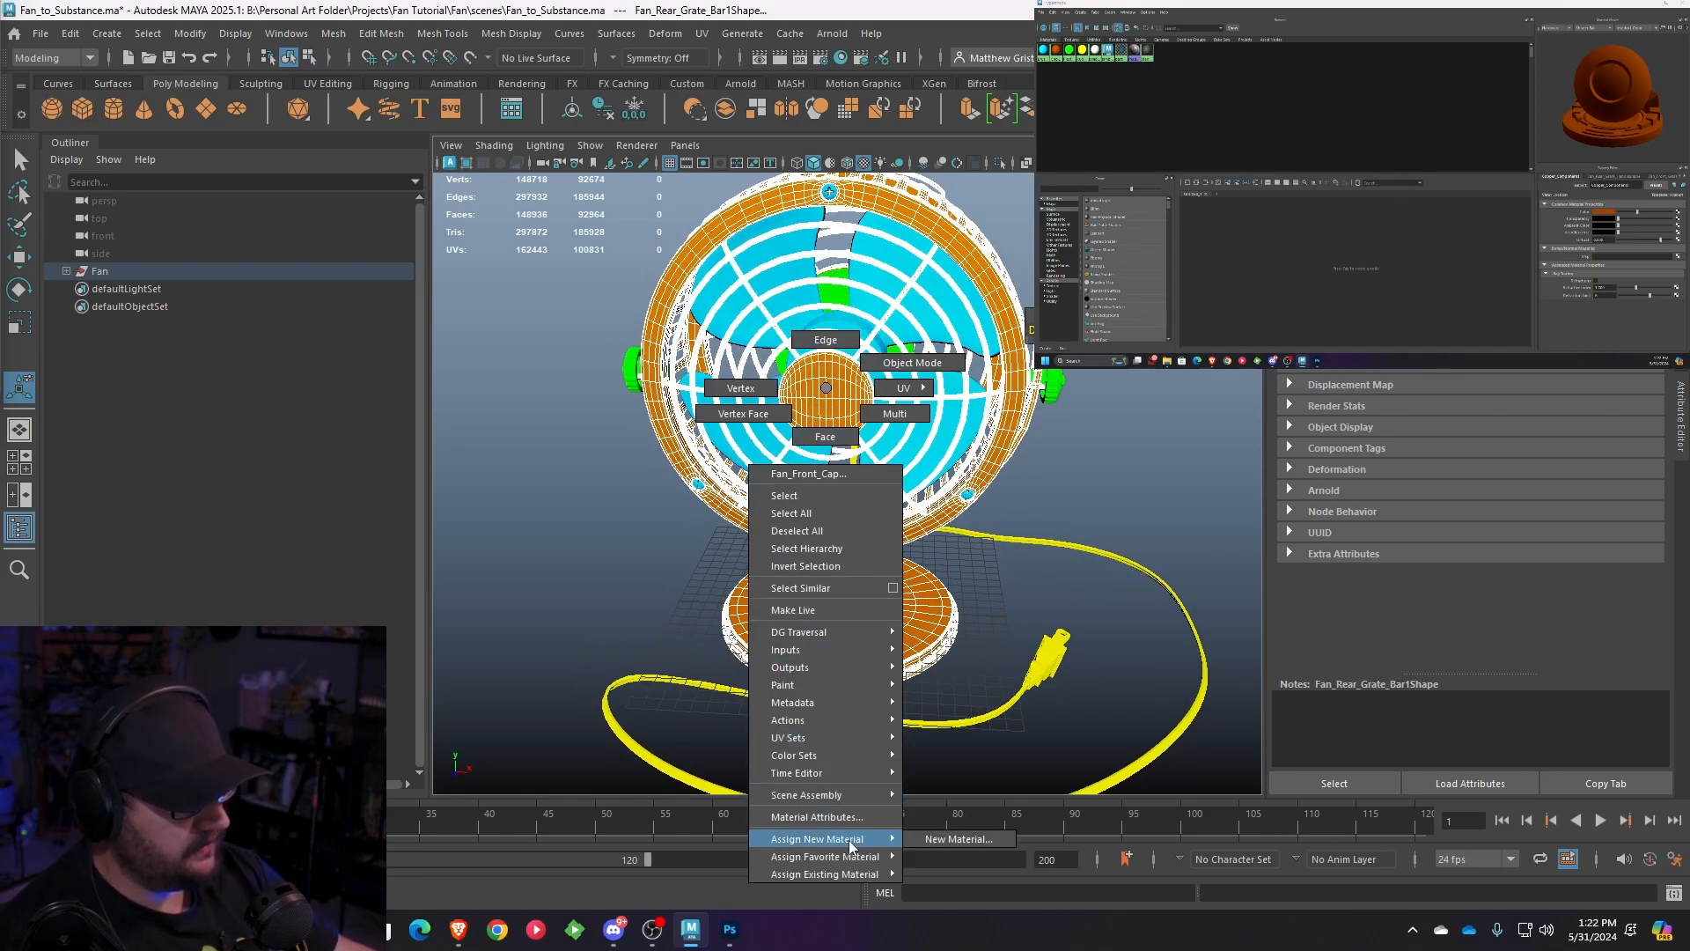
left_click(949, 841)
left_click(519, 389)
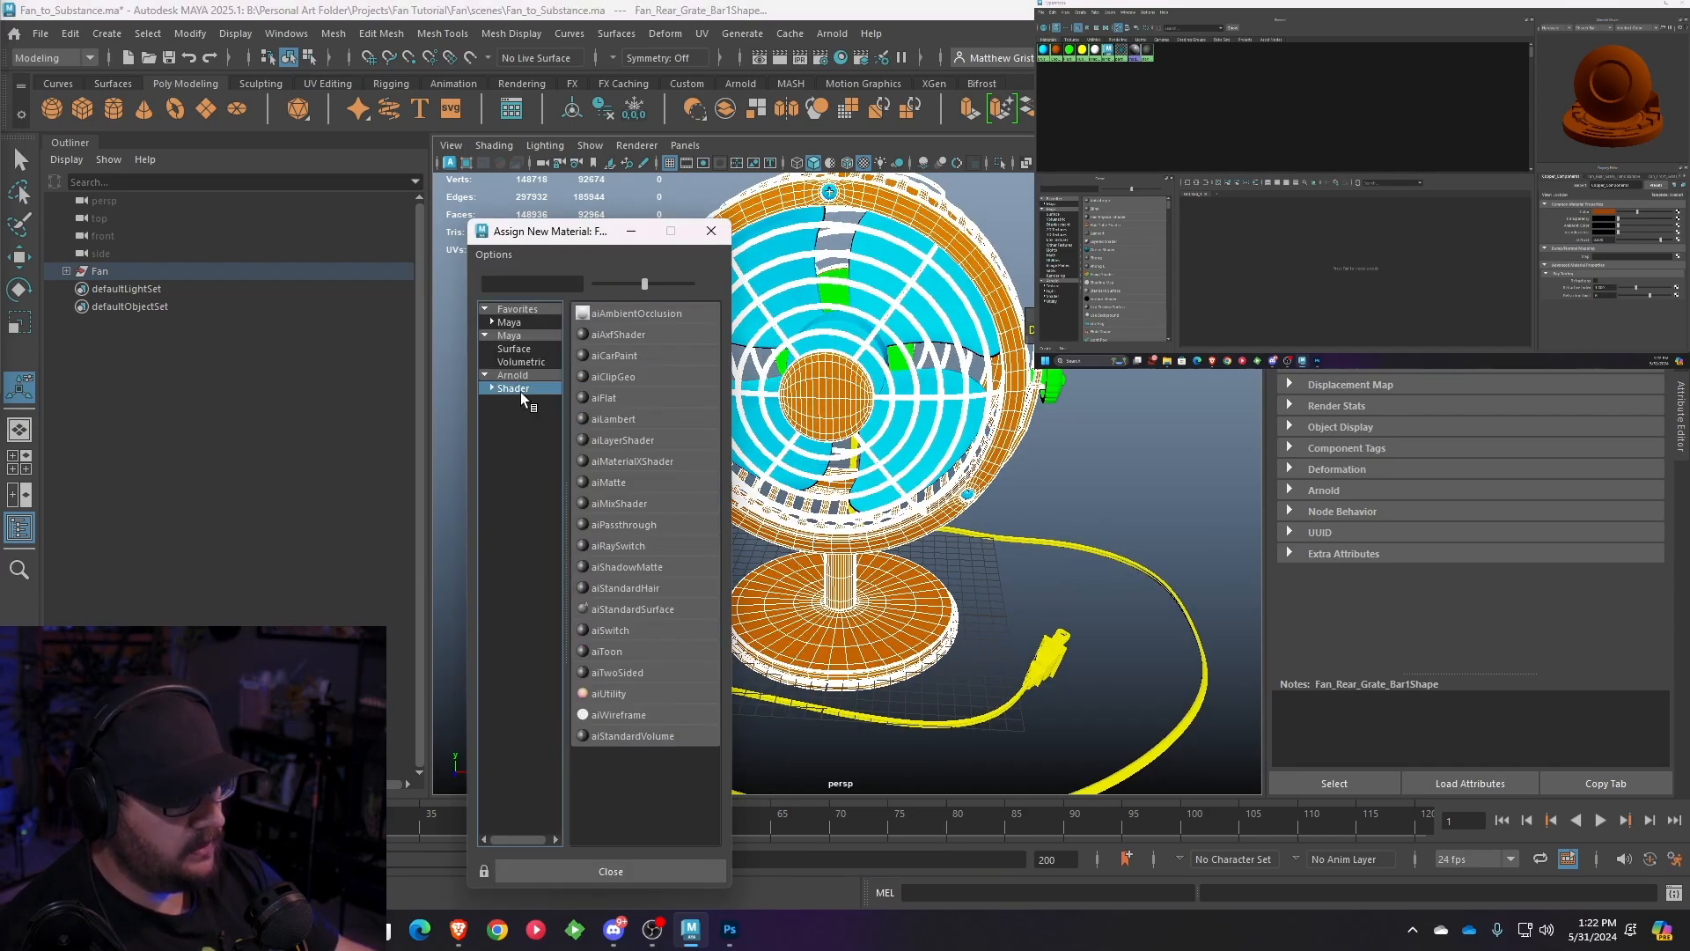
left_click(644, 613)
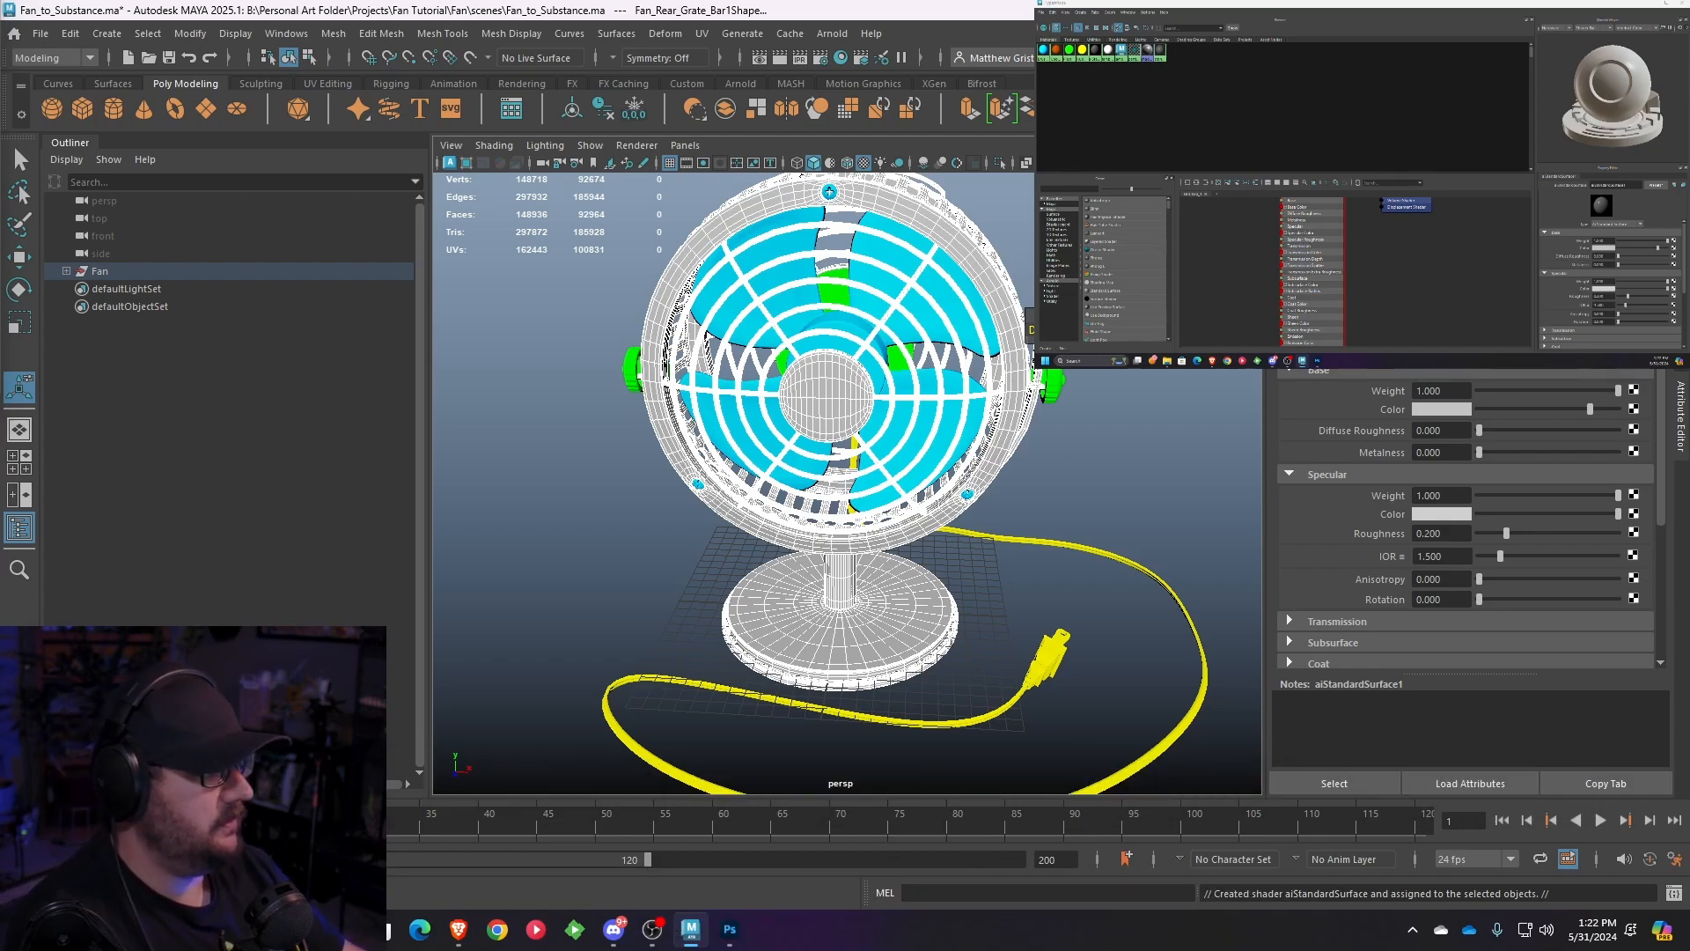
key("Return")
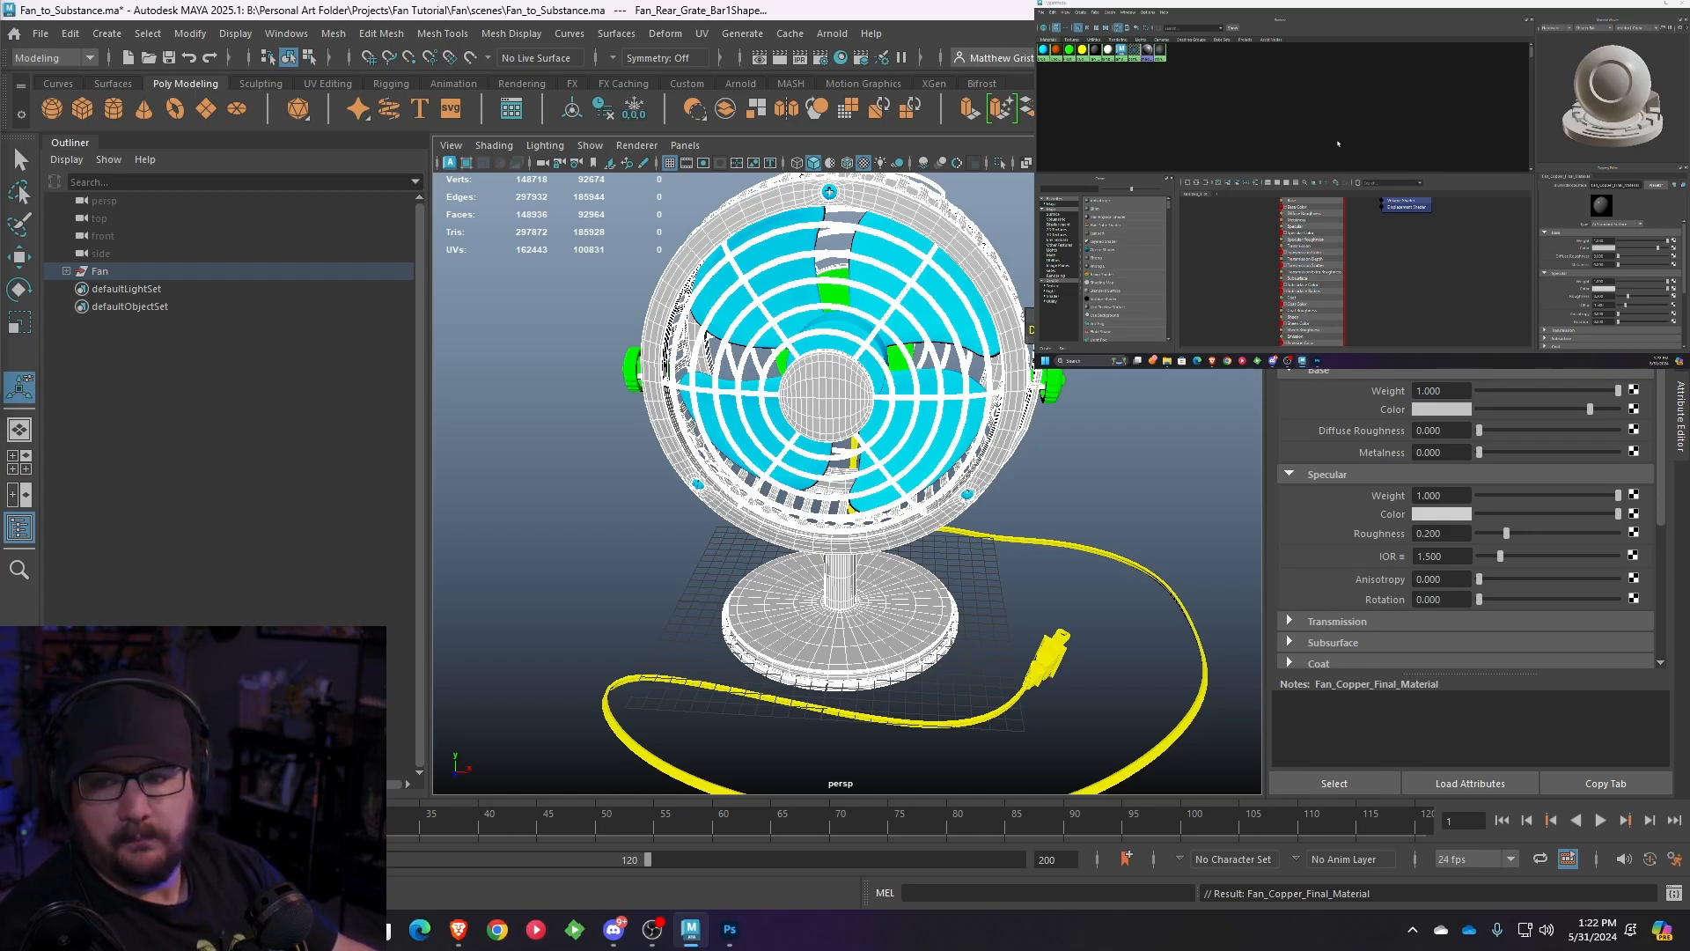
- Delete the old Copper_Components material from the Hypershade
left_click(1055, 51)
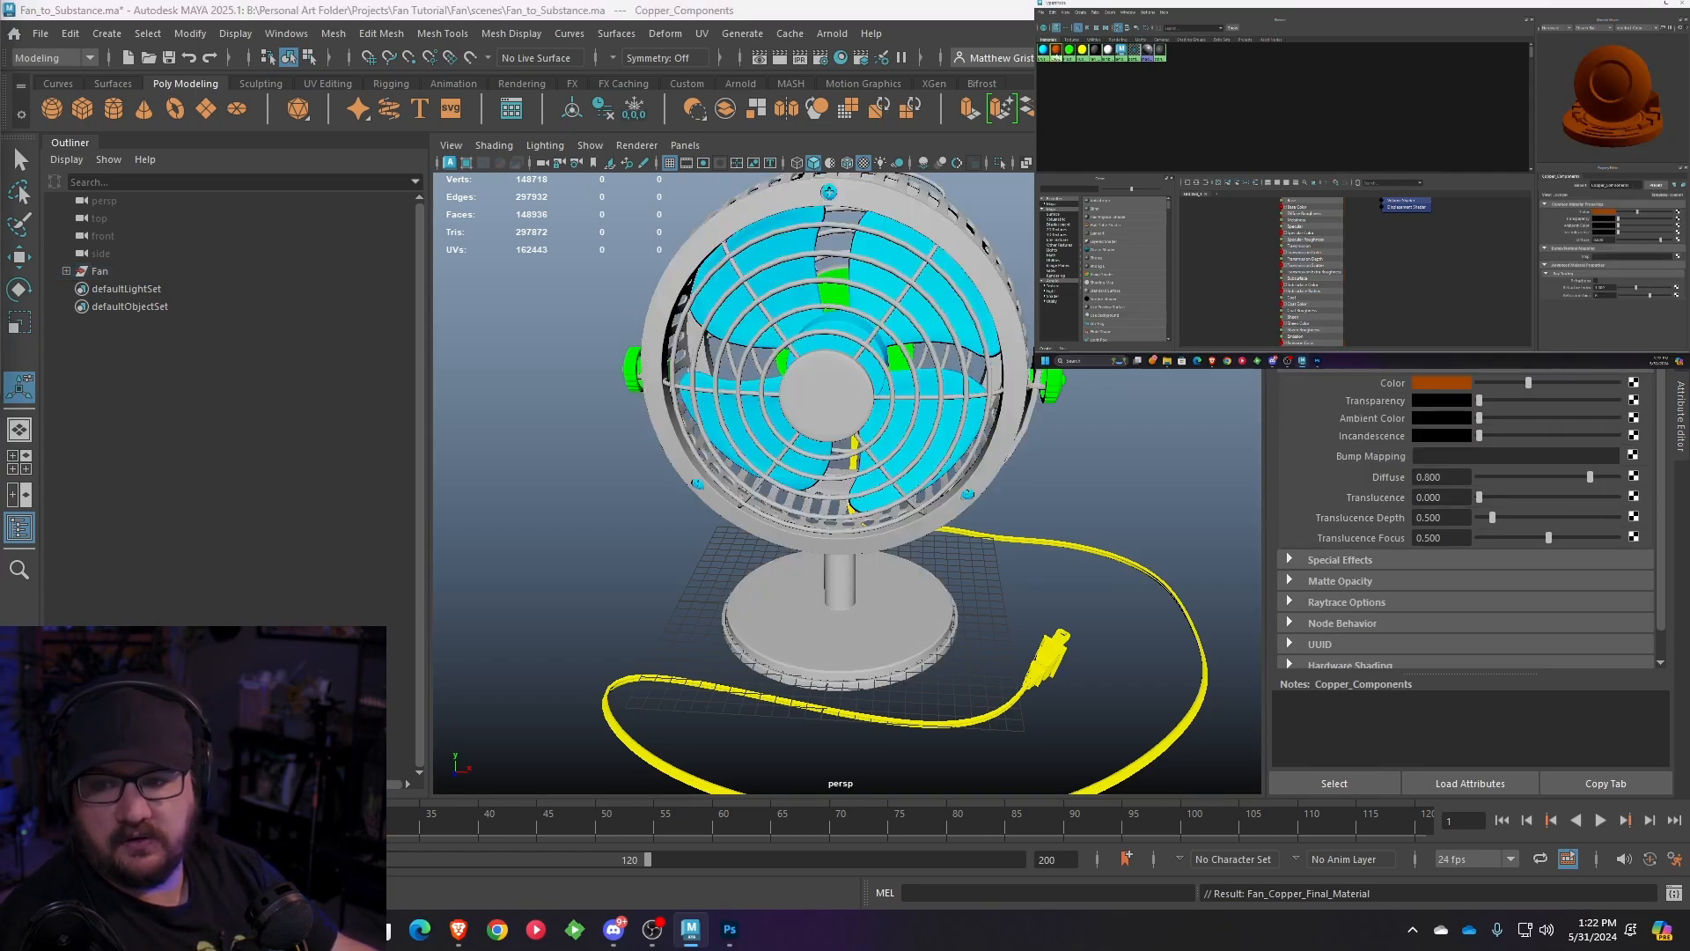
right_click(1056, 53)
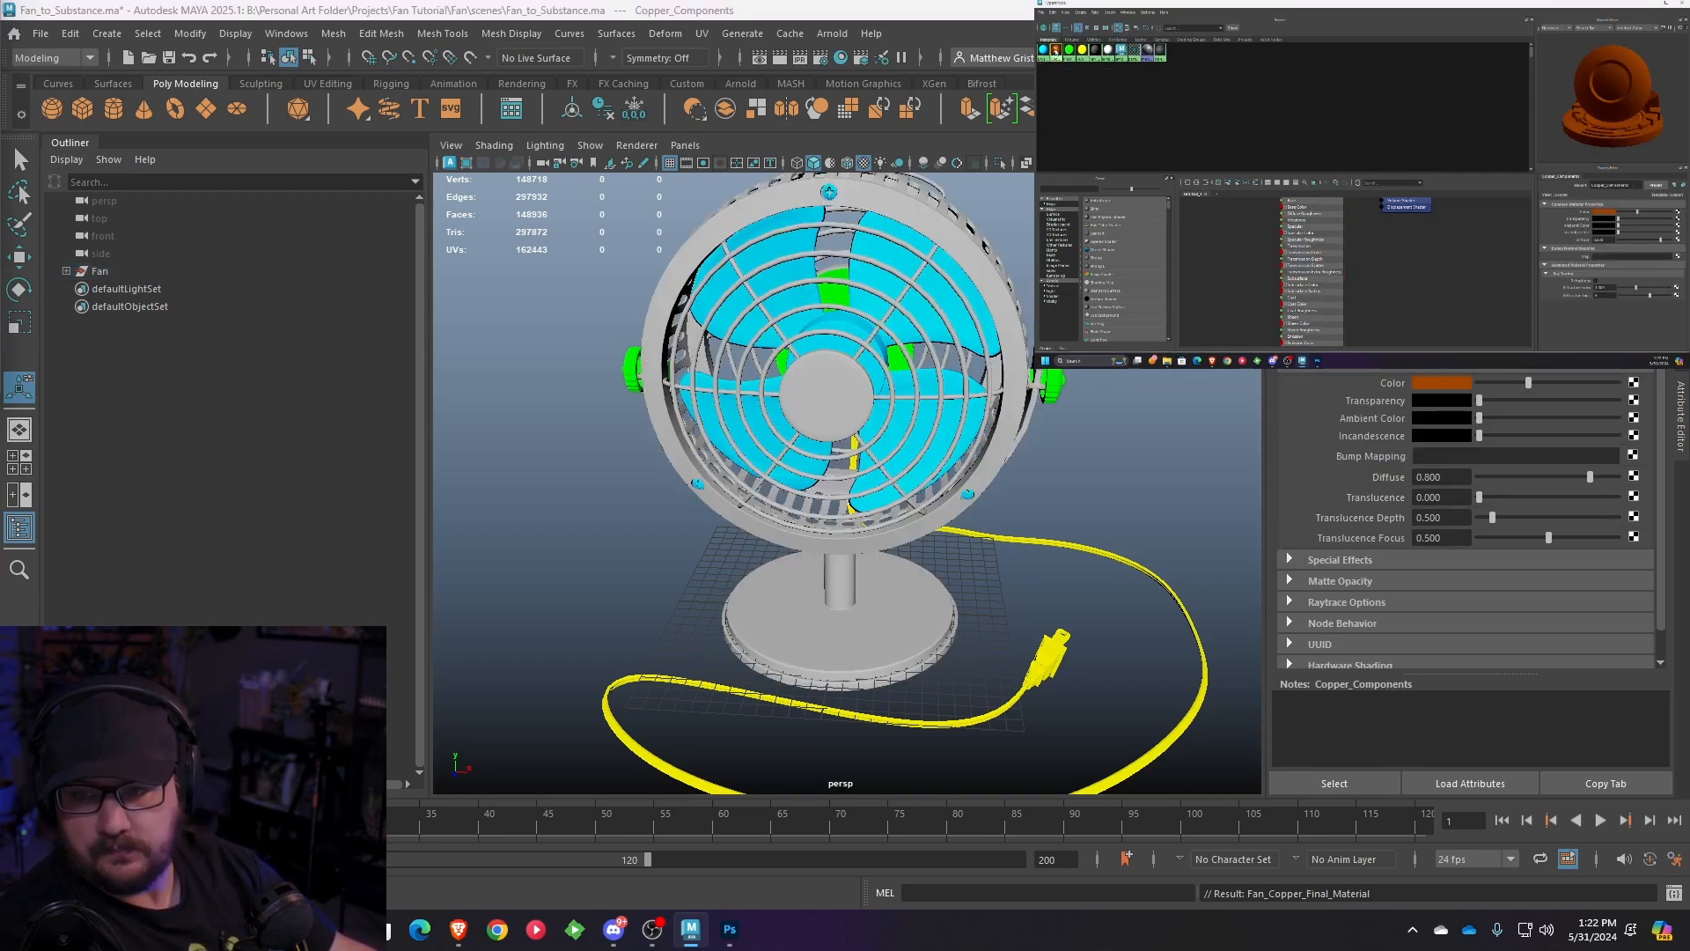
key("Delete")
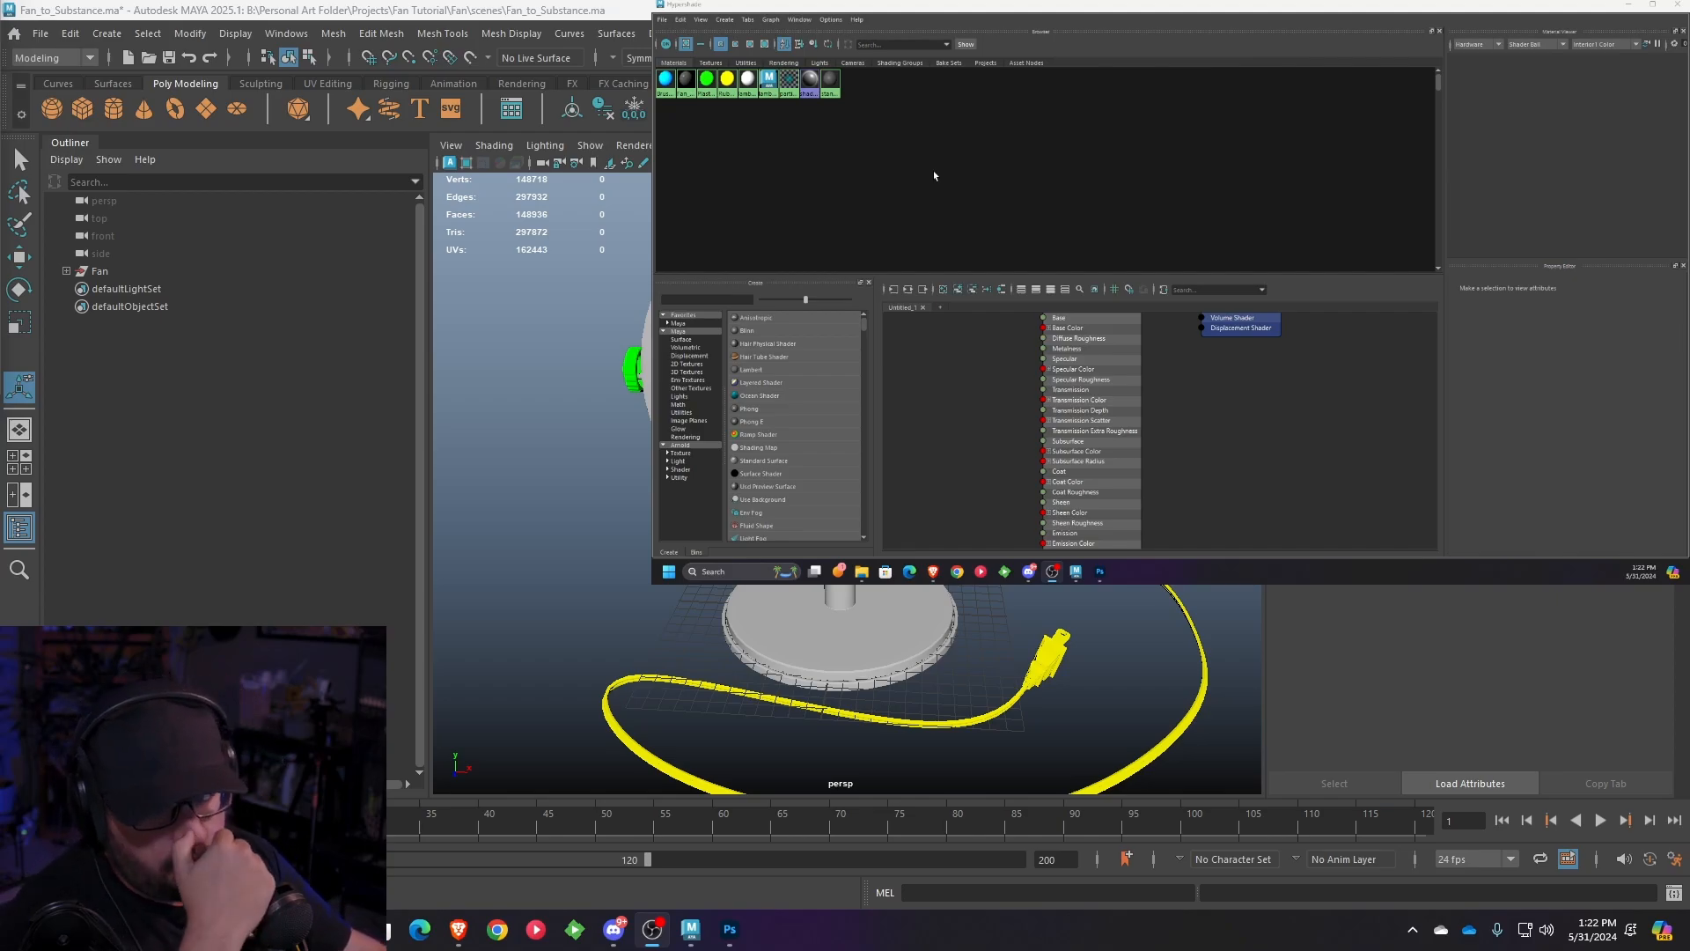
- Select all objects using the Plastics material and assign them a new aiStandardSurface named Fan_Plastics_Final_Material
left_click(709, 82)
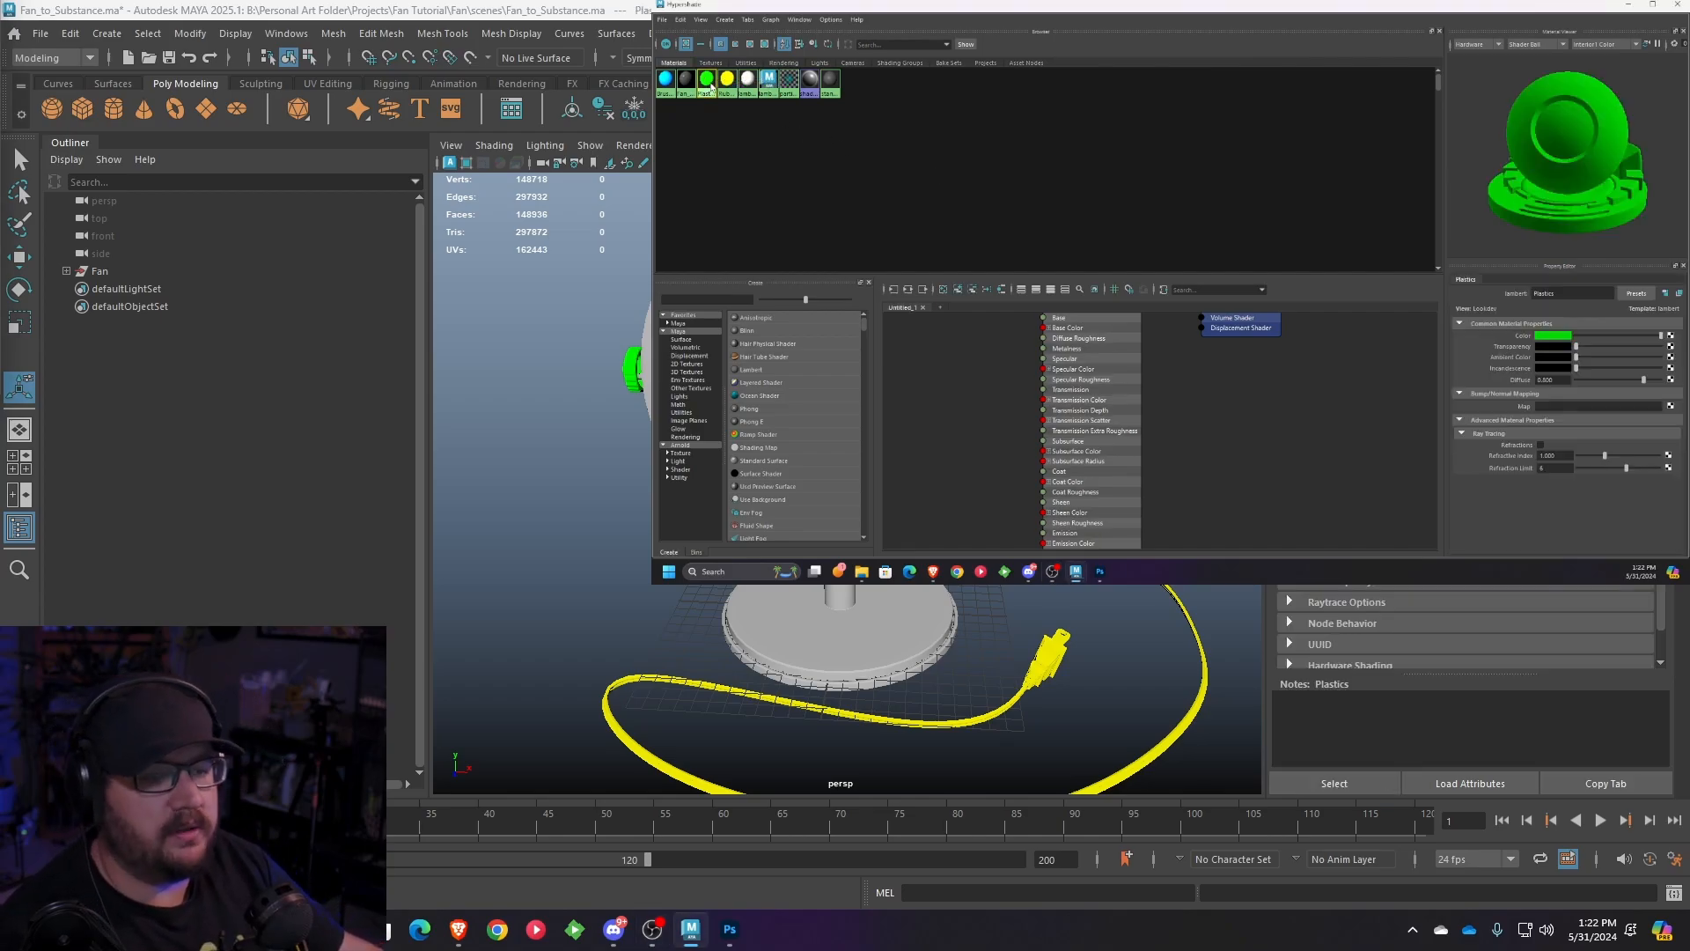
right_click(711, 86)
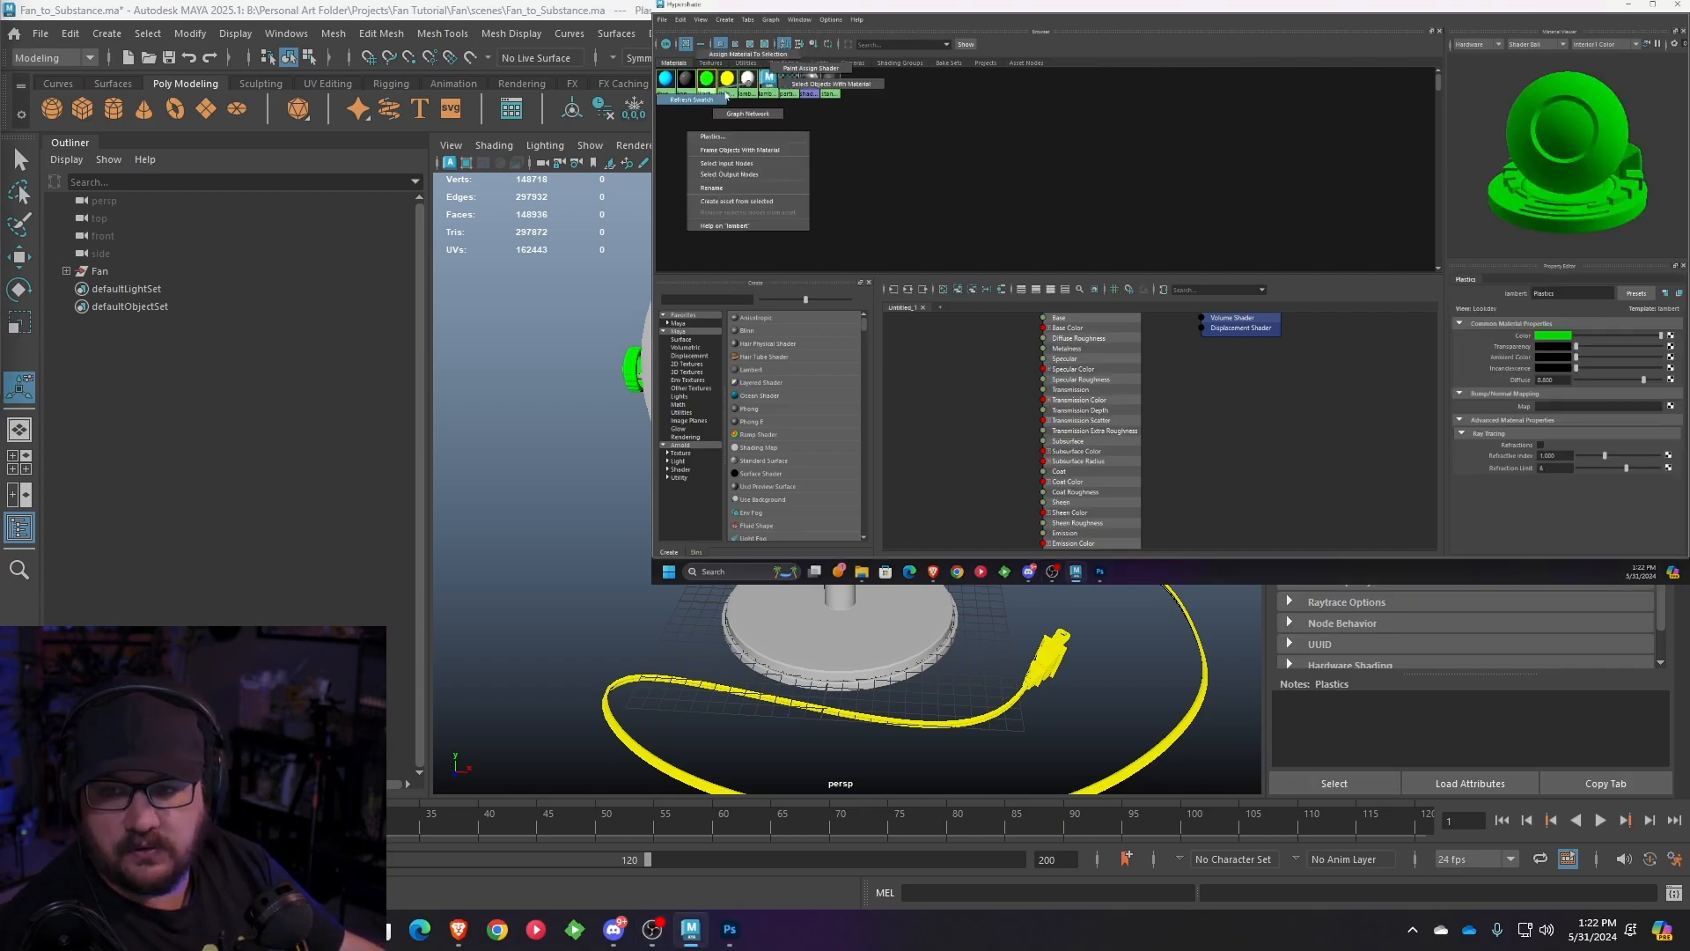
left_click(851, 85)
key("f")
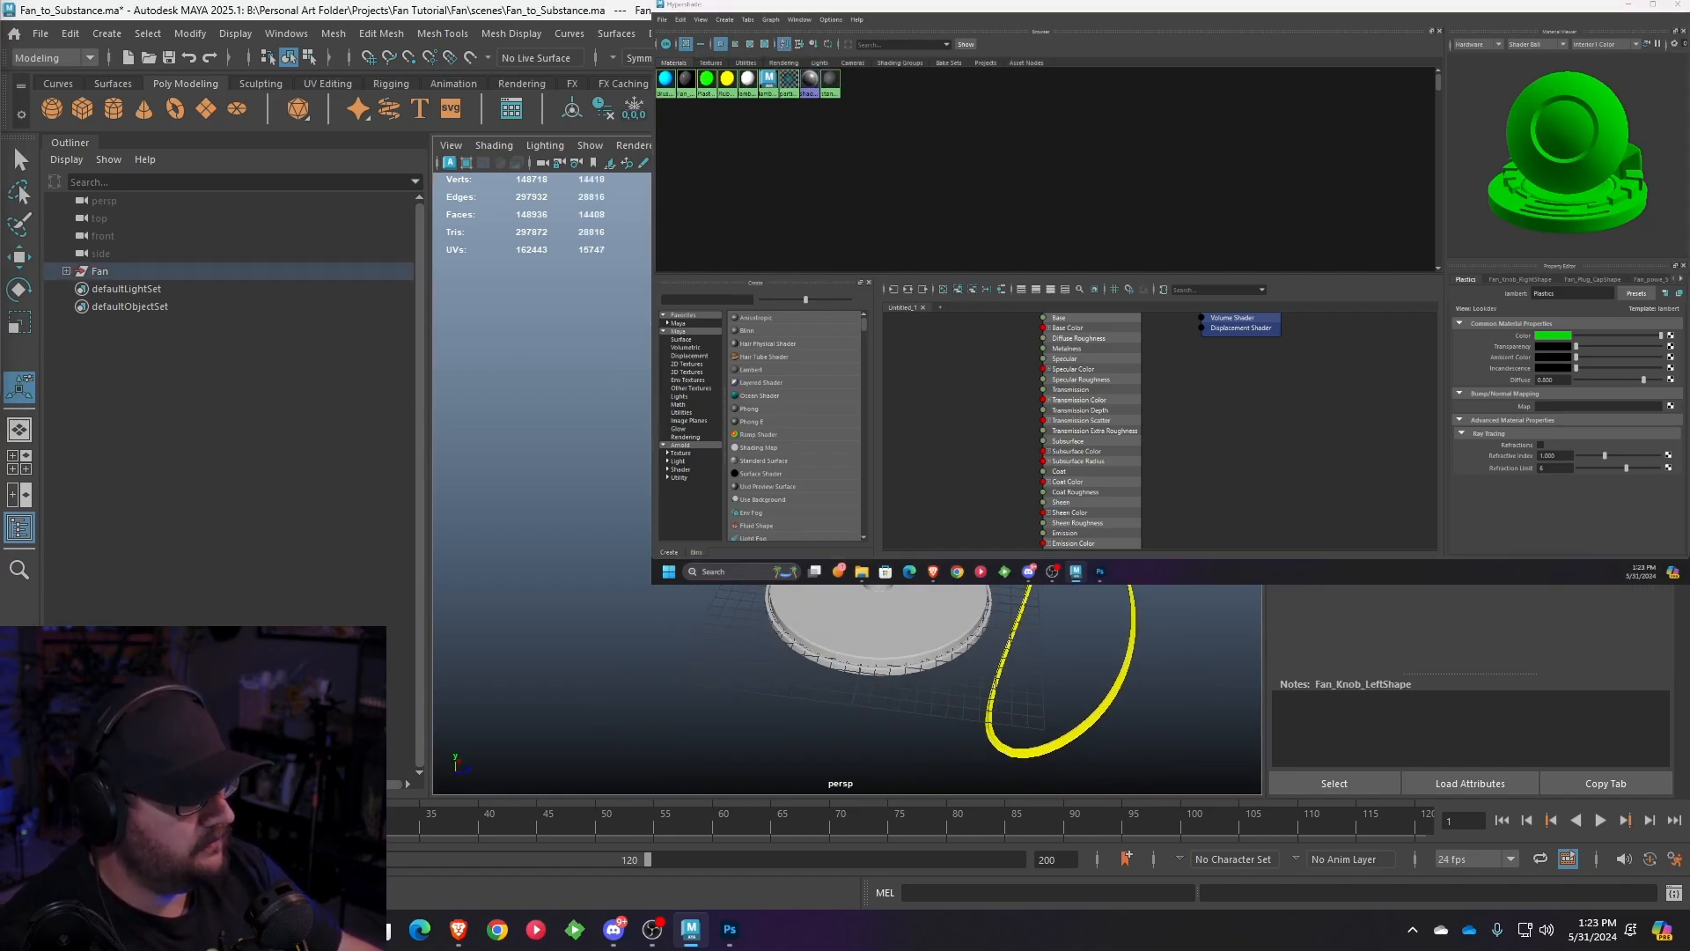
left_click_drag(836, 387, 688, 397, "alt")
right_click_drag(688, 397, 789, 852)
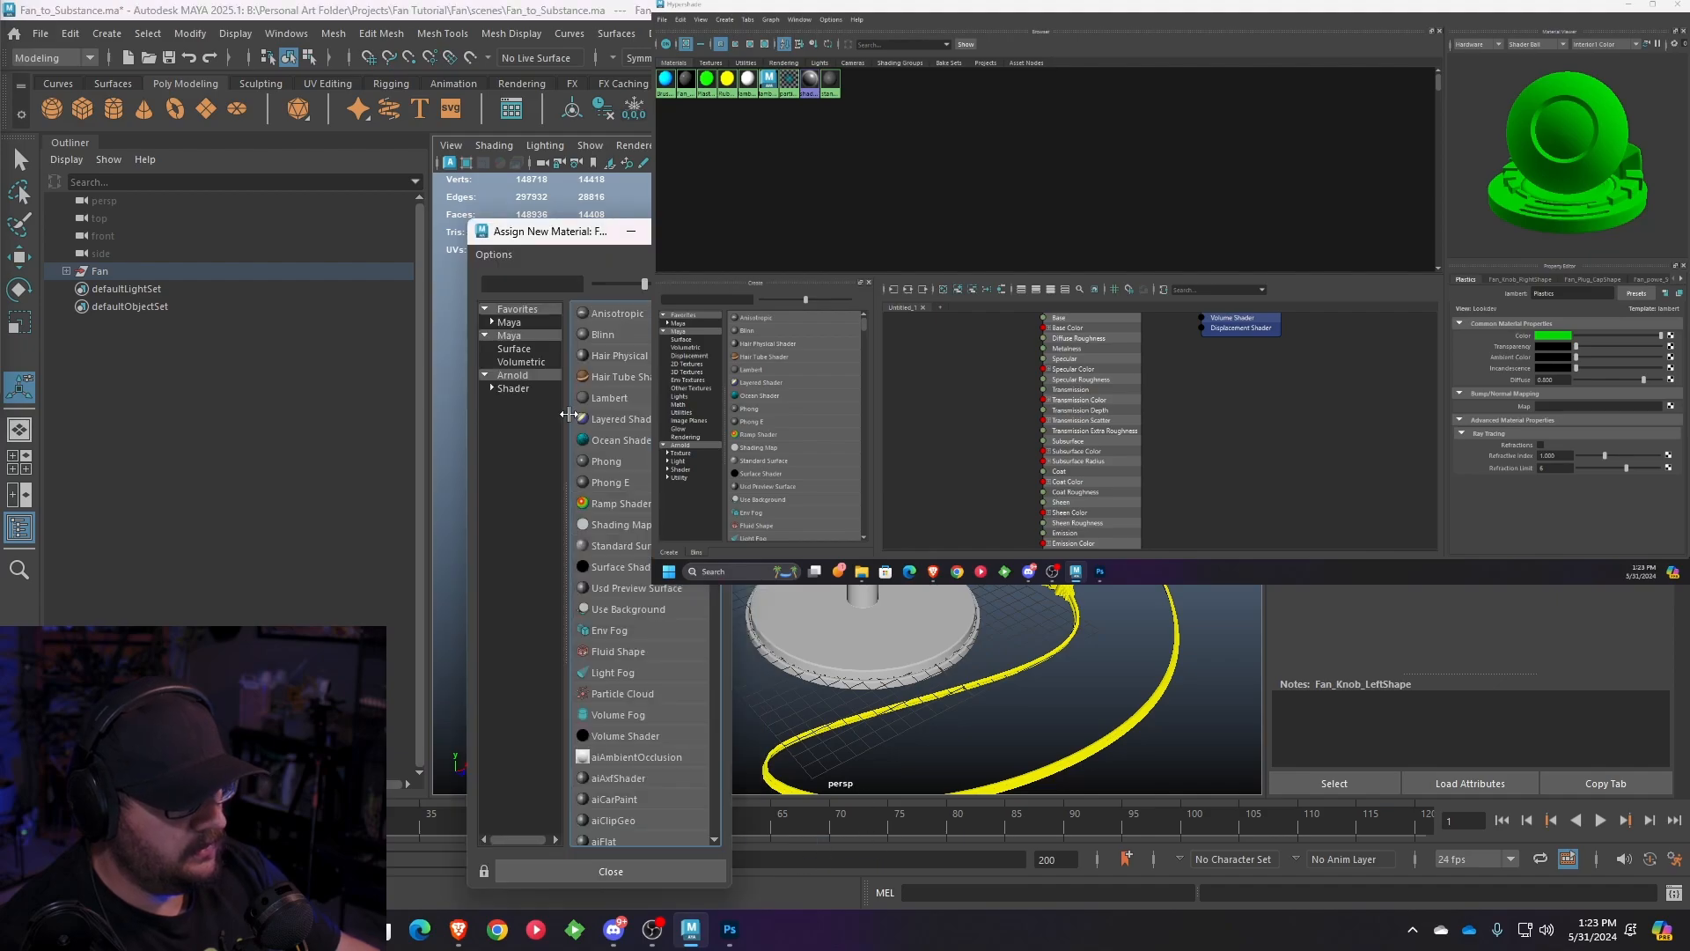
left_click(522, 392)
left_click(631, 607)
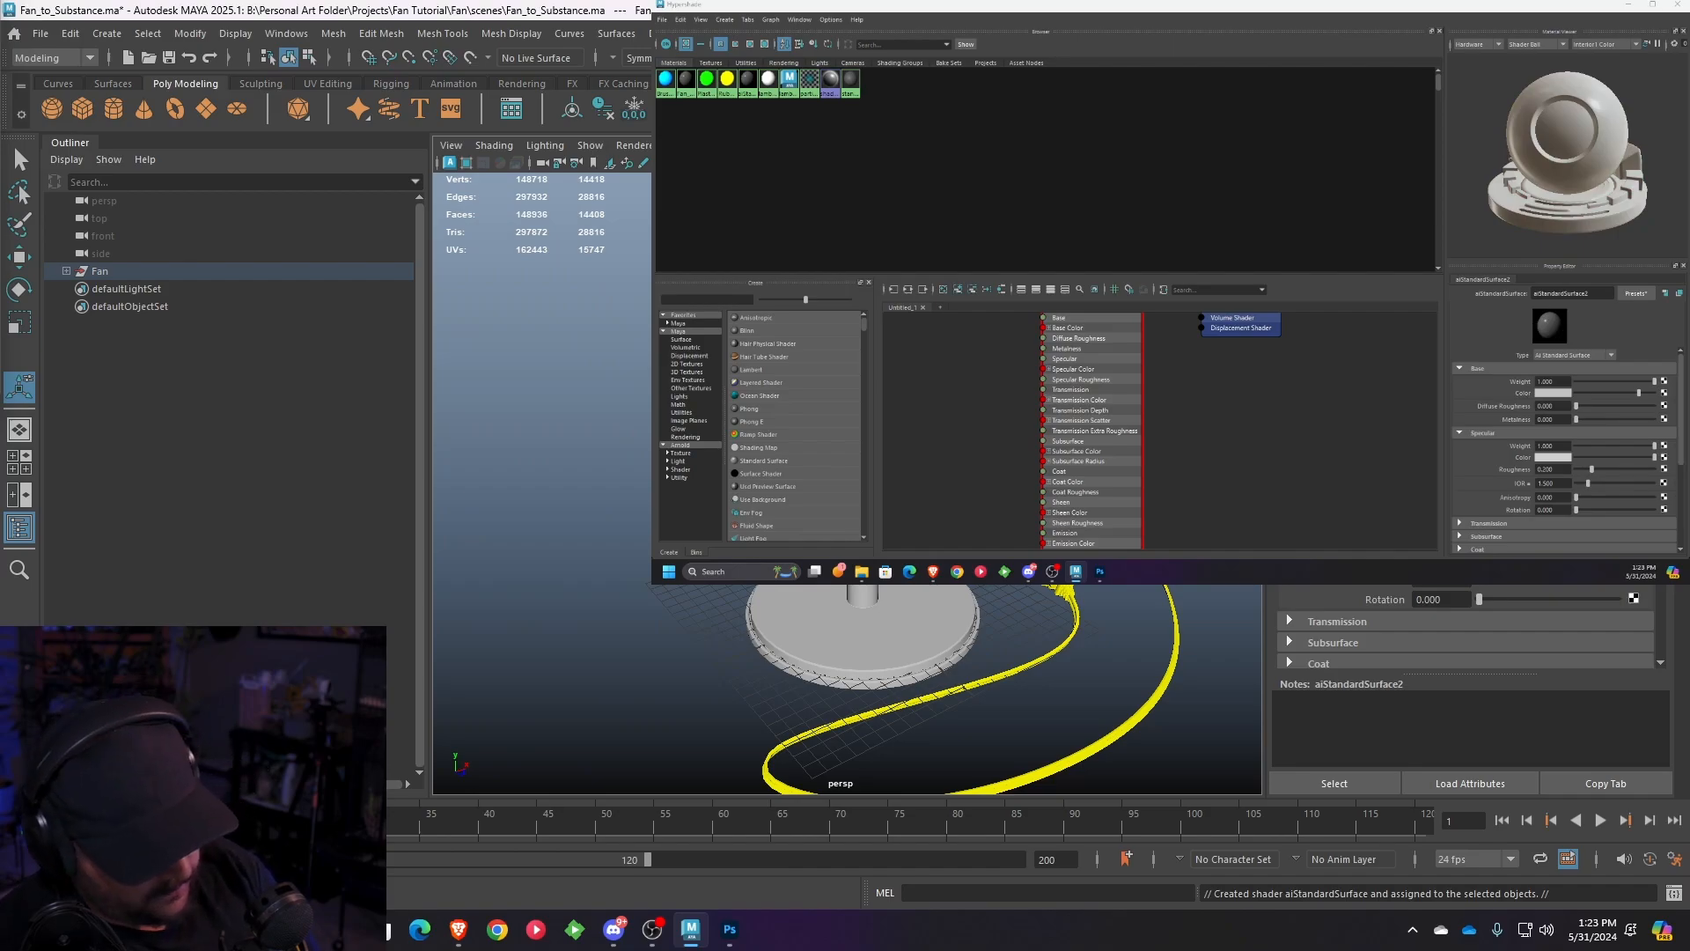
key("Return")
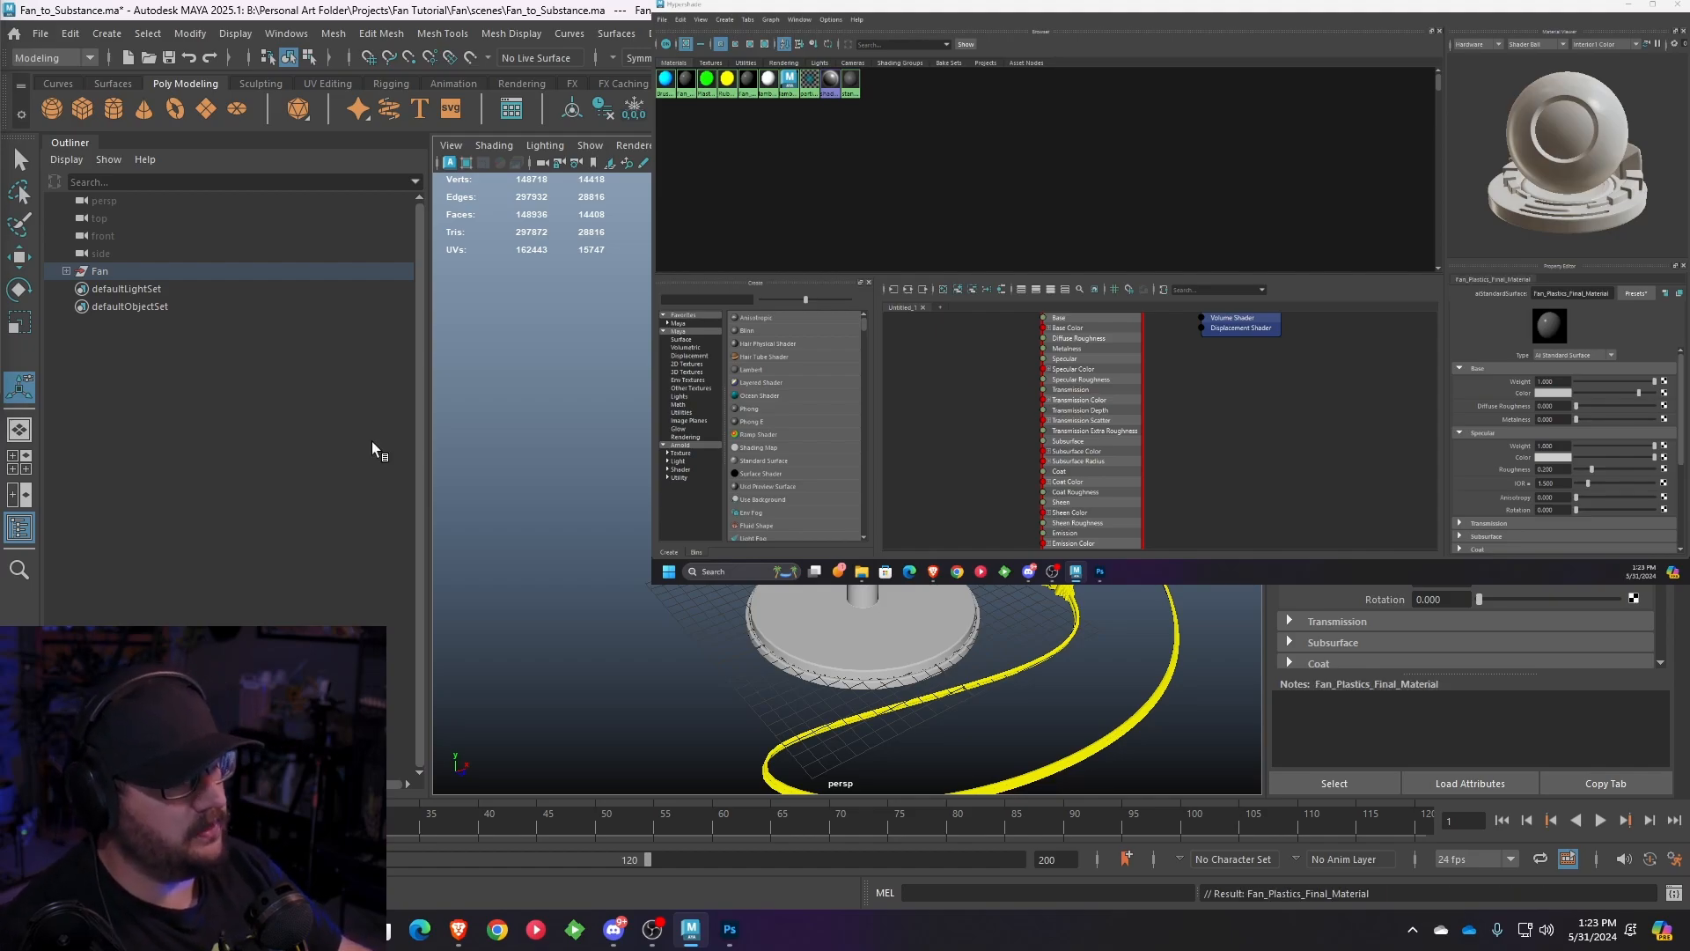
- Delete the old green Plastics material from the Hypershade
left_click_drag(845, 686, 775, 687, "alt")
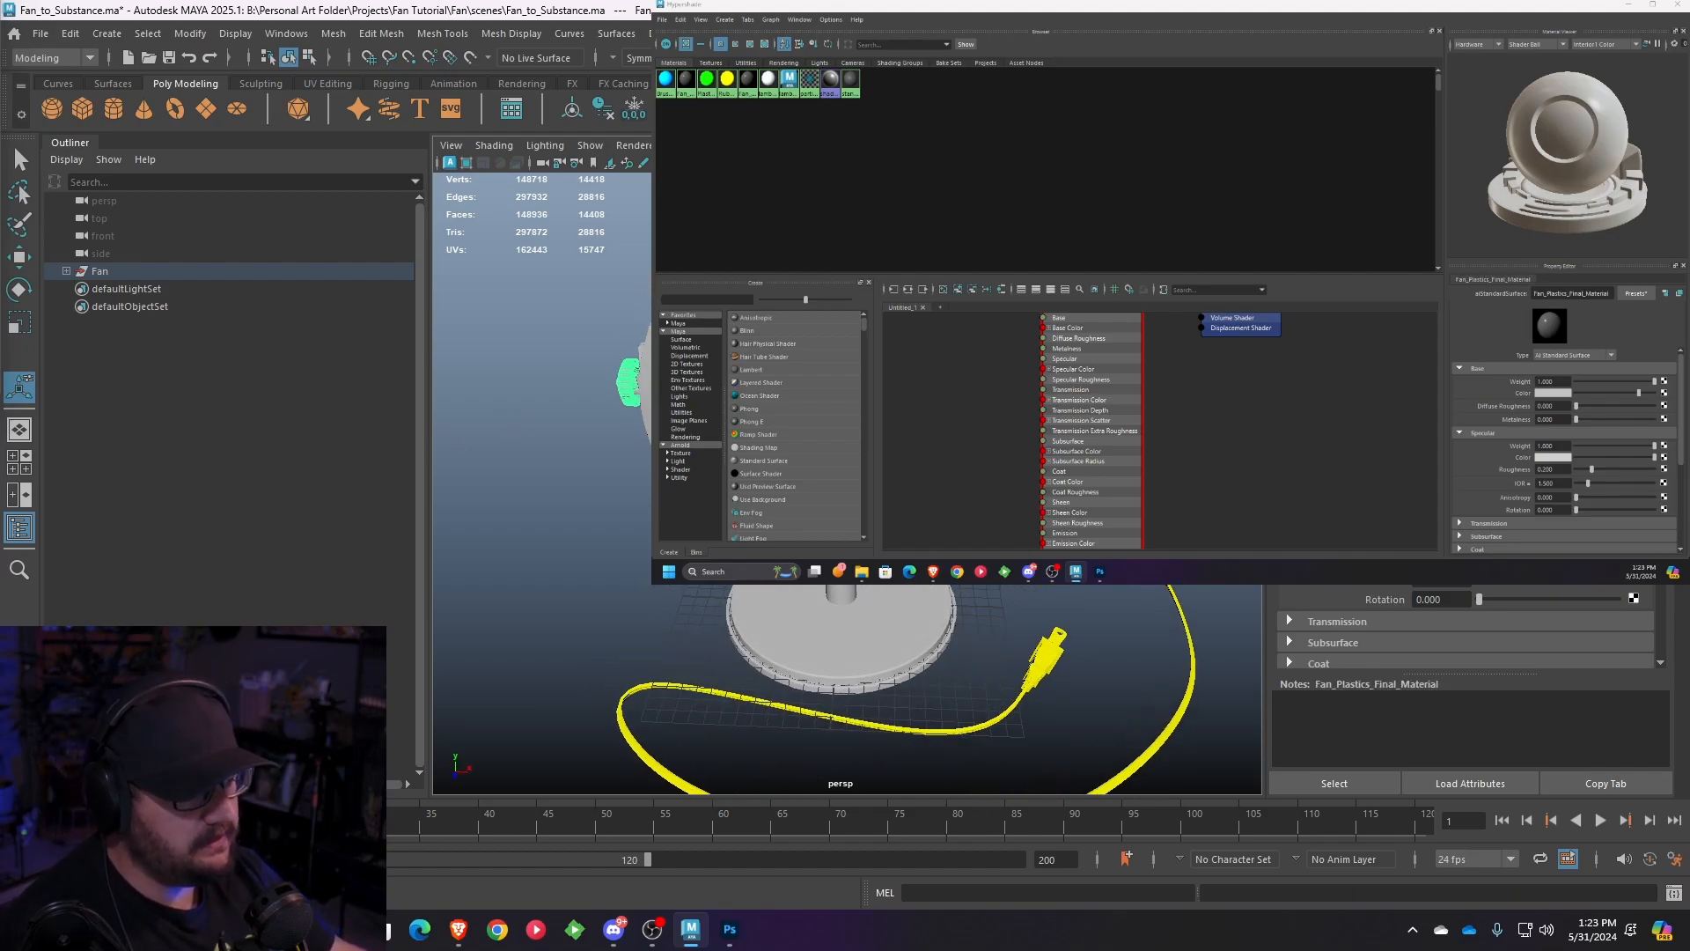
middle_click_drag(845, 687, 791, 678, "alt")
left_click(707, 79)
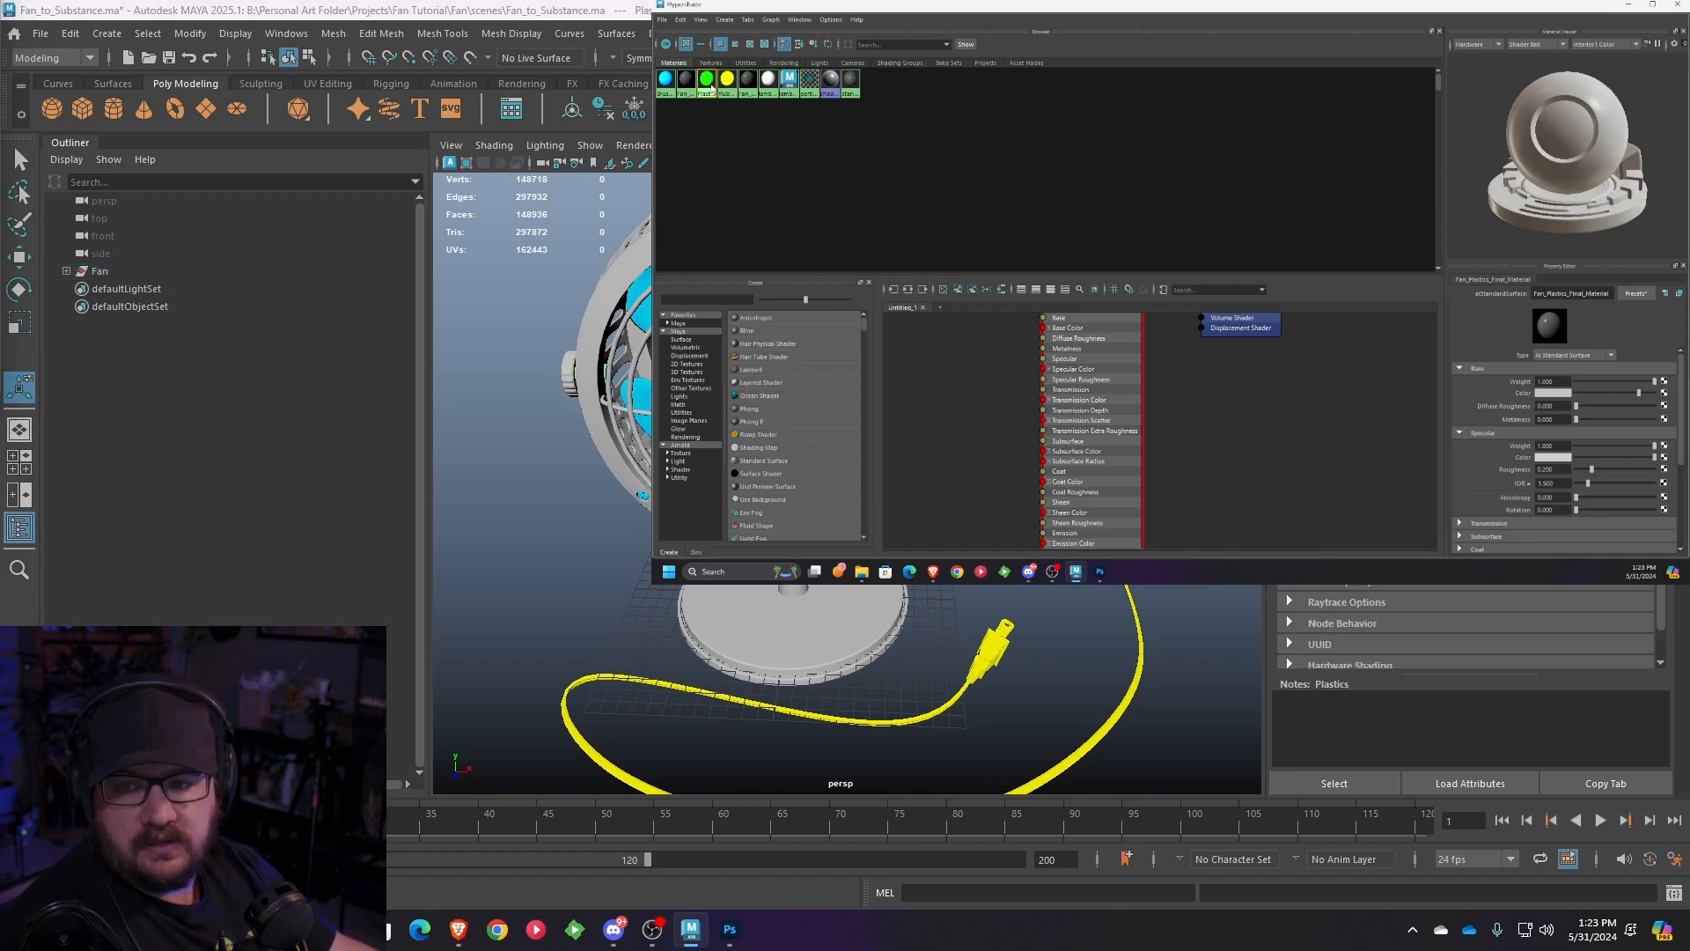
key("Delete")
- Assign the objects using Brushed_metal a new aiStandardSurface named Fan_Brushed_Metal_Final_Material, and delete the old Brushed_metal material
left_click(667, 80)
right_click_drag(666, 87, 831, 85)
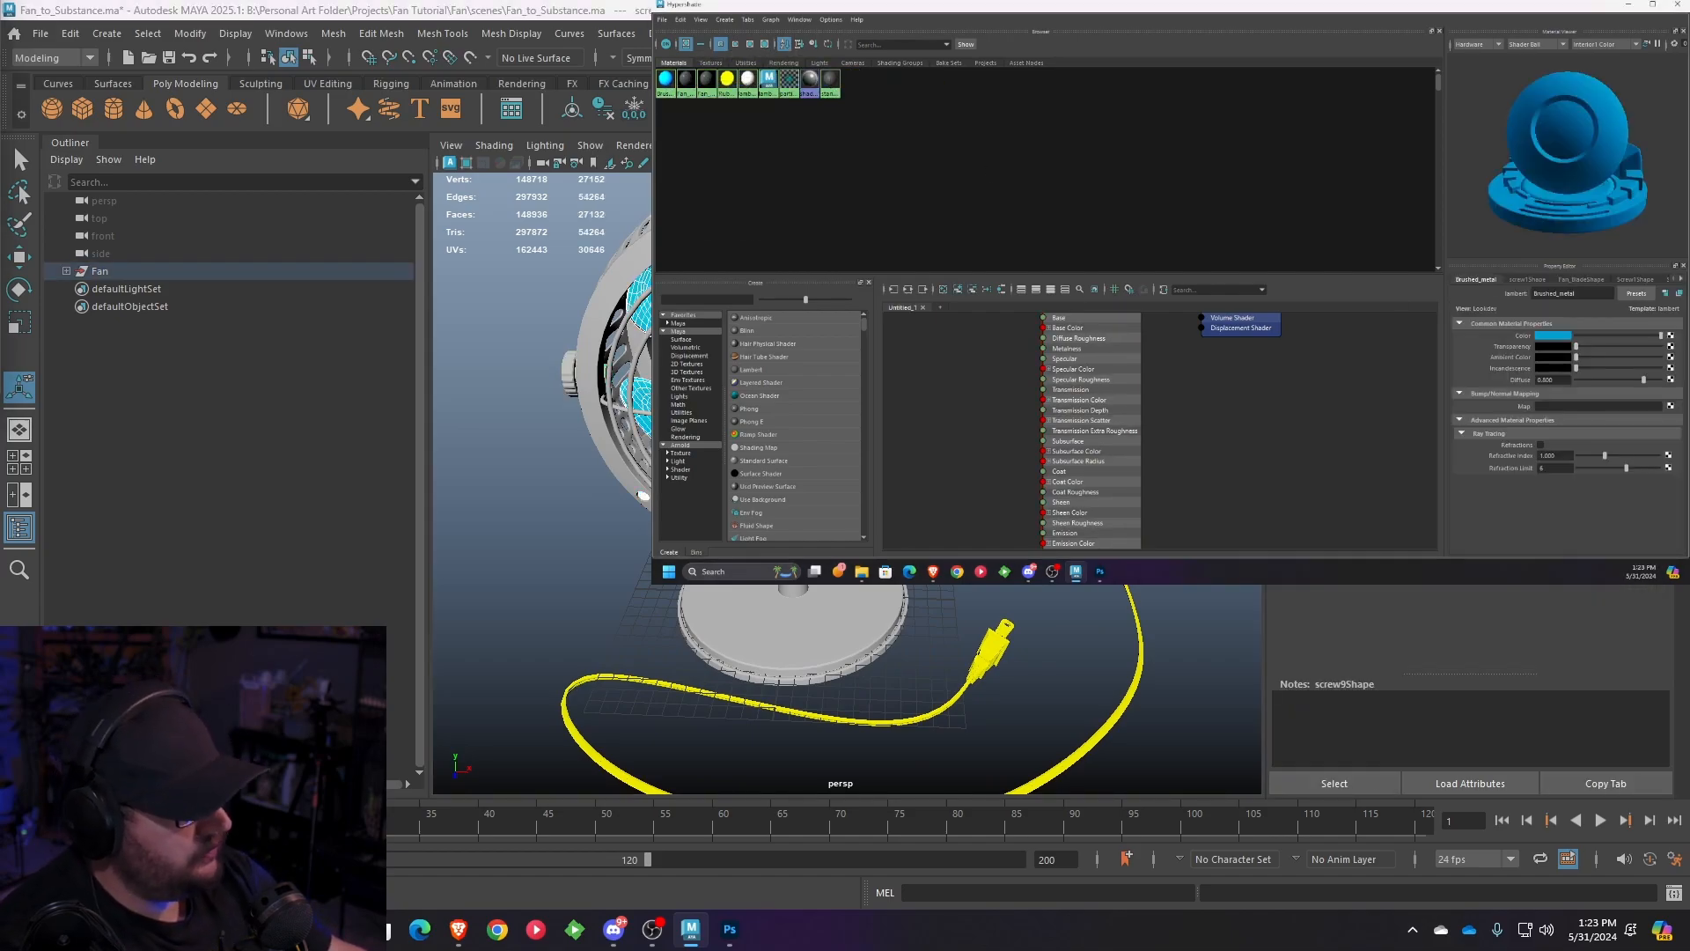
right_click_drag(839, 369, 977, 744)
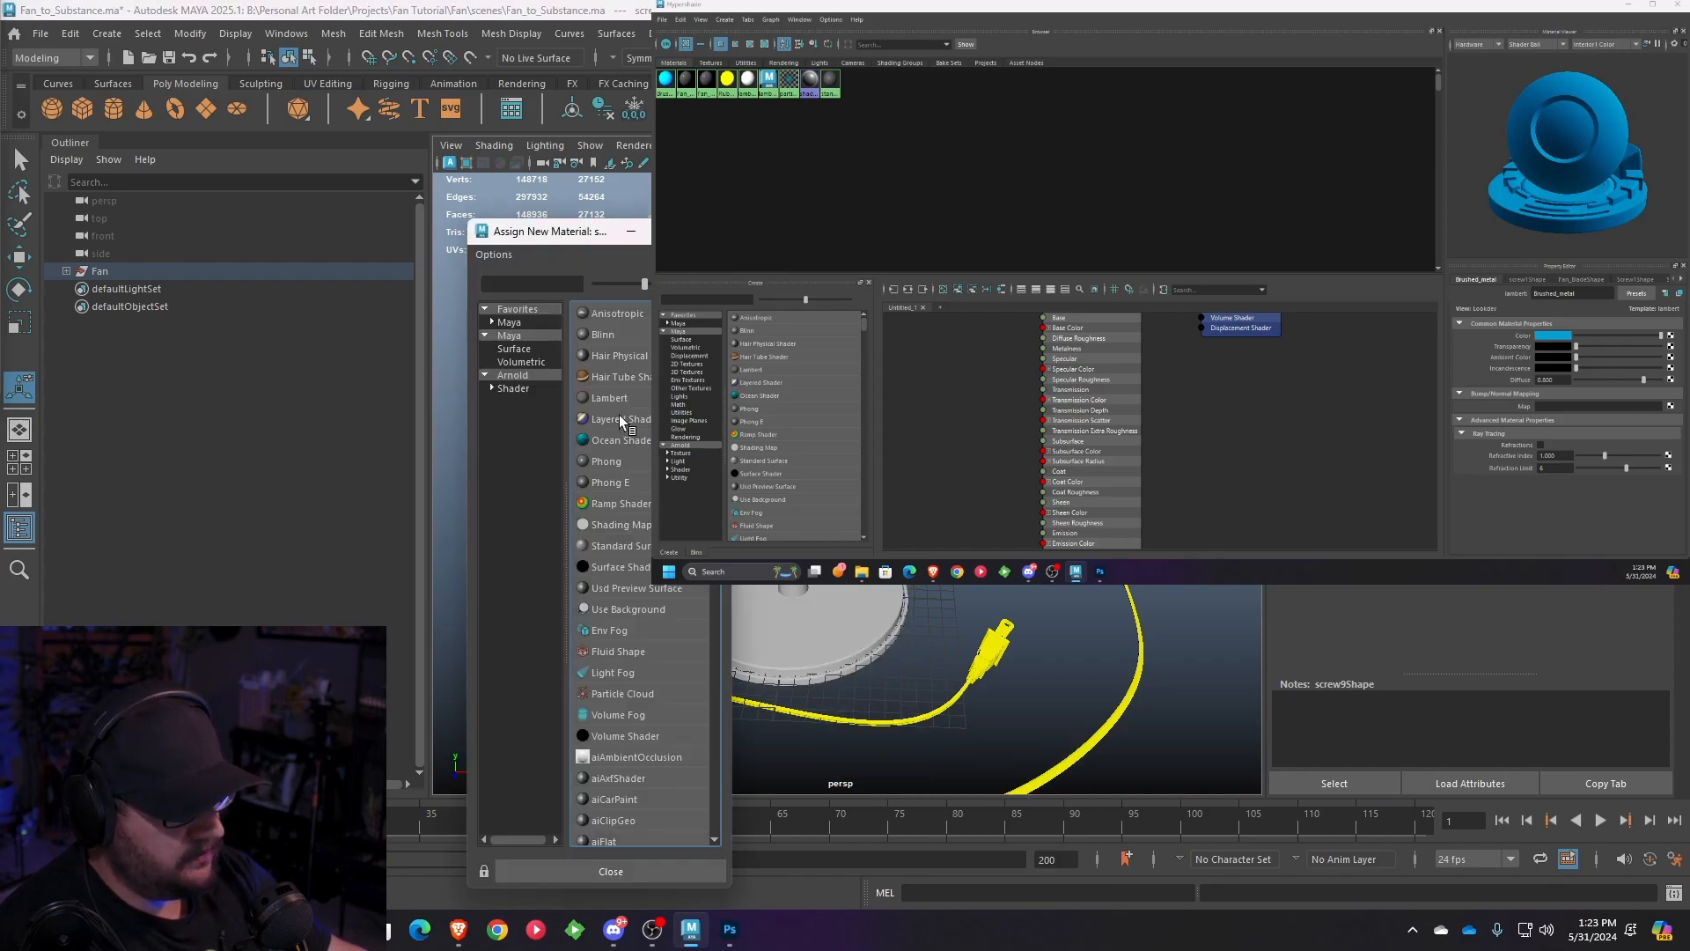
left_click(512, 388)
left_click(629, 610)
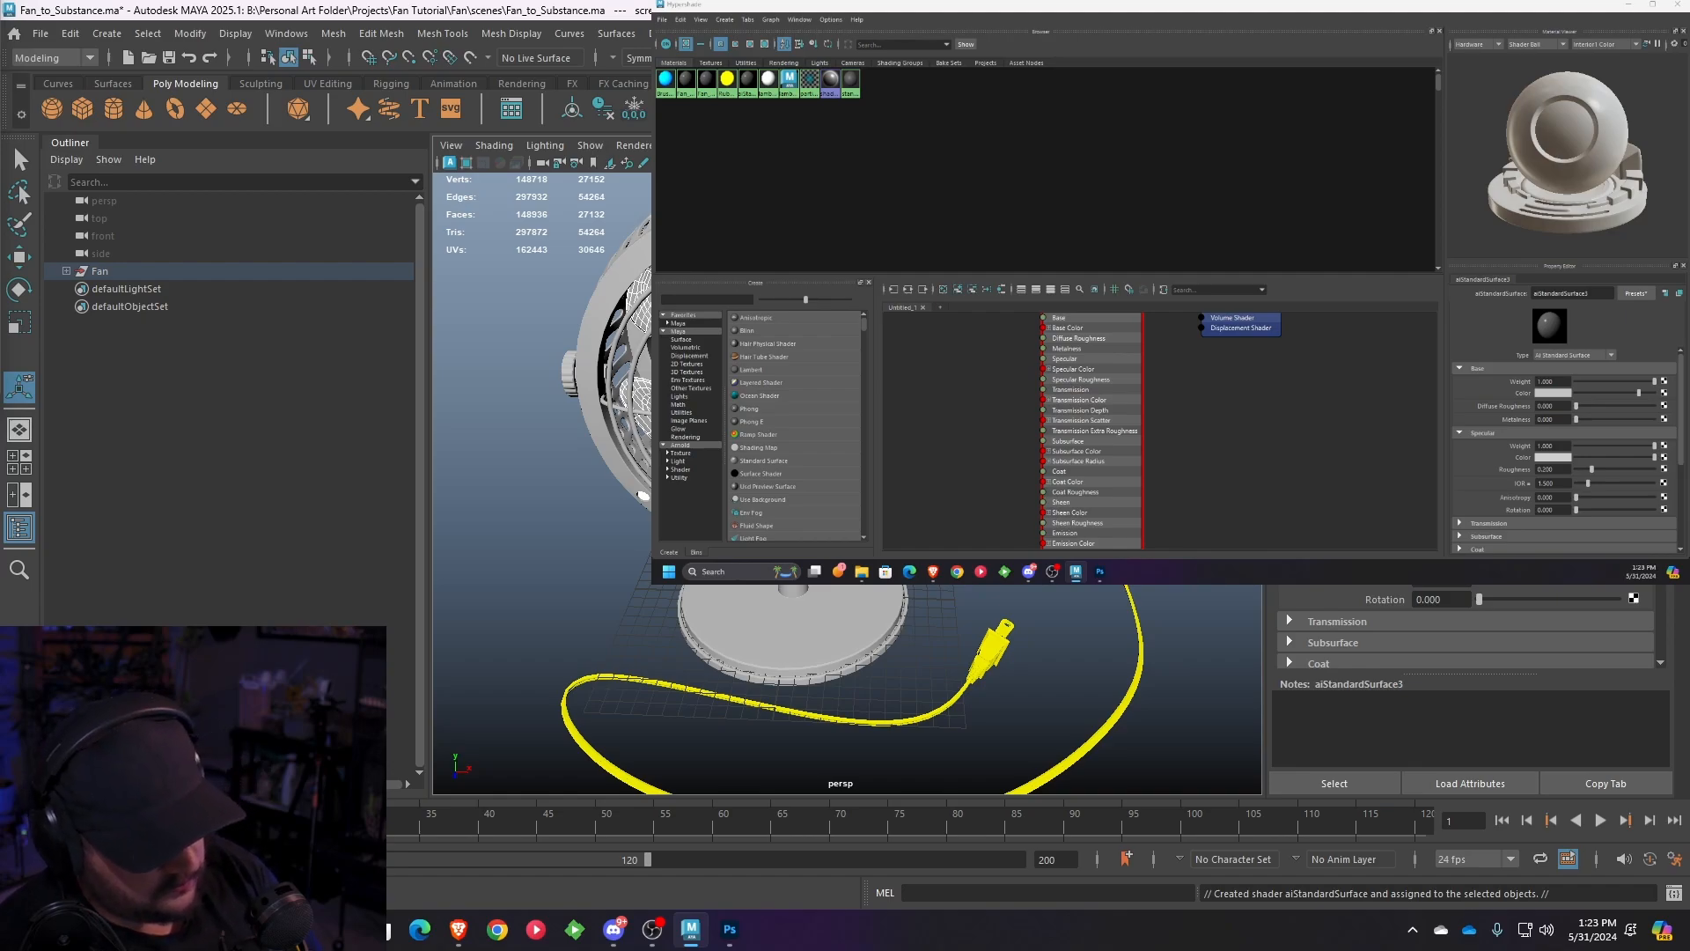
left_click(704, 88)
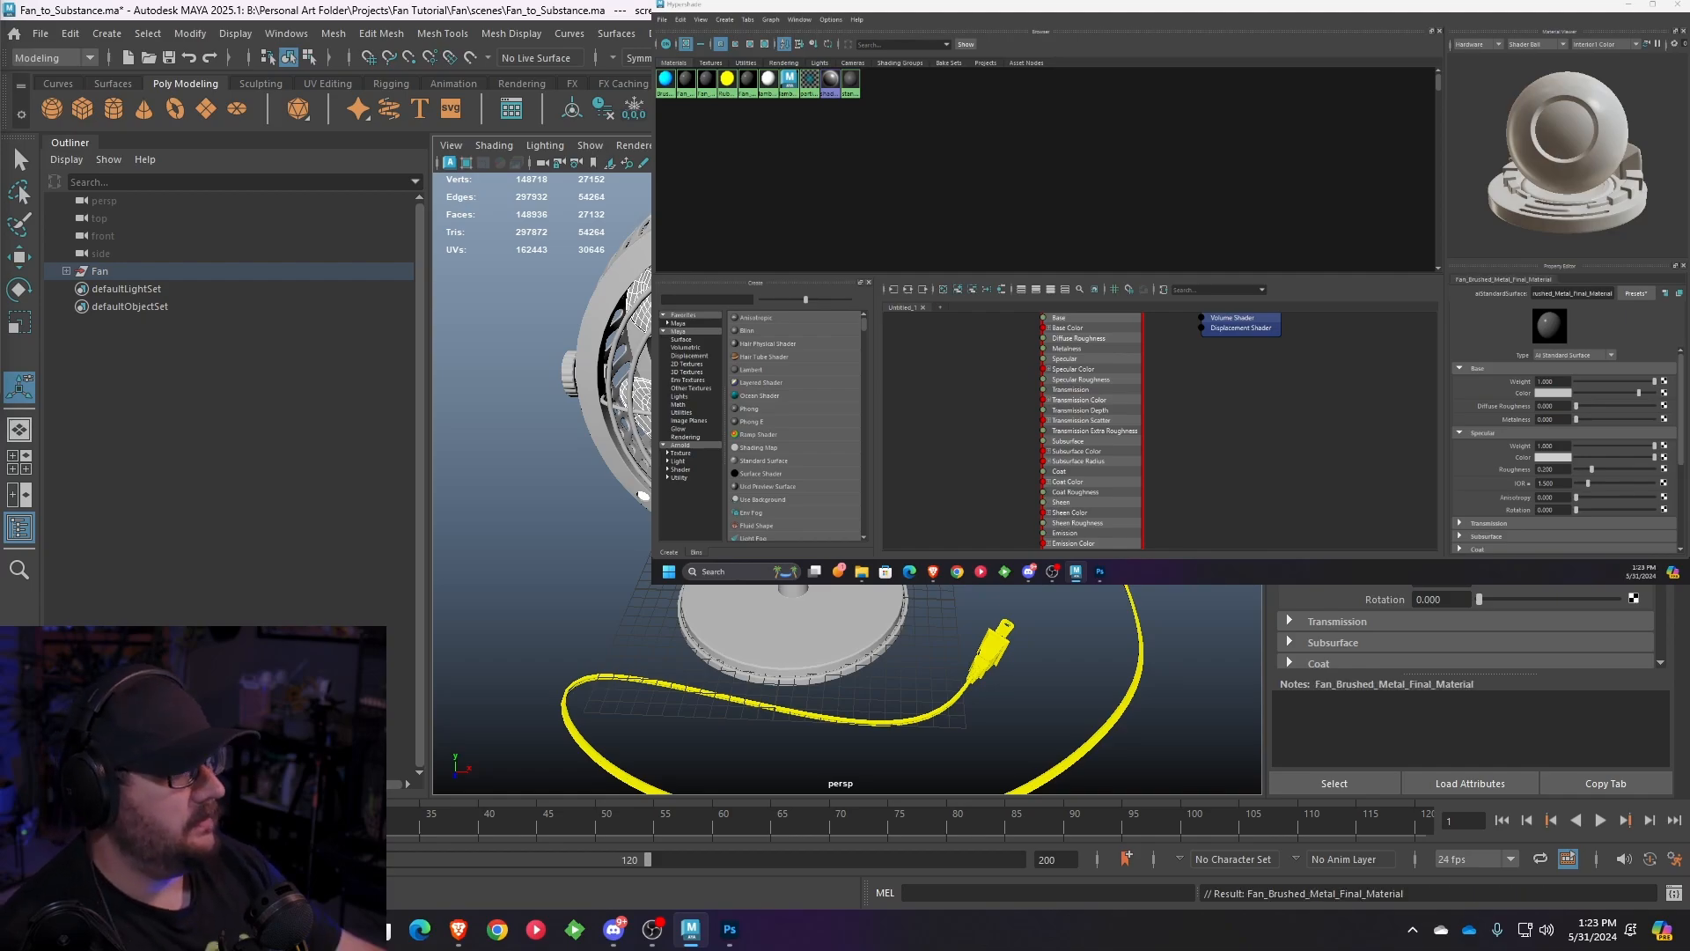
left_click(667, 85)
key("Delete")
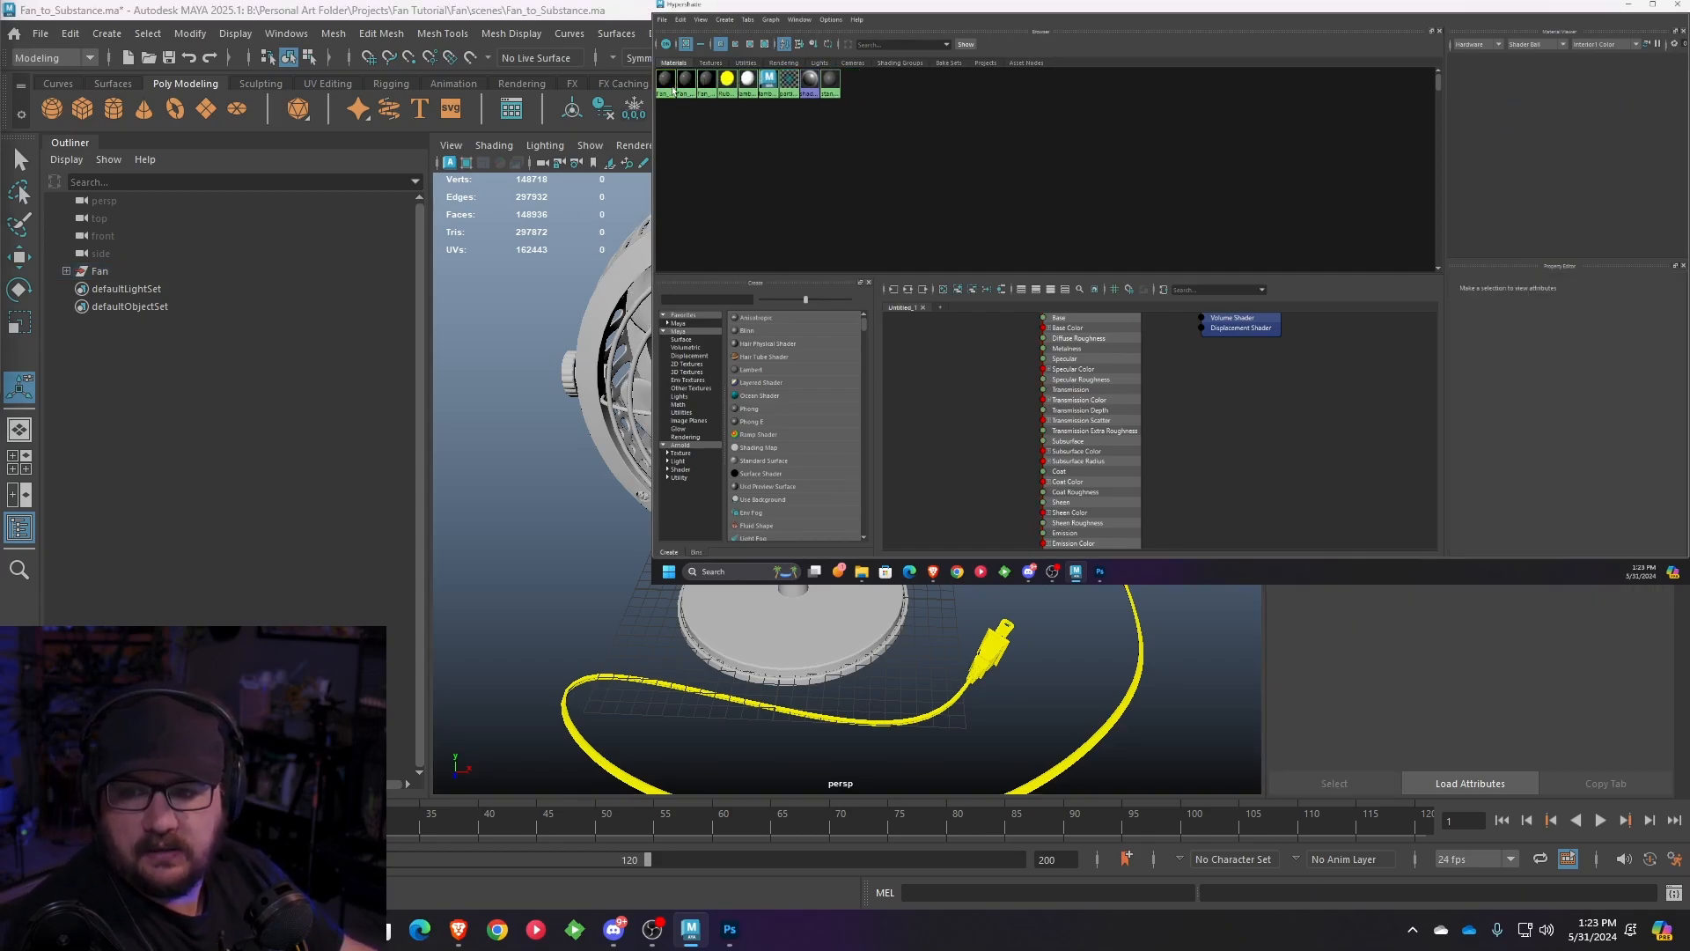
- Assign the objects using the yellow Rubber material a new aiStandardSurface named Fan_Rubber_Final_Material, and delete the old Rubber material
left_click(728, 83)
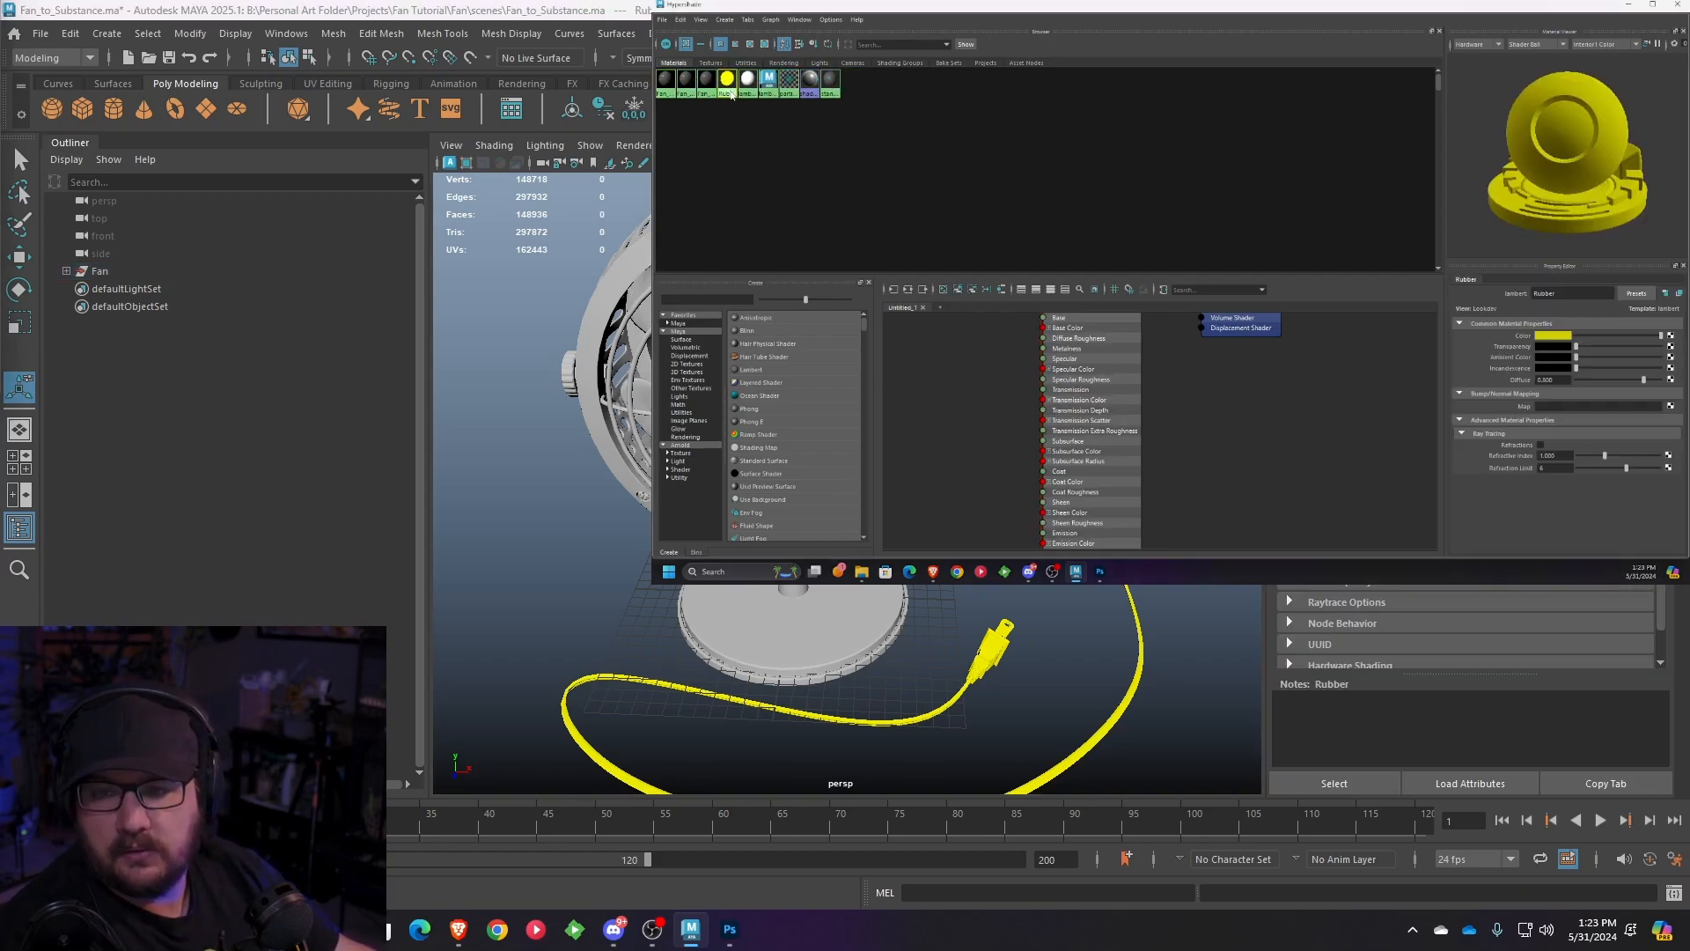
right_click(728, 84)
left_click(803, 94)
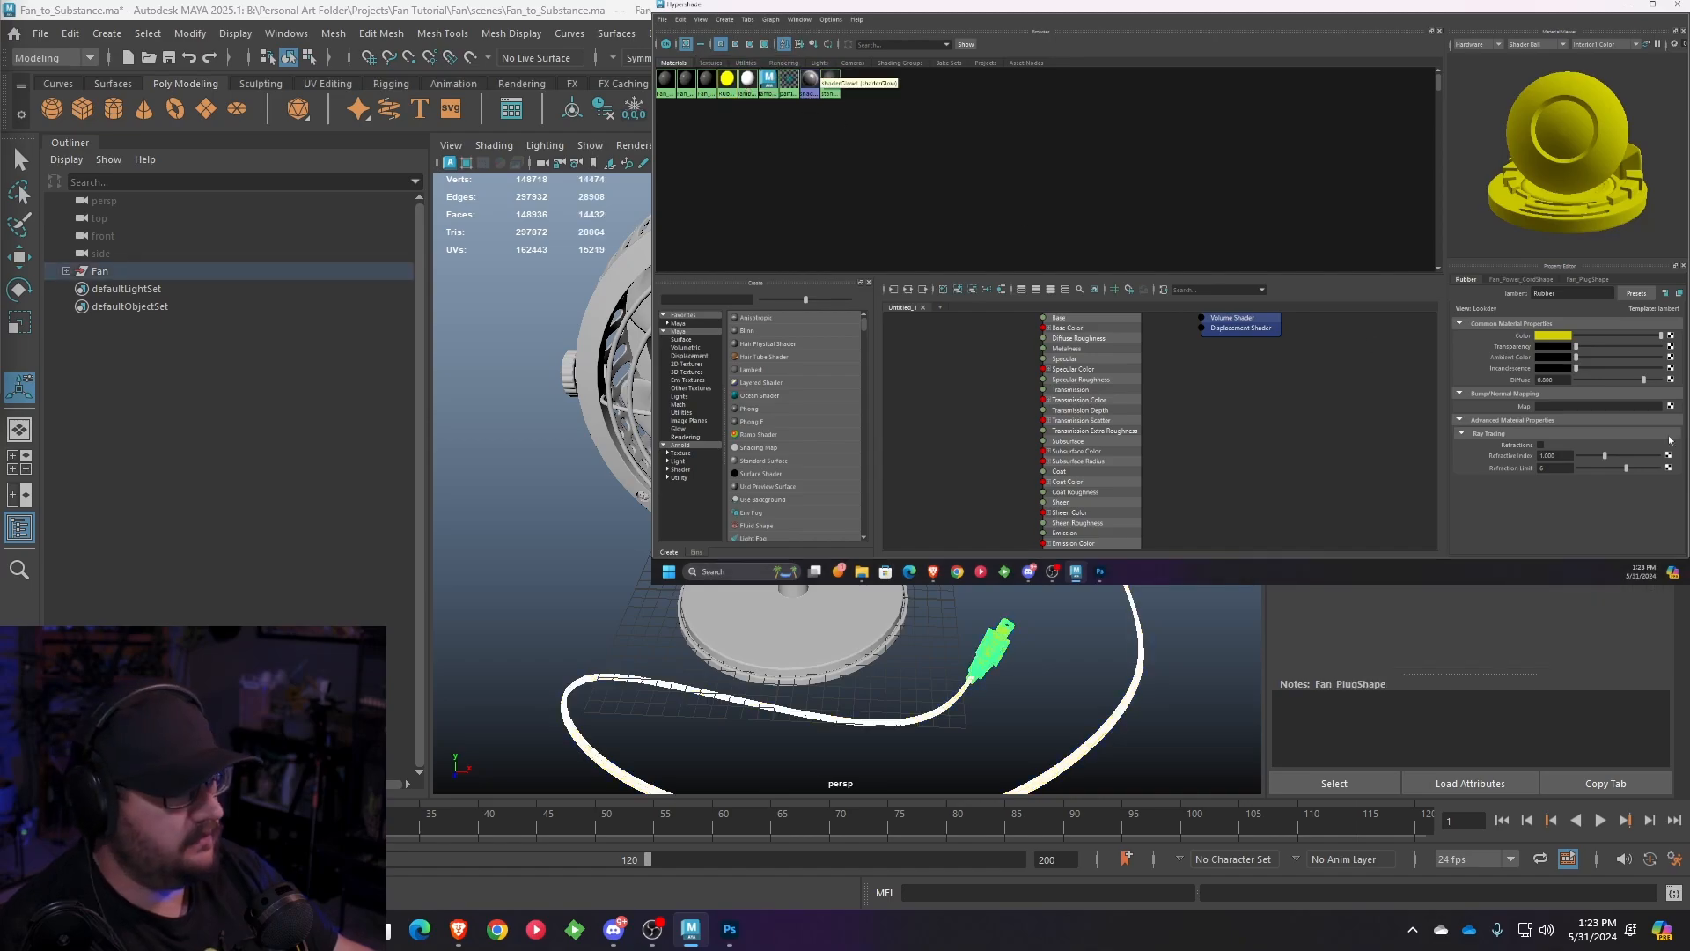
right_click(1013, 647)
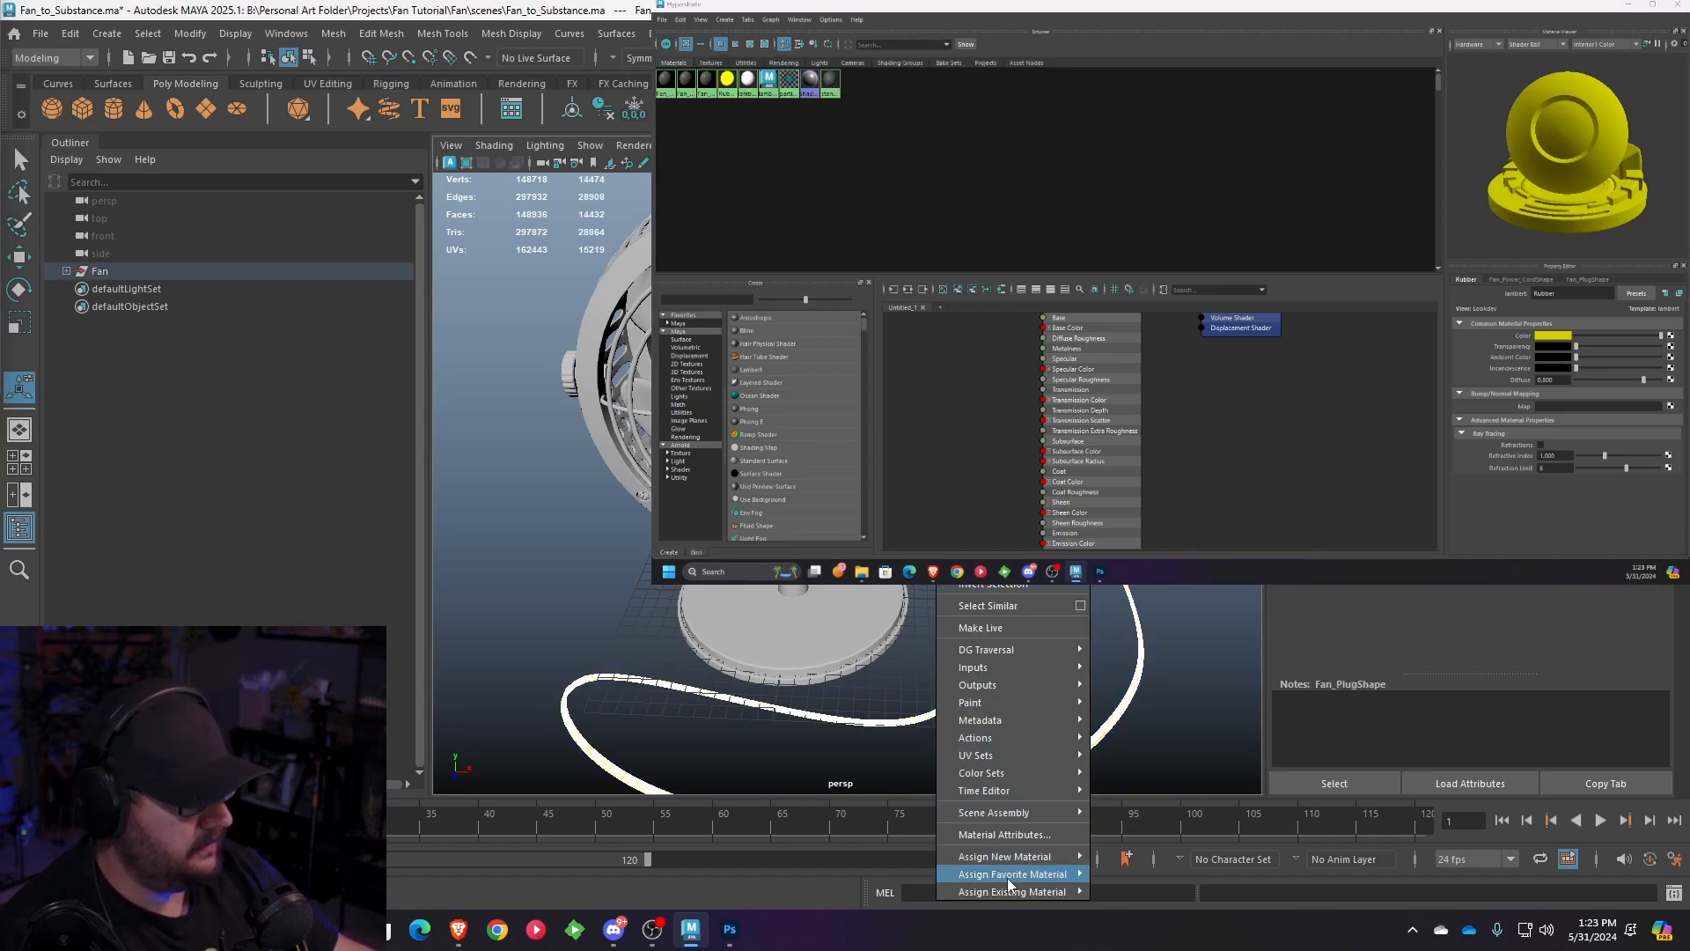
mouse_move(1011, 857)
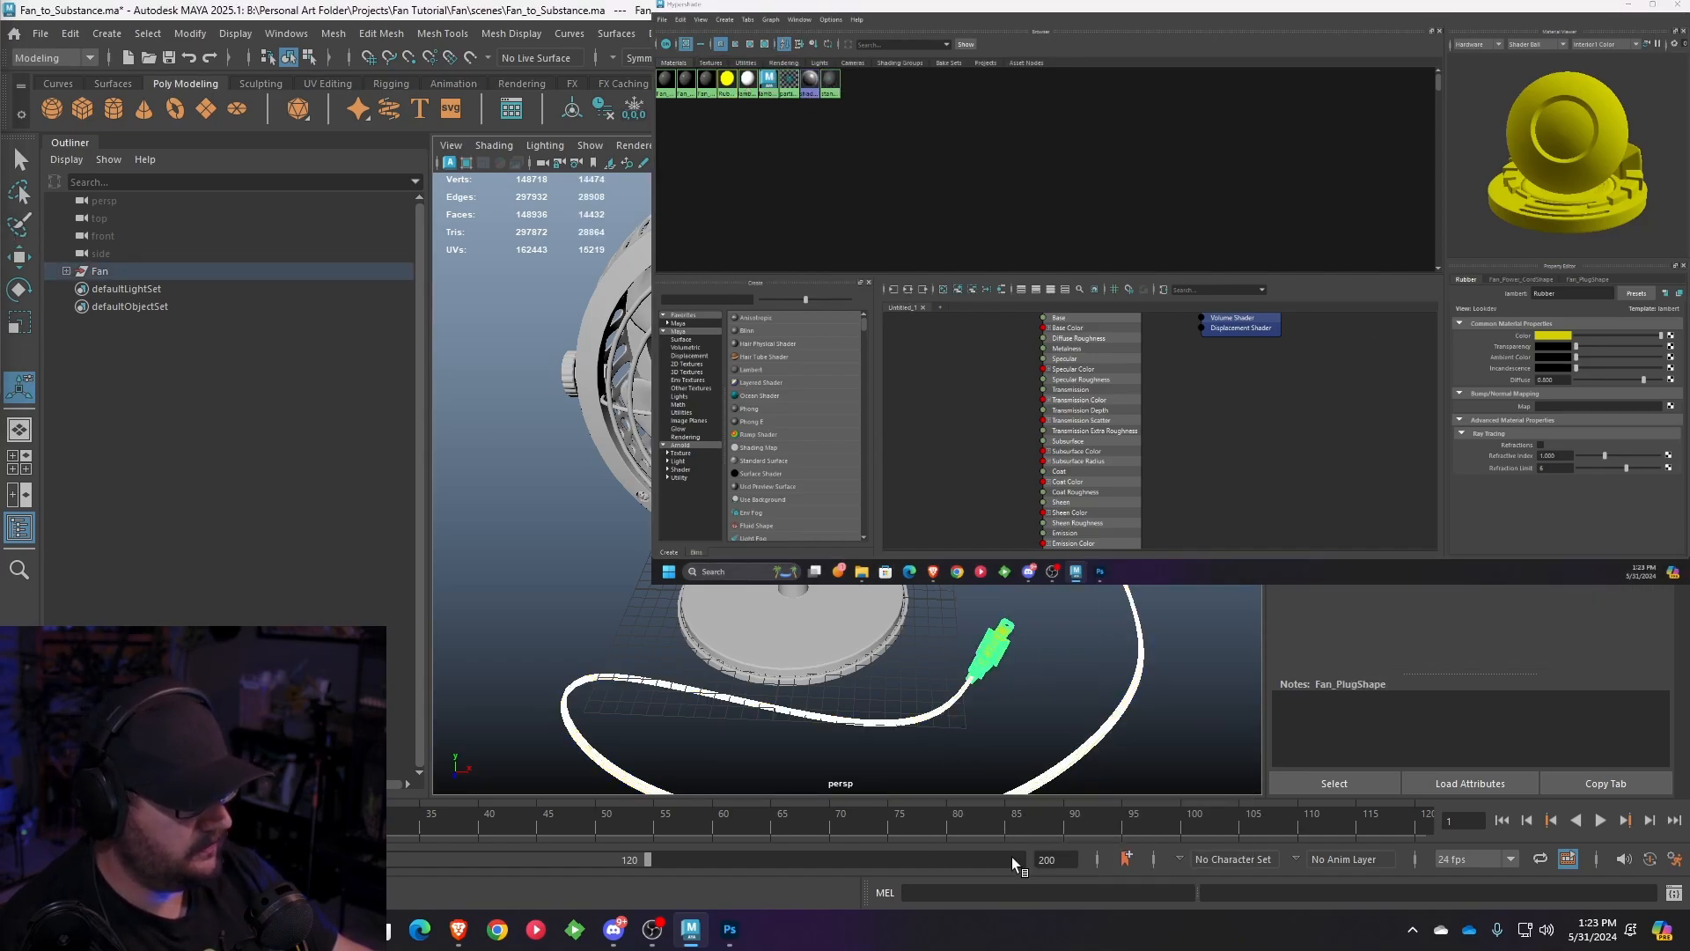
right_click_drag(985, 680, 1117, 858)
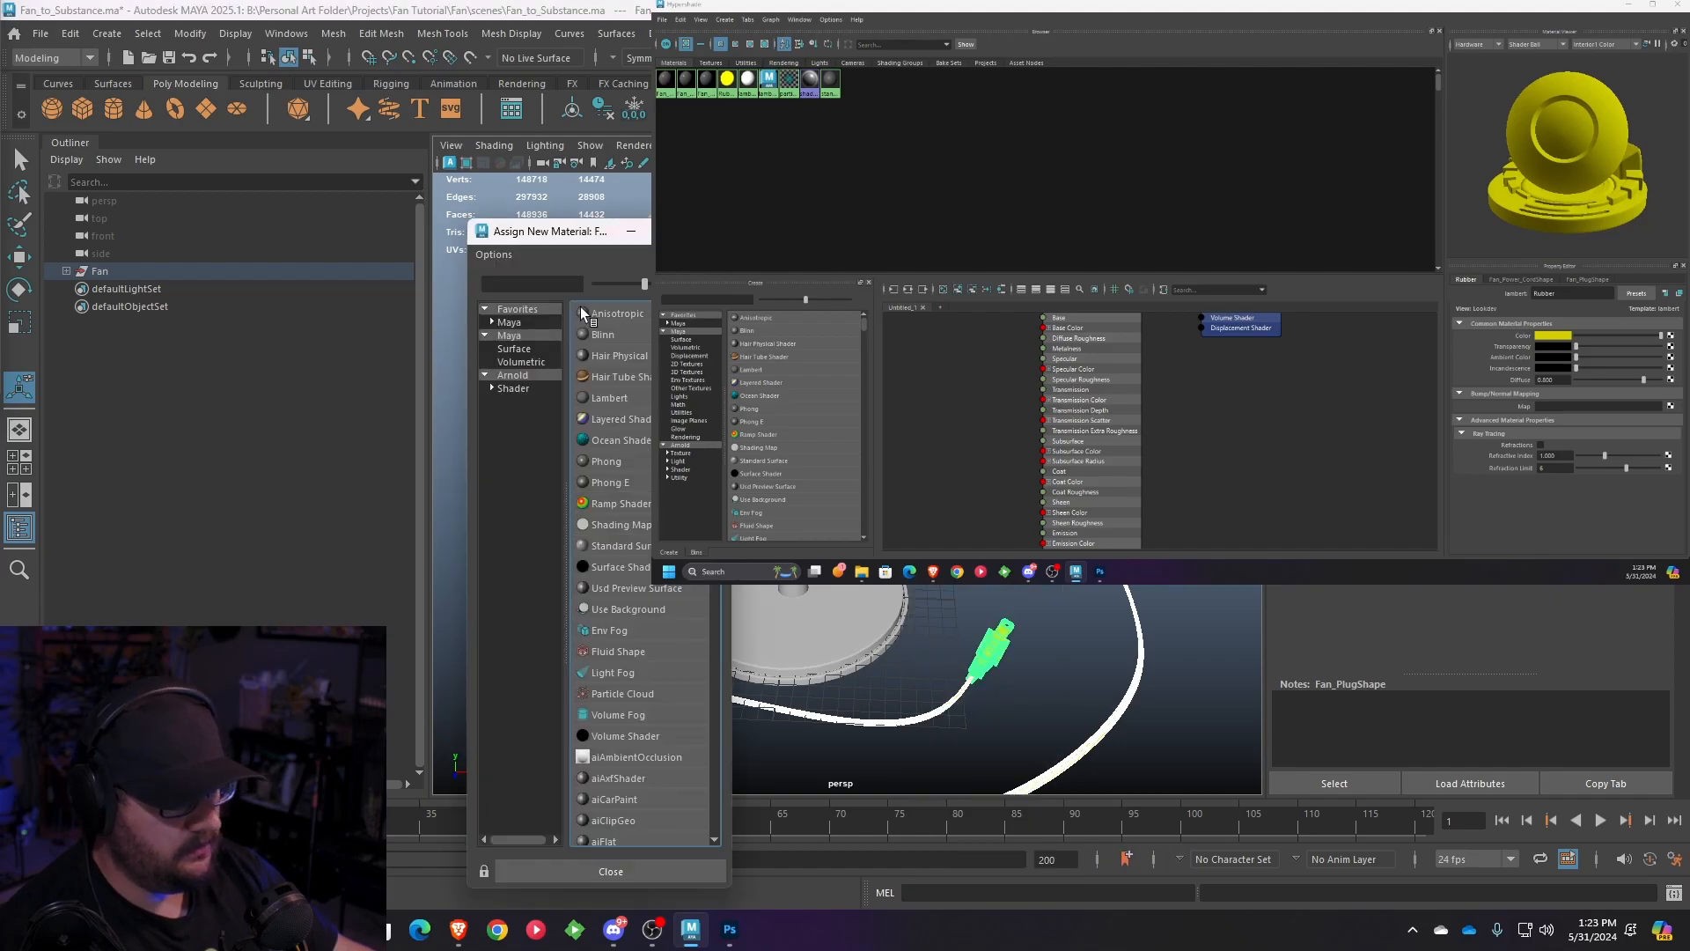
left_click(514, 388)
left_click(651, 609)
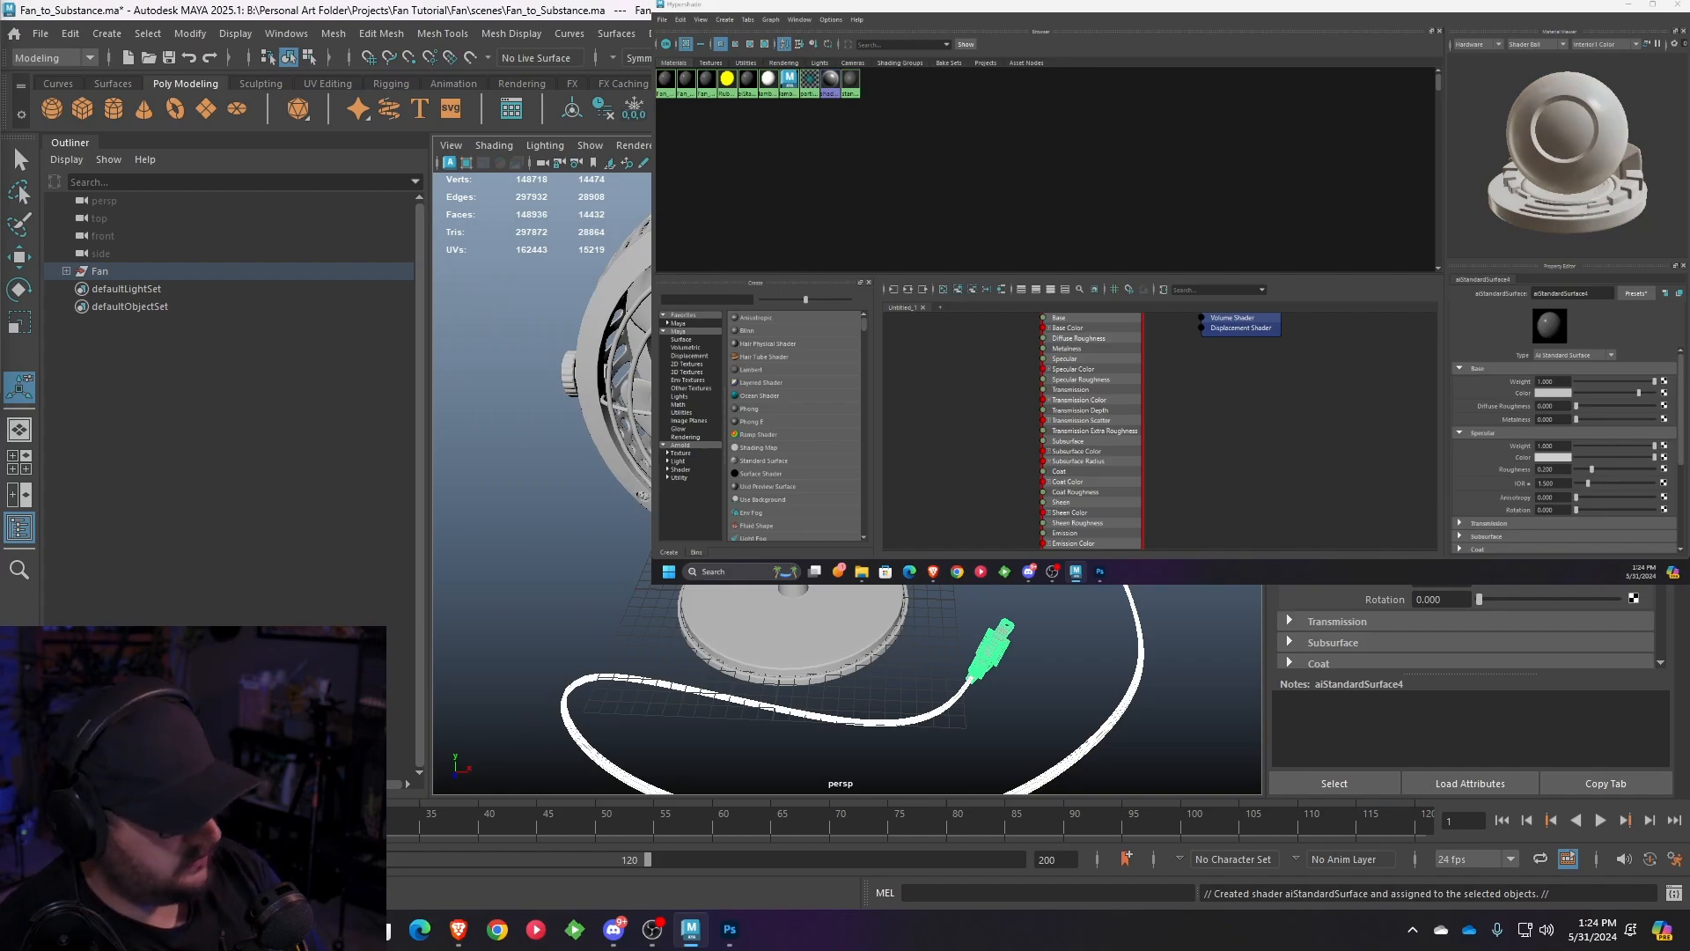
key("Return")
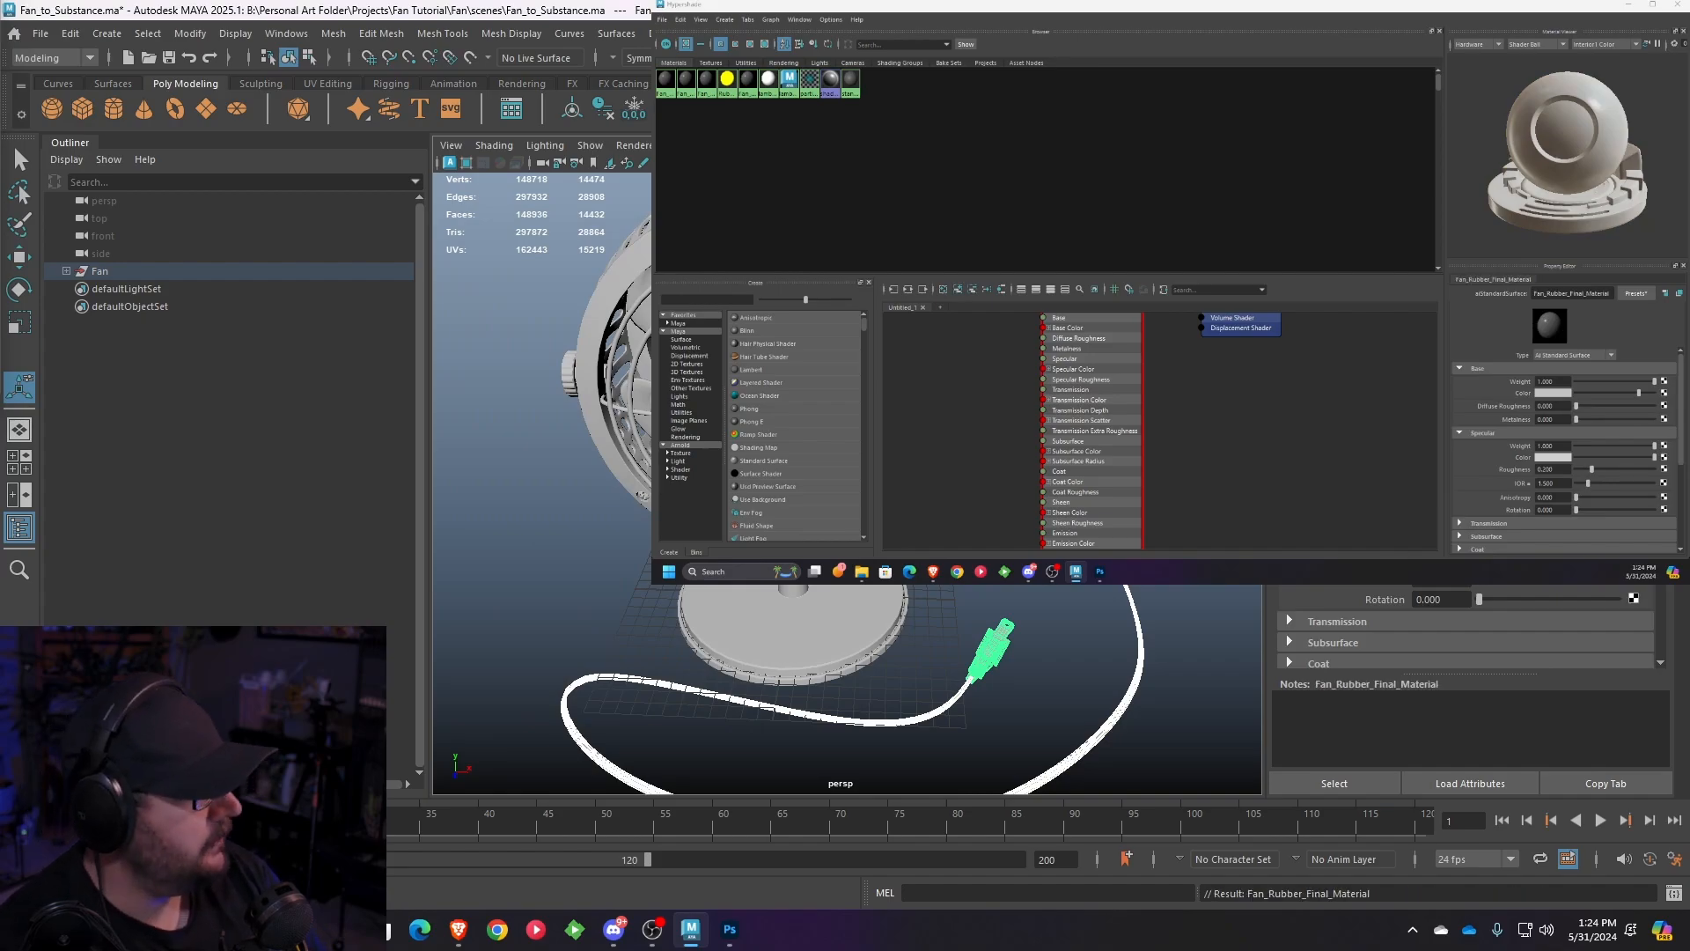
left_click(727, 79)
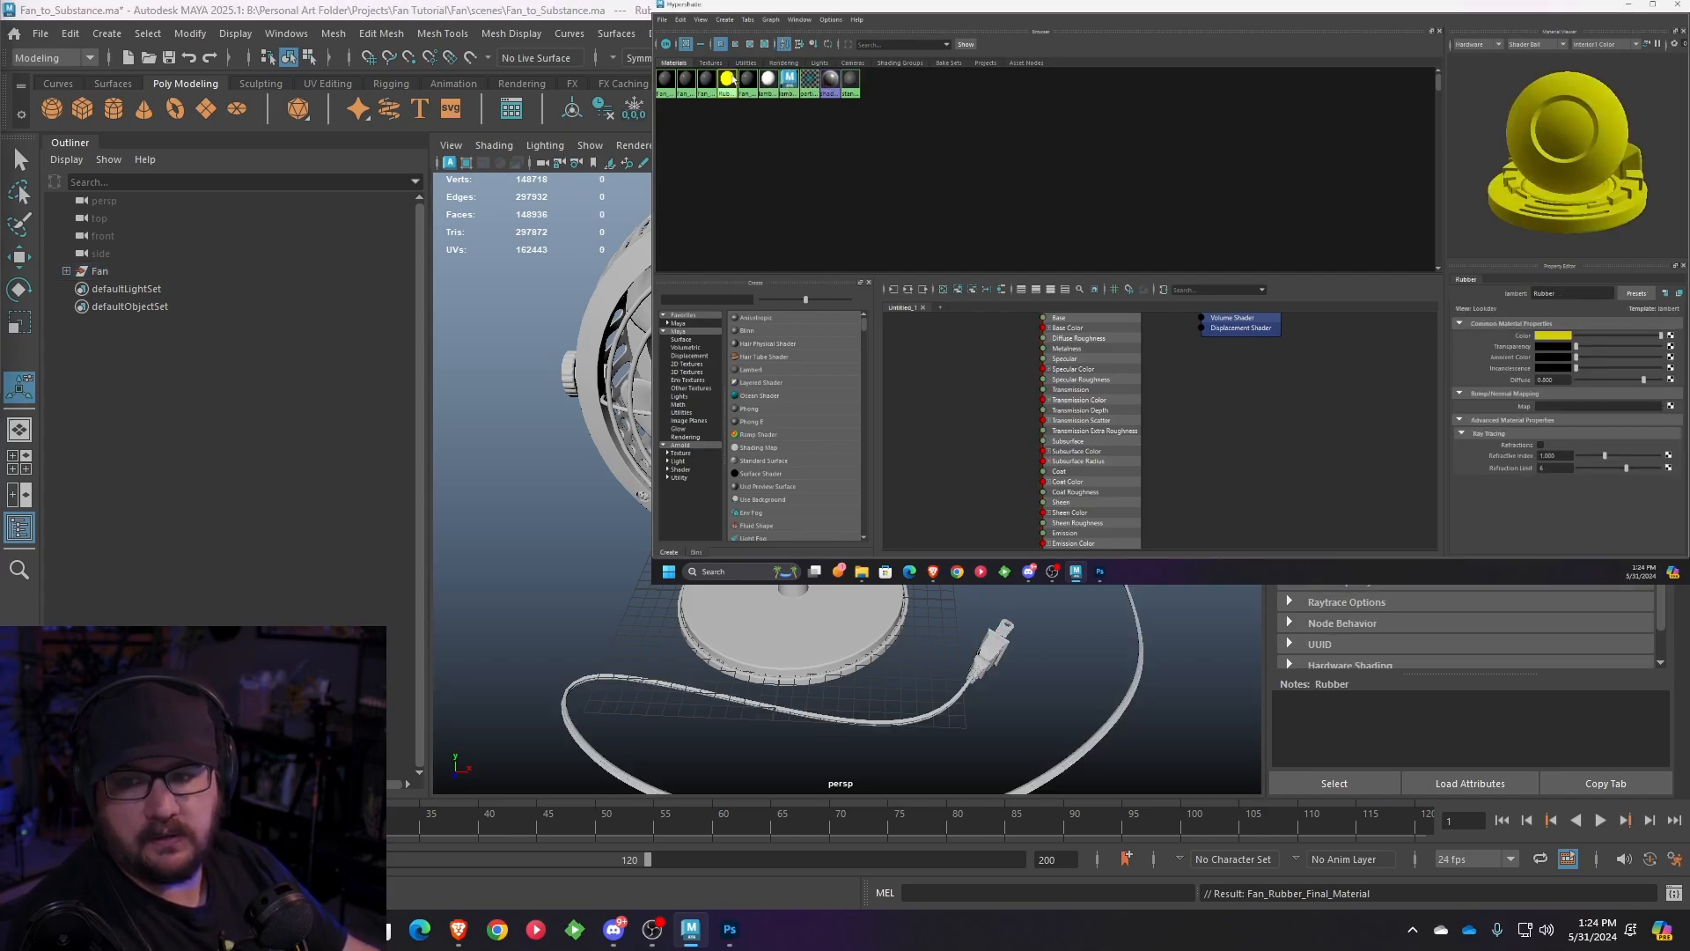
key("Delete")
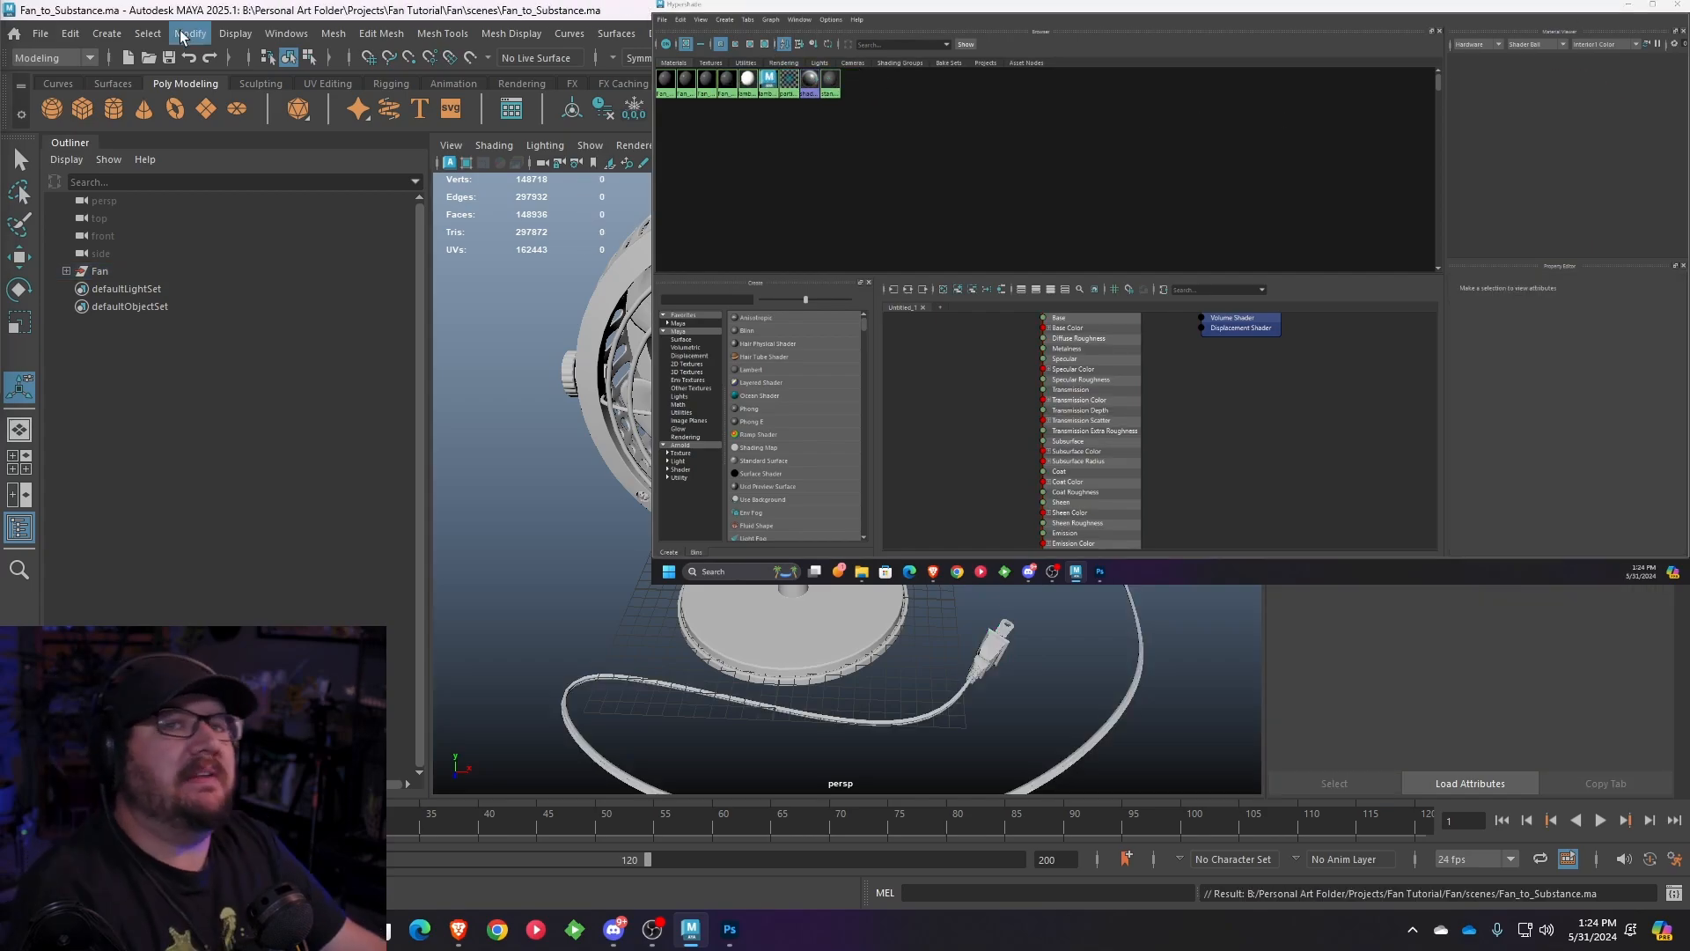
- Select the entire fan model in the viewport and delete the Fan_Base display layer
scroll(792, 690, "down", 4)
left_click_drag(845, 689, 977, 690, "alt")
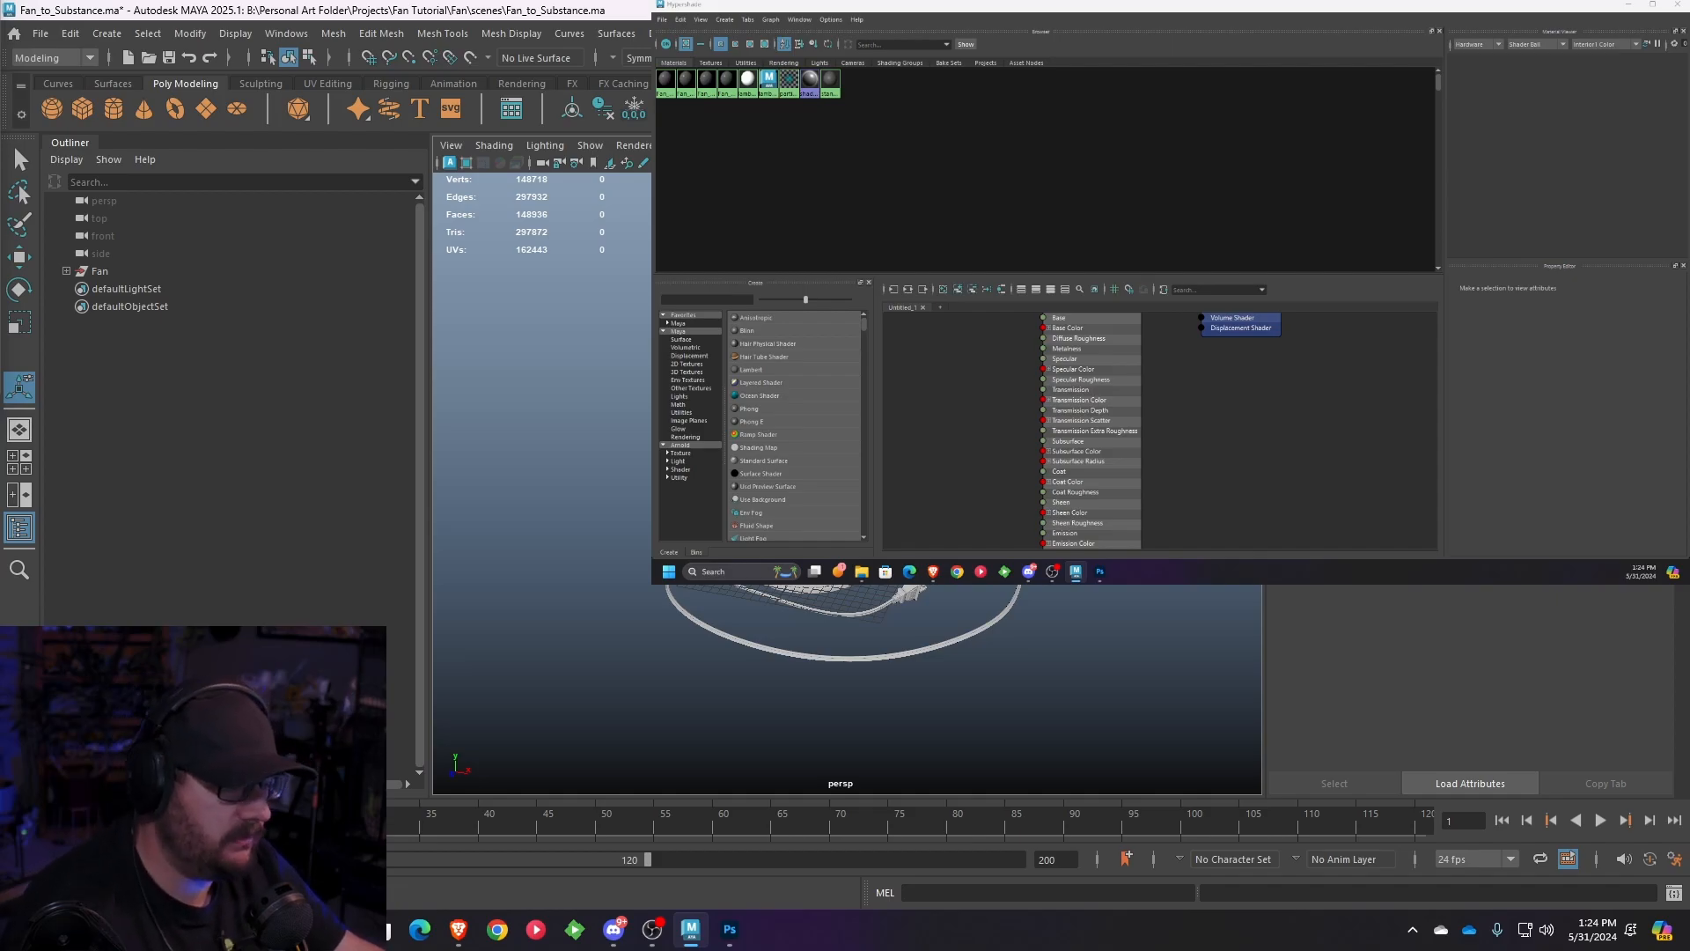
scroll(1210, 600, "down", 4)
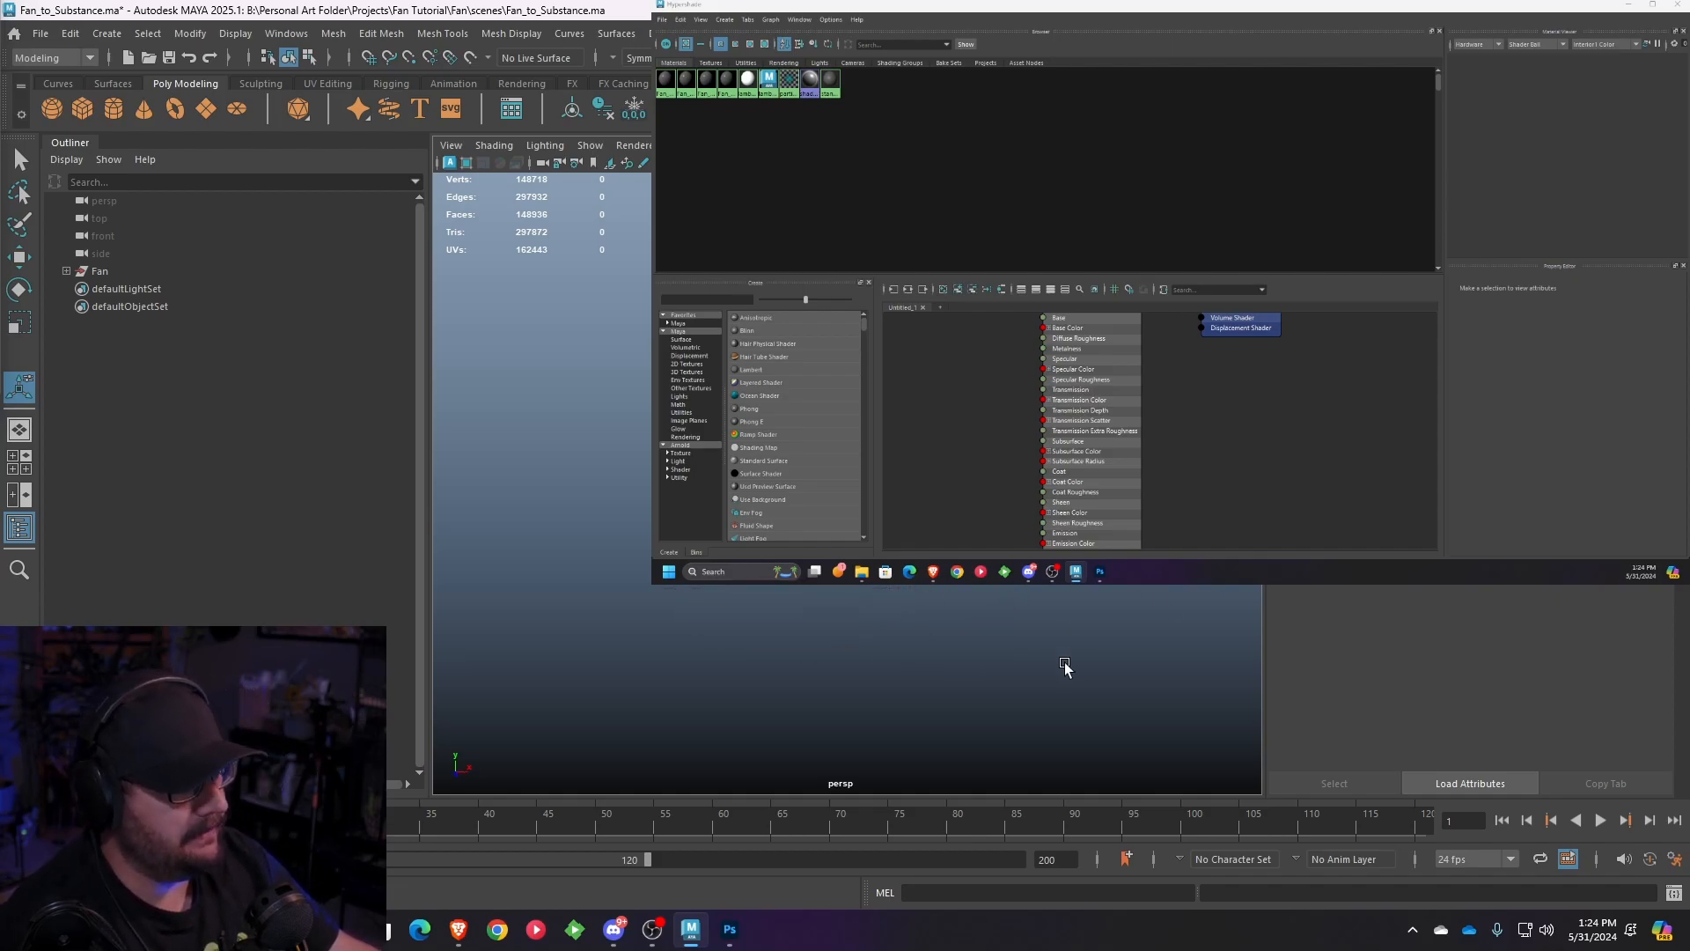
left_click_drag(1067, 668, 744, 369)
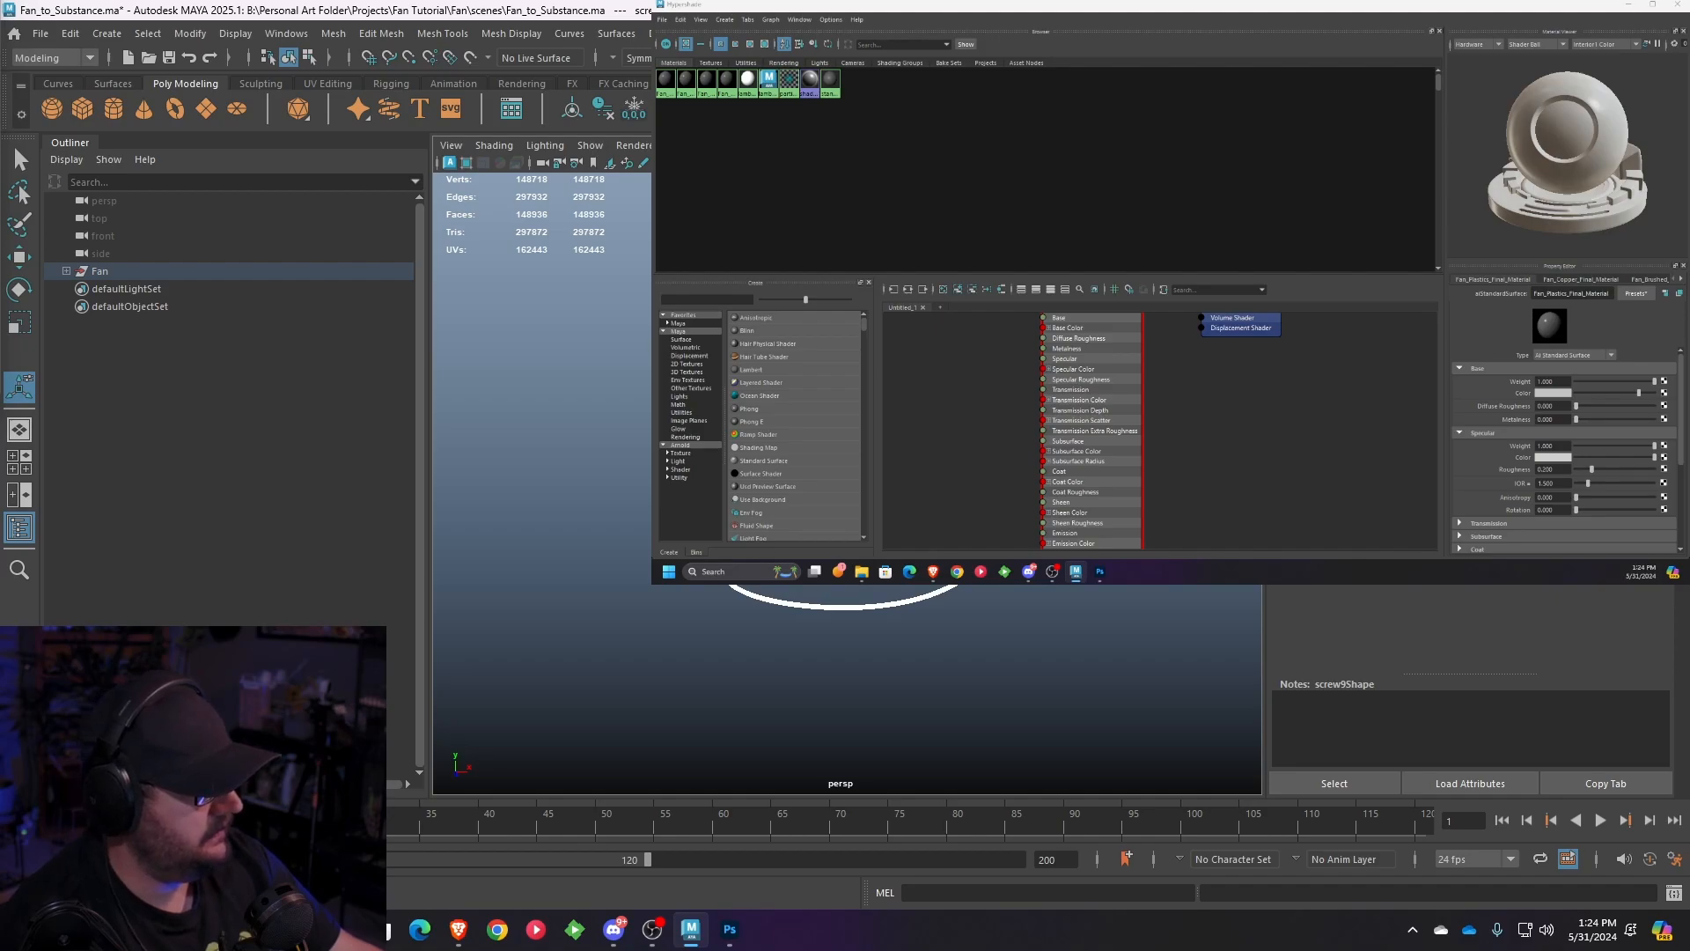
key("ctrl+a")
right_click(1551, 677)
left_click(1528, 675)
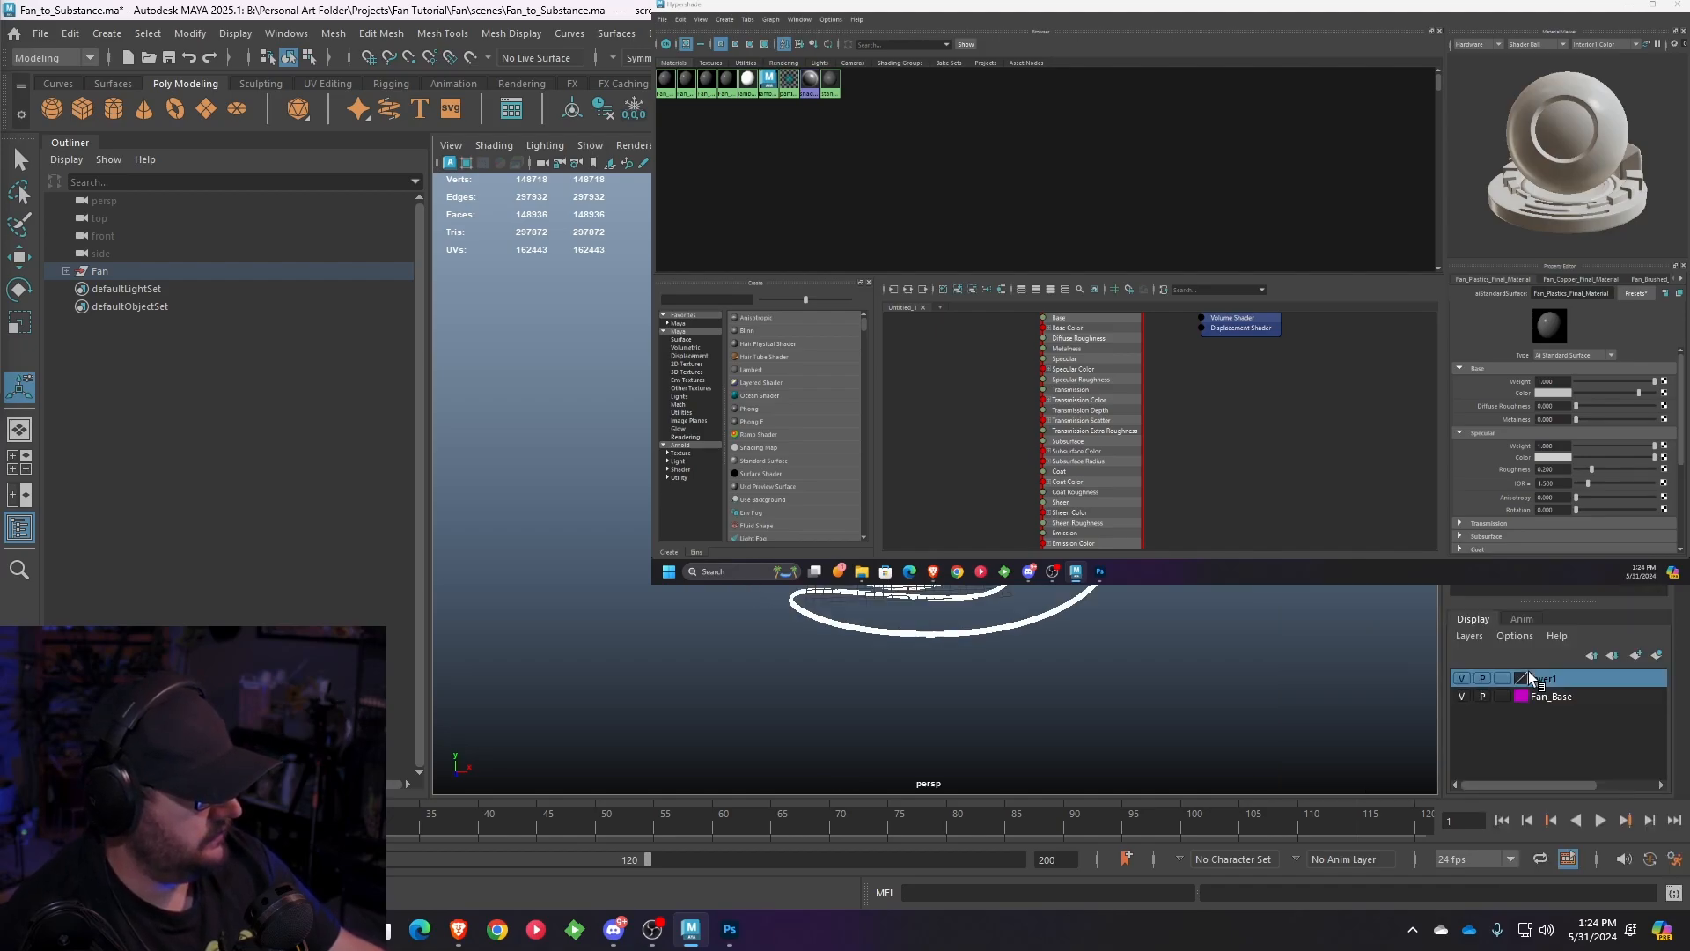
right_click(1552, 698)
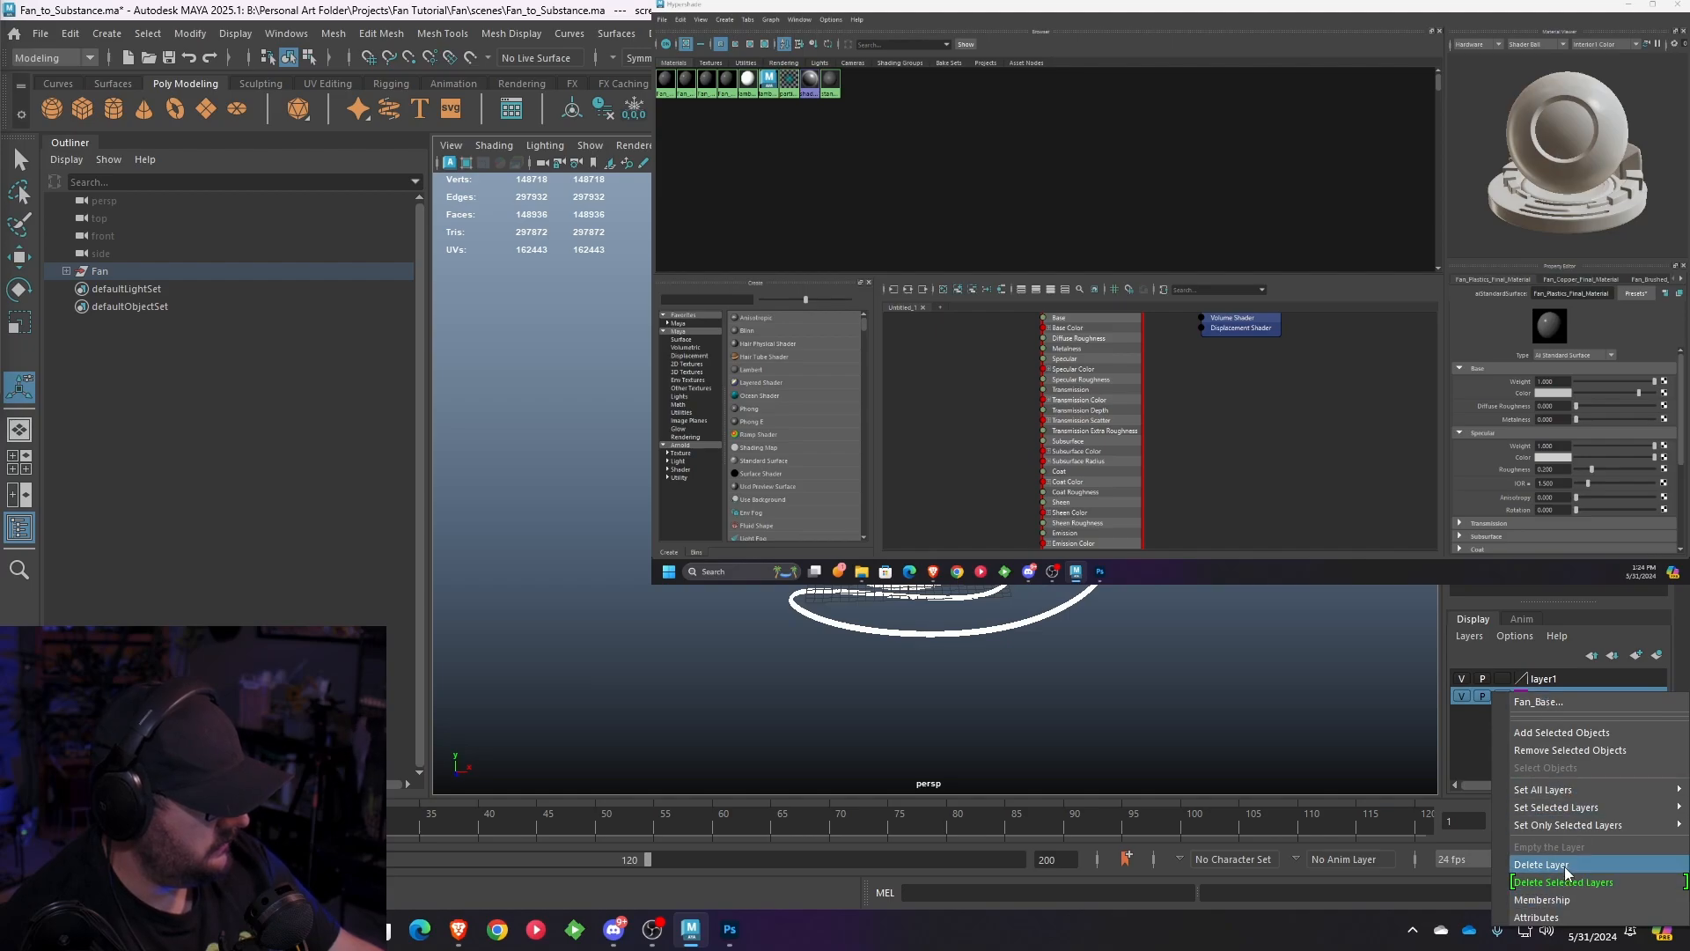
left_click(1558, 870)
right_click(1544, 680)
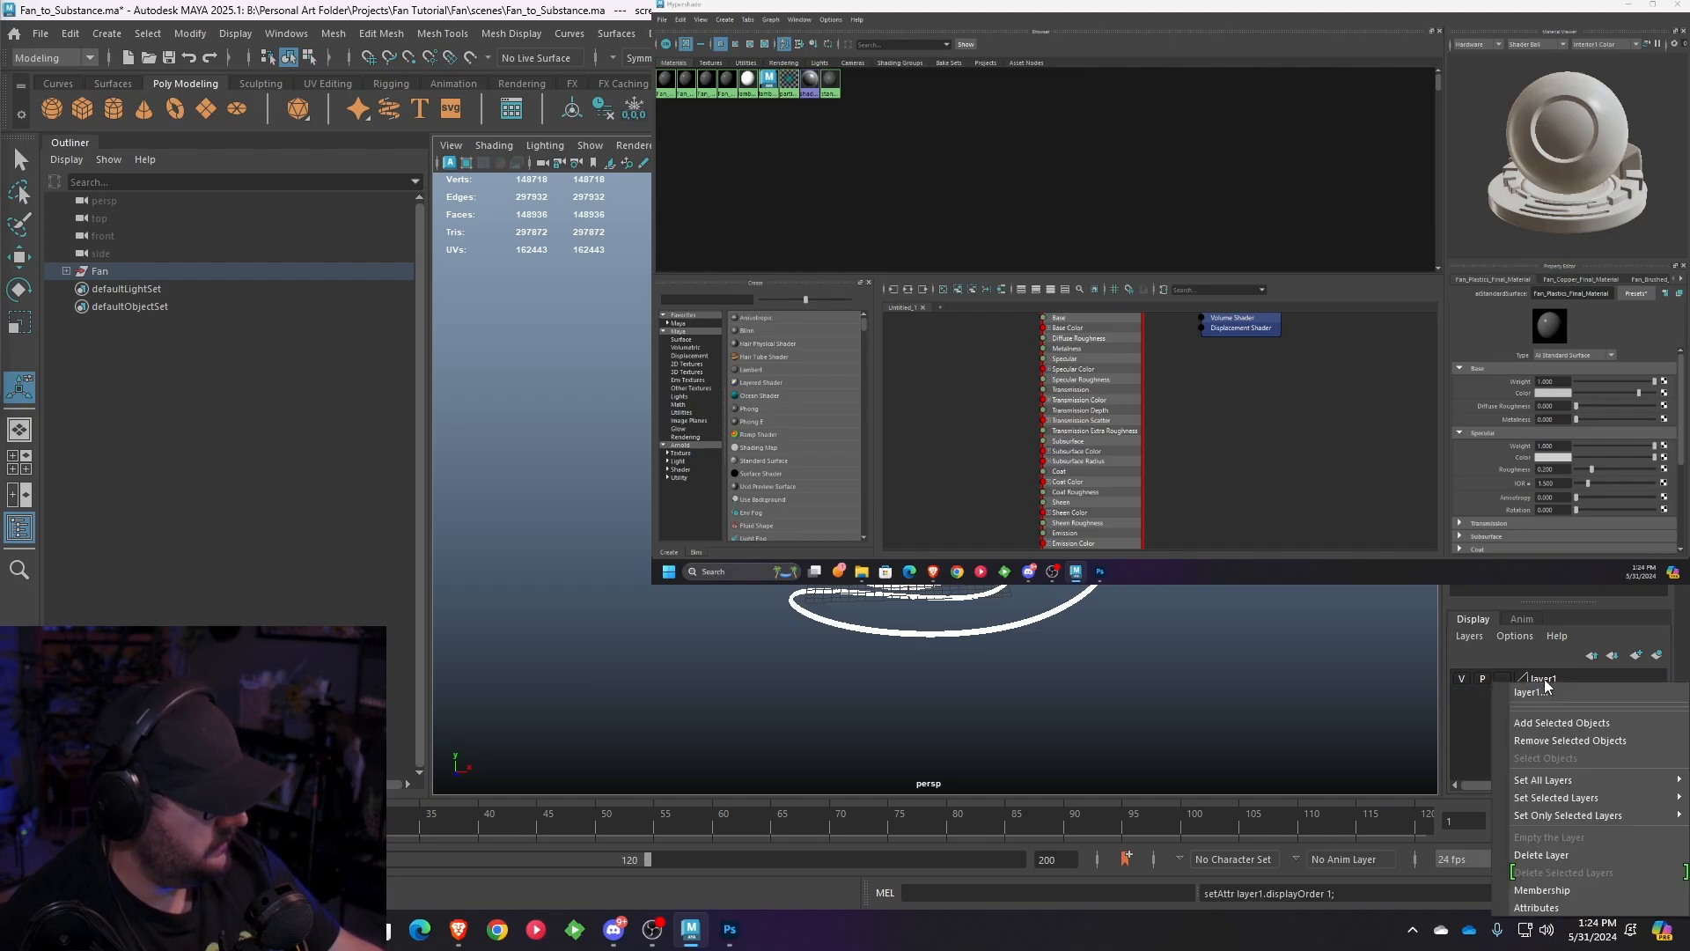
left_click(1544, 678)
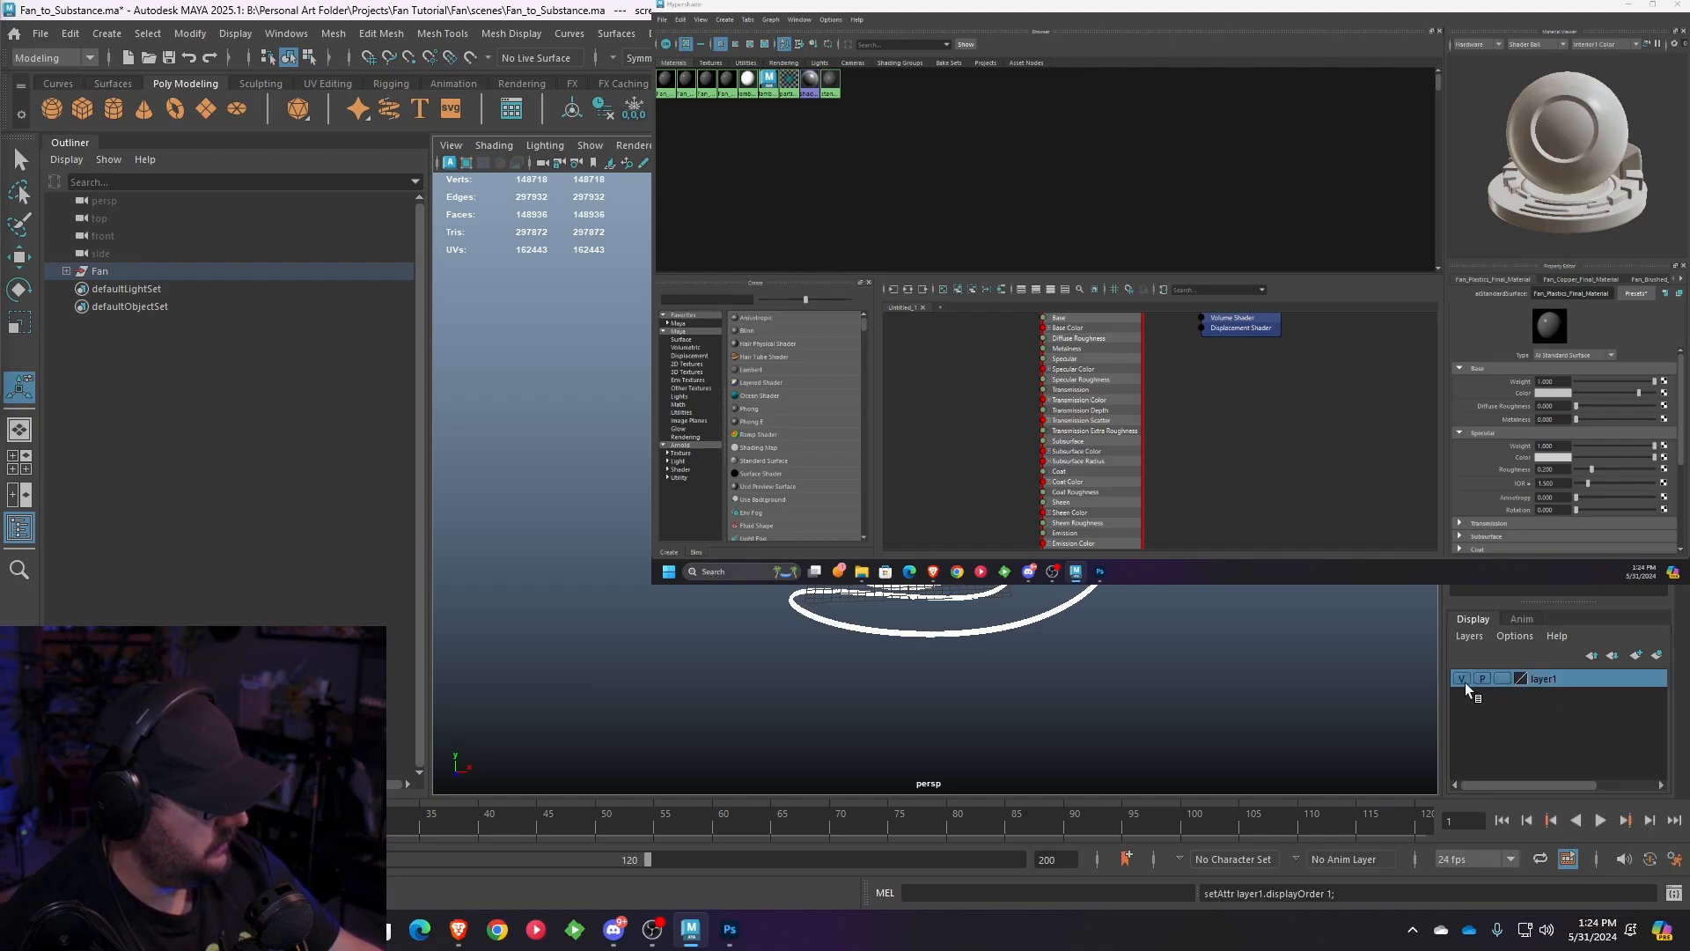
- Create a display layer from the selected fan objects, name it Fan_Final, and hide it
left_click(1658, 654)
double_click(1551, 676)
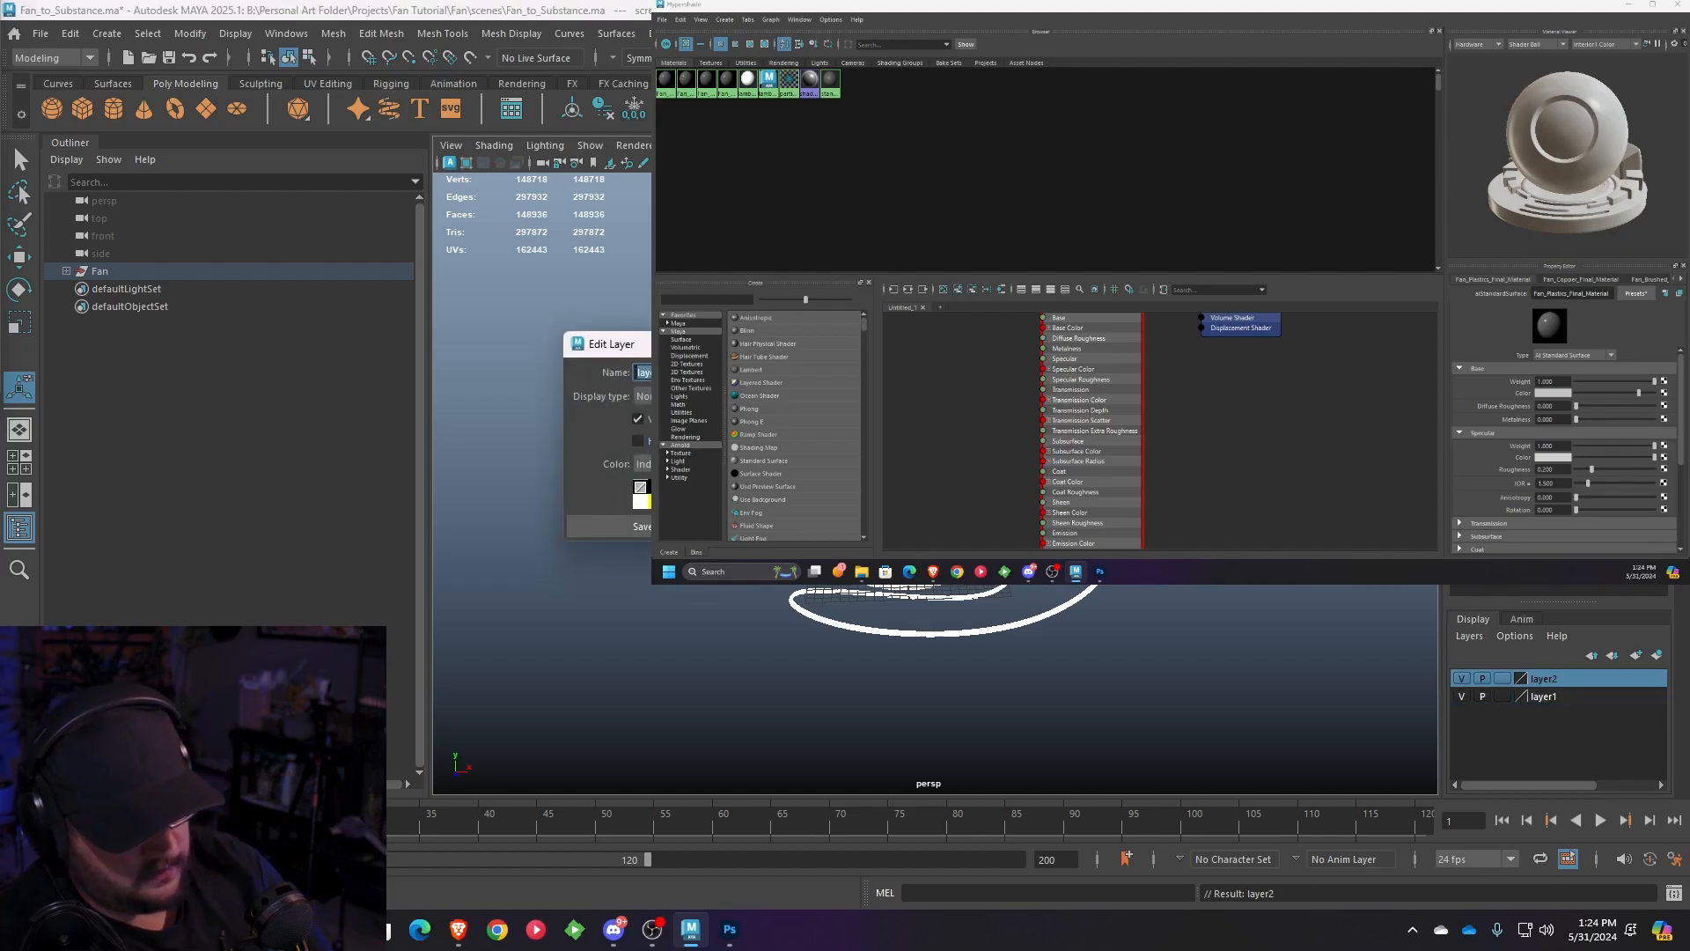
type("Fan")
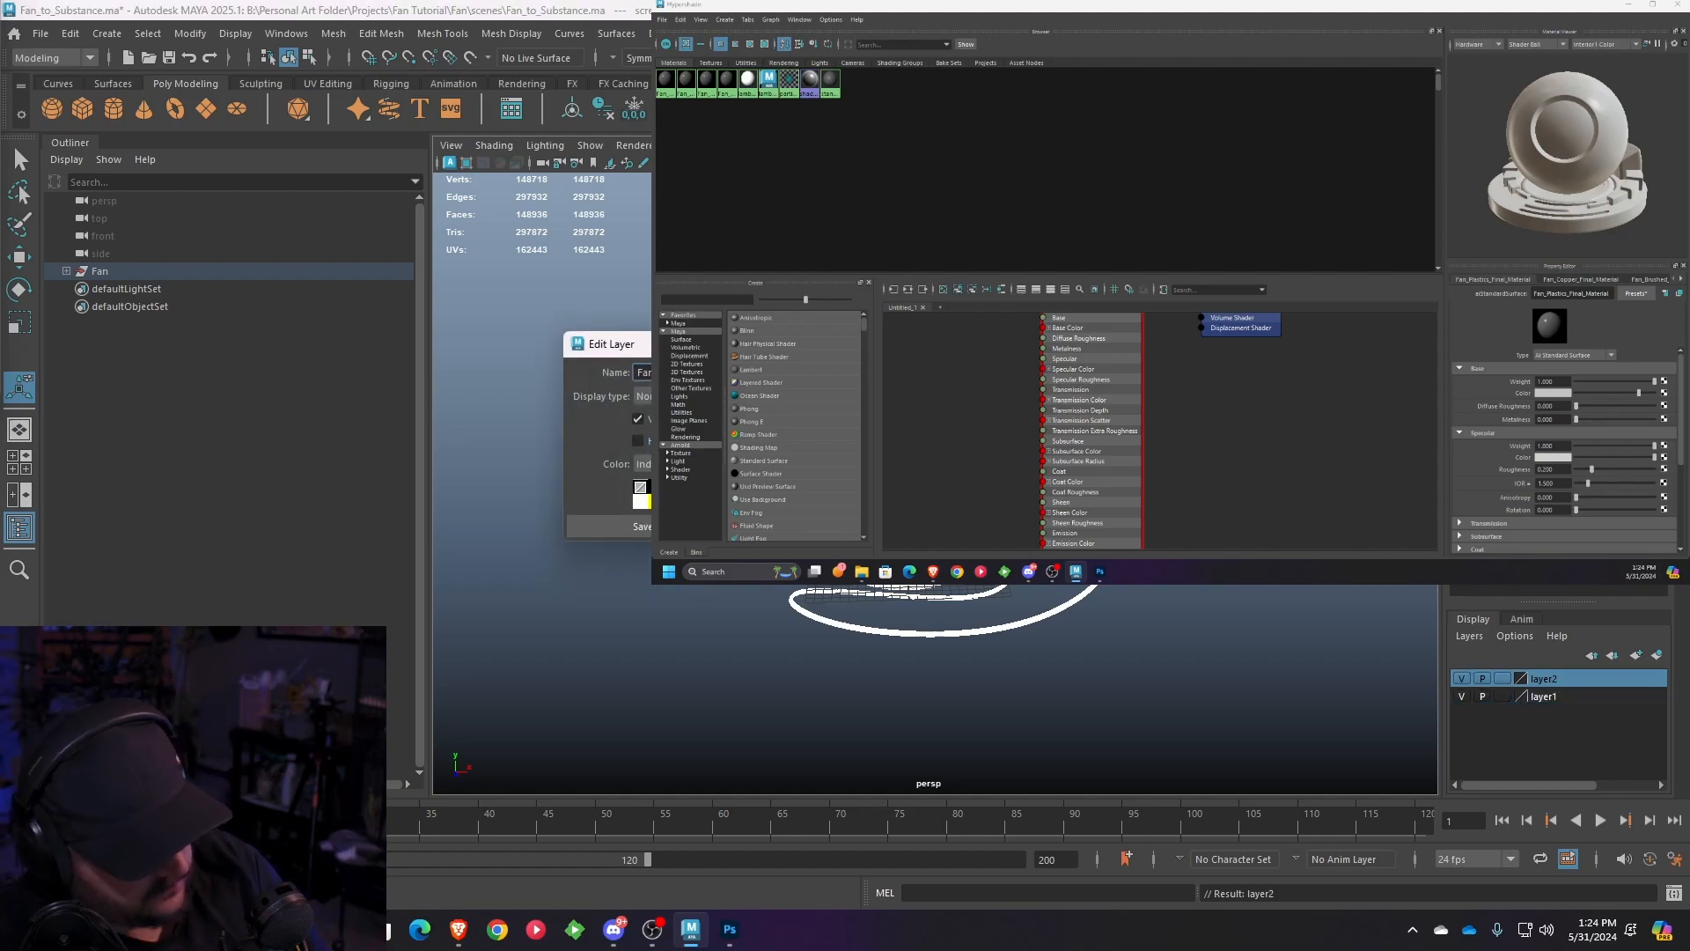
type("_Final")
left_click(642, 527)
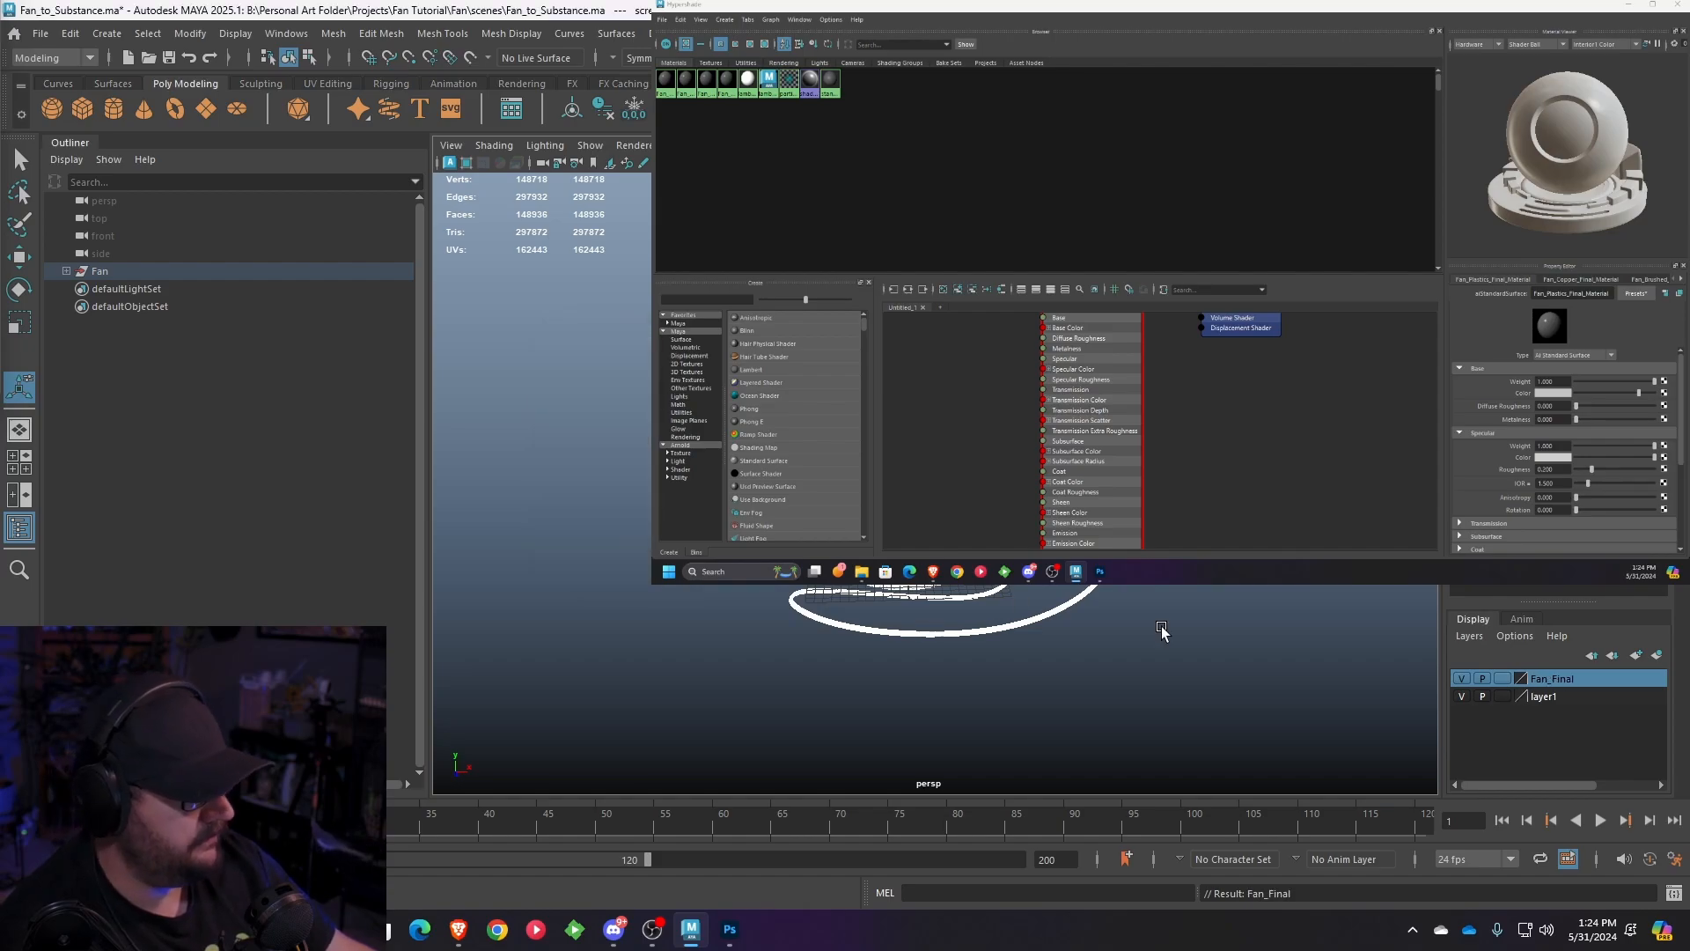
left_click(1461, 678)
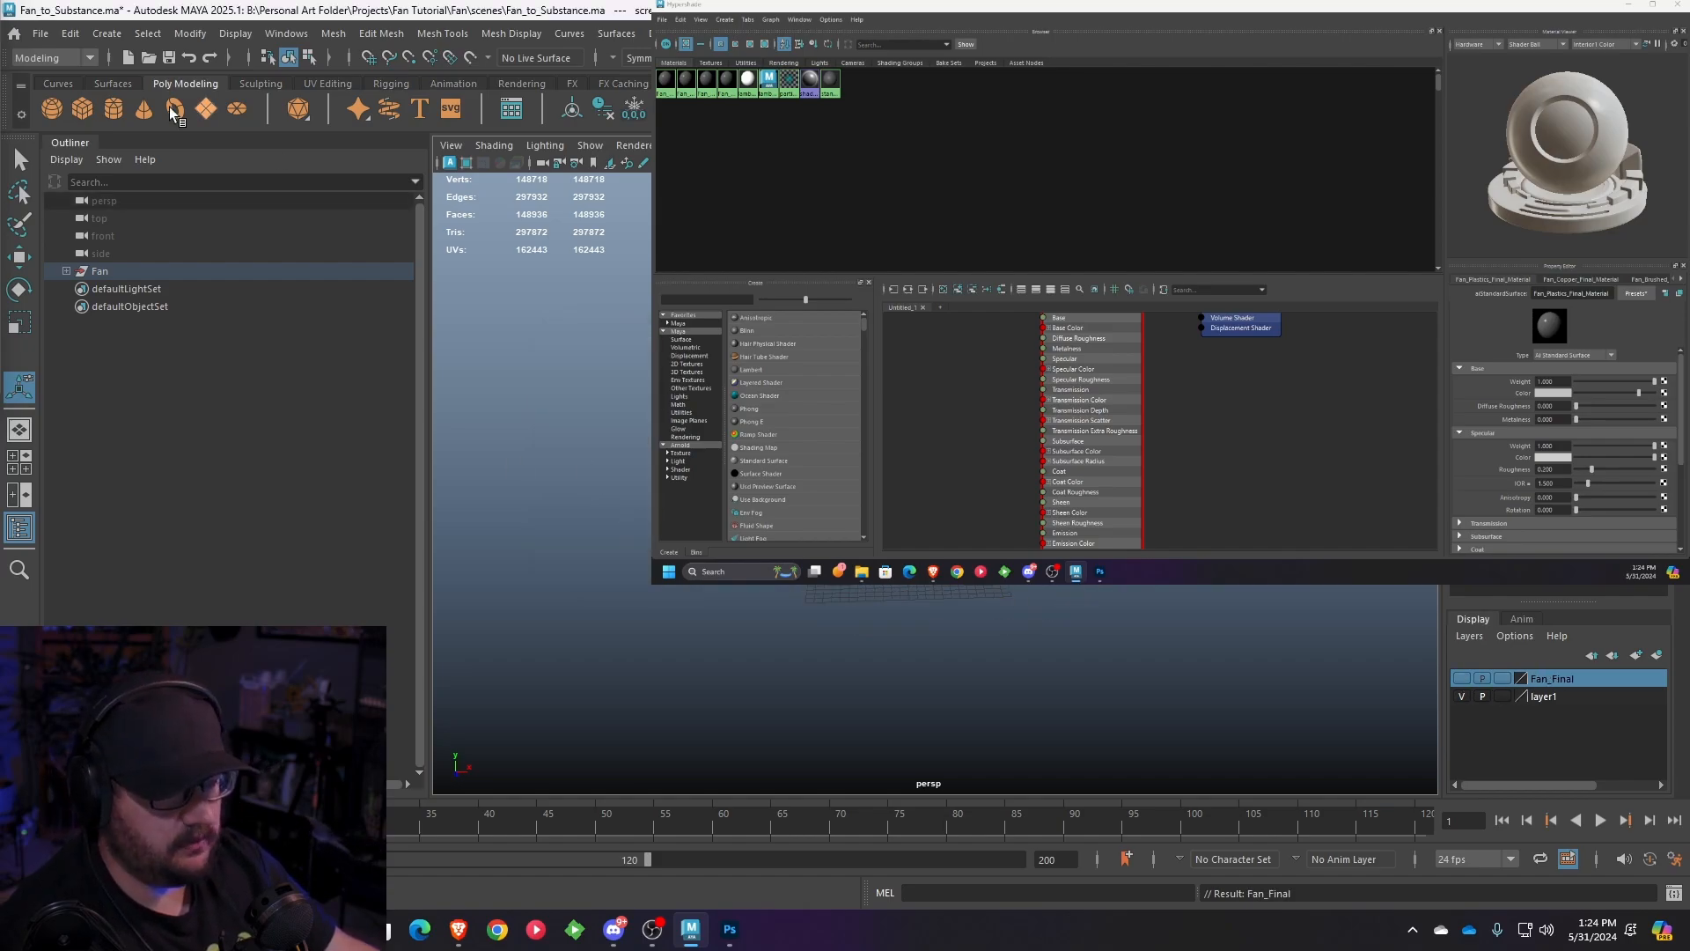
left_click(40, 33)
left_click(95, 222)
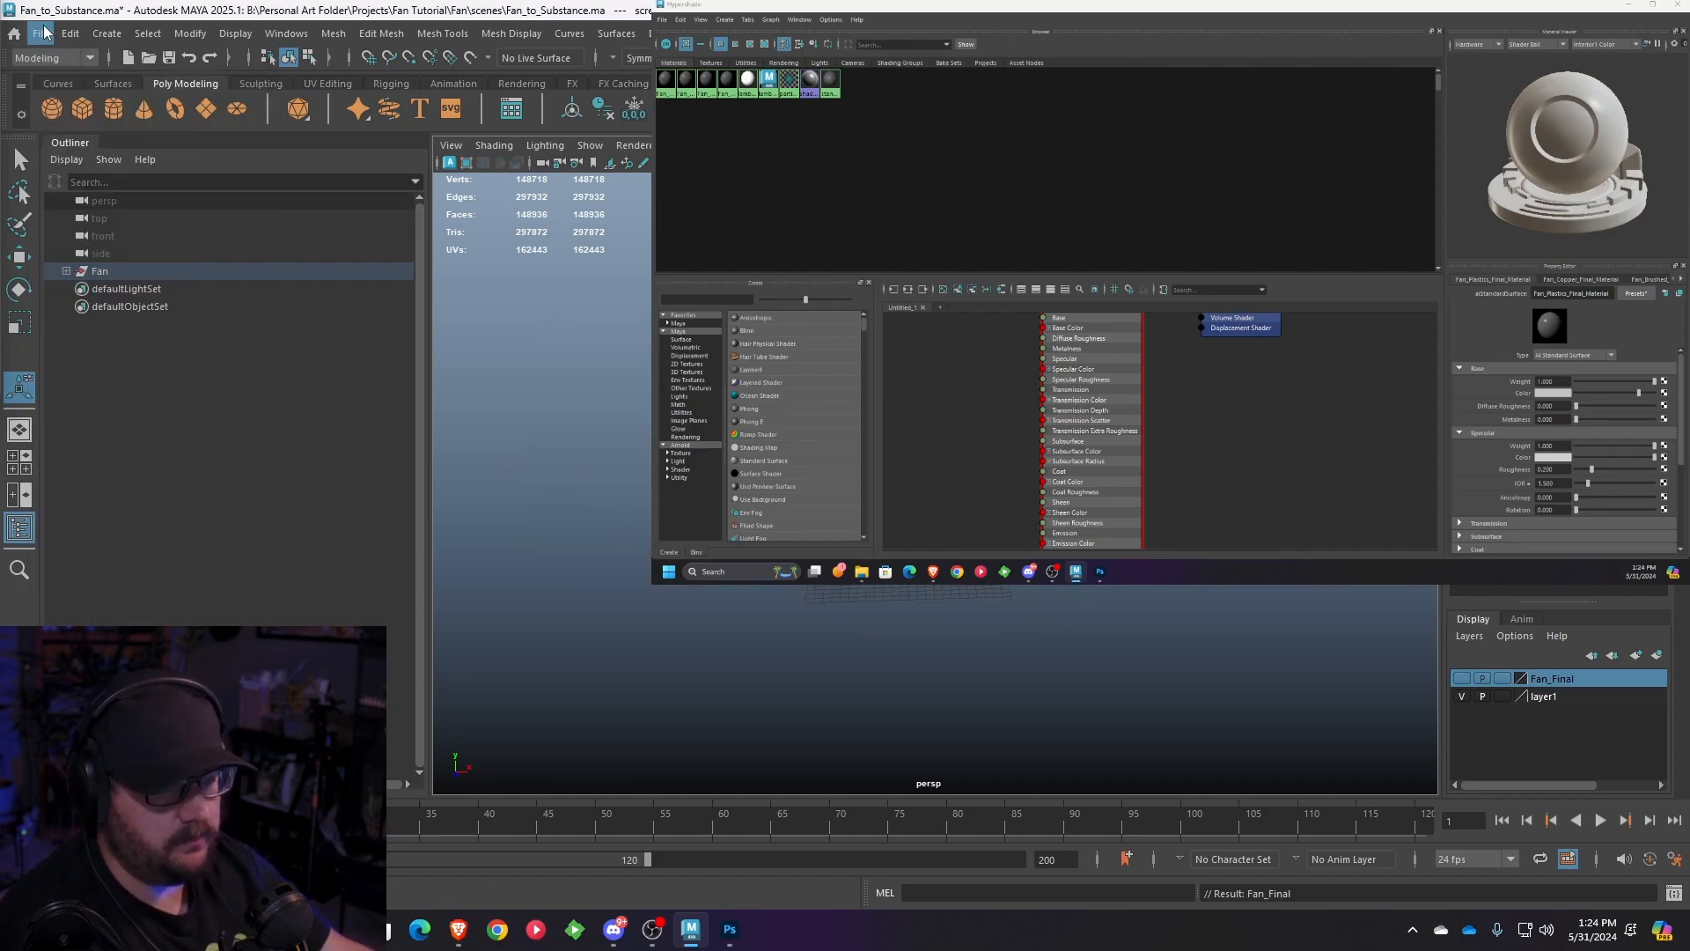
left_click(41, 33)
left_click(81, 231)
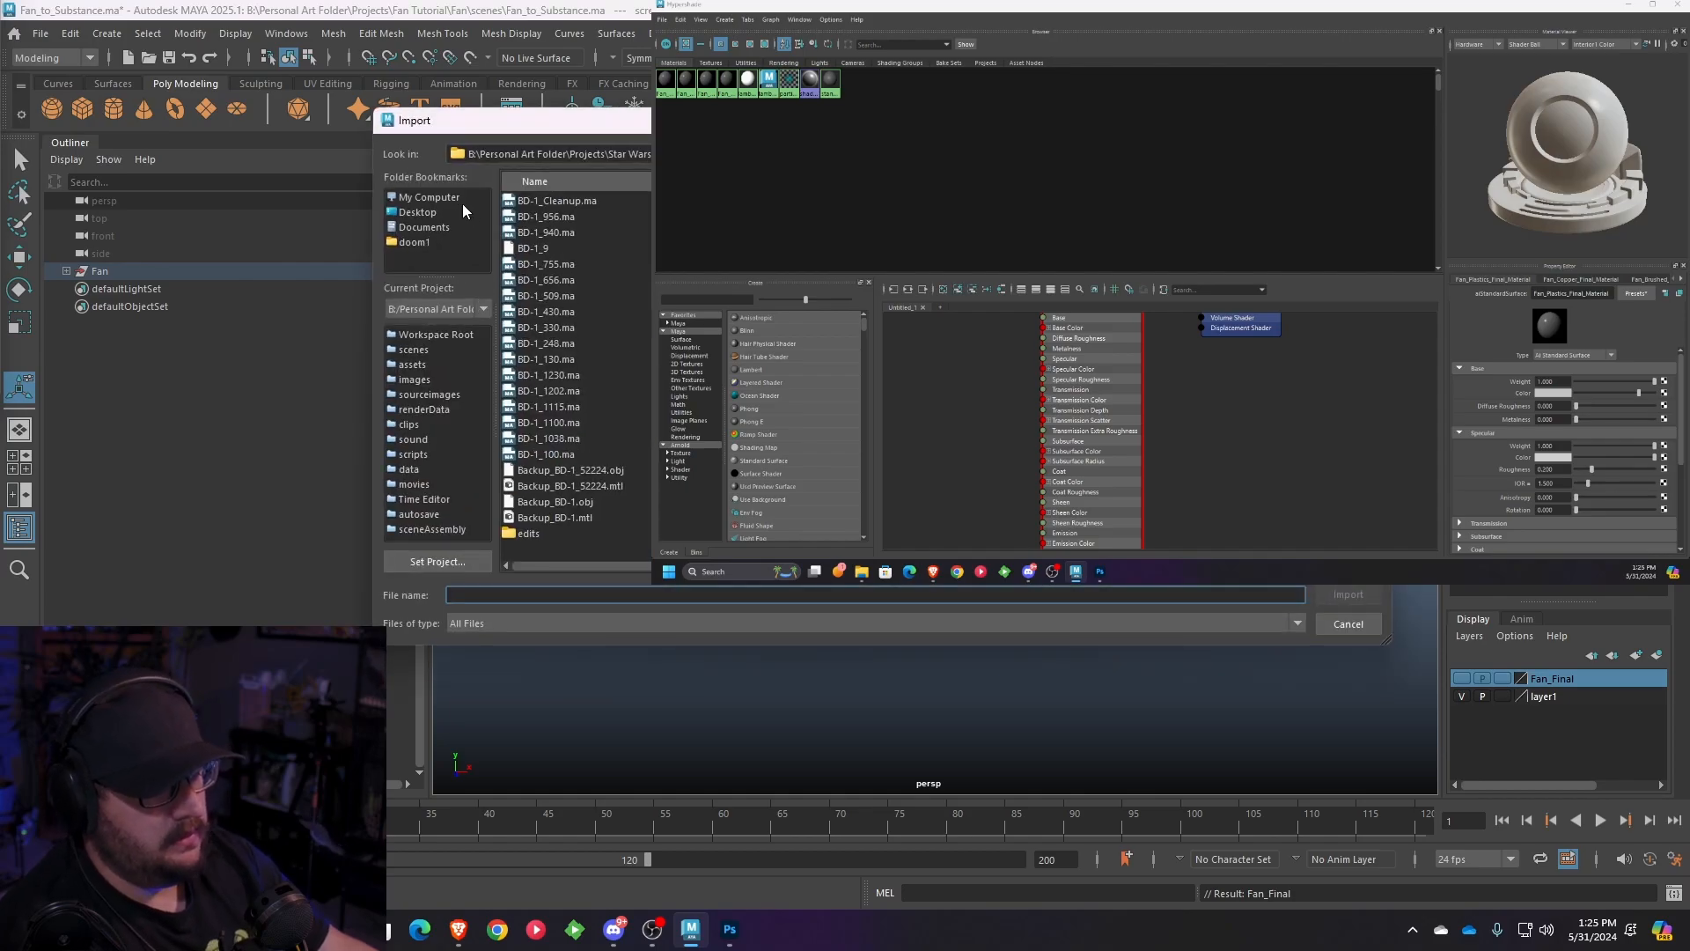
left_click(450, 198)
left_click(552, 278)
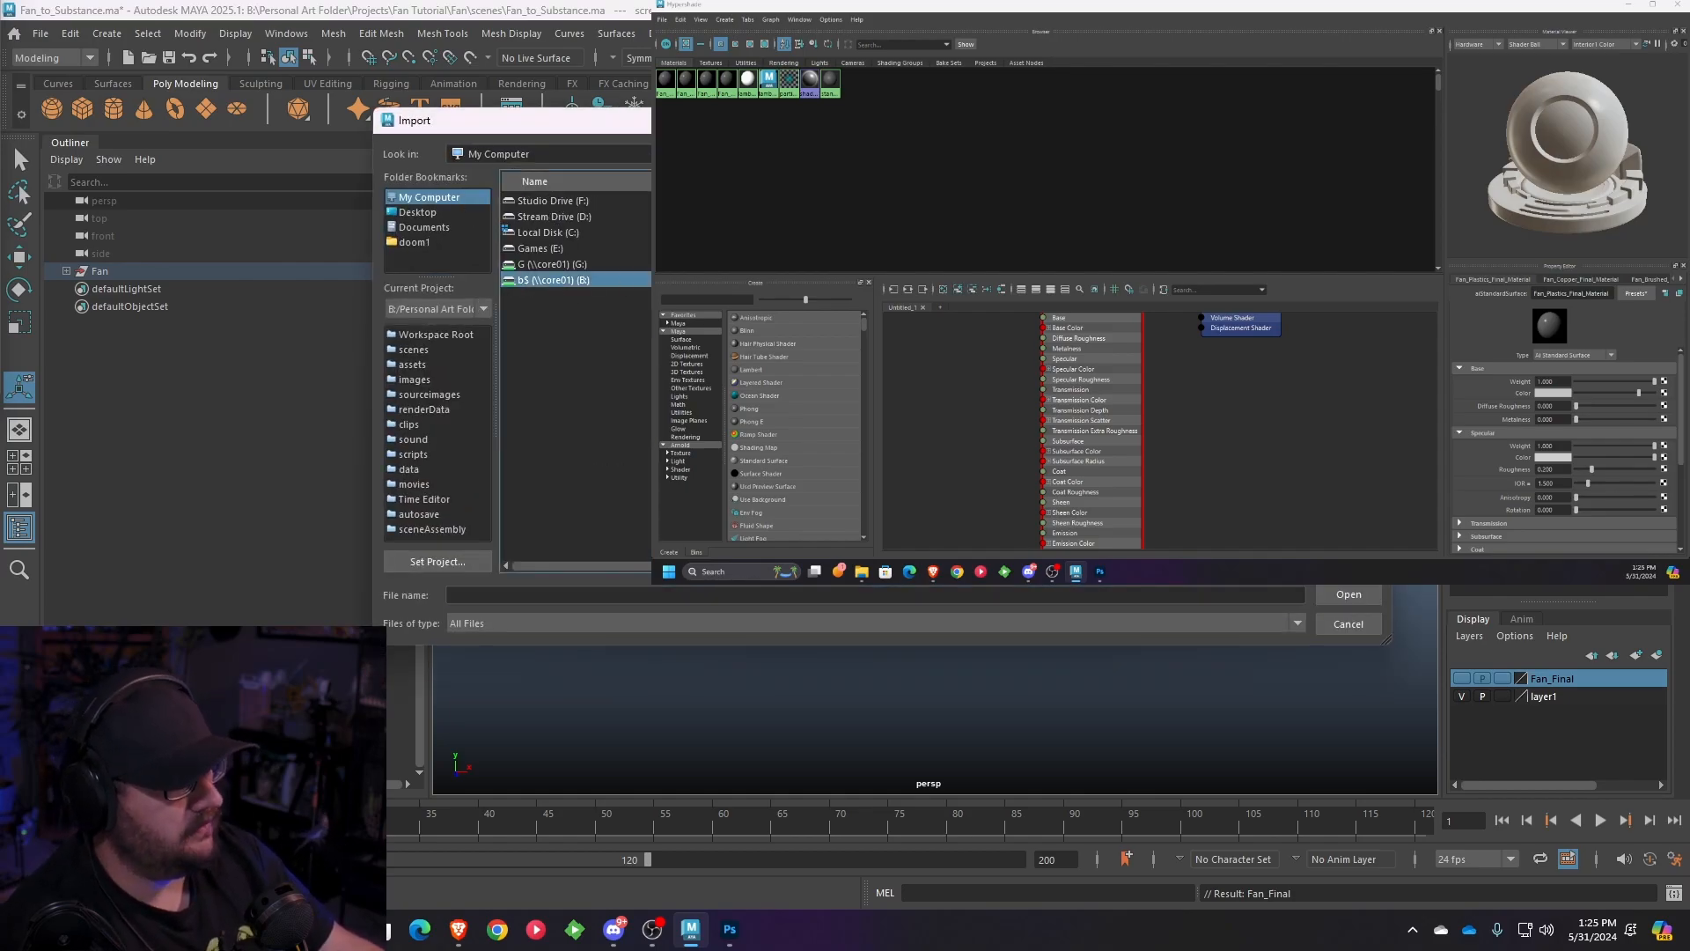
key("Escape")
- Set the Maya project to the Fan folder inside B:\Personal Art Folder\Projects\Fan Tutorial
left_click(40, 34)
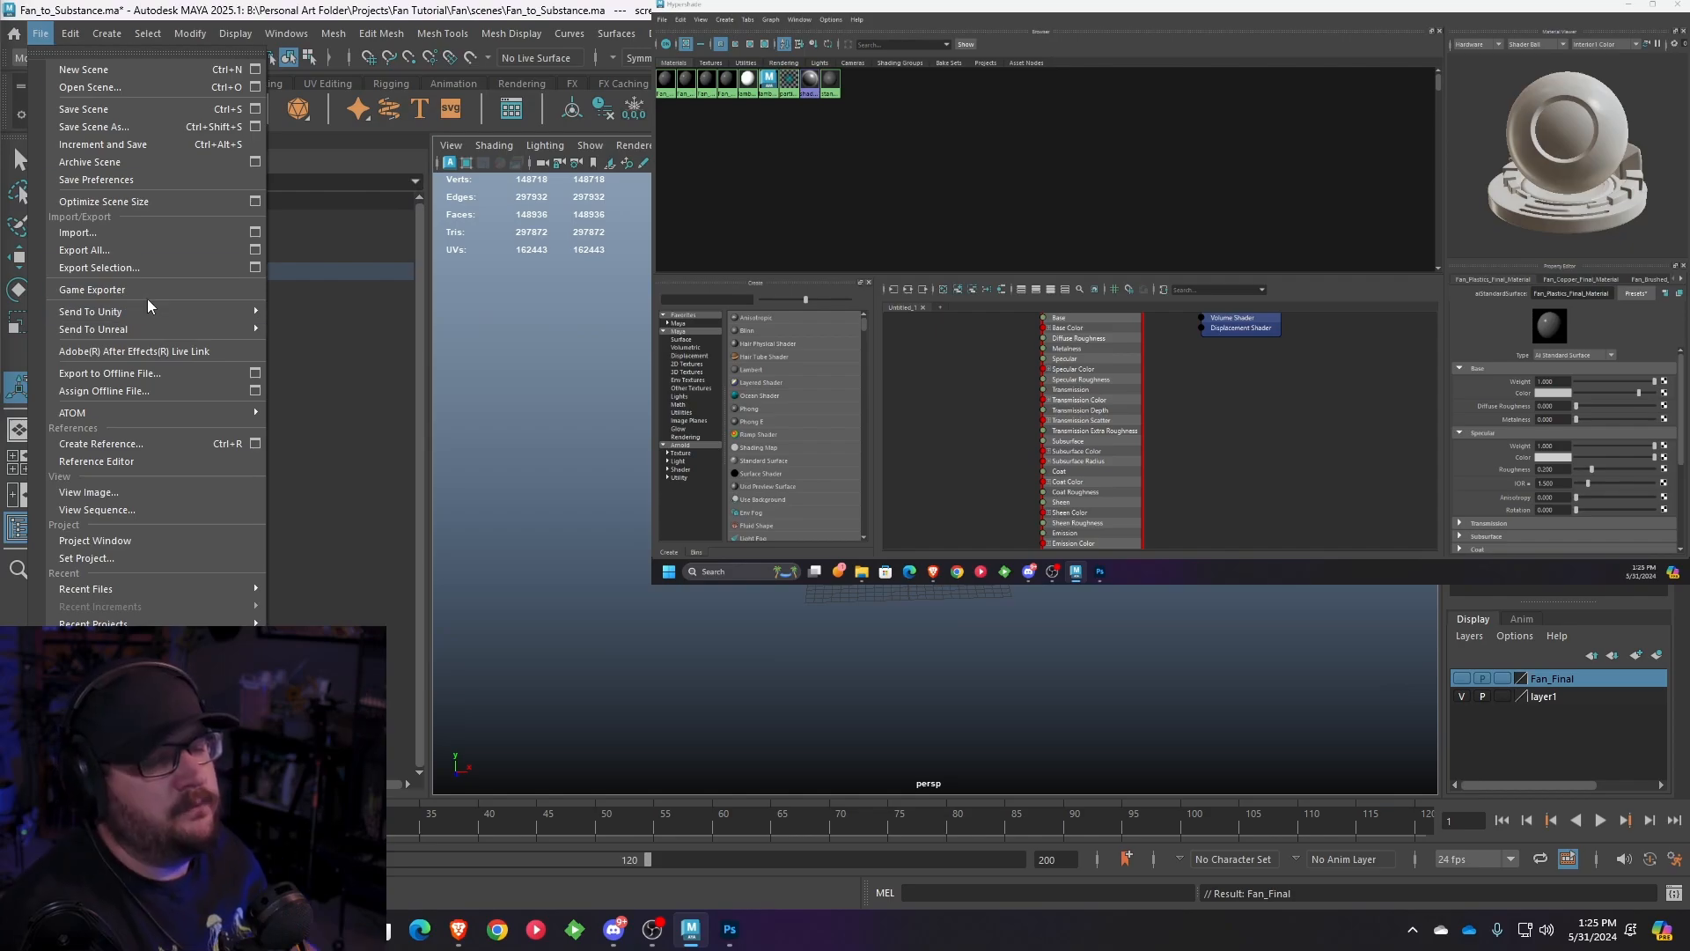
left_click(120, 557)
left_click(429, 197)
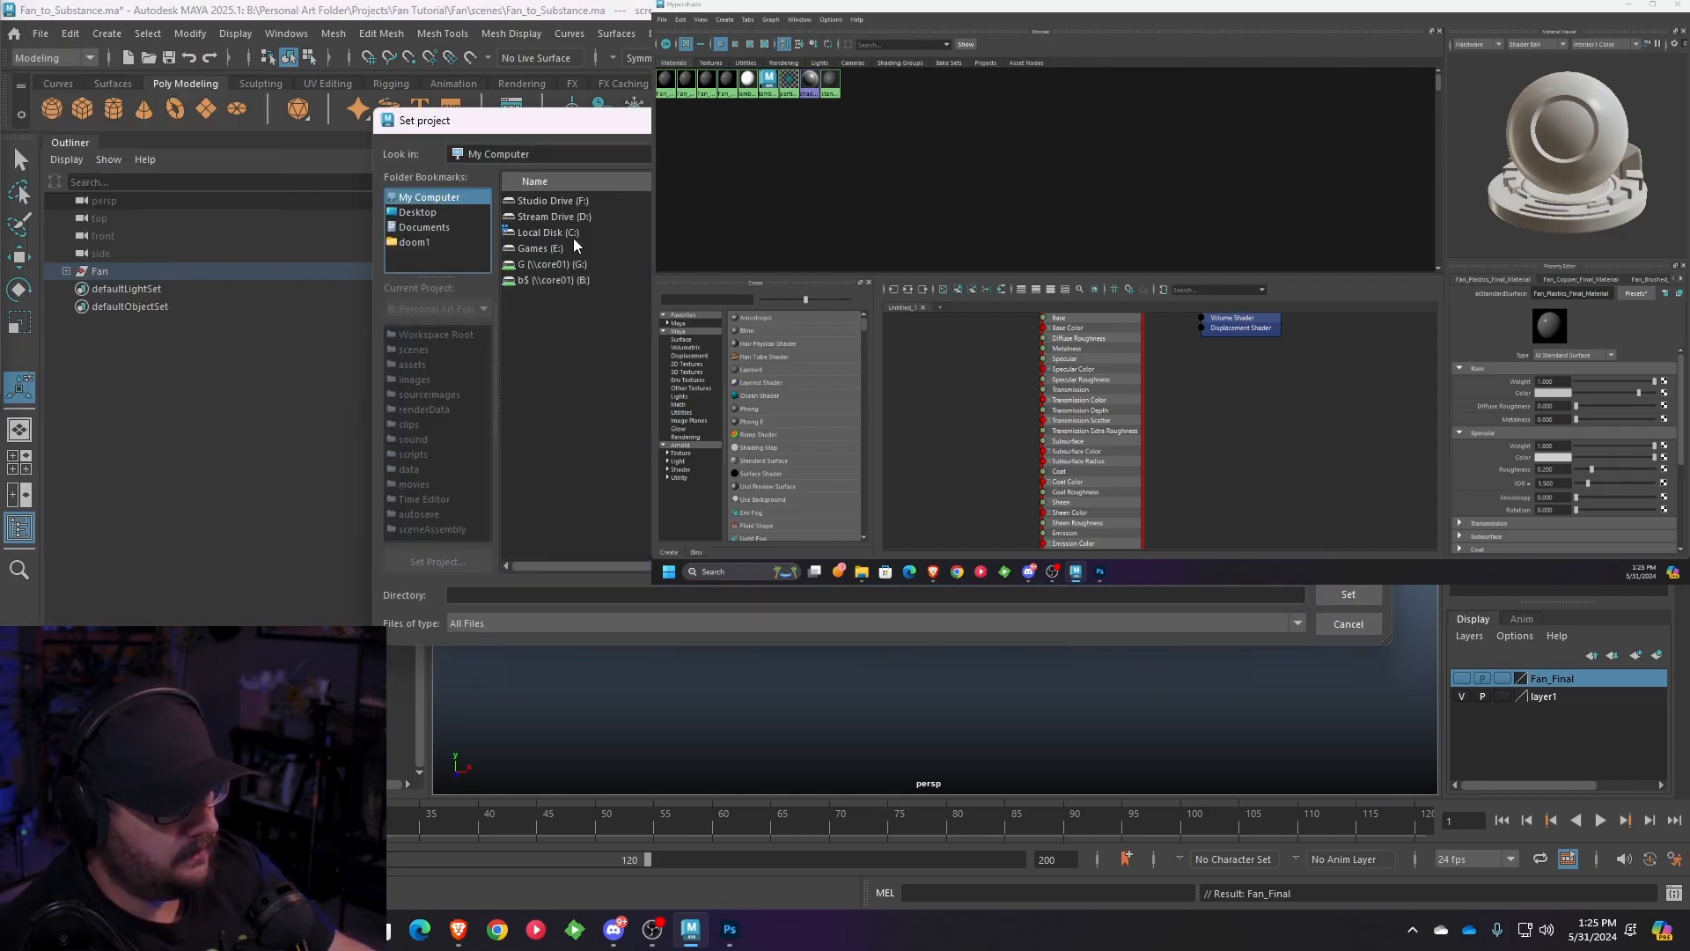
double_click(557, 277)
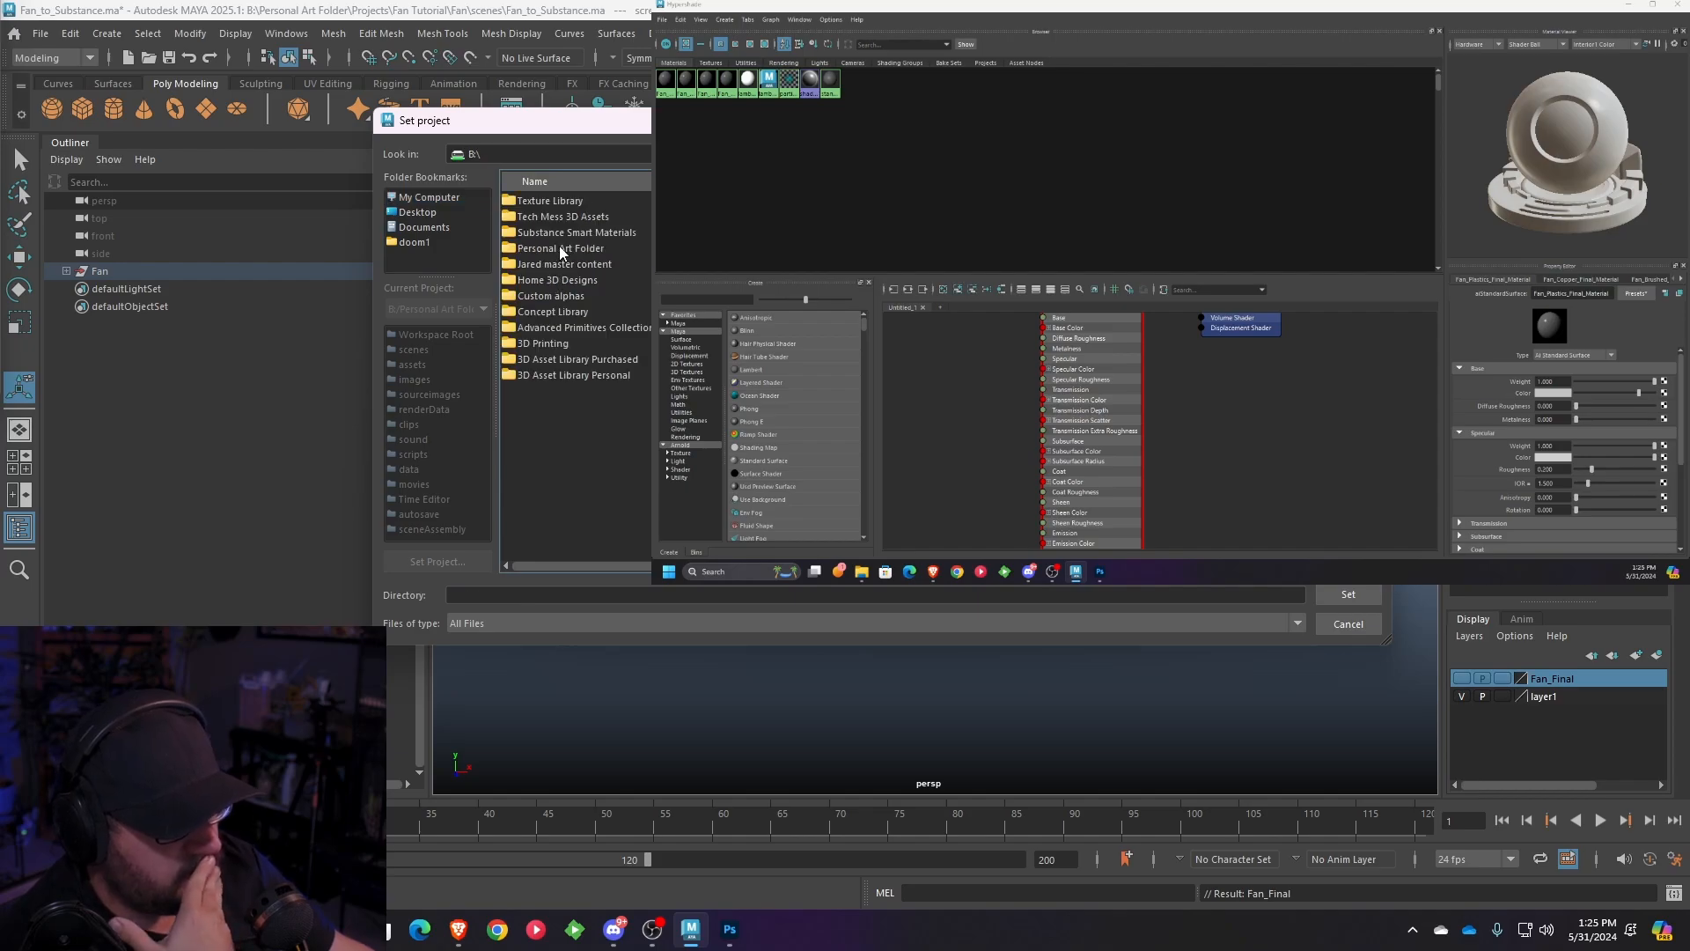
double_click(558, 246)
double_click(540, 203)
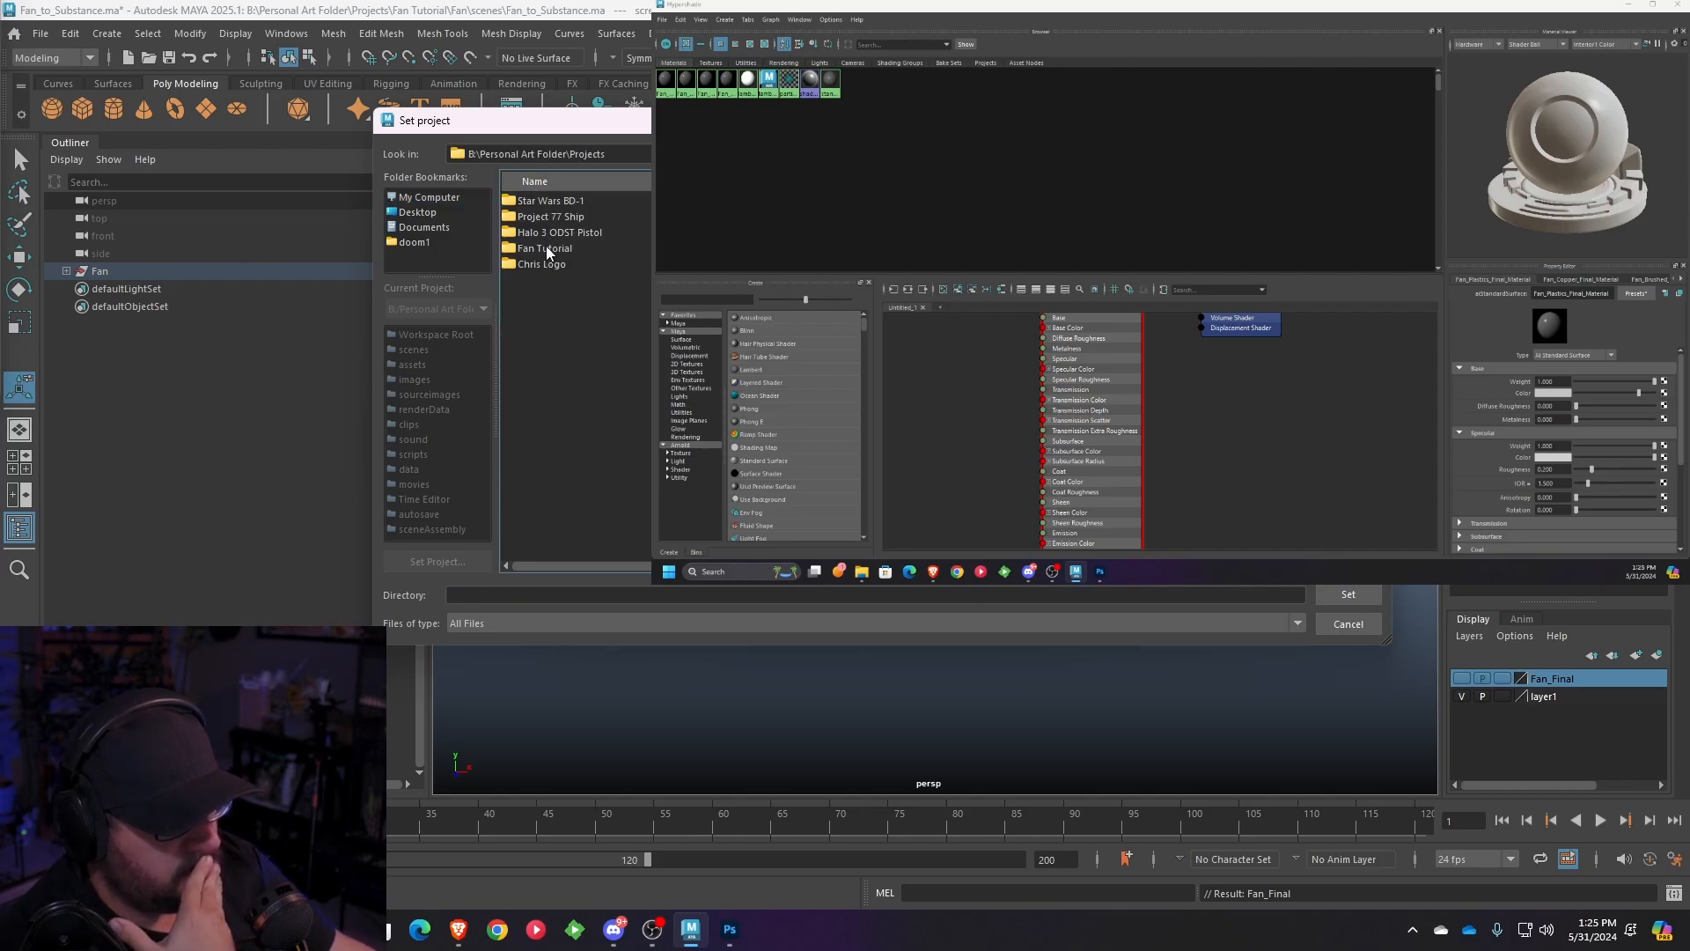
double_click(546, 246)
double_click(532, 201)
left_click(1348, 595)
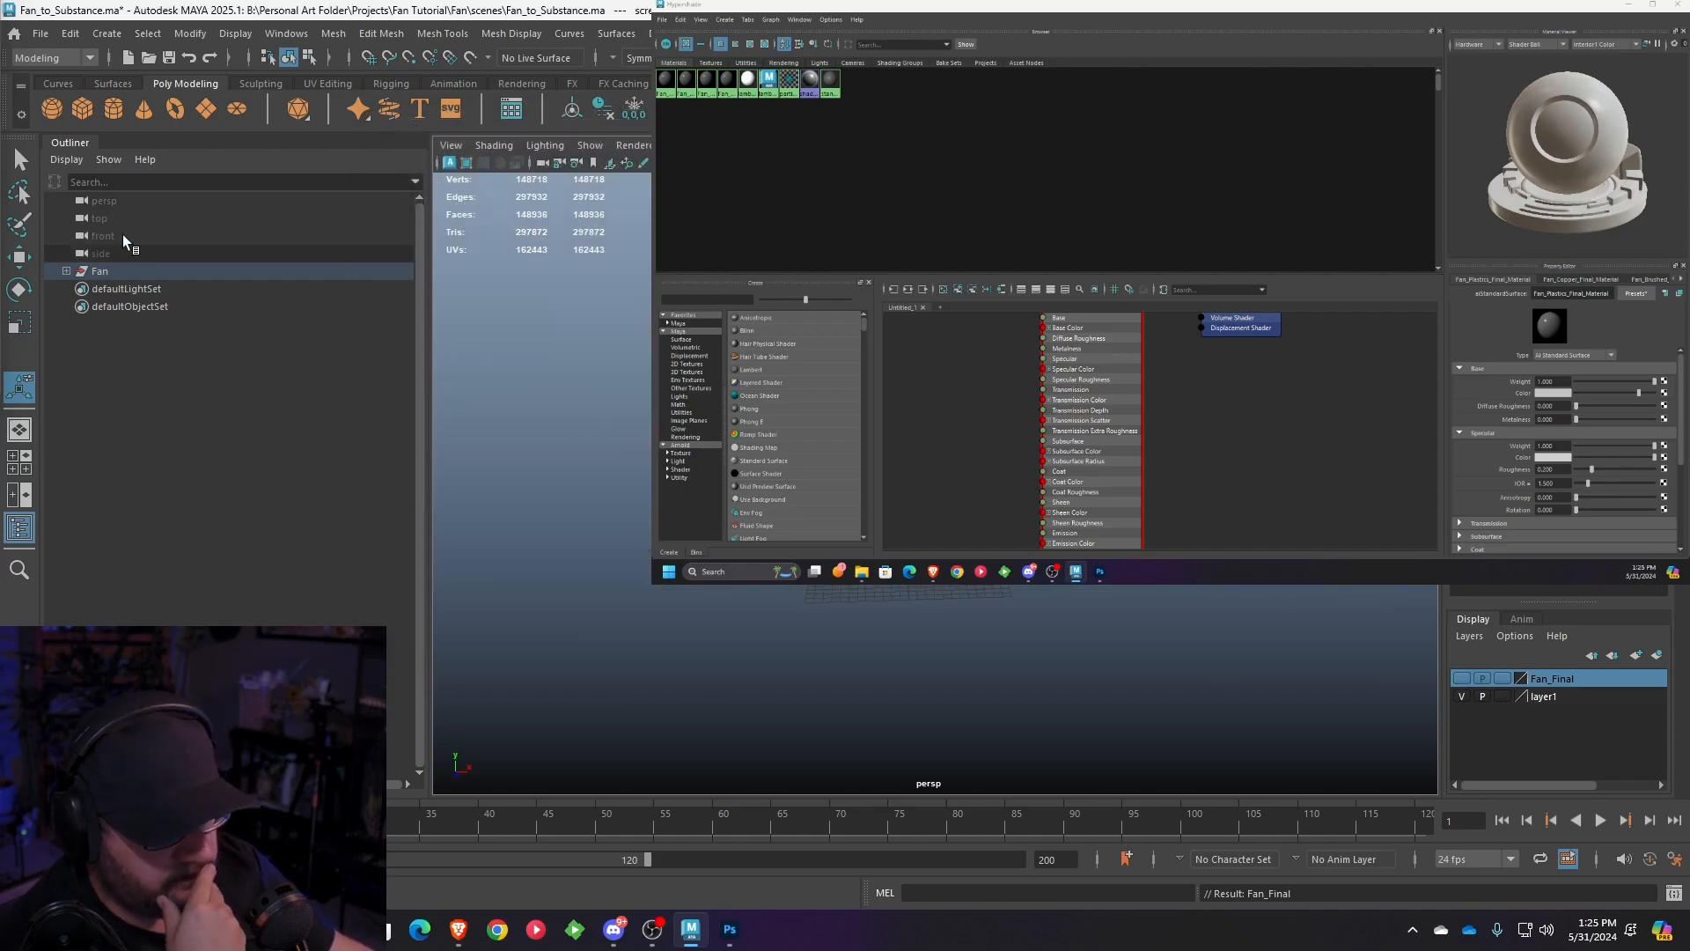
- Import the Fan Rendering.mb scene file into the current scene
left_click(44, 37)
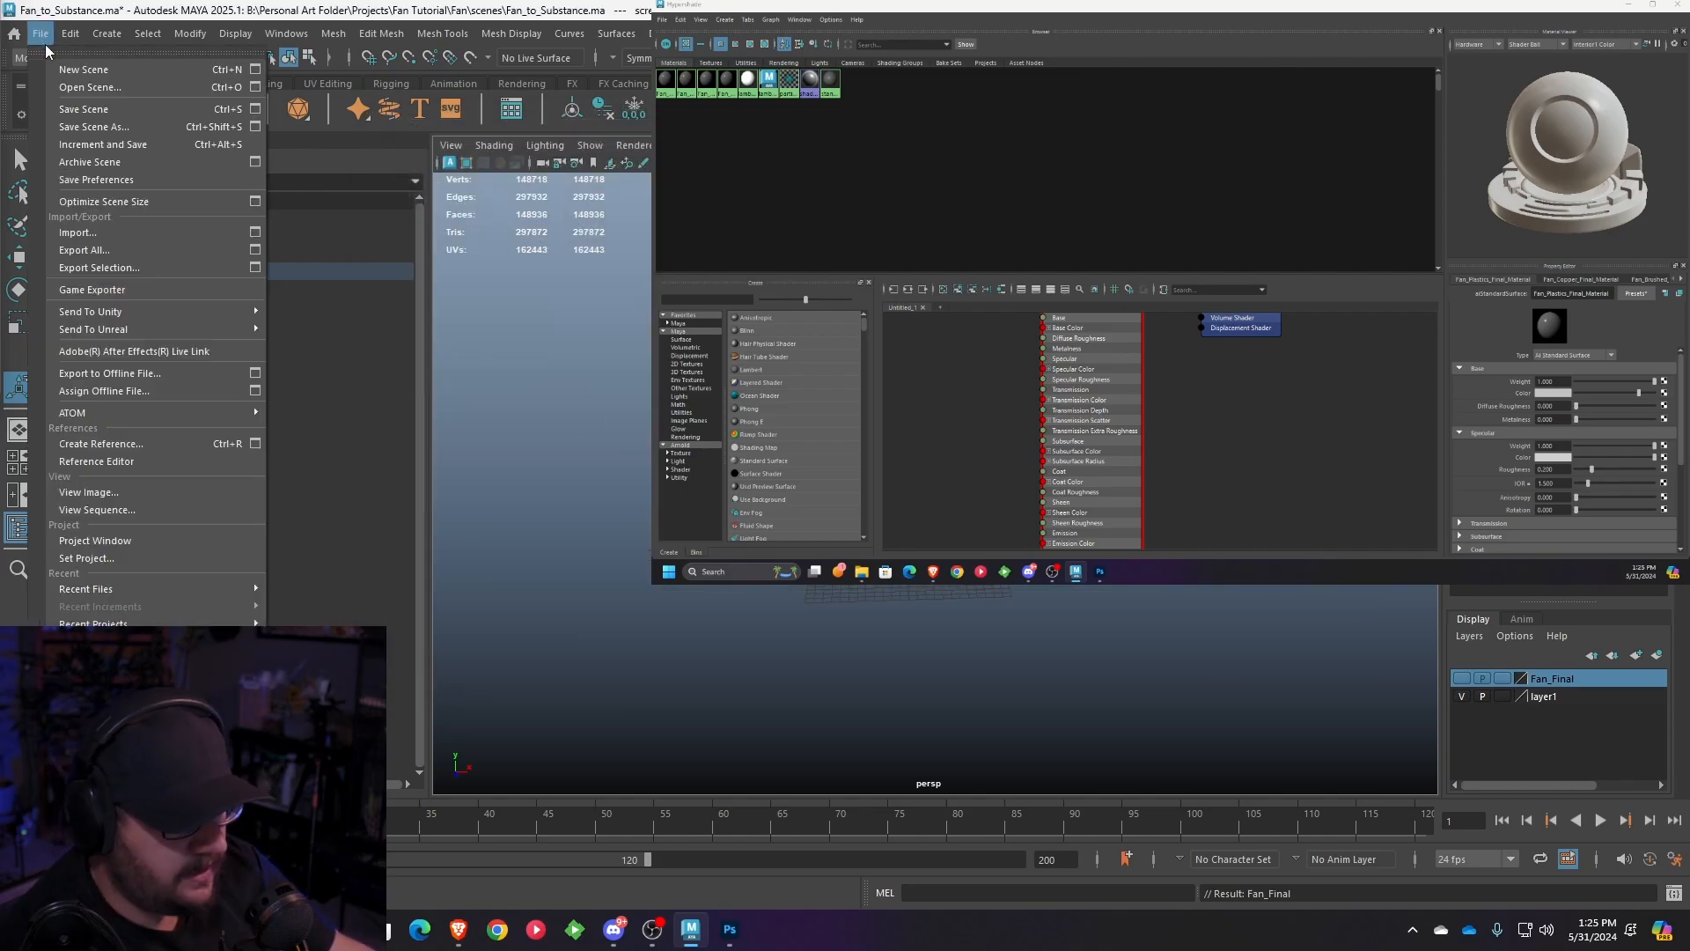
left_click(87, 229)
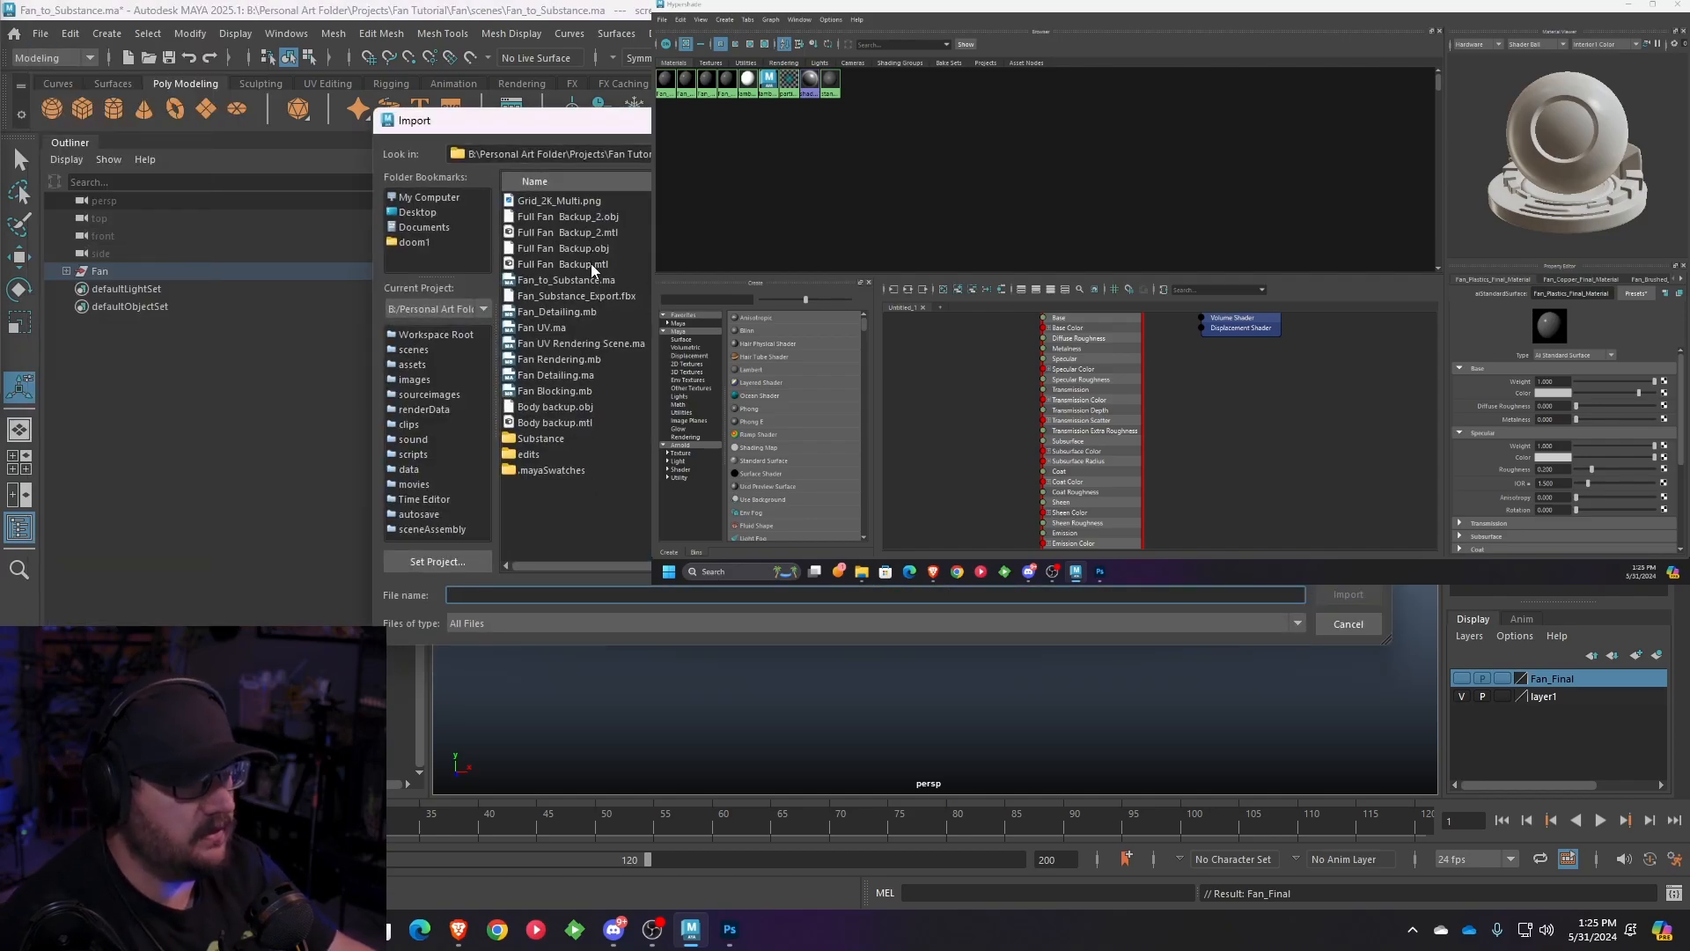
left_click(587, 359)
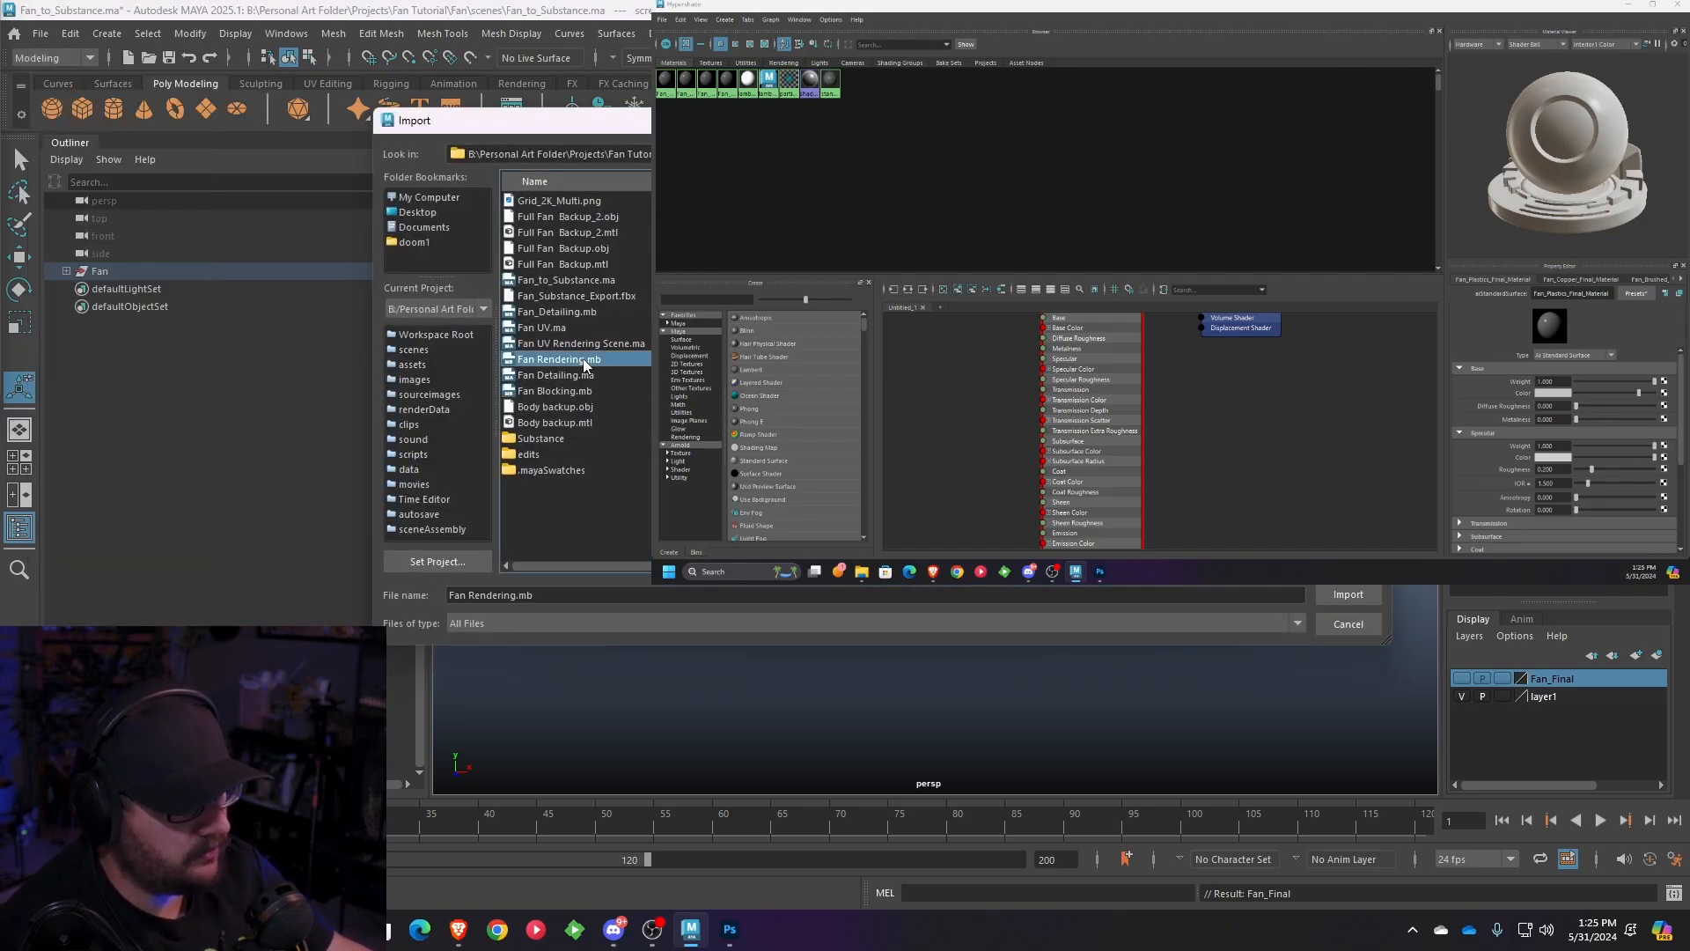
left_click(1347, 596)
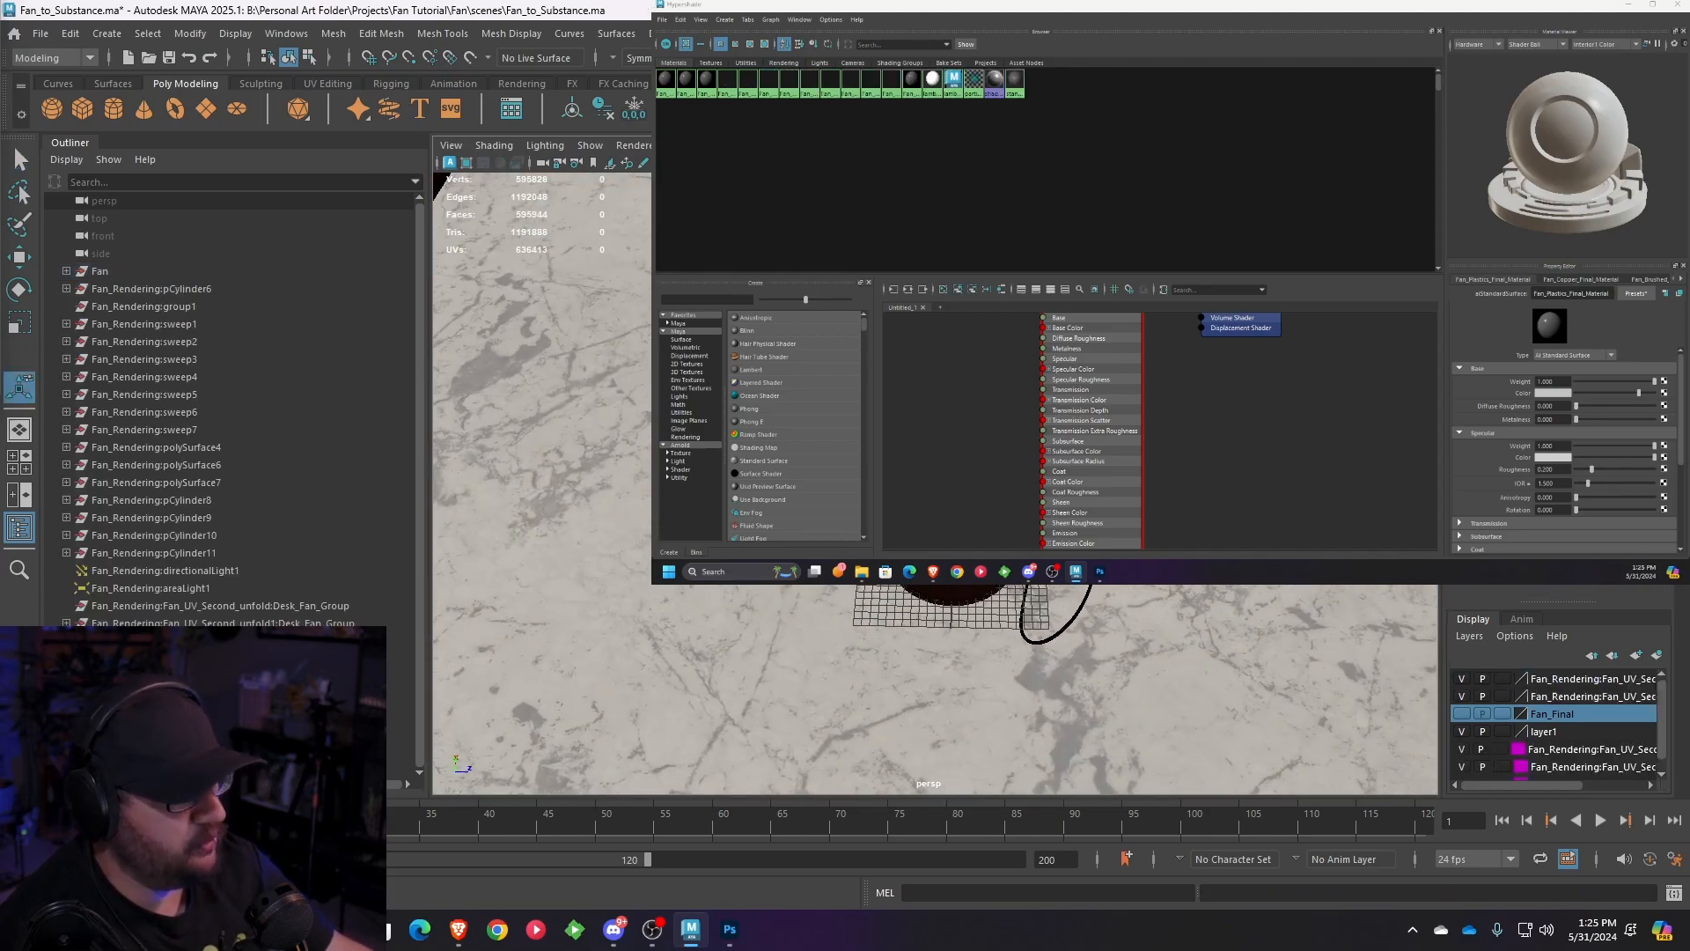
- Select the imported scene's fan geometry, leaving out the wood and marble planes, and hide it
scroll(936, 484, "down", 3)
left_click_drag(936, 687, 947, 583, "alt")
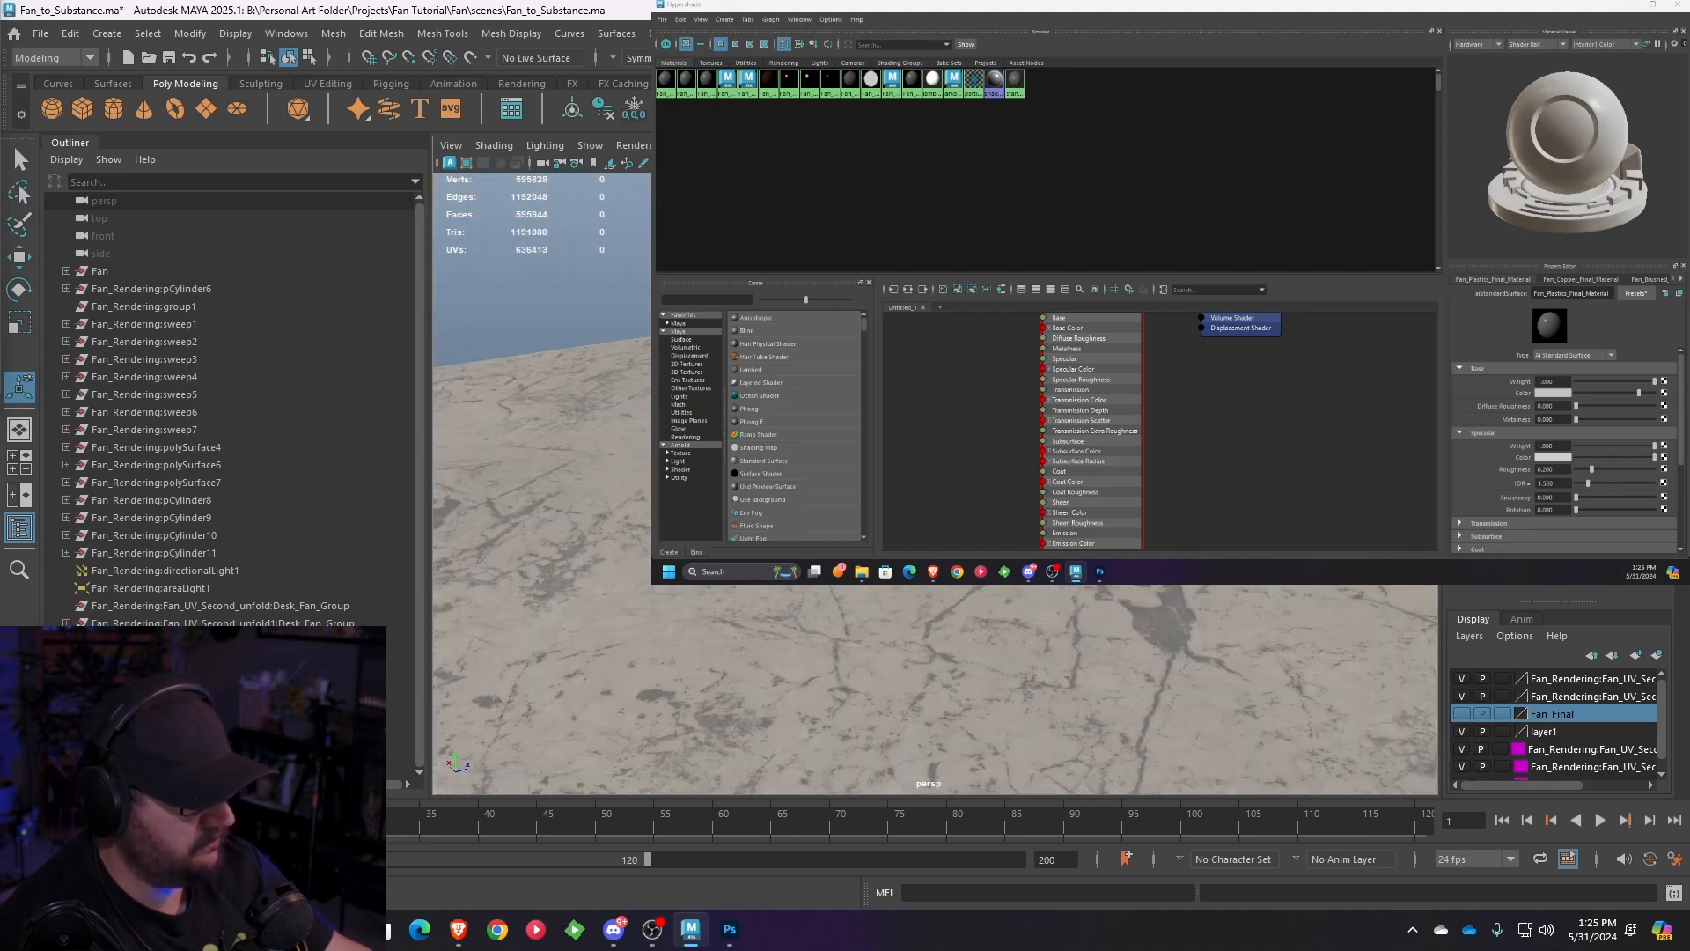
scroll(947, 584, "down", 4)
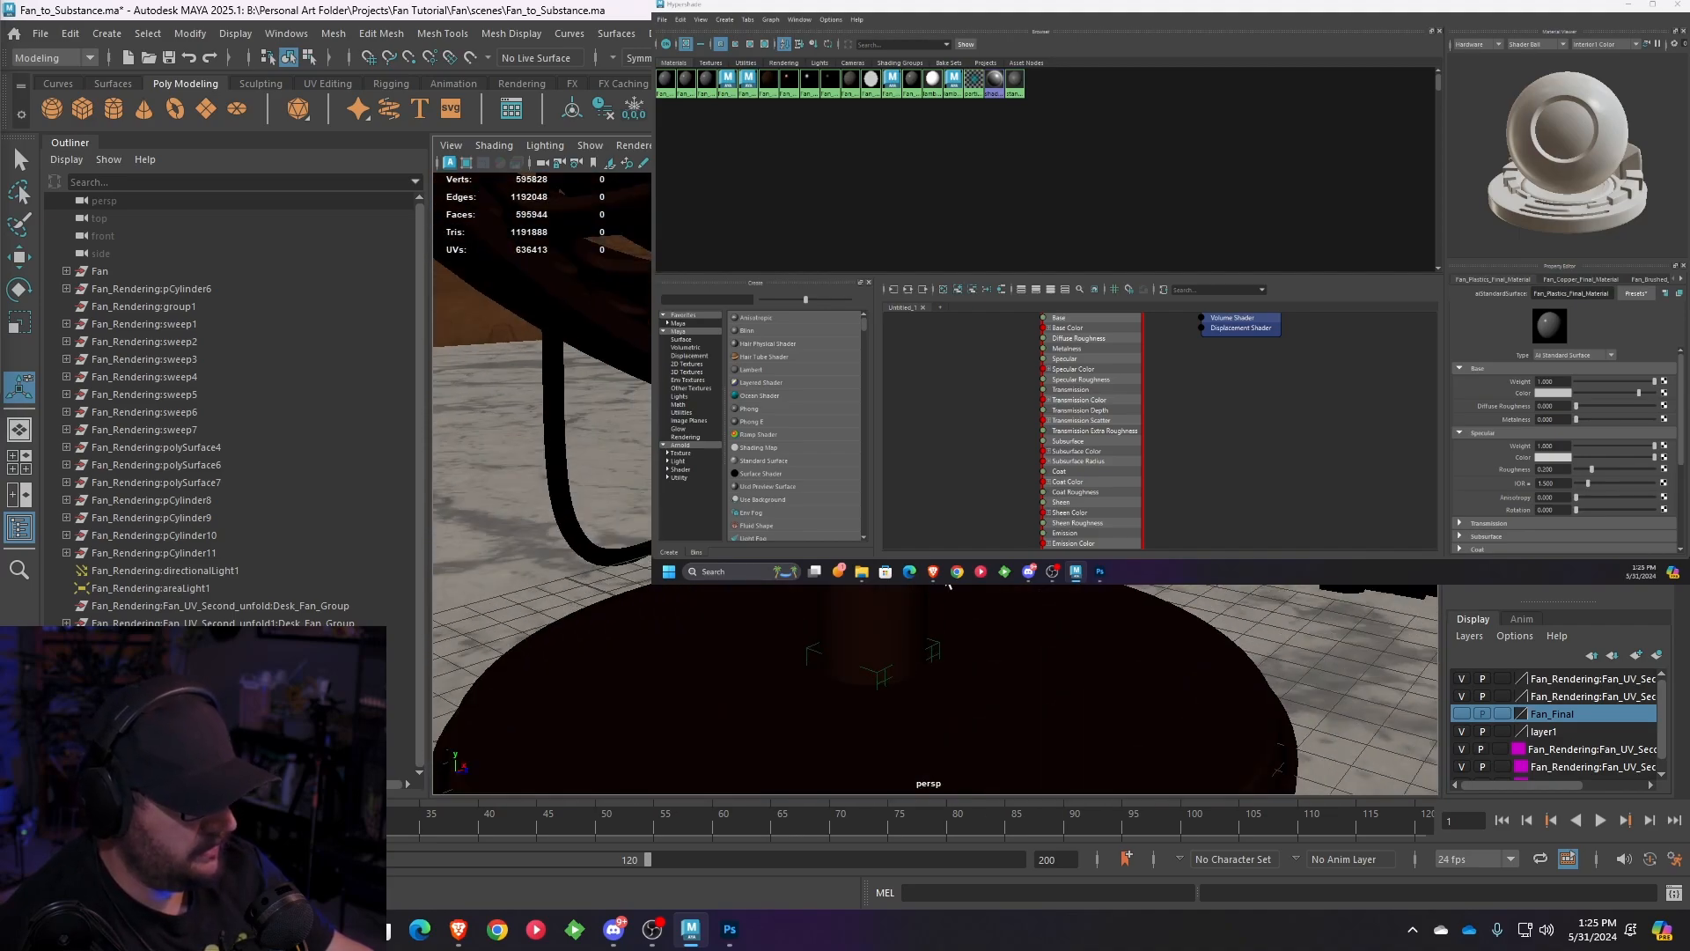
left_click(935, 653)
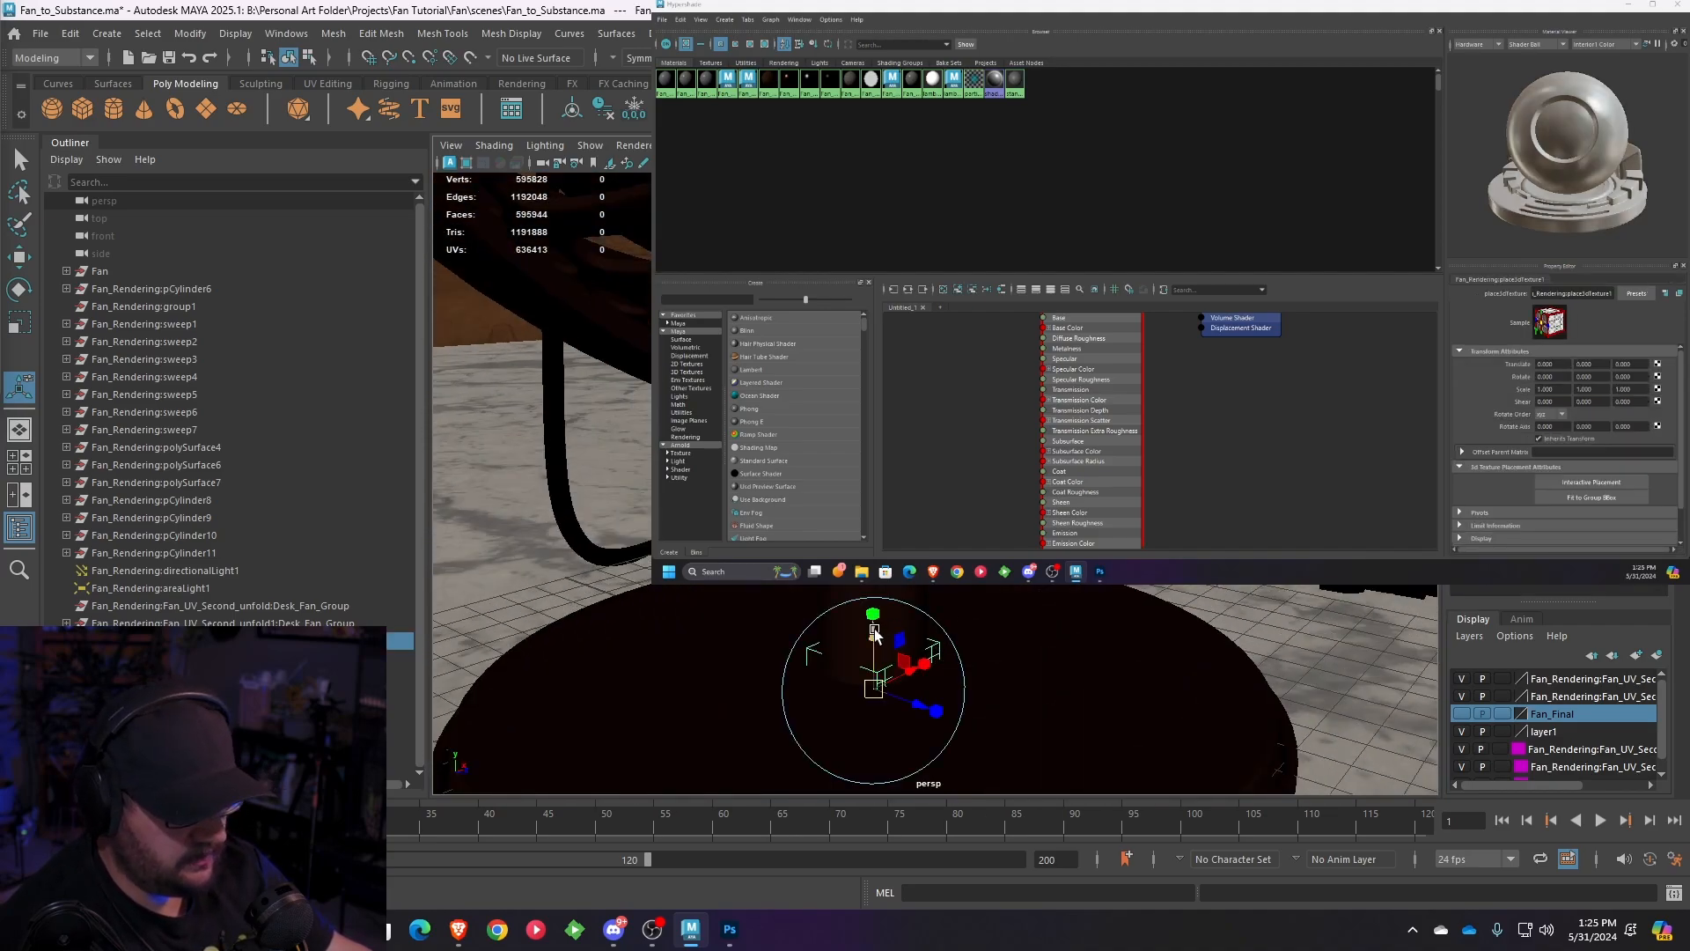
scroll(915, 603, "down", 3)
left_click(943, 588)
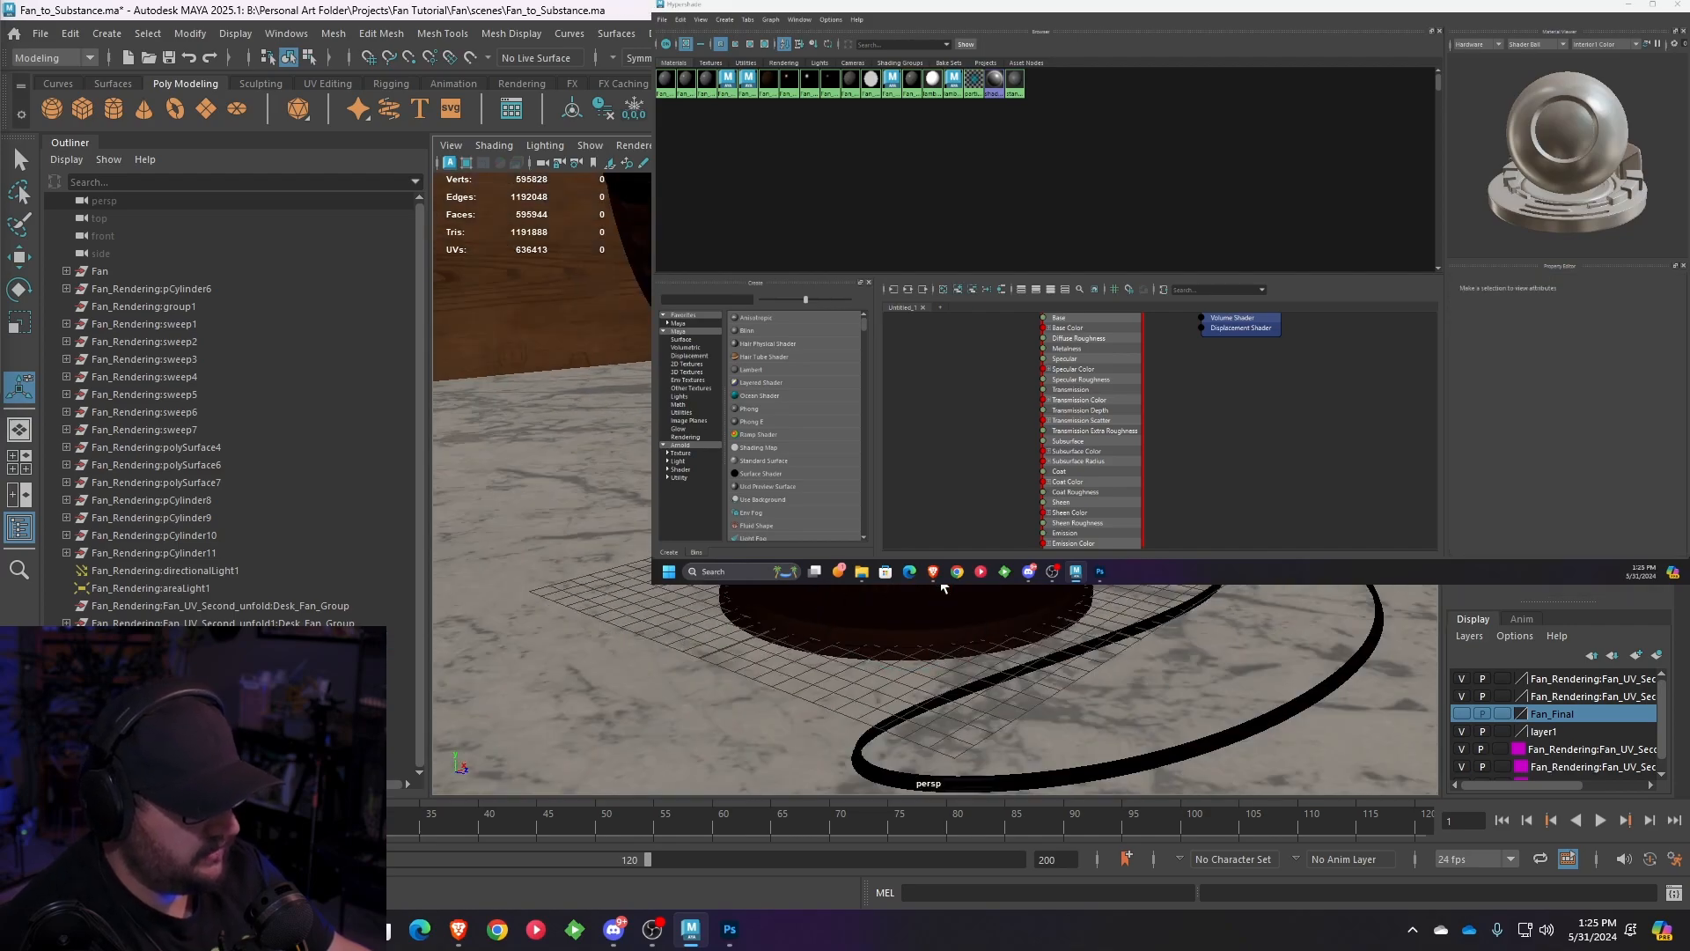
left_click_drag(943, 588, 1004, 572, "alt")
left_click_drag(1048, 634, 1048, 633)
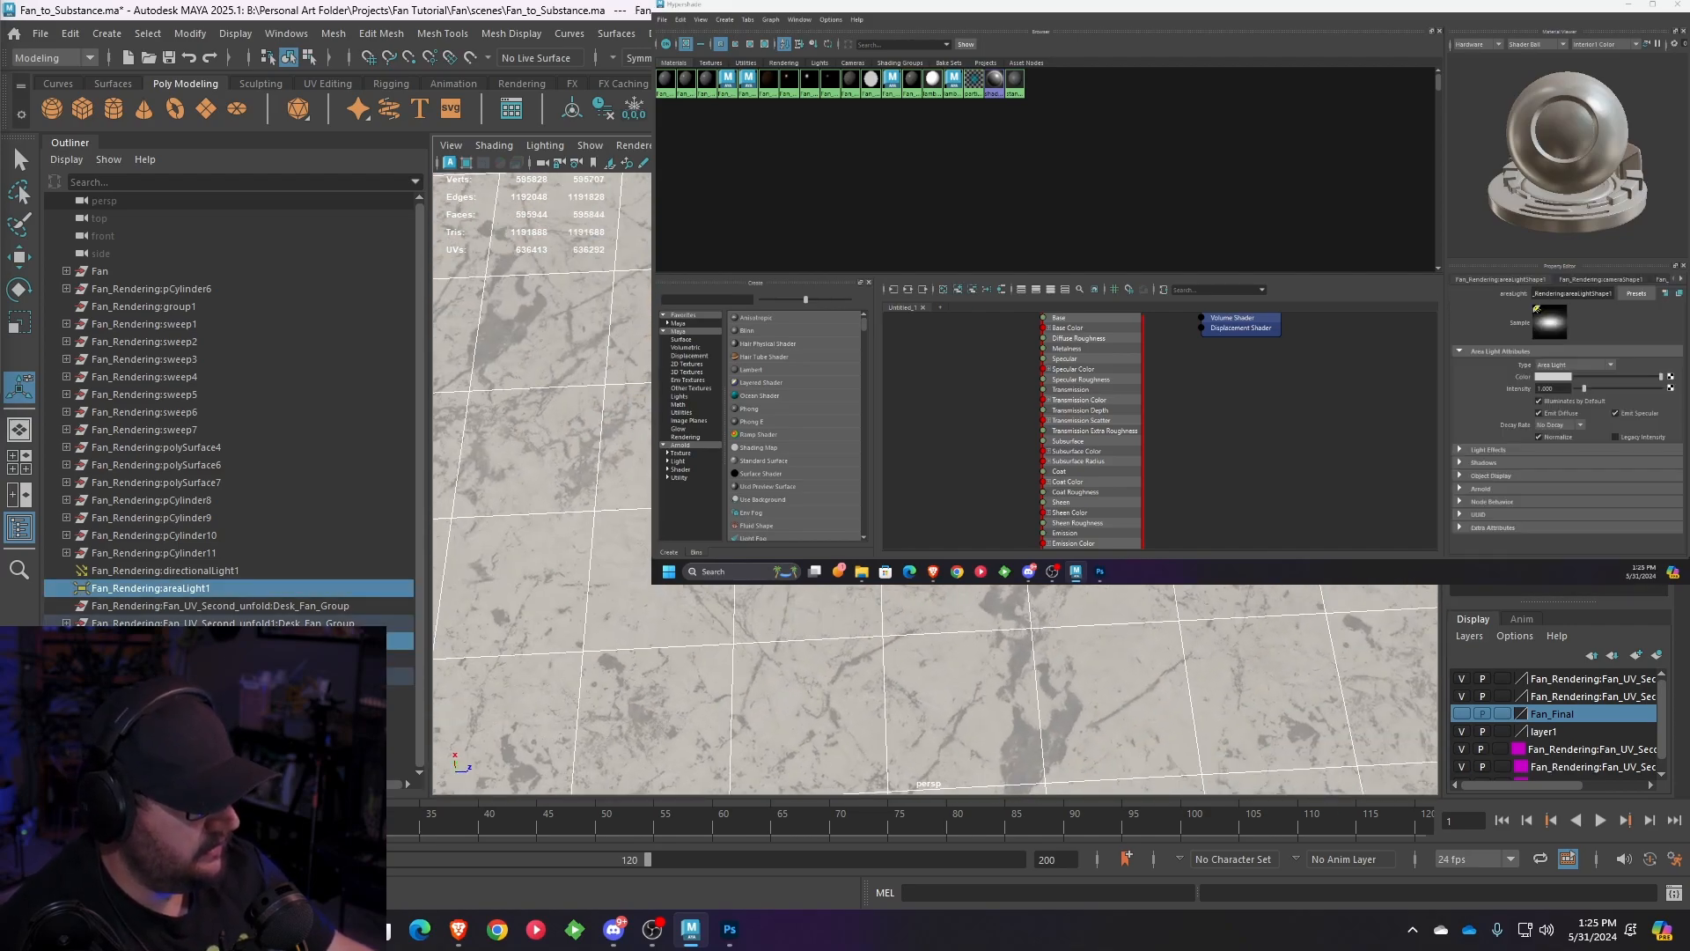
key("ctrl+z")
left_click_drag(1004, 572, 1038, 564, "alt")
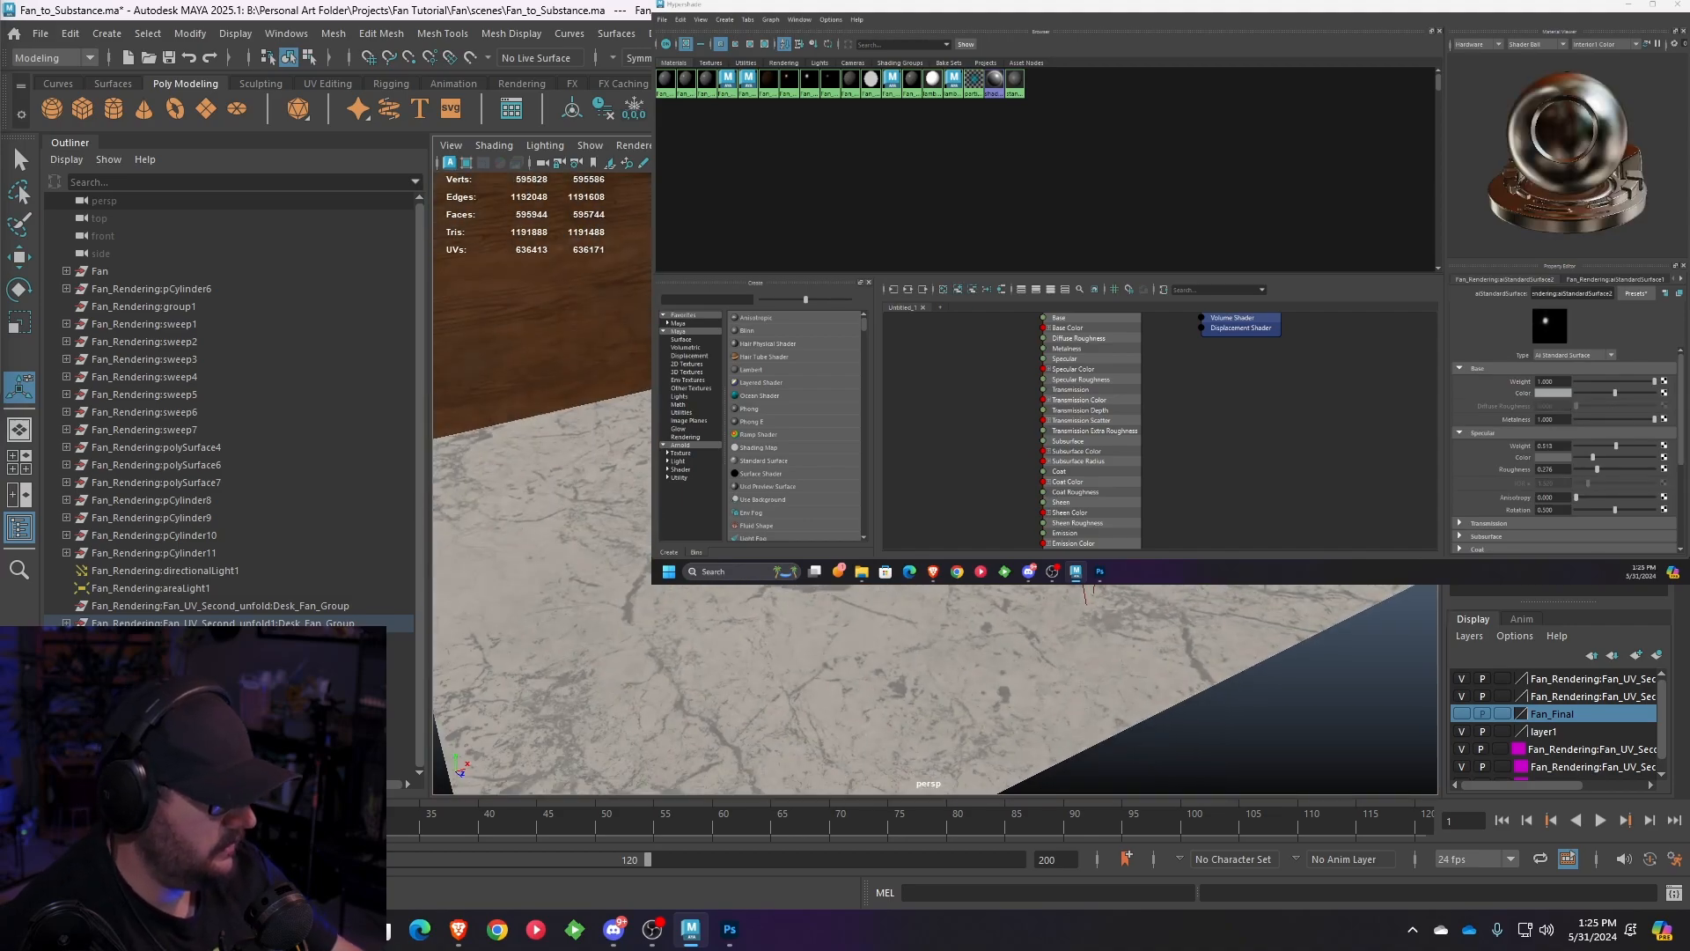
key("ctrl+h")
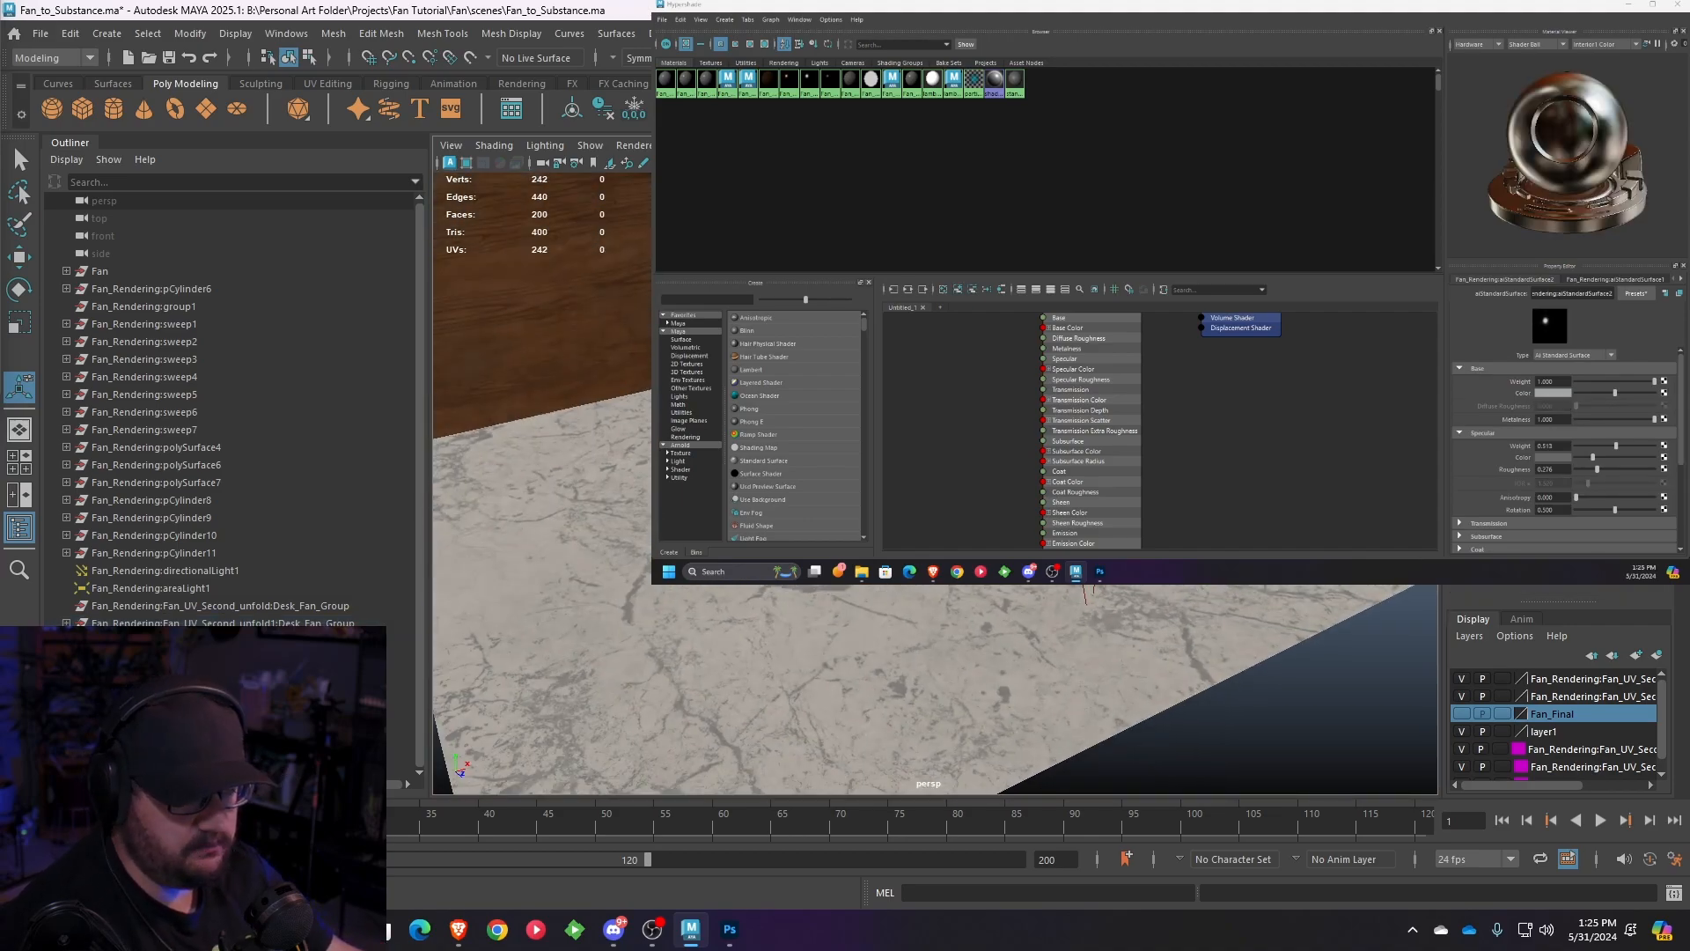
- Delete the imported Fan_Rendering groups from pCylinder6 through pCylinder11, keeping the Fan group
left_click(98, 272)
left_click(67, 272)
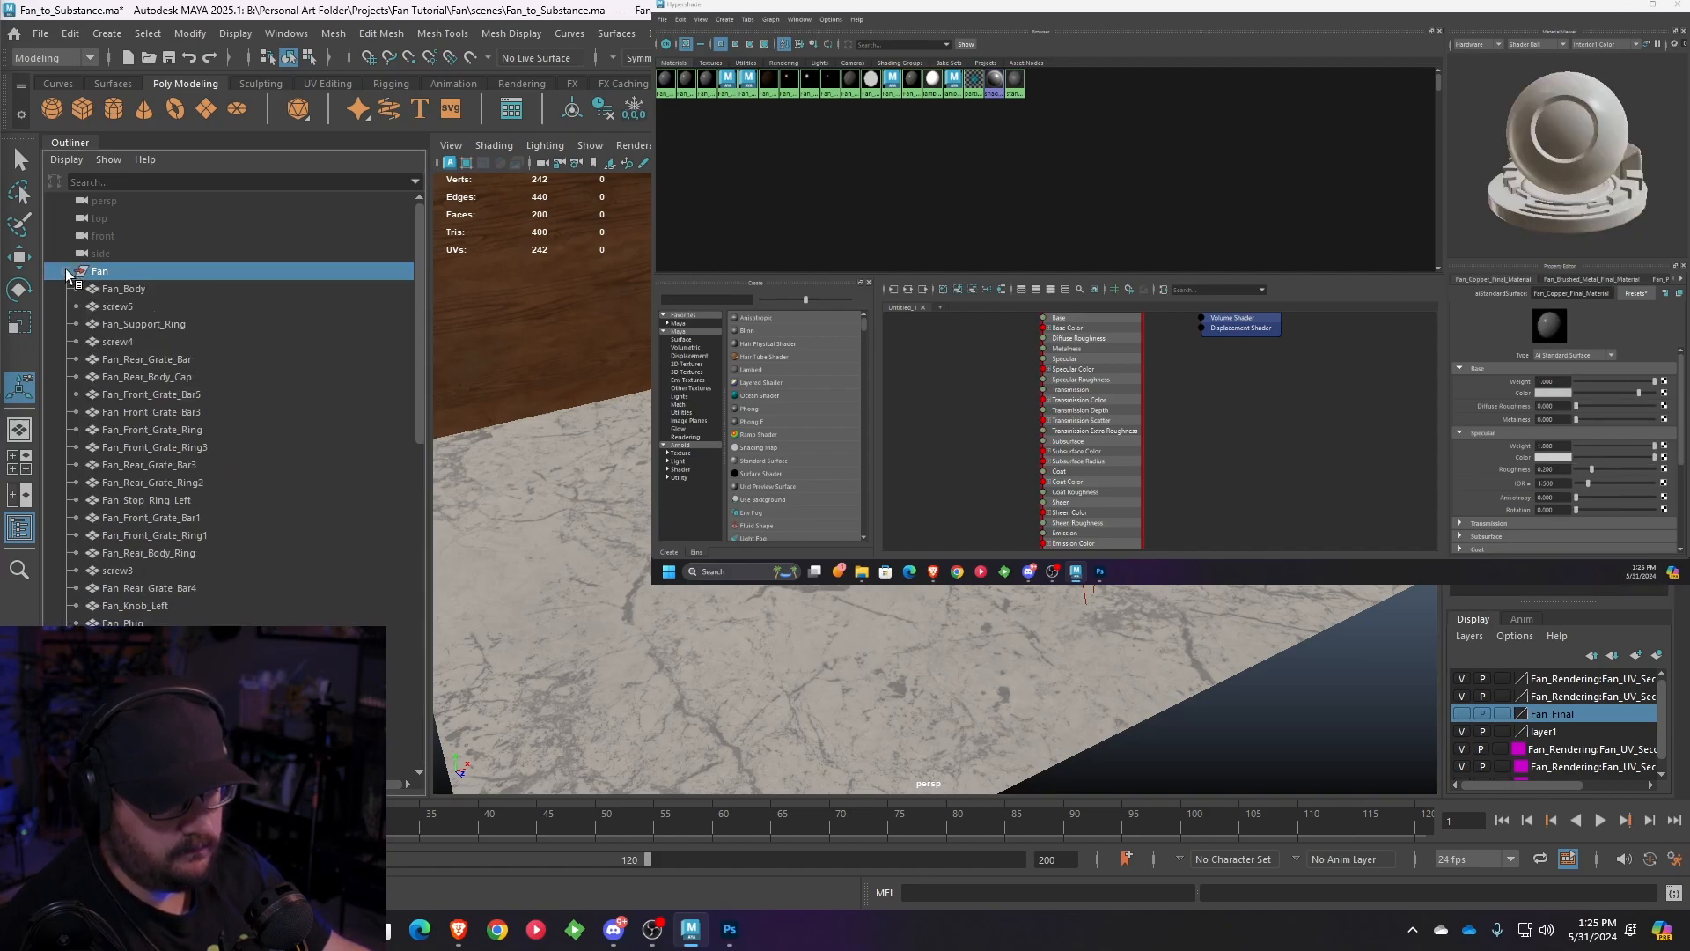
left_click(66, 271)
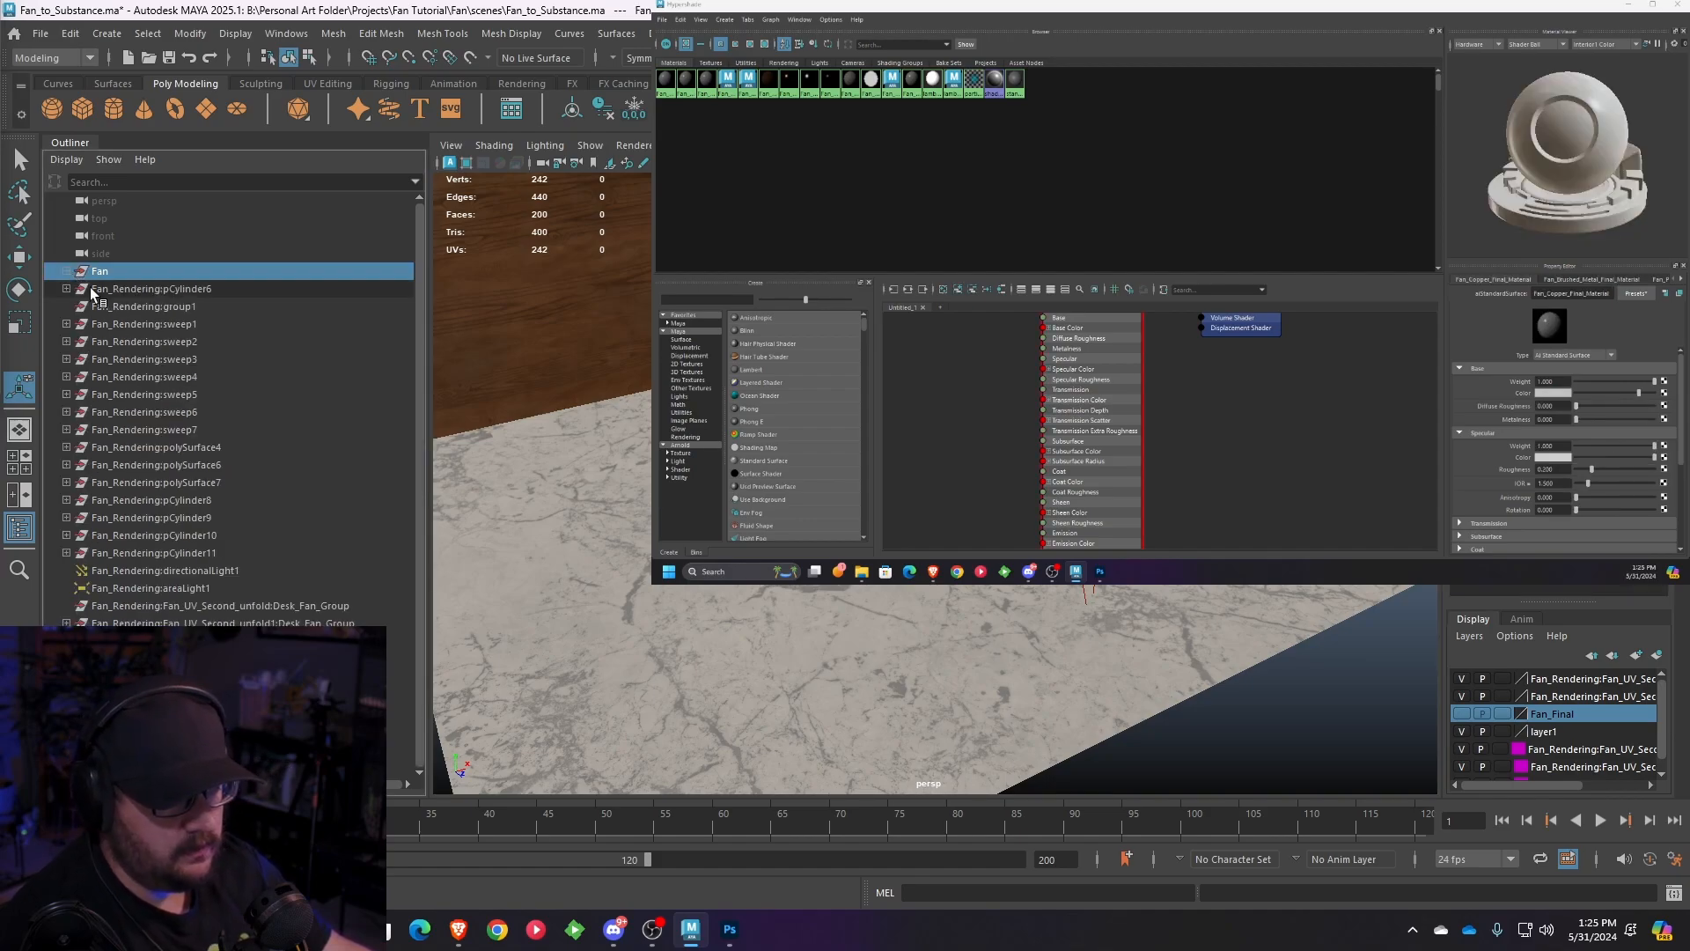
left_click(120, 289)
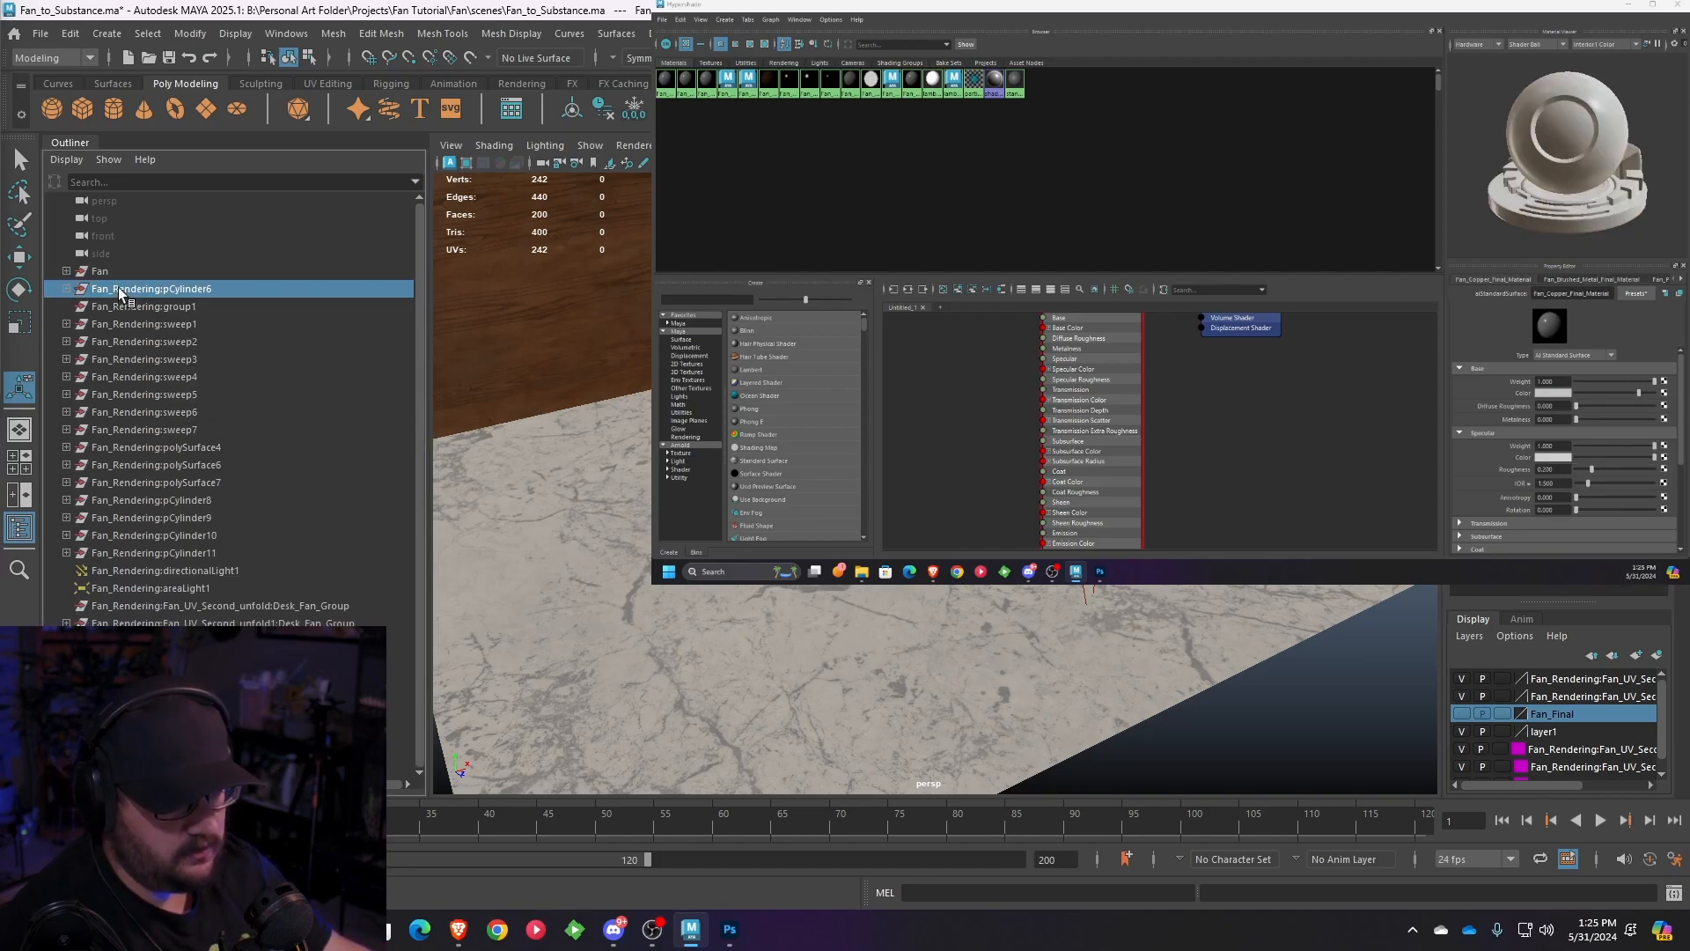
left_click(130, 552, "shift")
key("Delete")
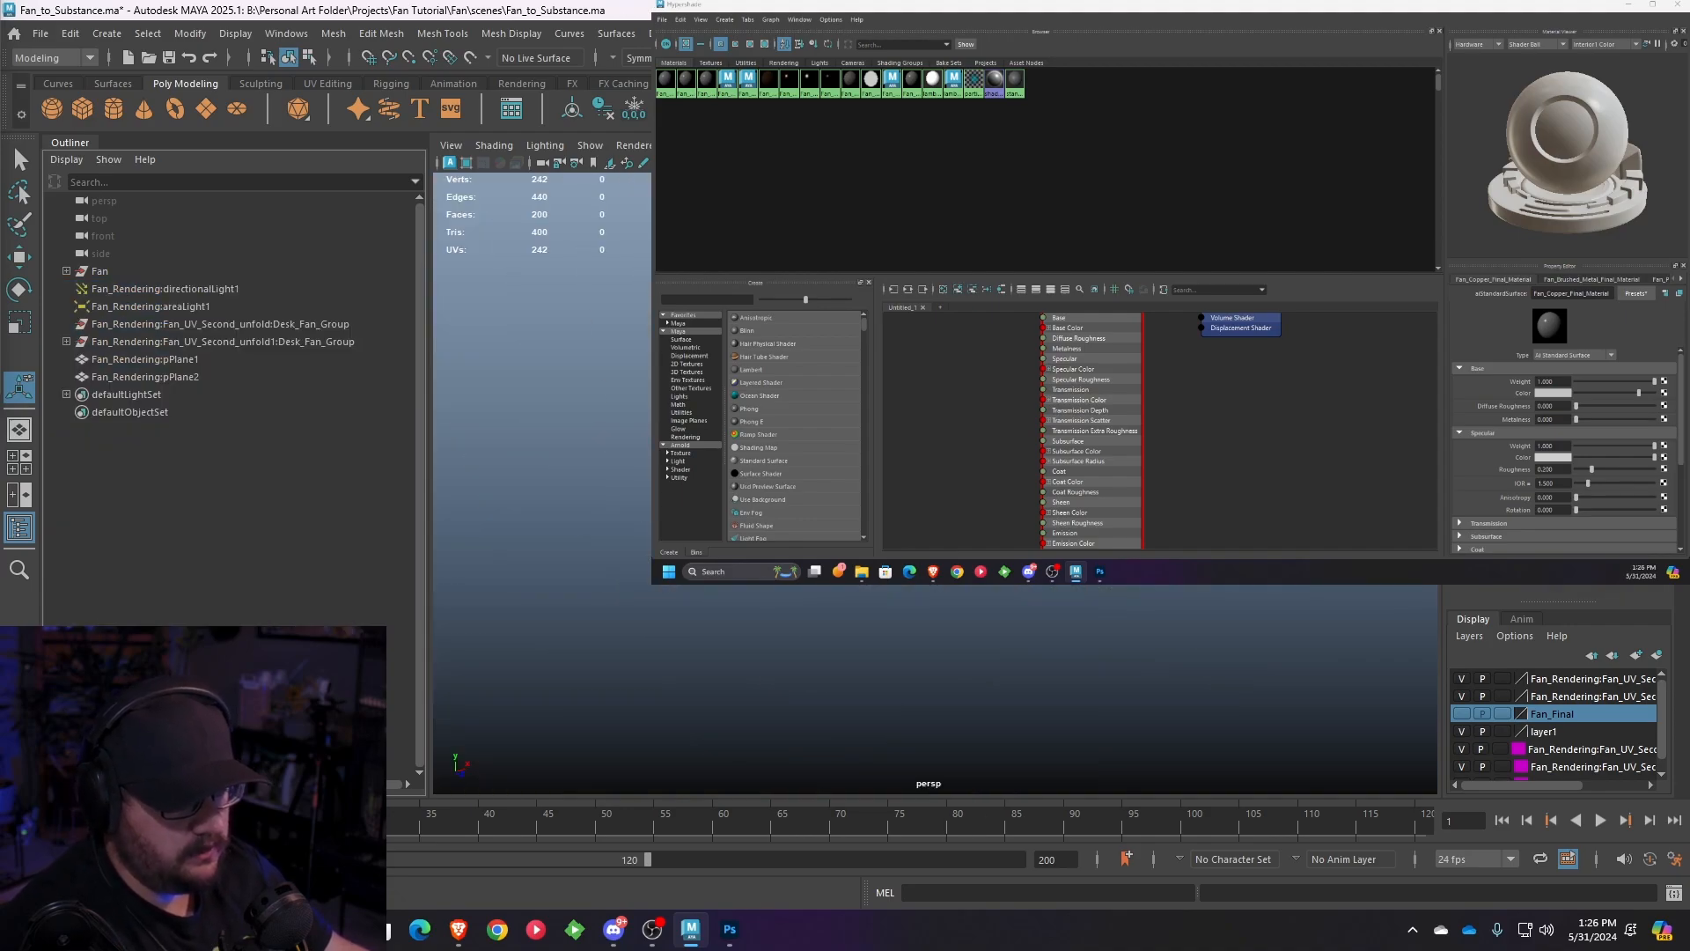
- Delete both imported Desk_Fan_Group groups under the Fan_Rendering namespace
left_click(146, 328)
left_click(144, 344, "shift")
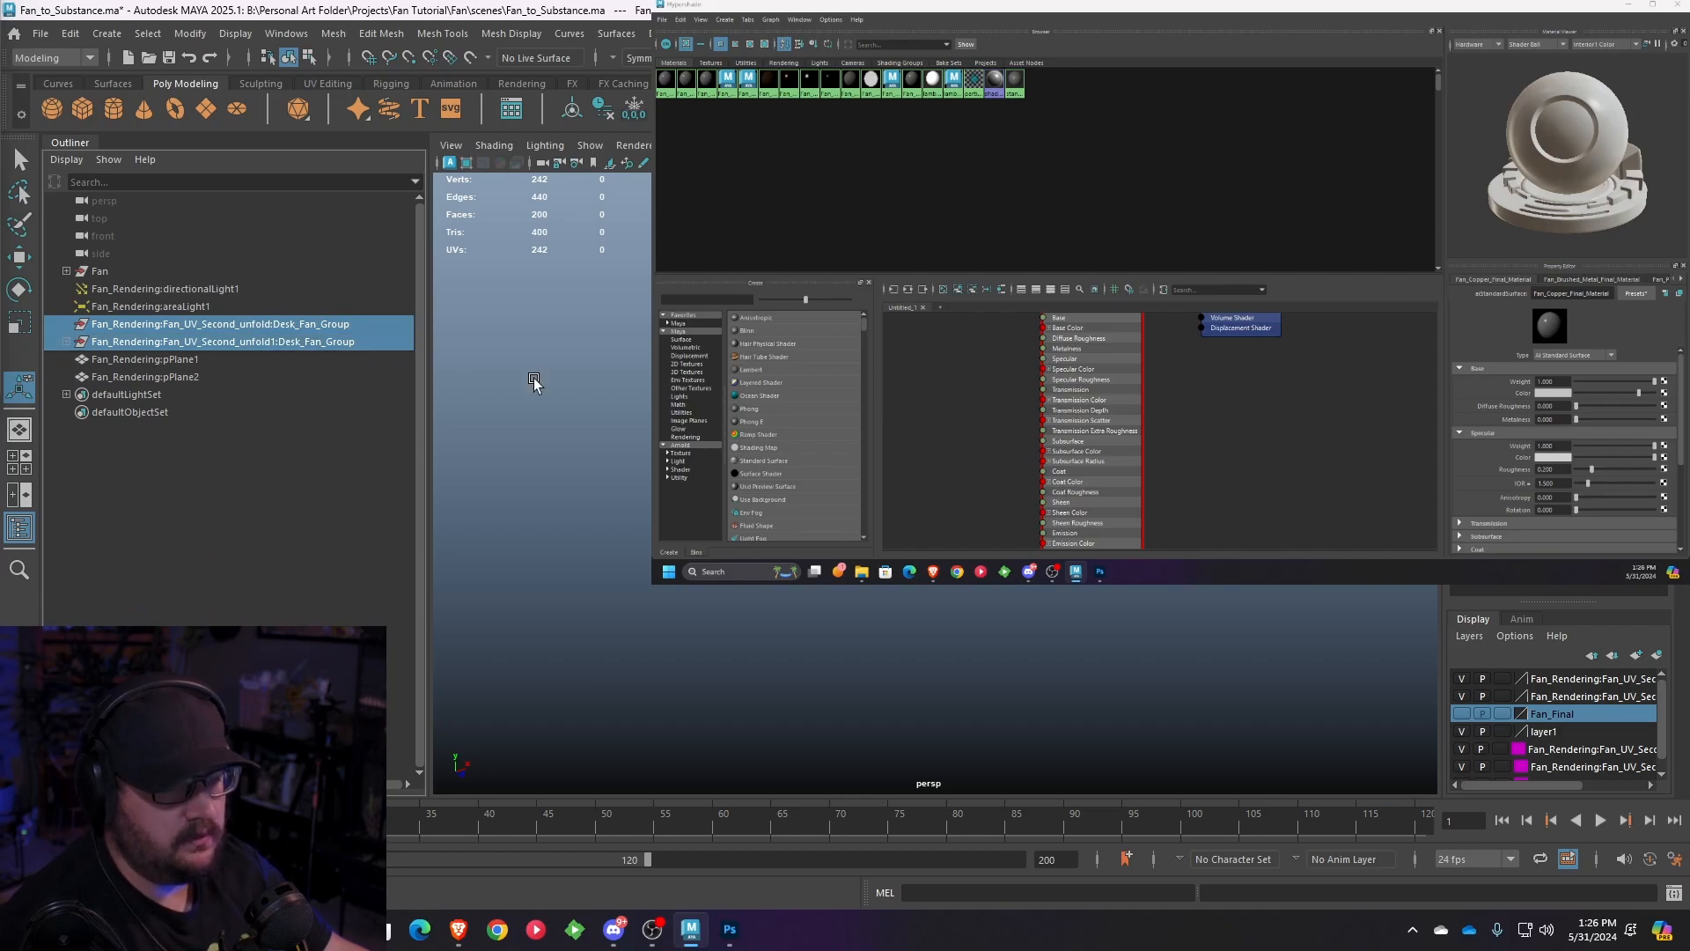
key("Delete")
- Check which objects pPlane1, pPlane2, the area light and the Fan group represent in the scene
left_click(183, 324)
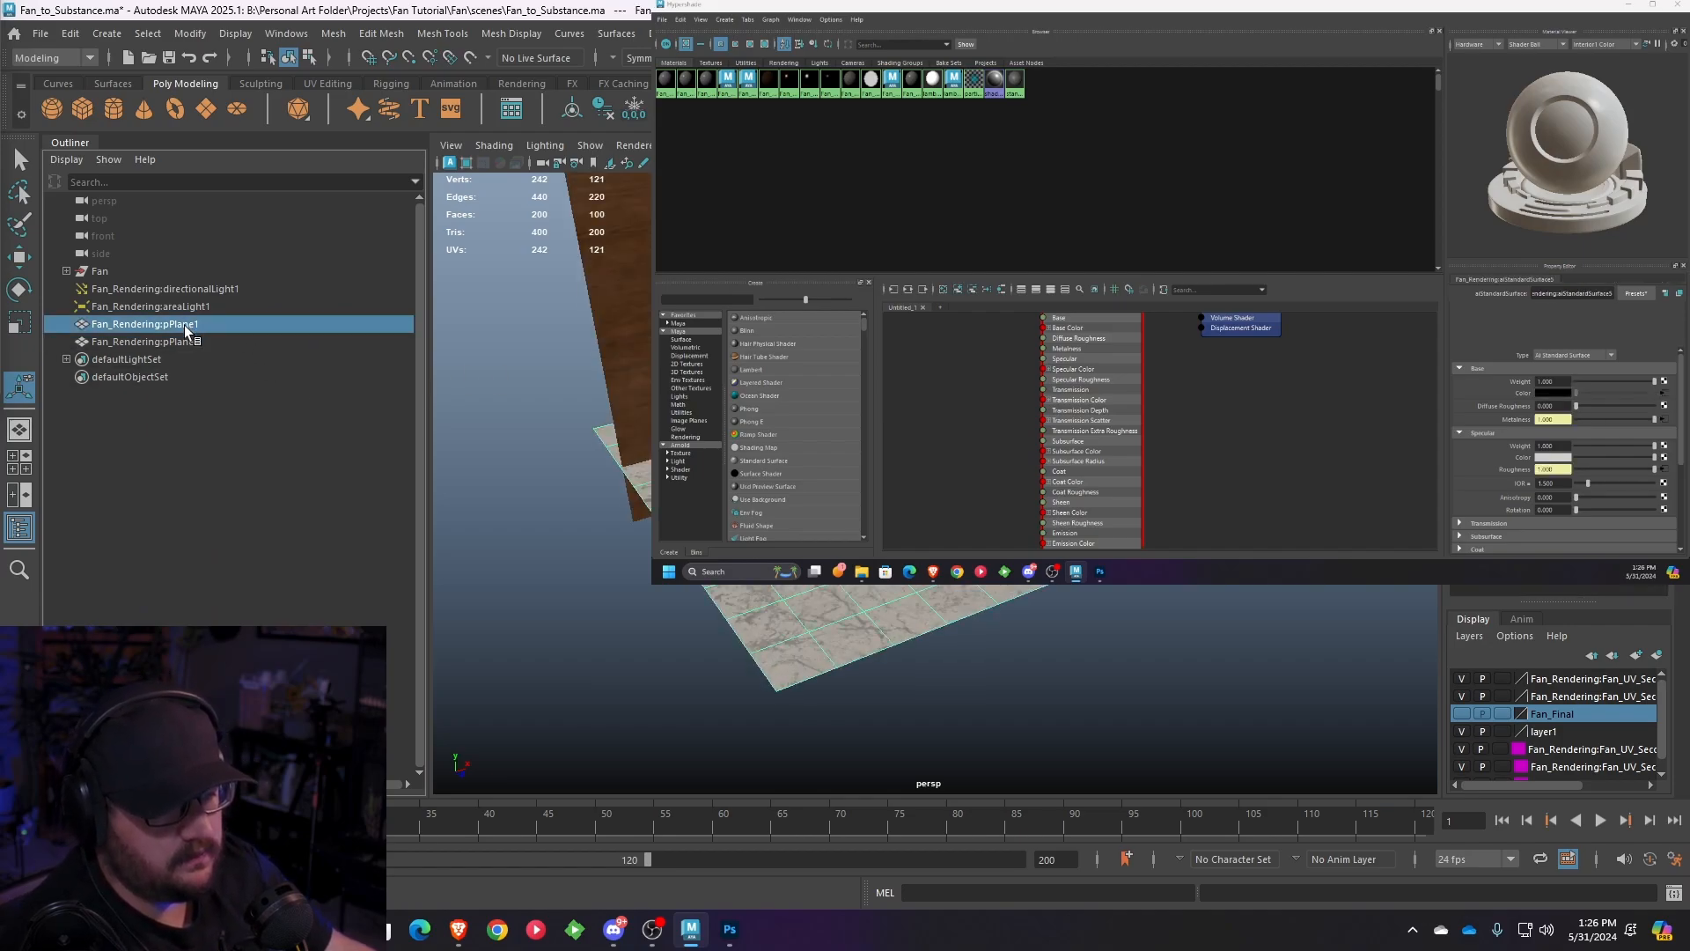
left_click(181, 342)
left_click(182, 324)
left_click(179, 342)
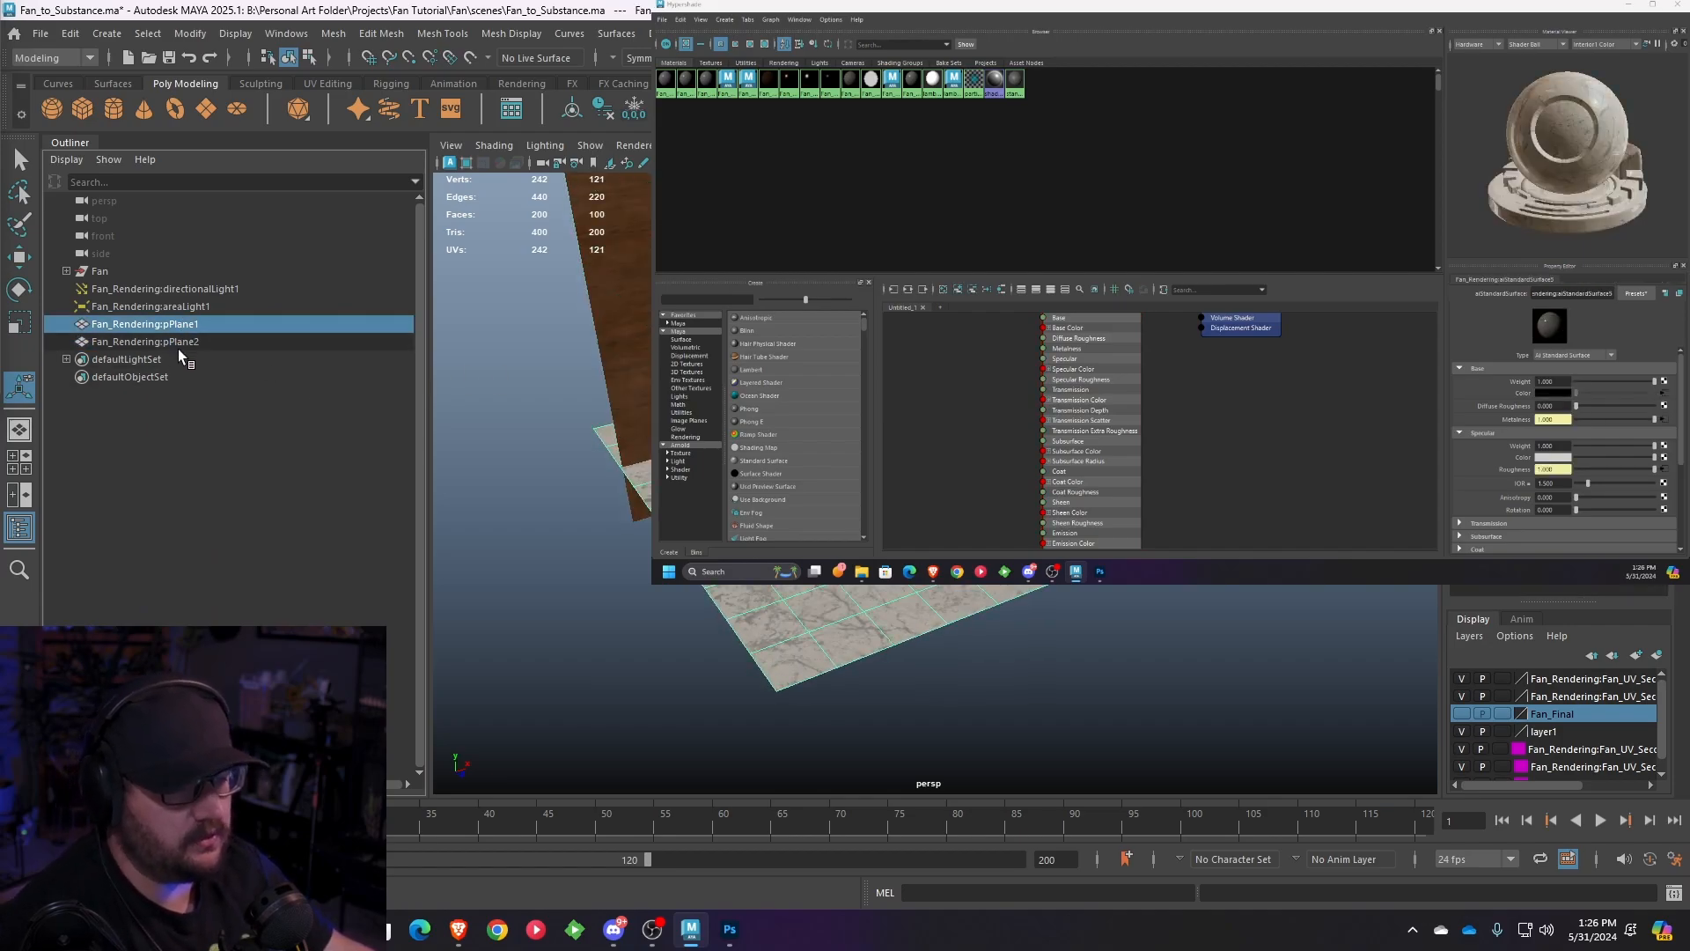
left_click(177, 322)
left_click(176, 308)
left_click(146, 275)
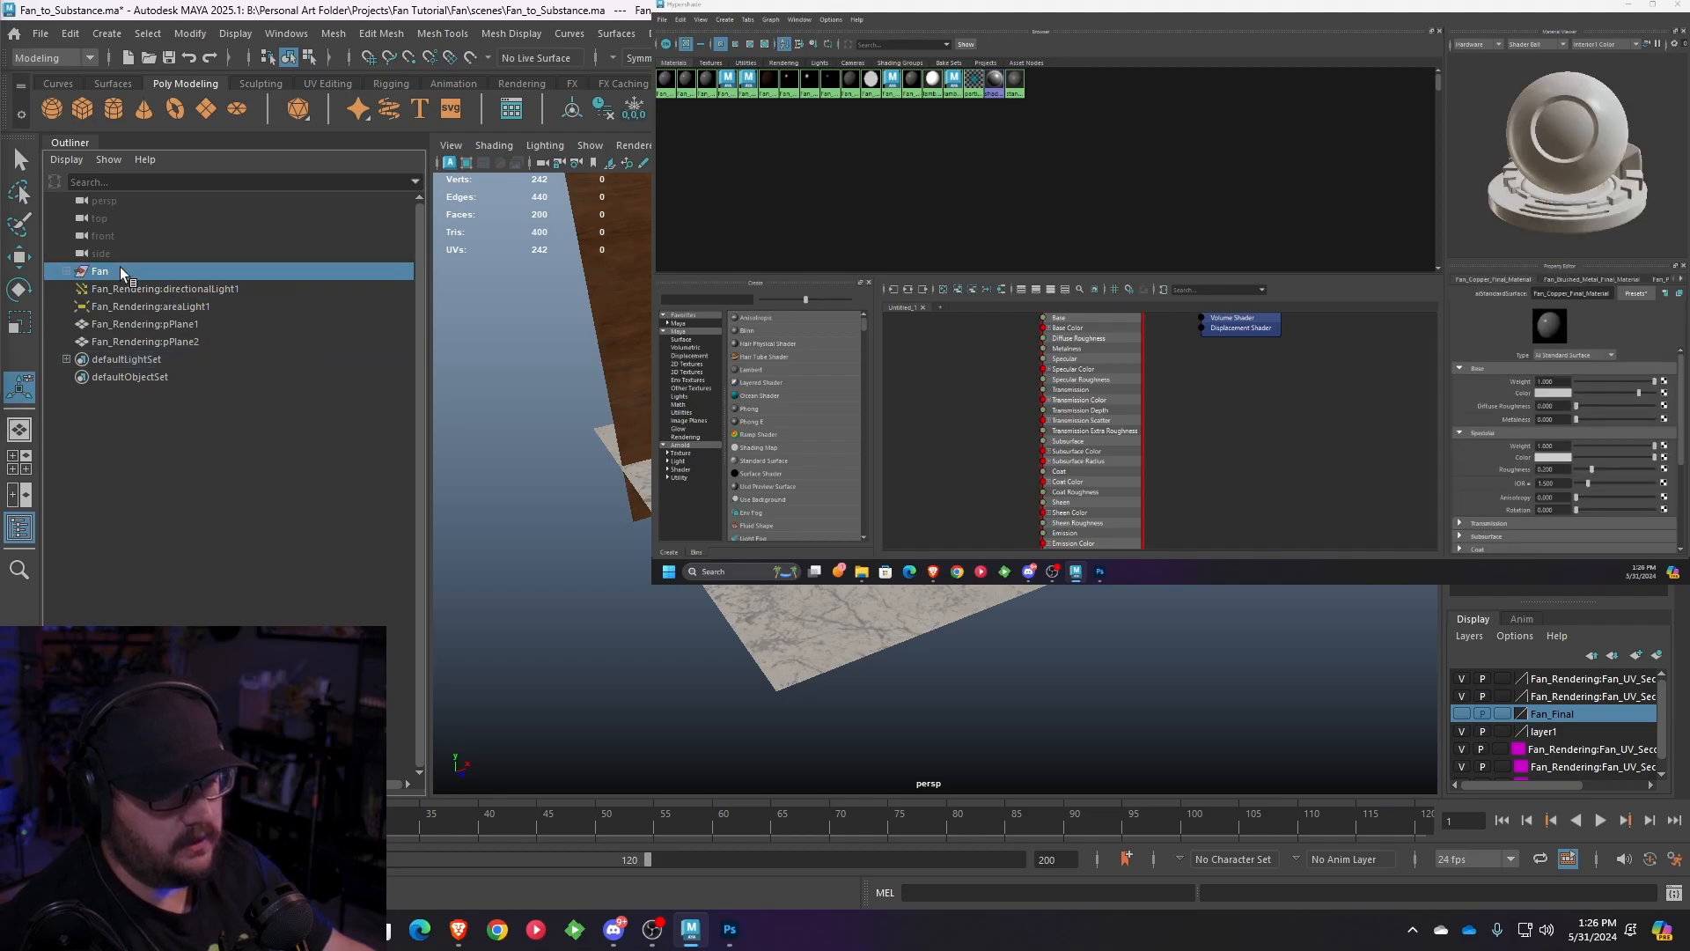
- Delete all the imported Fan_Rendering display layers, keeping only Fan_Final and layer1
left_click(1563, 676)
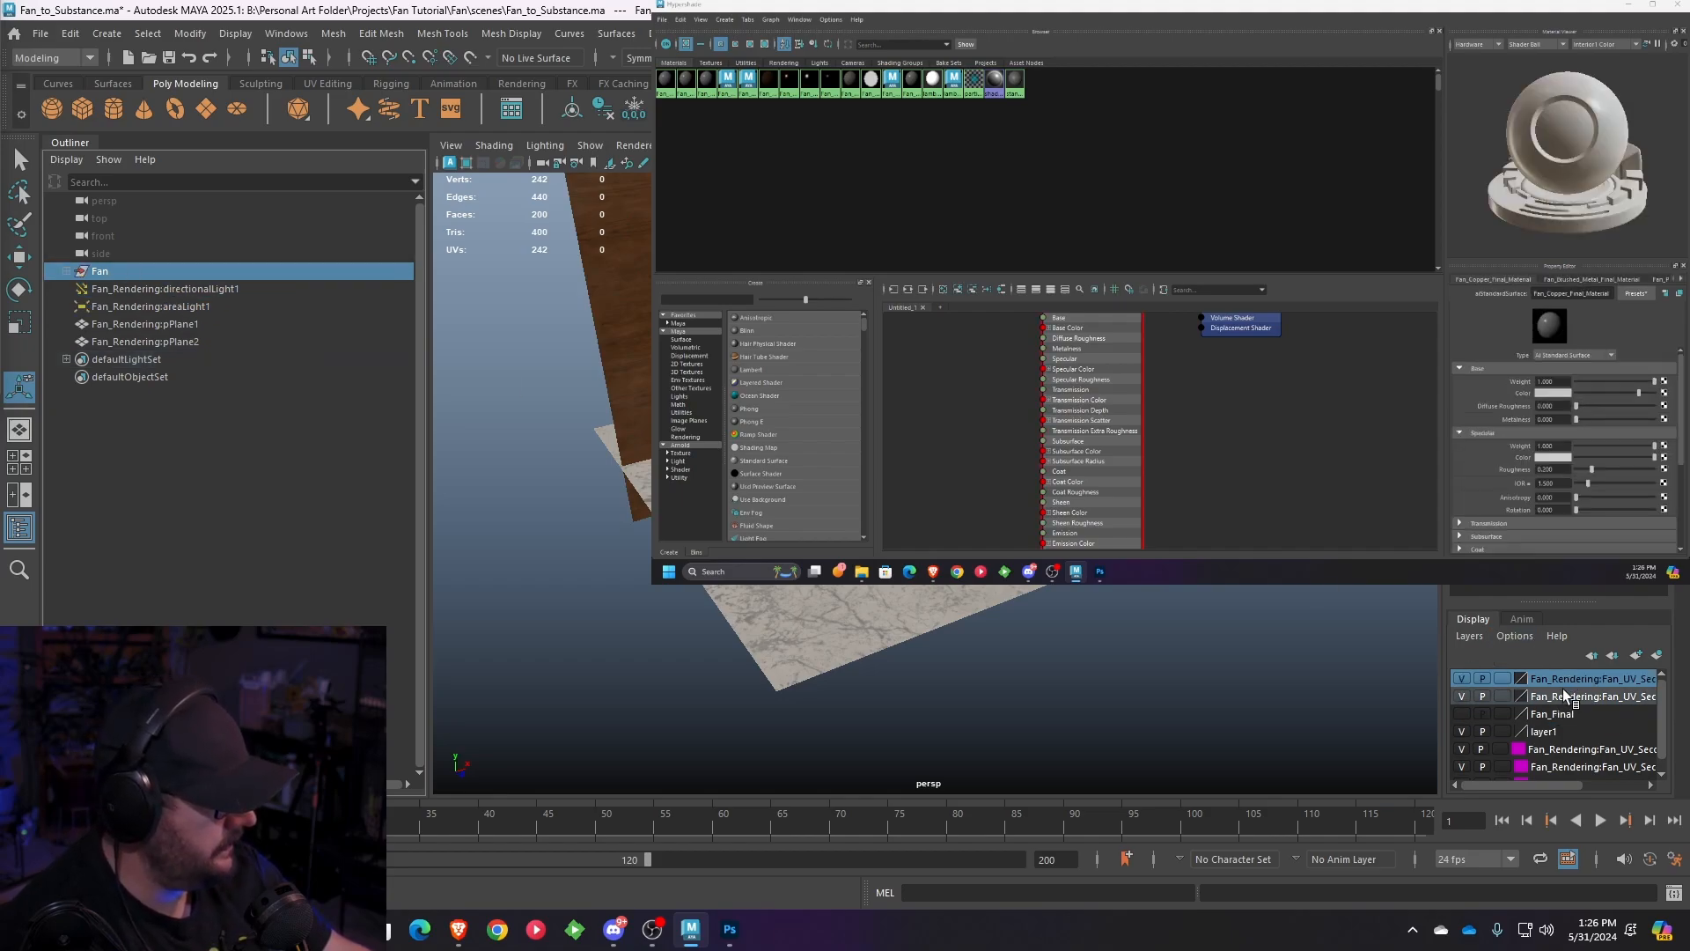
right_click(1563, 692)
left_click(1464, 859)
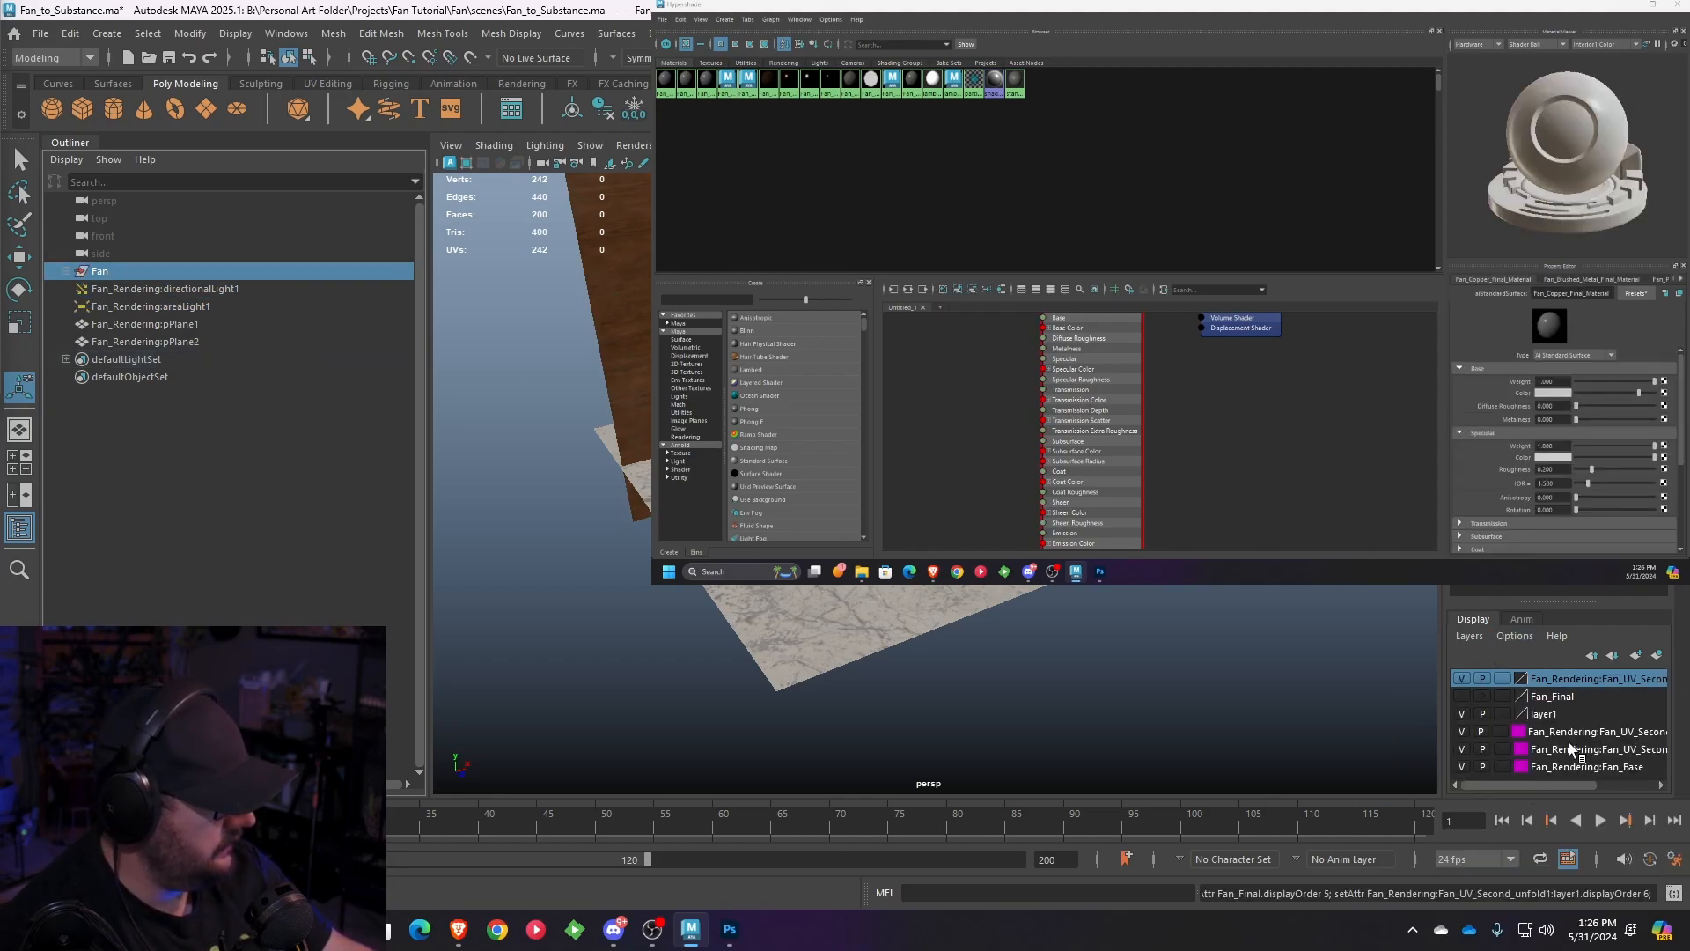
right_click(1563, 765)
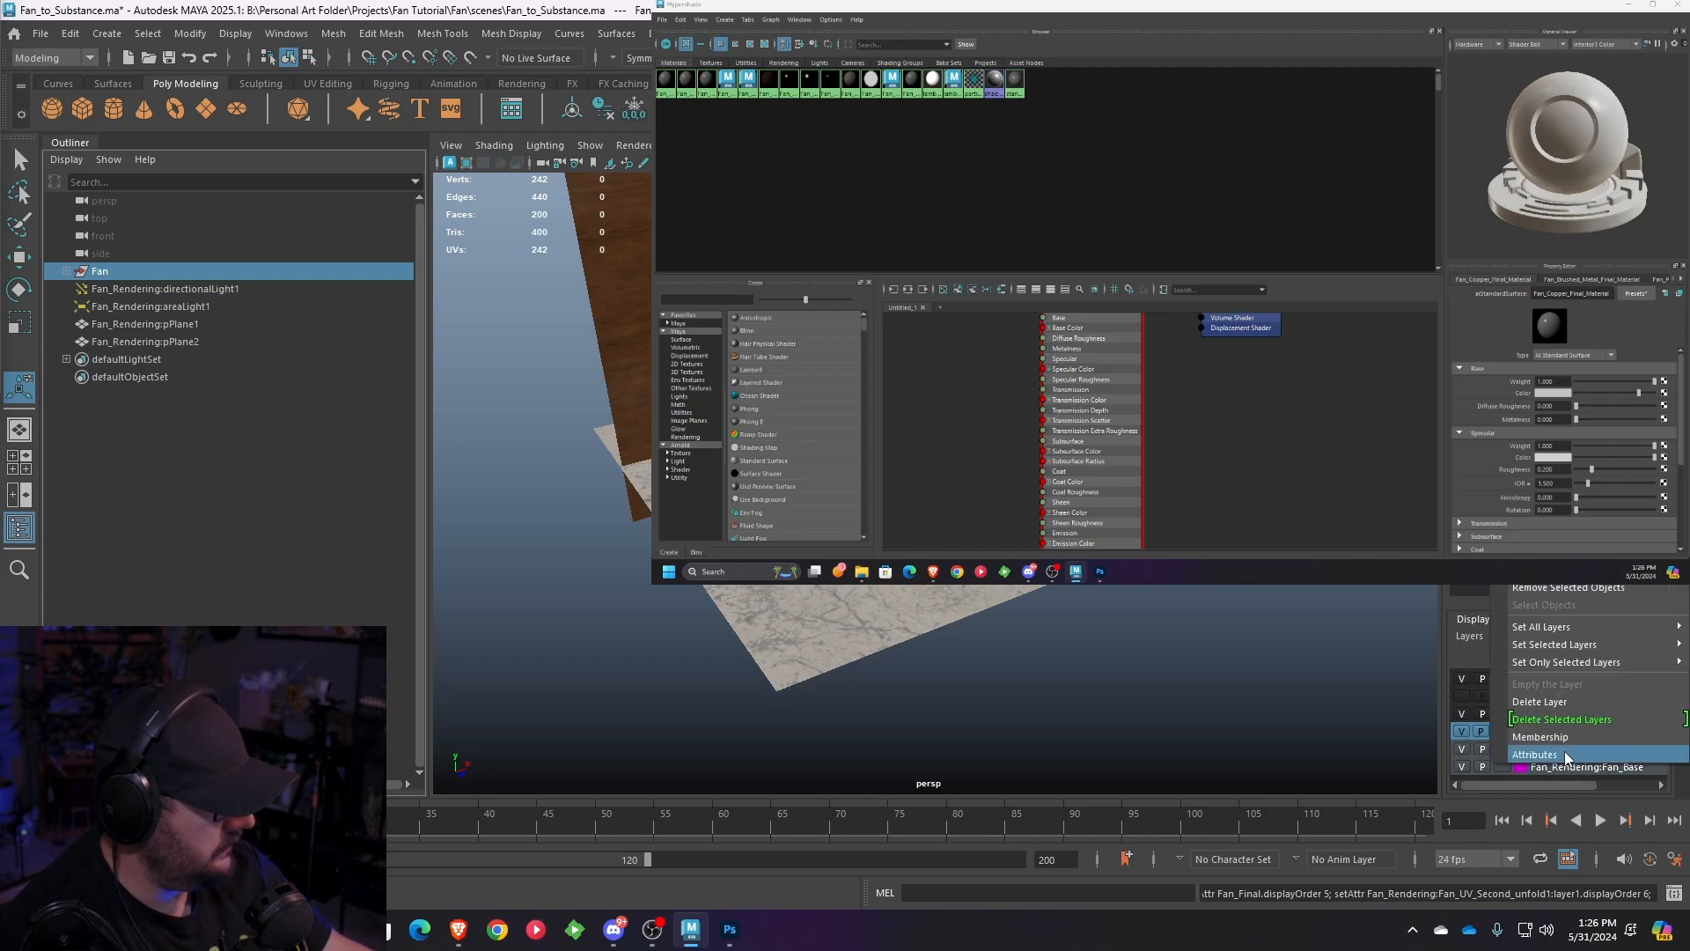
left_click(1560, 702)
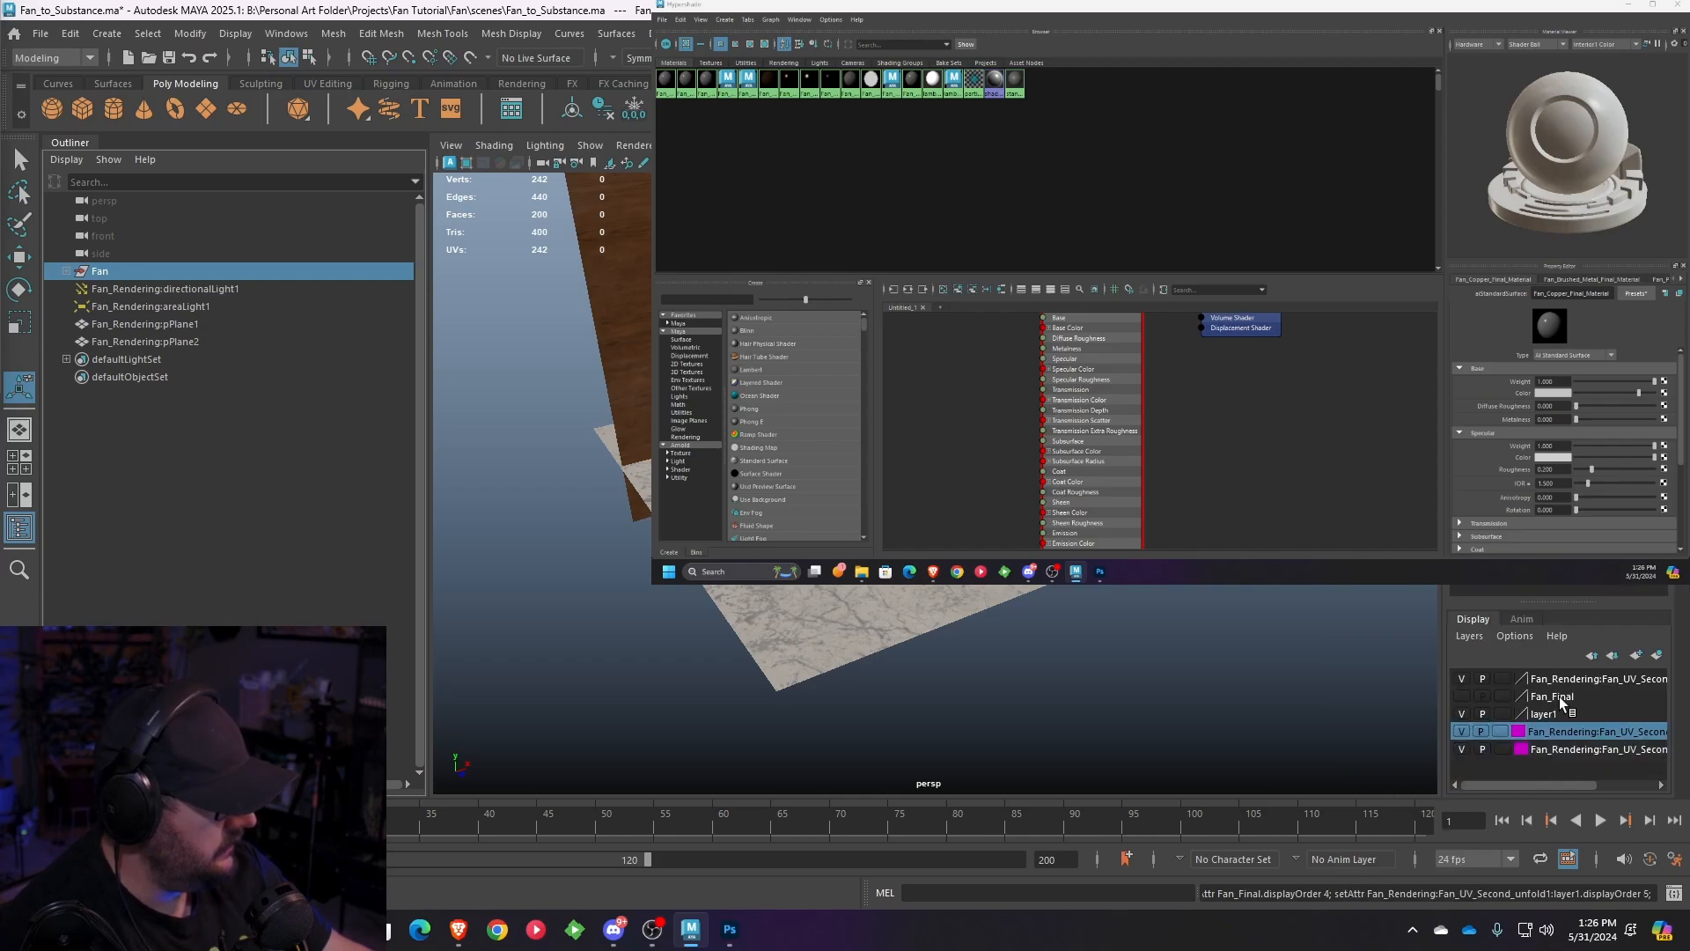
right_click(1583, 731)
left_click(1467, 672)
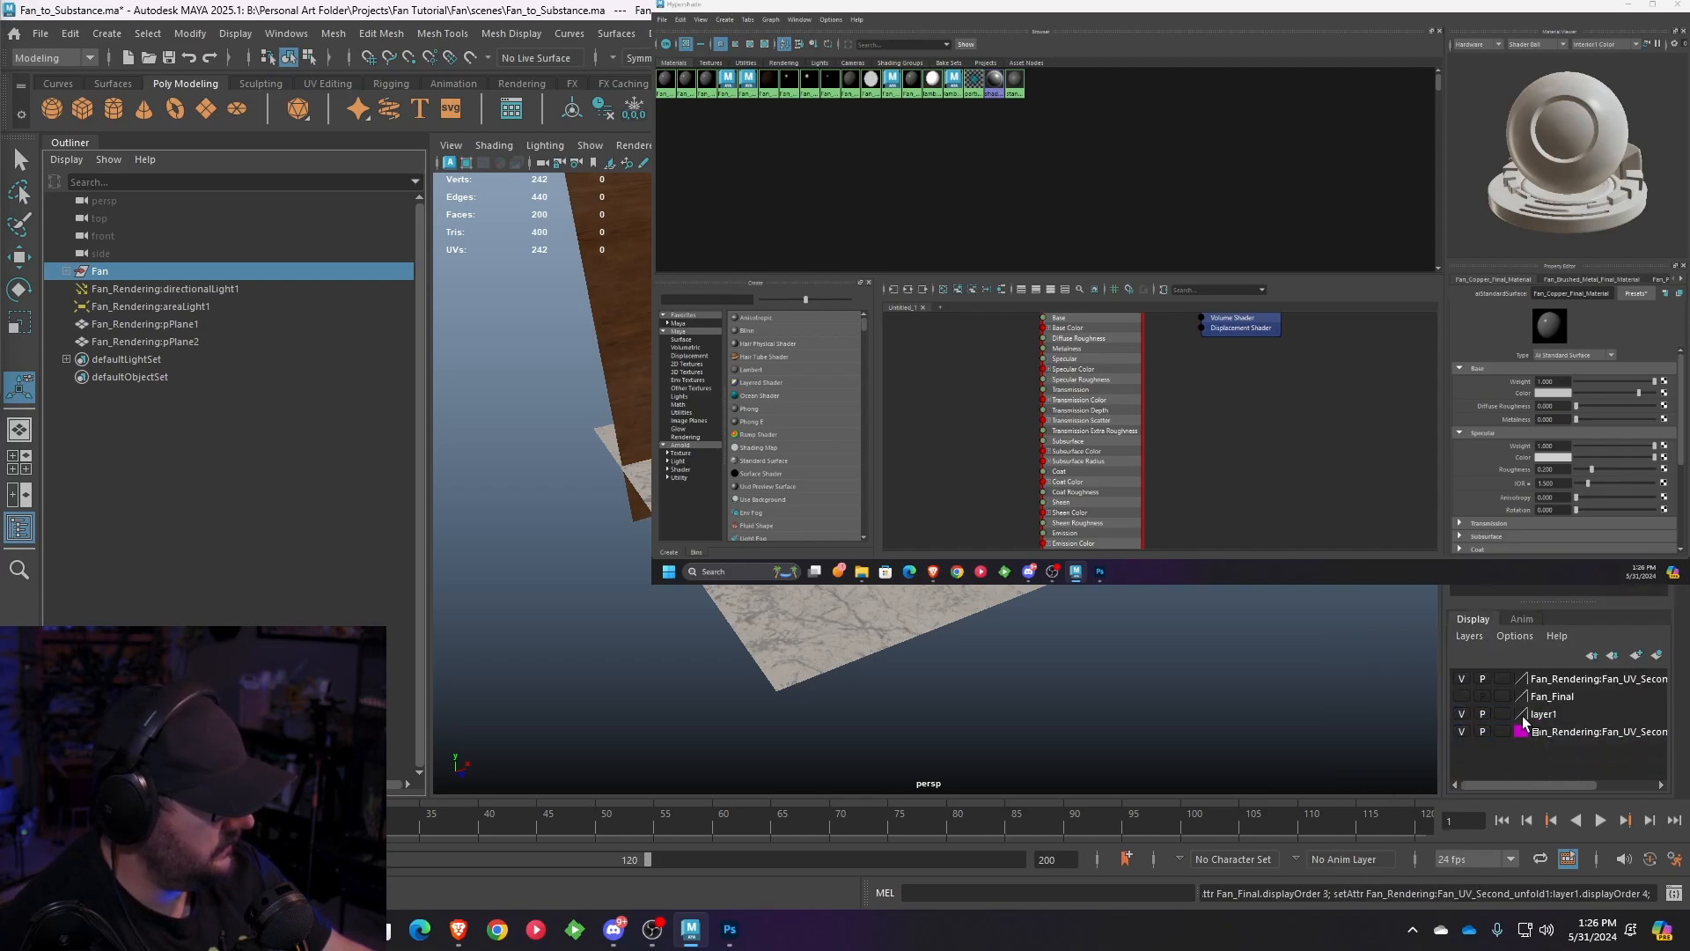
right_click(1550, 731)
left_click(1487, 670)
right_click(1565, 683)
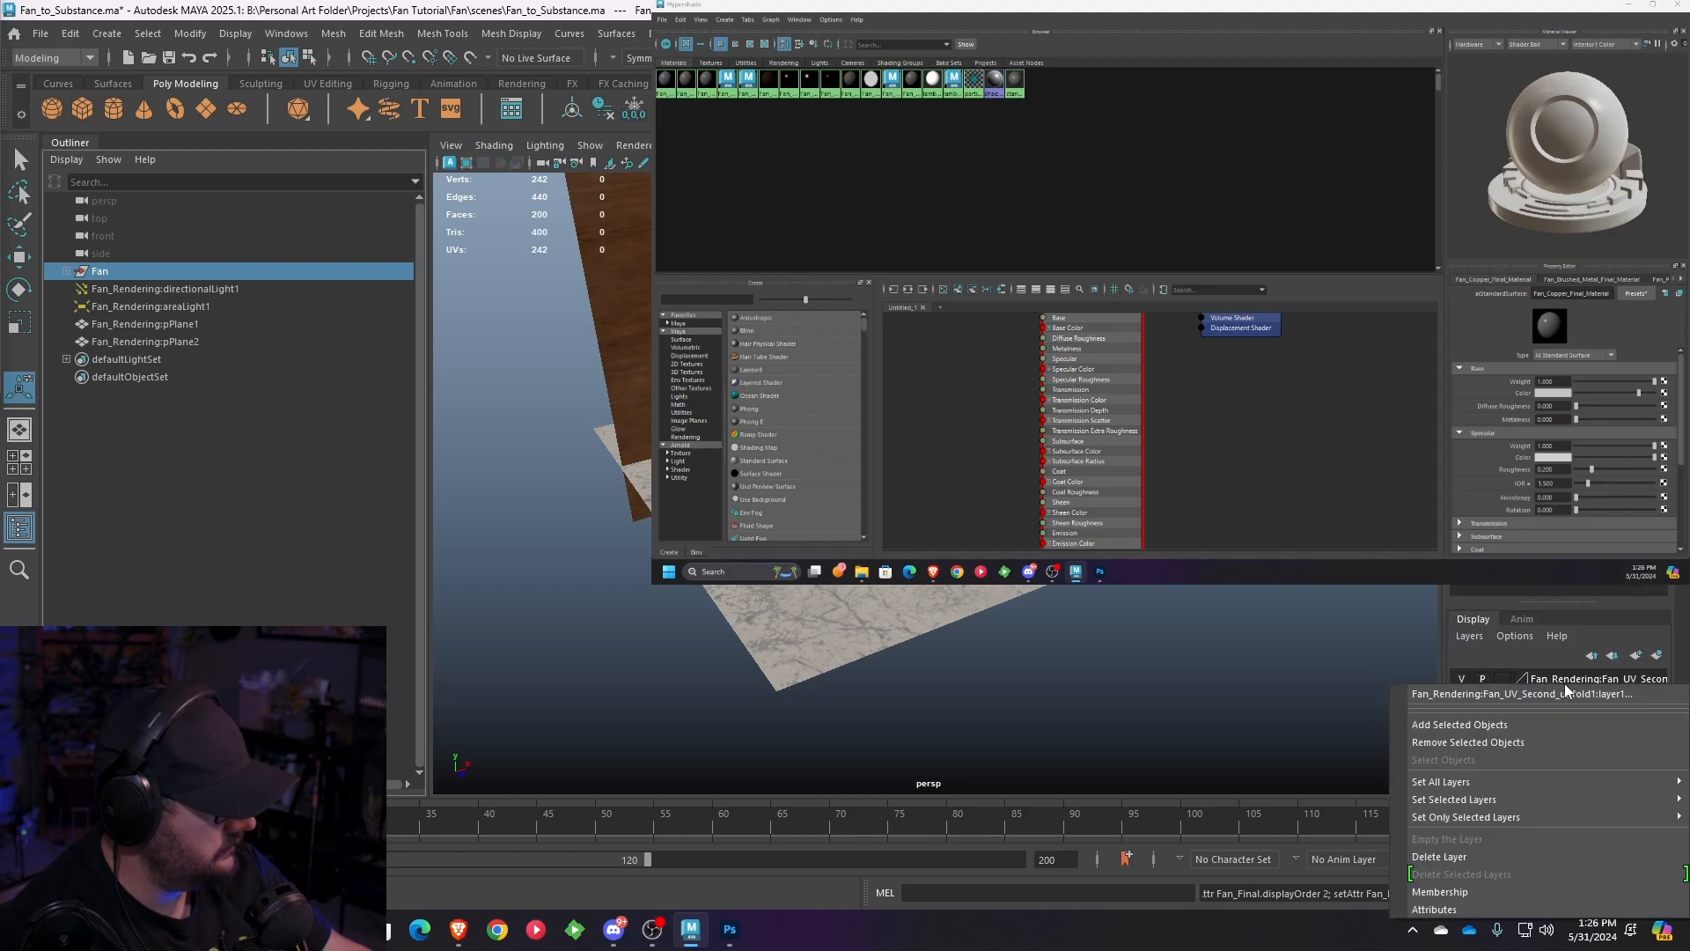
left_click(1528, 857)
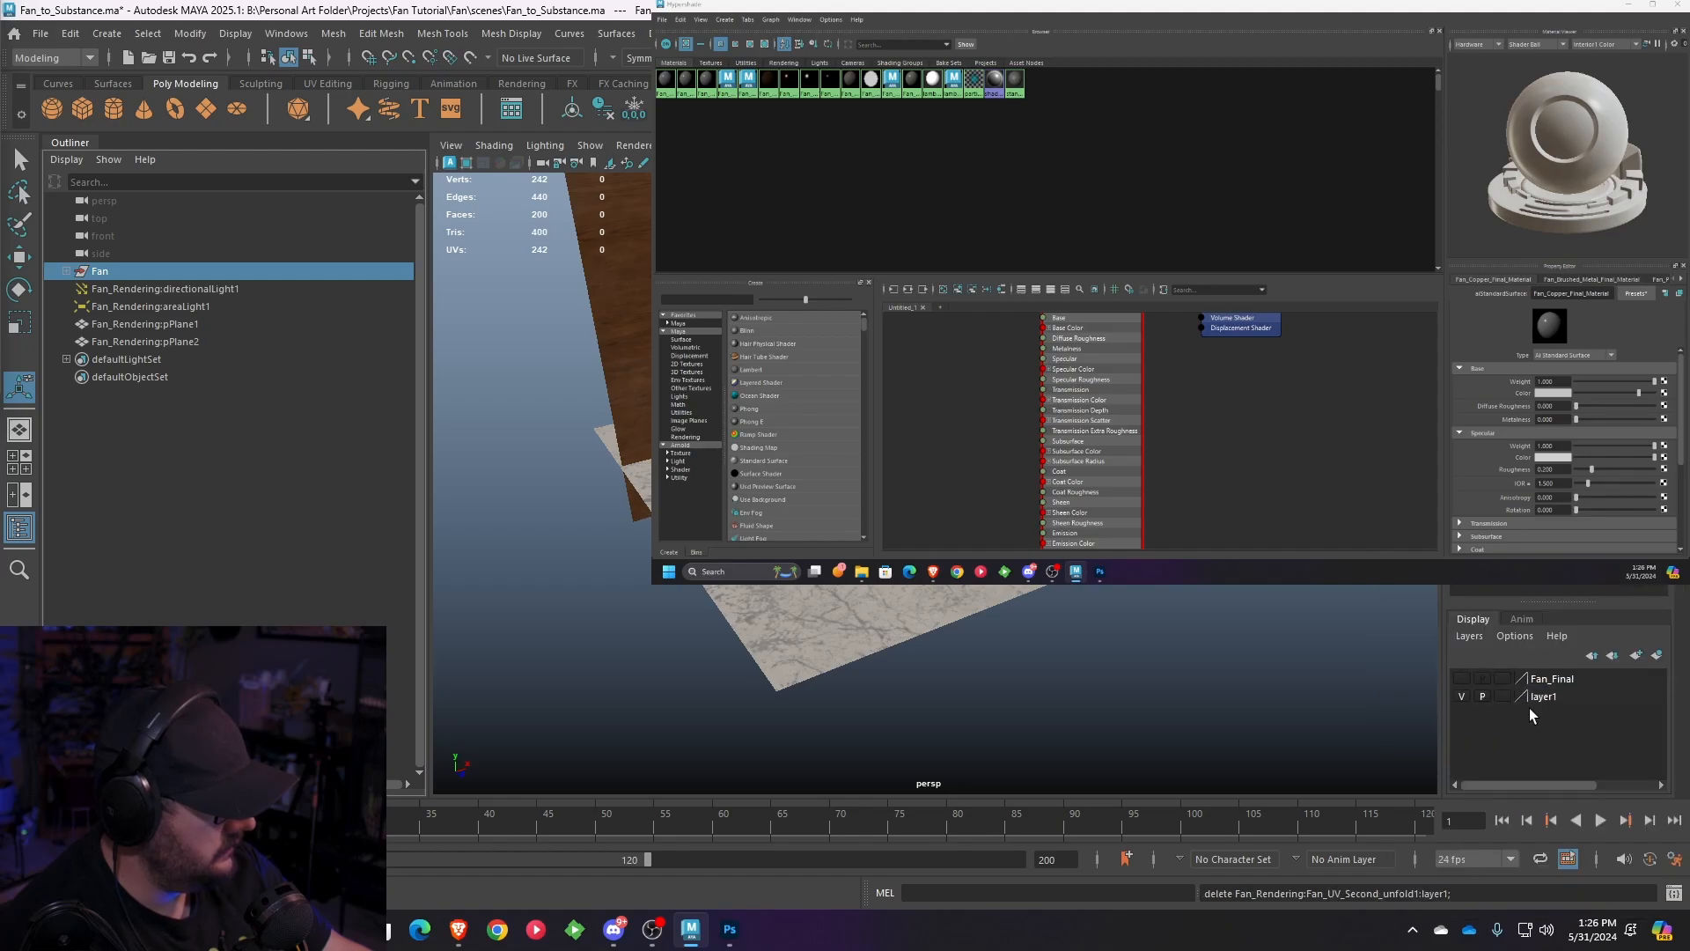
- Make the Fan_Final display layer visible and clear the selection
left_click(1462, 678)
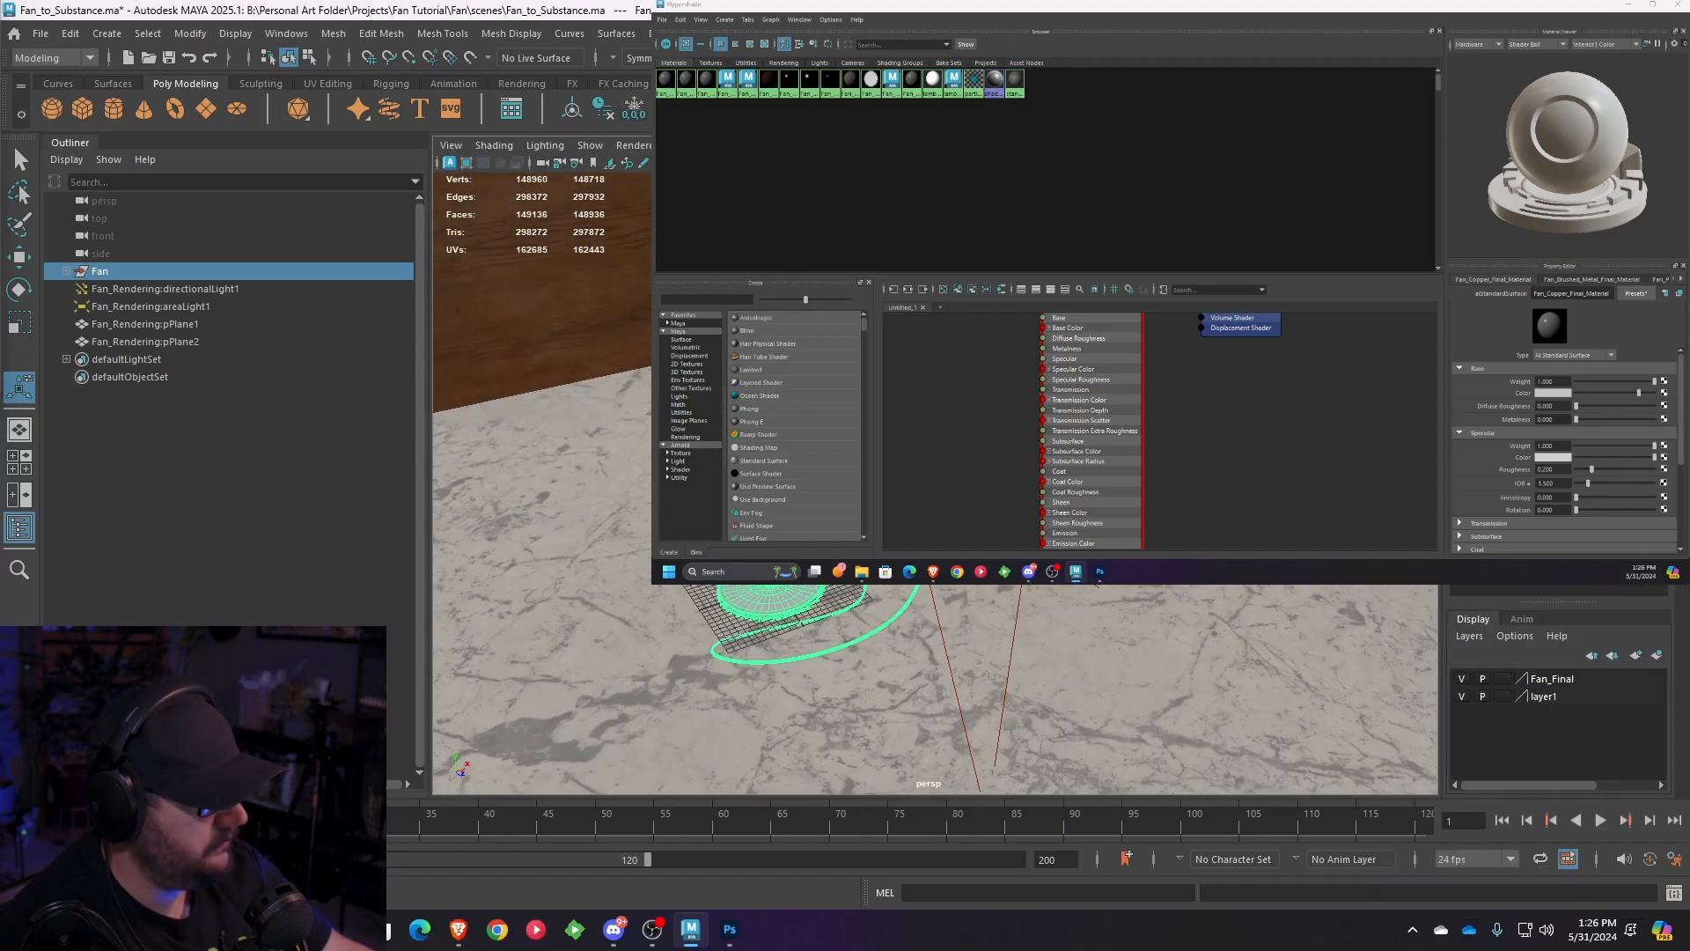
left_click(1057, 440)
scroll(935, 482, "down", 5)
left_click_drag(934, 483, 810, 467, "alt")
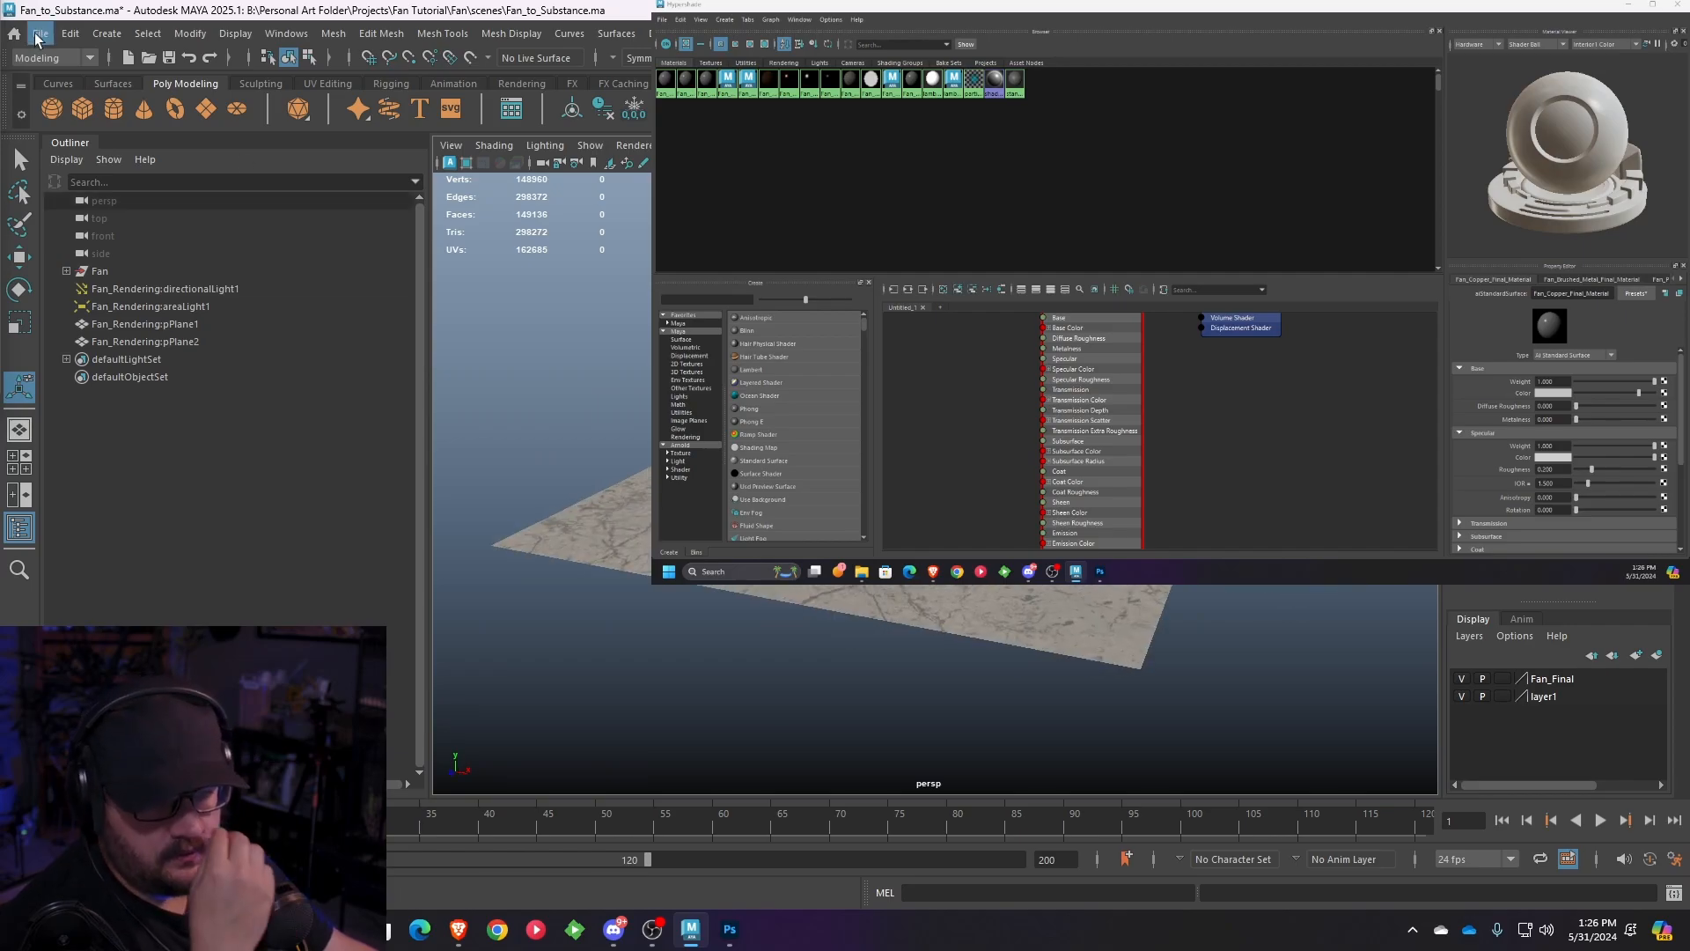
- Save the scene under the new name Fan_Final_Rendering as a Maya ASCII file
left_click(39, 34)
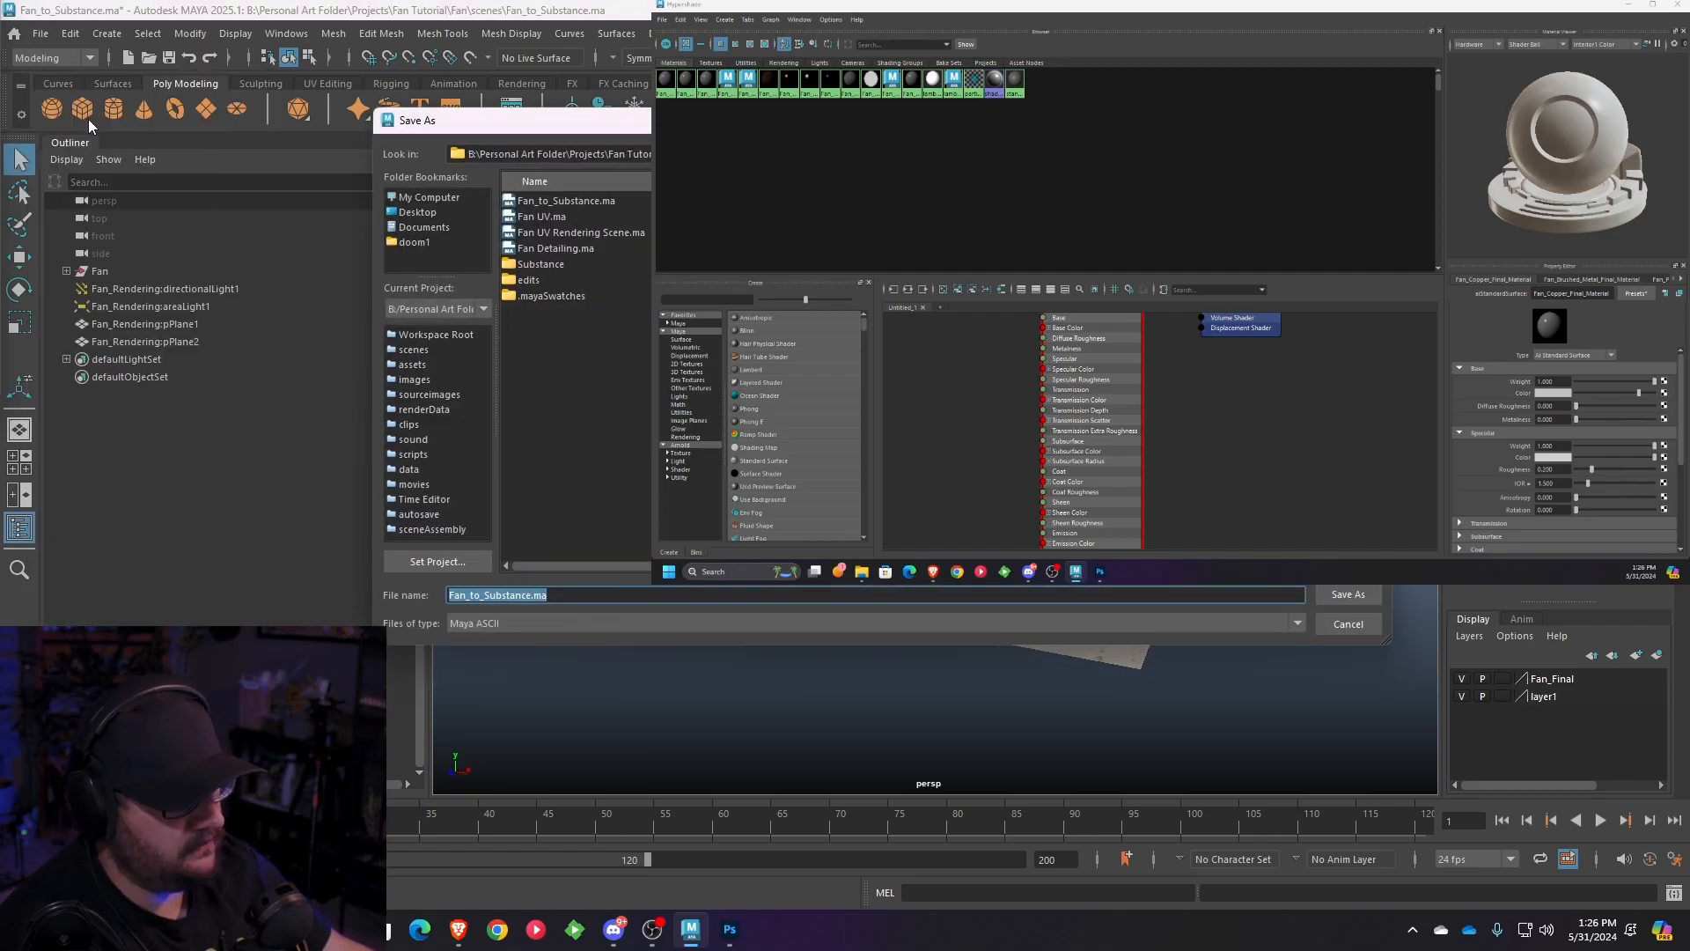
type("Fan)_")
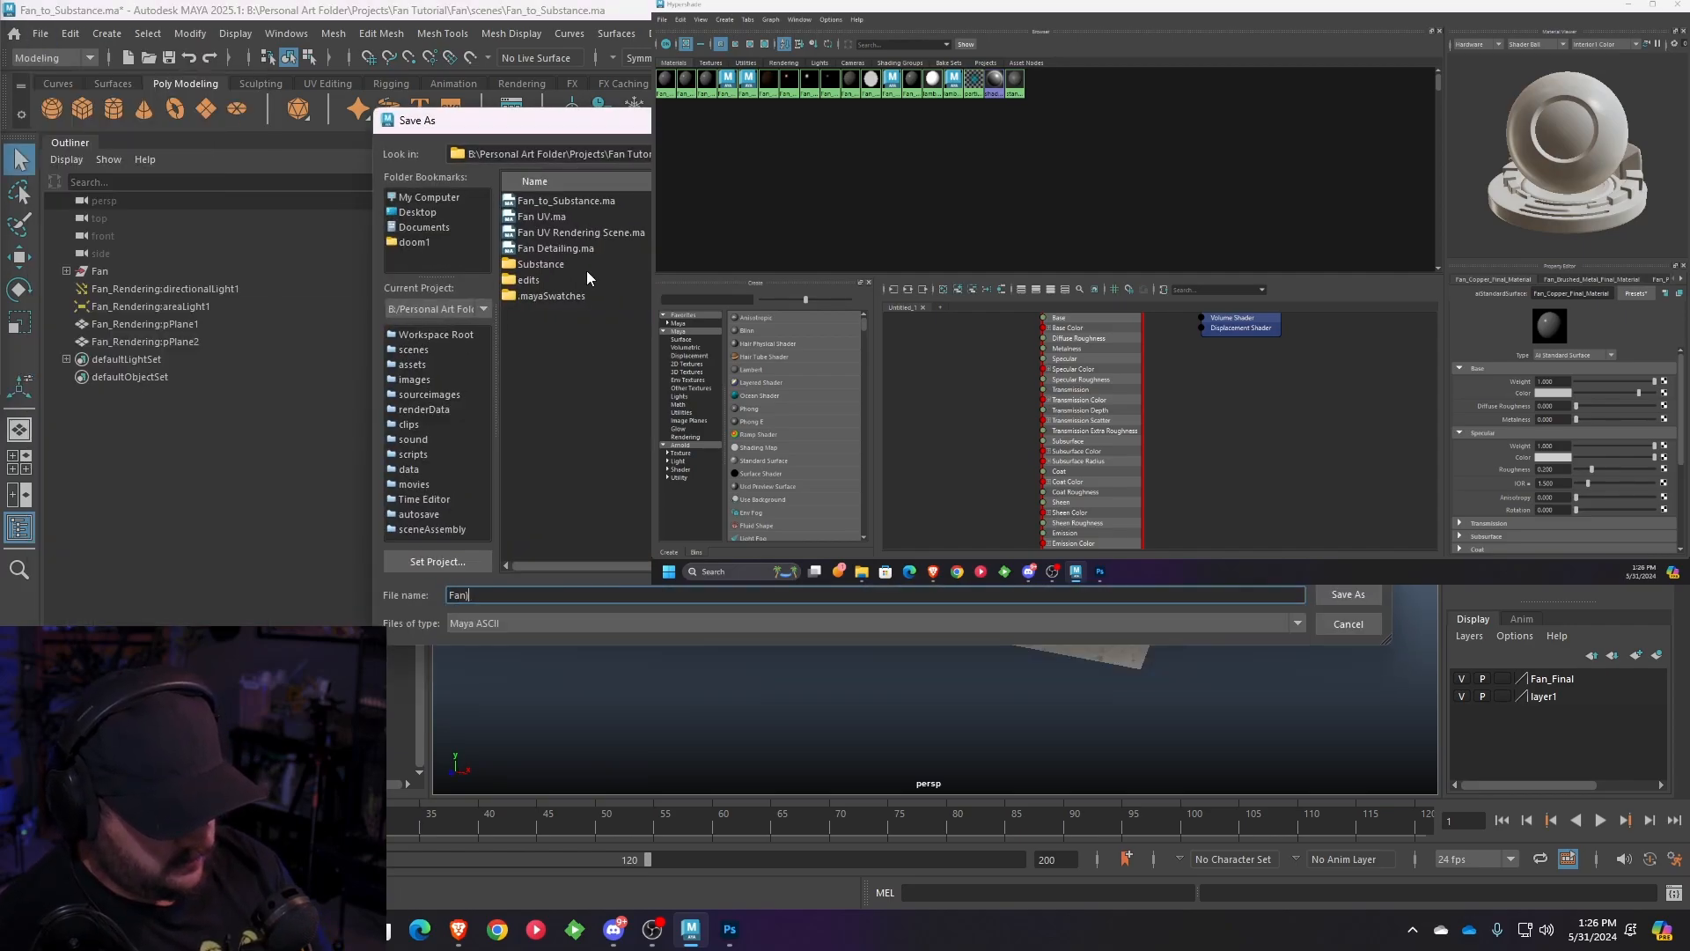
type("Fina")
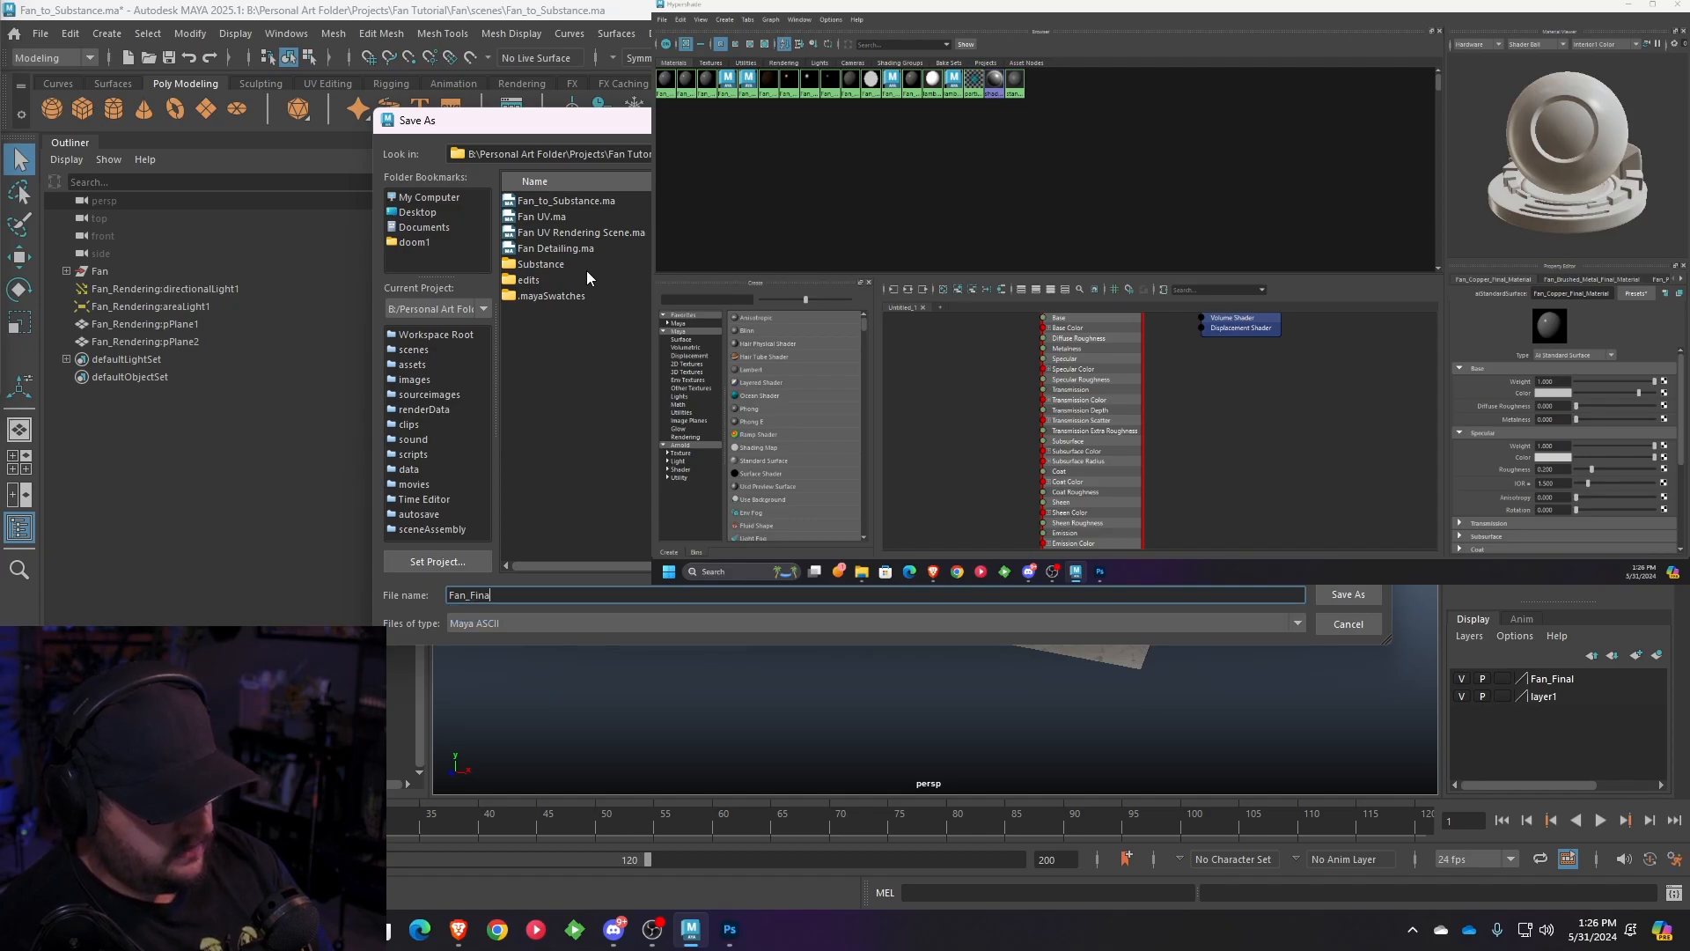
type("l_Render")
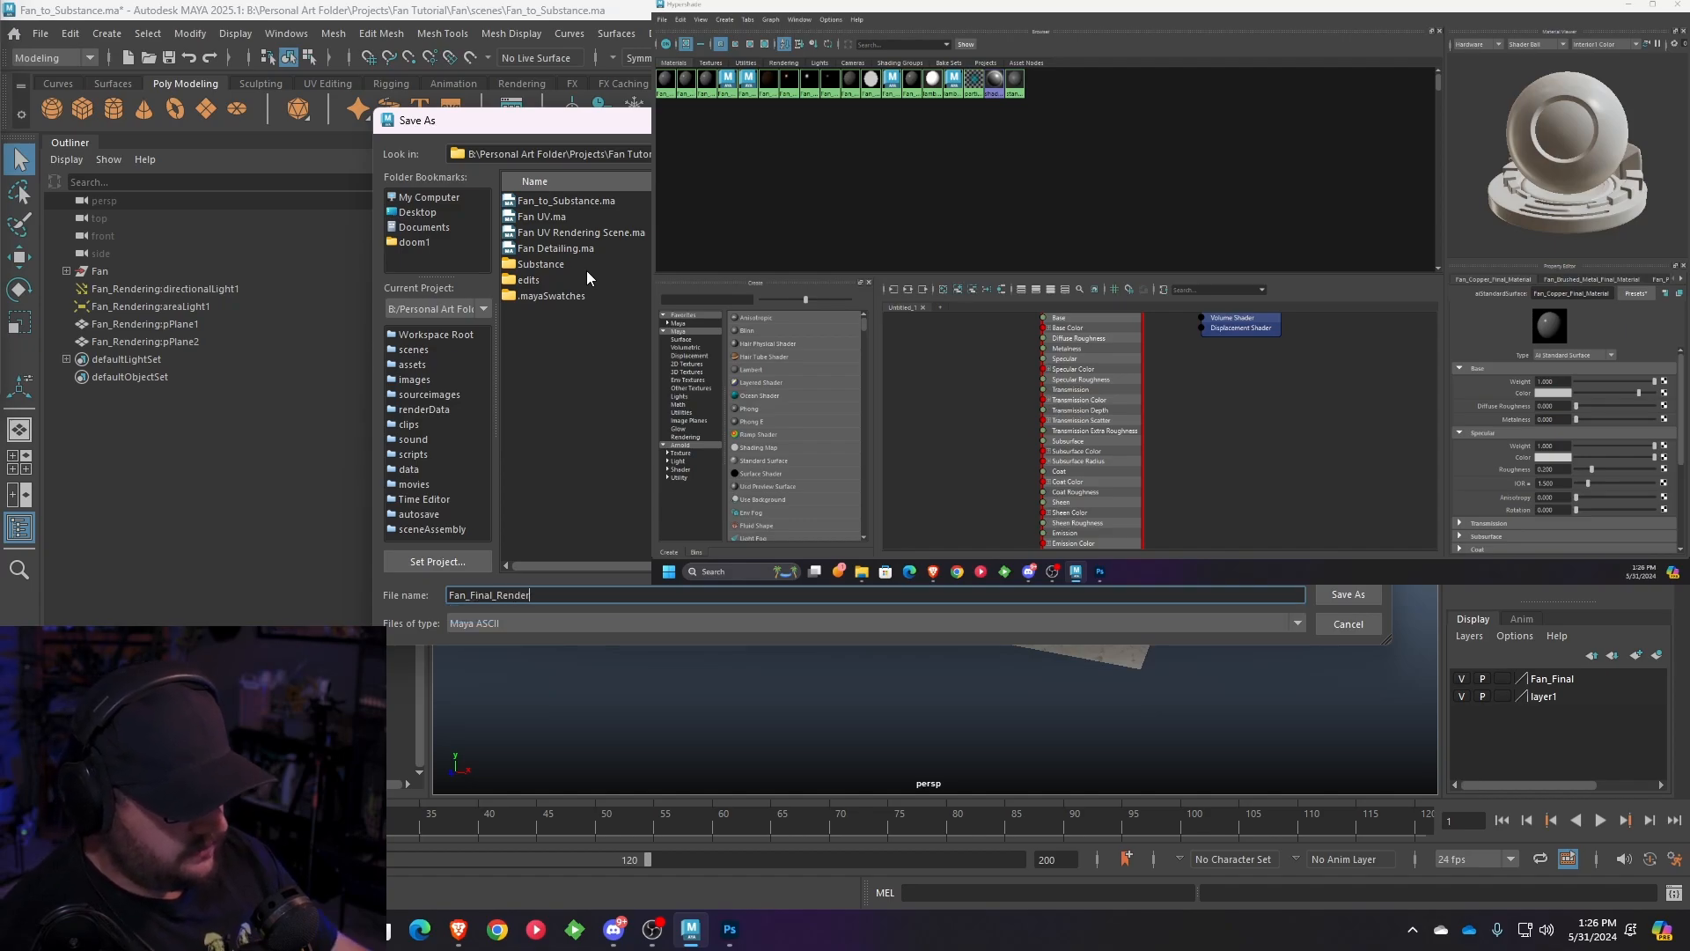
type("ing")
left_click(1344, 595)
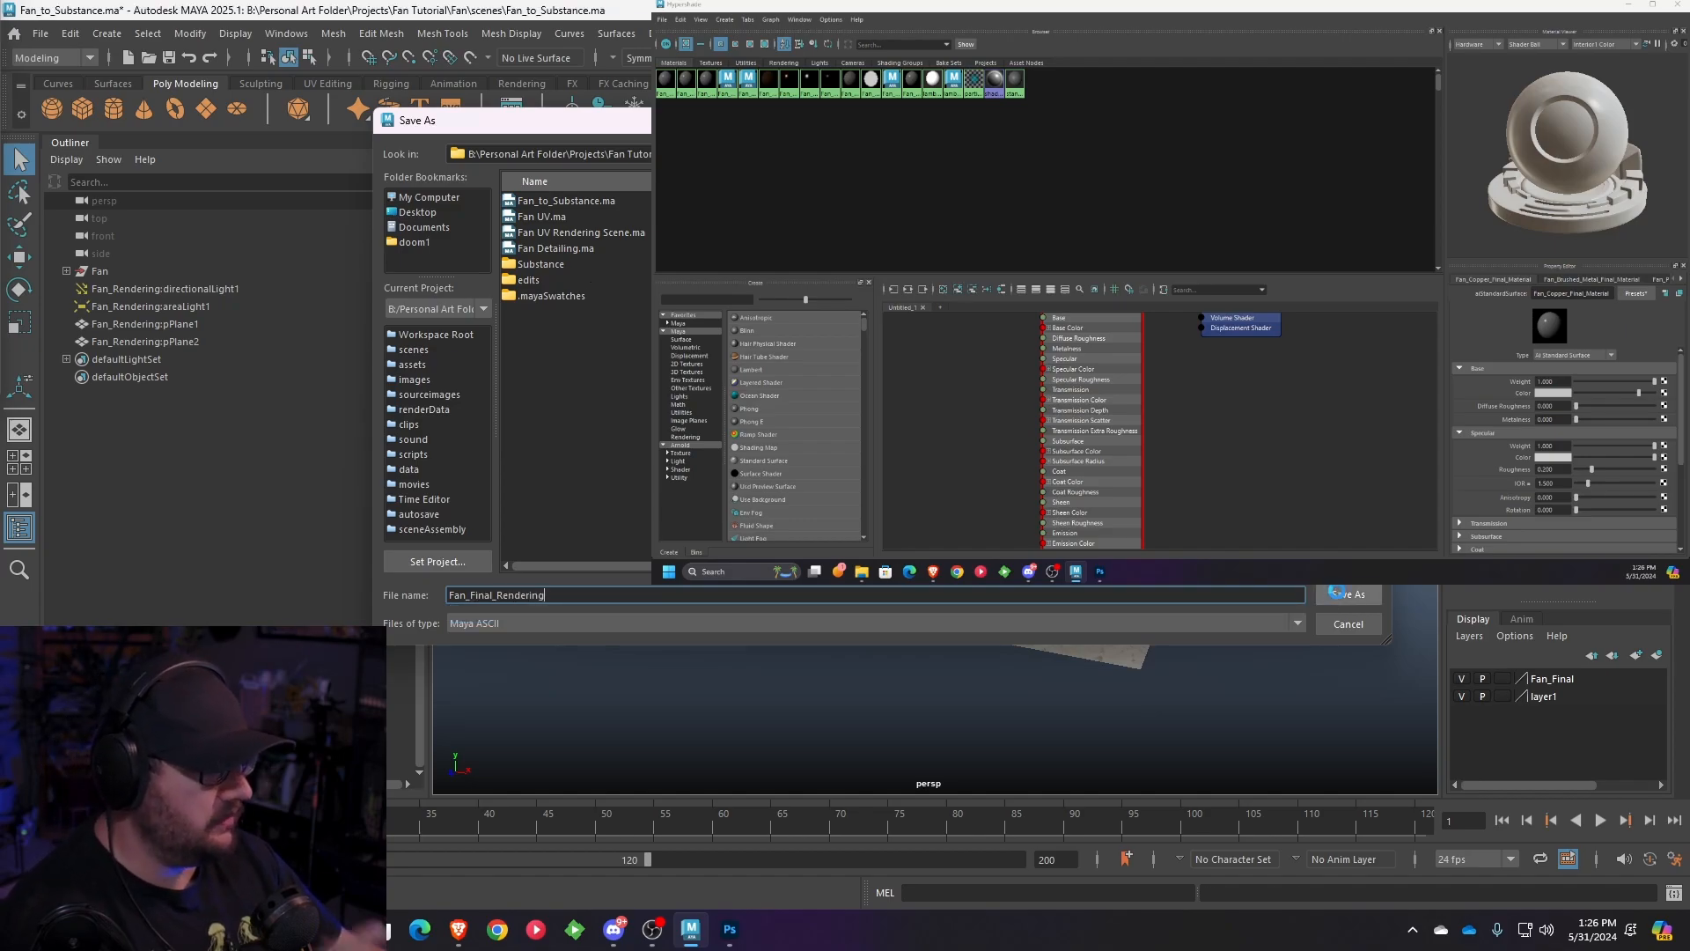
- Delete the unused nodes in Hypershade to clear out the leftover imported materials
scroll(1339, 597, "up", 5)
left_click_drag(1339, 581, 1180, 546, "alt")
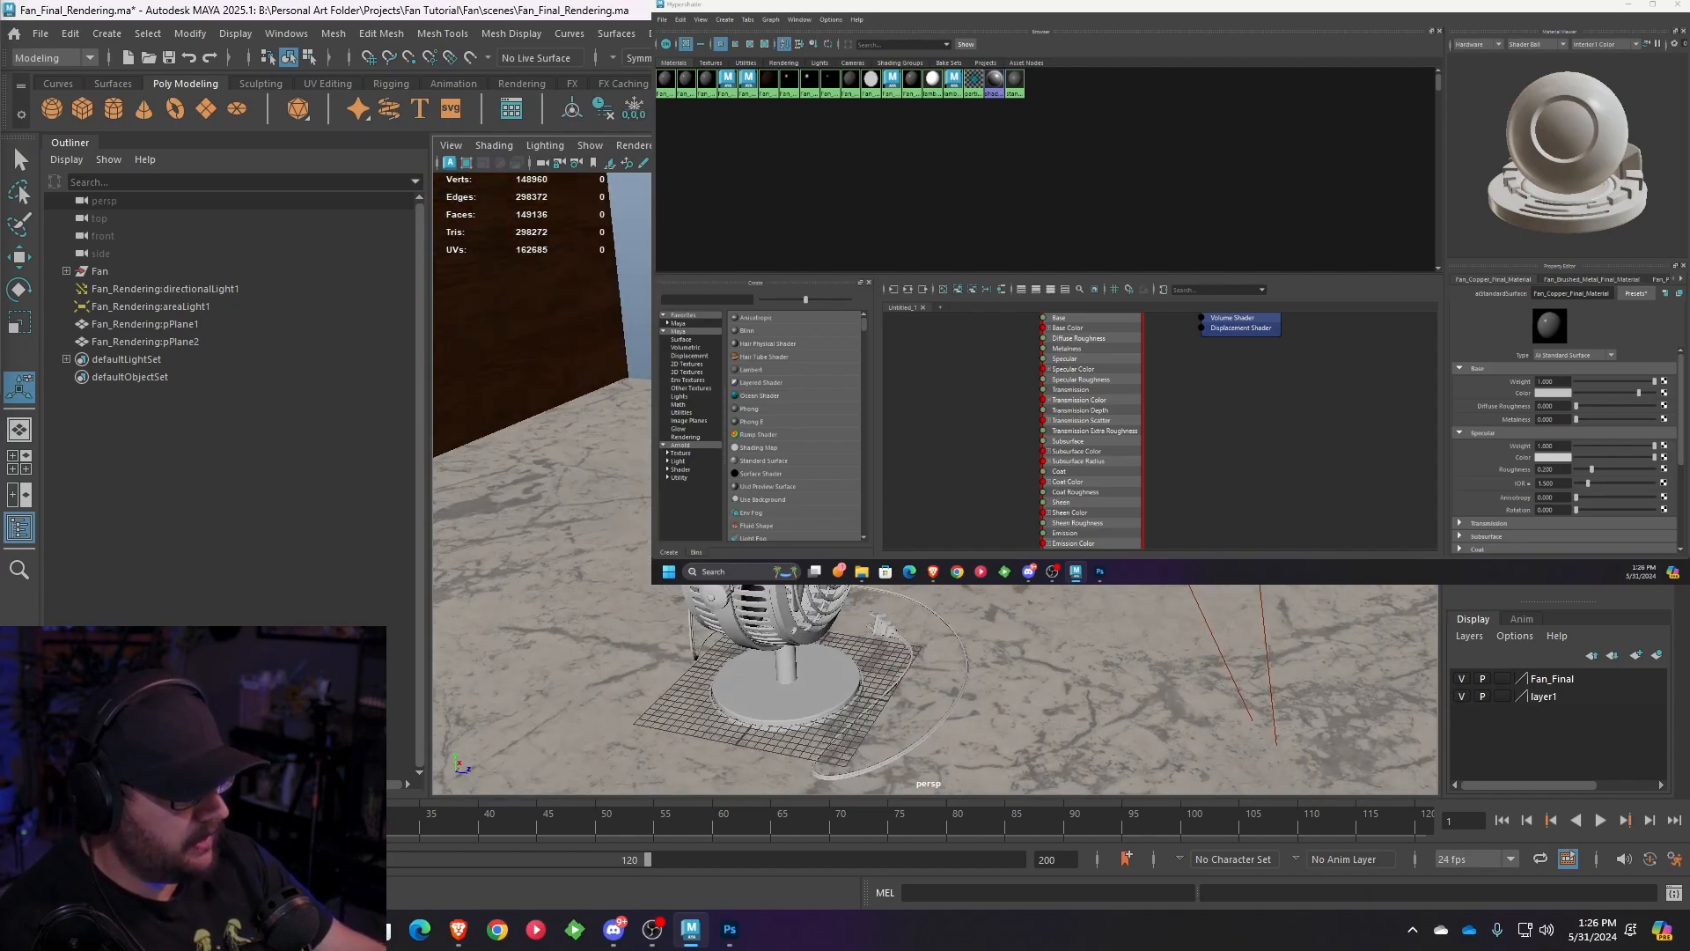
left_click_drag(933, 669, 827, 713, "alt")
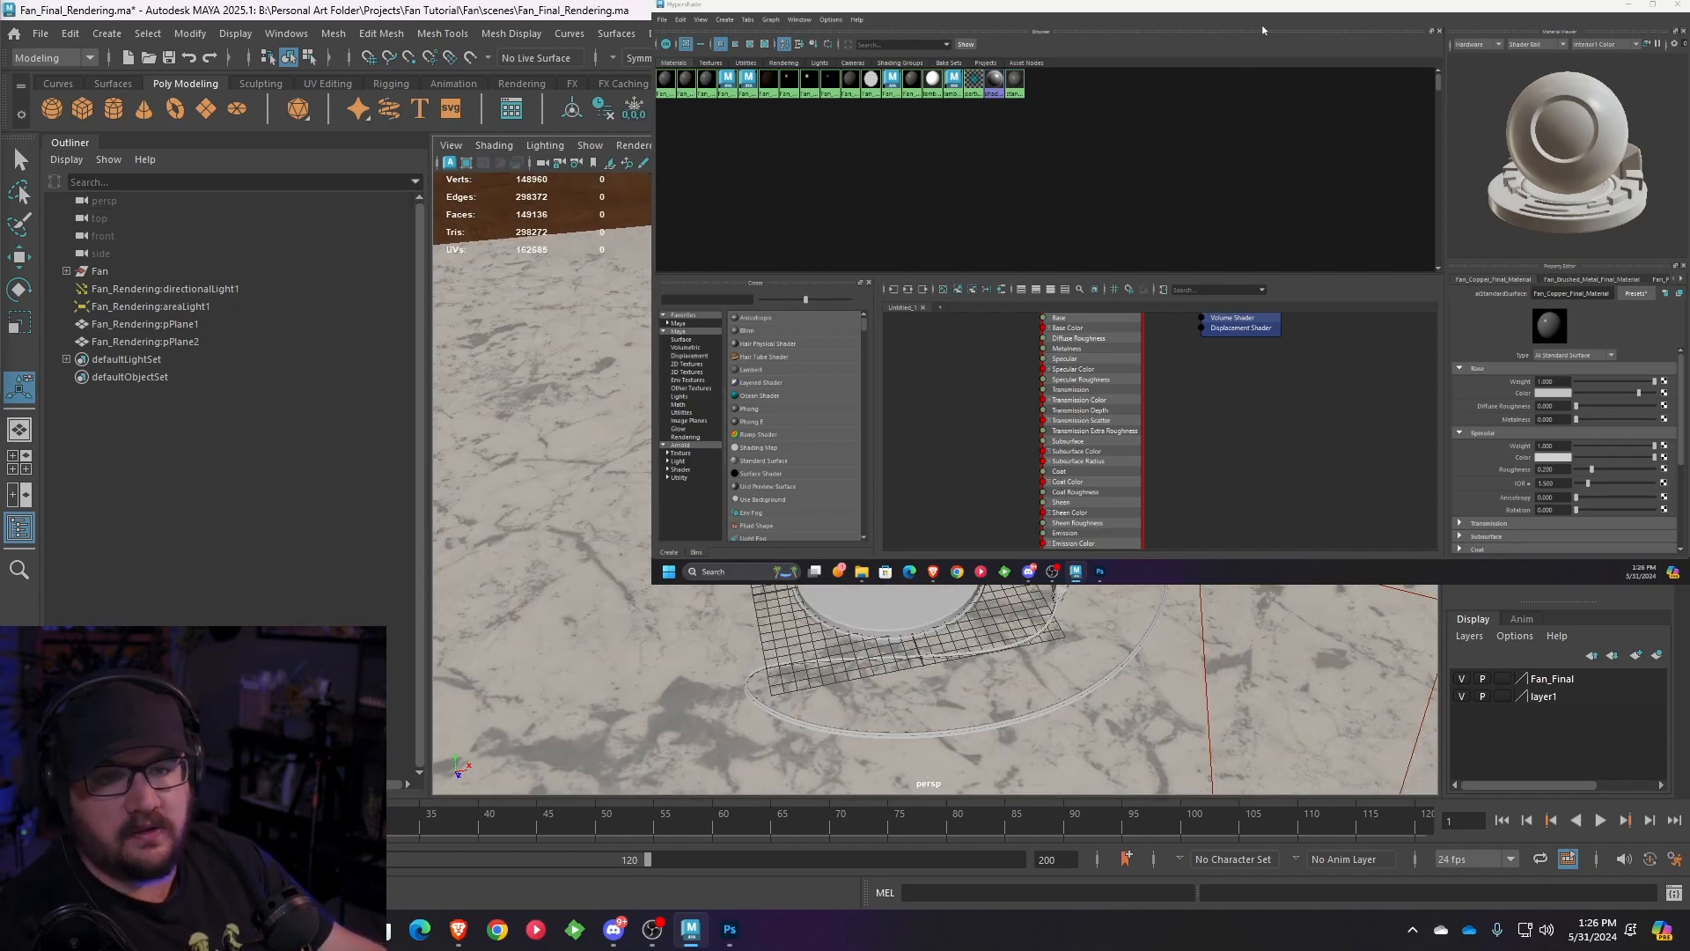
left_click_drag(1262, 5, 875, 1)
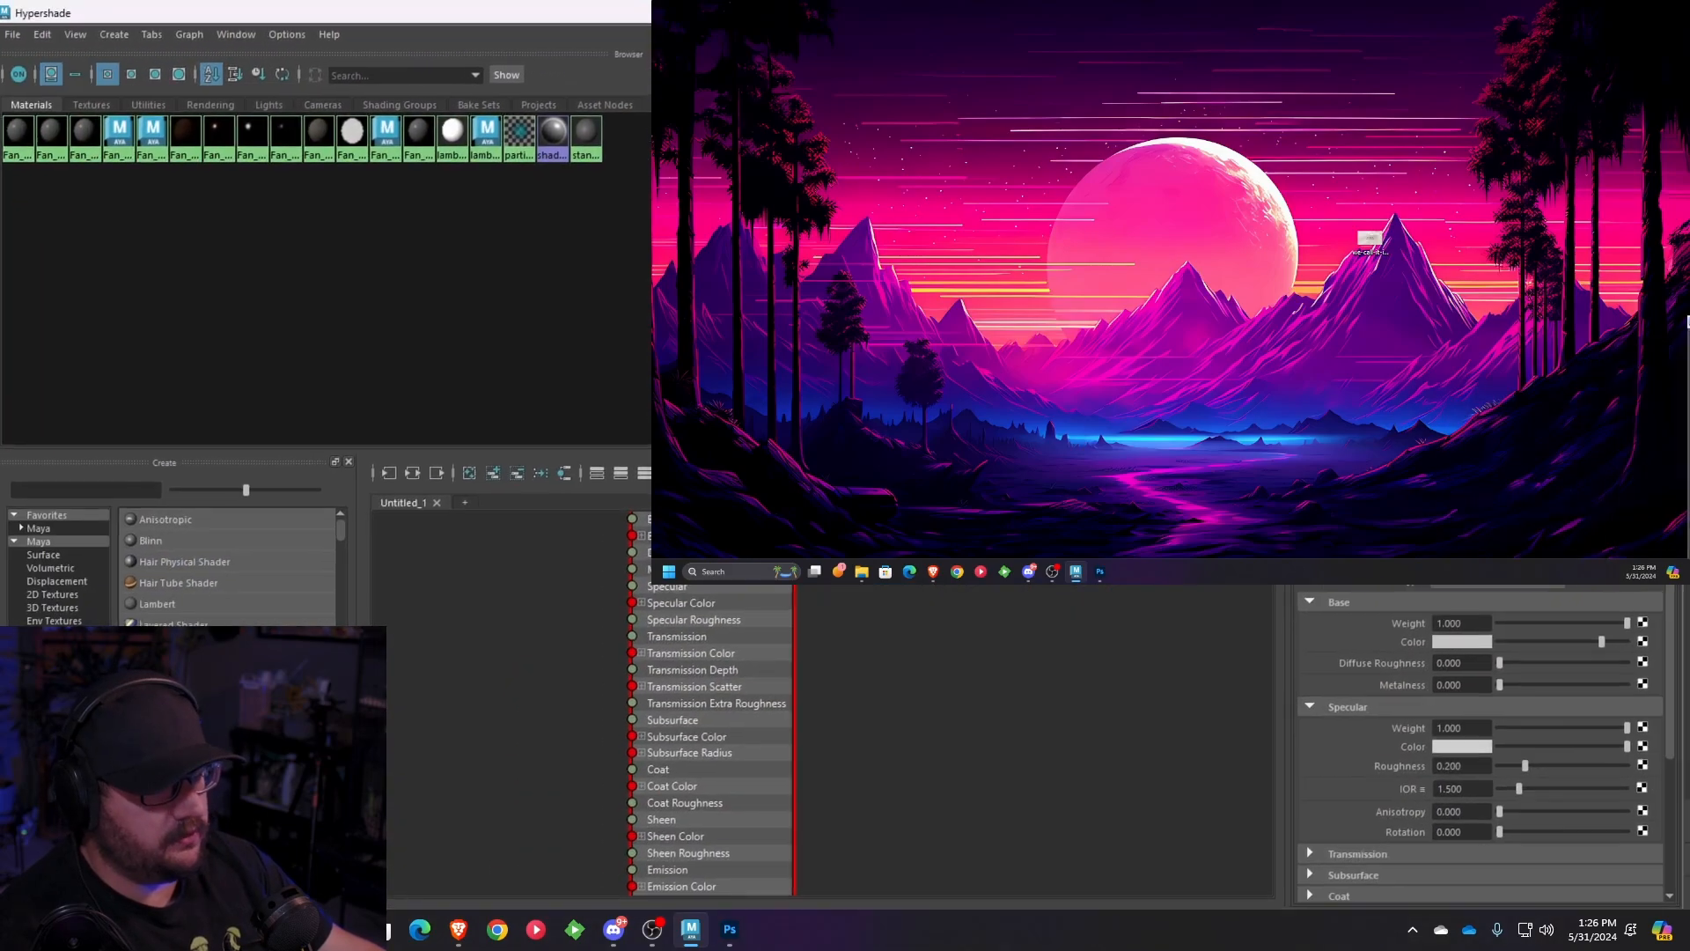
left_click(125, 139)
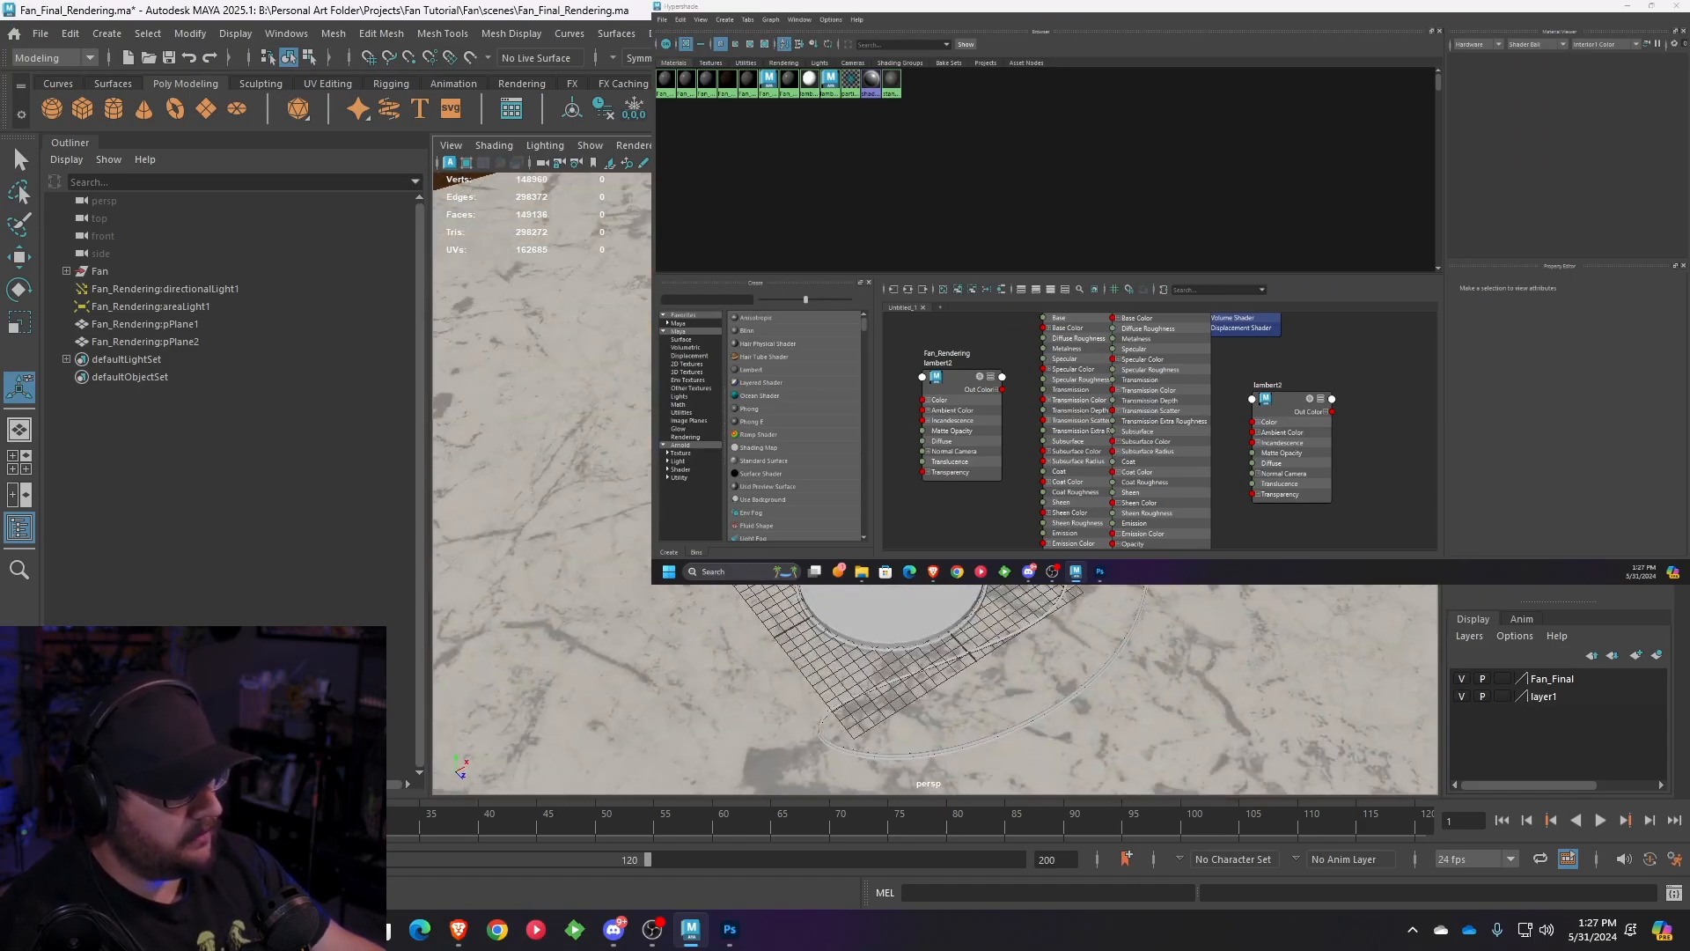
- Select the fan's front ring and open the attributes of its assigned Fan_Copper_Final_Material
scroll(935, 687, "up", 5)
left_click(839, 379)
right_click_drag(840, 378, 853, 786)
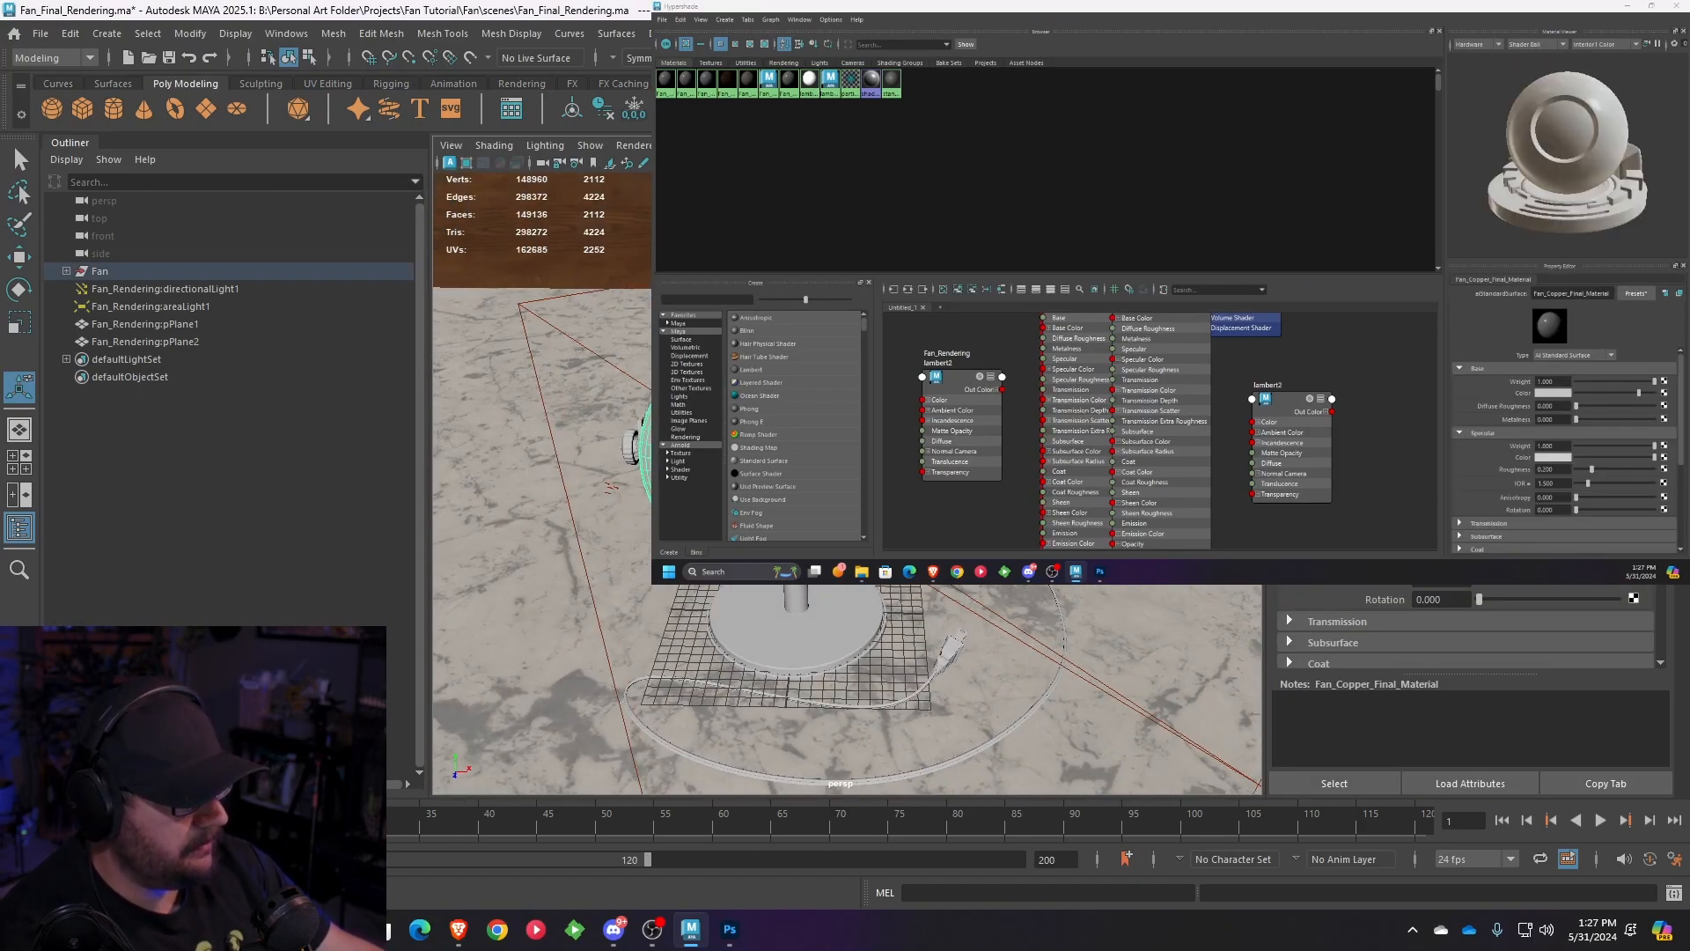
left_click_drag(847, 722, 880, 616, "alt")
scroll(846, 686, "up", 3)
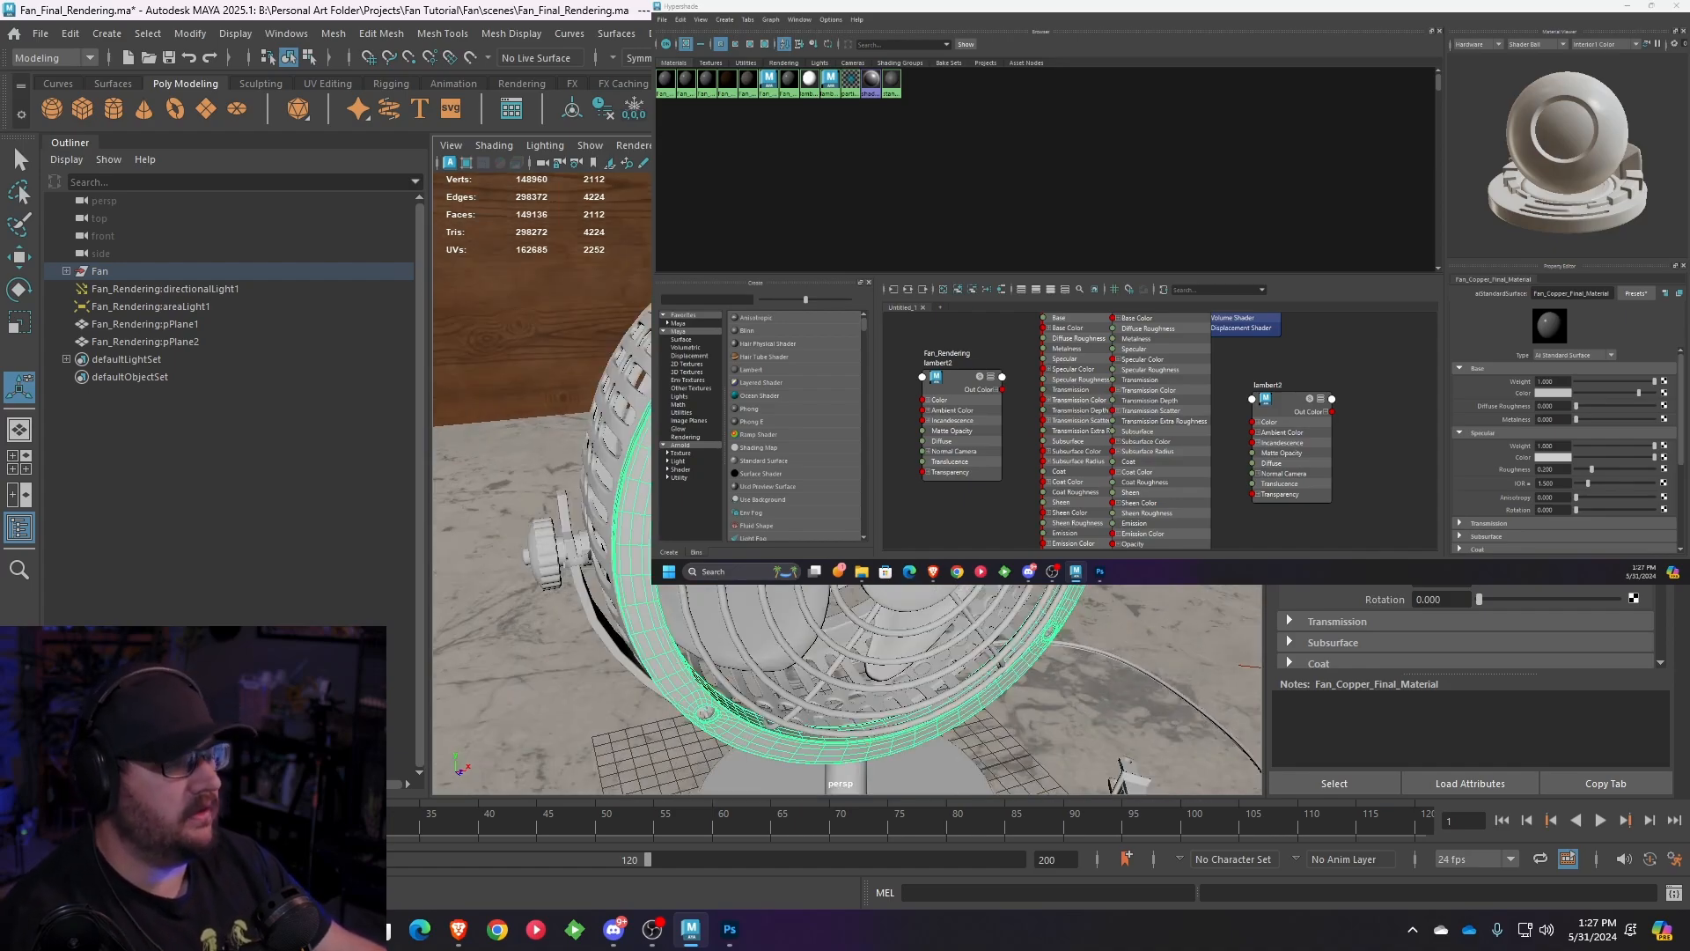
- Connect a file texture to the copper material's base color and load Fan_Substance_Export_Copper_Components_BaseColor.png from the Fan_Textures folder
left_click(1664, 393)
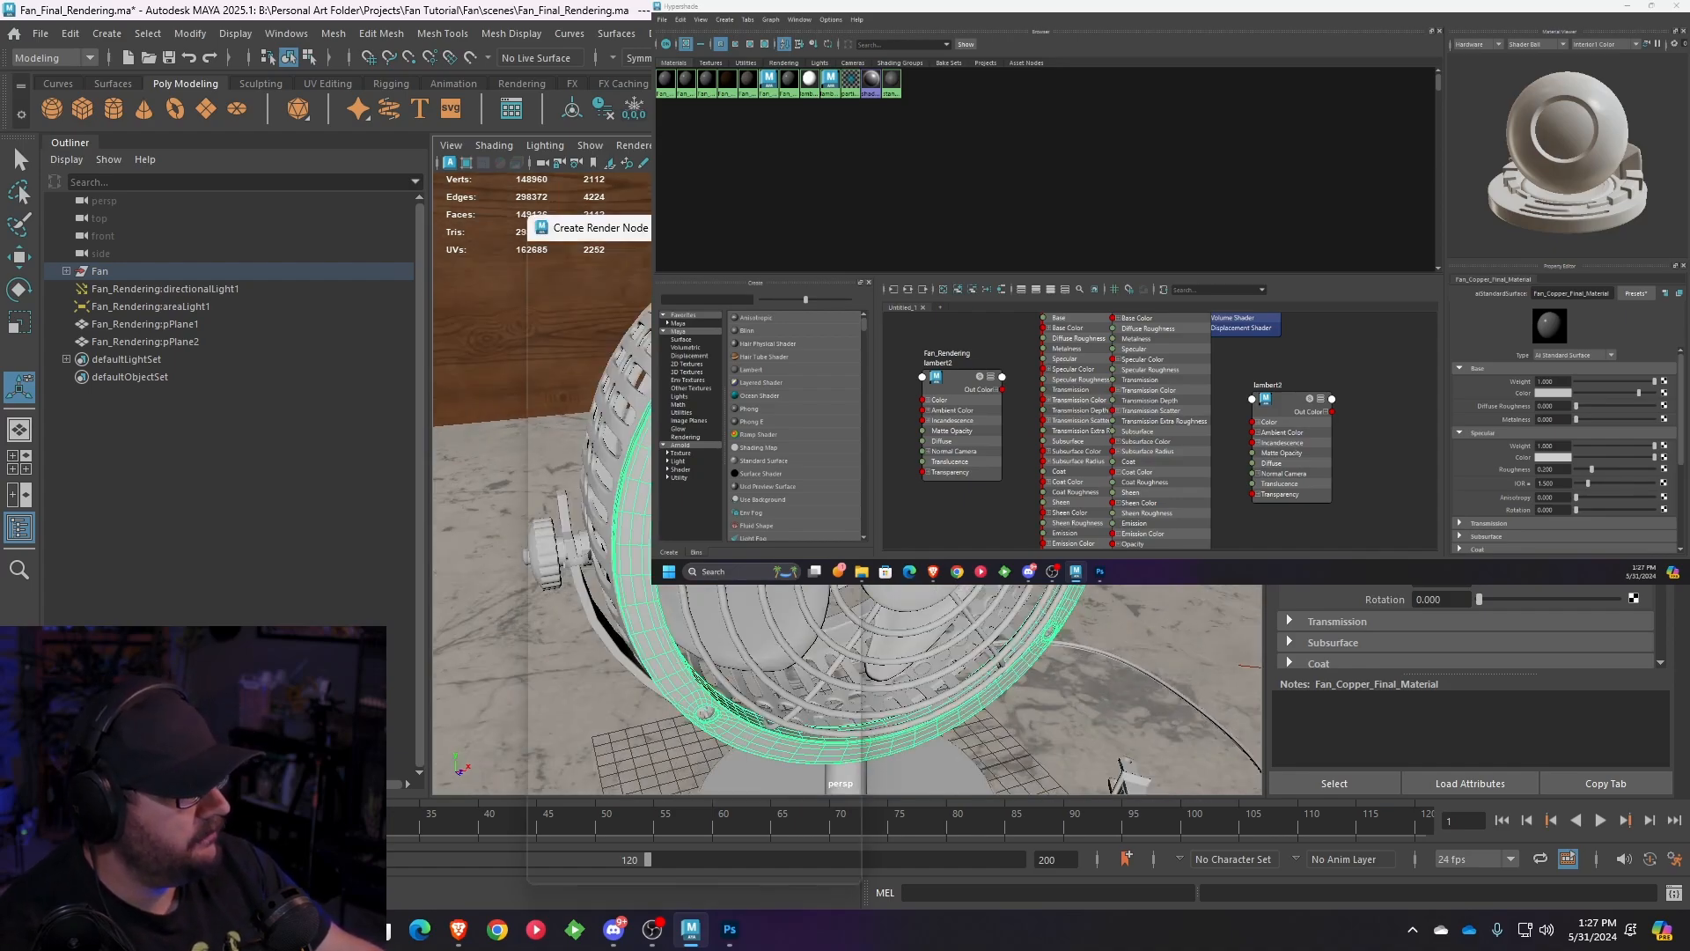
left_click(695, 370)
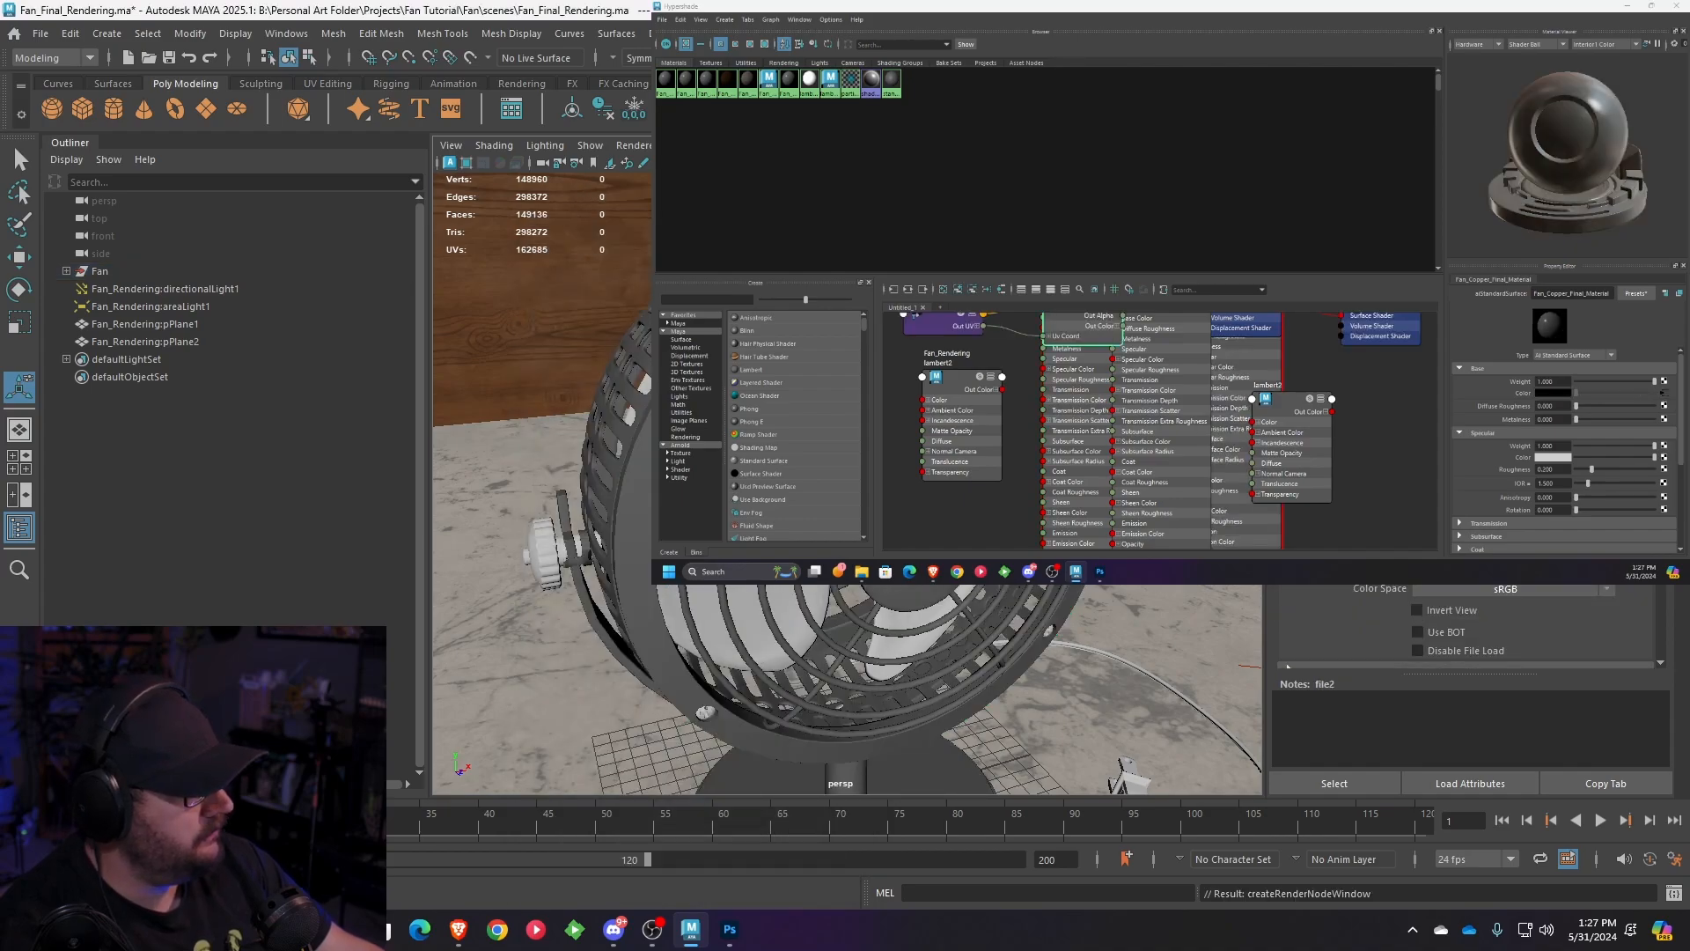
left_click(1672, 373)
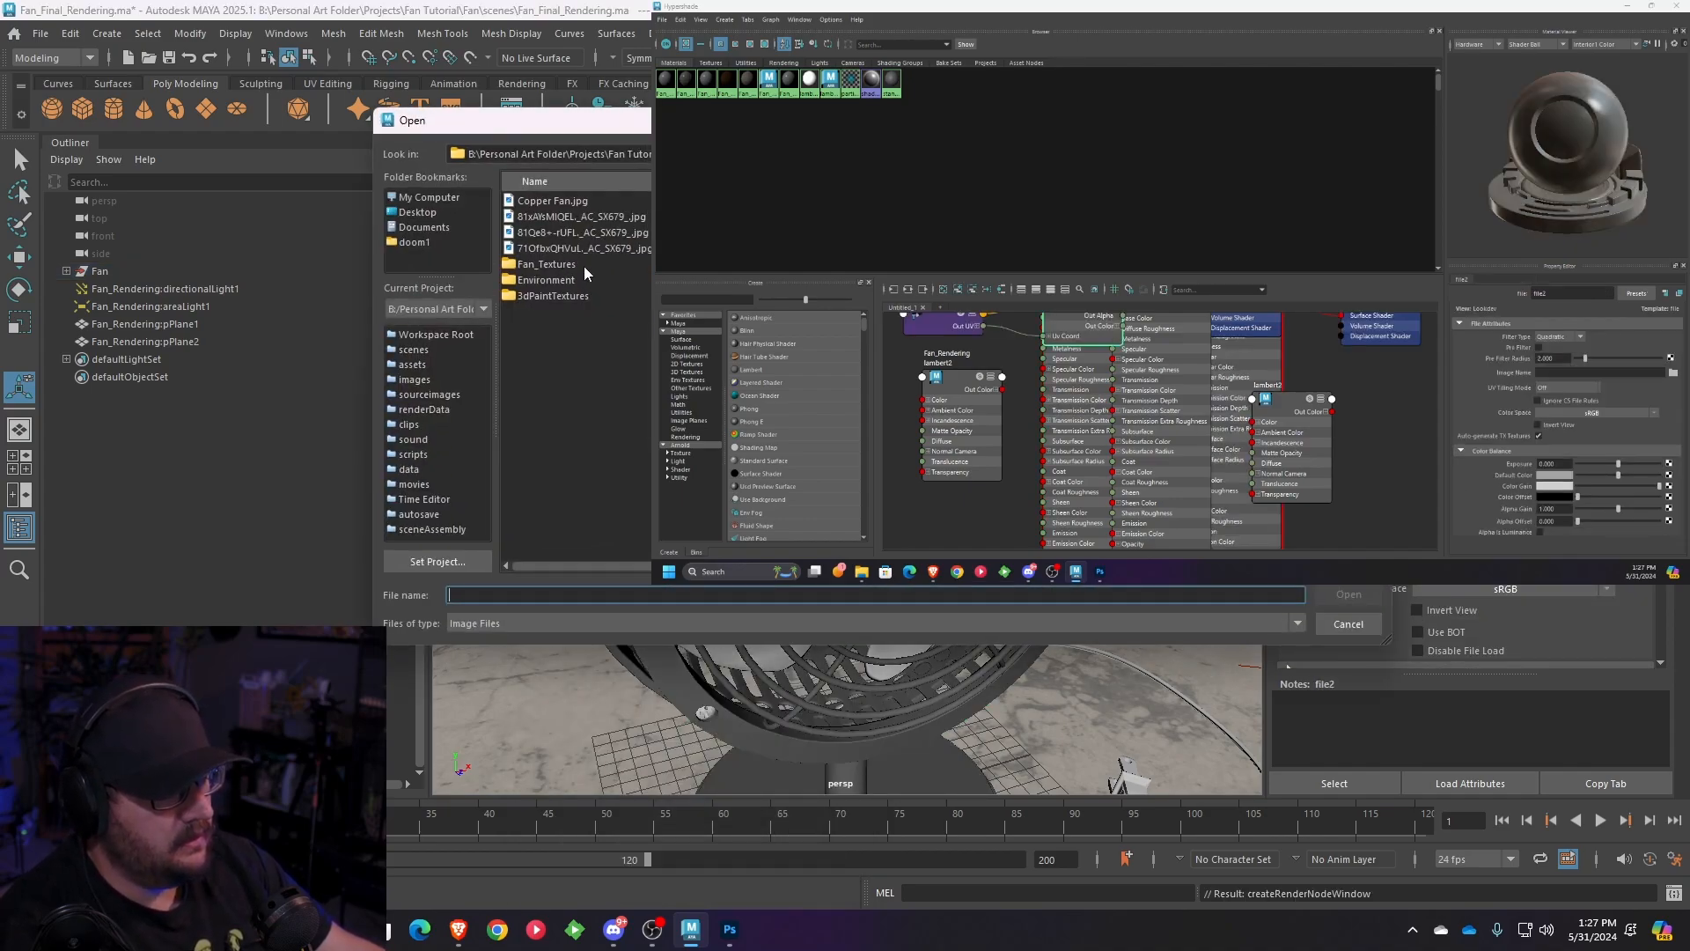
double_click(531, 264)
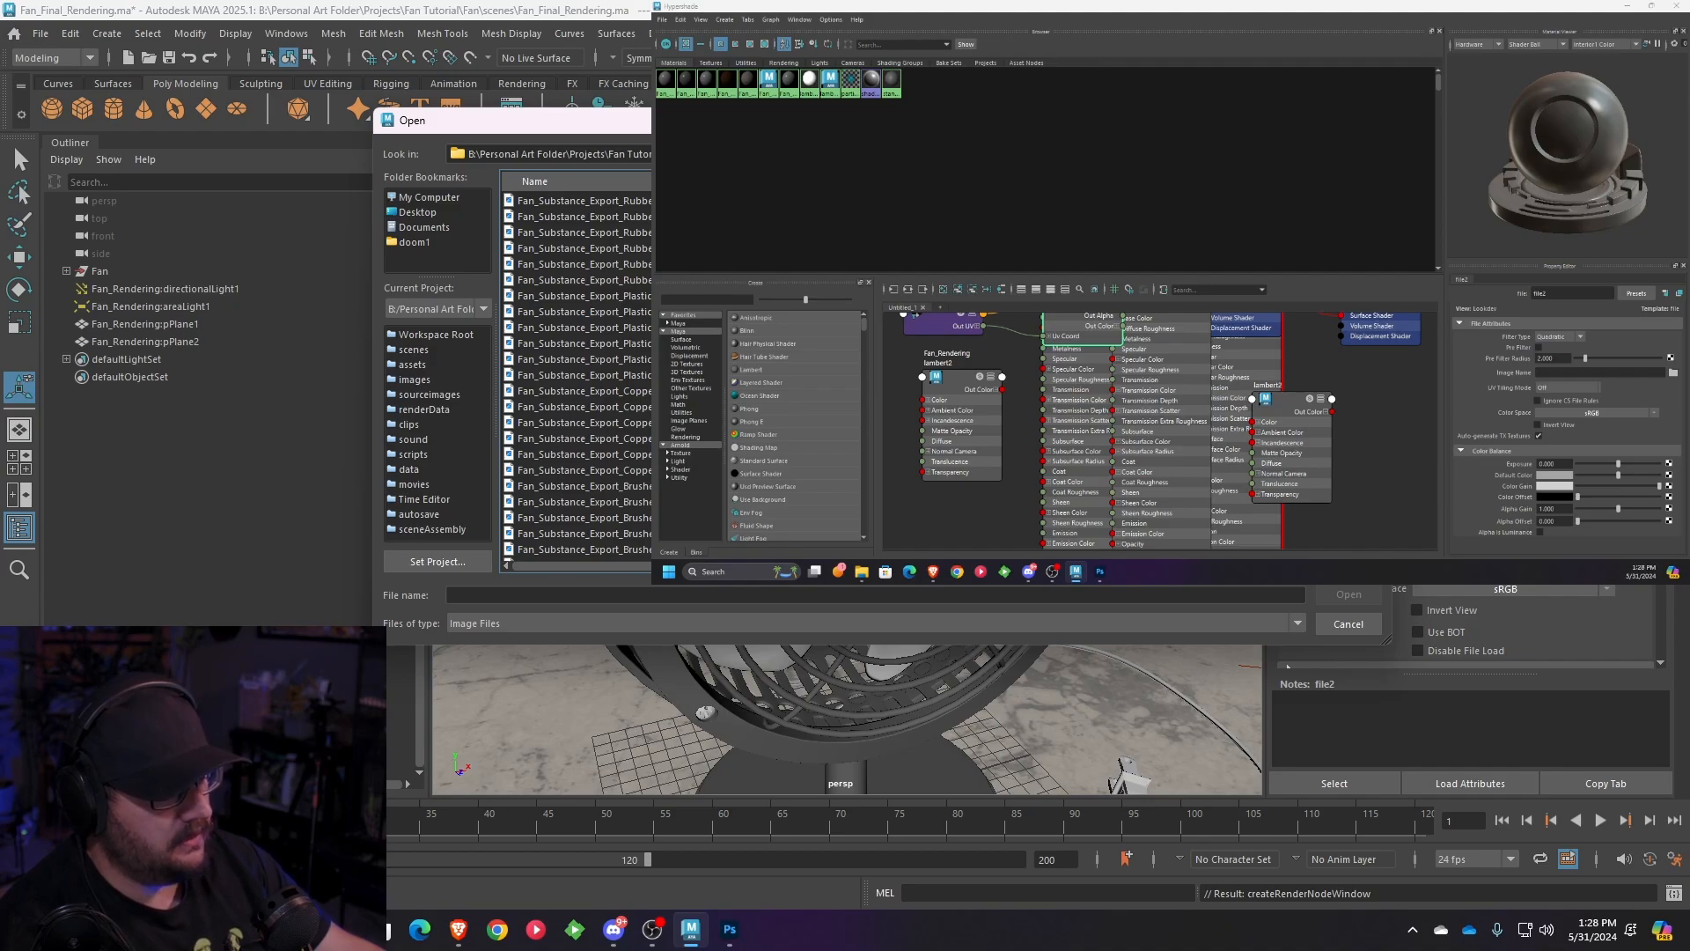
left_click(584, 469)
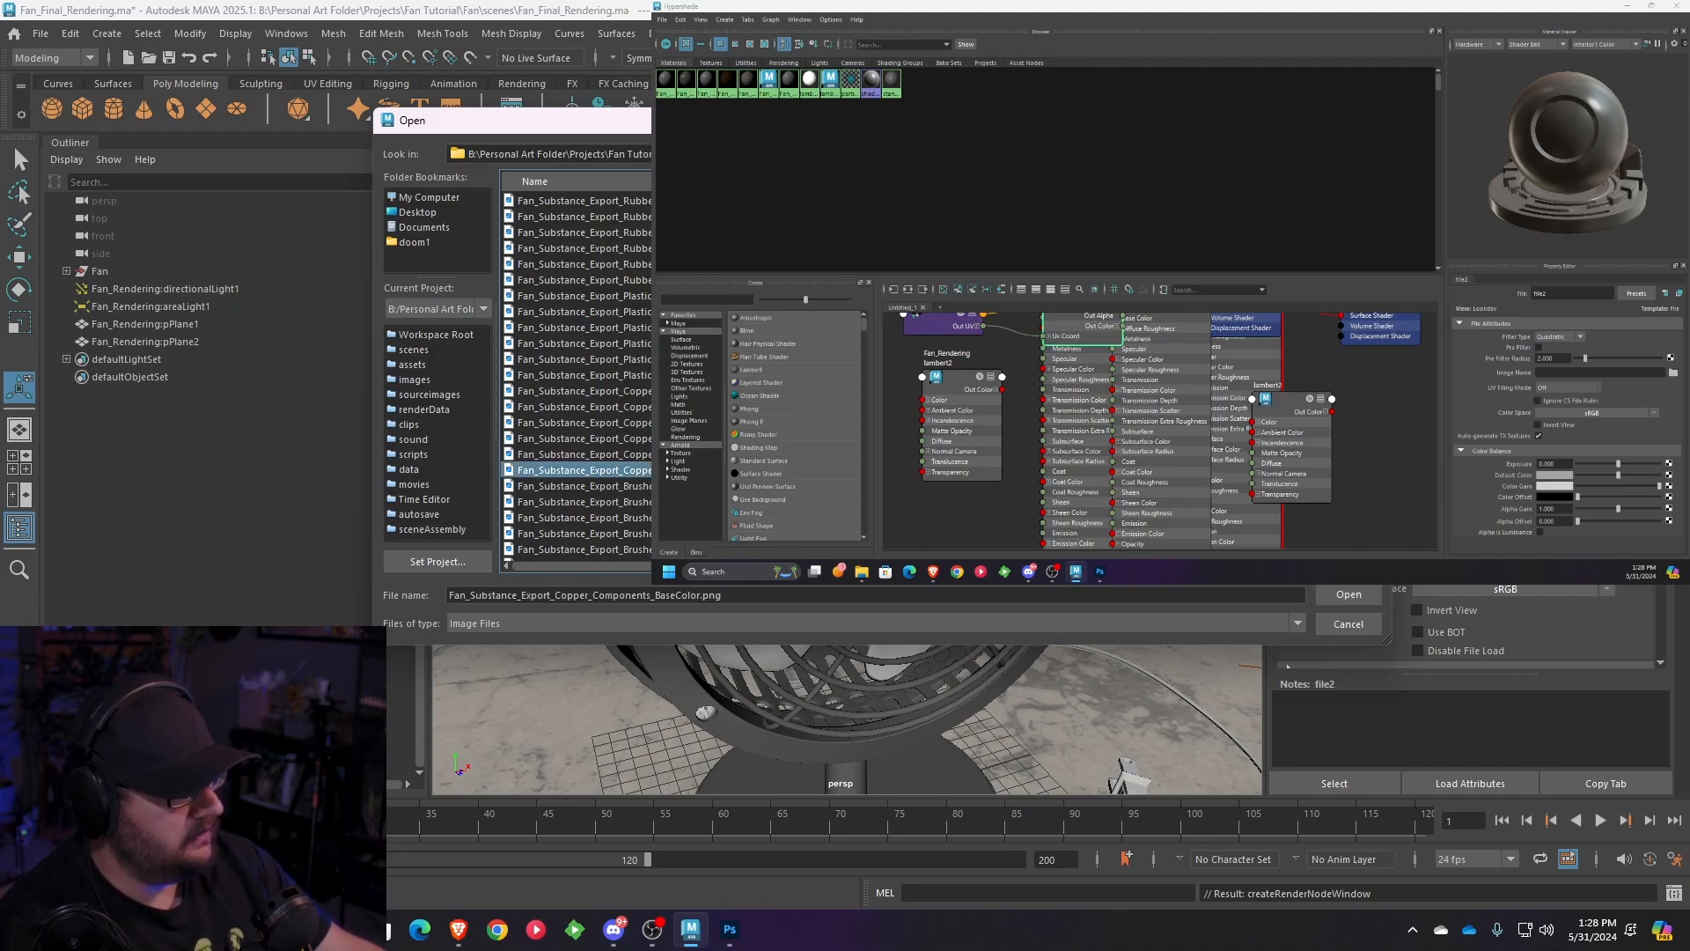
left_click(1345, 596)
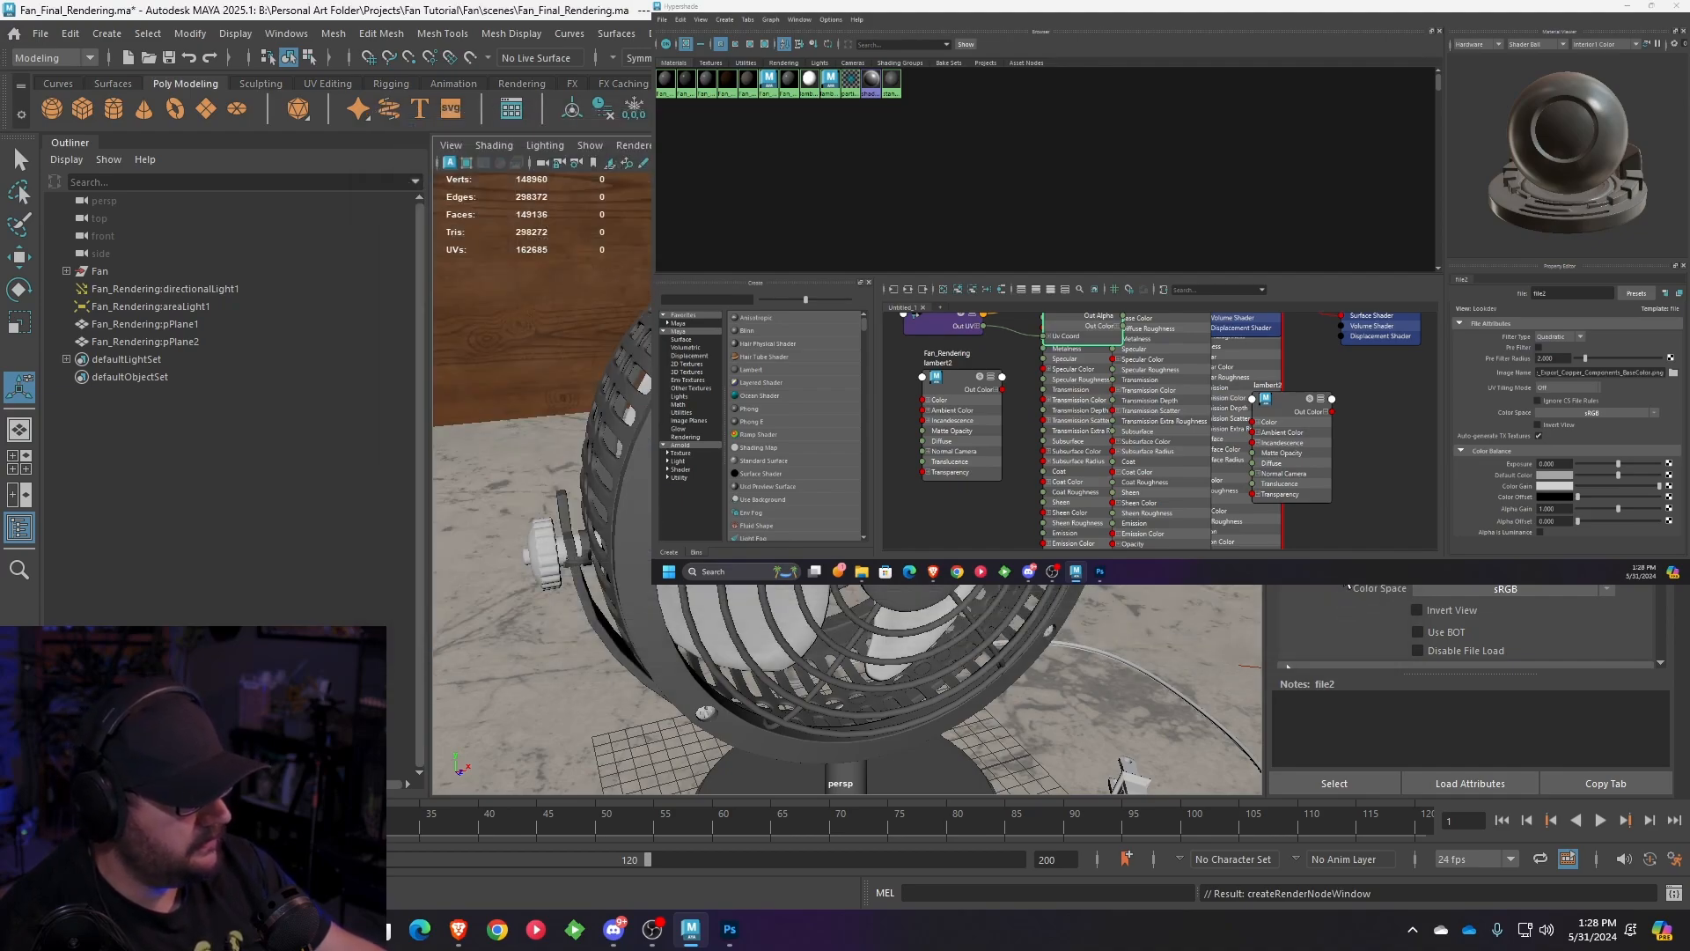
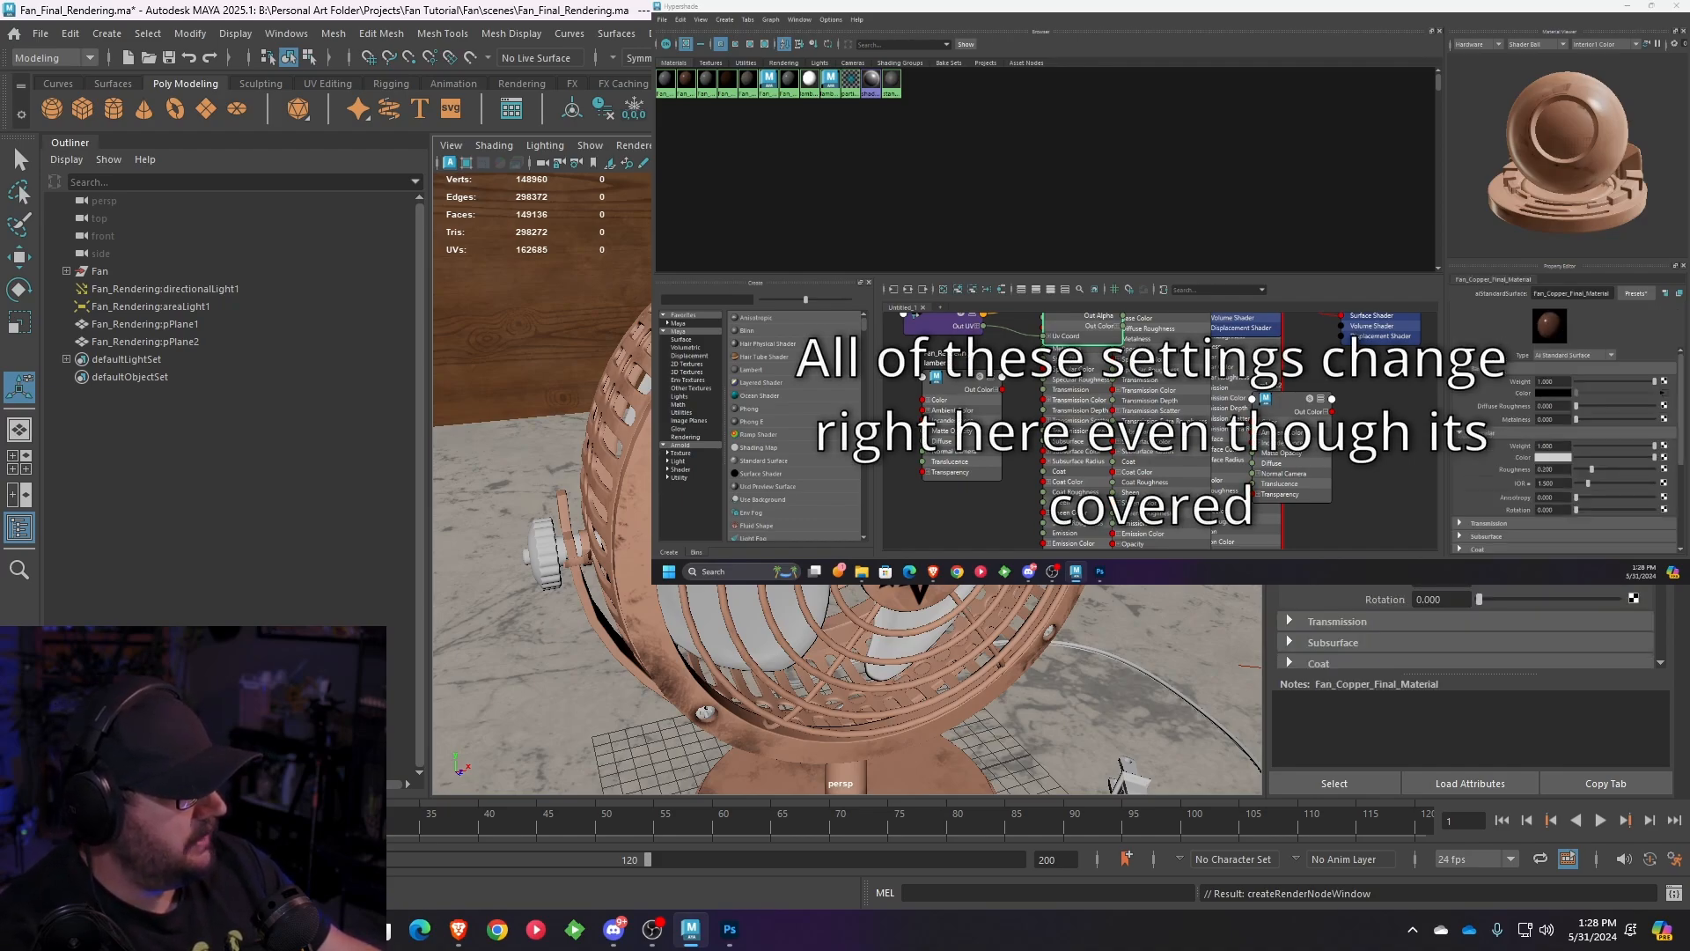
- Load Fan_Substance_Export_Copper_Components_Metallic.png as the copper material's metalness texture and set its color space to Raw
left_click(1634, 451)
left_click(669, 382)
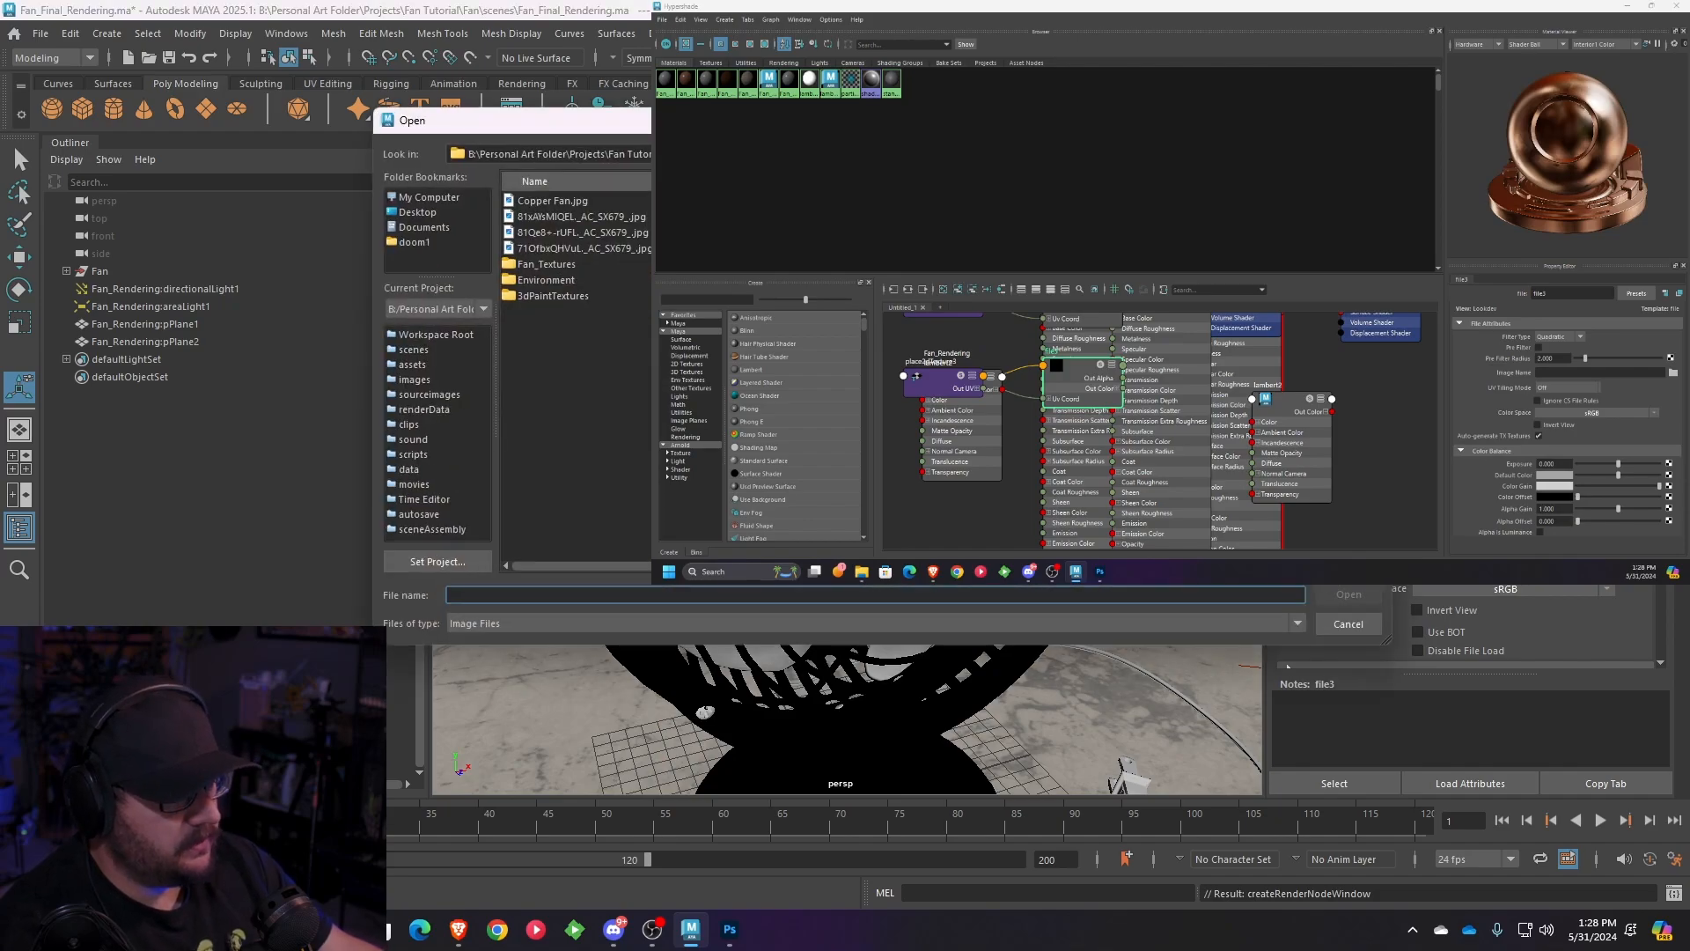
double_click(553, 271)
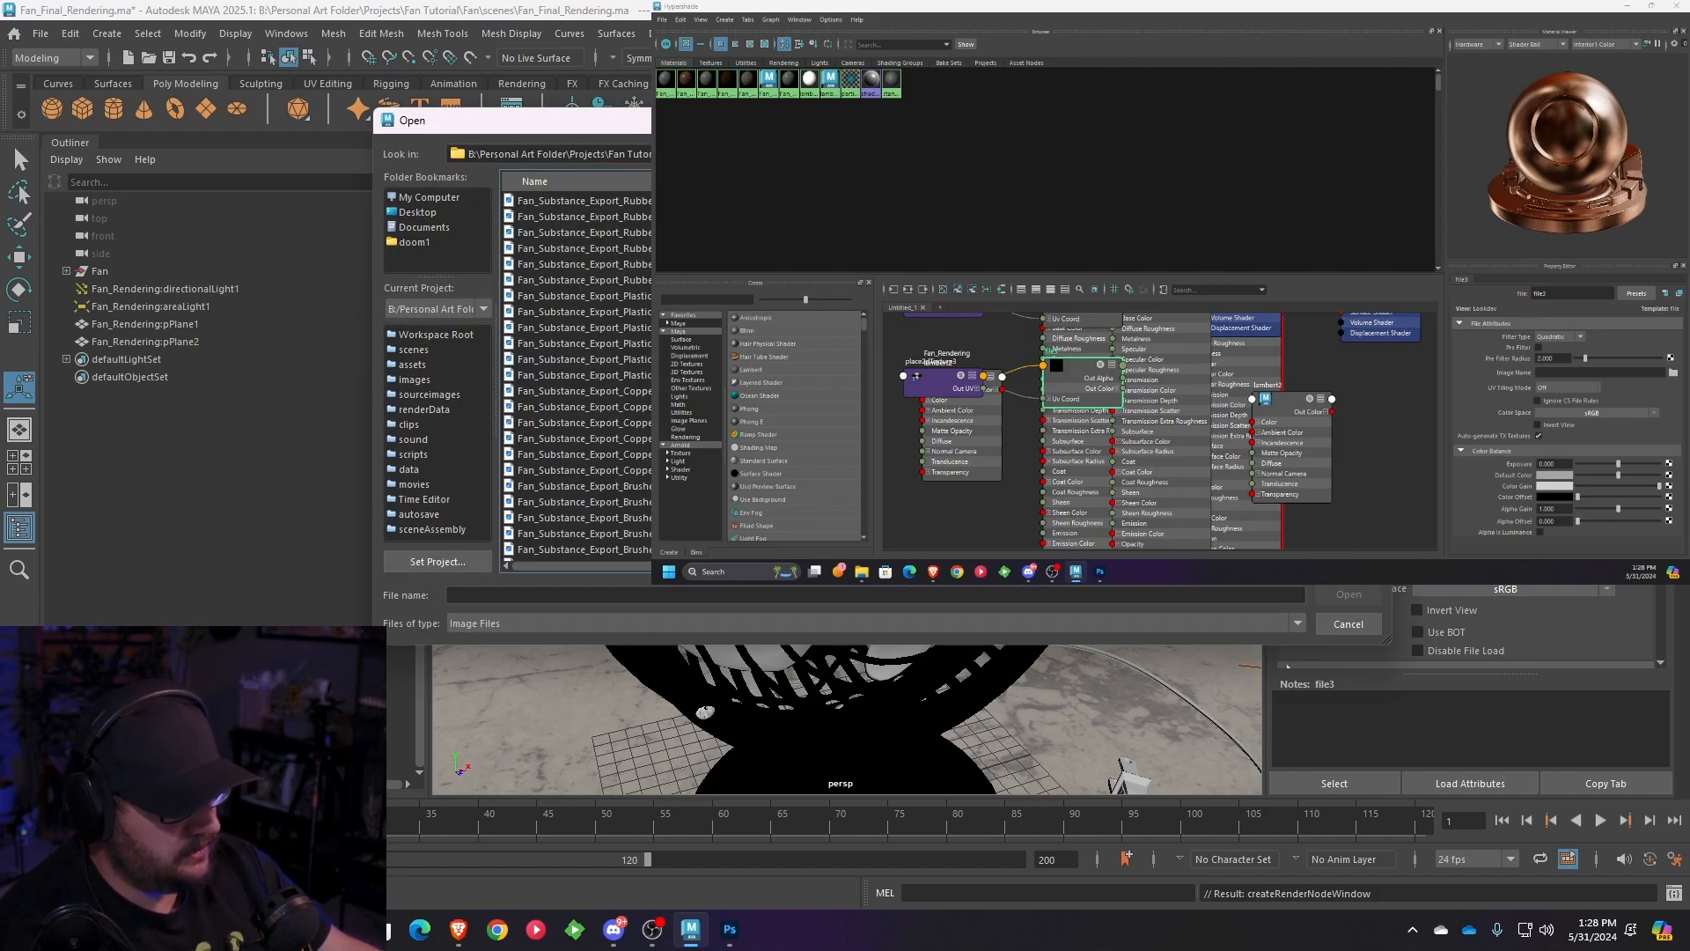
left_click(583, 423)
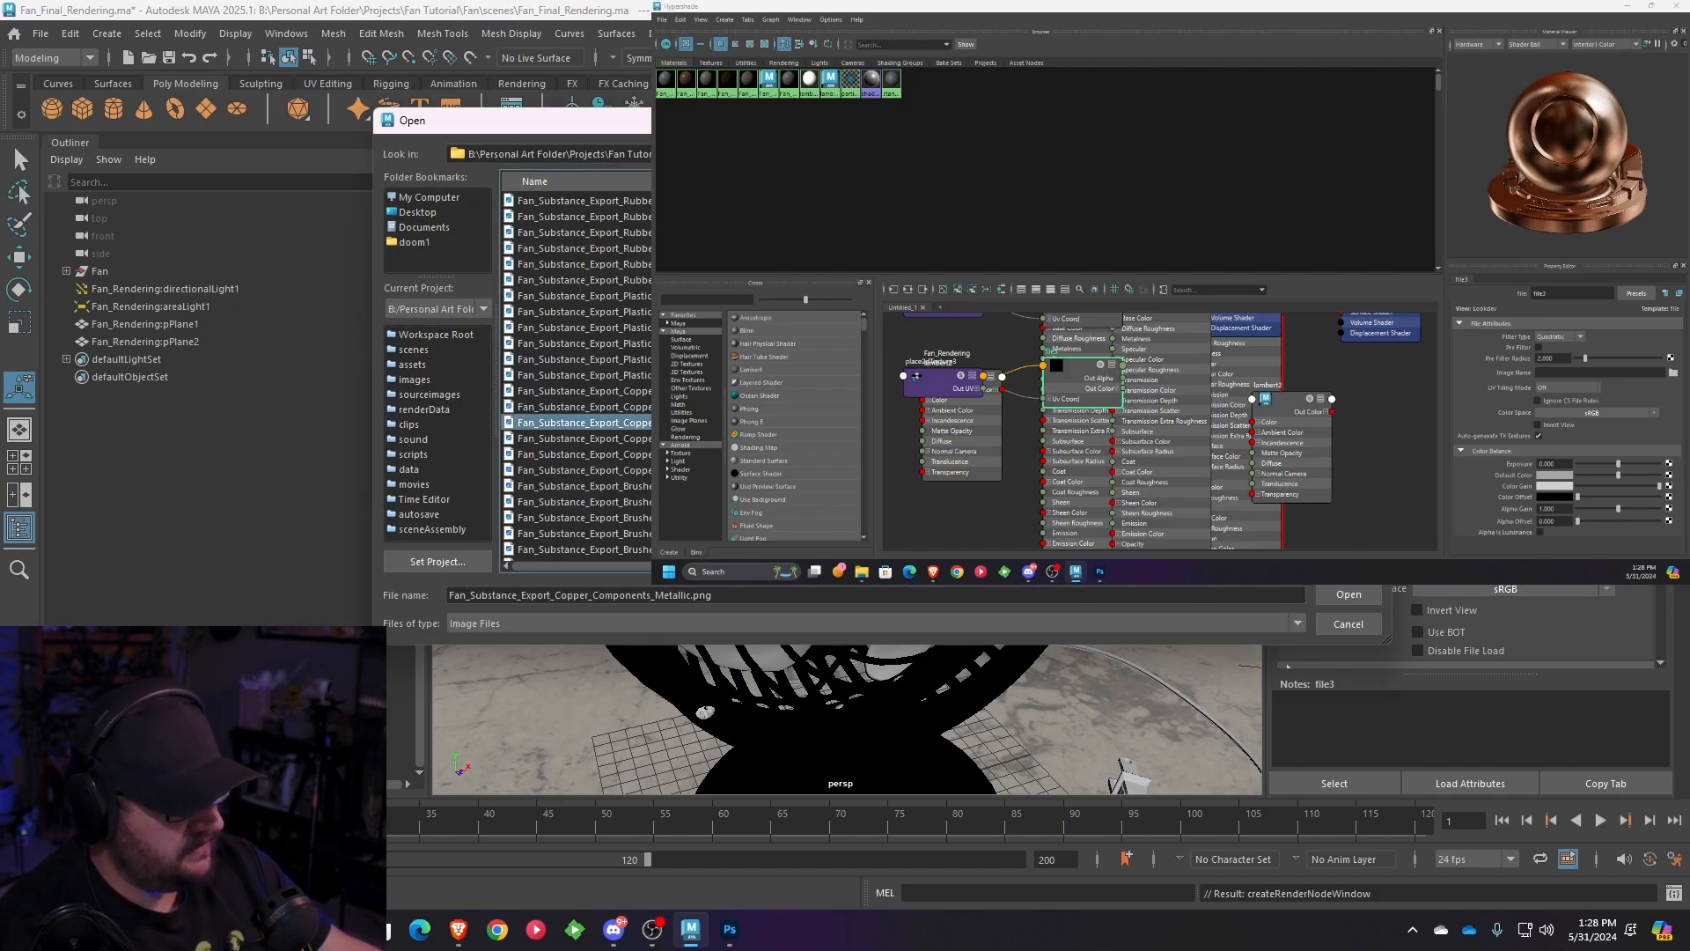
left_click(1346, 591)
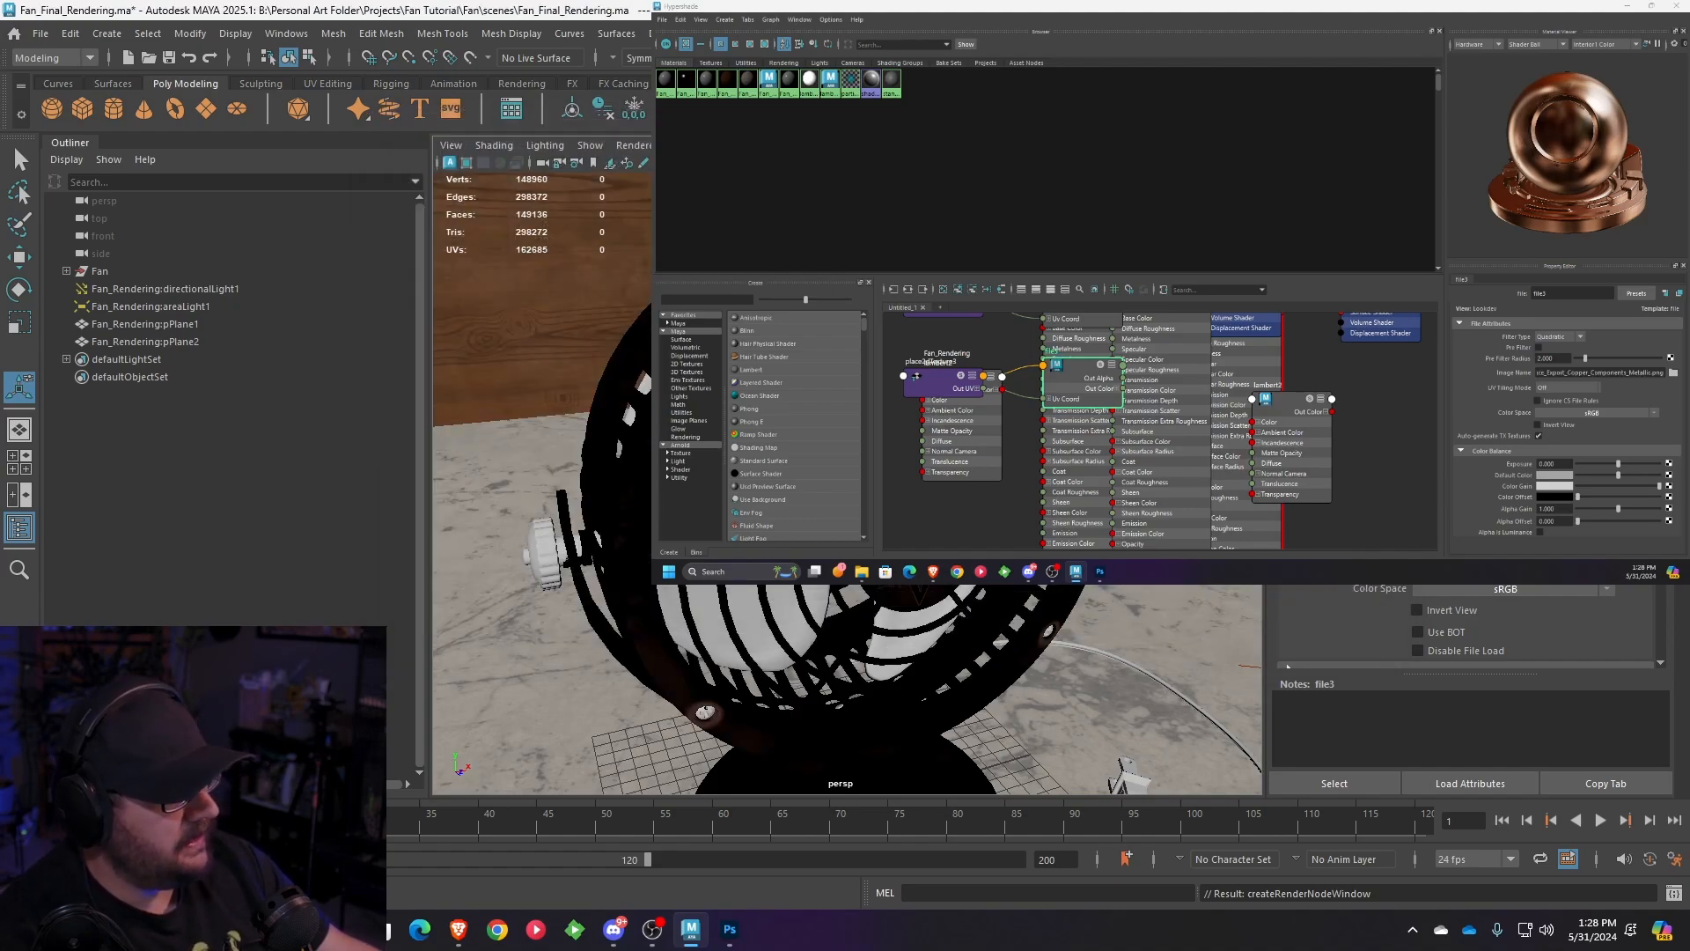
left_click(1530, 588)
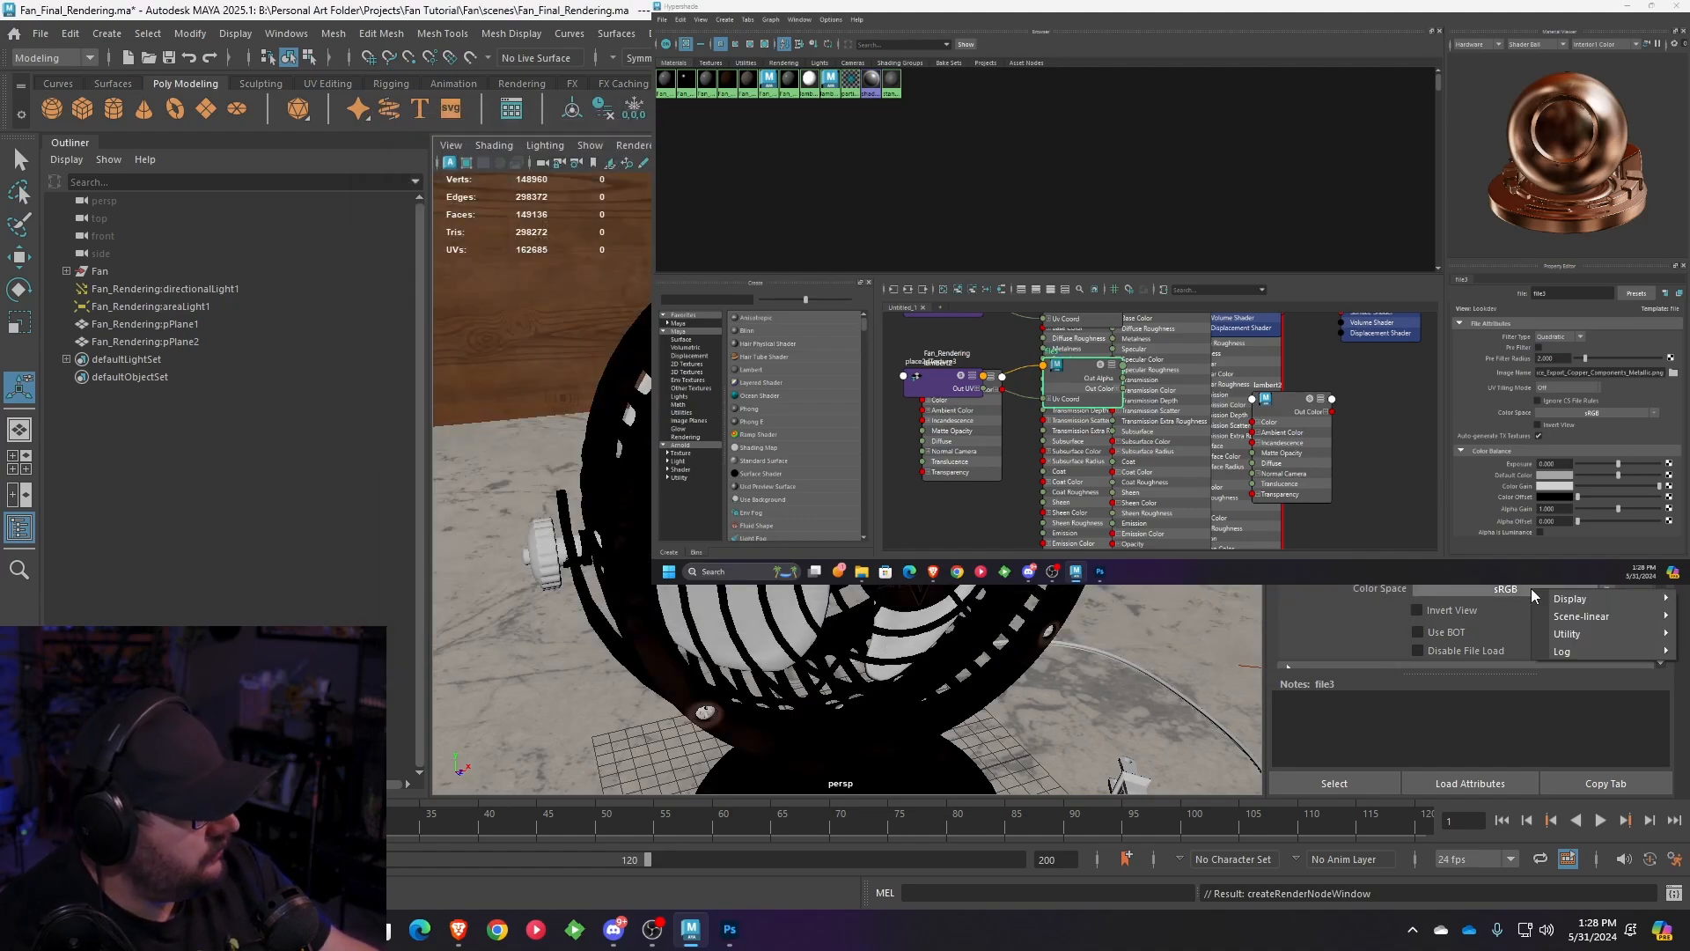
mouse_move(1565, 633)
left_click(1489, 629)
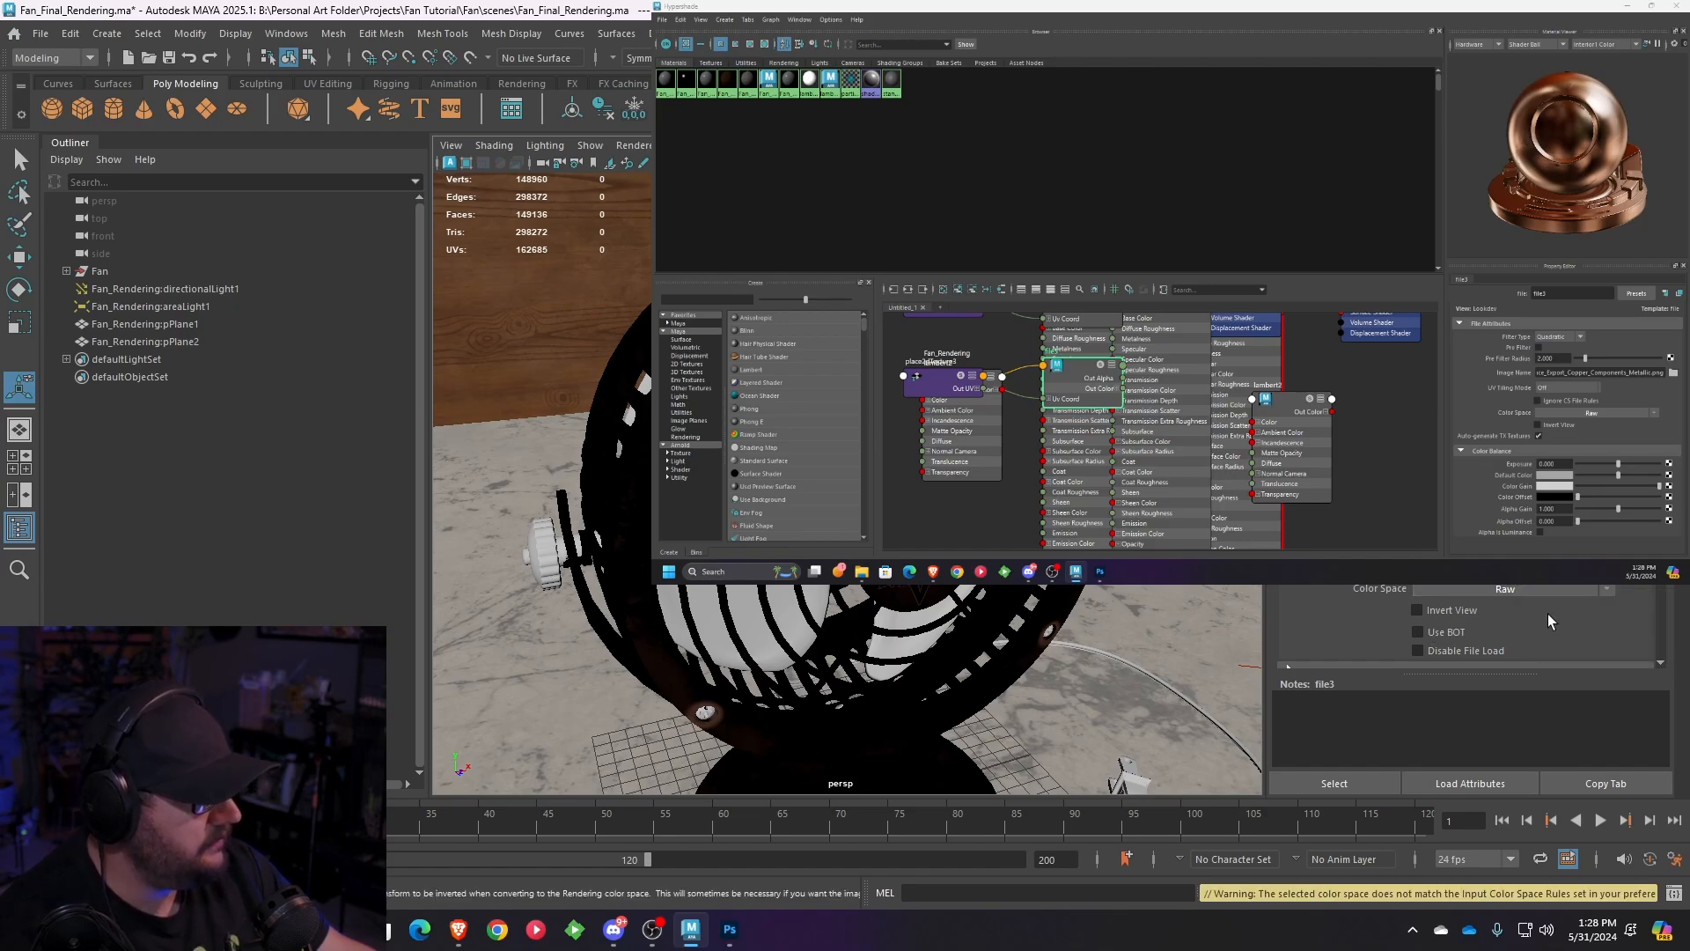
scroll(1546, 608, "down", 3)
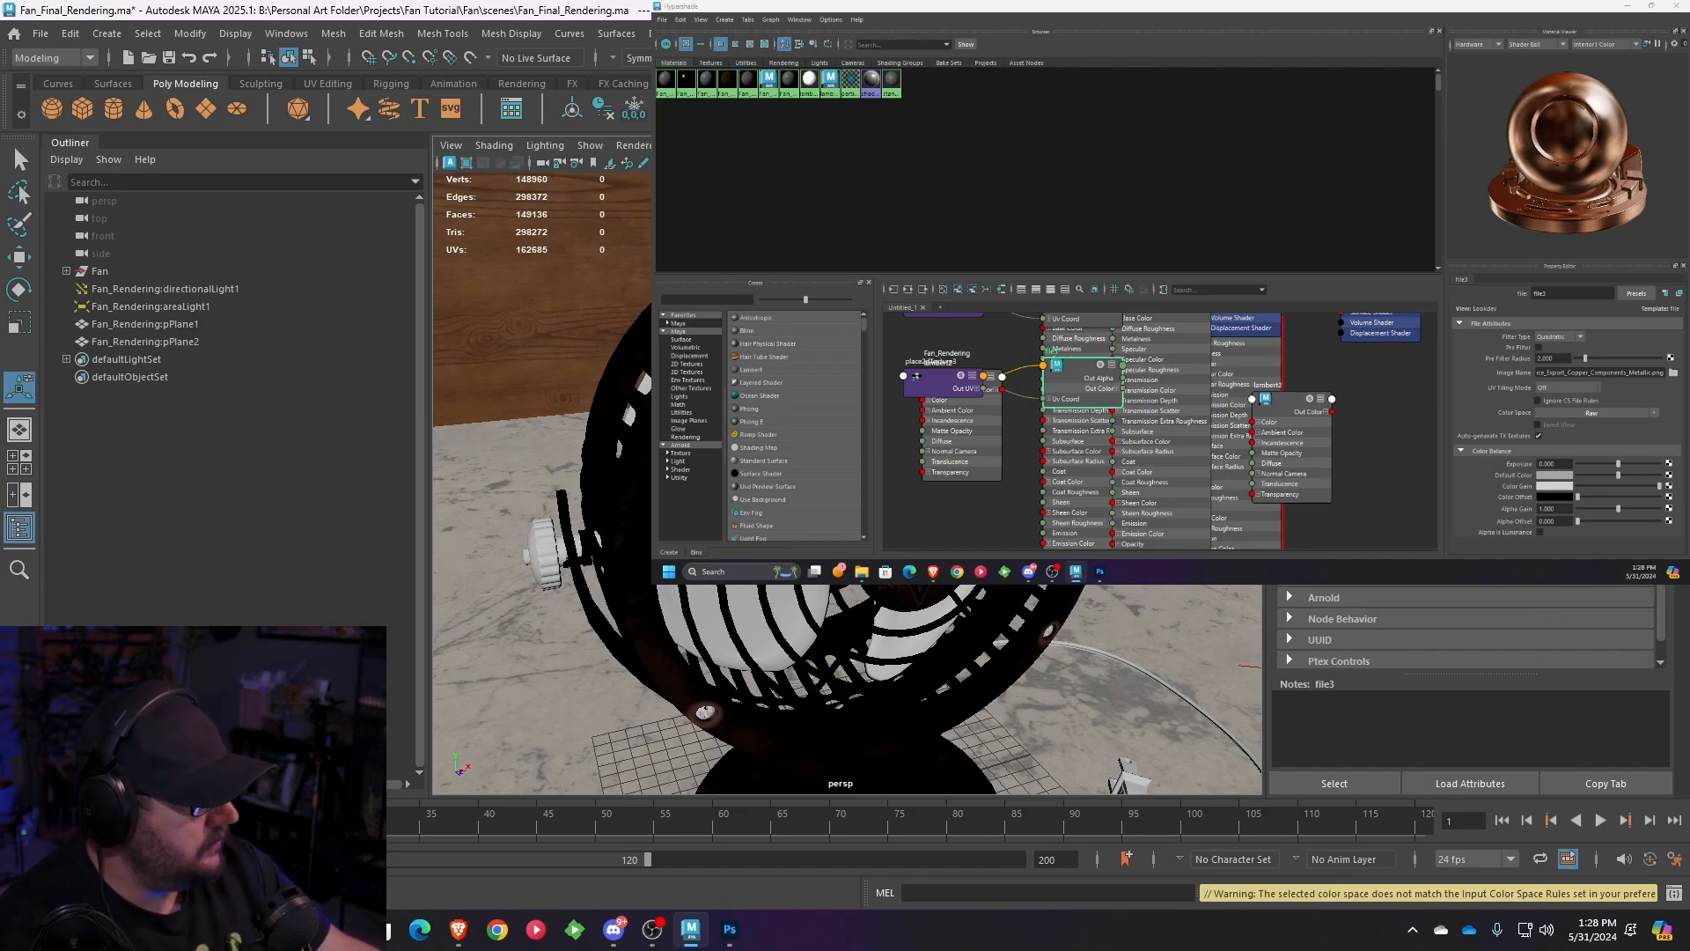
- Load Fan_Substance_Export_Copper_Components_Roughness.png as the copper material's specular roughness texture and set its color space to Raw
scroll(1400, 583, "up", 1)
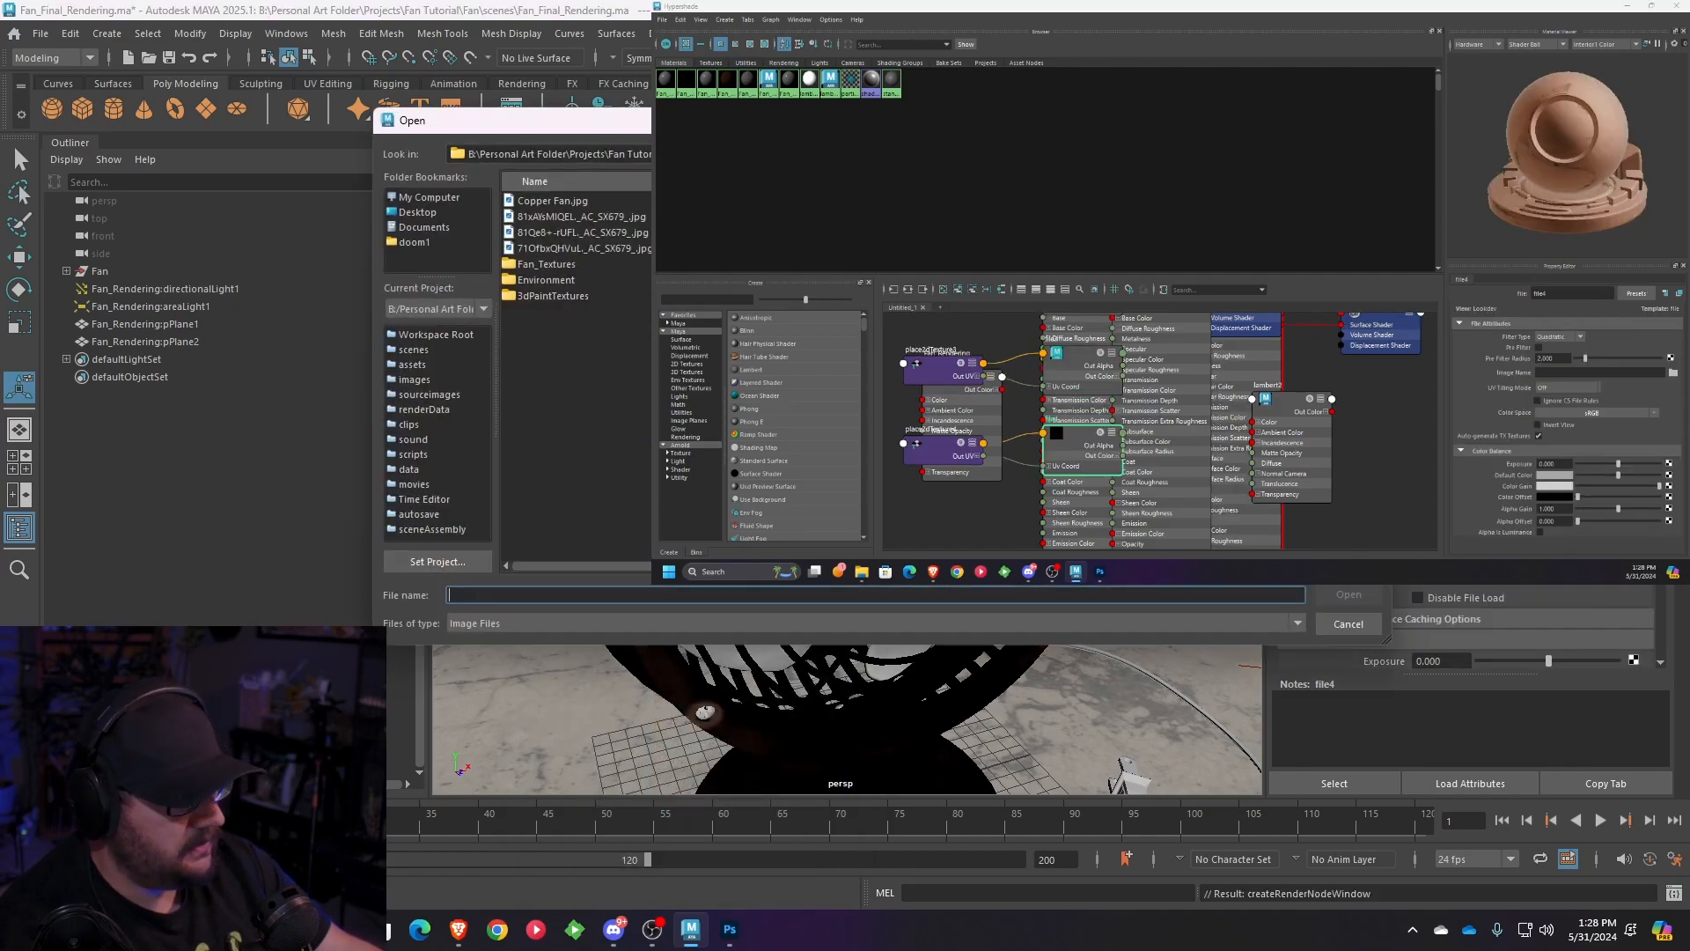
double_click(541, 280)
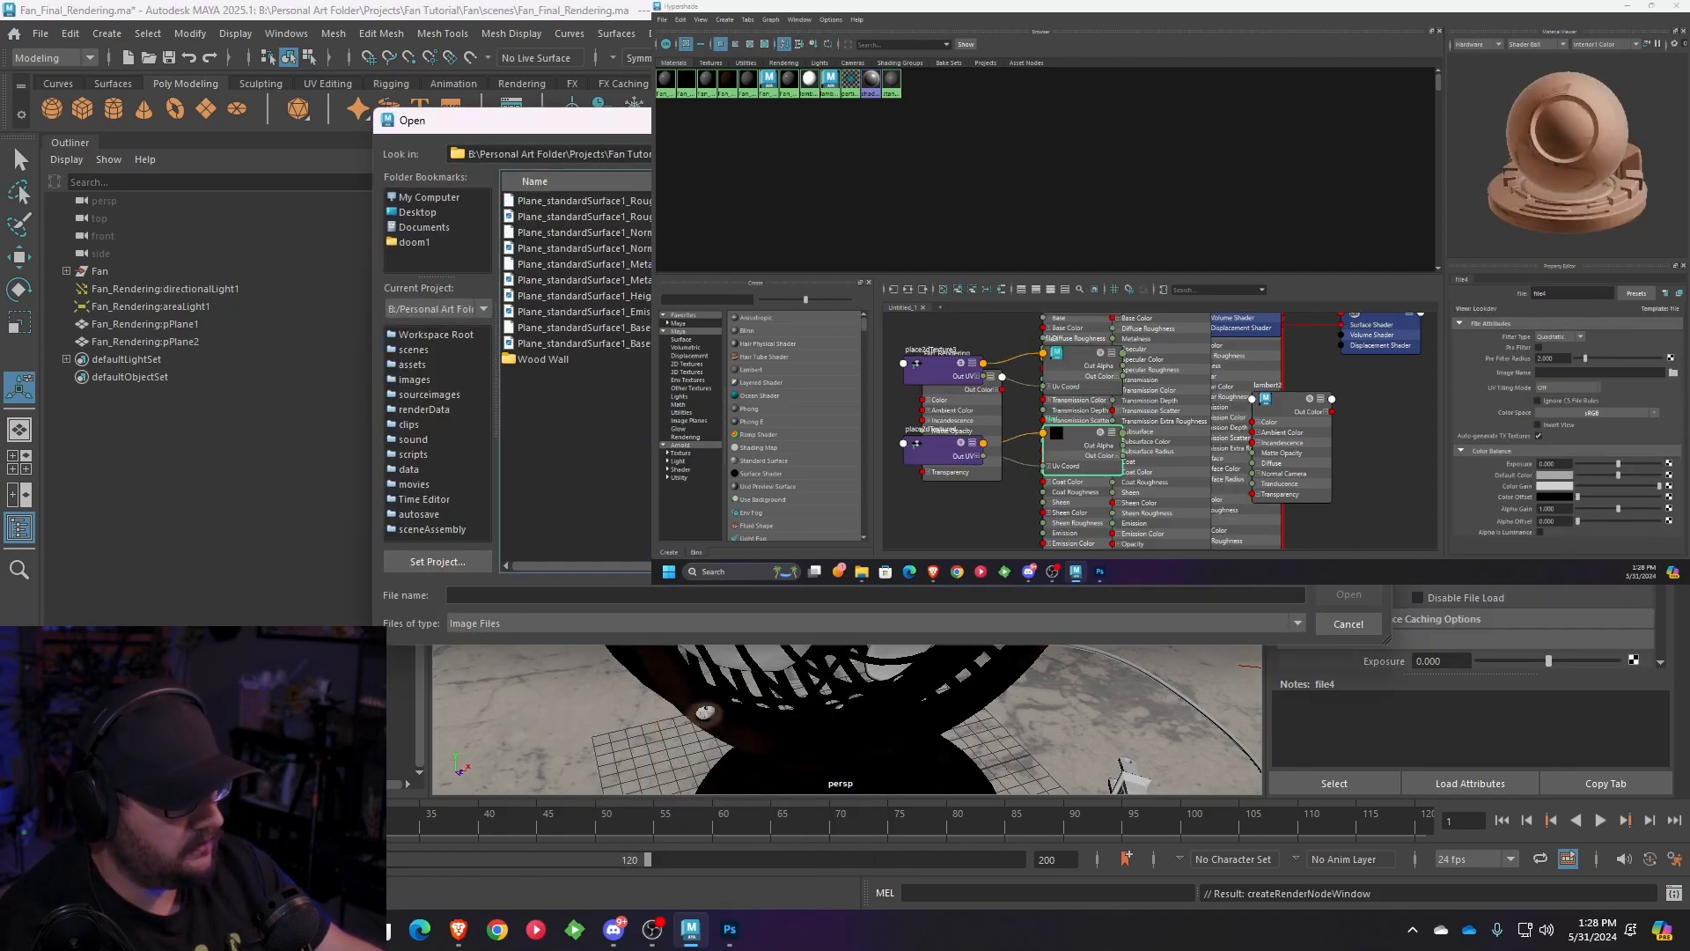
key("BackSpace")
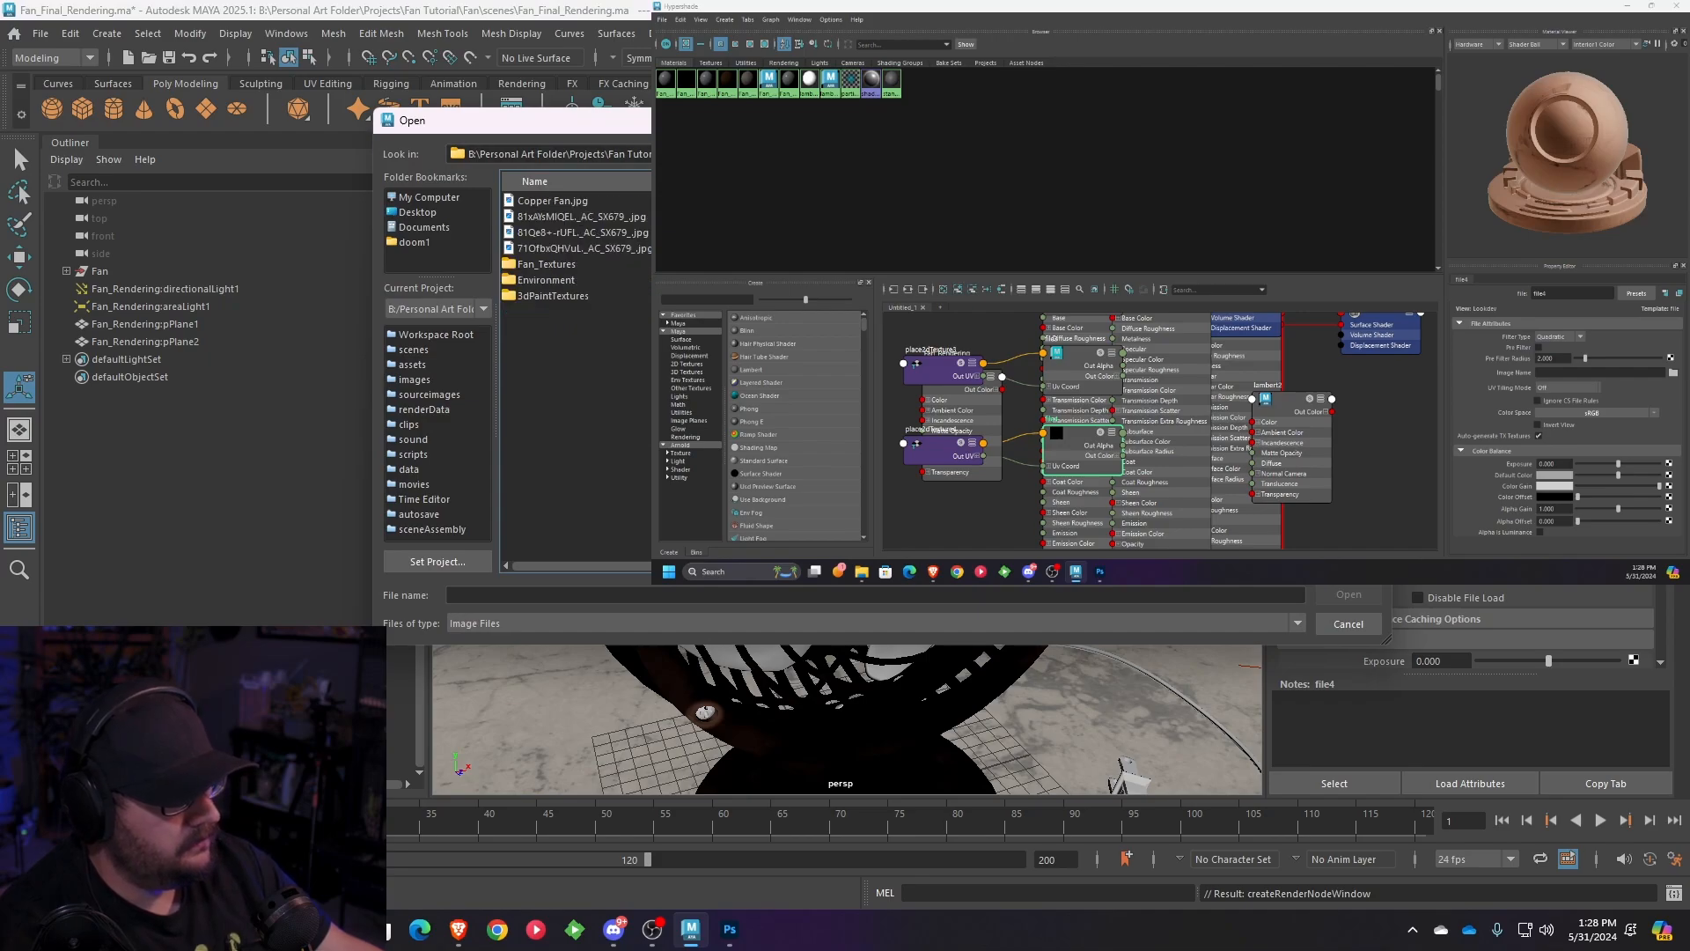
double_click(563, 268)
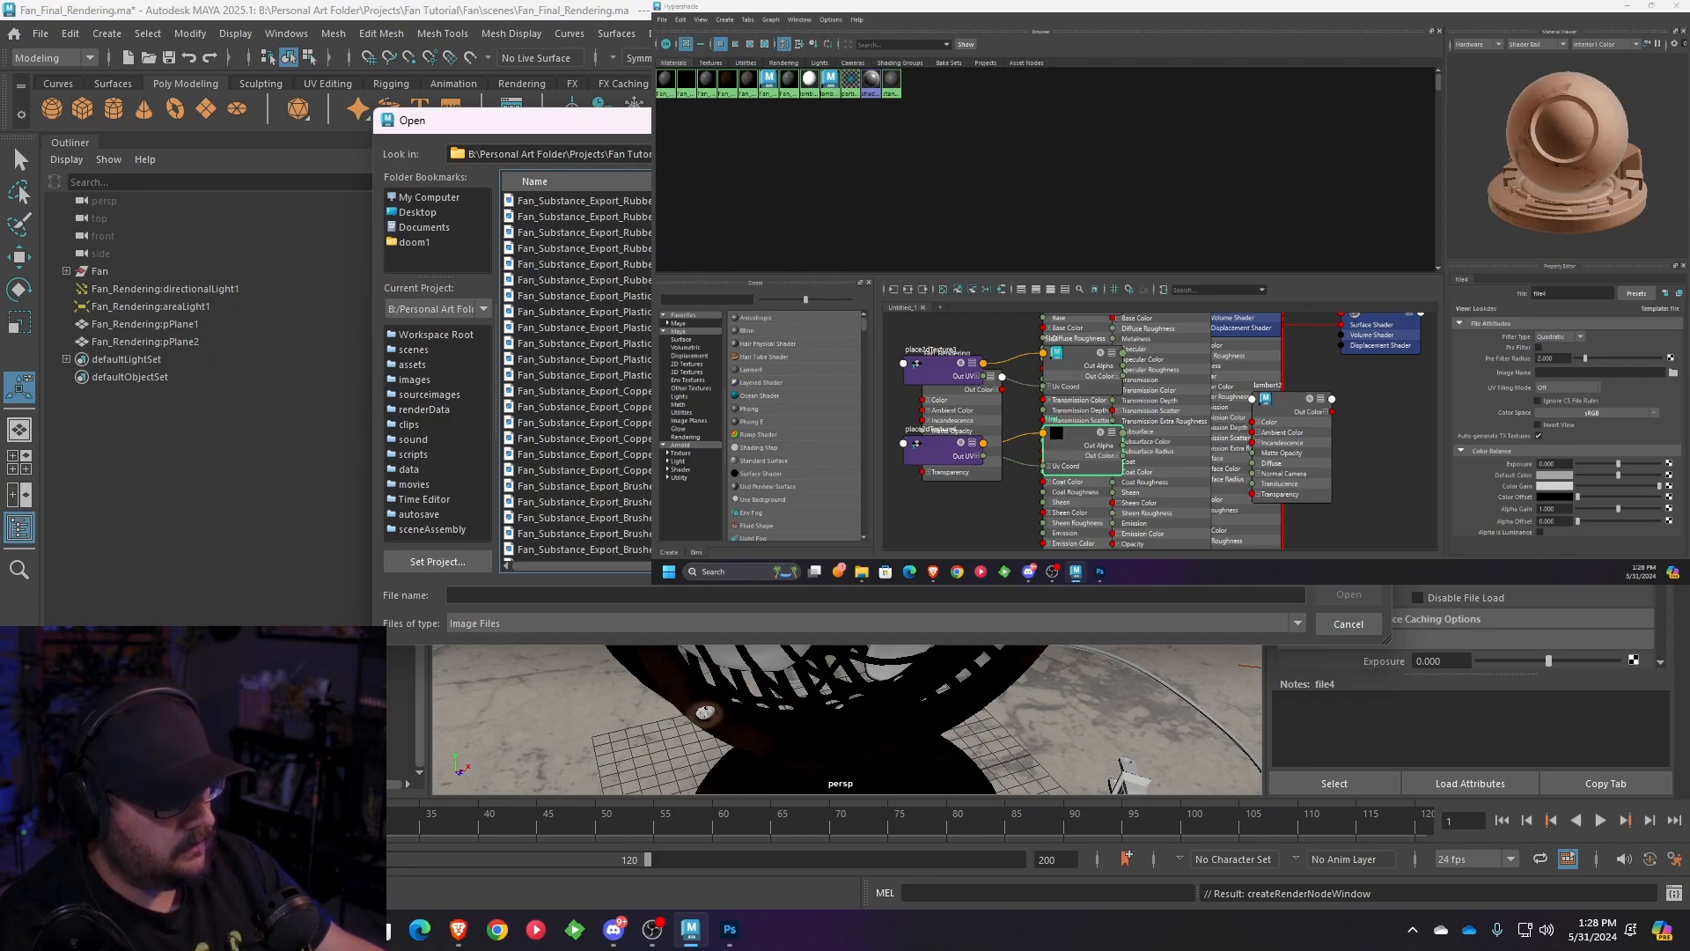
left_click(581, 390)
left_click(1347, 596)
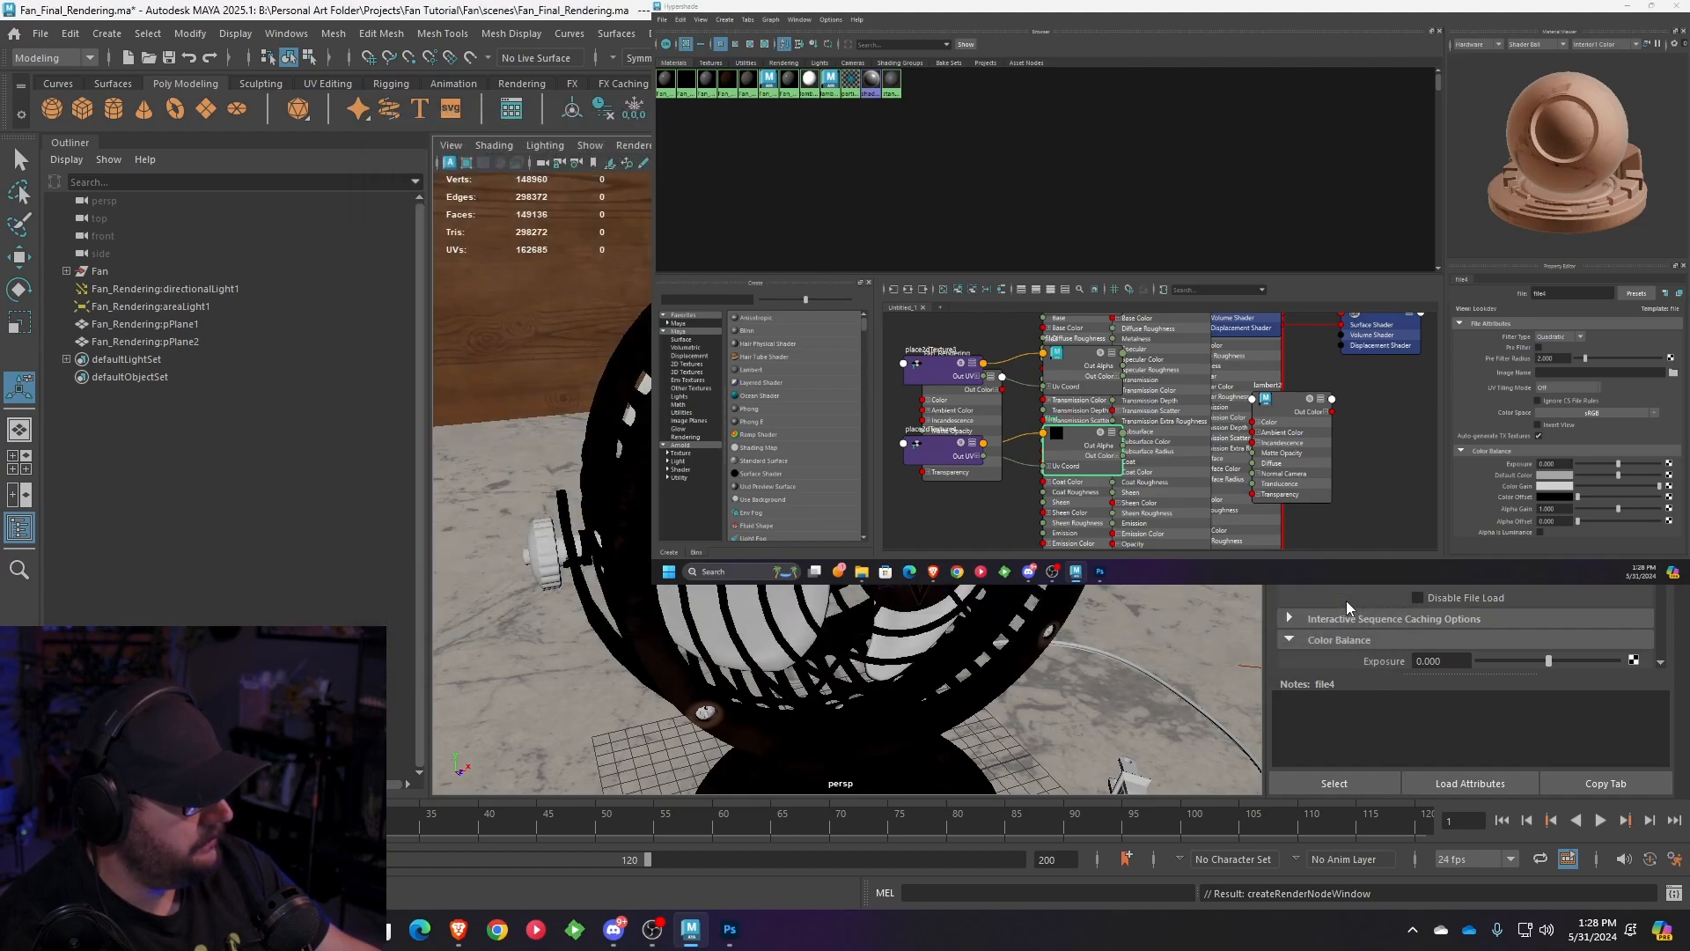
left_click(1560, 586)
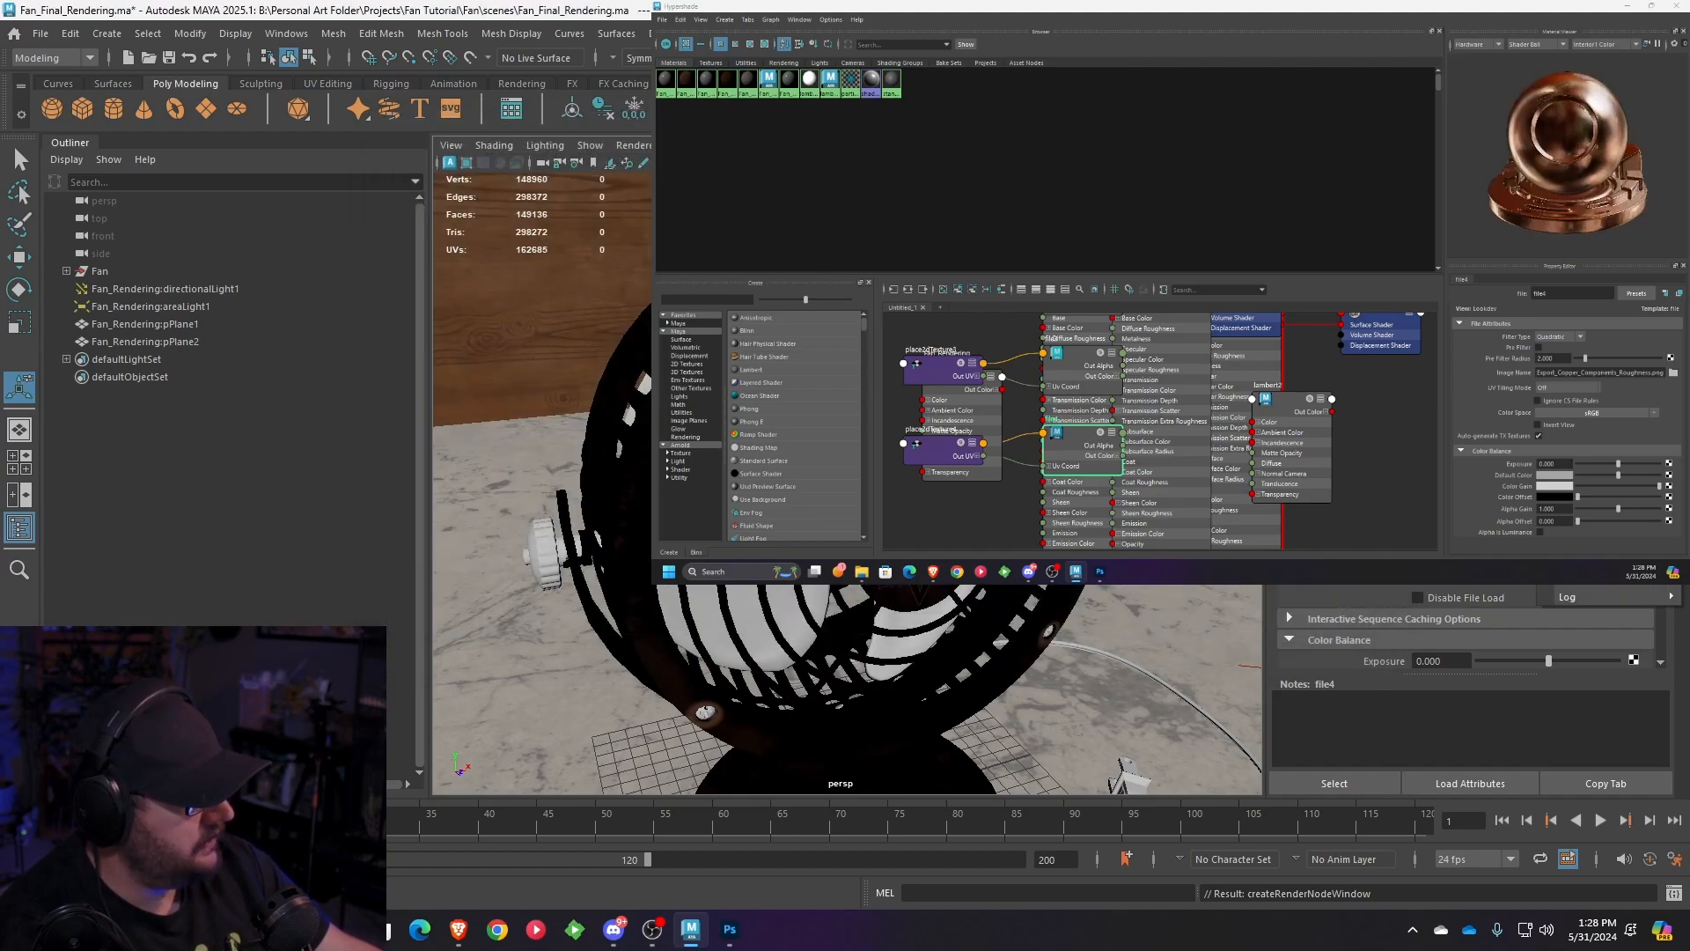
left_click(1496, 588)
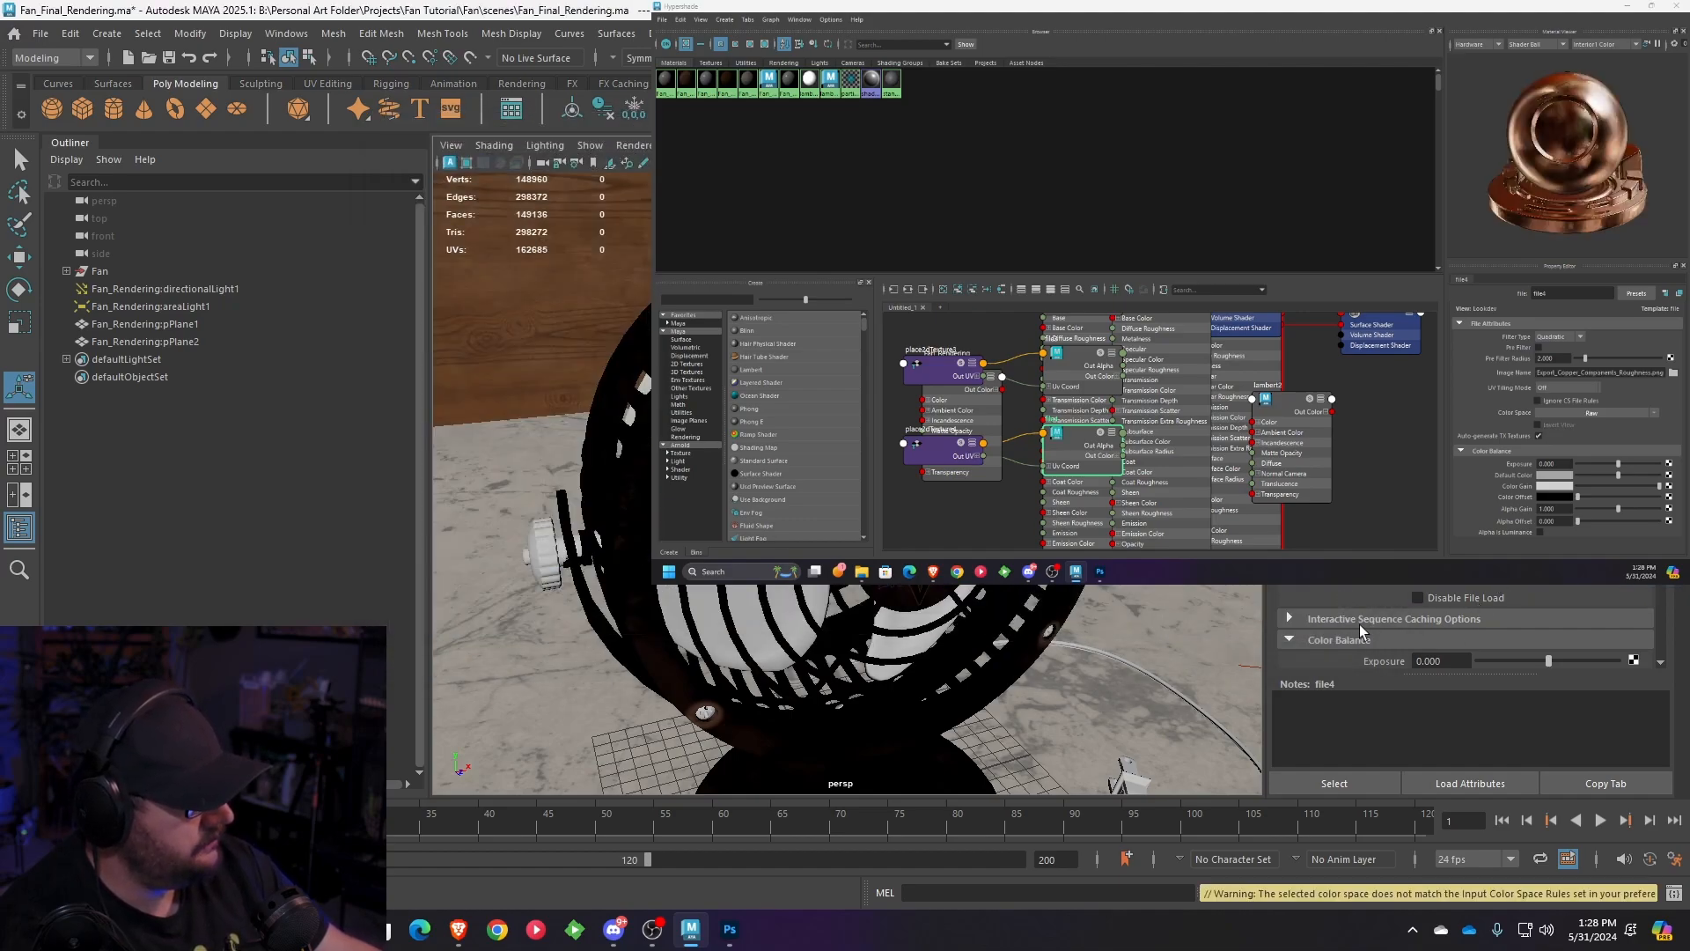
scroll(1408, 629, "down", 5)
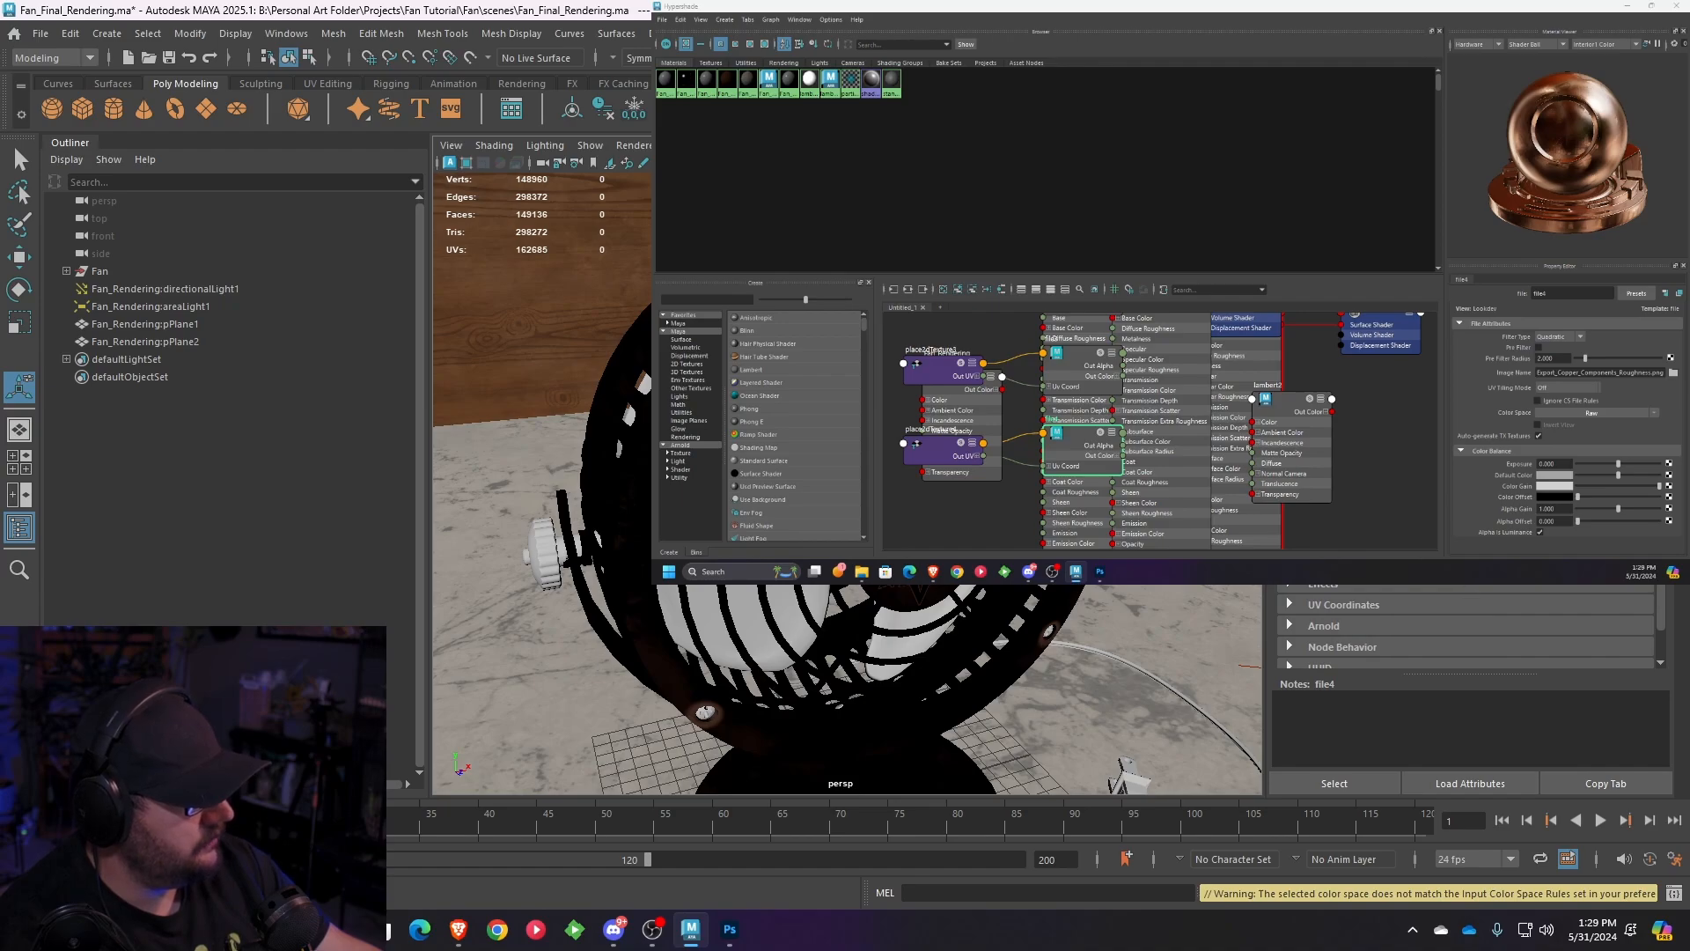
- Load Fan_Substance_Export_Copper_Components_Normal.png as the copper material's bump mapping texture and set its color space to Raw
left_click(686, 79)
scroll(1466, 625, "down", 5)
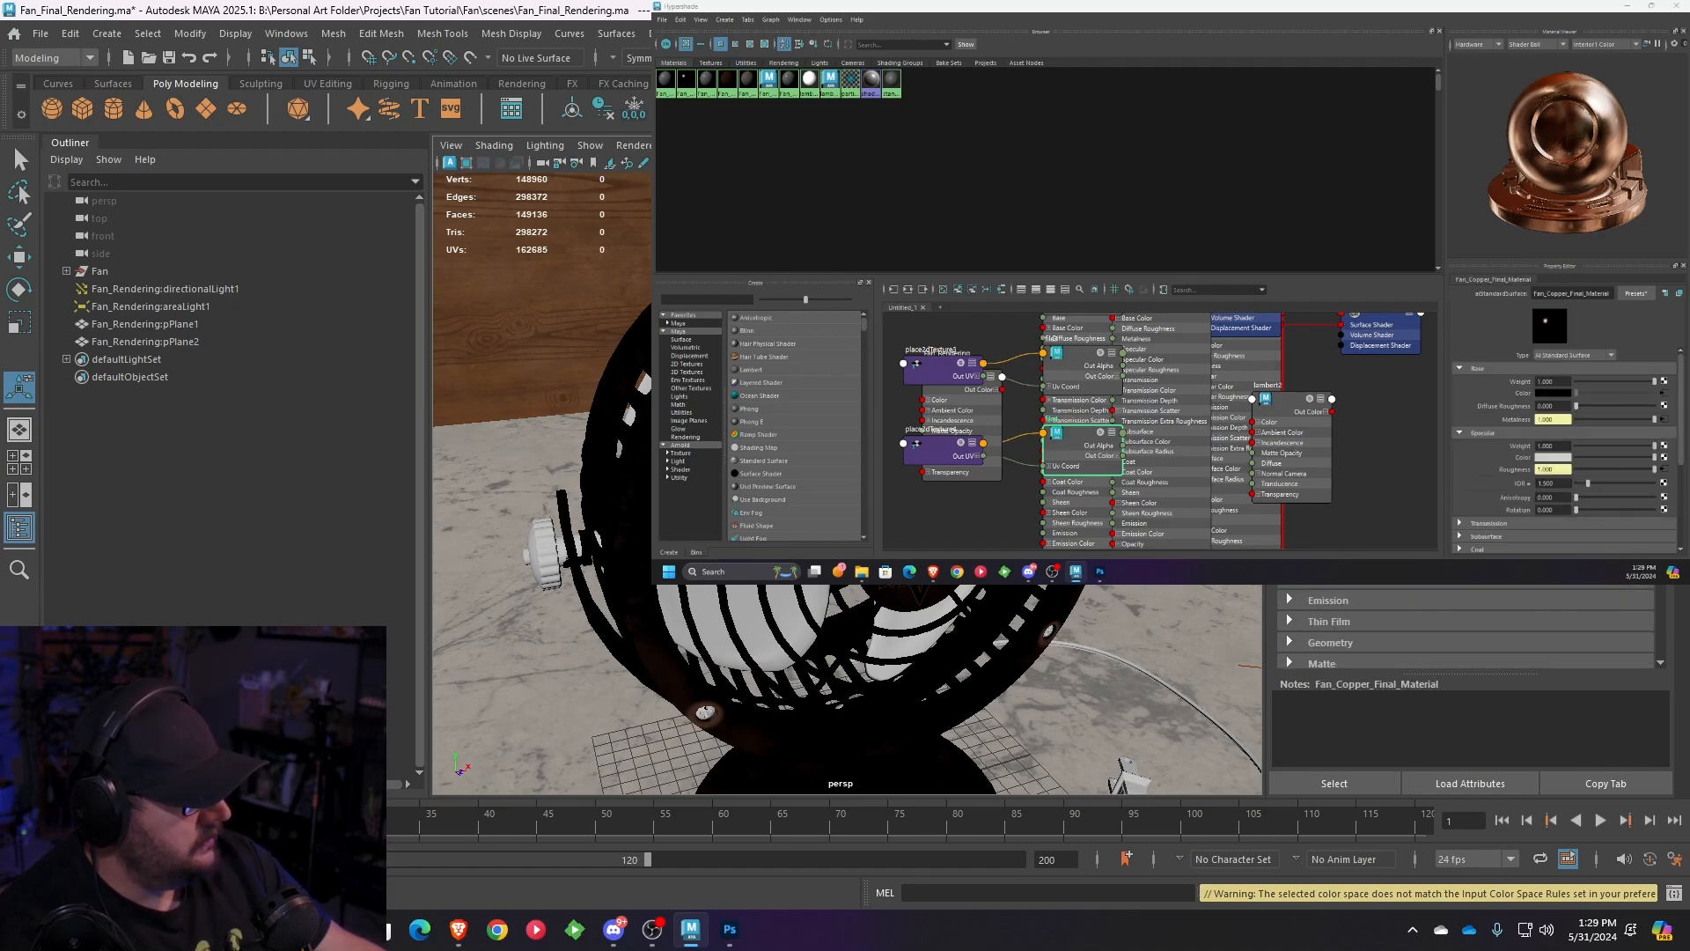
scroll(1465, 625, "up", 2)
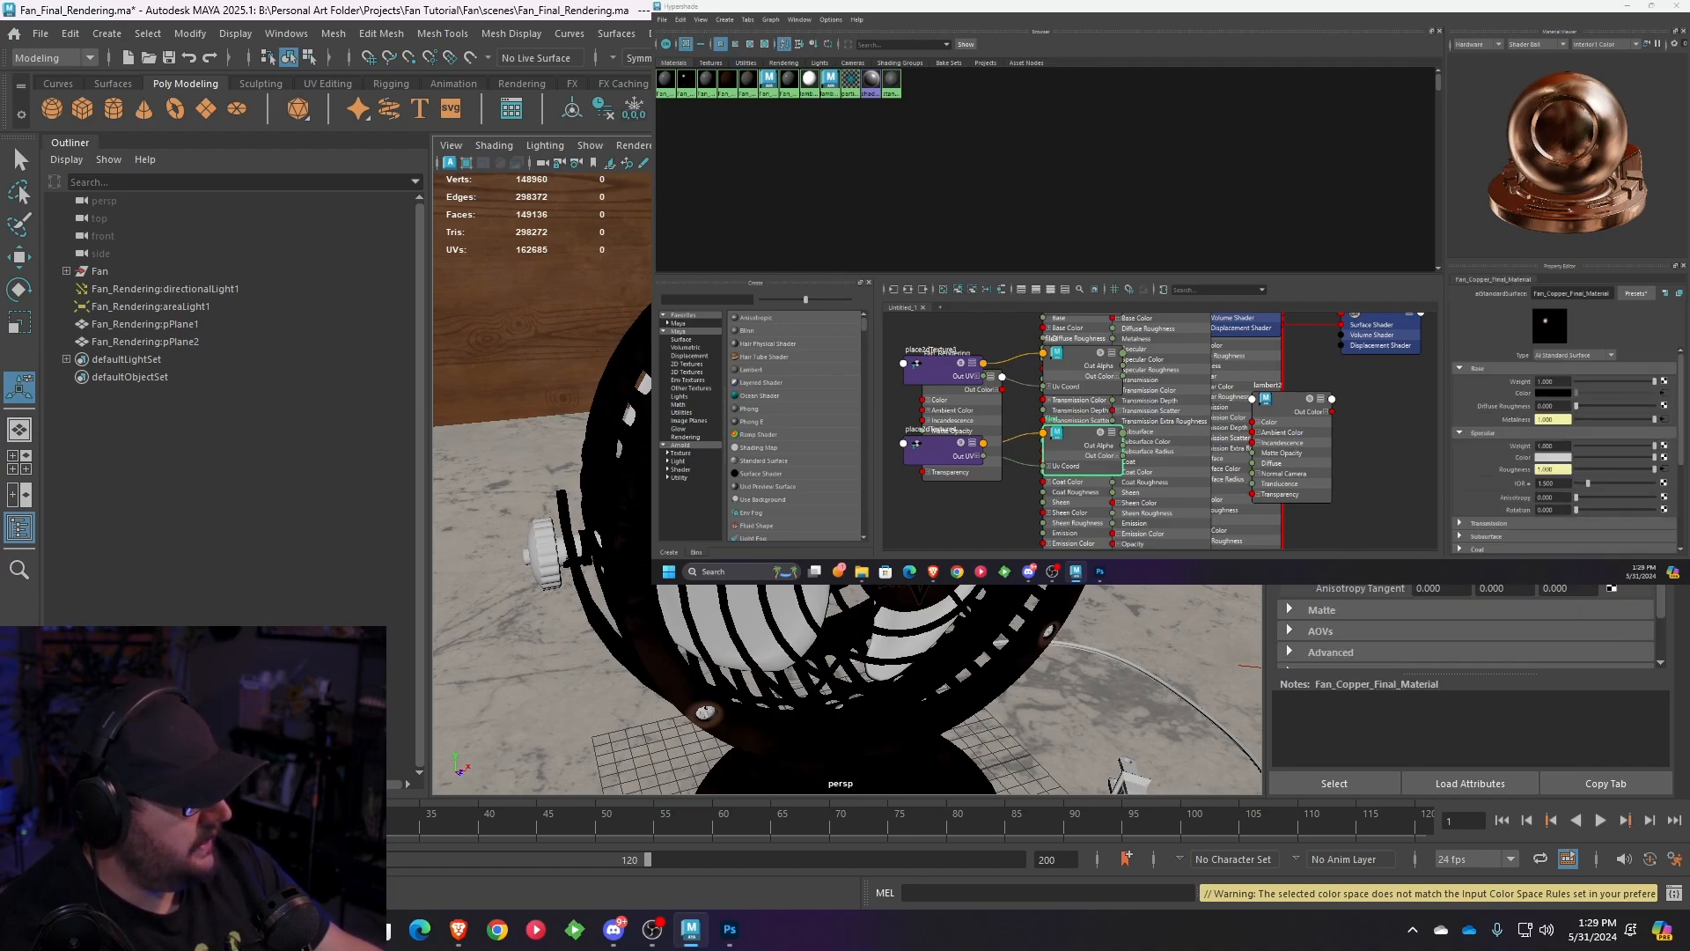
left_click(1635, 579)
left_click(684, 350)
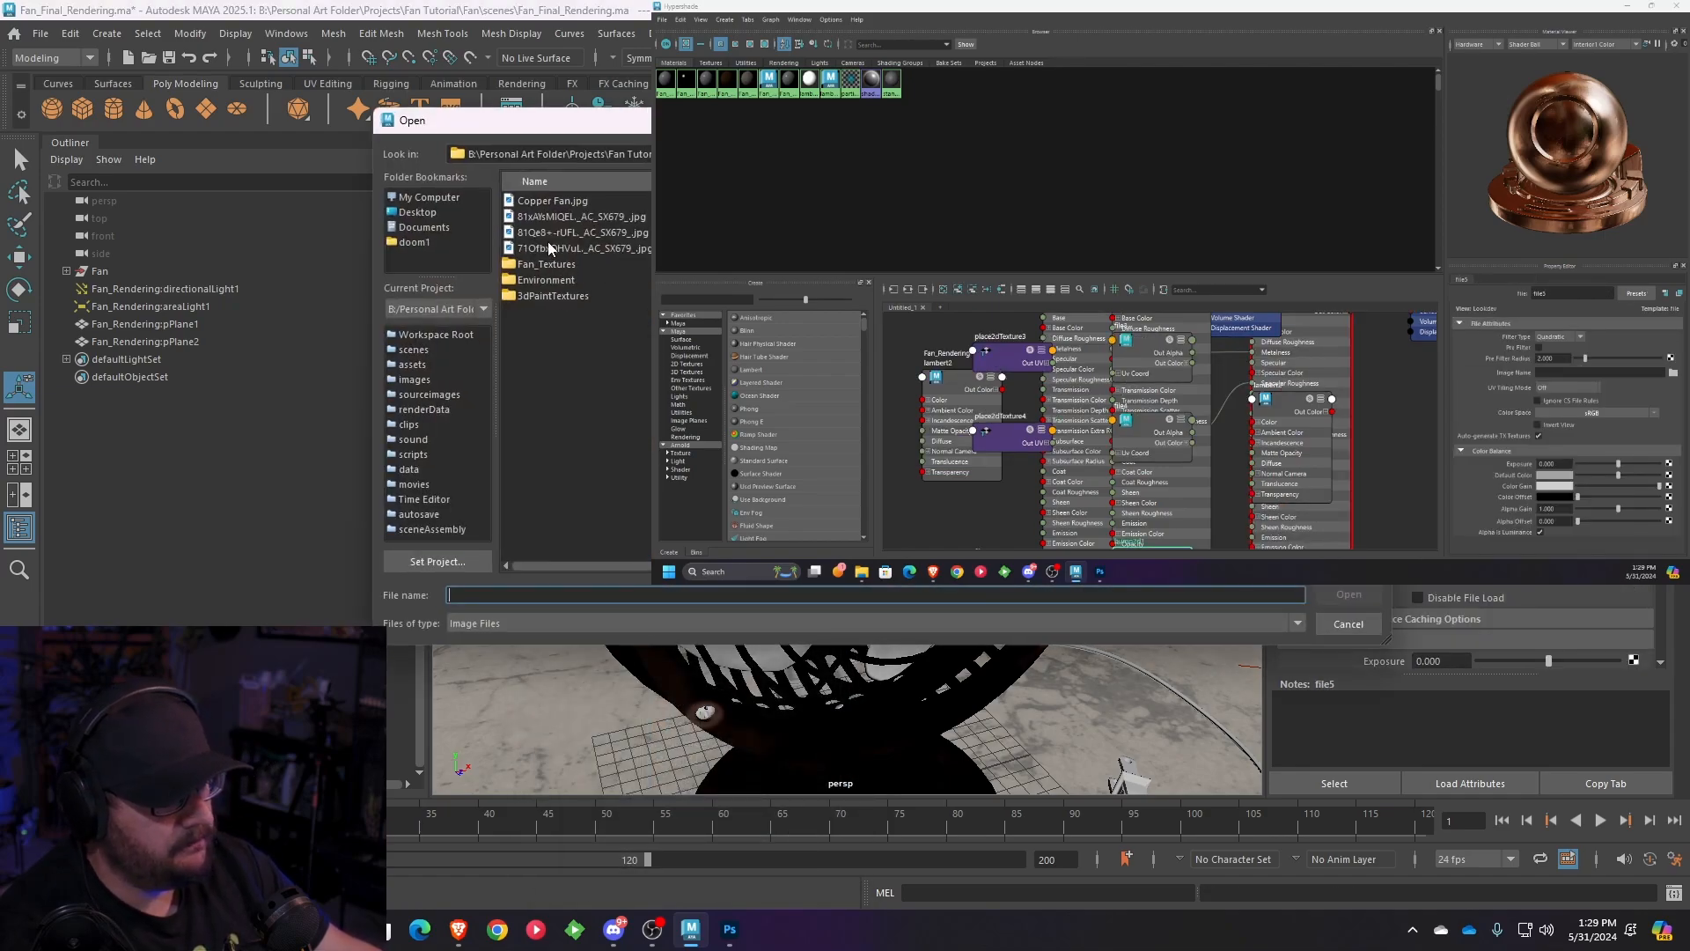
left_click(543, 266)
double_click(543, 266)
left_click(573, 407)
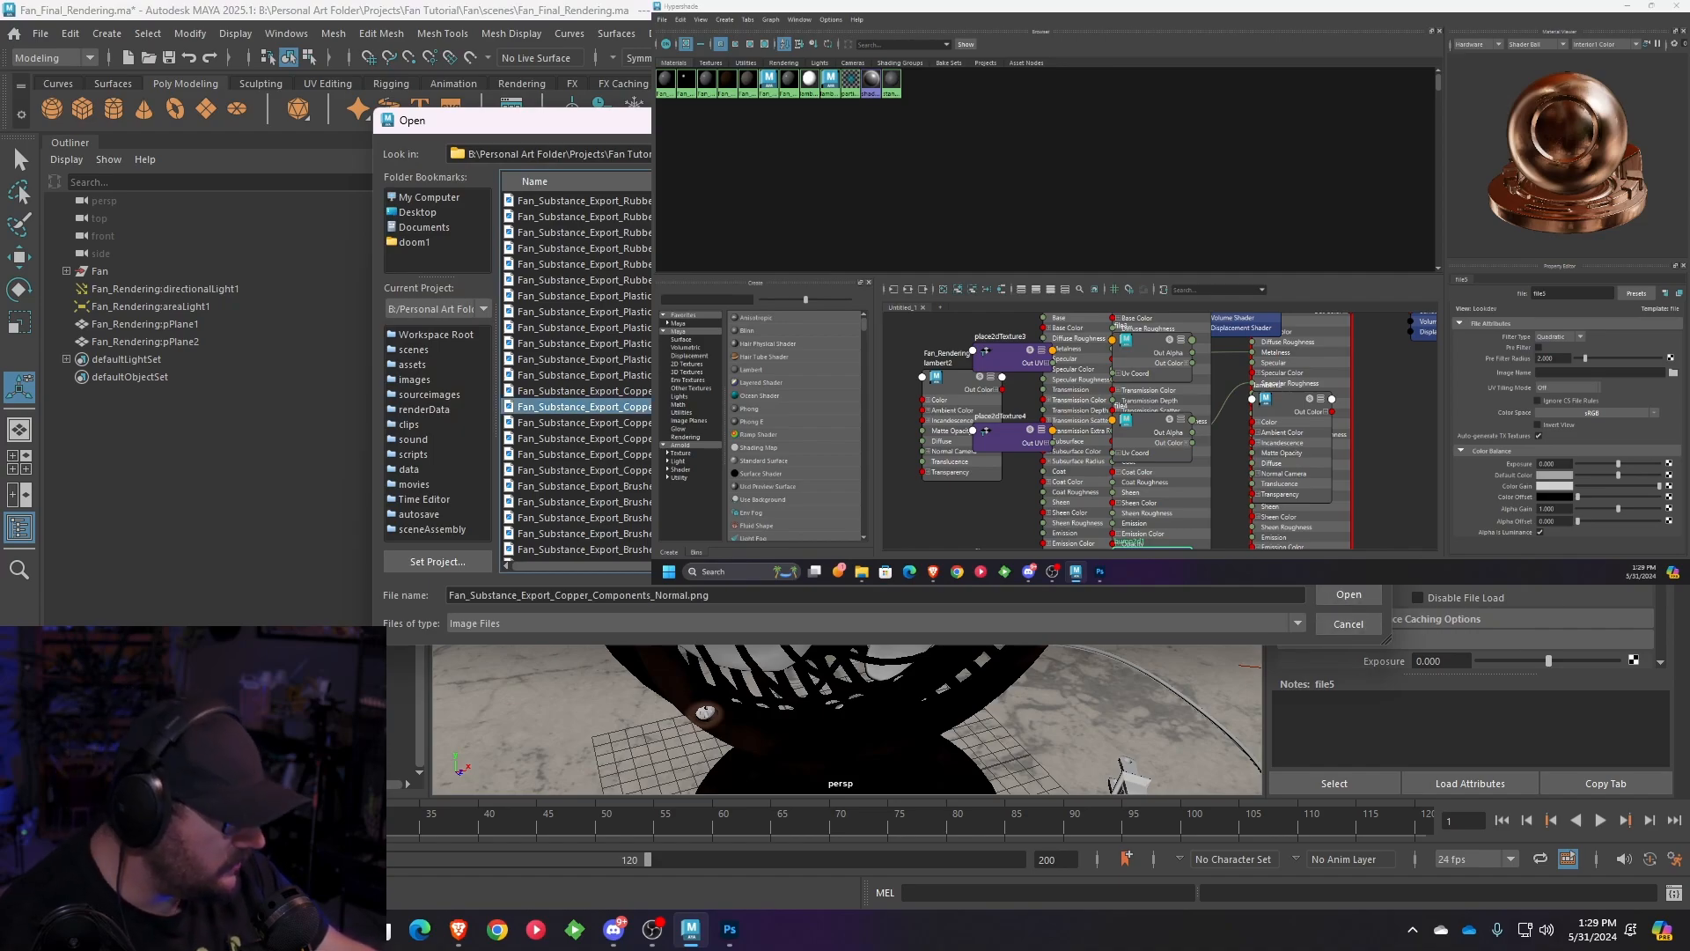
left_click(1350, 595)
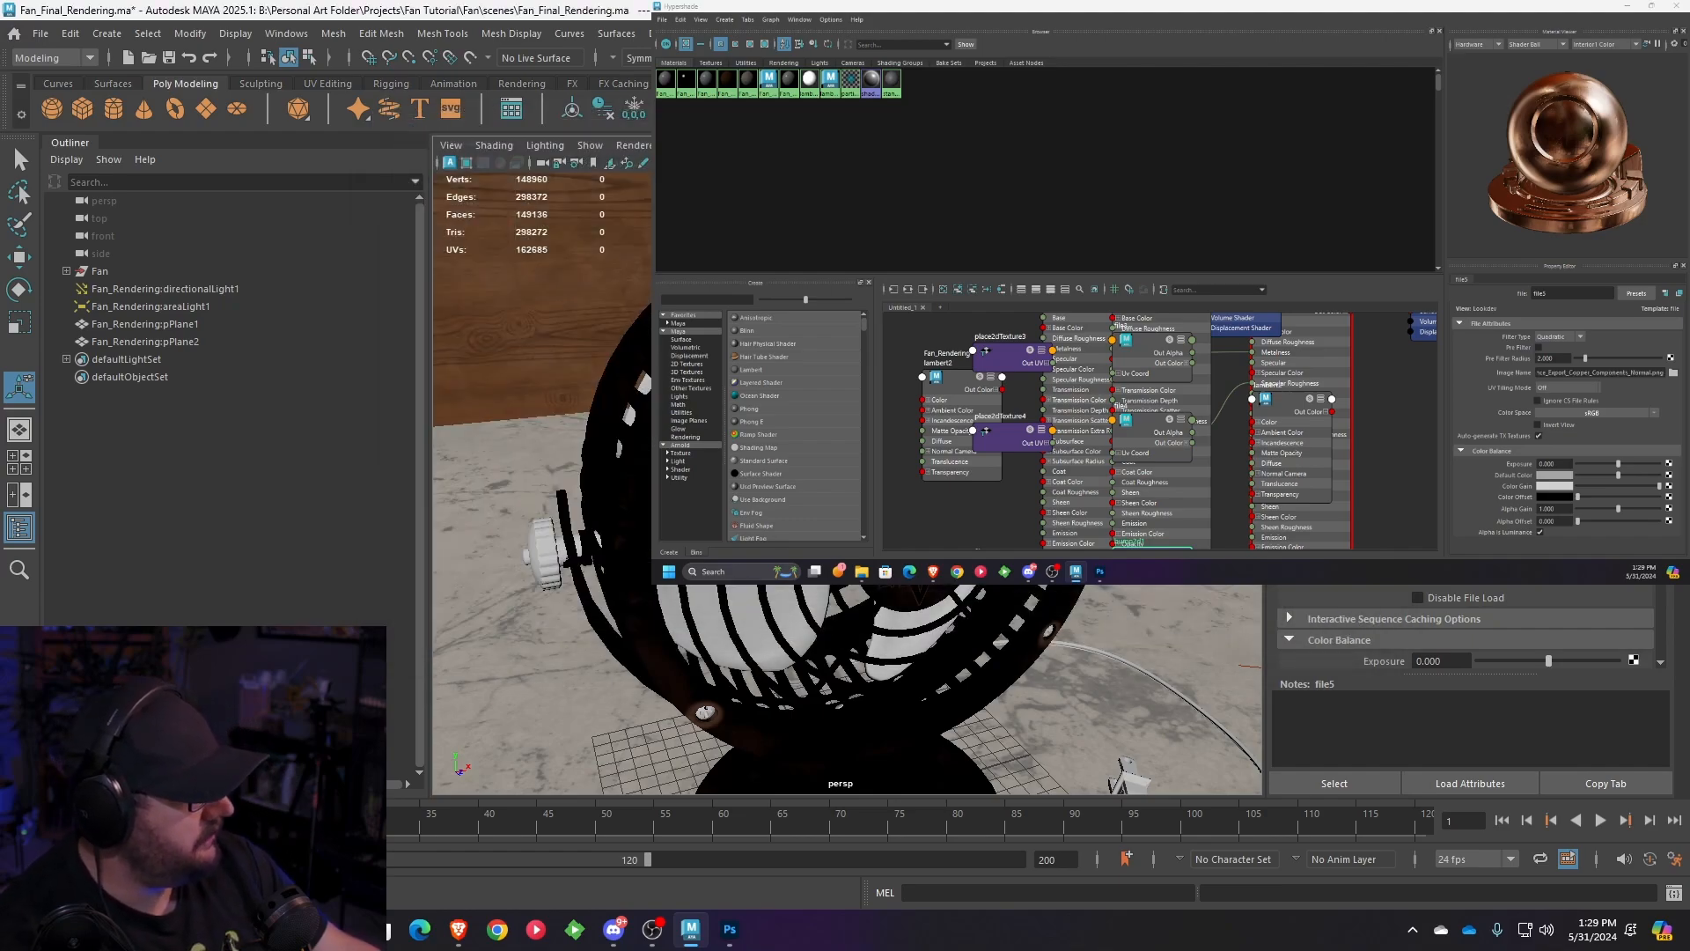
left_click(1553, 558)
mouse_move(1585, 583)
left_click(1460, 586)
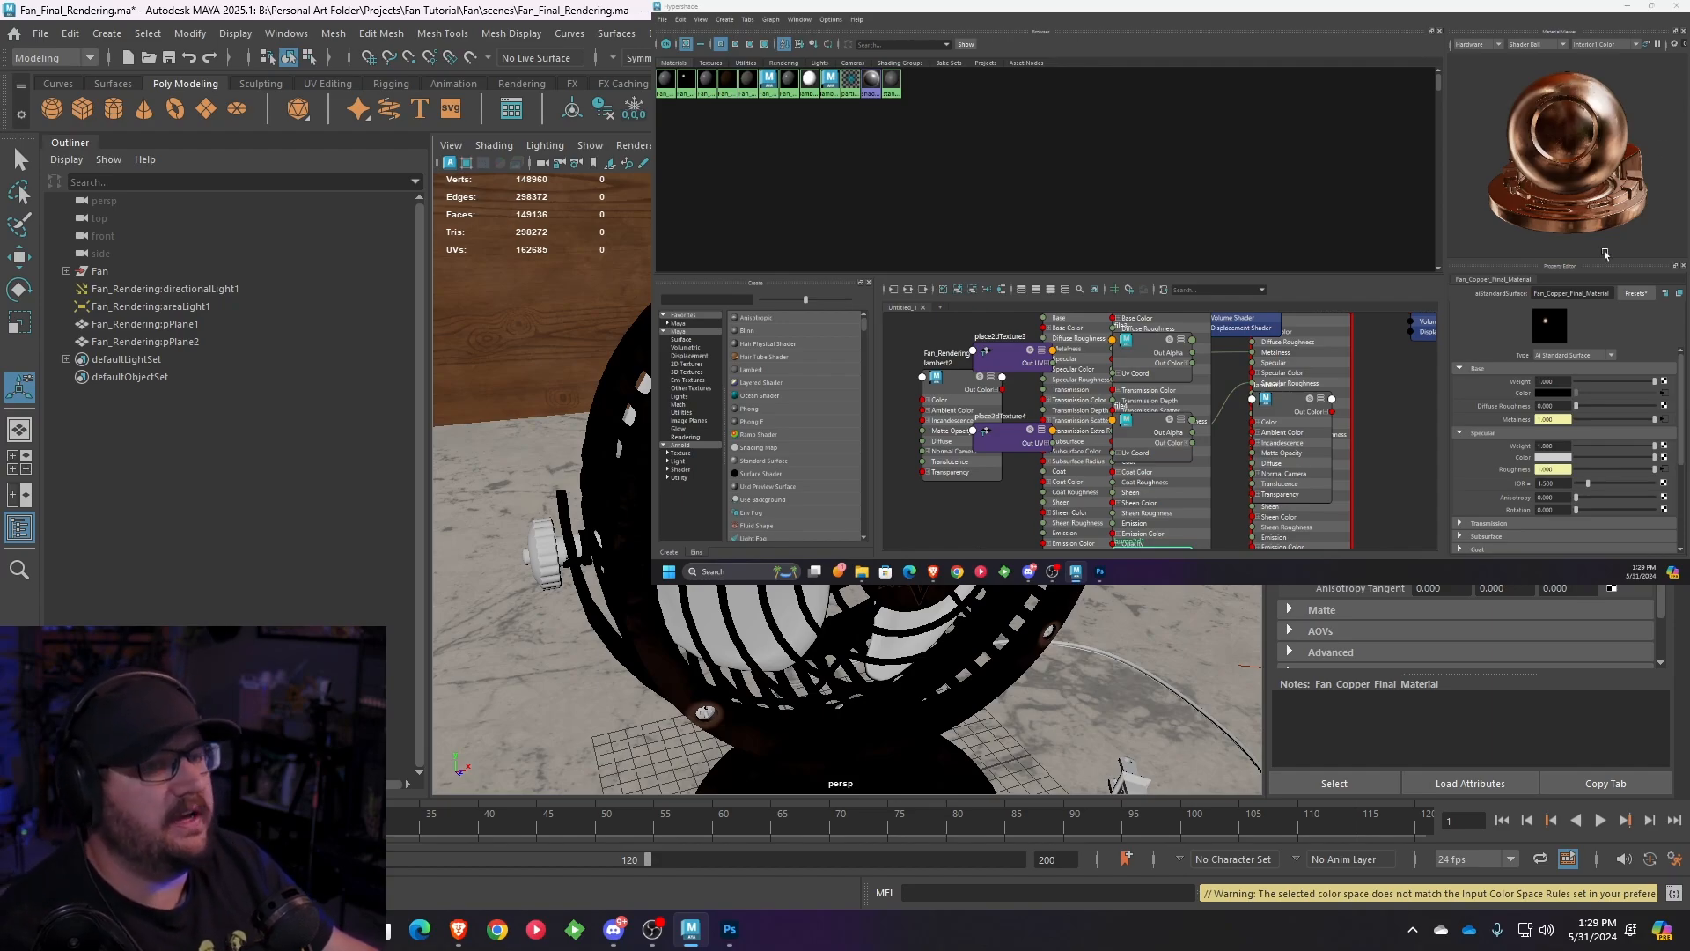
- Select the fan blades and open the attributes of their assigned Fan_Brushed_Metal_Final_Material
left_click_drag(924, 651, 889, 660, "alt")
left_click(766, 379)
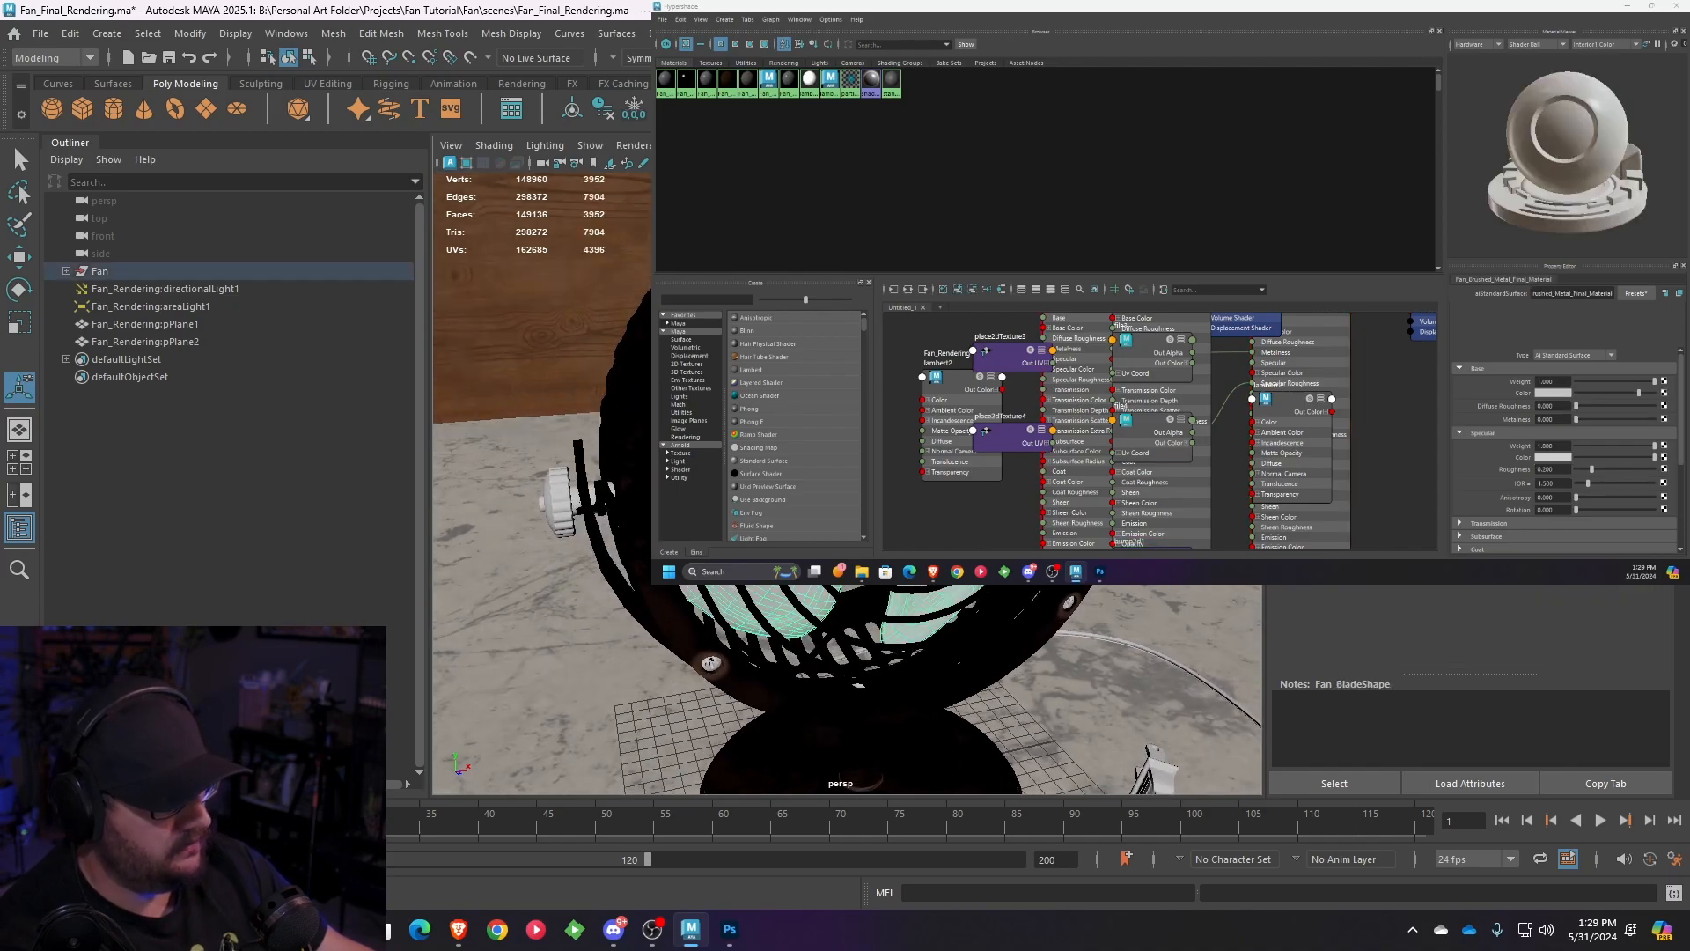
right_click_drag(766, 378, 782, 792)
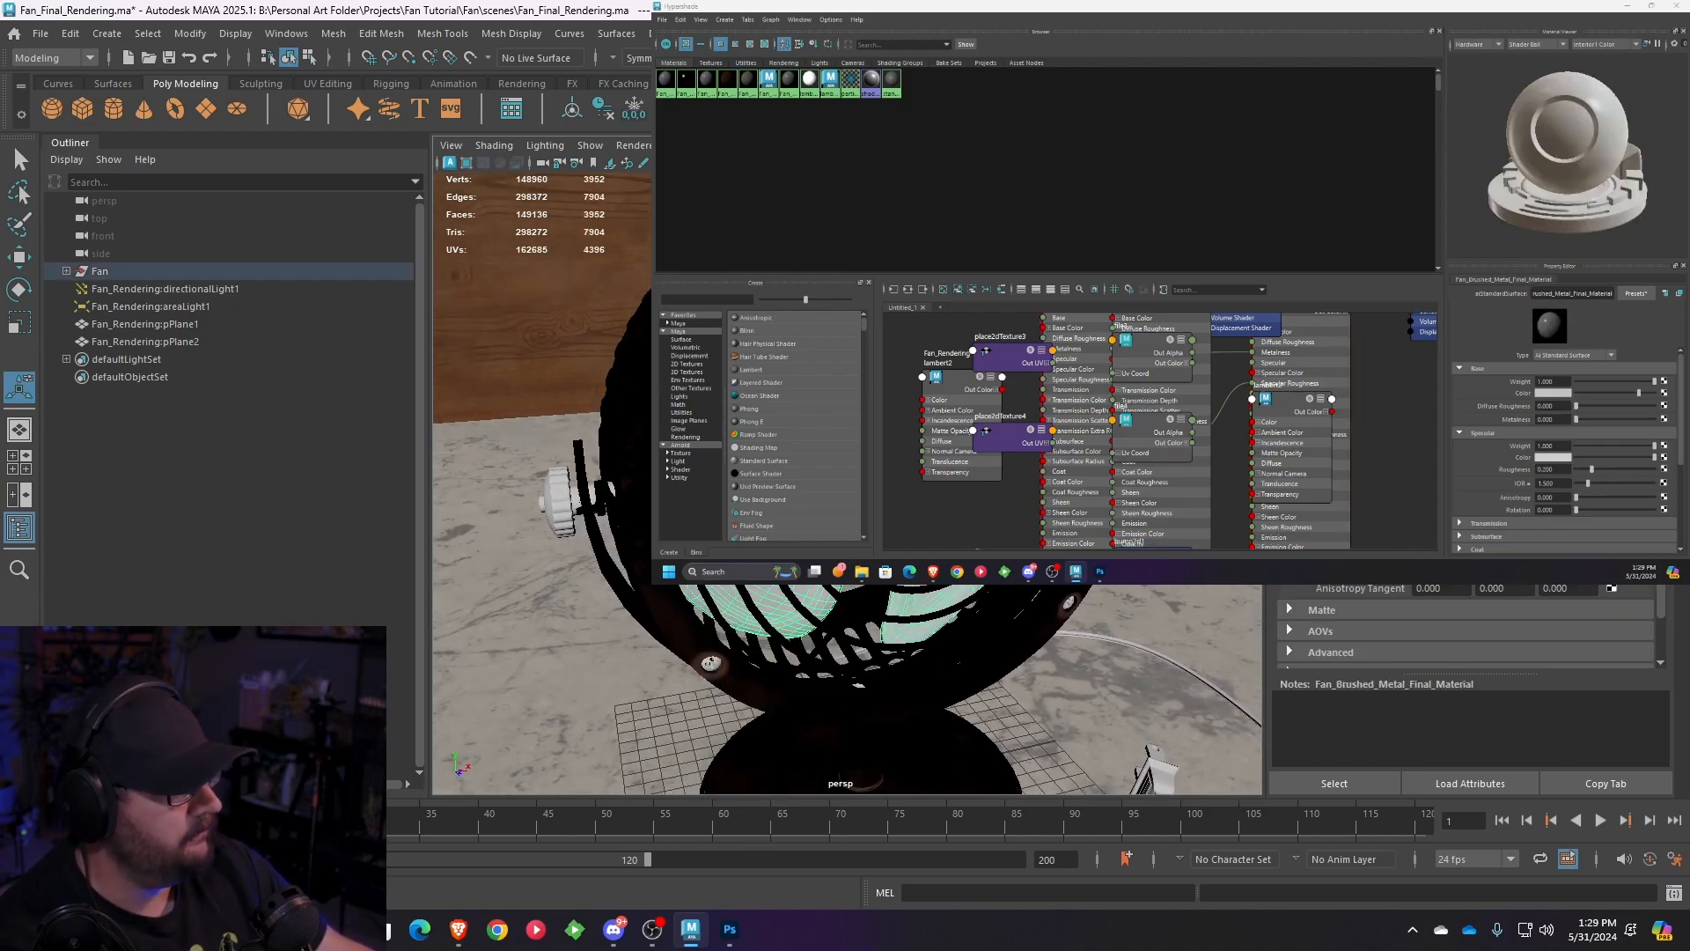
- Load Fan_Substance_Export_Brushed_metal_BaseColor.png from the Fan_Textures folder as the brushed metal material's base color texture
scroll(1466, 625, "up", 4)
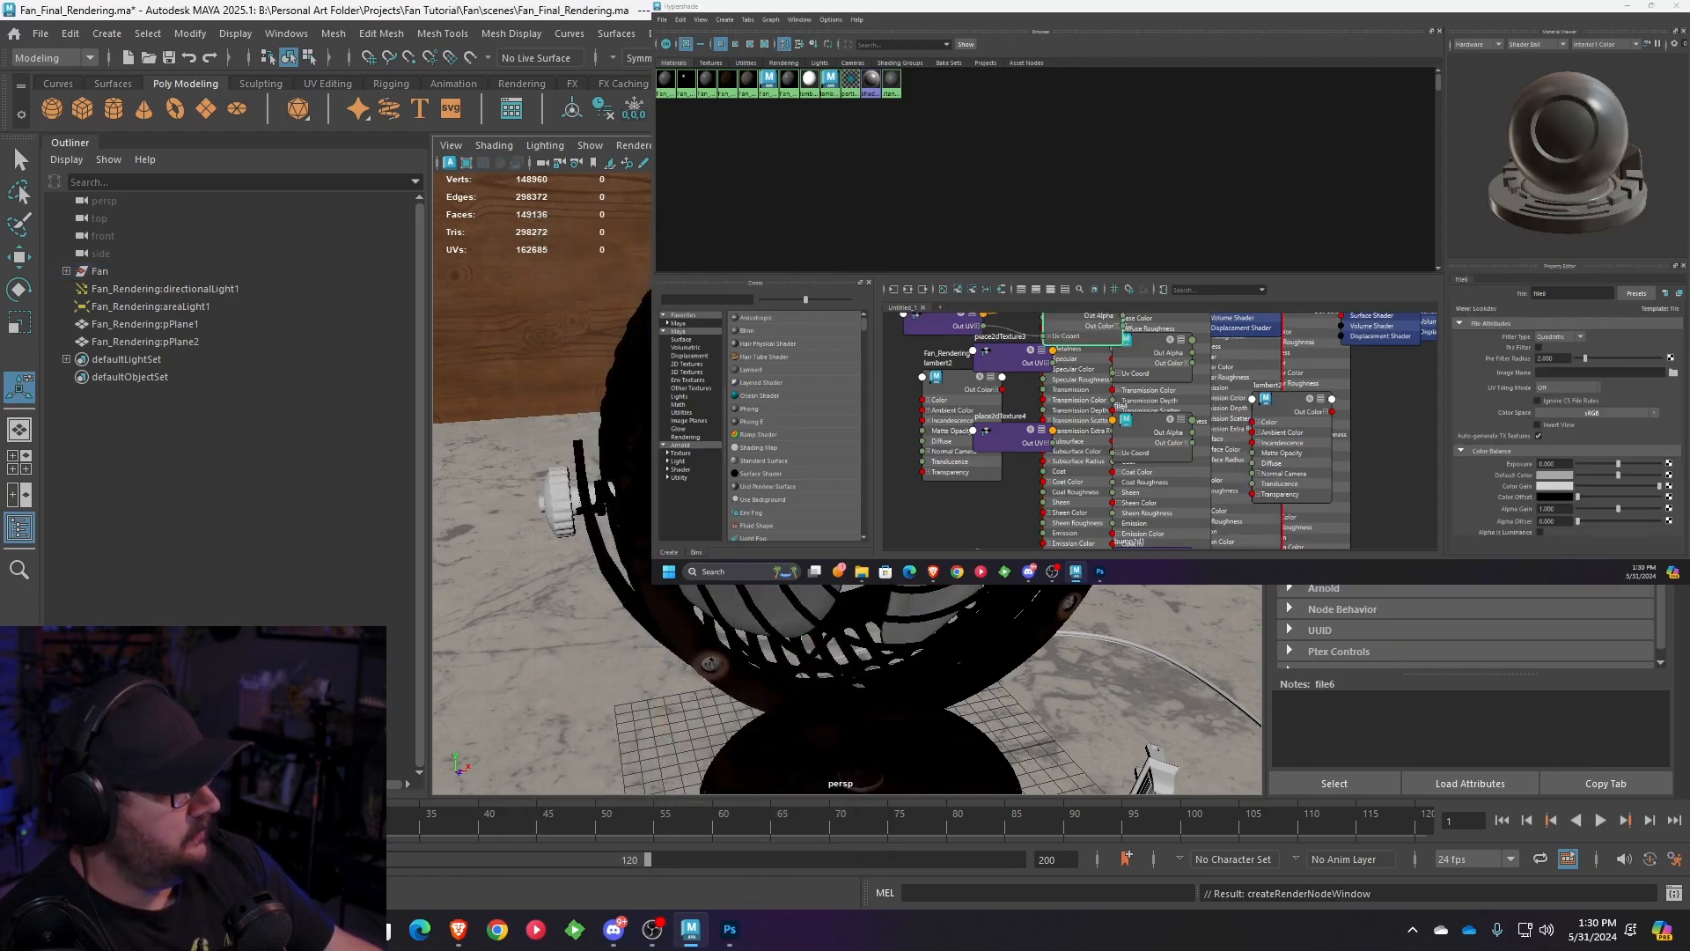
scroll(1468, 625, "up", 4)
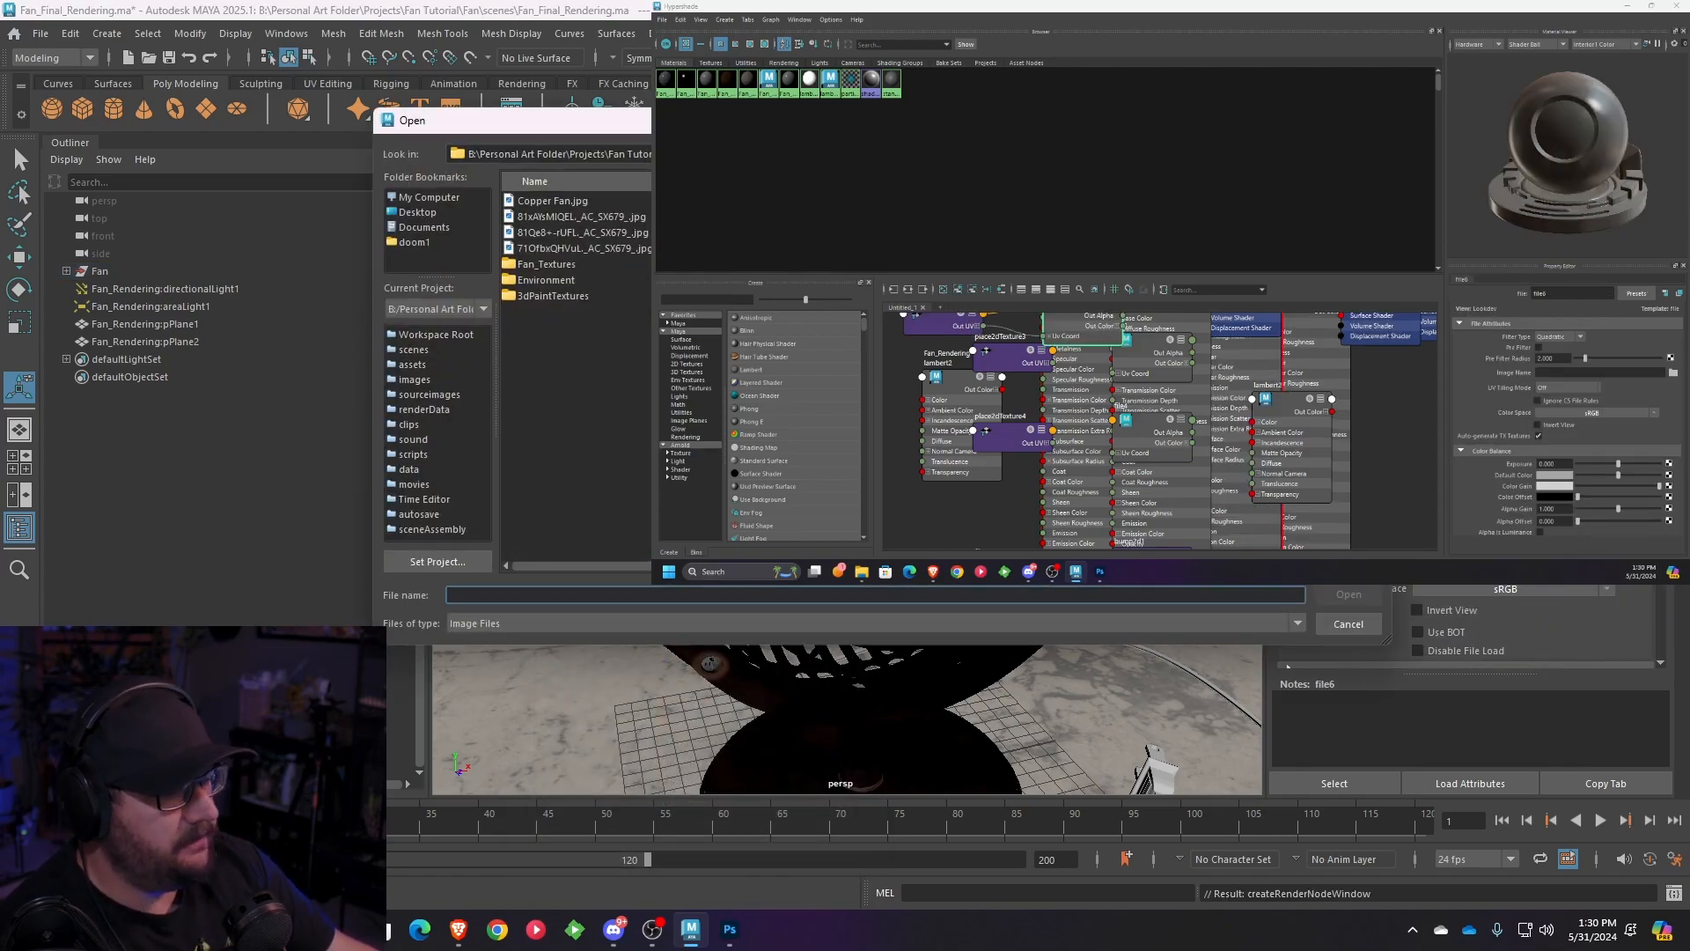
double_click(544, 265)
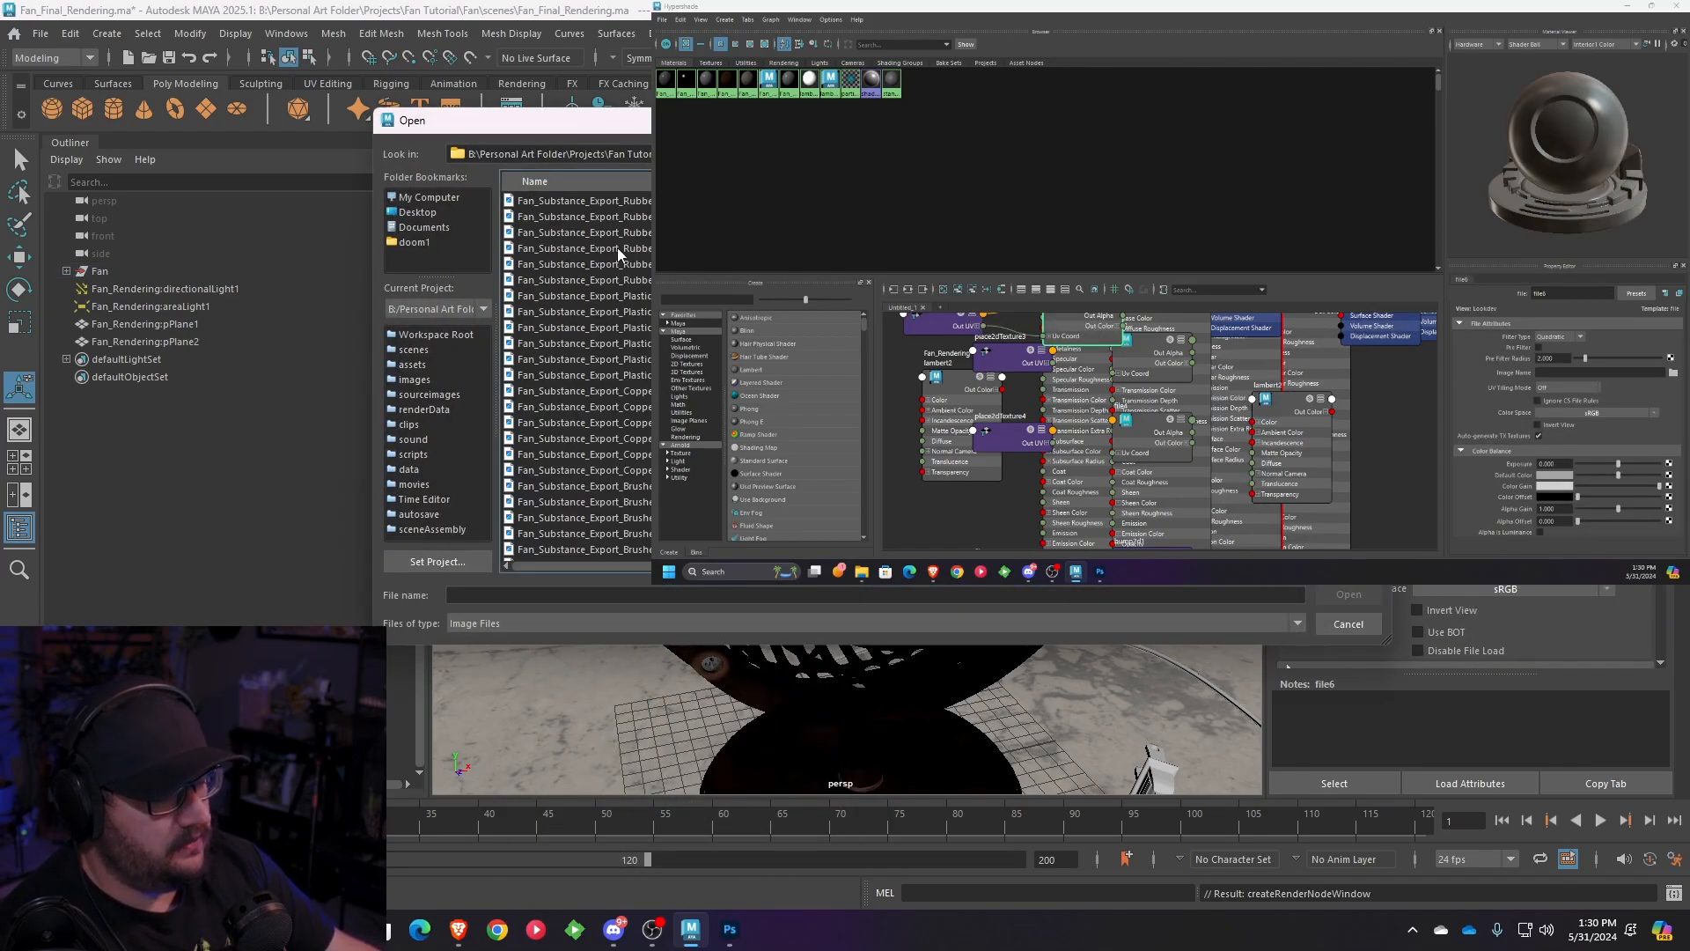
left_click(584, 485)
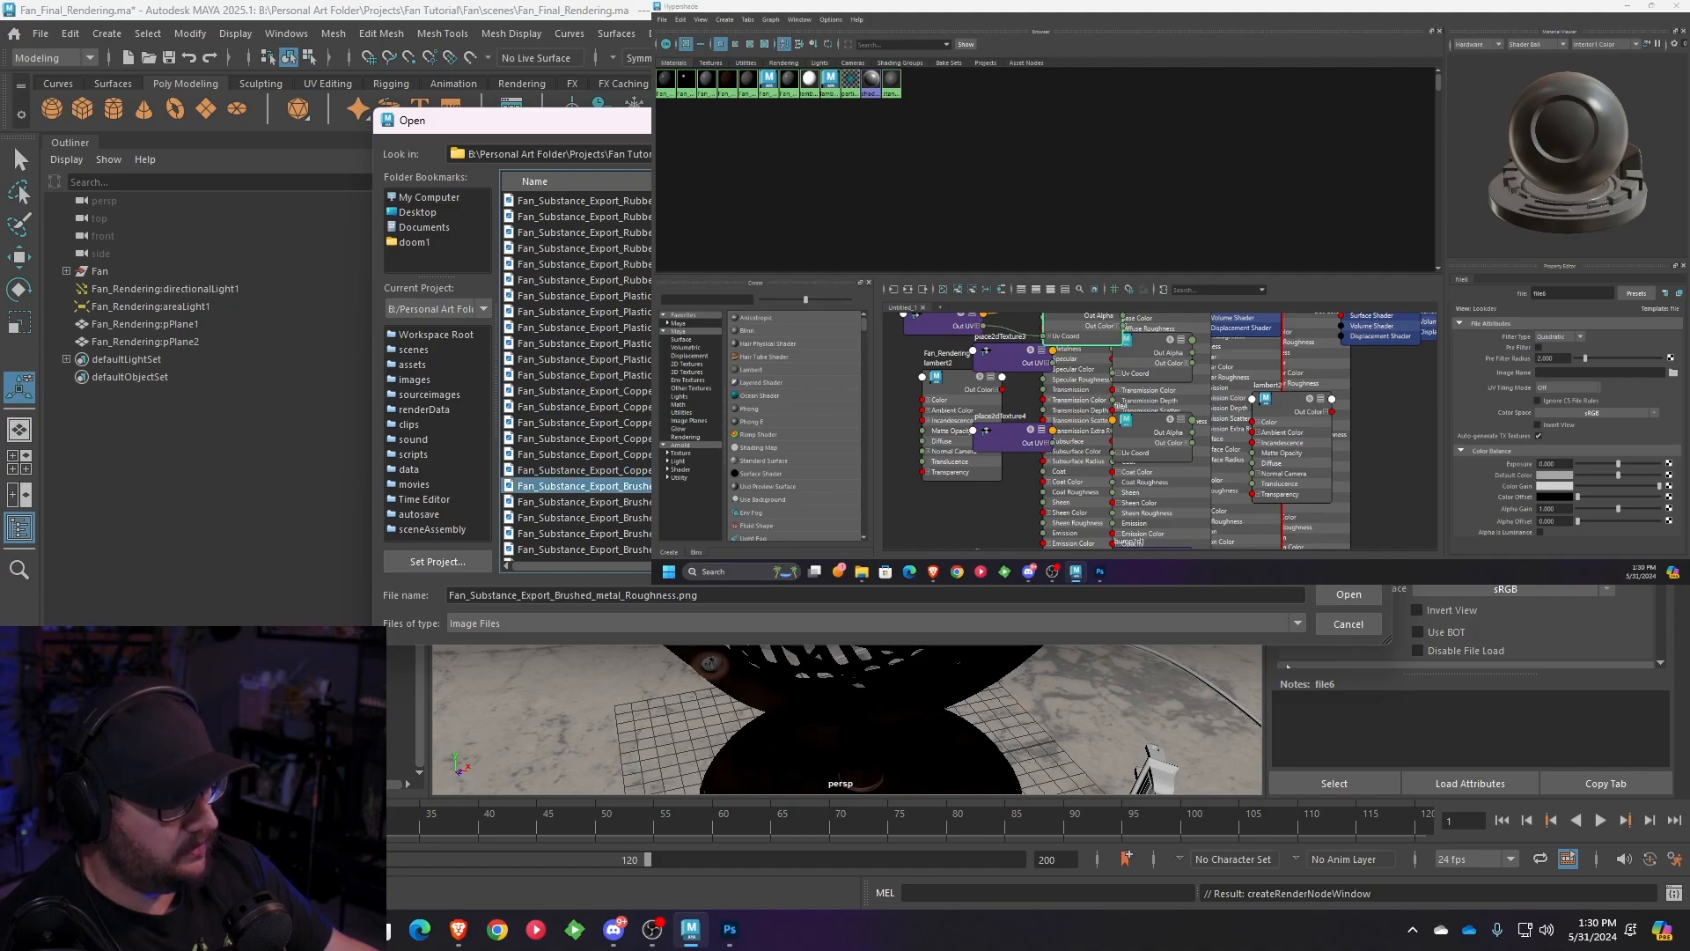
scroll(576, 374, "down", 1)
left_click(584, 549)
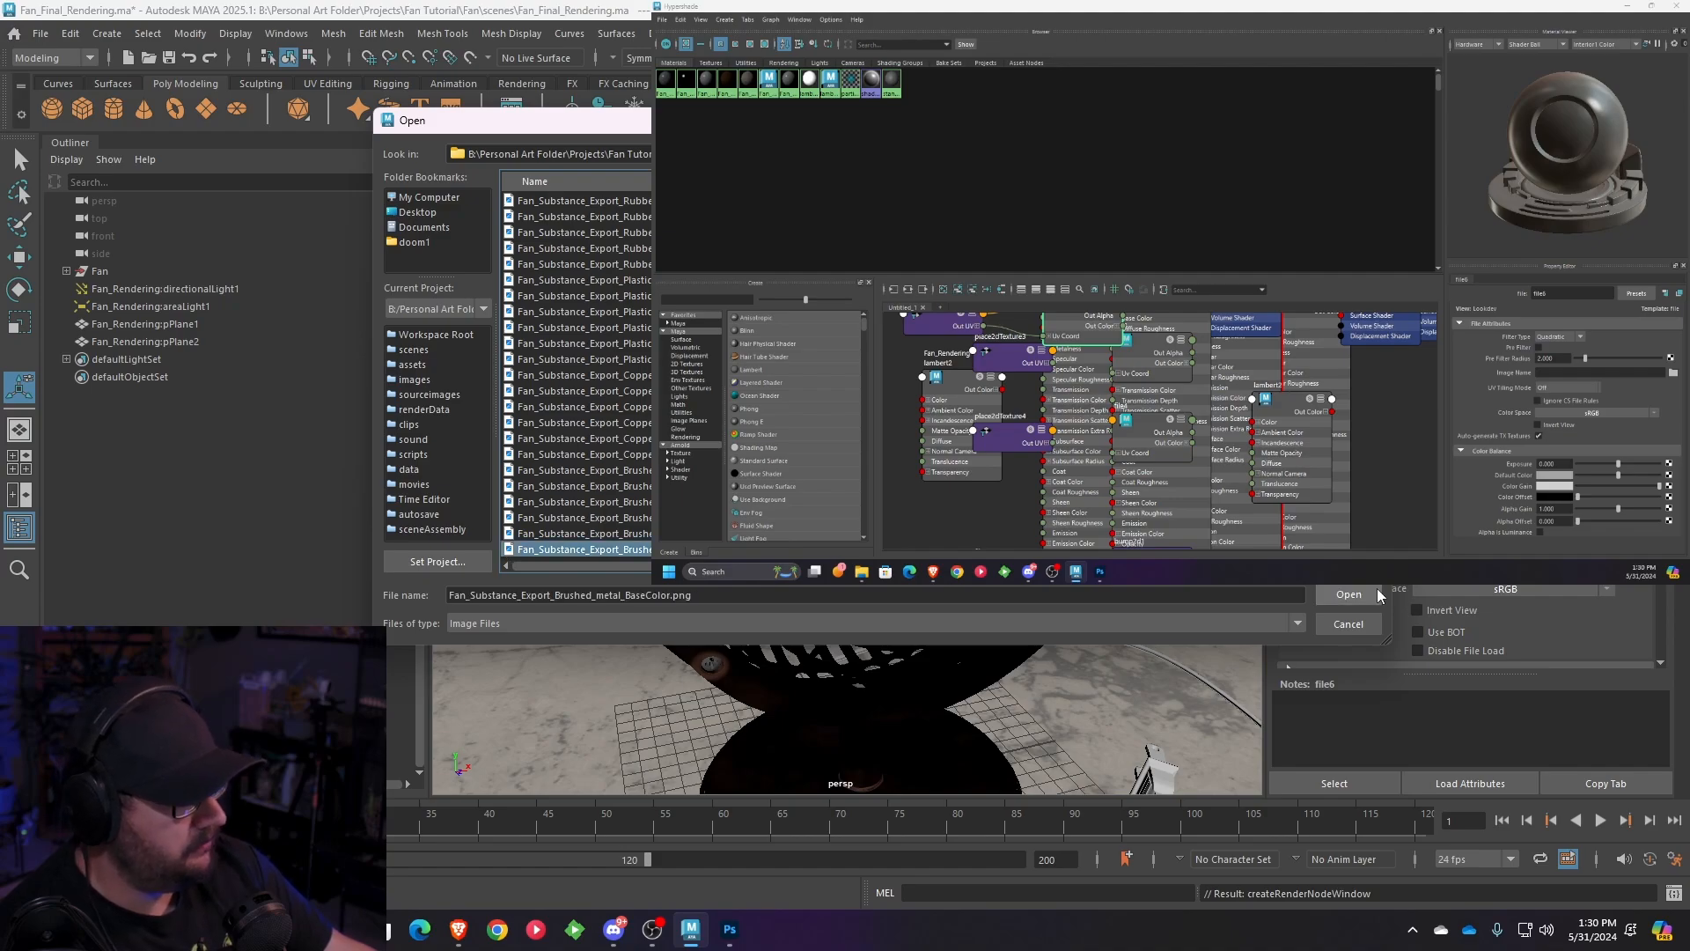
left_click(1372, 592)
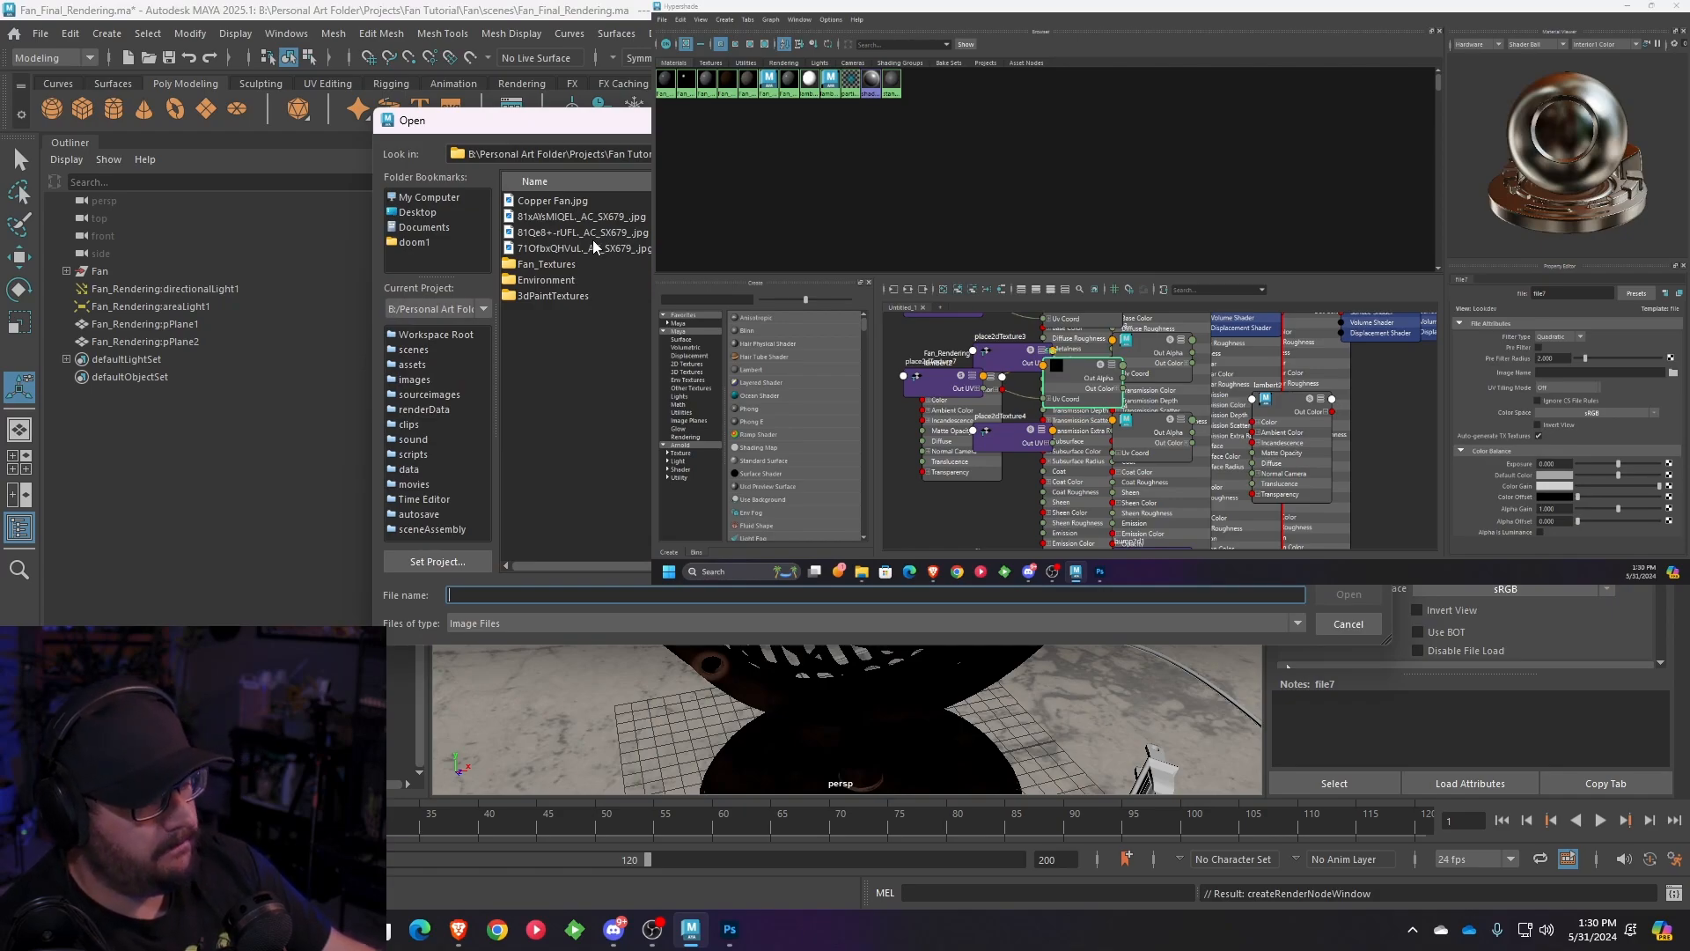
- Load Fan_Substance_Export_Brushed_metal_Metallic.png as the brushed metal material's metalness texture and set its color space to Raw
double_click(539, 264)
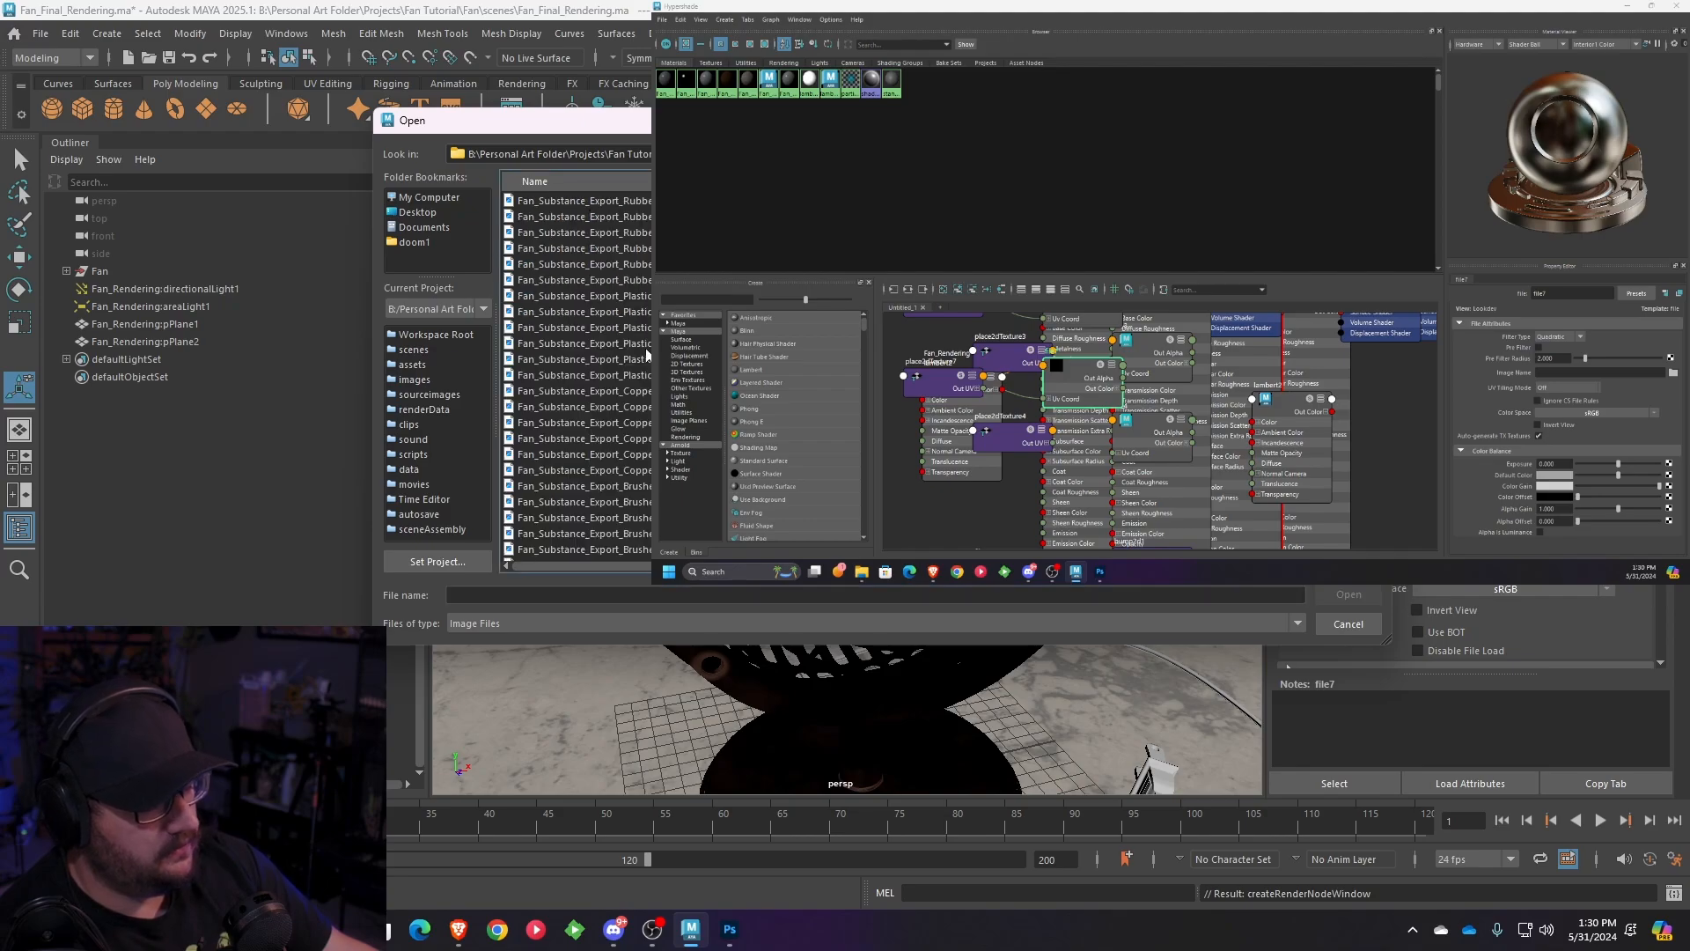
scroll(647, 350, "down", 1)
left_click(583, 501)
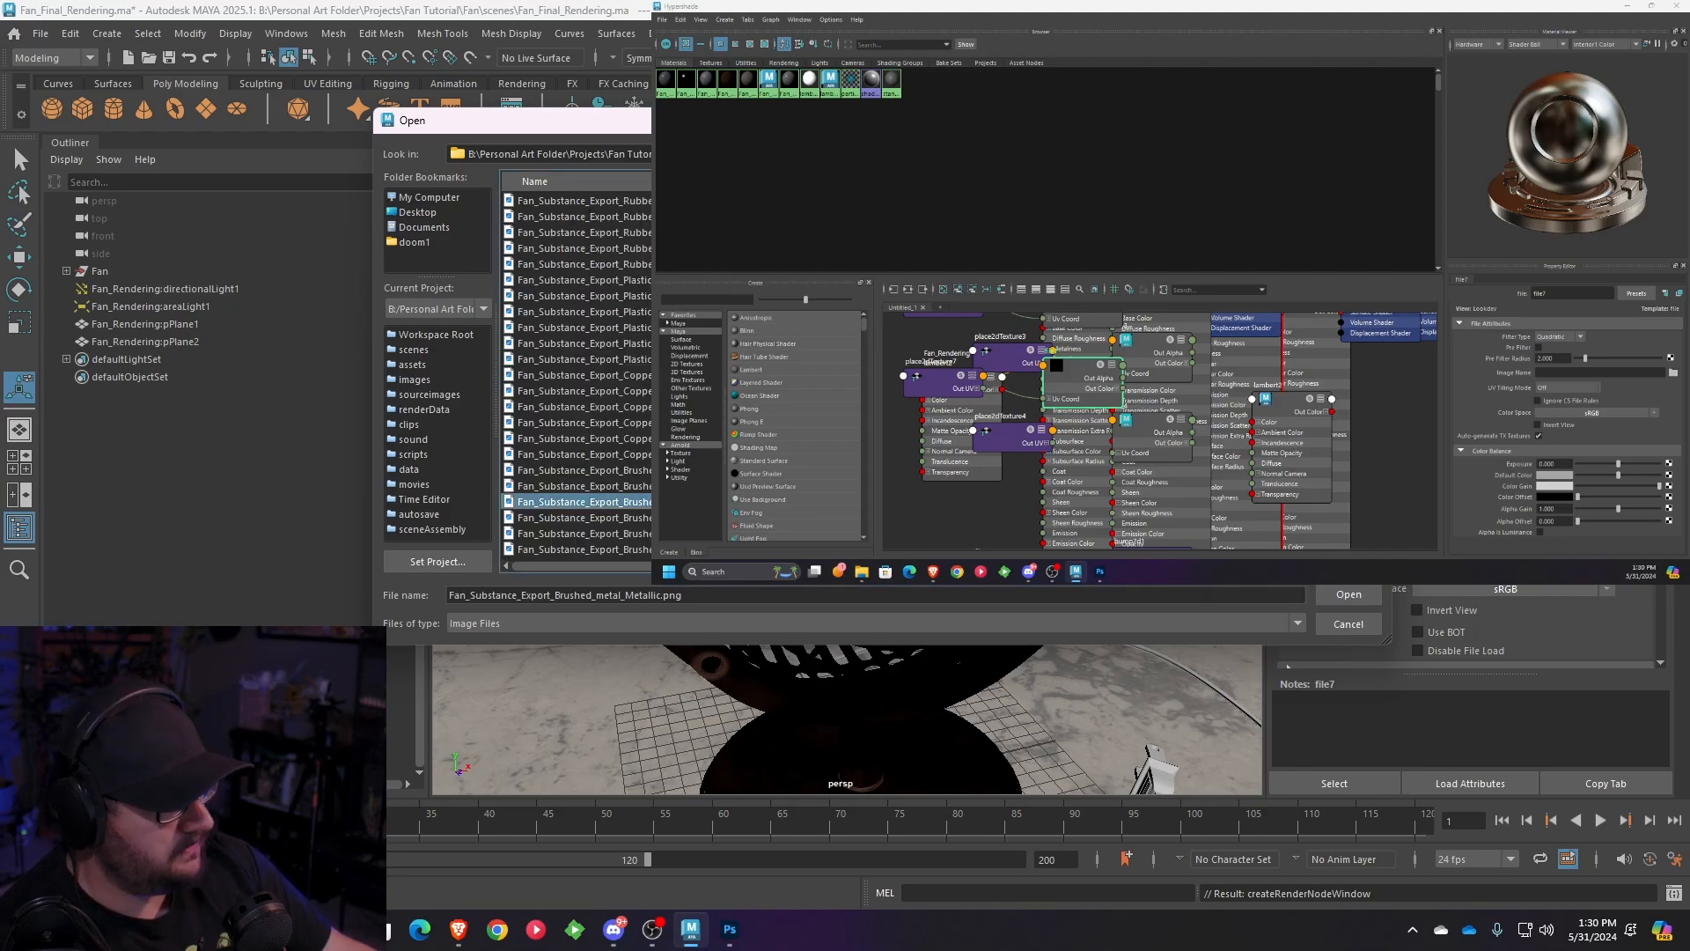
left_click(1347, 595)
left_click(1551, 588)
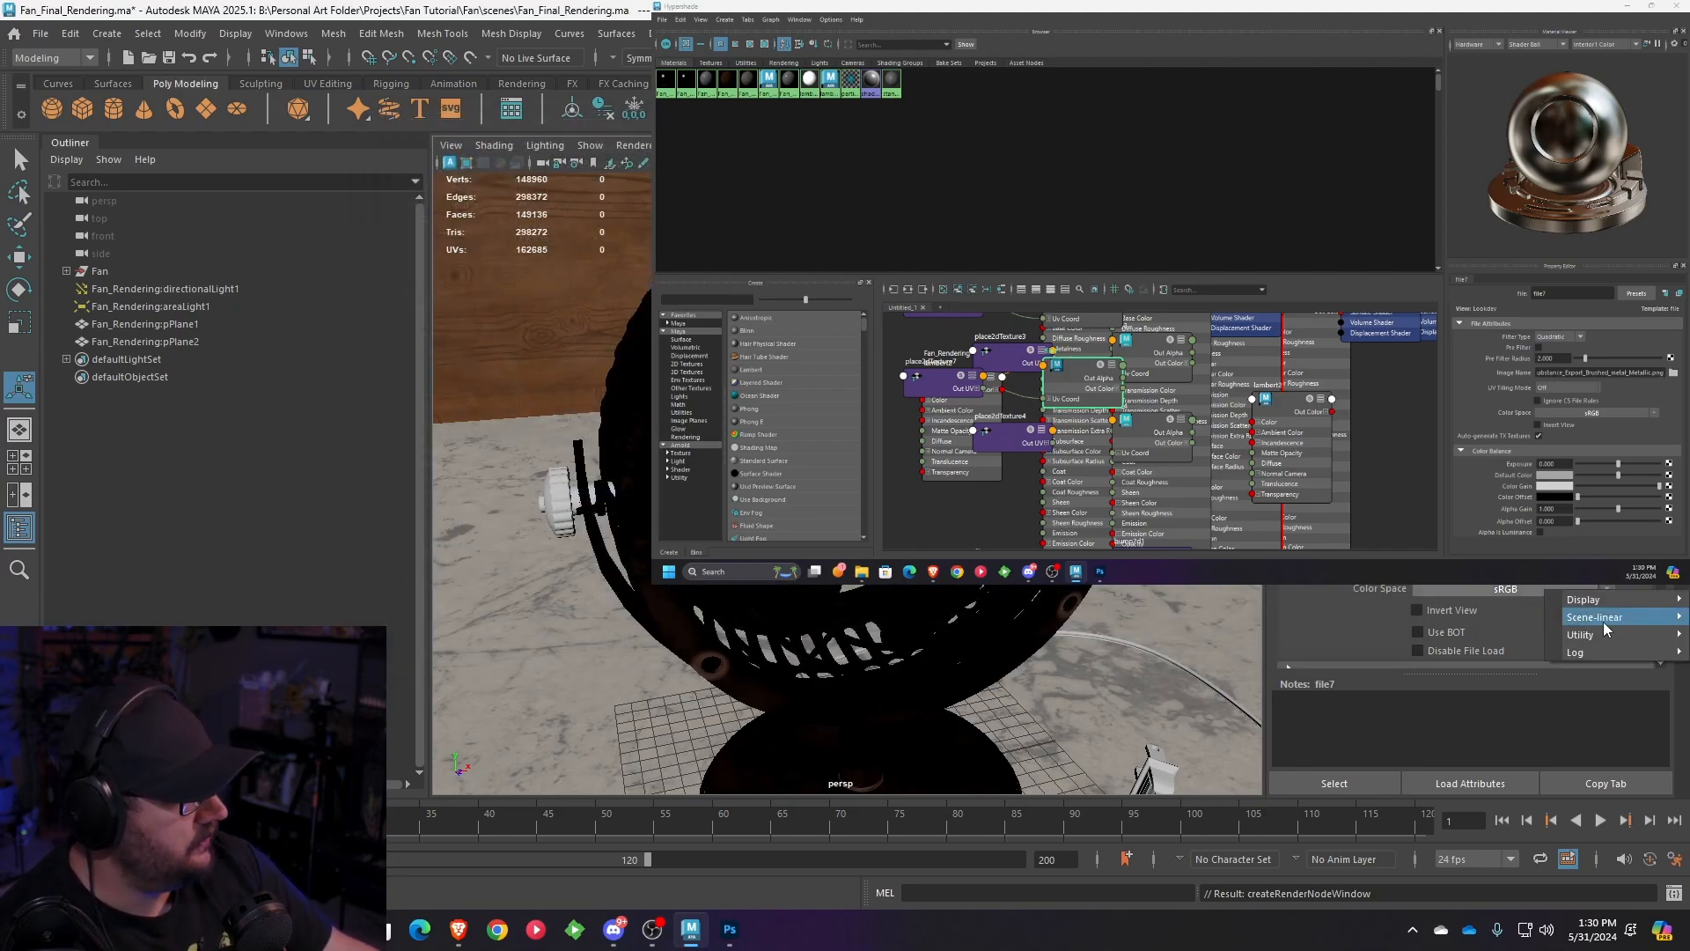
left_click(1493, 633)
left_click(1514, 614)
scroll(1517, 615, "down", 2)
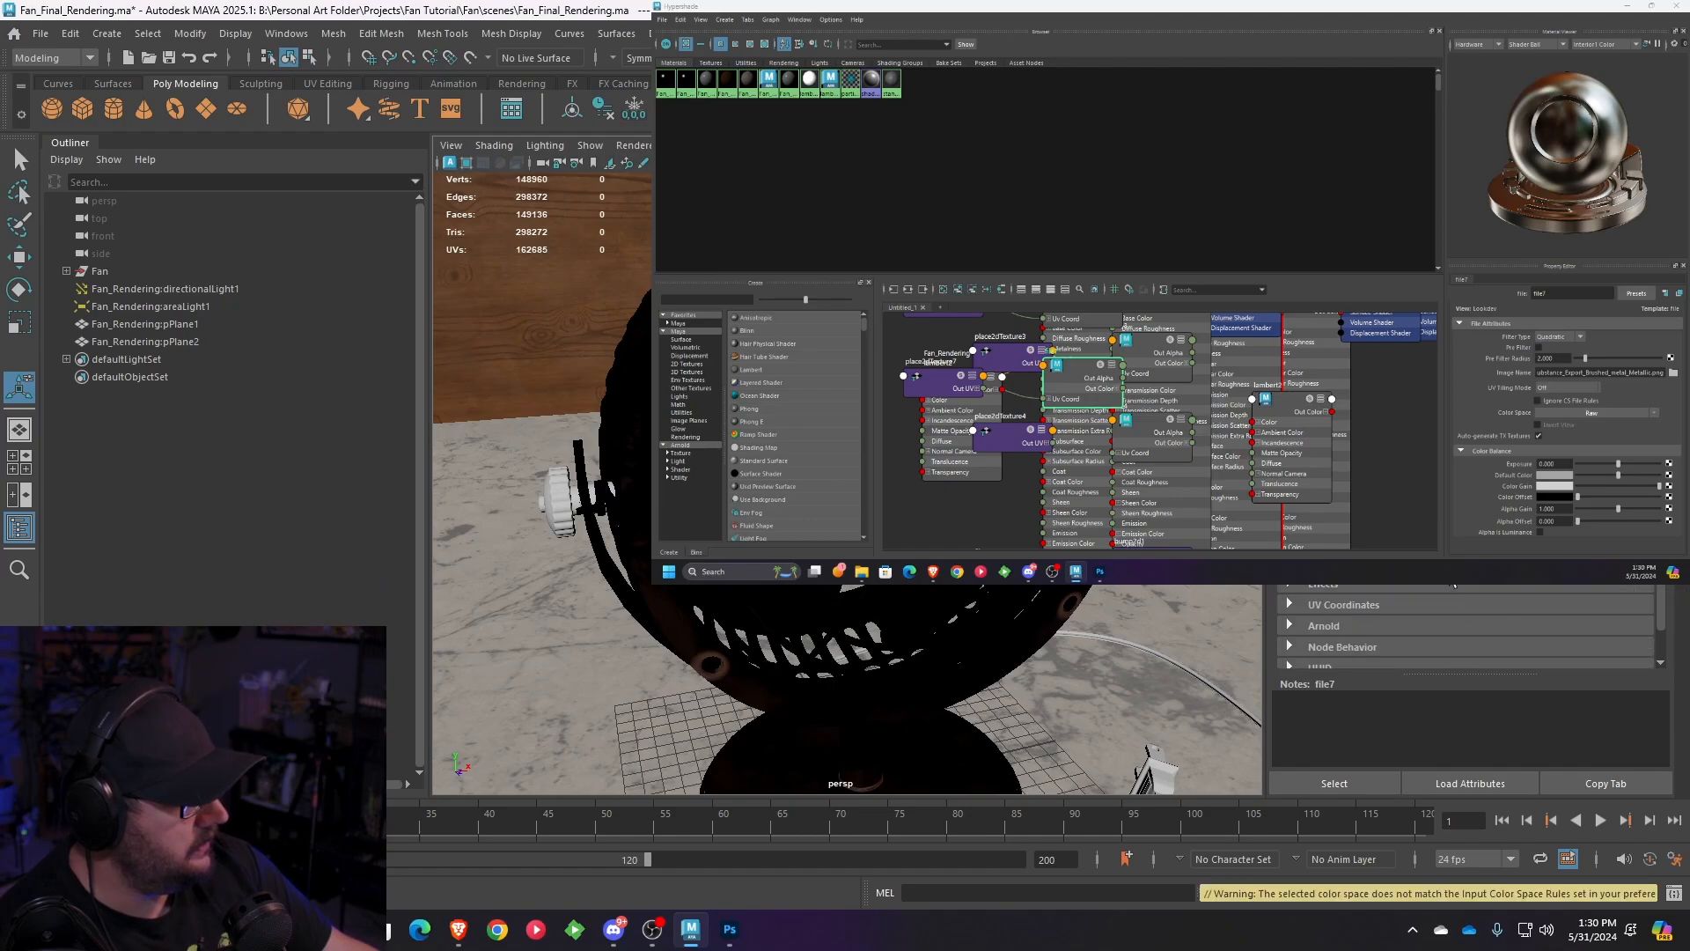
left_click(1497, 583)
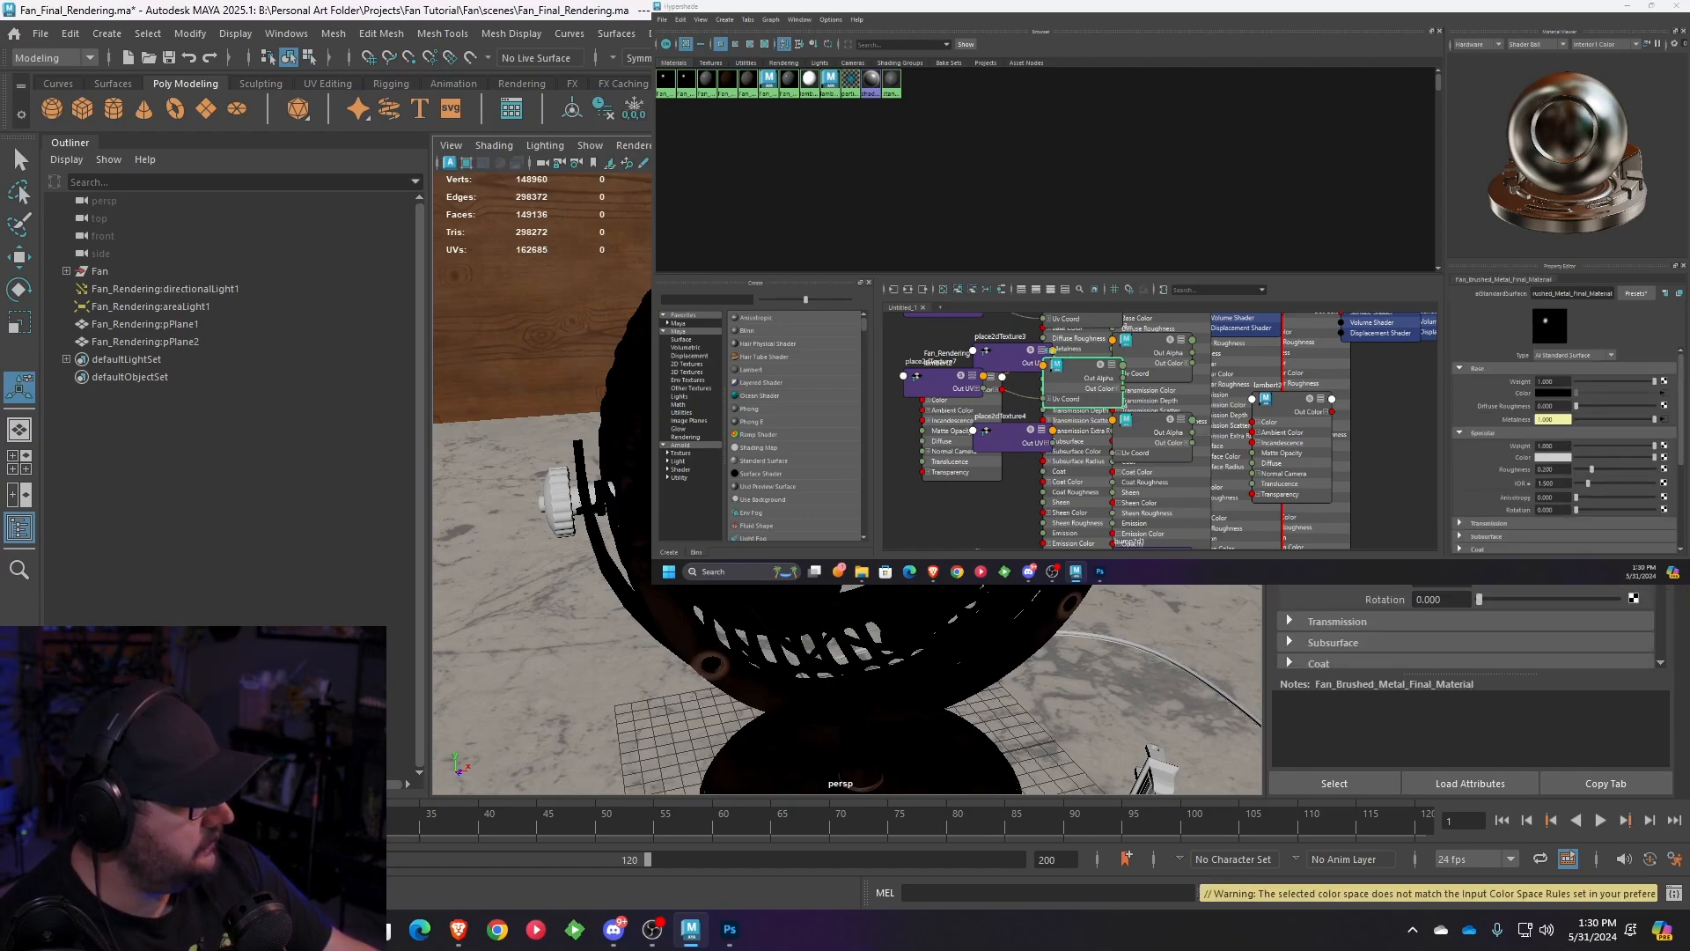
- Load Fan_Substance_Export_Brushed_metal_Roughness.png as the brushed metal material's specular roughness texture and set its color space to Raw
left_click(1662, 470)
left_click(688, 680)
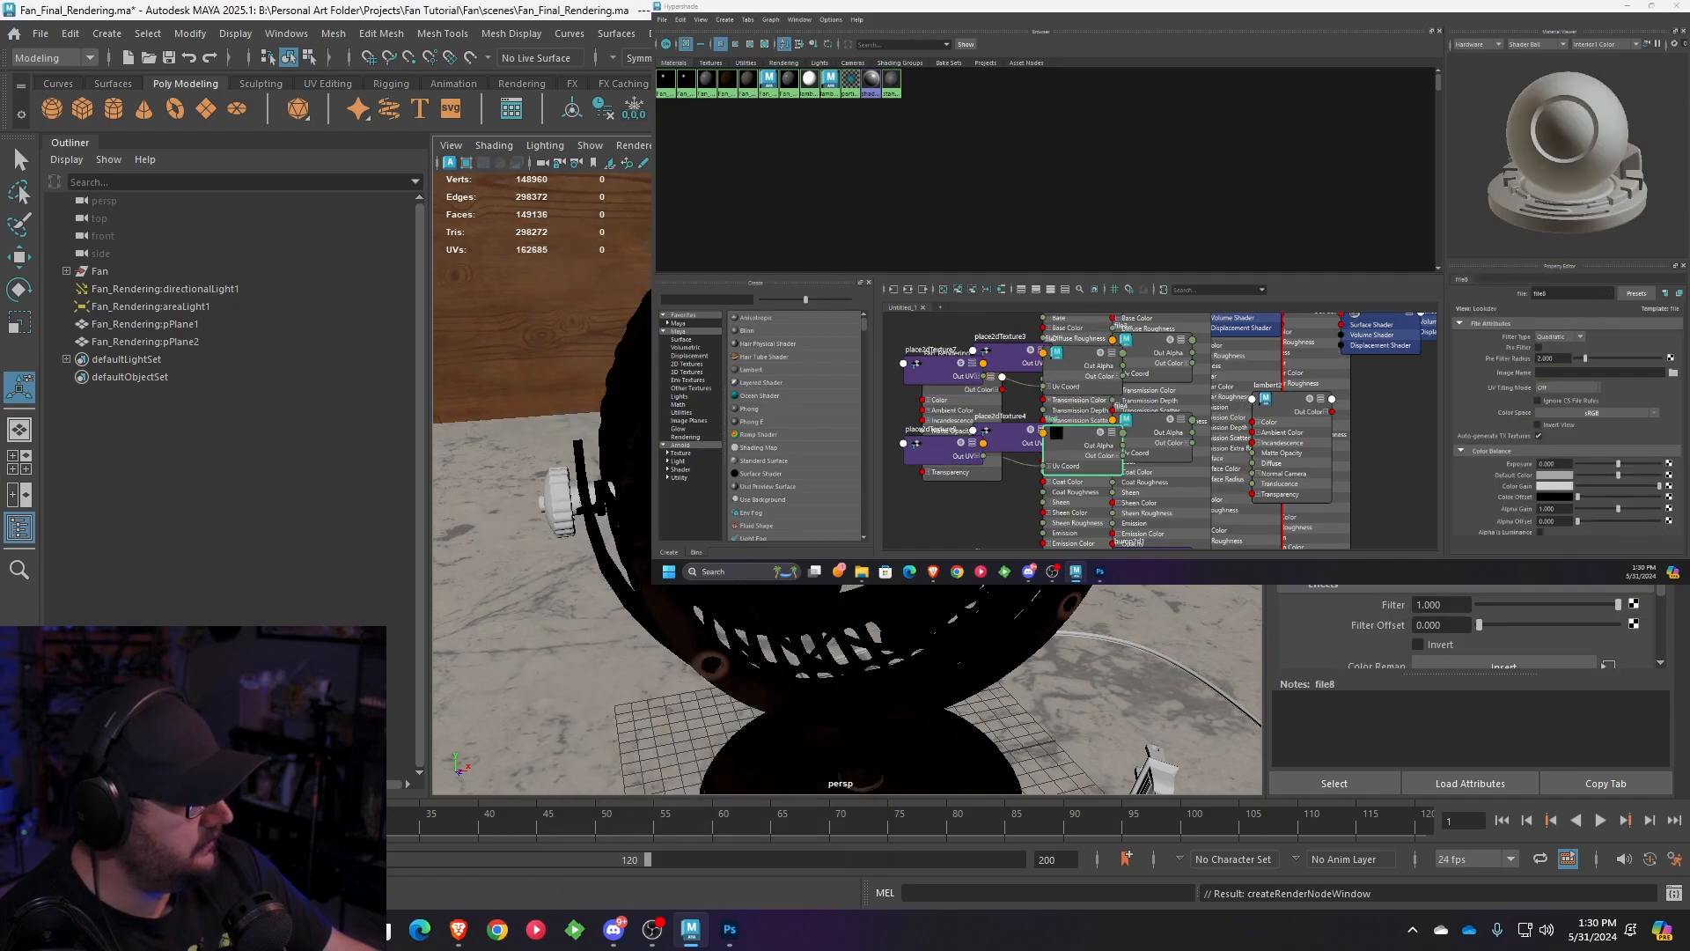
scroll(1468, 625, "up", 4)
left_click(1672, 372)
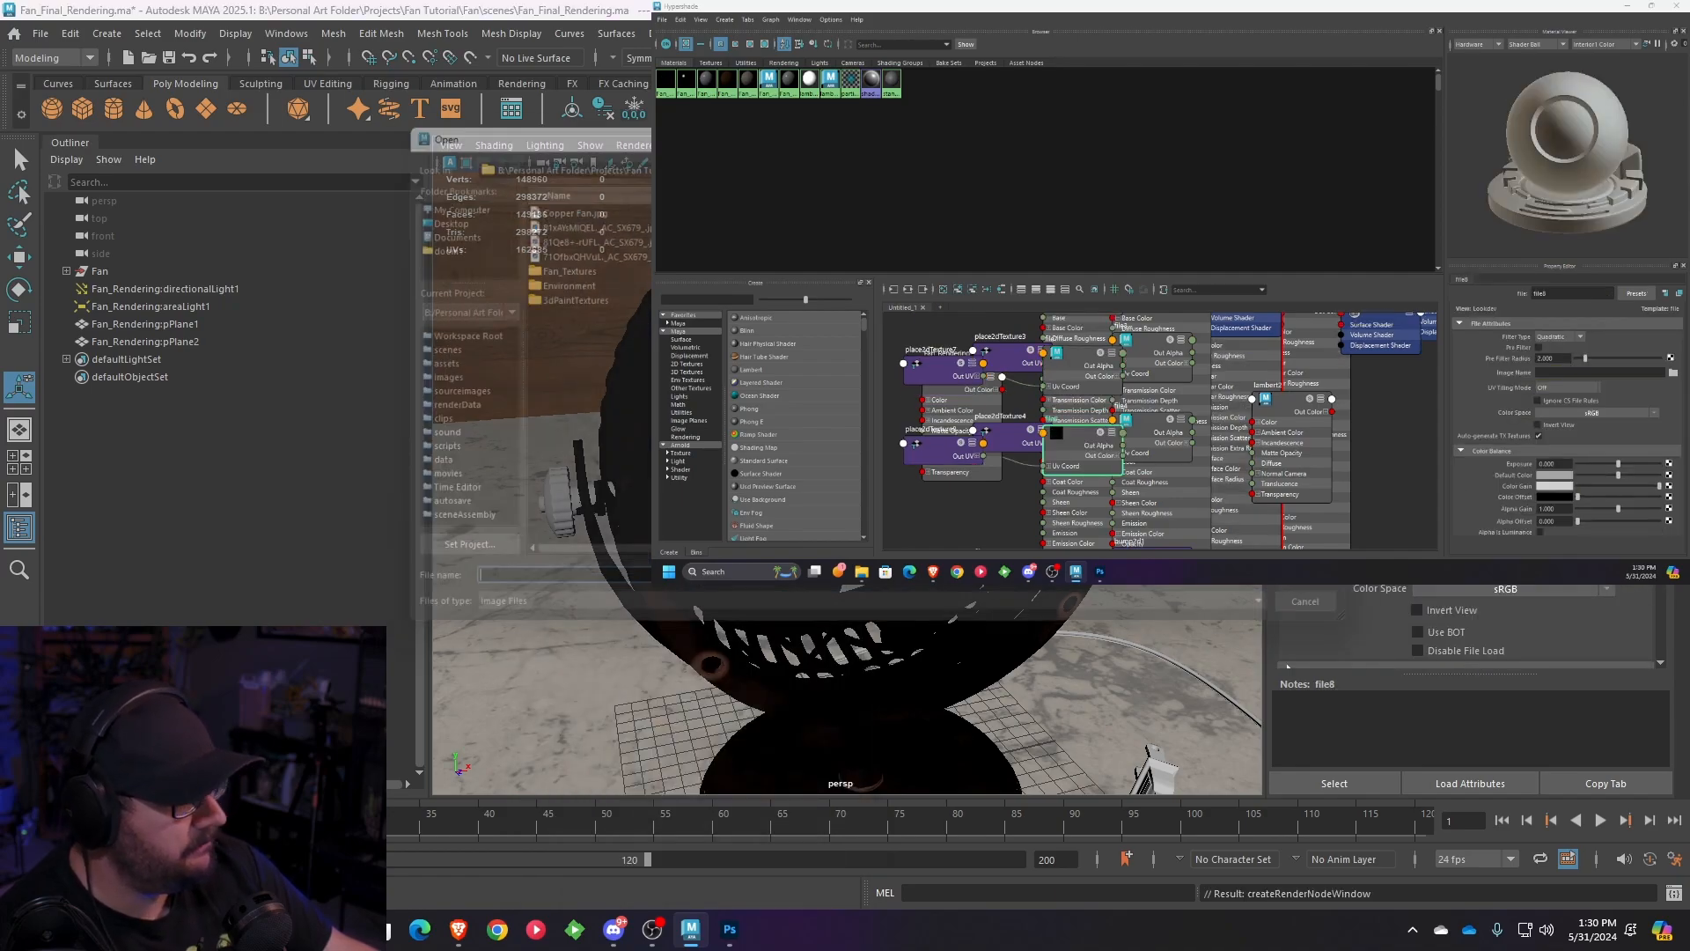
double_click(540, 264)
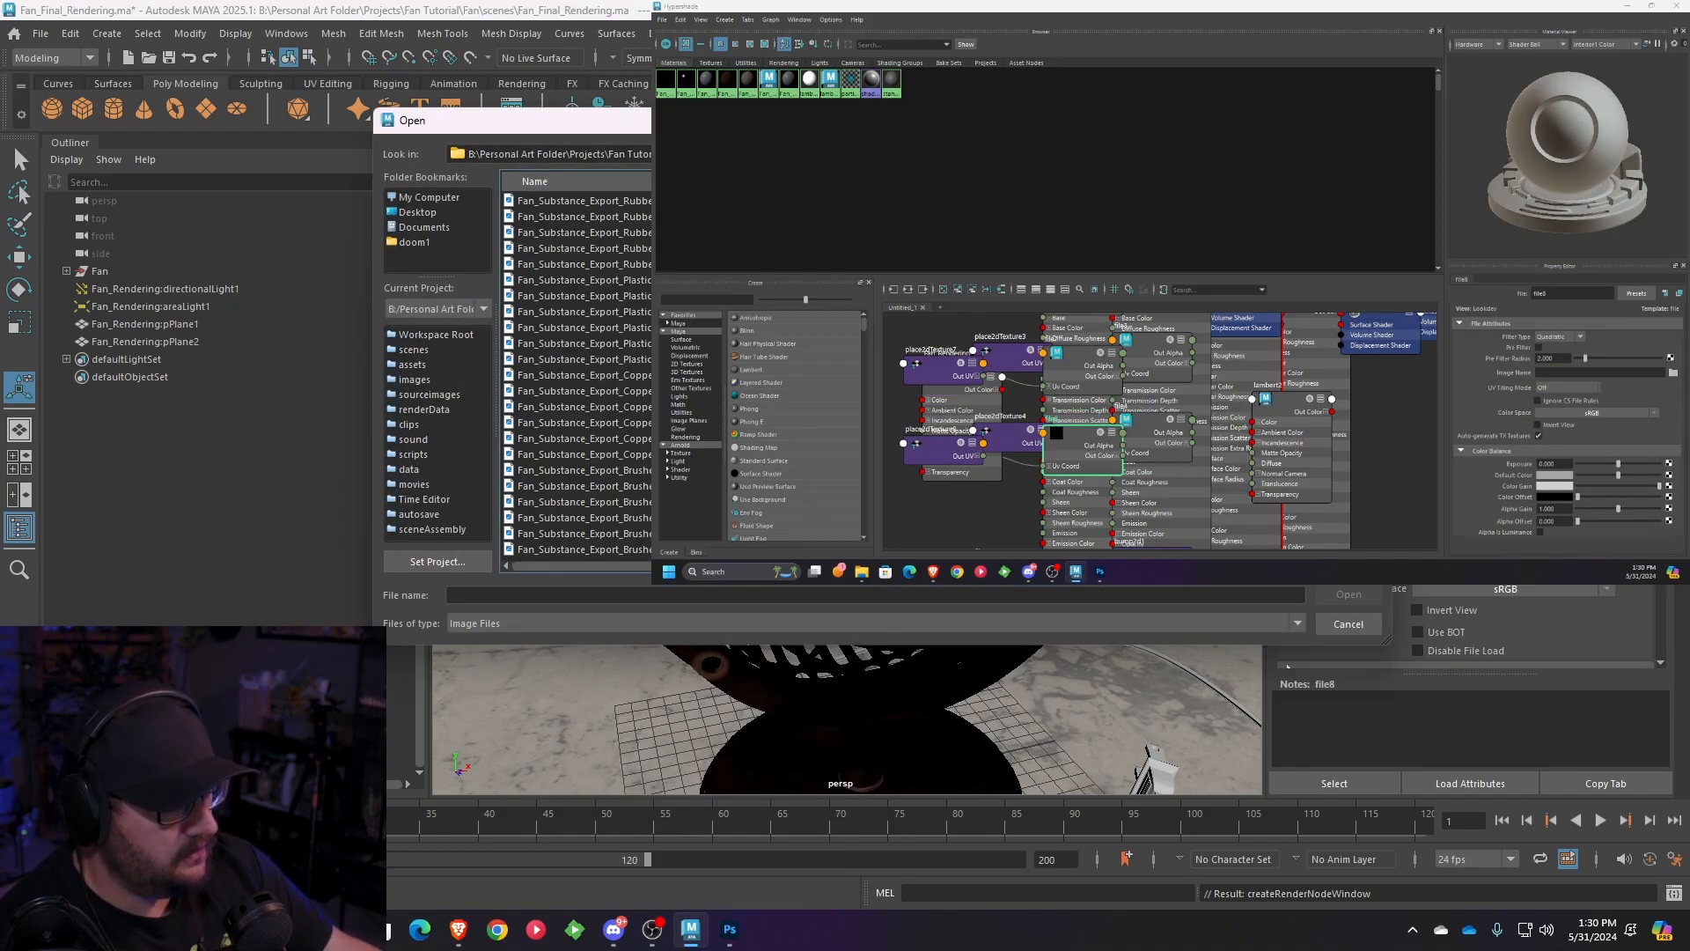
left_click(581, 470)
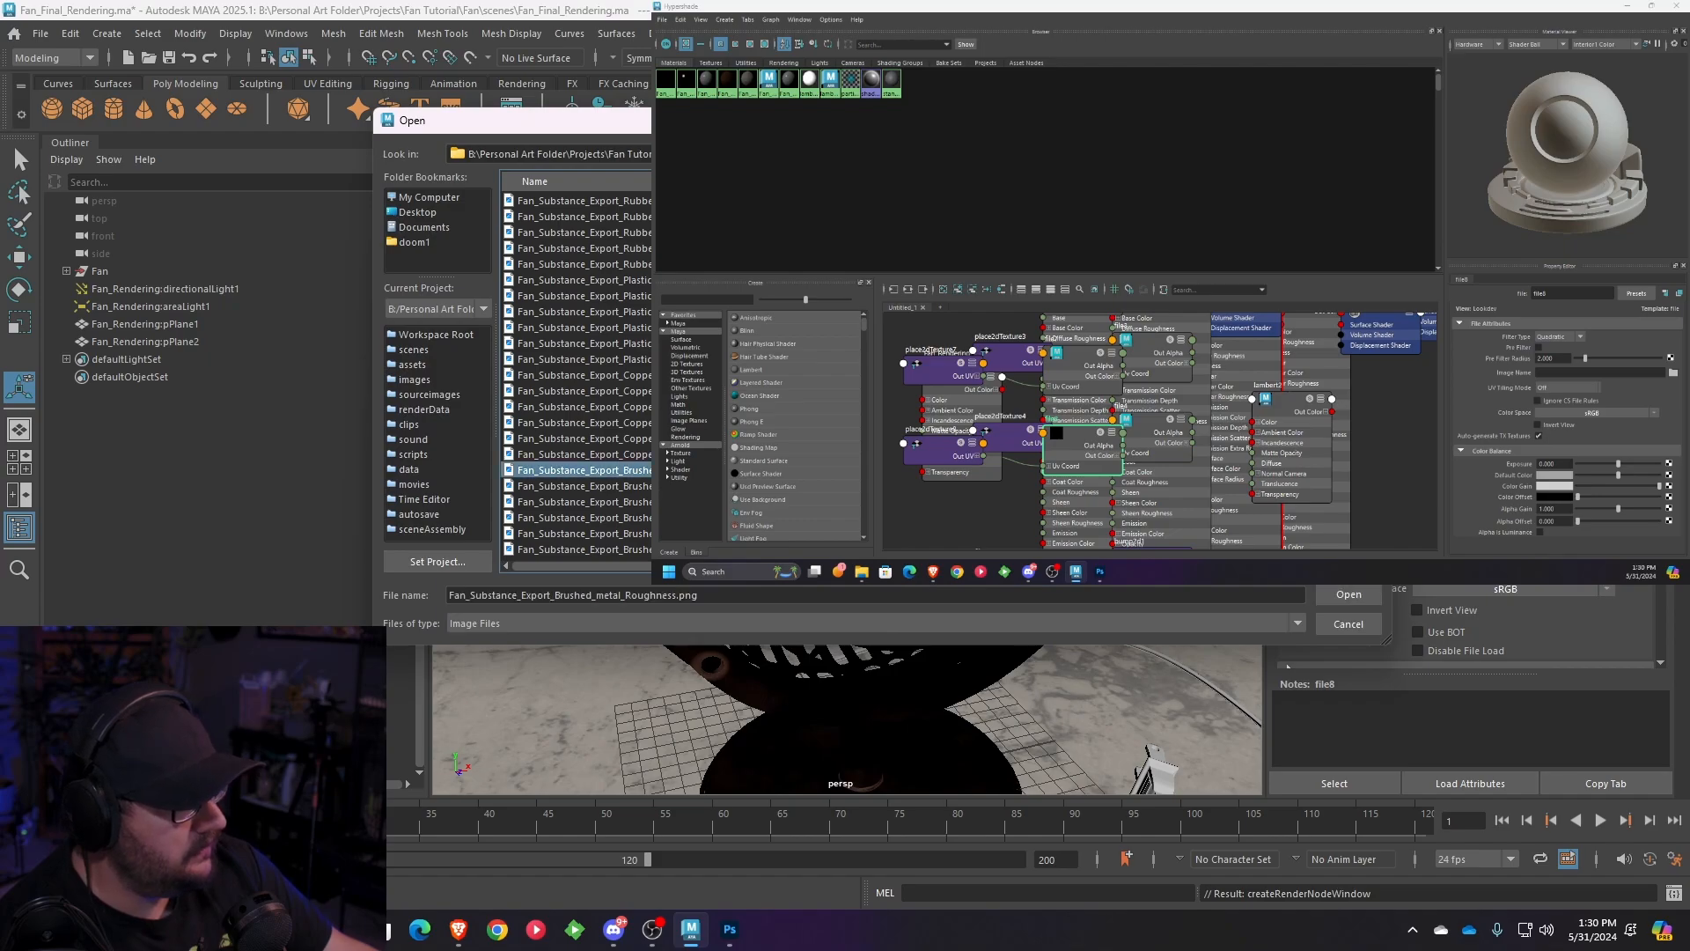
left_click(1328, 590)
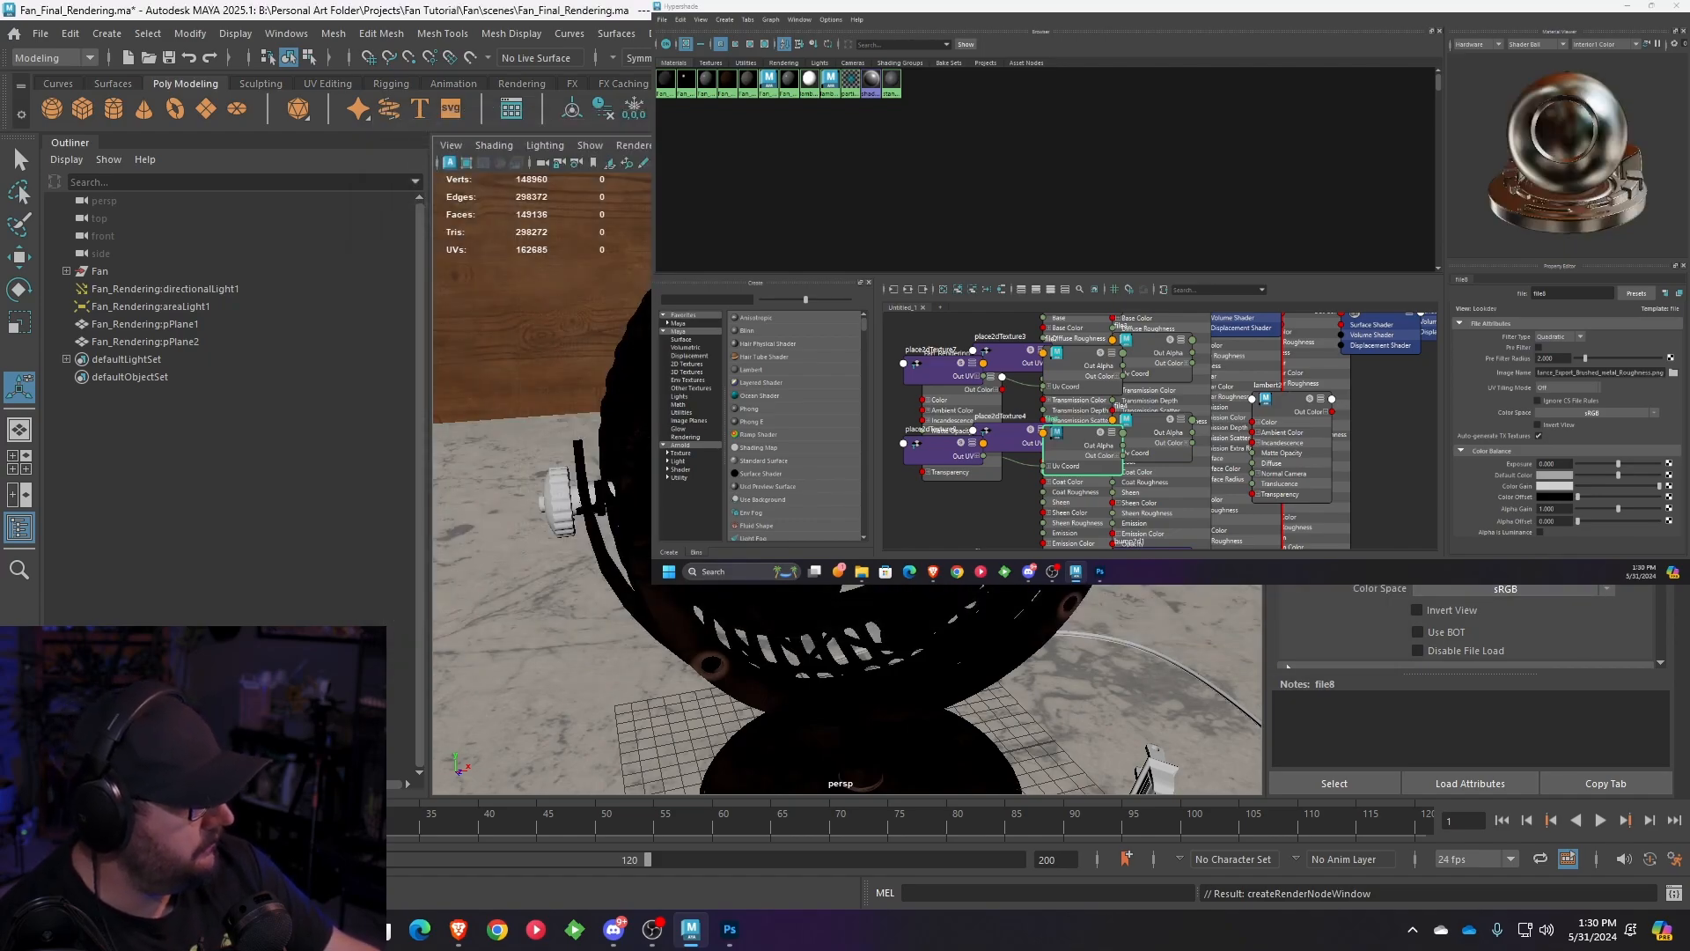
left_click(1536, 588)
left_click(1507, 632)
scroll(1541, 622, "down", 5)
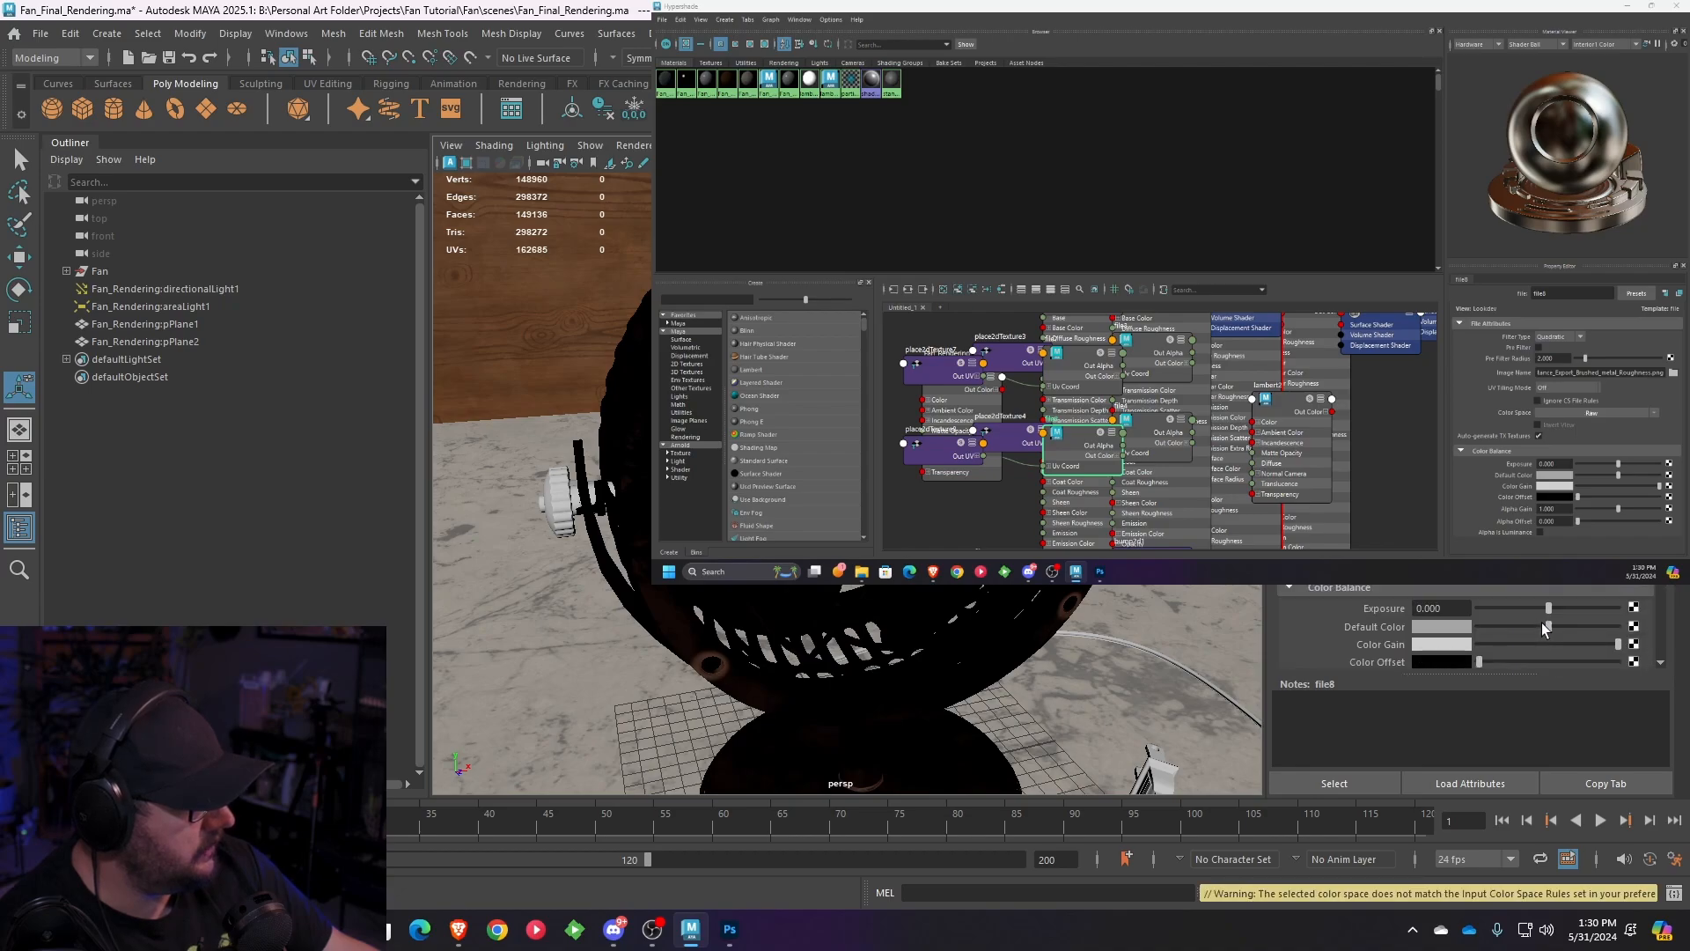
- Load Fan_Substance_Export_Brushed_metal_Normal.png as the brushed metal material's bump mapping texture and set its color space to Raw
scroll(1465, 627, "down", 5)
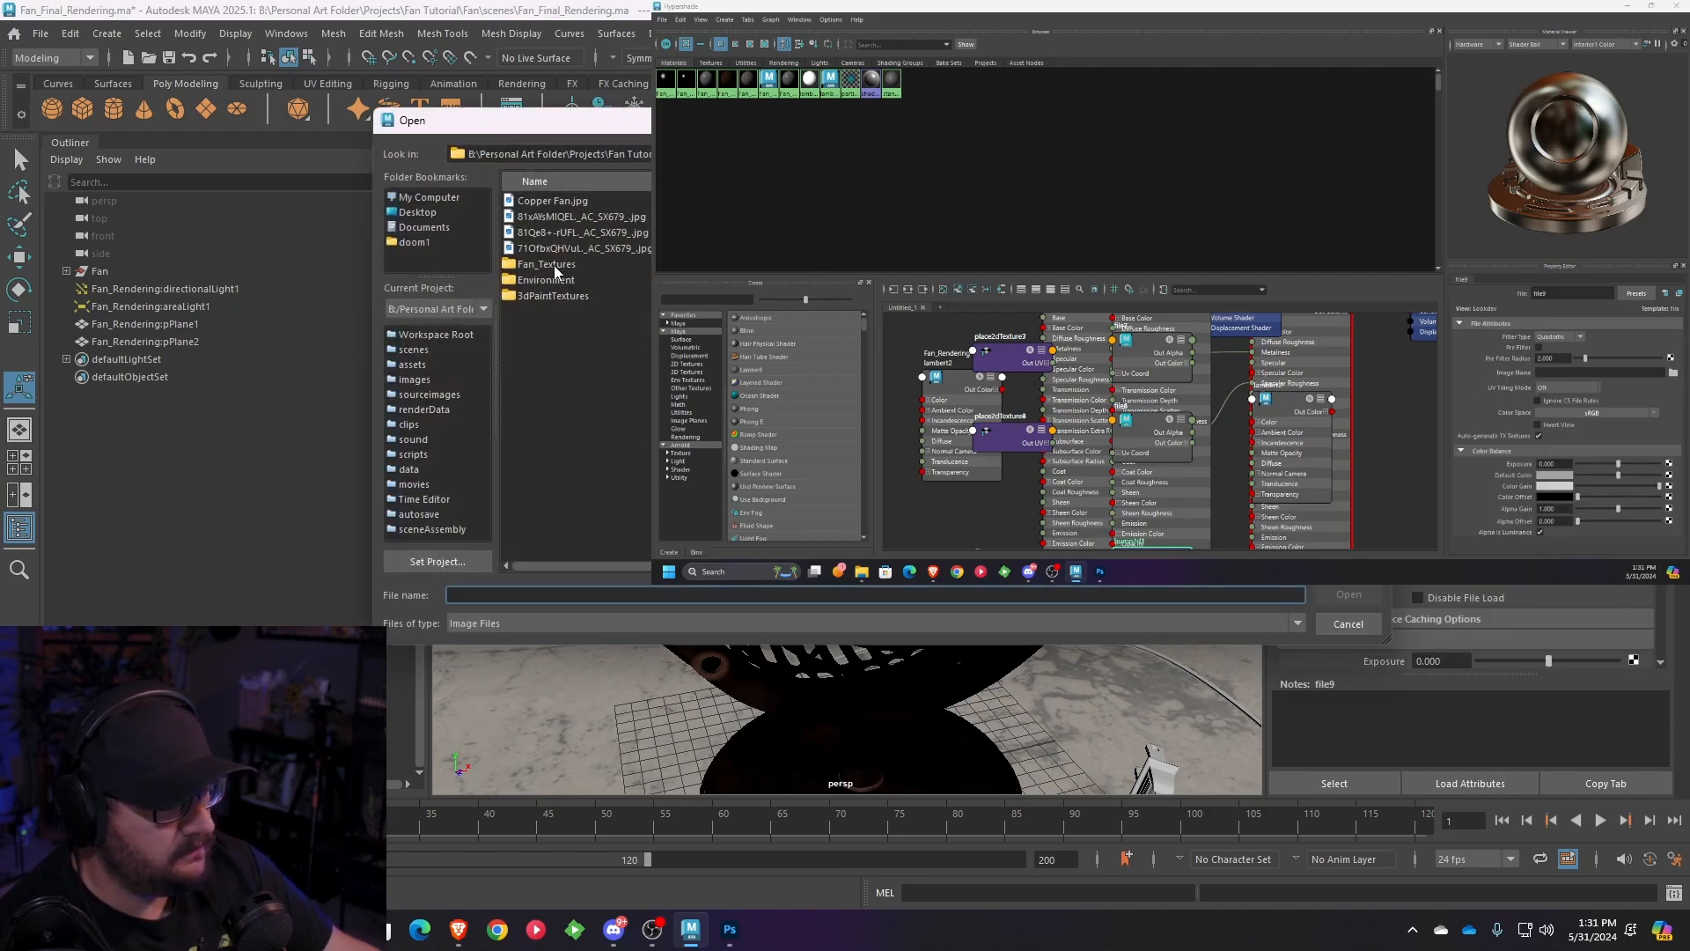
double_click(554, 264)
left_click(564, 486)
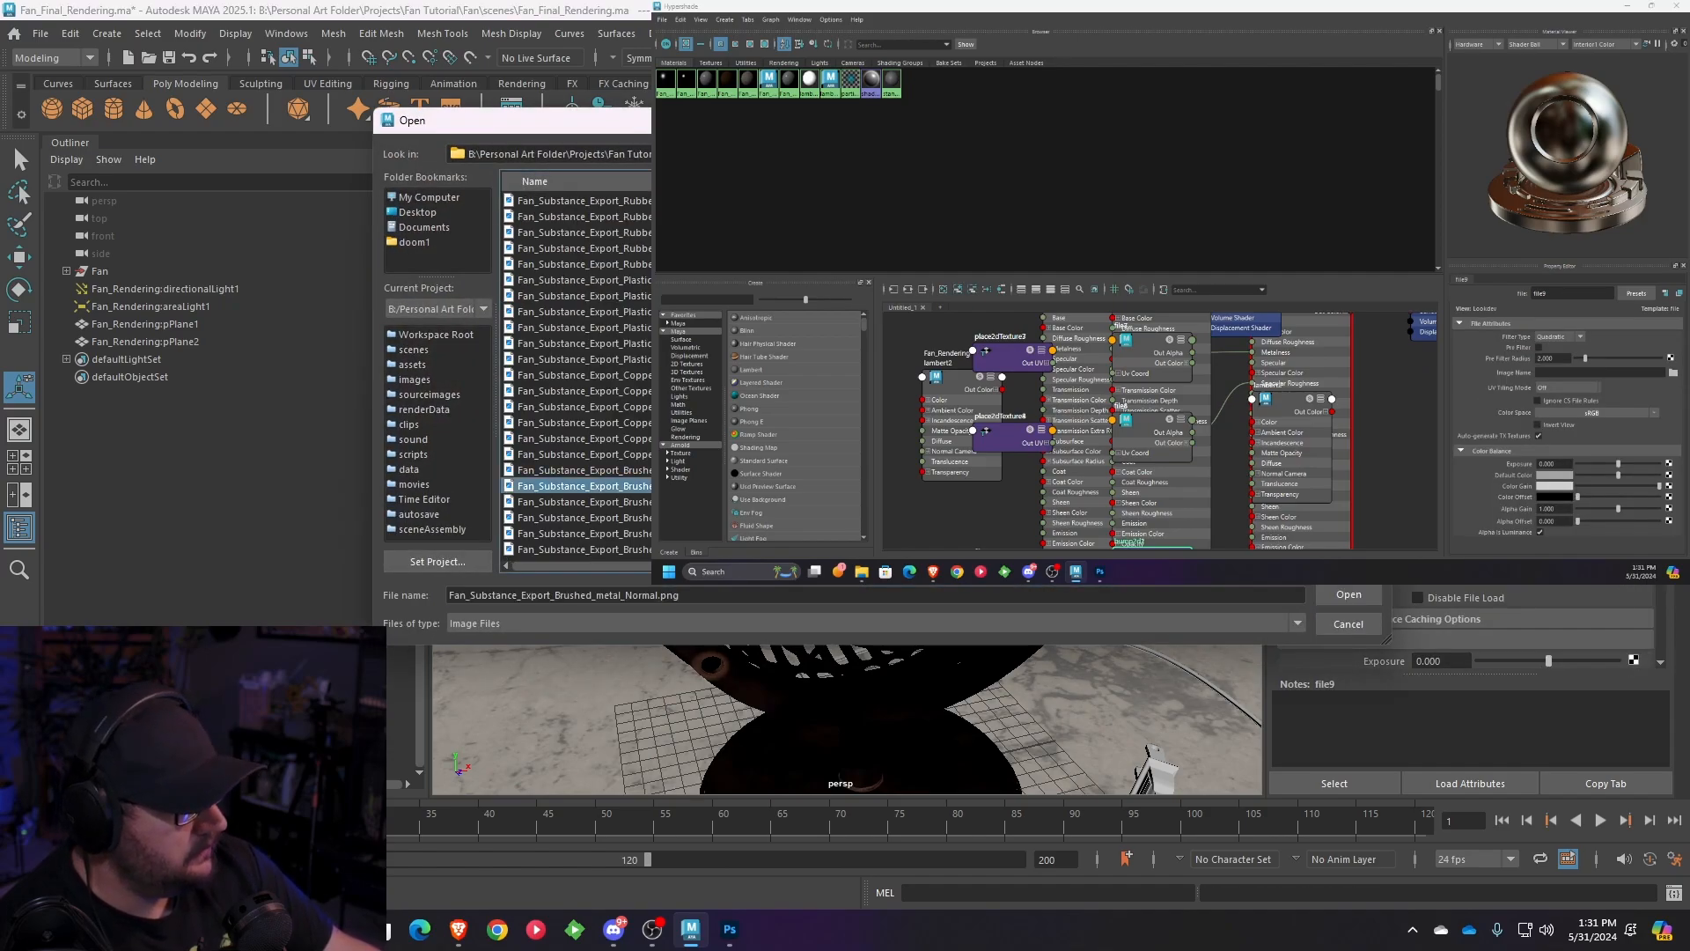
left_click(1348, 595)
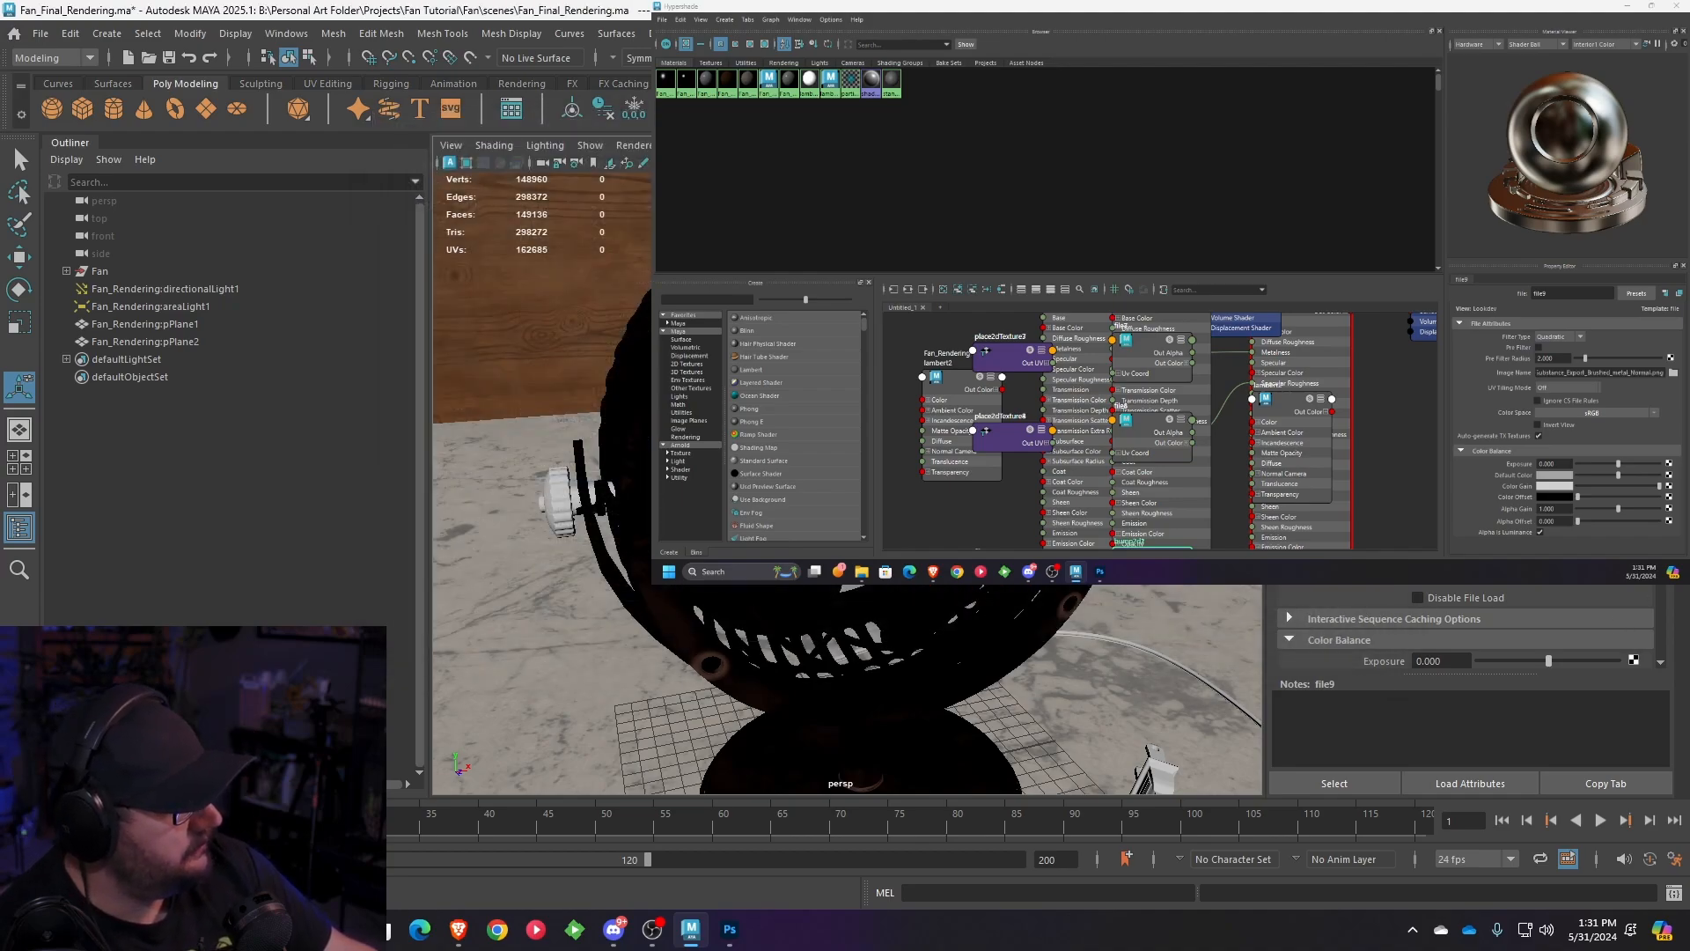
left_click(1549, 519)
left_click(1550, 586)
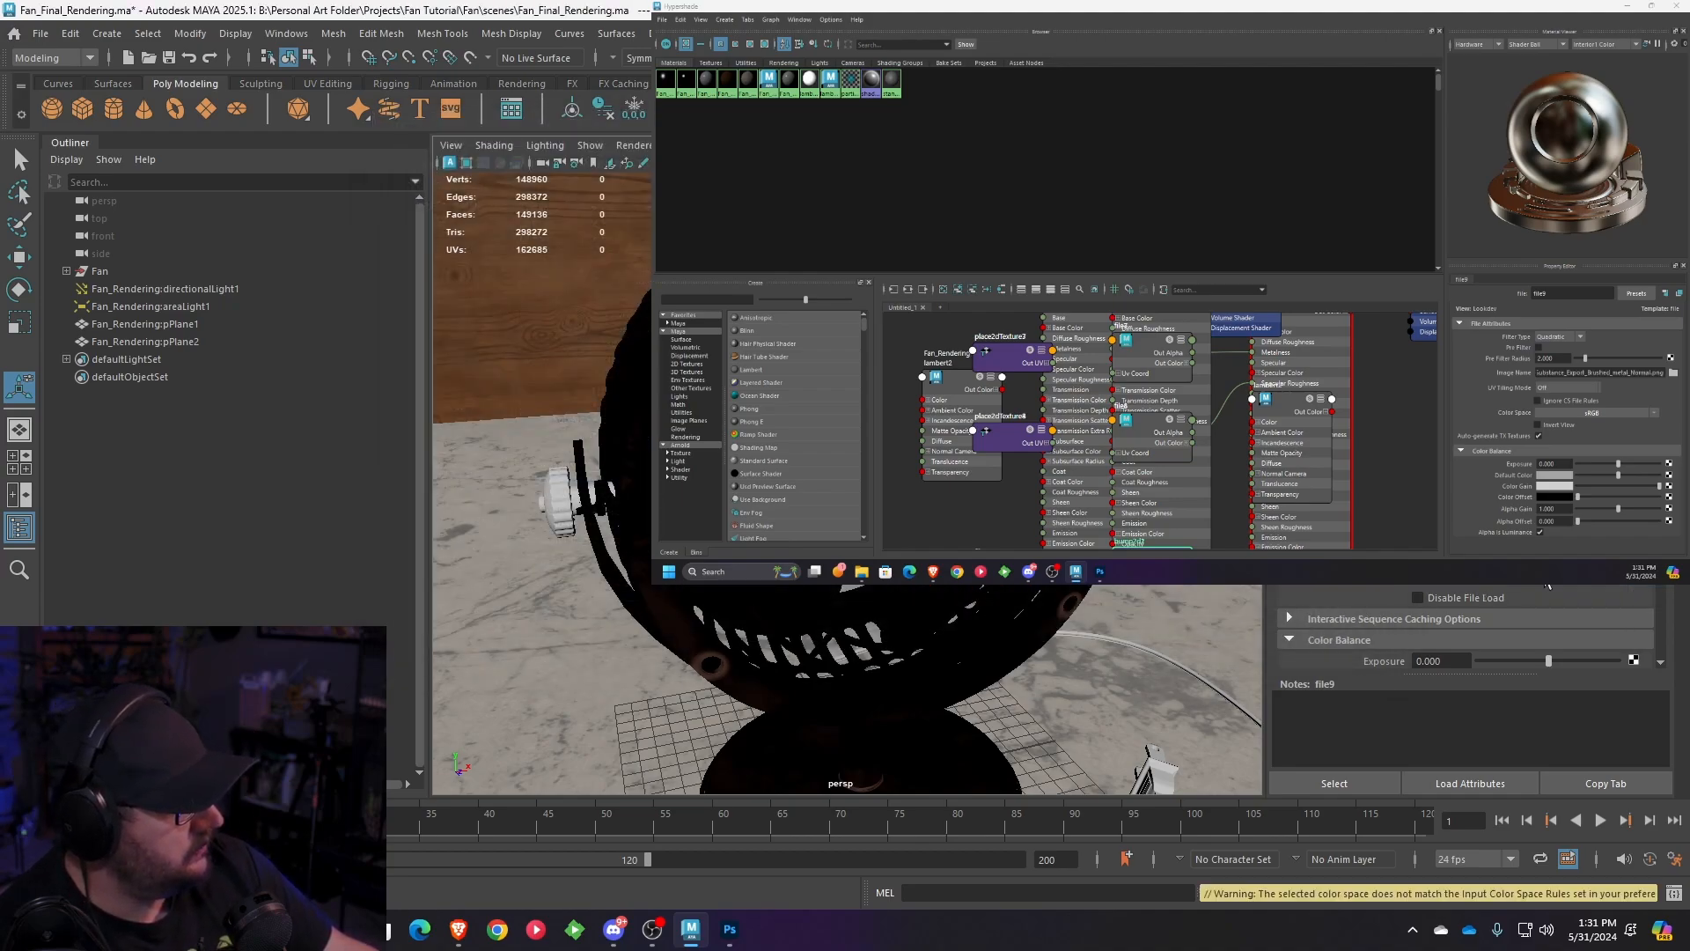
scroll(1554, 585, "down", 2)
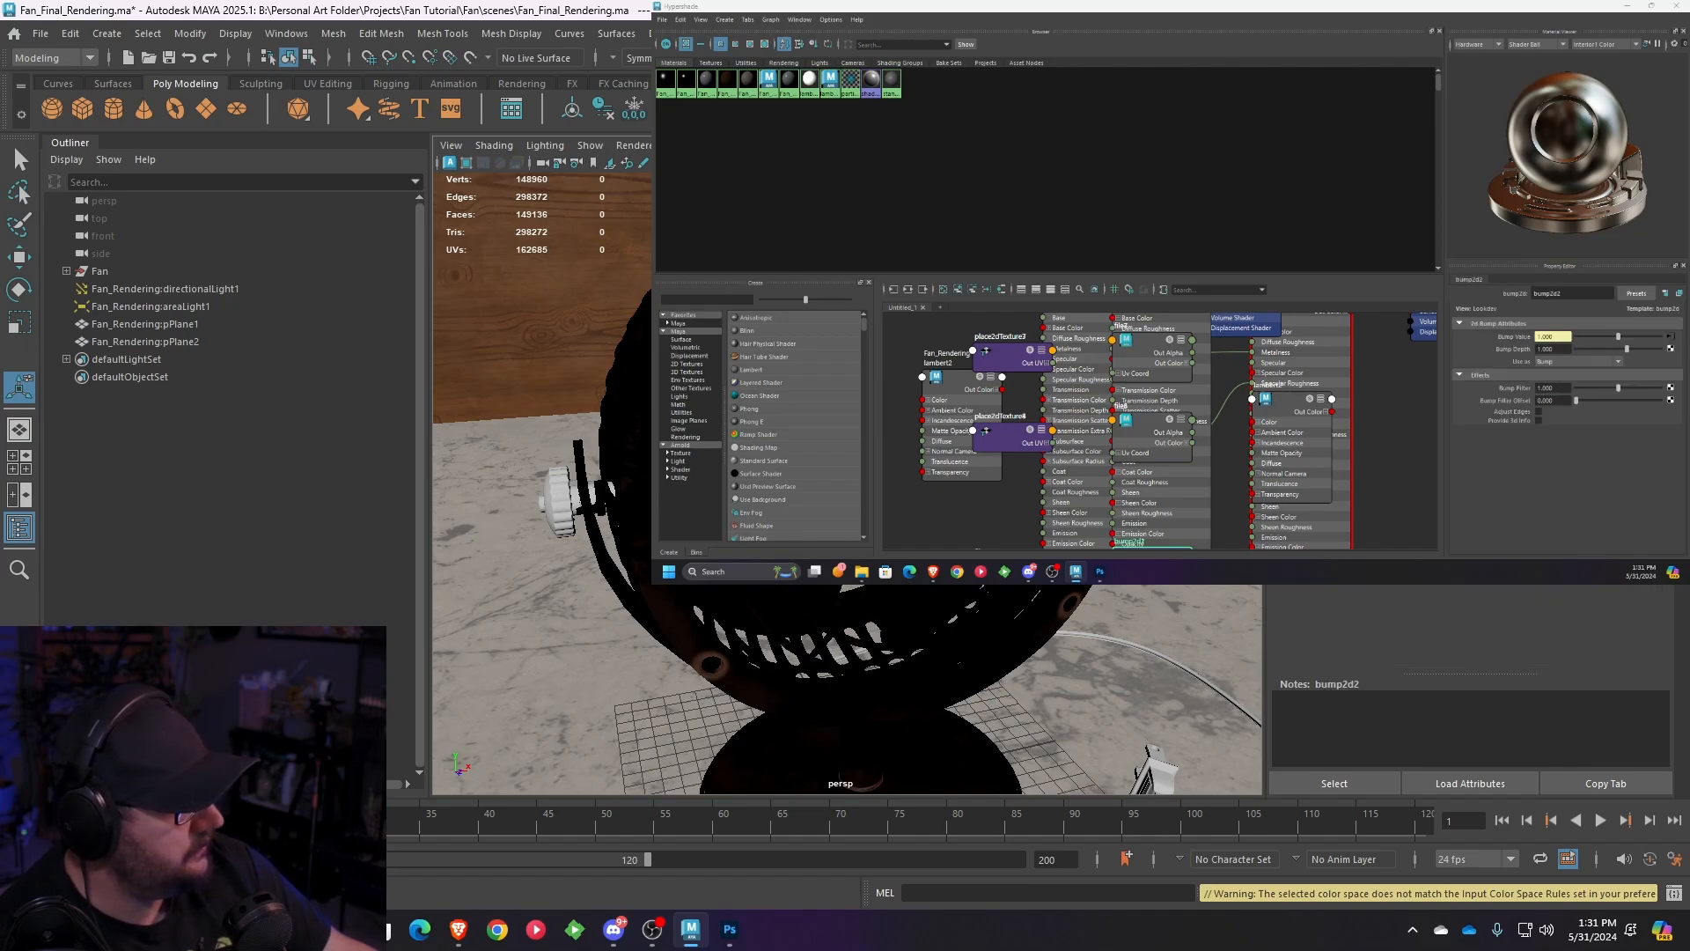
- Select the fan's right knob and open the attributes of its assigned Fan_Plastics_Final_Material
left_click_drag(969, 686, 845, 695, "alt")
left_click(1056, 405)
right_click(1056, 404)
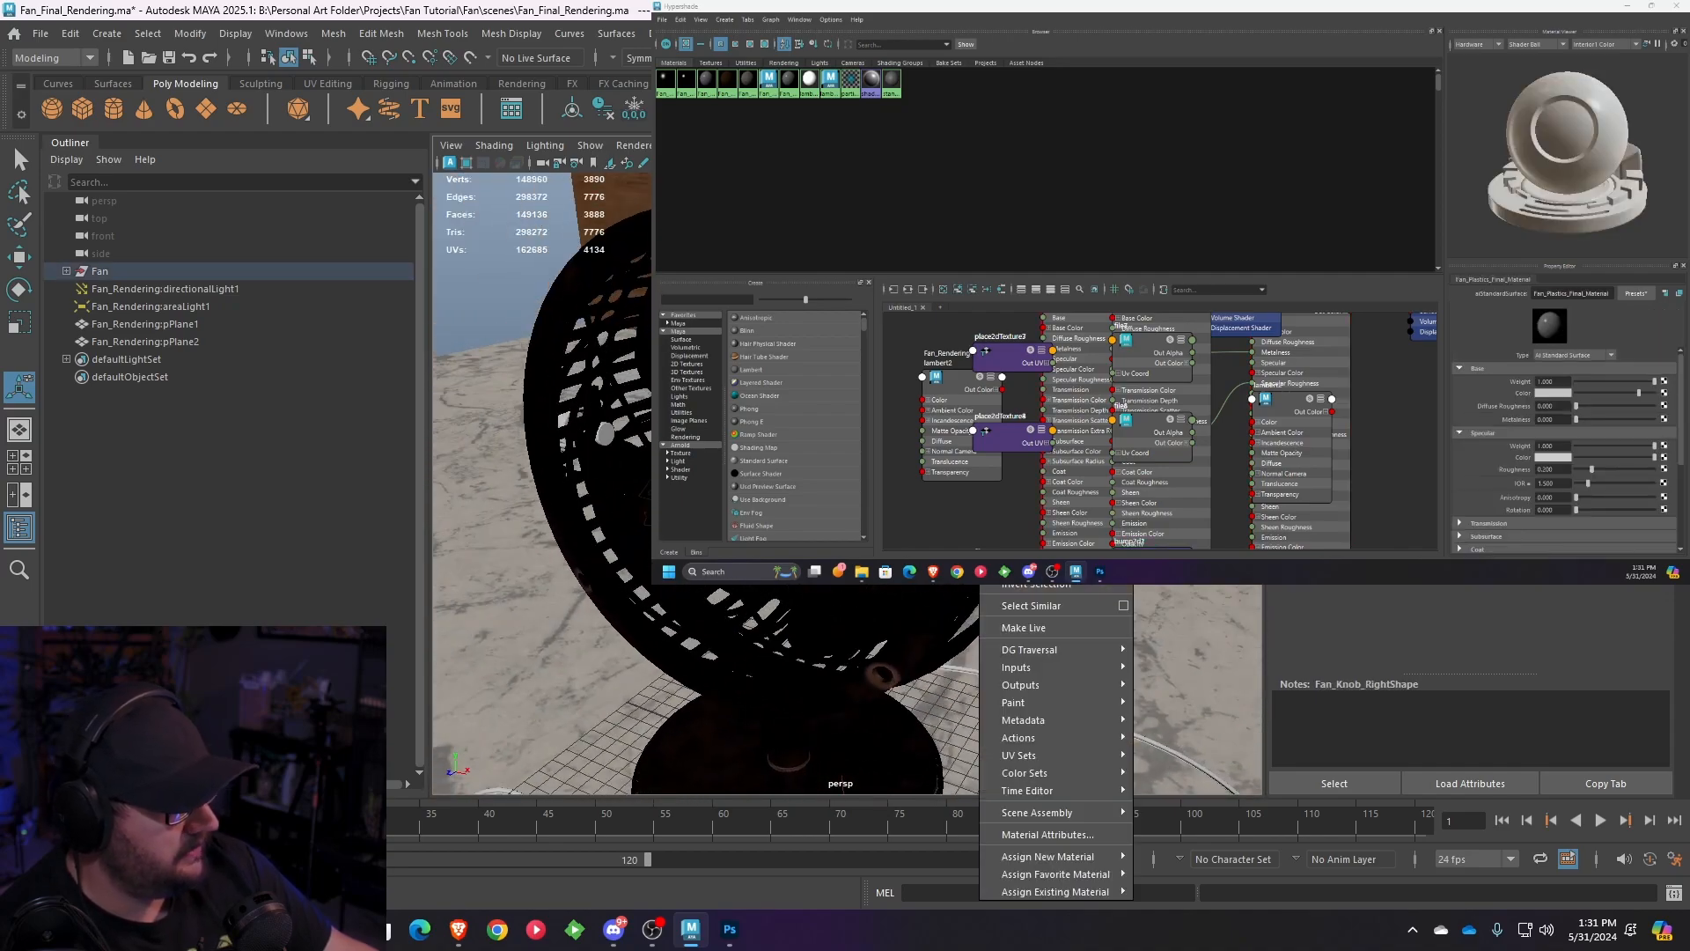
left_click(1067, 835)
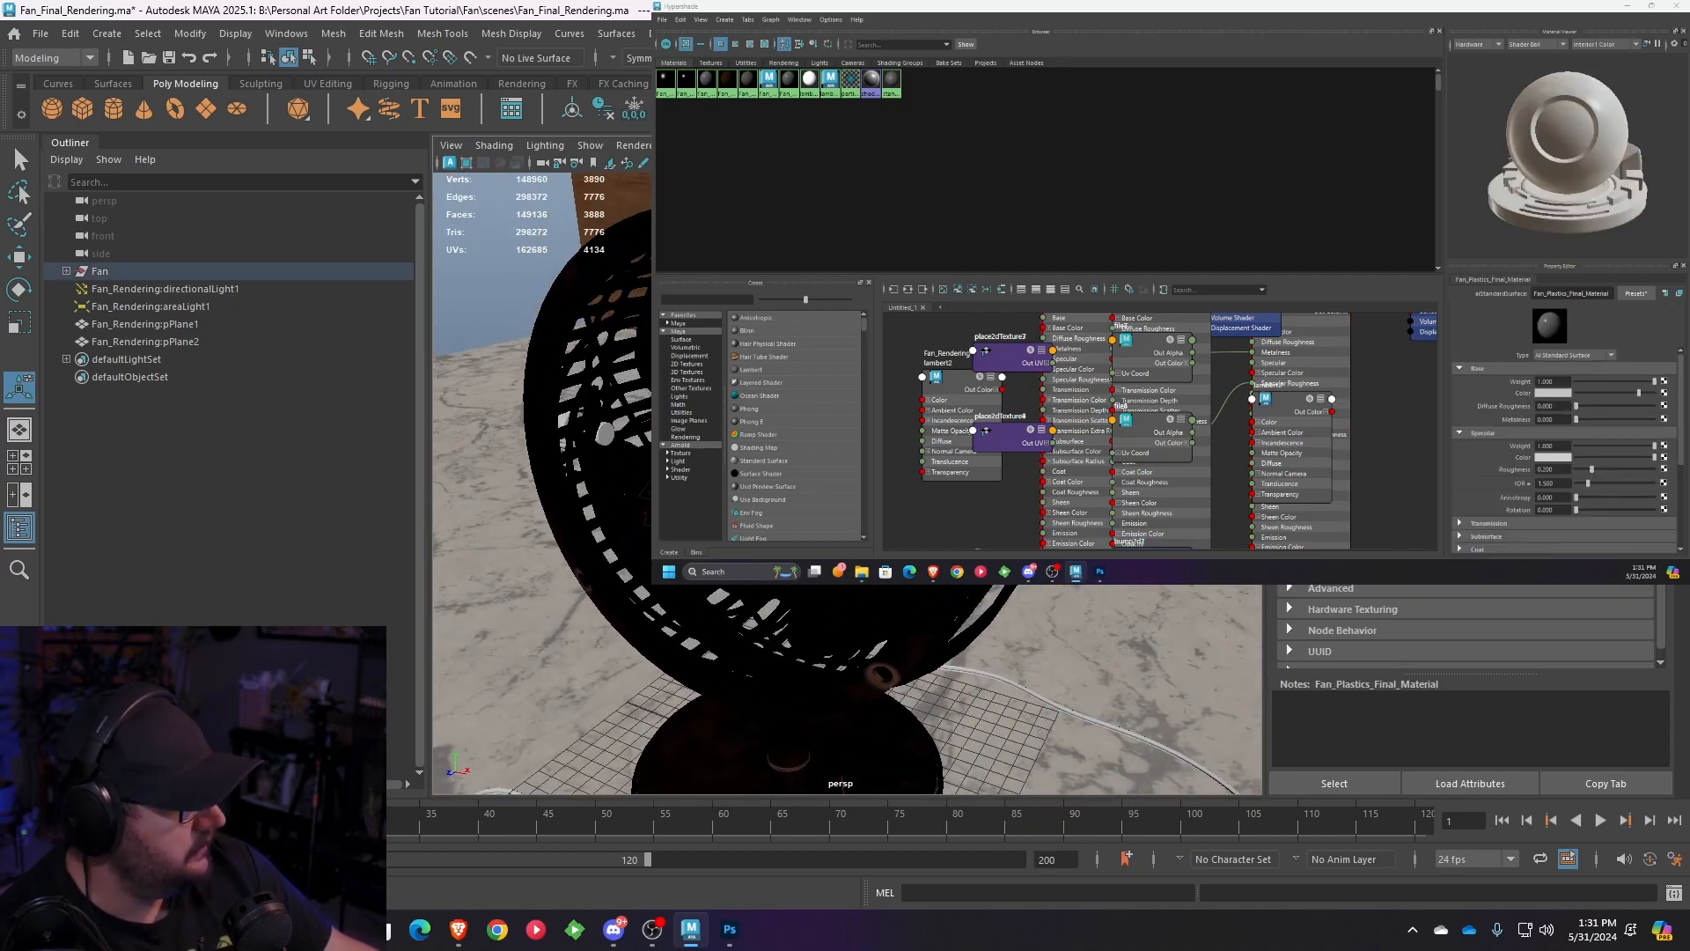
- Load Fan_Substance_Export_Rubber_BaseColor.png from the Fan_Textures folder as the plastics material's base color texture
scroll(1466, 625, "up", 5)
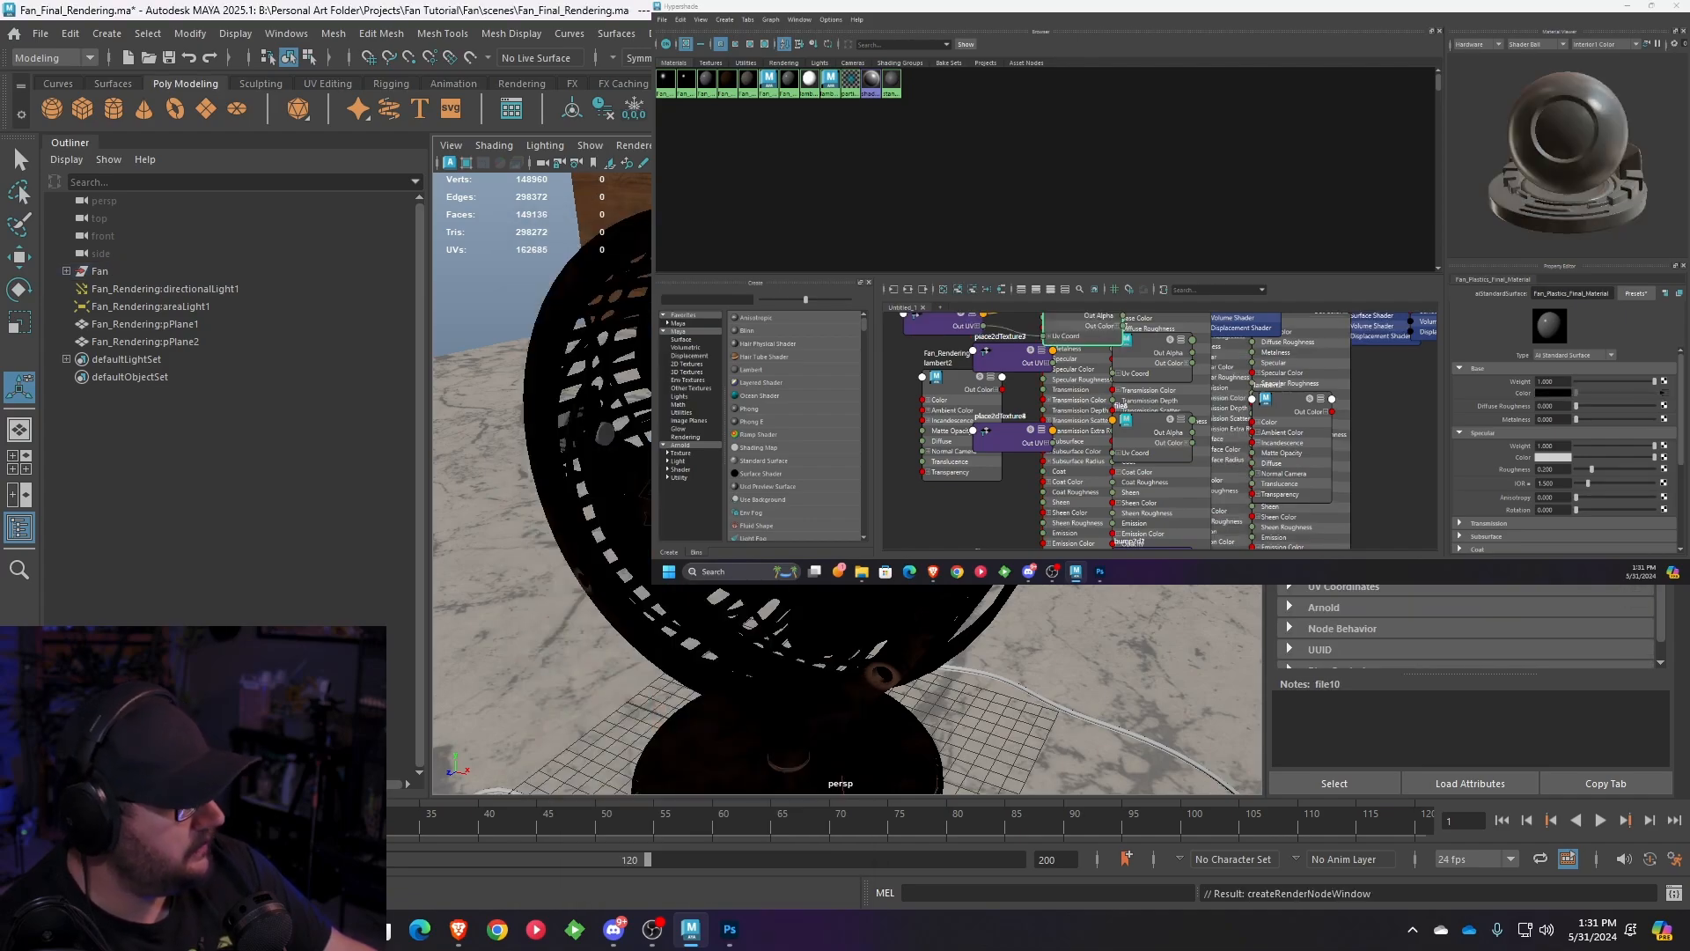
scroll(1466, 625, "up", 5)
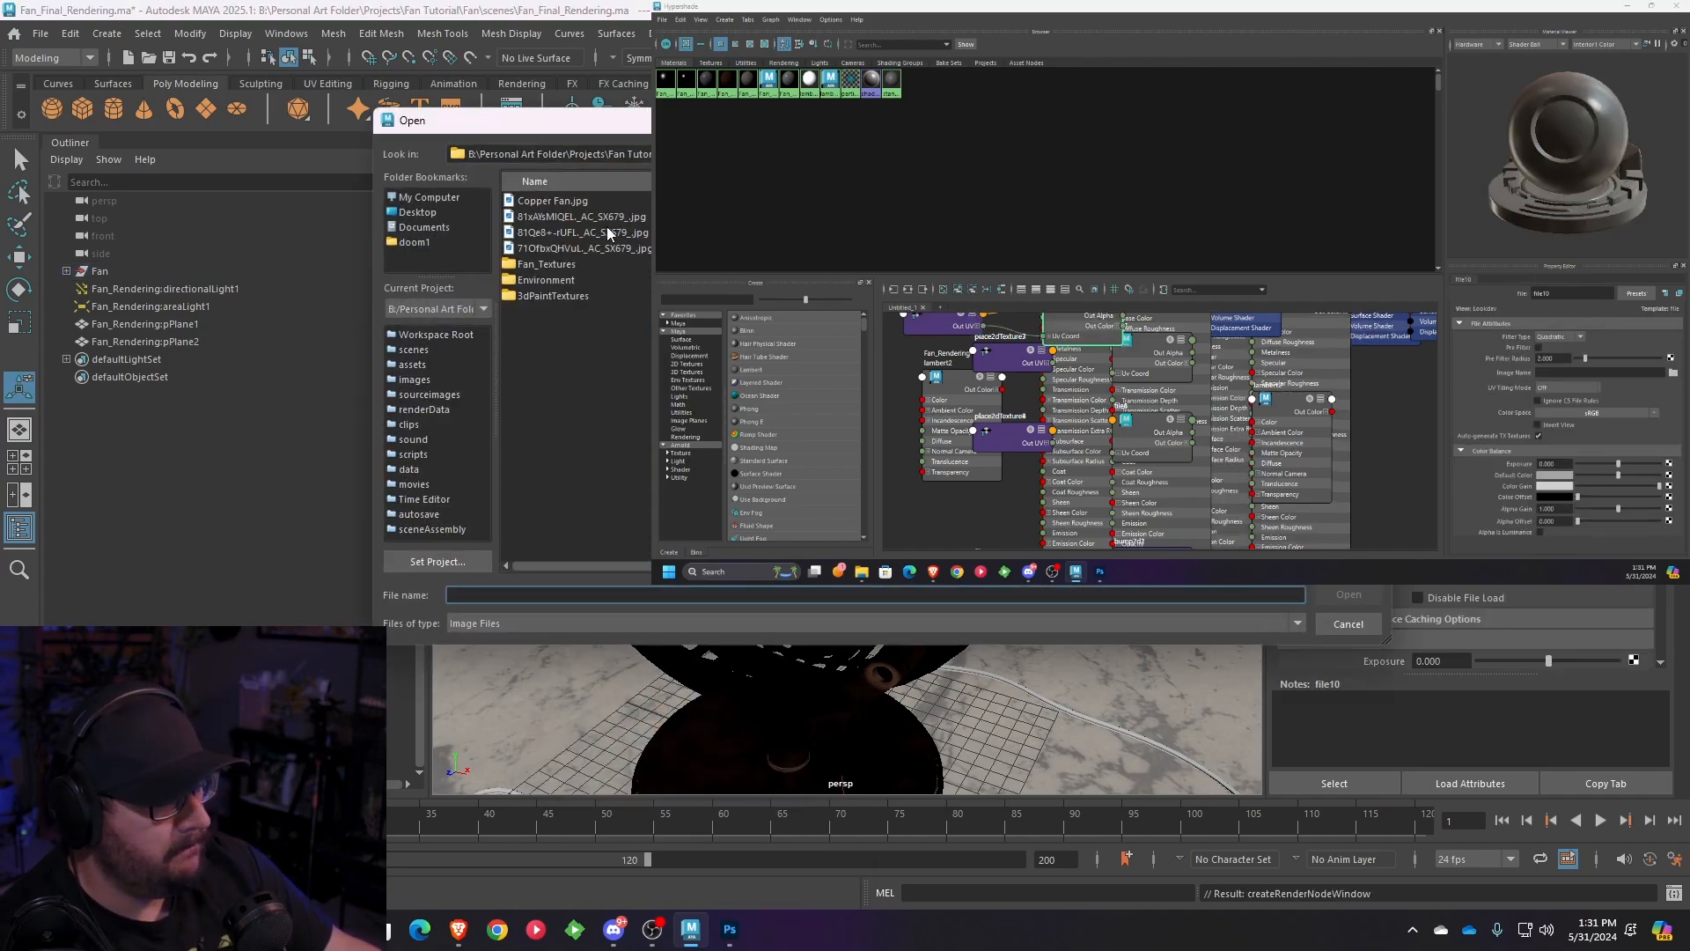
left_click(547, 265)
double_click(546, 266)
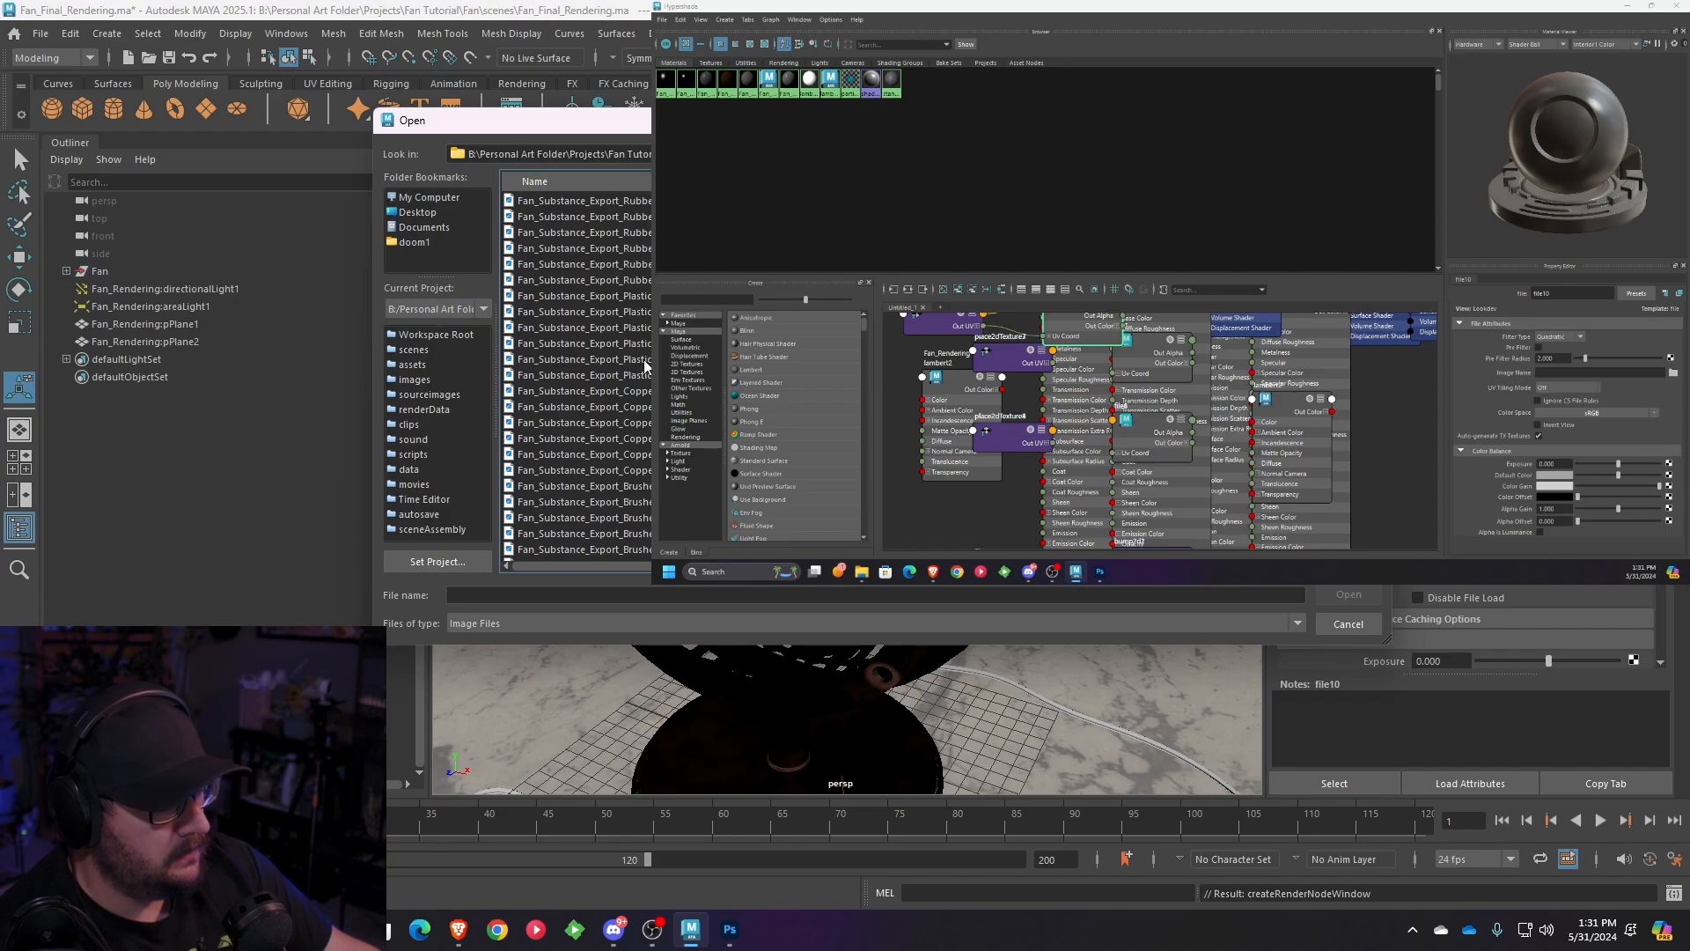
left_click(642, 280)
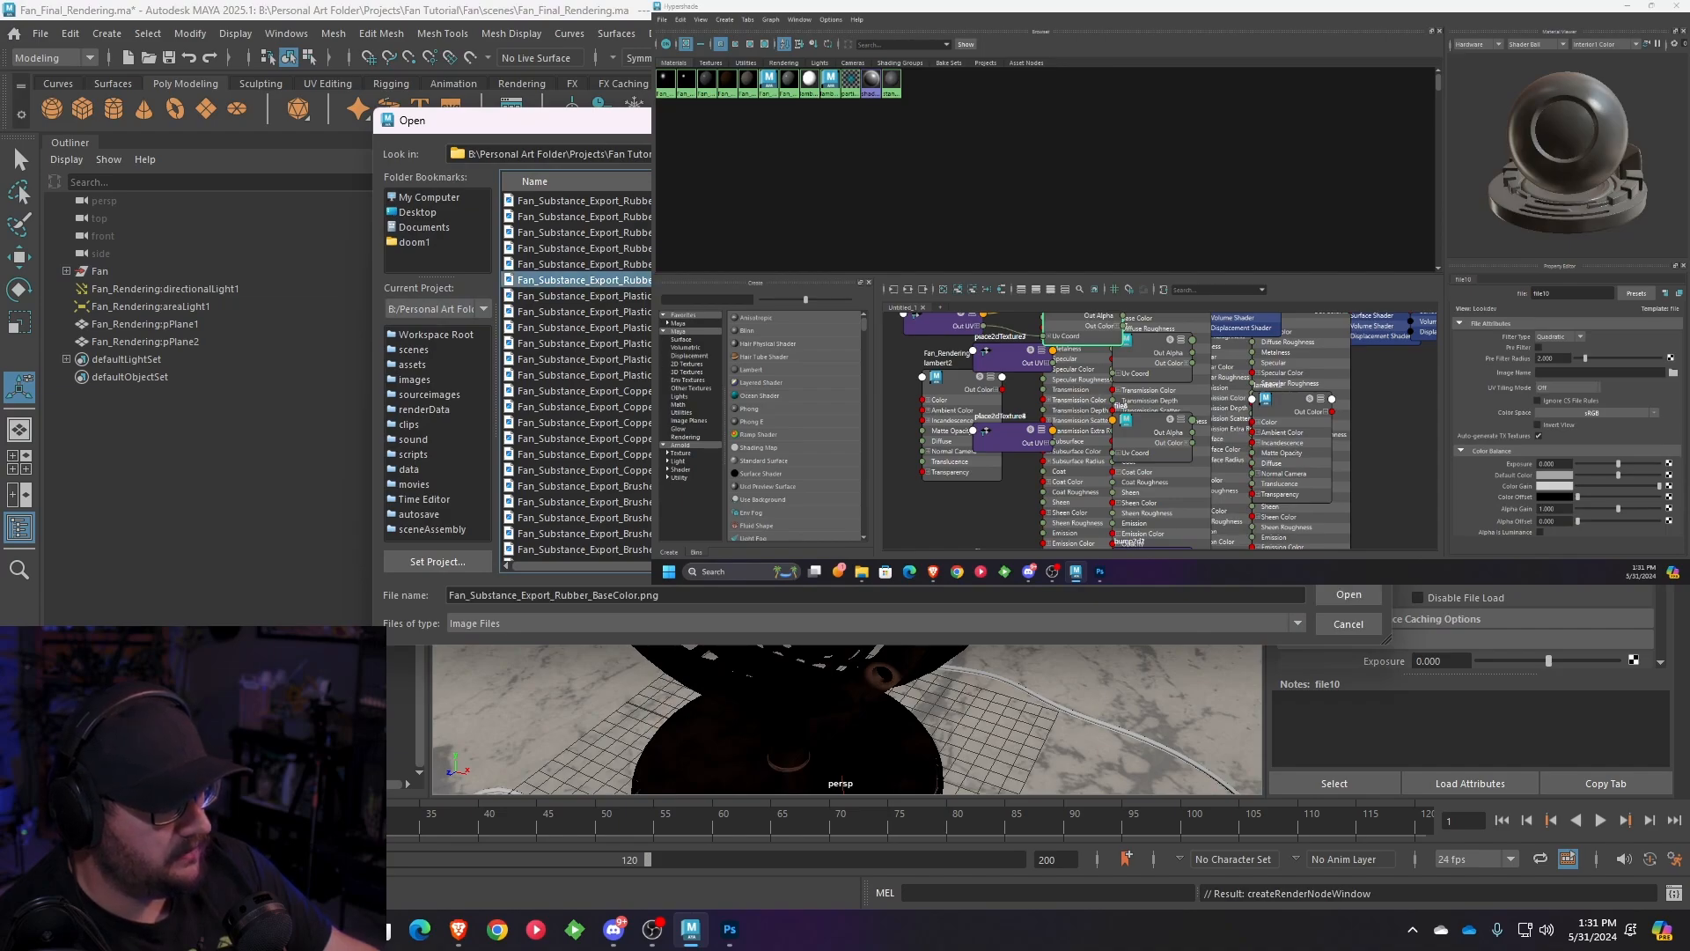
left_click(1338, 590)
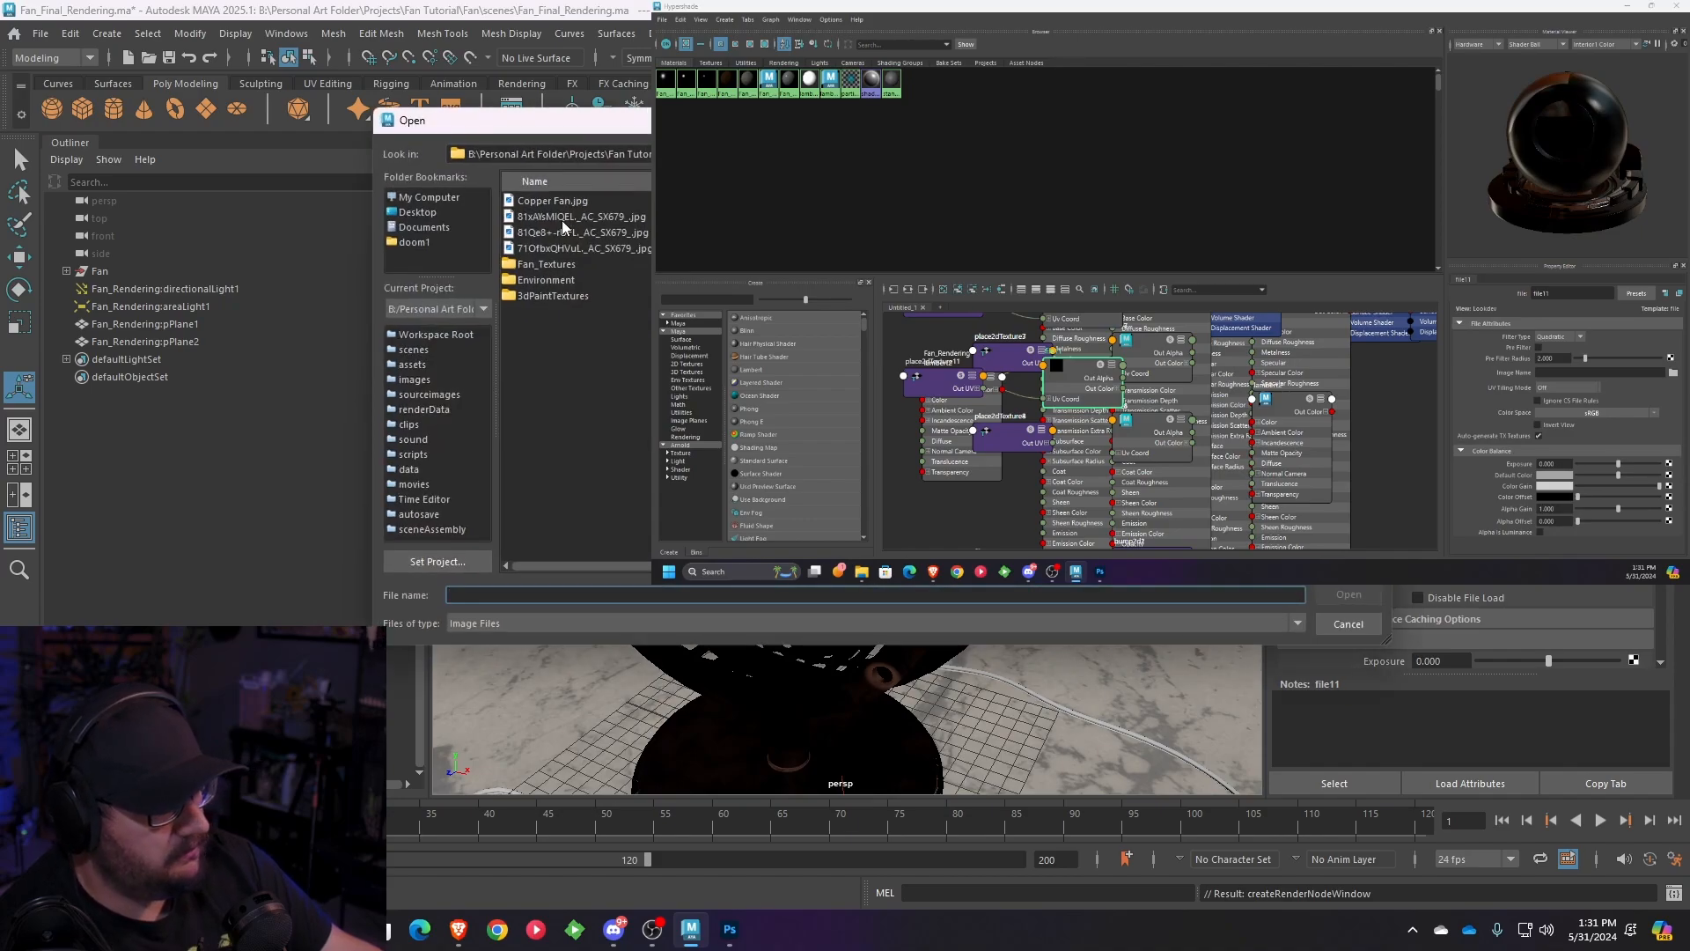
- Load Fan_Substance_Export_Plastics_Metallic.png as the plastics material's metalness texture and set its color space to Raw
double_click(541, 267)
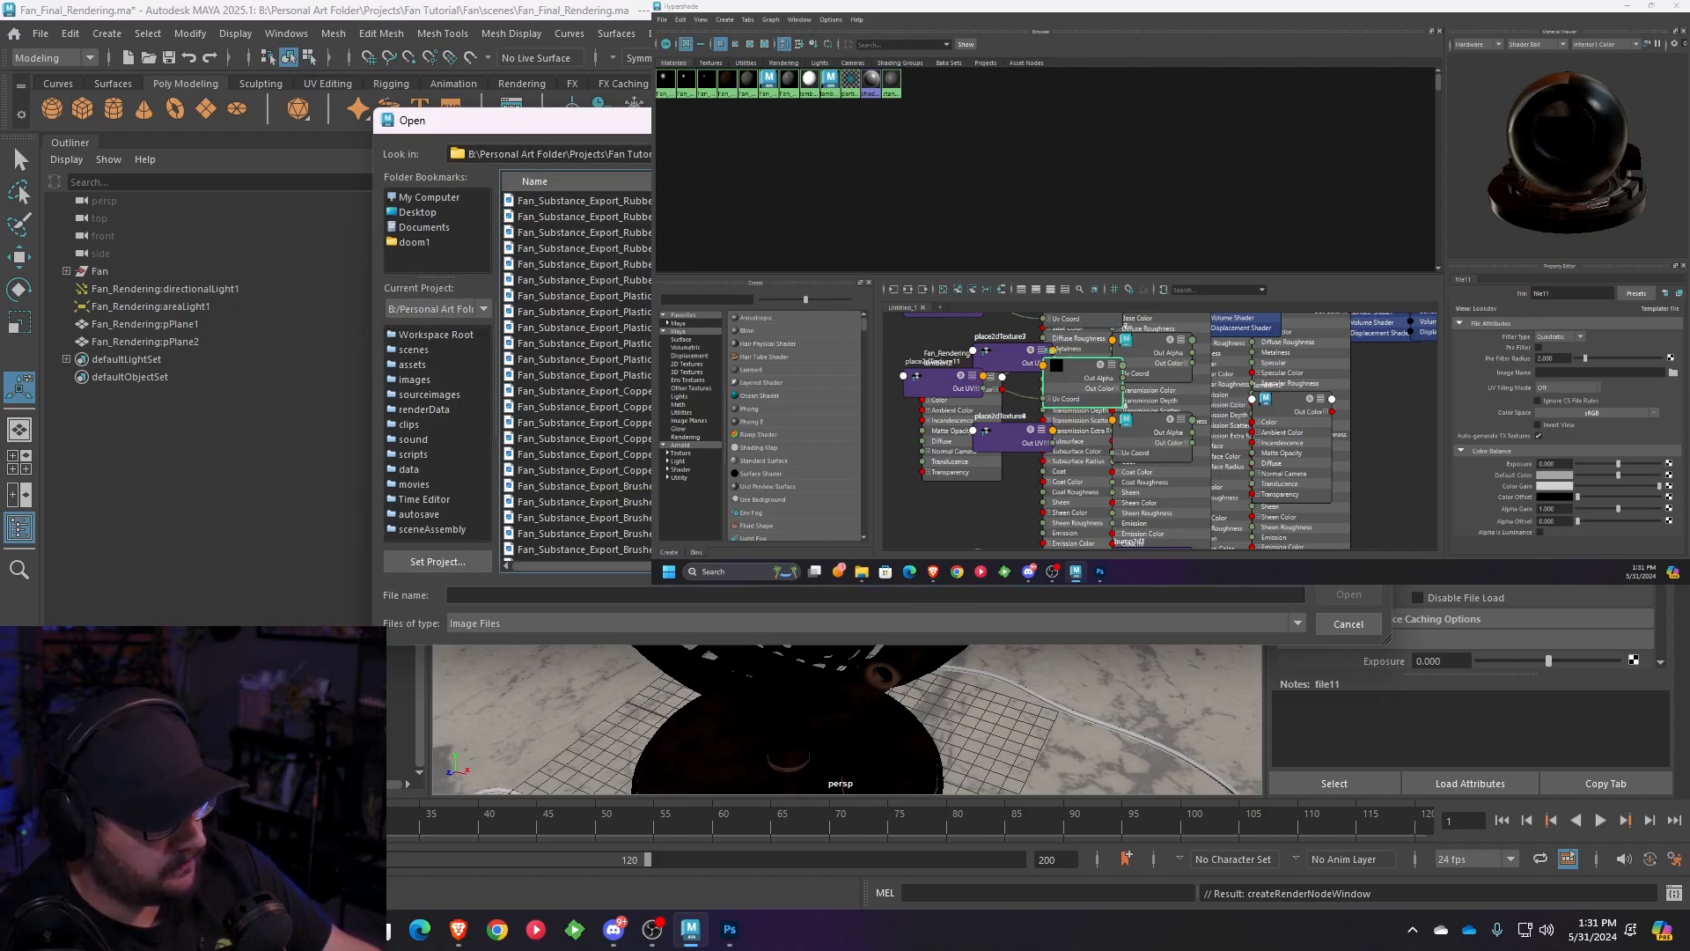
left_click(584, 327)
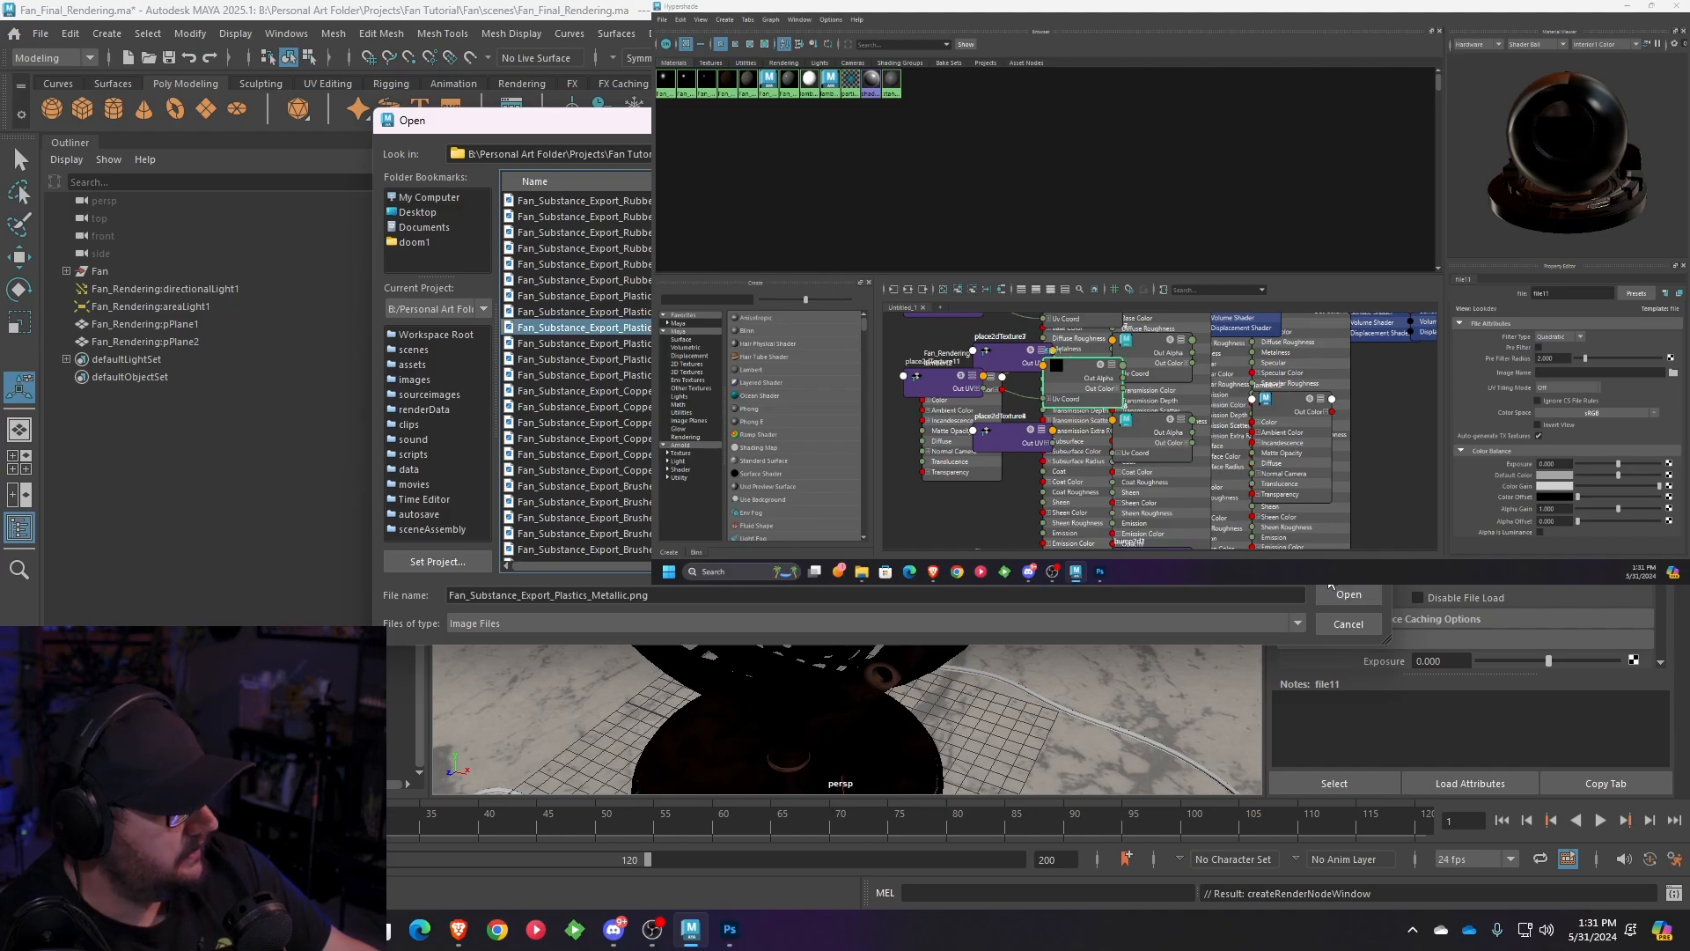
left_click(1334, 592)
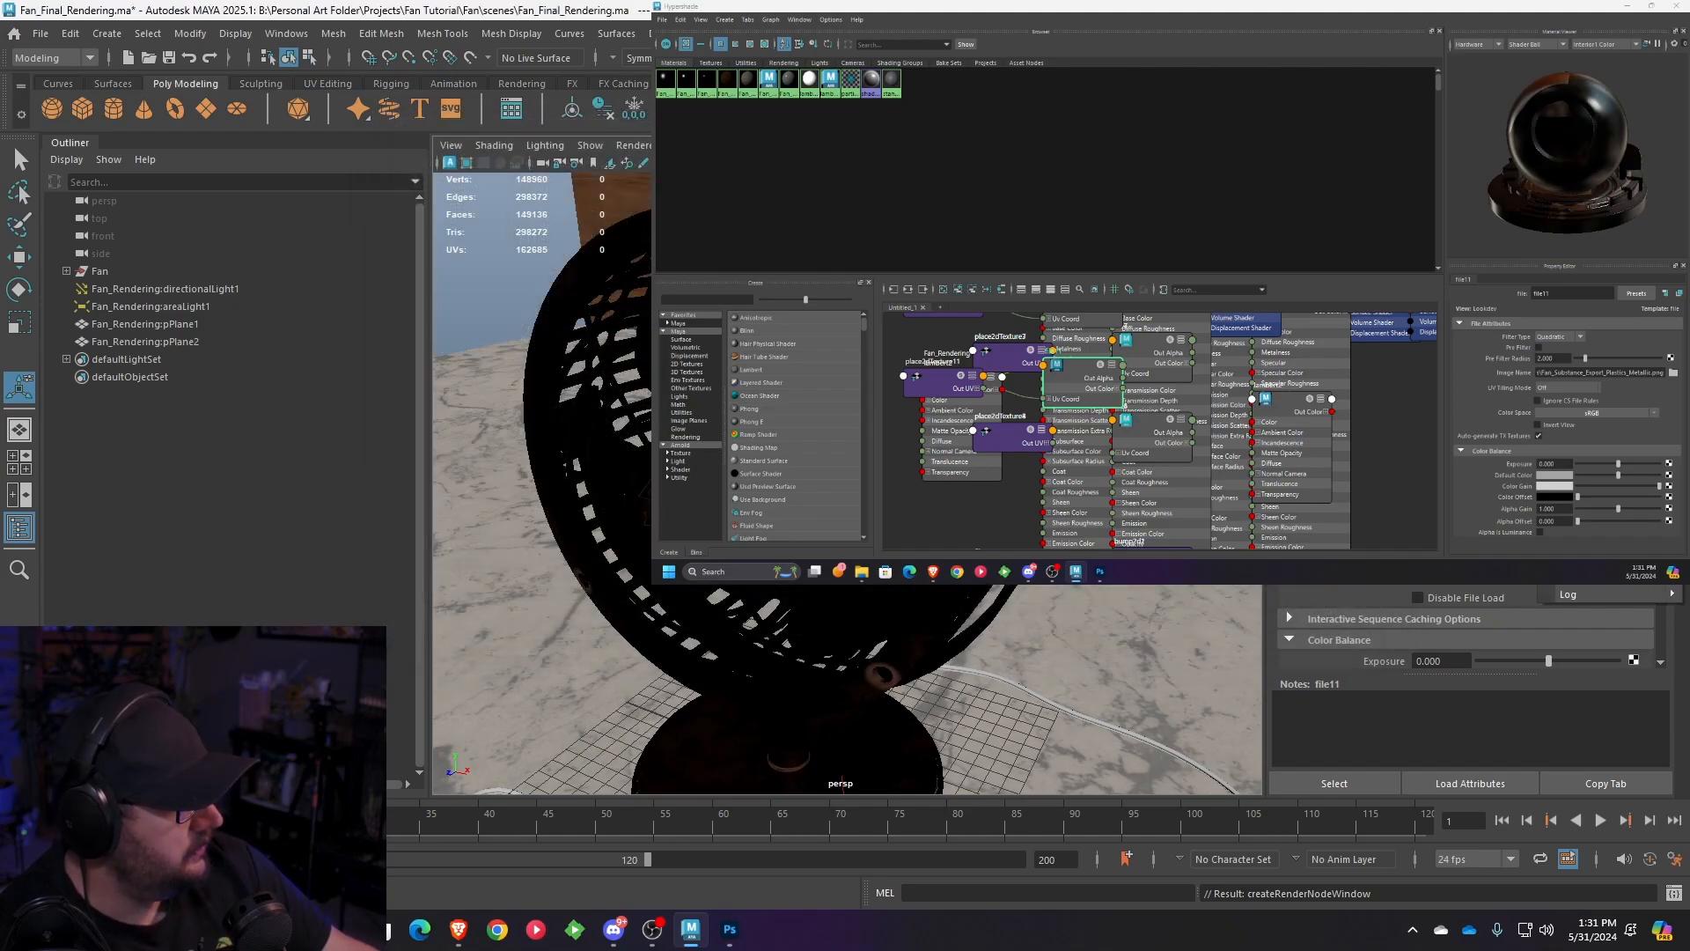
left_click(1496, 577)
scroll(1550, 588, "down", 3)
- Enable Alpha Is Luminance on the metalness texture and load Fan_Substance_Export_Plastics_Roughness.png as the plastics material's roughness texture
left_click(1457, 614)
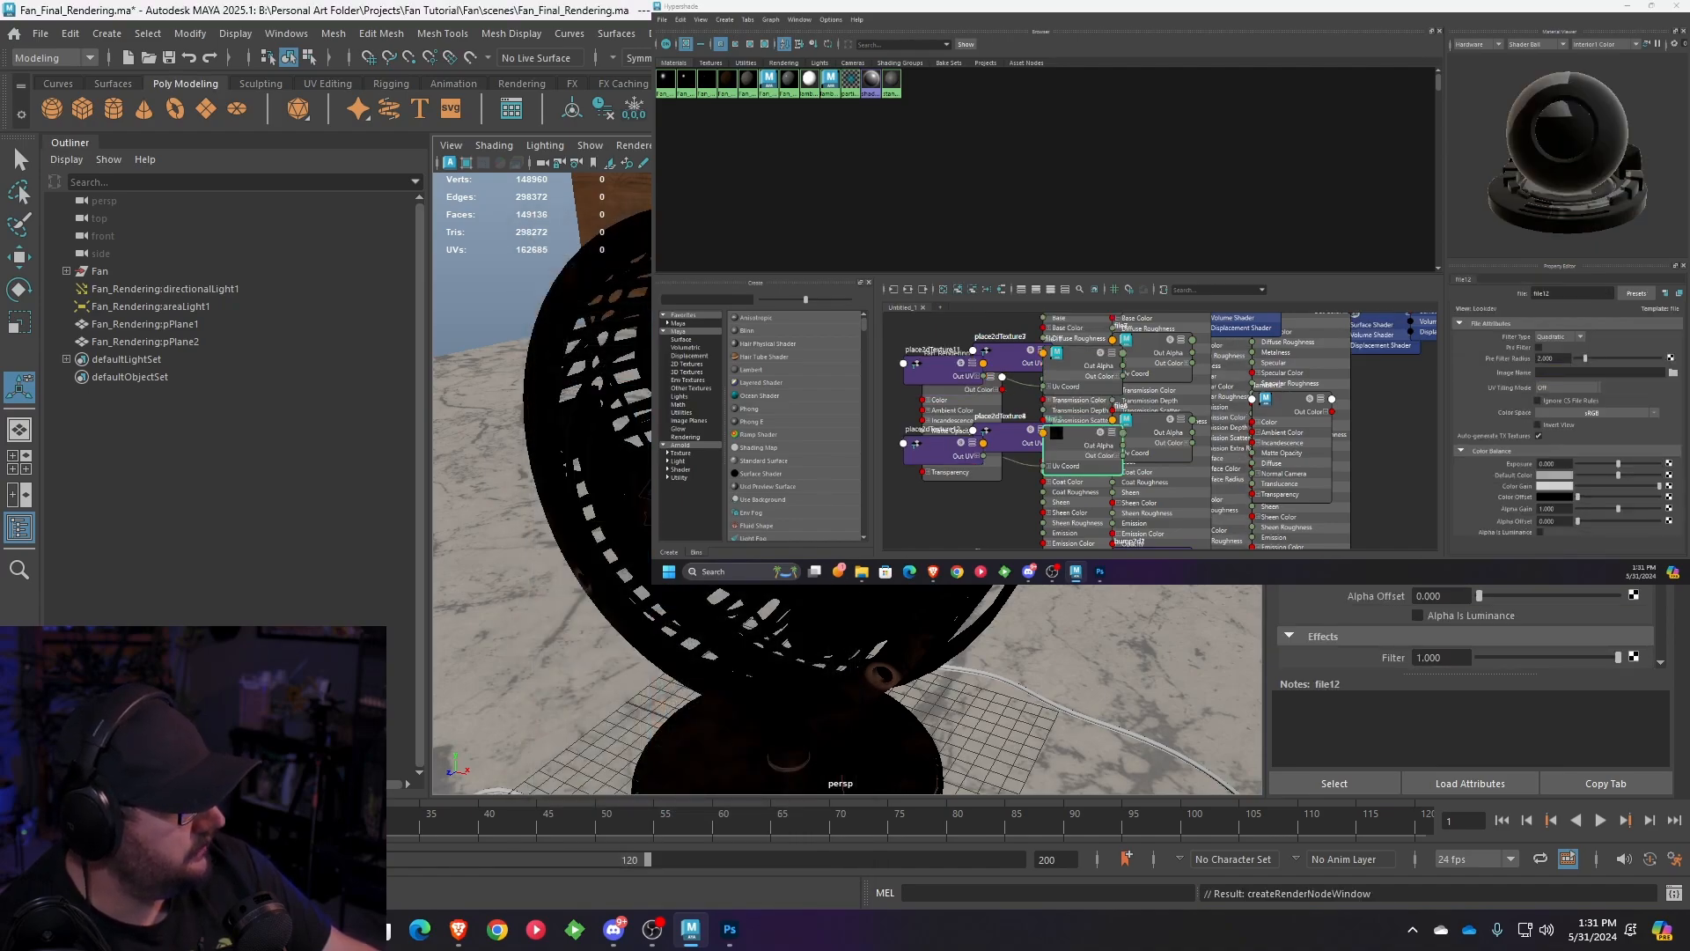
scroll(1465, 626, "up", 3)
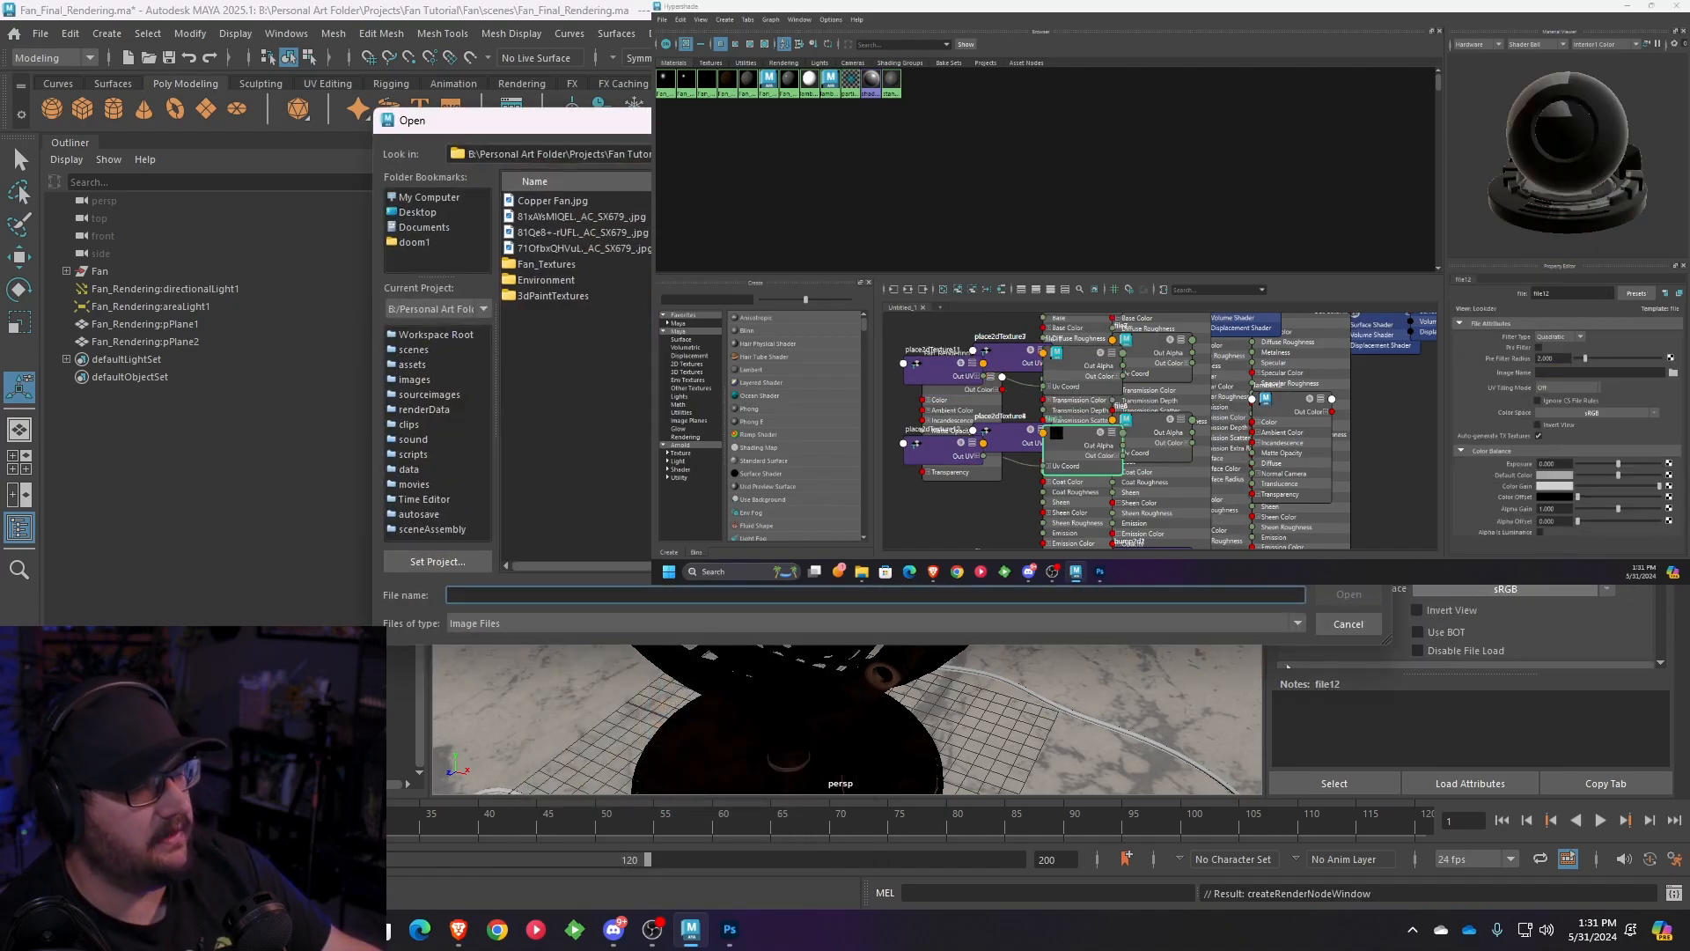
double_click(541, 266)
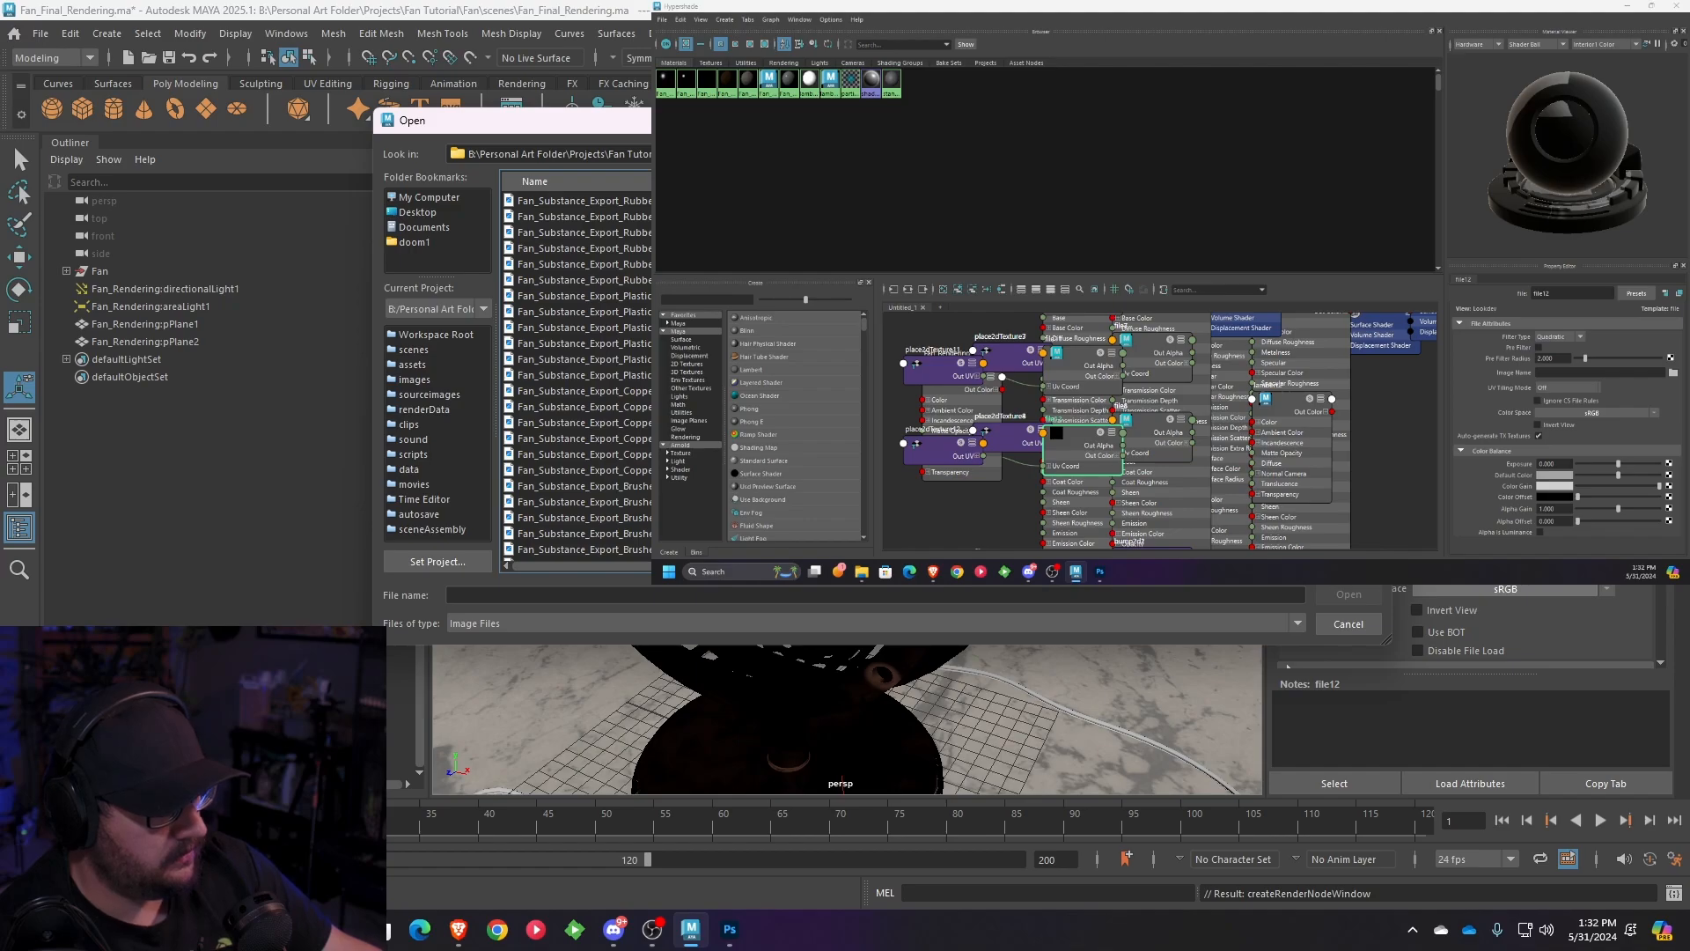
left_click(584, 344)
left_click(584, 312)
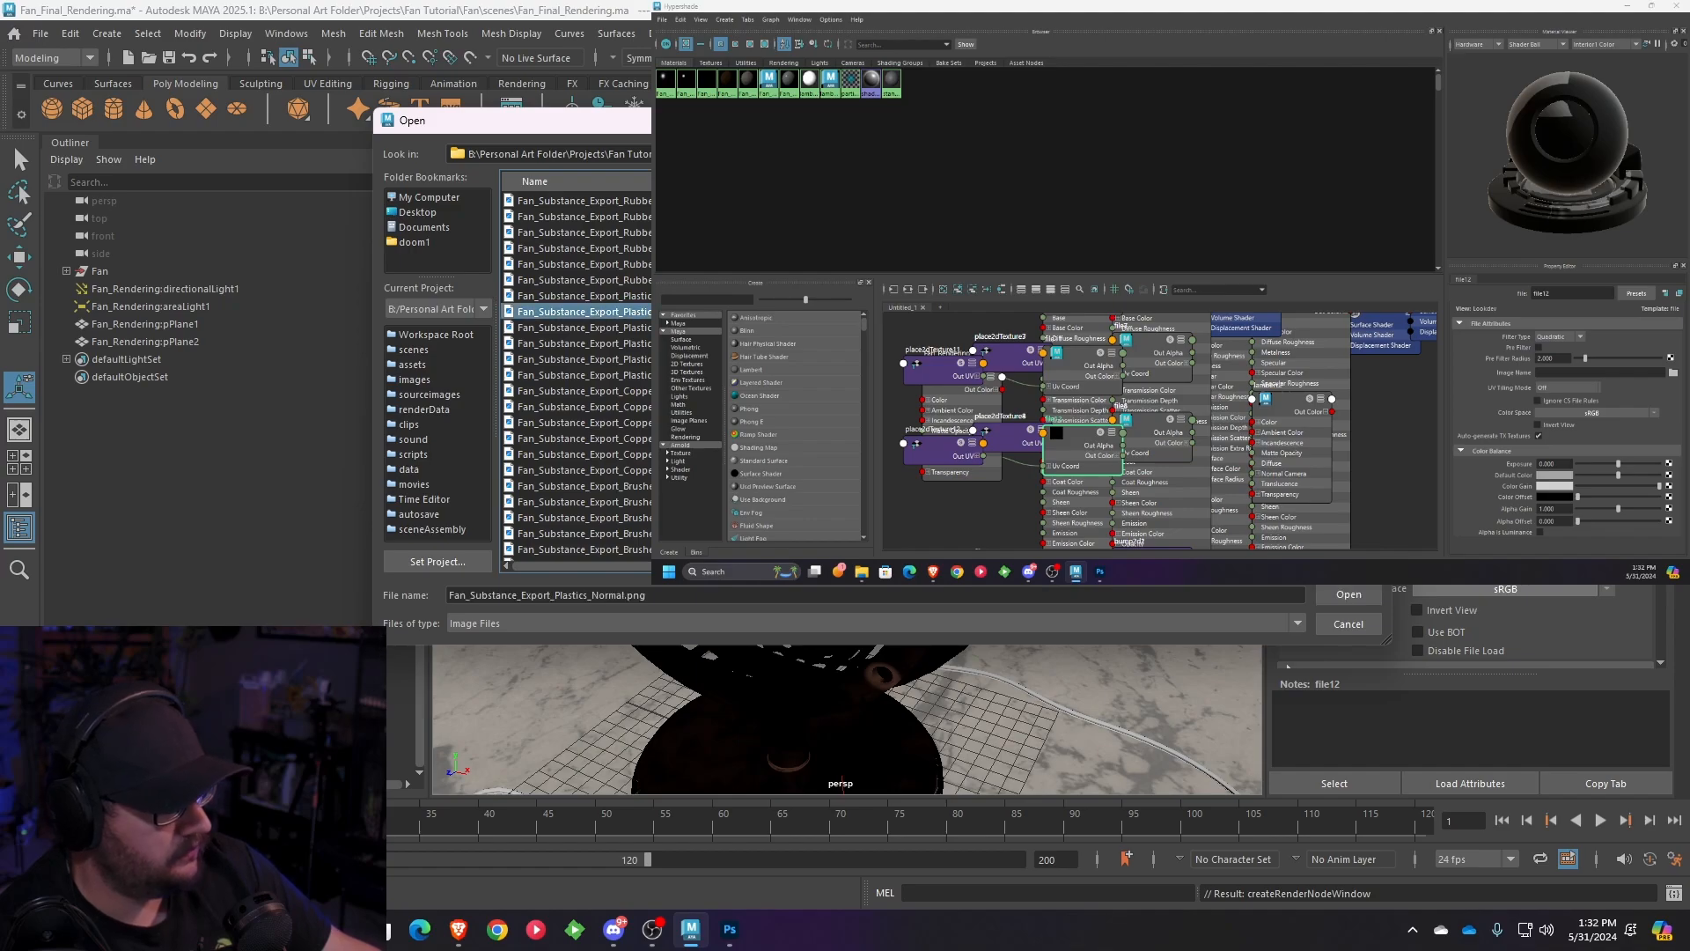
left_click(1343, 594)
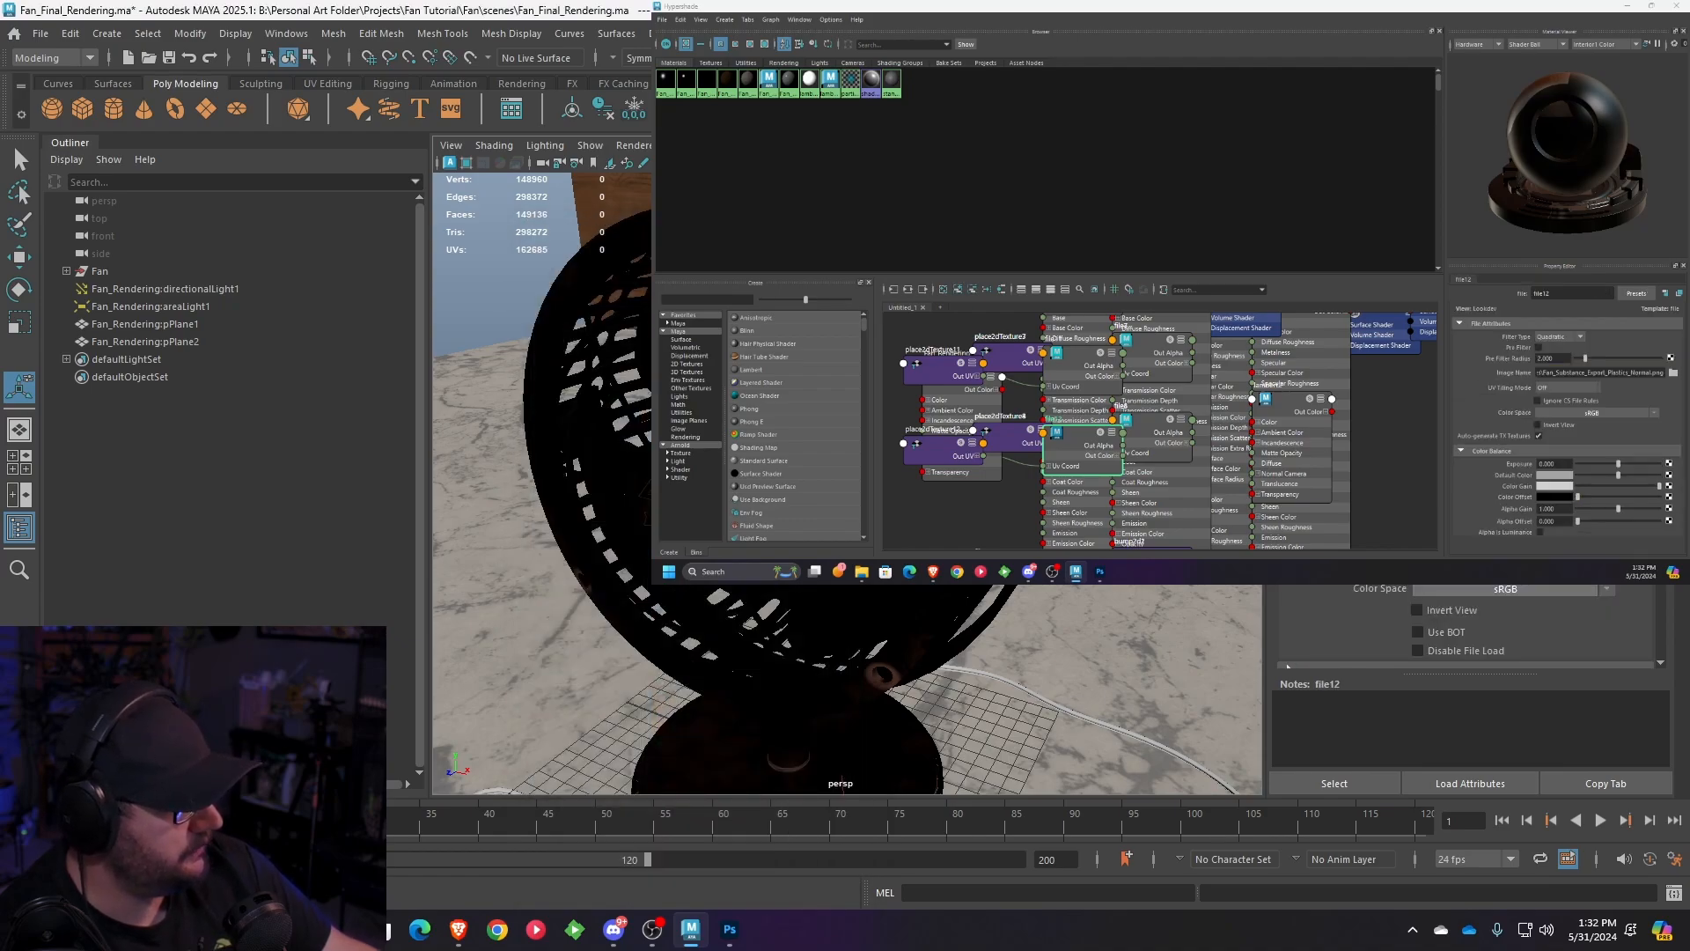
left_click(576, 296)
left_click(1347, 597)
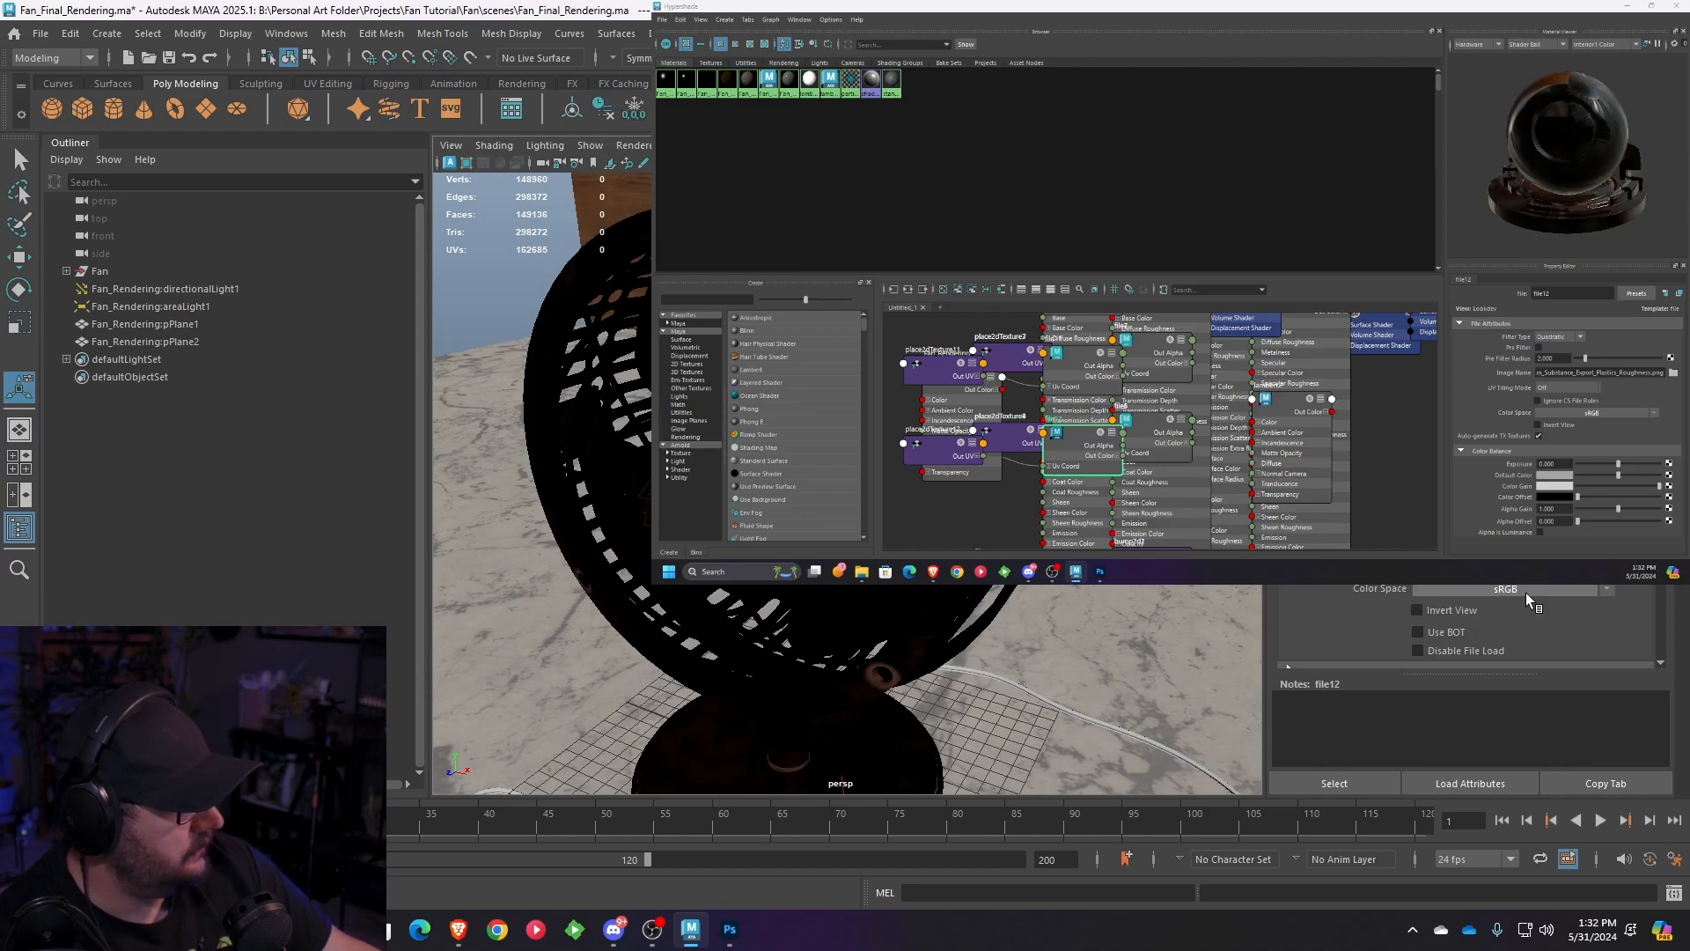
- Set the plastics roughness texture's color space to Raw and enable Alpha Is Luminance
left_click(1525, 593)
left_click(1553, 638)
scroll(1545, 611, "down", 3)
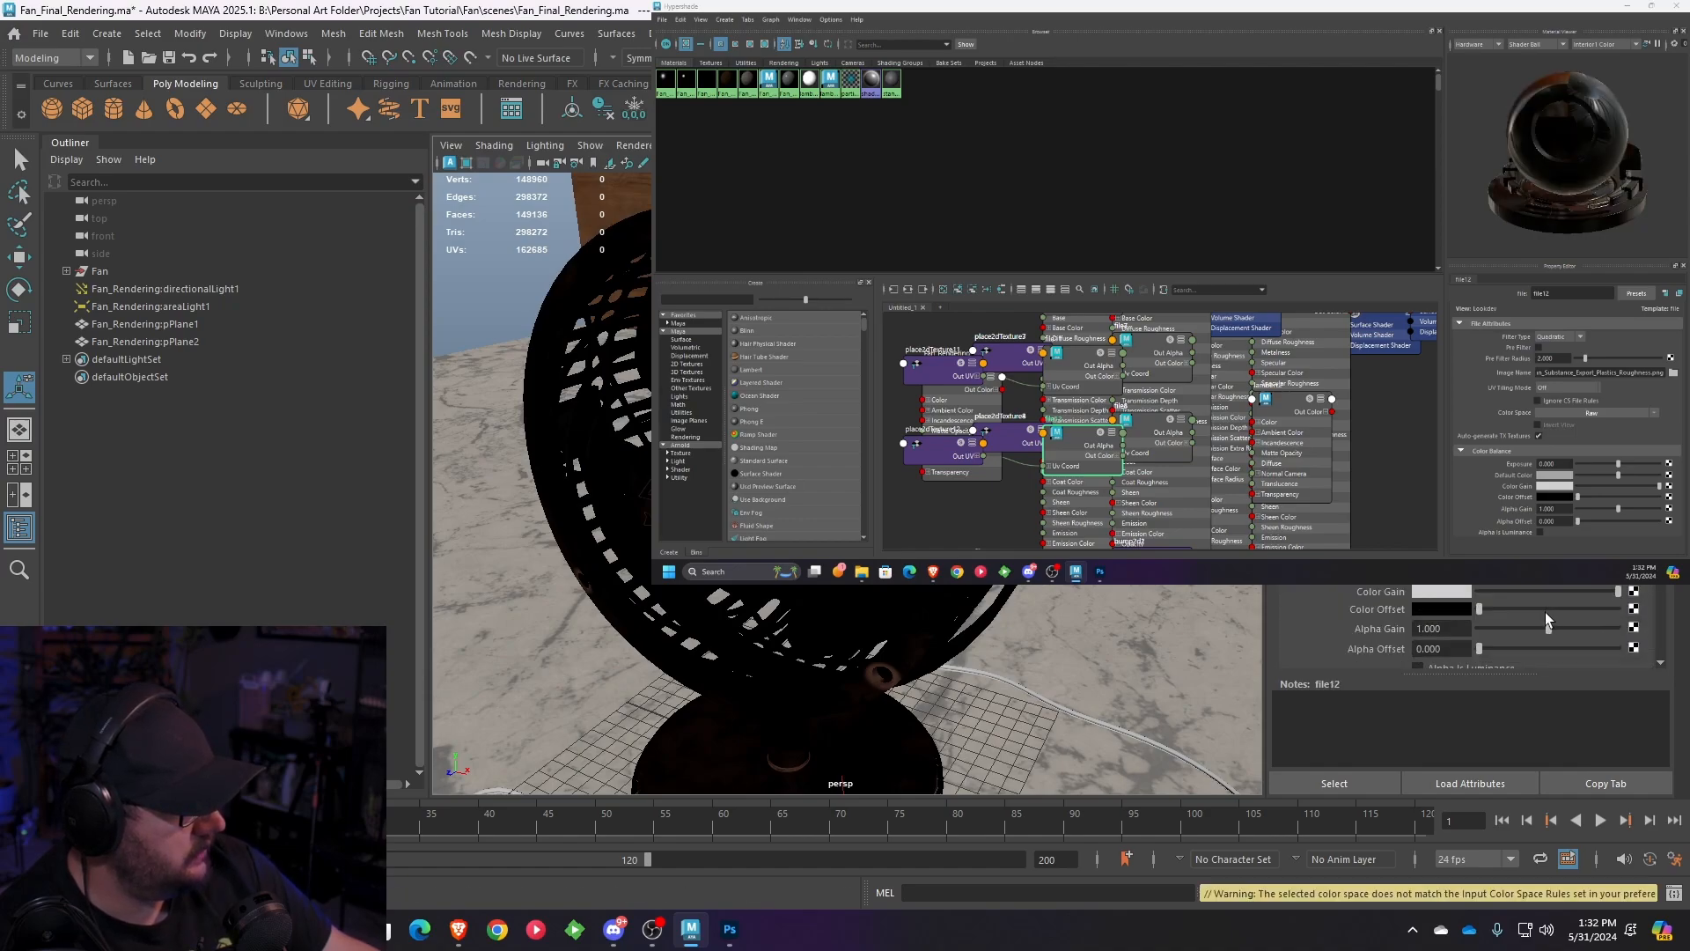
scroll(1547, 620, "down", 3)
left_click(1418, 593)
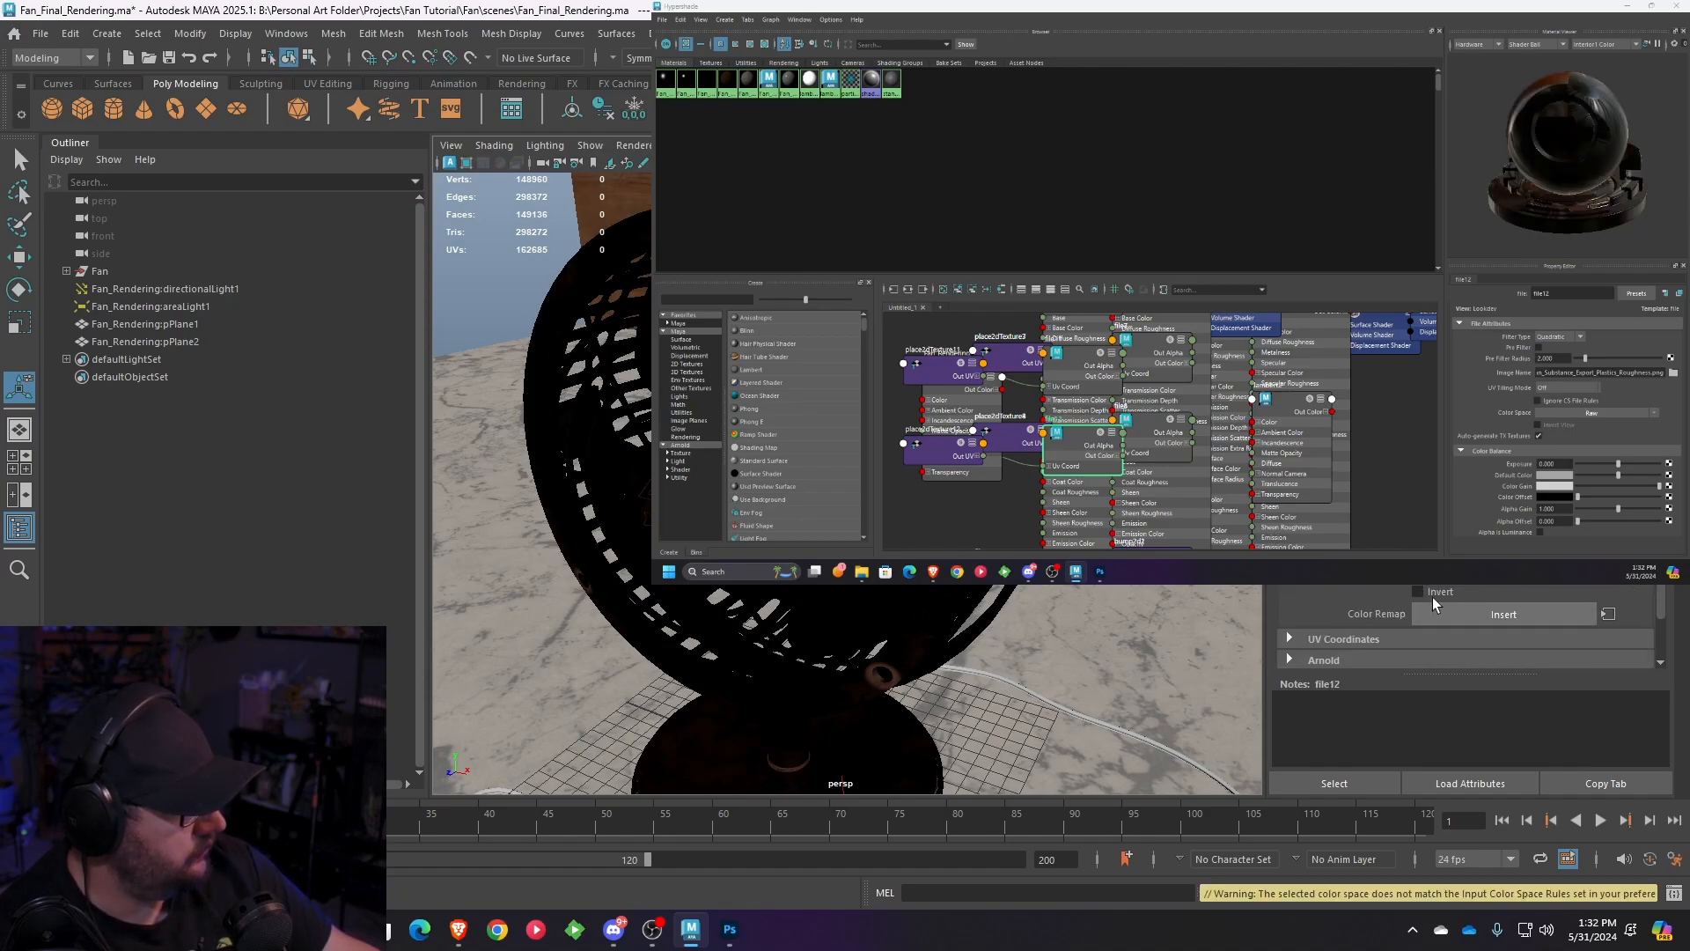
left_click(1438, 594)
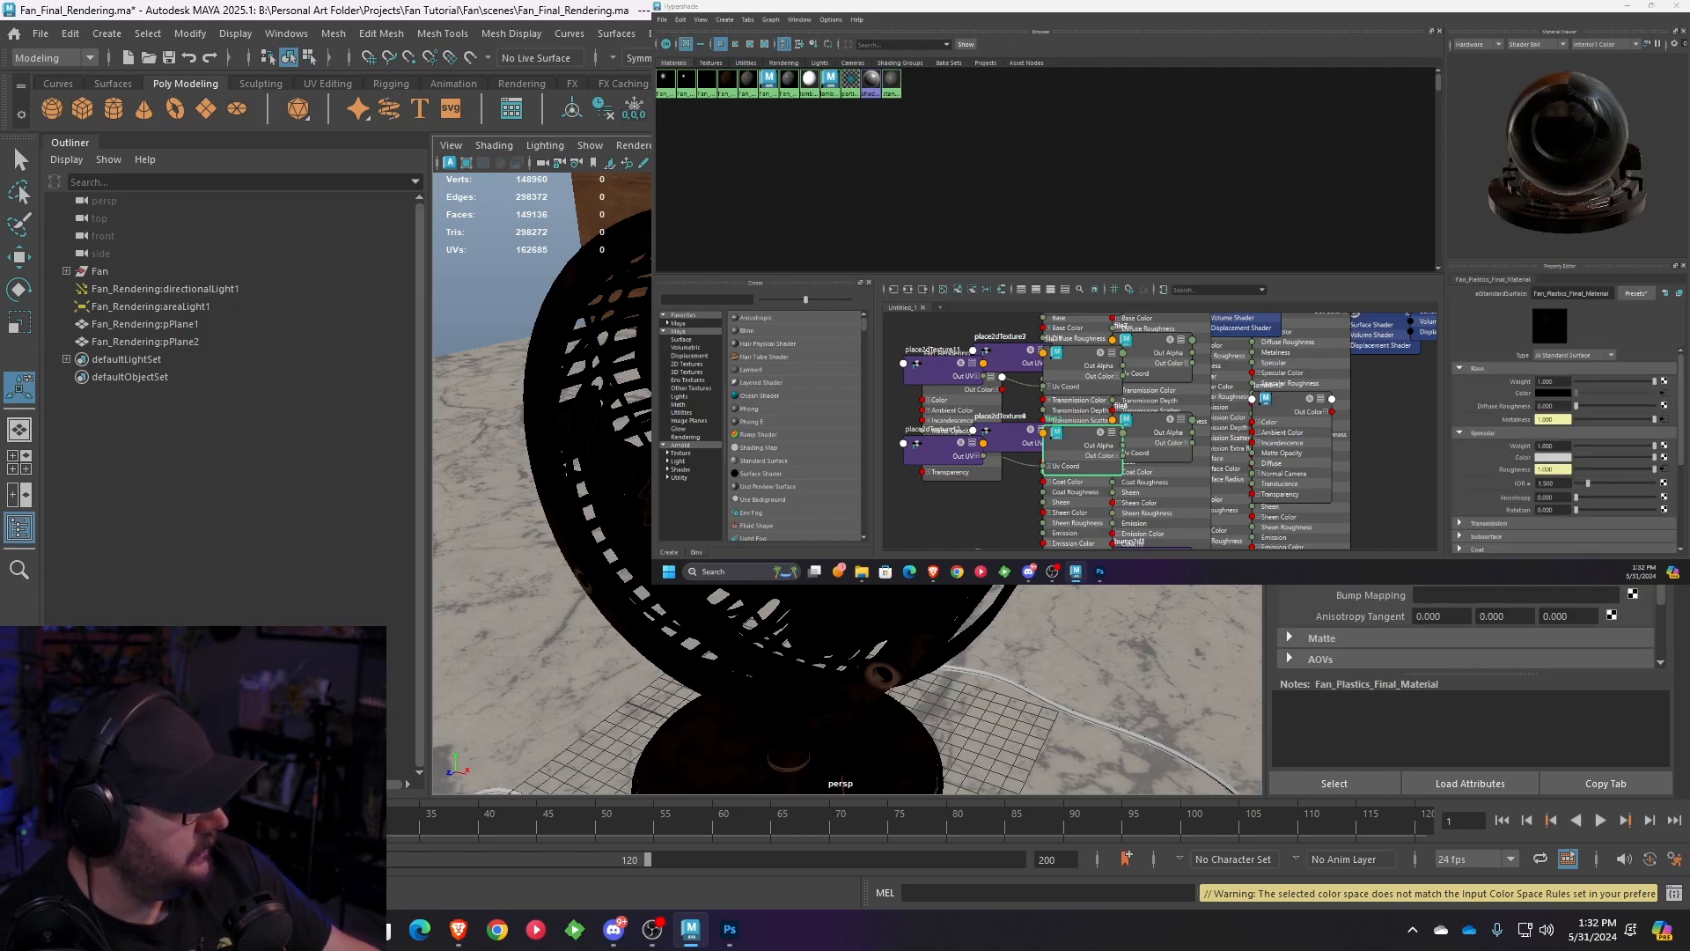
- Load Fan_Substance_Export_Plastics_Normal.png as the plastics material's bump mapping texture and set its color space to Raw
left_click(1632, 595)
left_click(691, 378)
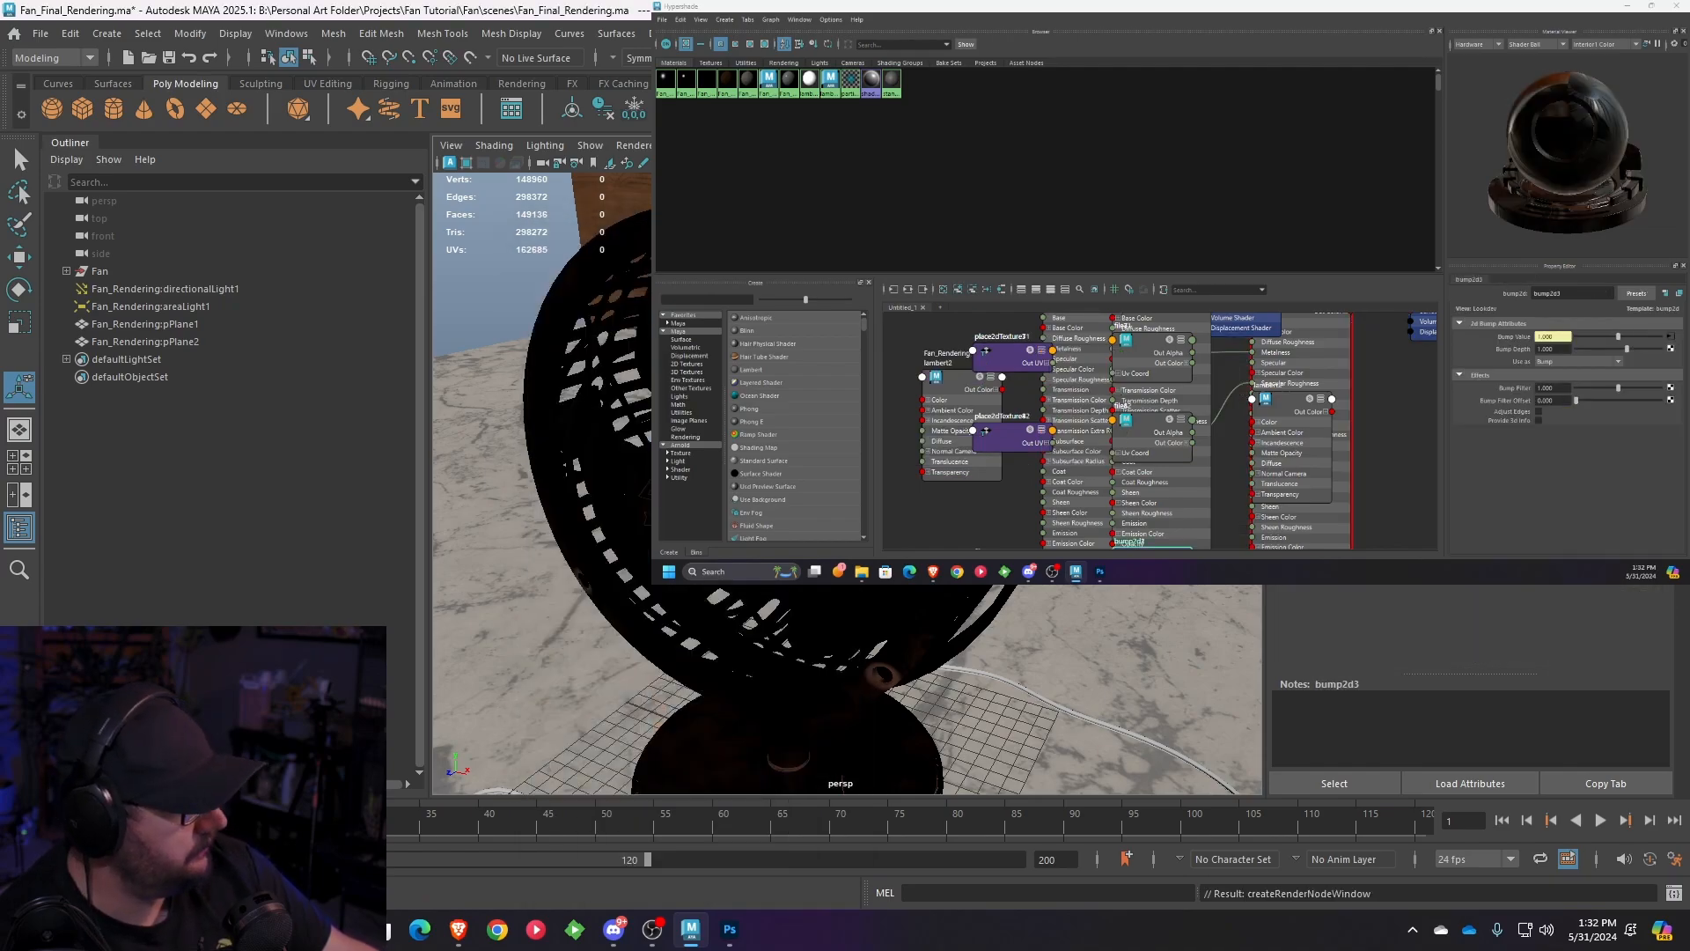
scroll(1465, 627, "up", 3)
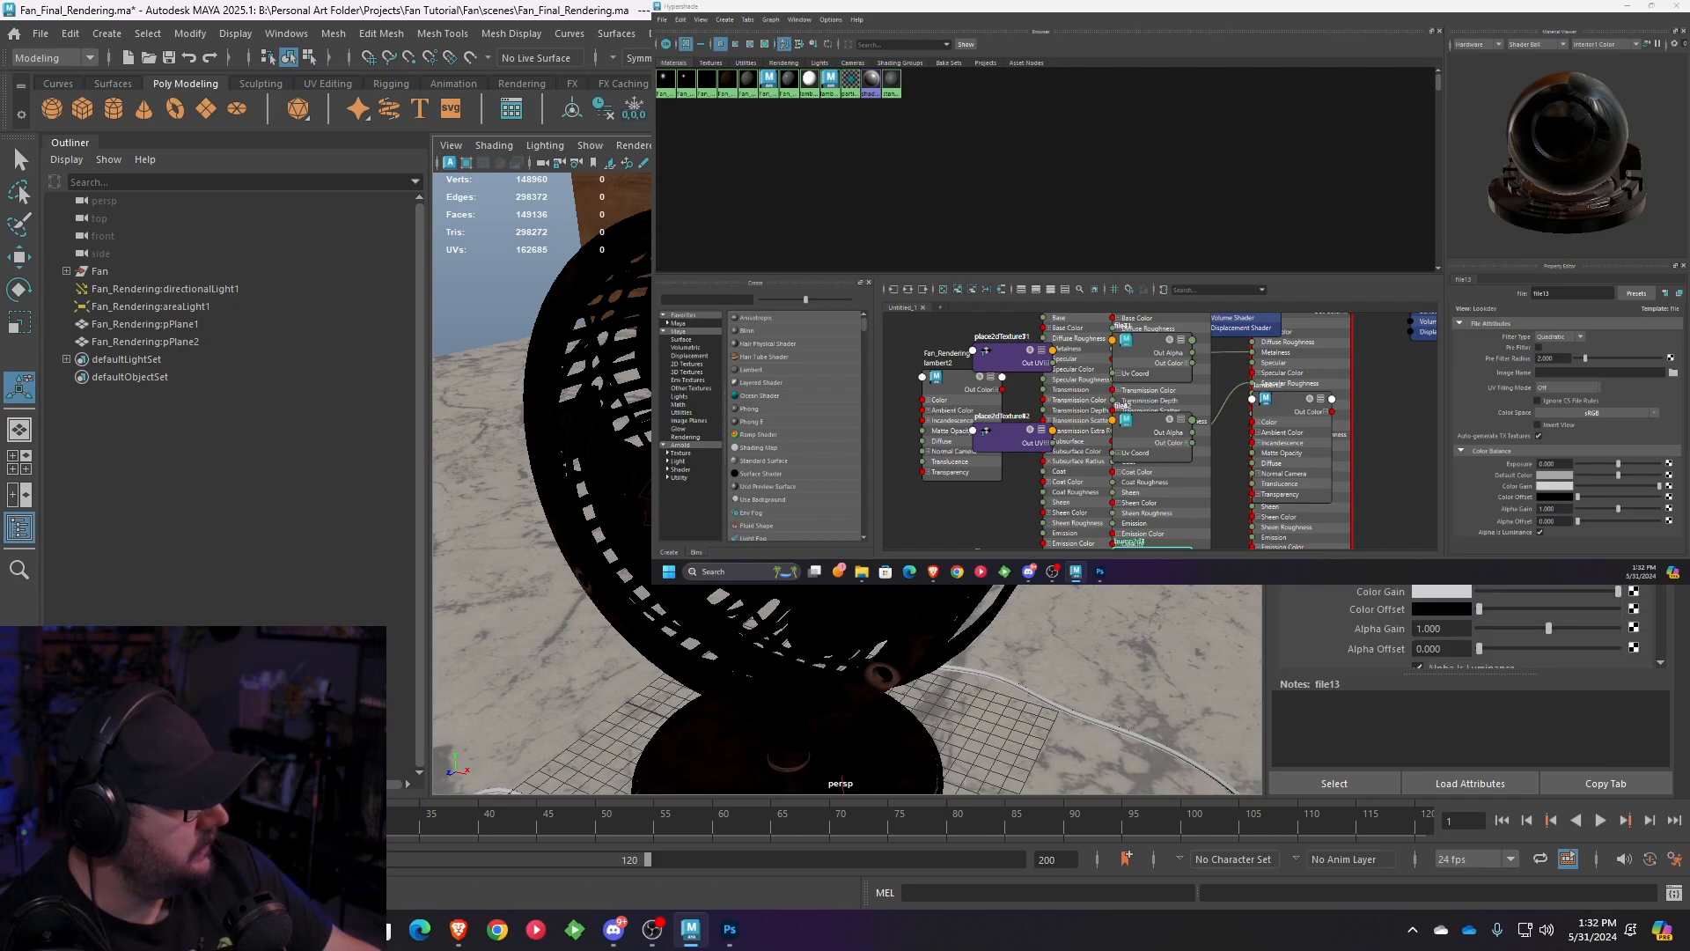
left_click(1609, 475)
double_click(561, 266)
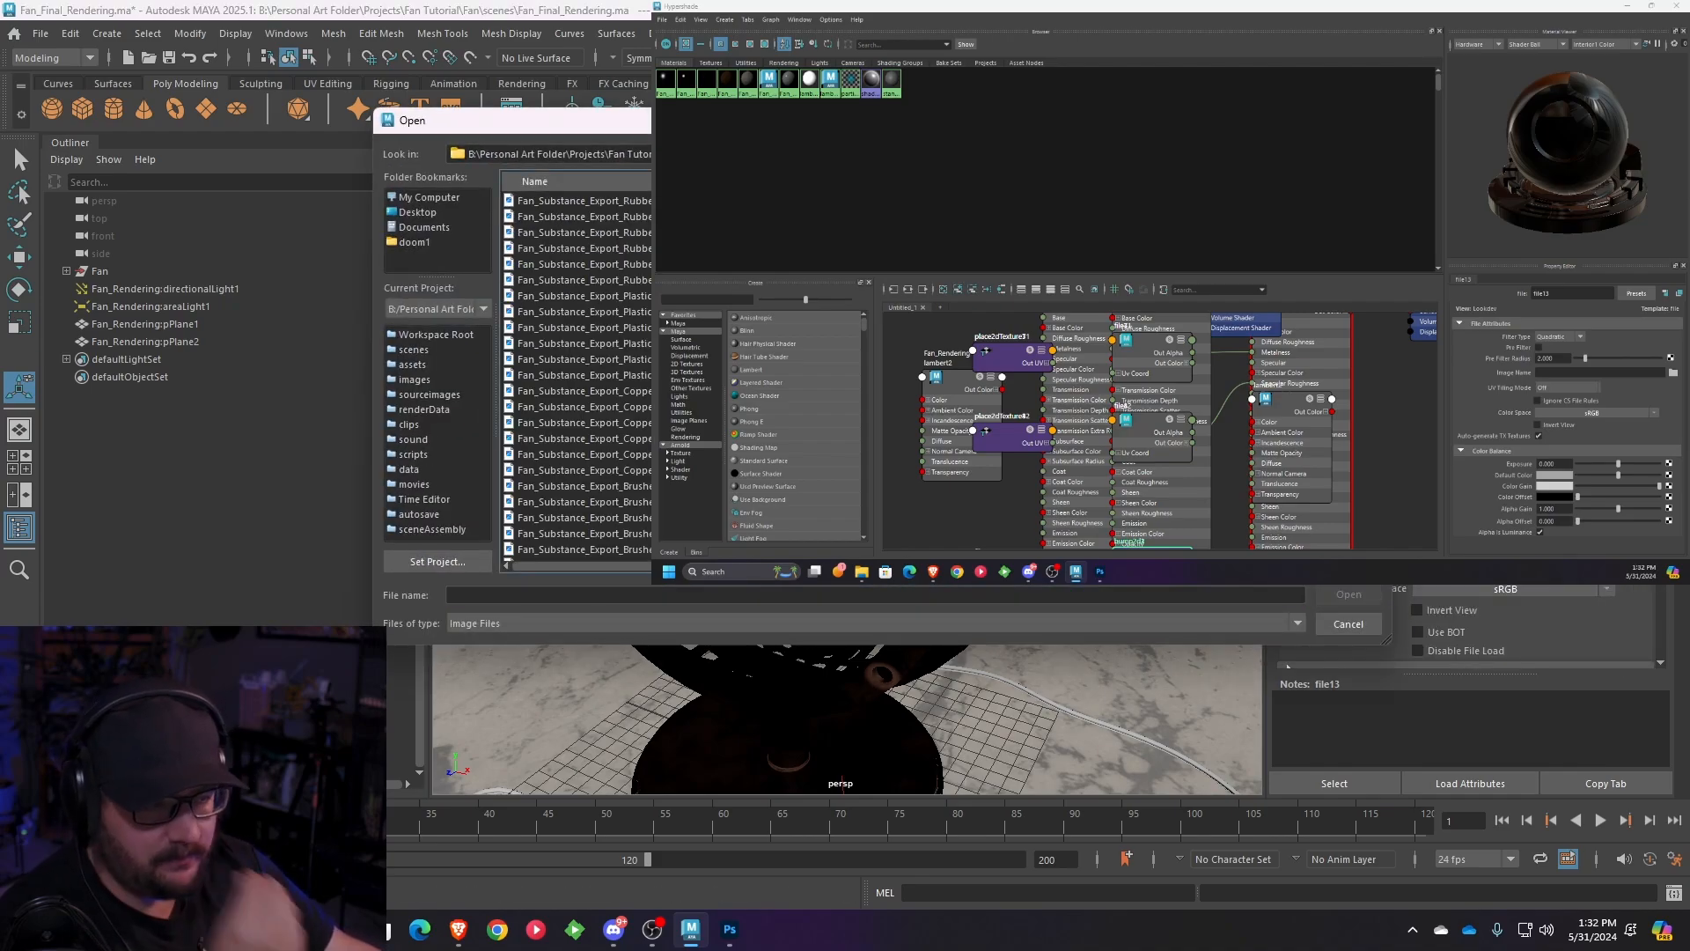
left_click(583, 311)
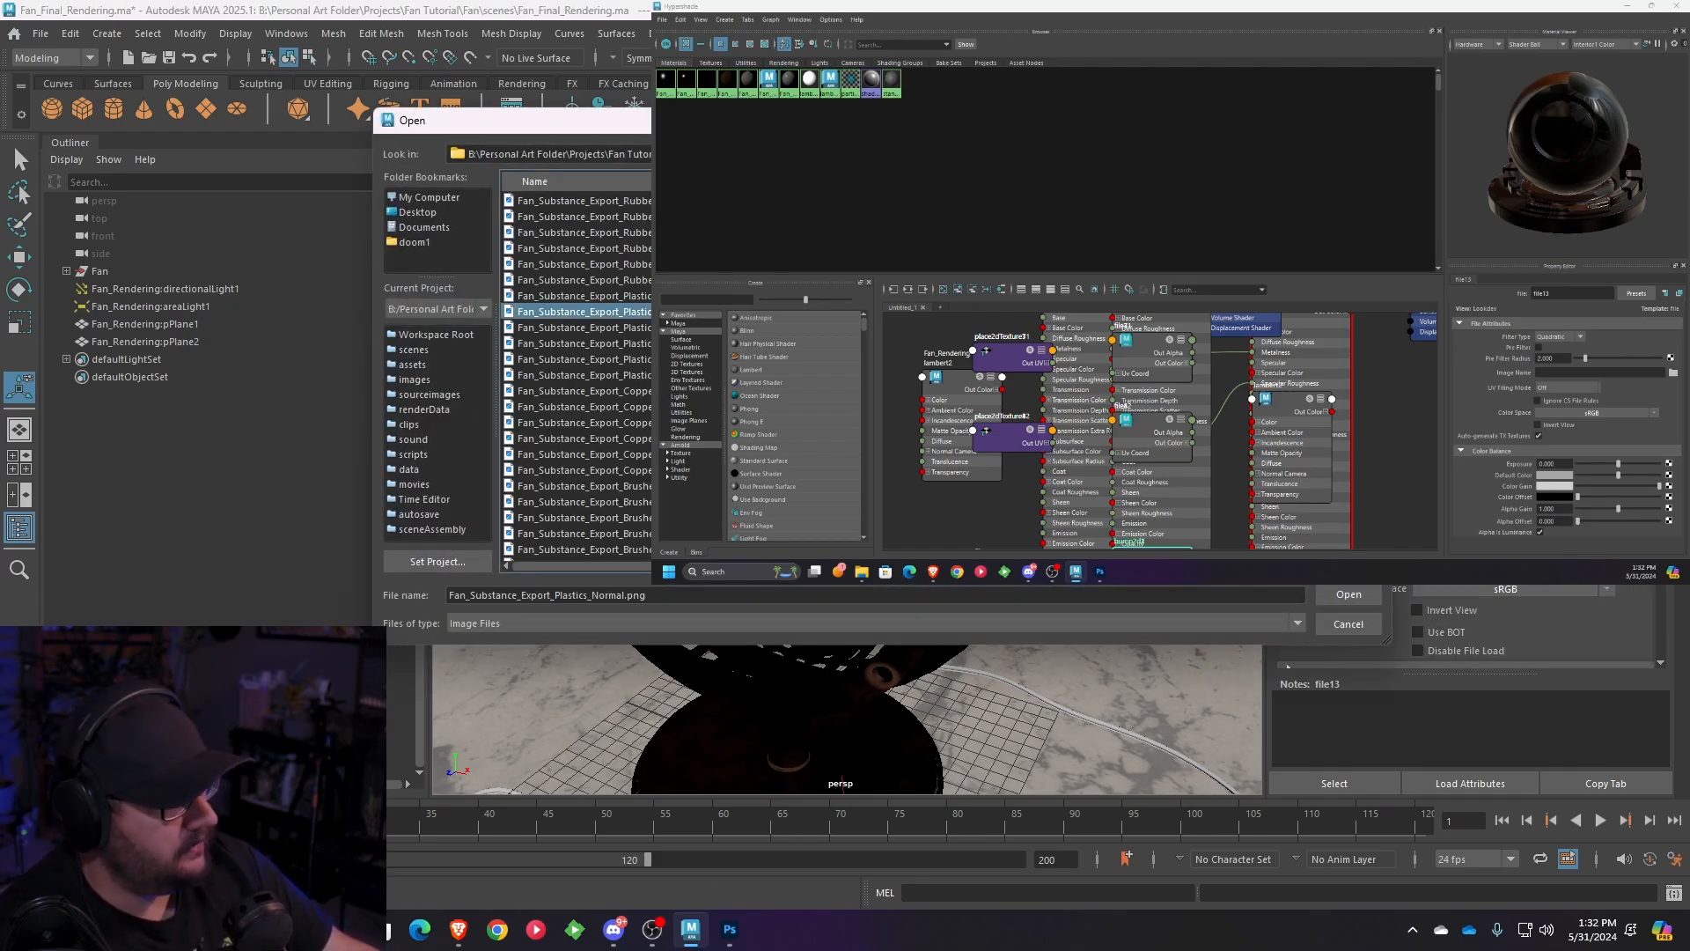
left_click(1344, 598)
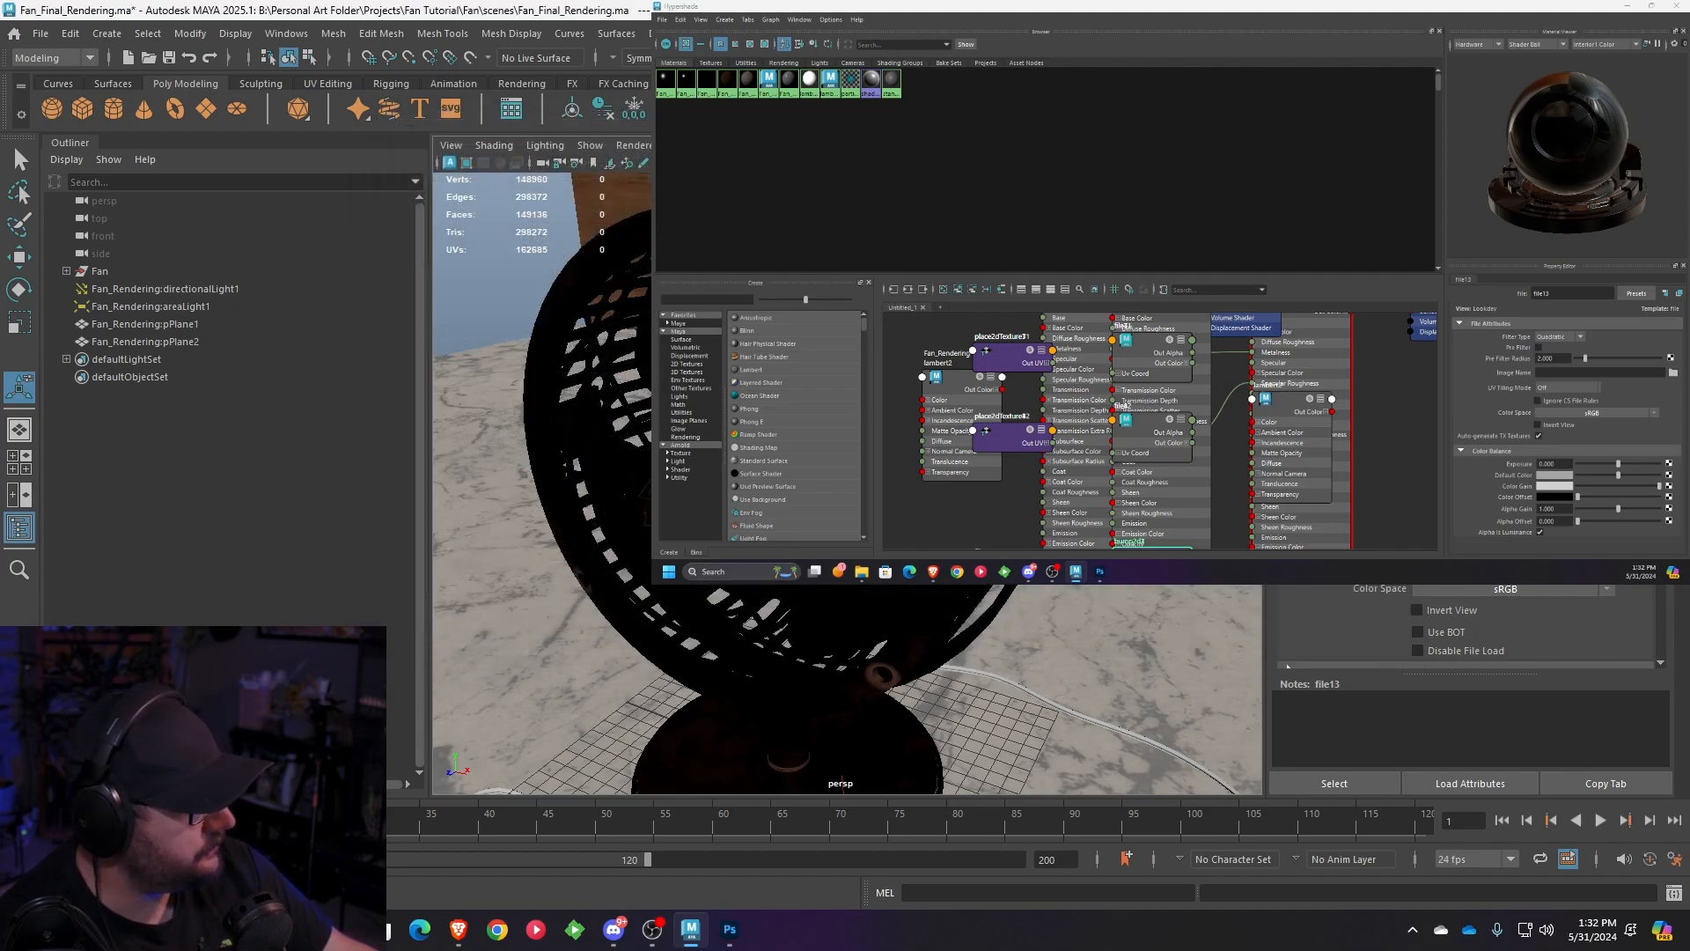
scroll(1467, 634, "down", 1)
left_click(1605, 536)
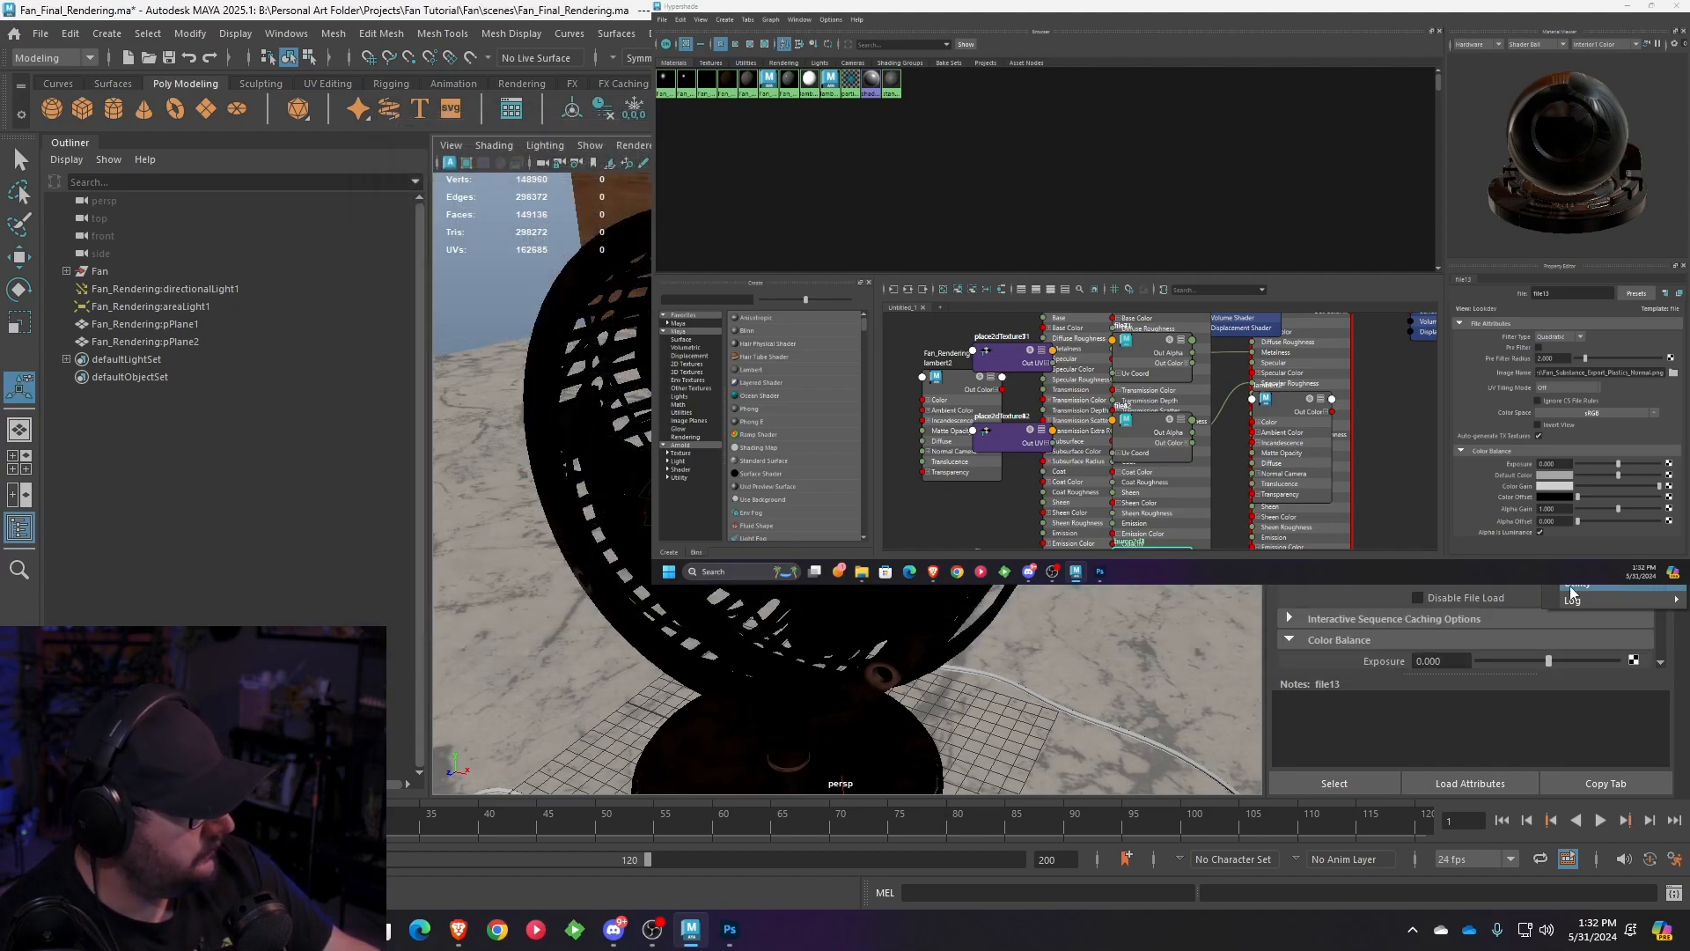
mouse_move(1572, 588)
left_click(1479, 590)
scroll(1472, 616, "down", 3)
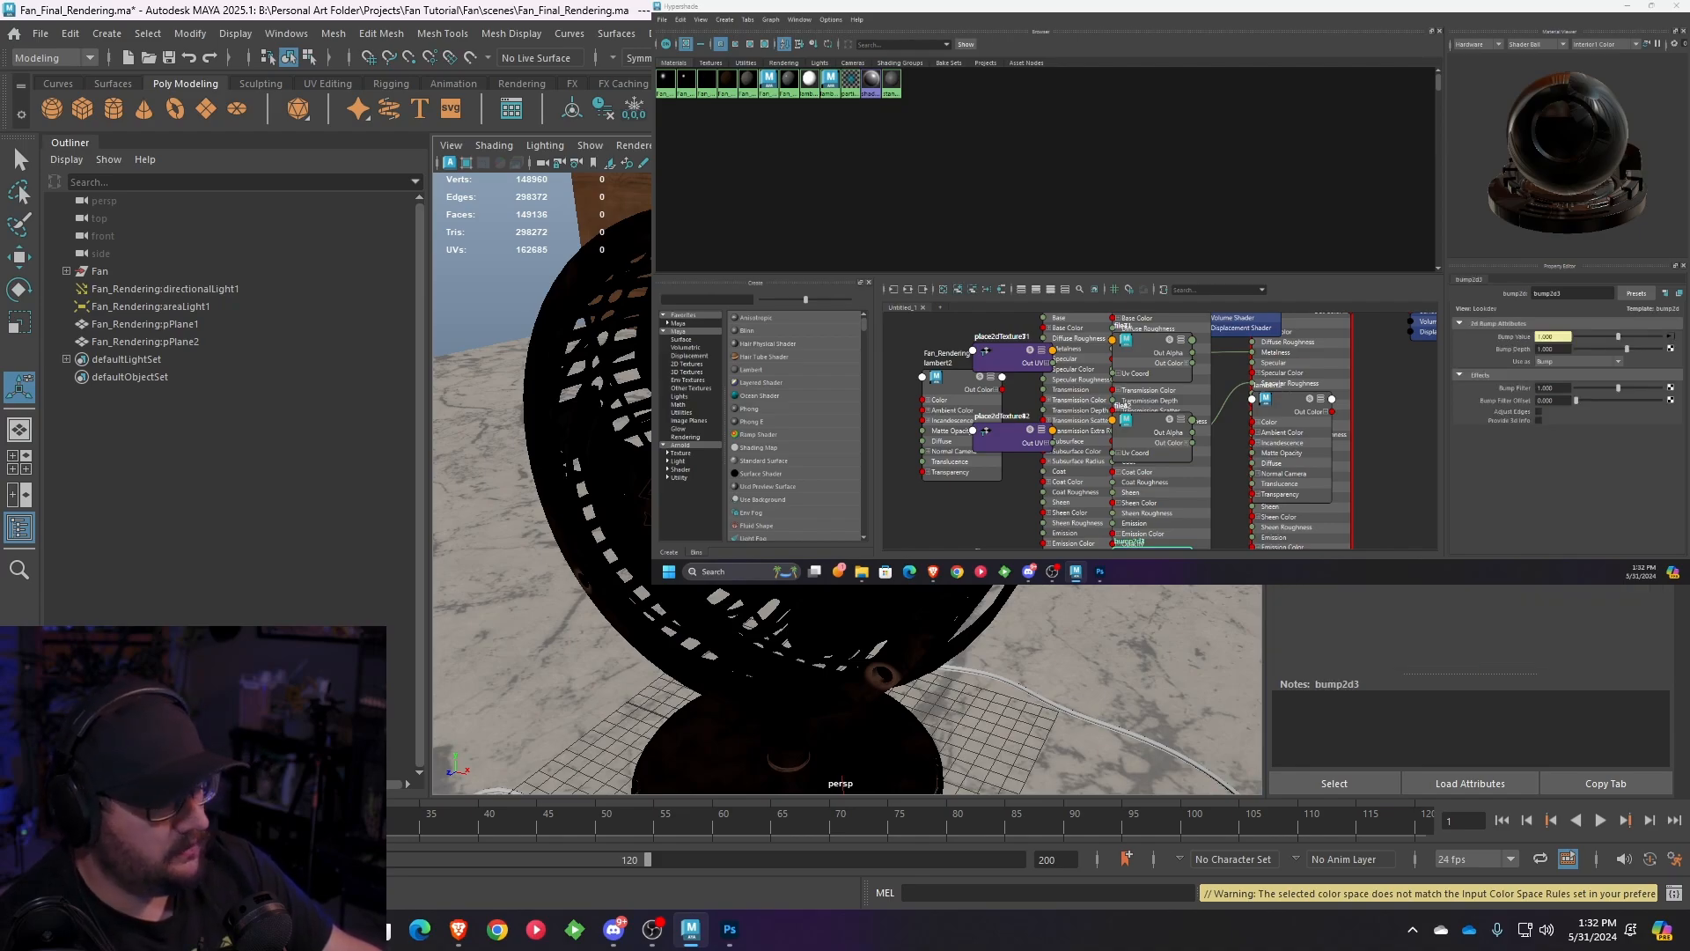
- Select the fan's power cord and open the attributes of its assigned Fan_Rubber_Final_Material
left_click_drag(563, 440, 585, 537, "alt")
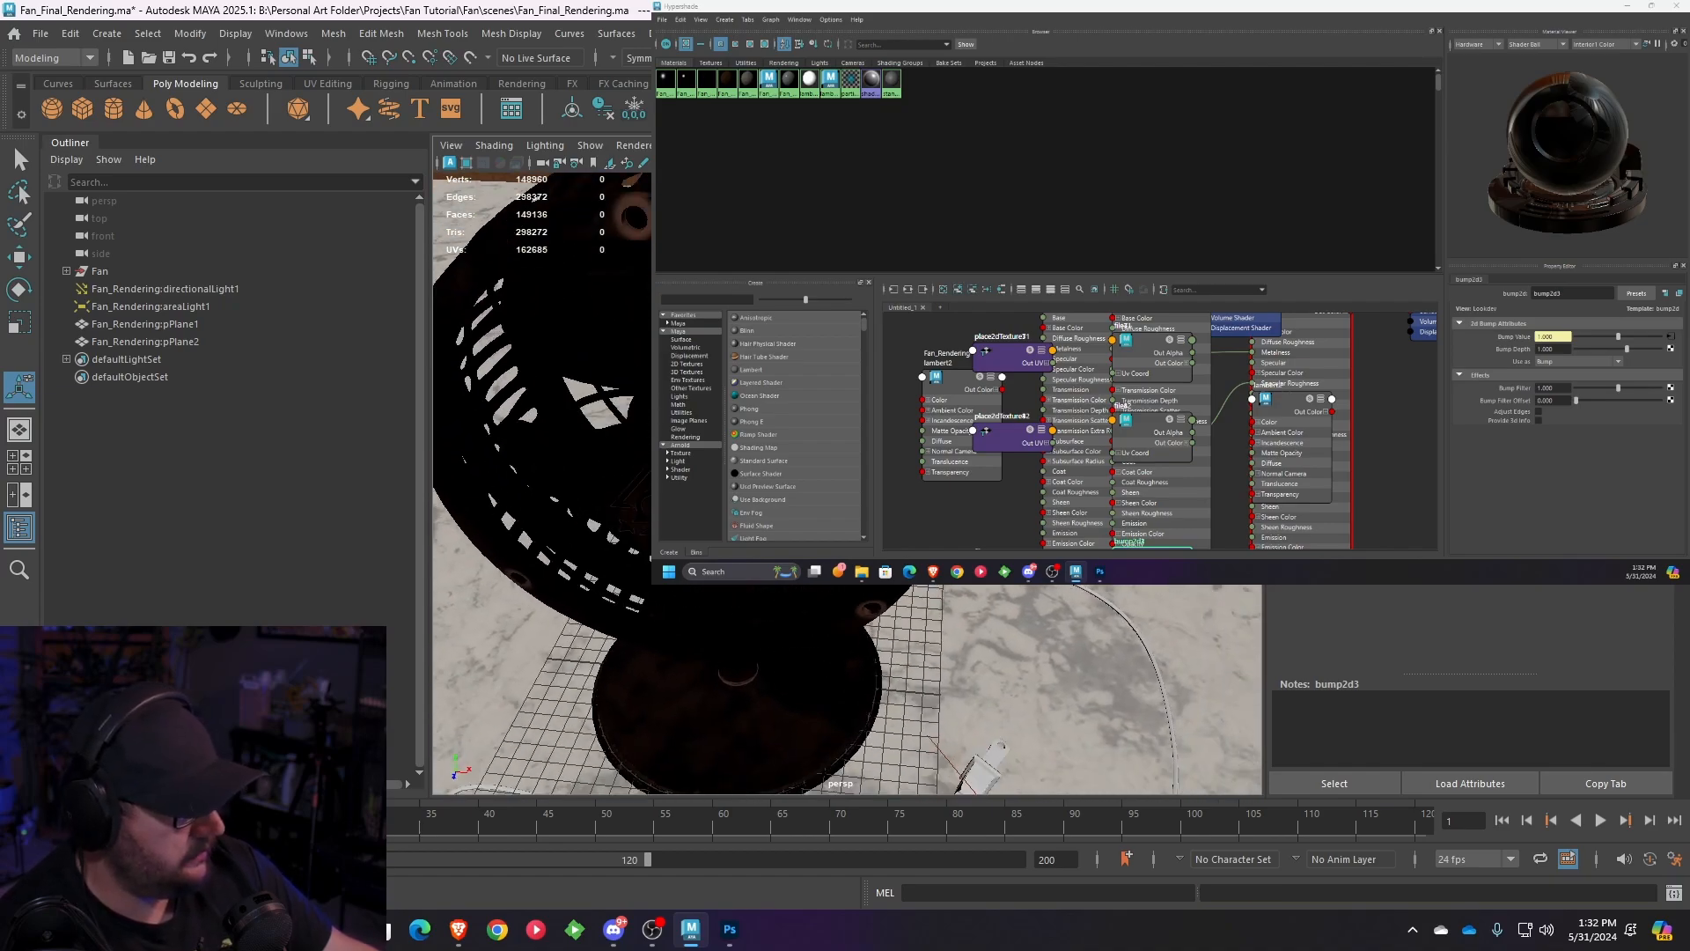
left_click(1107, 605)
right_click(1108, 607)
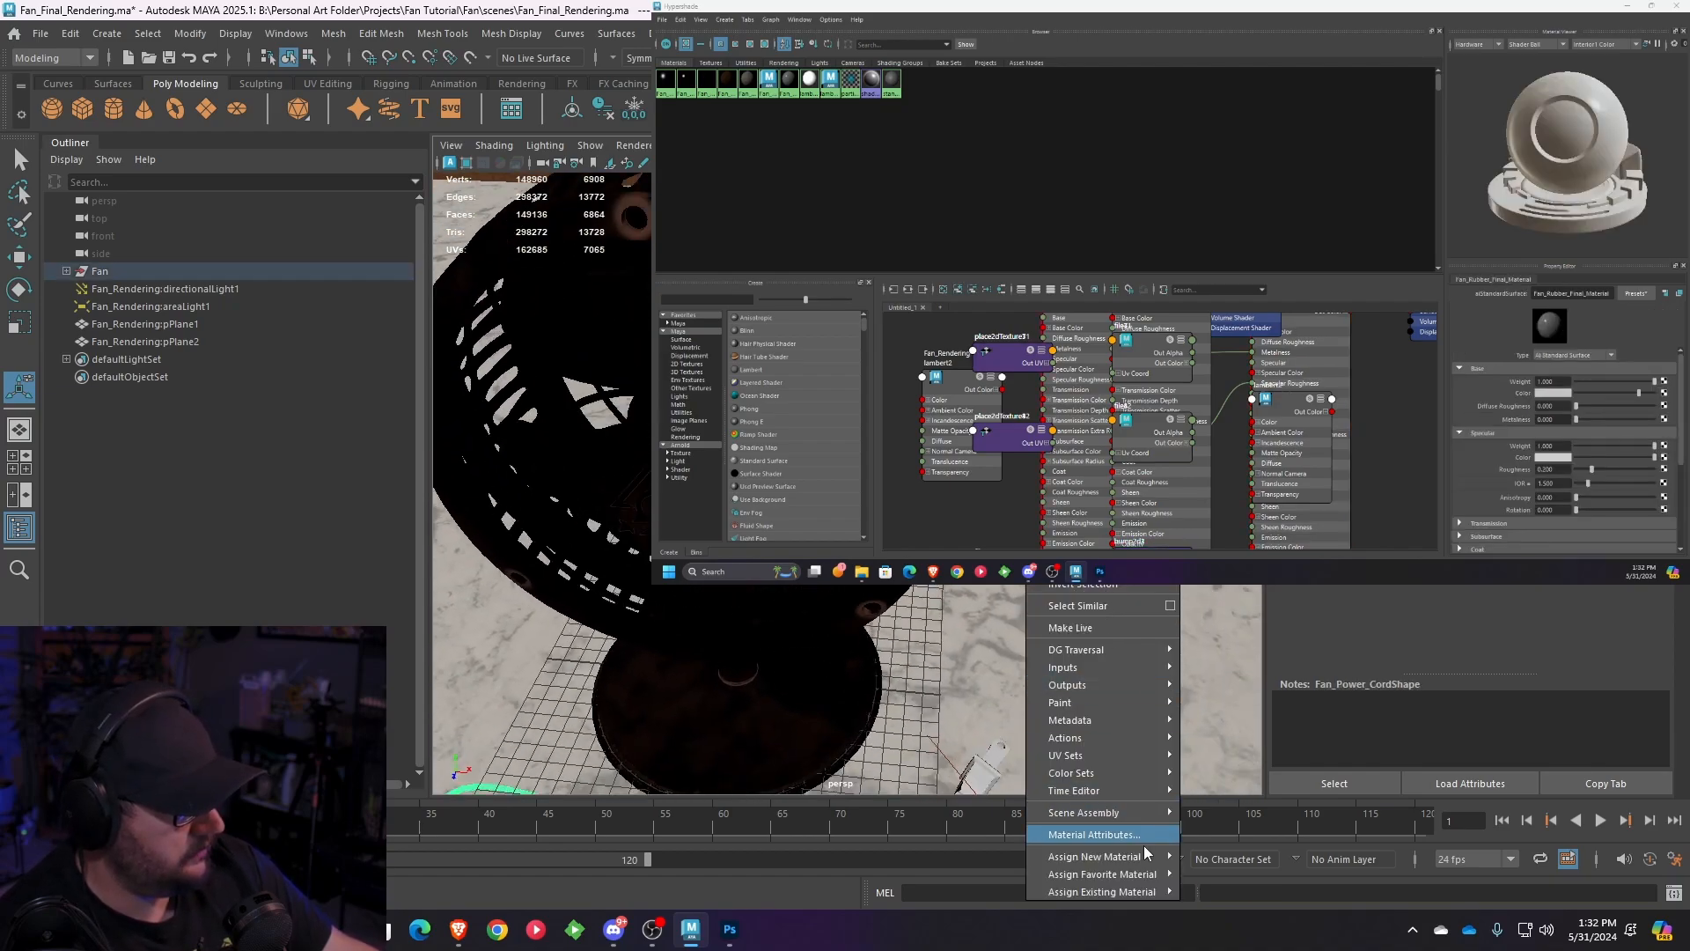
left_click(1109, 835)
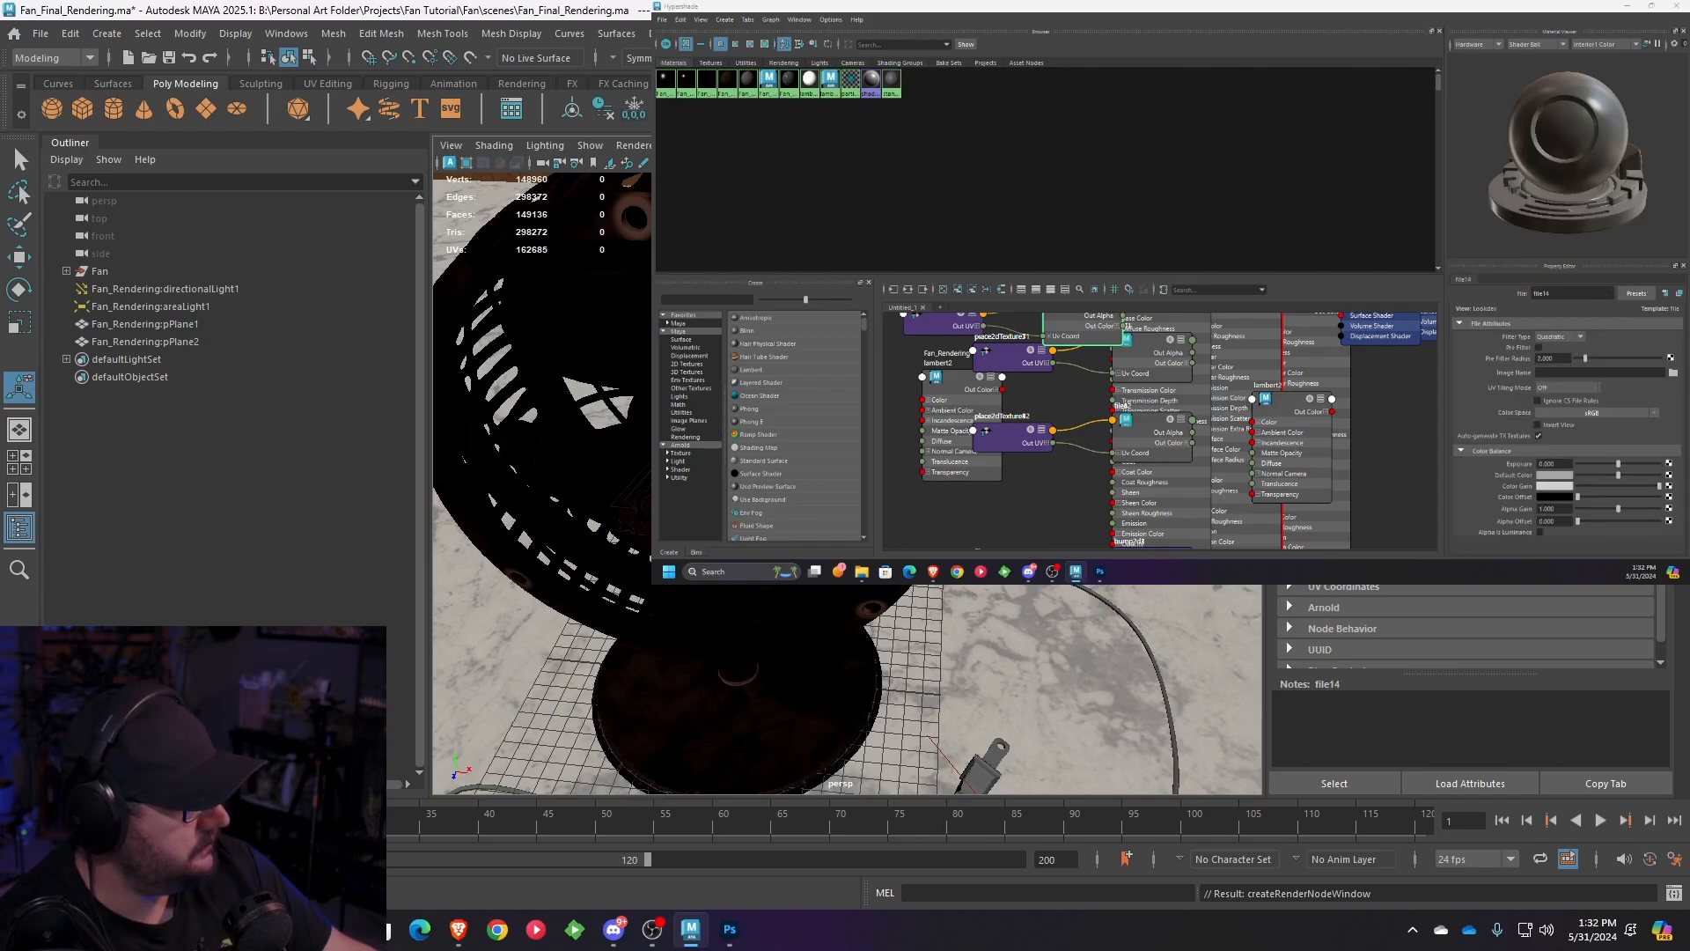
- Load the Substance-exported rubber base color map from the Fan_Textures folder as the rubber material's base color texture
scroll(1466, 625, "up", 5)
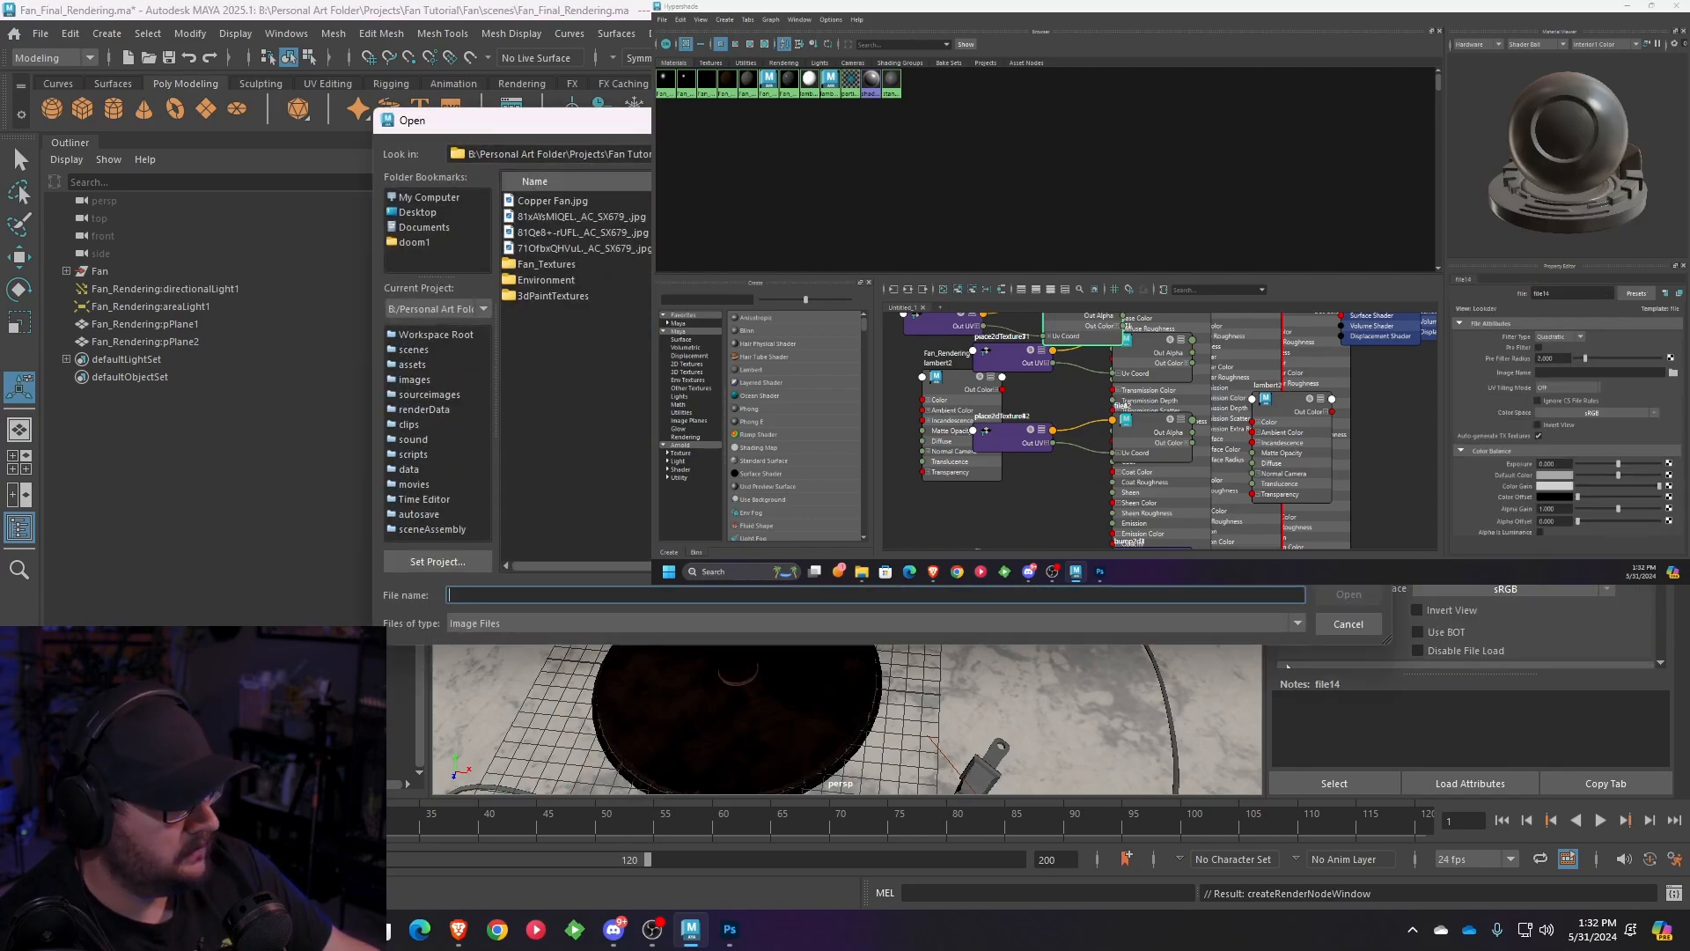
double_click(564, 265)
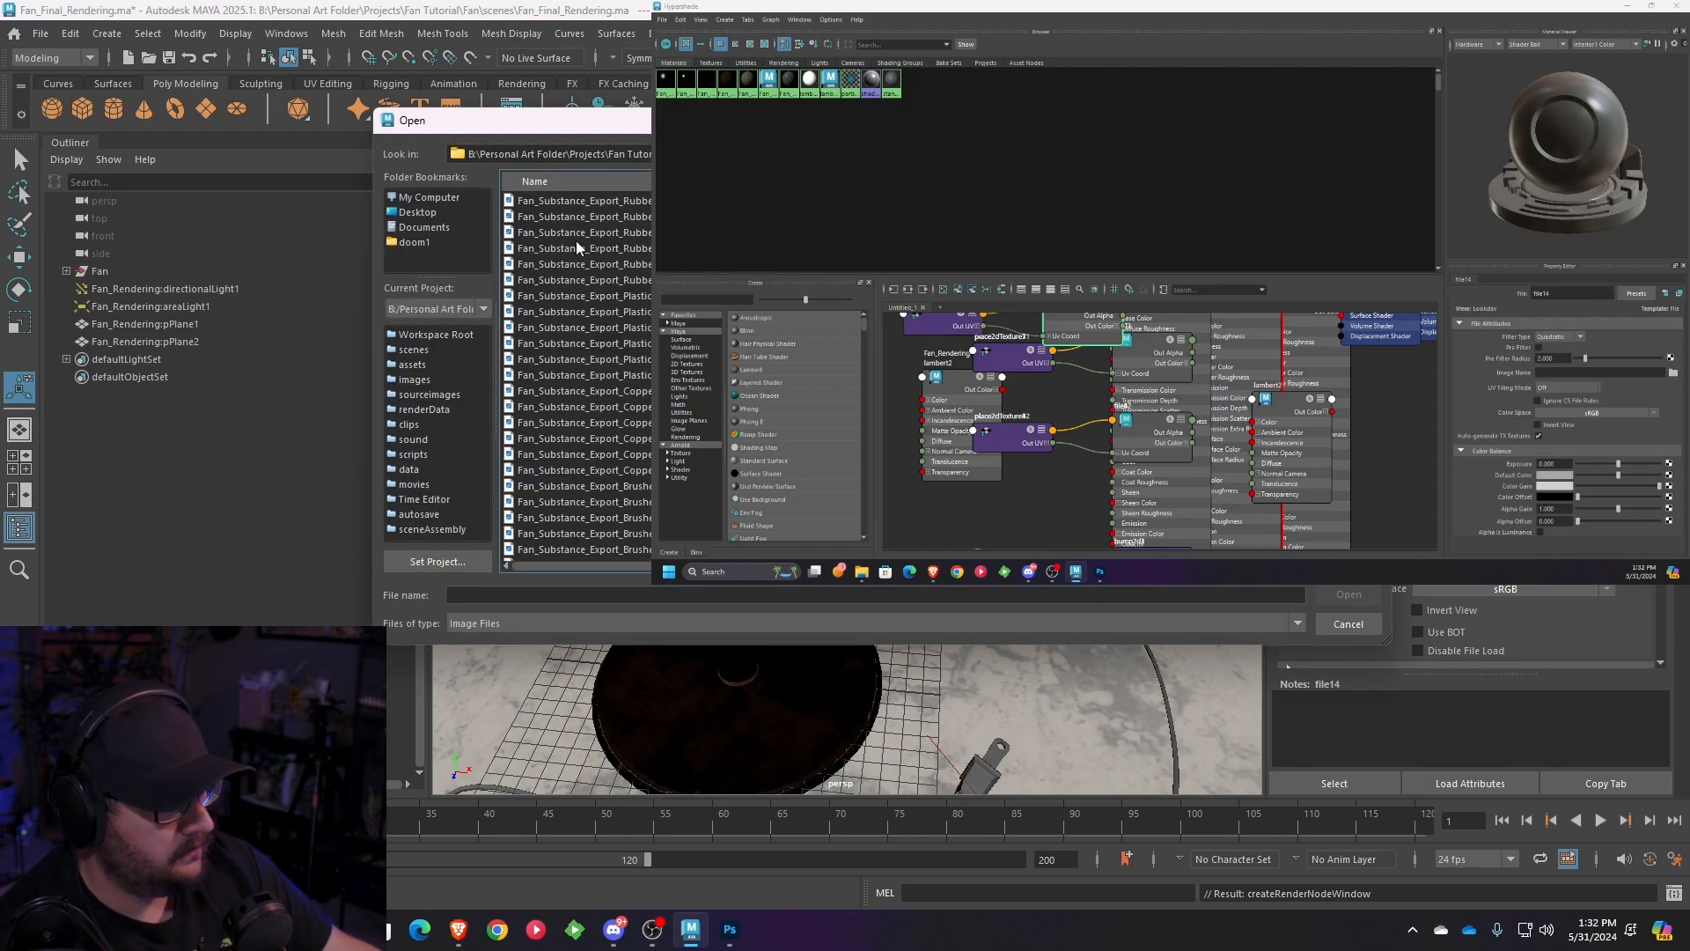
left_click(648, 279)
left_click(1367, 587)
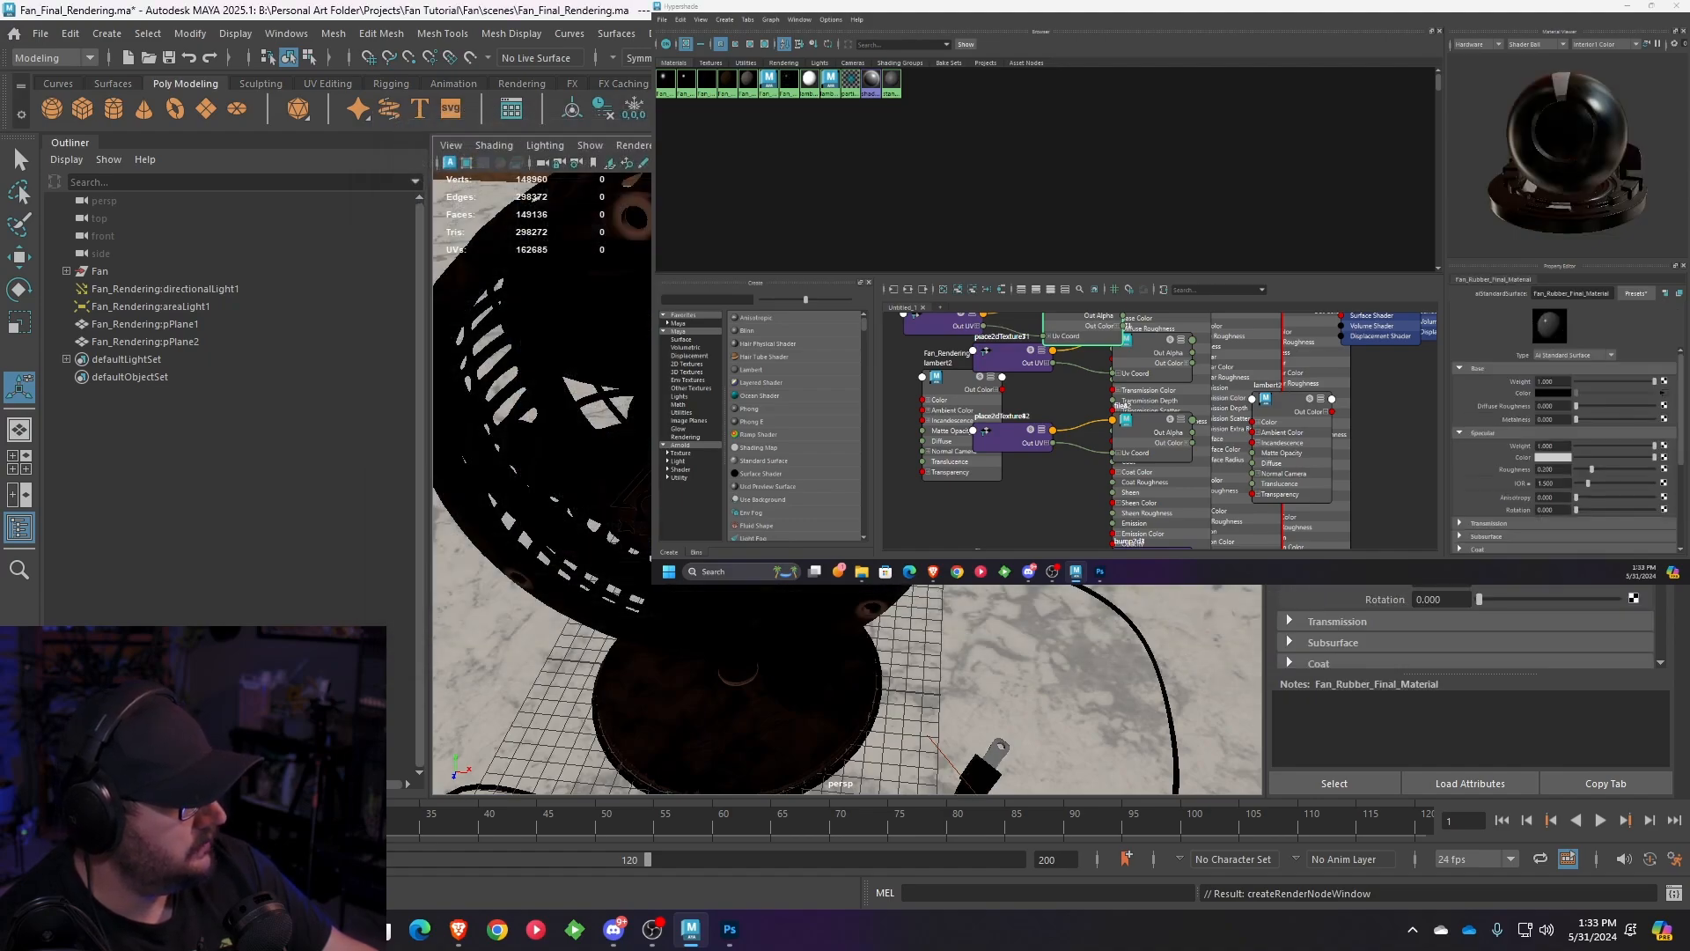
- Load Fan_Substance_Export_Rubber_Metallic.png as the rubber material's metalness texture, using the Raw color space with Alpha Is Luminance enabled
left_click(1662, 419)
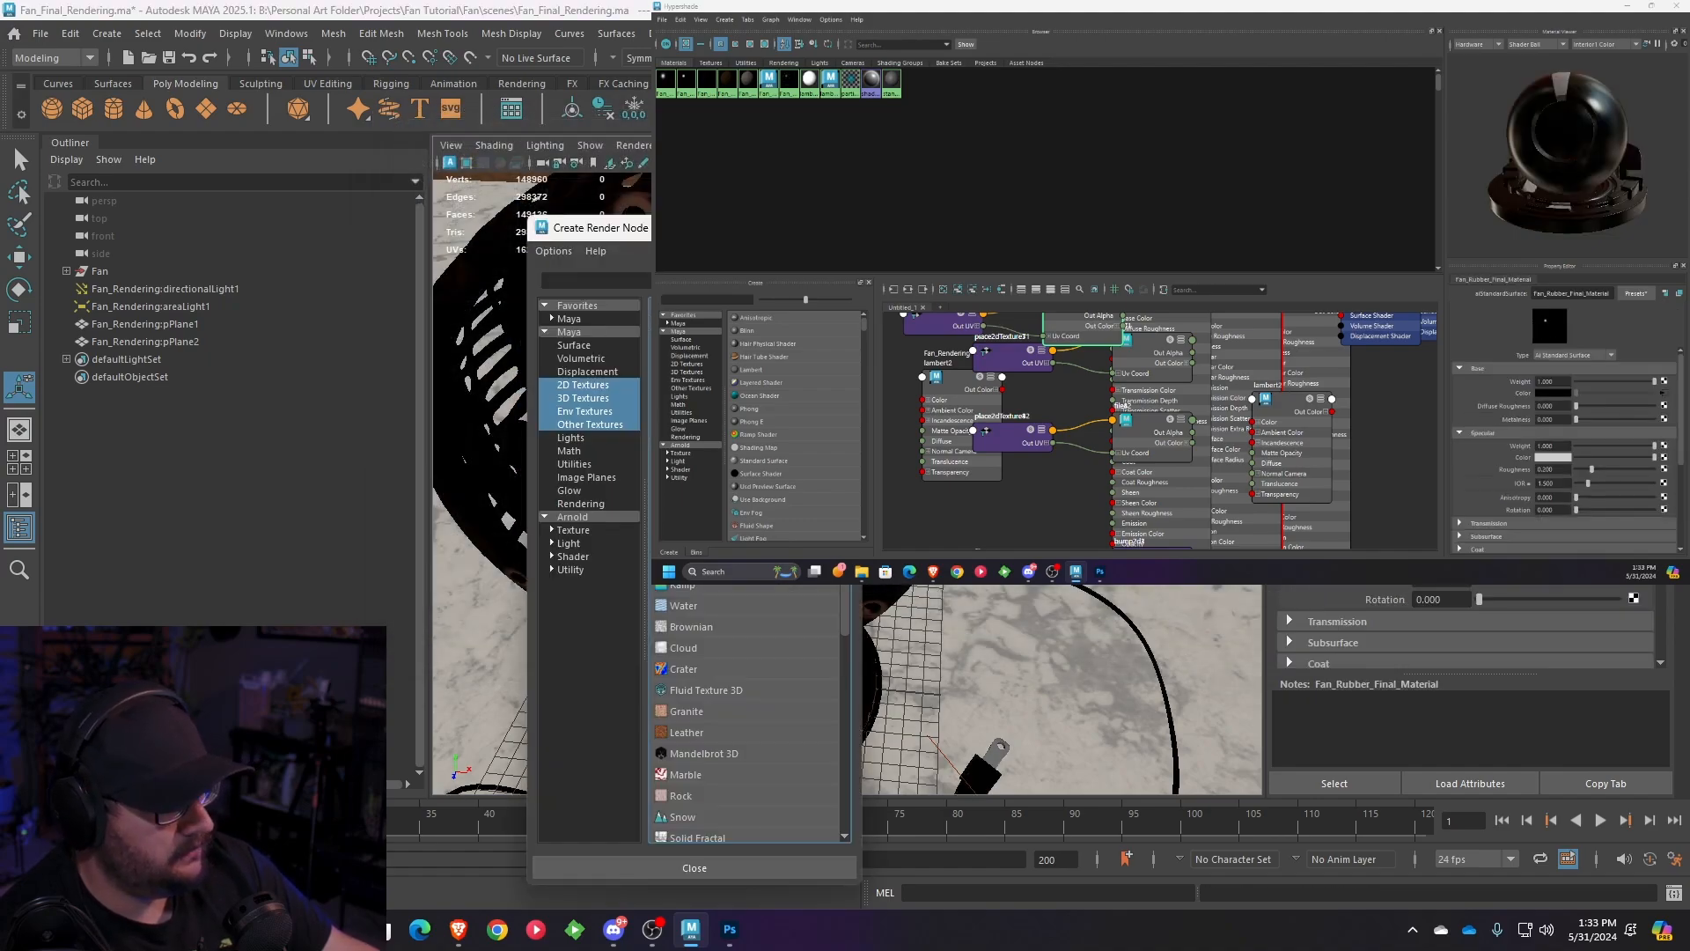
left_click(690, 388)
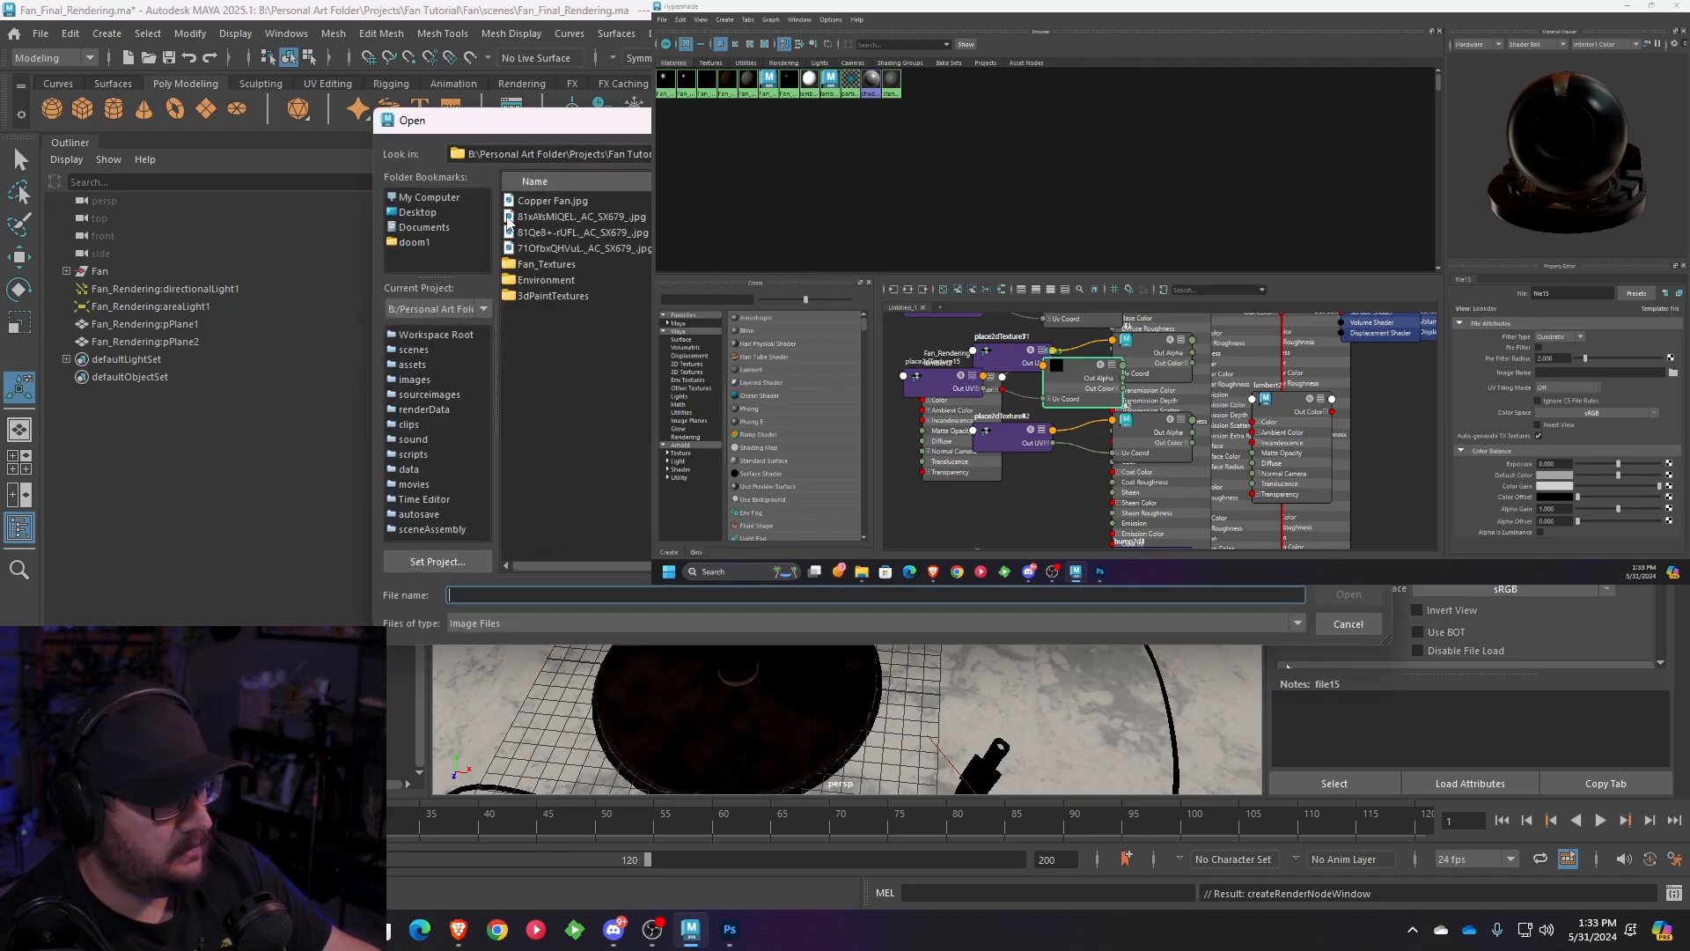
double_click(562, 266)
double_click(581, 233)
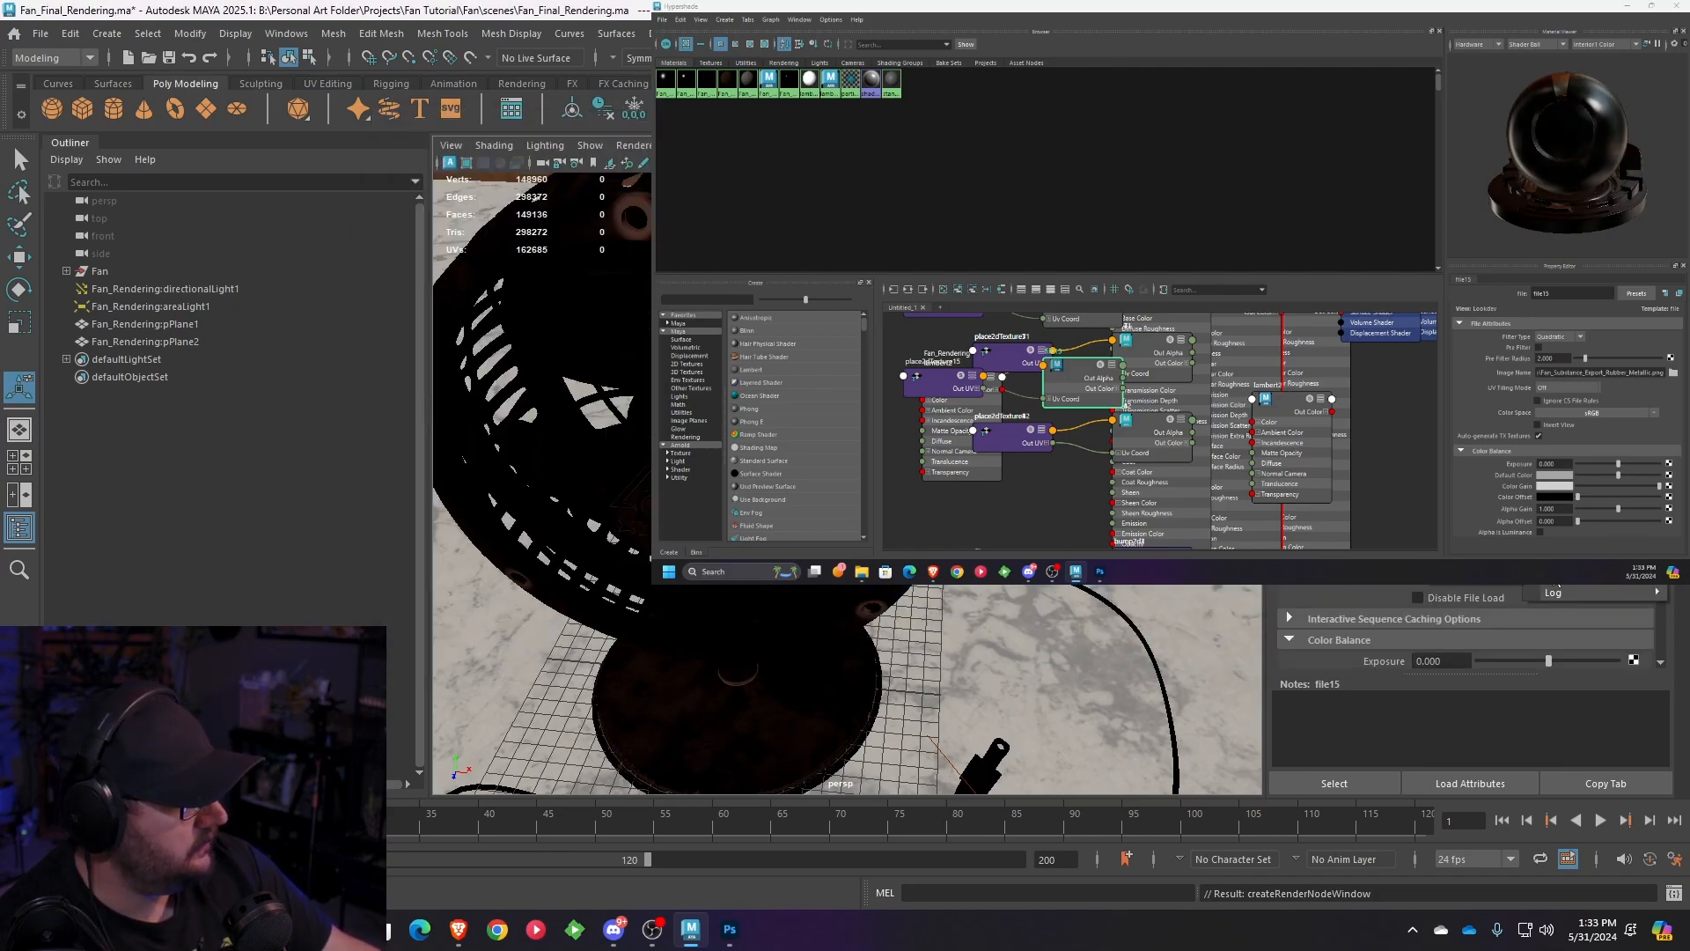
scroll(1461, 625, "down", 3)
left_click(1458, 615)
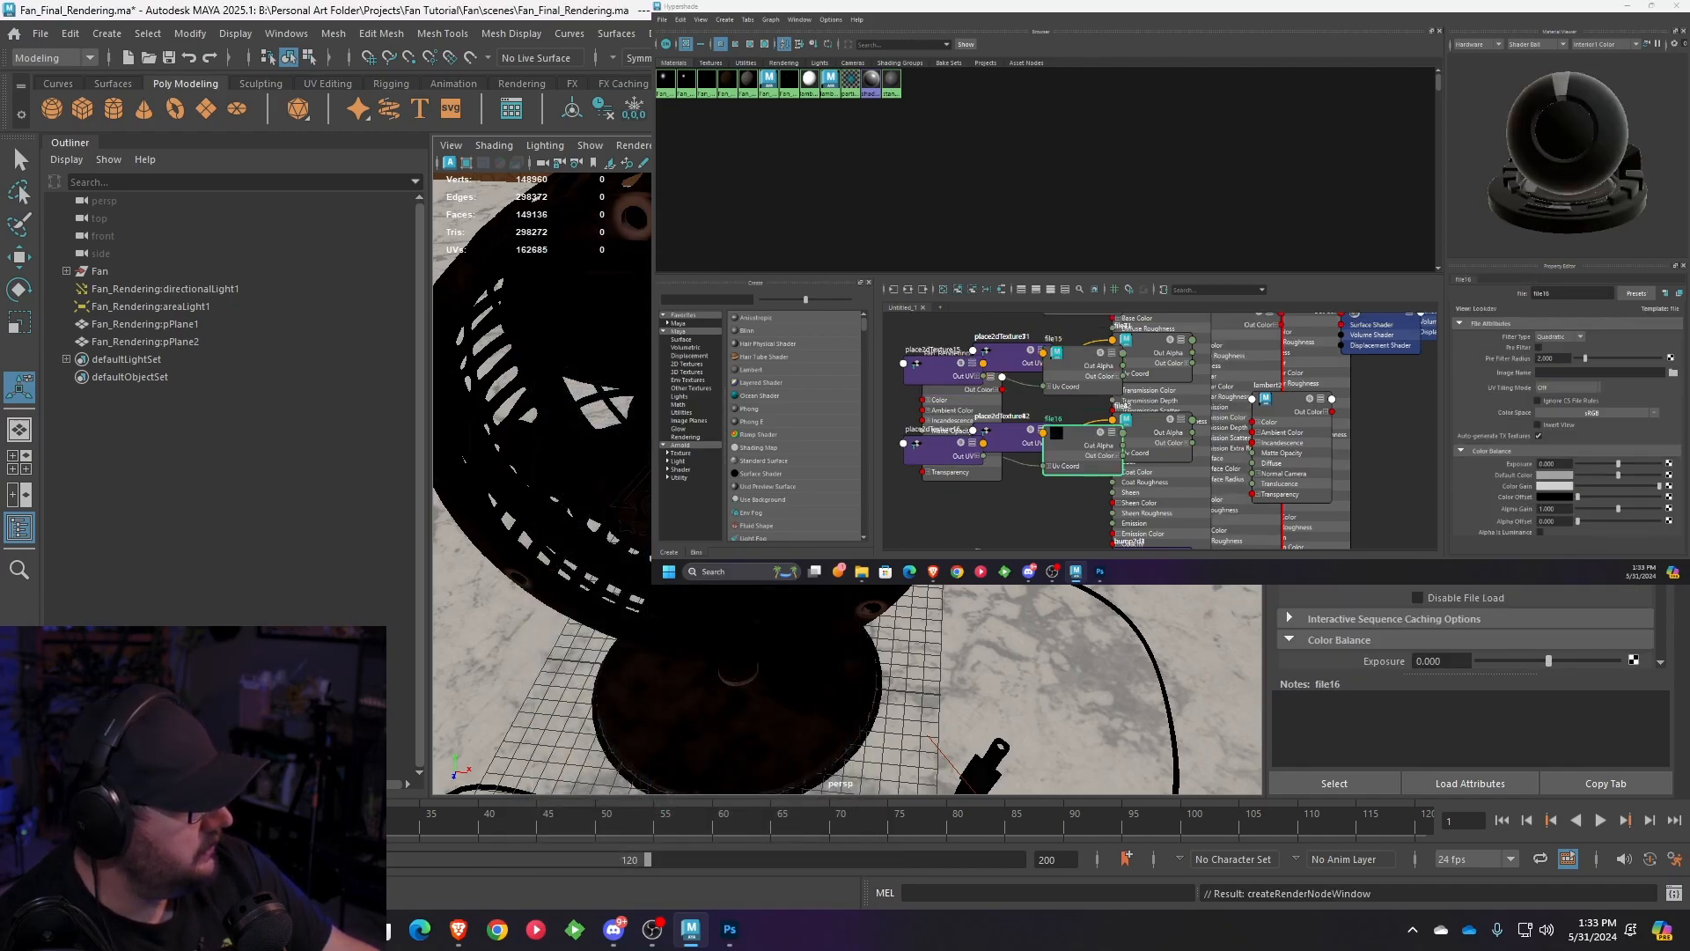
- Load Fan_Substance_Export_Rubber_Roughness.png as the rubber material's roughness texture and set its color space to Raw
double_click(541, 264)
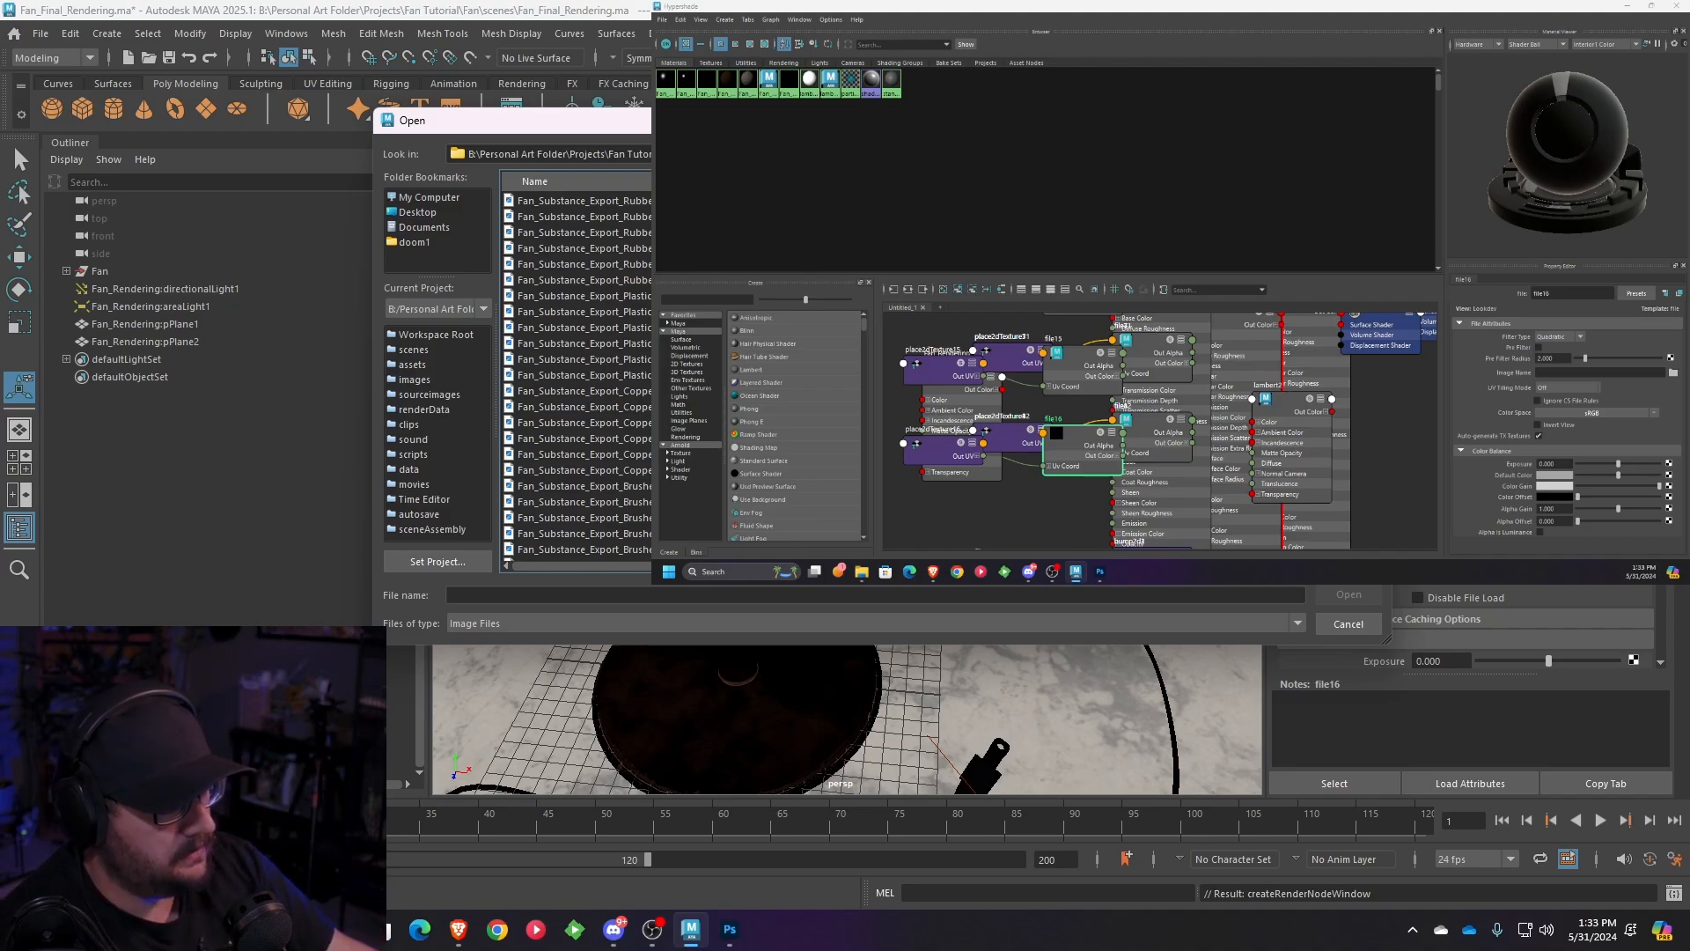
double_click(534, 200)
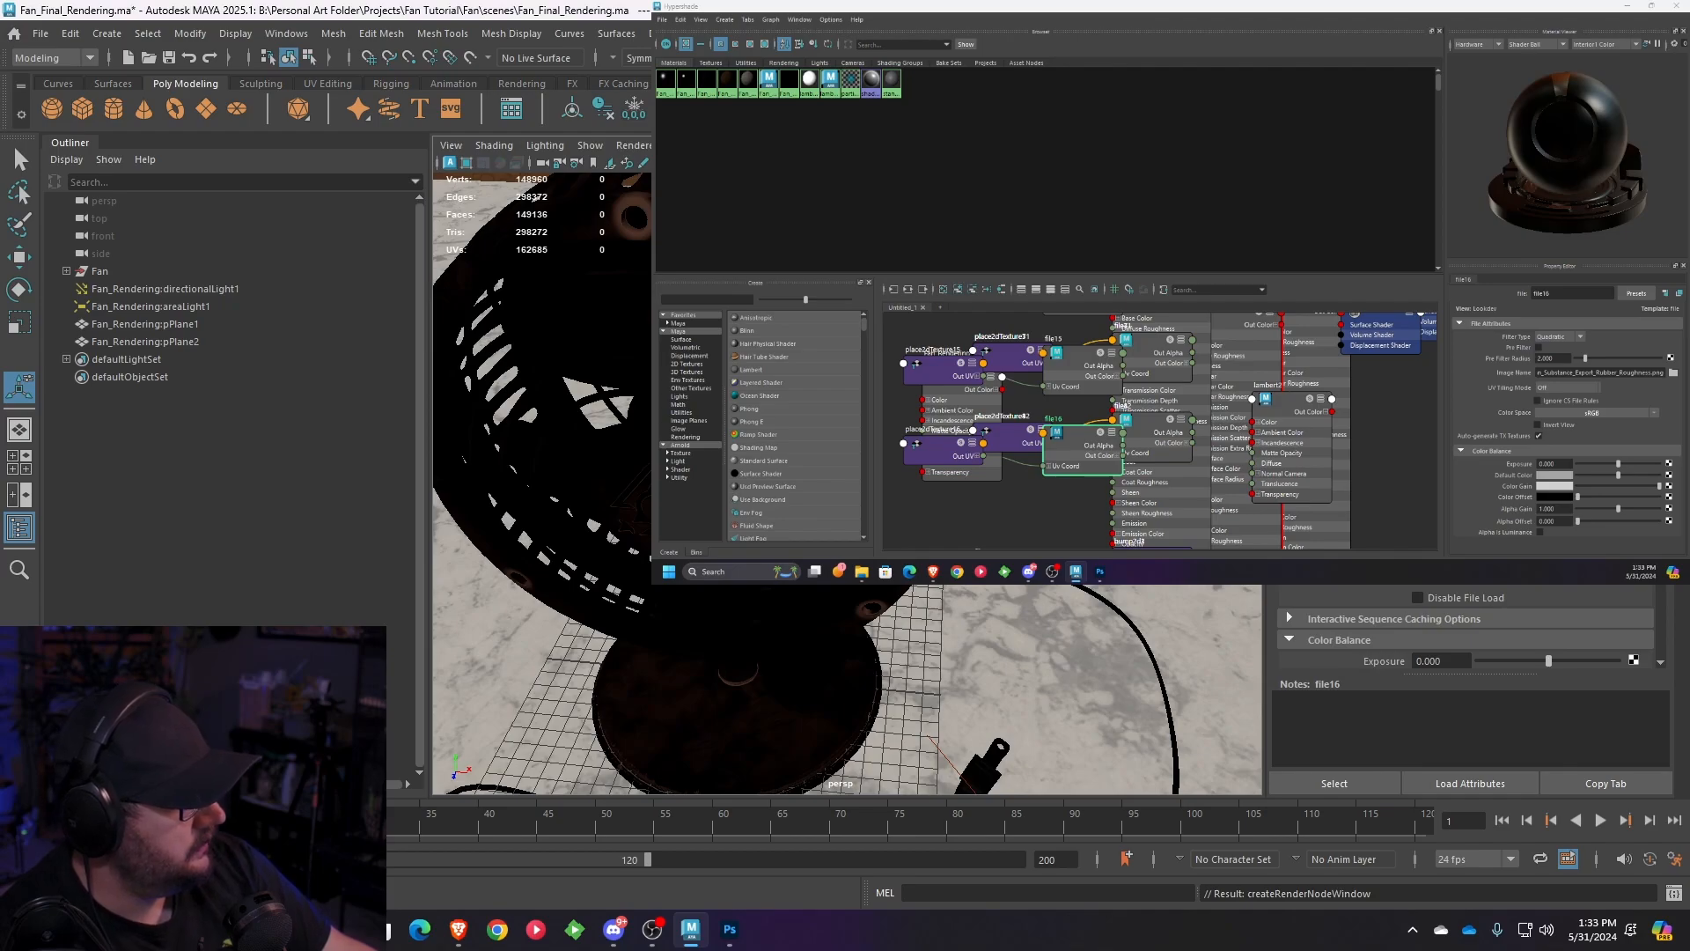
left_click(1527, 585)
scroll(1464, 586, "down", 3)
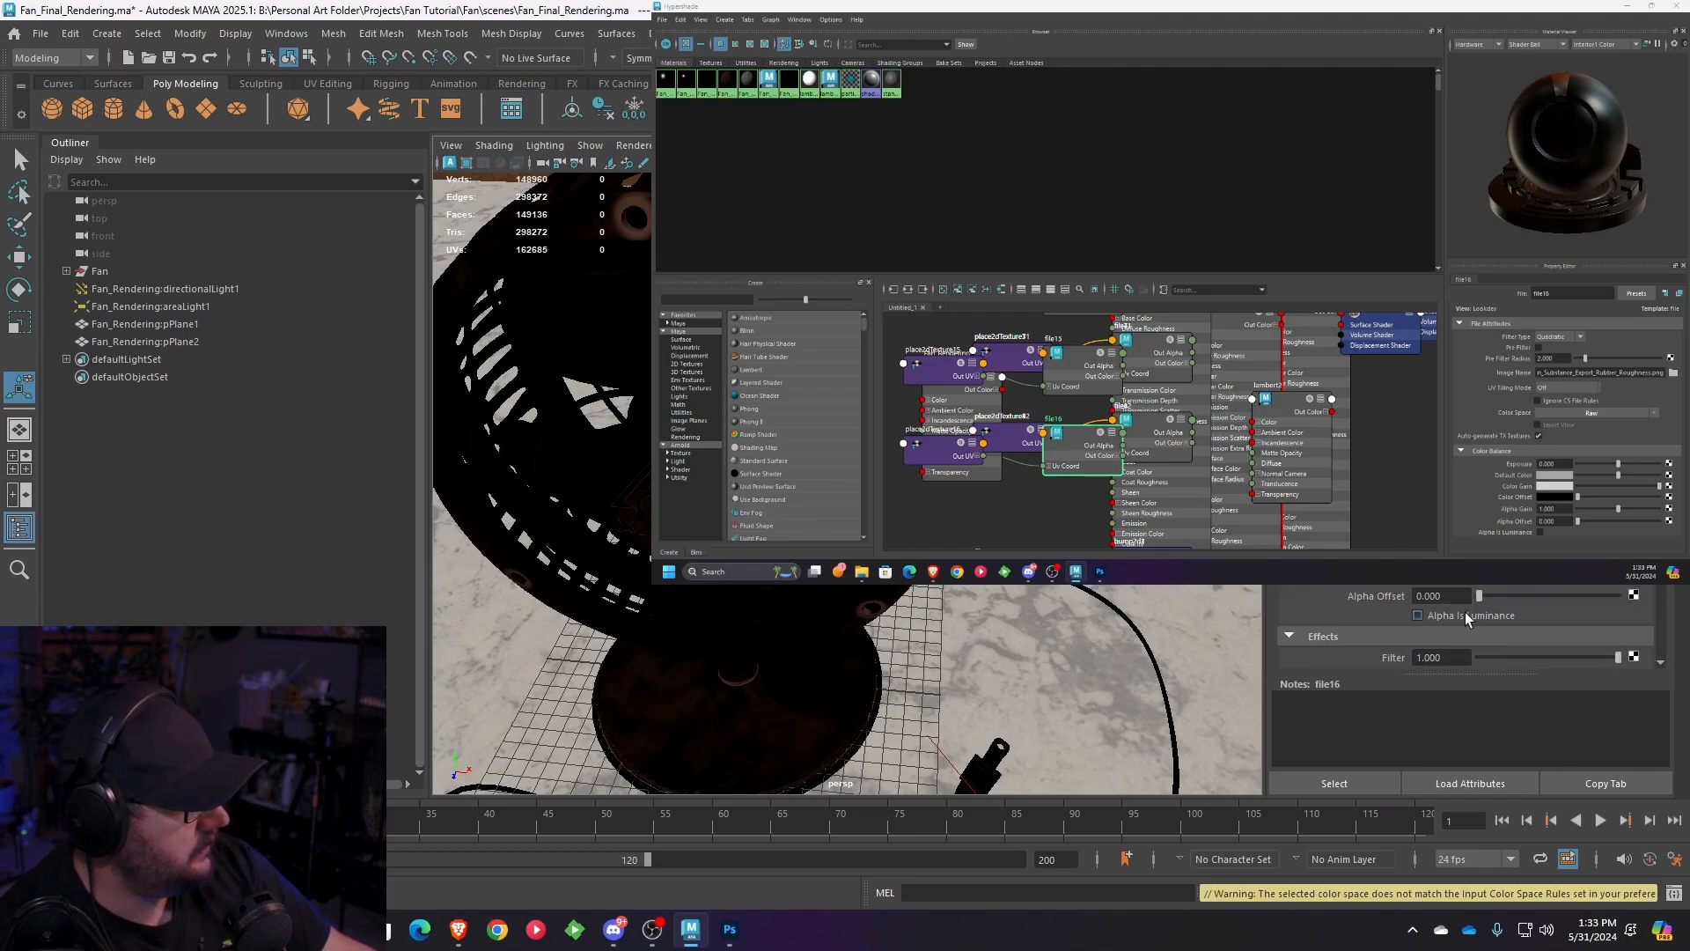
scroll(1466, 626, "down", 3)
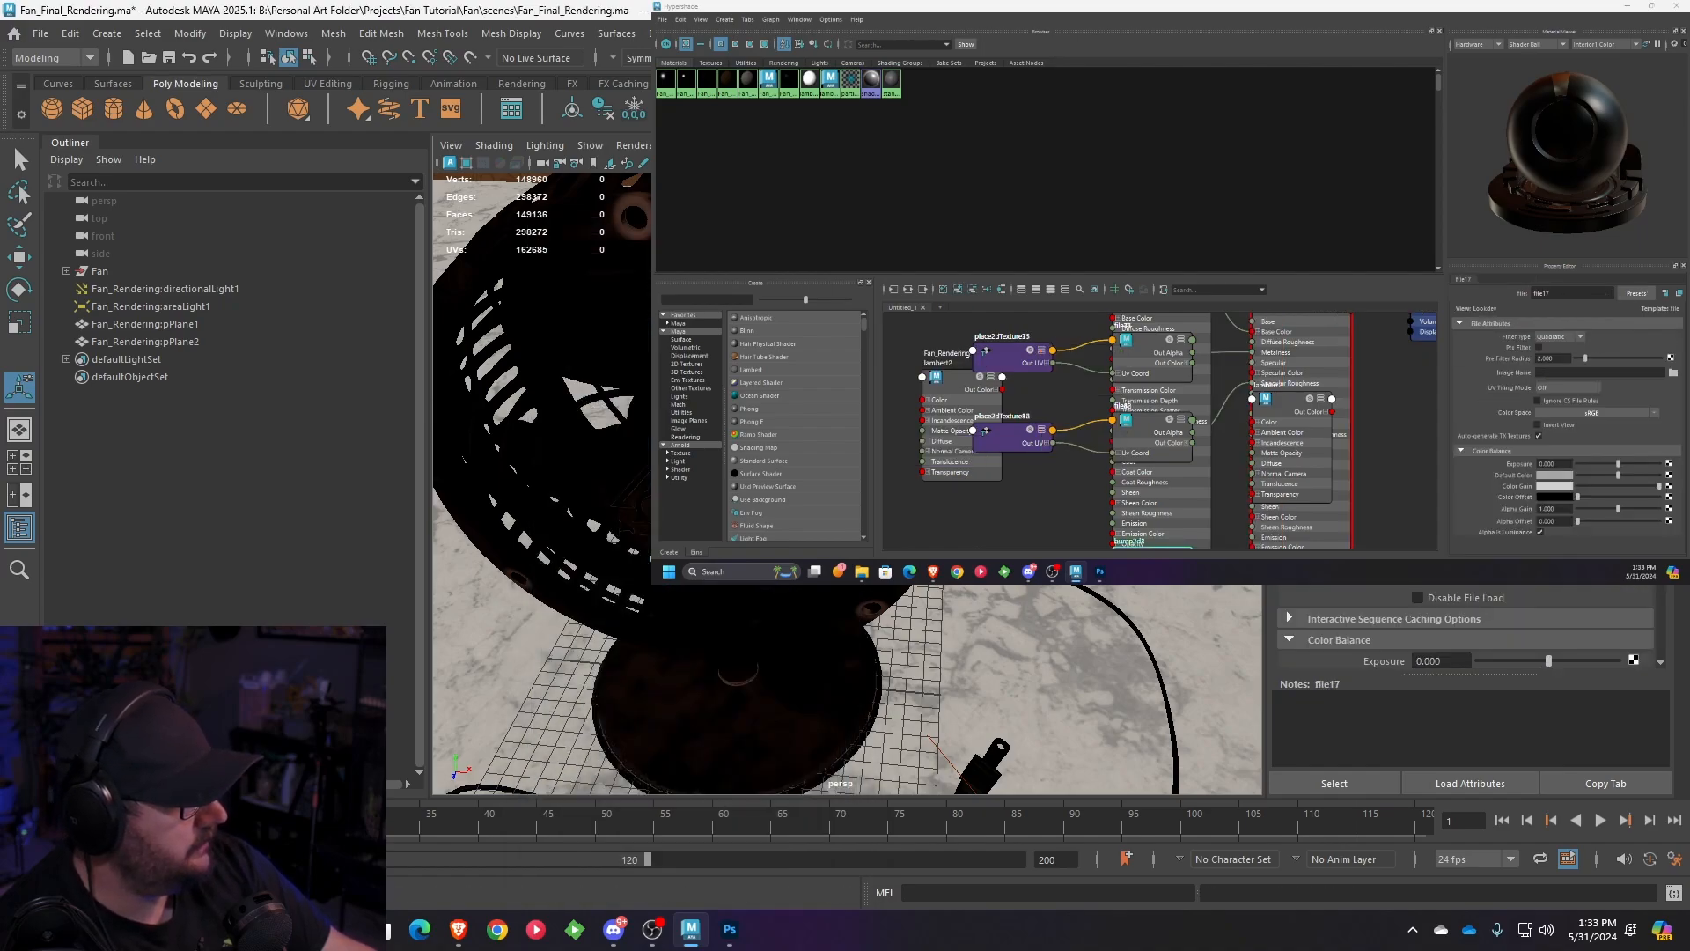
- Load Fan_Substance_Export_Rubber_Normal.png as the rubber material's bump mapping texture and set its color space to Raw
double_click(551, 266)
left_click(583, 204)
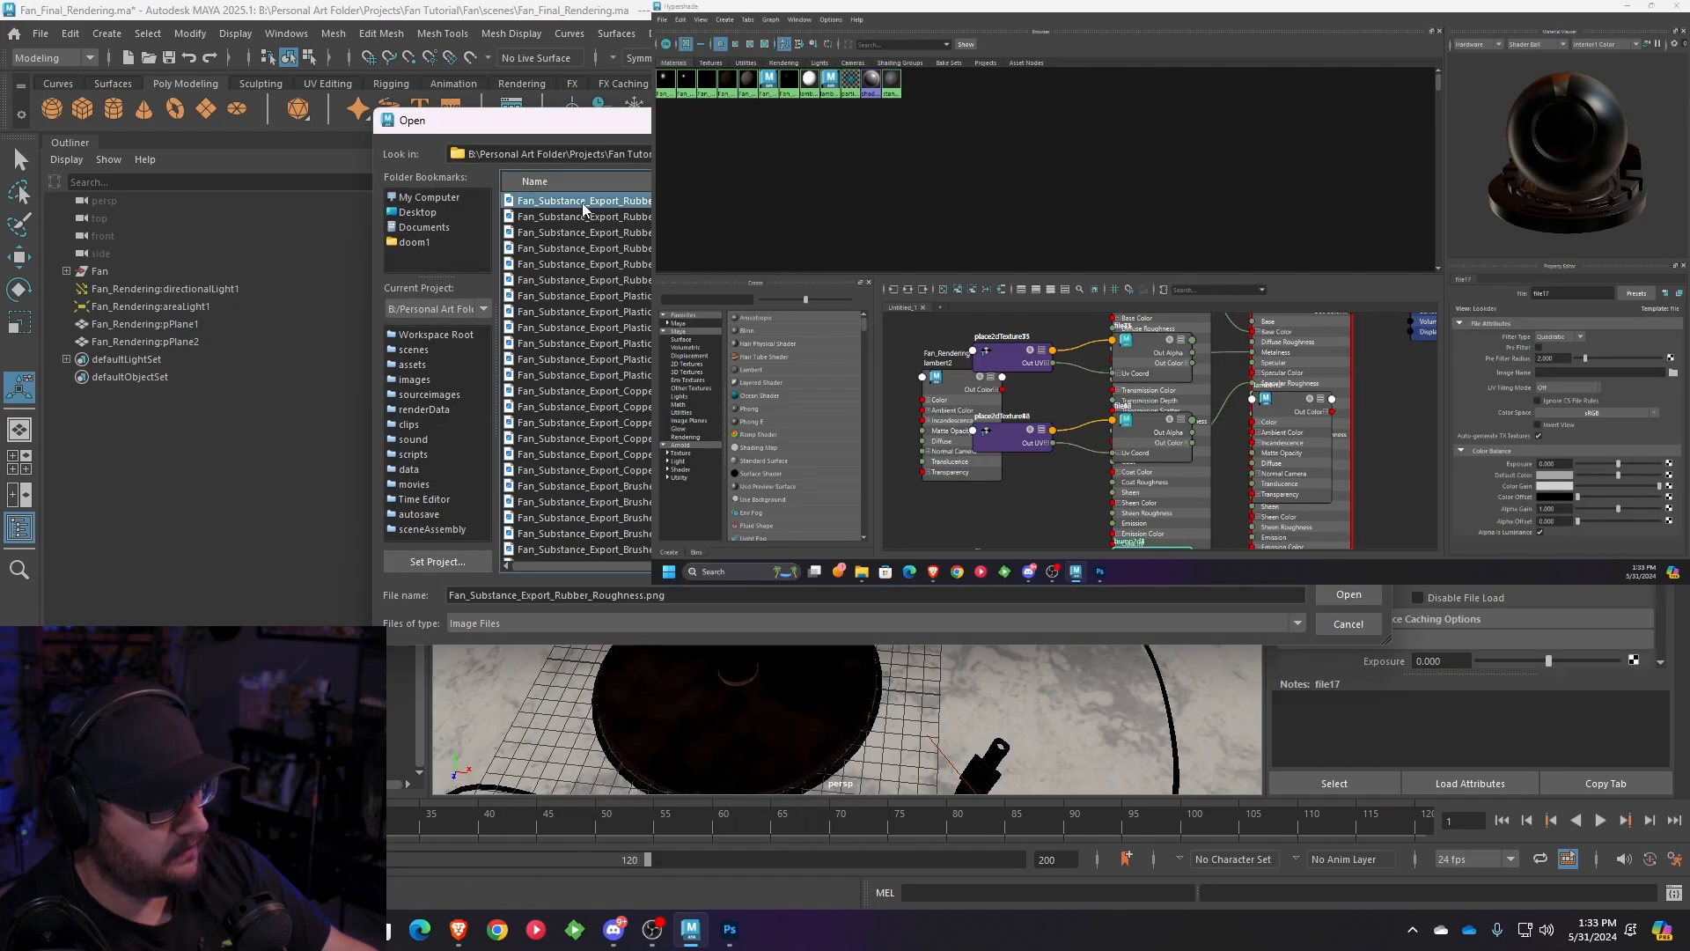
left_click(635, 217)
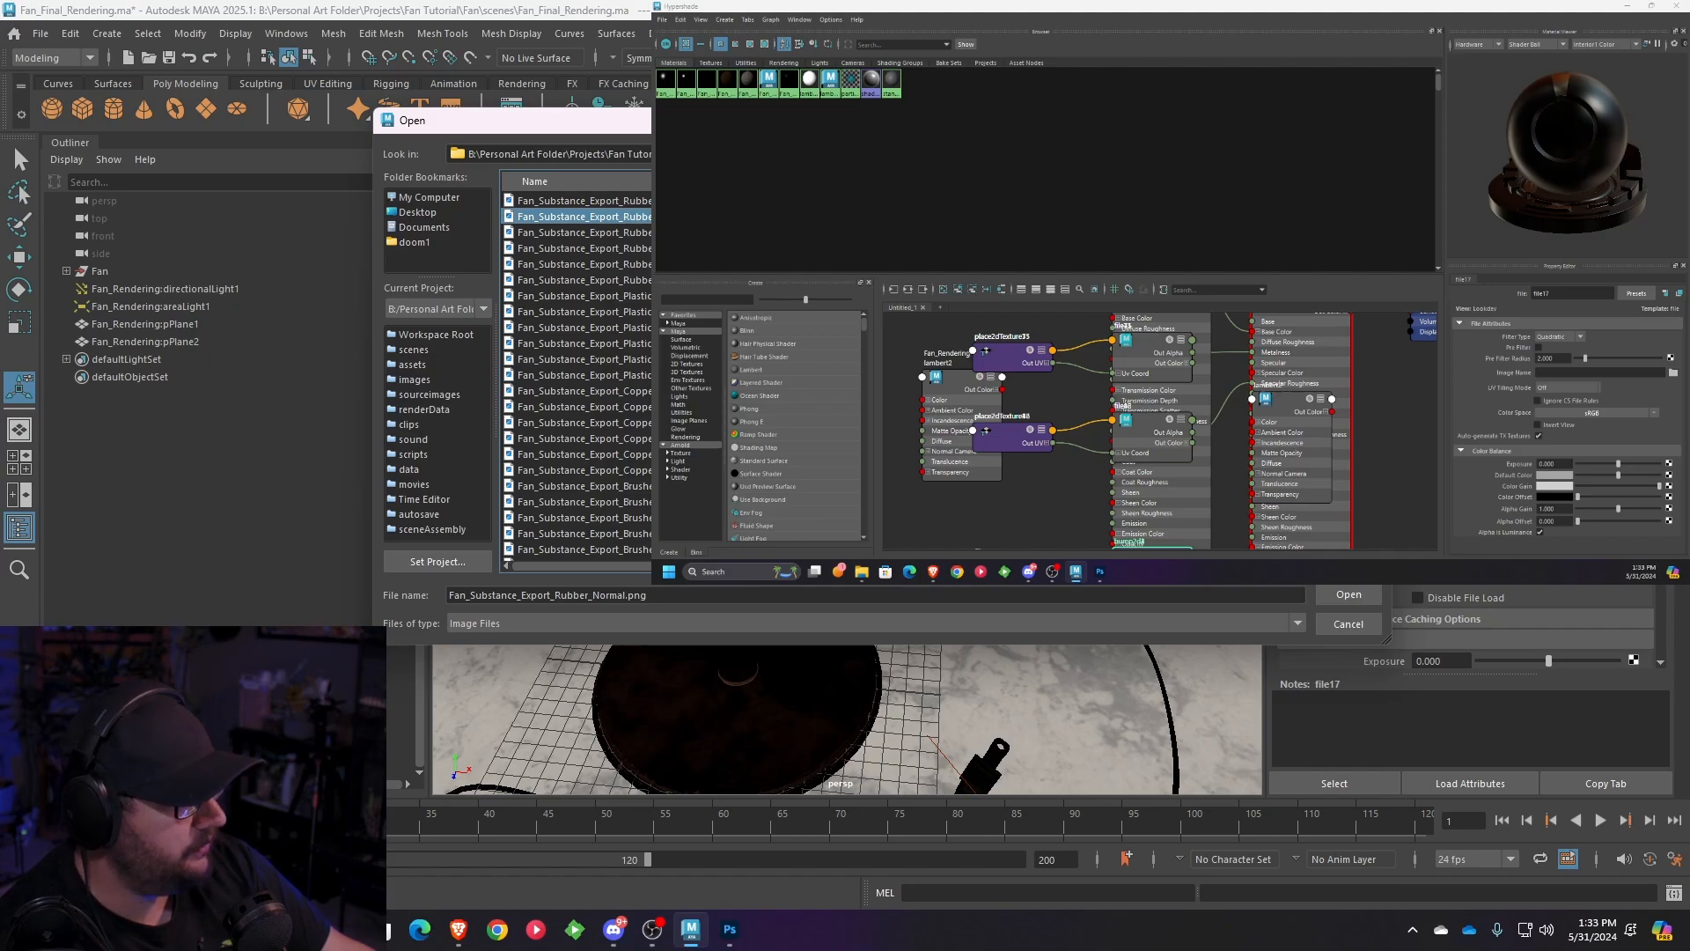
left_click(1352, 594)
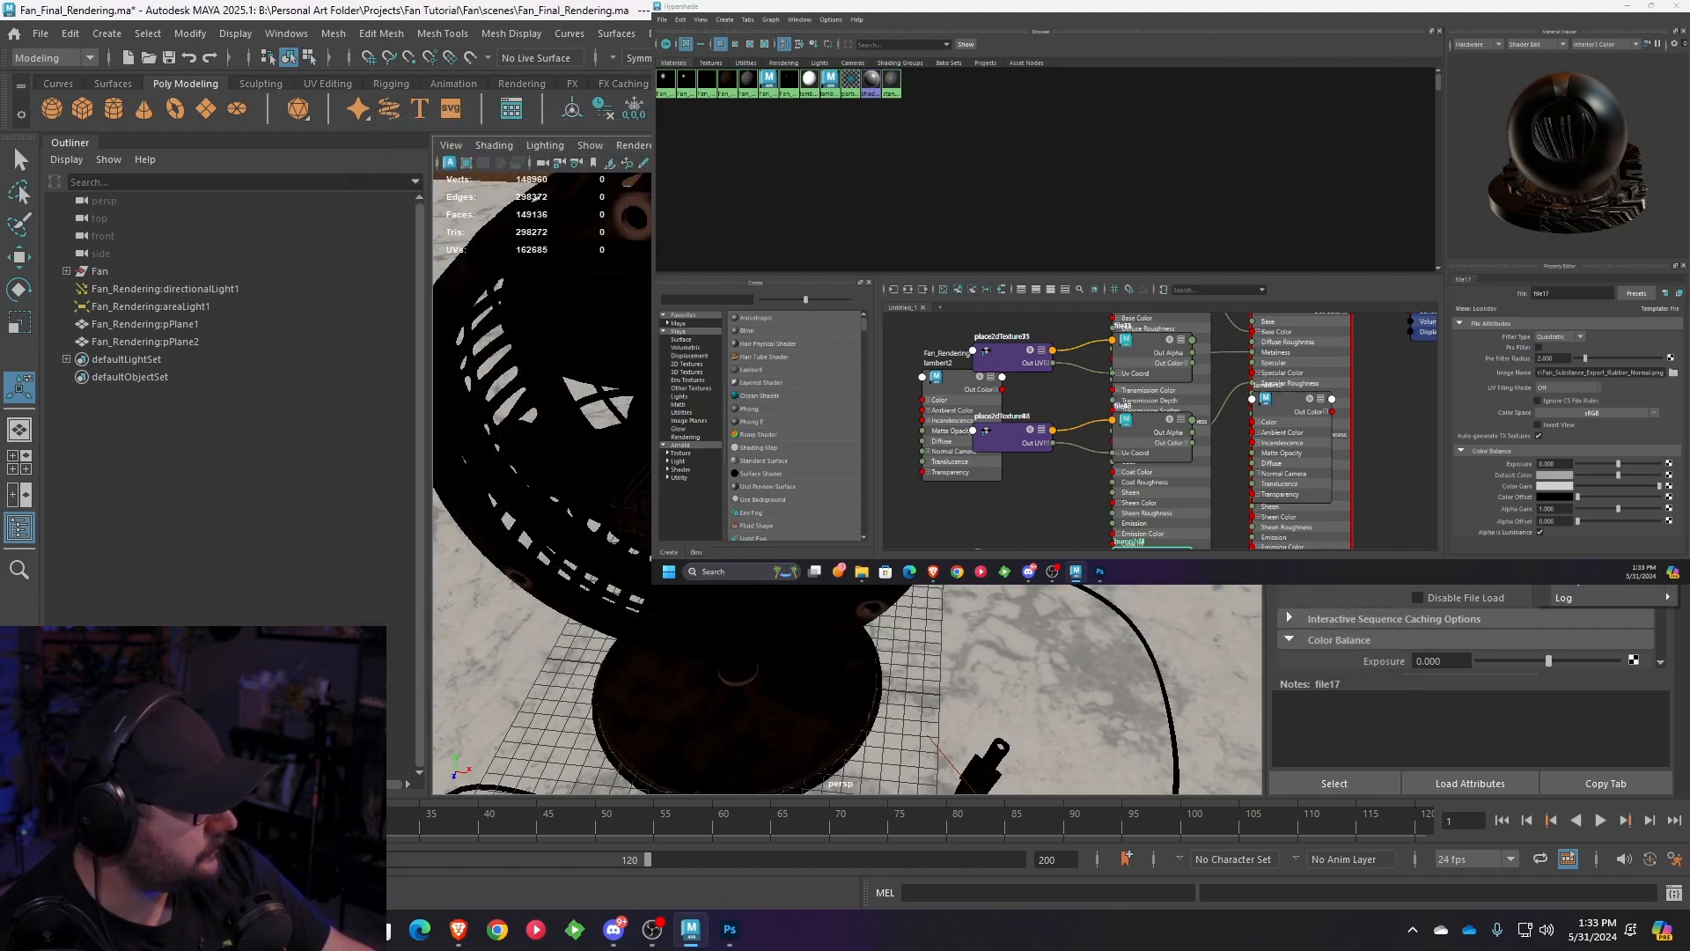
mouse_move(1566, 584)
left_click(1475, 590)
left_click(1520, 556)
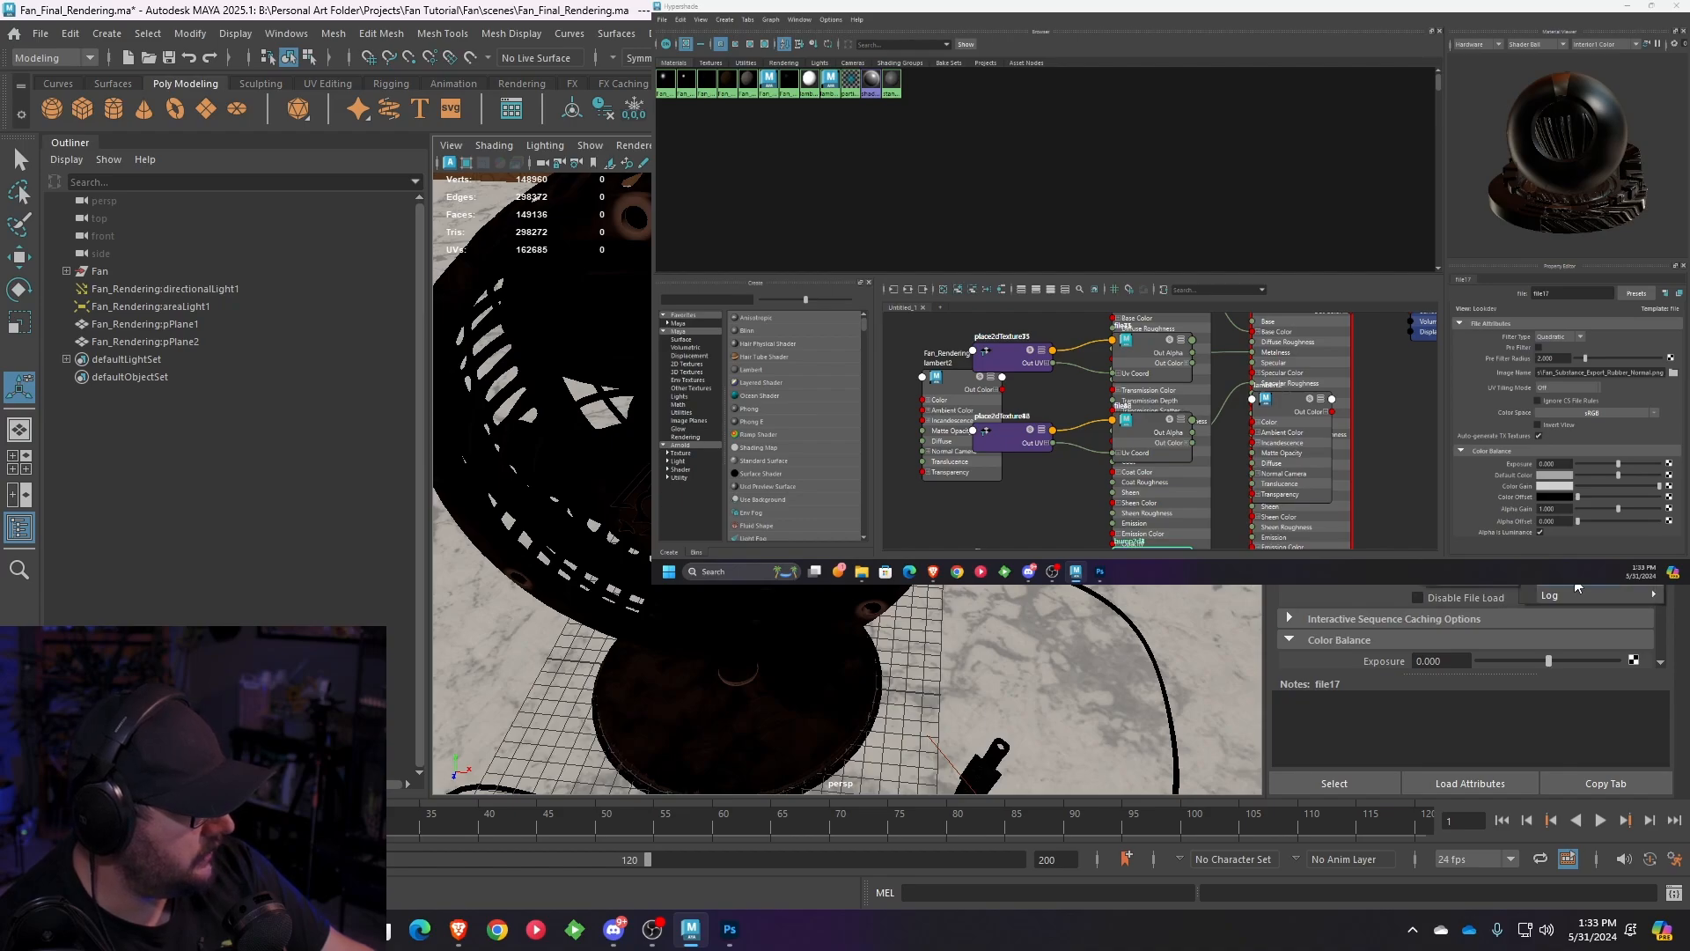
left_click(1479, 587)
scroll(1469, 626, "down", 3)
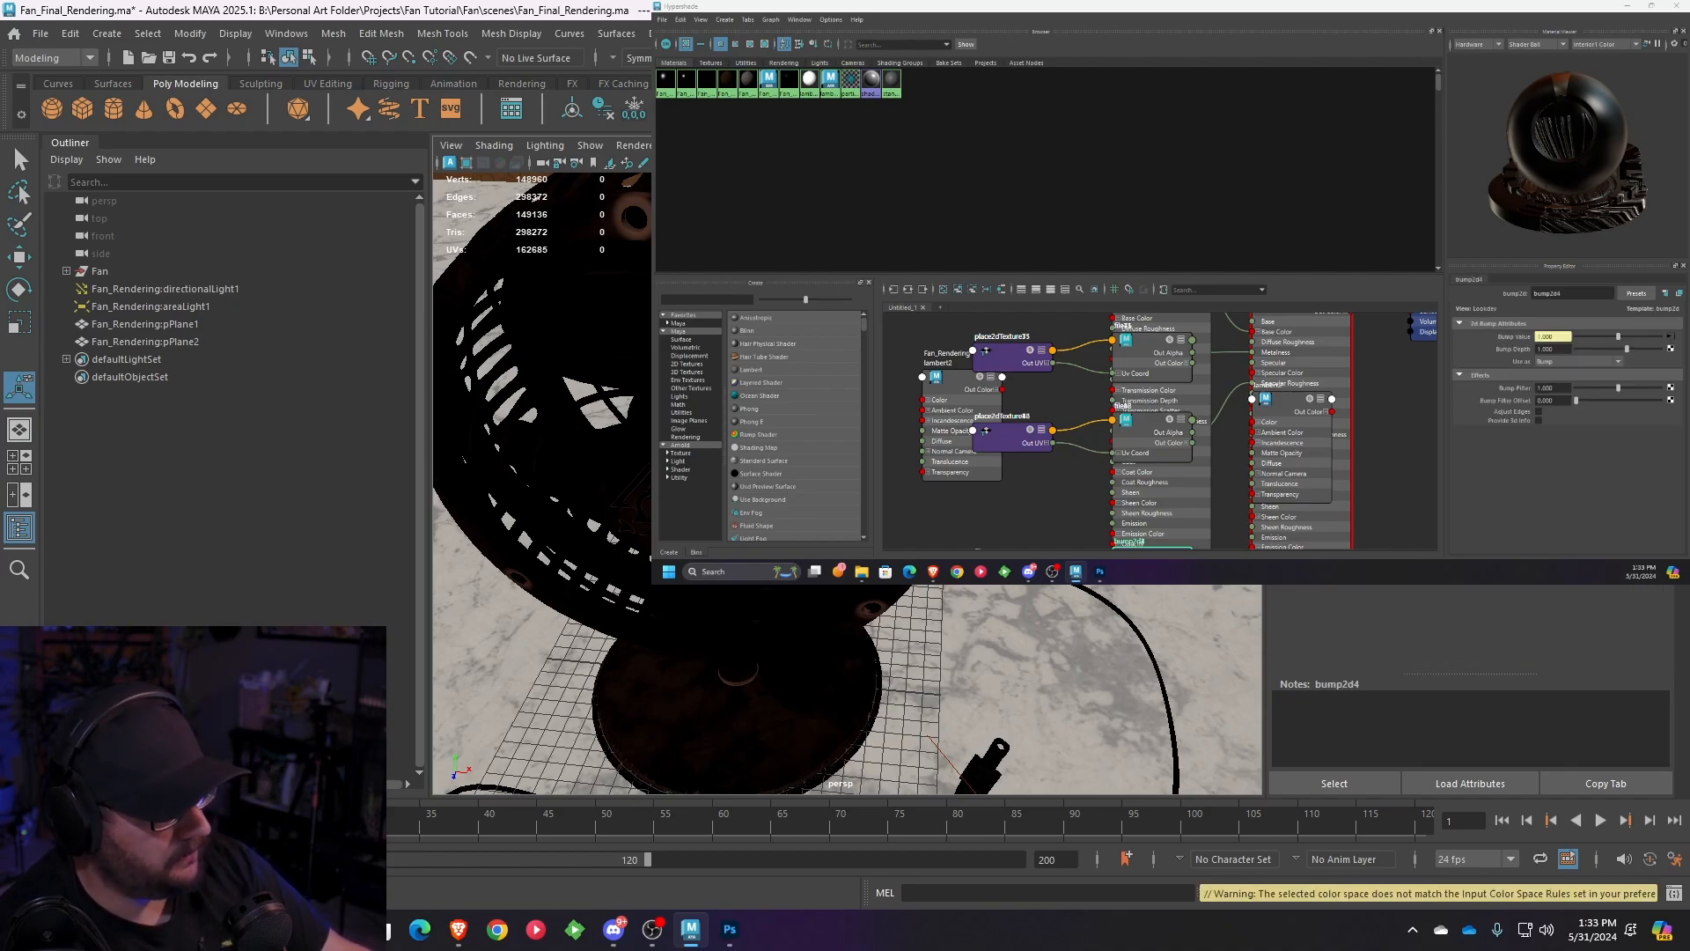
- Switch to File Explorer and open the Fan project folder inside Personal Art Folder's Fan Tutorial project on drive B:
left_click_drag(847, 704, 815, 638, "alt")
key("alt+Tab")
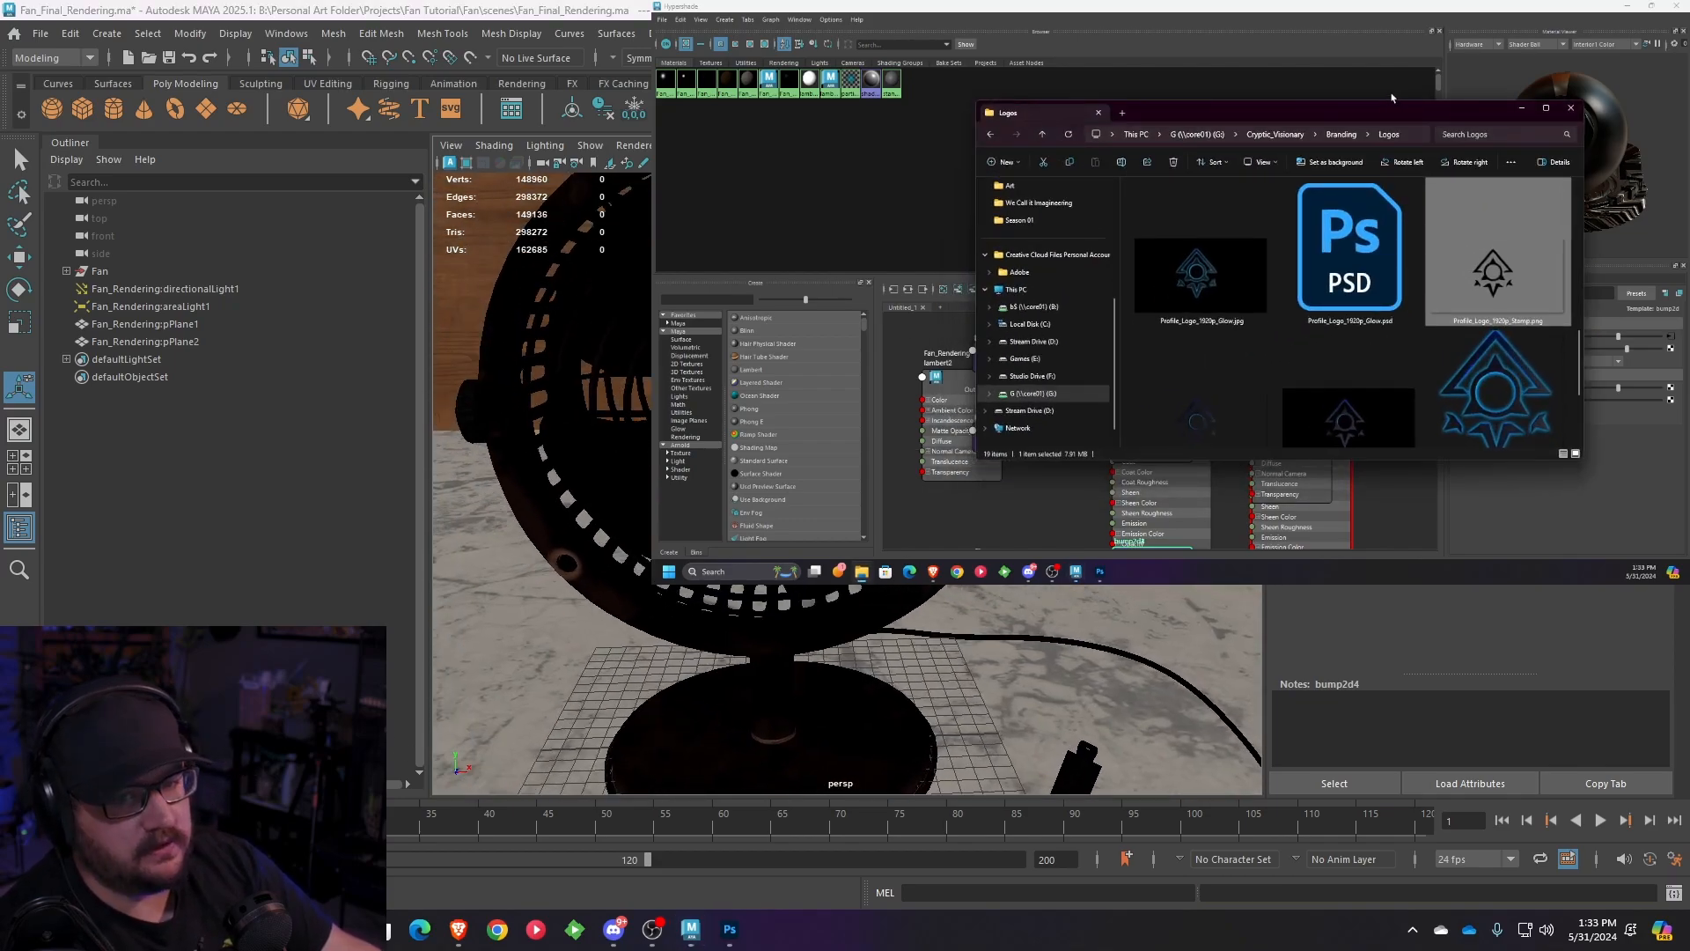
left_click_drag(1386, 117, 791, 4)
left_click(202, 269)
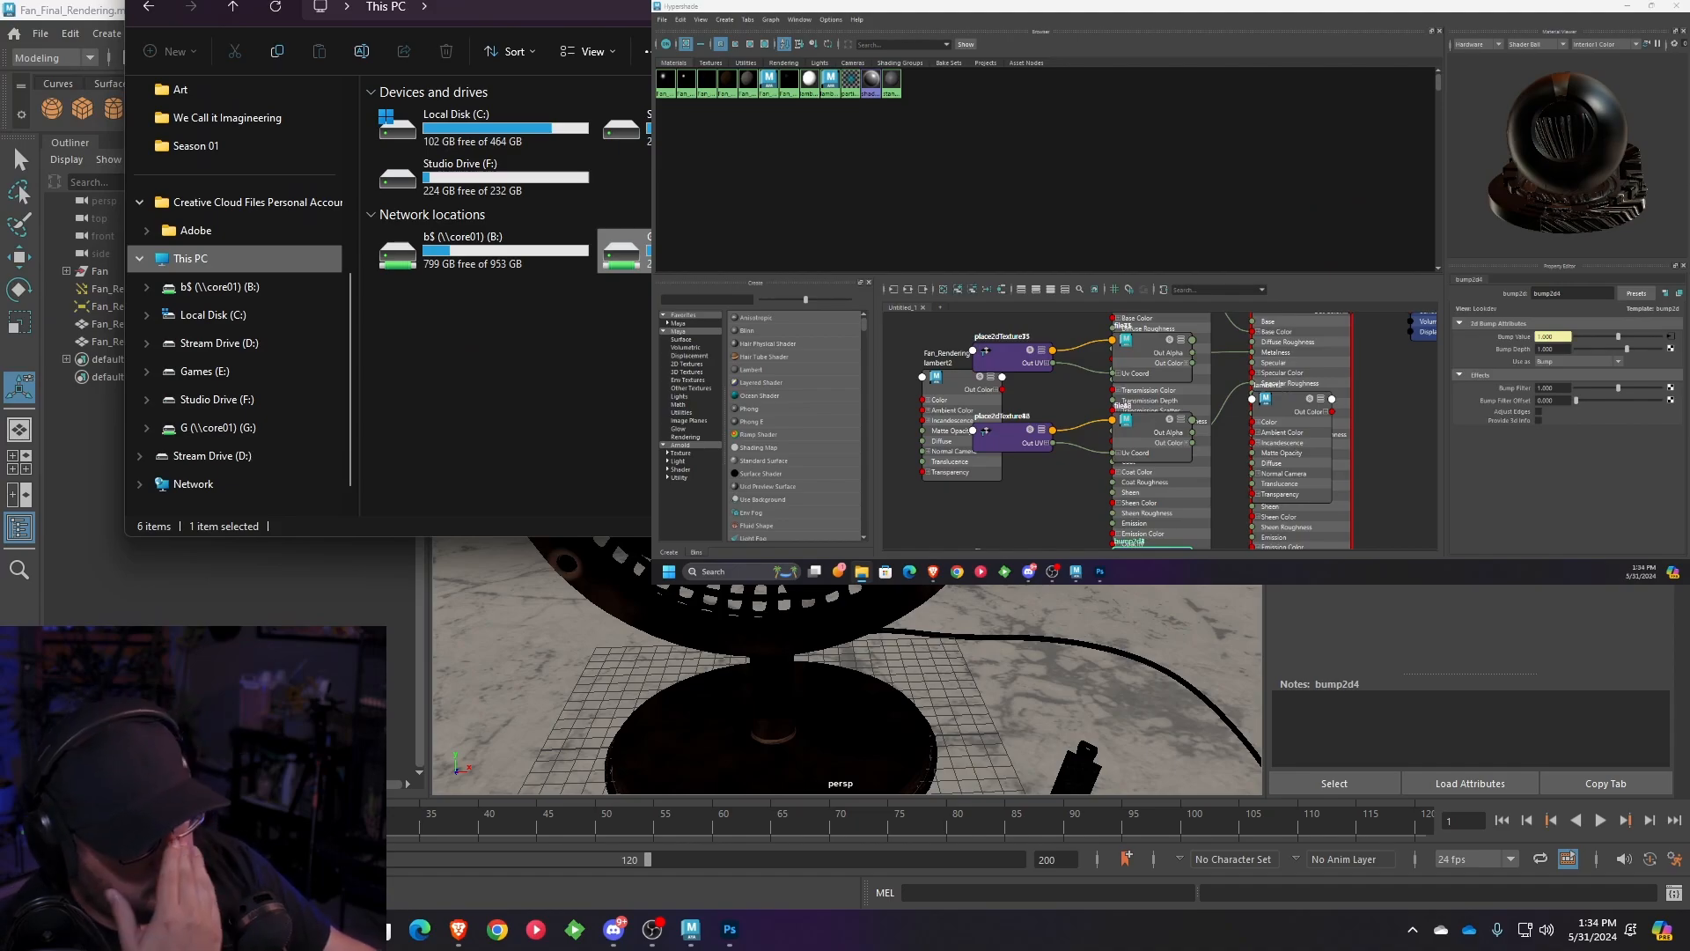
left_click(520, 241)
double_click(520, 241)
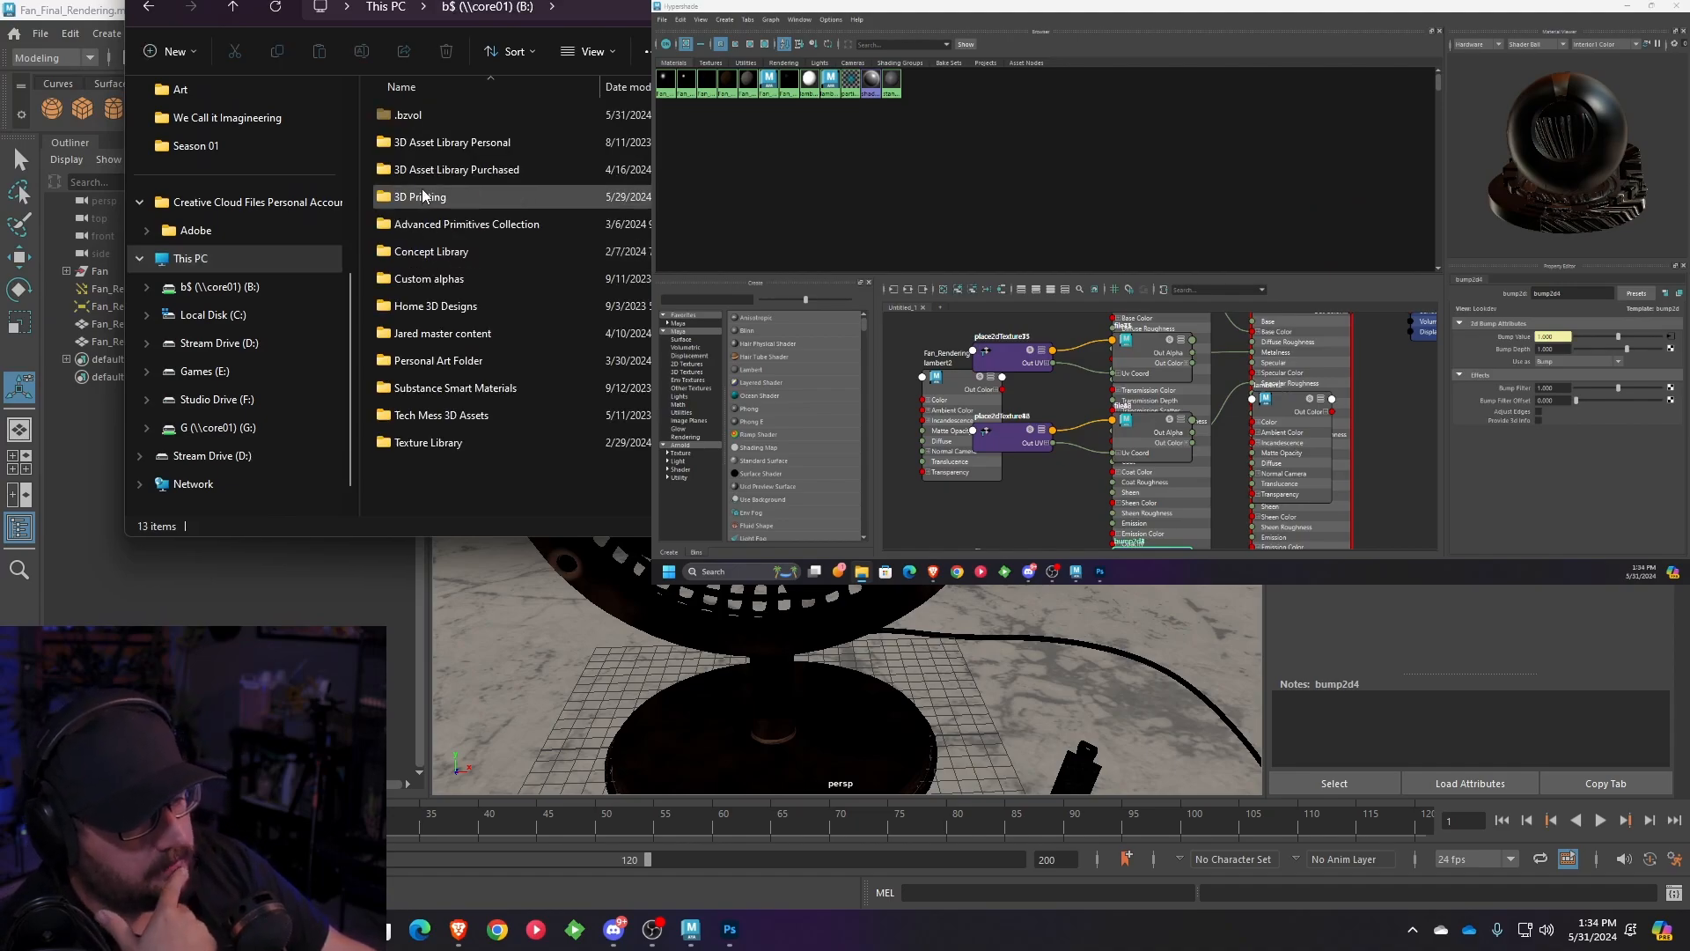
left_click(410, 447)
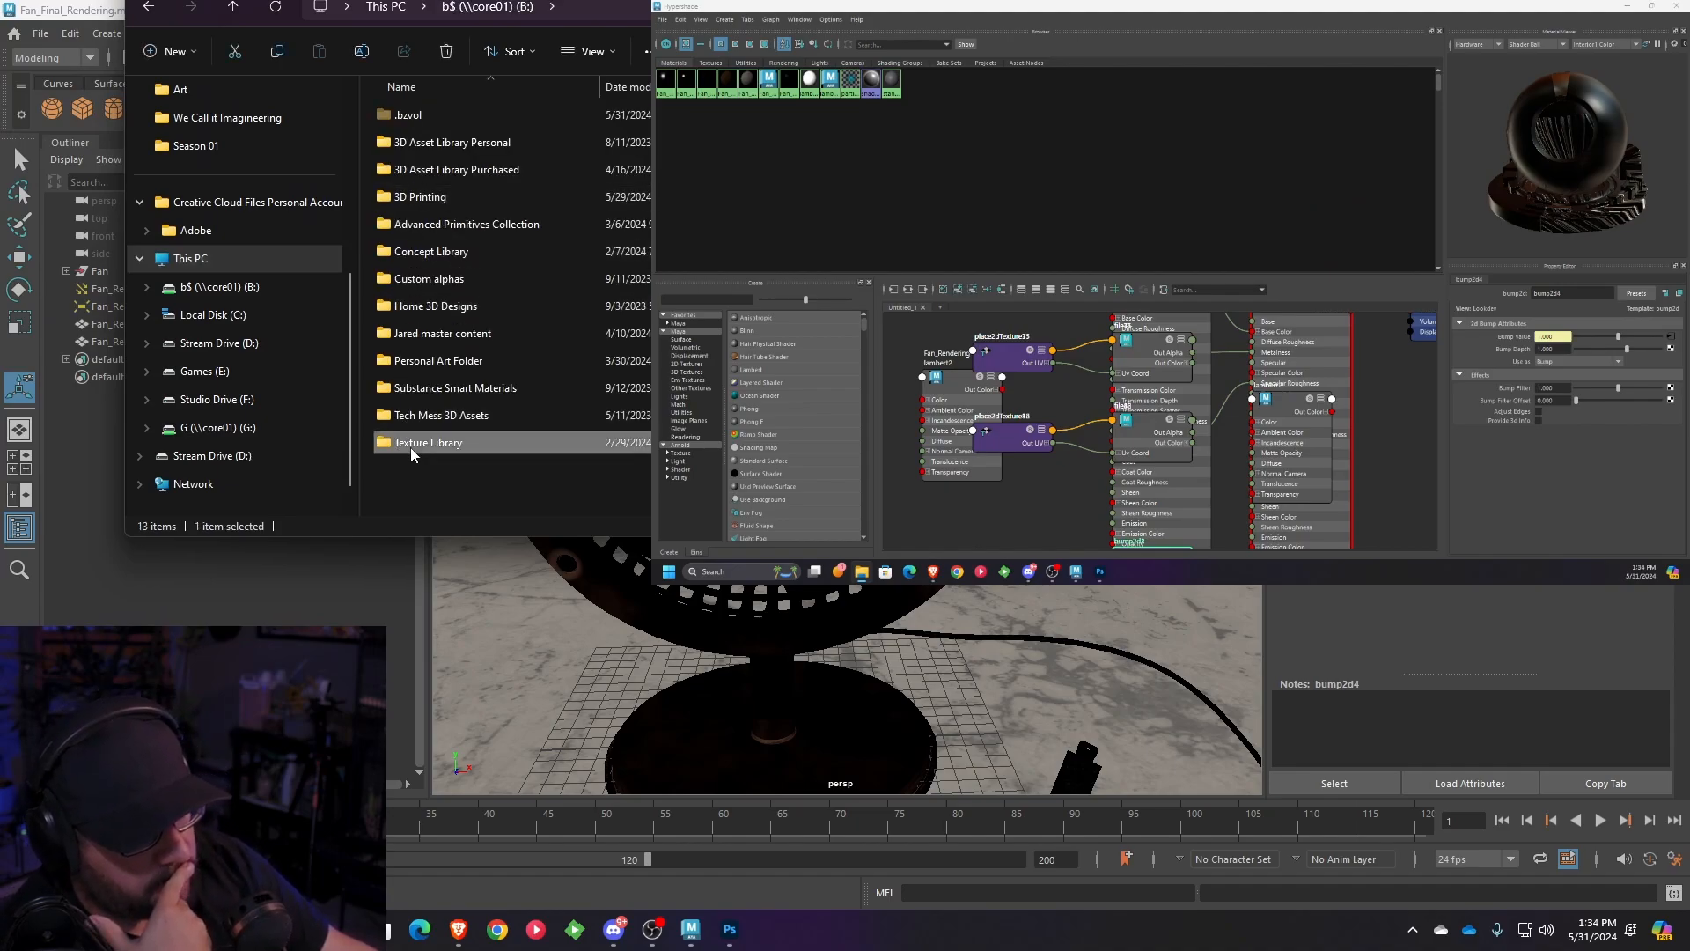
double_click(423, 360)
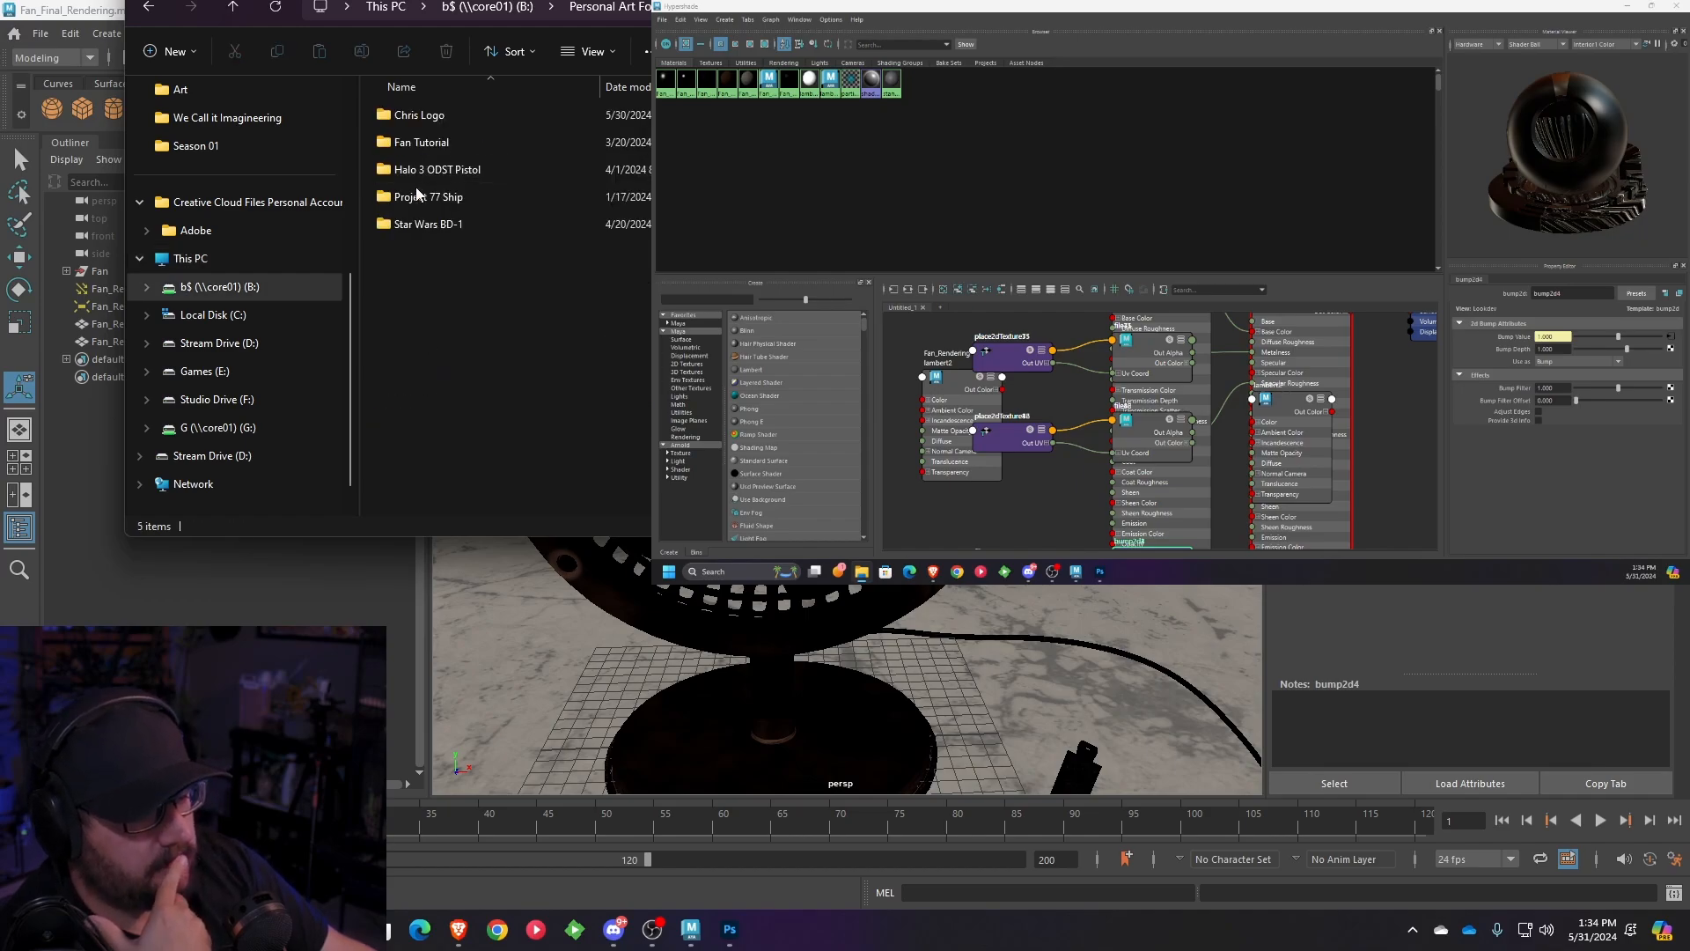
double_click(416, 144)
double_click(415, 113)
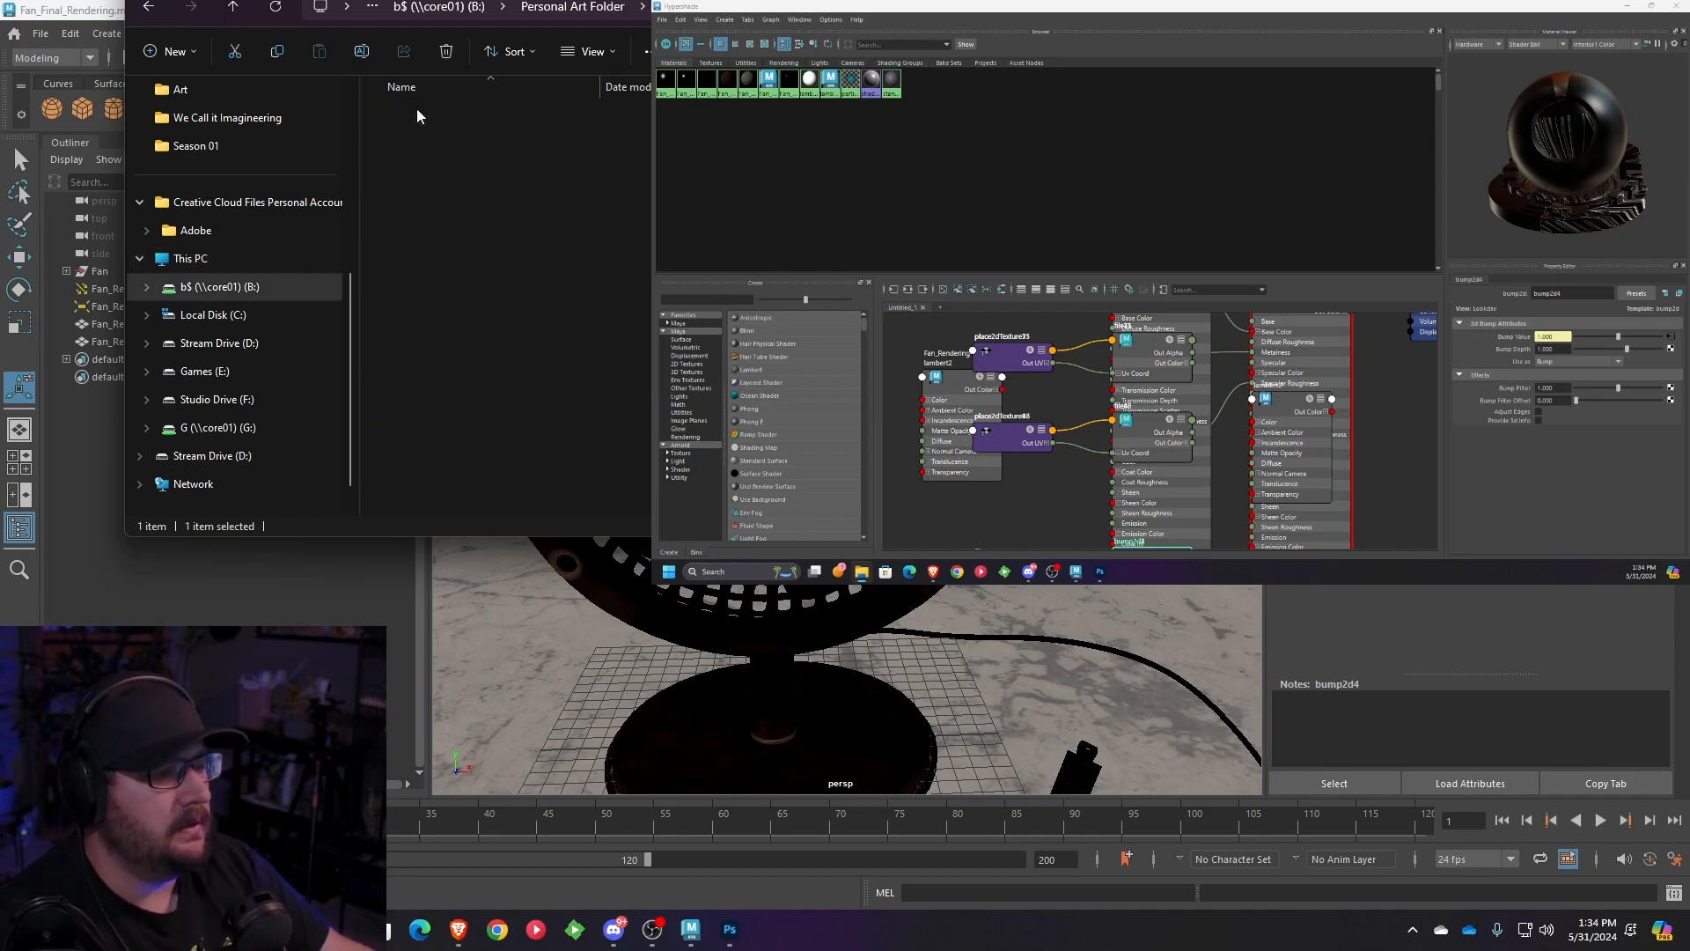
- Open the project's Fan_Textures folder and widen the name column to show the full file names
left_click(439, 442)
double_click(439, 442)
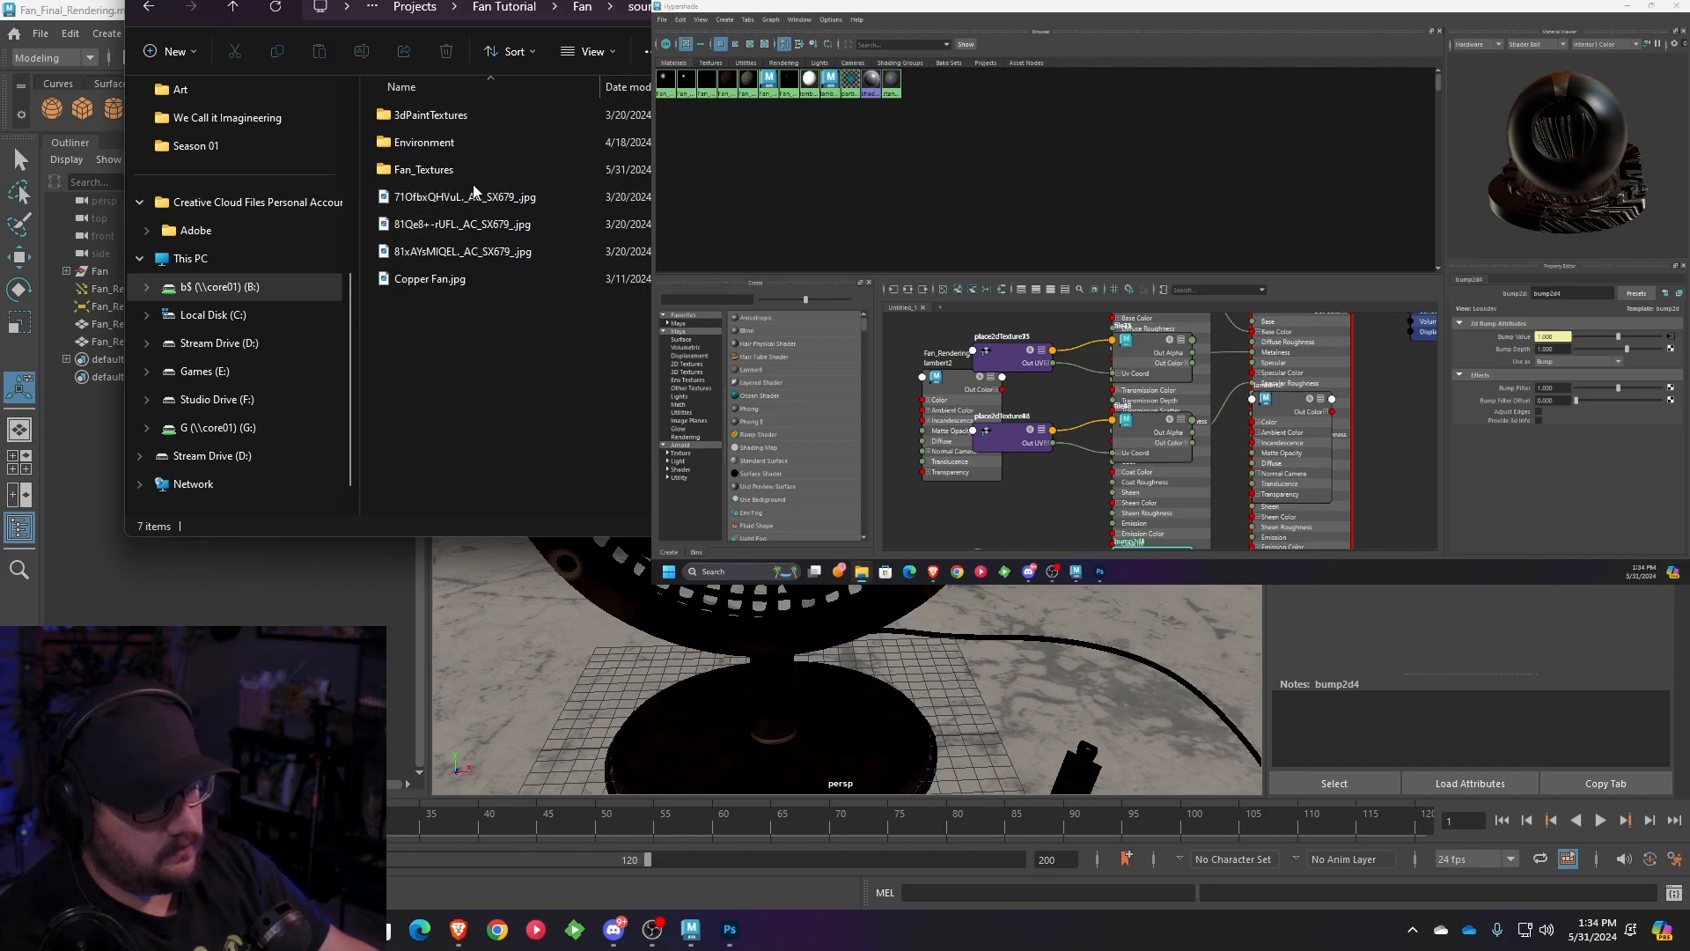
left_click(461, 159)
double_click(461, 158)
scroll(496, 230, "down", 1)
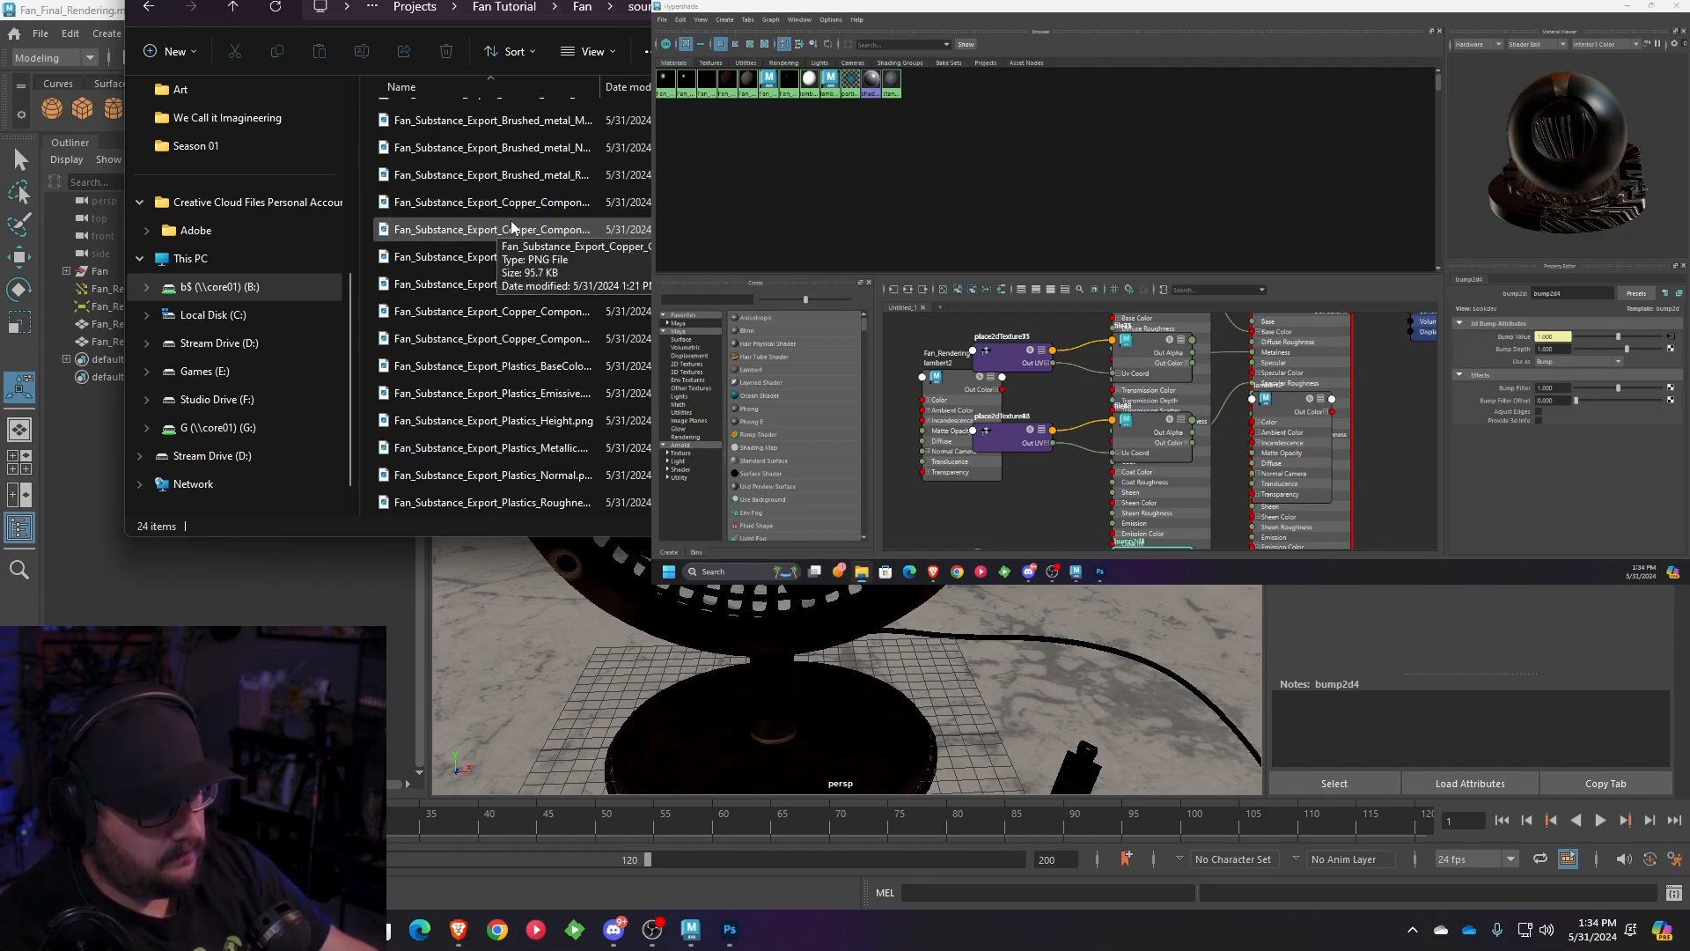
left_click_drag(600, 86, 898, 86)
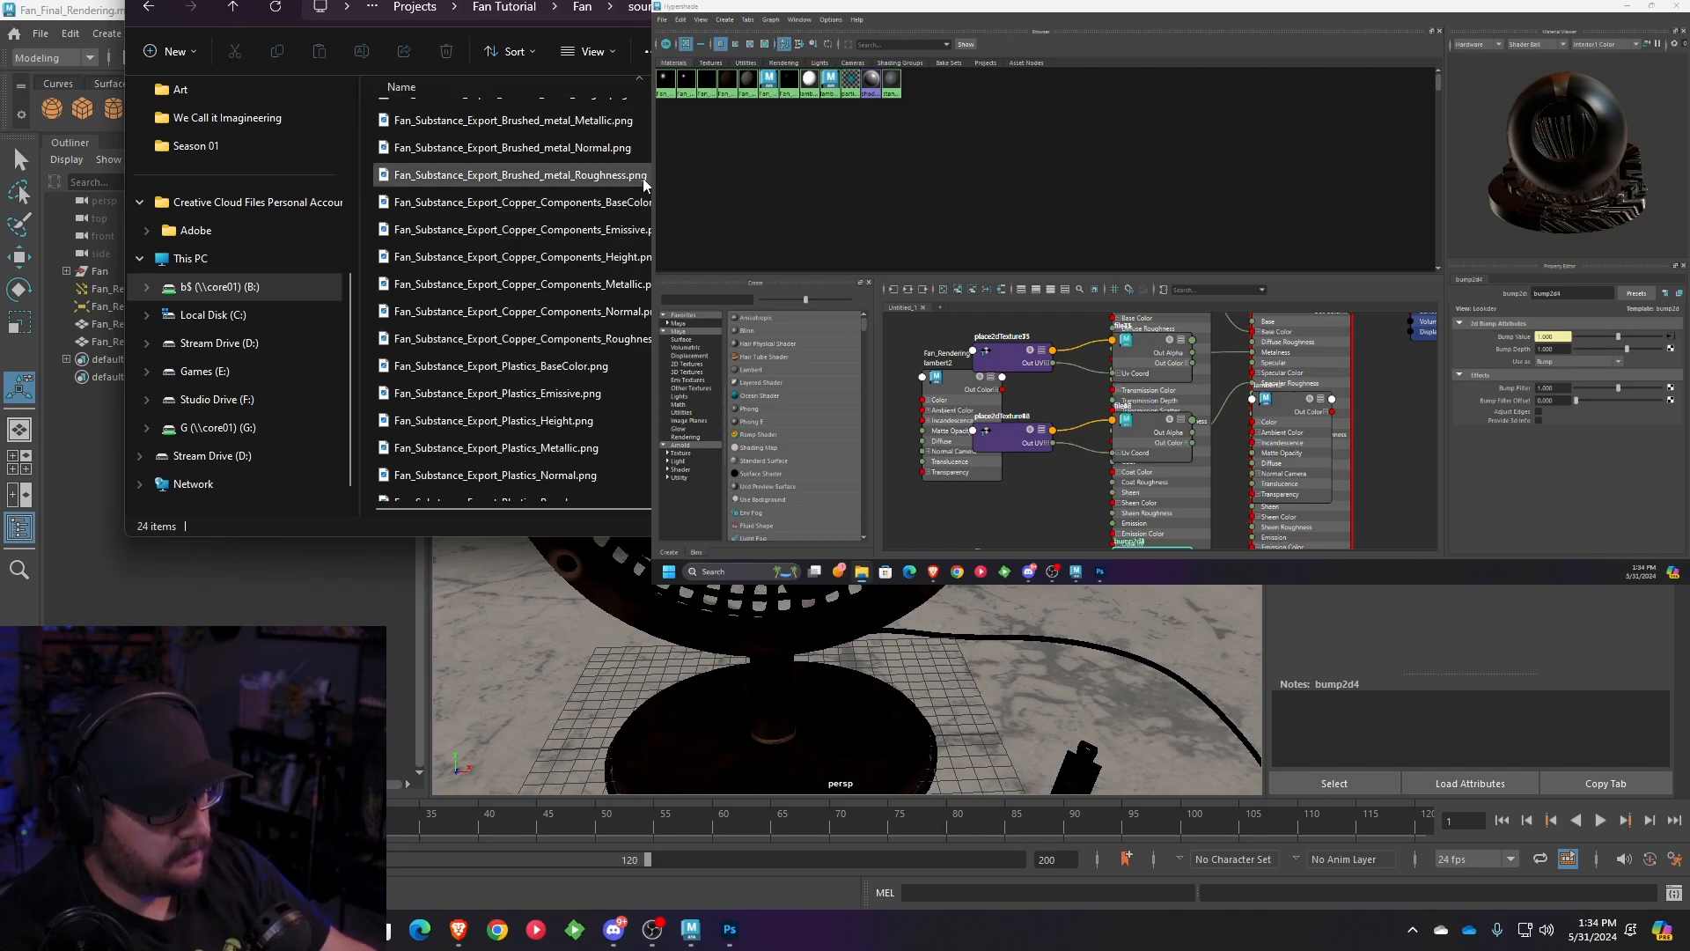
- Open Fan_Substance_Export_Copper_Components_Height.png to examine the height map, then close it and return to Maya
double_click(636, 256)
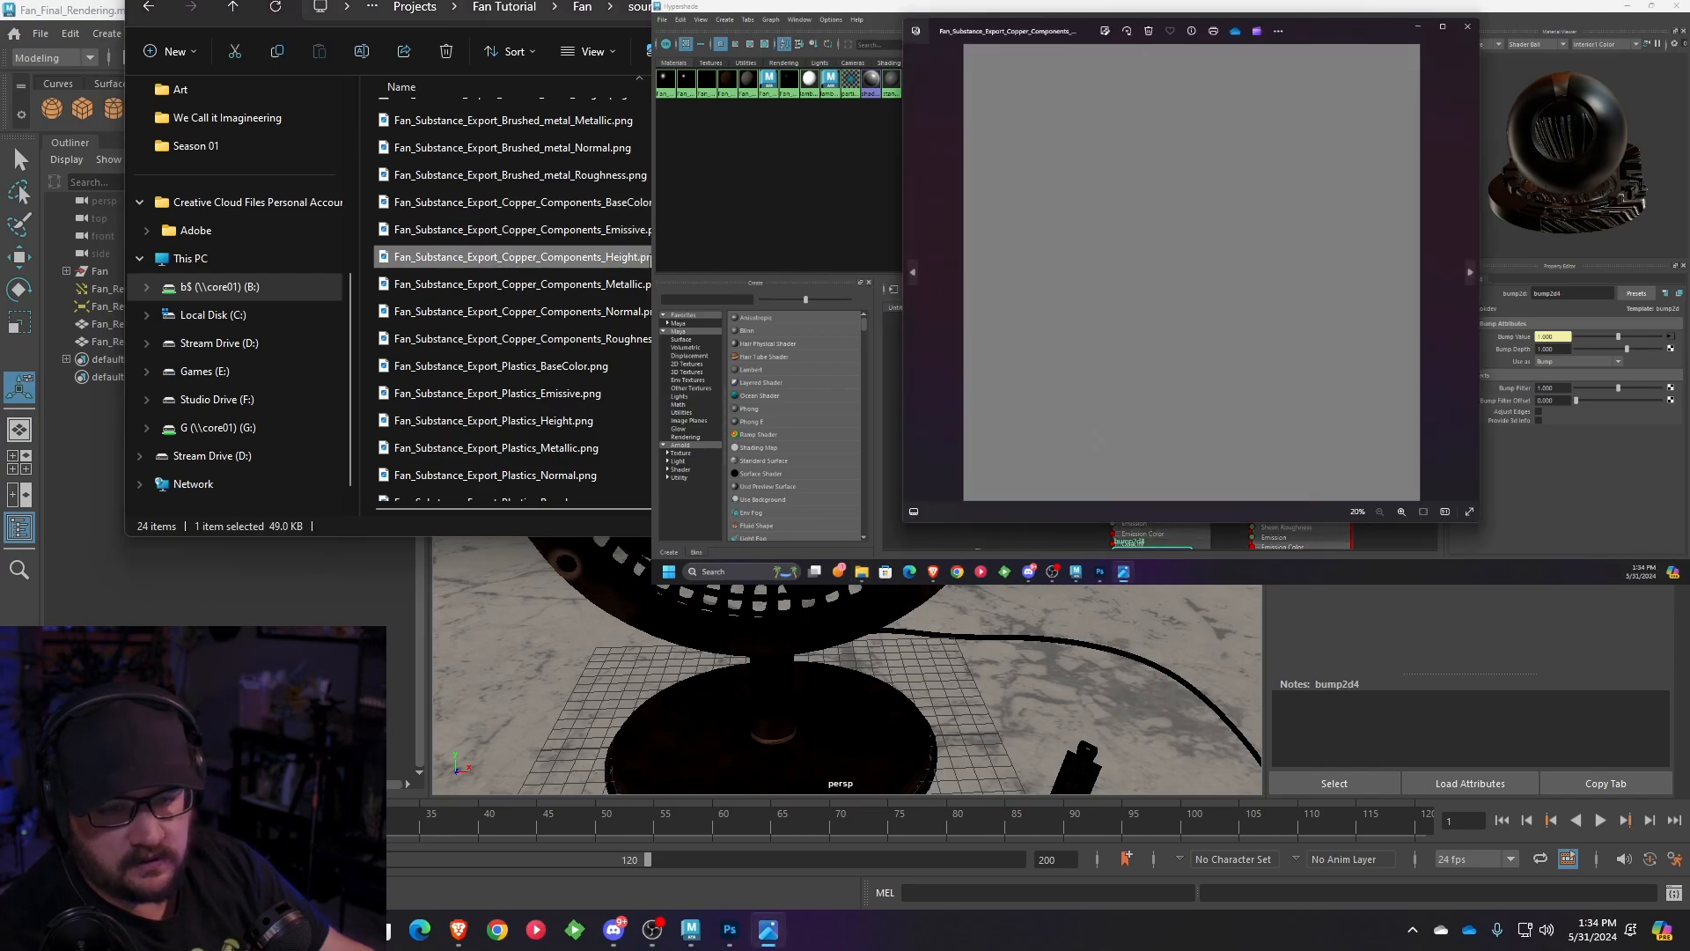
left_click_drag(1328, 33, 881, 79)
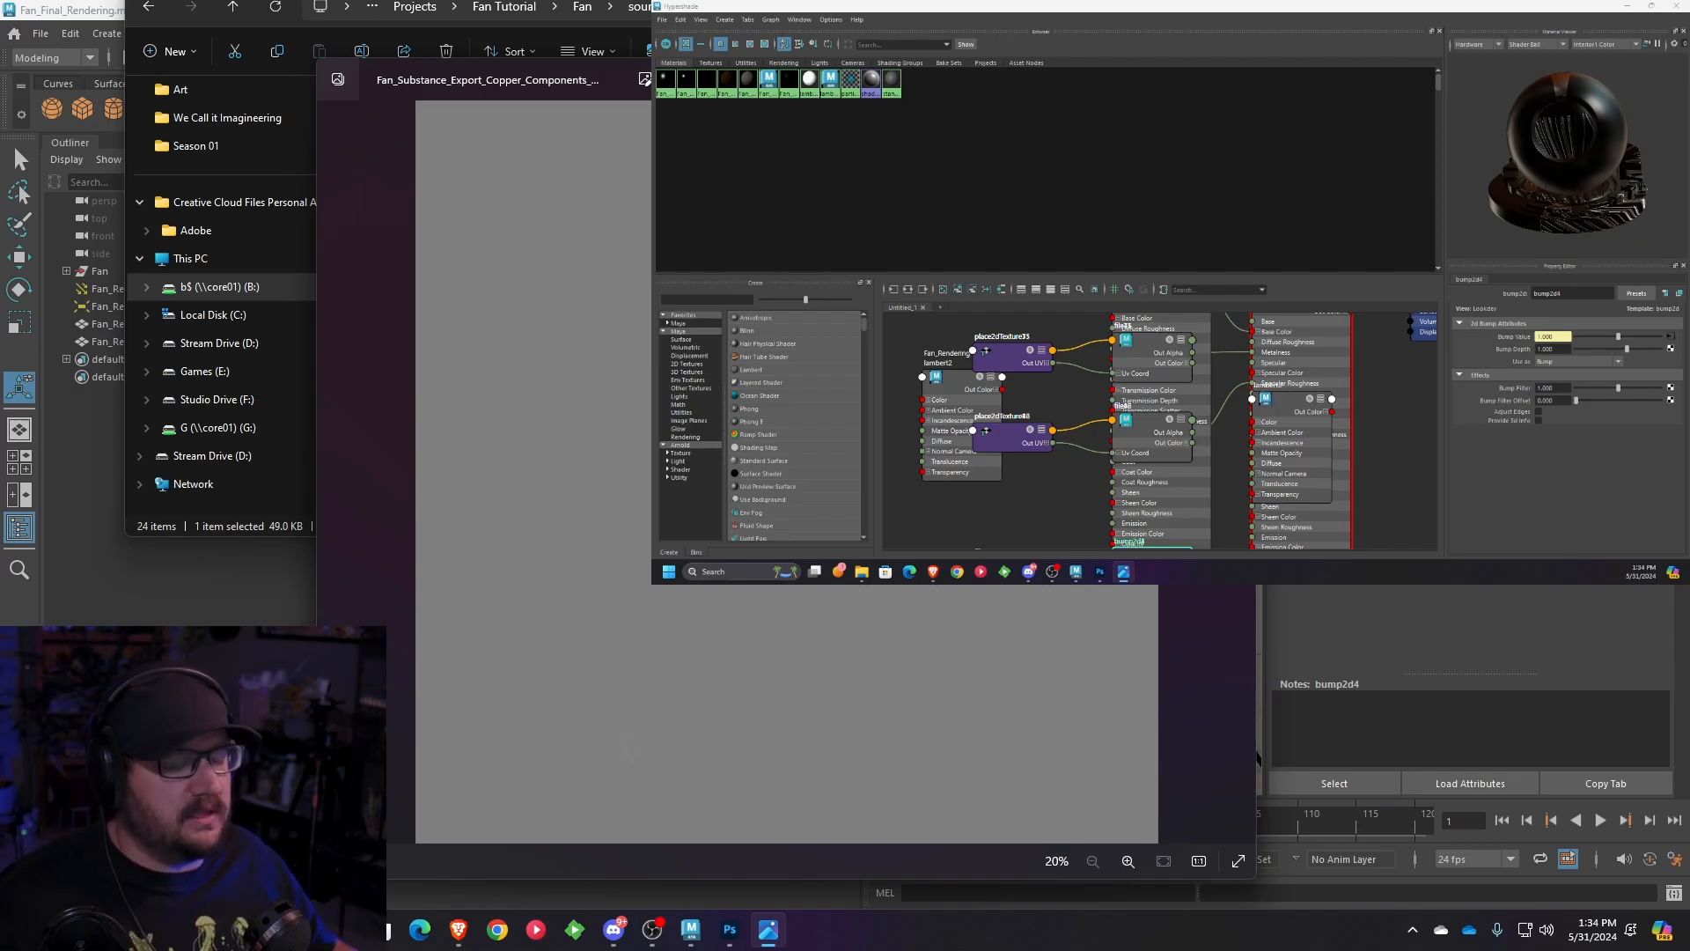
key("alt+F4")
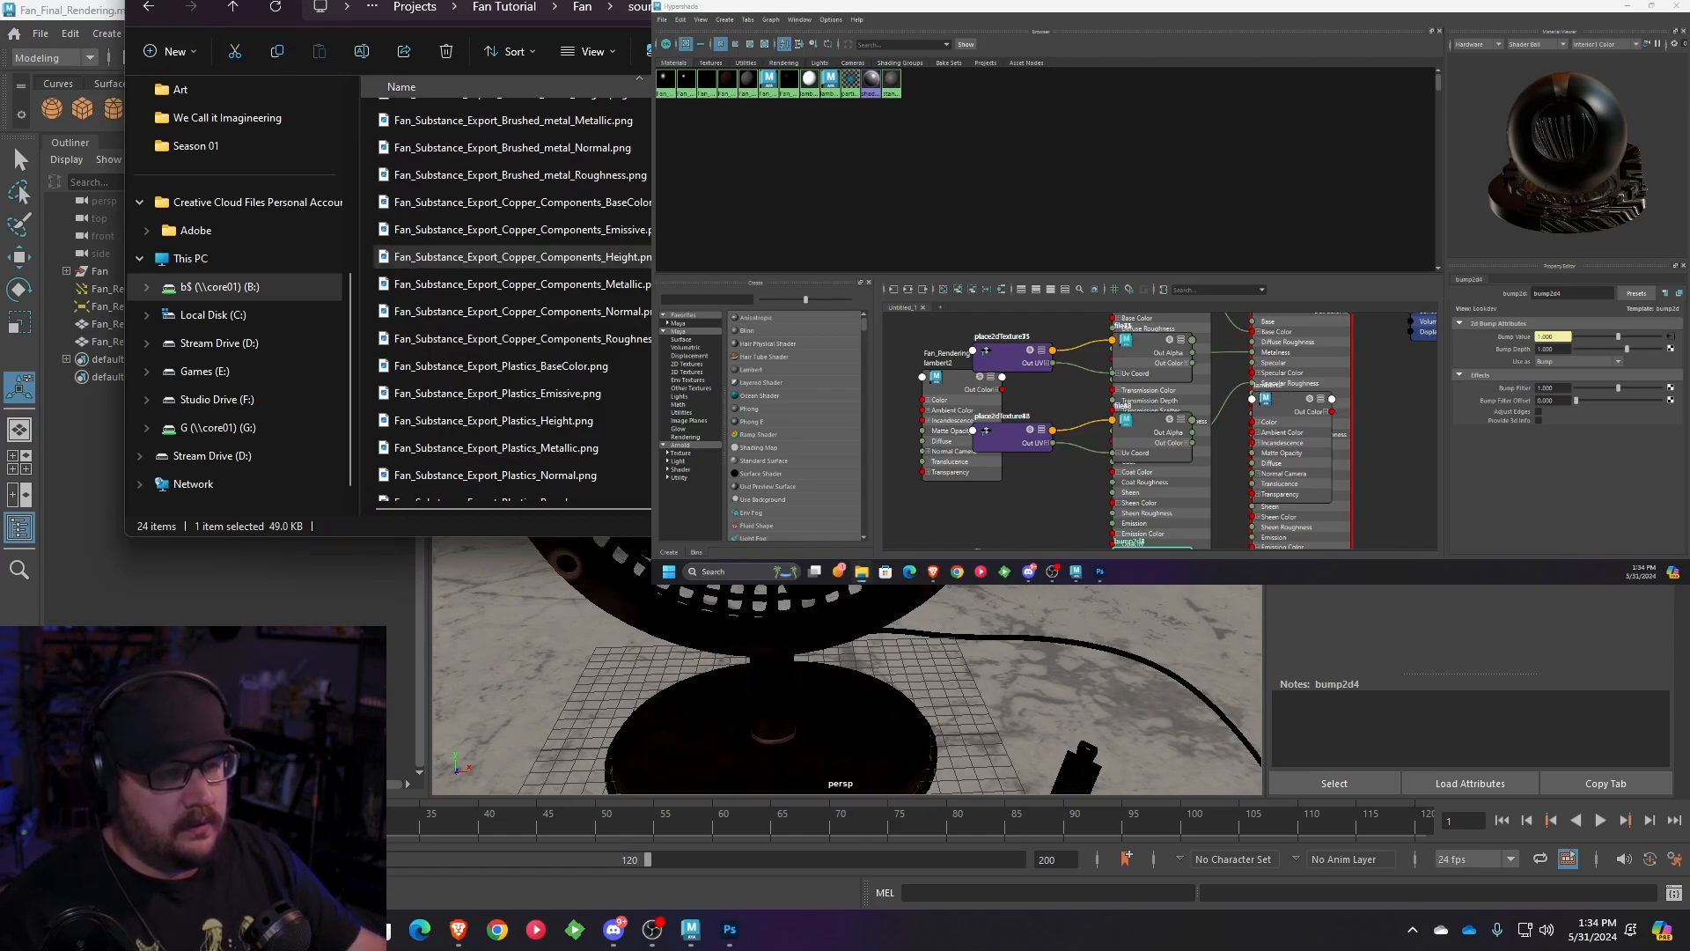
left_click_drag(467, 7, 704, 435)
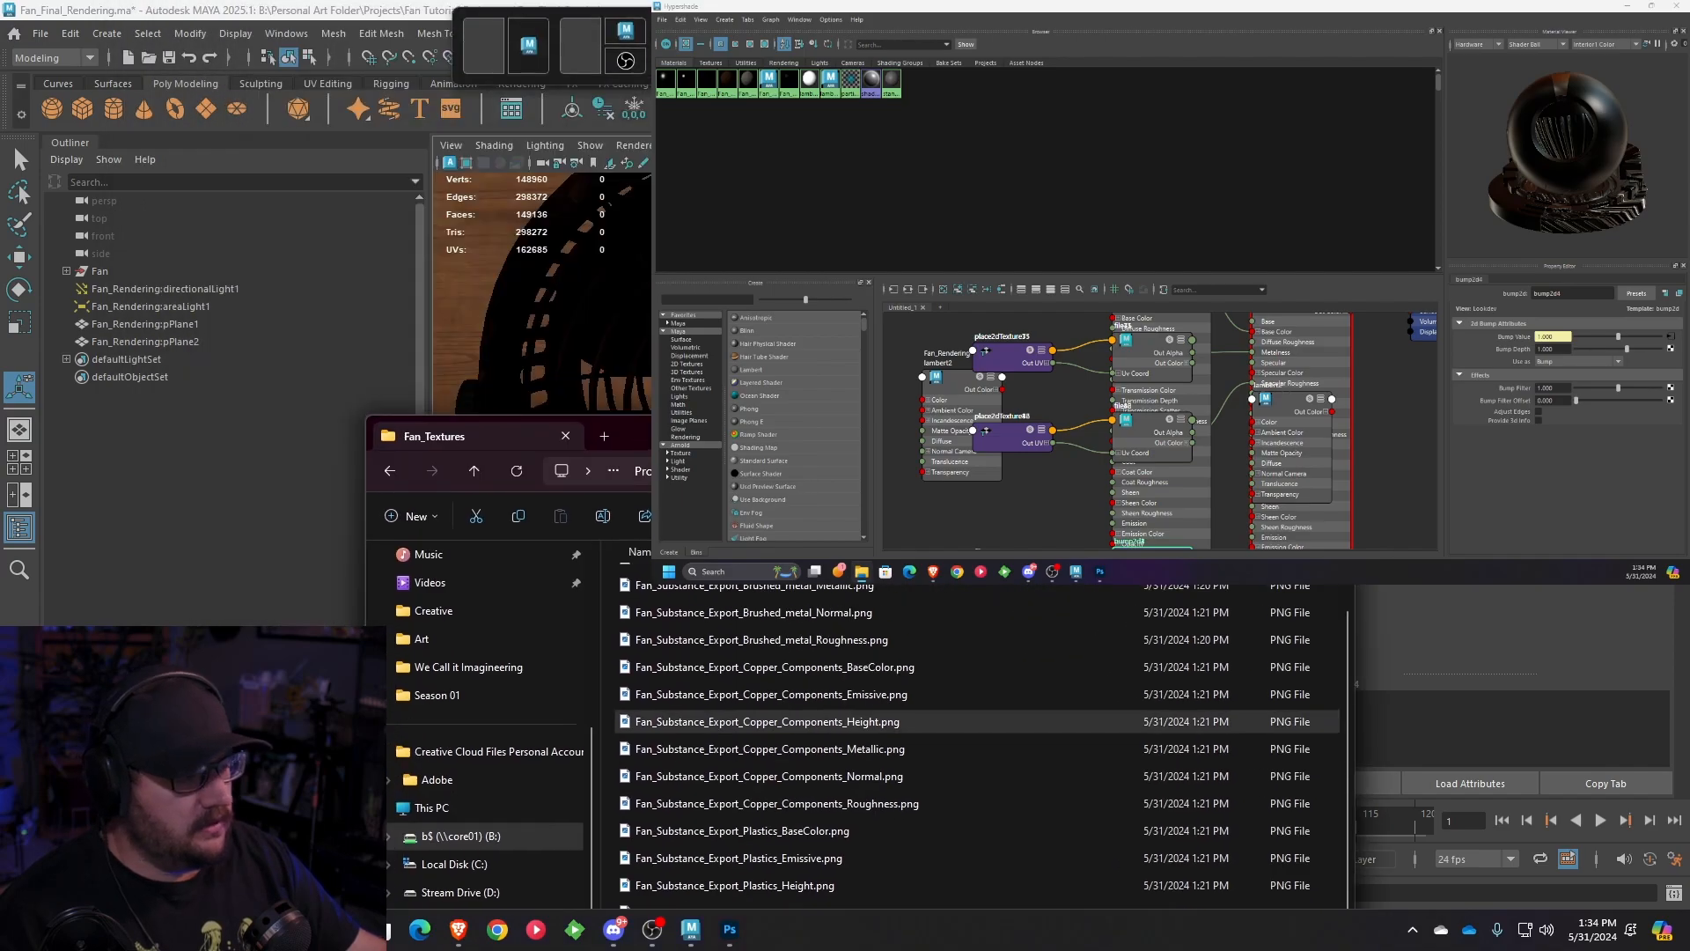
left_click(1334, 435)
- Save the Fan_Final_Rendering.ma scene and narrow the Outliner to enlarge the viewport
scroll(846, 483, "down", 4)
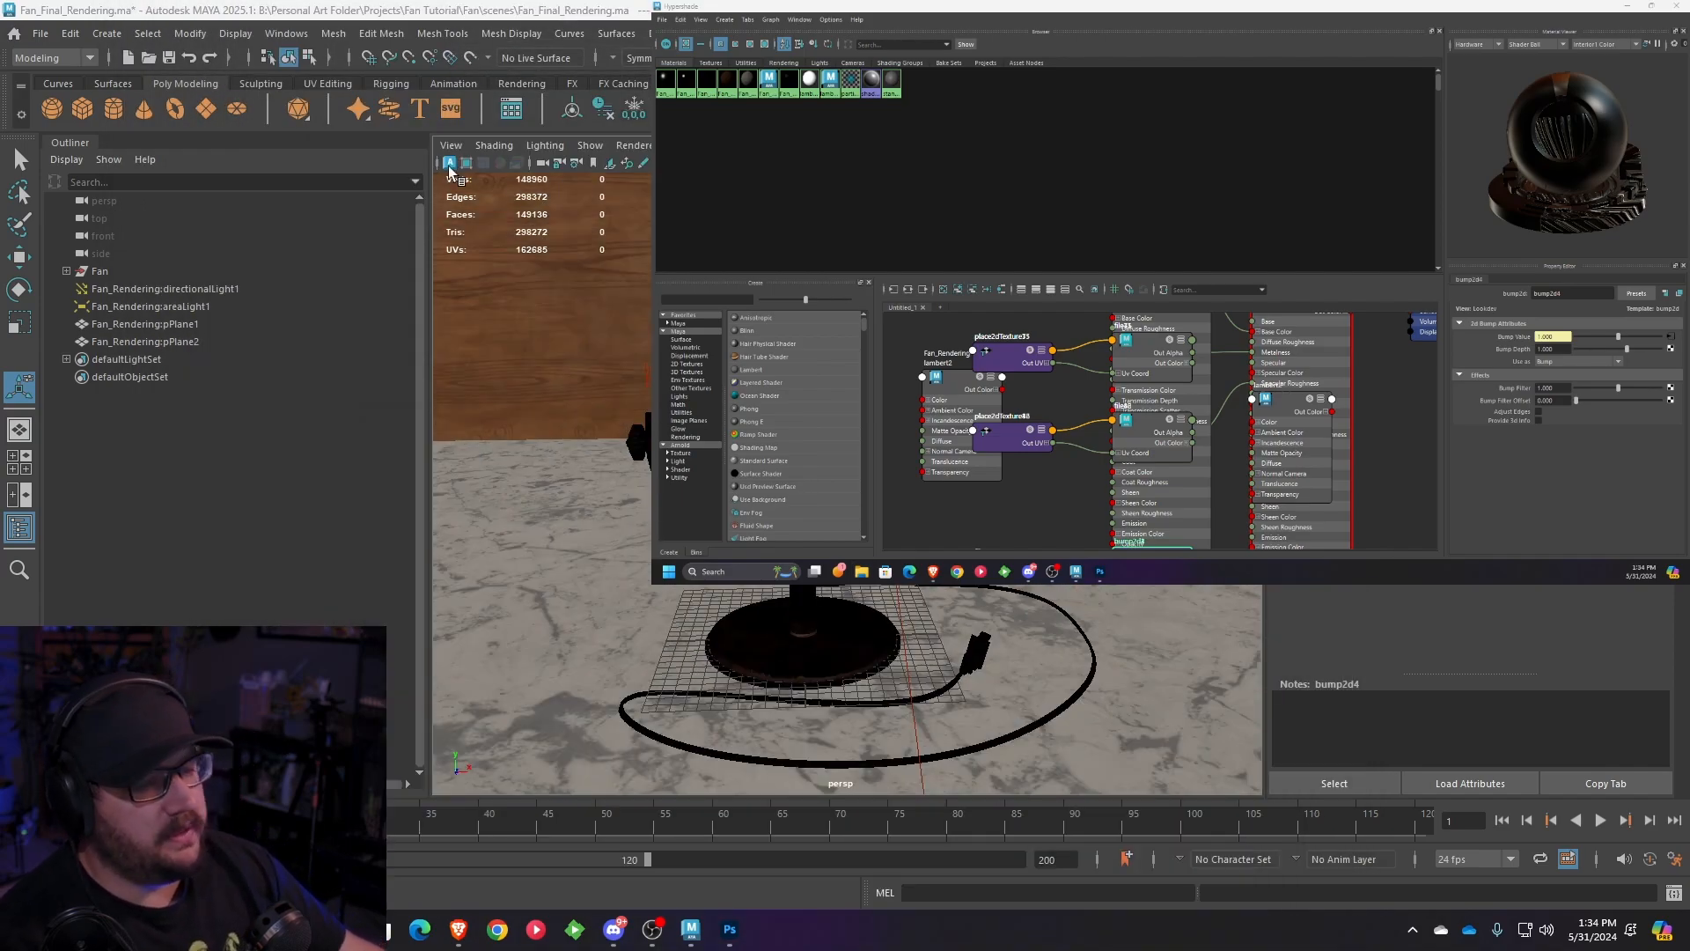
left_click(40, 33)
left_click(71, 111)
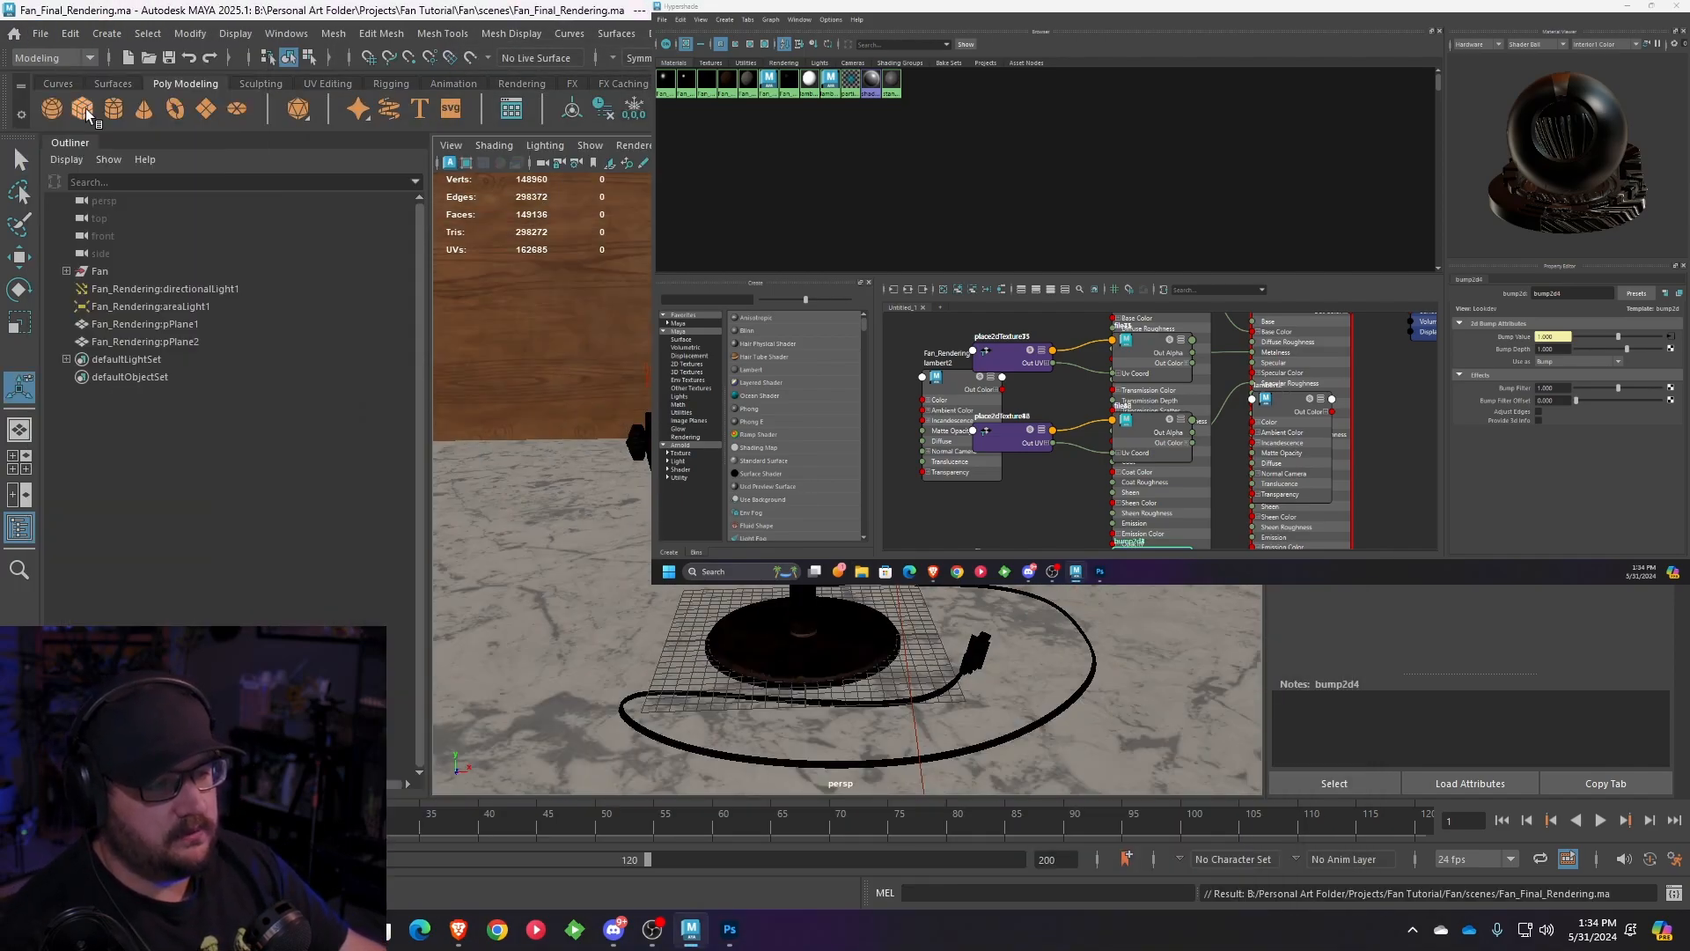
left_click_drag(420, 319, 273, 319)
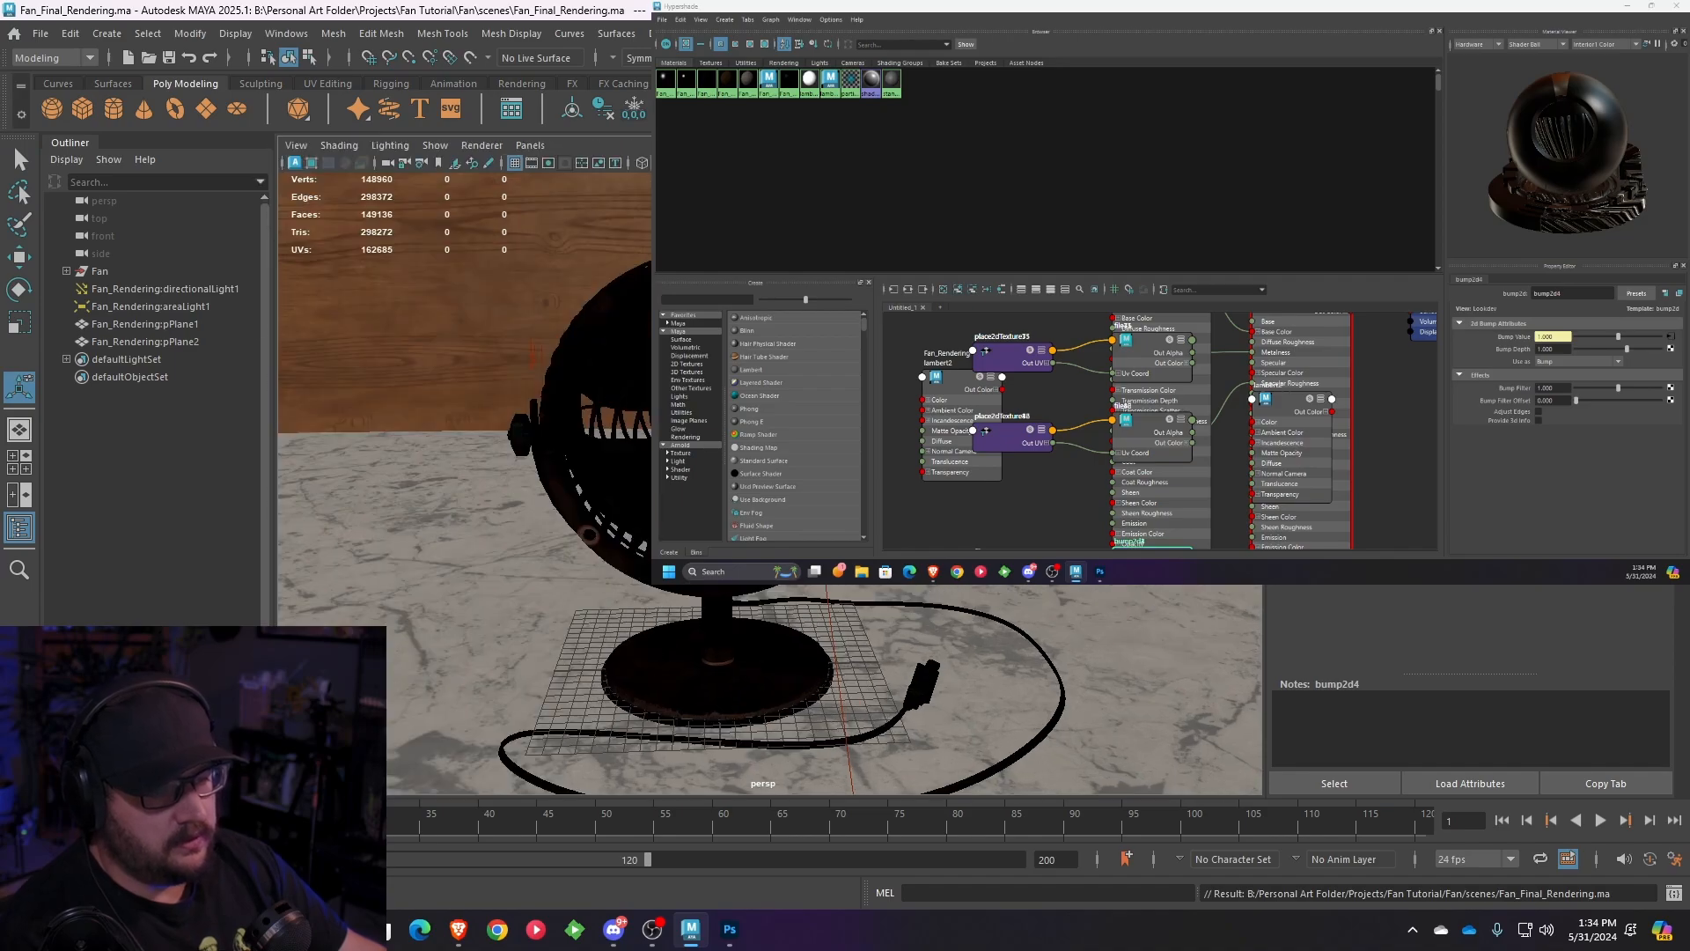
- Create a new render camera in the scene and move it upward from the fan's base
mouse_move(564, 475)
left_mouse_down("alt")
mouse_move(616, 458)
mouse_move(554, 484)
mouse_move(519, 475)
mouse_move(533, 467)
left_mouse_up("alt")
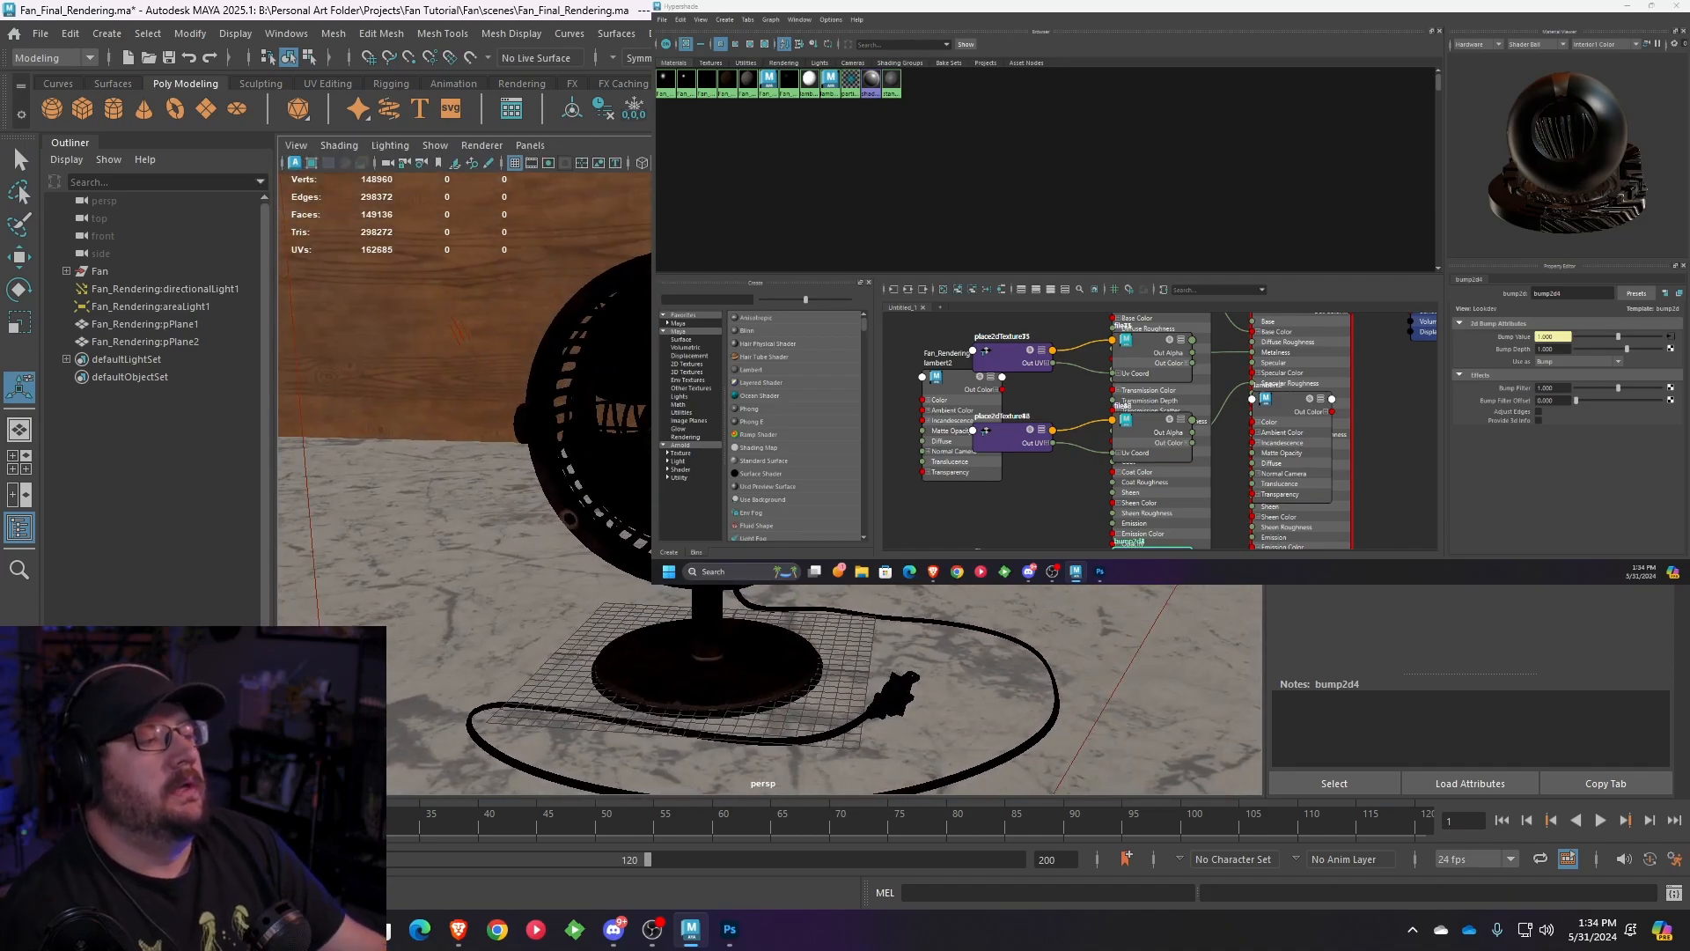
scroll(766, 687, "down", 2)
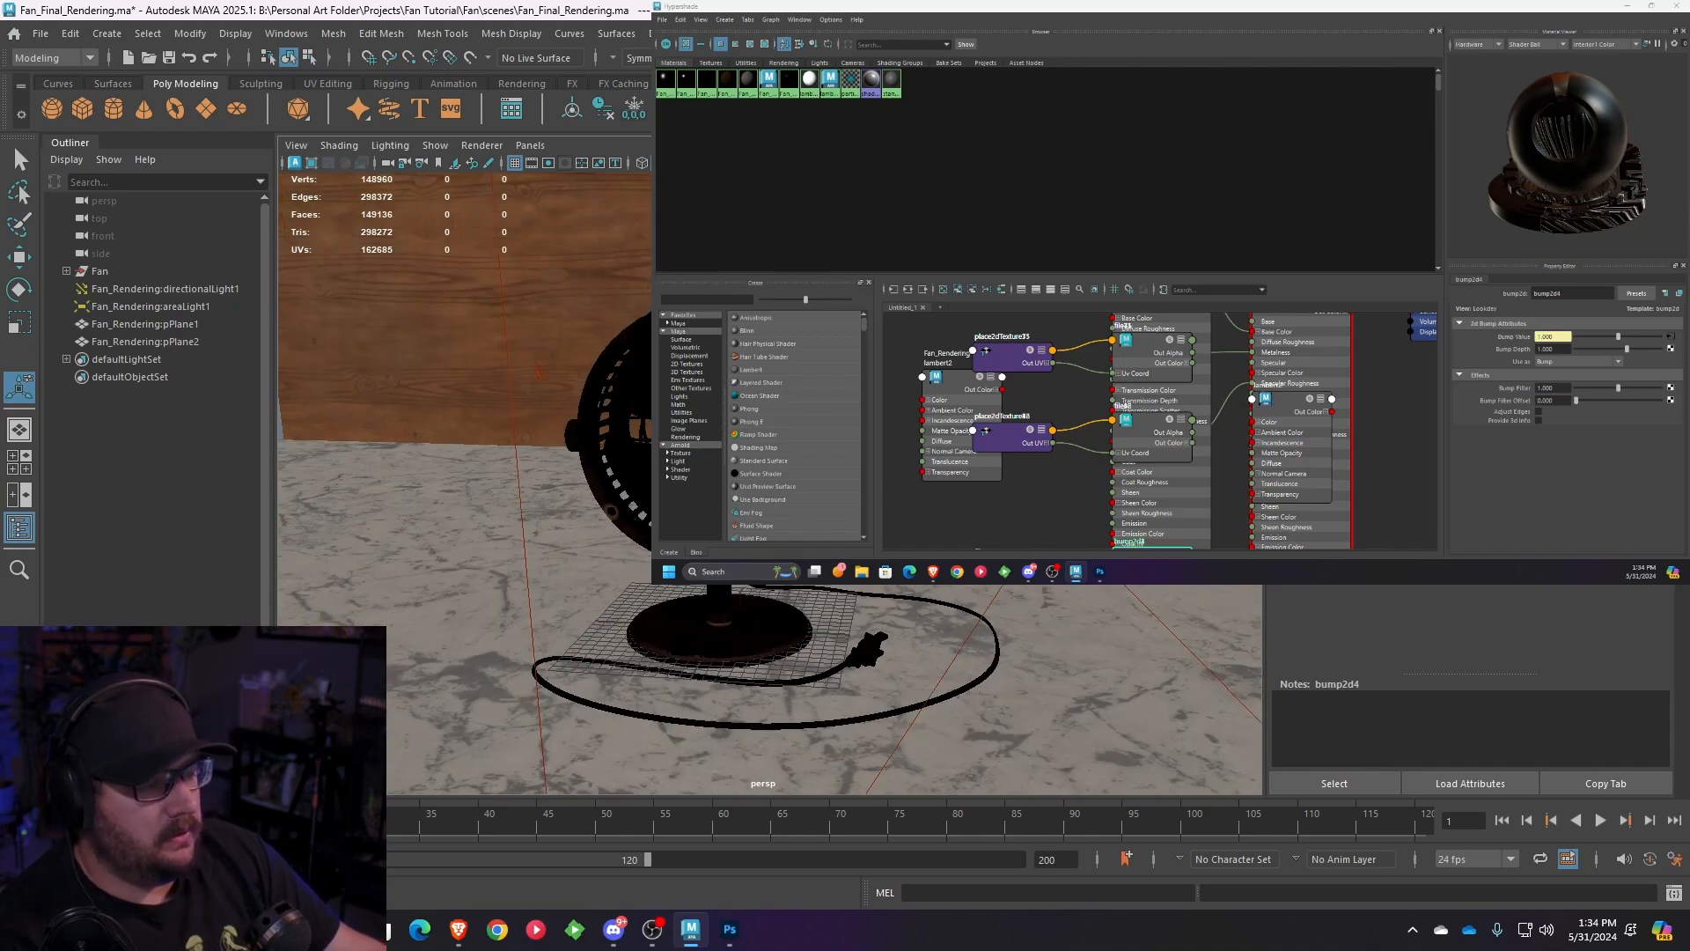
left_click_drag(528, 467, 484, 427, "alt")
scroll(766, 687, "up", 3)
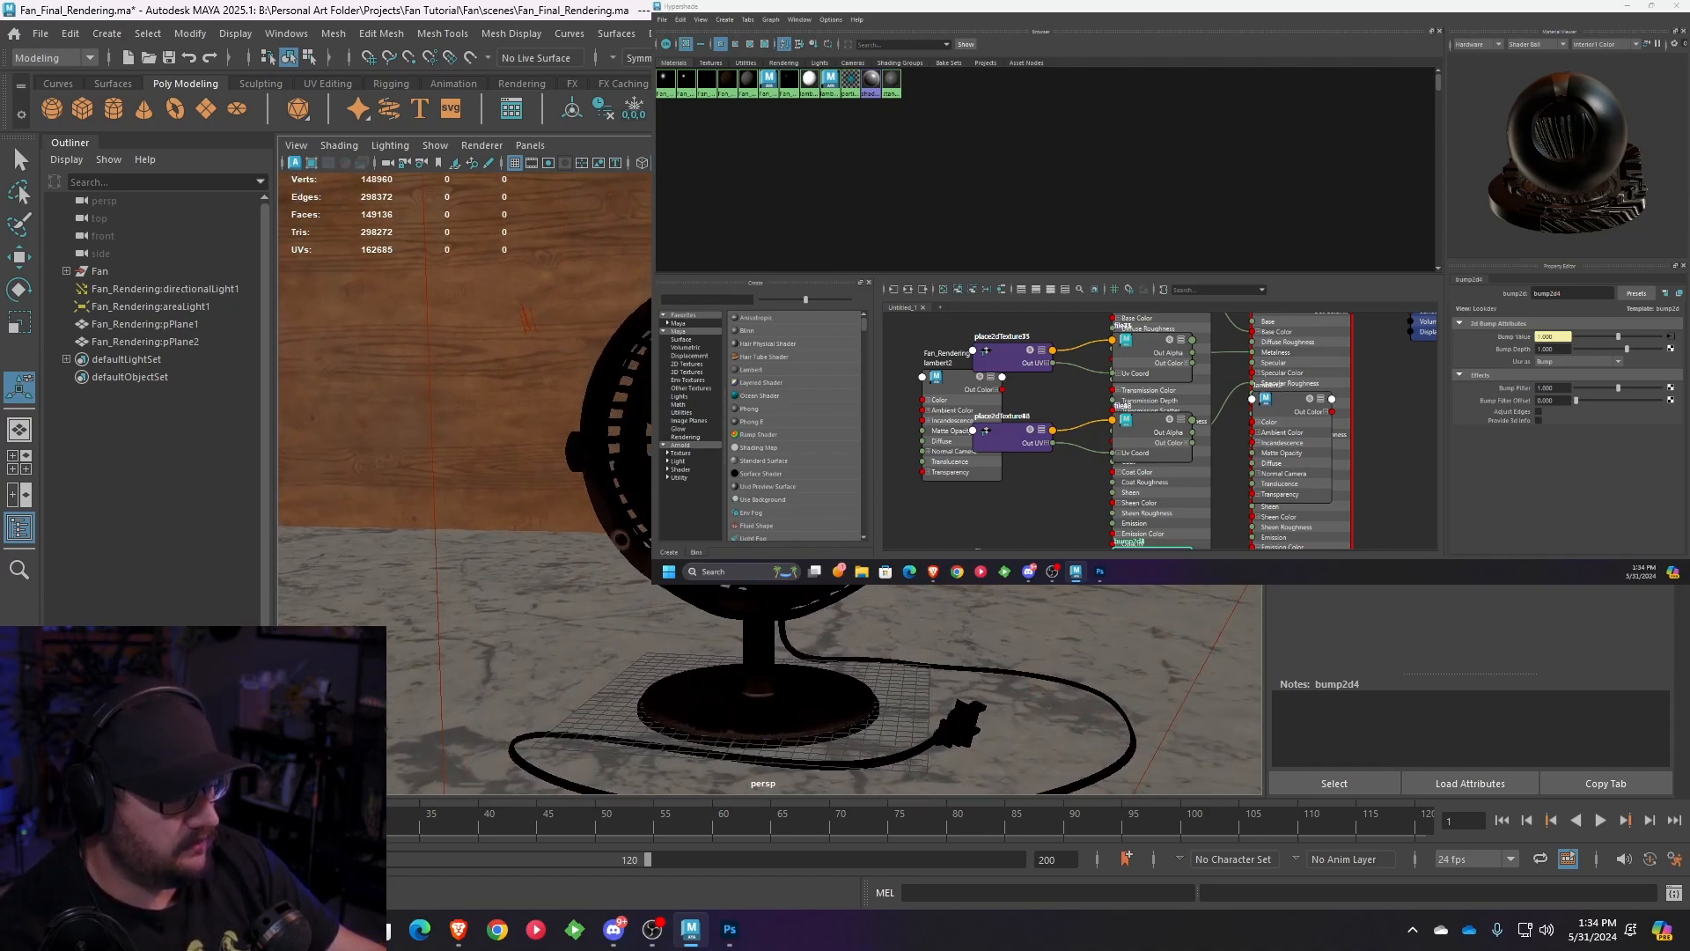
scroll(766, 686, "down", 4)
left_click_drag(617, 493, 783, 493, "alt")
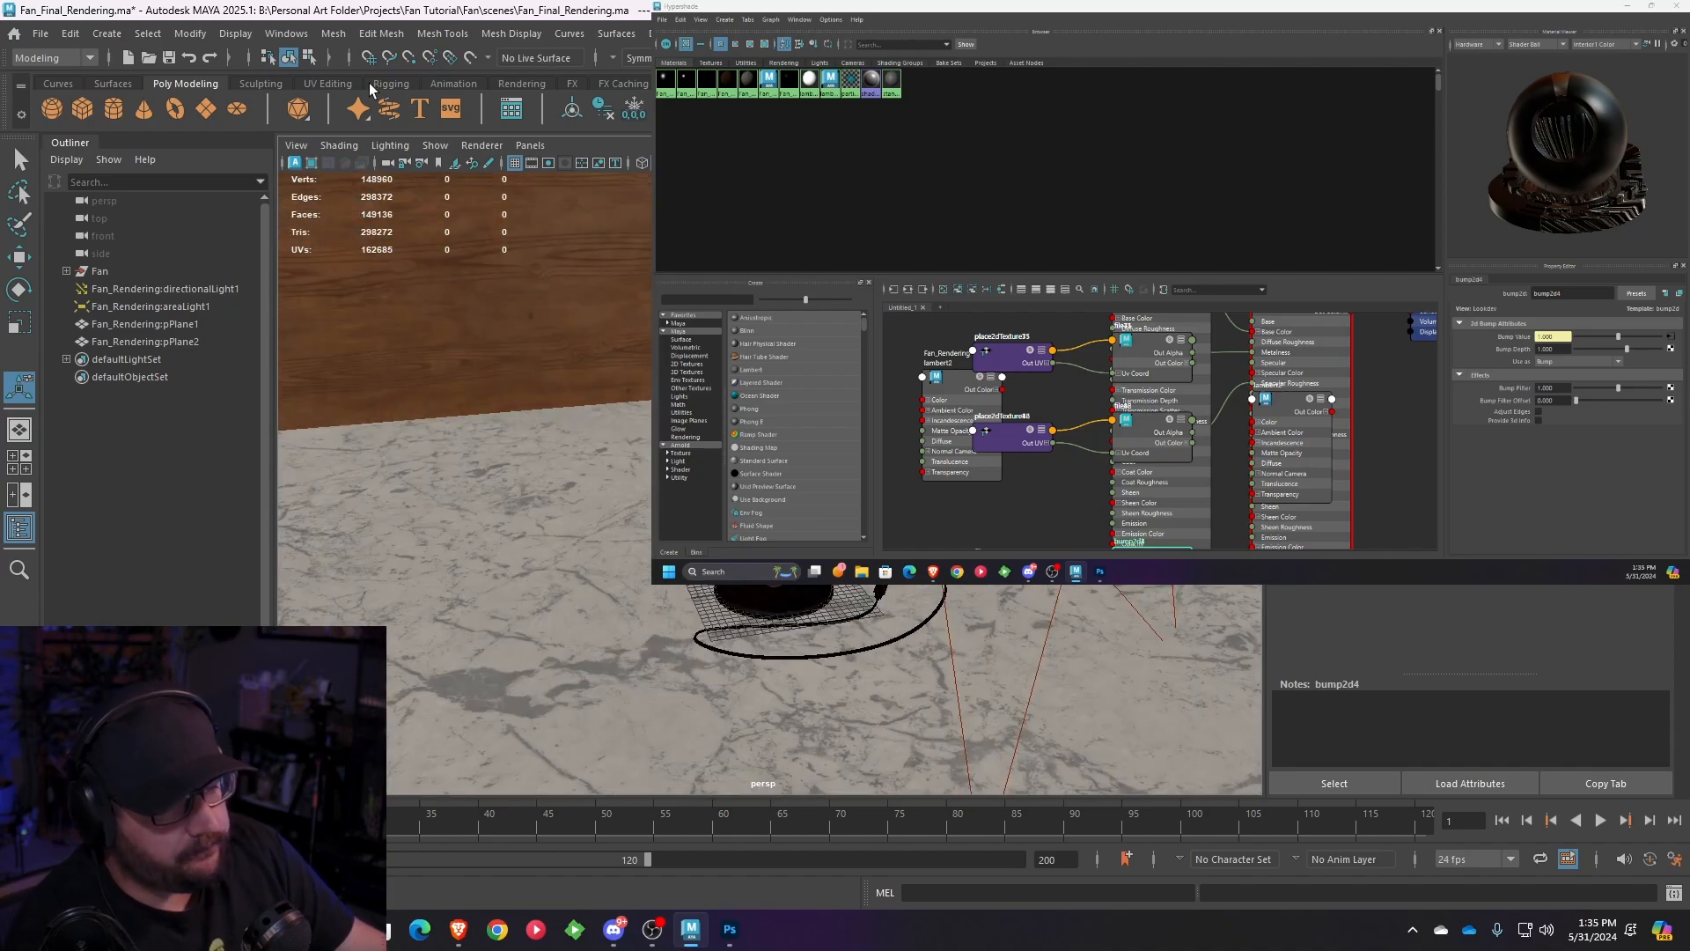
left_click(535, 84)
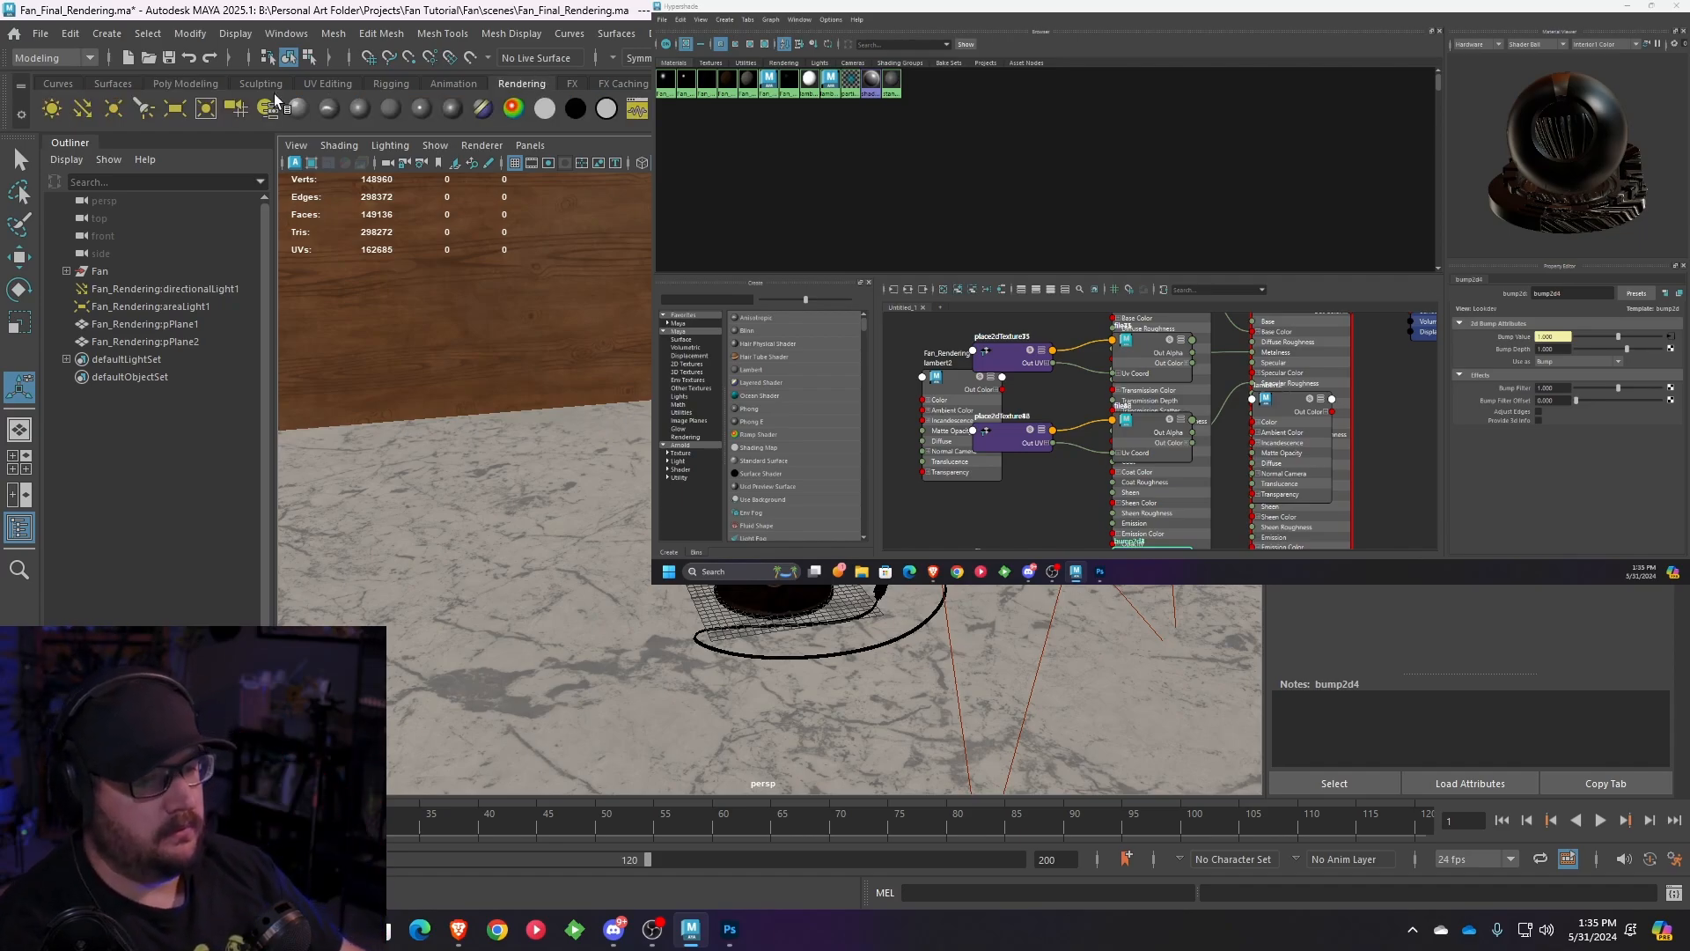
left_click(235, 115)
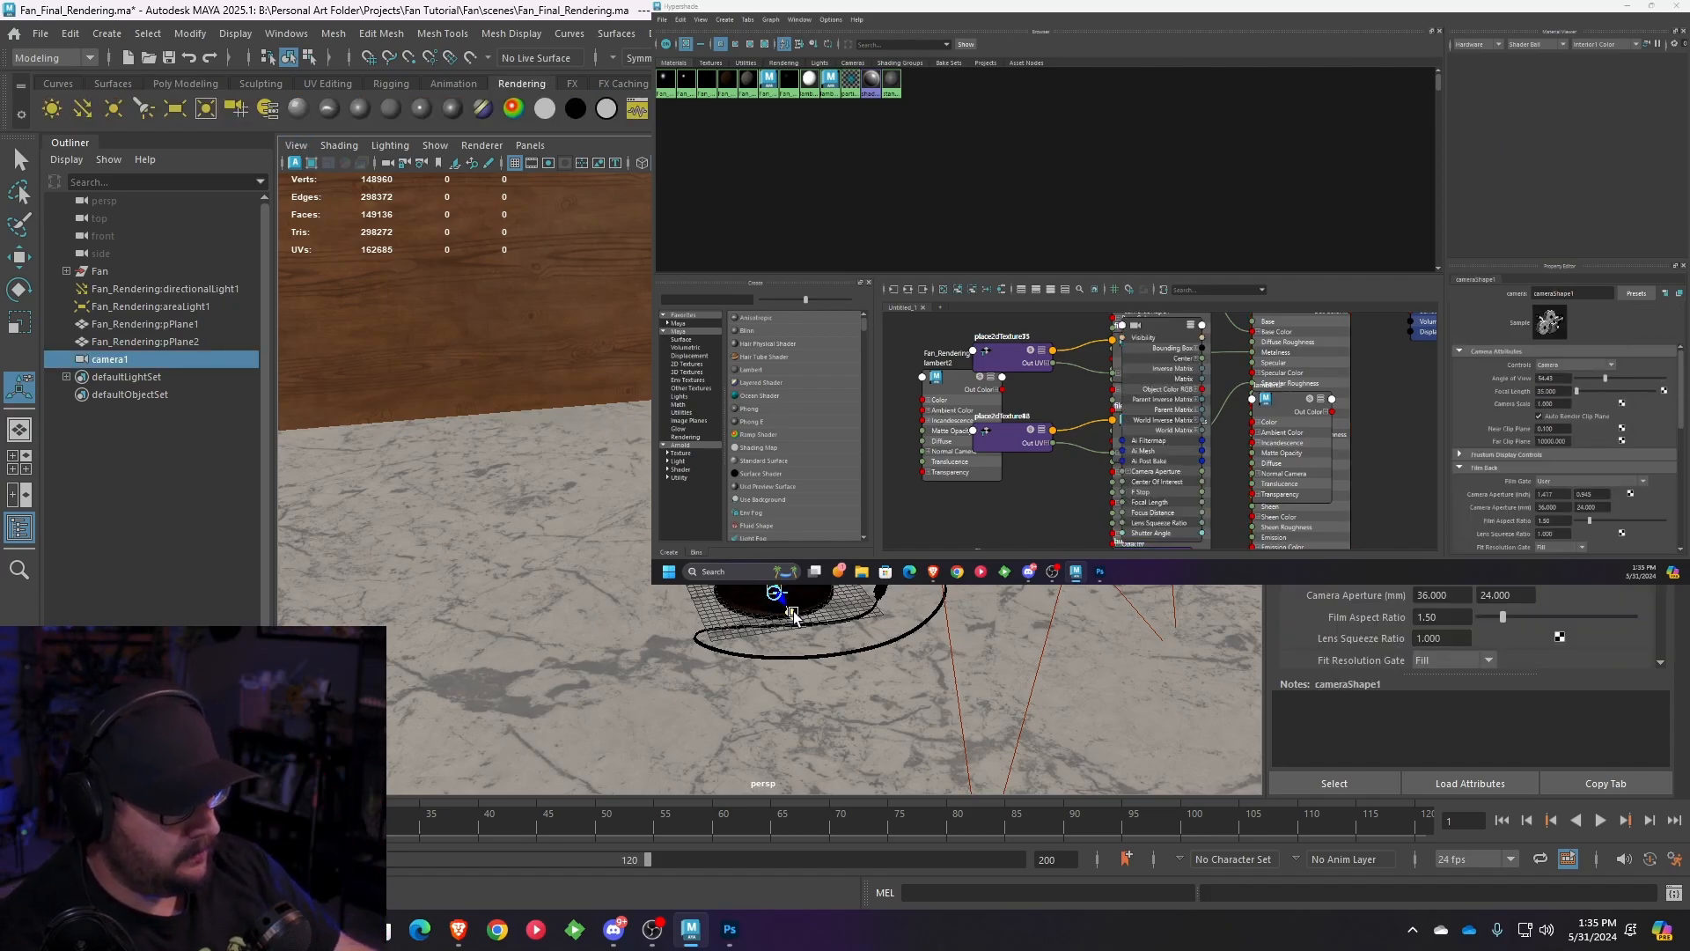
left_click_drag(840, 677, 951, 668, "alt")
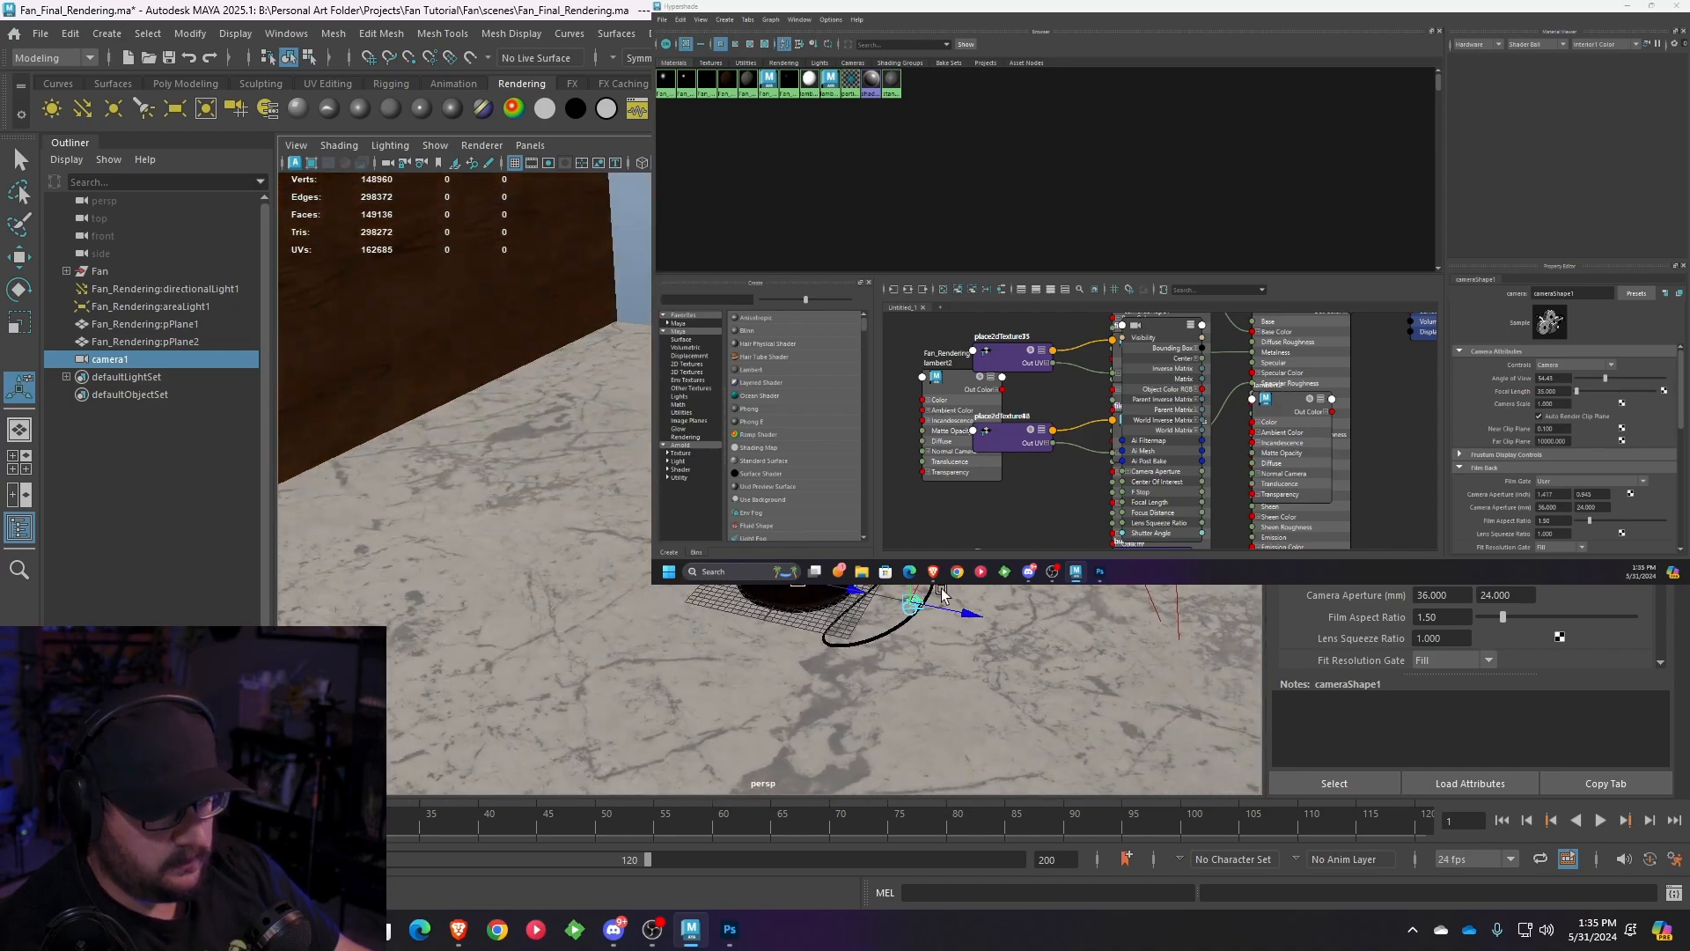
left_click_drag(917, 564, 917, 502)
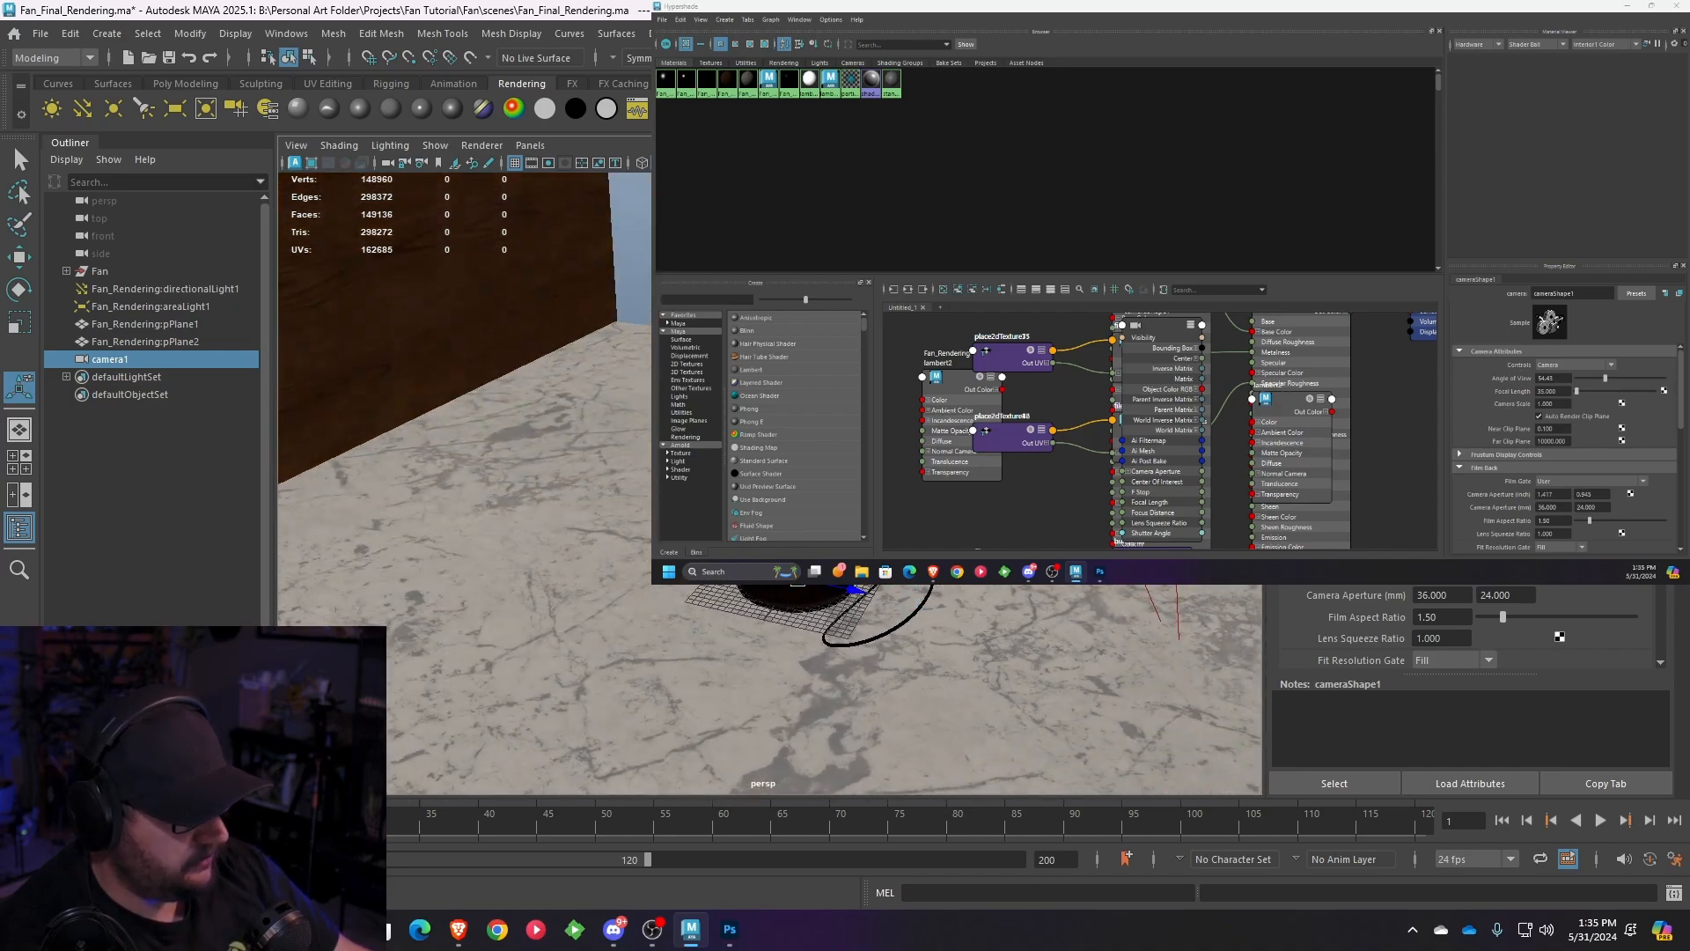
- Look through the new camera and frame the fan, its base and the looped cord against the wooden wall
left_click(529, 147)
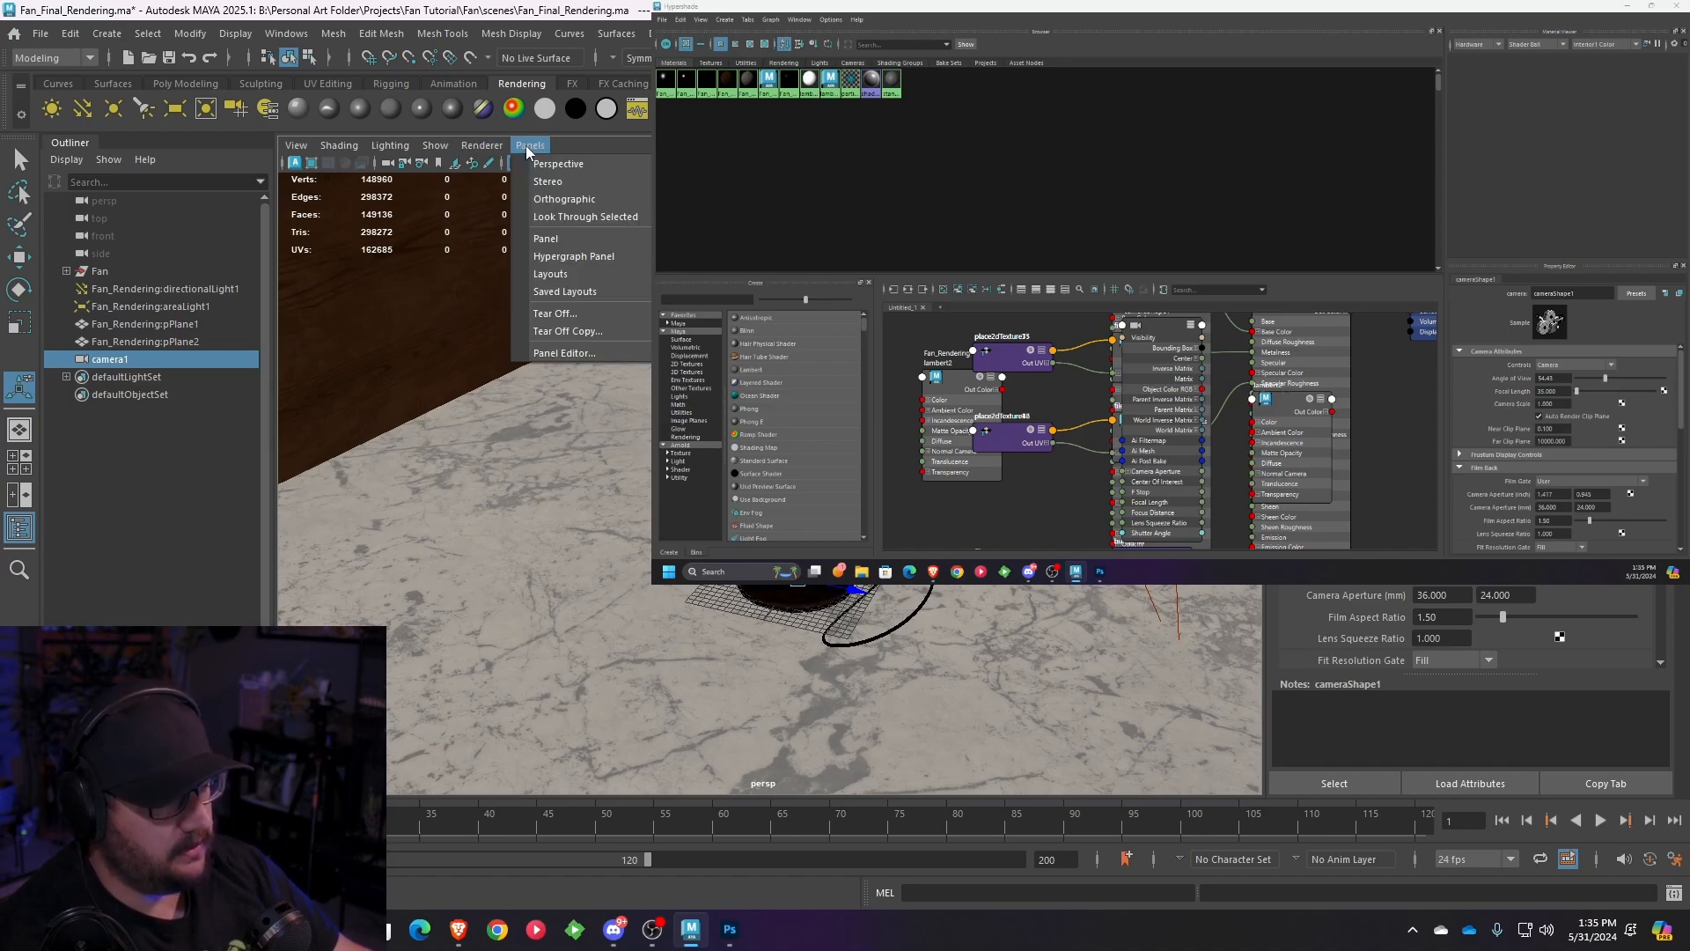
left_click(580, 217)
left_click_drag(793, 616, 840, 603, "alt")
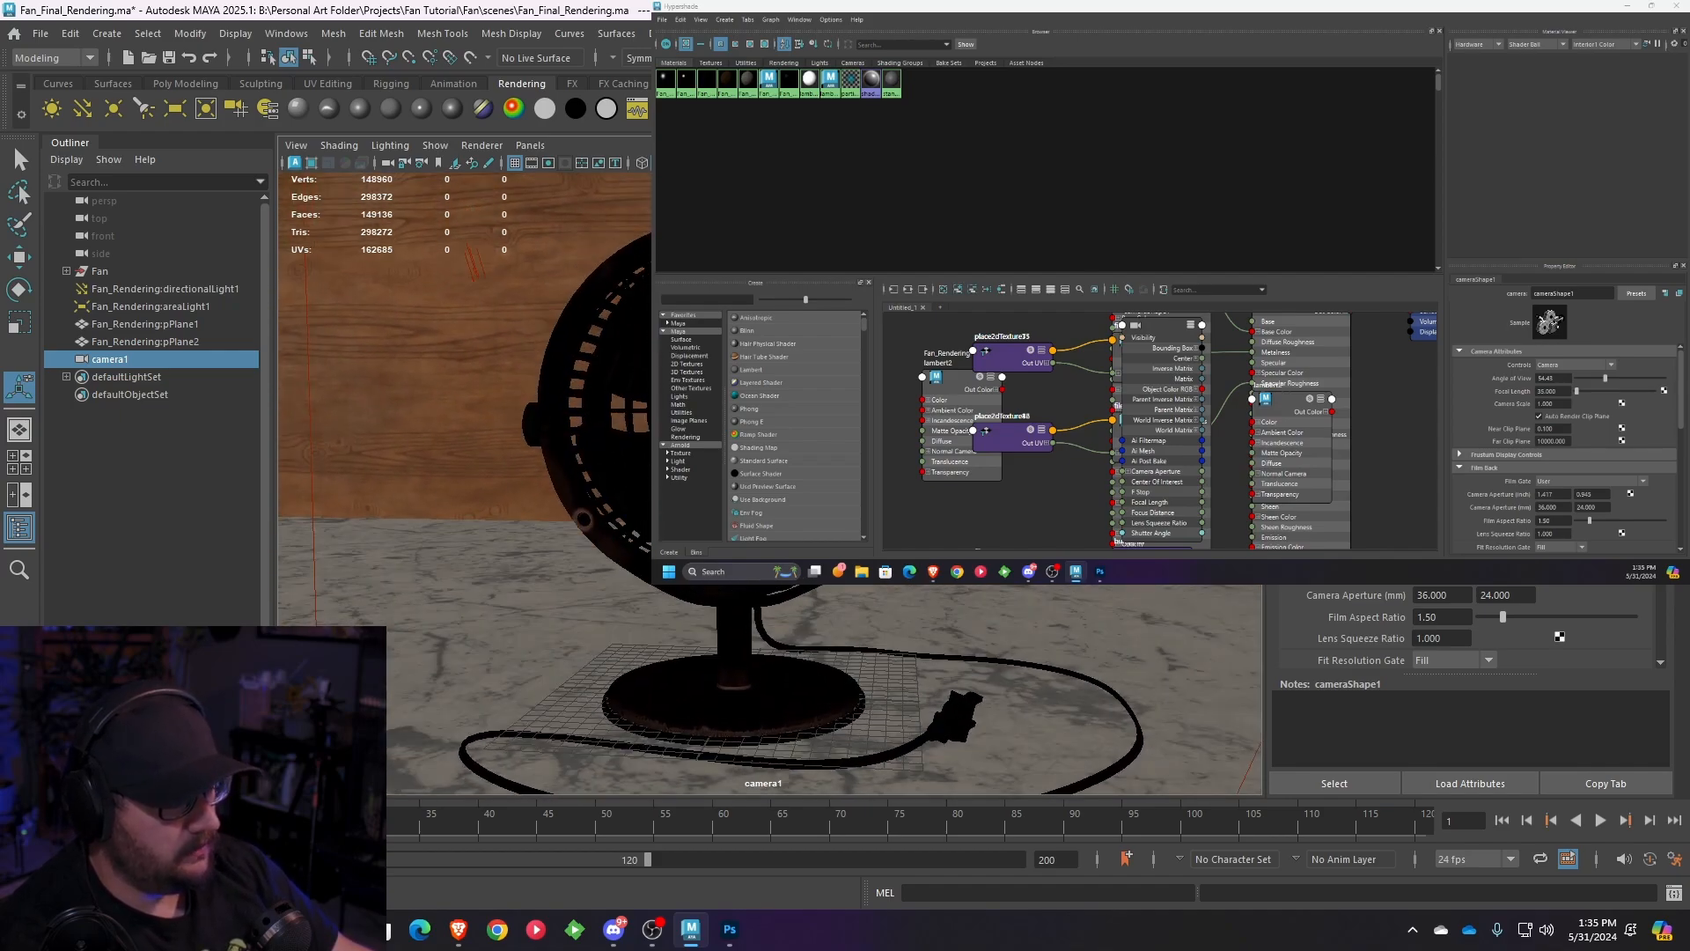
middle_click_drag(840, 603, 841, 590, "alt")
right_click_drag(841, 590, 806, 590, "alt")
middle_click_drag(806, 590, 805, 565, "alt")
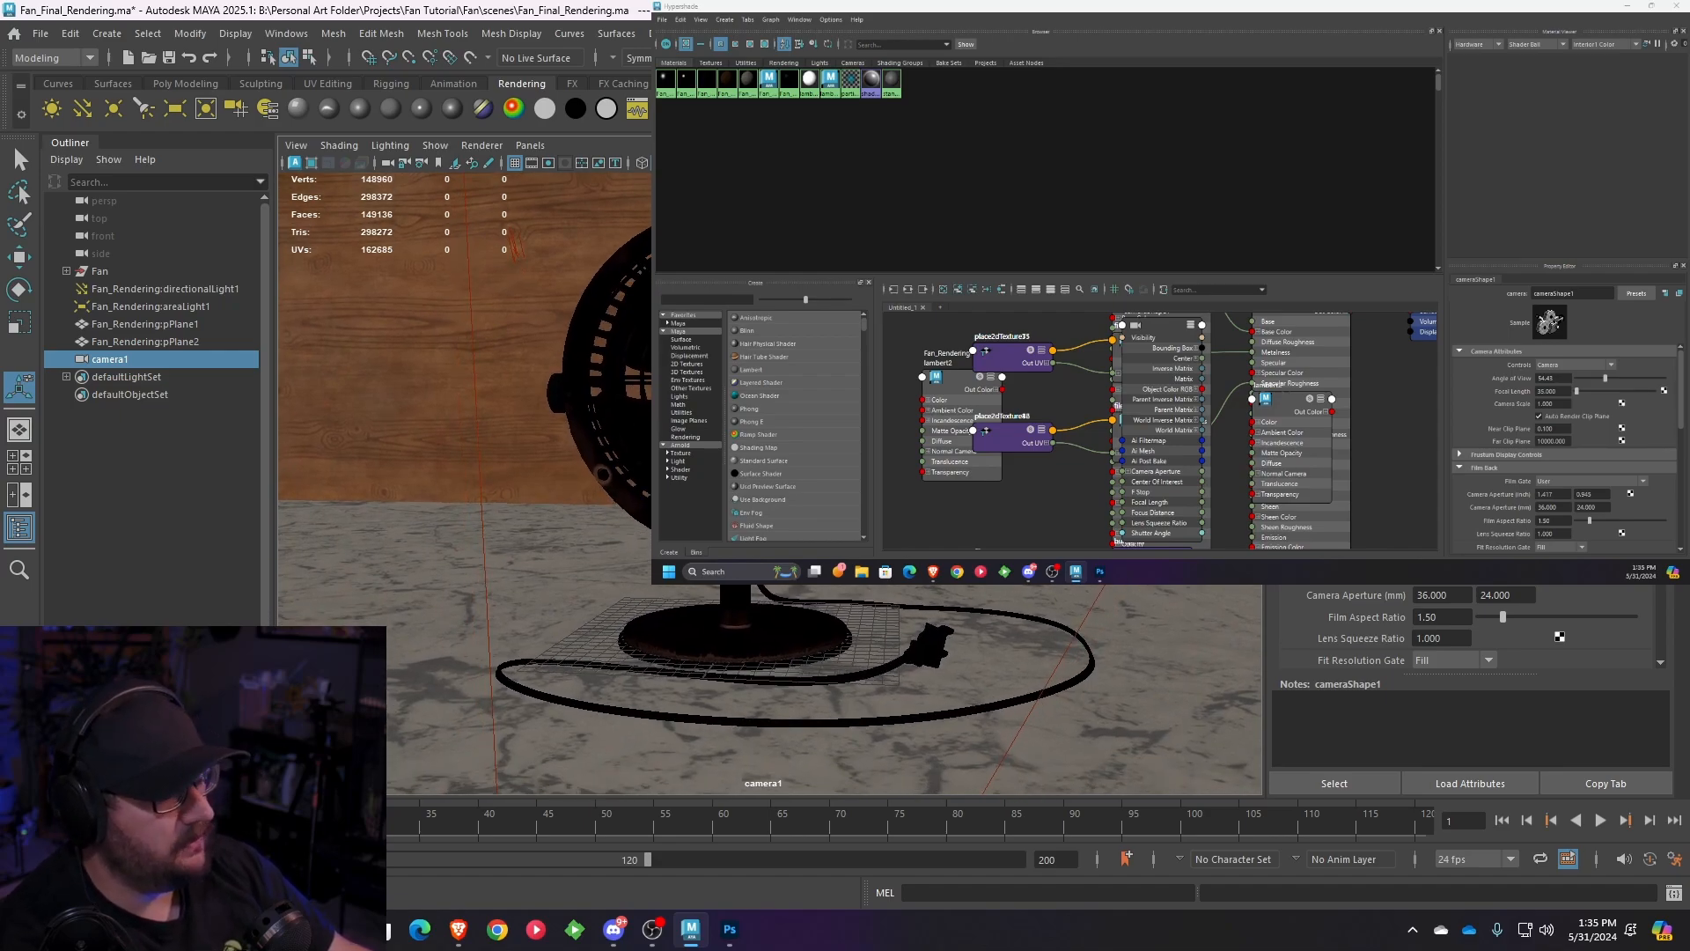
- Return the viewport to the persp camera and view the placed render camera from outside
left_click(530, 145)
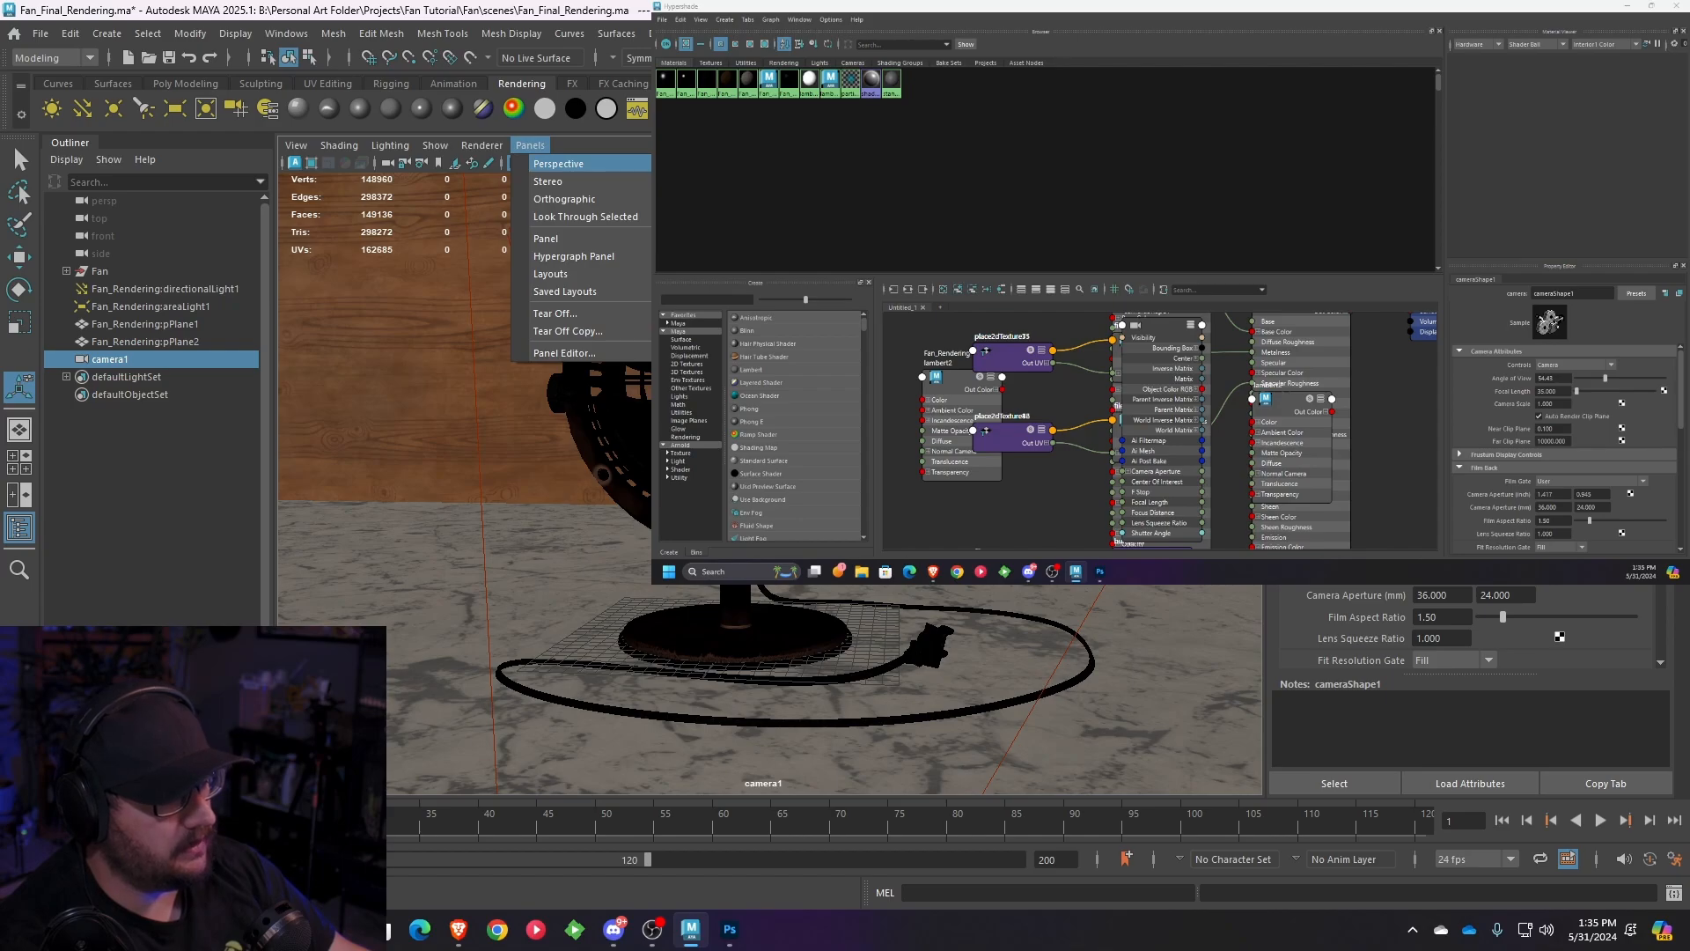
left_click(695, 164)
left_click_drag(841, 603, 700, 625, "alt")
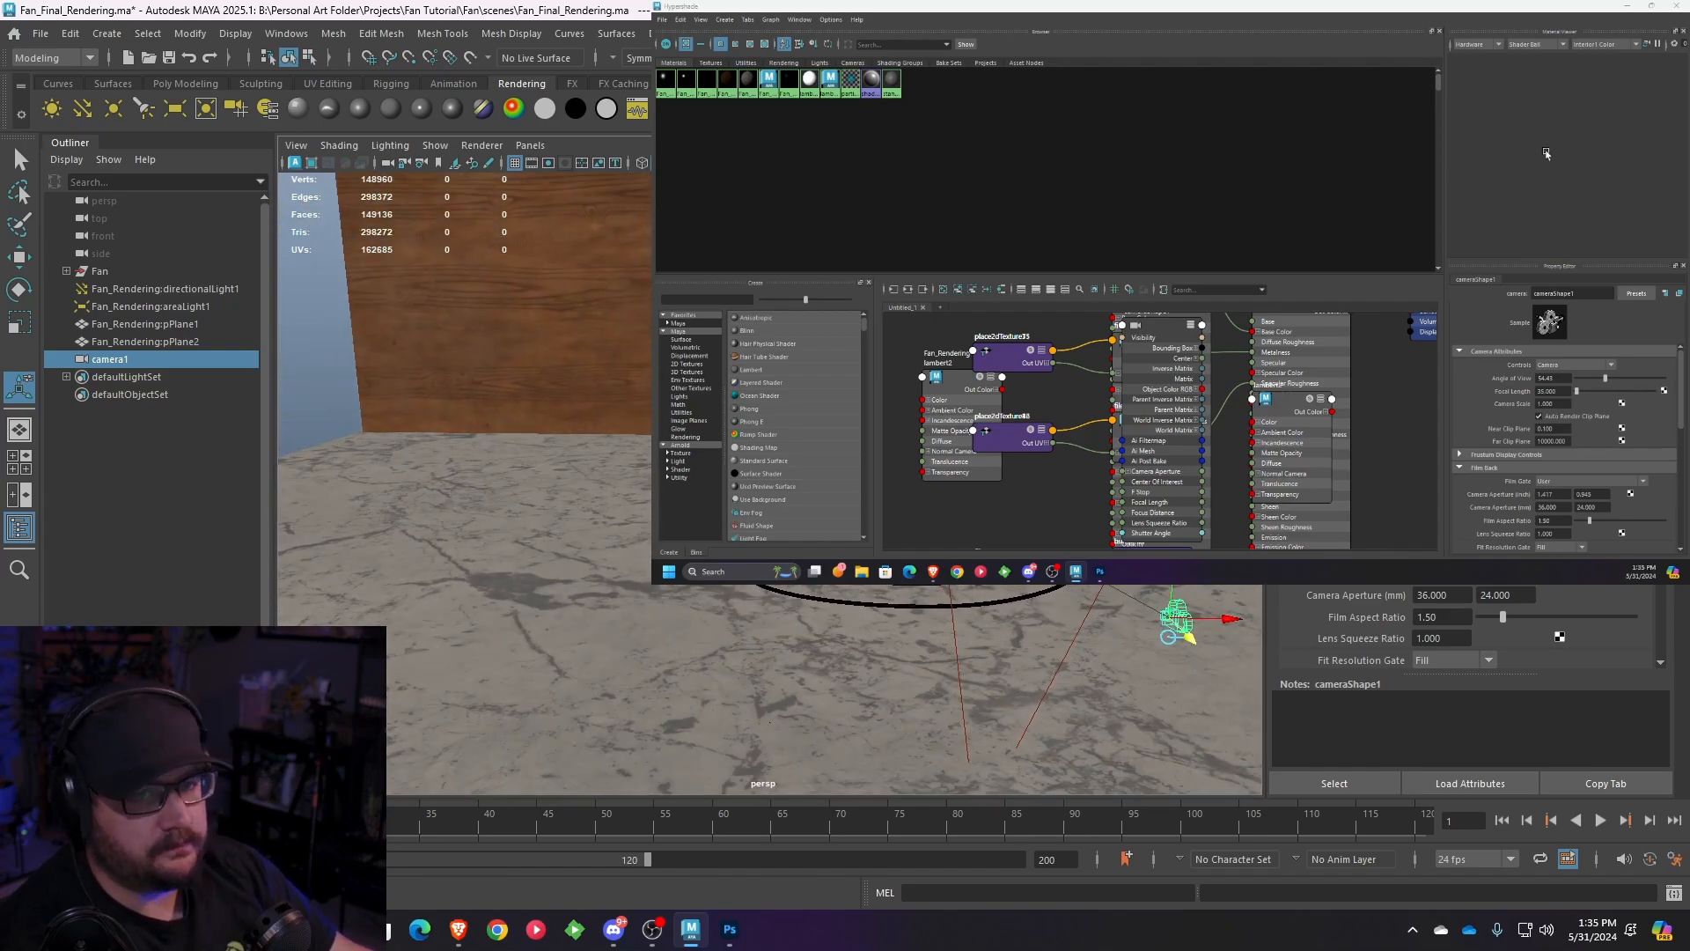
- Put away the Hypershade, open the Render Settings and set the renderer to Arnold Renderer
left_click_drag(1598, 11, 1495, 52)
left_click(1572, 49)
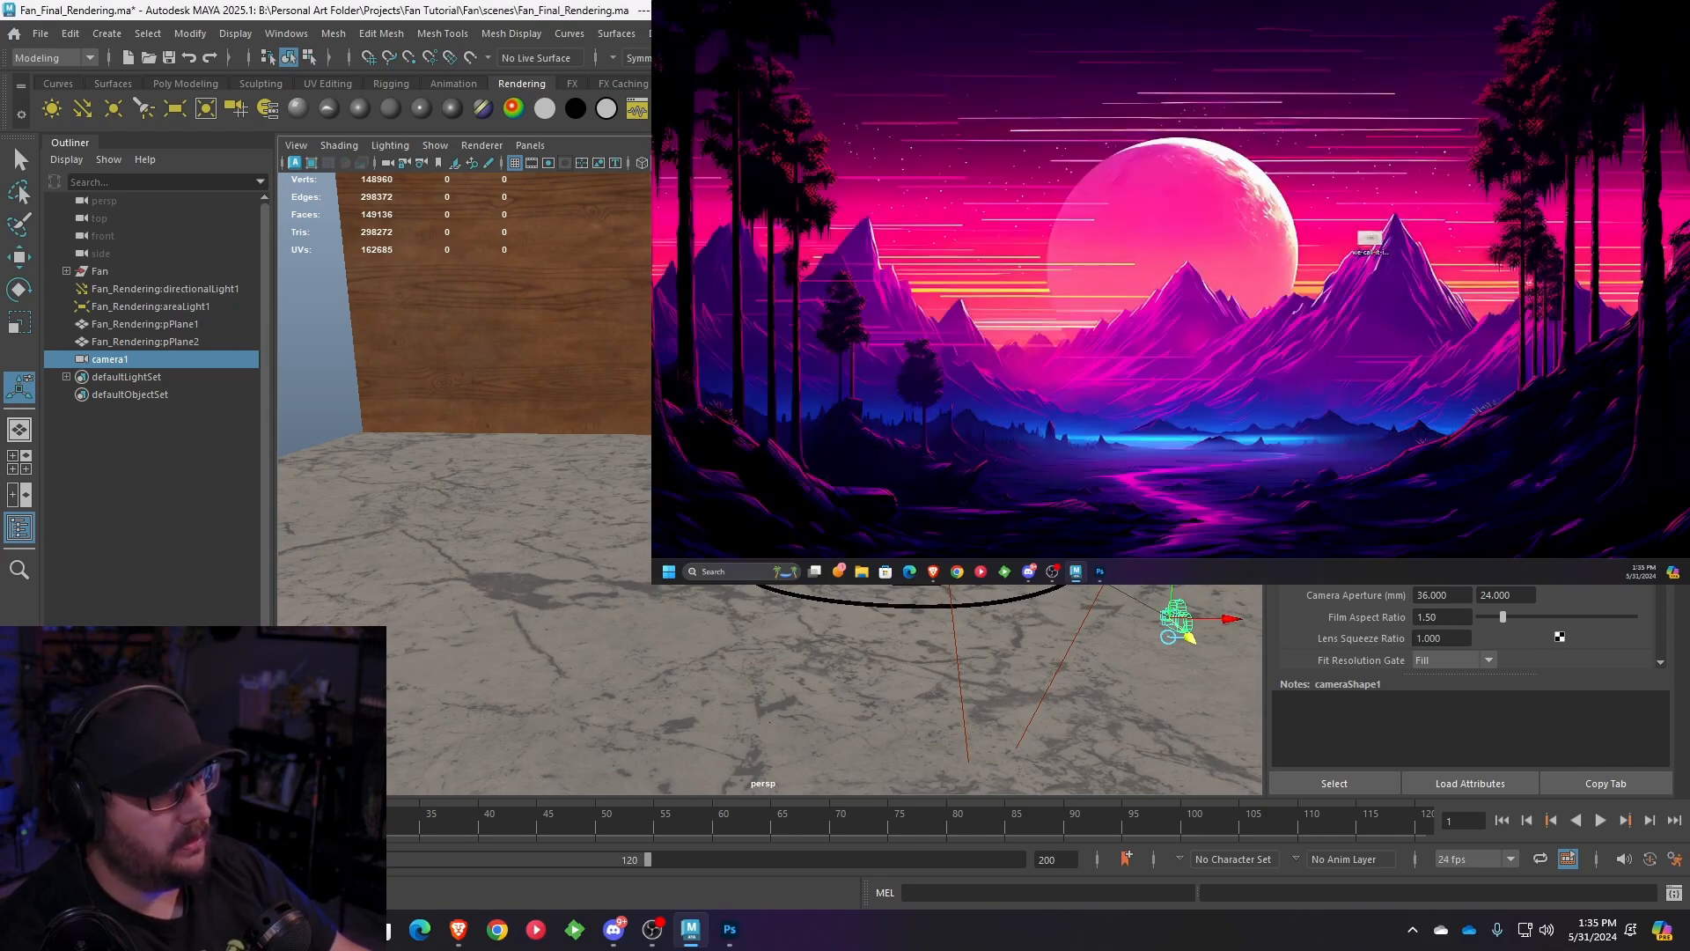
left_click(1536, 343)
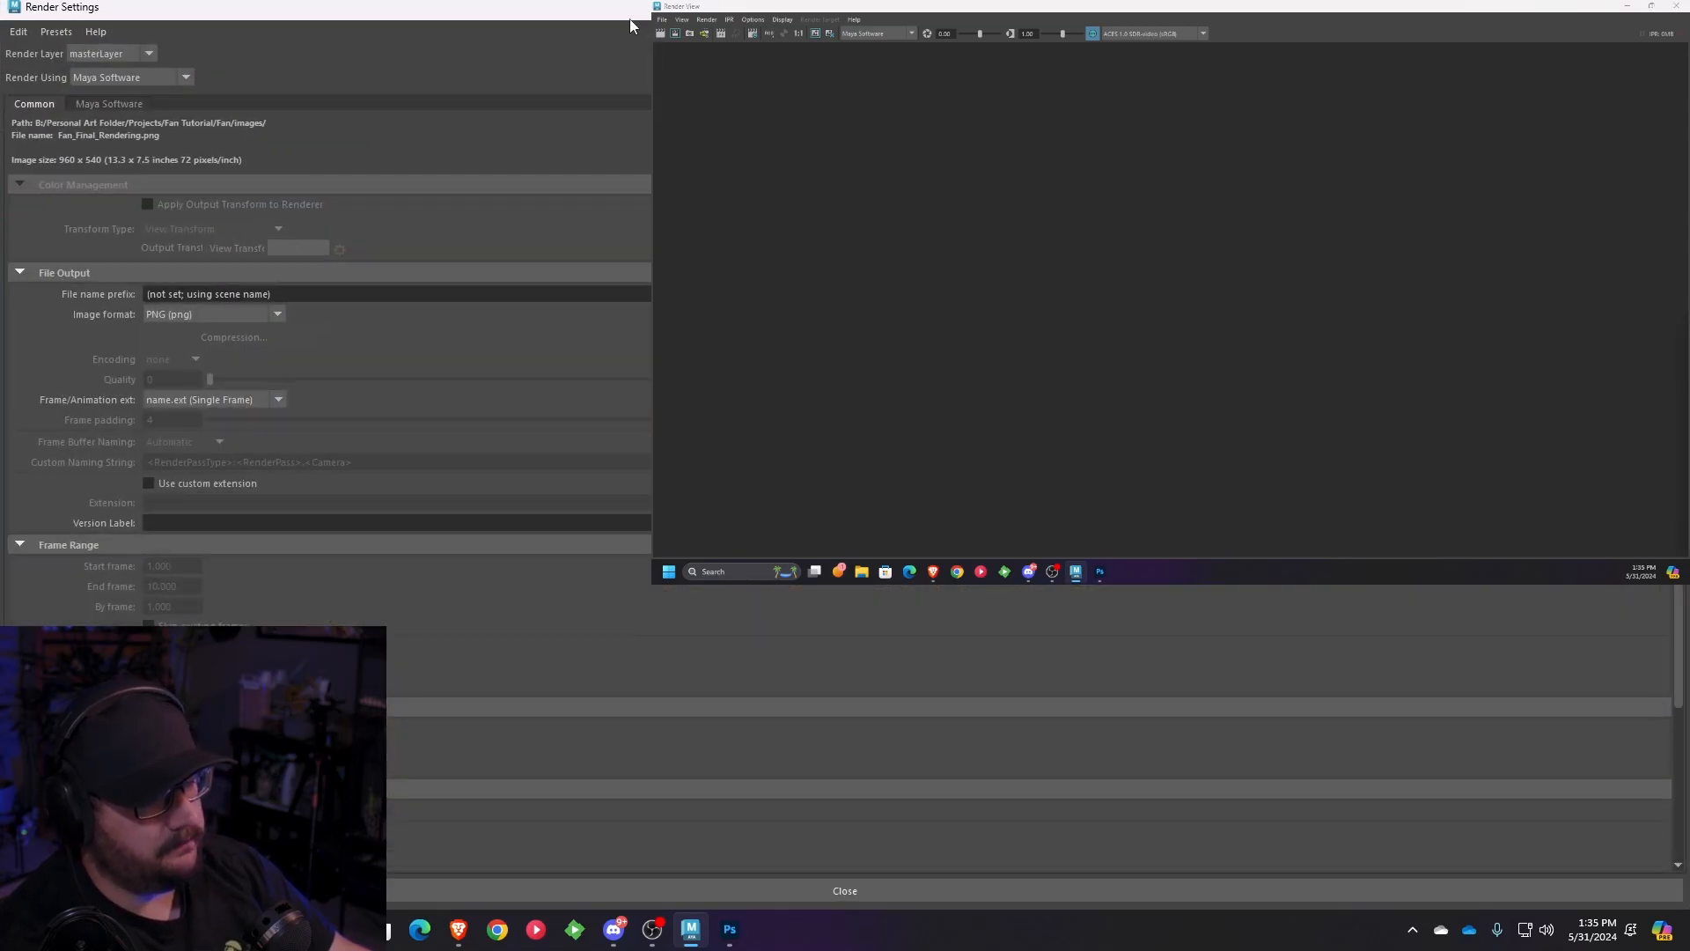
left_click_drag(626, 13, 799, 136)
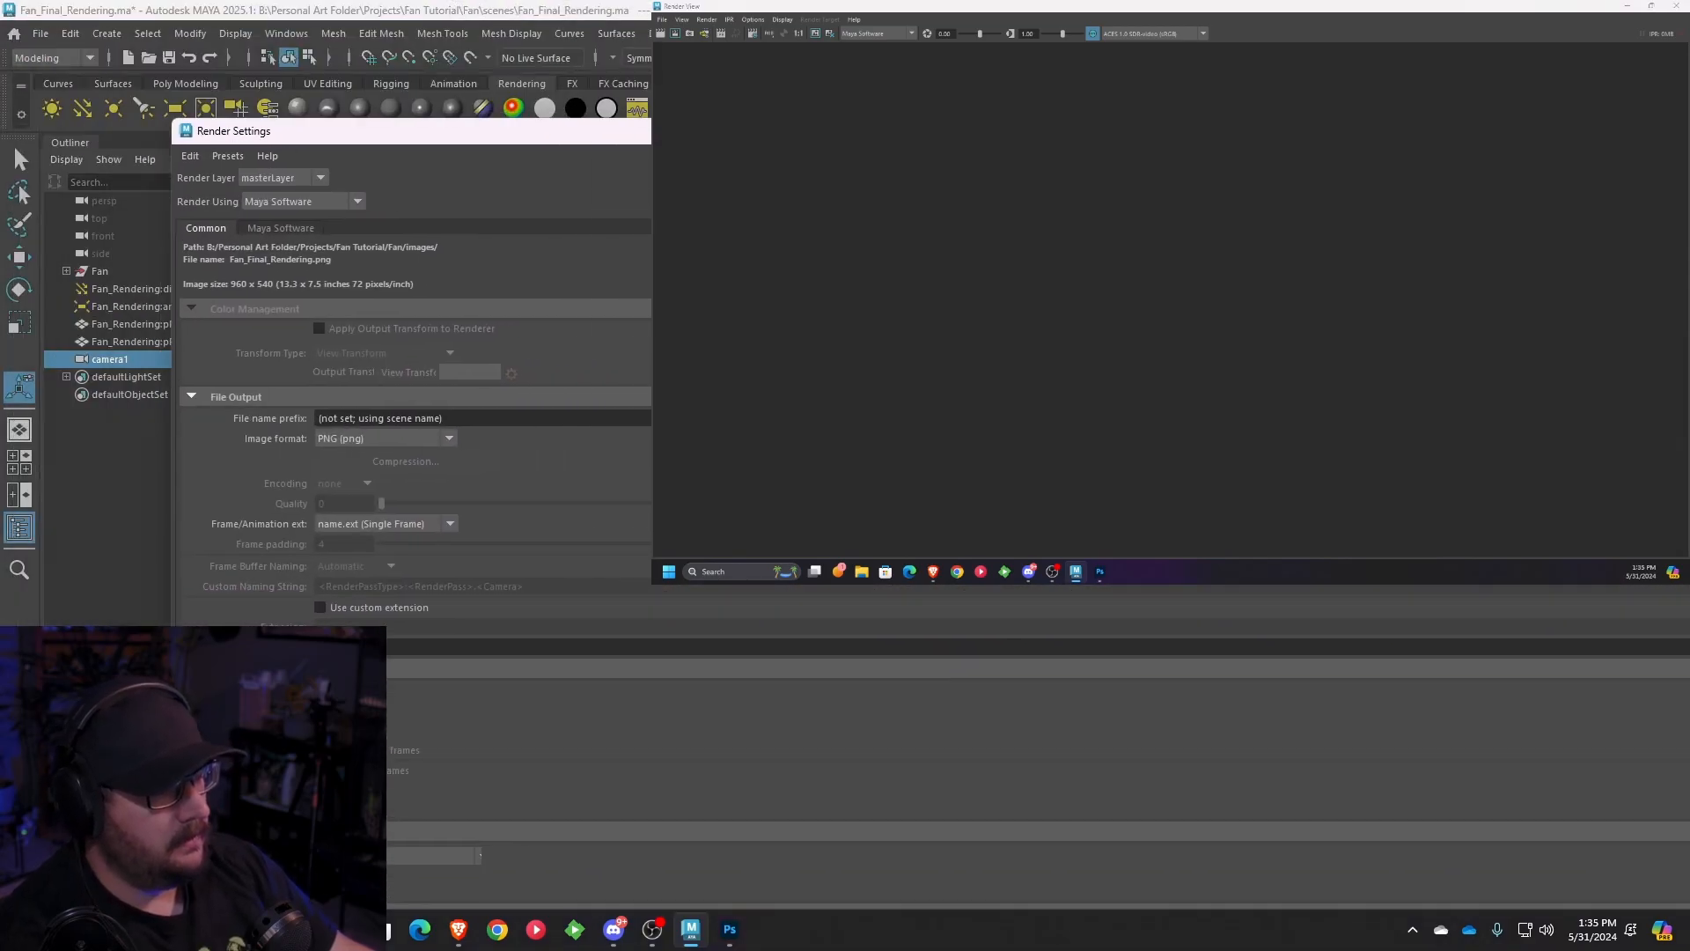
left_click_drag(176, 130, 498, 79)
left_click(594, 150)
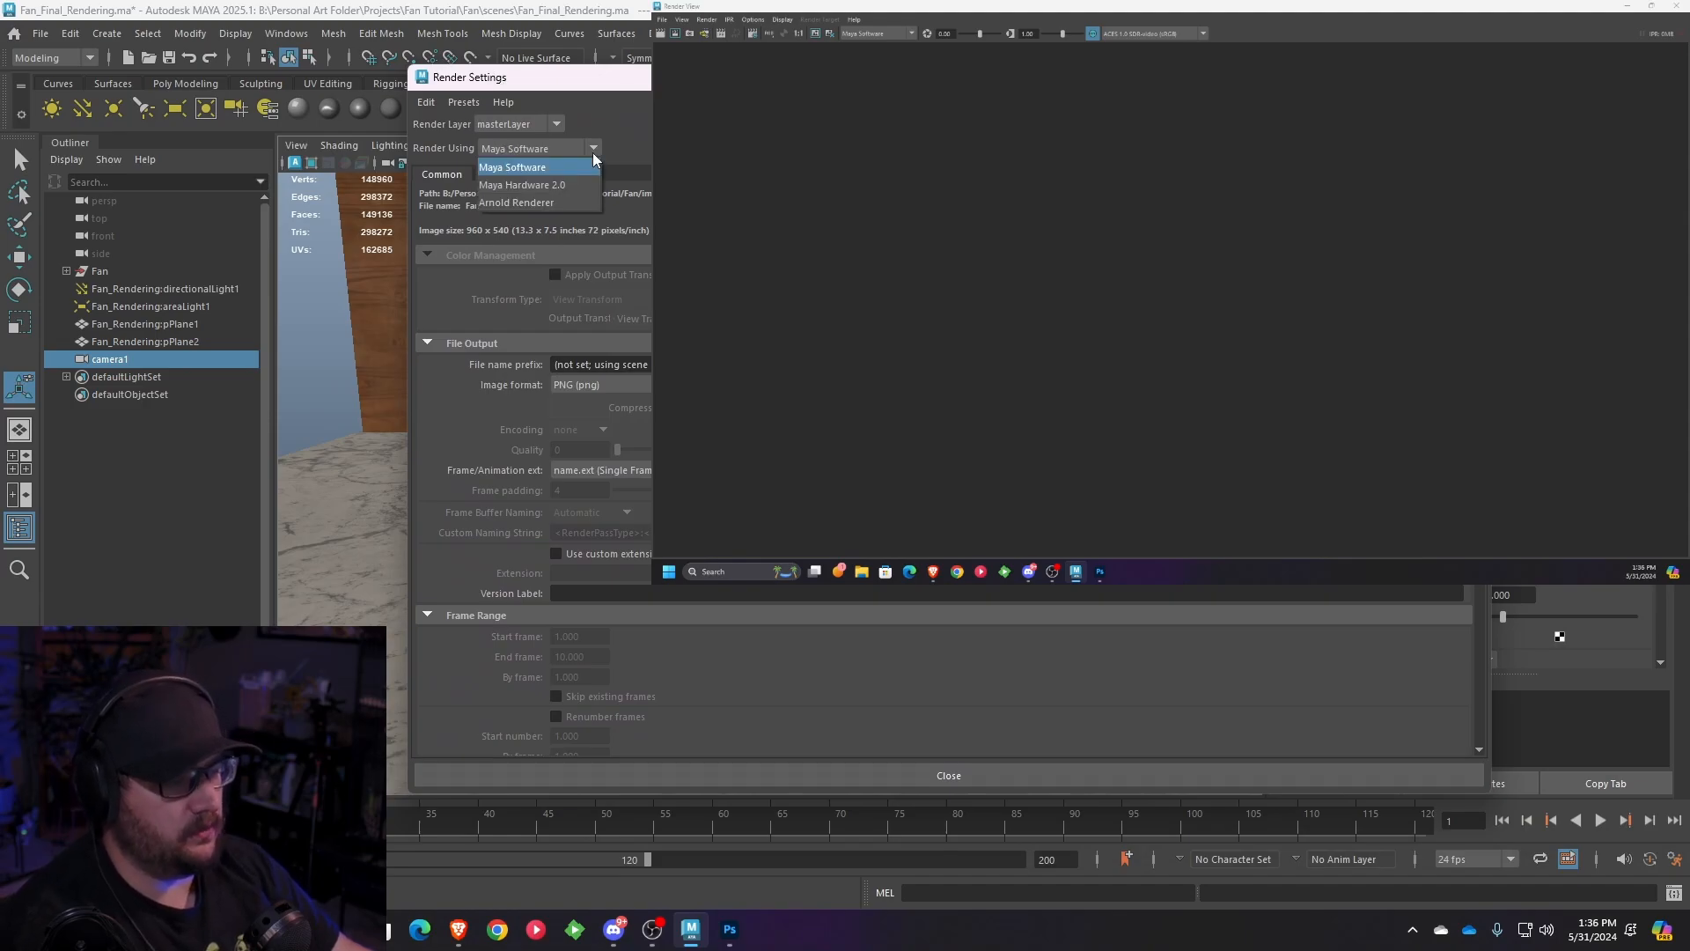
left_click(524, 202)
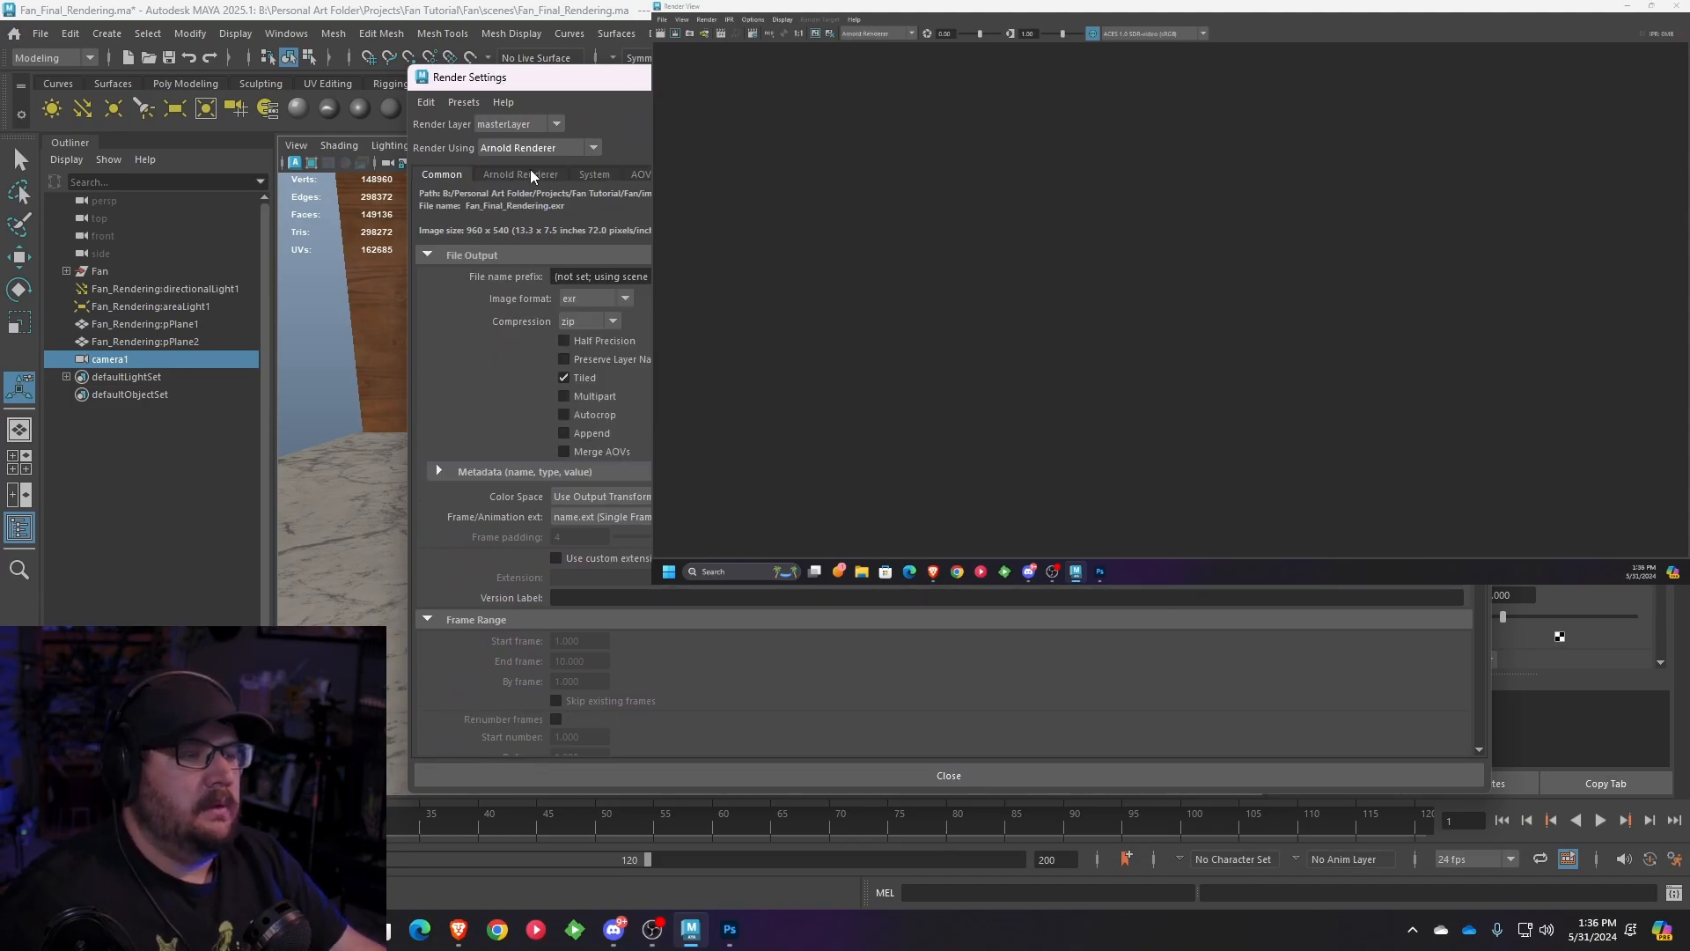
- Set the Arnold render device to GPU in the system render settings
left_click(528, 173)
left_click(593, 175)
left_click(598, 216)
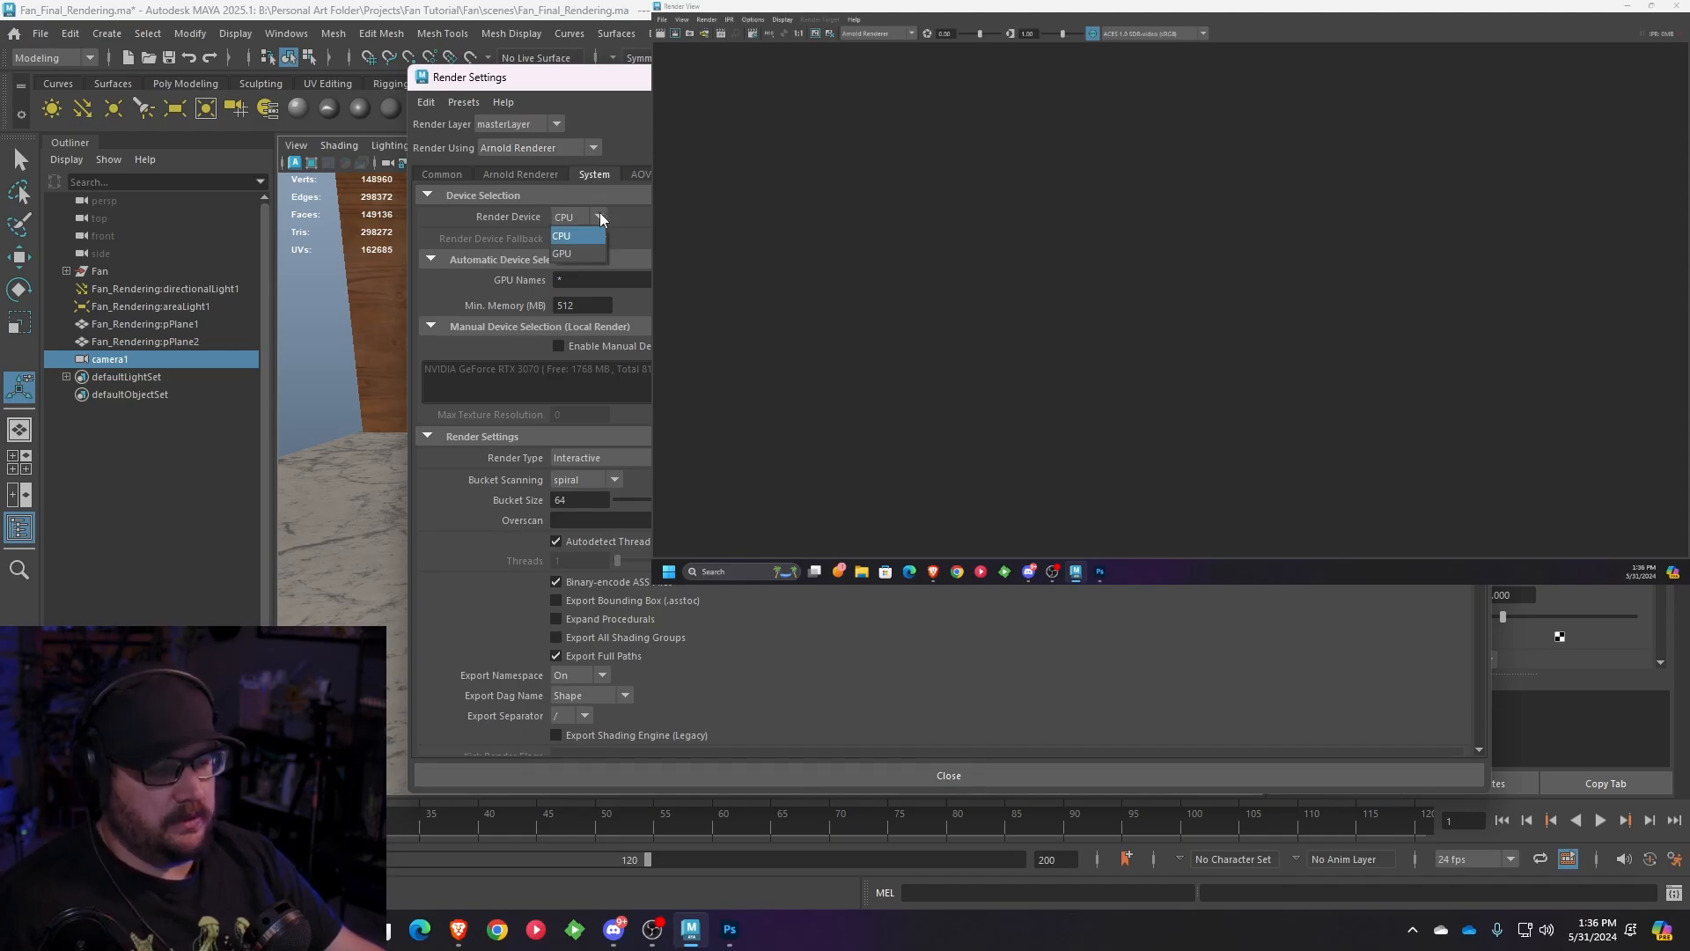
left_click(583, 255)
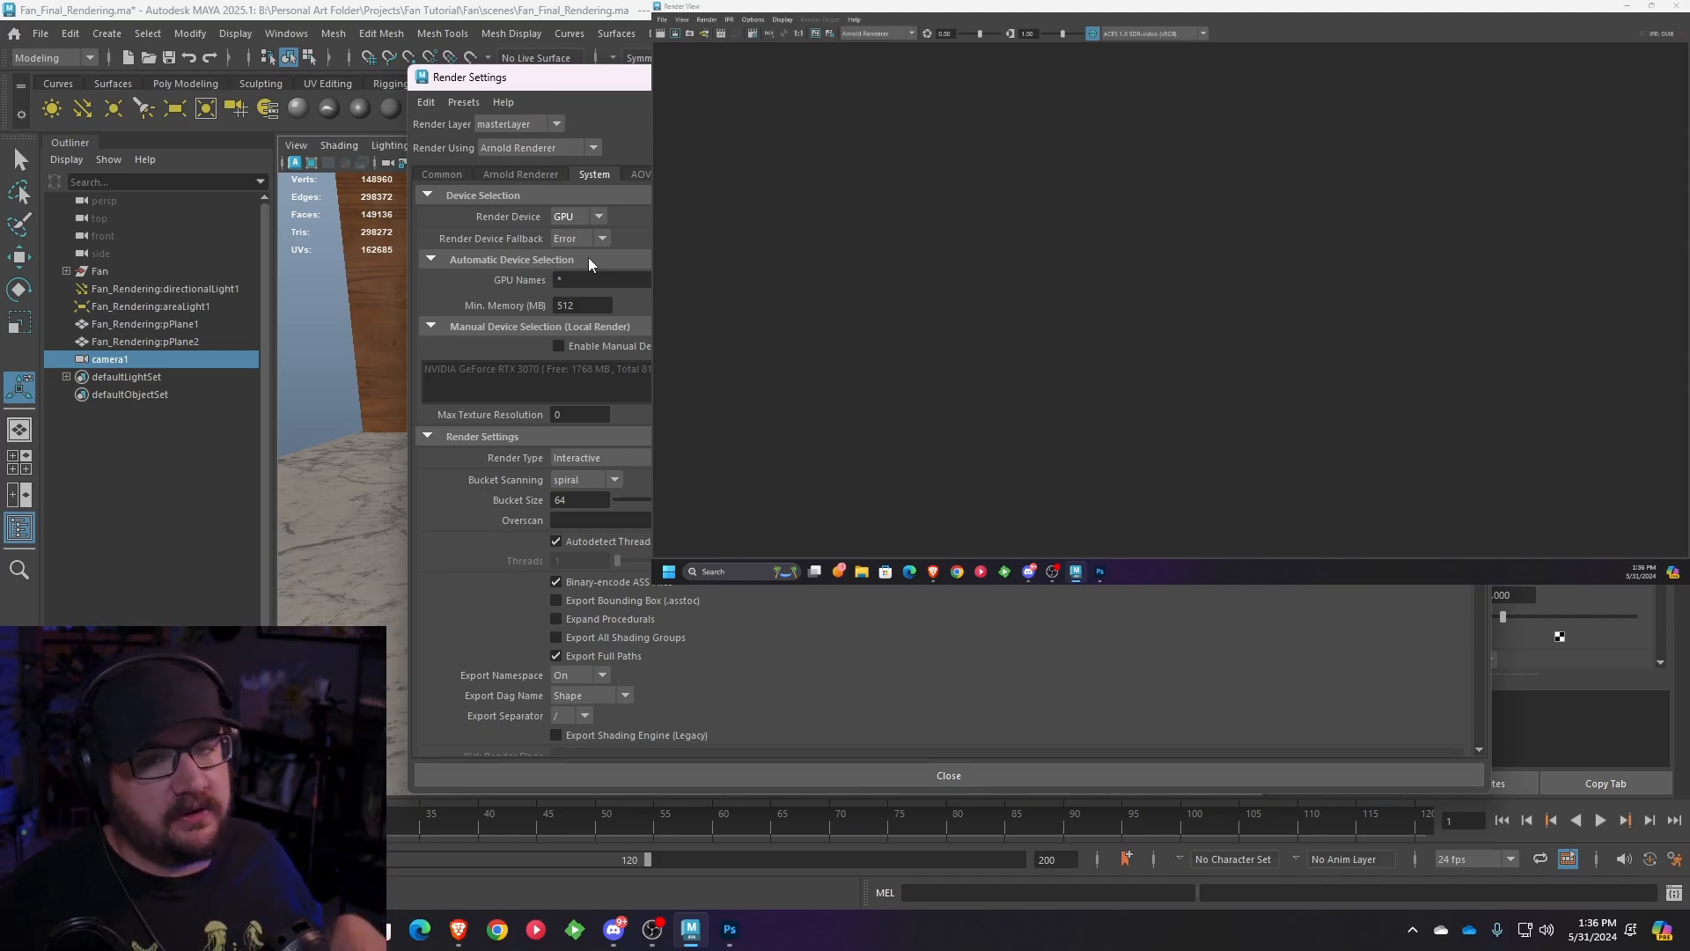
- Set the Arnold Camera (AA) samples to 4
left_click(548, 175)
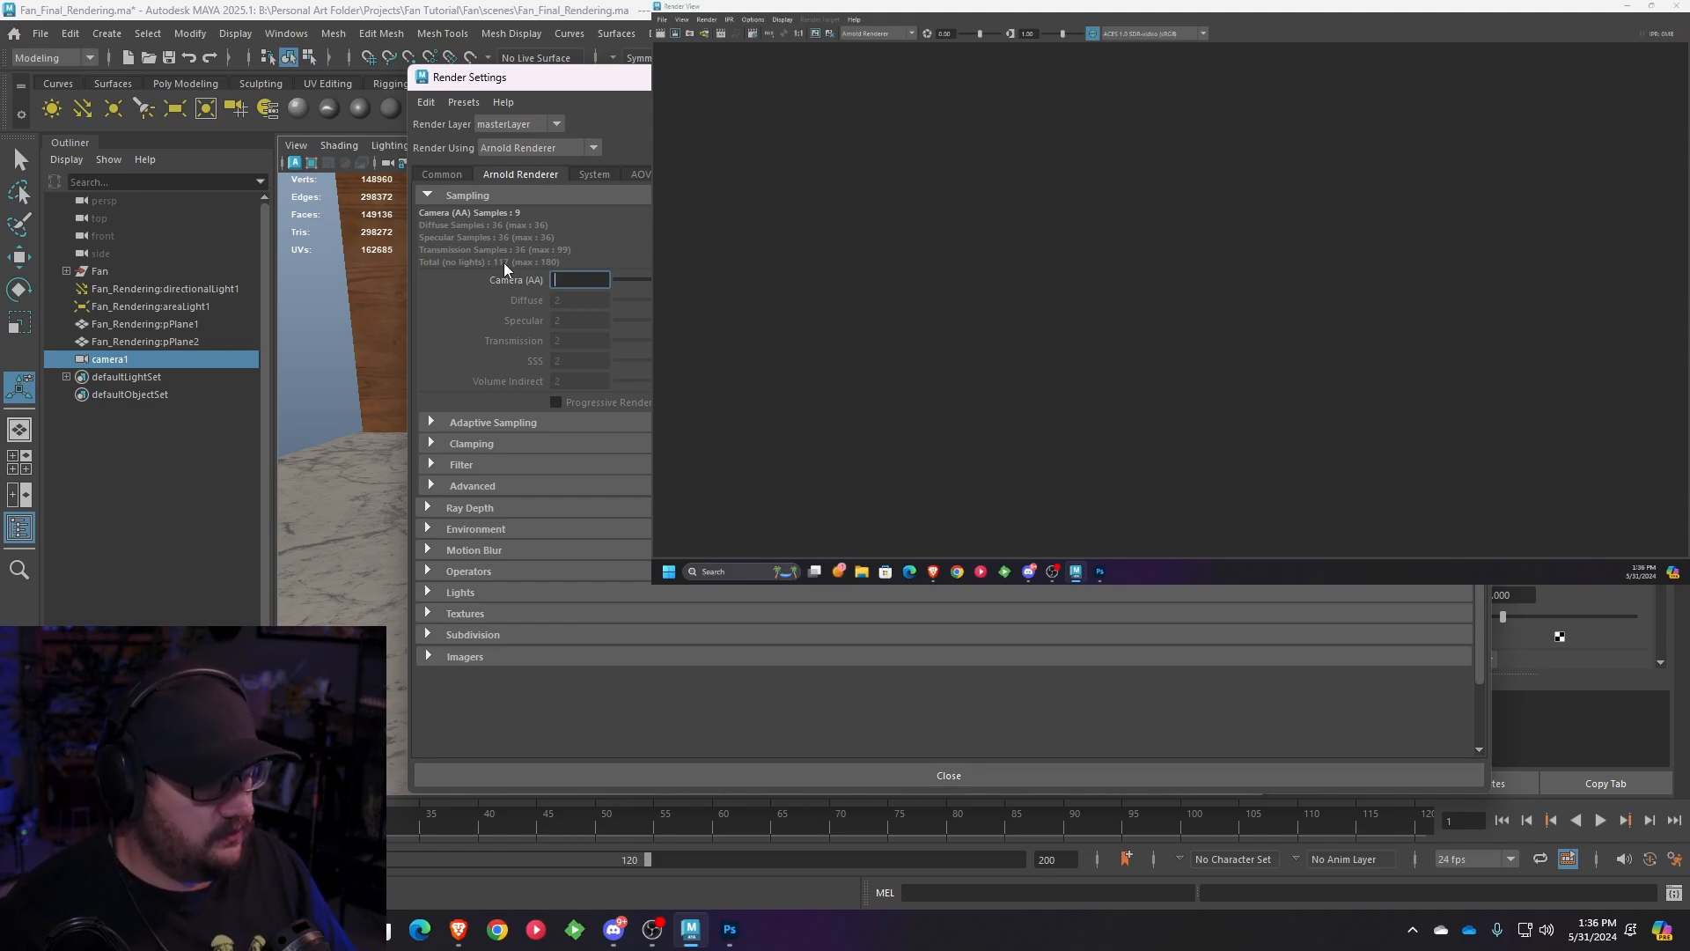
type("4")
key("Return")
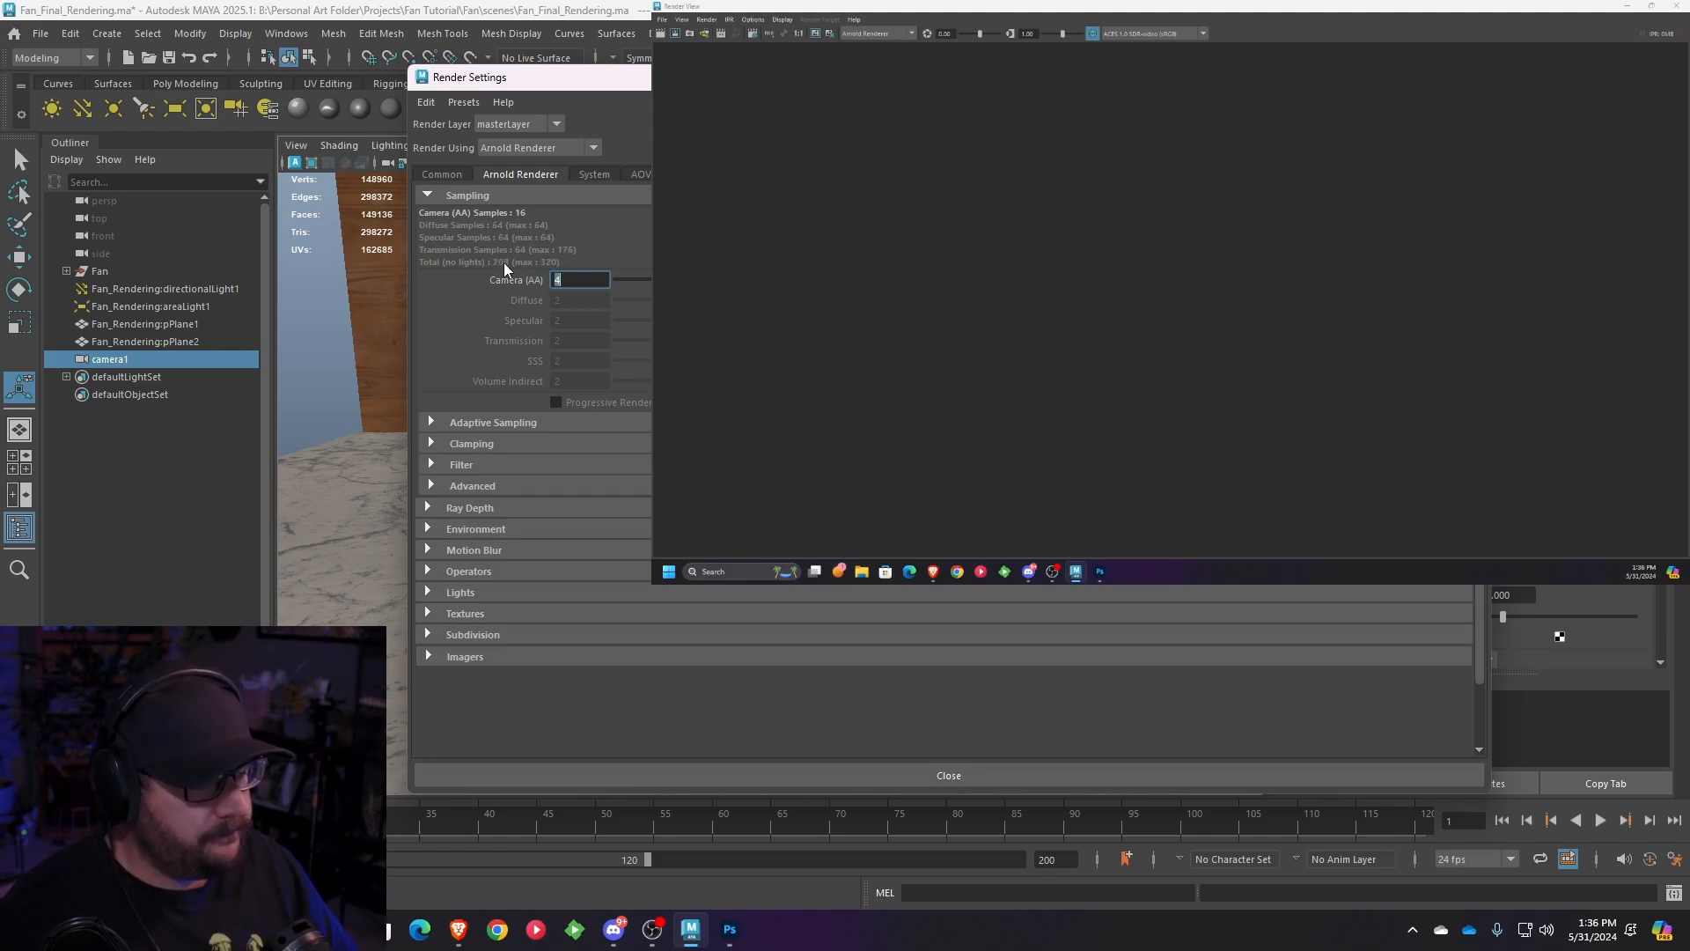
- Set the image size preset to HD_1080 and make the Fan_Rendering camera the renderable camera
left_click(442, 174)
scroll(616, 528, "down", 6)
left_click(631, 567)
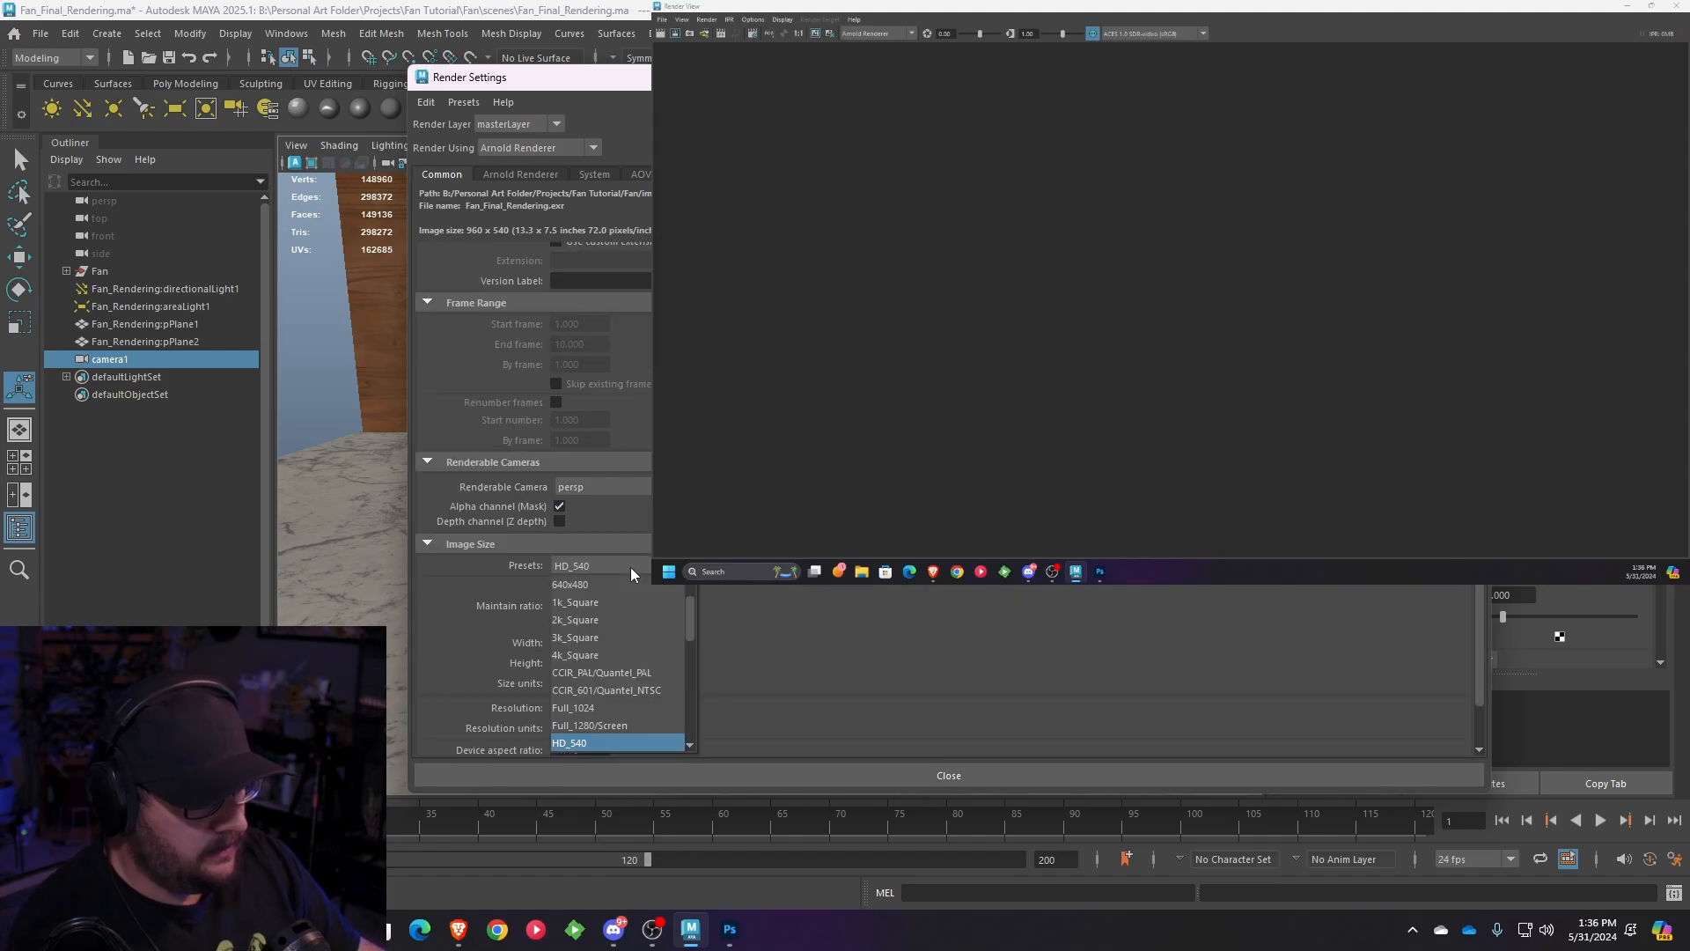
scroll(633, 598, "down", 2)
left_click(606, 669)
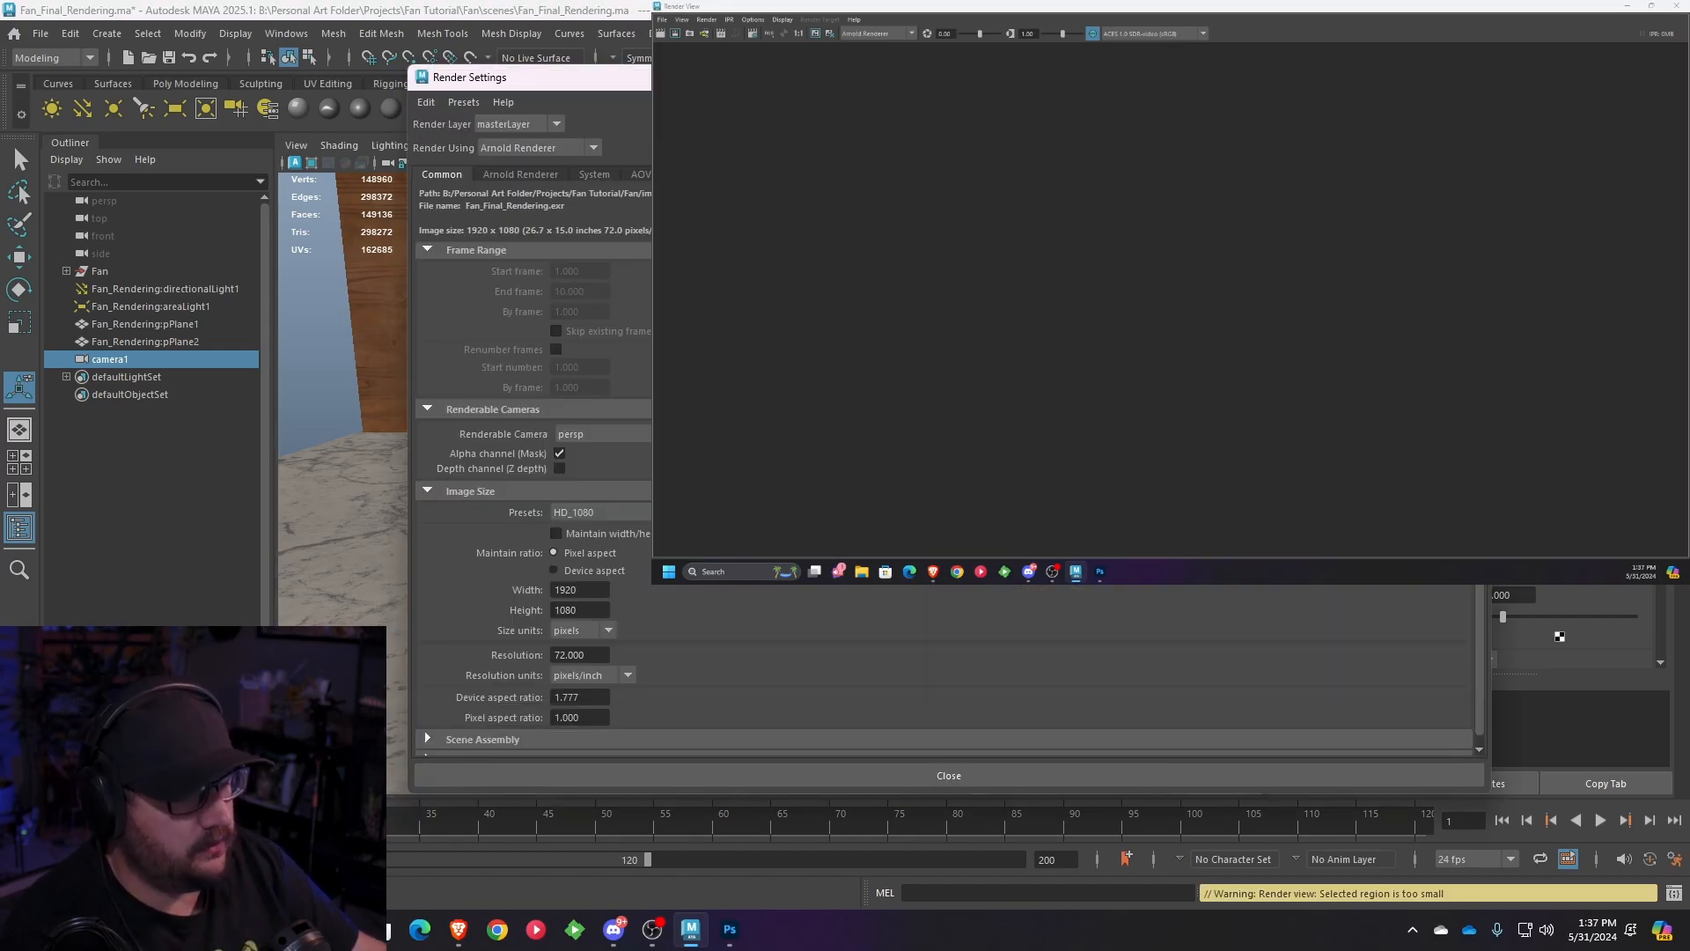
left_click(605, 434)
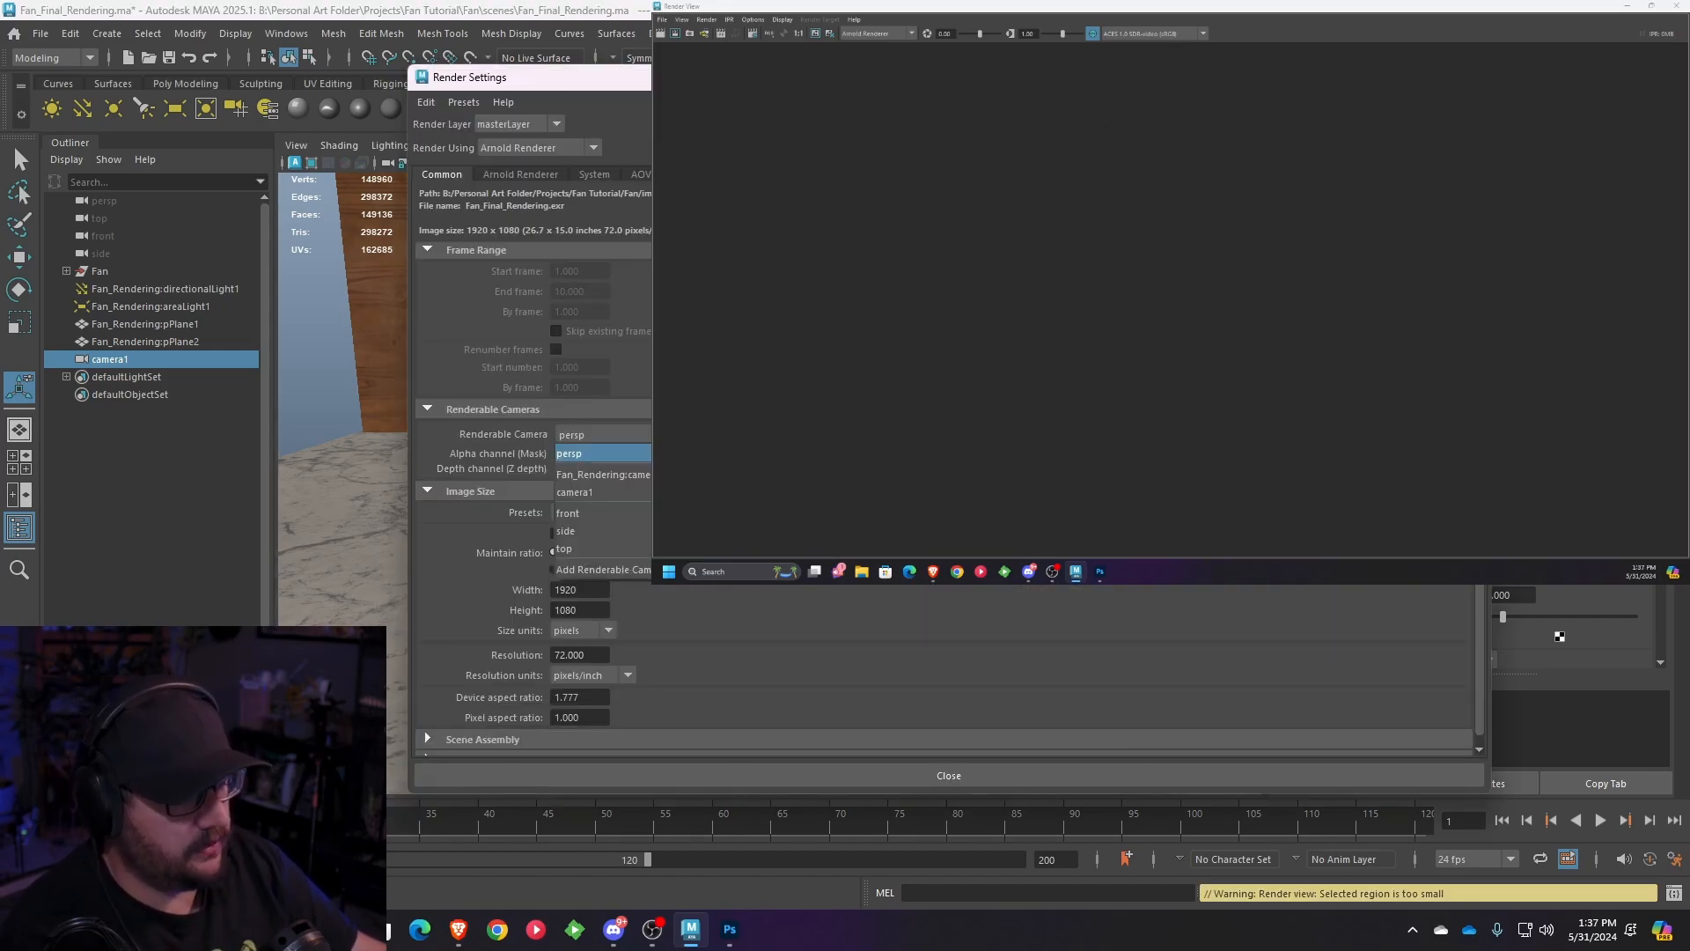
left_click(624, 476)
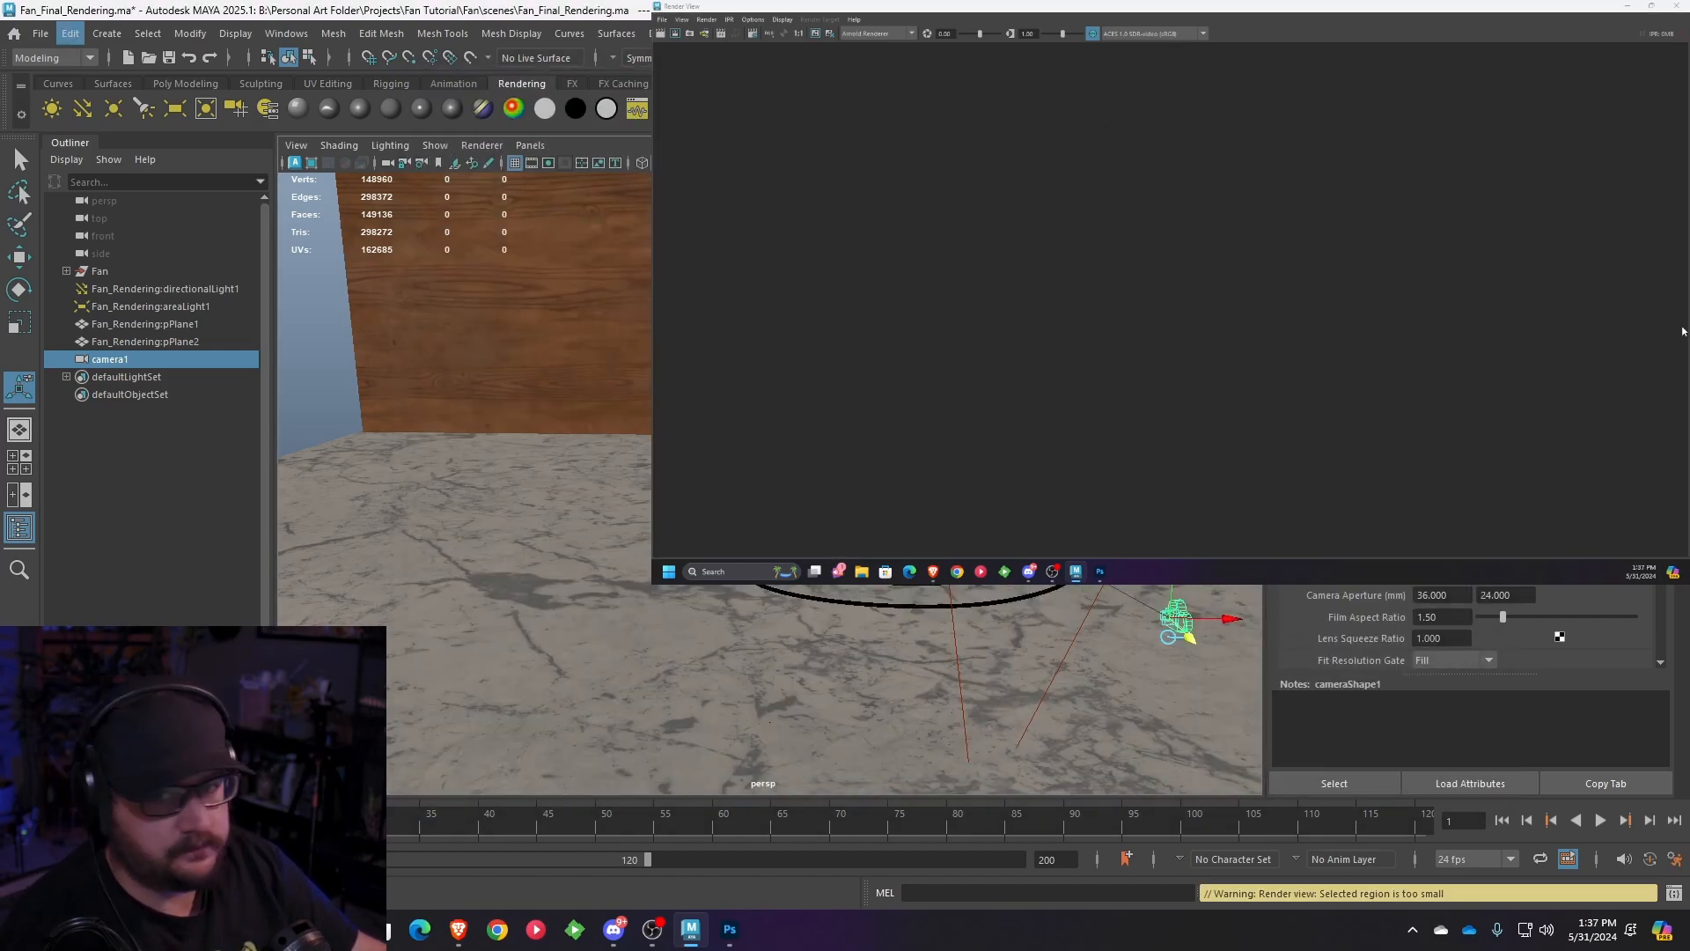
- Switch from the Maya Render View to the Arnold RenderView and maximize it on the second monitor
left_click(660, 35)
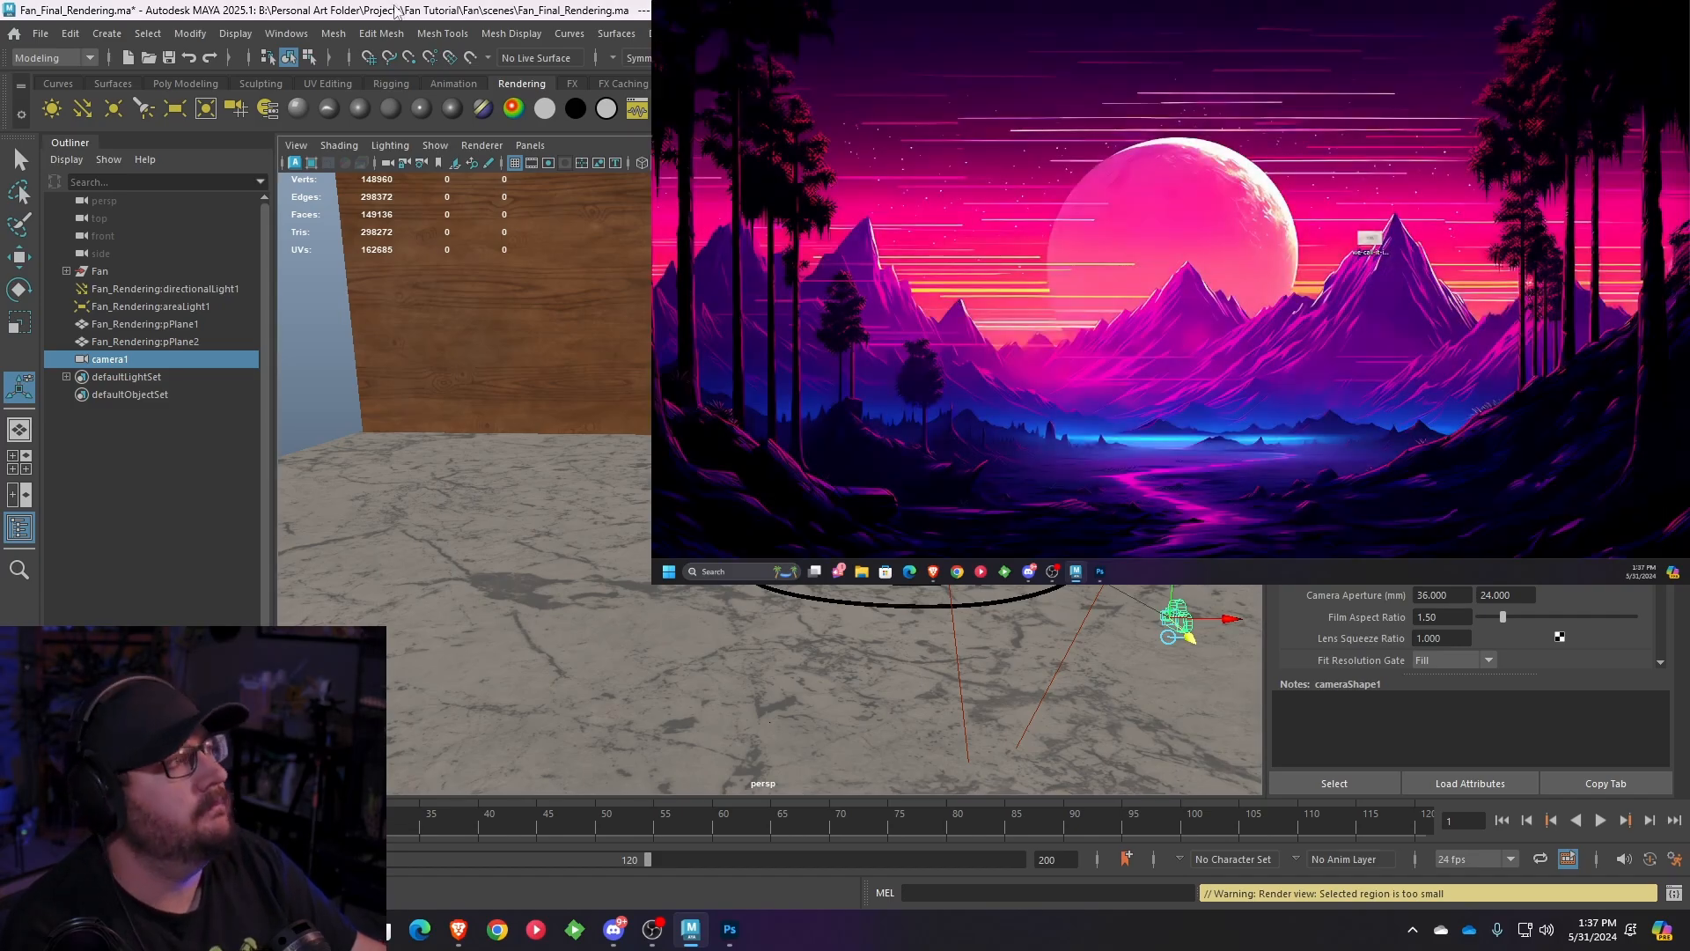
left_click_drag(652, 9, 1068, 77)
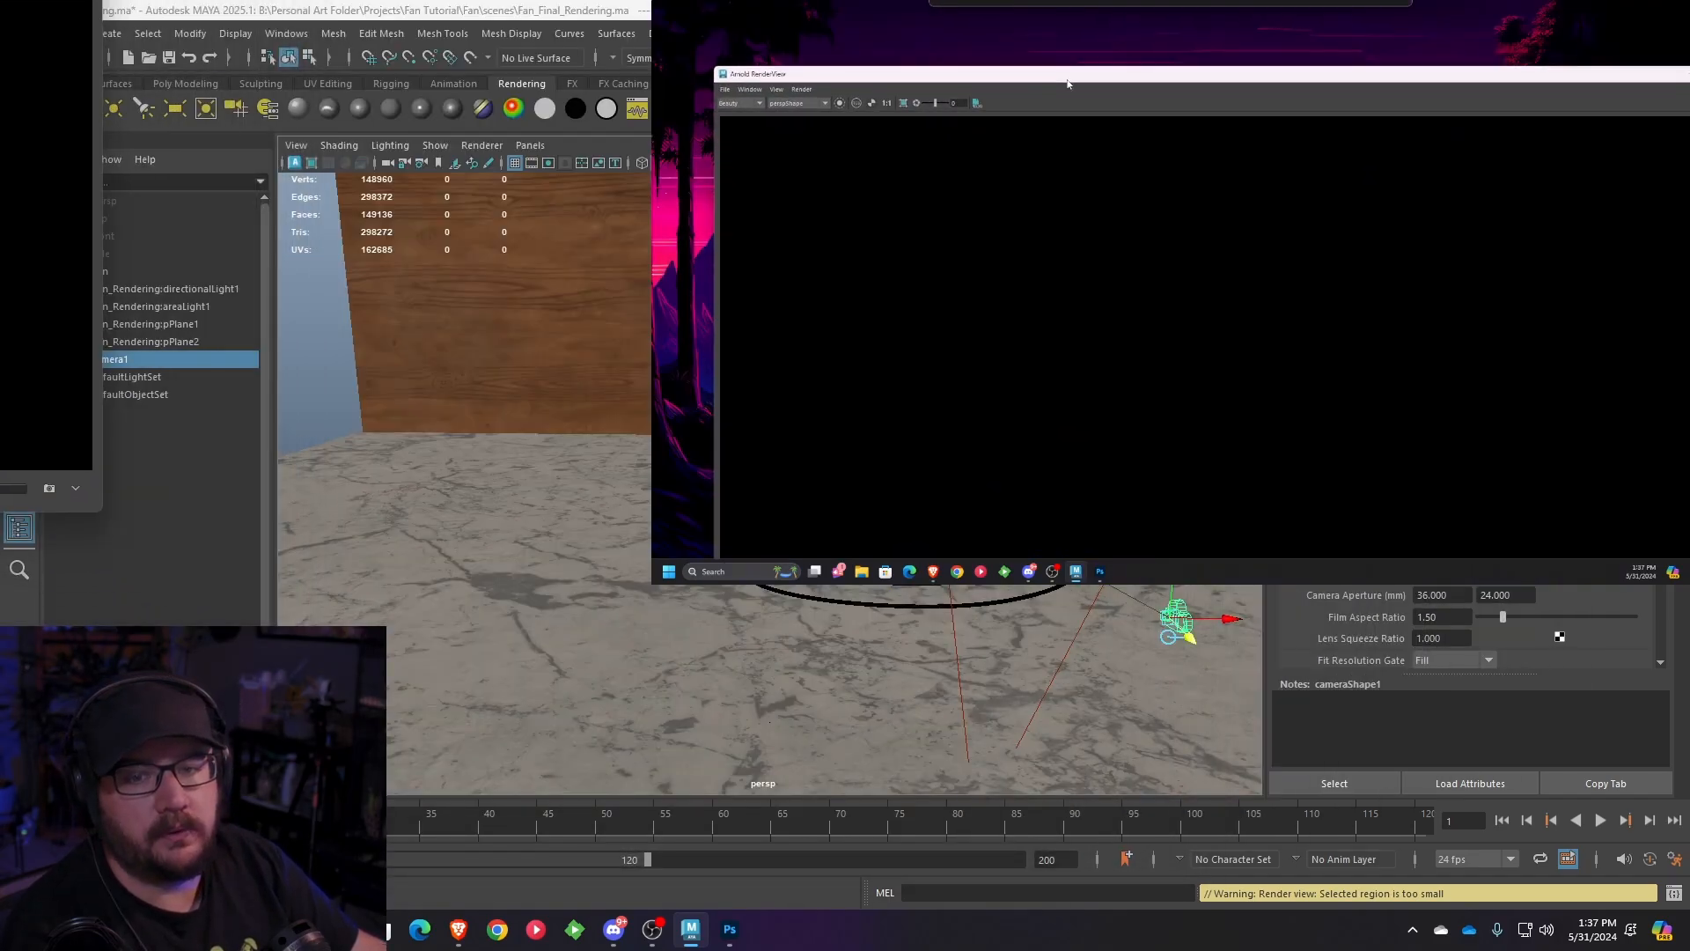
double_click(1068, 77)
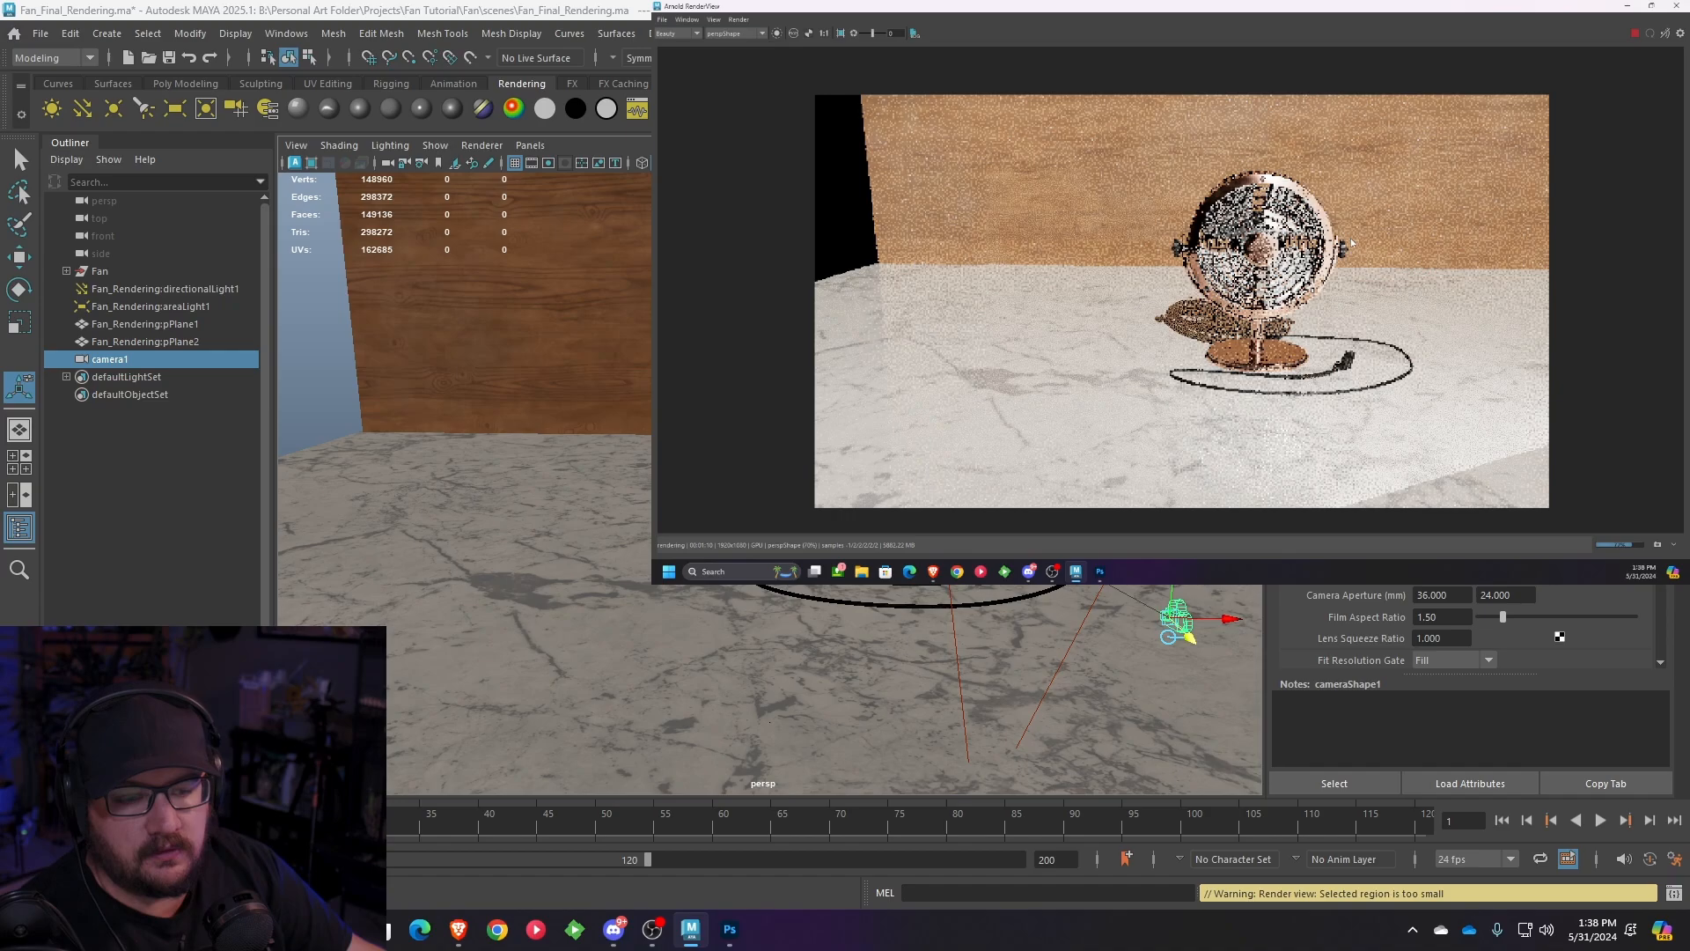
- Switch the Arnold RenderView to cameraShape1 and refresh the render of the fan
left_click(752, 37)
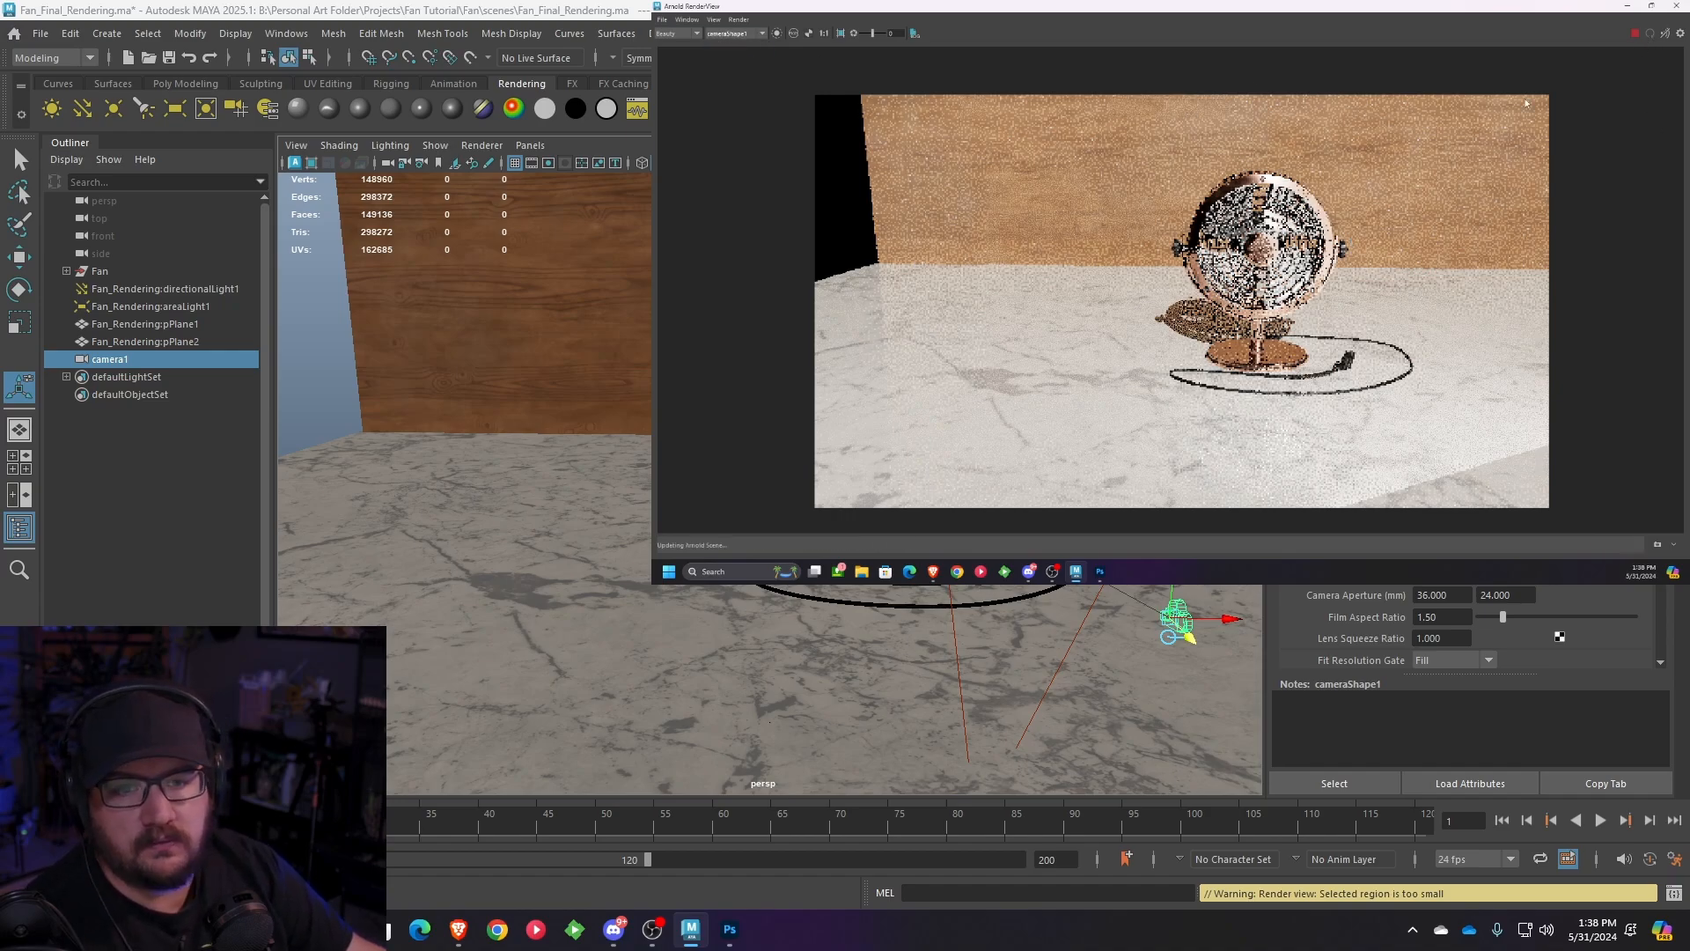
scroll(1399, 198, "down", 3)
scroll(1396, 211, "up", 3)
middle_click_drag(1395, 211, 1358, 220)
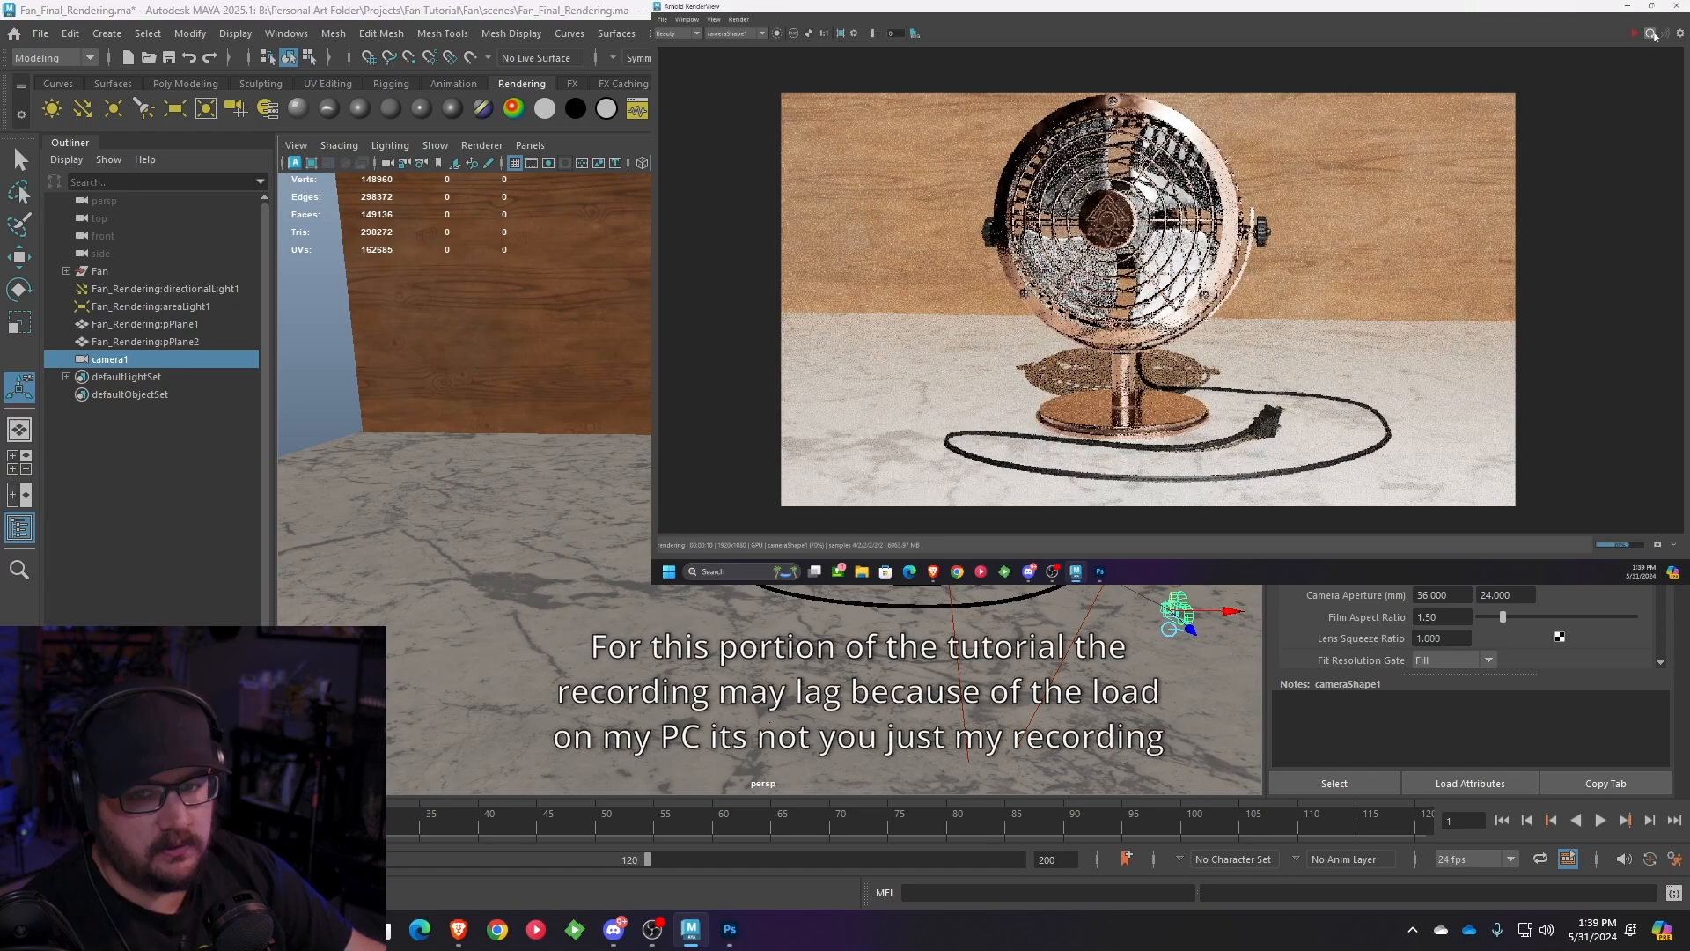
left_click(1653, 34)
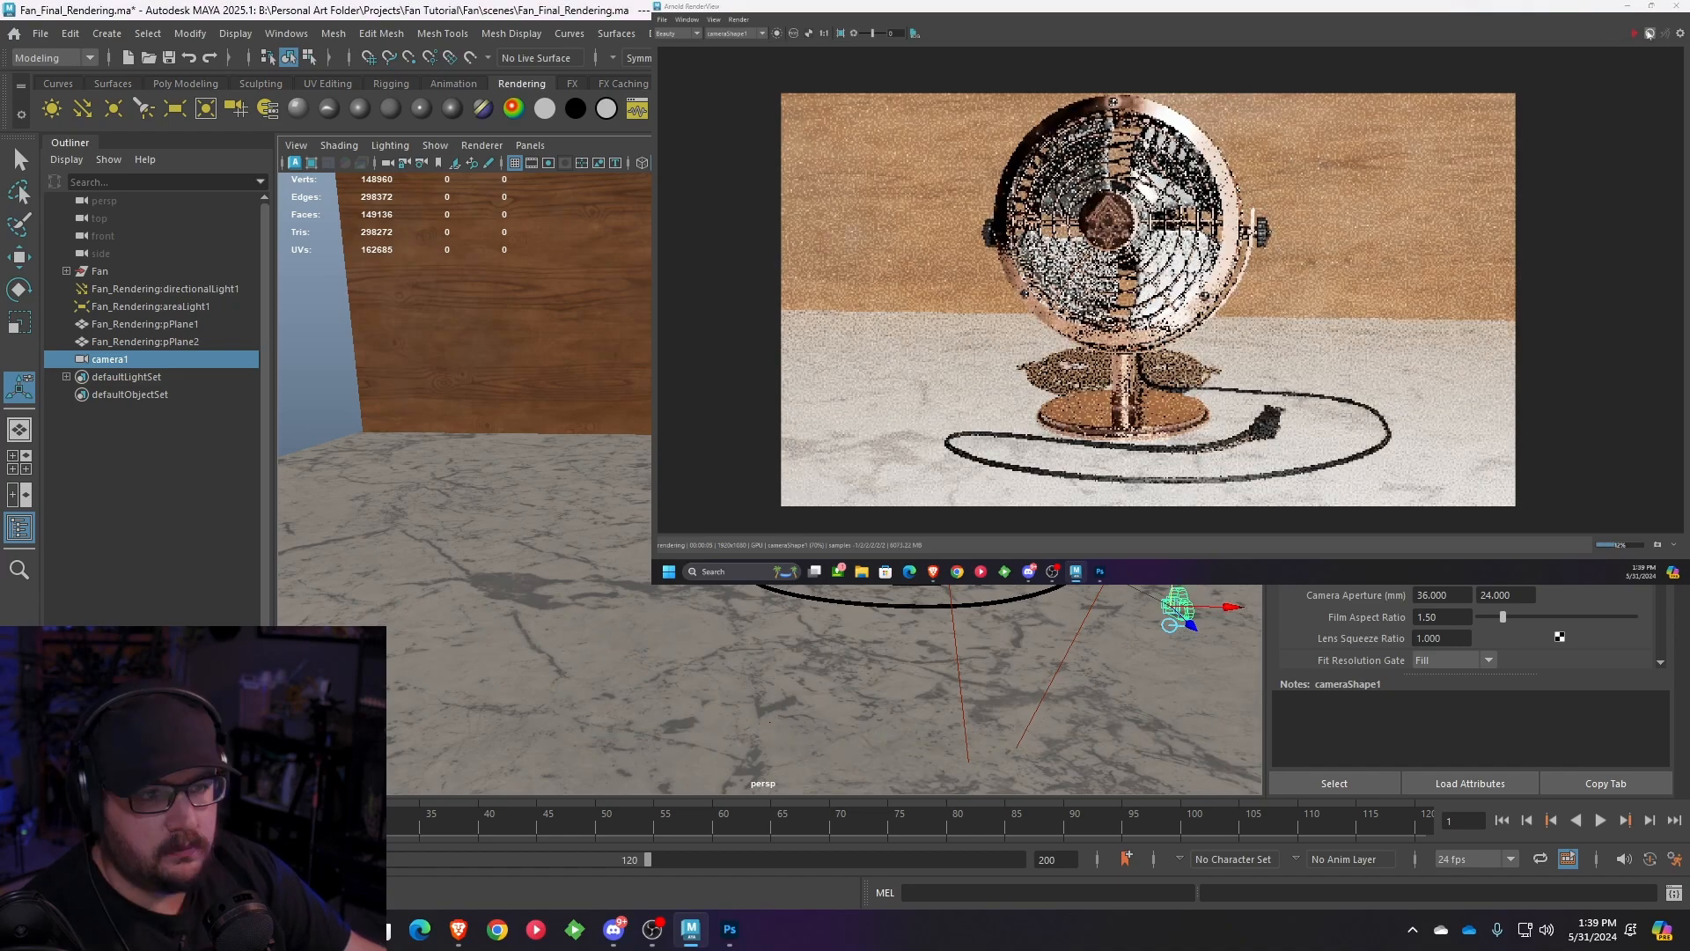
left_click(1649, 34)
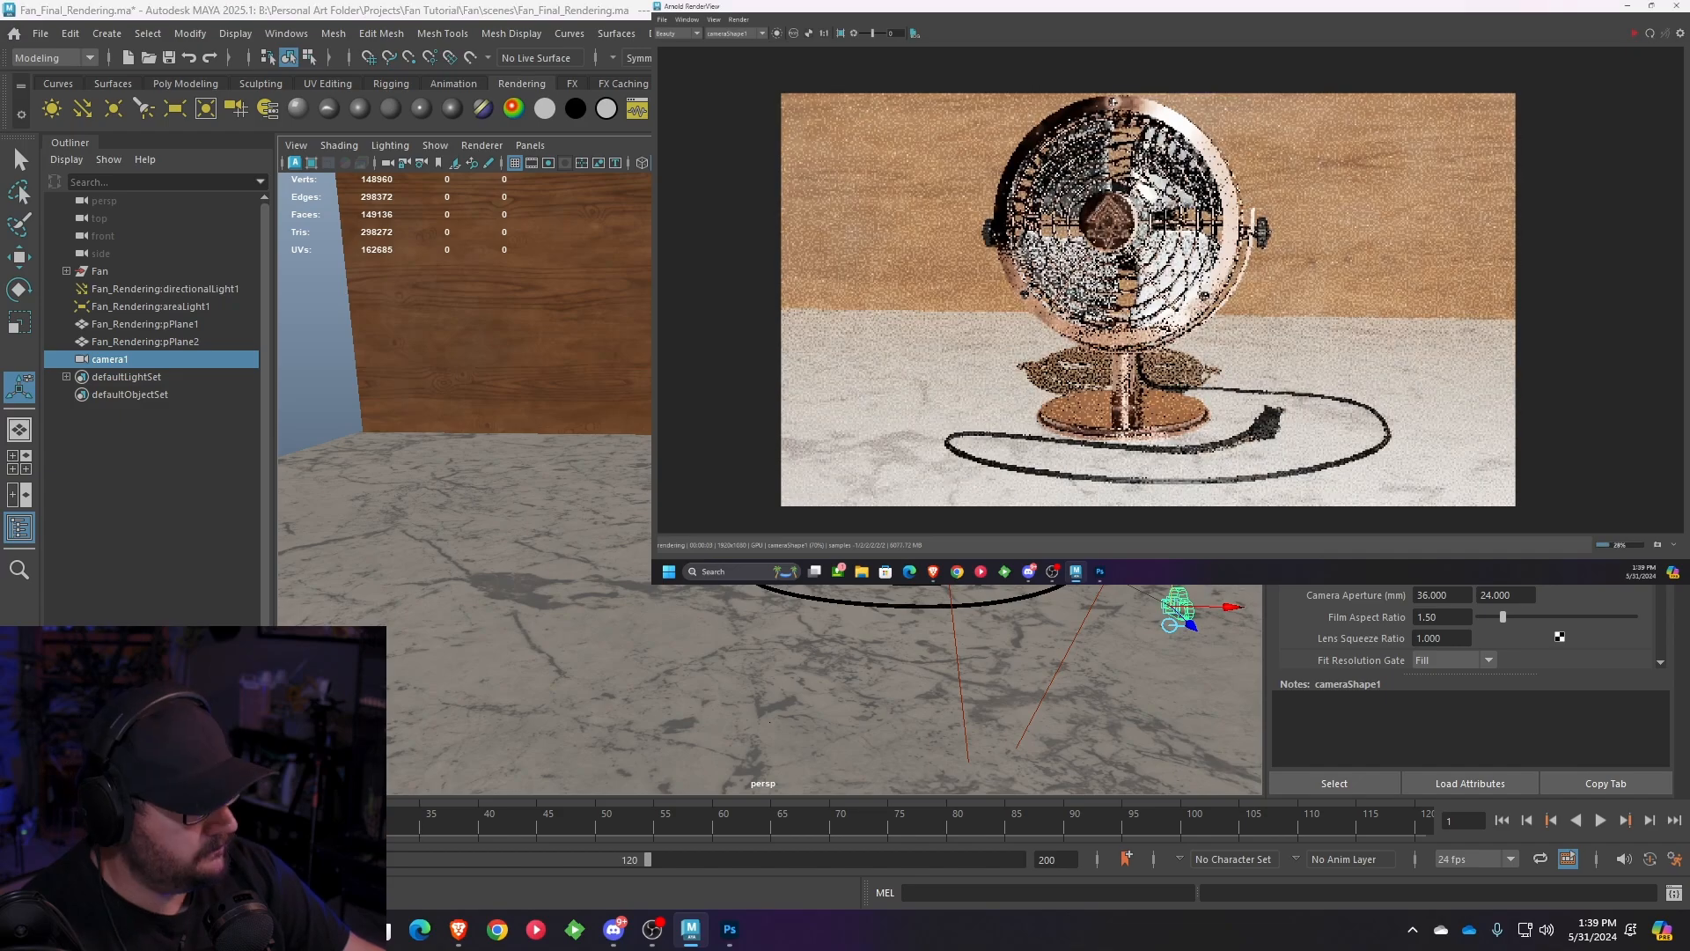
left_click(1649, 33)
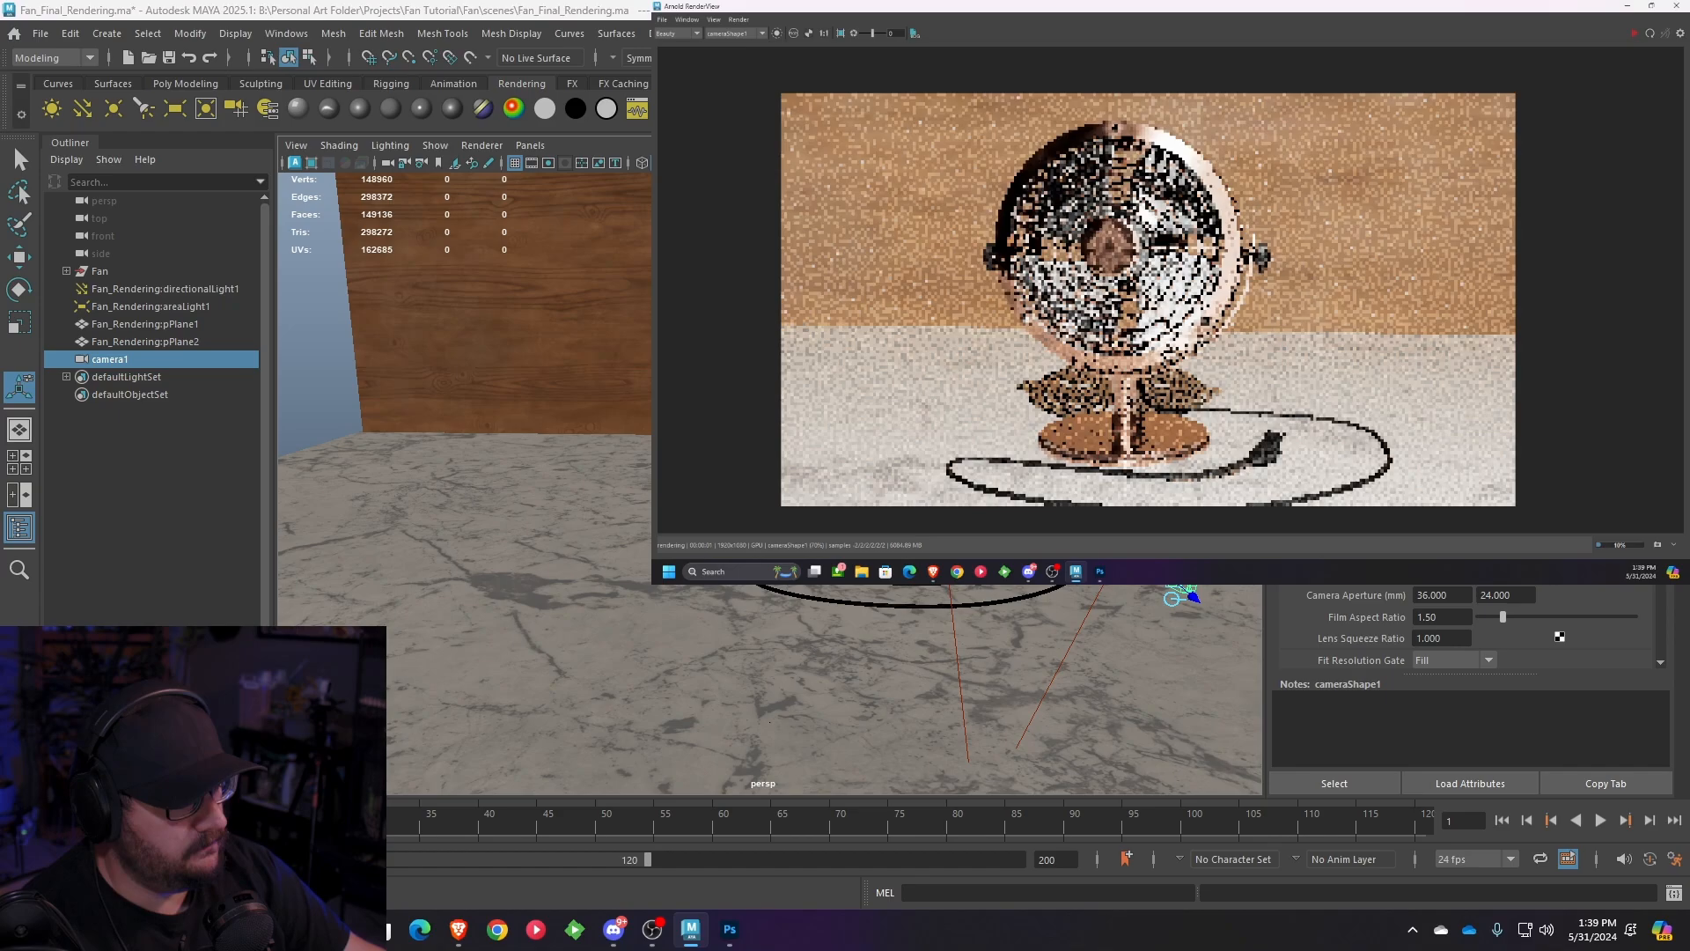
left_click(1649, 35)
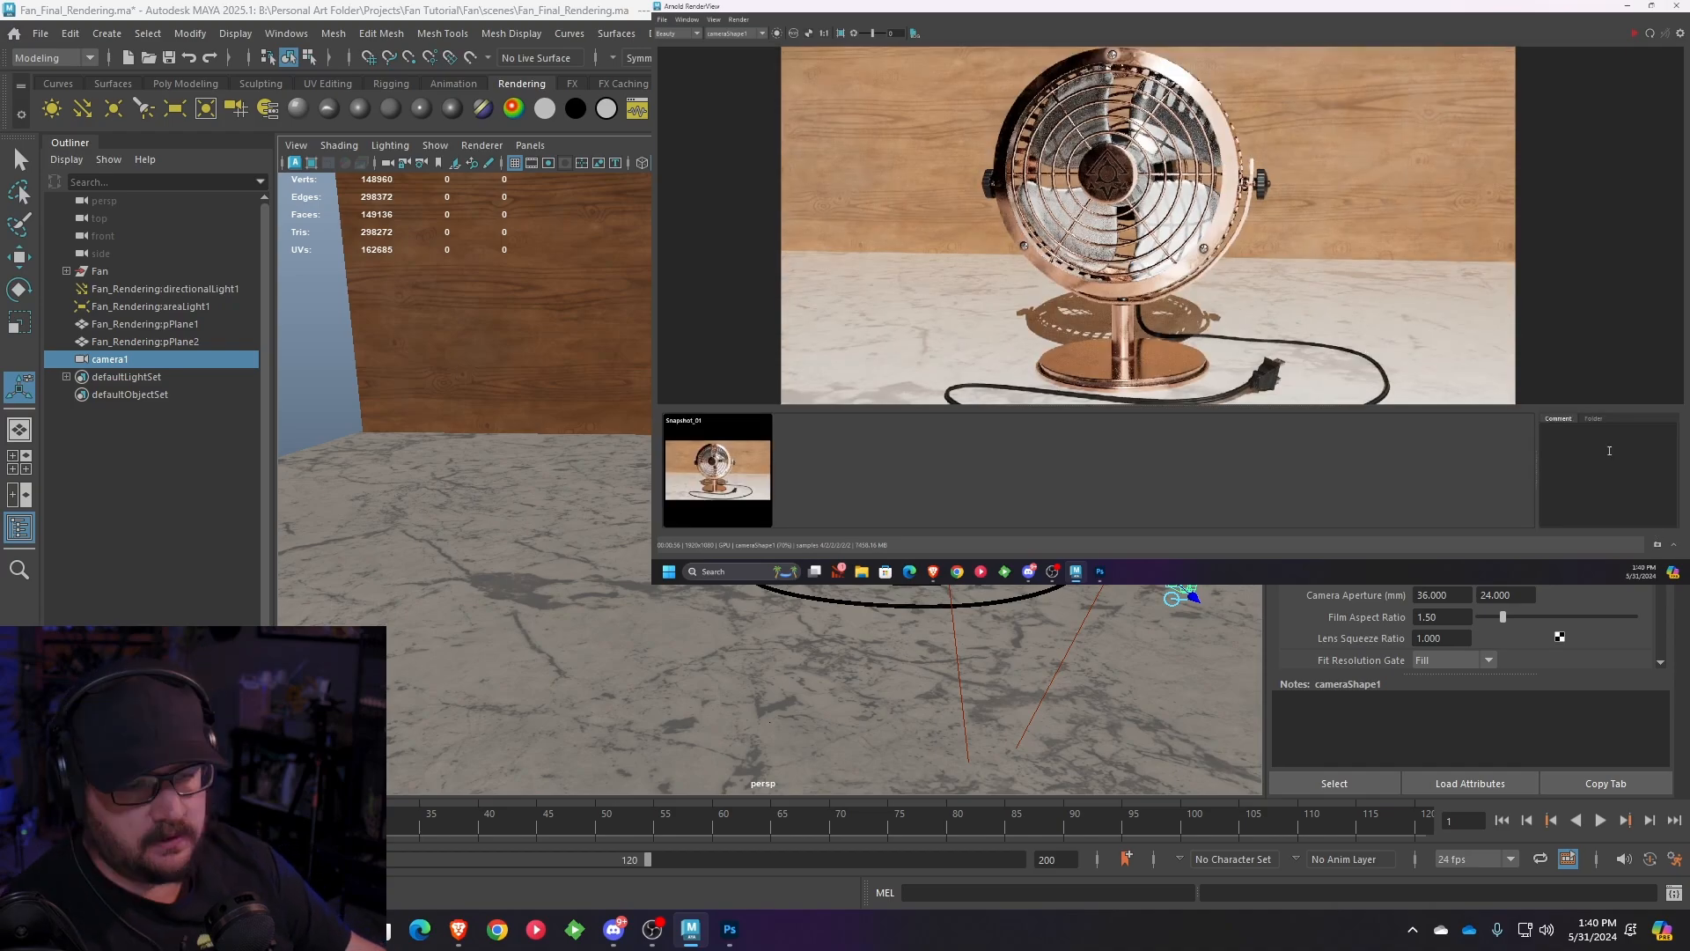
- Enable a snapshots folder at the project's images/snapshots location and copy the current snapshot into it
left_click(1593, 419)
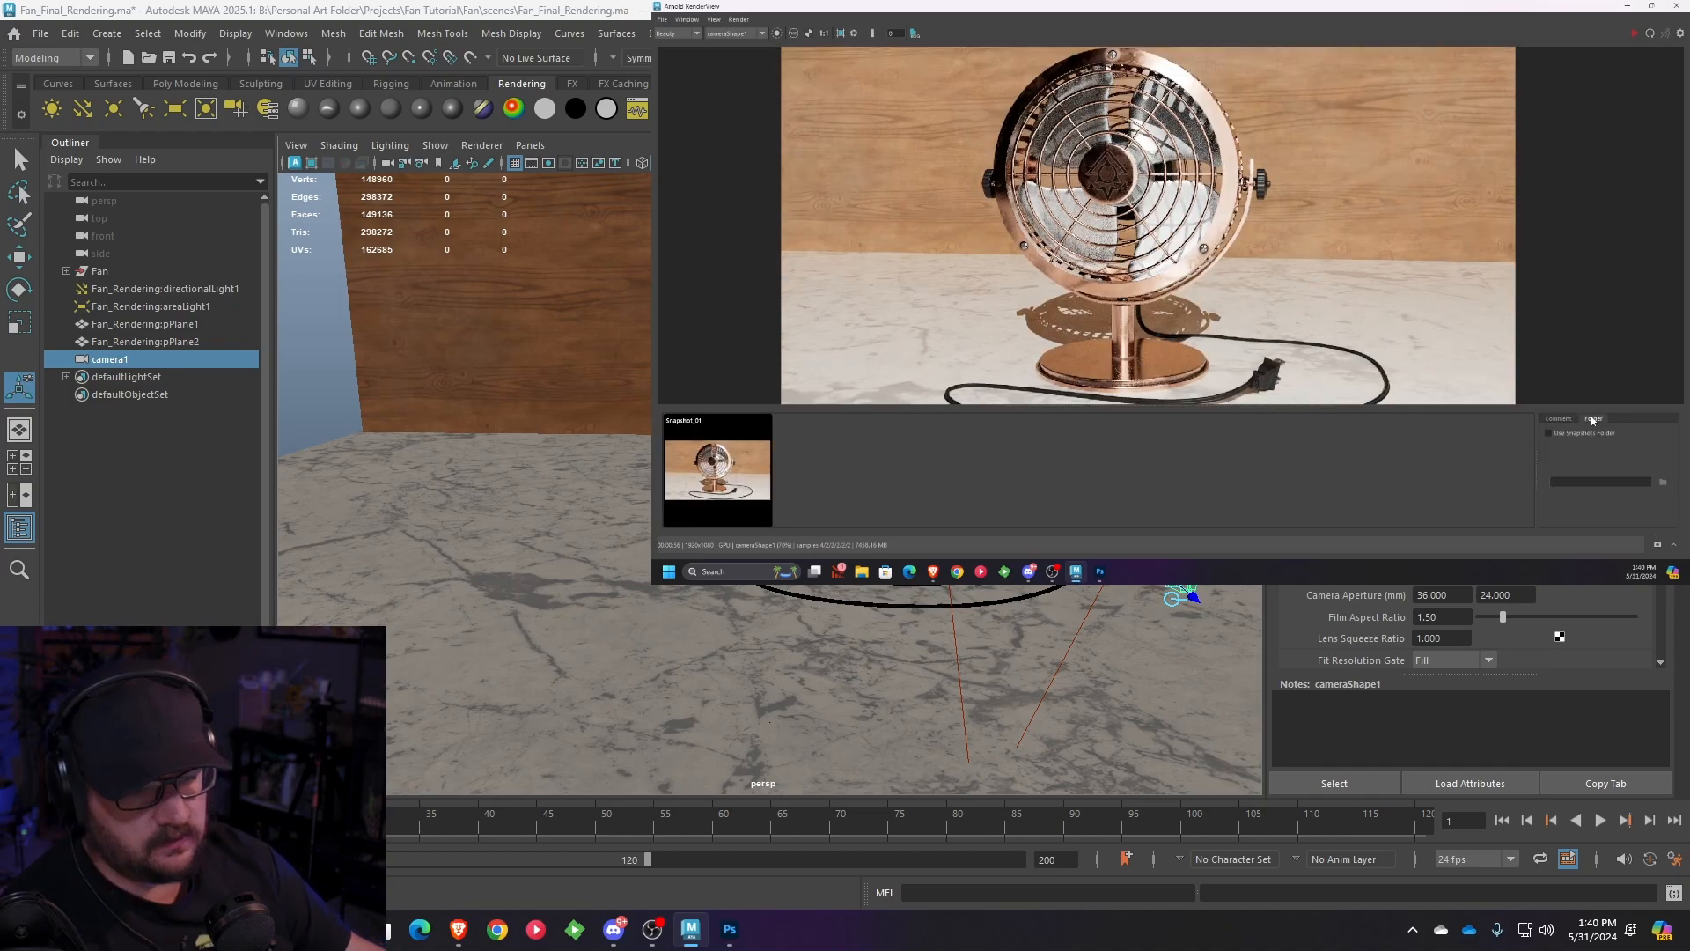
left_click(1548, 433)
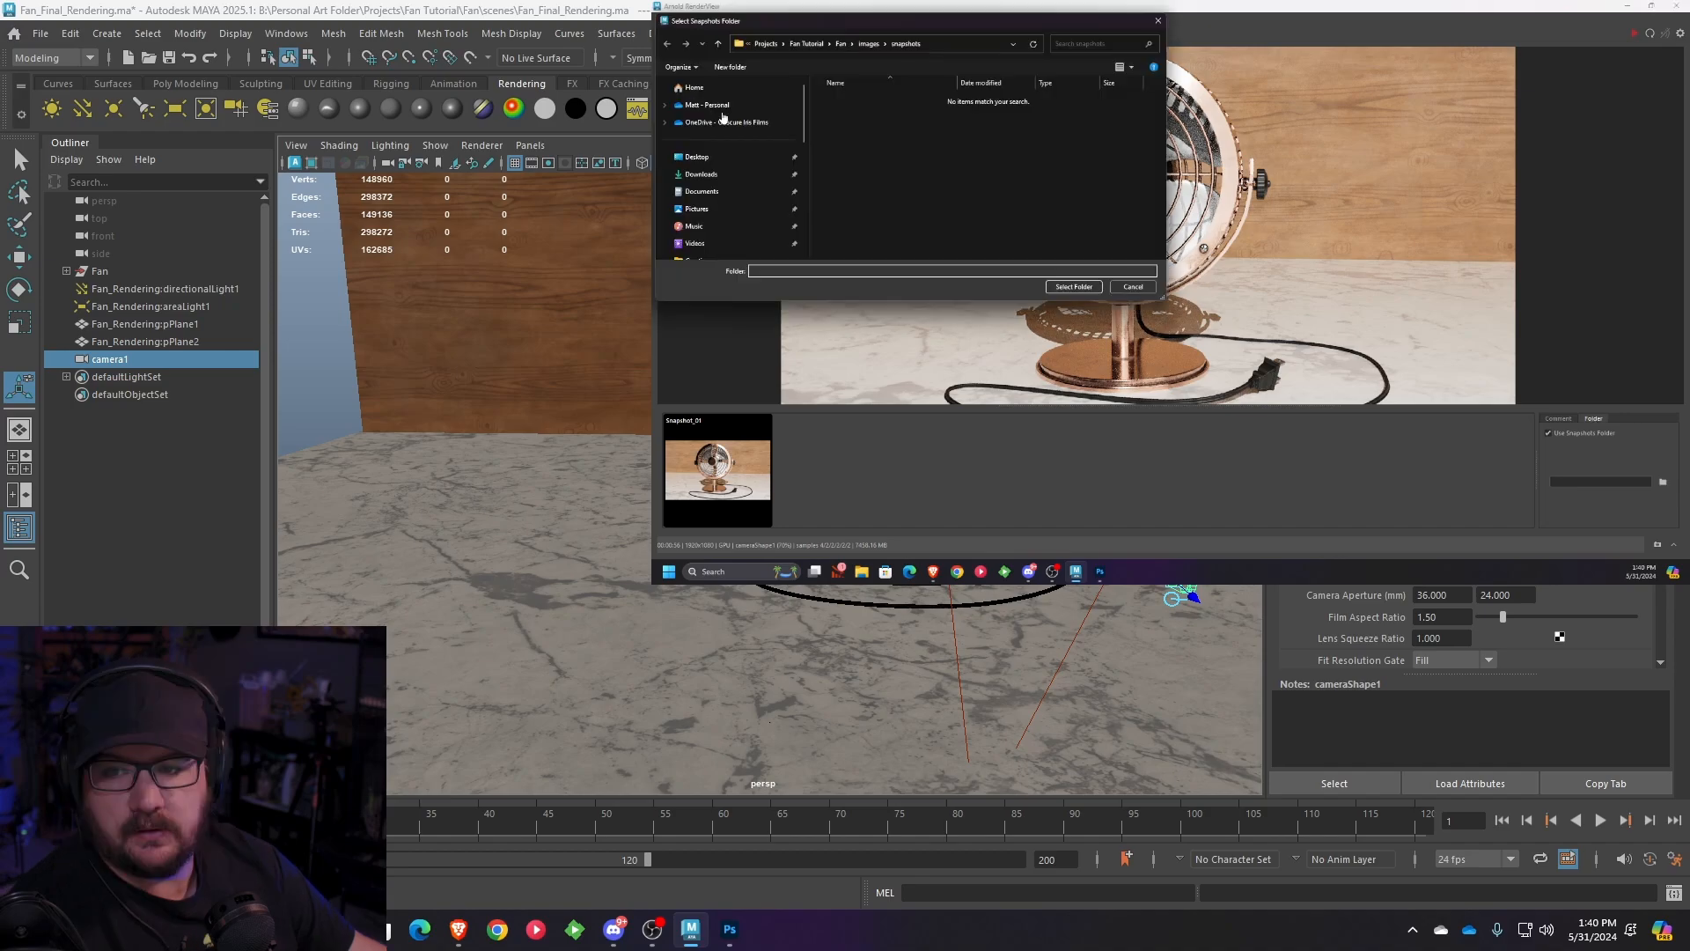
scroll(723, 117, "down", 3)
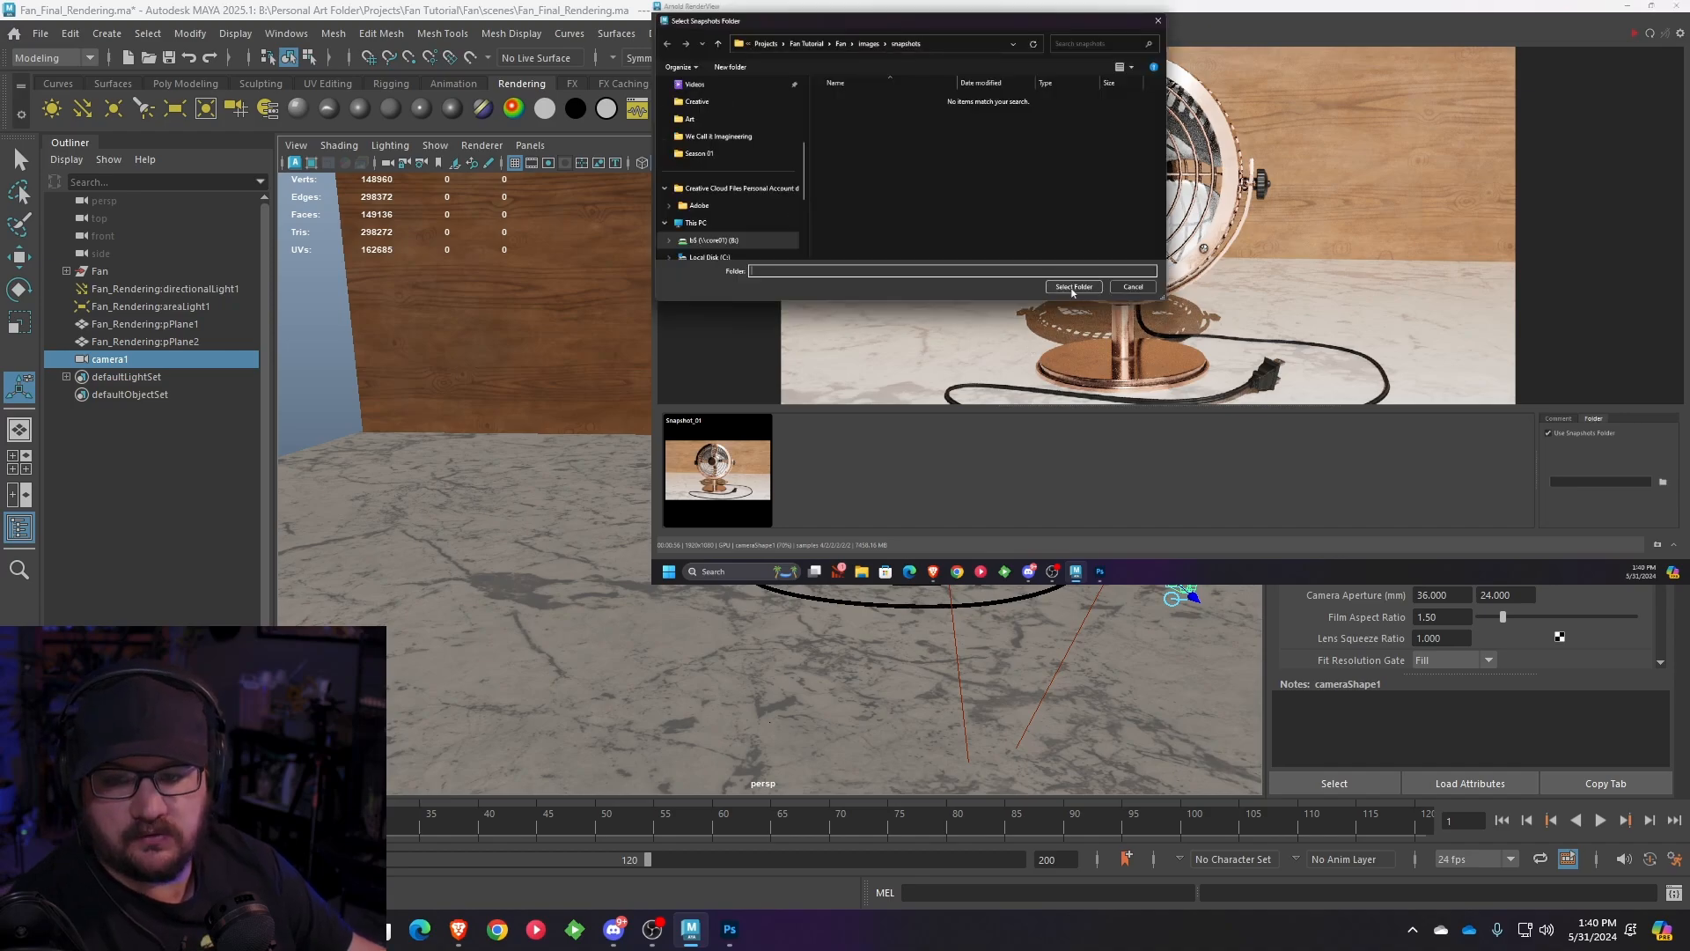
left_click(1072, 288)
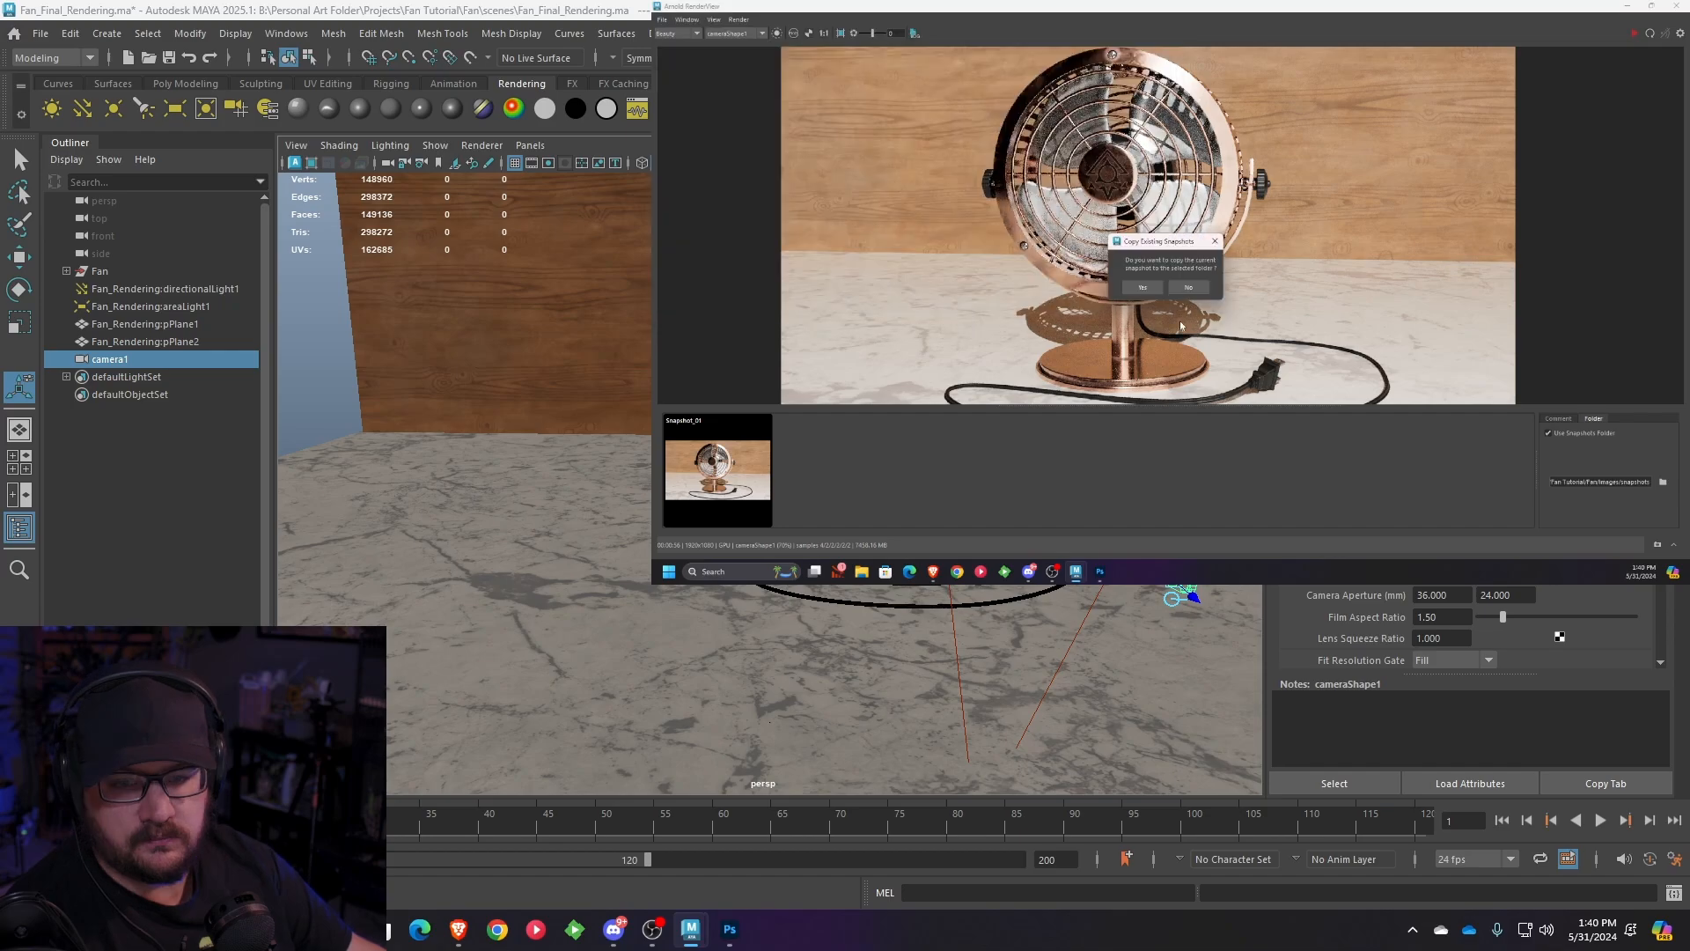
left_click(1144, 289)
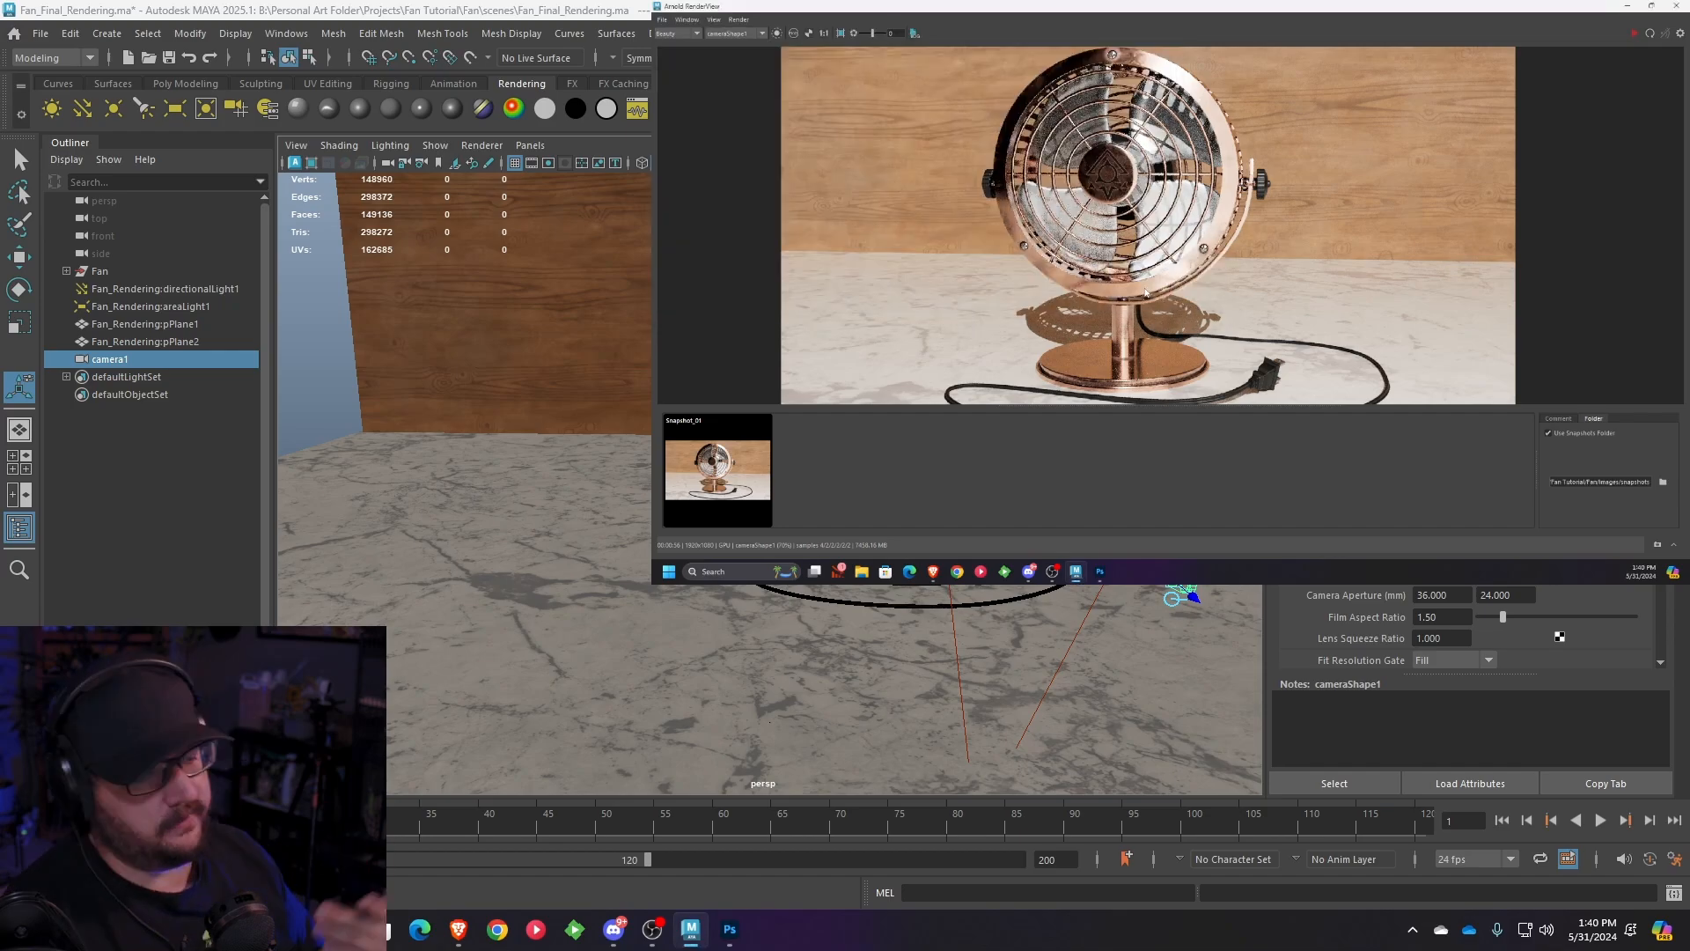
scroll(1226, 208, "down", 2)
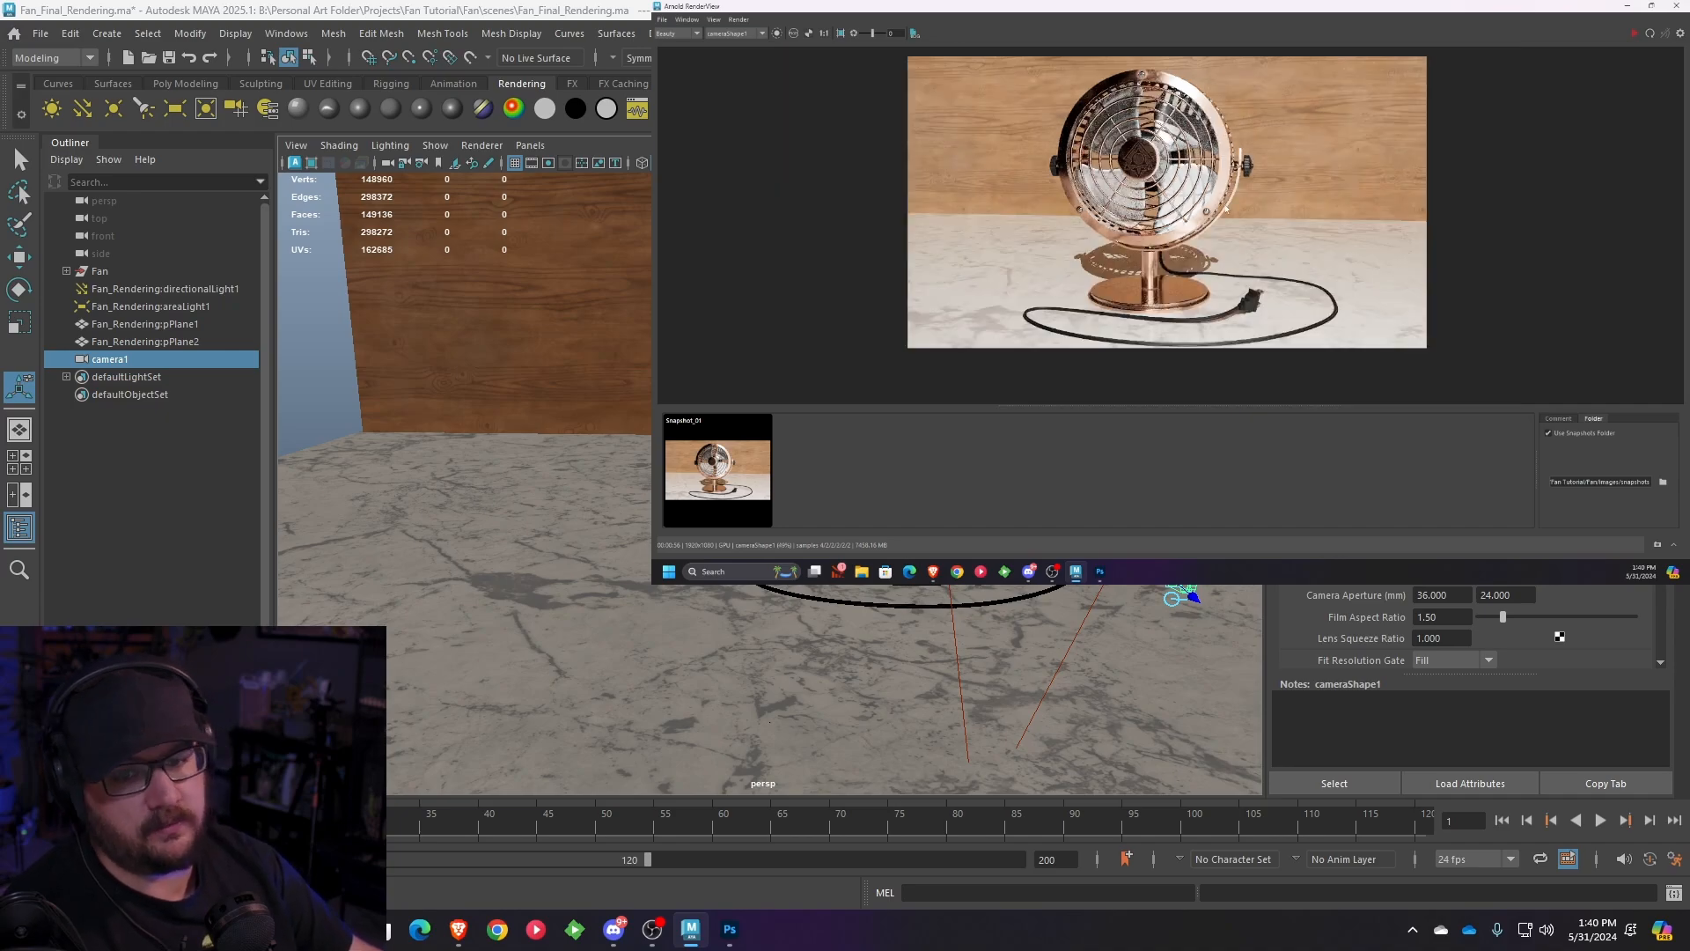
scroll(1226, 208, "up", 2)
scroll(1235, 221, "down", 2)
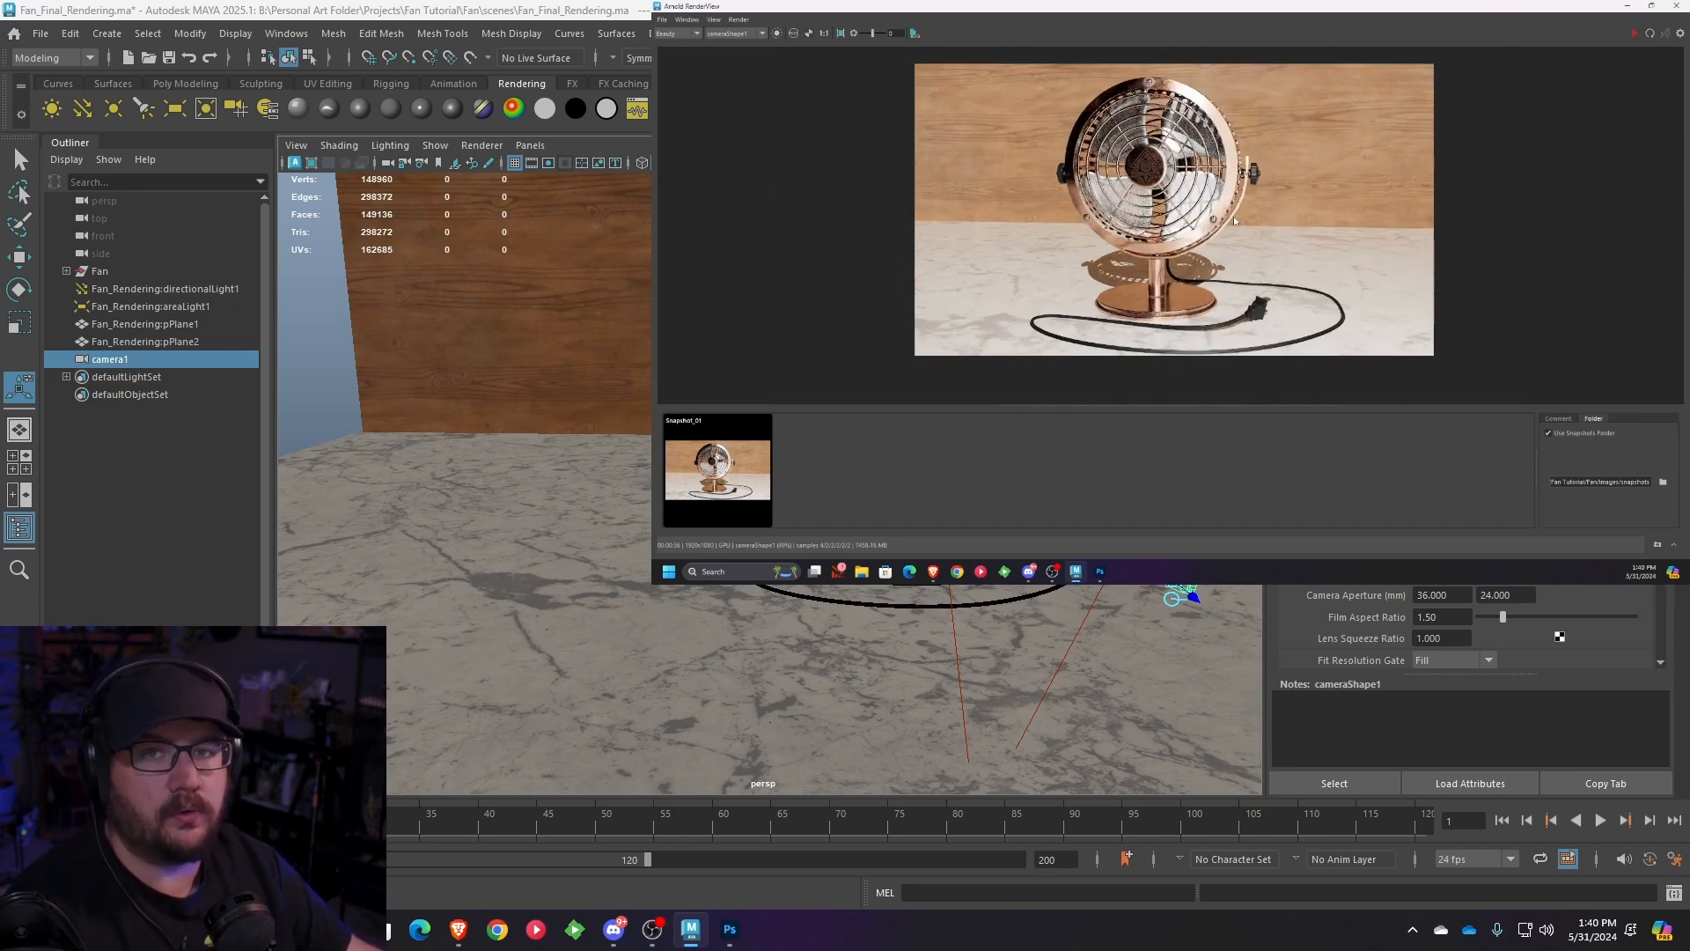
scroll(1259, 245, "up", 2)
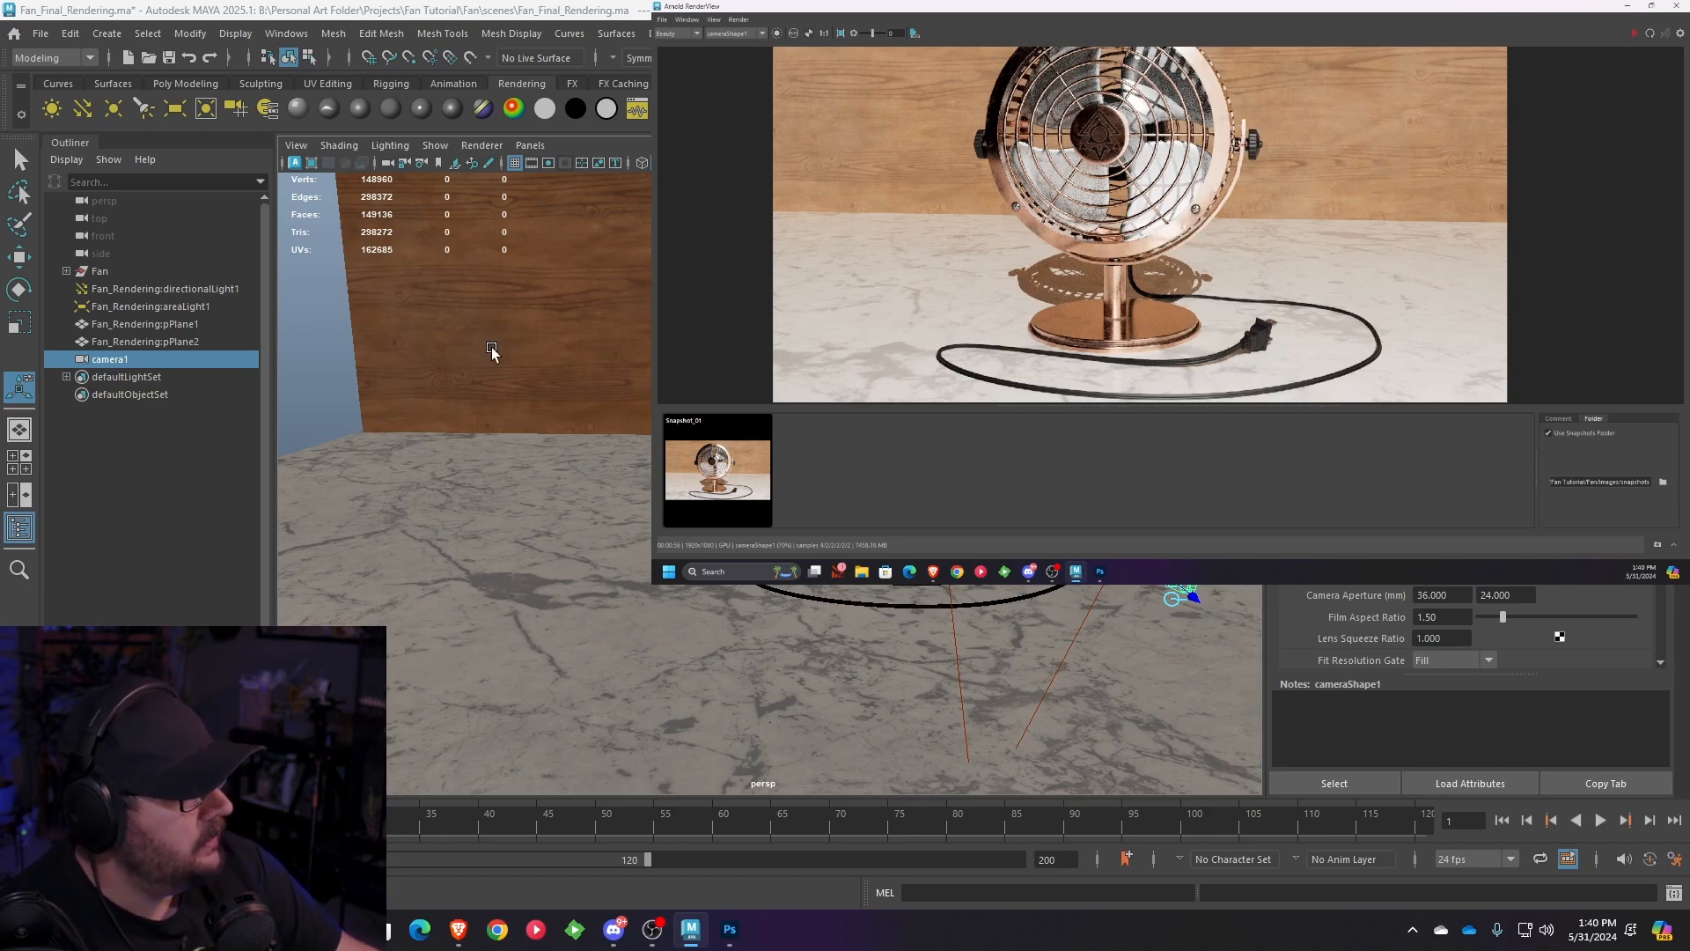
- Select Fan_Rendering:areaLight1 and reposition it near the fan in the persp view
middle_click_drag(792, 413, 757, 423, "alt")
left_click_drag(757, 422, 915, 422, "alt")
left_click(150, 306)
left_click_drag(792, 616, 722, 617, "alt")
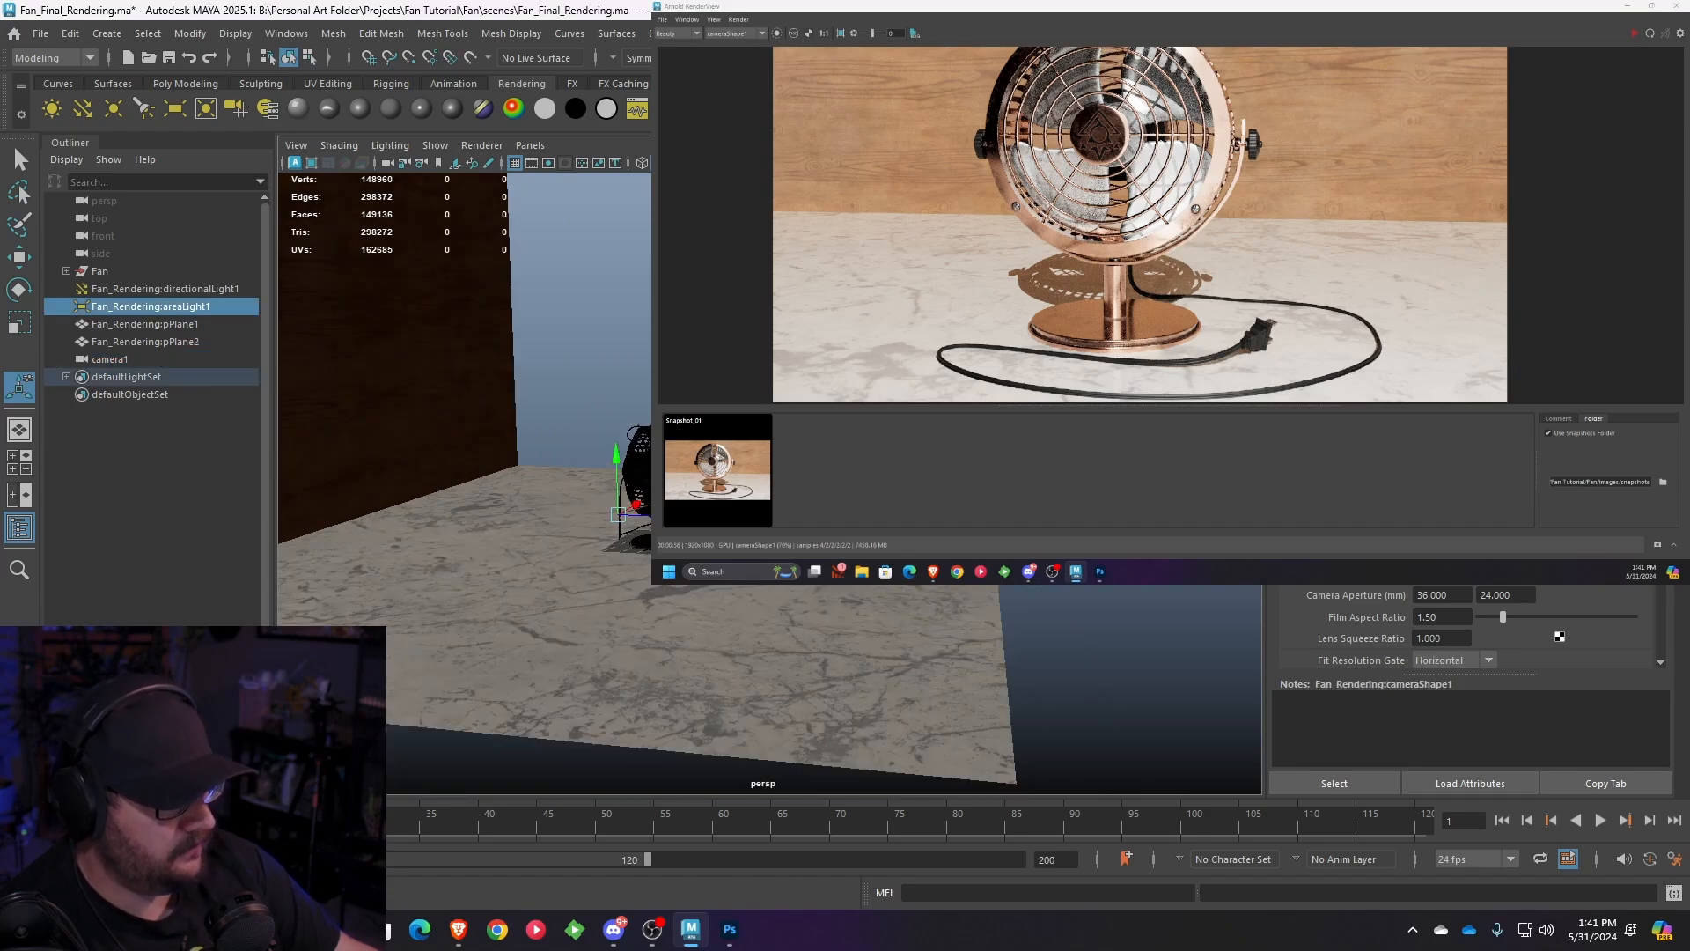
left_click_drag(635, 504, 663, 488)
left_click_drag(880, 634, 722, 633, "alt")
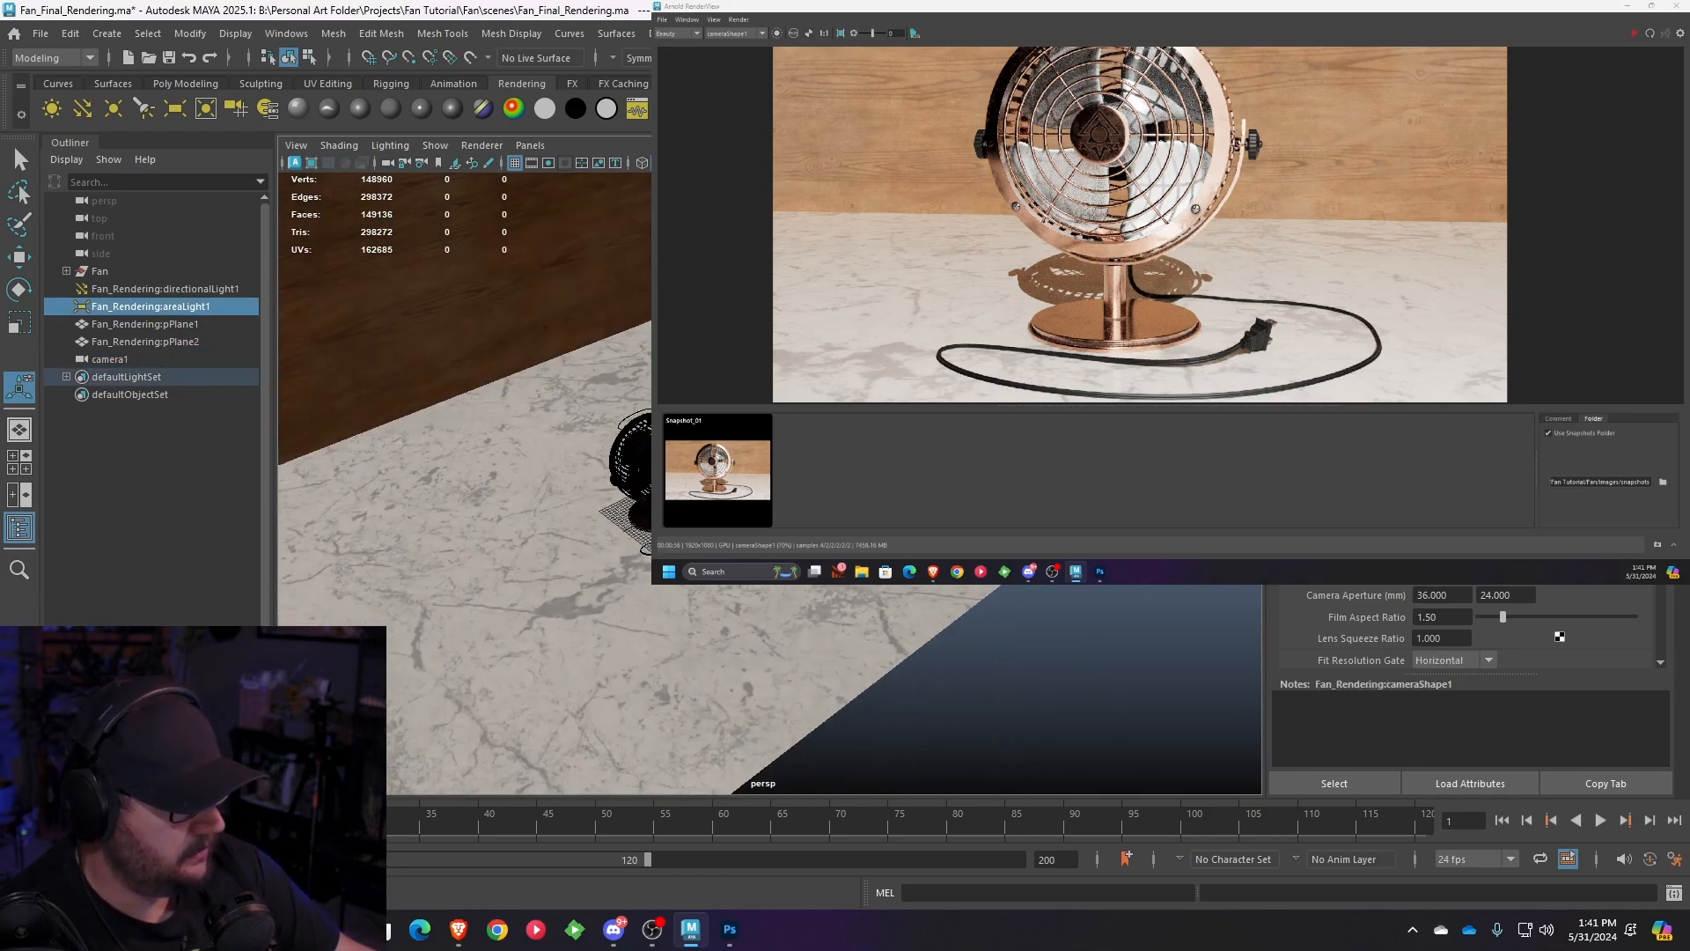
- Delete the imported area light Fan_Rendering:areaLight1 from the scene
key("f")
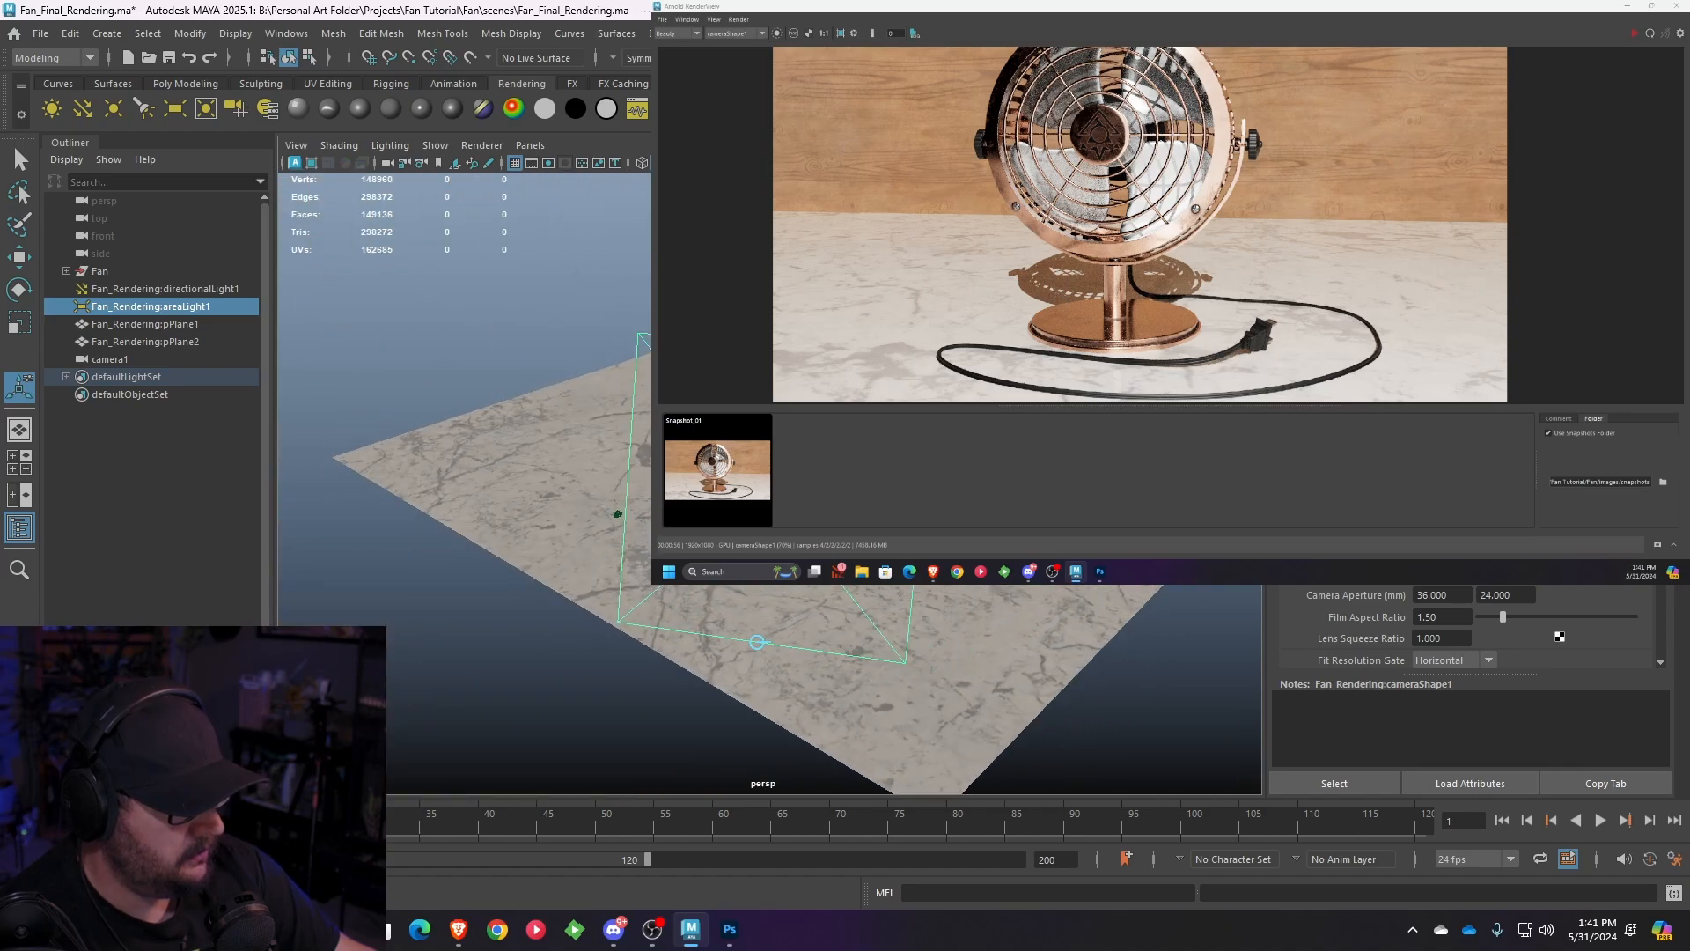
key("a")
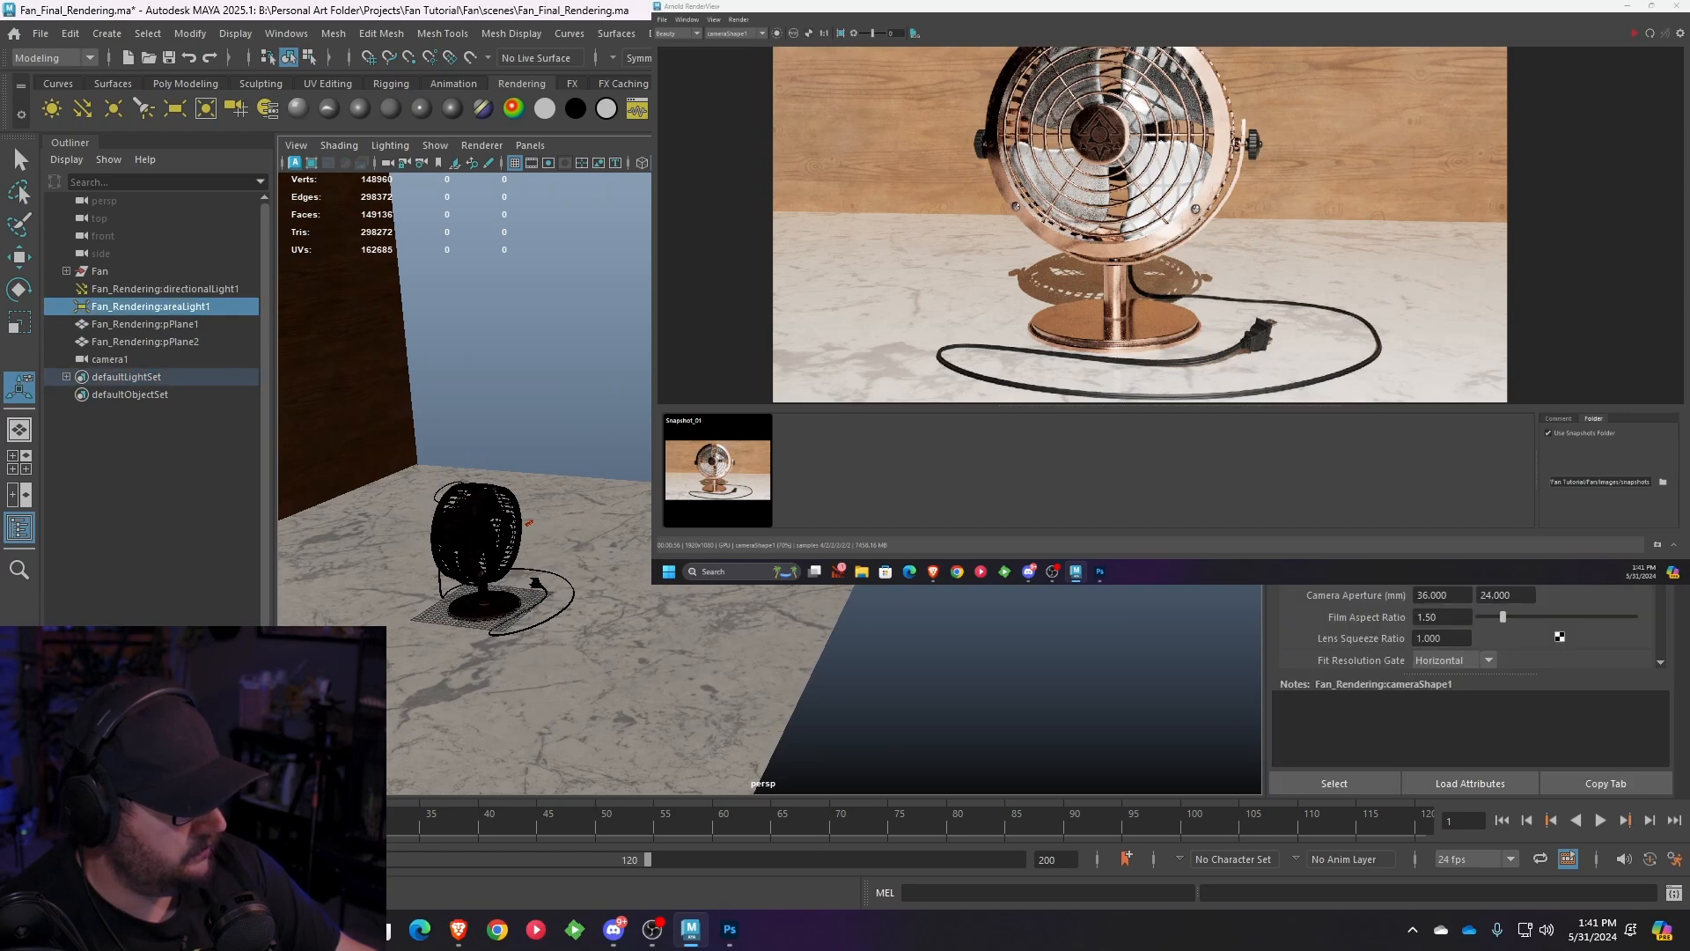
scroll(1470, 627, "down", 5)
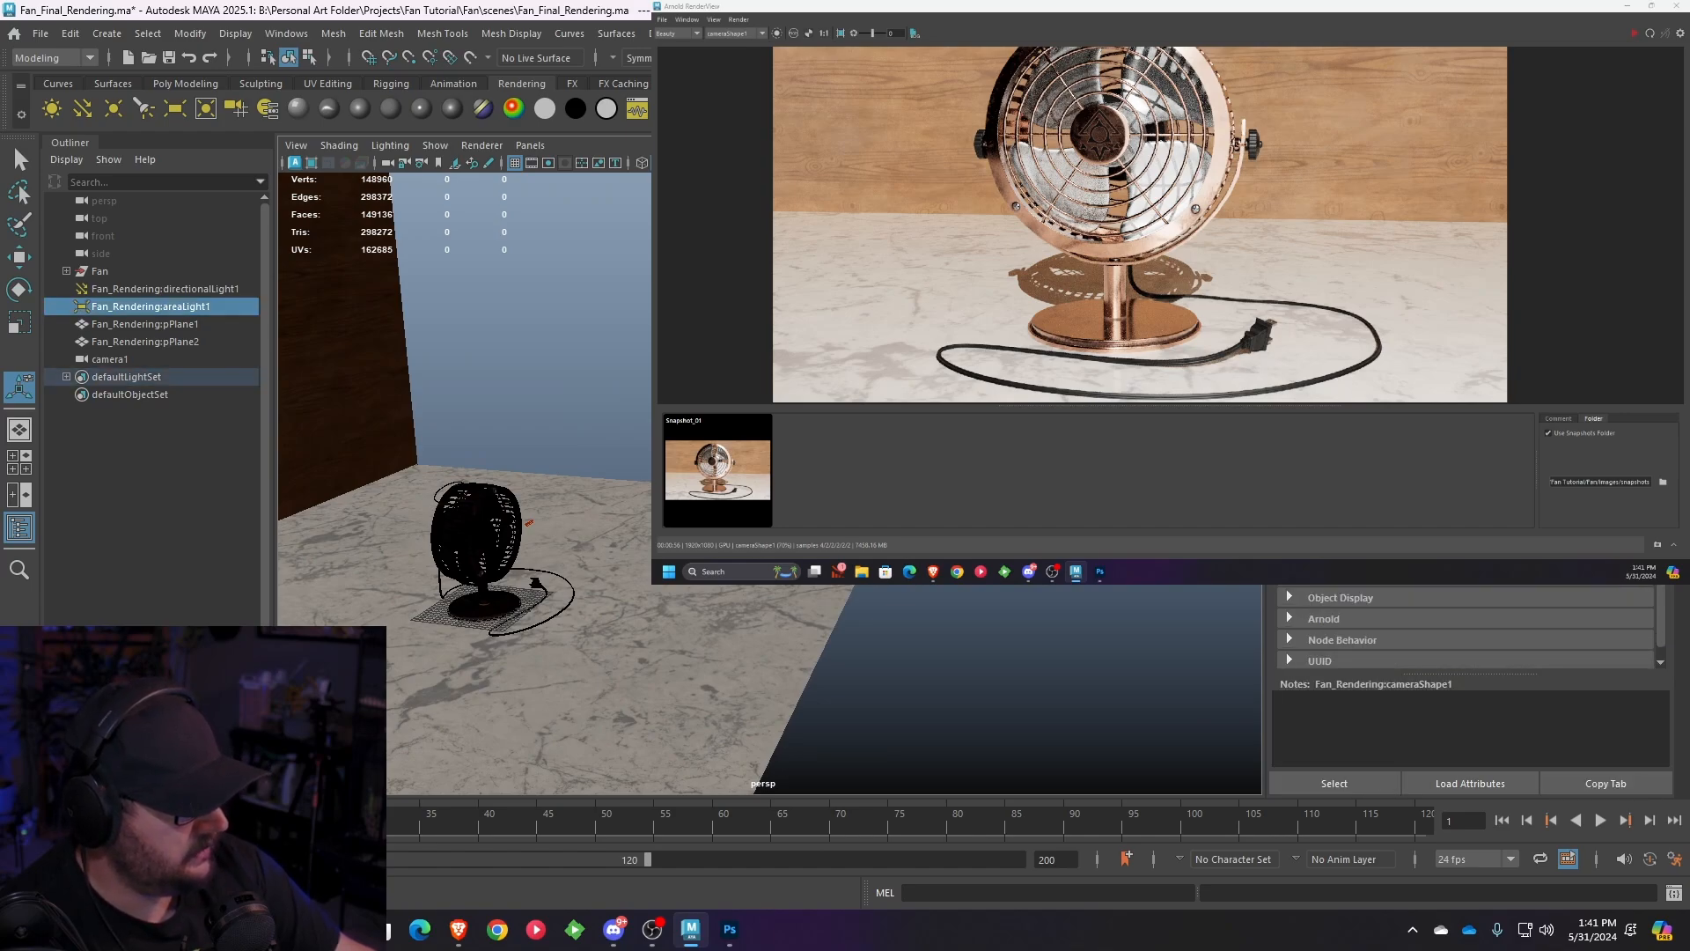
left_click_drag(479, 559, 621, 660, "alt")
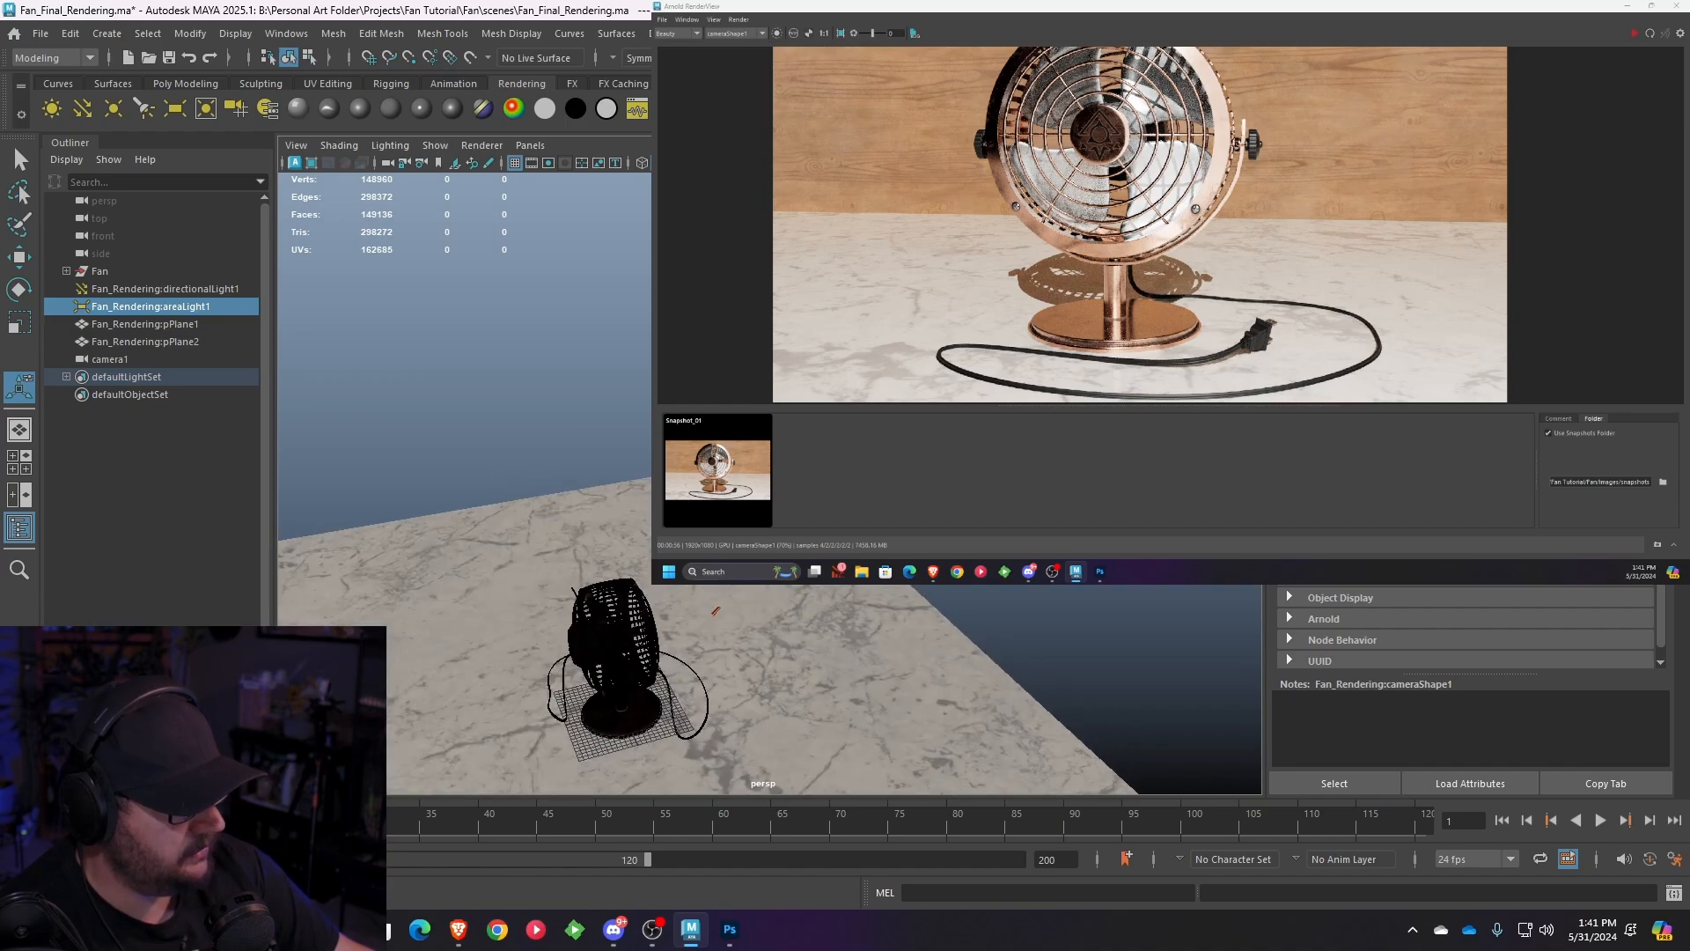
key("Delete")
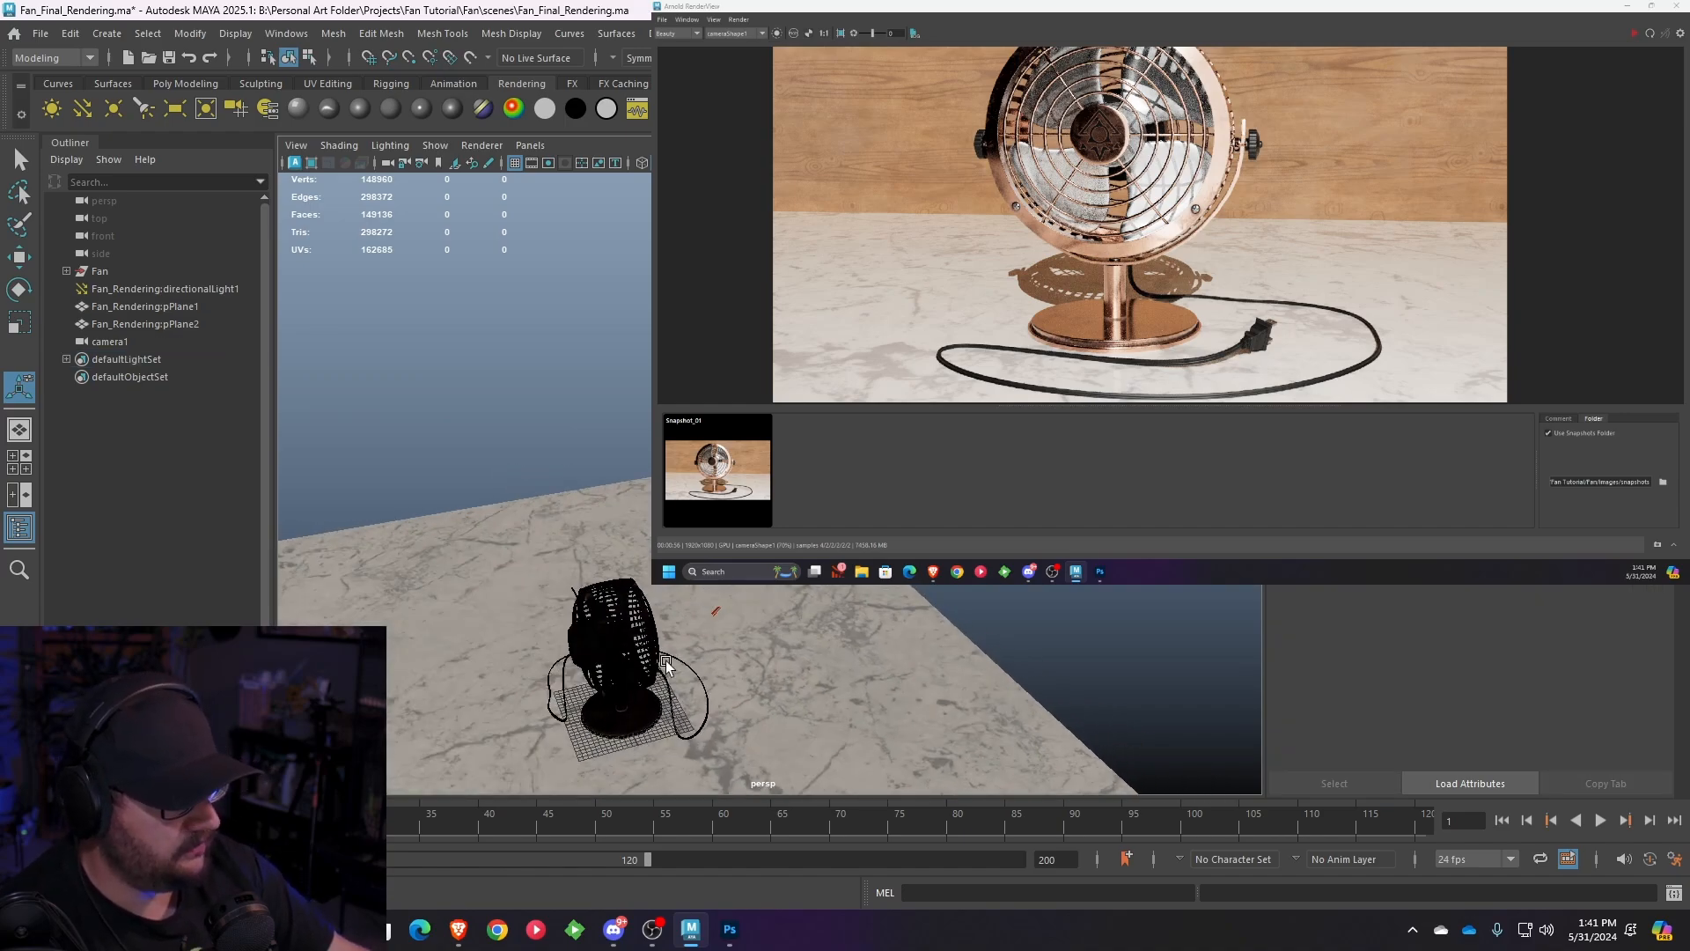
- Select the directional light, set its Arnold exposure to 1.0 and check the lighting in the fan render
left_click(717, 607)
left_click_drag(716, 591, 546, 629, "alt")
left_click_drag(568, 498, 767, 641, "alt")
key("e")
key("r")
key("w")
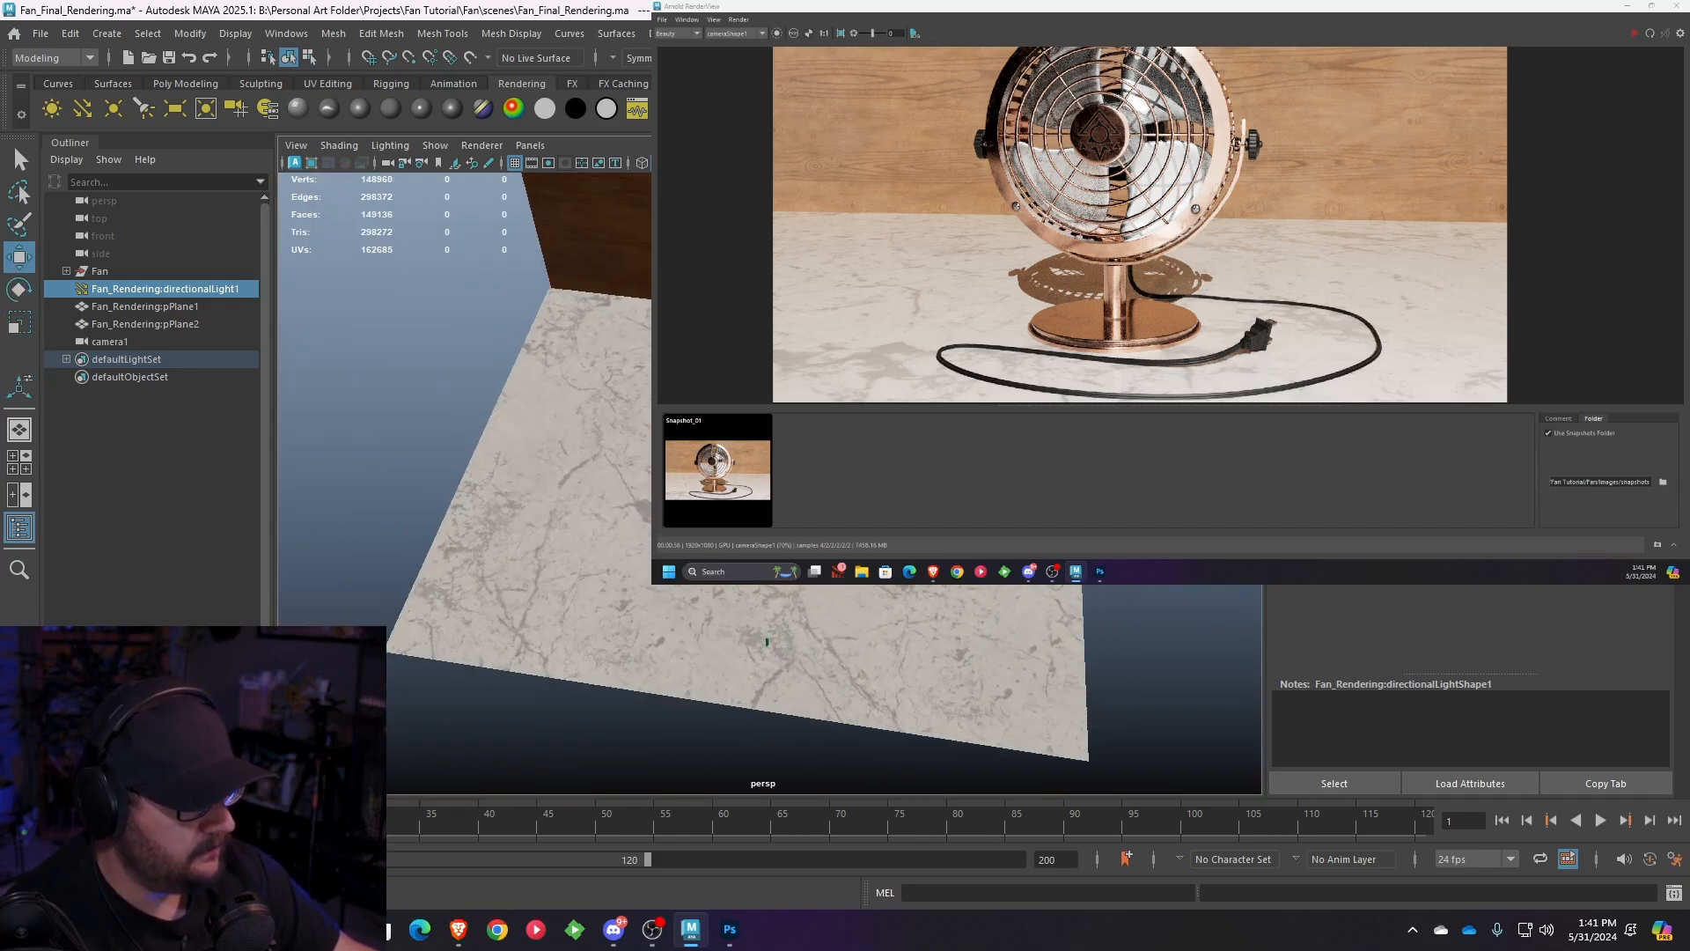
key("e")
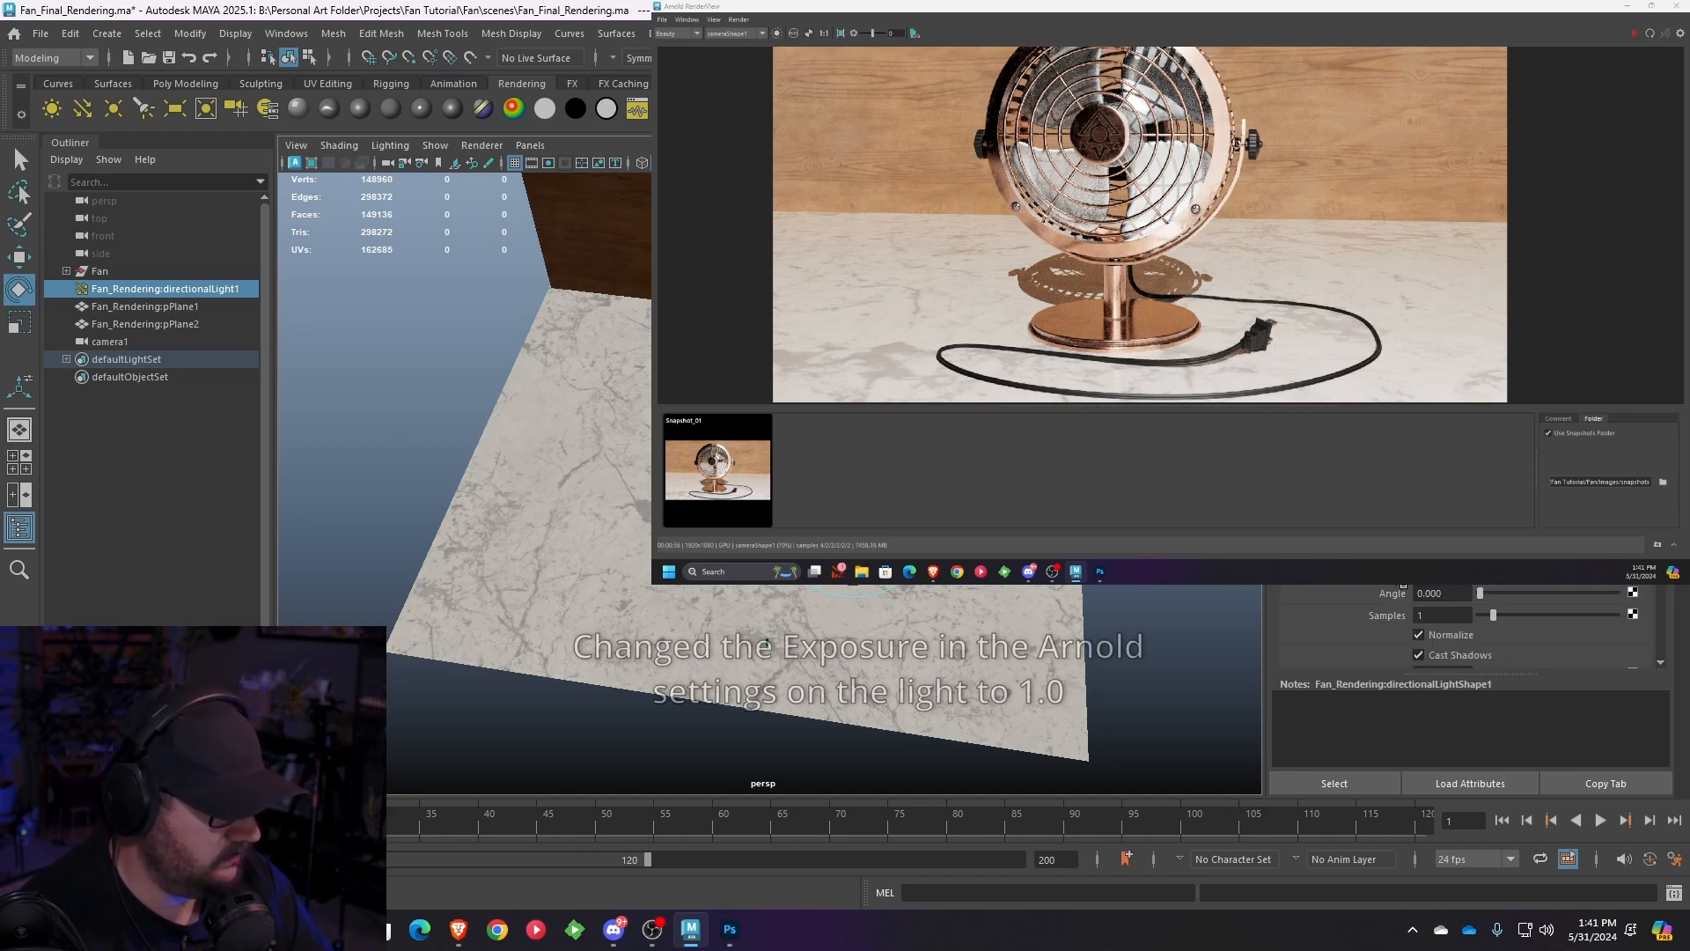
scroll(1418, 246, "down", 2)
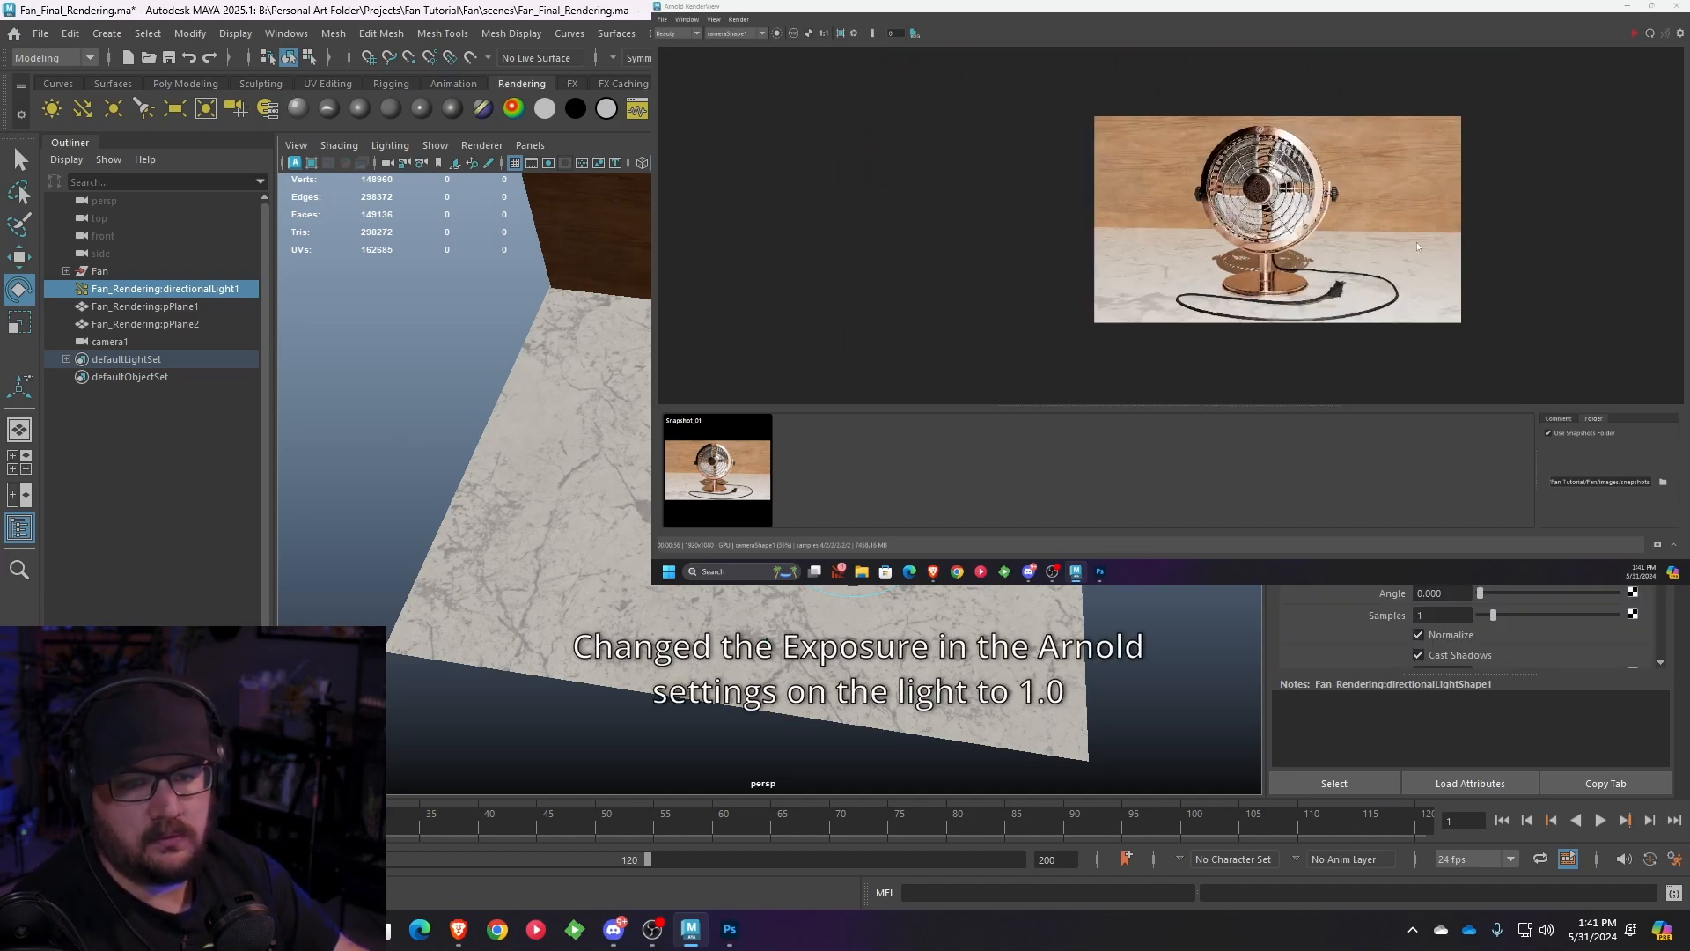
scroll(1396, 219, "up", 2)
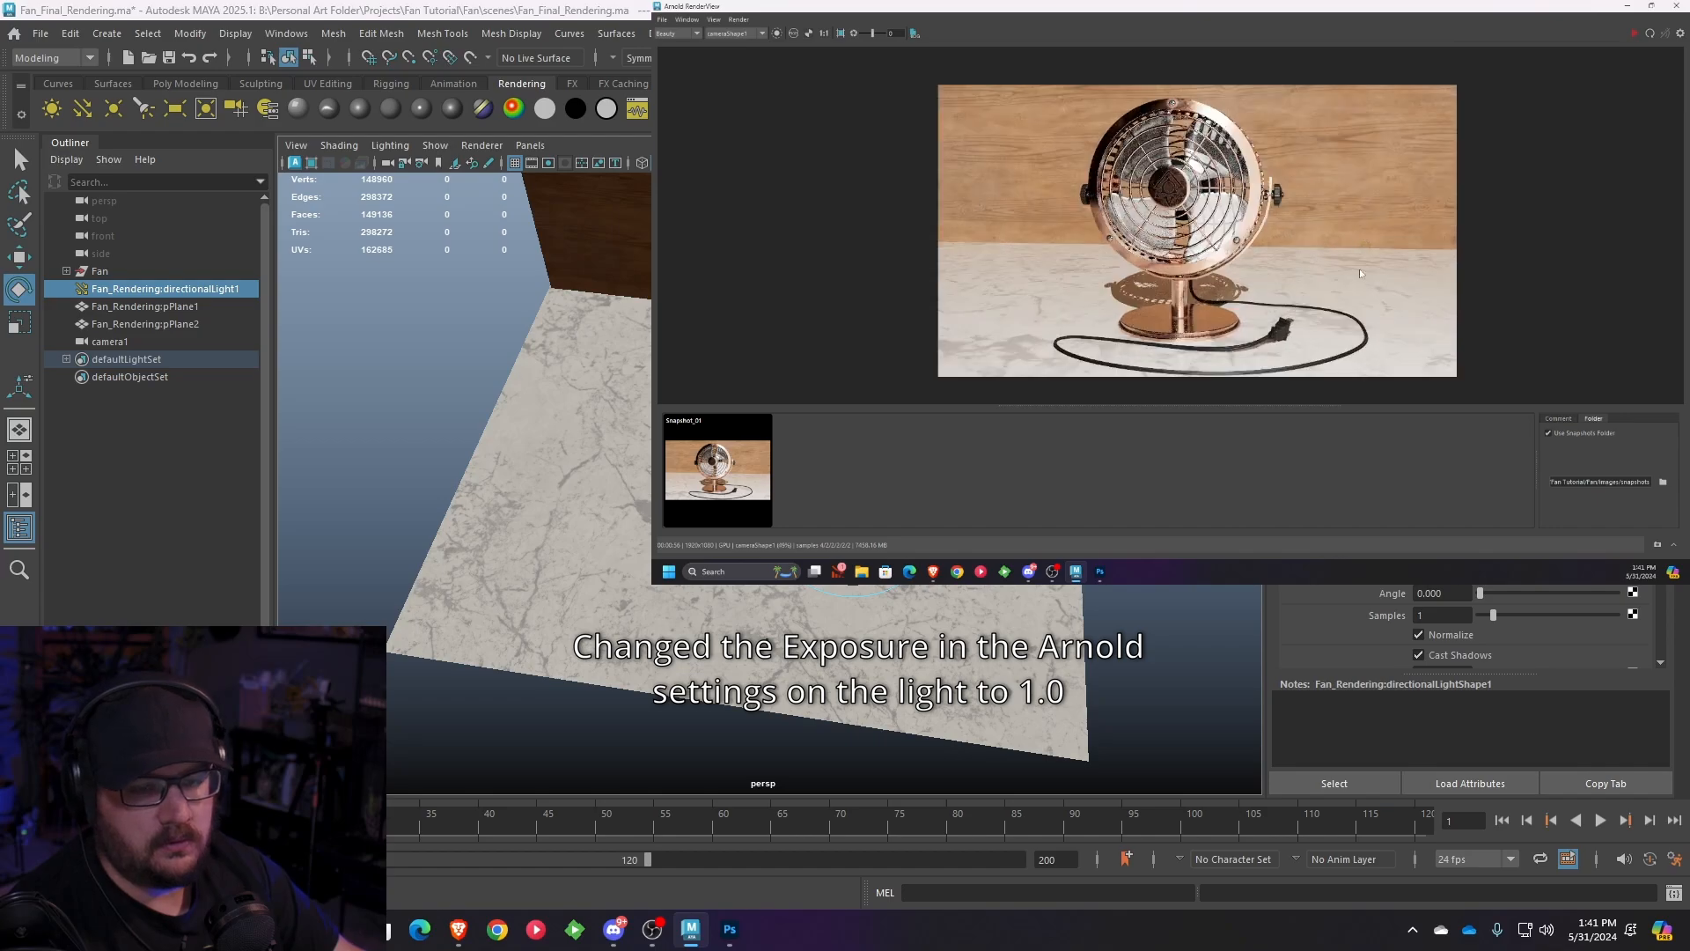
- Create a new area light, enlarge it and move it toward the right side of the scene
left_click(175, 108)
key("r")
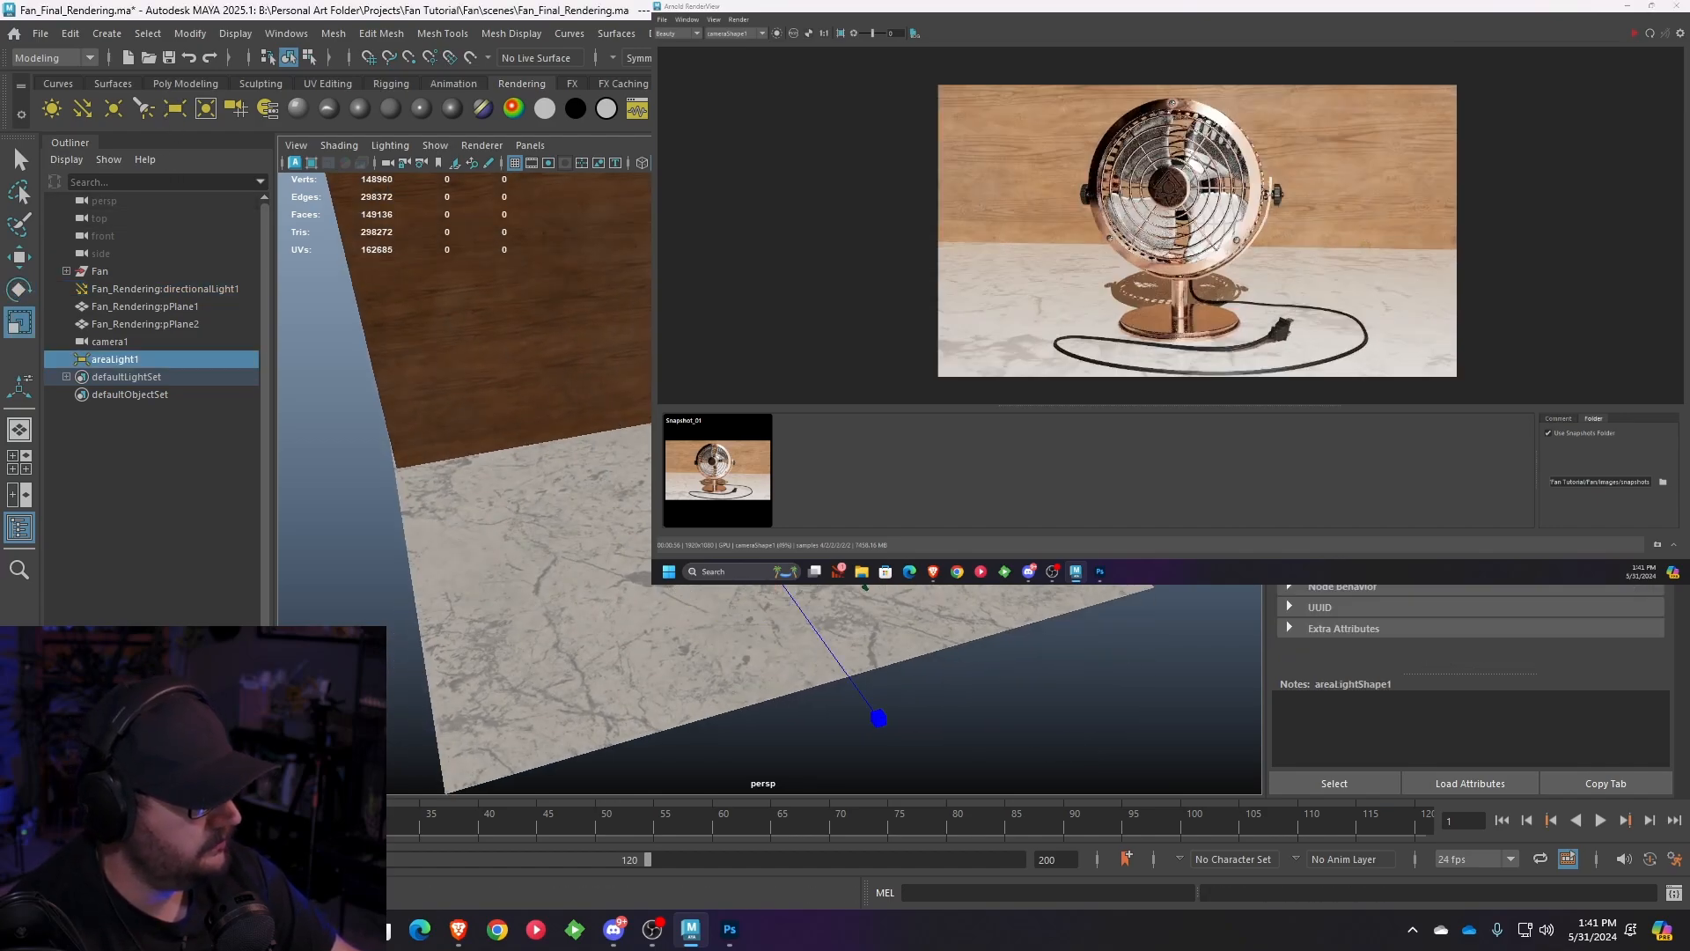
key("w")
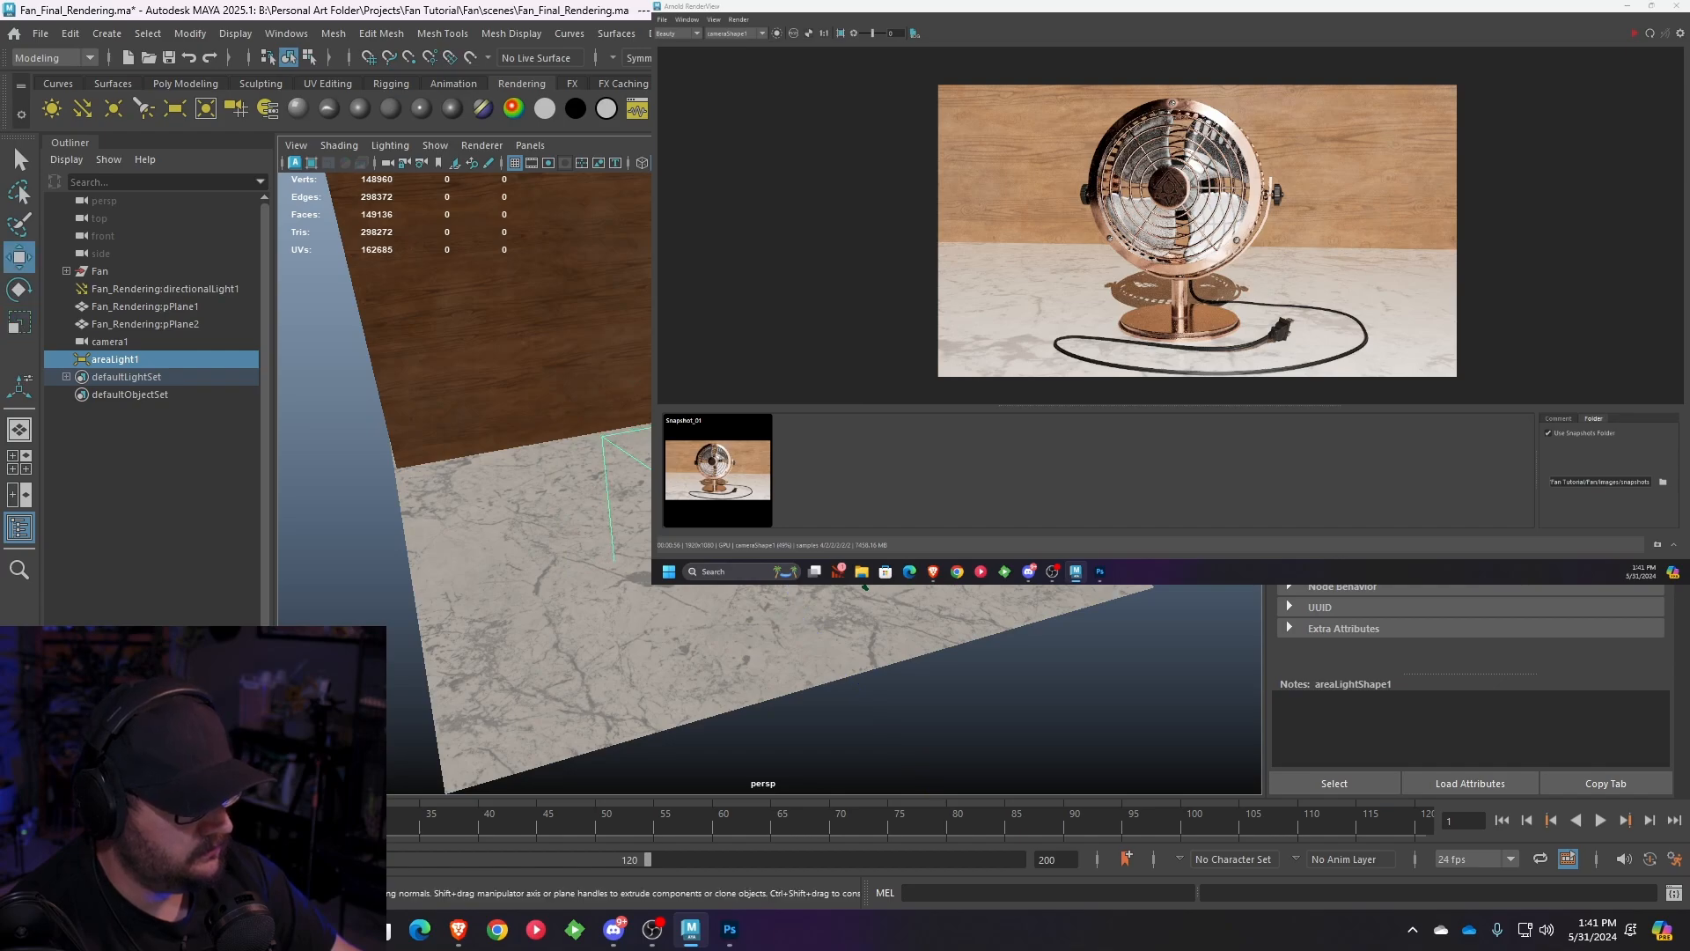
left_click_drag(865, 585, 1209, 525)
- Aim the new area light at the fan from the corner of the scene and set its Arnold exposure to 17.0
key("e")
key("w")
key("e")
left_click_drag(880, 510, 1145, 550, "alt")
key("w")
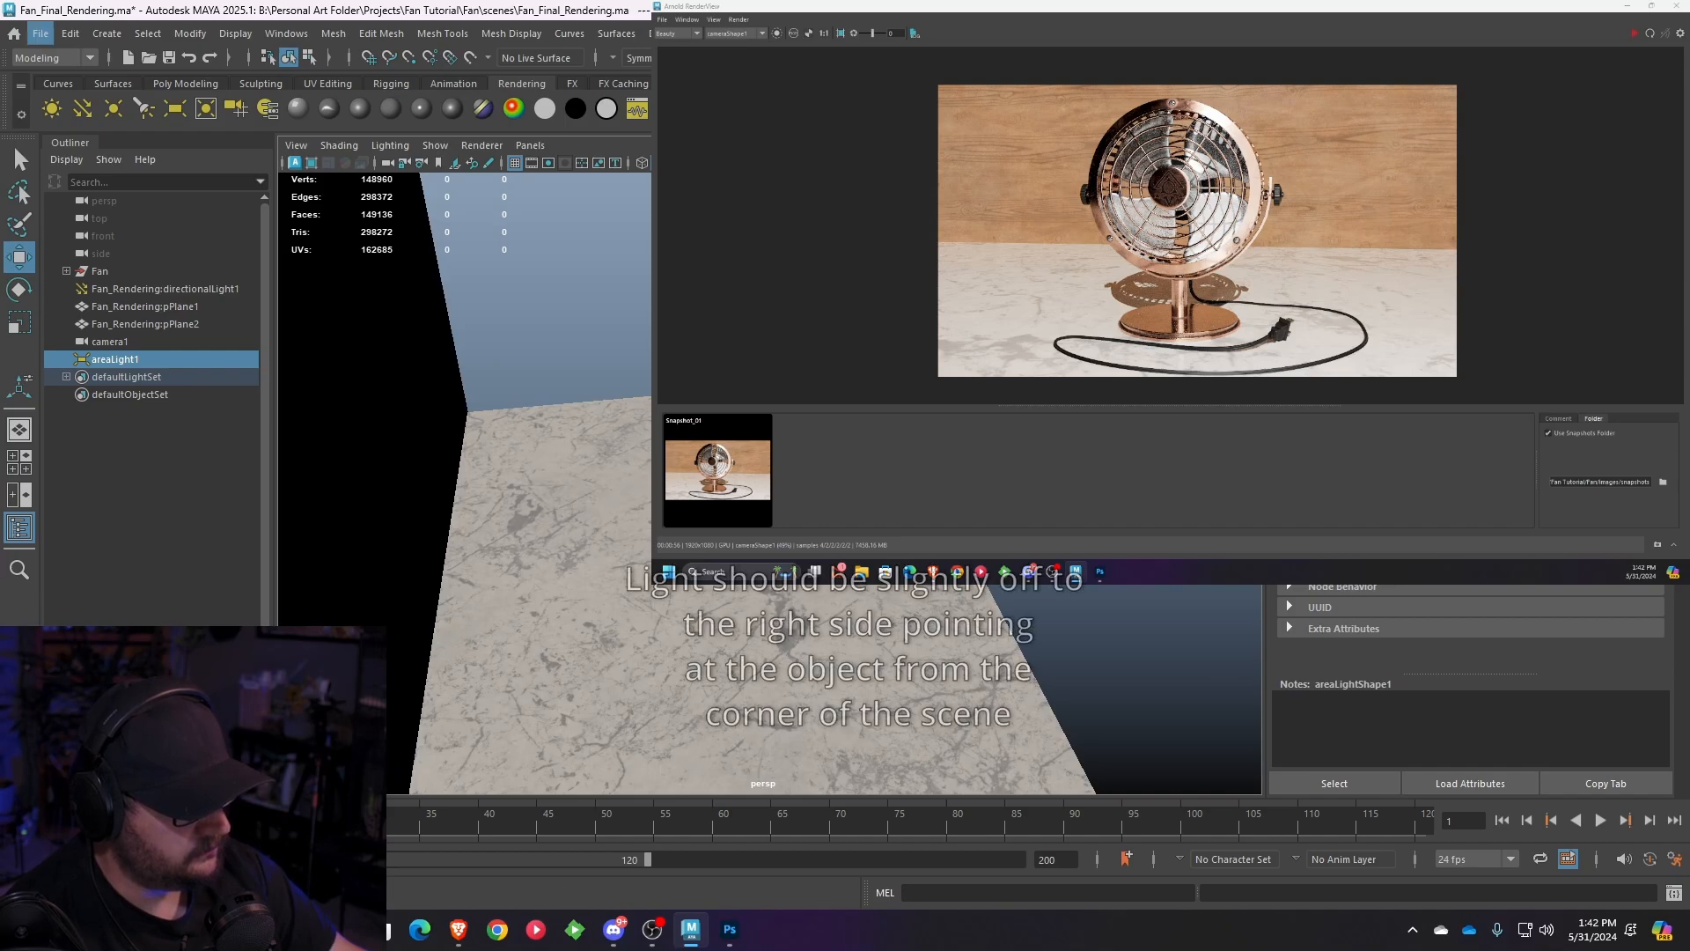
key("e")
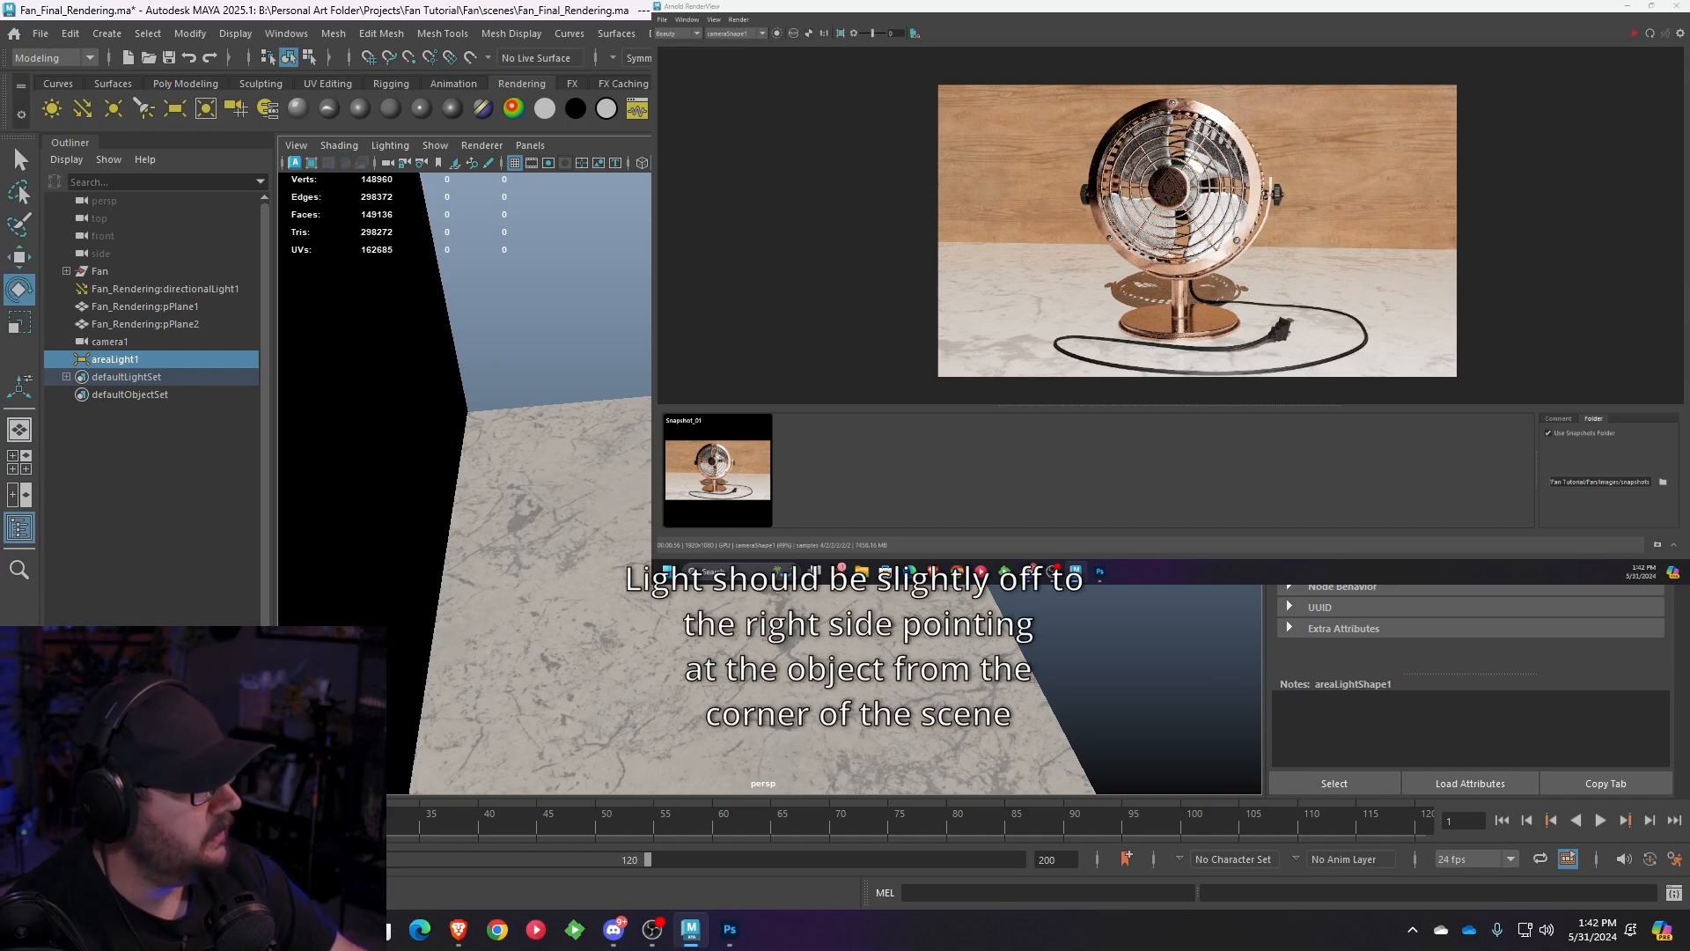
middle_click_drag(1144, 528, 1113, 565, "alt")
scroll(1332, 607, "up", 5)
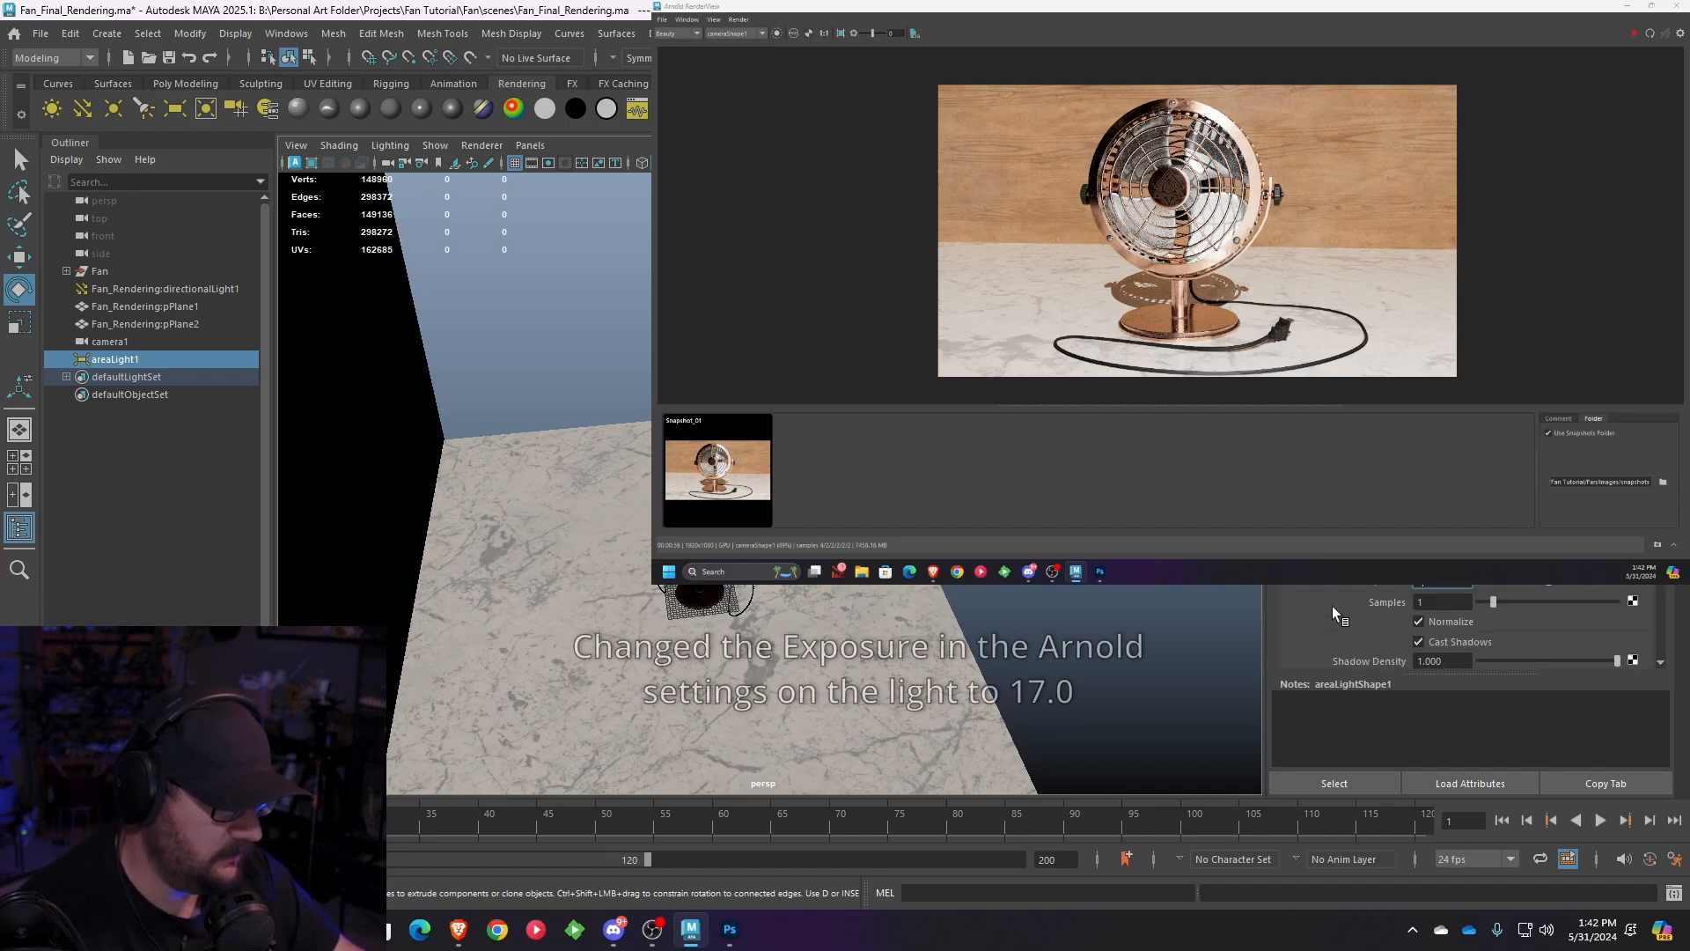
- Duplicate the area light, place the copy on the opposite side of the scene and rotate it toward the fan
key("f")
left_click_drag(564, 651, 522, 676, "alt")
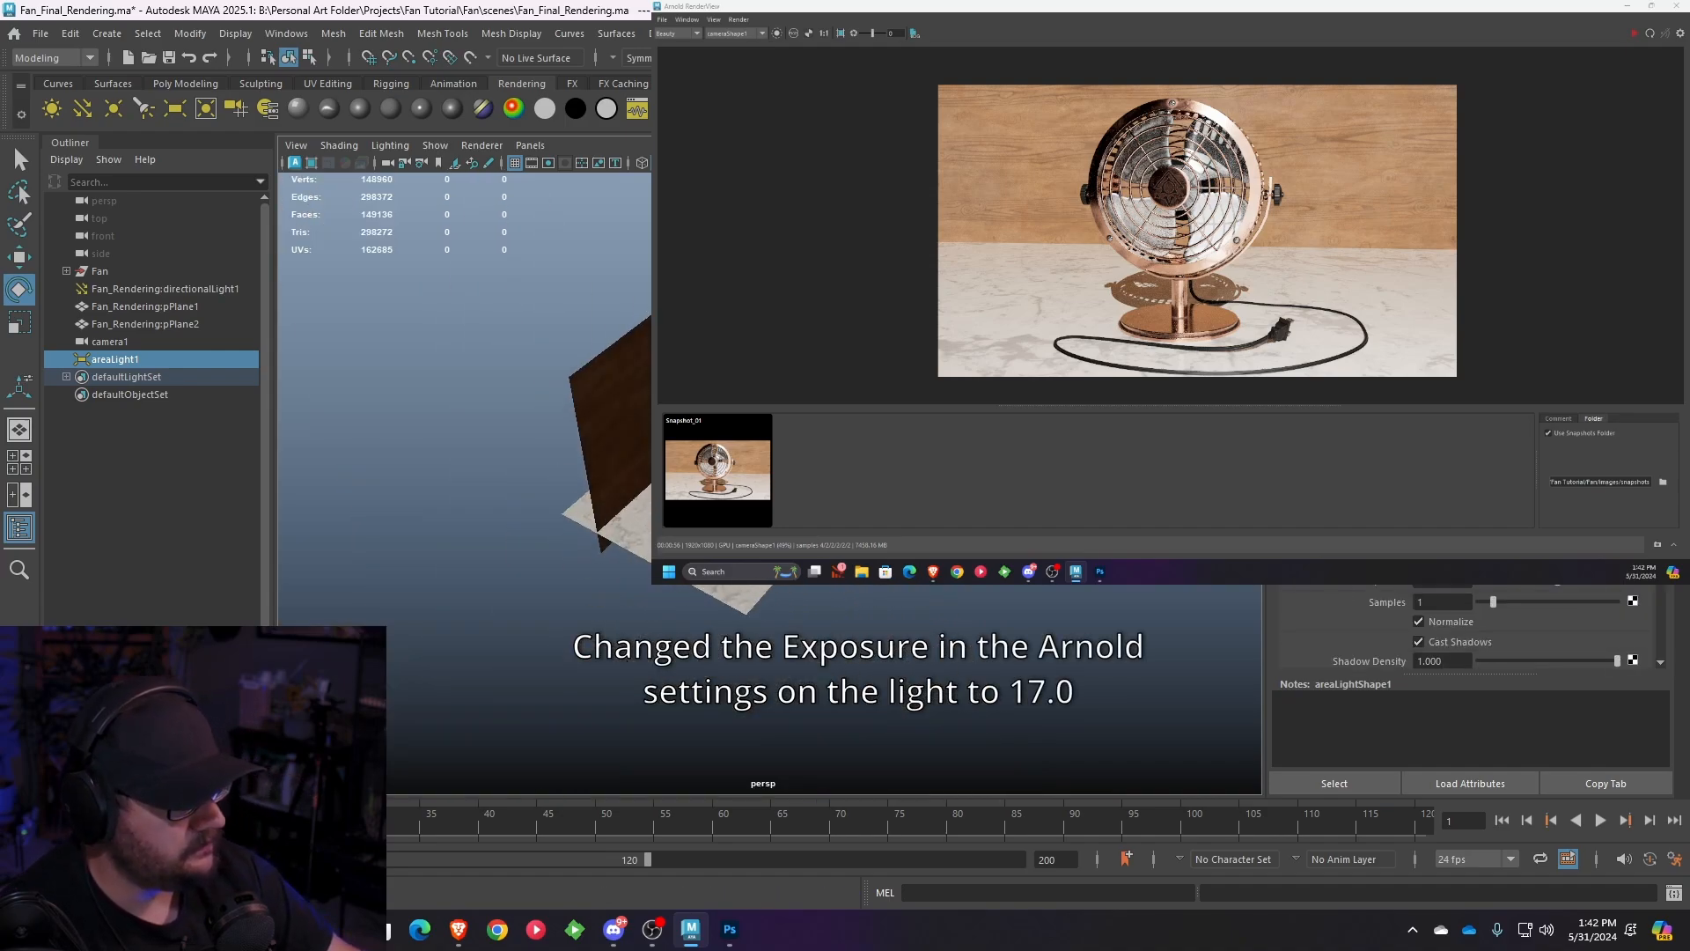
middle_click_drag(522, 675, 627, 656, "alt")
left_click_drag(627, 657, 611, 657, "alt")
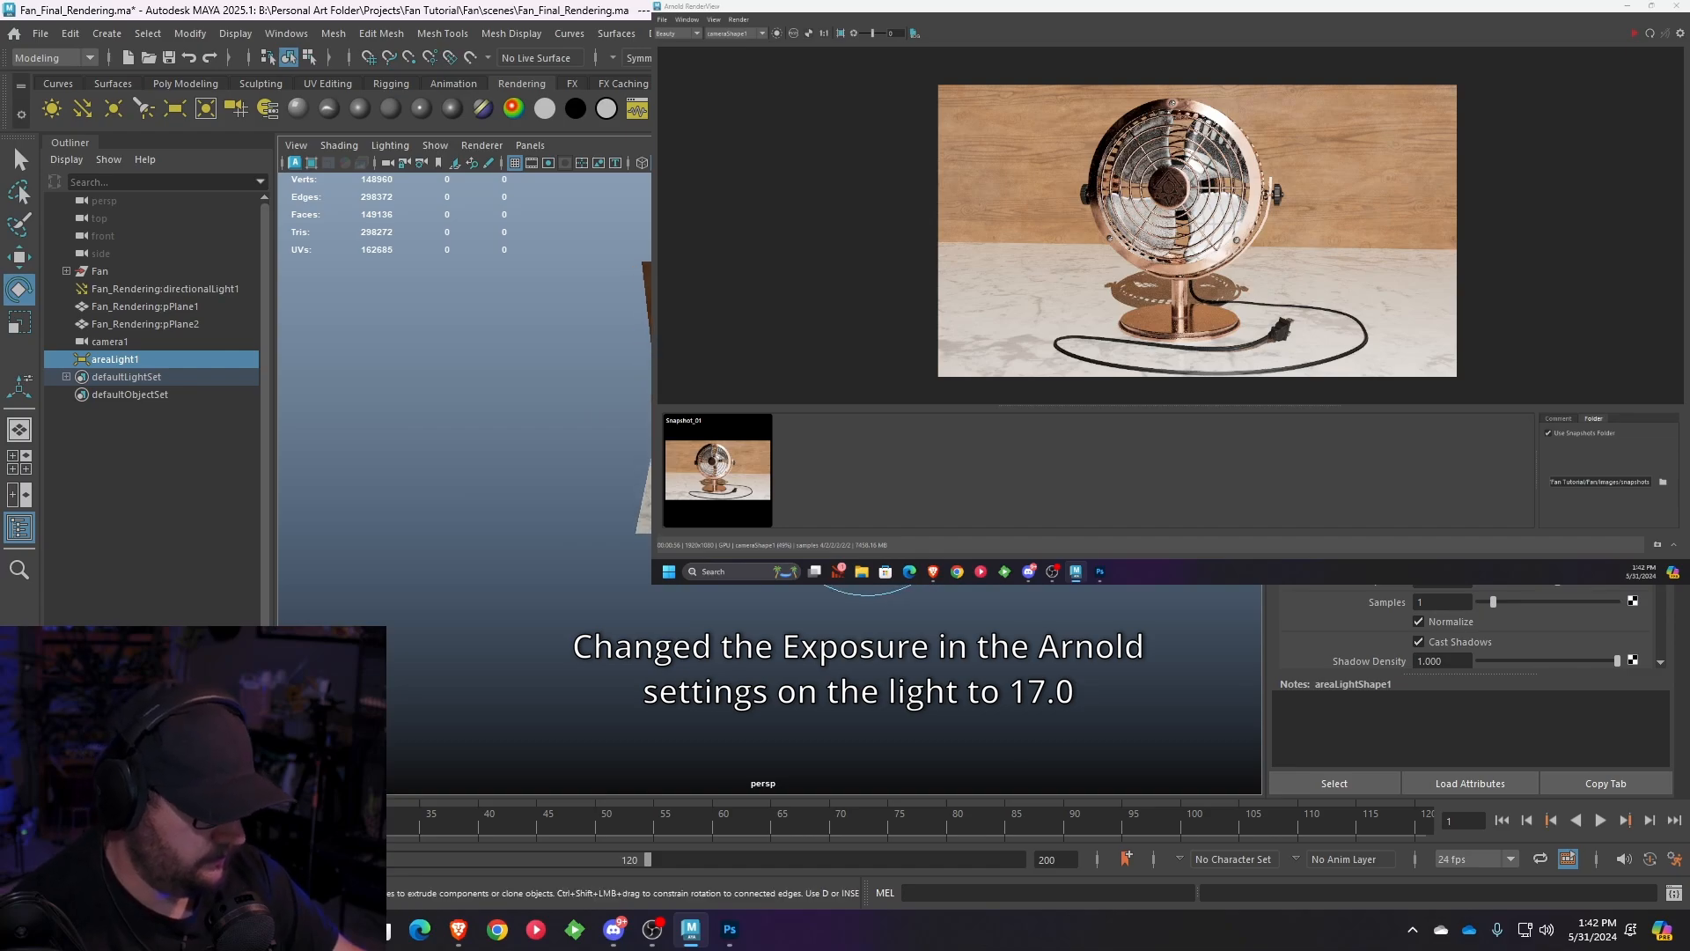
key("ctrl+d")
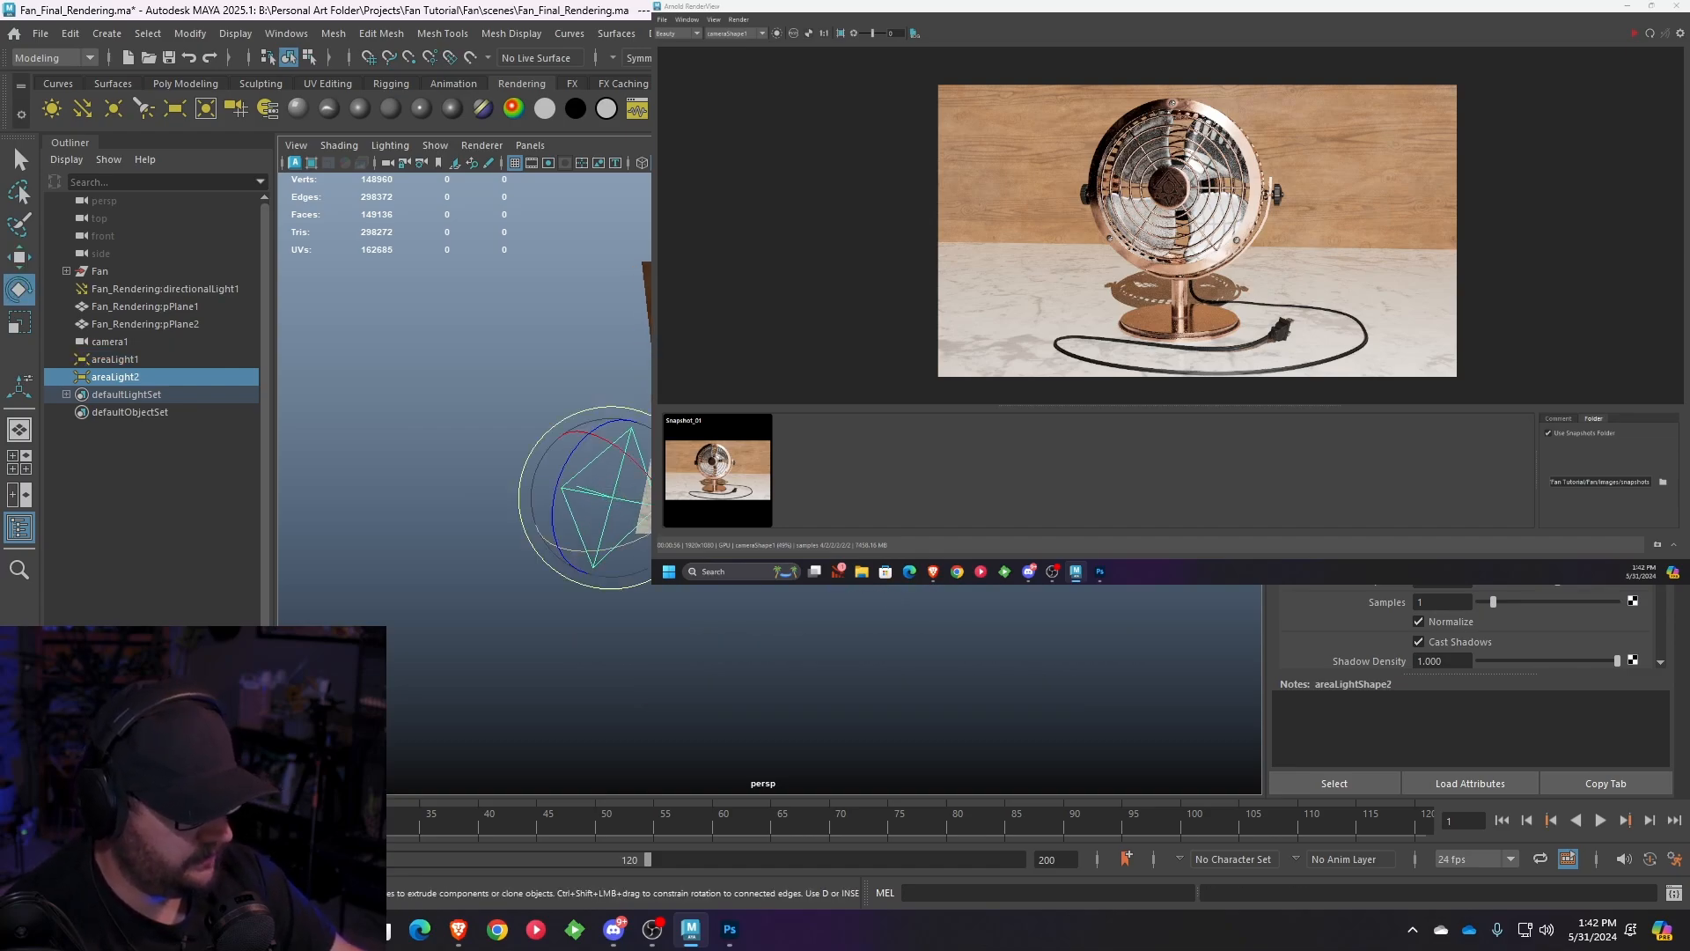
left_click_drag(642, 534, 567, 542)
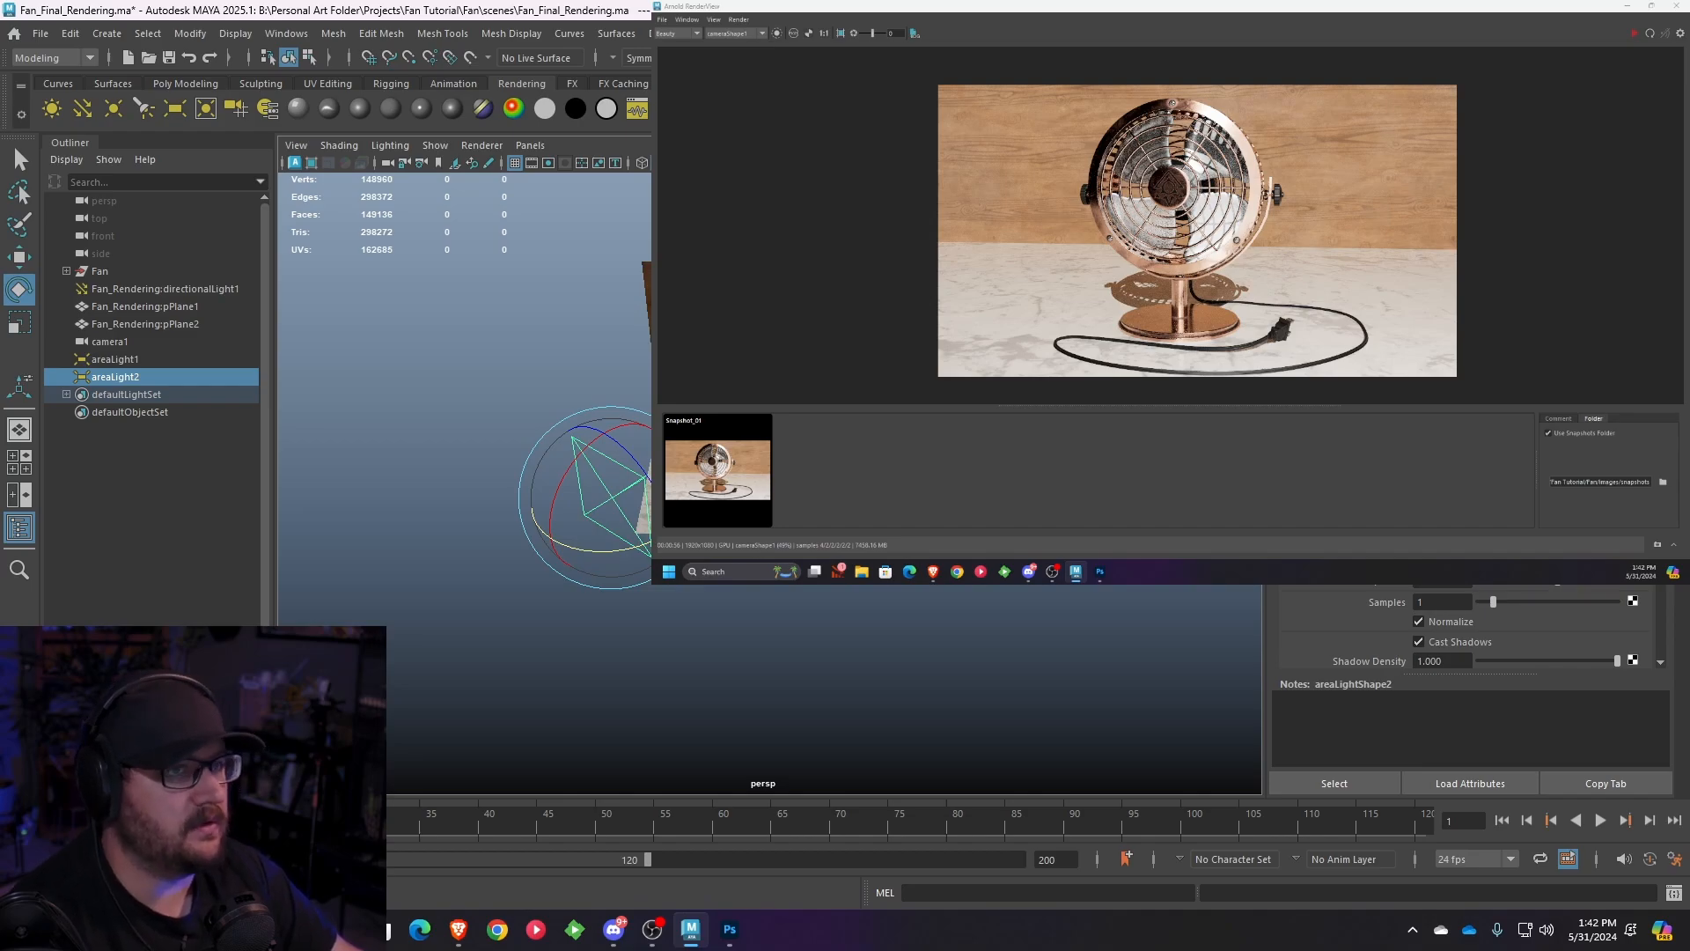
- Set the Arnold exposure of the second area light to 15.0 and check its aim toward the fan
middle_click_drag(705, 493, 784, 493, "alt")
scroll(769, 480, "up", 5)
left_click_drag(769, 480, 818, 484, "alt")
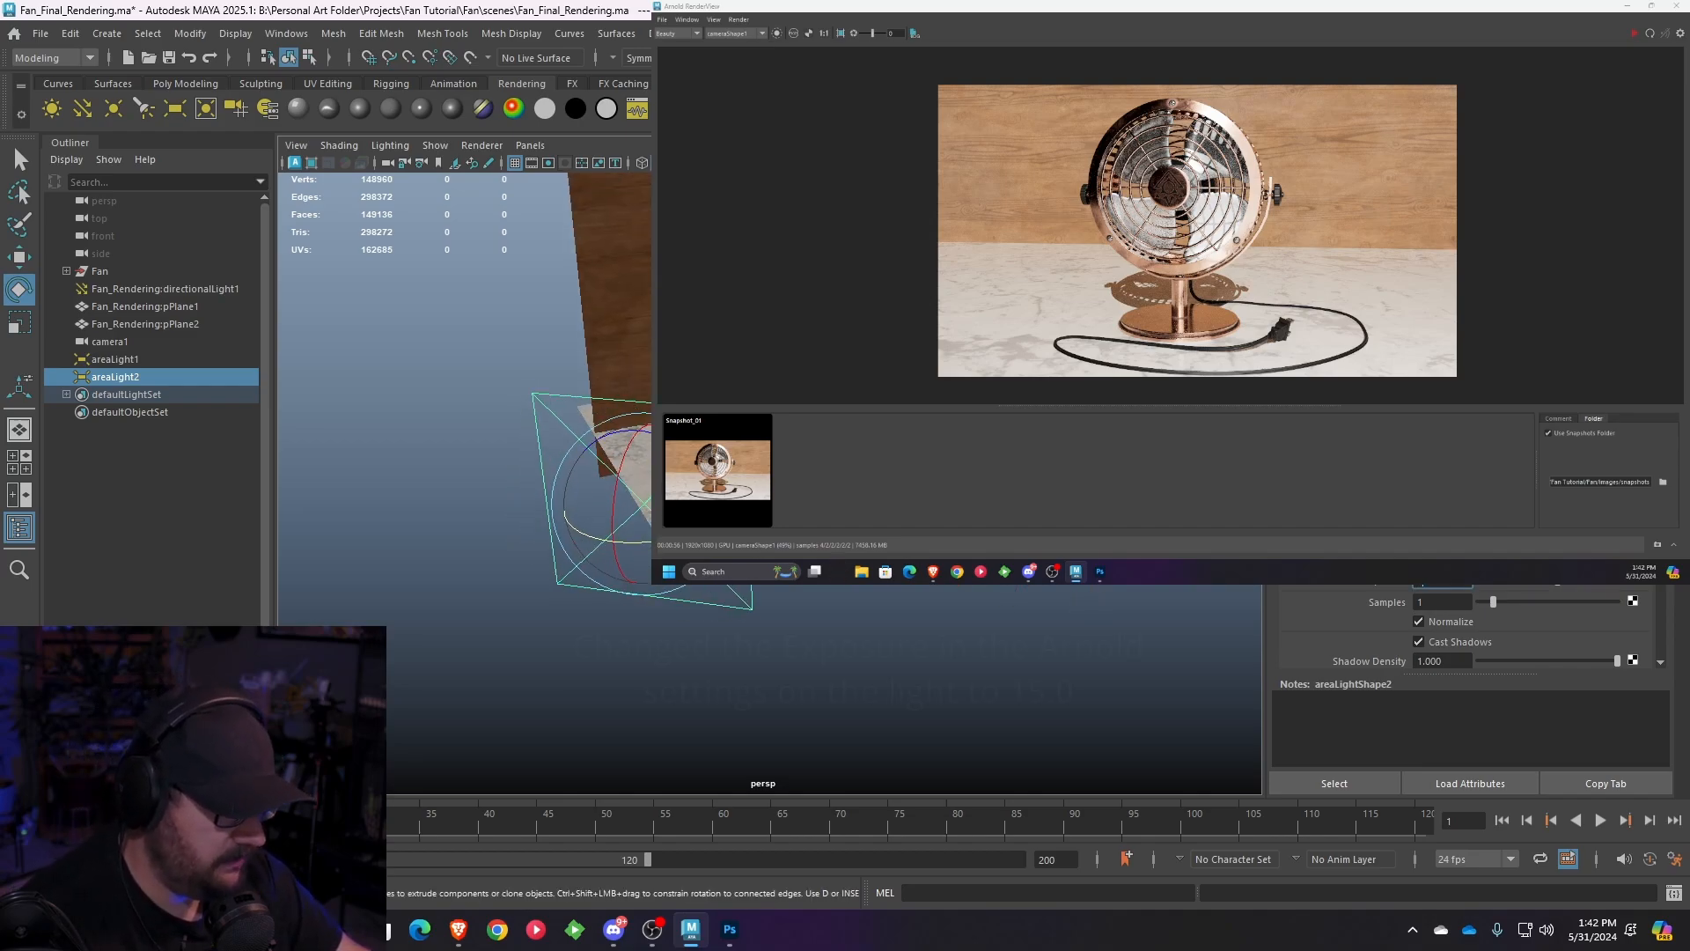
left_click_drag(769, 480, 645, 512, "alt")
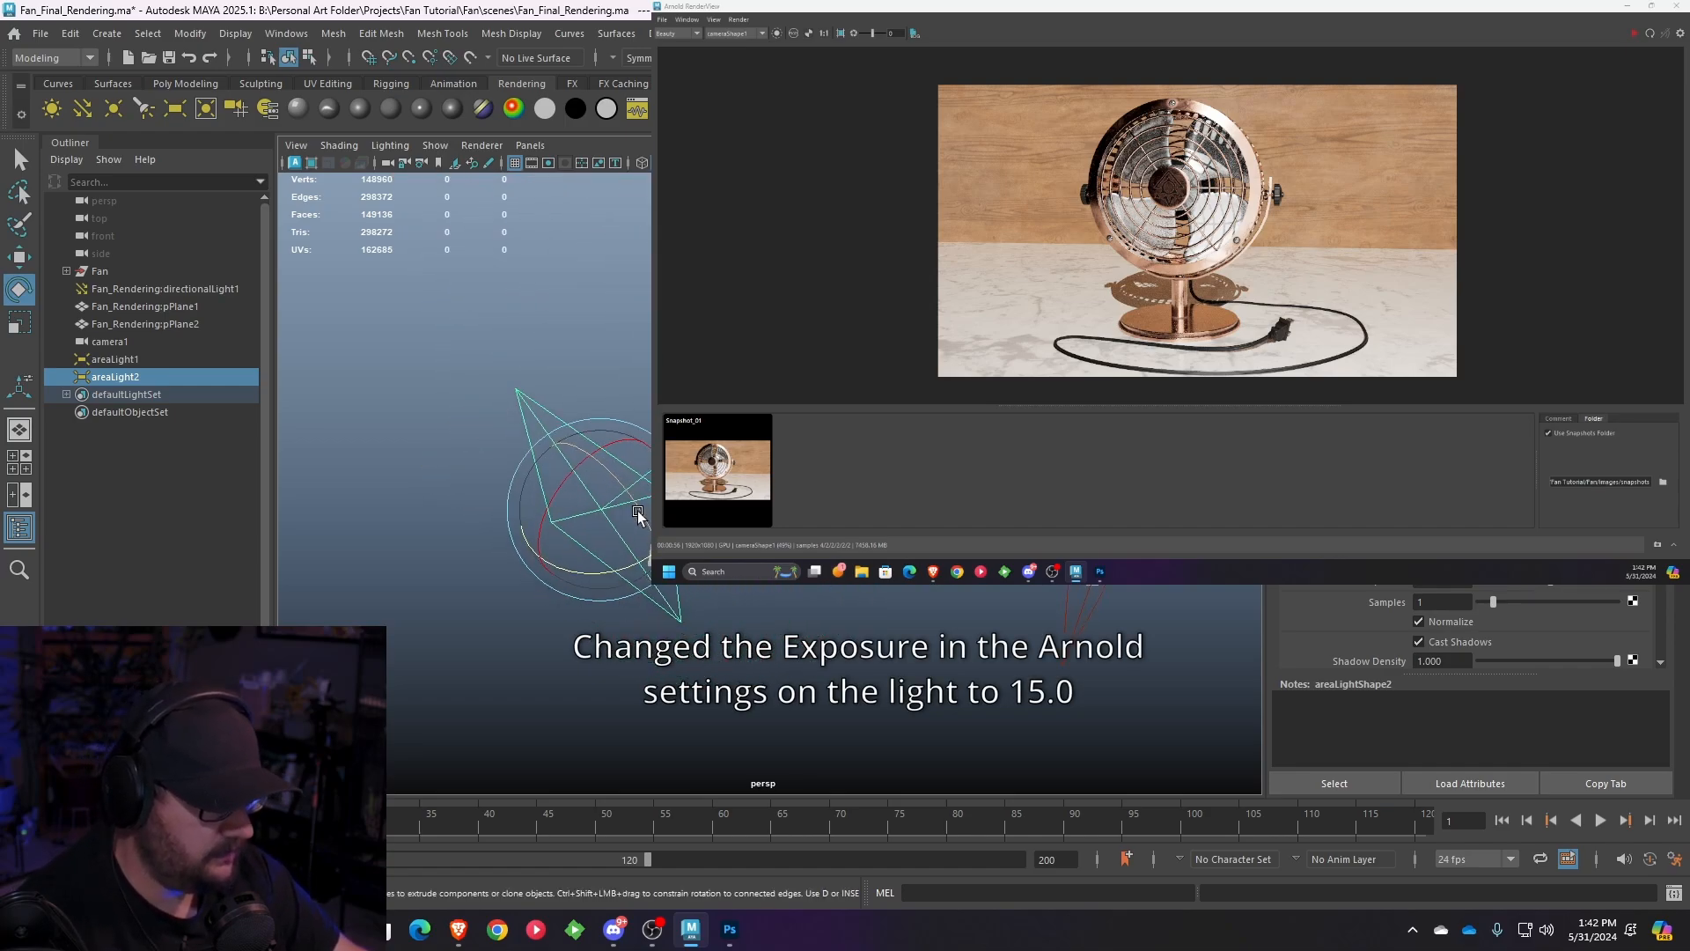
- Duplicate the second area light, raise the copy high above the floor and reposition it over the scene
key("w")
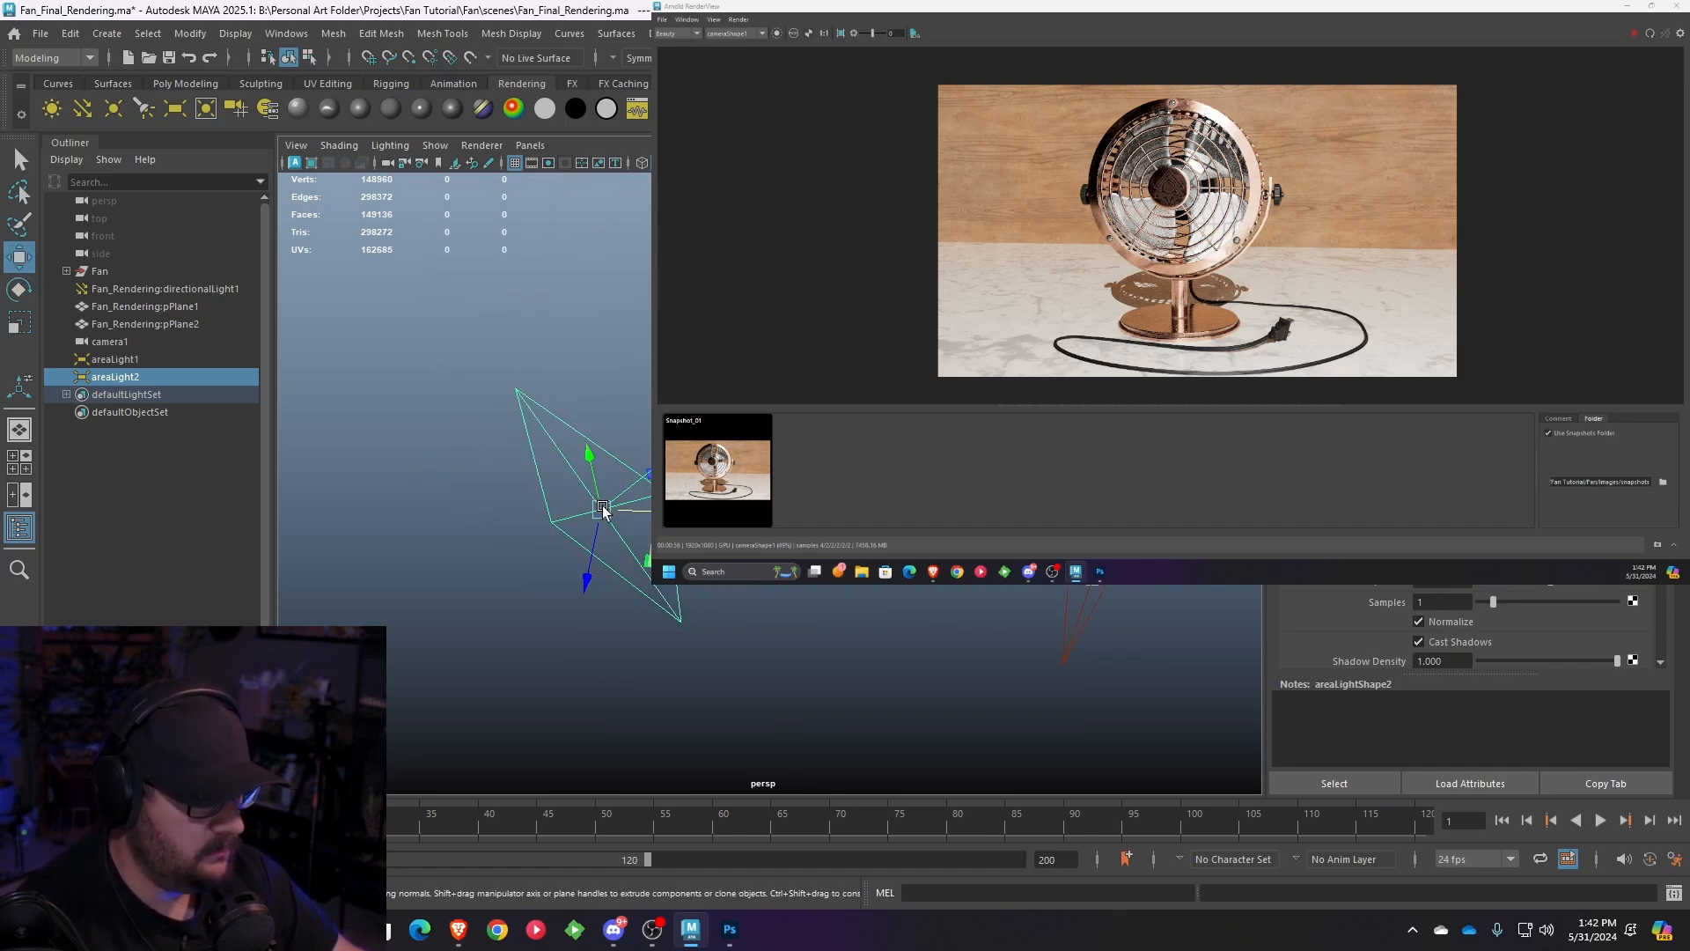
key("ctrl+d")
key("e")
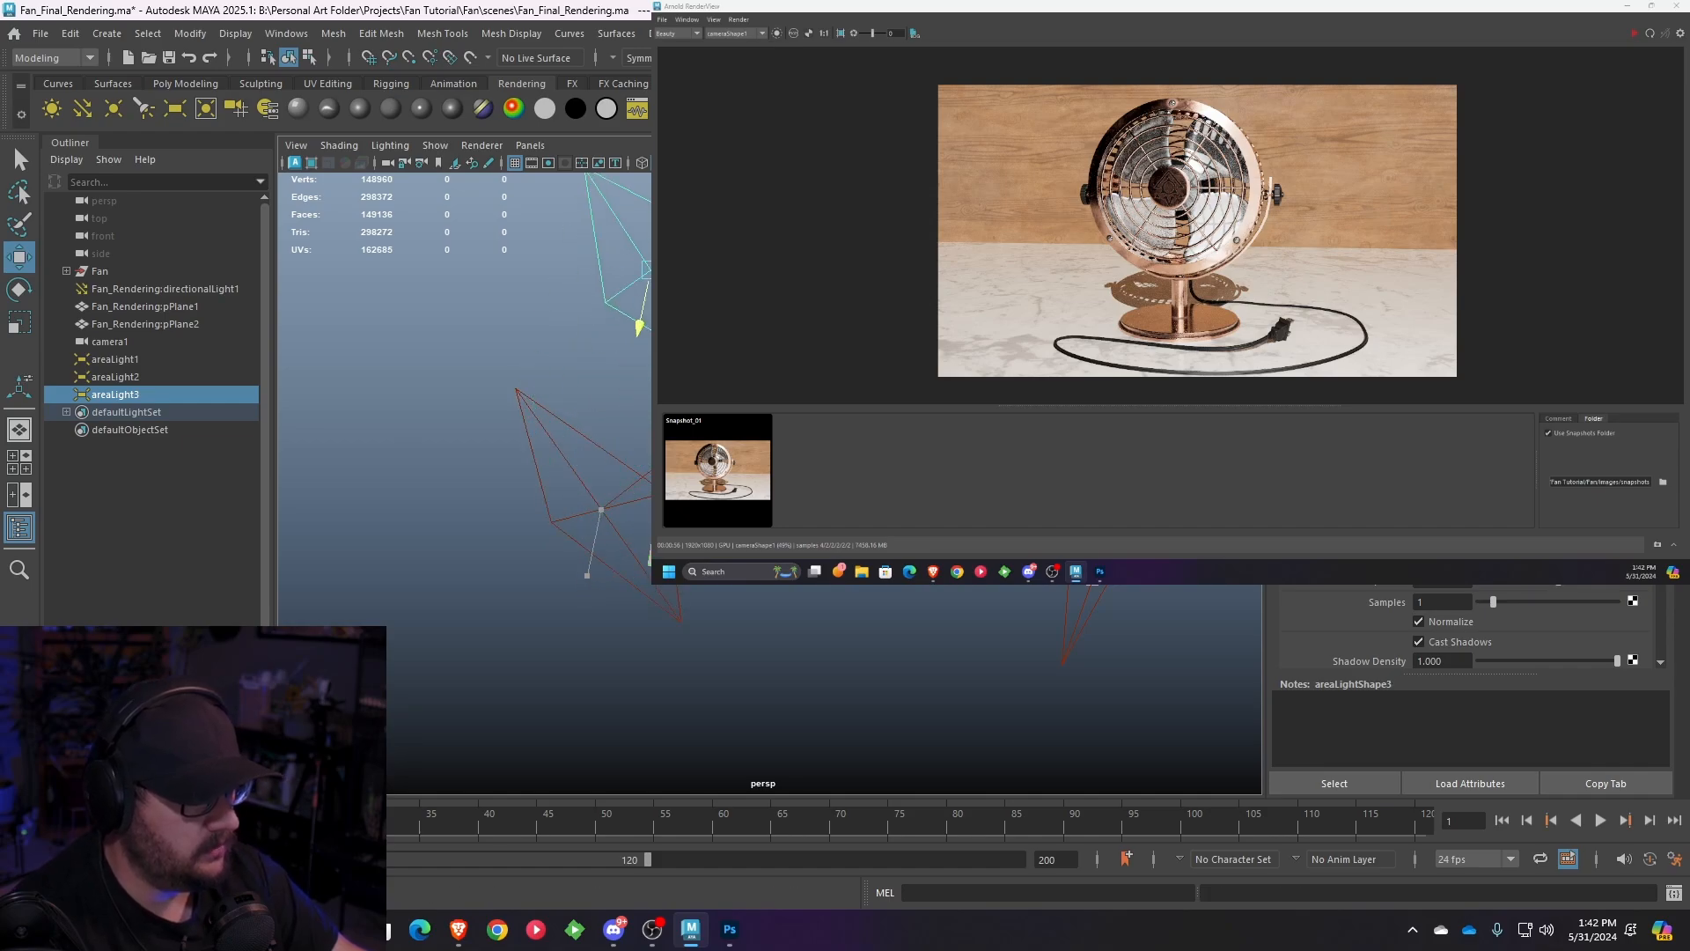
left_click_drag(682, 317, 775, 270)
key("w")
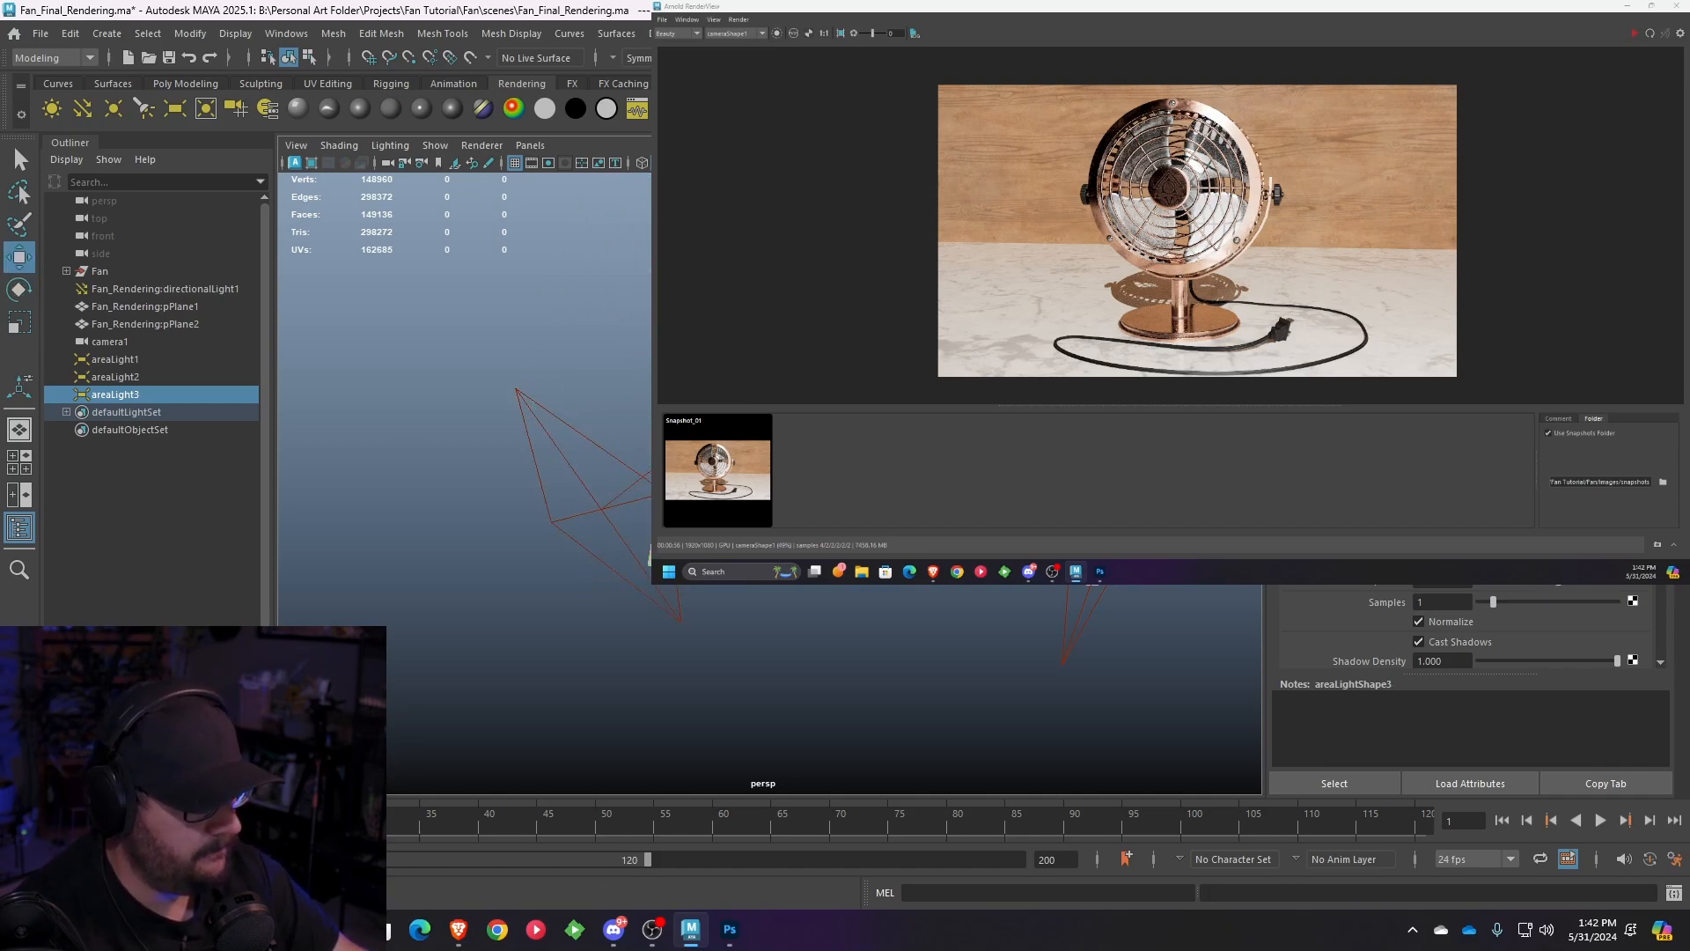
key("e")
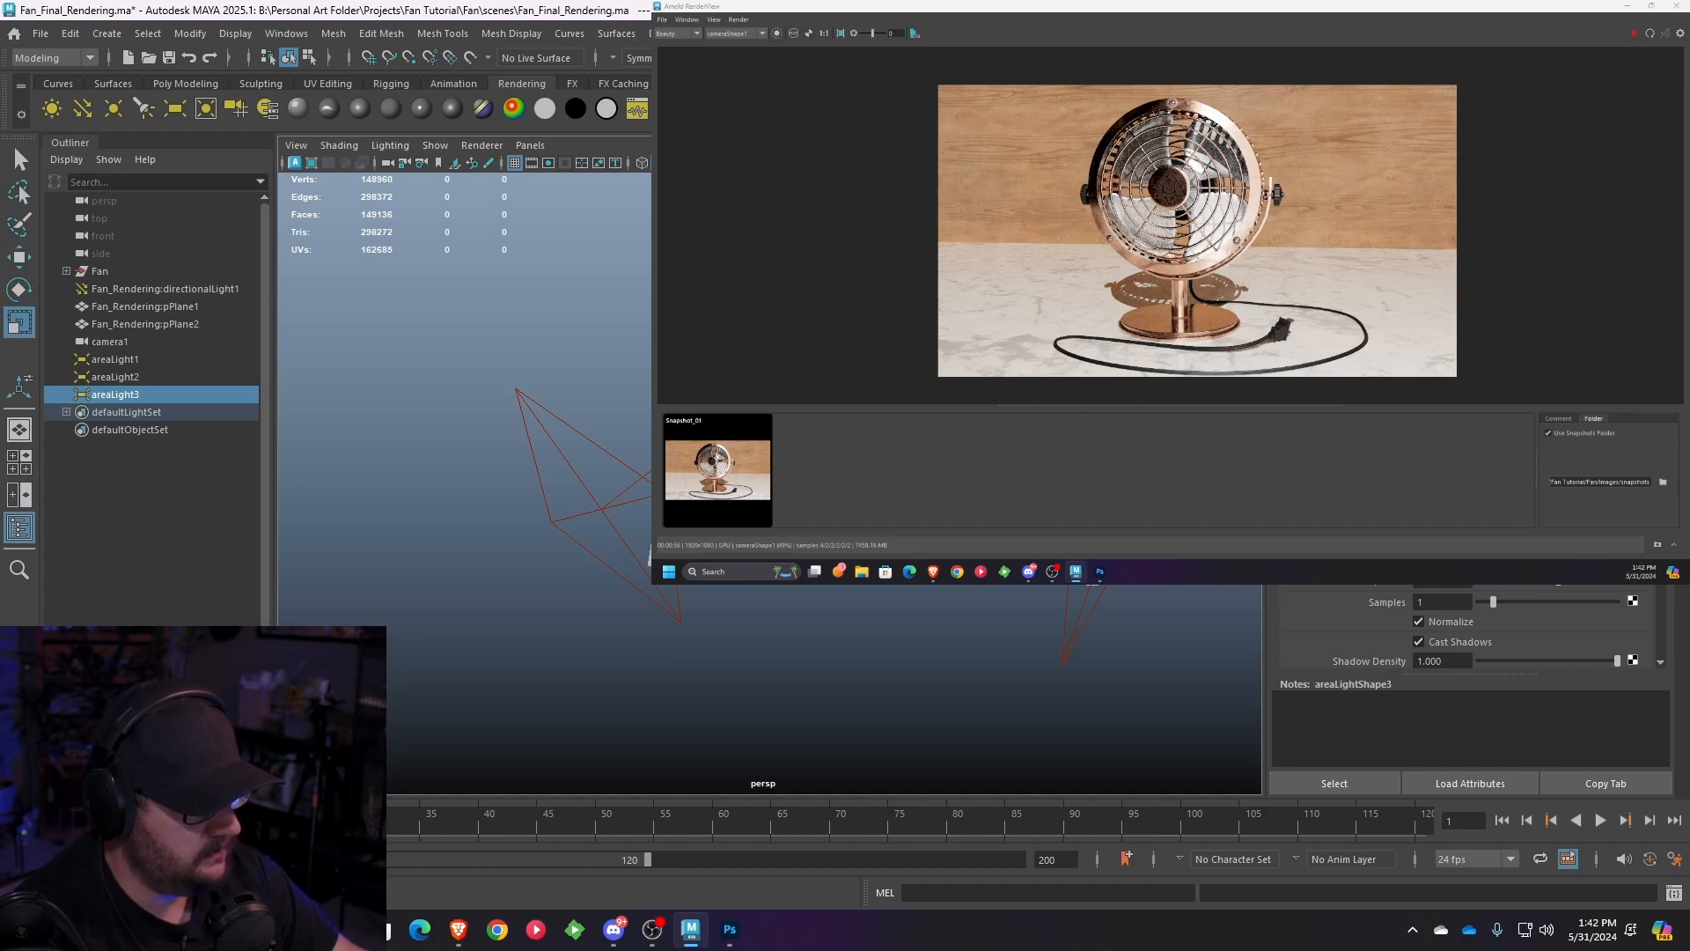
key("w")
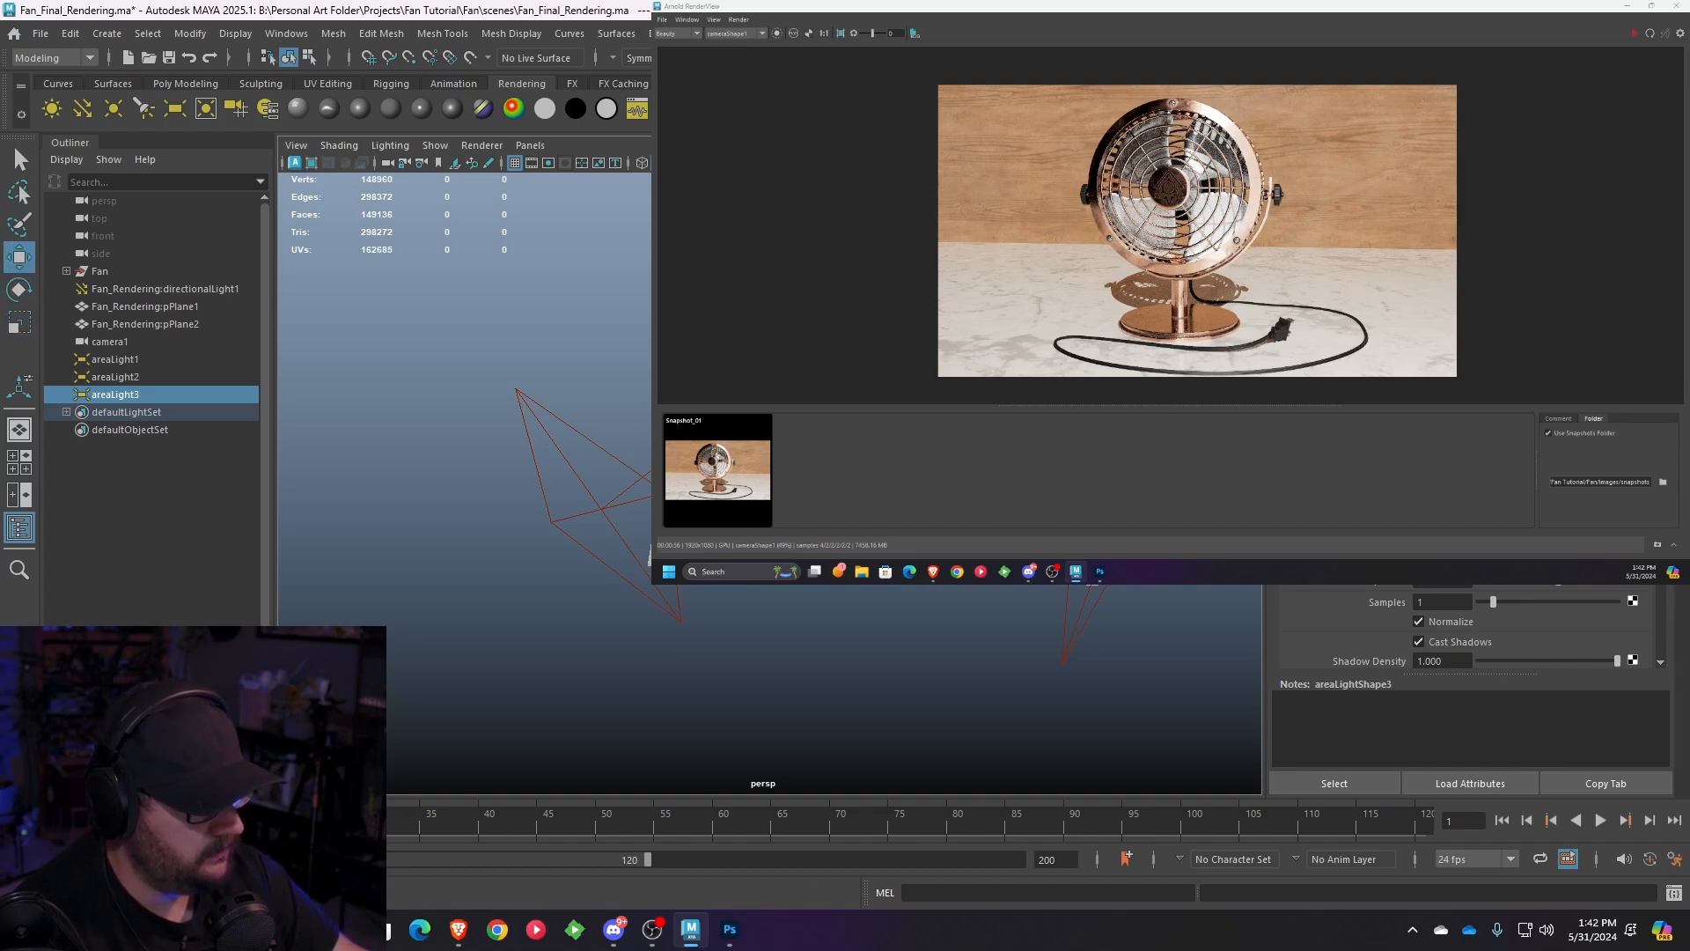
- Check the orientation of the third area light and set its Arnold exposure to 12.0
left_click_drag(606, 397, 652, 396, "alt")
key("f")
key("e")
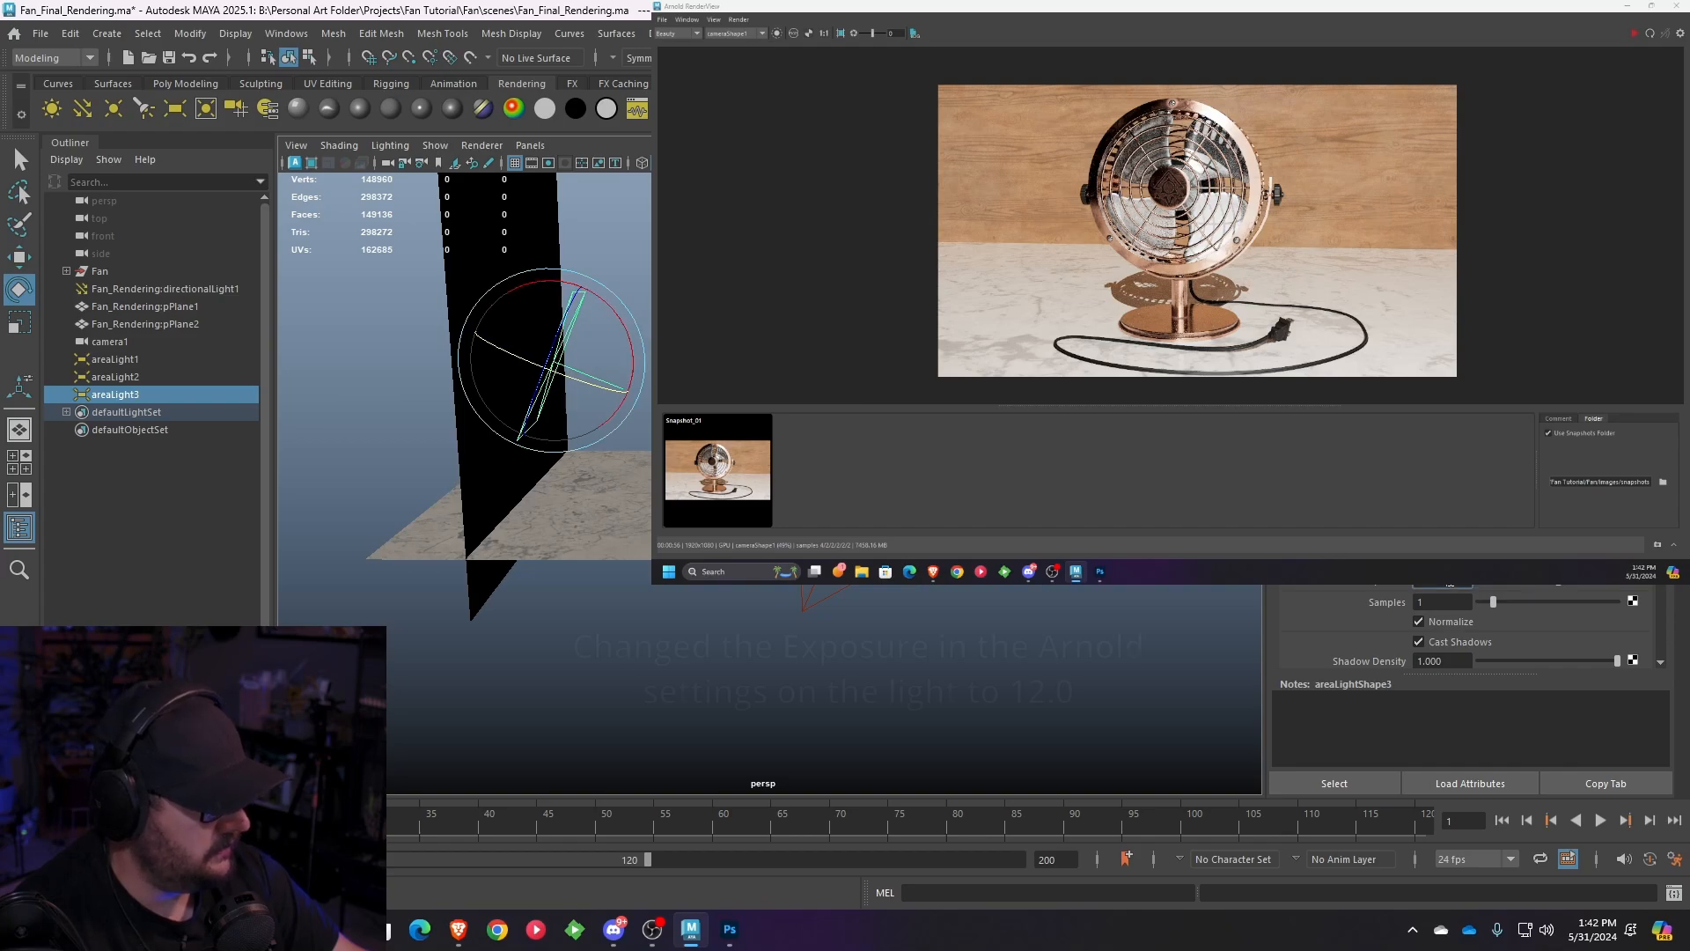
key("Return")
left_click_drag(465, 396, 599, 490, "alt")
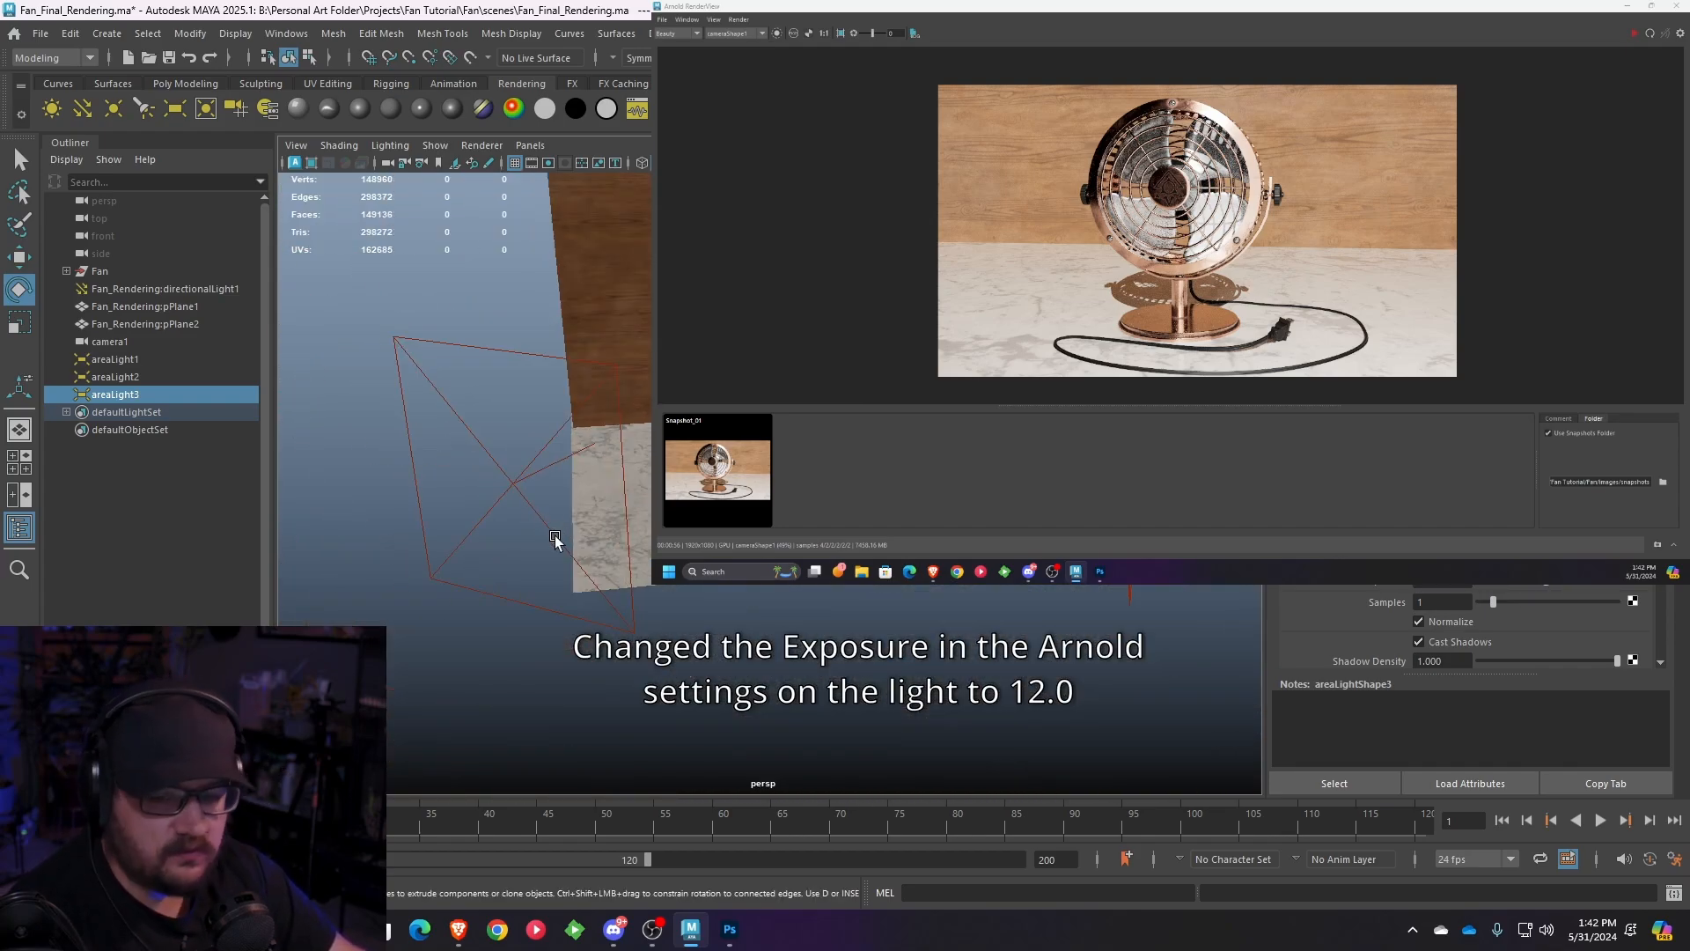
- Check the placement of all three area lights and save the scene
scroll(541, 531, "up", 1)
scroll(546, 524, "down", 1)
middle_click_drag(563, 511, 449, 493, "alt")
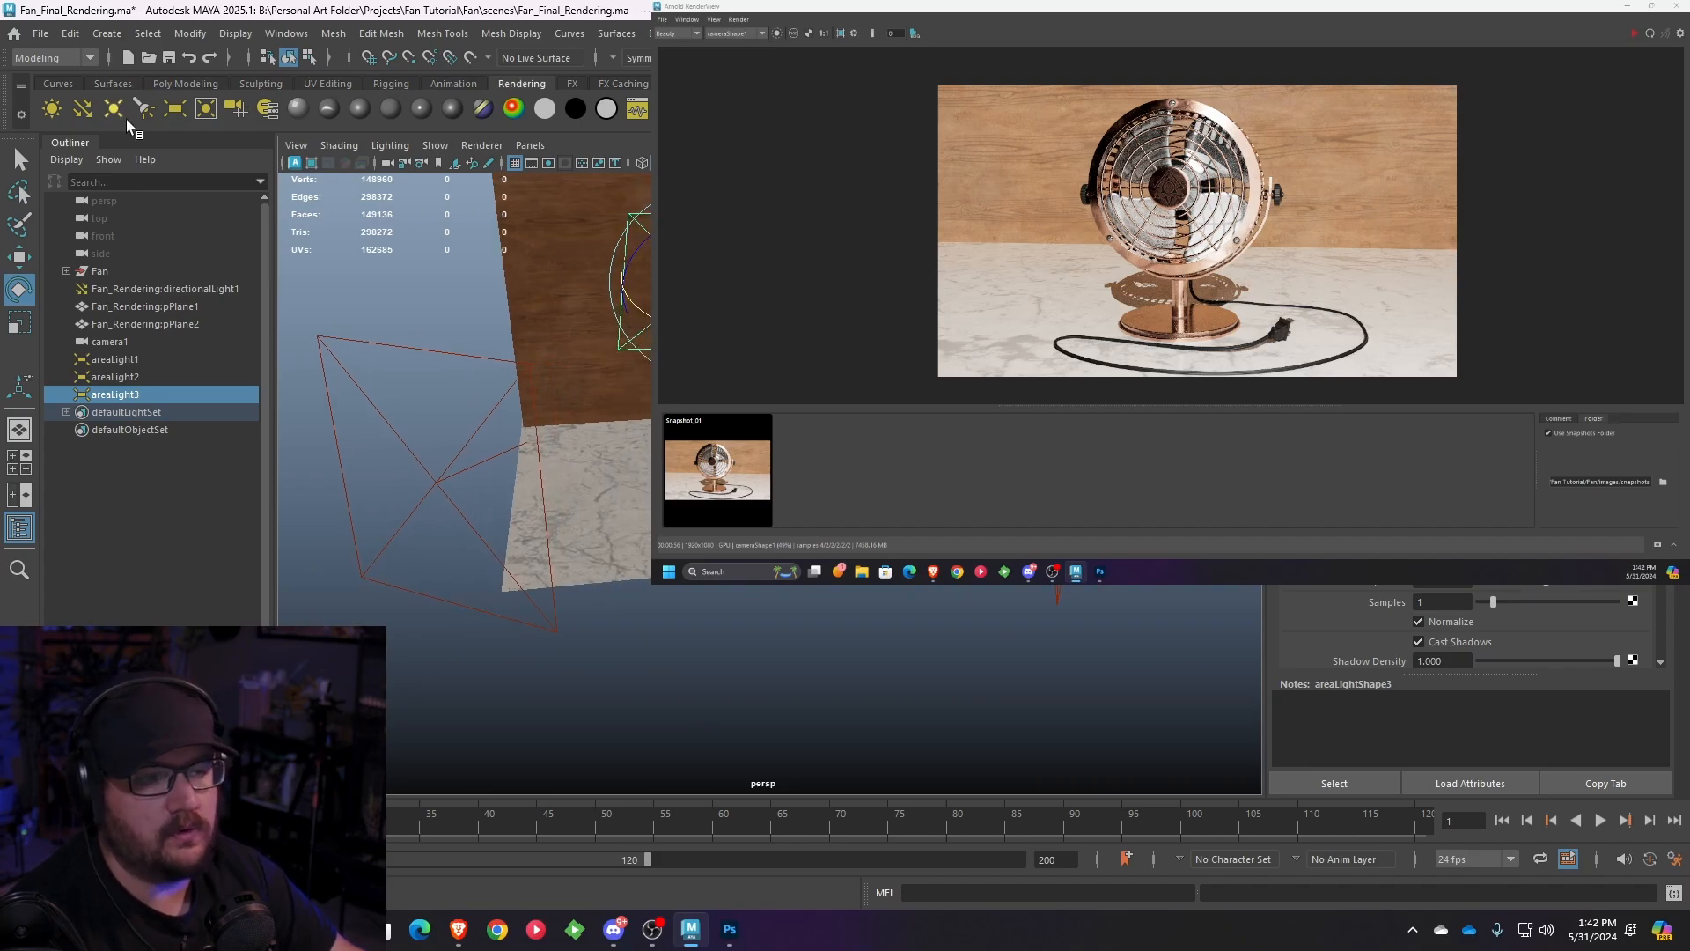
left_click(41, 35)
left_click(81, 107)
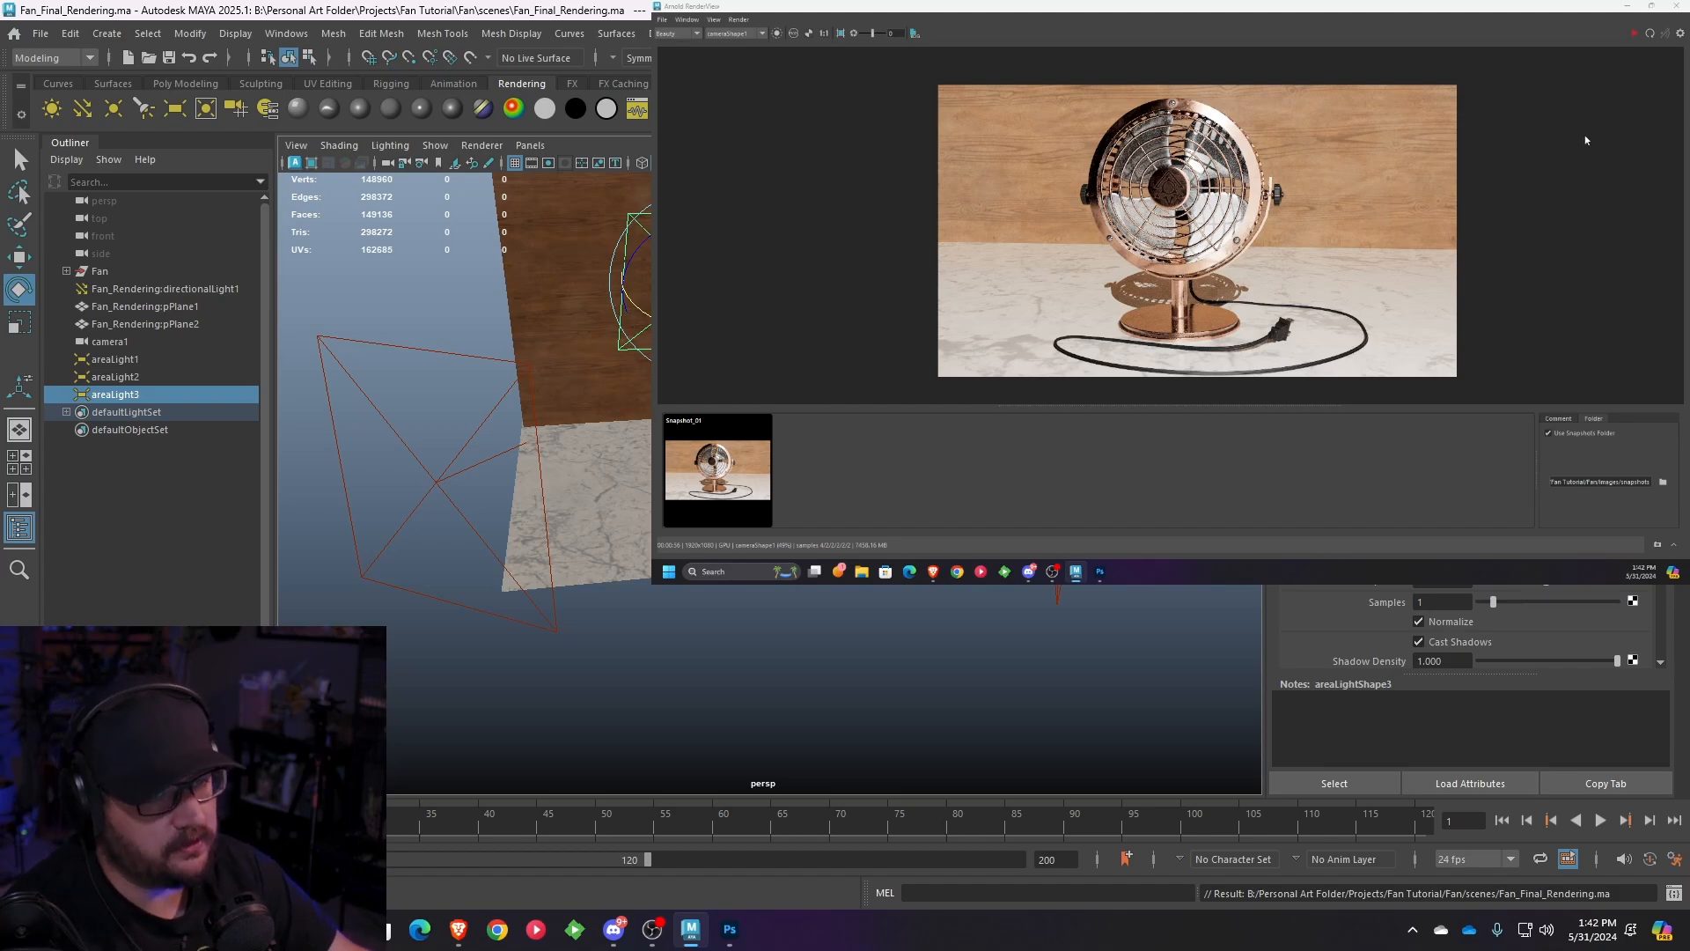
- Comment the first render snapshot with "Base Setup One directional light" and recheck the saved note
left_click(1557, 418)
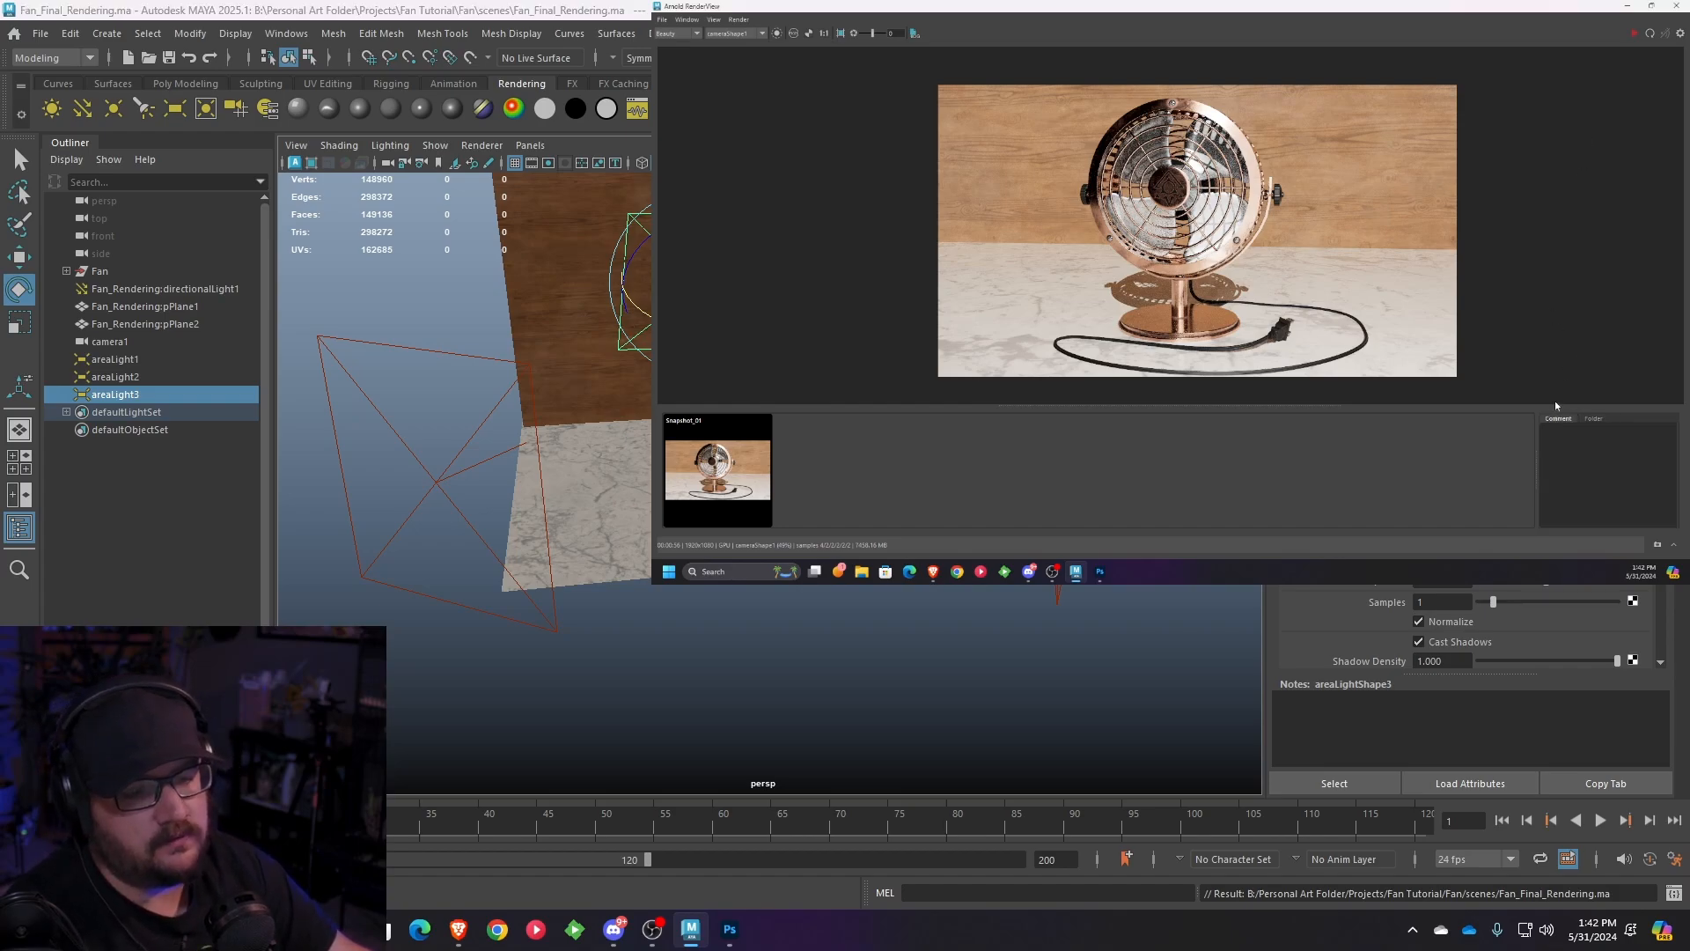
left_click(1564, 431)
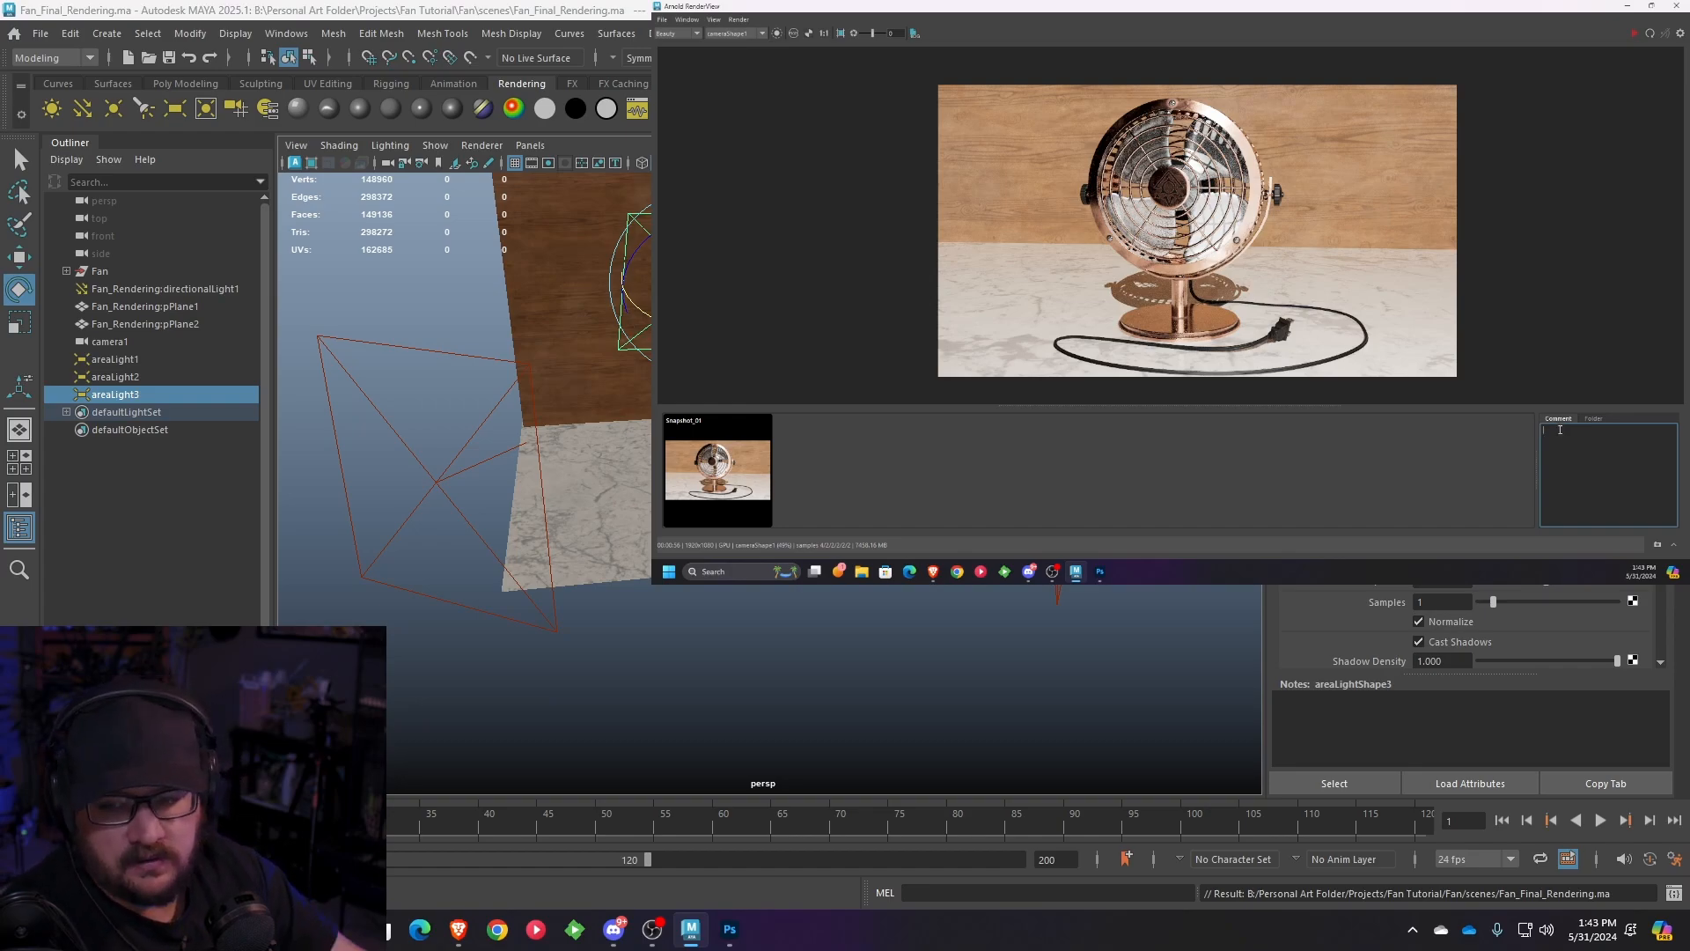
left_click(1529, 453)
left_click(1557, 435)
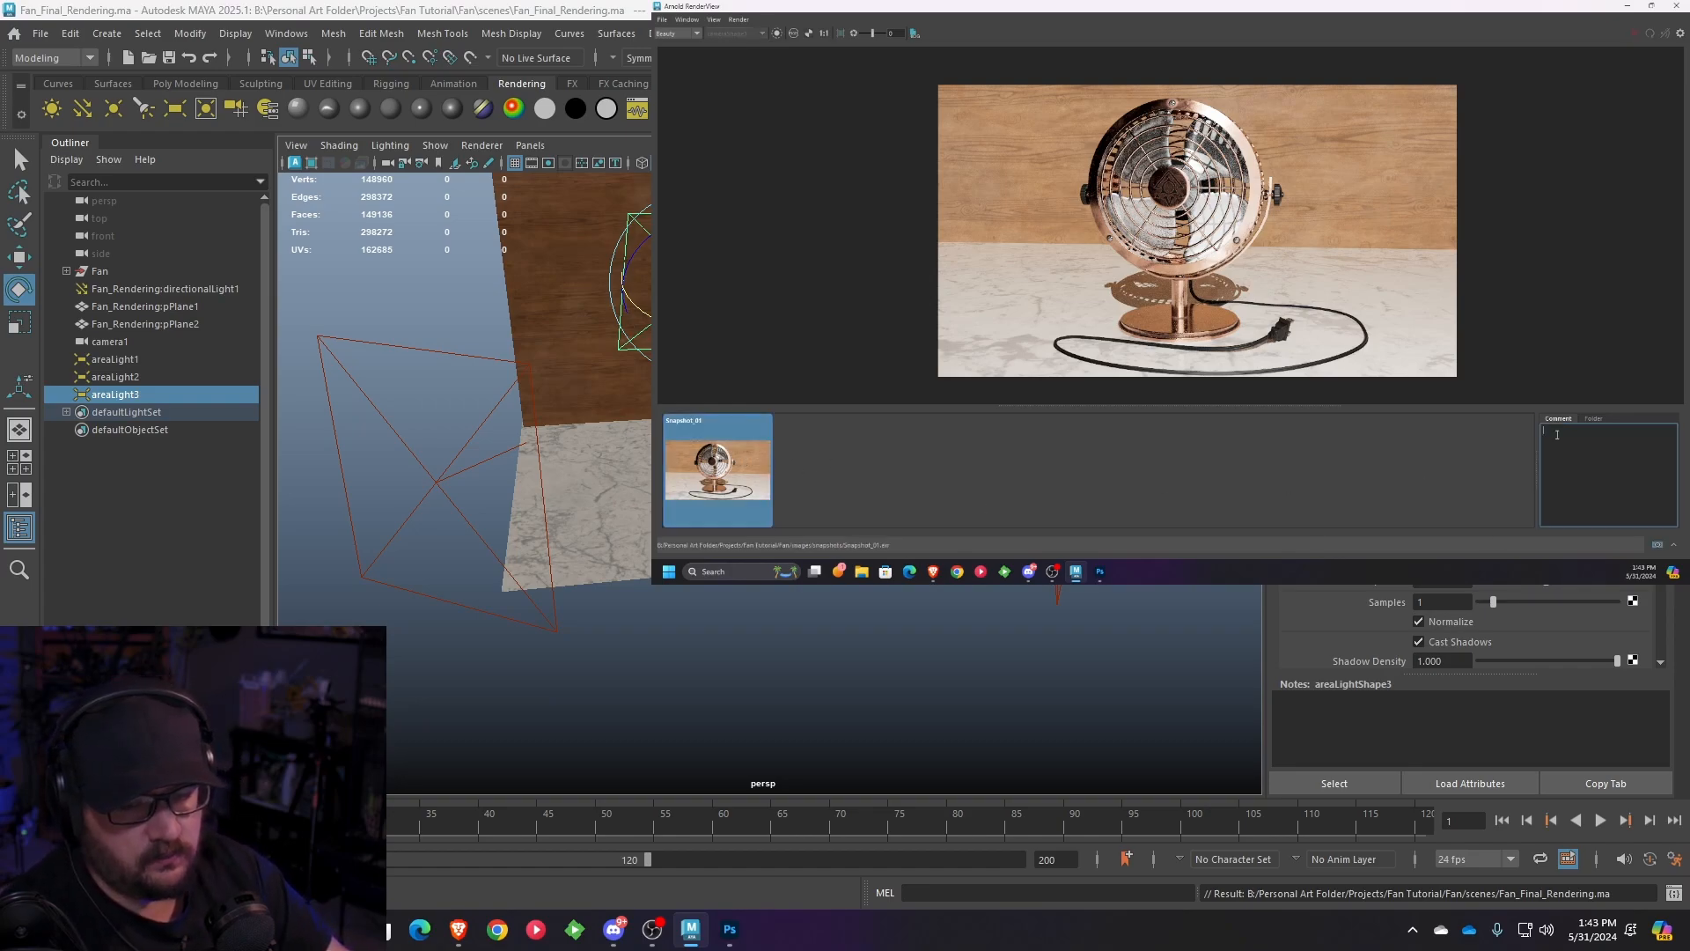
type("Base")
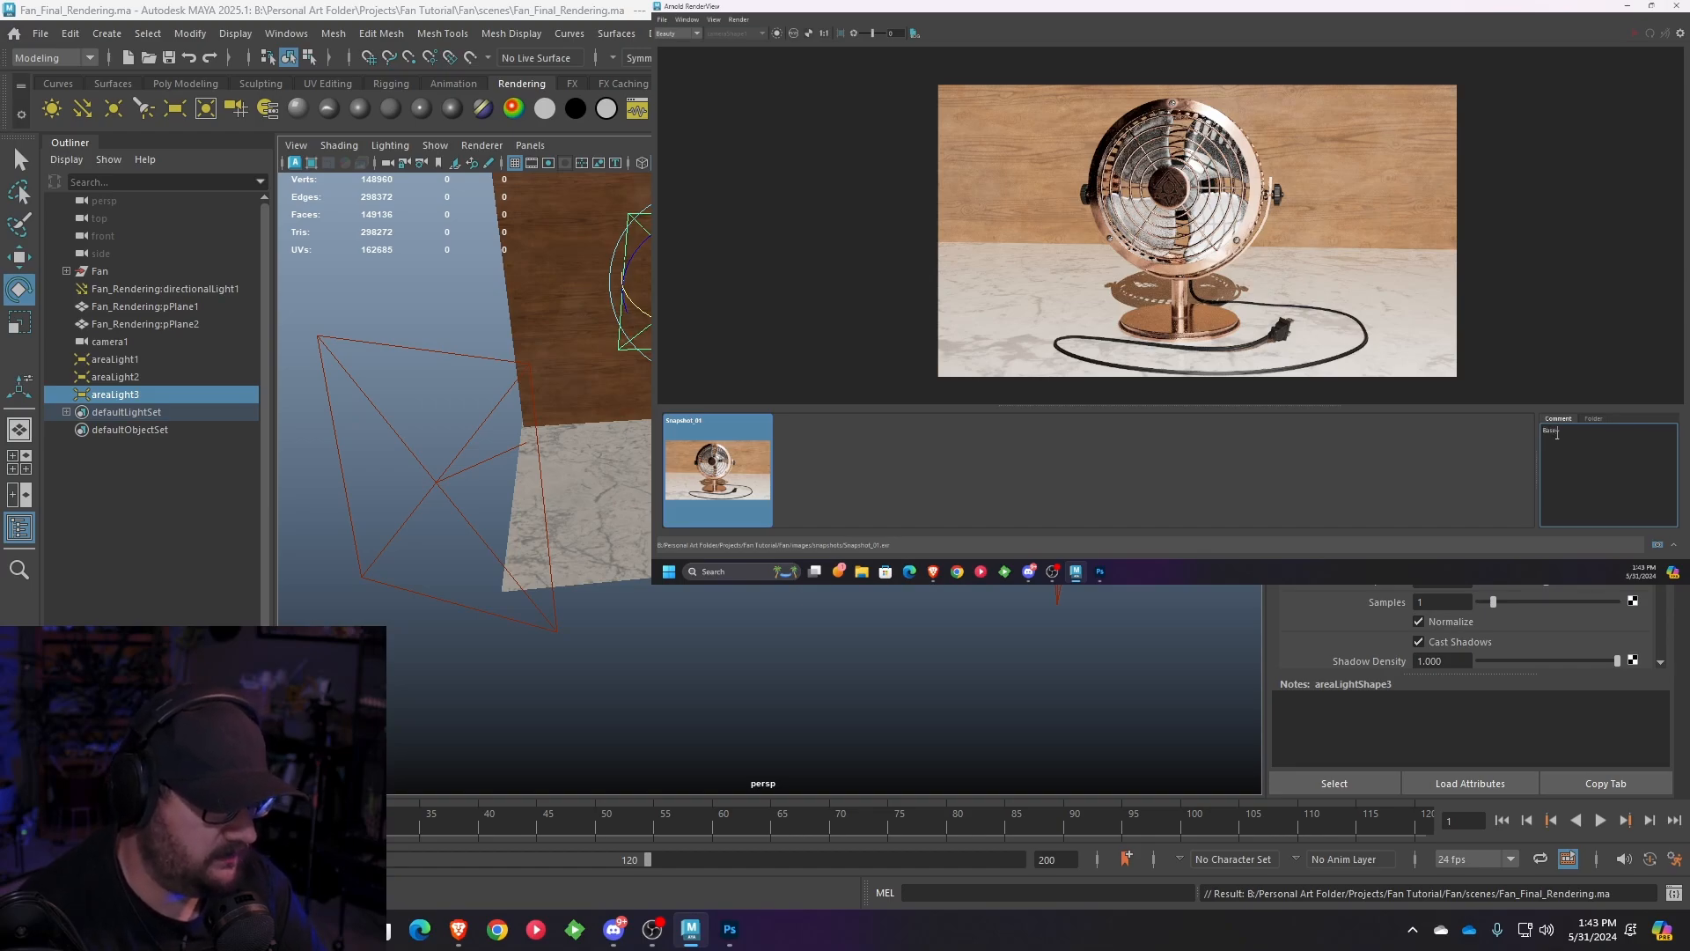
type(" Setup")
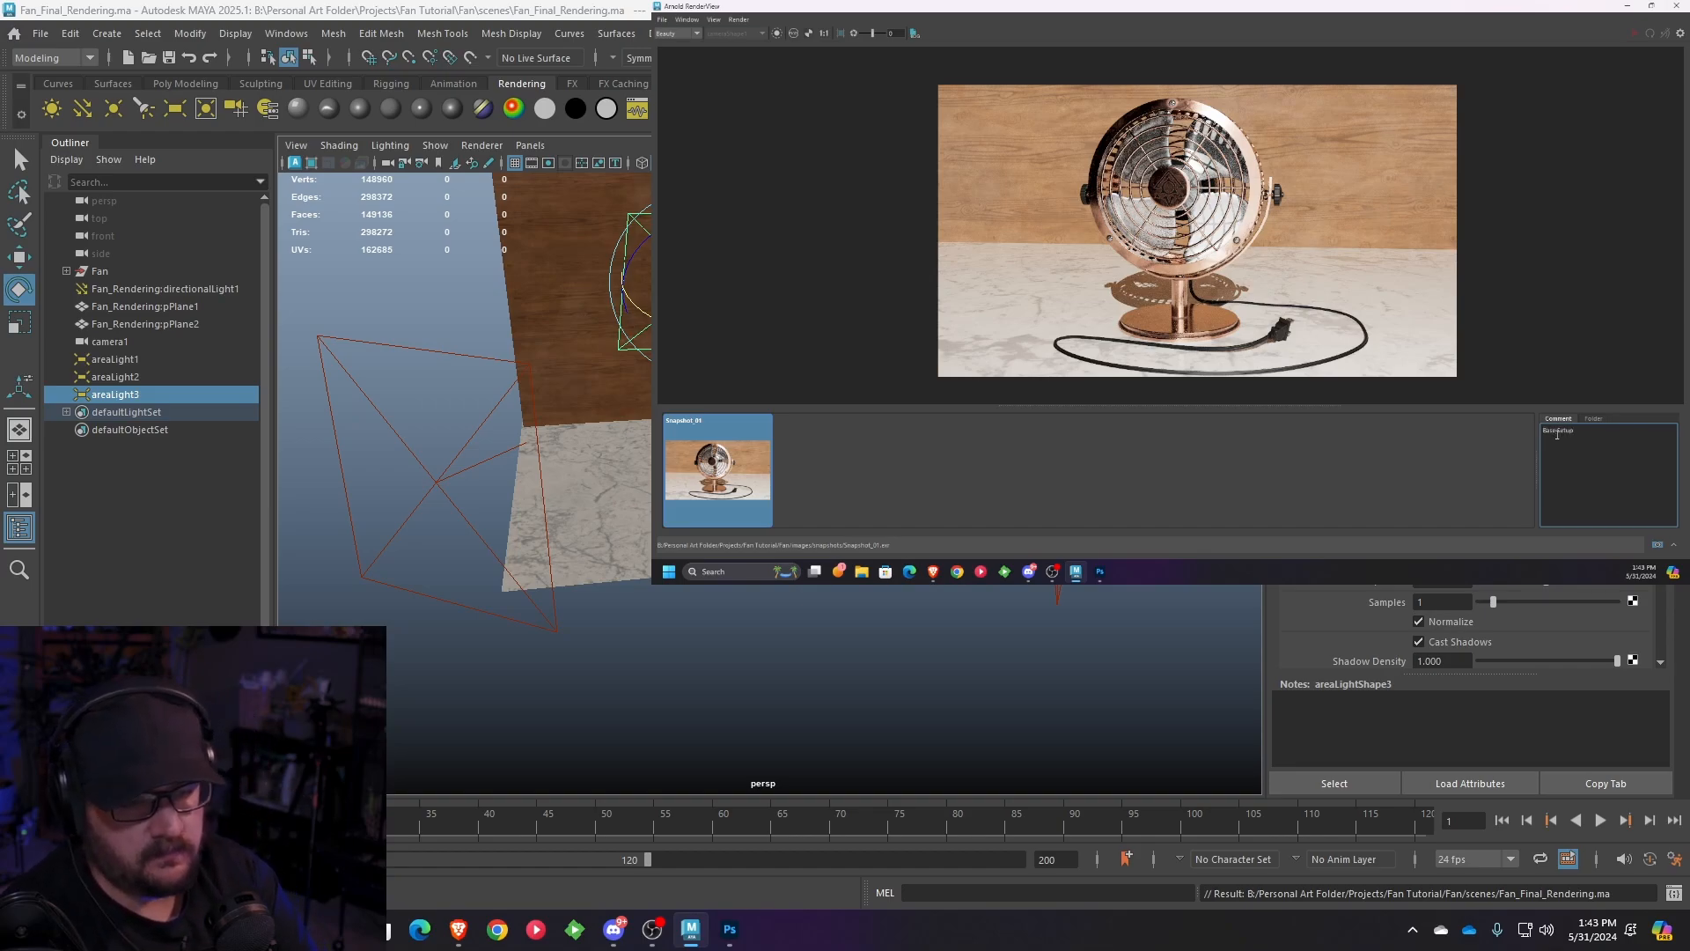
type(" One dif")
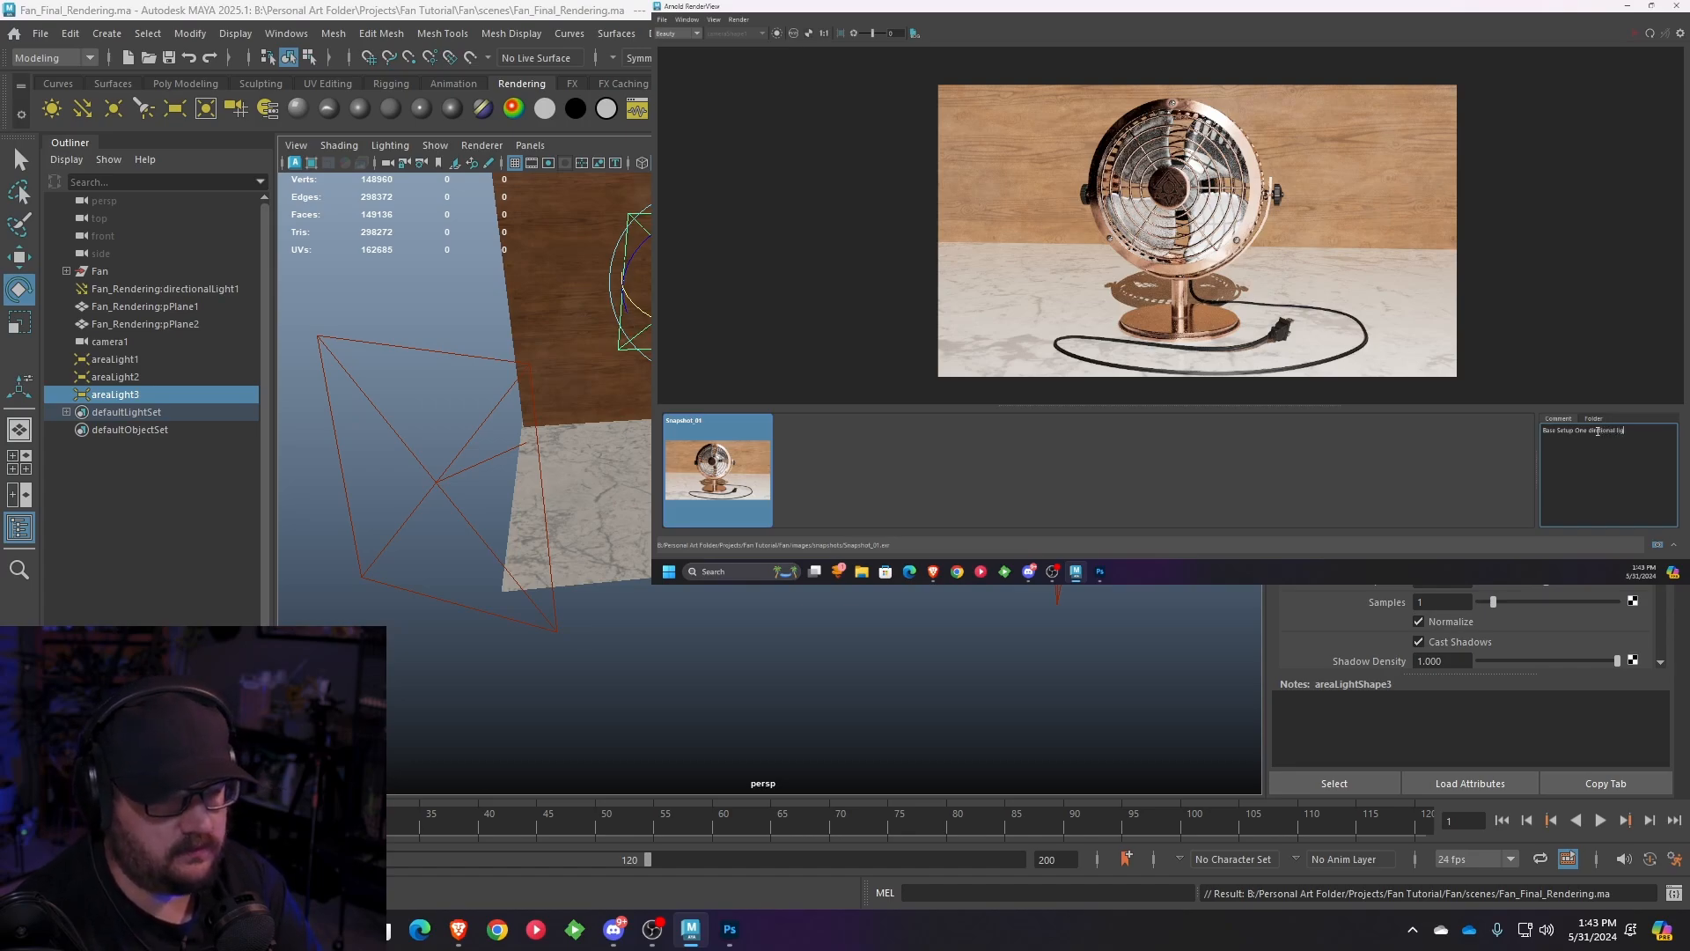
left_click(1116, 487)
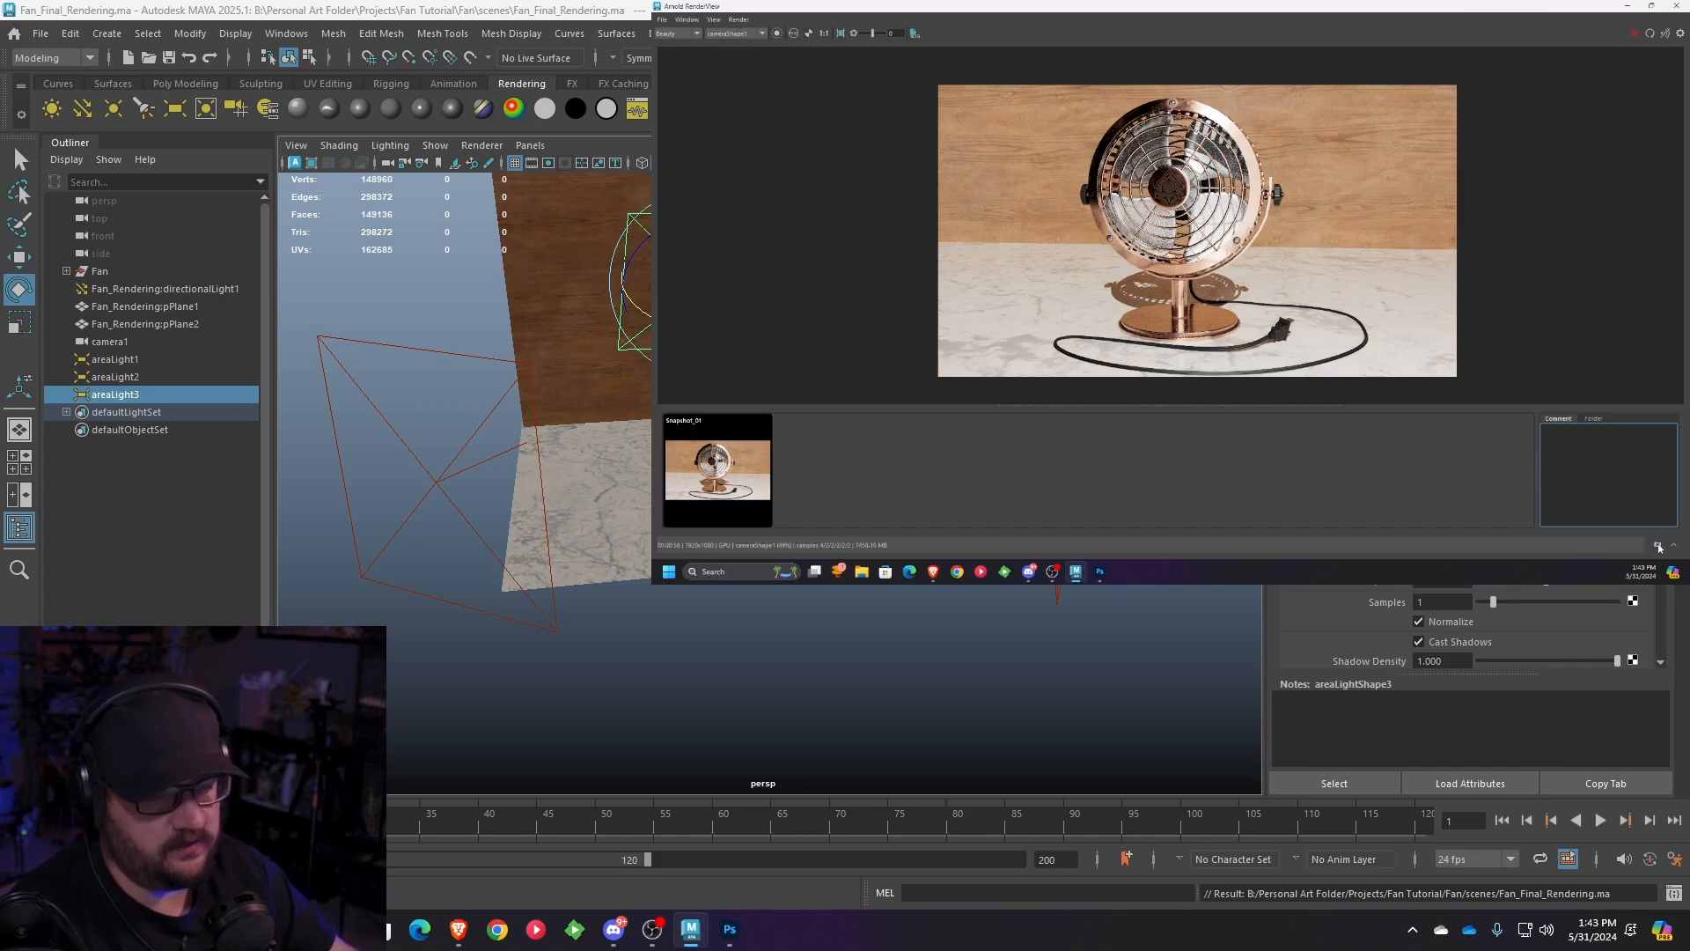
left_click(718, 470)
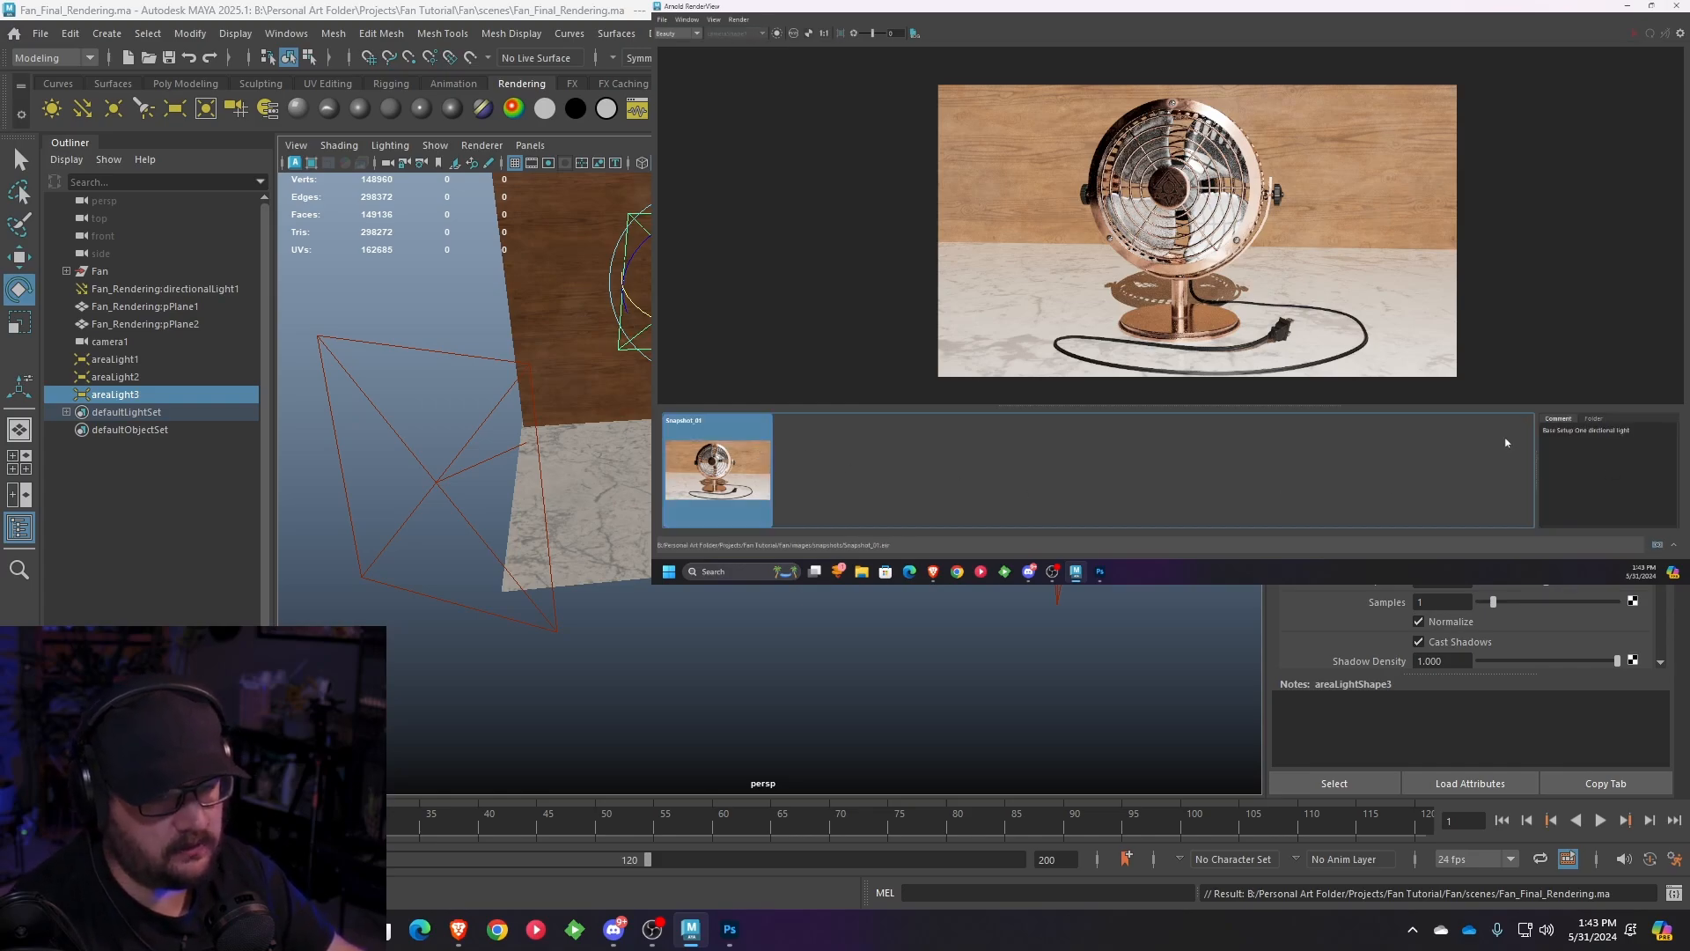
left_click(1658, 541)
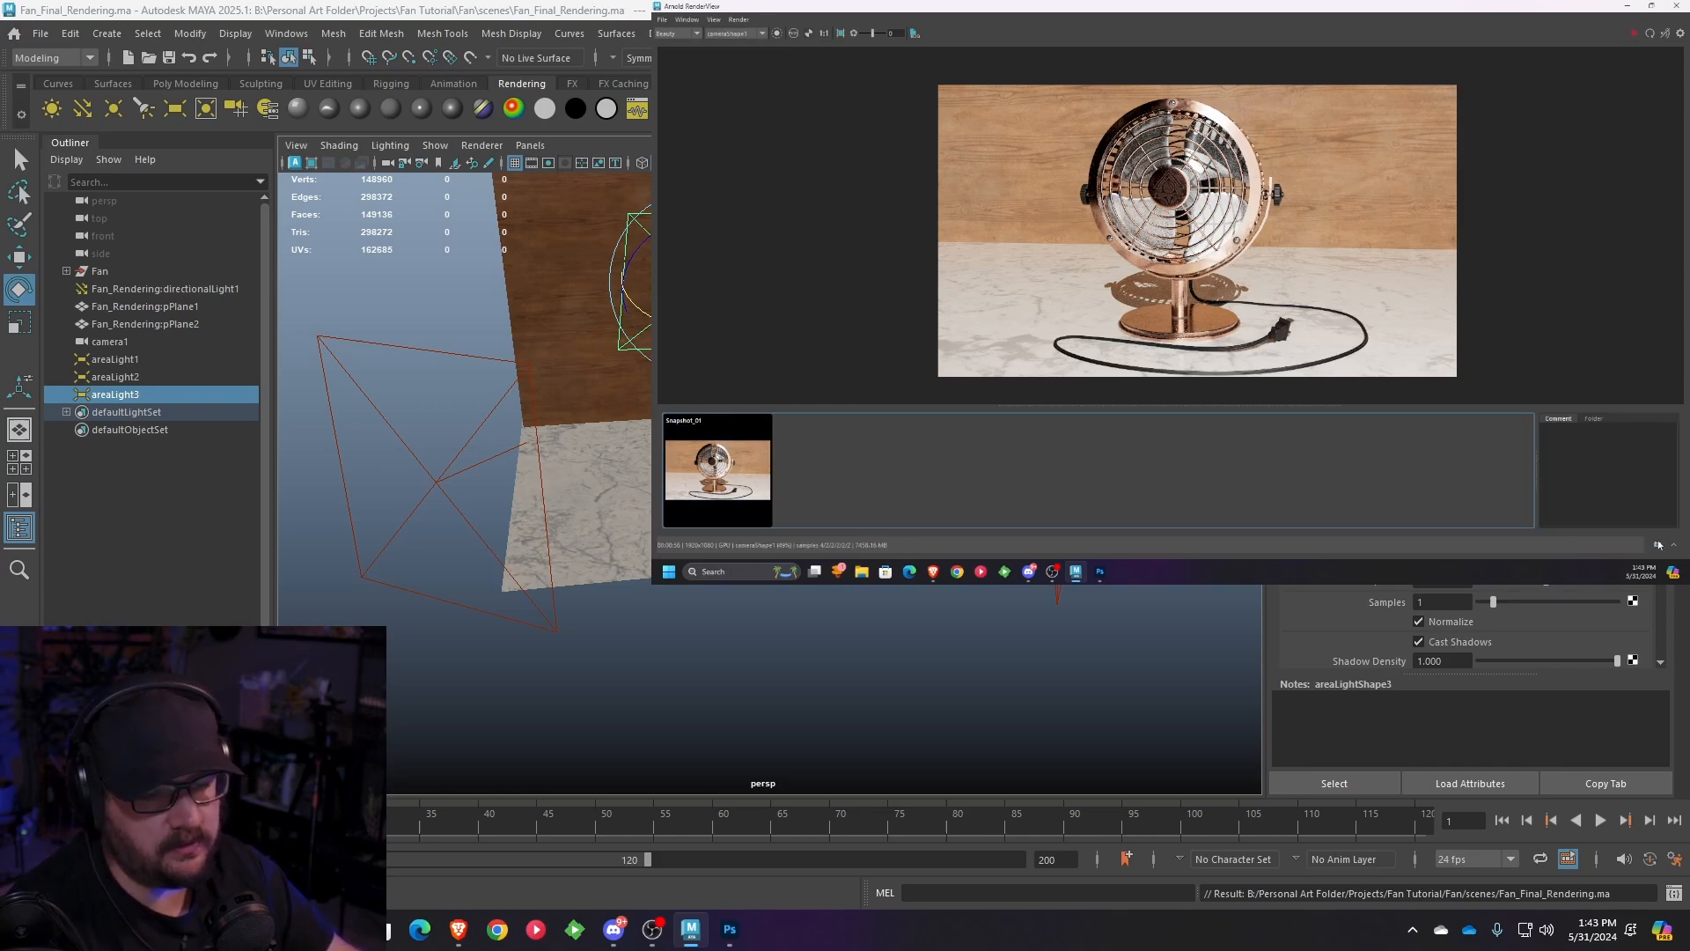
- Render the scene with the area lights, store a second snapshot and comment it "New 3 point lighting setup"
left_click(1651, 34)
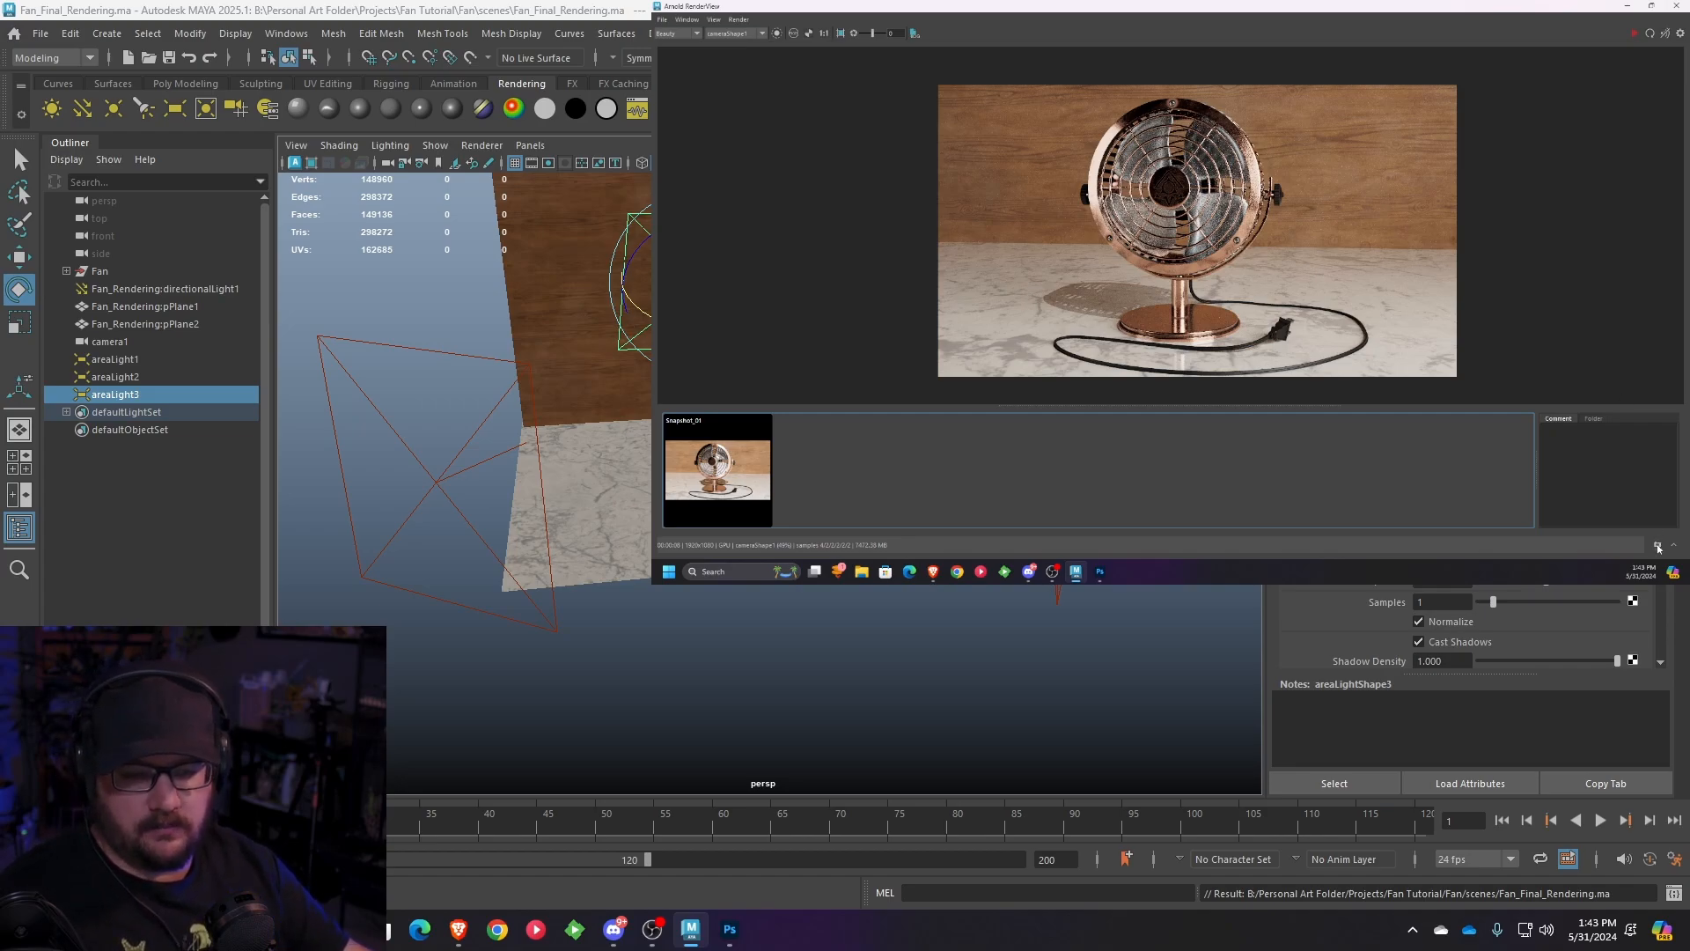
left_click(839, 450)
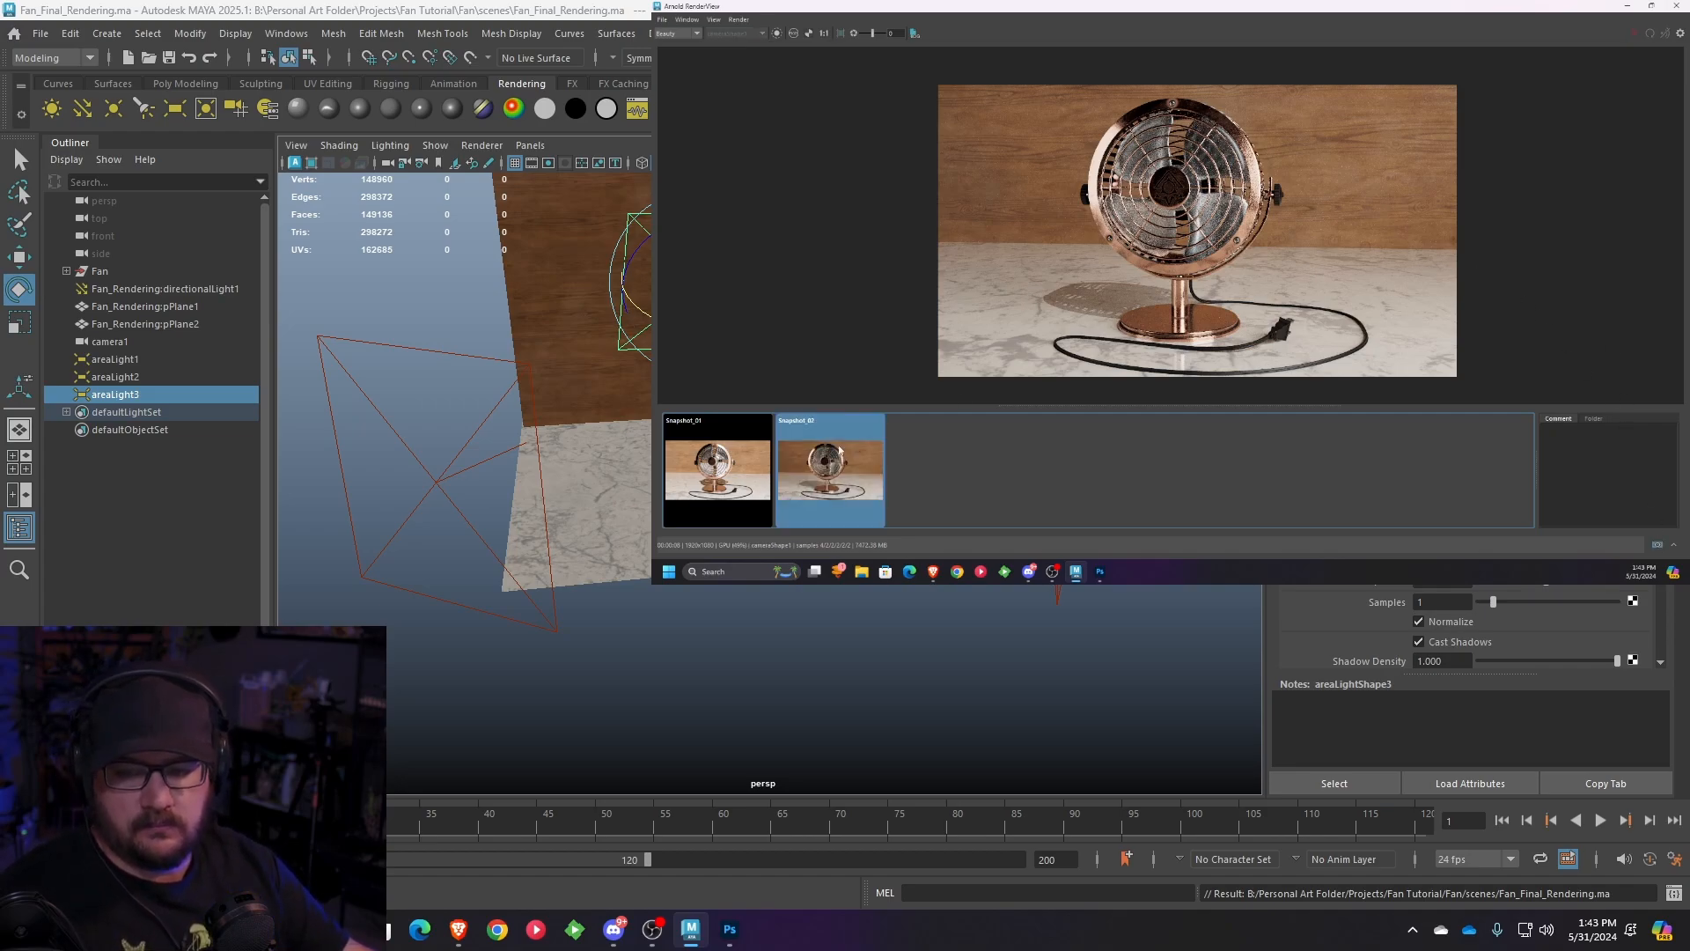
left_click(1545, 443)
type("New")
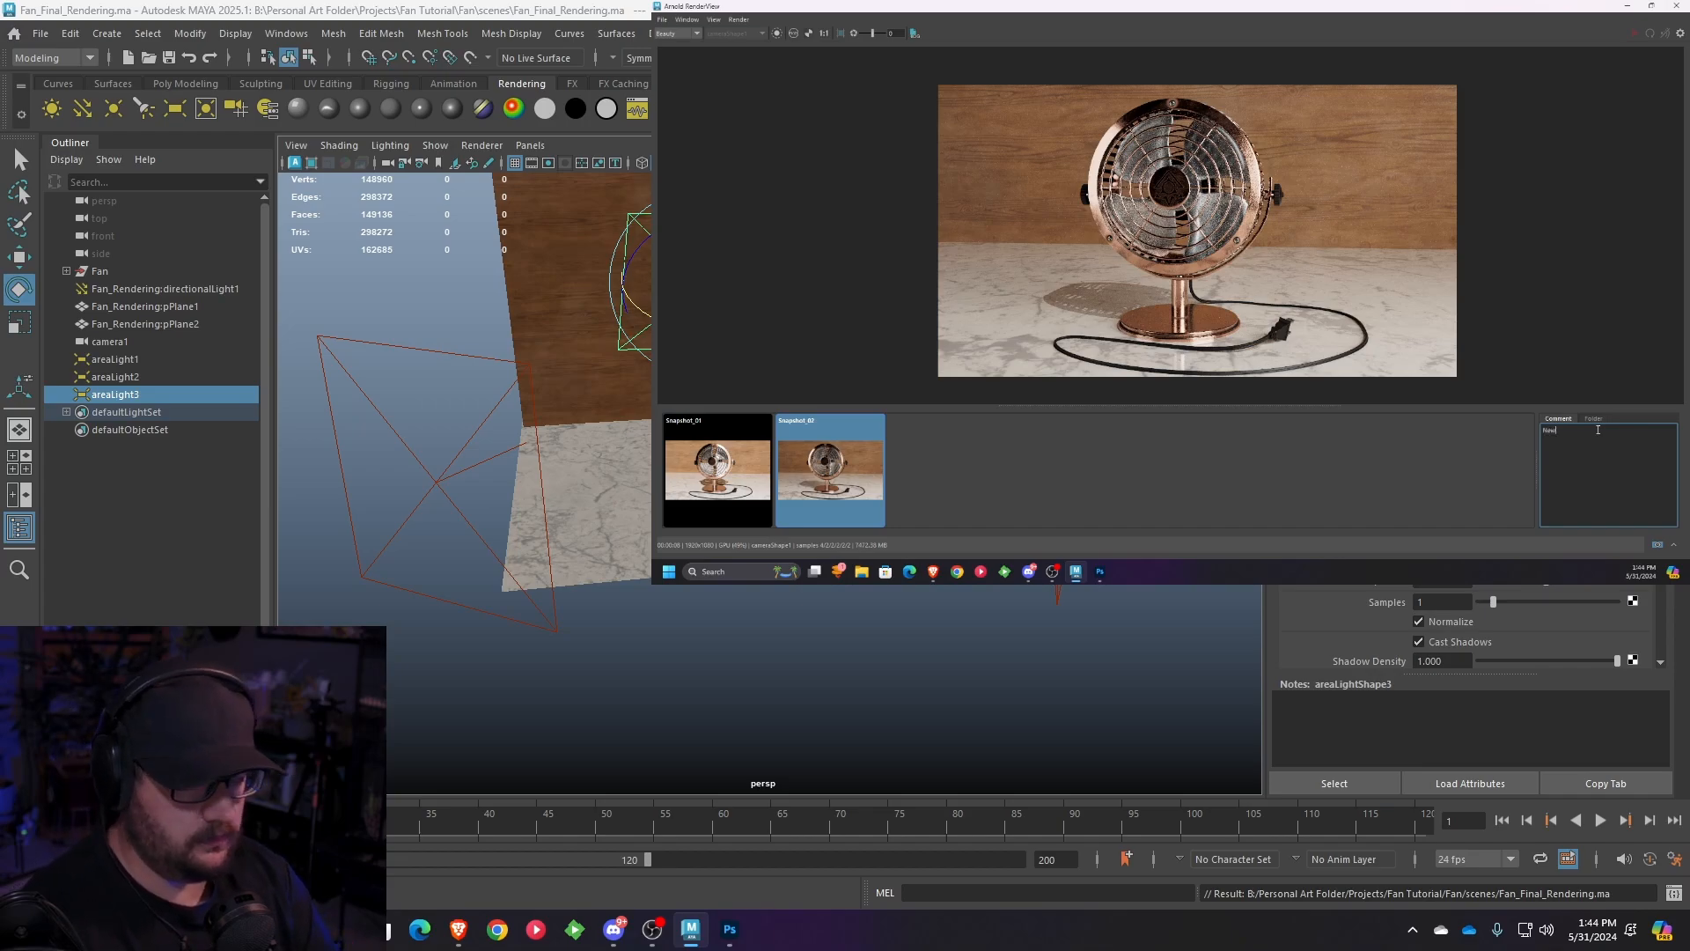
type(" 3 point lighting setup")
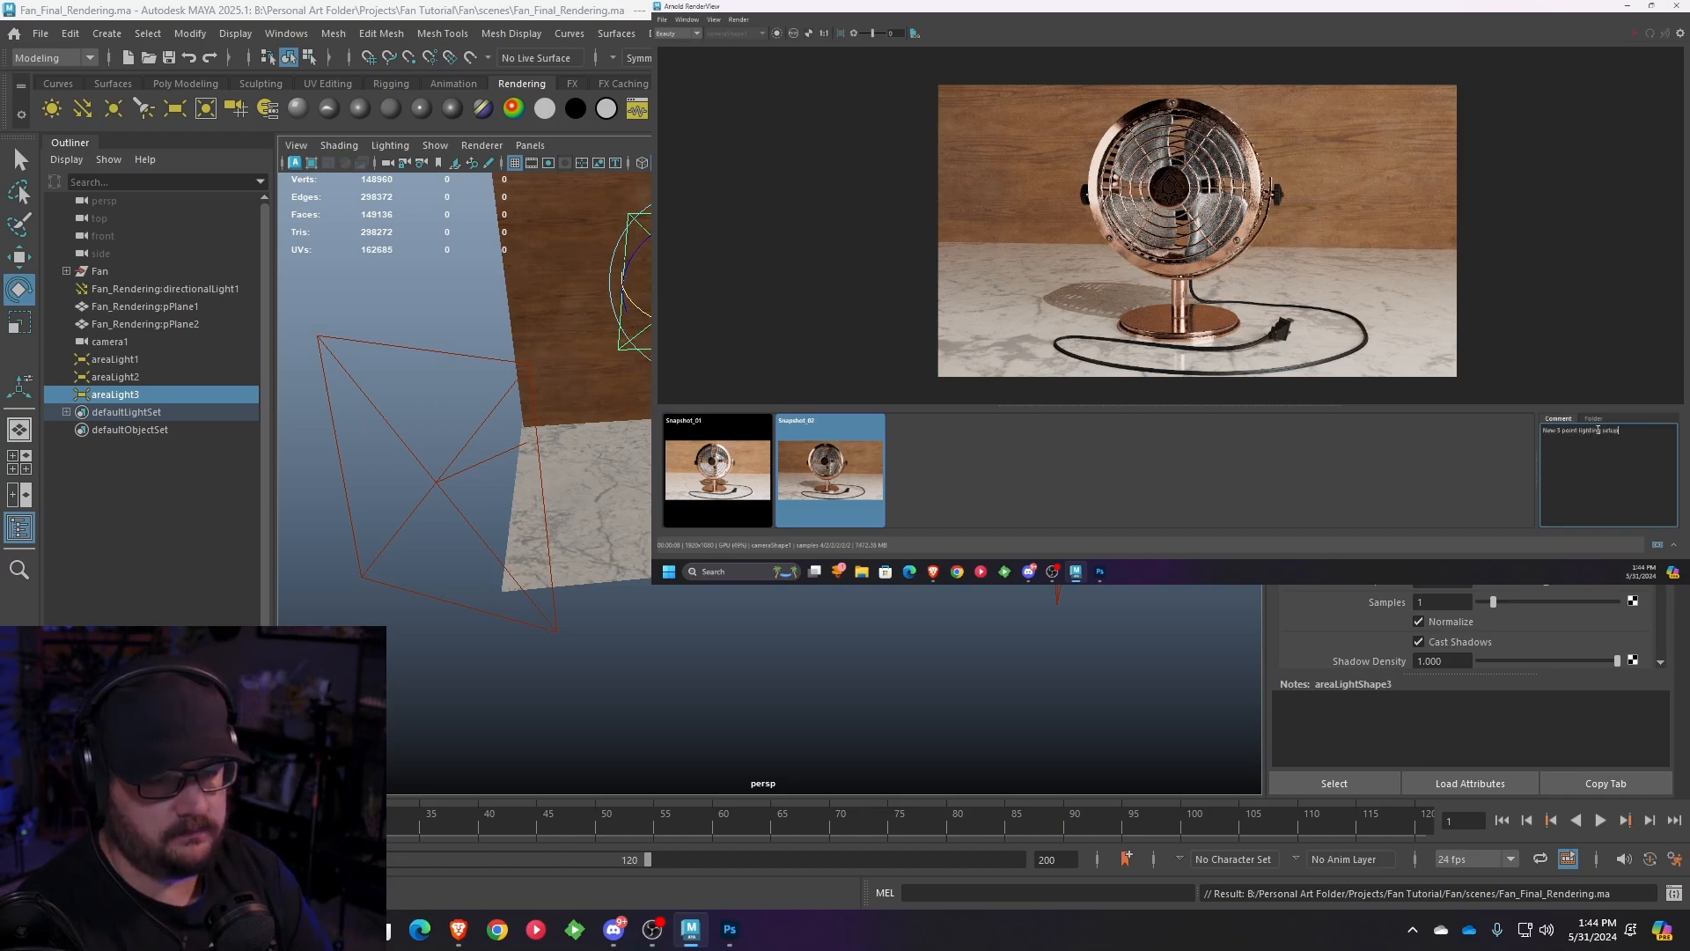
key("Return")
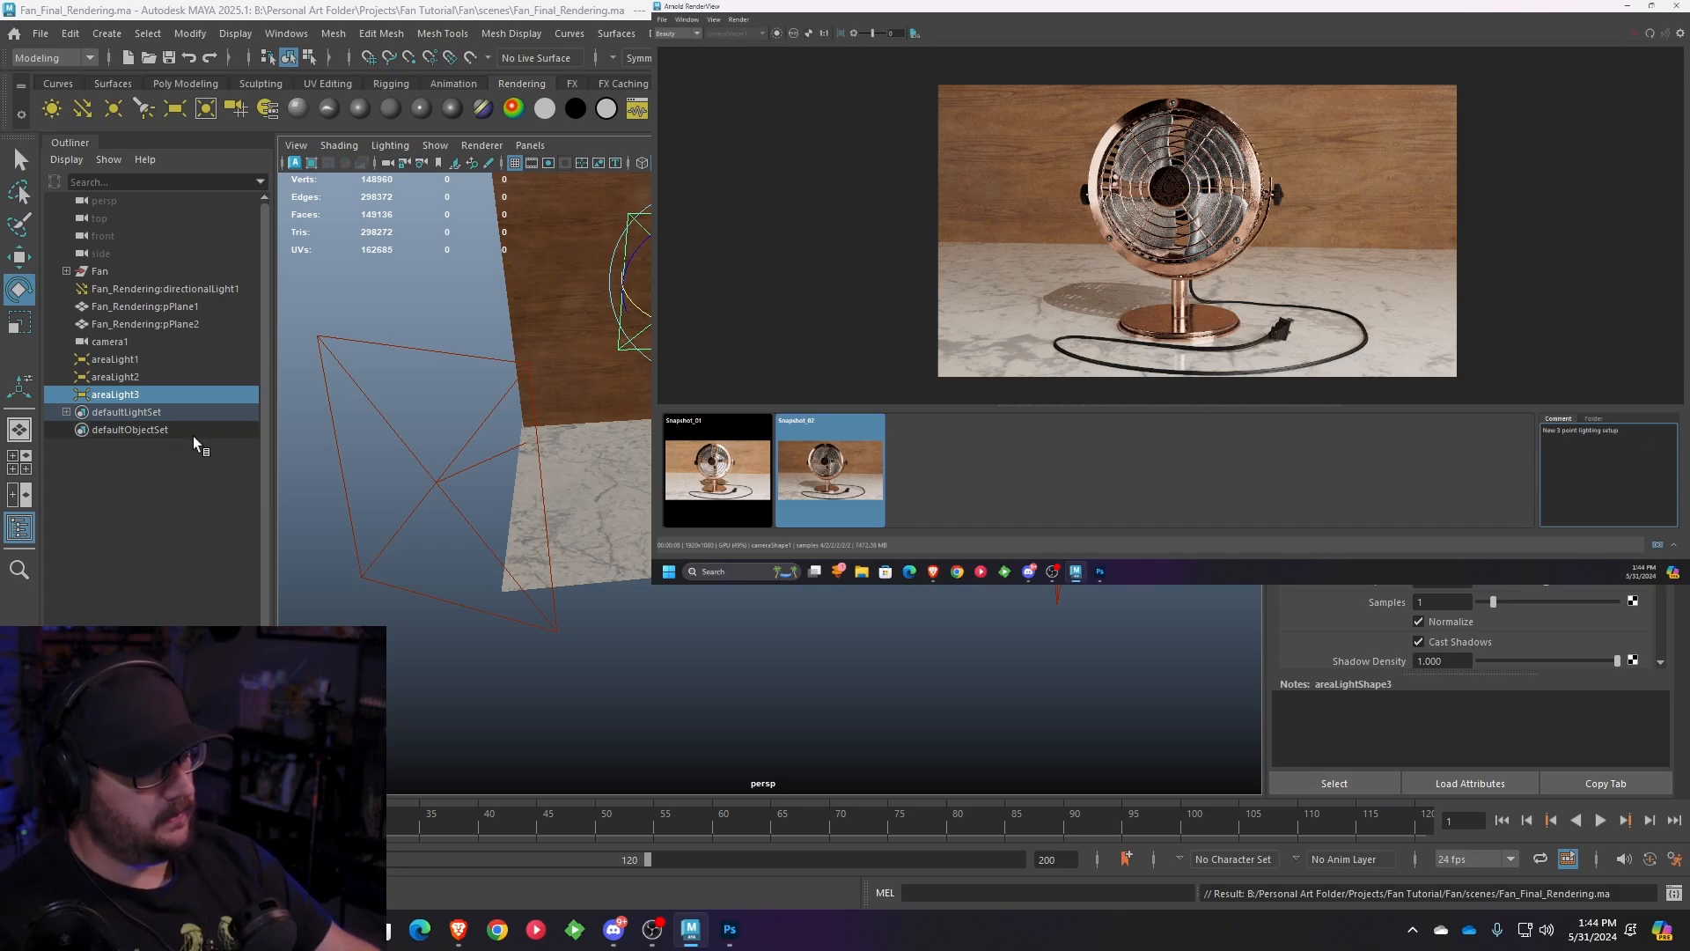
- Select the fan body in the perspective view and open the attributes of its copper material
scroll(823, 687, "up", 5)
middle_click_drag(969, 669, 775, 713, "alt")
left_click(689, 709)
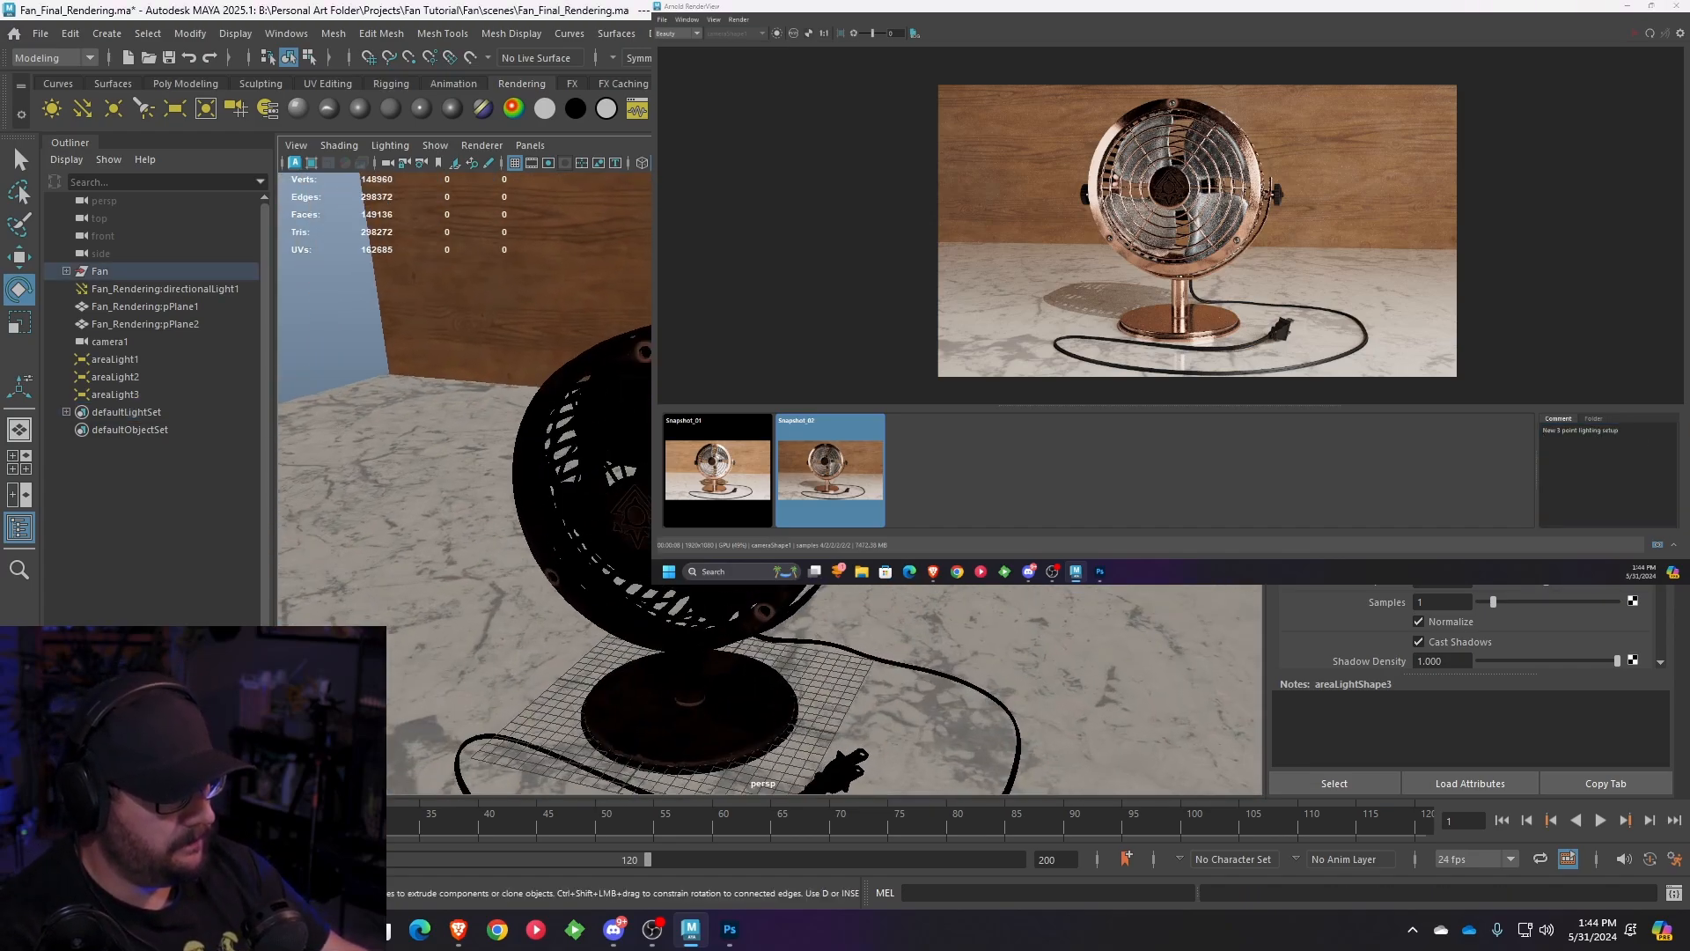
left_click_drag(731, 528, 893, 458, "alt")
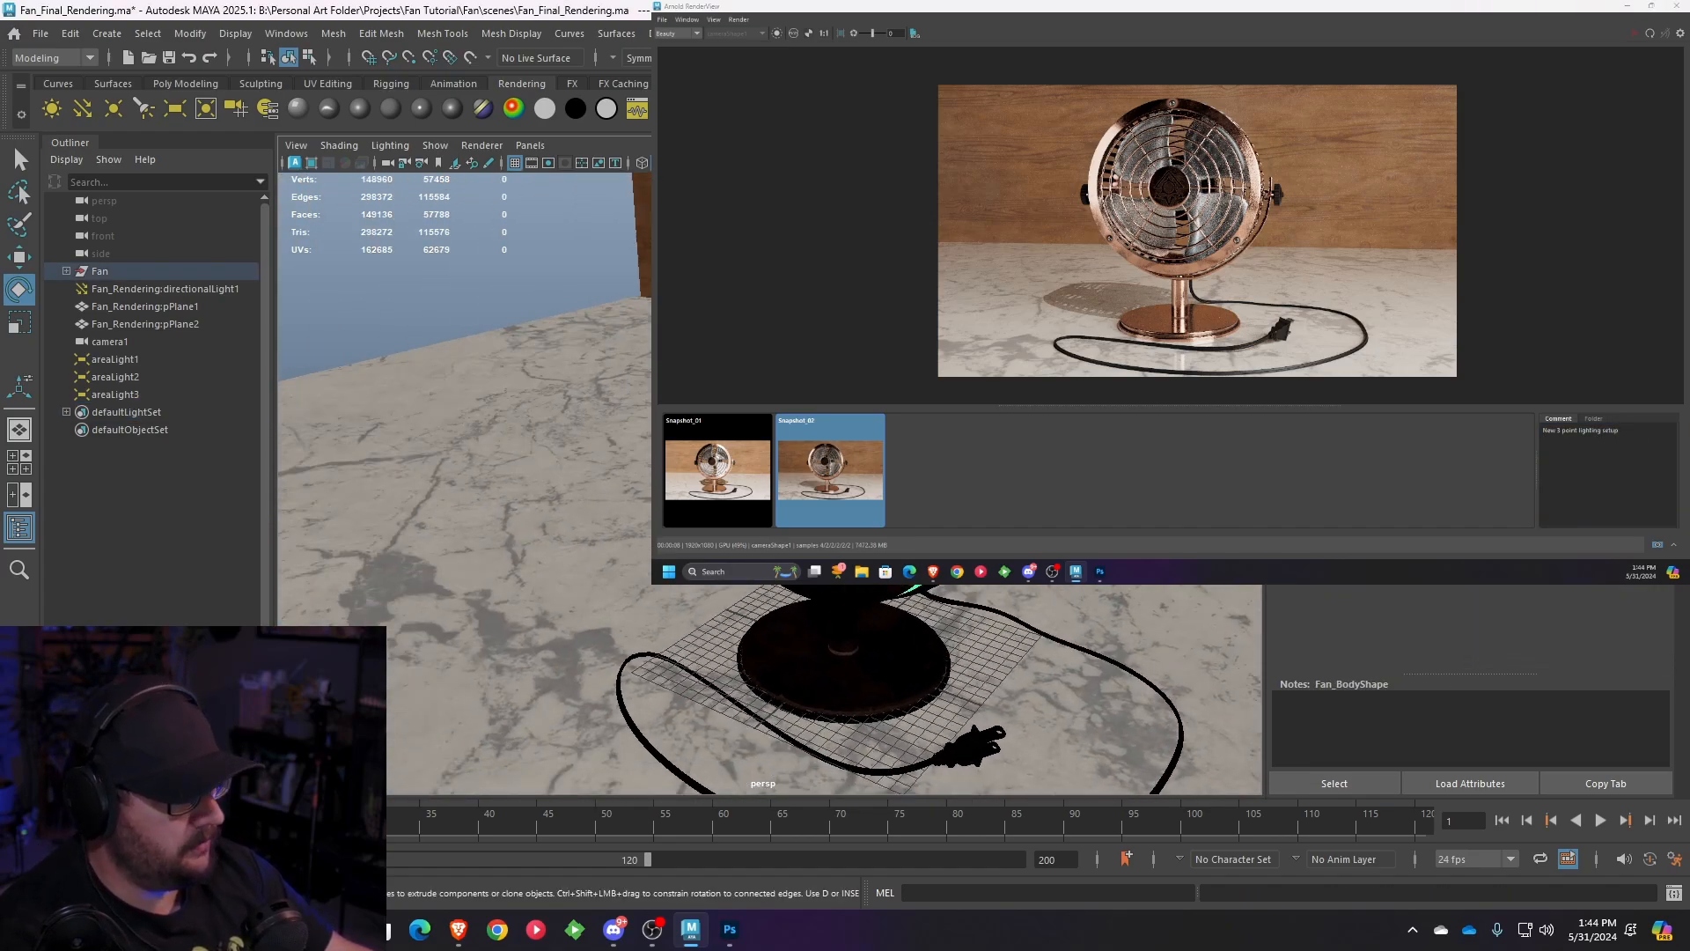
right_click(893, 422)
right_click_drag(933, 414, 947, 767)
- Open the file texture driving the copper material's metalness and set its exposure to -0.513
middle_click_drag(880, 705, 828, 713, "alt")
scroll(845, 687, "up", 3)
middle_click_drag(827, 528, 752, 550, "alt")
scroll(753, 550, "down", 1)
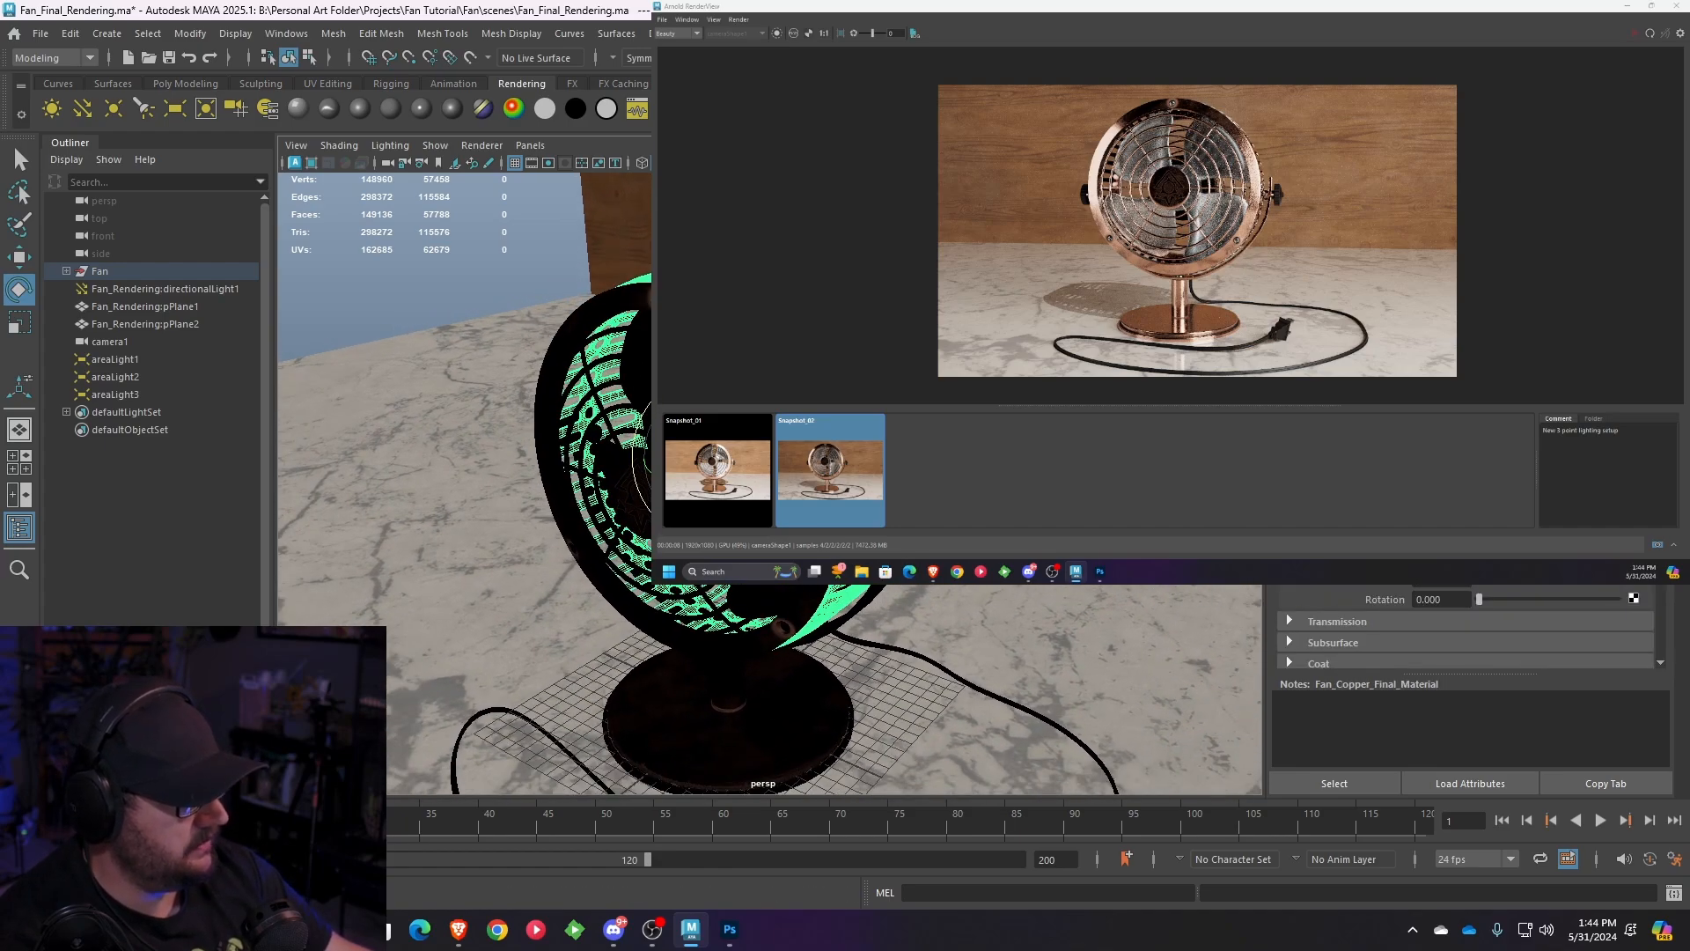
scroll(1465, 625, "down", 5)
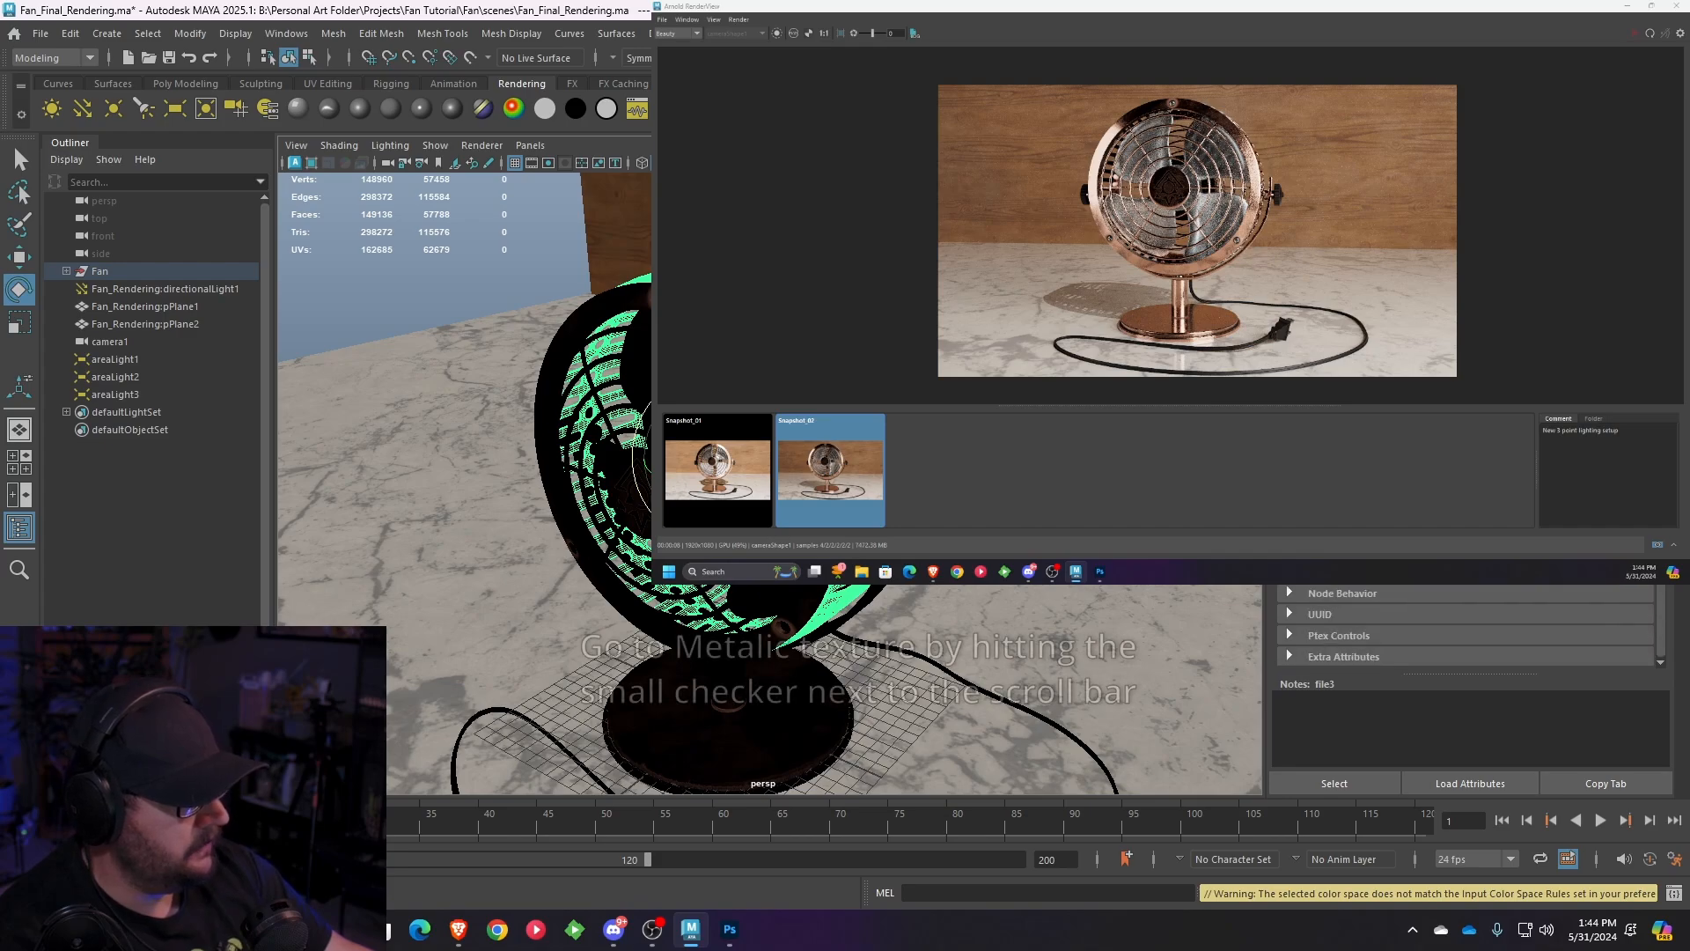
scroll(1465, 625, "up", 2)
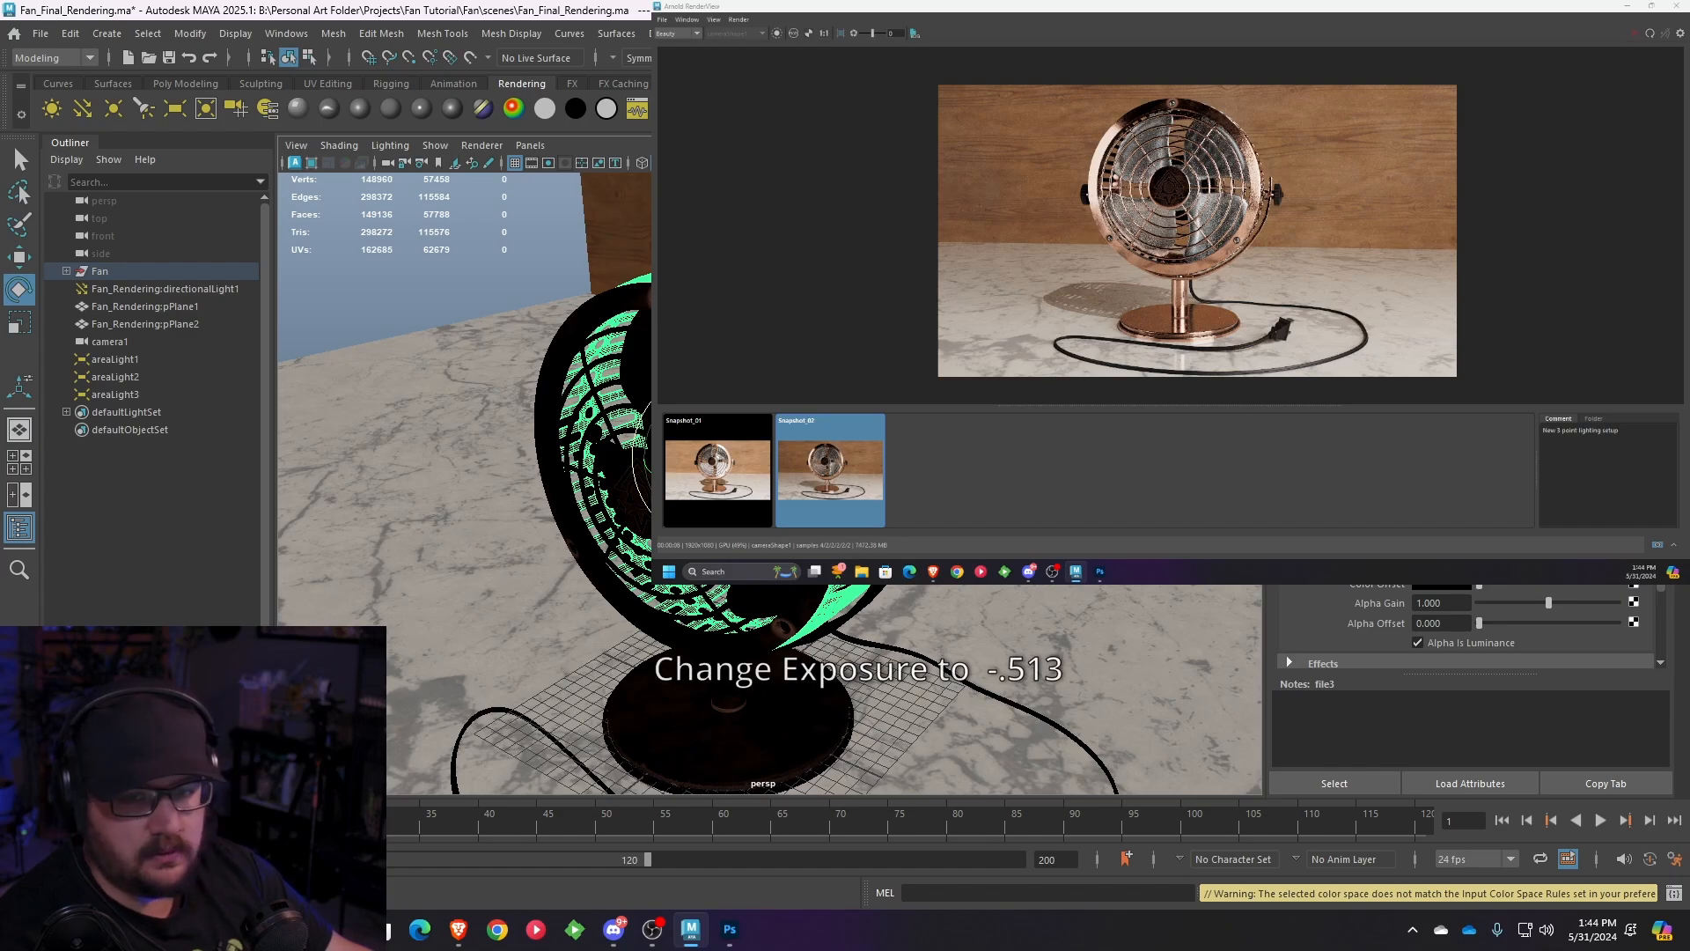
- Render the adjusted copper, store a third snapshot and enter the comment "Dropped Exposure on Copper Metalic"
left_click(1651, 548)
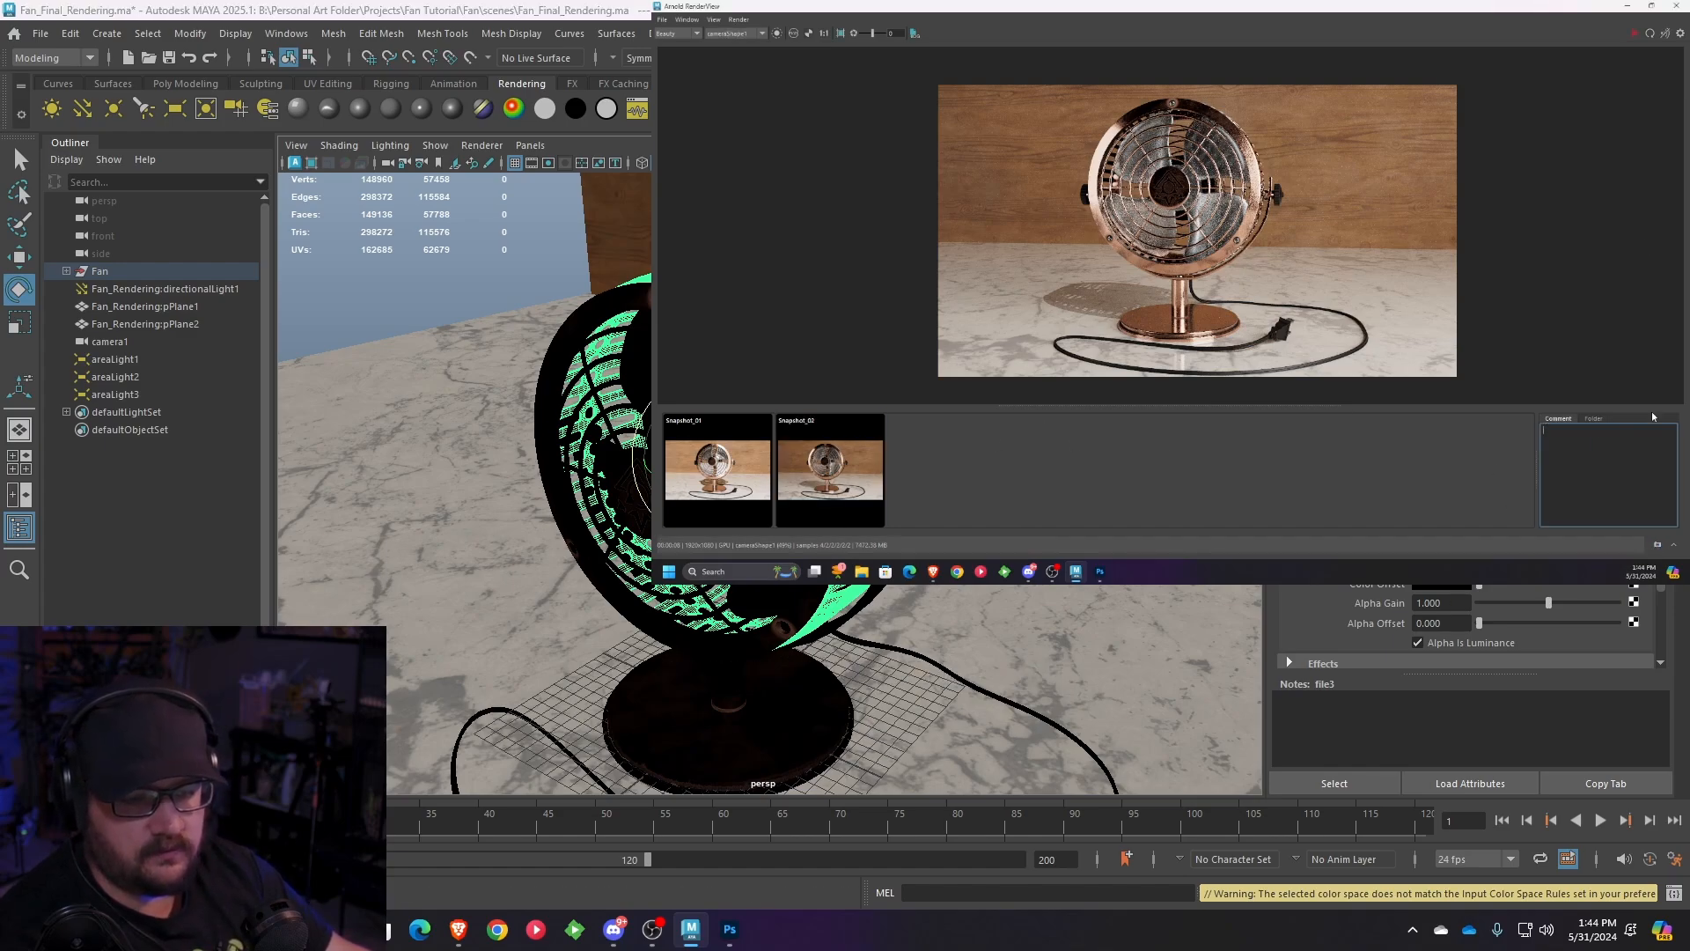
left_click(1650, 34)
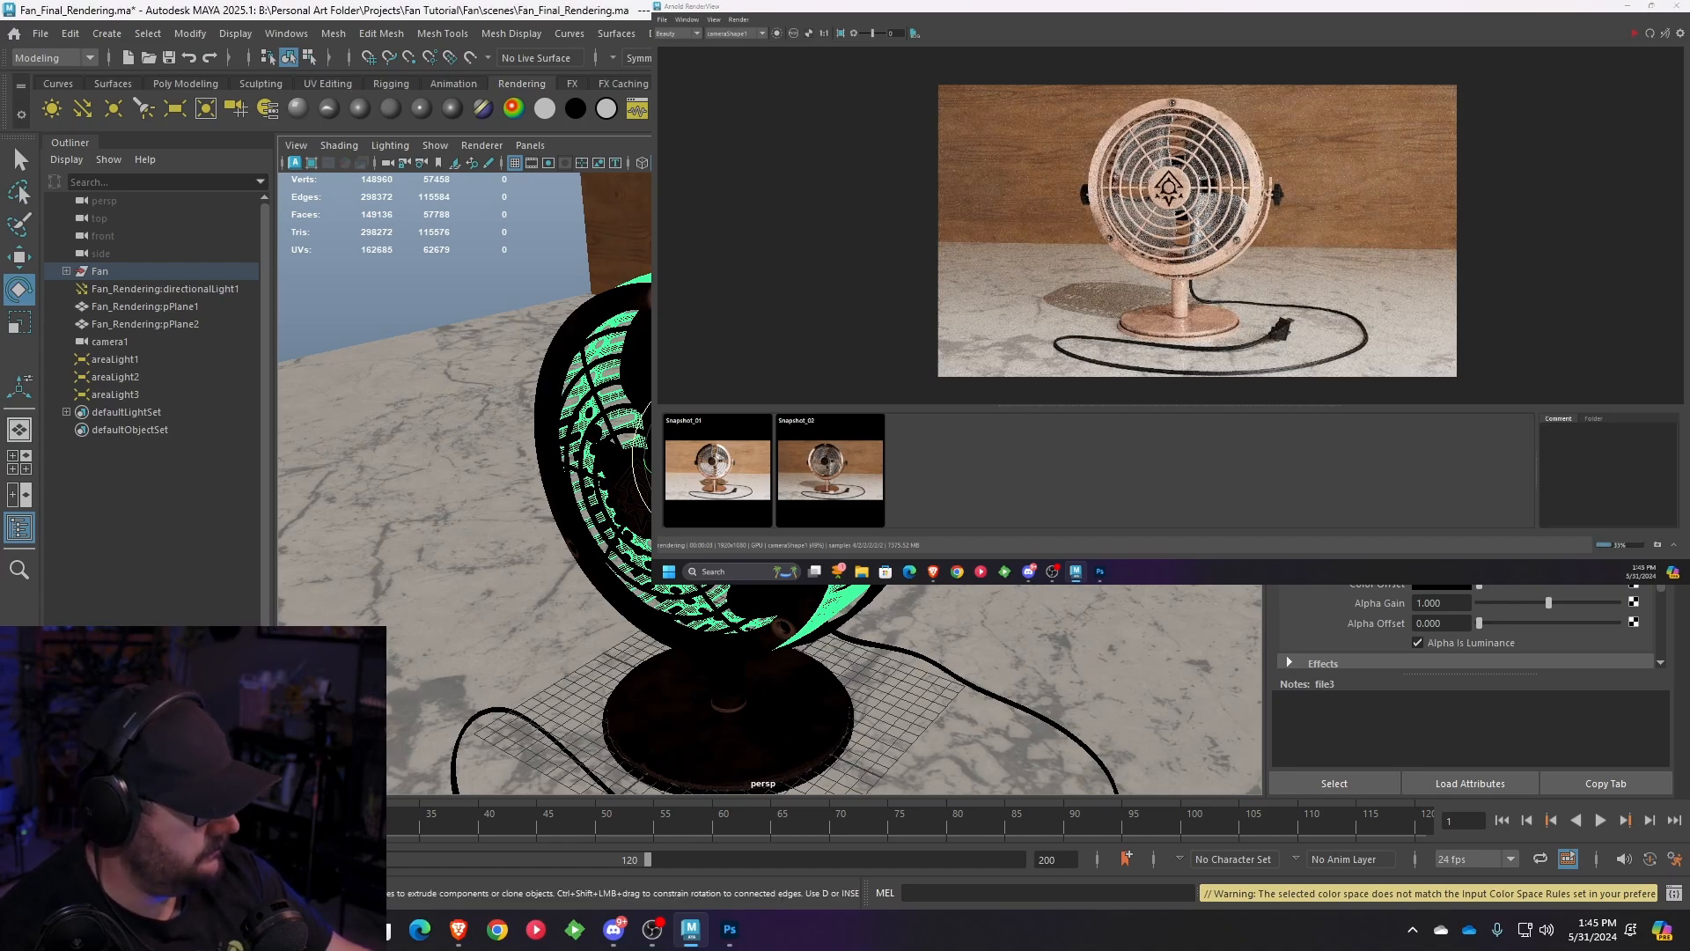
left_click(1650, 34)
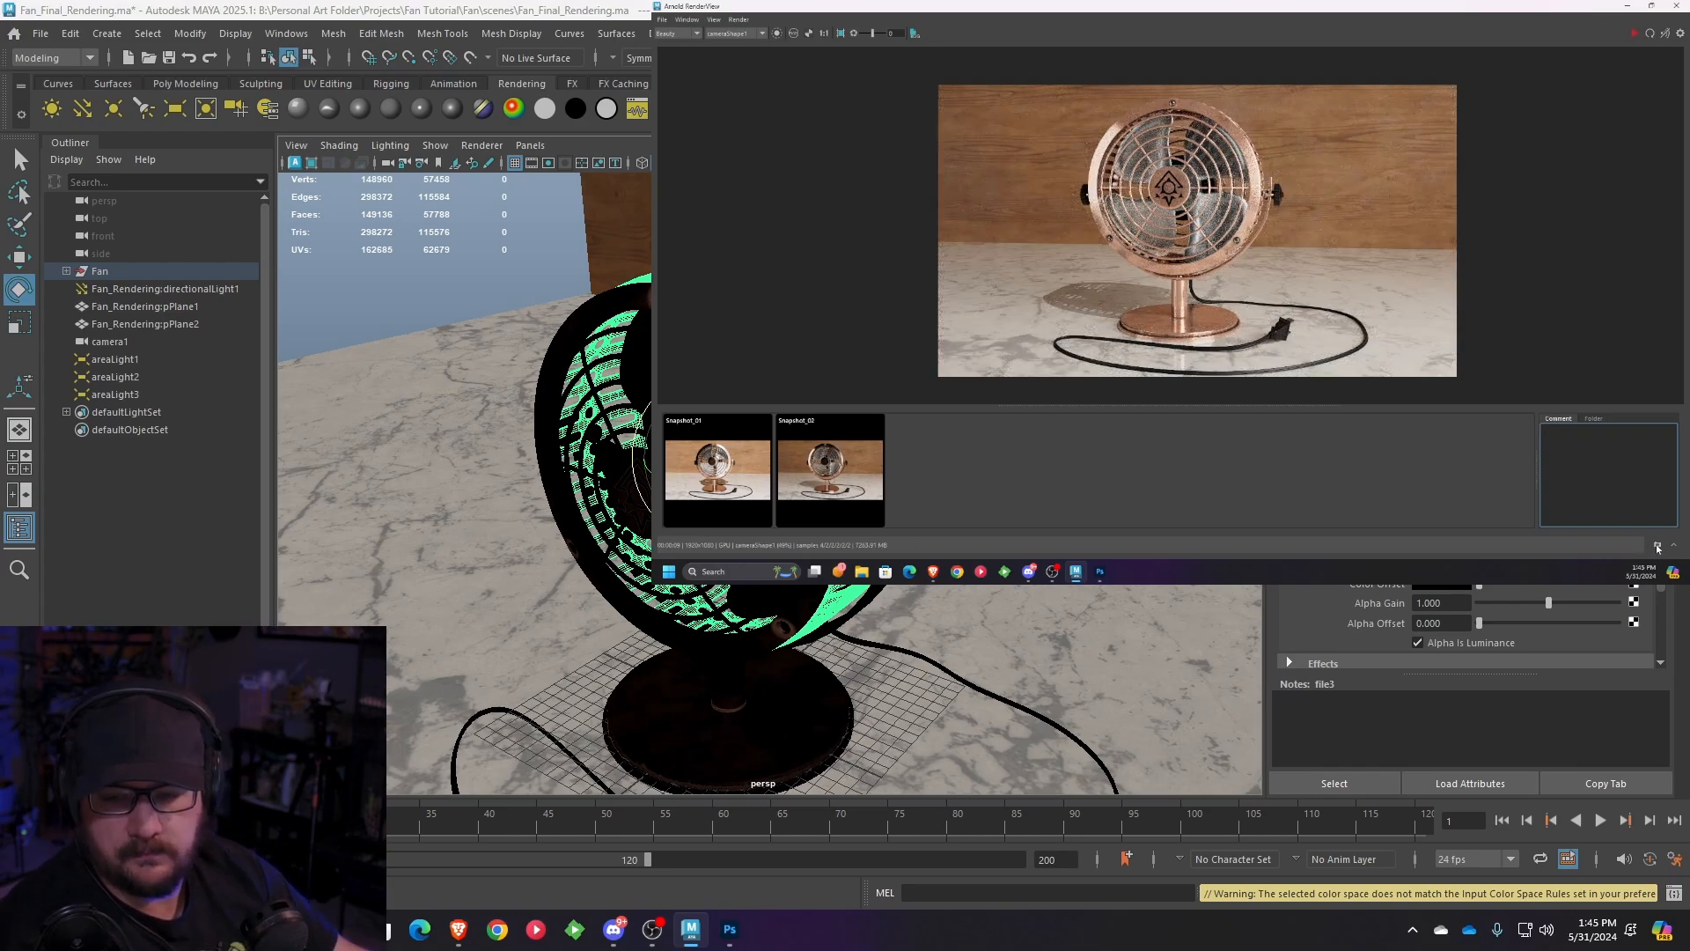
key("F3")
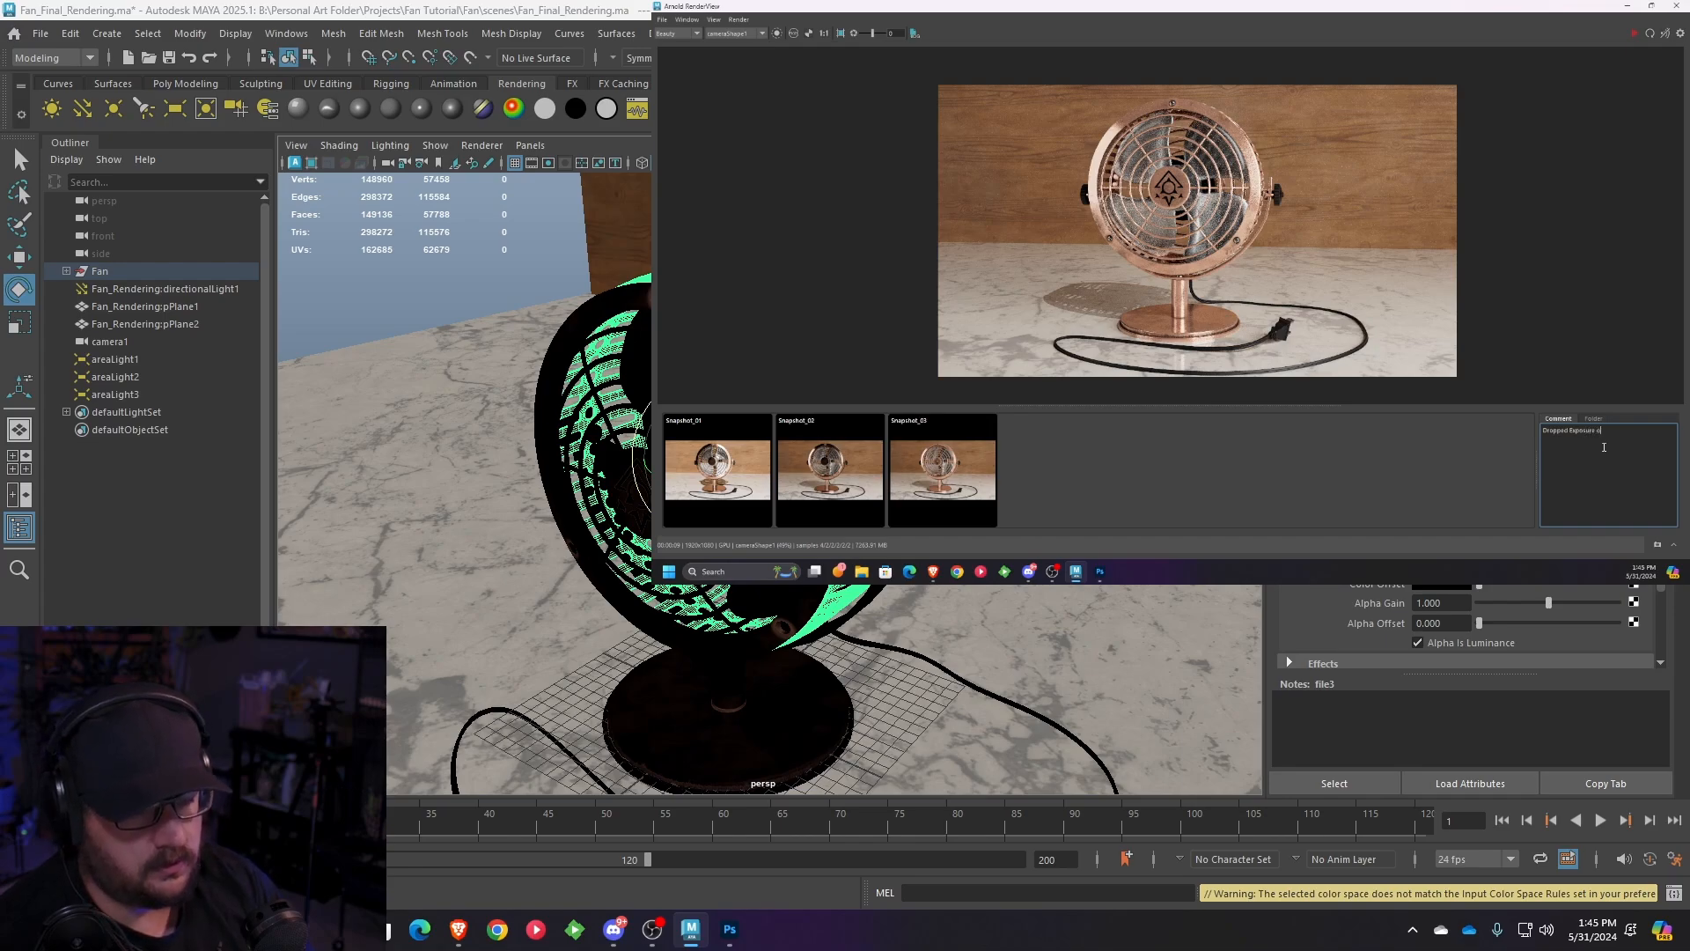
type("Copper Metalic")
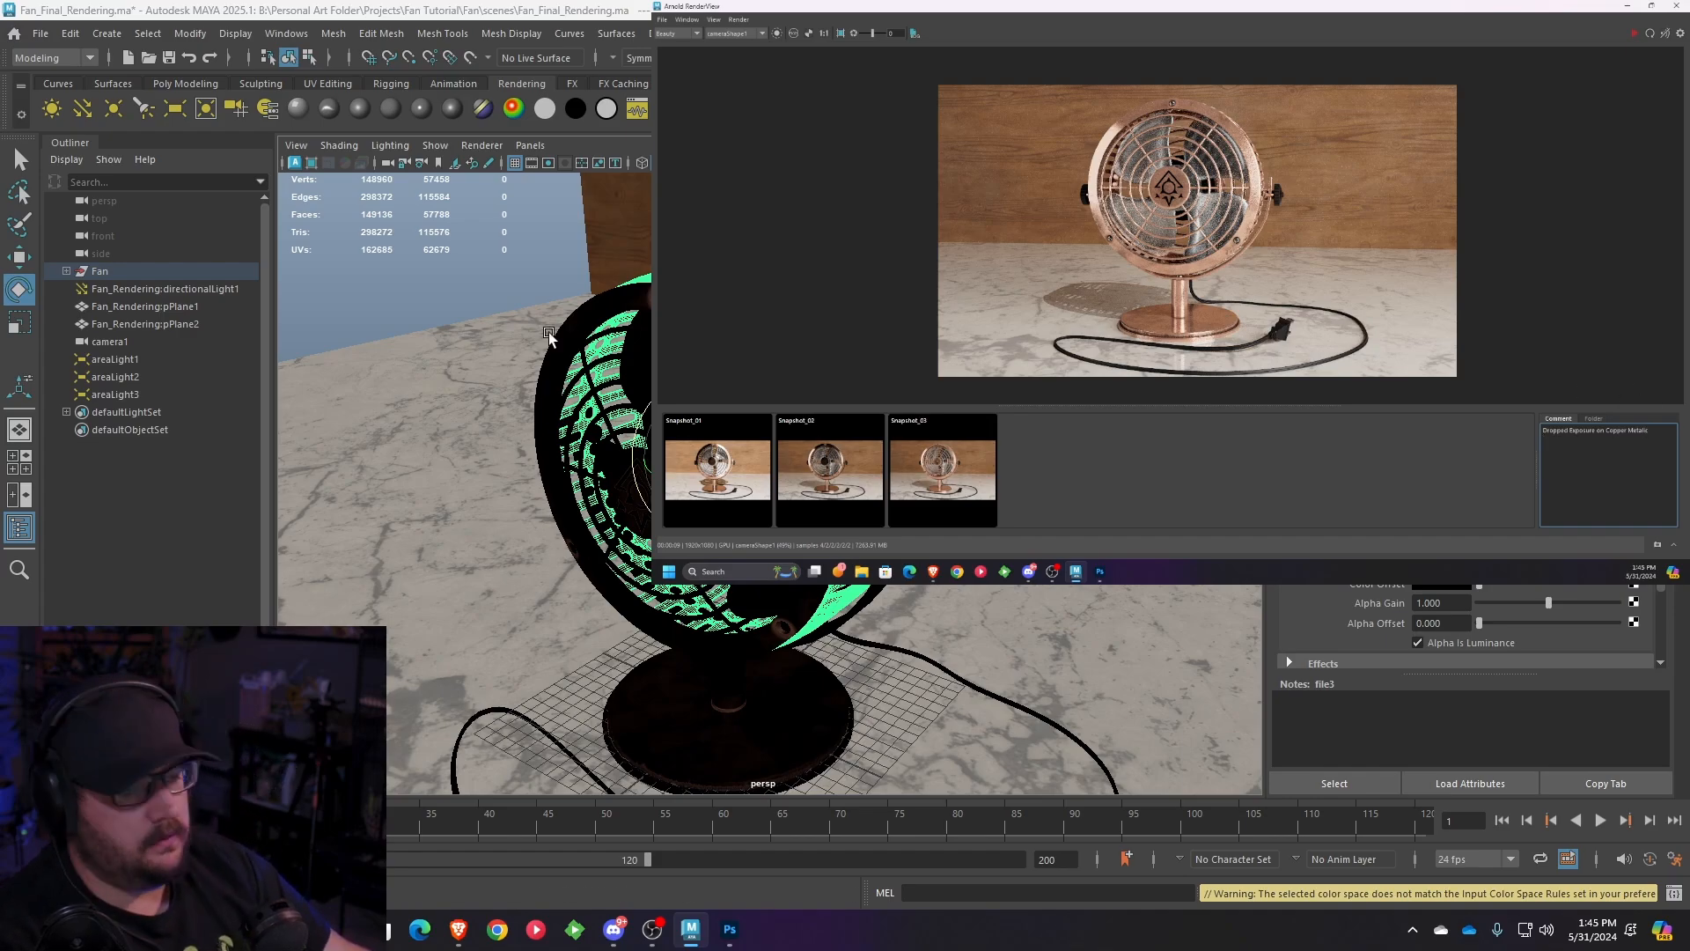
- Select the second area light and move it farther away from the floor's edge and the fan
scroll(546, 332, "down", 2)
left_click_drag(547, 370, 475, 378, "alt")
scroll(519, 457, "down", 5)
left_click_drag(520, 458, 598, 405, "alt")
middle_click_drag(599, 405, 717, 365, "alt")
left_click(571, 390)
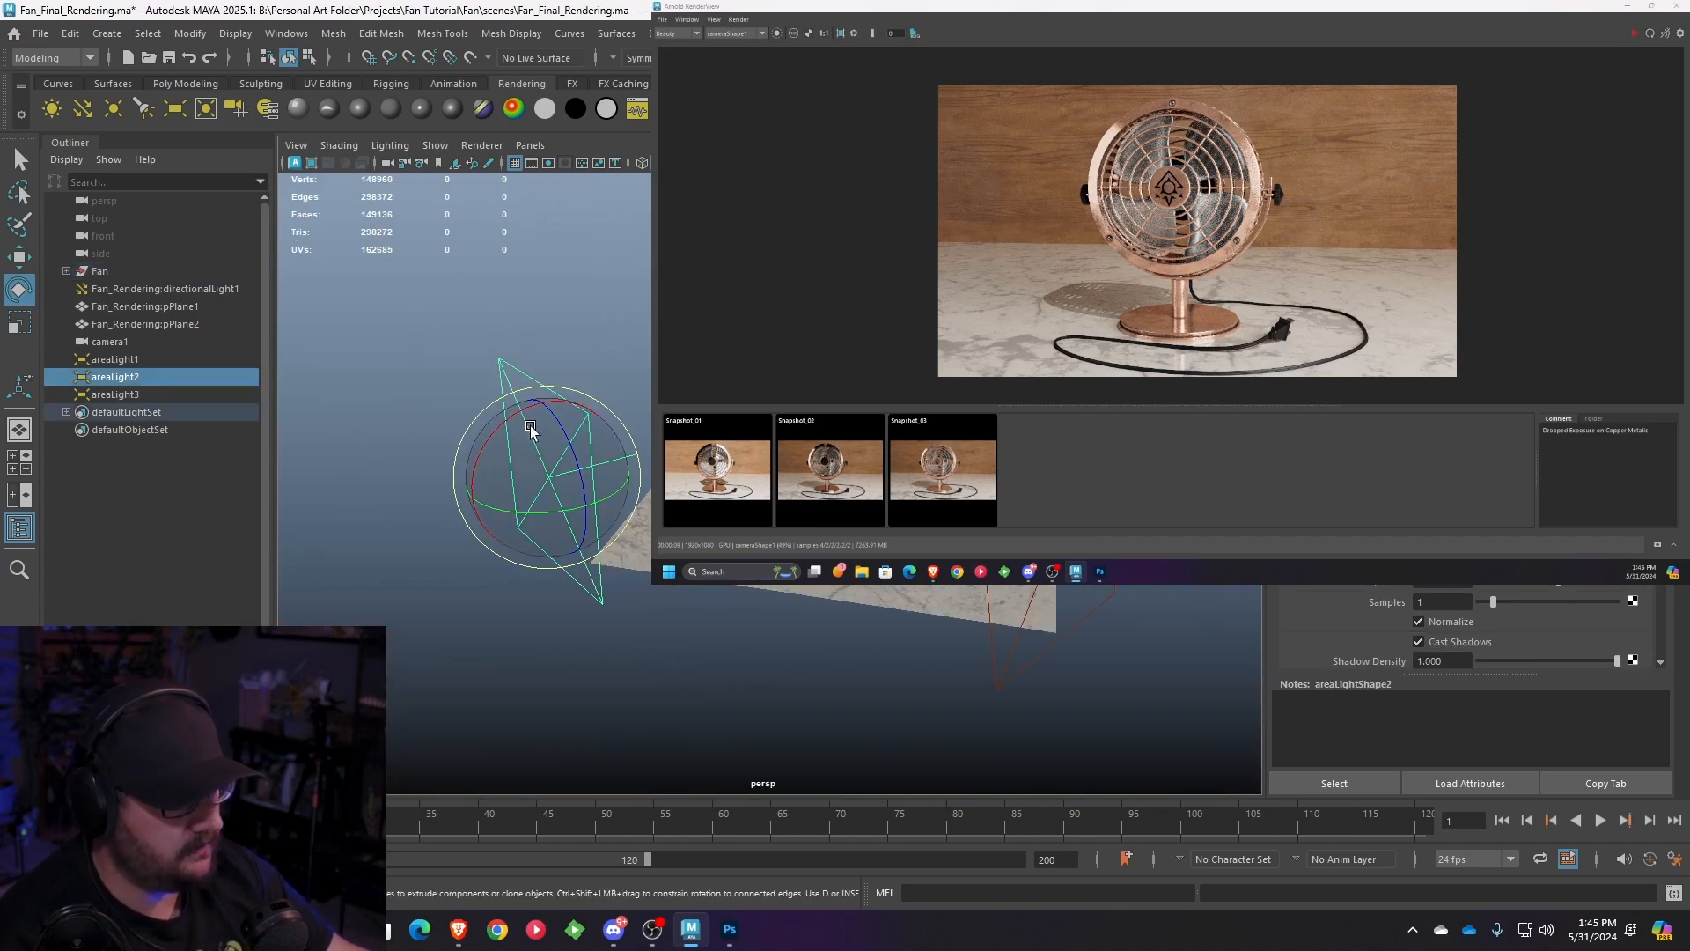
left_click_drag(530, 425, 650, 496, "alt")
left_click_drag(687, 666, 648, 677)
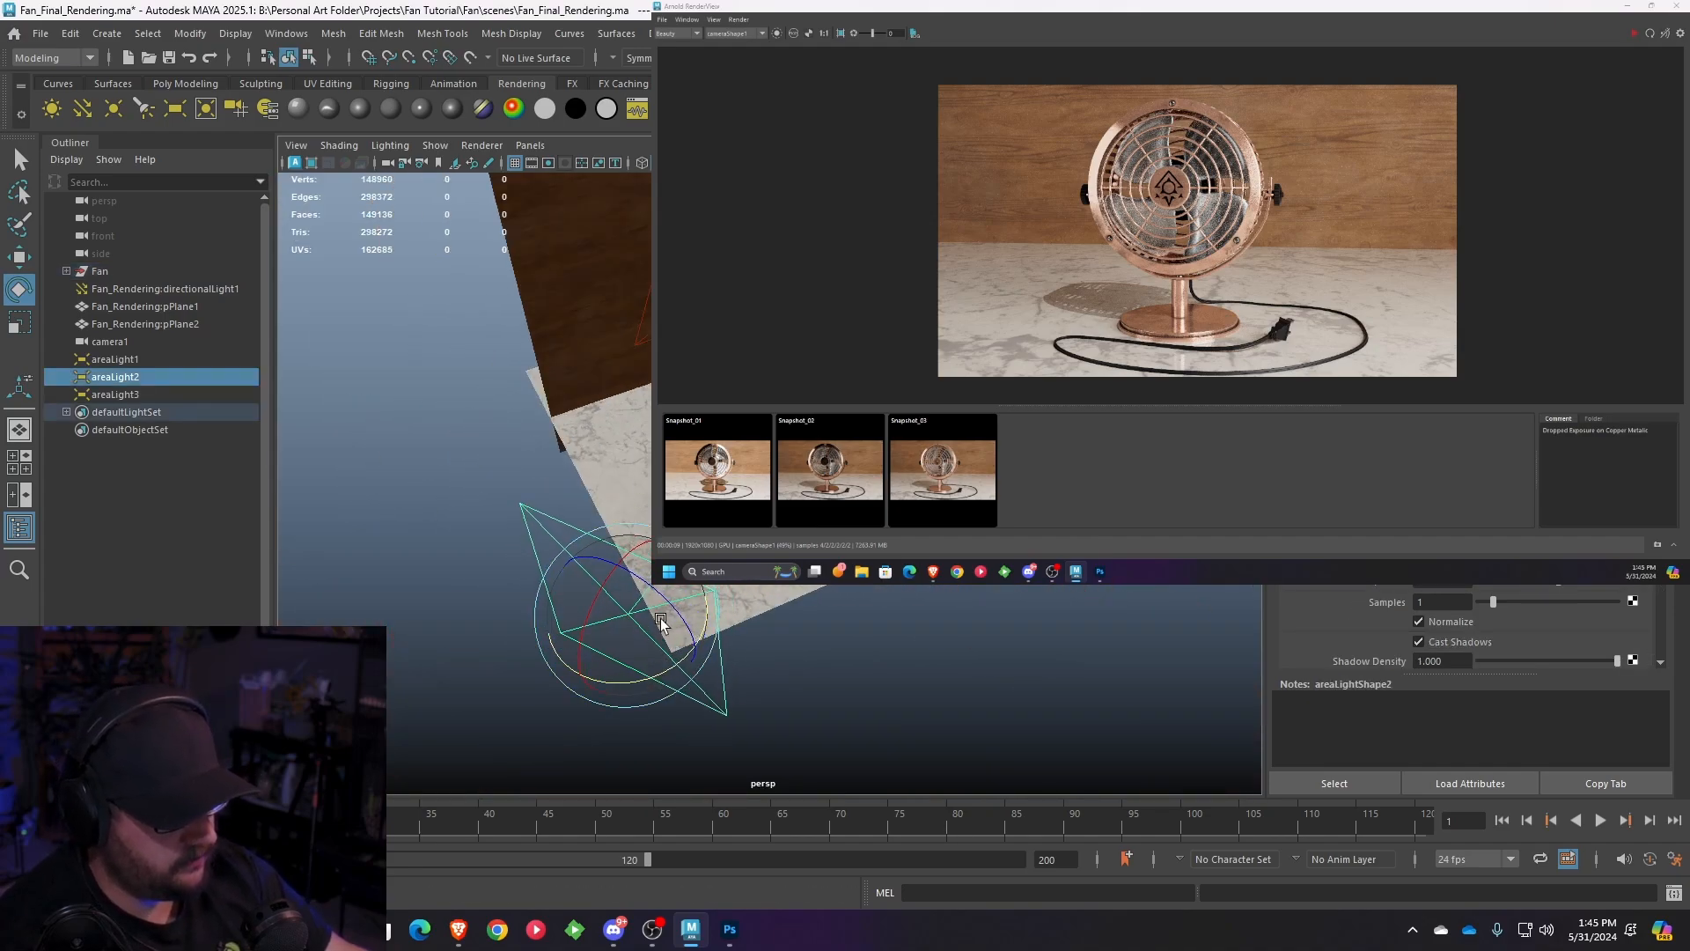
left_click_drag(666, 602, 547, 679)
key("w")
key("e")
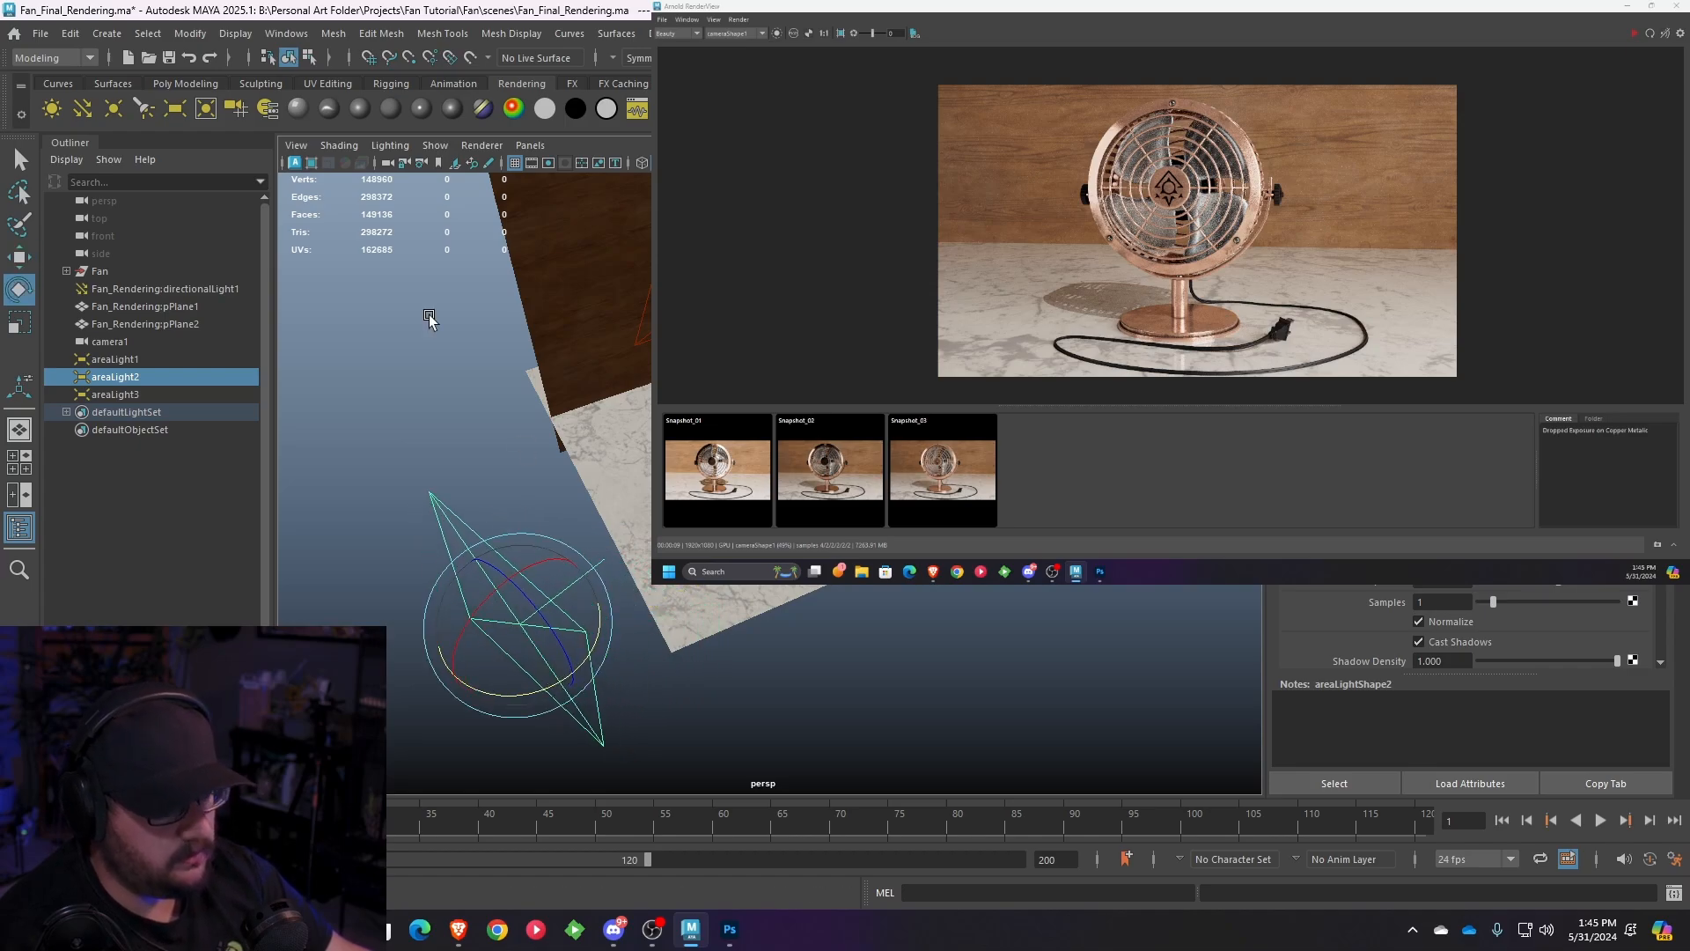
- Render the scene with the repositioned second area light, store a fourth snapshot and compare it with the third
left_click(1650, 33)
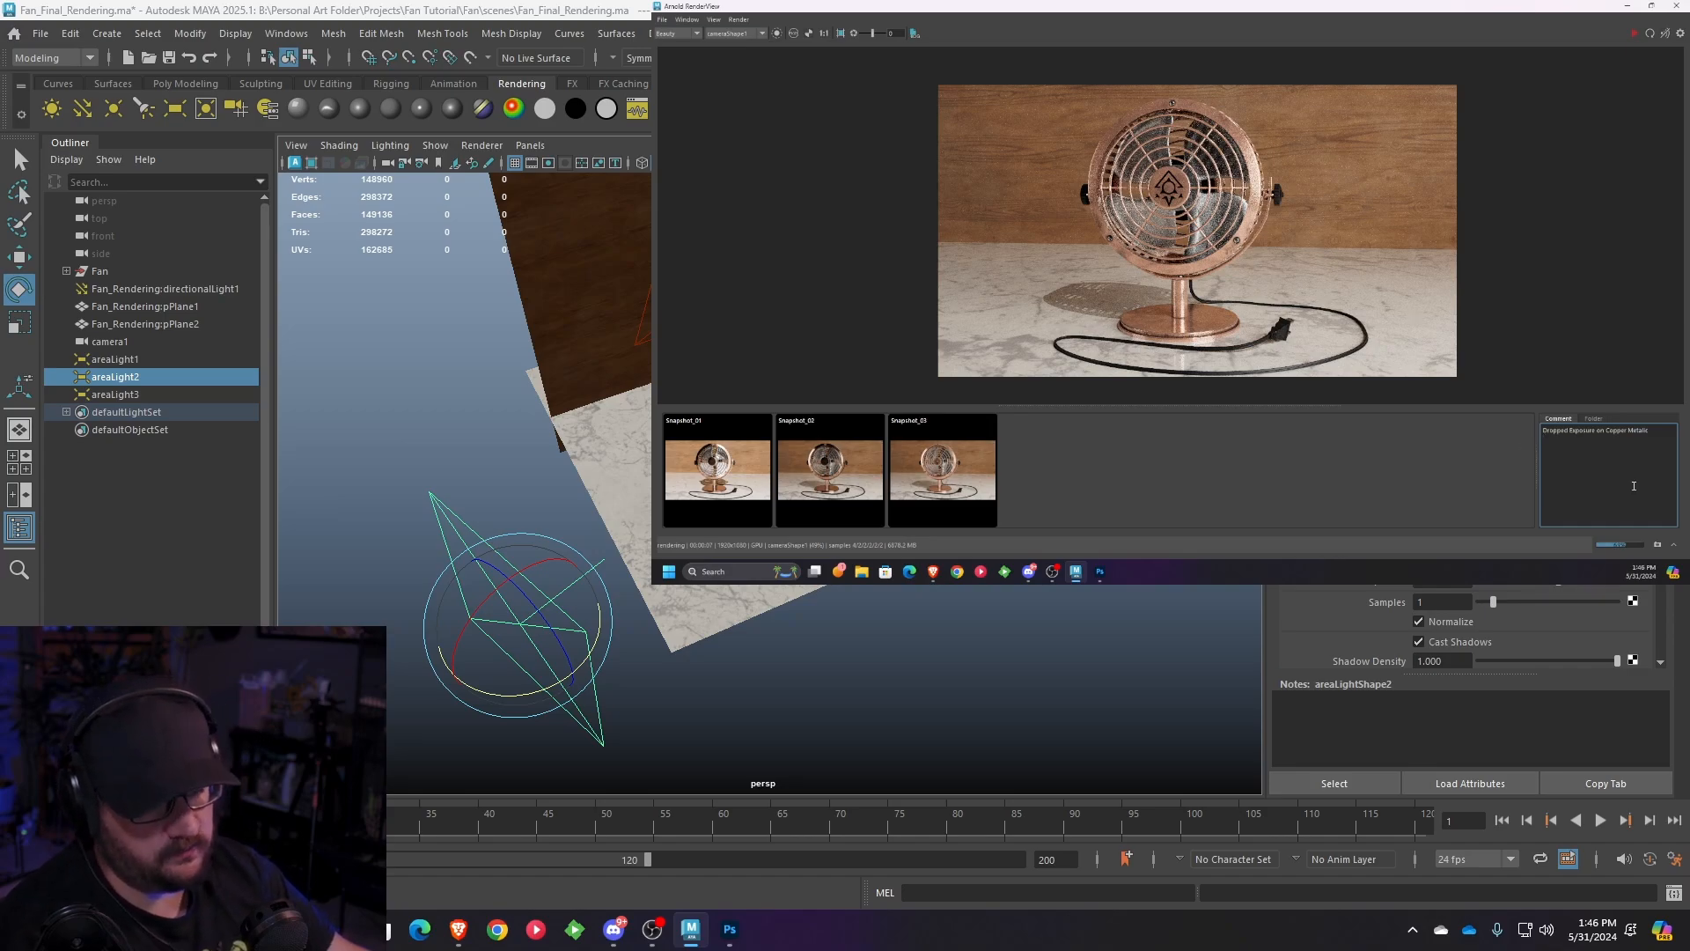
left_click(1659, 545)
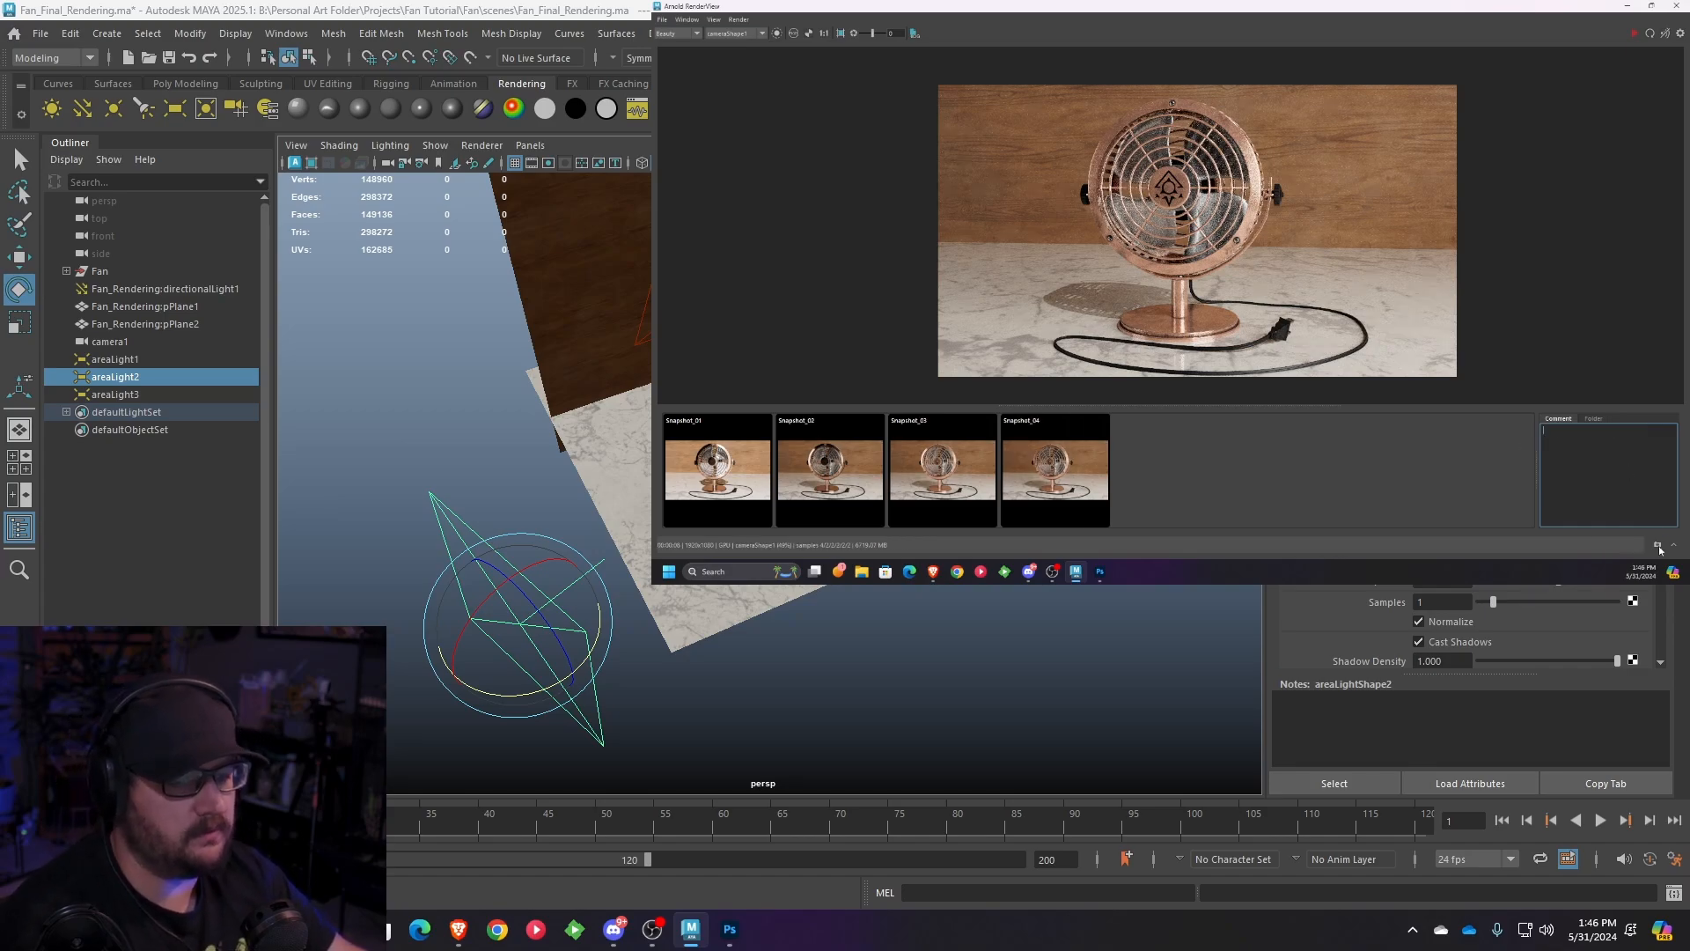
left_click(1103, 468)
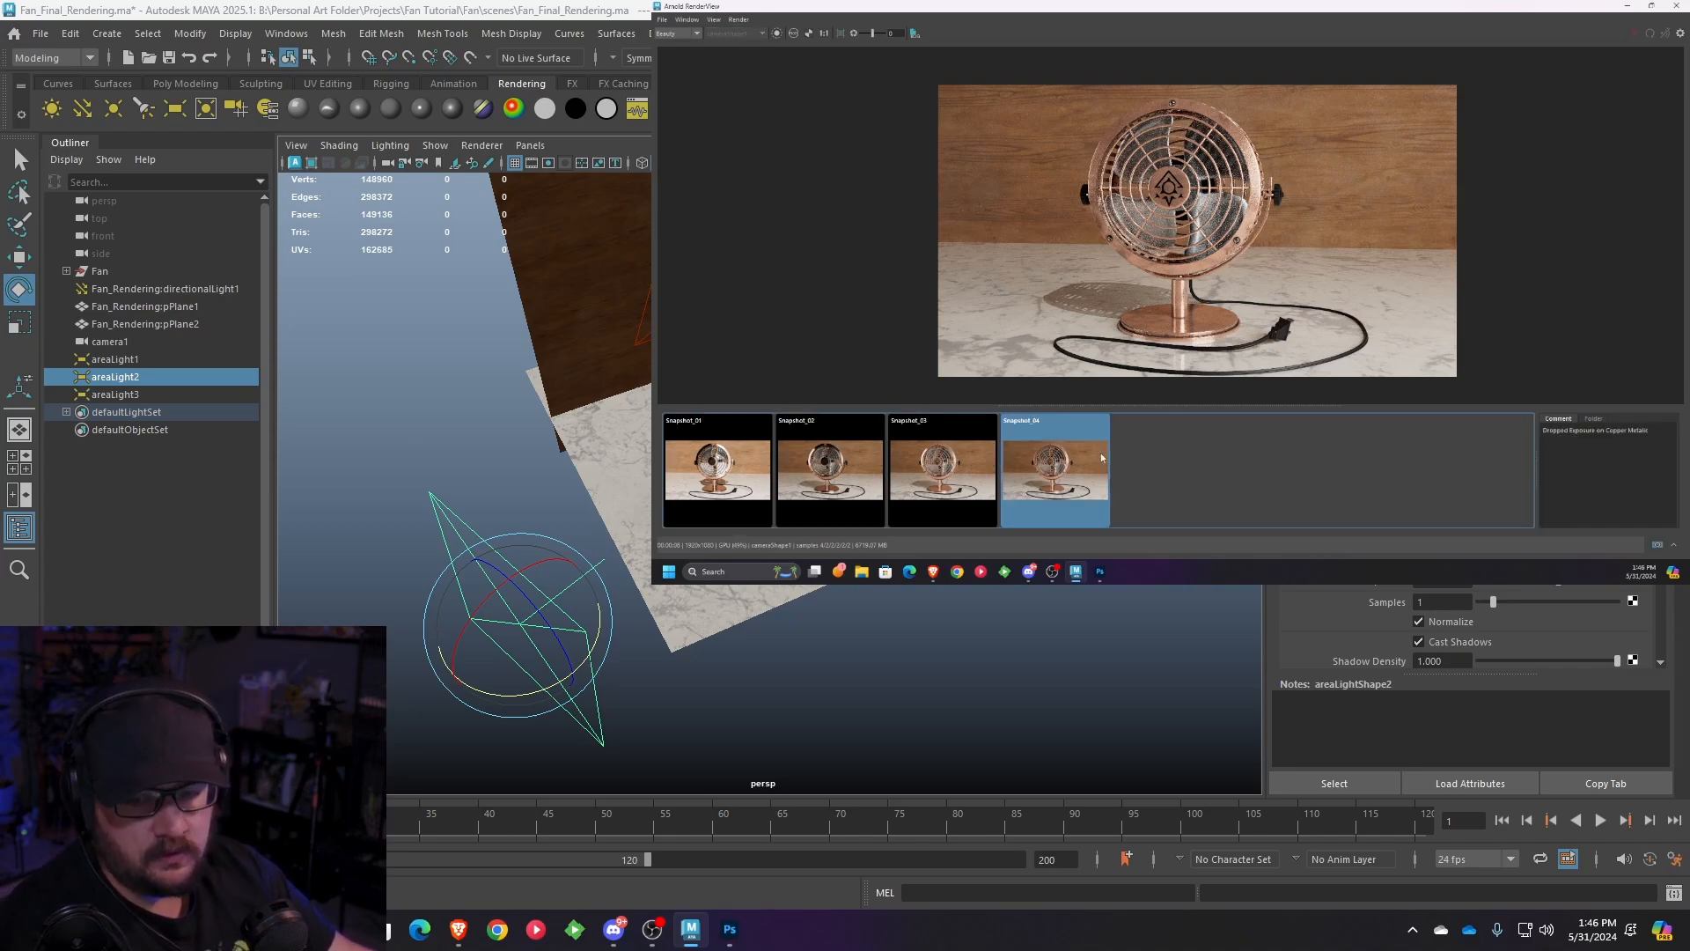
left_click(942, 467)
left_click(1033, 467)
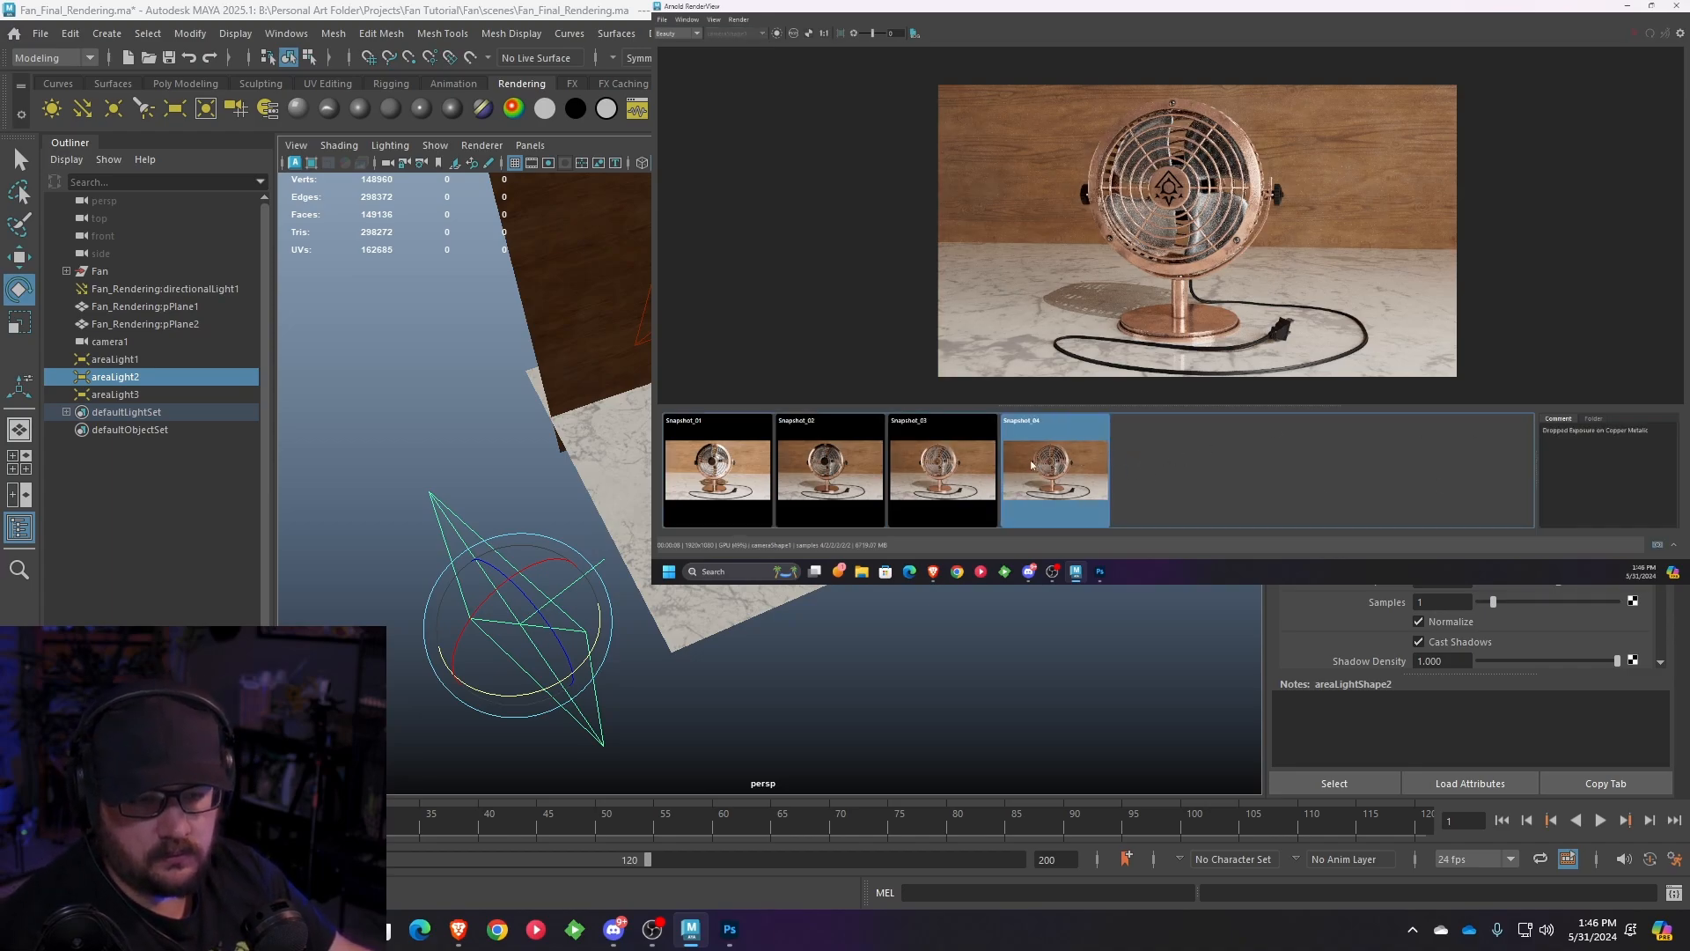
left_click(942, 465)
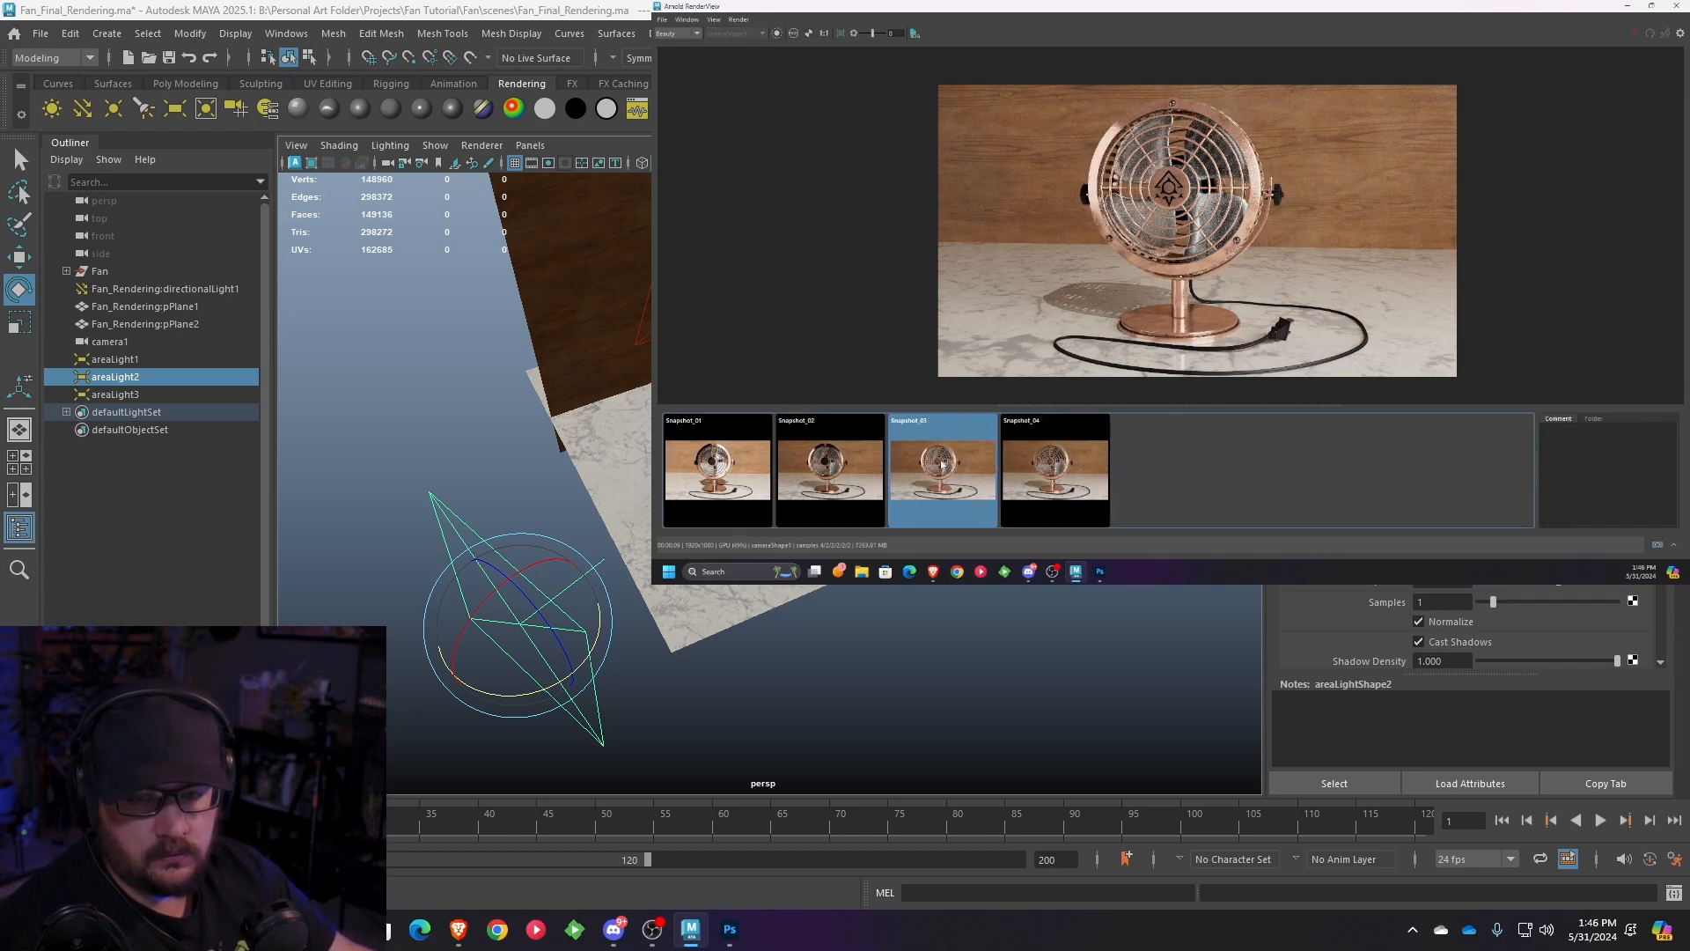
- Copy the comment "Dropped Exposure on Copper Metalic" from the fourth snapshot to the third snapshot
left_click(1096, 449)
left_click_drag(1661, 431, 1516, 430)
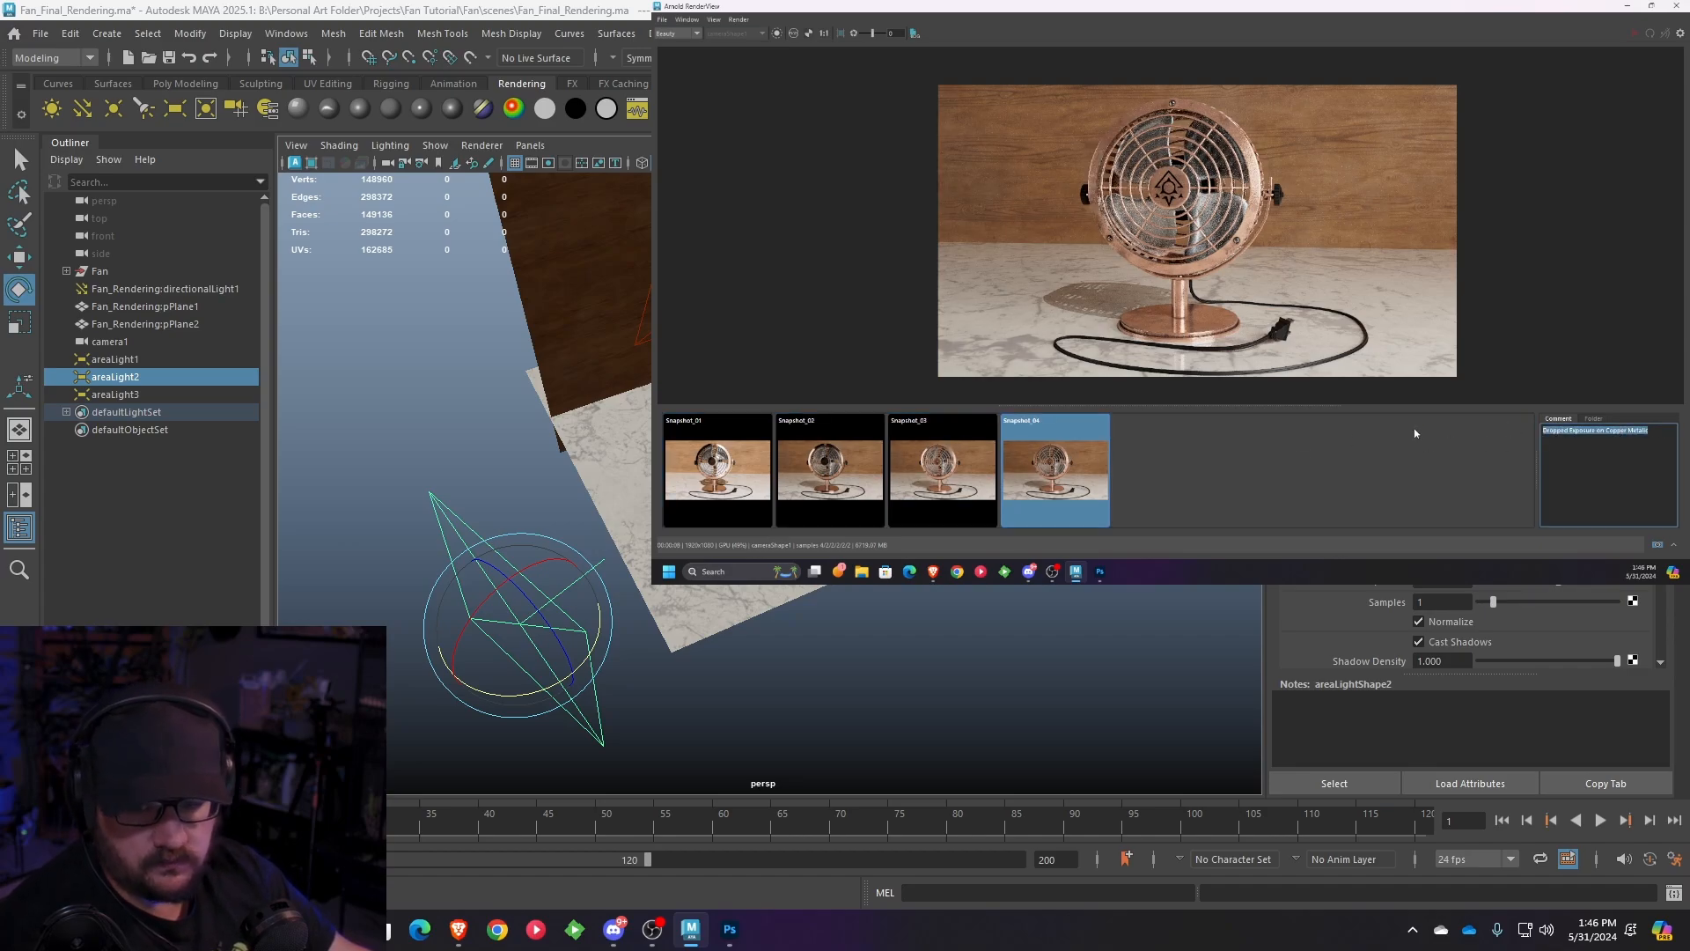
left_click(942, 466)
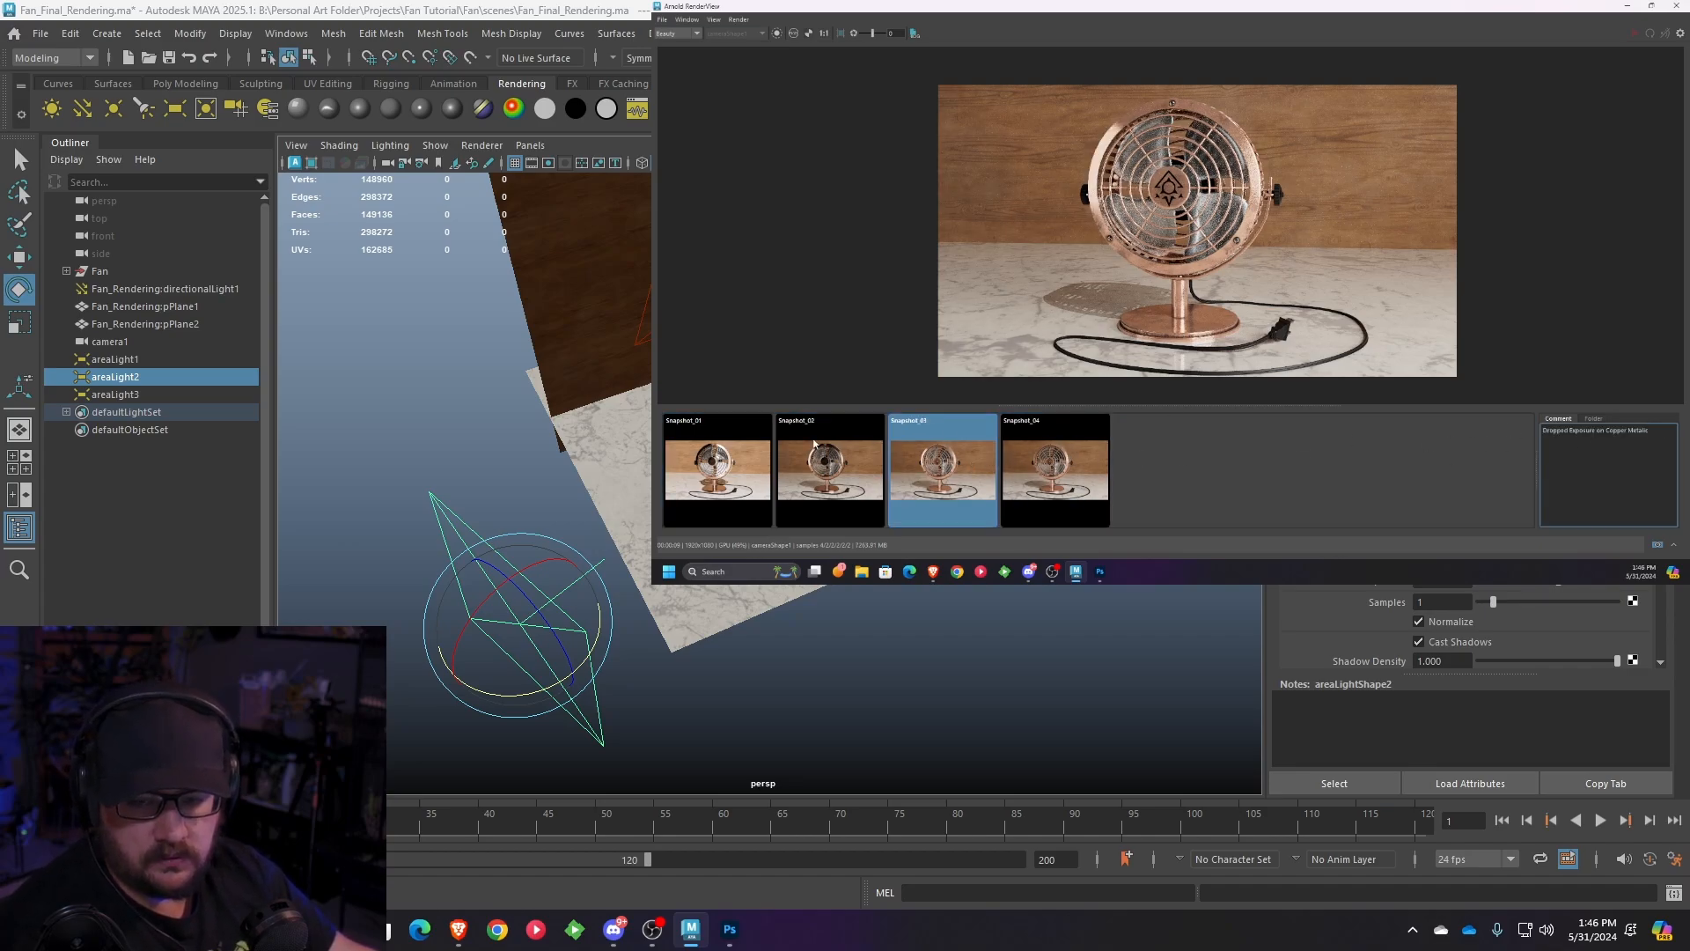
- Compare the second, third and fourth render snapshots of the fan
left_click(853, 443)
left_click(916, 444)
left_click(1039, 449)
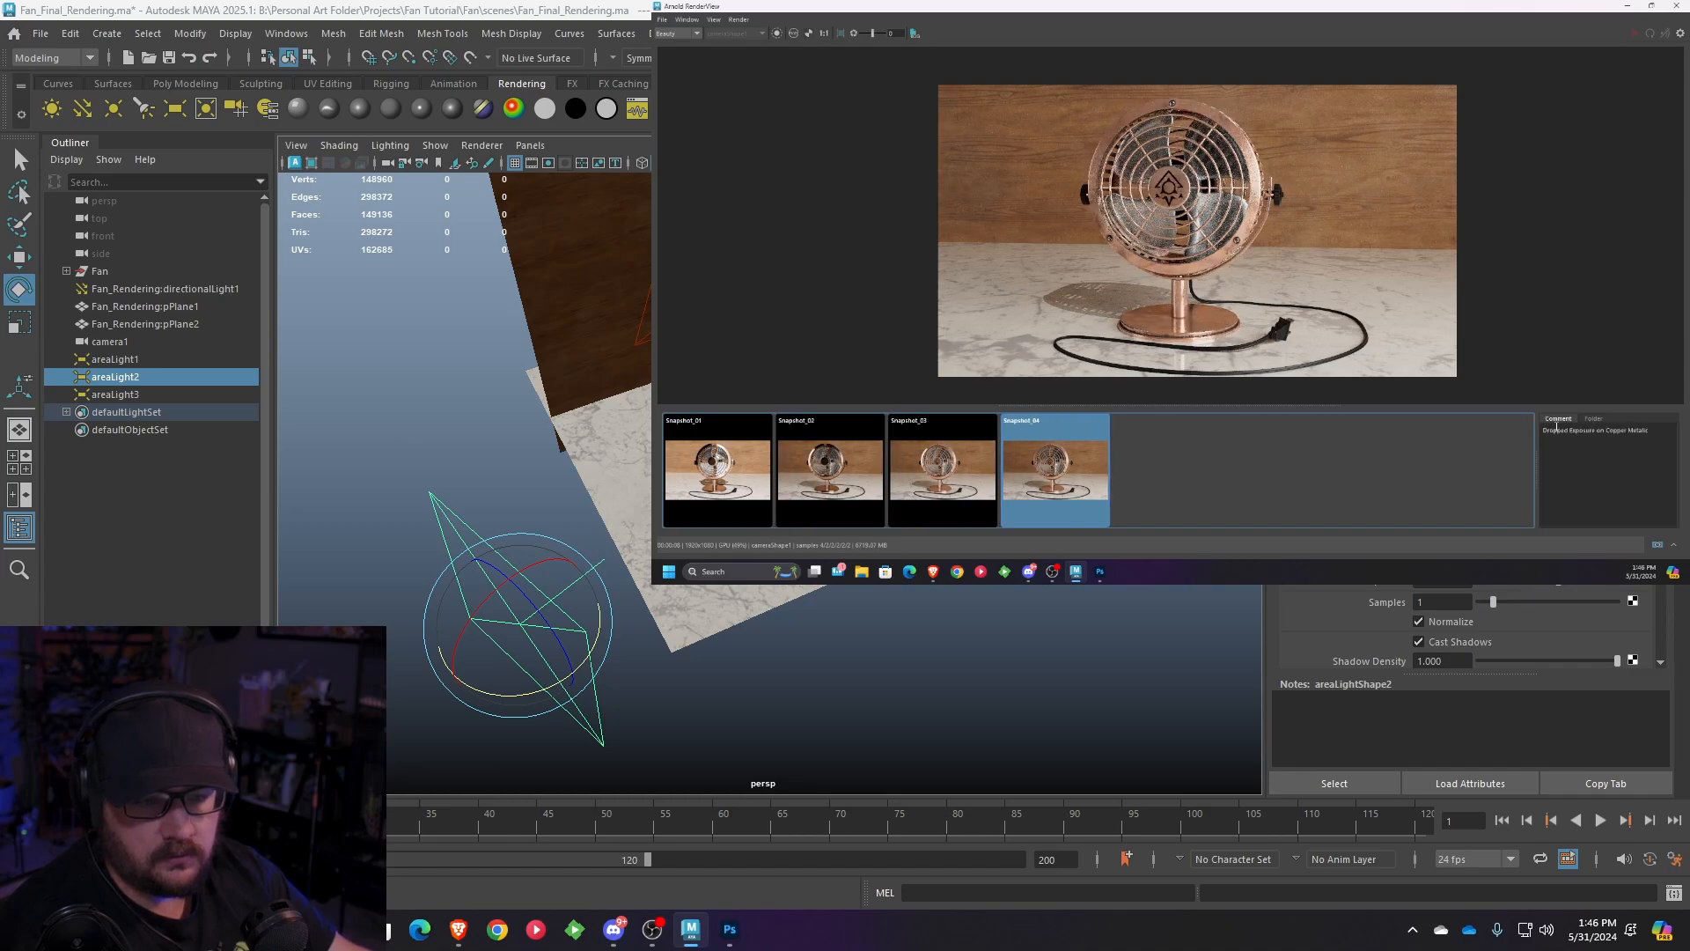
- Replace the fourth snapshot's comment with "Moved Secondary Light" and compare that render with the third snapshot
triple_click(1672, 431)
type("Moved Secondary Light")
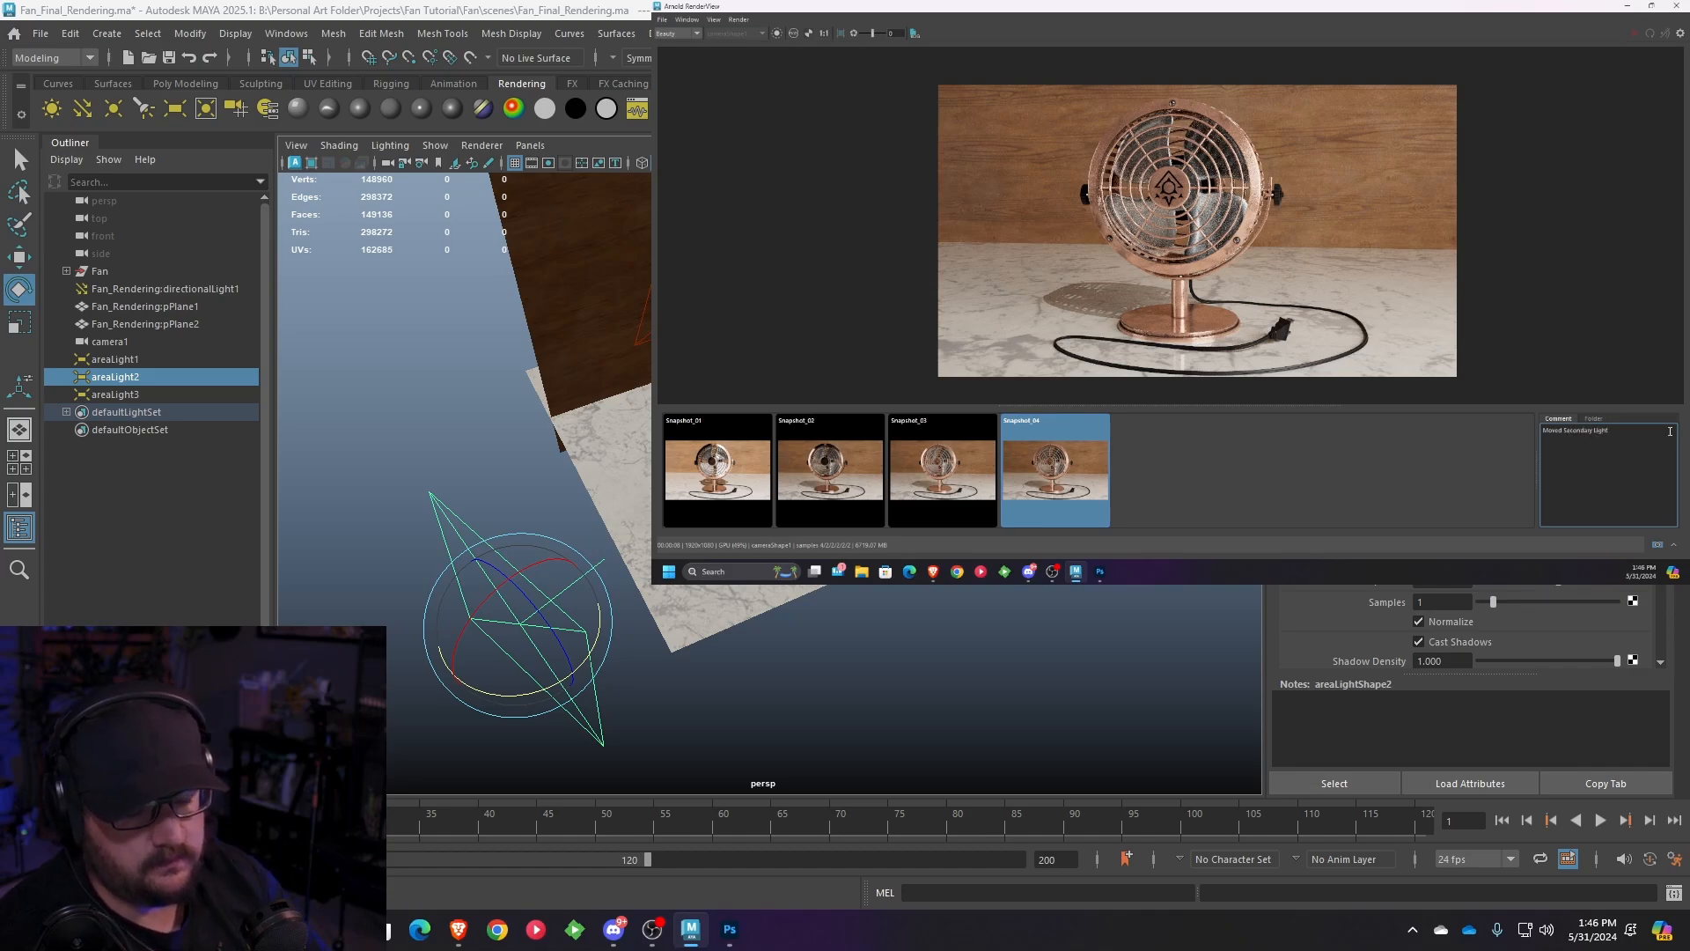
left_click(1056, 473)
left_click(940, 464)
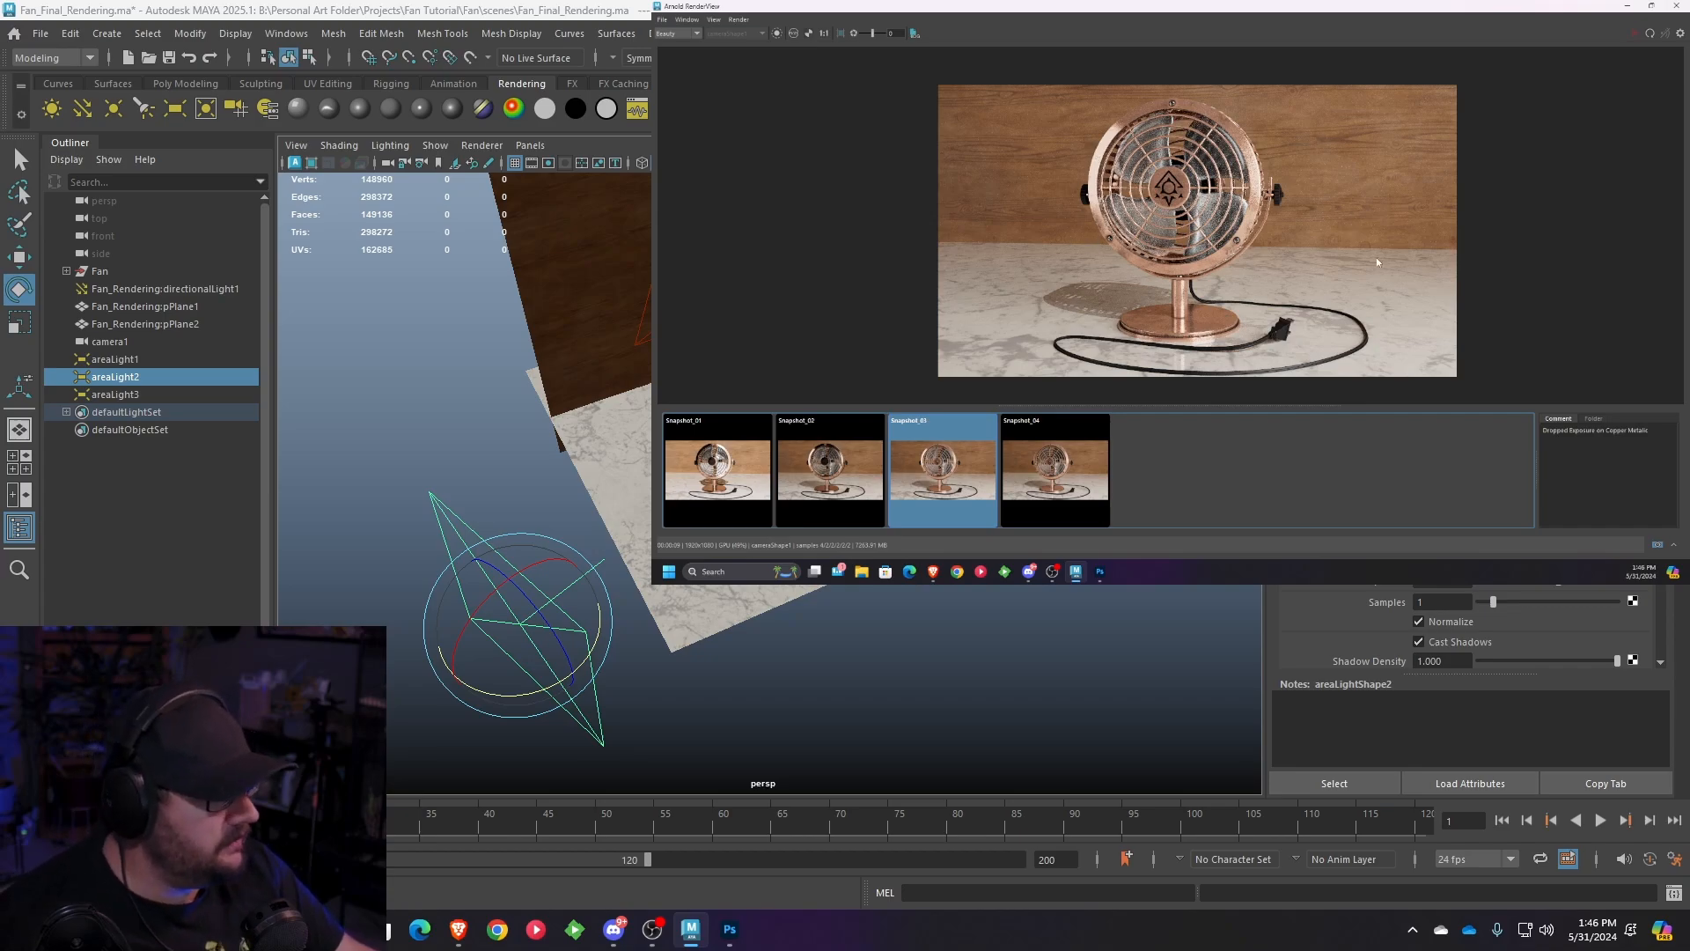
- Open the material attributes of the fan's front body ring to check the copper texture's color balance exposure
scroll(1465, 625, "up", 1)
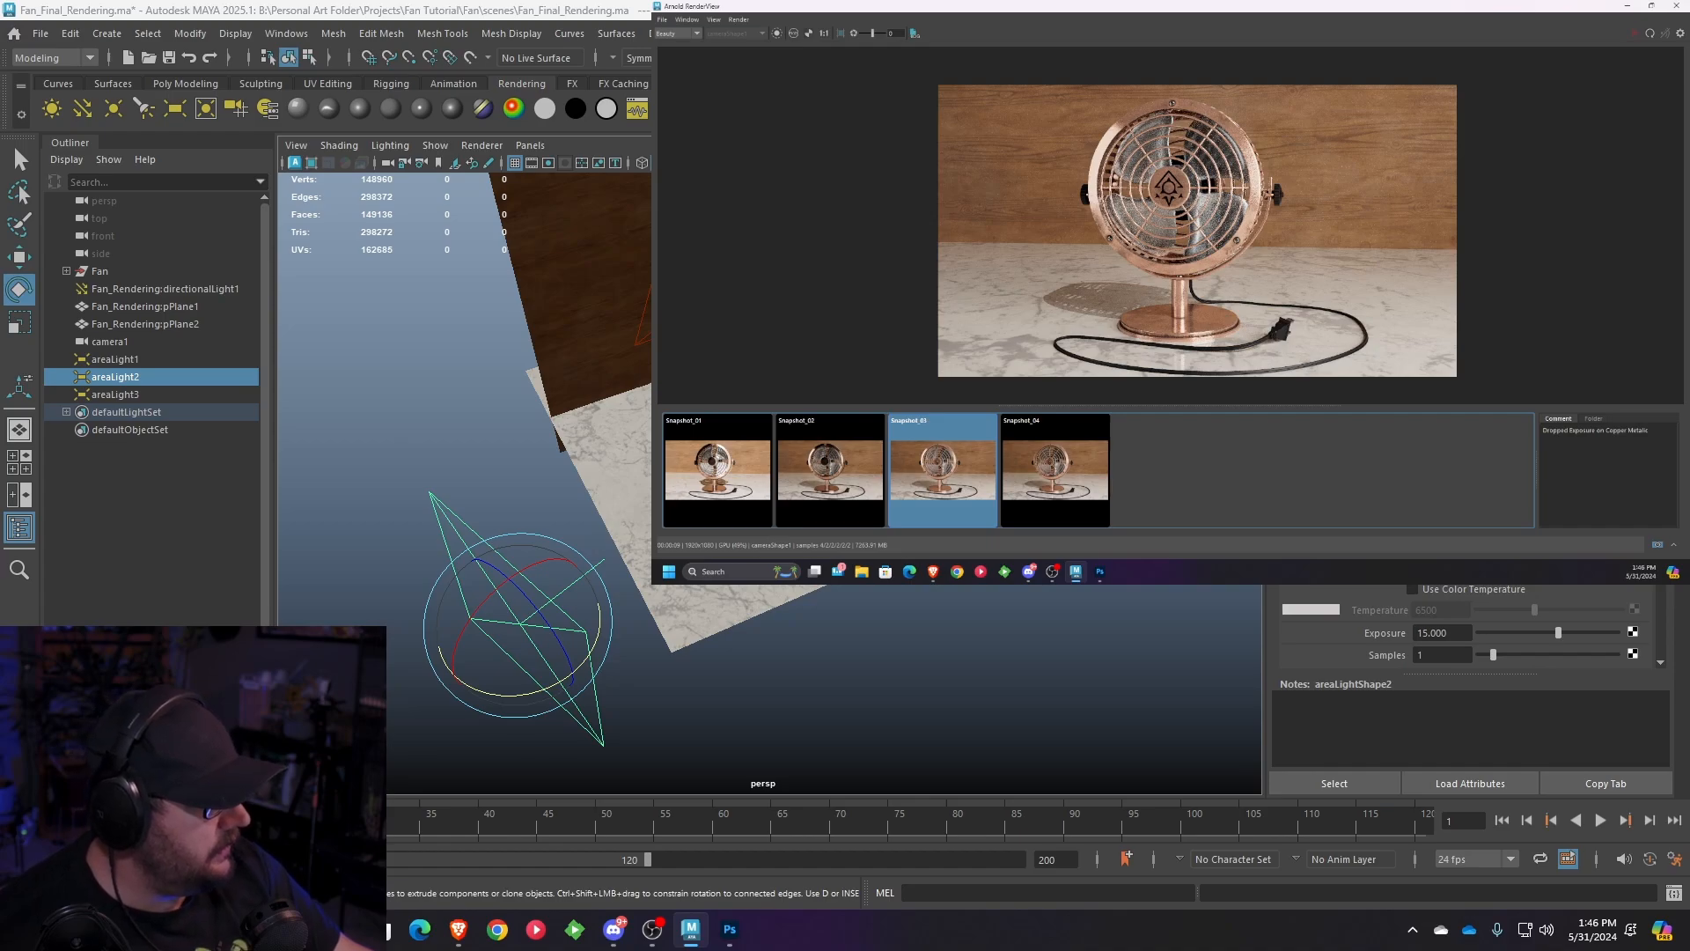
scroll(846, 379, "up", 5)
left_click(846, 378)
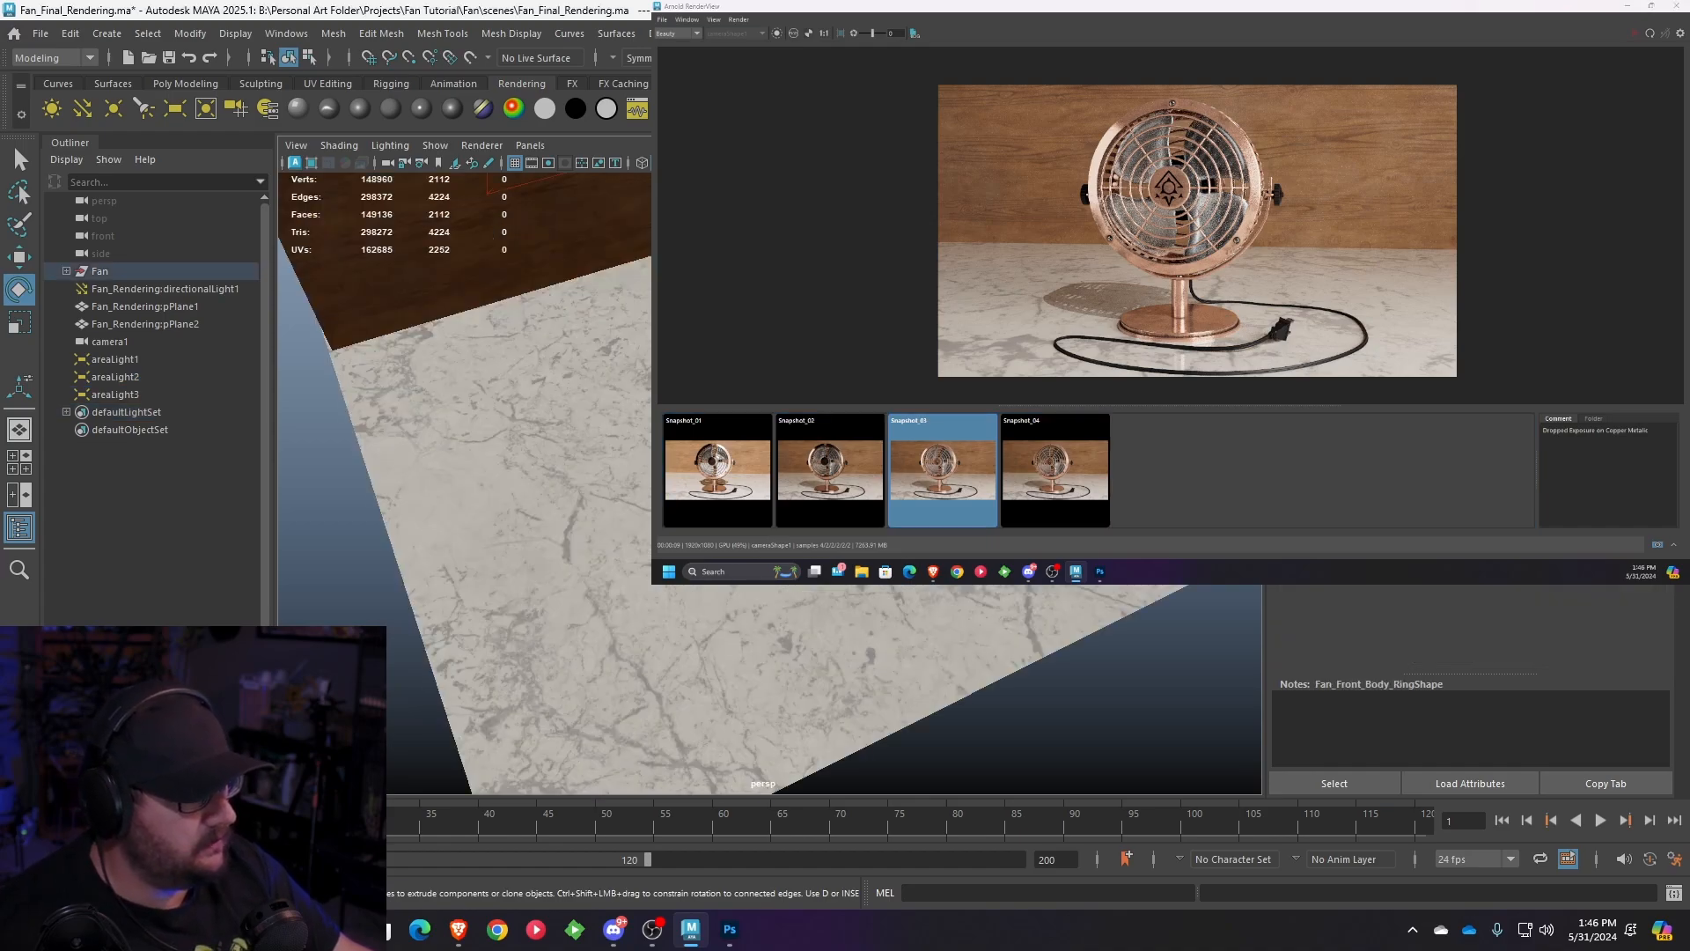
scroll(846, 379, "up", 4)
right_click(846, 378)
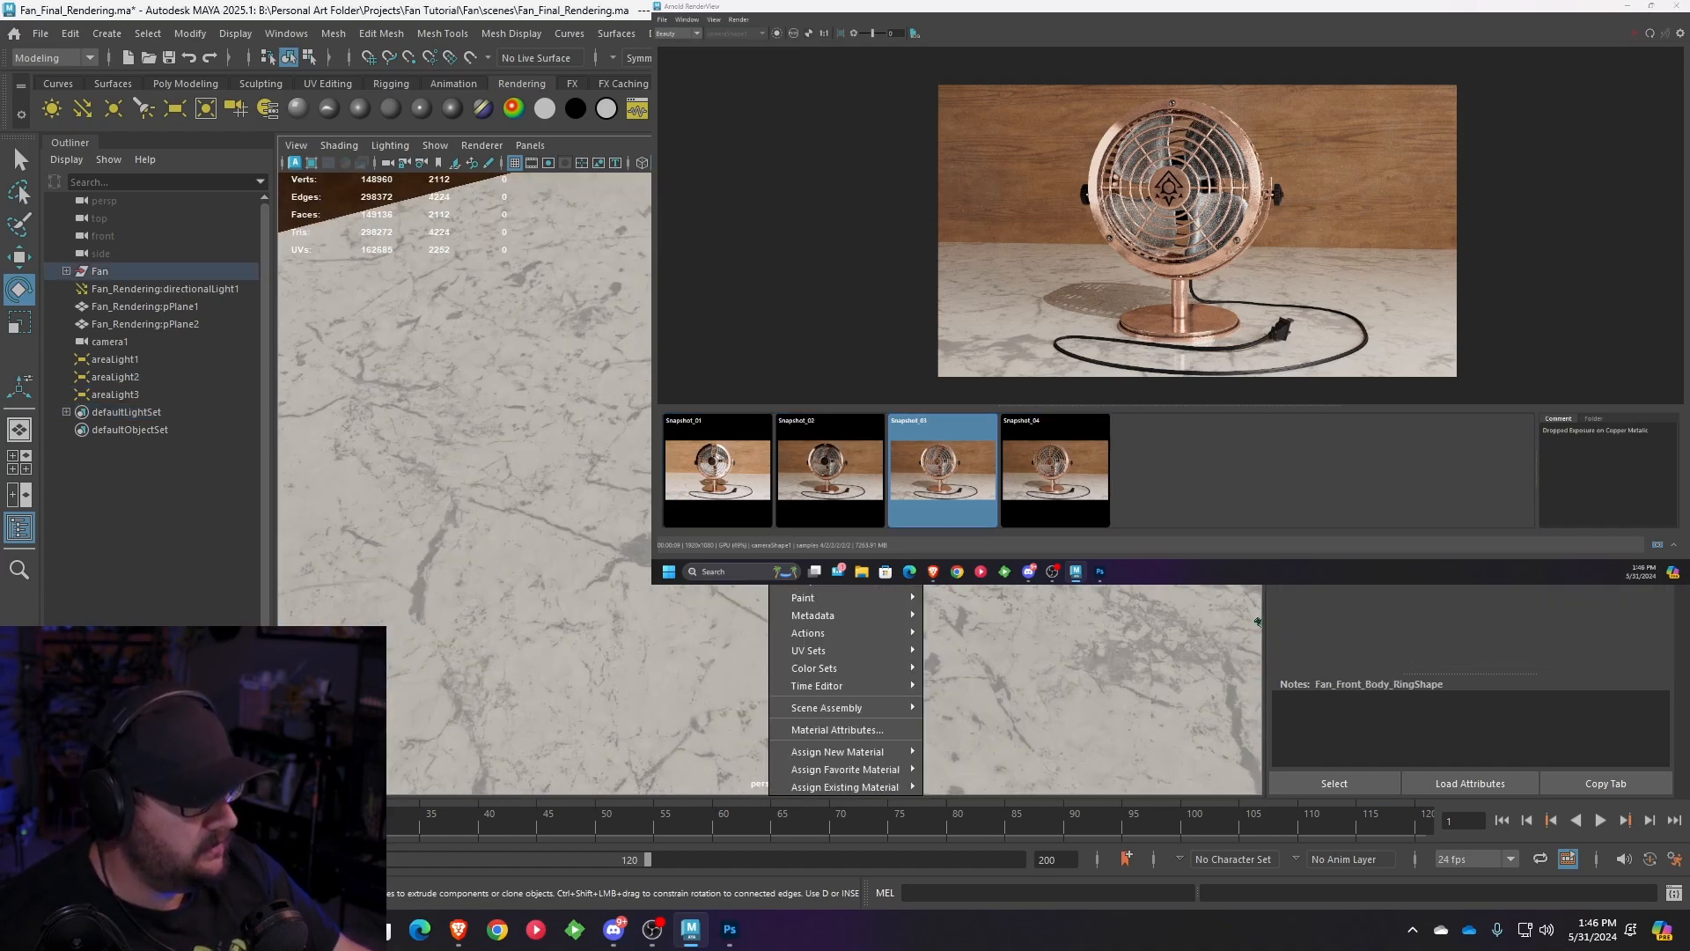
left_click(851, 729)
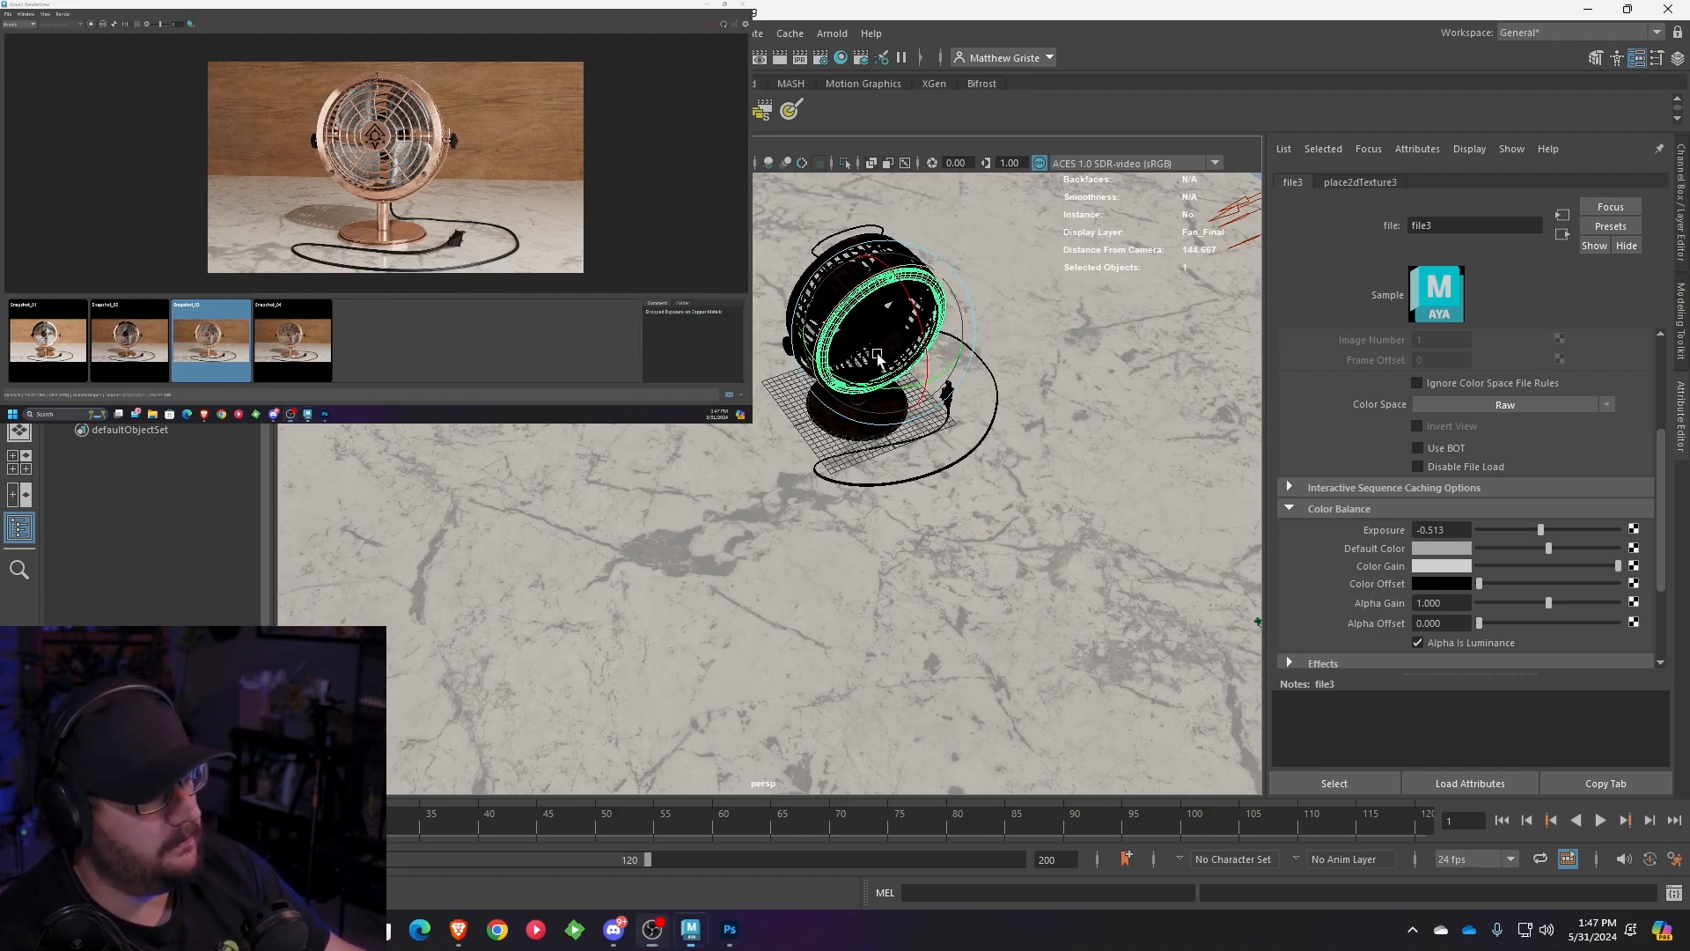
- Examine the fourth snapshot up close, checking the copper housing, grille and blades of the fan
left_click(299, 339)
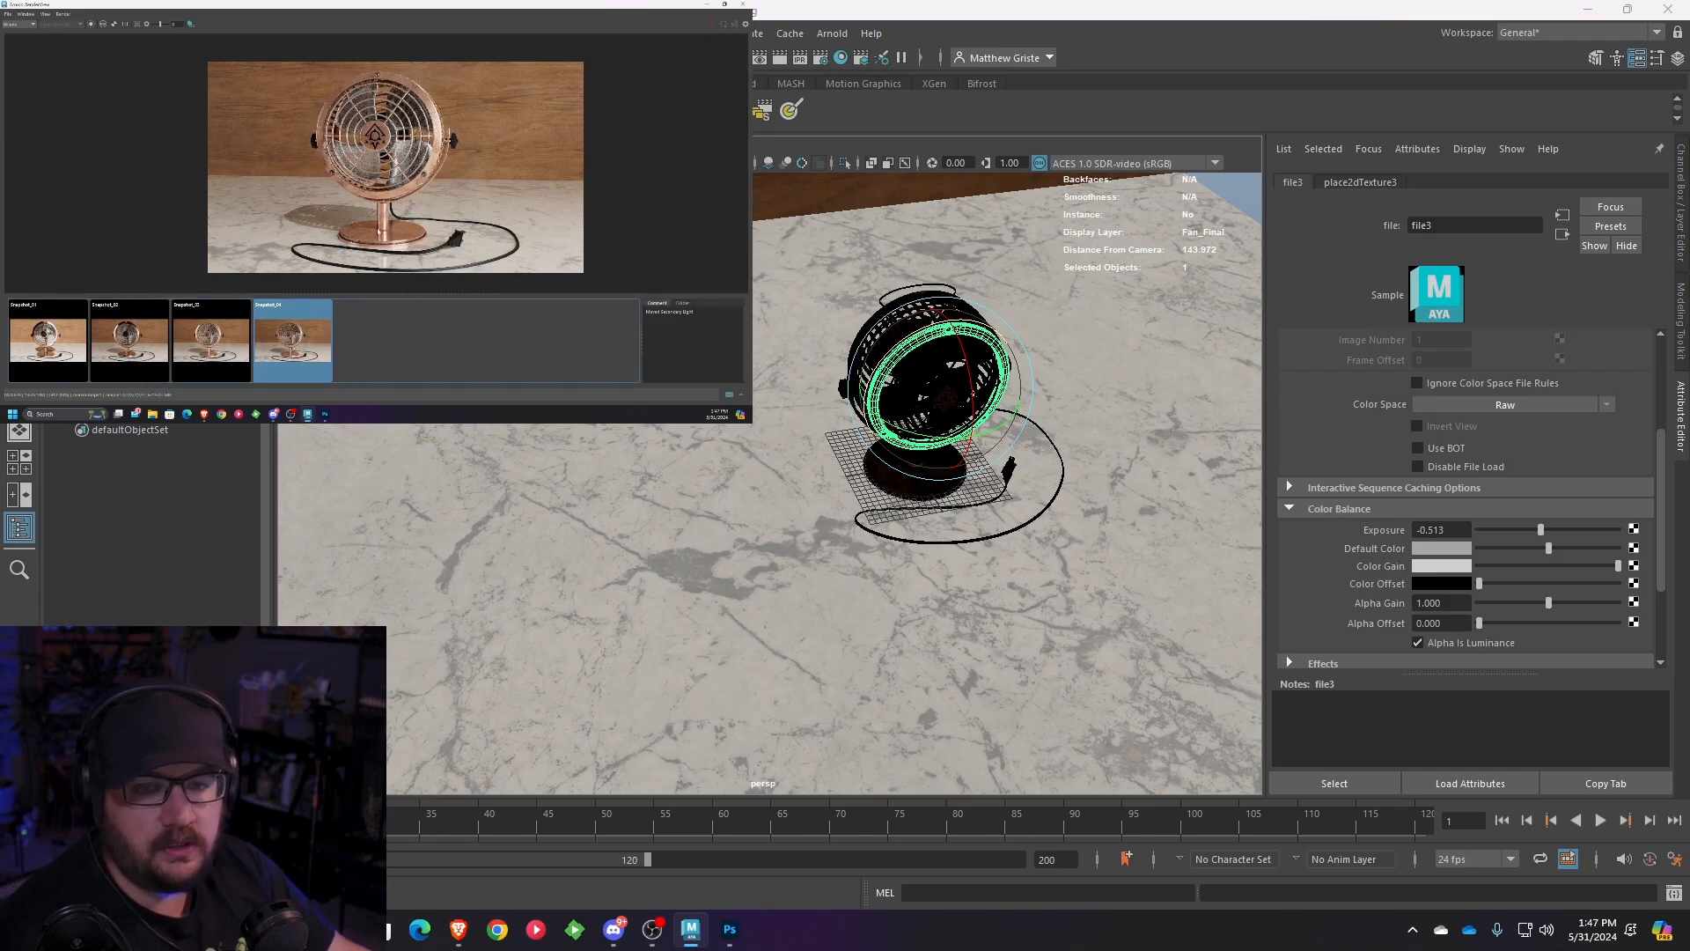
scroll(335, 139, "up", 5)
scroll(335, 140, "down", 3)
middle_click_drag(425, 166, 532, 179)
scroll(444, 167, "down", 4)
scroll(445, 167, "up", 4)
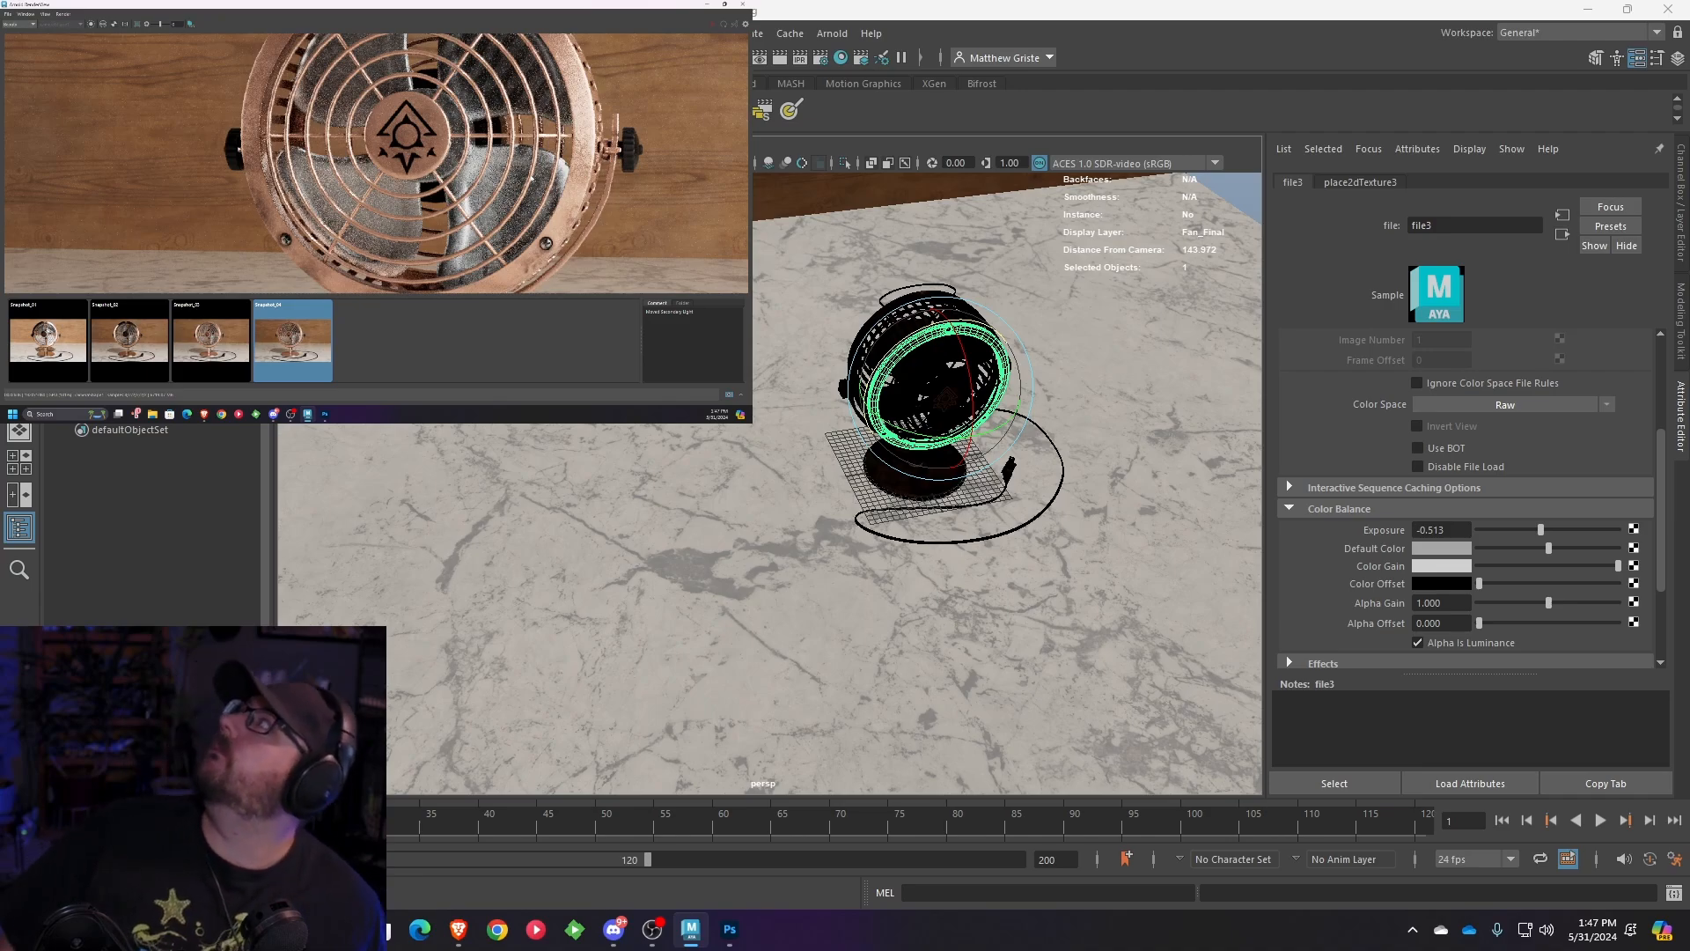
scroll(520, 174, "down", 2)
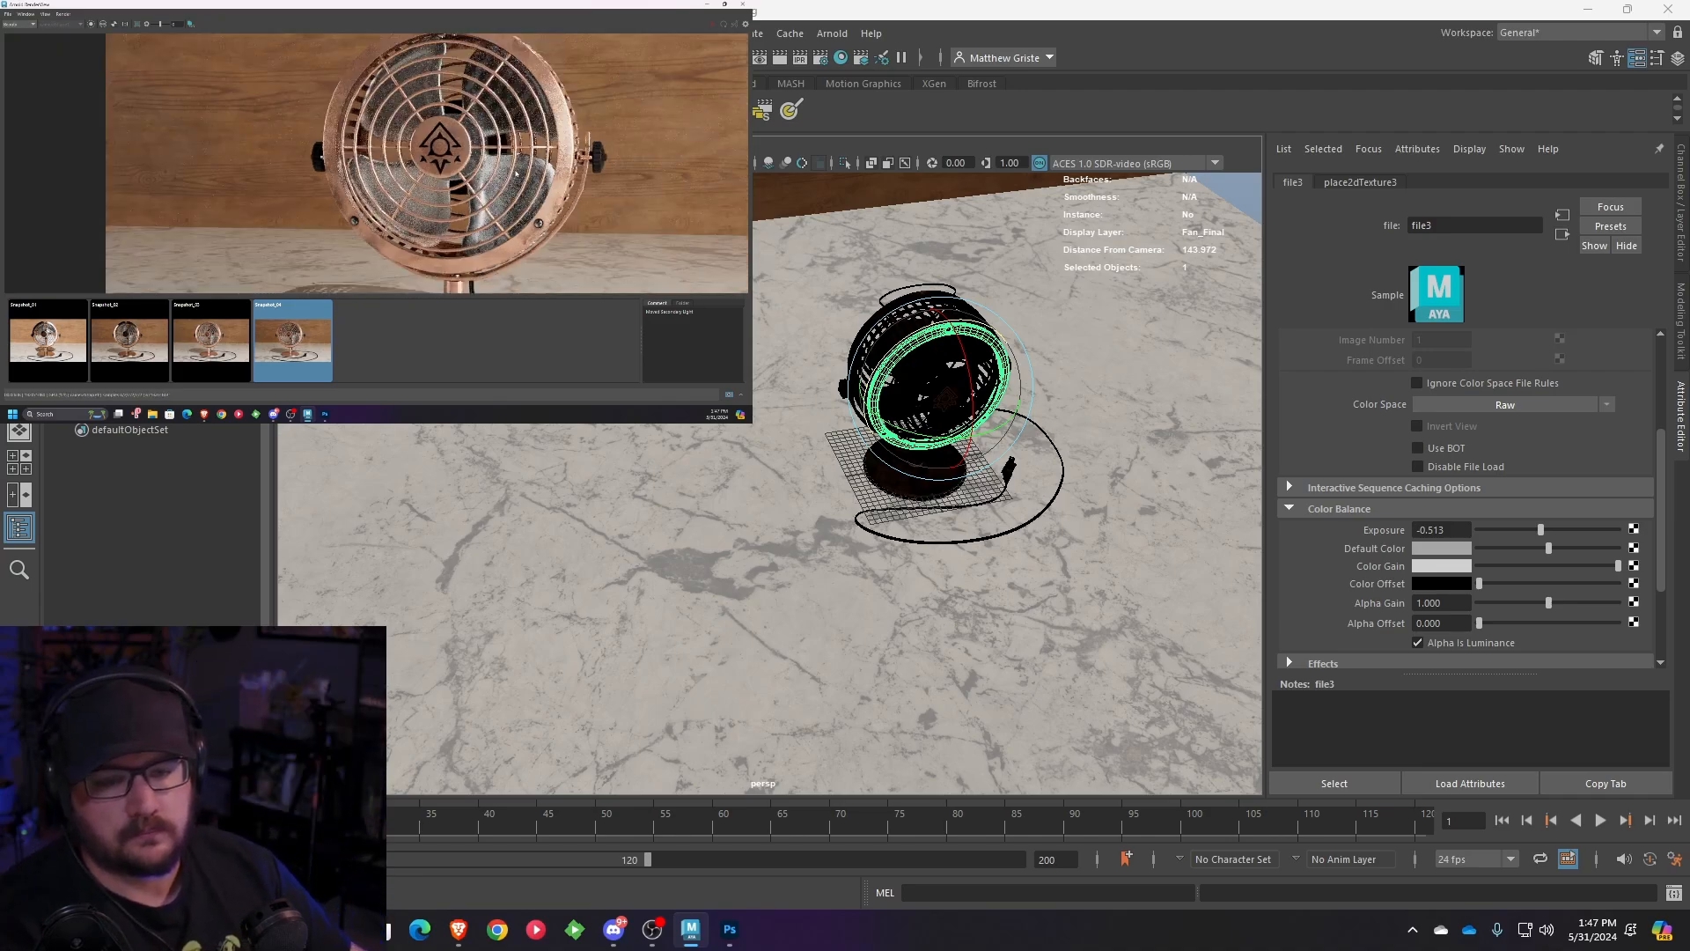
scroll(515, 174, "down", 6)
scroll(516, 173, "up", 4)
middle_click_drag(498, 180, 382, 148)
scroll(401, 113, "down", 2)
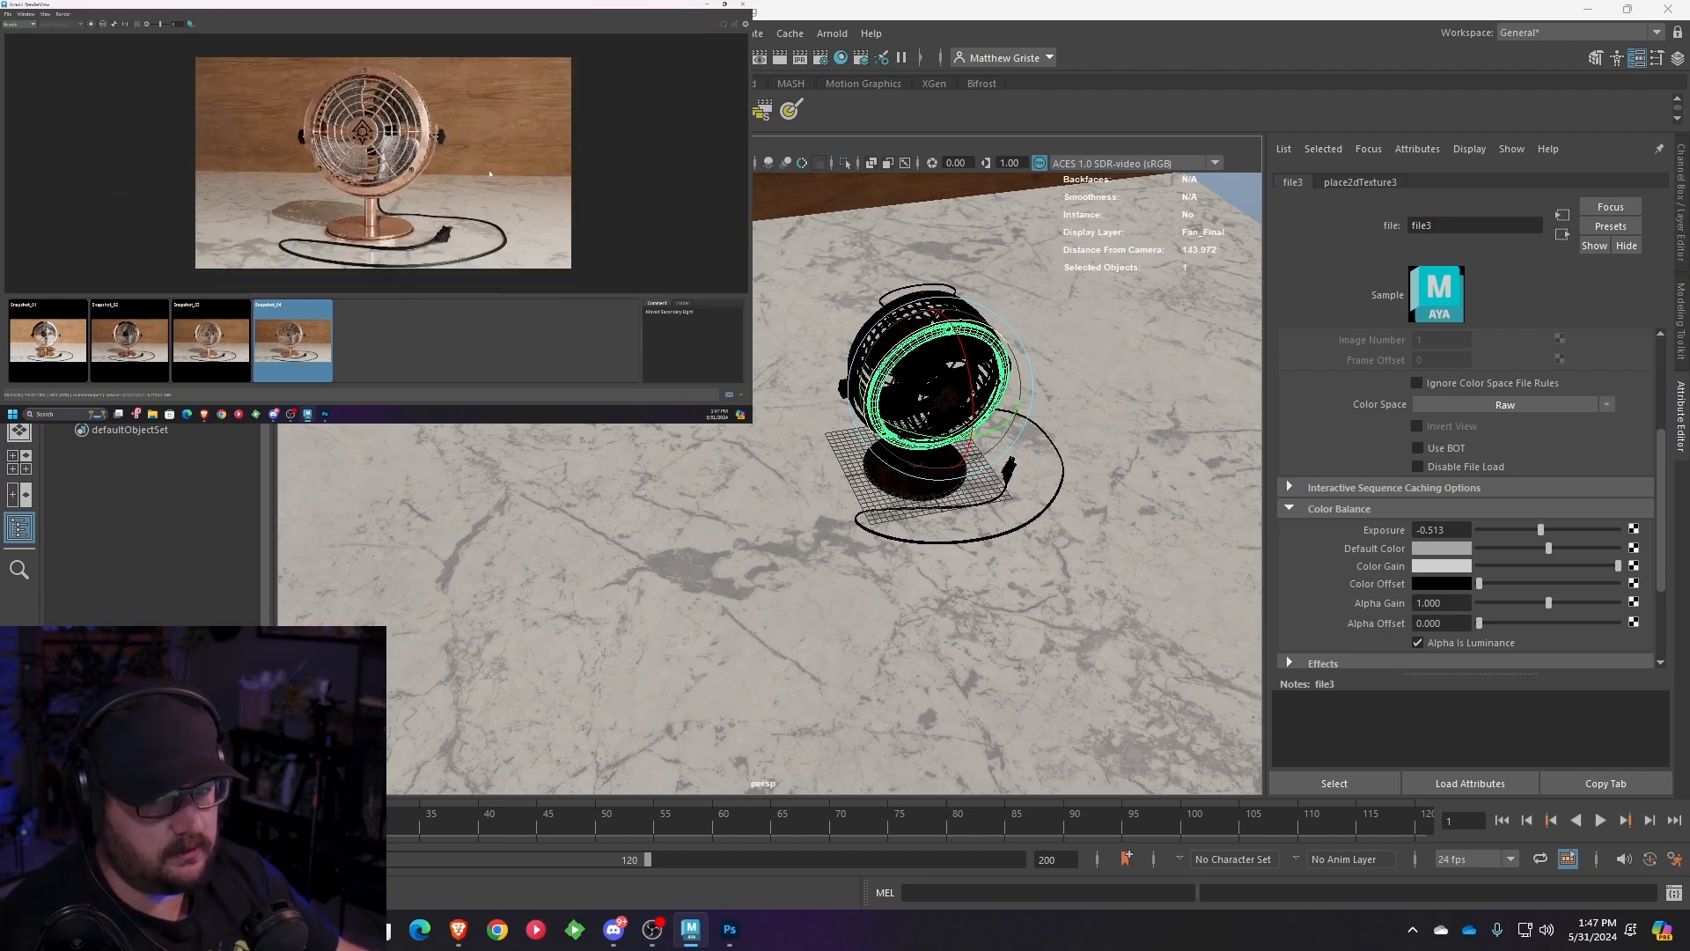
- Select the directional light beside the fan and set its Arnold exposure to 0.5
left_click_drag(903, 427, 1011, 393, "alt")
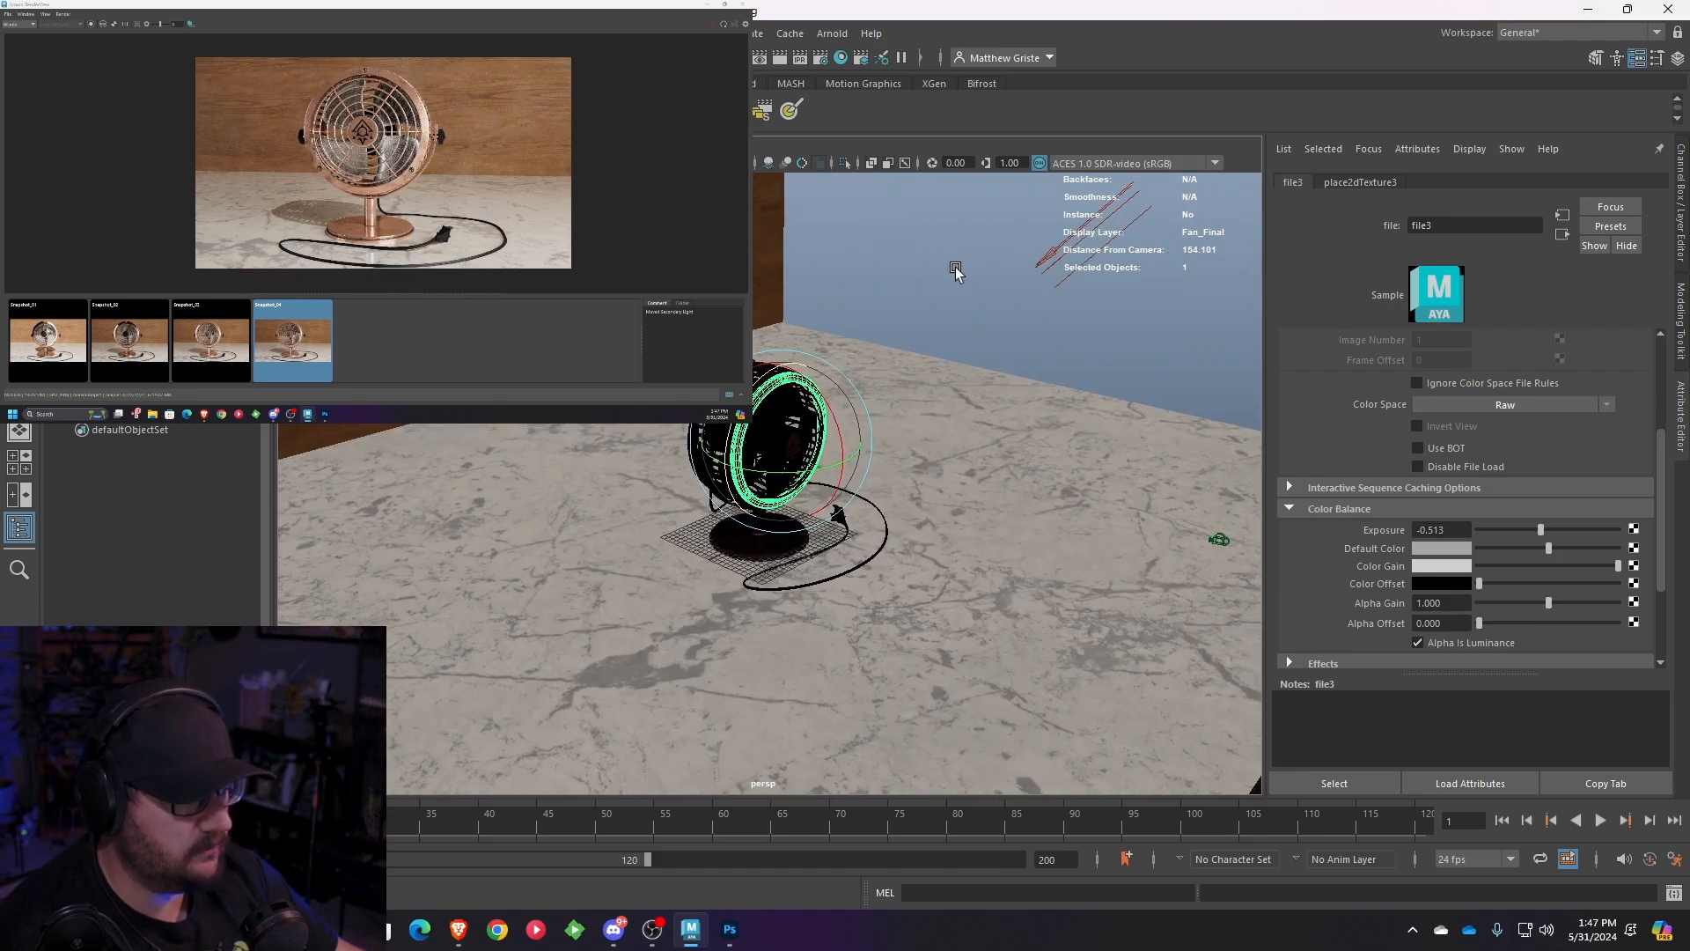
middle_click_drag(955, 269, 836, 337, "alt")
left_click_drag(906, 275, 984, 327)
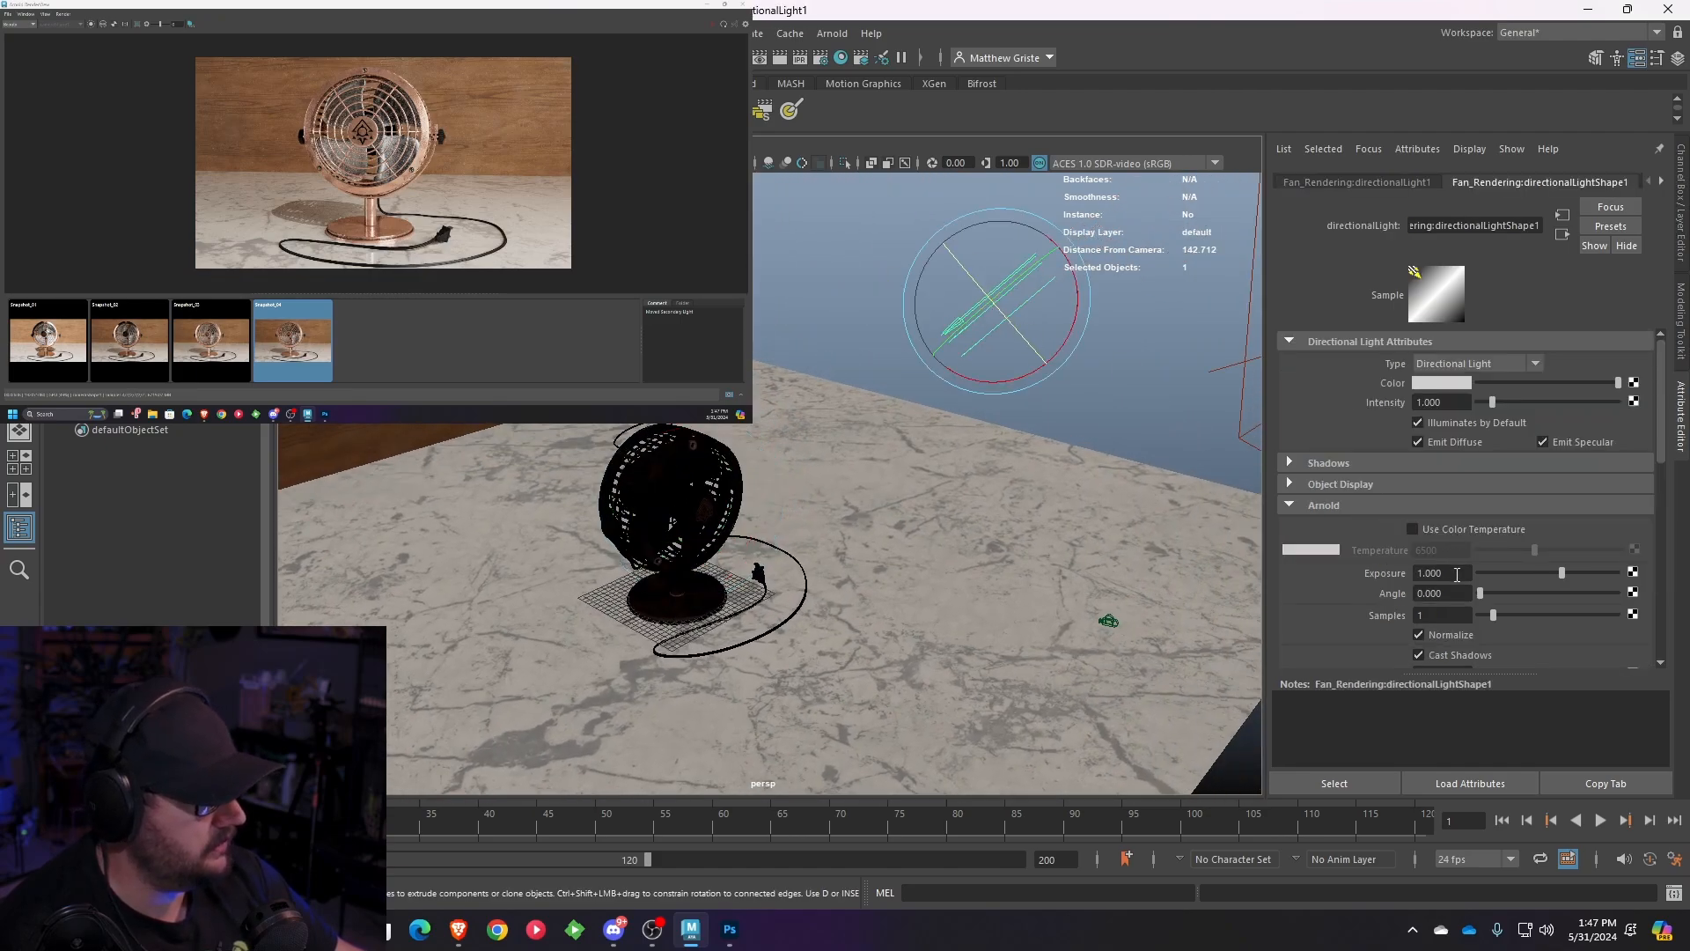
left_click(1457, 574)
type(".5")
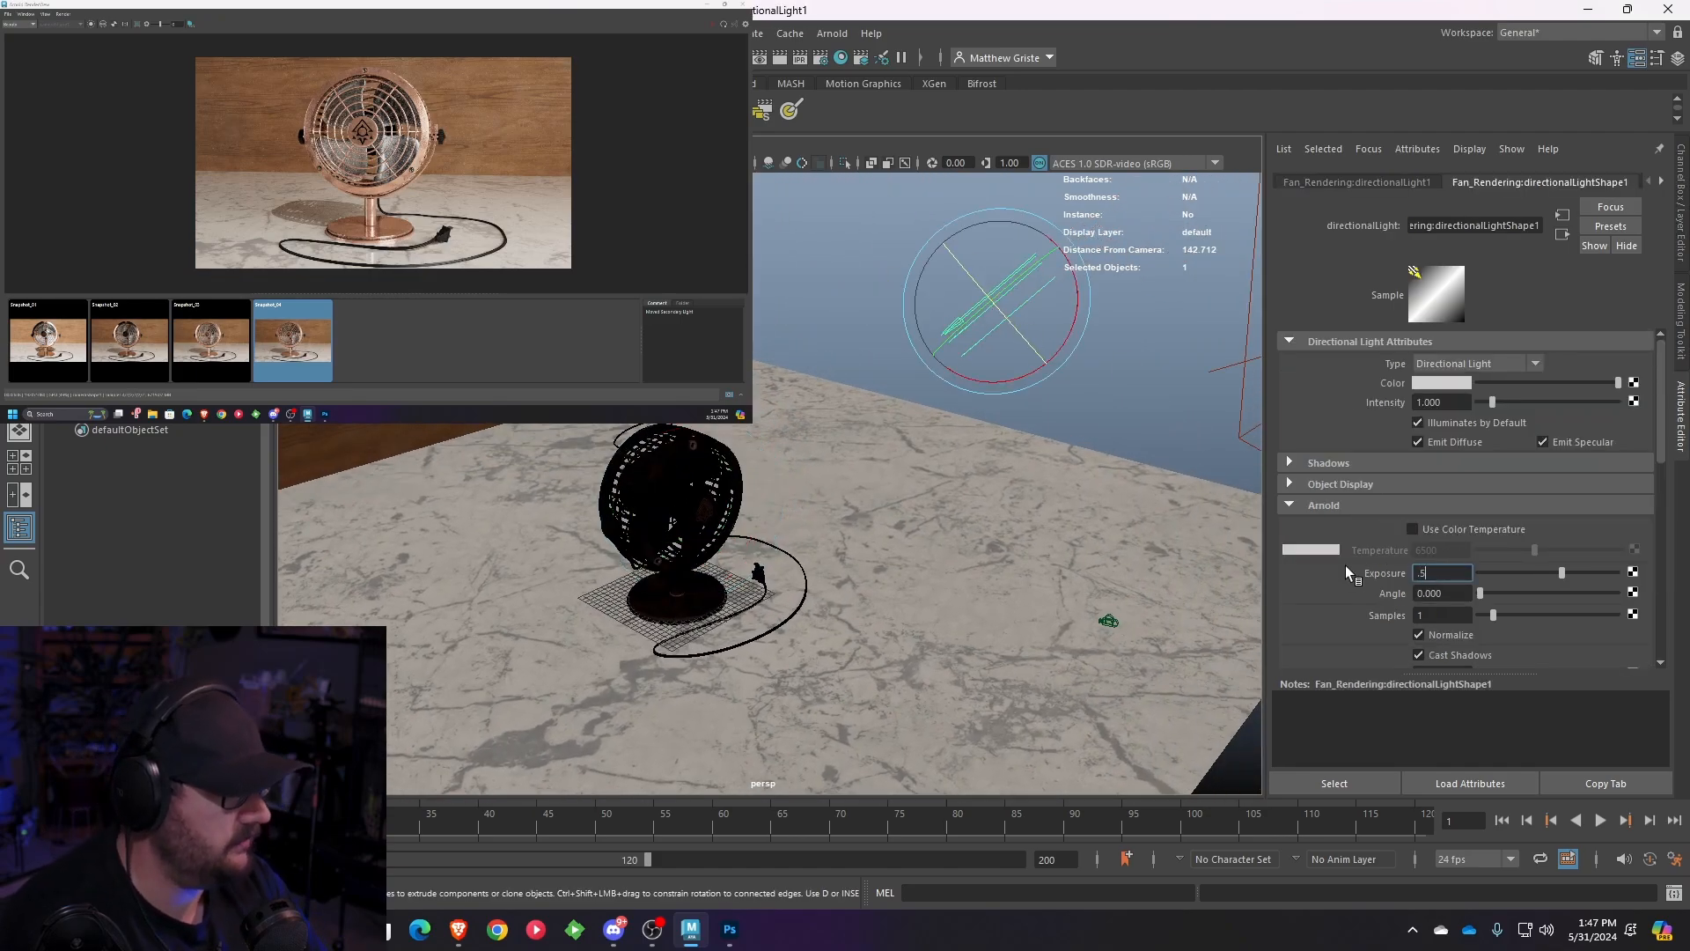
key("Return")
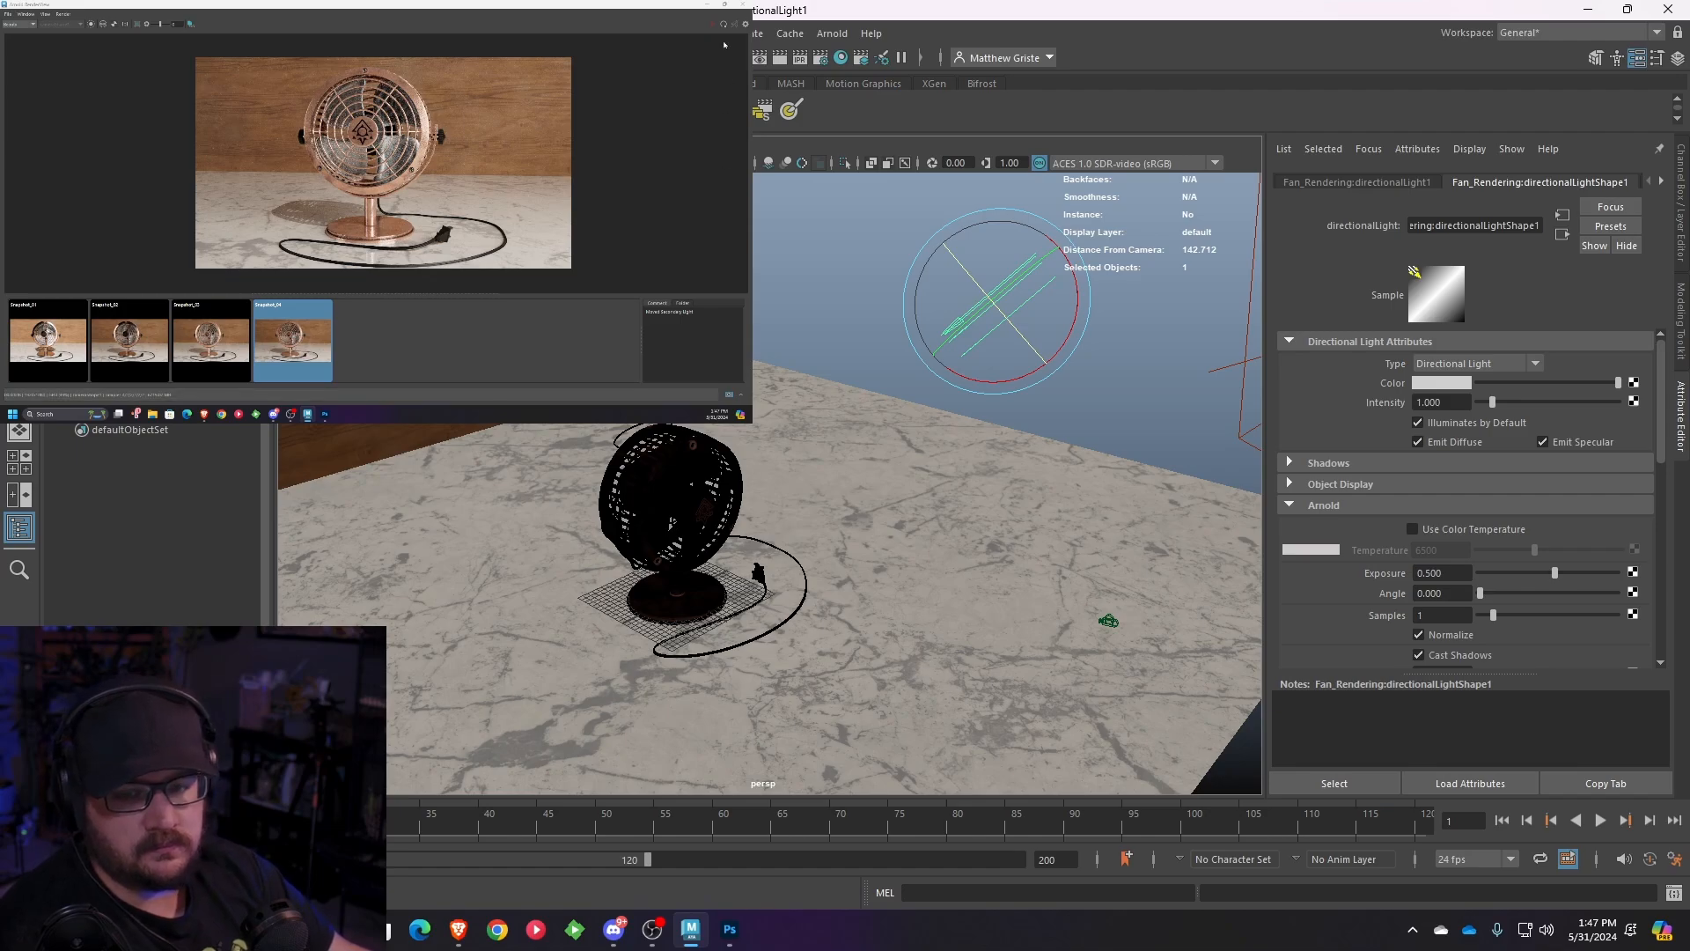
- Render the scene with the dimmed directional light and store the result as a fifth snapshot
left_click(726, 395)
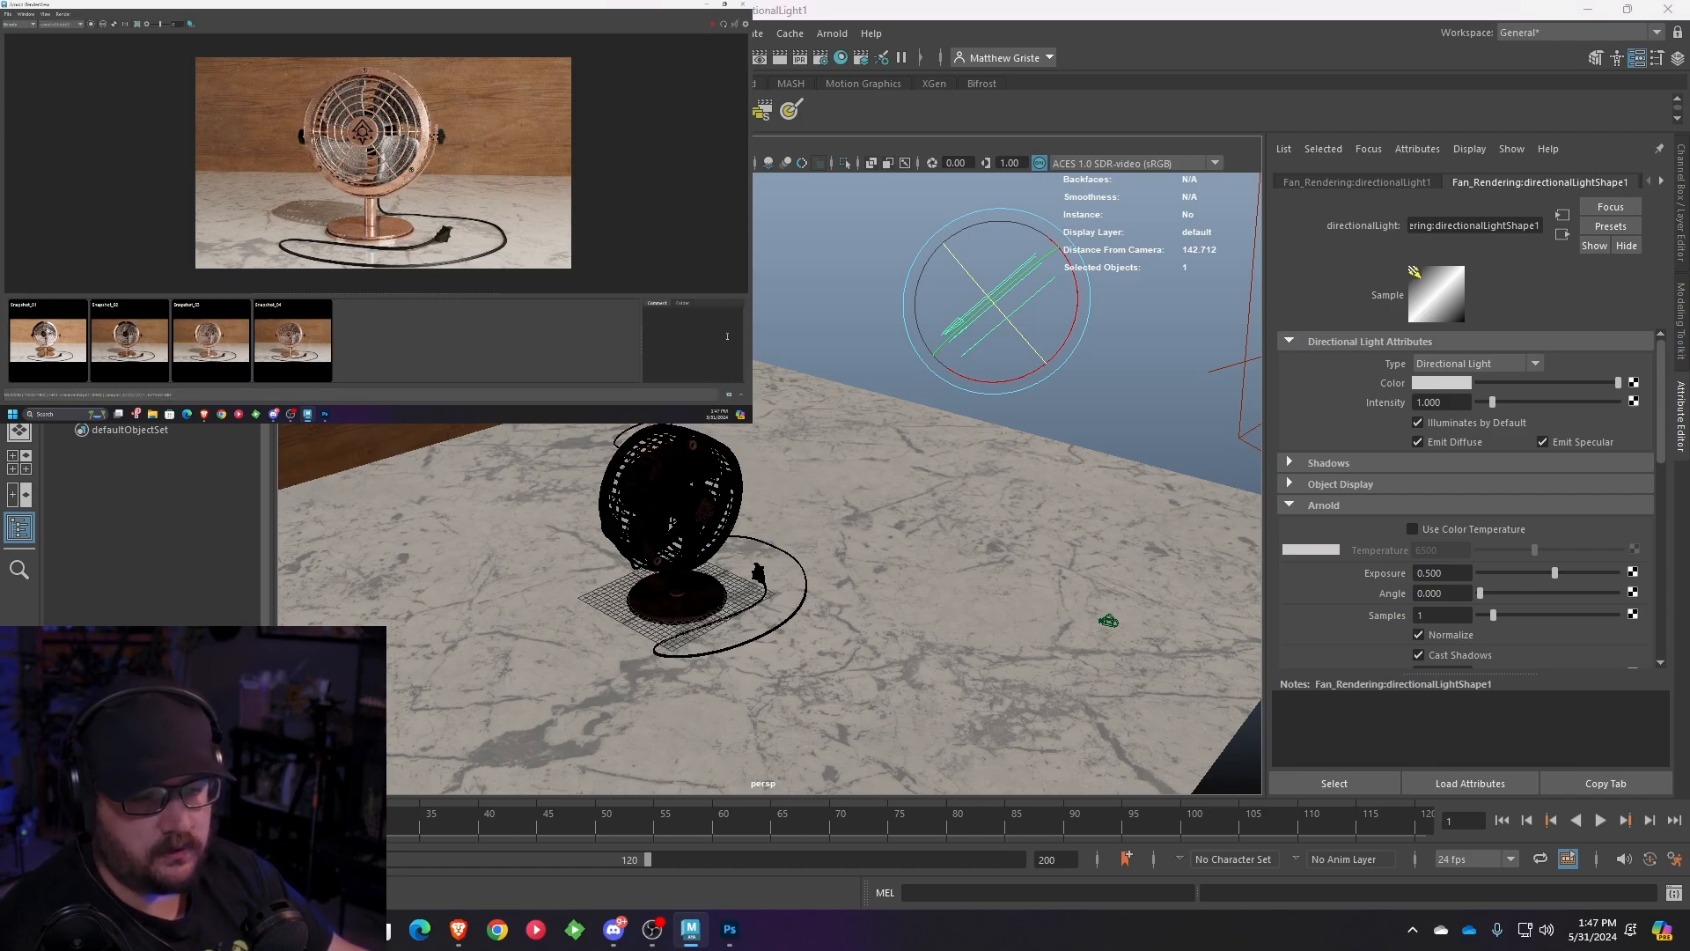
left_click(723, 24)
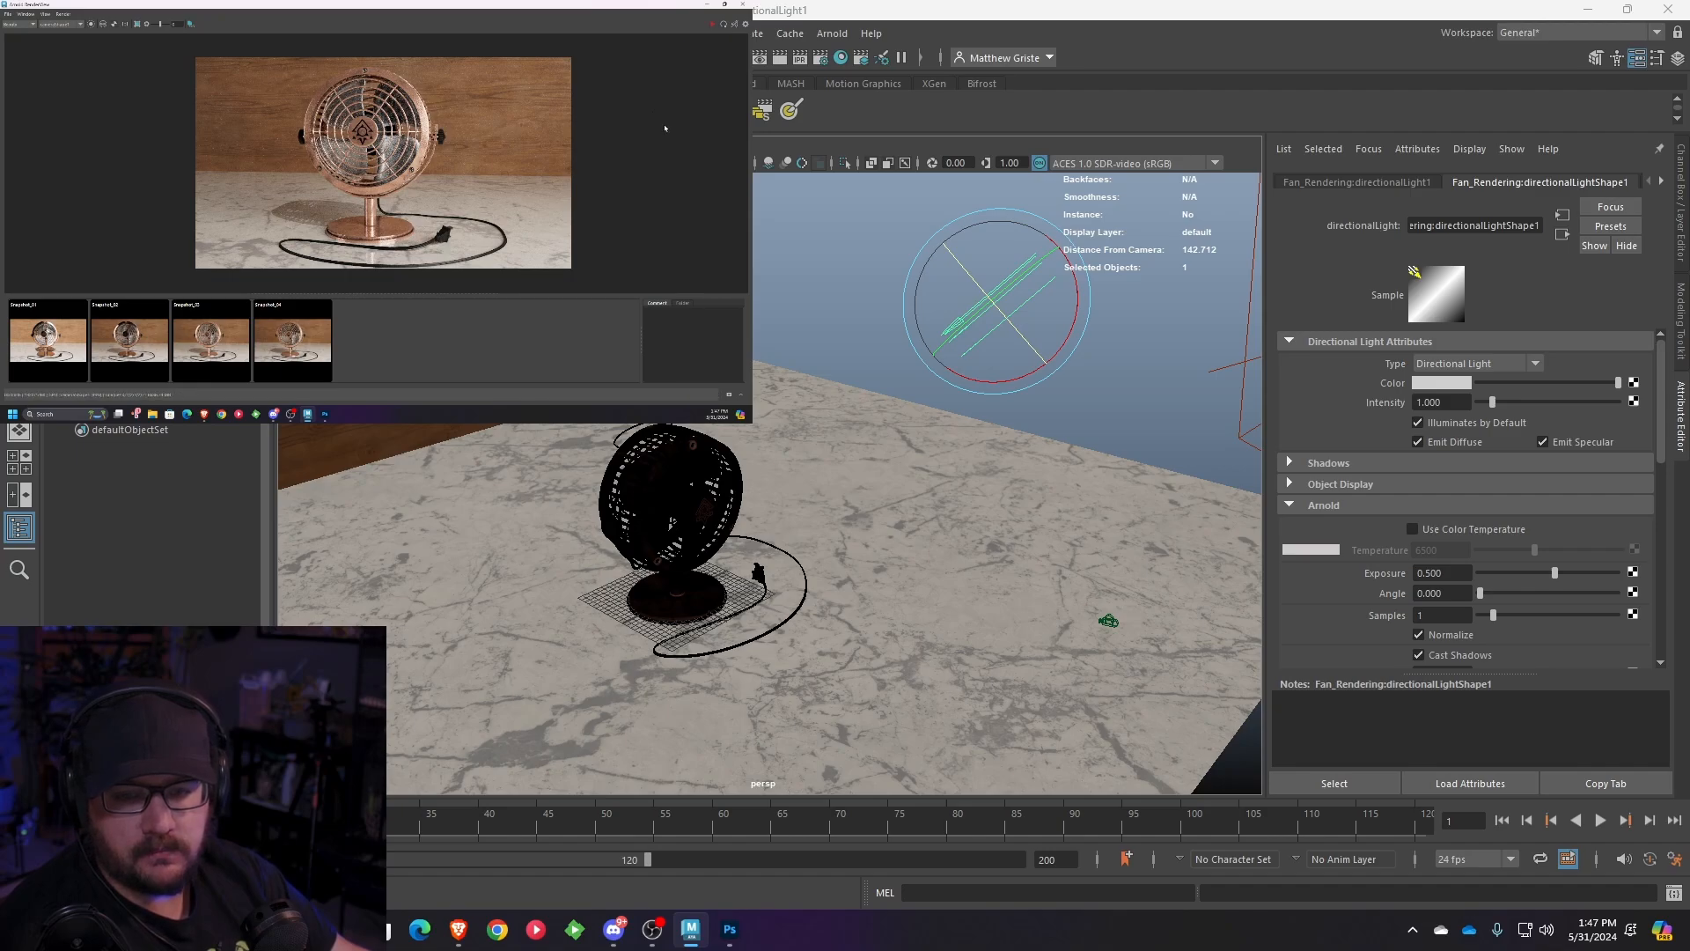
left_click(727, 396)
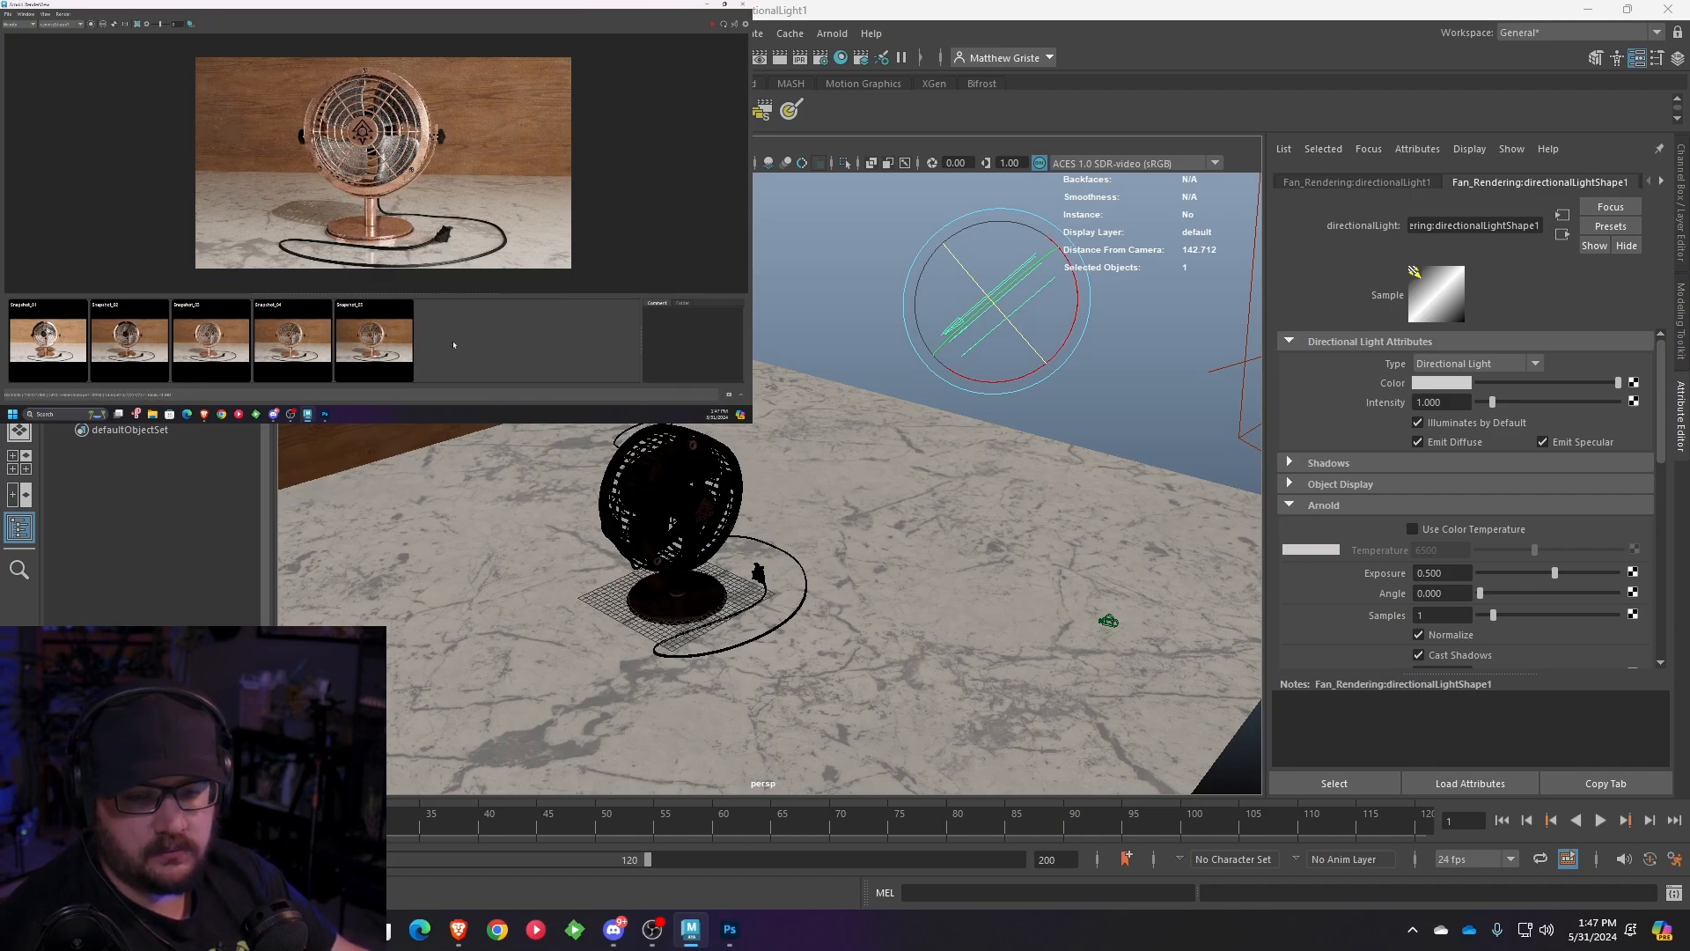
- Compare the fifth snapshot with the fourth and comment the fifth as having a dropped directional light exposure
left_click(373, 342)
left_click(292, 342)
left_click(373, 342)
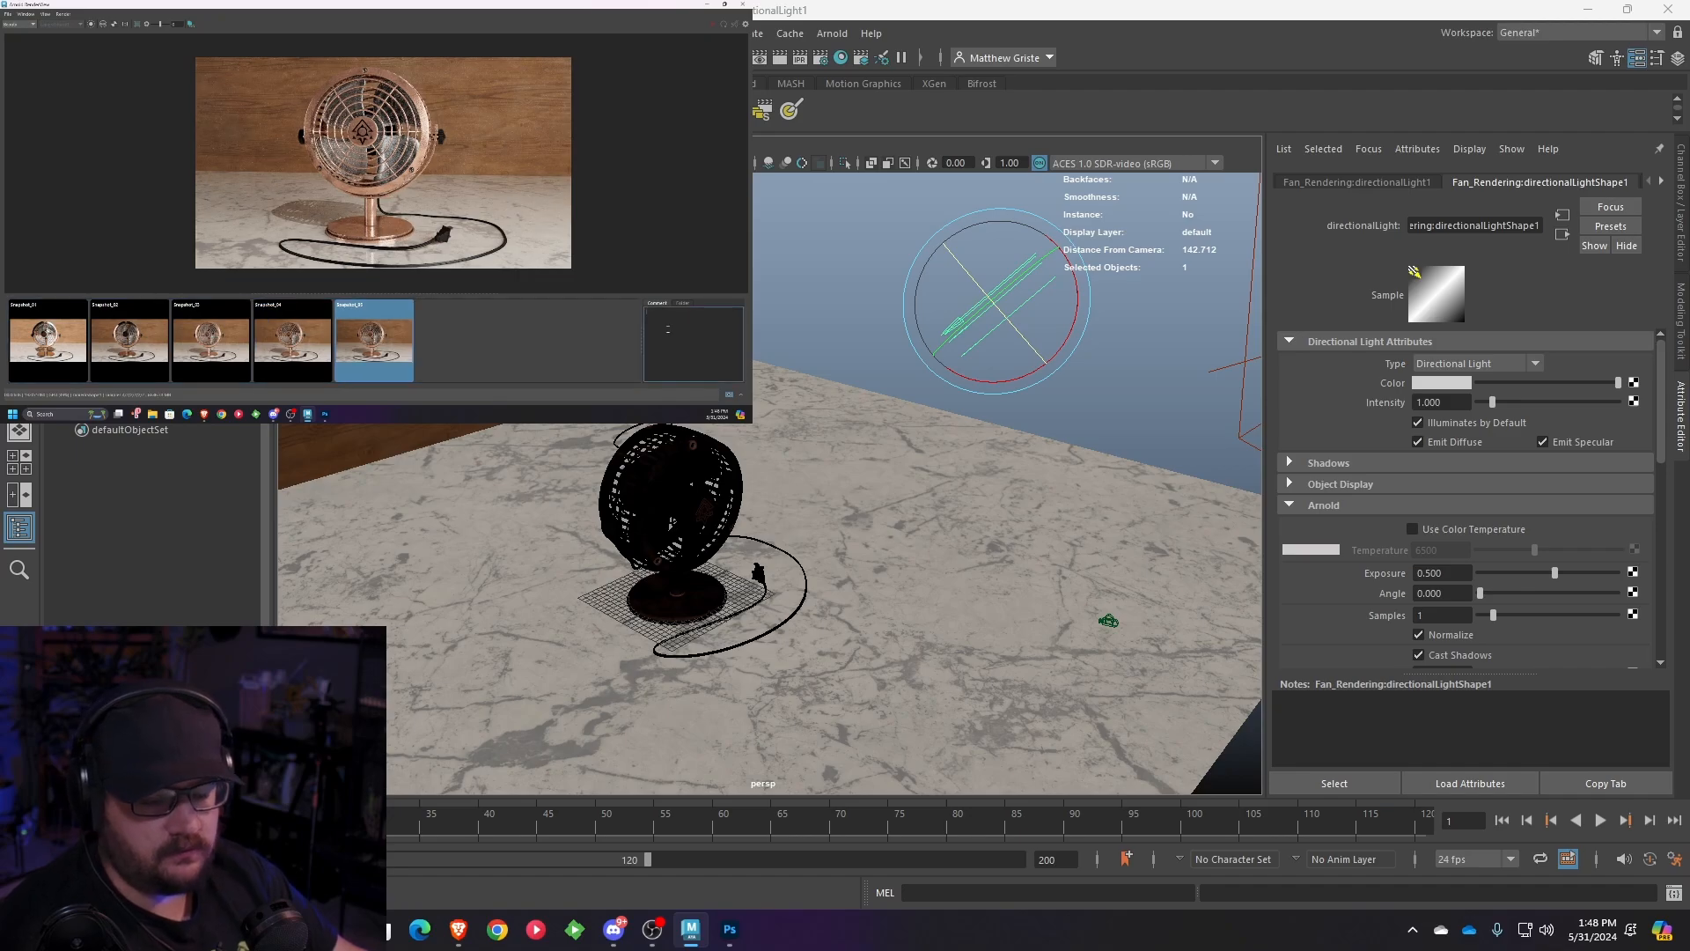
type("D")
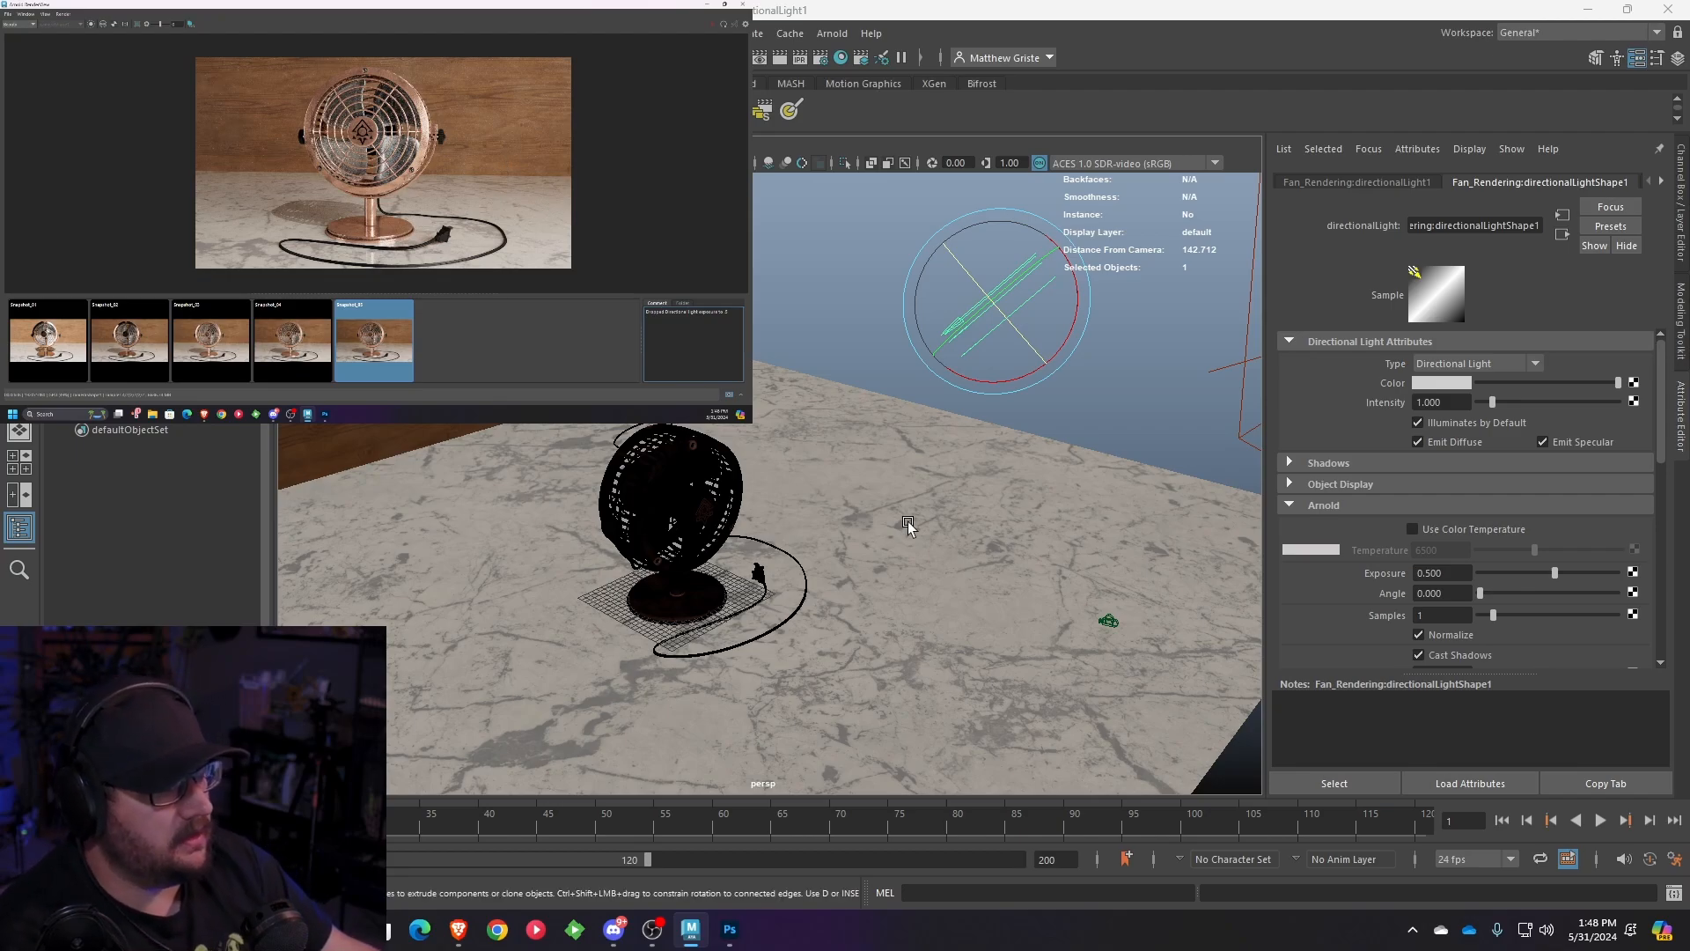
- Select the third area light in front of the wooden wall and set its Arnold exposure to 15
left_click_drag(906, 528, 822, 483, "alt")
middle_click_drag(822, 484, 880, 600, "alt")
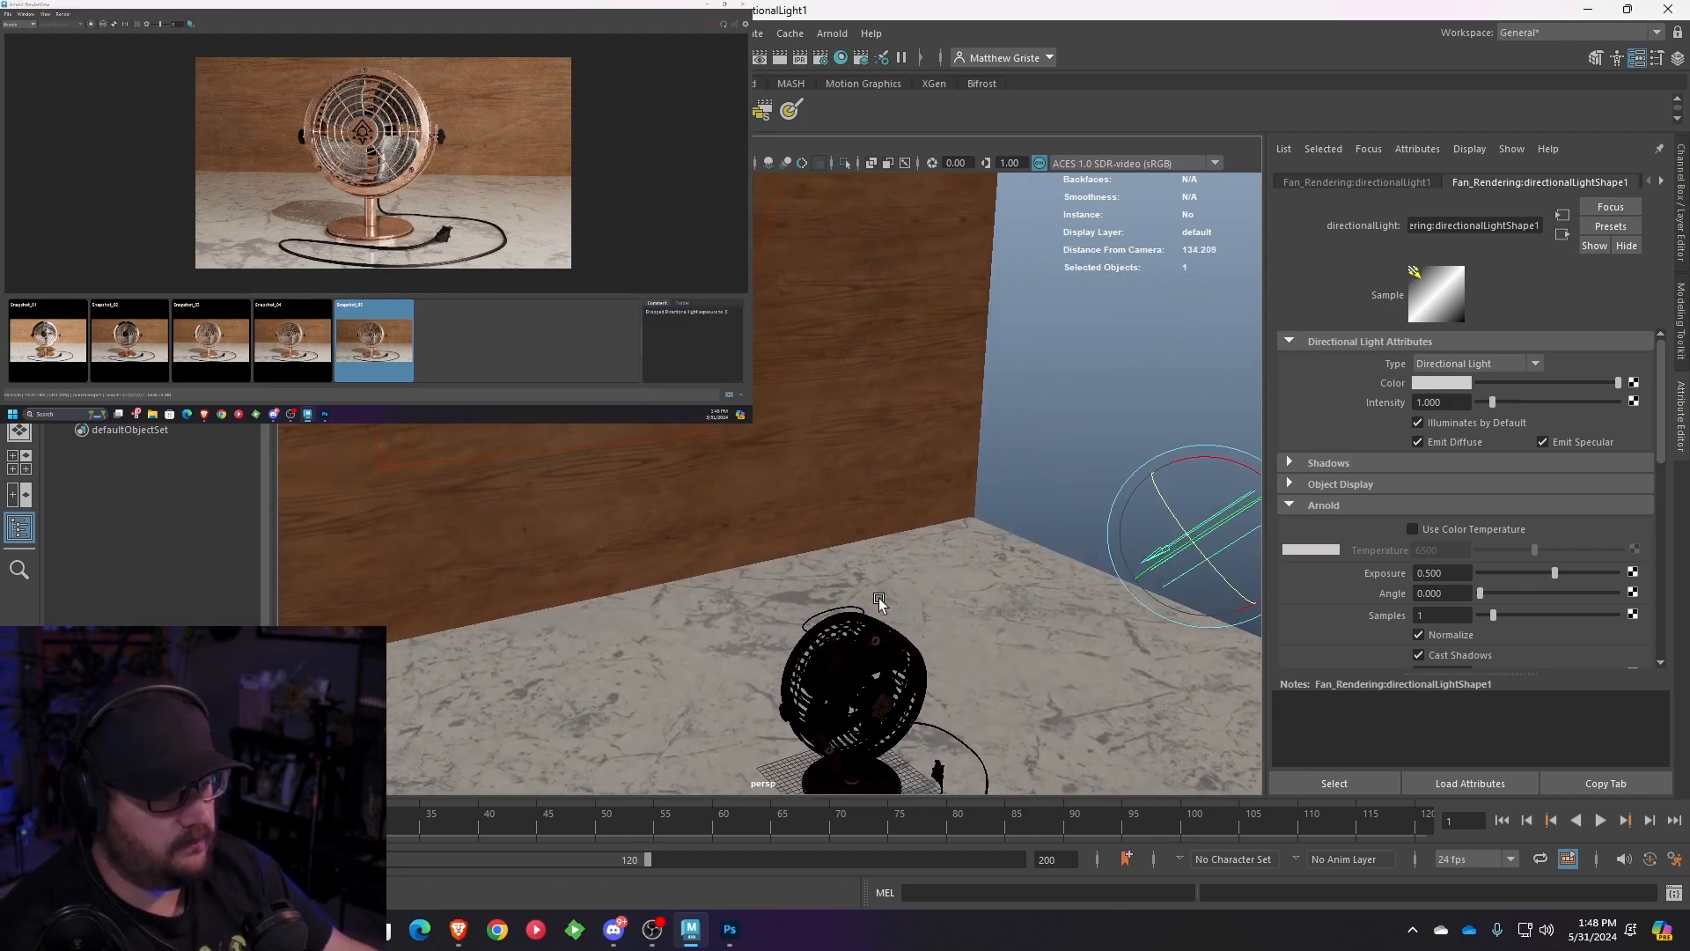
scroll(880, 600, "down", 3)
left_click(750, 350)
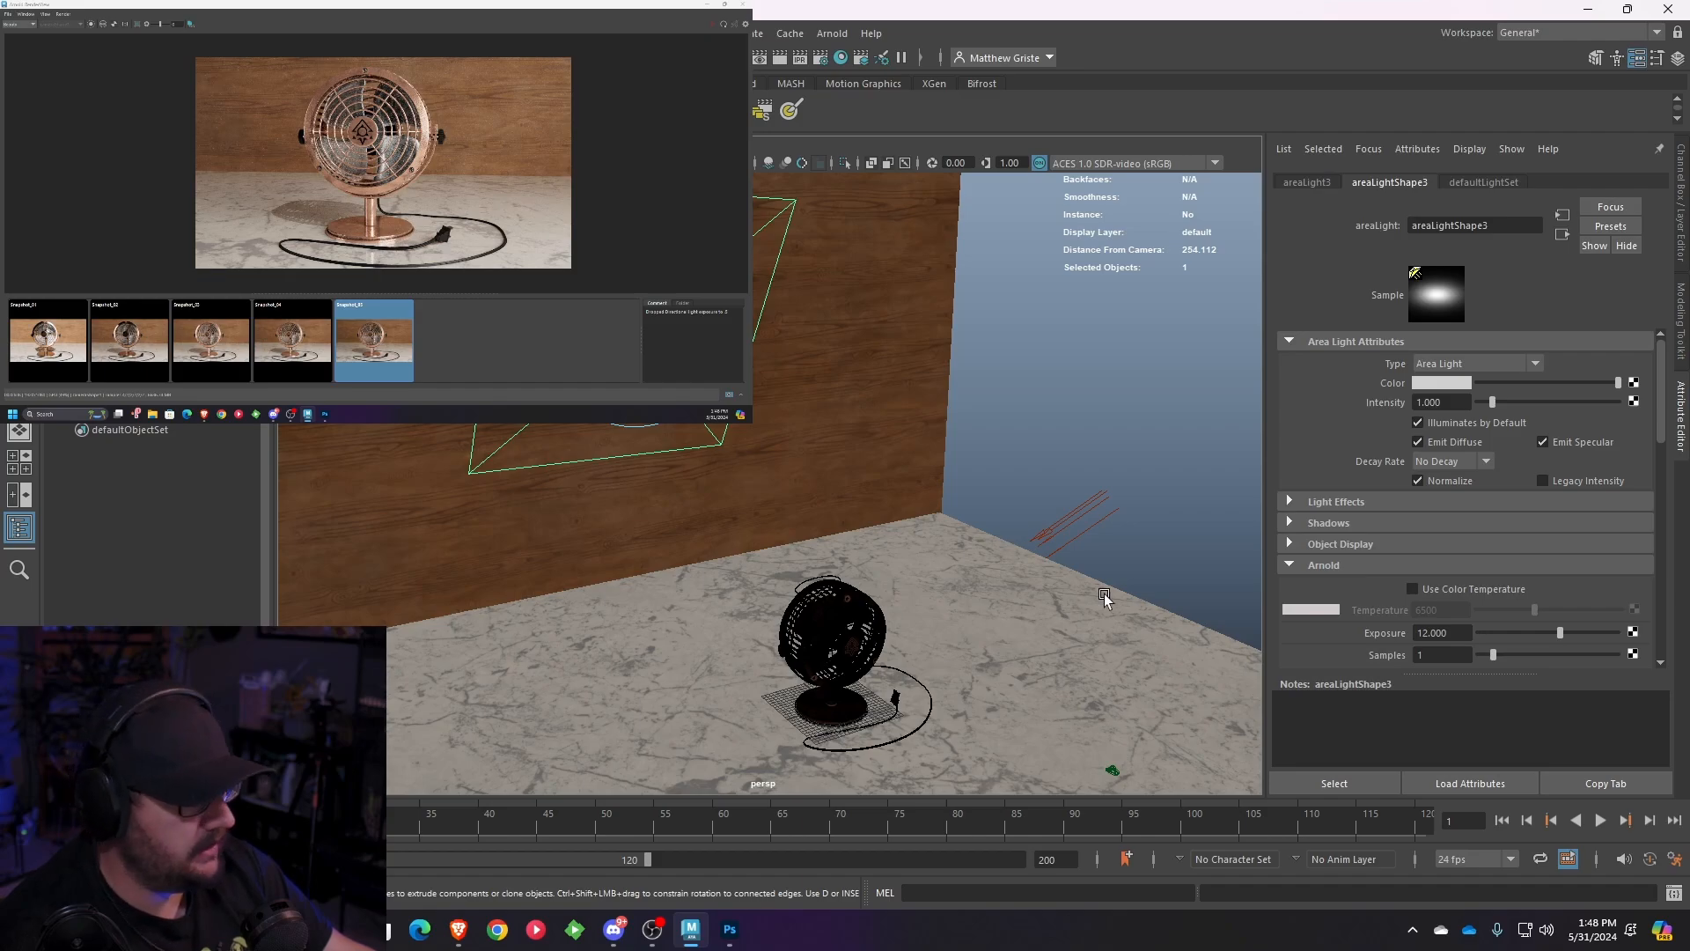
double_click(1443, 632)
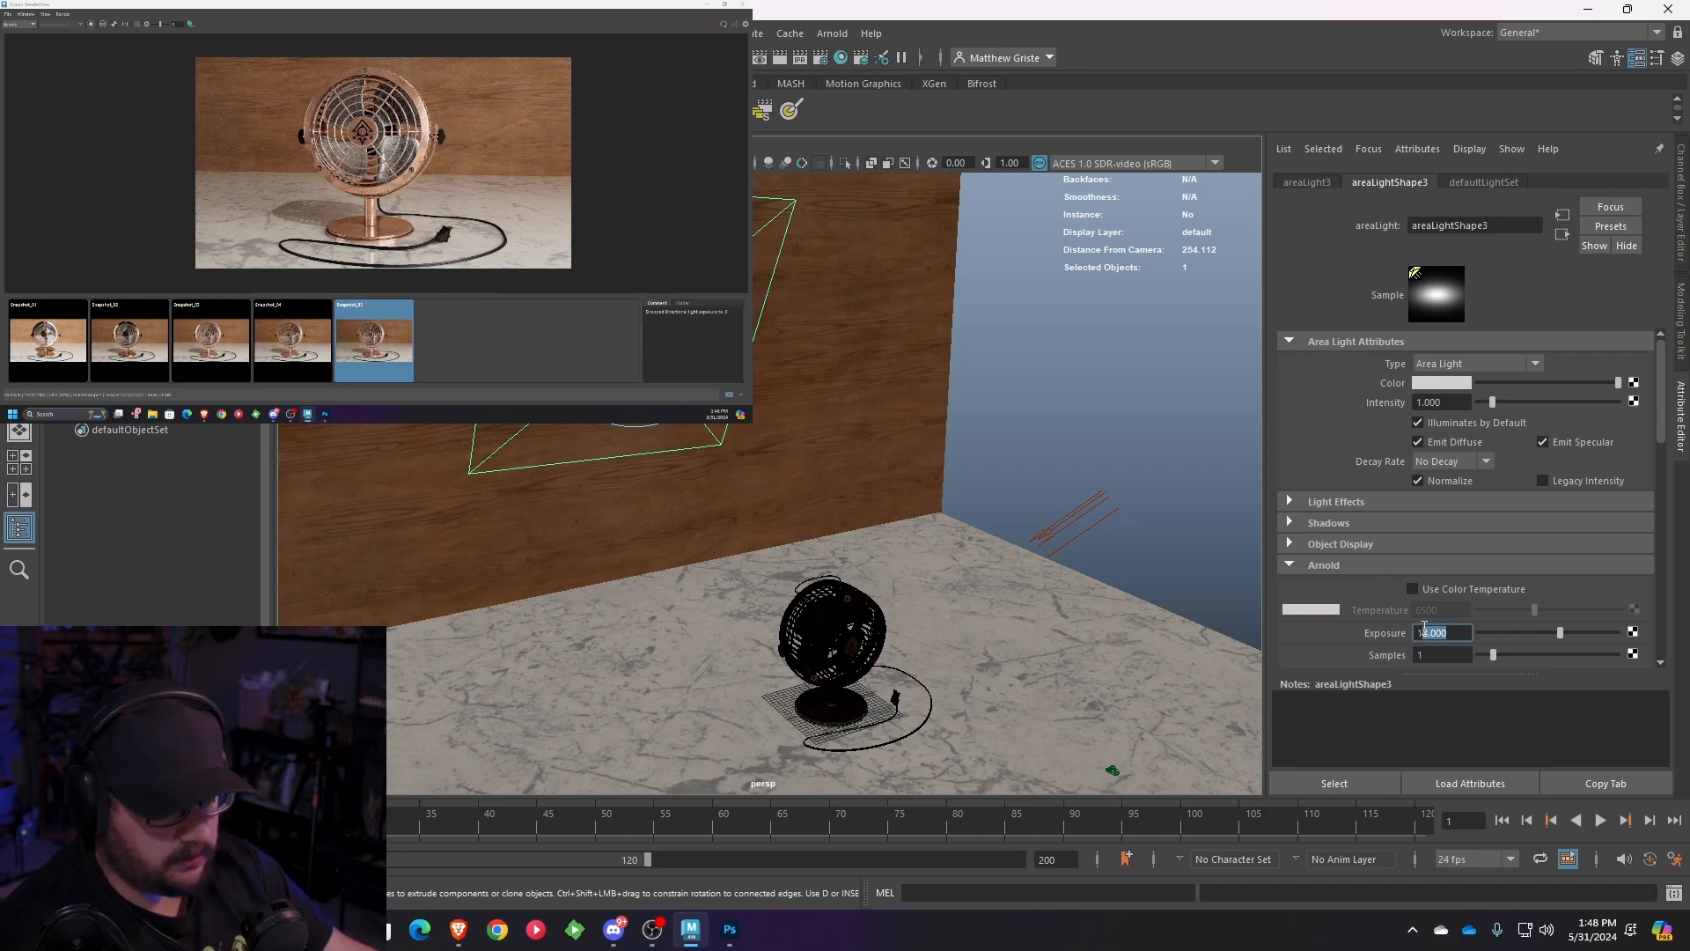
type("15")
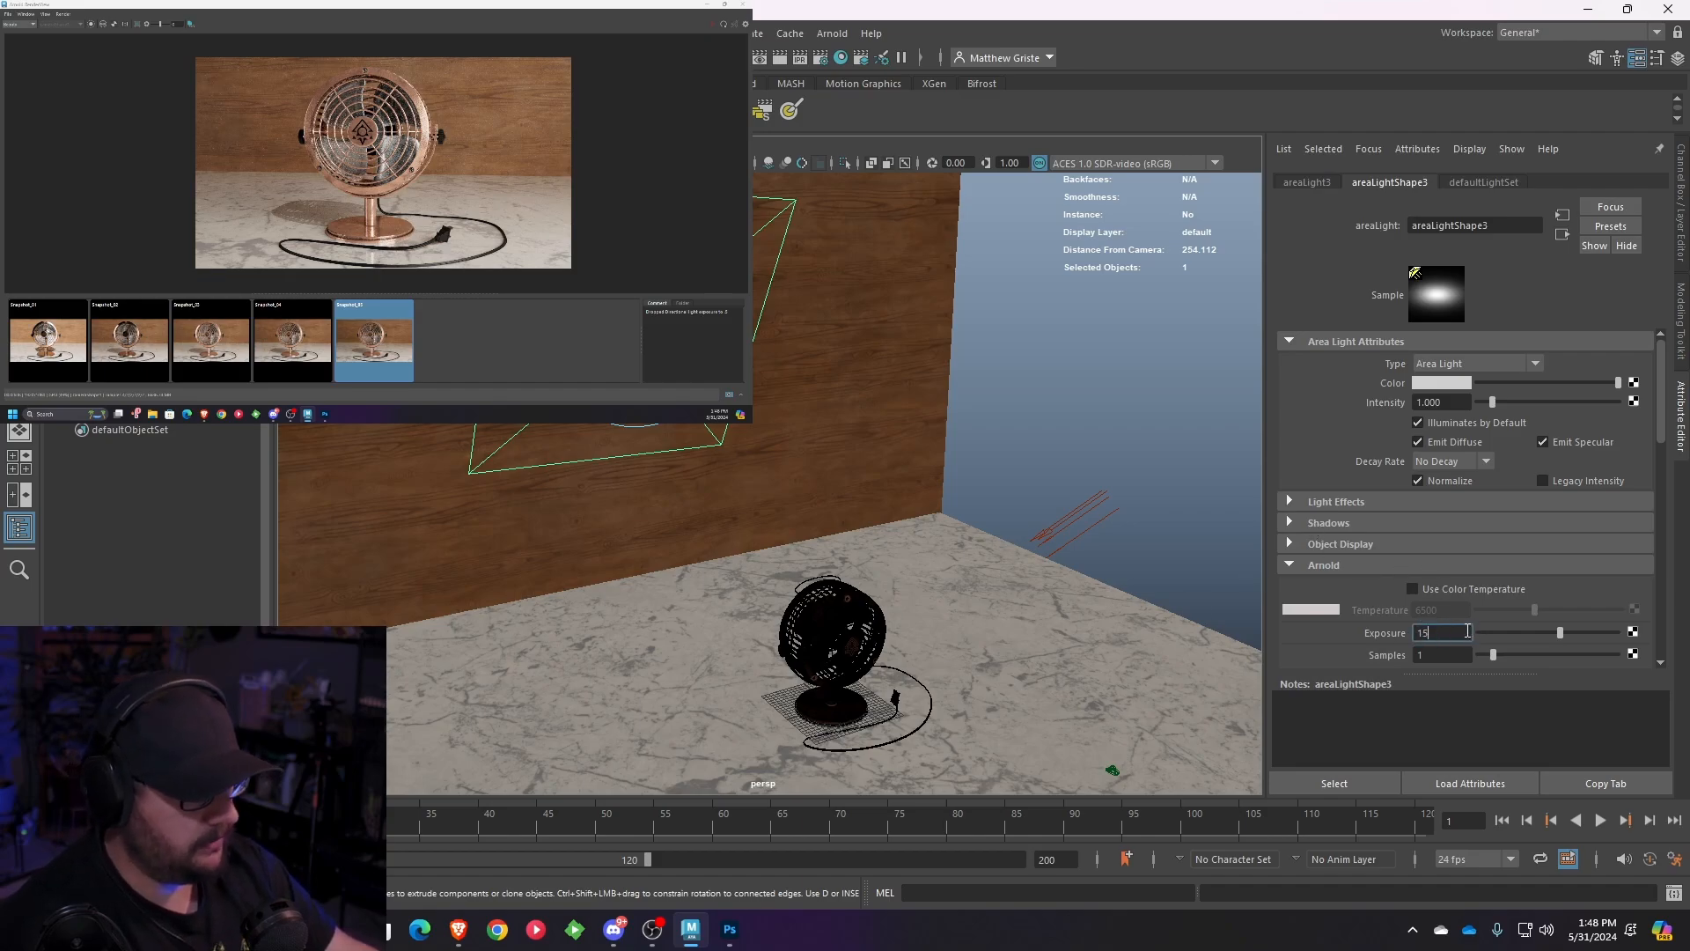
key("Return")
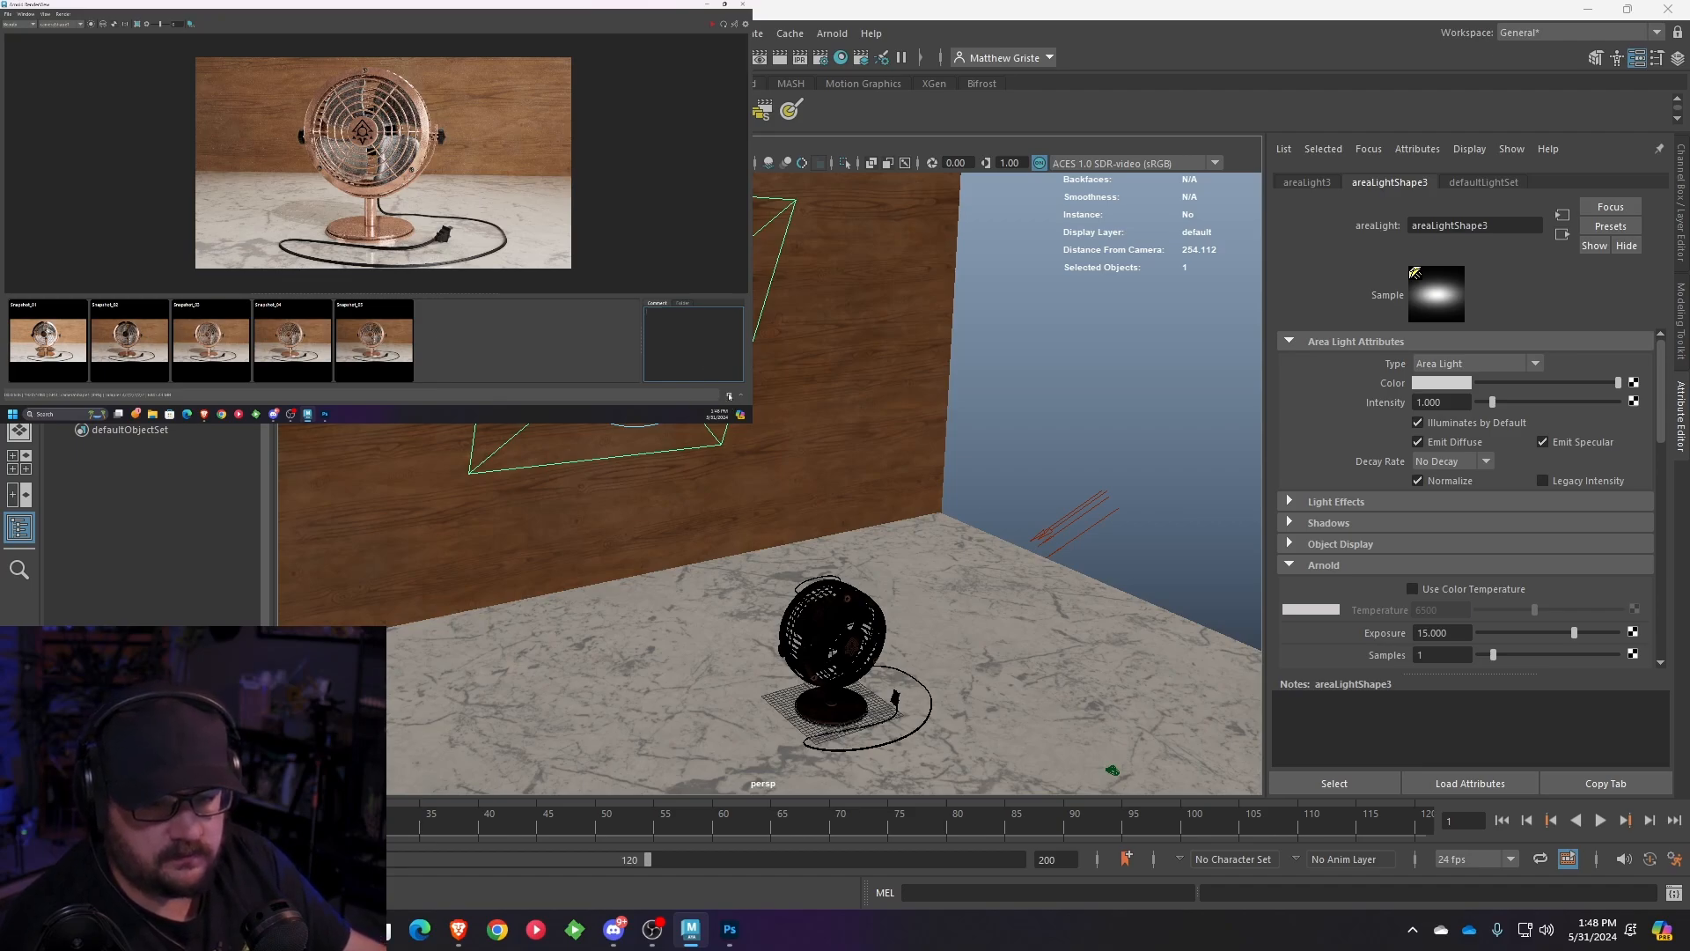
- Store the render with the brighter third area light as a sixth snapshot and comment it with the light change
left_click(729, 396)
left_click(455, 340)
left_click(657, 321)
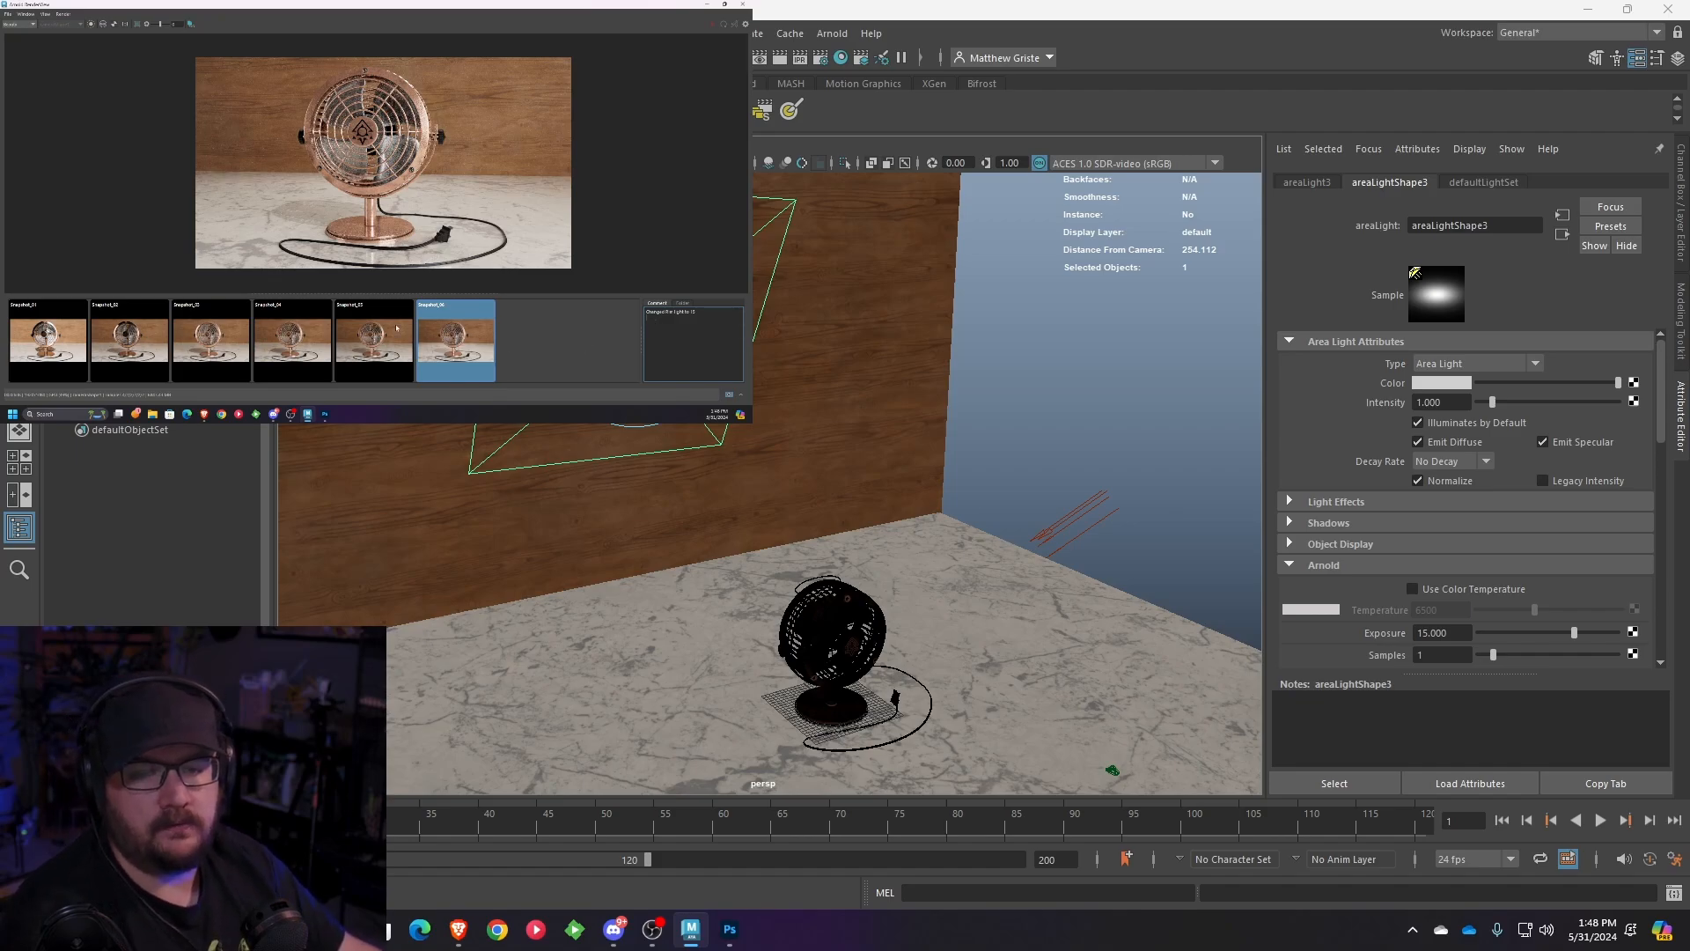
- Compare the fifth and sixth snapshots to judge the effect of the brighter third area light
left_click(397, 328)
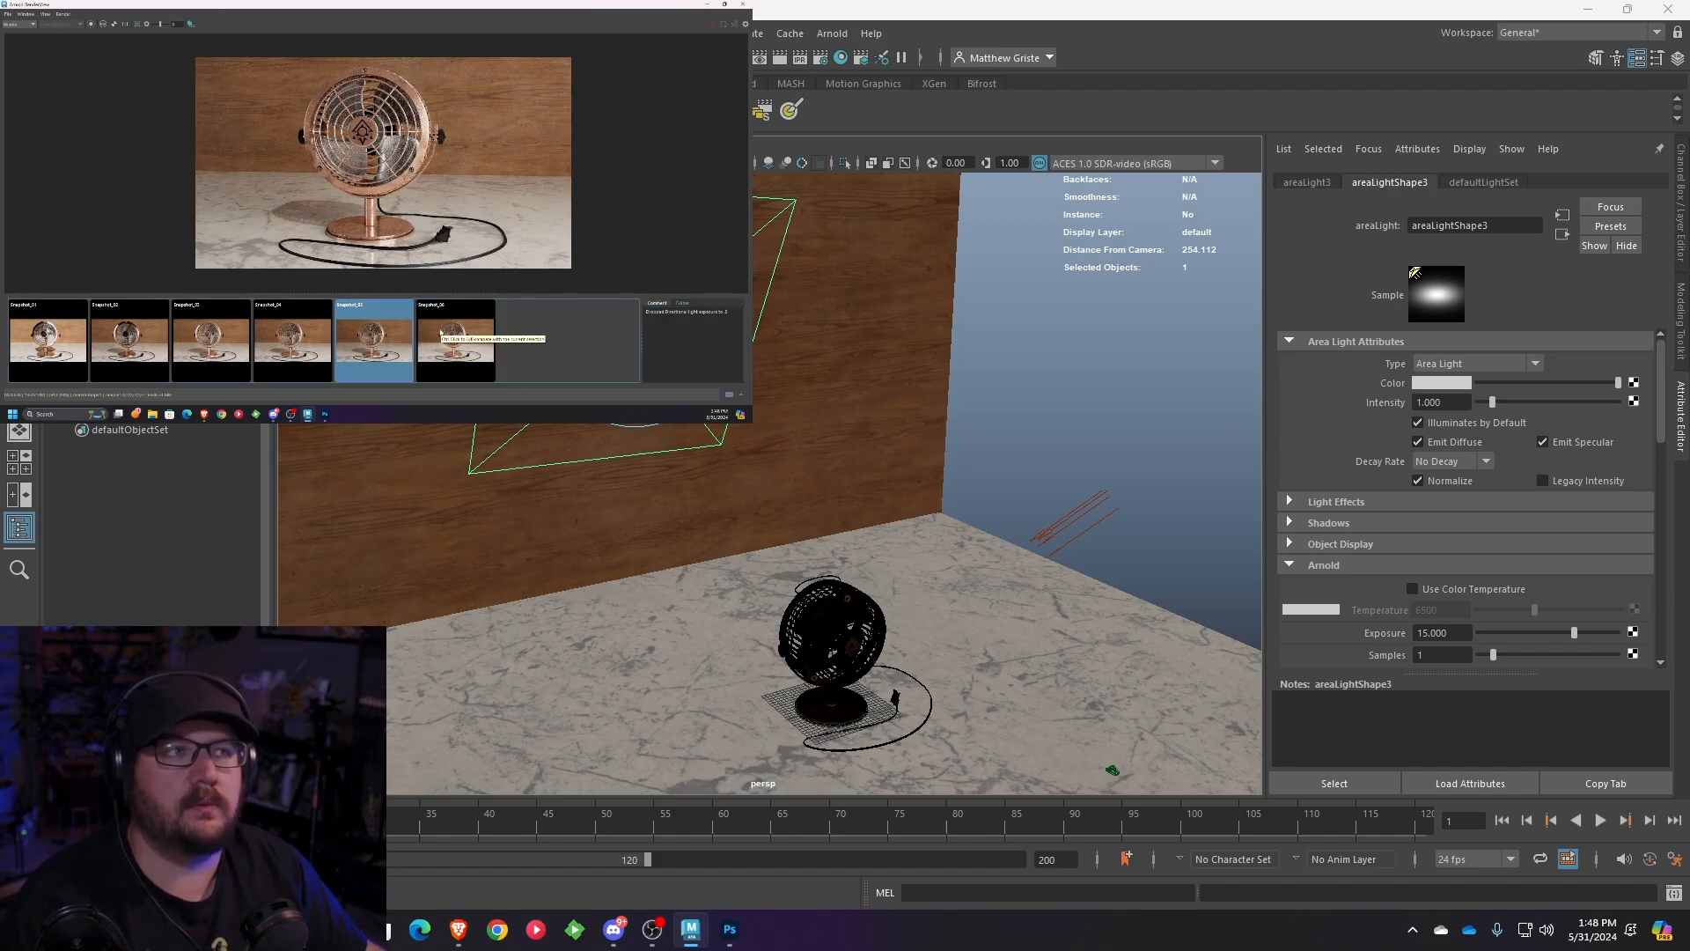
left_click(441, 333)
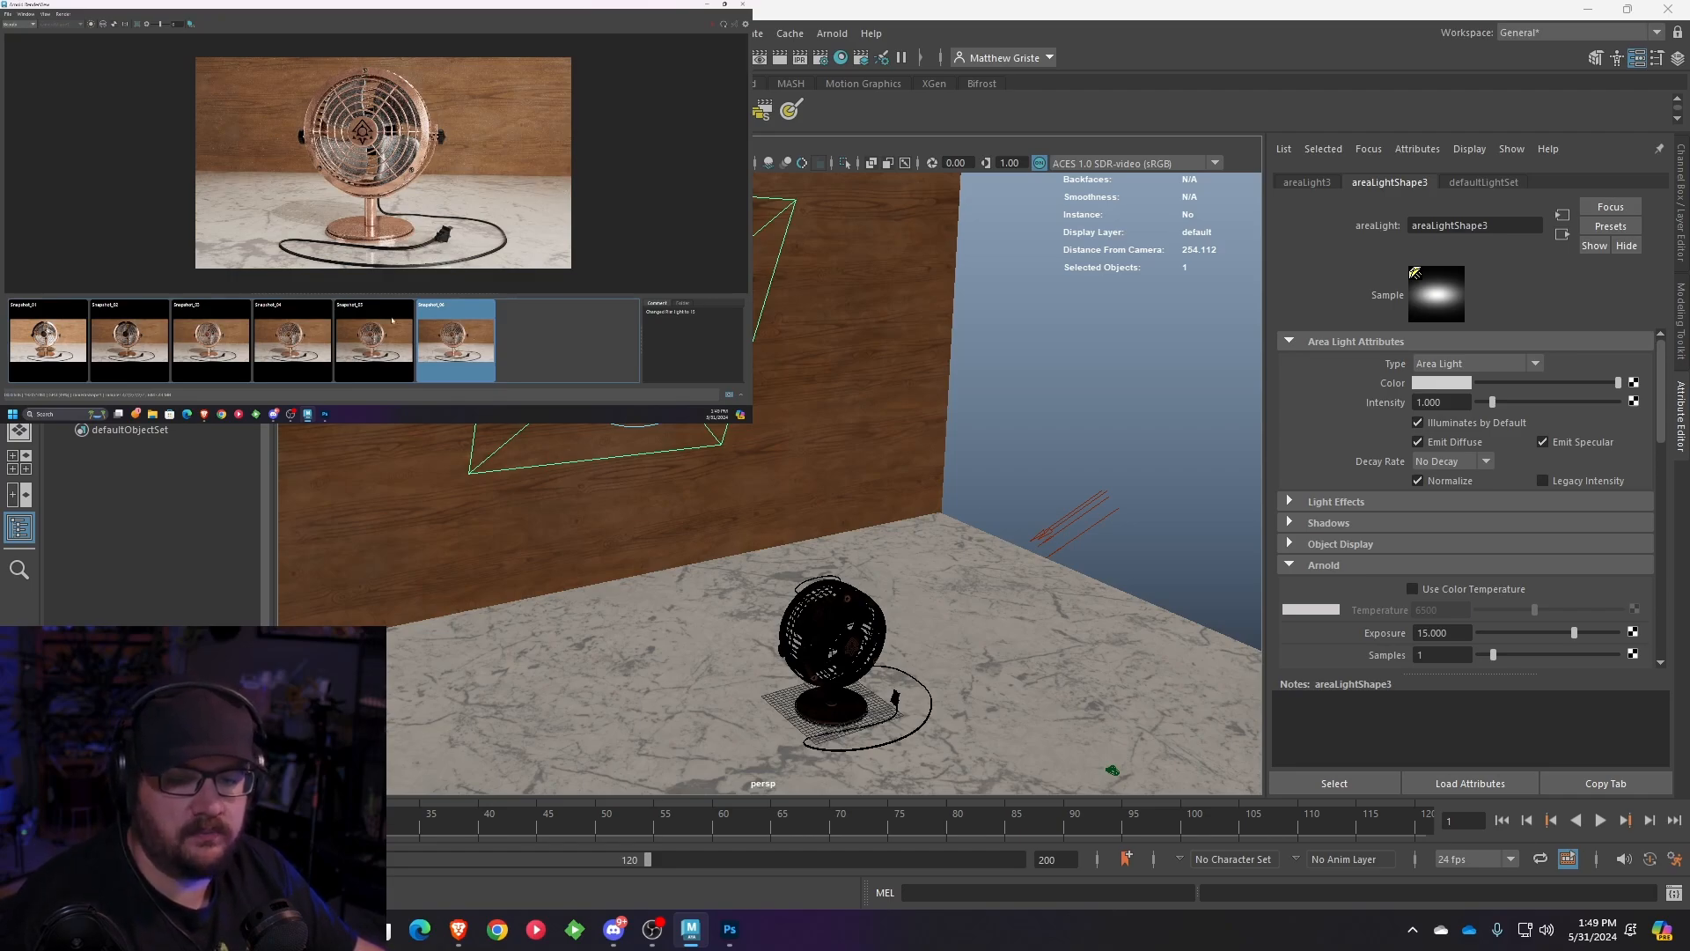
left_click(371, 331)
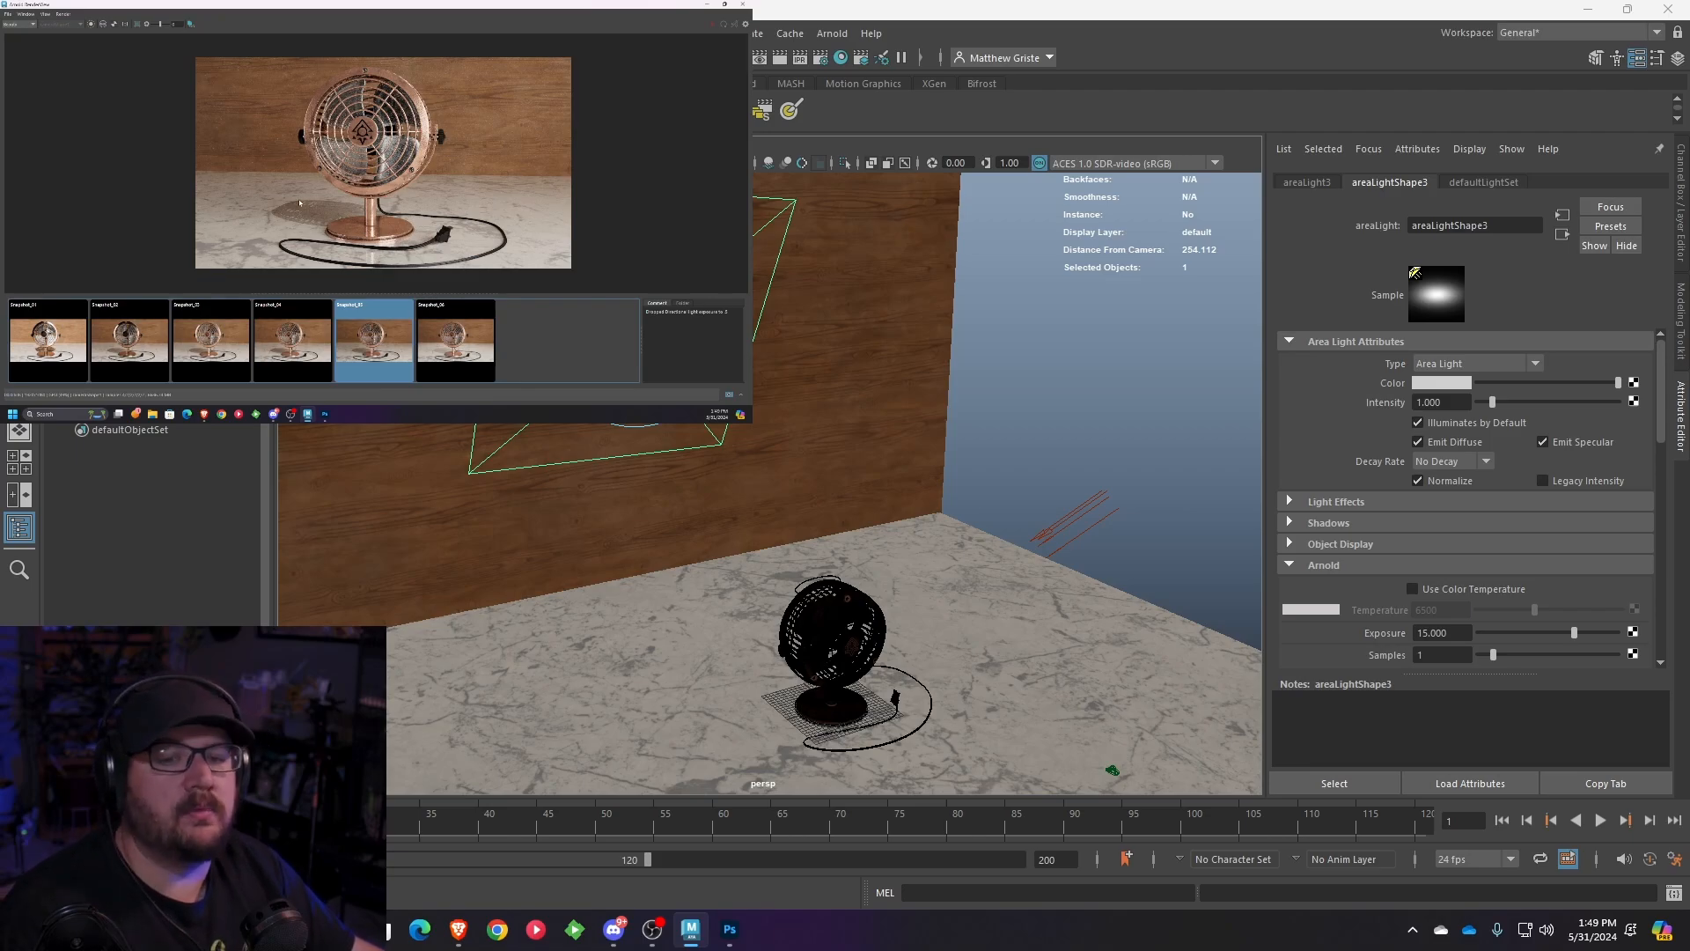
left_click(467, 345)
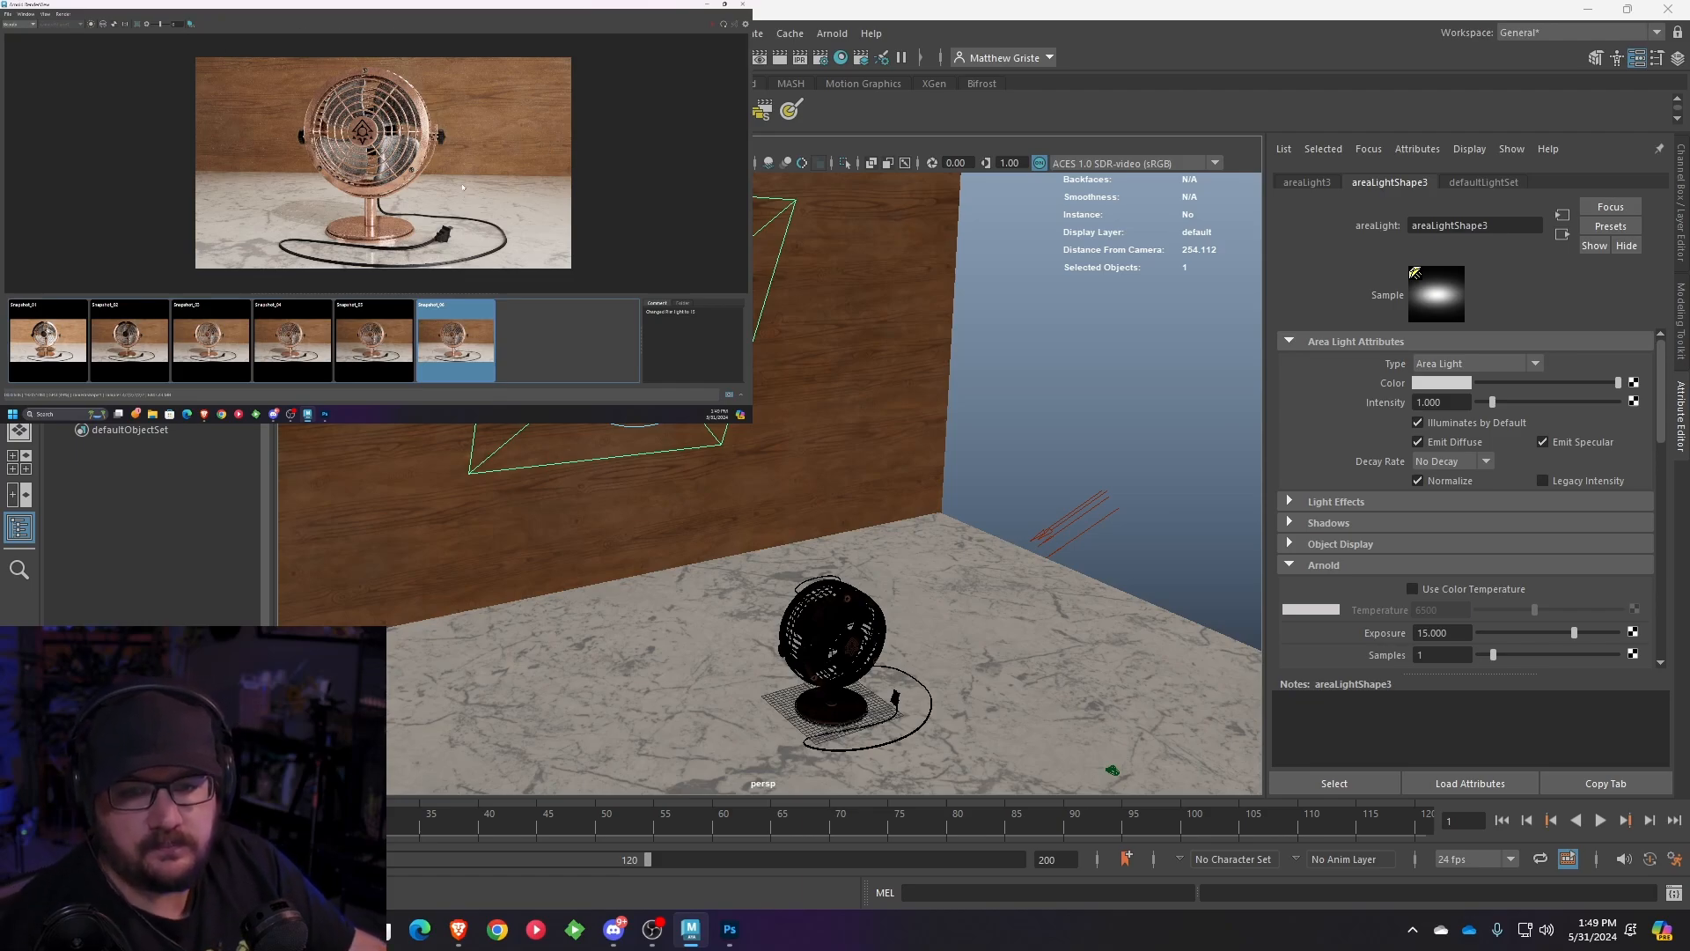
- Examine the sixth snapshot up close and as a whole, checking the fan's logo, grille, blades and surroundings
scroll(520, 167, "up", 3)
scroll(292, 134, "down", 4)
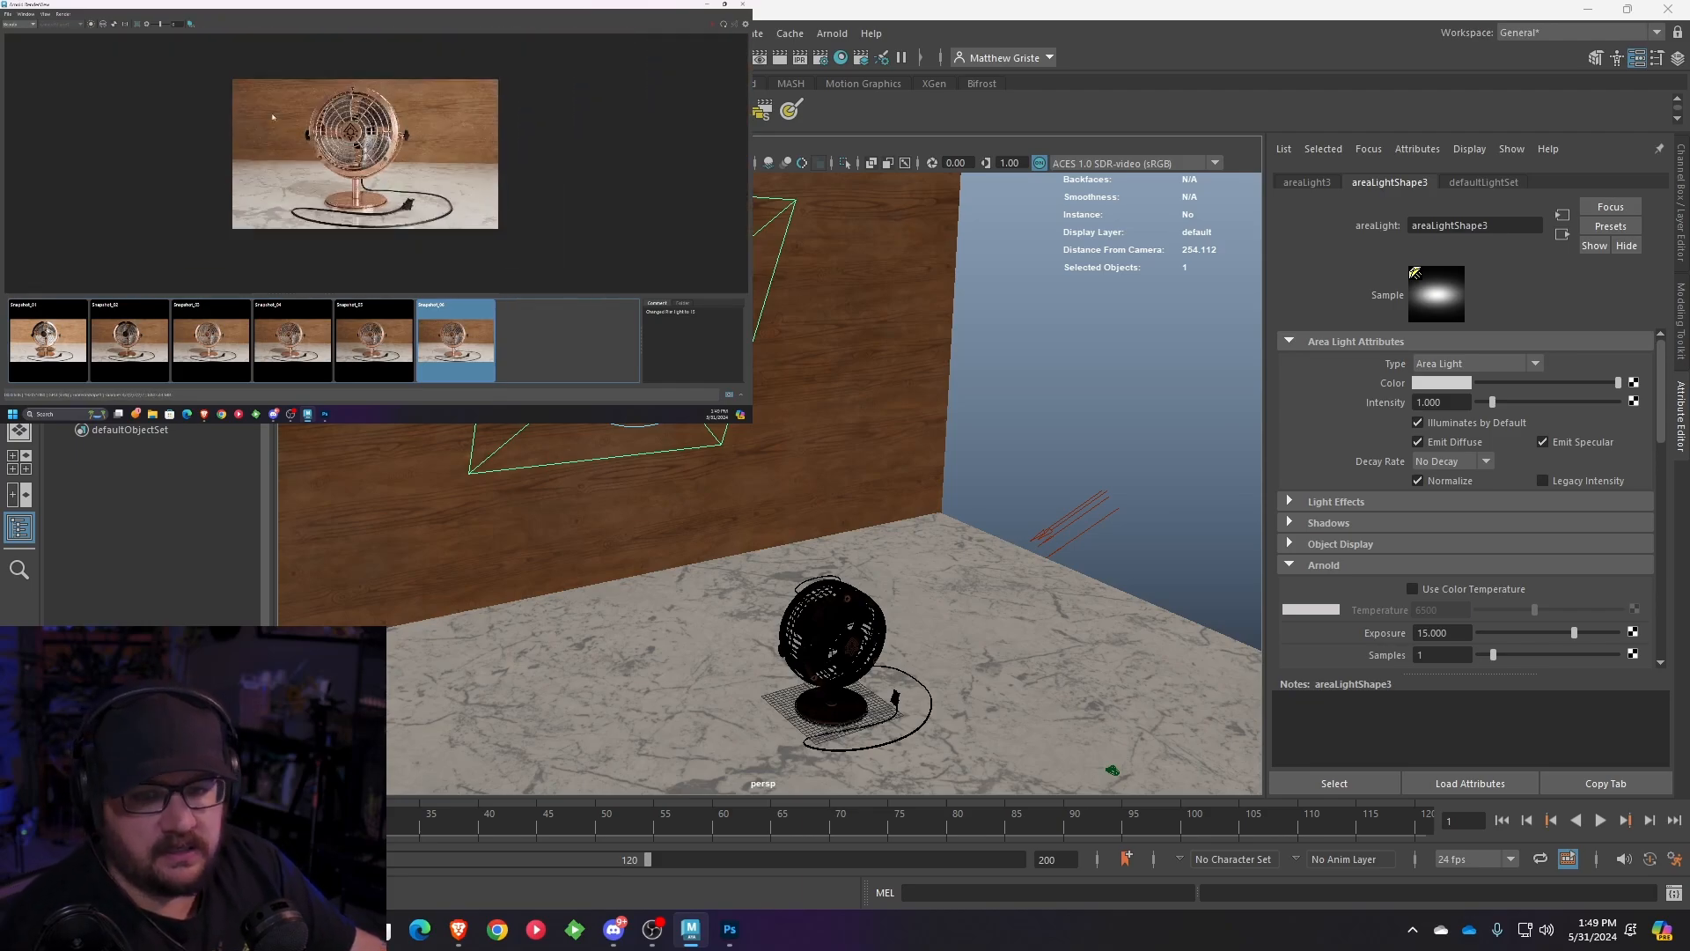
scroll(292, 134, "up", 5)
scroll(292, 135, "up", 3)
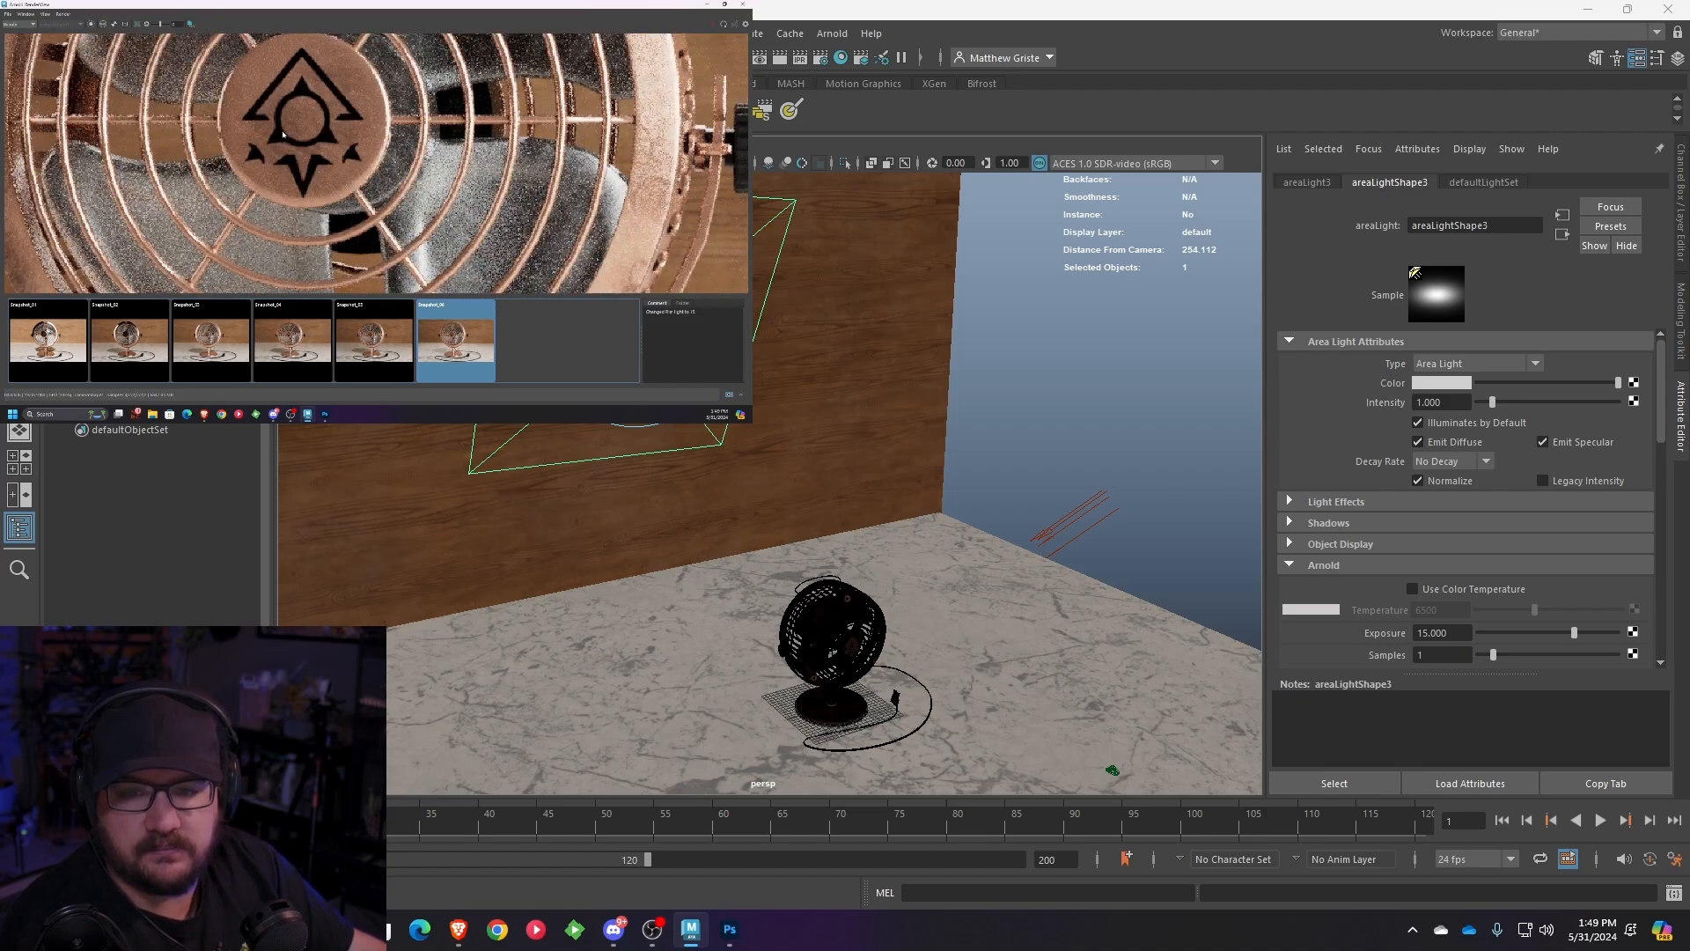
scroll(282, 133, "down", 6)
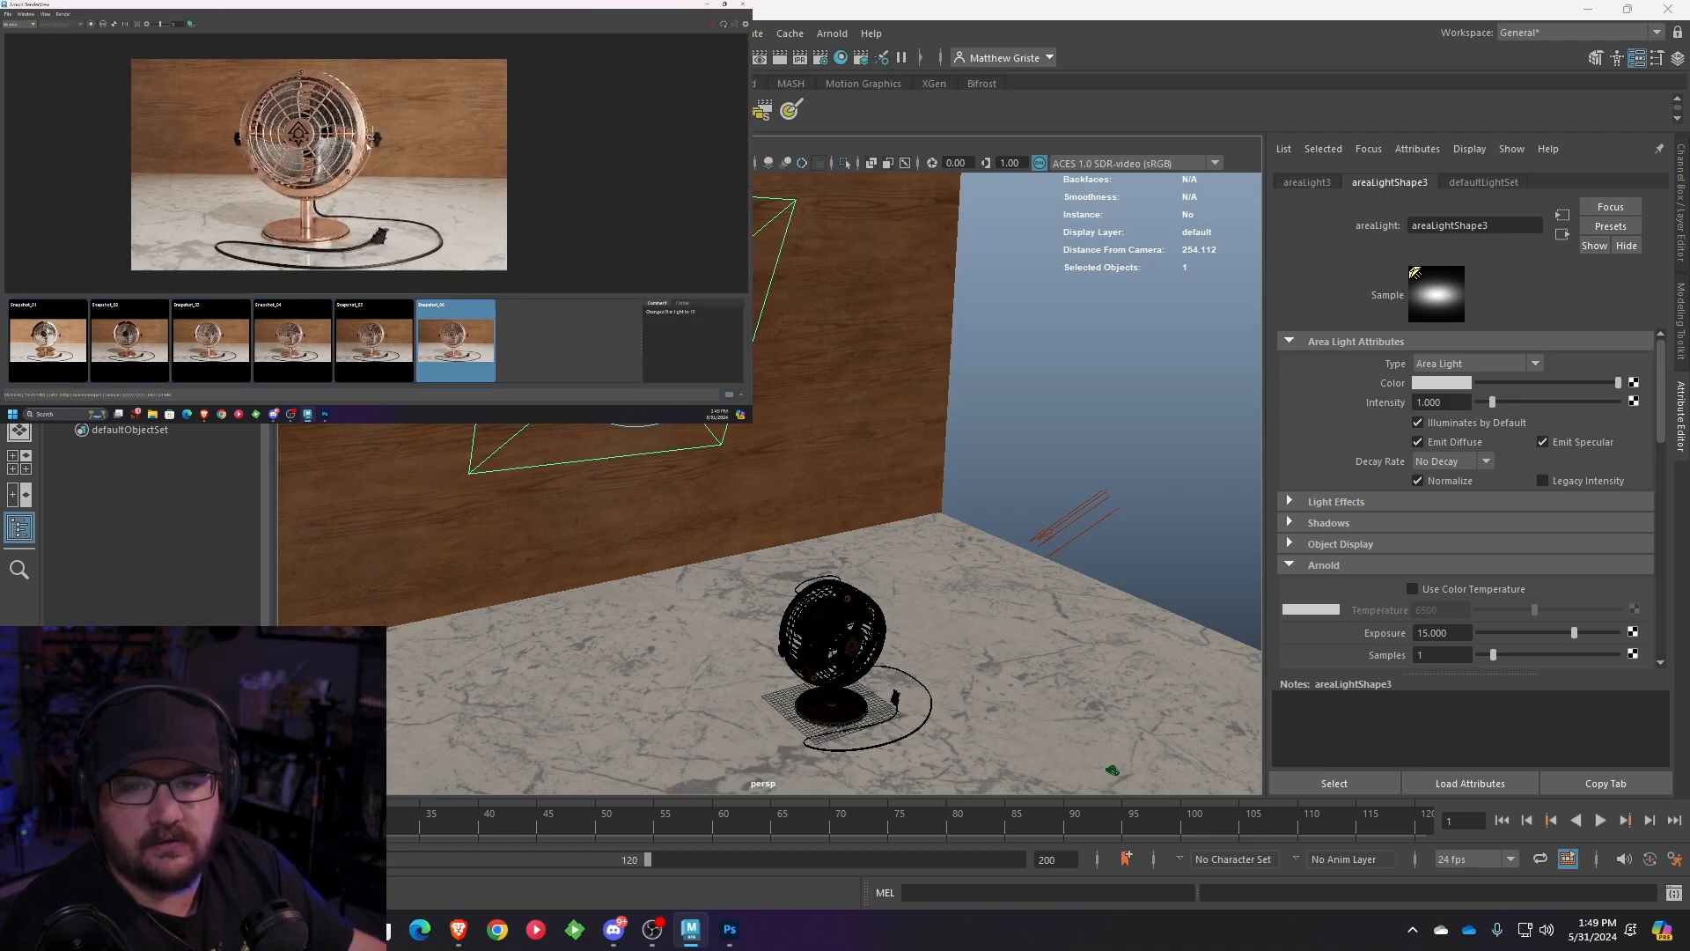
scroll(371, 147, "up", 2)
scroll(315, 140, "up", 4)
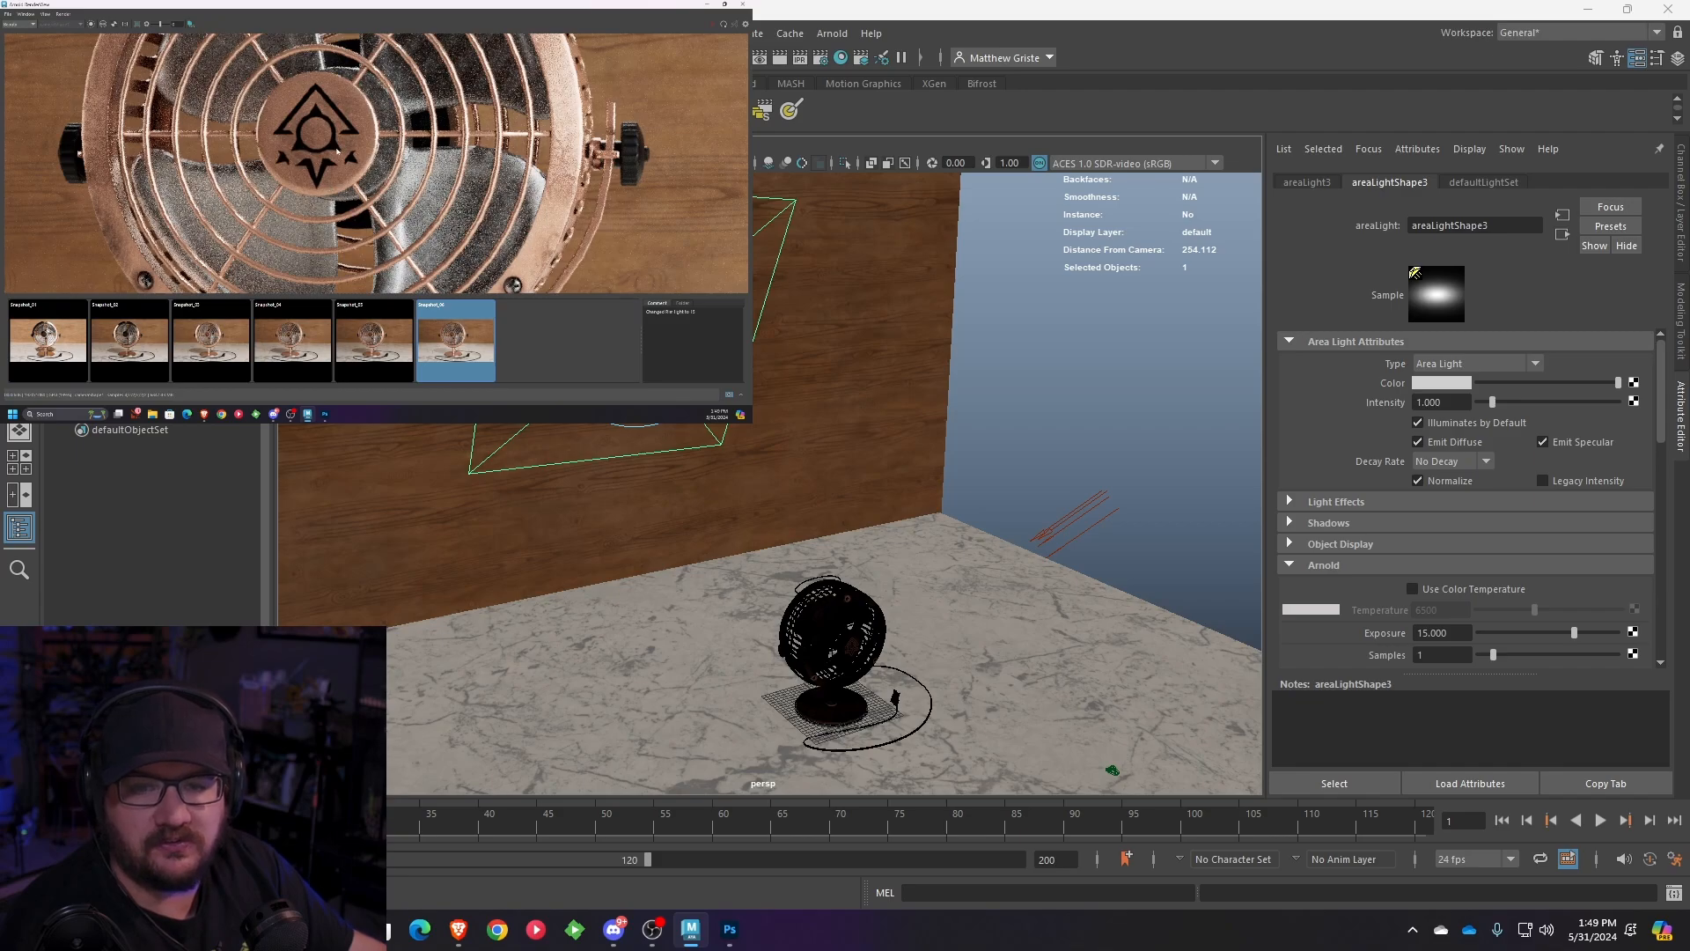
scroll(413, 175, "down", 6)
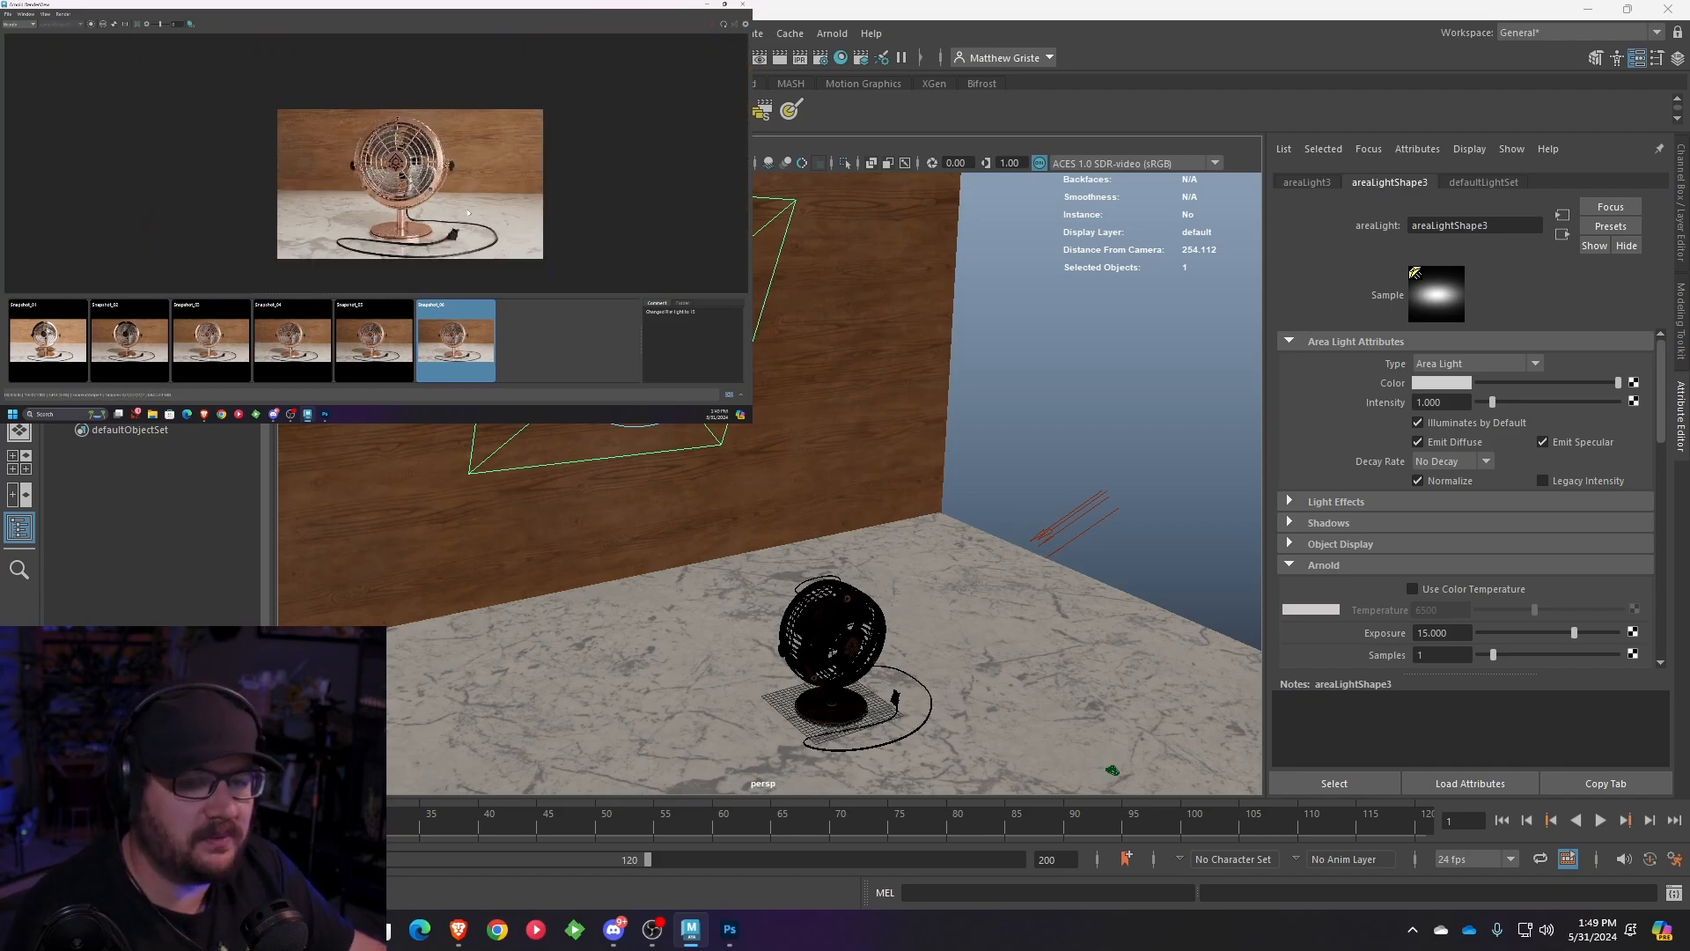
scroll(505, 211, "up", 1)
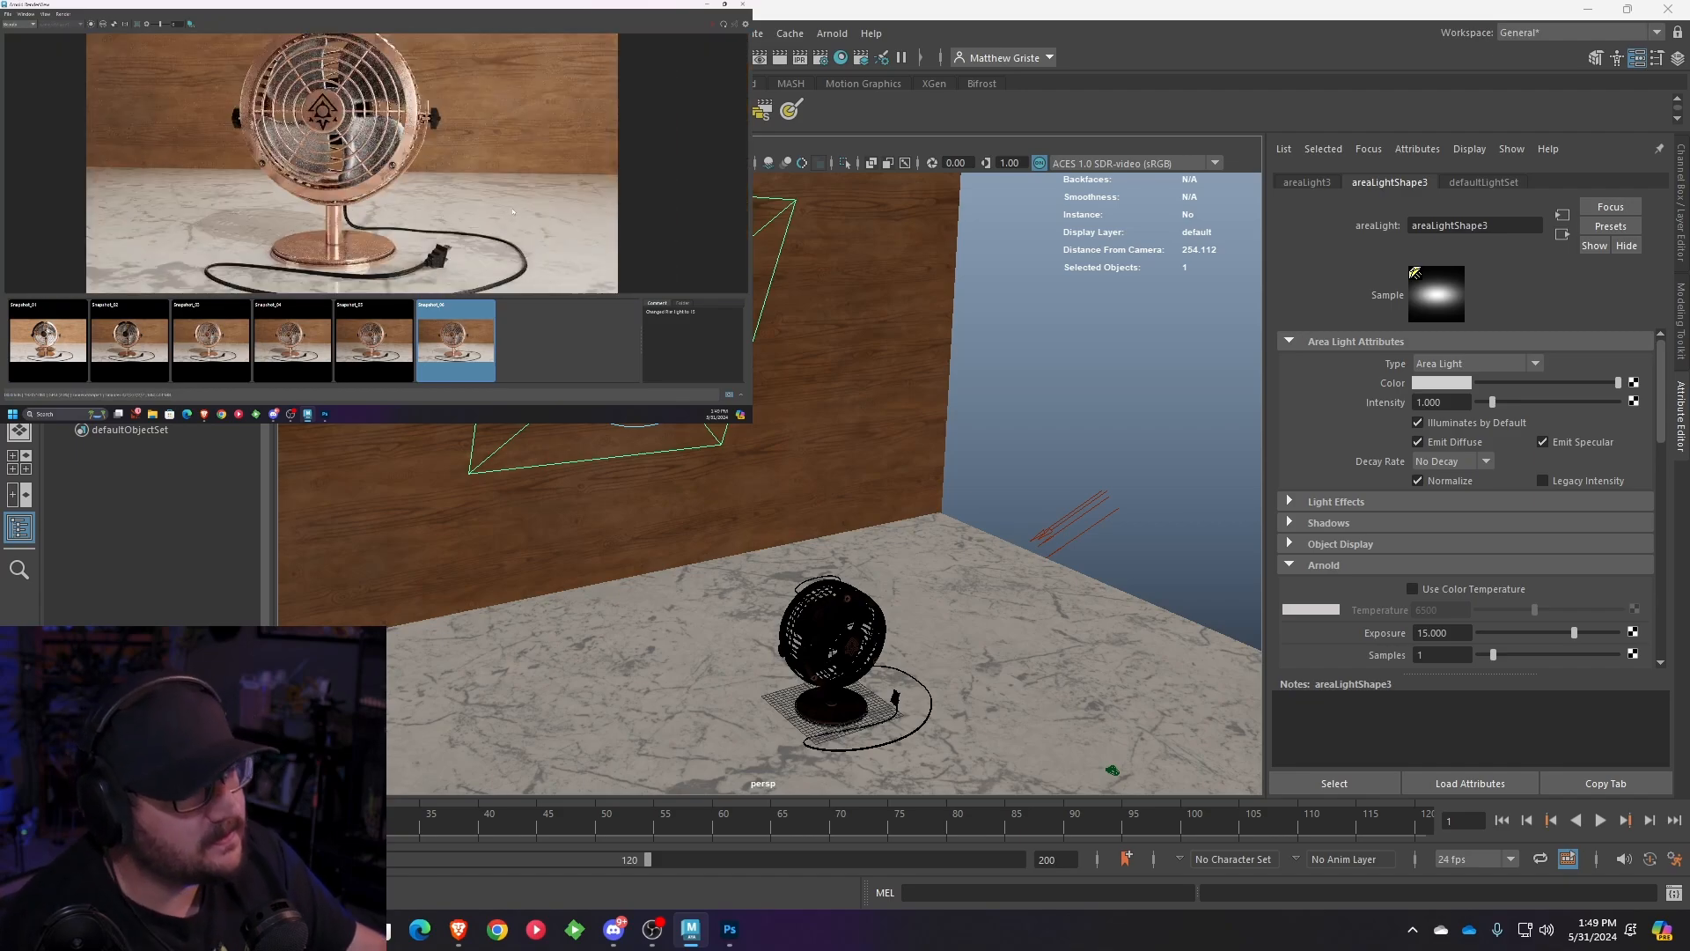
- Inspect the sixth snapshot again at several magnifications, covering the copper fan, the cord and the marble surface around it
scroll(502, 210, "down", 2)
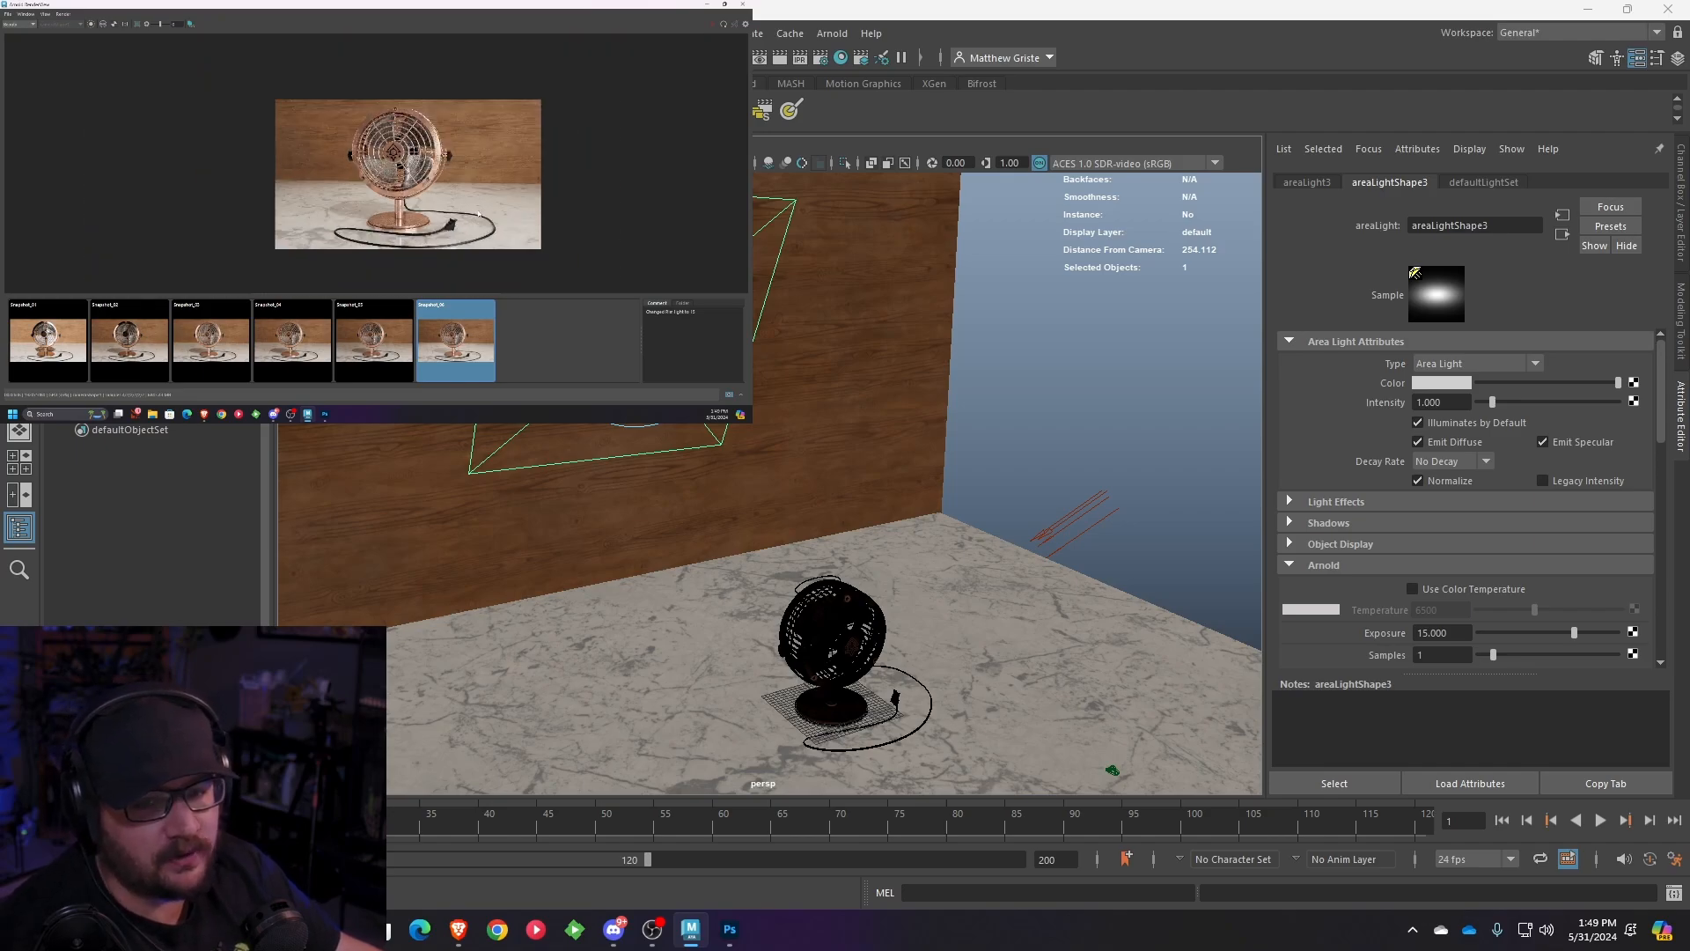
scroll(464, 195, "up", 2)
middle_click_drag(414, 221, 430, 206)
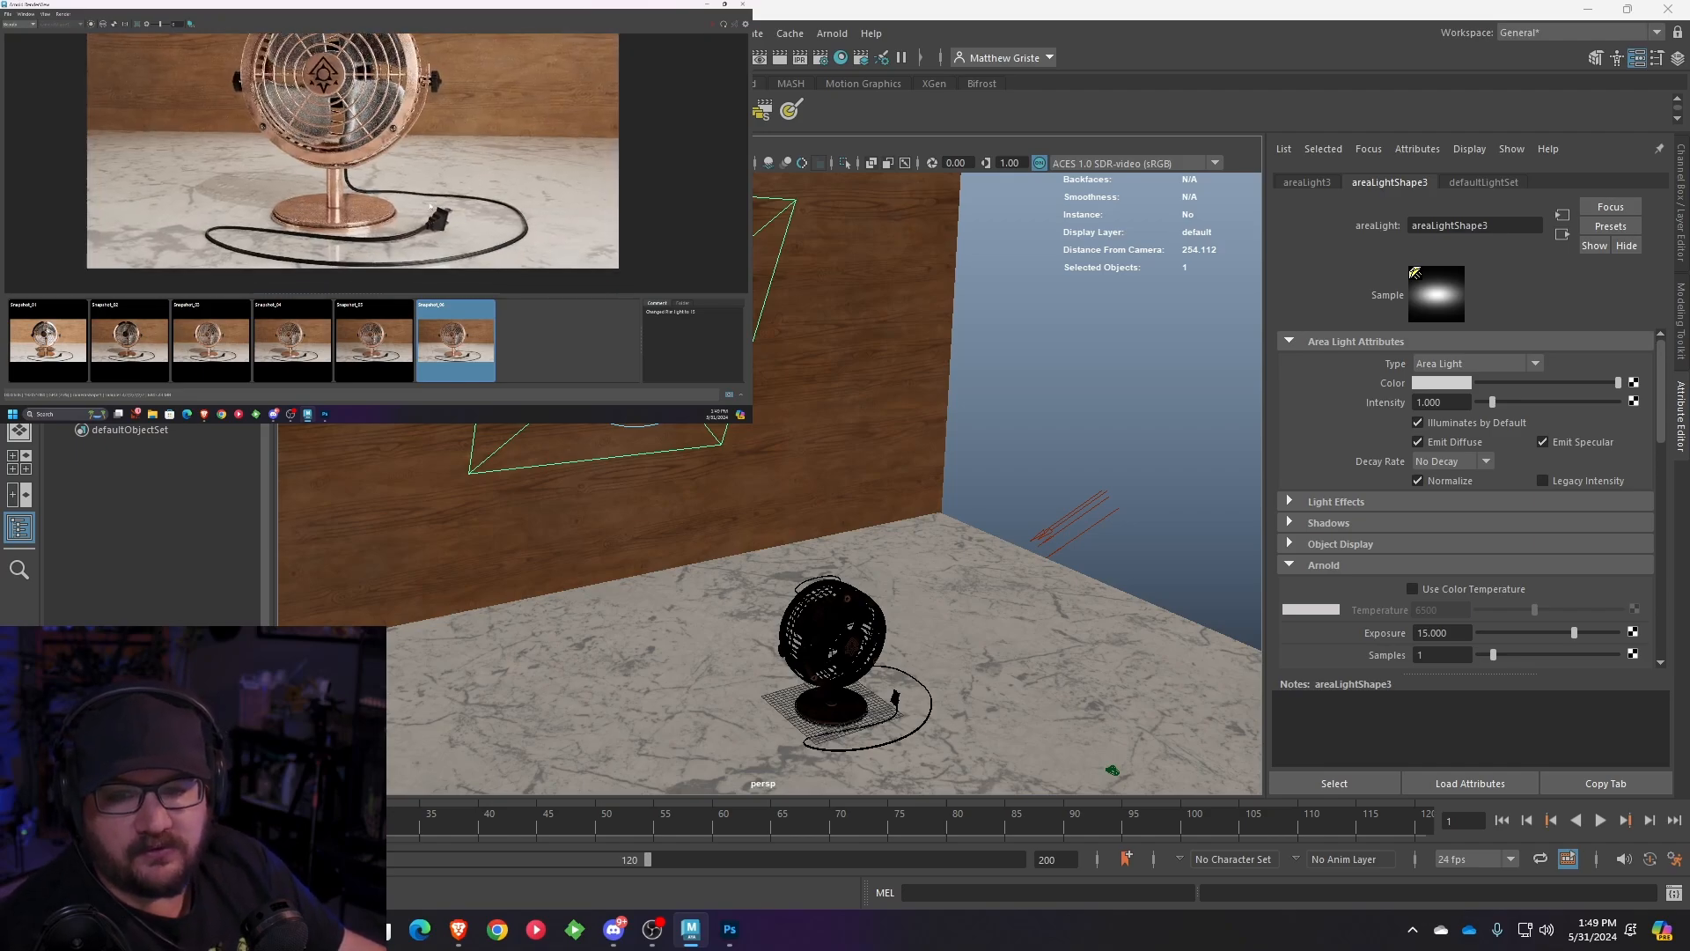
scroll(314, 206, "down", 2)
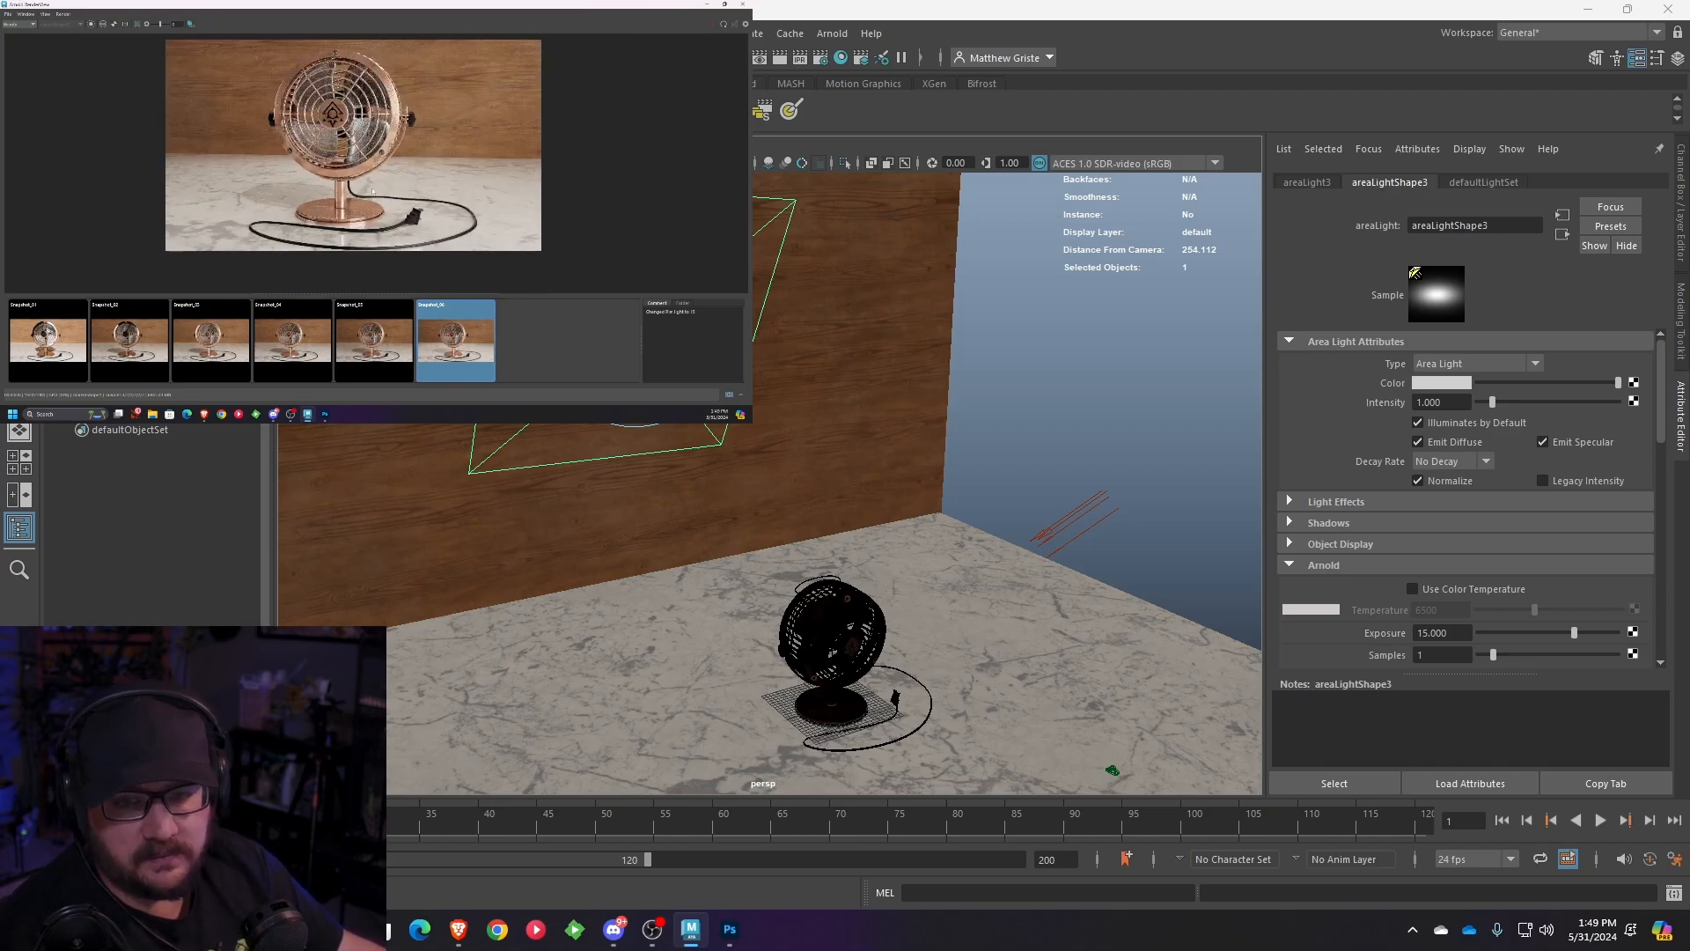
scroll(391, 208, "up", 2)
middle_click_drag(390, 209, 428, 216)
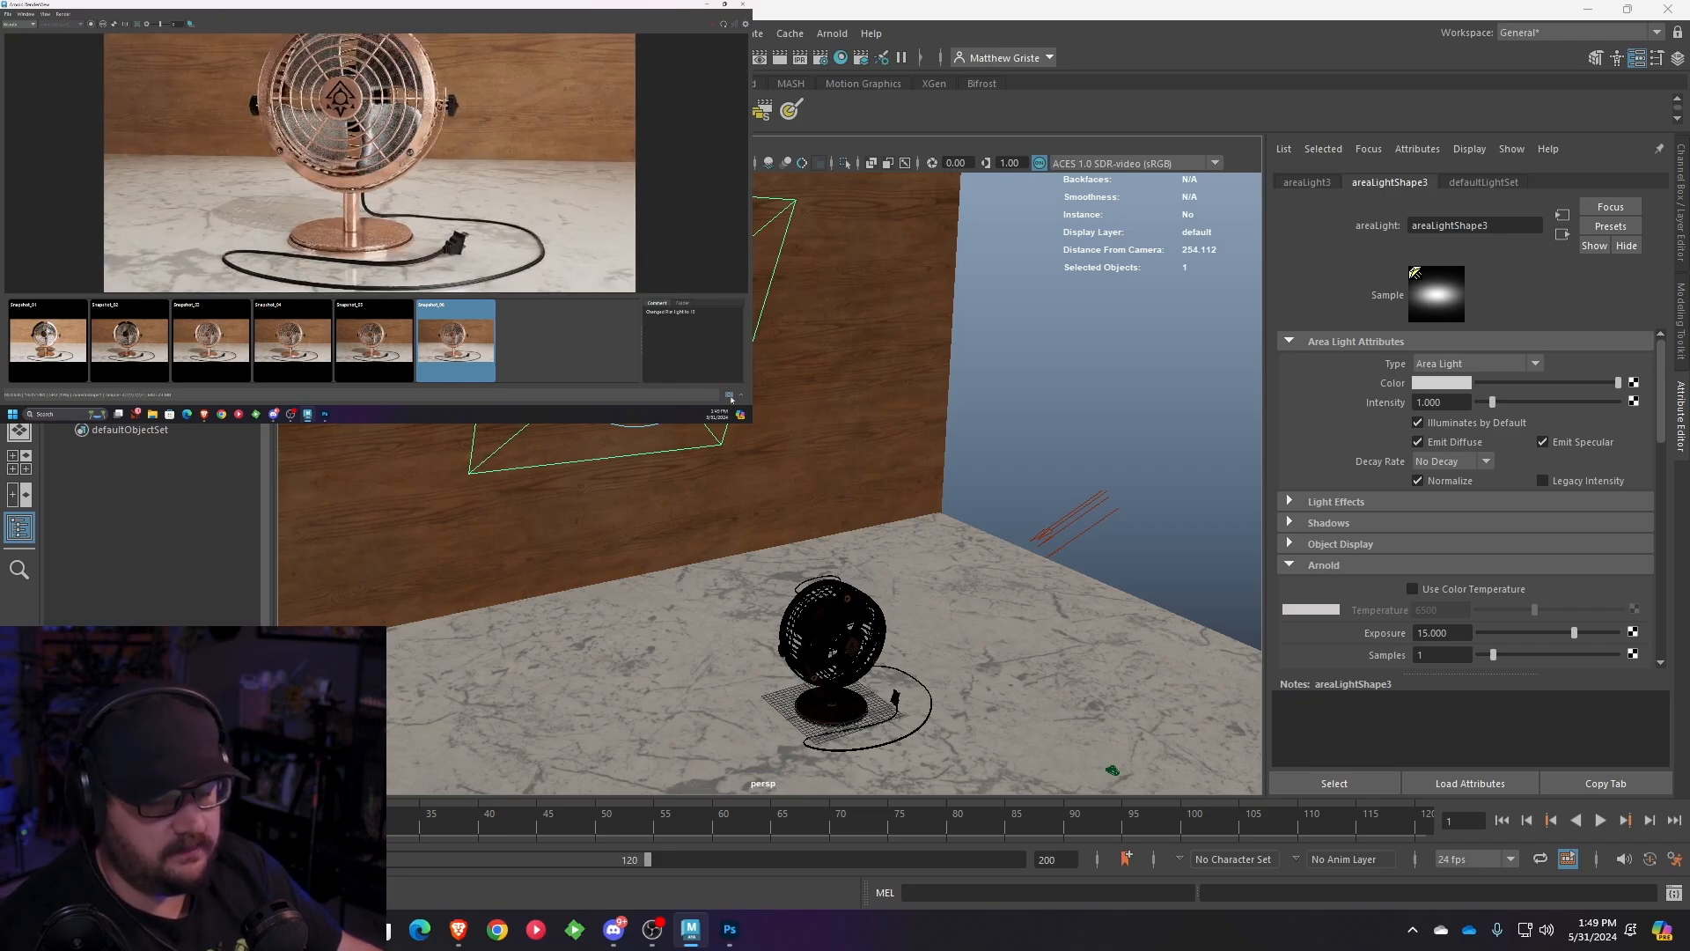
scroll(636, 292, "down", 2)
middle_click_drag(620, 276, 607, 263)
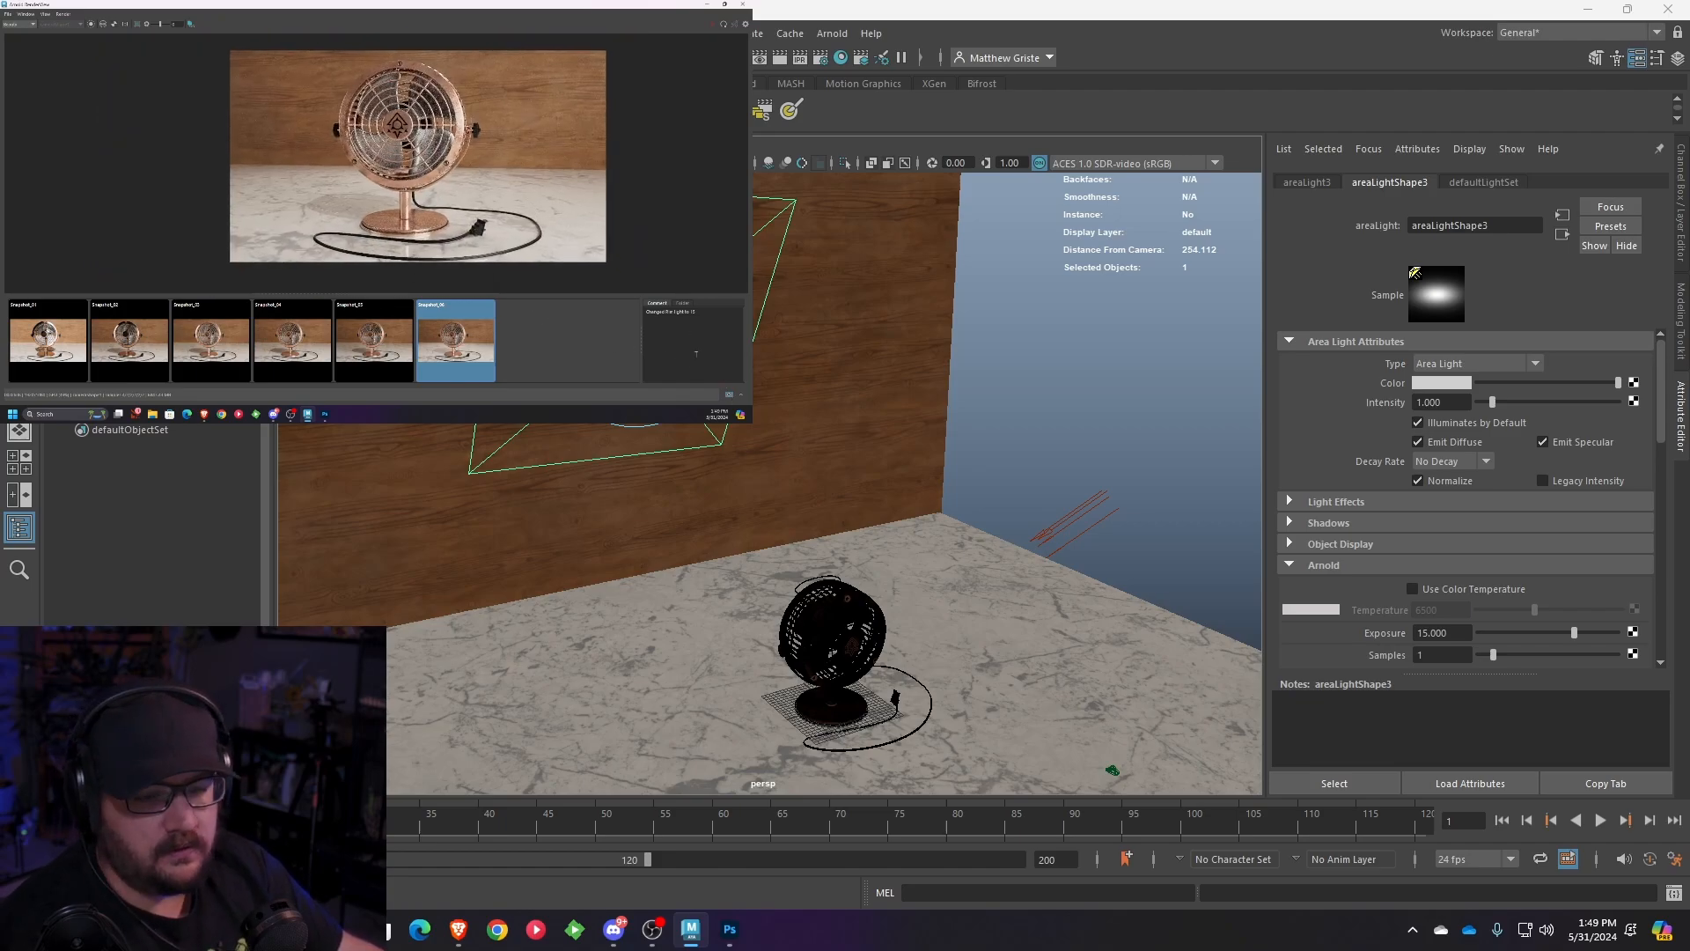
left_click(727, 395)
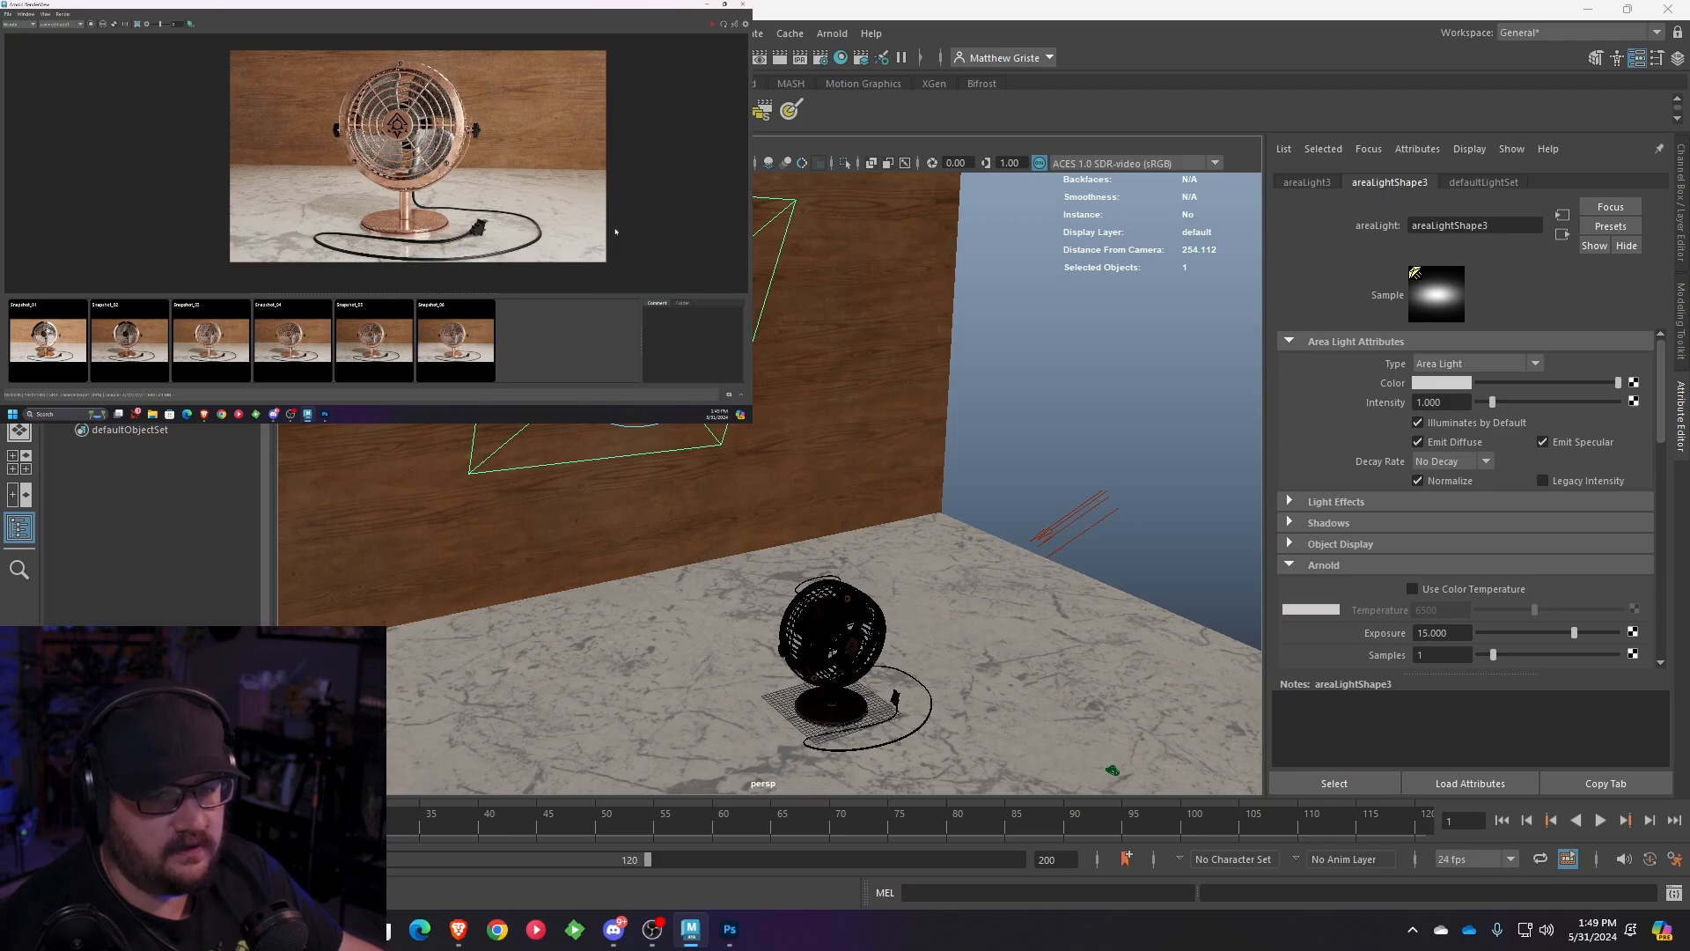
- Select the second area light, beside the fan on the side opposite the key light, and tint its color a pale warm yellow
scroll(649, 455, "down", 3)
left_click_drag(753, 452, 692, 469, "alt")
middle_click_drag(692, 469, 738, 421, "alt")
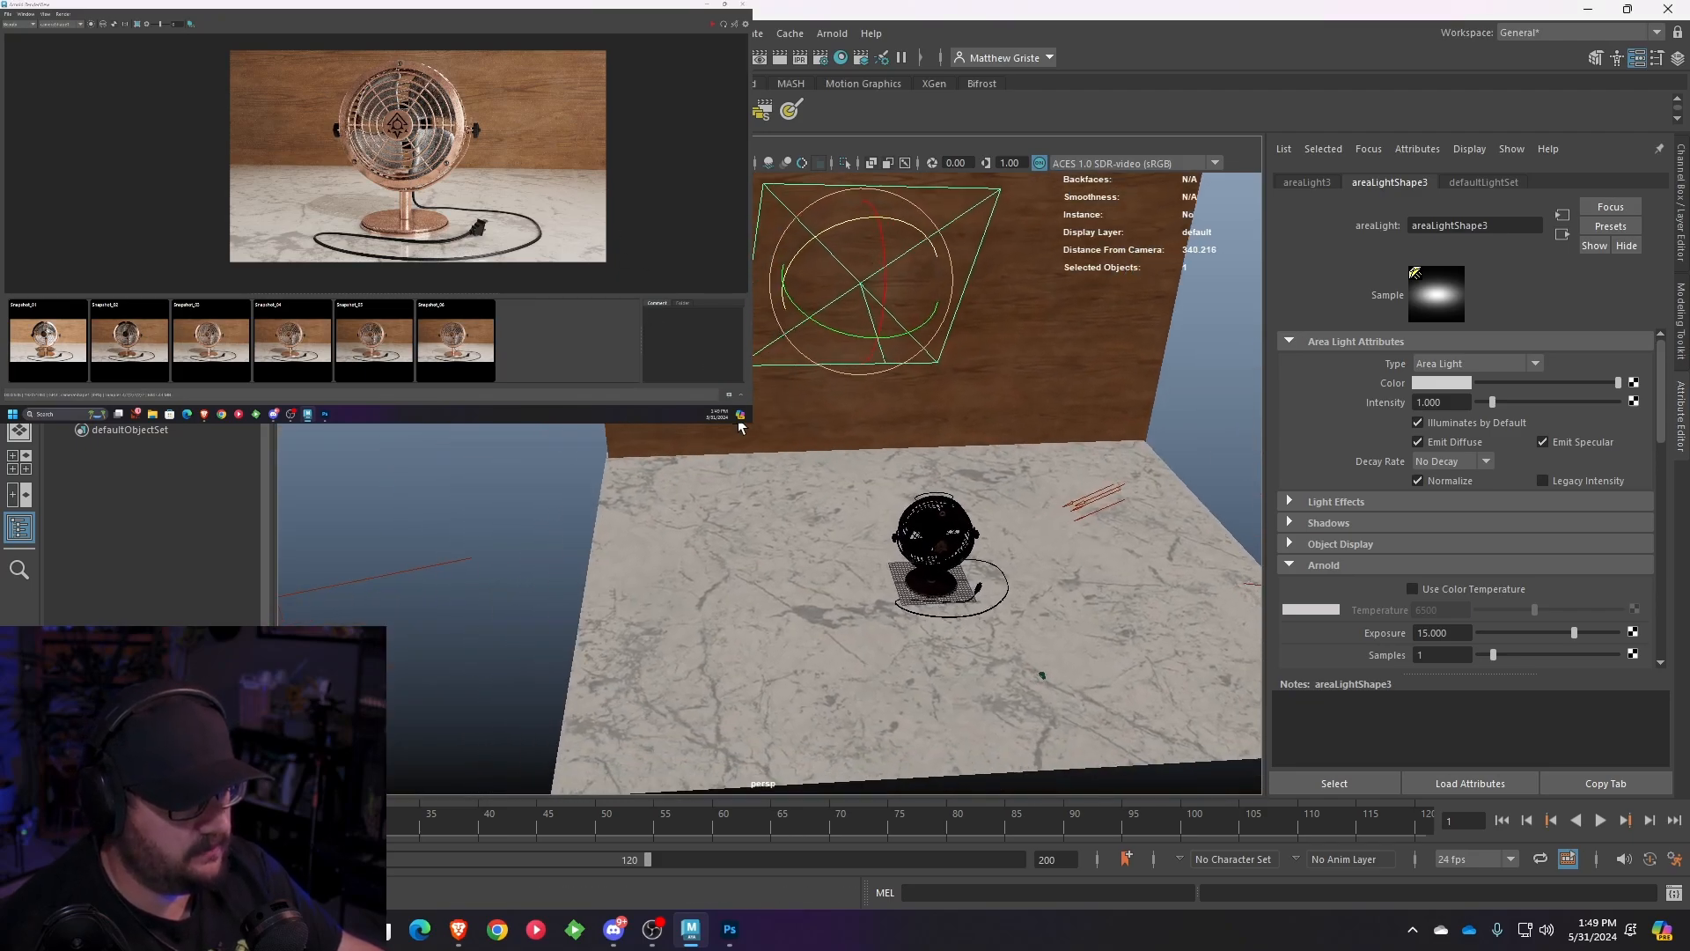
scroll(748, 424, "down", 2)
left_click(480, 510)
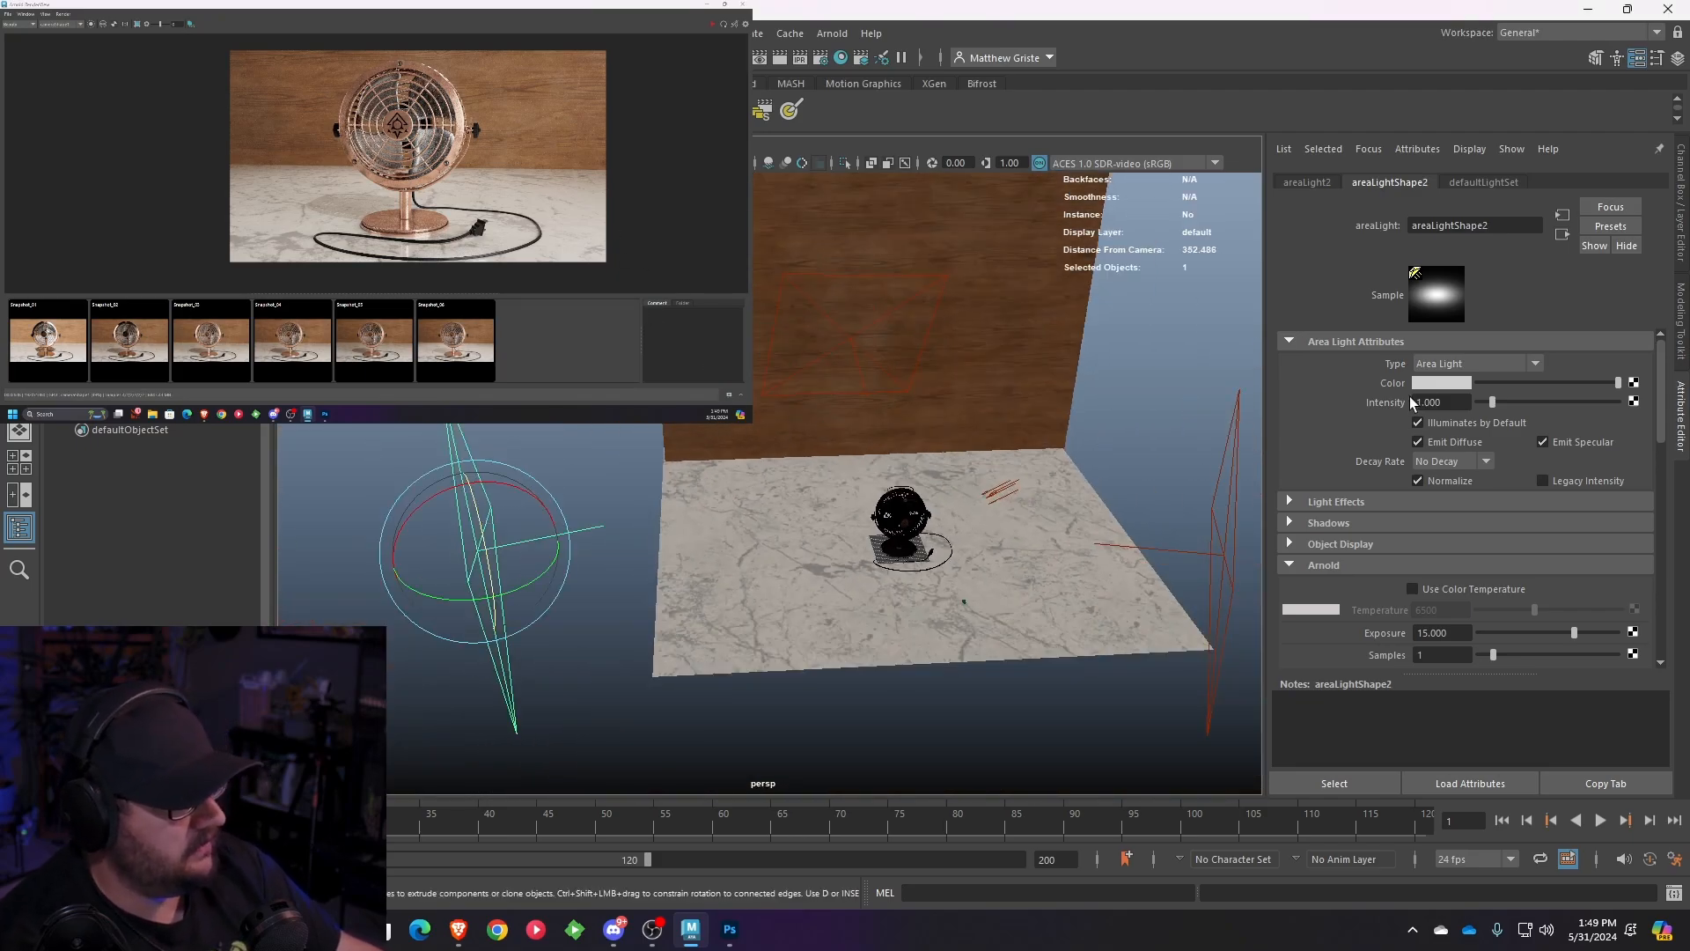
left_click(1430, 387)
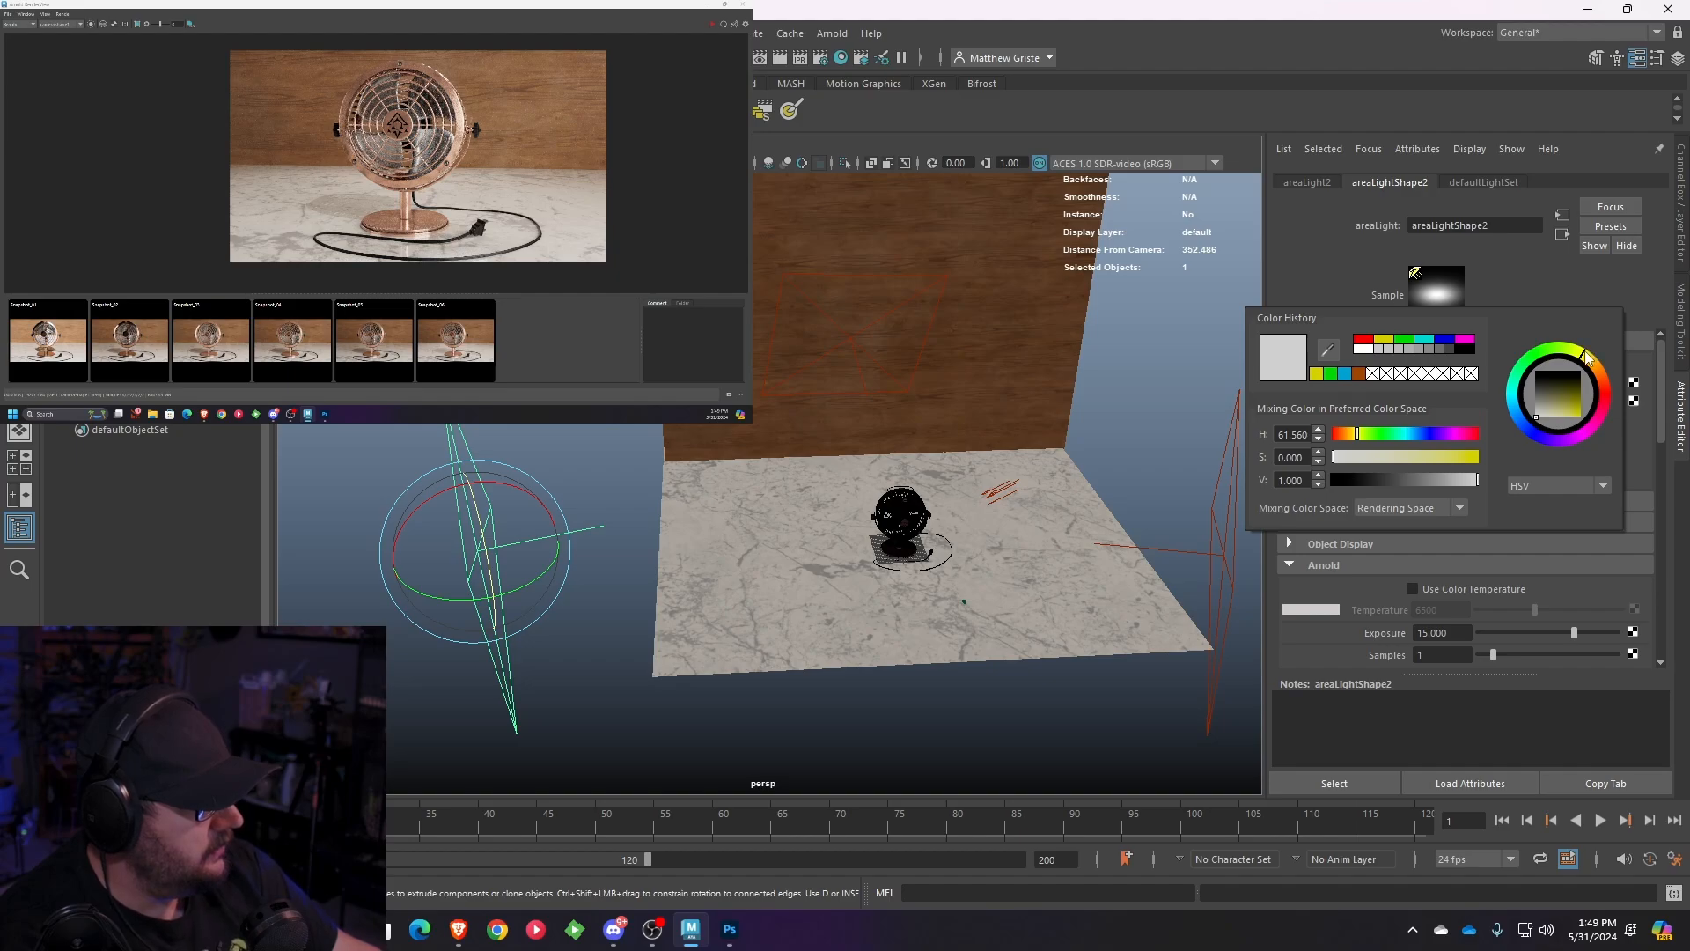
left_click_drag(1587, 353, 1594, 359)
left_click_drag(1539, 419, 1561, 418)
left_click(804, 690)
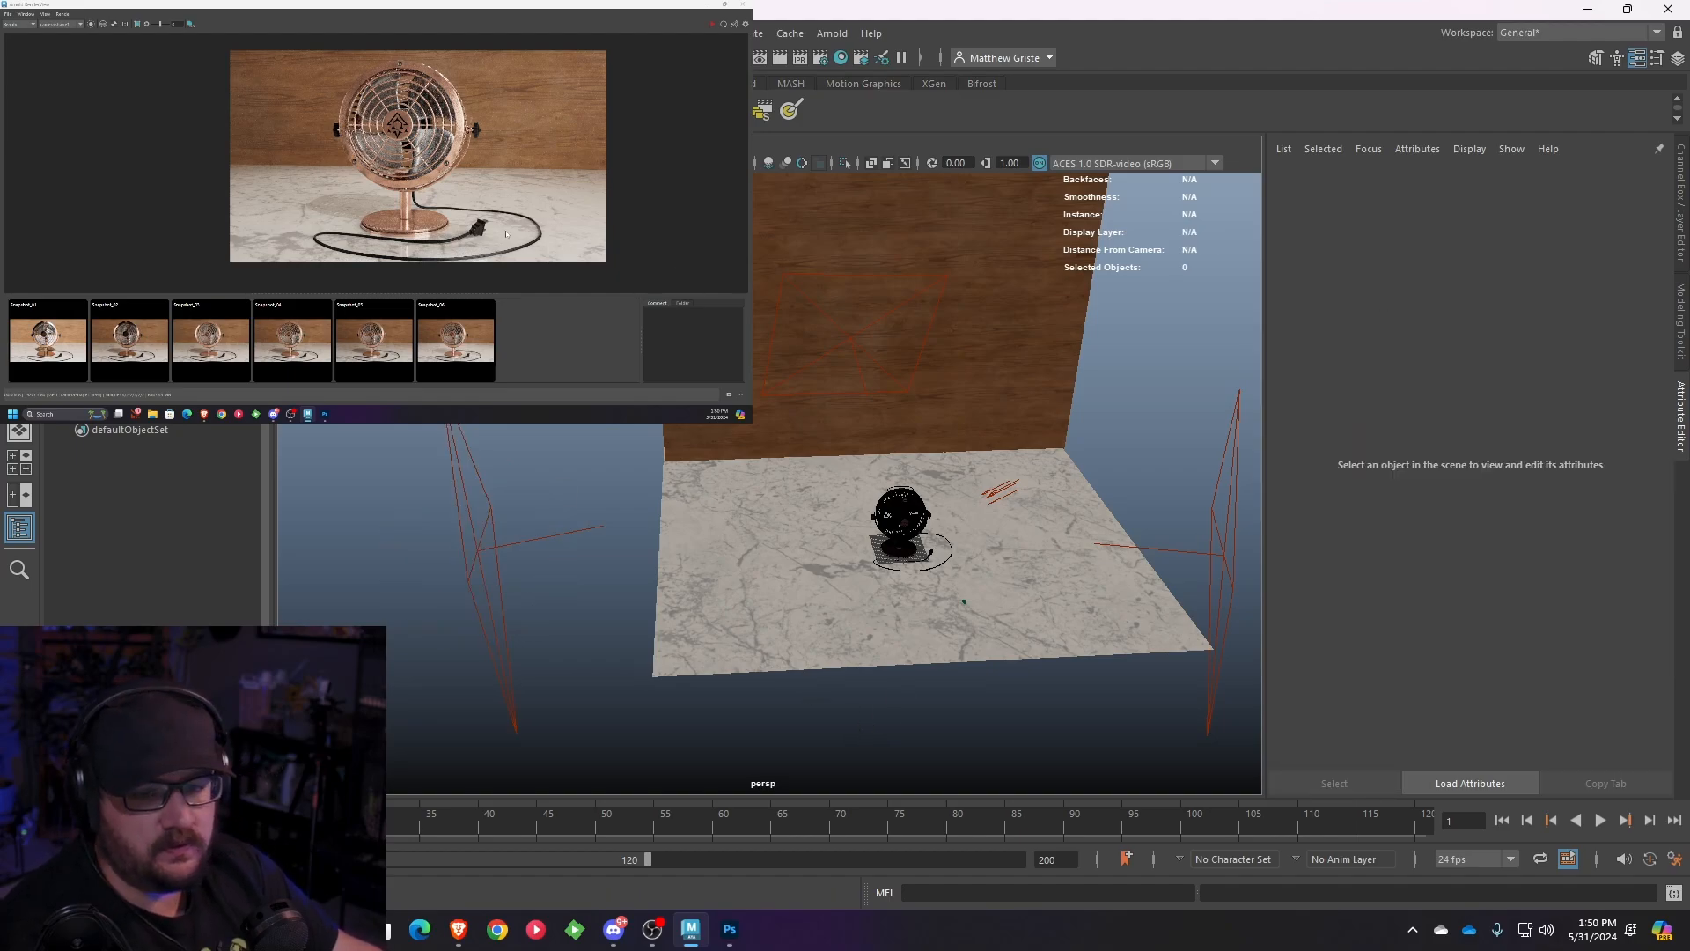
- Store the render with the yellow-tinted second area light as a seventh snapshot and compare it repeatedly with the sixth
left_click(729, 394)
left_click(471, 331)
left_click(522, 330)
left_click(471, 331)
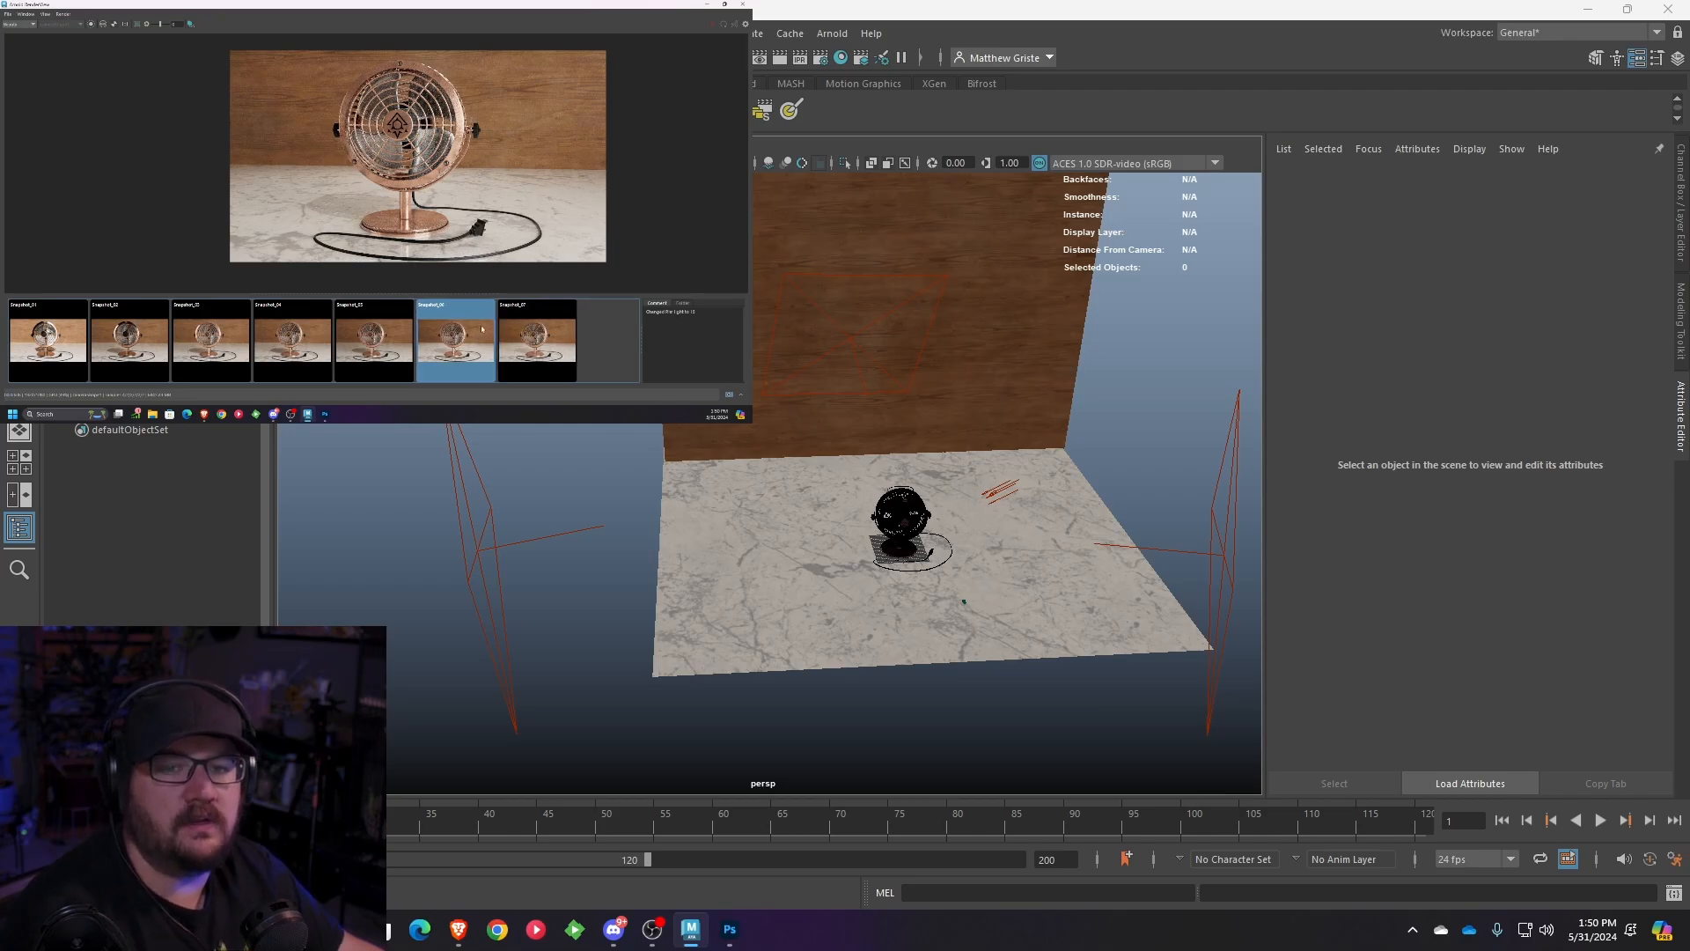
left_click(522, 329)
left_click(482, 333)
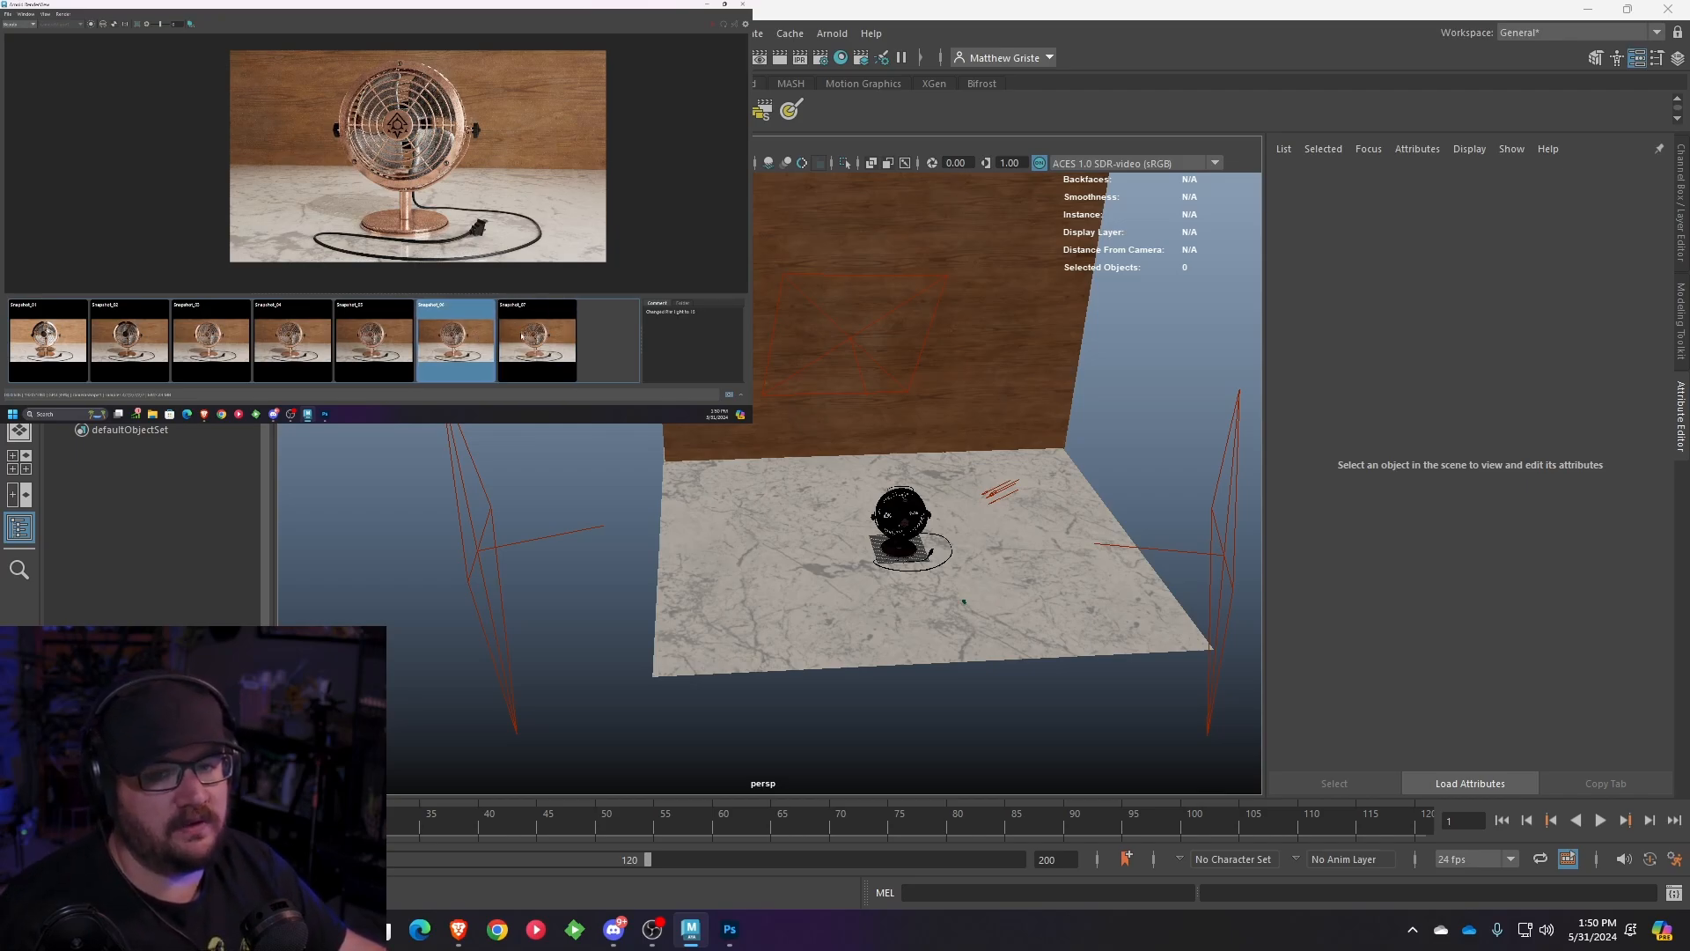
left_click(501, 335)
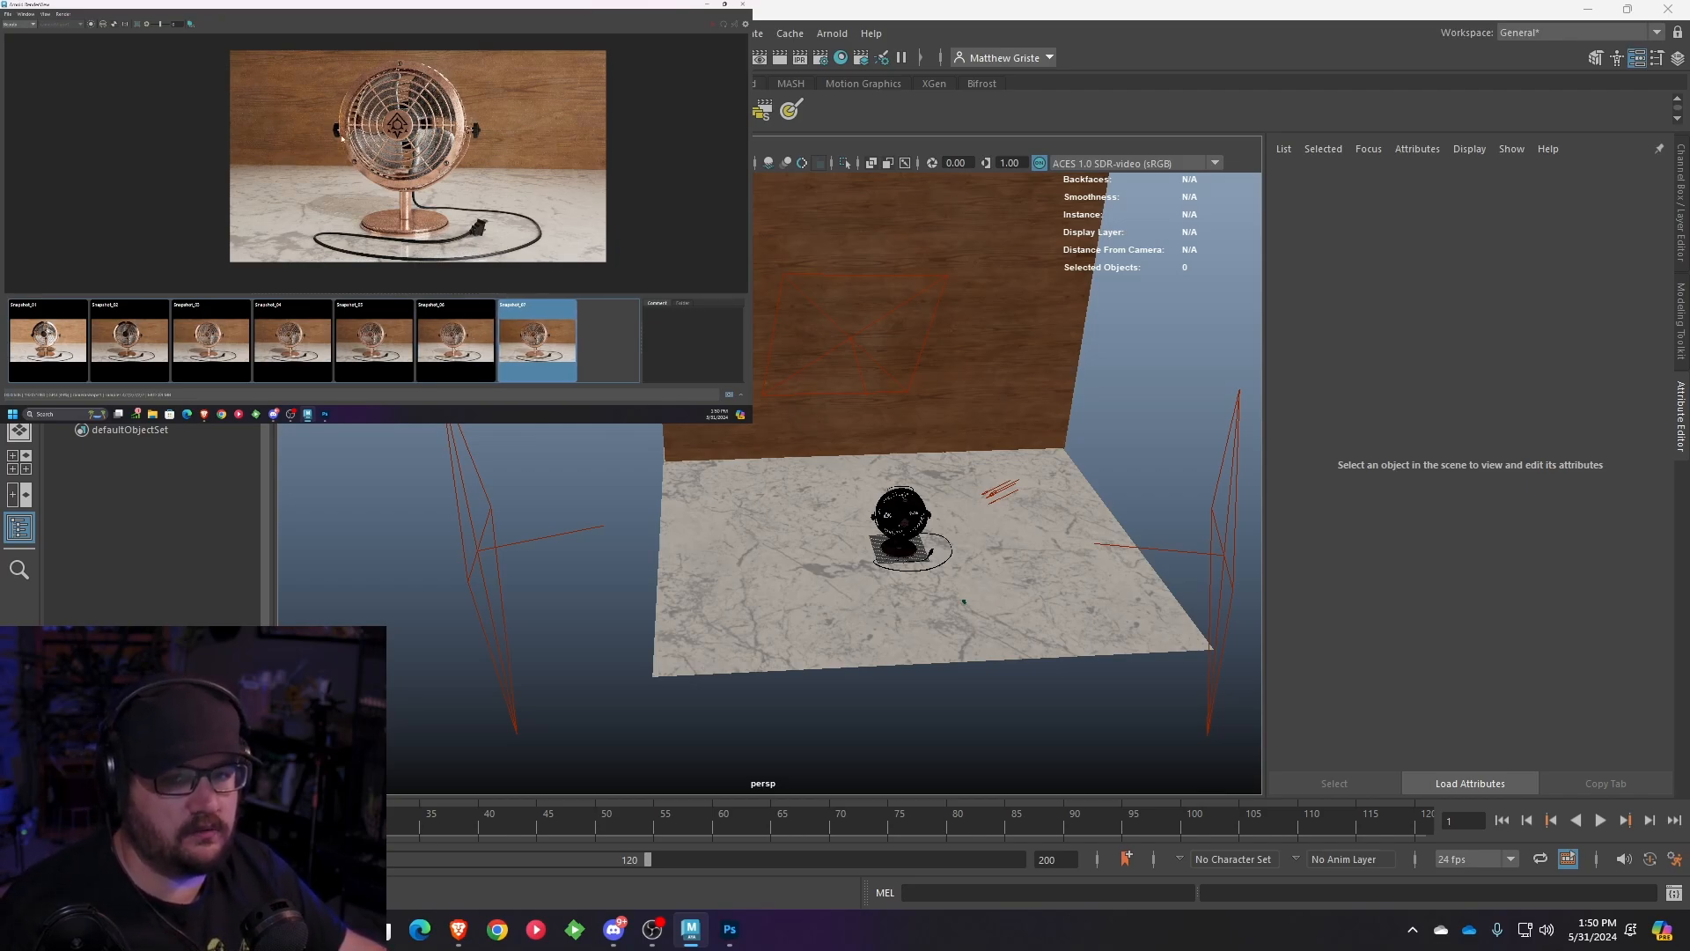
left_click(475, 331)
left_click(531, 331)
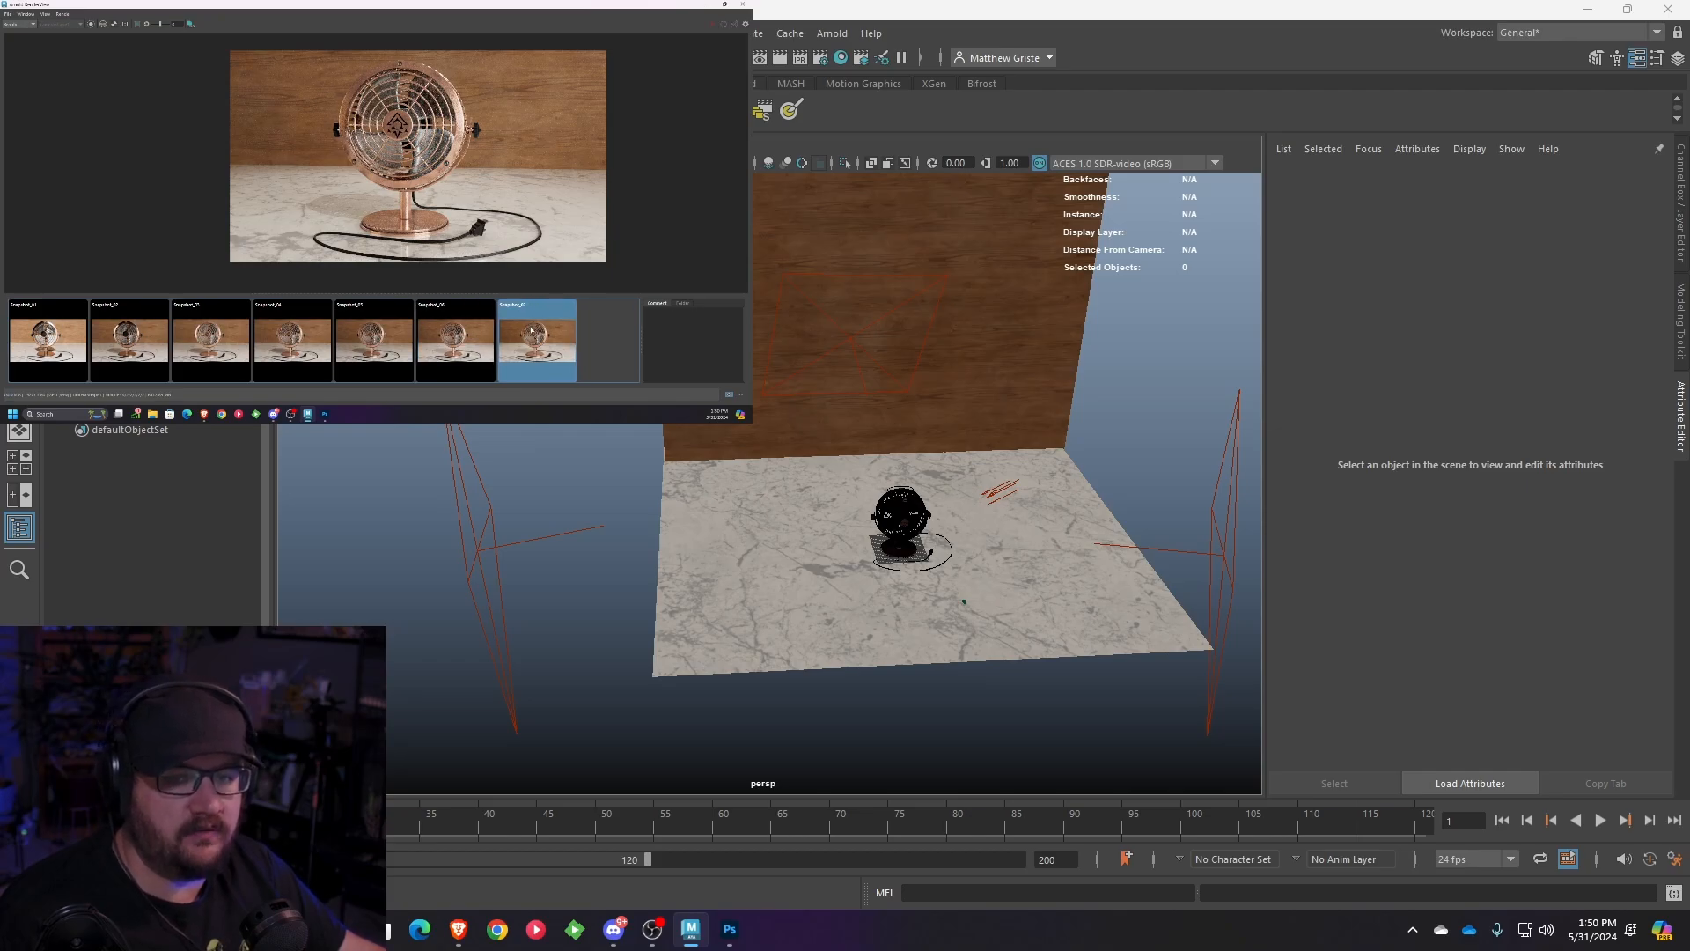
left_click(475, 332)
left_click(513, 332)
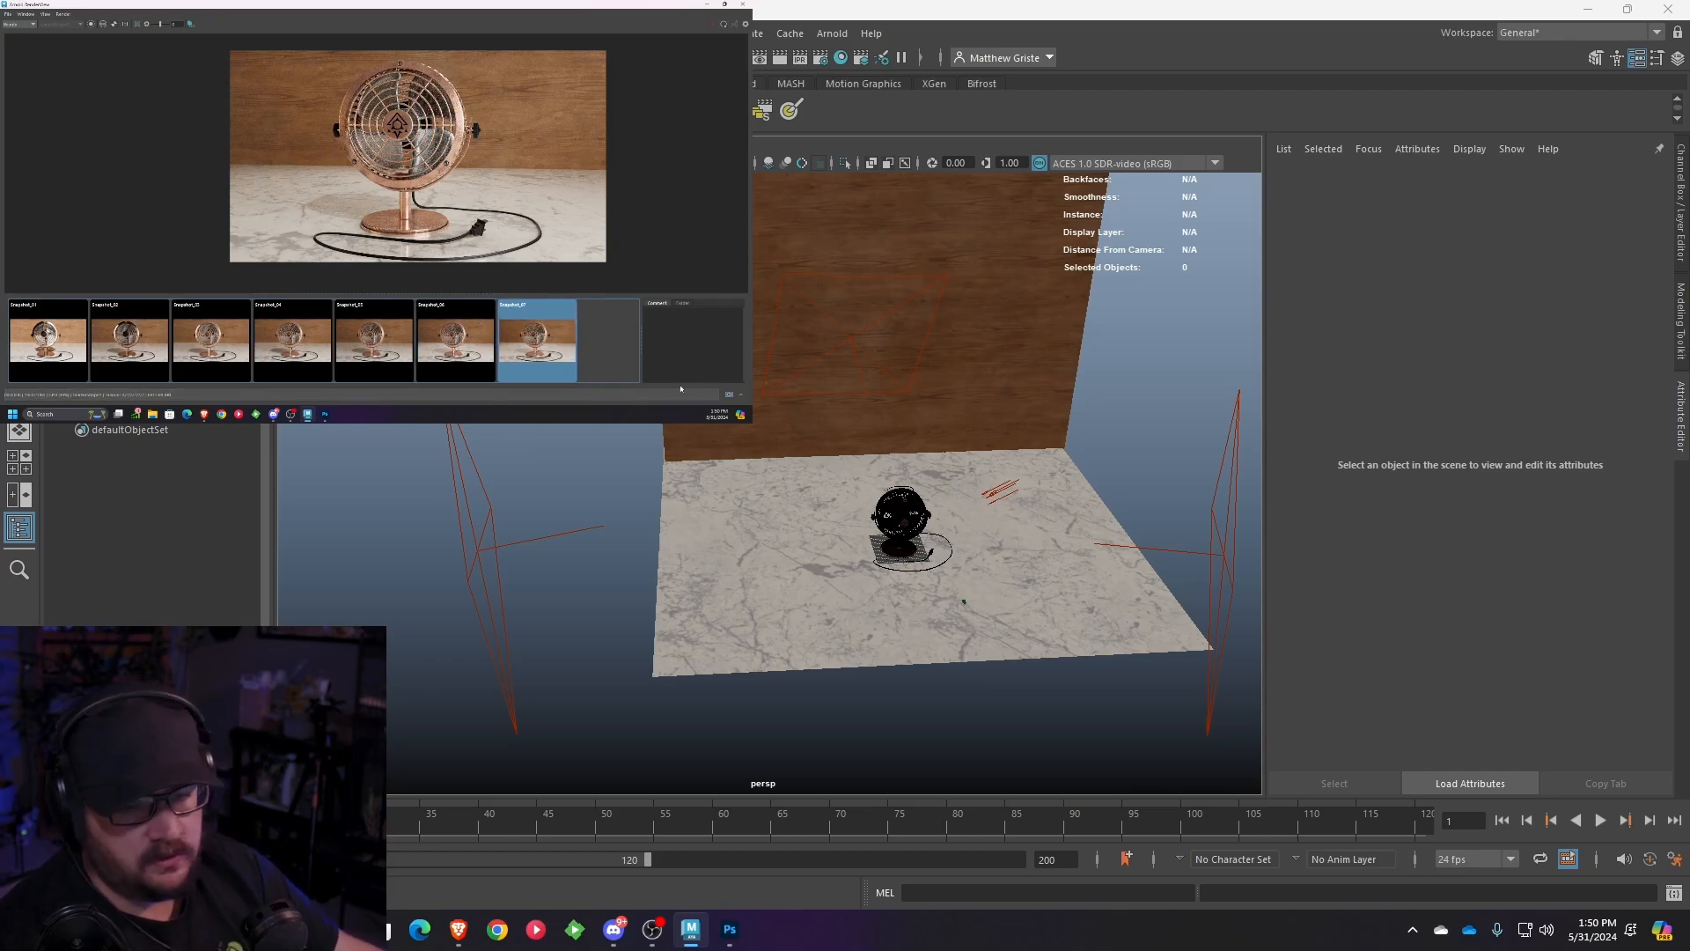
- Comment the seventh snapshot with the secondary light's color change and return to the live render
left_click(692, 333)
type("s")
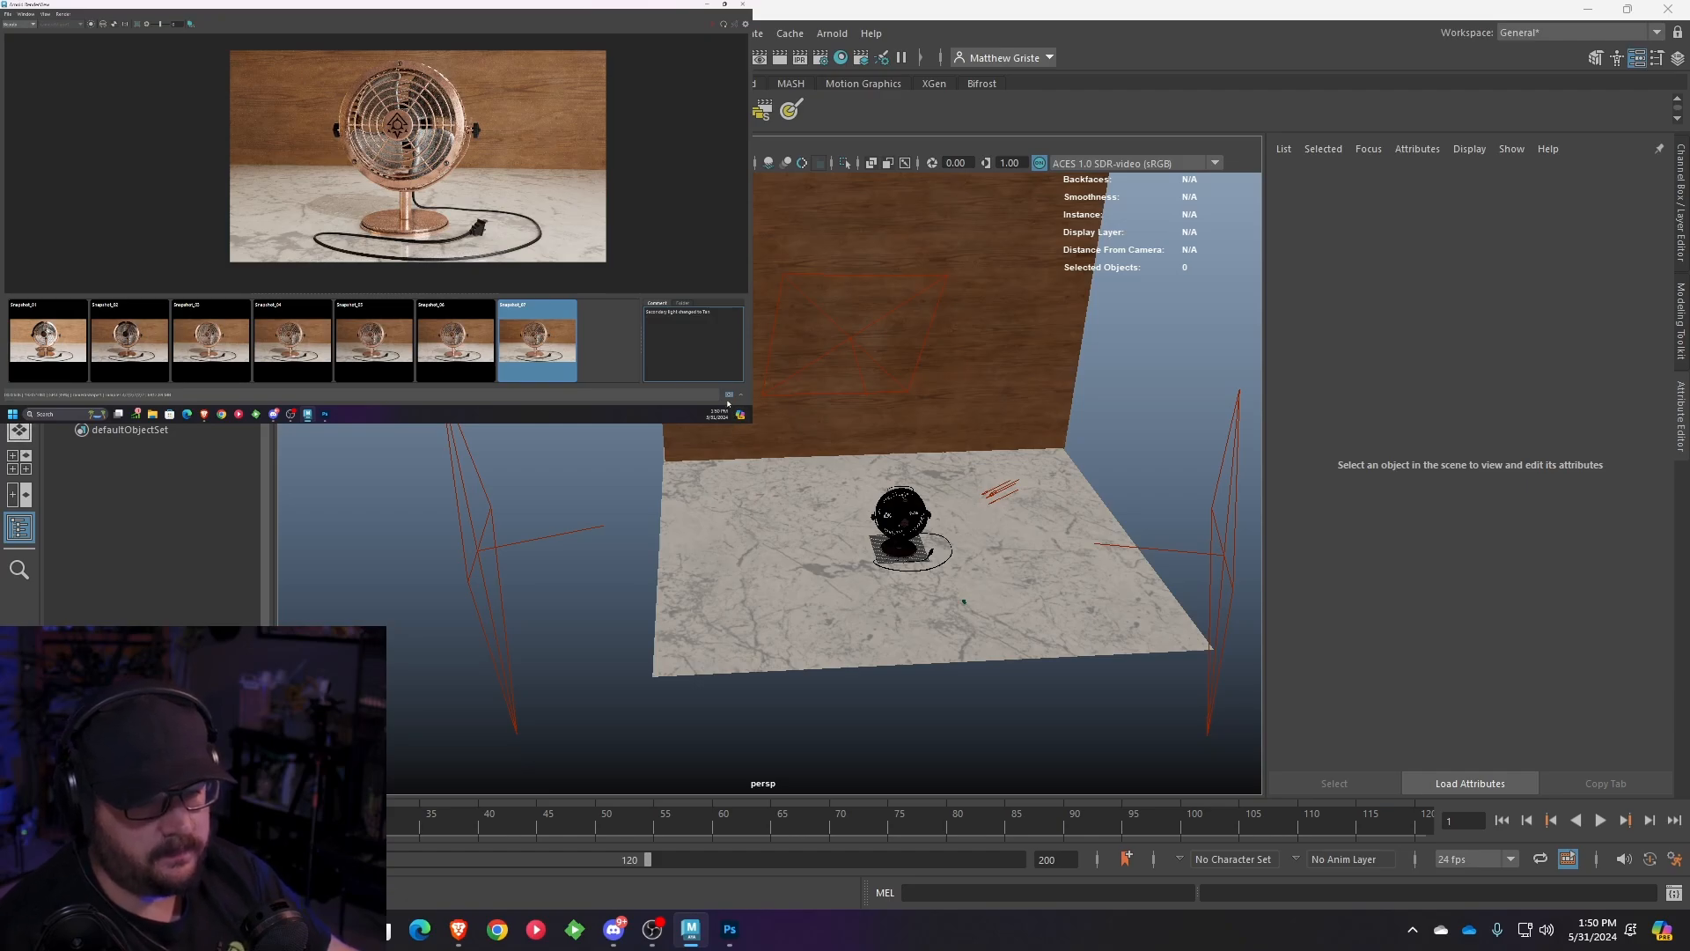
left_click(537, 340)
- Give the key area light (areaLight1) a warm color with hue 38.639, saturation 0.176 and value 0.358, and refresh the render
left_click_drag(721, 388, 1047, 383, "alt")
left_click(1048, 384)
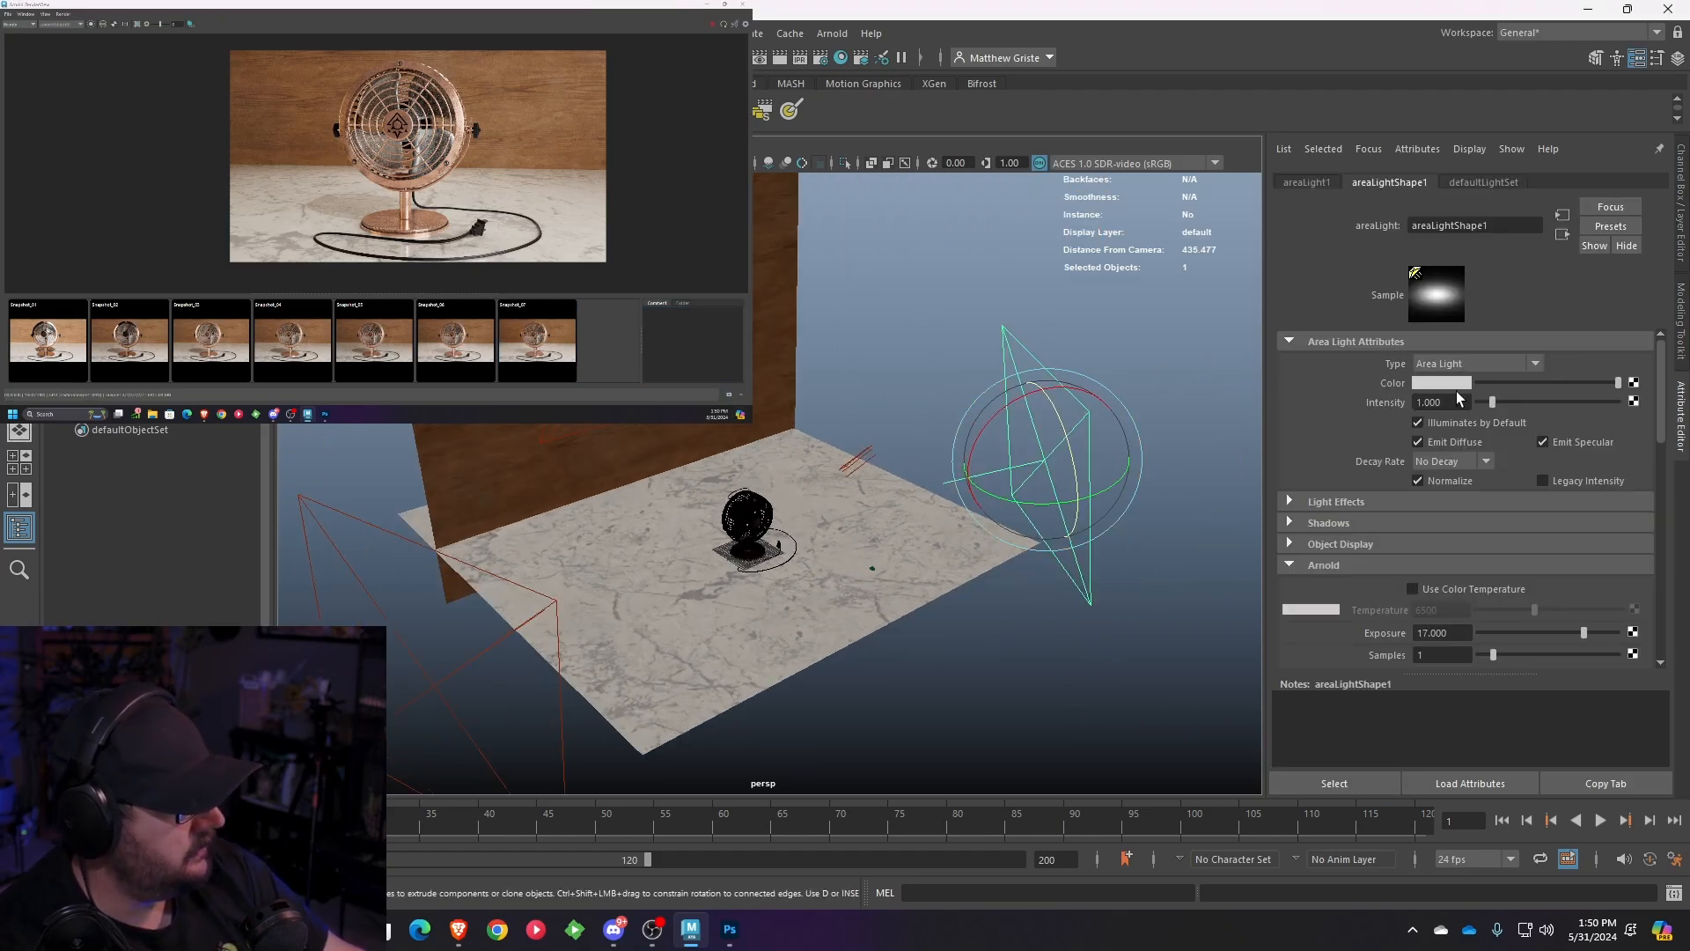
scroll(1449, 509, "down", 2)
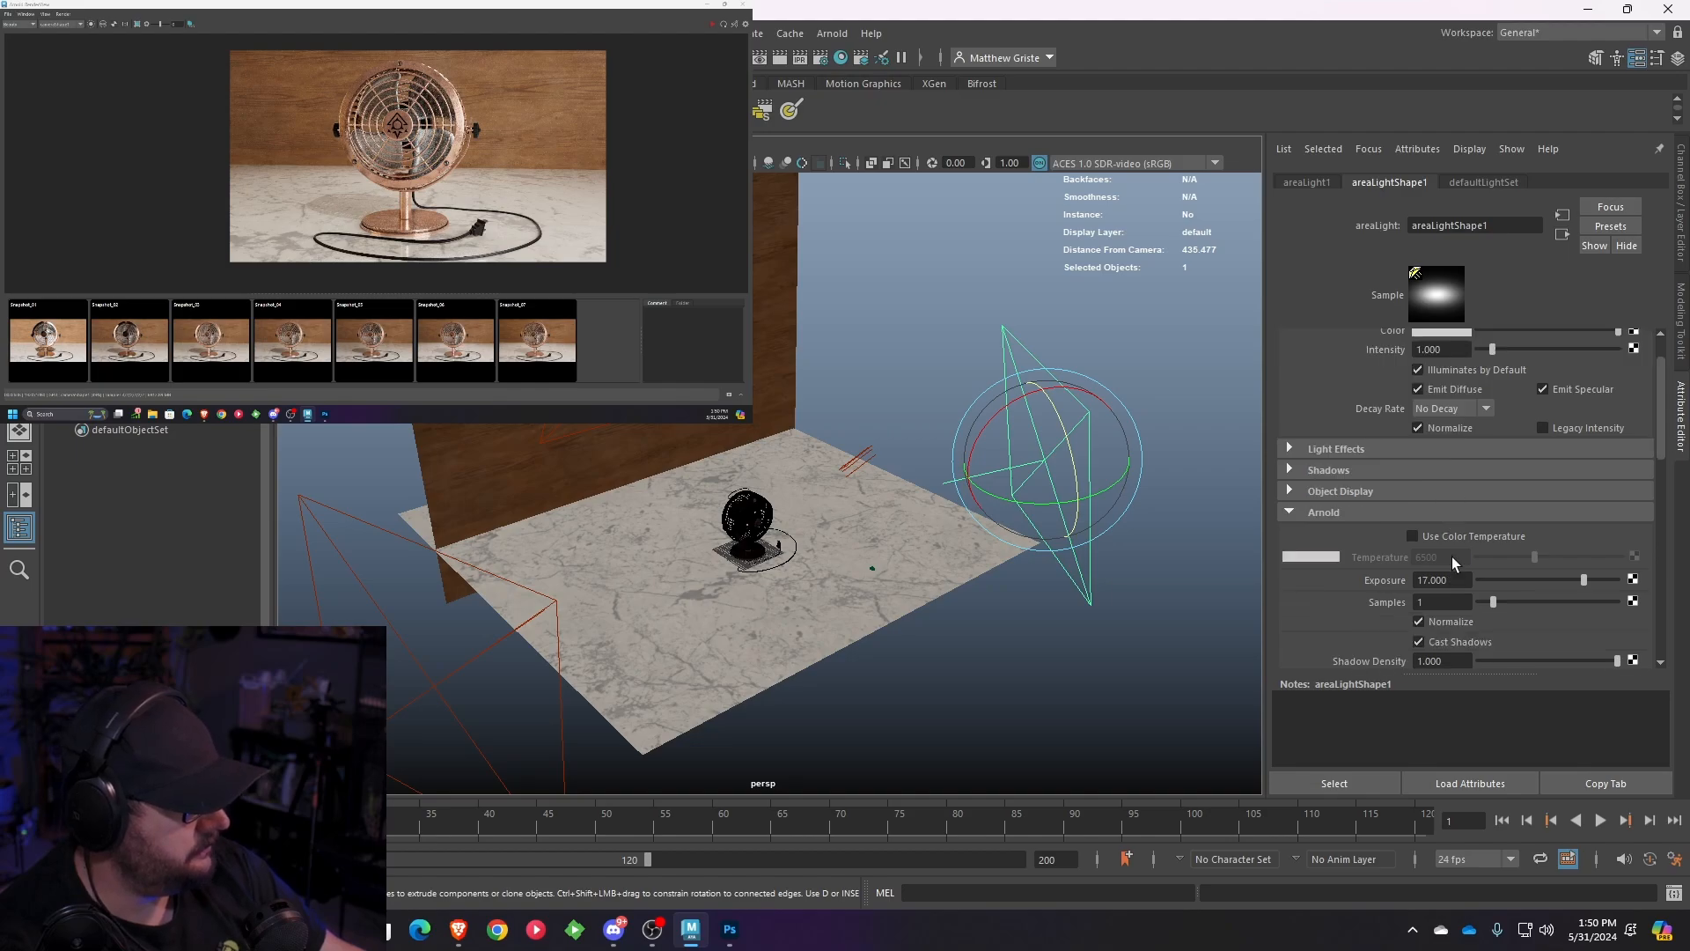
left_click(1454, 332)
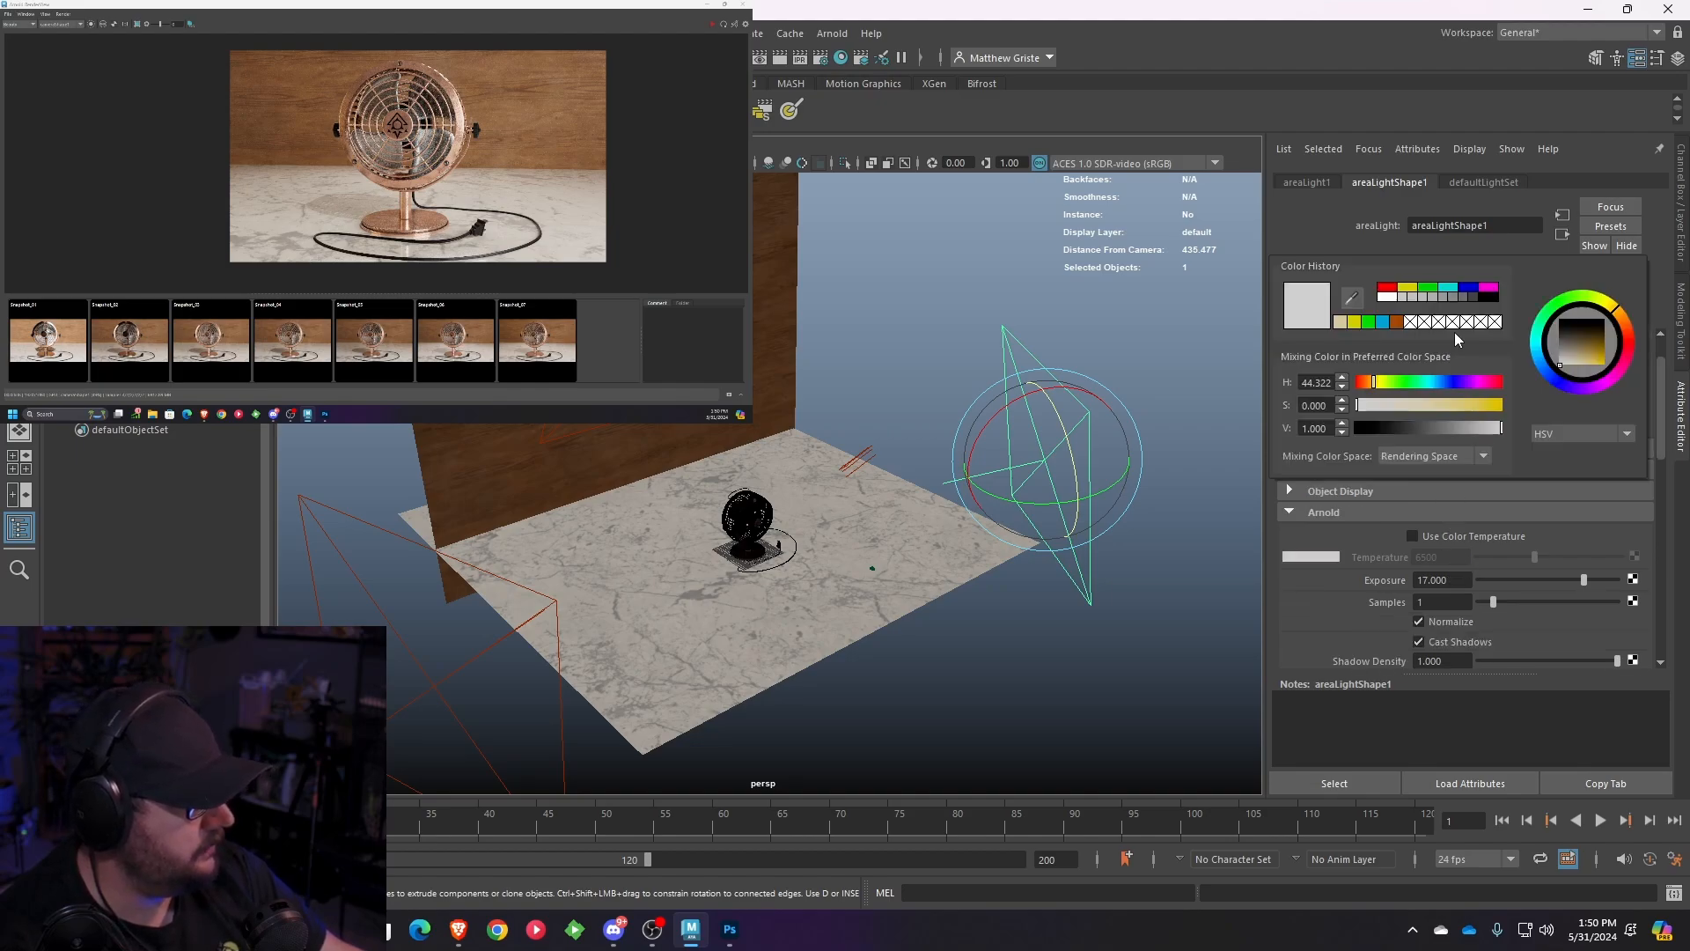
left_click(1617, 313)
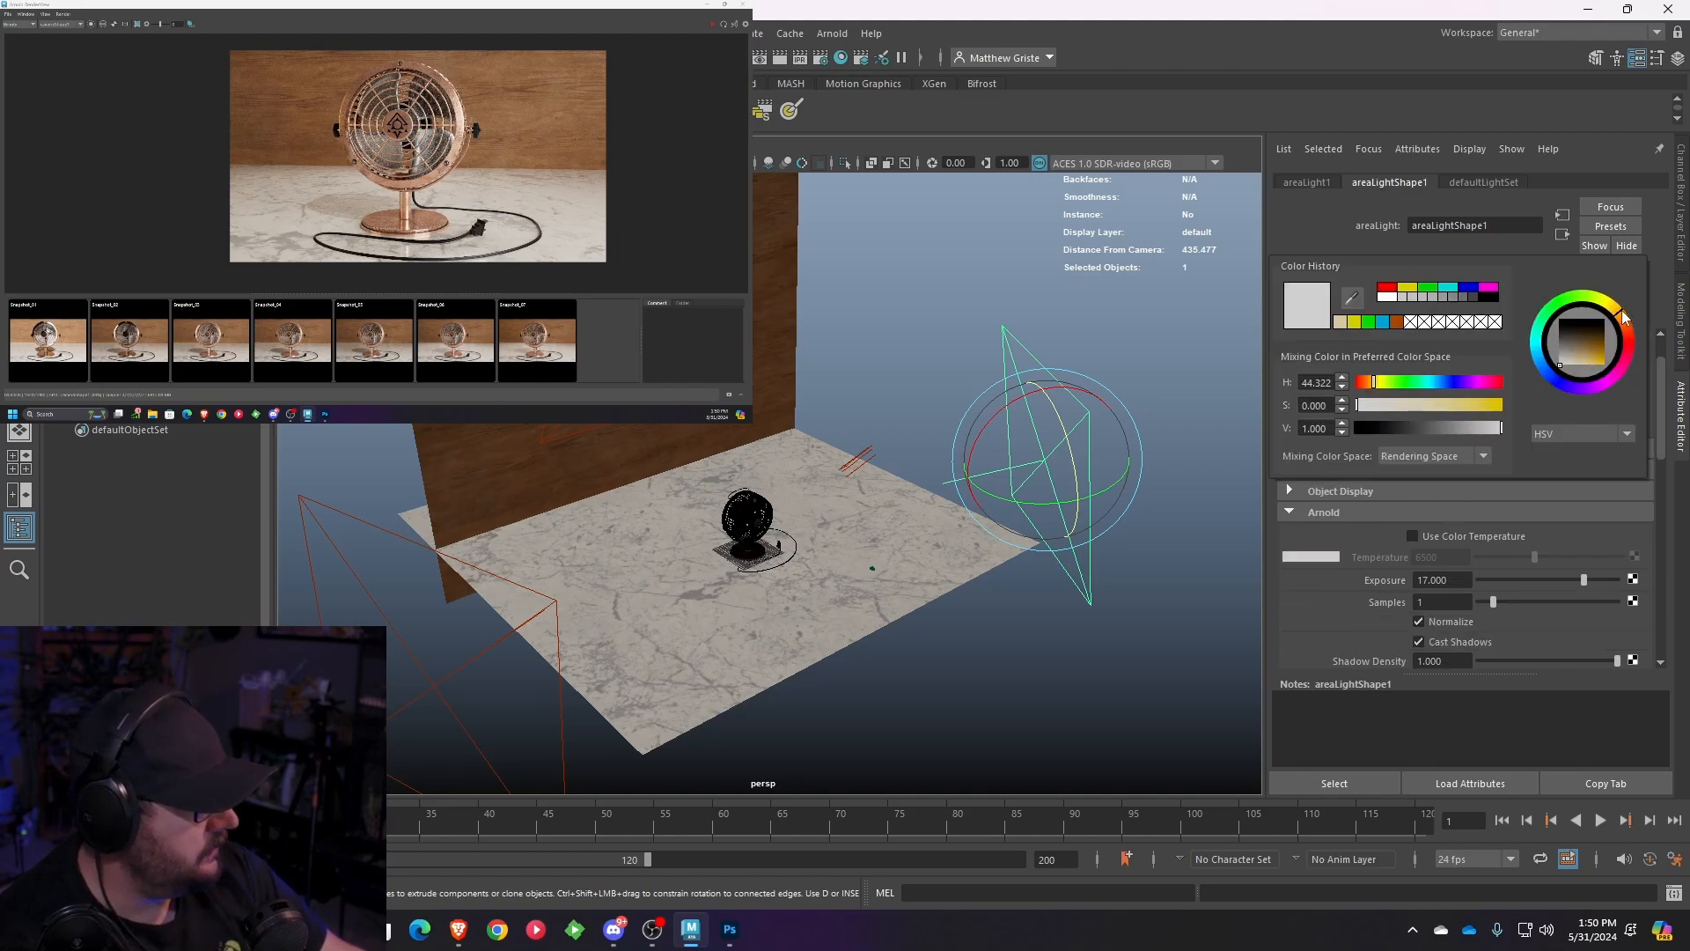
left_click_drag(1570, 359, 1567, 352)
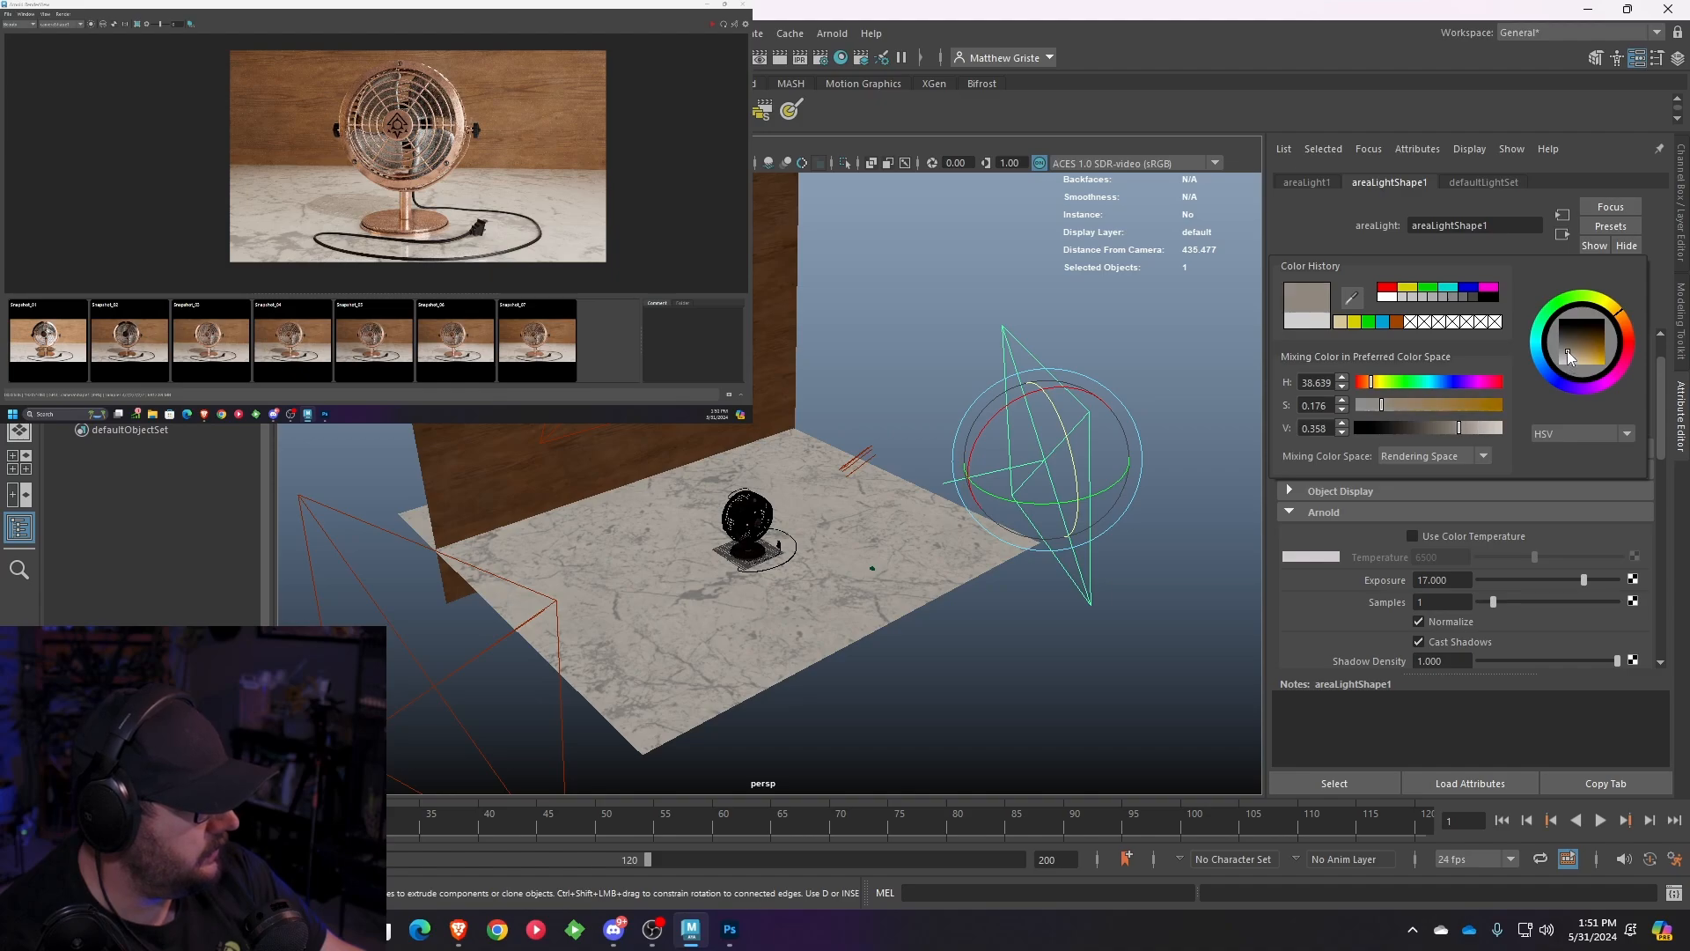
left_click(660, 343)
left_click(723, 25)
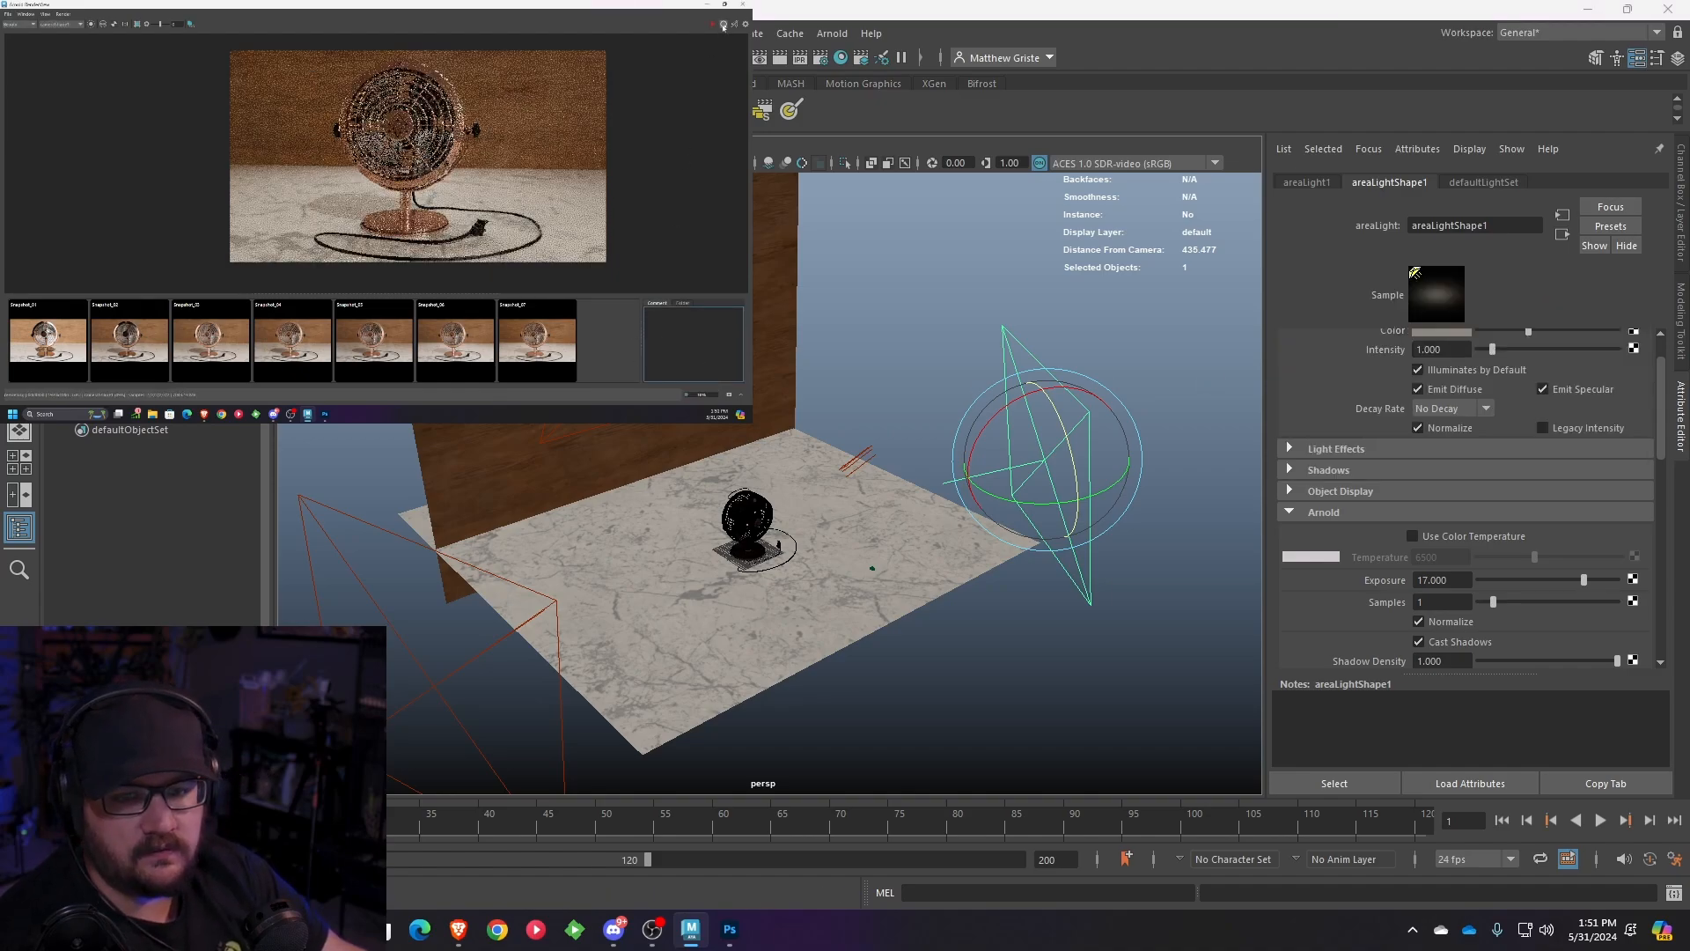
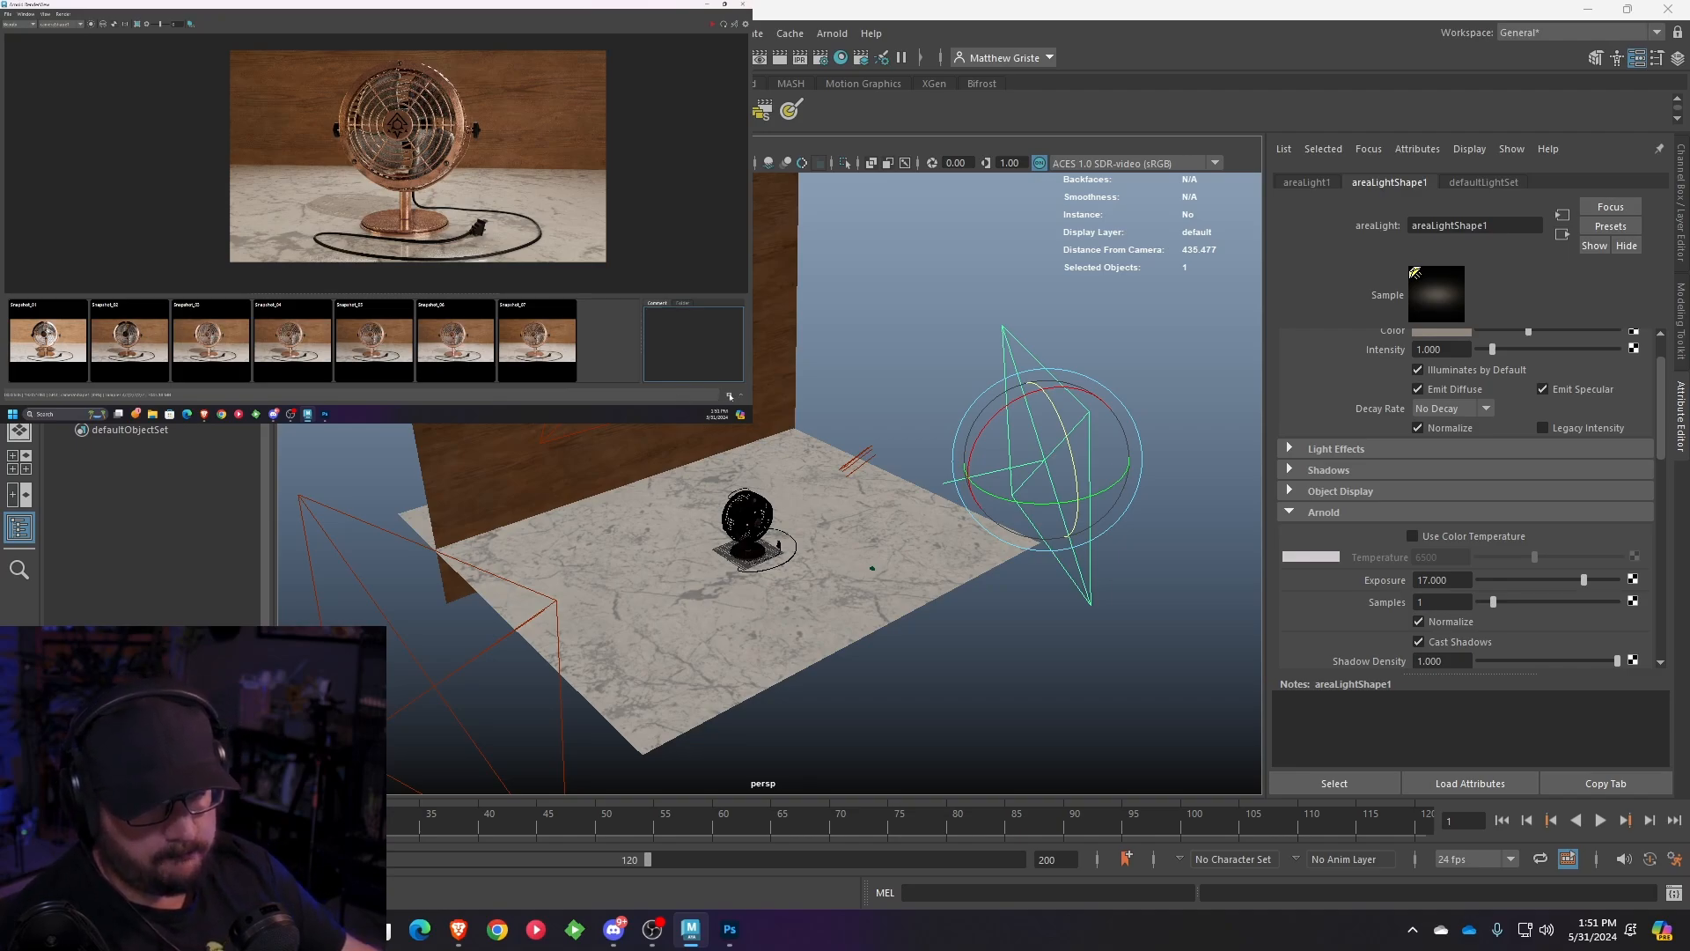
- Store the render as an eighth snapshot and comment it "Changed Key Light Color"
left_click(730, 396)
left_click(613, 349)
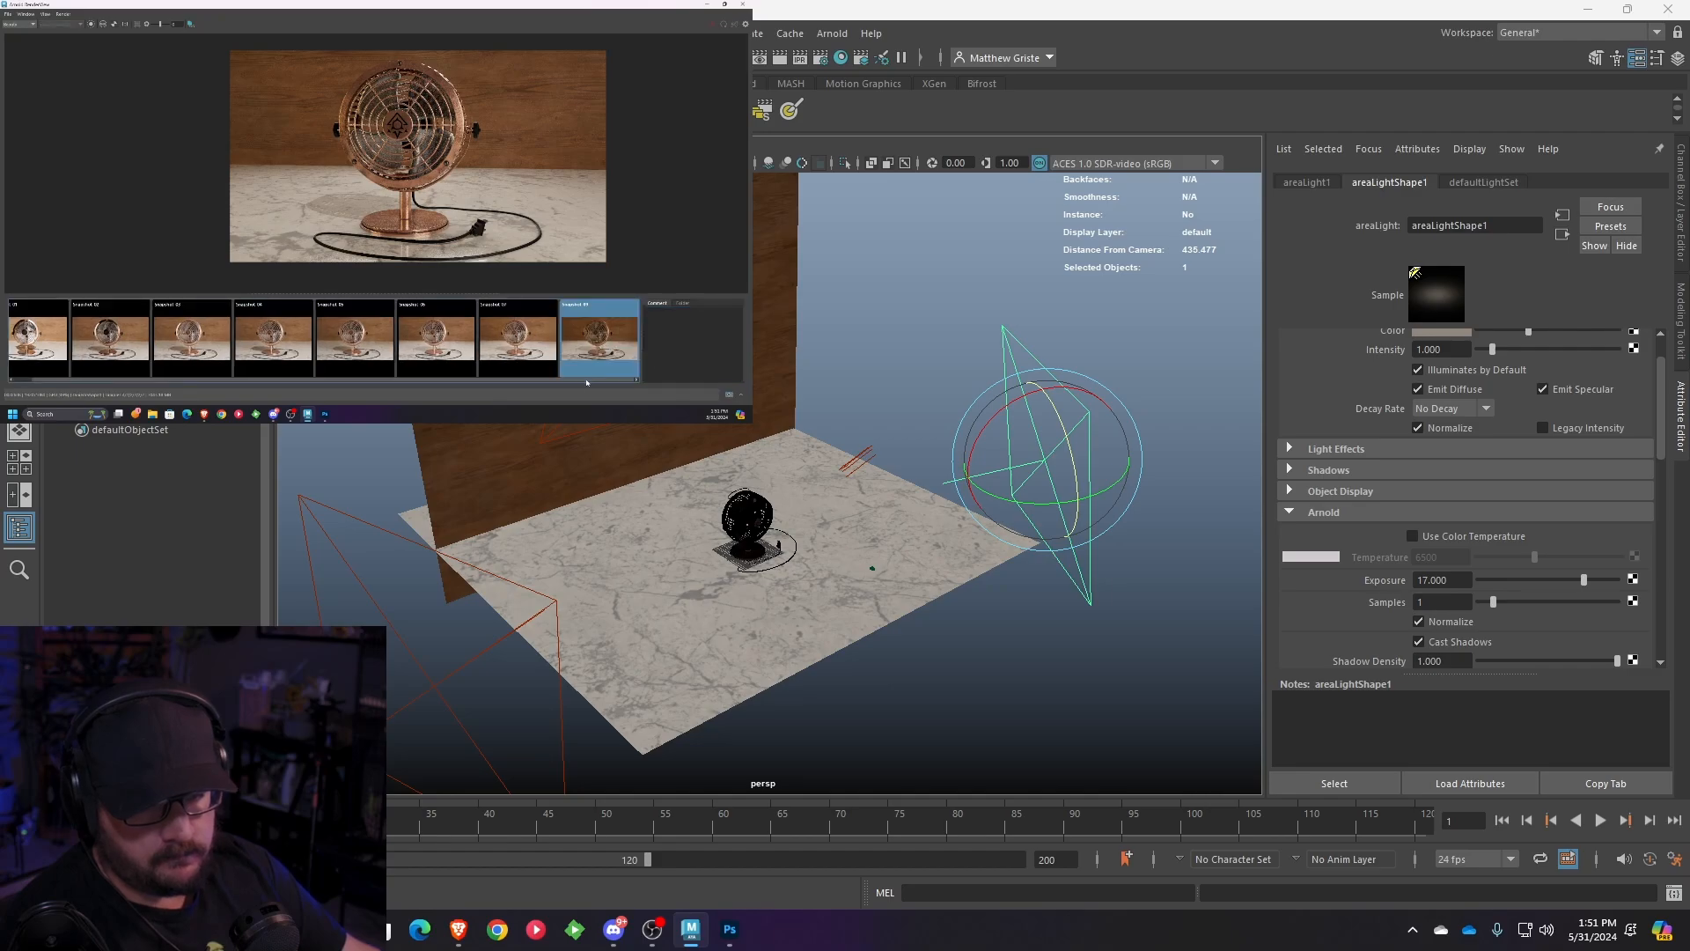
left_click(683, 341)
type("Changed Key Light Color")
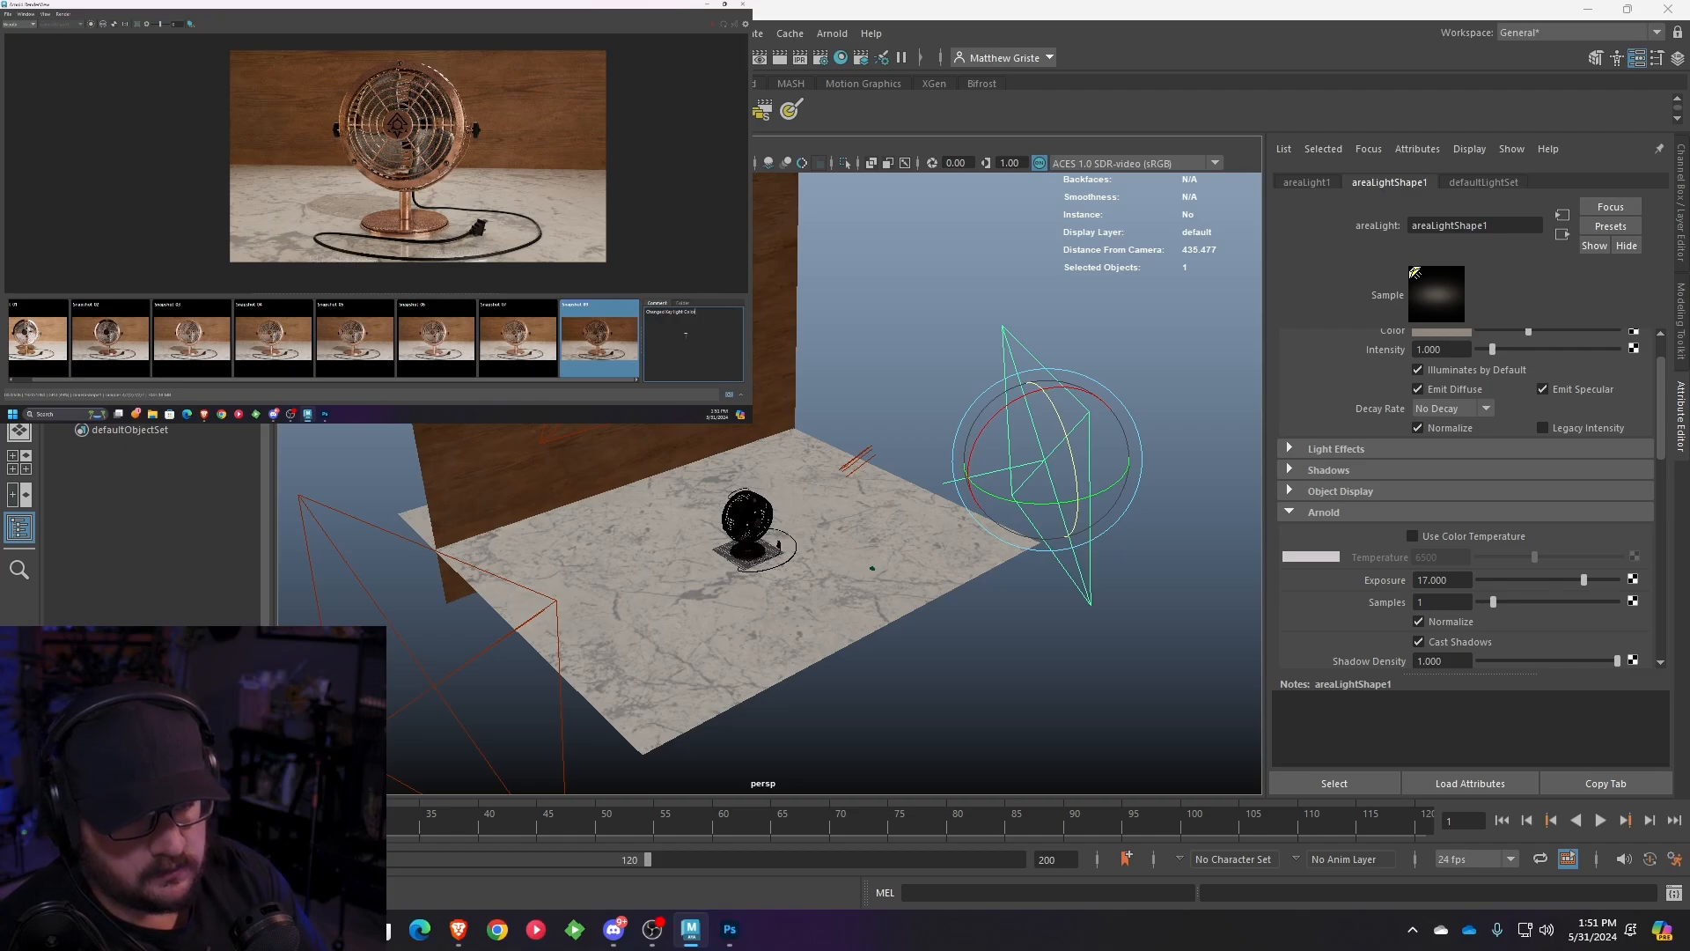
- Examine the eighth snapshot up close and as a whole, checking the marble floor, cord, fan grille and logo under the new key light color
scroll(434, 167, "up", 3)
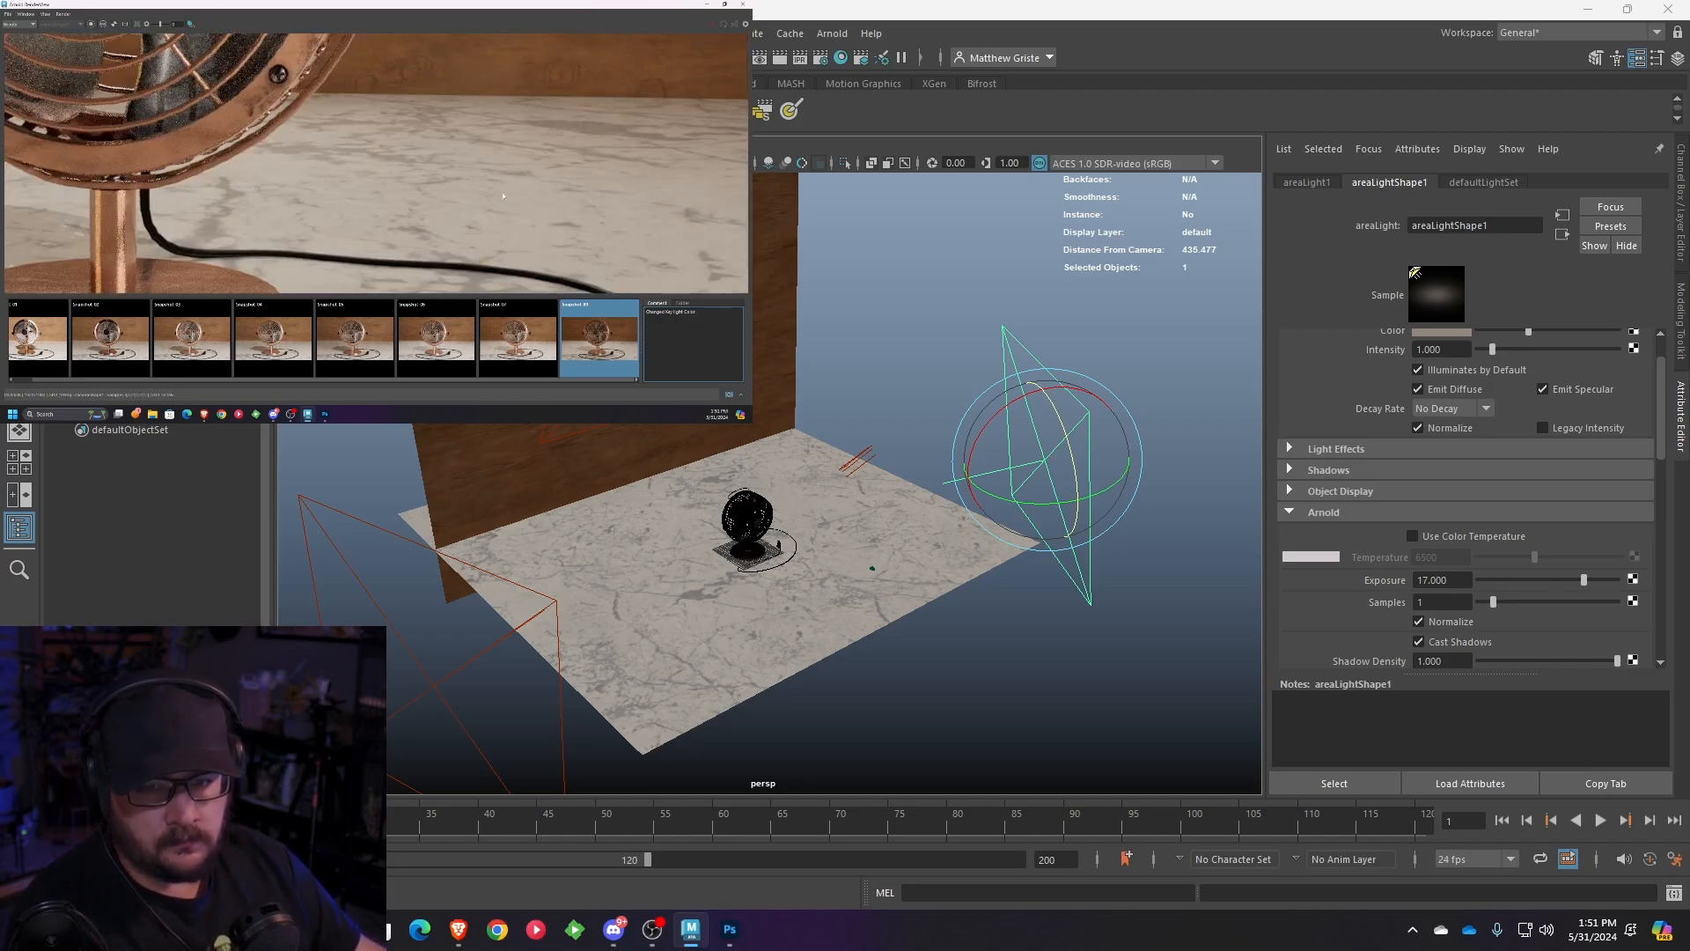
scroll(367, 148, "down", 3)
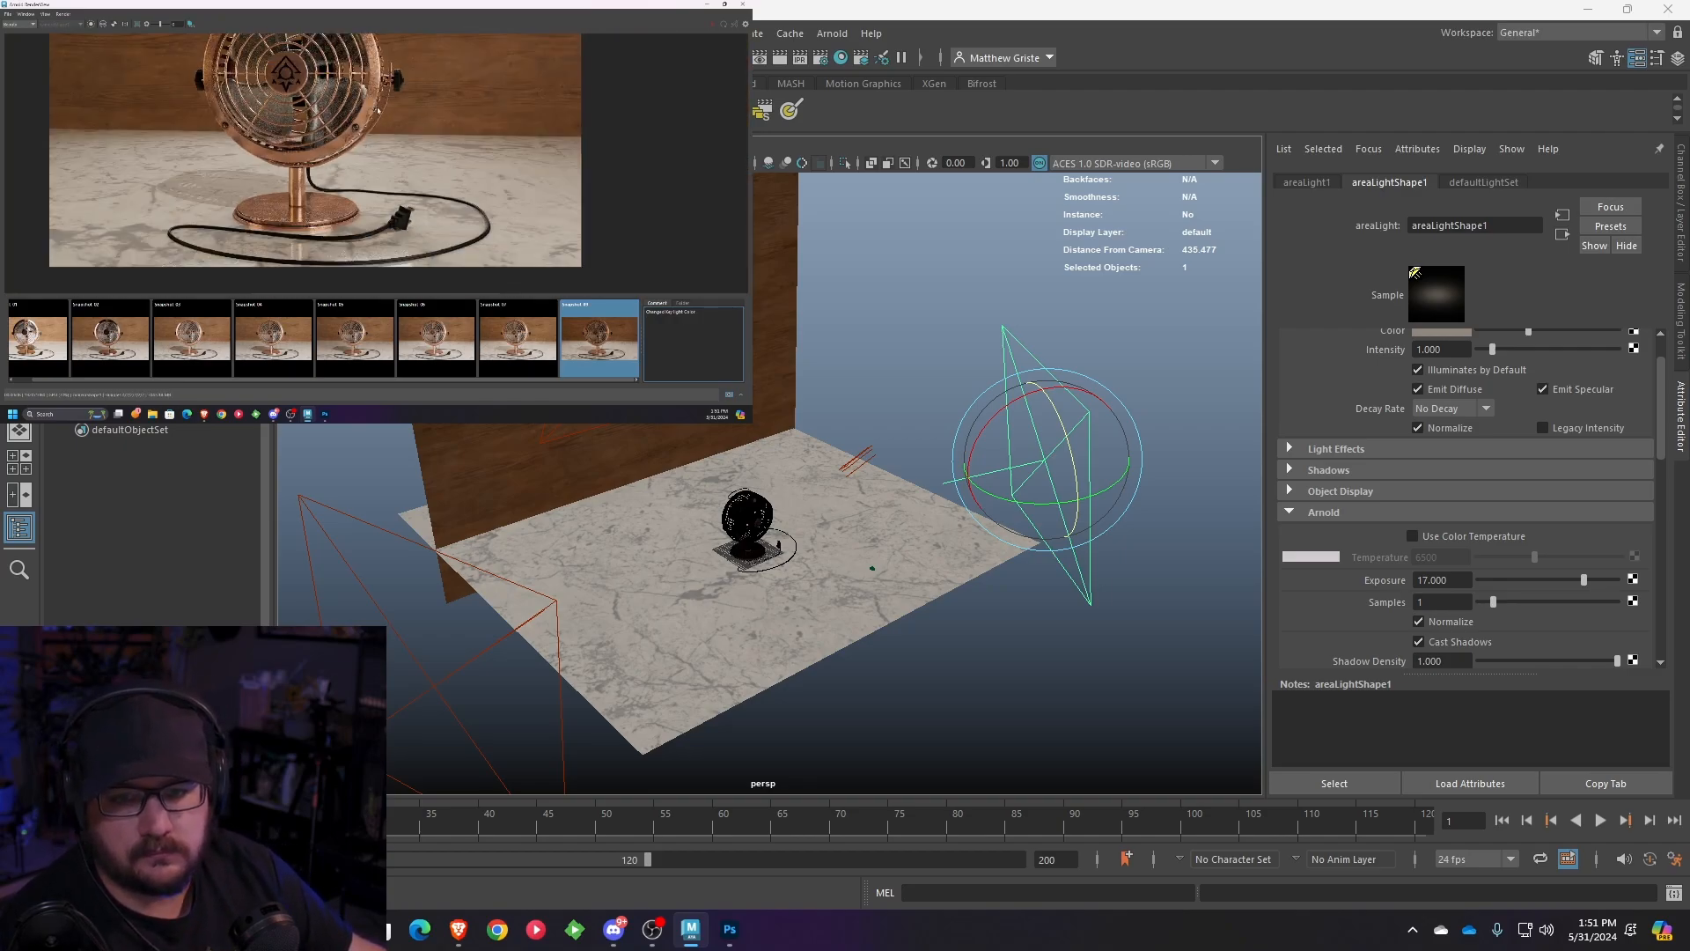
scroll(433, 204, "up", 4)
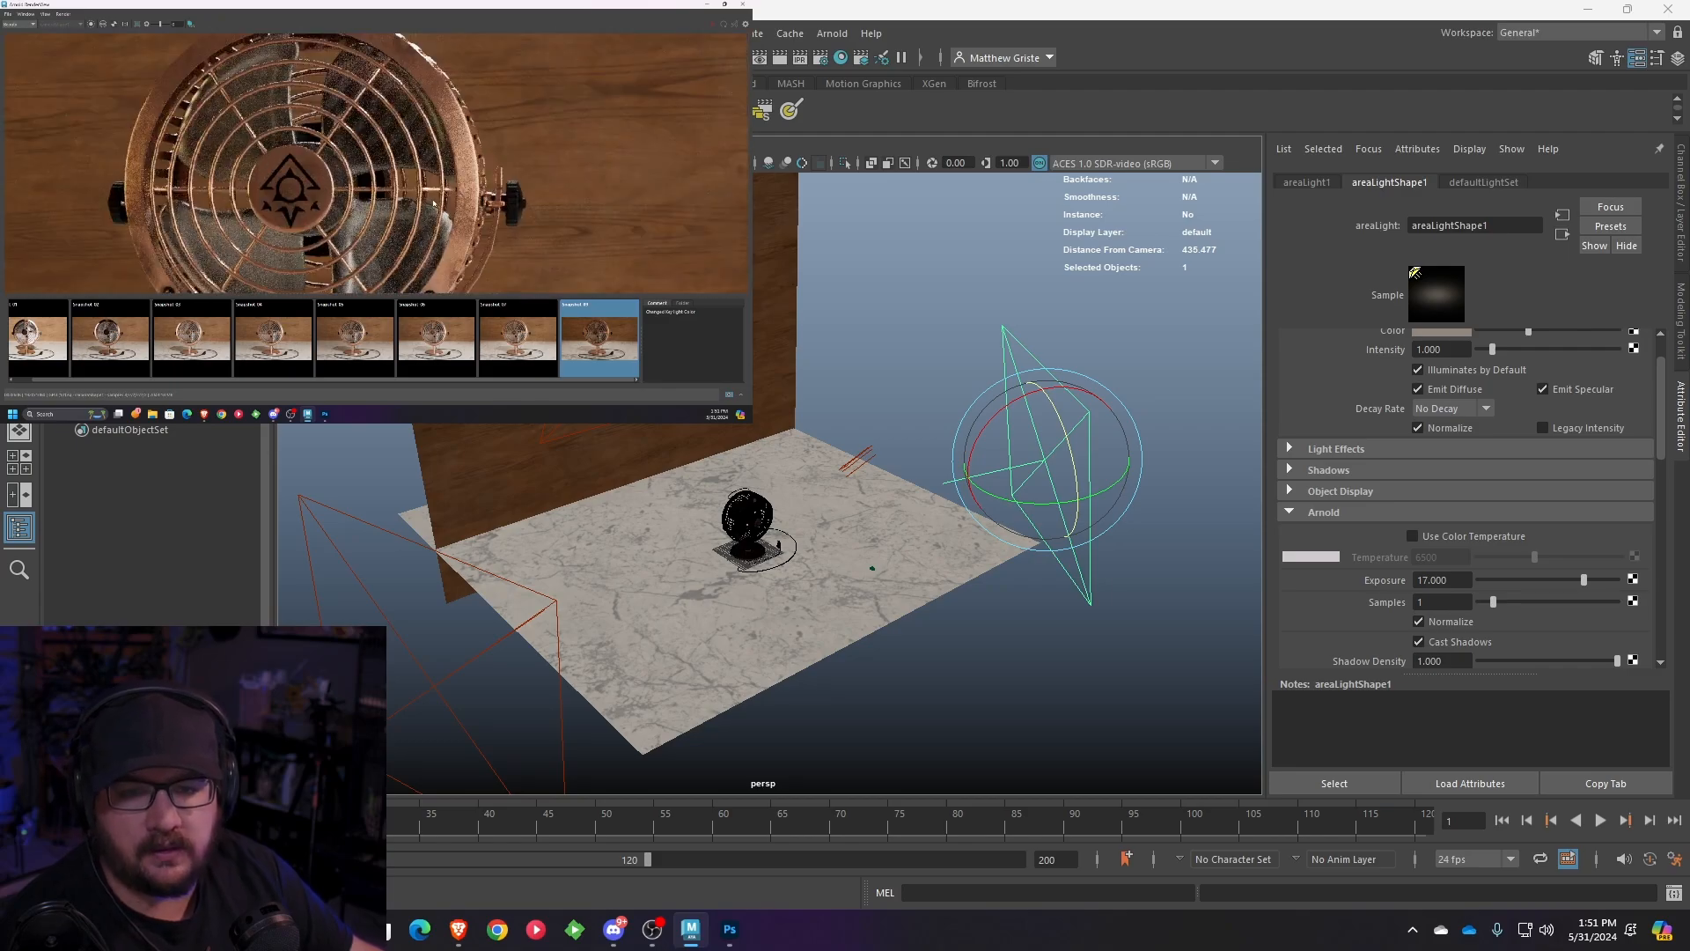
scroll(433, 204, "down", 4)
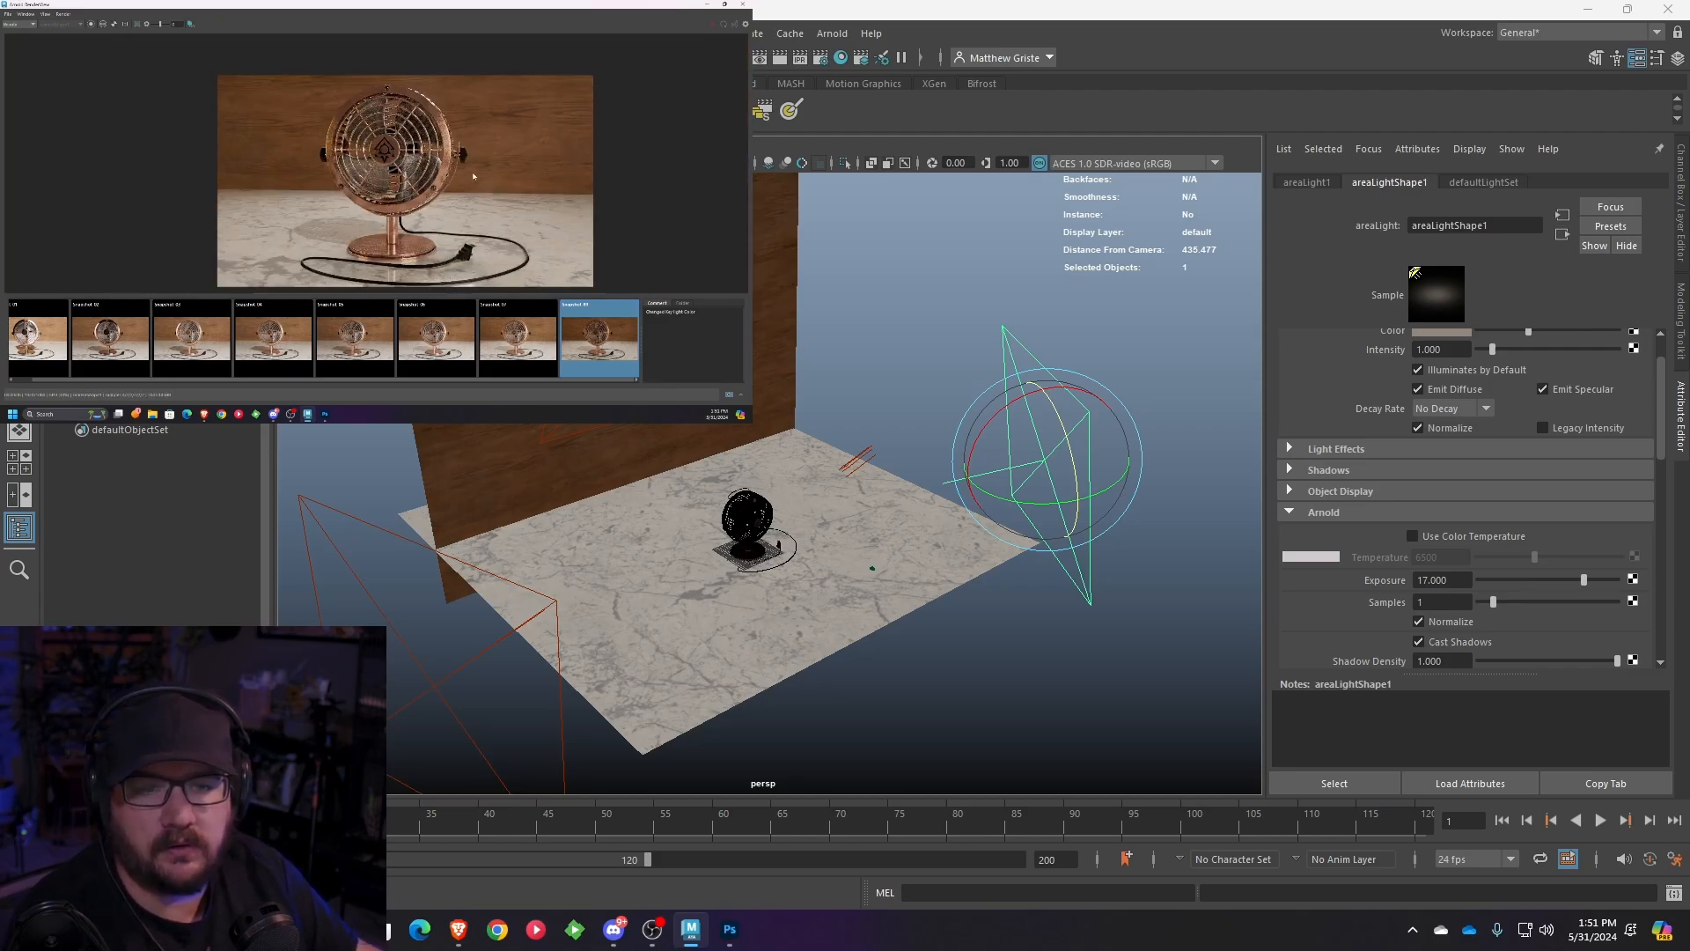
middle_click_drag(473, 176, 453, 150)
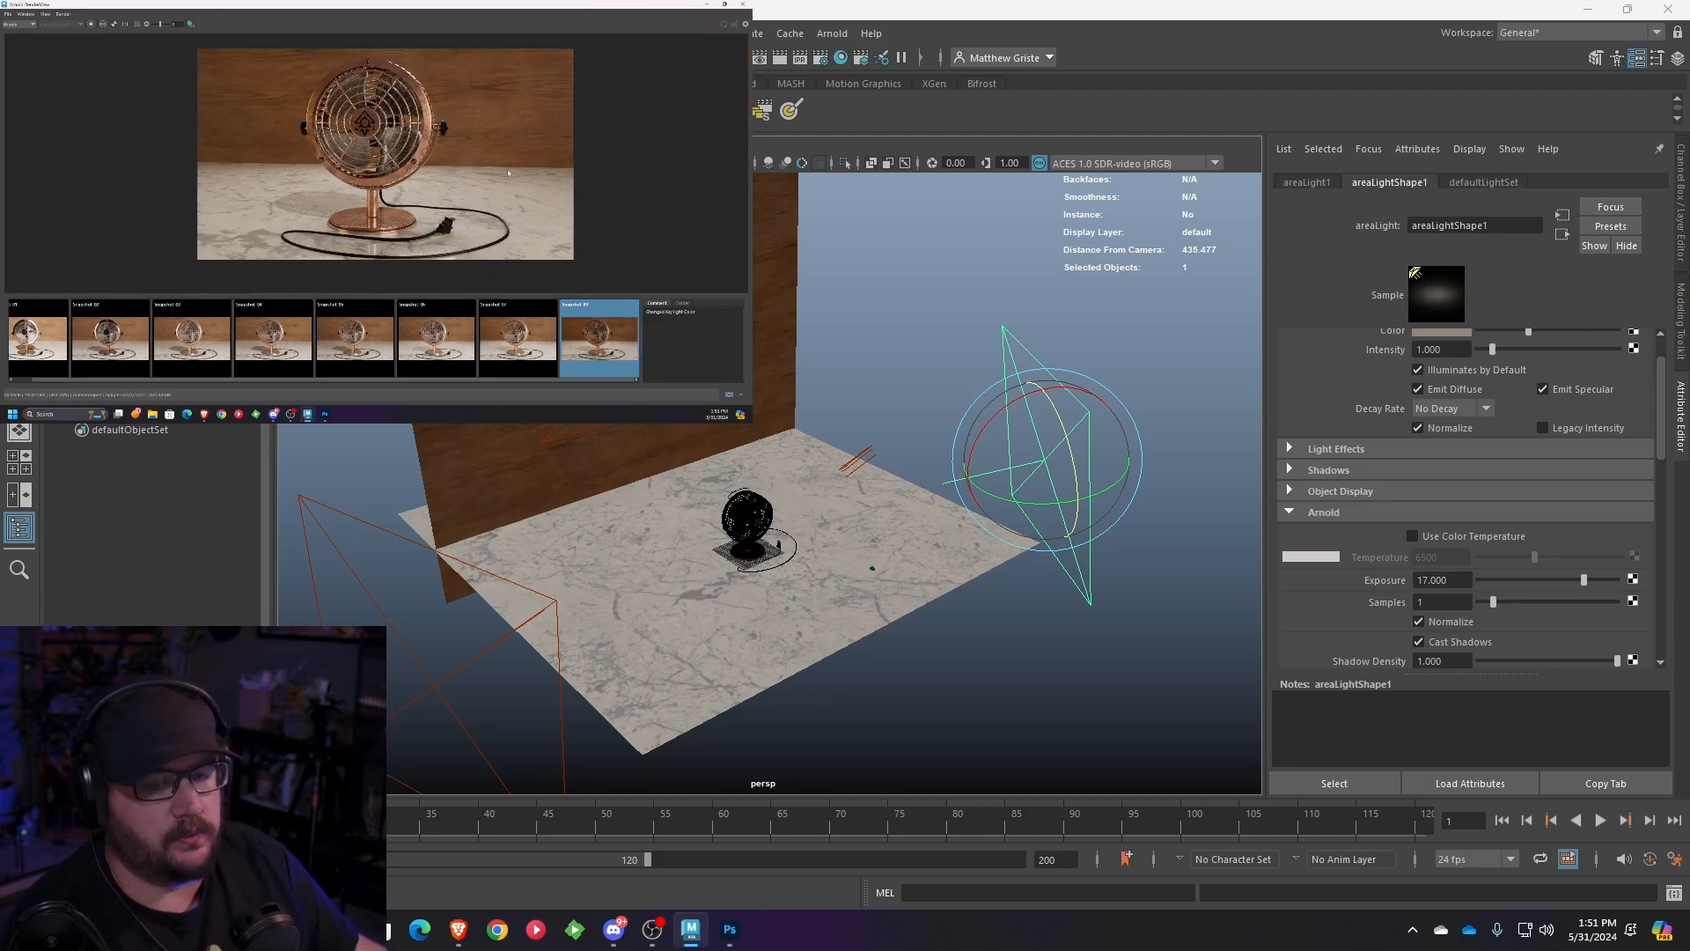
- Save the scene with the adjusted area lights
left_click_drag(816, 328, 754, 328, "alt")
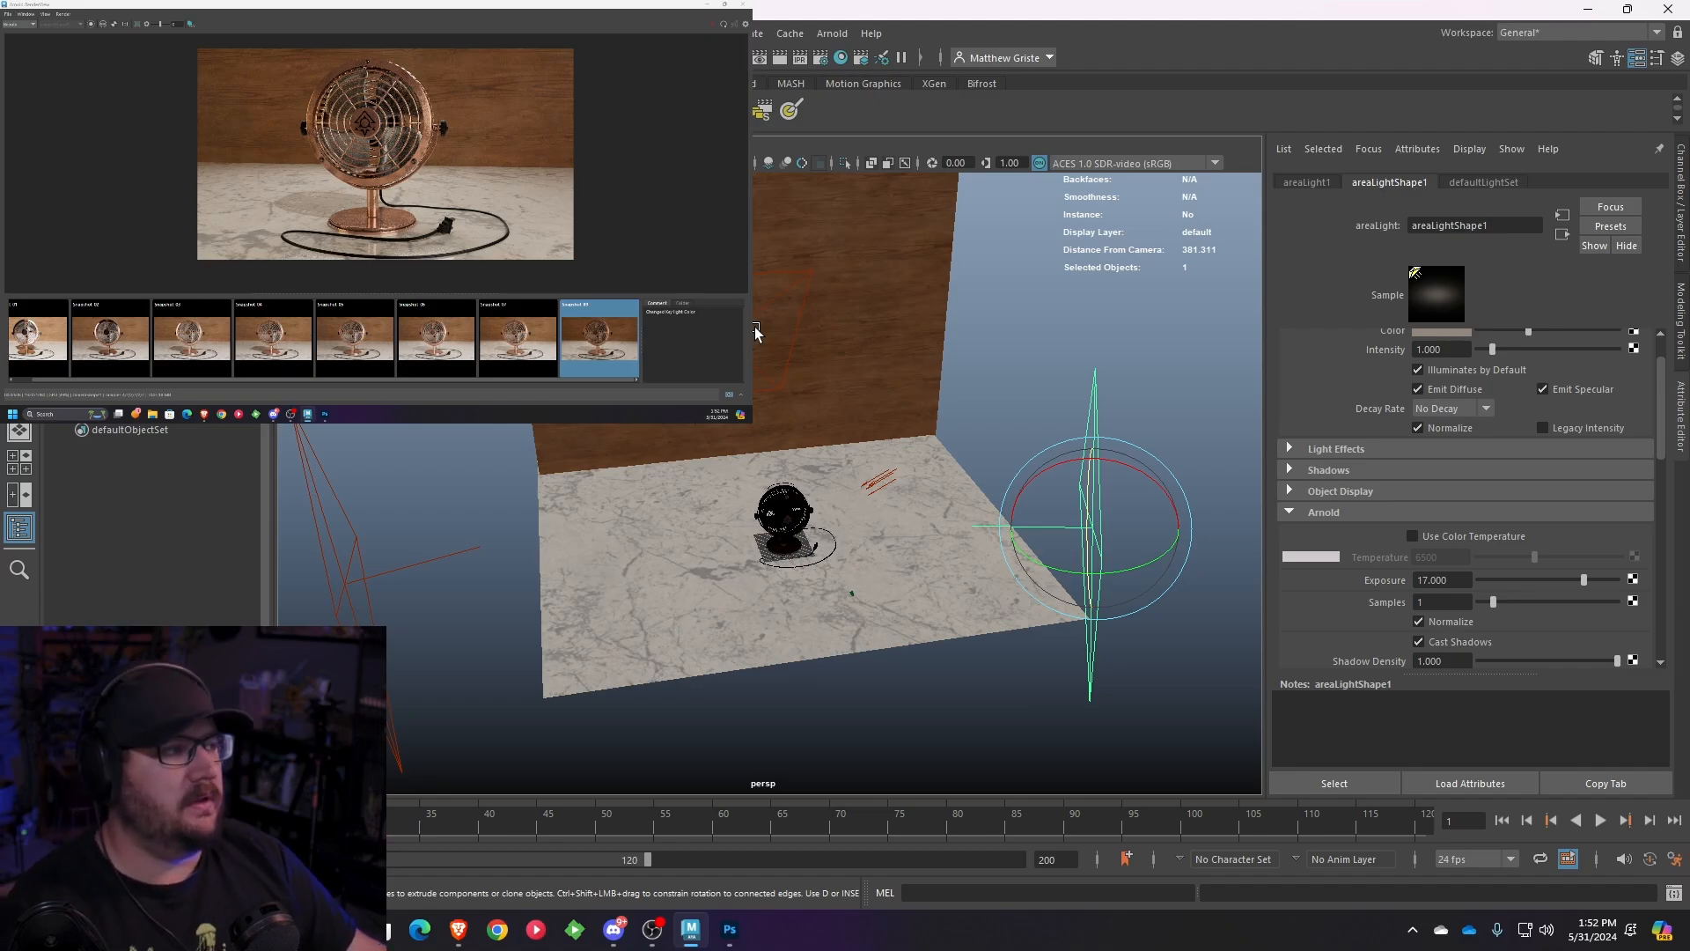
left_click_drag(756, 485, 788, 459, "alt")
left_click(55, 32)
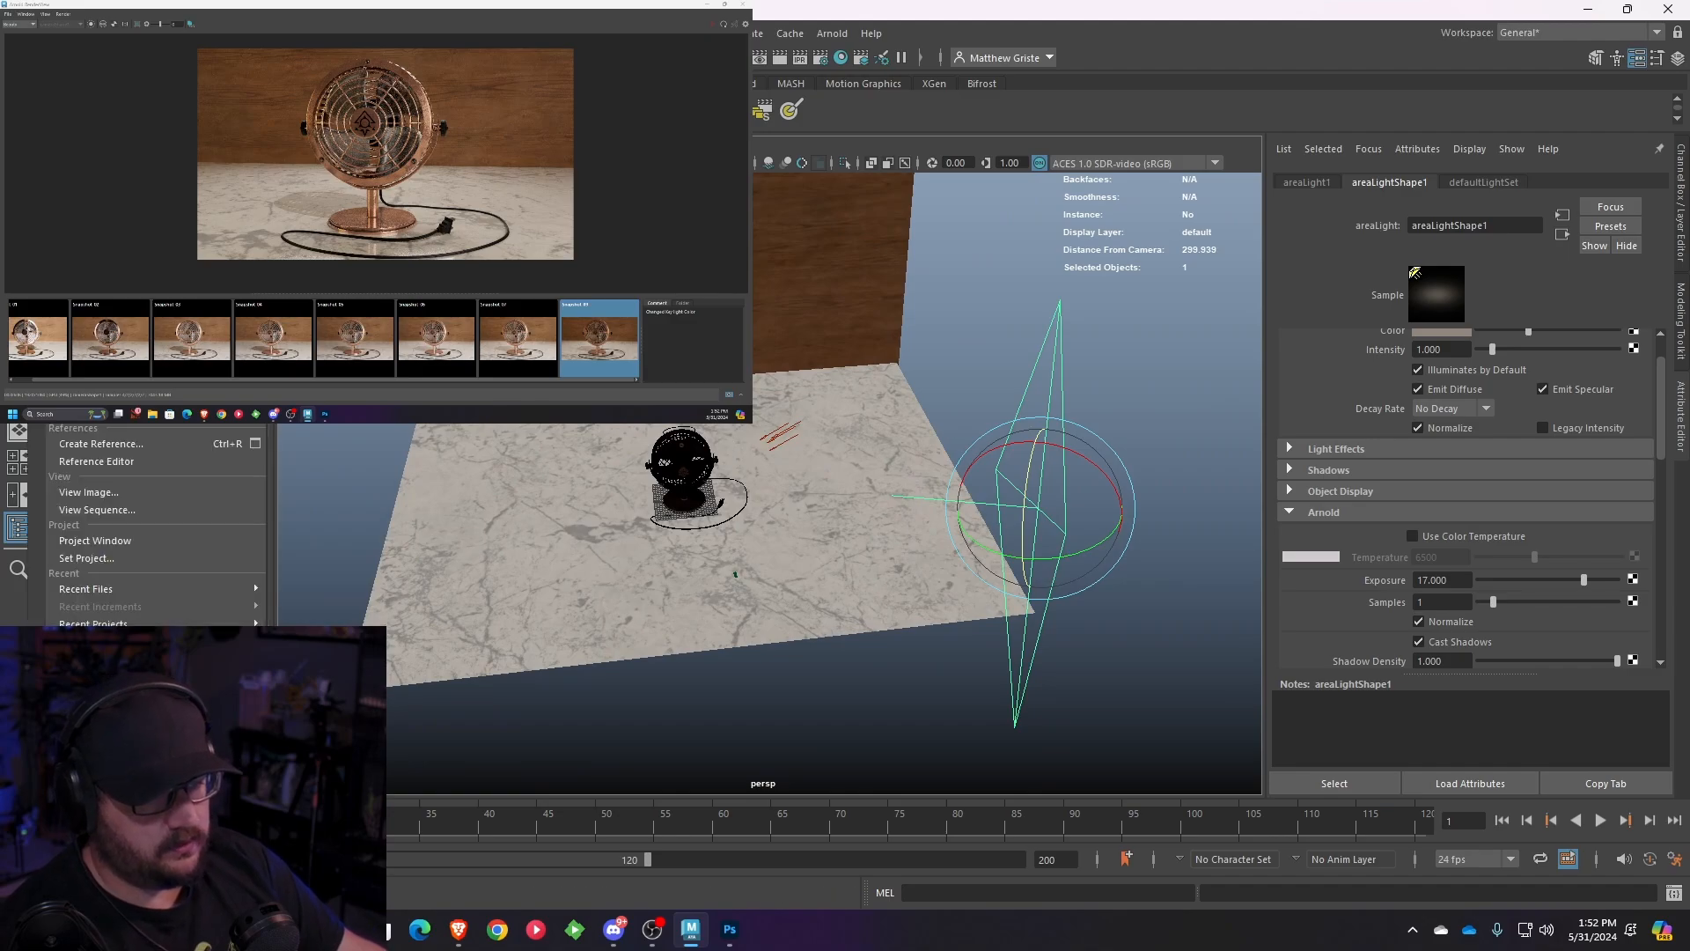
left_click(88, 103)
- Select the render camera in front of the fan and enable depth of field in its Arnold attributes
scroll(685, 424, "up", 4)
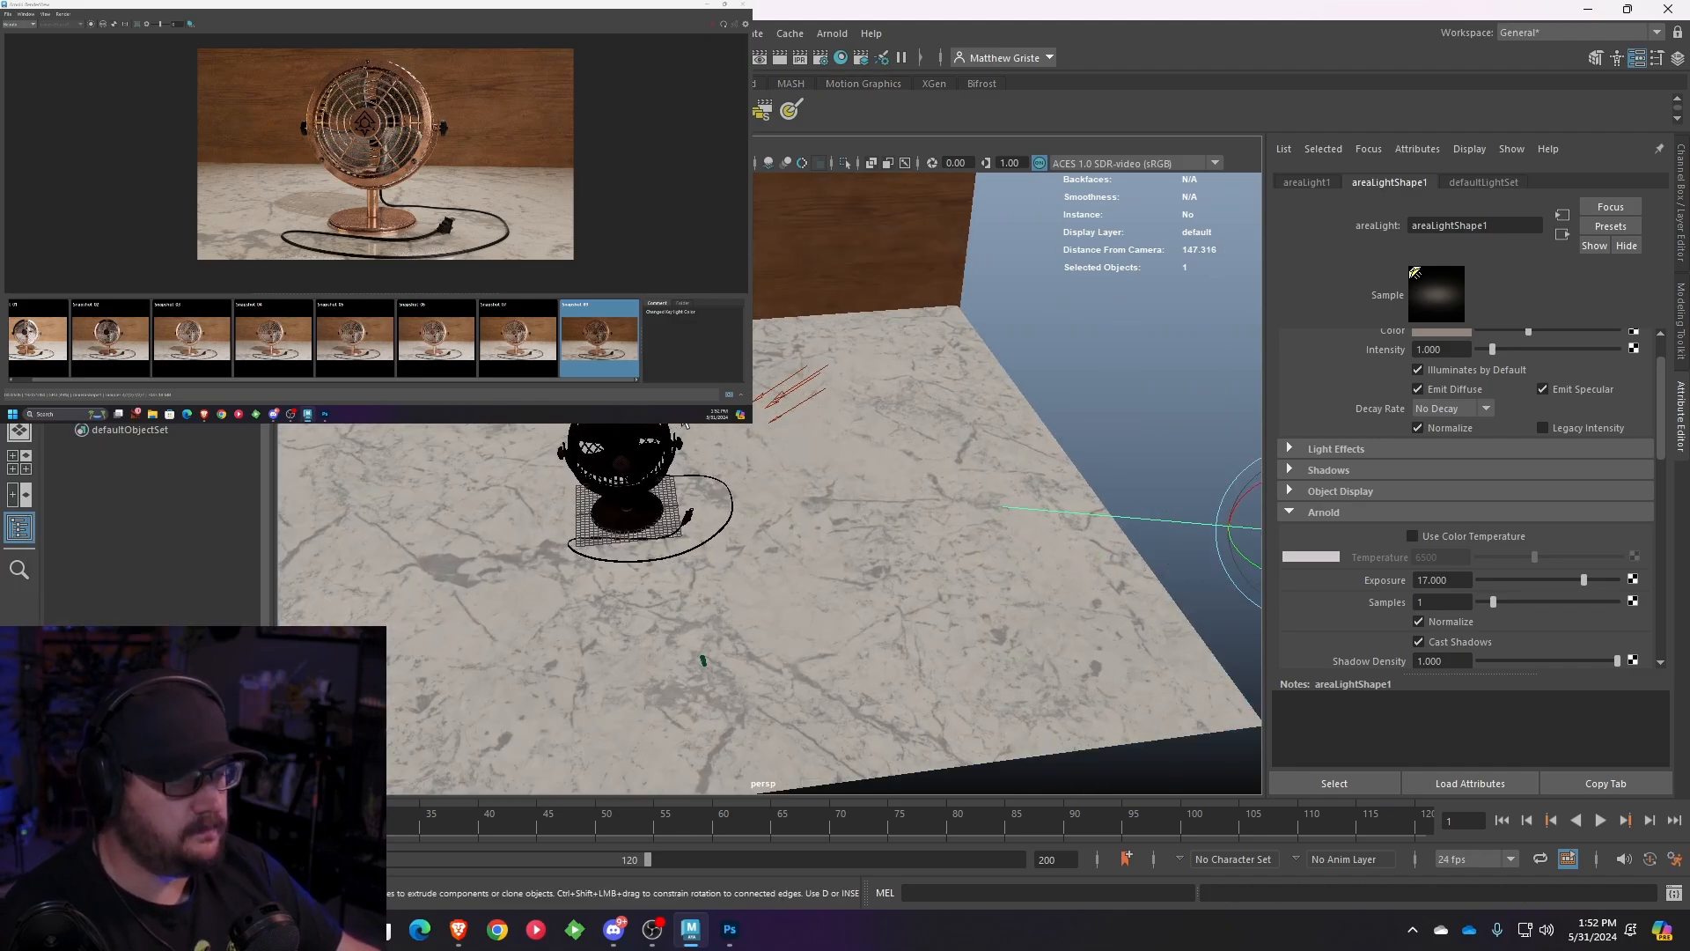
left_click_drag(685, 423, 893, 476, "alt")
scroll(803, 441, "down", 5)
scroll(890, 491, "up", 6)
middle_click_drag(948, 536, 705, 444, "alt")
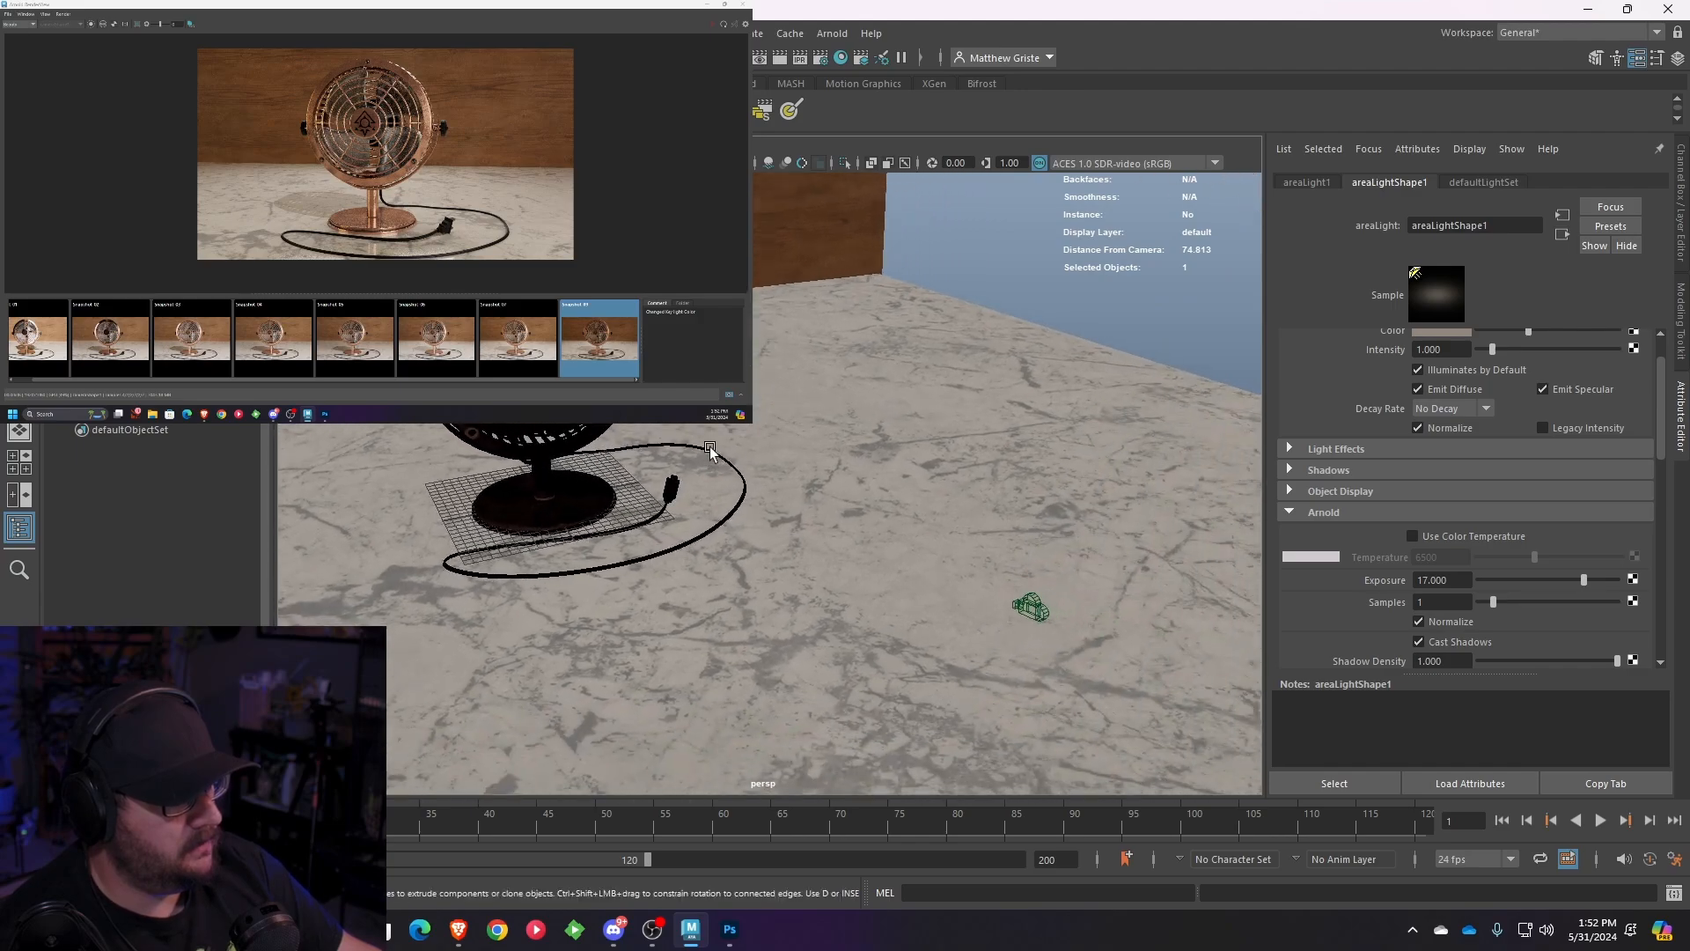
left_click(1009, 596)
scroll(1356, 486, "down", 1)
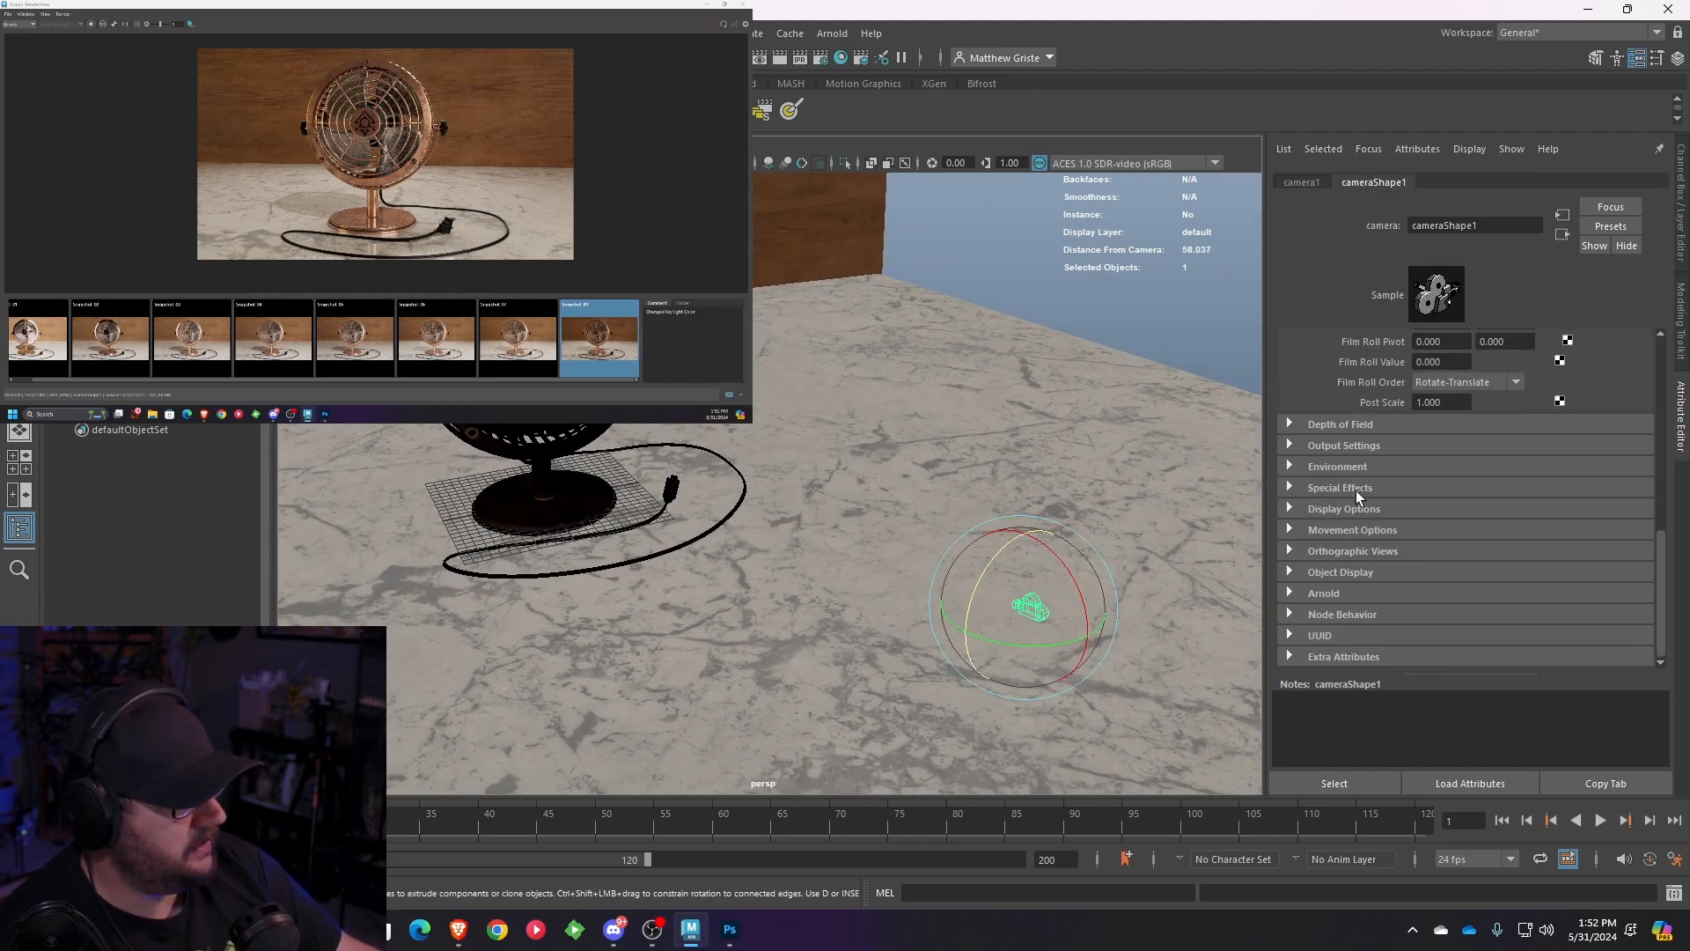
left_click(1288, 594)
scroll(1327, 504, "down", 3)
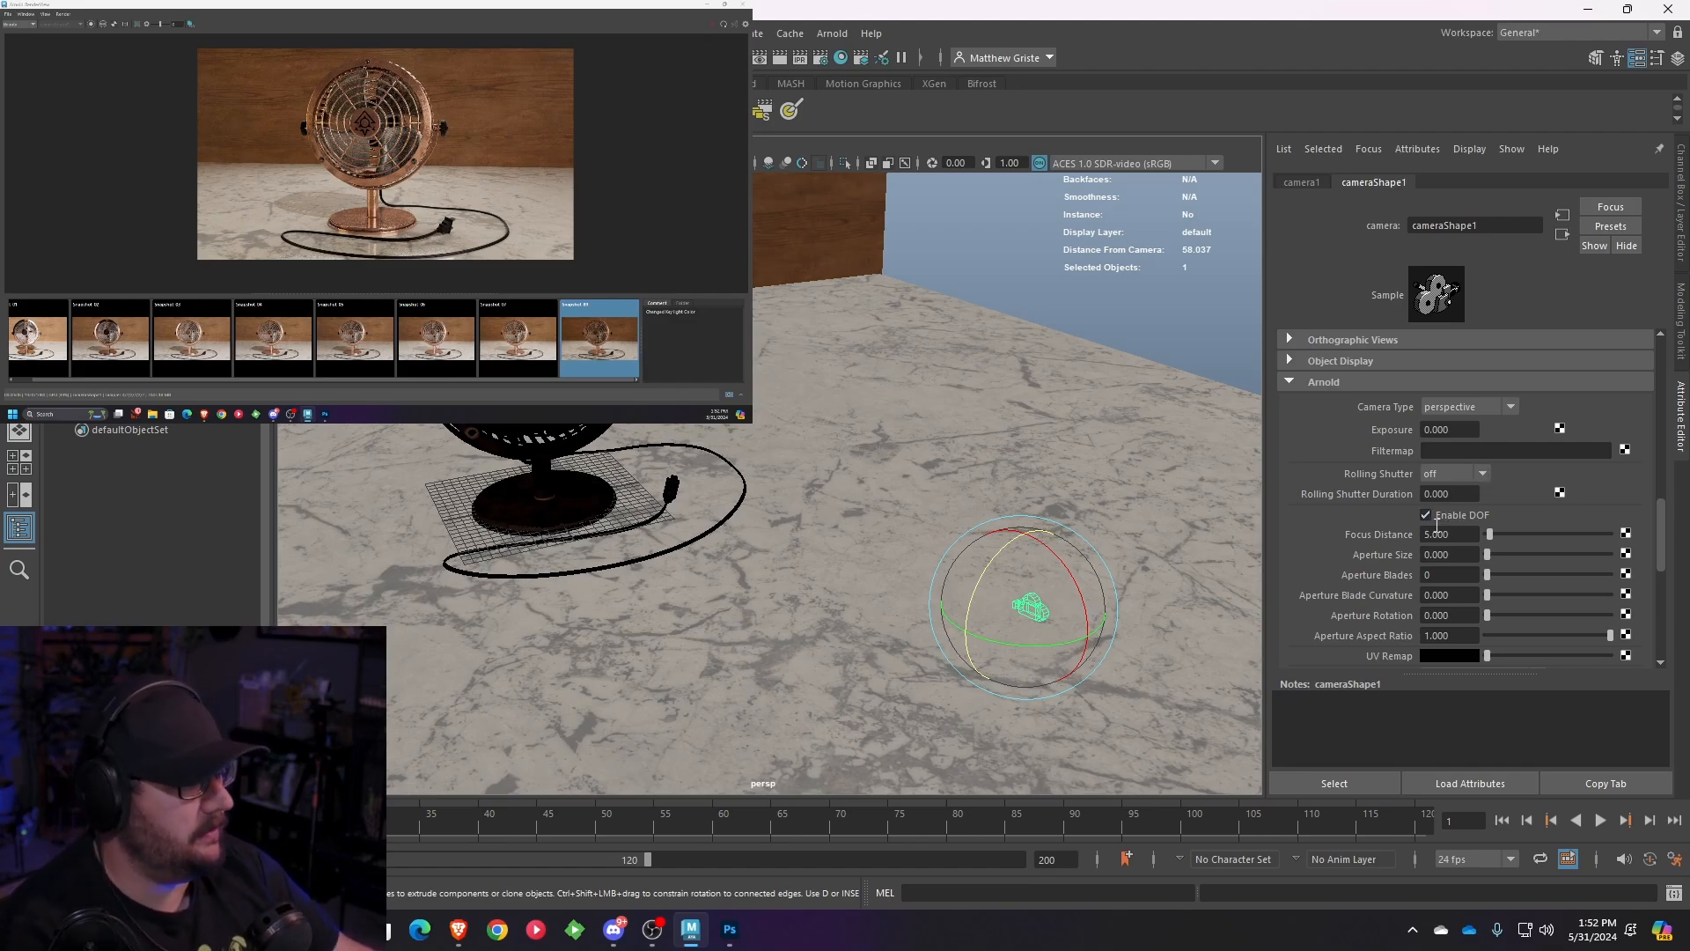
scroll(980, 522, "down", 3)
- Look through camera1 and select the fan's front cap to read its distance from the camera in the heads-up display
left_click_drag(980, 521, 832, 515, "alt")
left_click_drag(847, 451, 777, 435, "alt")
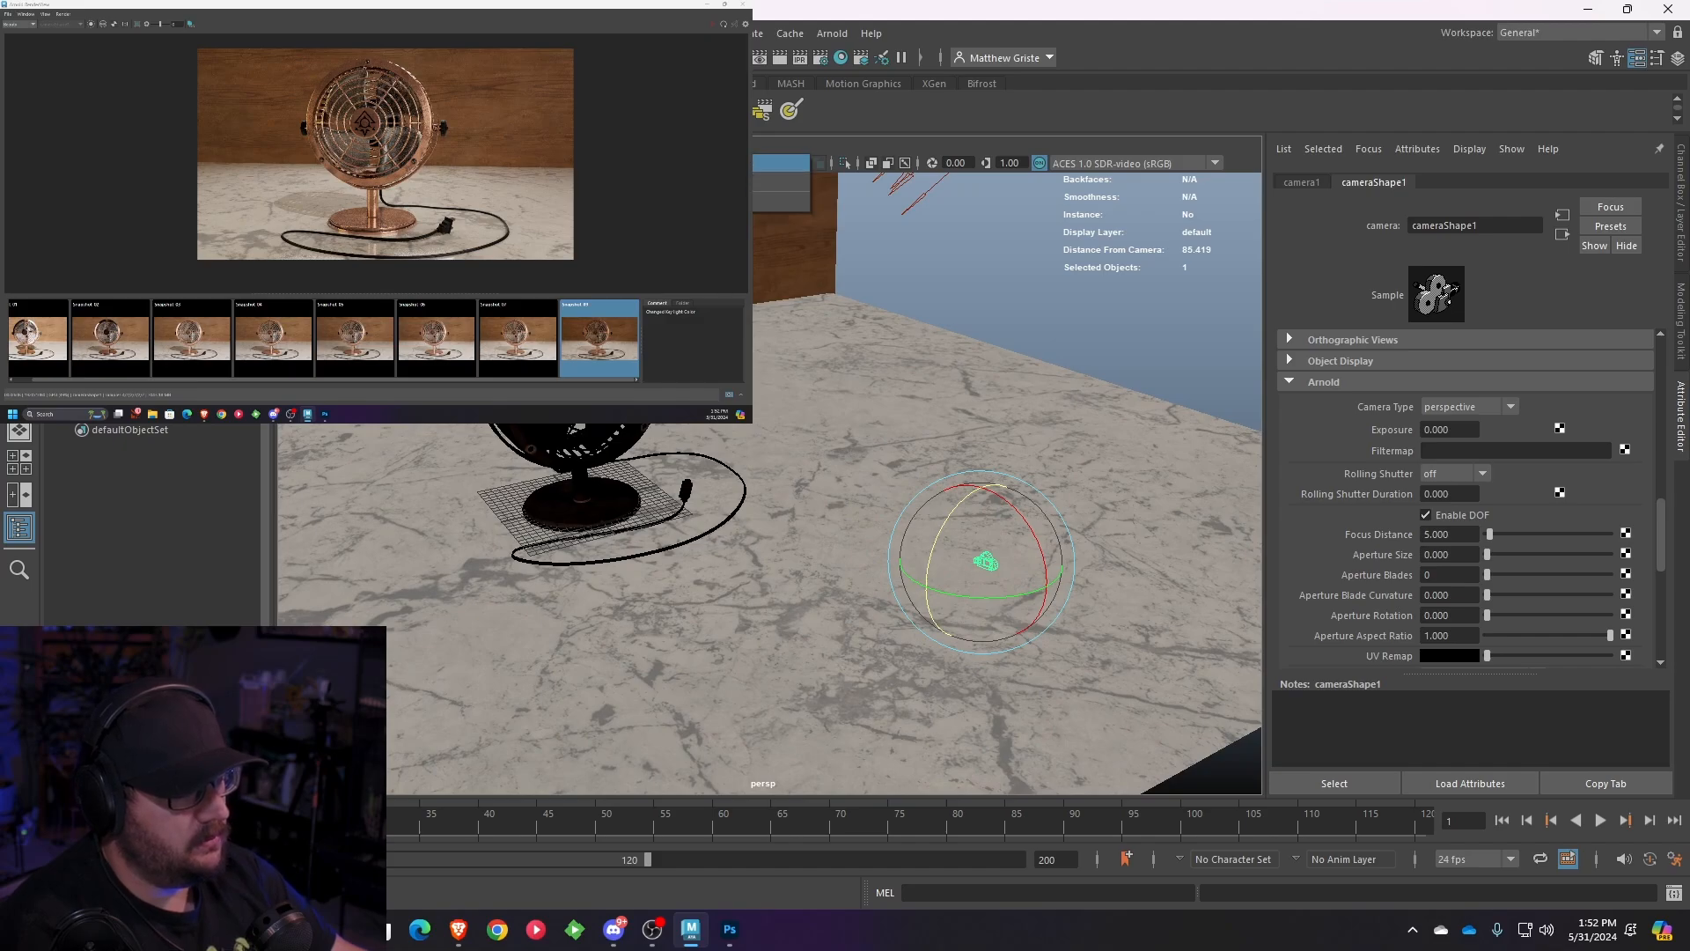
left_click(775, 163)
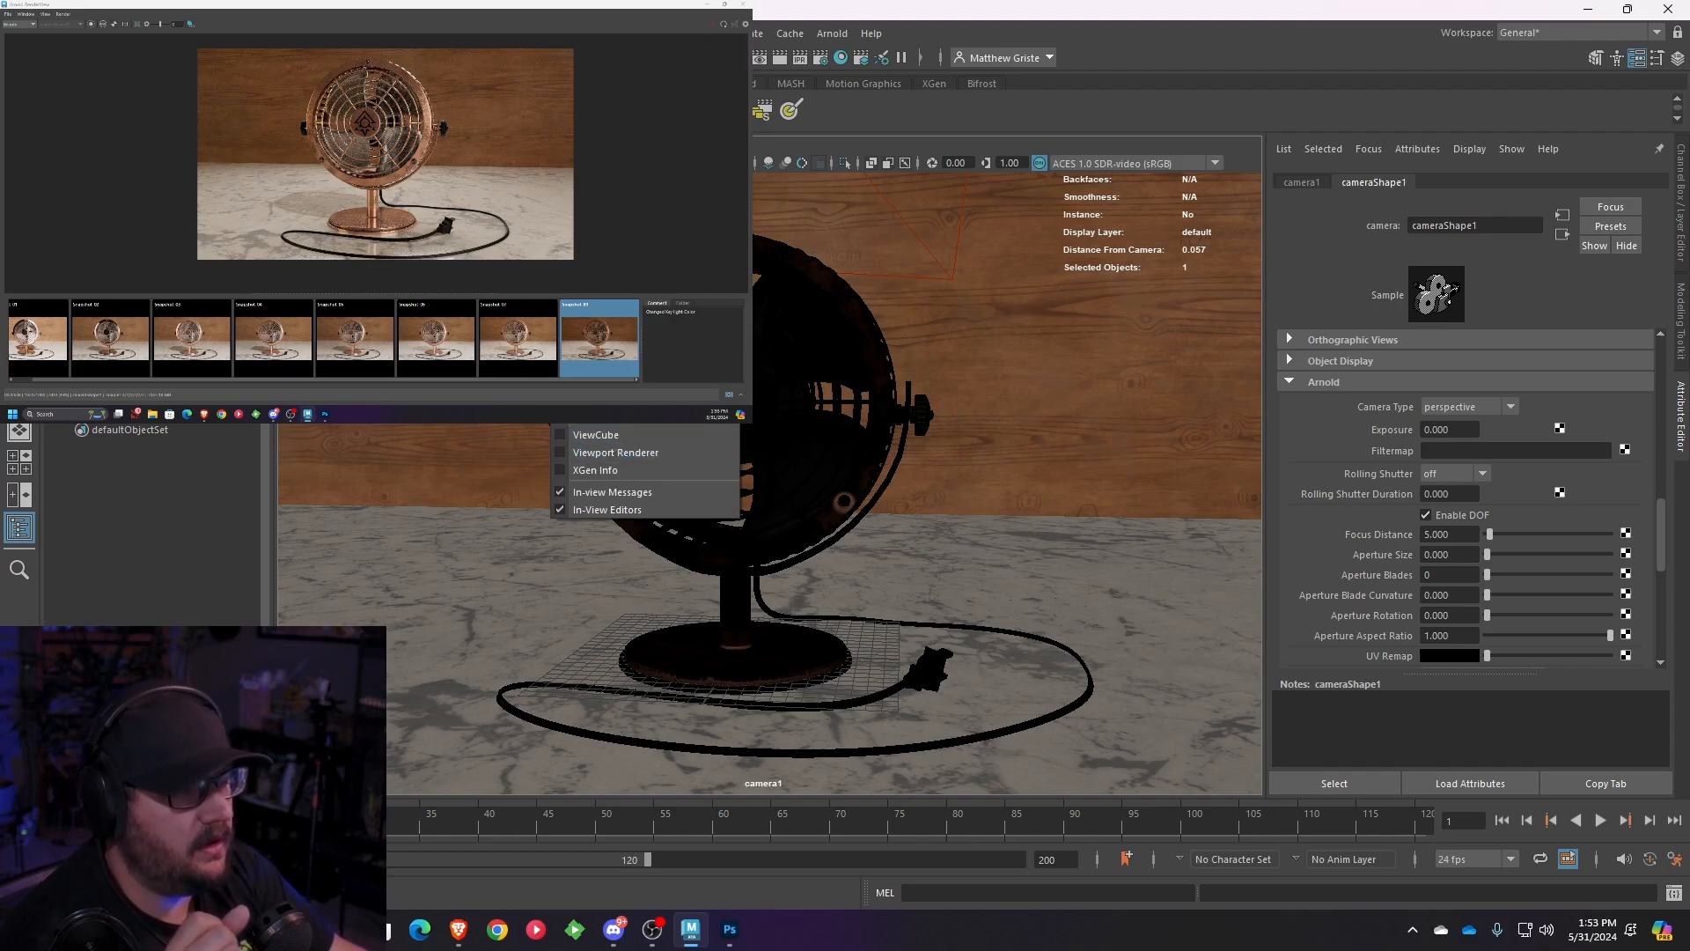
left_click(912, 101)
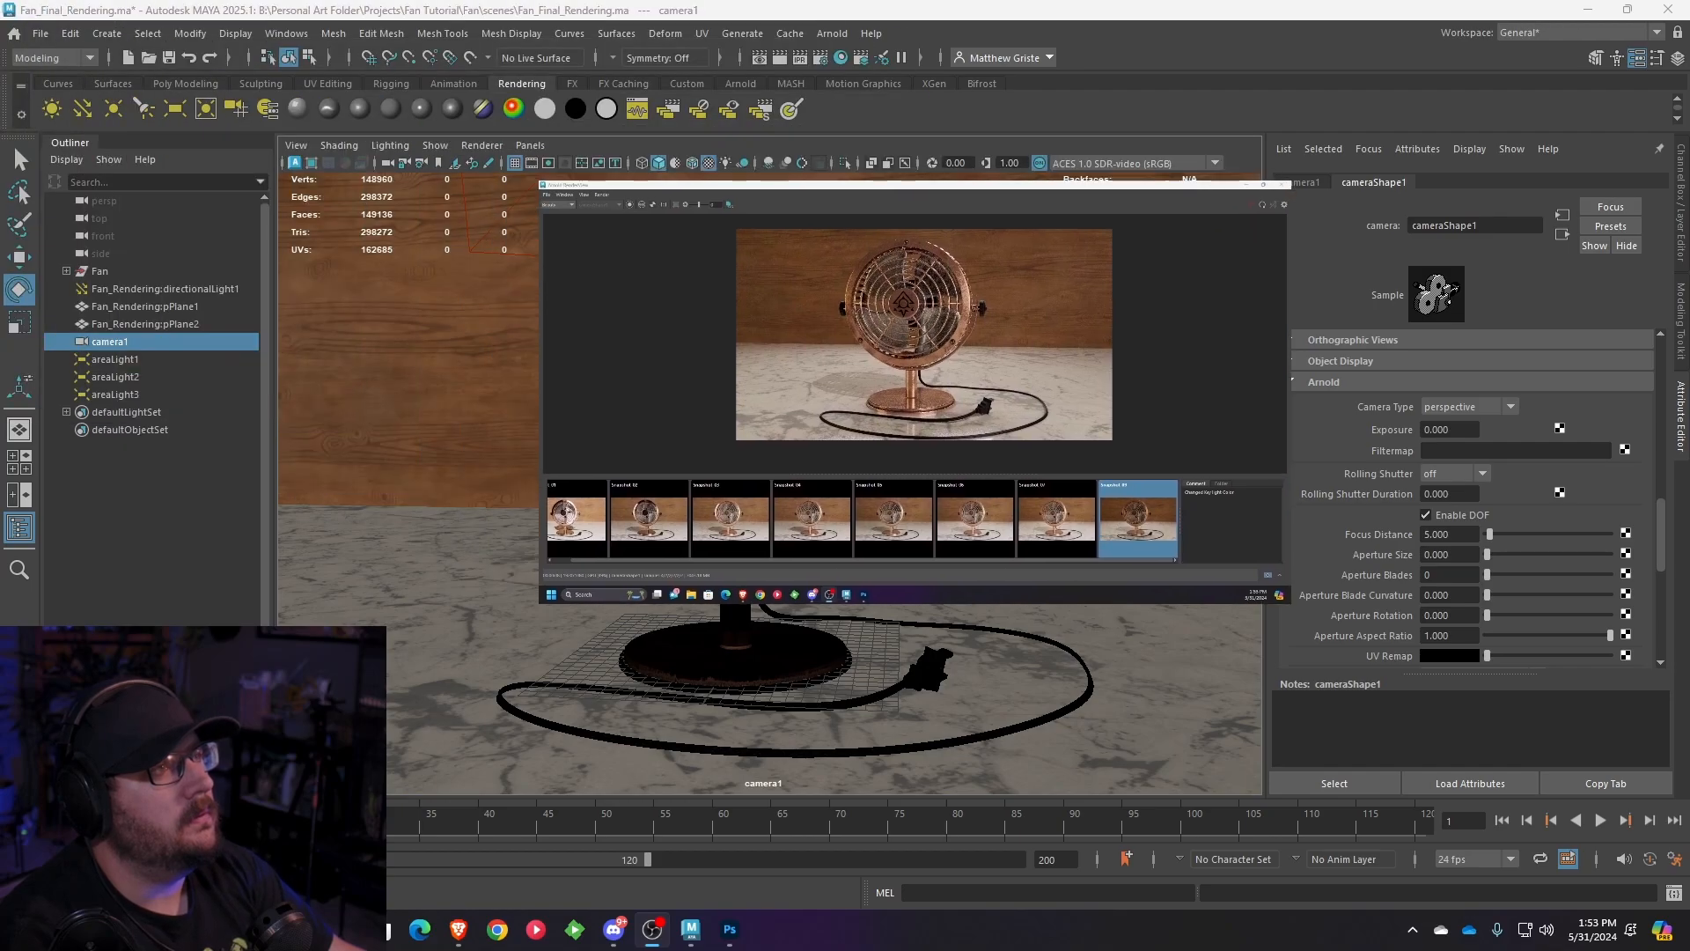
left_click(299, 35)
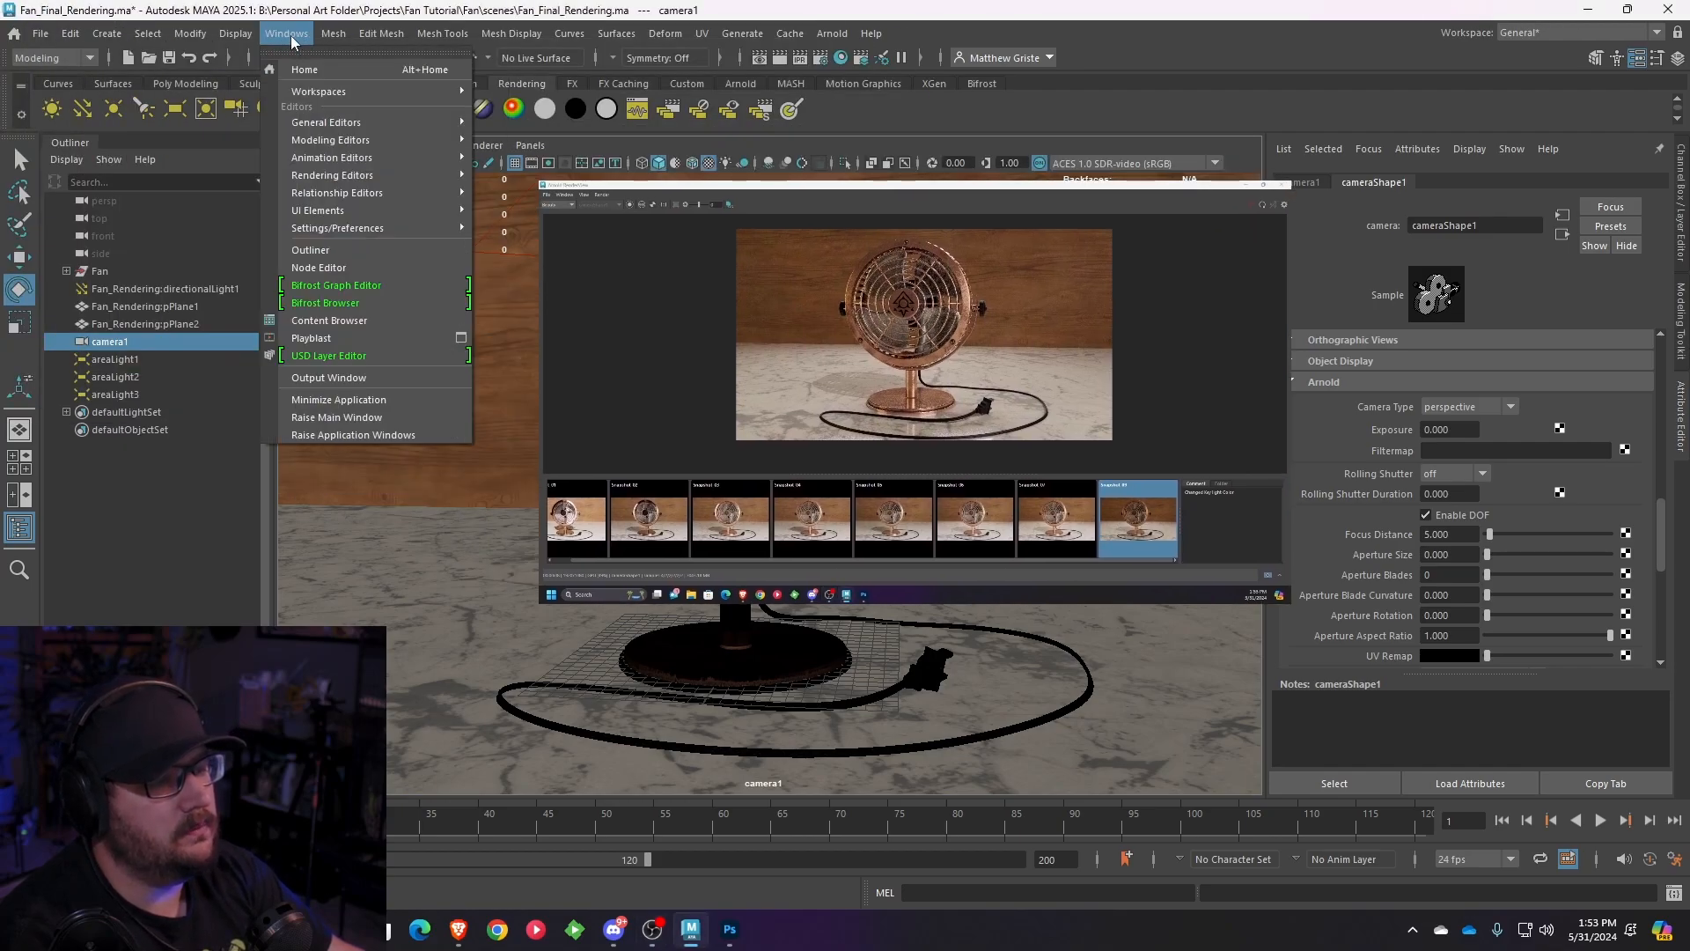
mouse_move(236, 33)
mouse_move(280, 101)
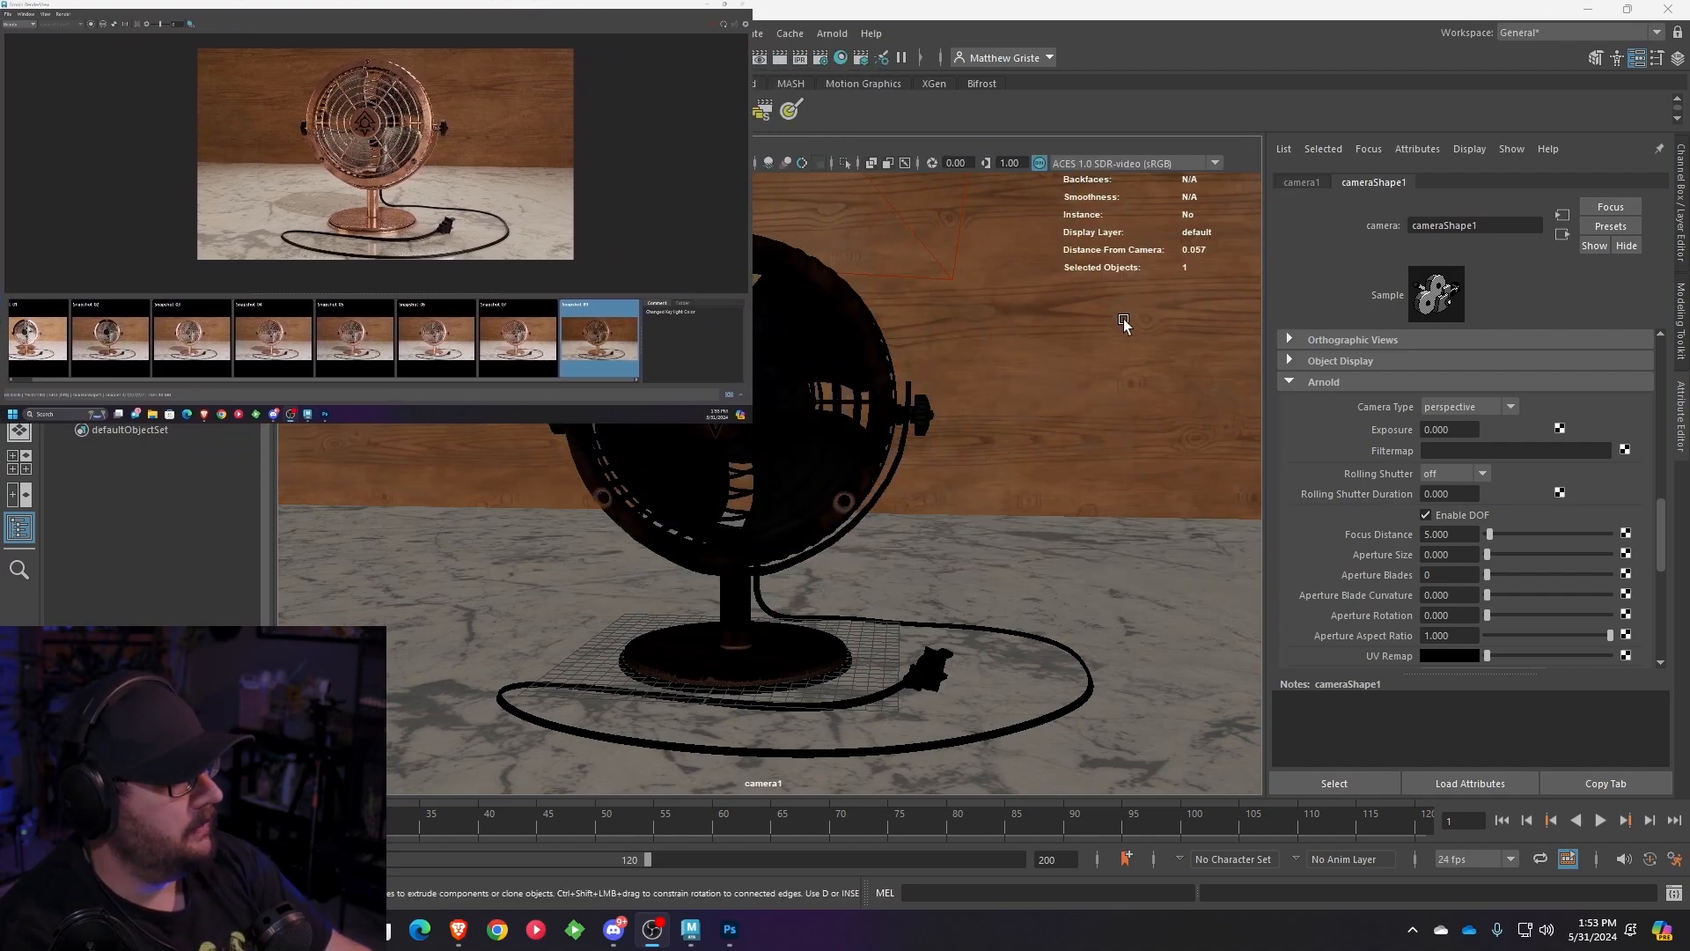
left_click(715, 401)
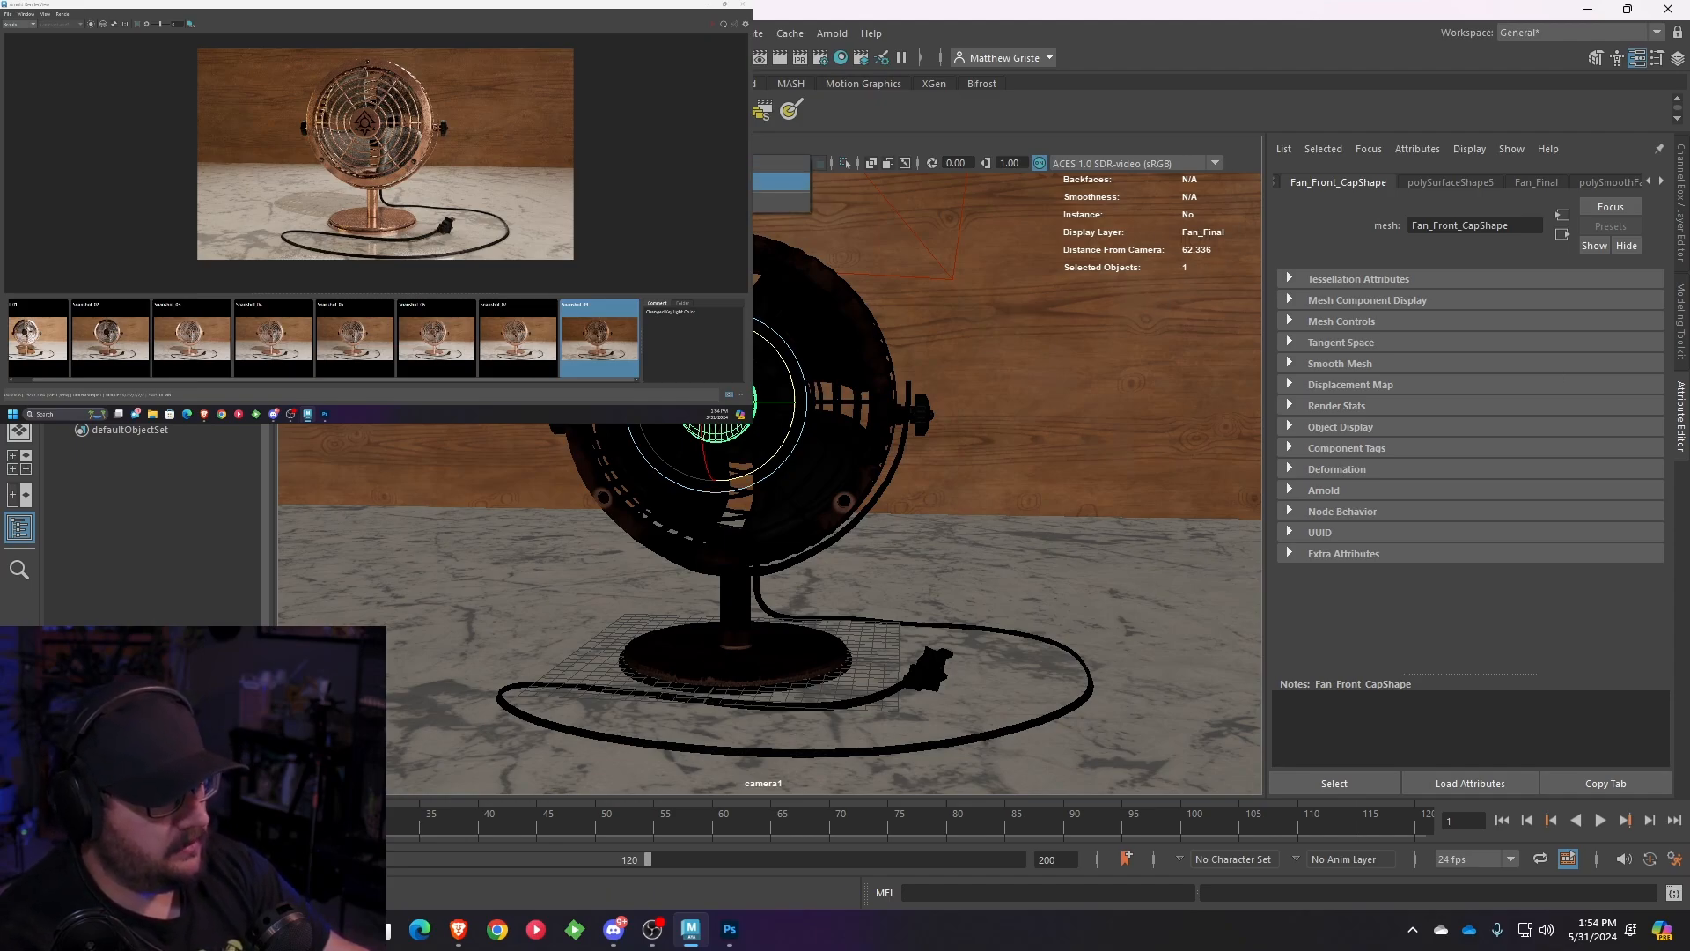
- Return to the perspective view, reselect the render camera and set its Arnold focus distance to 62.01
left_click(782, 181)
left_click(988, 562)
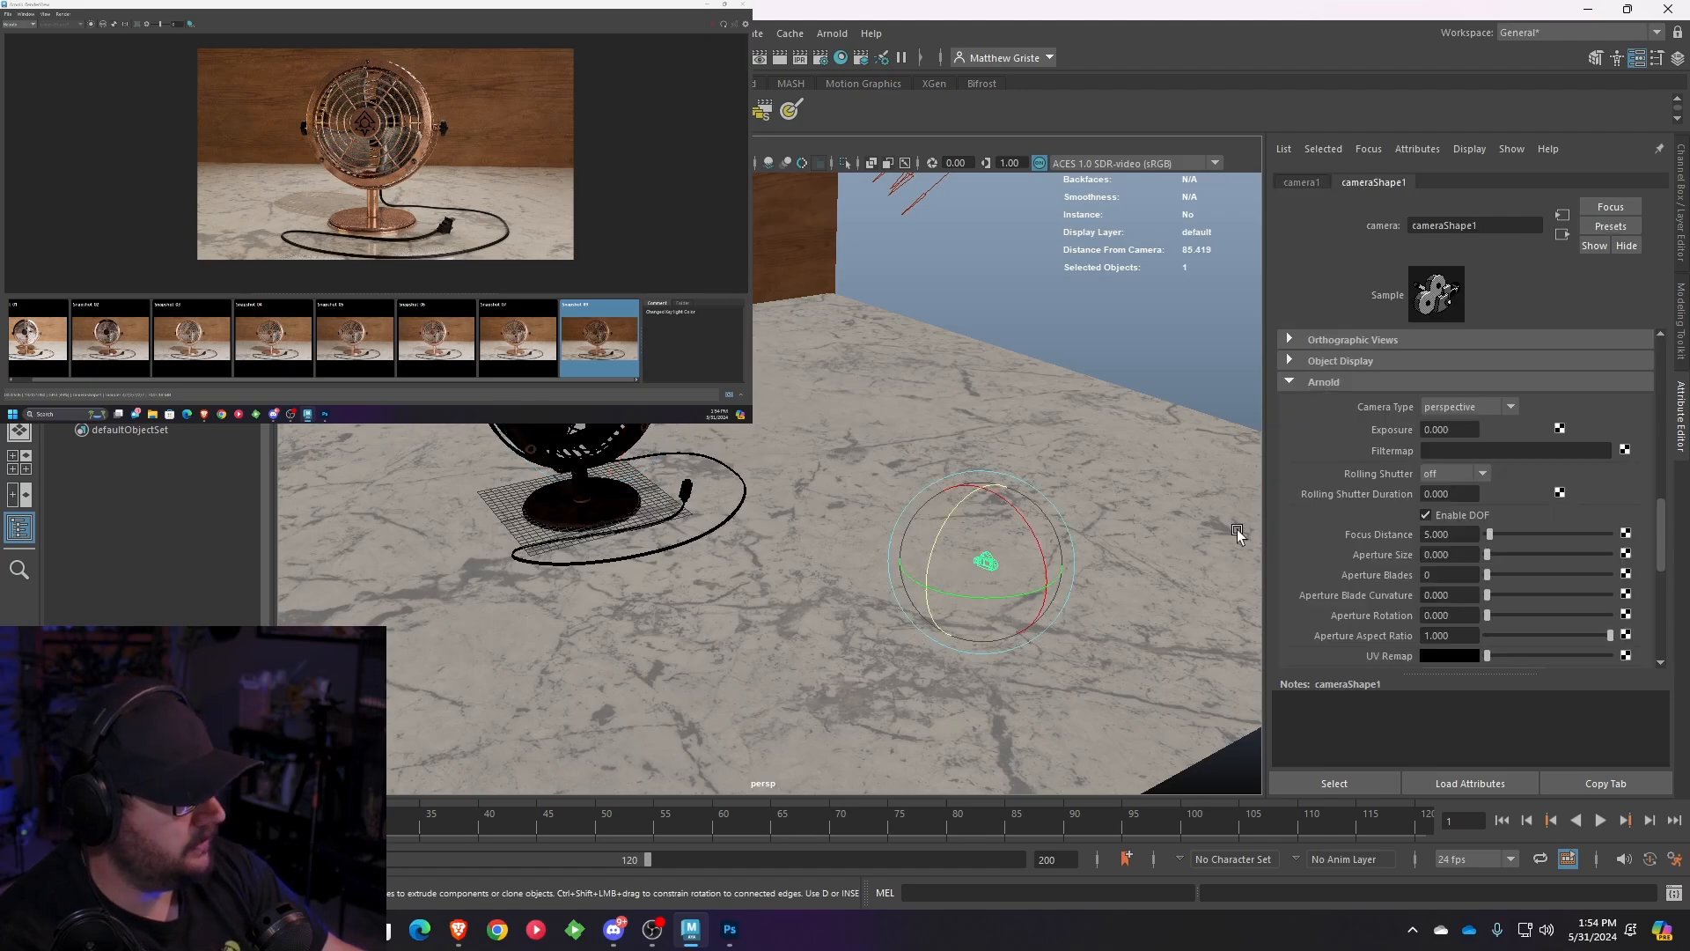
left_click(1468, 536)
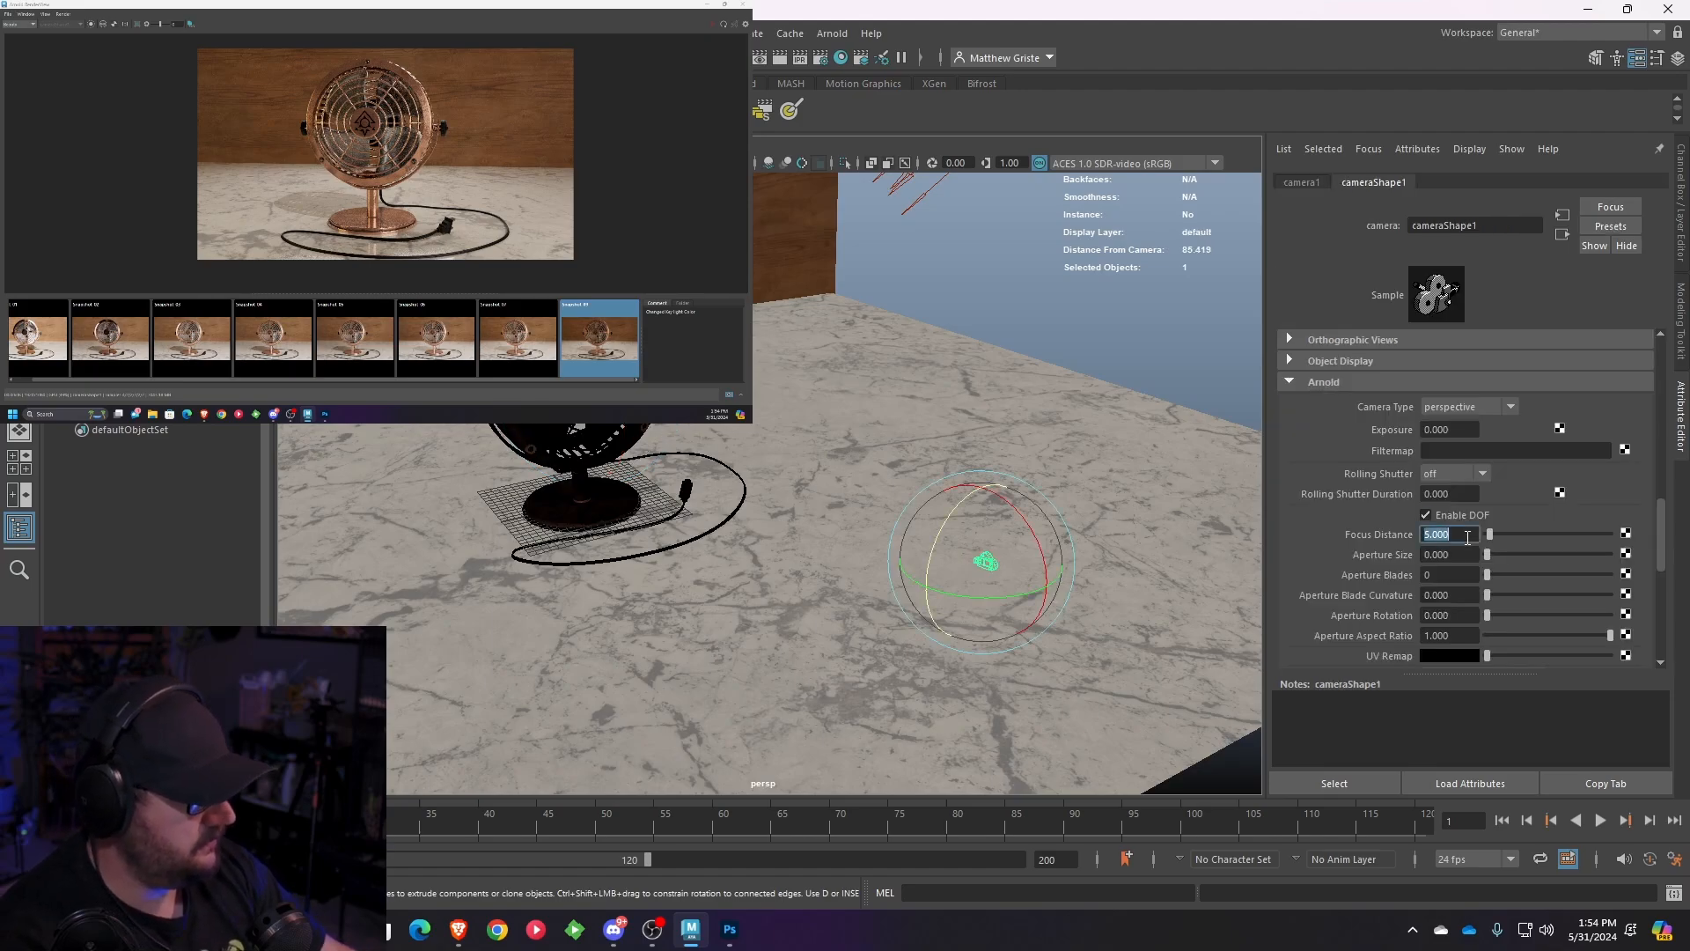
type("62.")
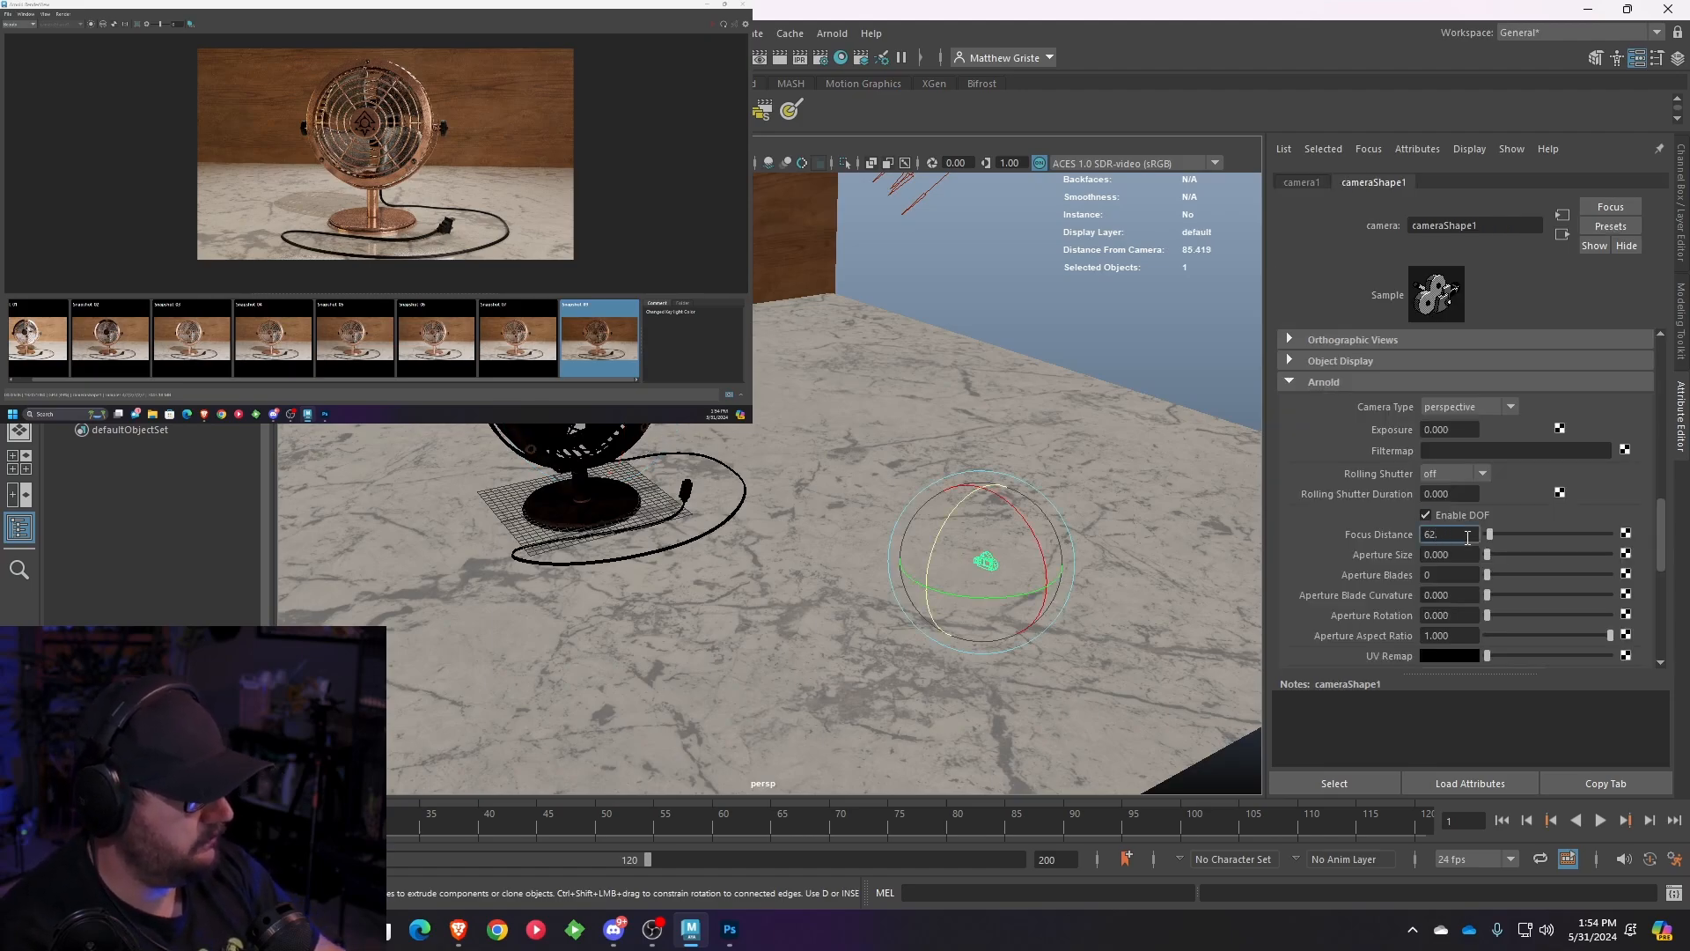
type("01")
key("Return")
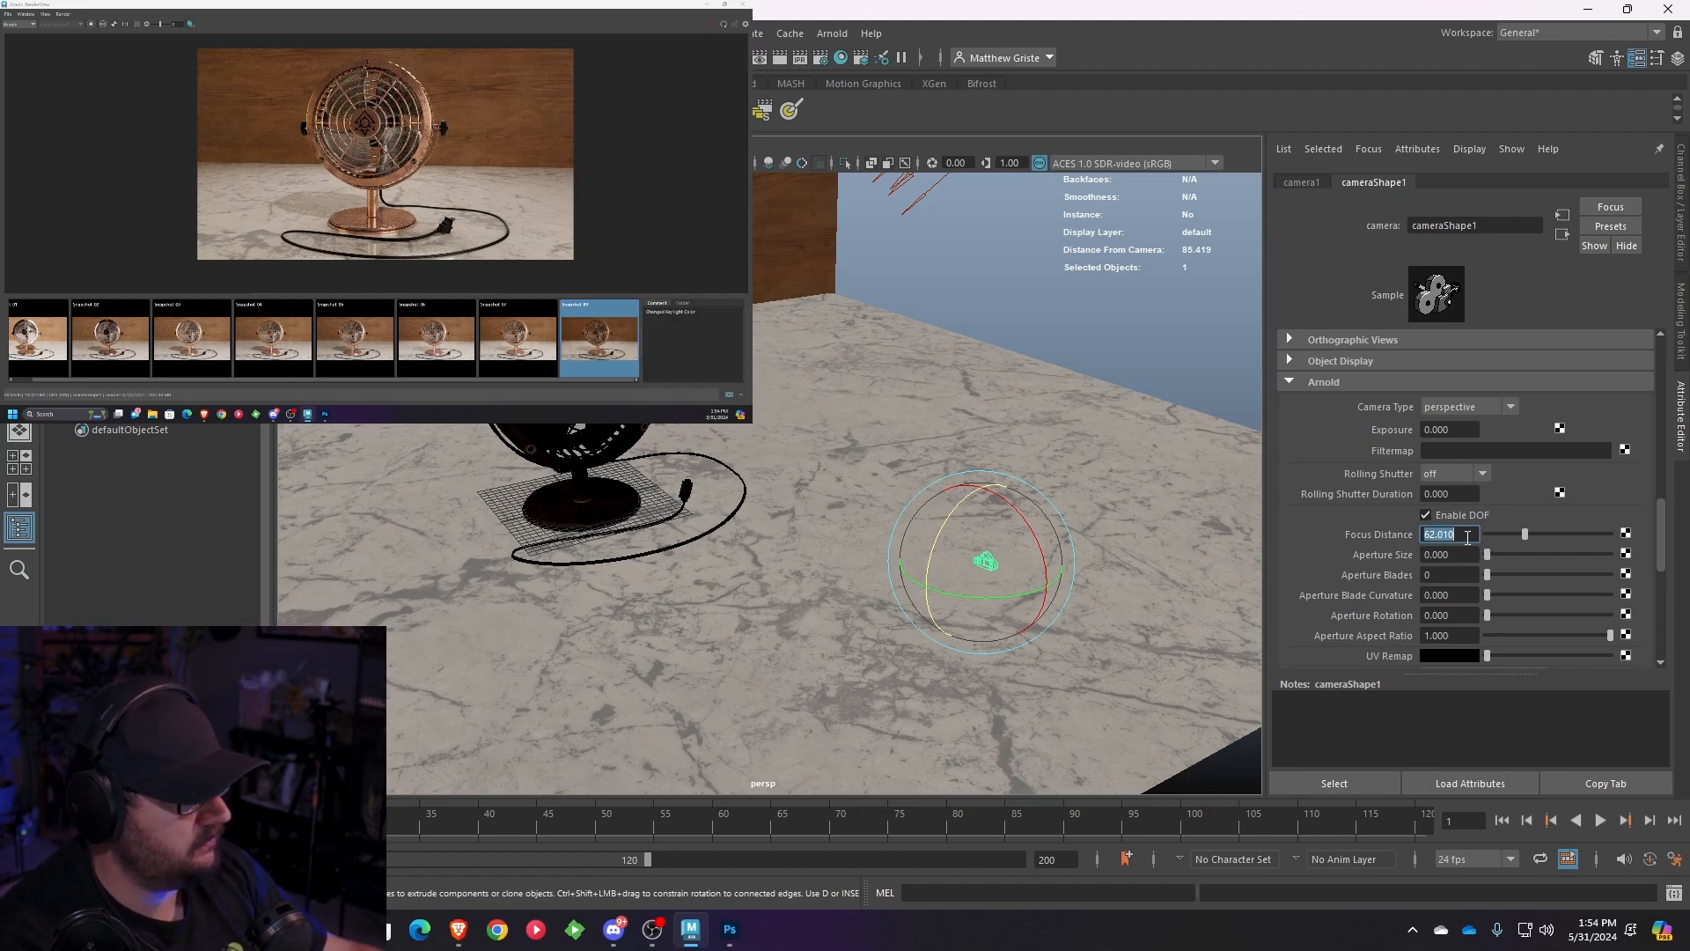
- Give the render camera an aperture size of 1.2 with 12 aperture blades and refresh the render
left_click(1470, 554)
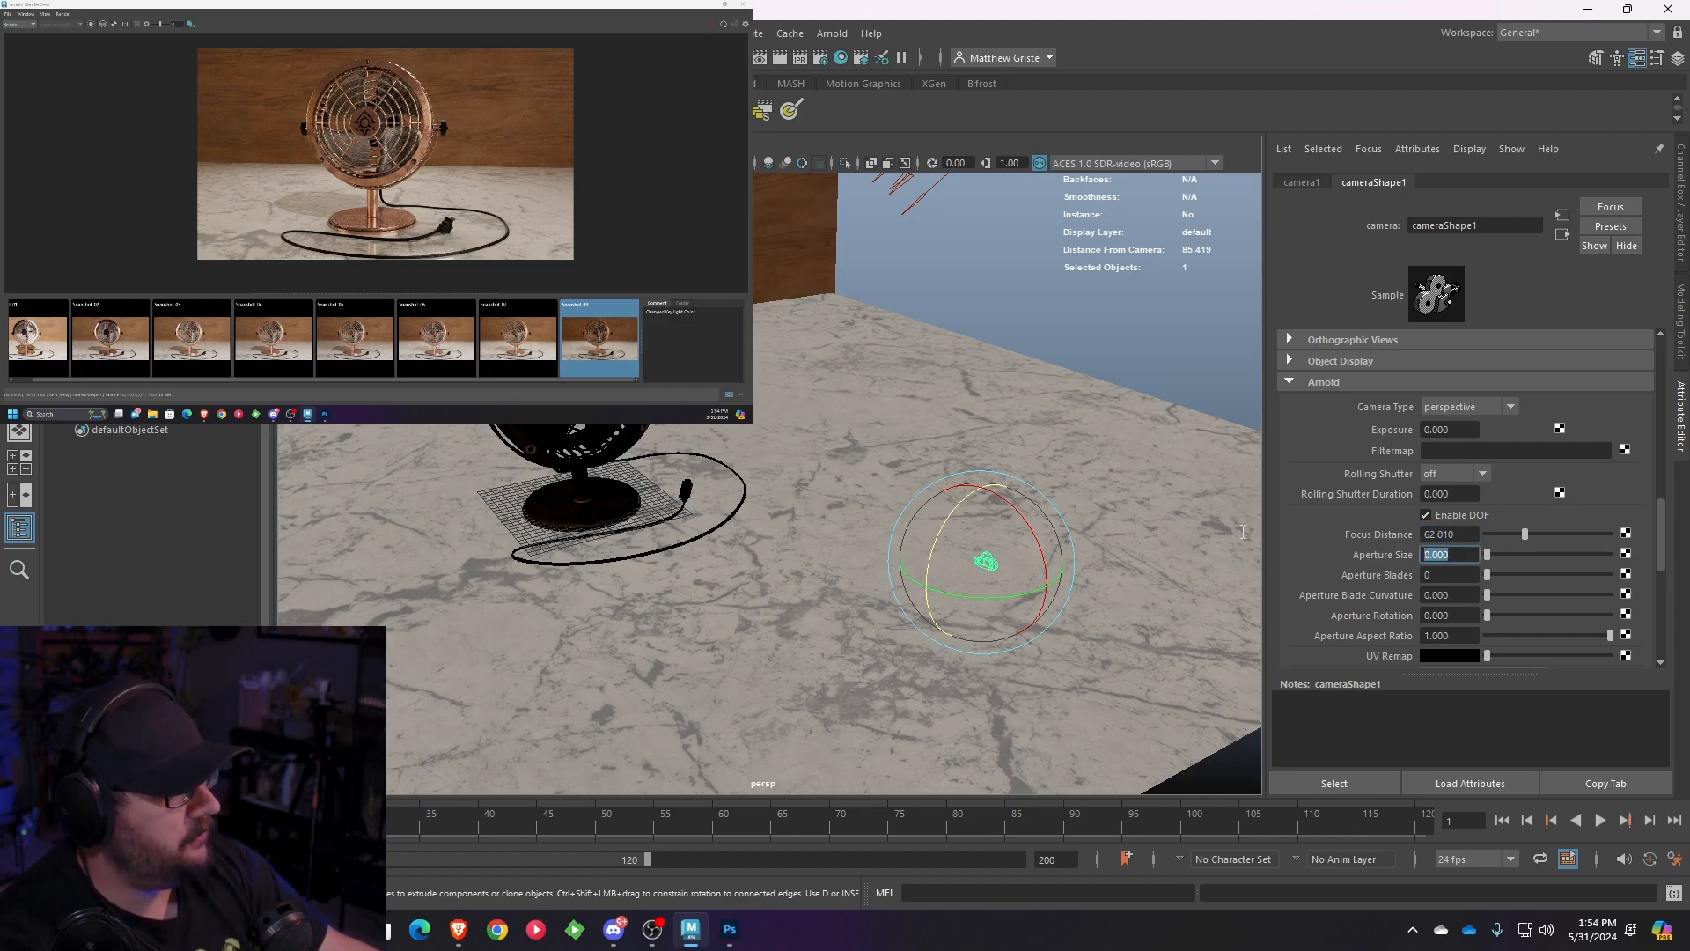
type("1")
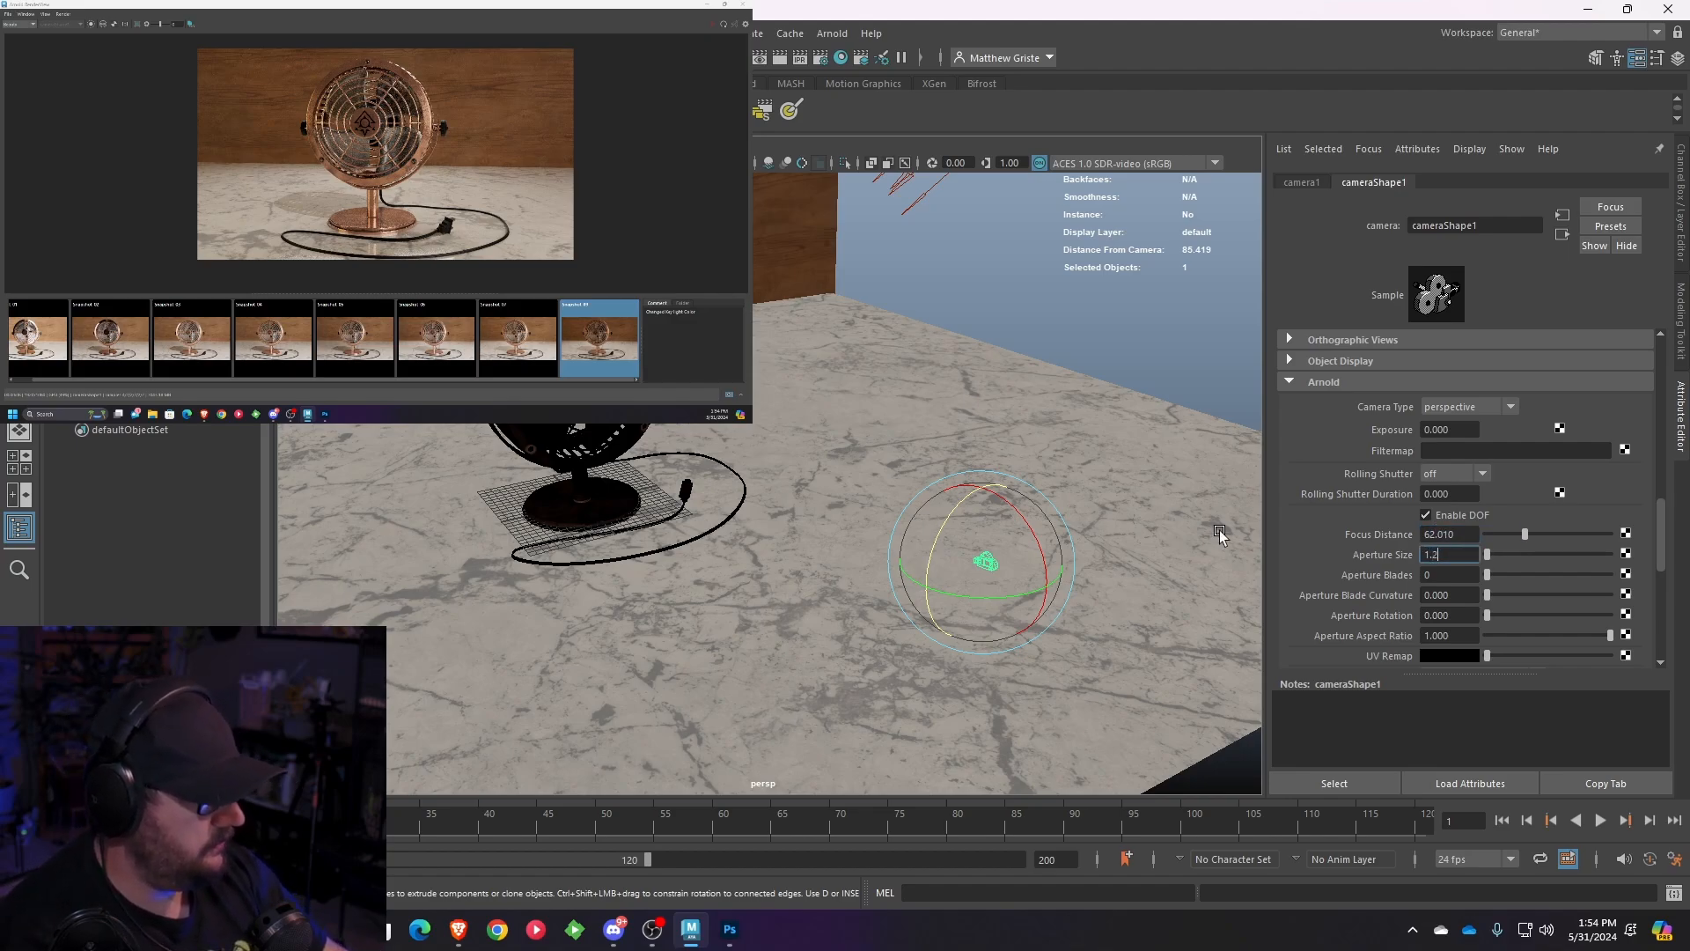
type(".2")
key("Return")
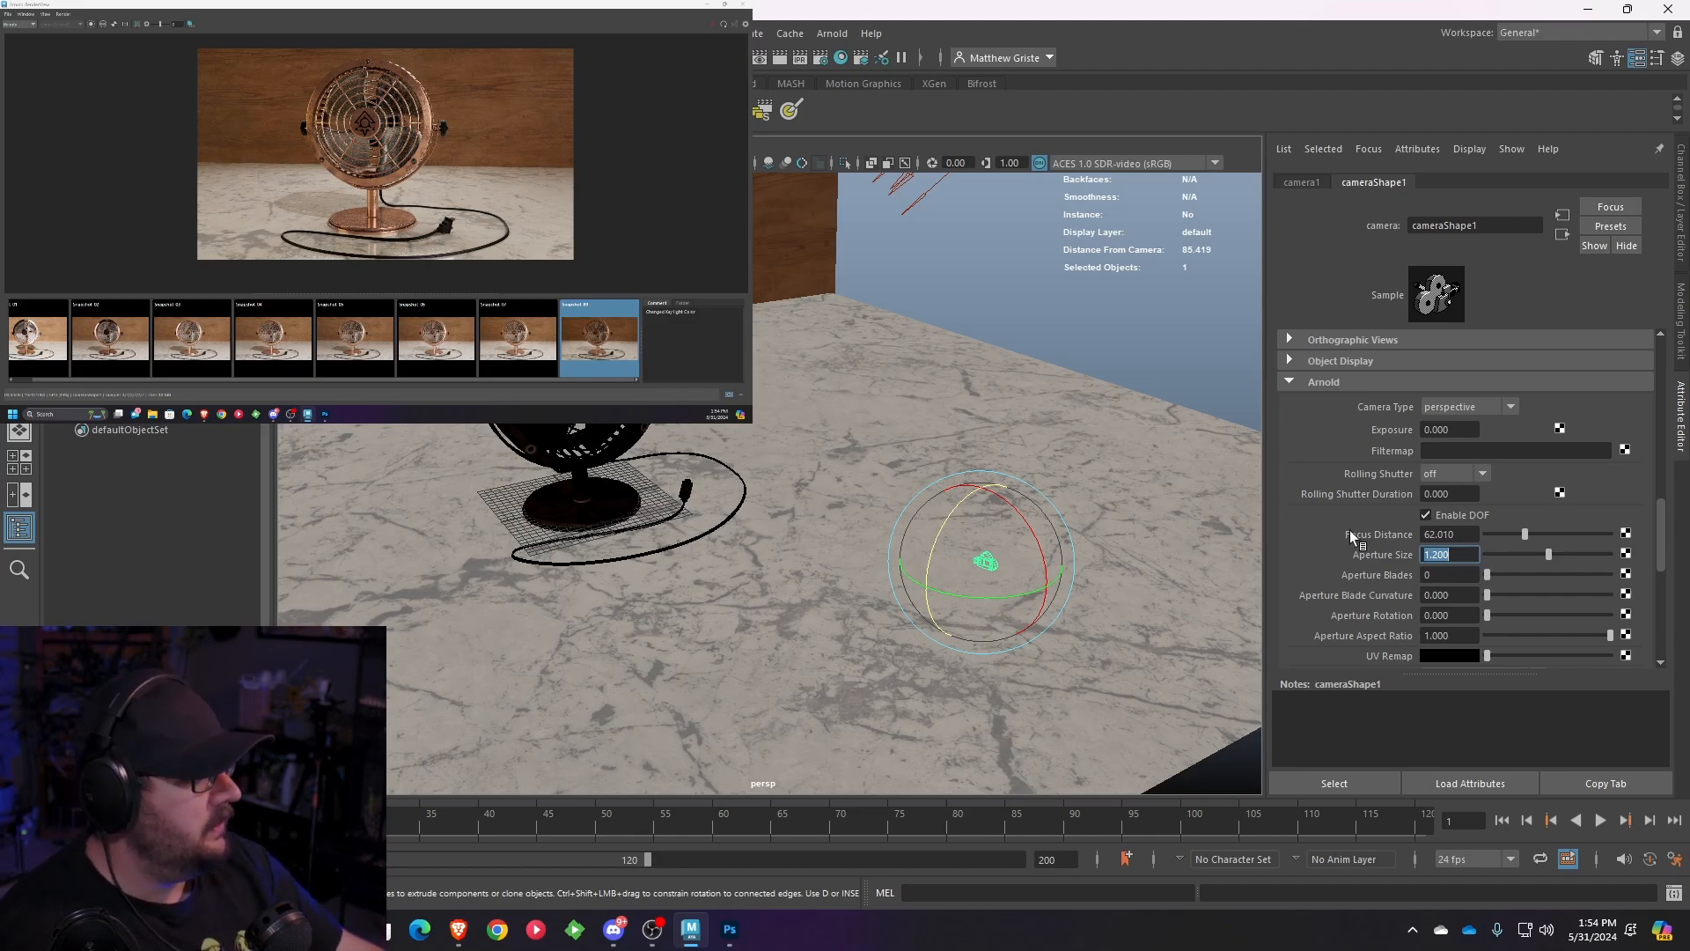
left_click(1433, 575)
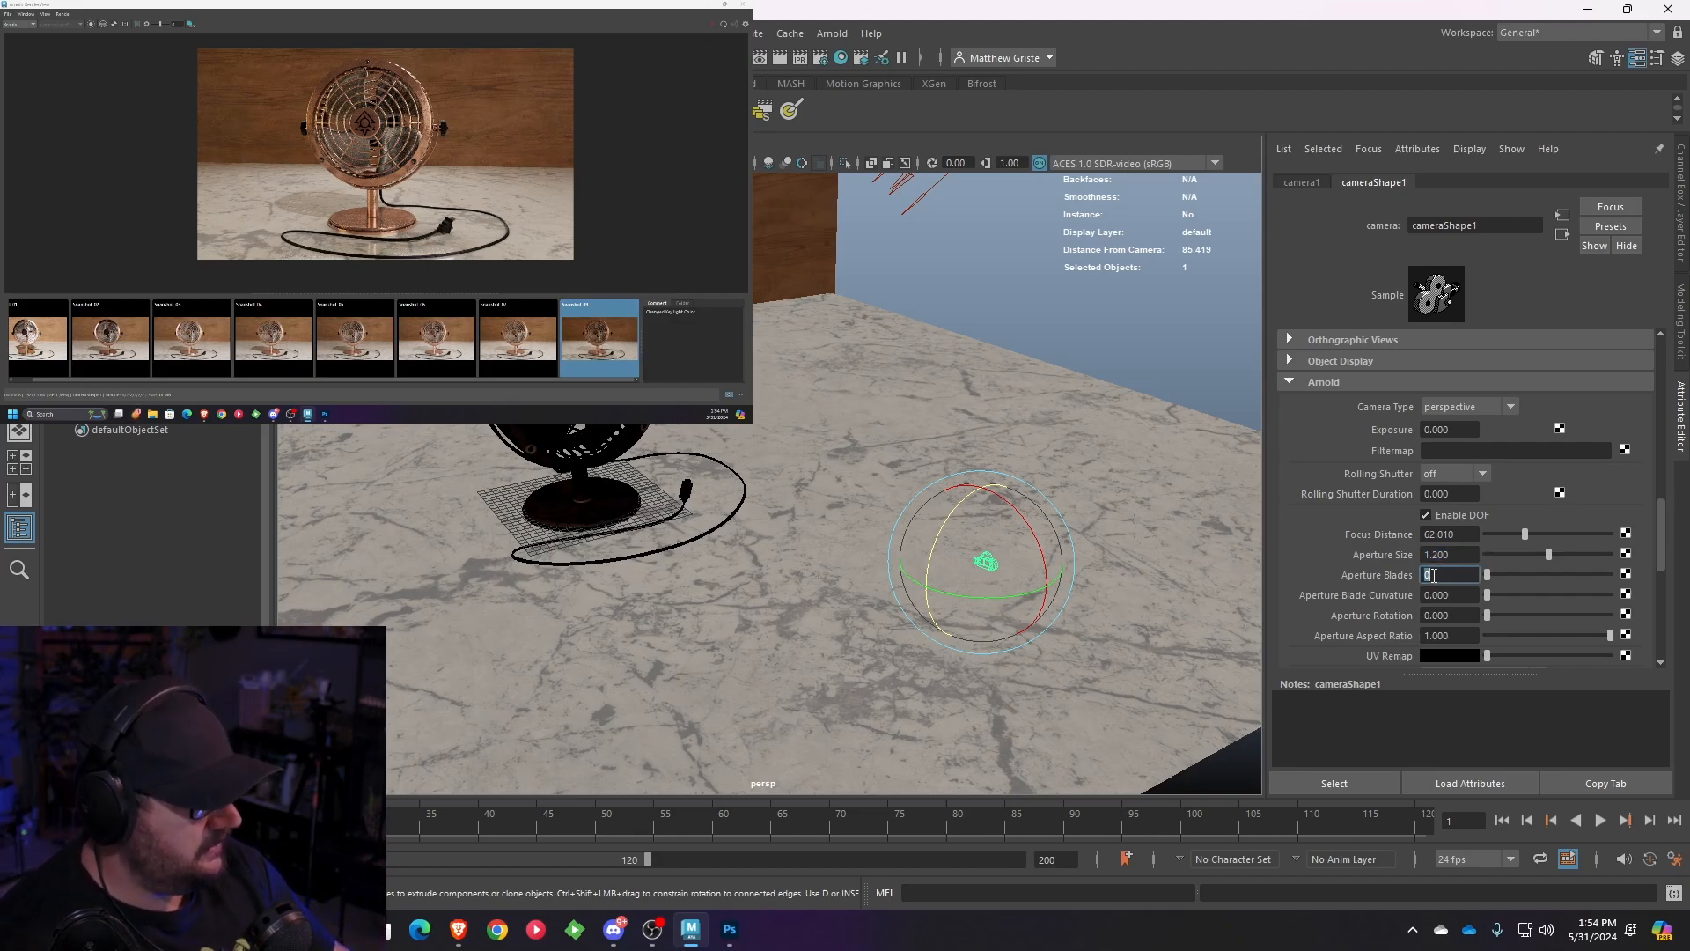
type("12")
key("Return")
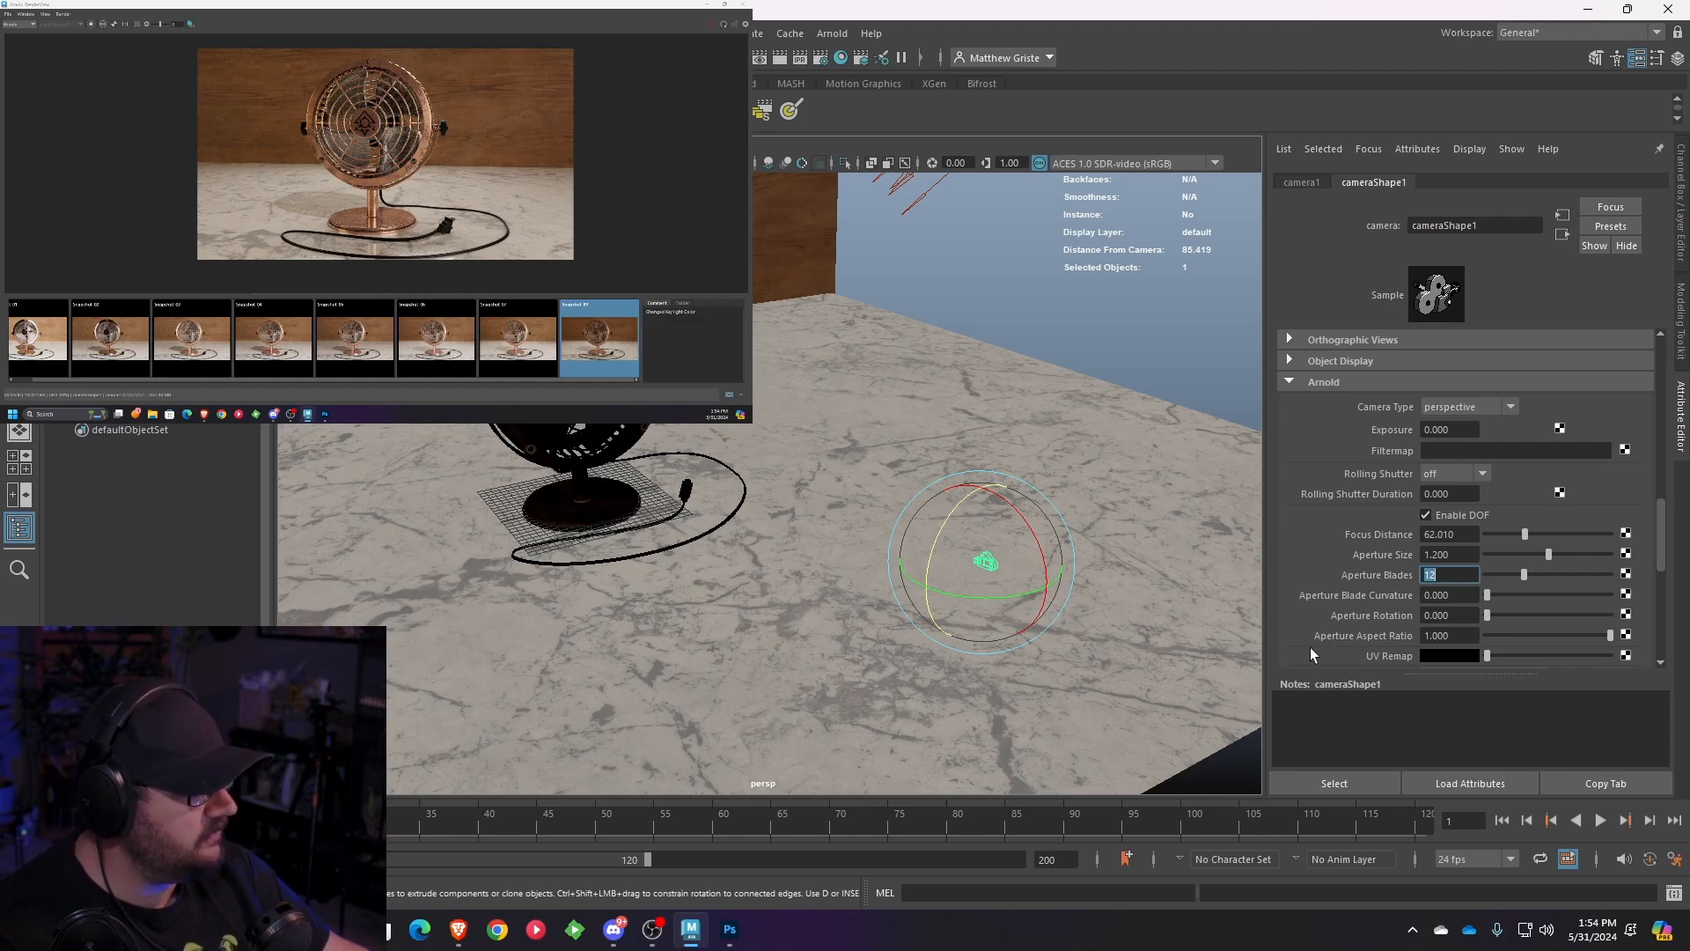
scroll(1311, 647, "down", 1)
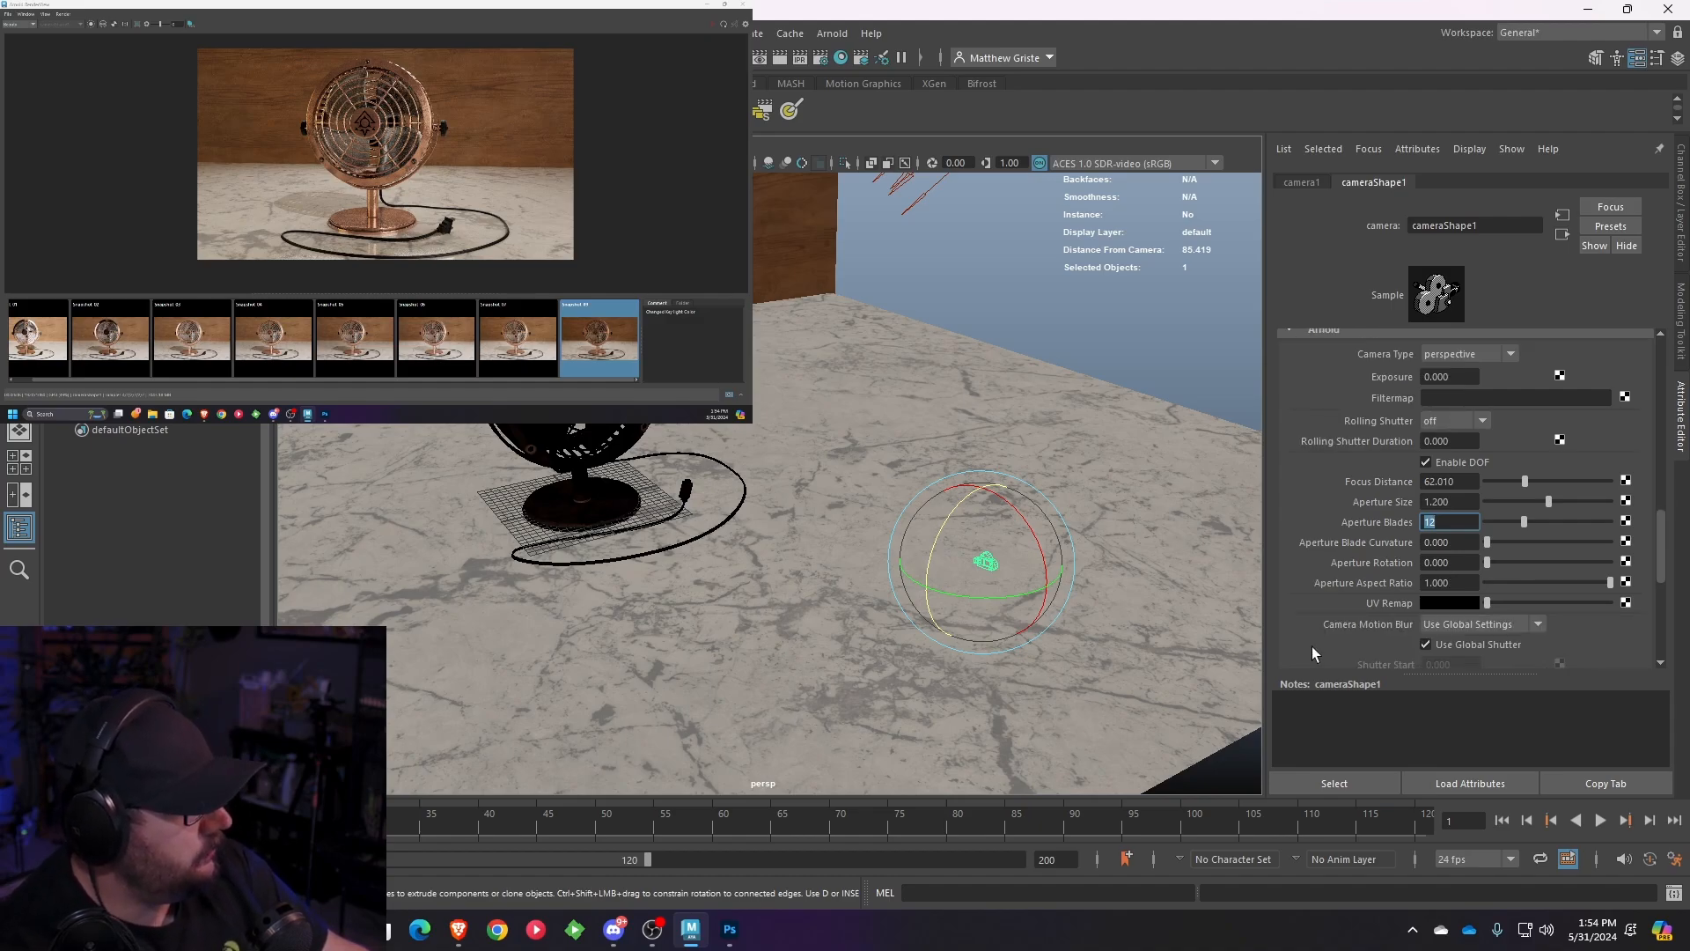
scroll(1311, 646, "up", 1)
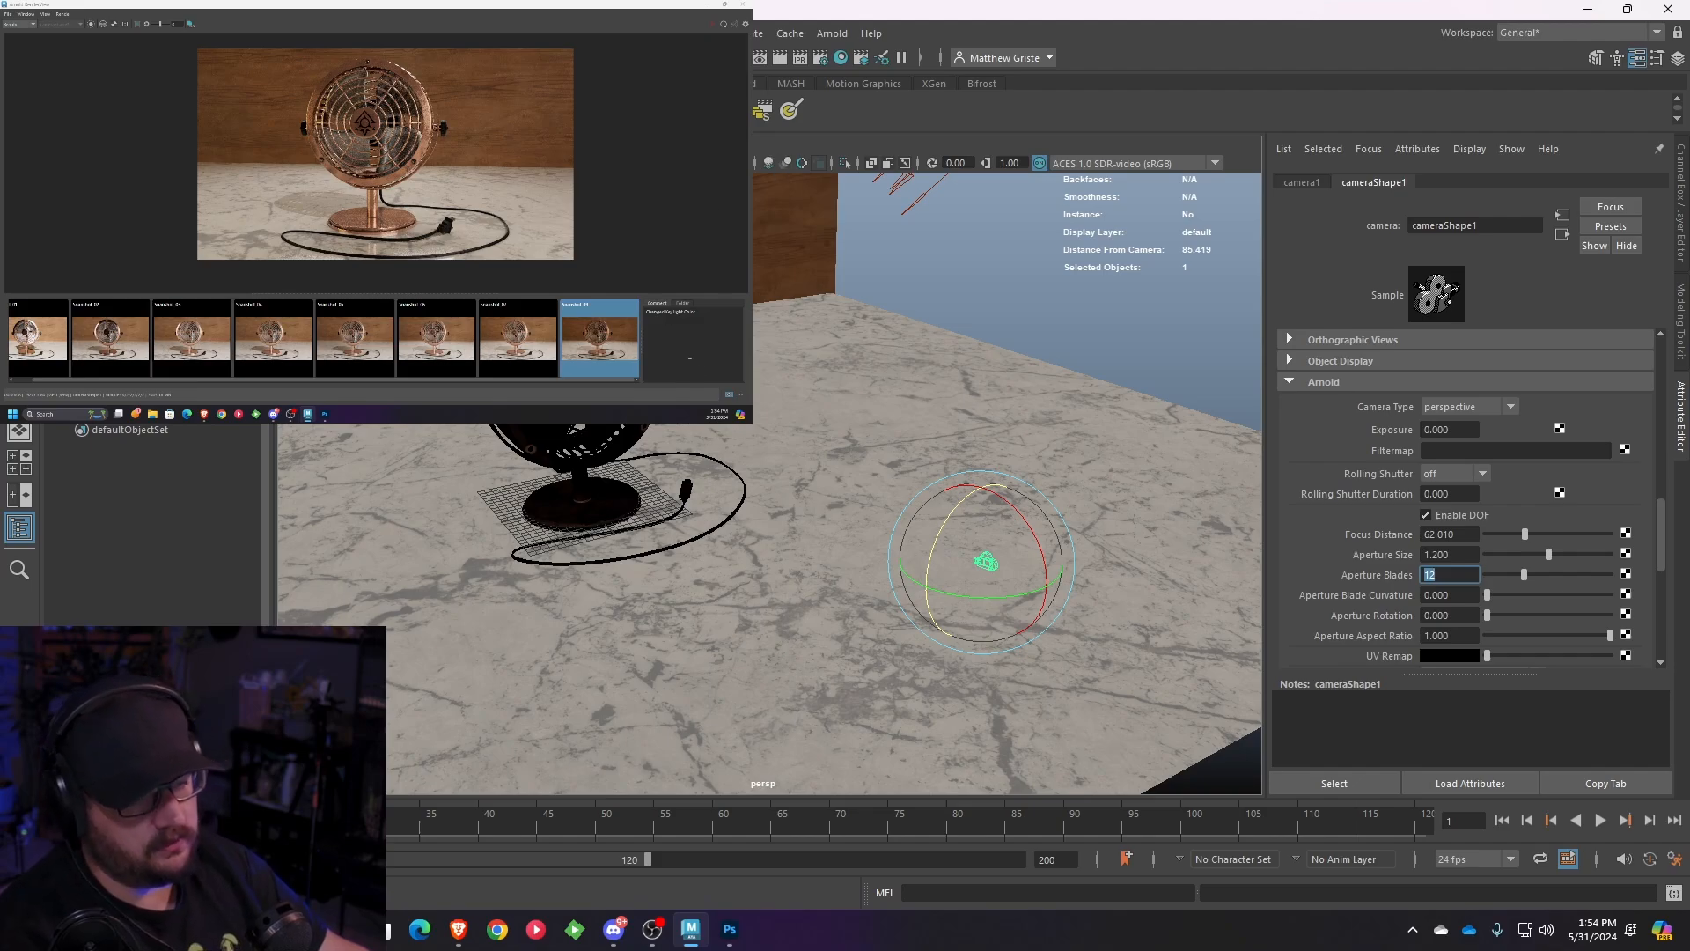
left_click(724, 25)
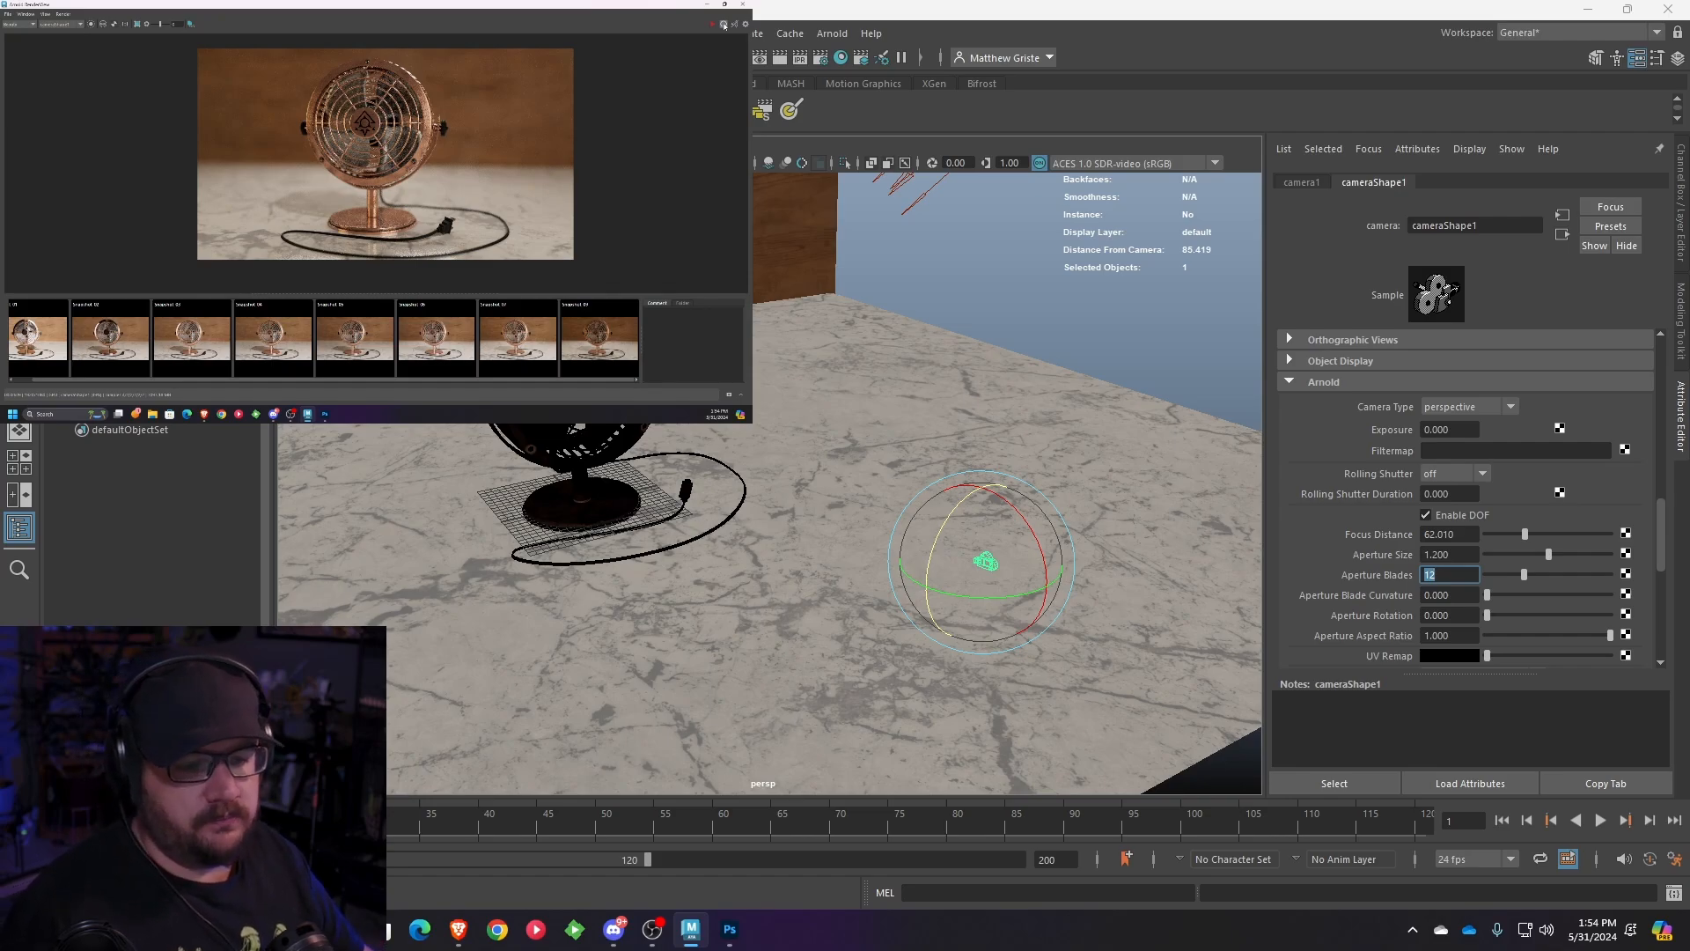
- Store the depth-of-field render as a new snapshot and comment it with the 62.010 focus distance and the aperture settings
left_click(729, 395)
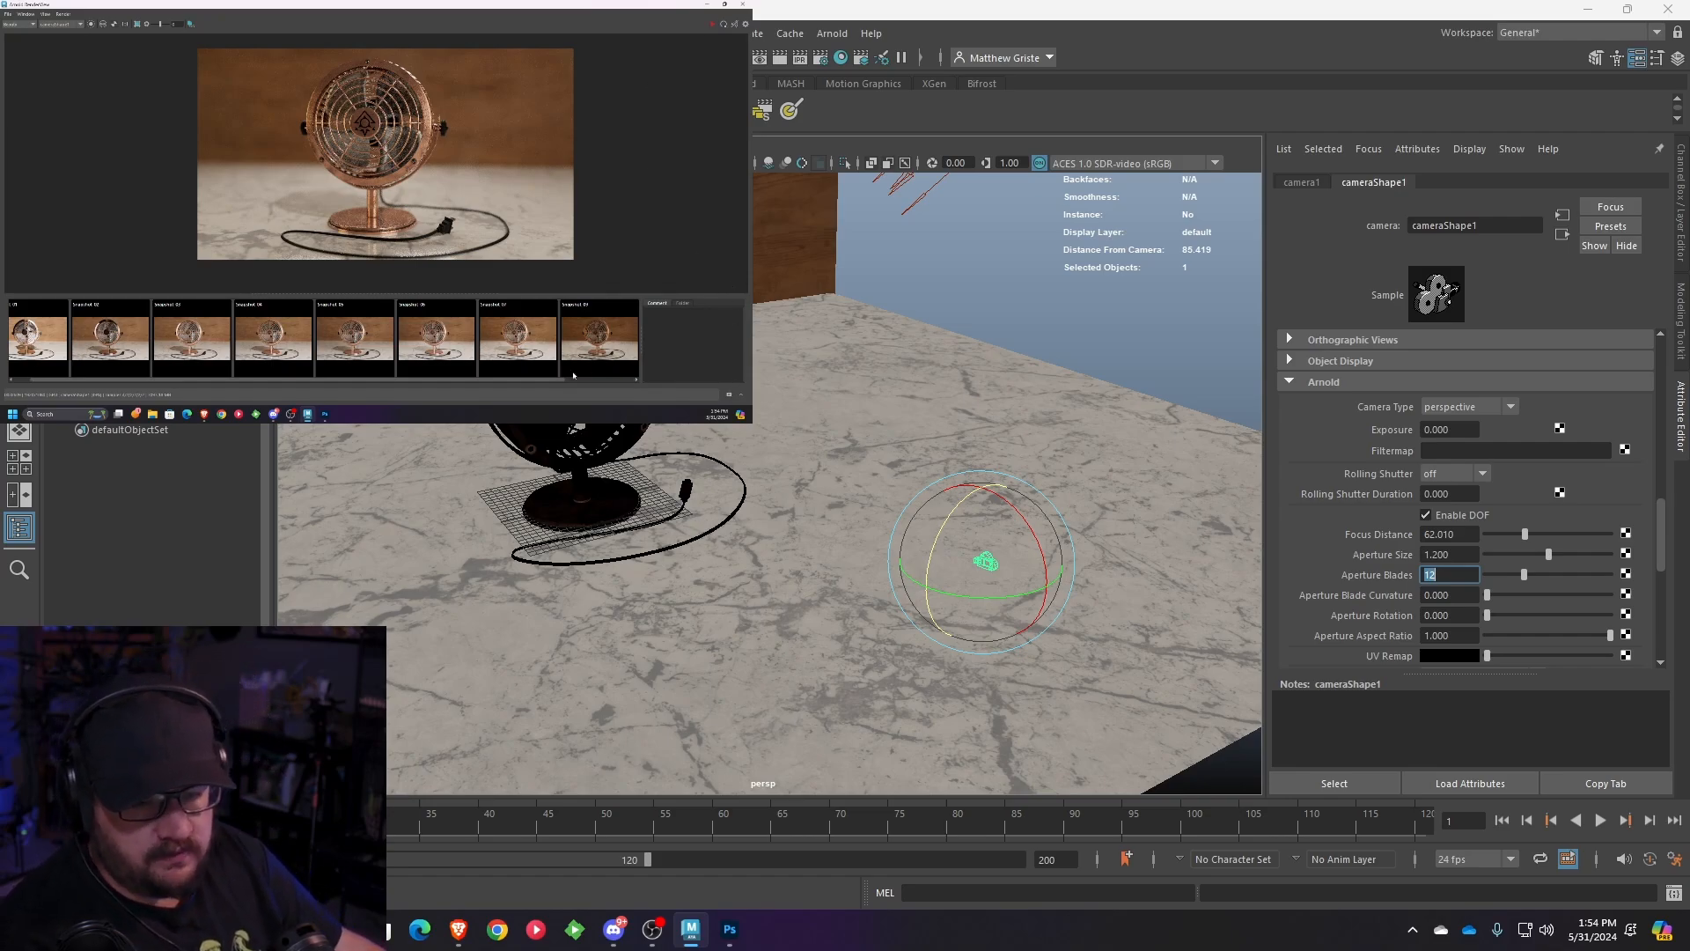
left_click_drag(558, 381, 614, 382)
left_click(599, 339)
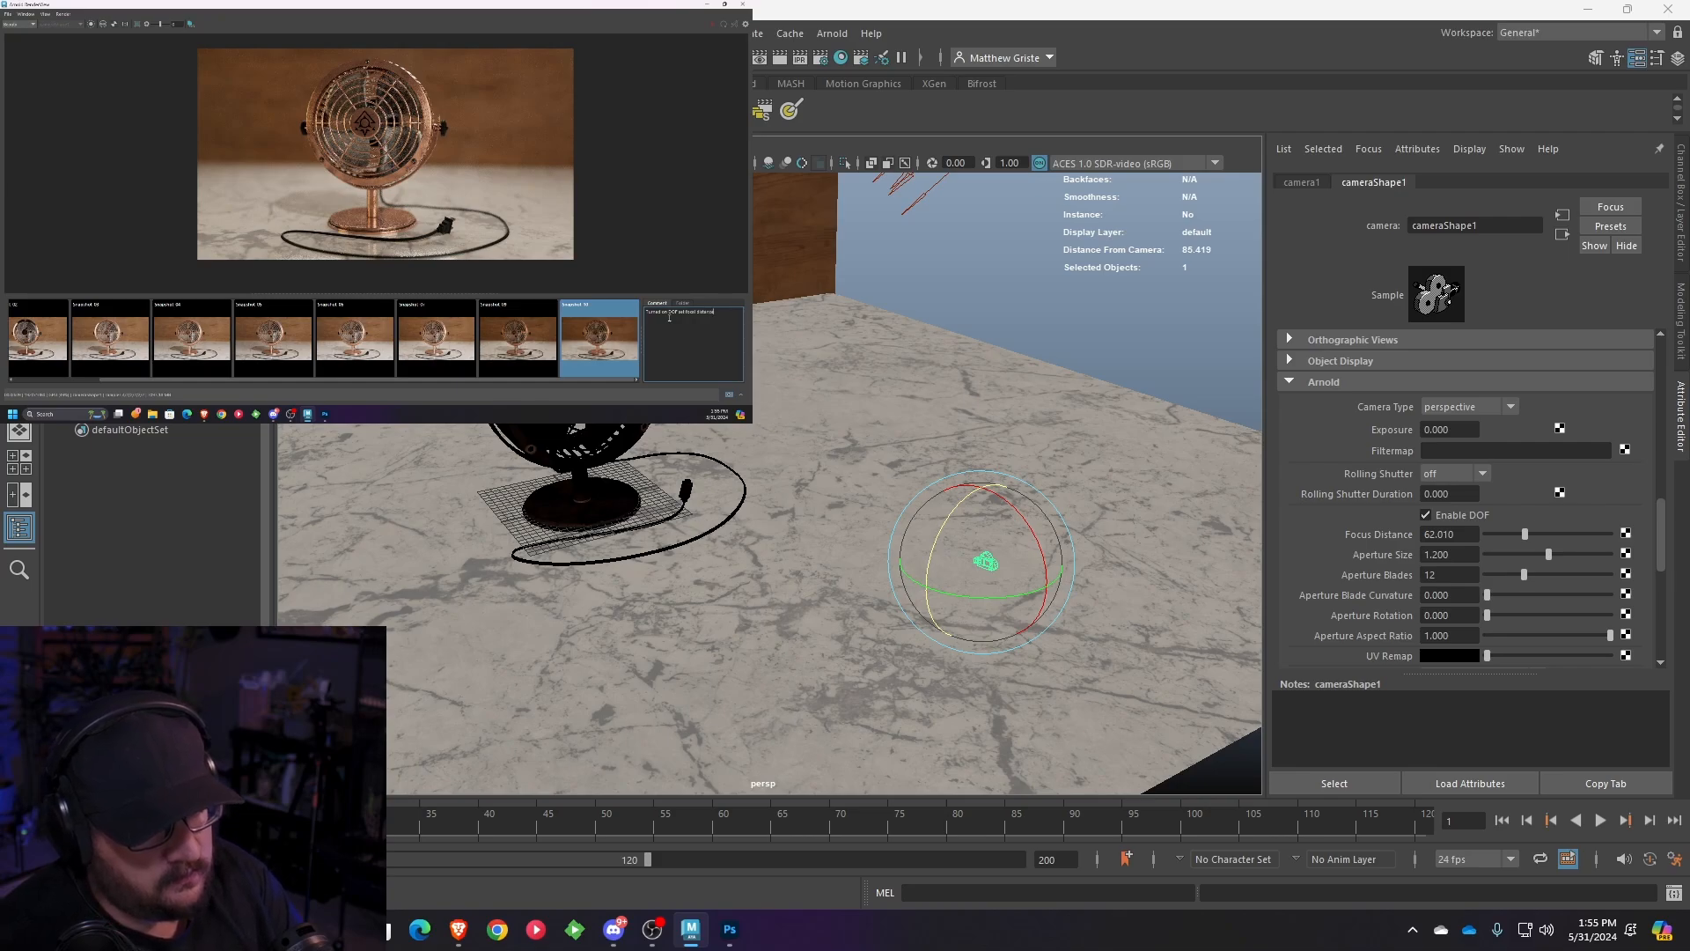
type("62.010")
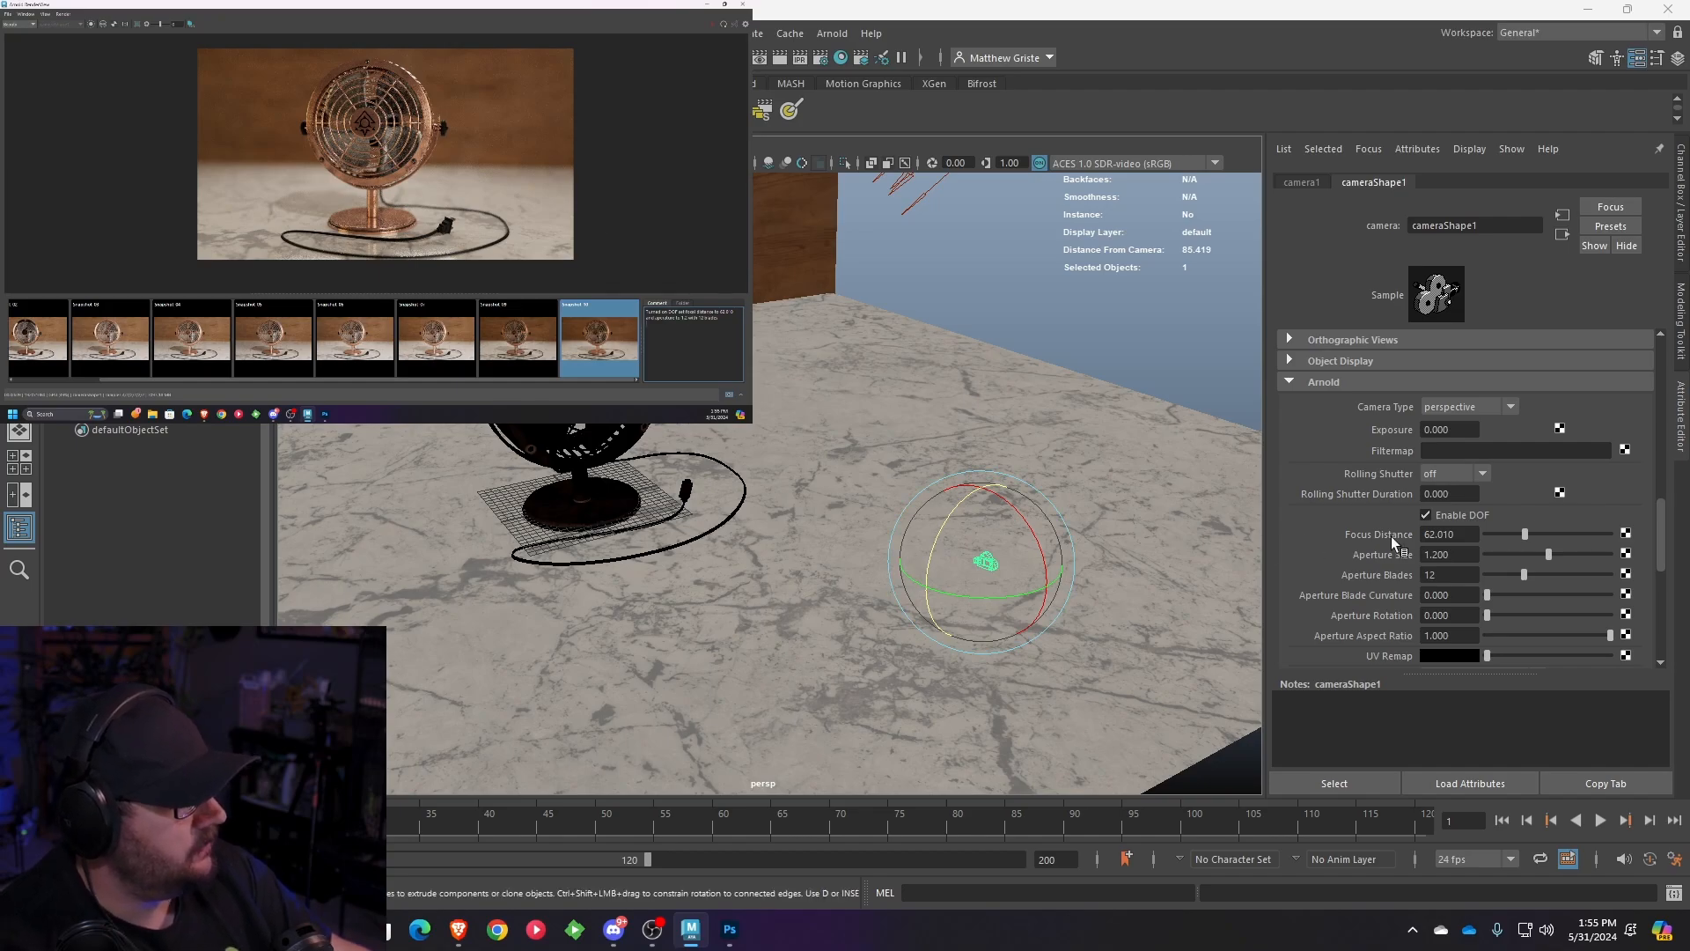
- Try an aperture size of 1.8 on the render camera and refresh the render
left_click(1459, 550)
key("BackSpace")
key("BackSpace")
key("BackSpace")
key("BackSpace")
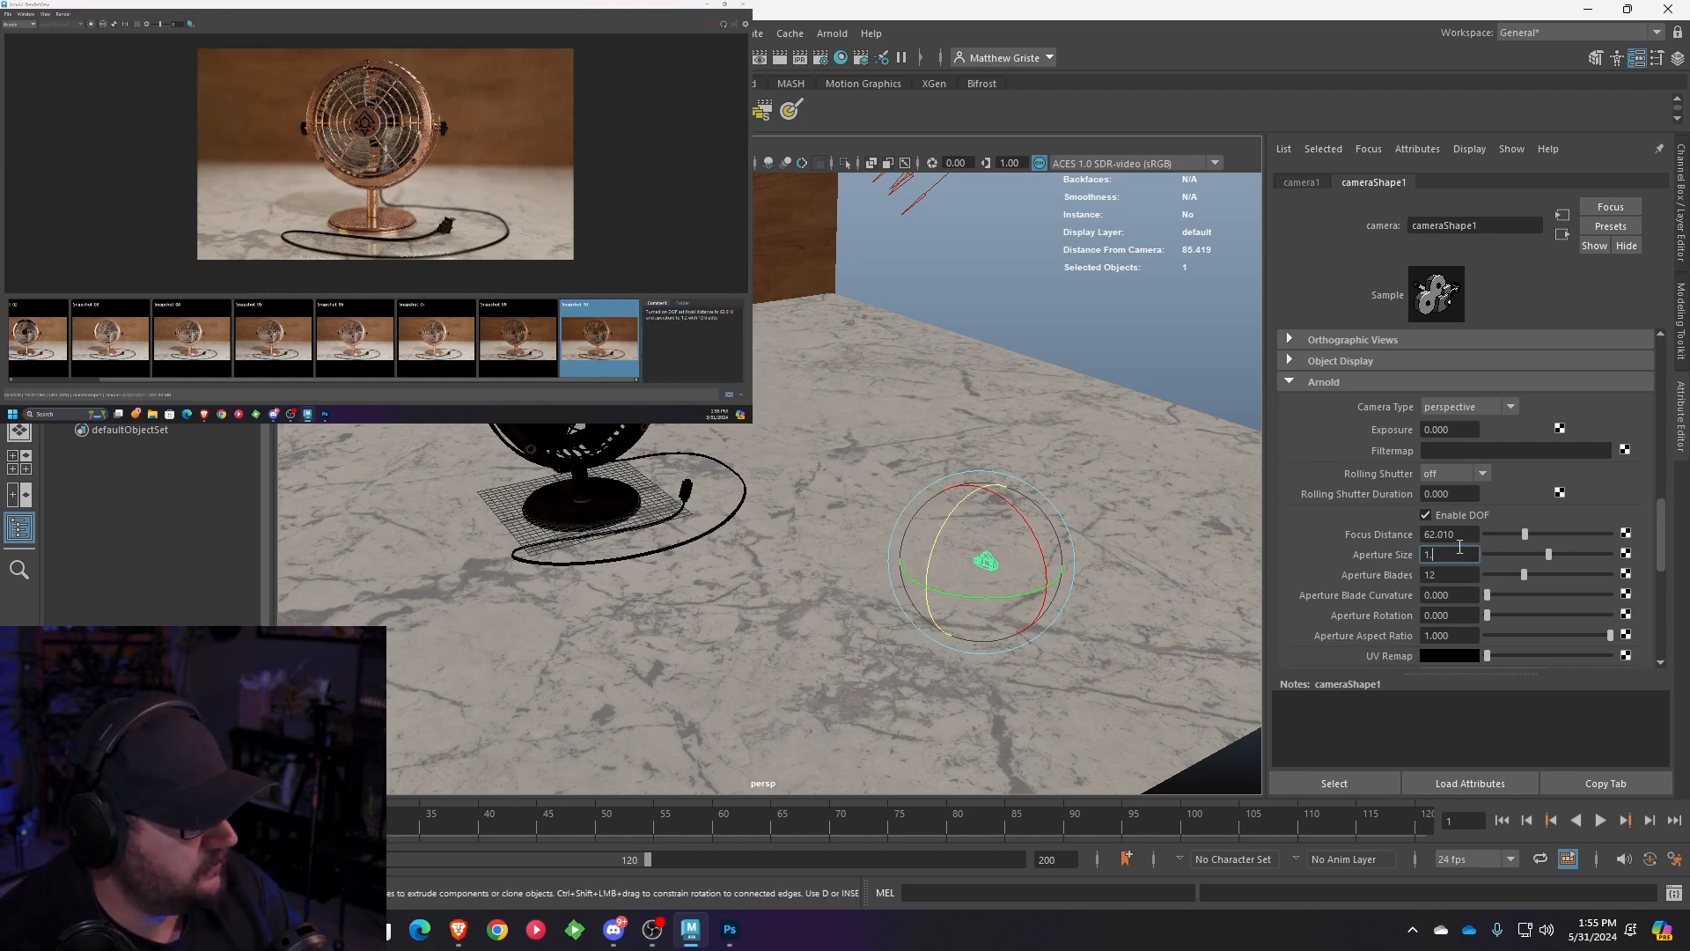
type(".8")
key("Return")
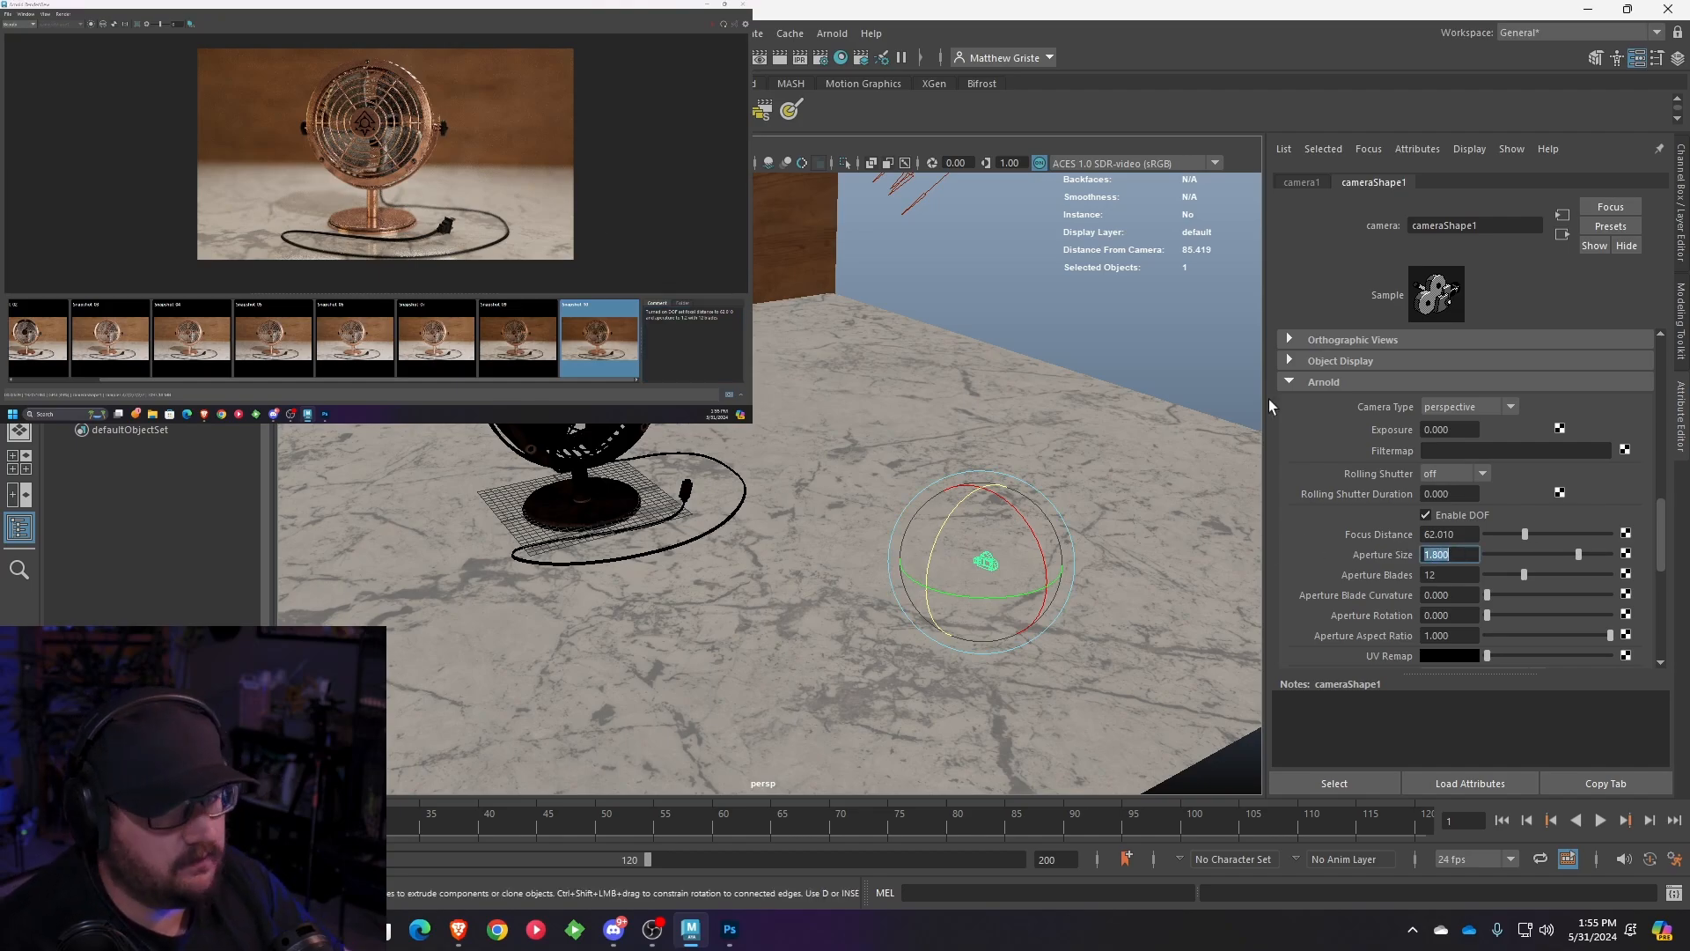
left_click(723, 24)
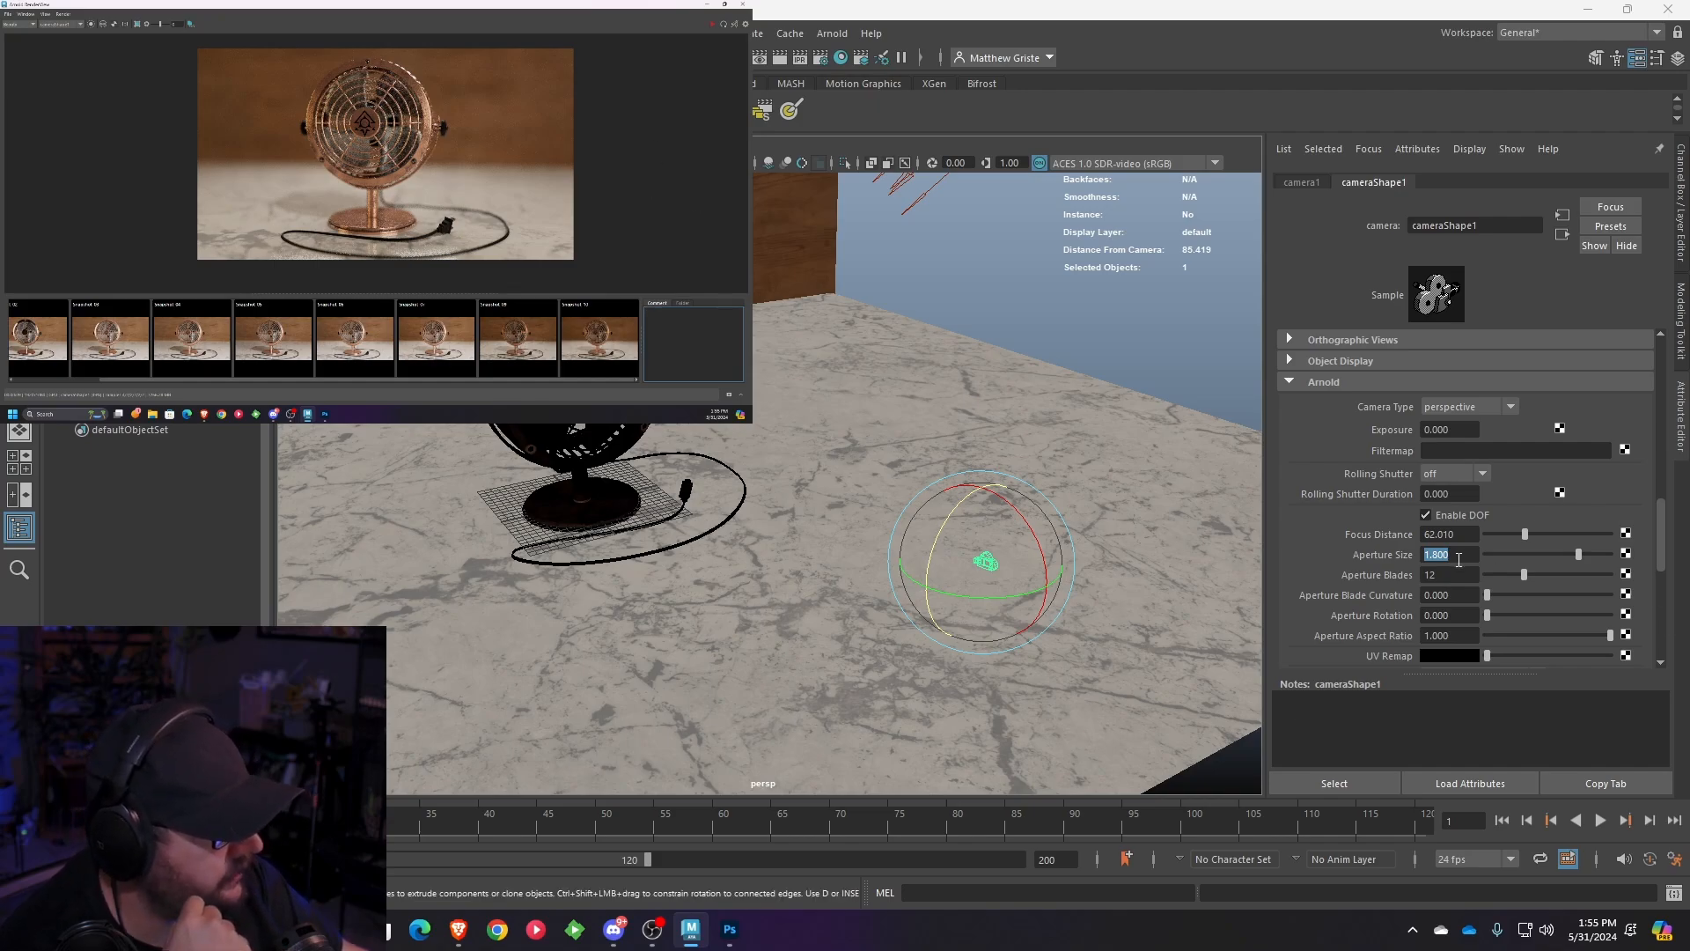
- Try an aperture size of 1 on the render camera
left_click(1425, 558)
type("1")
key("Return")
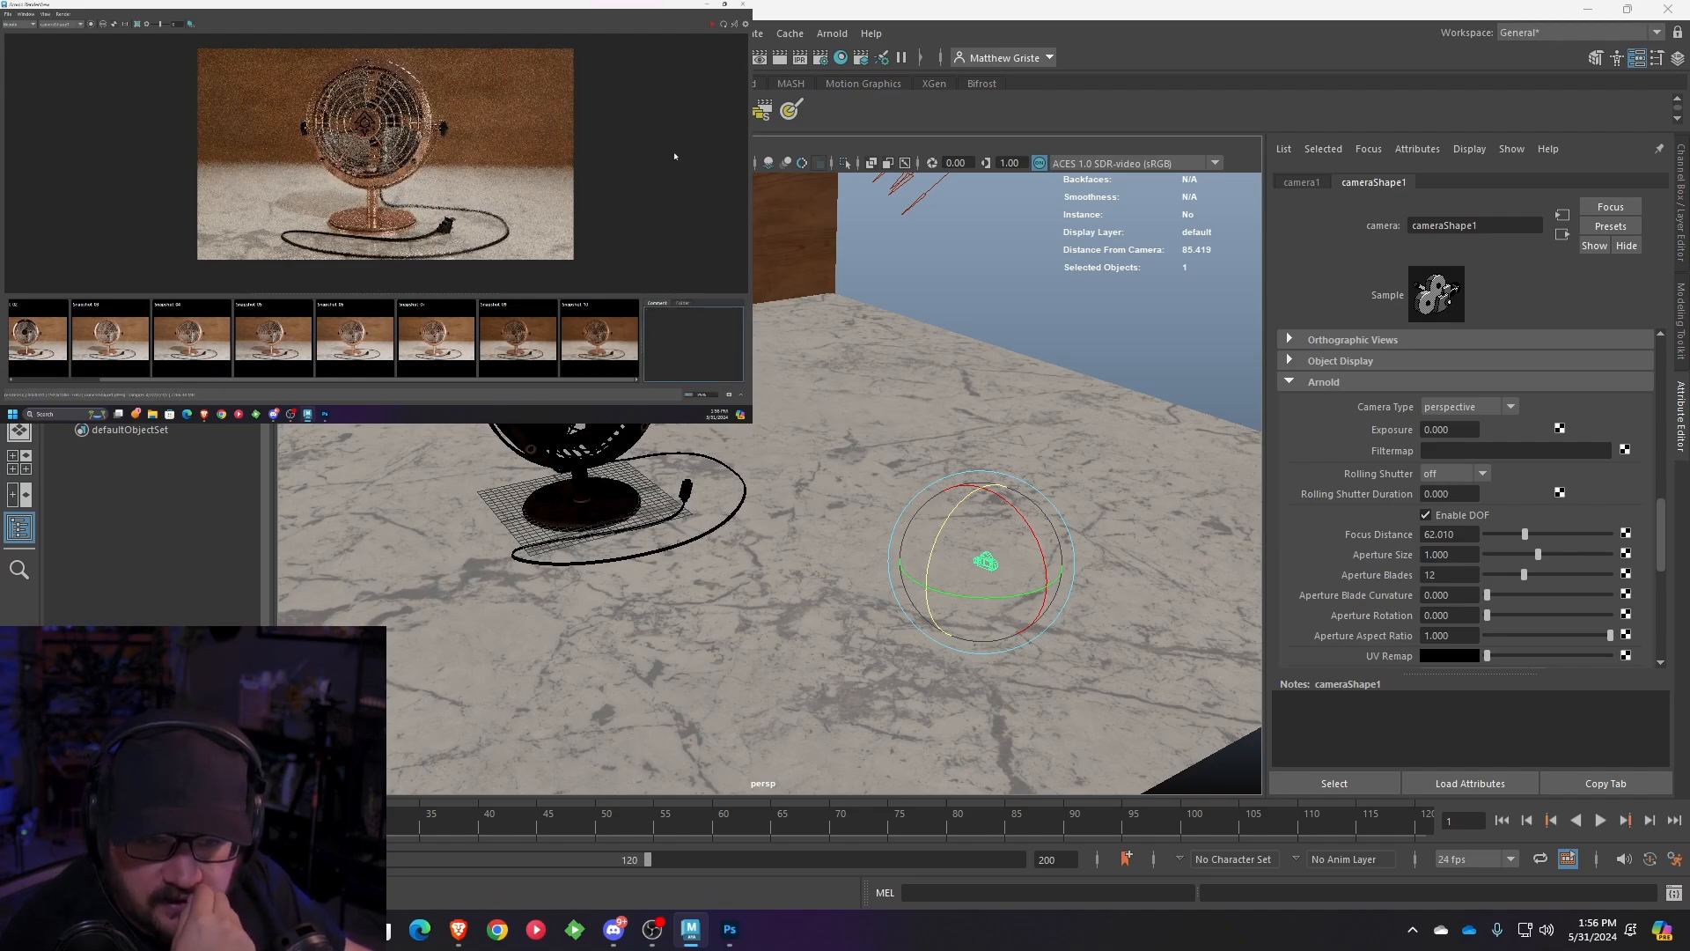
- Set the render camera's aperture size to 0.6 and refresh the render
double_click(1470, 554)
type("0.6")
key("Return")
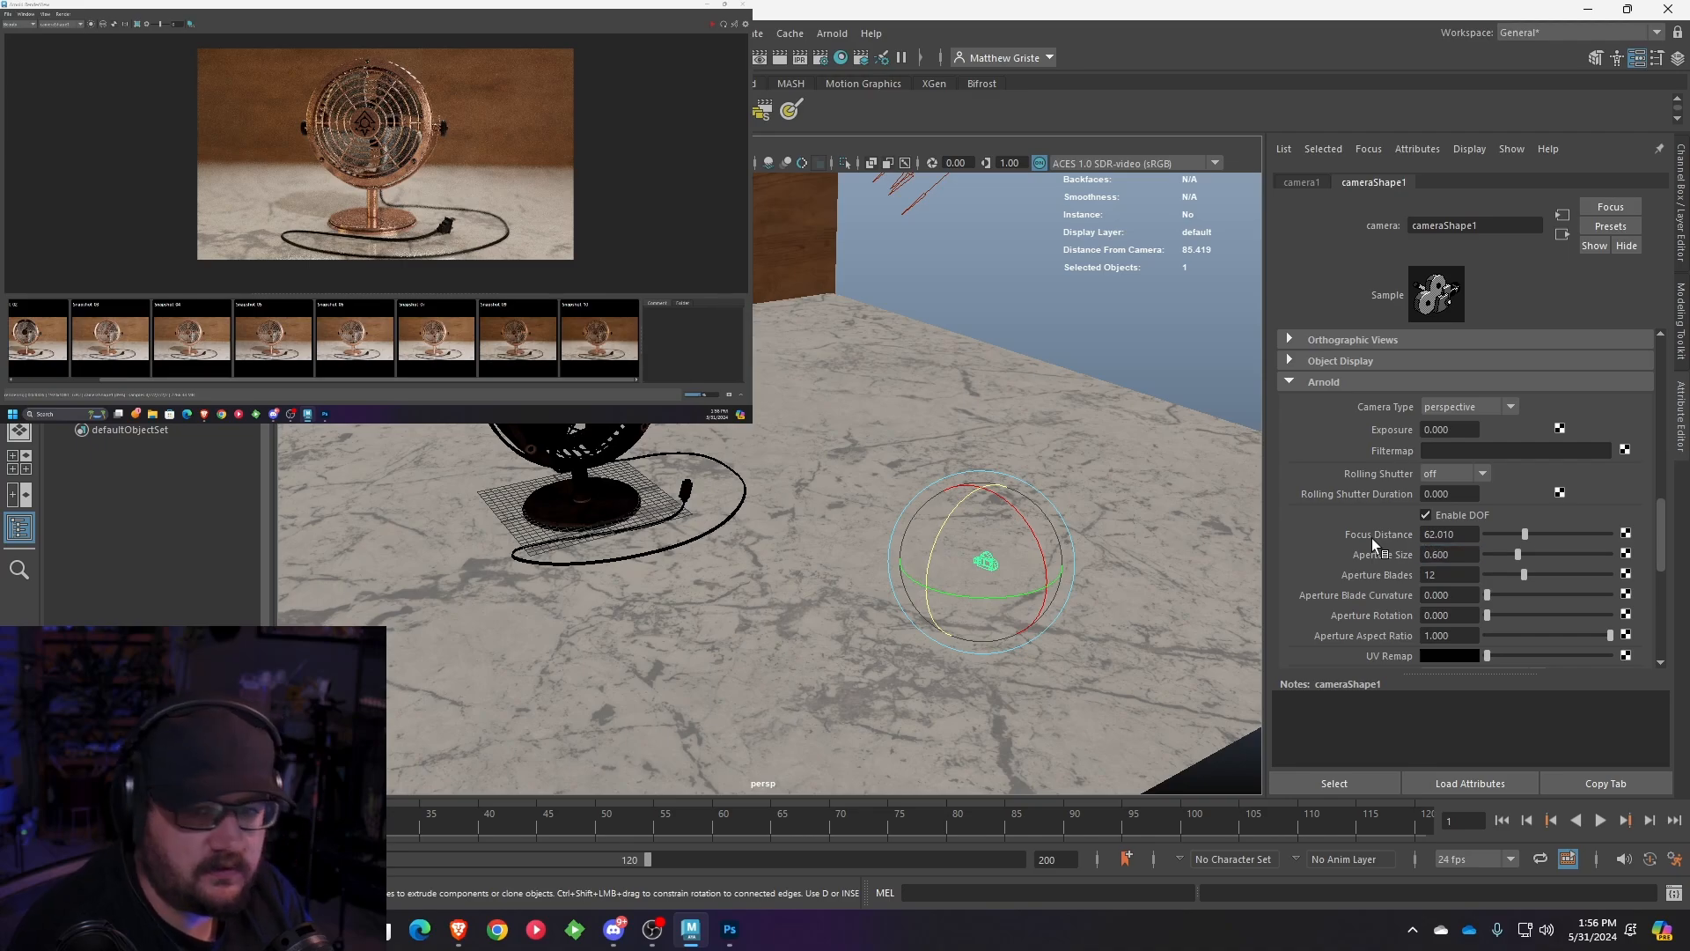
left_click(723, 25)
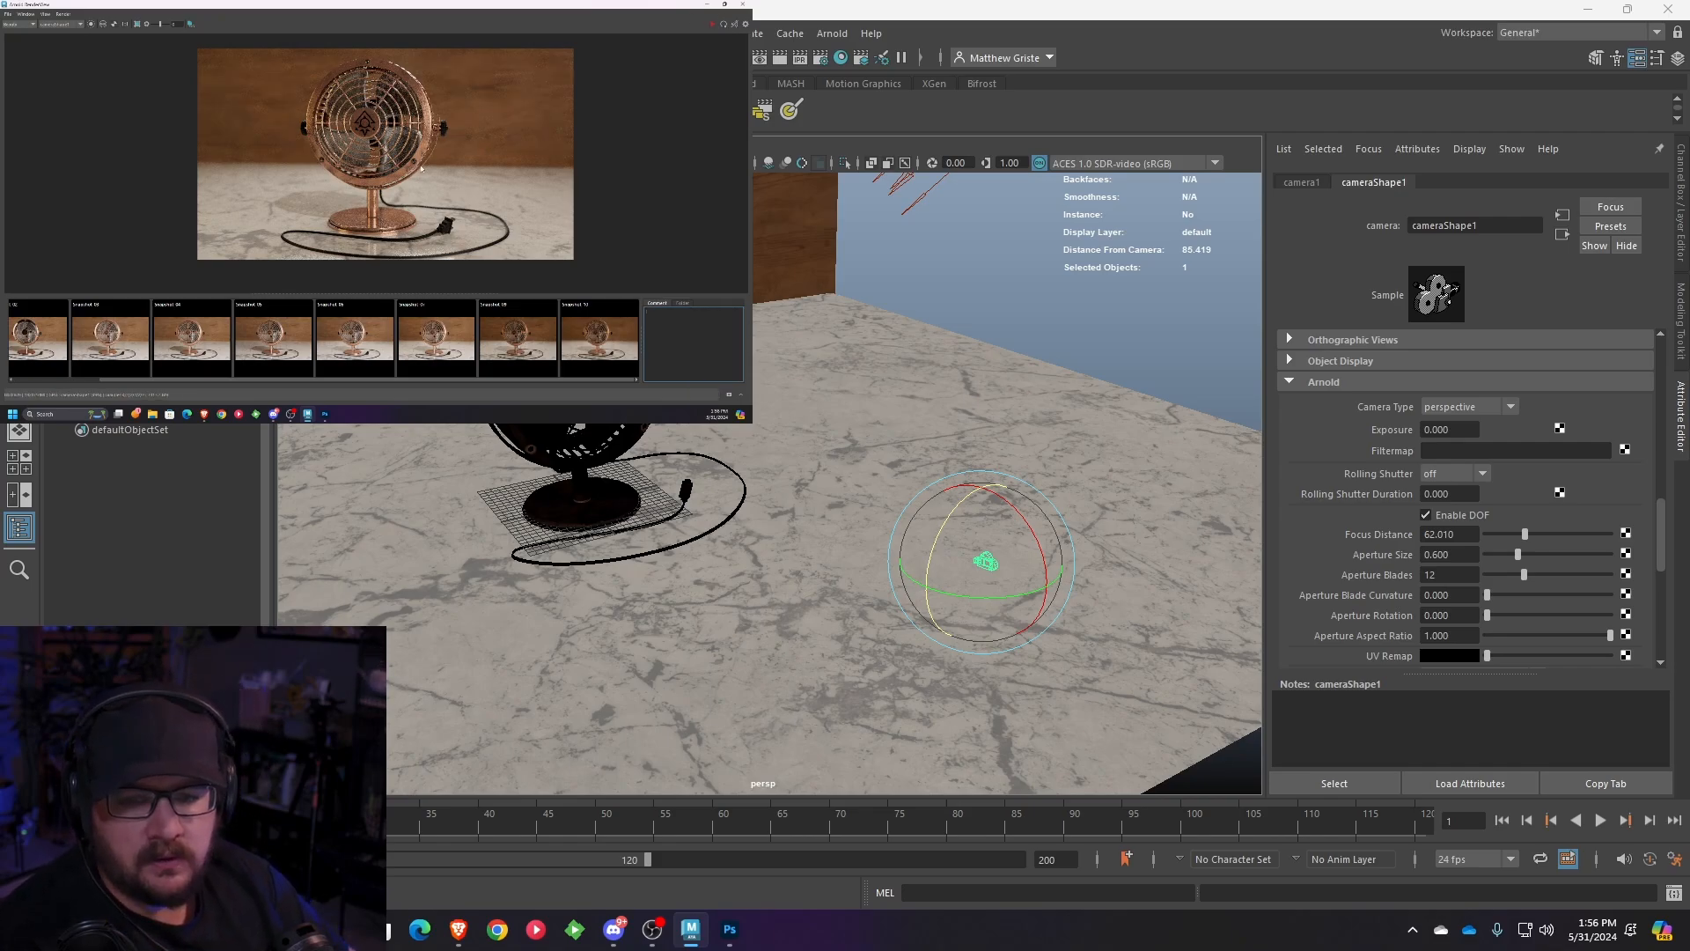
- Examine the new render up close, checking the focus on the fan grille, logo, base, cord and marble floor
scroll(419, 168, "up", 2)
scroll(419, 168, "up", 4)
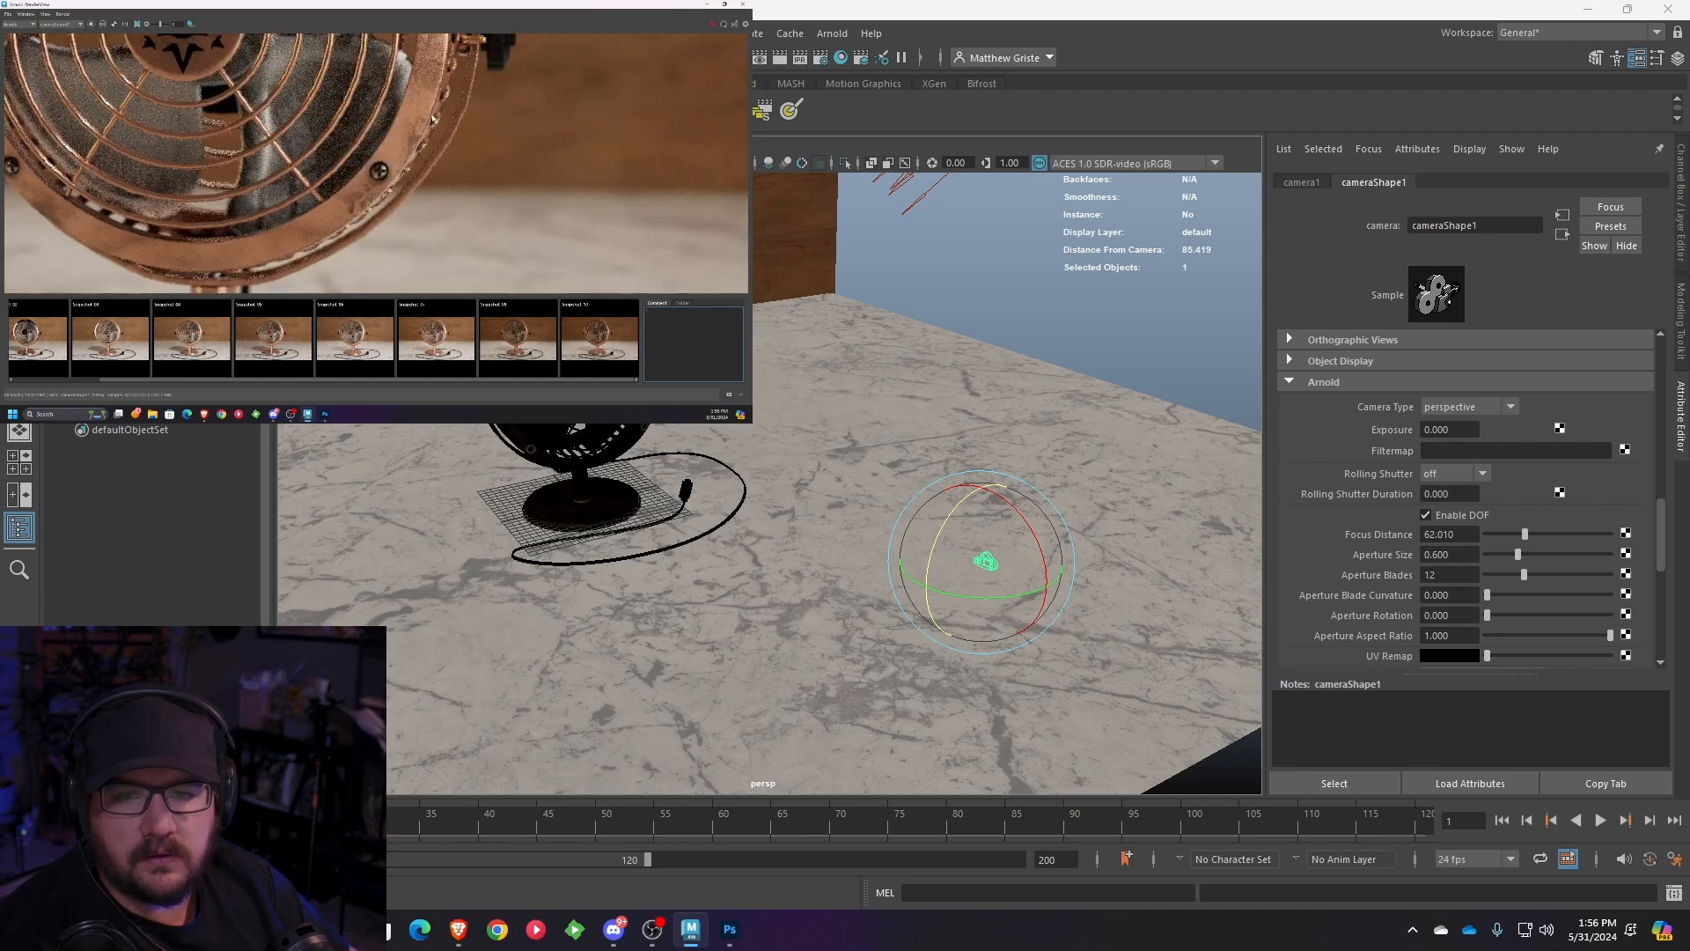
scroll(520, 199, "down", 5)
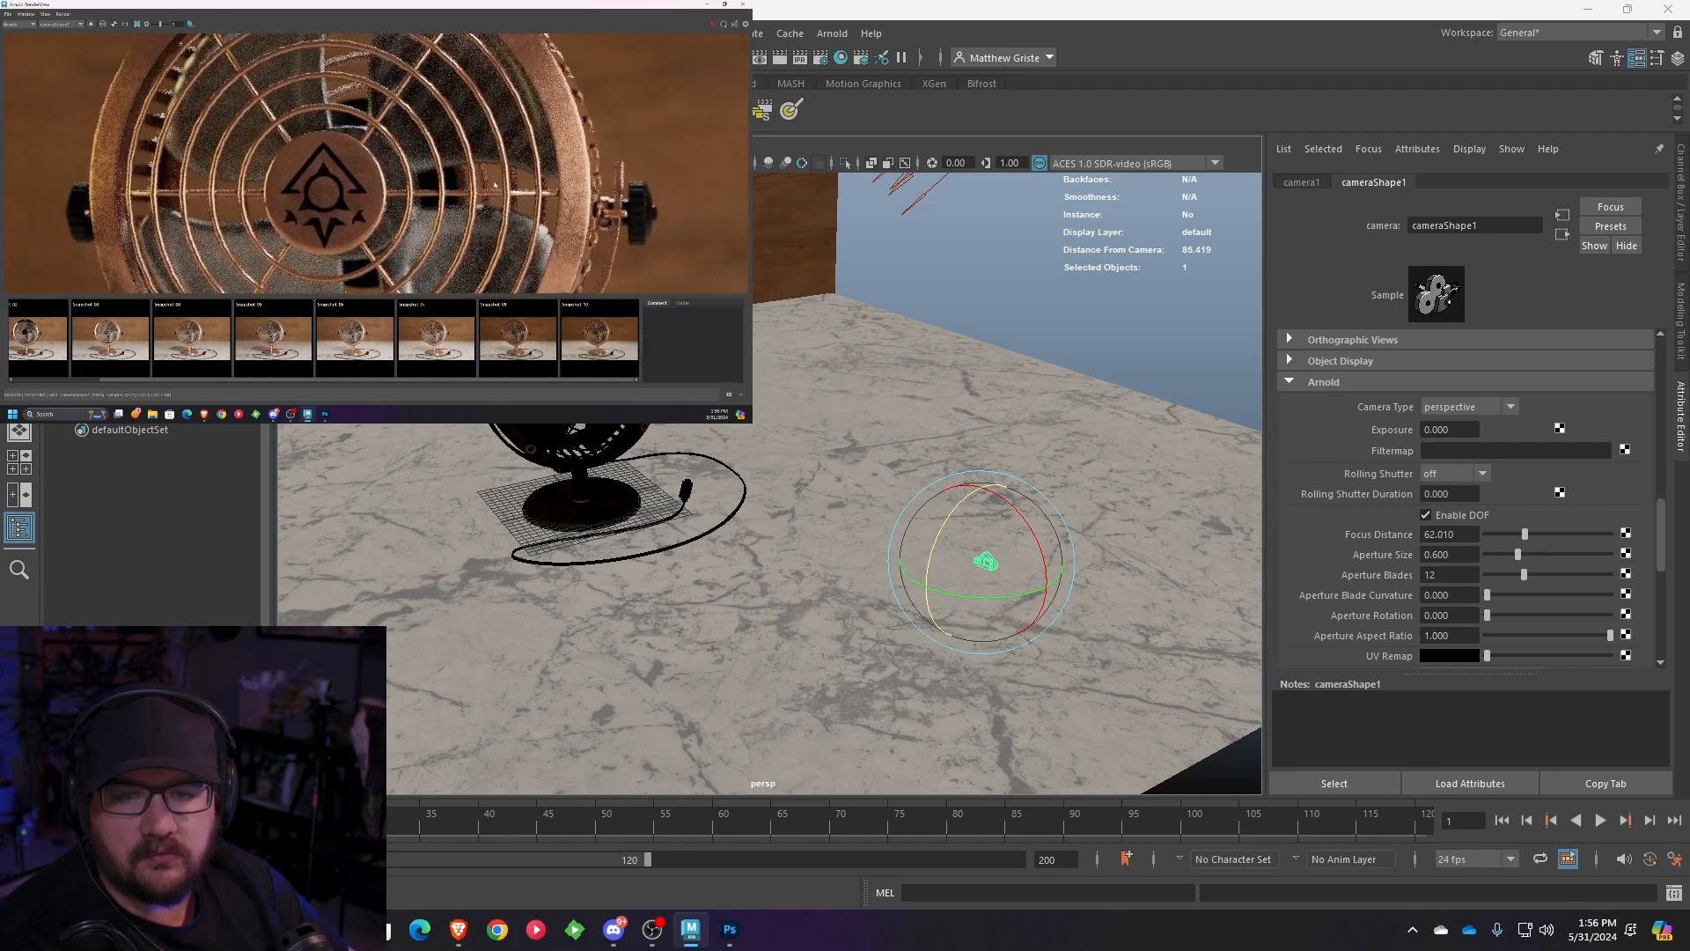
middle_click_drag(569, 216, 504, 168)
scroll(500, 165, "up", 1)
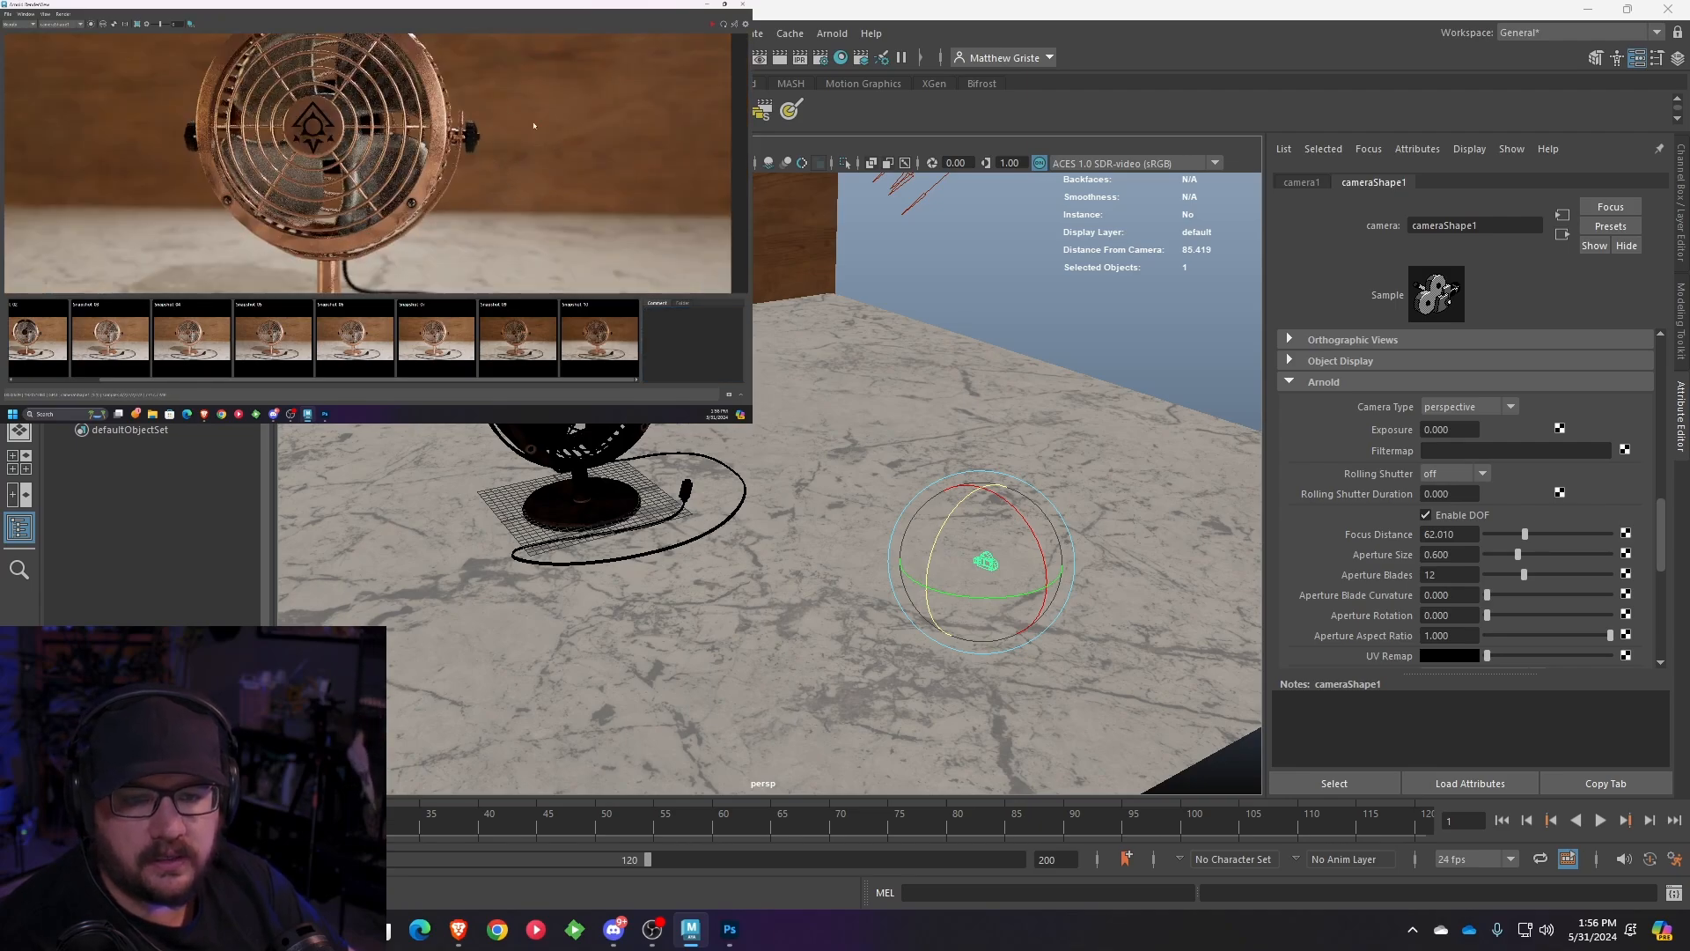
scroll(614, 197, "down", 2)
middle_click_drag(563, 222, 533, 164)
scroll(528, 165, "up", 2)
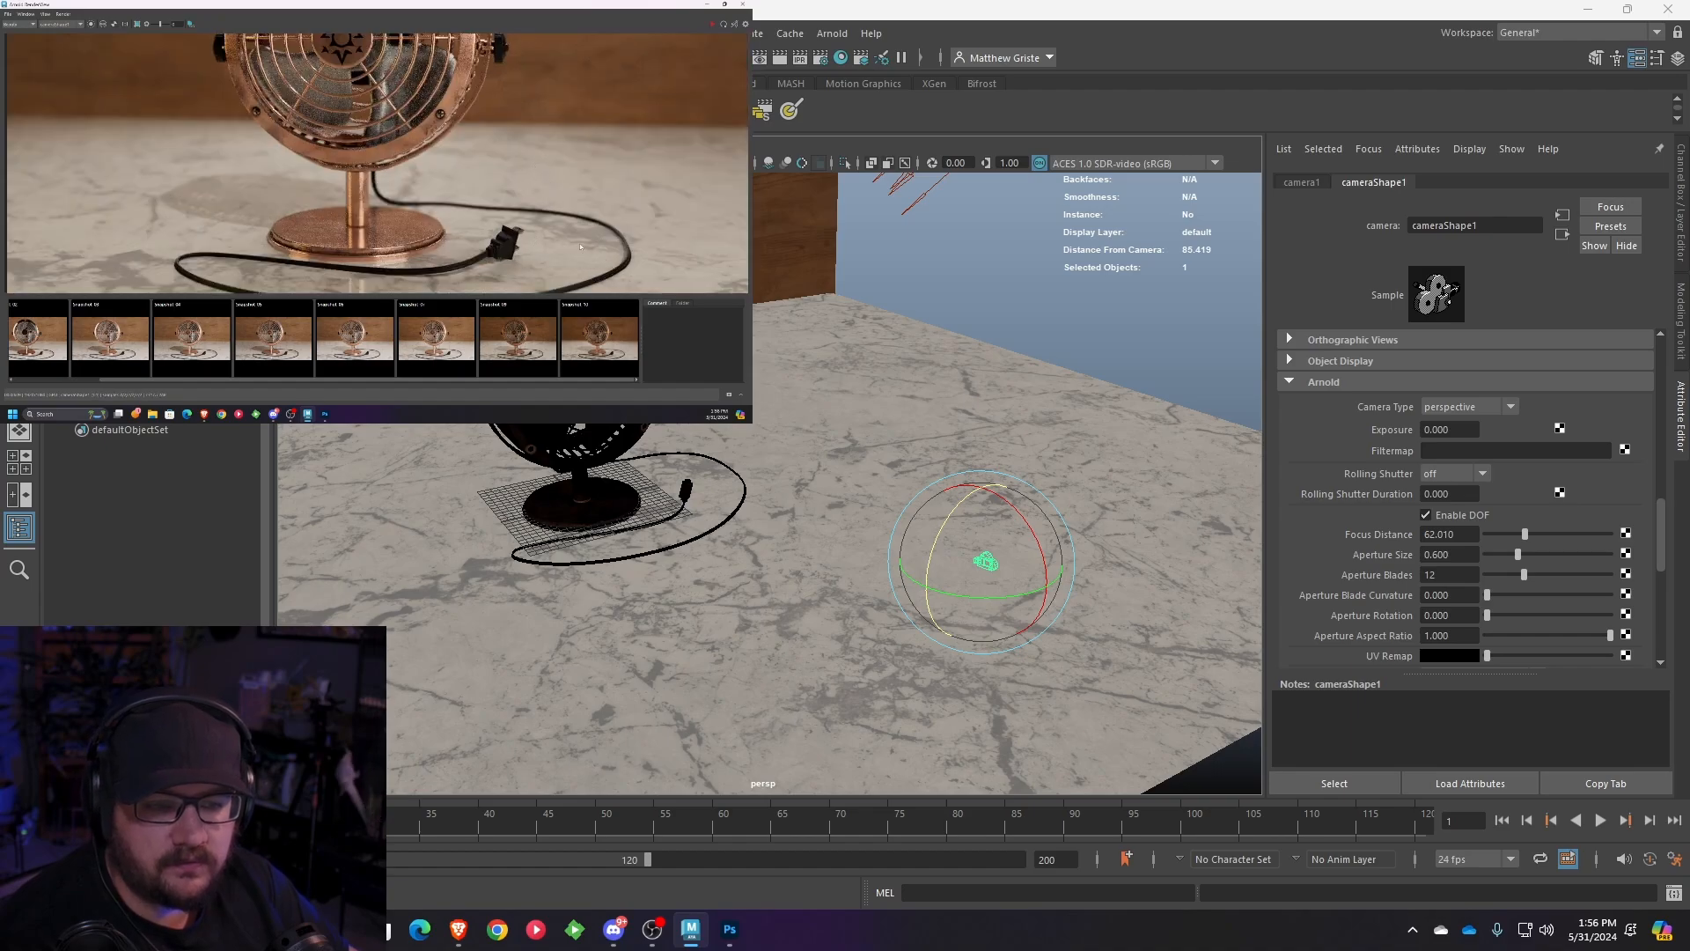
- Set the render camera's aperture size to 0.4 and refresh the render
mouse_move(537, 198)
middle_mouse_down()
mouse_move(541, 243)
mouse_move(525, 223)
middle_mouse_up()
scroll(540, 243, "down", 3)
scroll(530, 227, "up", 2)
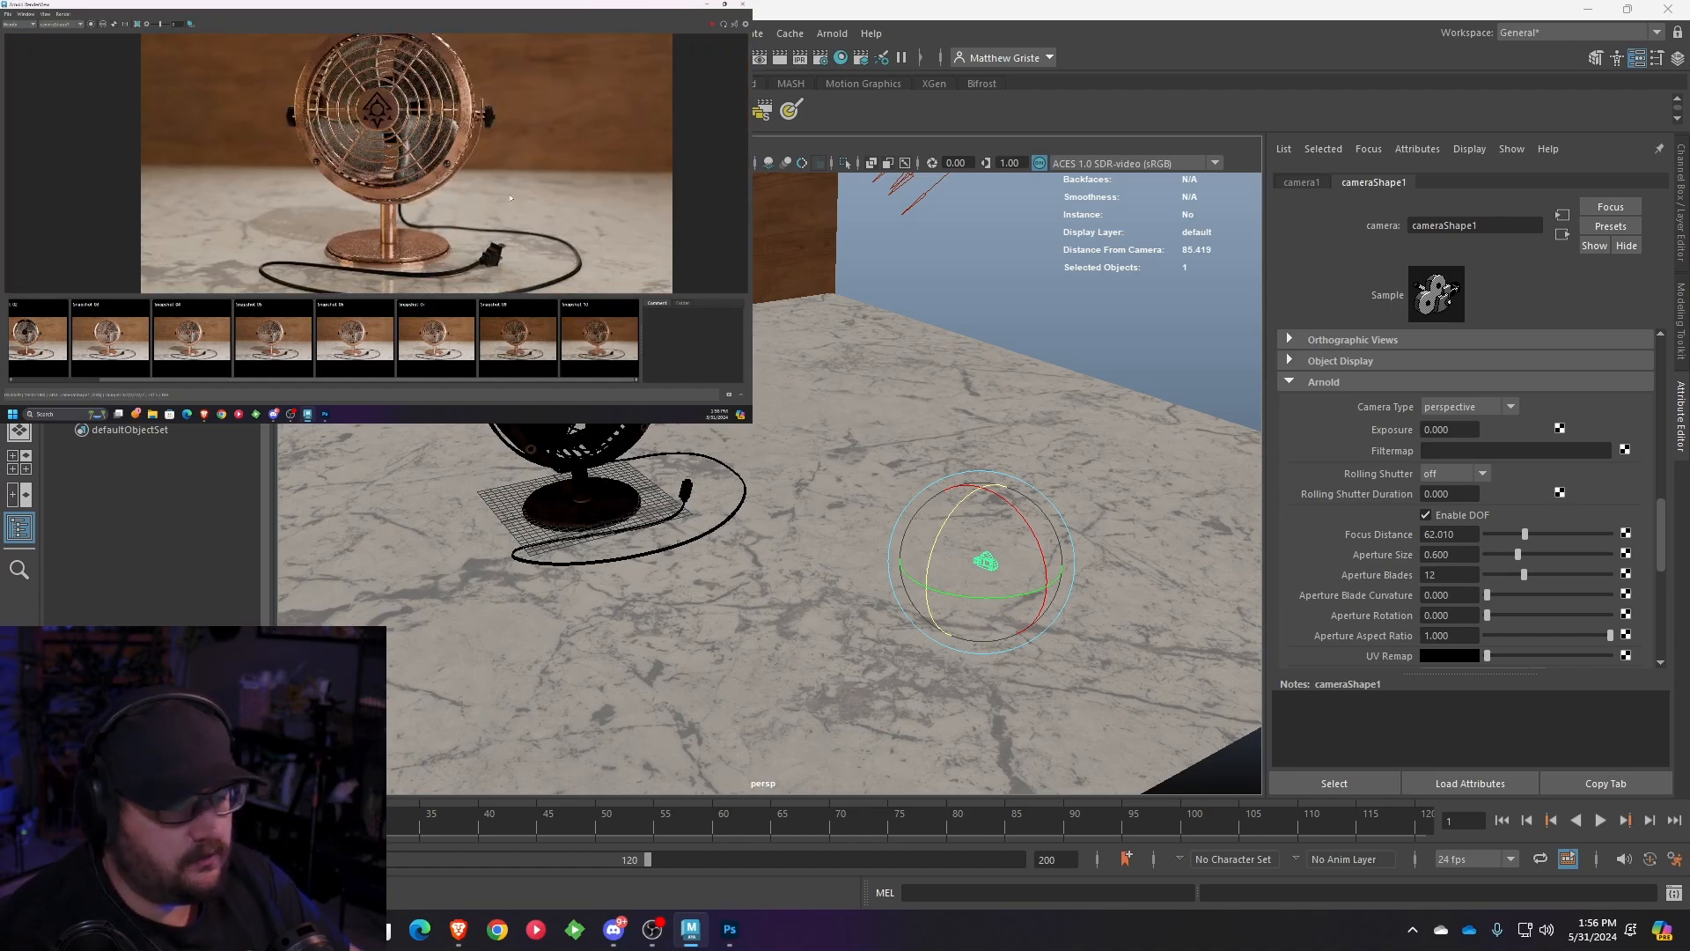
left_click(1459, 552)
key("BackSpace")
key("BackSpace")
type("4")
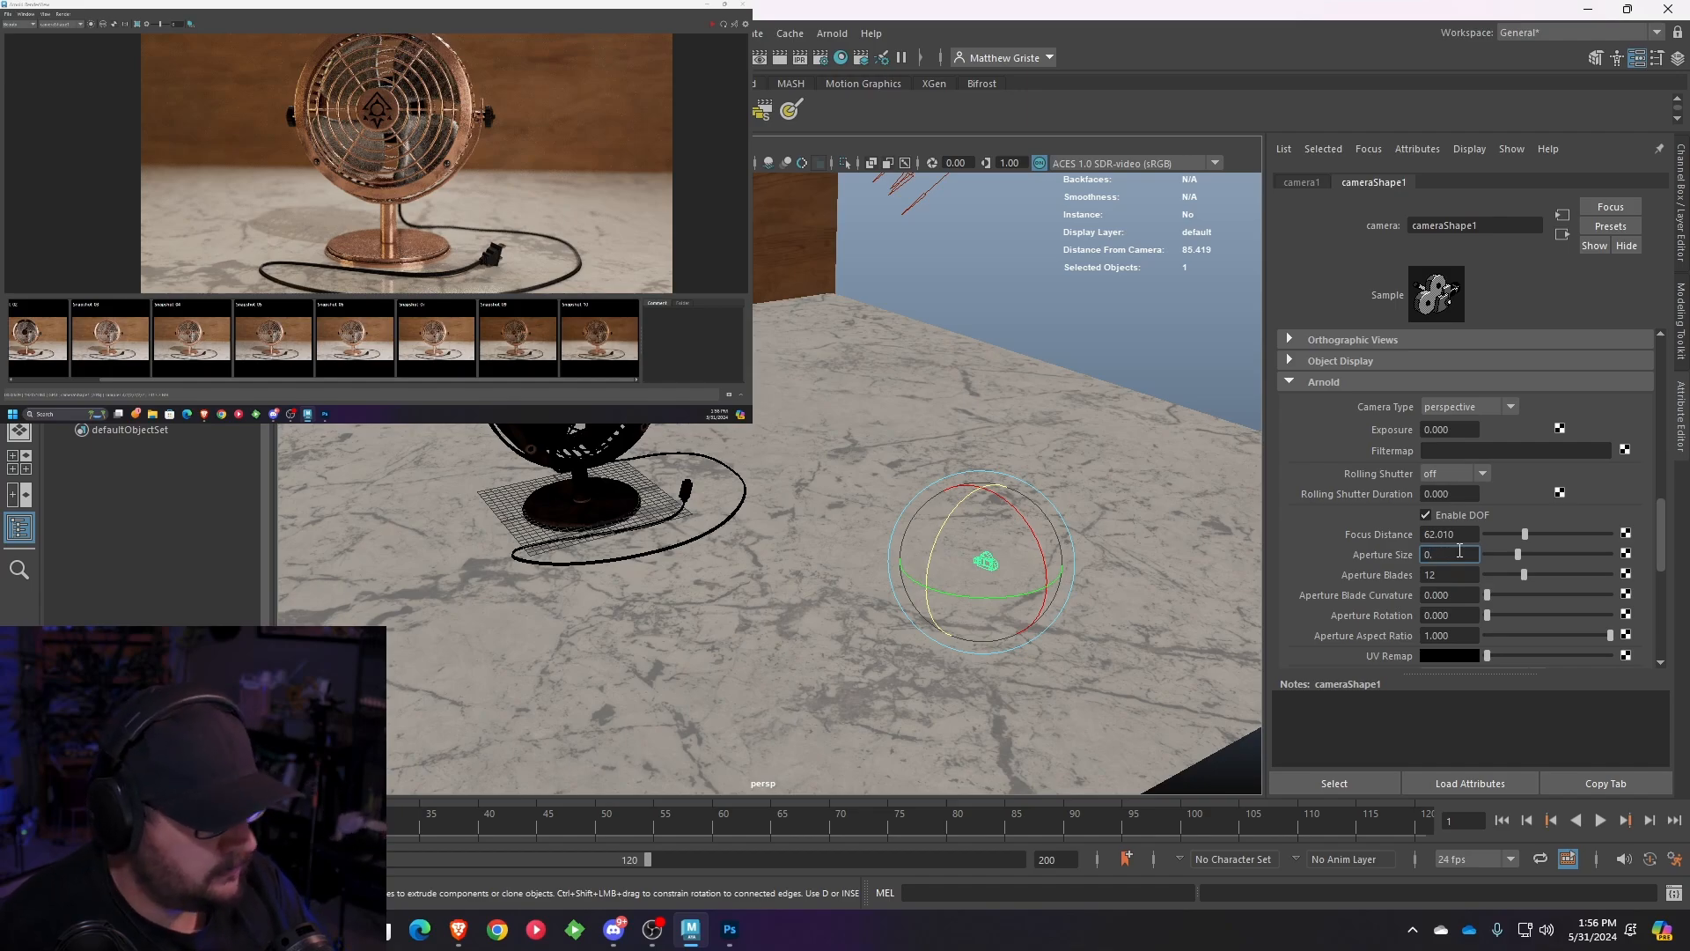
key("Return")
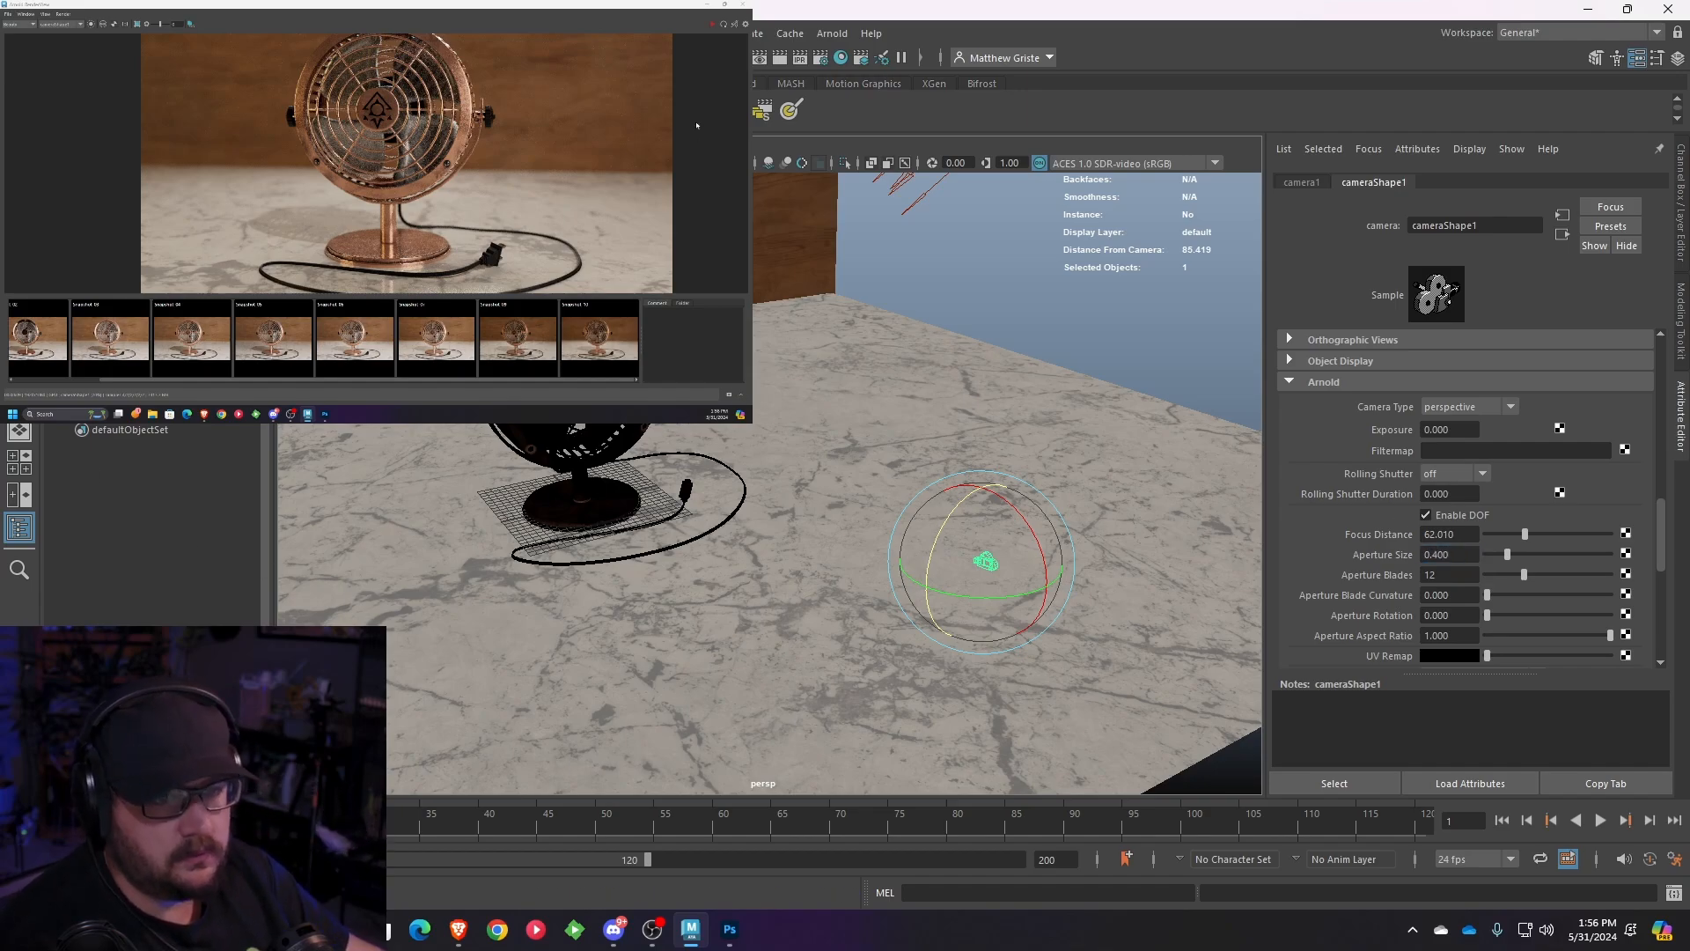
left_click(723, 24)
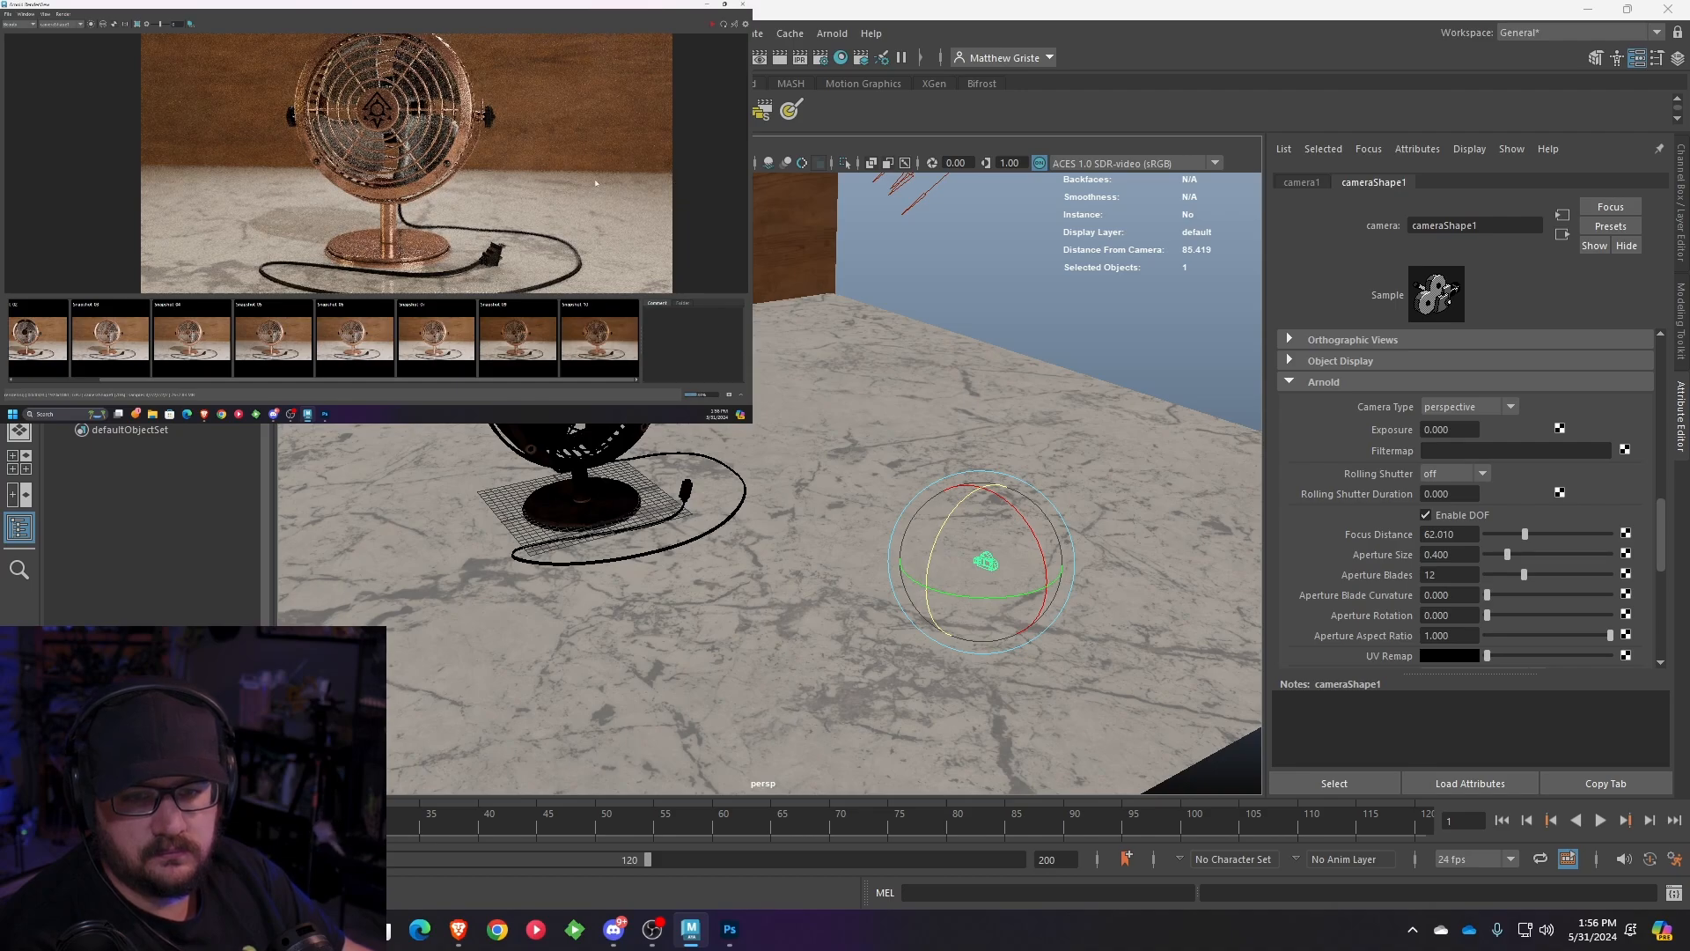
- Store a snapshot of the new render and comment on it that the aperture changed to .4
scroll(569, 184, "down", 2)
scroll(569, 184, "up", 2)
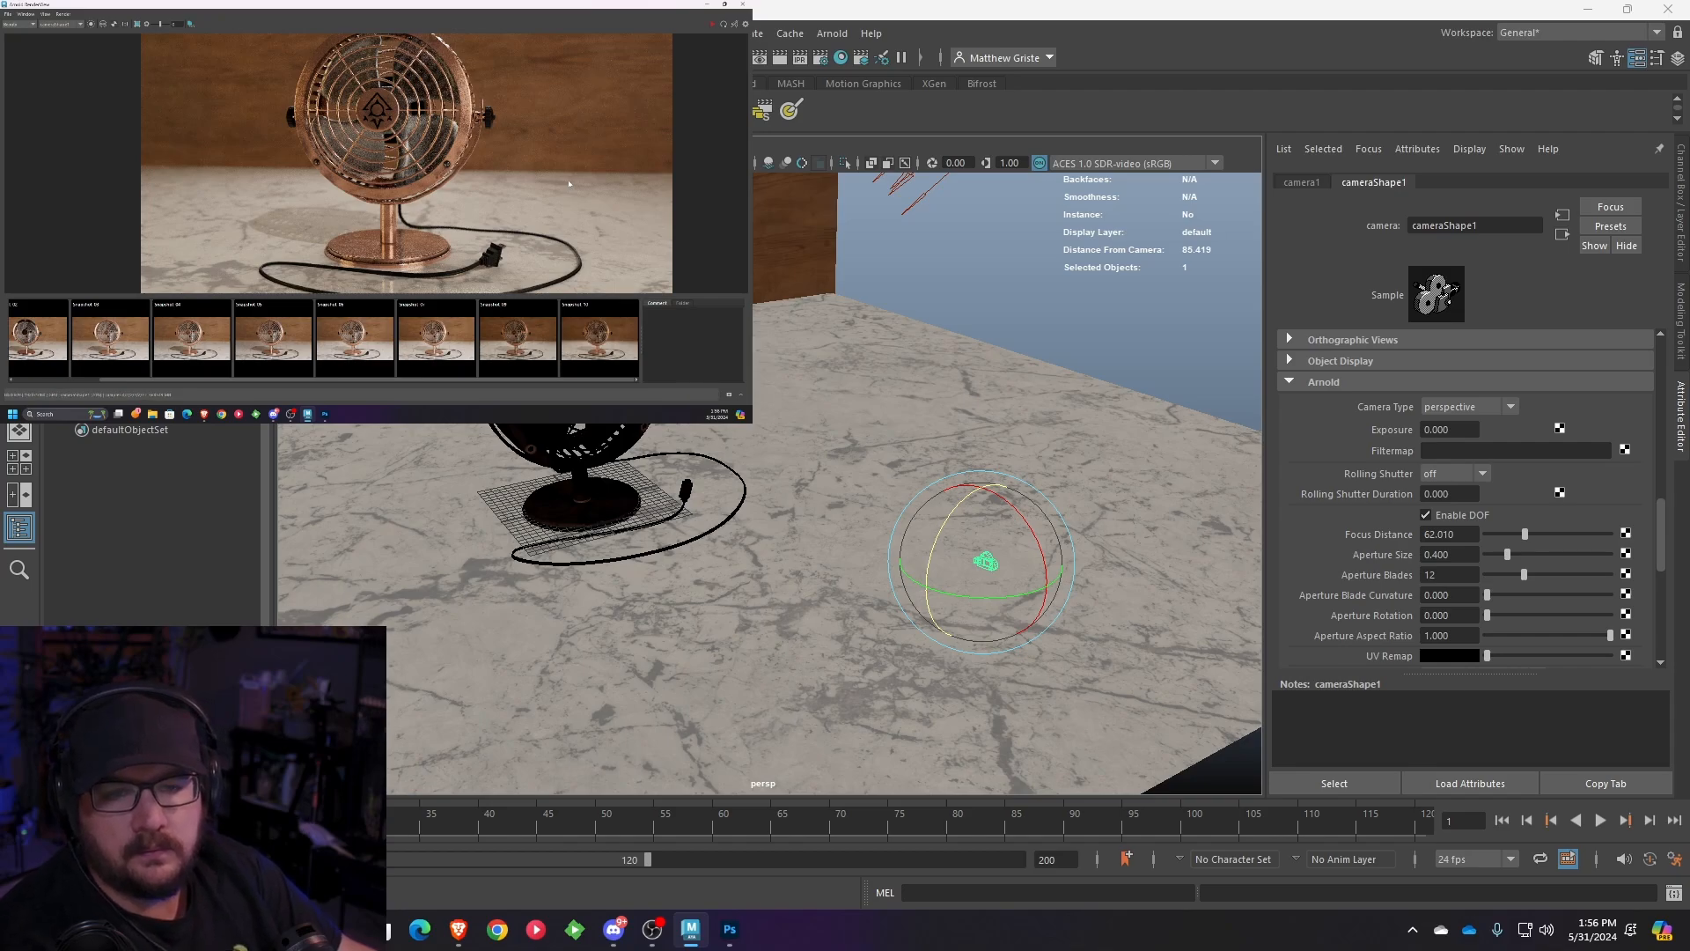
scroll(539, 177, "down", 2)
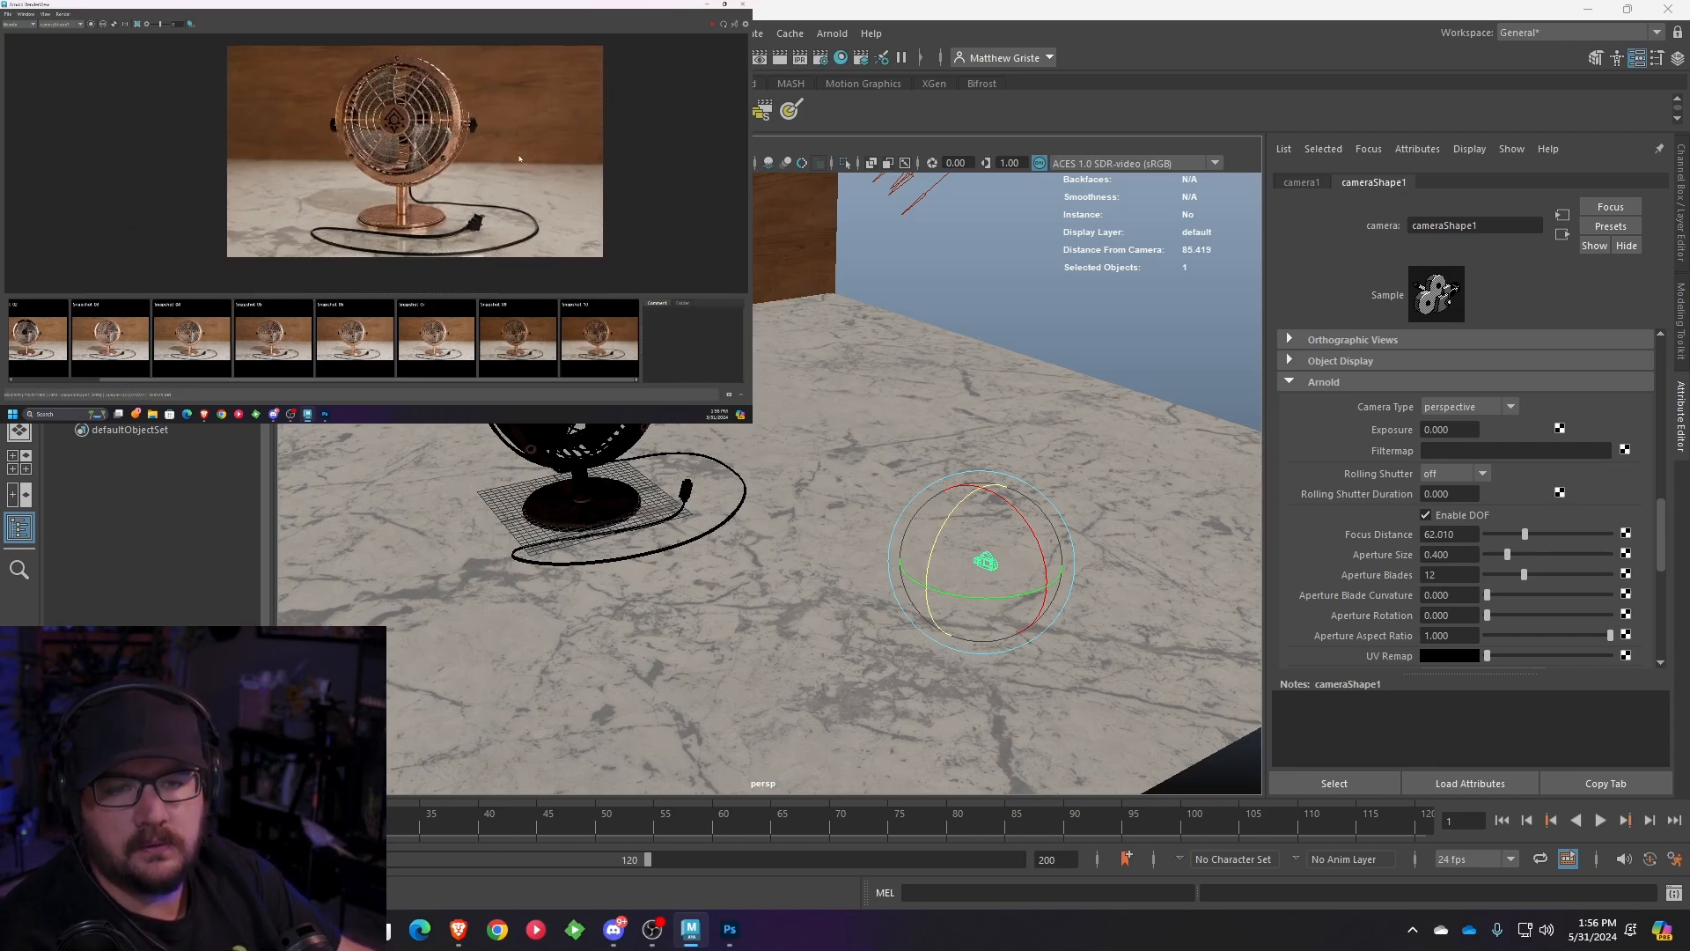
scroll(529, 166, "up", 2)
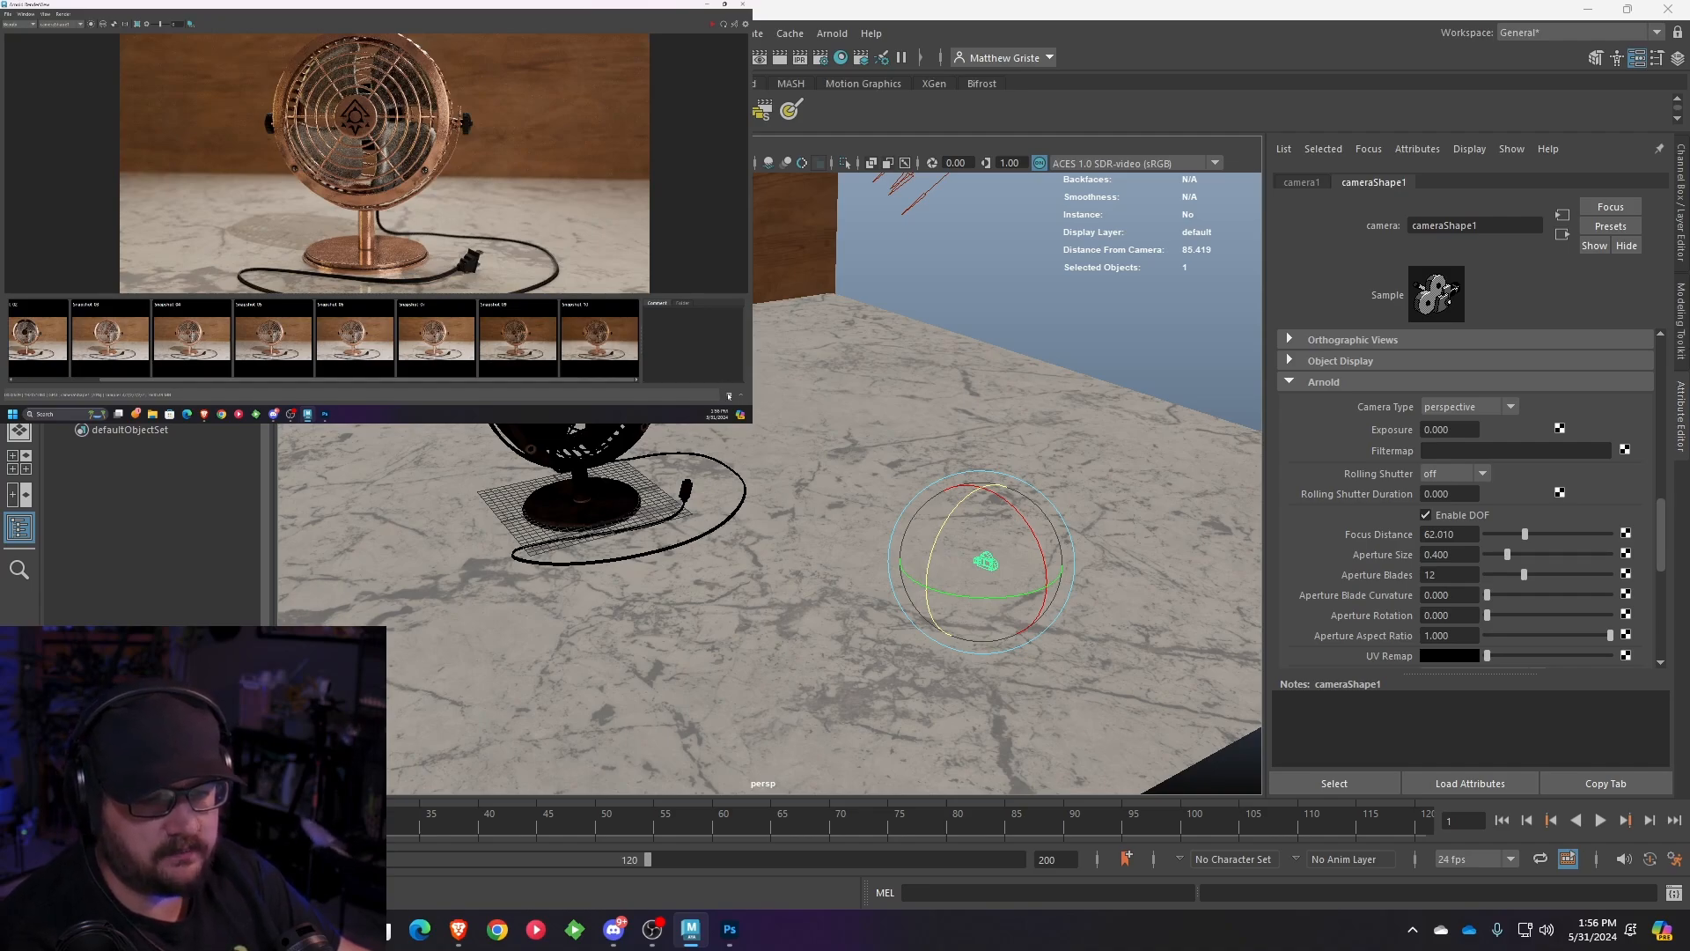
left_click(613, 357)
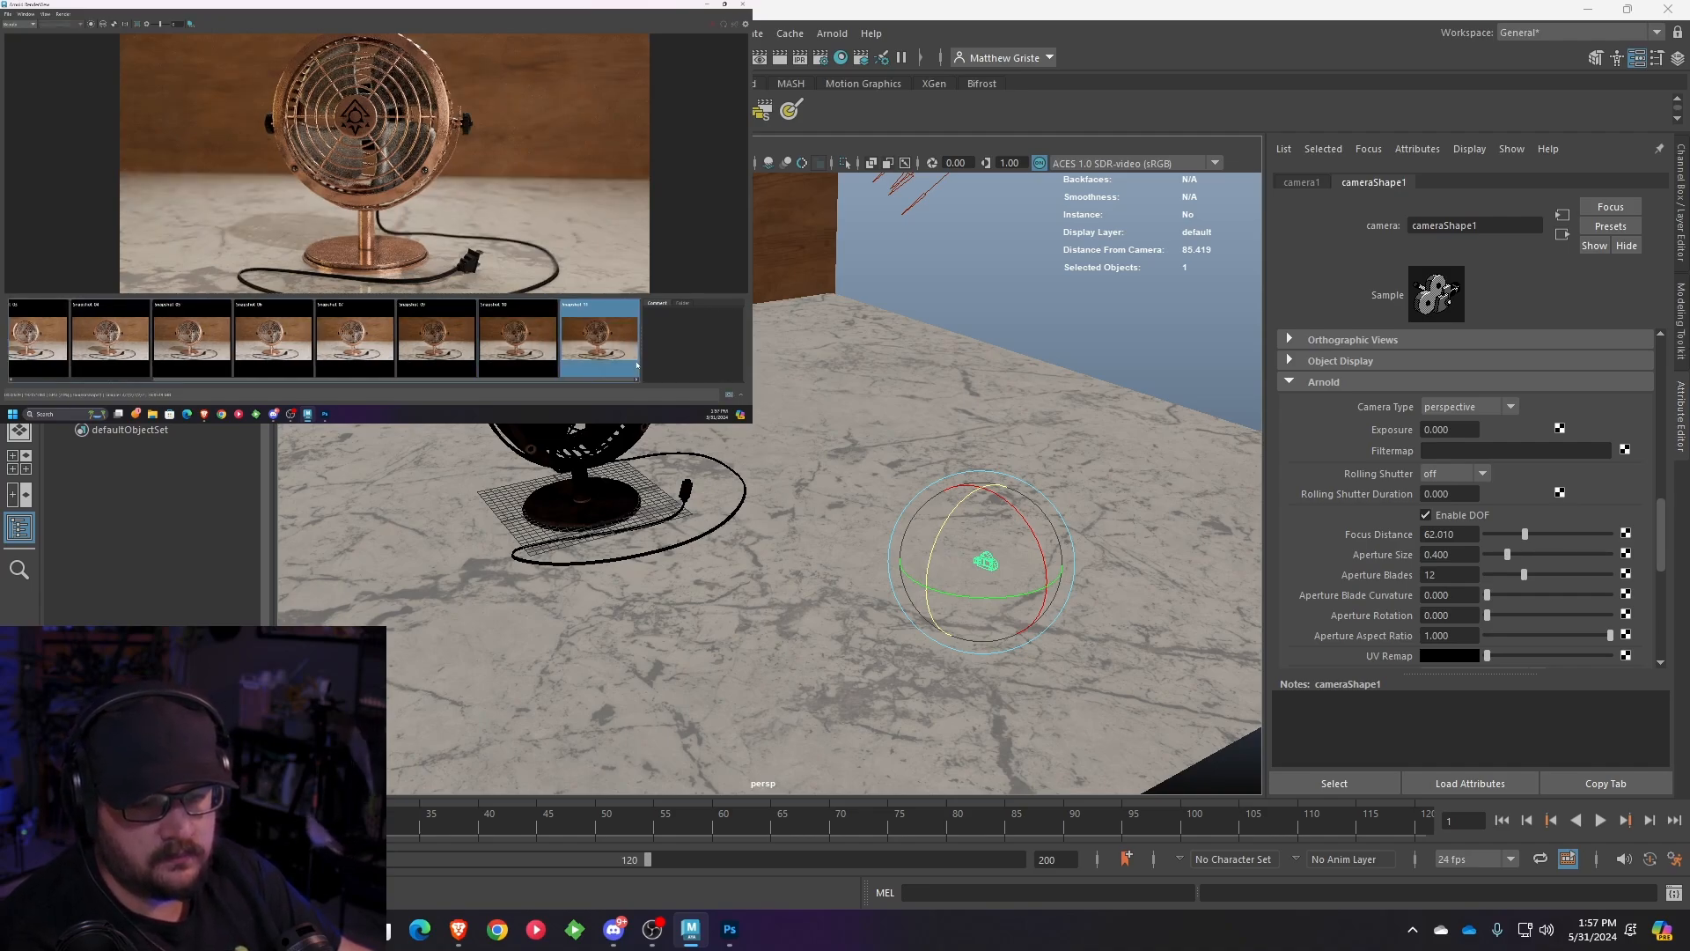
type("Aper")
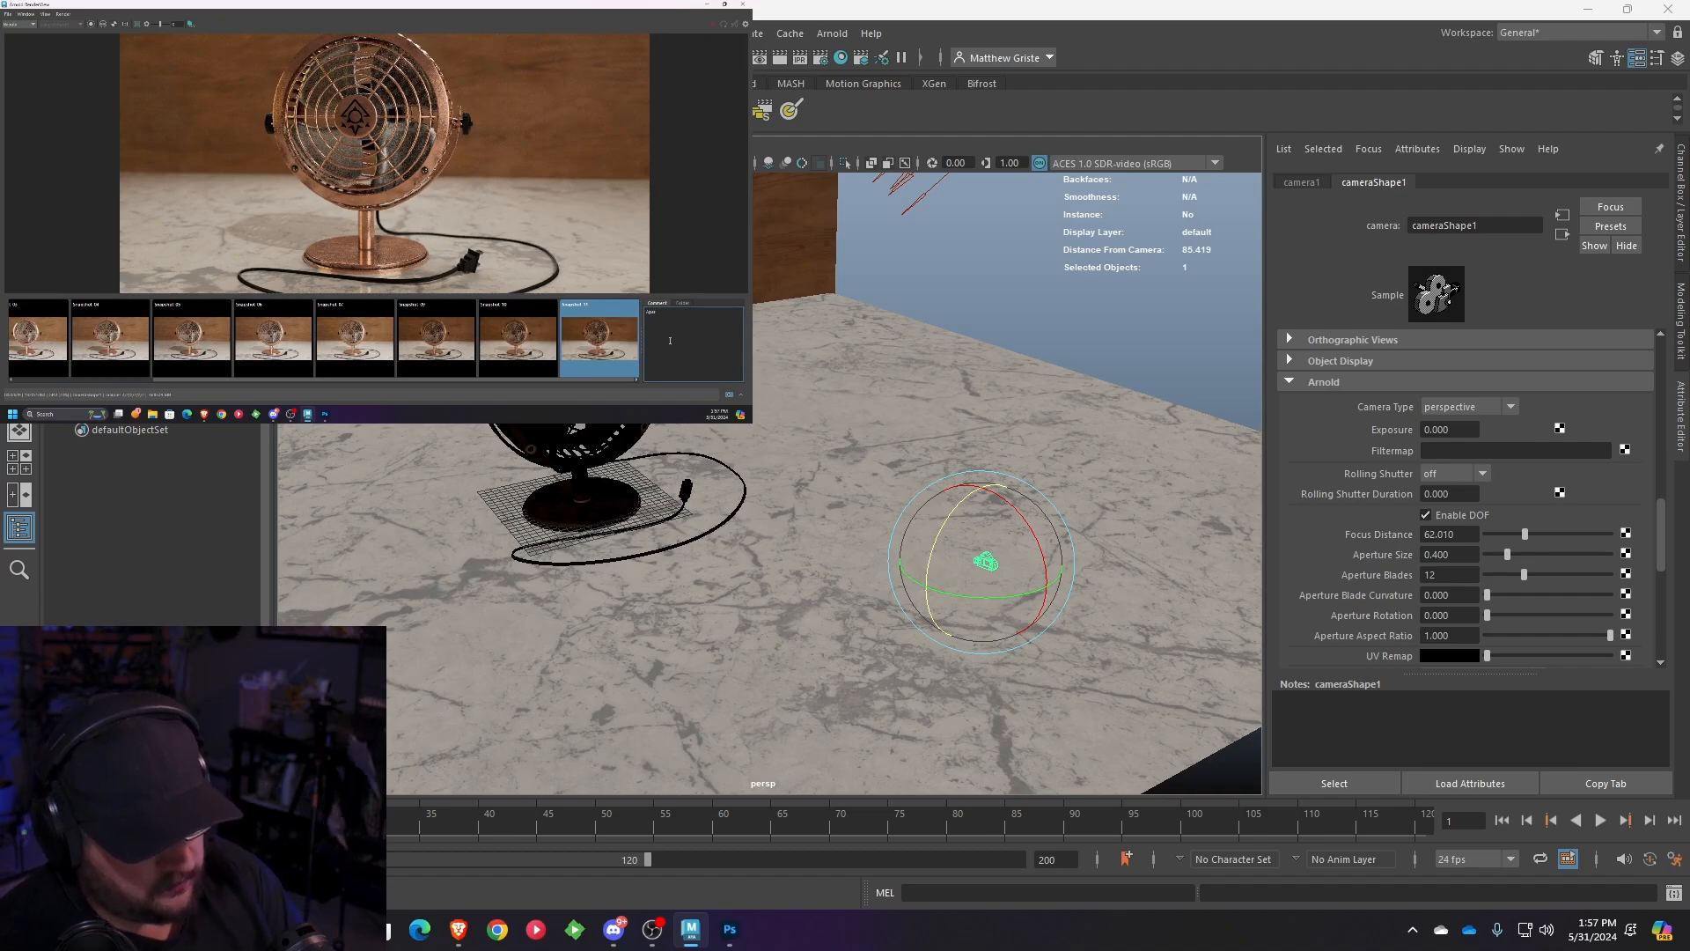
type("ature dhang")
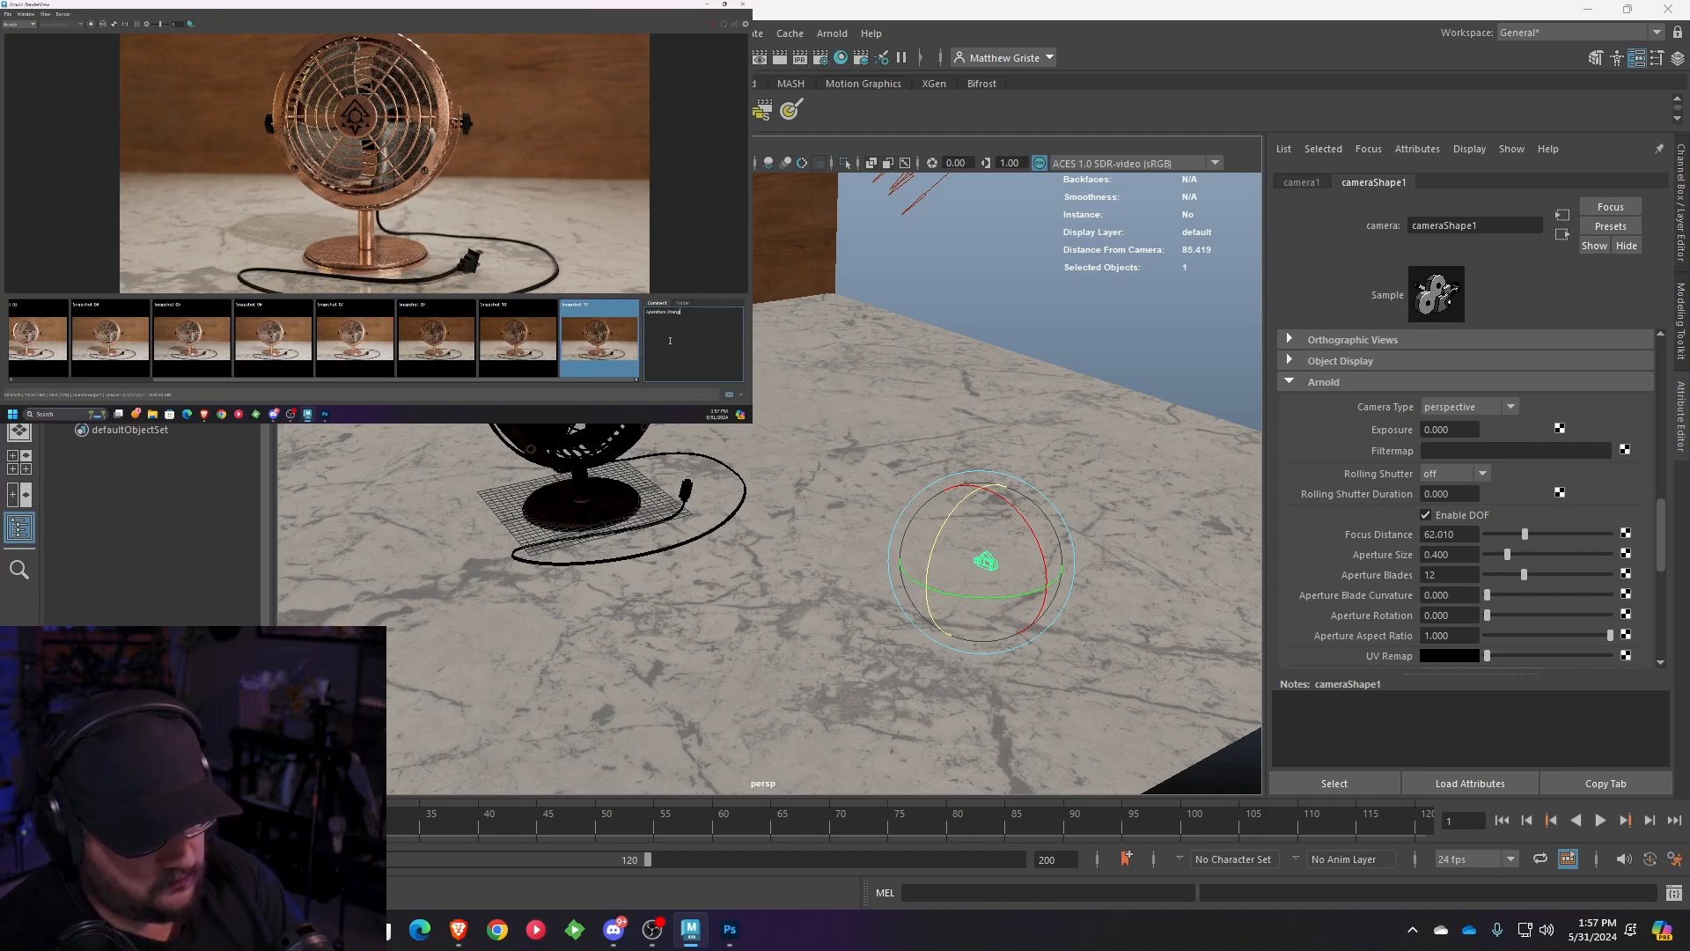
type("ed to .4")
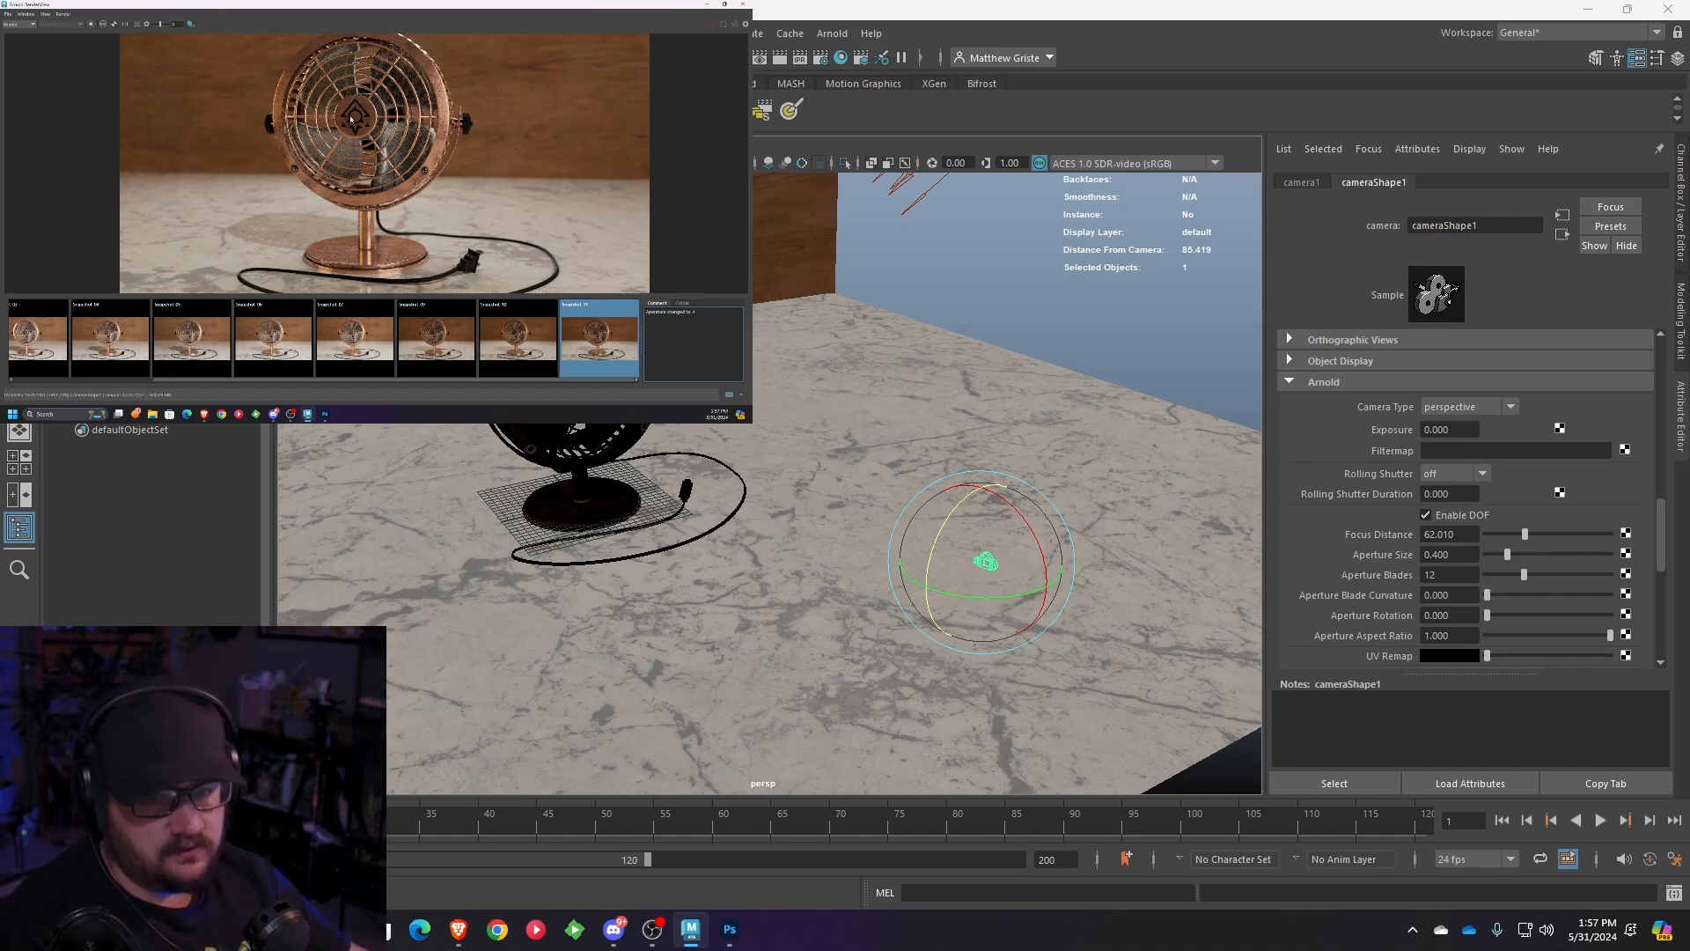
- Save the scene with the current camera settings
scroll(431, 147, "down", 2)
middle_click_drag(431, 147, 445, 160)
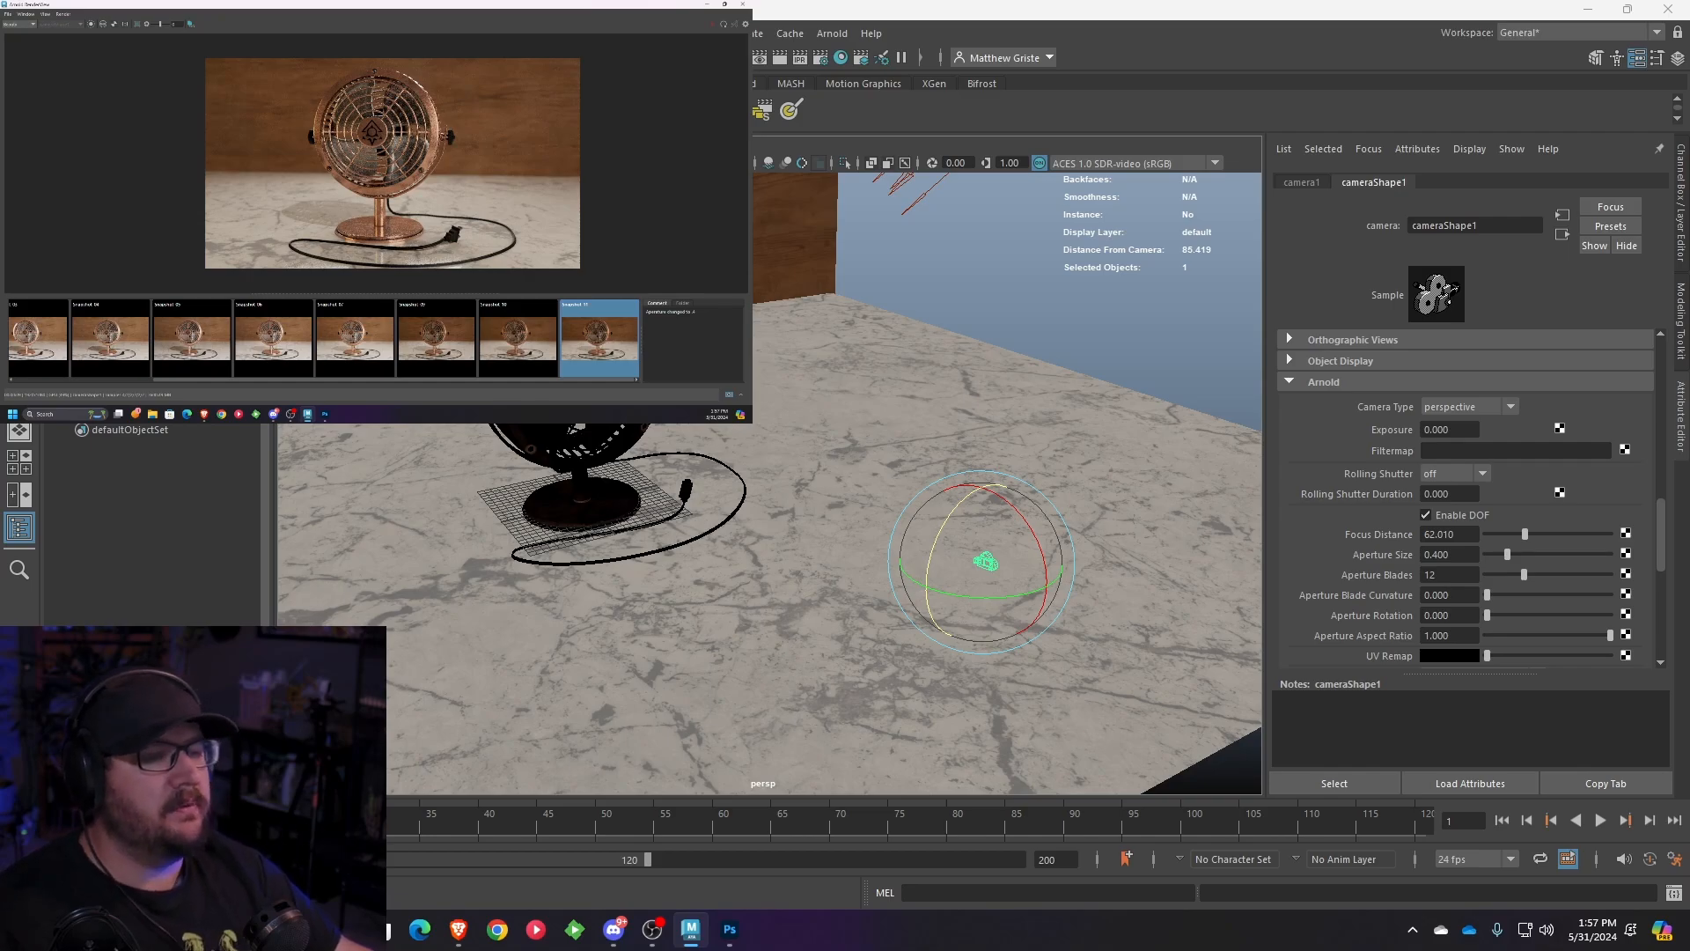
key("ctrl+s")
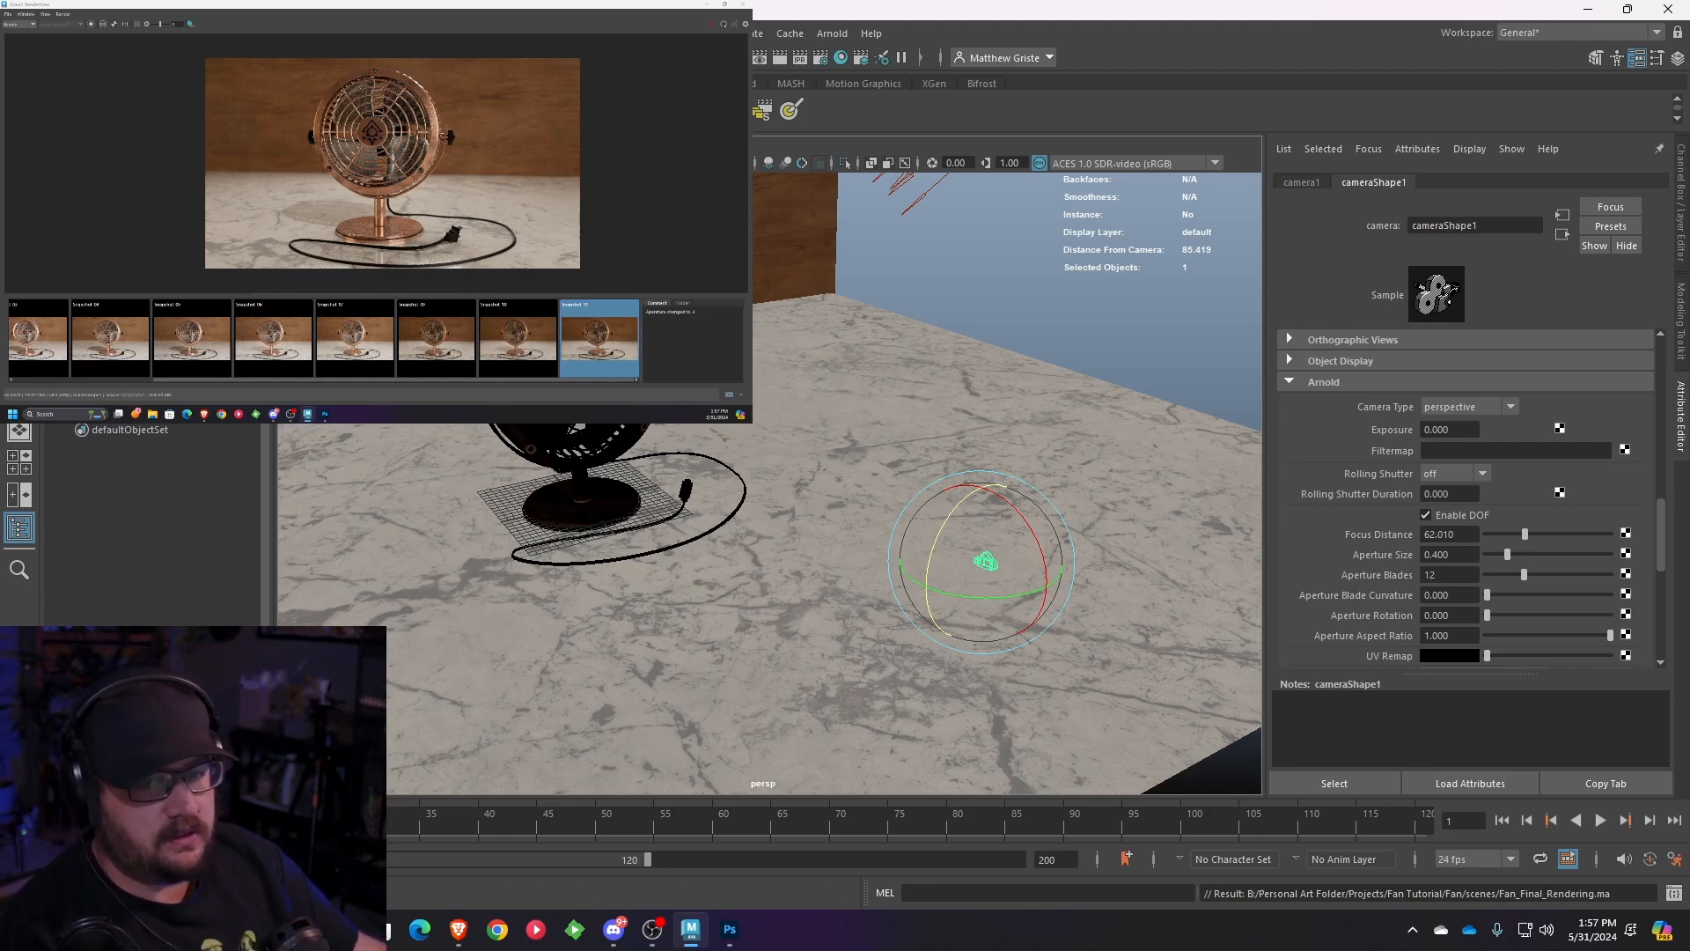
- Set the Camera (AA) samples to 6 in the Arnold render settings and refresh the render
scroll(420, 188, "up", 3)
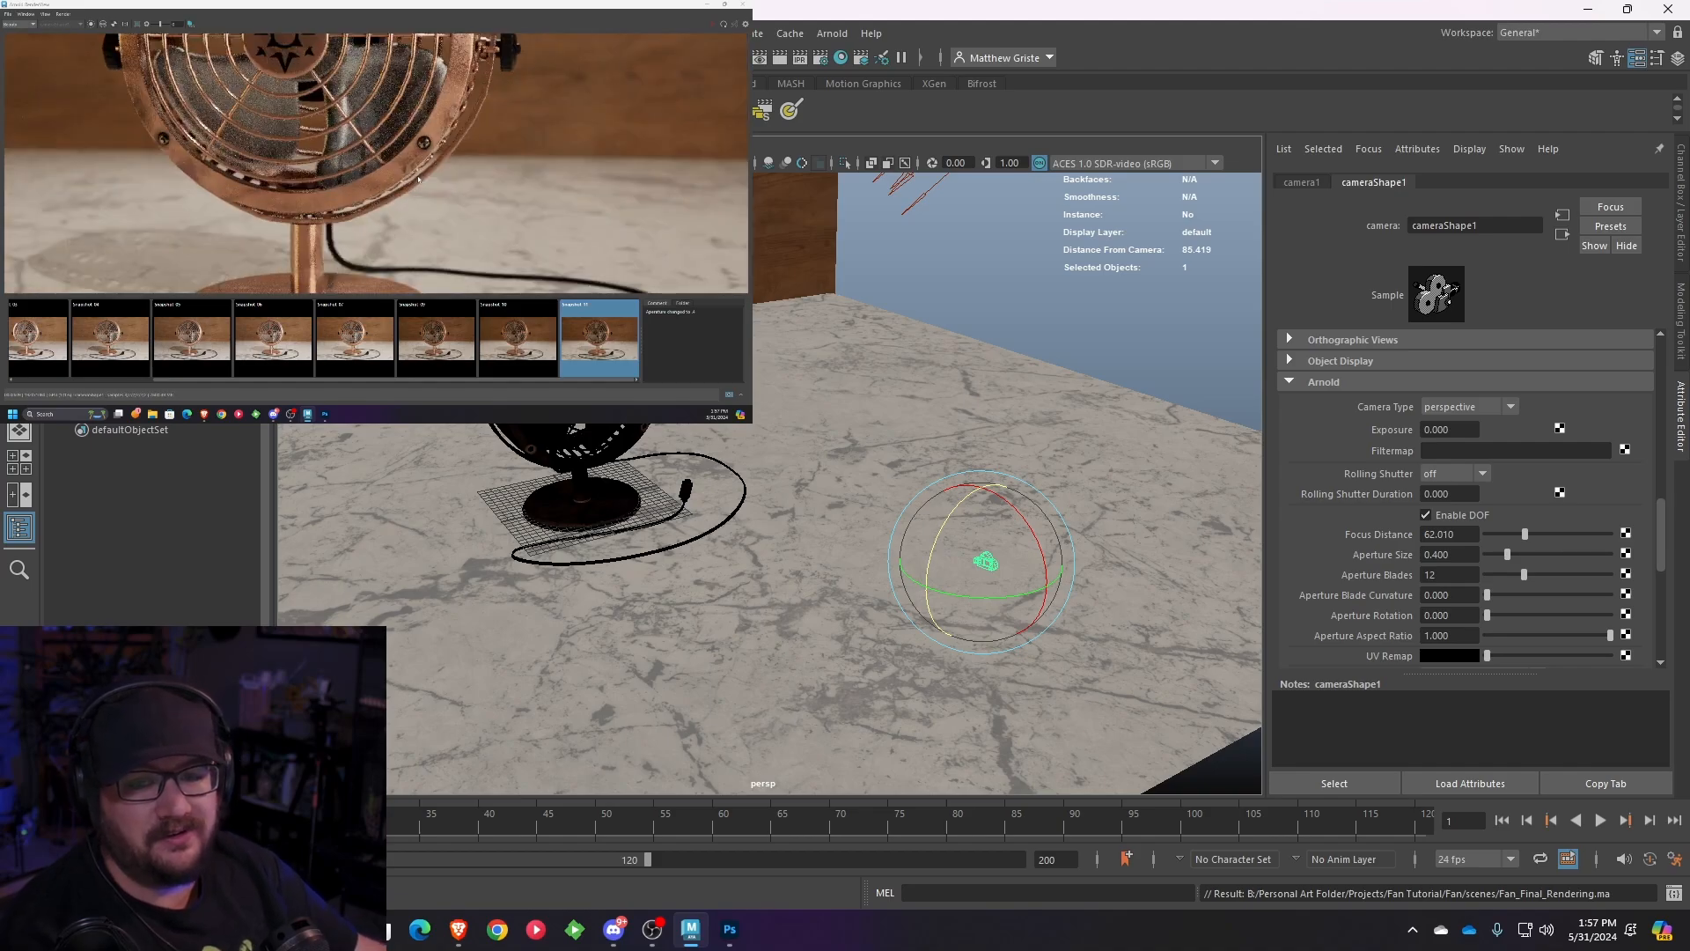
scroll(489, 210, "down", 3)
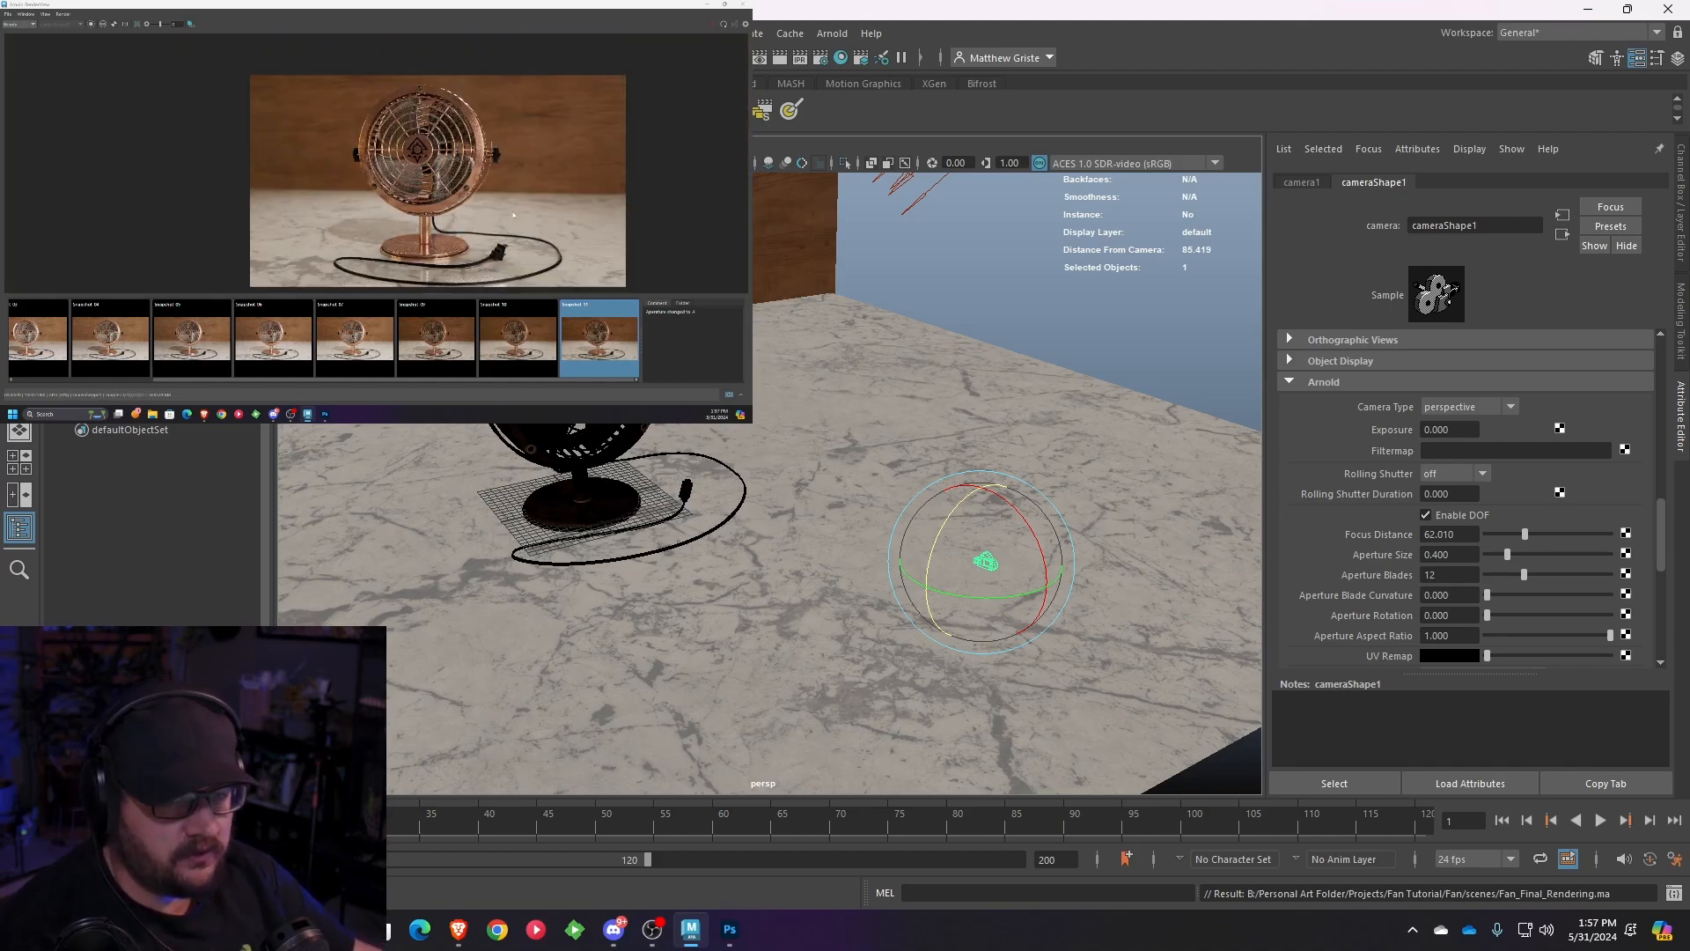
scroll(519, 204, "down", 2)
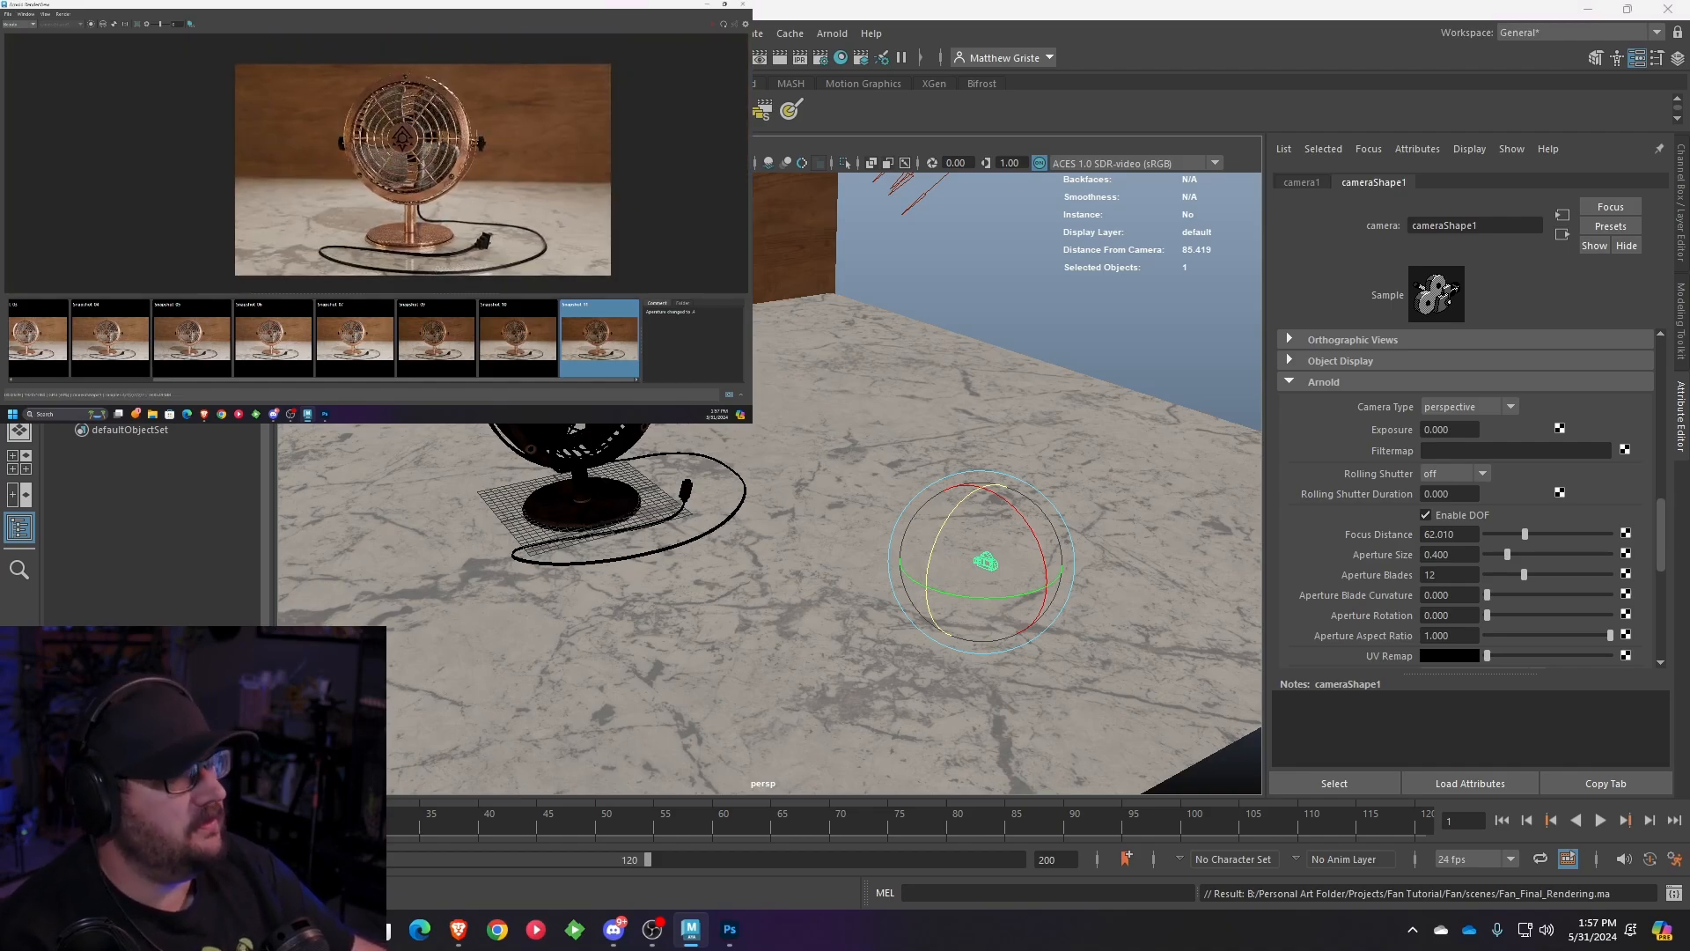
left_click(816, 60)
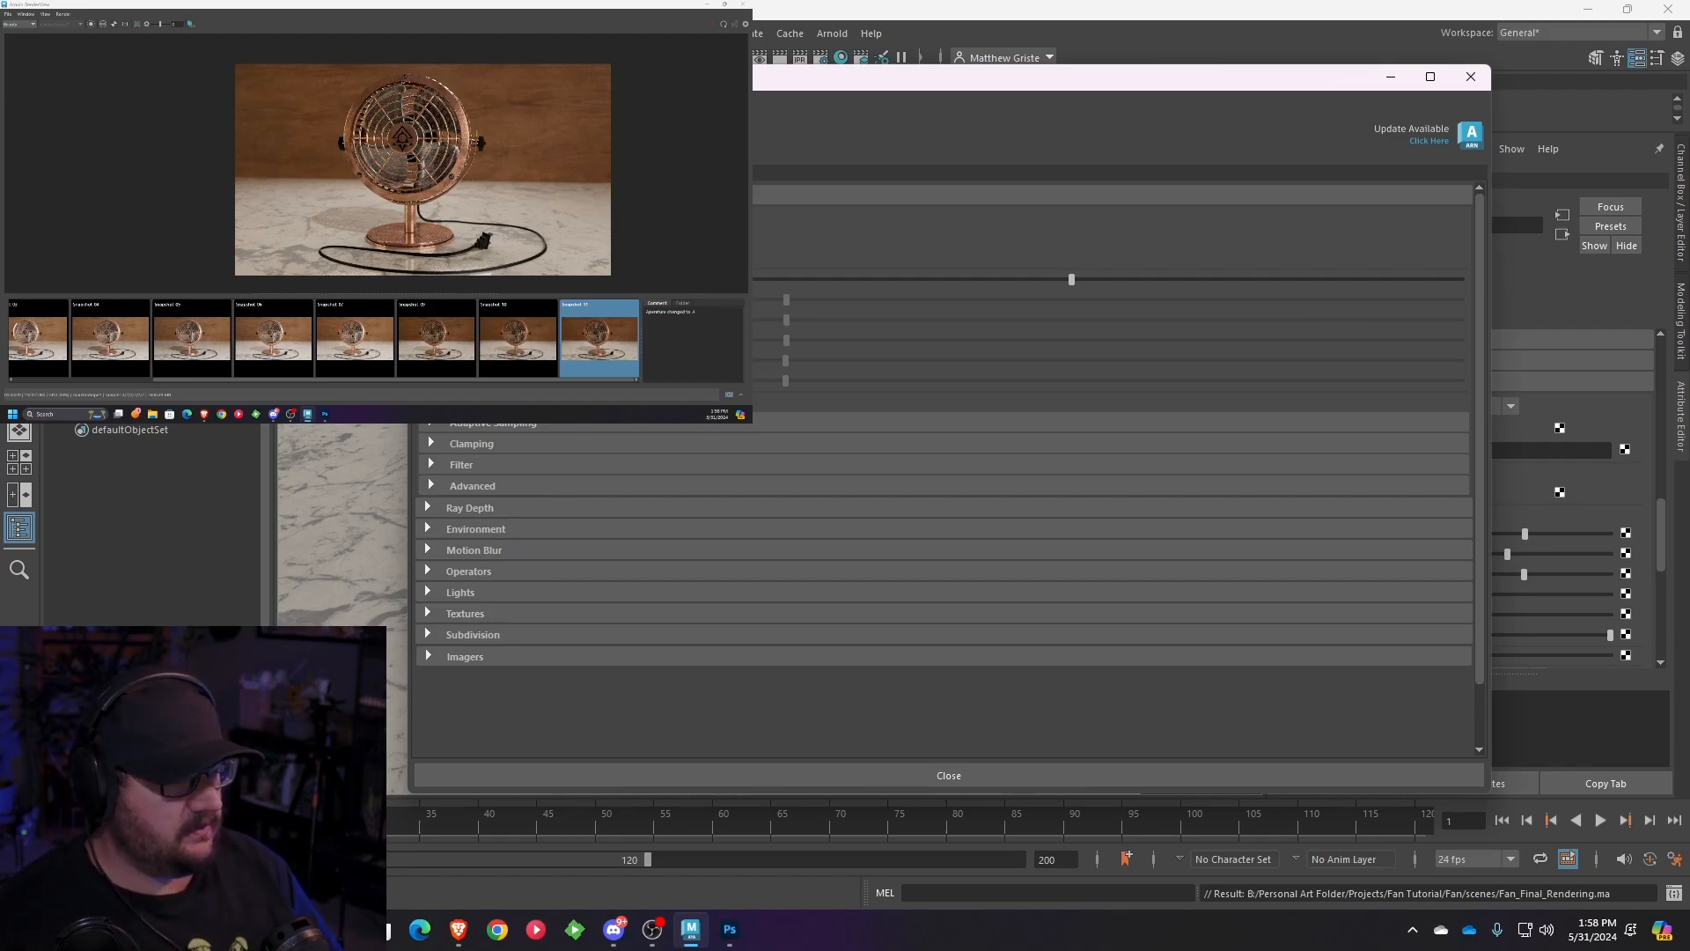
key("Return")
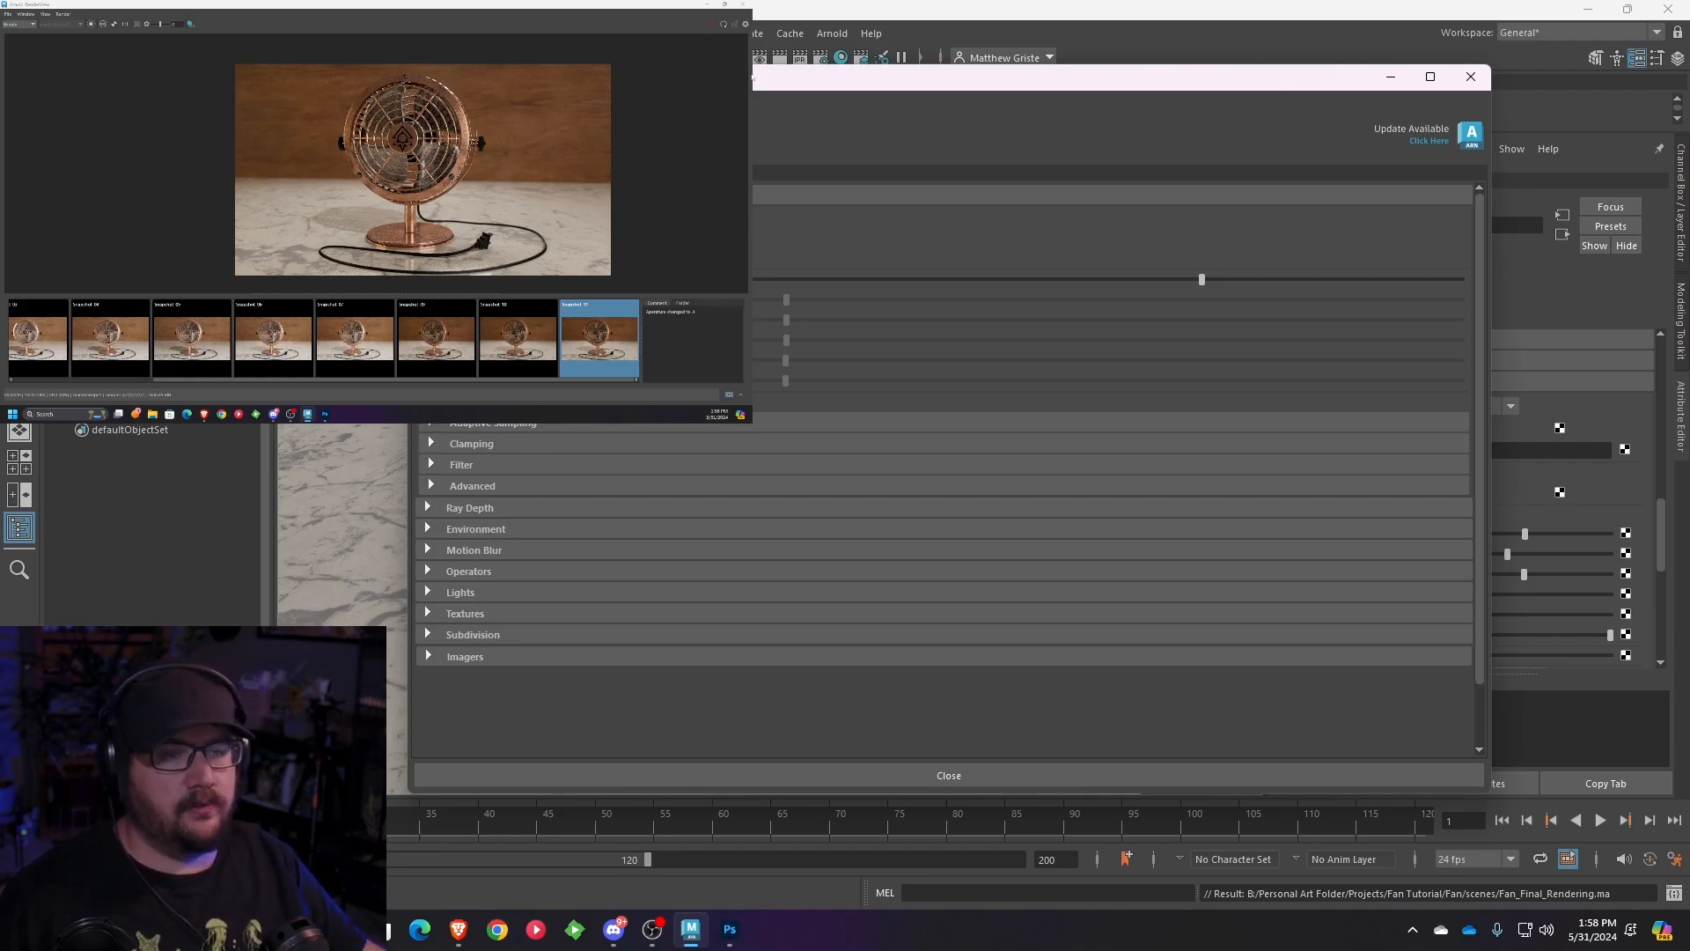
left_click(729, 397)
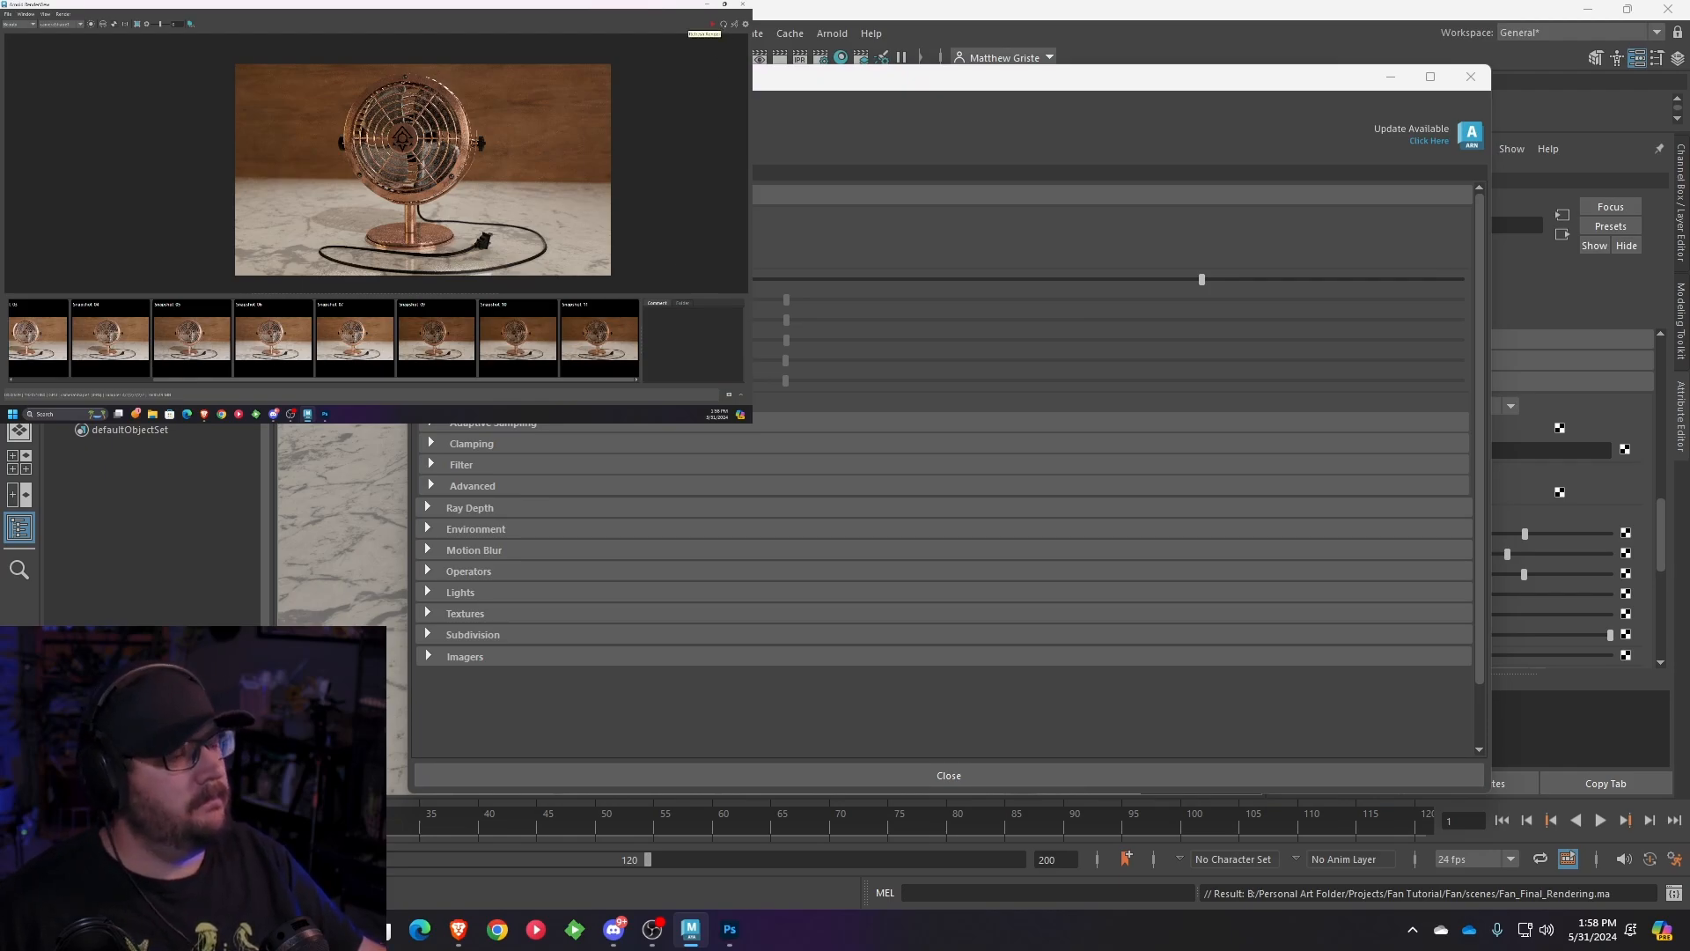
left_click_drag(774, 78, 1124, 87)
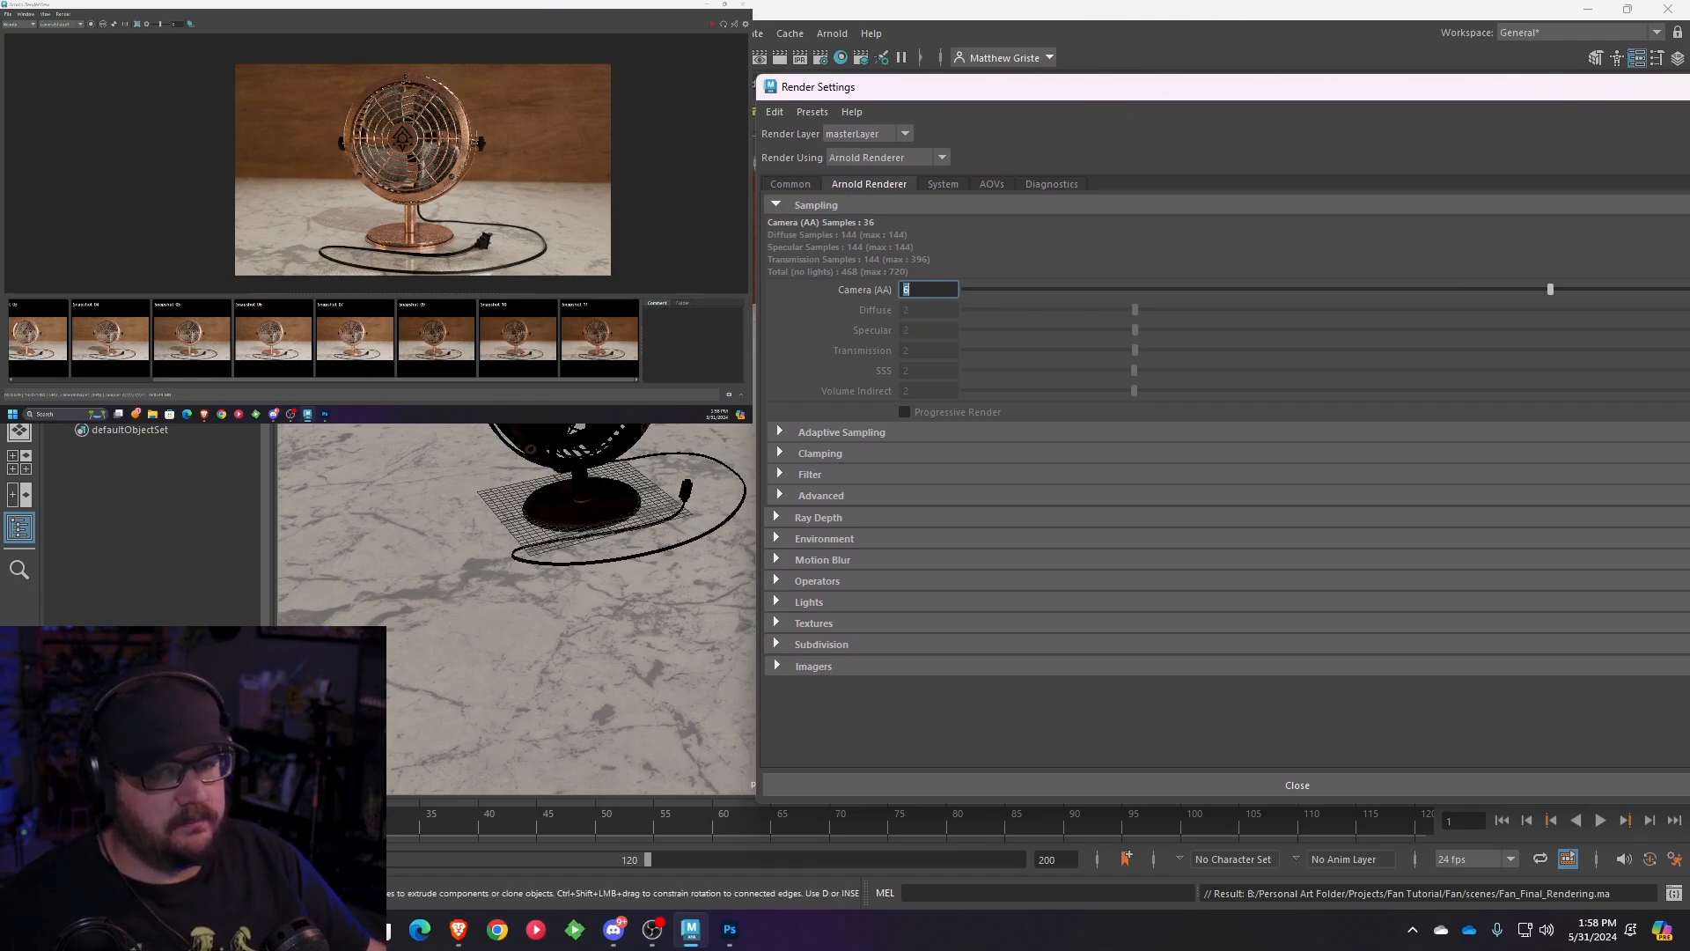
left_click(723, 25)
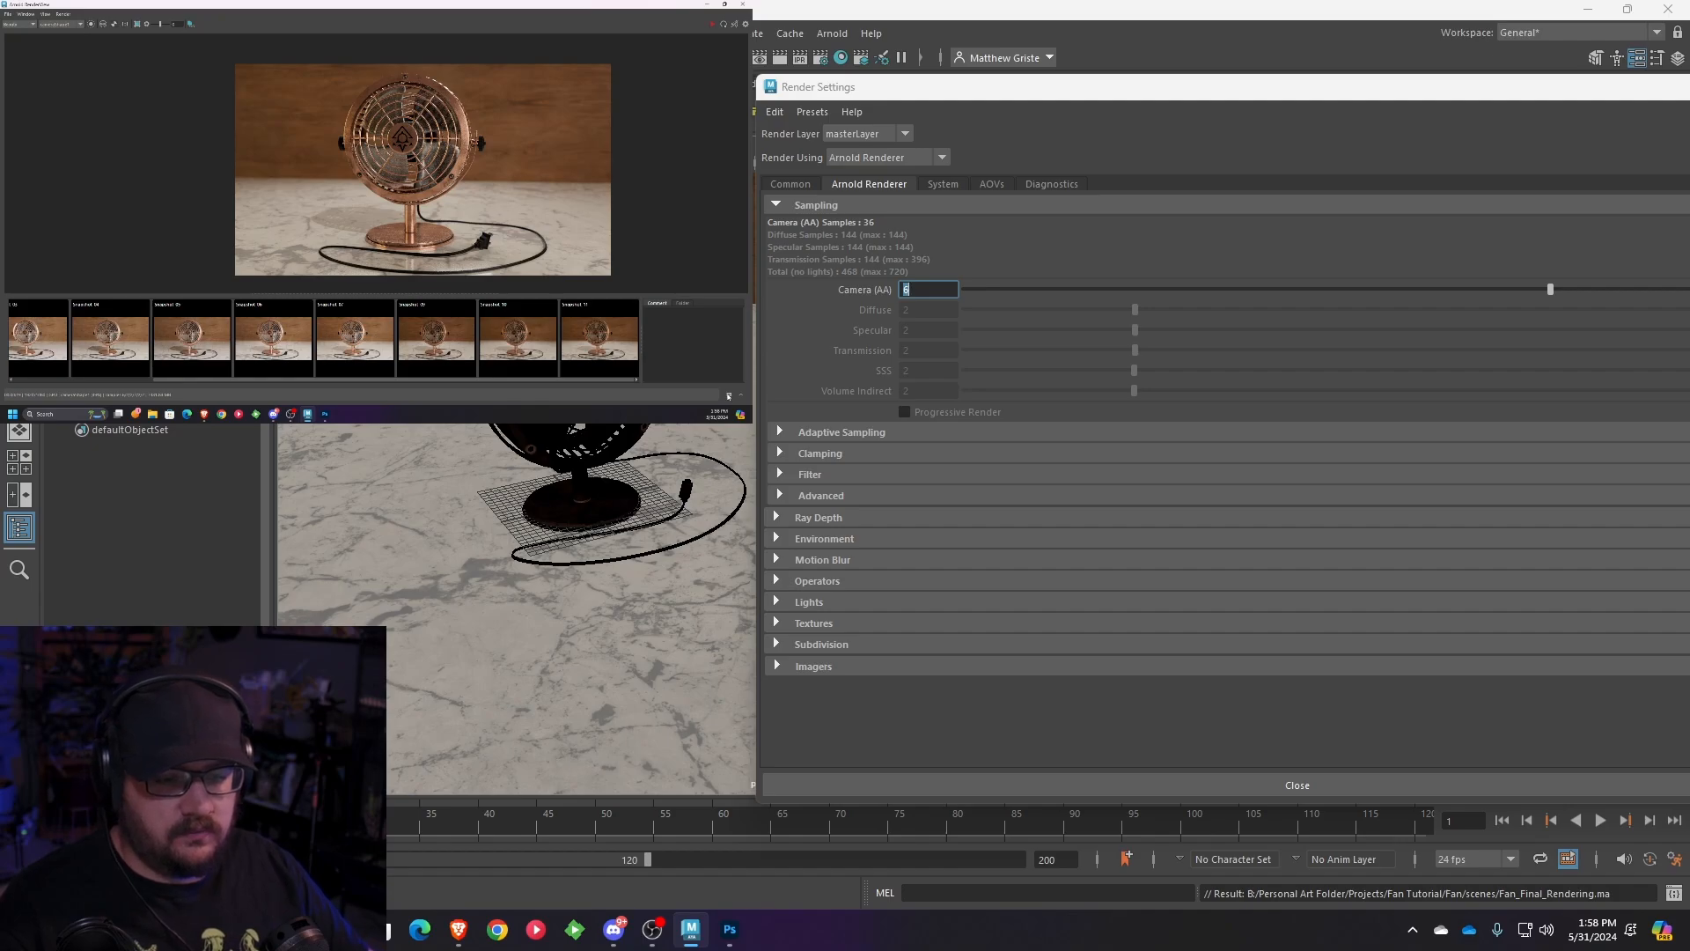
- Store a snapshot of the render made with 6 camera samples and display it in the render view
left_click(615, 345)
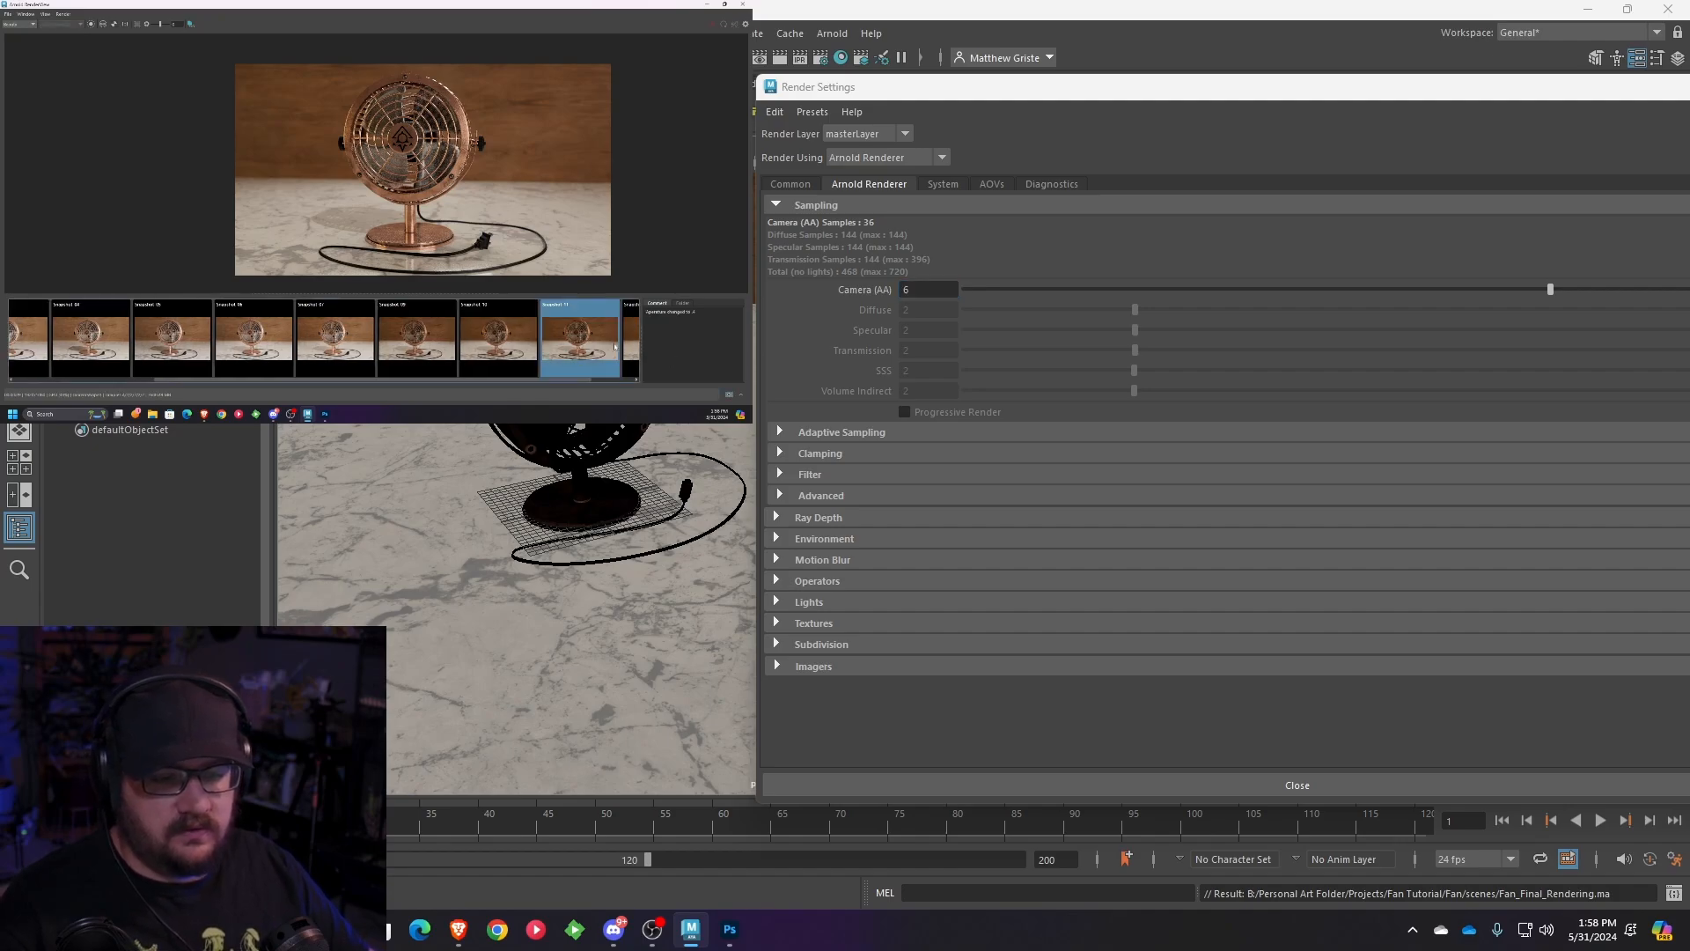
left_click_drag(587, 381, 627, 380)
left_click(599, 343)
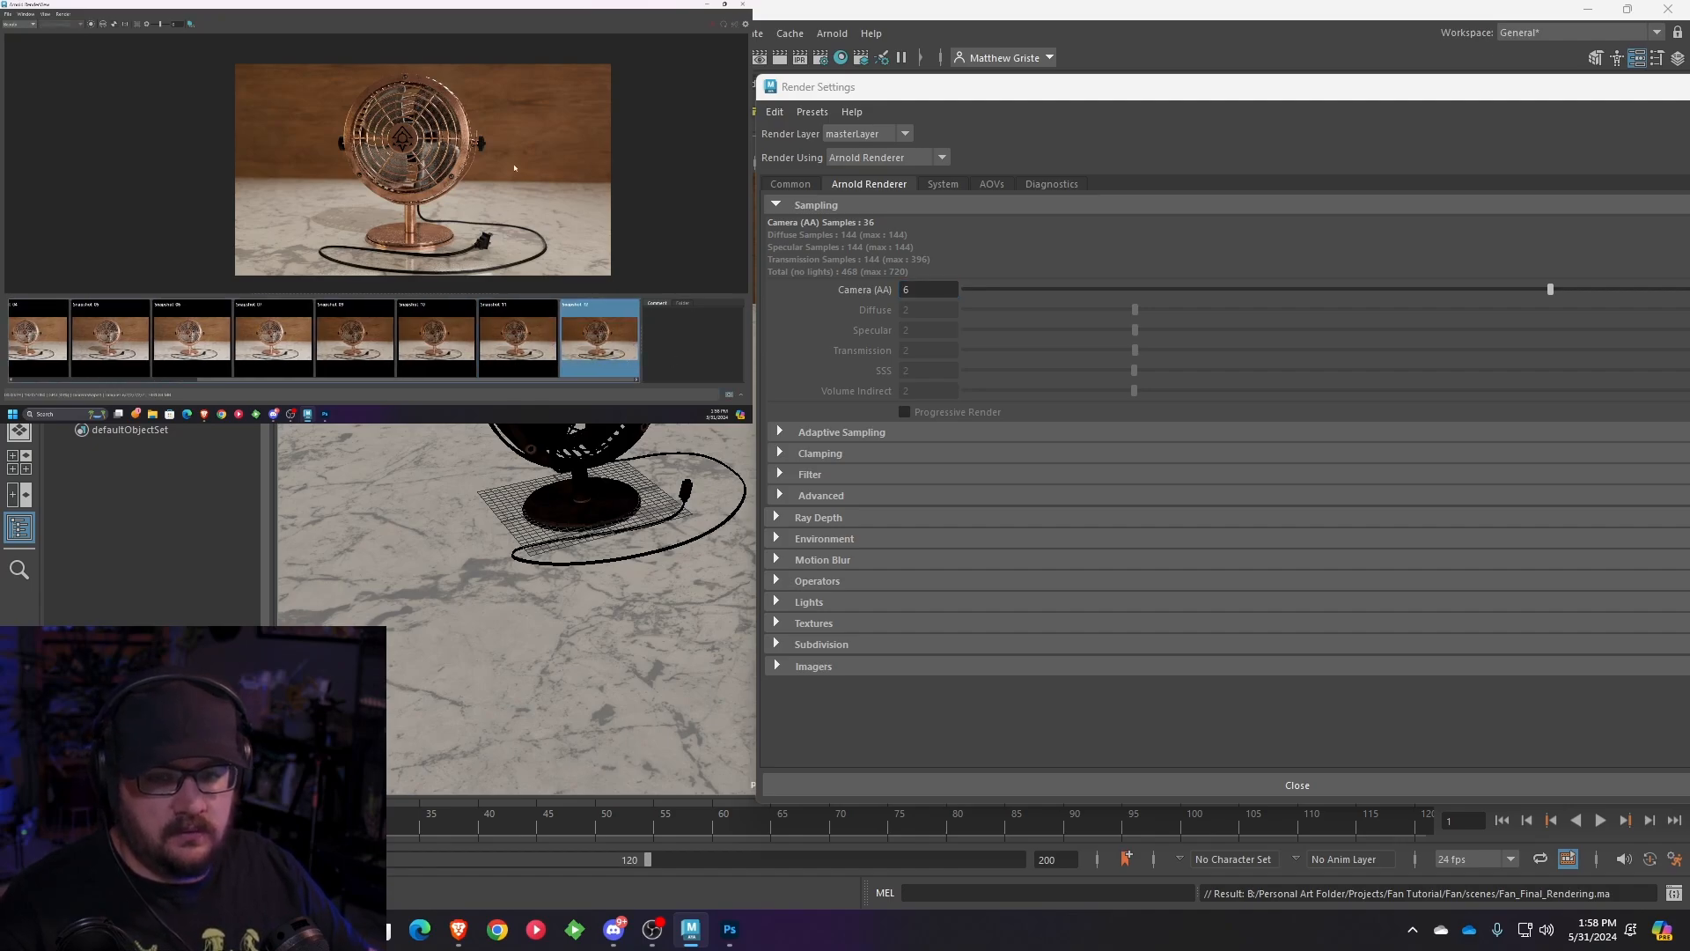
- Compare the newest snapshot with the previous one up close, checking noise around the fan's grille, logo and side knob
scroll(481, 141, "up", 5)
scroll(407, 142, "up", 2)
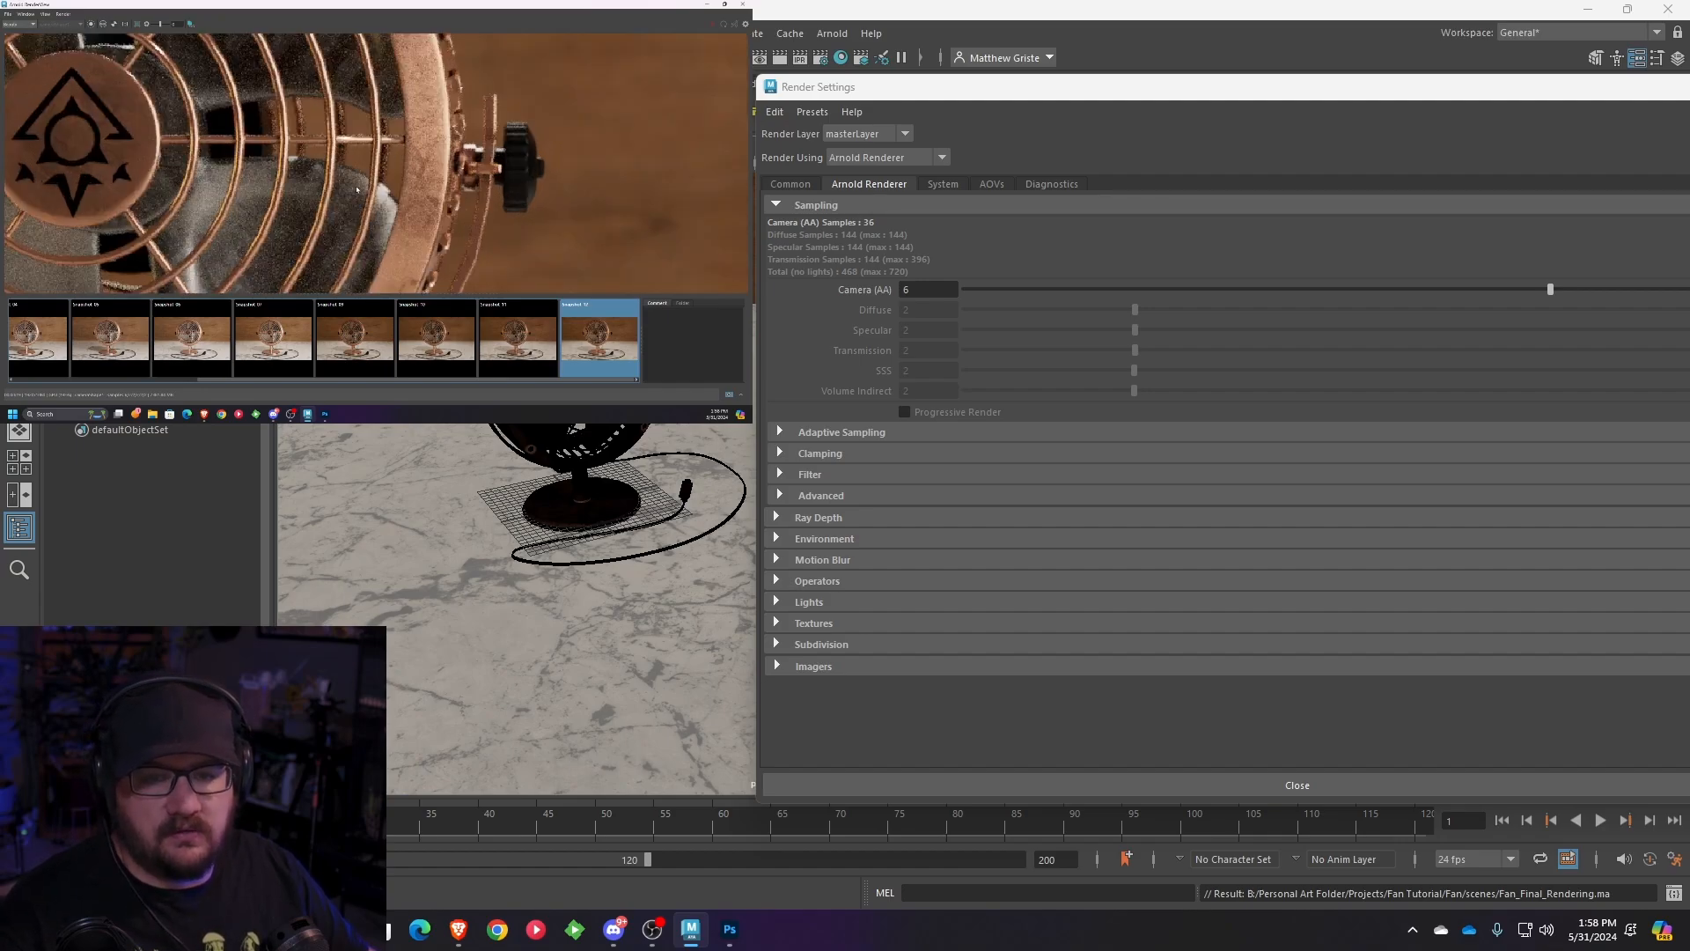
left_click(520, 338)
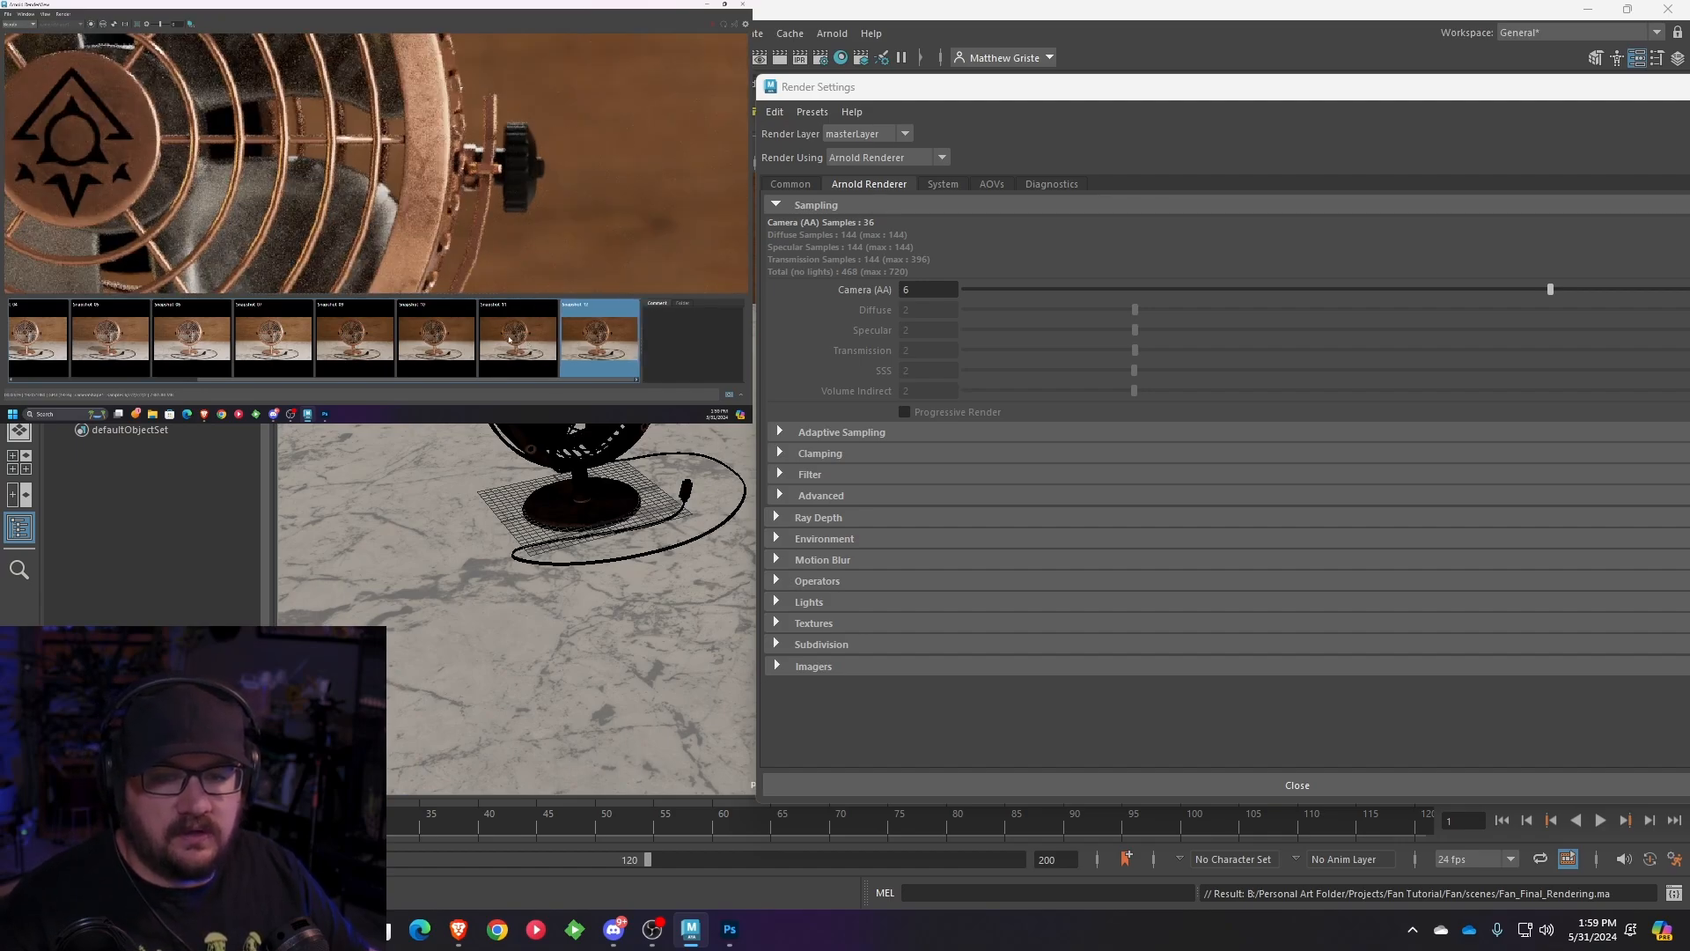
left_click(587, 343)
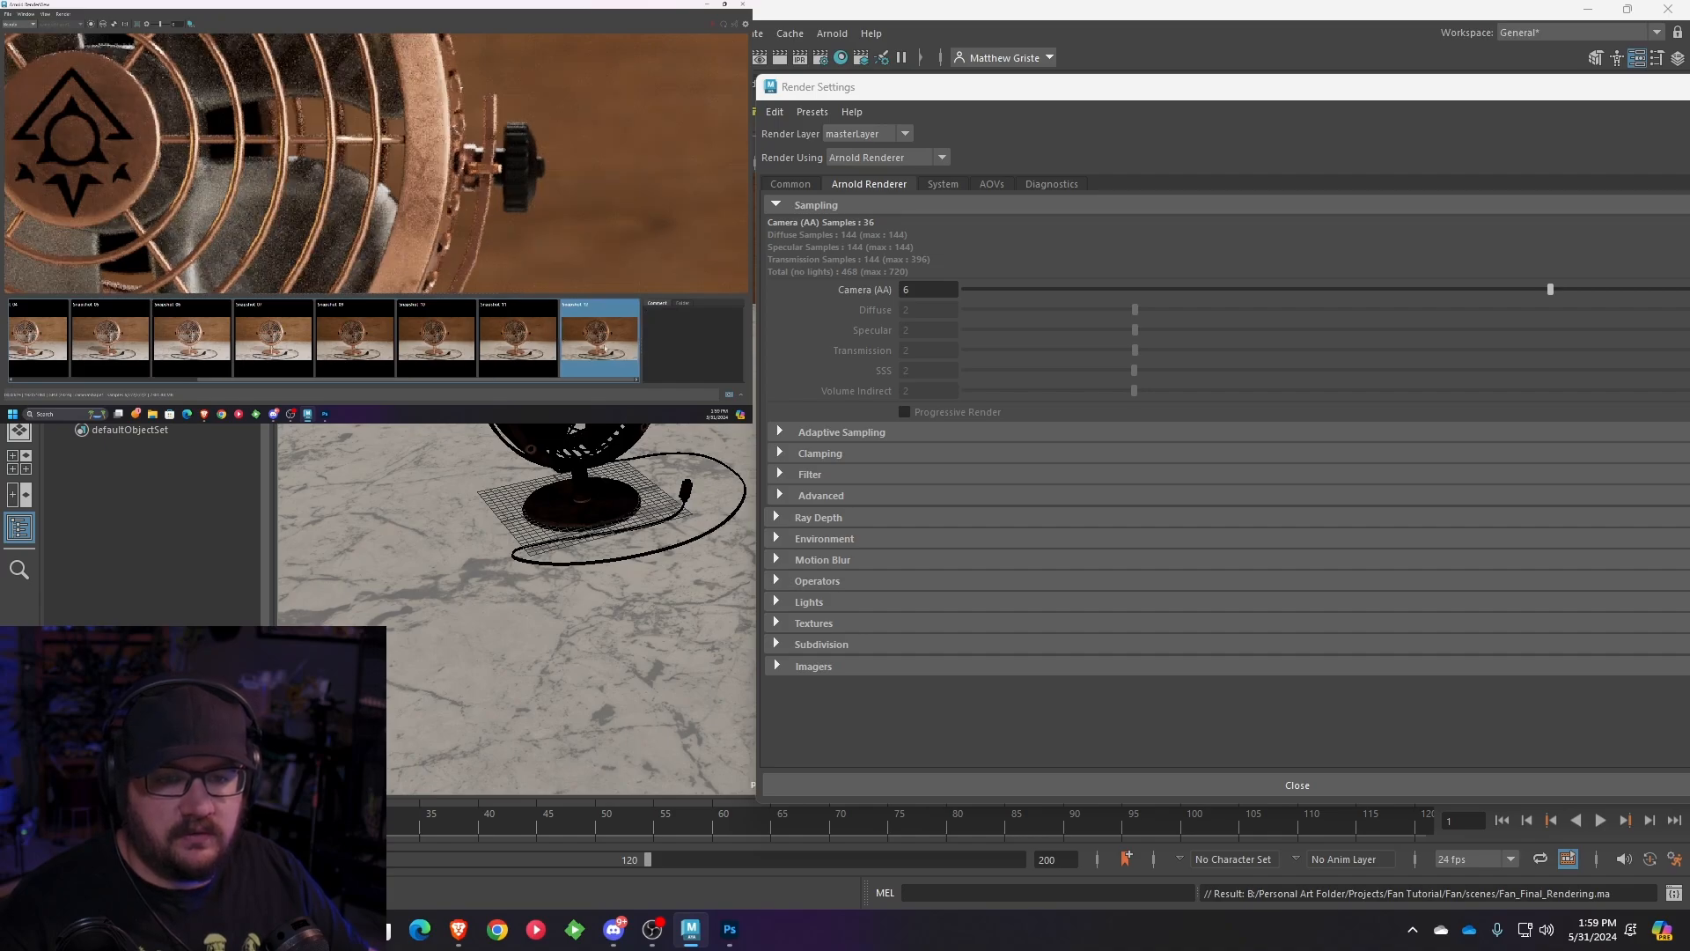
left_click(519, 344)
left_click(587, 349)
scroll(395, 183, "down", 4)
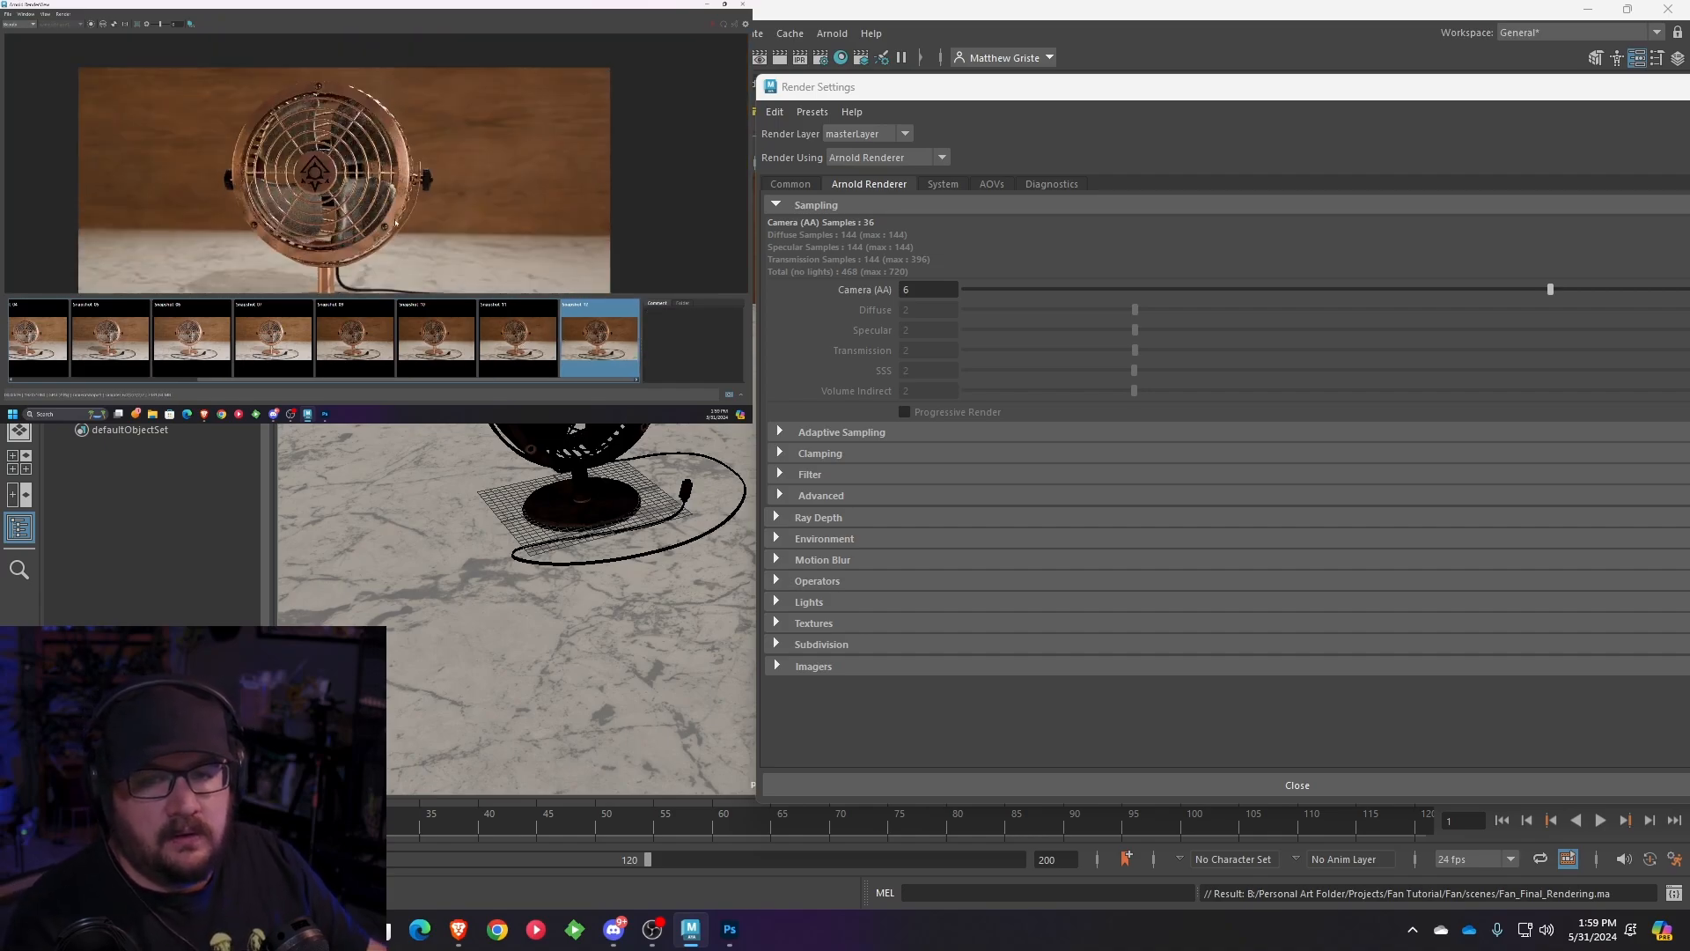
scroll(459, 182, "down", 4)
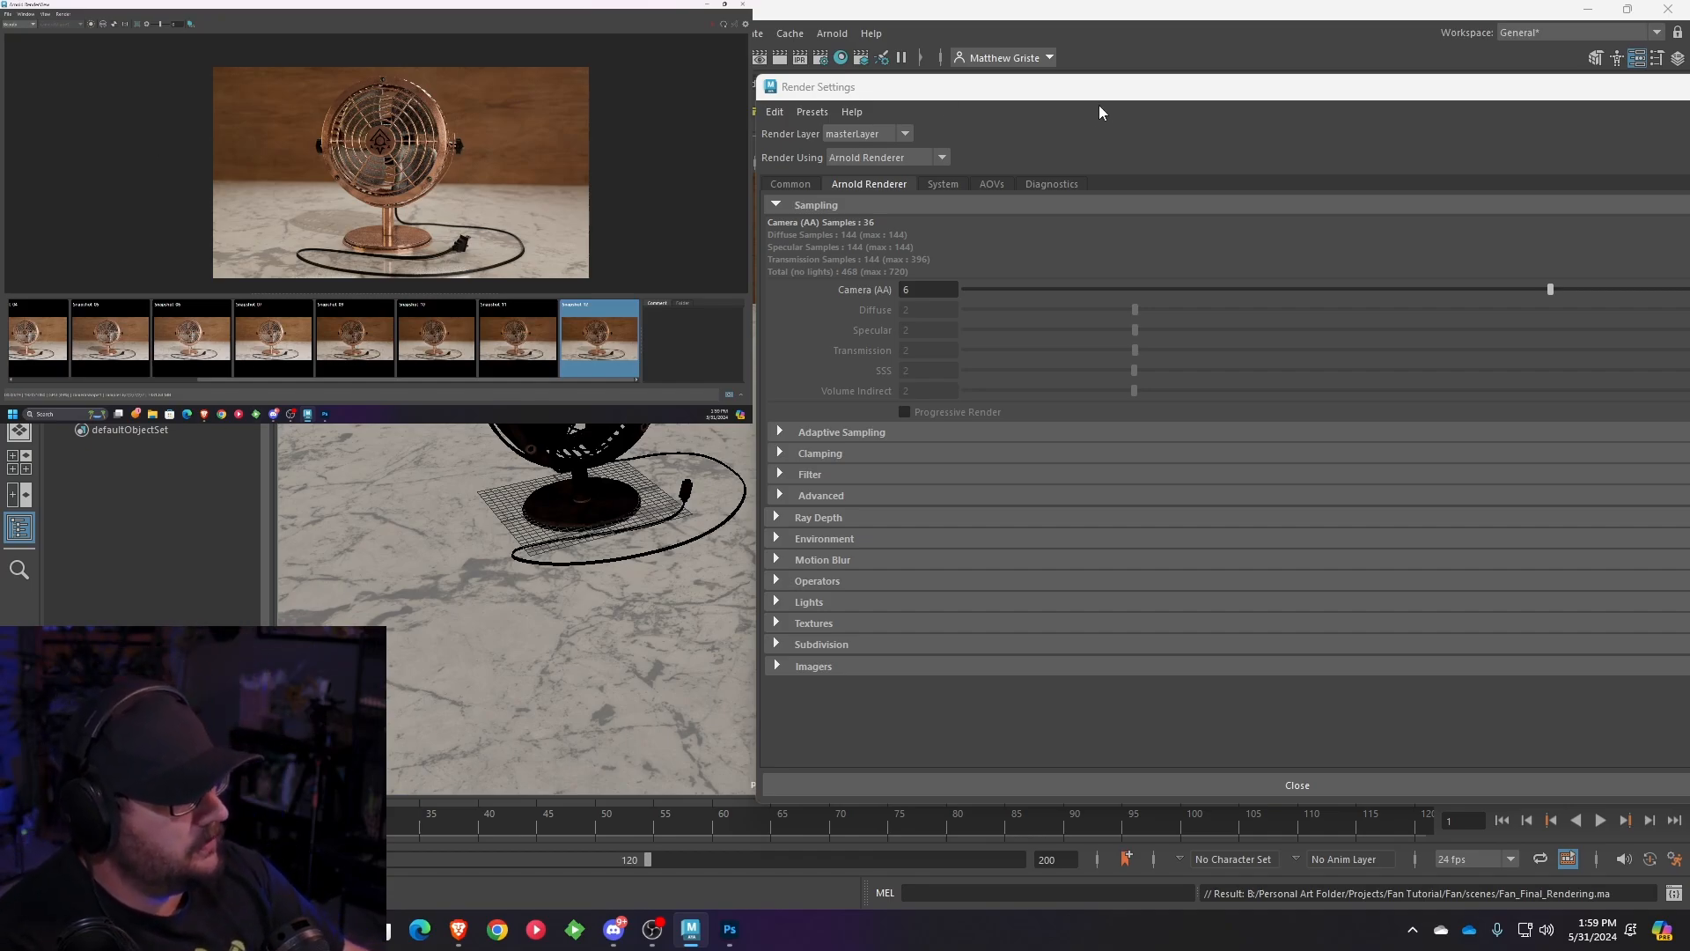
- Move the render settings window into reach and close it
left_click(984, 85)
left_click_drag(1435, 93, 1189, 82)
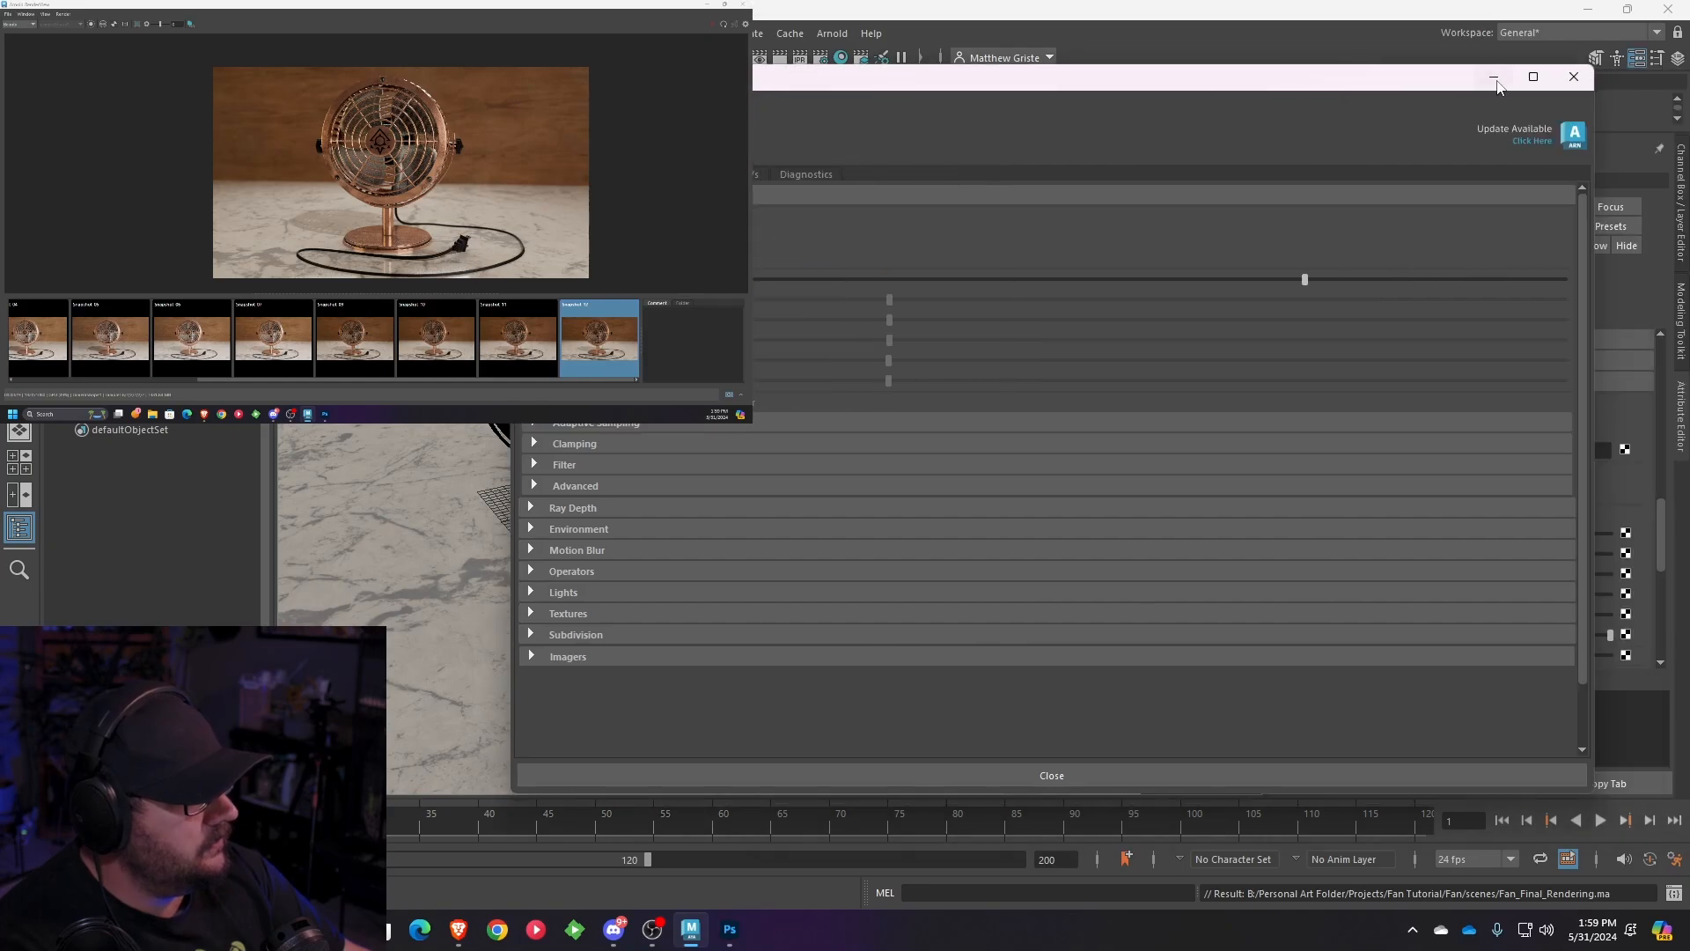
left_click(1576, 77)
- Set the directional light's Arnold samples to 2
right_click_drag(752, 335, 675, 441, "alt")
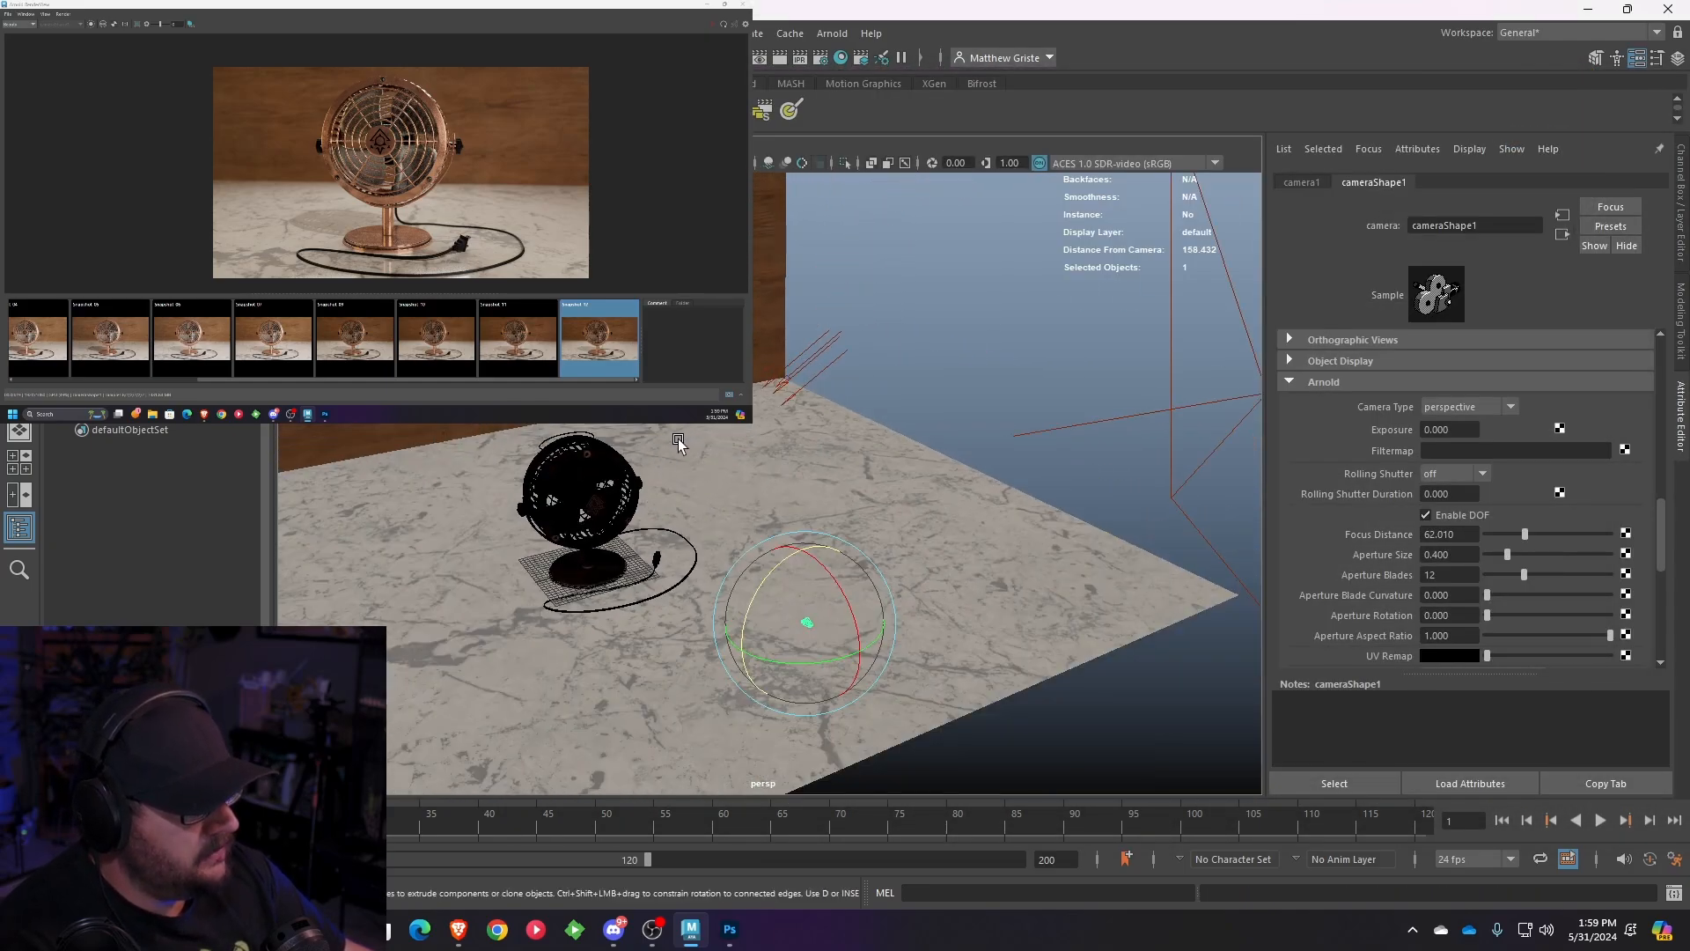
left_click_drag(675, 441, 895, 331, "alt")
left_click(877, 331)
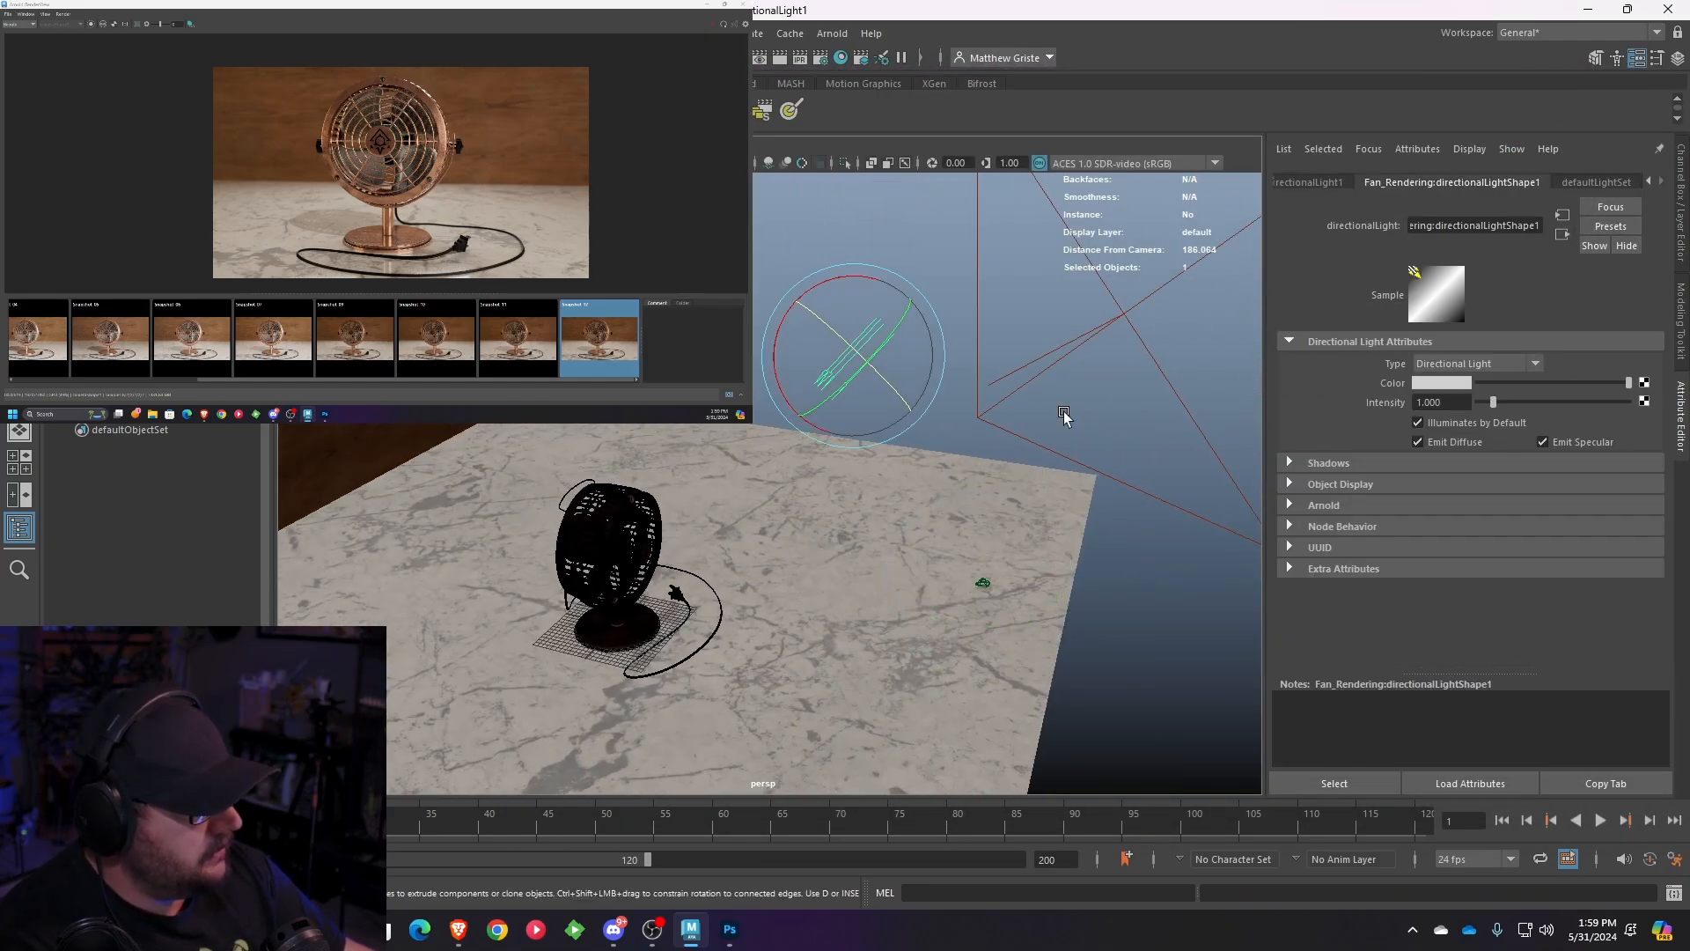
left_click(1303, 506)
left_click(1435, 615)
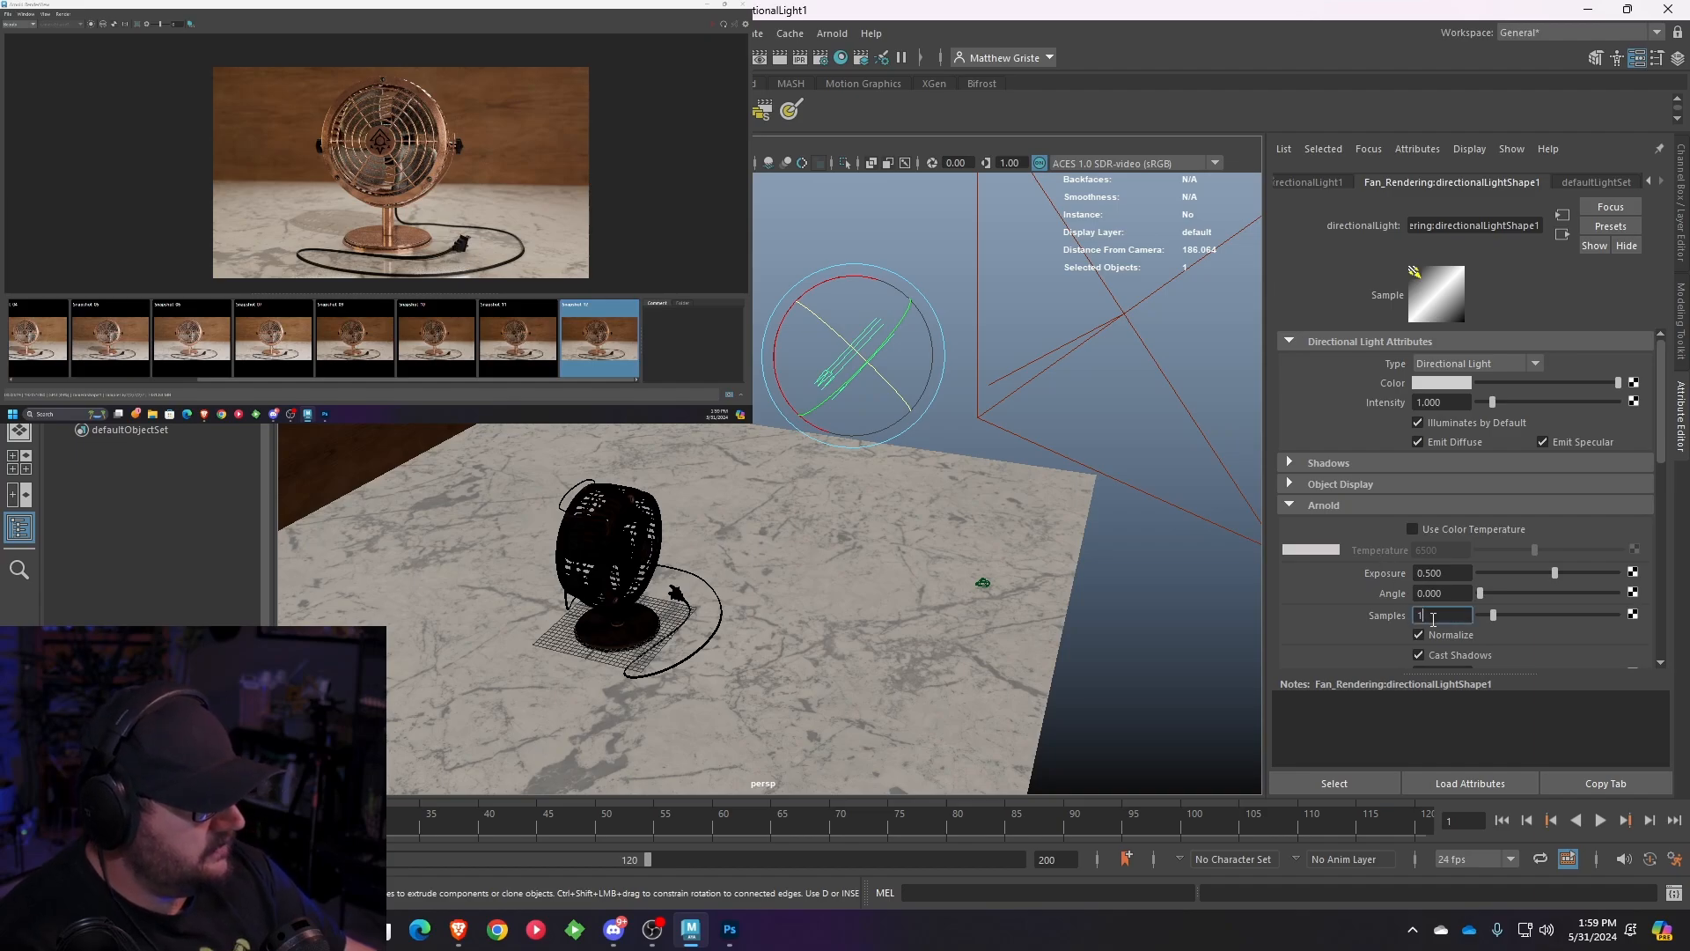
type("2")
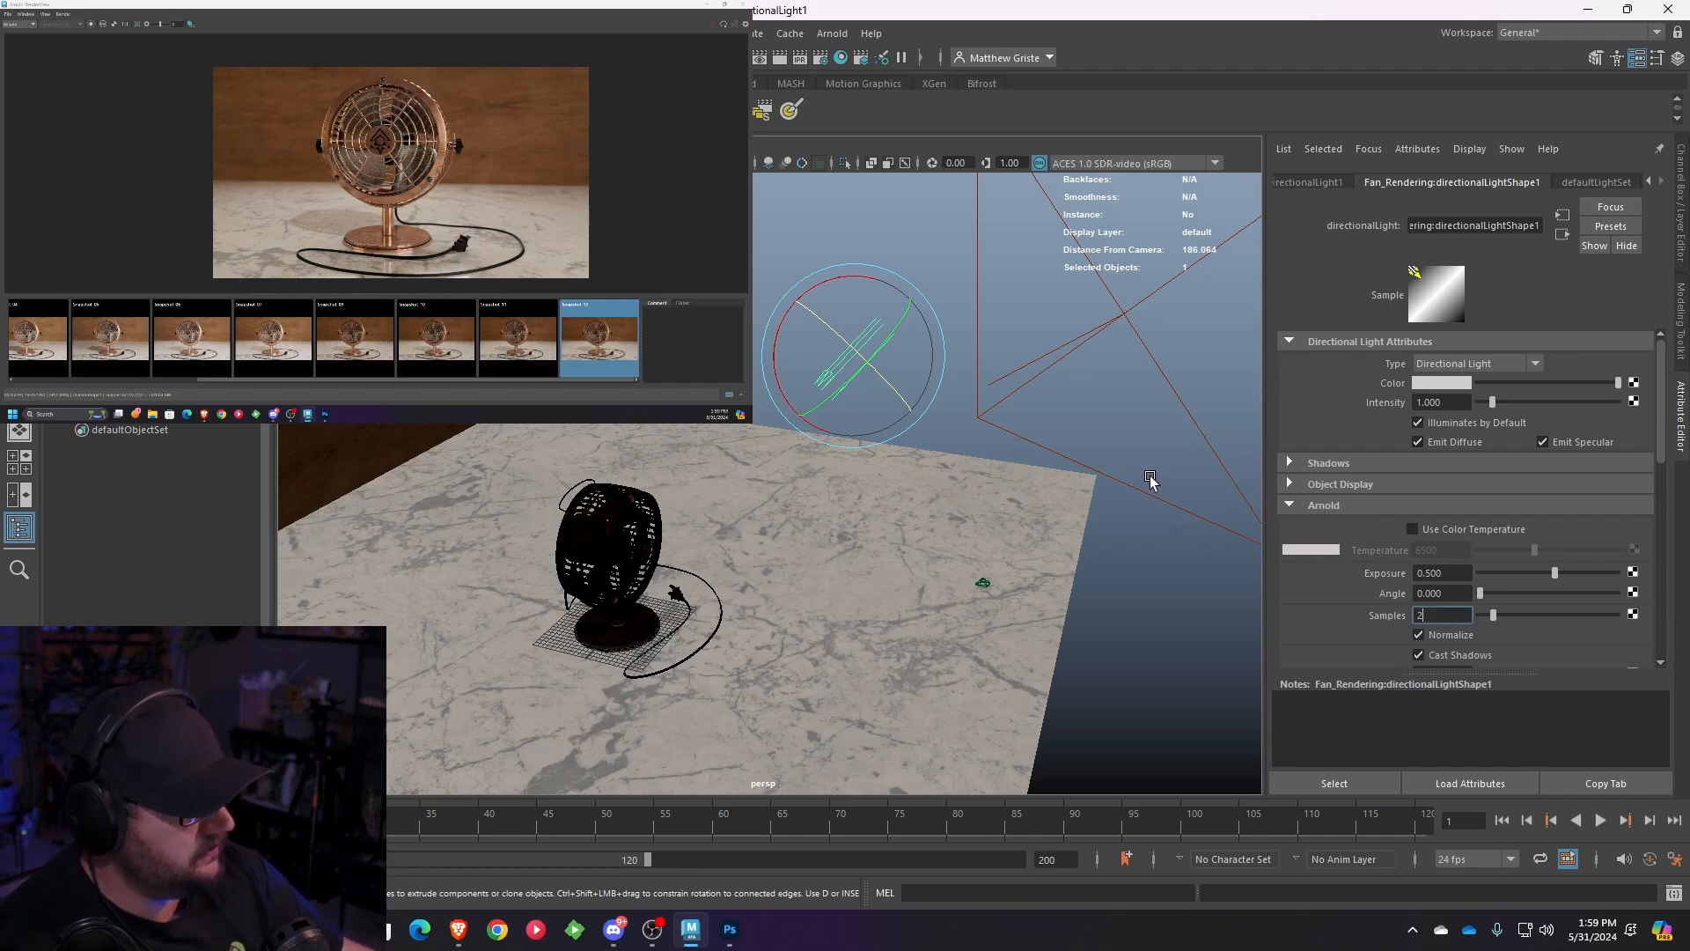
- Set the Arnold samples of the area light beside the directional light to 3
scroll(1136, 457, "down", 2)
left_click(1033, 364)
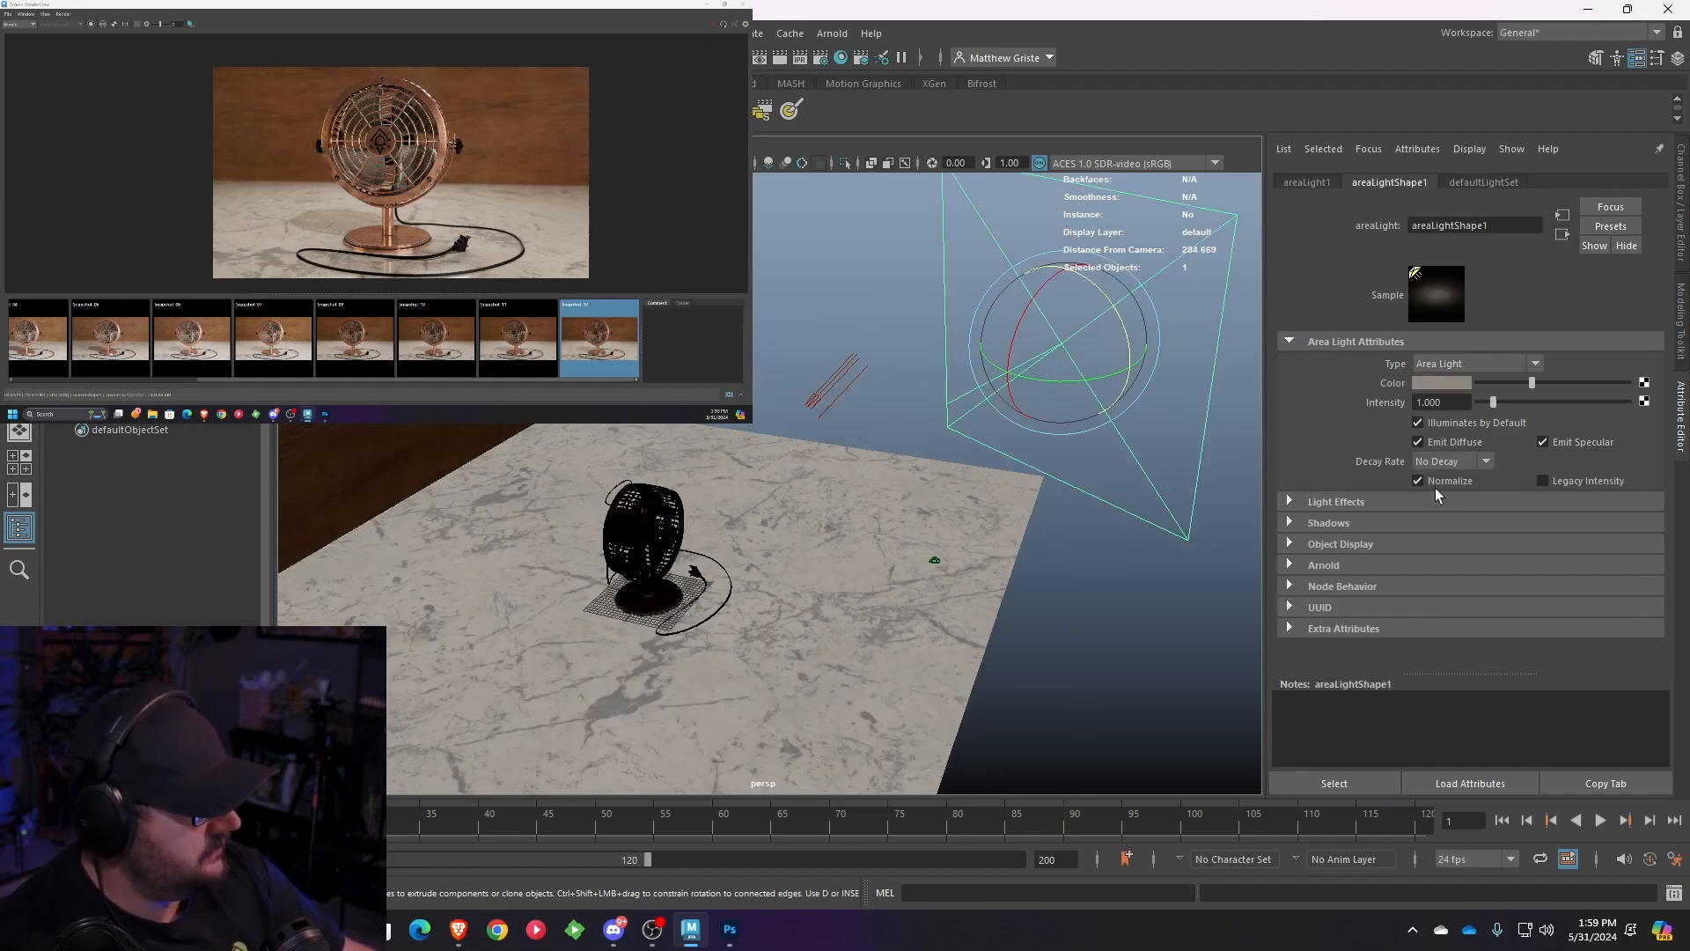
left_click(1301, 567)
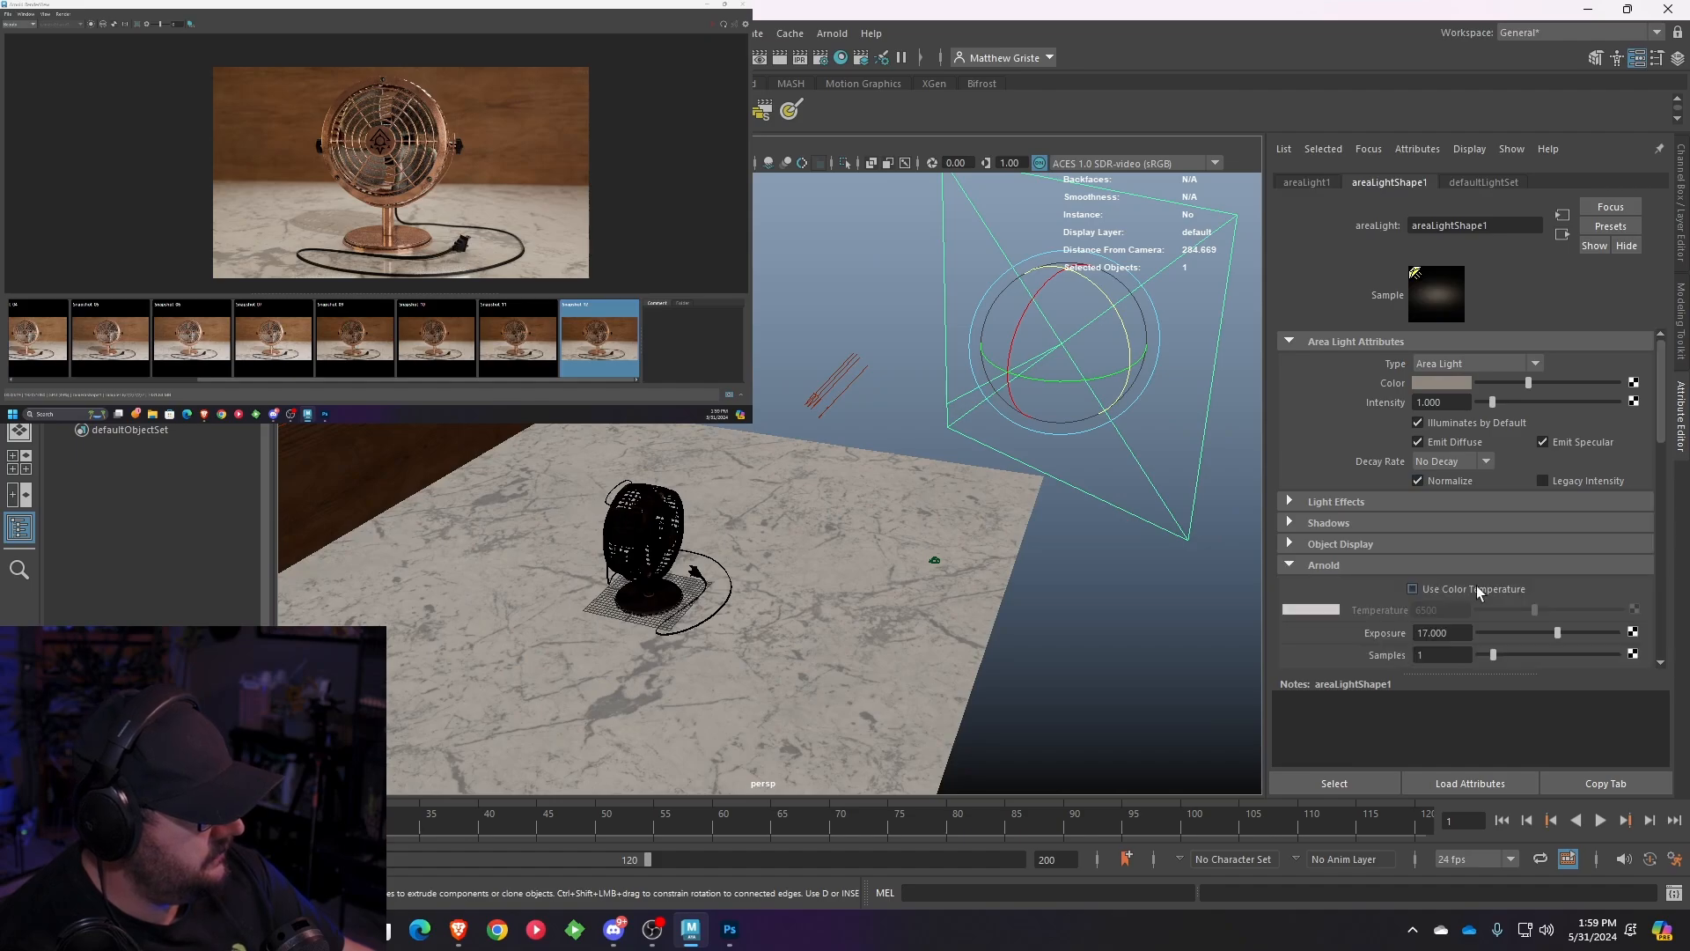
left_click(1441, 654)
type("3")
- Set the Arnold samples of the yellow-tinted area light in front of the marble table to 3
scroll(1072, 528, "down", 4)
scroll(1072, 528, "down", 2)
left_click(810, 668)
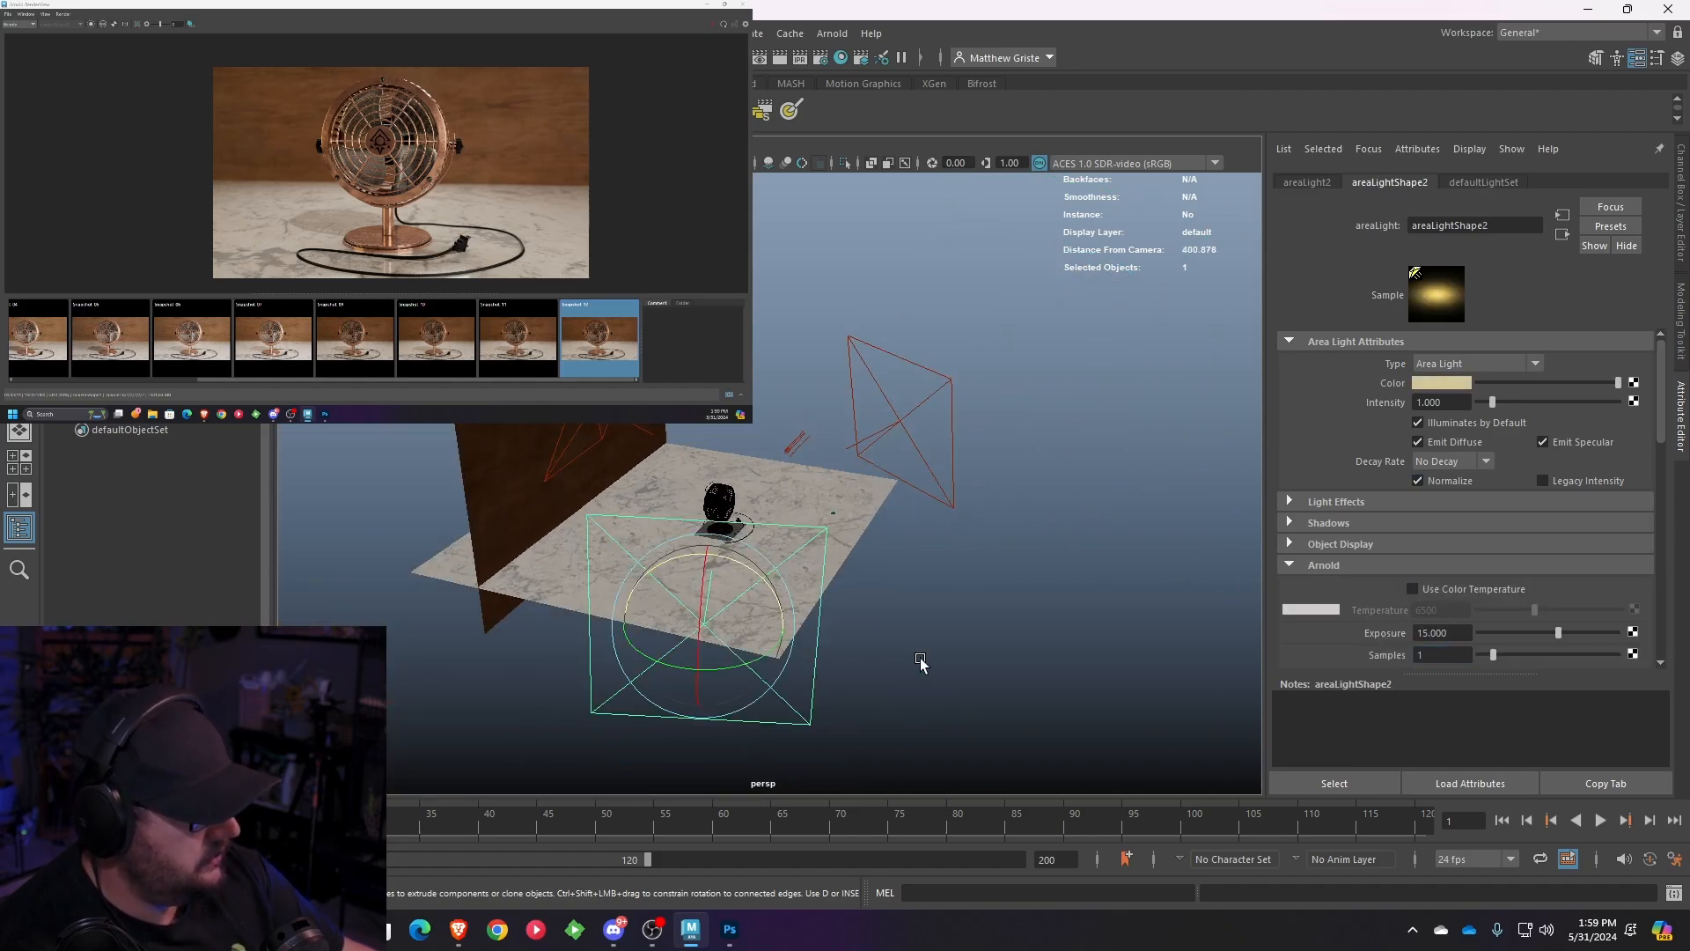
scroll(1433, 647, "down", 1)
scroll(1444, 646, "down", 1)
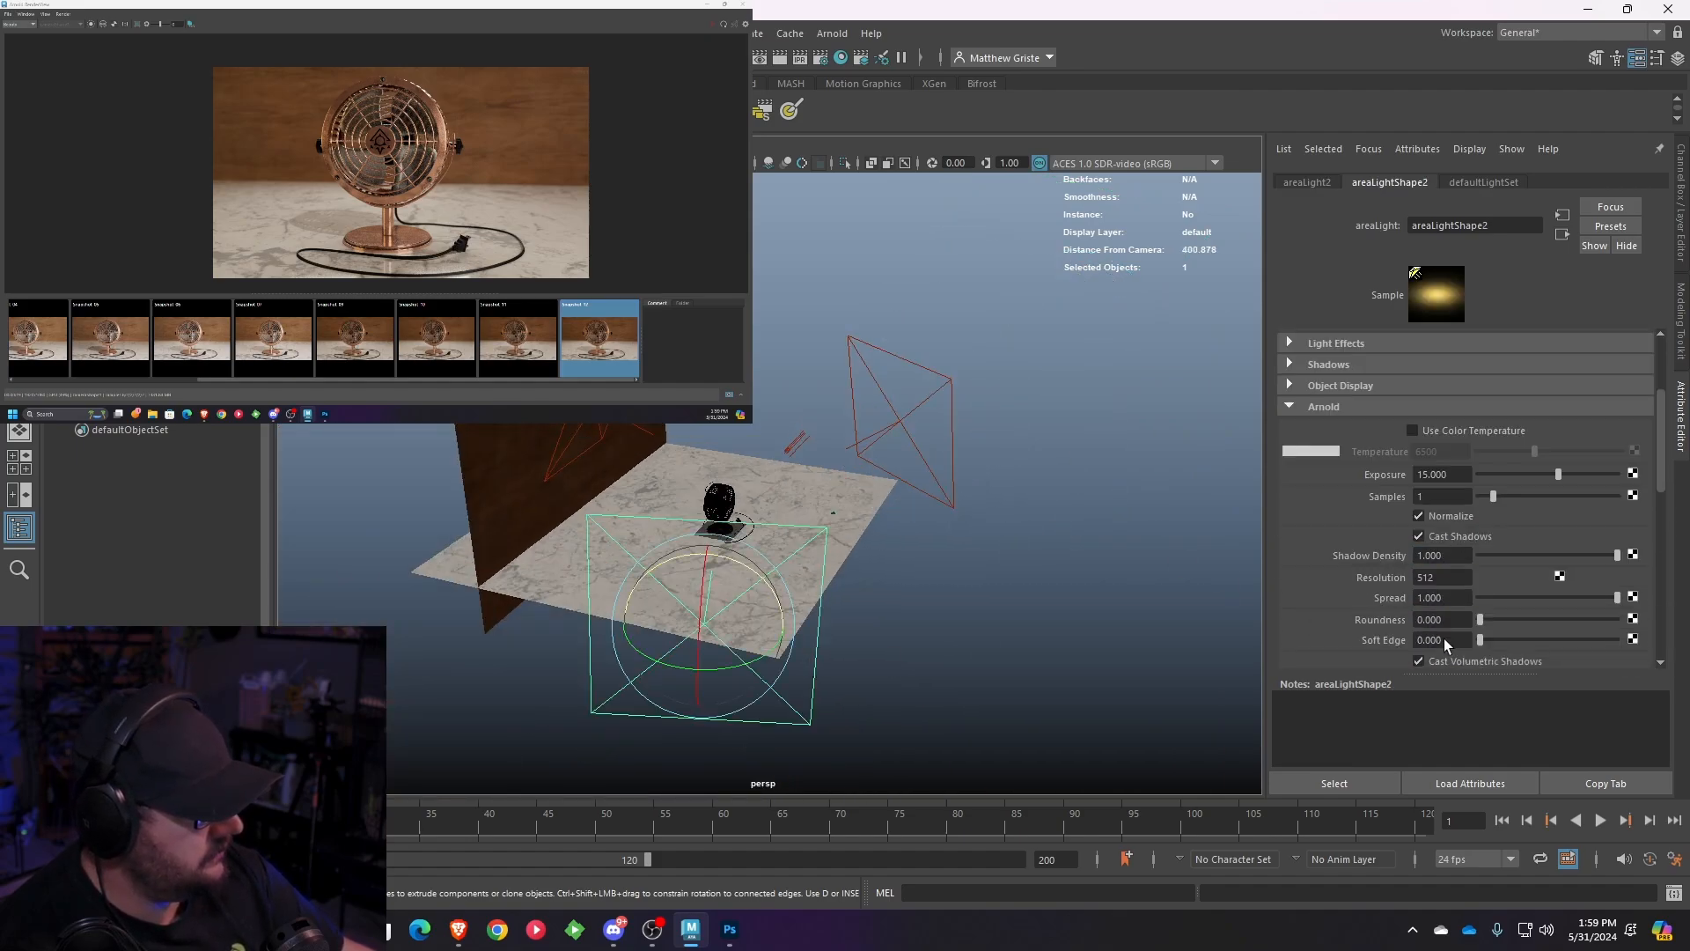
double_click(1441, 496)
type("3")
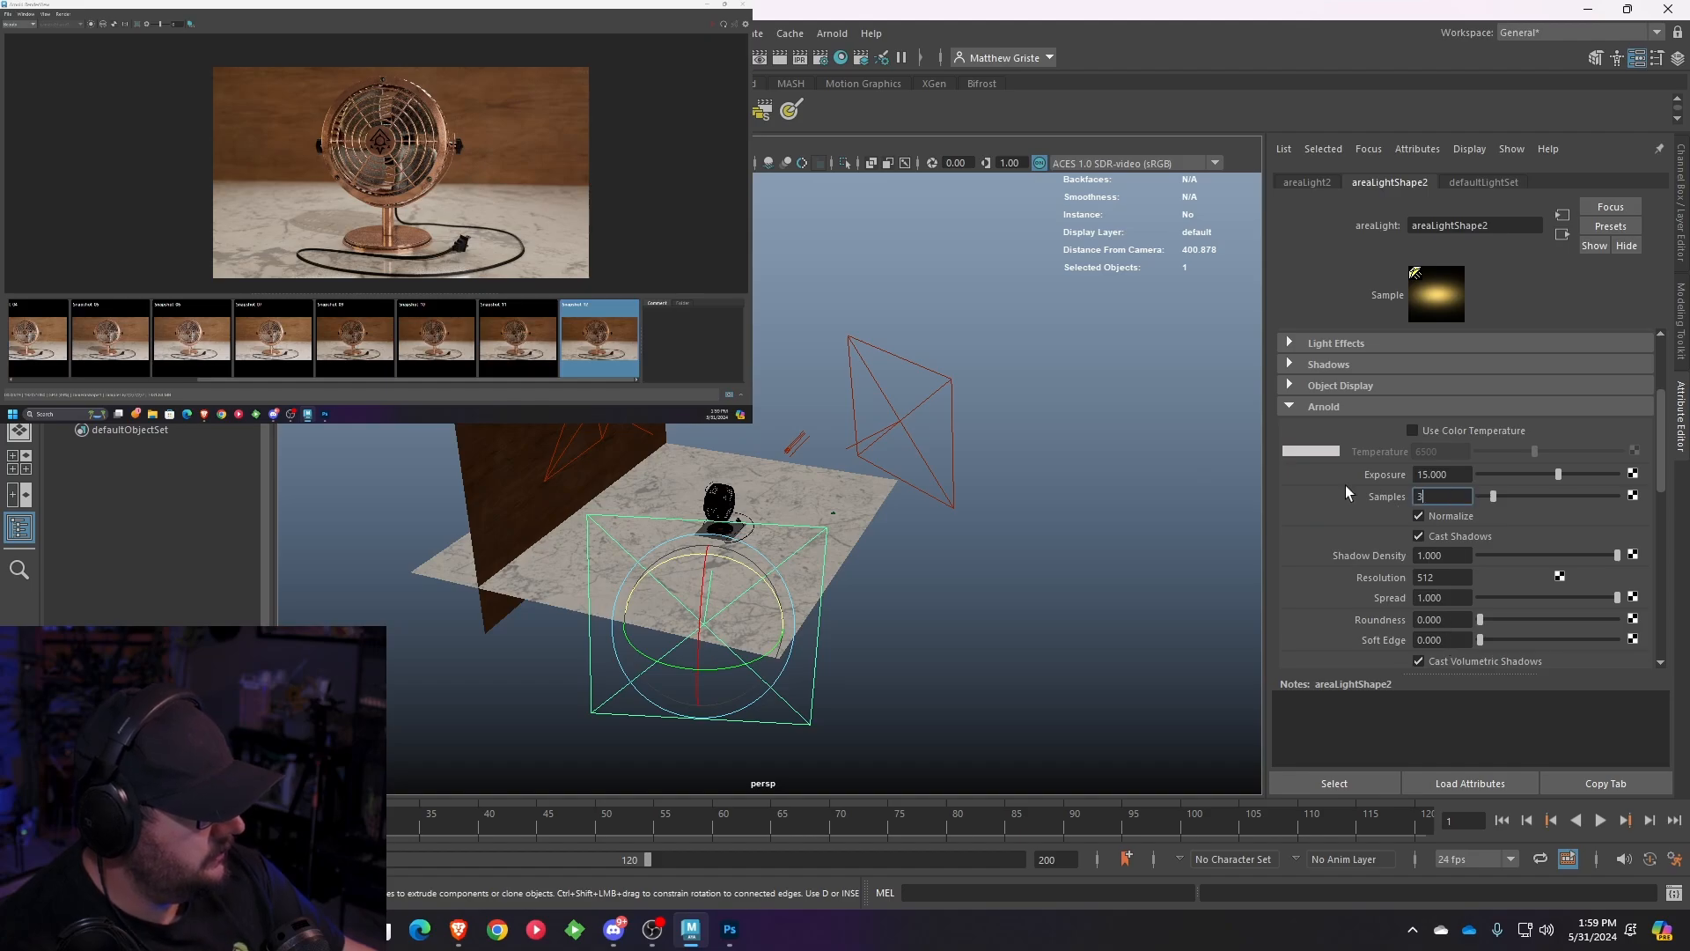
- Set the Arnold samples of the area light near the wooden backdrop to 3
left_click(560, 440)
left_click(650, 433)
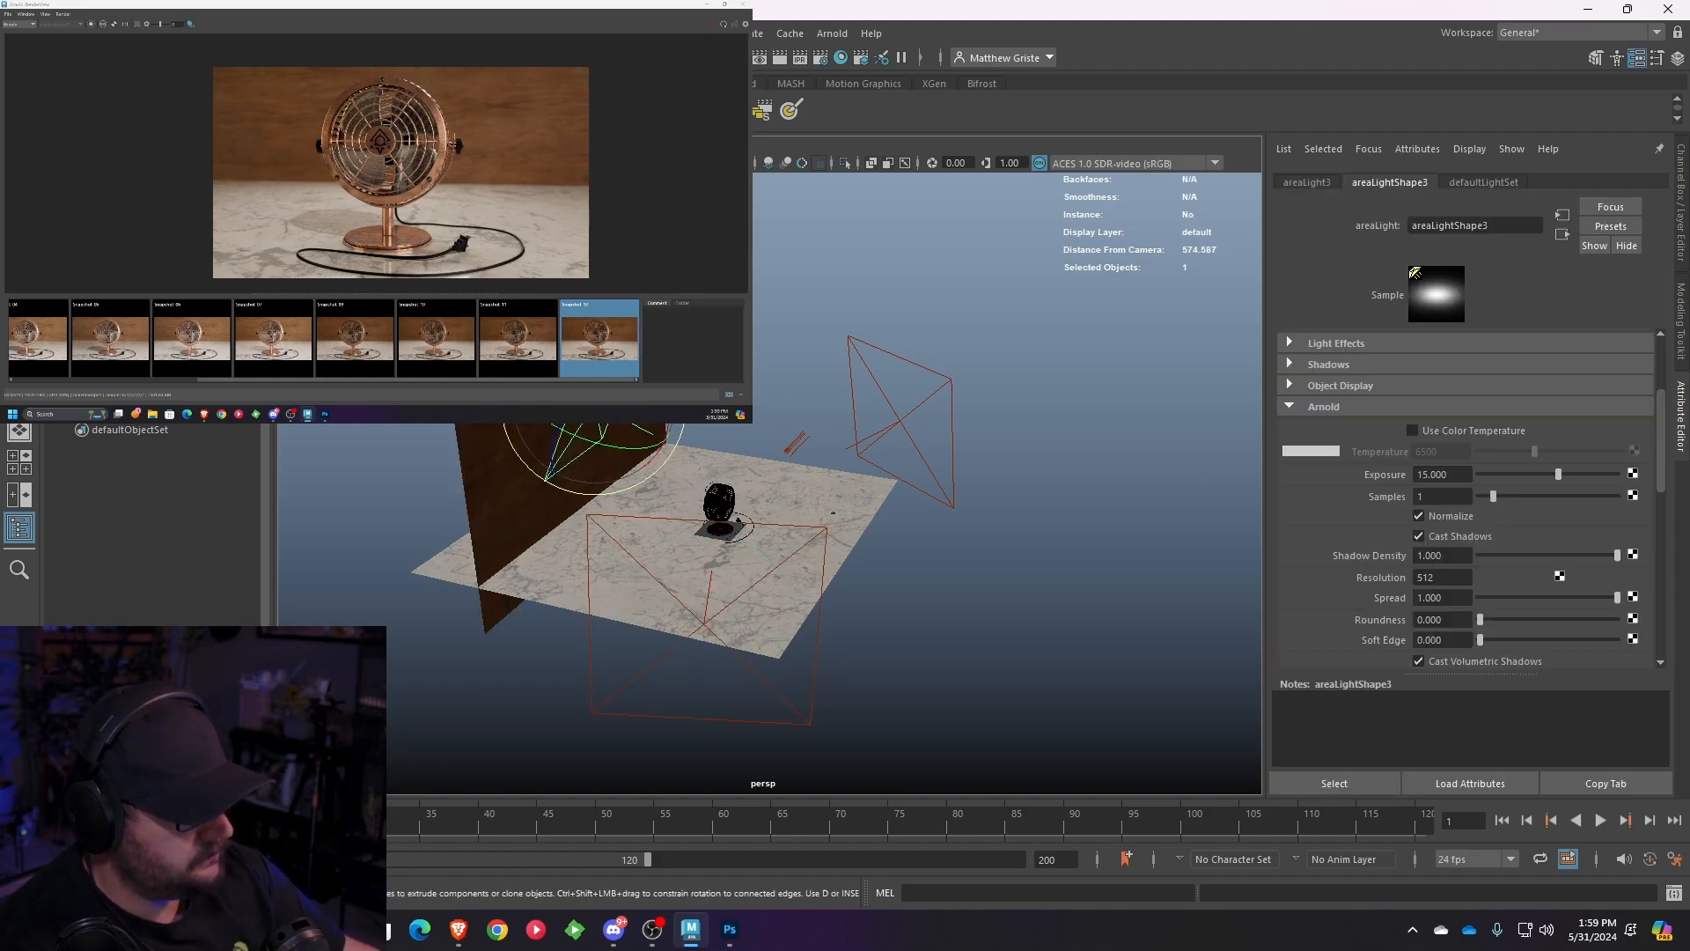
double_click(1442, 496)
type("3")
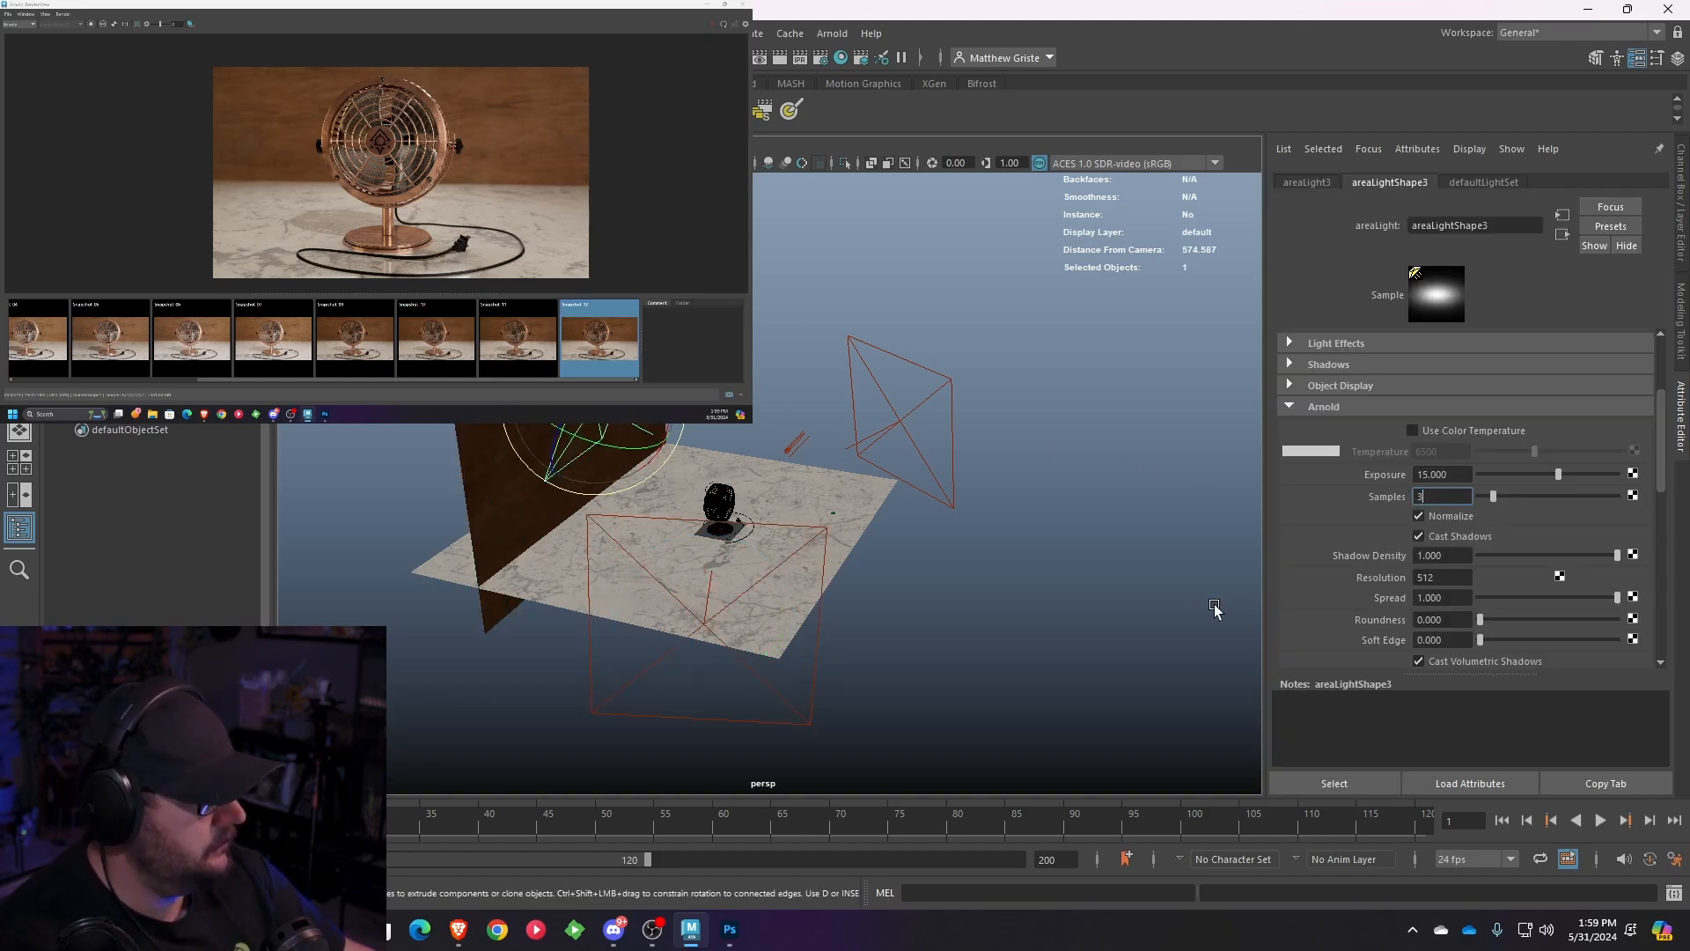
key("Return")
- Comment the selected render snapshot "Changed renderer samples to 3"
scroll(1049, 581, "up", 3)
left_click_drag(1051, 570, 898, 536, "alt")
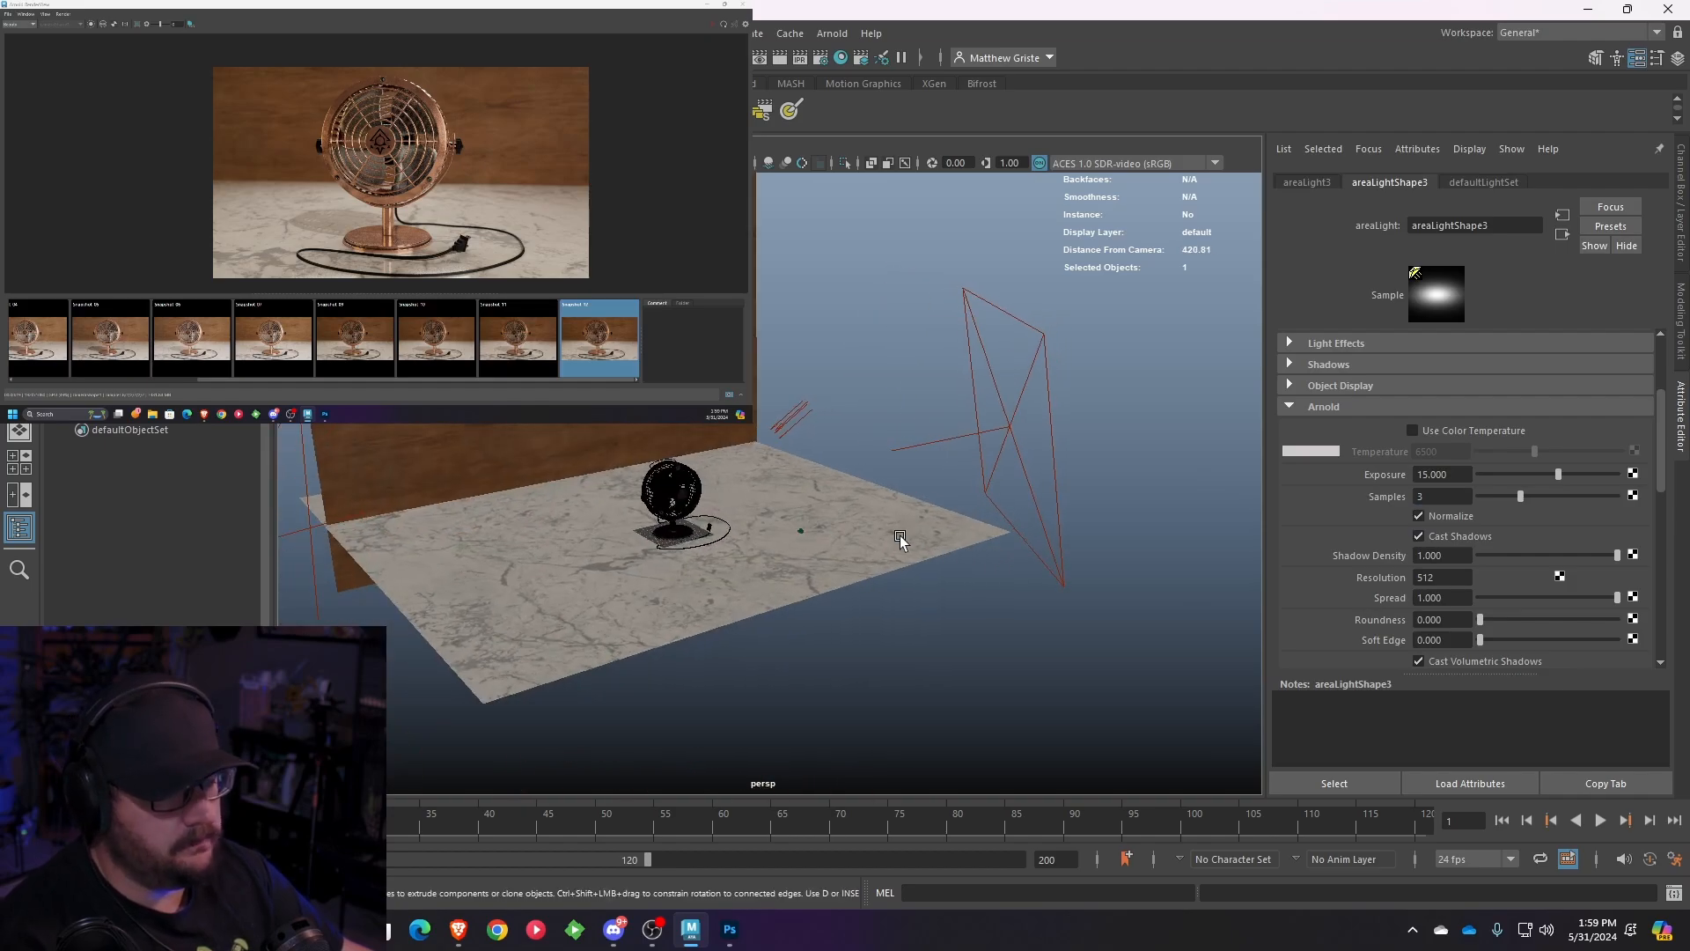
scroll(898, 536, "up", 2)
left_click(658, 335)
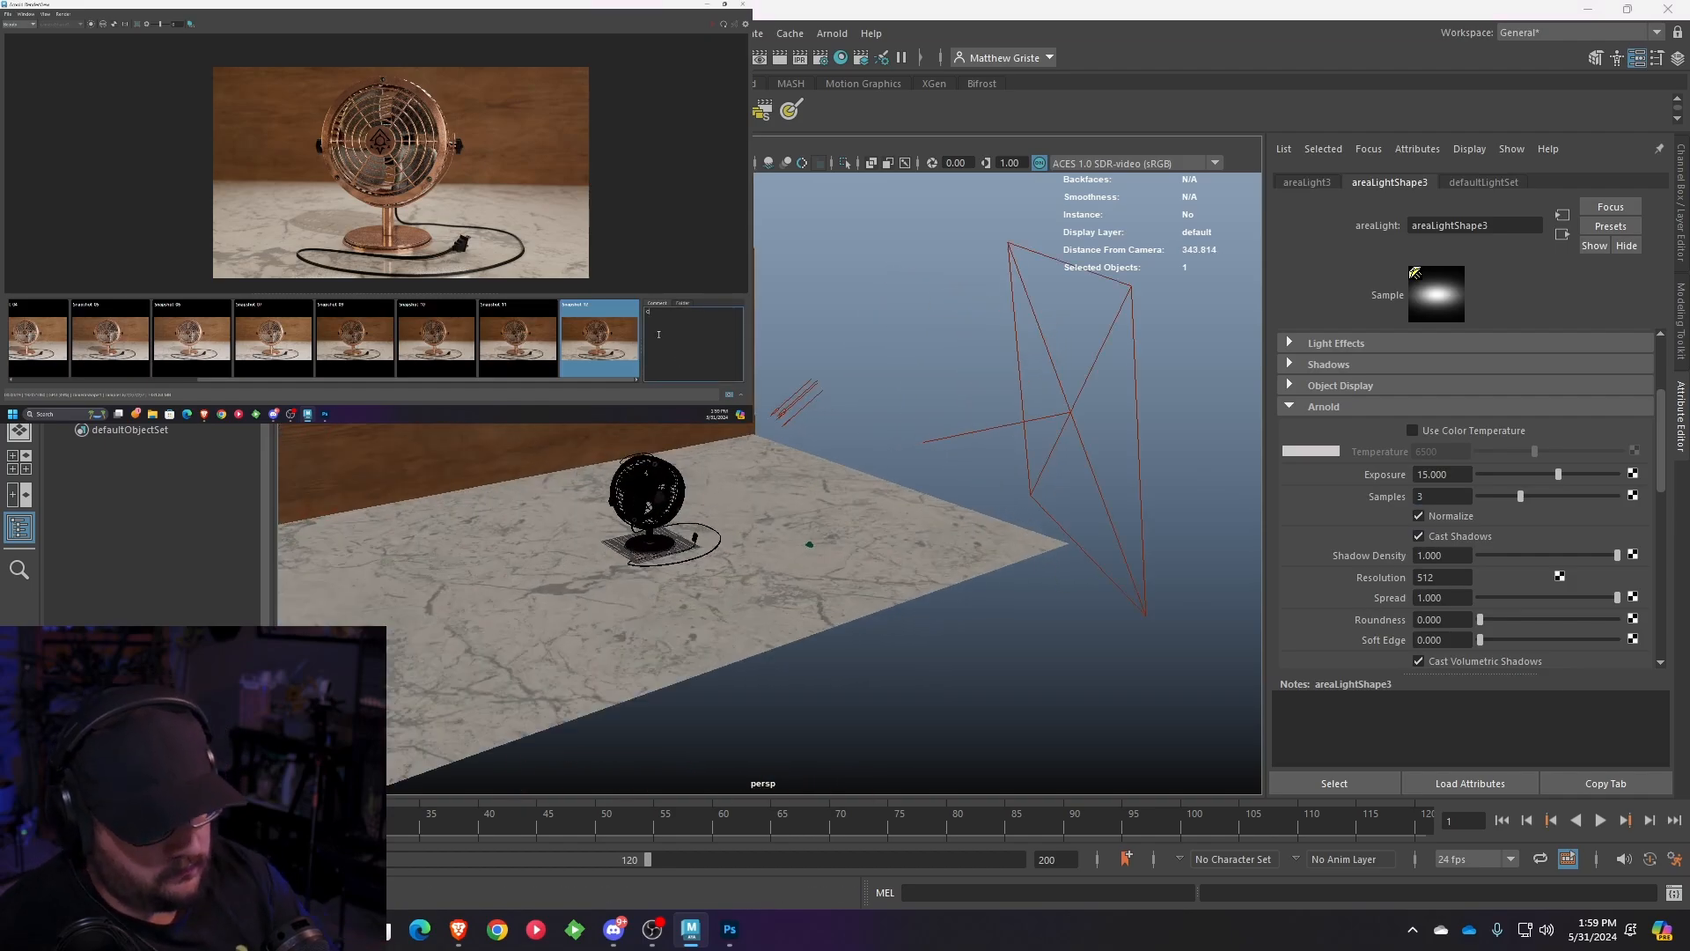
type("Changed renderer samples")
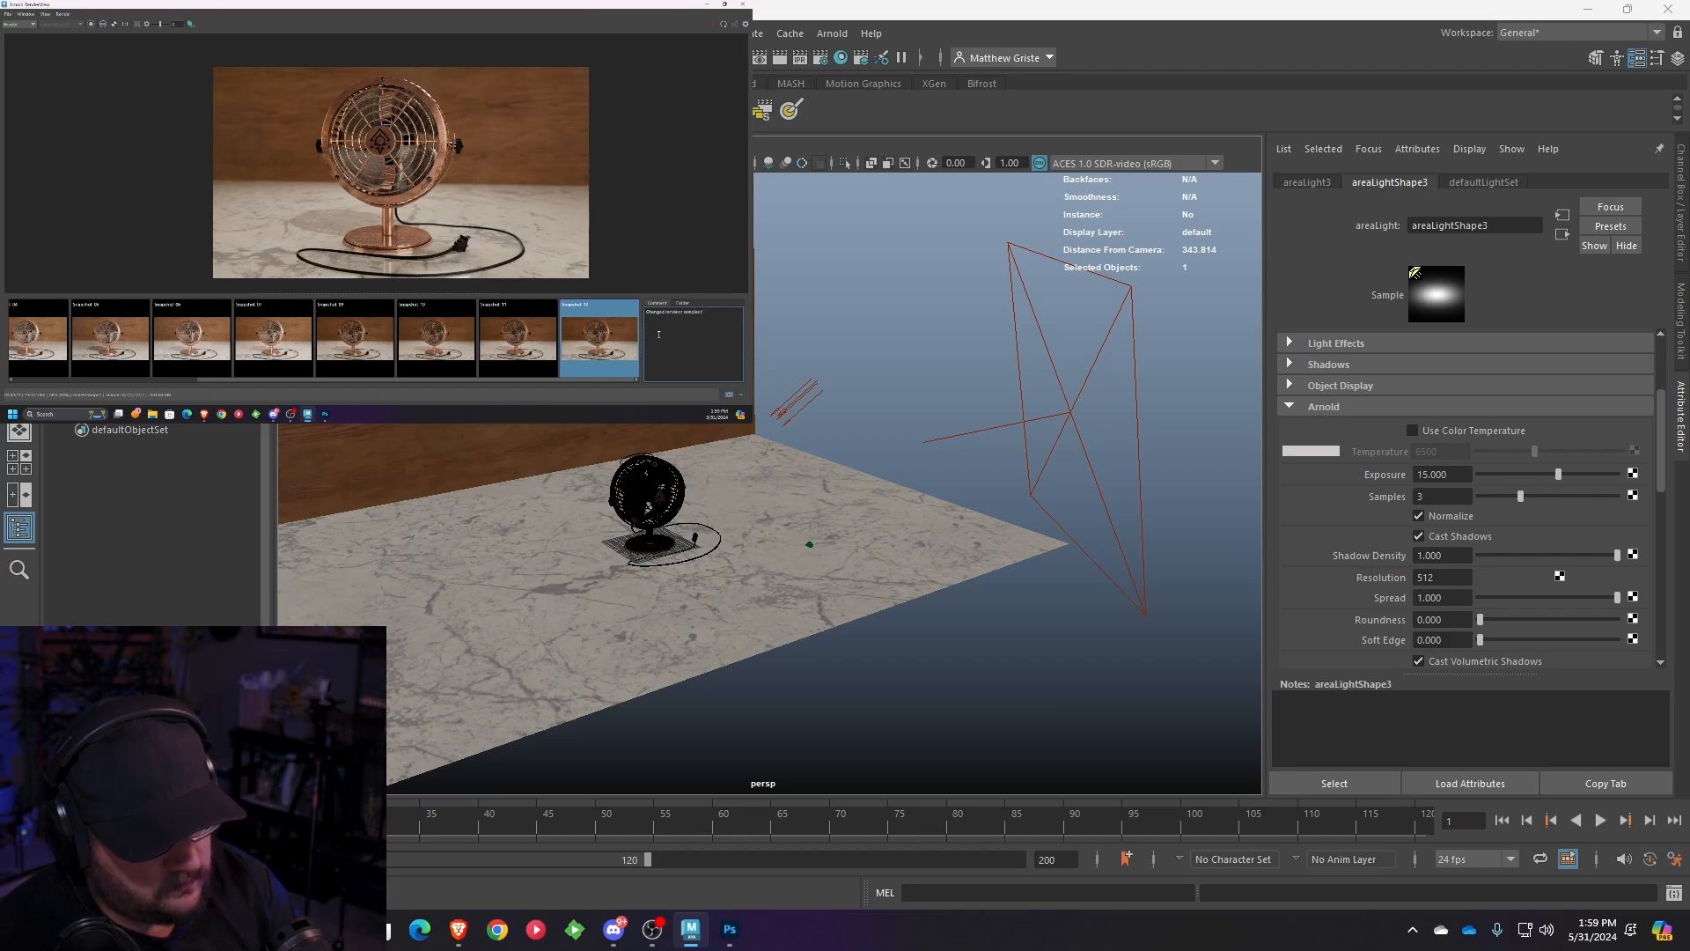
type(" to 3")
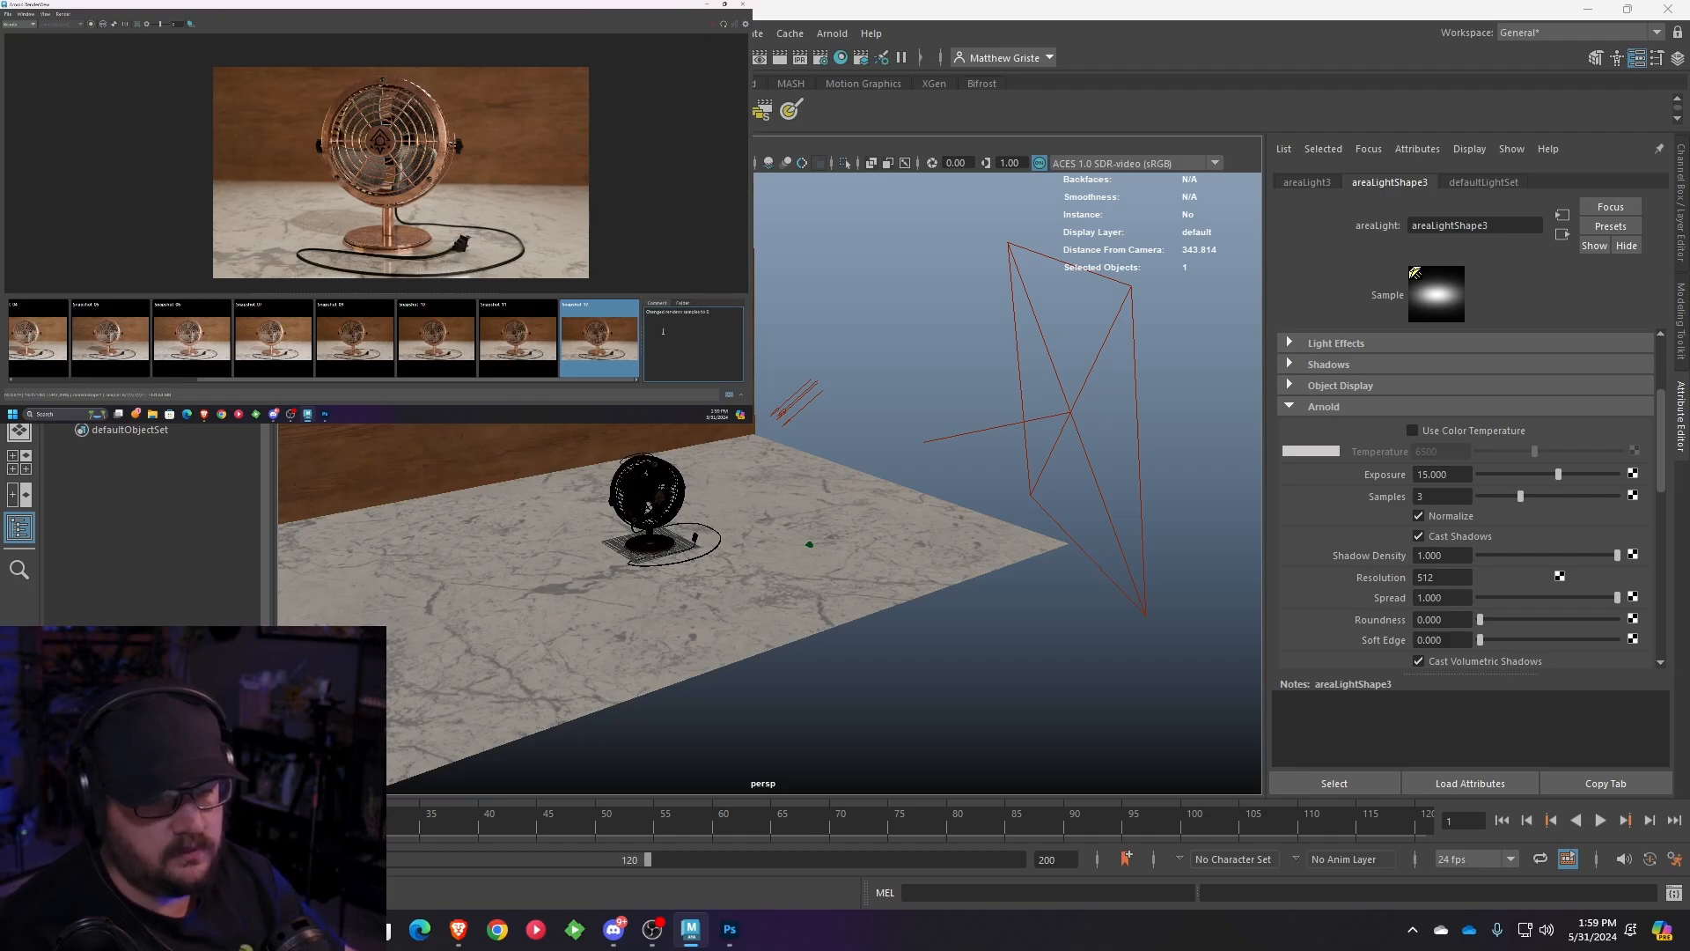
- Return the render view from the snapshot to the live image and re-render the scene with the new light samples
left_click(728, 395)
left_click(577, 351)
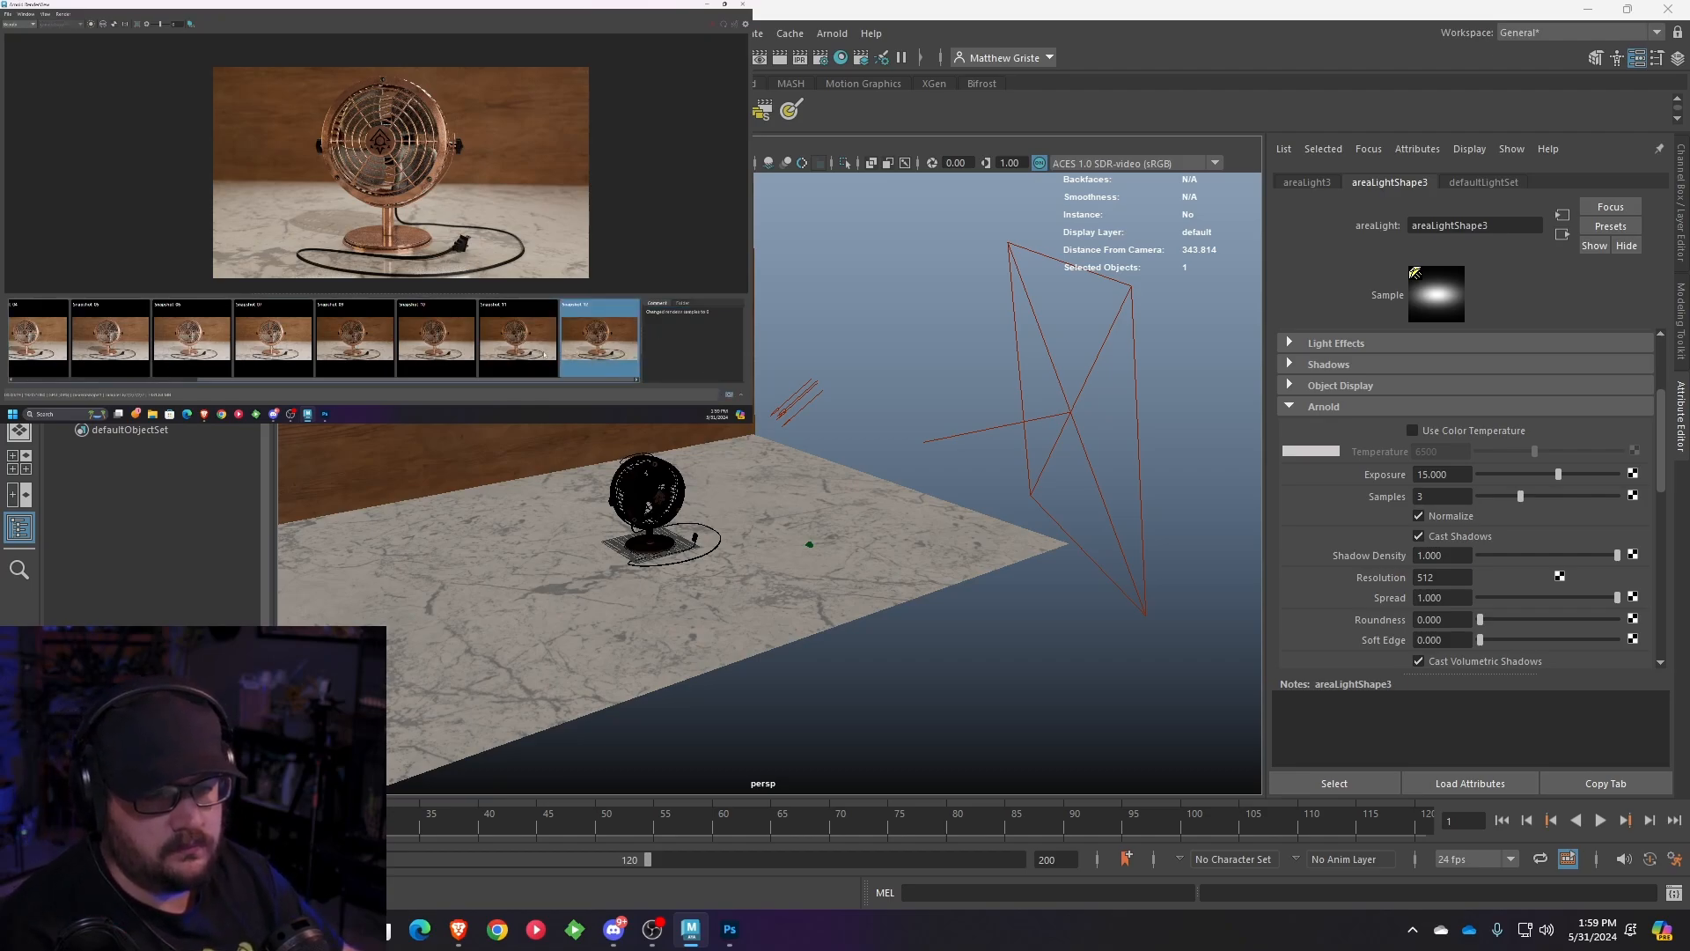
left_click(730, 395)
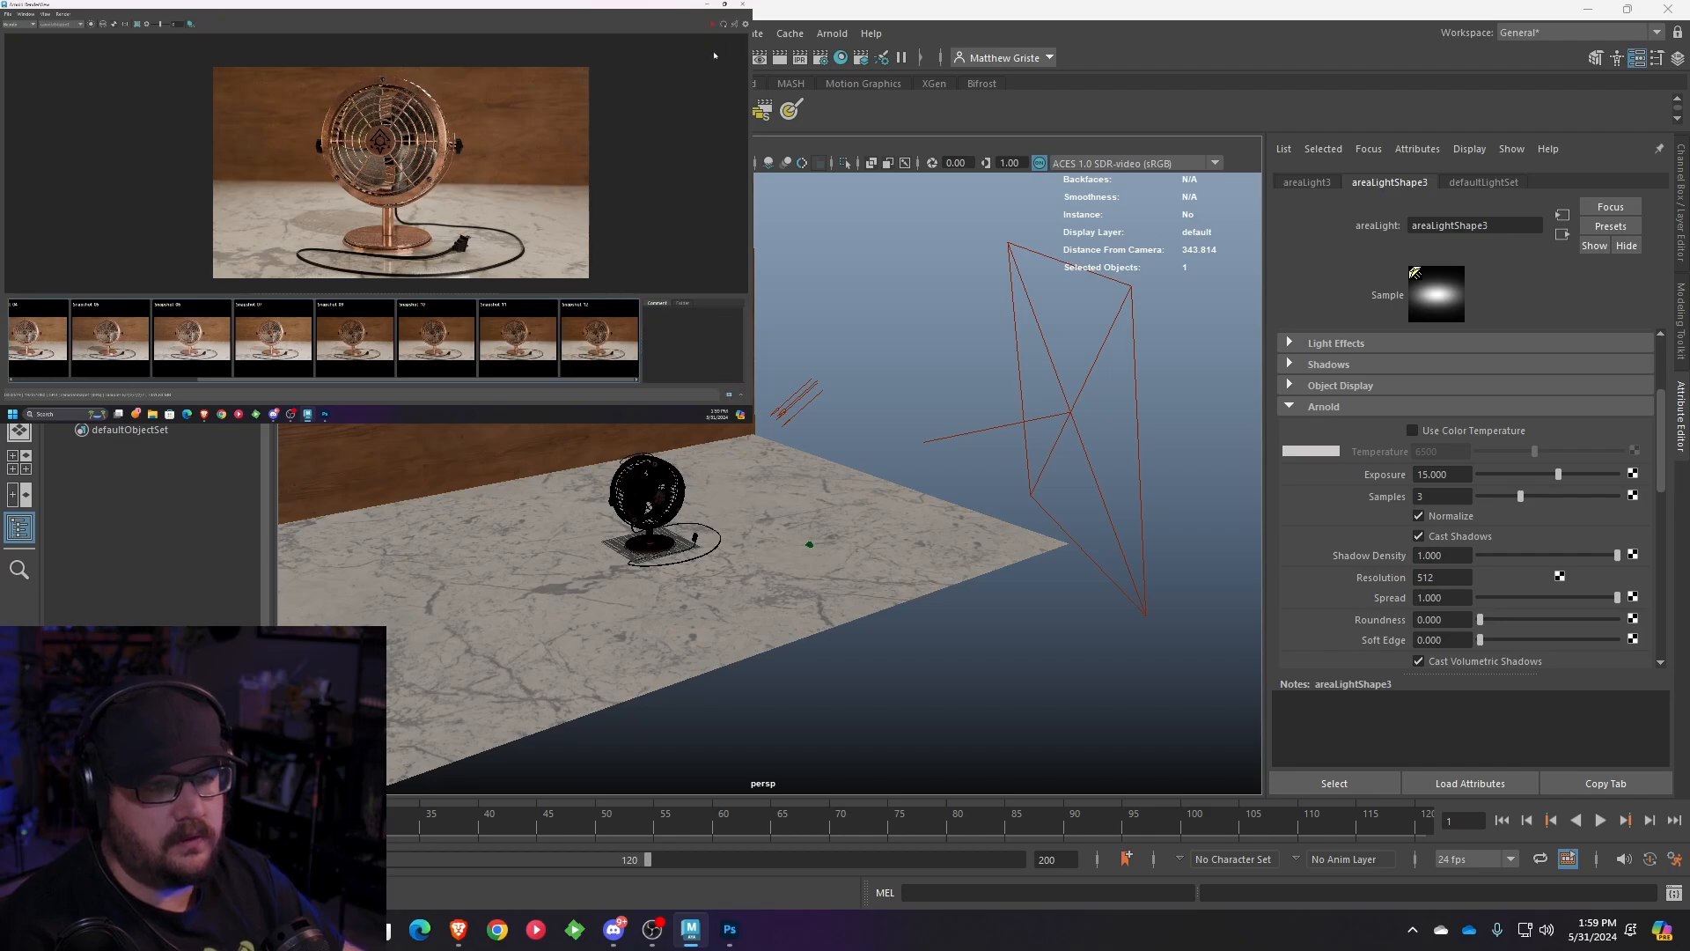
left_click(724, 25)
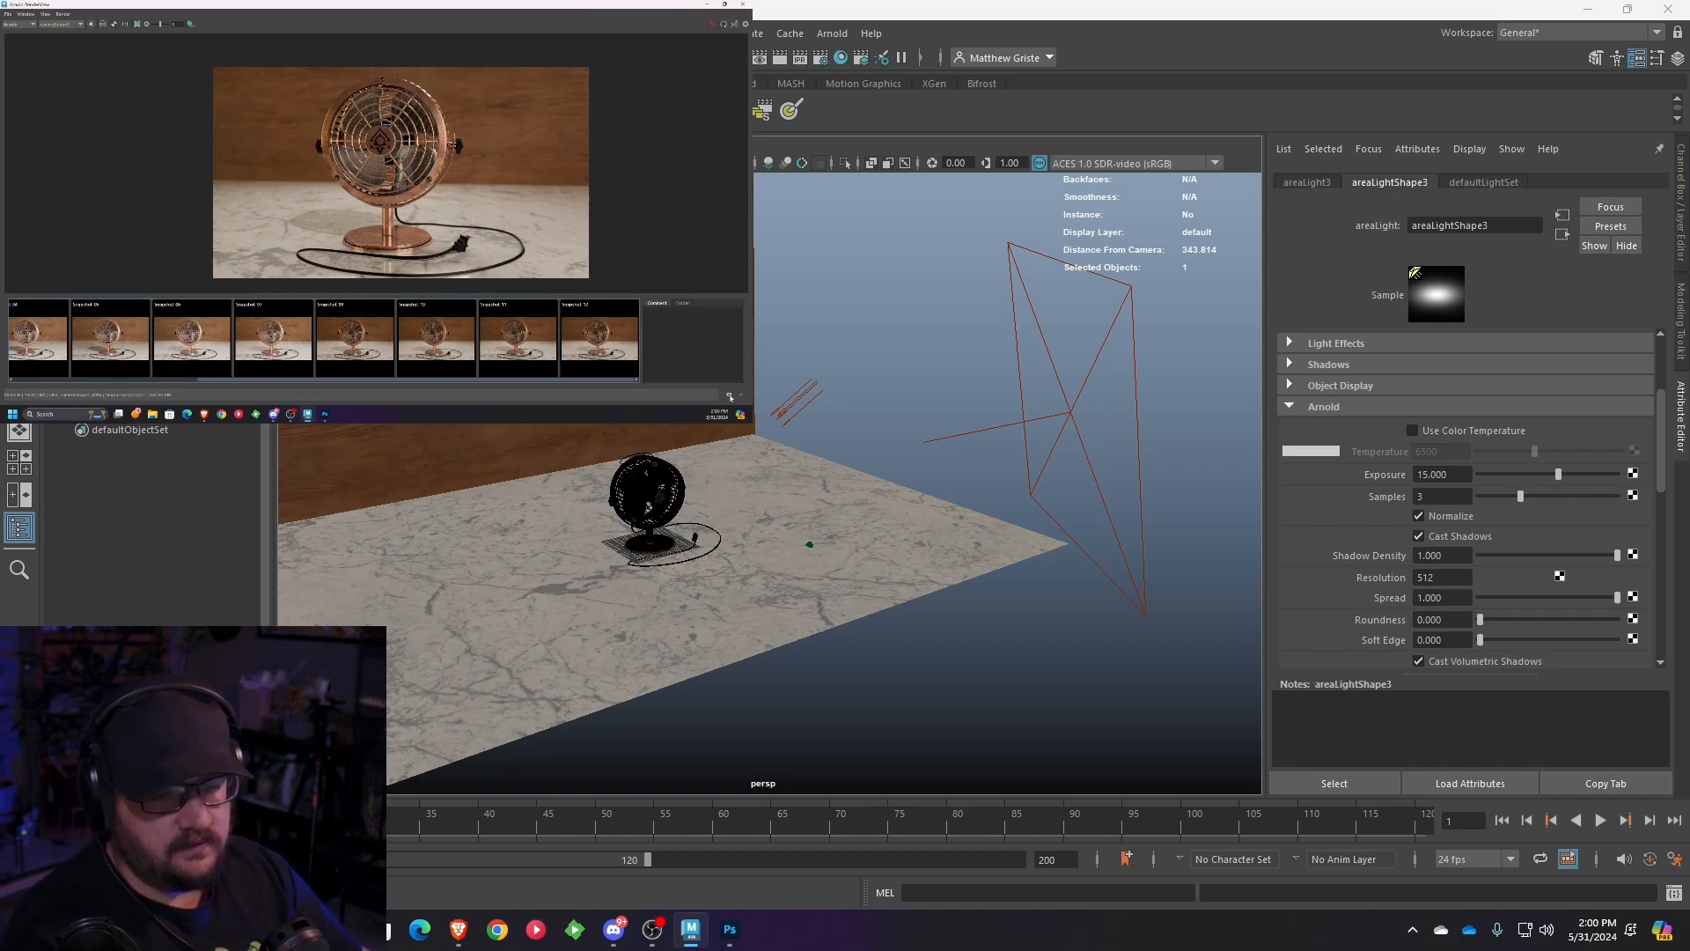
- Store a snapshot of the new render and comment it "Adjusted lights to 3 samples"
left_click(730, 396)
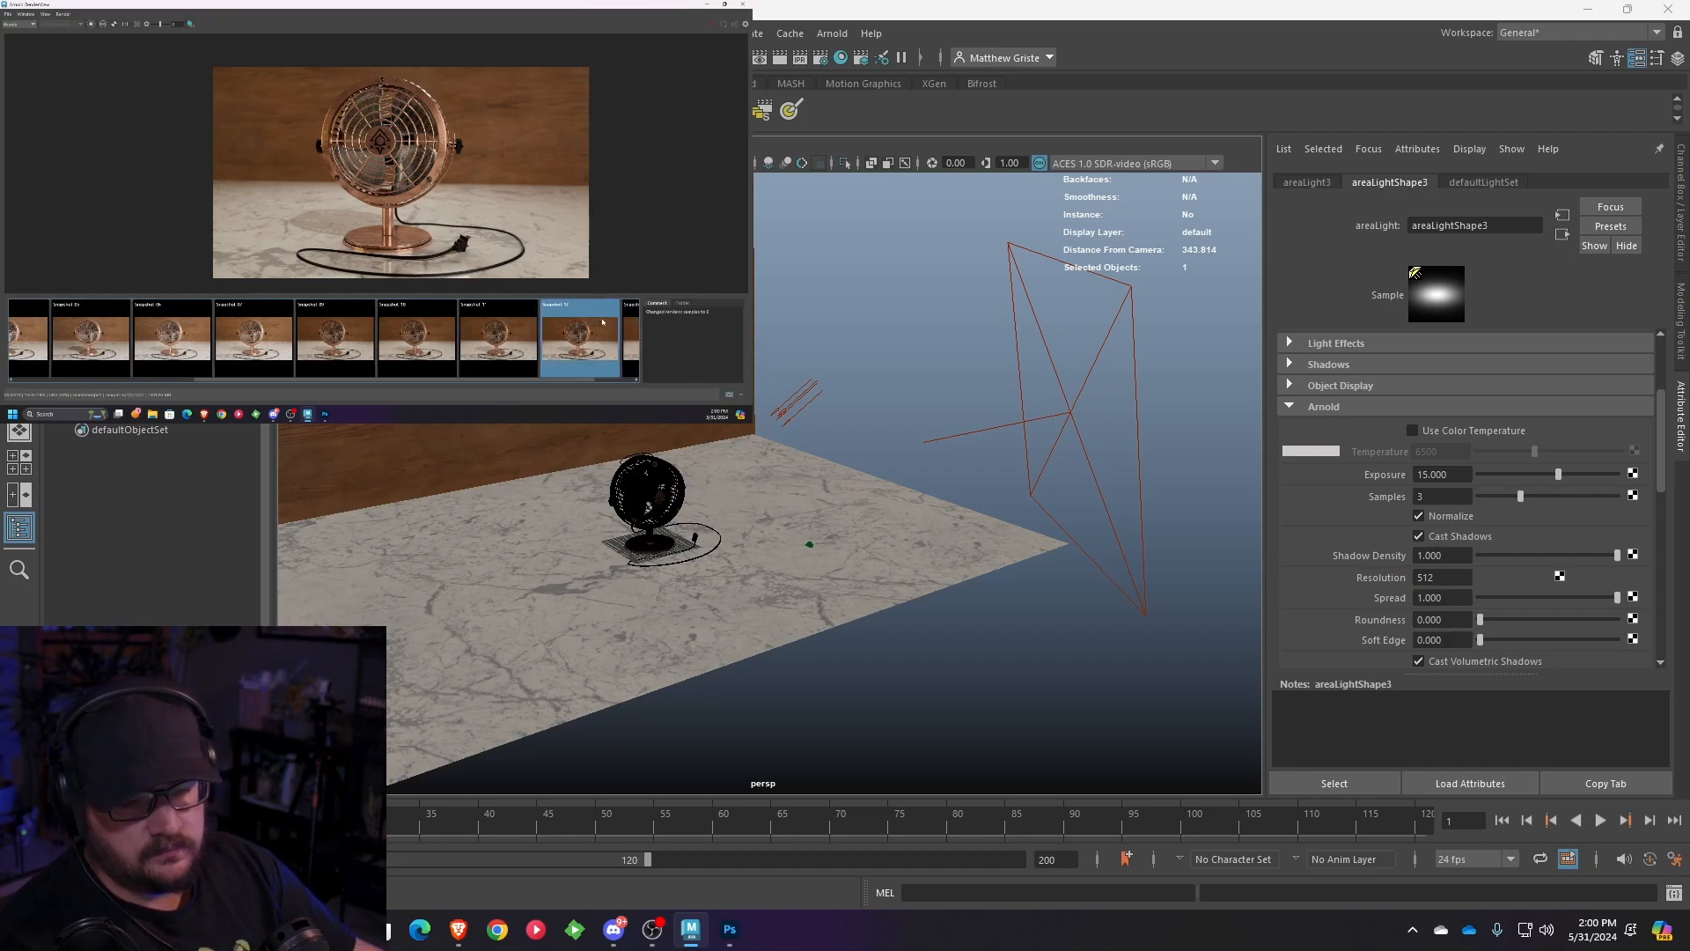
left_click(627, 339)
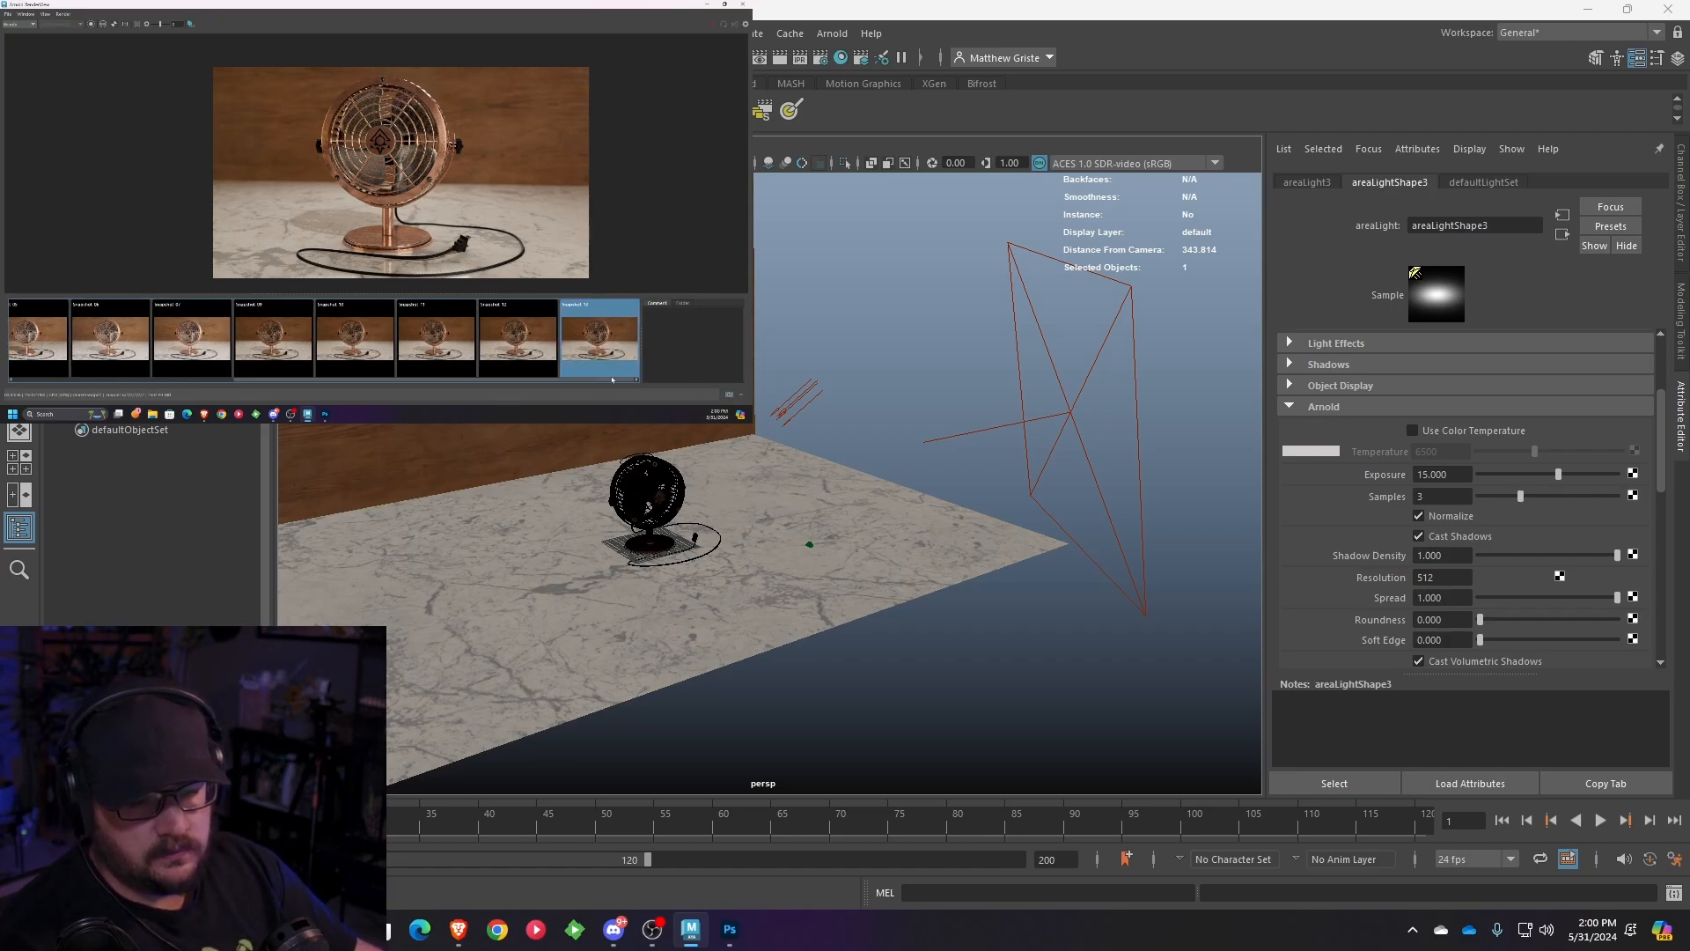
left_click(677, 340)
type("Adjusted lights to 3 samples")
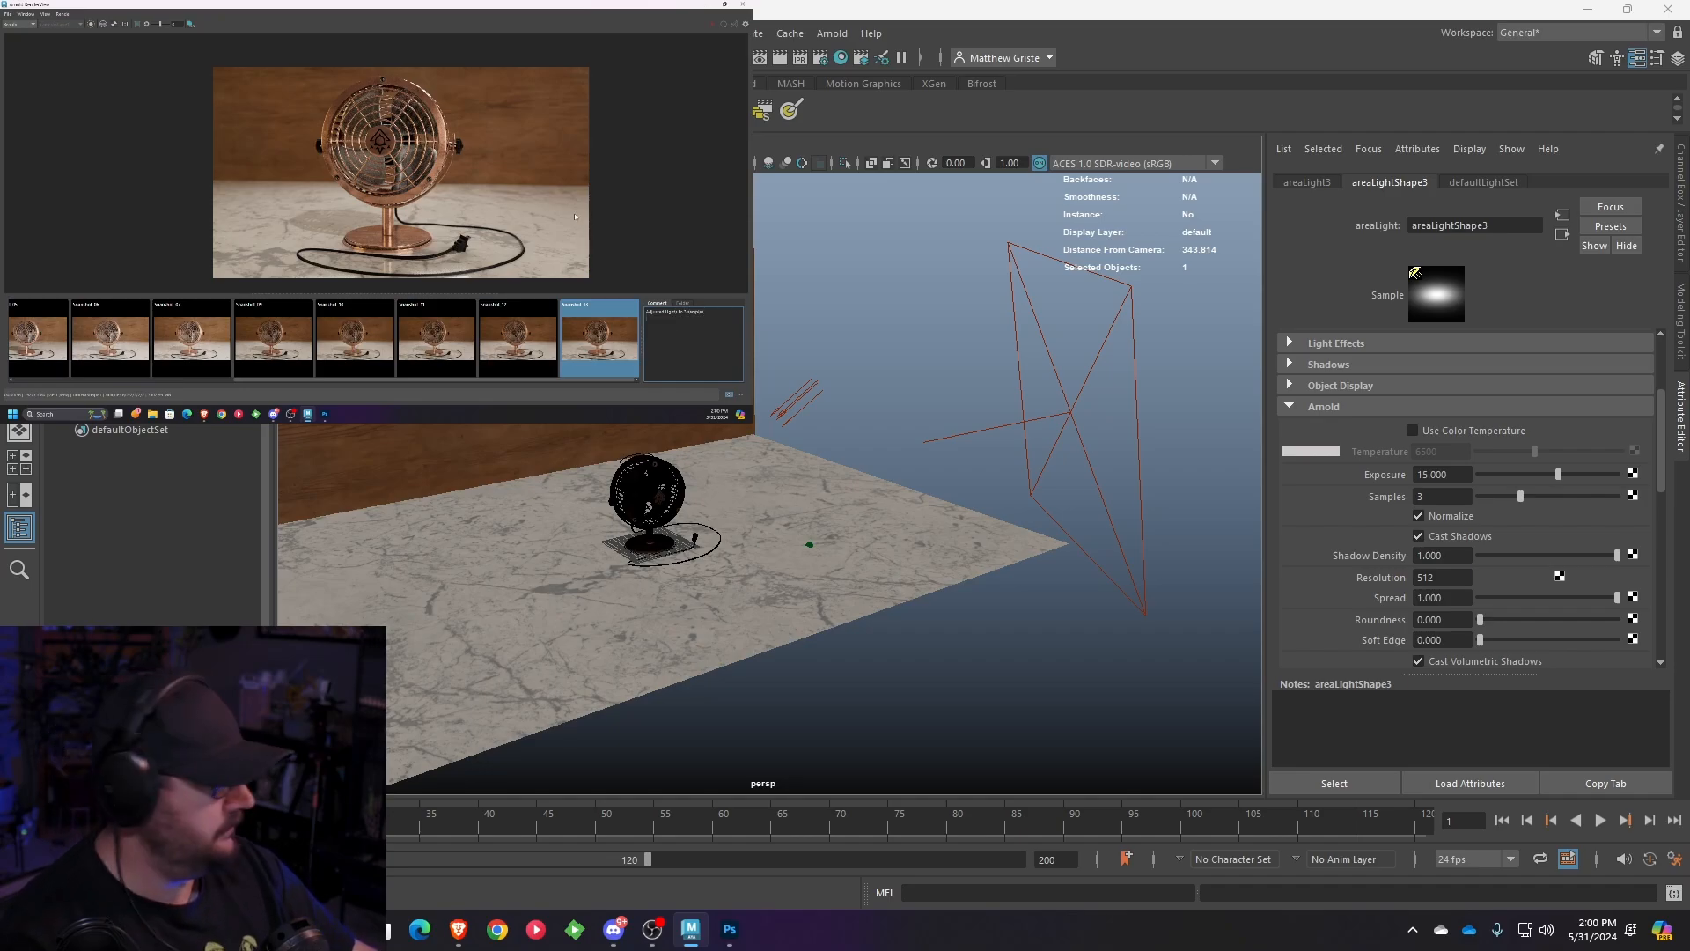
- Compare the two newest snapshots up close, checking noise around the fan's grille and side knob
scroll(374, 82, "up", 5)
middle_click_drag(375, 83, 561, 281)
scroll(422, 163, "up", 1)
middle_click_drag(441, 148, 442, 190)
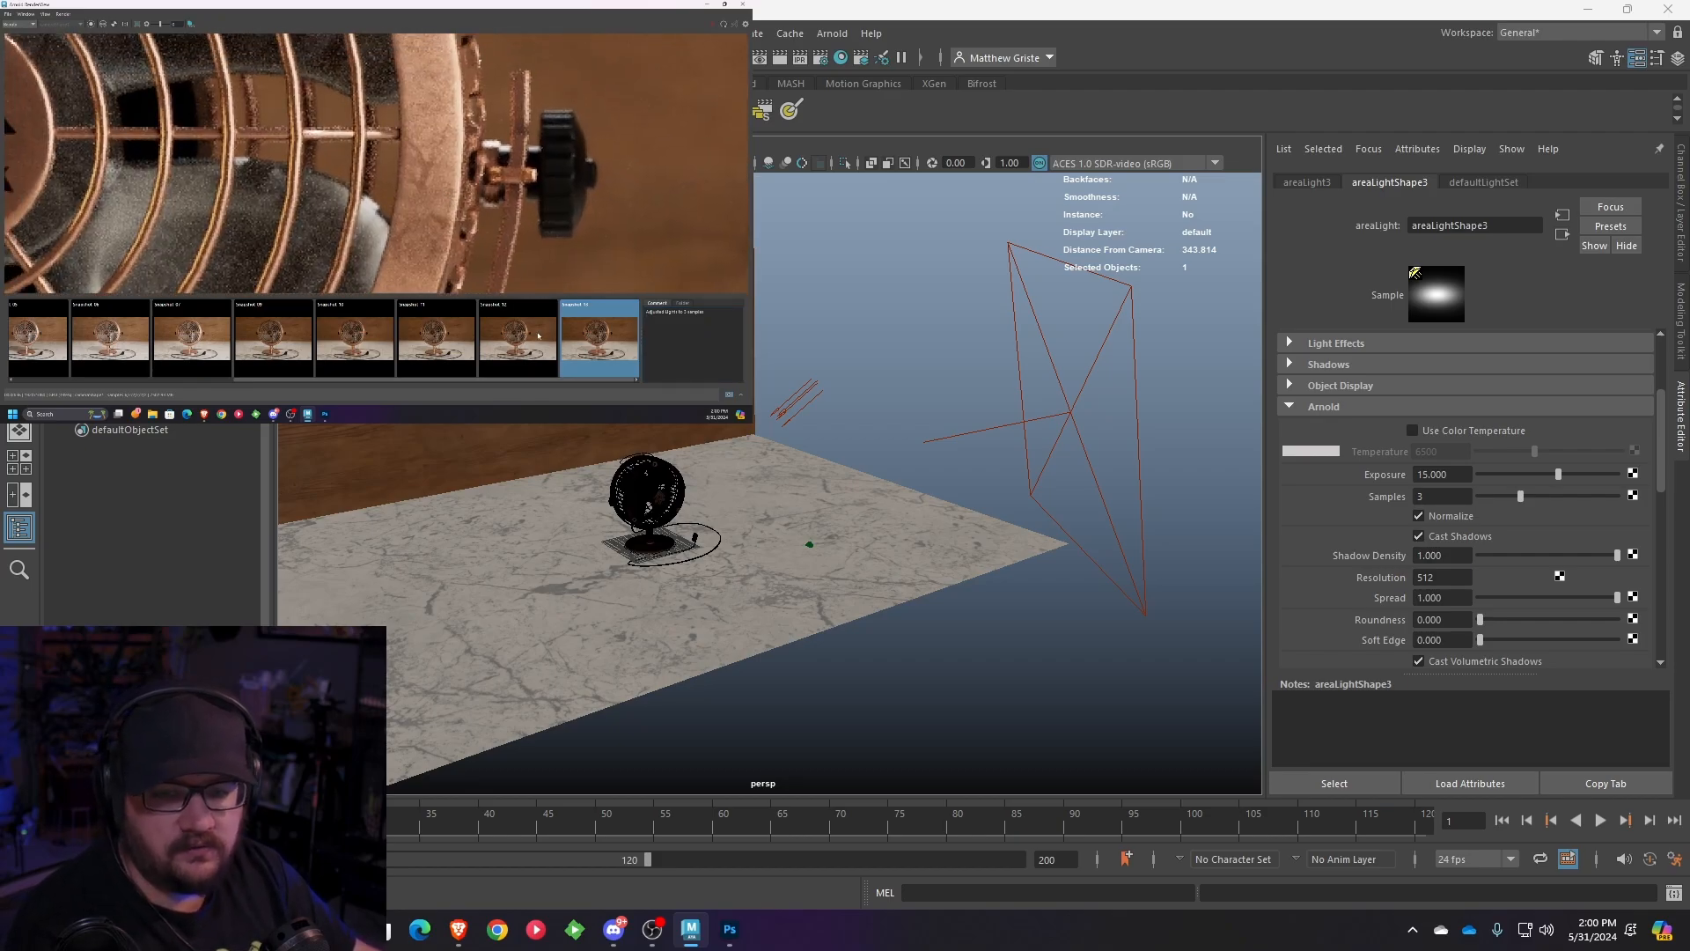
left_click(538, 335)
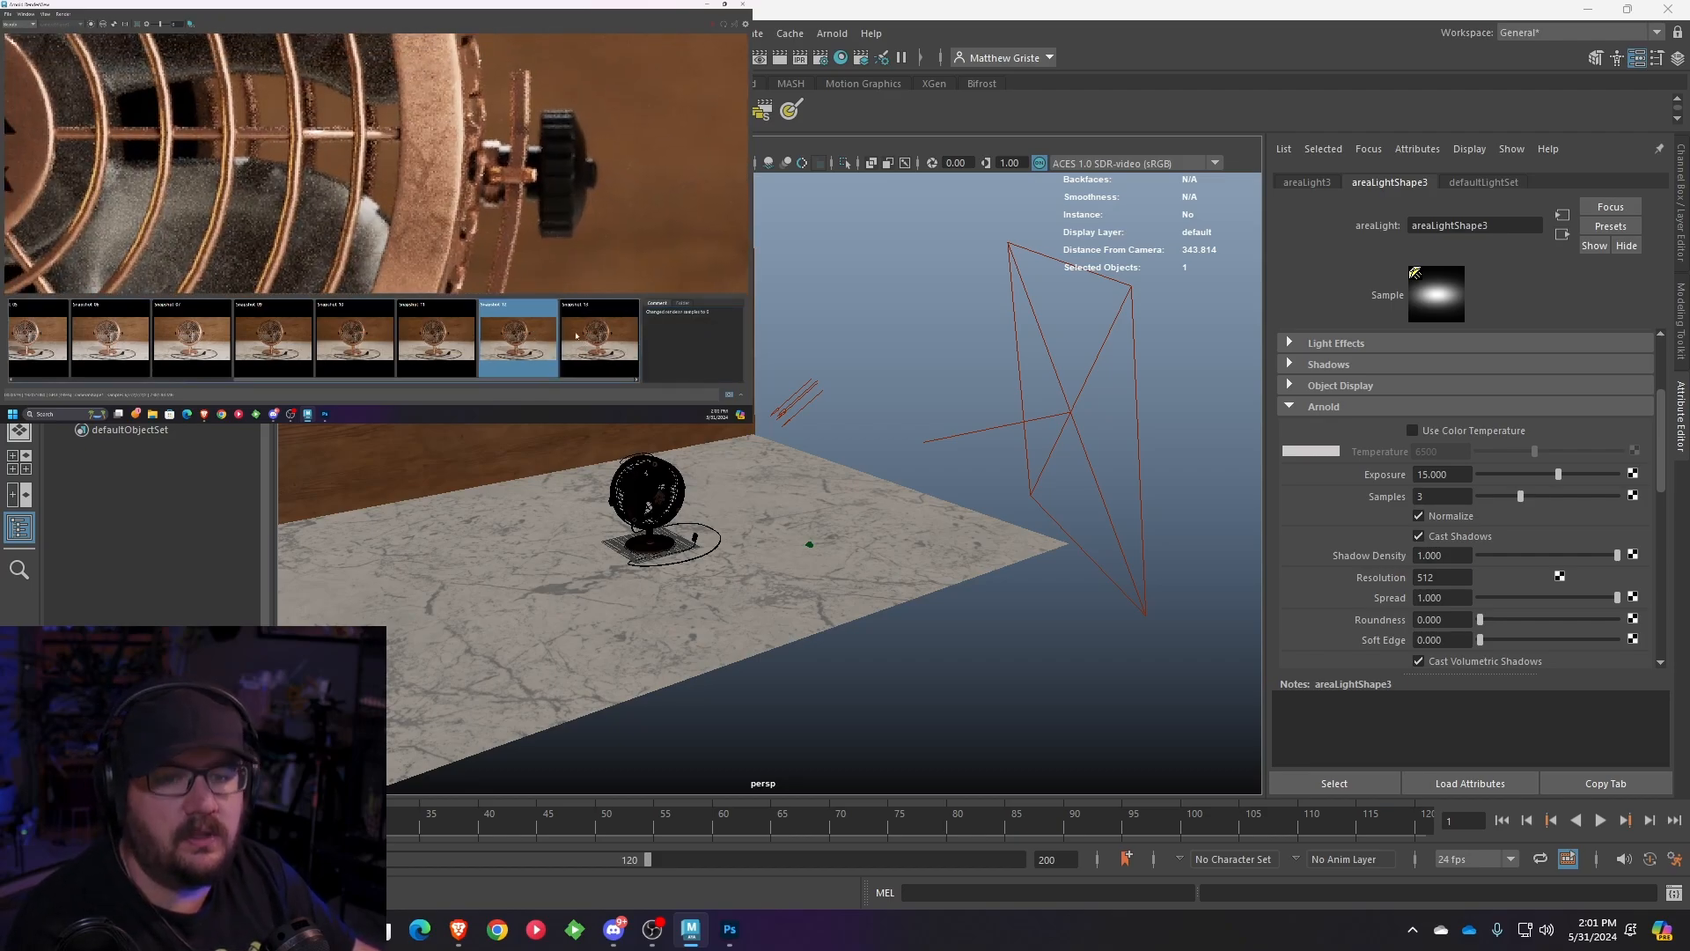
left_click(576, 336)
left_click(538, 335)
left_click(576, 335)
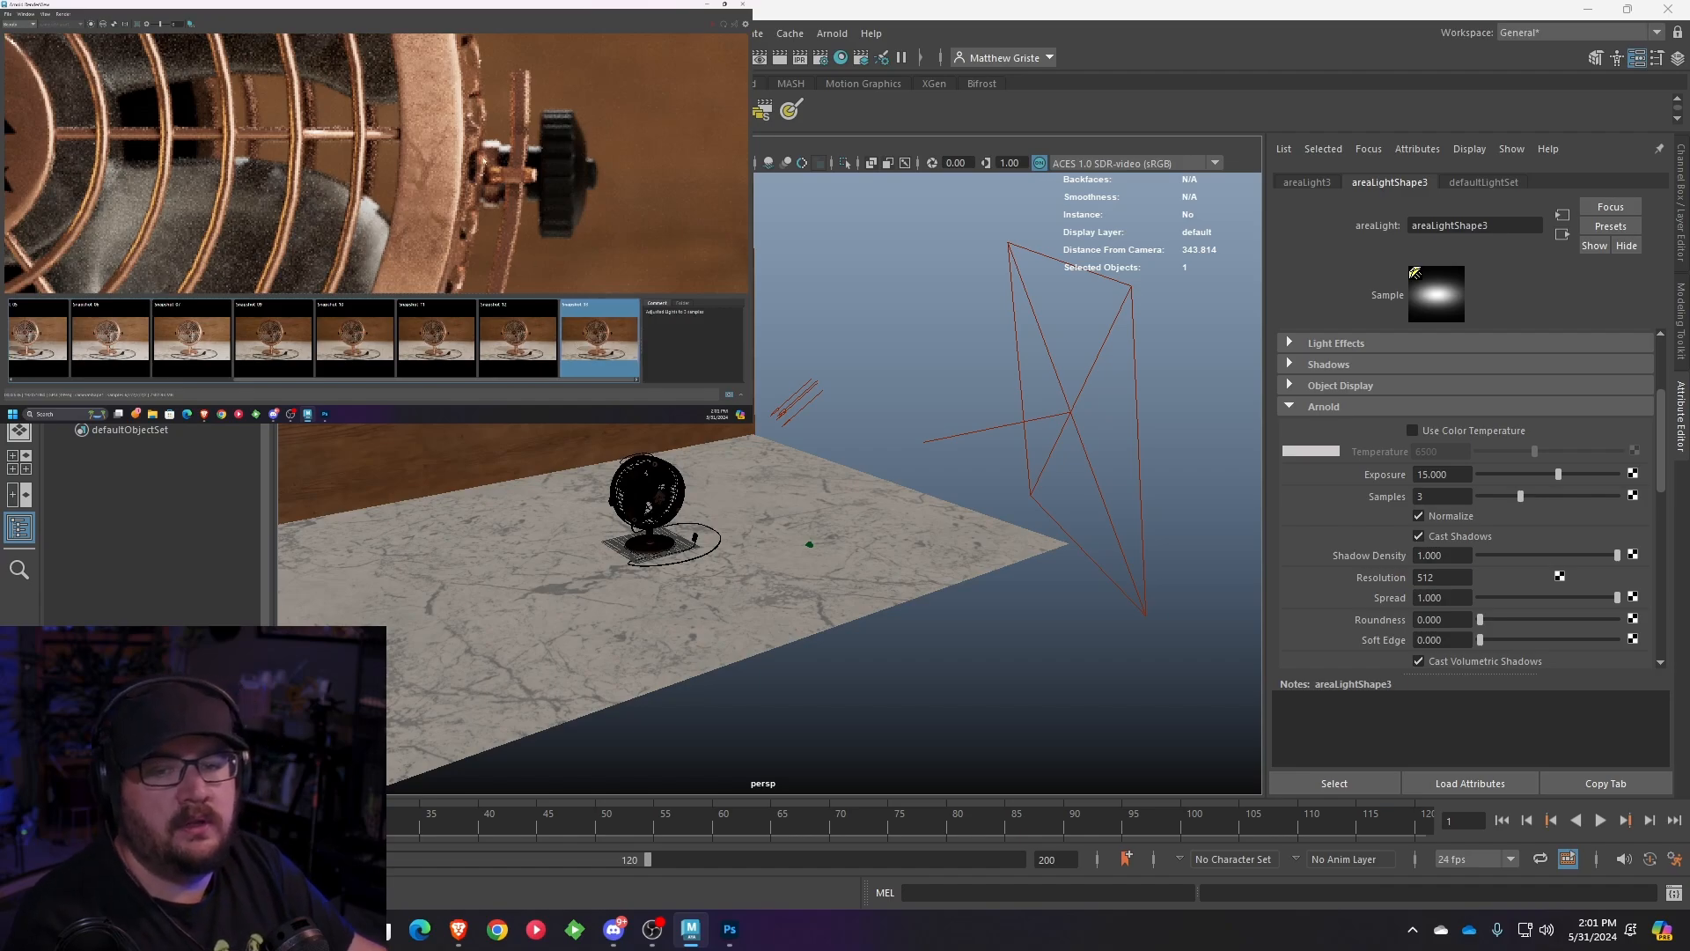
scroll(491, 170, "down", 5)
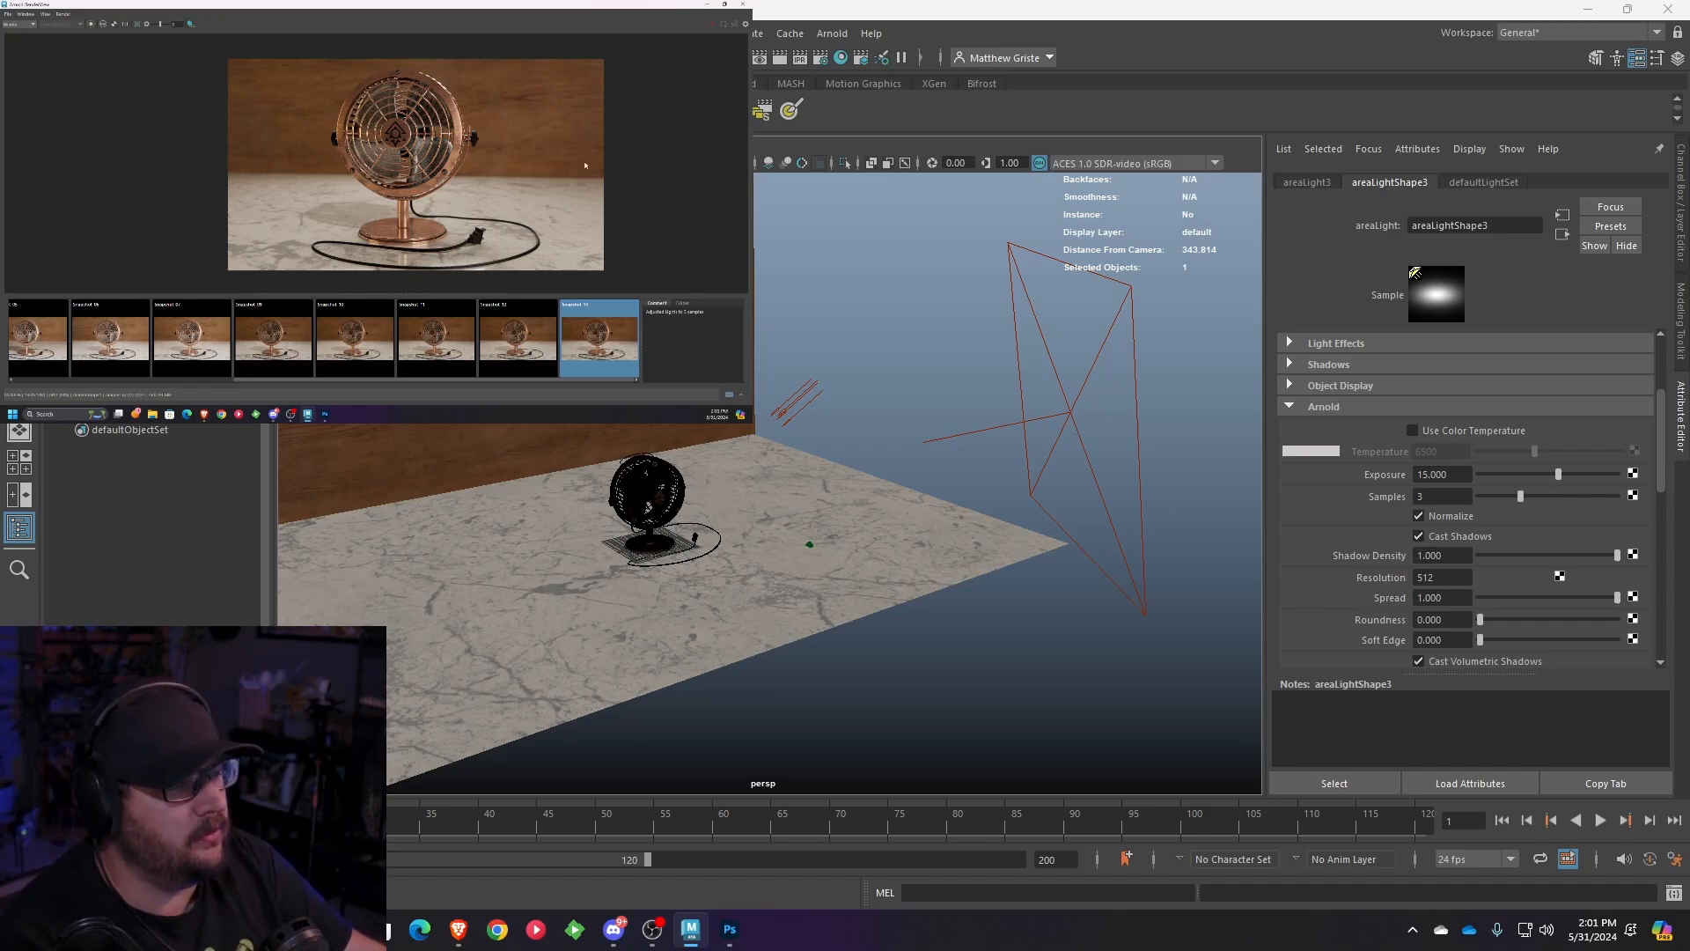
- Add a Denoiser Optix imager to the Arnold render settings and close the settings window
left_click(821, 62)
left_click_drag(797, 71, 995, 71)
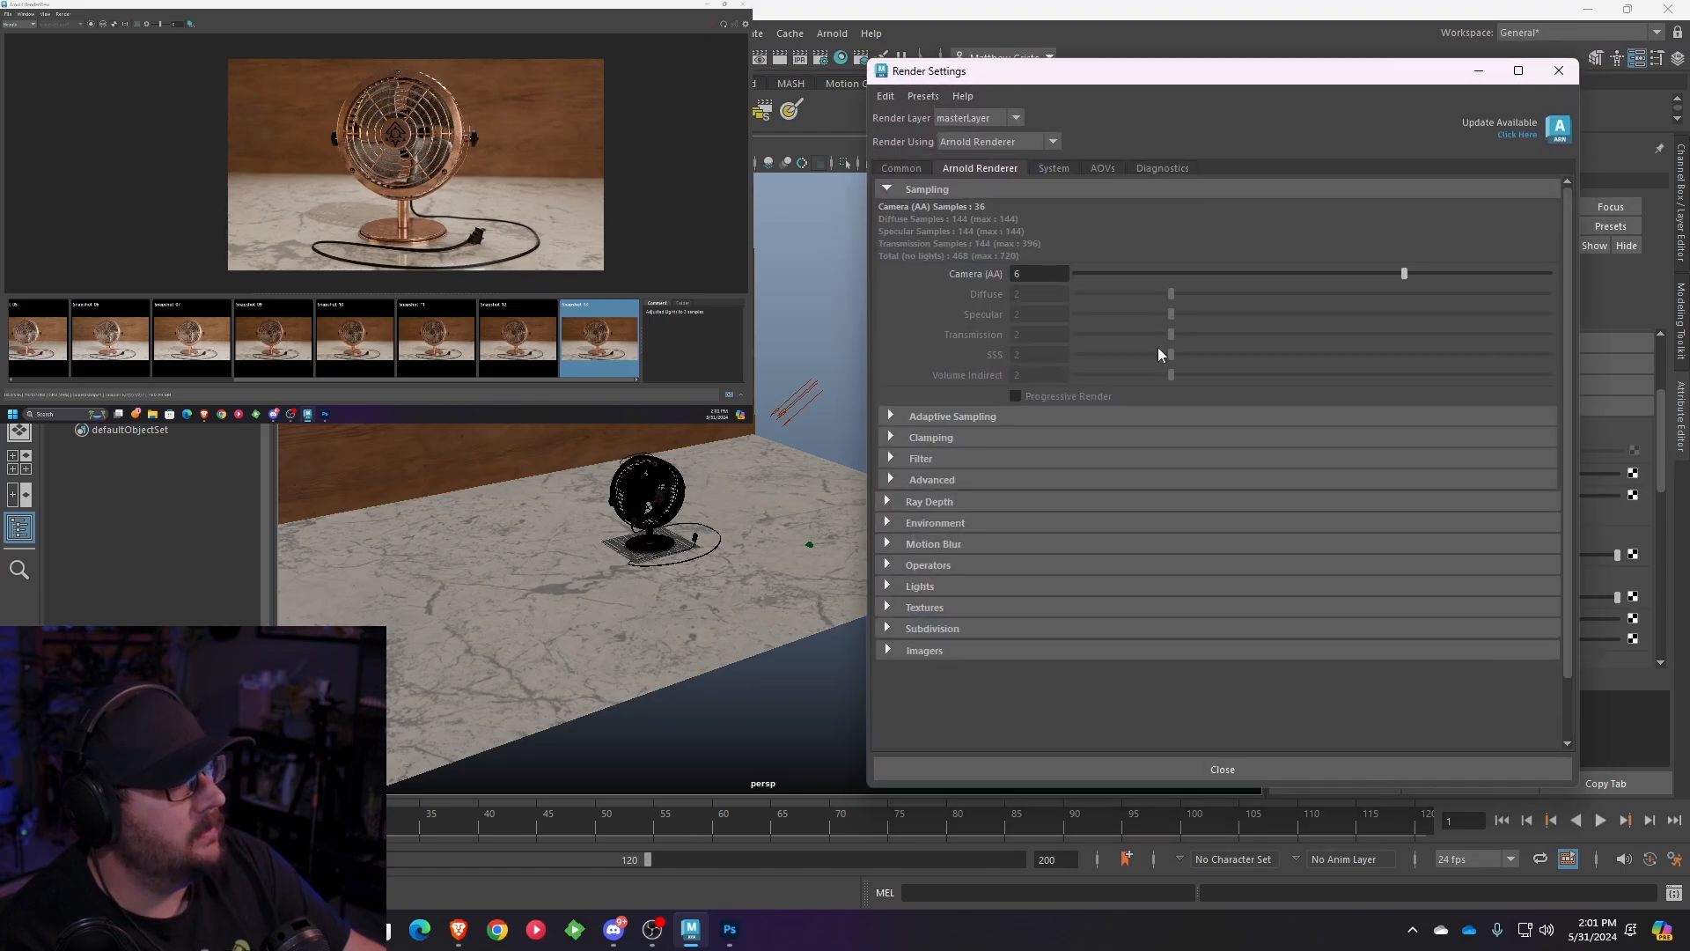
left_click(889, 651)
scroll(1103, 564, "down", 1)
left_click(942, 619)
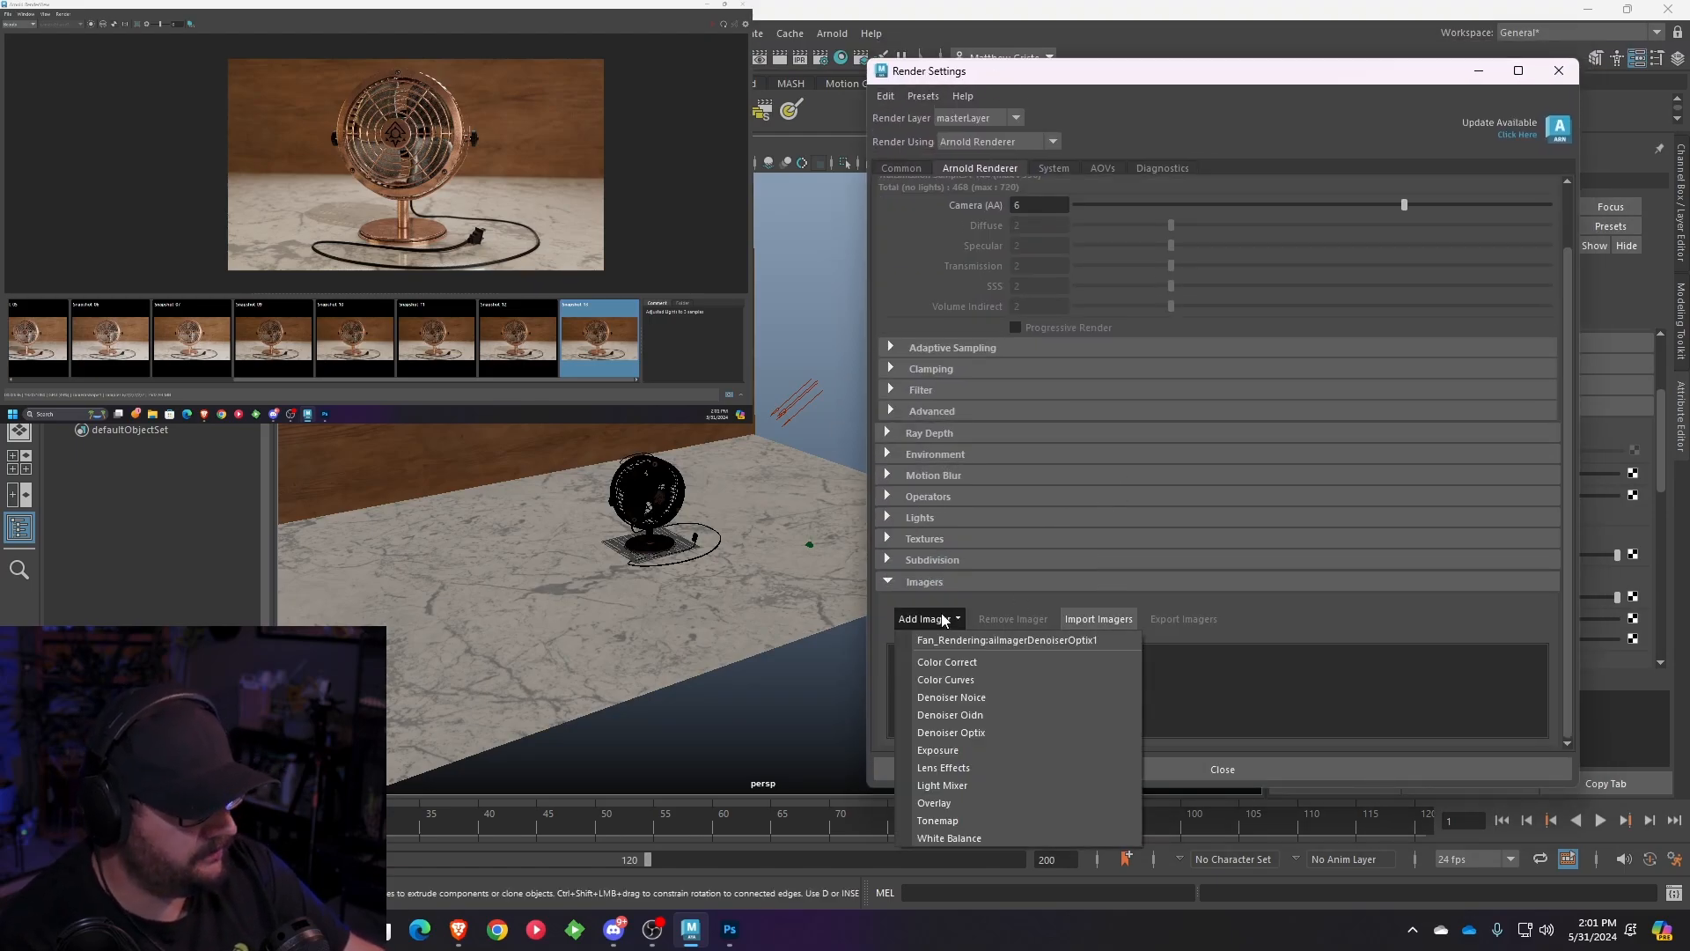
left_click(979, 736)
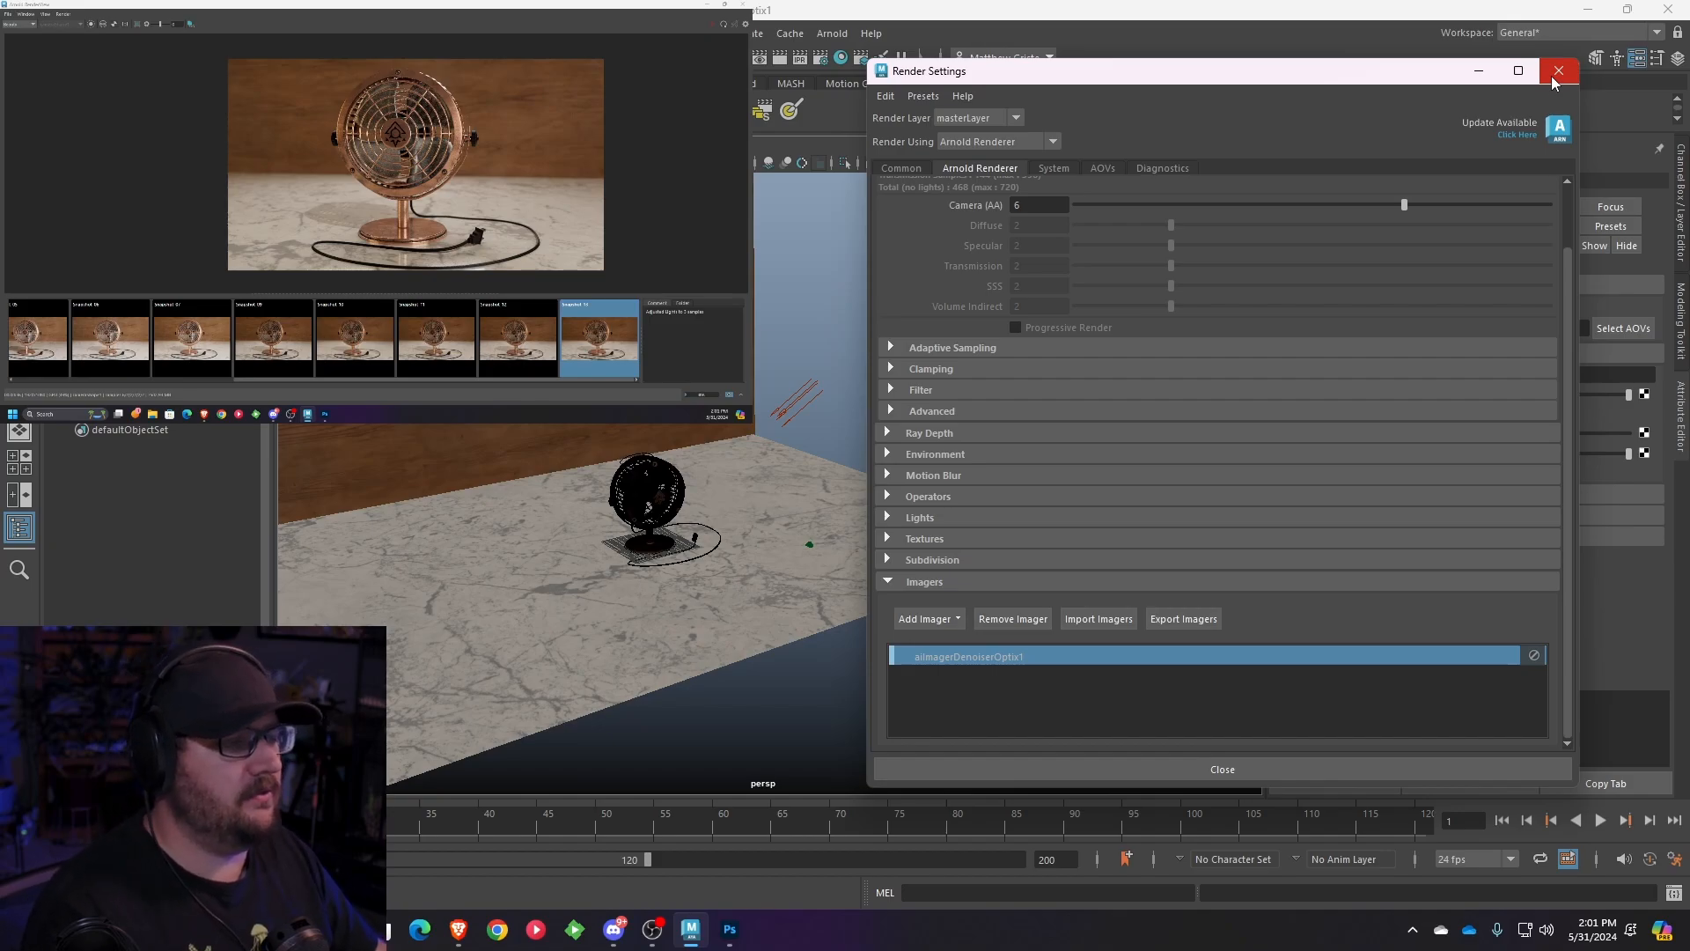
left_click(1556, 75)
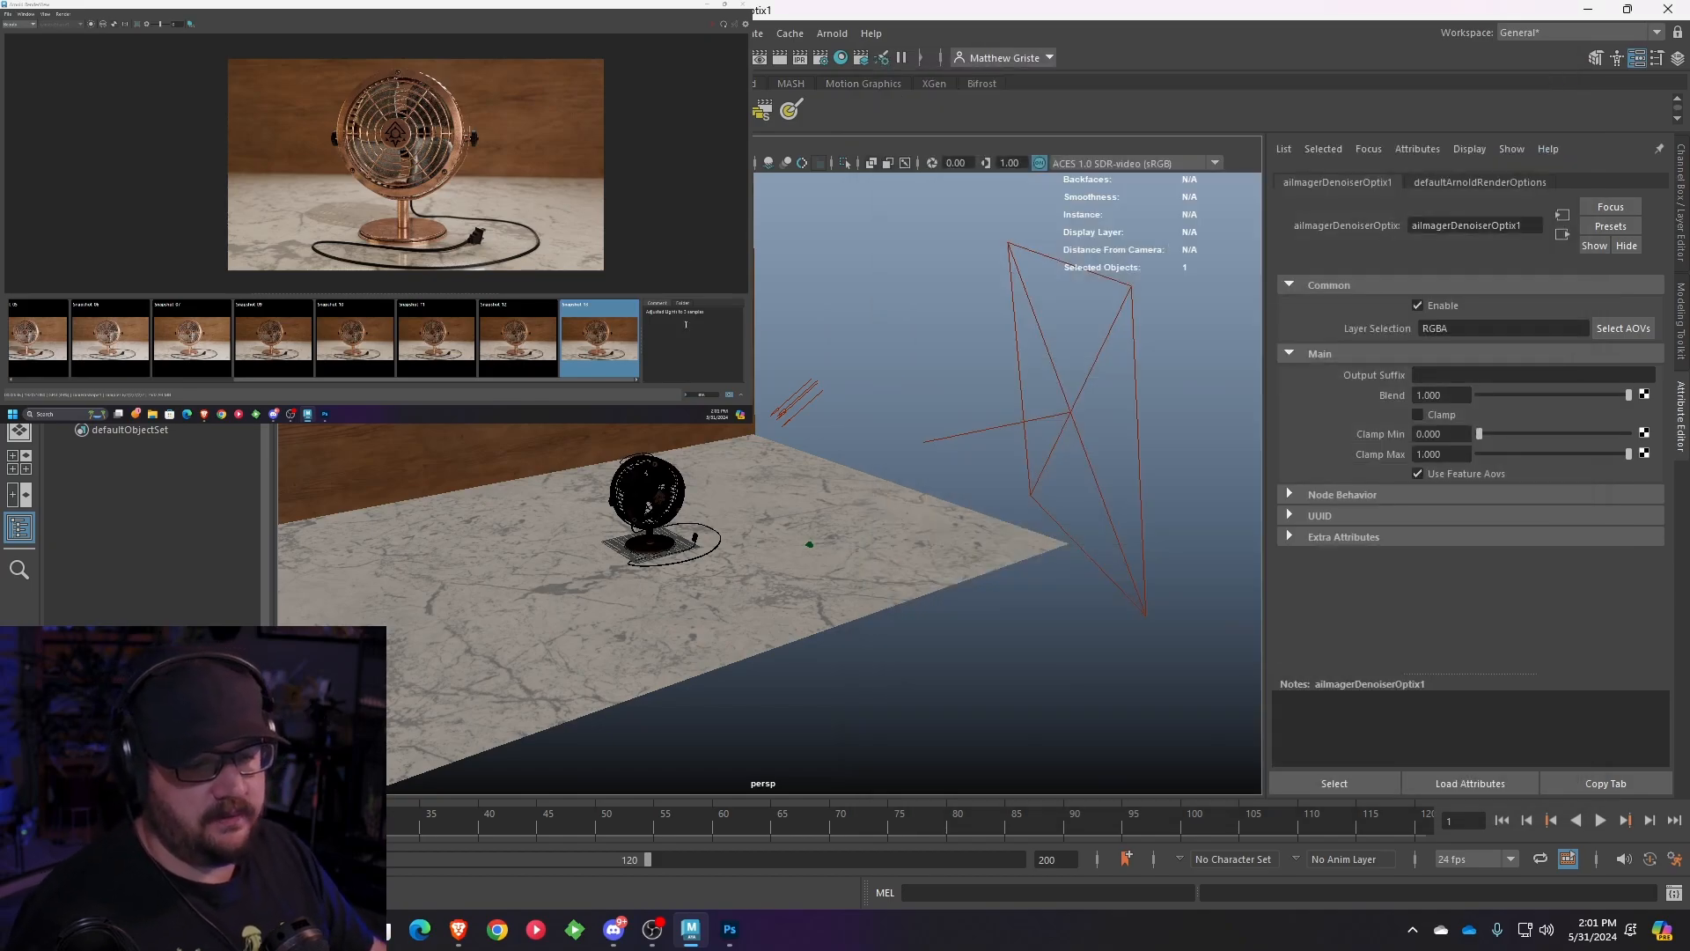
- Render the scene with the denoiser and compare the fan's grille and side knob with the last snapshot
left_click(729, 394)
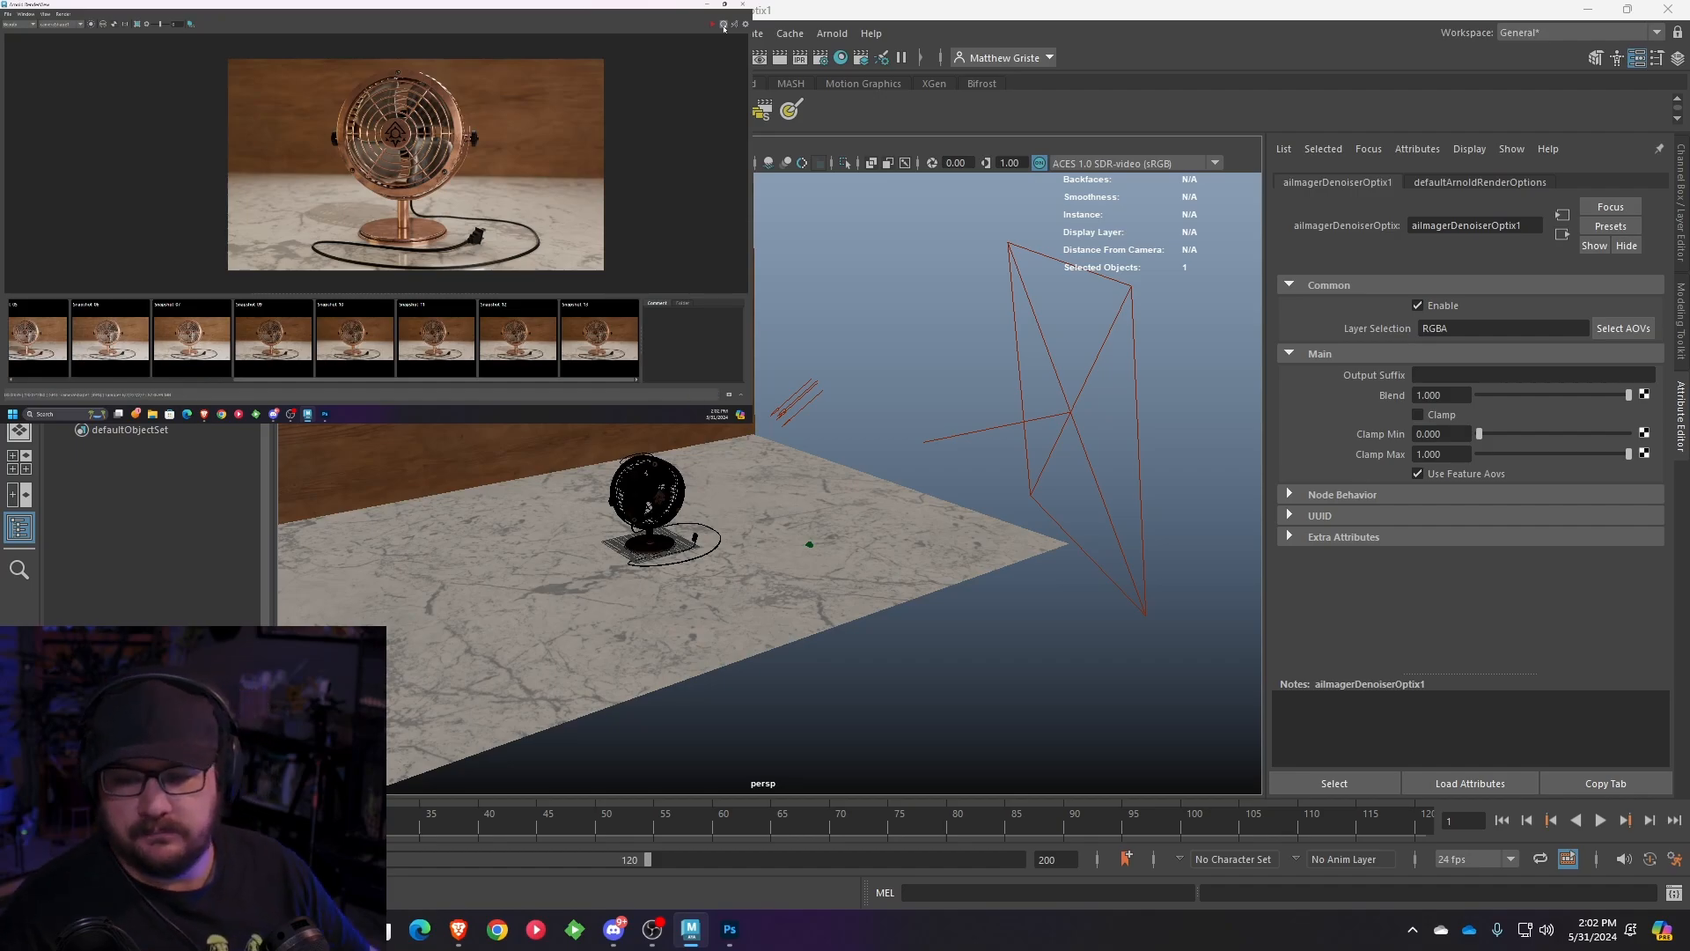
scroll(434, 138, "up", 4)
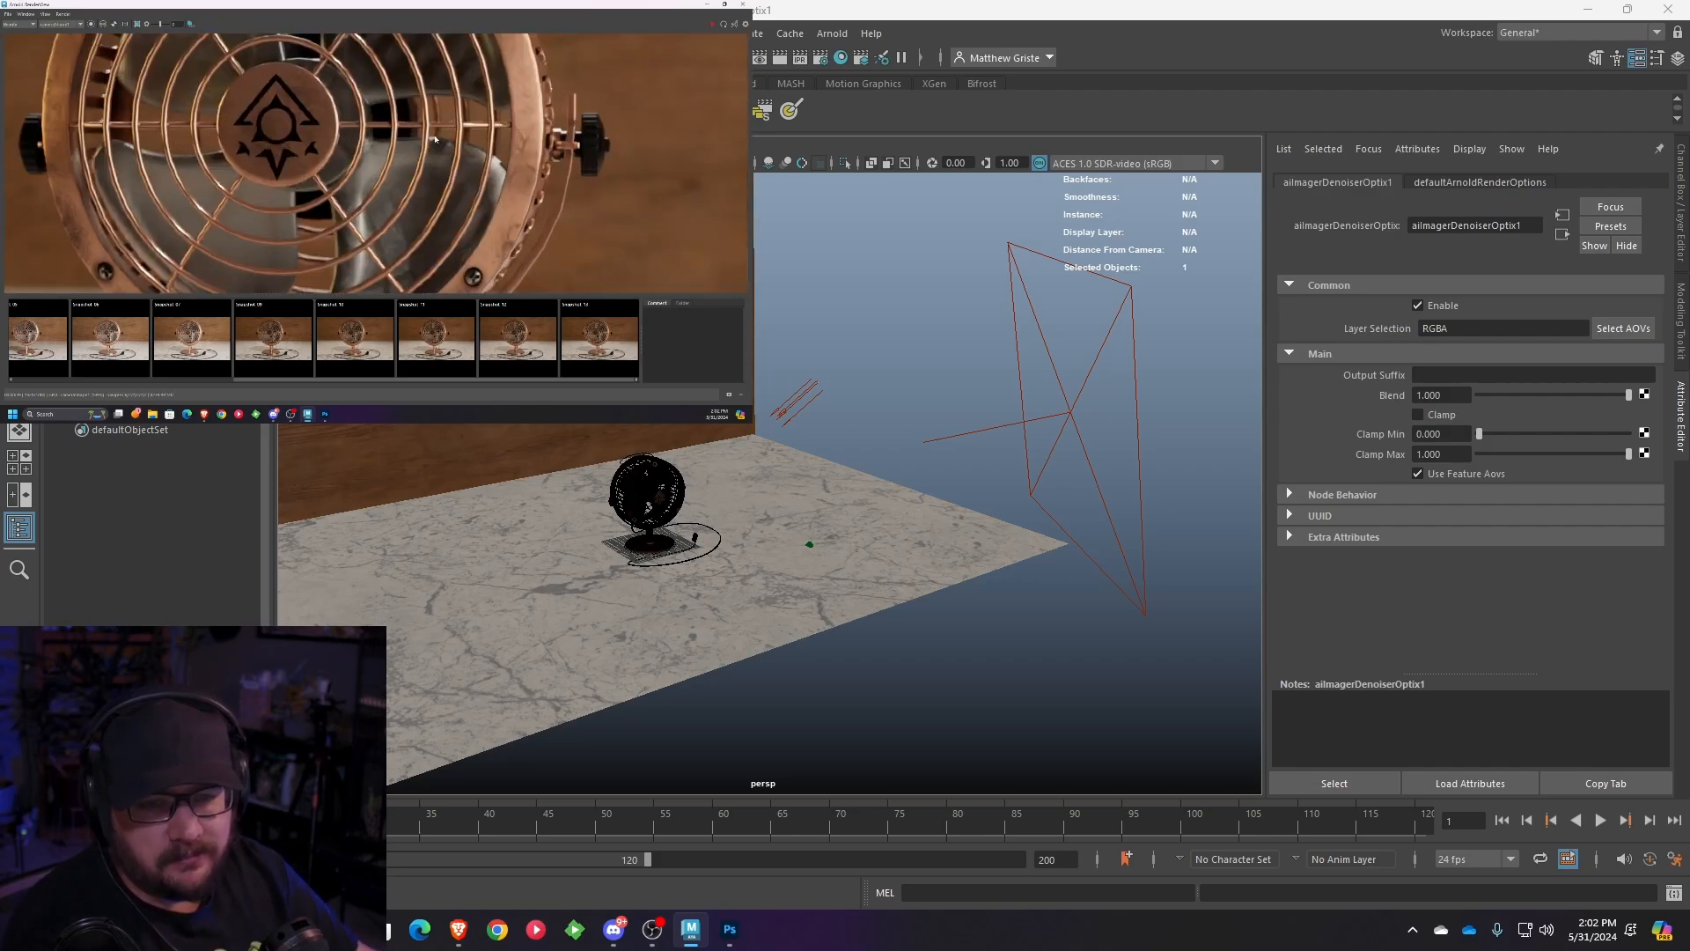
scroll(535, 173, "up", 5)
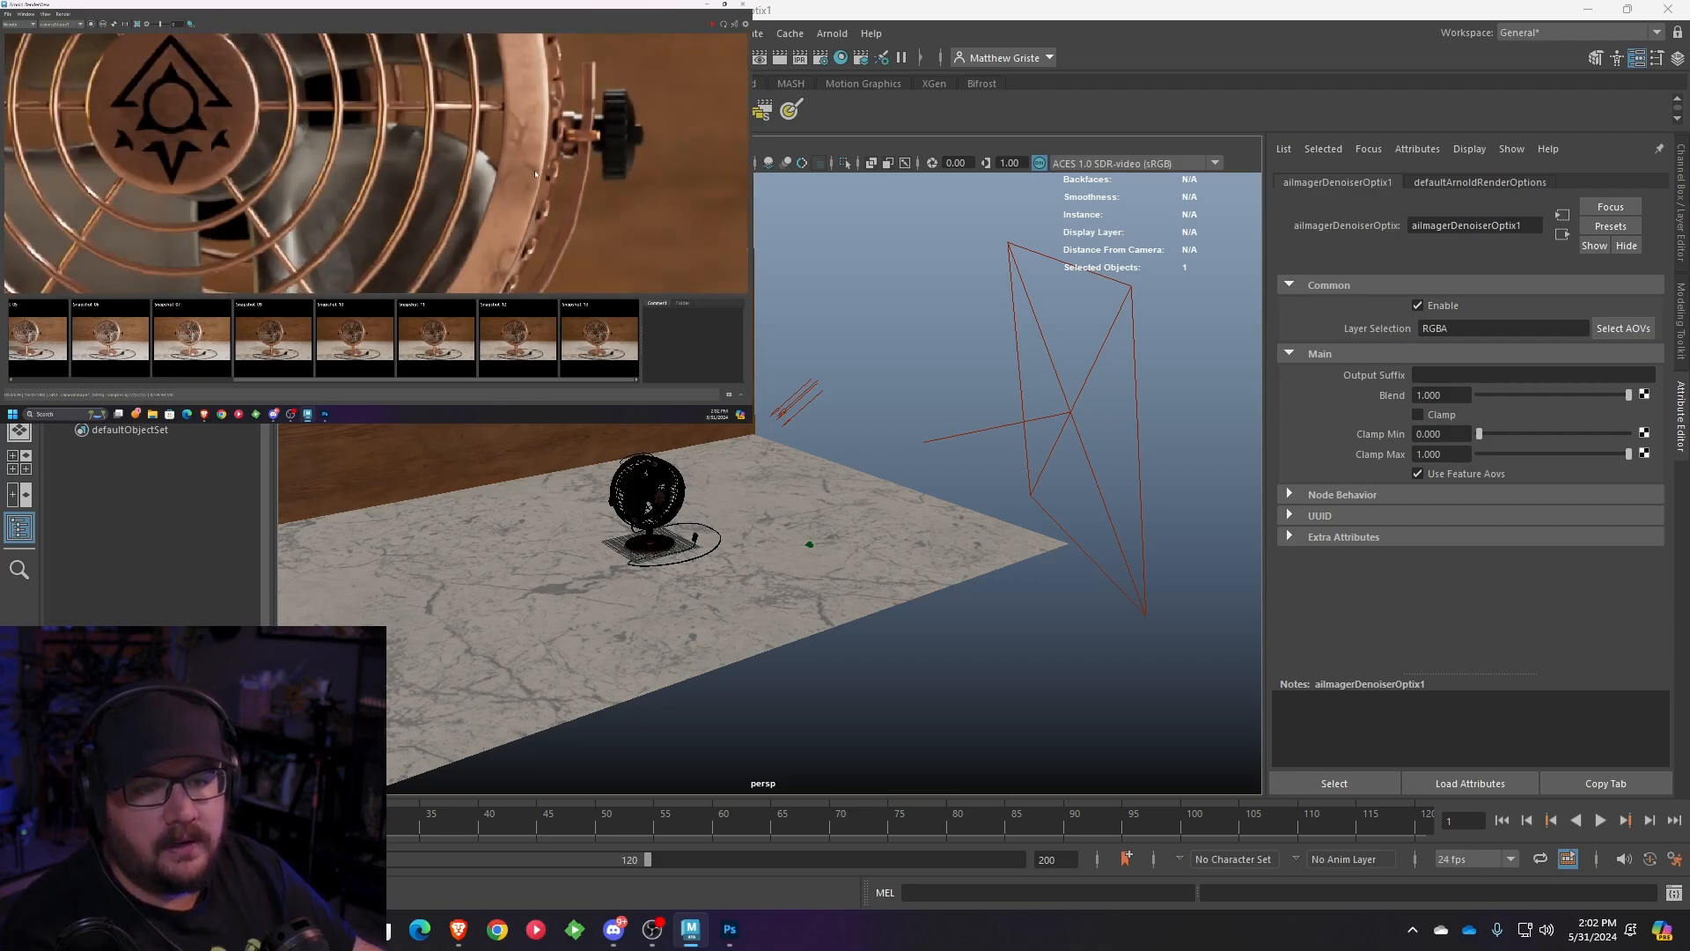
middle_click_drag(536, 144, 552, 191)
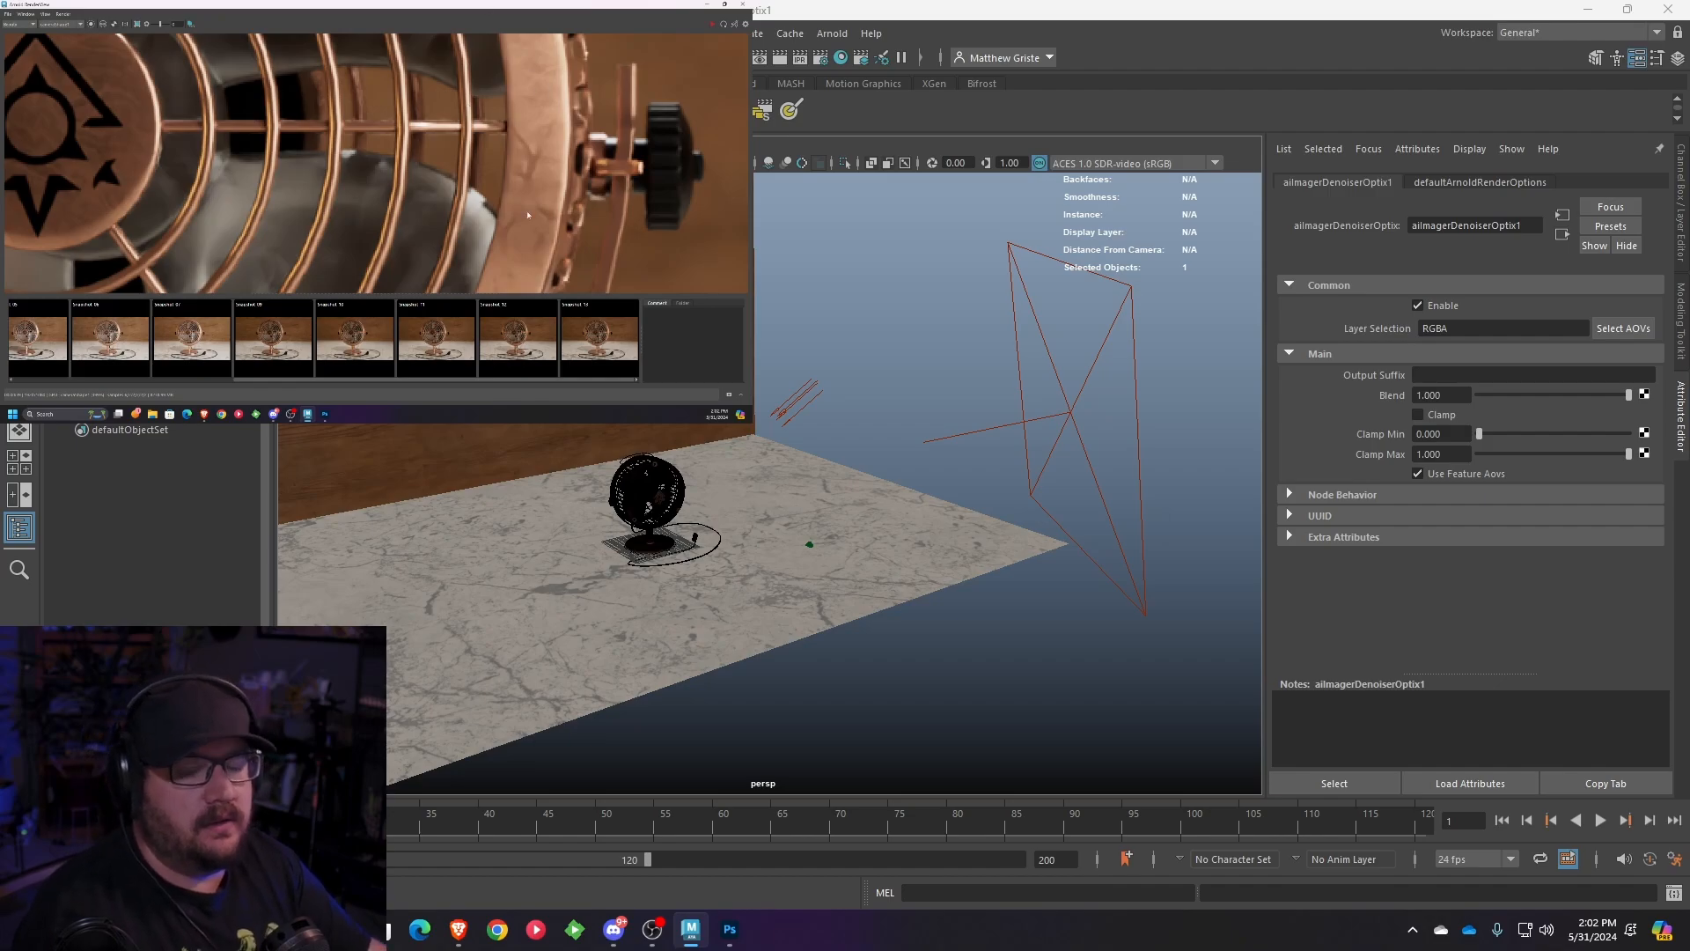
left_click(598, 360)
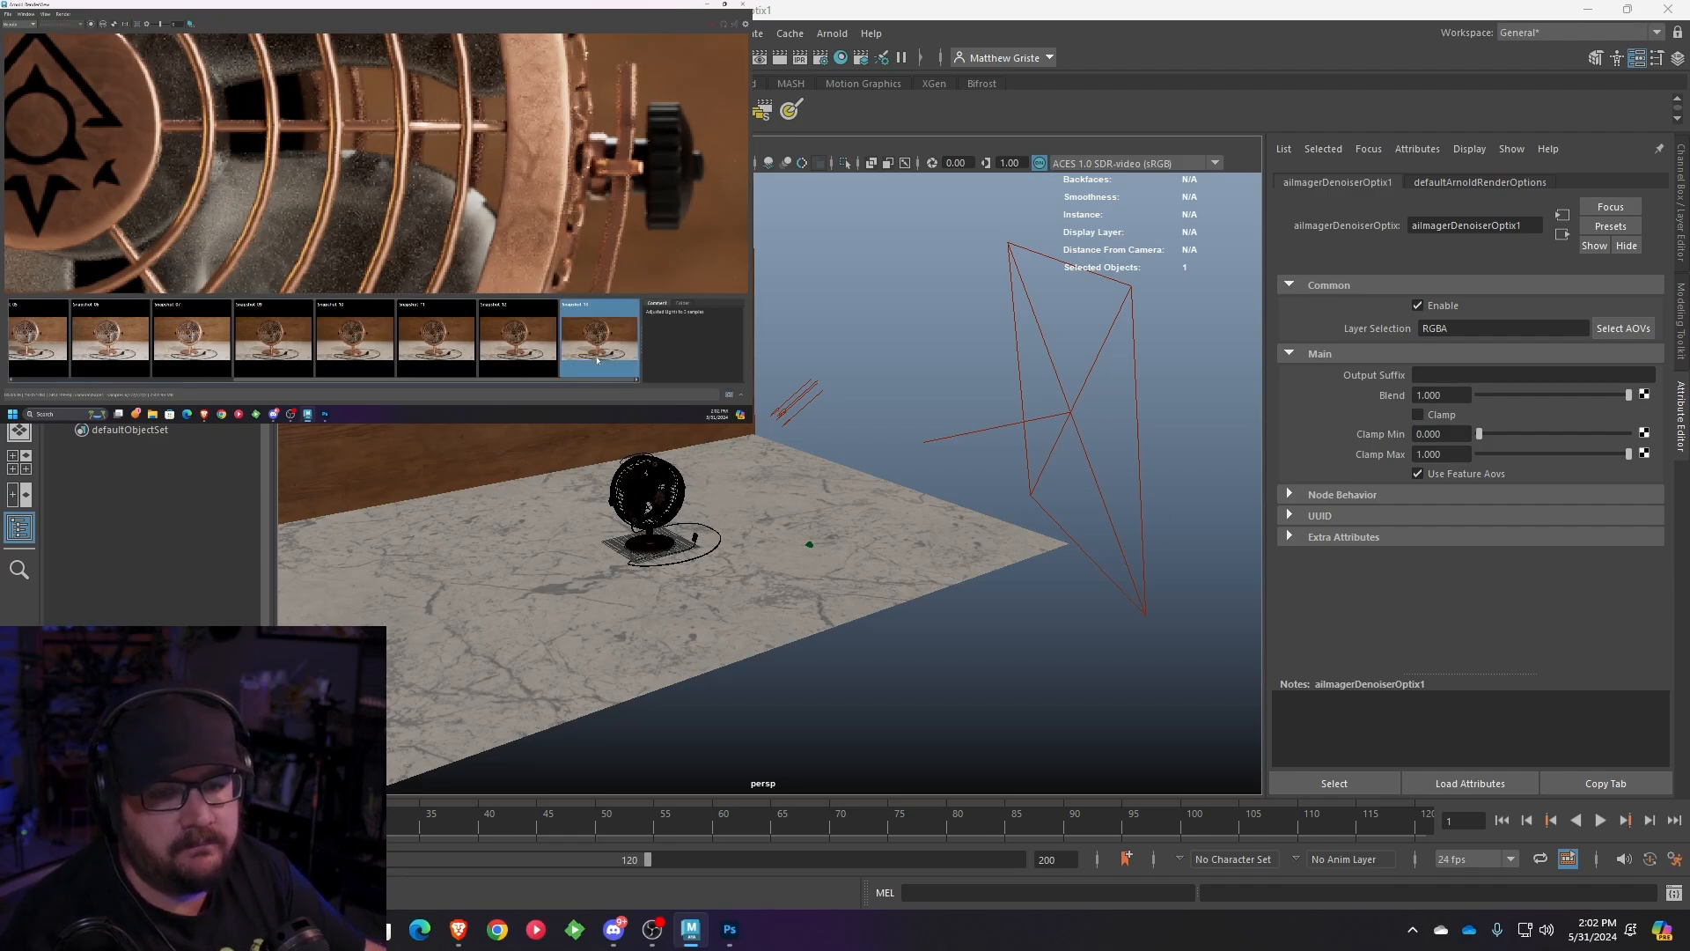
- Store a snapshot of the denoised render and comment that the denoiser was turned on
left_click(730, 395)
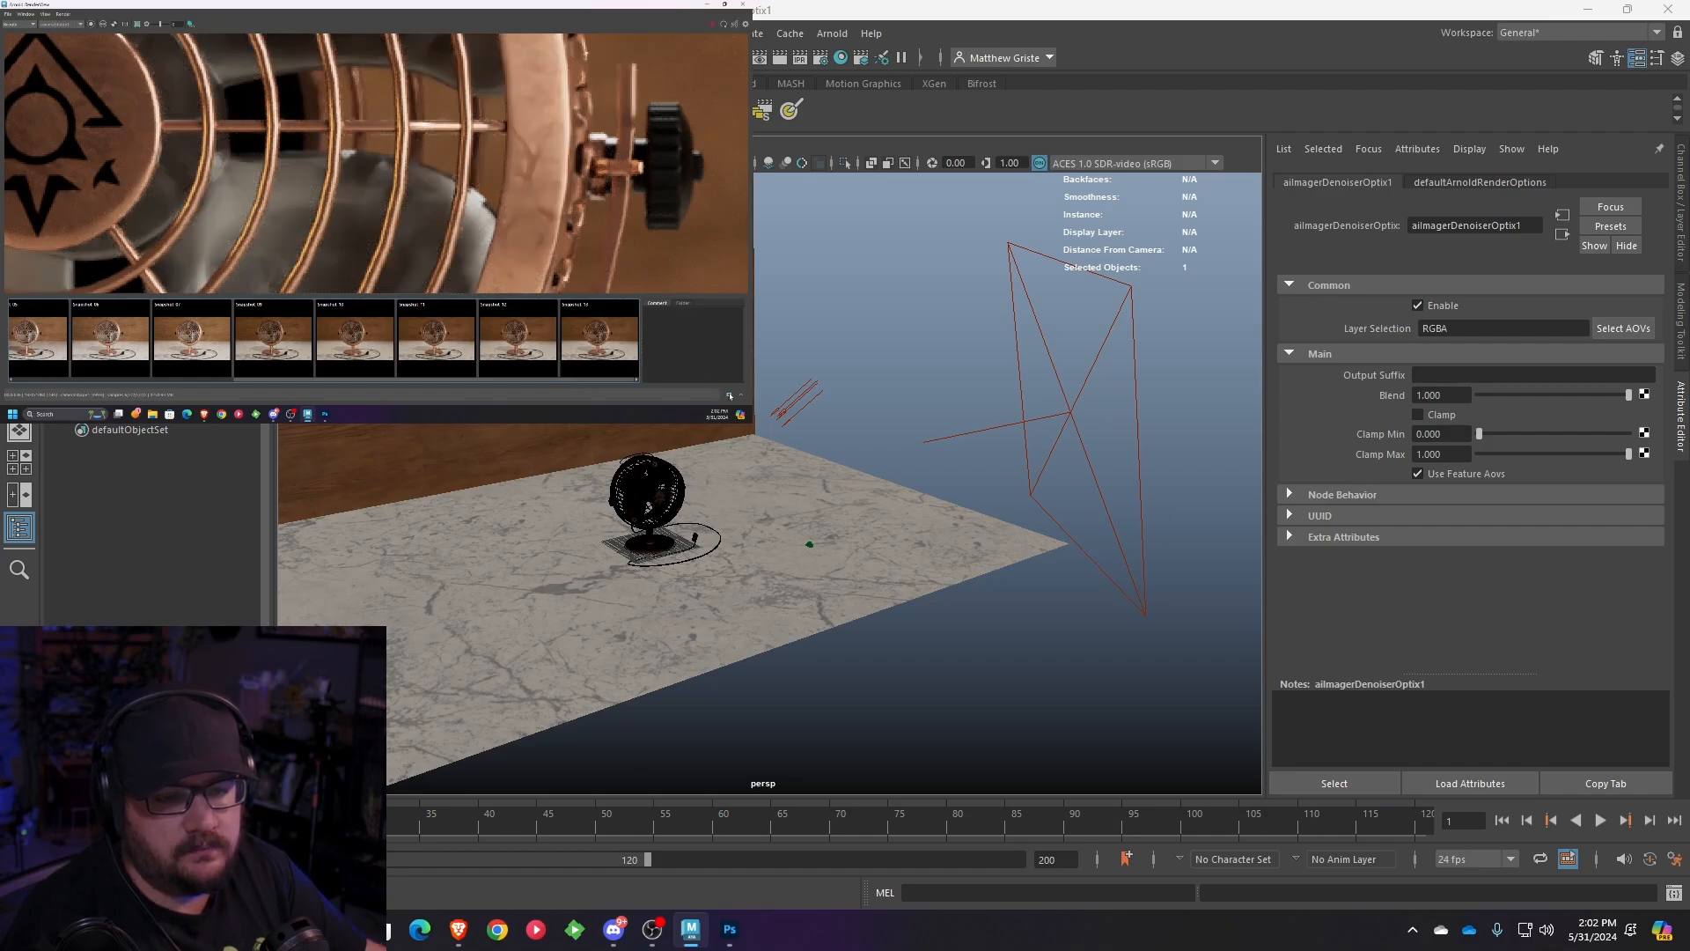
left_click_drag(561, 380, 611, 380)
left_click(600, 343)
left_click(661, 328)
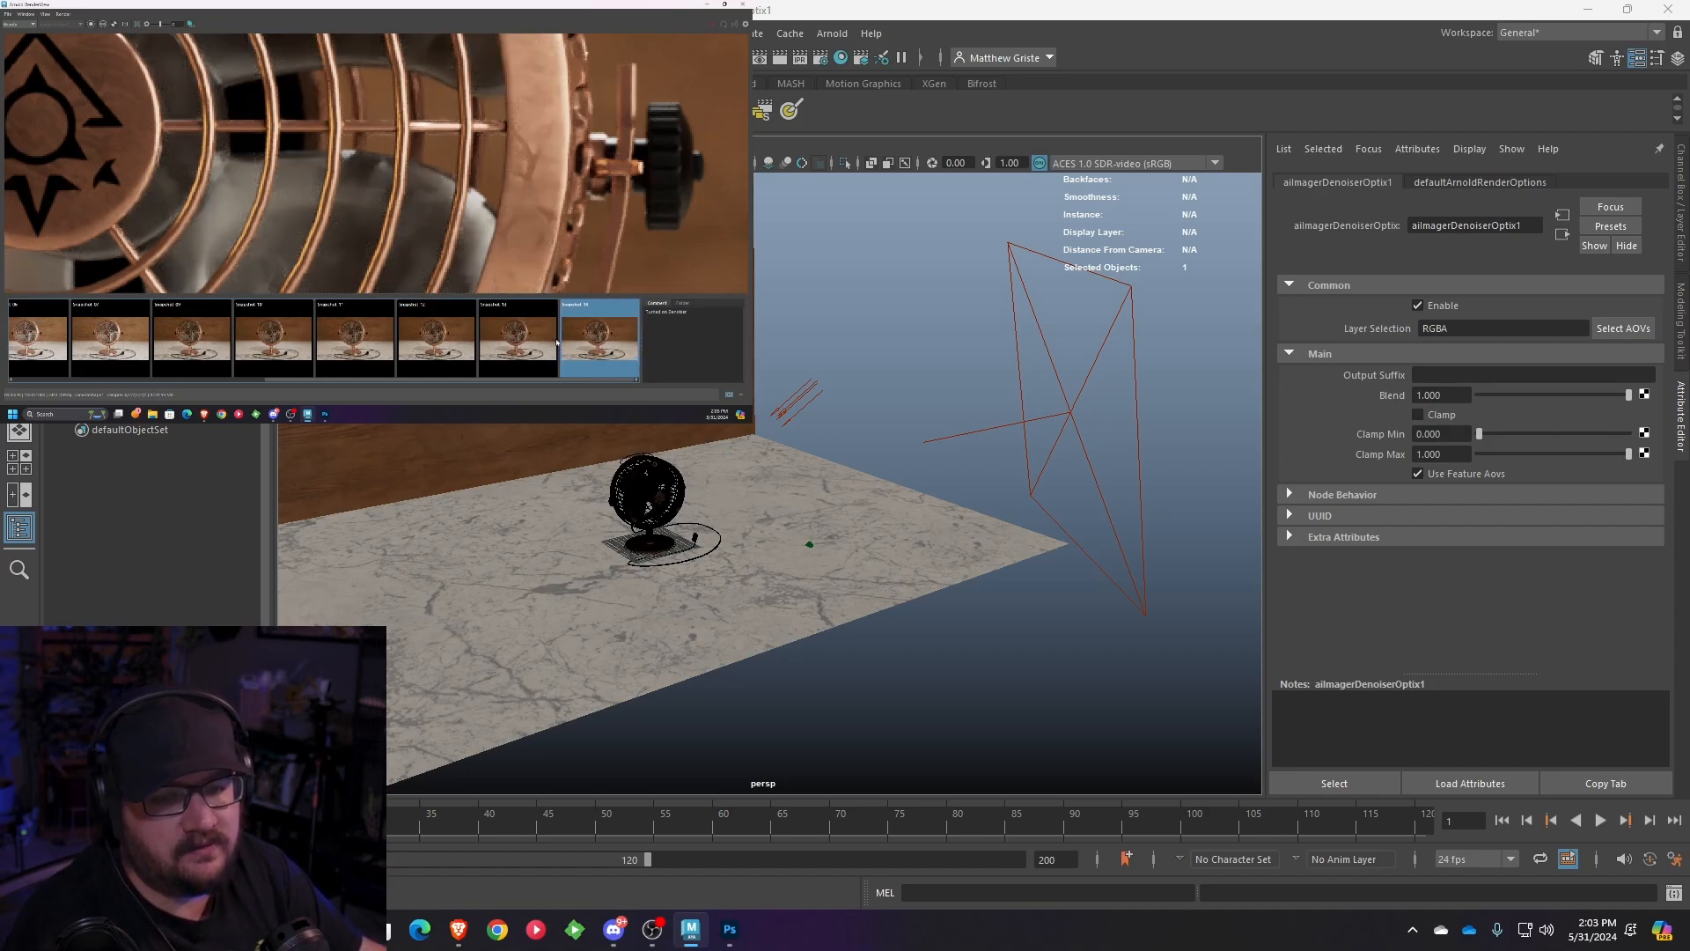
- Compare the denoised snapshot with the previous one across the whole fan head
left_click(541, 339)
scroll(538, 205, "down", 5)
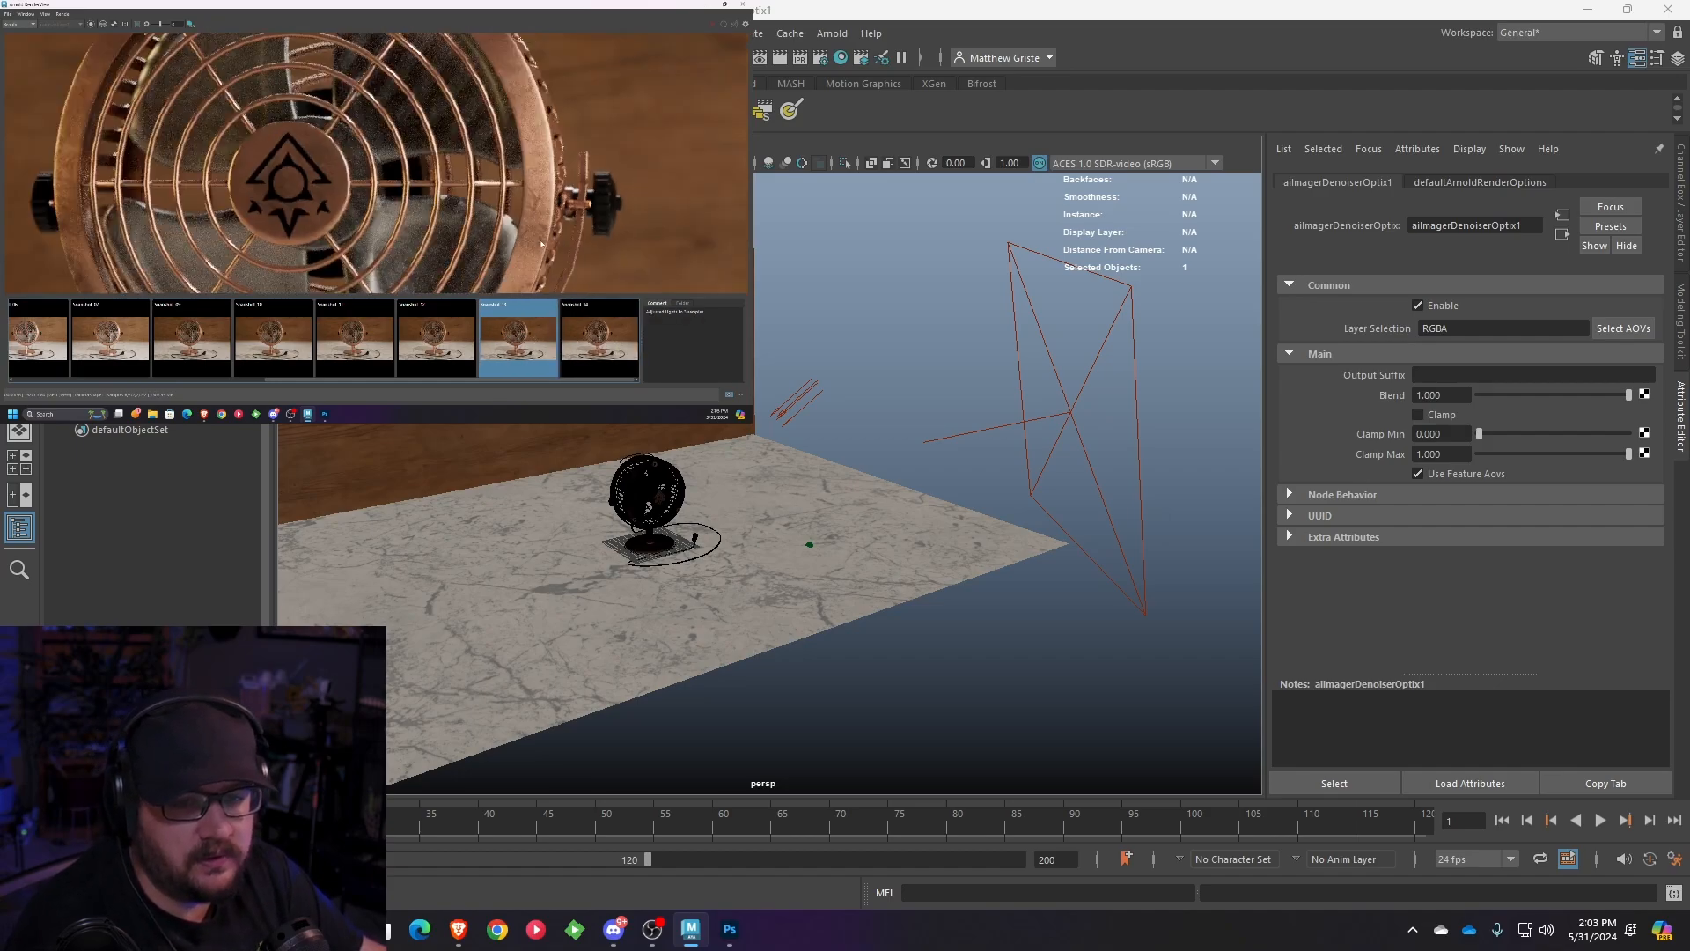
left_click(585, 325)
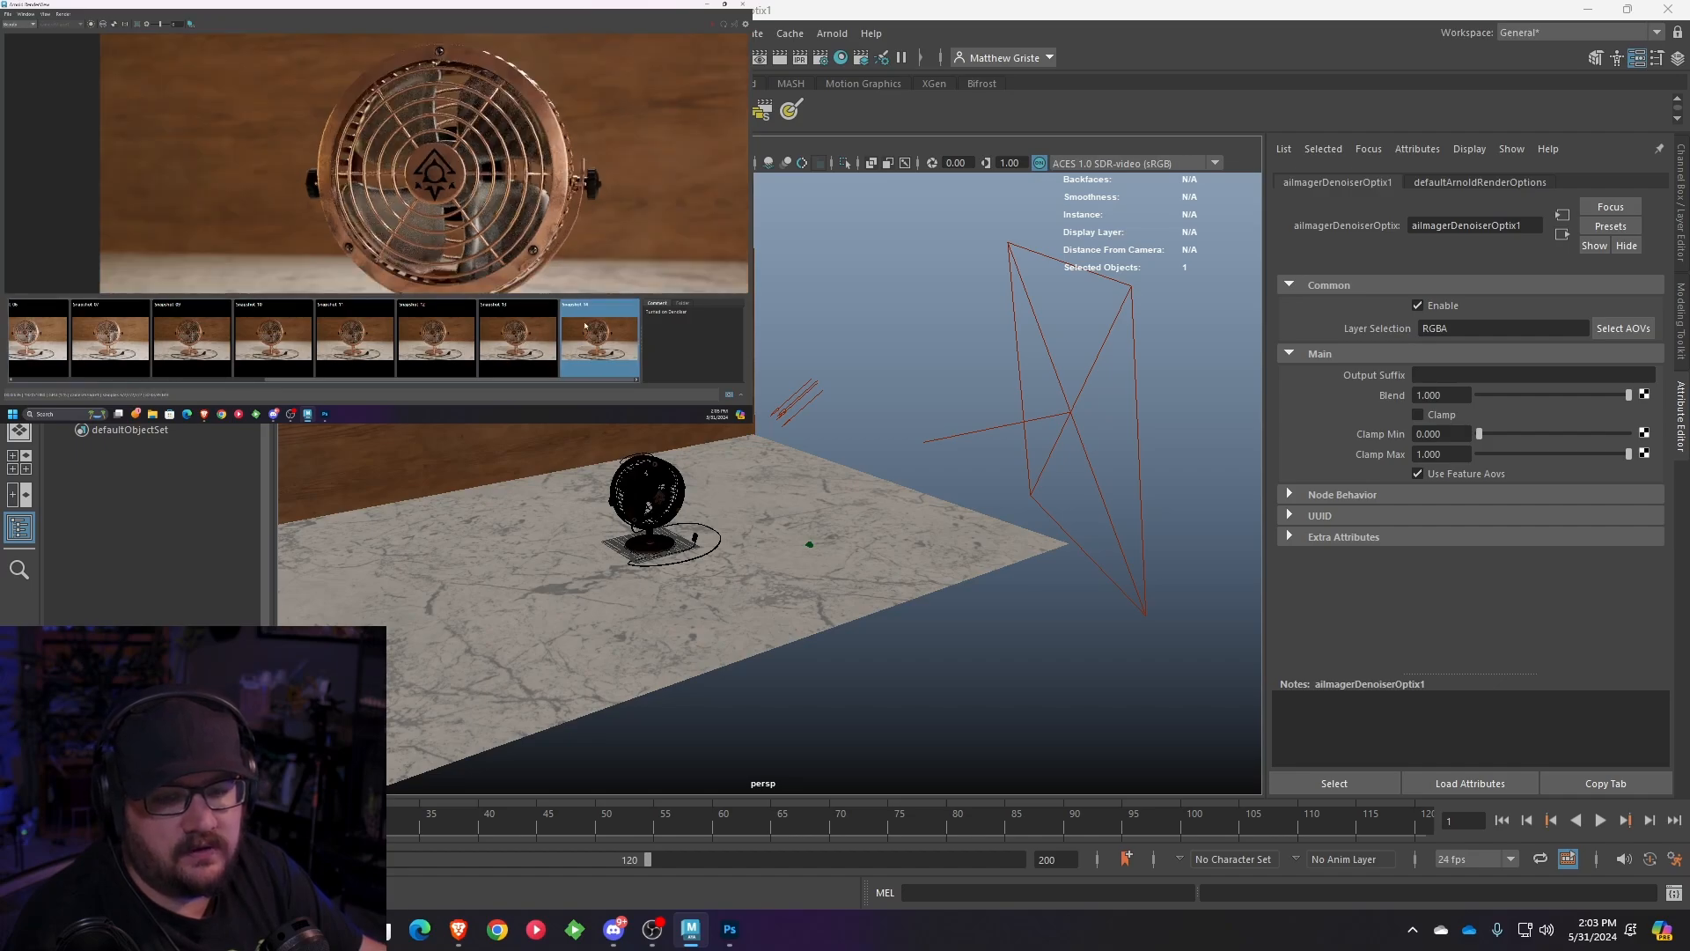
middle_click_drag(526, 202, 495, 168)
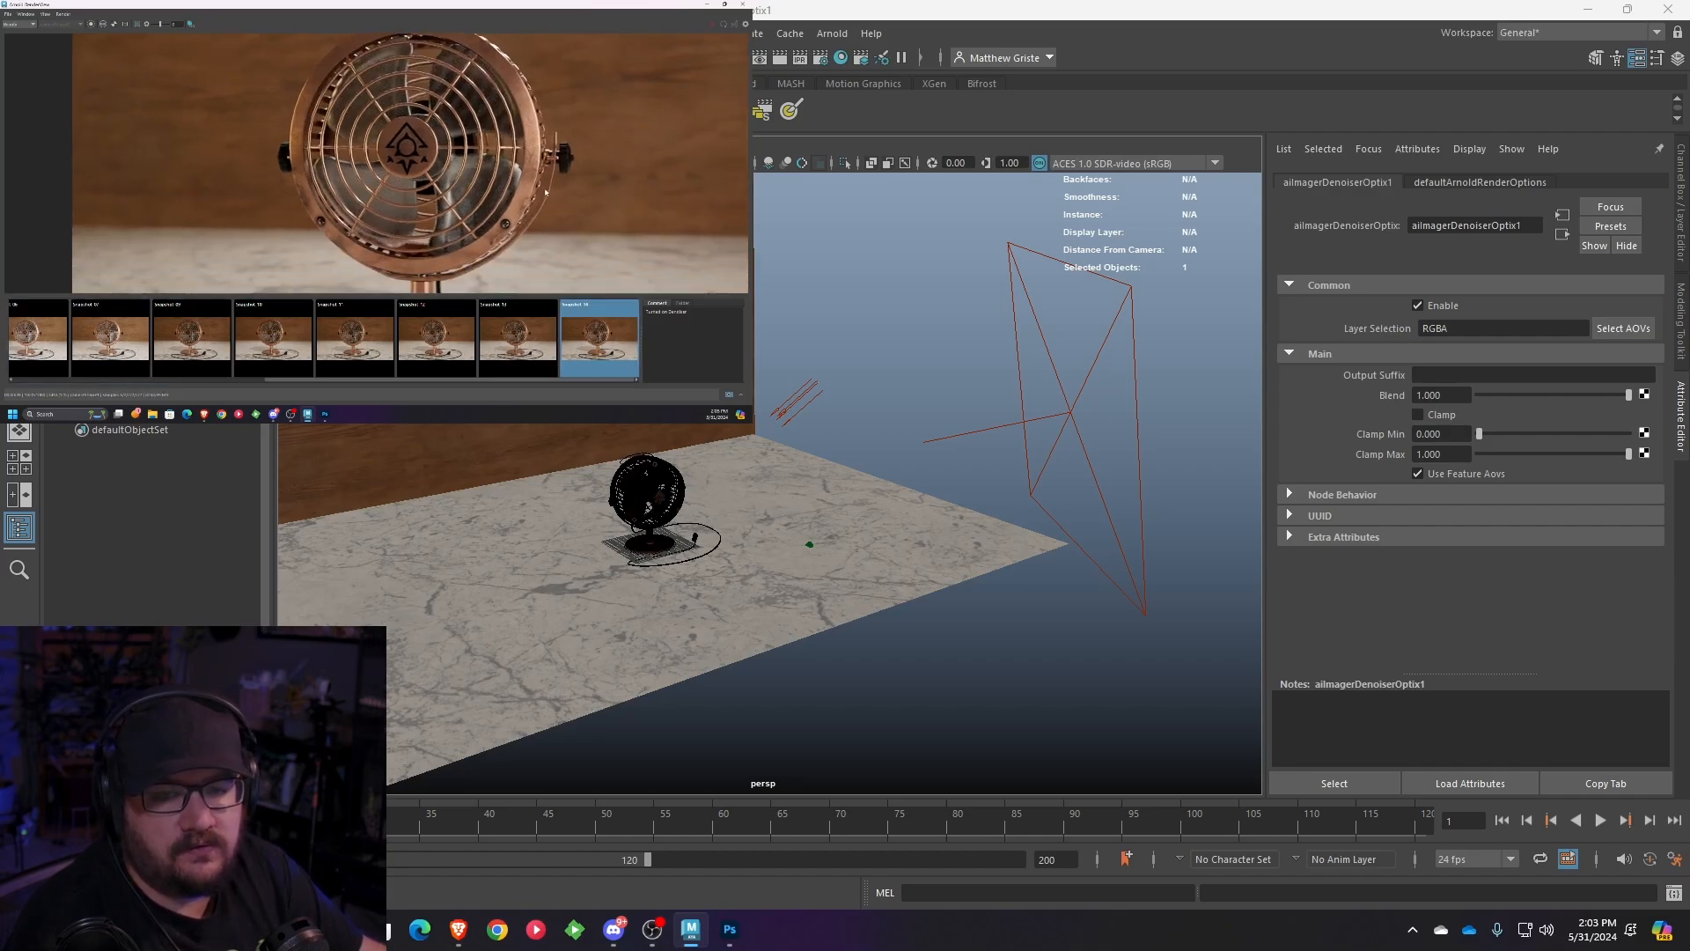
- Compare the denoised snapshot with the previous one close up on the fan blades and lower grille
scroll(517, 220, "up", 3)
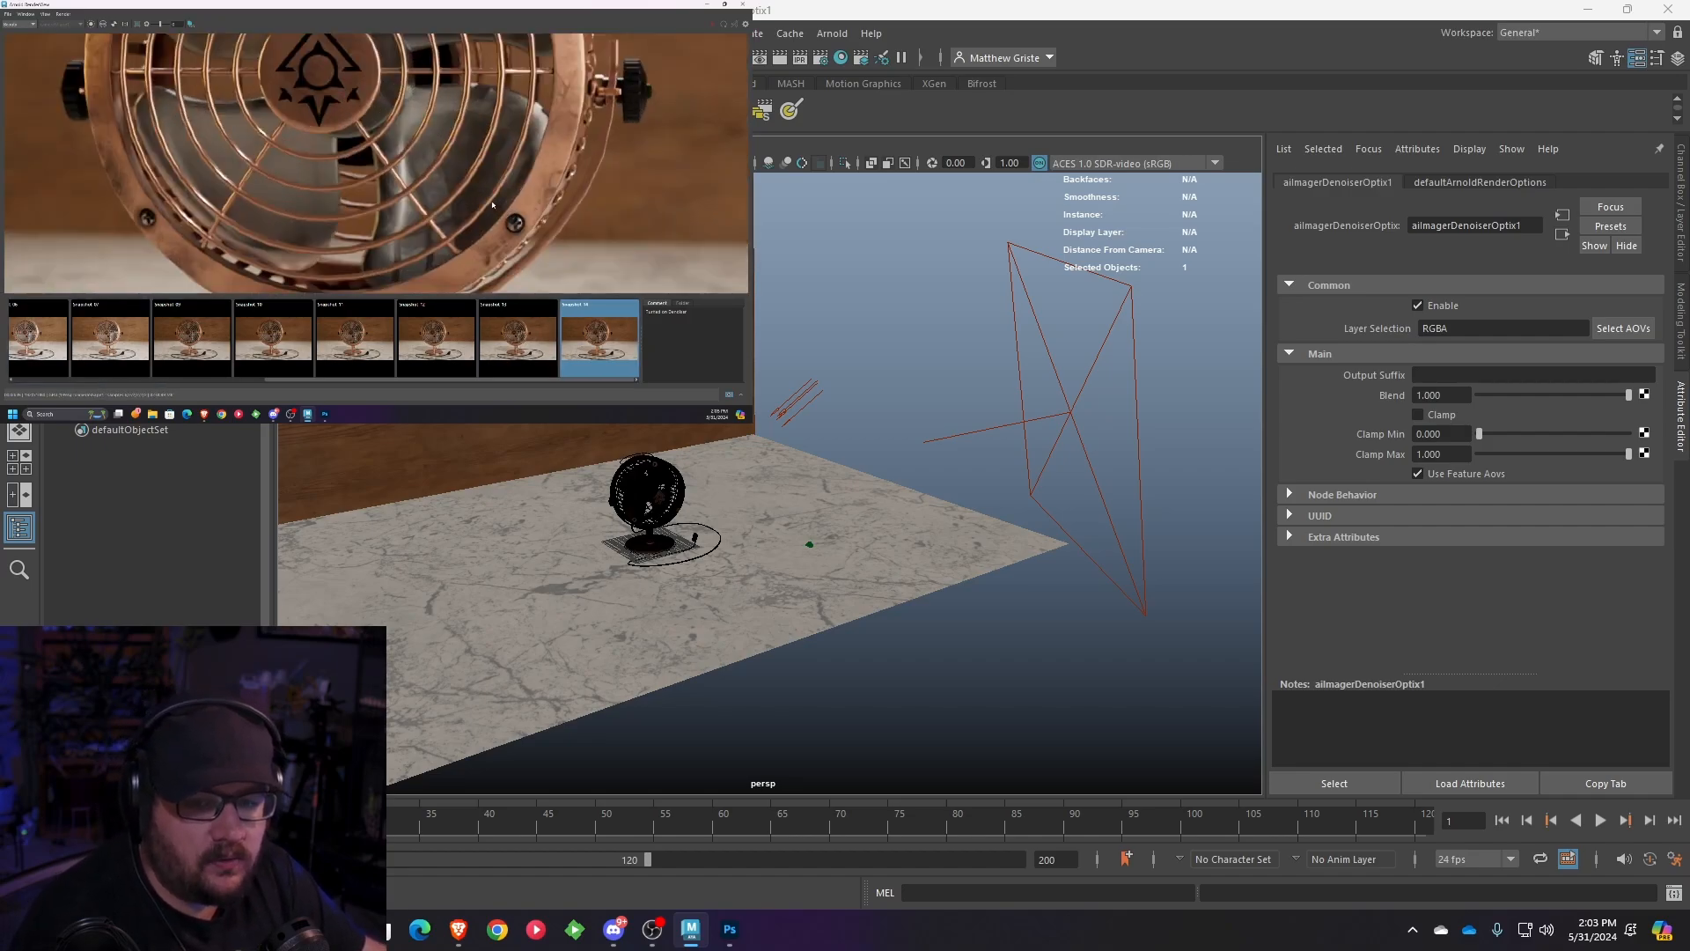
left_click(512, 330)
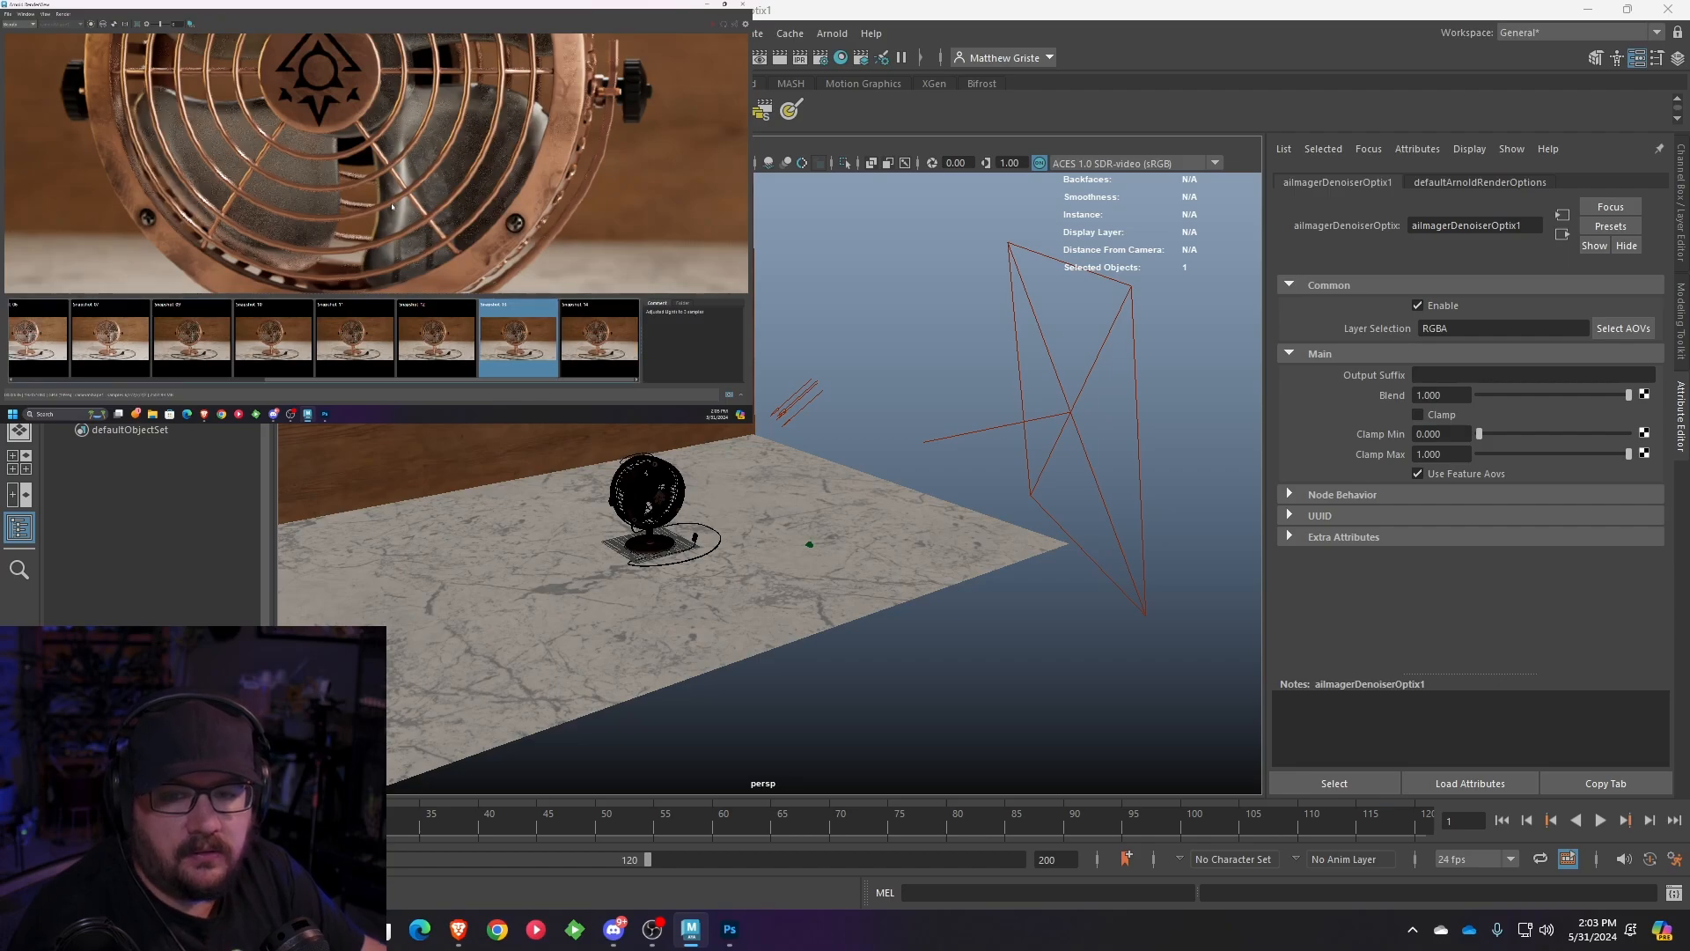
scroll(392, 206, "up", 2)
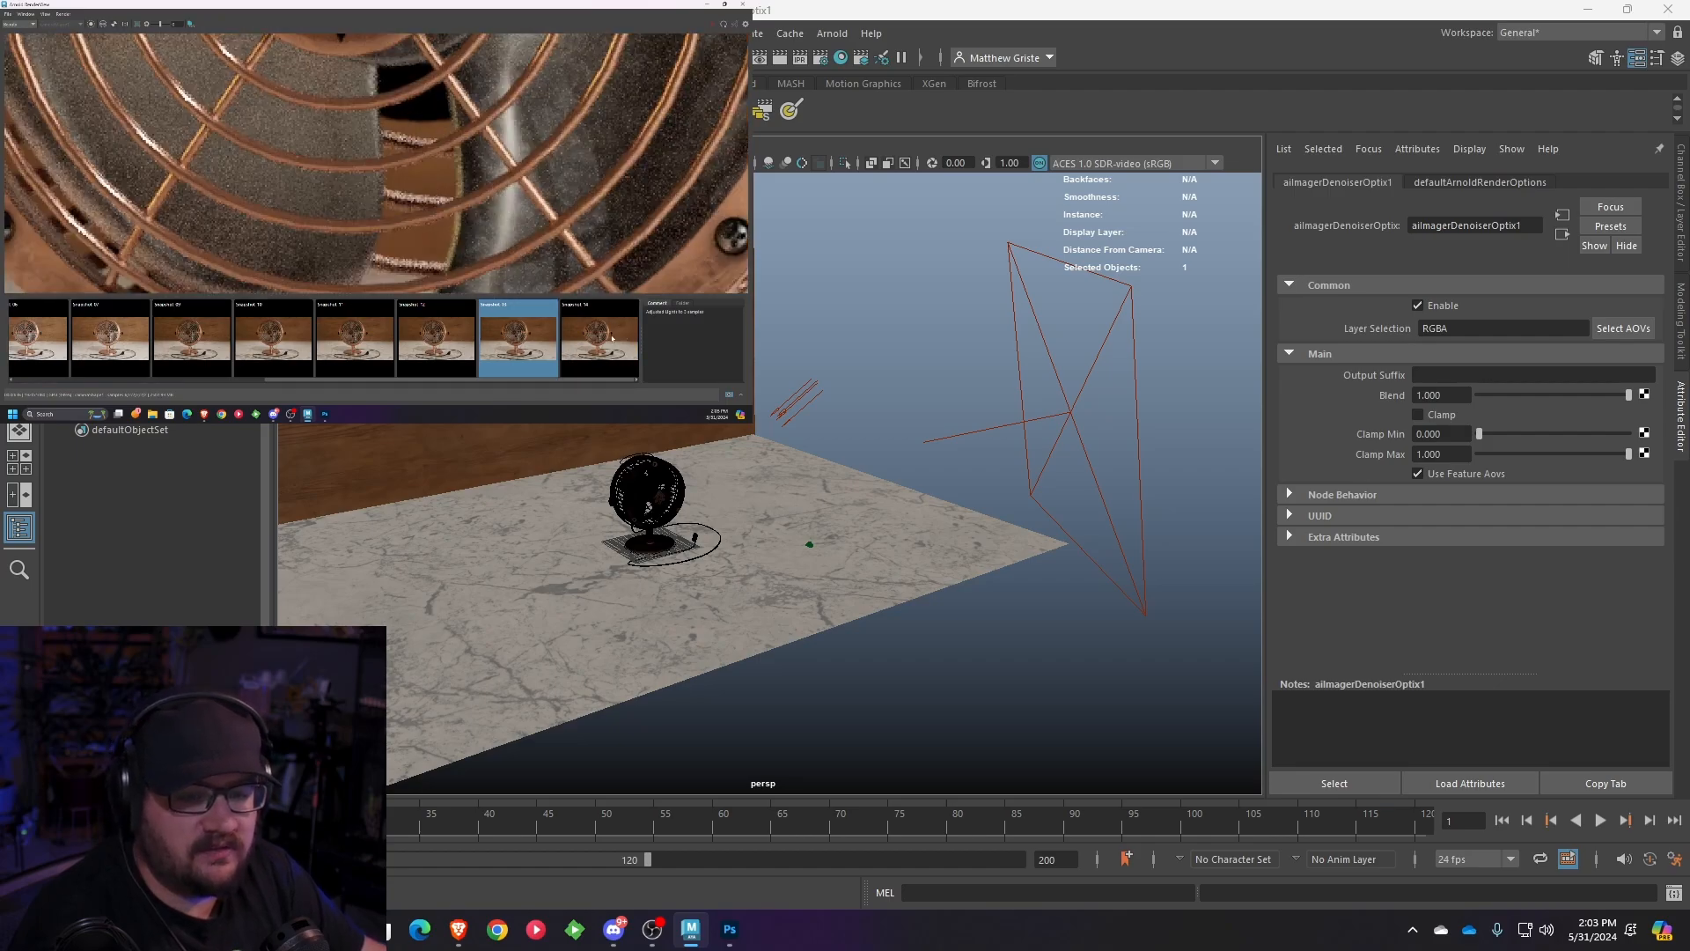
left_click(599, 337)
scroll(378, 196, "down", 5)
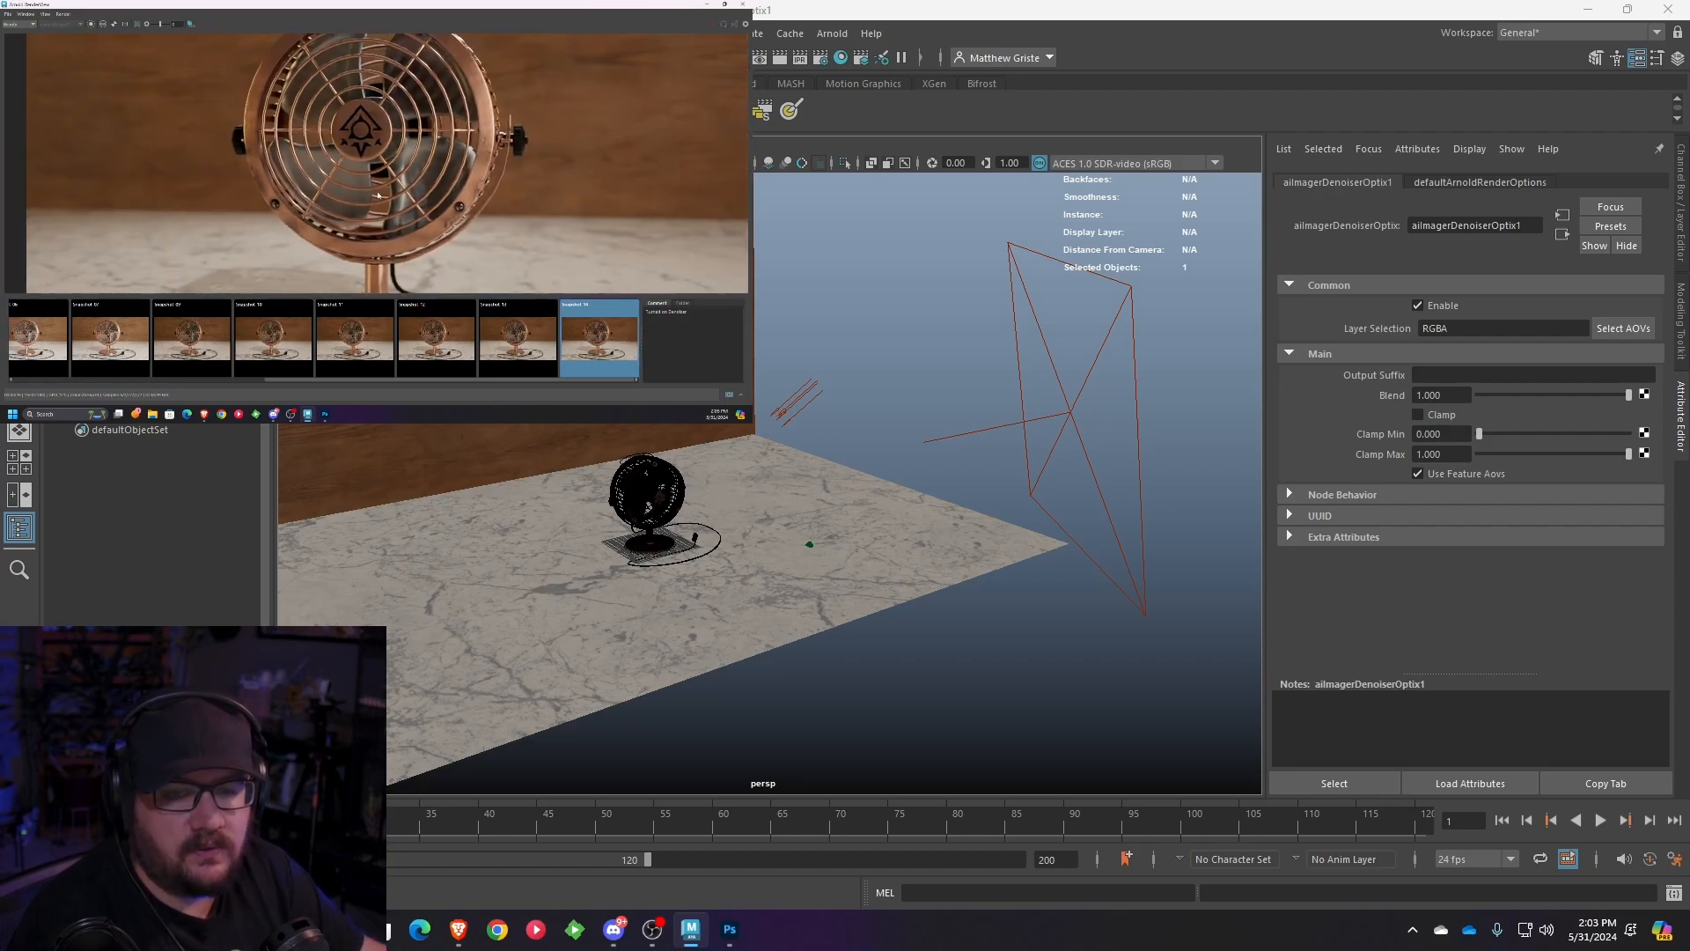
scroll(379, 195, "down", 3)
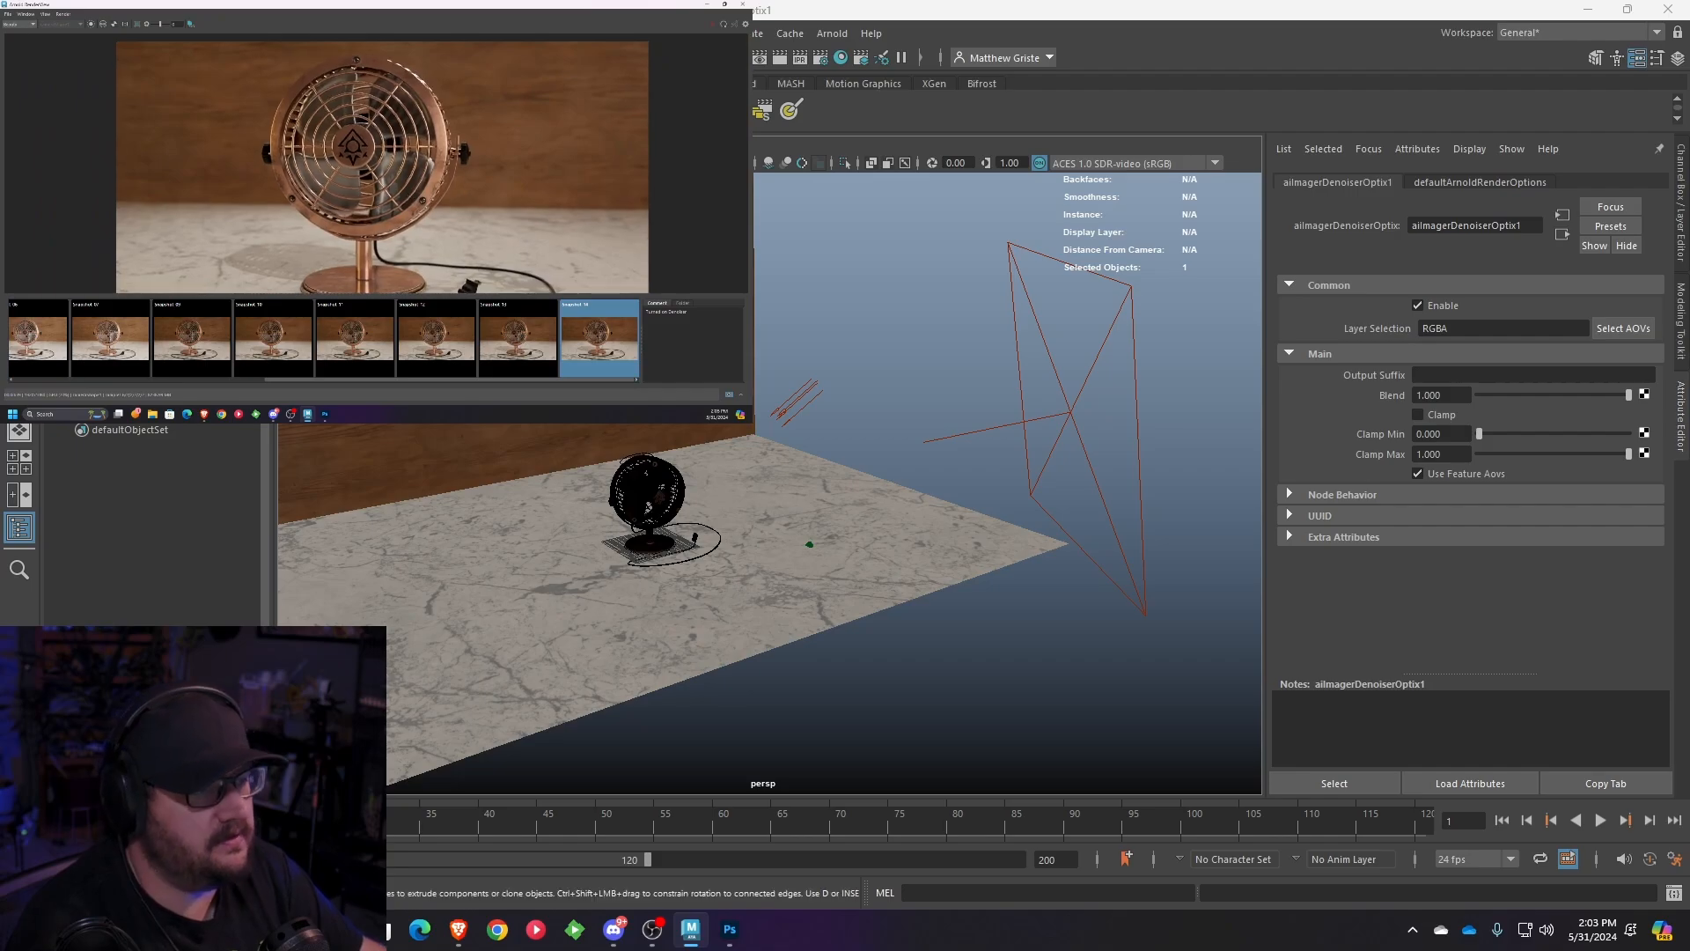
- Disable the OptiX denoiser imager in the Arnold render settings and set the Camera (AA) samples to 8
left_click(819, 60)
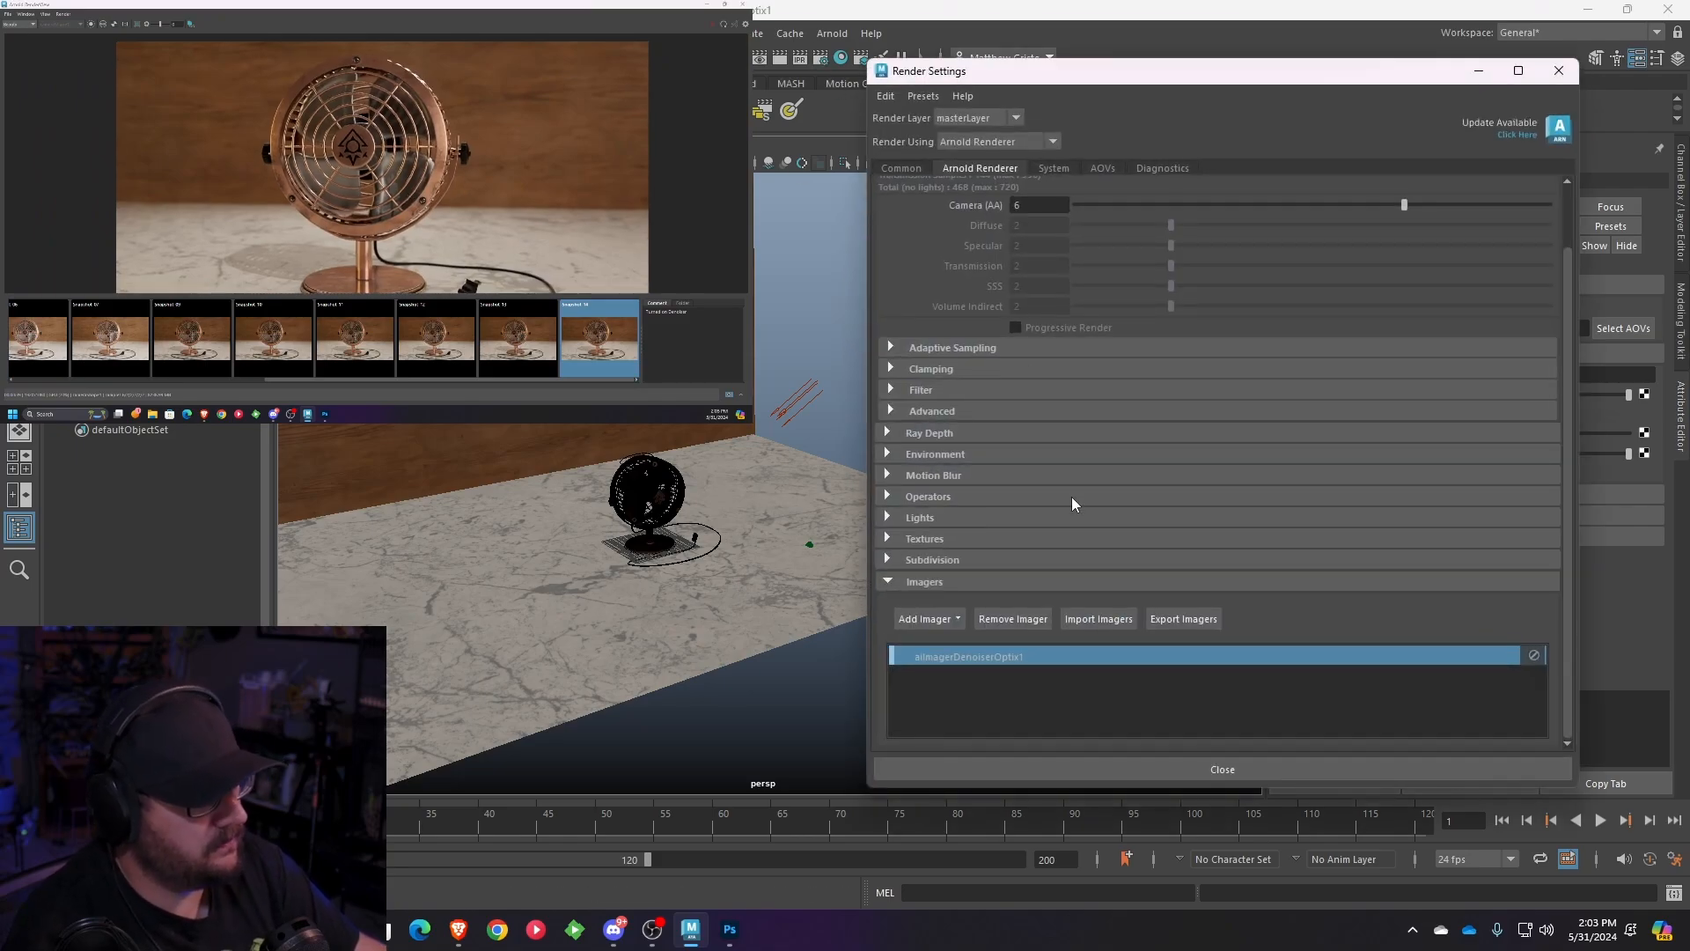
left_click(1534, 655)
scroll(1130, 467, "up", 2)
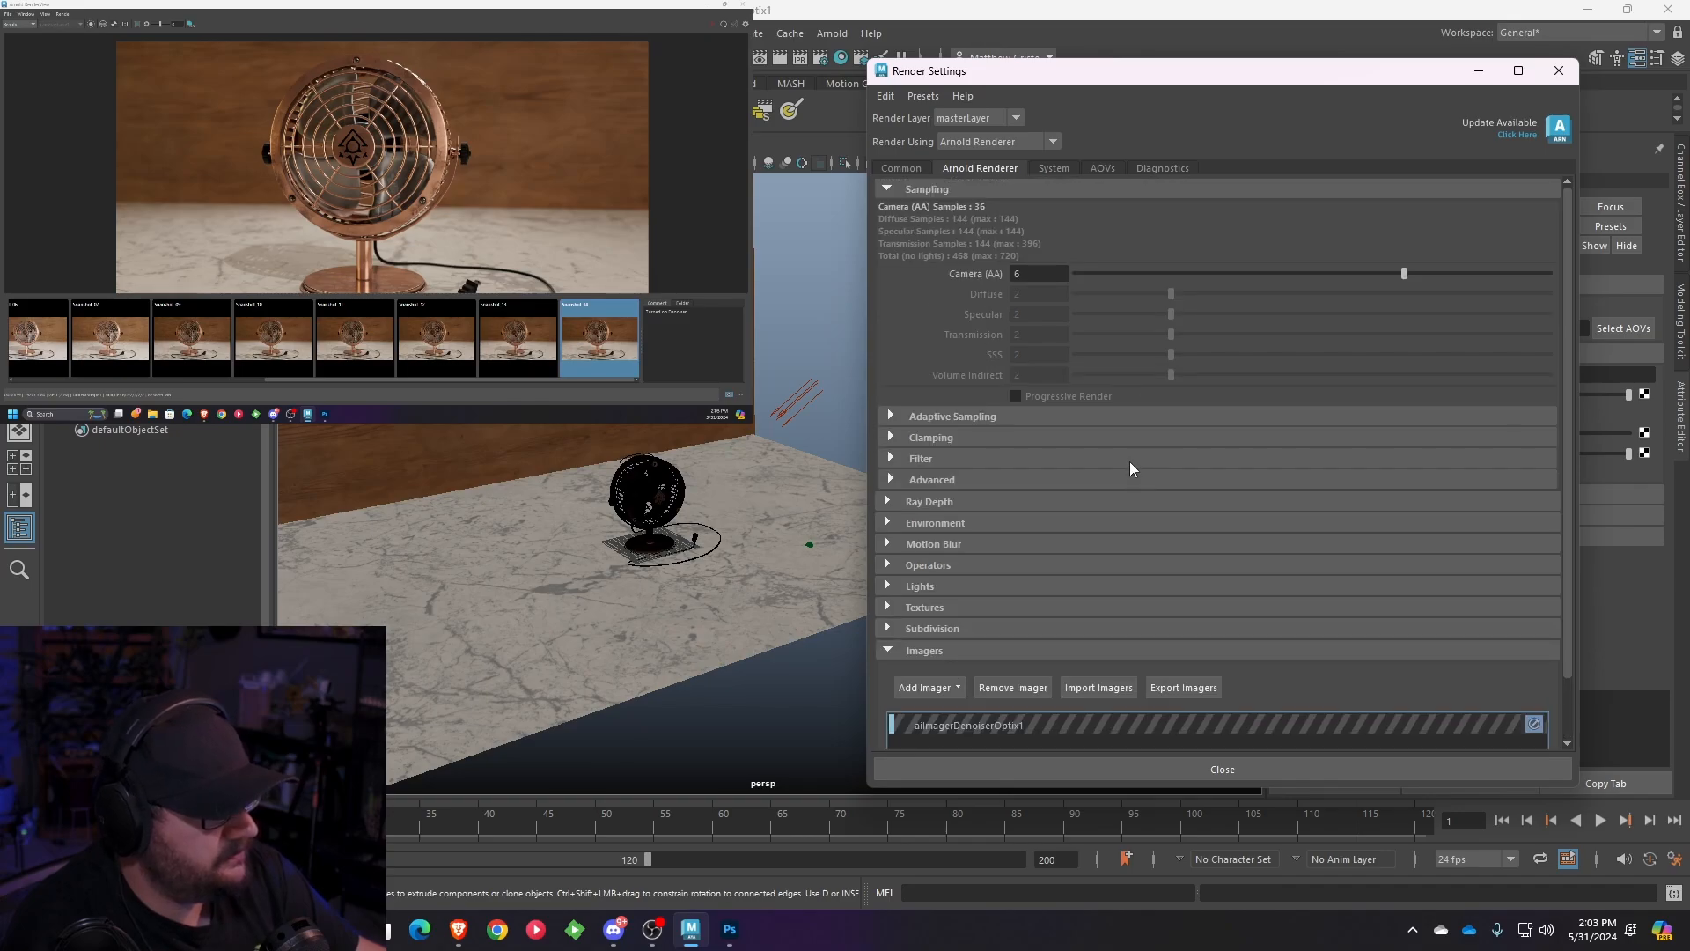
double_click(1039, 274)
type("8")
key("Return")
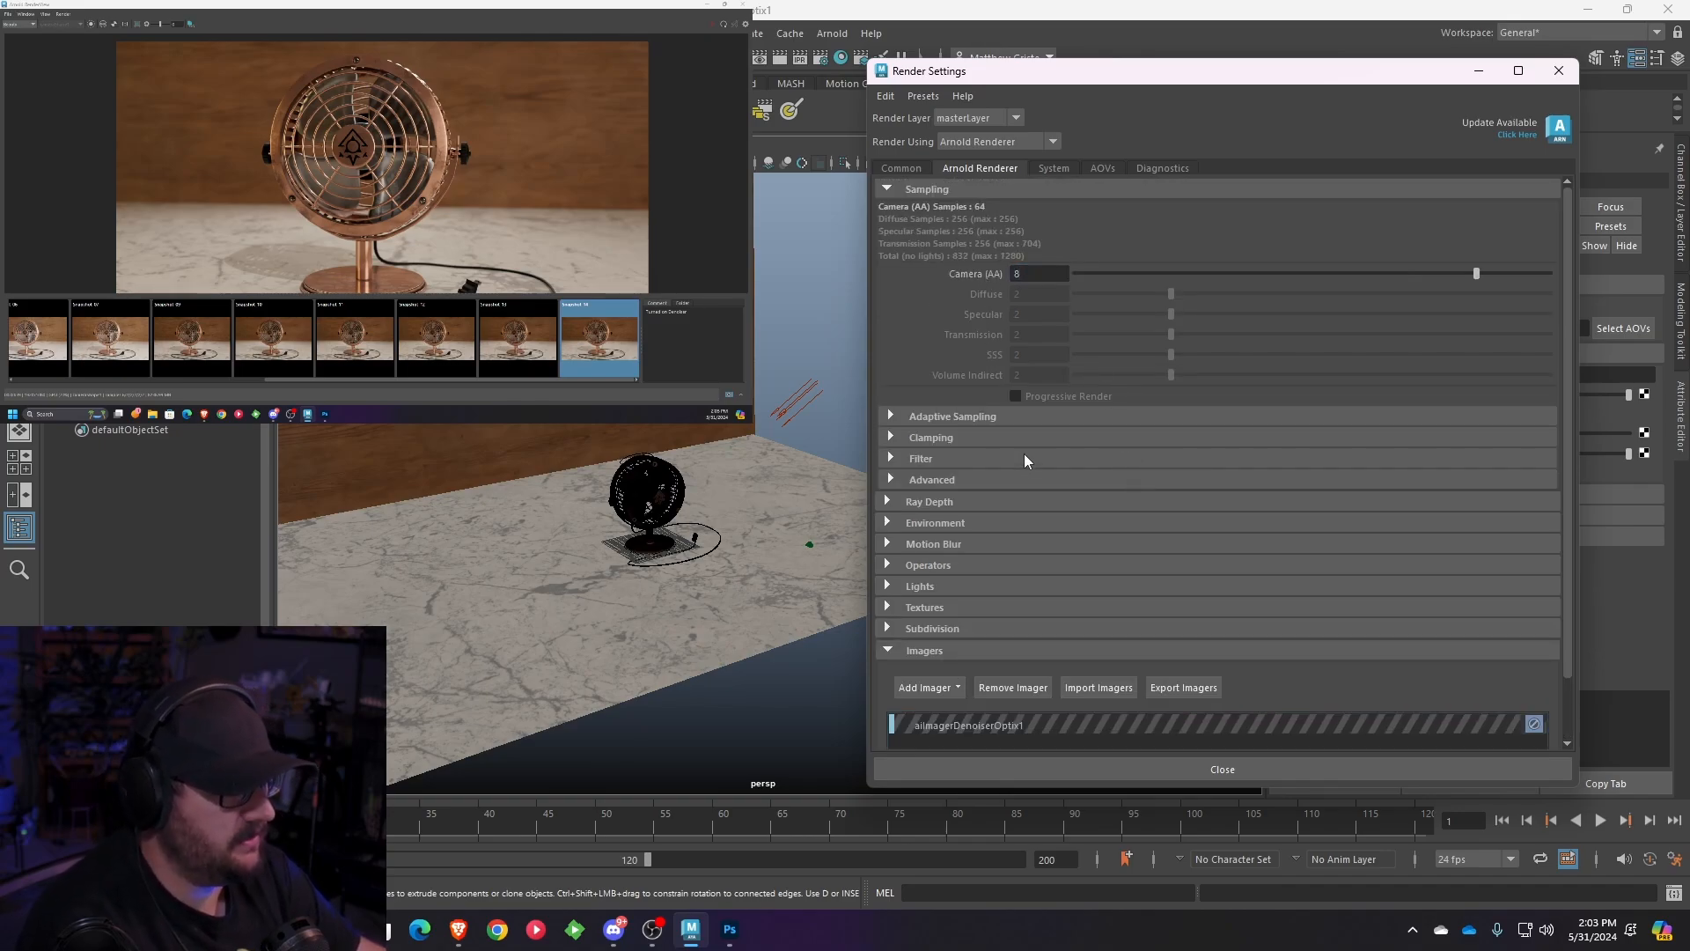
- Render the scene without the denoiser and inspect the fan's upper grille and blades up close
left_click(524, 134)
scroll(524, 134, "down", 2)
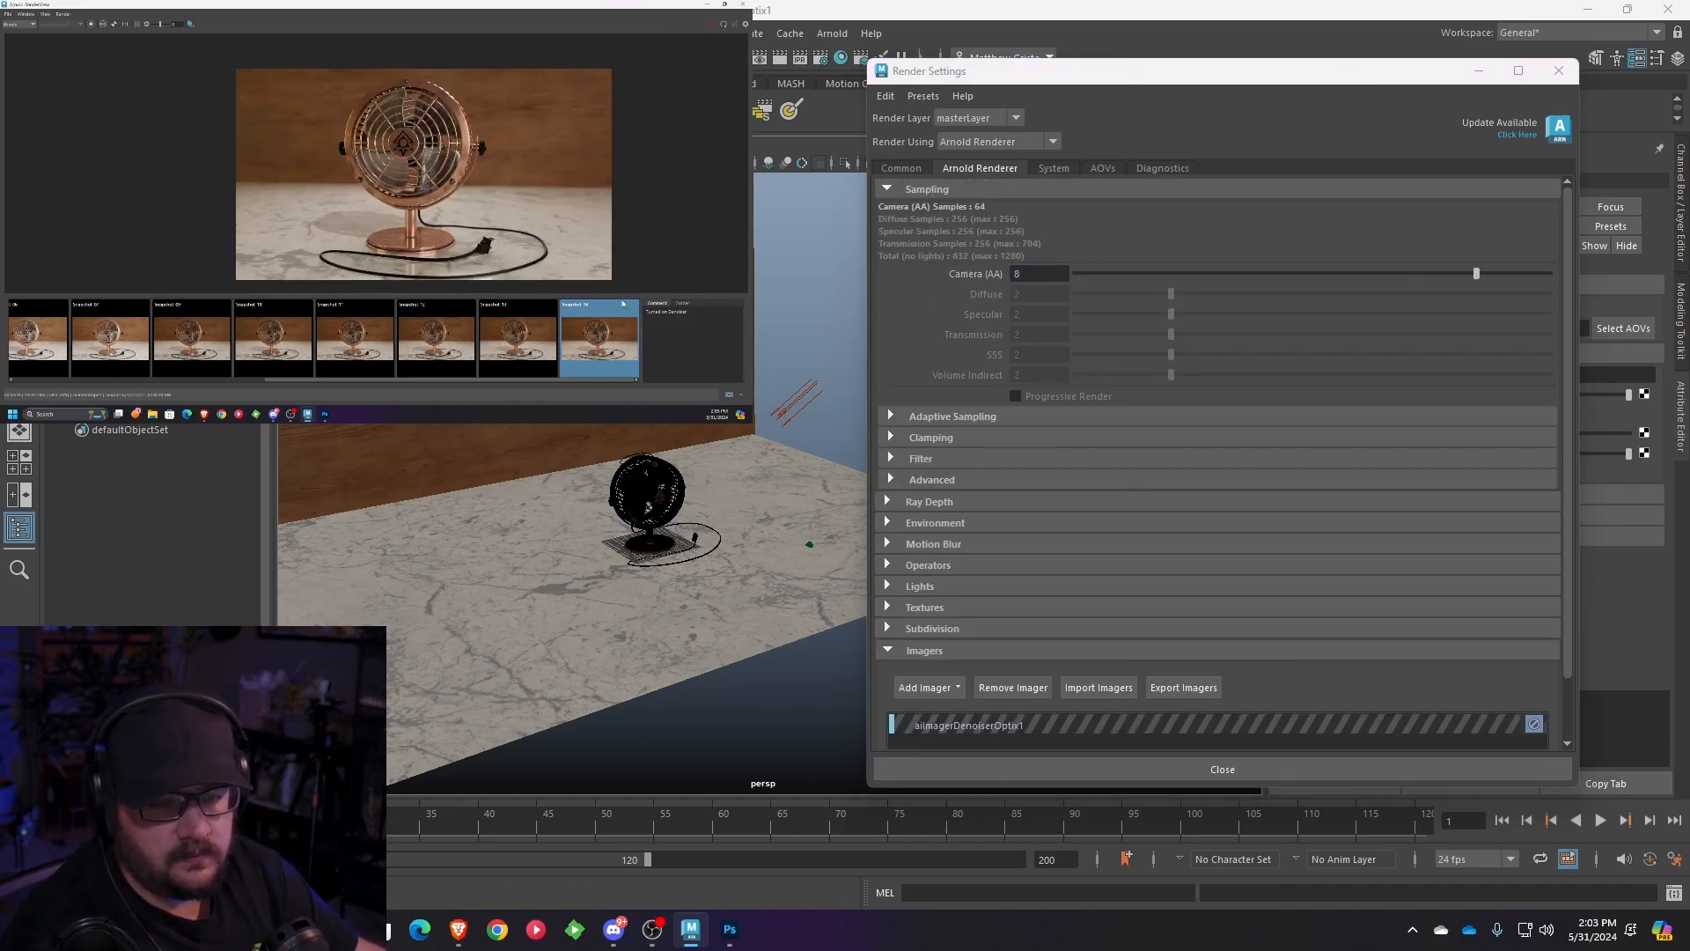
left_click(729, 397)
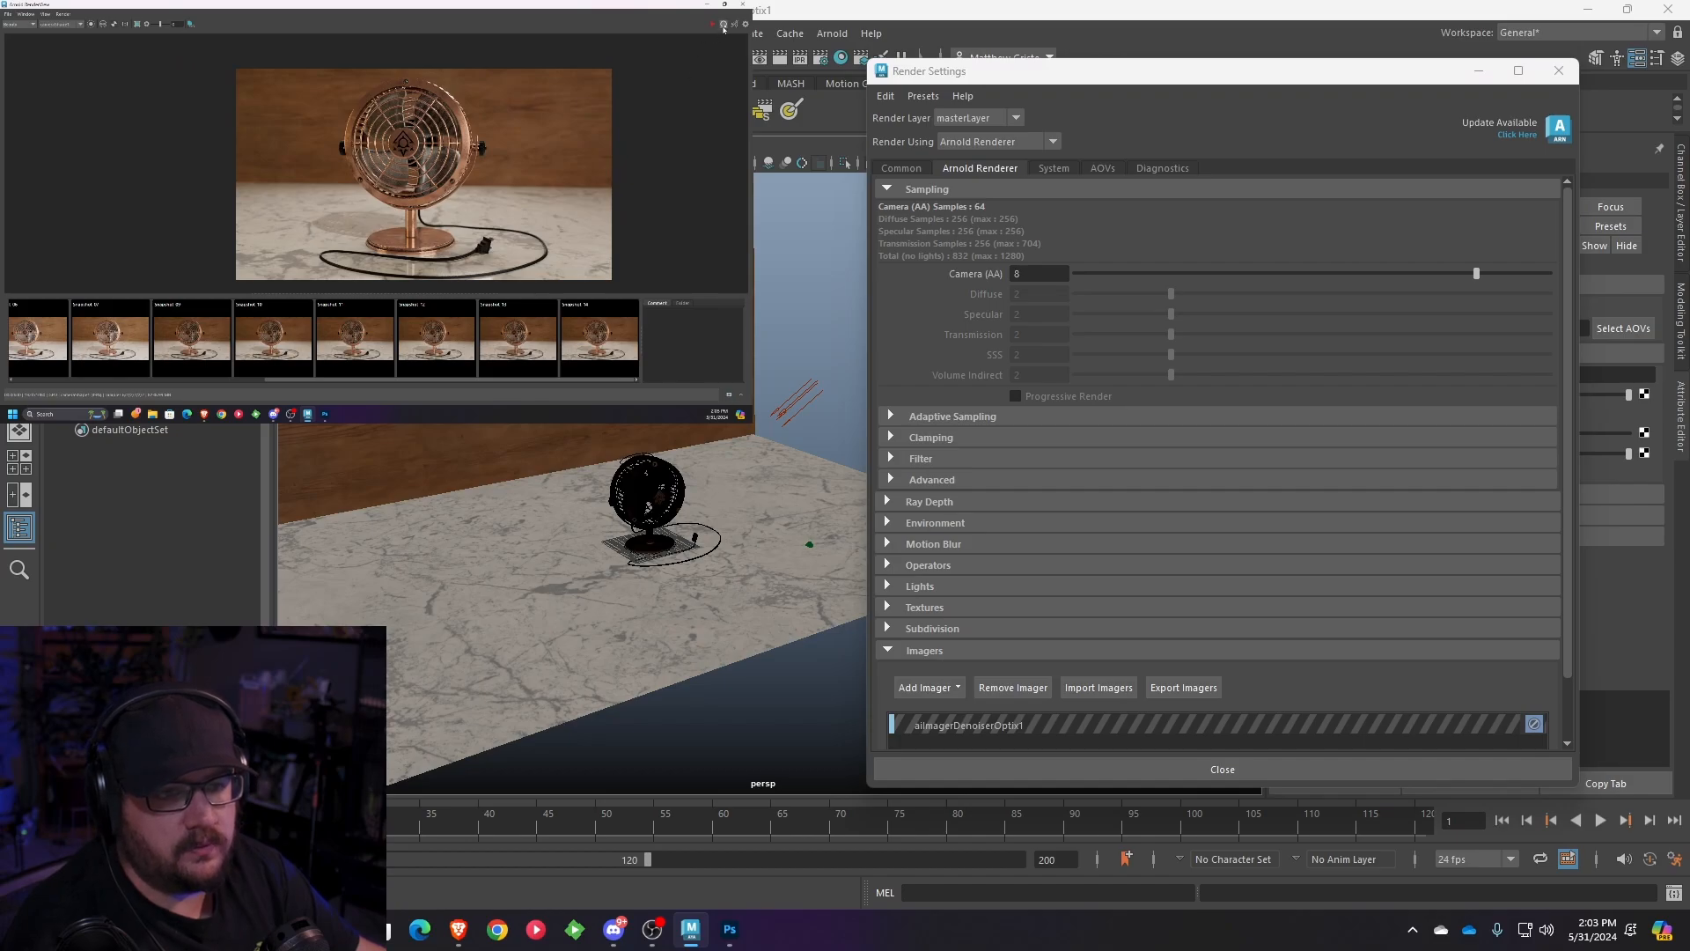
left_click(723, 24)
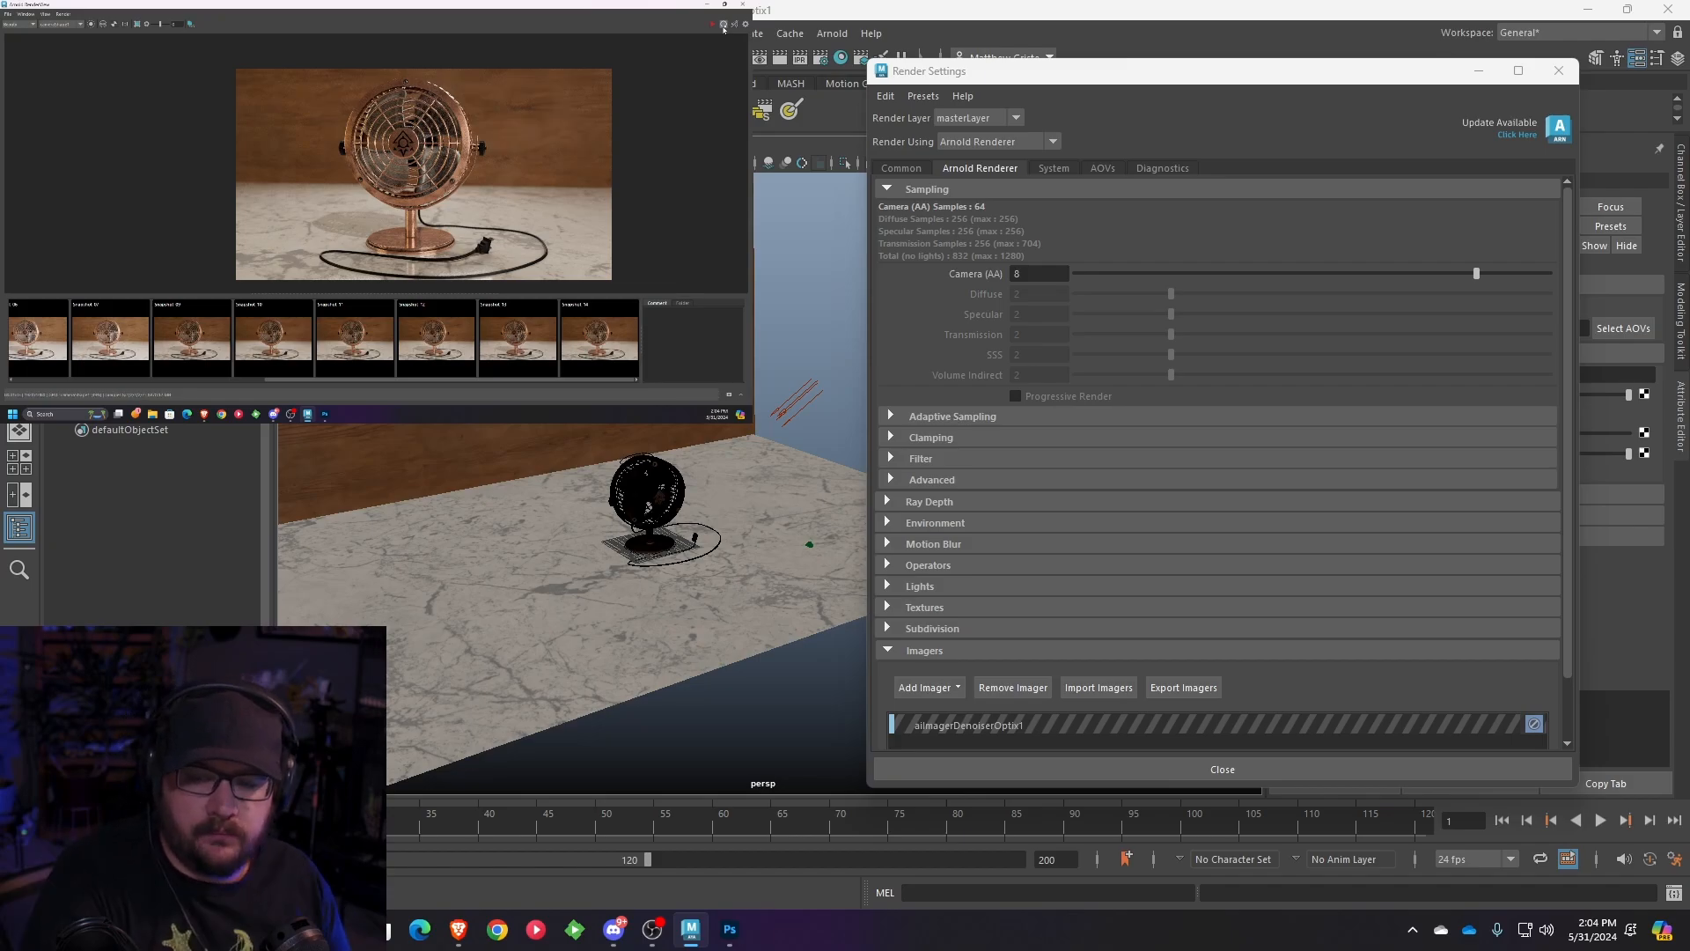
scroll(486, 221, "up", 5)
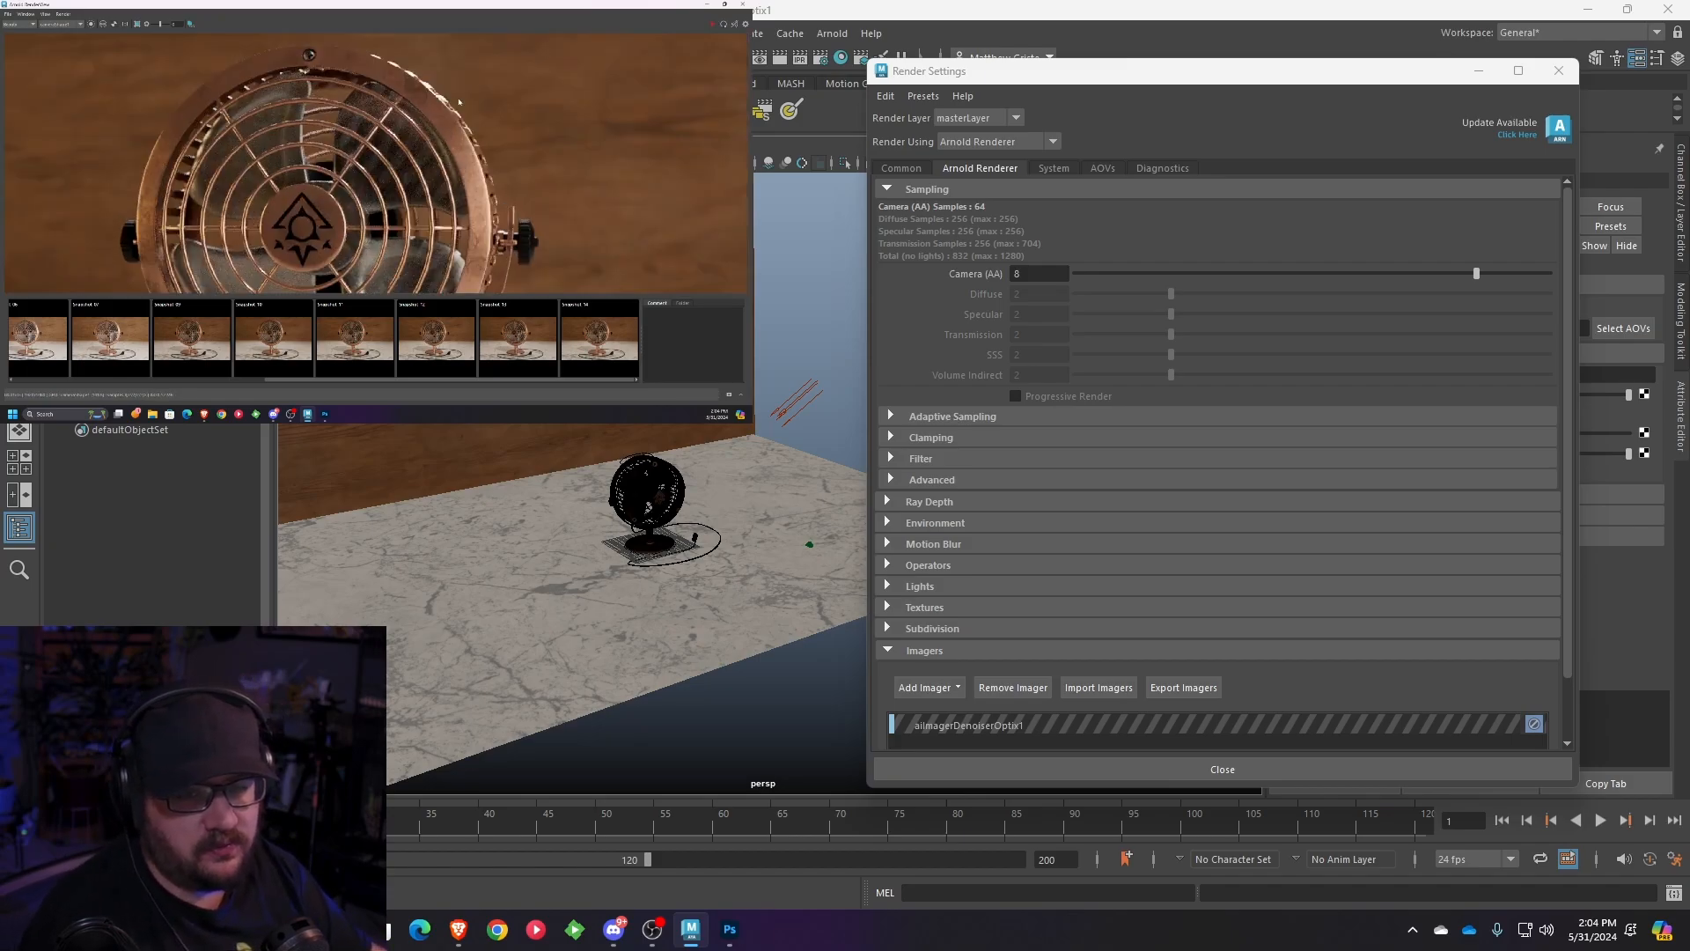
middle_click_drag(486, 221, 478, 167)
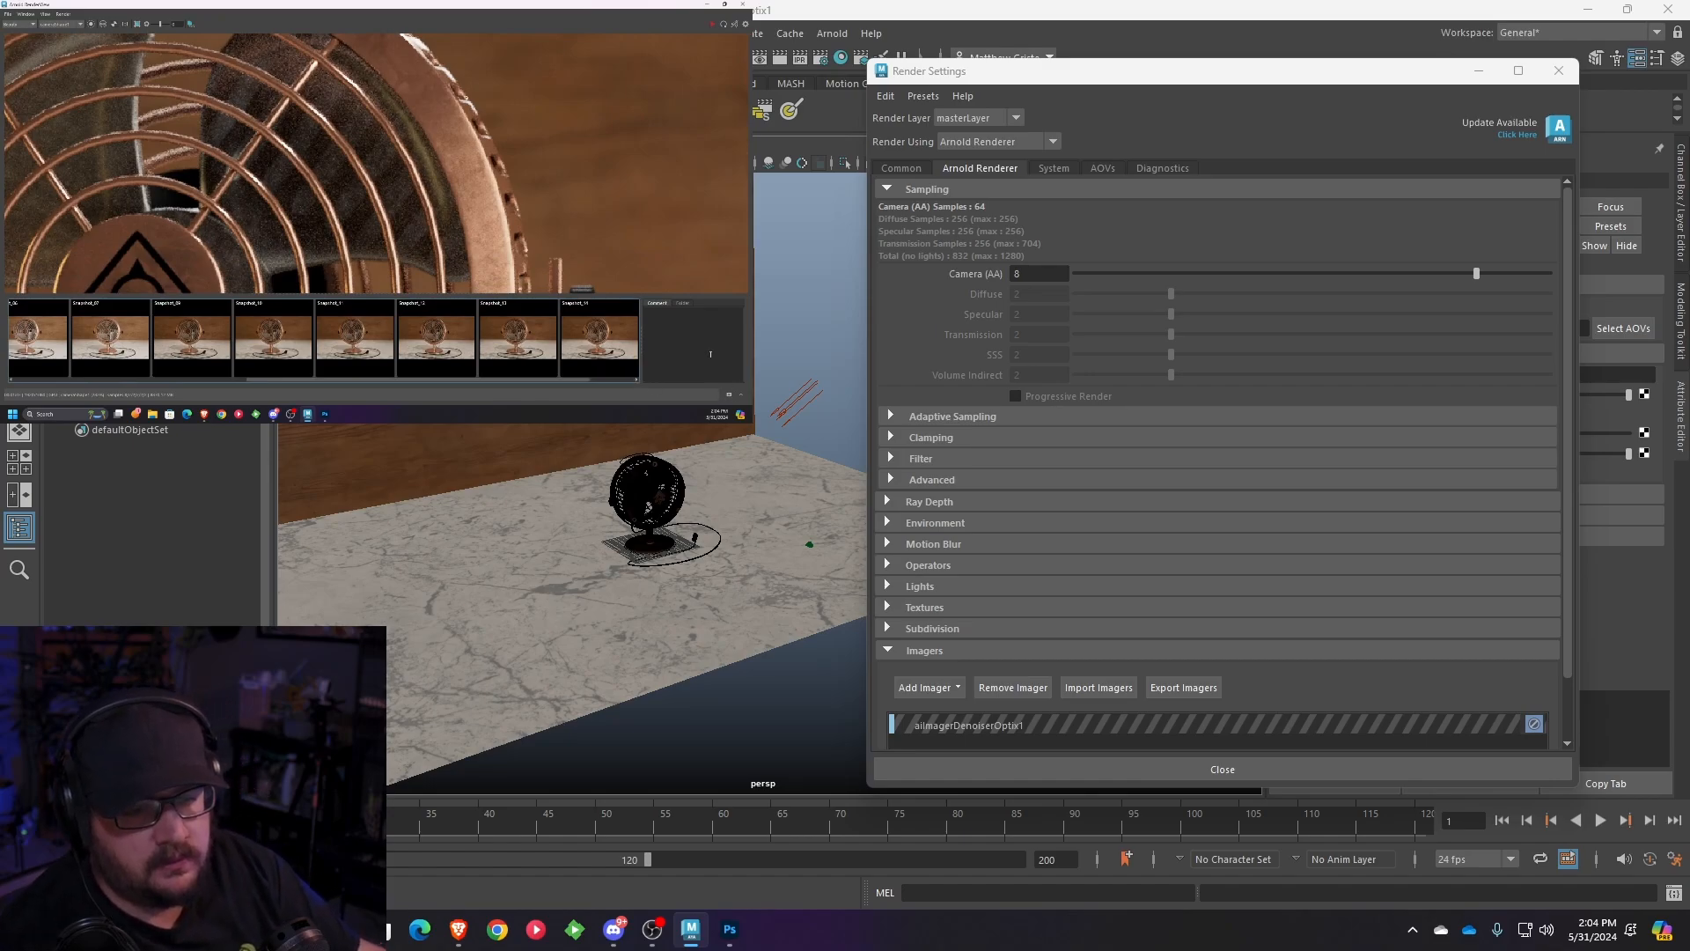
- Store a snapshot of this render with the comment "Turned off optix and boosted camera to 8"
left_click(639, 380)
left_click(608, 348)
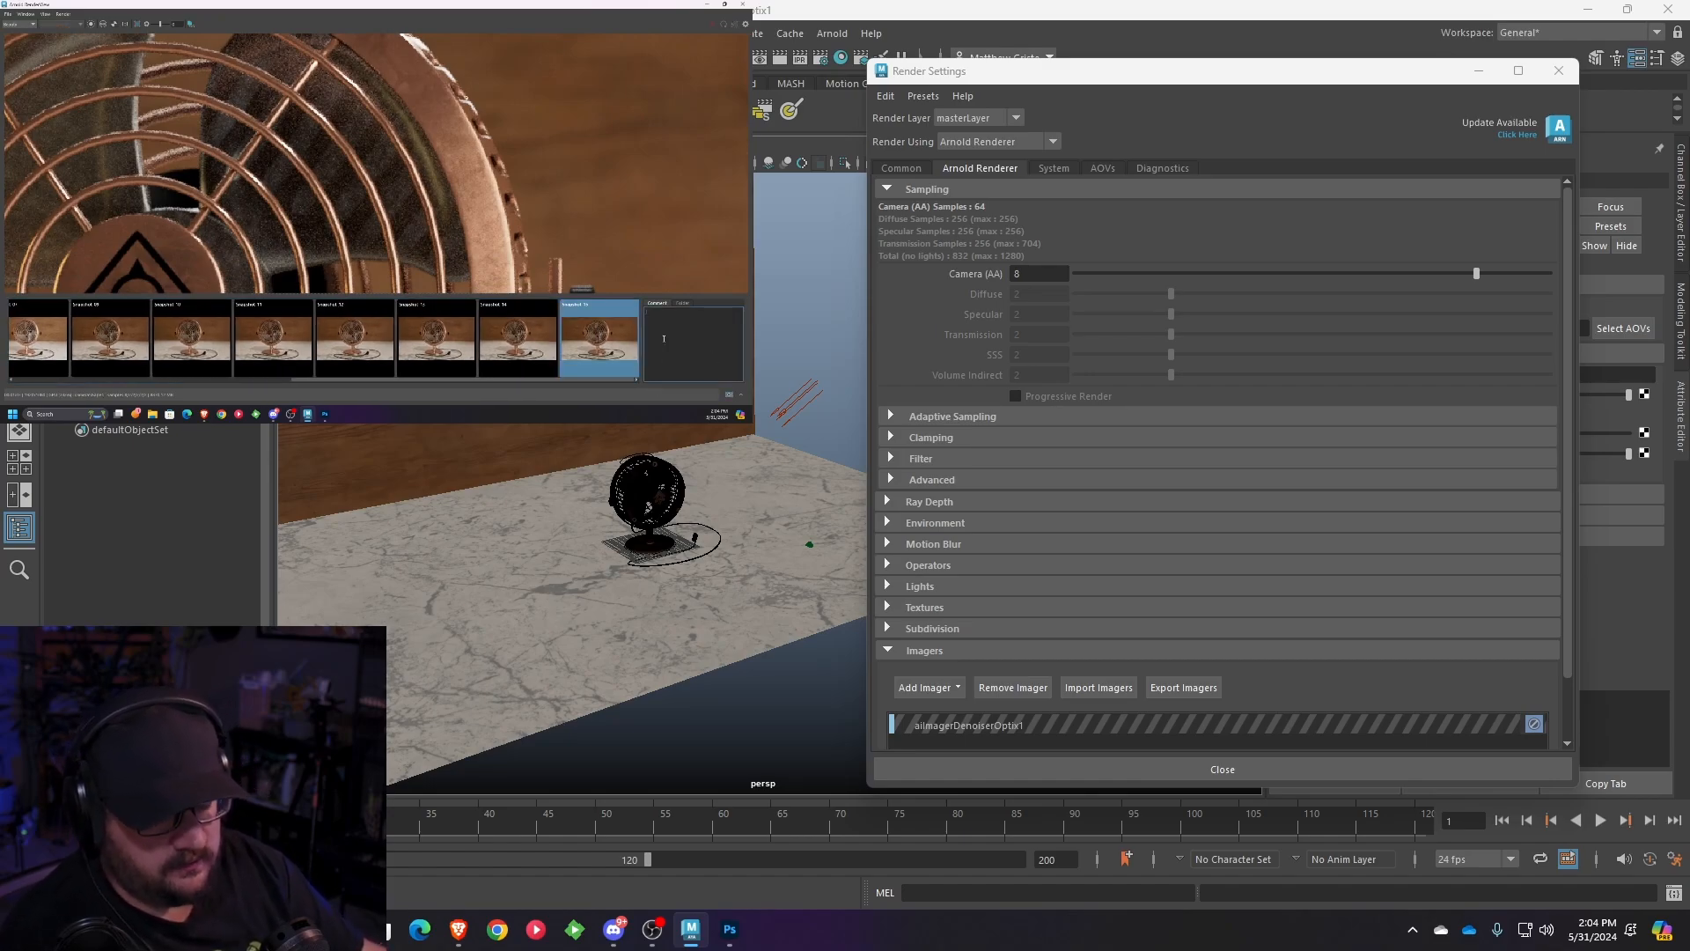
type("Turned off optix and boosted camera to 8")
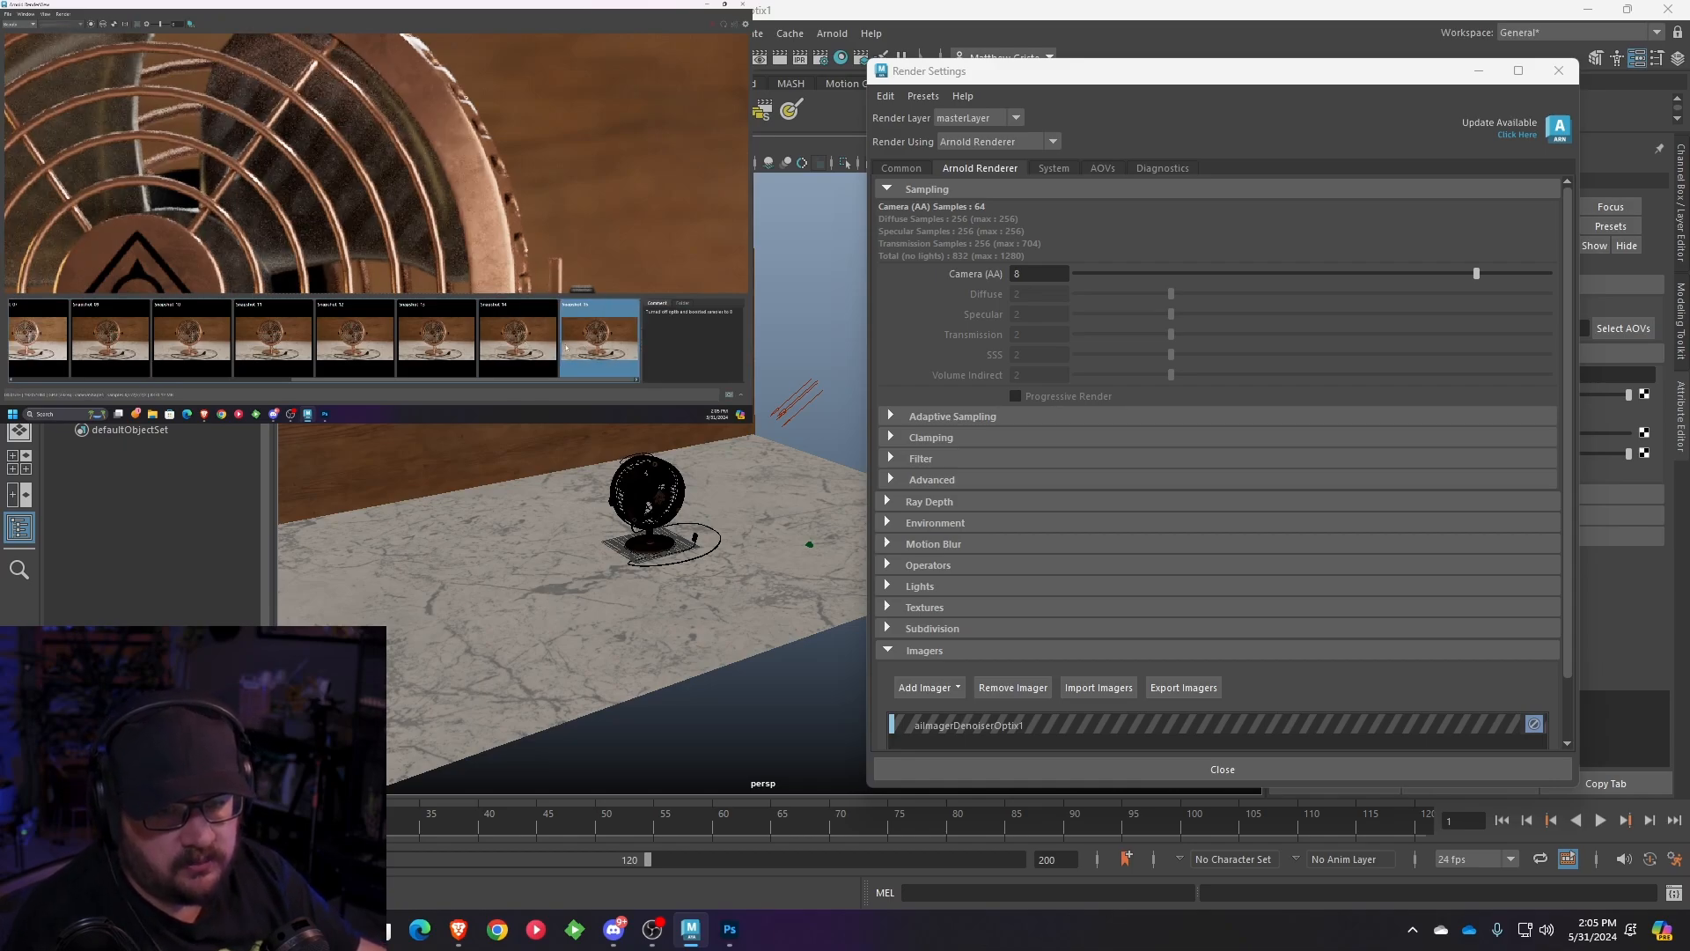
- Compare the 8-camera-sample snapshot repeatedly with the snapshot of the adjusted light samples across the fan head
scroll(543, 181, "down", 5)
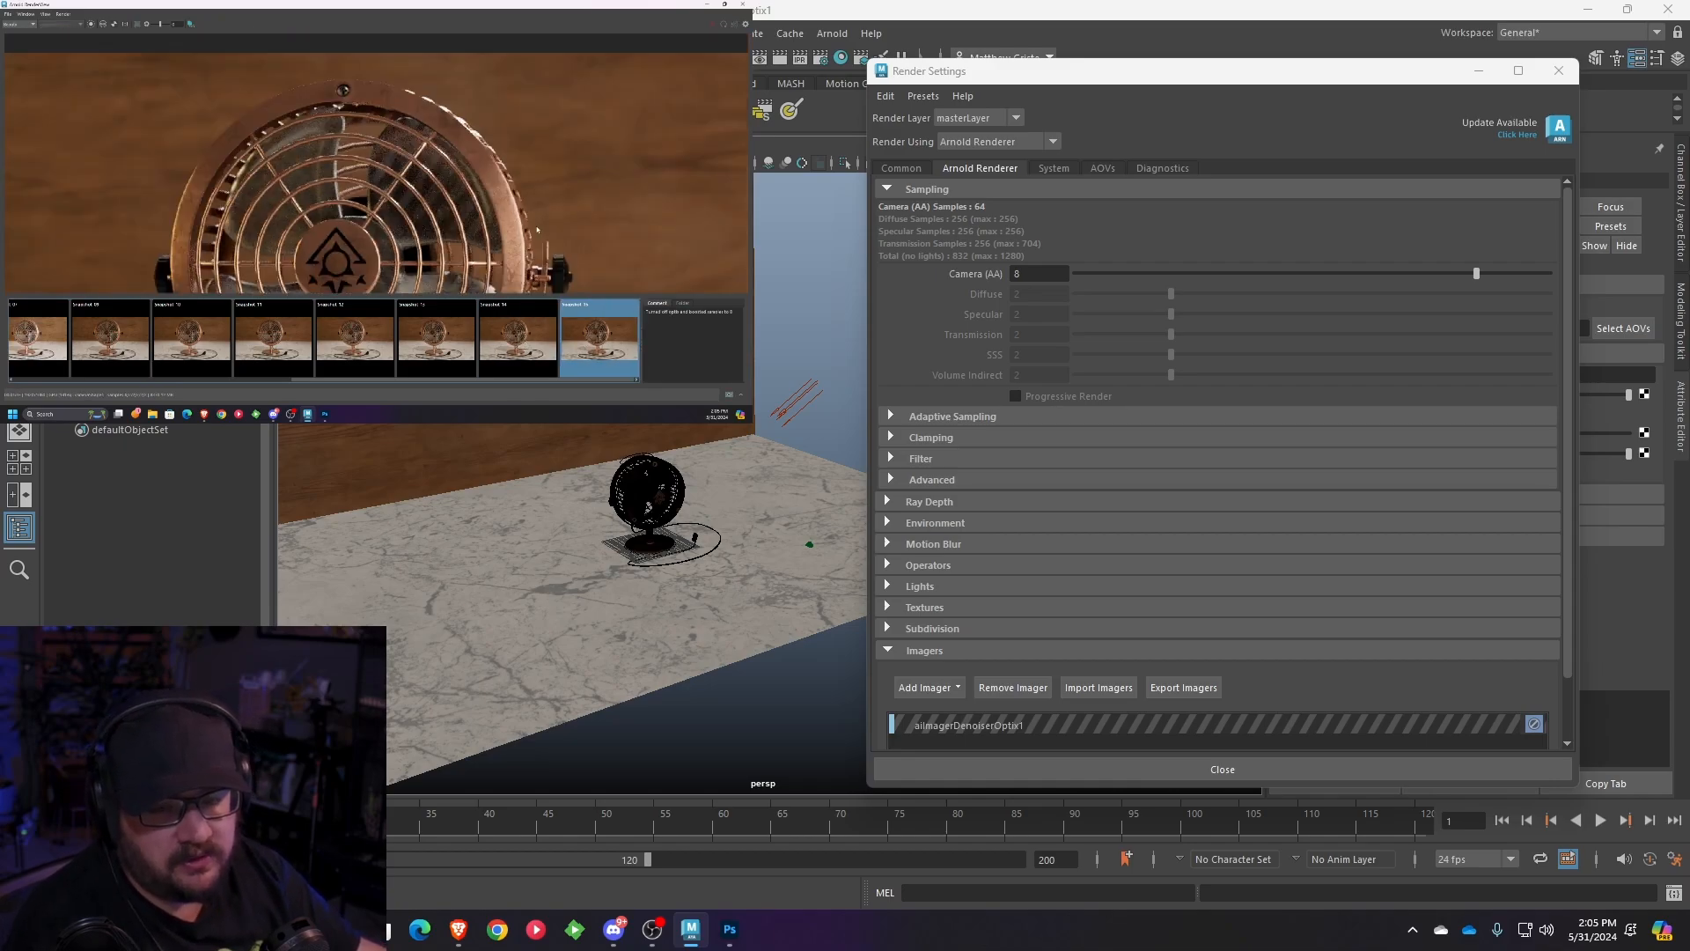
middle_click_drag(477, 258, 496, 182)
scroll(496, 182, "up", 3)
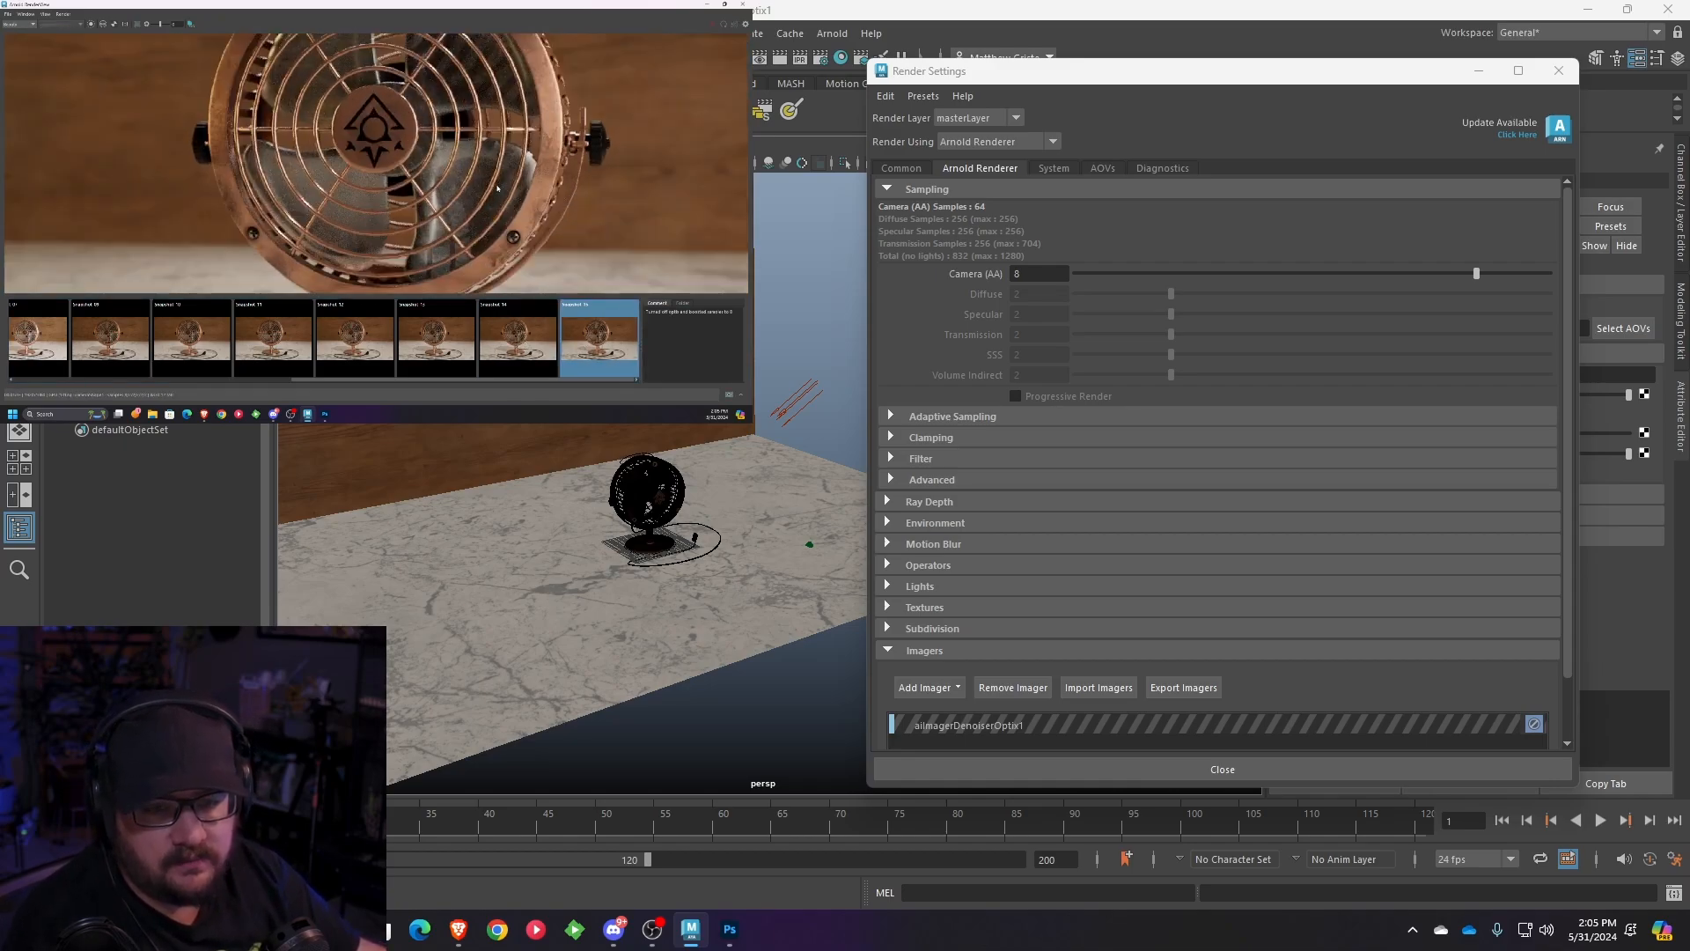
left_click(453, 326)
left_click(585, 337)
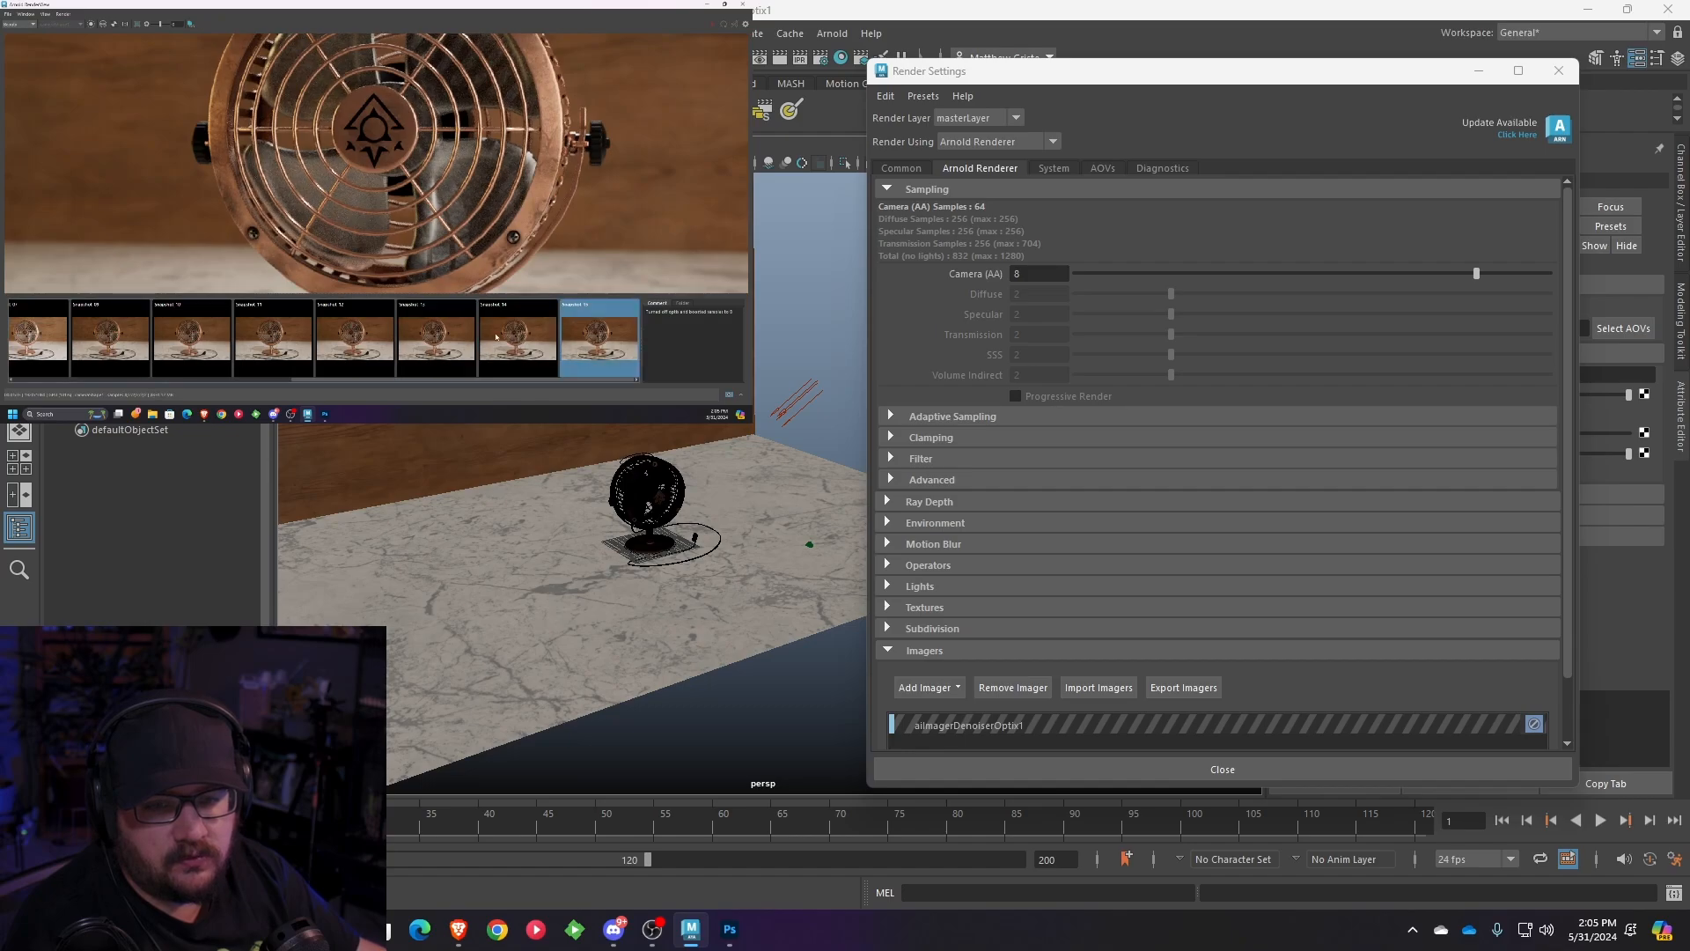
left_click(453, 332)
left_click(585, 338)
left_click(454, 333)
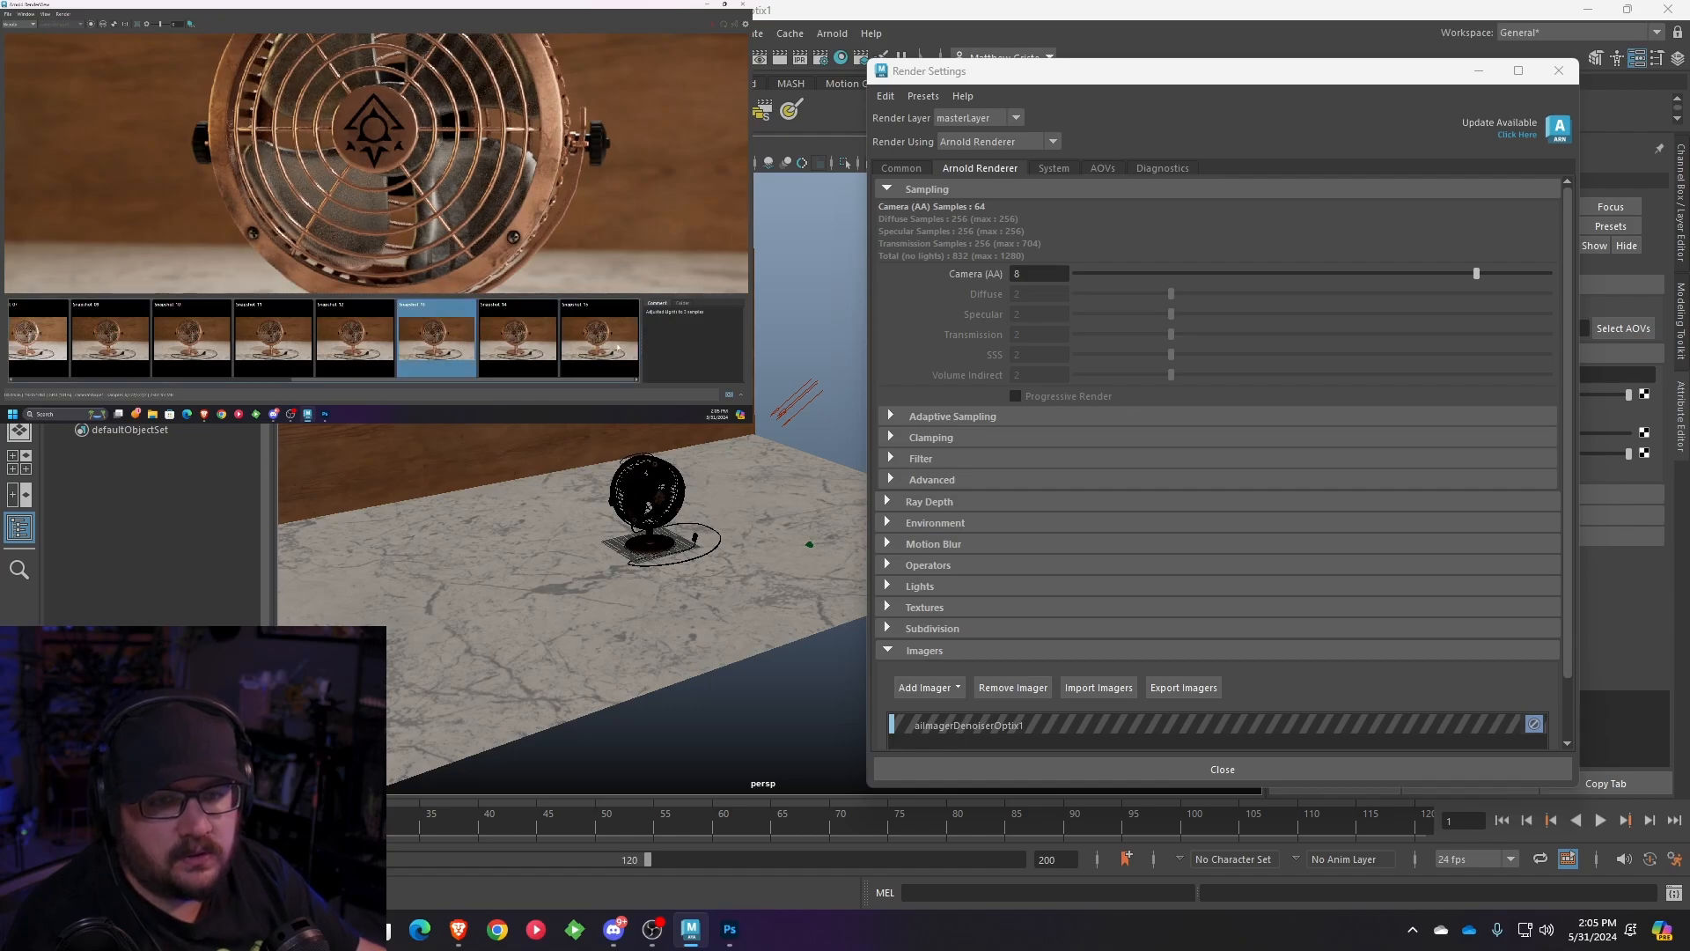
left_click(584, 338)
left_click(488, 340)
left_click(454, 335)
left_click(584, 338)
left_click(453, 335)
left_click(585, 338)
left_click(456, 339)
left_click(570, 341)
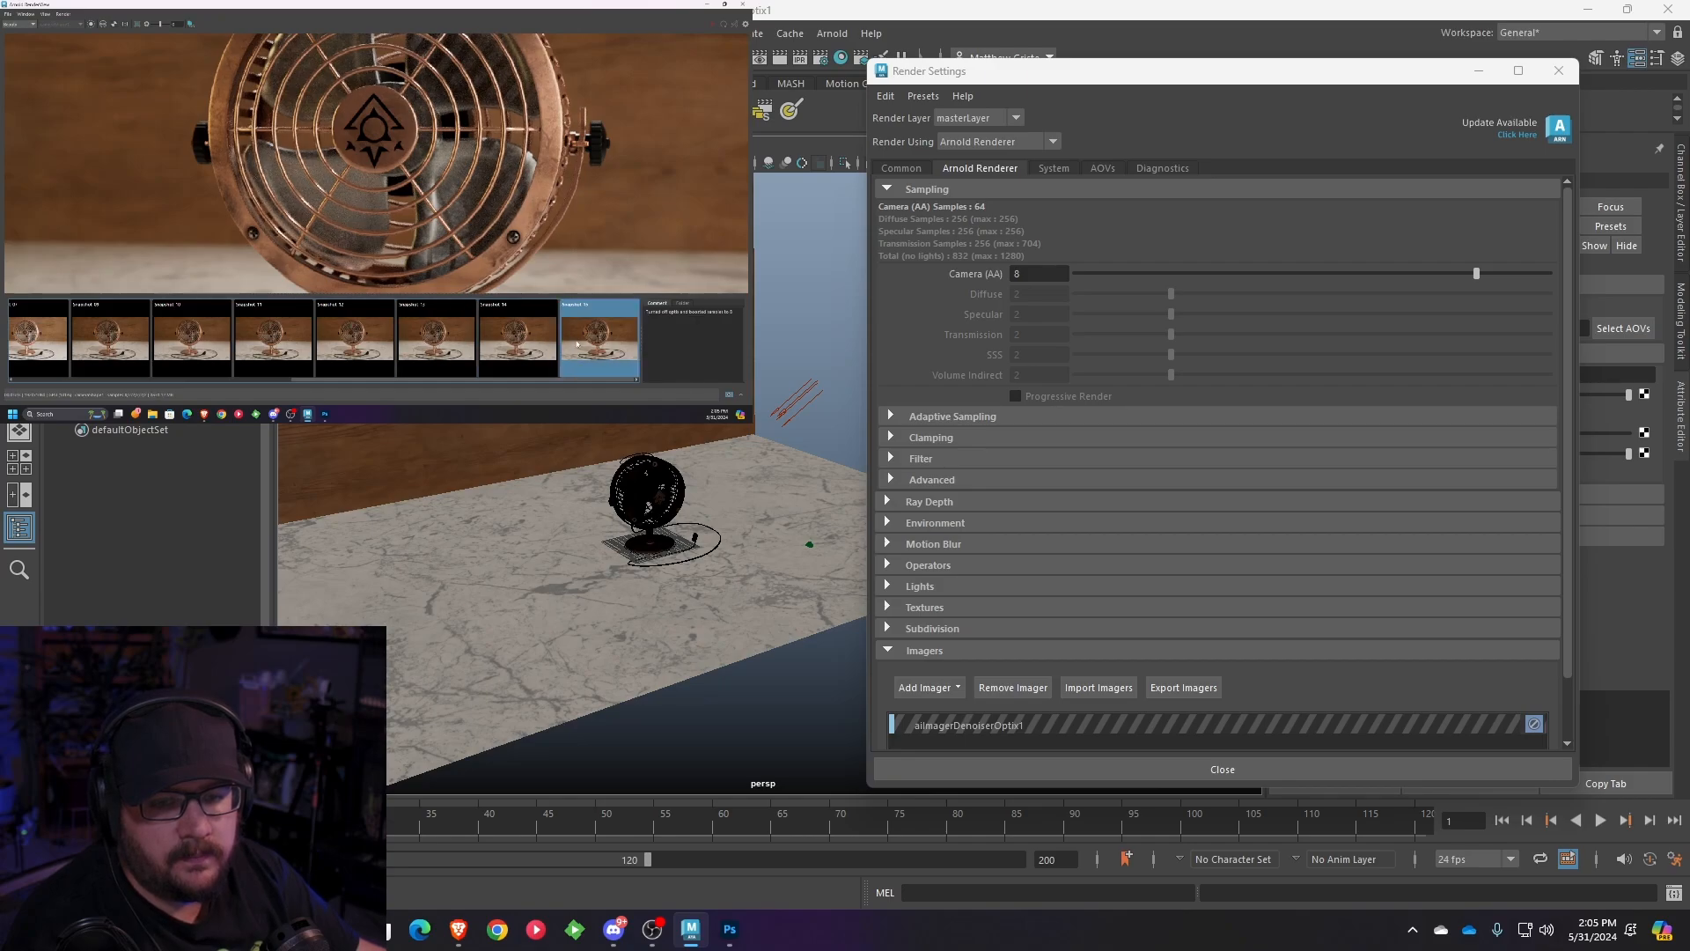
left_click(453, 337)
left_click(571, 341)
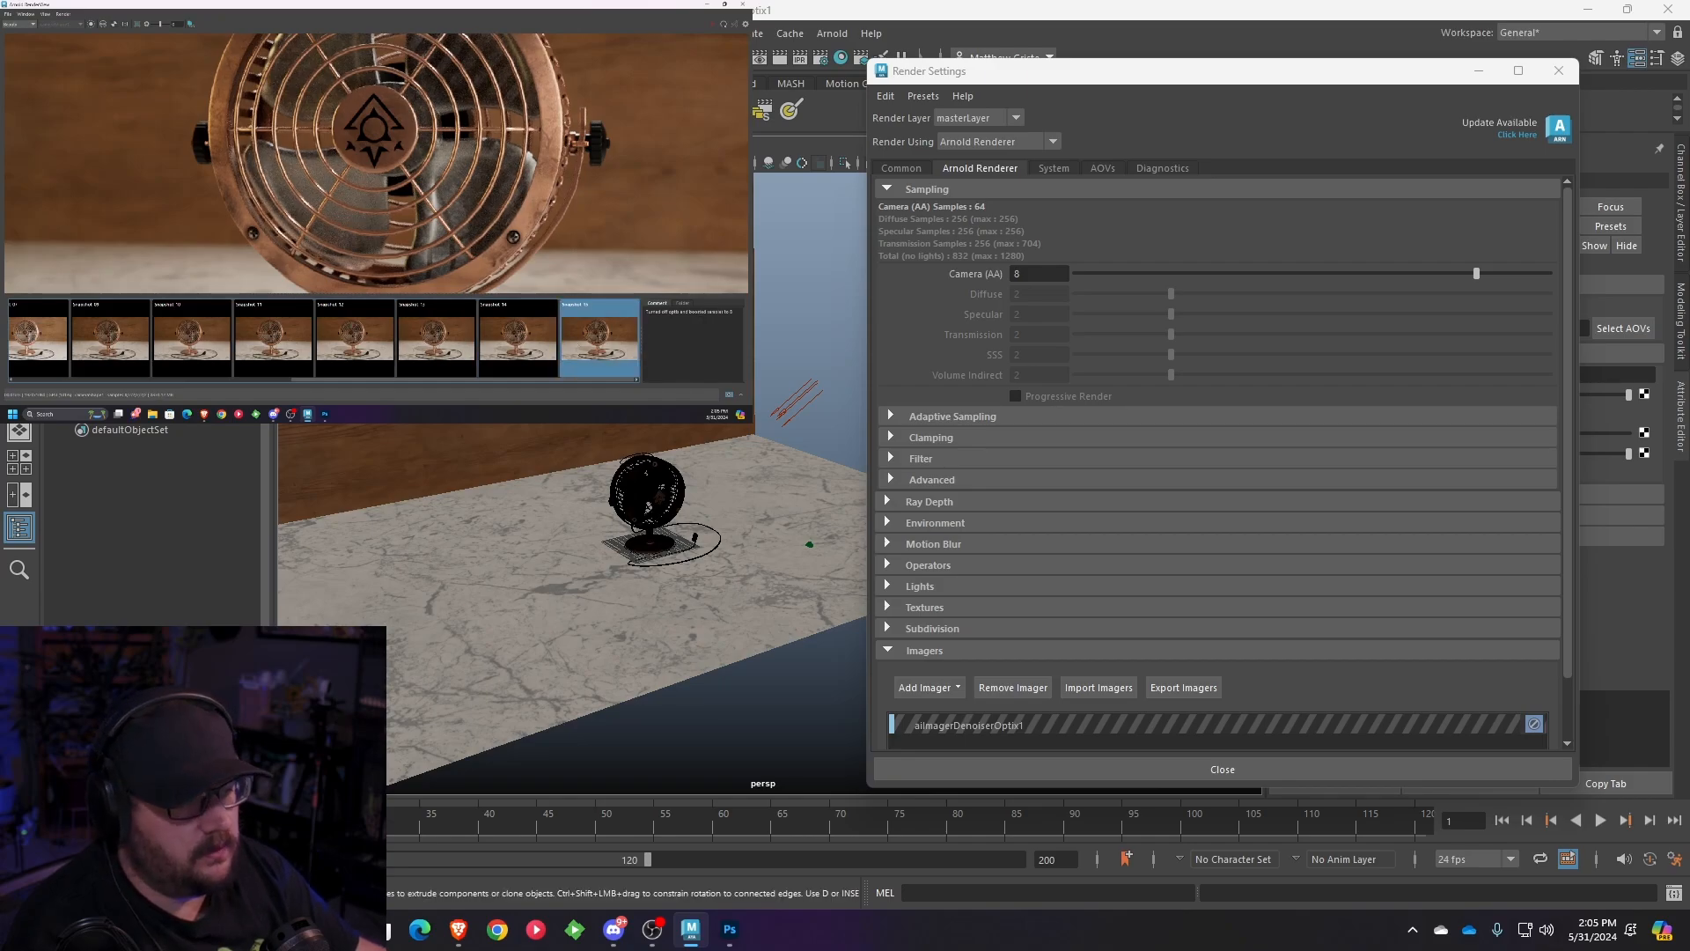
- Minimize the render settings and set areaLight1's Arnold samples to 5
left_click_drag(564, 545, 738, 422, "alt")
left_click(730, 397)
scroll(719, 536, "down", 5)
left_click_drag(720, 536, 774, 502, "alt")
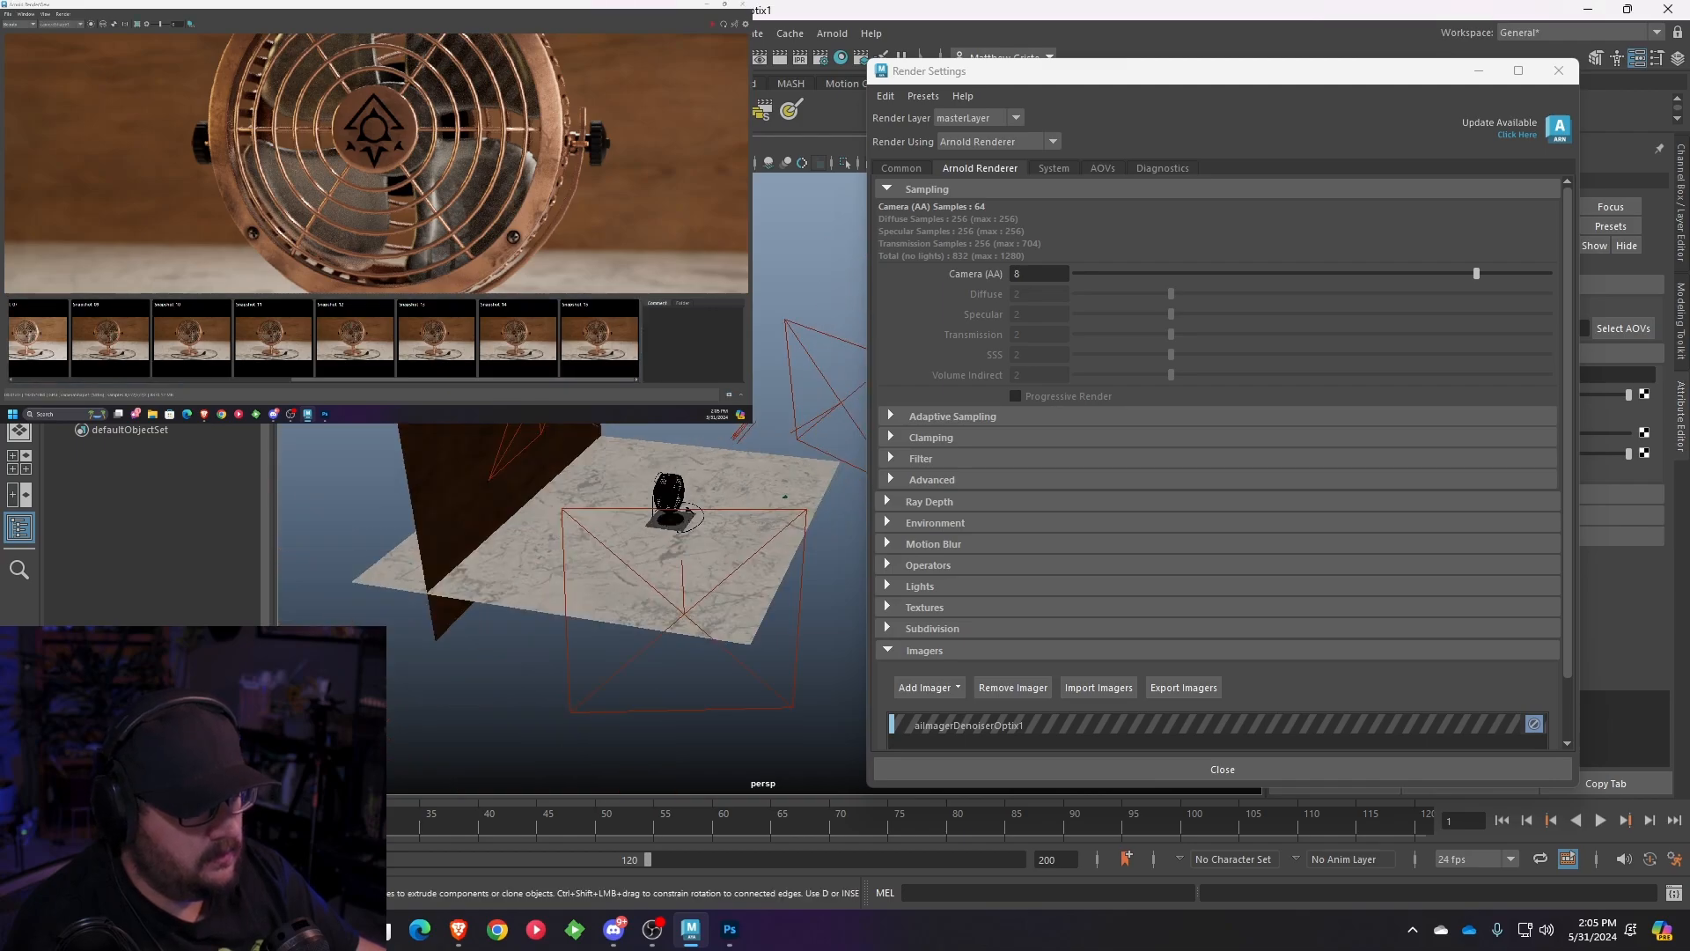
left_click(830, 396)
left_click(1479, 71)
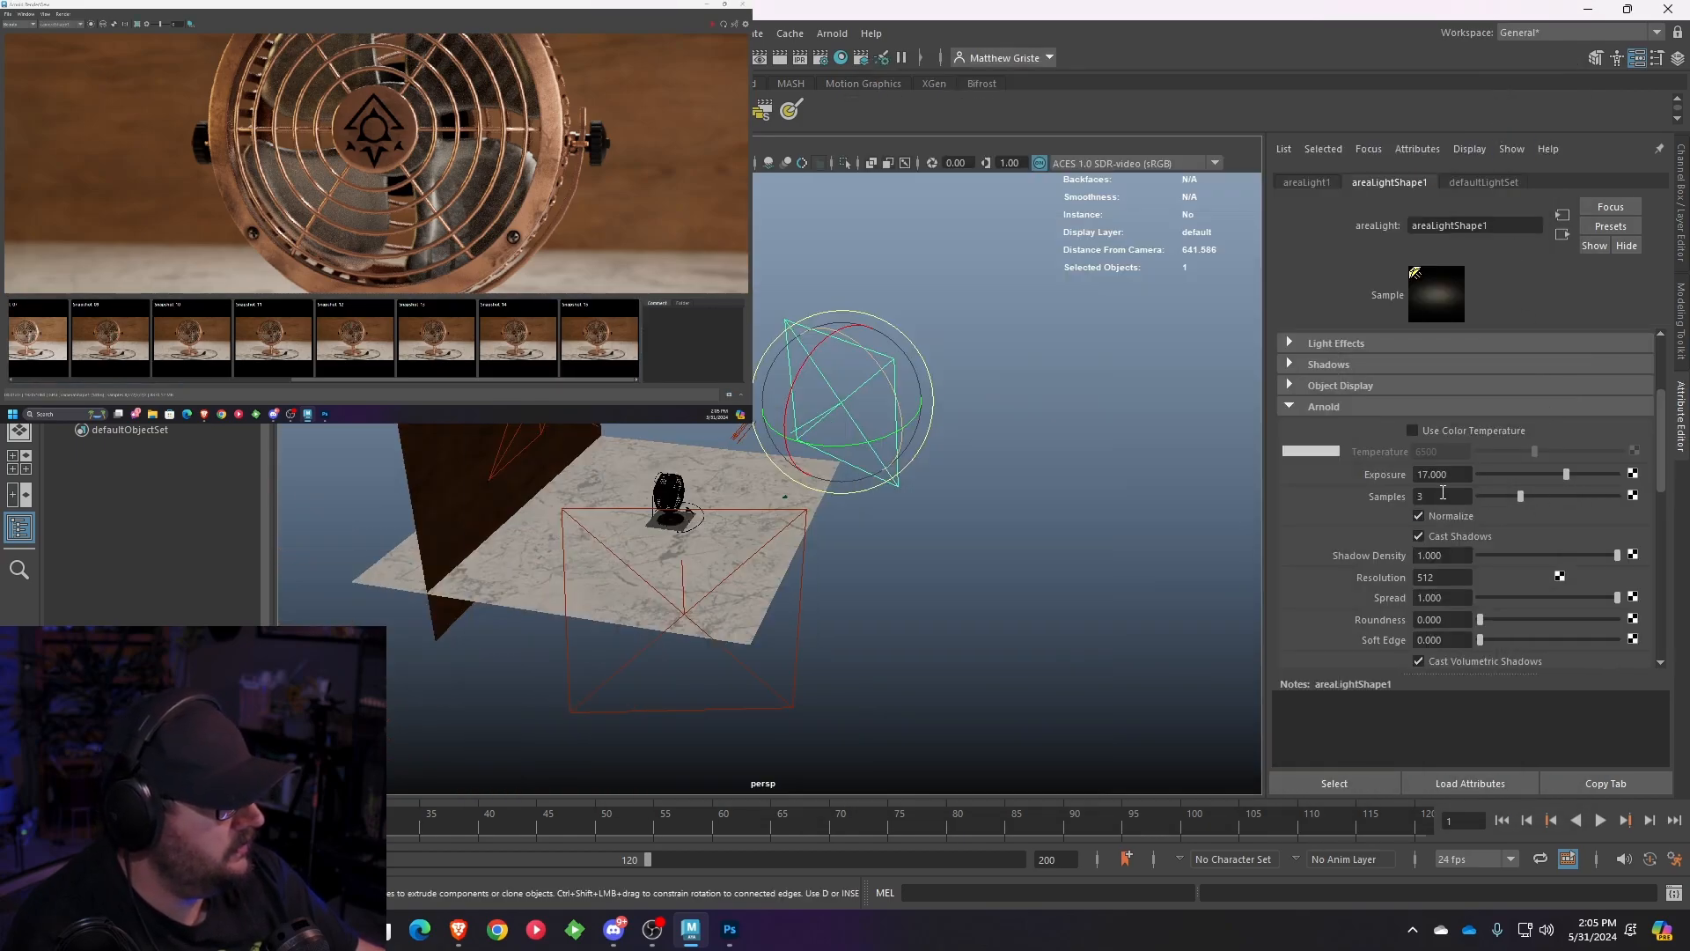
double_click(1445, 496)
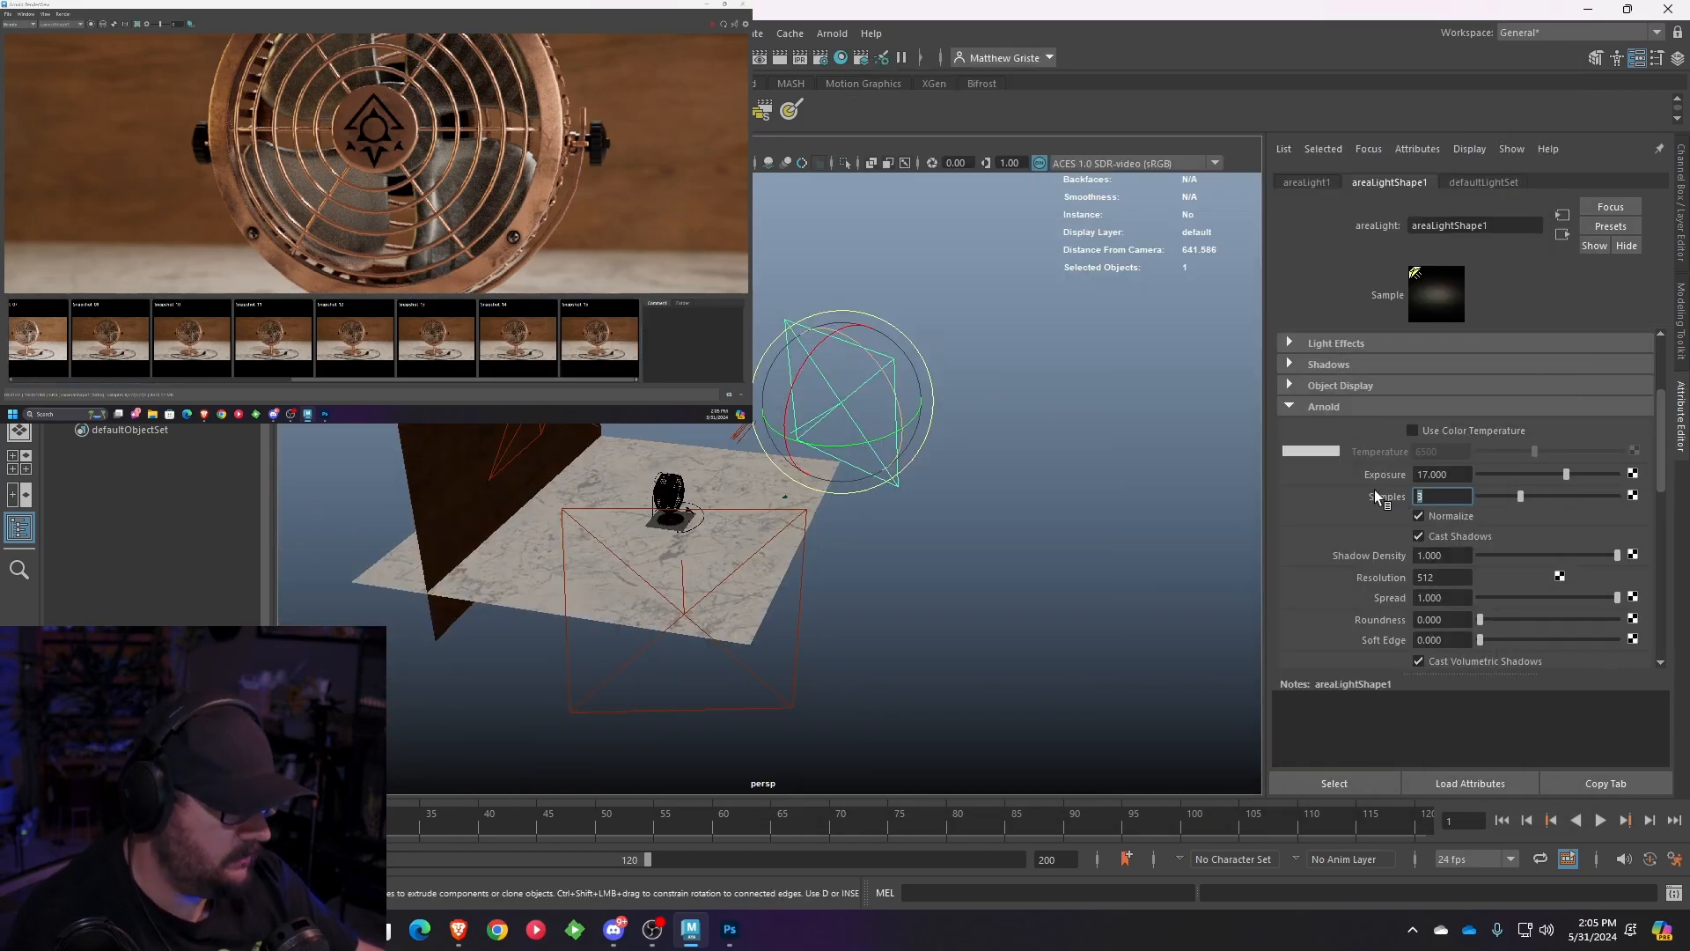
type("5")
key("Return")
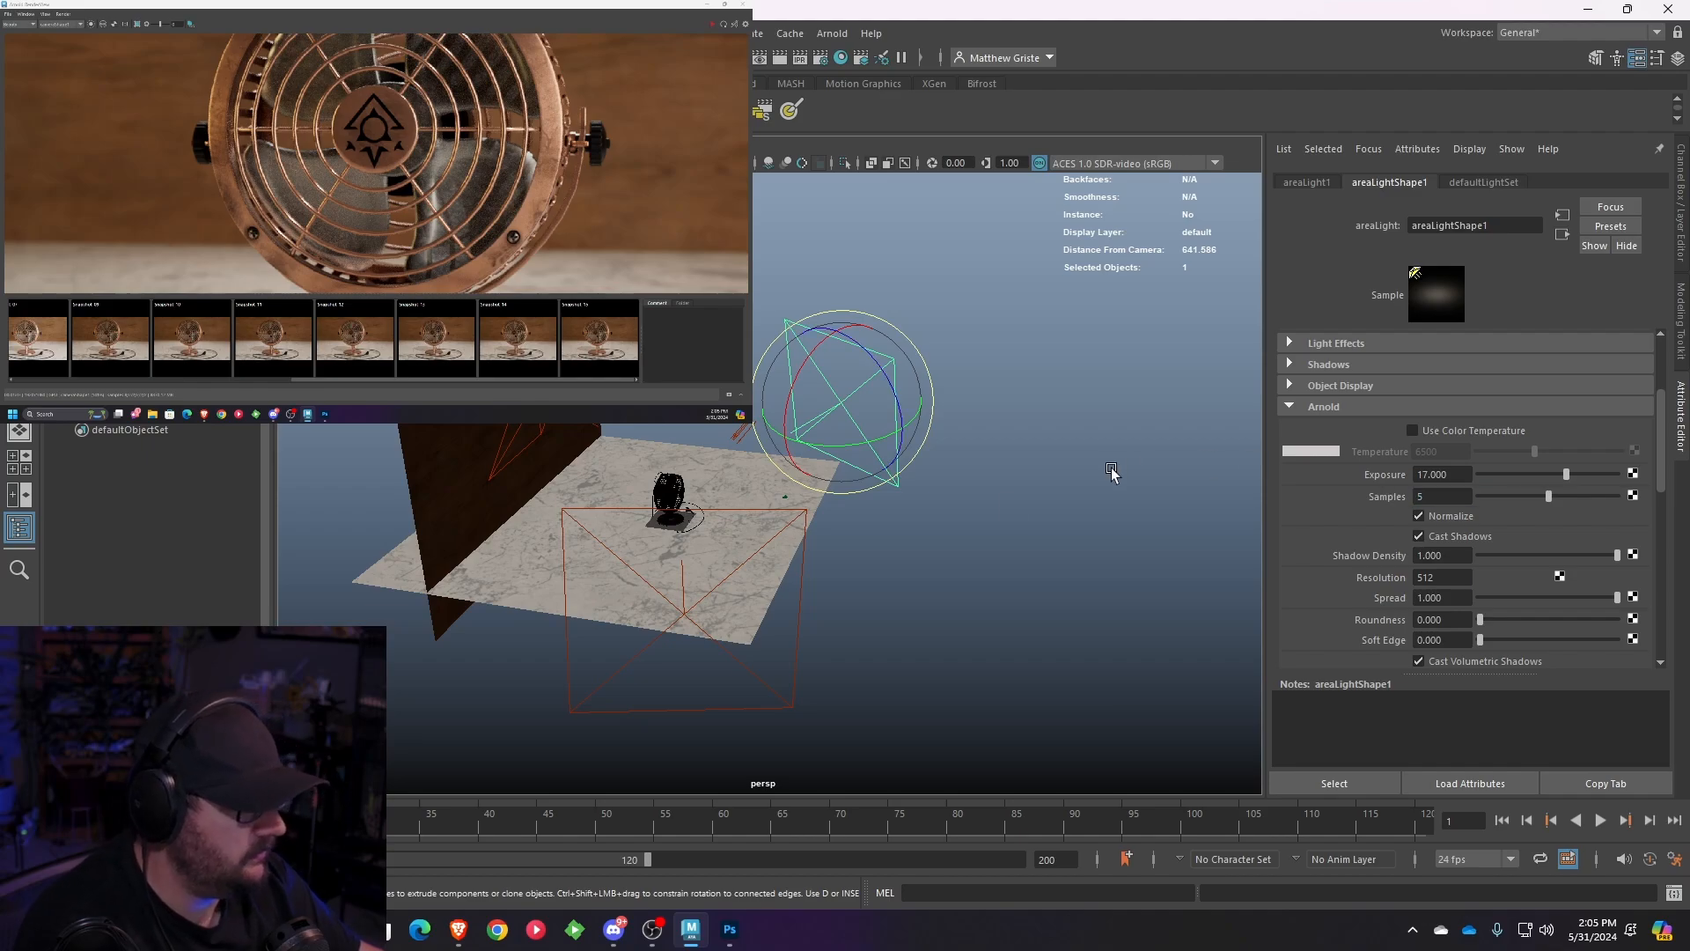
- Set the Arnold samples to 5 on the area light in front of the marble plane and the one by the wooden wall
left_click_drag(872, 635, 797, 689)
left_click_drag(848, 630, 792, 676)
left_click(1421, 497)
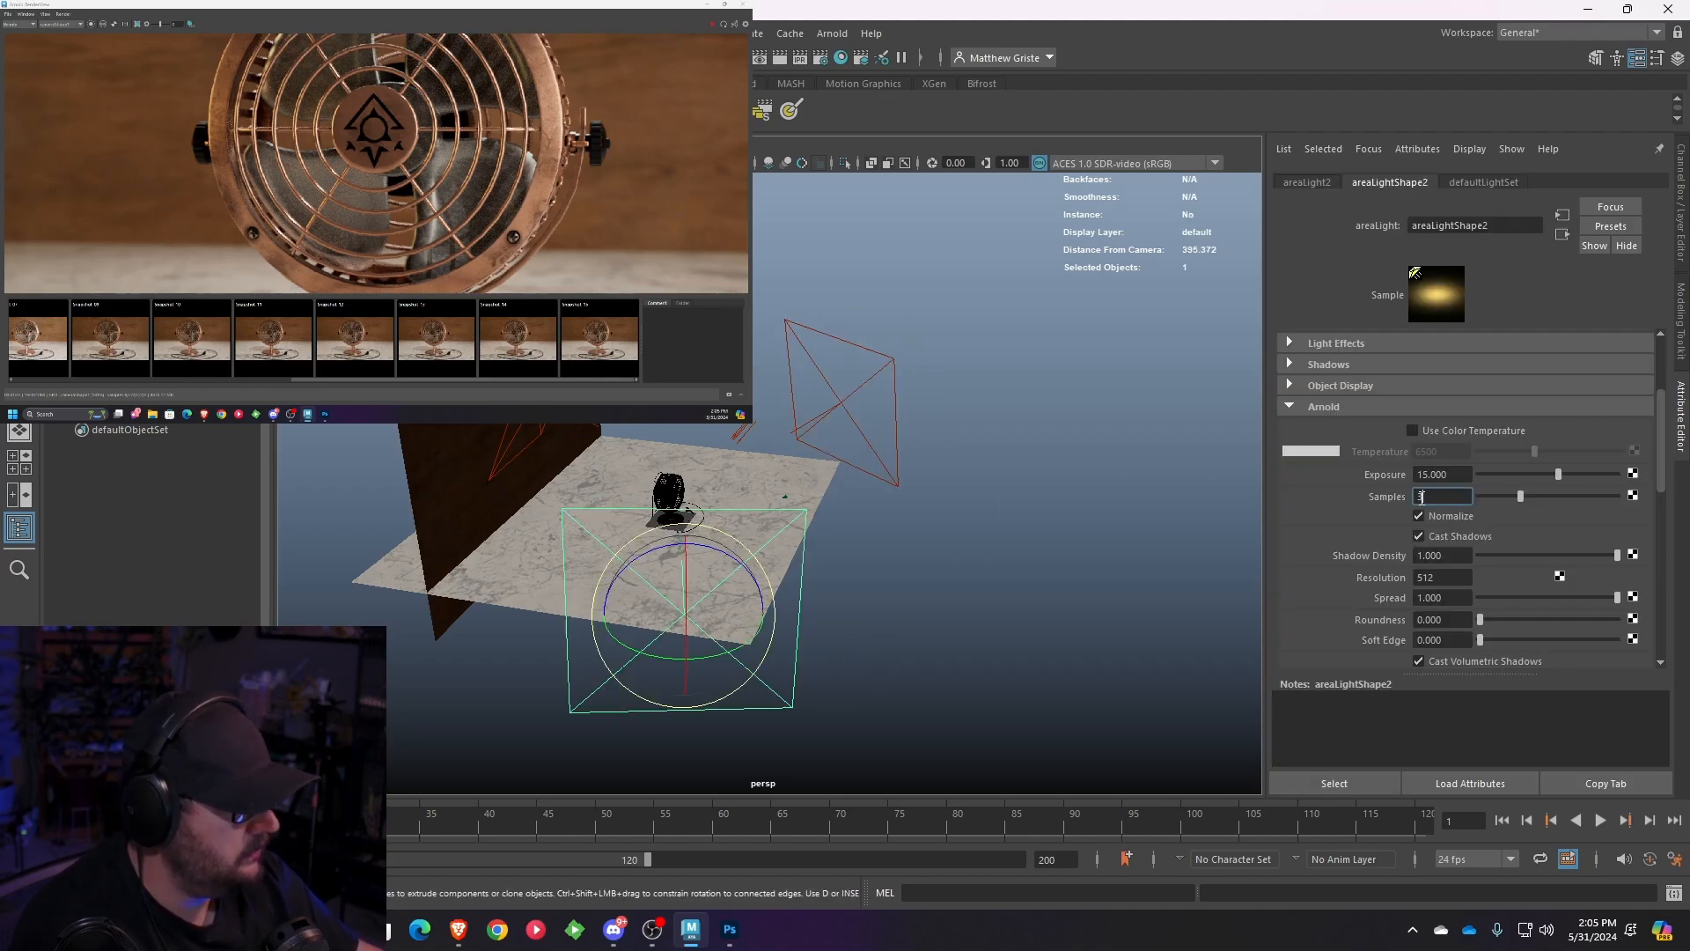
key("Return")
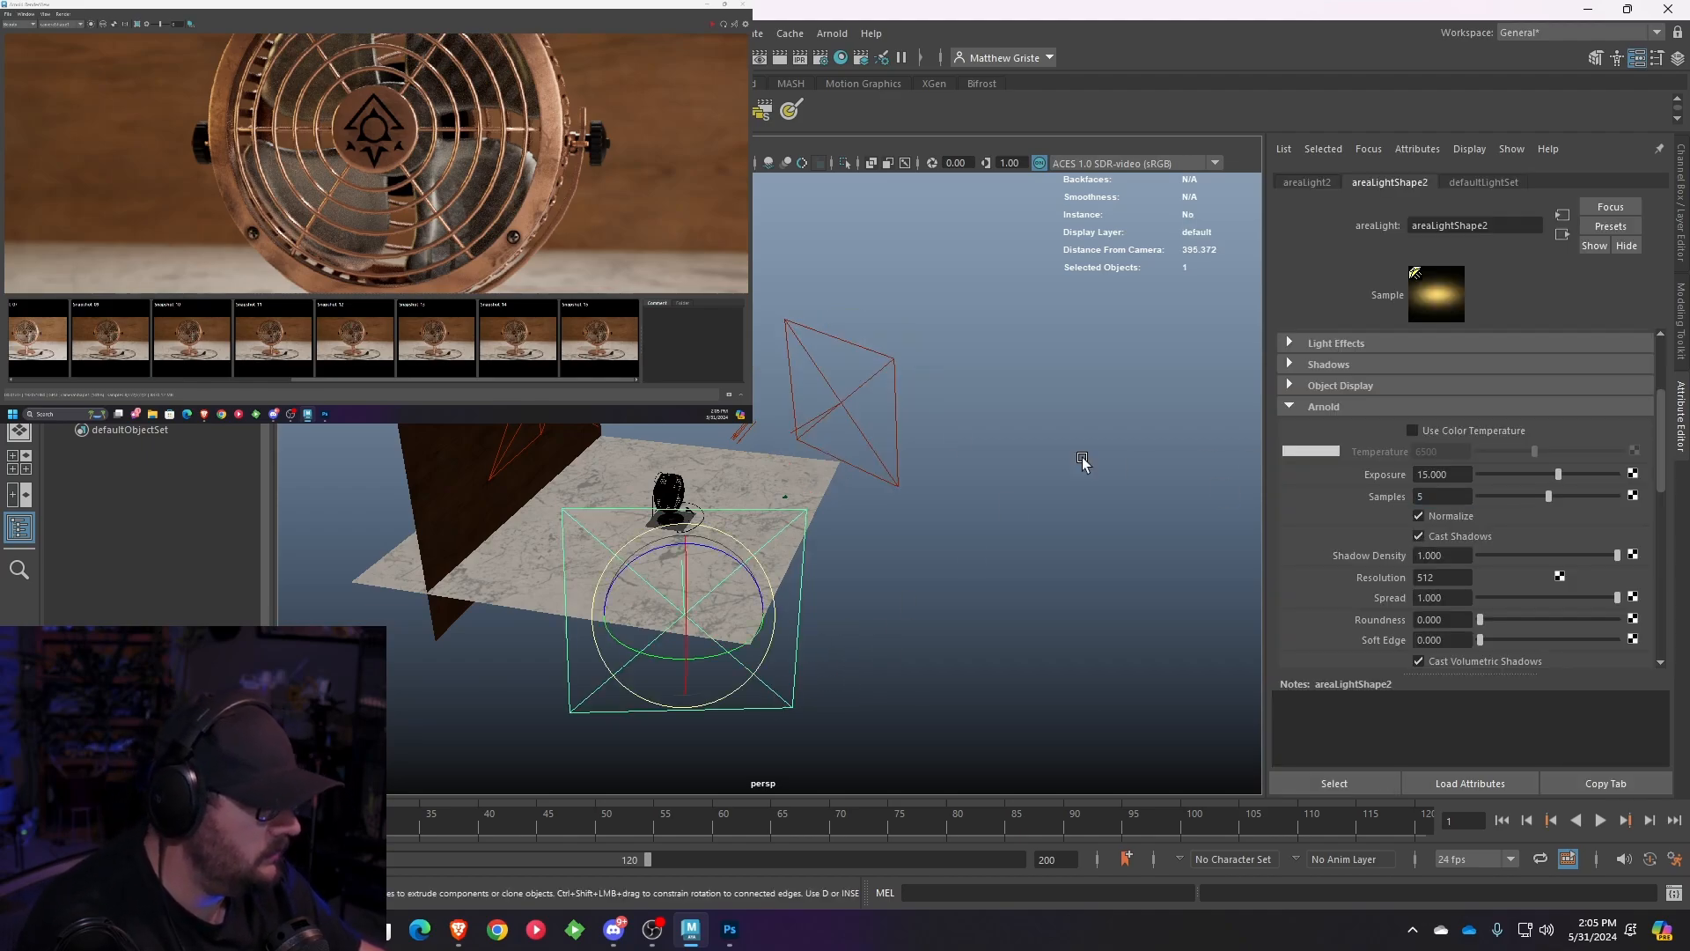
left_click(516, 455)
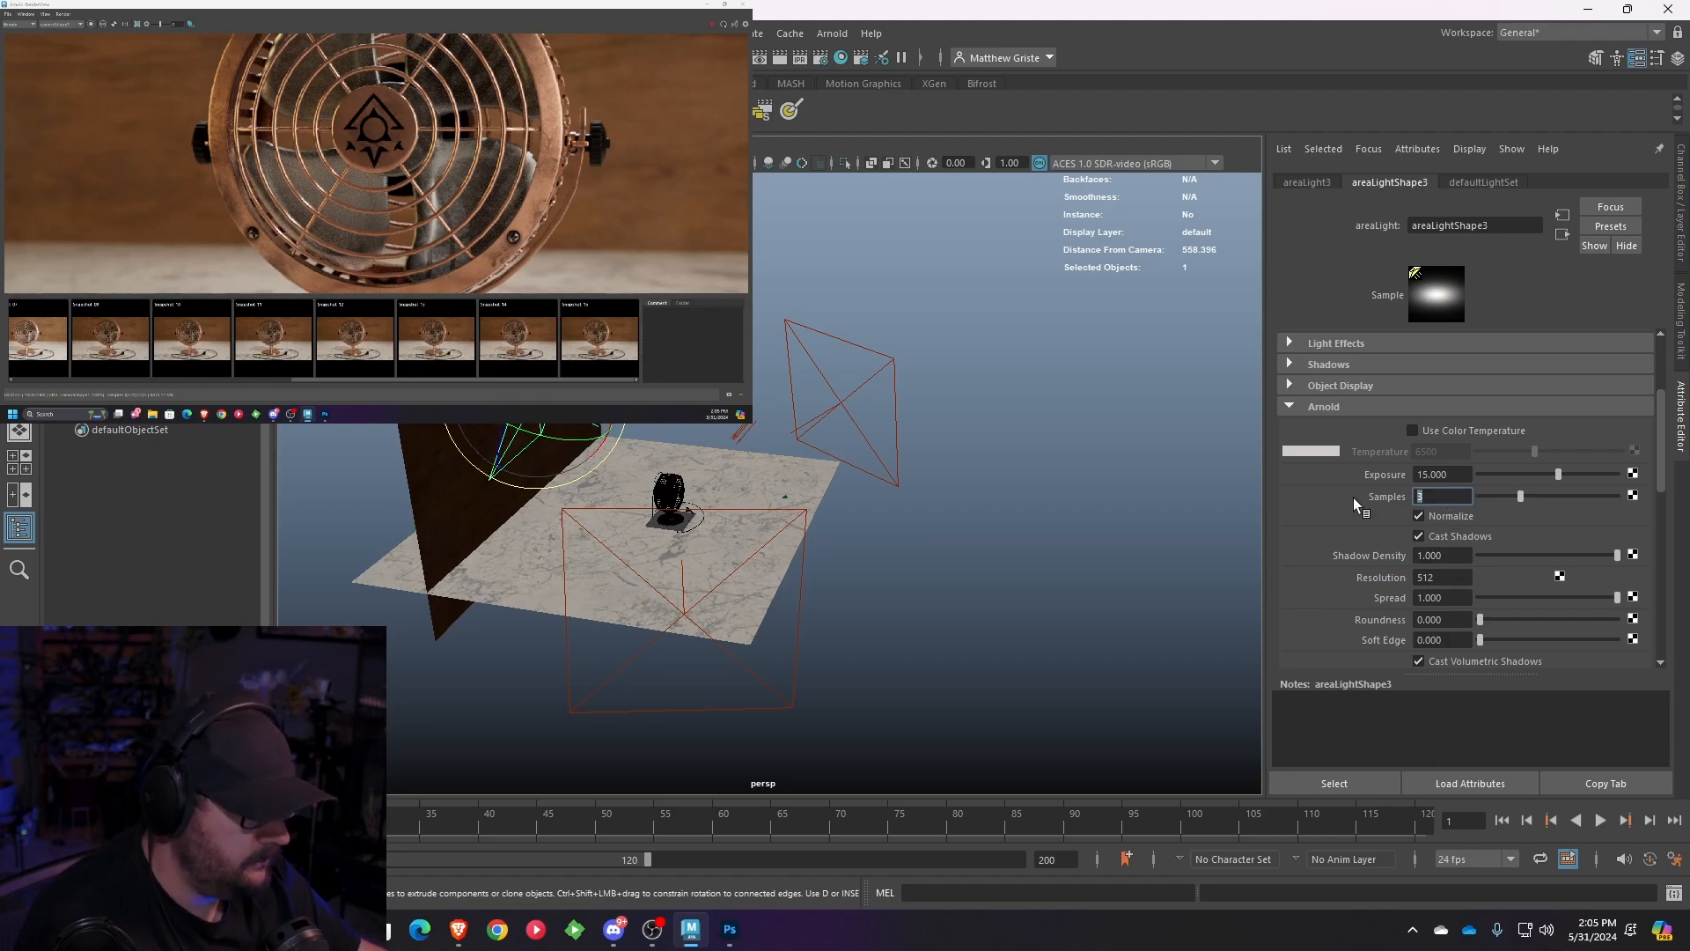
type("5")
key("Return")
- Set the directional light's Arnold samples to 4 and clear the selection
left_click(769, 455, "shift")
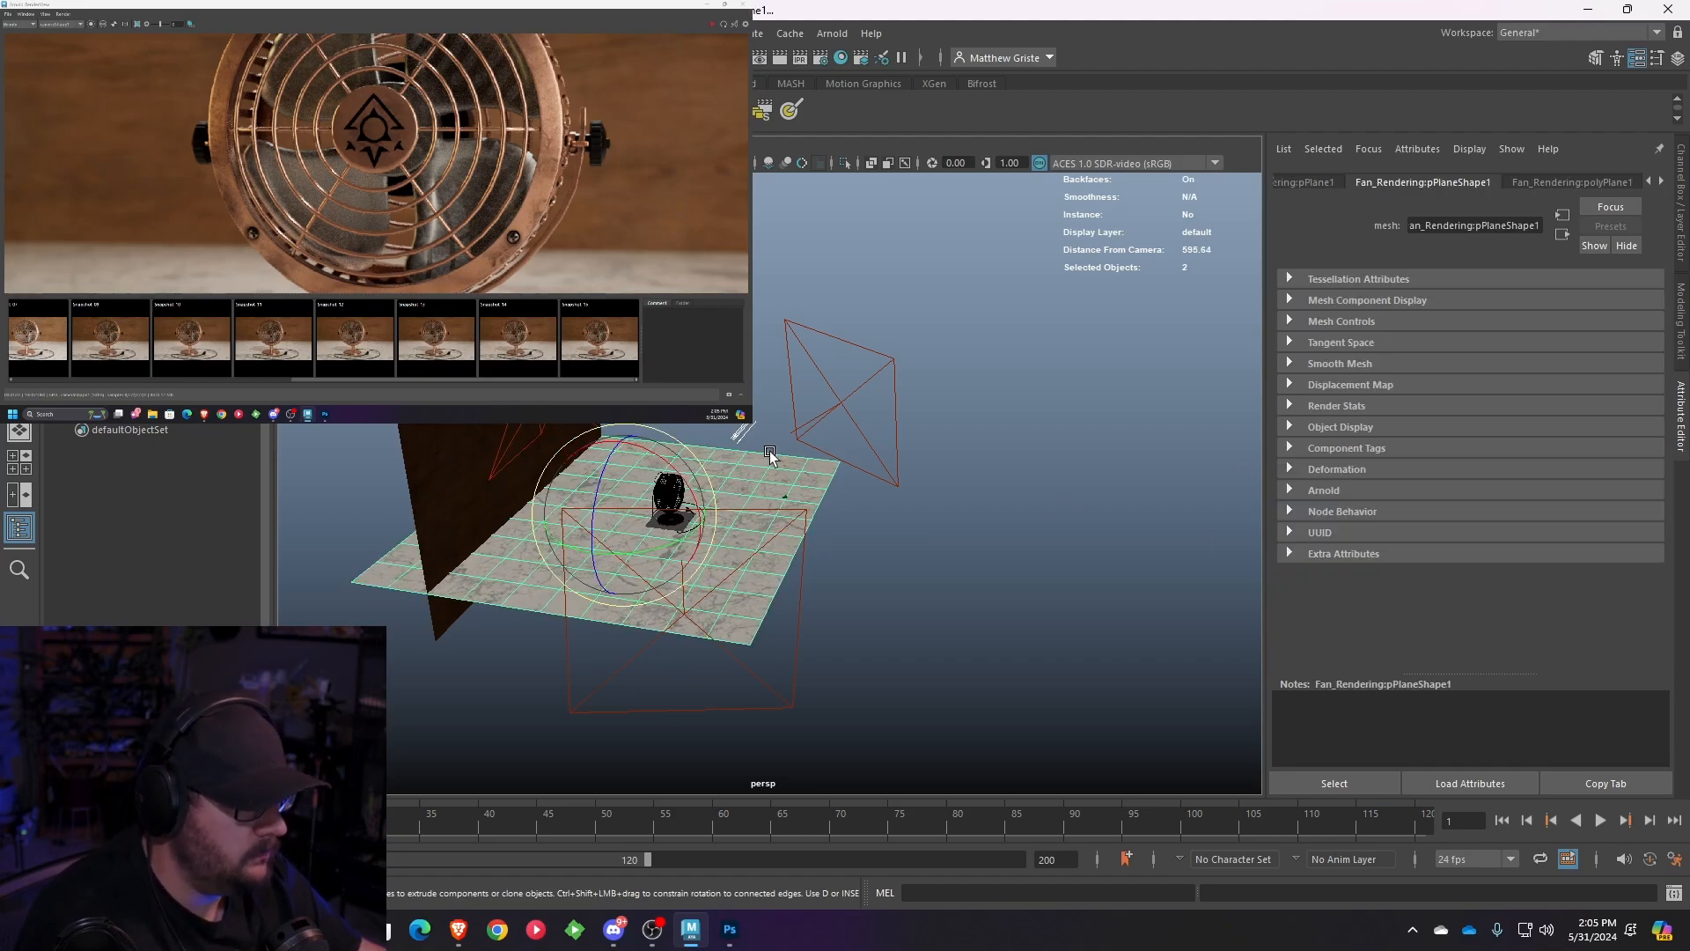
left_click(759, 433)
left_click_drag(1451, 402, 1374, 400)
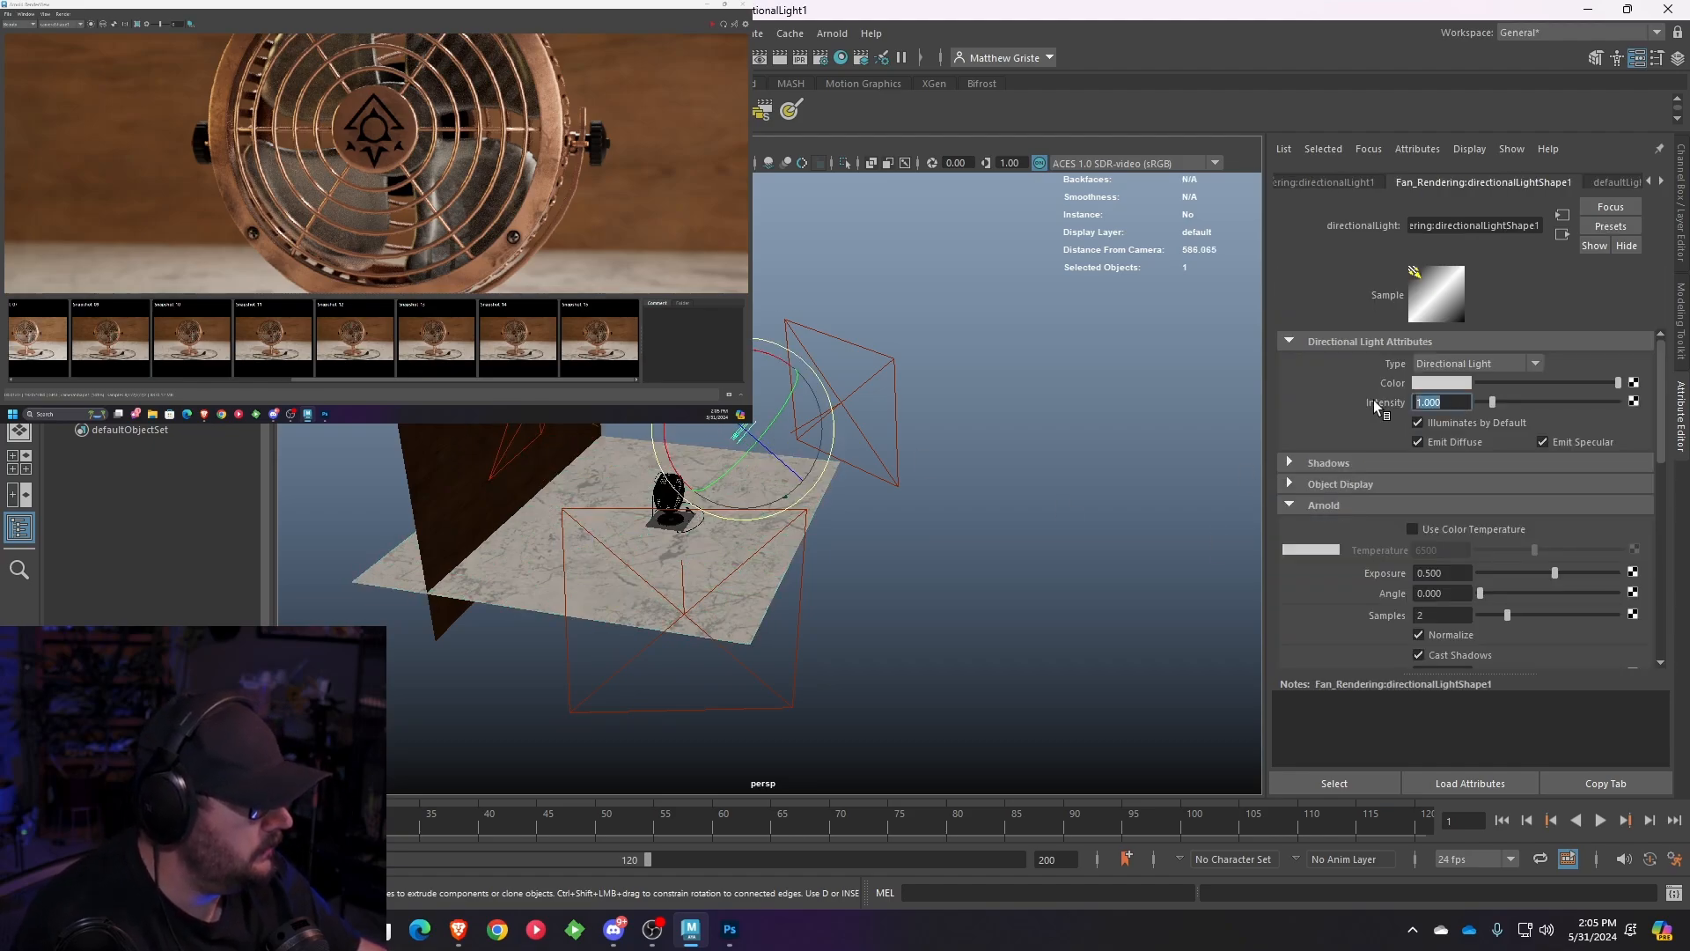
left_click(1435, 615)
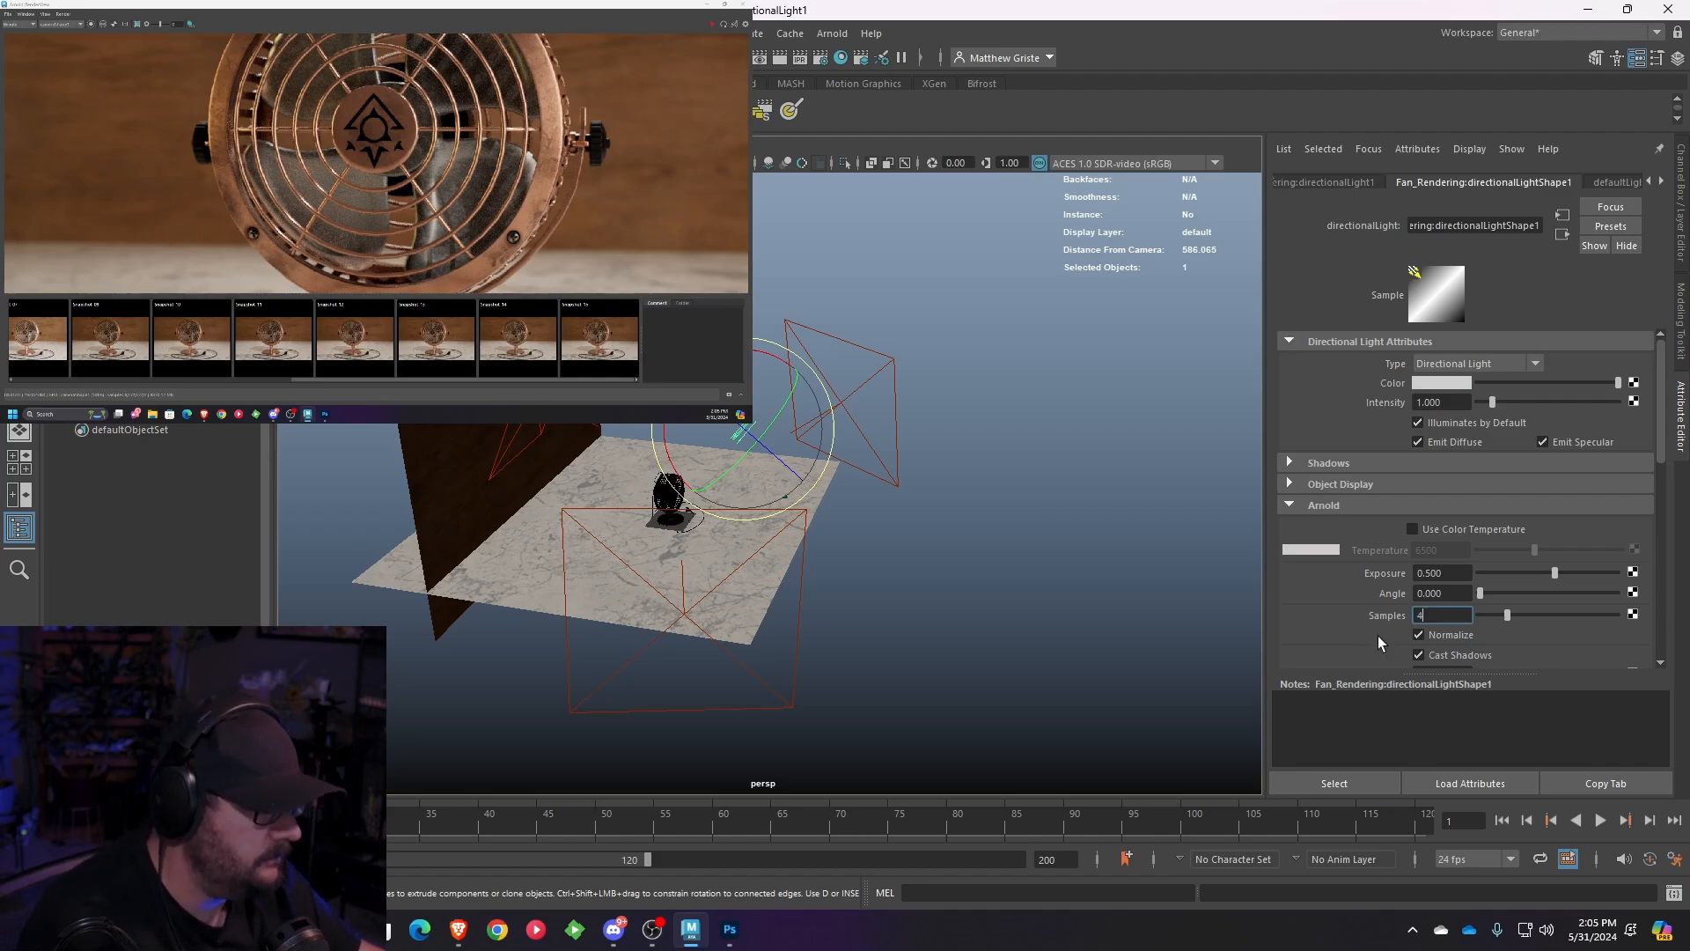
left_click(949, 568)
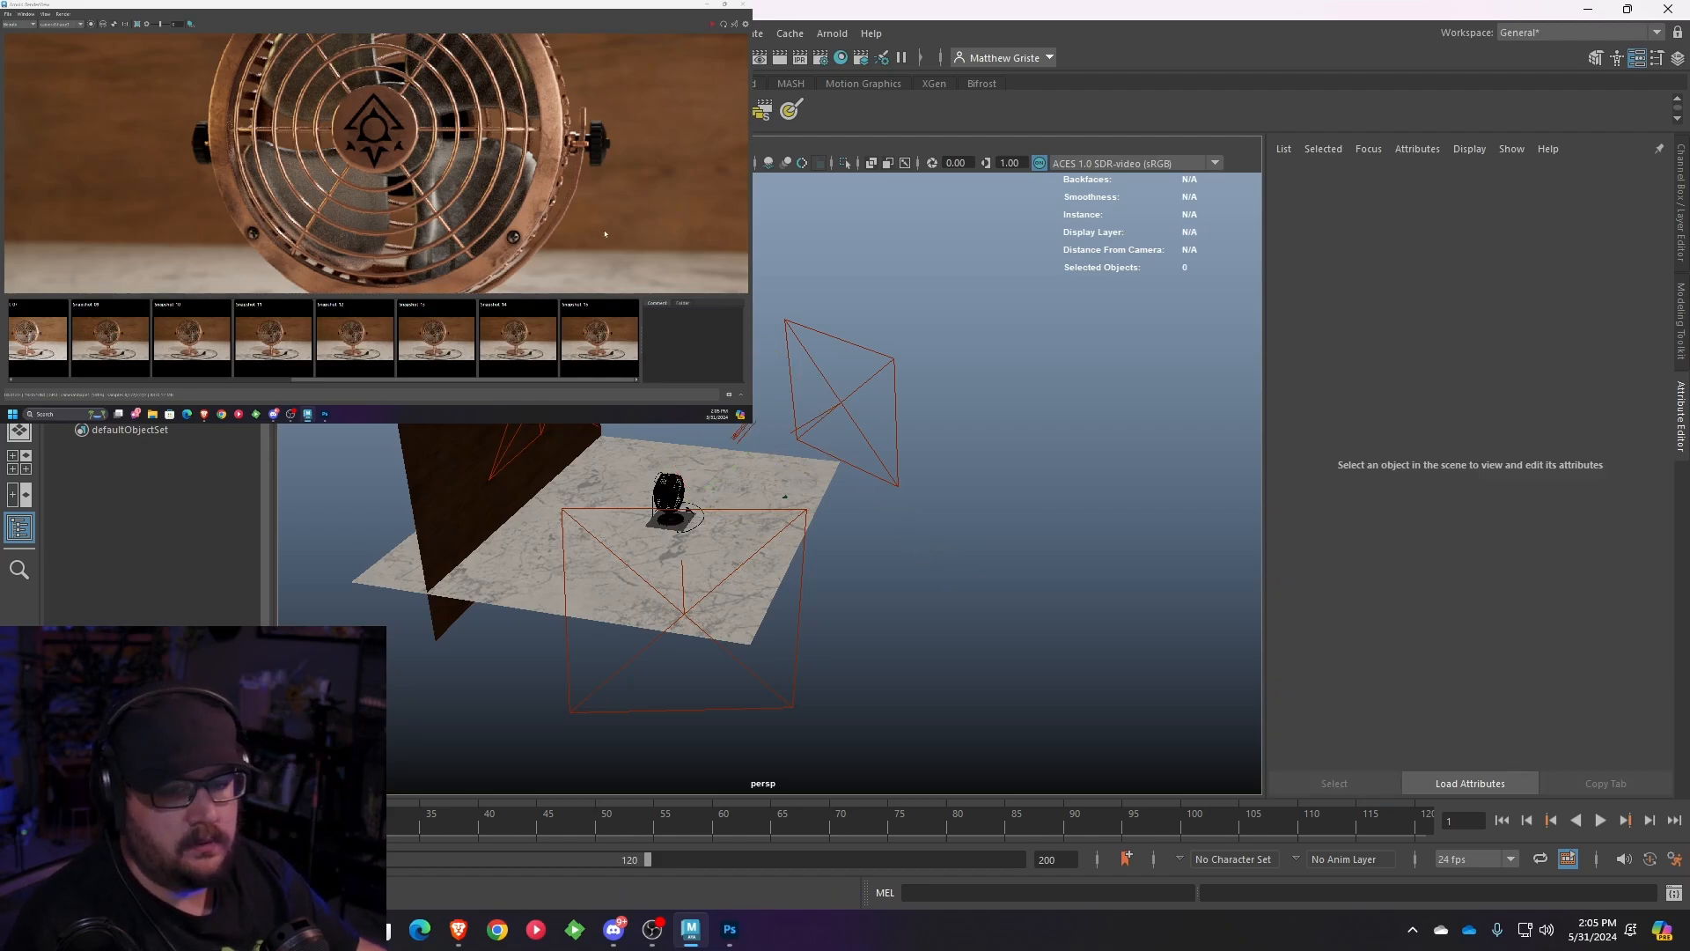
- Render the scene with the raised light samples and view the whole fan
scroll(617, 207, "down", 3)
middle_click_drag(616, 203, 483, 171)
scroll(482, 171, "up", 1)
scroll(483, 170, "down", 1)
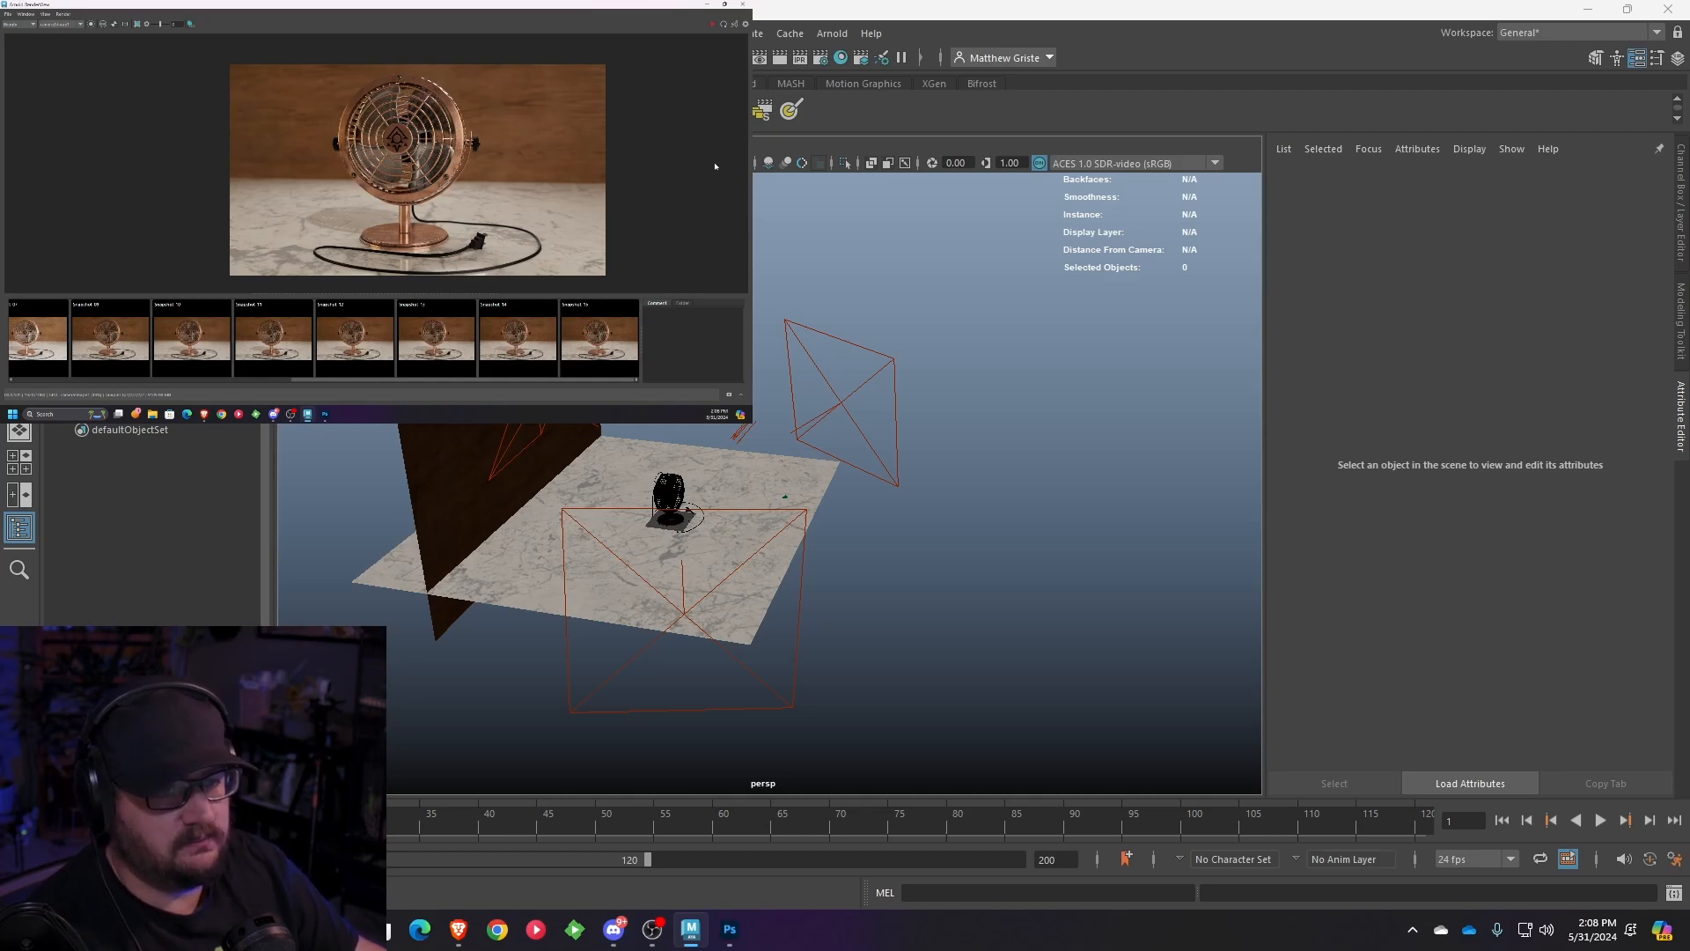
- Store a snapshot of the finished render with a comment noting that the light samples were raised by 2
left_click(729, 395)
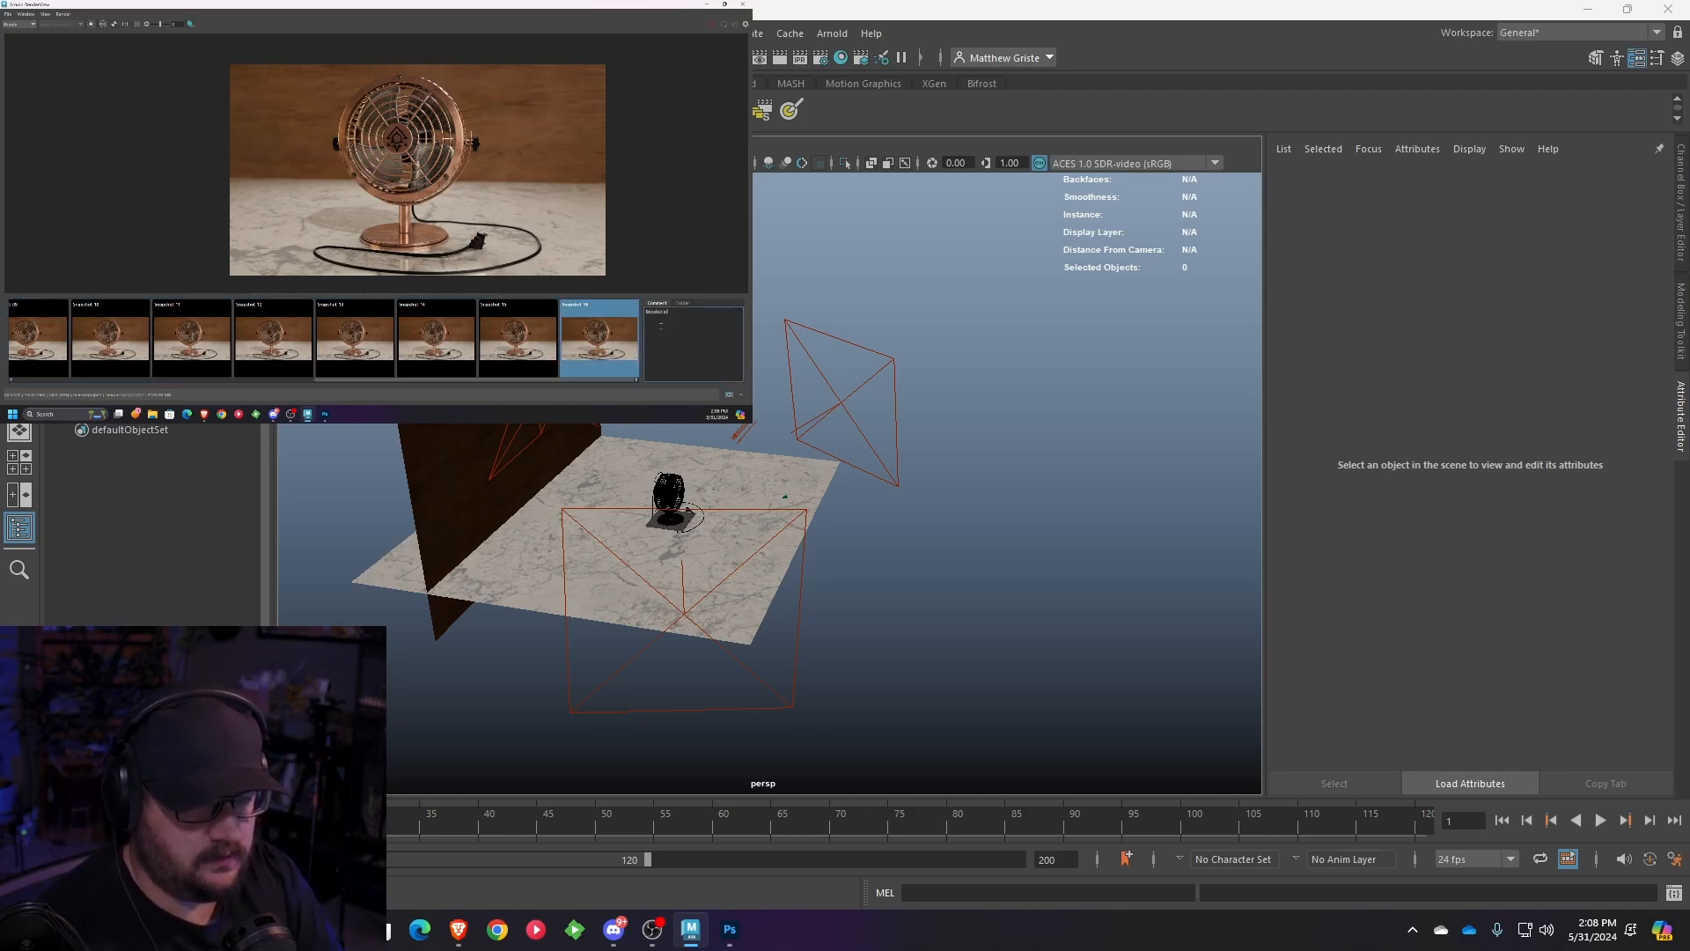
type("lig")
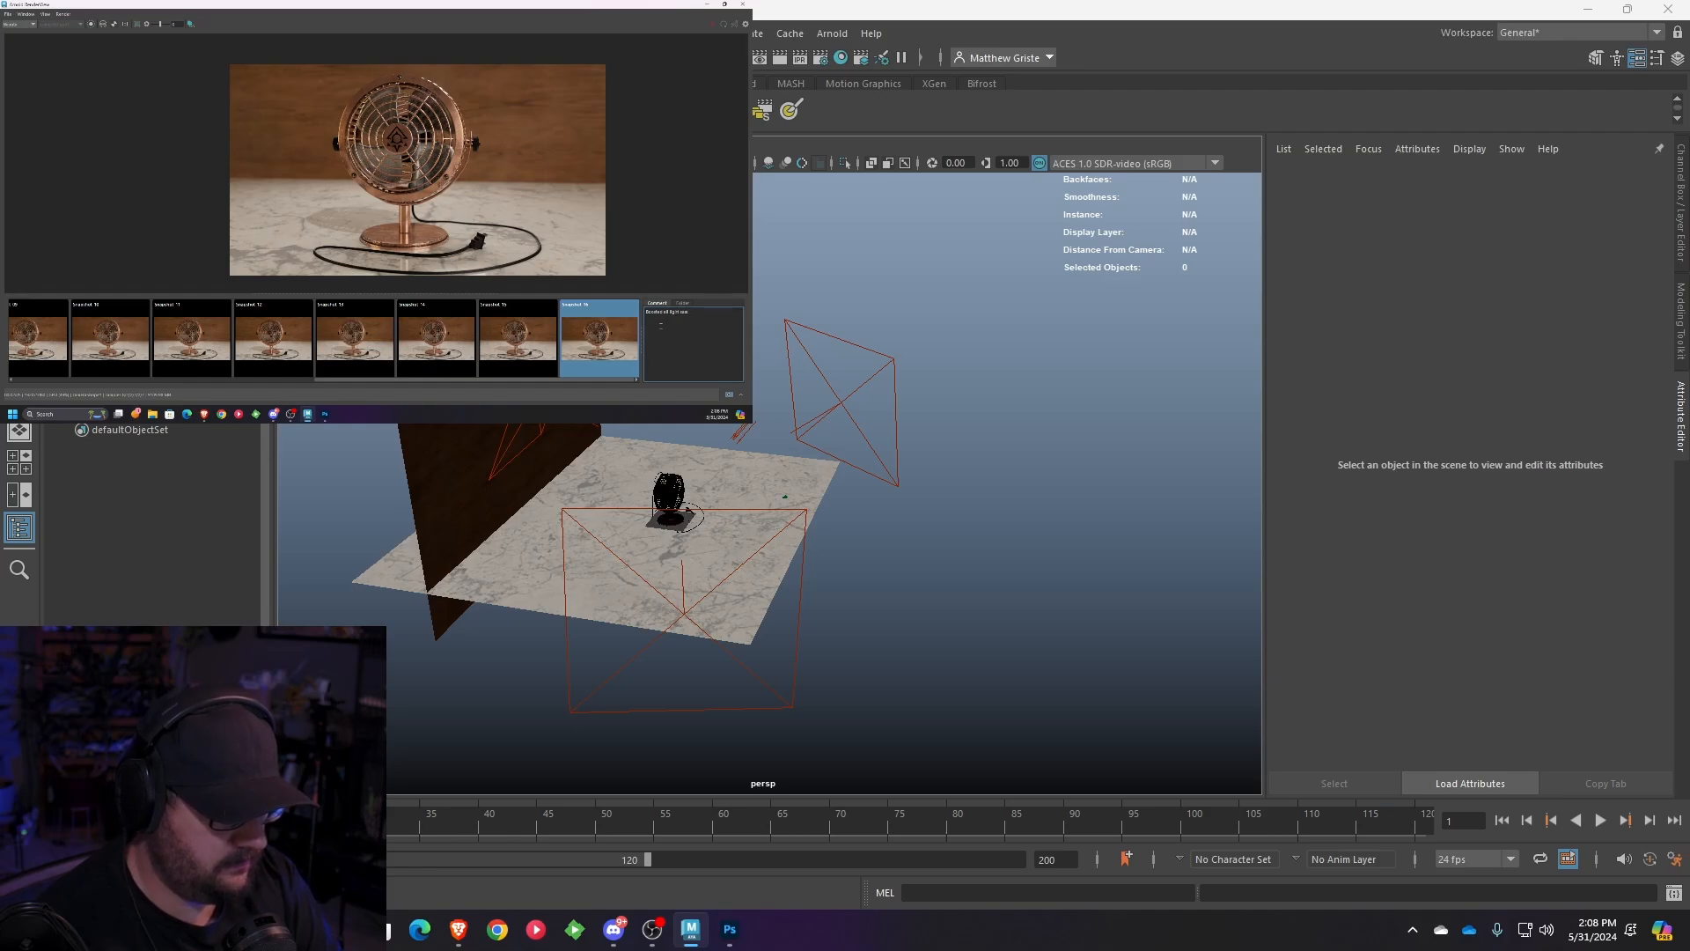
type("ht samples by 2")
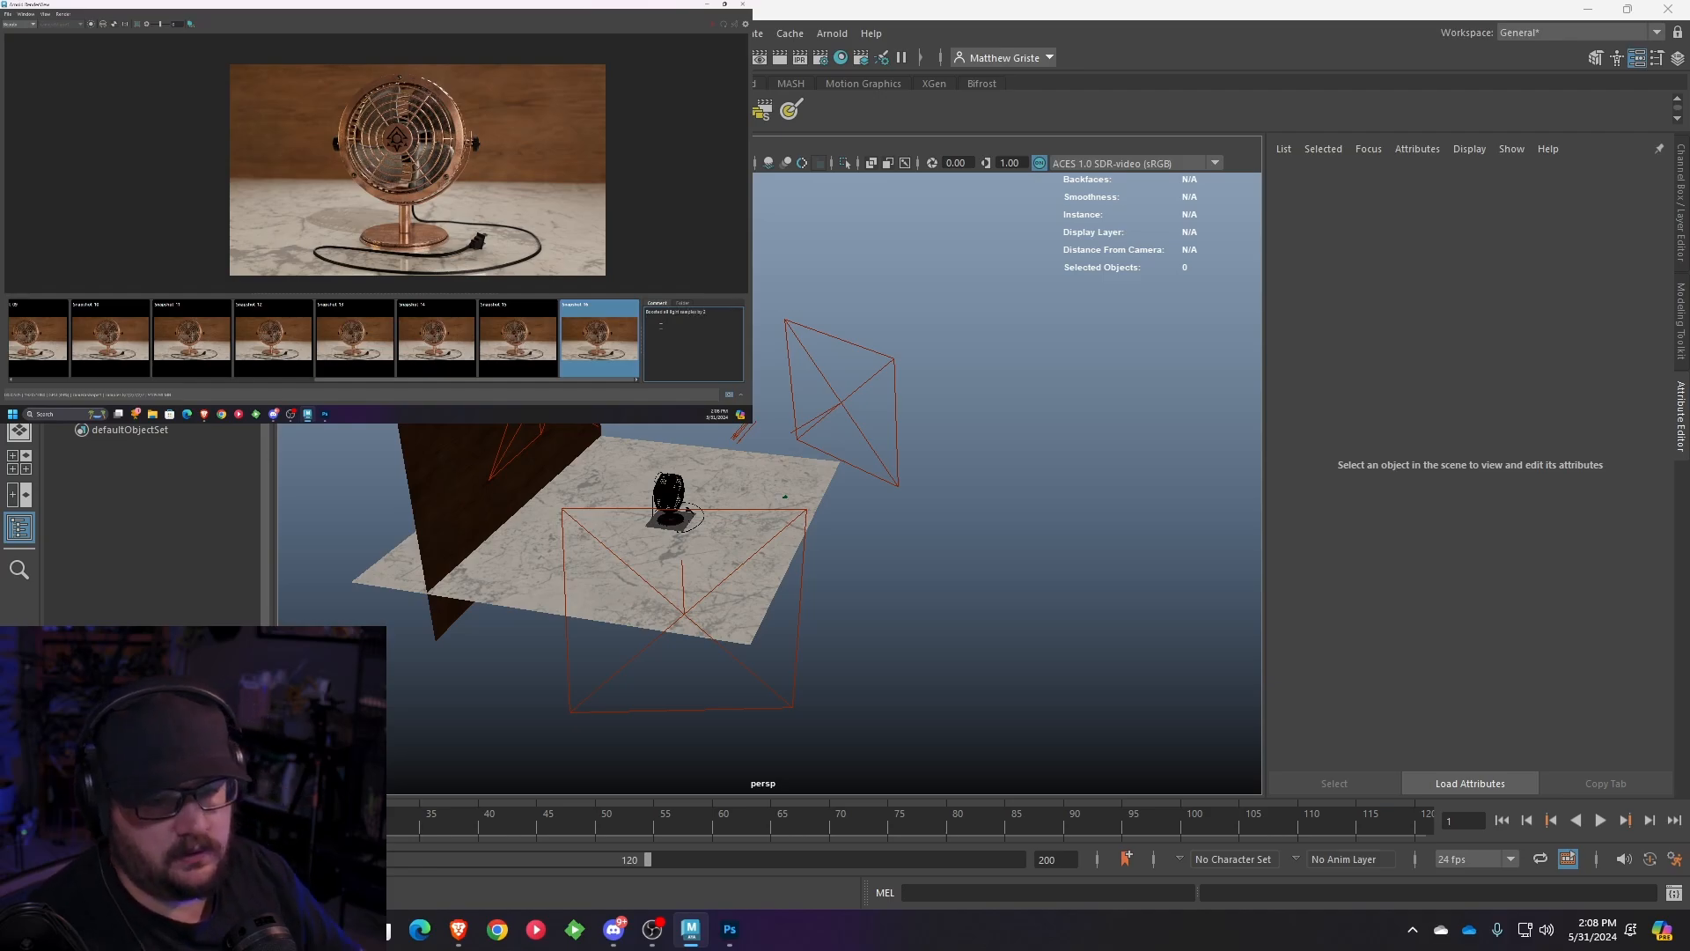
- Compare the newest snapshot with the previous one, both close up on the fan's grille and in full view
scroll(471, 225, "up", 8)
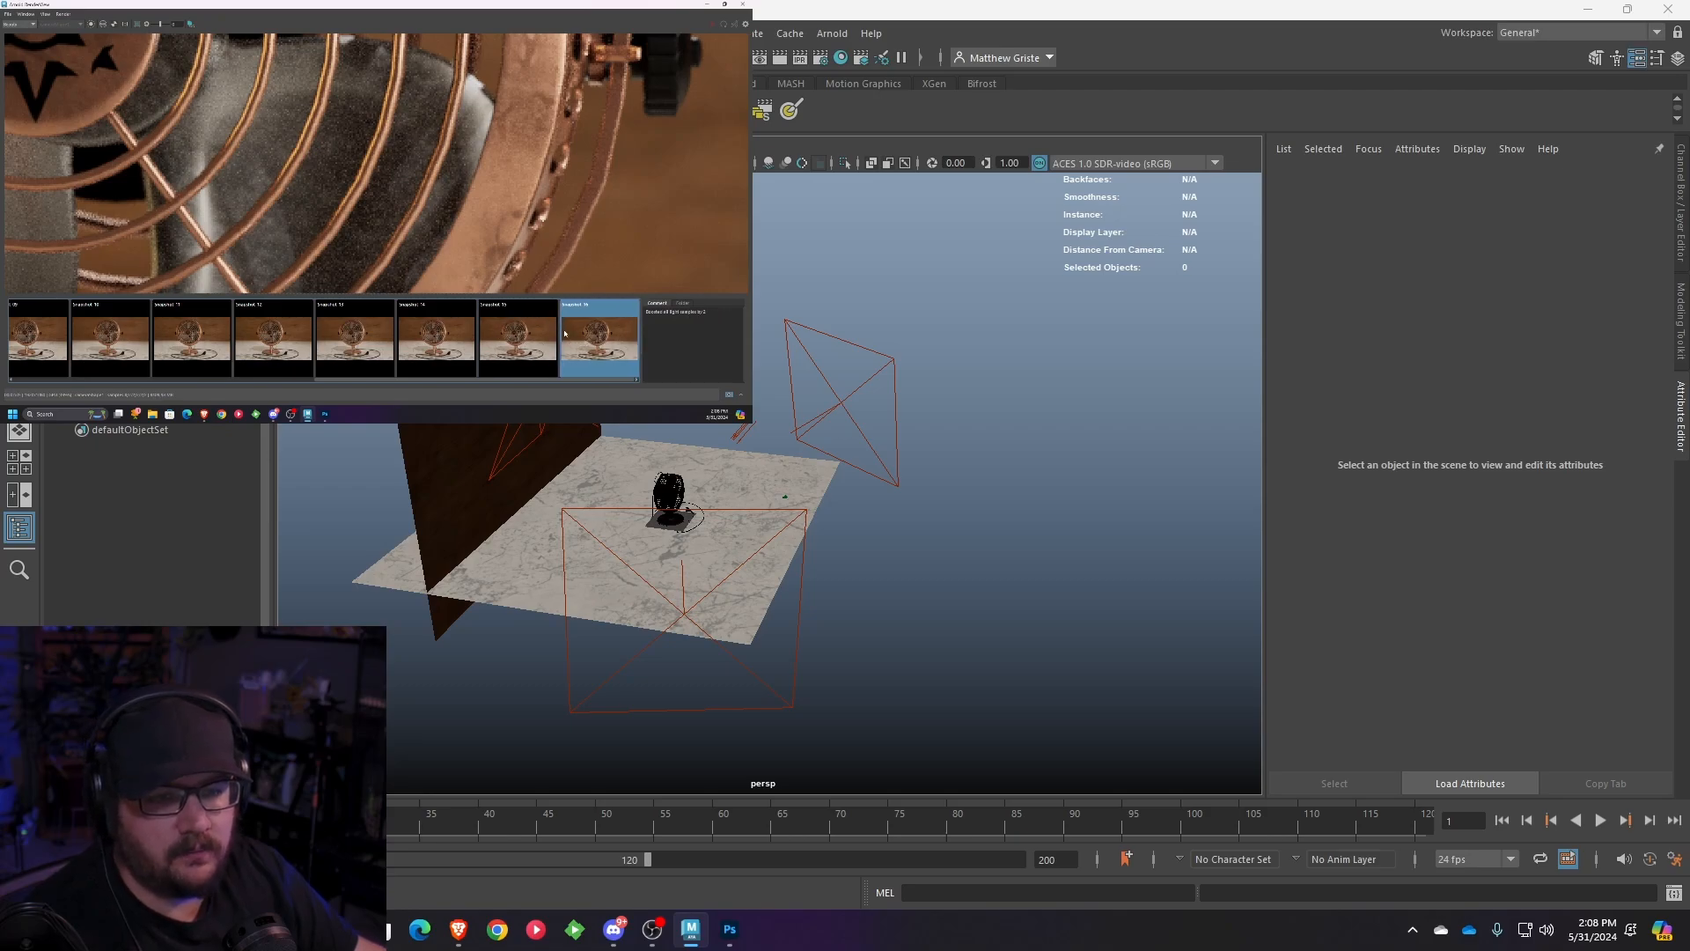
left_click(520, 332)
left_click(572, 333)
left_click(510, 333)
scroll(533, 180, "down", 5)
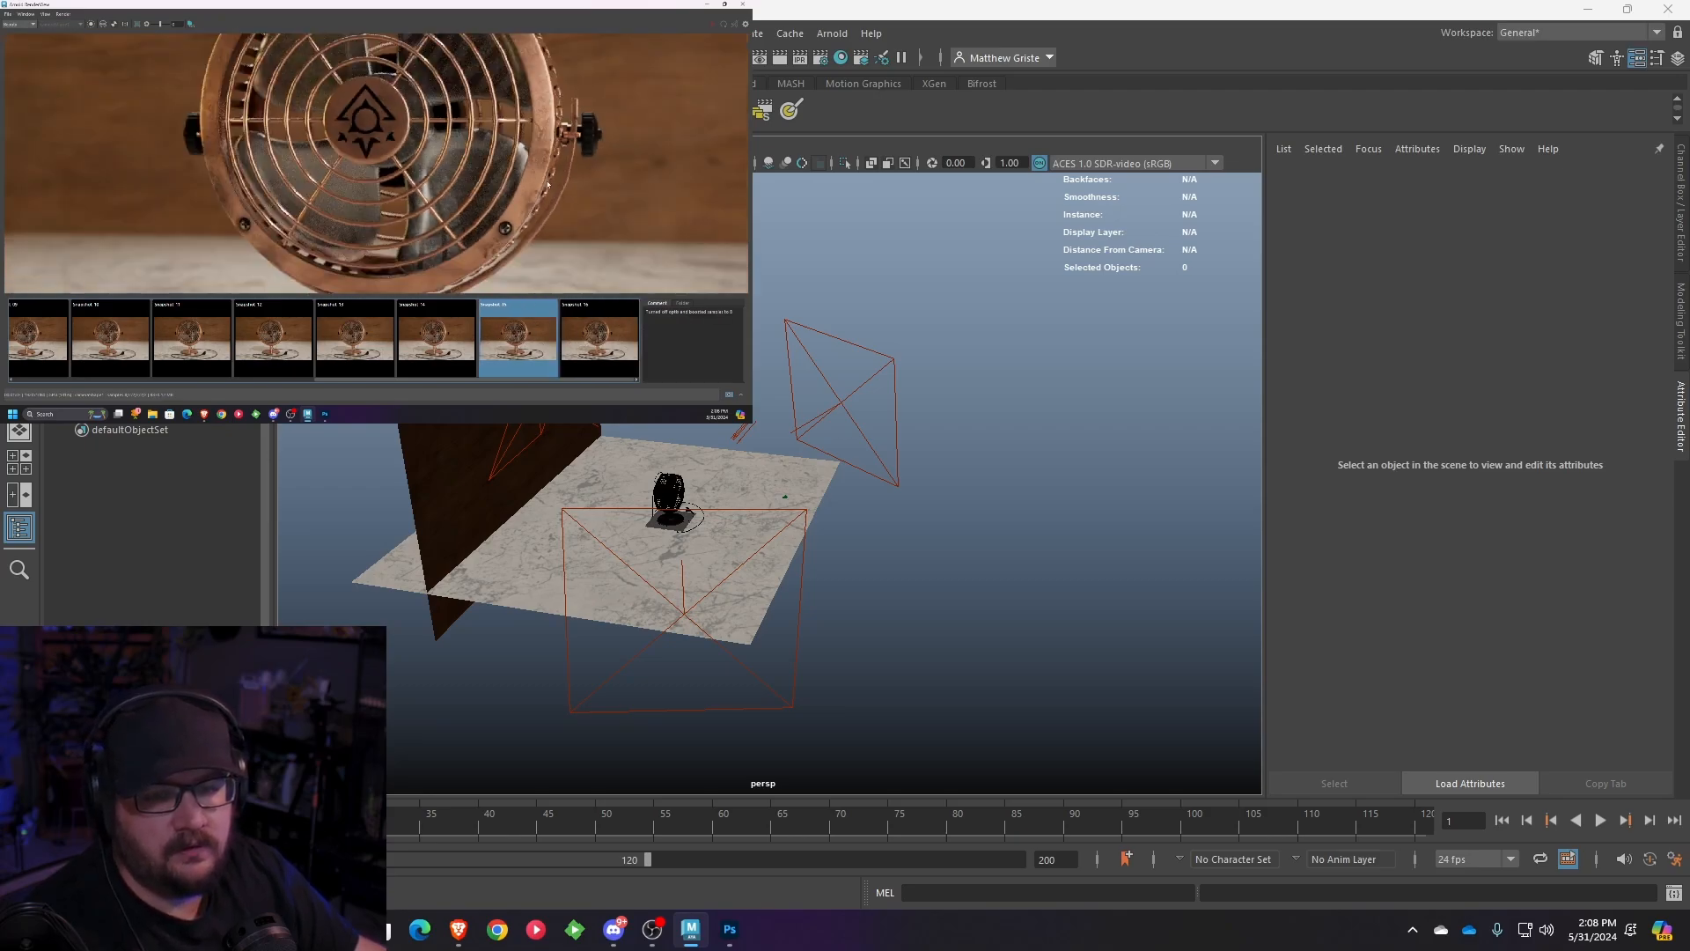
scroll(534, 181, "down", 2)
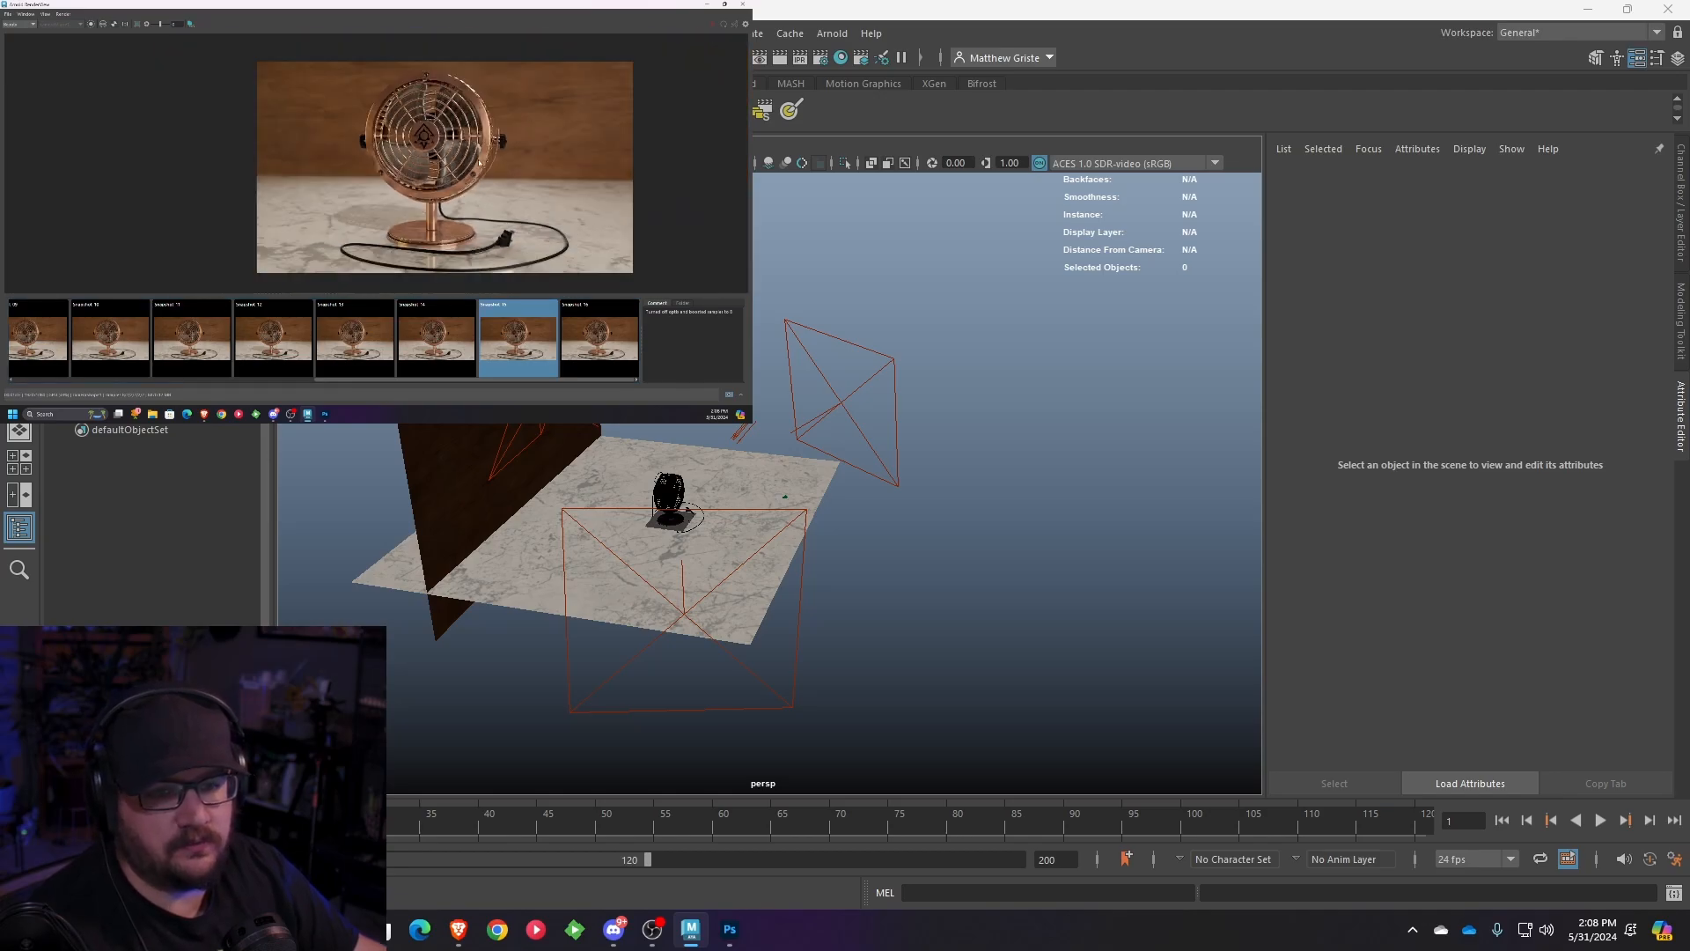
left_click(599, 335)
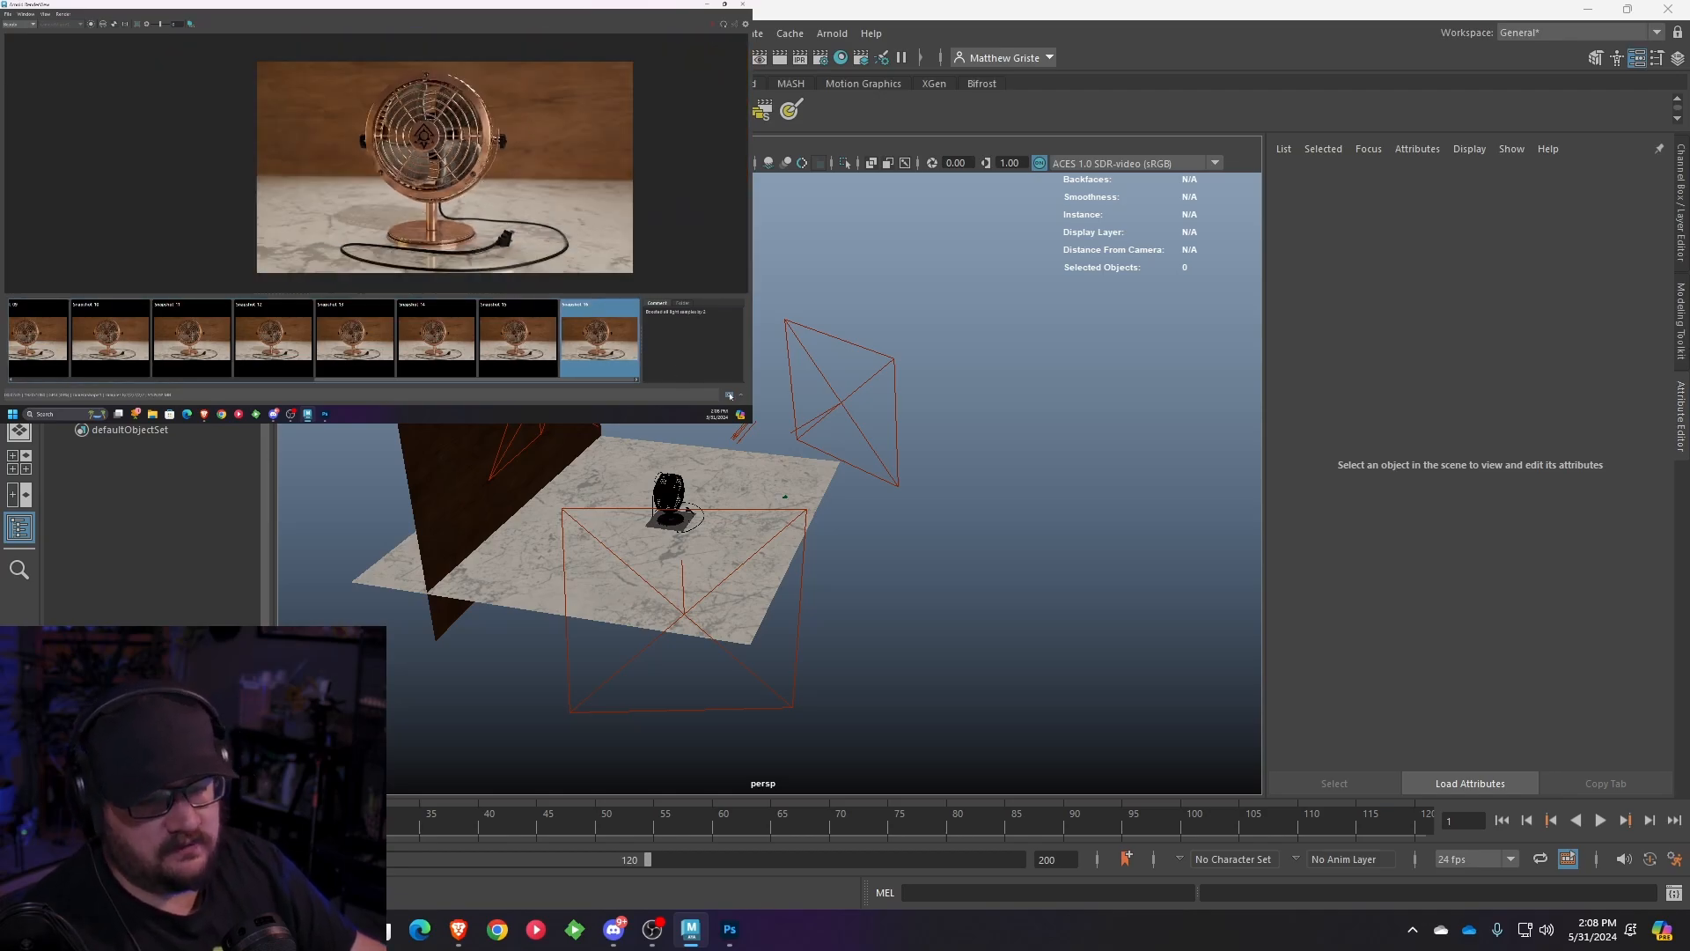
- Set the Camera (AA) samples to 12 in the render settings and render the scene again
left_click(819, 58)
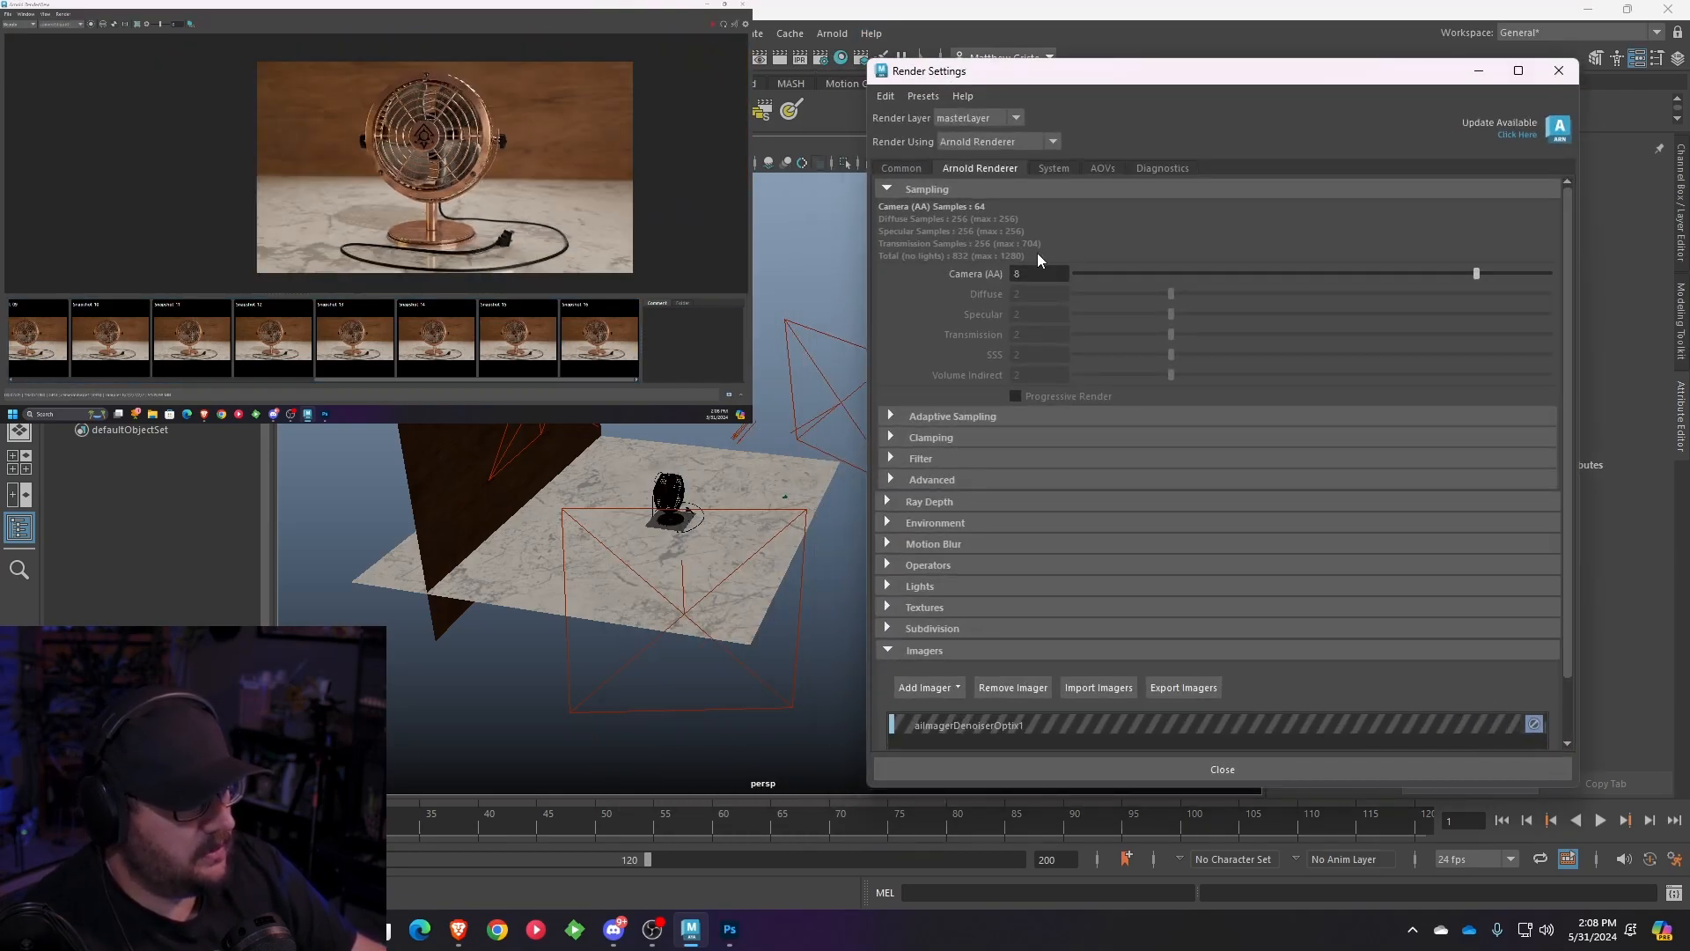
left_click(1015, 270)
type("12")
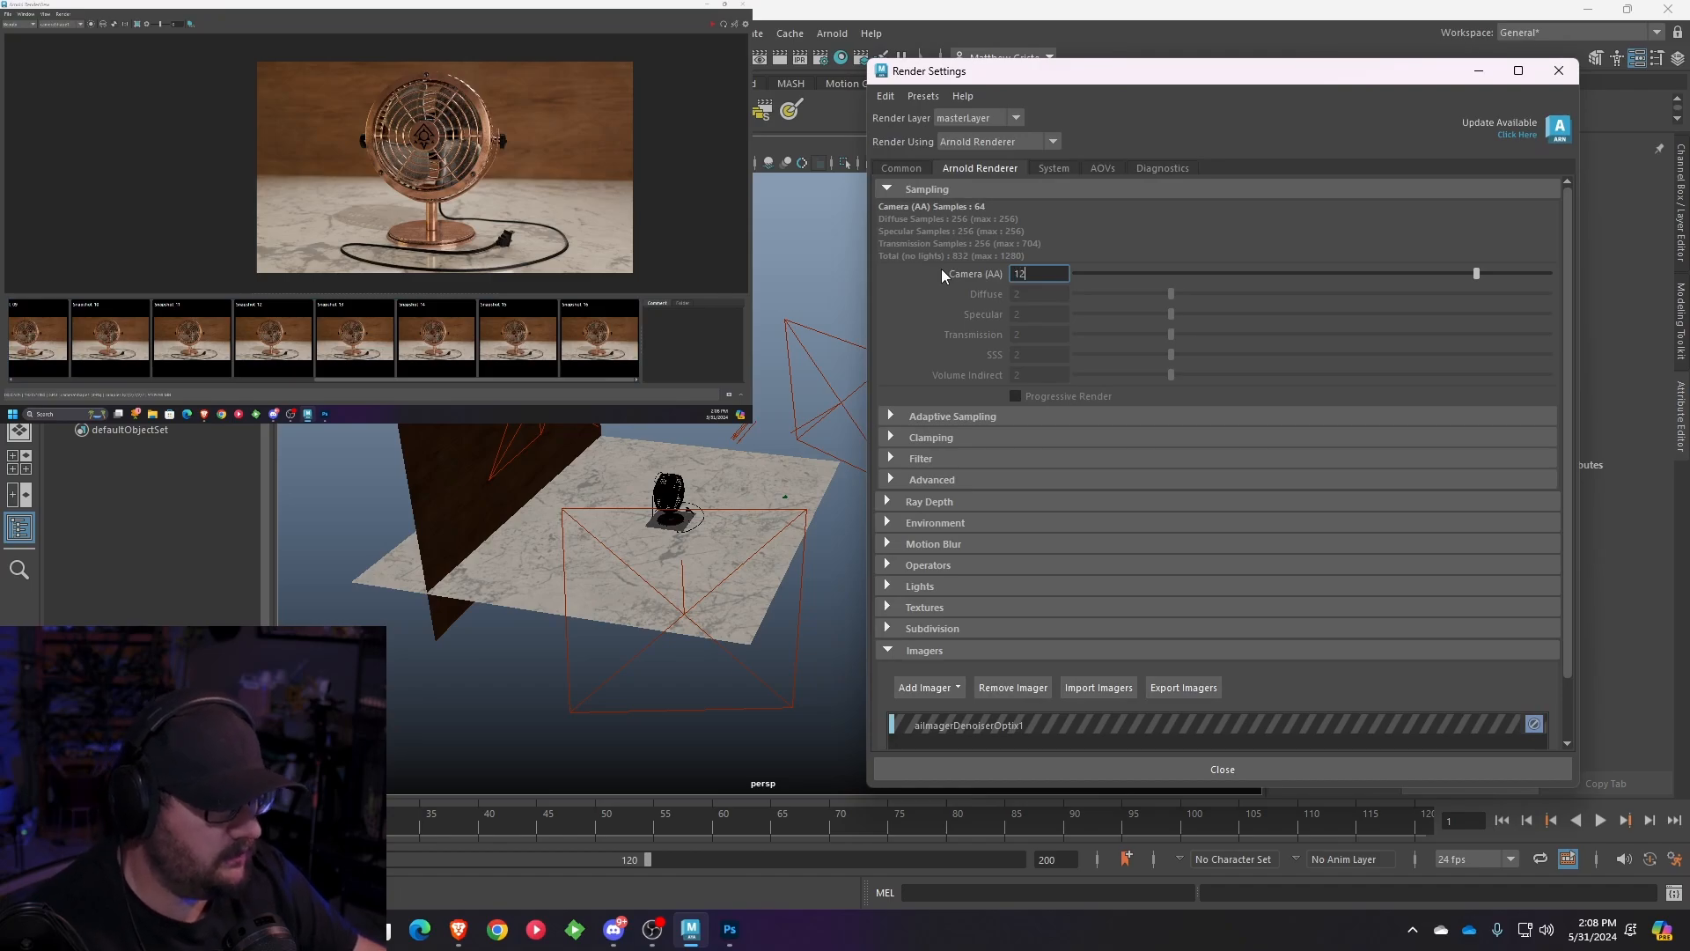
key("Return")
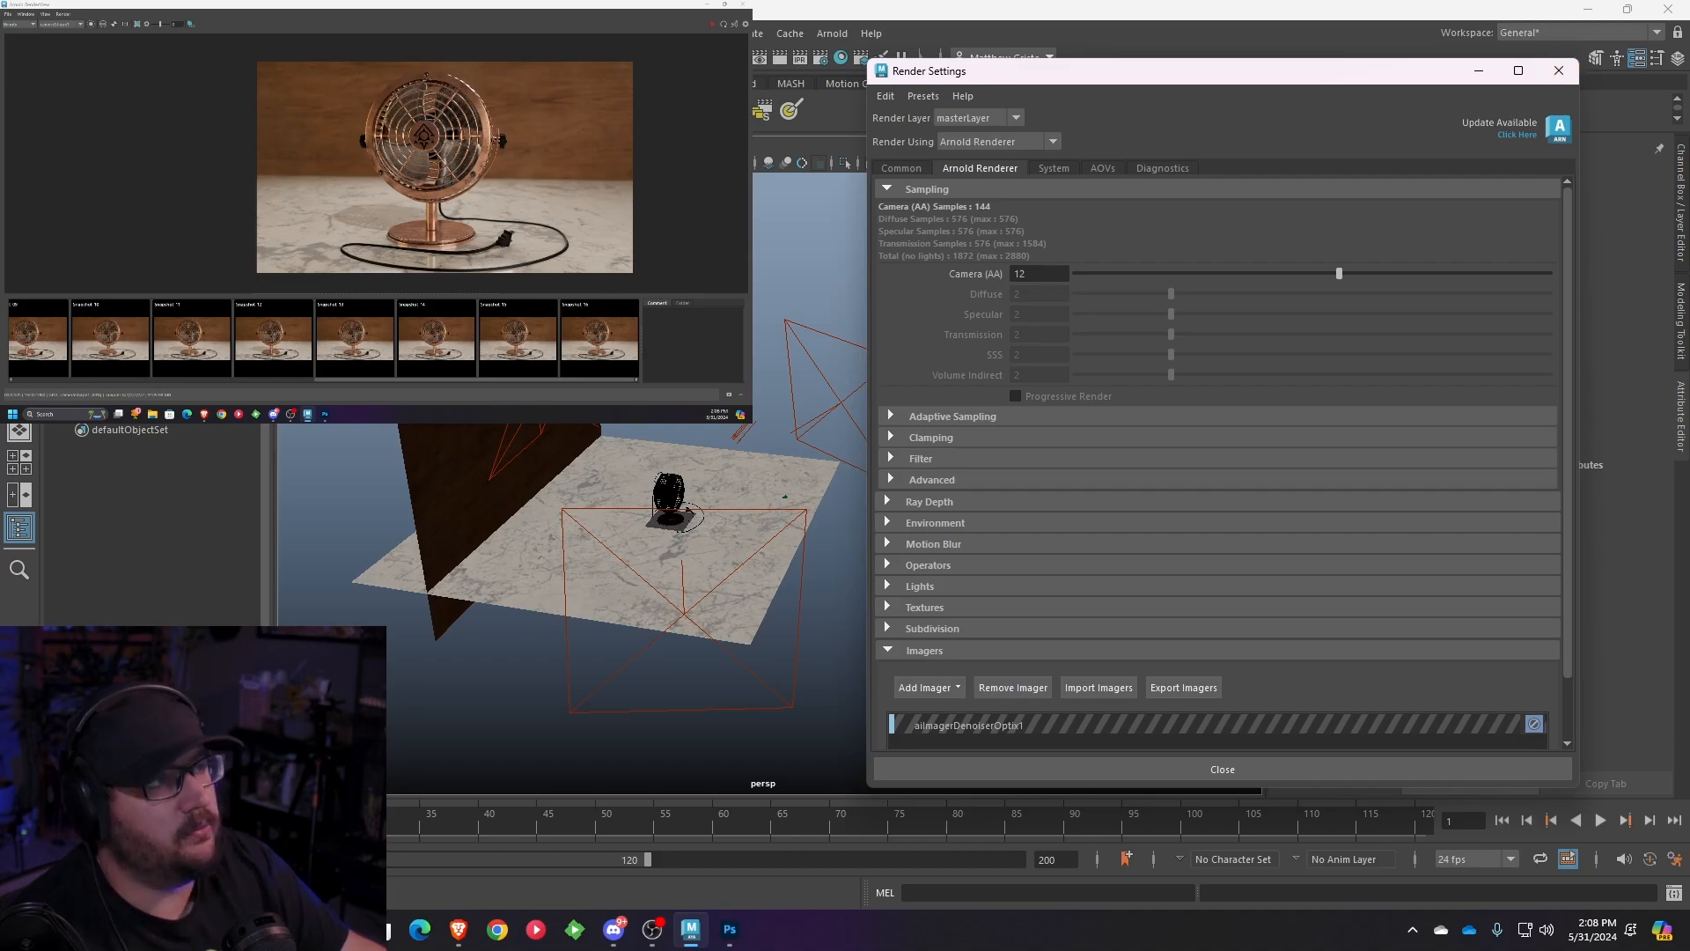
left_click(42, 32)
left_click(88, 103)
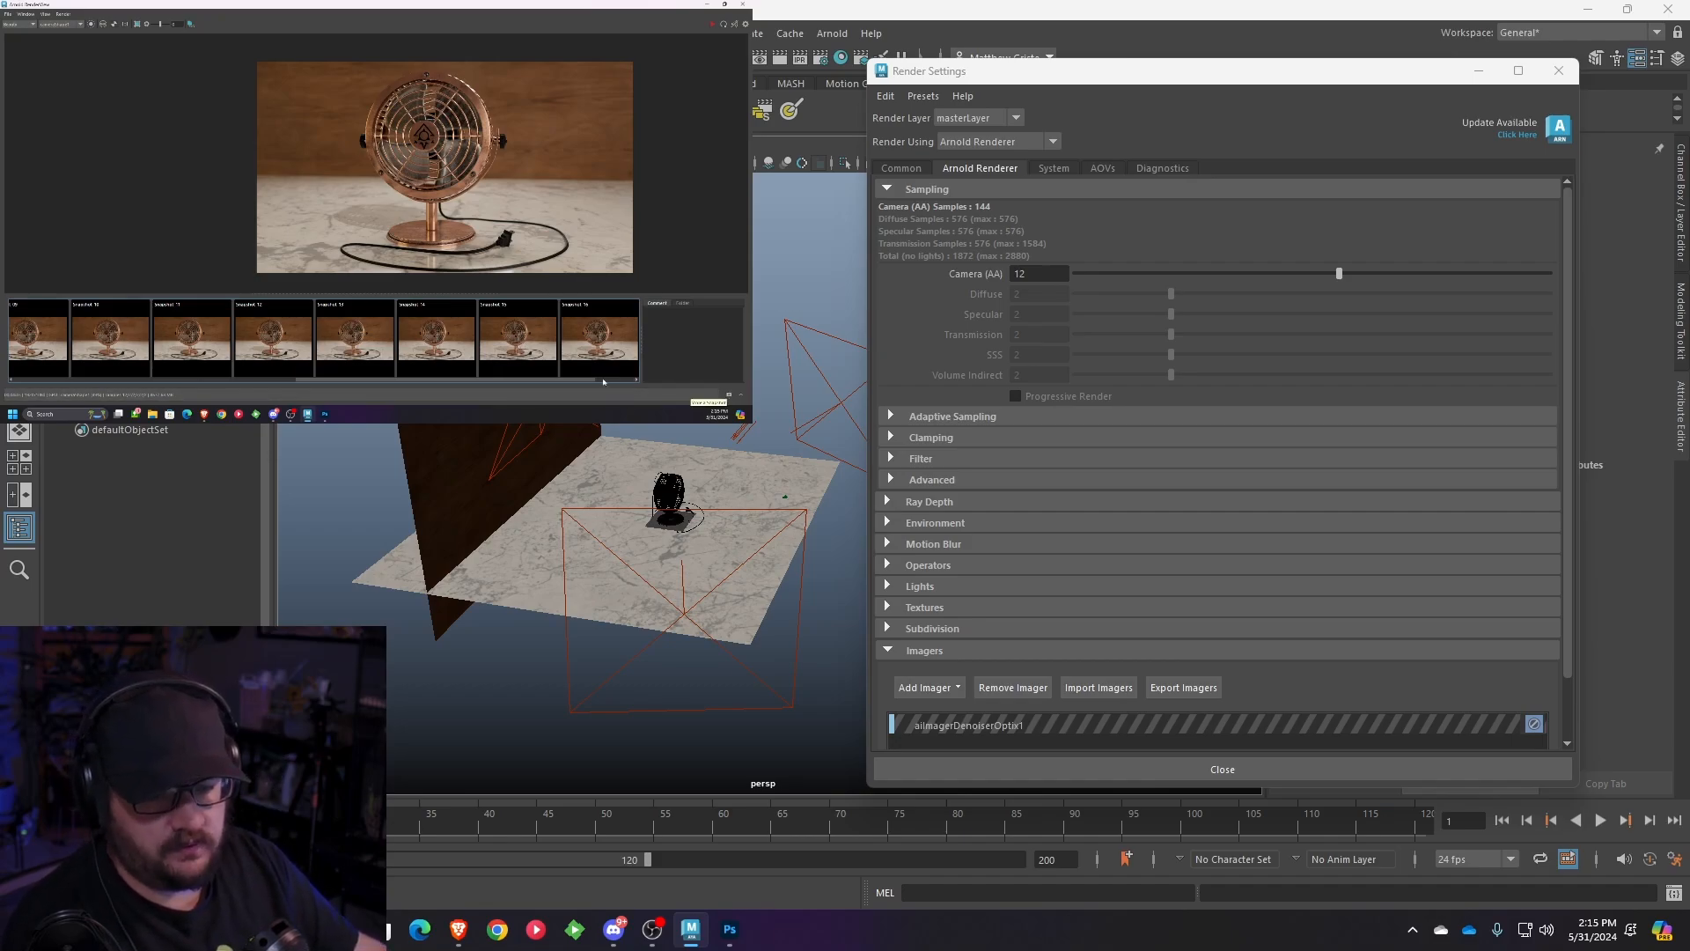
- Store a commented snapshot of the render with 12 camera samples and compare its grille and blades with the previous snapshot
left_click(729, 395)
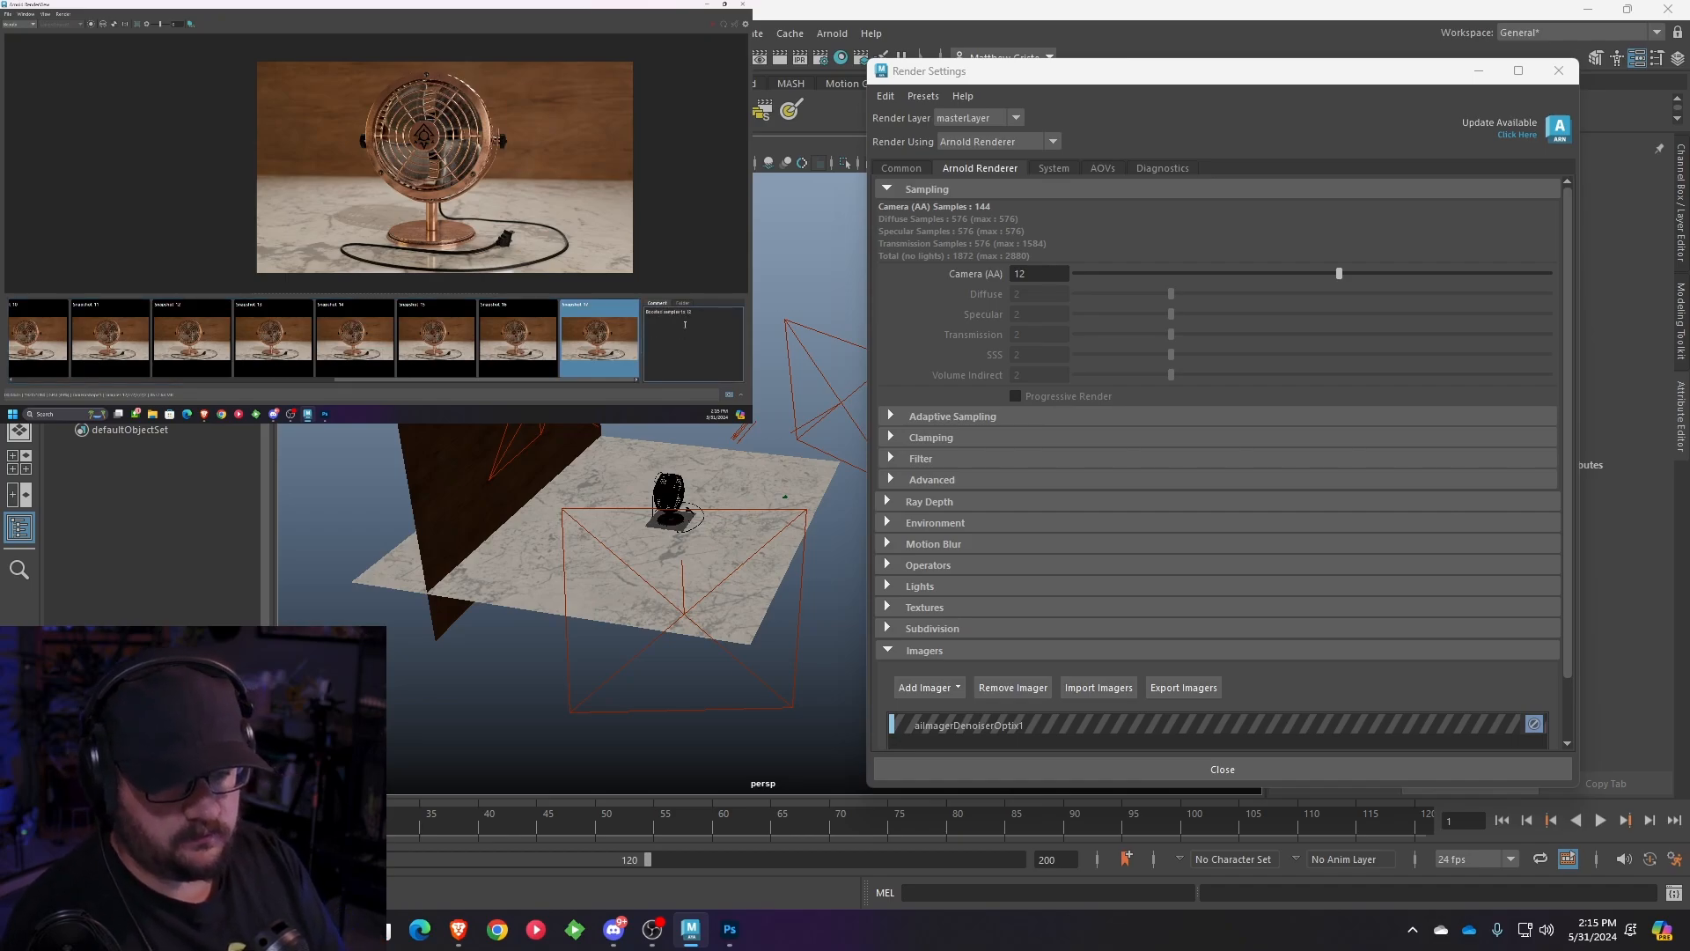
scroll(464, 144, "up", 5)
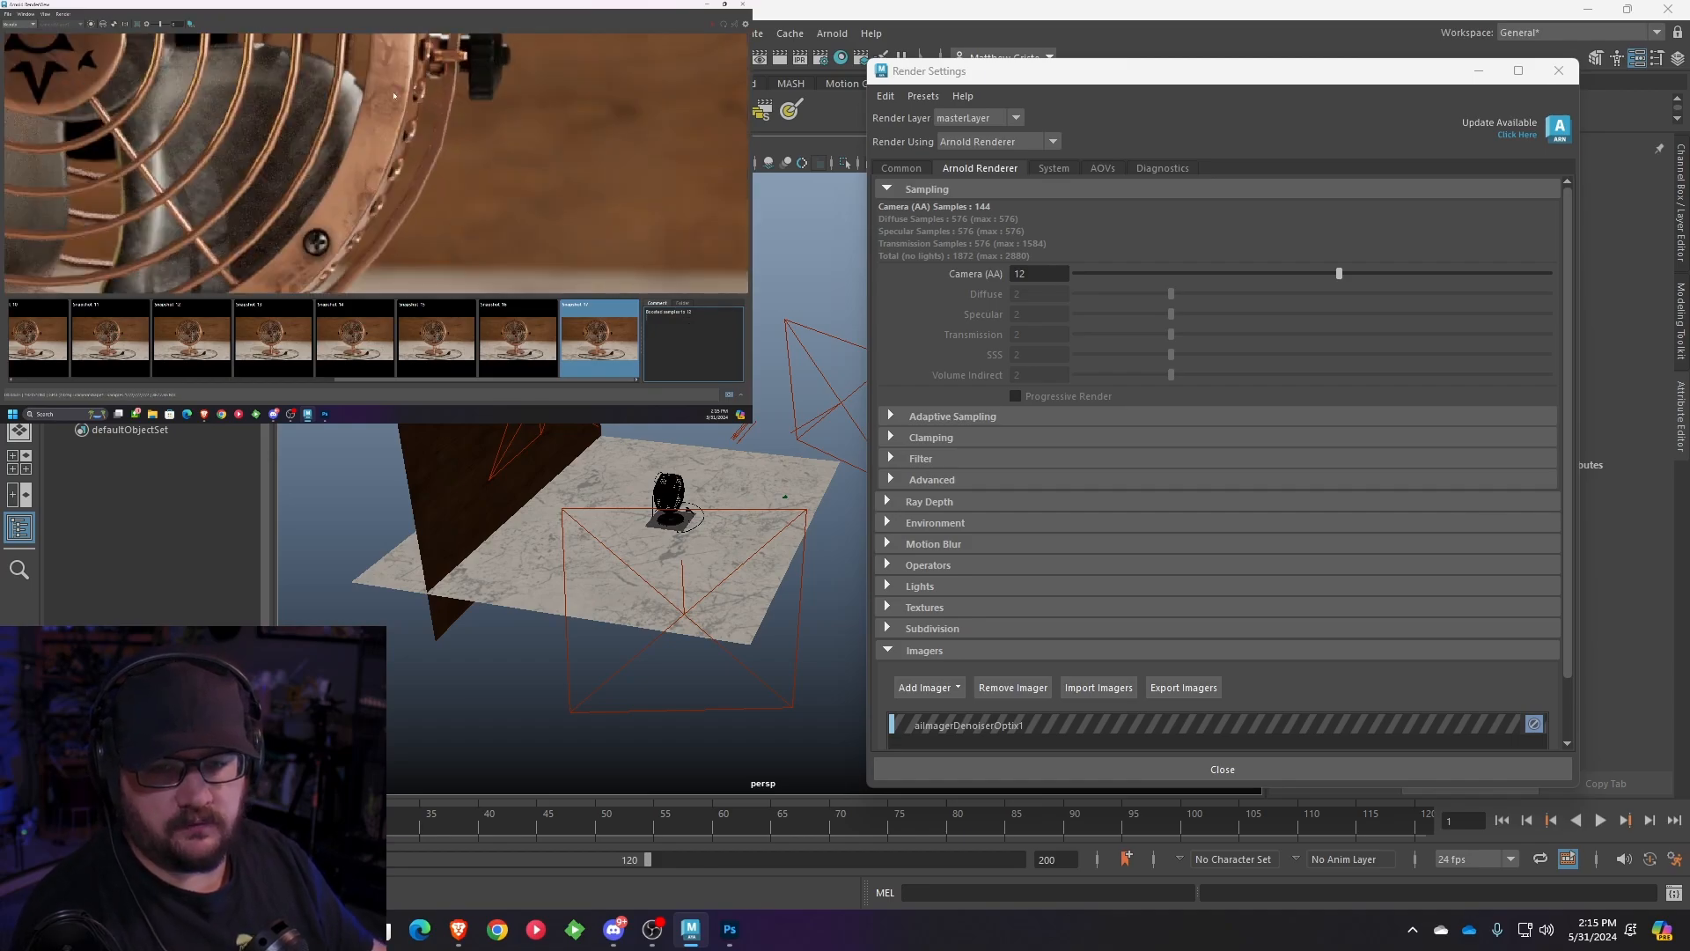
scroll(444, 148, "up", 2)
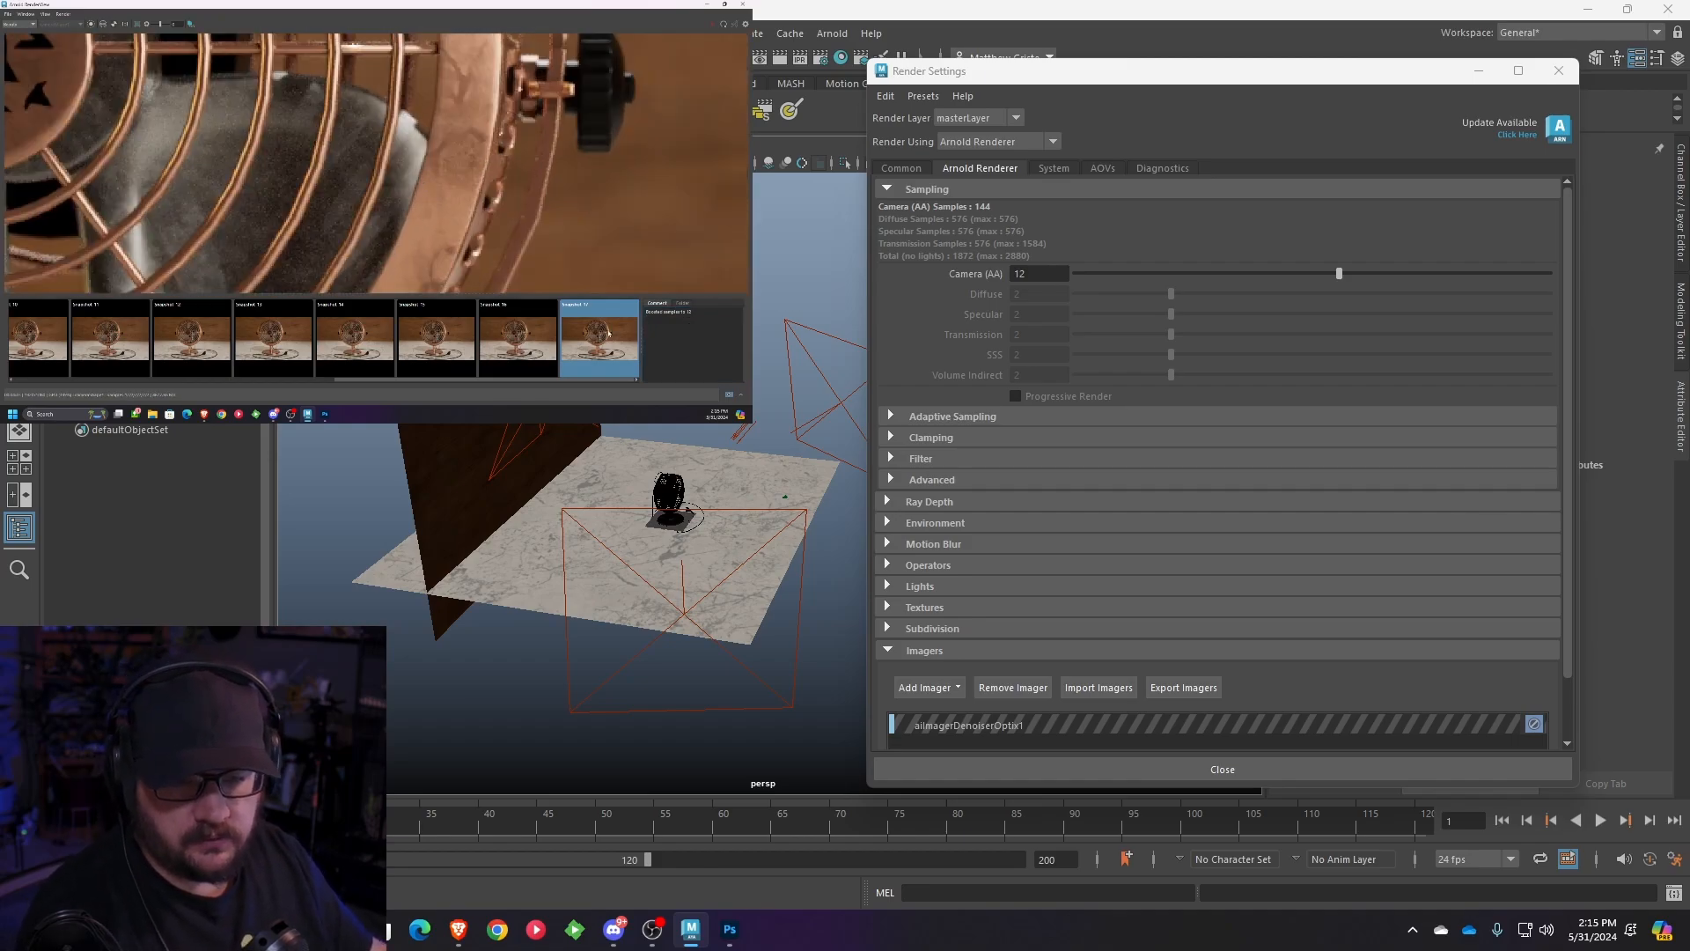
left_click(554, 332)
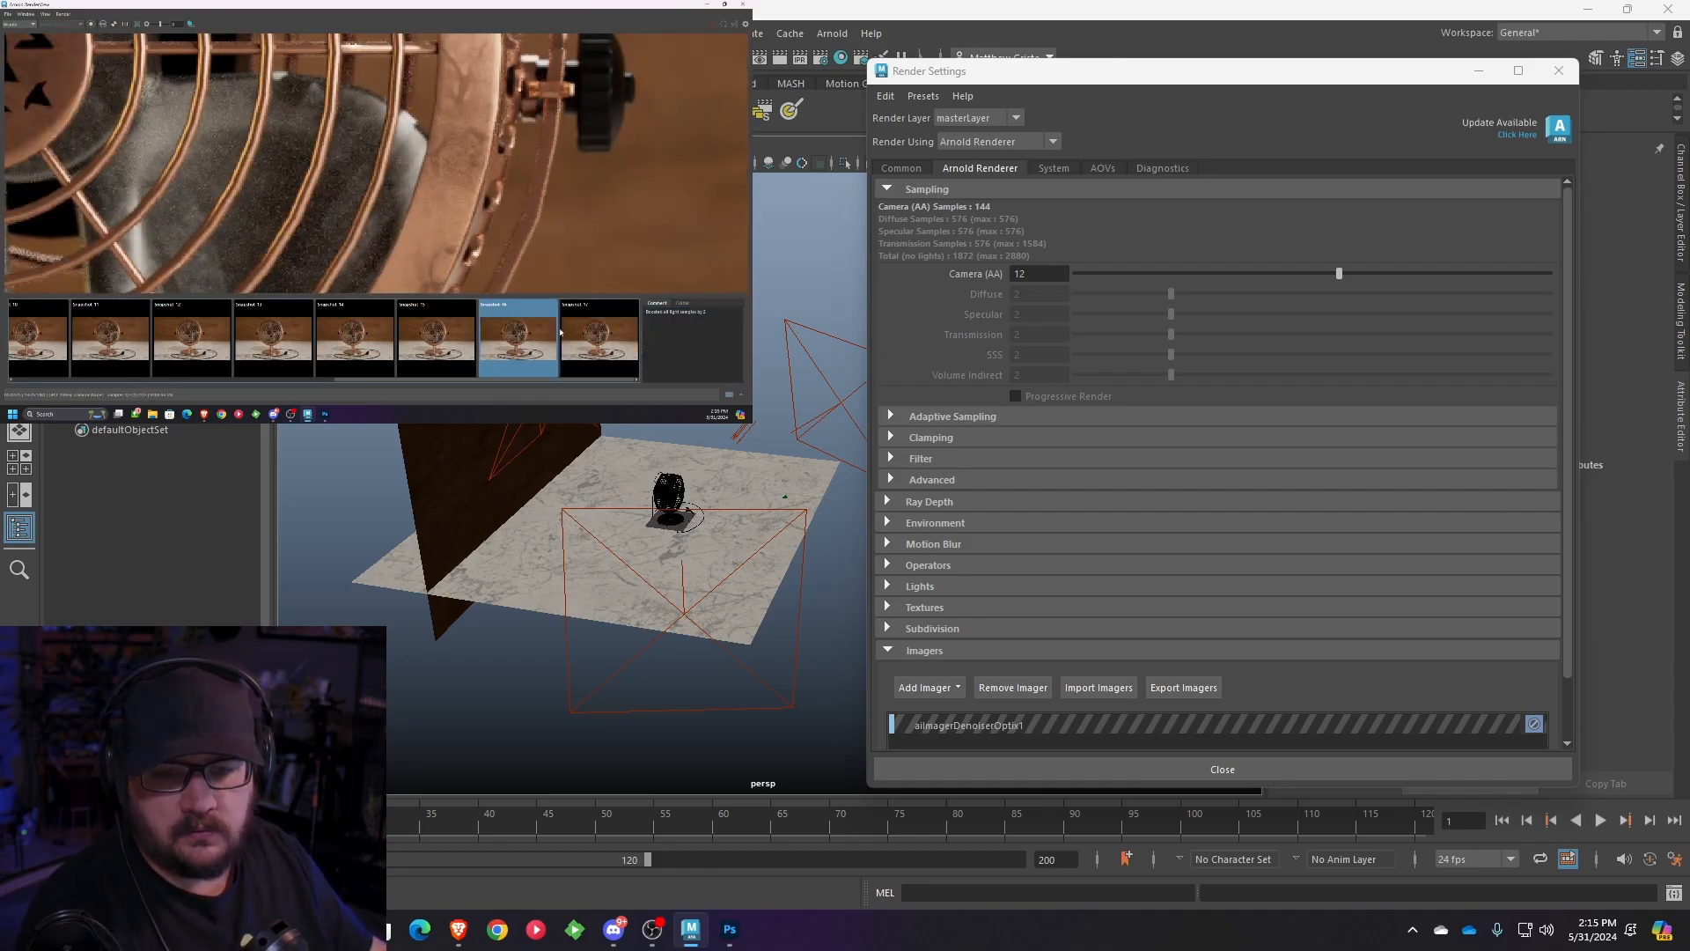
left_click(511, 329)
left_click(588, 334)
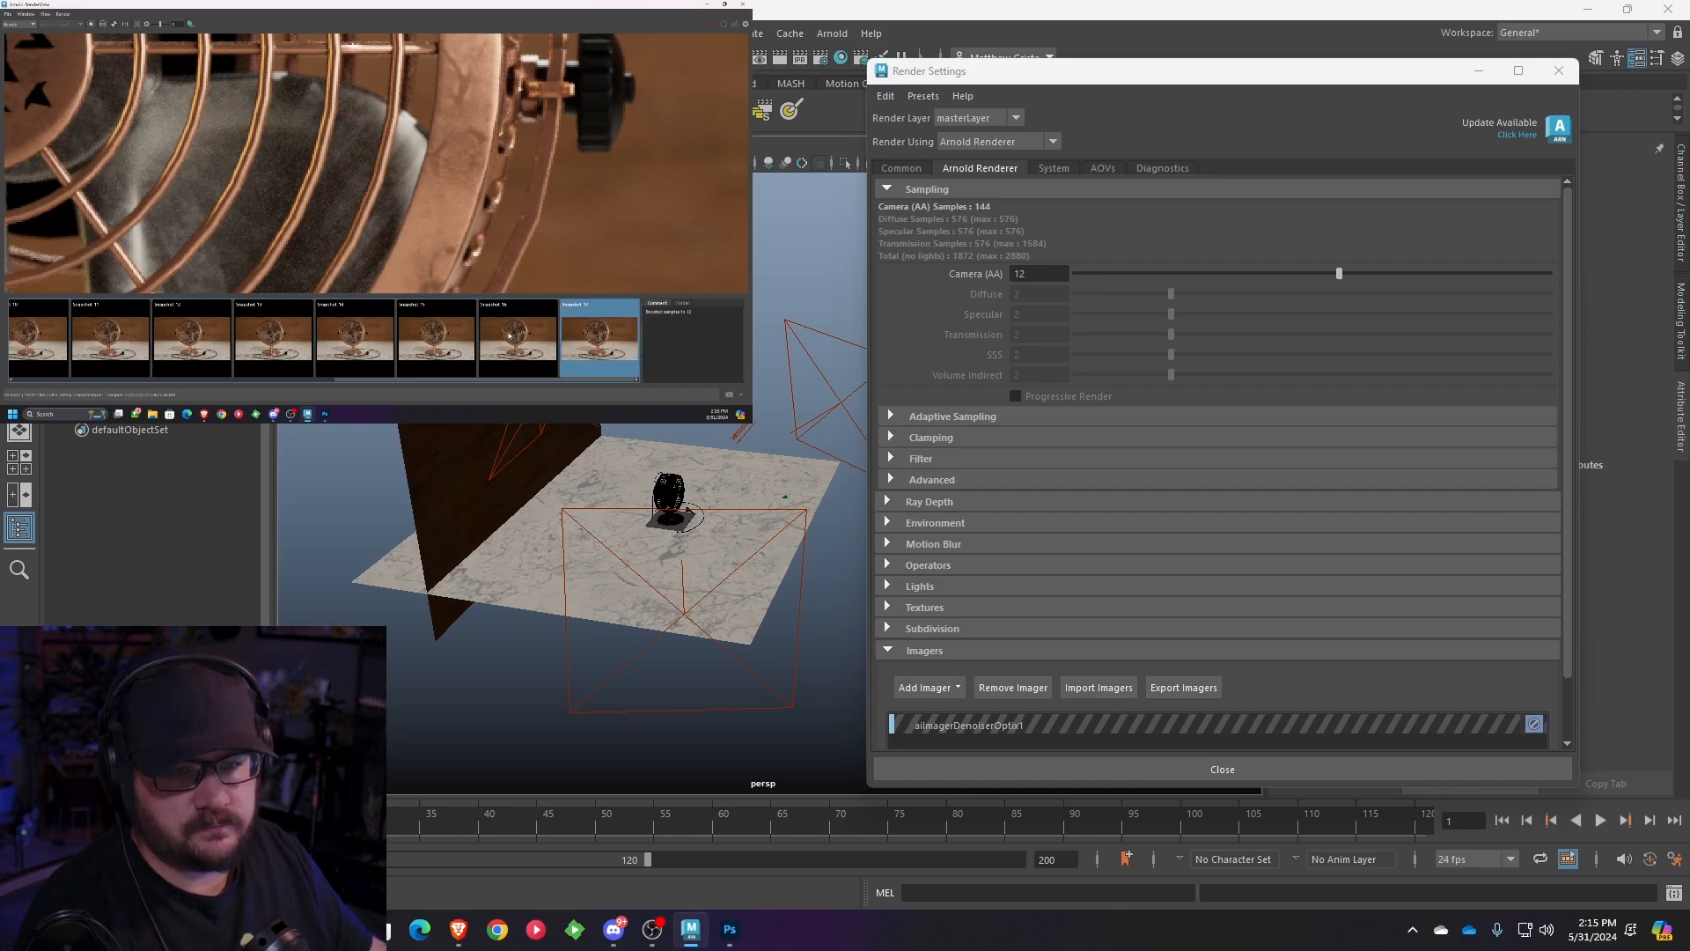
scroll(459, 190, "down", 4)
scroll(458, 189, "up", 3)
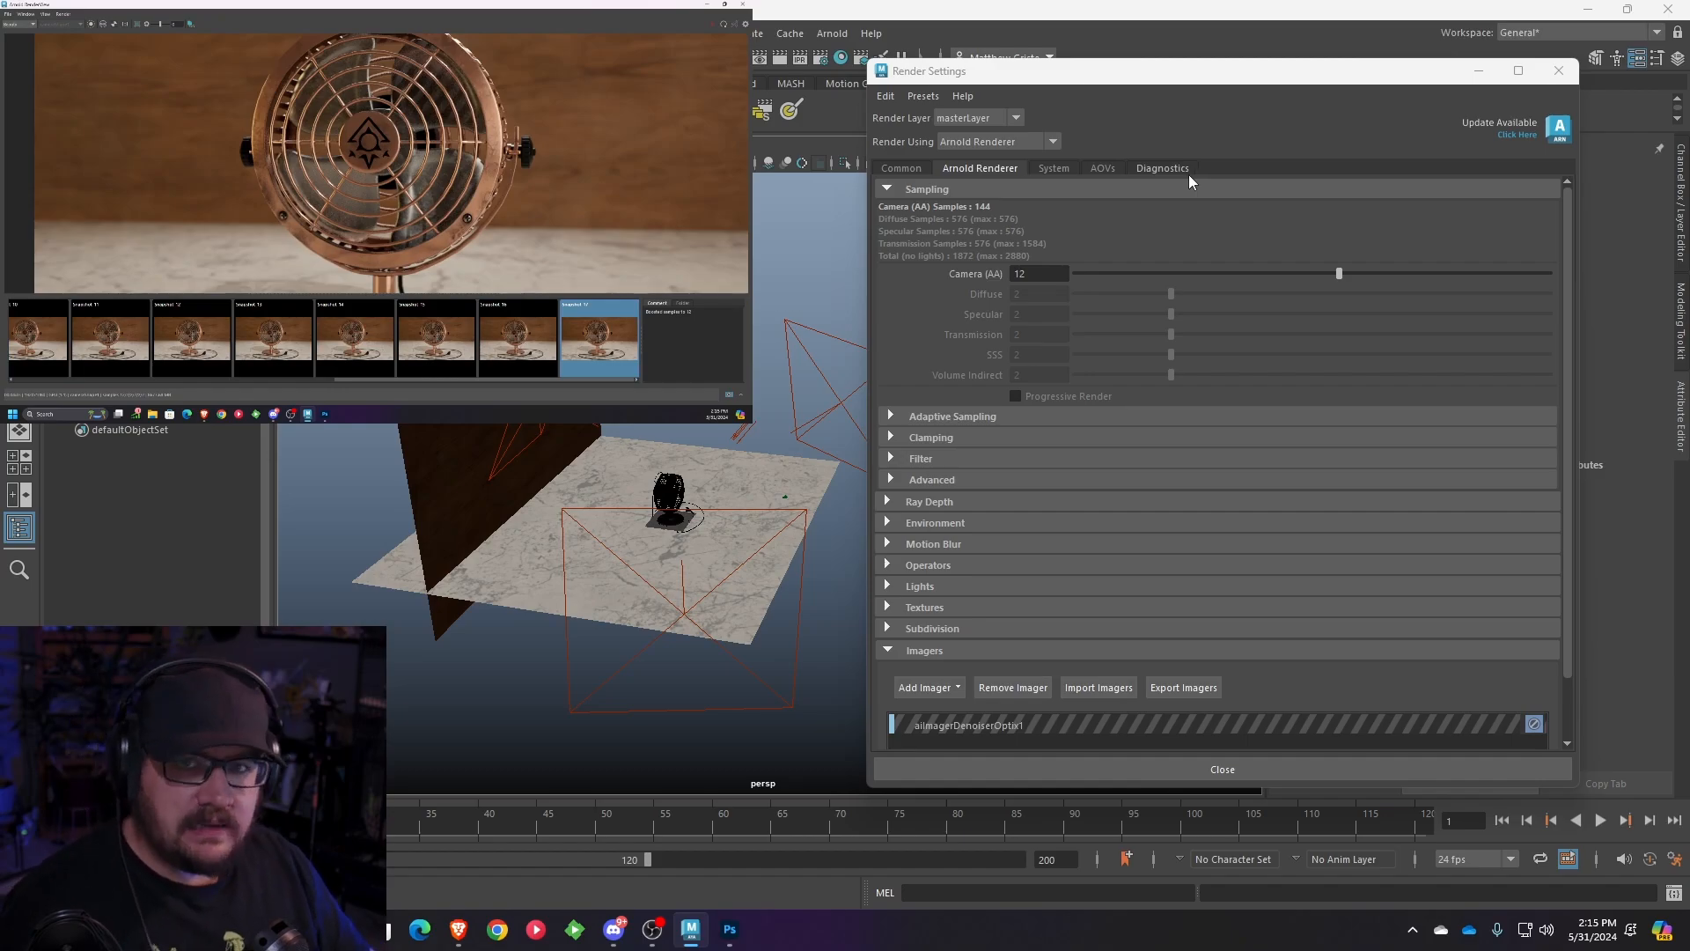
- Enable the aiImagerDenoiserOptix1 imager in the render settings, save the scene and start a new render
scroll(1217, 529, "down", 2)
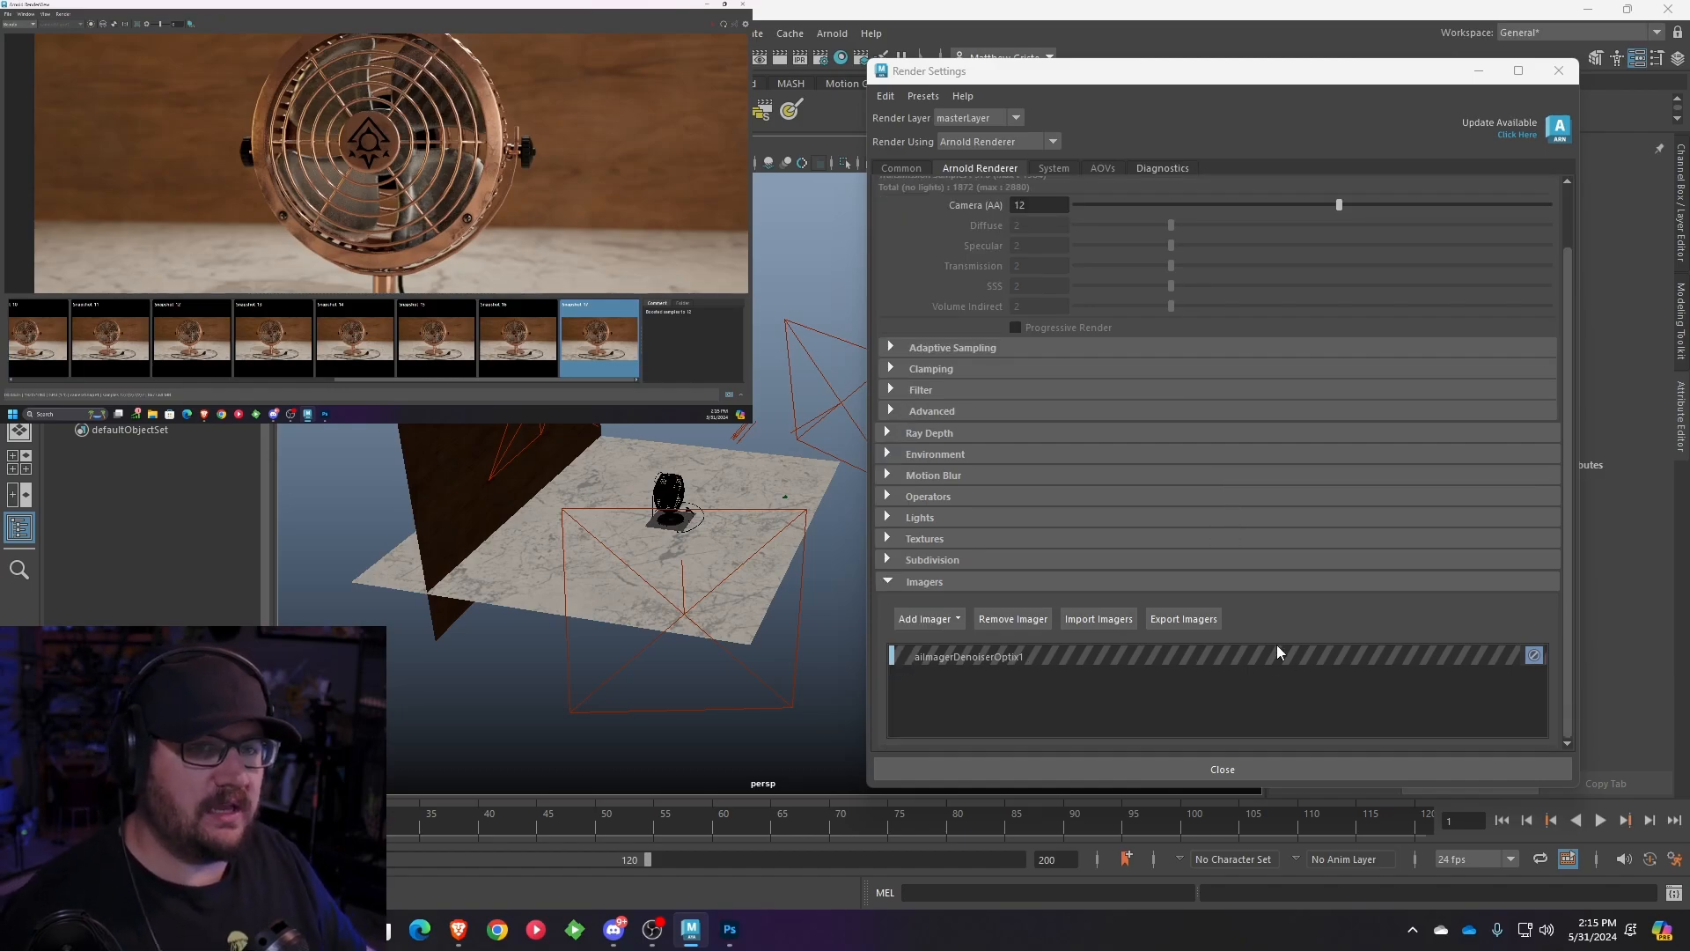
left_click(1351, 656)
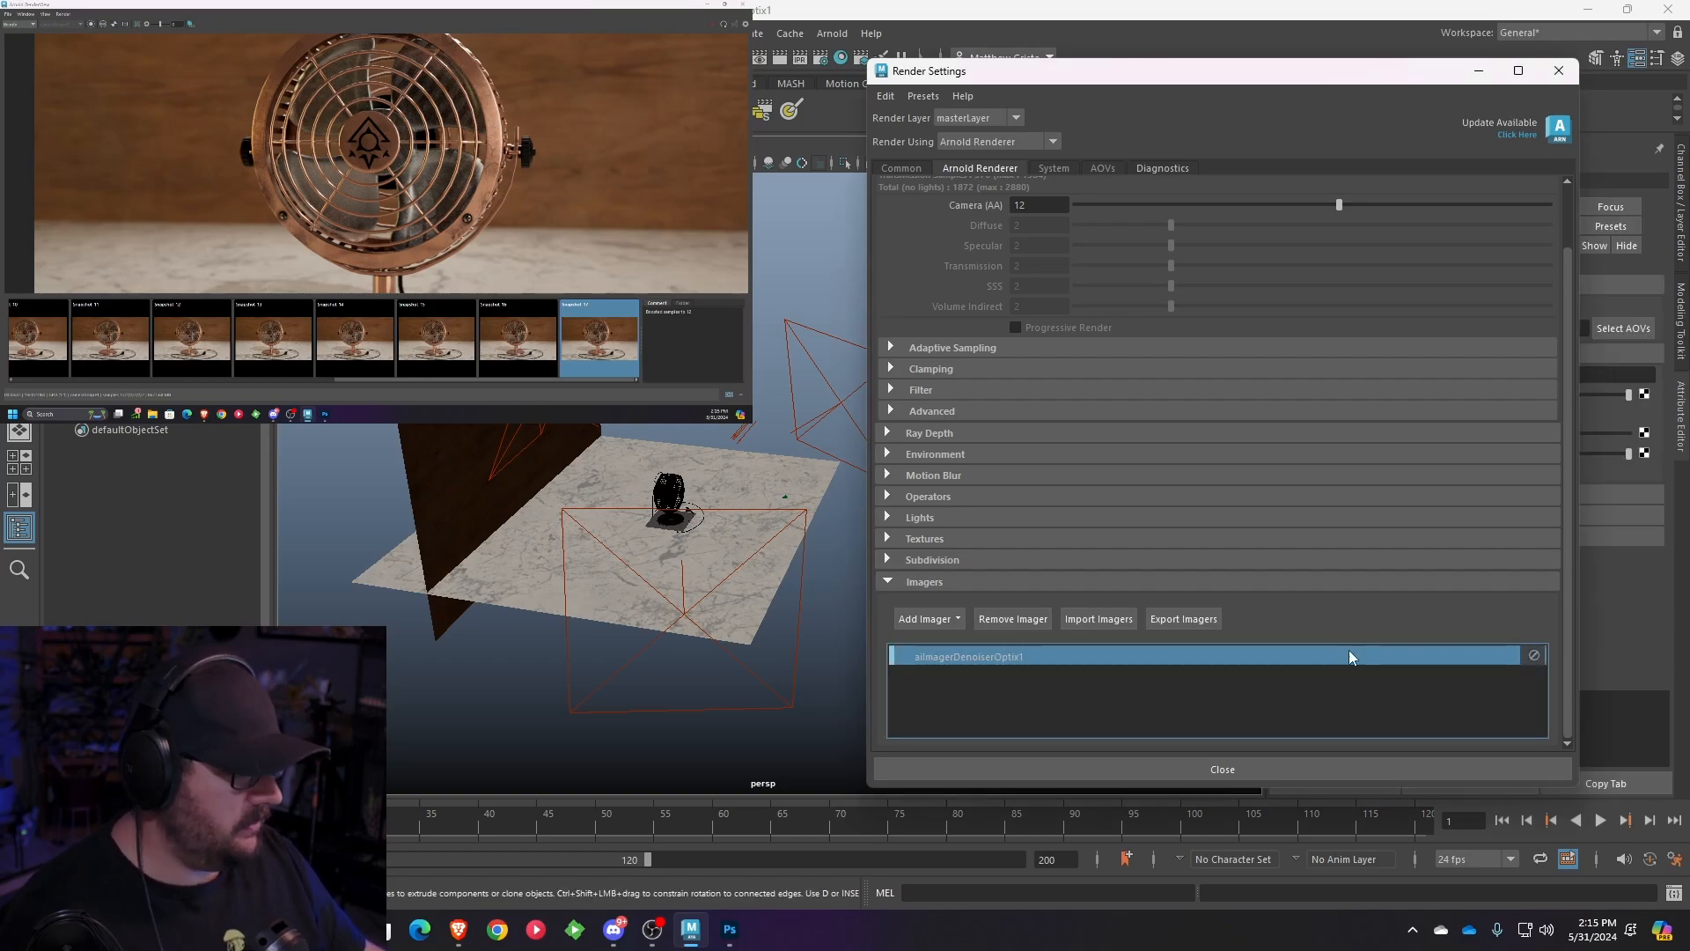
right_click(1100, 652)
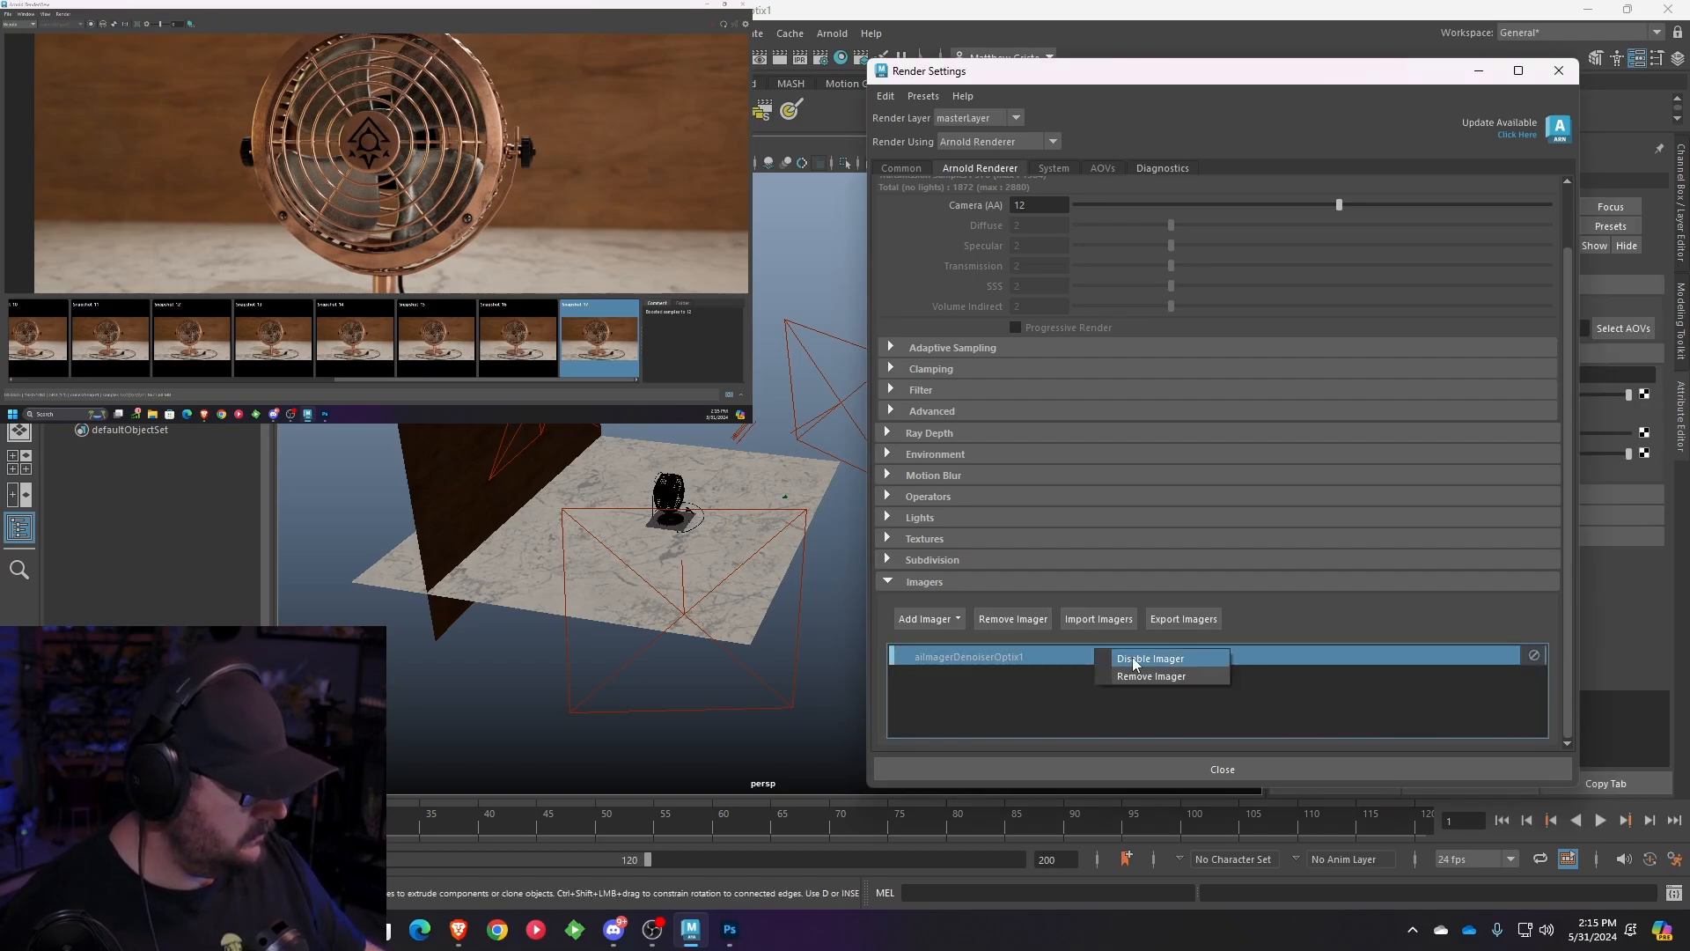
left_click(1537, 677)
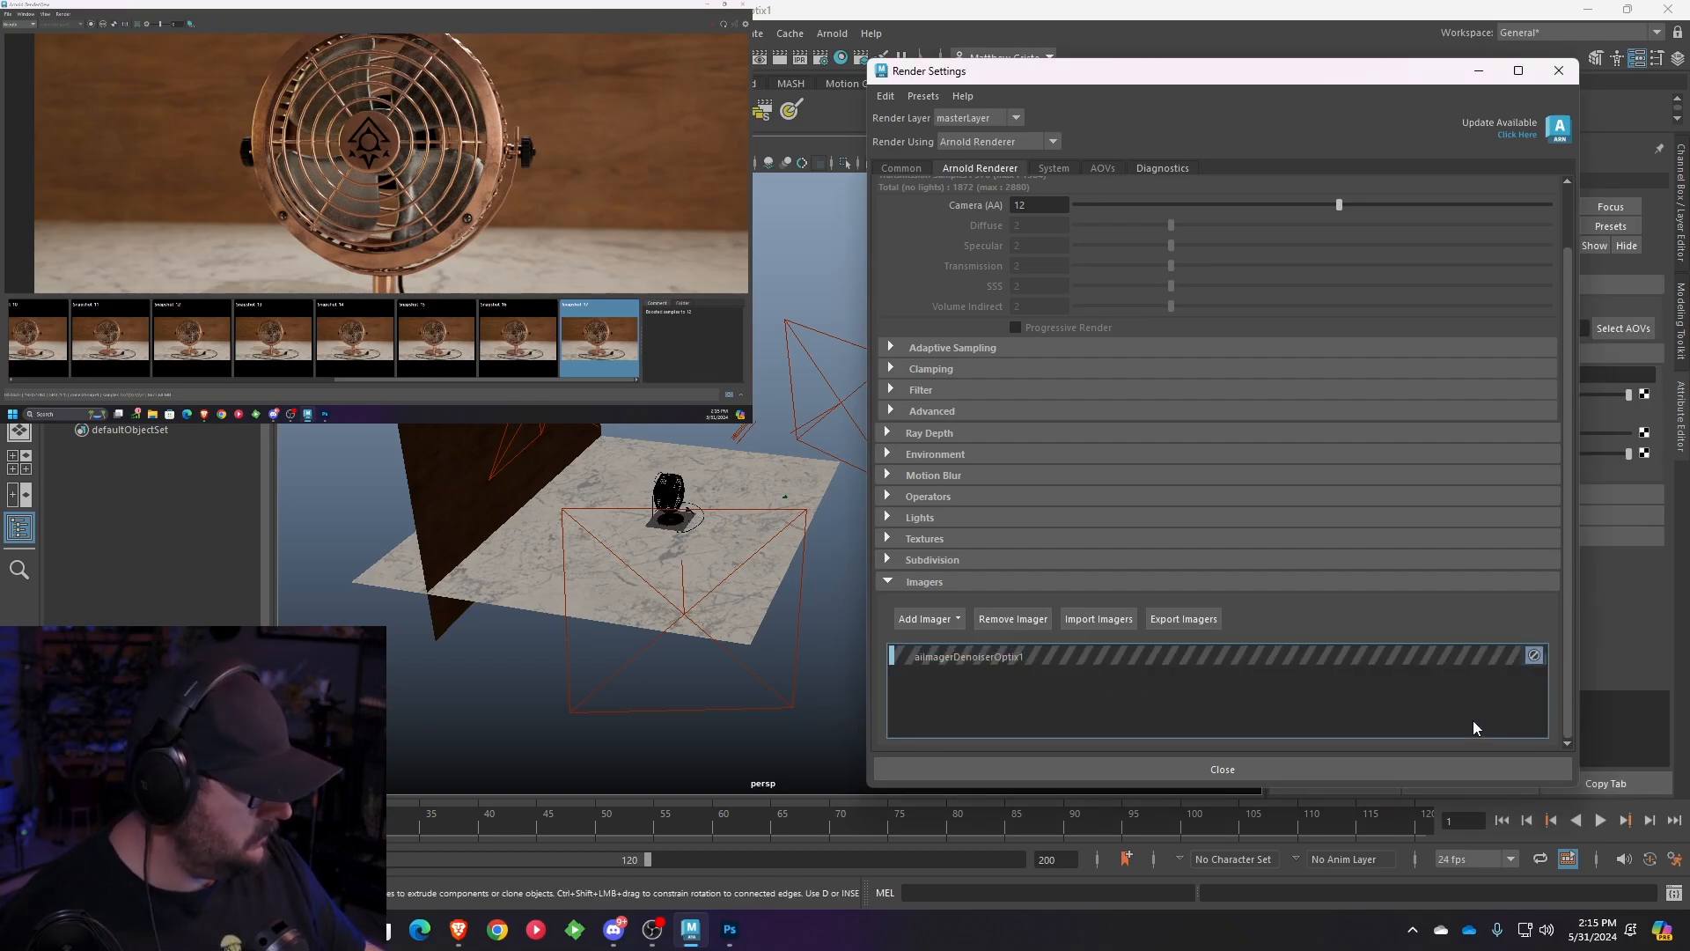
scroll(1176, 491, "up", 2)
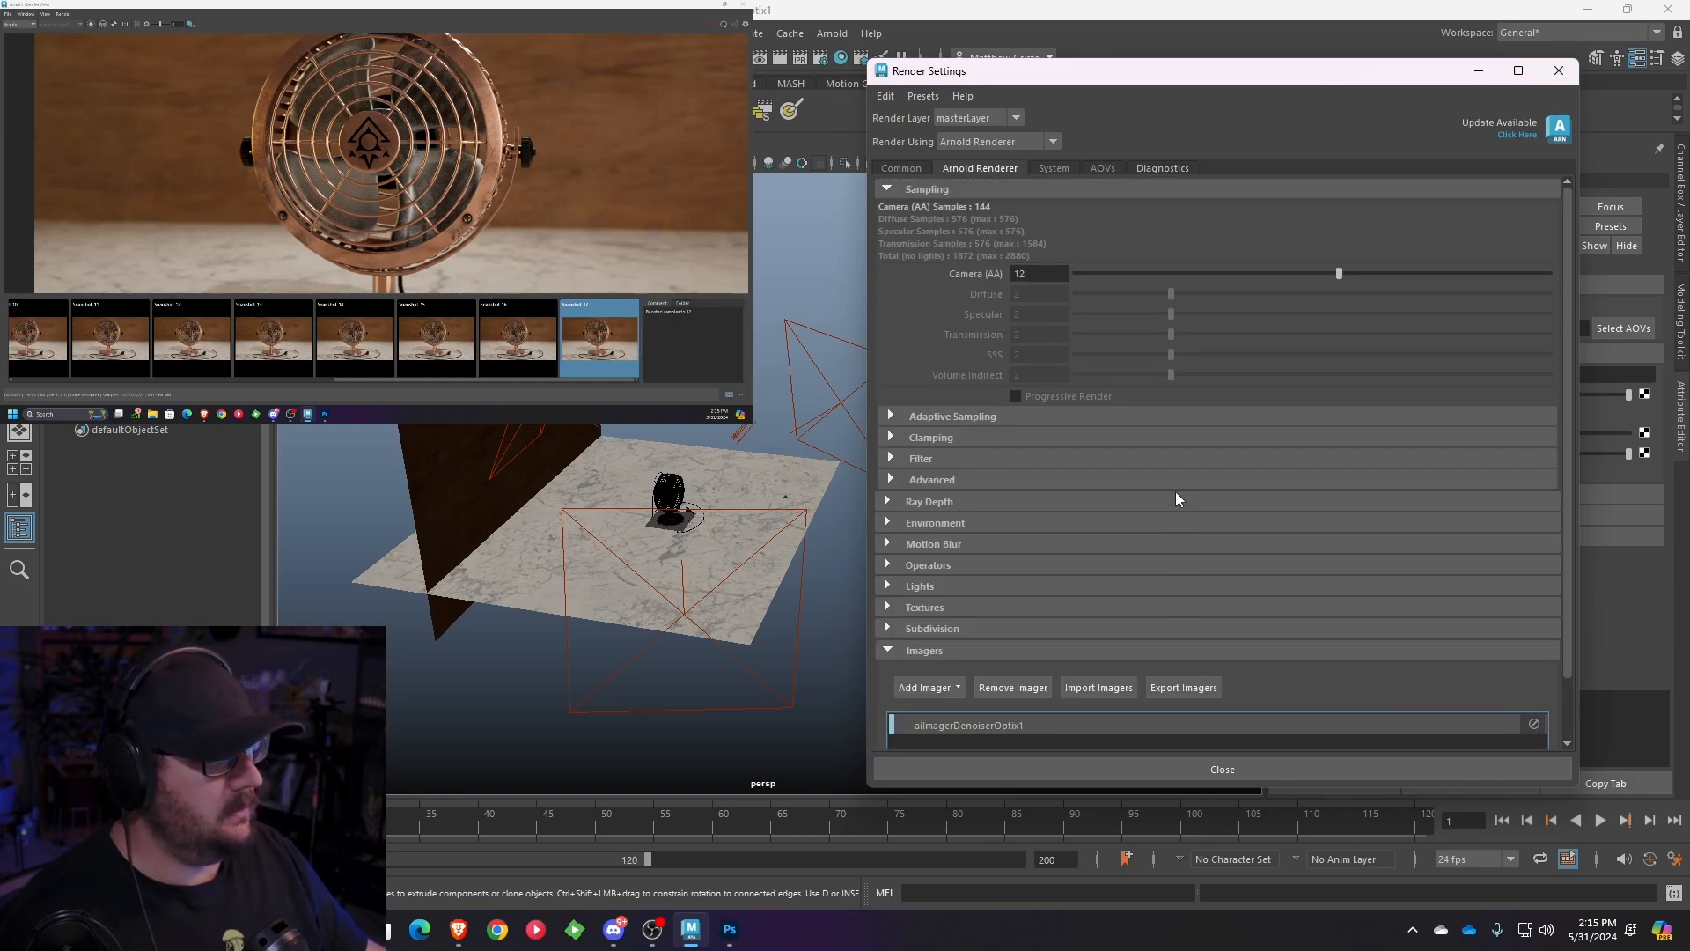
left_click(59, 32)
left_click(97, 108)
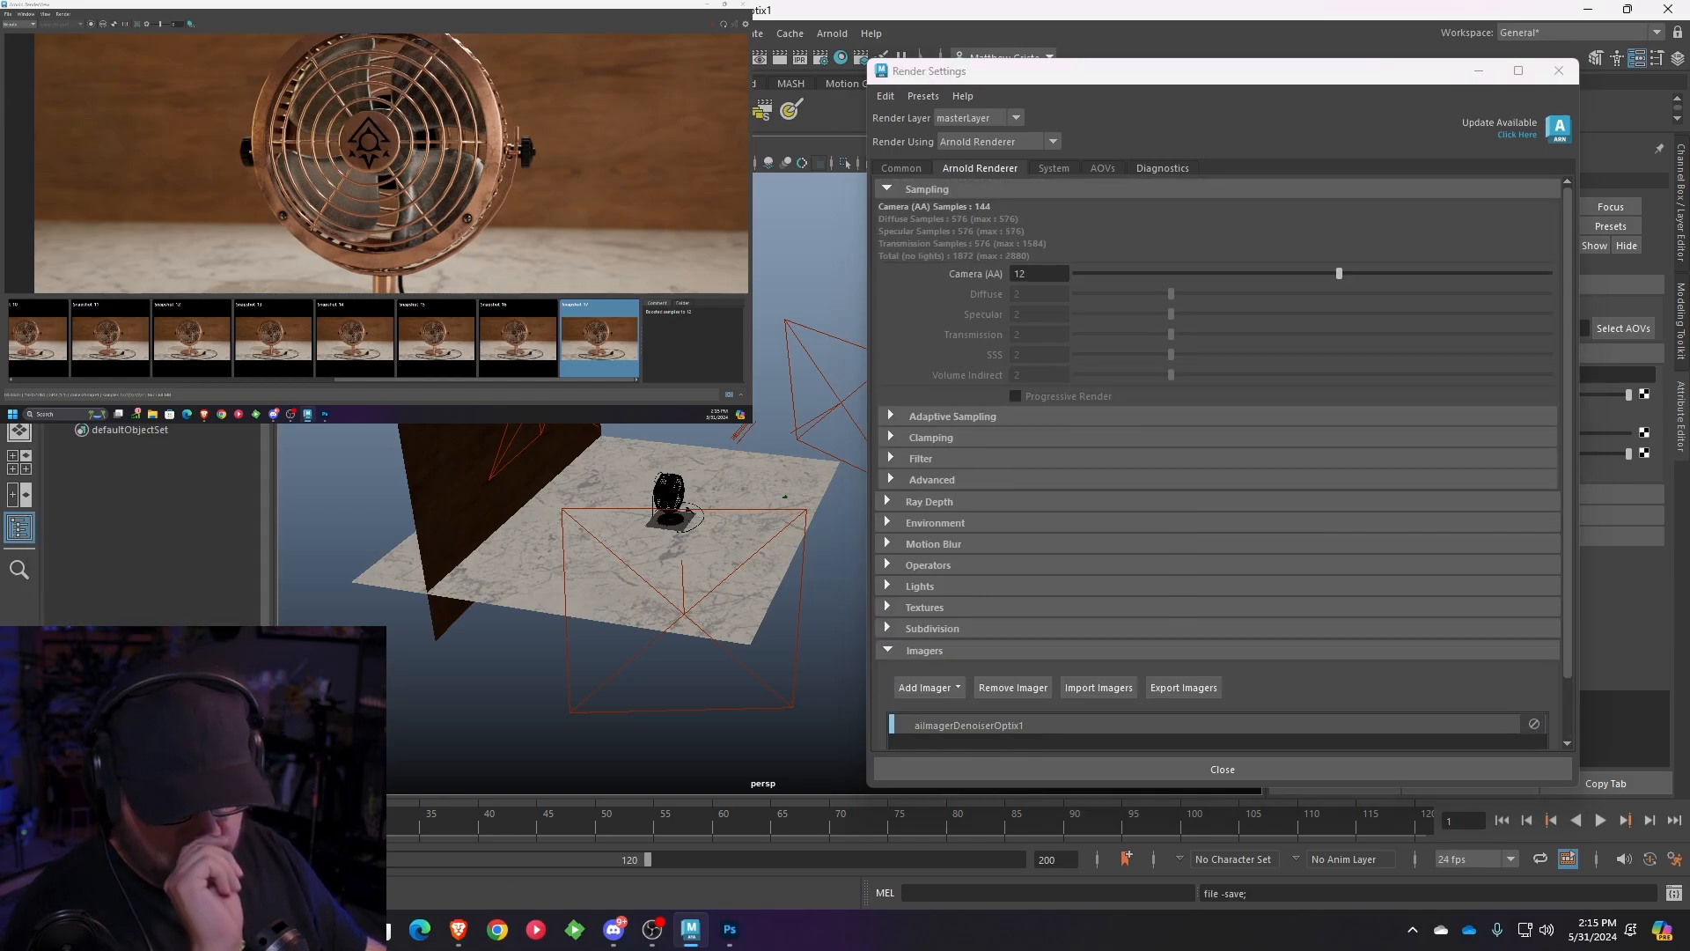
left_click(730, 396)
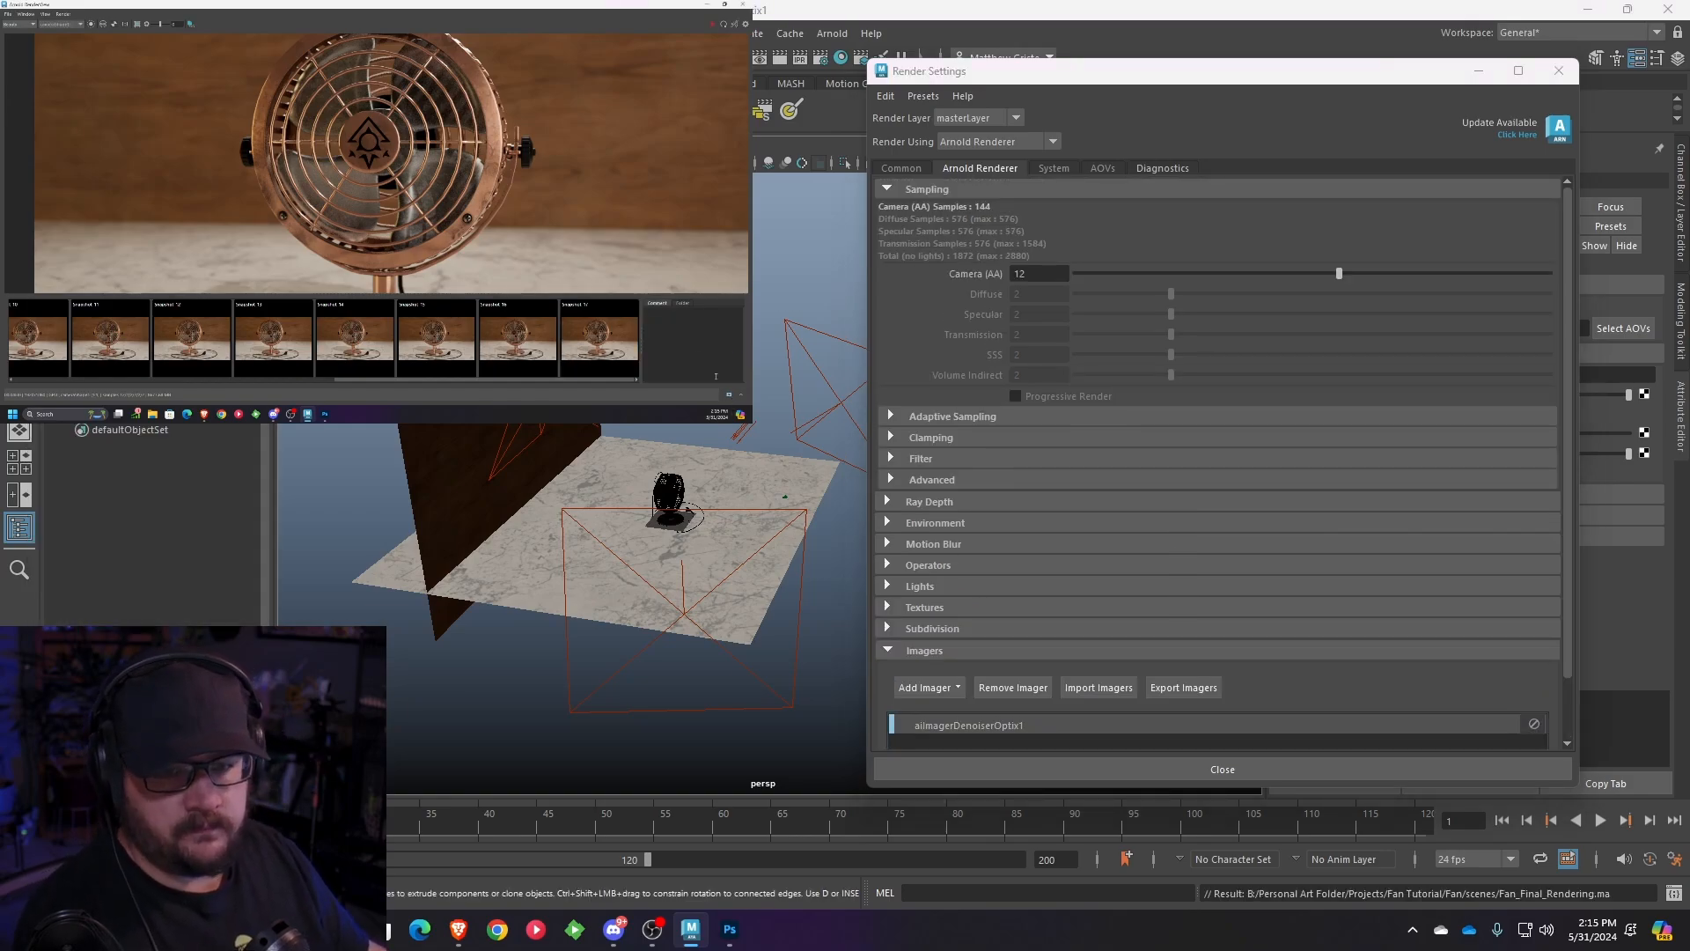
- Turn on smooth mesh preview for the fan, dismissing further large-mesh checks, and clear the selection
left_click_drag(667, 429, 660, 502, "alt")
right_click_drag(660, 501, 792, 501, "alt")
left_click_drag(739, 326, 823, 400, "alt")
right_click_drag(823, 400, 719, 430, "alt")
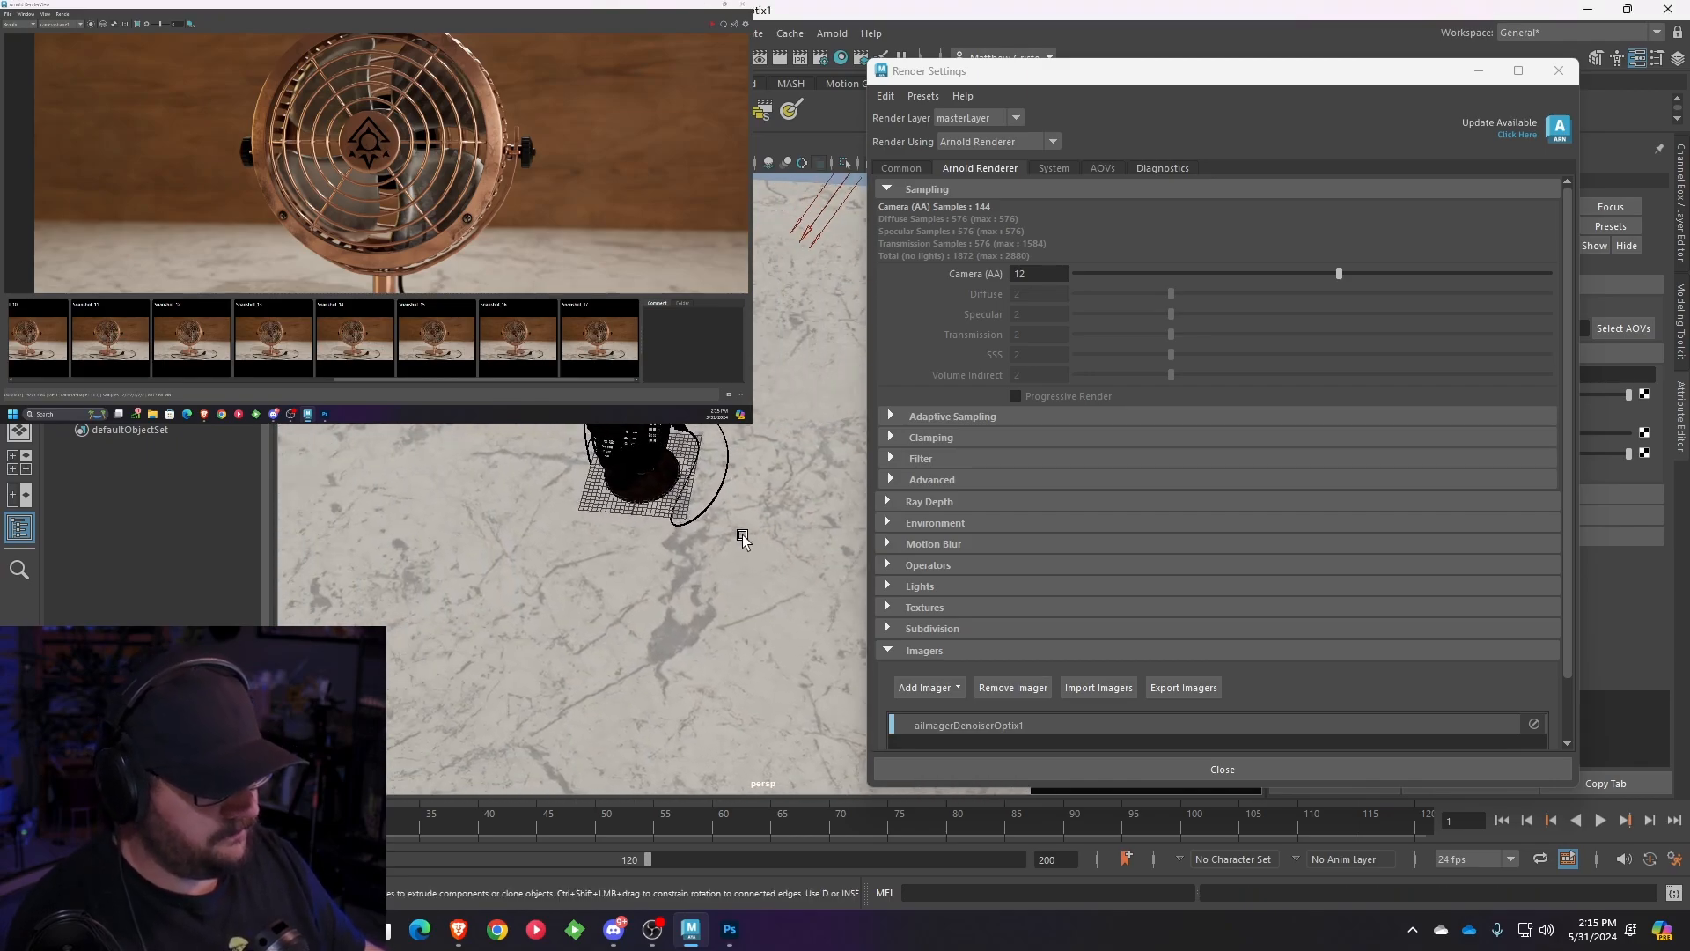
left_click_drag(660, 526, 753, 358)
left_click(758, 400, "ctrl")
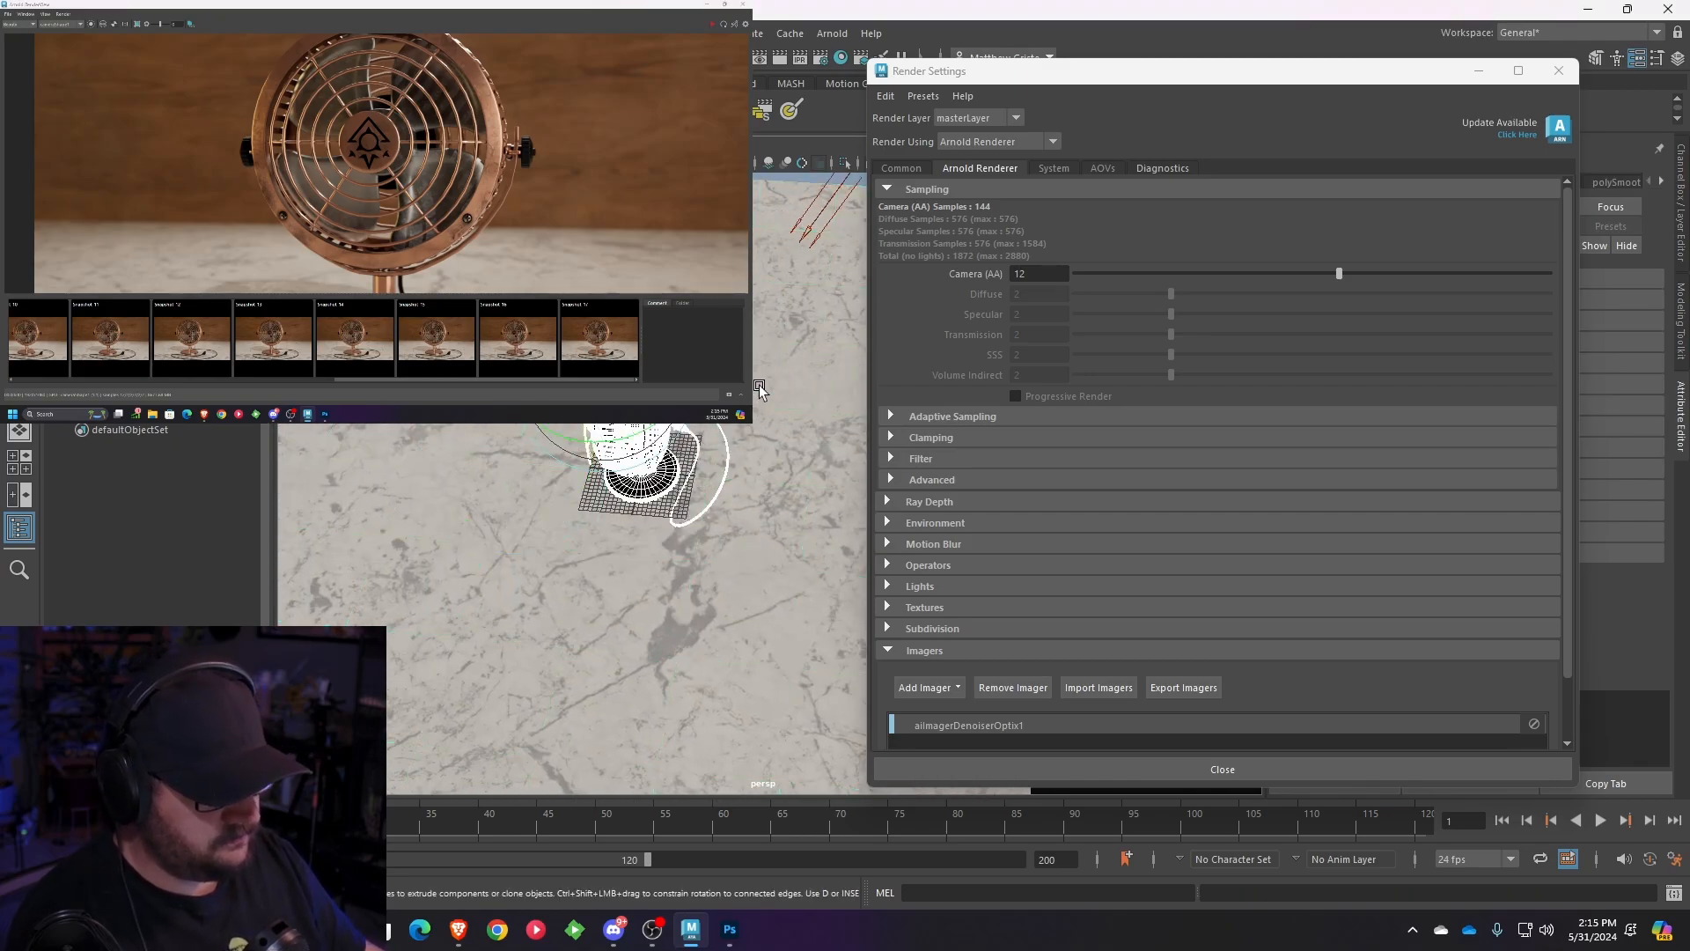
middle_click_drag(758, 388, 730, 369, "alt")
key("3")
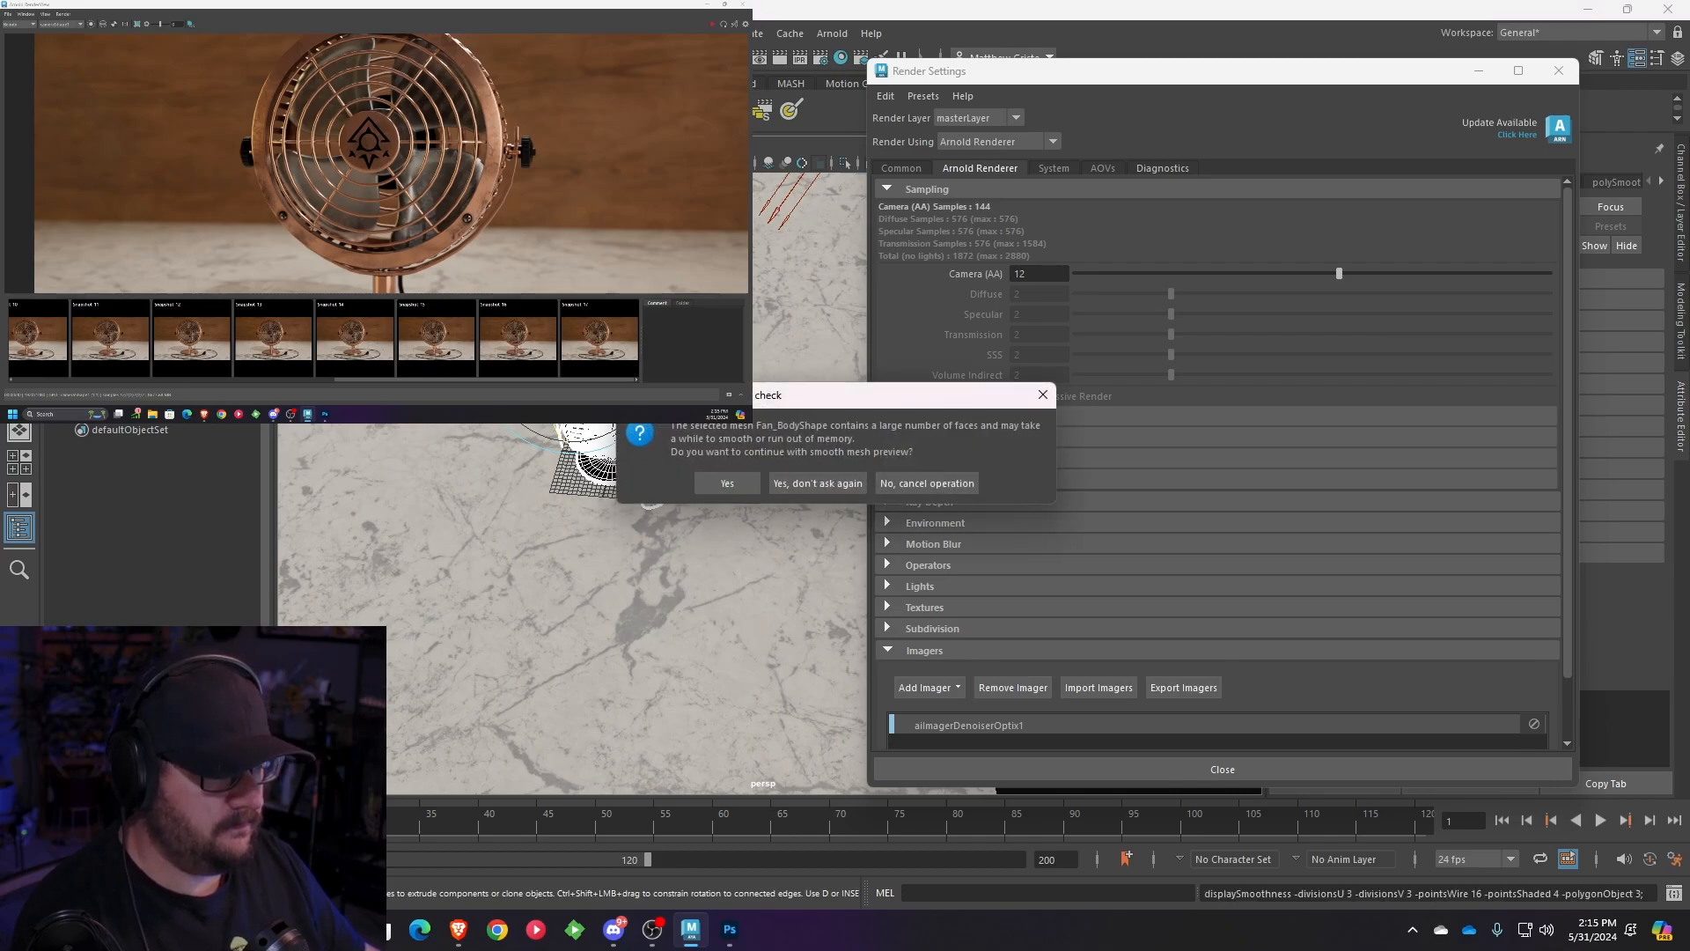
left_click(817, 482)
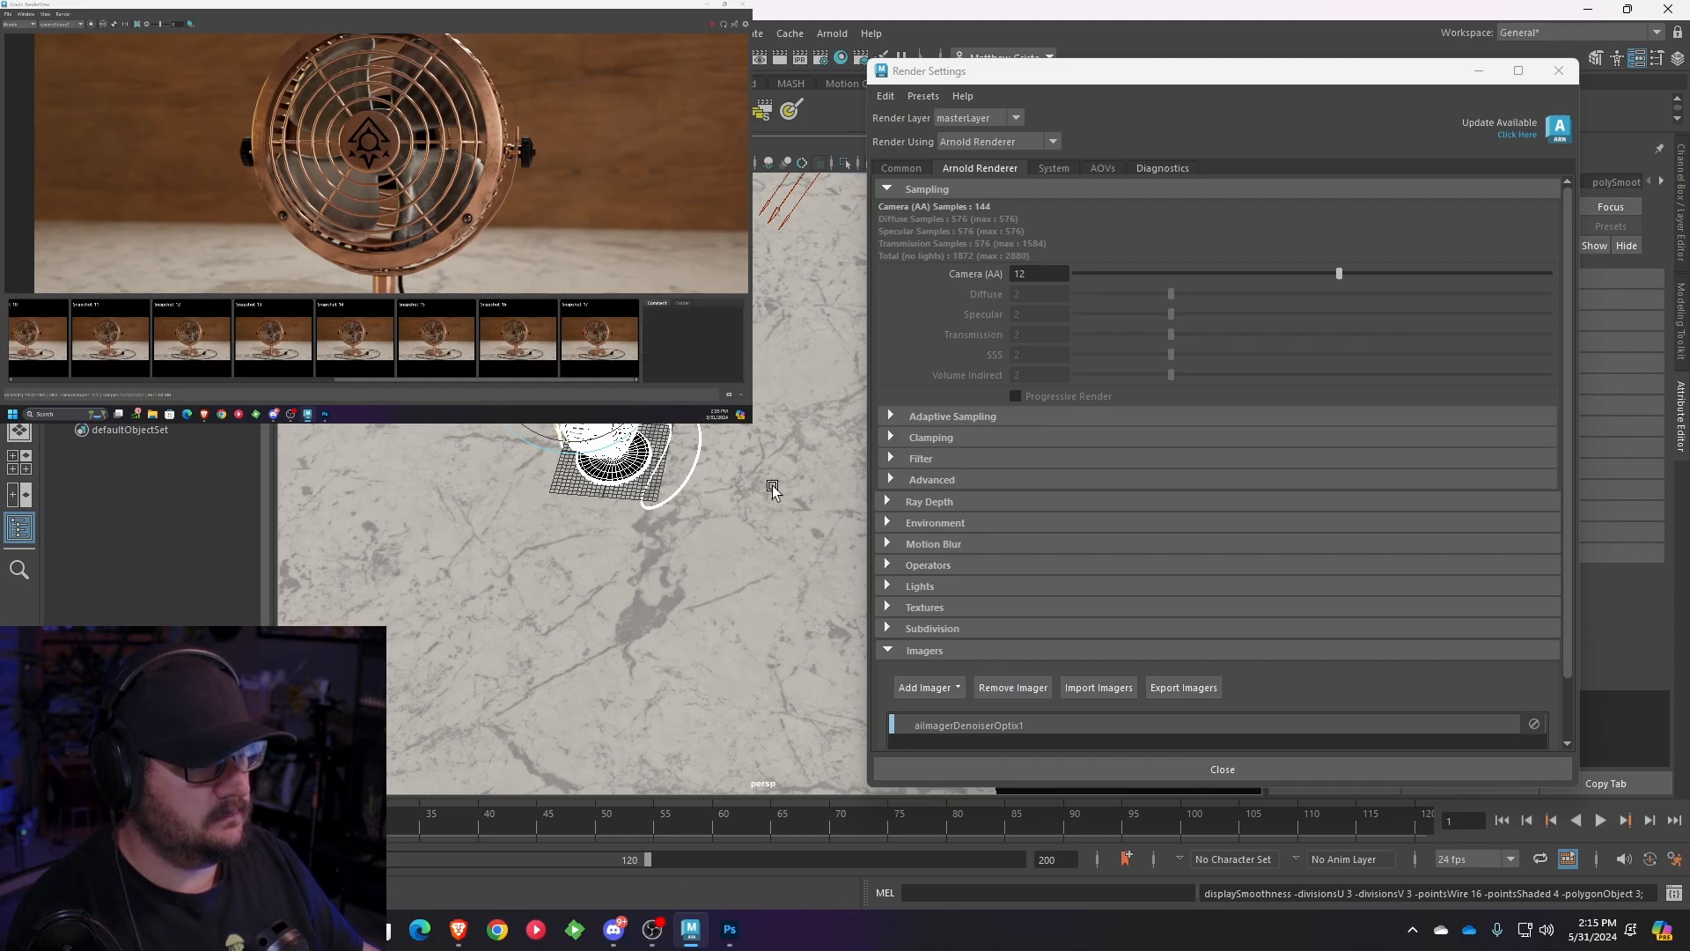
scroll(771, 484, "down", 4)
left_click(766, 398)
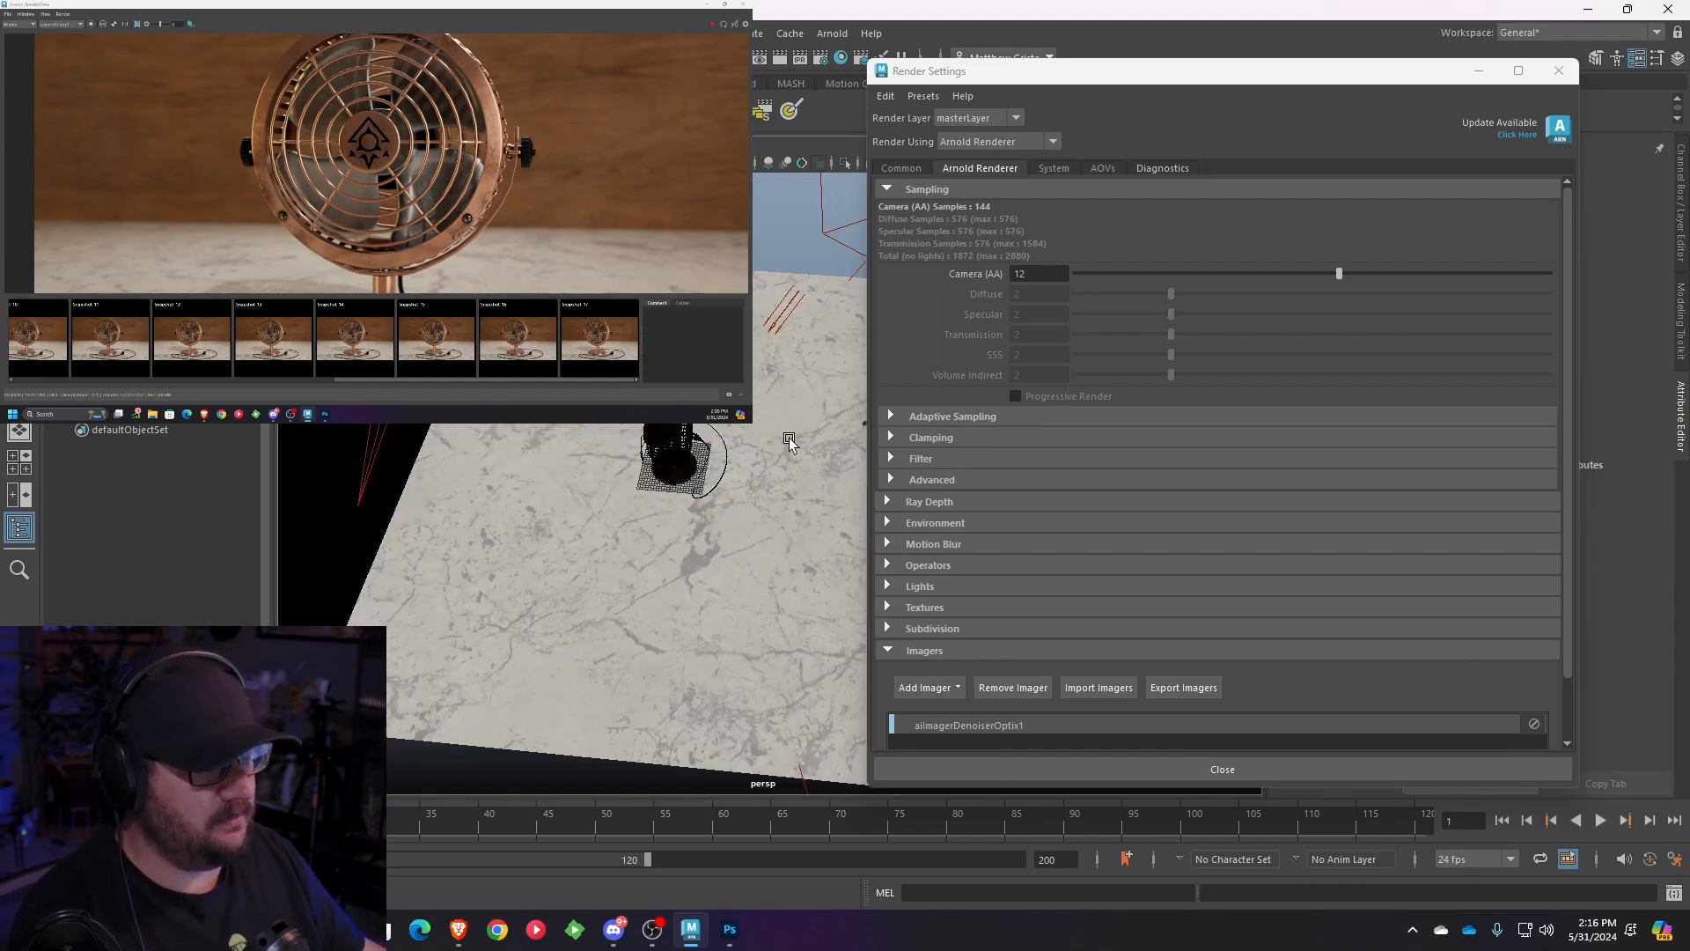
- Examine the smoothed fan up close in the perspective view and close the render settings
left_click_drag(786, 437, 826, 408, "alt")
scroll(827, 407, "up", 5)
left_click_drag(722, 414, 703, 469, "alt")
scroll(688, 445, "up", 3)
middle_click_drag(704, 467, 790, 513, "alt")
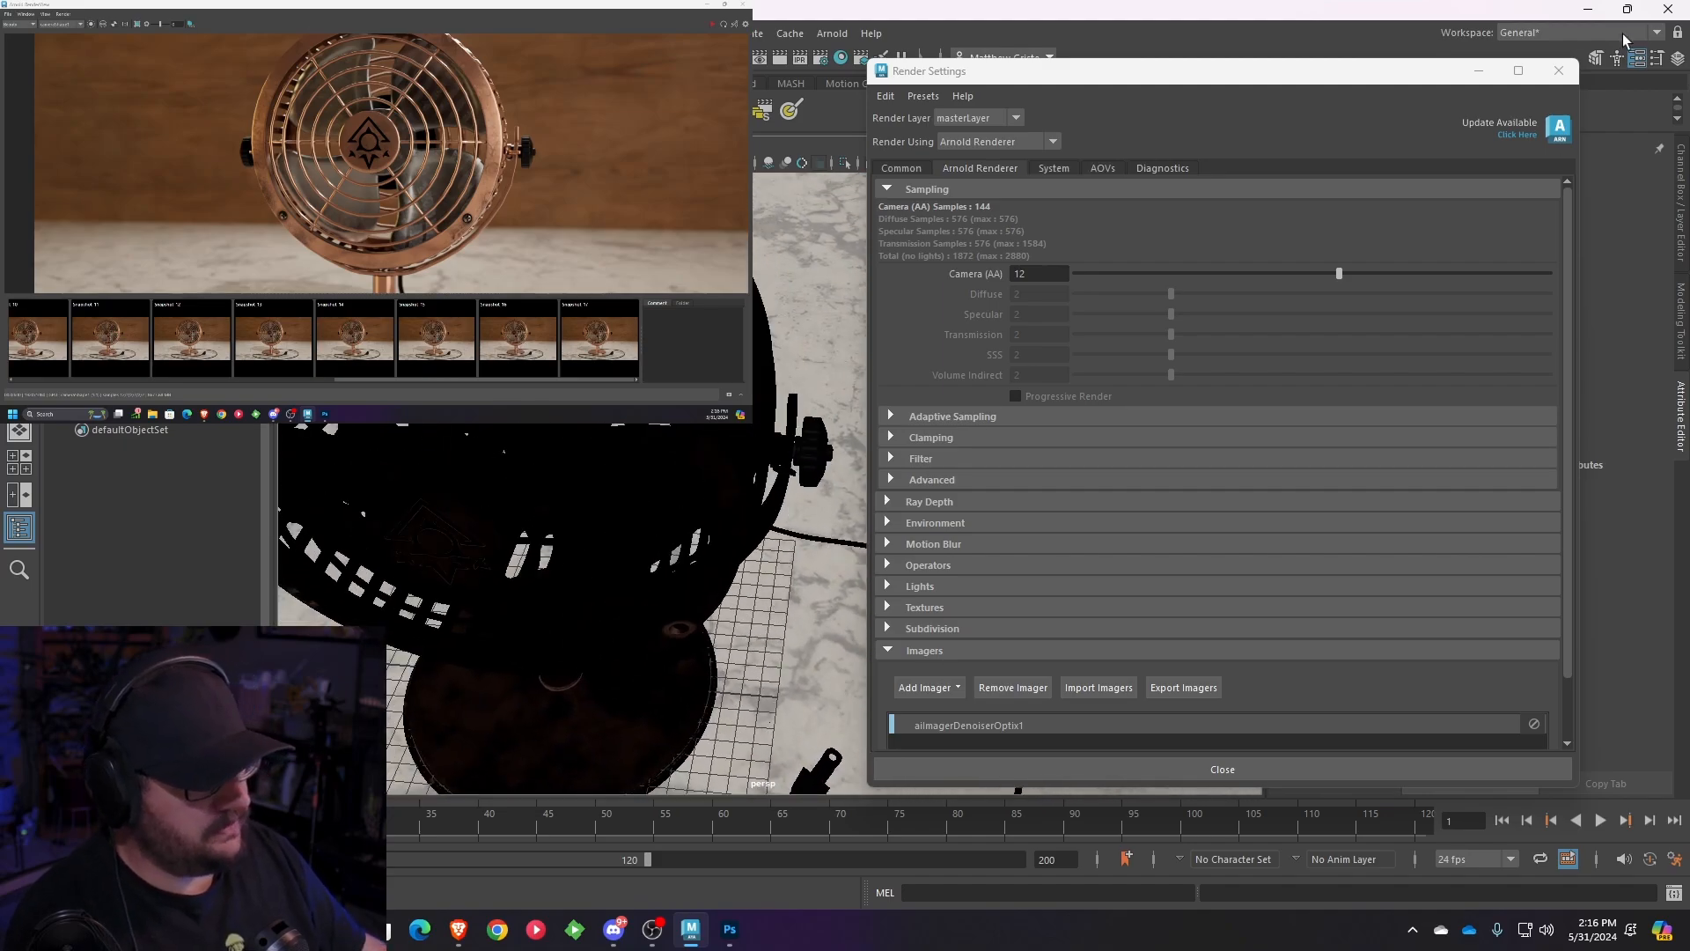
left_click(1558, 73)
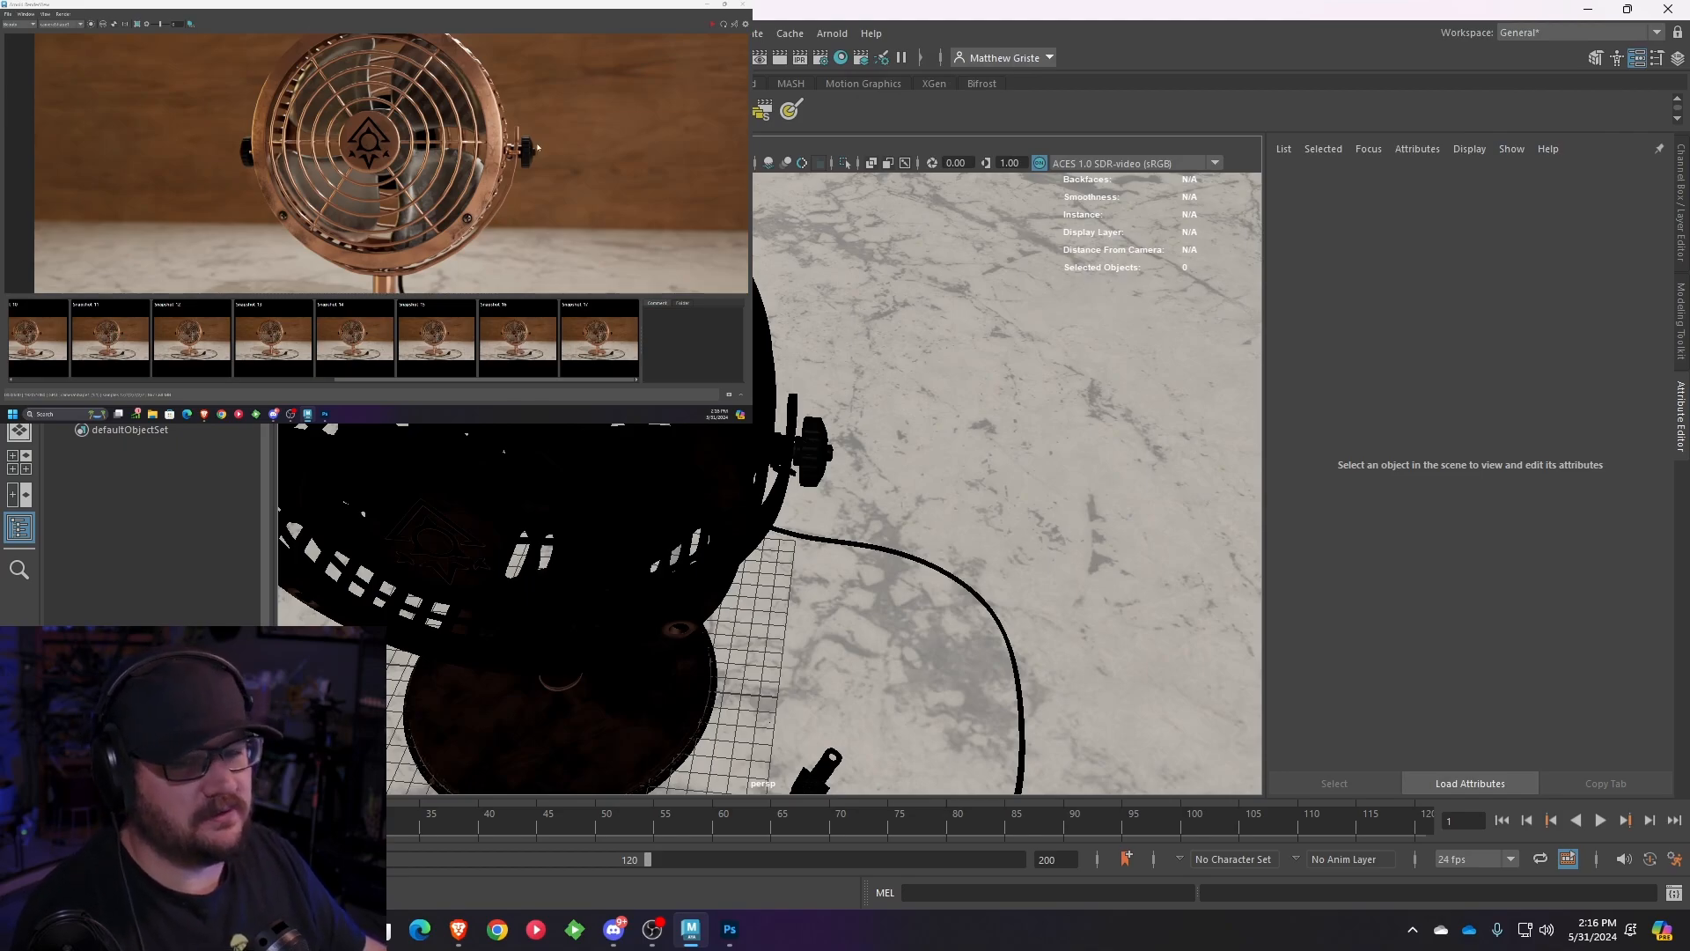
- Store a snapshot of the full denoised render and comment it "Optix turned back on"
scroll(491, 181, "down", 4)
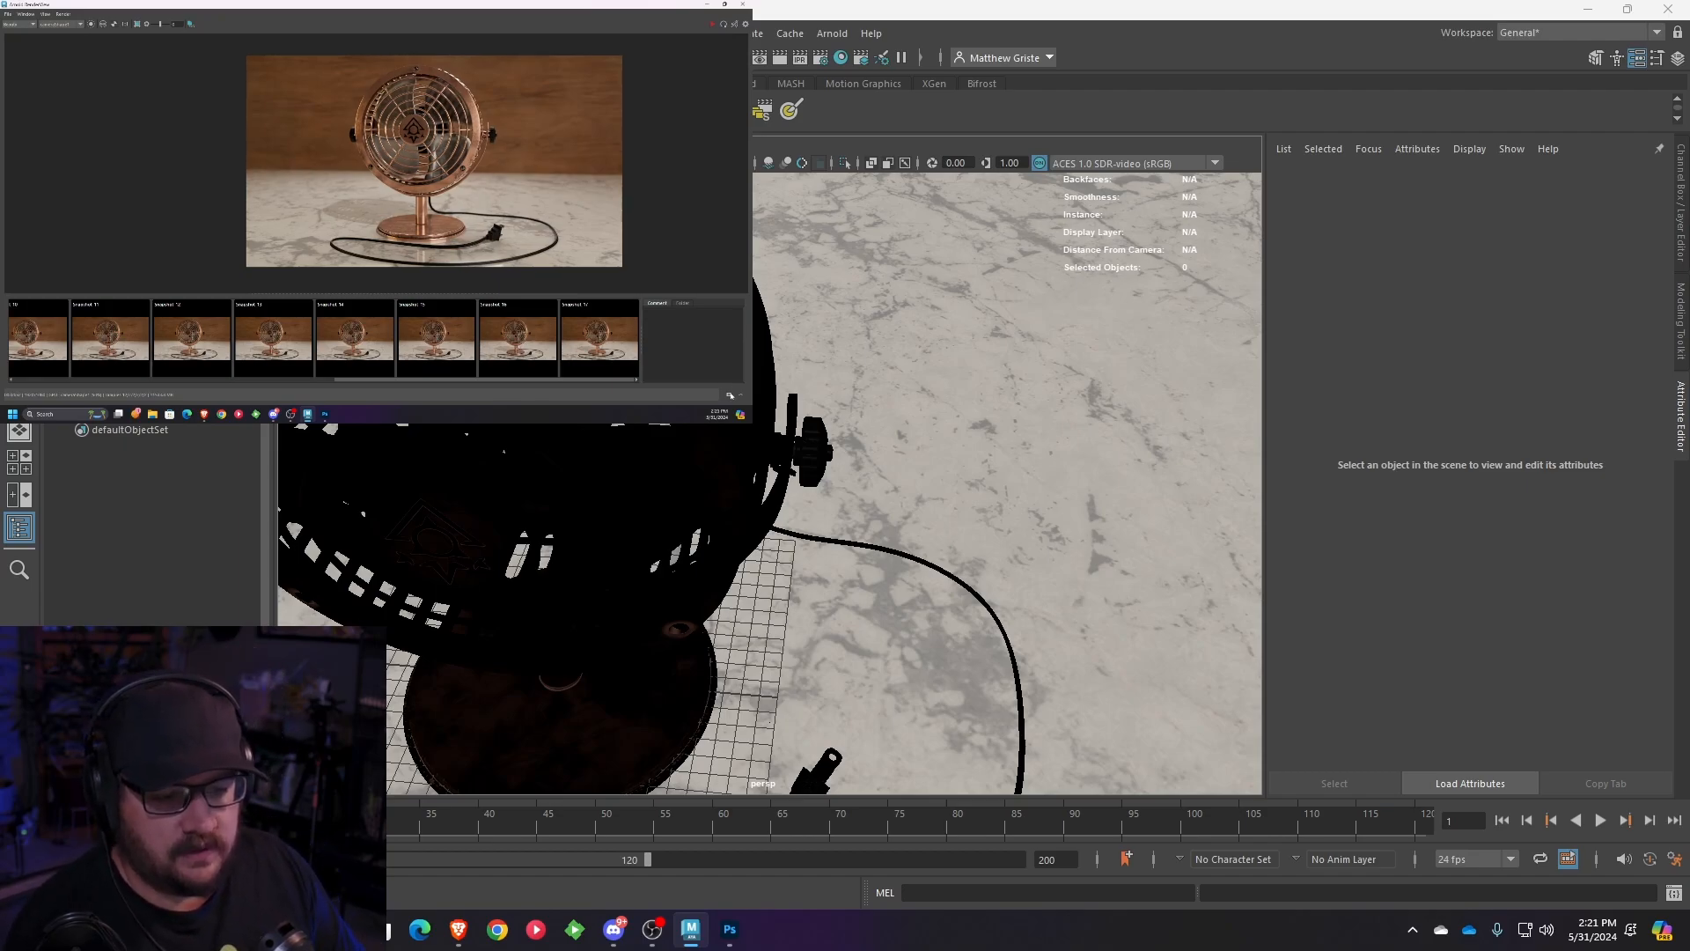
left_click(729, 394)
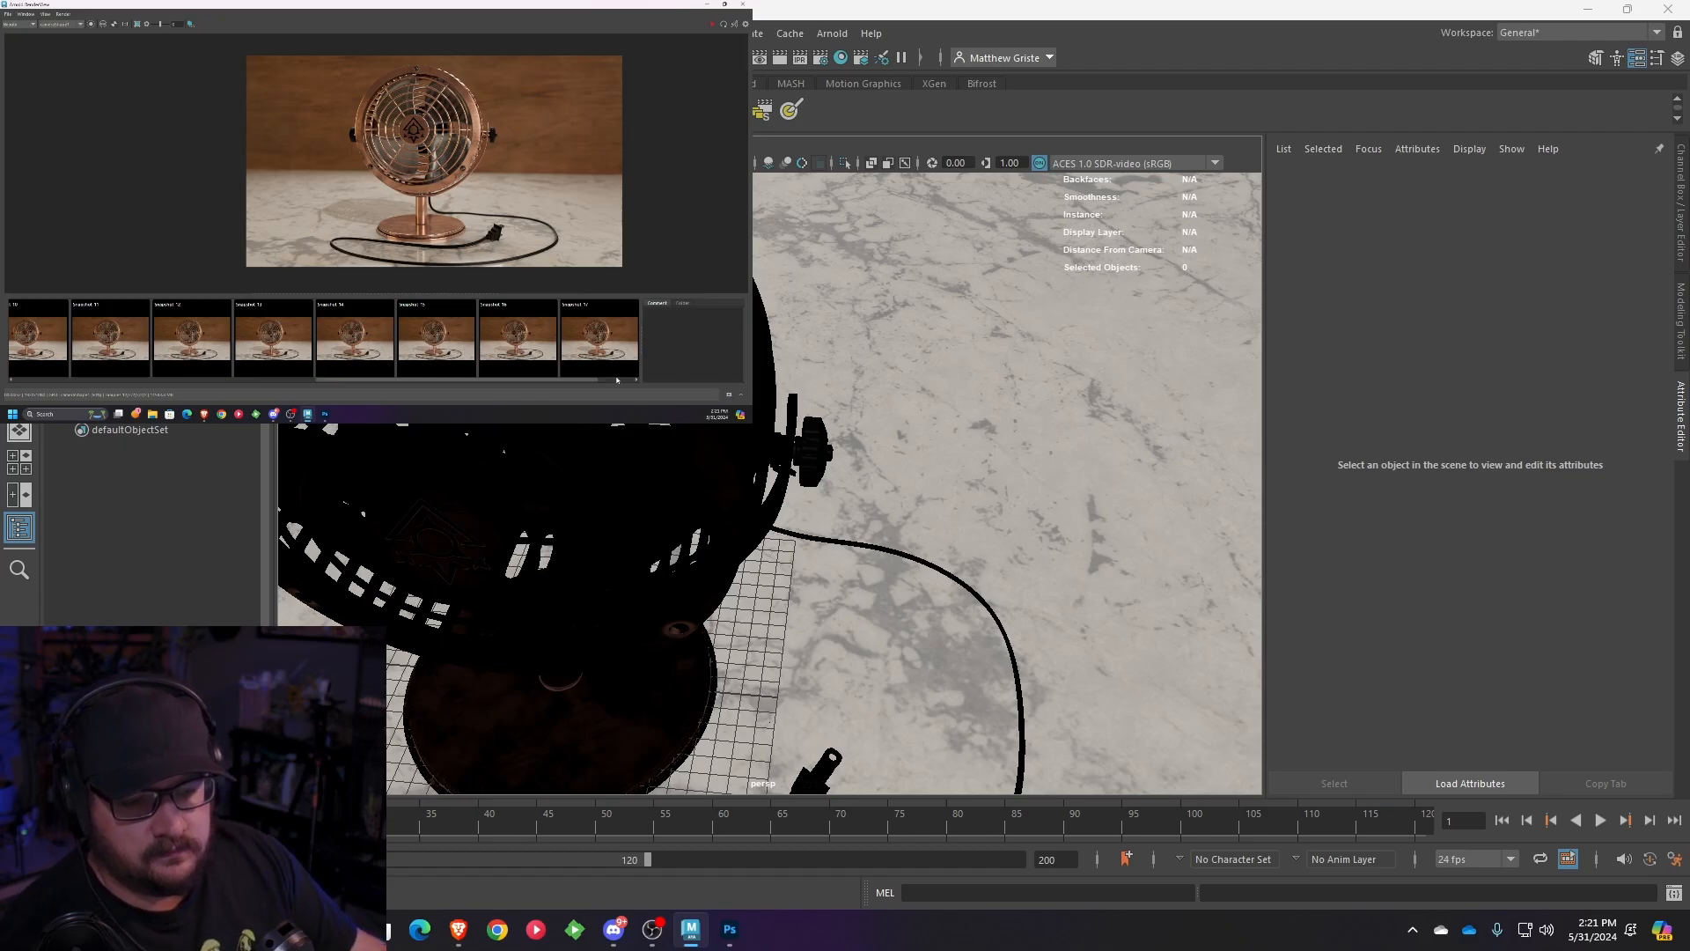
left_click_drag(588, 380, 624, 381)
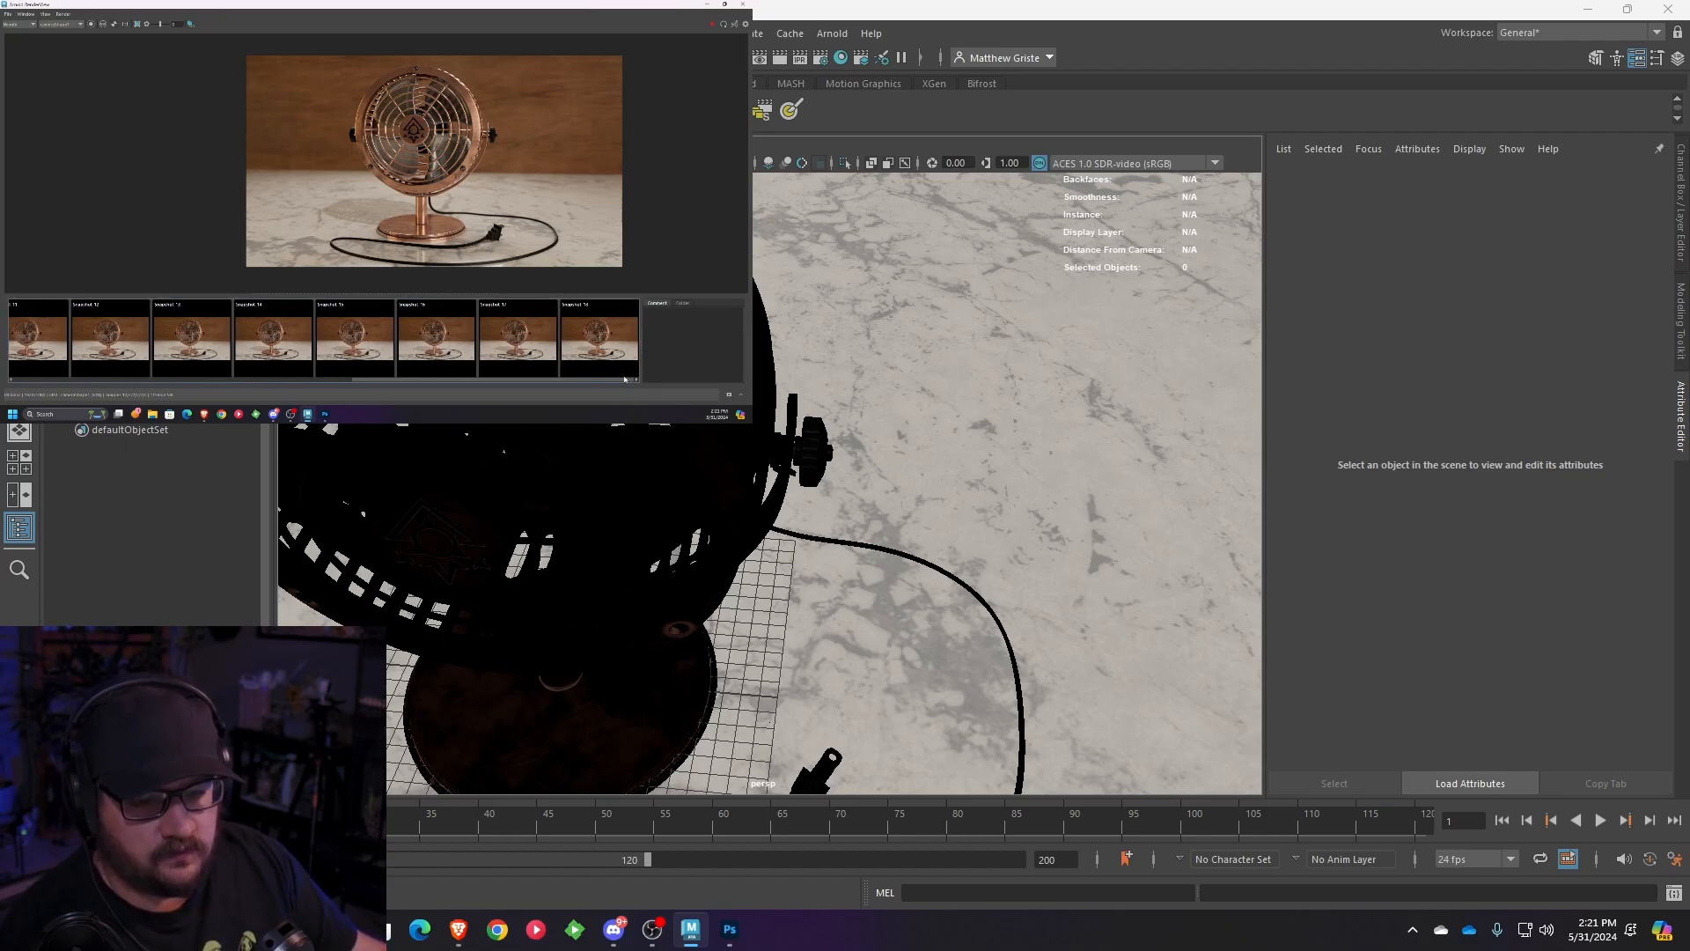
left_click(608, 343)
left_click(676, 329)
type("Optix turned back on")
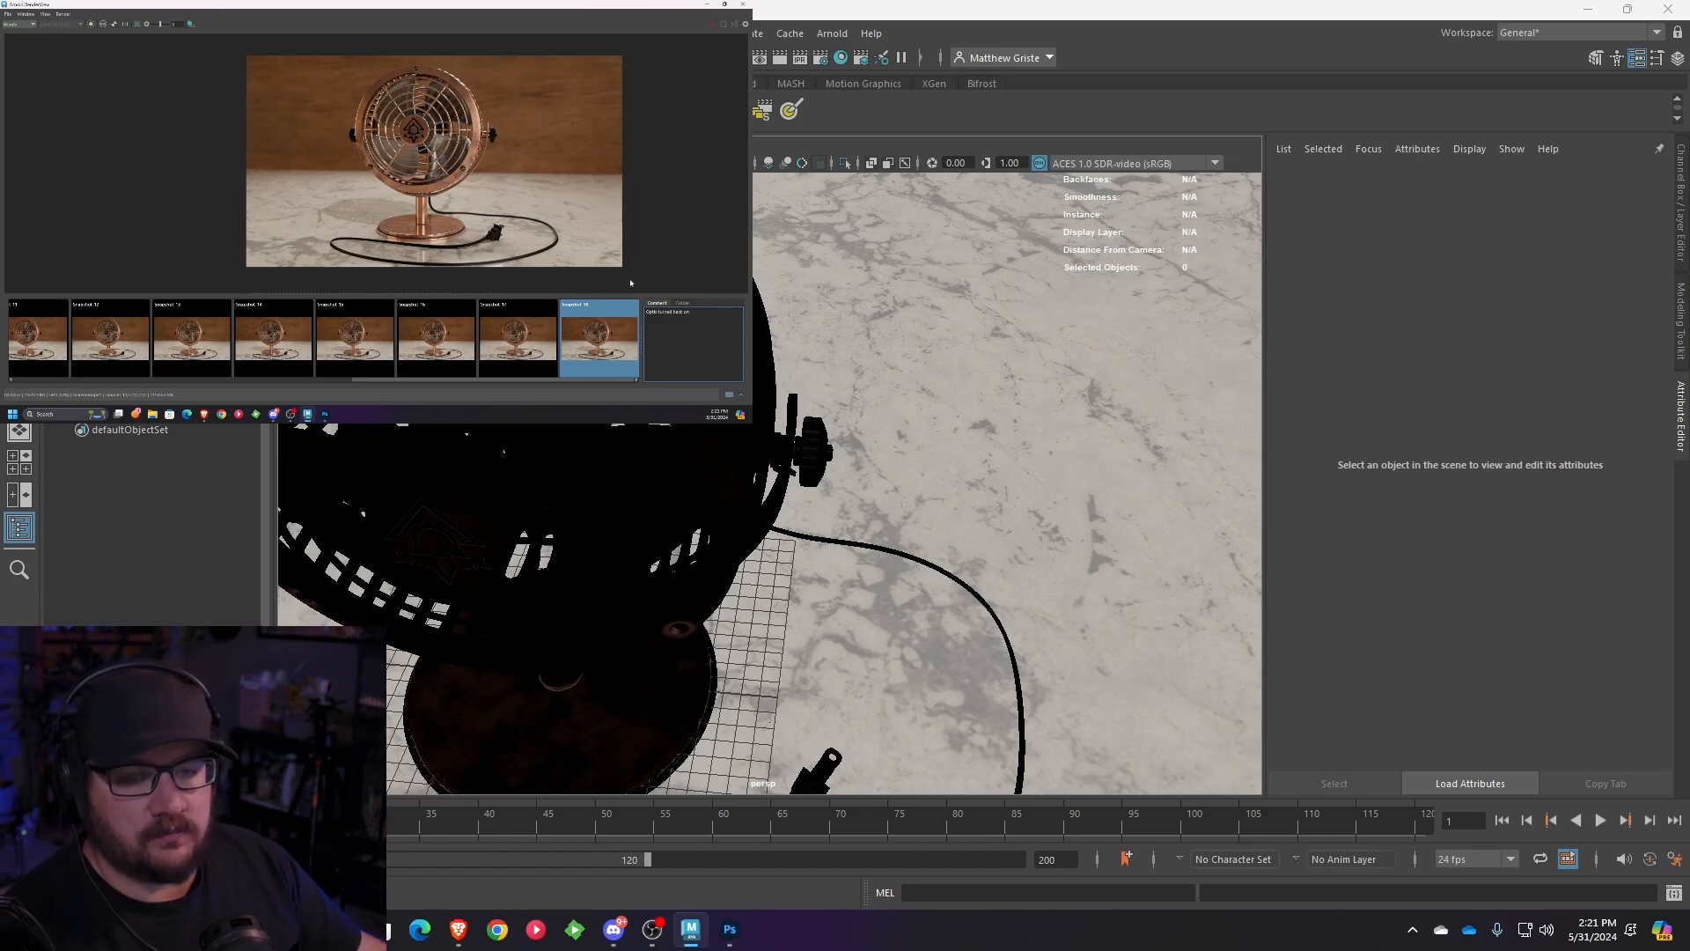
- Compare the latest denoised snapshot with the one before it, examining the fan's grille and blades up close and the full frame
scroll(546, 174, "up", 5)
scroll(563, 203, "up", 4)
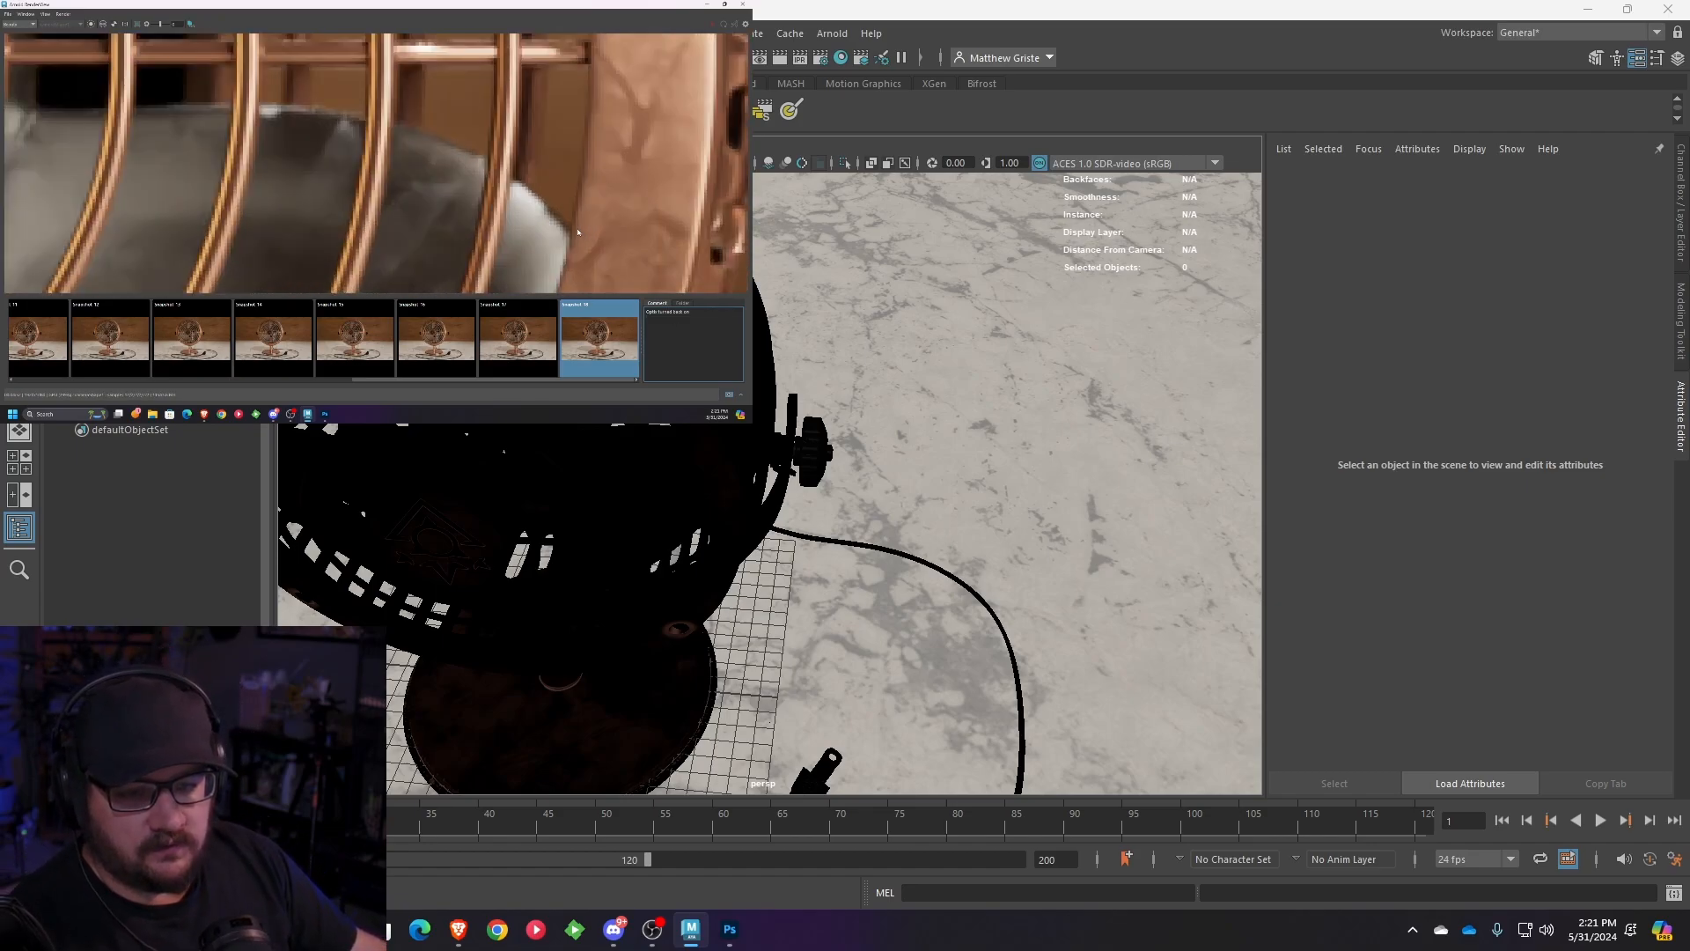
scroll(578, 232, "down", 5)
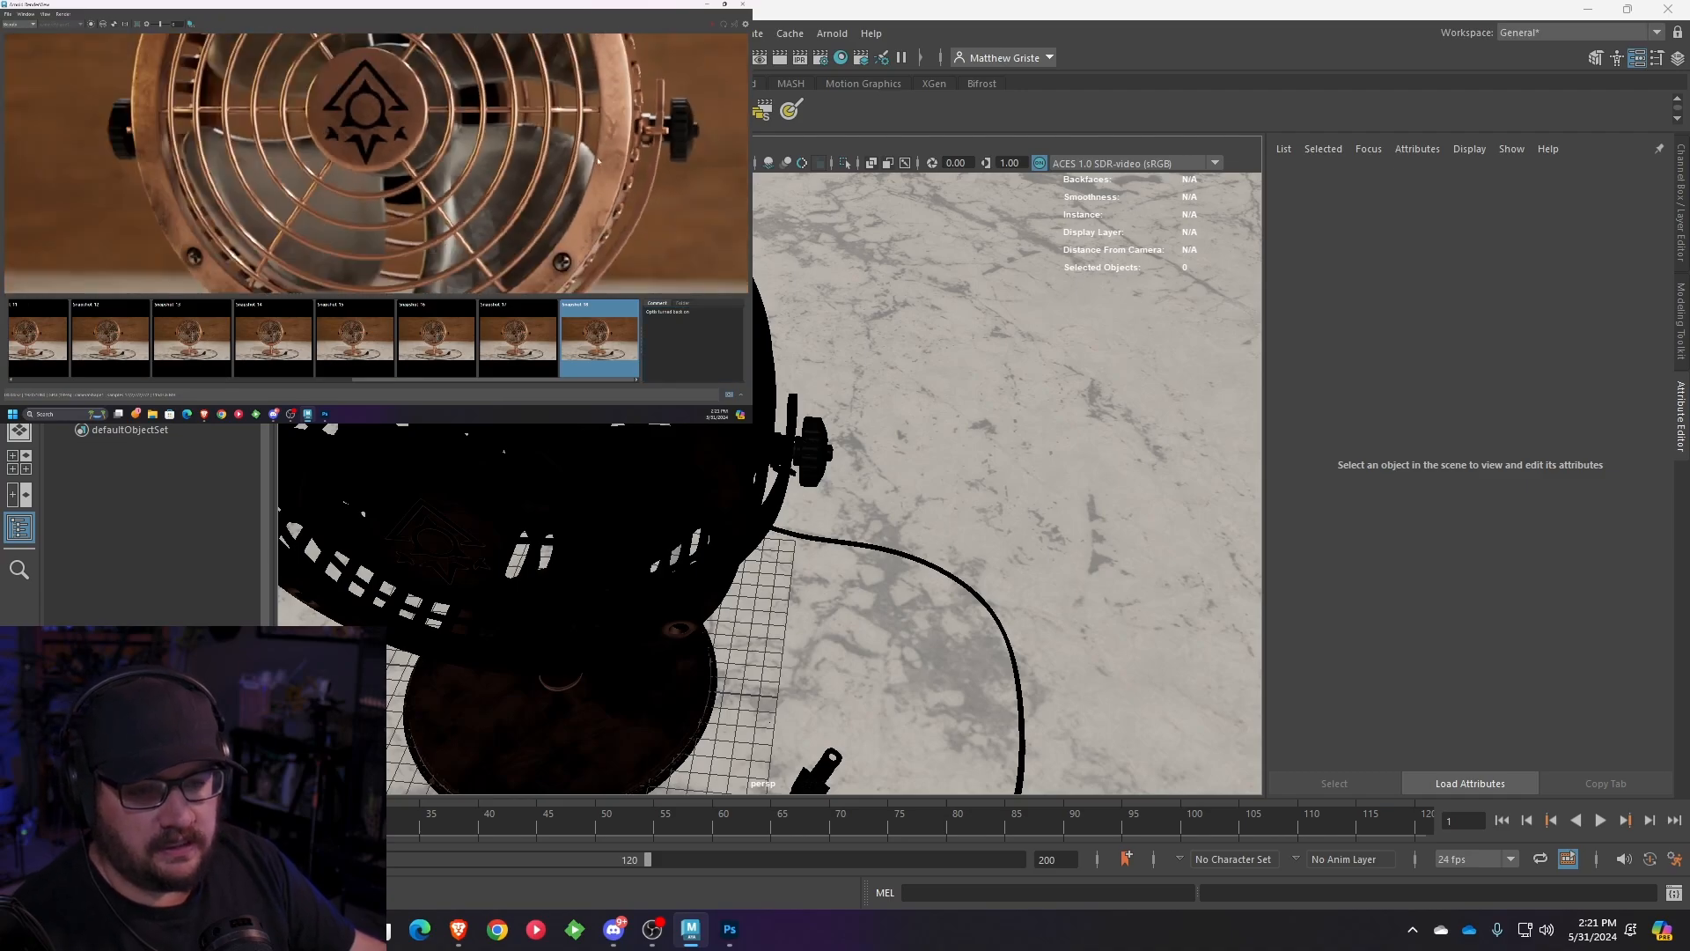
left_click(537, 347)
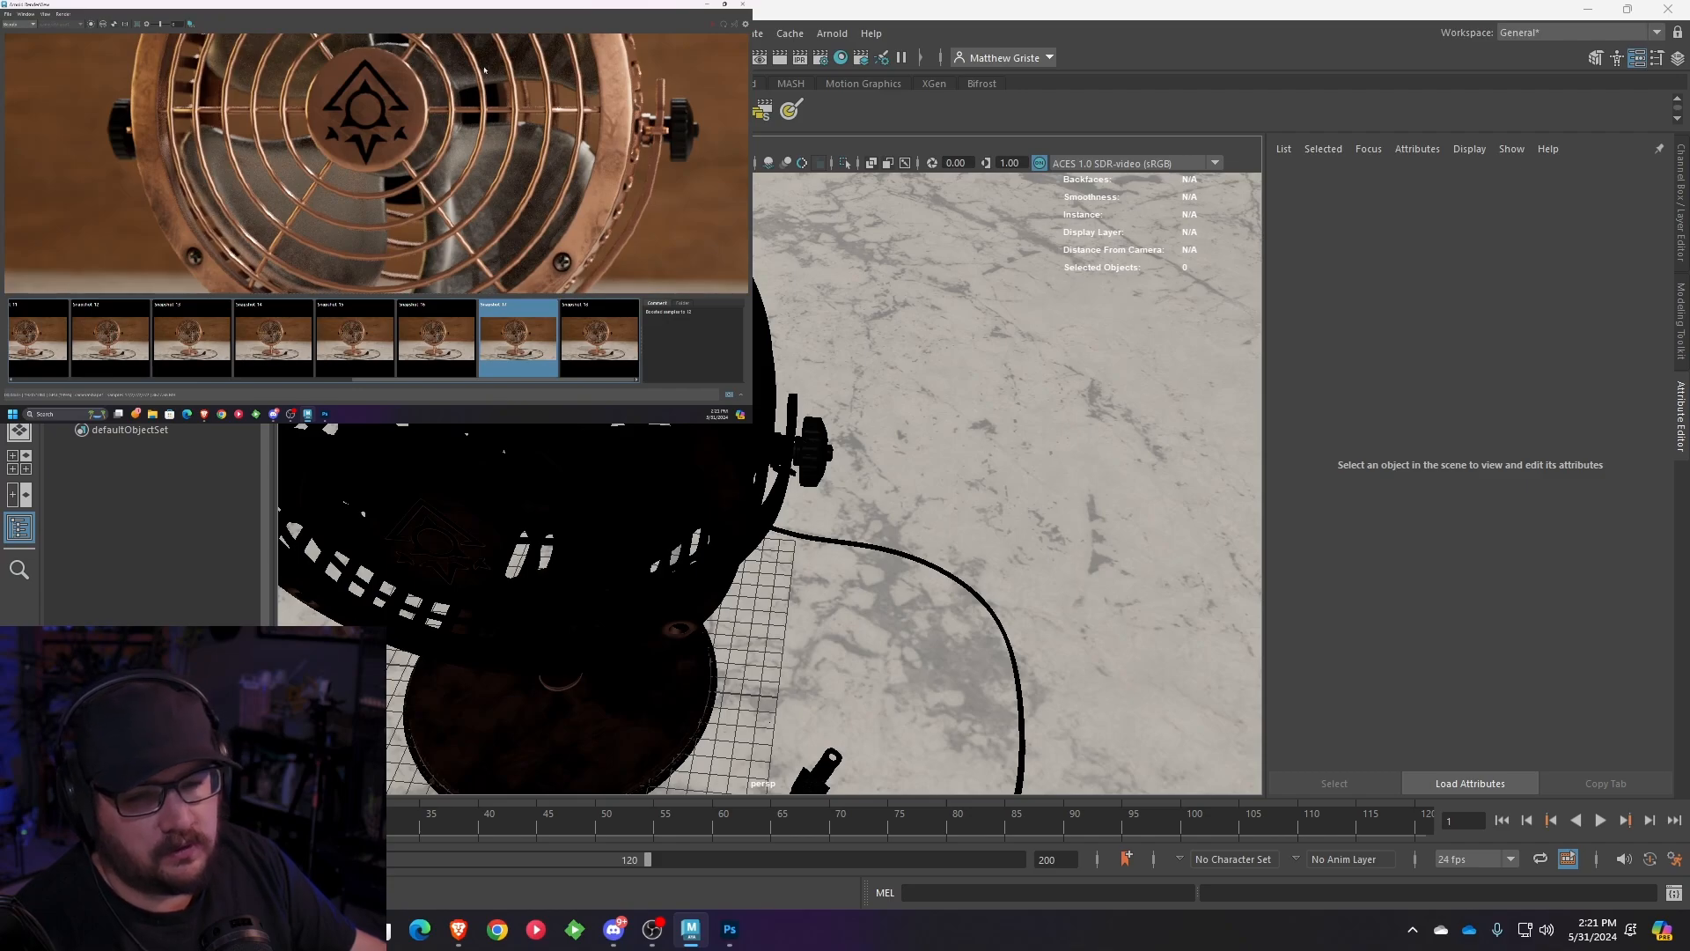
left_click(599, 339)
scroll(597, 177, "down", 5)
scroll(592, 174, "up", 2)
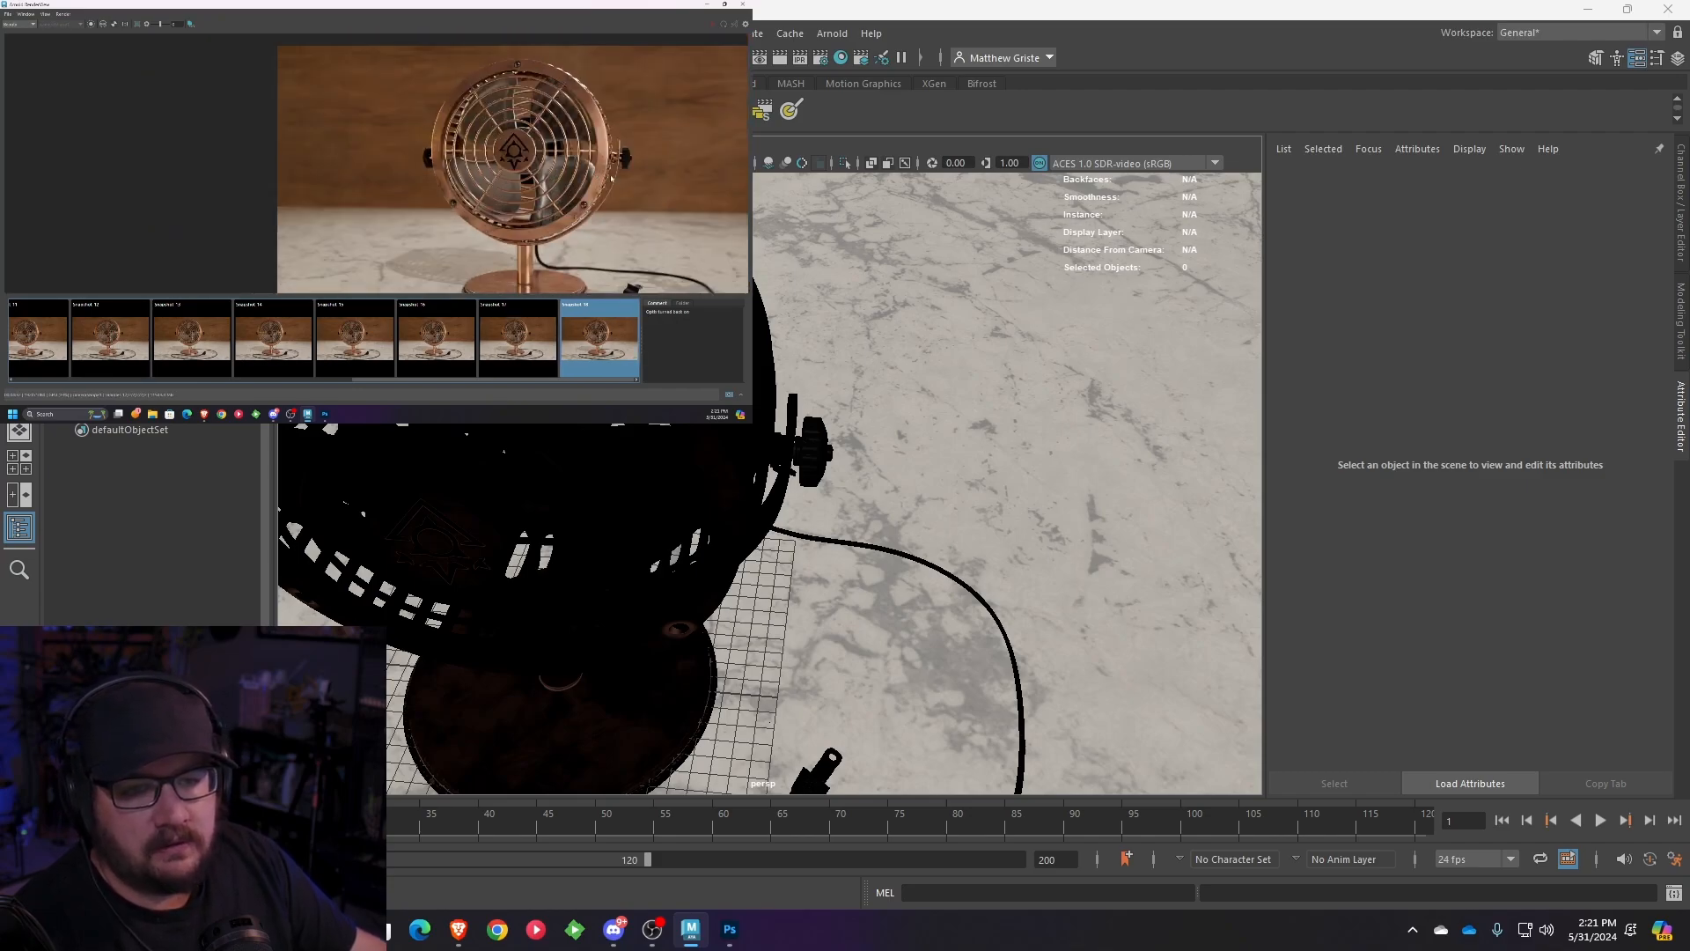
middle_click_drag(612, 173, 562, 171)
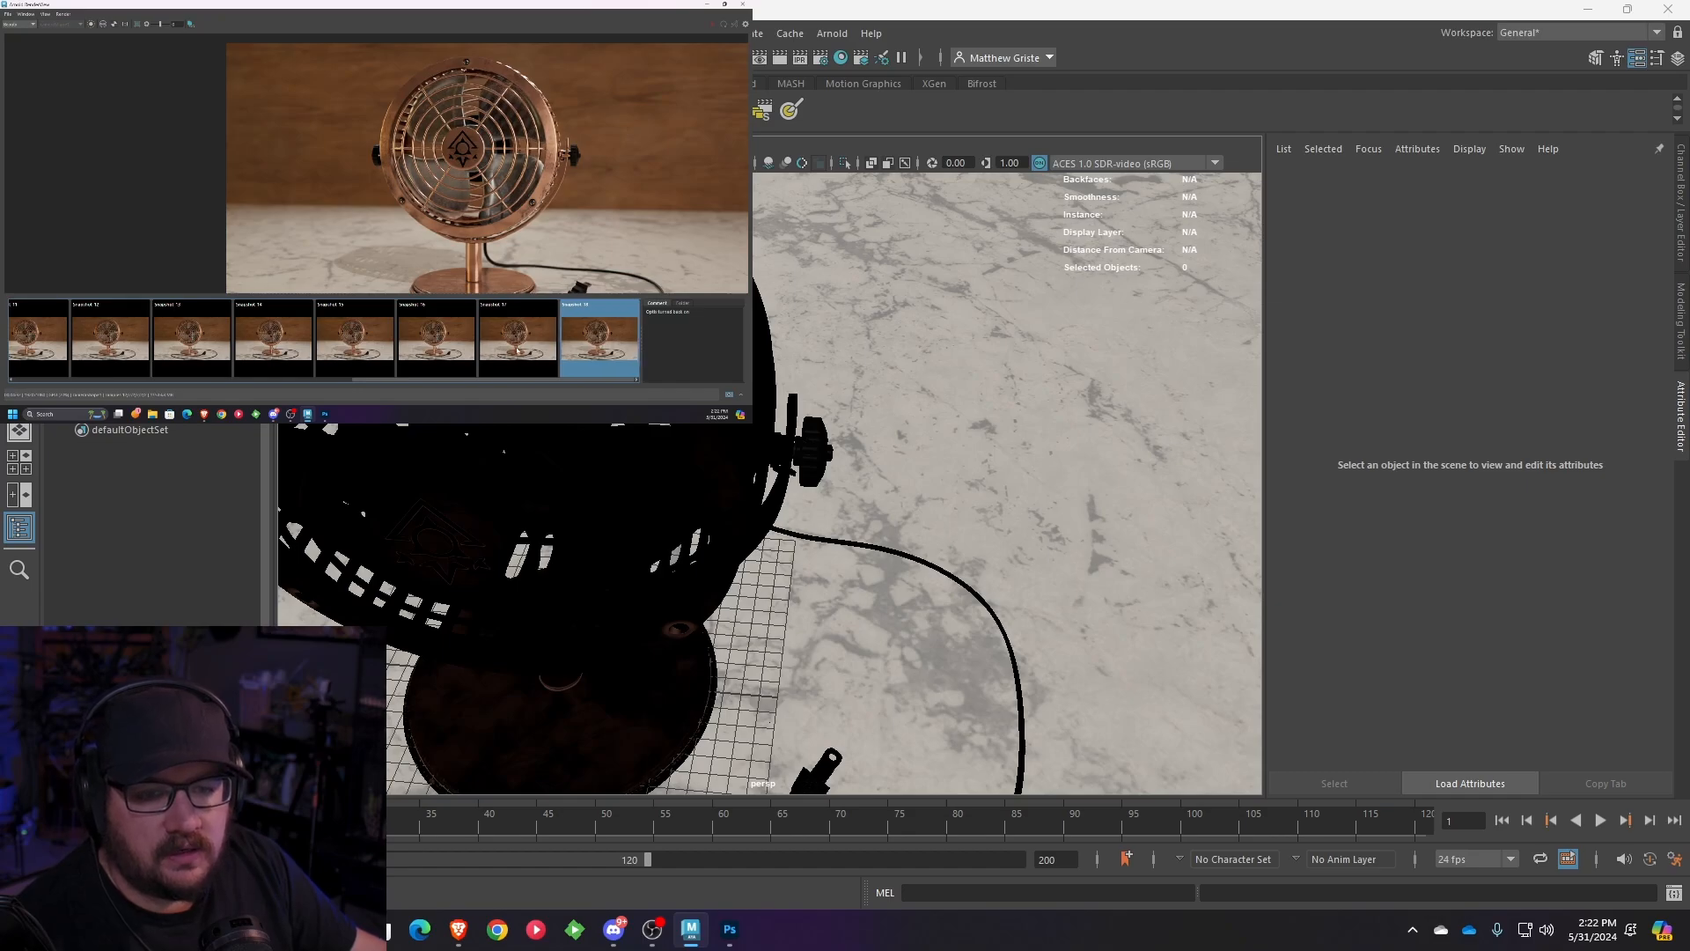
mouse_move(532, 119)
middle_mouse_down()
mouse_move(504, 116)
mouse_move(504, 133)
middle_mouse_up()
scroll(501, 133, "down", 3)
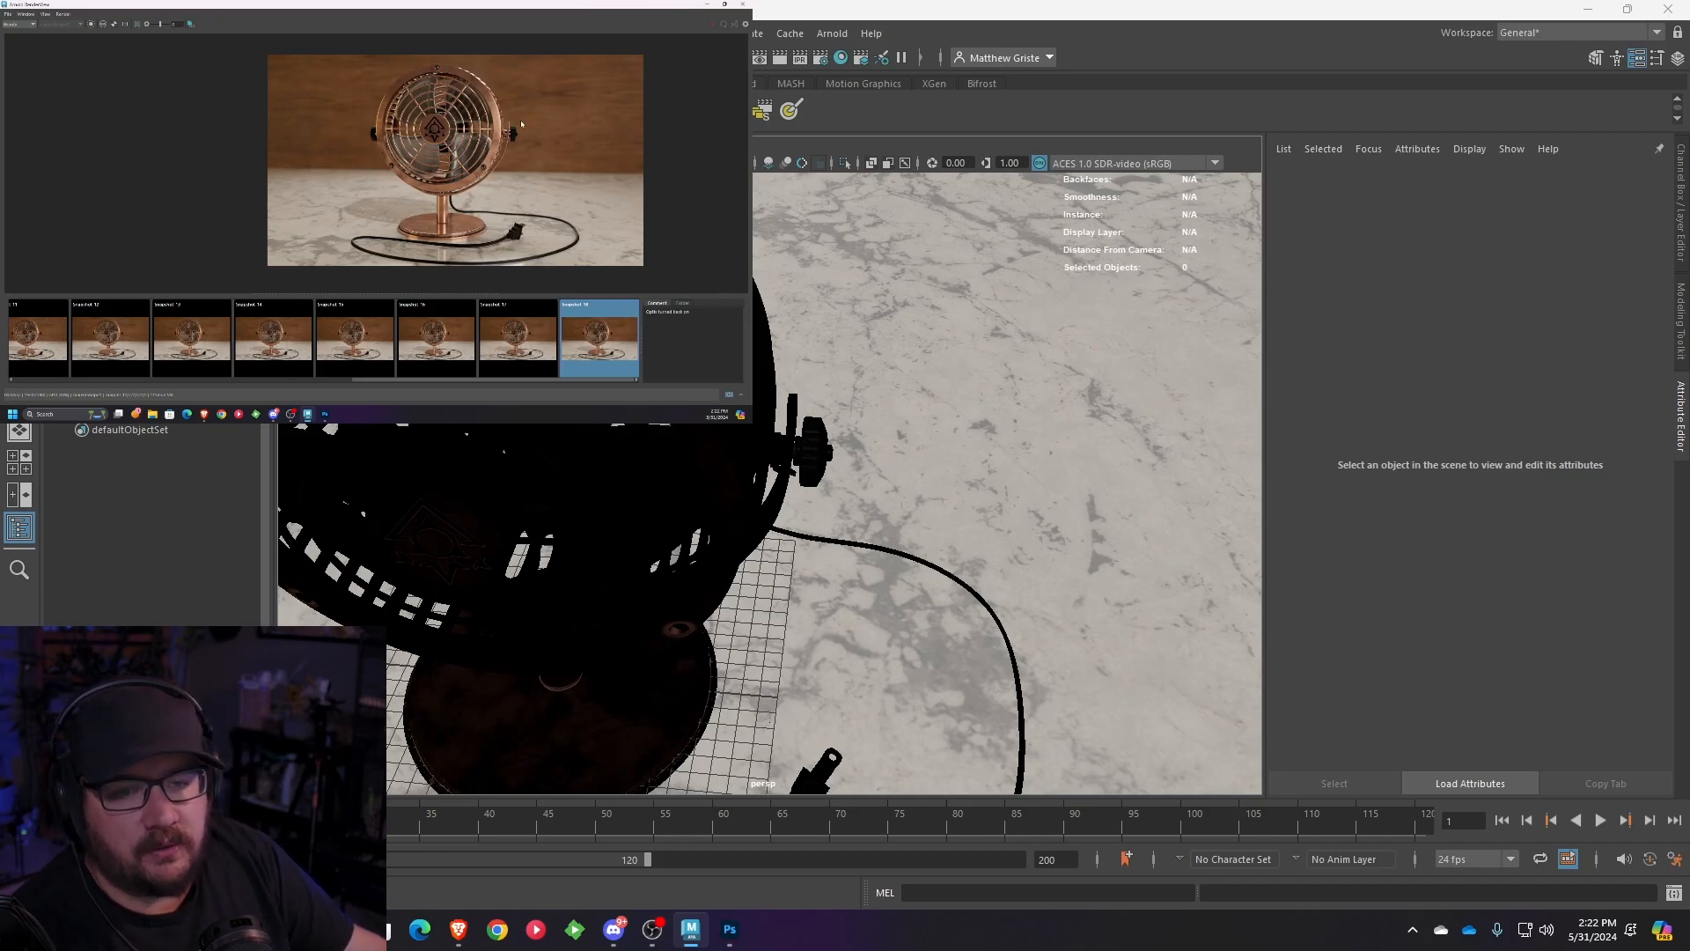
scroll(483, 129, "up", 2)
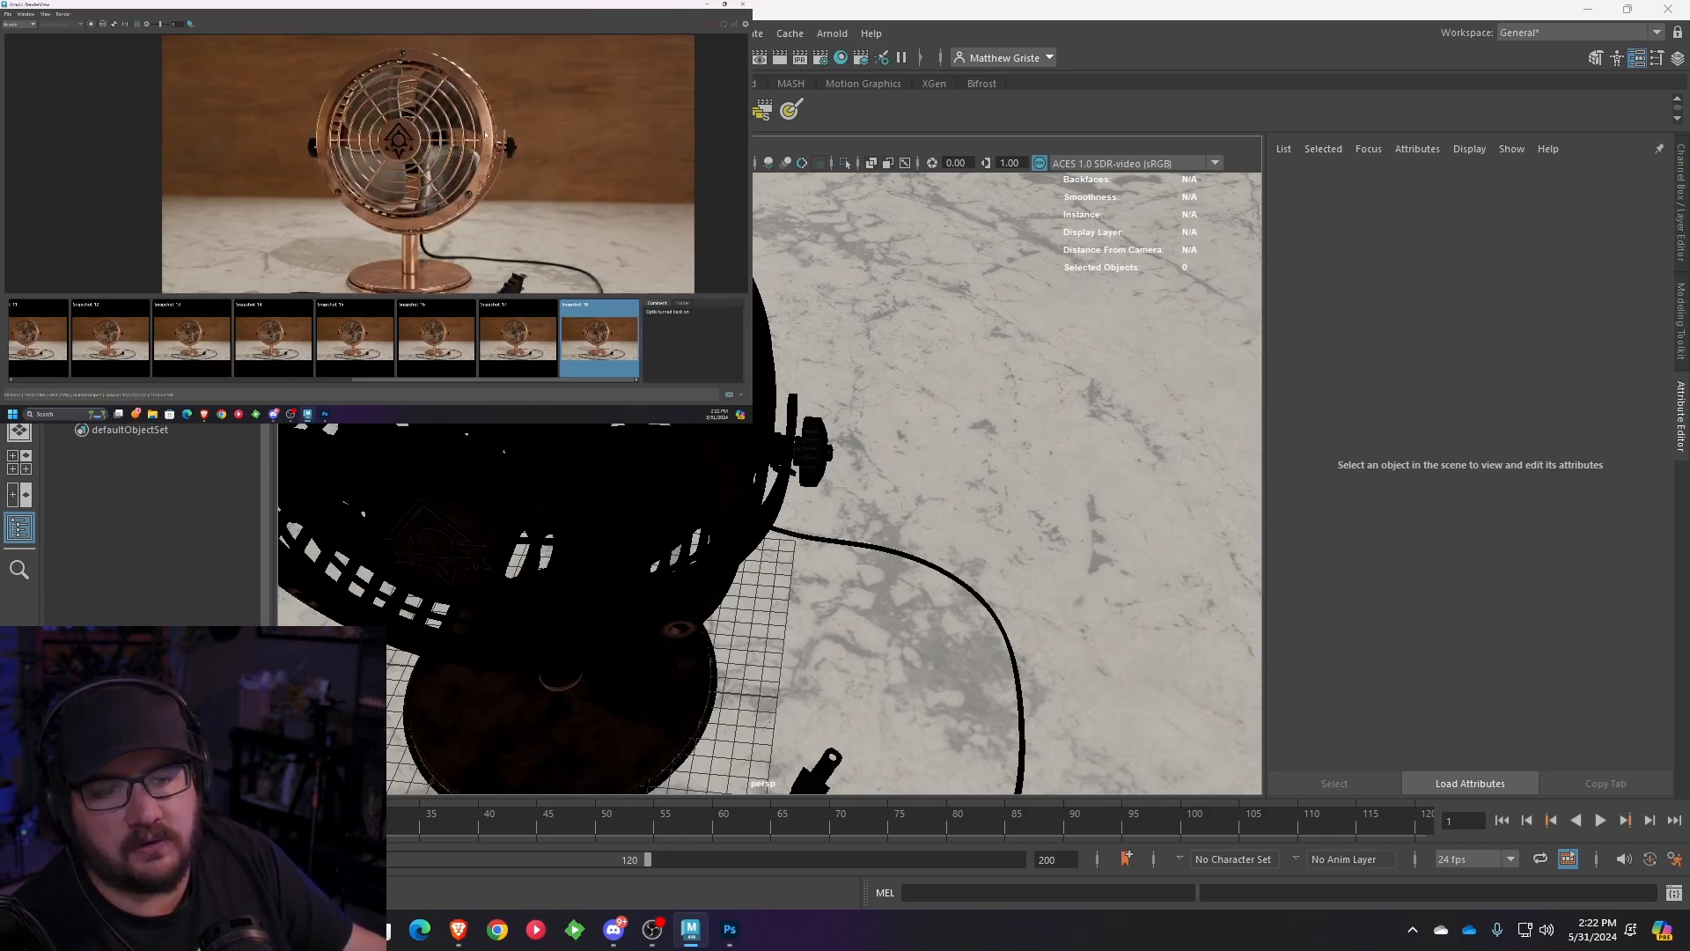
scroll(484, 132, "down", 2)
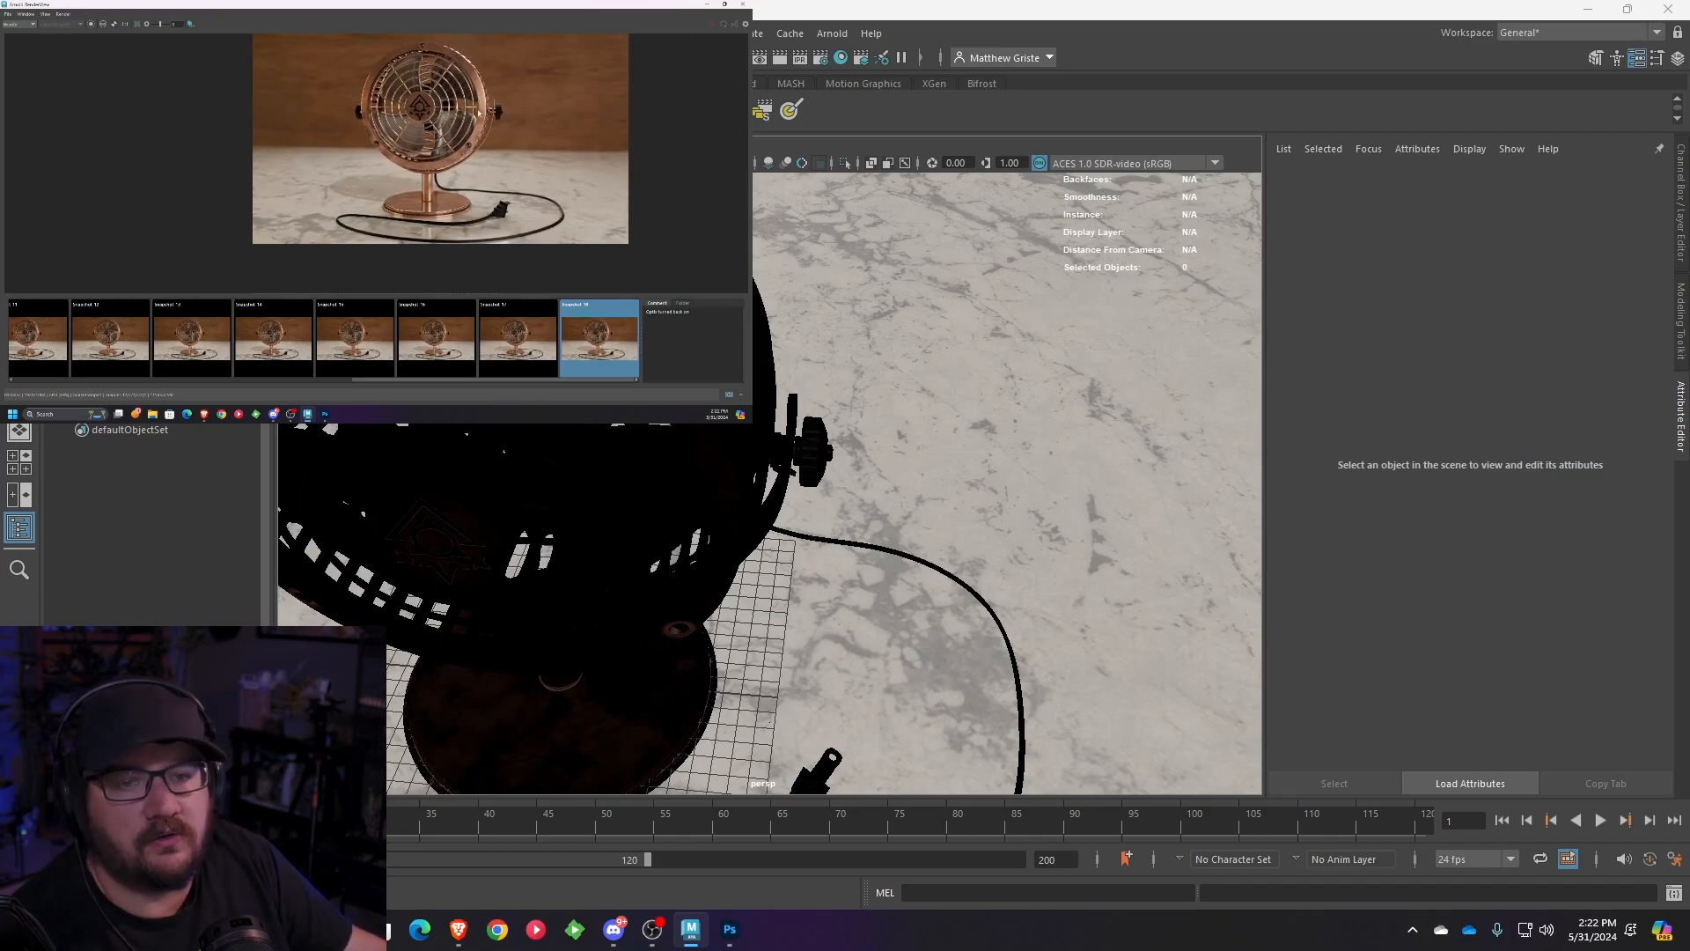
middle_click_drag(479, 114, 479, 142)
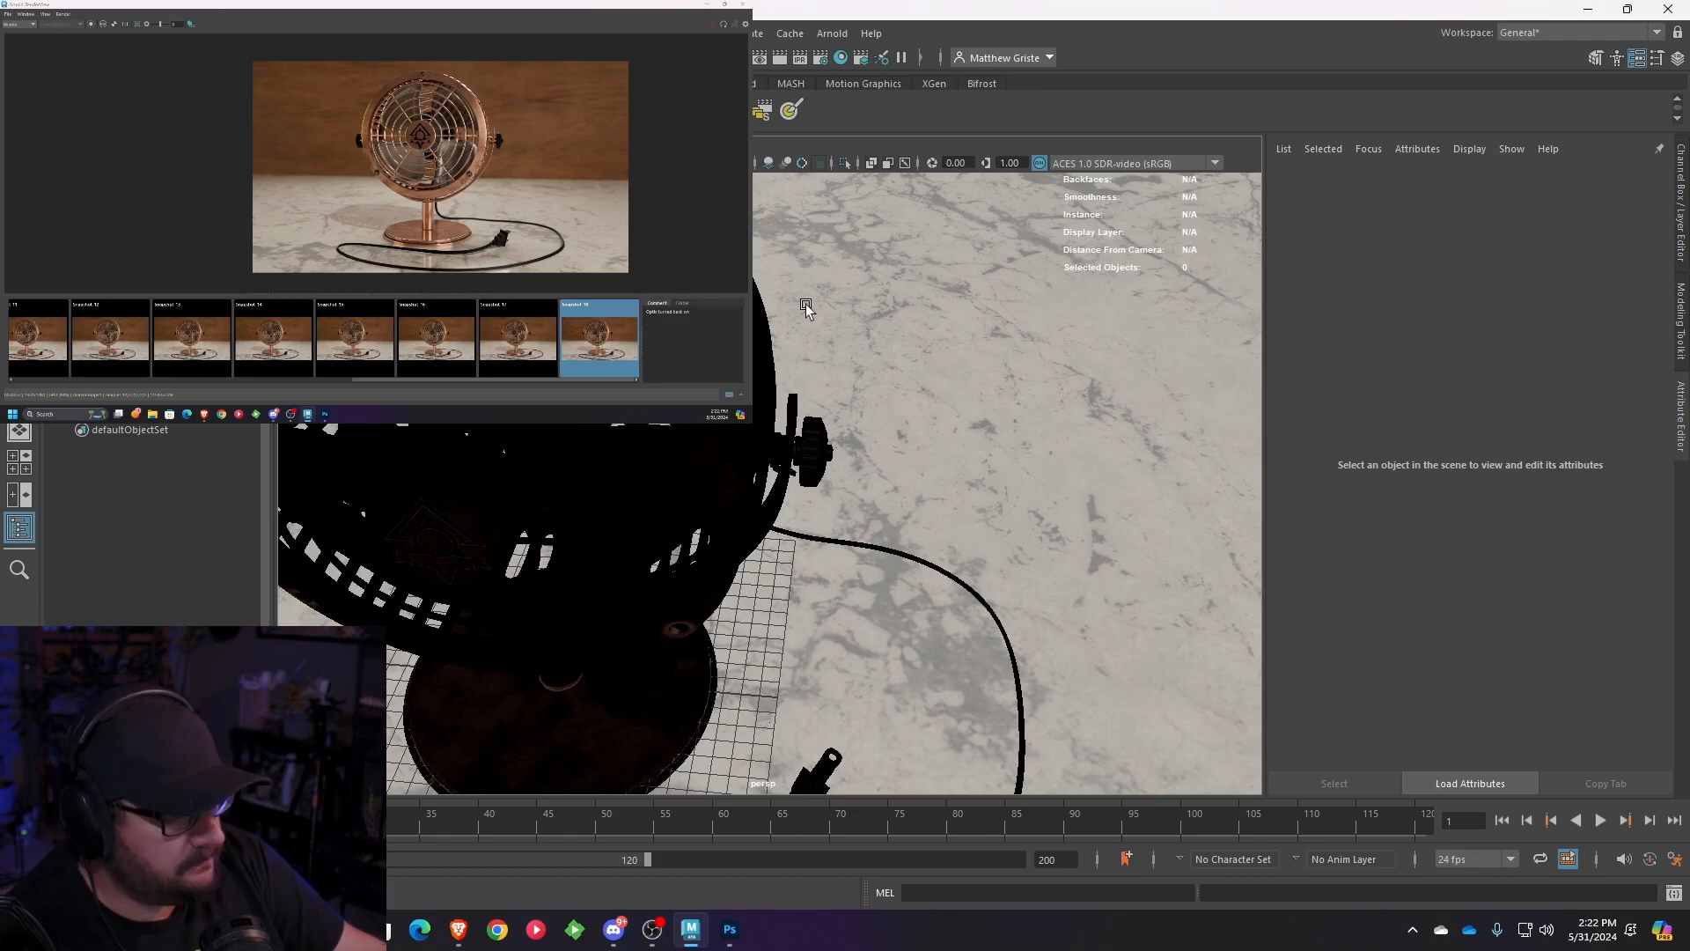
middle_click_drag(805, 306, 893, 306, "alt")
right_click_drag(893, 307, 807, 297, "alt")
left_click_drag(807, 297, 781, 280, "alt")
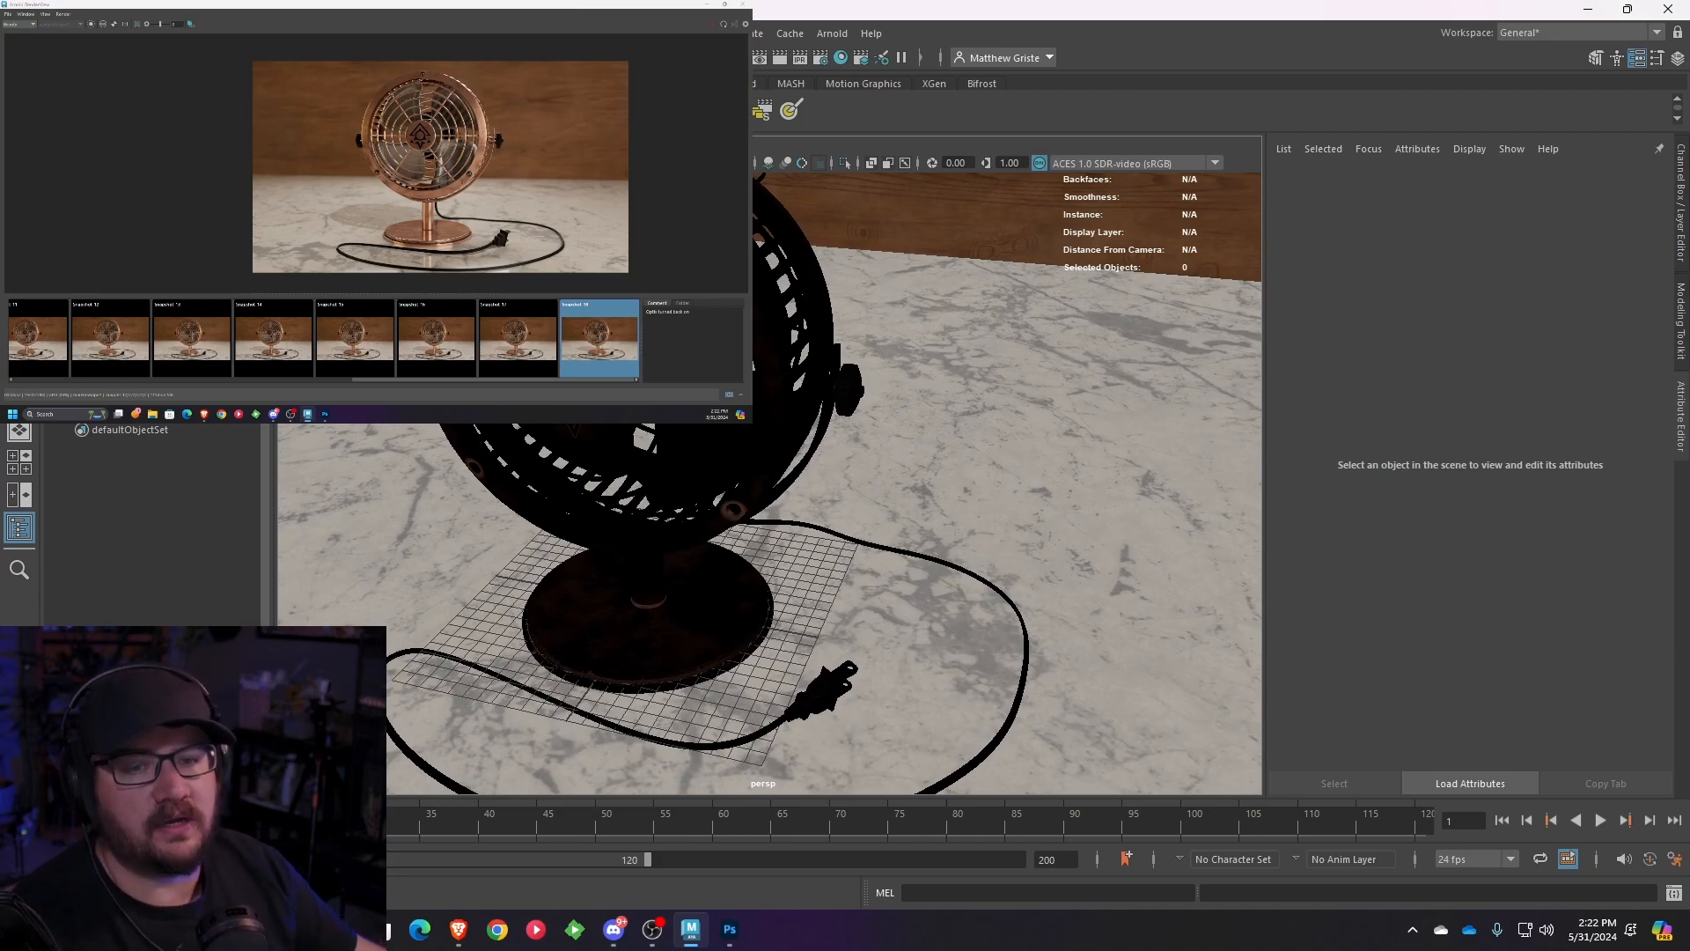
- Start saving the displayed render as an image and choose the Desktop as the location
left_click(8, 14)
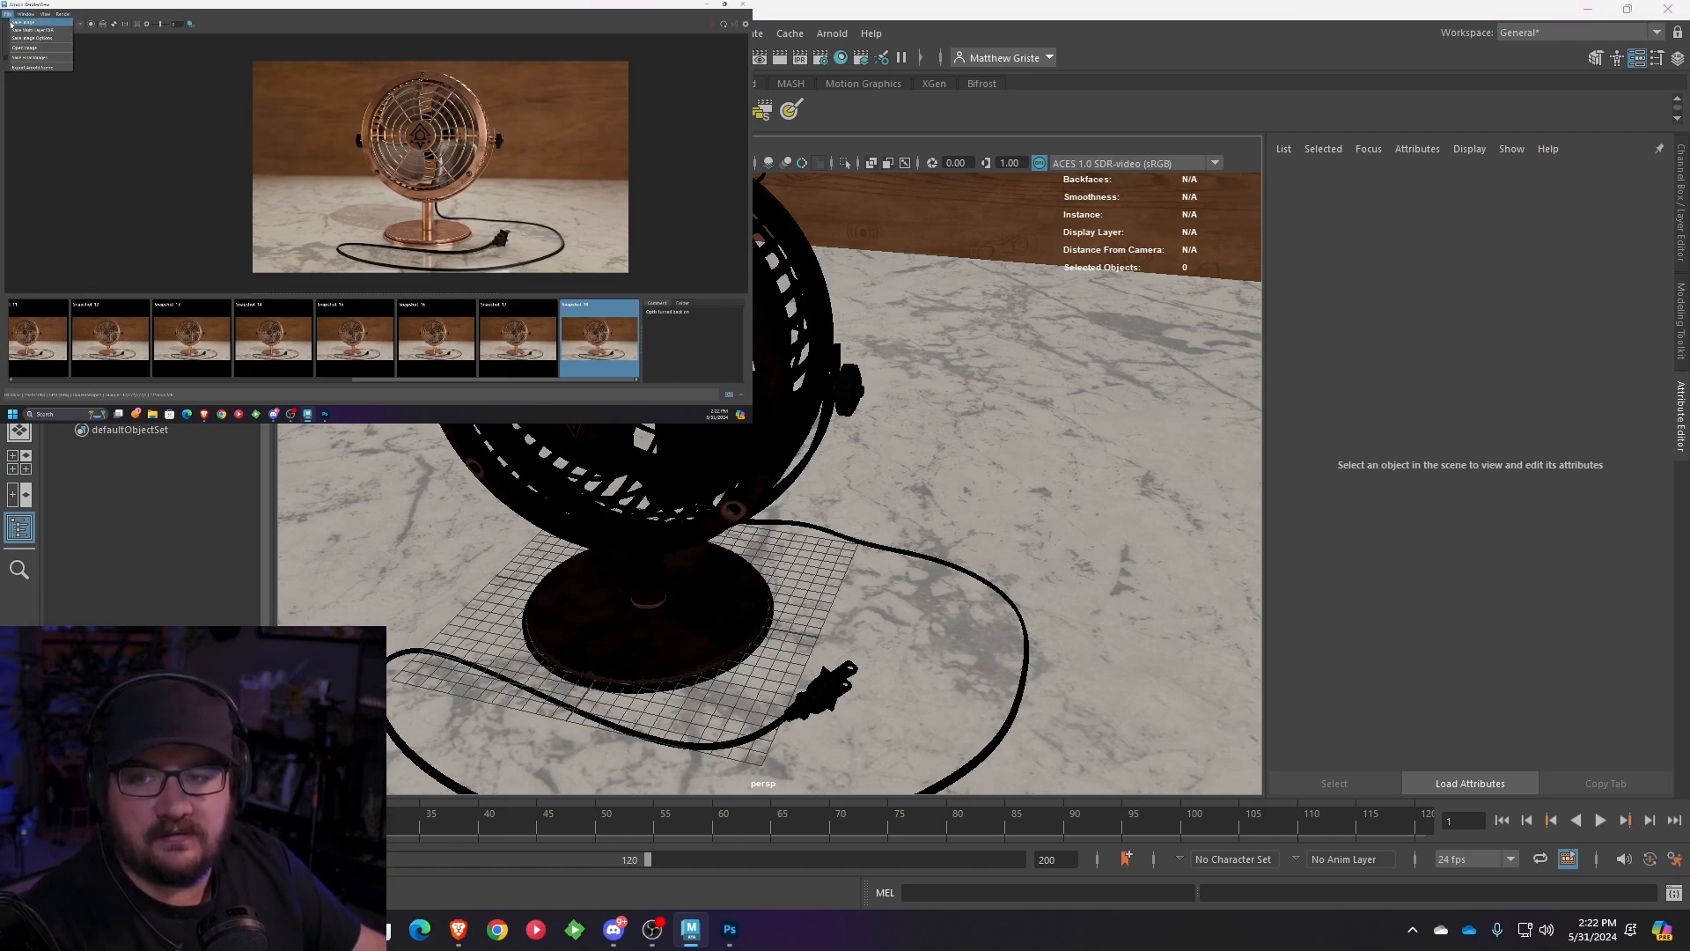
left_click(23, 22)
left_click(32, 74)
scroll(32, 81, "up", 4)
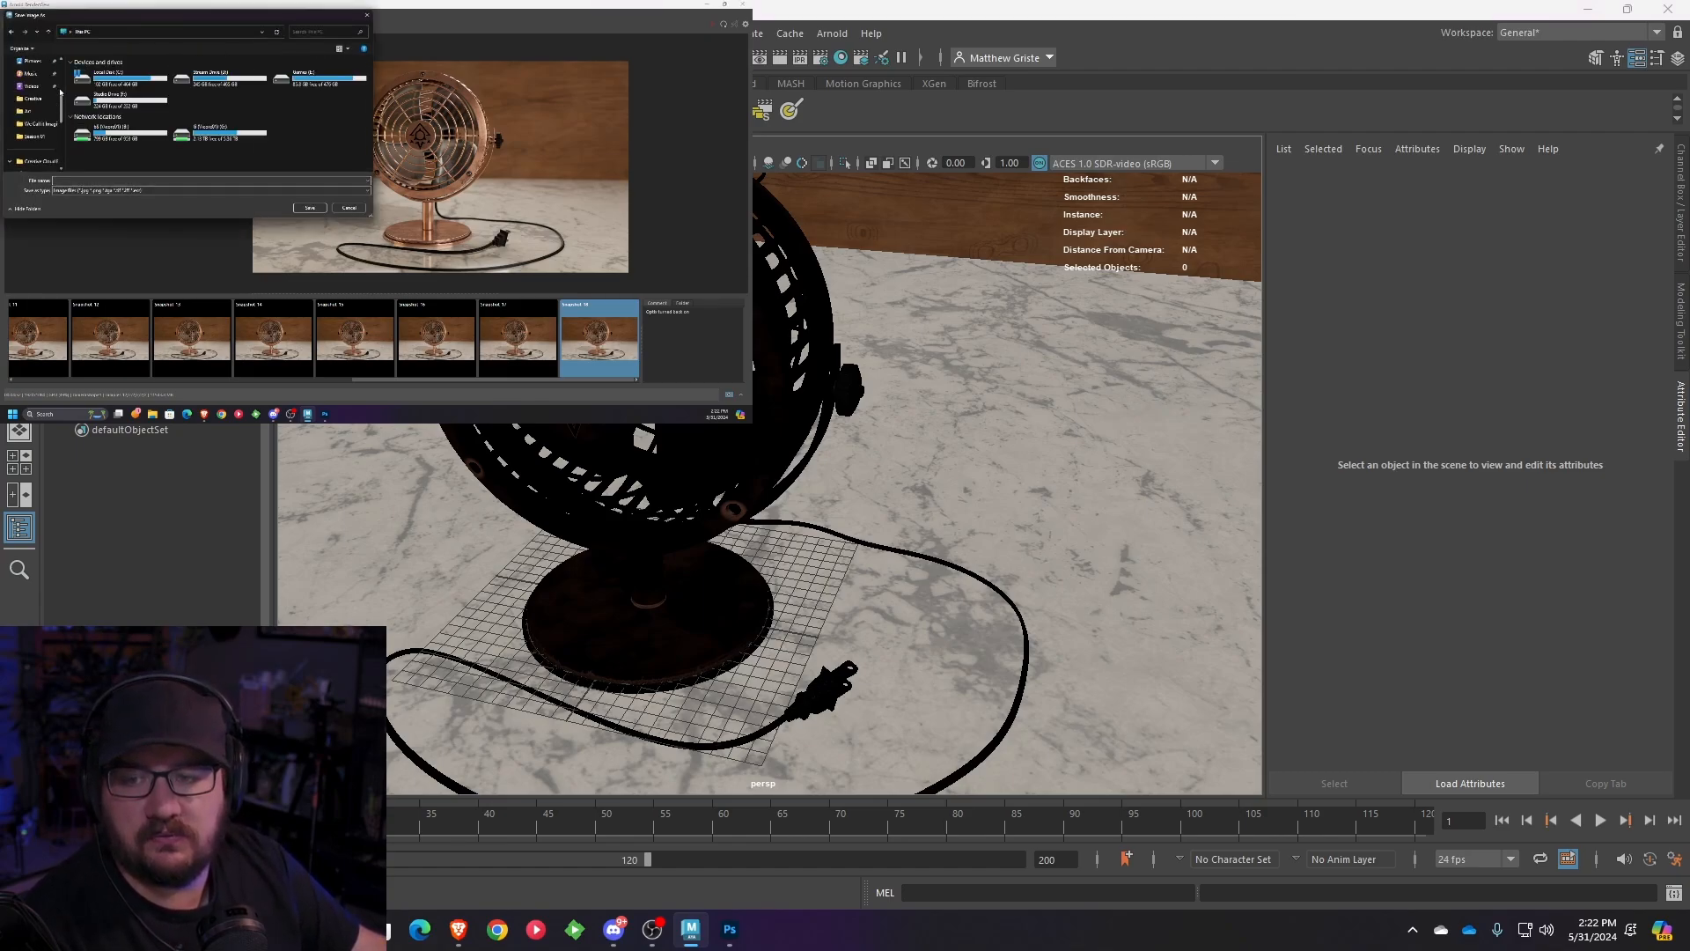
left_click(32, 127)
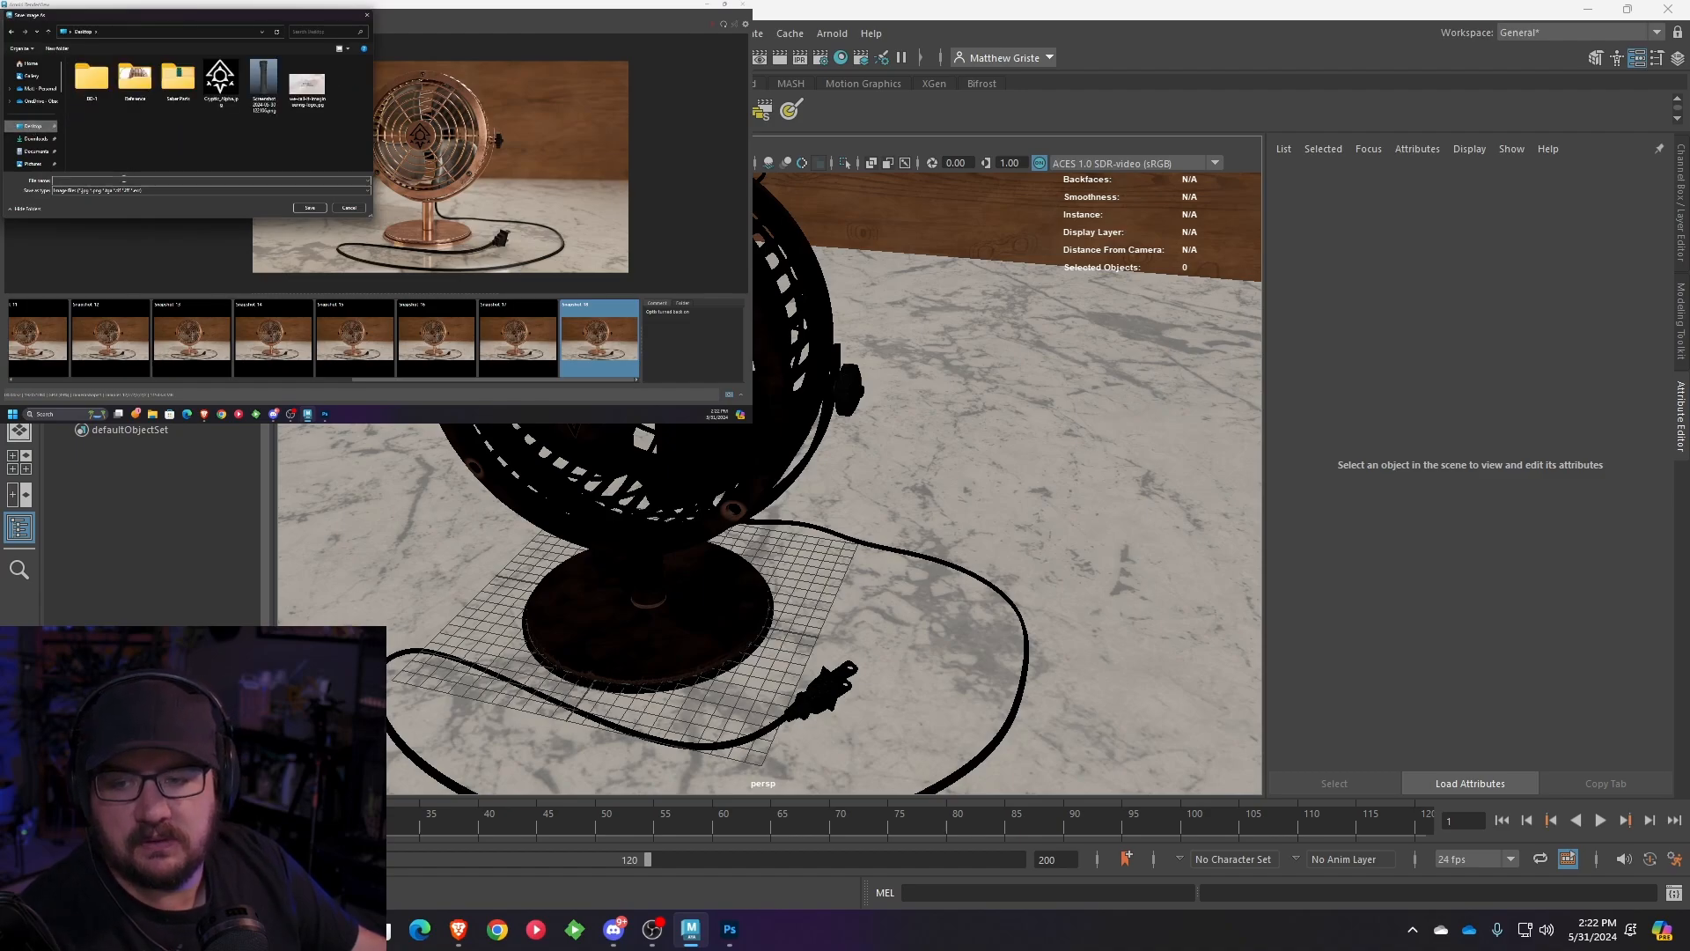
- Create a Desktop folder named "Fan Final Renders" from the save dialog and open it
right_click(114, 133)
left_click(222, 207)
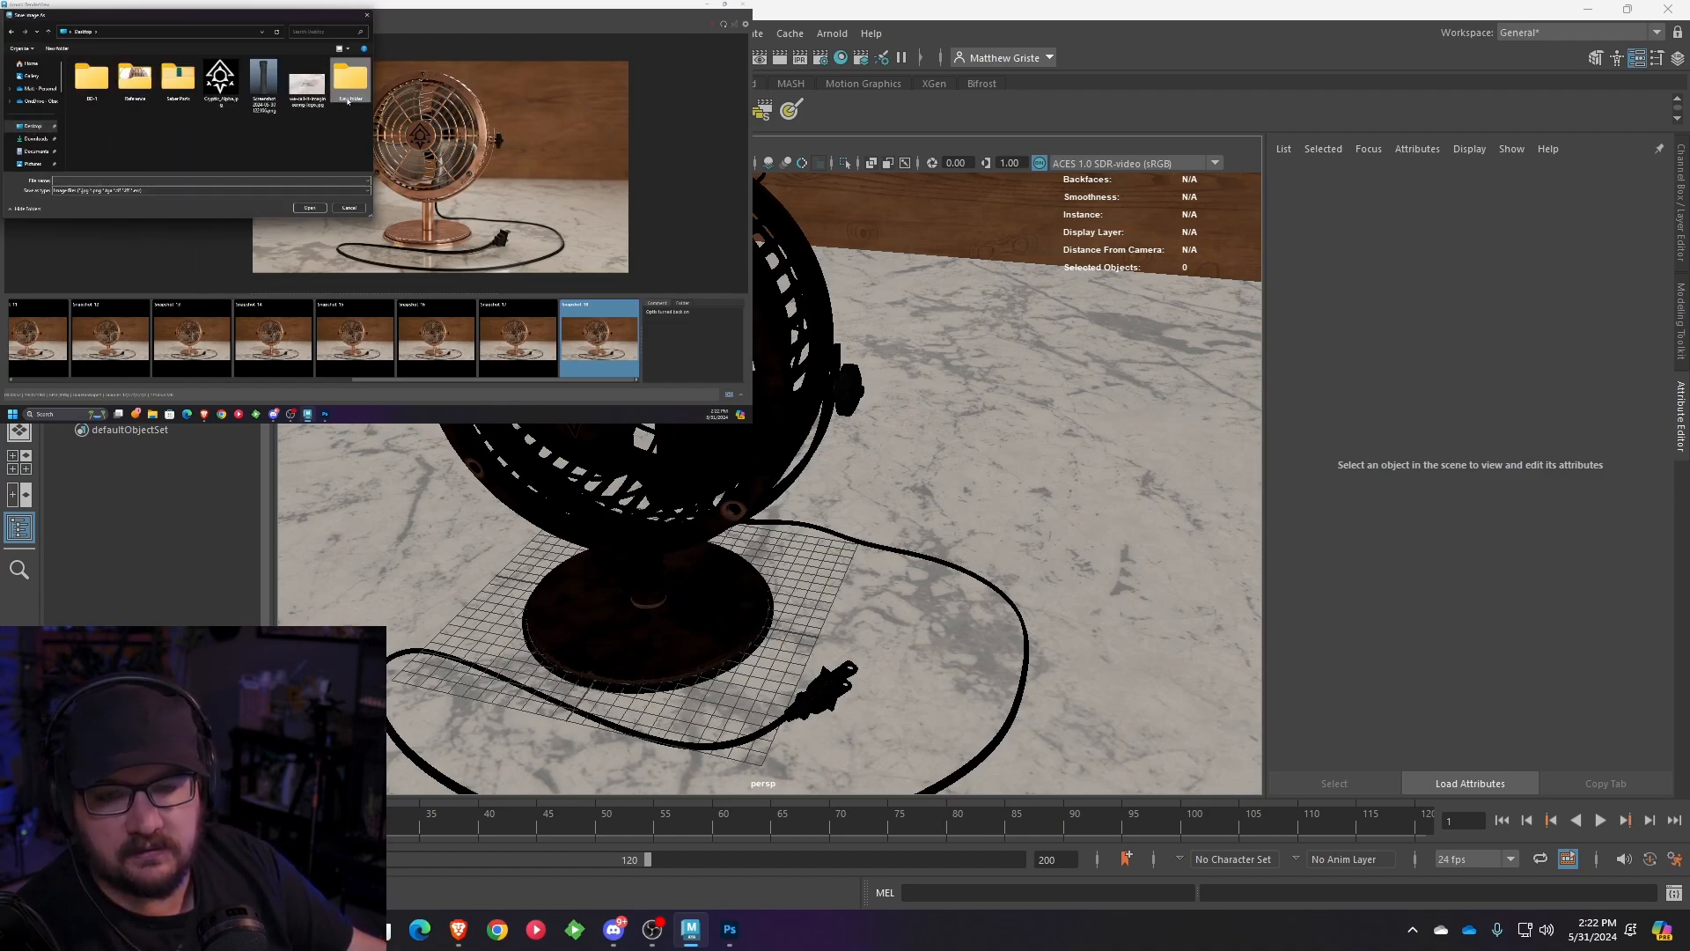
left_click(347, 101)
type("Fan")
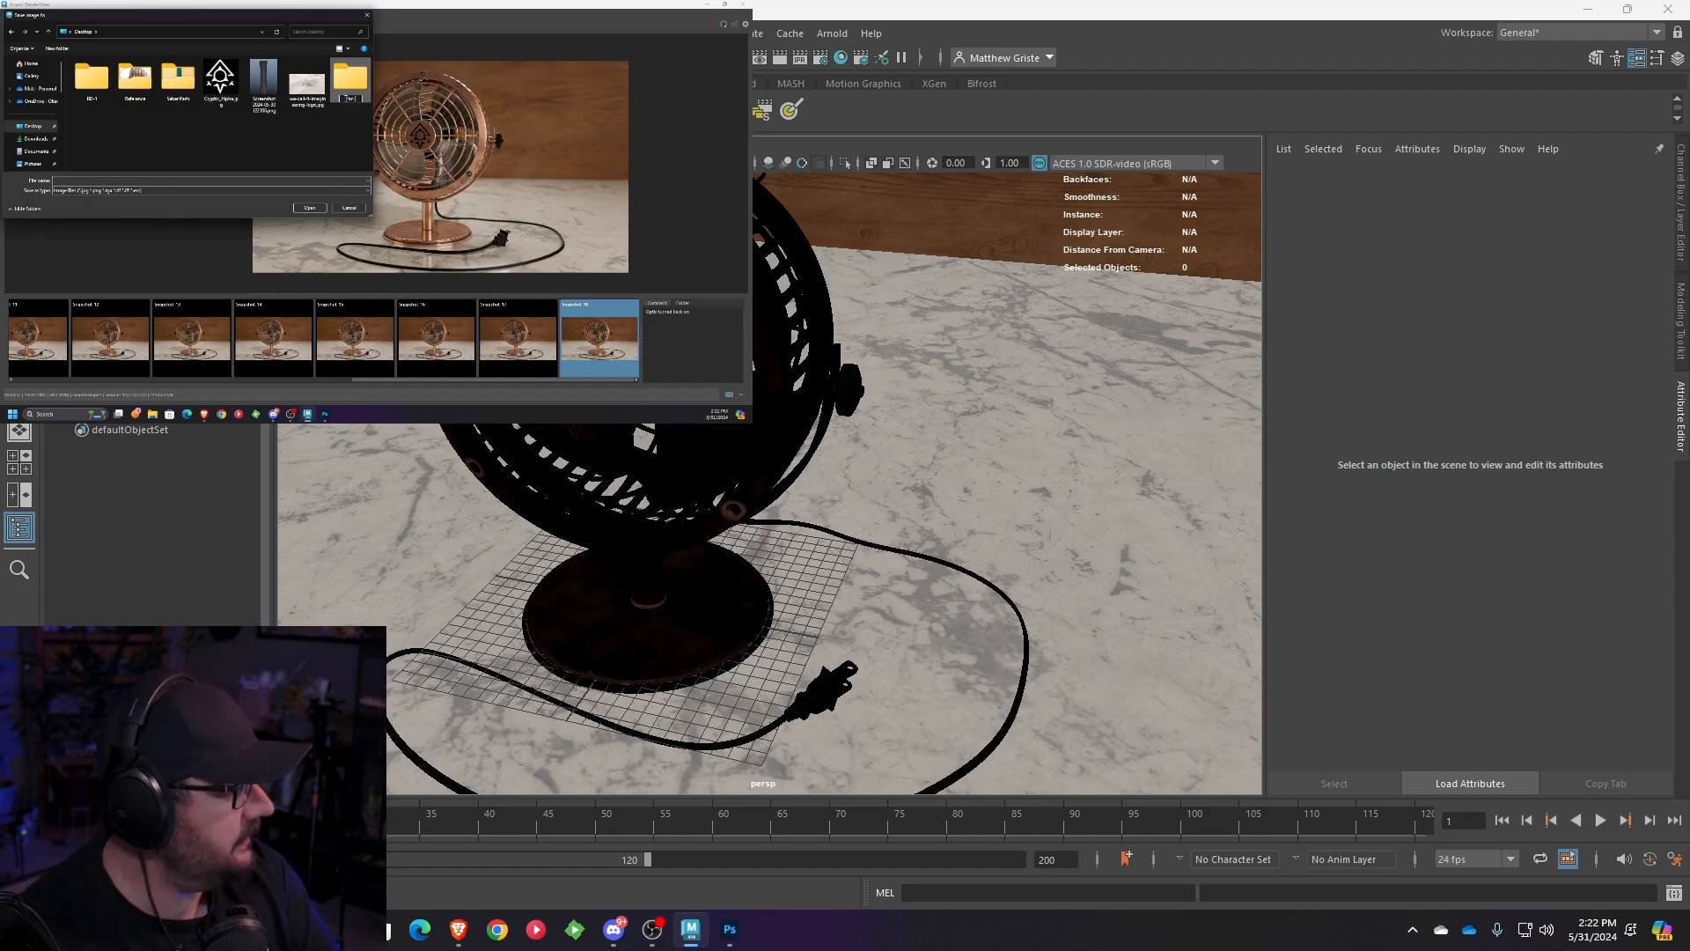
type(" Final Renders")
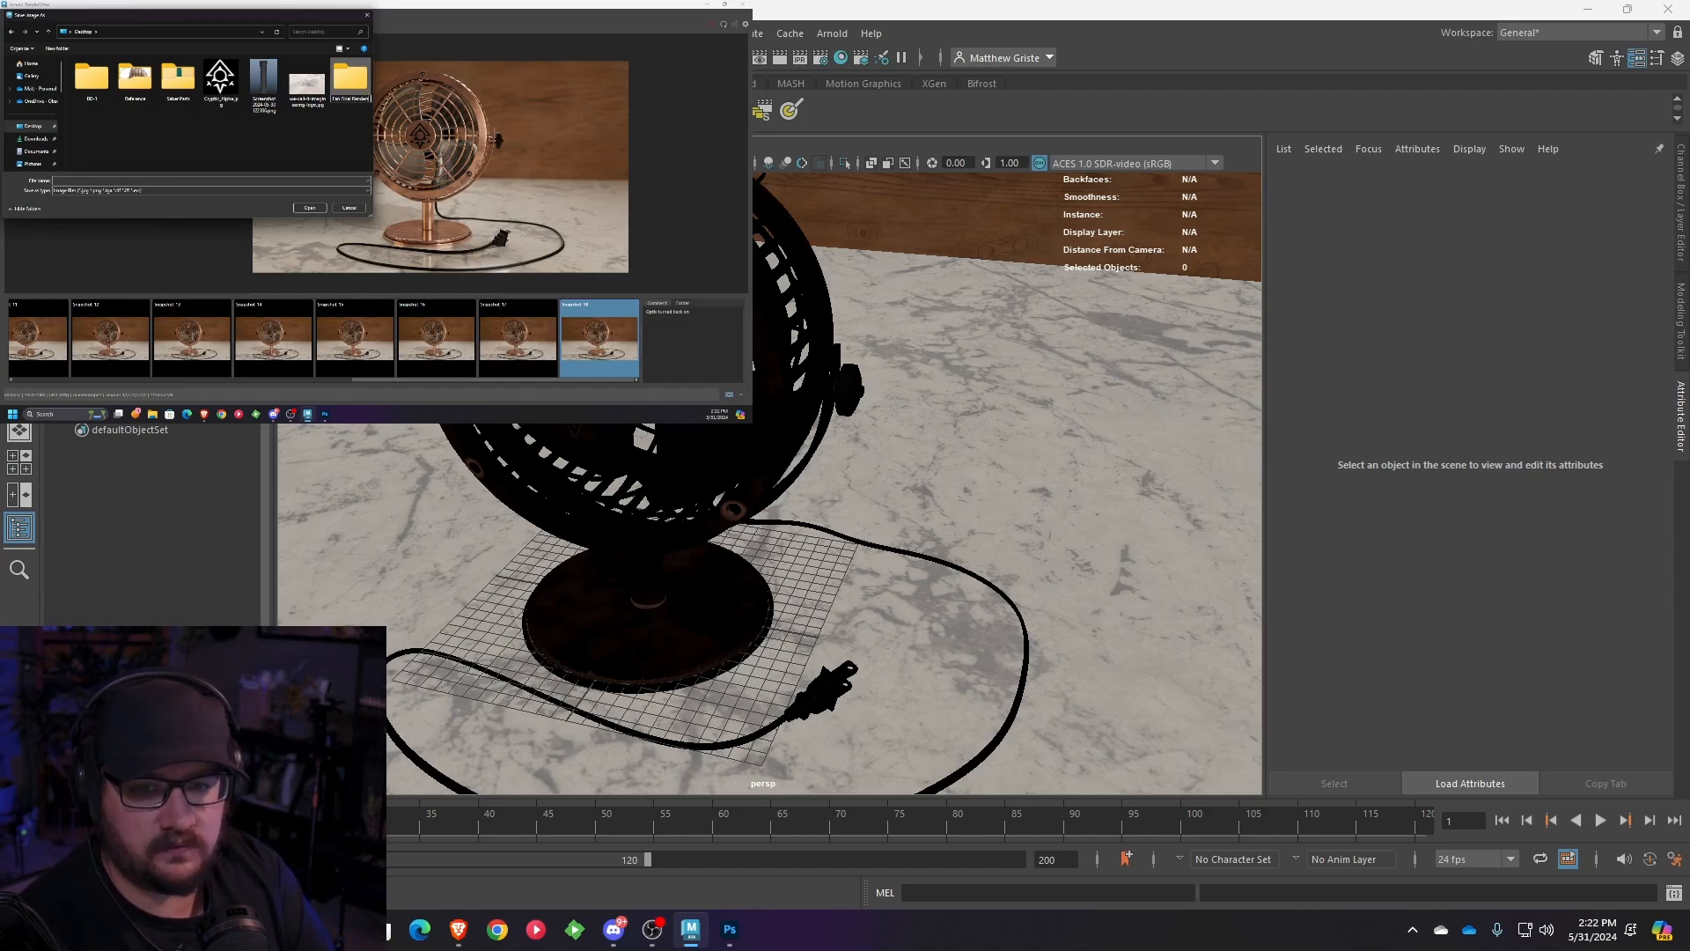
key("Return")
double_click(343, 91)
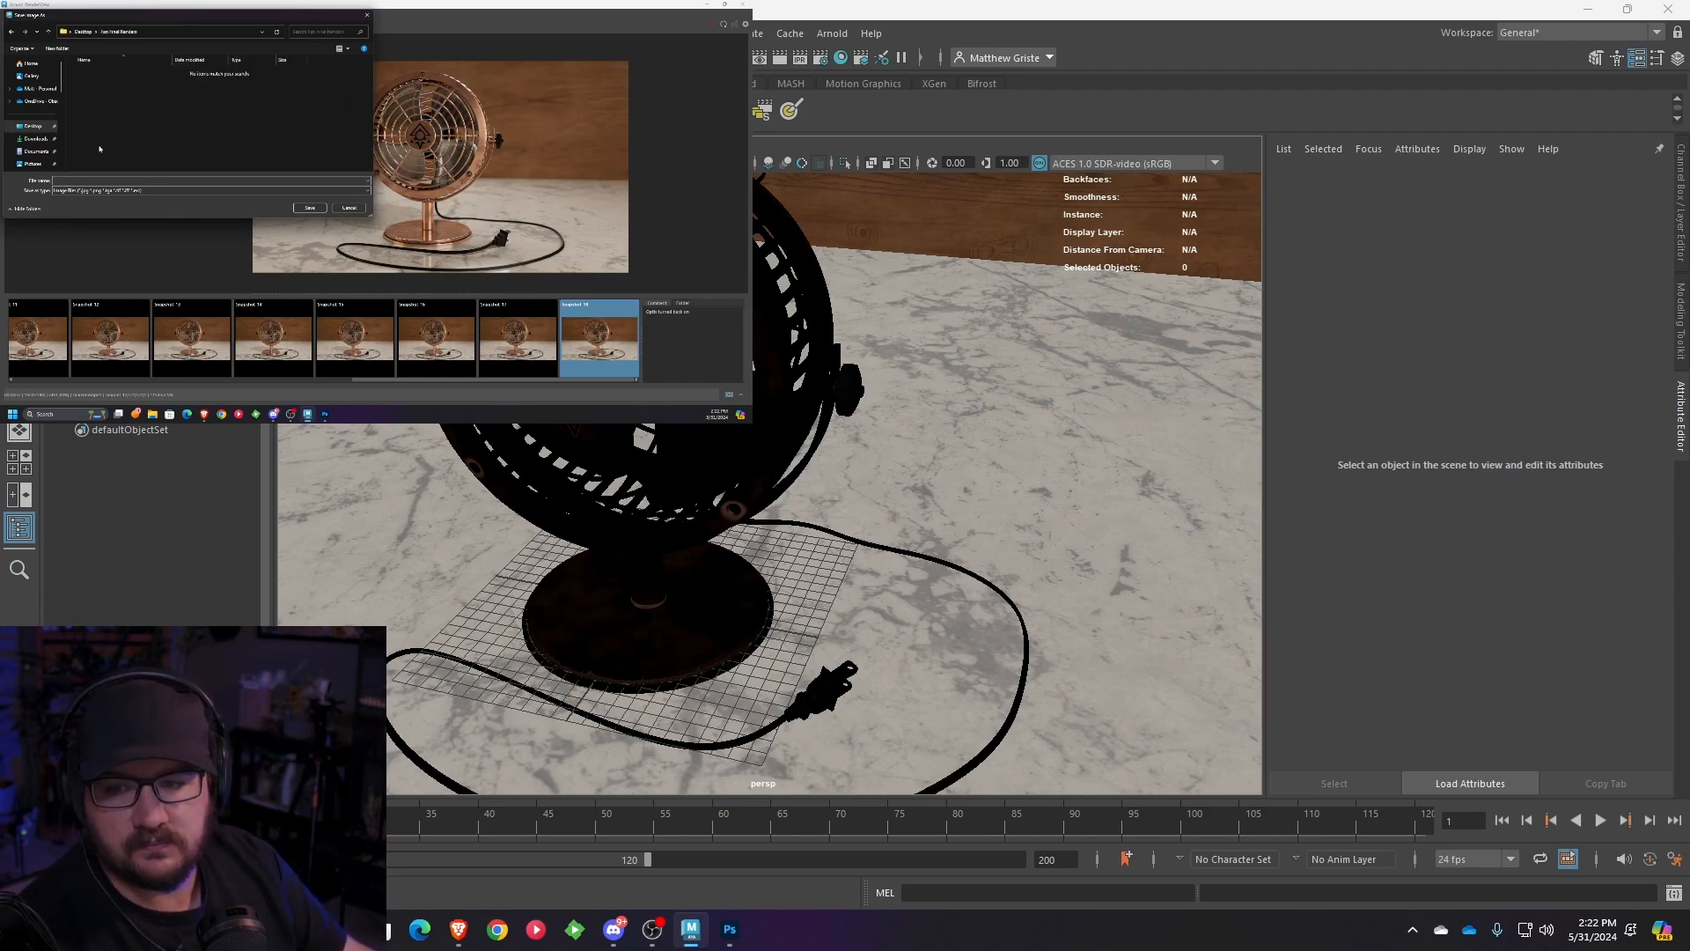
- Save the render in that folder as Fan_Final_Presentation.jpg
left_click(87, 180)
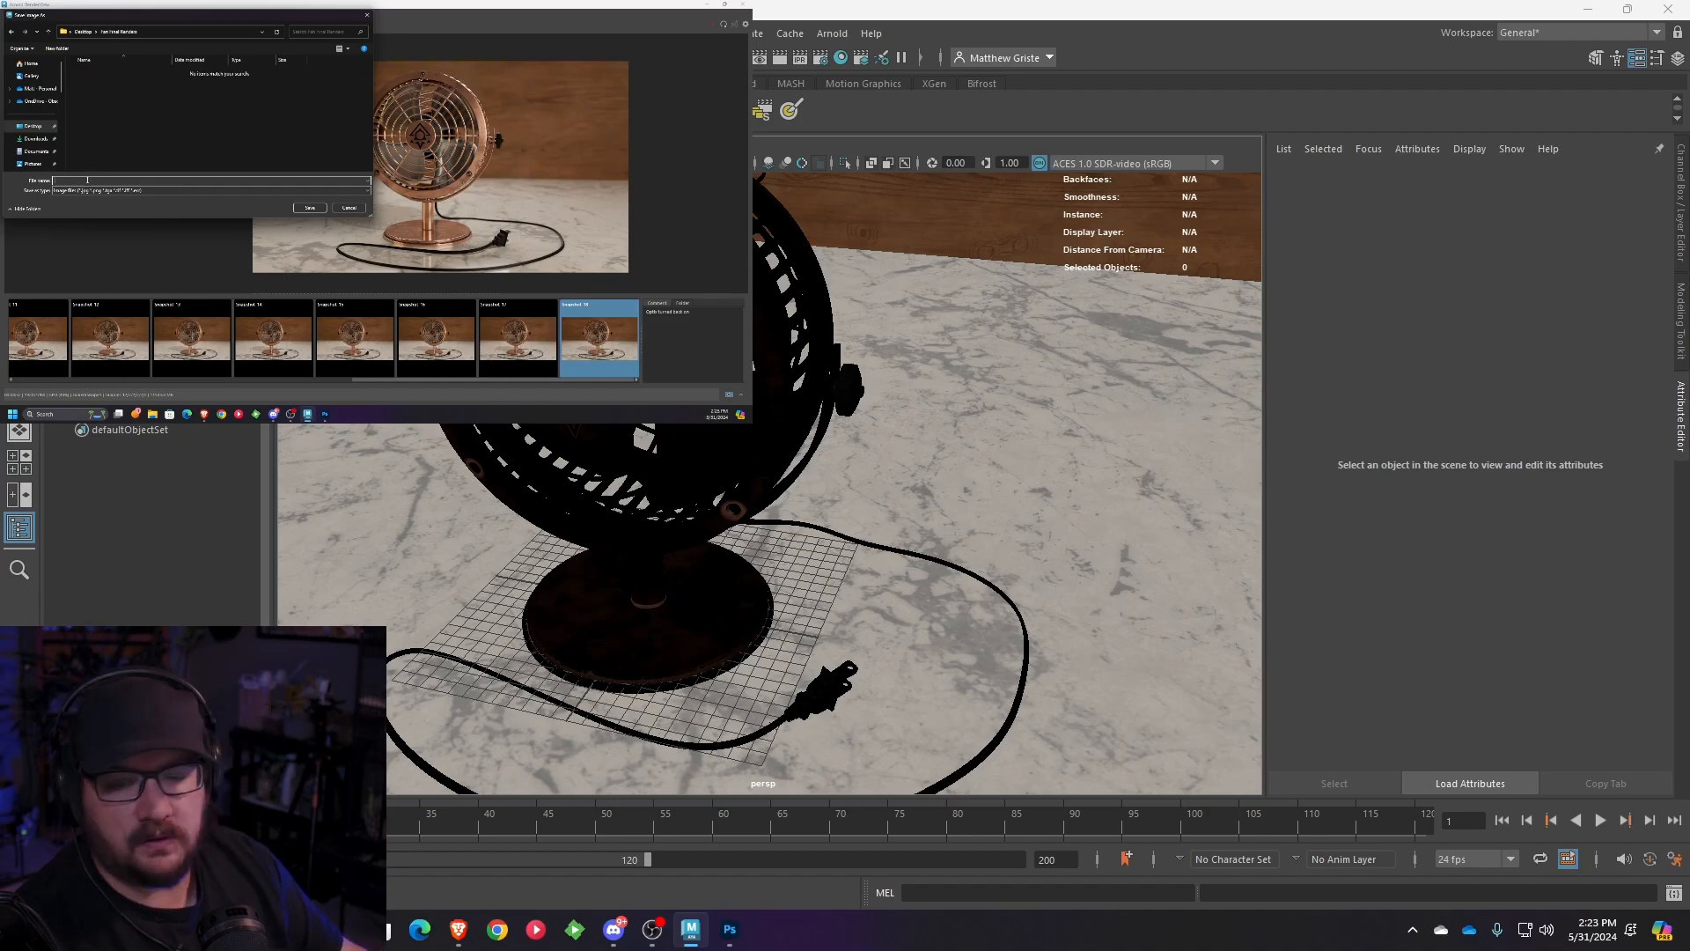
type("Fan_Final_Presentation.jpg")
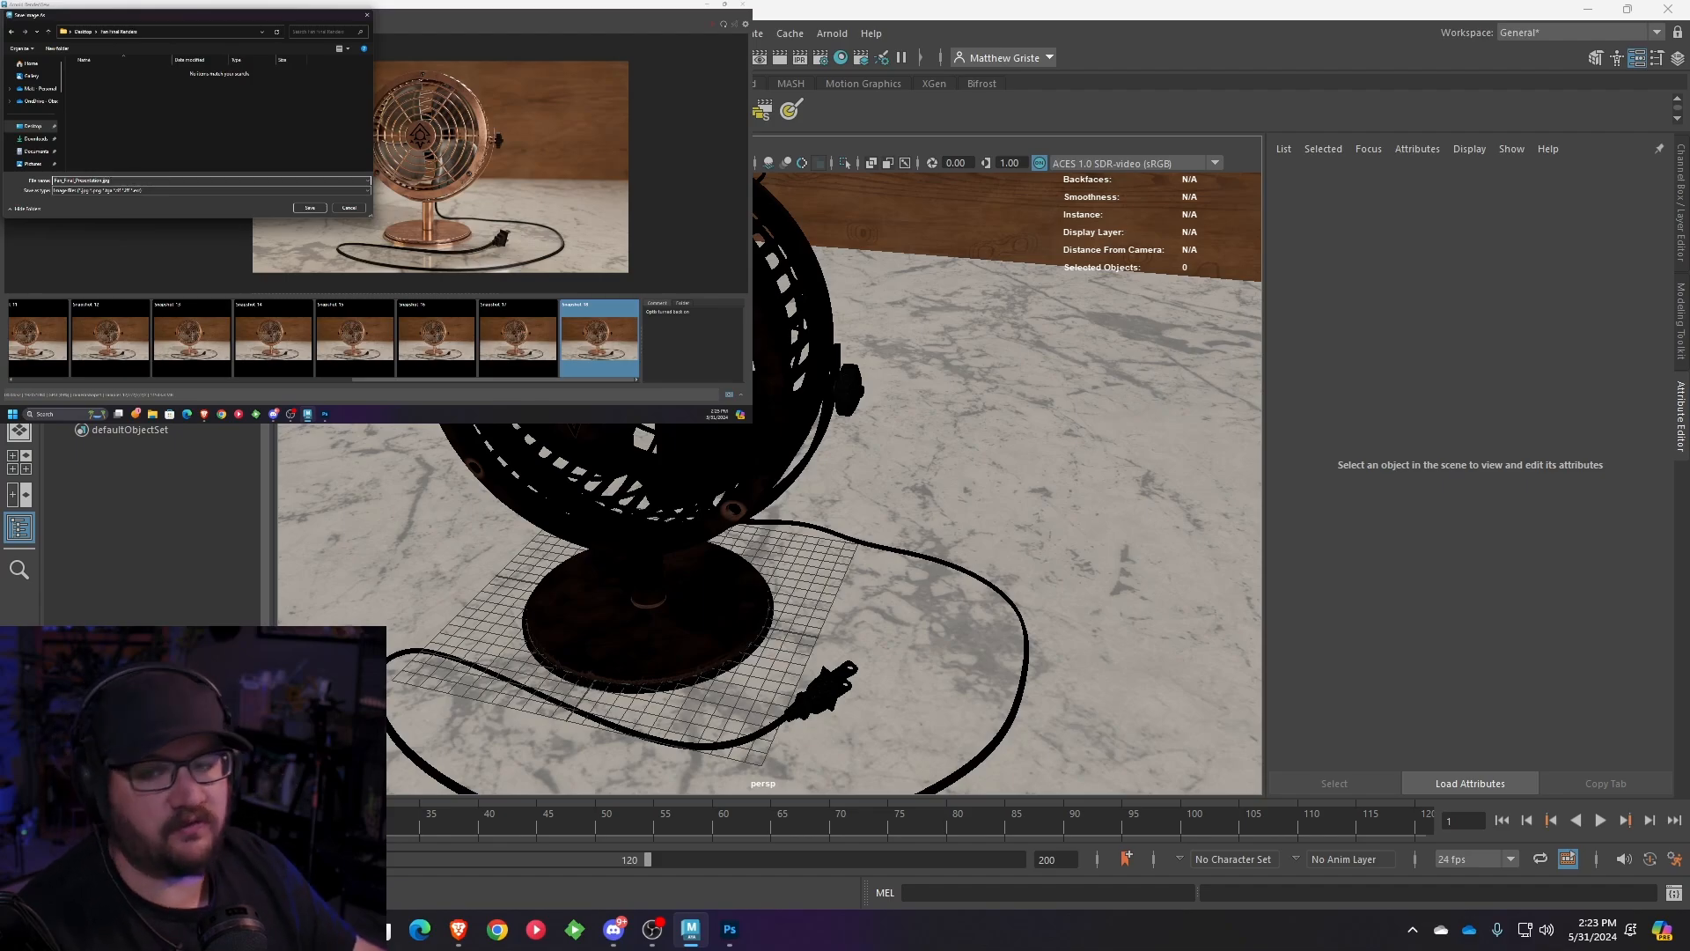
left_click(308, 208)
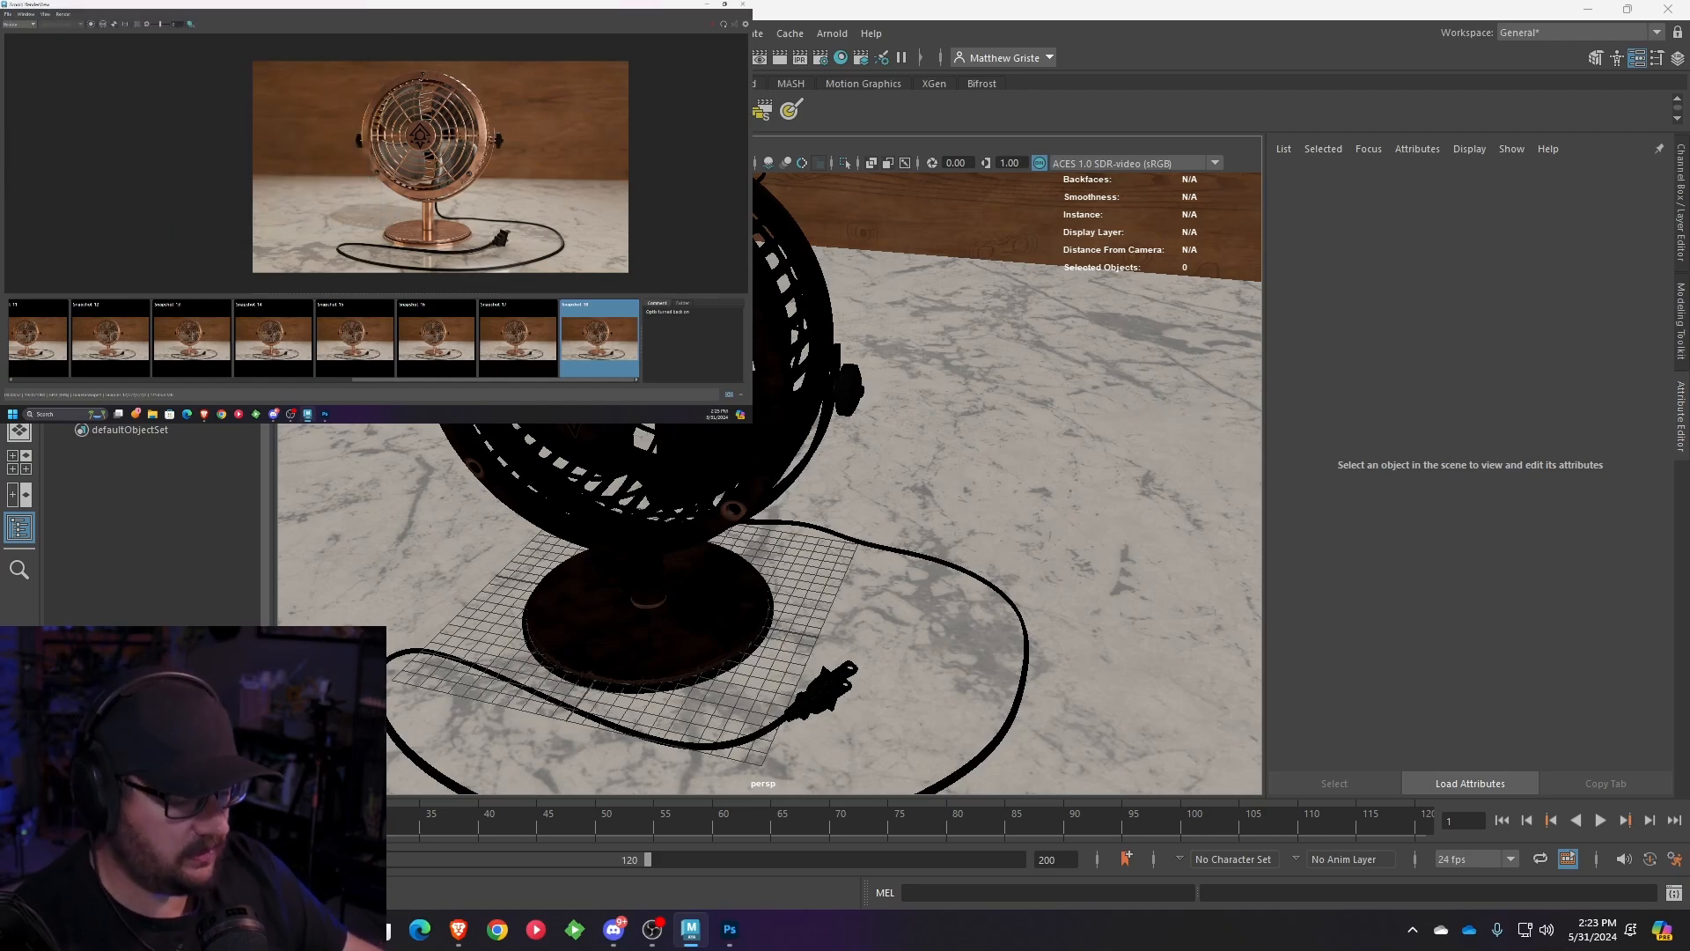
- Switch to File Explorer, open the saved fan render from the Desktop folder in the image viewer and maximize it
key("super+e")
left_click(477, 500)
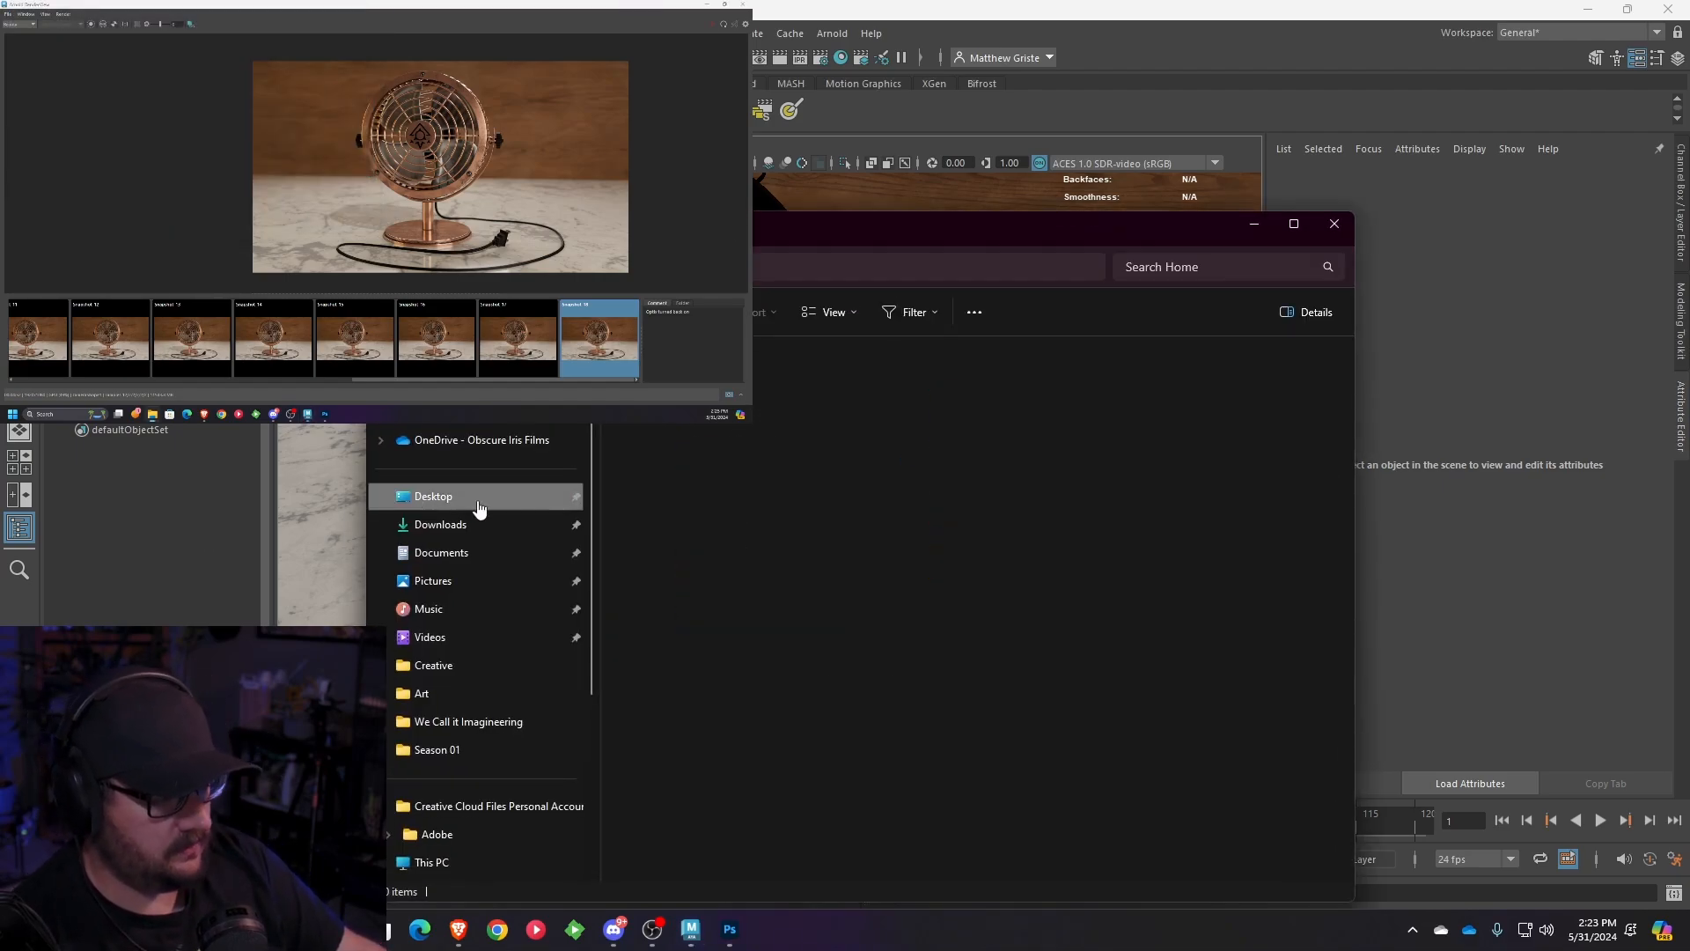
double_click(758, 393)
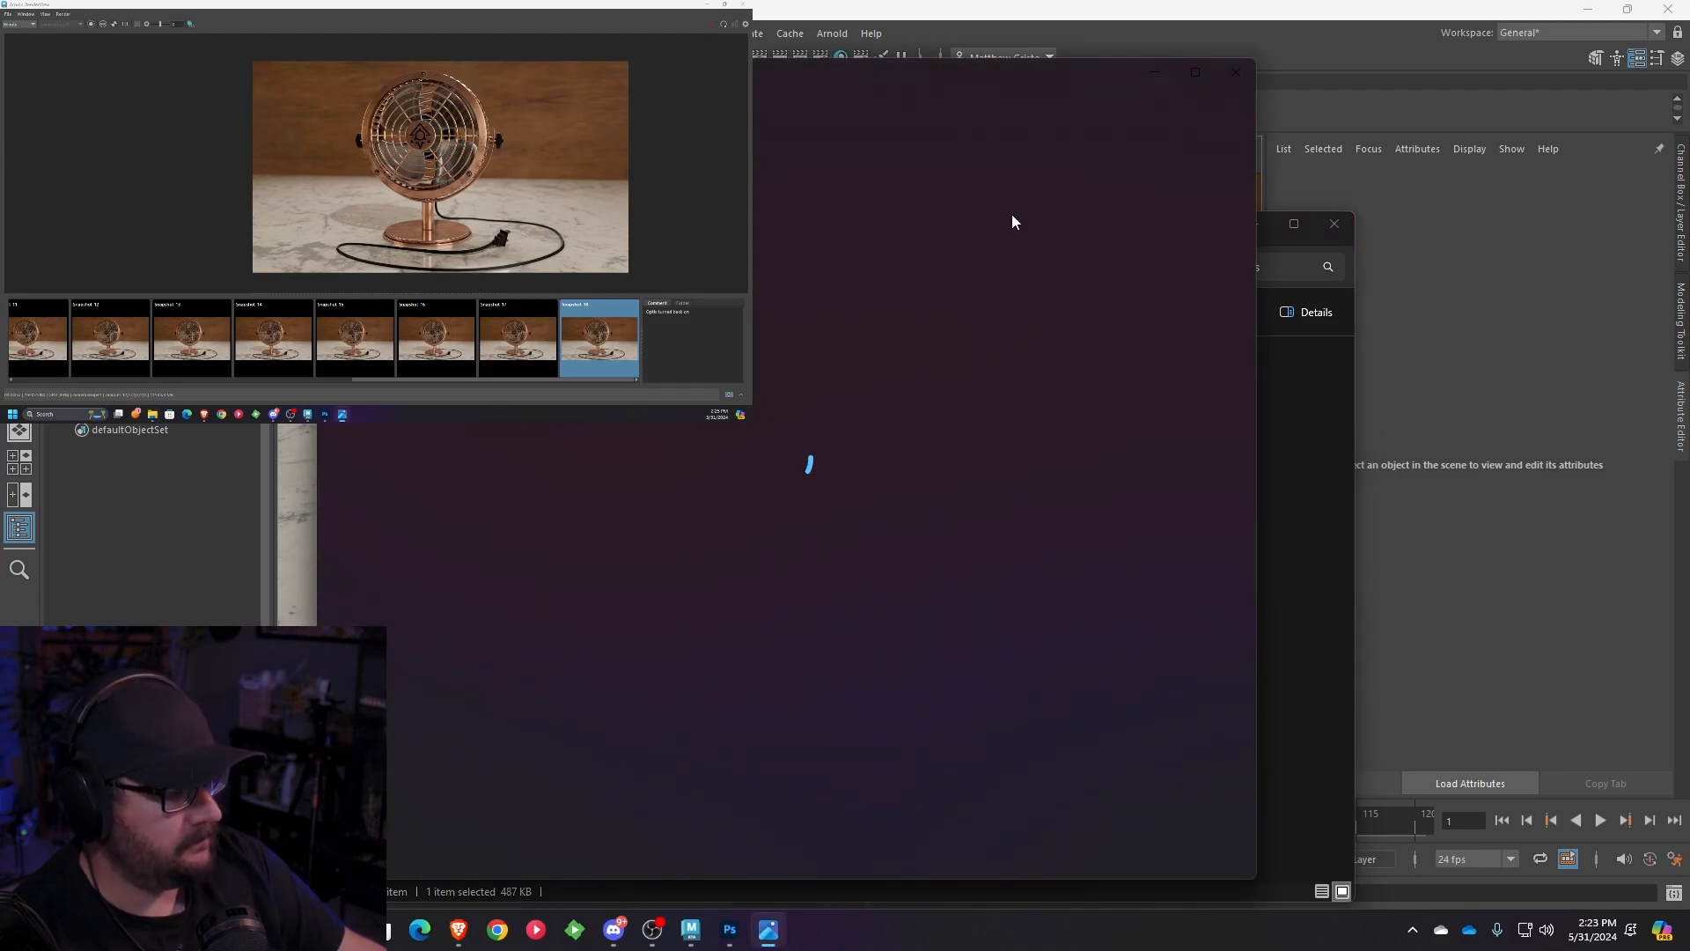
left_click(1189, 78)
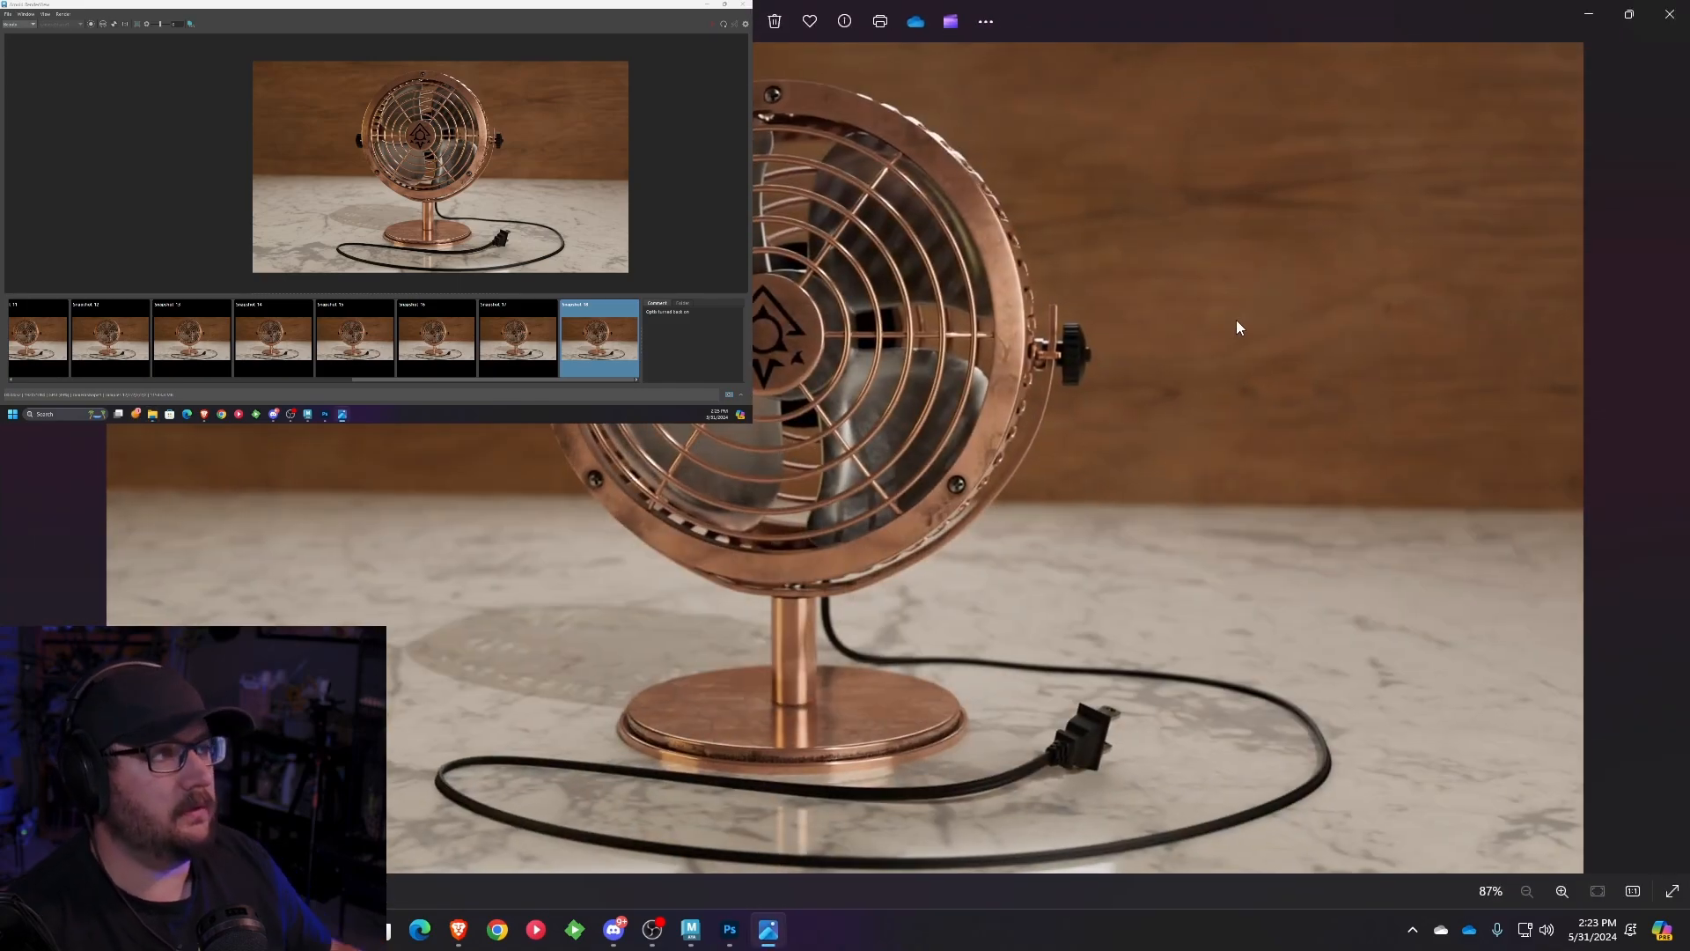